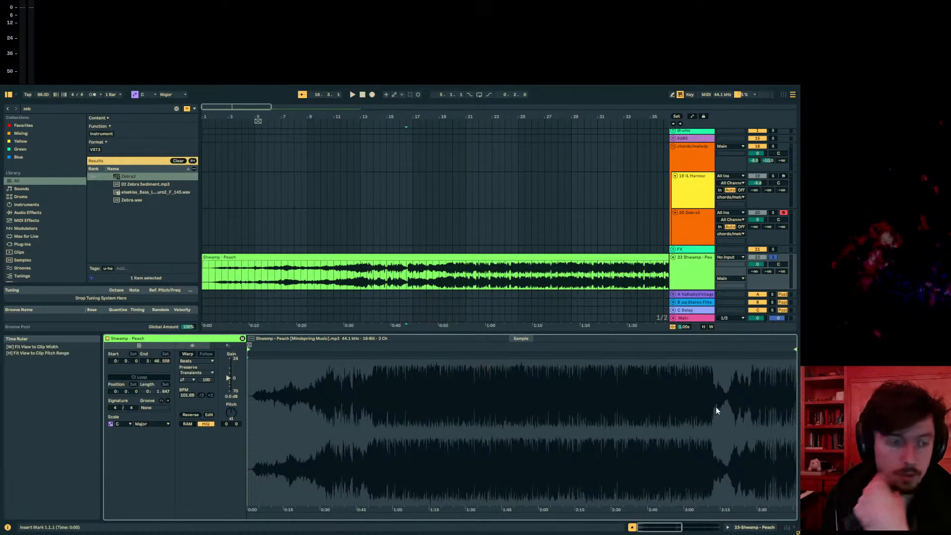
- Open the Zebra3 synth from its orange track and move its window clear of the arrangement
left_click(408, 280)
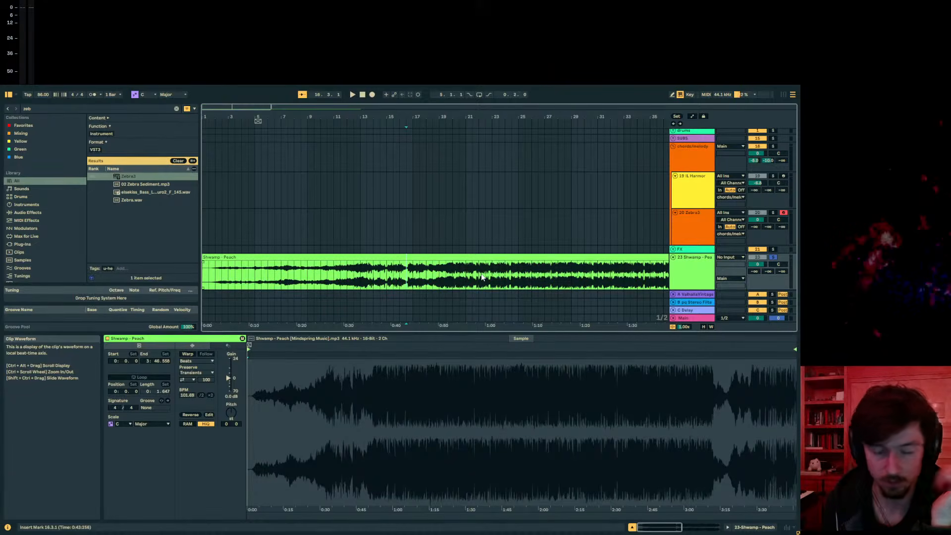
left_click(421, 231)
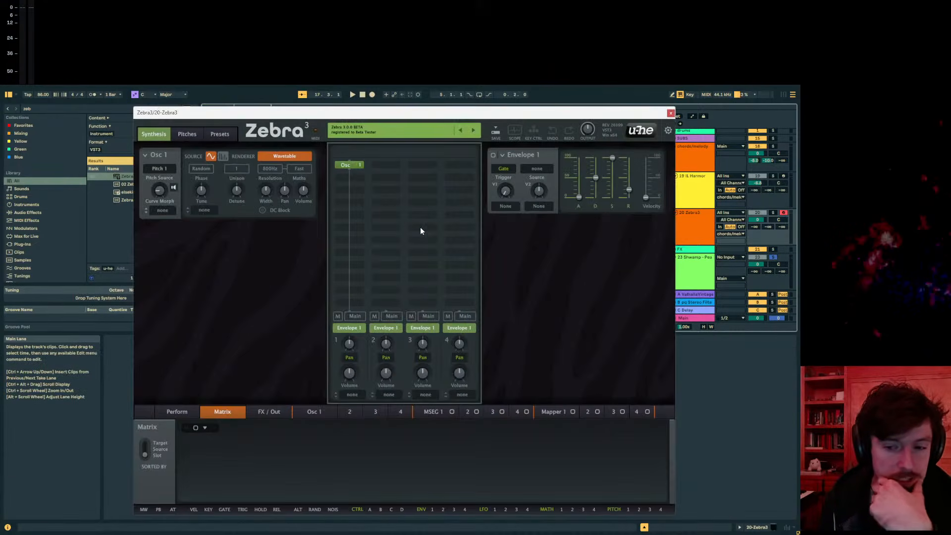
left_click_drag(515, 115, 559, 128)
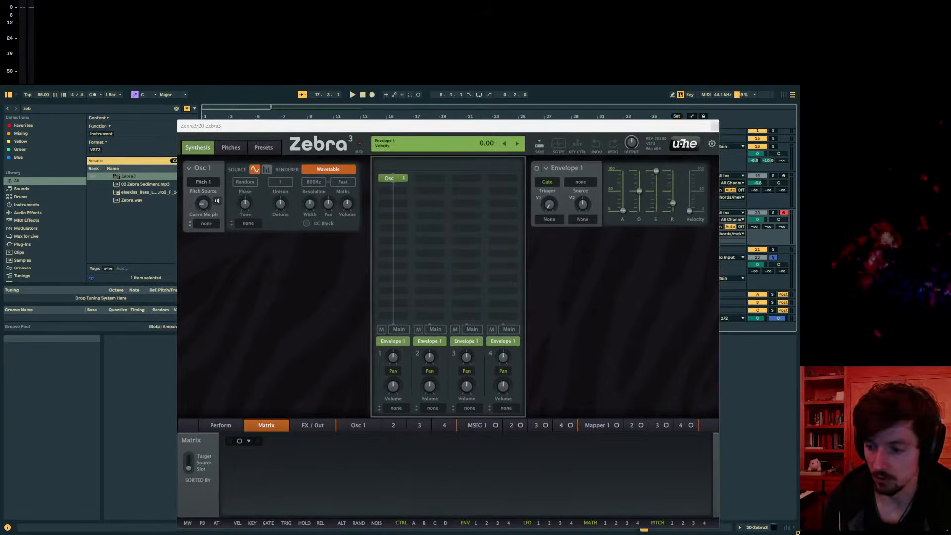
left_click_drag(519, 125, 582, 340)
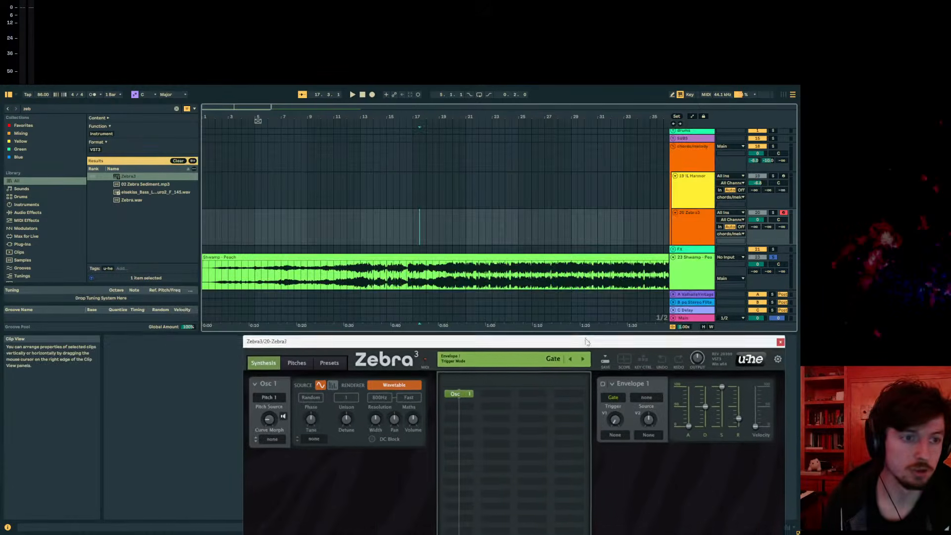
- Play the Shwamp - Peach reference clip from its start, and check the section around bar 27
left_click(335, 279)
left_click(321, 256)
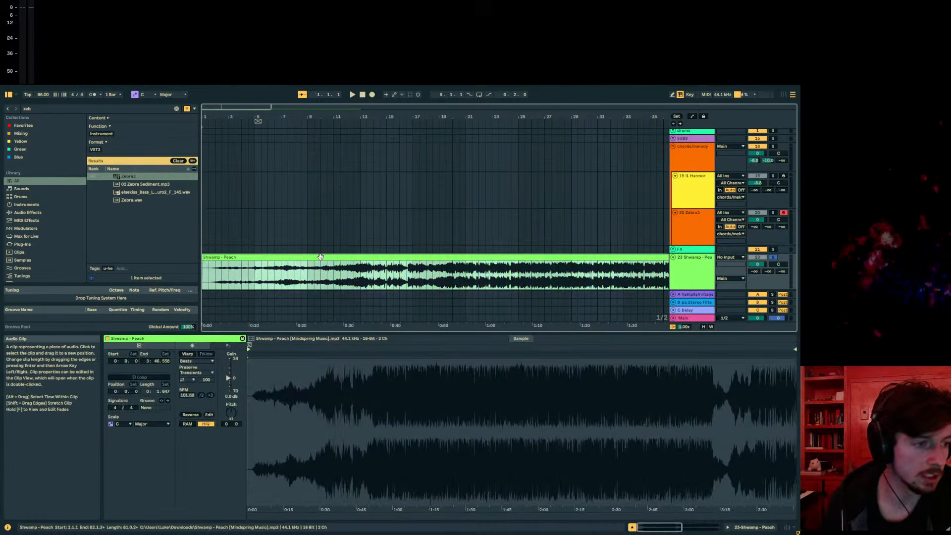
left_click(262, 285)
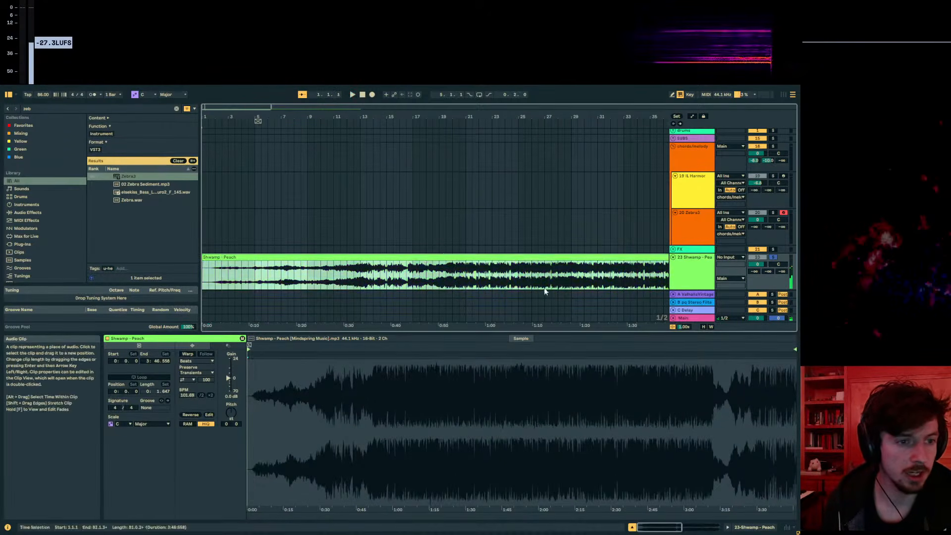
left_click(510, 278)
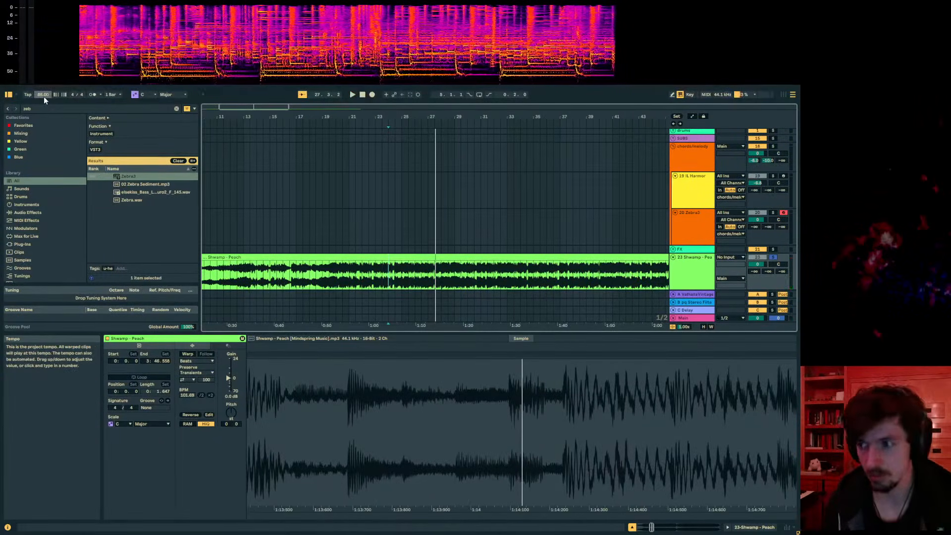
- Set the project tempo to 118 BPM and play the reference track from around bar 22
type("118")
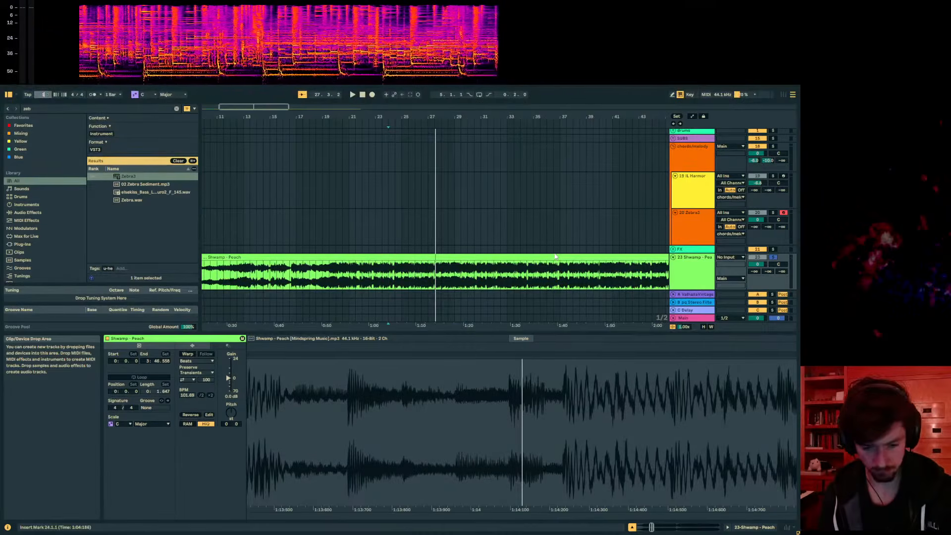
key("Return")
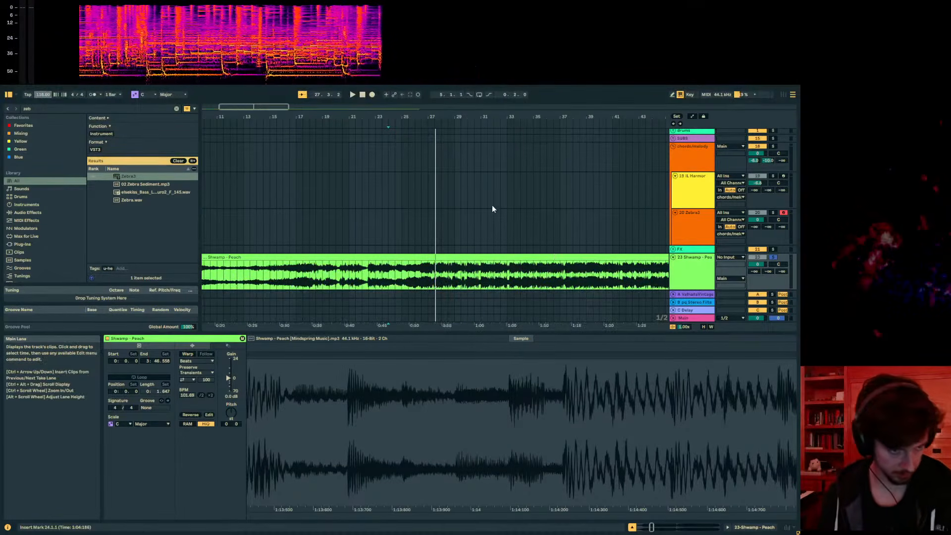
left_click(371, 288)
key("space")
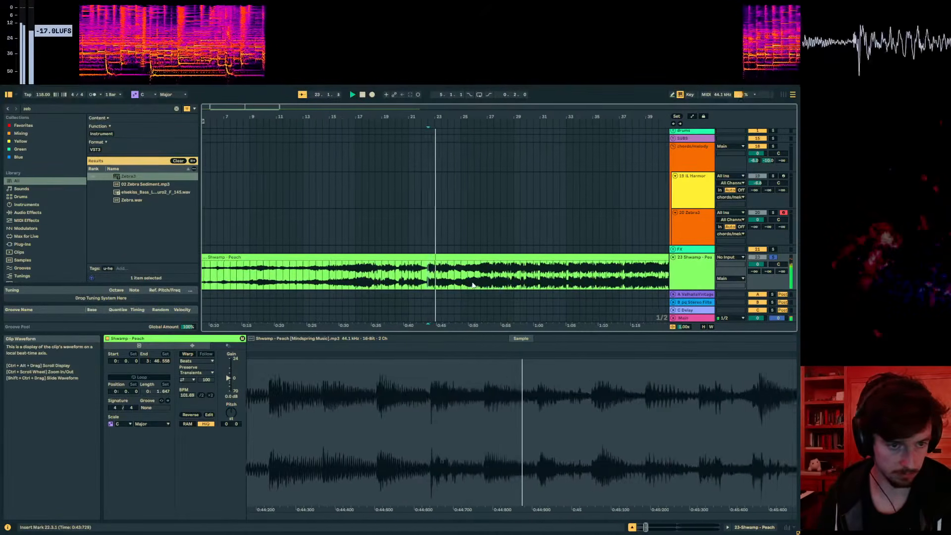
- Compare the reference track with the grid by playing from several points between bars 22 and 28
left_click(499, 242)
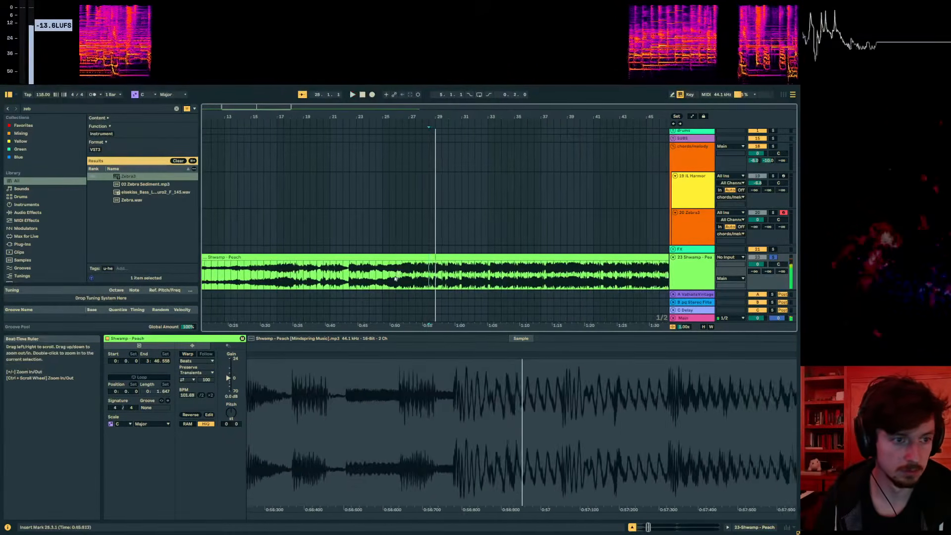
left_click(425, 279)
left_click(473, 278)
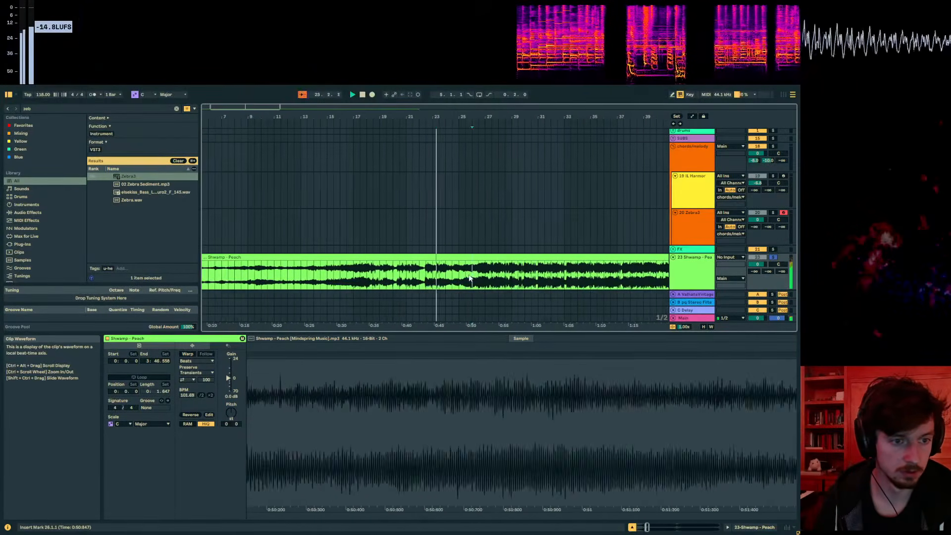
key("space")
key("space")
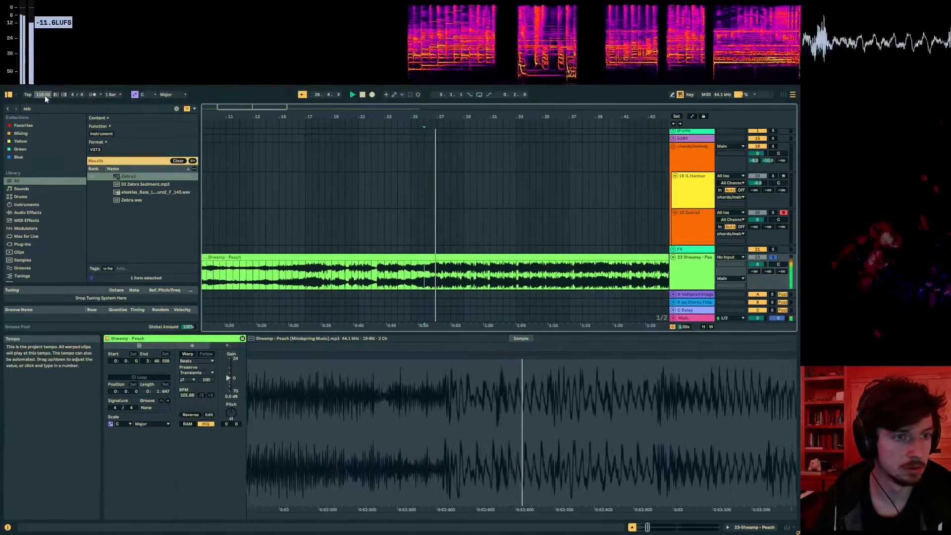
- Tap in a project tempo of about 120 BPM along with the reference track and stop playback
left_click_drag(431, 110, 431, 148)
left_click(31, 95)
left_click(30, 95)
left_click(31, 95)
key("space")
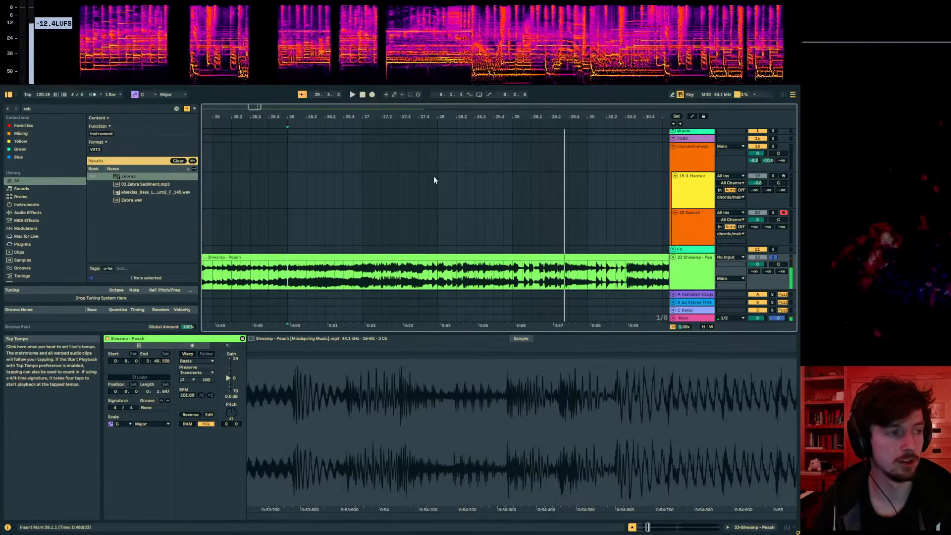
- Listen to the reference track around bars 29 and 30, and again from just before bar 23
left_click(513, 273)
key("space")
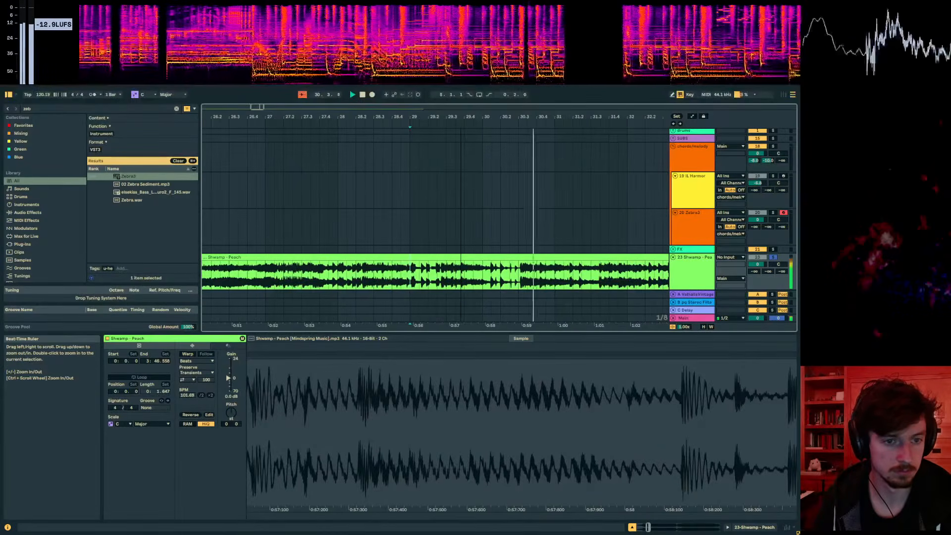
mouse_move(496, 117)
left_mouse_down()
mouse_move(468, 111)
mouse_move(523, 94)
left_mouse_up()
key("space")
left_click(427, 136)
key("space")
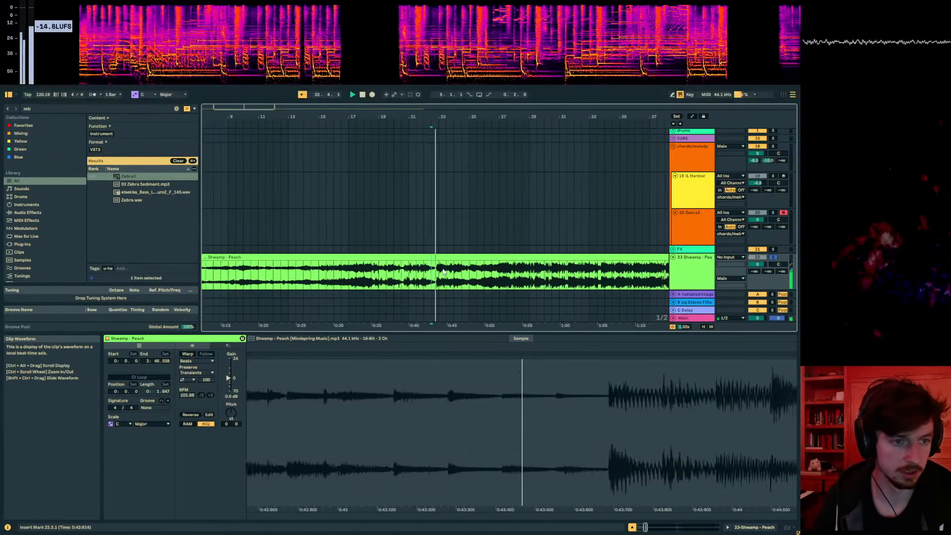
- Pinpoint the onset of the drop in the reference track by playing short passages around bars 26 and 27
left_click_drag(454, 117, 453, 143)
key("space")
left_click(585, 263)
key("space")
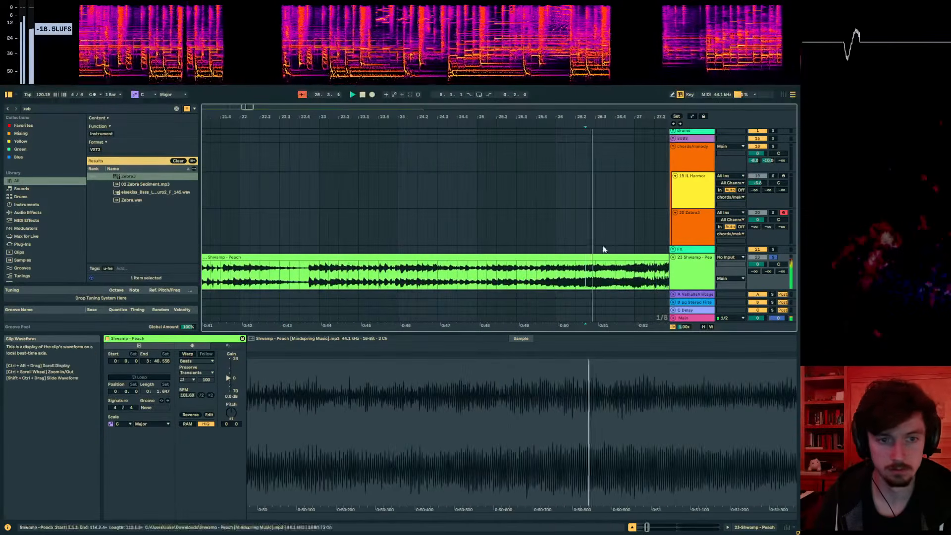
mouse_move(612, 117)
left_mouse_down()
mouse_move(346, 119)
mouse_move(431, 148)
mouse_move(417, 143)
left_mouse_up()
key("space")
left_click(395, 277)
key("space")
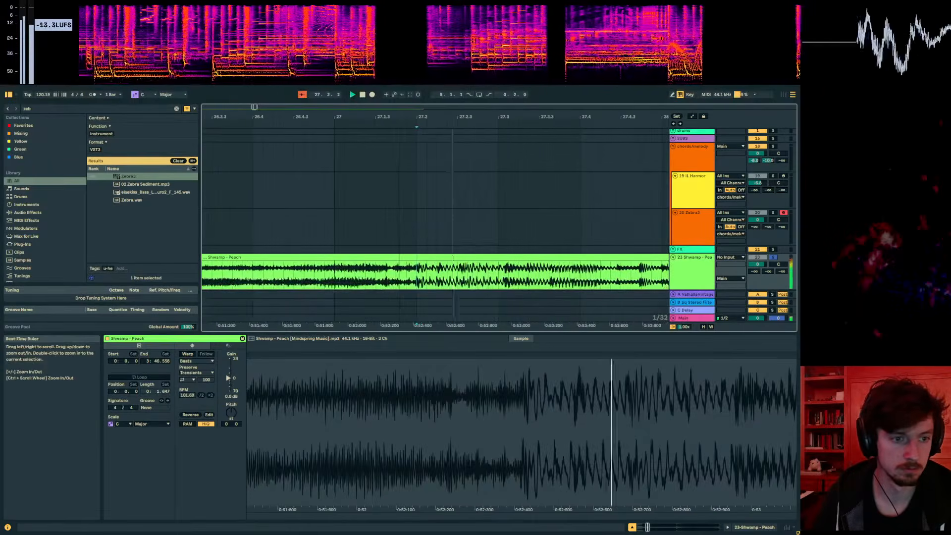
- Split the reference clip at the drop's onset near beat 27.2 and move the second part to start at bar 33
key("space")
key("ctrl+e")
left_click_drag(417, 257, 623, 269)
left_click_drag(510, 117, 398, 44)
left_click_drag(440, 257, 477, 269)
key("space")
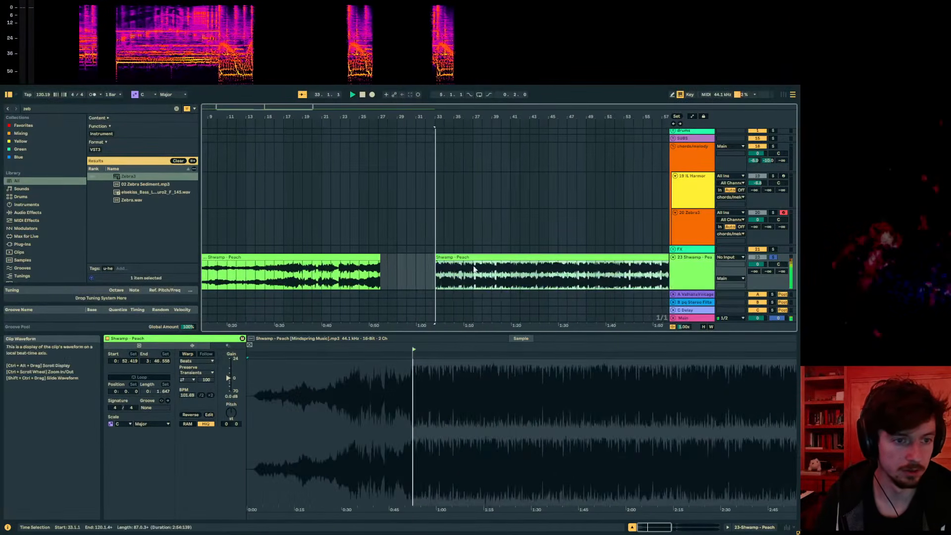
- Set the project tempo to 112 BPM and check the clip against the grid from bar 33
left_click_drag(437, 118, 363, 183)
key("space")
left_click(41, 96)
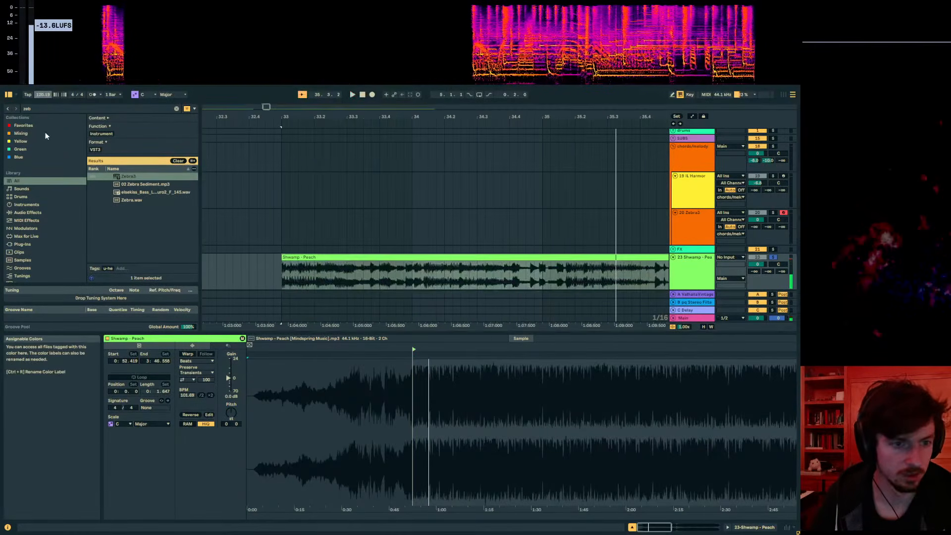
key("space")
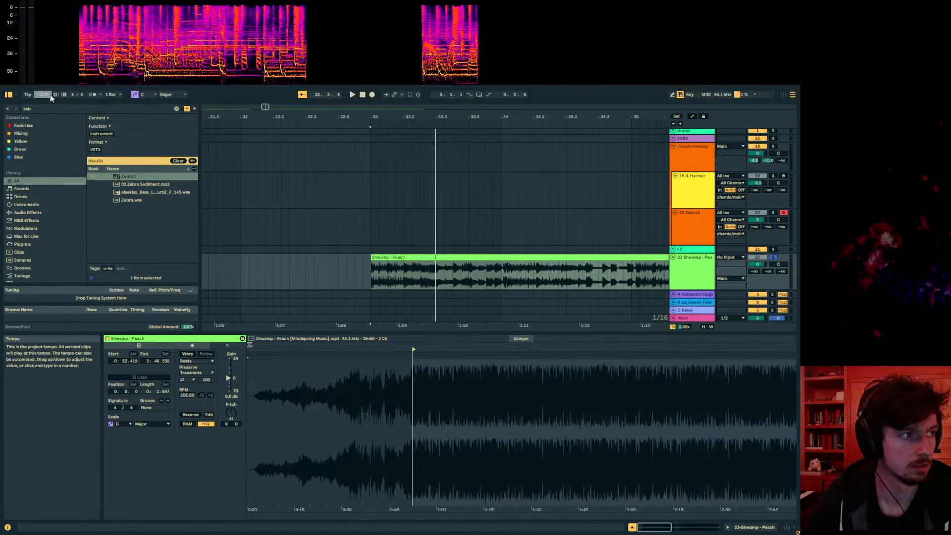
key("space")
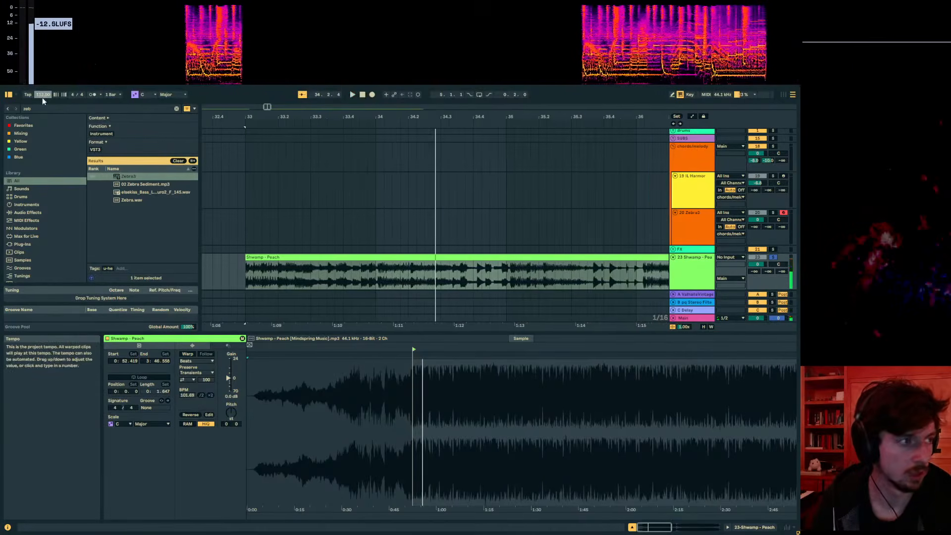
- Set the project tempo to 110 BPM and check the reference clip's beats against bars 36 and 37
left_click(500, 125)
left_click_drag(500, 117, 144, 121)
key("space")
mouse_move(372, 117)
left_mouse_down()
mouse_move(416, 106)
mouse_move(416, 95)
left_mouse_up()
left_click(409, 272)
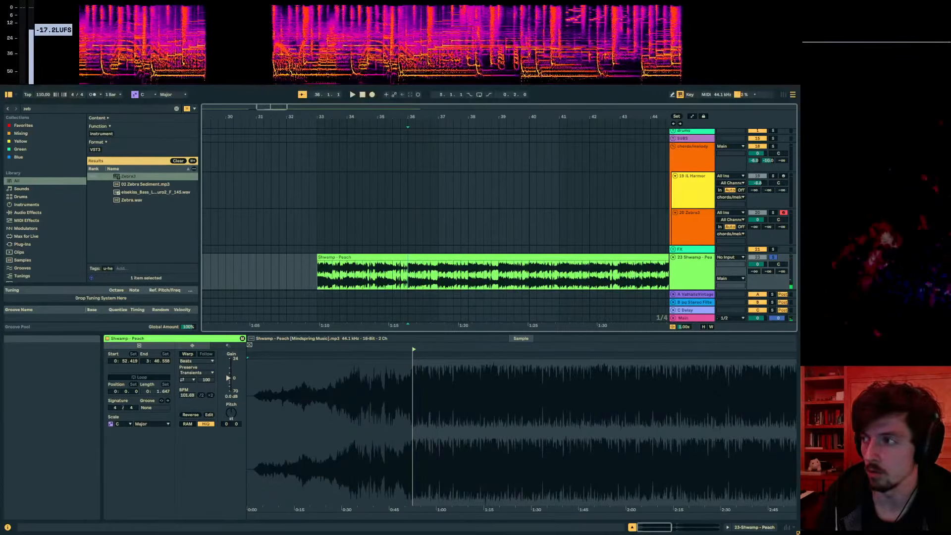
left_click(431, 277)
key("space")
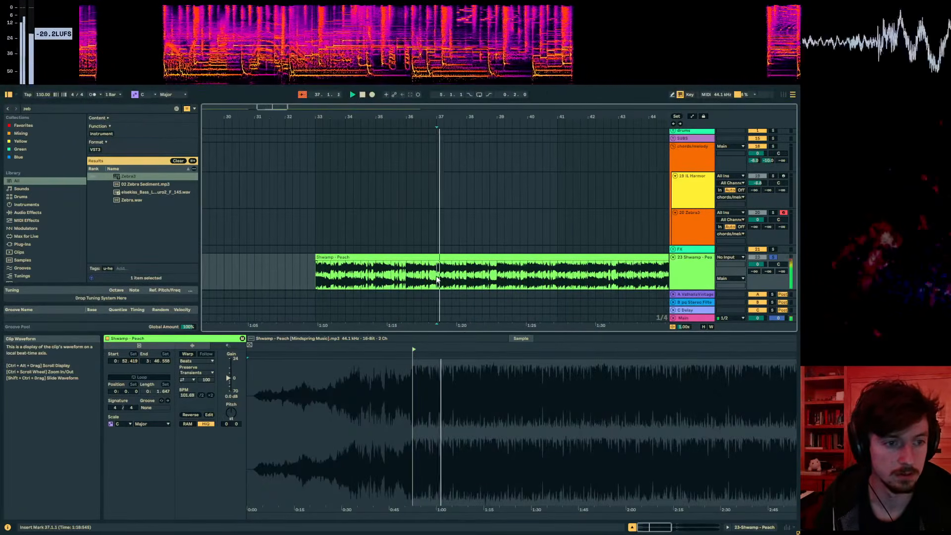
- Extend the start of the clip at bar 33 back to bar 9 to restore the whole track before the drop
left_click_drag(316, 257, 80, 257)
left_click_drag(266, 116, 334, 90)
left_click_drag(315, 257, 153, 263)
- Deactivate the leftover reference clip fragment before bar 9 and select the full reference clip
left_click(212, 265)
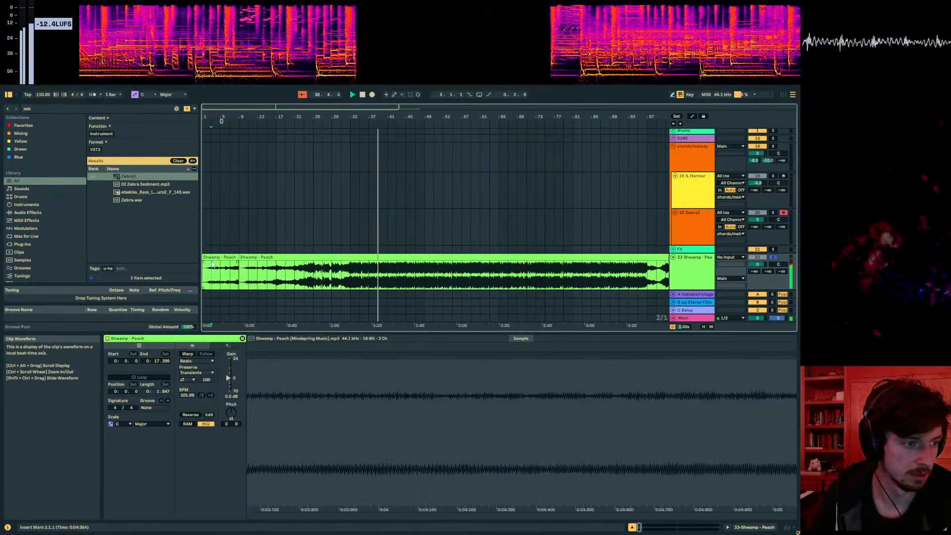
left_click(216, 257)
key("0")
left_click(291, 257)
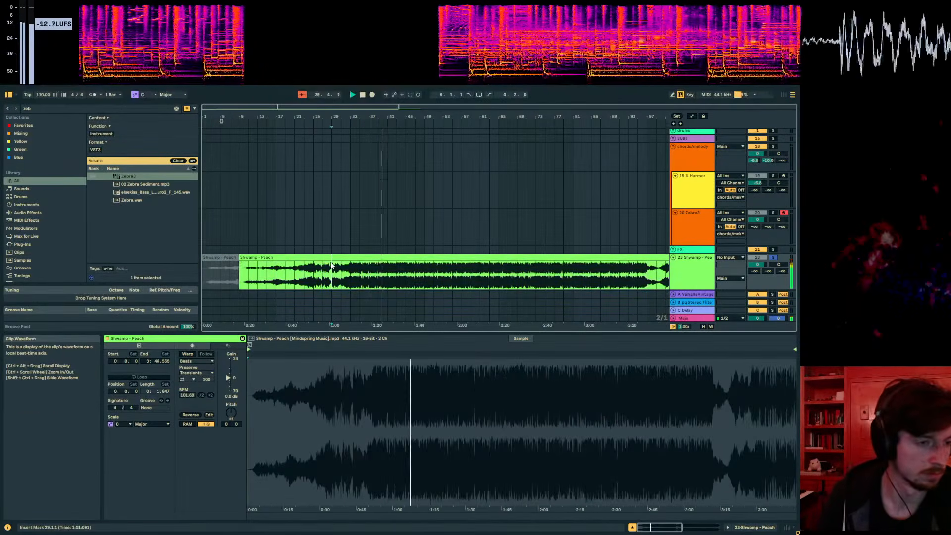
- Mark the reference intro from bar 9 to bar 17 and listen from bar 17
left_click(269, 276)
left_click_drag(350, 280, 239, 278)
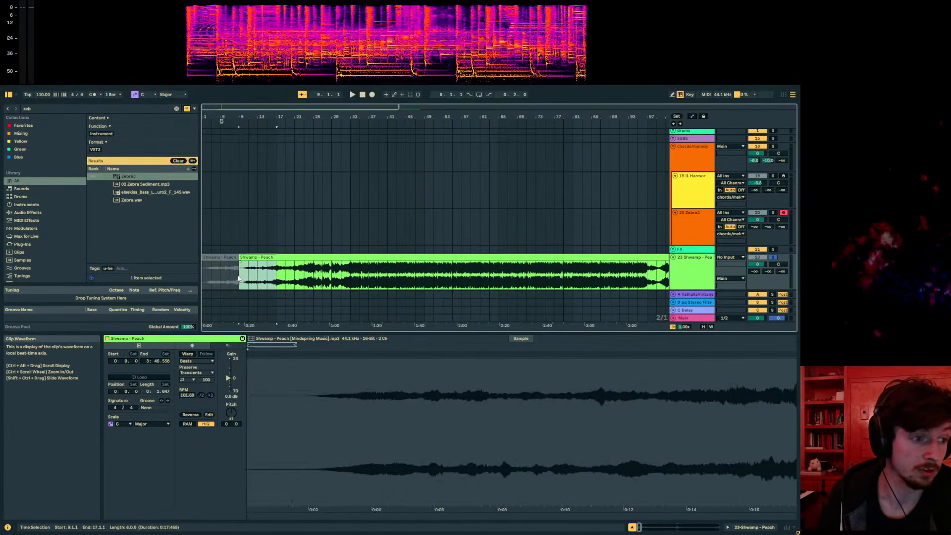
left_click(273, 280)
key("space")
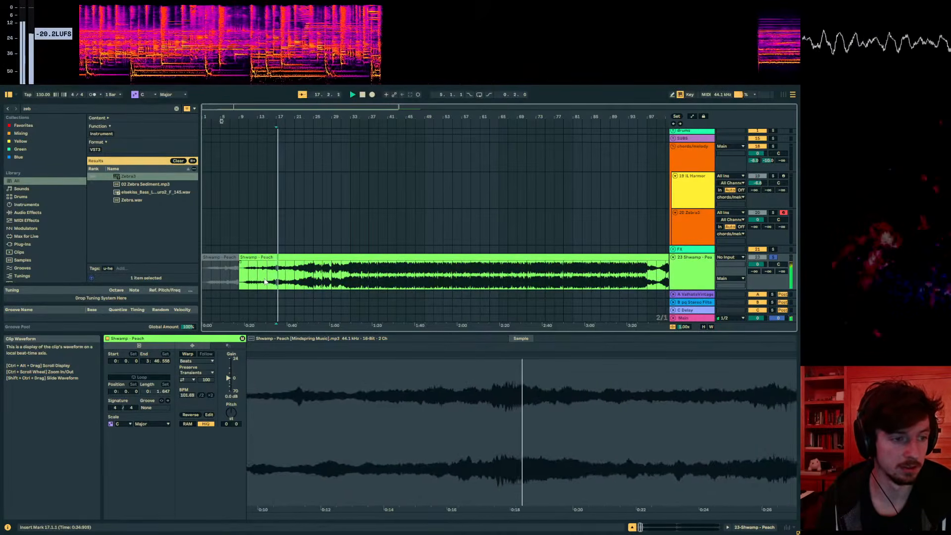
key("space")
left_click(285, 283)
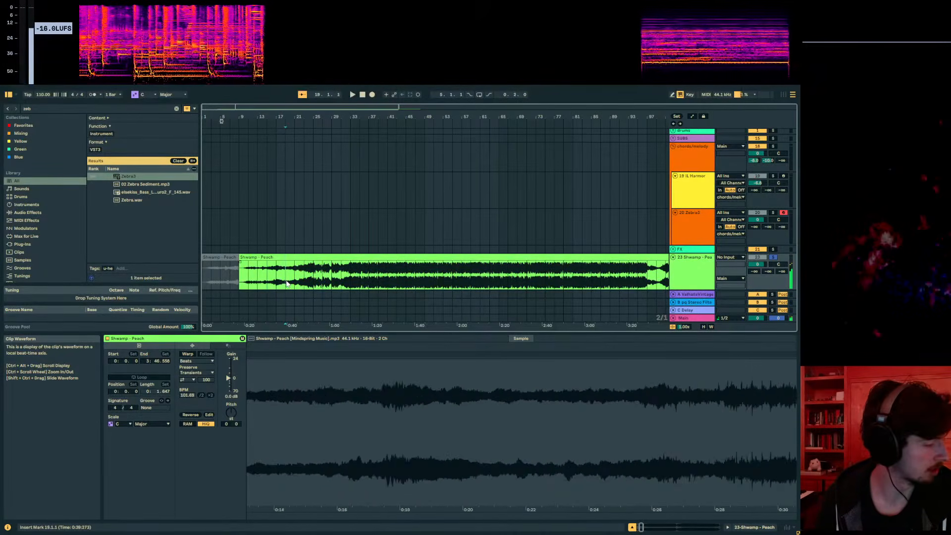
- Listen to the reference clip's intro from its start at bar 9
left_click(269, 284)
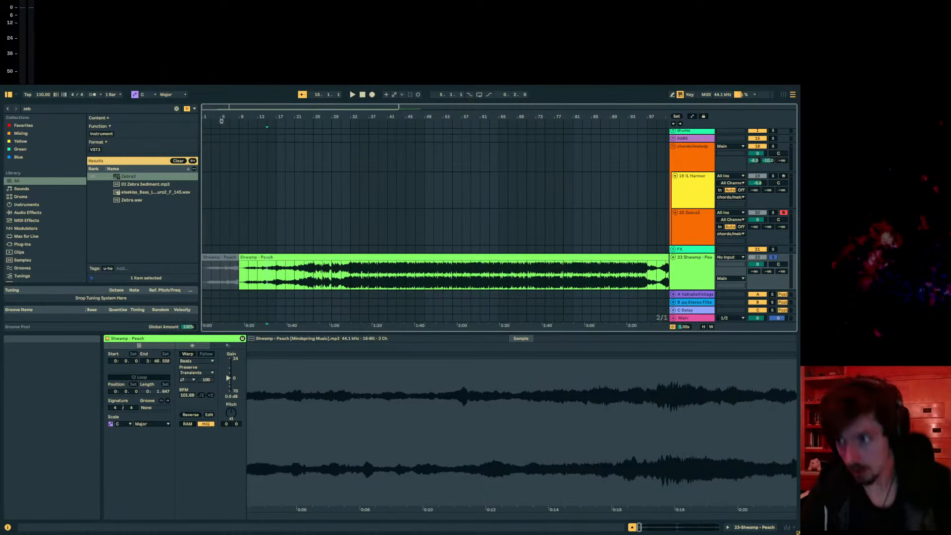
left_click(263, 281)
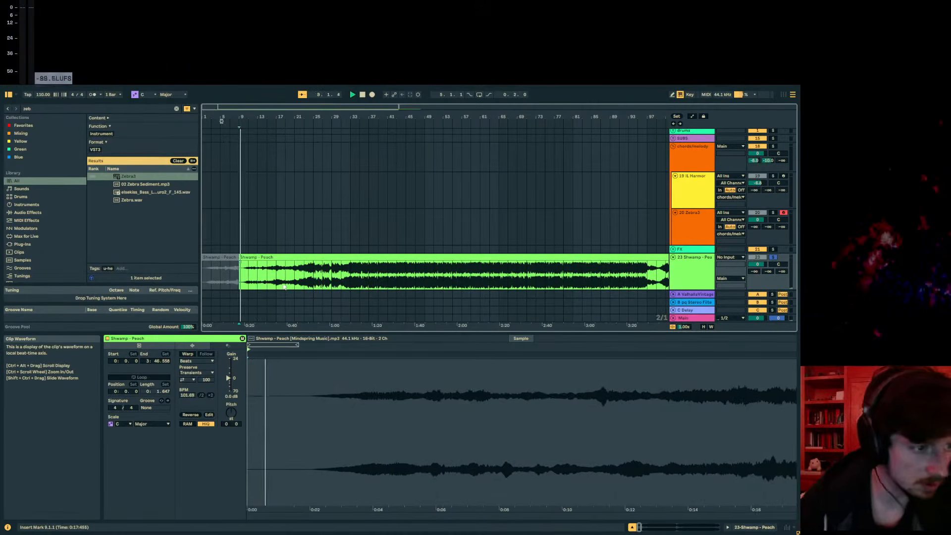
key("space")
key("Right")
key("space")
key("Right")
key("Right")
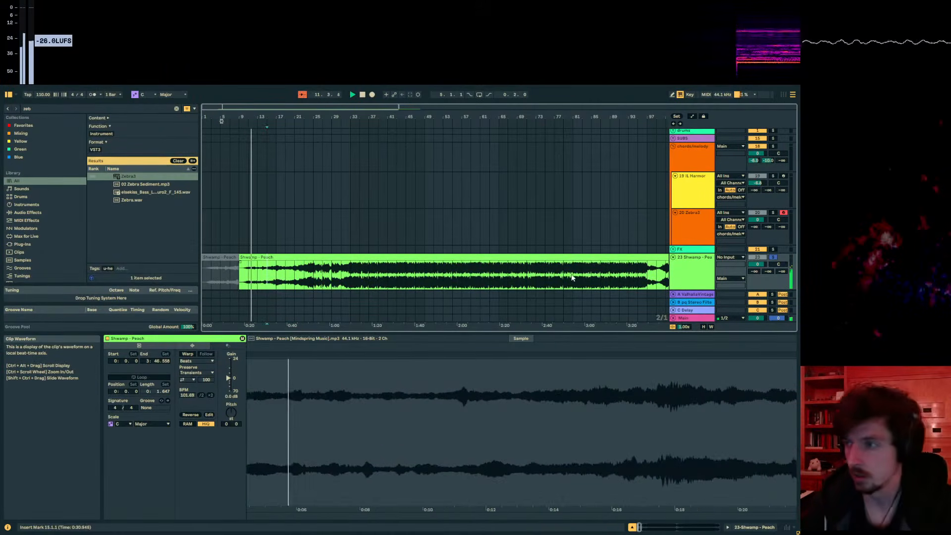
- Reopen the Zebra3 synth, move its window aside, place the insertion mark at bar 9 on its track and stop playback
left_click(687, 271)
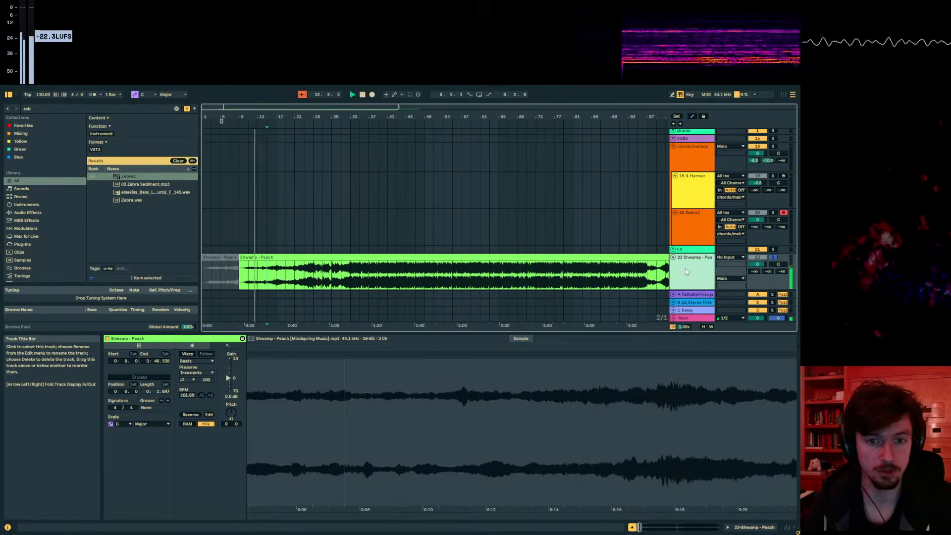
key("ctrl+shift+t")
left_click(677, 193)
left_click_drag(451, 112, 741, 142)
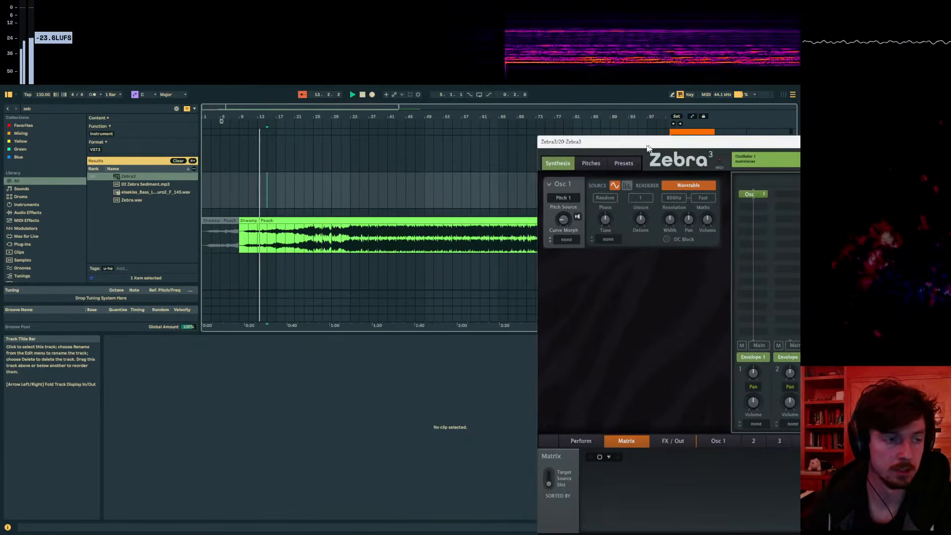
left_click(241, 196)
left_click_drag(242, 119, 241, 164)
key("space")
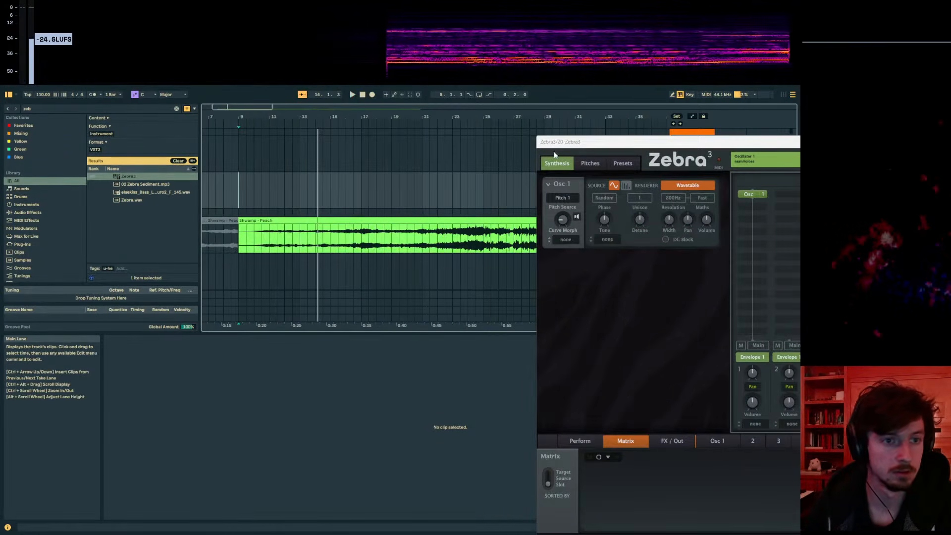
- Move the Zebra3 window out of the way, solo the Zebra3 track and start playback
left_click_drag(556, 142, 727, 241)
left_click(773, 176)
key("space")
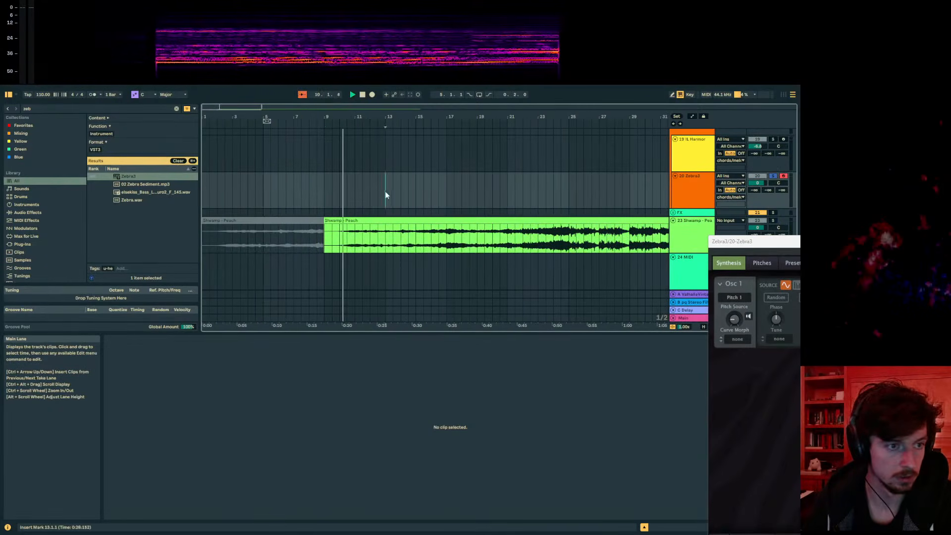
- Create an empty MIDI clip from bar 9 to bar 13 on the Zebra3 track and switch off its scale setting
left_click_drag(387, 195, 325, 194)
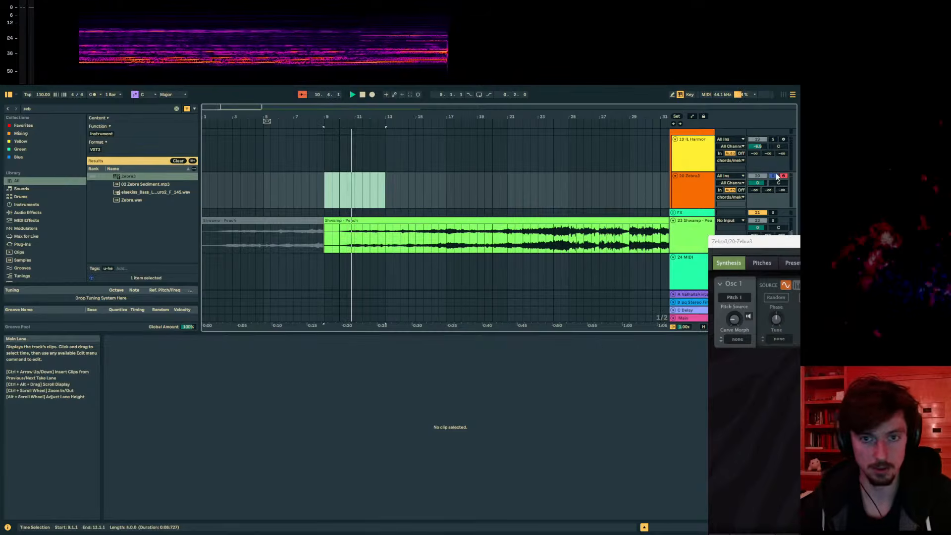
key("ctrl+m")
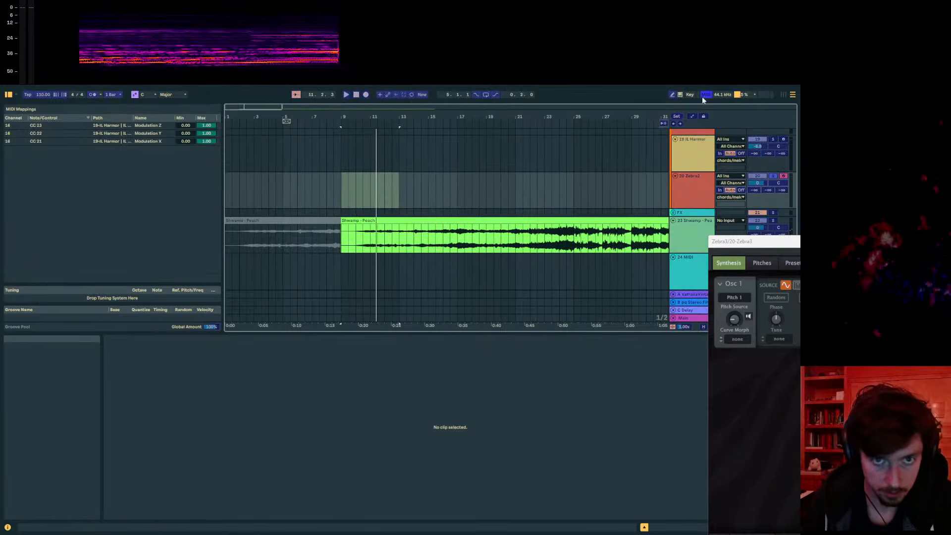
key("ctrl+m")
left_click(355, 193)
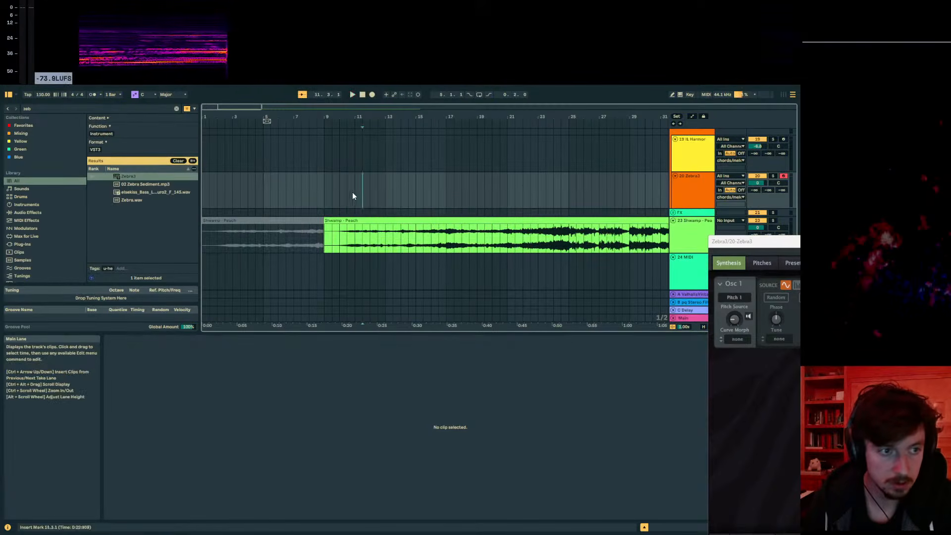
left_click_drag(385, 193, 327, 193)
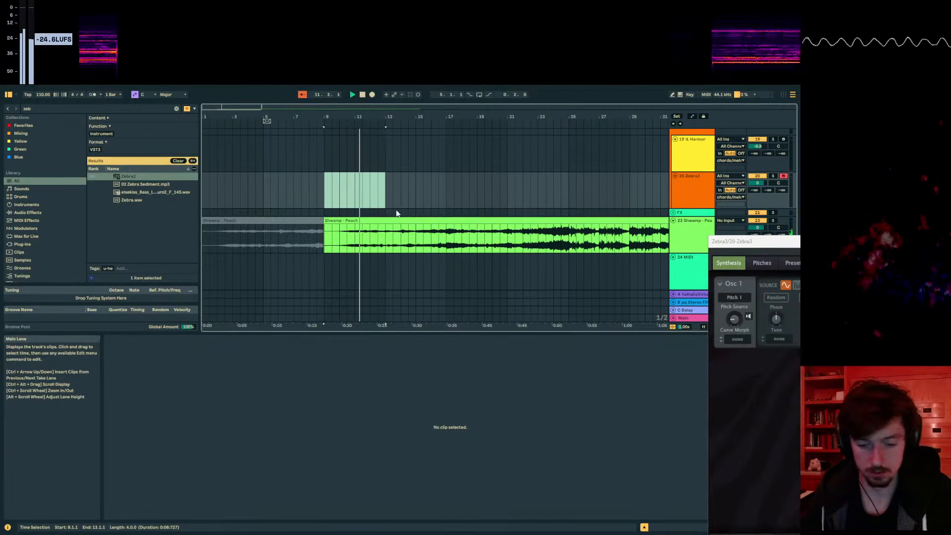
key("ctrl+shift+m")
left_click(110, 423)
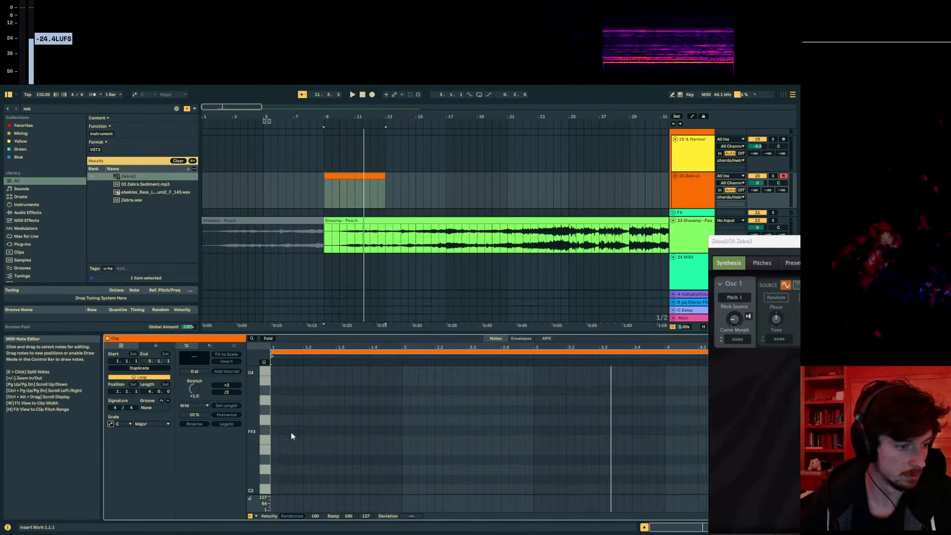
- Draw a D3 note at the start of the clip and lengthen it to one bar
key("space")
double_click(282, 440)
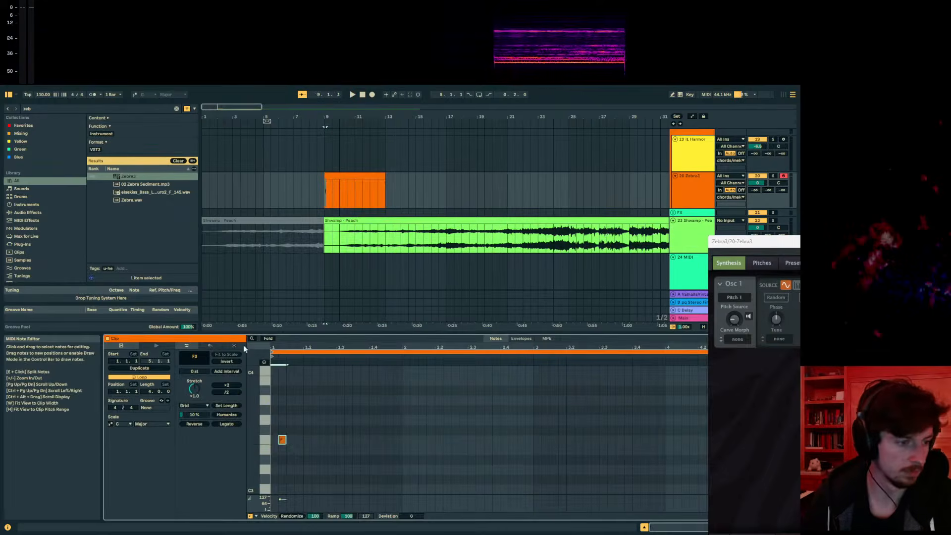
key("Down")
key("Down")
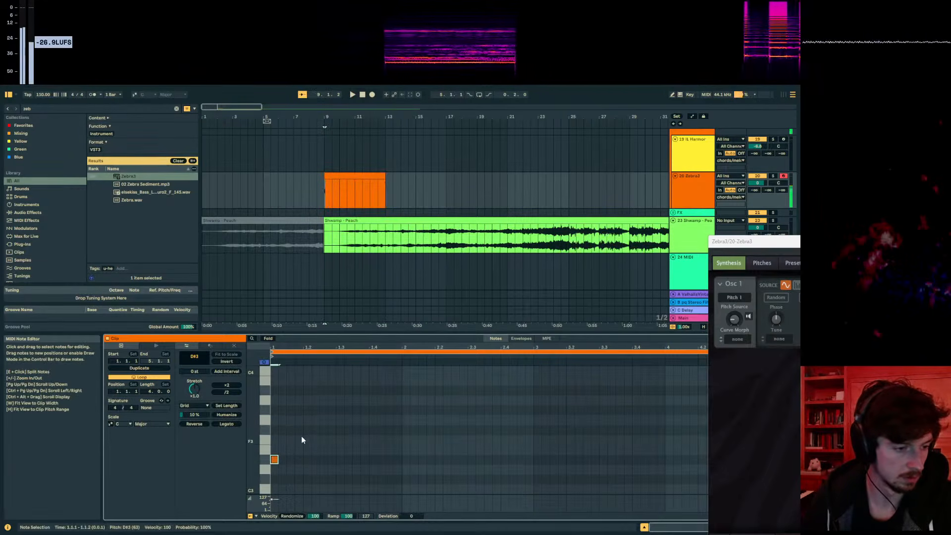
left_click_drag(278, 469, 403, 469)
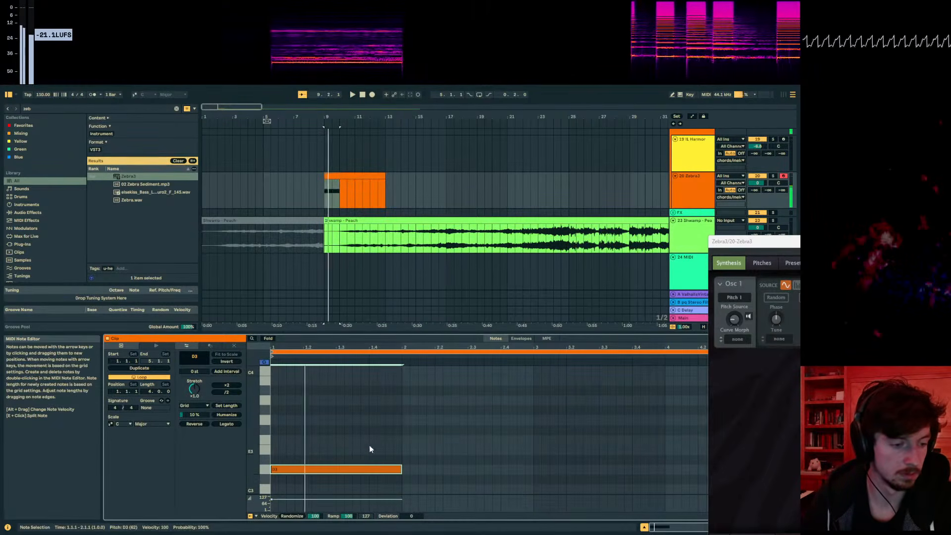
- Lower the clip's note to G2 and extend it past the end of the four-bar clip
key("Down")
key("Down")
key("Down")
key("Down")
key("Down")
key("Down")
key("Down")
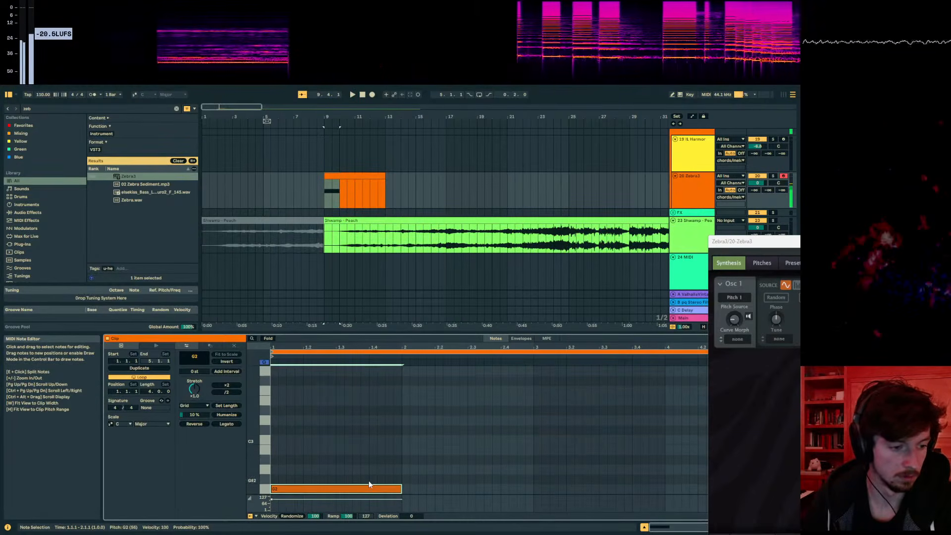
key("space")
left_click_drag(402, 490, 796, 489)
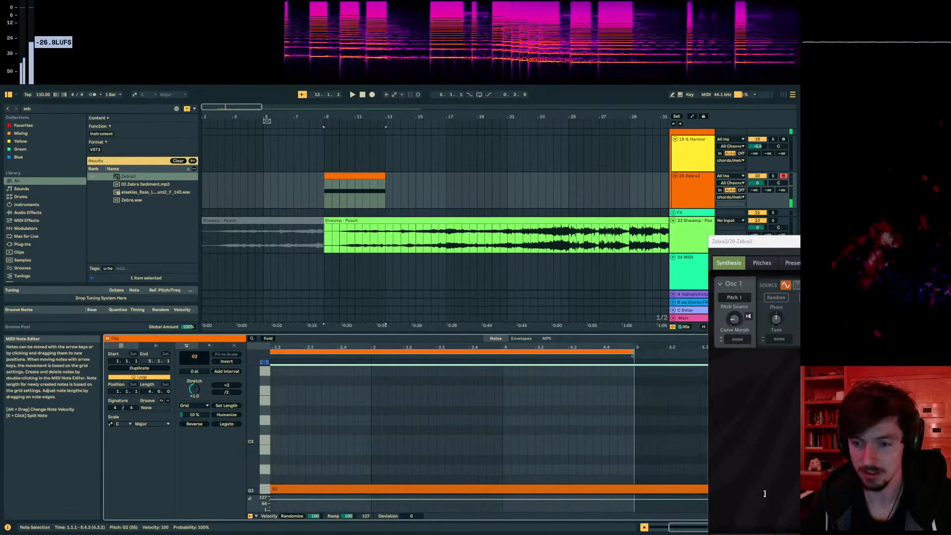
- Listen to the new MIDI clip and bring the Zebra3 window back into view
key("space")
left_click(373, 176)
key("space")
left_click_drag(948, 241, 457, 133)
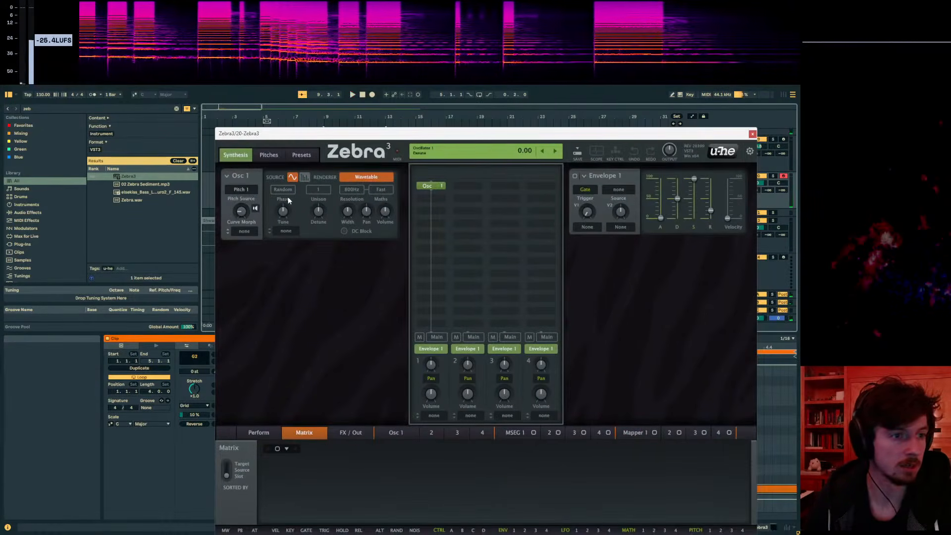
- Adjust Osc 1's Curve Morph and add Filter 1 below the oscillator in the first lane
left_click_drag(241, 212, 241, 210)
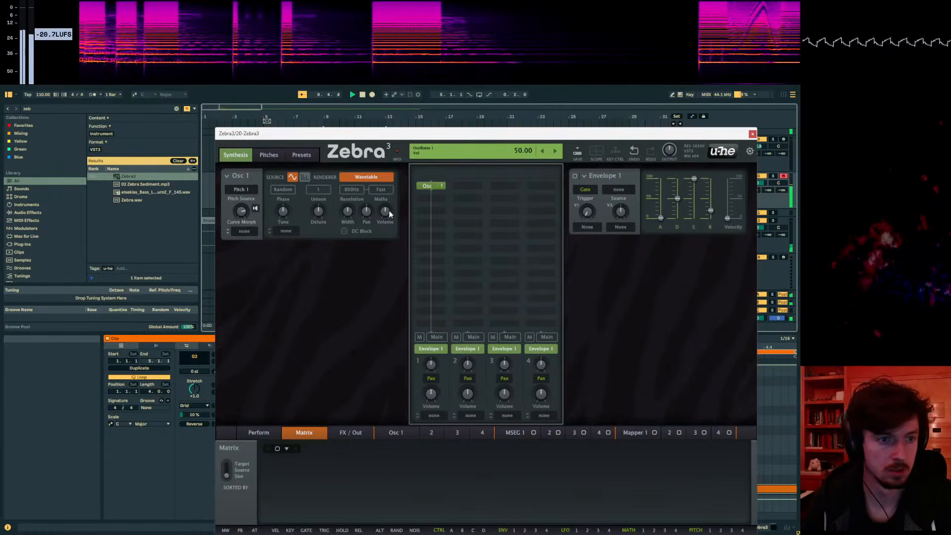
left_click(445, 203)
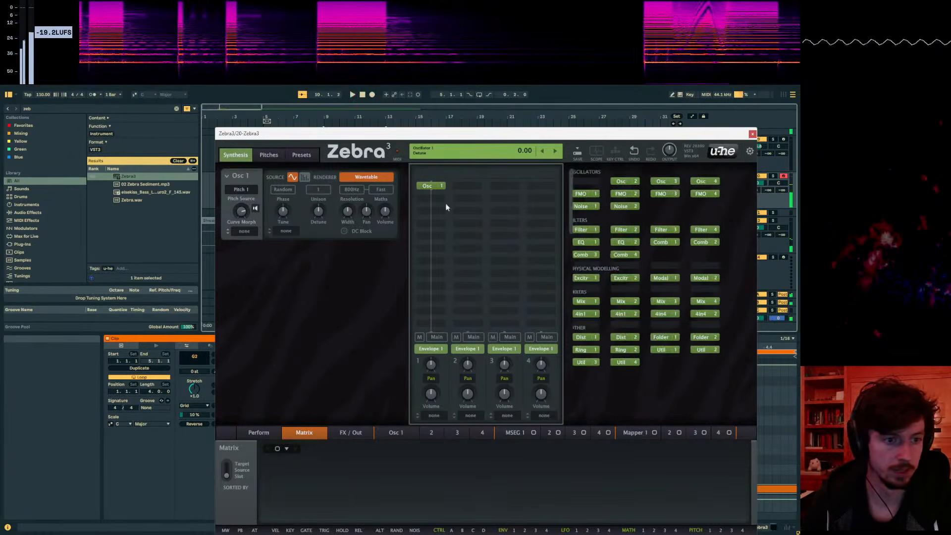
left_click(582, 230)
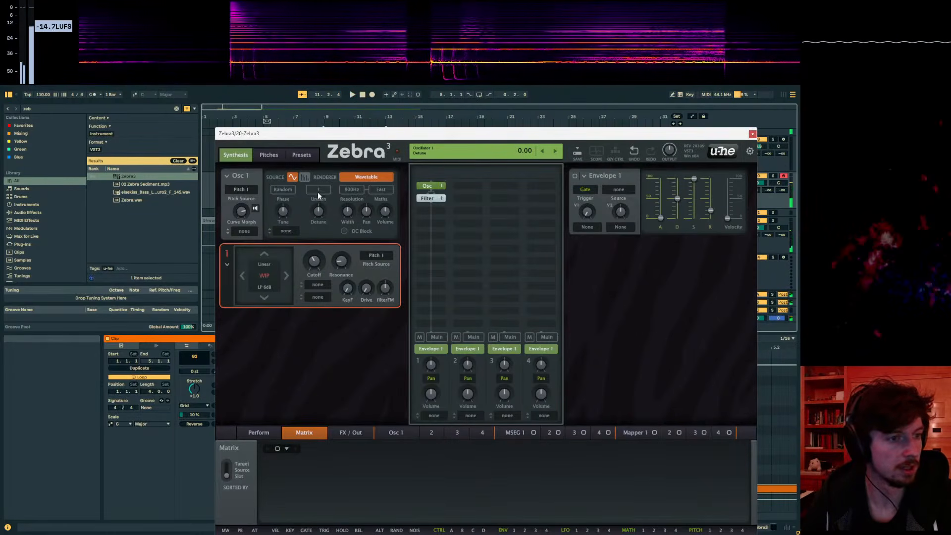
- Switch Osc 1's renderer to Additive Synth and adjust its Spectral Dist amount with the Expansion modifier while it plays
left_click(291, 232)
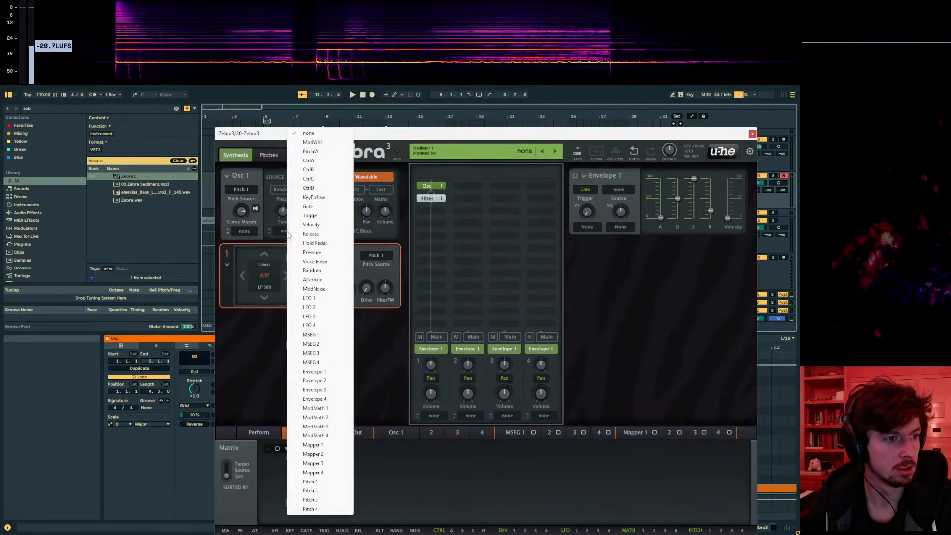
left_click(258, 241)
left_click(347, 178)
key("space")
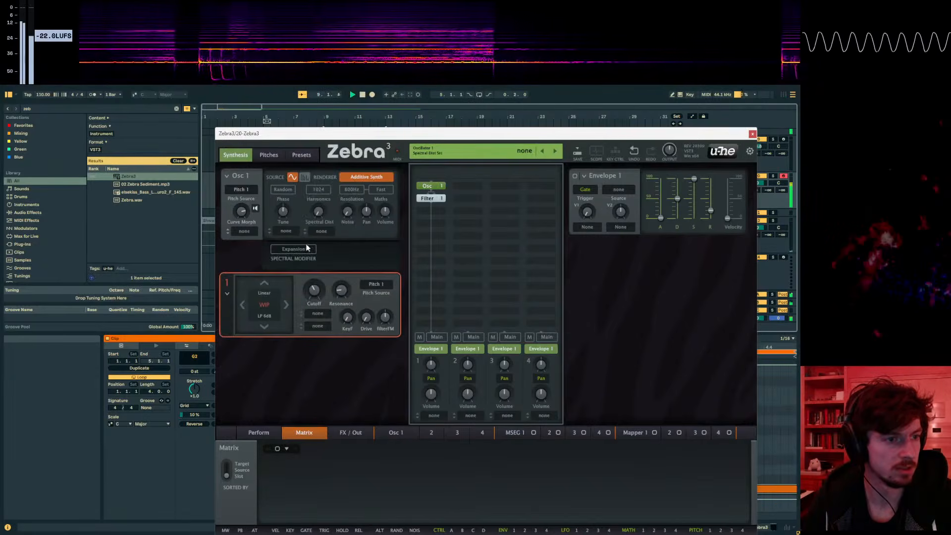
left_click(301, 252)
left_click(314, 231)
left_click_drag(313, 213, 318, 215)
- Move the Zebra3 window away and raise the track's send to the ValhallaVintageVerb return to 0 dB
left_click_drag(364, 130, 831, 136)
key("space")
left_click_drag(754, 189, 754, 187)
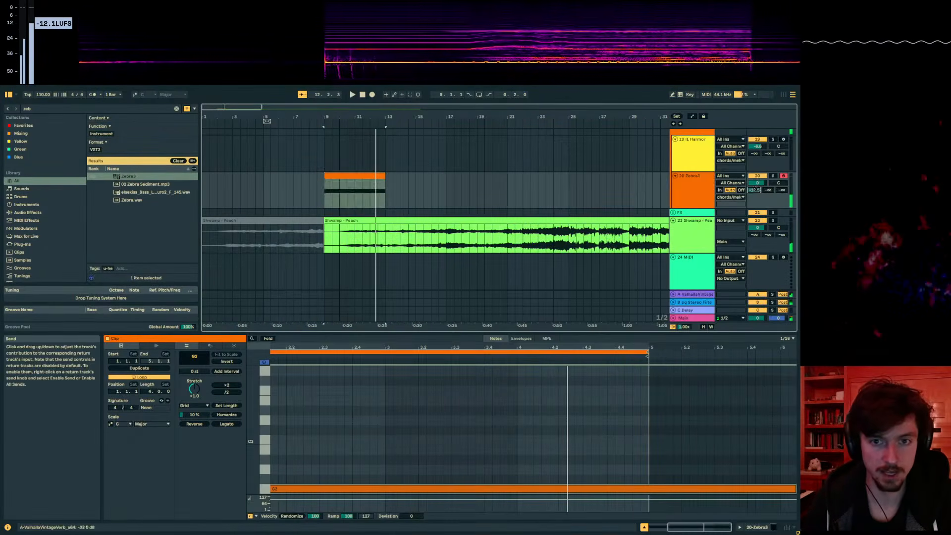
- Compare the Zebra3 note with the soloed Shwamp - Peach reference around bars 10 to 12
left_click(339, 194)
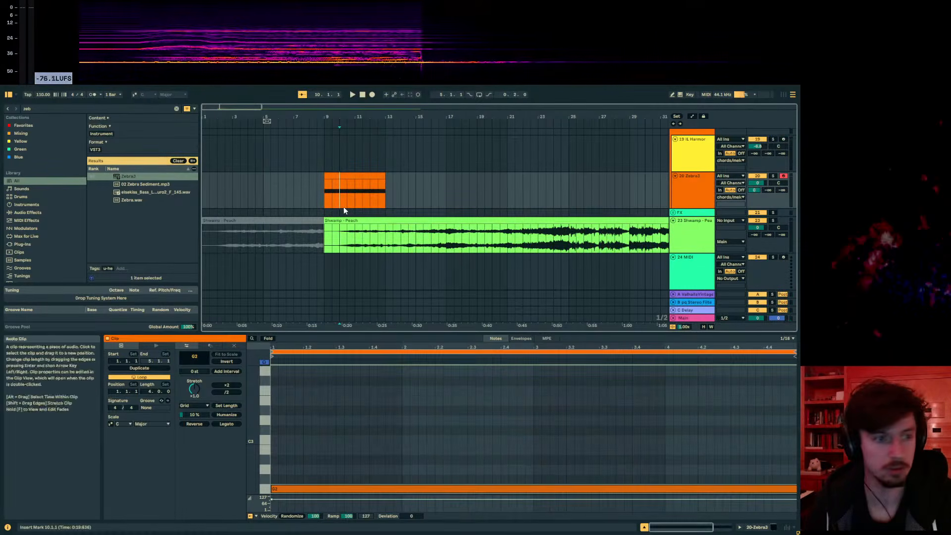
key("space")
left_click(372, 245)
left_click_drag(372, 246, 363, 245)
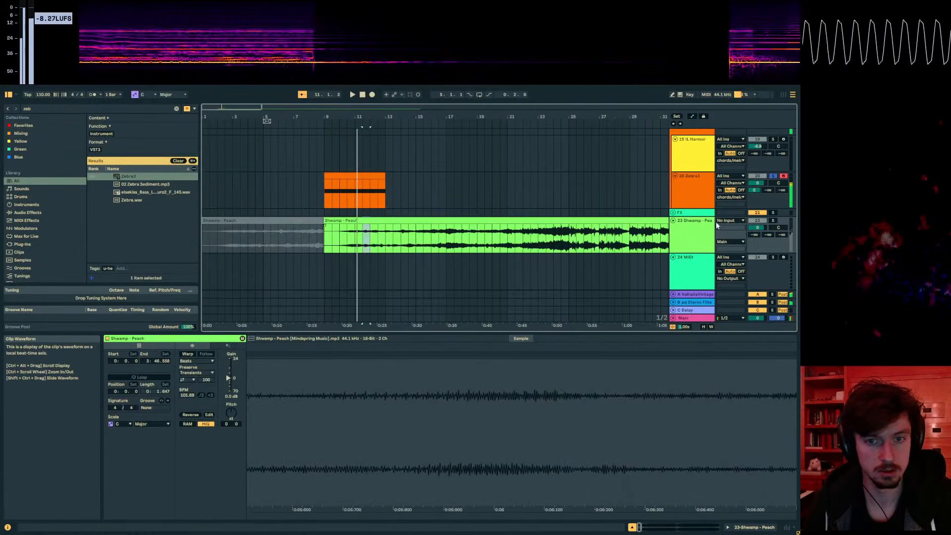
left_click(774, 221)
left_click(381, 192)
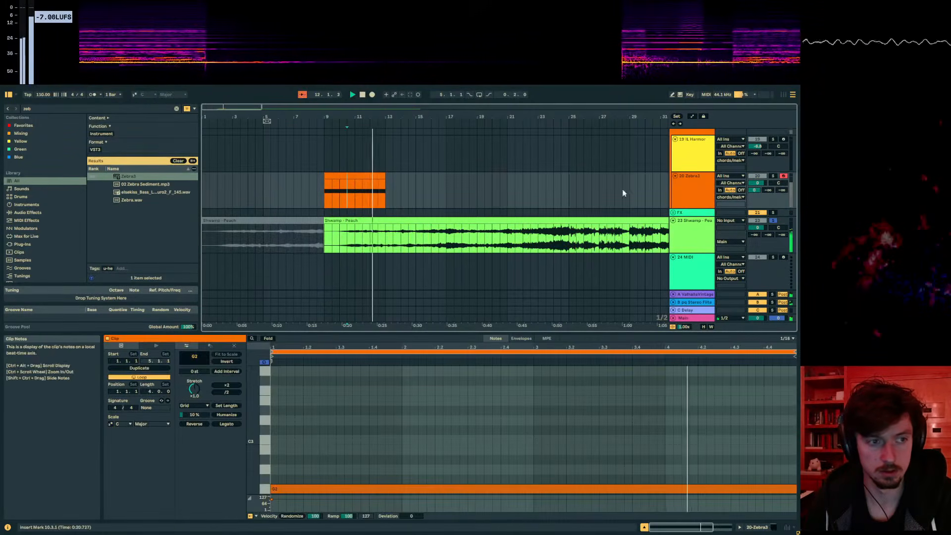
- Stop playback, solo the Zebra3 track and lower its volume
key("space")
left_click(773, 176)
left_click(756, 184)
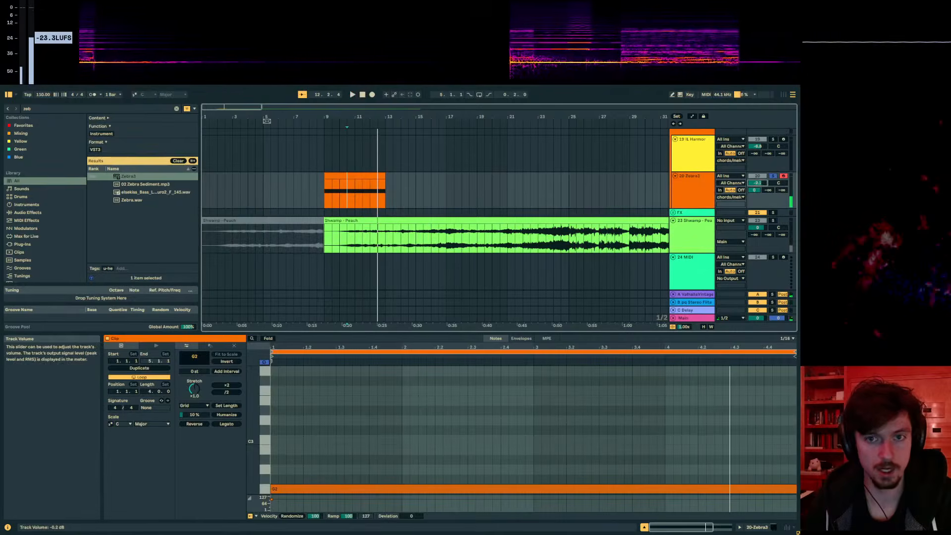
- Set Osc 1's source to Curve Spectrum with 16 harmonics, and move the Zebra3 window clear of the arrangement
left_click_drag(800, 115, 332, 135)
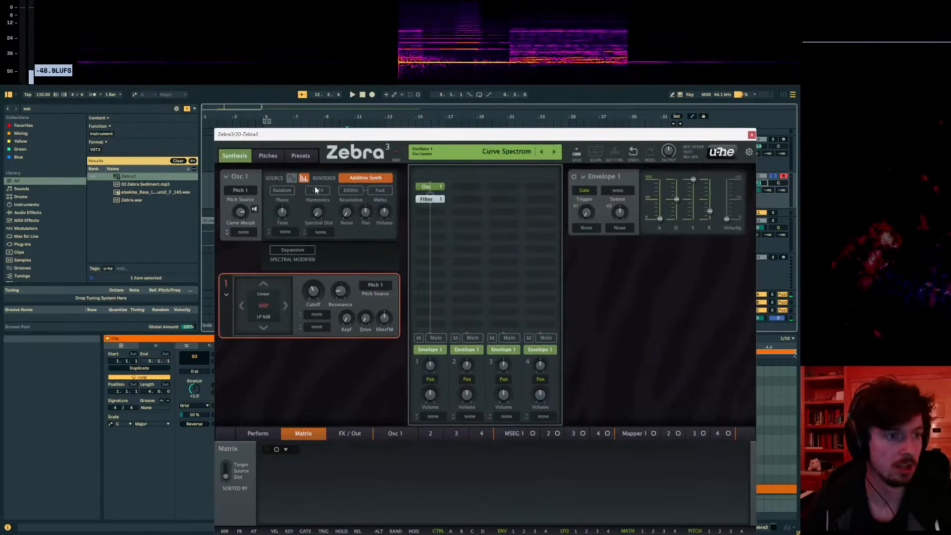
left_click(316, 190)
left_click(334, 193)
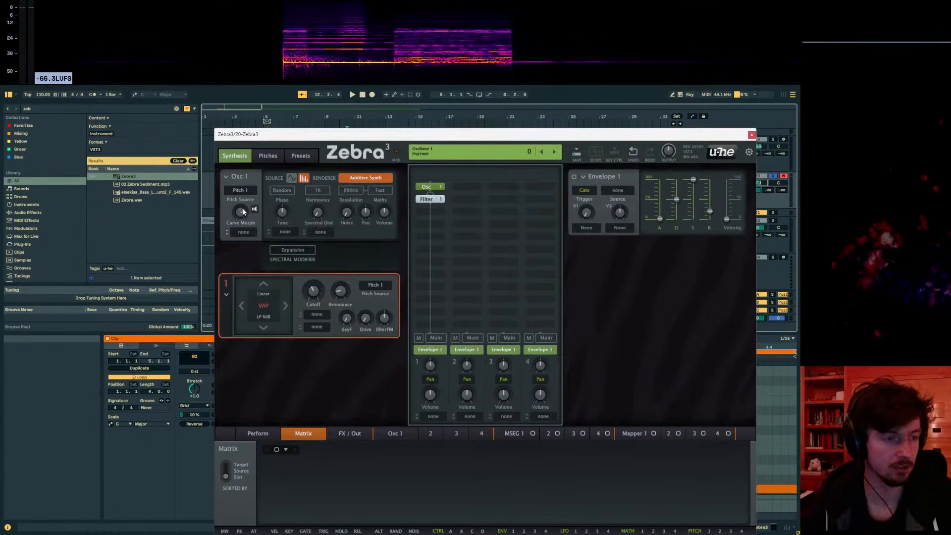
left_click_drag(345, 134, 681, 118)
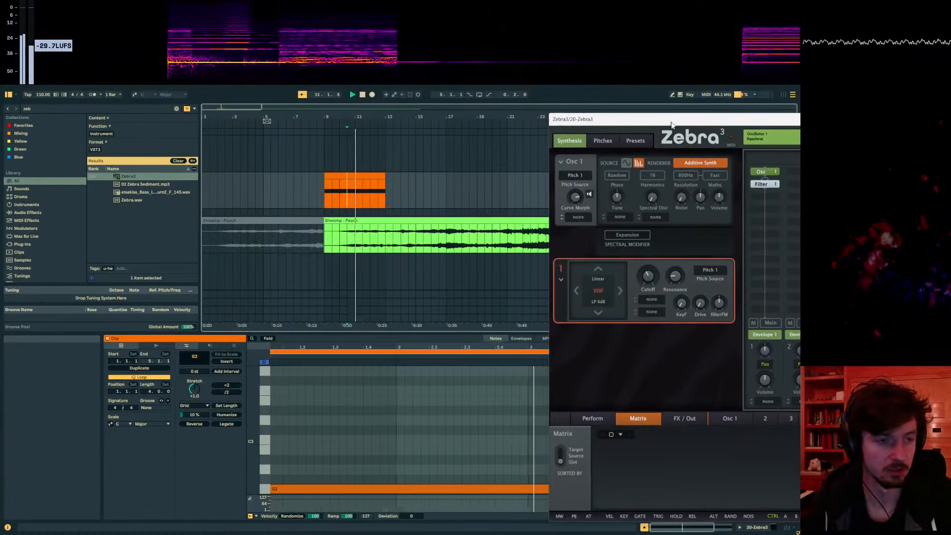
left_click_drag(616, 118, 806, 118)
key("space")
- Transpose the clip's long note down an octave to G1 and listen to the clip
left_click_drag(480, 438, 488, 493)
key("shift+Down")
key("space")
key("space")
key("space")
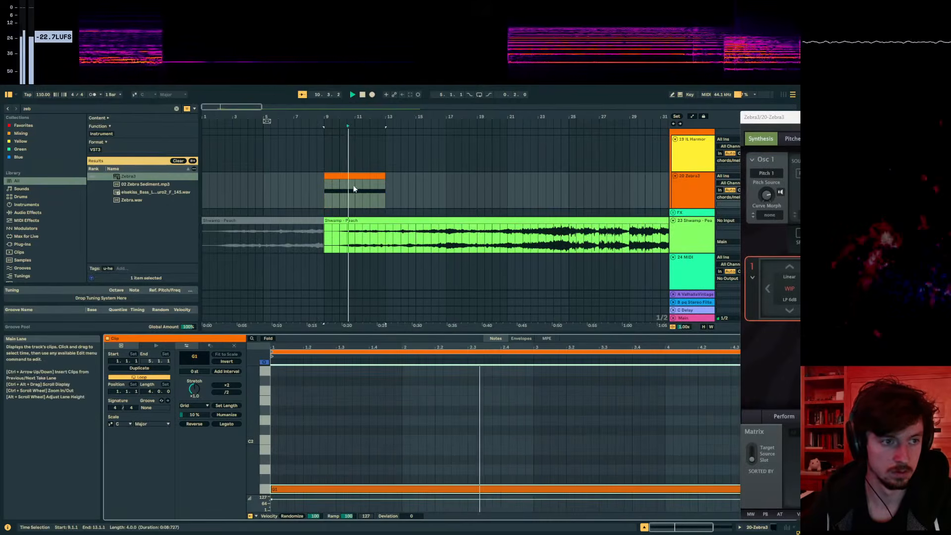
left_click(344, 176)
key("space")
- Add Comb 1 below Filter 1 in Zebra3 and set its mode to dissonant
left_click_drag(779, 118, 286, 139)
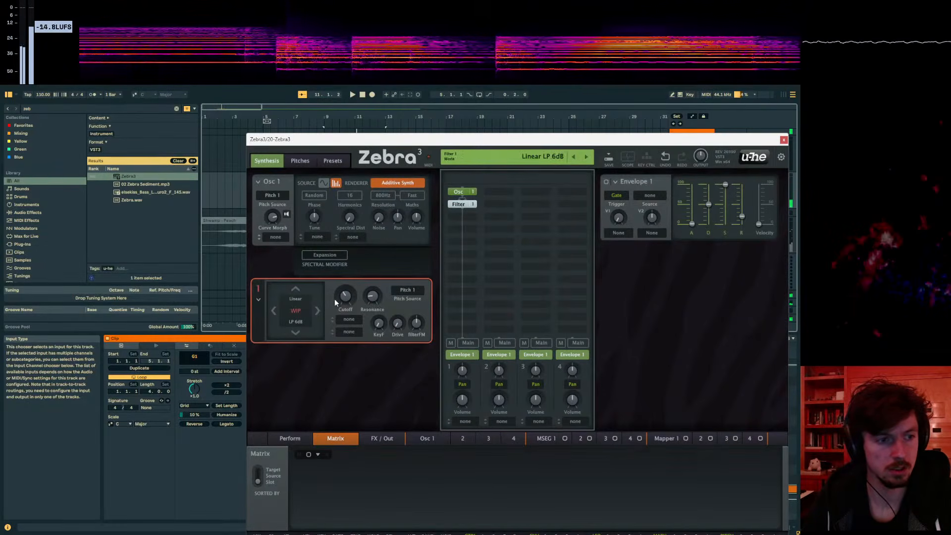
left_click(463, 216)
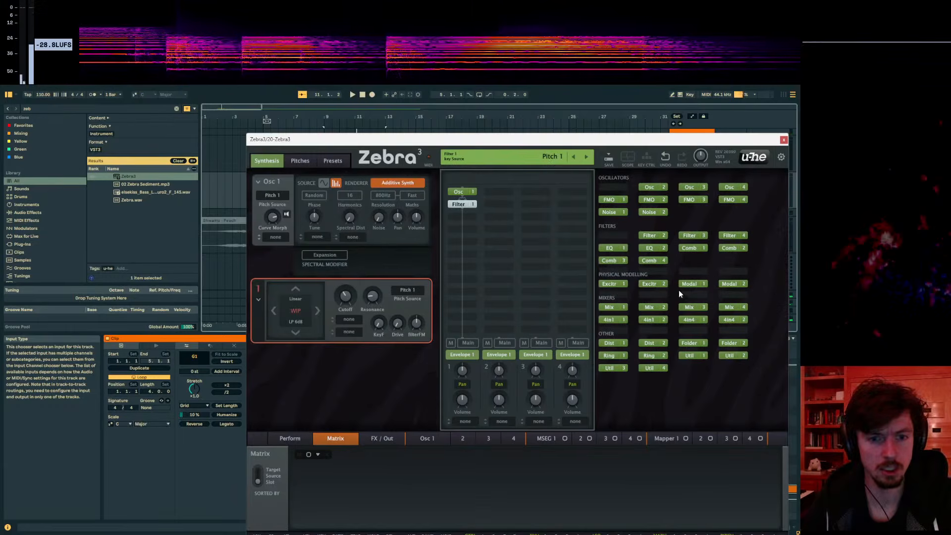
left_click(689, 248)
left_click(278, 367)
left_click(259, 354)
left_click(292, 415)
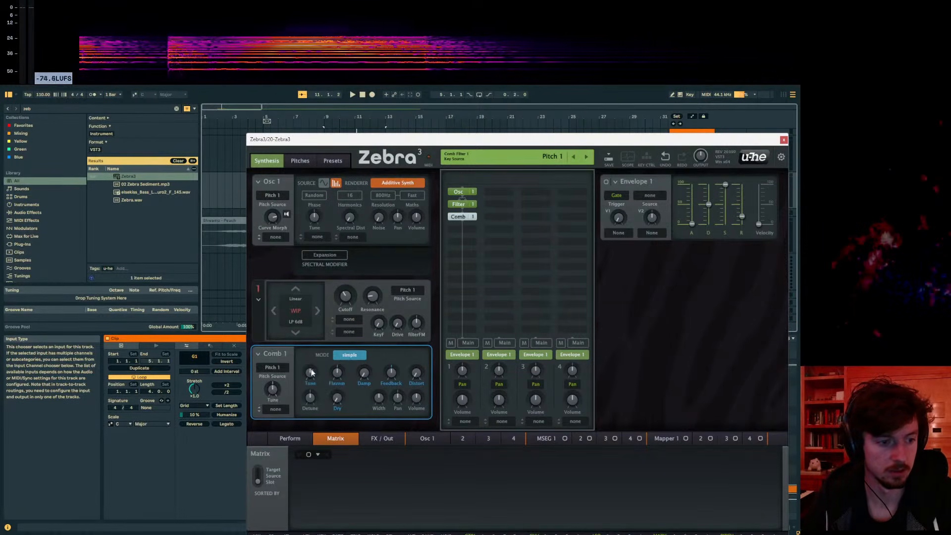
left_click(349, 355)
- Move the Zebra3 window and change Filter 1's mode to Expanse BP 6dB
left_click_drag(390, 145, 484, 199)
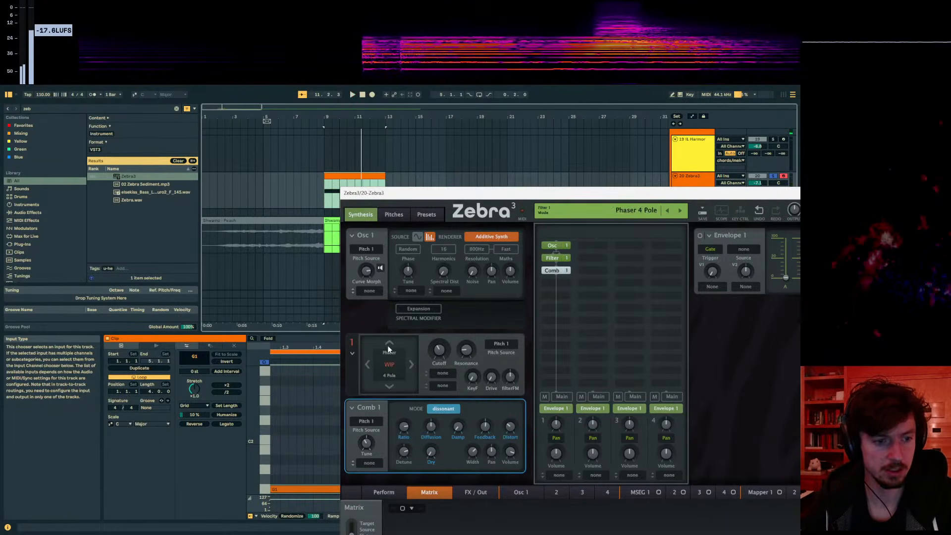
left_click(390, 366)
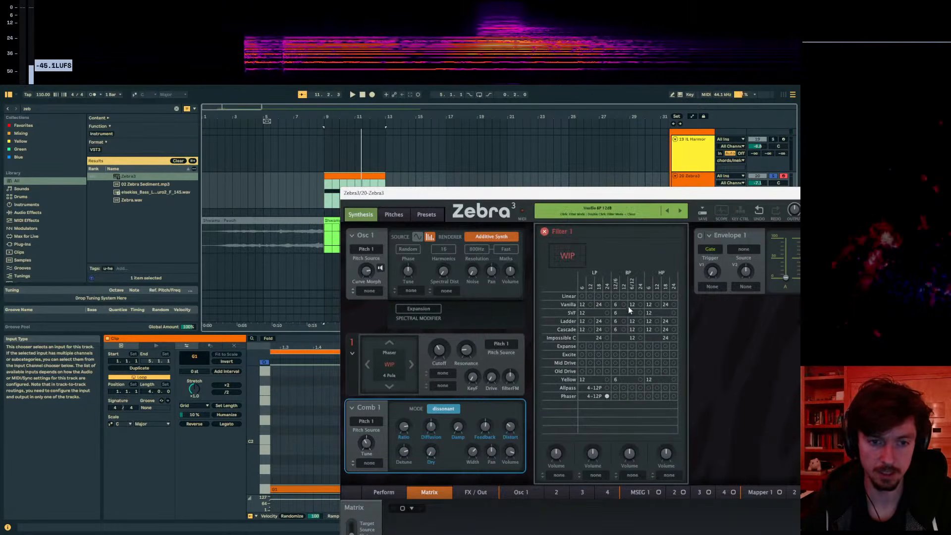
left_click(631, 346)
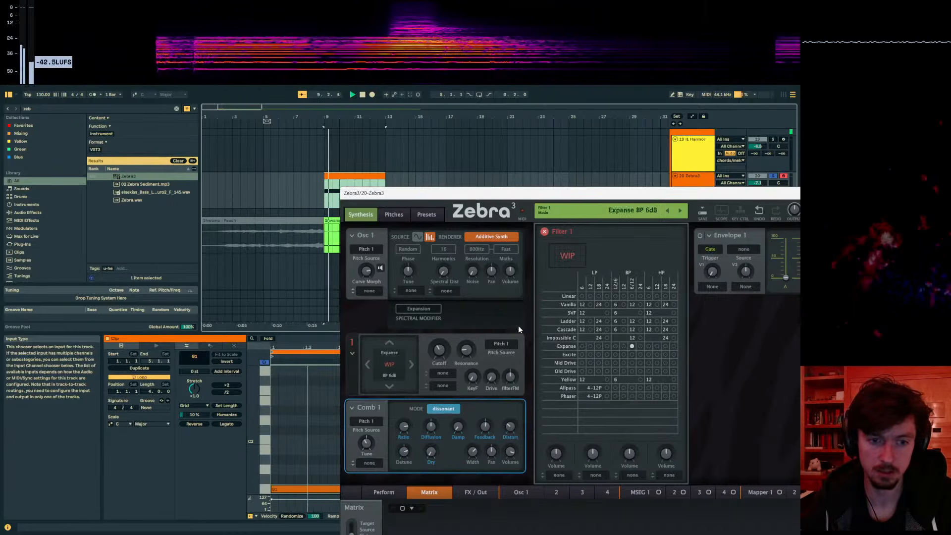
- Unsolo the Zebra3 track, move its window below the tracks and play the part together with the reference
left_click(774, 177)
left_click_drag(730, 193, 728, 267)
left_click(348, 194)
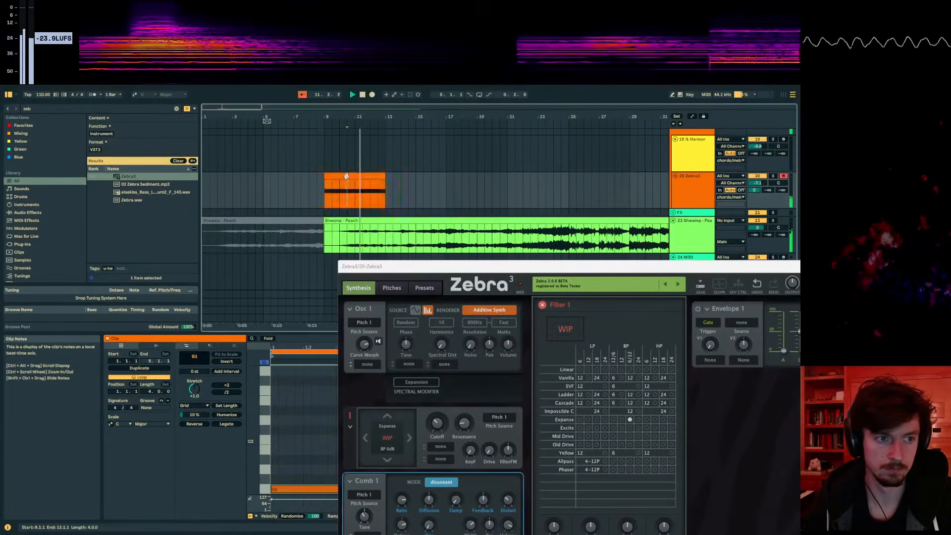
- Select the Zebra3 MIDI clip and extend it to bar 17
left_click(349, 177)
left_click(689, 191)
left_click(383, 183)
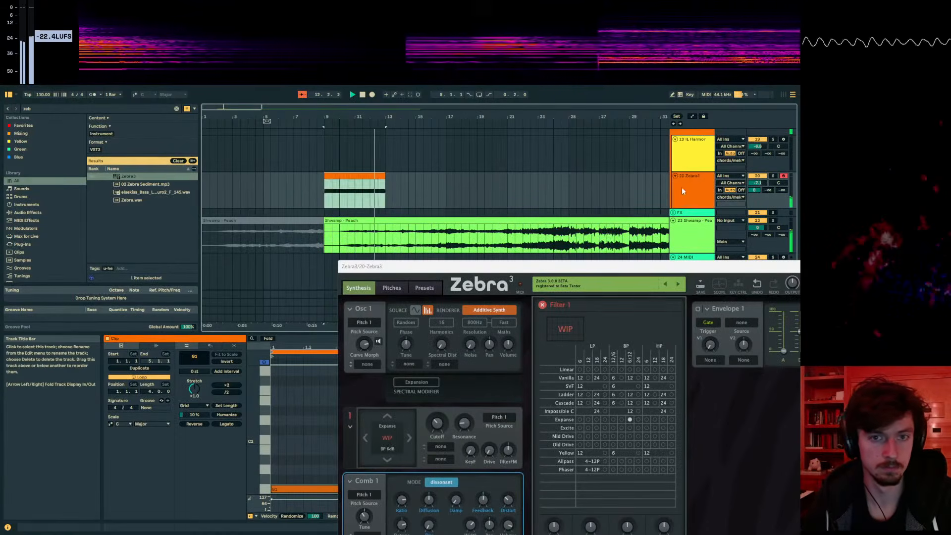
left_click_drag(382, 175, 430, 175)
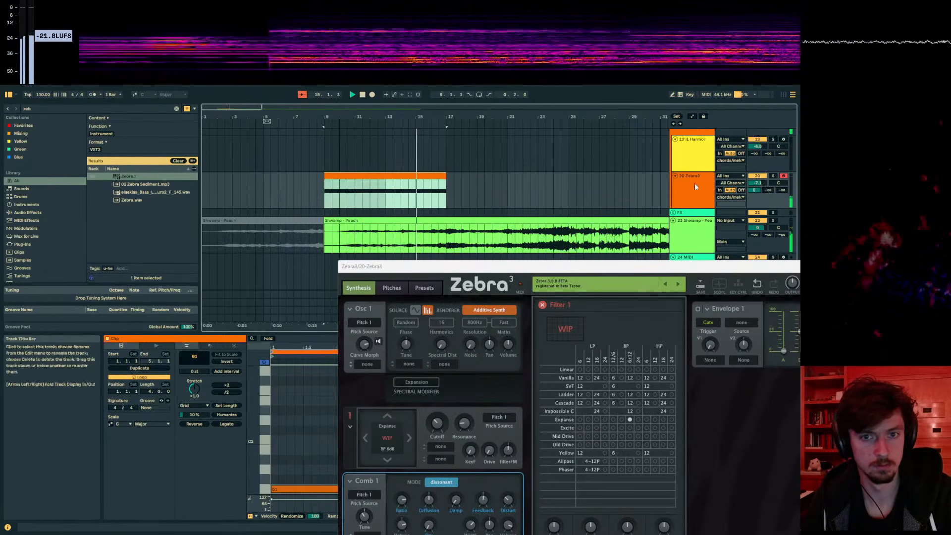
- Raise the Zebra3 track's volume to -4.2 dB, stop playback and move the Zebra3 window aside
left_click_drag(757, 183, 758, 175)
left_click(691, 189)
left_click(430, 176)
key("space")
left_click_drag(644, 267, 950, 247)
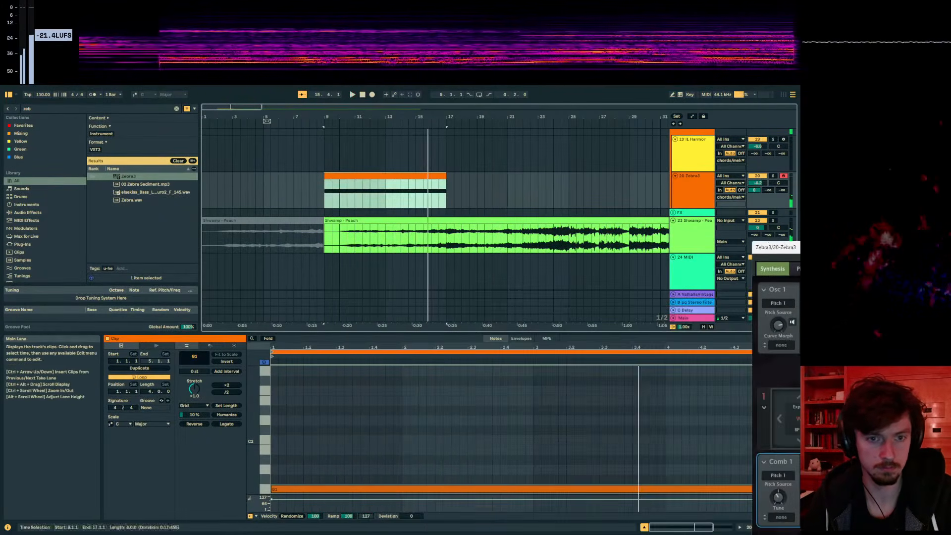
- Add a second note at bar 2 of the Zebra3 clip and raise it to D3
left_click(385, 198)
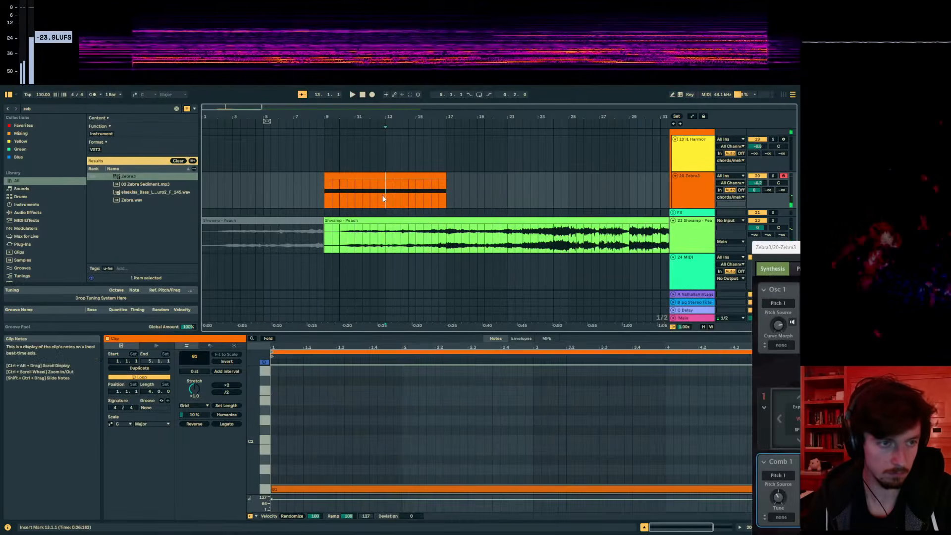
double_click(405, 421)
left_click_drag(406, 421, 404, 386)
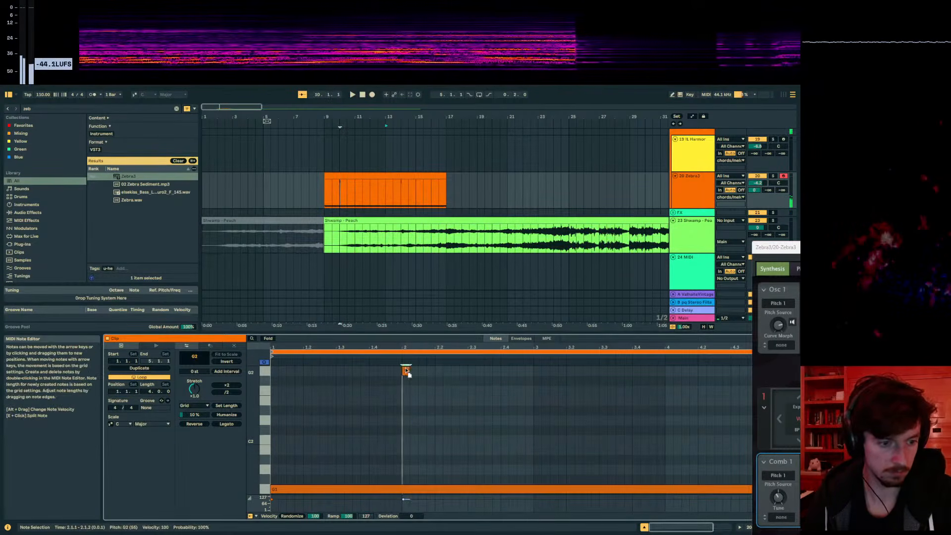
key("Up")
key("Up")
key("Up")
key("Up")
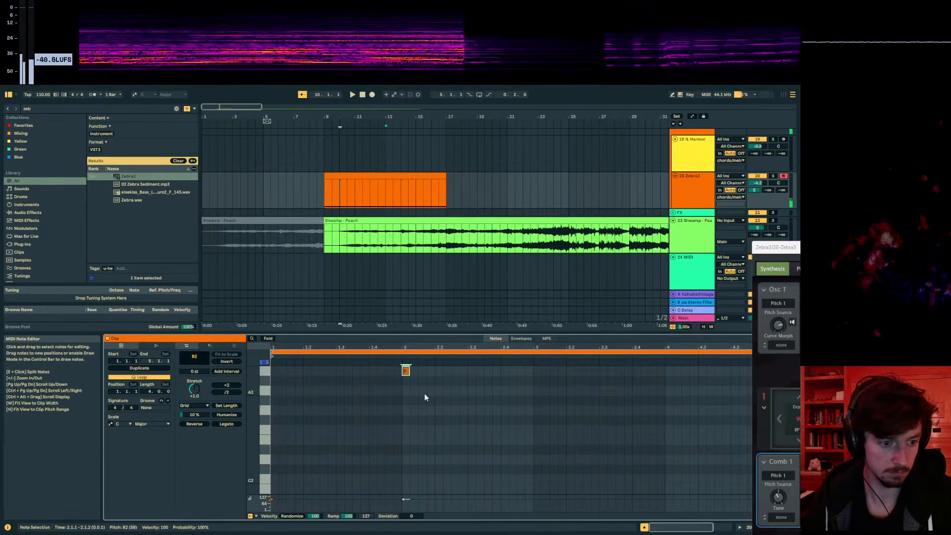
key("Up")
key("Up")
key("Up")
- Lengthen the D3 note to about 5.5 beats, shift it to start at about 2.2.4 and play the part
left_click_drag(409, 371, 583, 372)
key("space")
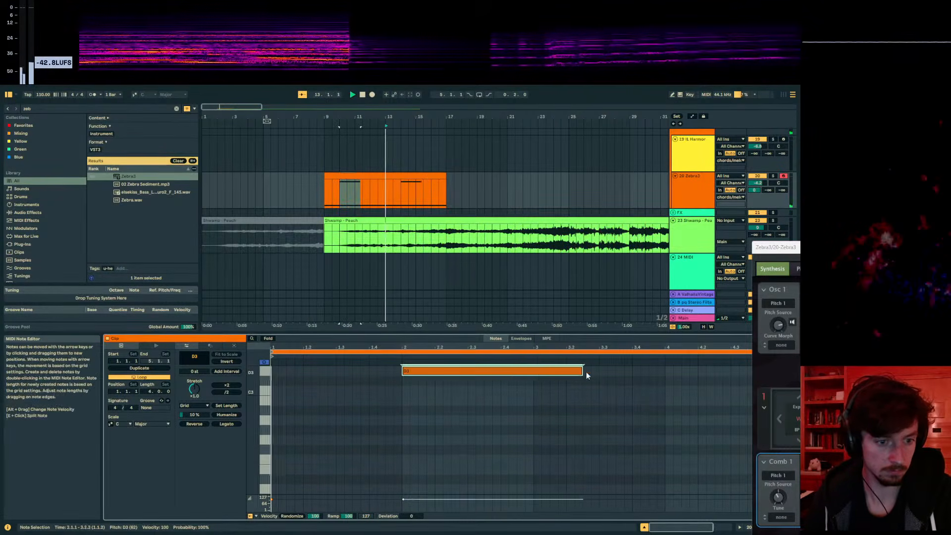
left_click_drag(507, 373, 565, 373)
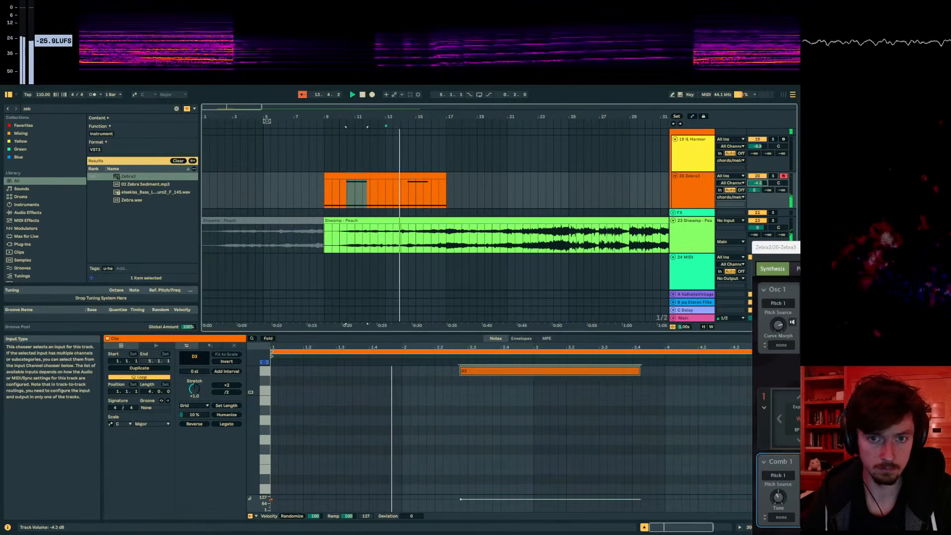
left_click(414, 185)
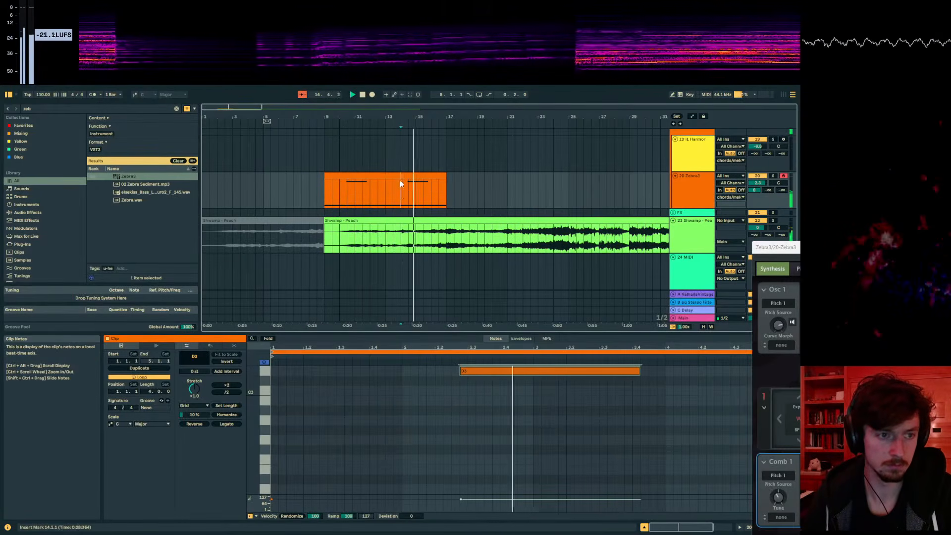
- Bring back the Zebra3 window, slow Envelope 1's attack and set its release to 64.00 while listening
left_click_drag(779, 247, 184, 169)
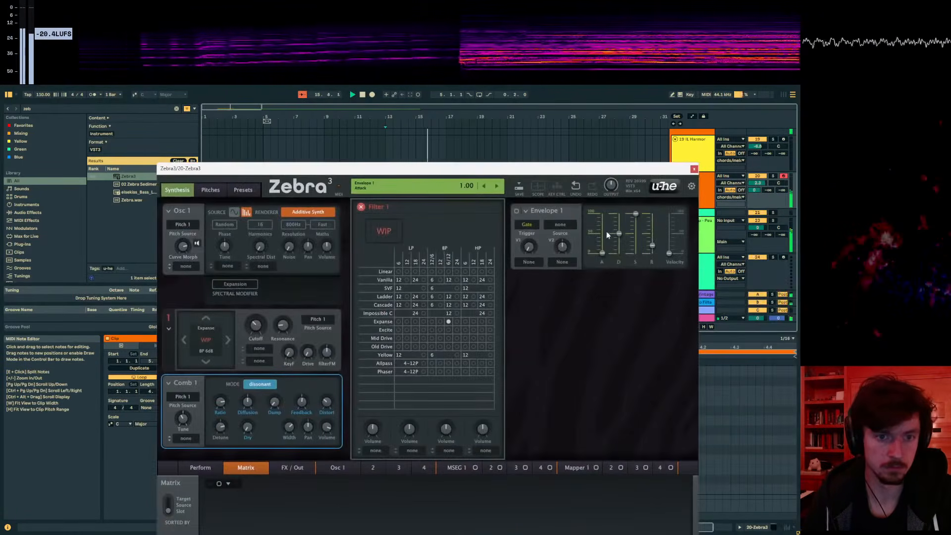
left_click_drag(642, 171, 625, 273)
double_click(431, 189)
left_click(426, 190)
key("space")
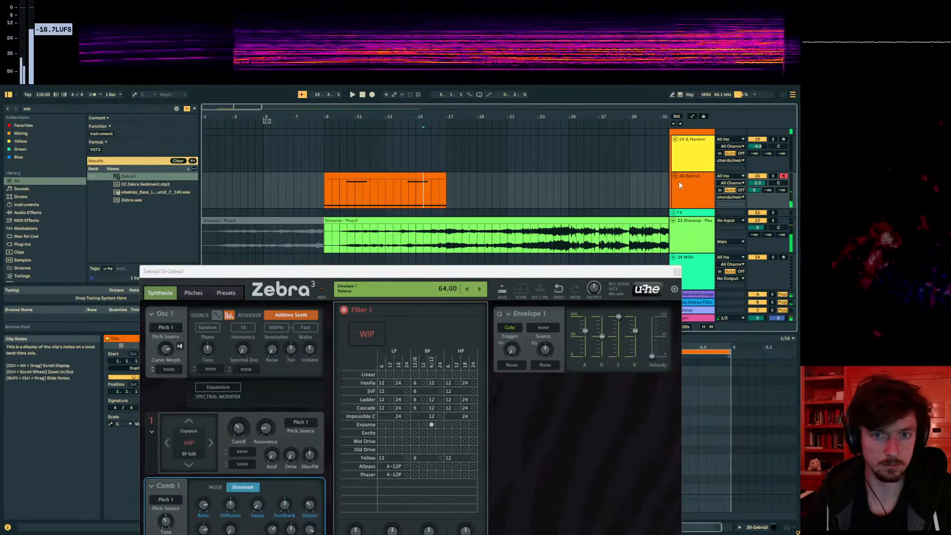
- Solo the Zebra3 track, raise its volume to 6.0 dB and play the clip from bar 14
left_click(773, 176)
left_click(403, 196)
key("space")
left_click_drag(582, 277, 950, 255)
left_click_drag(758, 184, 758, 166)
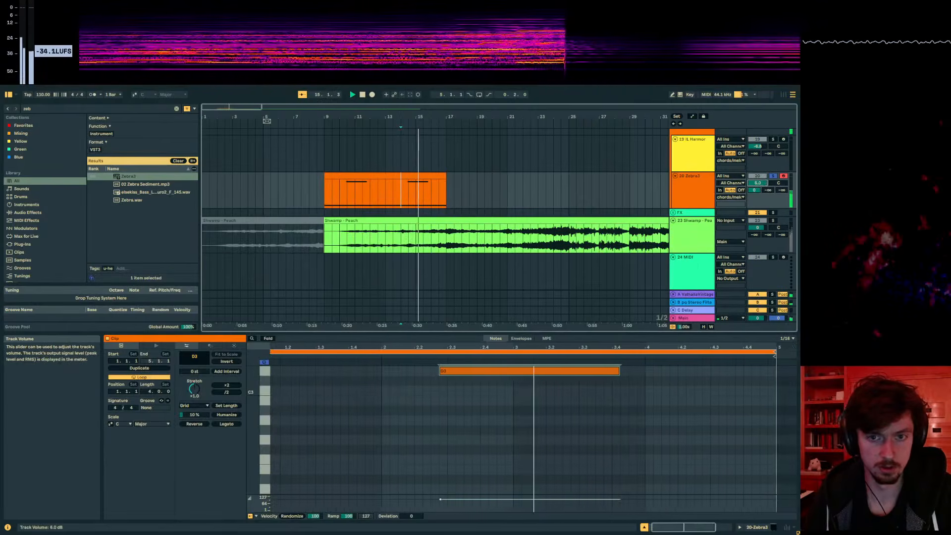
left_click_drag(580, 399, 492, 339)
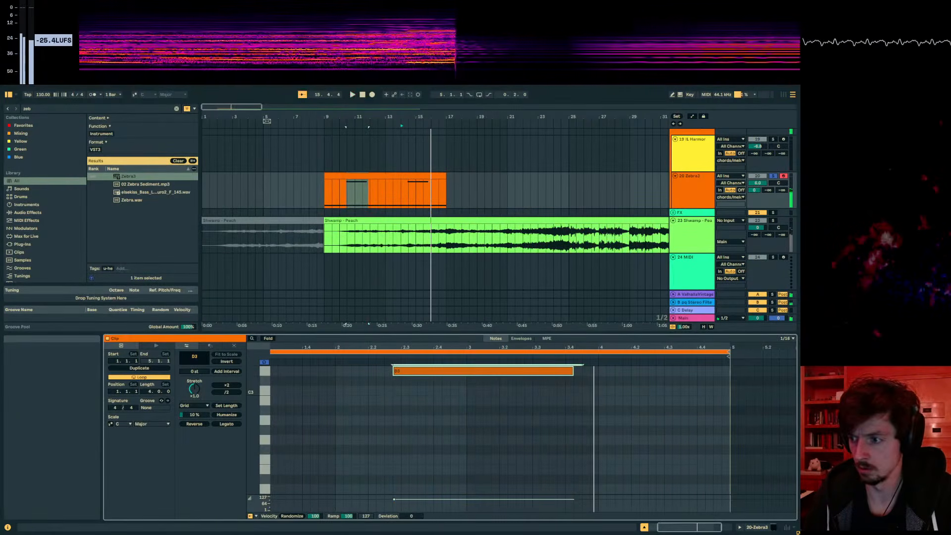
key("space")
- Adjust Filter 1's cutoff and set Envelope 1's attack to 42.00
mouse_move(950, 250)
left_mouse_down()
mouse_move(904, 222)
mouse_move(683, 171)
mouse_move(417, 198)
left_mouse_up()
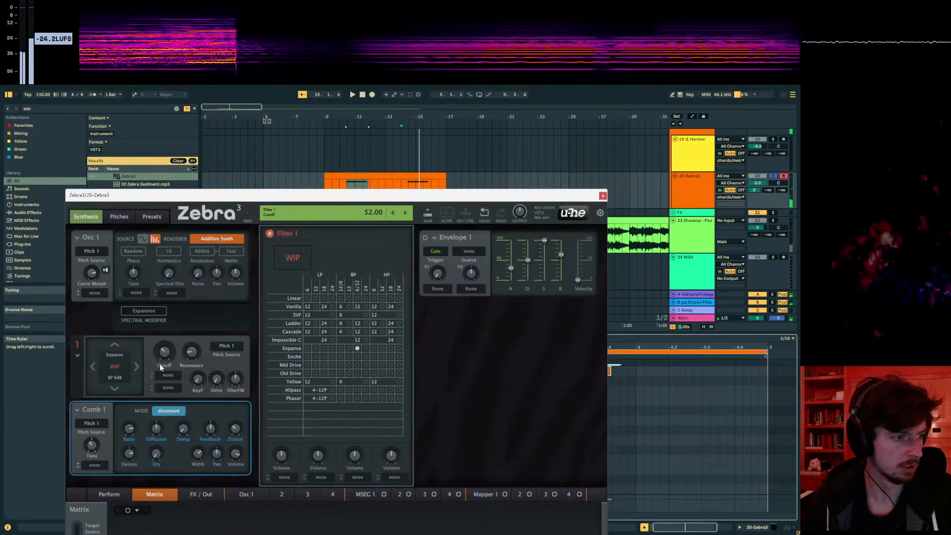
left_click_drag(160, 365, 159, 355)
left_click(120, 377)
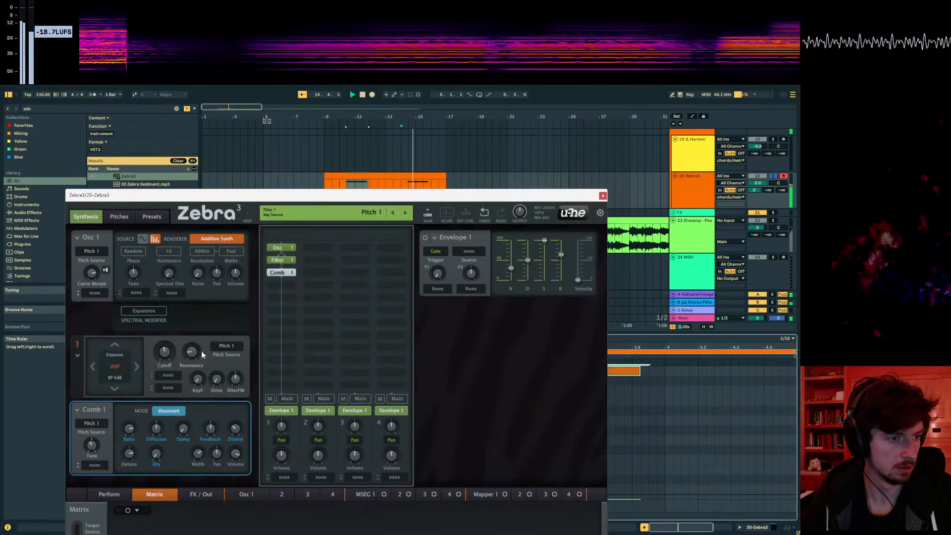
left_click_drag(513, 265, 513, 259)
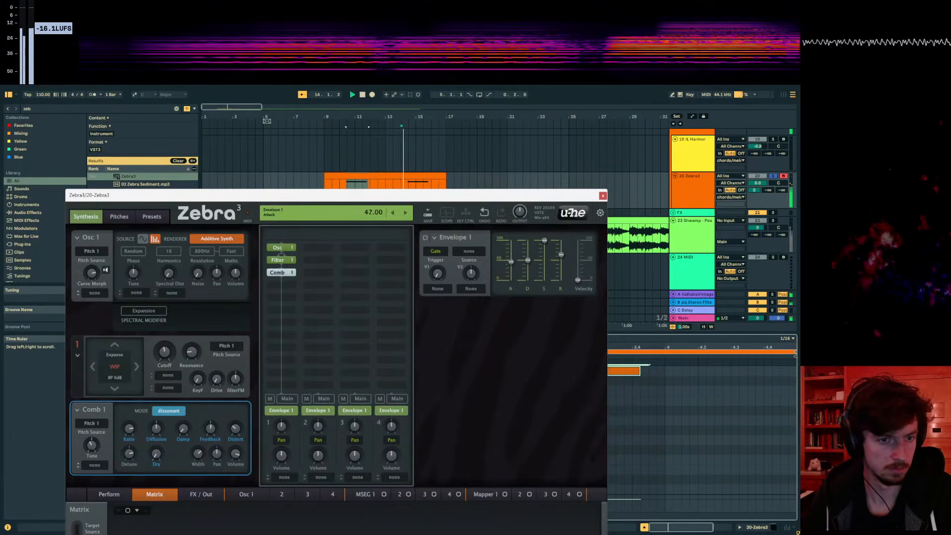
- Transpose the long G1 note up two octaves to G3 and shift it to start at about bar 2
left_click_drag(490, 194, 950, 443)
scroll(445, 427, "down", 4)
left_click(465, 435)
key("space")
left_click(464, 441)
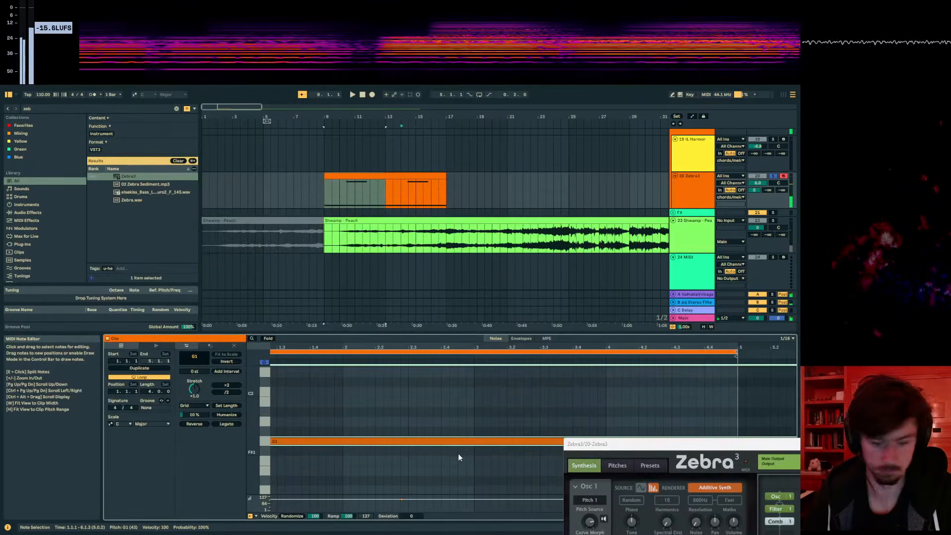
key("shift+Up")
key("shift+Up")
key("space")
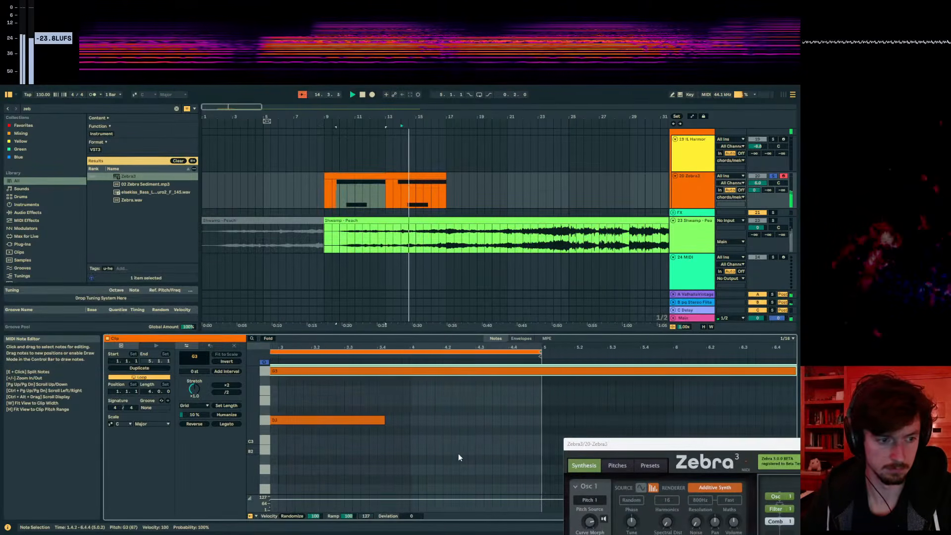
left_click_drag(385, 349, 501, 342)
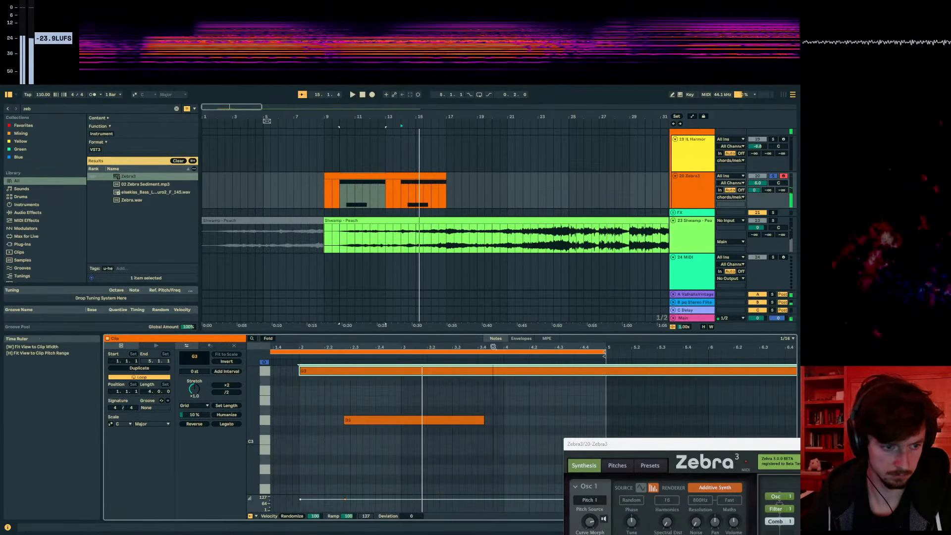
- Duplicate the D3 note, transpose the copy up an octave to D4 and shift it later
left_click_drag(424, 371, 512, 381)
mouse_move(481, 459)
left_mouse_down()
mouse_move(412, 403)
mouse_move(503, 457)
left_mouse_up()
key("ctrl+c")
key("ctrl+v")
key("shift+Up")
key("Right")
key("Right")
key("Right")
key("Right")
key("Right")
key("Right")
key("Right")
key("Right")
key("Right")
key("Right")
key("Right")
key("Right")
key("space")
- Duplicate the G3 note, transpose the copy up an octave to G4, shift it to bar 4 and audition it
key("ctrl+c")
key("ctrl+v")
key("shift+Up")
key("Right")
key("Right")
key("Right")
key("Right")
key("Right")
key("Right")
key("Right")
key("Right")
key("Right")
key("Right")
key("Right")
key("Right")
key("Right")
key("Right")
key("Right")
key("Right")
key("Right")
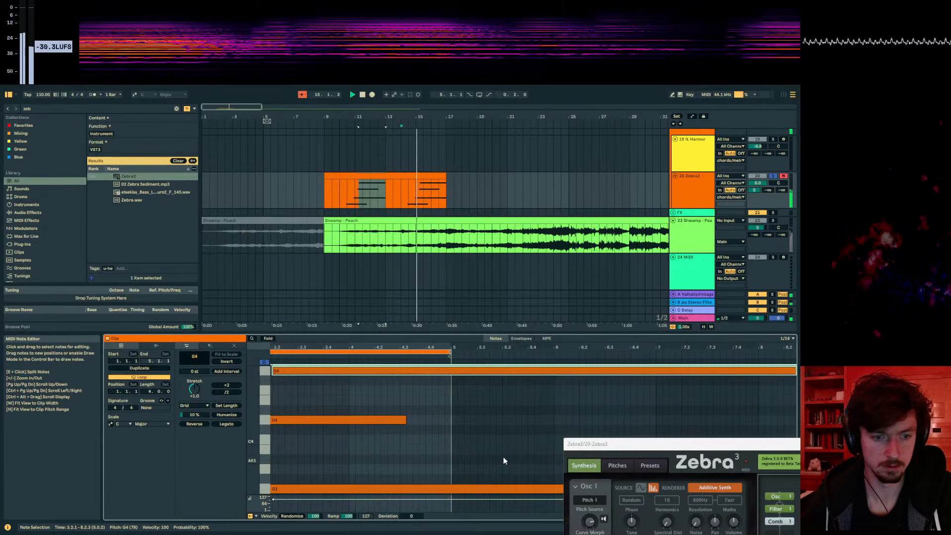
left_click(428, 193)
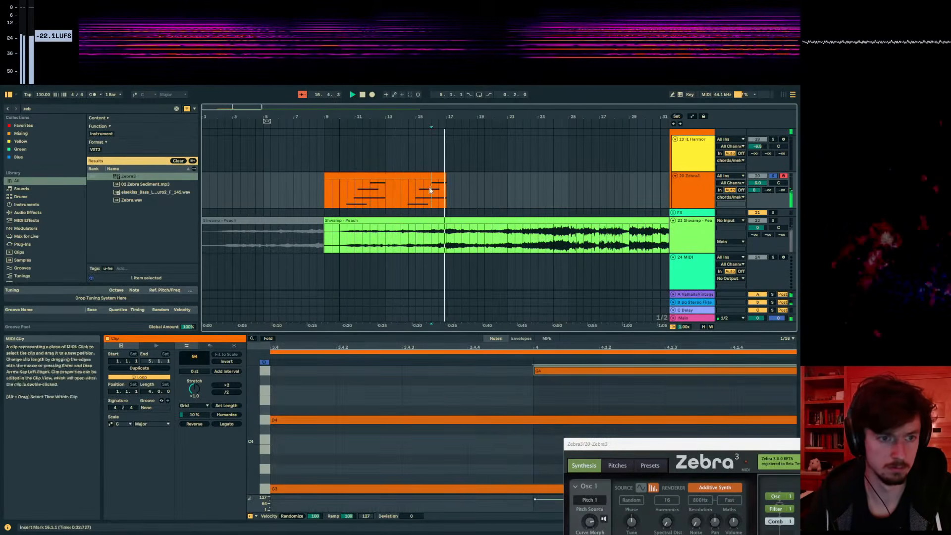
- Lengthen the D3 note to the end of the clip's loop and play the chord build-up
scroll(289, 405, "down", 3)
left_click_drag(251, 404, 208, 389)
left_click_drag(349, 348, 464, 305)
left_click(461, 397)
left_click_drag(461, 397, 631, 400)
key("space")
left_click(427, 239)
left_click(414, 200)
left_click(407, 200)
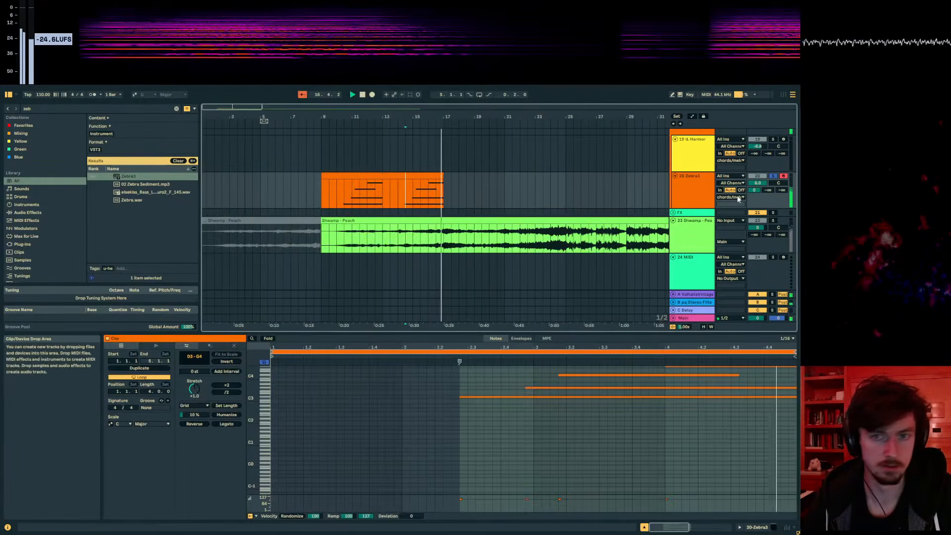
- Raise the Zebra3 track's send B to about -8 dB, unsolo the track and play it with the reference
left_click_drag(768, 191, 768, 184)
left_click(773, 176)
key("space")
key("space")
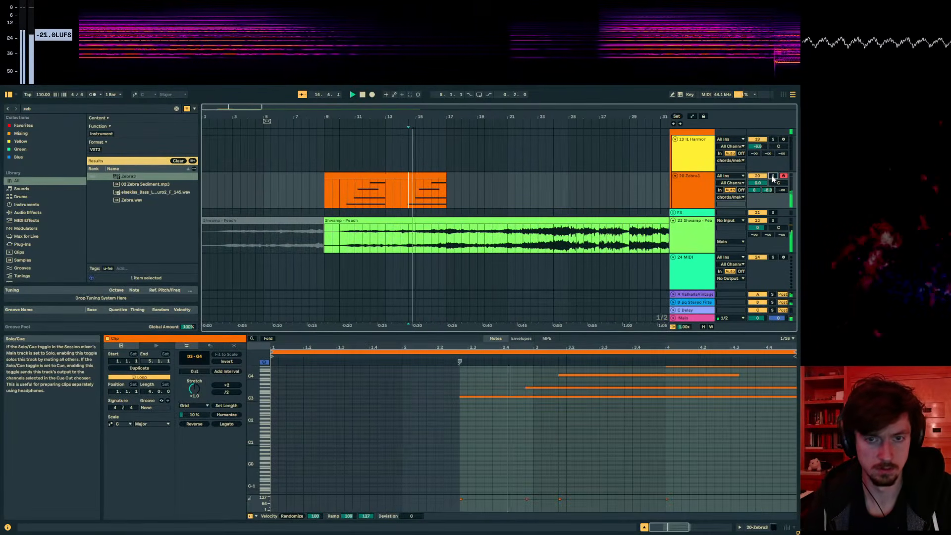
left_click(684, 191)
left_click(691, 229)
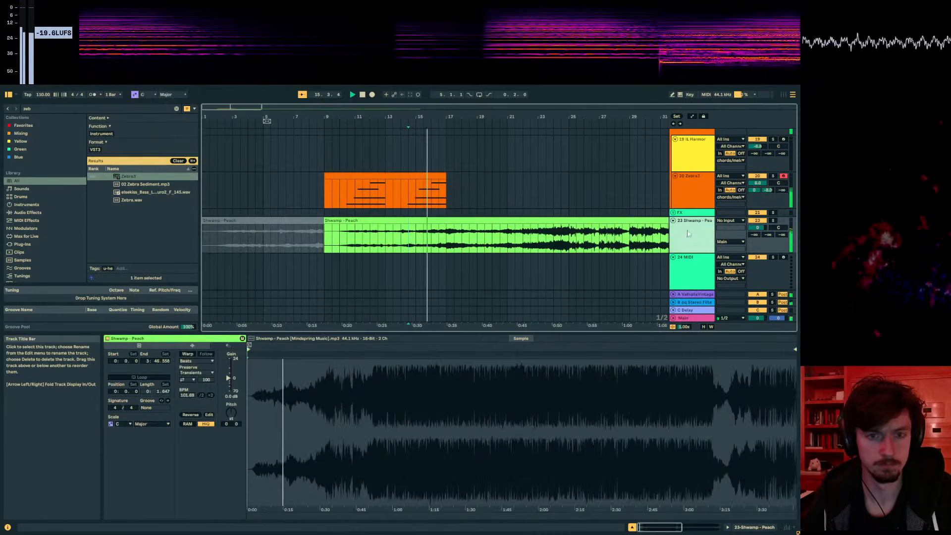
- Insert a MIDI track below the Zebra3 track and create an empty MIDI clip on it from bar 13 to 17
left_click(691, 196)
key("ctrl+shift+t")
left_click(382, 212)
mouse_move(383, 212)
left_mouse_down()
mouse_move(388, 227)
mouse_move(436, 223)
mouse_move(380, 226)
left_mouse_up()
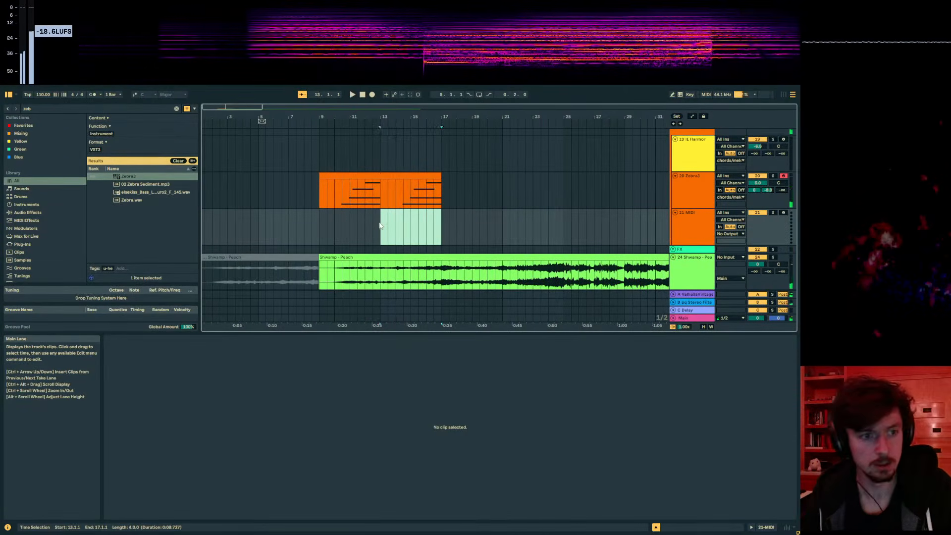
key("ctrl+shift+m")
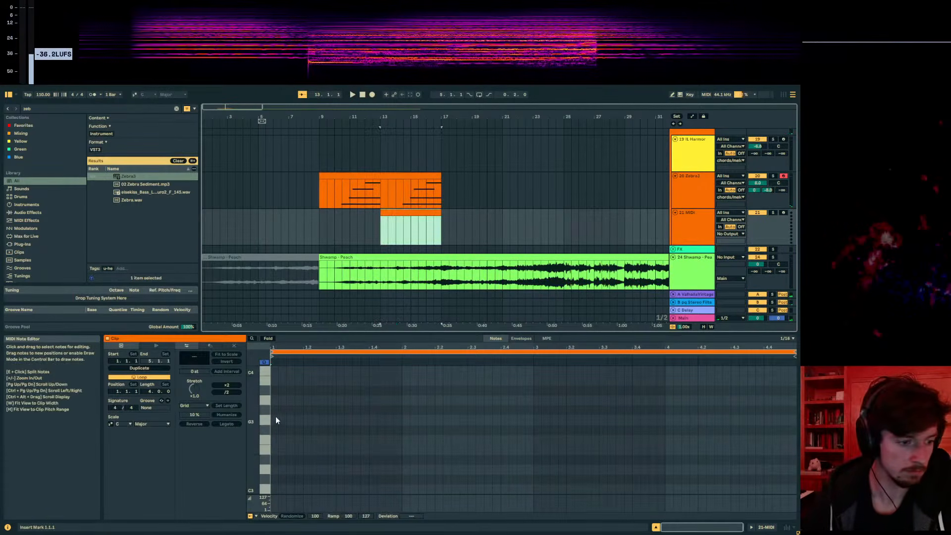
- Draw a G3 note from 1.1.1 to 3.2.2 and a short D3 note at 1.2 in the new clip
left_click(275, 418)
left_click_drag(275, 418, 532, 420)
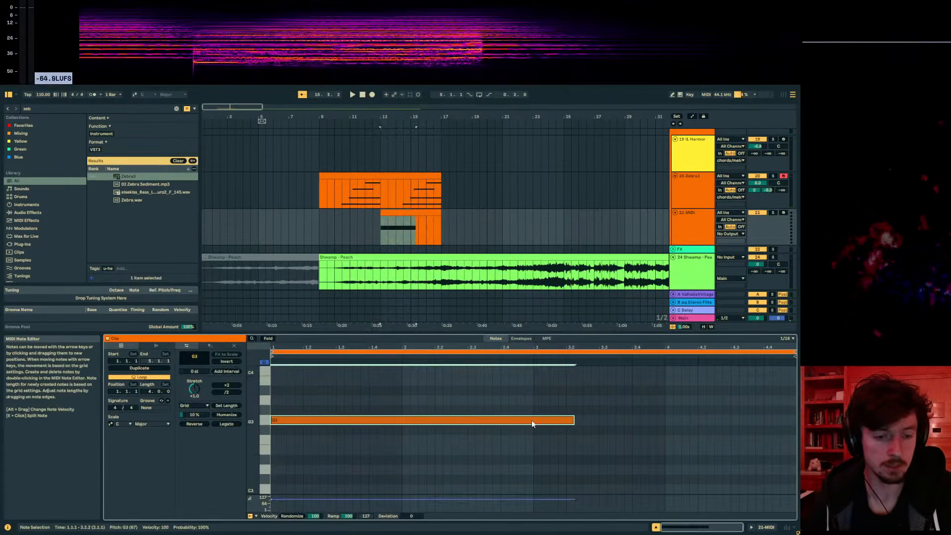
double_click(276, 467)
left_click_drag(276, 467, 308, 467)
key("space")
key("space")
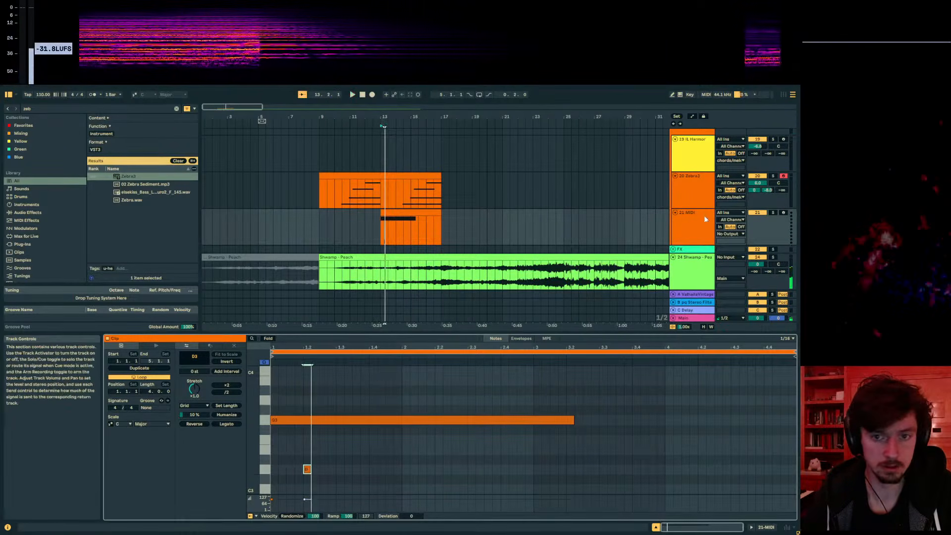
- Copy the Zebra3 instrument from track 20 onto the new MIDI track
left_click(701, 191)
key("shift+Tab")
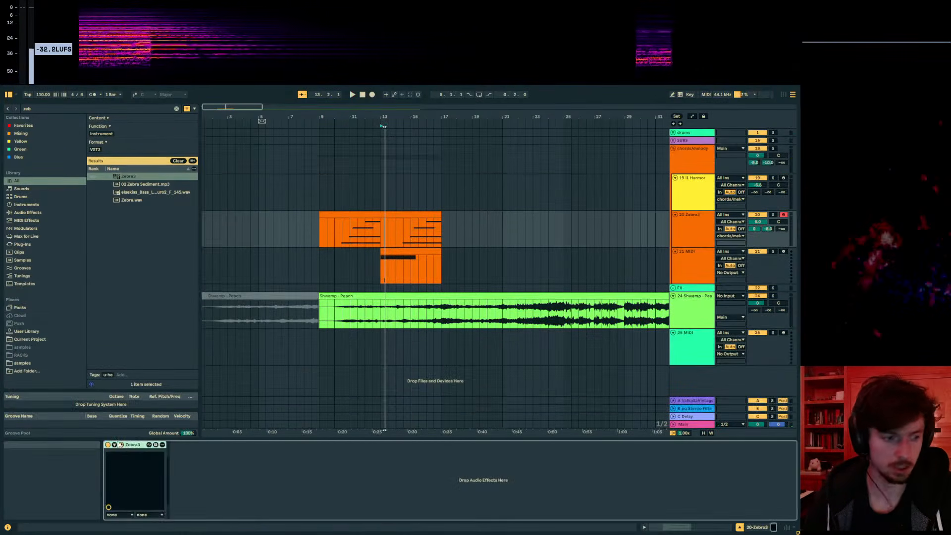
left_click(379, 259)
left_click(394, 252)
left_click(699, 527)
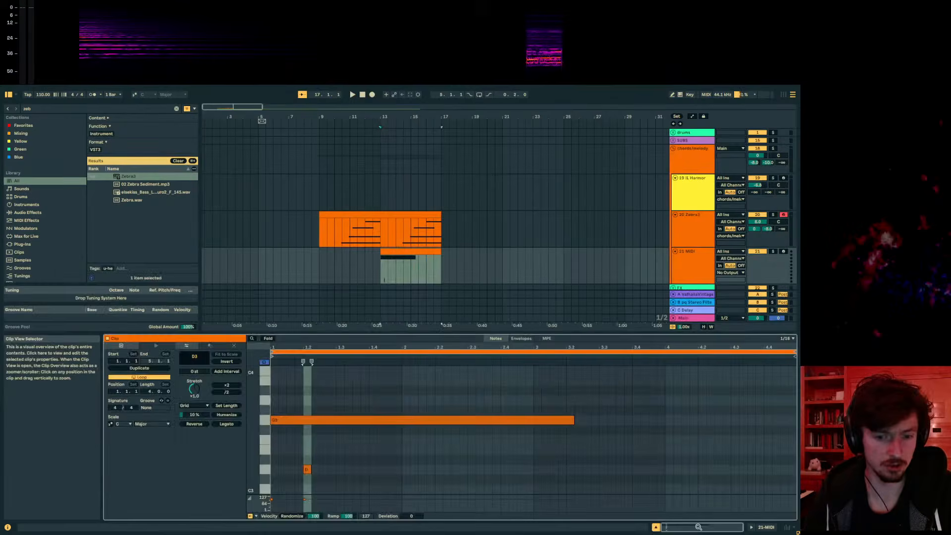
left_click(396, 253)
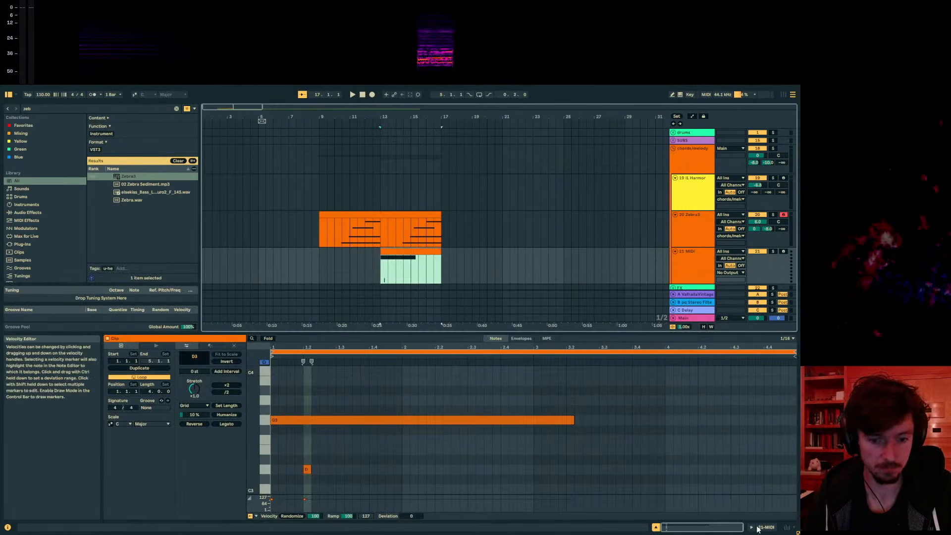
key("shift+Tab")
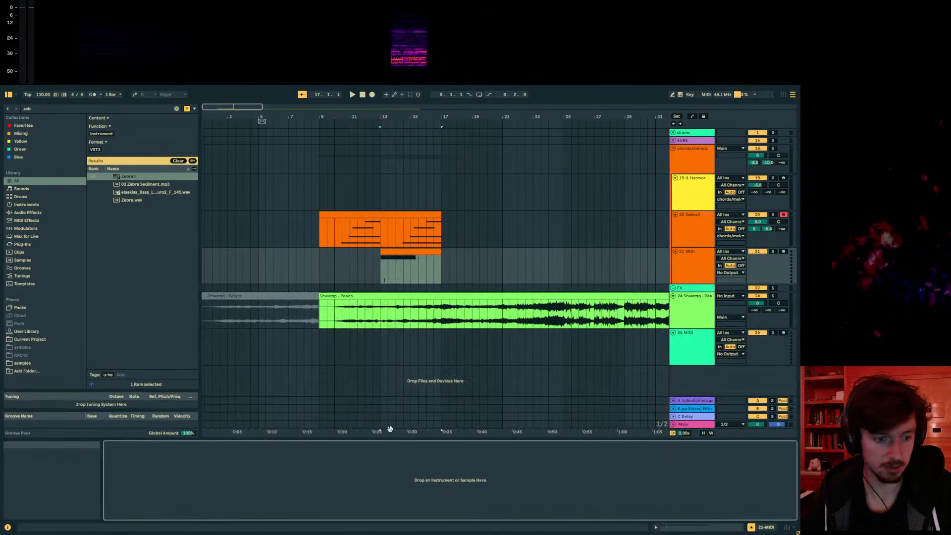
key("ctrl+v")
- Play the new clip, move the copied Zebra3's window aside and solo its track
left_click(403, 252)
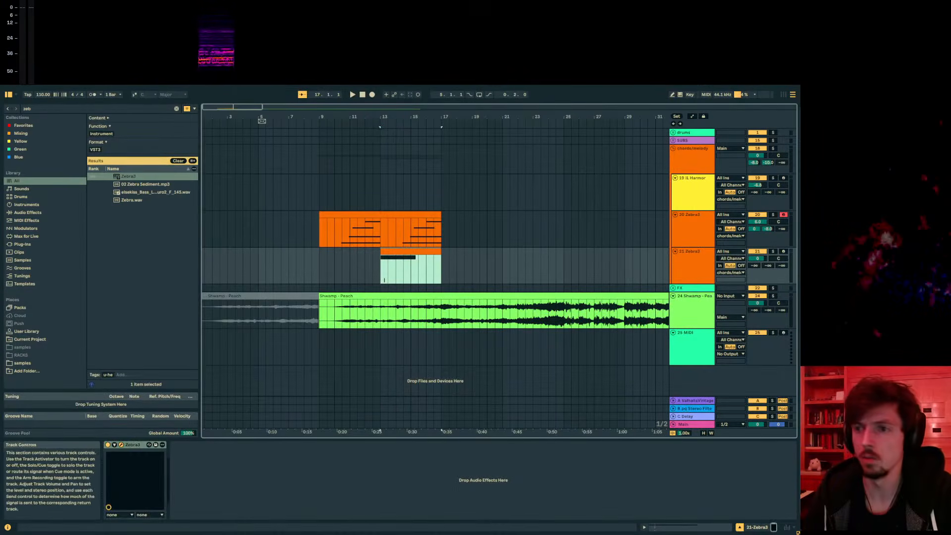
key("space")
key("shift+Tab")
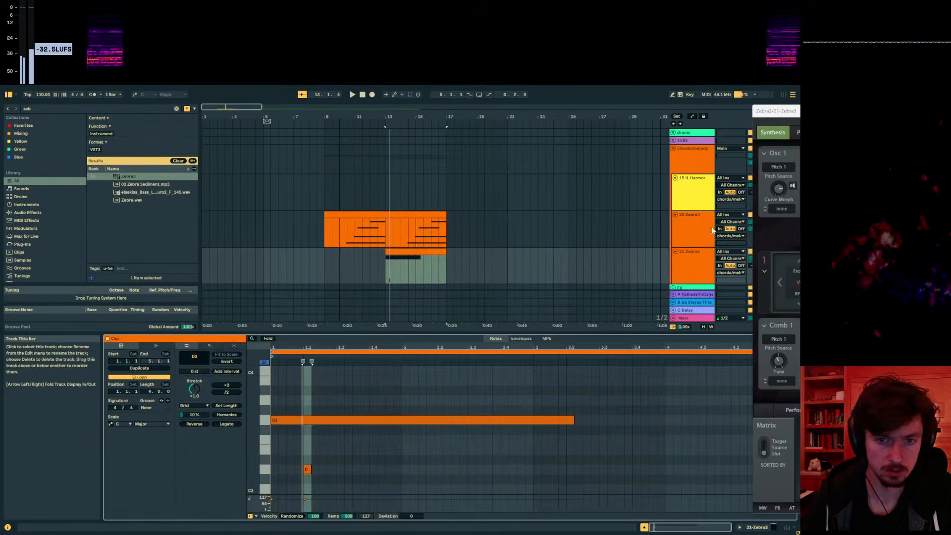
left_click_drag(789, 115, 800, 114)
left_click(773, 251)
- Transpose the long G3 note down an octave to G2 and deactivate the short D3 note
left_click(441, 421)
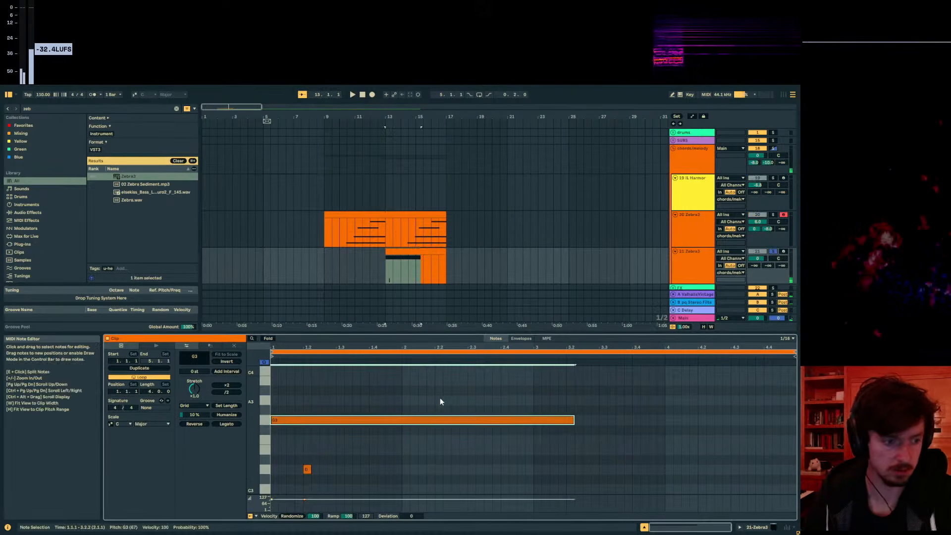
key("shift+Down")
left_click(307, 420)
key("0")
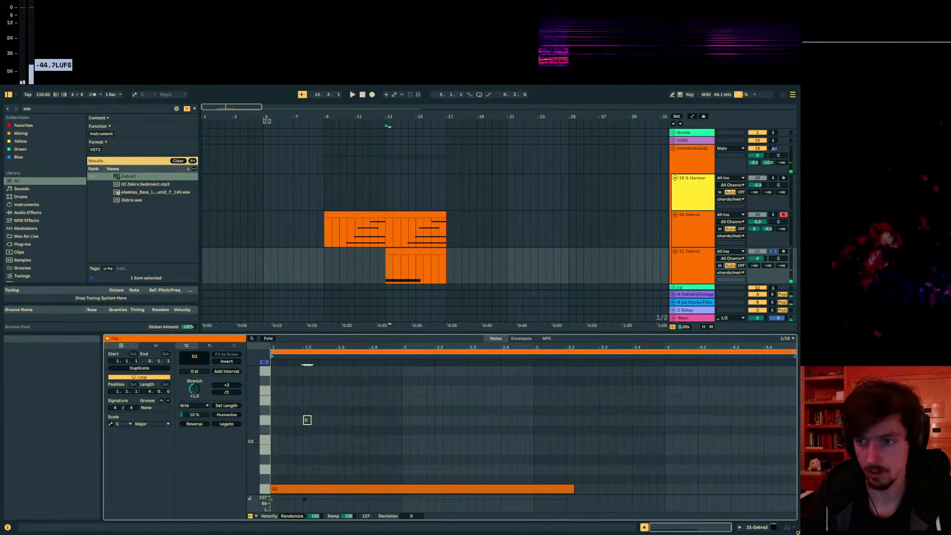
- Open the copied Zebra3's window and bypass its Filter module
key("ctrl+alt+p")
left_click(512, 188)
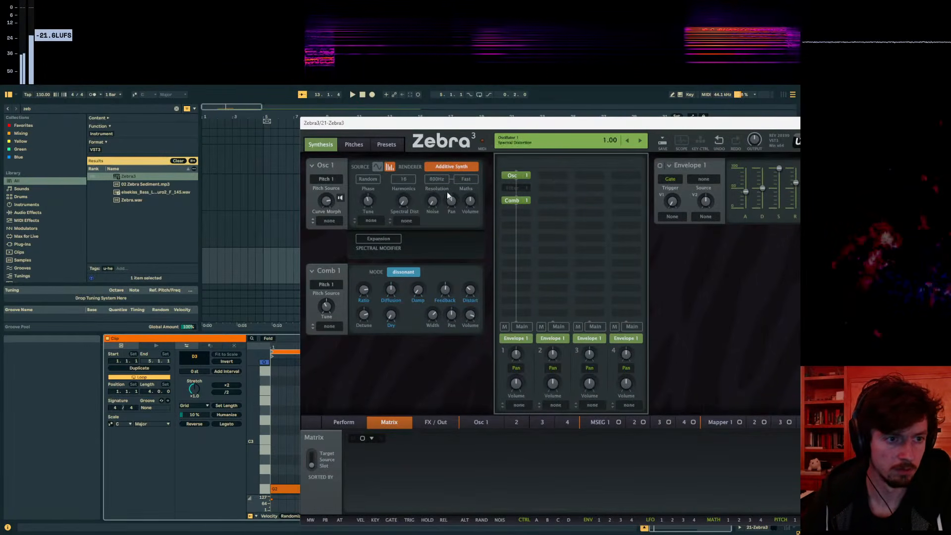
- Switch Osc 1's source to the waveform curve and move the Zebra3 window aside to uncover the clip's notes
left_click(379, 169)
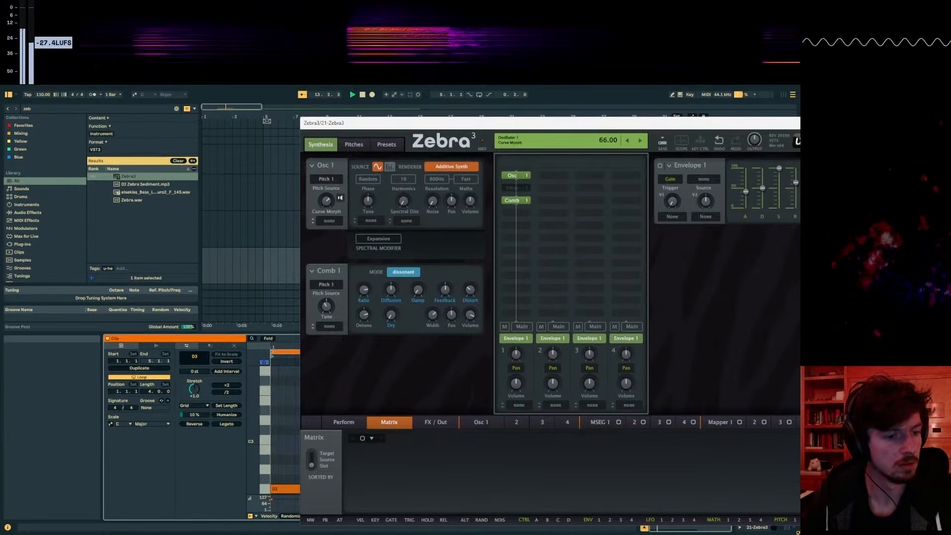
left_click_drag(380, 132, 797, 127)
left_click(425, 251)
left_click(539, 469)
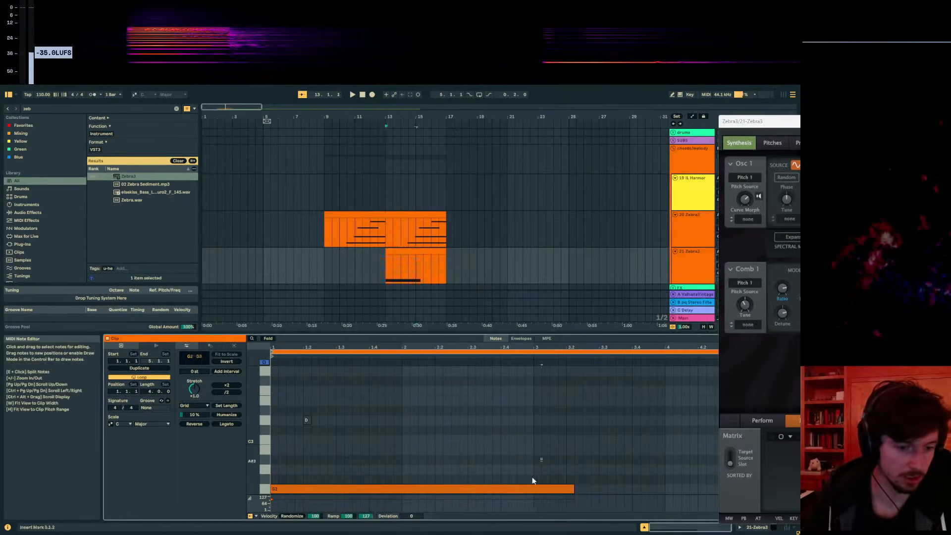
- Shorten the long G2 note to one beat and place a copy directly after it on D2
left_click(574, 490)
left_click_drag(573, 490, 327, 489)
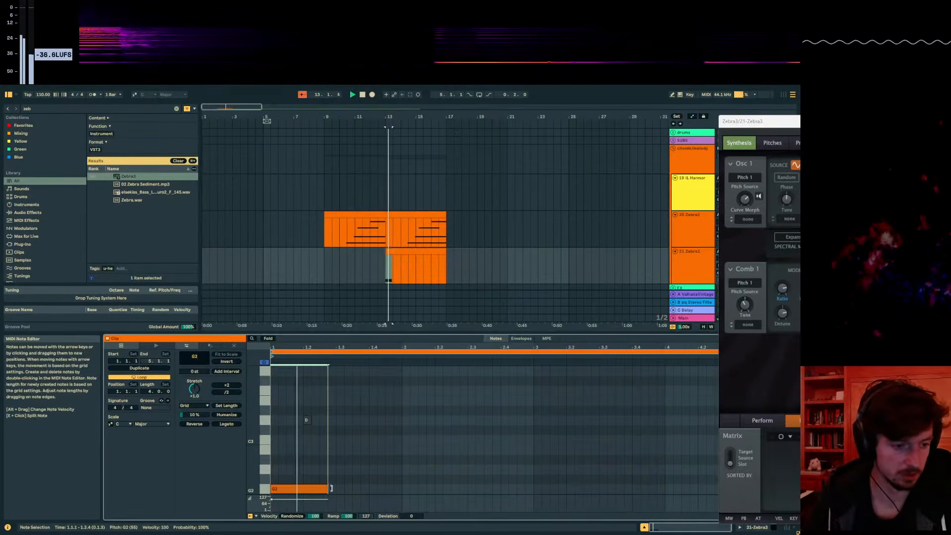
scroll(352, 477, "down", 2)
key("space")
left_click_drag(290, 440, 326, 489)
left_click_drag(311, 438, 303, 438)
left_click(325, 488)
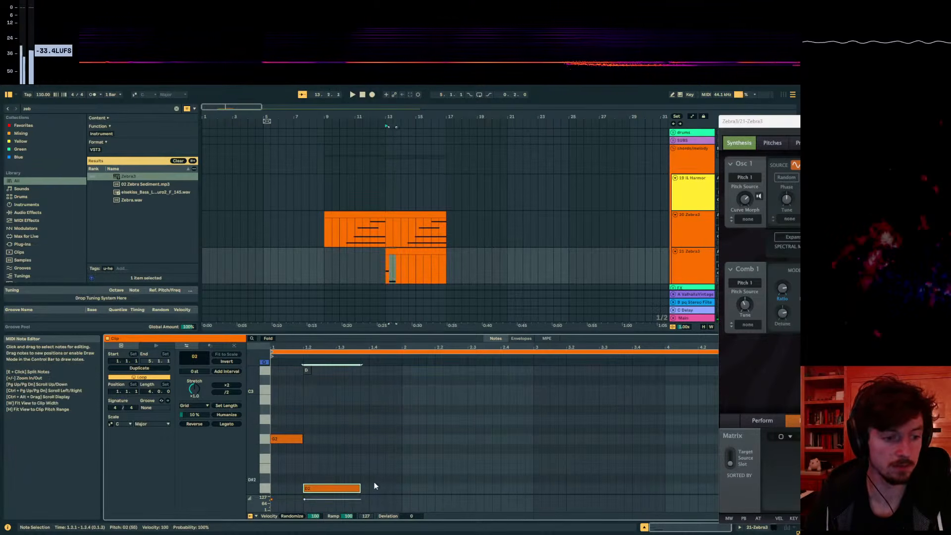
- Trim the D2 note to one beat, continue the line with one-beat B2, D2 and G2 notes, and play it
left_click_drag(372, 486, 359, 489)
double_click(360, 488)
left_click_drag(345, 400, 382, 465)
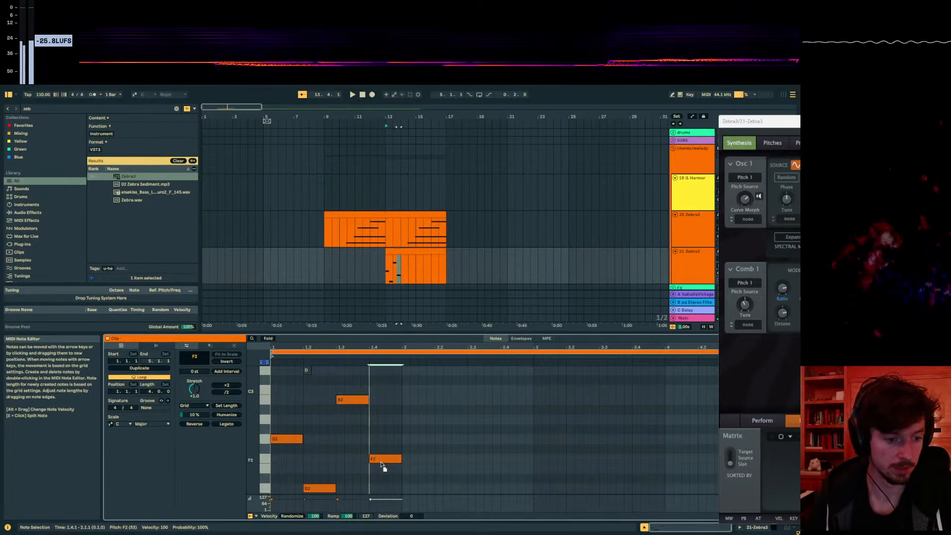
left_click(414, 442)
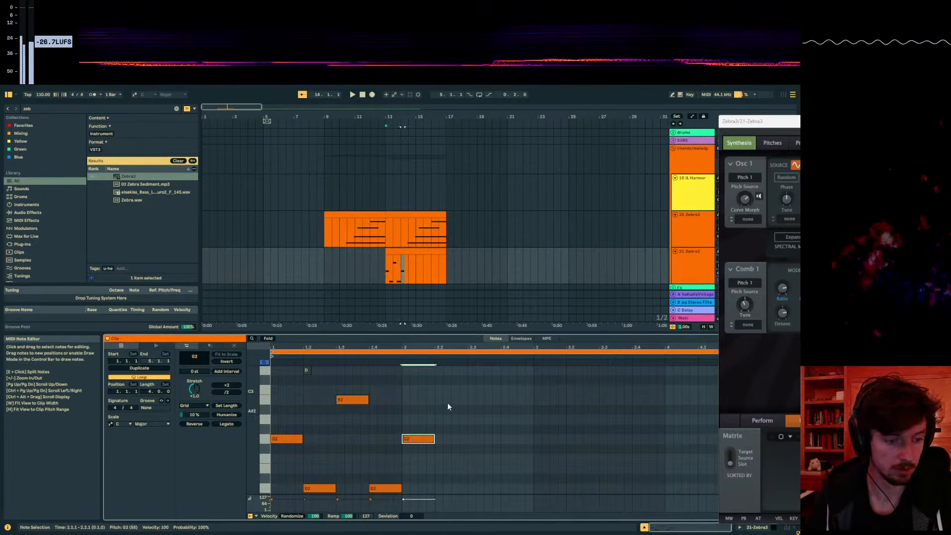
left_click(434, 420)
key("space")
- Duplicate the five-note section from 13.1.1 to 14.3.1 directly after itself and move the Zebra3 window out of view
left_click_drag(411, 272, 386, 273)
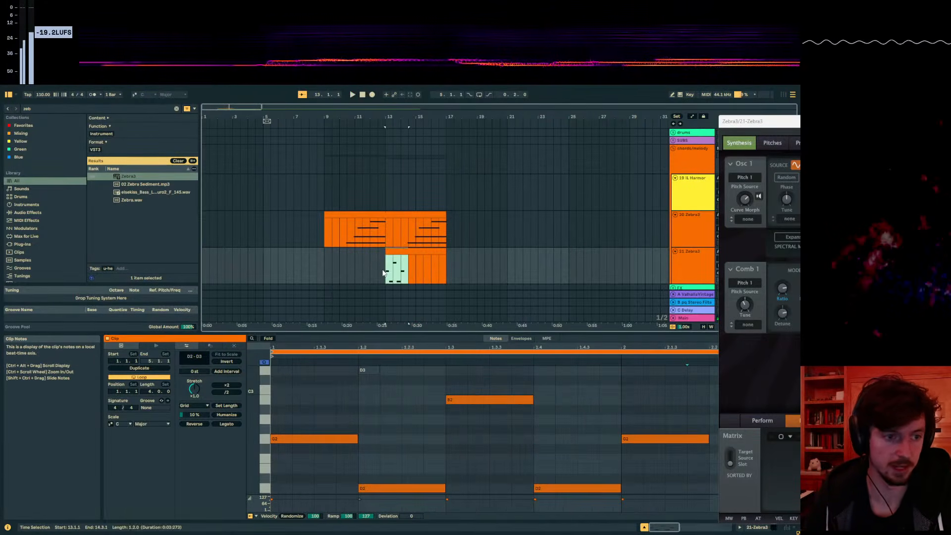
key("ctrl+d")
left_click(386, 273)
left_click_drag(739, 121, 837, 121)
- Play from bar 13, unsolo the second Zebra3 track and solo the Shwamp - Peach reference track
key("space")
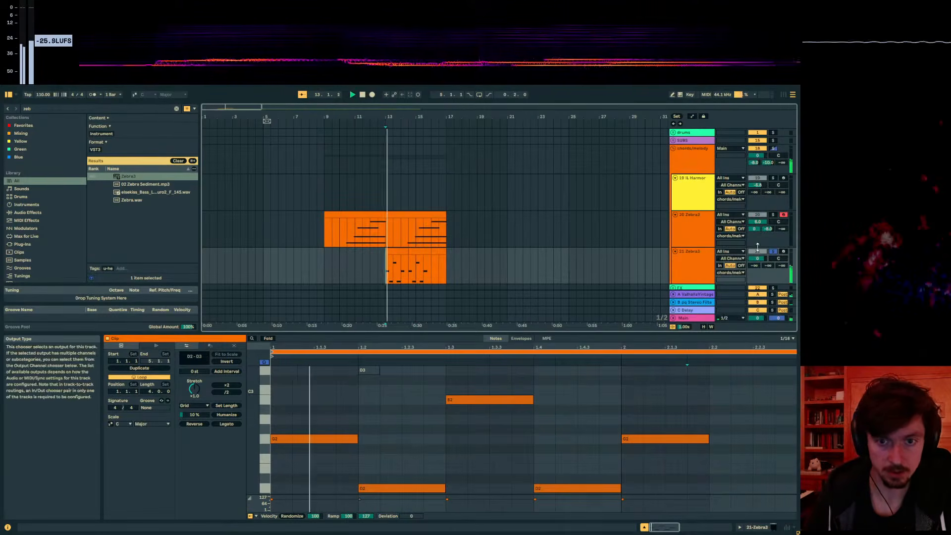
left_click(773, 251)
key("space")
key("space")
scroll(674, 255, "down", 2)
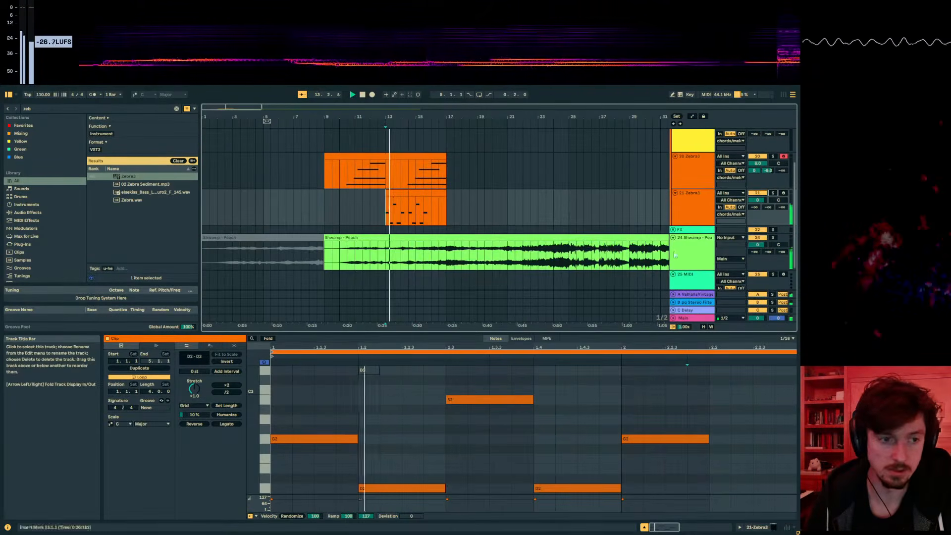
left_click(772, 239)
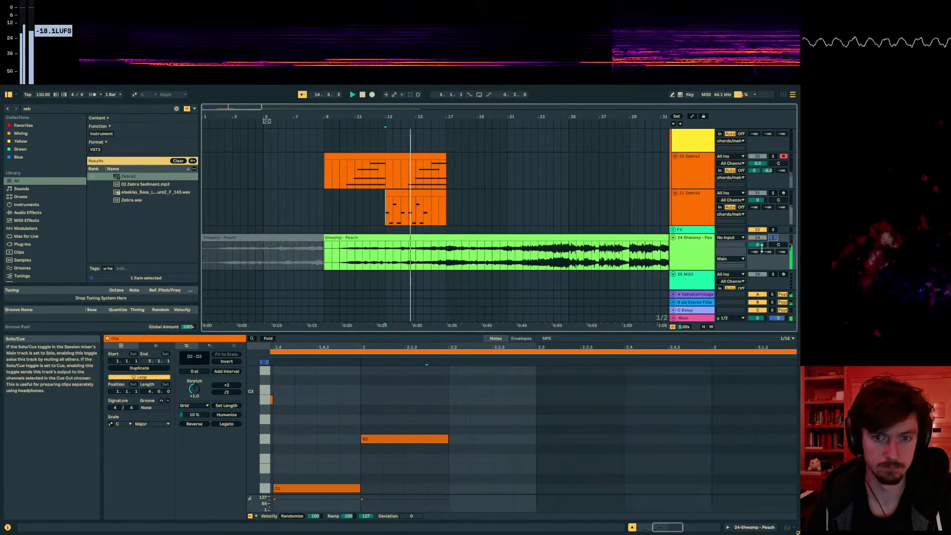
- Extend the first clip on the second Zebra3 track over its duplicate up to bar 17
left_click(415, 193)
left_click(406, 192)
left_click_drag(407, 193, 431, 193)
key("space")
- Select the five active notes and stretch them so each lasts two beats
left_click_drag(524, 388, 298, 491)
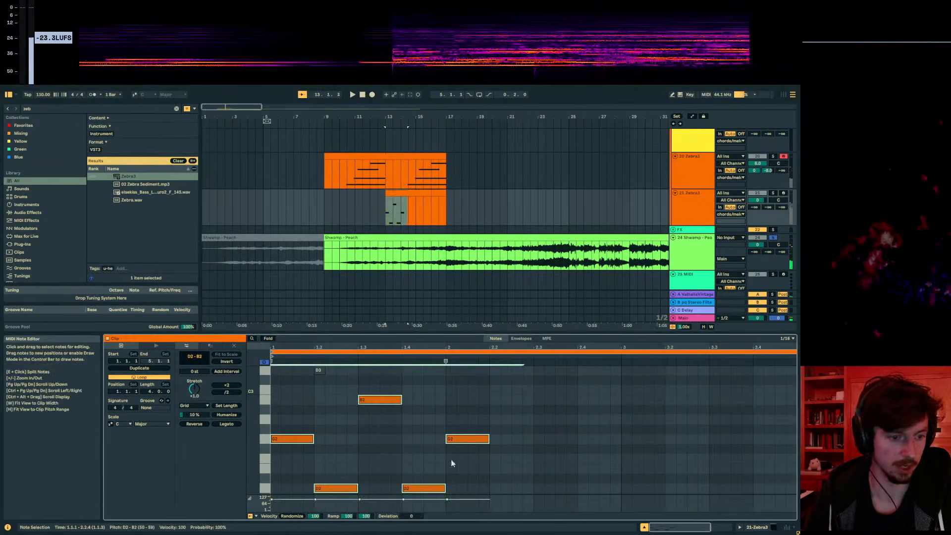
key("space")
mouse_move(446, 362)
left_mouse_down()
mouse_move(598, 364)
mouse_move(461, 391)
left_mouse_up()
key("space")
- Add a two-beat B2 note from 3.2.1 to 3.4.1 and play the clip against the reference
left_click(446, 398)
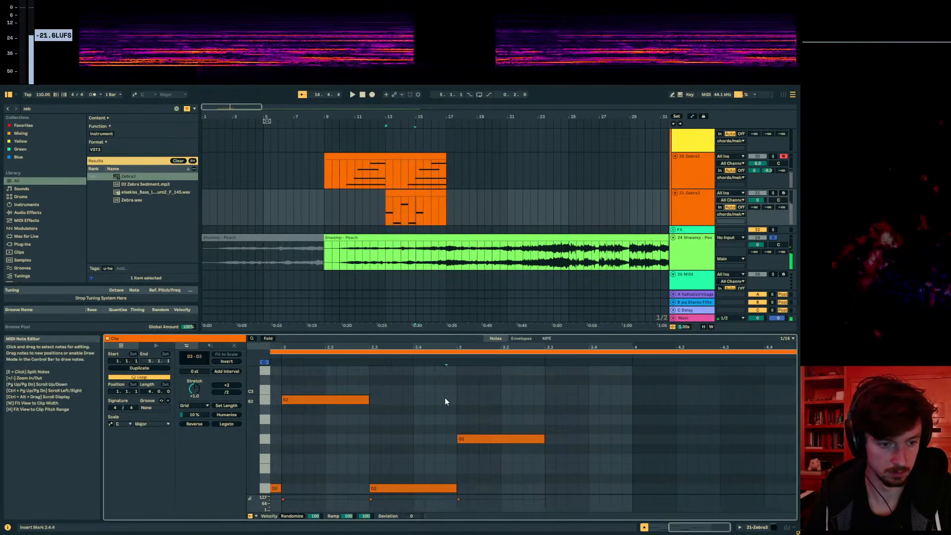
left_click(476, 406)
key("ctrl+v")
left_click_drag(517, 401, 539, 402)
key("space")
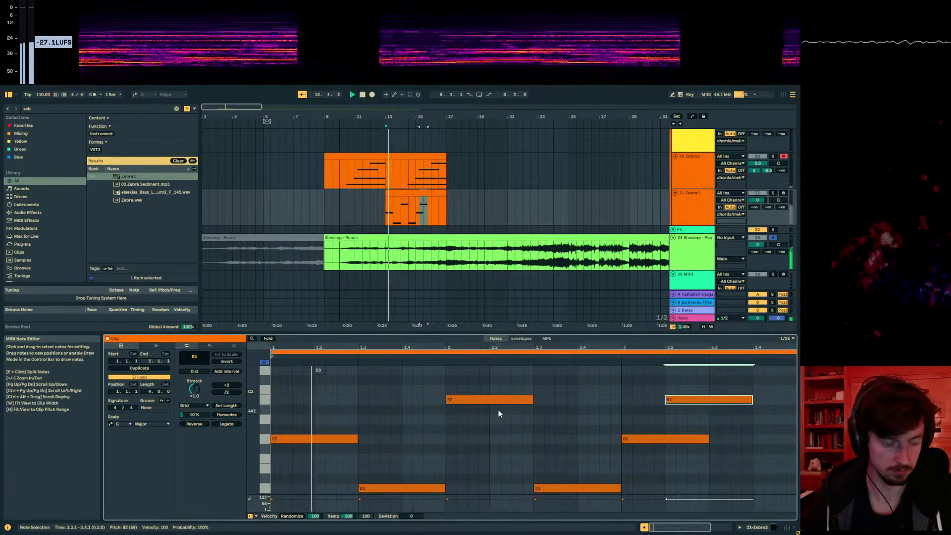
key("space")
- Move the first D2 note to the start of the clip and the first G2 note to 1.2.3
left_click_drag(380, 489, 302, 488)
left_click_drag(320, 439, 400, 443)
left_click(441, 452)
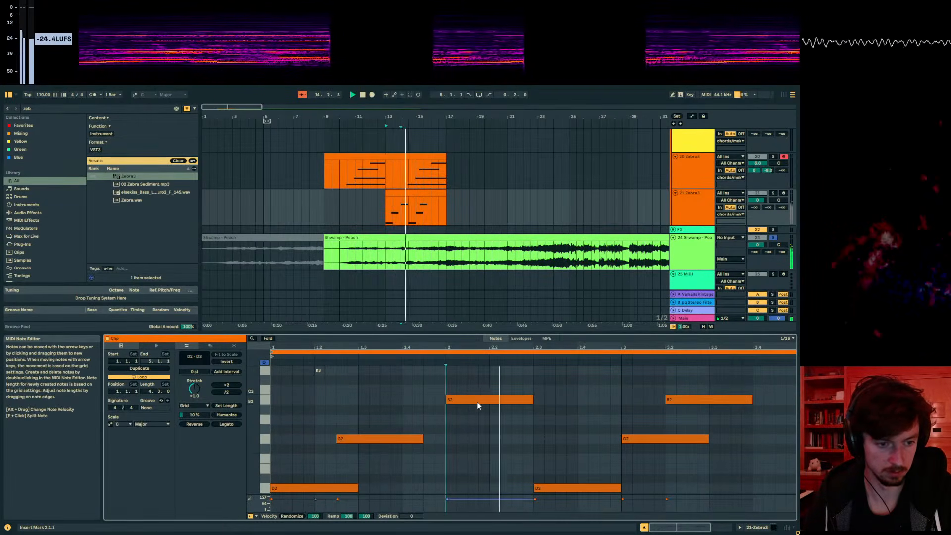
- Move the first B2 to 1.4.1, the following D2 to 2.2.1 raised to G2, and the last G2 down to D2 at 2.4.1
left_click_drag(476, 403, 459, 404)
left_click_drag(545, 489, 501, 492)
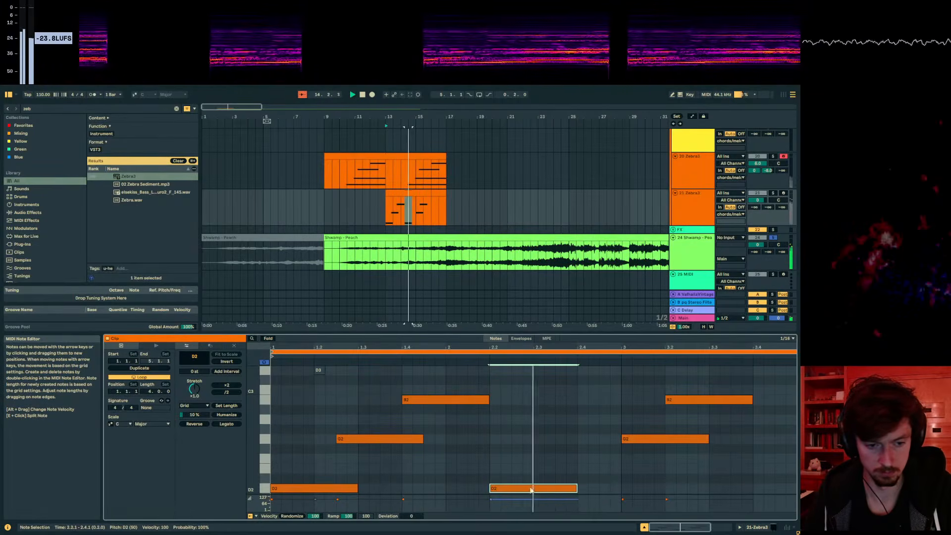
left_click_drag(560, 489, 564, 442)
left_click_drag(637, 442, 591, 494)
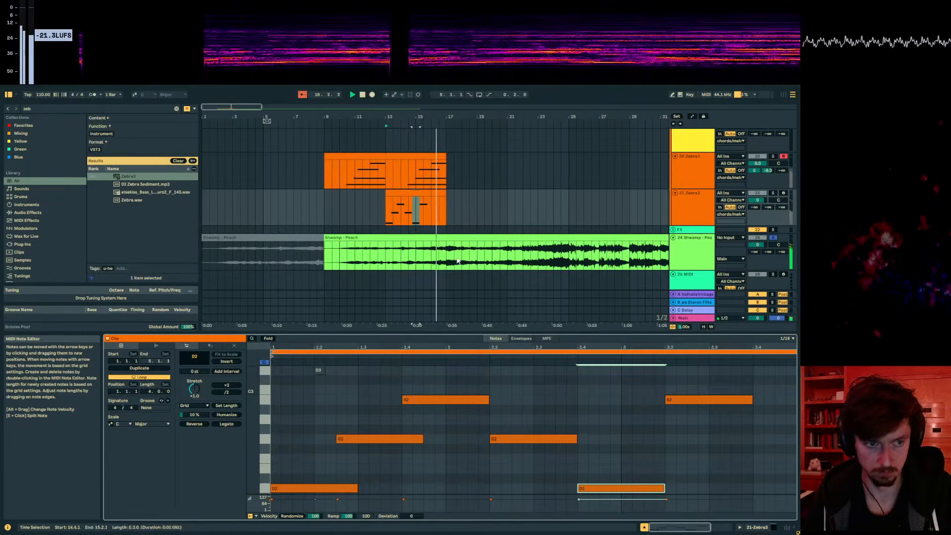
- Extend the clip past bar 17 and add a D2 note spanning 4.1.1 to 5.1.1
left_click(442, 206)
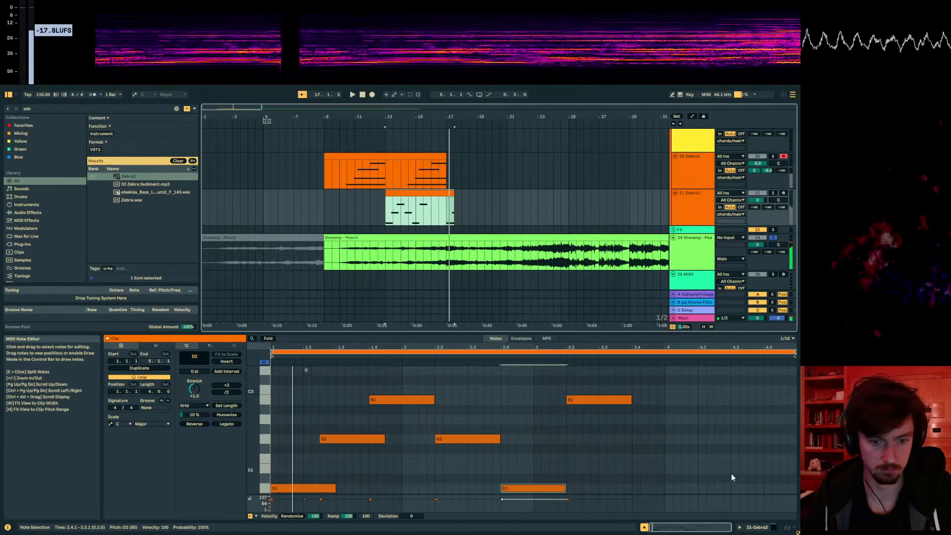
double_click(709, 477)
left_click_drag(712, 481, 739, 489)
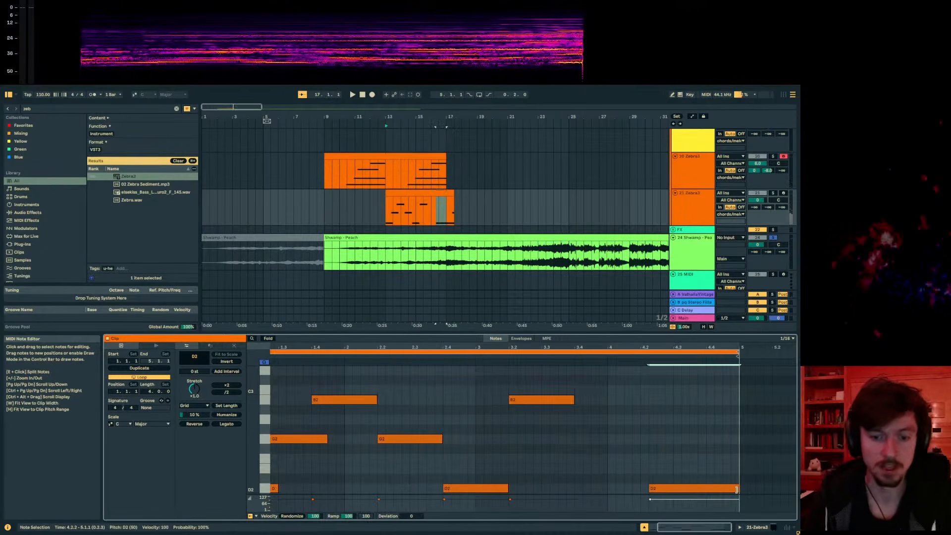
left_click_drag(650, 488, 611, 490)
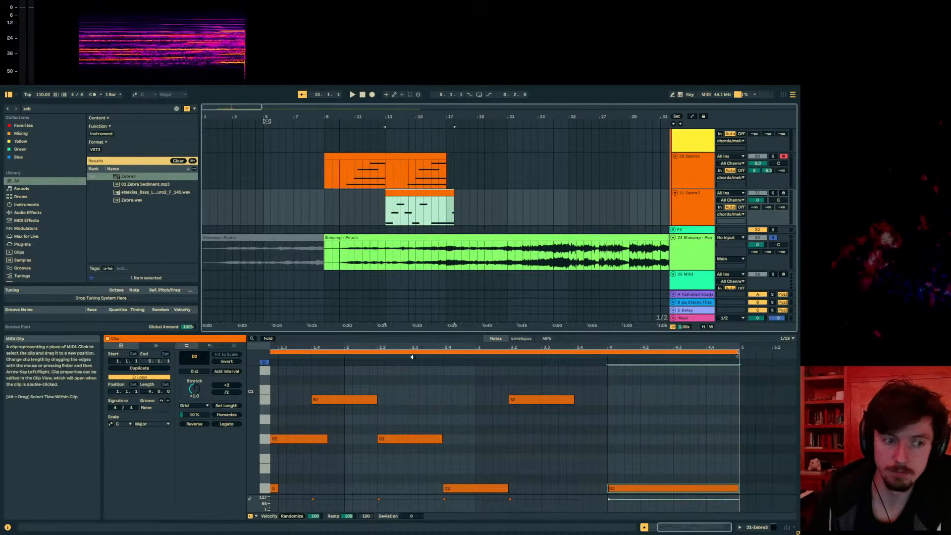
- Review the opening D2, G2 and B2 notes of the clip one by one
left_click(327, 399)
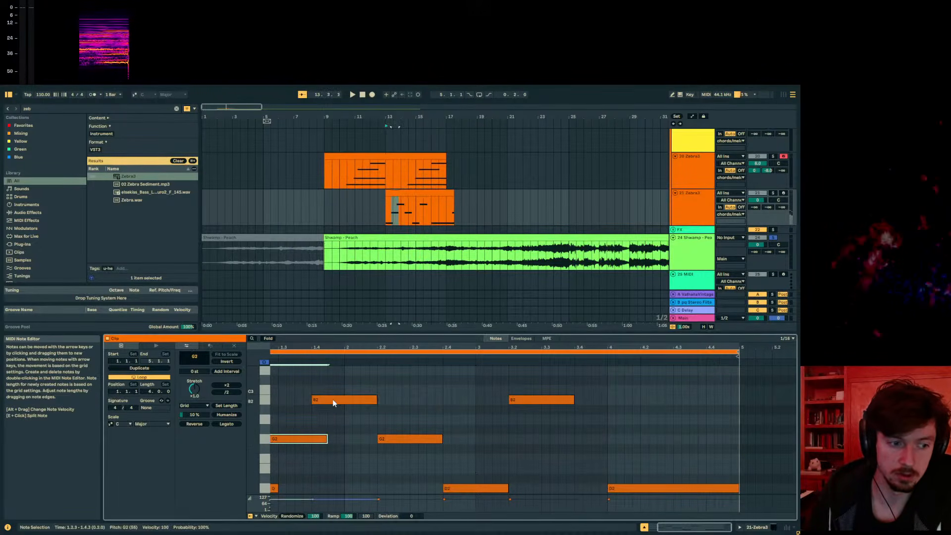
key("w")
left_click(312, 489)
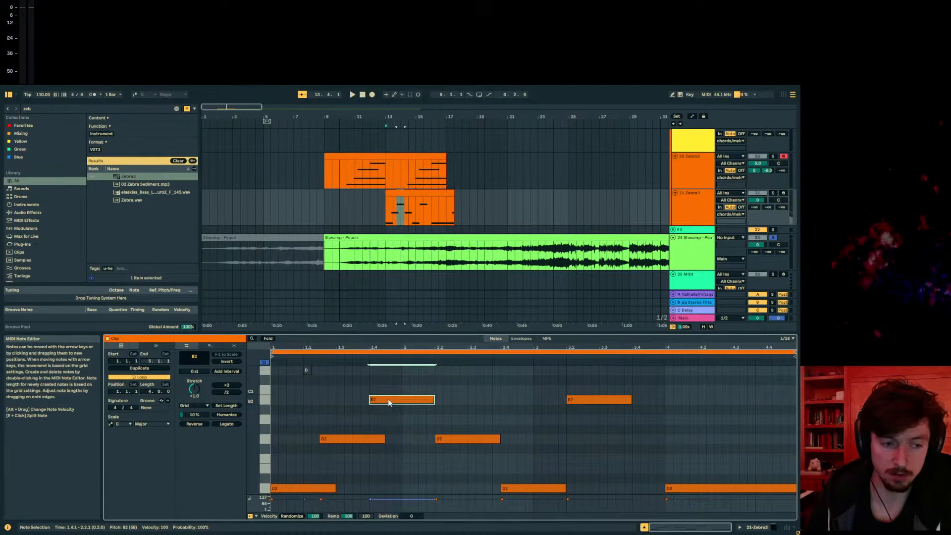
left_click(362, 442)
left_click(399, 402)
left_click(321, 489)
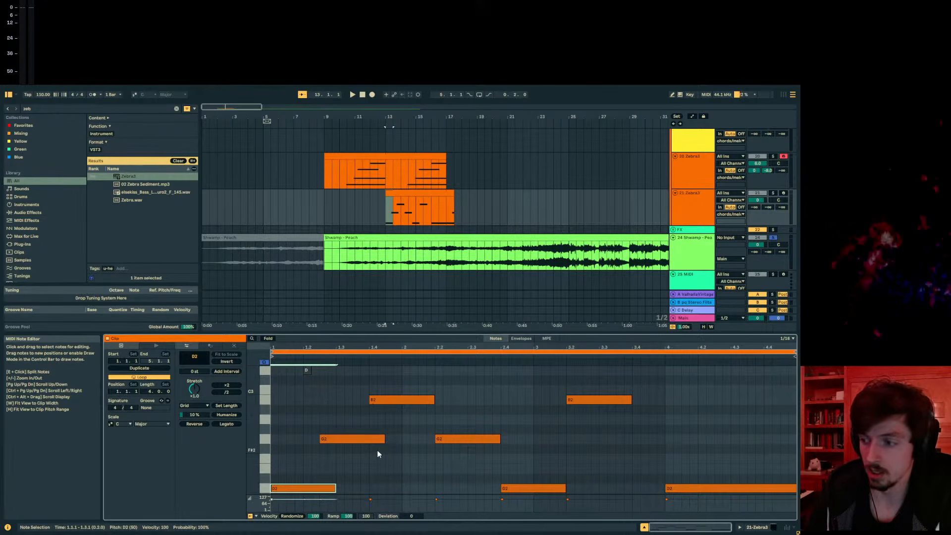
- Raise the second Zebra3 track's ValhallaVintageVerb send to 0 dB, bring up its Zebra3 window and solo the track
key("space")
left_click_drag(754, 207, 754, 200)
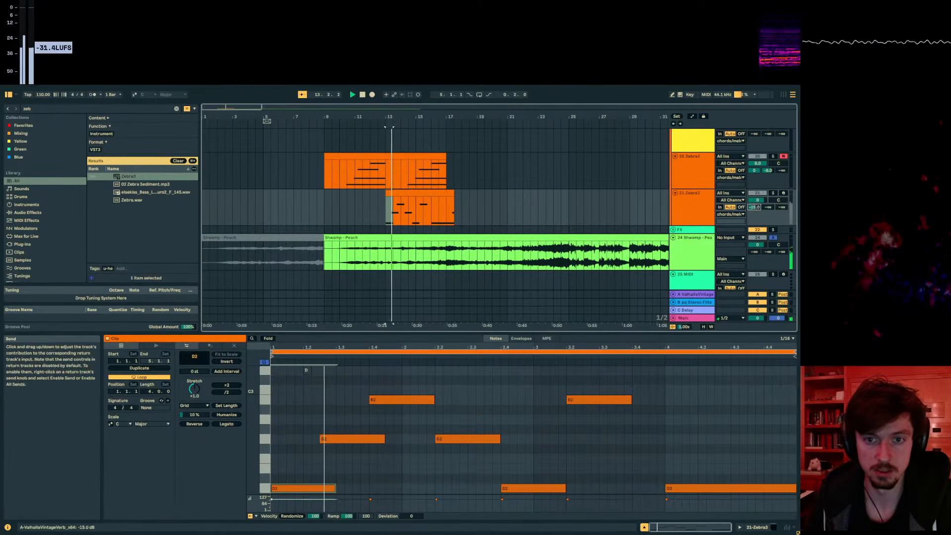
left_click_drag(800, 118, 360, 117)
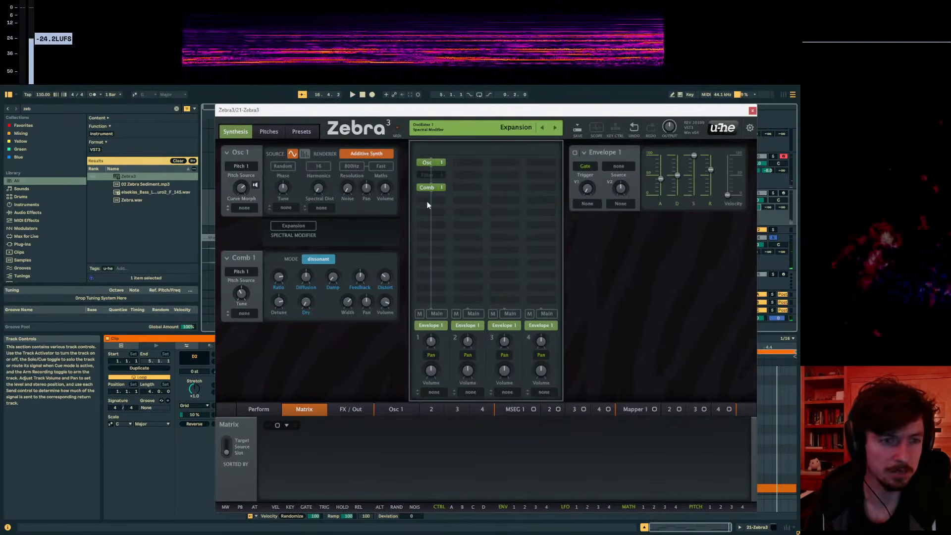
left_click_drag(478, 116, 300, 153)
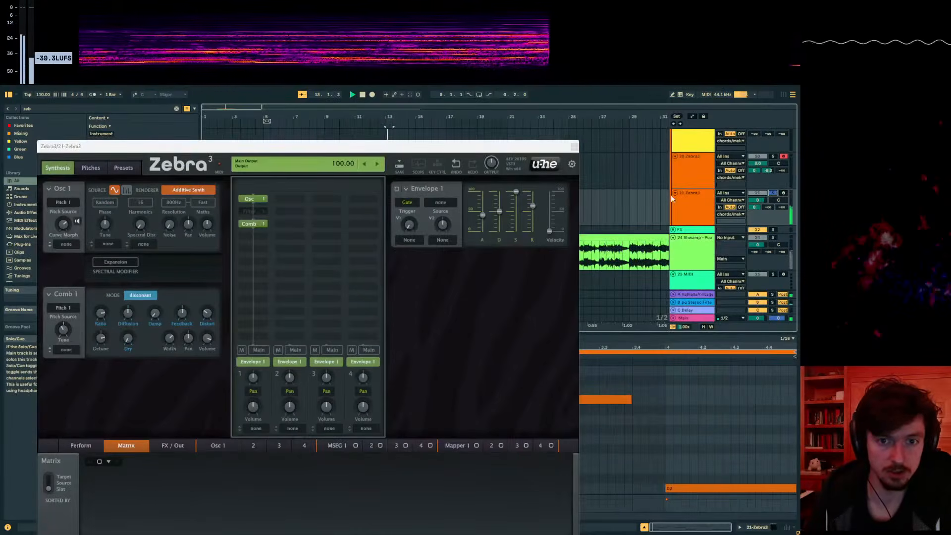
- Move the first B2 note to start at 1.4.3 and play the soloed part
left_click_drag(438, 148, 798, 194)
left_click_drag(394, 400, 418, 402)
key("space")
- Remove the Filter module from Zebra3's first lane and insert an FMO module between Osc and Comb
left_click_drag(687, 192, 197, 136)
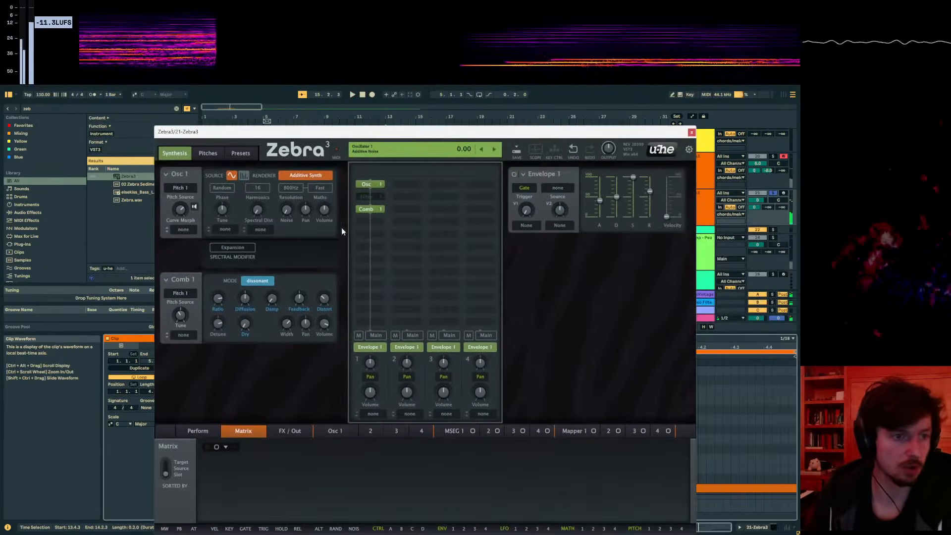
left_click(365, 196)
right_click(381, 198)
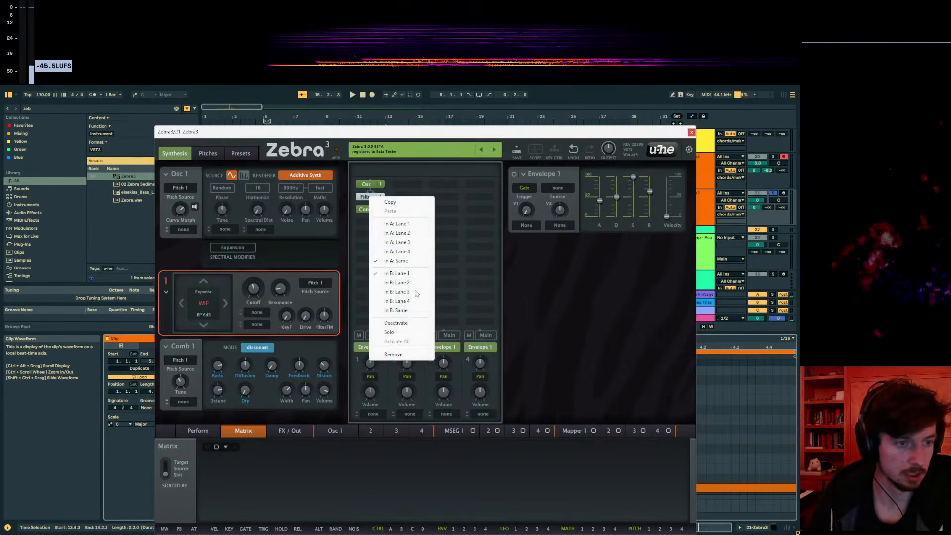
left_click(394, 354)
left_click(526, 194)
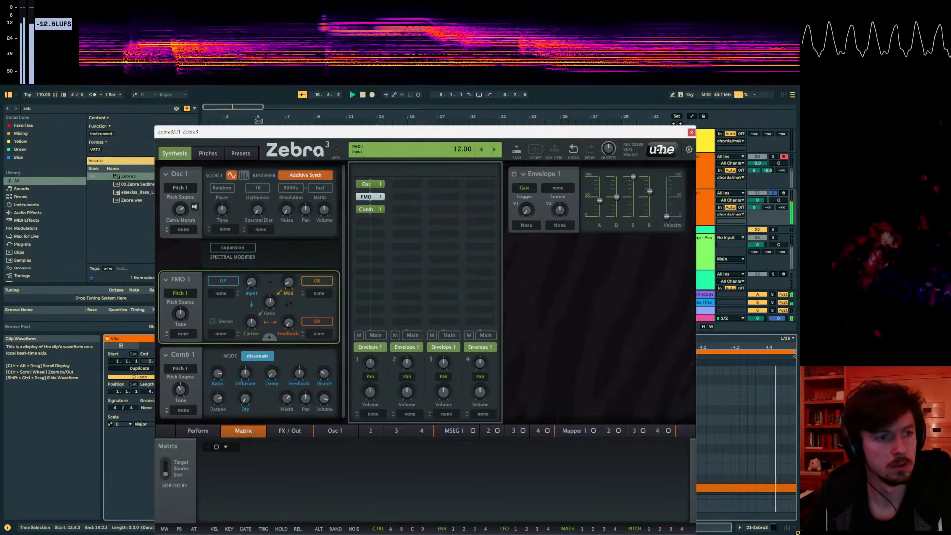
- Duplicate the second Zebra3 track's section from 13.1.1 to 16.1.1 directly after itself
left_click_drag(569, 133, 612, 313)
key("space")
key("space")
left_click(447, 214)
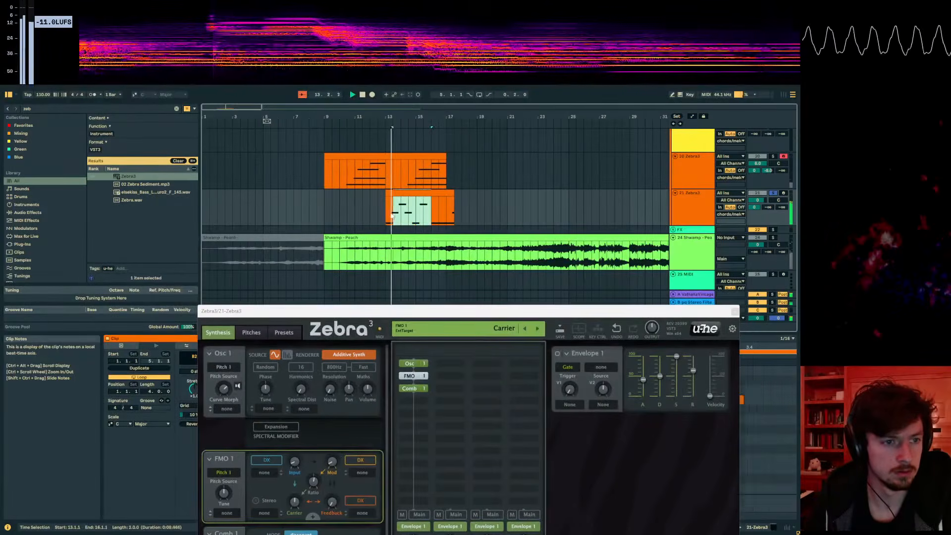
left_click_drag(392, 216, 383, 211)
key("ctrl+d")
left_click(482, 198)
left_click(418, 193)
- Solo the reference track instead of the second Zebra3 track, lower the latter's volume to about -6.6 dB, and move the Zebra3 window aside
left_click(773, 194)
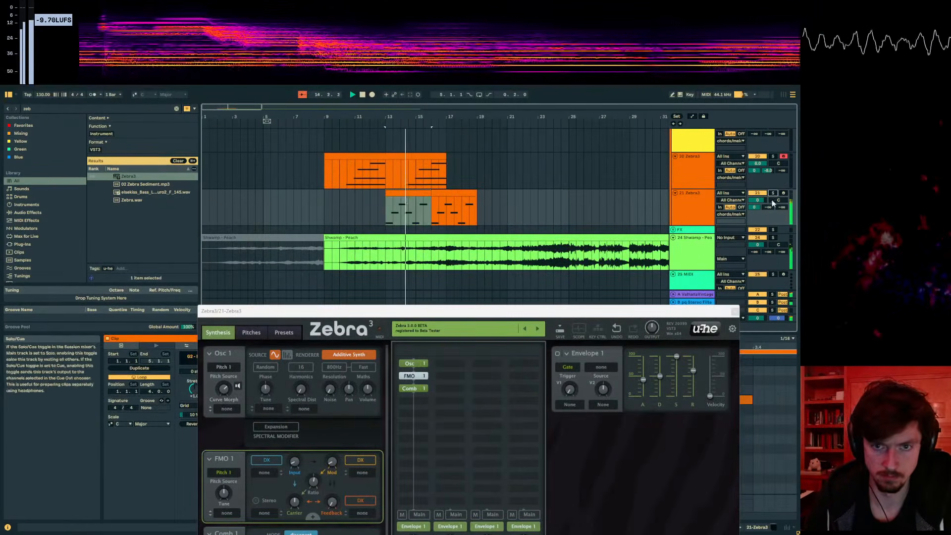
left_click(773, 238)
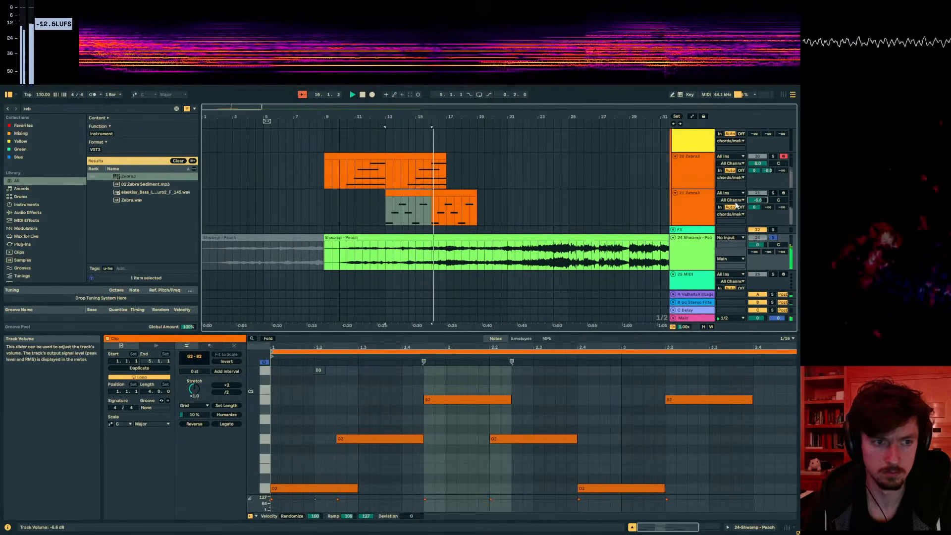
left_click(462, 204)
left_click_drag(463, 118, 922, 183)
- Play from bar 17 and duplicate the clip on track 20 so its chords continue up to bar 25
left_click(450, 218)
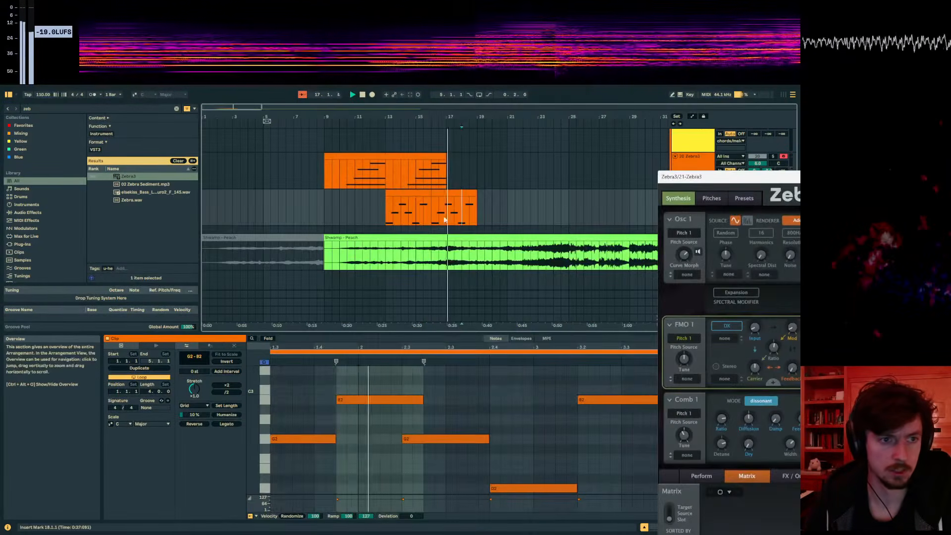
left_click(444, 195)
left_click(449, 219)
key("space")
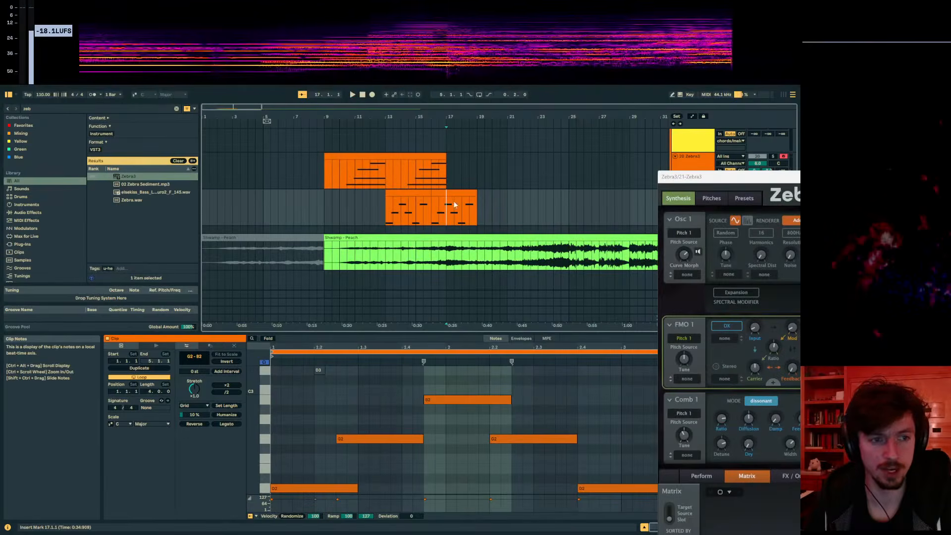
left_click(452, 193)
left_click(438, 157)
key("ctrl+d")
left_click(448, 220)
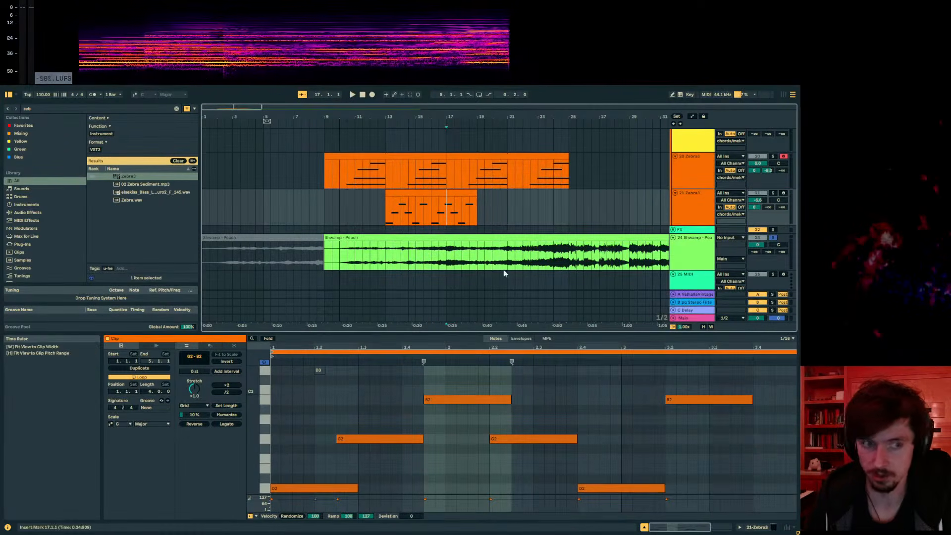
- Open the Shwamp - Peach reference clip and place the playhead at bar 17 in it
left_click(460, 240)
key("ctrl+z")
left_click(448, 265)
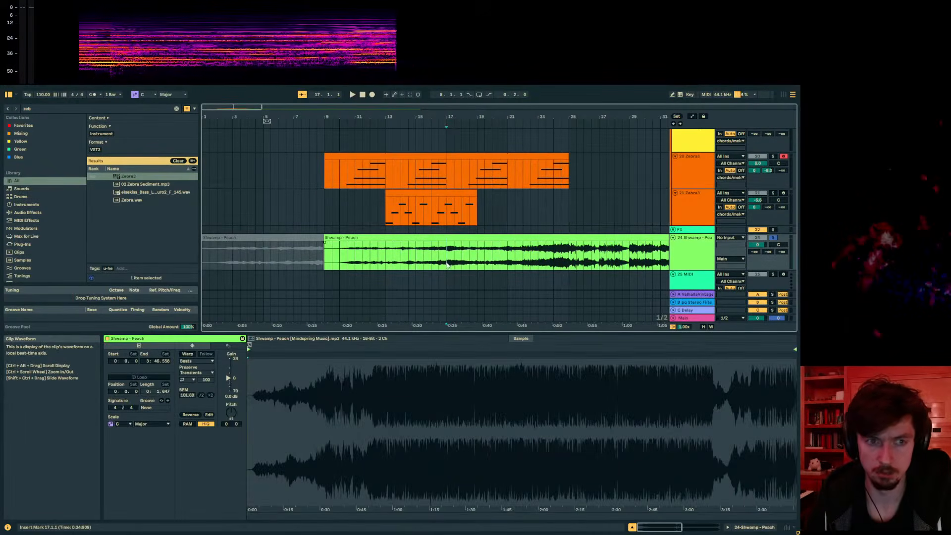
- Play from bar 17 and duplicate track 21's section from 16.1.1 to 19.1.1 twice so its melody continues up to bar 25
key("space")
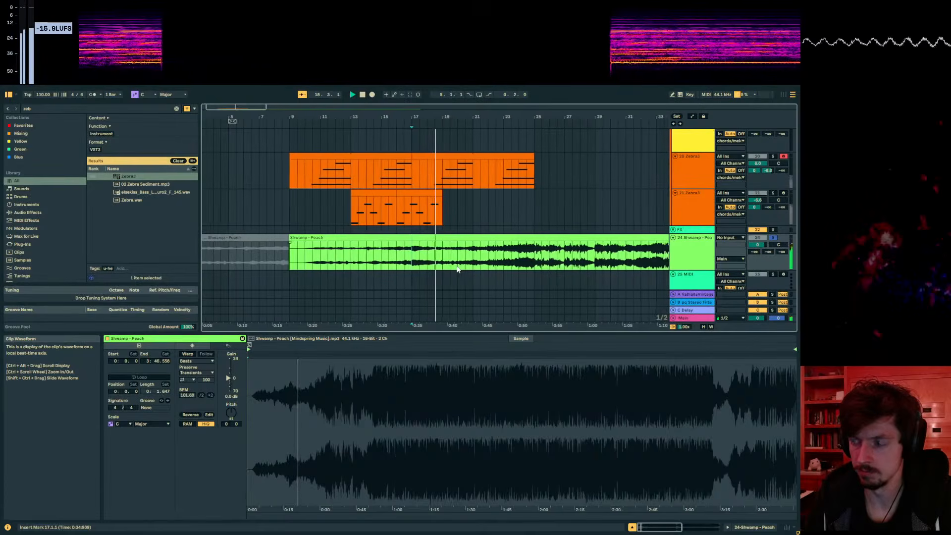
left_click(466, 258)
left_click_drag(431, 206, 395, 207)
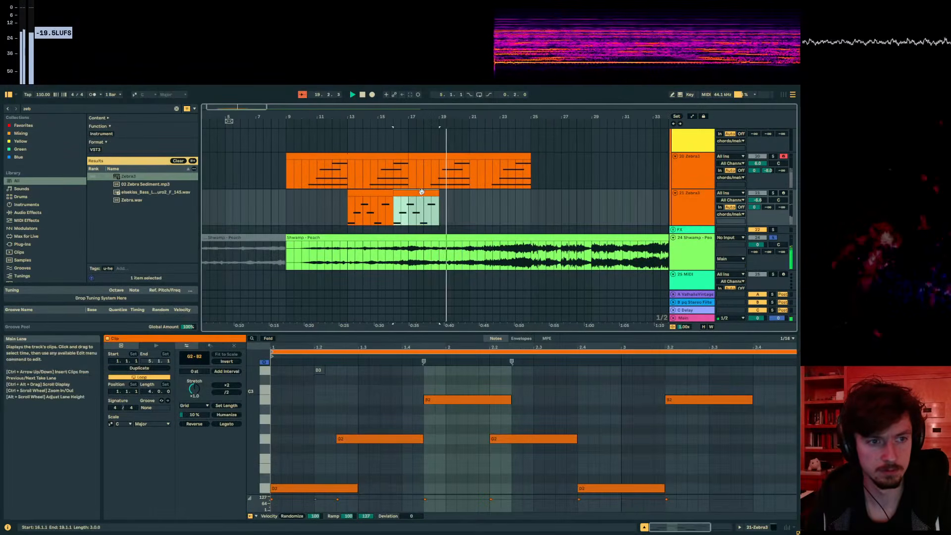
key("ctrl+d")
key("ctrl+d")
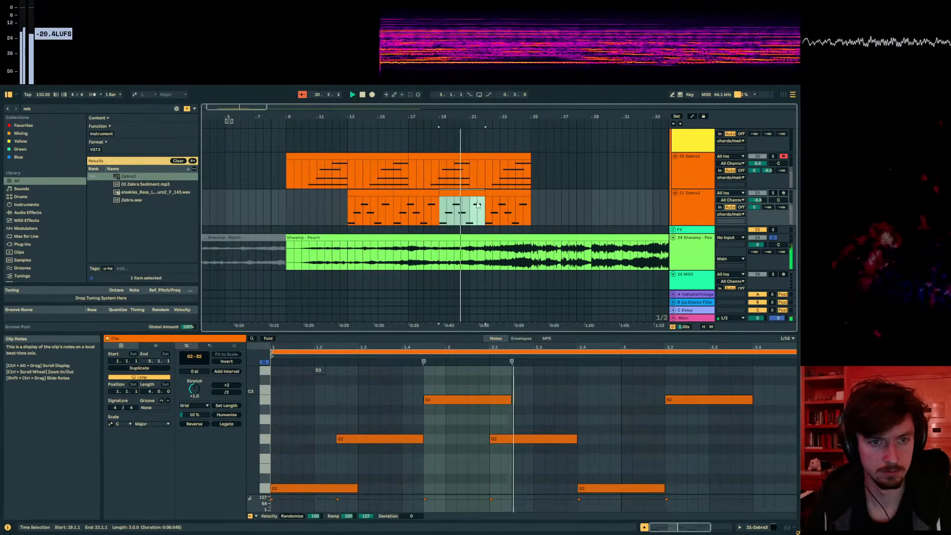
- Stop playback at 20.3.1 in the reference, select track 21, and close its Zebra3 window after checking the patch
left_click(447, 210)
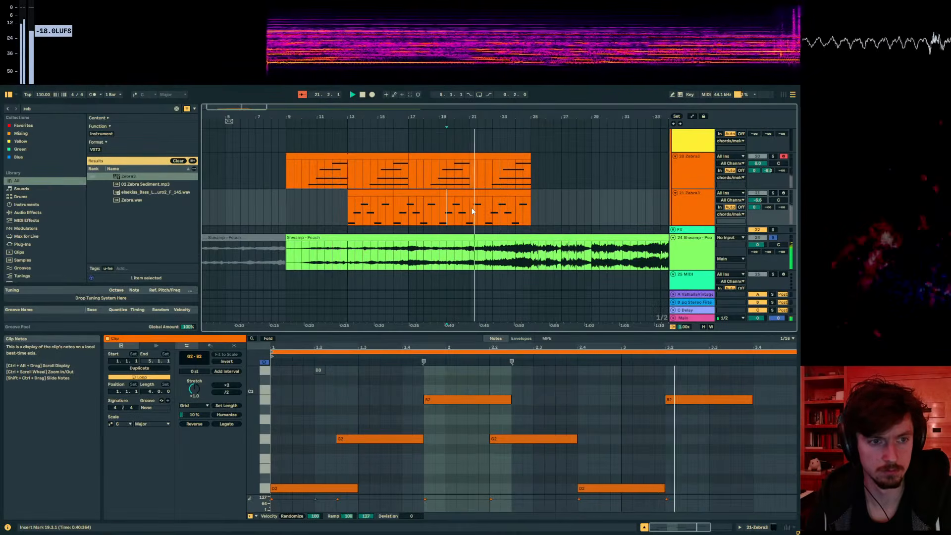
left_click(463, 256)
key("space")
left_click(693, 210)
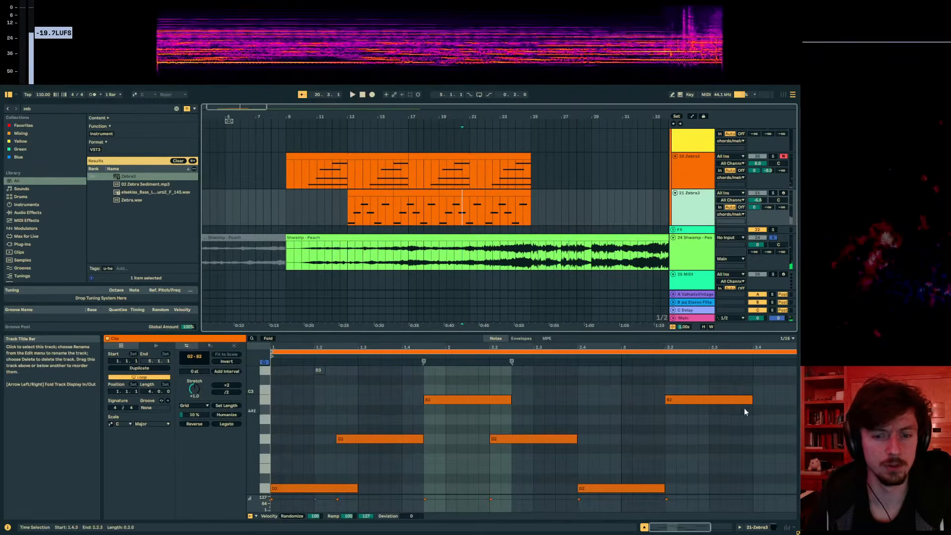
left_click_drag(950, 115, 396, 110)
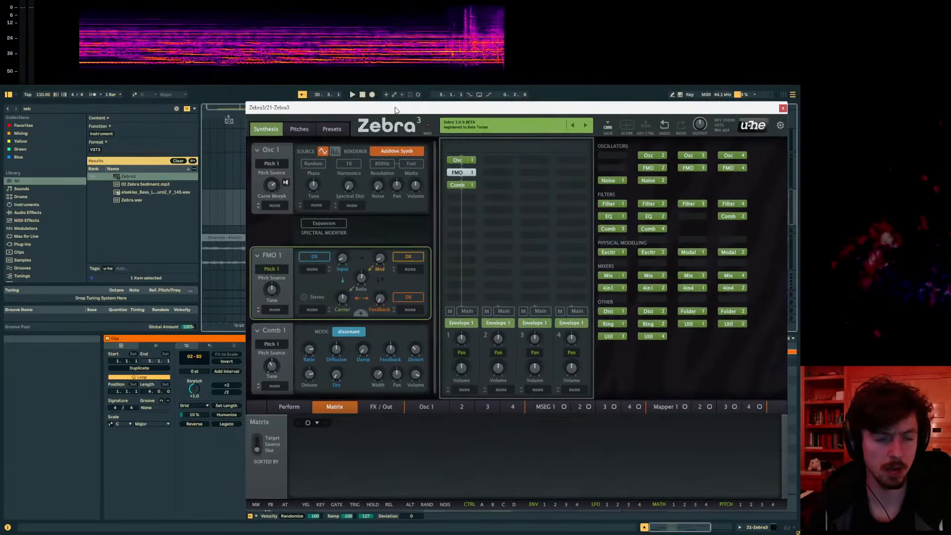
left_click(783, 108)
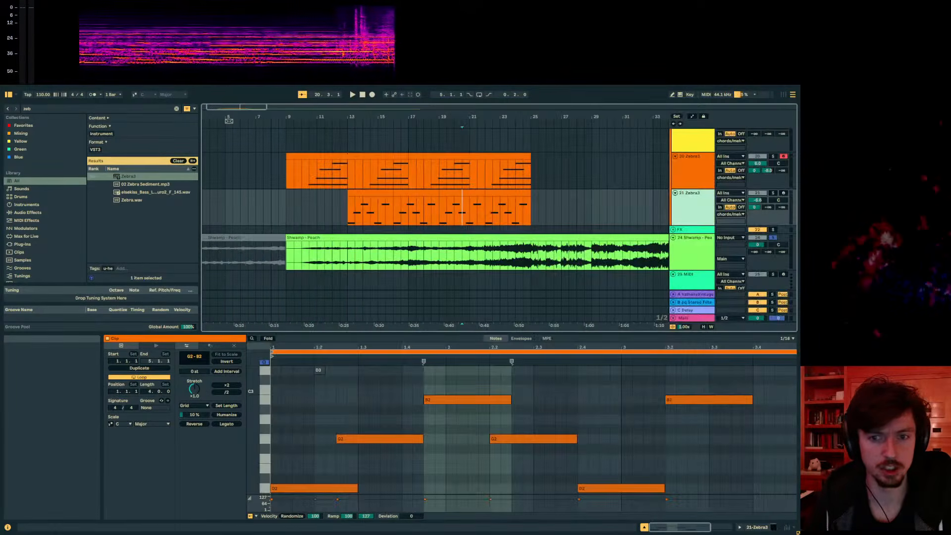
- Add an Echo after Zebra3 on track 21, with both delay times at 1/64 and the wobble amount raised
left_click(760, 529)
left_click(58, 108)
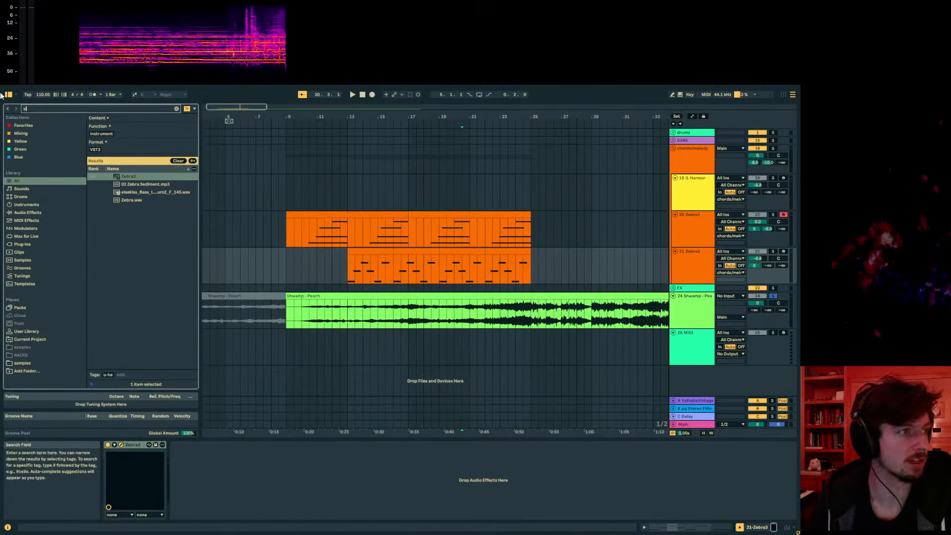
type("echo")
double_click(153, 177)
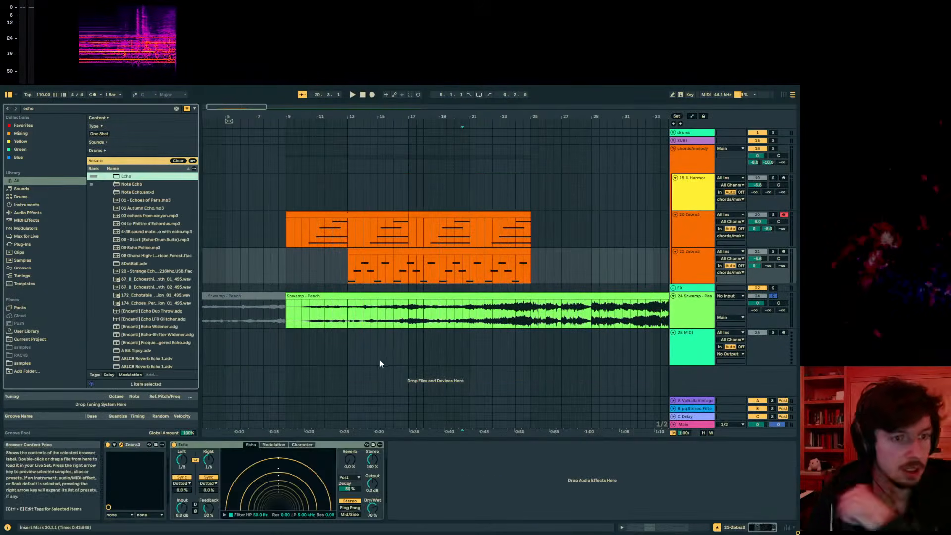
left_click(302, 444)
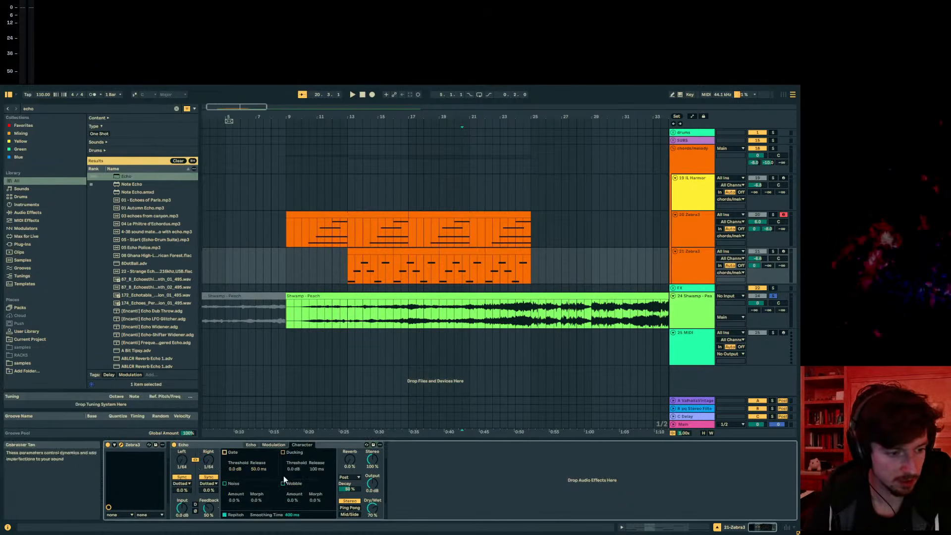
left_click_drag(296, 502, 296, 476)
- Solo track 21 and, during playback, set Echo's dry/wet to about 39% and feedback to about 89%, and raise its wobble morph
key("space")
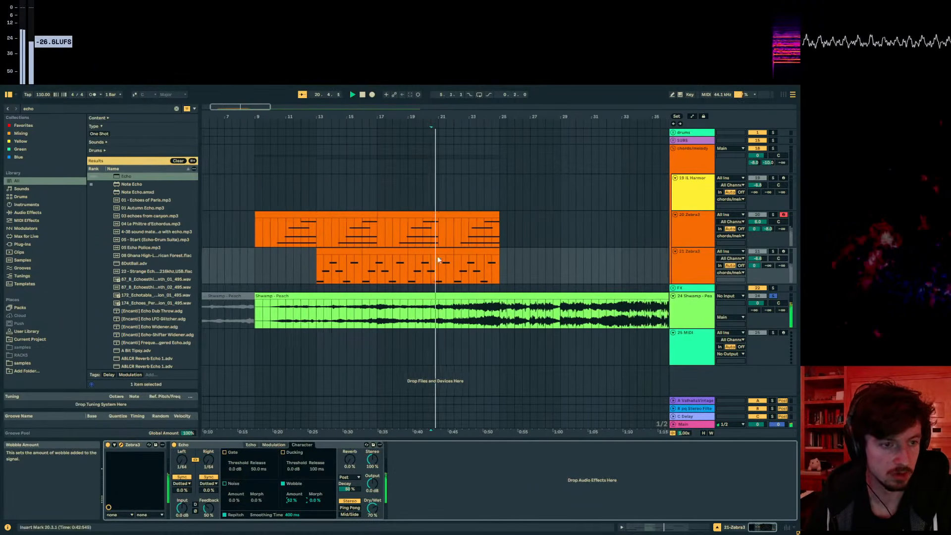
left_click(772, 251)
key("space")
key("space")
left_click(417, 275)
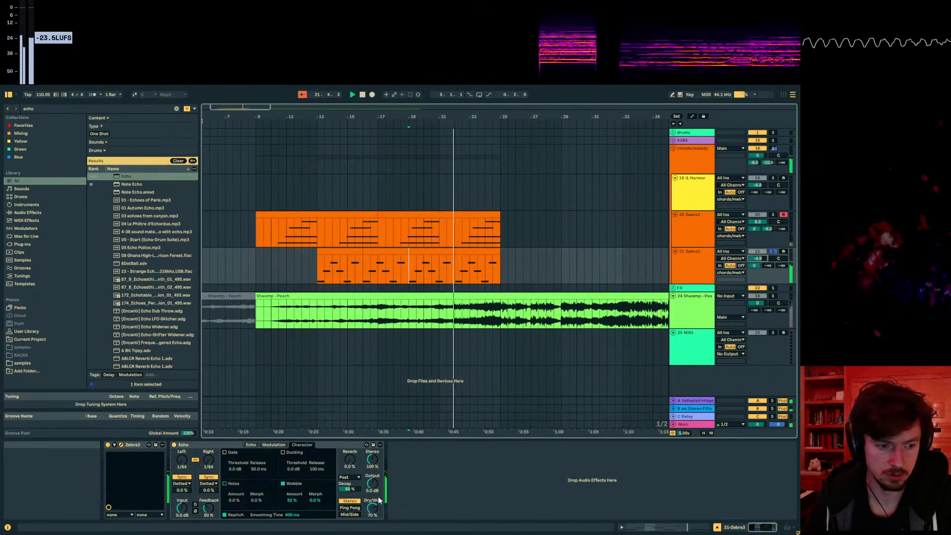
left_click_drag(372, 508, 372, 526)
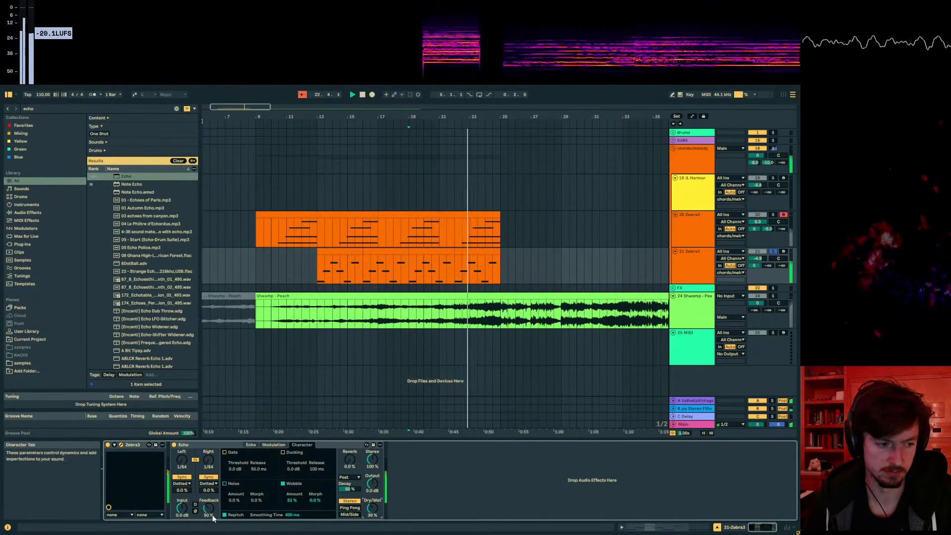
left_click_drag(209, 509, 209, 499)
left_click(499, 268)
left_click_drag(498, 267, 440, 268)
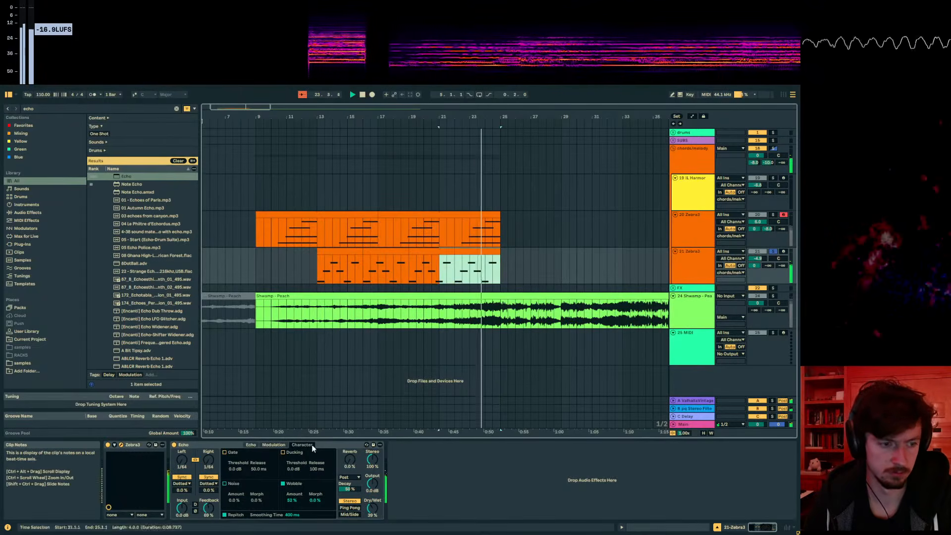
left_click_drag(292, 500, 315, 496)
- Select 16.1.1 to 25.1.1 on track 21, play it with its Zebra3 window open, and move that window clear of the tracks
left_click_drag(501, 268, 361, 278)
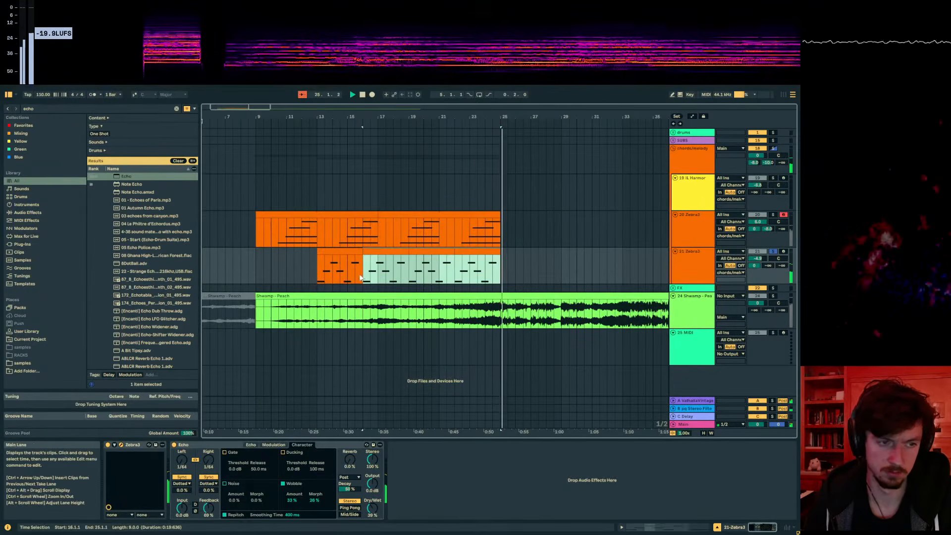
left_click(679, 268)
left_click_drag(891, 144, 345, 146)
key("space")
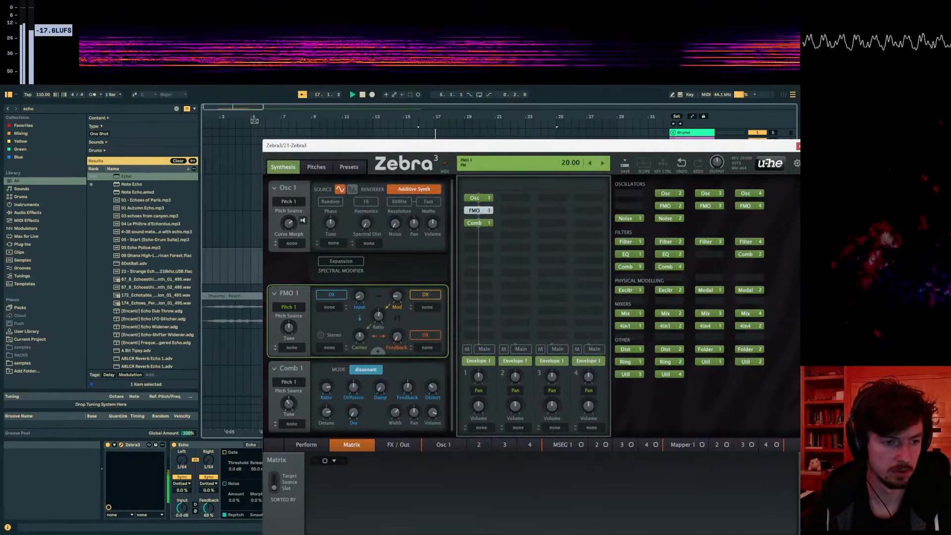
left_click_drag(544, 145, 609, 316)
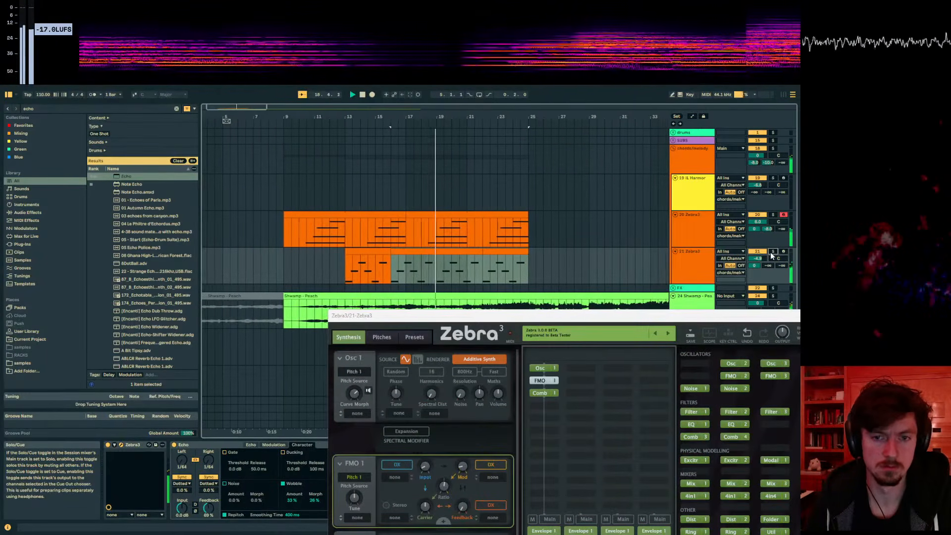
- Examine Filter 1's cutoff and type options in track 20's Zebra3 during playback, then return to the arrangement
key("Up")
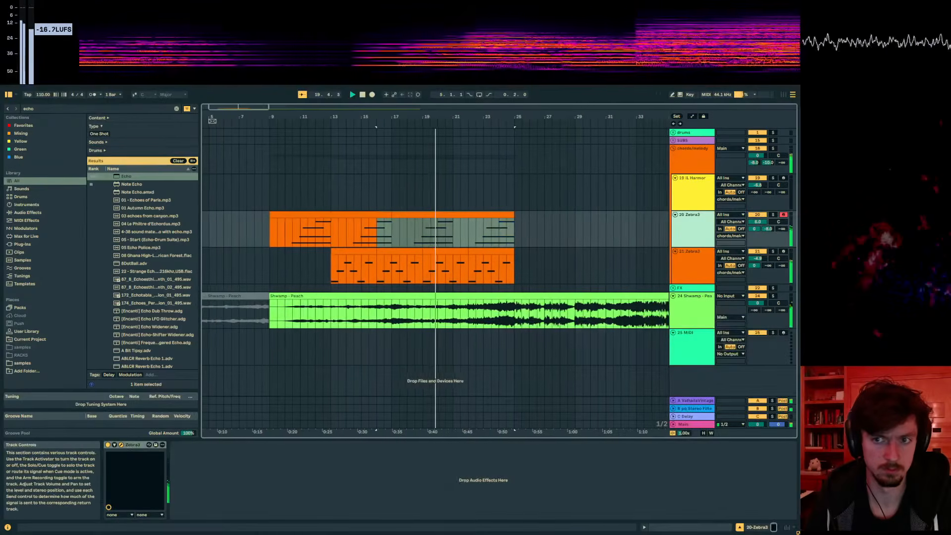
key("ctrl+alt+p")
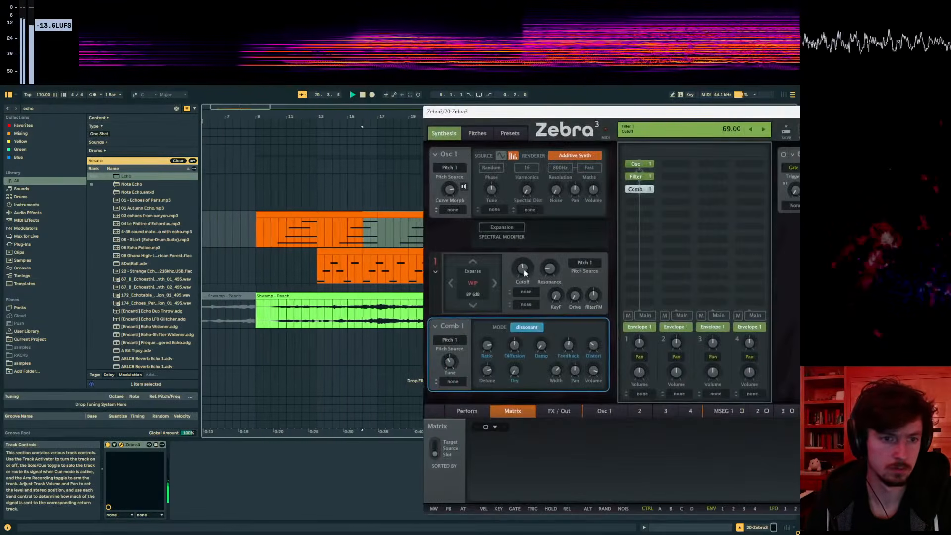
left_click(480, 292)
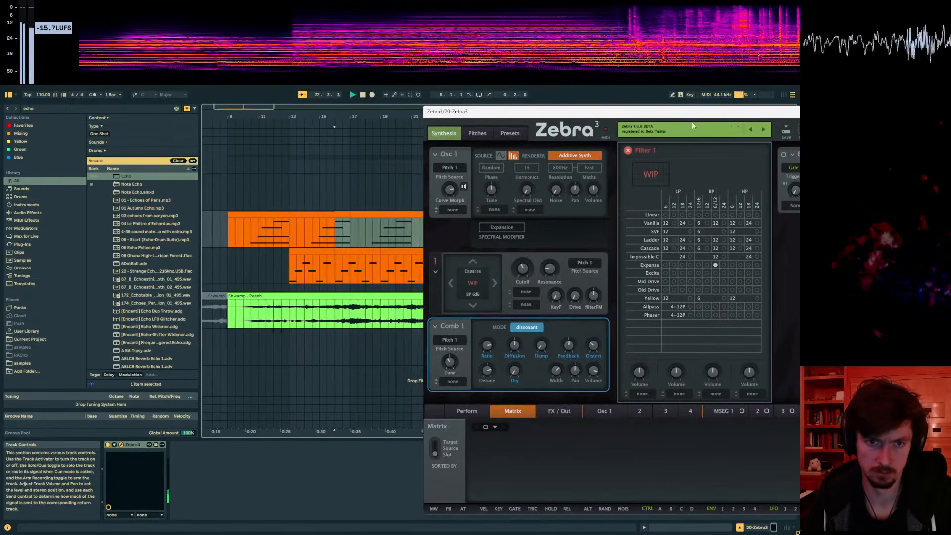
key("ctrl+alt+p")
left_click(474, 281)
key("ctrl+alt+p")
key("ctrl+alt+p")
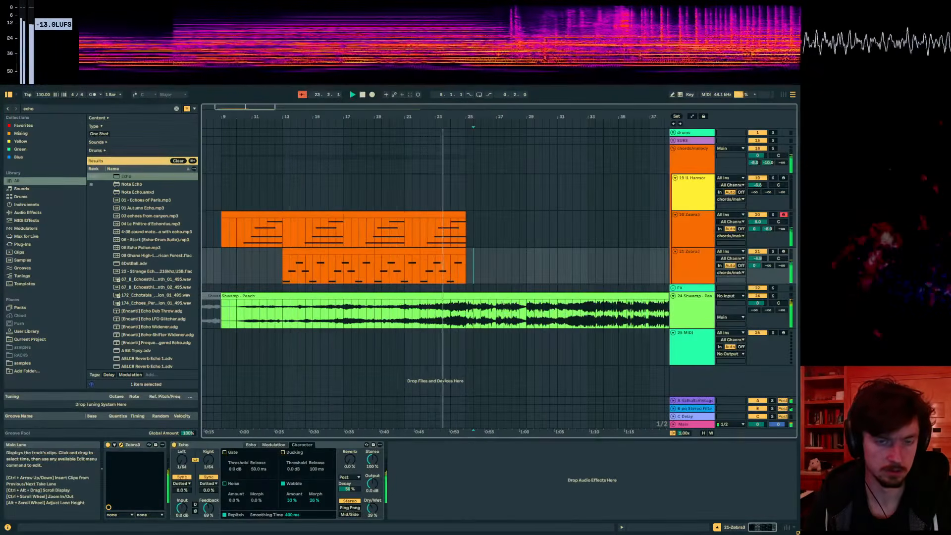
- Solo the Shwamp - Peach reference track and audition its section starting at bar 22
left_click(693, 295)
left_click(435, 316)
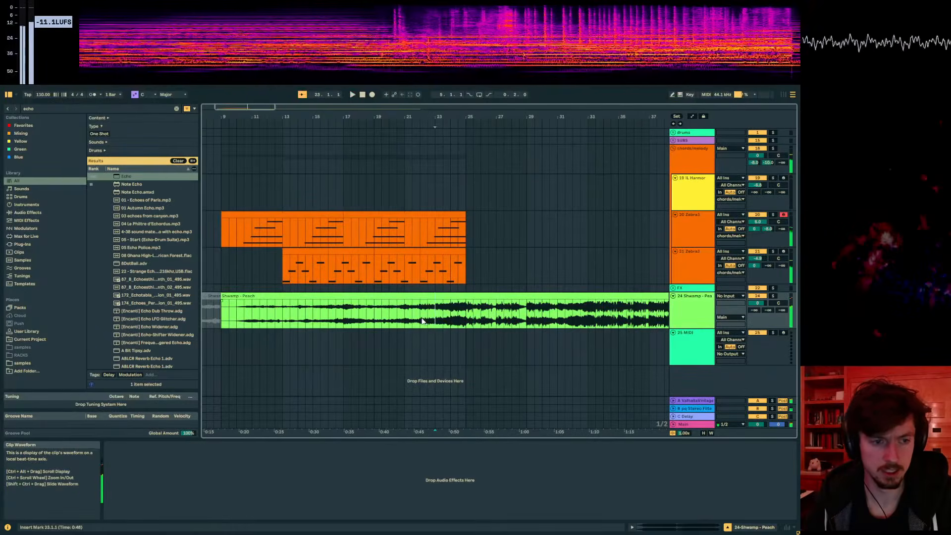
left_click(773, 296)
key("space")
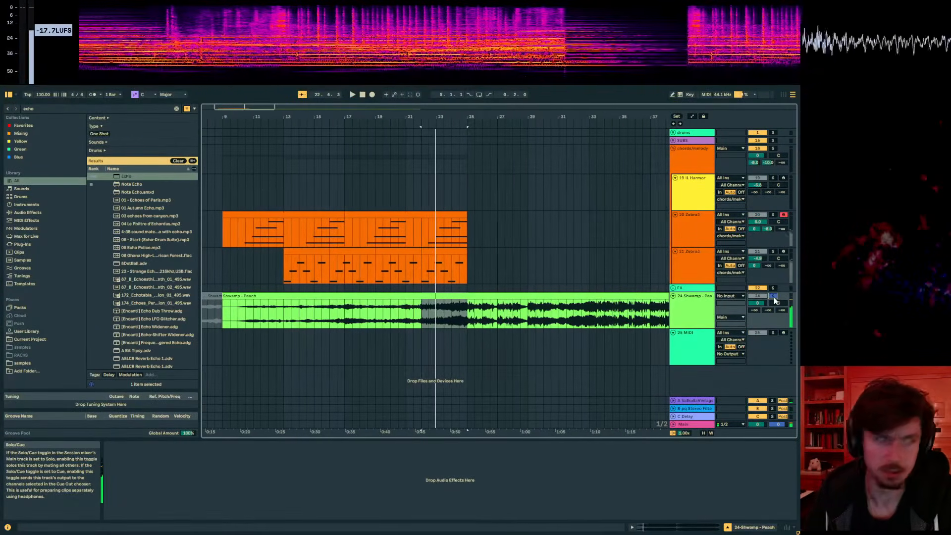
- Search the browser for "door creak", audition the samples, and place Perc34_DoorCreak01.wav at bar 21 on a new track below the reference
key("ctrl+f")
type("door creak")
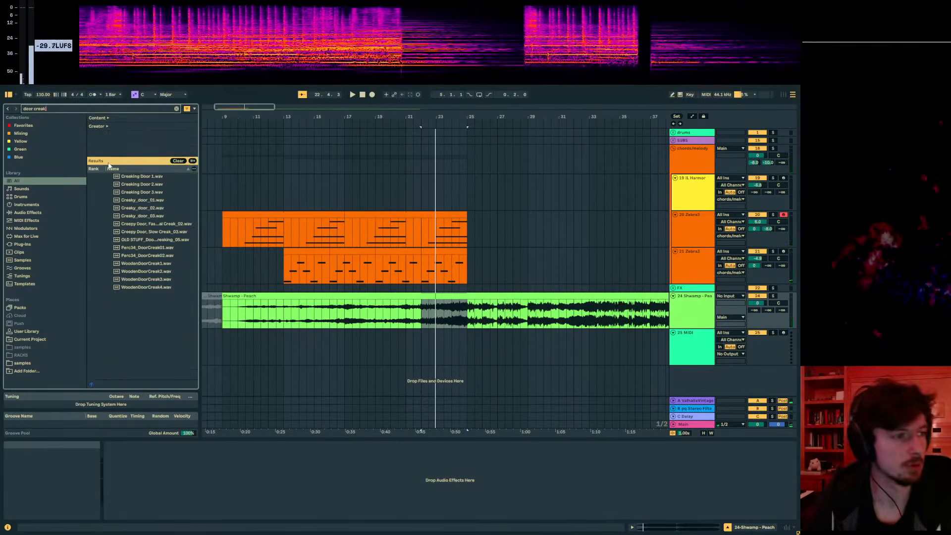
left_click(126, 193)
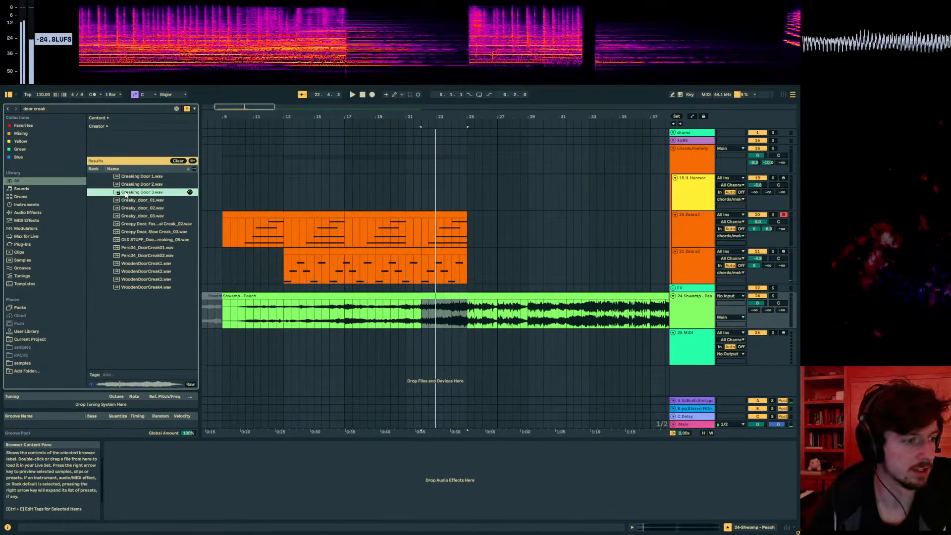
left_click(133, 176)
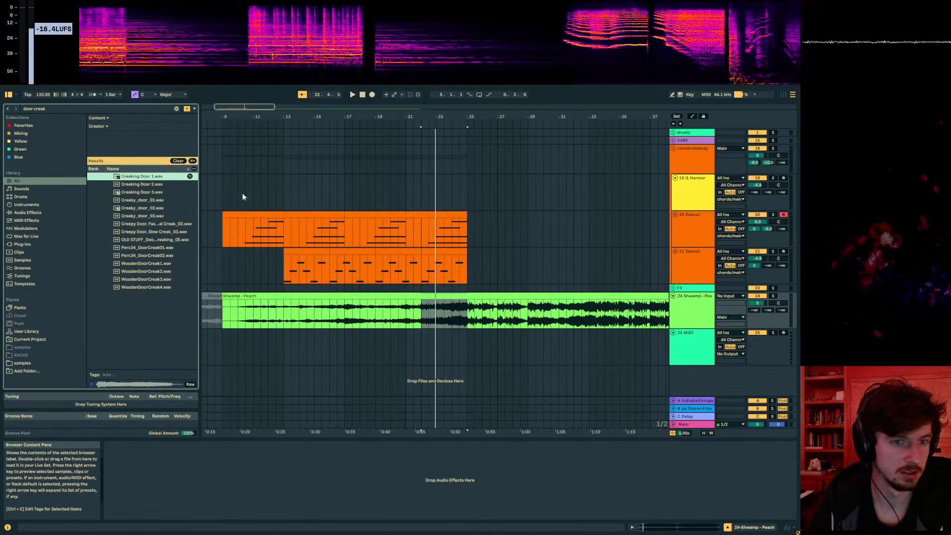
left_click(149, 249)
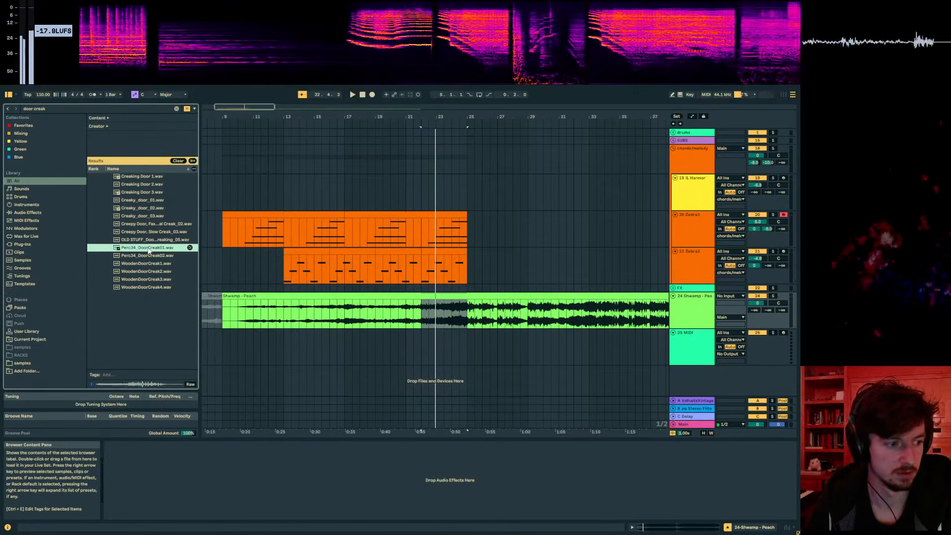
left_click_drag(149, 247, 410, 335)
double_click(413, 346)
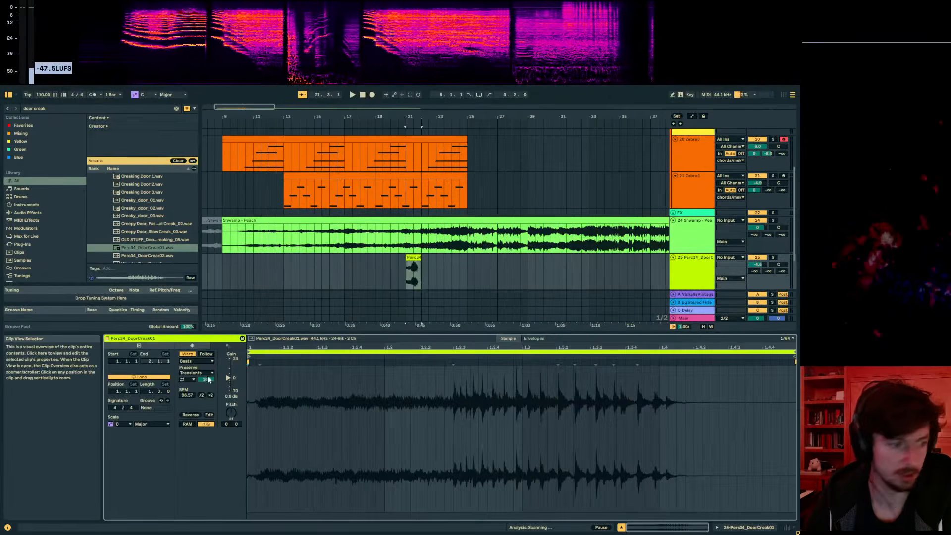
- Set the door creak clip's warp mode to Texture with a grain size of about 116 and play it back
left_click(197, 360)
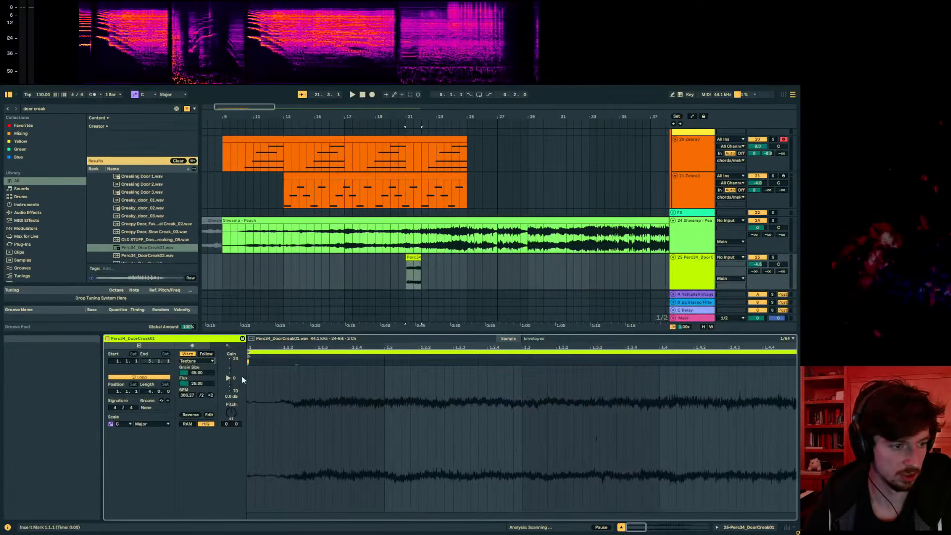
left_click_drag(205, 373, 206, 365)
key("space")
- Extend the door creak clip to end at 24.3.1 and raise its track's send to return B to about -3 dB
left_click_drag(447, 258, 484, 257)
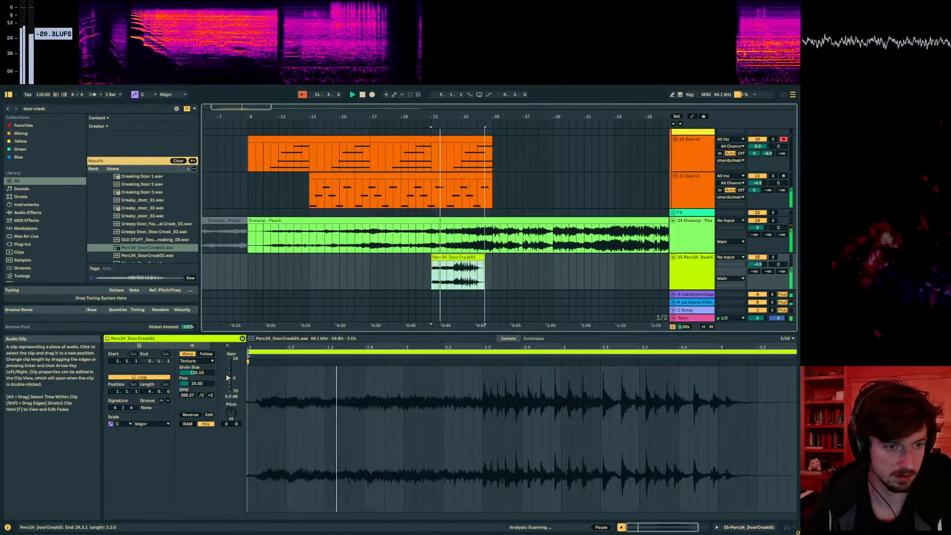
left_click_drag(768, 271, 768, 264)
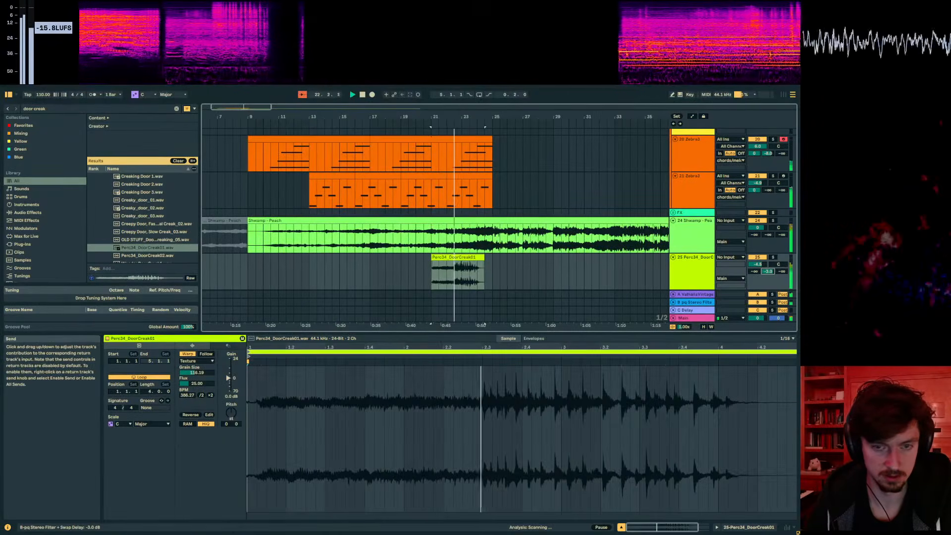
left_click(484, 277)
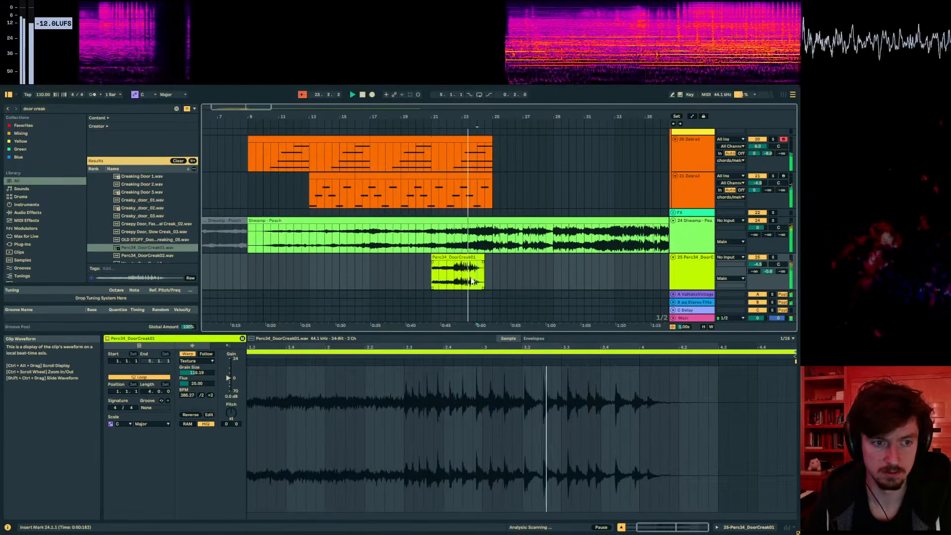
- Insert a new MIDI track directly below the Zebra3 chord track
scroll(496, 254, "up", 5)
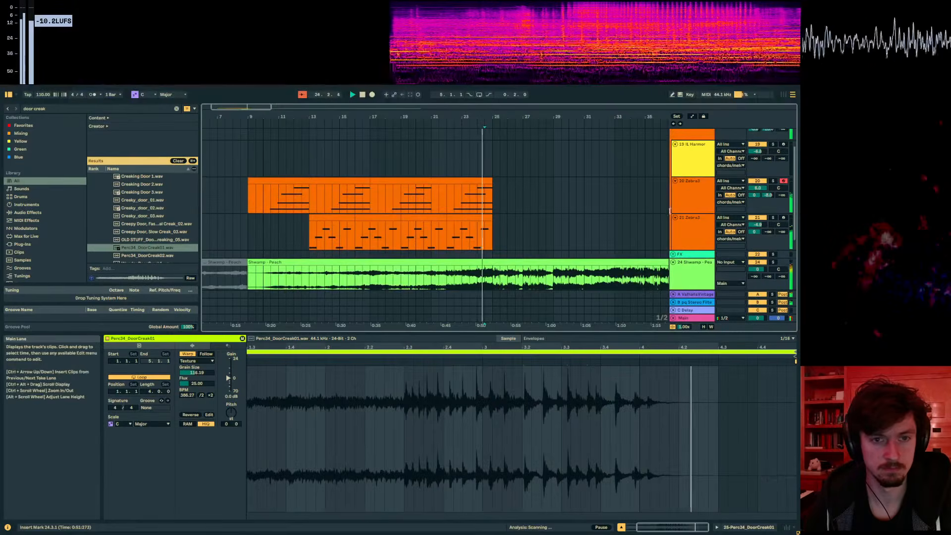
left_click(690, 234)
key("ctrl+shift+t")
left_click(462, 266)
key("space")
left_click_drag(447, 268, 462, 268)
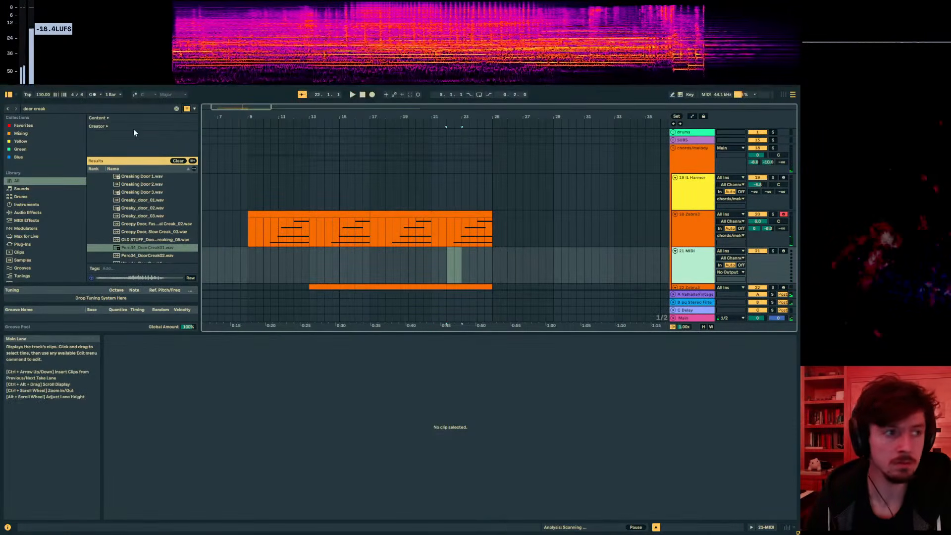
key("ctrl+f")
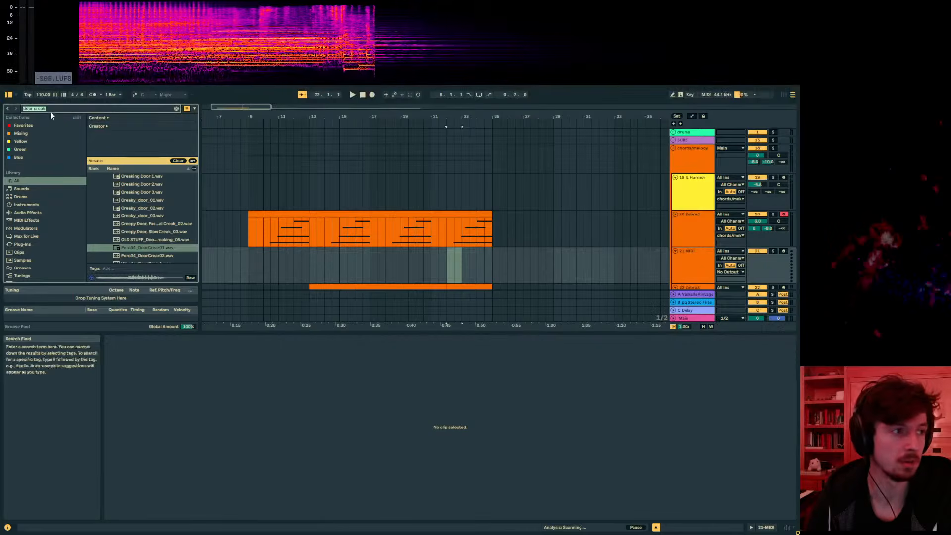
- Create a four-bar MIDI clip from bar 21 to bar 25 on the new track and draw an F3 note about 1.75 bars long at its start
left_click(453, 265)
left_click(489, 259)
left_click_drag(462, 262, 494, 267)
key("ctrl+shift+m")
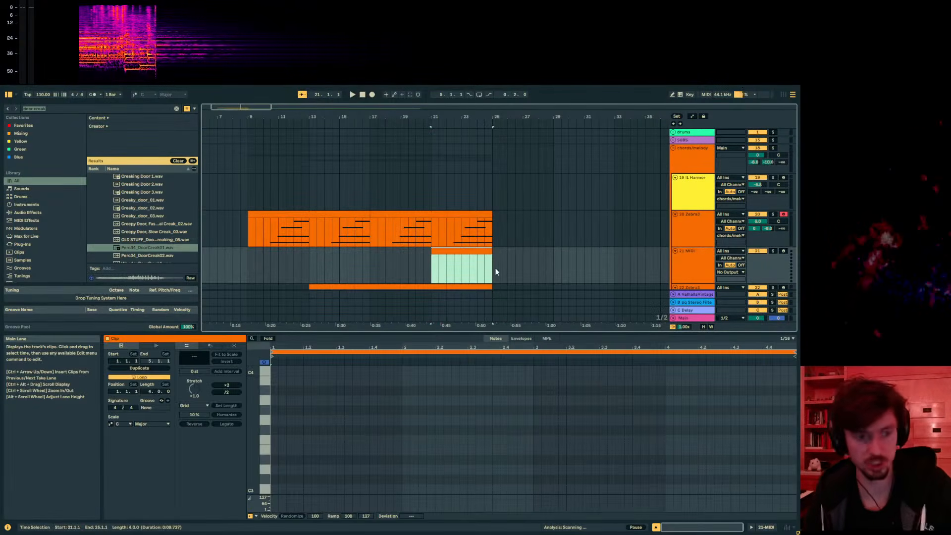
scroll(300, 413, "up", 2)
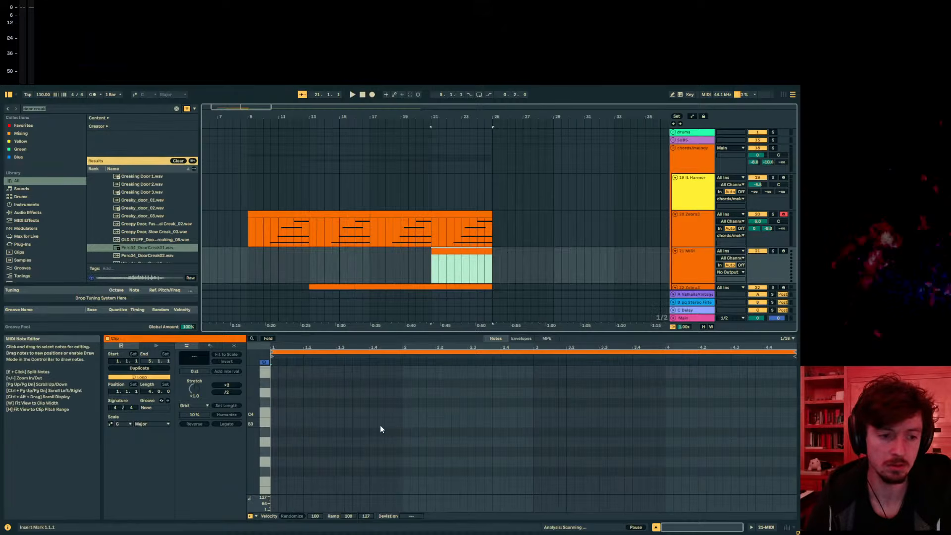
double_click(276, 481)
left_click_drag(278, 482, 502, 483)
key("space")
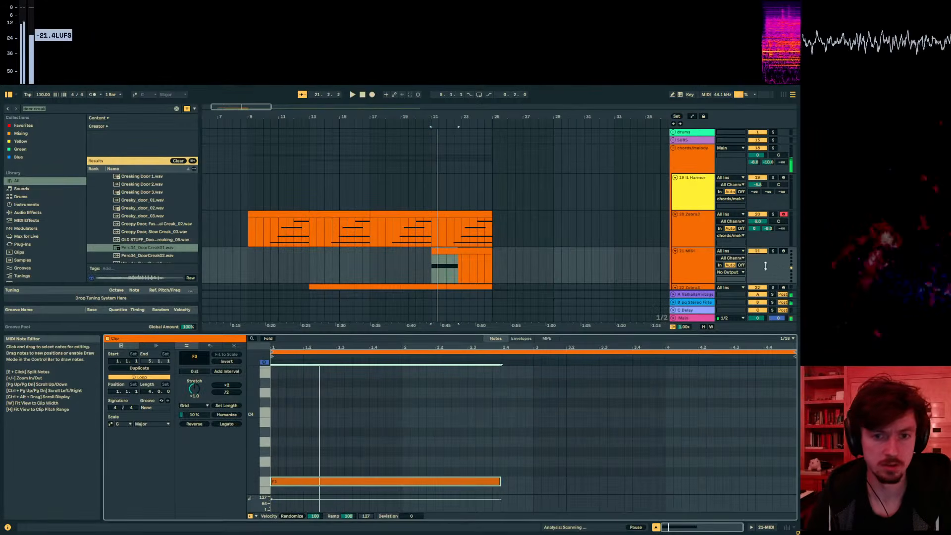
- Search the browser for "zebra" and load Zebra3 onto the new MIDI track
left_click(47, 108)
type("zeb")
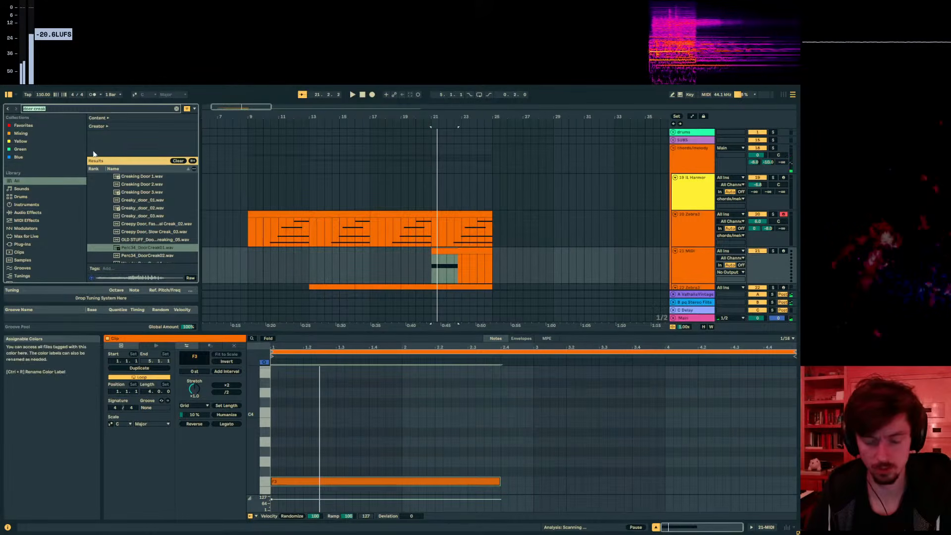
type("ra")
double_click(130, 178)
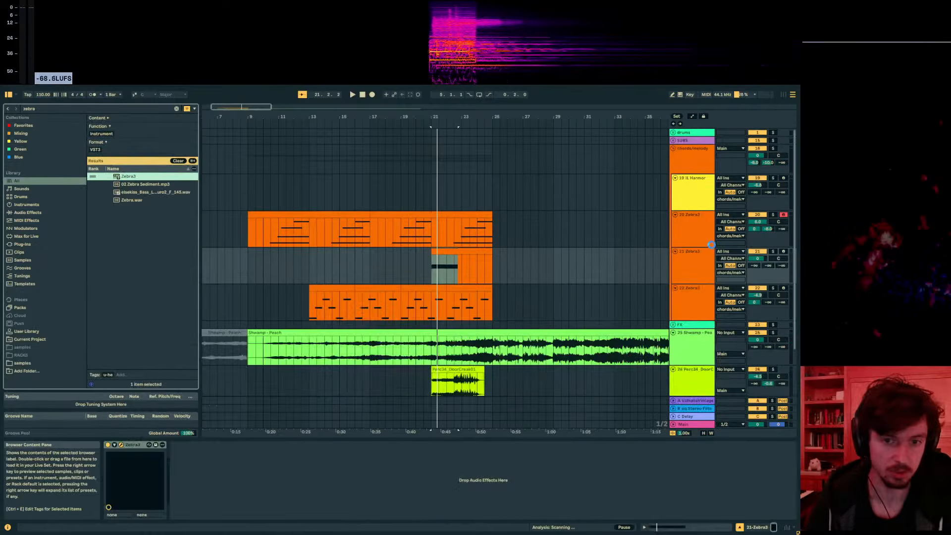
- Solo the new Zebra3 track and move its F3 clip to start at bar 23
key("space")
key("space")
left_click(773, 251)
mouse_move(461, 252)
left_mouse_down()
mouse_move(499, 252)
mouse_move(466, 252)
left_mouse_up()
left_click(446, 275)
left_click_drag(797, 120, 373, 122)
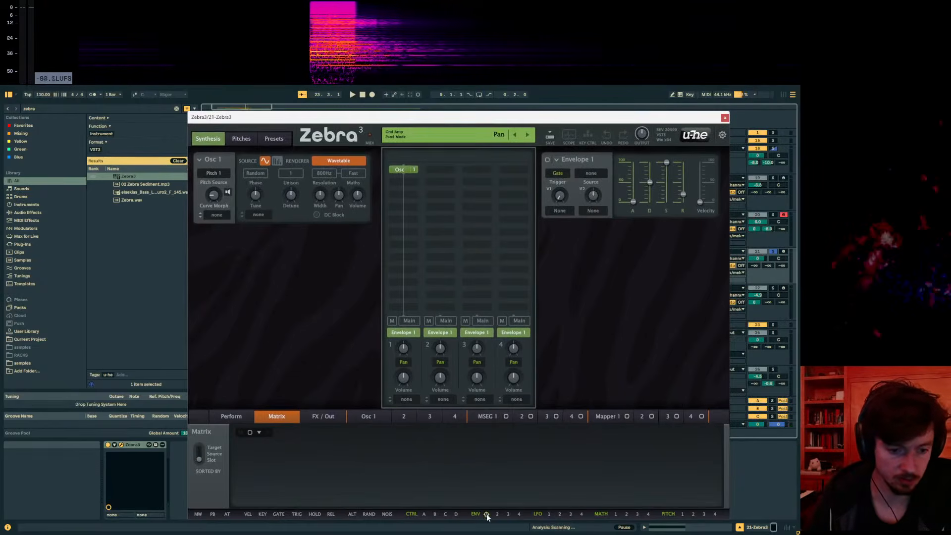
- Assign Envelope 2 to Osc 1's tuning, set the envelope's attack to 66, and adjust the modulation while playing
left_click_drag(496, 514, 255, 195)
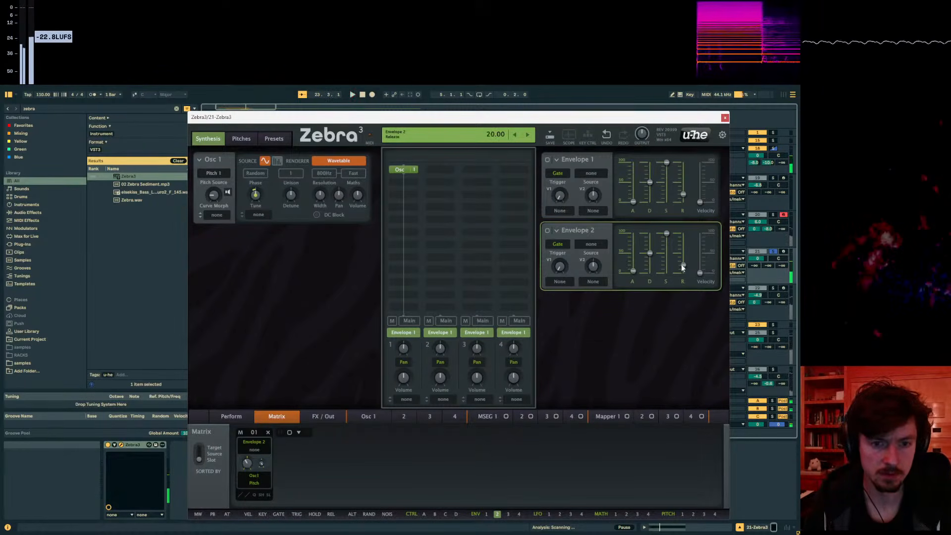
left_click_drag(633, 271, 634, 246)
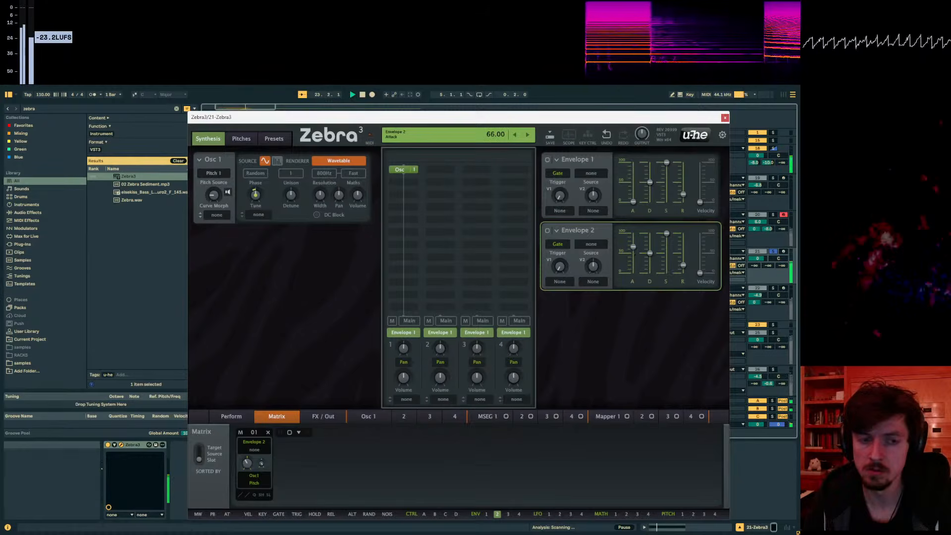
key("space")
mouse_move(255, 195)
left_mouse_down()
mouse_move(256, 169)
mouse_move(256, 198)
left_mouse_up()
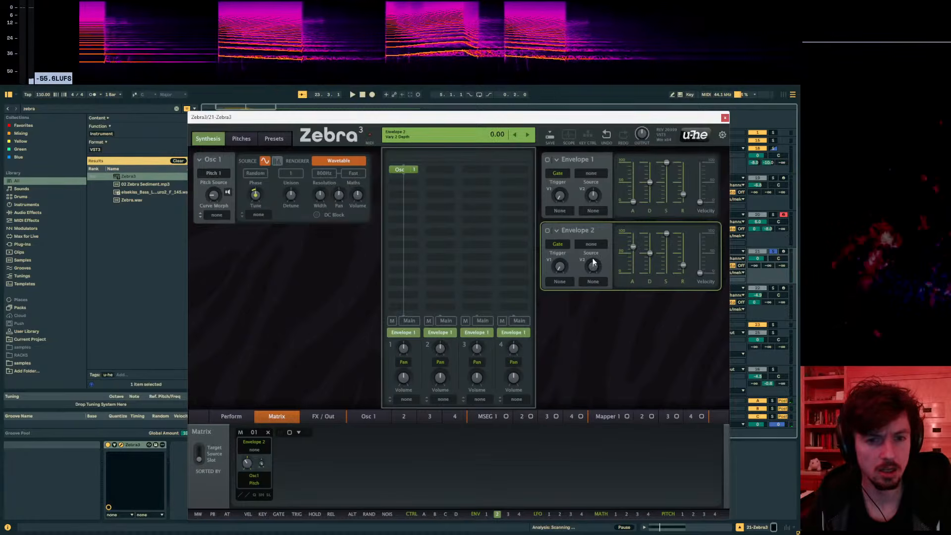
- Try Envelope 2's One Shot trigger mode and look through its variation types
left_click(593, 281)
left_click(559, 280)
left_click(560, 281)
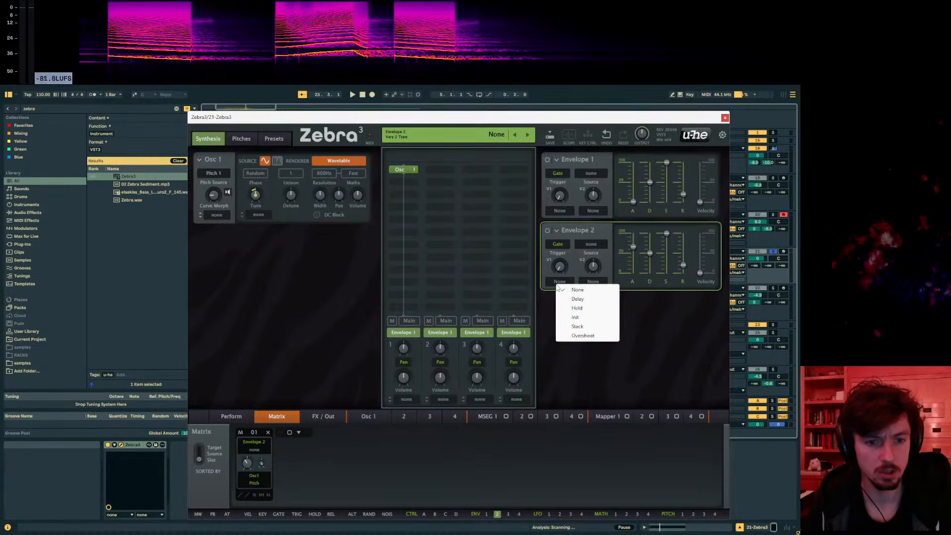
left_click(560, 248)
left_click(561, 249)
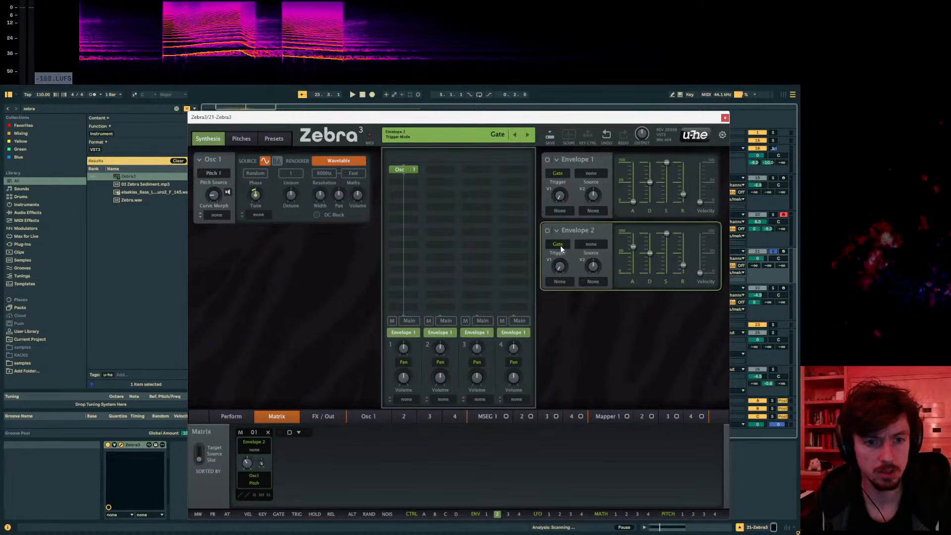
left_click(560, 249)
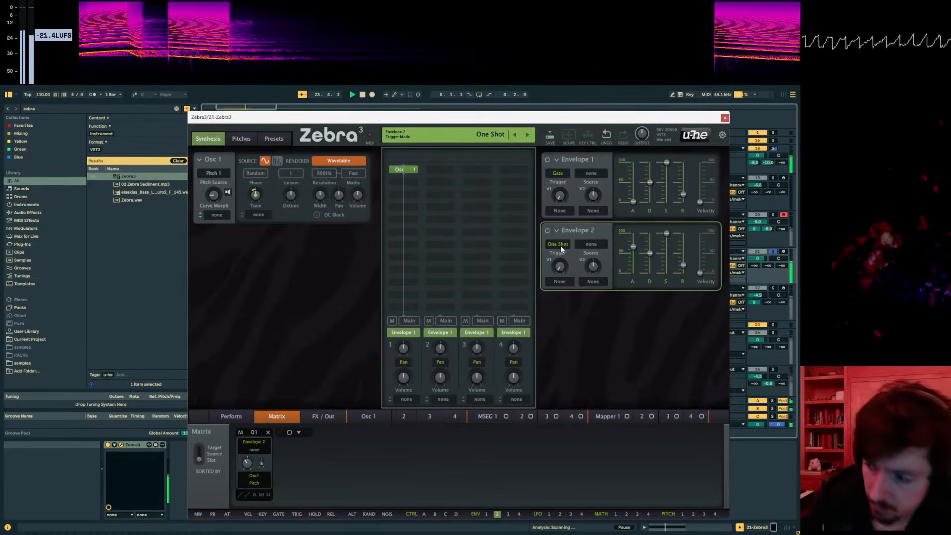
left_click(561, 245)
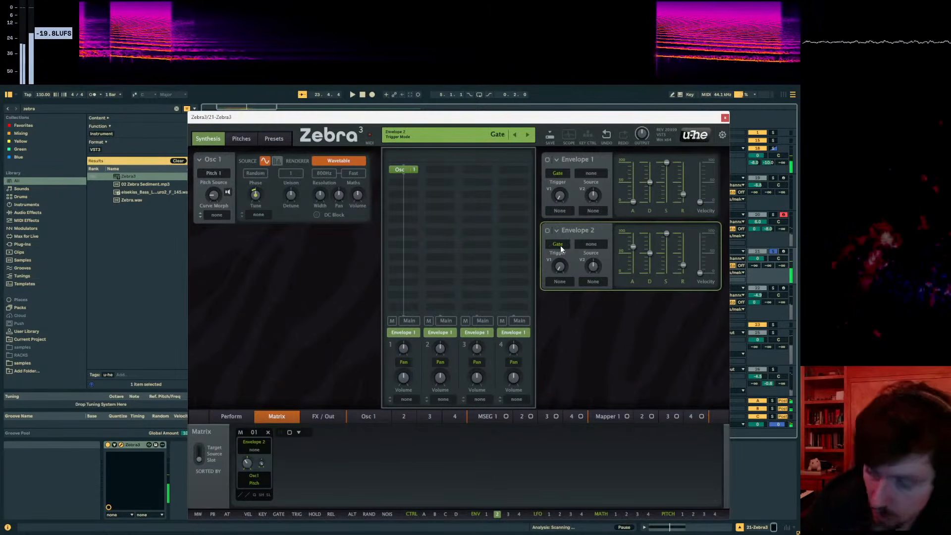
left_click(566, 280)
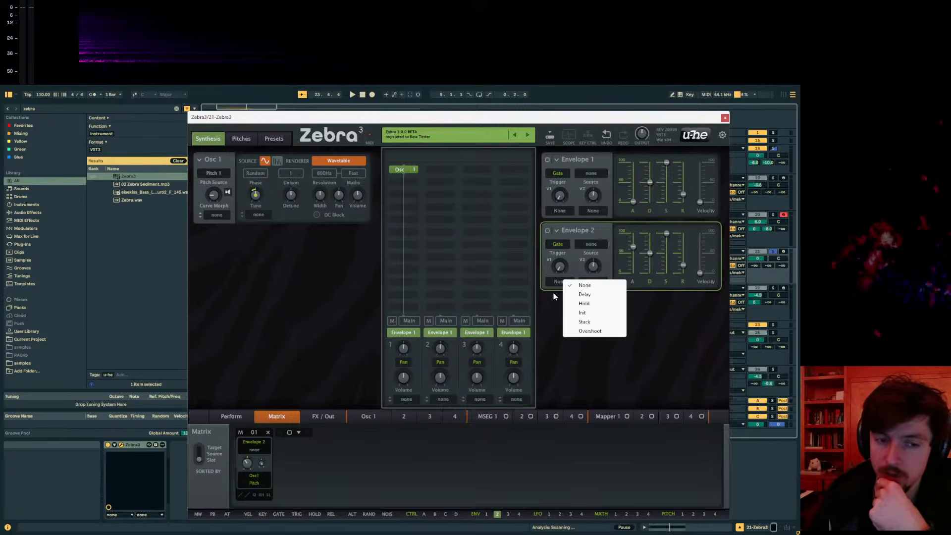
left_click(555, 296)
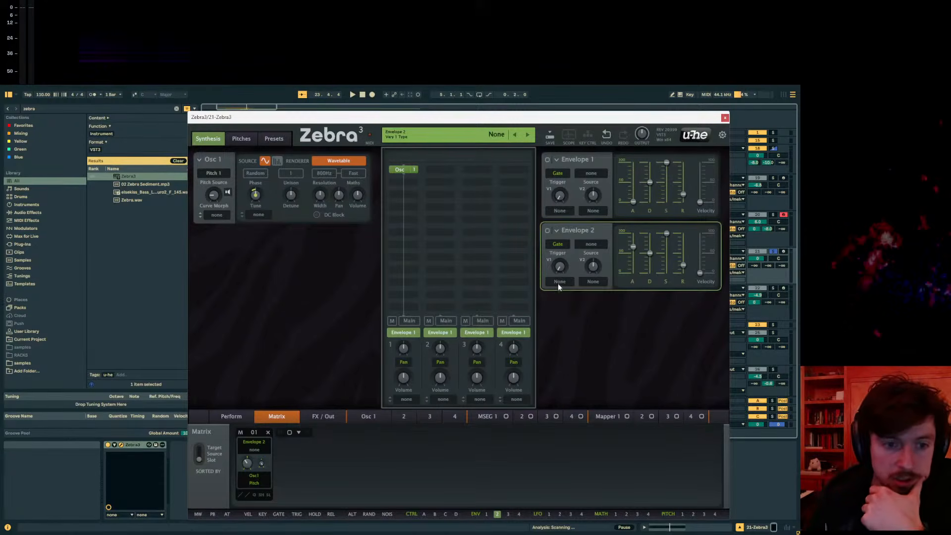
left_click(559, 282)
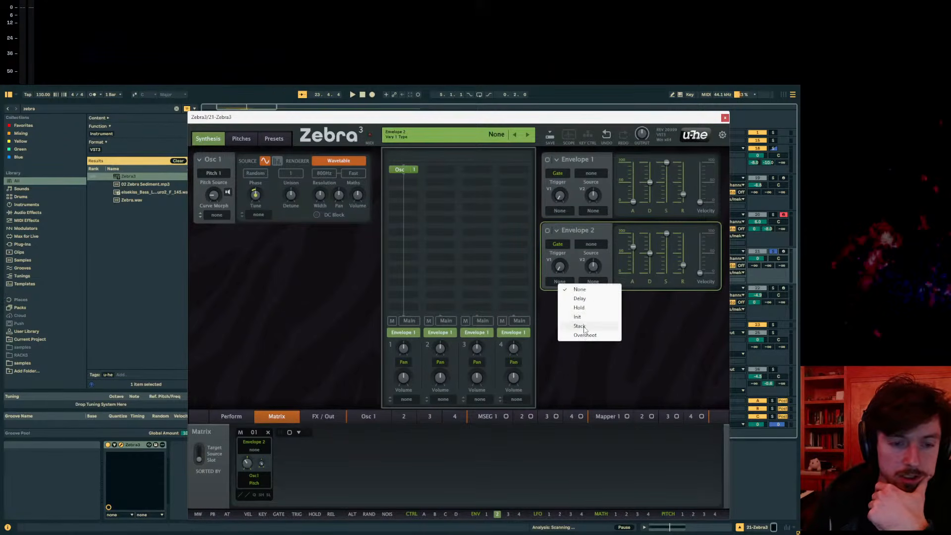
left_click(564, 246)
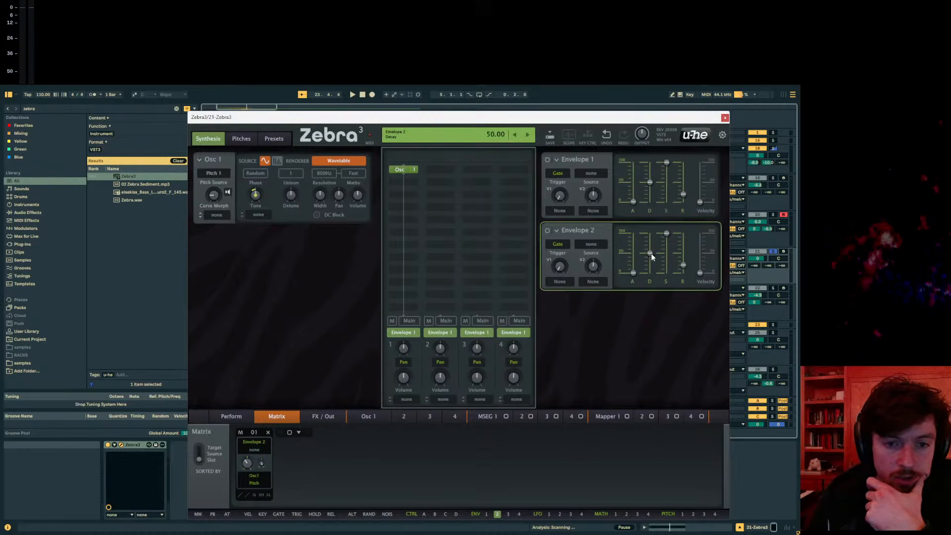
- Show Envelope 2 in the scope and shape it with zero attack, sustain and release and a long decay
left_click_drag(650, 253, 650, 250)
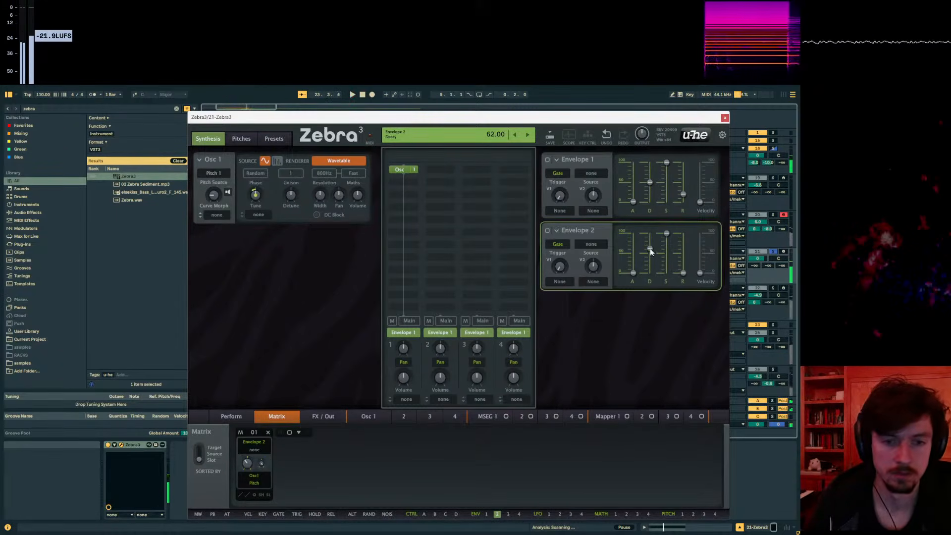
left_click_drag(650, 248, 650, 233)
mouse_move(633, 274)
left_mouse_down()
mouse_move(631, 242)
mouse_move(633, 263)
left_mouse_up()
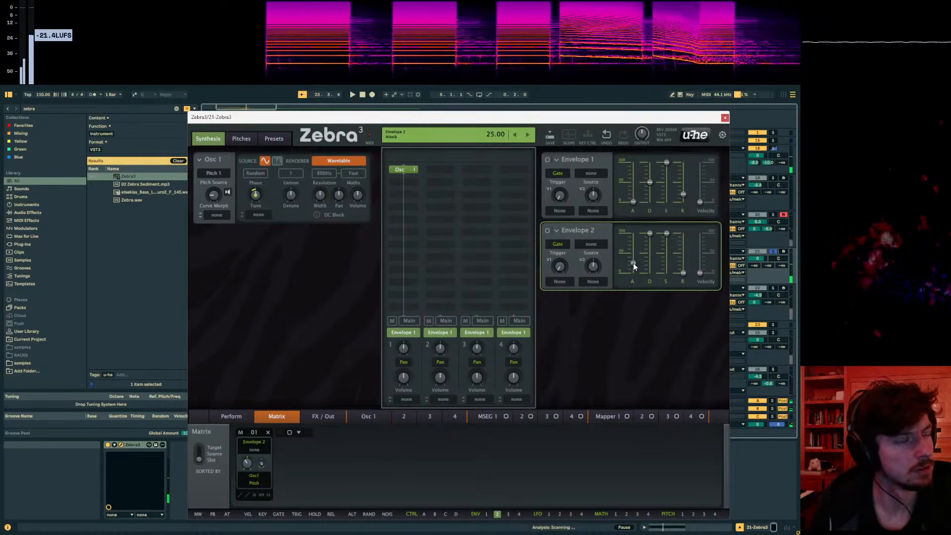
left_click_drag(633, 263, 633, 272)
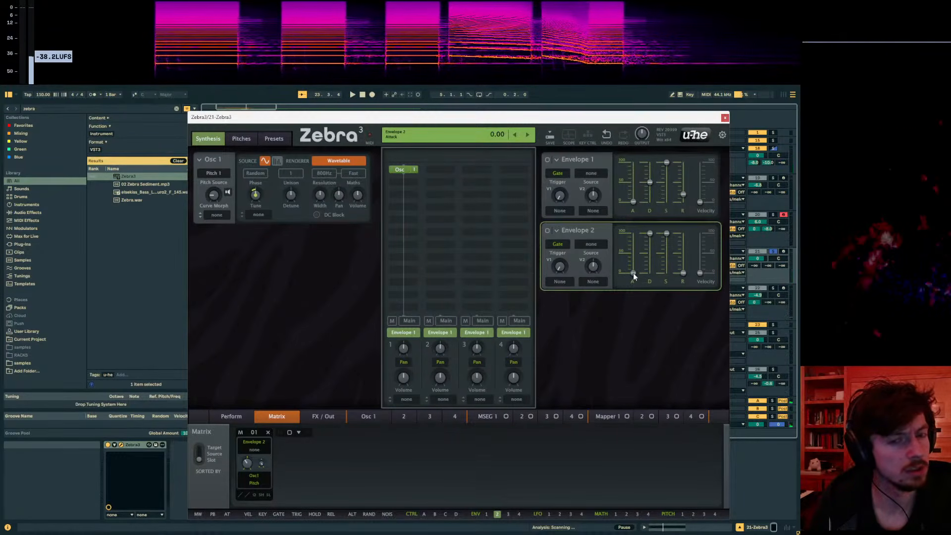
mouse_move(650, 234)
left_mouse_down()
mouse_move(650, 273)
mouse_move(650, 234)
left_mouse_up()
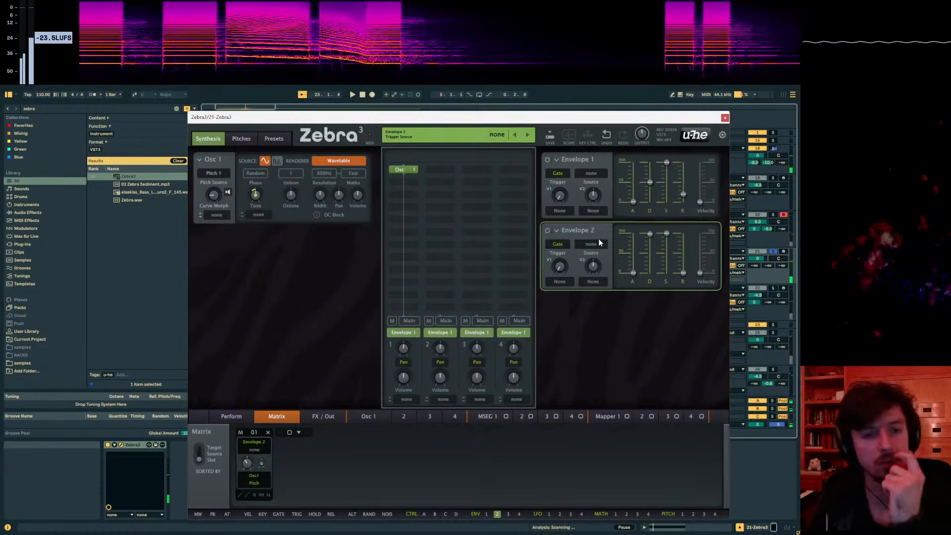
left_click(569, 134)
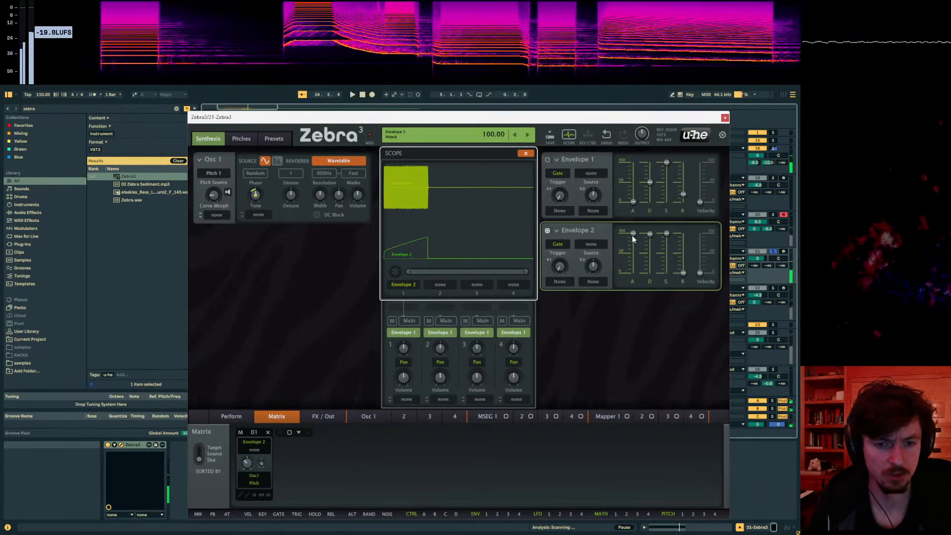
left_click_drag(666, 234, 670, 271)
left_click_drag(633, 234, 633, 273)
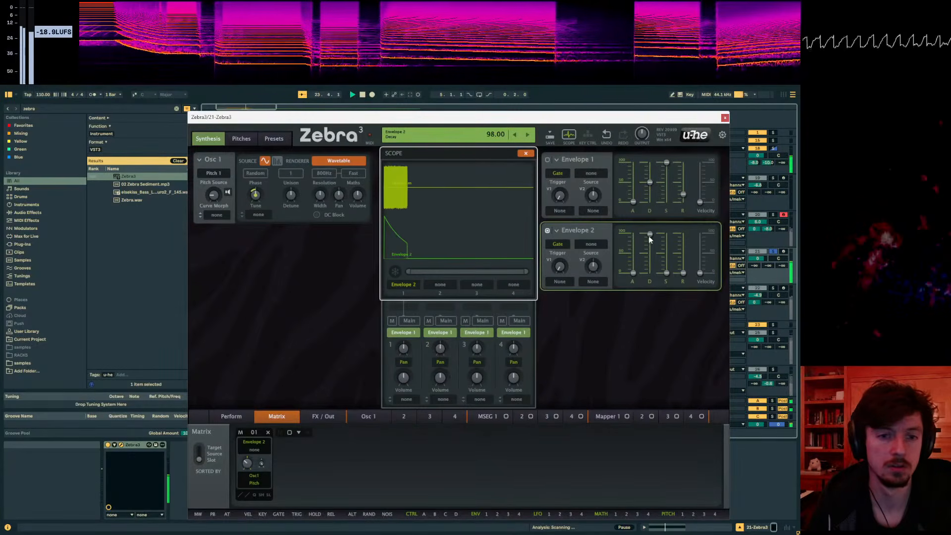
left_click_drag(649, 234, 650, 230)
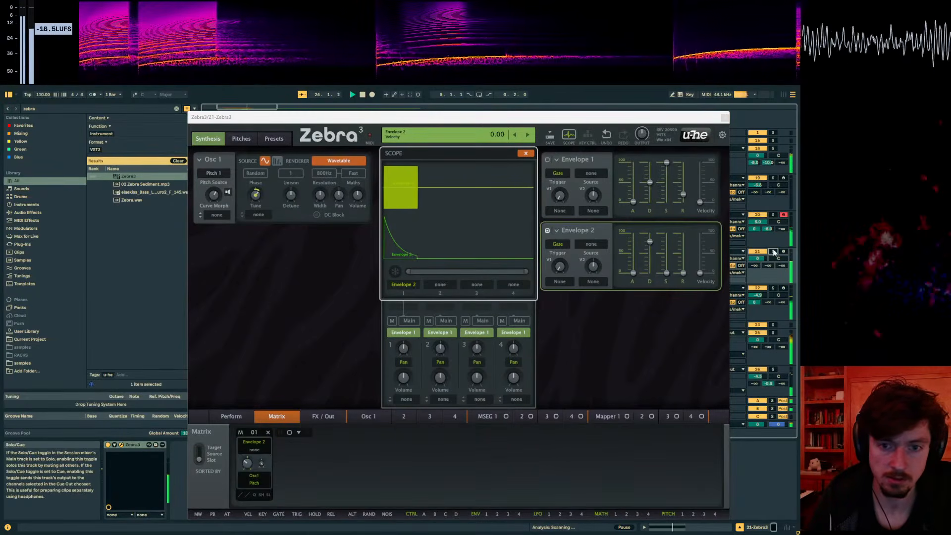
- Play the rising Zebra3 sound with the full mix and lengthen its F3 note to two bars, ending at bar 25
mouse_move(603, 121)
left_mouse_down()
mouse_move(643, 337)
mouse_move(604, 339)
left_mouse_up()
left_click(430, 264)
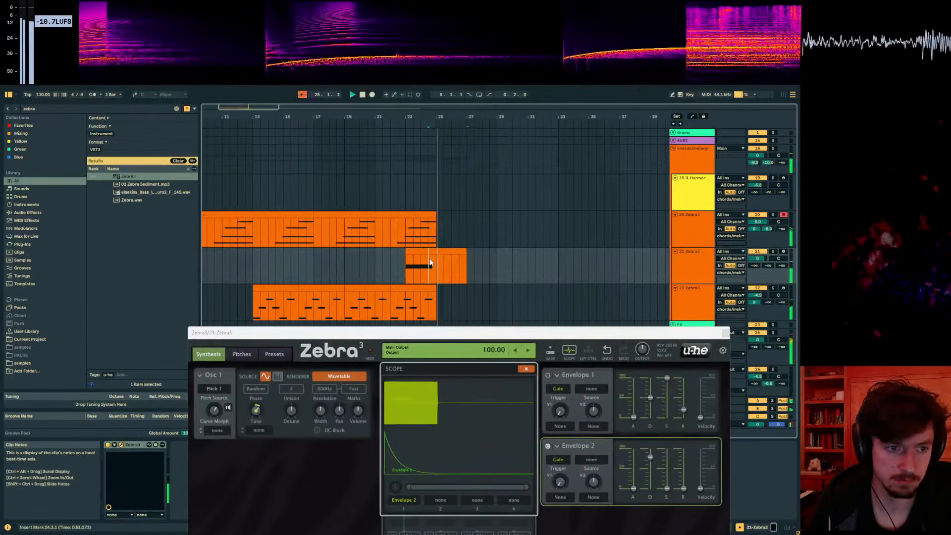
key("space")
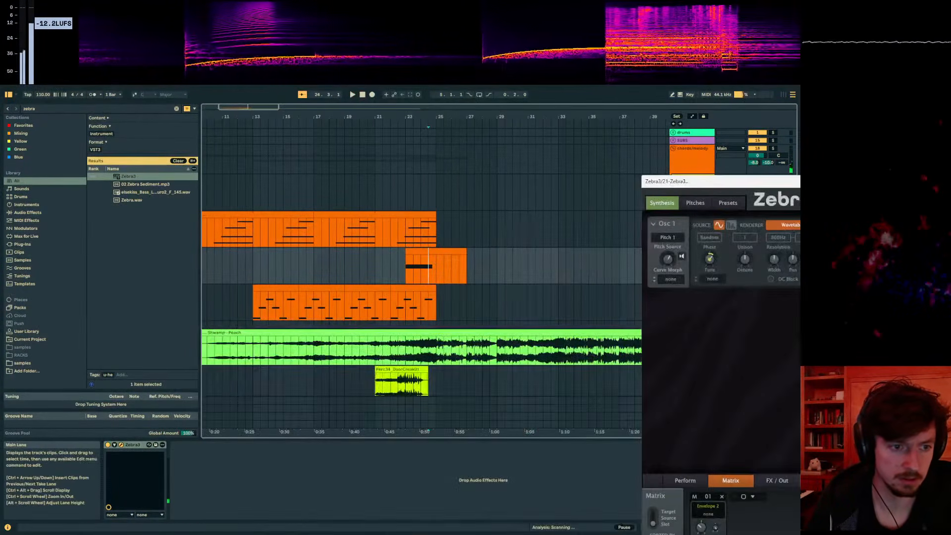
left_click(430, 253)
left_click_drag(753, 182, 922, 173)
left_click(714, 529)
left_click_drag(500, 482, 534, 479)
left_click_drag(922, 174, 243, 126)
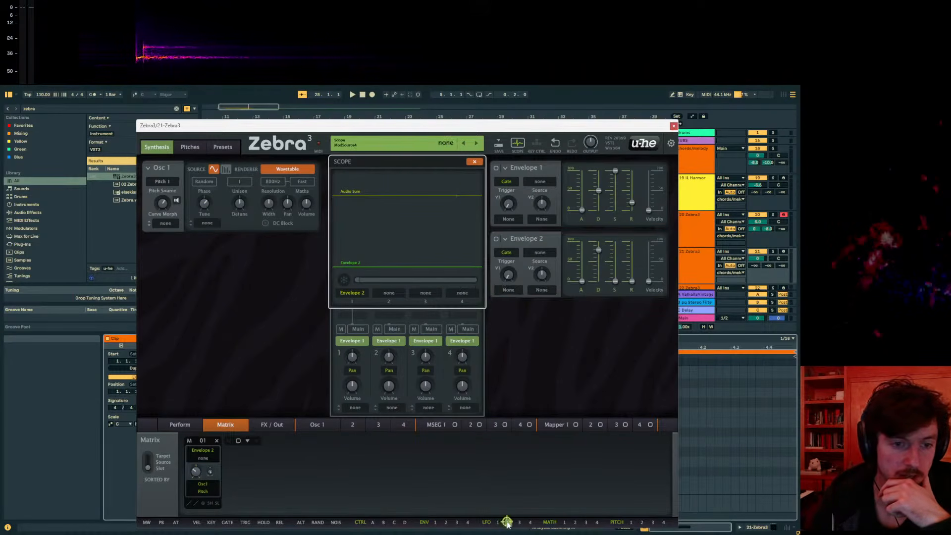
- Assign LFO 1 with a square wave and 1/4 timebase to Osc 1's volume and raise its rate during playback
left_click_drag(498, 527, 307, 205)
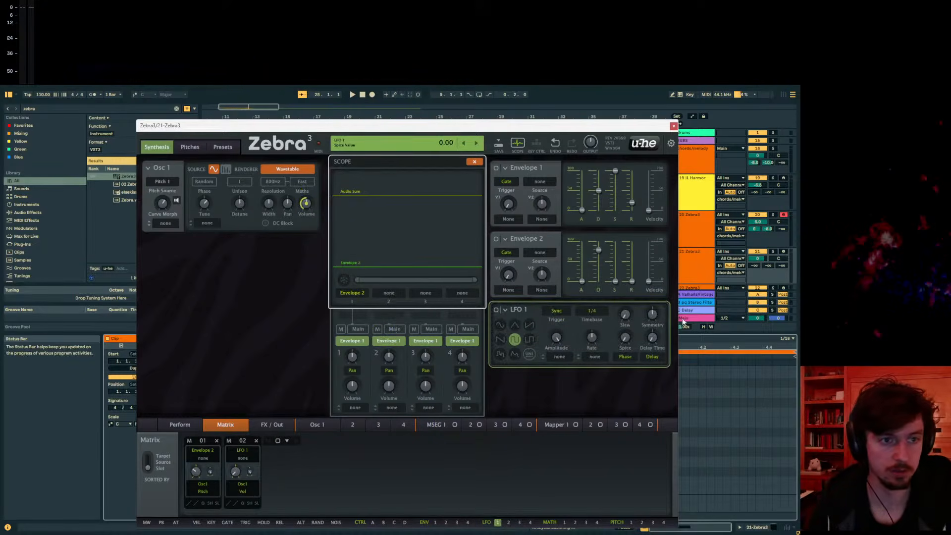
key("space")
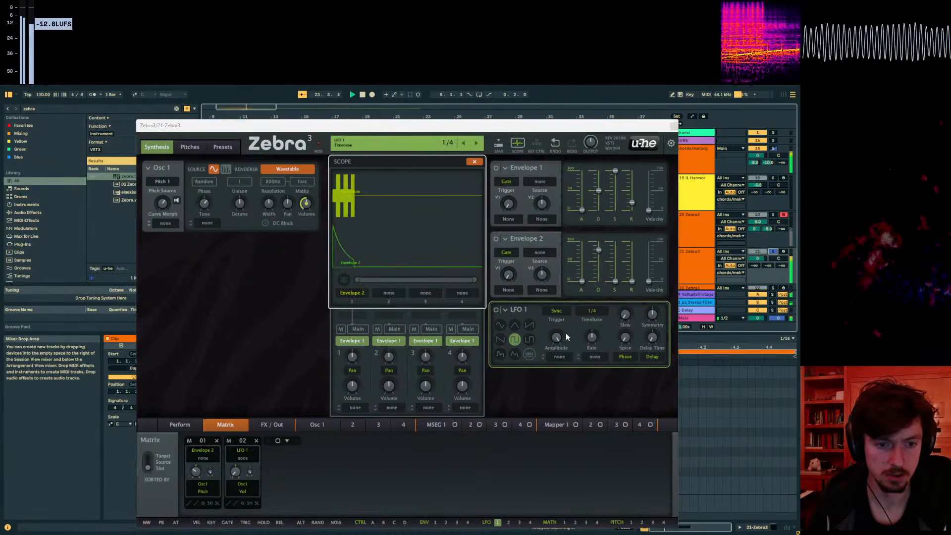
left_click_drag(590, 339, 590, 321)
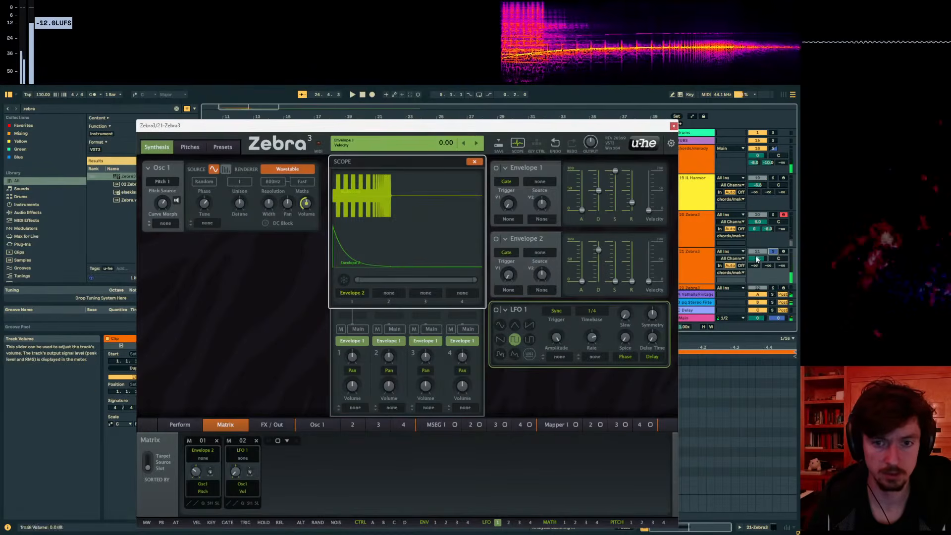
- Reset the chords/melody group's first two sends to -inf dB and play the rising Zebra3 sound without them
double_click(755, 163)
double_click(768, 163)
key("space")
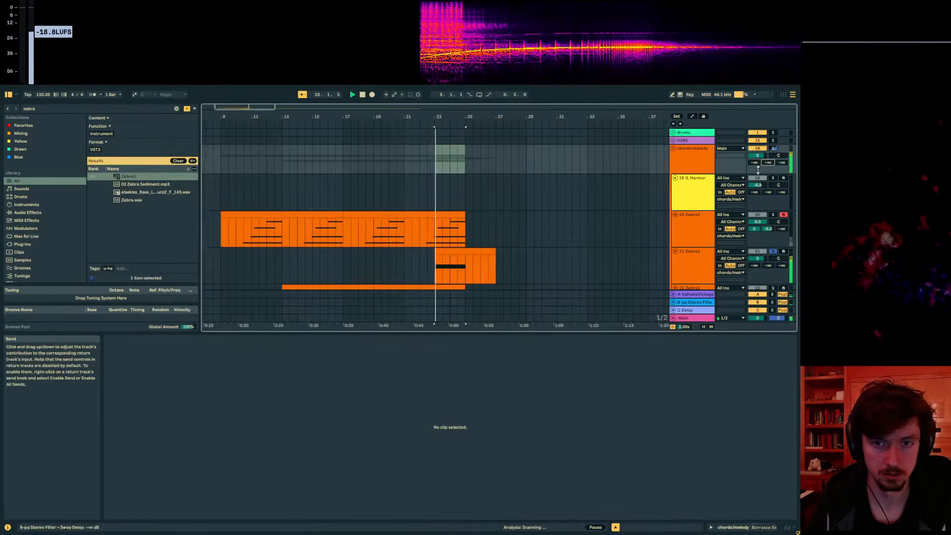
left_click(706, 255)
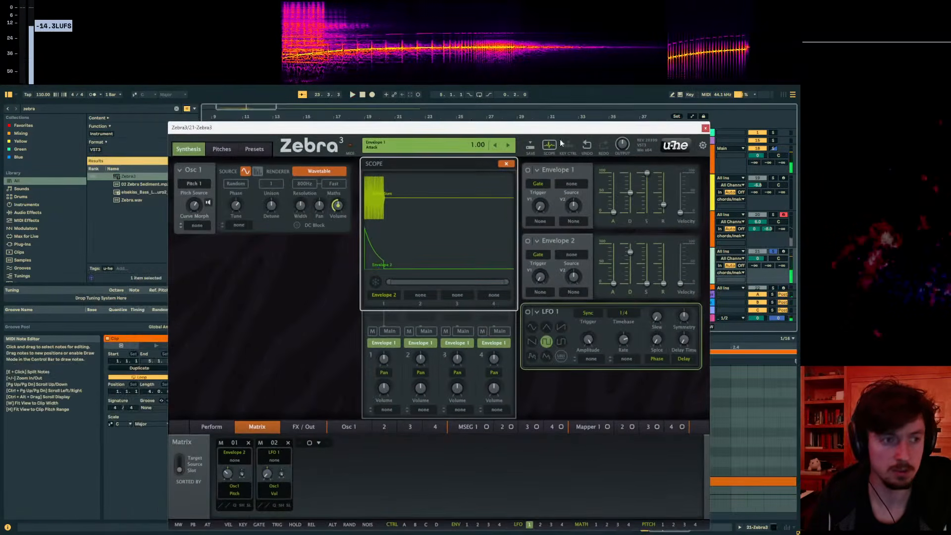
- Raise Osc 1's Curve Morph in Zebra3 and play the rising sound to hear the added harmonics
left_click_drag(588, 132, 586, 132)
left_click_drag(199, 206, 194, 183)
key("space")
key("space")
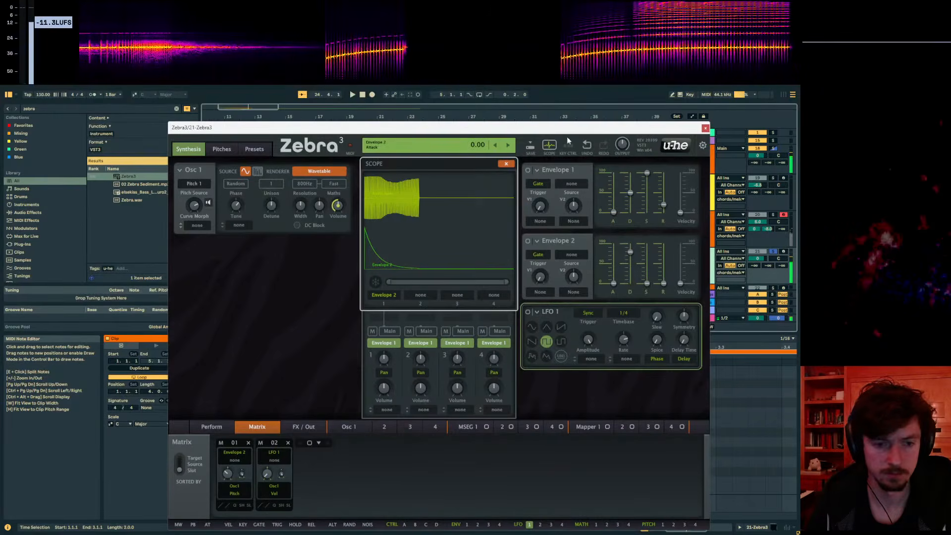
- Set LFO 1's Amplitude to 0 during playback and uncover its automation lane in the arrangement
left_click_drag(587, 128, 582, 128)
key("space")
left_click_drag(582, 340, 582, 391)
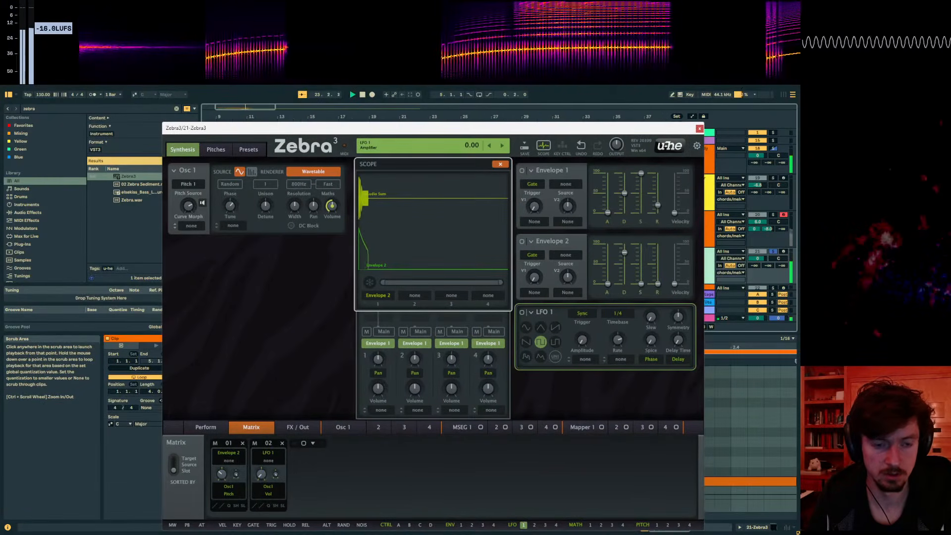
left_click_drag(500, 128, 530, 372)
key("space")
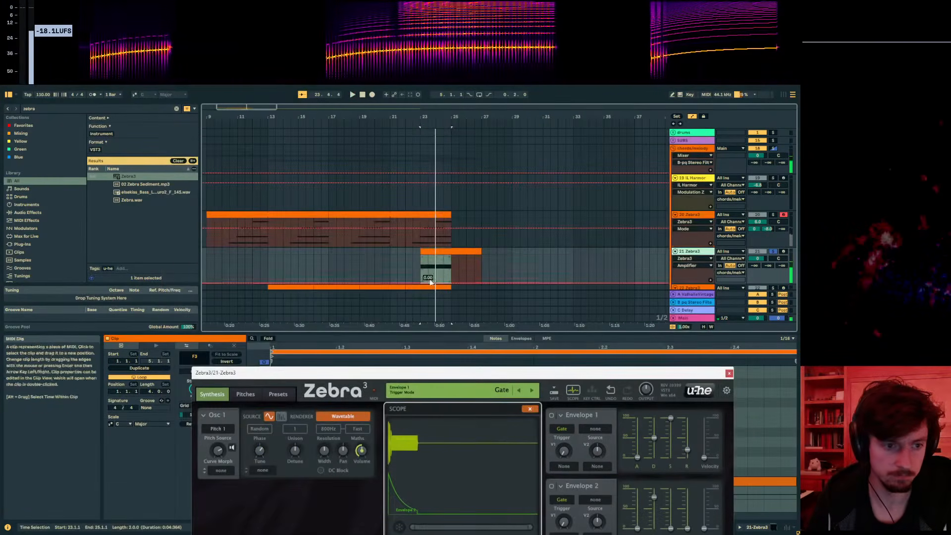
- Automate LFO 1's Amplitude to stay at 0 through bar 23 and curve upward during bar 24, auditioning the result
left_click(432, 283)
mouse_move(434, 283)
left_mouse_down()
mouse_move(450, 257)
mouse_move(441, 256)
mouse_move(452, 256)
mouse_move(439, 277)
left_mouse_up()
key("space")
left_click(437, 270)
key("space")
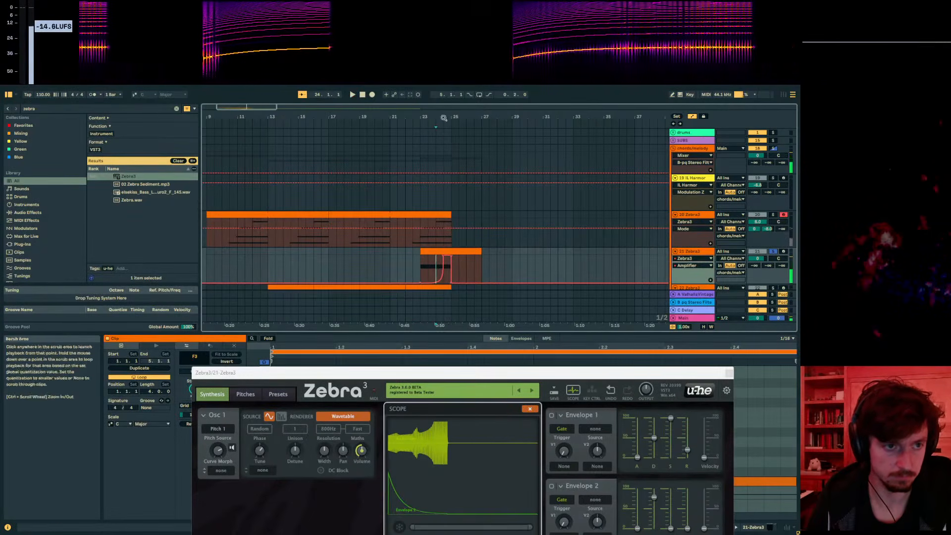
- Hide the automation, deactivate a one-beat section of the rising Zebra3 clip around the start of bar 25, and play it
left_click_drag(443, 118, 444, 166)
key("a")
left_click_drag(519, 272, 488, 270)
key("0")
left_click(286, 272)
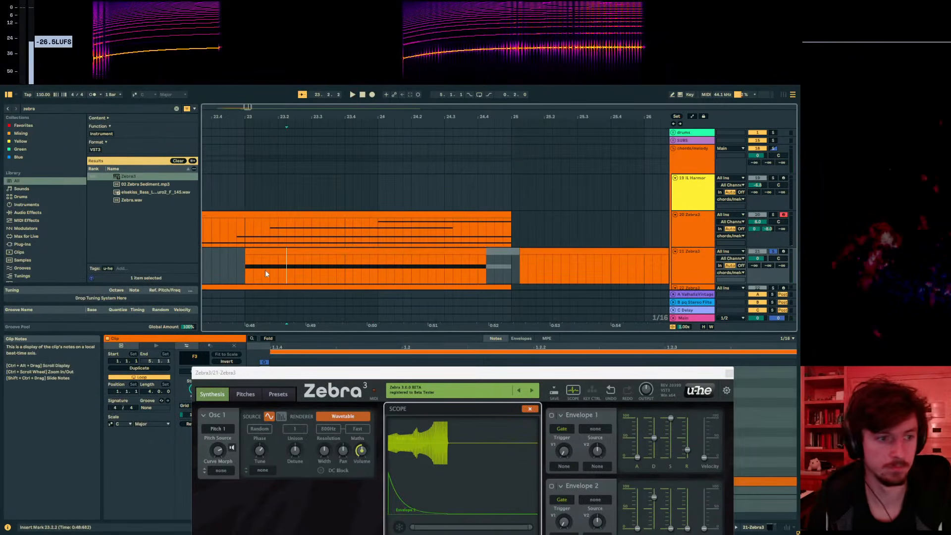
key("space")
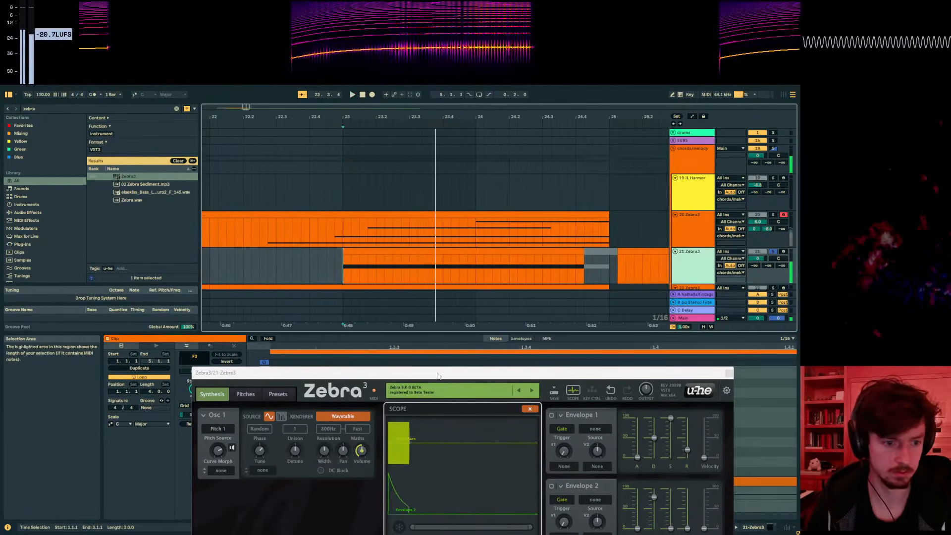
- Close the Zebra3 scope and add the FMO 1 module below Osc 1 in the first lane of the synthesis grid
left_click_drag(437, 377, 508, 137)
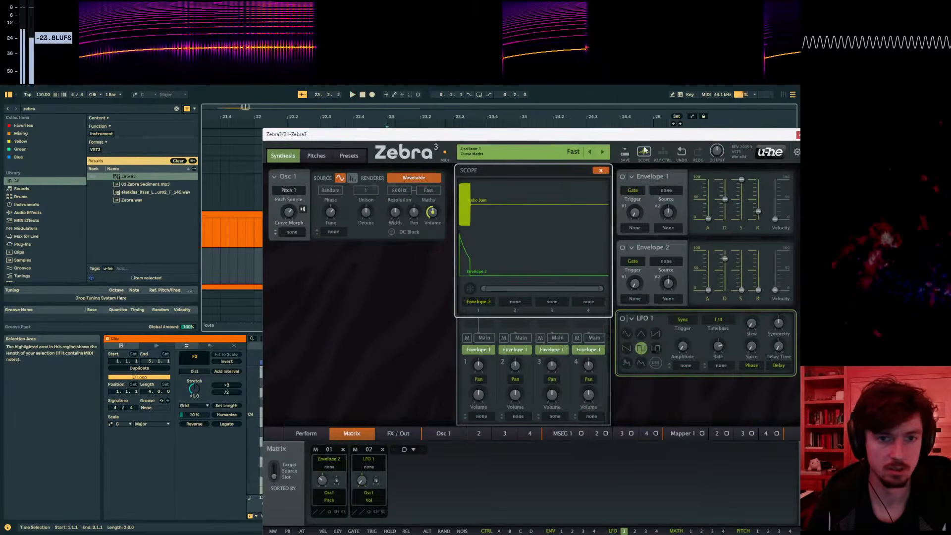
left_click(600, 170)
left_click(501, 223)
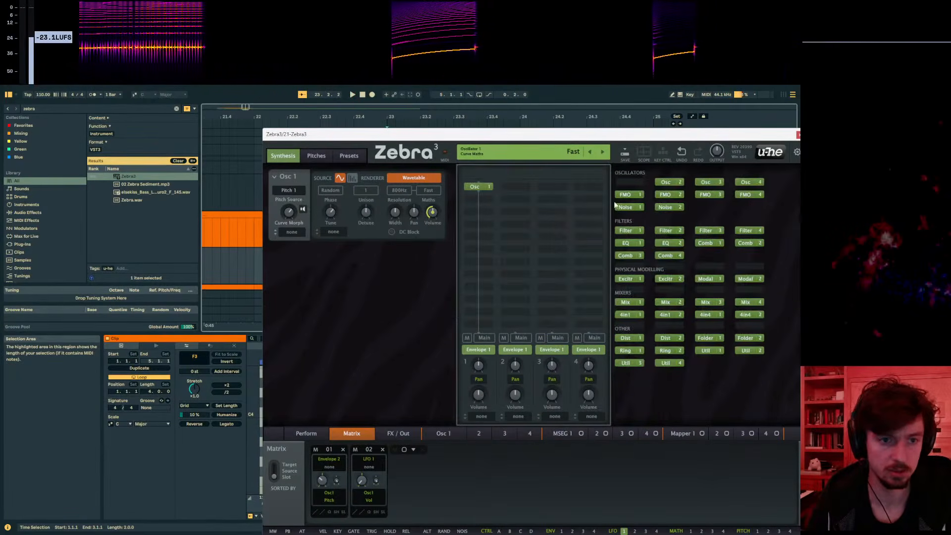
left_click(625, 194)
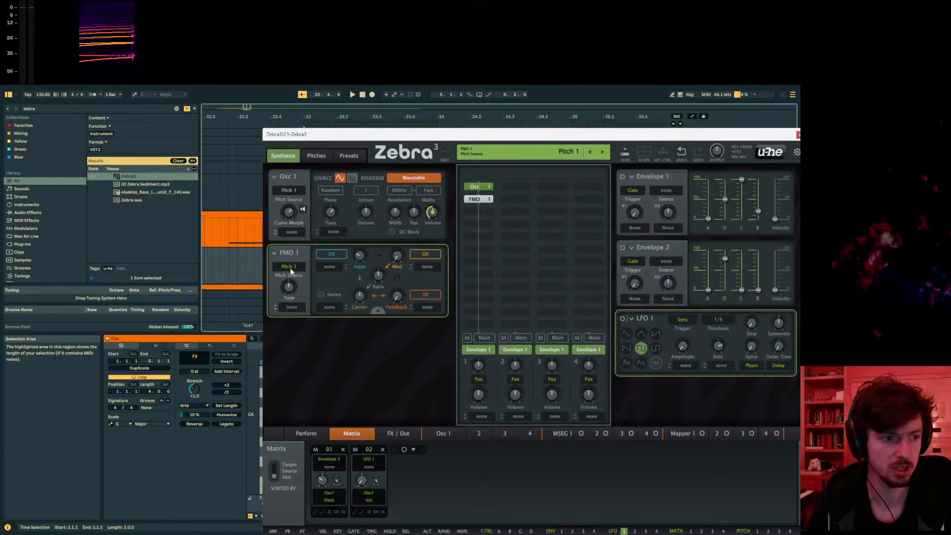
- Reduce FMO 1's Carrier volume to 14 and adjust Osc 1's Curve Morph while auditioning the rising sound
left_click_drag(364, 300, 364, 317)
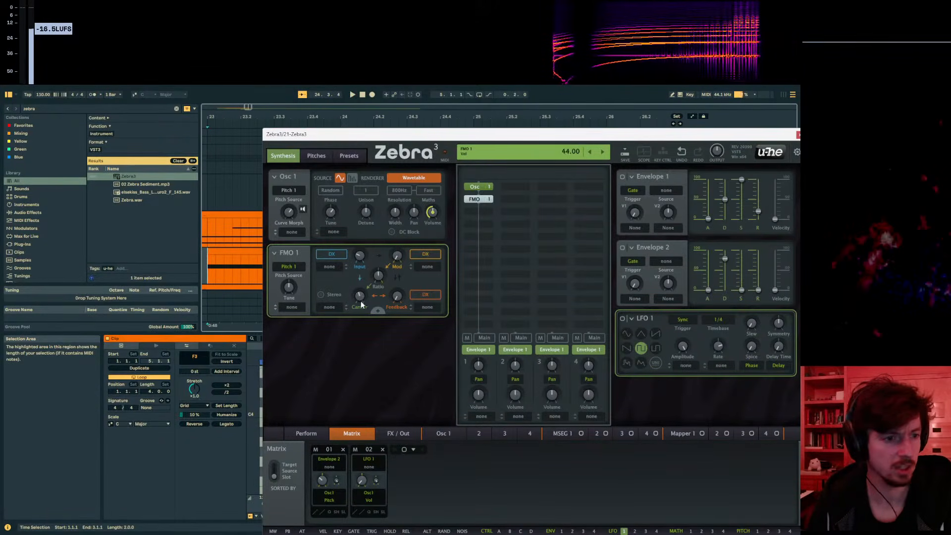
left_click_drag(362, 304, 361, 312)
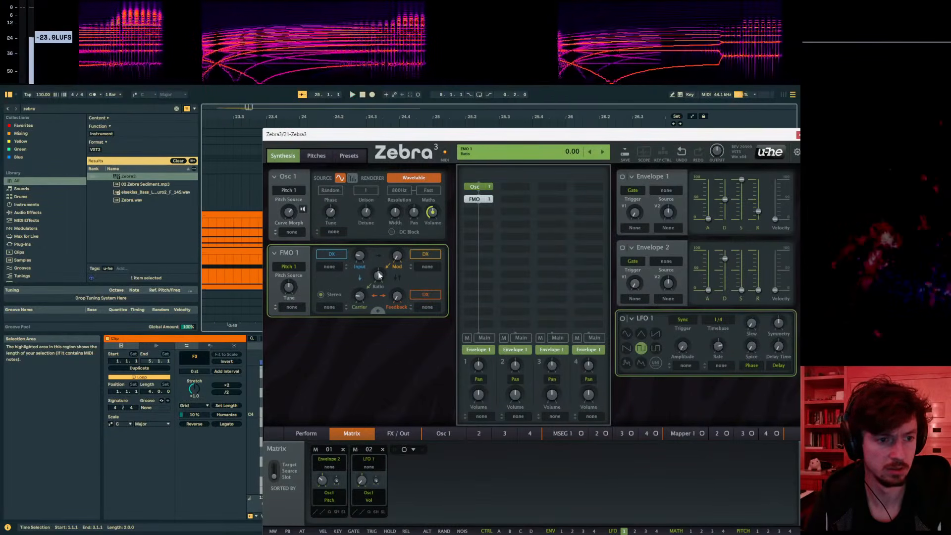
left_click_drag(288, 216, 288, 208)
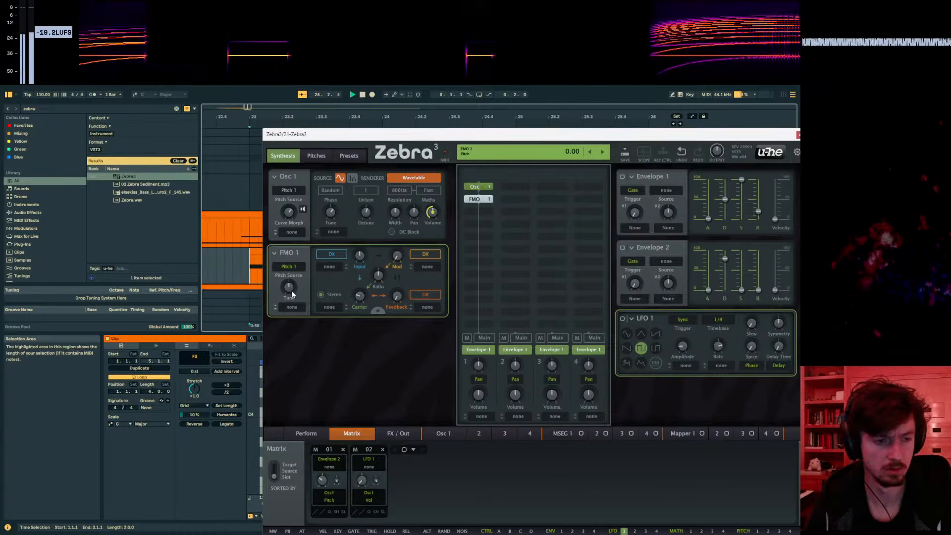
left_click_drag(360, 296, 360, 306)
key("space")
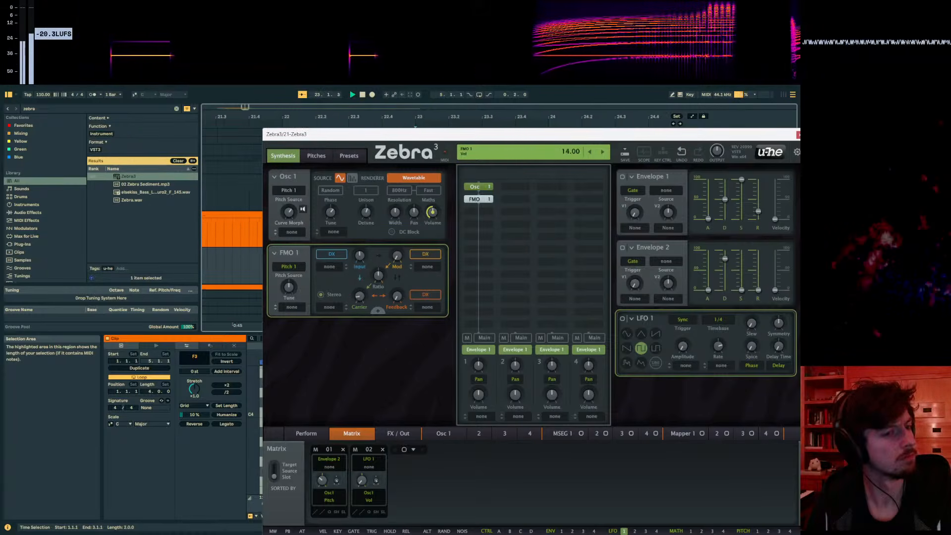
key("space")
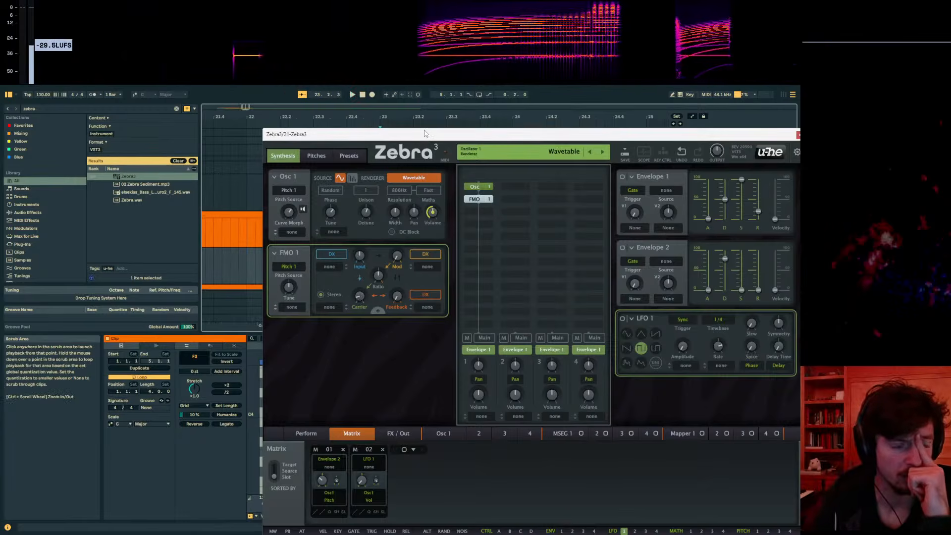
- Try FMO 1's Dry input mode during playback and return it to DX, leaving its carrier modulation source at none
left_click(337, 254)
key("space")
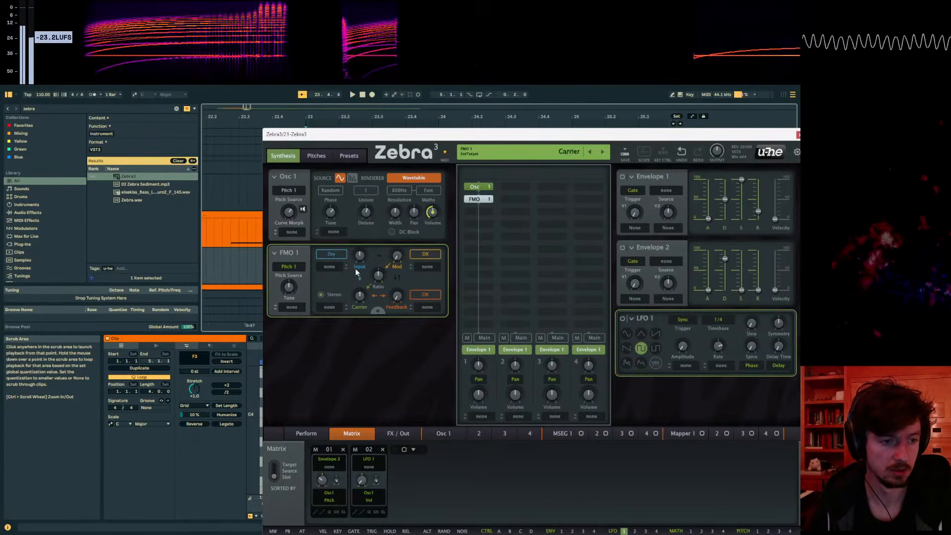
left_click(337, 253)
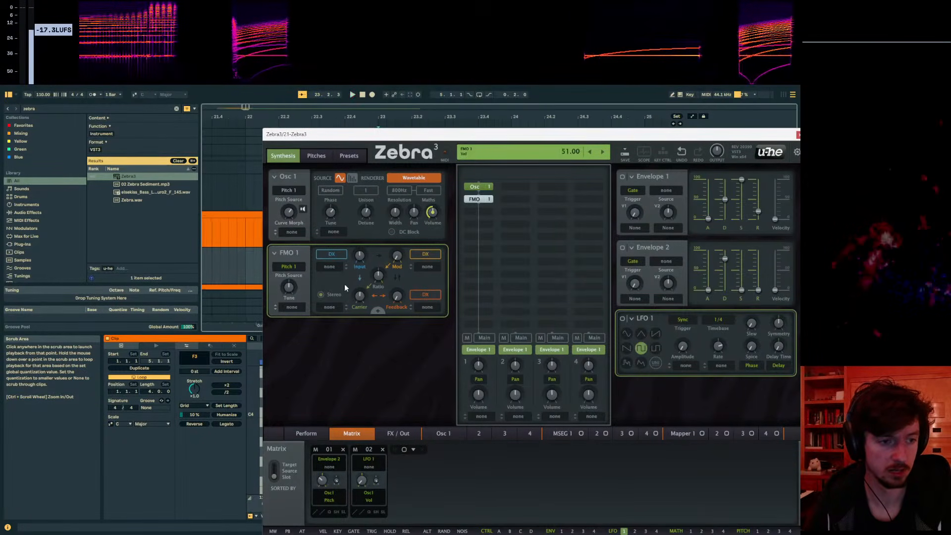
left_click(330, 307)
left_click(319, 284)
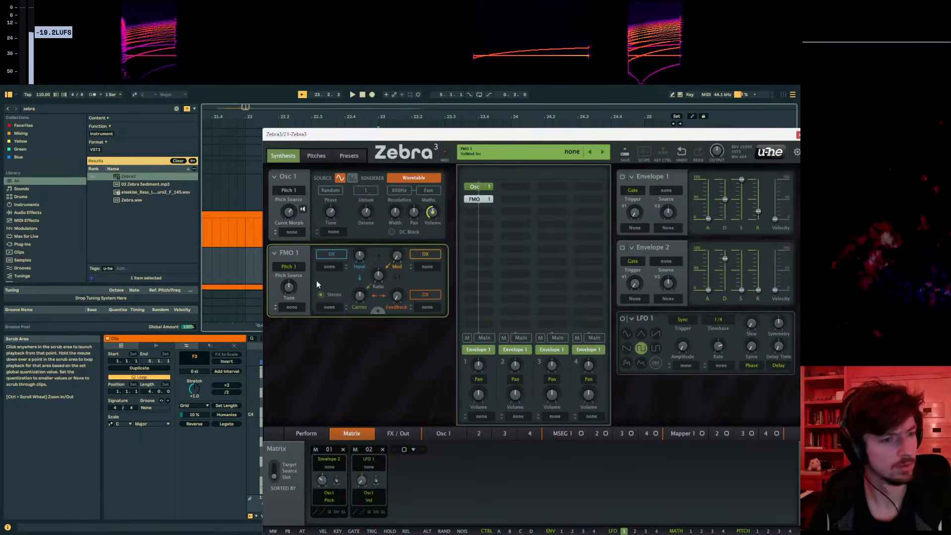
- Adjust FMO 1's Mod level and set its Ratio to -3, and bypass FMO 1 to hear the sound without it
left_click_drag(397, 255, 378, 285)
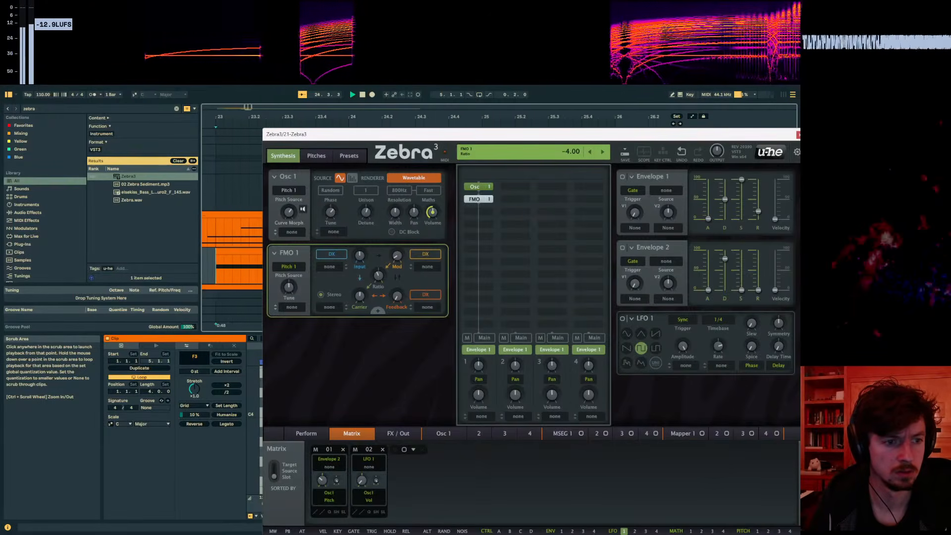
key("space")
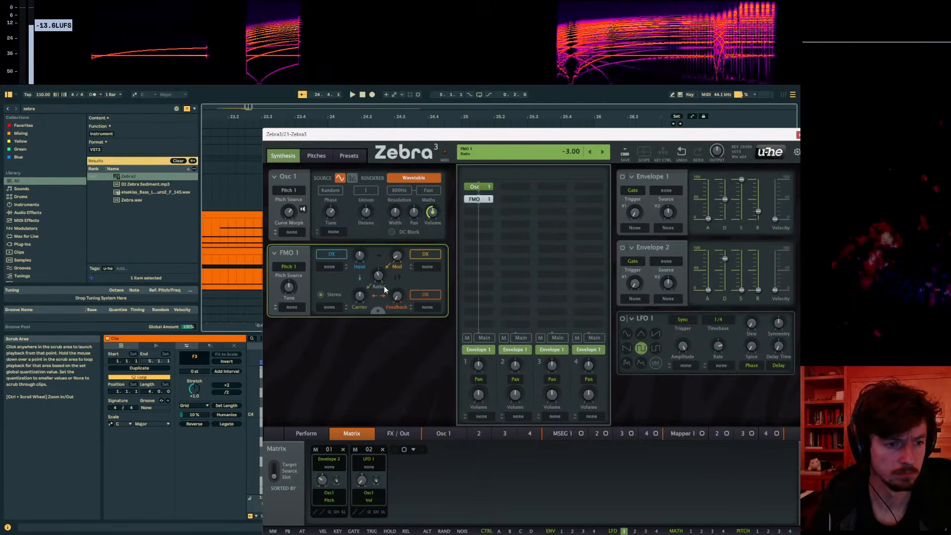
left_click(472, 199)
key("space")
left_click_drag(444, 133, 343, 131)
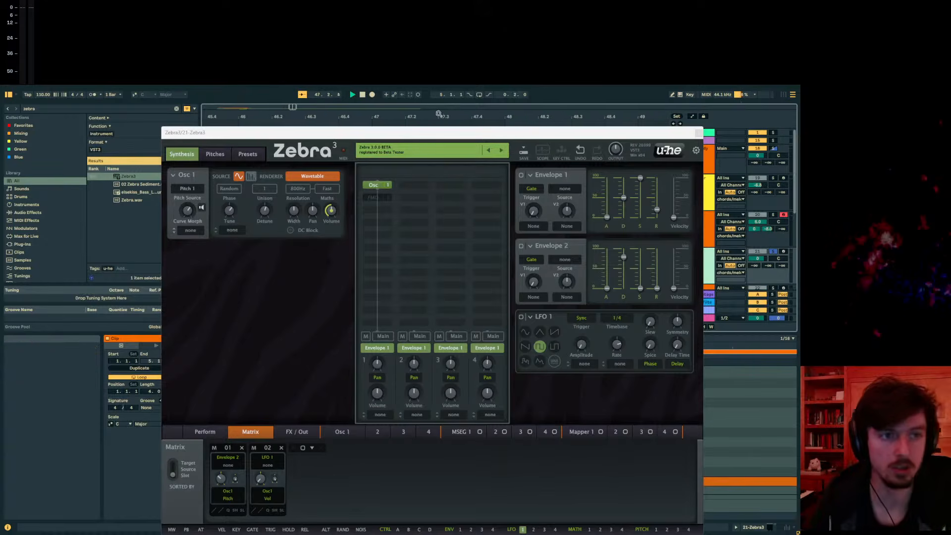
- Select the rising Zebra3 clip at bar 23 and re-enable FMO 1 in the synthesis grid
left_click_drag(480, 136, 631, 289)
left_click_drag(415, 117, 592, 118)
left_click(369, 251)
left_click_drag(626, 139, 640, 149)
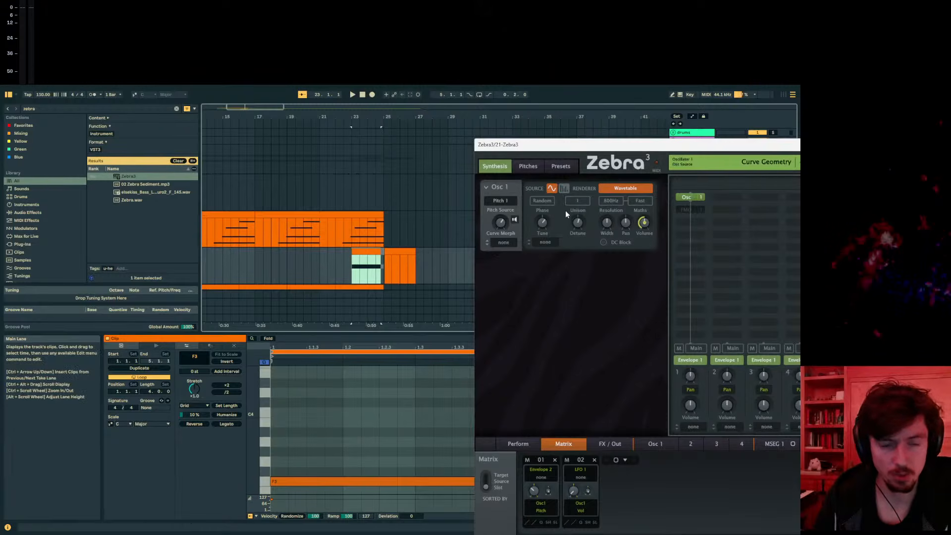
left_click(692, 212)
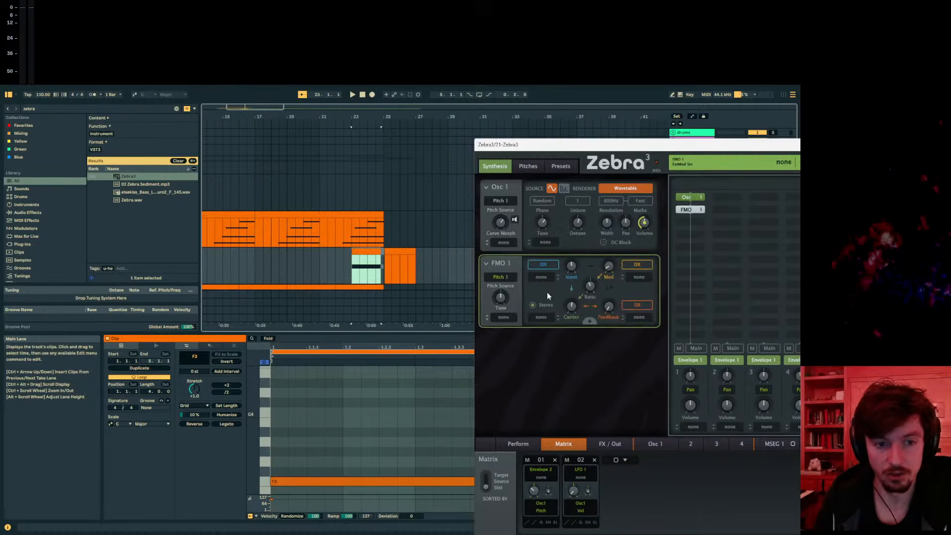
left_click_drag(586, 149, 332, 134)
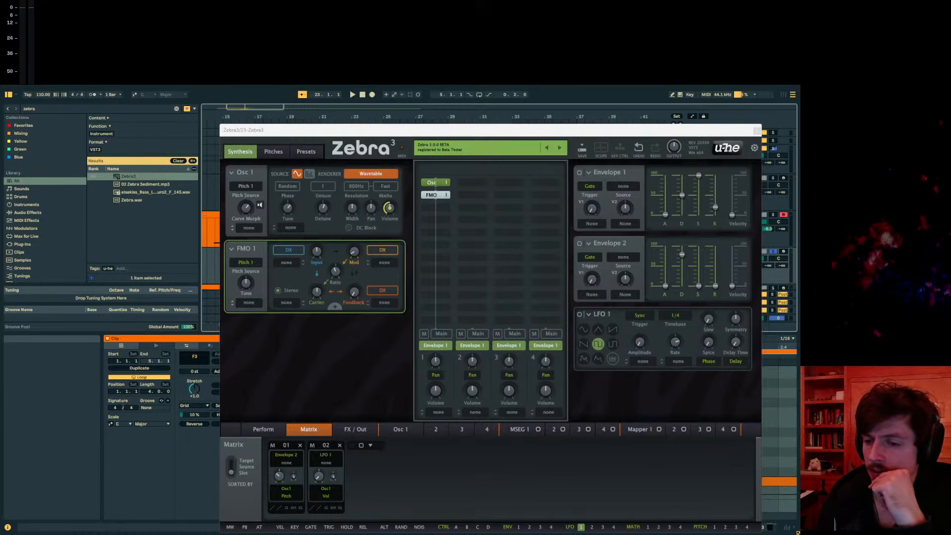
- Switch to the Chrome browser, reload the Restream show page and open its chat
left_click_drag(800, 105, 506, 85)
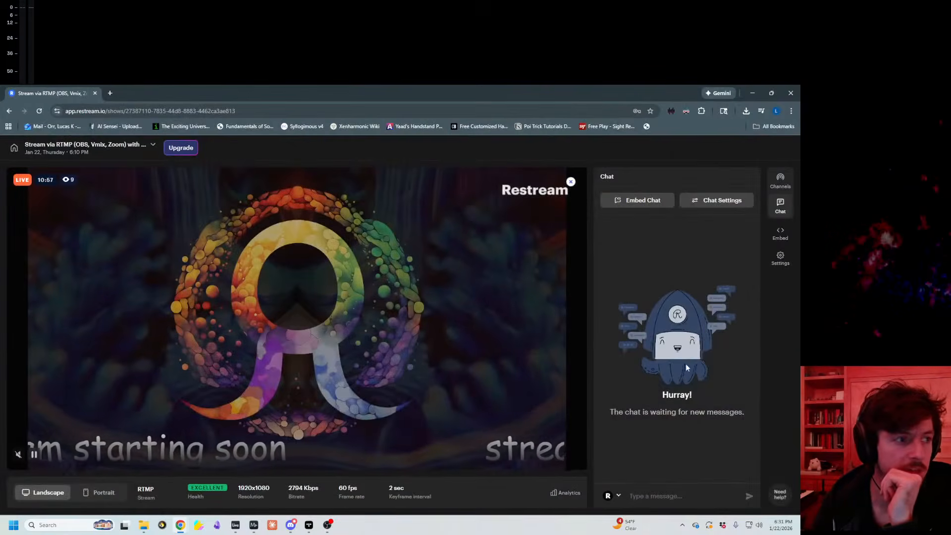
left_click(37, 112)
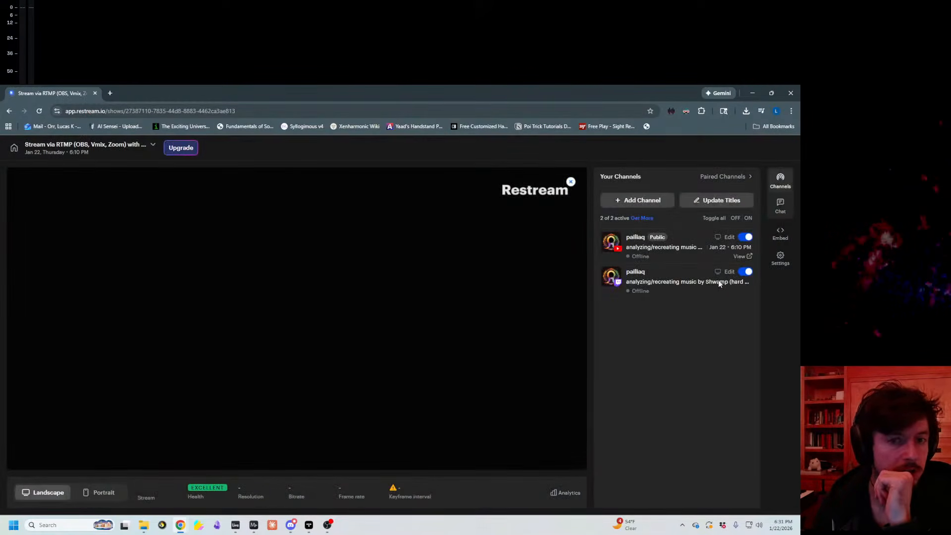
left_click(781, 209)
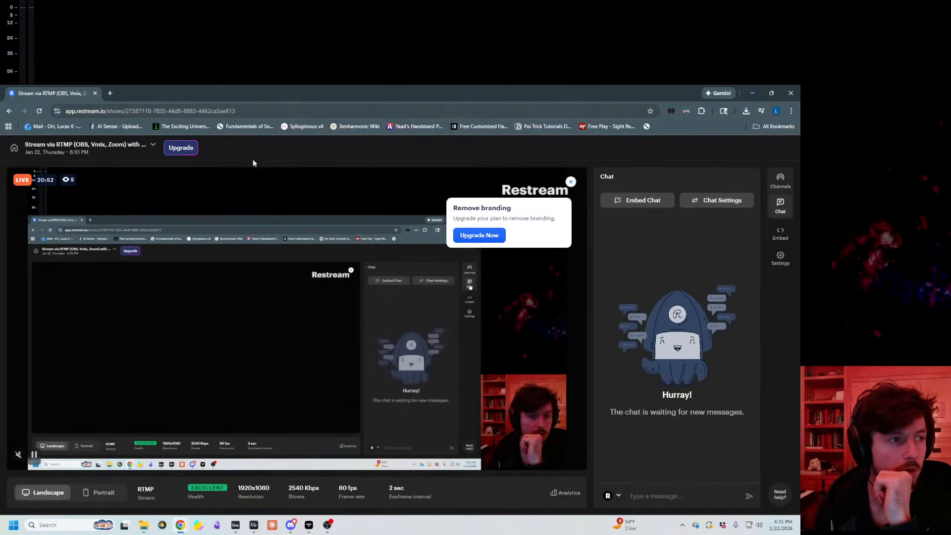
key("ctrl+l")
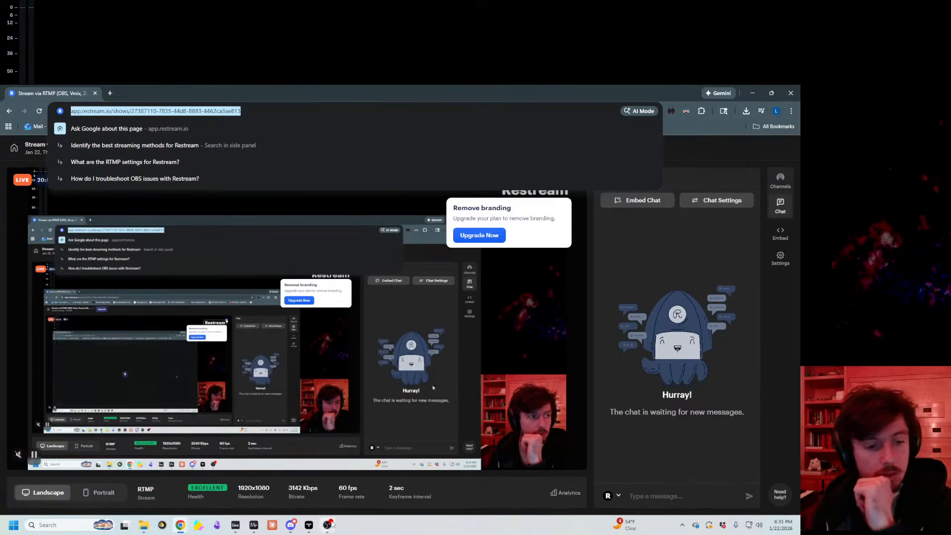
left_click(648, 301)
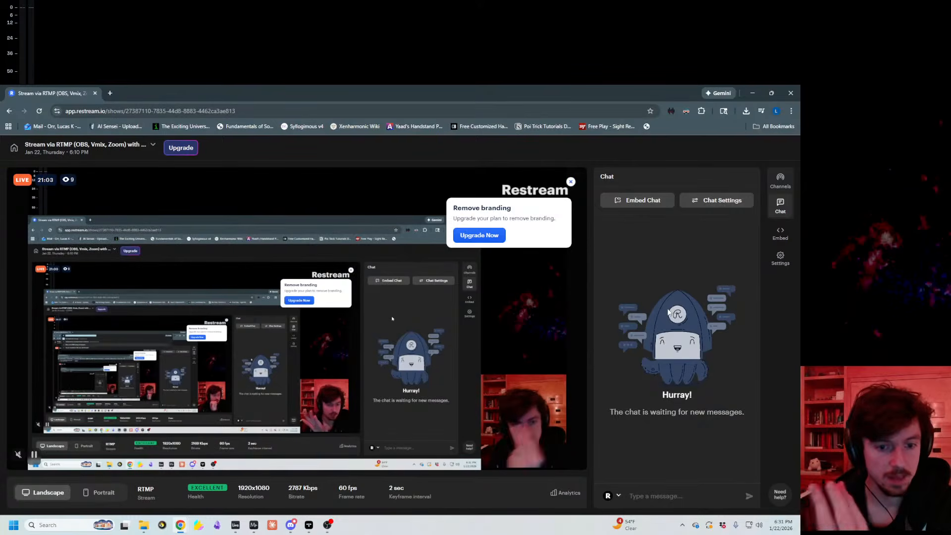
- Open the Restream show's settings and switch back to Ableton Live
left_click(330, 529)
left_click_drag(799, 145, 799, 174)
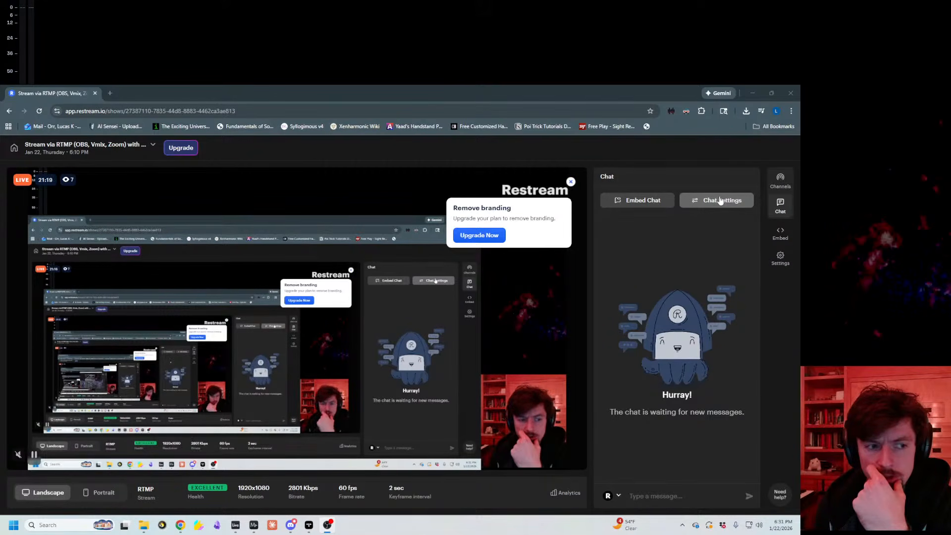
left_click(779, 206)
left_click(780, 258)
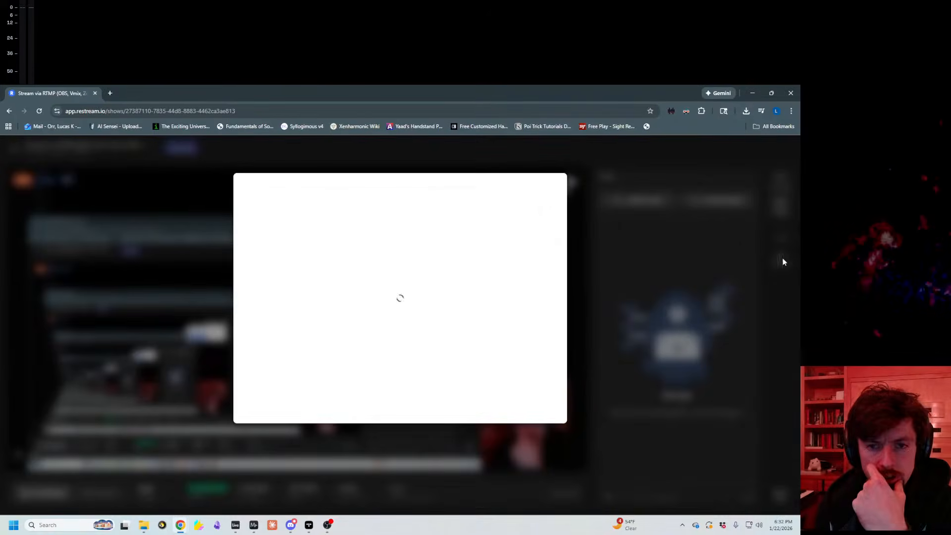
key("alt+Tab")
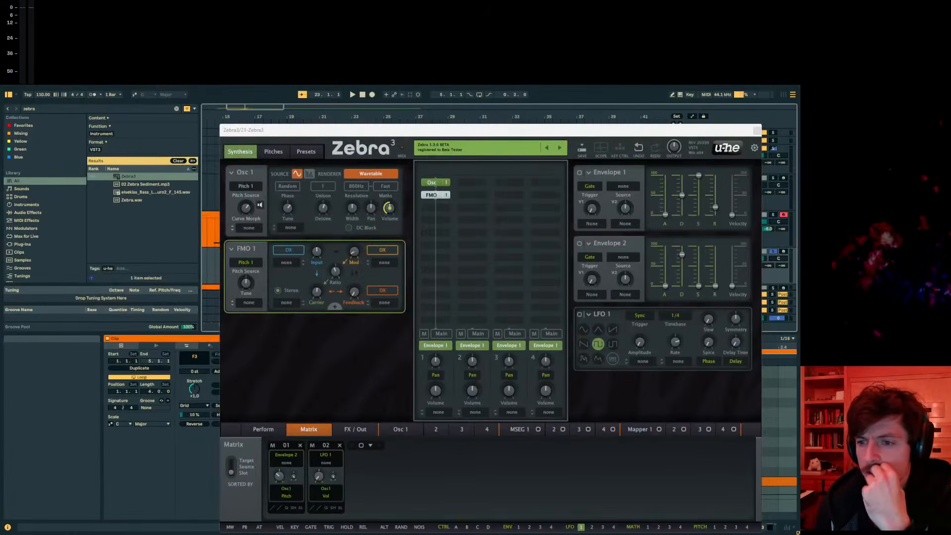
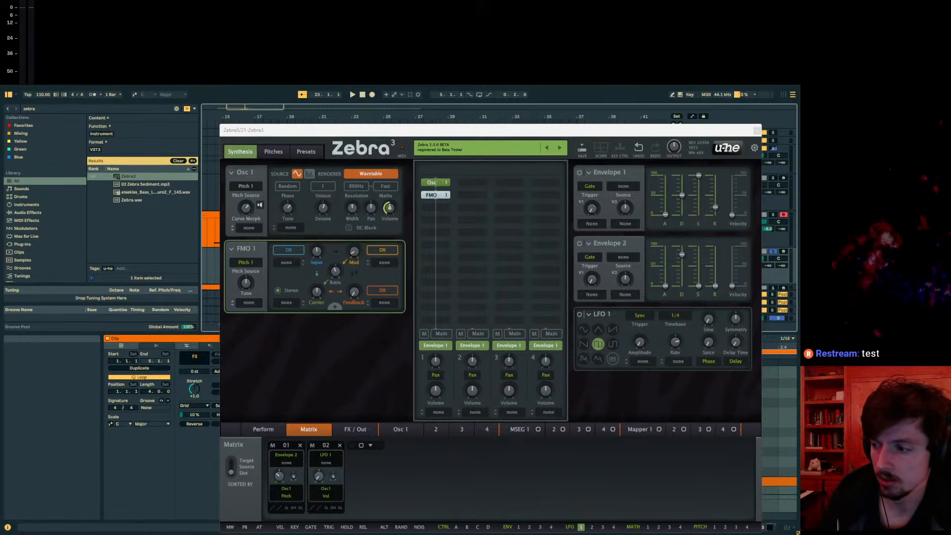
- Move the Zebra3 window below the arrangement and place the insert marker at bar 21 on the rising Zebra3 track
key("super+d")
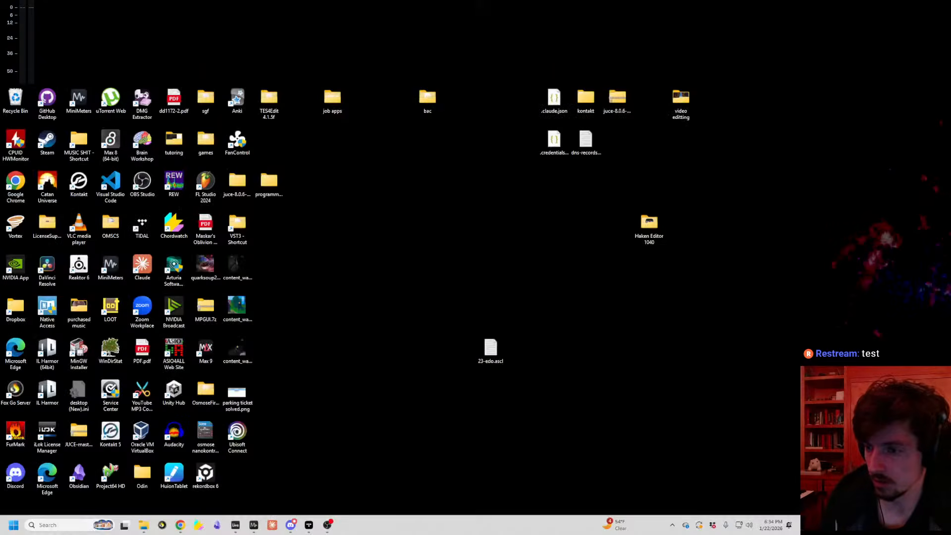
key("super+d")
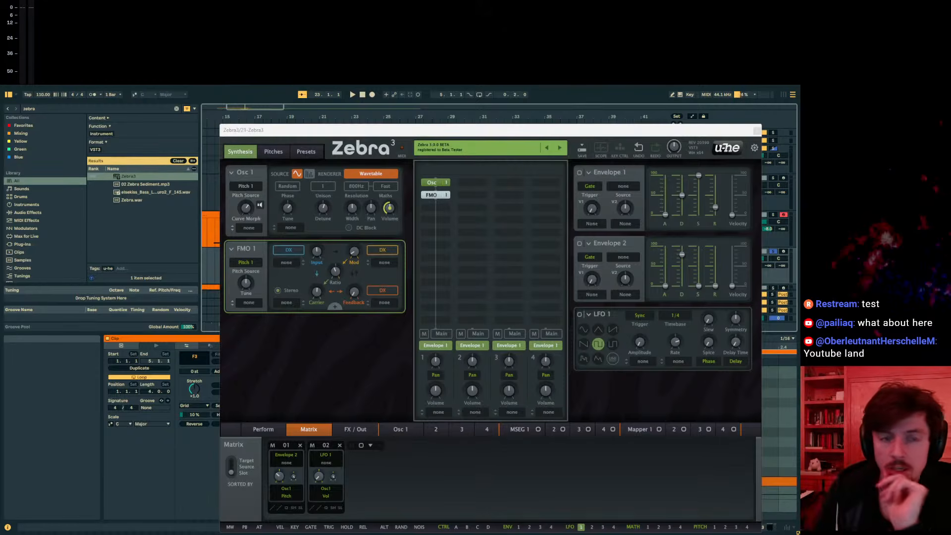
mouse_move(484, 132)
left_mouse_down()
mouse_move(381, 208)
mouse_move(429, 309)
mouse_move(431, 339)
left_mouse_up()
left_click(342, 268)
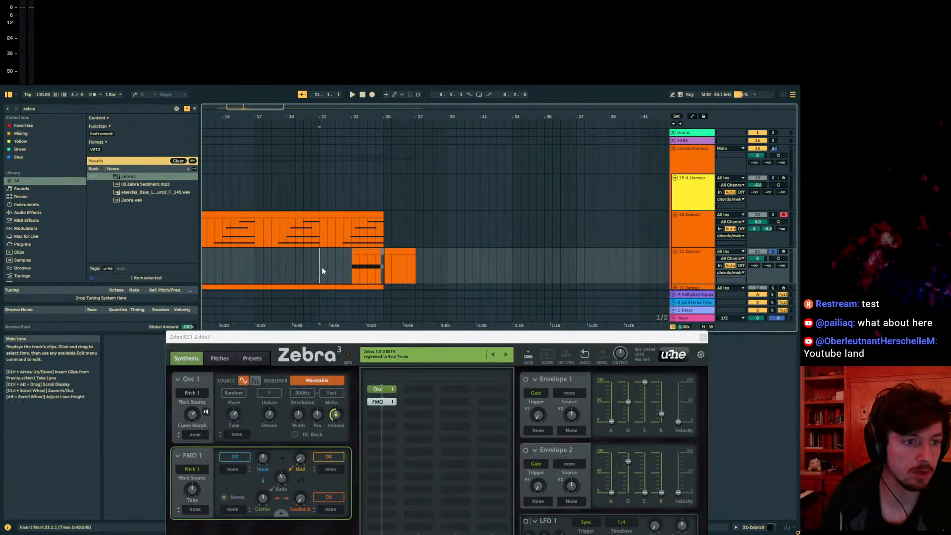
- Play the rising Zebra3 clip from bar 23 with the plugin window moved clear of the clips
left_click(354, 268)
key("space")
left_click_drag(497, 340, 618, 157)
left_click_drag(498, 155, 693, 207)
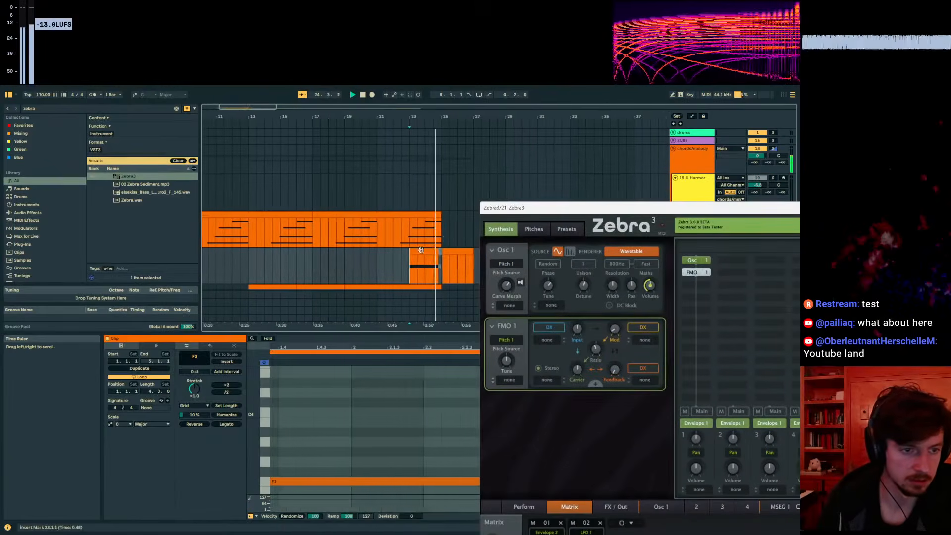
left_click(427, 252)
key("space")
left_click_drag(555, 209, 399, 149)
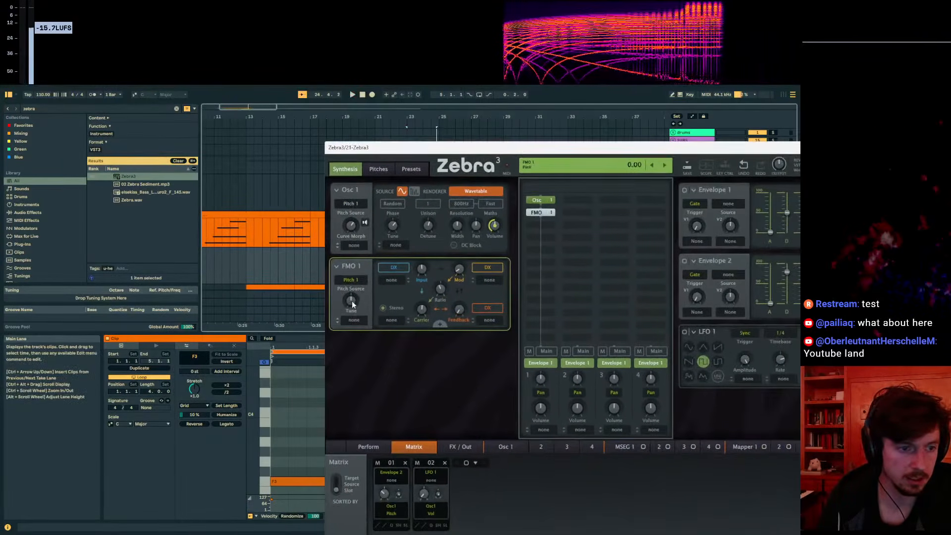
- Audition the bar 23 clip with FMO 1 bypassed, and re-enable FMO 1 in the synthesis grid
double_click(542, 213)
key("space")
left_click_drag(507, 156, 709, 222)
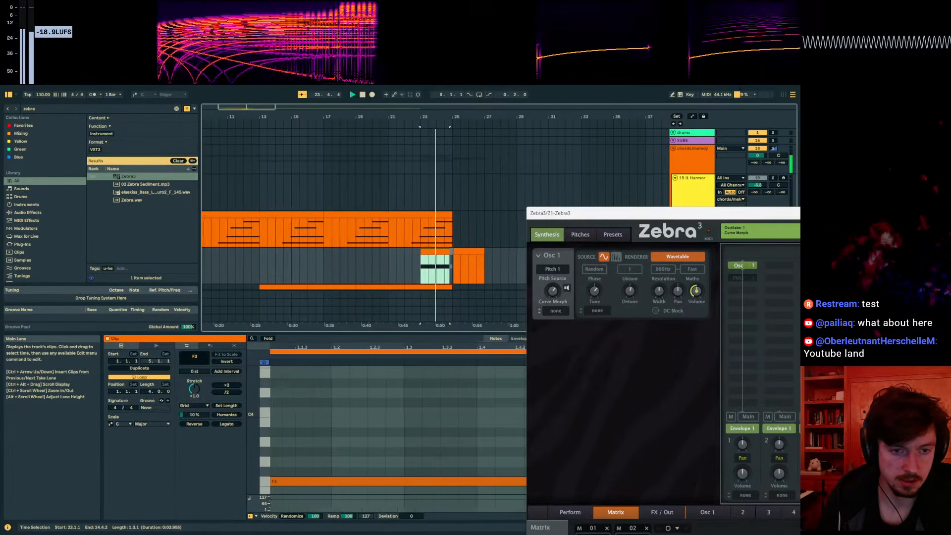
key("space")
left_click_drag(596, 214, 222, 151)
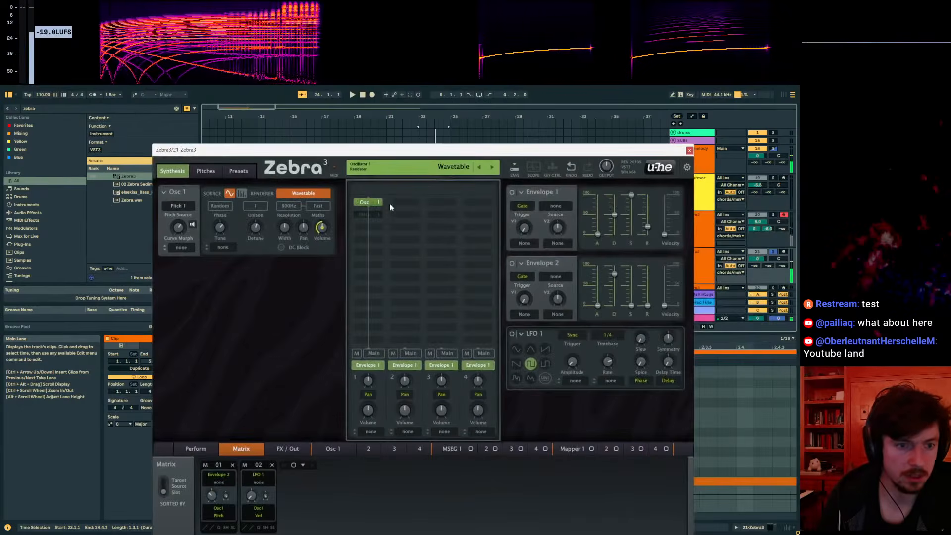
left_click(363, 216)
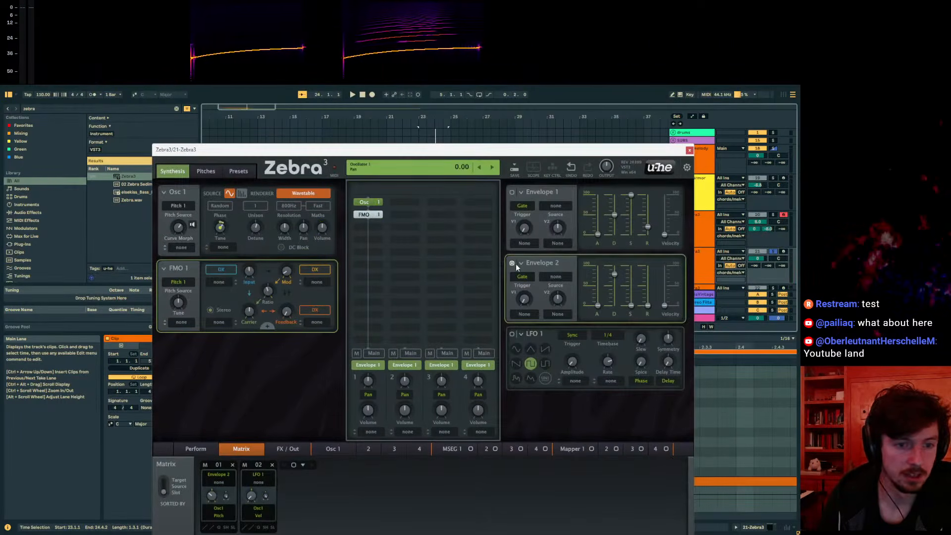
- Modulate FMO 1's pitch with Envelope 2 at a depth of -24 and adjust FMO 1's FM amount while auditioning the clip
left_click_drag(512, 263, 276, 283)
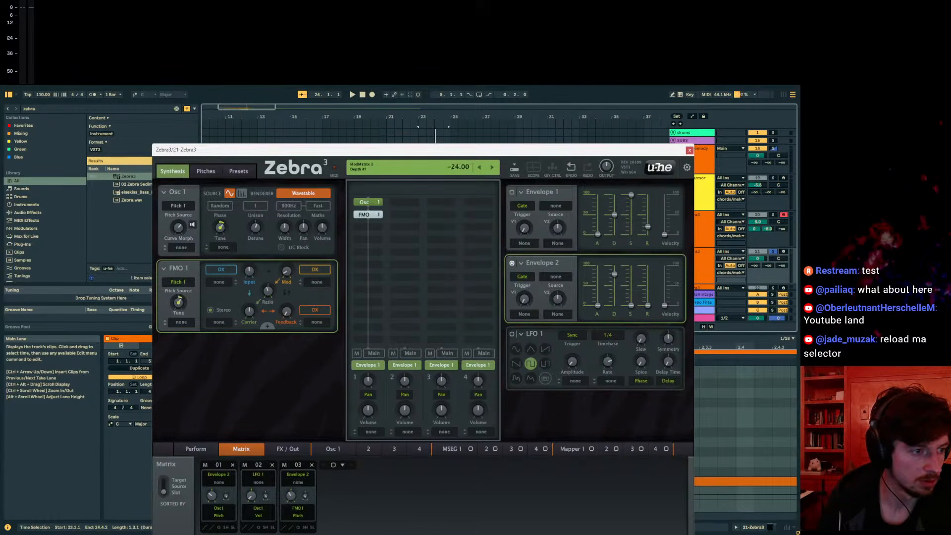
key("space")
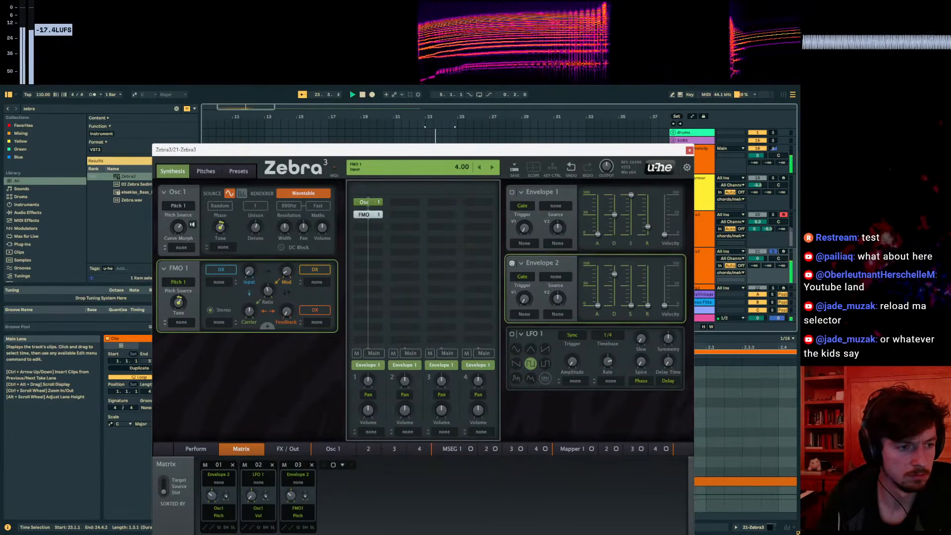
key("space")
left_click_drag(266, 297, 246, 268)
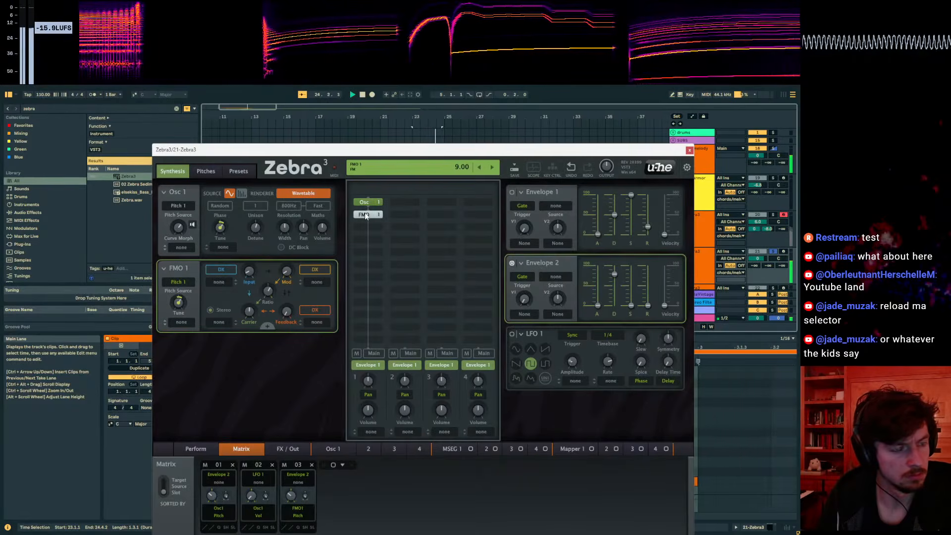
- Add an EQ3 module to the effects grid of the rising Zebra3 patch
mouse_move(404, 149)
left_mouse_down()
mouse_move(371, 298)
mouse_move(392, 154)
left_mouse_up()
left_click(682, 267)
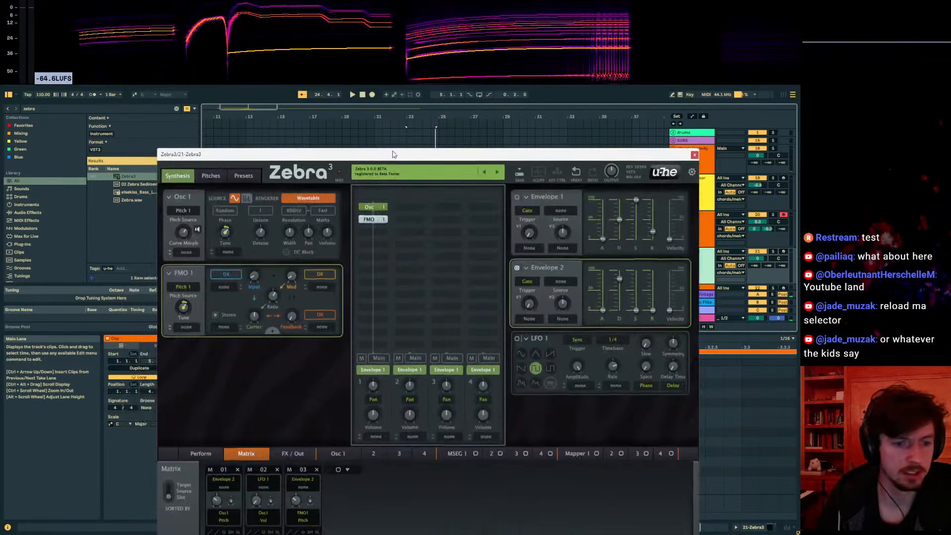
left_click(360, 455)
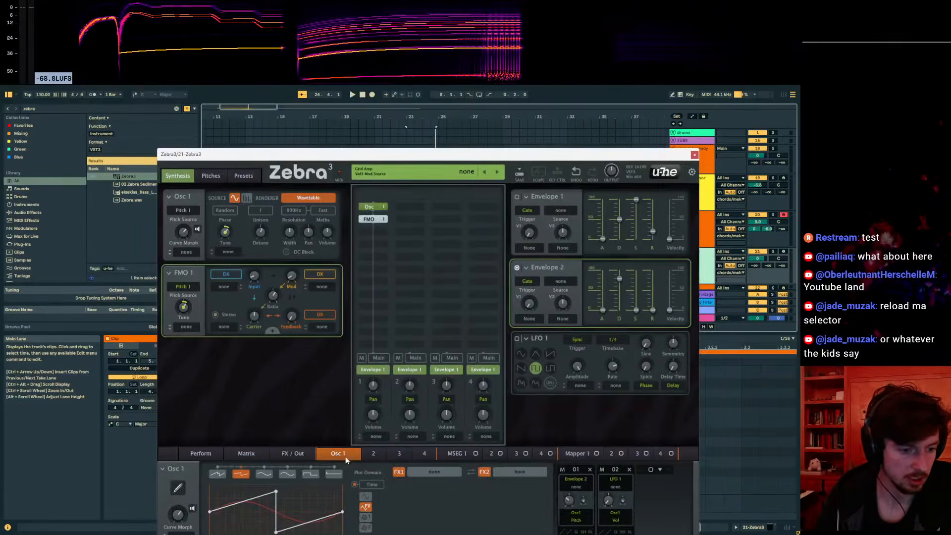
left_click_drag(359, 157, 379, 116)
left_click(265, 415)
left_click(355, 415)
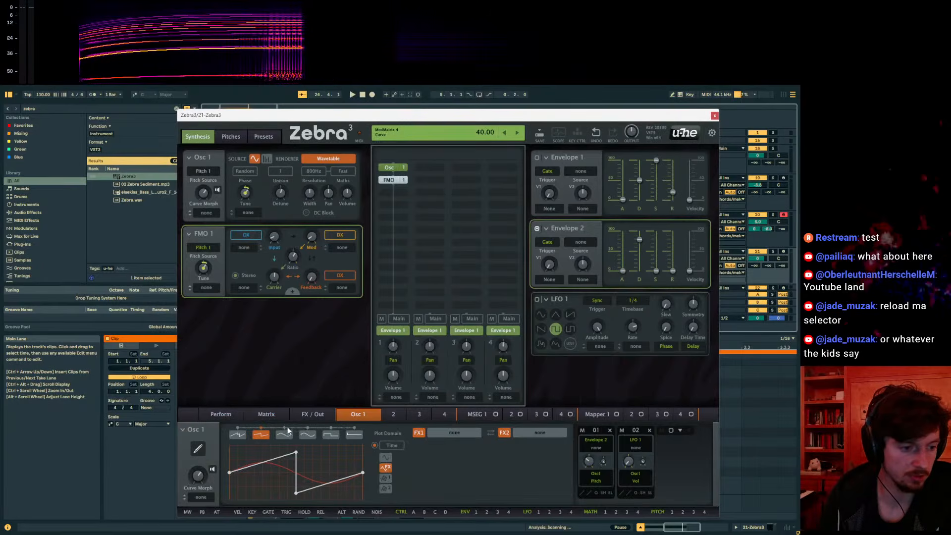
left_click(312, 415)
left_click(223, 466)
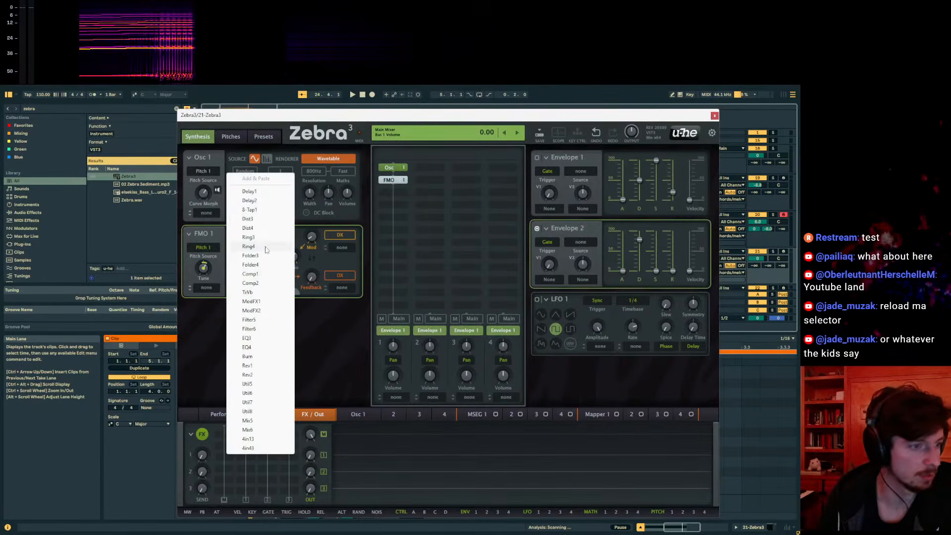
left_click(247, 338)
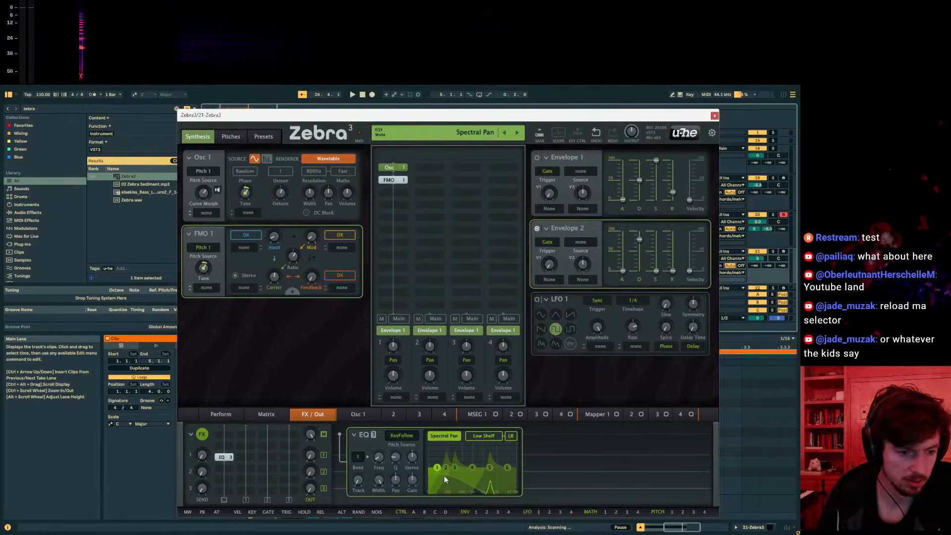
- Reshape the lower bands of EQ3's Spectral Pan curve and audition the rising clip
left_click_drag(445, 467, 459, 481)
key("space")
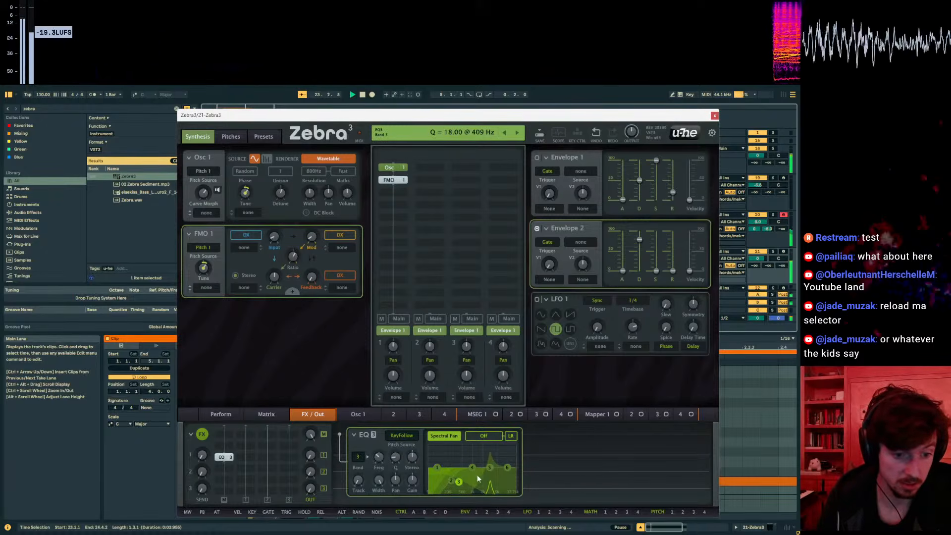
left_click_drag(624, 115, 639, 343)
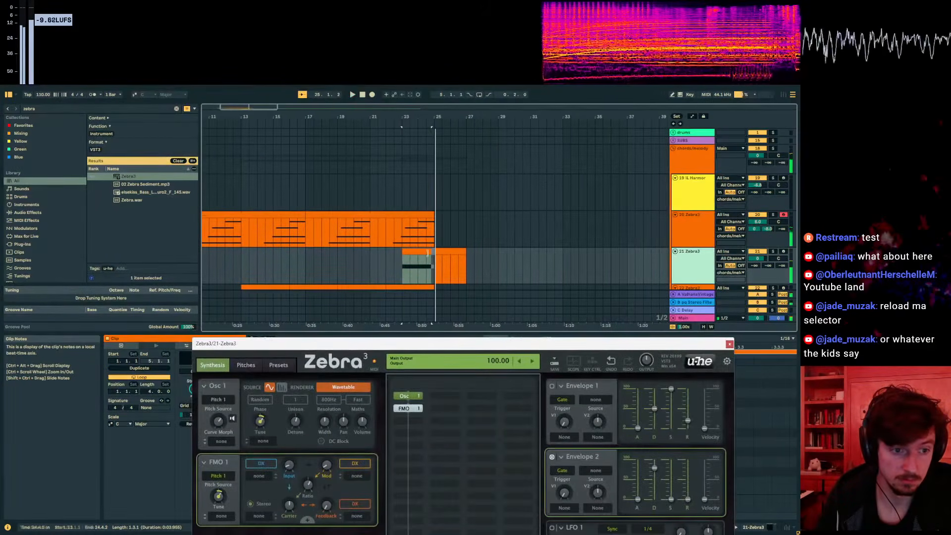
key("space")
- Extend the rising Zebra3 clip's end to bar 25 and play the transition into the following clip
left_click(434, 251)
left_click_drag(433, 252, 402, 253)
key("space")
left_click_drag(445, 346, 470, 320)
double_click(440, 229)
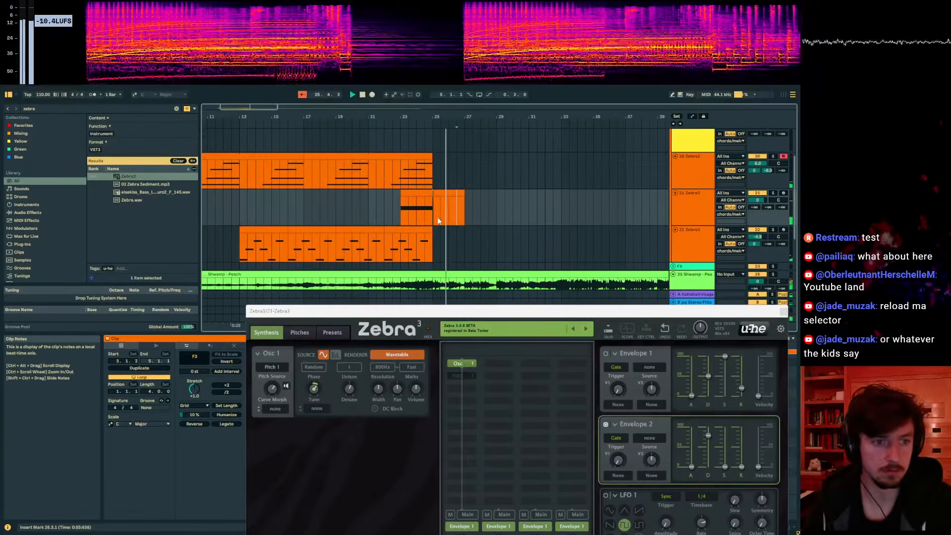
scroll(545, 238, "up", 3)
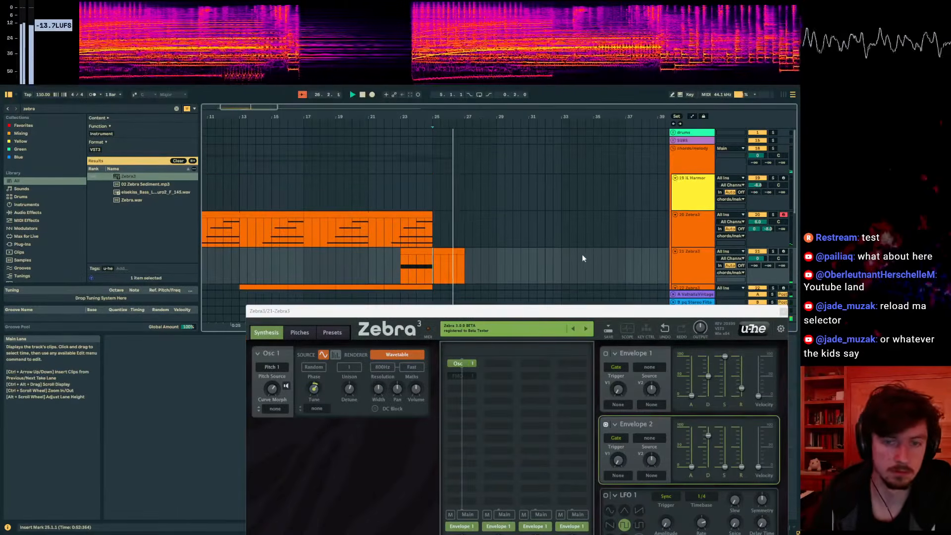
- Stop playback and unfold the drums group to show its kick and percussion subgroups
left_click(673, 133)
key("space")
scroll(689, 182, "down", 5)
scroll(692, 199, "down", 6)
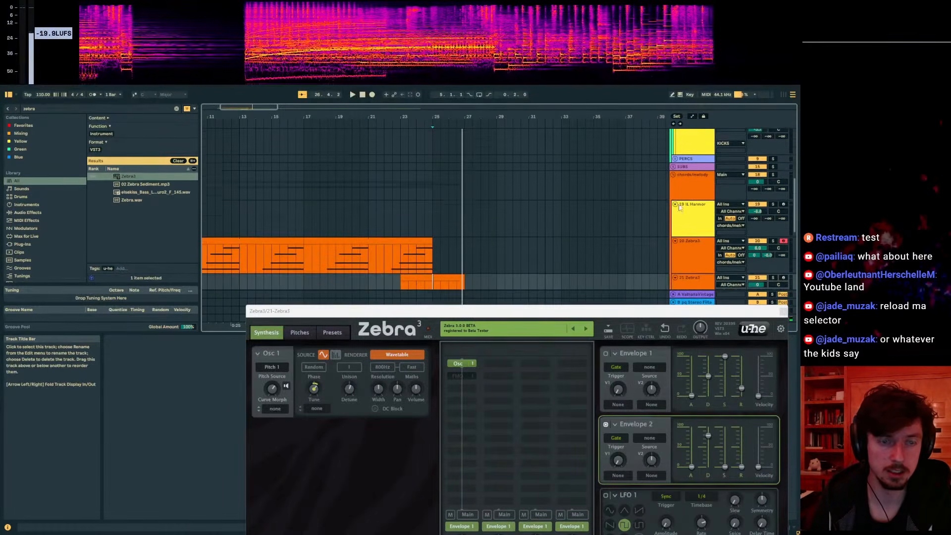
scroll(628, 205, "up", 3)
- Hide the Zebra3 window and play the arrangement from bar 25
left_click_drag(463, 277, 402, 277)
left_click_drag(414, 311, 414, 113)
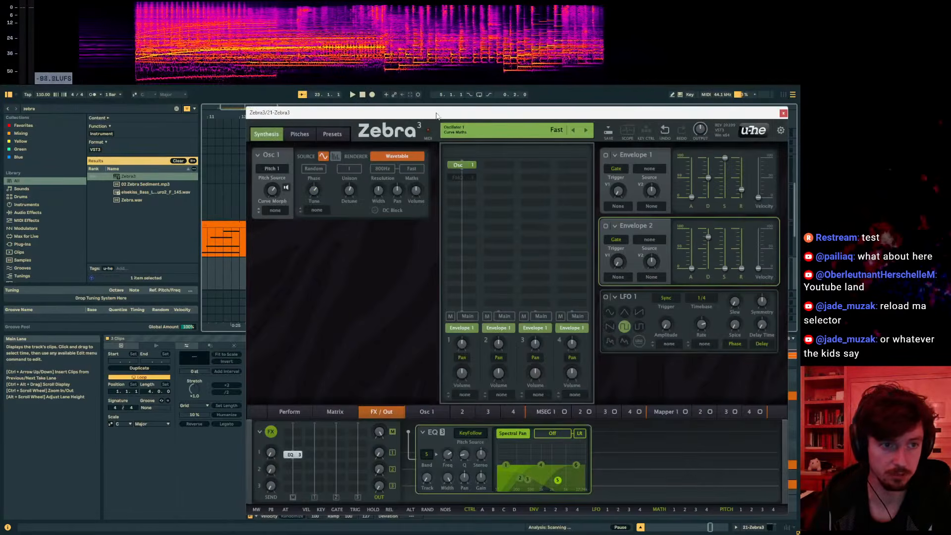
key("ctrl+alt+p")
left_click(438, 170)
left_click(430, 191)
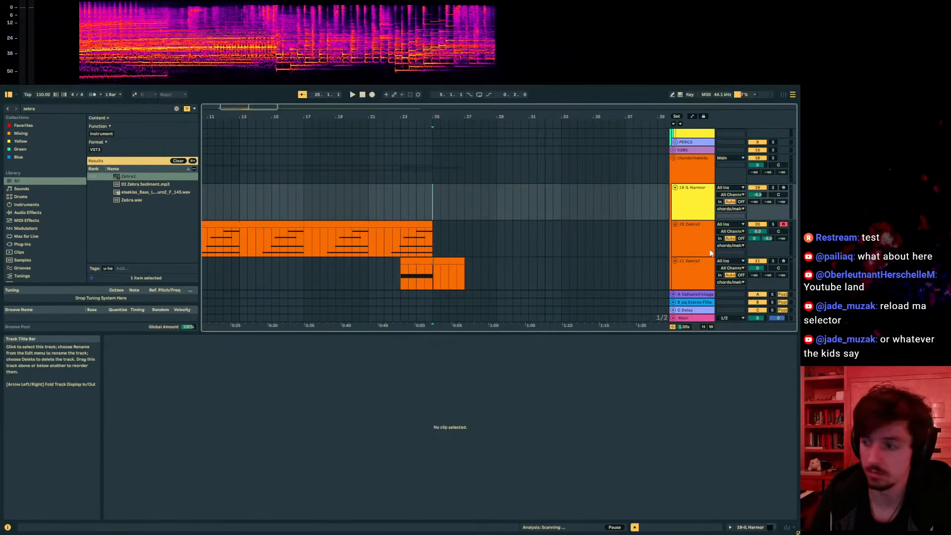
key("space")
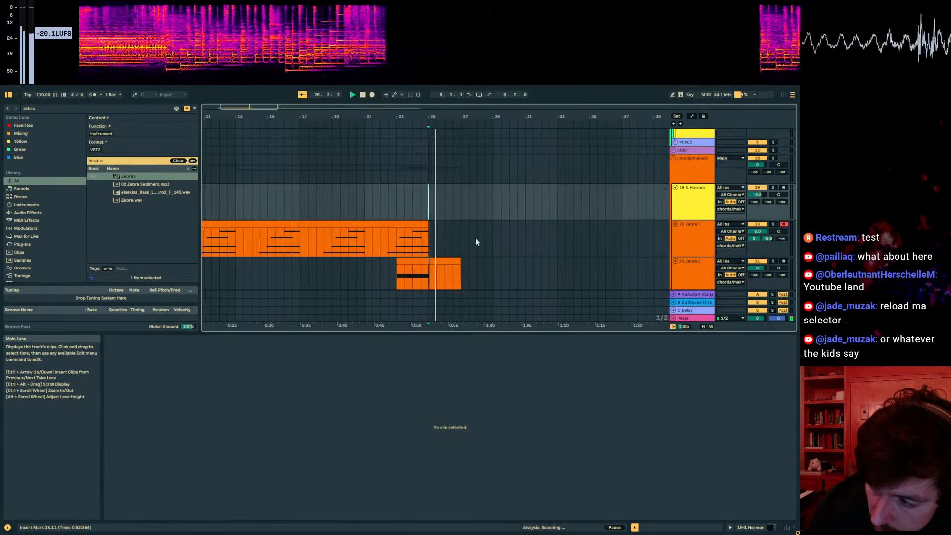
- Unfold the PERCS group, zoom in around bar 25 and place the insert marker there on the 11 Audio track
scroll(401, 205, "up", 5)
scroll(424, 206, "up", 6)
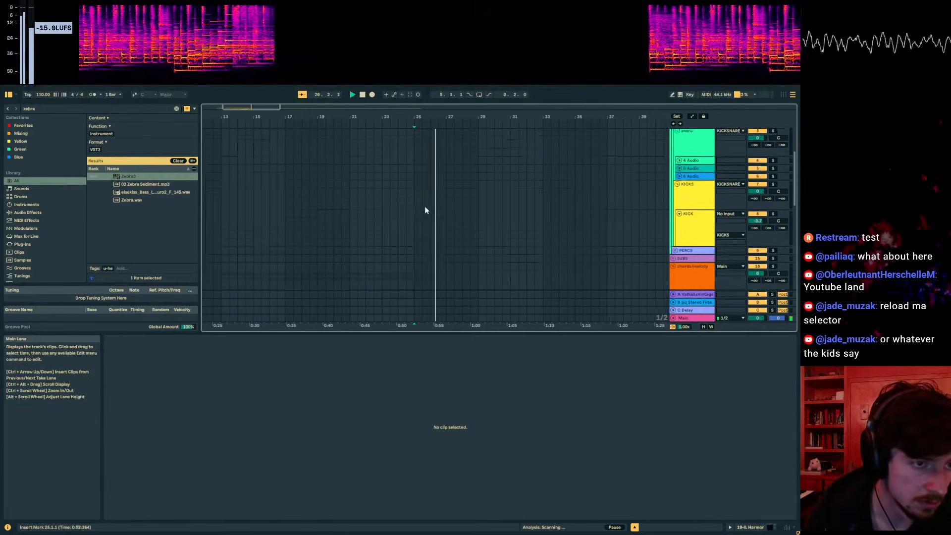
left_click_drag(409, 118, 408, 171)
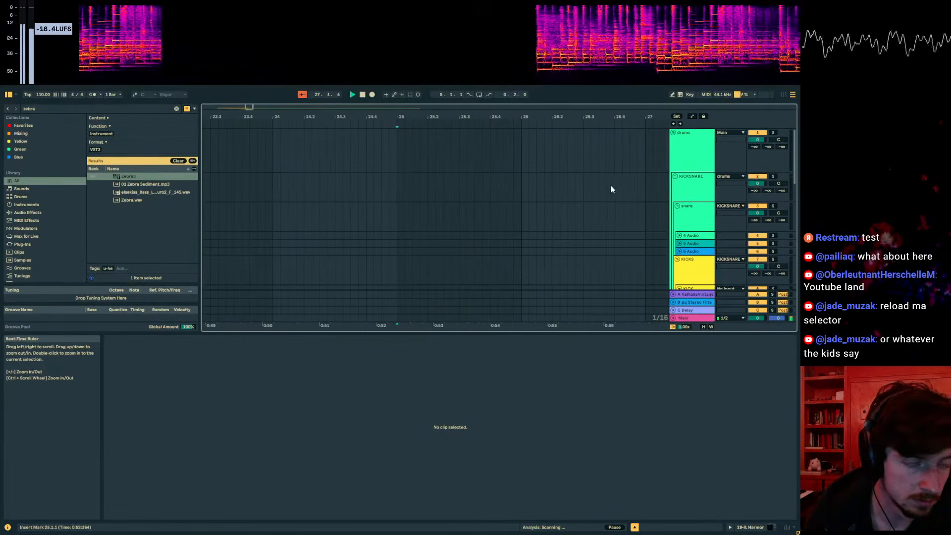
scroll(686, 204, "down", 4)
left_click(676, 209)
scroll(684, 215, "down", 2)
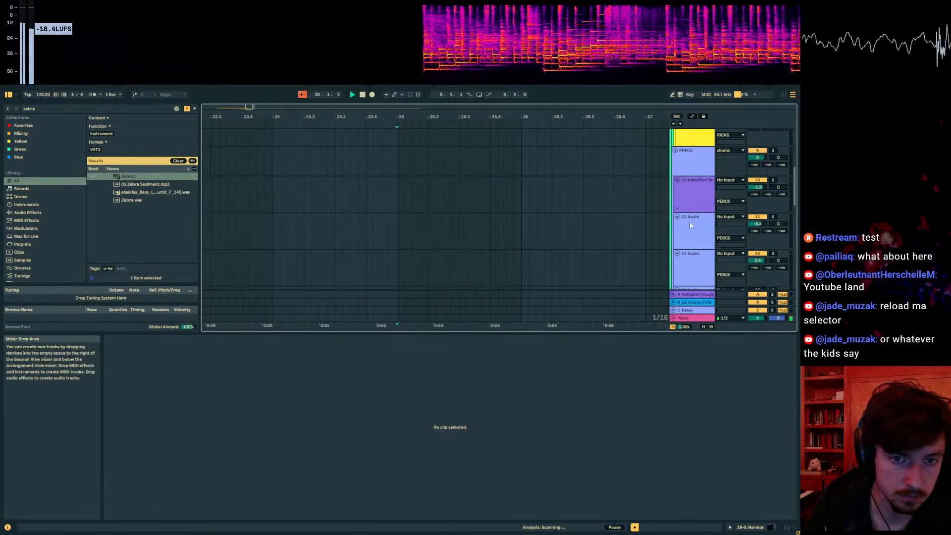
left_click(690, 219)
left_click(401, 231)
- Search the browser for "hi hat" and place Abletunes FBD Taster Hi Hats 05 on the 11 Audio track at 25.1.3
key("ctrl+f")
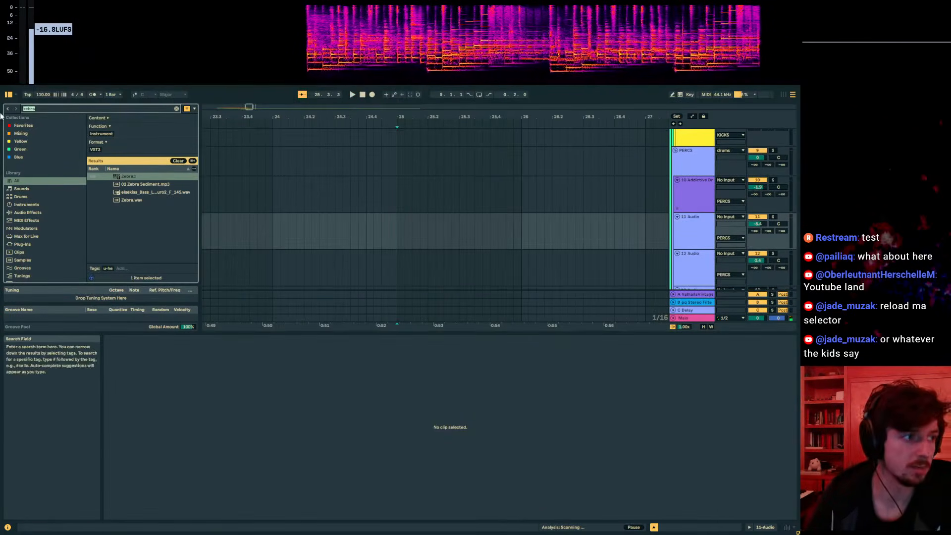
type("hi hat")
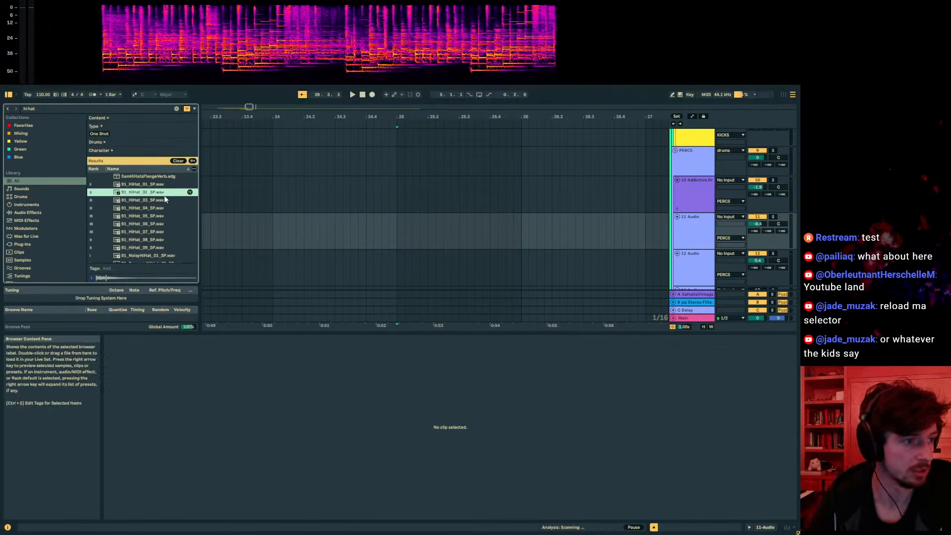
scroll(159, 201, "down", 3)
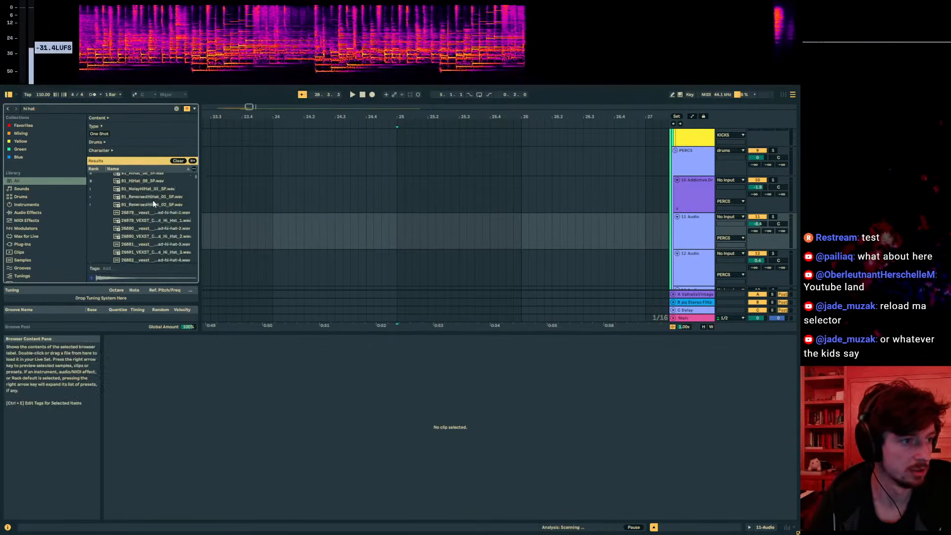
scroll(148, 218, "down", 3)
left_click(149, 212)
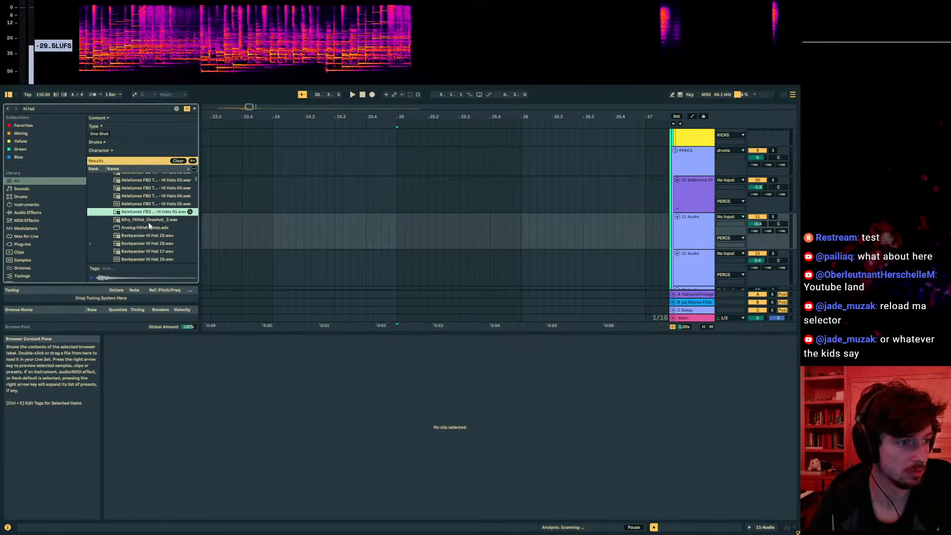
left_click_drag(422, 238, 417, 233)
- Preview more hi-hat samples and place Afro_HiHat_Oneshot_2 after the first hi-hat in bar 25
left_click(131, 227)
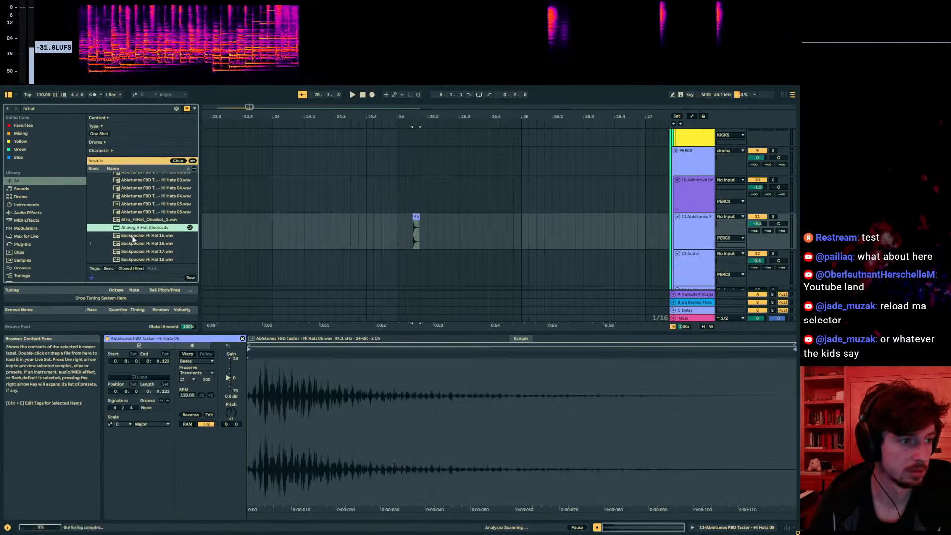
key("Up")
key("Up")
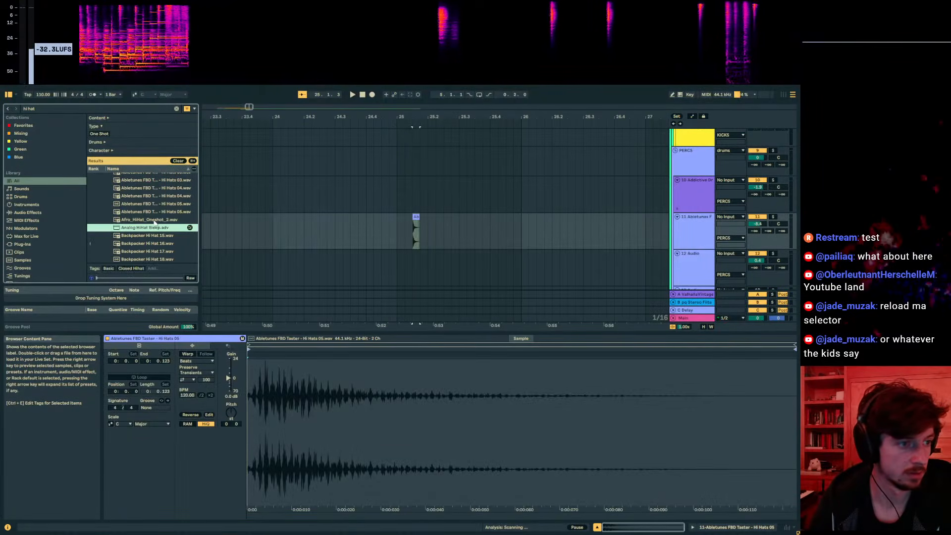
left_click(151, 245)
left_click_drag(141, 222, 536, 251)
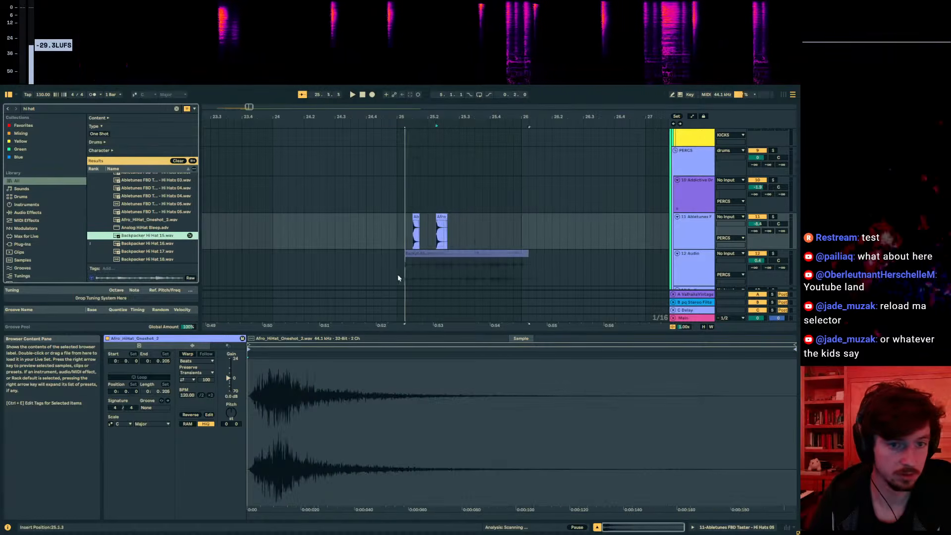
- Place Backpacker Hi Hat 15 at bar 25 and Backpacker Hi Hat 22 at bar 26 on the 12 Audio track
left_click_drag(395, 274, 396, 275)
scroll(148, 232, "down", 3)
left_click(148, 241)
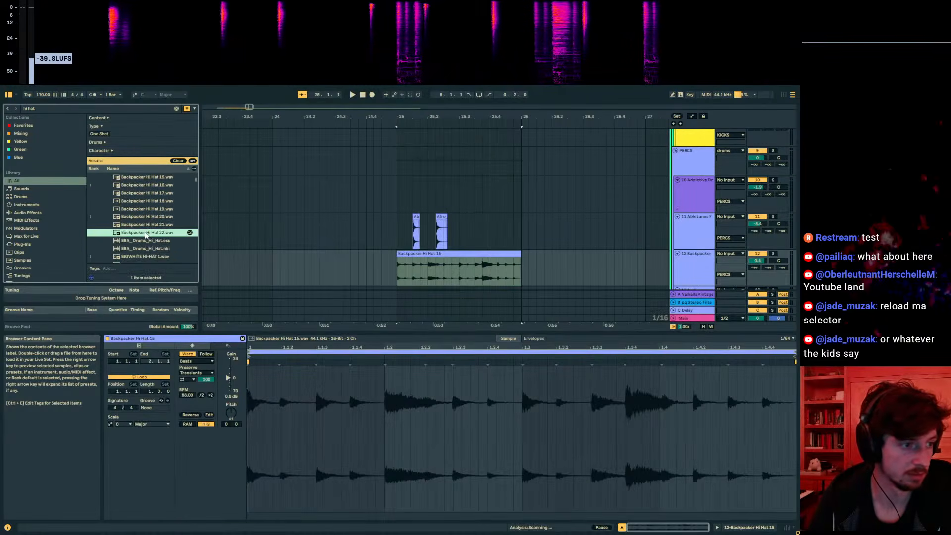
scroll(147, 236, "down", 3)
left_click_drag(147, 175, 524, 268)
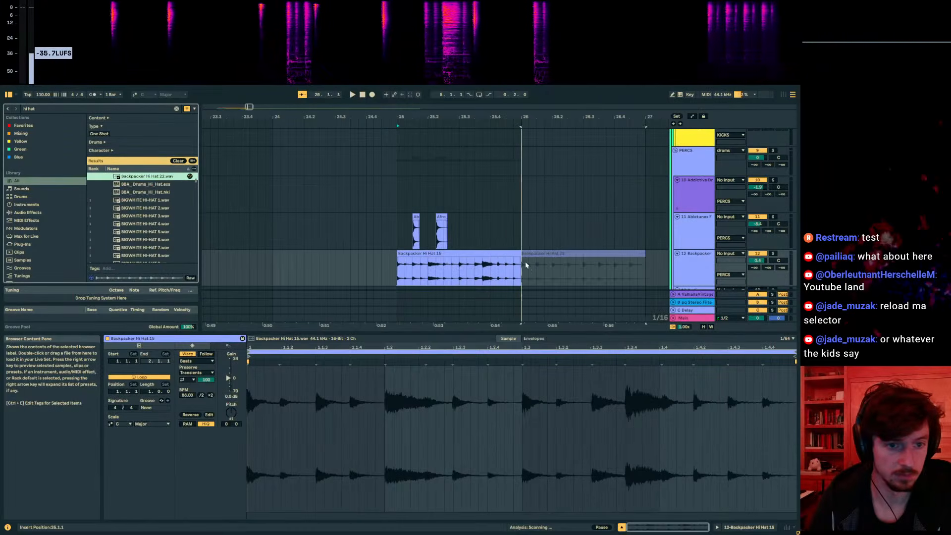
- Add two BIGWHITE HI-HAT one-shots late in bar 25 on the Abletunes hi-hat track and play the pattern
scroll(452, 213, "down", 2)
left_click(448, 211)
left_click(132, 232)
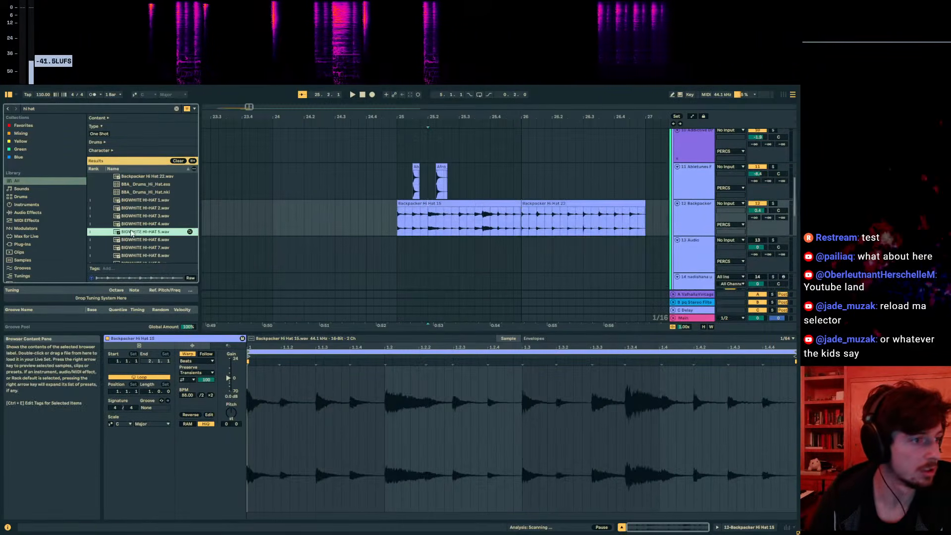
mouse_move(310, 228)
left_mouse_down()
mouse_move(473, 182)
mouse_move(507, 181)
left_mouse_up()
left_click(155, 224)
left_click(387, 185)
key("space")
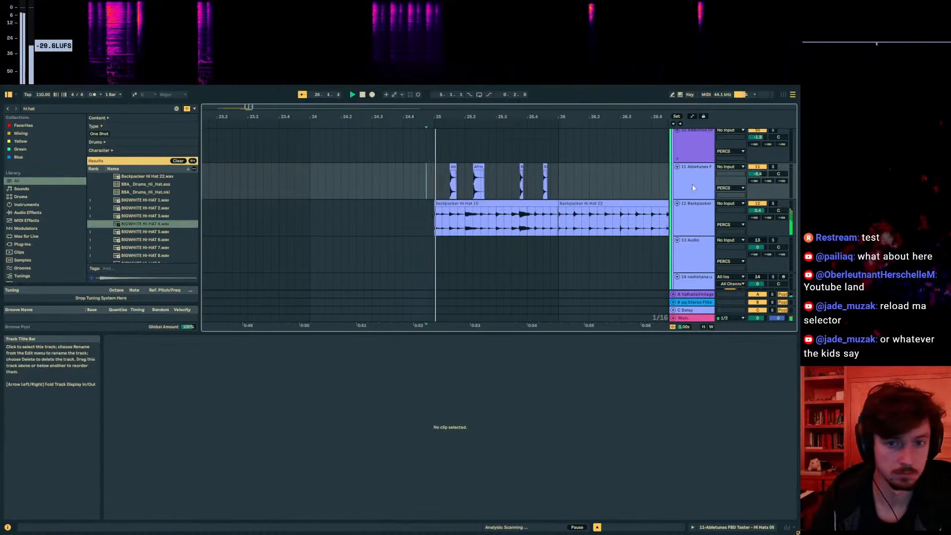
- Deactivate the Backpacker Hi Hat 15 clip in bar 25 and play the pattern from 25.1.1
scroll(731, 209, "down", 3)
scroll(552, 204, "up", 2)
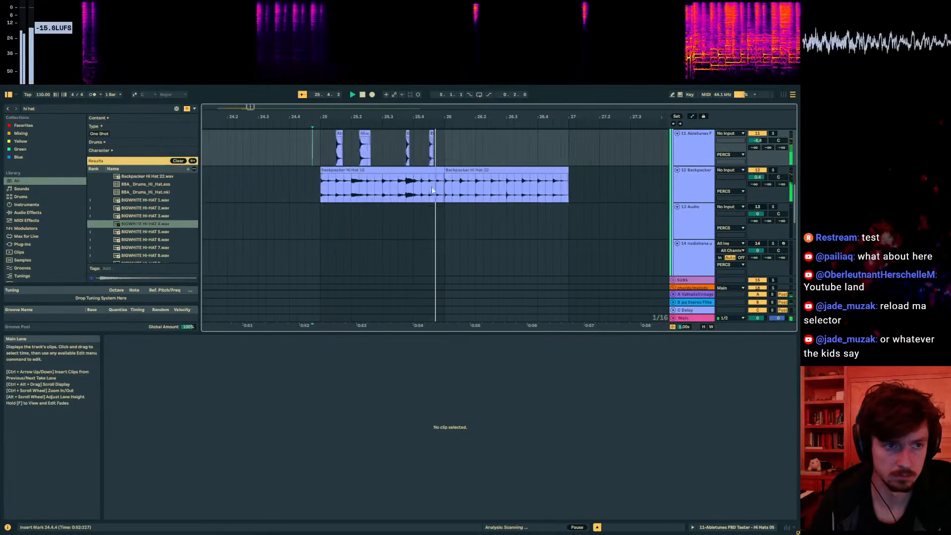
left_click(373, 170)
key("0")
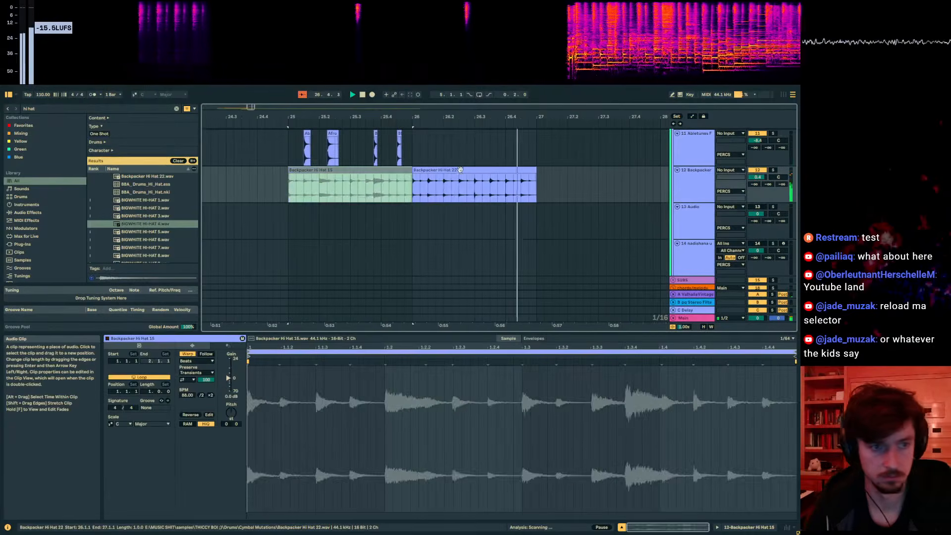
left_click(461, 170)
key("space")
key("space")
key("space")
left_click(289, 192)
key("space")
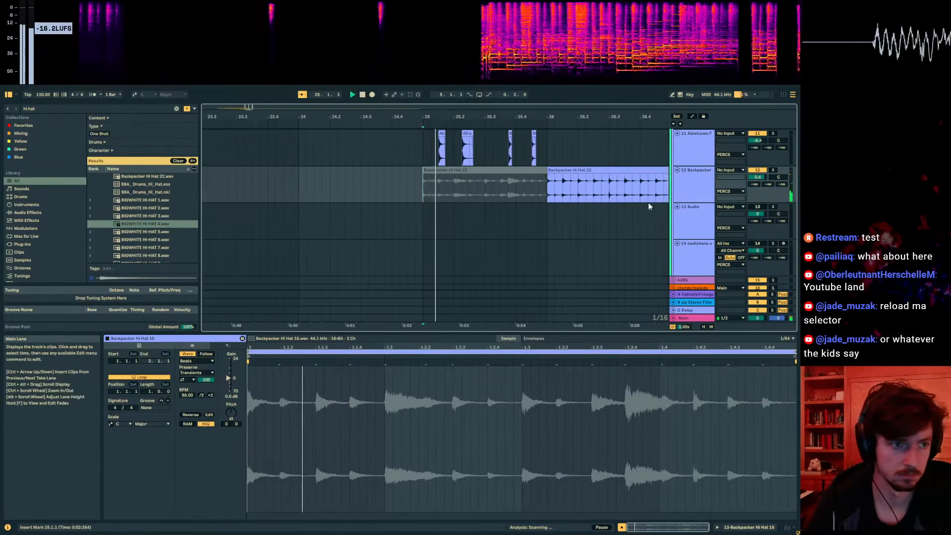
- Mute the Abletunes hi-hat track and the Backpacker track during playback, and stop it
left_click(757, 170)
scroll(756, 167, "up", 1)
left_click(757, 159)
scroll(679, 178, "down", 1)
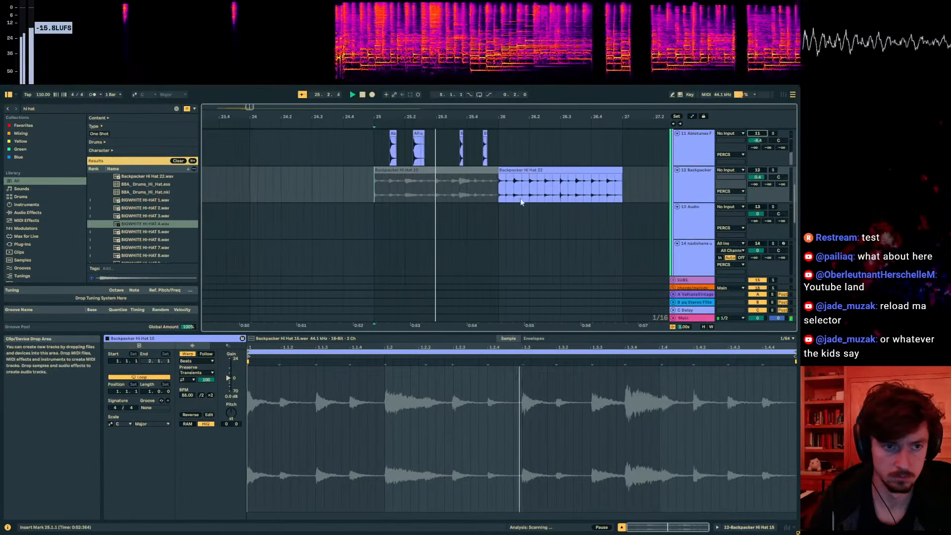
key("space")
- Copy the Abletunes hi-hat clip at 25.1.3 to 25.1.1 and 25.1.2 on the same track
left_click_drag(404, 117, 403, 123)
left_click(476, 133)
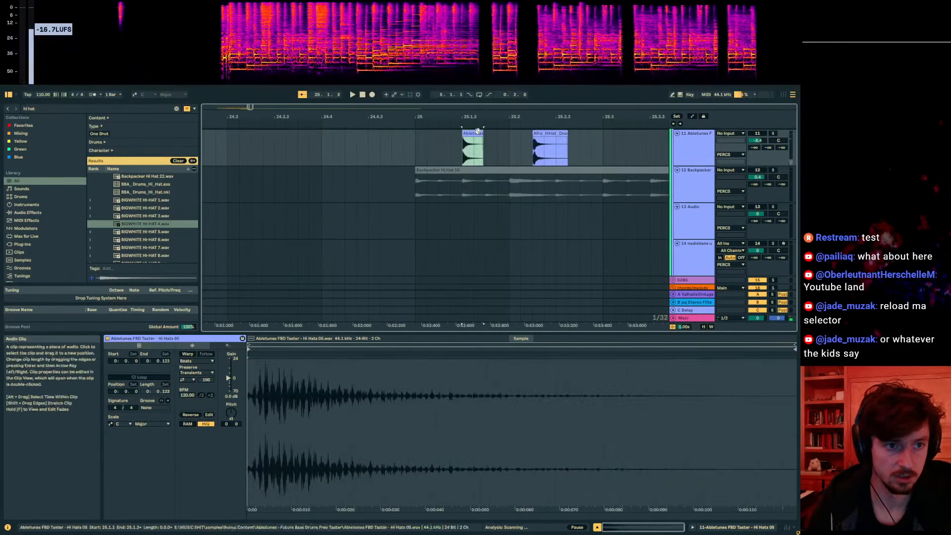
key("ctrl+c")
left_click(420, 141)
key("ctrl+v")
key("space")
left_click(409, 134)
key("ctrl+v")
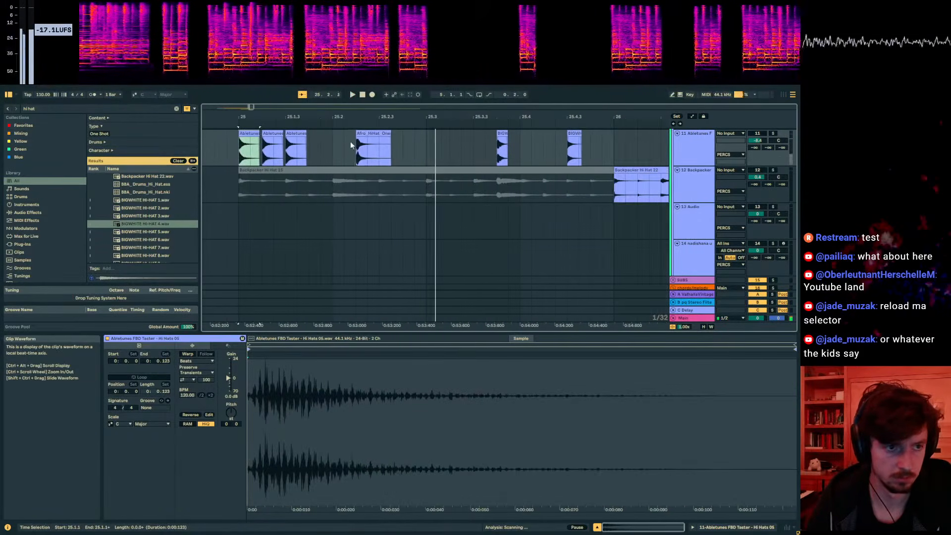
- Insert an empty audio track below the Abletunes hi-hat track and search the browser for "perc"
left_click(331, 150)
key("ctrl+t")
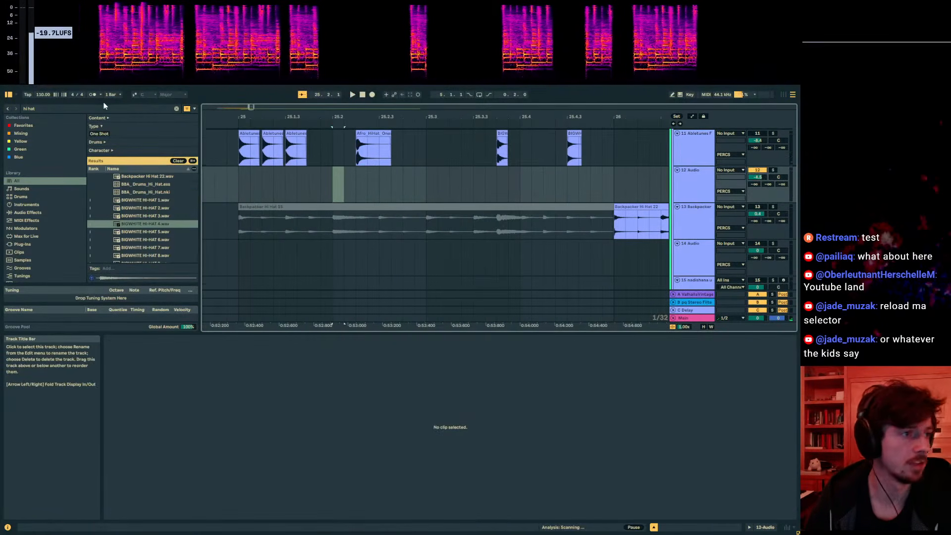
key("ctrl+f")
type("perc")
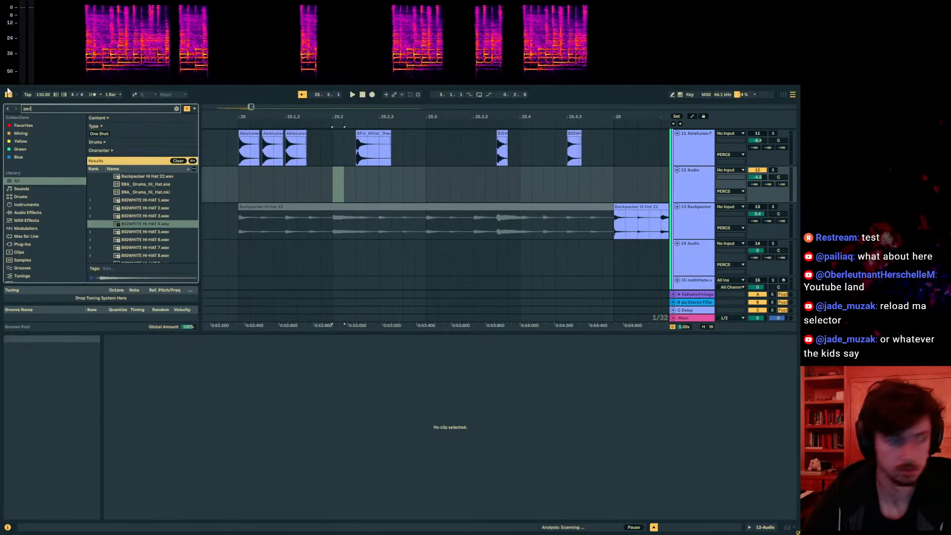
- Preview the Hats&Perc and Mr. Bill Perc samples and play bar 25 for comparison
left_click(146, 209)
left_click(145, 248)
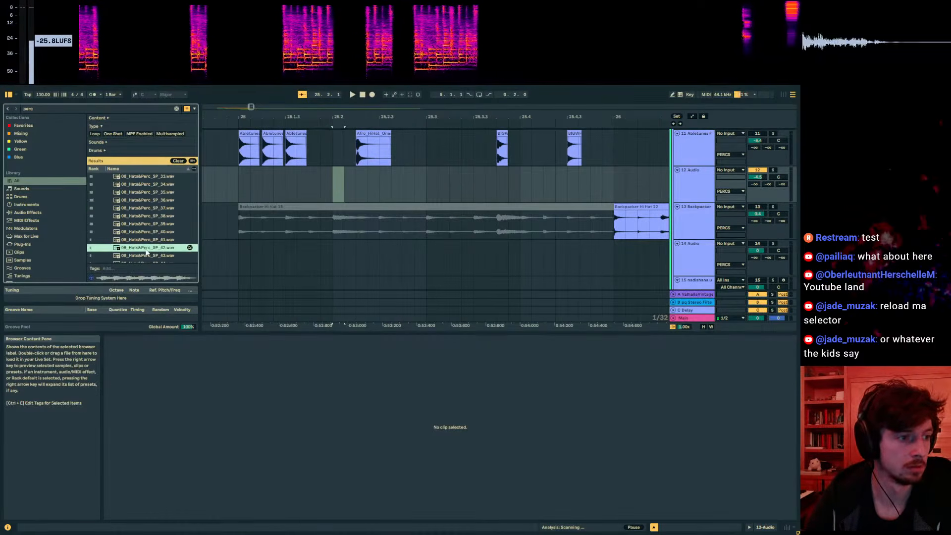
scroll(144, 249, "down", 3)
left_click(142, 252)
left_click(141, 246)
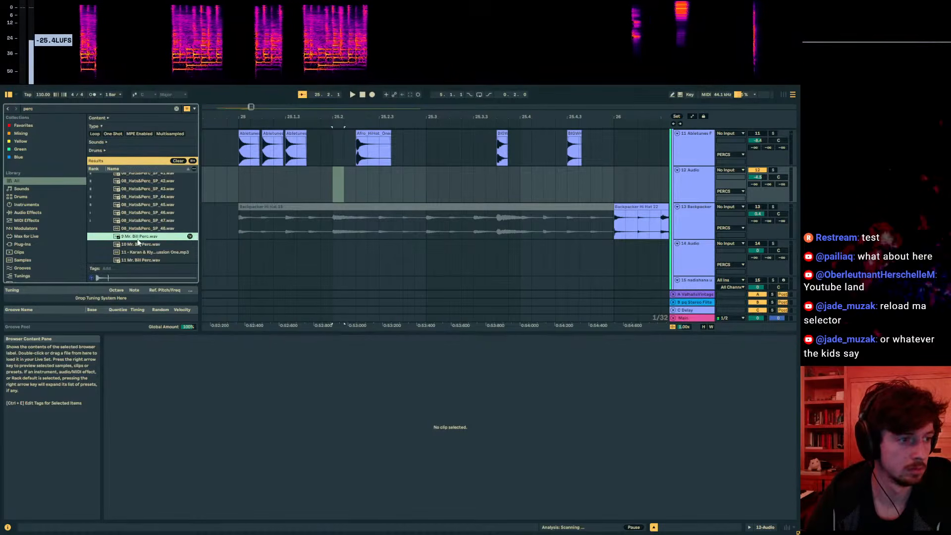
scroll(139, 246, "down", 3)
left_click(139, 244)
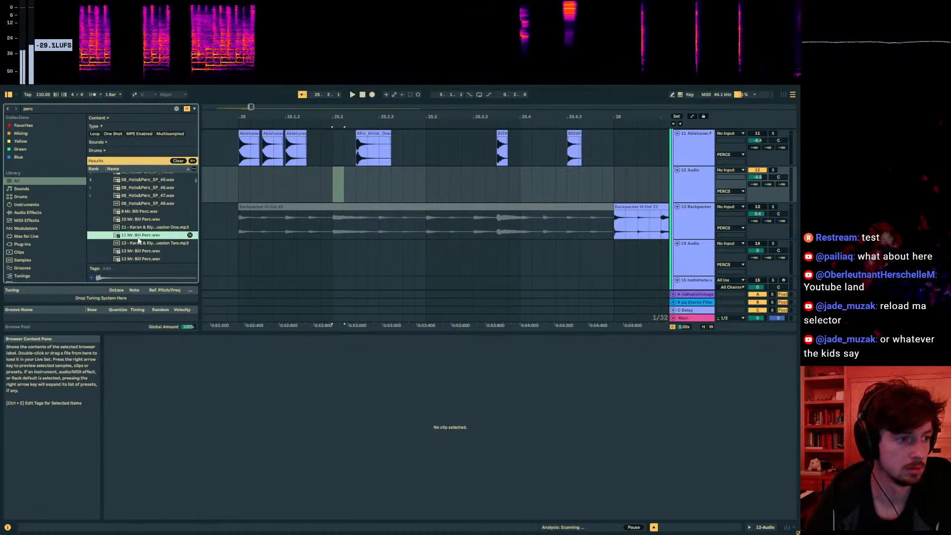
left_click(139, 251)
left_click(335, 186)
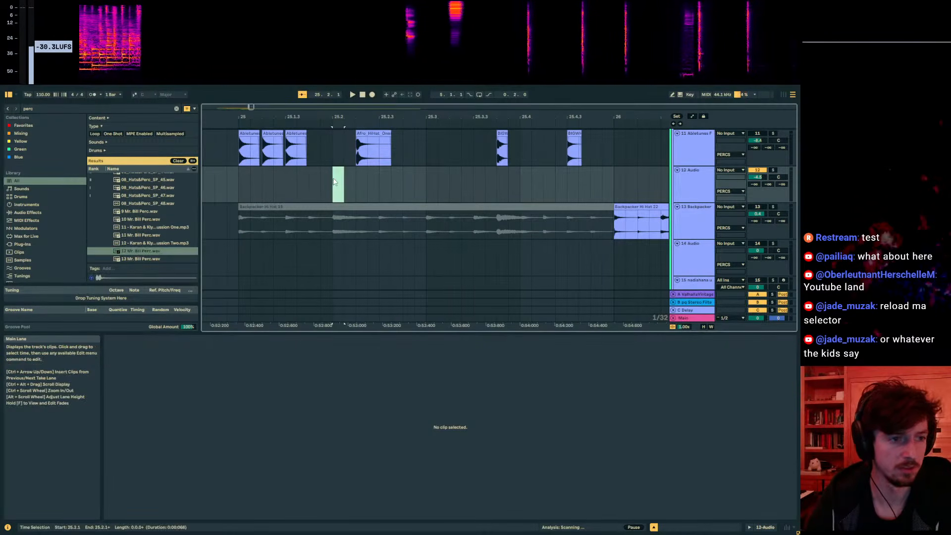
key("space")
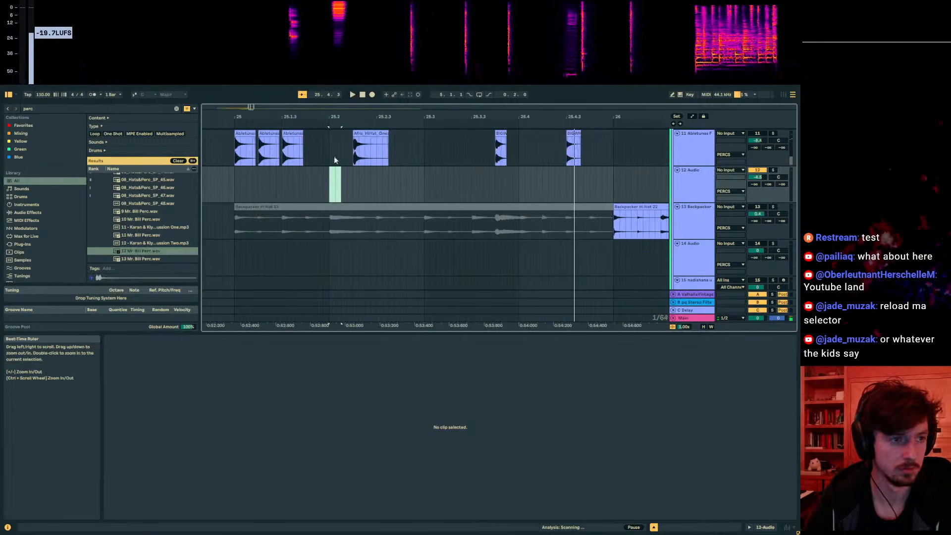
scroll(148, 228, "down", 5)
left_click(156, 242)
scroll(433, 230, "down", 5)
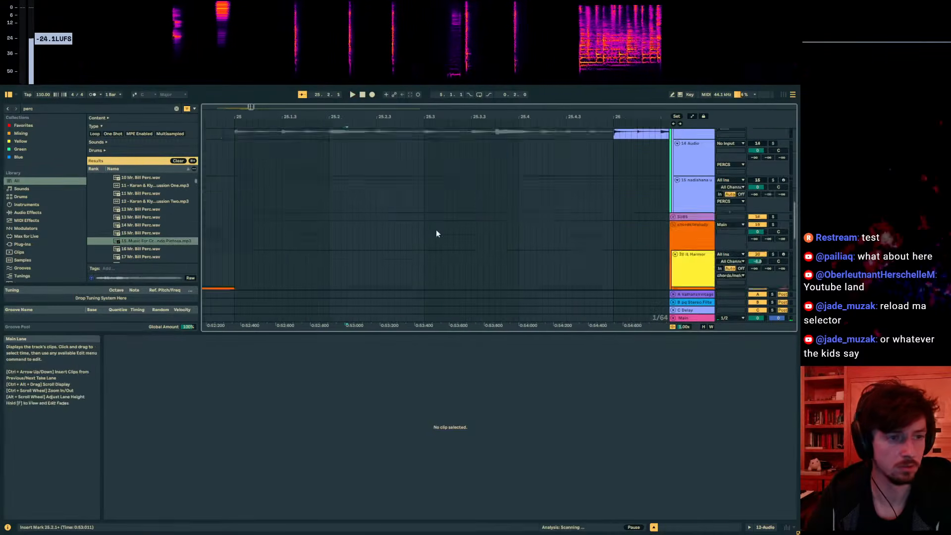
- Insert a MIDI track below the Harmor track and load Zebra3 on it from a "zebra" search
left_click(687, 255)
key("ctrl+shift+t")
key("ctrl+f")
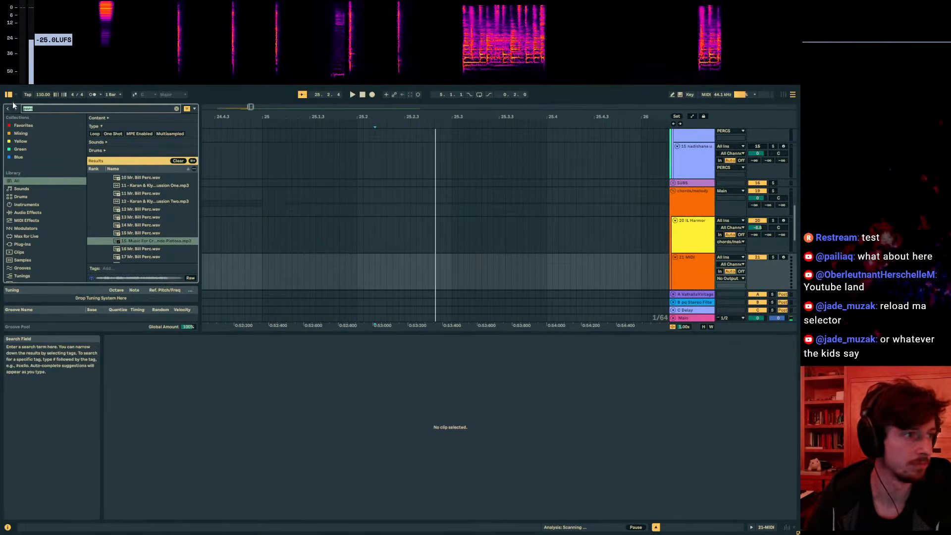
type("zebra")
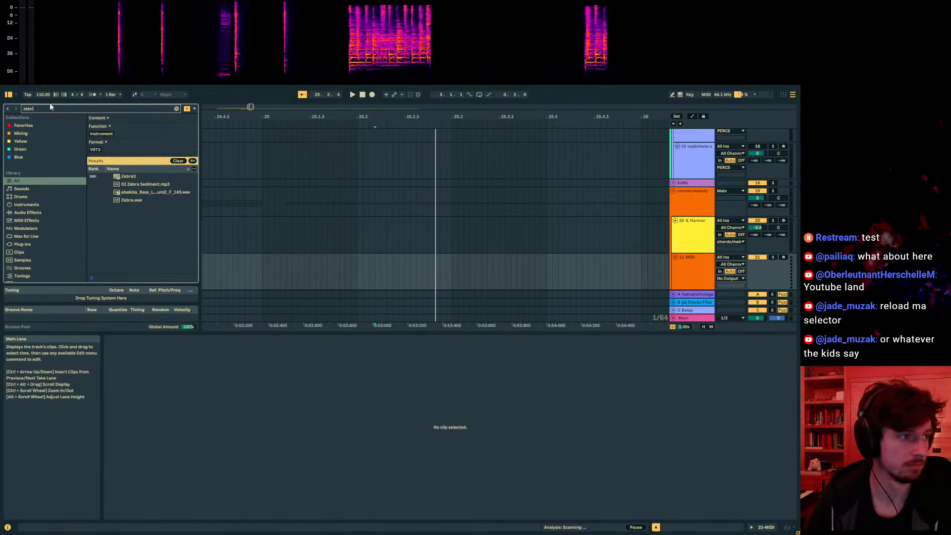
key("Down")
key("Return")
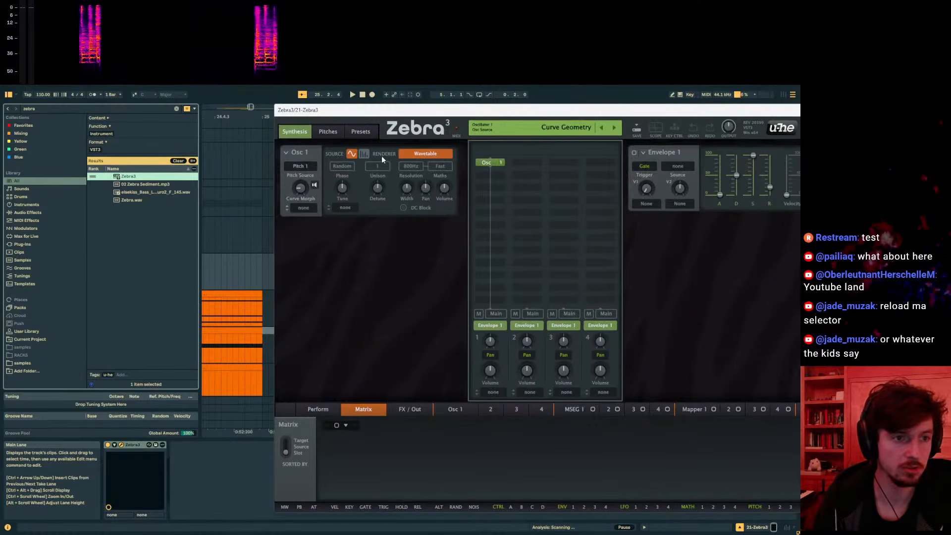
- Switch Osc 1's renderer to Additive Synth and try a Spectral Distortion of 38
left_click(401, 154)
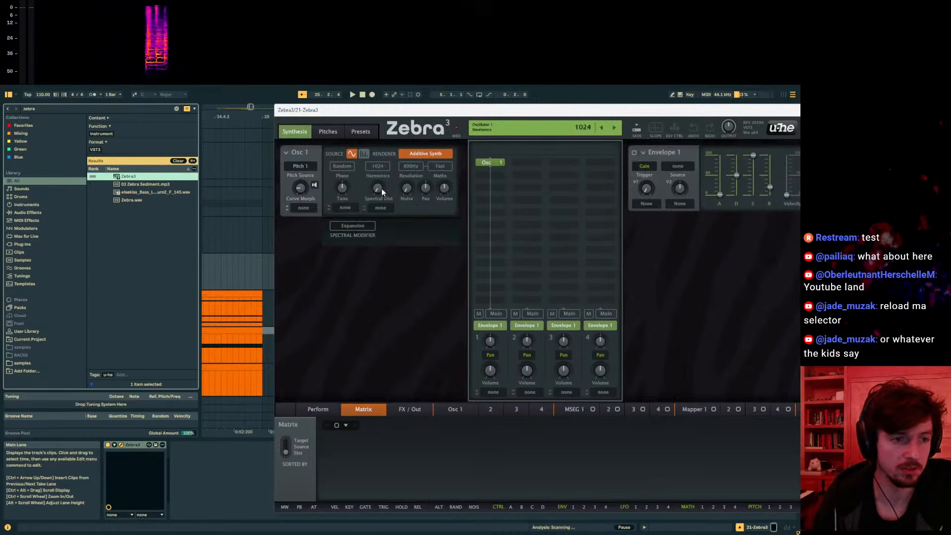
left_click(372, 206)
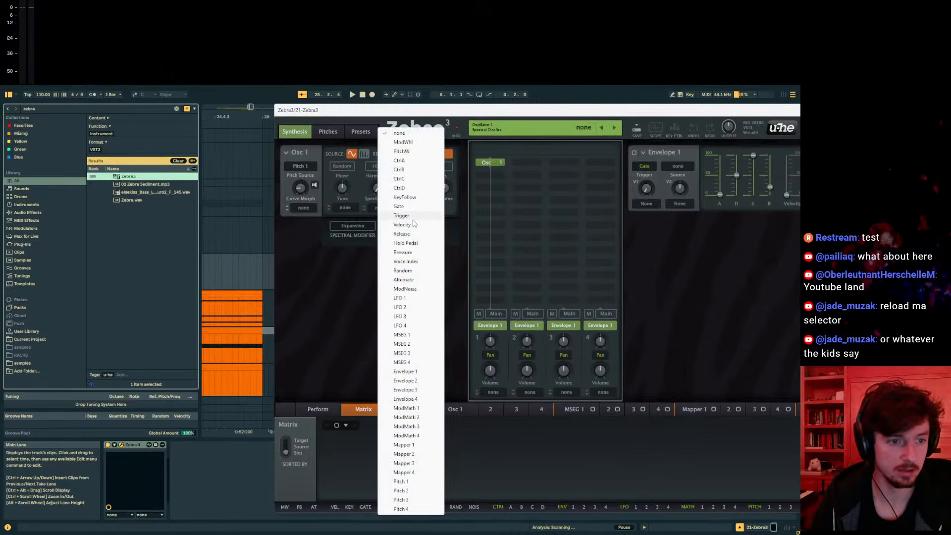
left_click(374, 199)
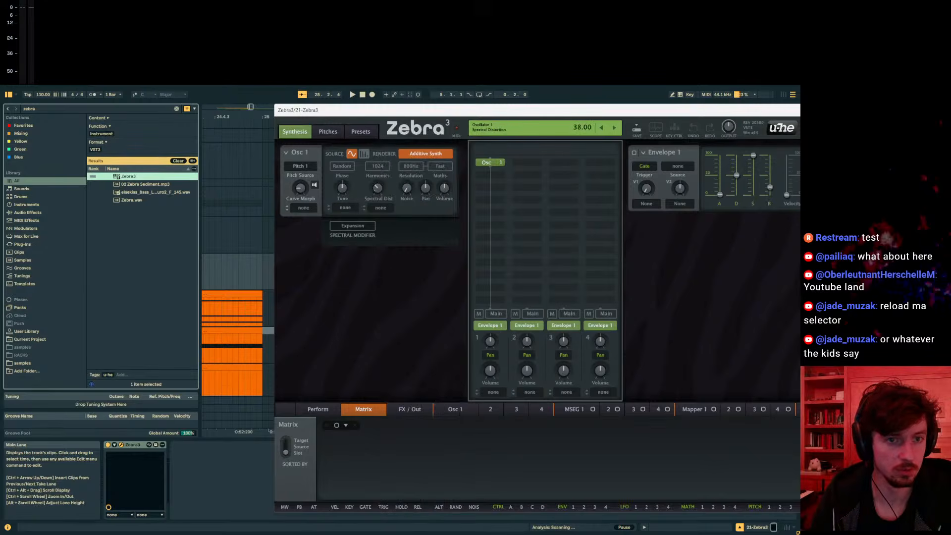
left_click(380, 205)
left_click(375, 210)
- Open the Osc 1 settings and choose Spectral Decay as its FX1 effect
left_click(420, 410)
left_click(450, 409)
left_click(547, 427)
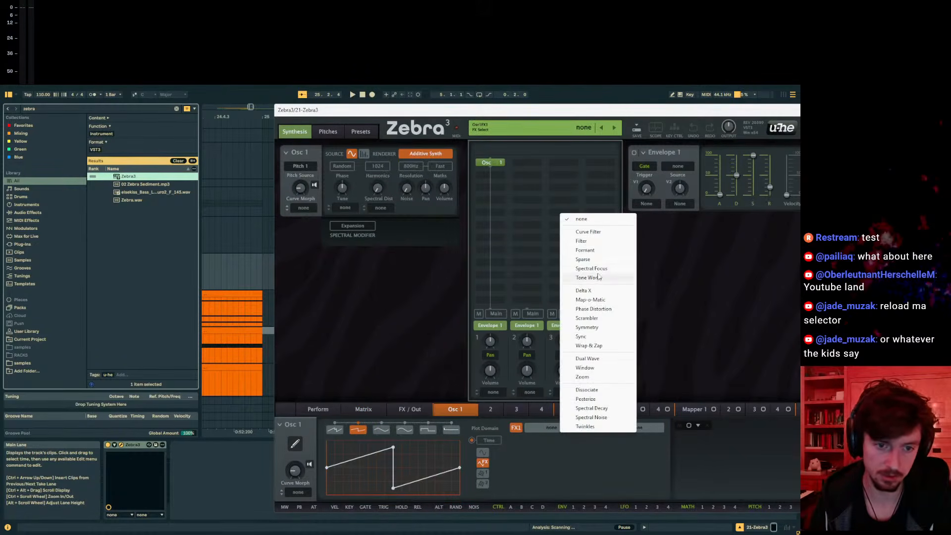
left_click(592, 408)
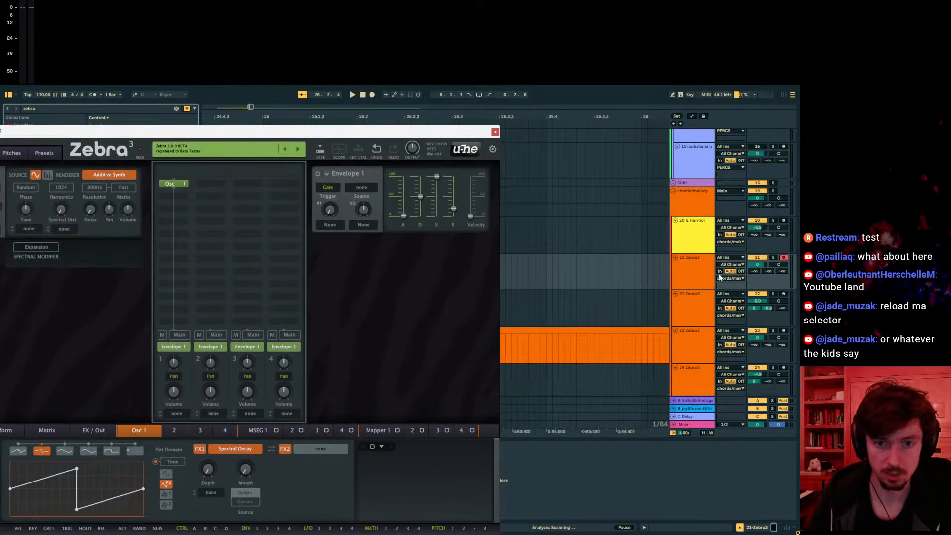
- Solo the new Zebra3 track, create a MIDI clip from 25.2.1 to 25.3.1, and add a short D3 note at 1.1.2
left_click(773, 258)
left_click_drag(369, 272, 453, 272)
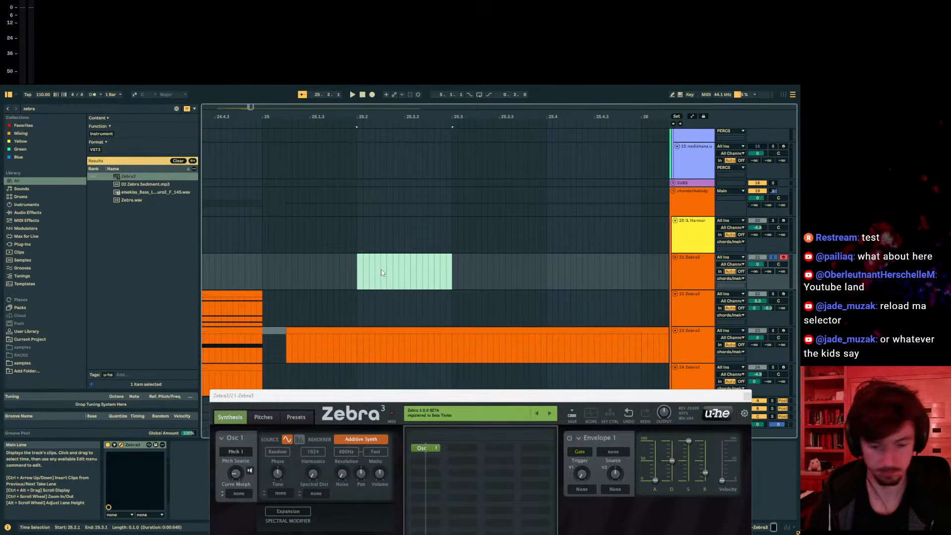
key("ctrl+shift+m")
double_click(452, 449)
mouse_move(452, 454)
left_mouse_down()
mouse_move(459, 439)
mouse_move(457, 471)
left_mouse_up()
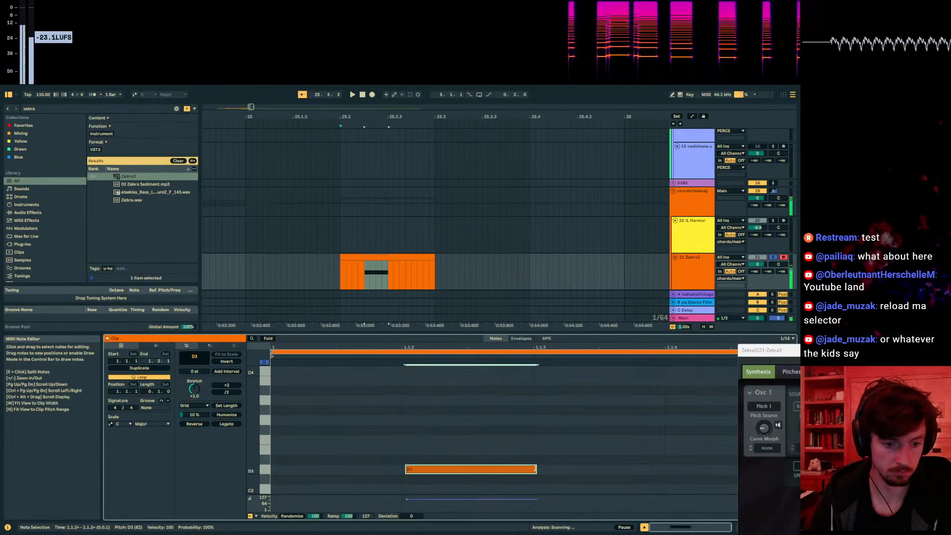
left_click_drag(536, 471, 521, 476)
- Set the Spectral Decay depth to 100 and Envelope 1's release to 56, and play the note
left_click_drag(876, 350, 386, 129)
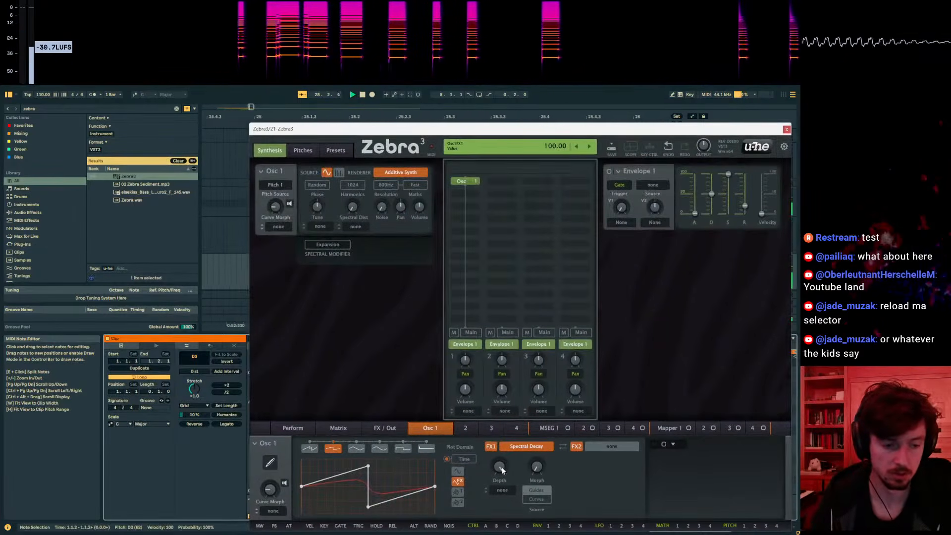
left_click_drag(744, 206, 745, 191)
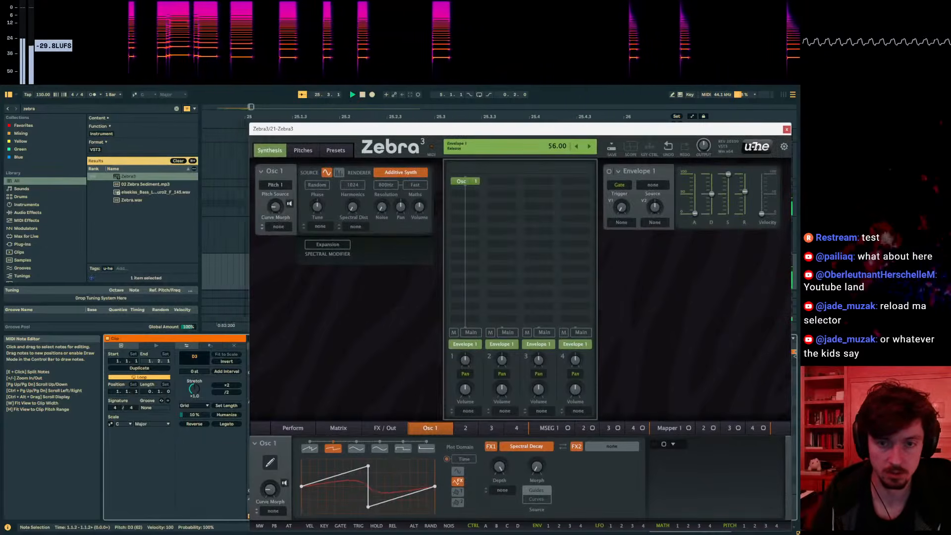
left_click_drag(496, 129, 589, 122)
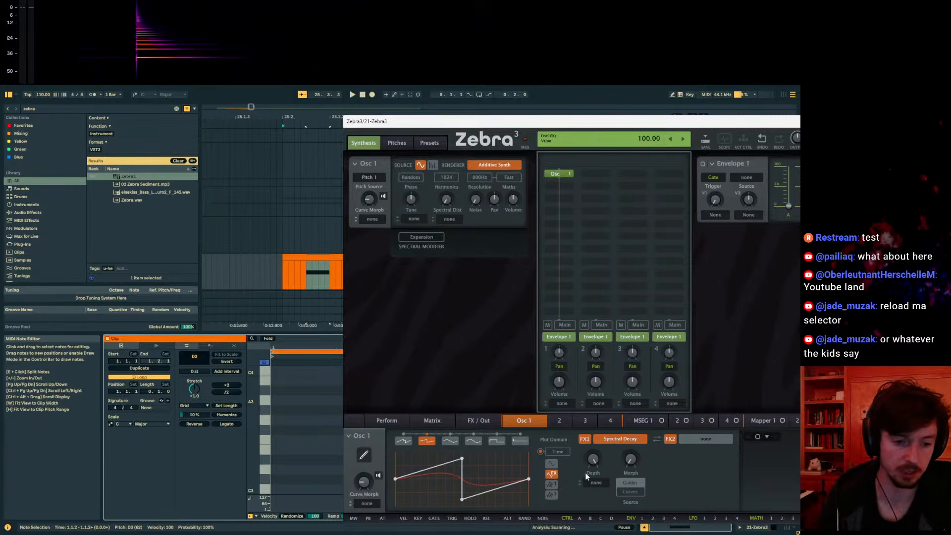
key("space")
- Open Osc 1's curve editor and bend the Spectral Decay guide into a steep falling curve while playing the note
left_click_drag(364, 481, 364, 466)
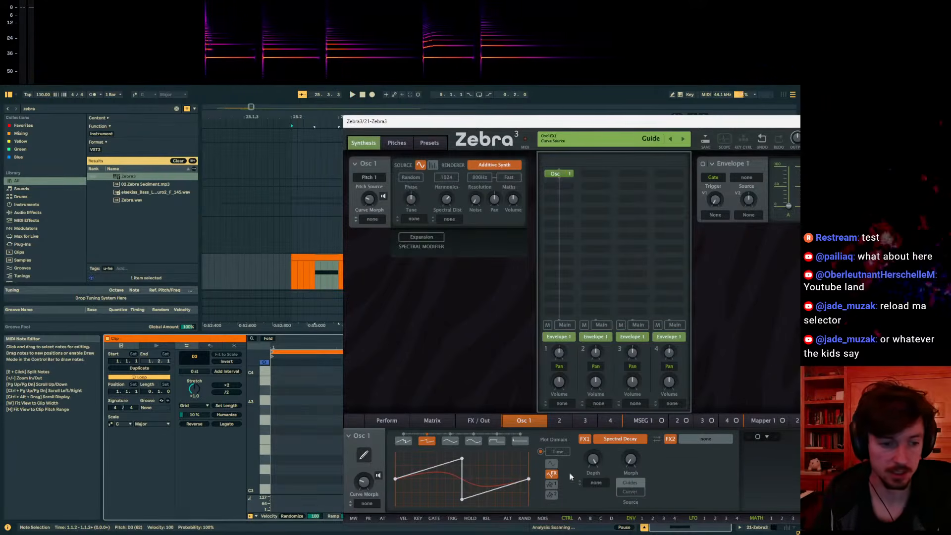
left_click(364, 455)
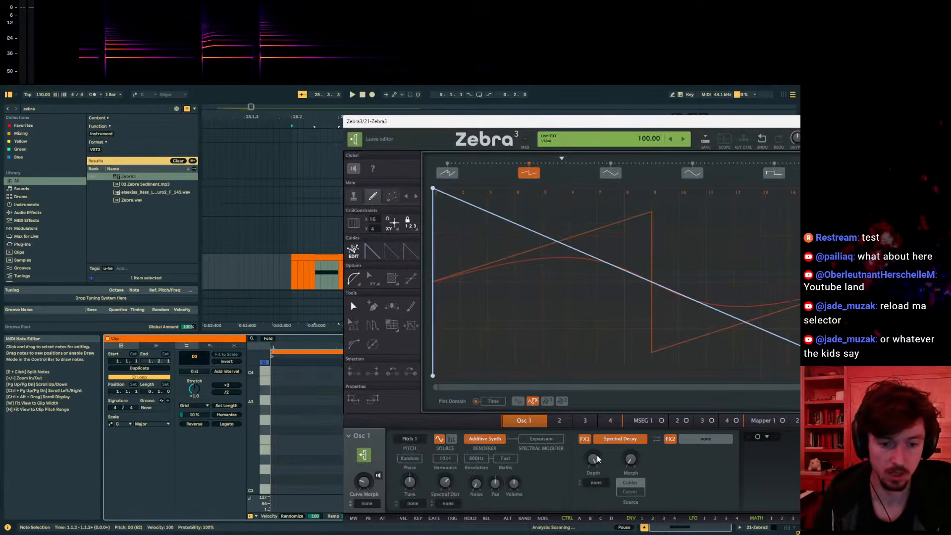
key("space")
left_click_drag(540, 237, 503, 251)
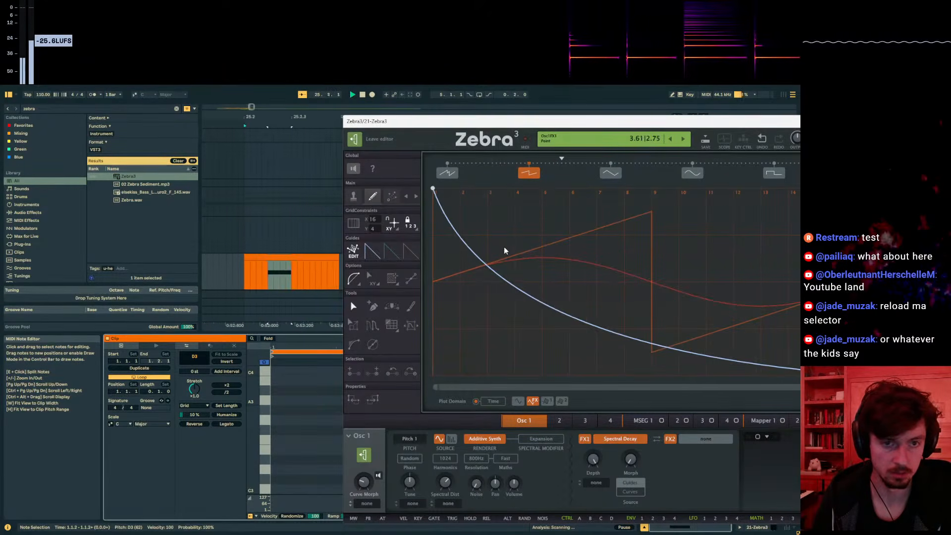
- Undo and redo the latest Zebra3 change, play the note to judge the decay, and leave the curve editor
left_click_drag(584, 122, 457, 122)
left_click_drag(308, 122, 449, 112)
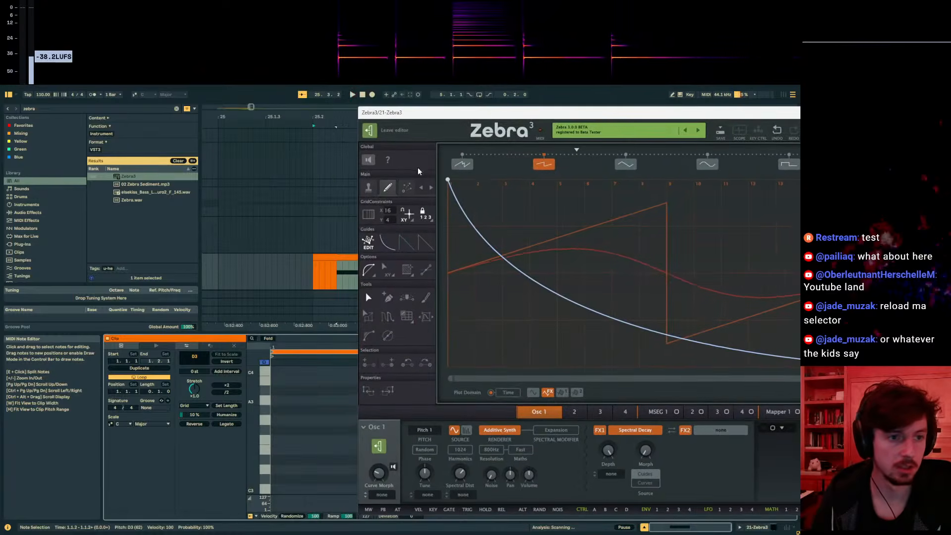
left_click_drag(518, 112, 322, 126)
left_click(583, 144)
left_click(600, 144)
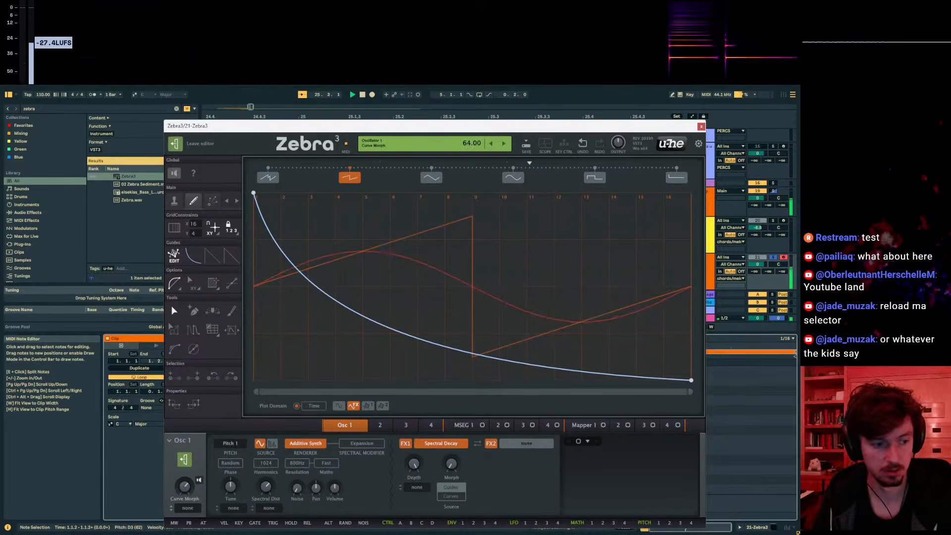
key("space")
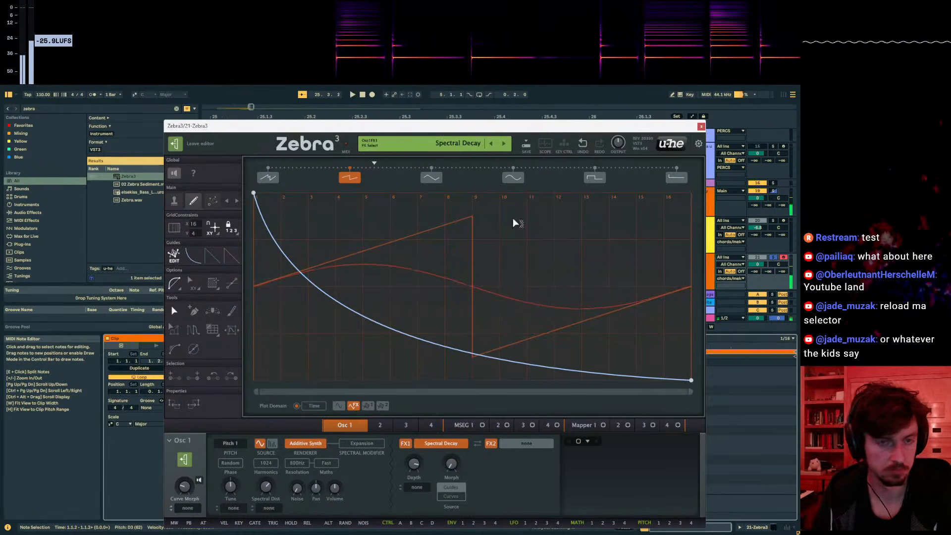
key("space")
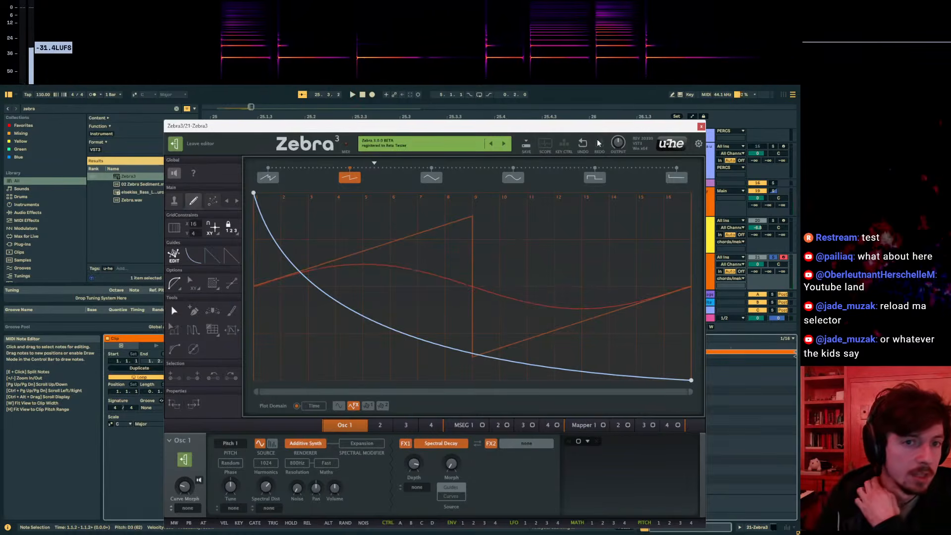
left_click(184, 459)
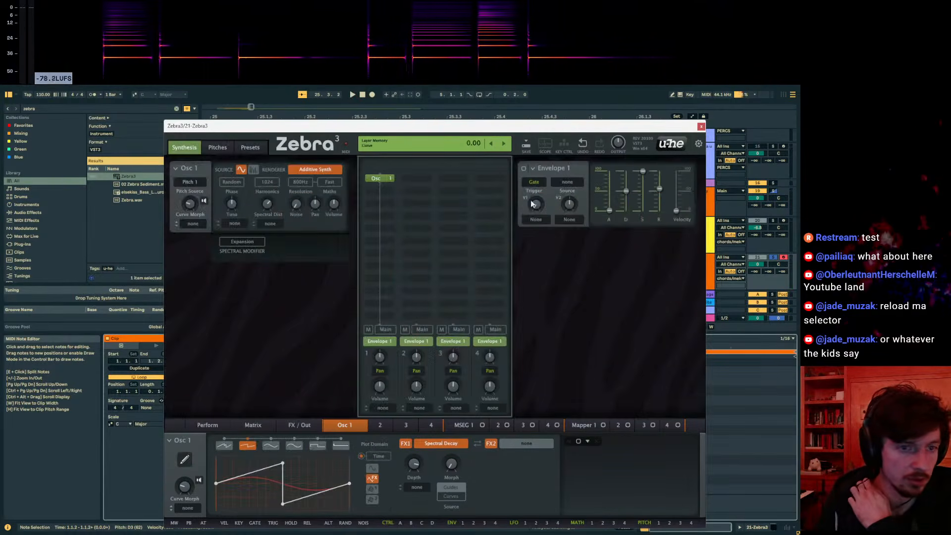
- Set Envelope 1's release to 37 and add a Noise 1 module below Osc 1 in the Zebra3 grid
key("space")
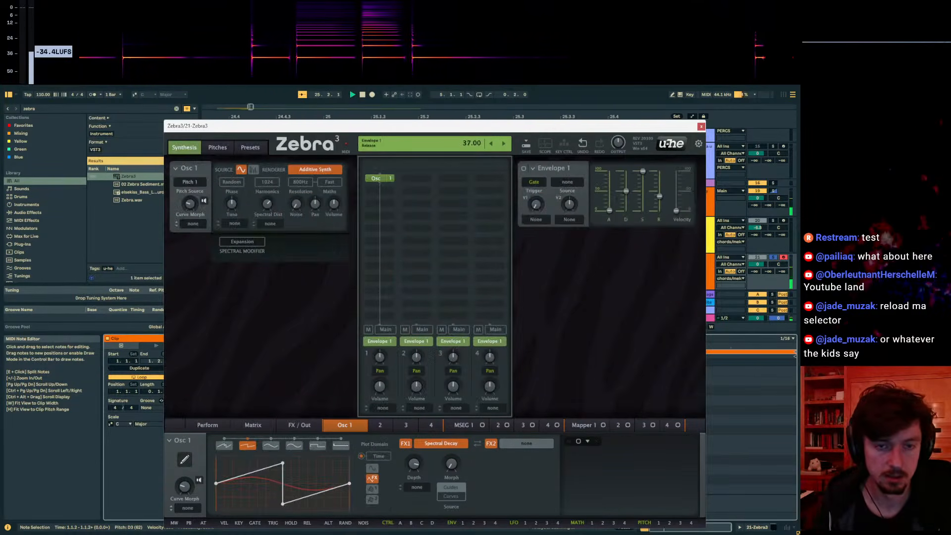
left_click_drag(659, 196, 659, 198)
left_click(388, 219)
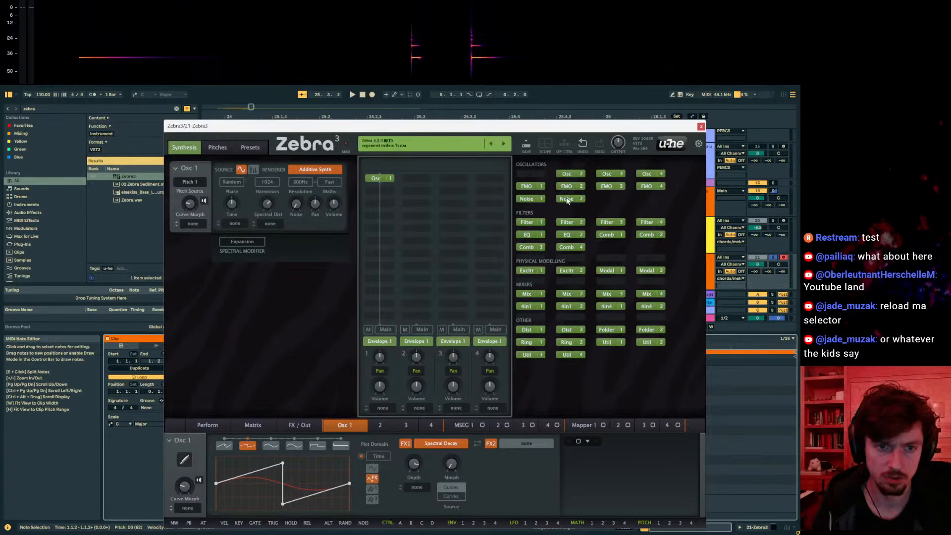
left_click(527, 198)
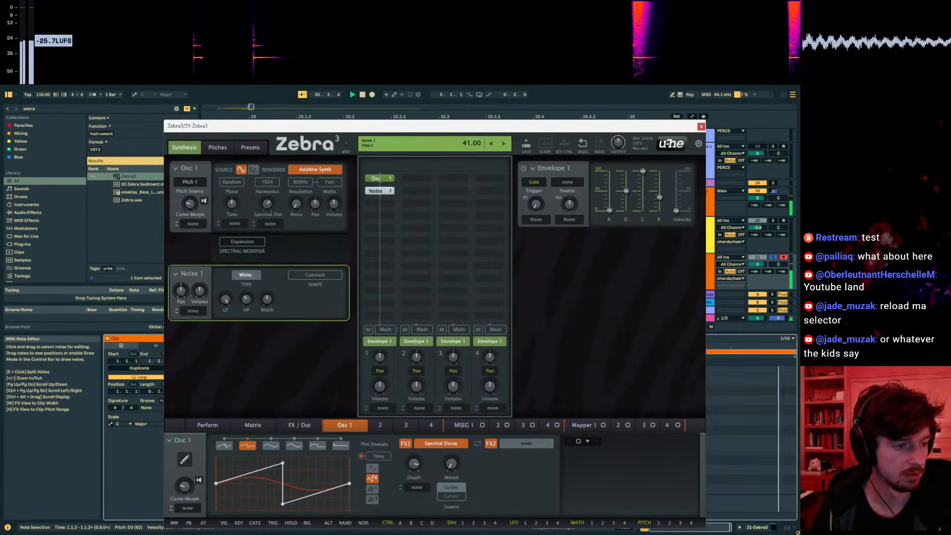
- Raise Noise 1's HP filter to about 58 and set its volume to 25 while playing the note
key("space")
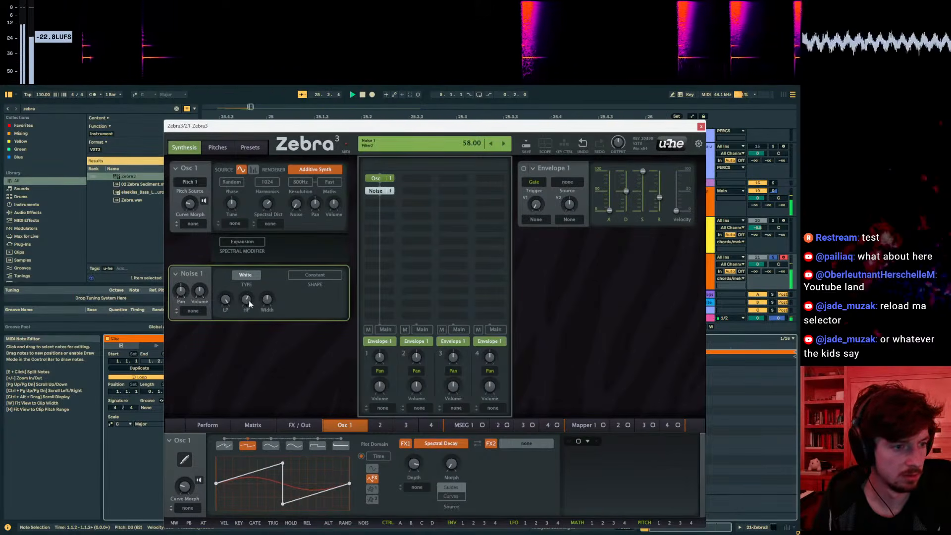
key("space")
left_click_drag(200, 291, 199, 308)
key("space")
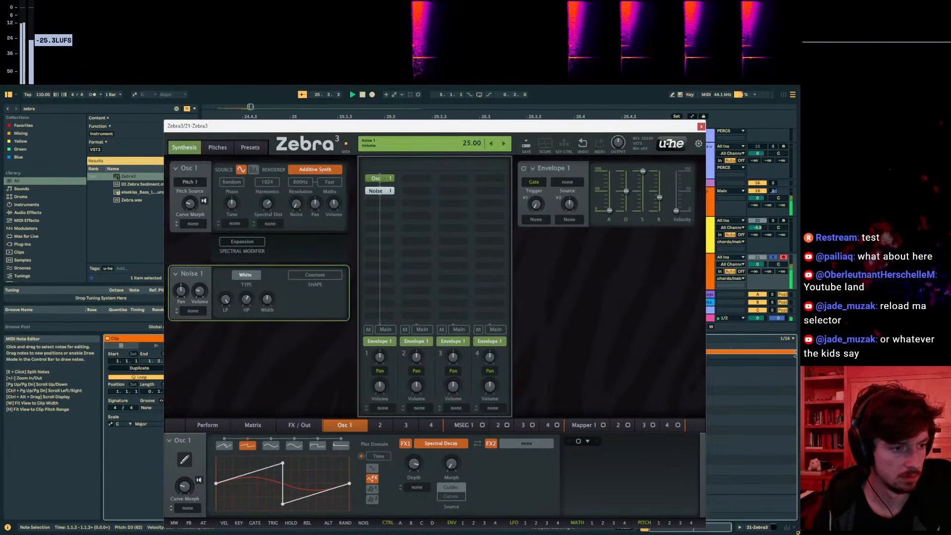
- Unsolo the Zebra3 track, play the pluck in the mix, and shift its clip to start at 25.2.2
left_click(773, 257)
key("space")
left_click_drag(589, 126, 643, 331)
key("space")
left_click_drag(229, 257, 236, 252)
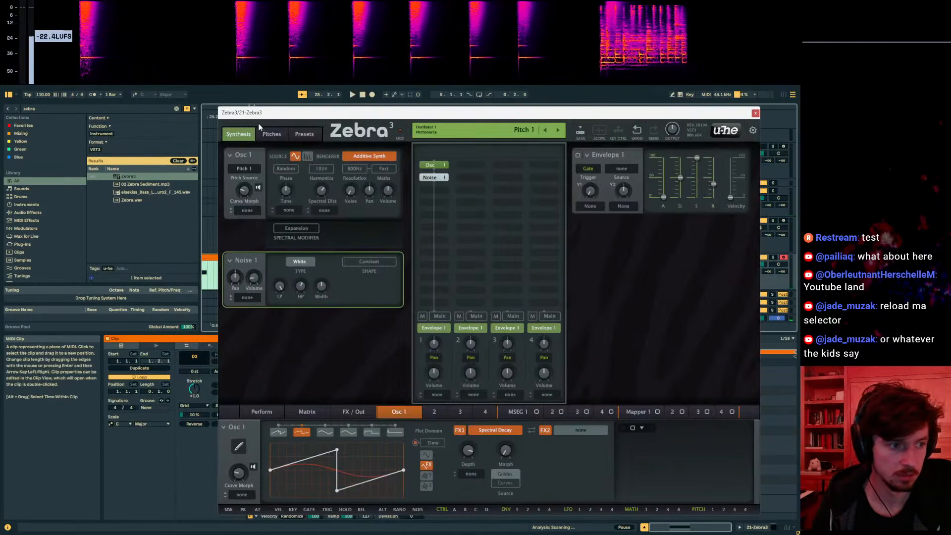
left_click_drag(261, 113, 500, 129)
scroll(387, 247, "left", 4)
left_click(396, 251)
left_click(395, 255)
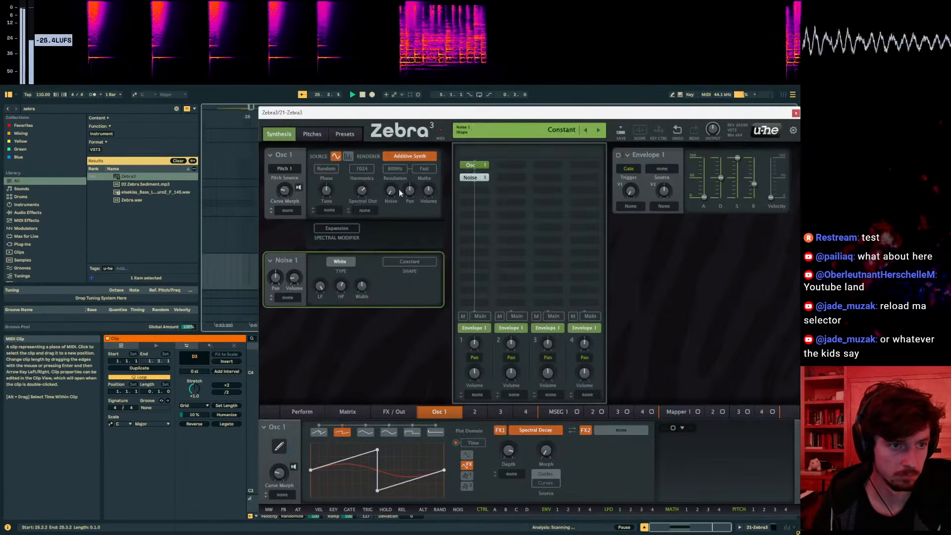
left_click_drag(404, 114, 630, 176)
- Move the Zebra3 clip to start just after 25.2.3 while checking its timing in playback
key("space")
mouse_move(339, 257)
left_mouse_down()
mouse_move(367, 258)
mouse_move(344, 275)
left_mouse_up()
key("space")
key("space")
left_click(348, 257)
left_click(330, 256)
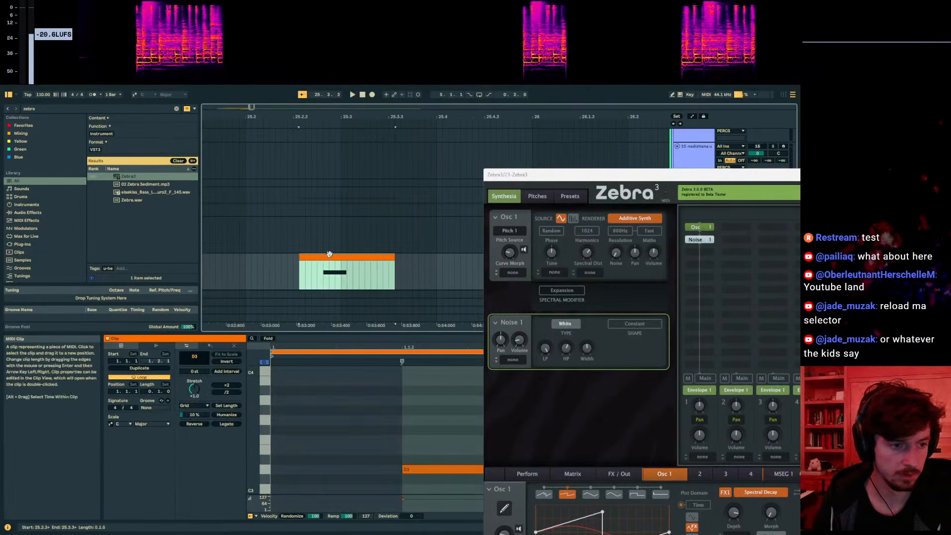
- Set Envelope 1's sustain to 0, solo the Zebra3 track, and play the note
left_click_drag(575, 175, 331, 176)
left_click_drag(752, 249, 718, 244)
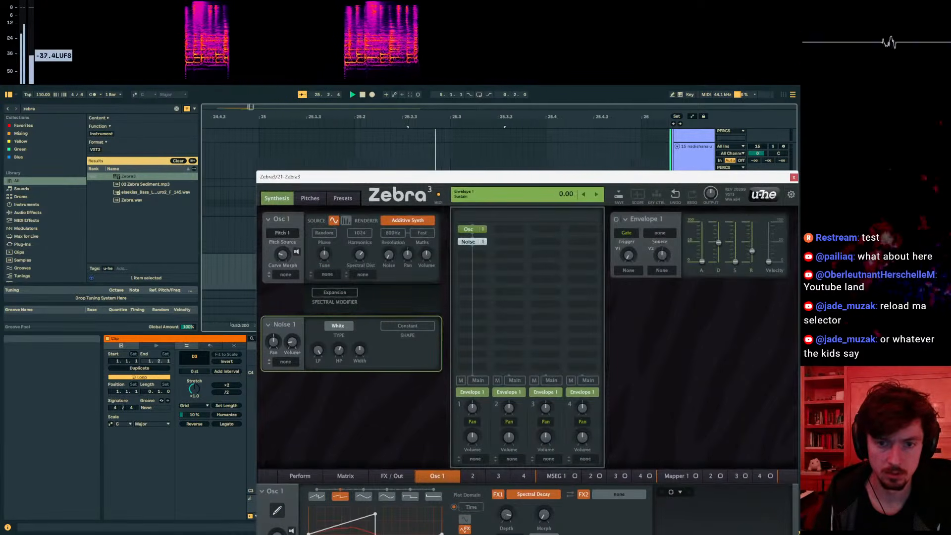
left_click_drag(714, 176, 693, 295)
left_click(773, 257)
key("space")
key("space")
left_click(675, 275)
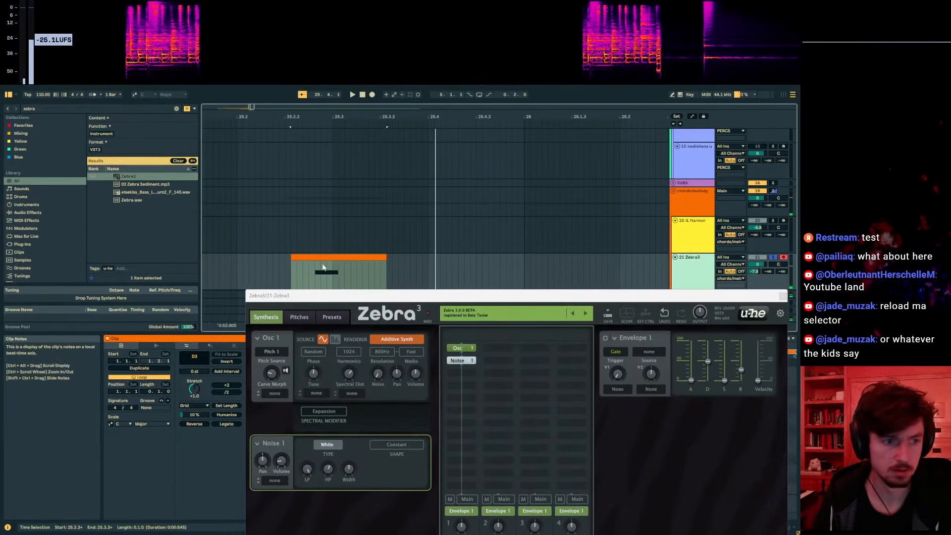
- Try tuning Osc 1 up by 12 semitones and compare the note with the original tuning
left_click(319, 270)
left_click(45, 108)
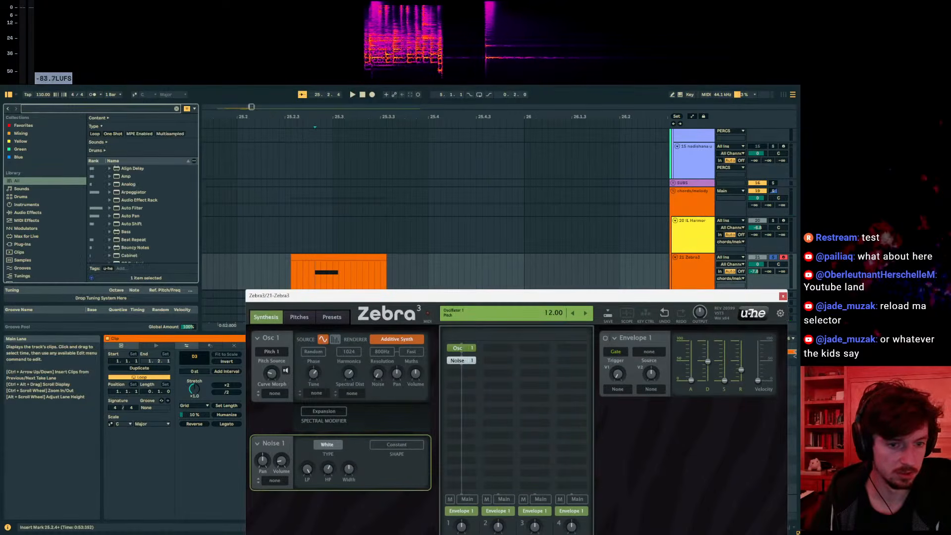
left_click(319, 276)
key("space")
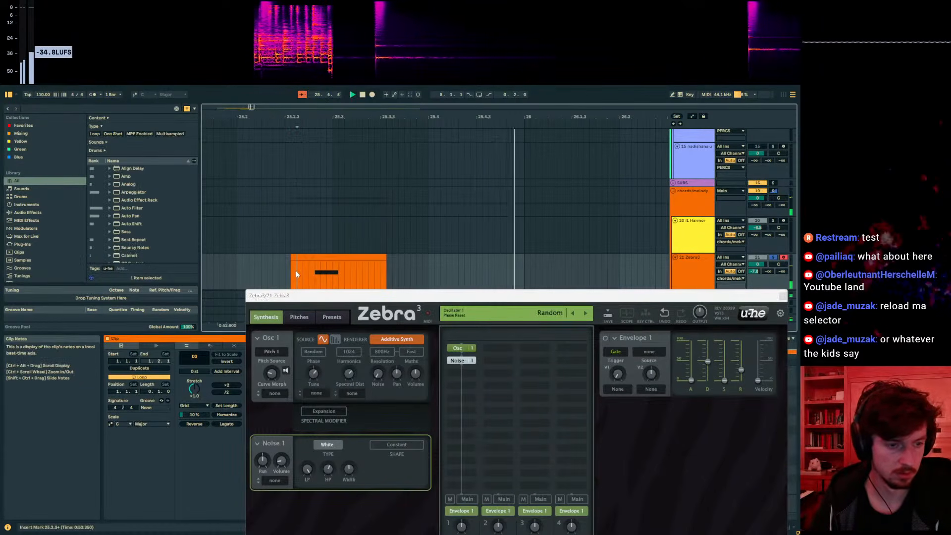
left_click(299, 272)
key("space")
key("space")
key("space")
left_click(342, 270)
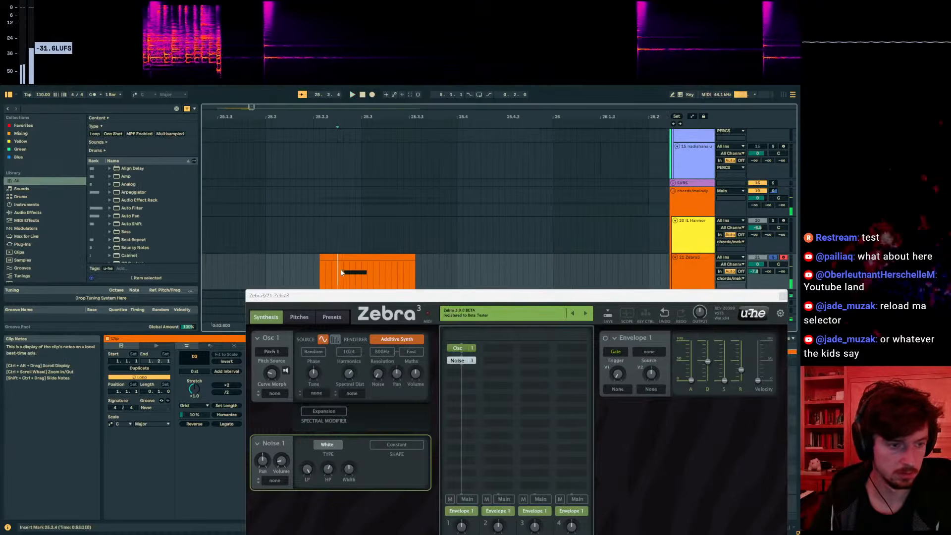
- Add an FMO 1 module below Noise 1, adjust its input level, and try FM settings while playing the note
left_click_drag(353, 299, 360, 179)
left_click(477, 258)
left_click(620, 236)
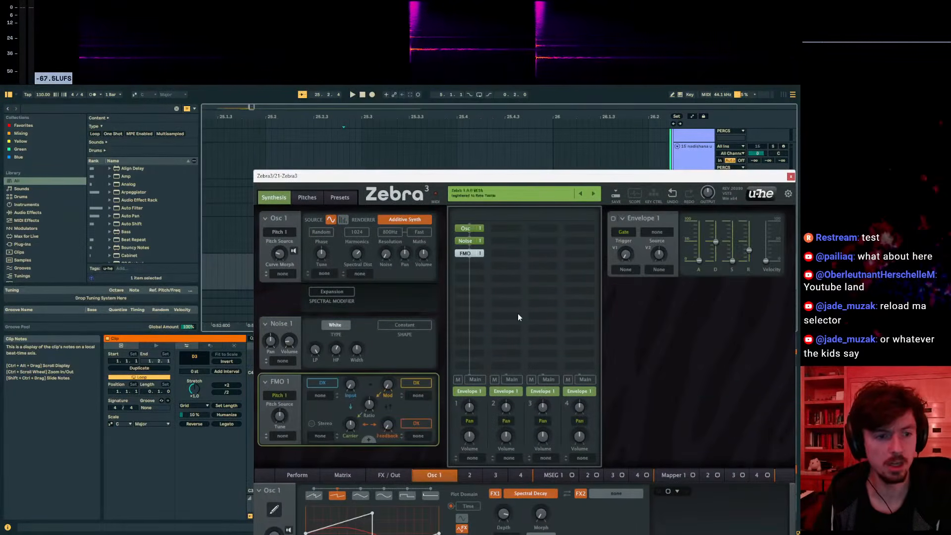
key("space")
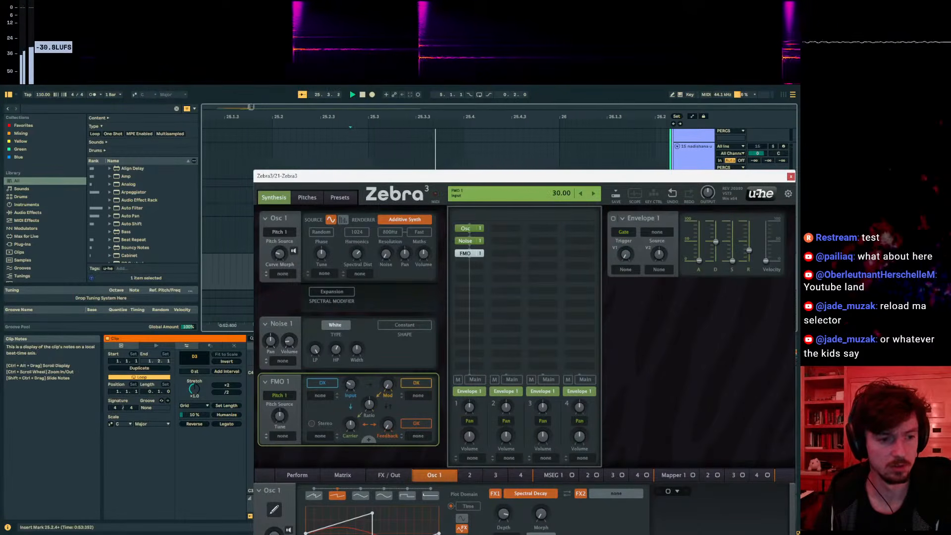
left_click_drag(351, 385, 350, 394)
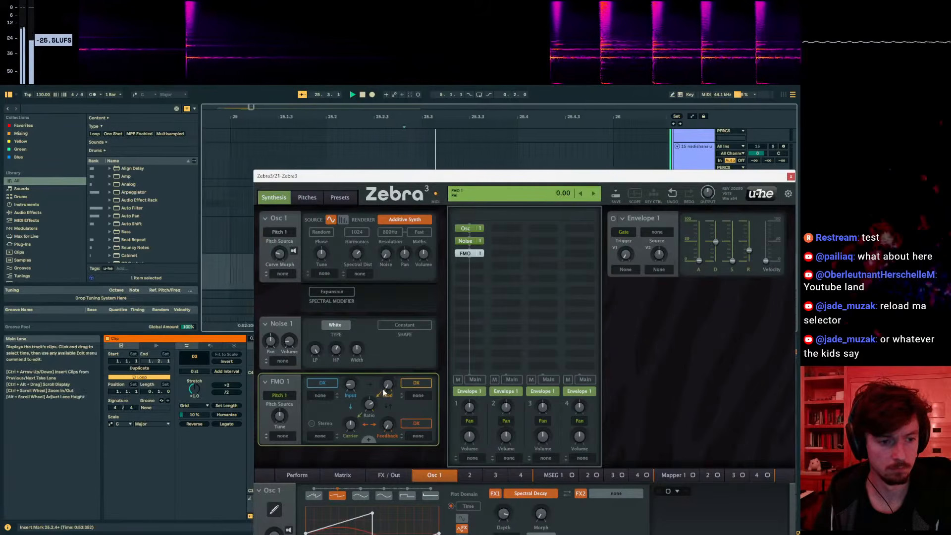
left_click_drag(367, 416, 367, 421)
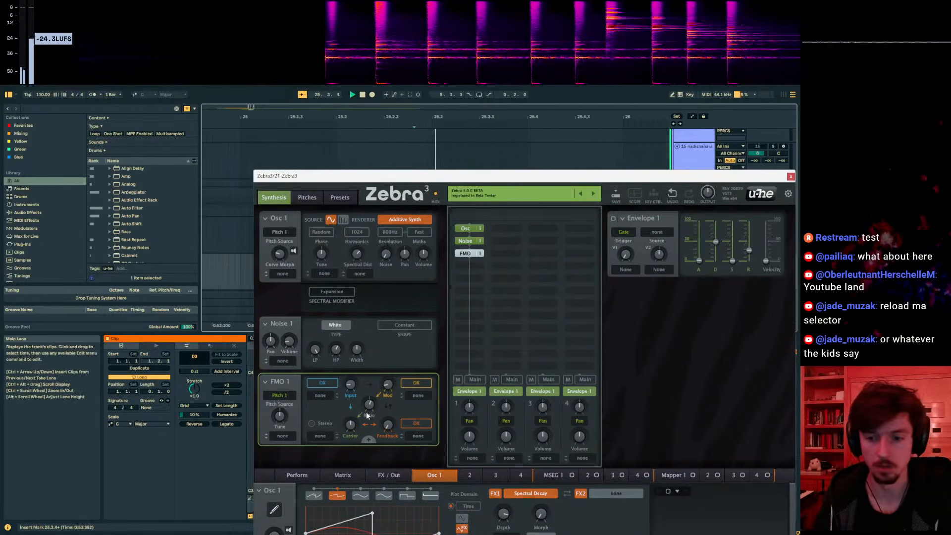
- Set the Zebra3 track's volume to -18 dB and place the playback start at bar 25
left_click_drag(500, 176, 950, 144)
key("space")
mouse_move(754, 271)
left_mouse_down()
mouse_move(754, 252)
mouse_move(754, 279)
left_mouse_up()
left_click_drag(394, 119, 518, 103)
left_click(477, 274)
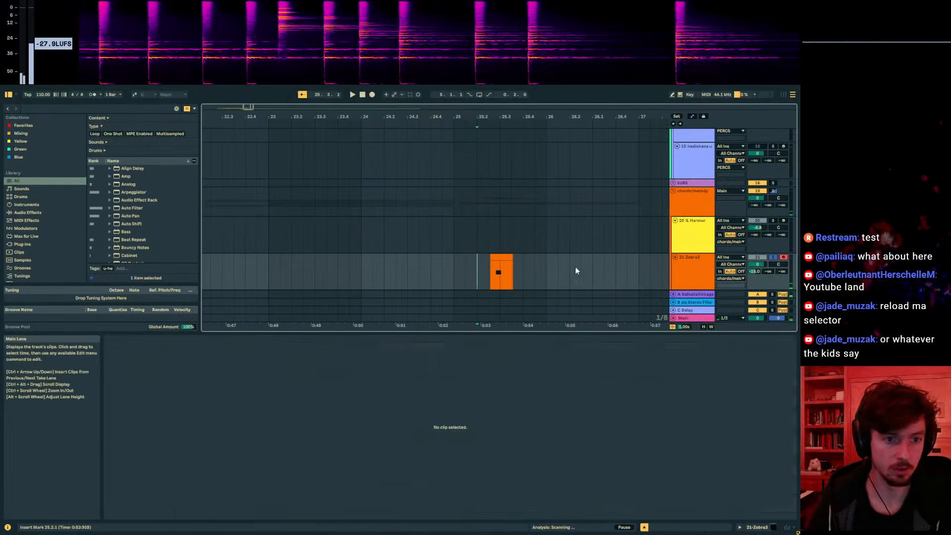
left_click(455, 273)
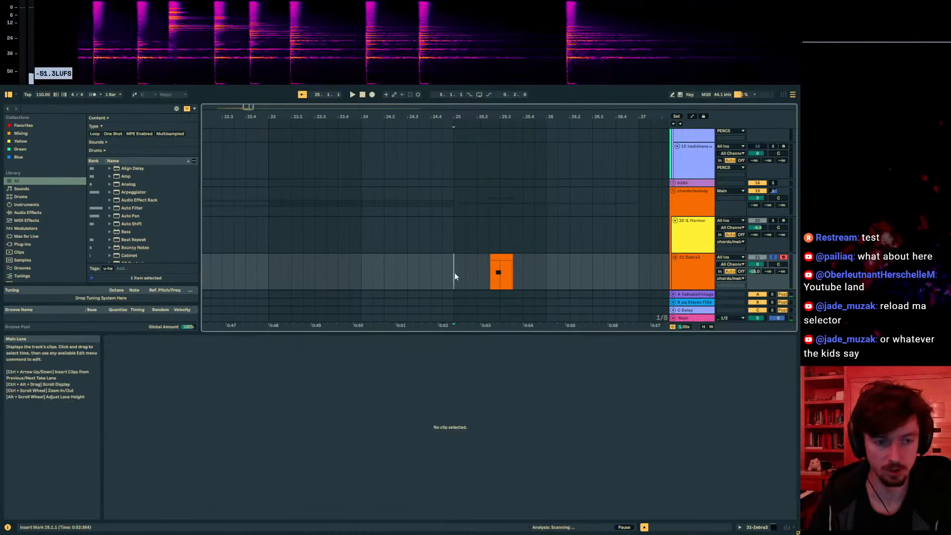
- Play the unsoloed pluck in the mix from bar 25 and align its clip's start to 25.2.3
key("space")
scroll(503, 270, "down", 3)
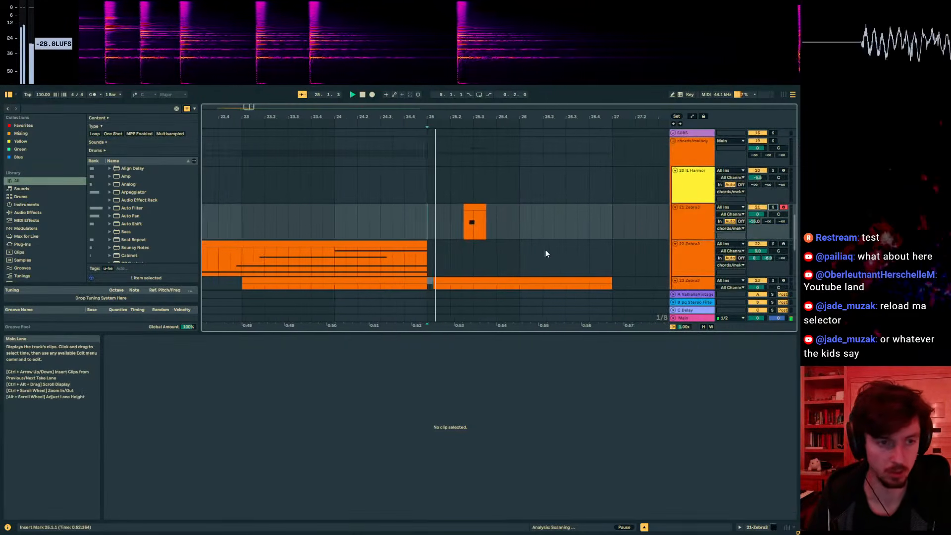
scroll(524, 249, "down", 2)
key("space")
left_click_drag(397, 117, 428, 153)
key("space")
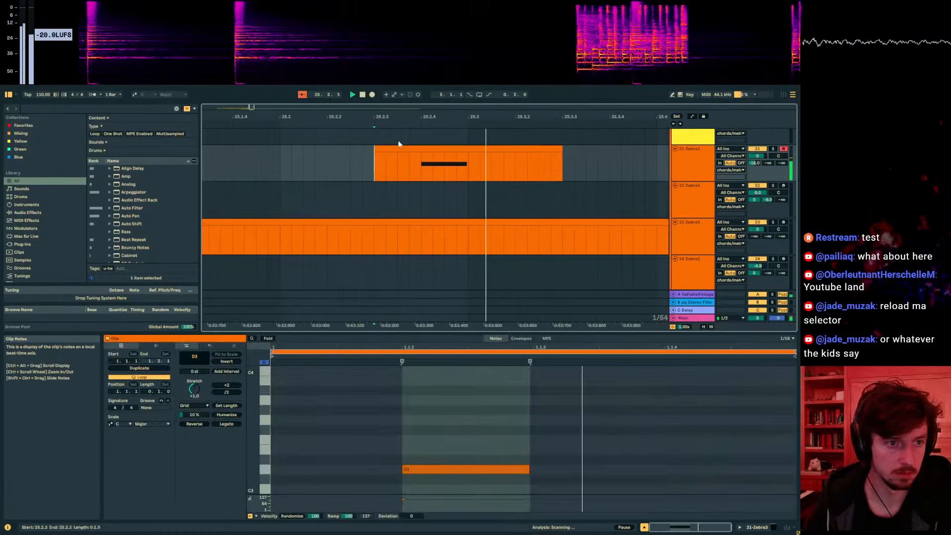
left_click_drag(421, 117, 469, 92)
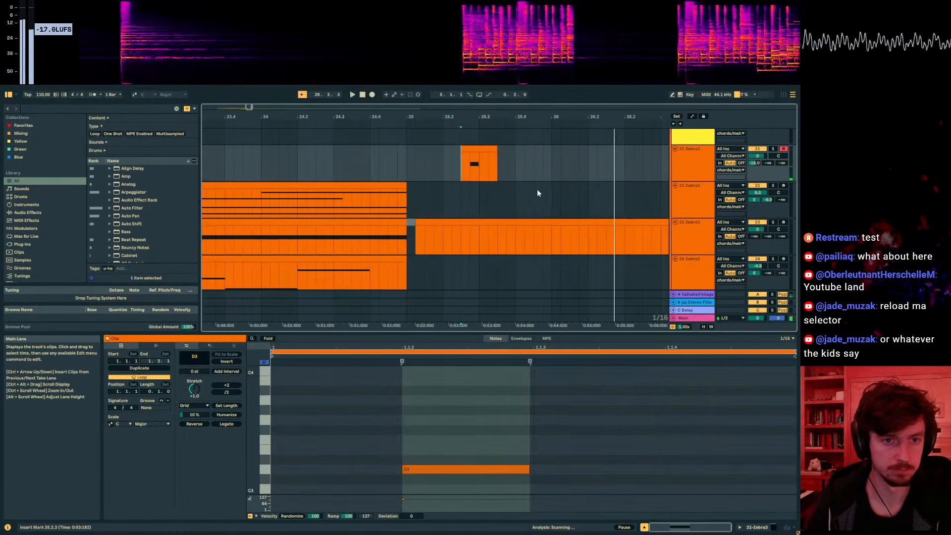
- Select the empty 12 Audio track around 25.4, search the browser for "perc", and play the passage
scroll(595, 208, "up", 10)
left_click(510, 225)
left_click(515, 193)
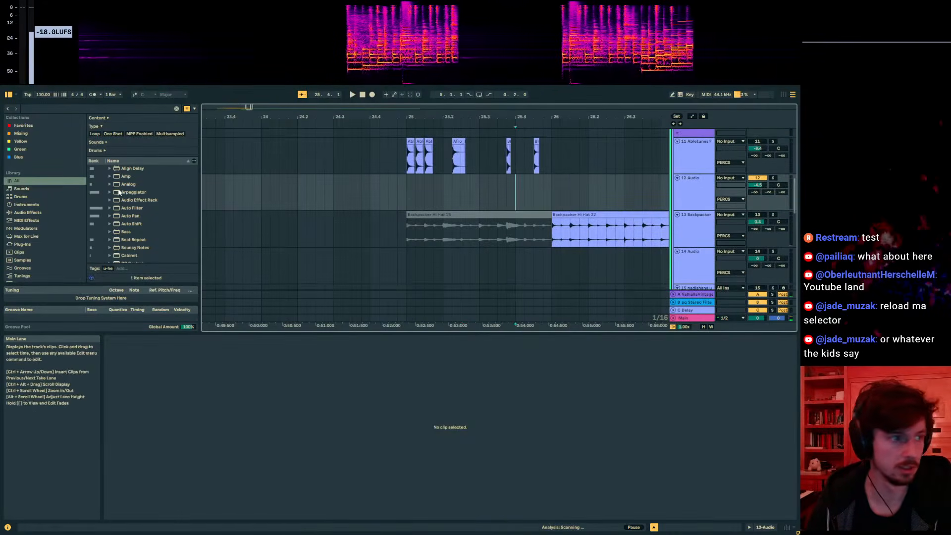
left_click(48, 110)
type("perc")
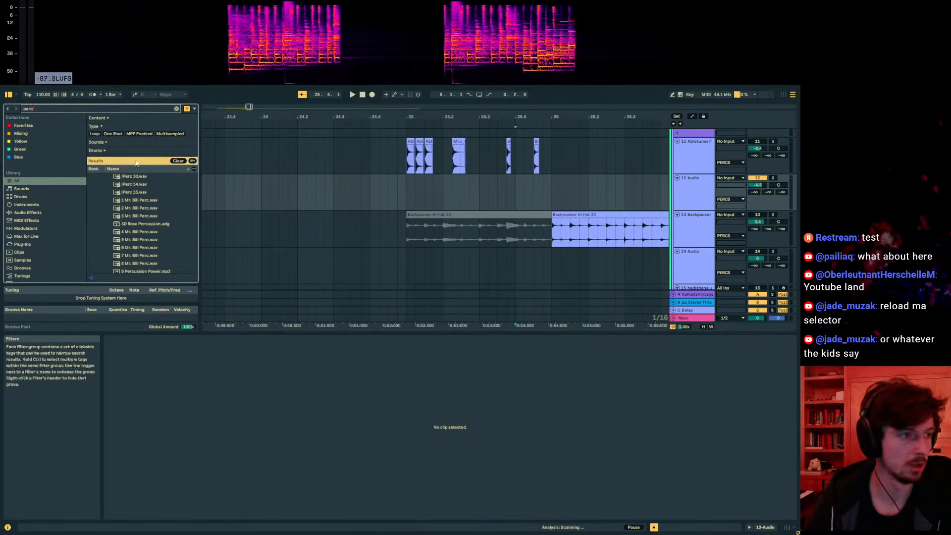
left_click(513, 190)
key("space")
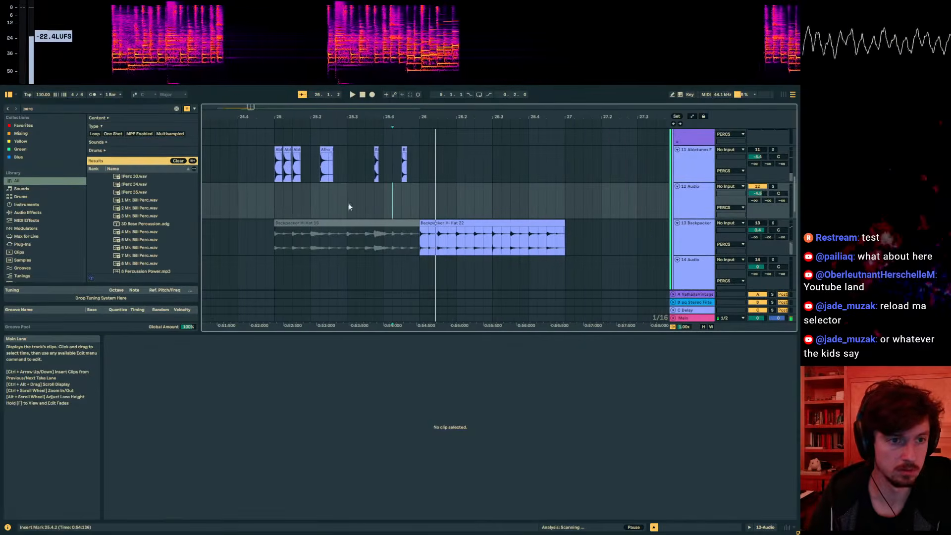
- Preview the 1Perc and Mr. Bill Perc samples in the search results
left_click(144, 177)
left_click(143, 201)
left_click(144, 209)
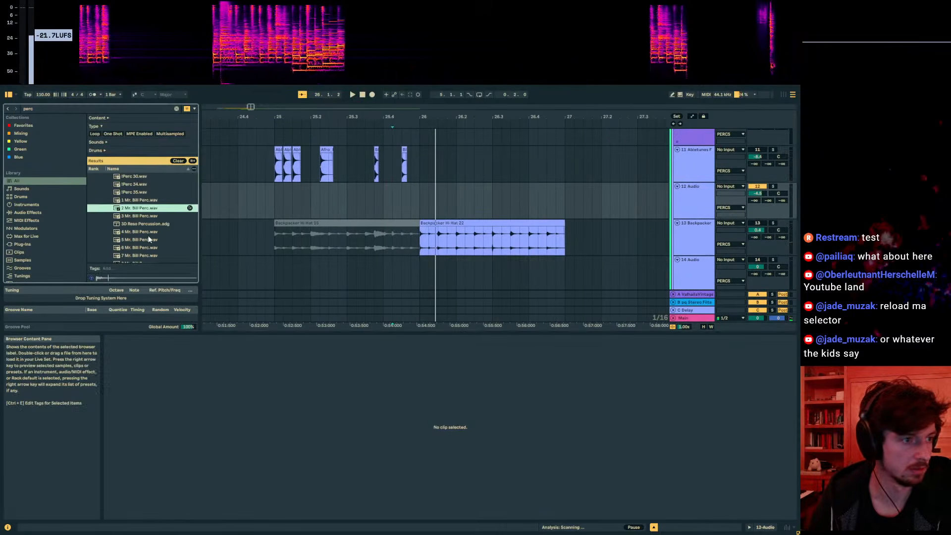
scroll(144, 223, "down", 2)
scroll(148, 212, "down", 2)
- Preview the 08_Hats&Perc_SP samples numbered 03 to 15
left_click(140, 204)
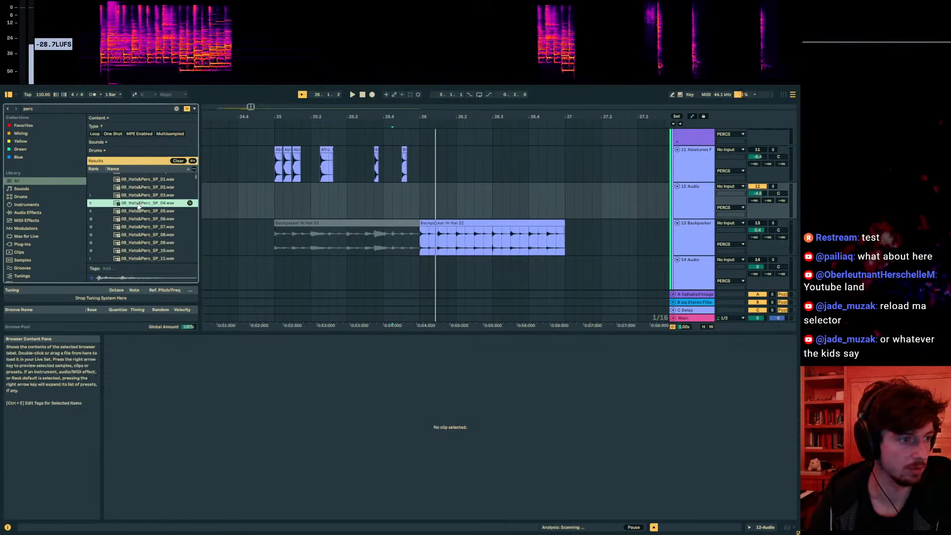
left_click(138, 198)
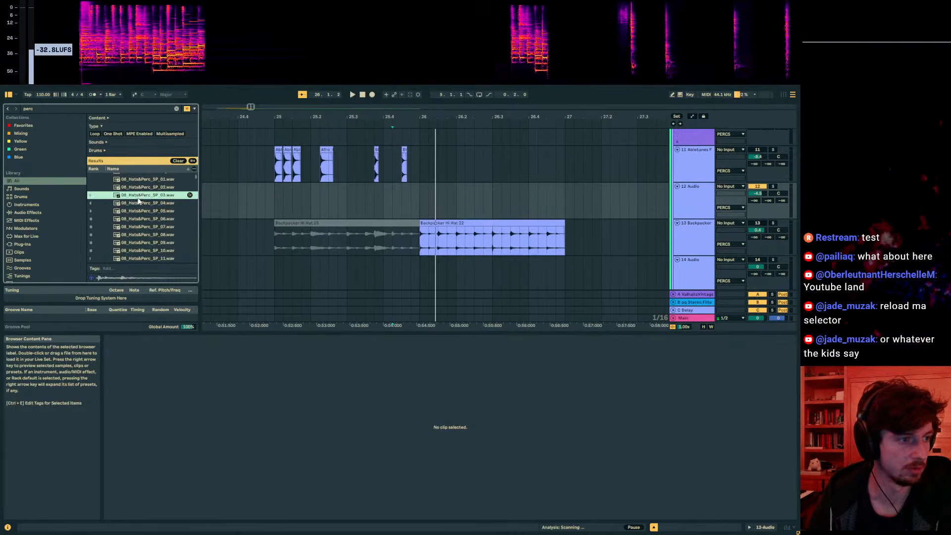
left_click(141, 226)
left_click(142, 236)
left_click(144, 243)
left_click(144, 251)
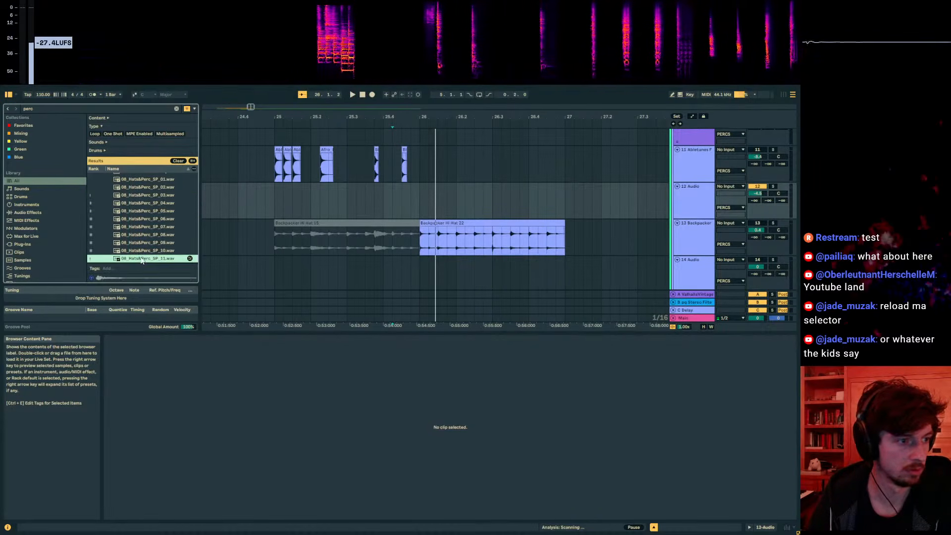
scroll(142, 250, "down", 2)
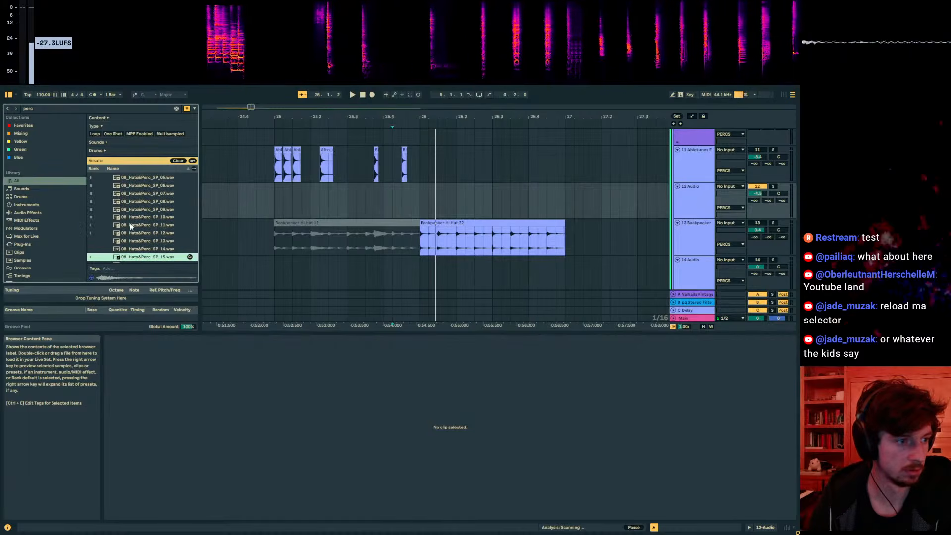
- Sort the percussion results by rank and preview the 08_Hats&Perc_SP samples numbered in the thirties up to 40
scroll(101, 176, "up", 3)
scroll(121, 185, "up", 3)
left_click(140, 199)
scroll(141, 198, "up", 1)
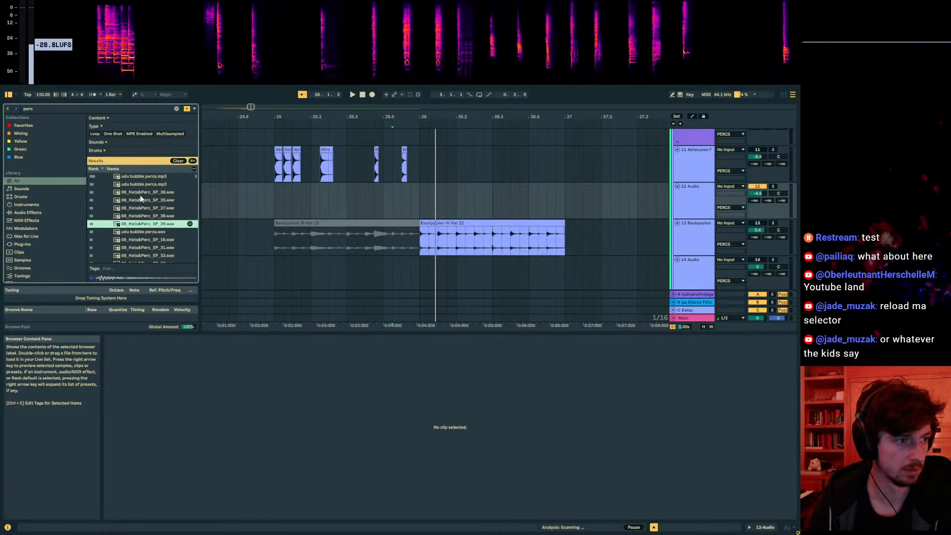
left_click(139, 256)
scroll(140, 252, "down", 1)
left_click(145, 238)
left_click(144, 247)
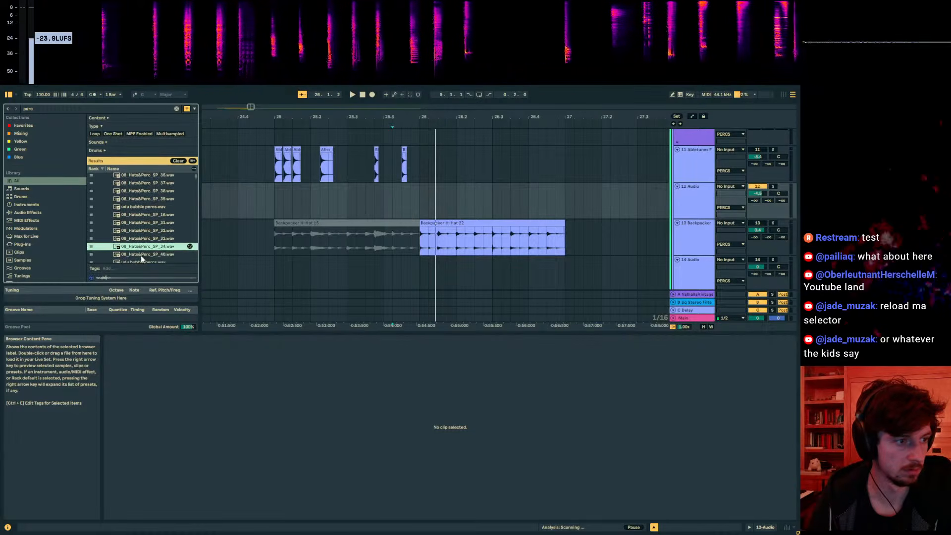
key("ctrl+bracketleft")
key("ctrl+bracketright")
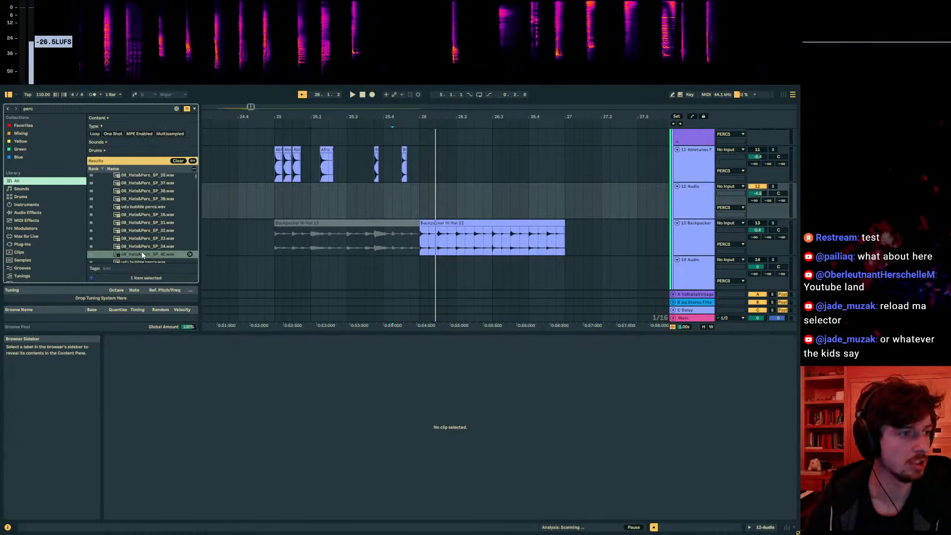
- Preview the RL-SPRING24, LNZ_174 and Spira - Perc samples in the percussion results
scroll(149, 244, "down", 3)
key("Down")
key("Down")
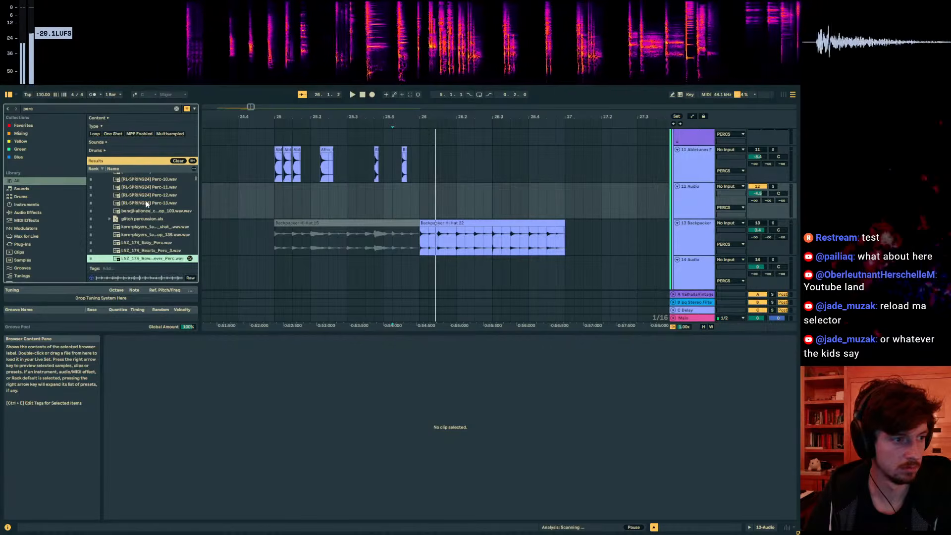
key("Down")
key("Down")
key("Down")
key("Down")
key("Down")
key("Down")
key("Down")
key("Down")
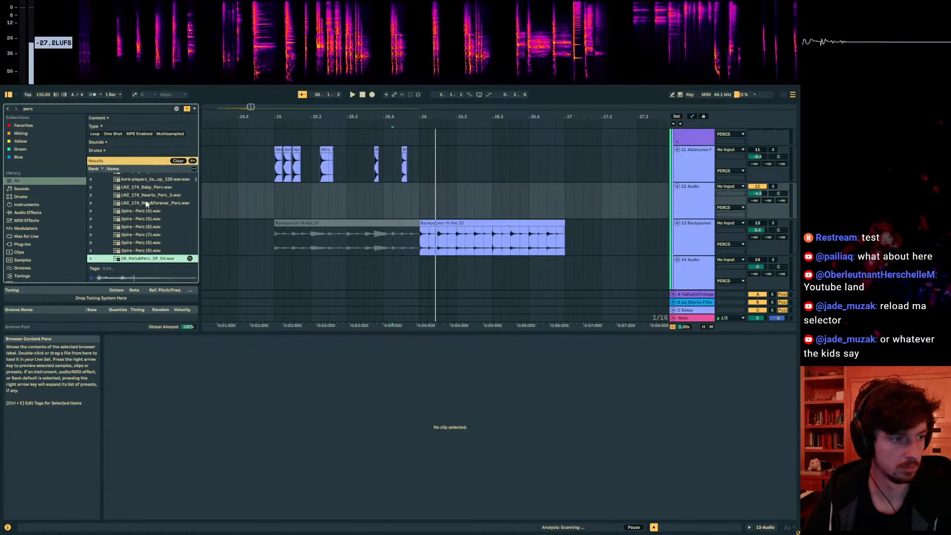
- Preview the next 08_Hats&Perc_SP samples in the percussion results, up to number 44
key("Down")
key("Down")
key("Down")
key("Down")
key("Down")
key("Down")
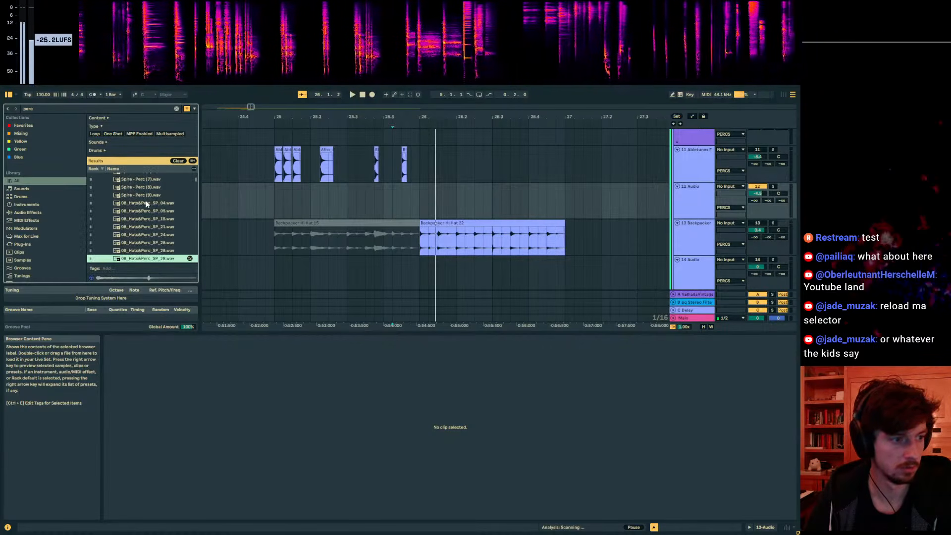
key("Down")
key("Down")
key("Down")
key("Down")
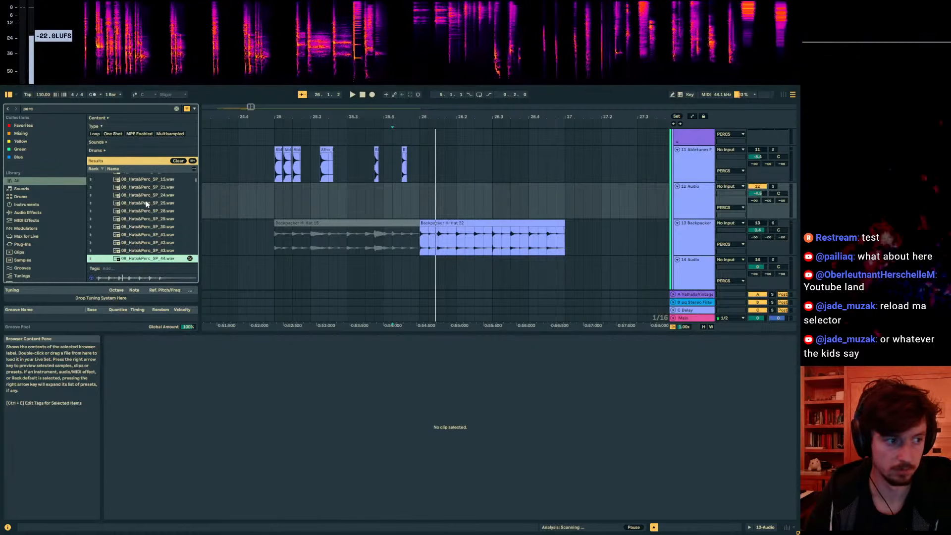
- Audition the percussion samples that follow 08_Hats&Perc_SP_44 one after another
key("Down")
key("Down")
key("Down")
key("Down")
key("Down")
key("Down")
key("Down")
key("Down")
key("Down")
key("Down")
key("Down")
key("Down")
key("Down")
key("Down")
key("Down")
key("Down")
key("Down")
key("Down")
key("Down")
key("Down")
key("Down")
key("Down")
key("Down")
key("Down")
key("Down")
key("Down")
key("Down")
key("Down")
key("Down")
key("Down")
key("Down")
- Search the browser for "rattle" and preview the bell rattle, Chain Rattle and click rattle foley samples
key("ctrl+f")
type("rattle")
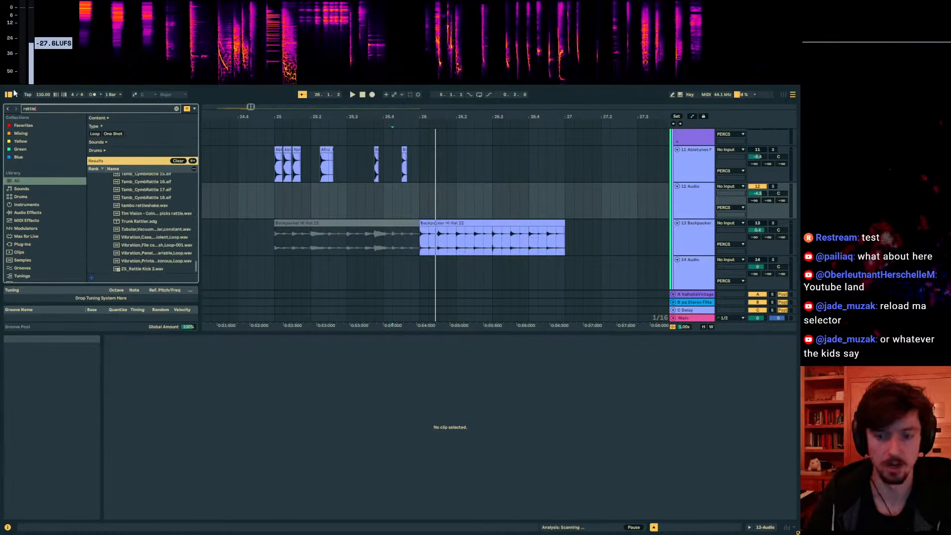
scroll(134, 191, "up", 3)
left_click_drag(196, 259, 195, 179)
left_click(141, 217)
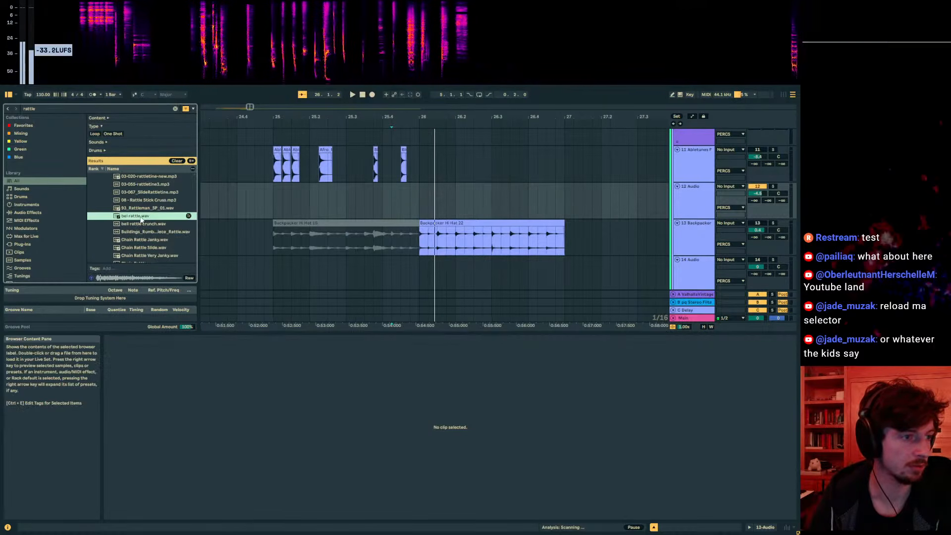
left_click(145, 245)
scroll(145, 244, "down", 2)
left_click(143, 223)
left_click(143, 231)
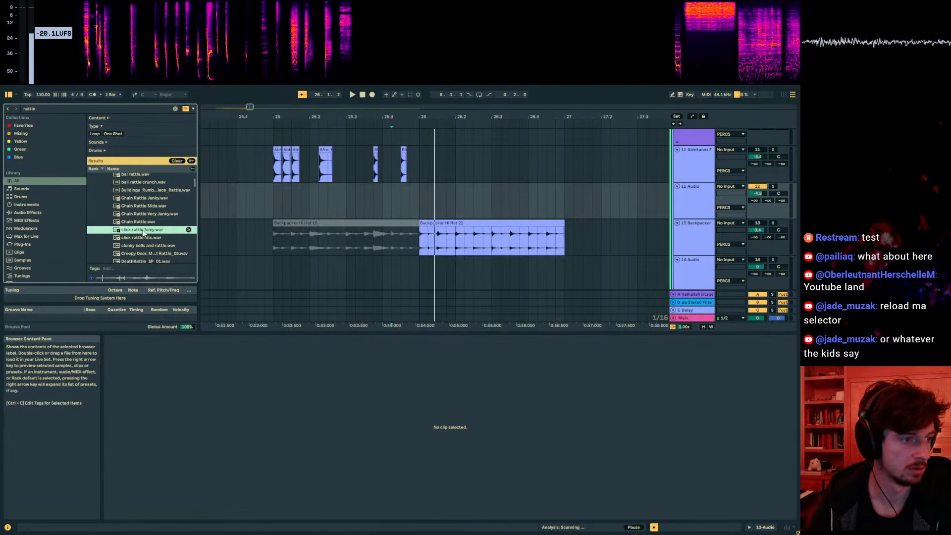
- Place the click rattle foley sample on the 12 Audio track at about 25.4.2 and play it in context
left_click_drag(143, 231, 396, 187)
left_click(395, 204)
left_click(391, 205)
key("space")
key("space")
key("space")
key("space")
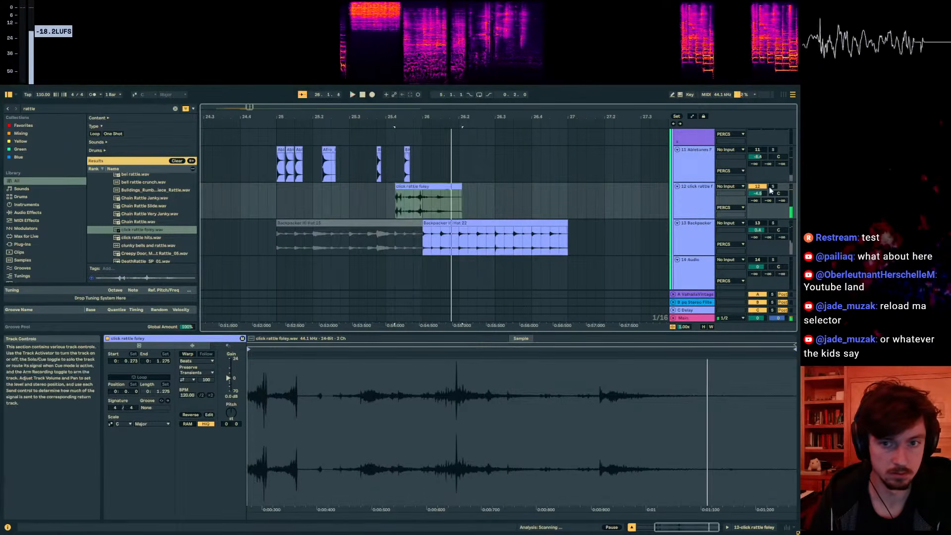
- Solo the click rattle foley track and trim its clip to end at bar 26
left_click(773, 187)
key("space")
key("space")
left_click_drag(465, 187, 426, 187)
key("space")
key("space")
left_click(429, 194)
- Duplicate the first sixteenth of the click rattle foley clip twice from 25.4.2 and play the result
left_click(400, 201)
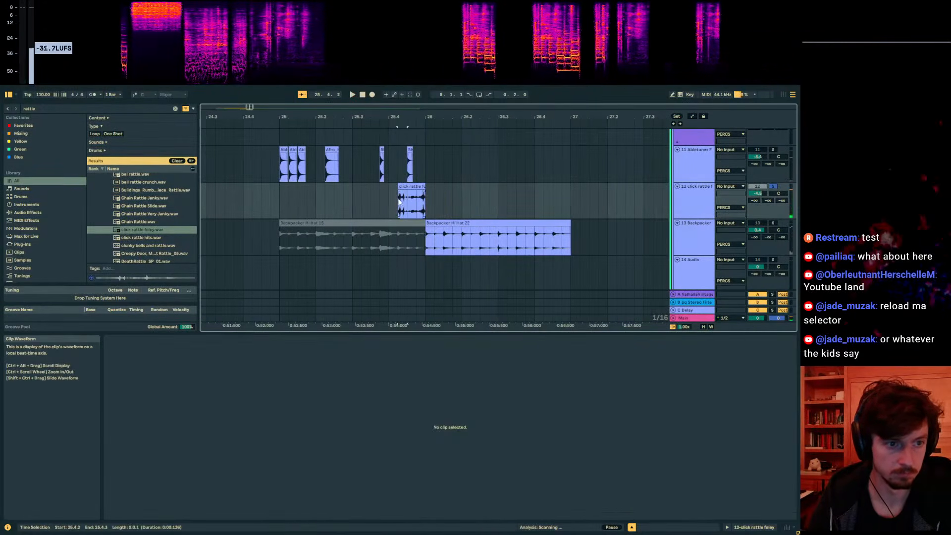
key("ctrl+d")
key("ctrl+d")
left_click(400, 203)
key("space")
key("space")
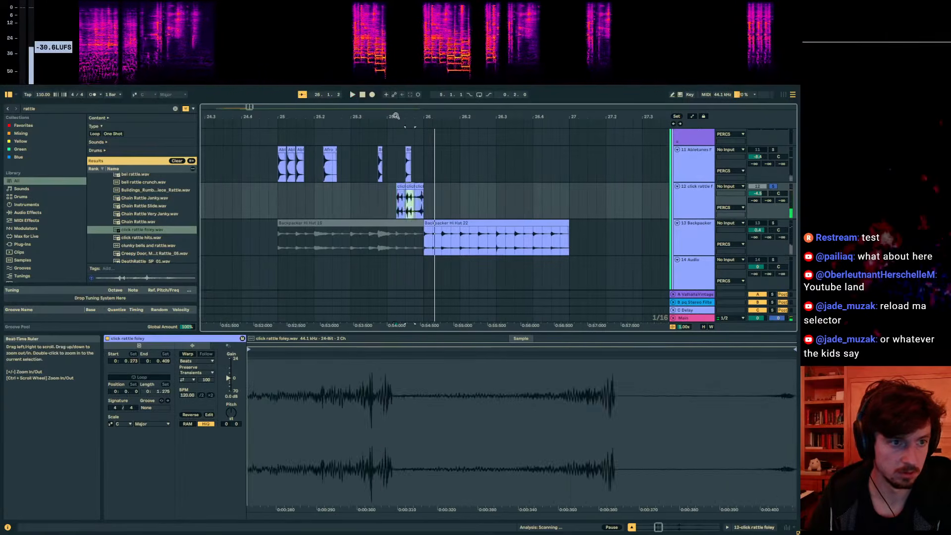
- Select a 1/64-note slice of click rattle foley just before 25.4.3 and duplicate it four times
left_click_drag(396, 116, 396, 184)
left_click(463, 187)
left_click_drag(438, 207, 420, 207)
key("ctrl+d")
key("ctrl+d")
key("ctrl+d")
key("ctrl+d")
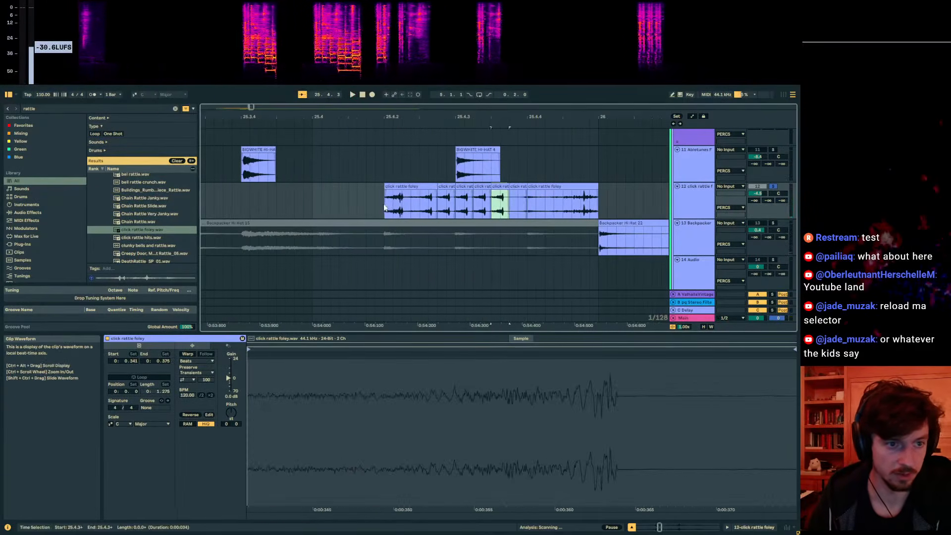
- Deactivate the tail of the click rattle foley clip just before bar 26 and unsolo its track
scroll(384, 208, "right", 5)
left_click(394, 188)
key("0")
left_click(340, 187)
mouse_move(347, 204)
left_mouse_down()
mouse_move(208, 203)
mouse_move(261, 192)
left_mouse_up()
left_click(234, 194)
key("space")
key("space")
left_click(773, 187)
key("space")
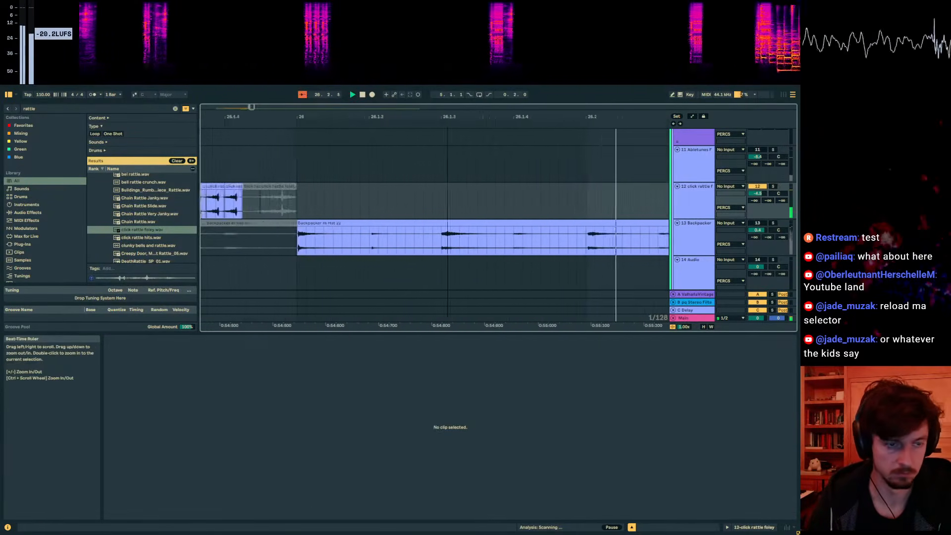
- Deactivate the first eighth note of the Backpacker Hi Hat 22 clip at bar 26
scroll(394, 126, "down", 5)
left_click(447, 224)
key("space")
key("space")
left_click_drag(435, 117, 387, 237)
key("space")
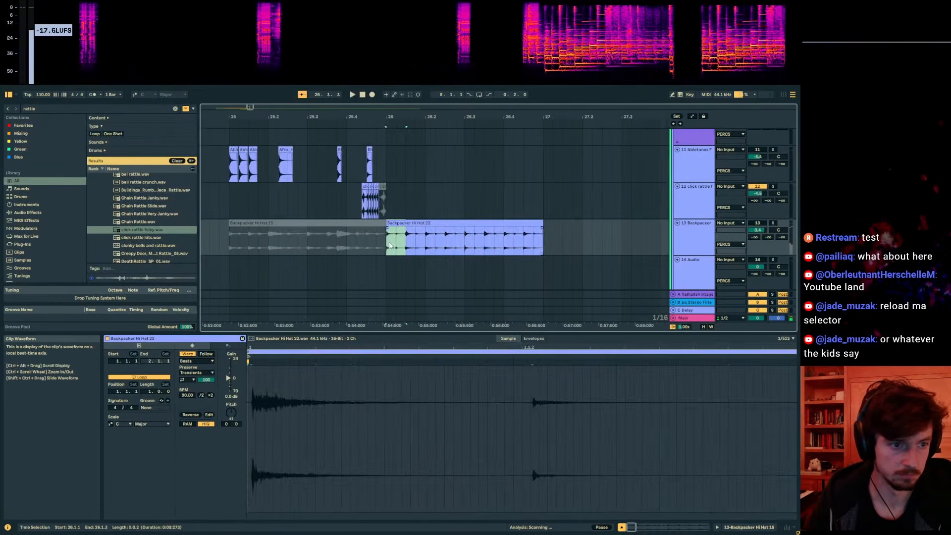
key("0")
- Deactivate several more short slices of Backpacker Hi Hat 22 across bar 26 and play the gapped pattern
left_click_drag(445, 239, 505, 243)
key("0")
key("0")
key("0")
key("0")
left_click(377, 243)
key("space")
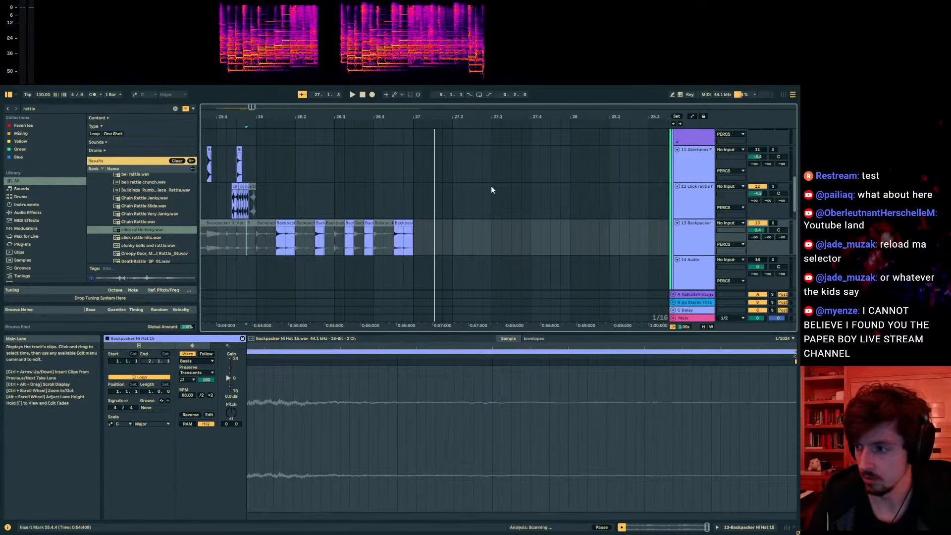
- Play the percussion arrangement from the start of bar 25
left_click_drag(308, 116, 511, 115)
left_click(444, 233)
left_click(426, 239)
scroll(427, 239, "down", 1)
left_click(438, 239)
key("space")
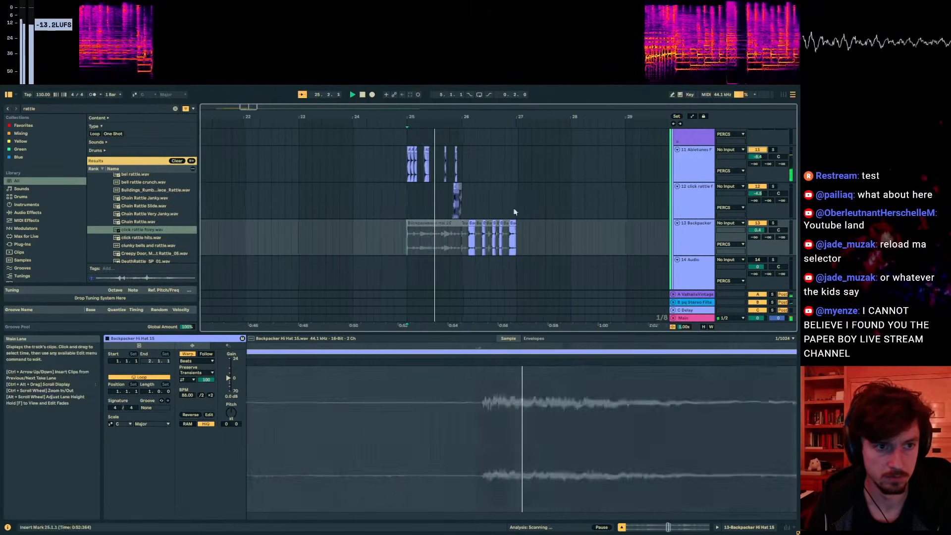
- Look over the Zebra3 clips around bars 25 to 27 in the arrangement during playback
left_click(429, 202)
left_click_drag(429, 117, 426, 149)
scroll(451, 182, "down", 6)
scroll(445, 202, "down", 1)
left_click(437, 176)
left_click_drag(475, 181, 377, 180)
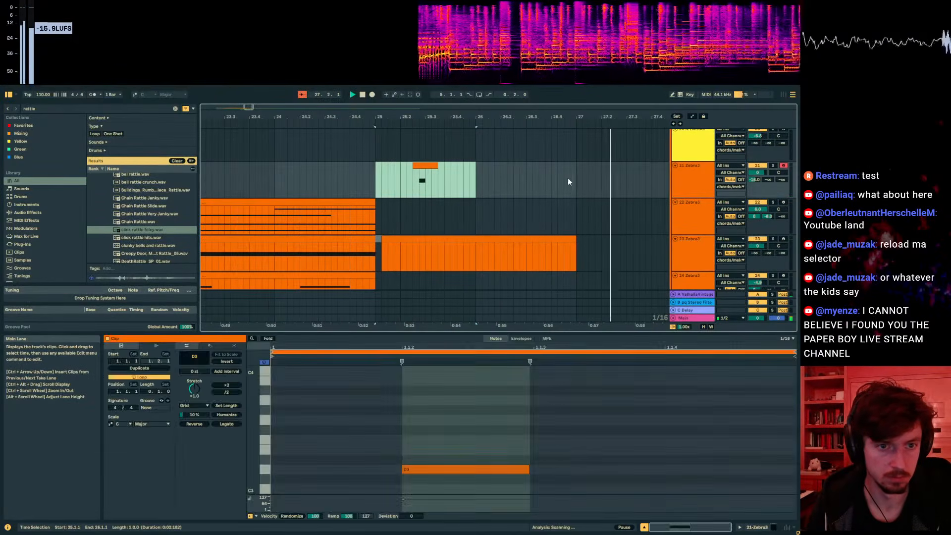
left_click(580, 180)
key("minus")
left_click(699, 183)
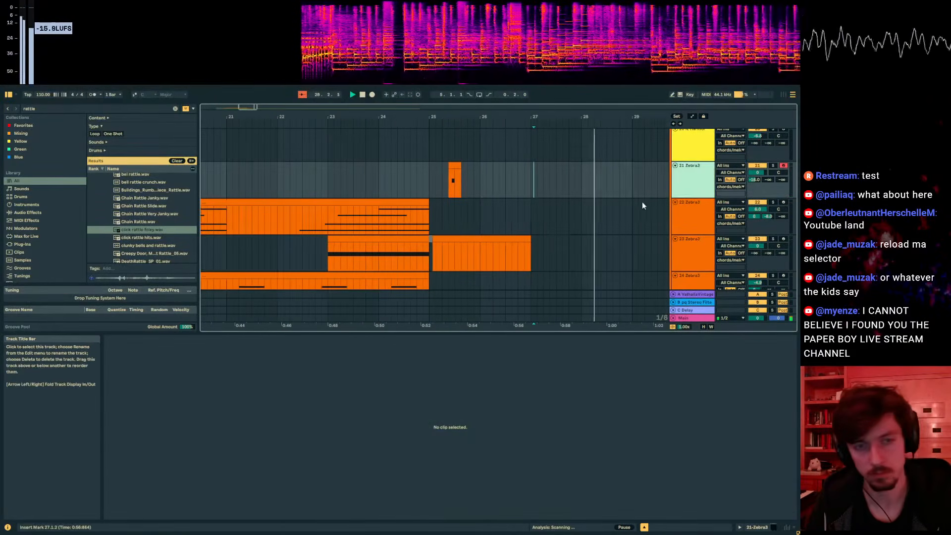
- Duplicate the percussion clips of bars 25 to 27 on tracks 11 to 13 so they repeat from bar 27
scroll(594, 200, "up", 8)
left_click_drag(531, 222, 429, 163)
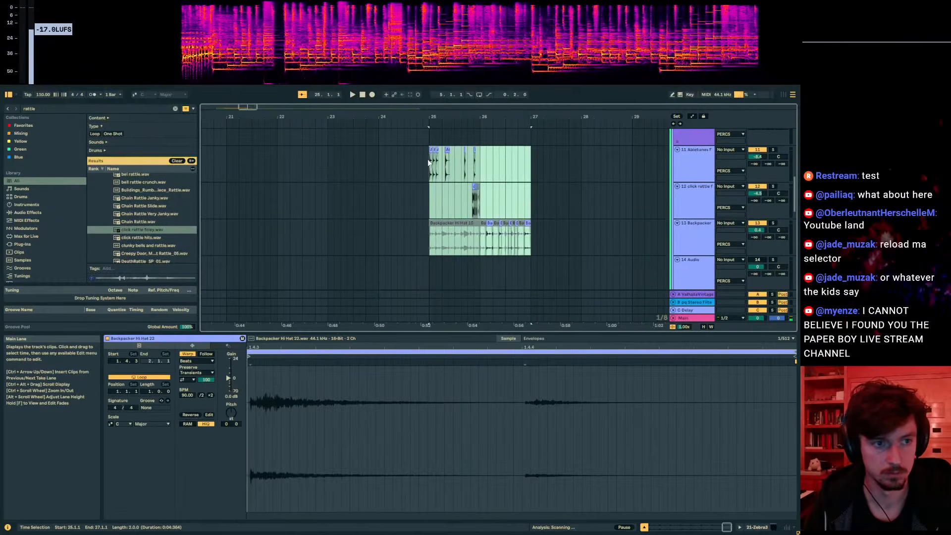
key("ctrl+d")
- Insert a new MIDI track directly below the Harmor track and bring up its empty device area
scroll(589, 195, "down", 8)
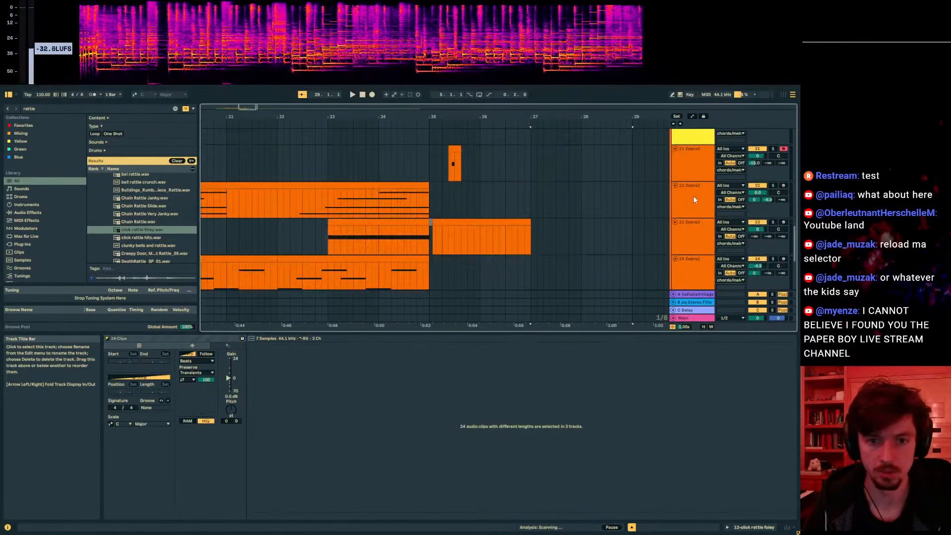
scroll(694, 198, "up", 1)
left_click(695, 178)
key("ctrl+shift+t")
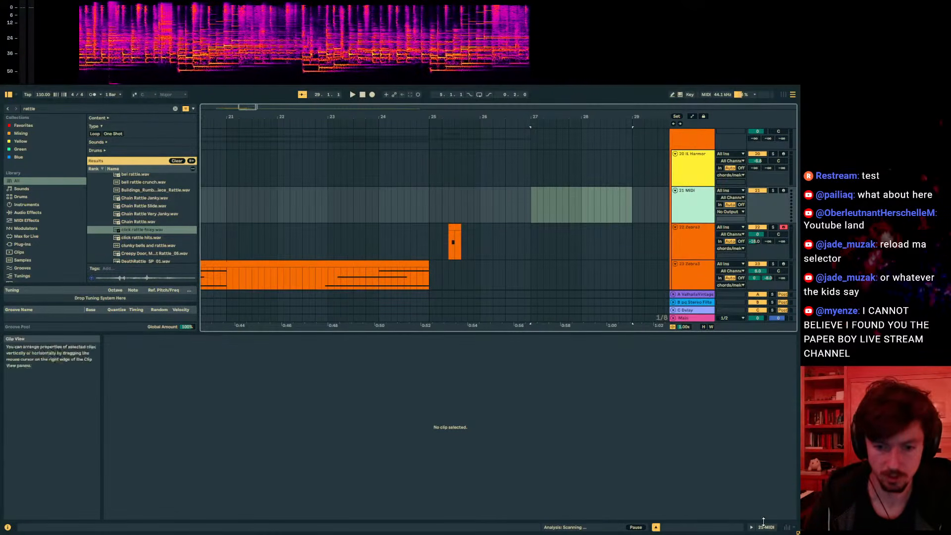
left_click(766, 527)
left_click(448, 213)
- Search the browser for "zebra" and load the Zebra3 instrument onto the new MIDI track
left_click_drag(50, 109, 1, 99)
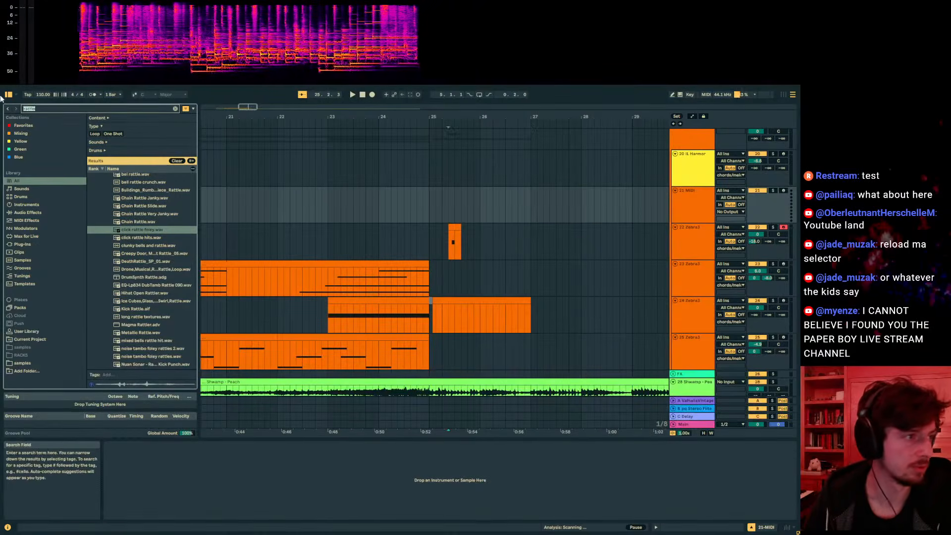
type("zebra")
left_click_drag(130, 177, 464, 220)
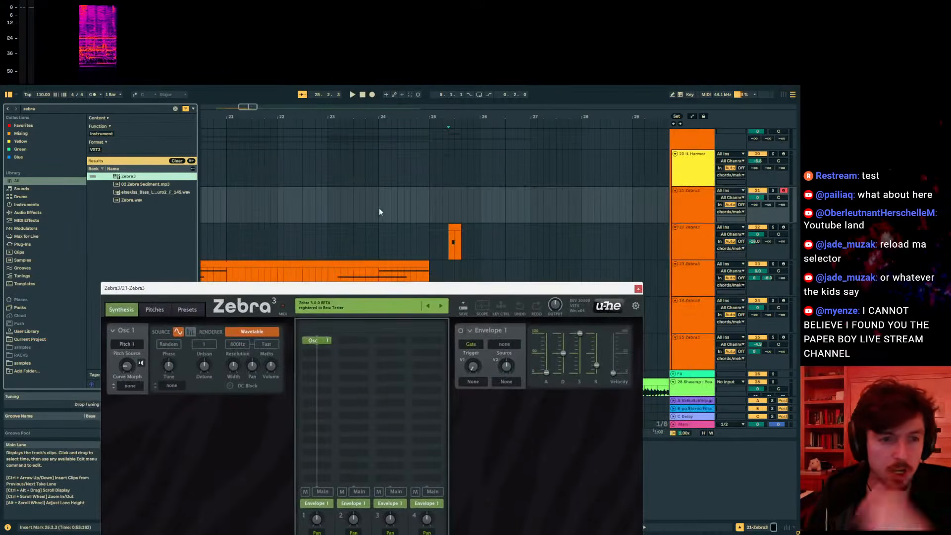
- Toggle solo on the chords/melody group and briefly play back the section before bar 25
left_click(410, 210)
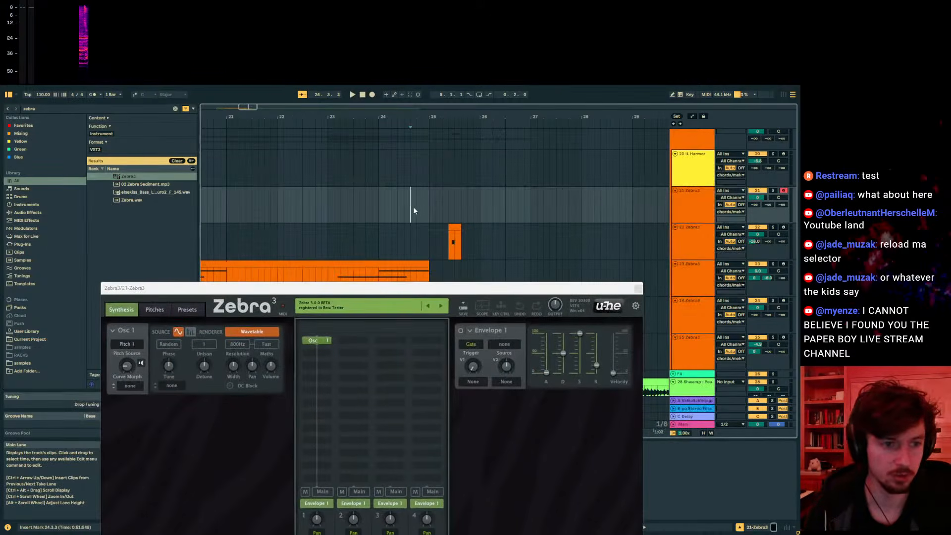
scroll(775, 193, "up", 2)
left_click(774, 176)
key("space")
key("space")
left_click(774, 168)
- Insert an empty MIDI clip from bar 25 to bar 27 on the new Zebra3 track and start playback
left_click(485, 238)
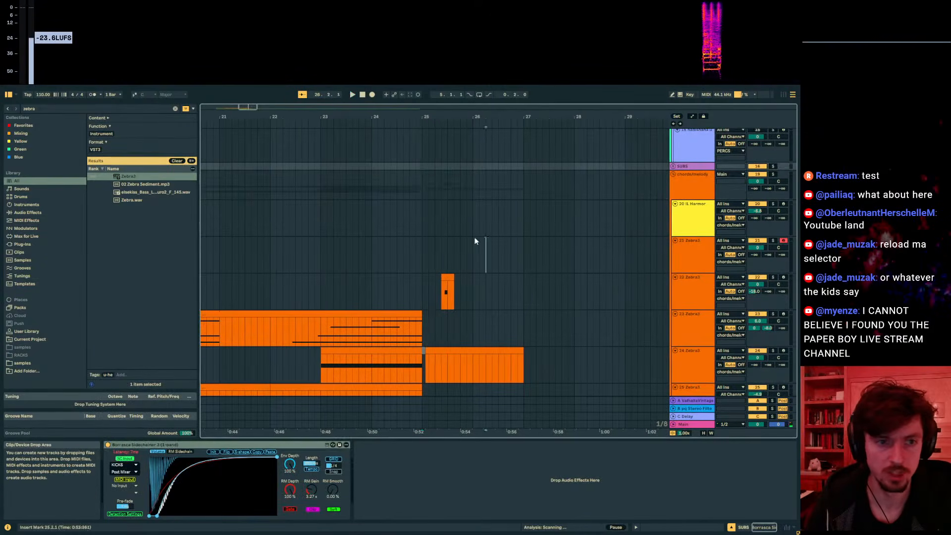
mouse_move(414, 114)
left_mouse_down()
mouse_move(530, 321)
mouse_move(521, 349)
left_mouse_up()
left_click_drag(415, 260, 475, 262)
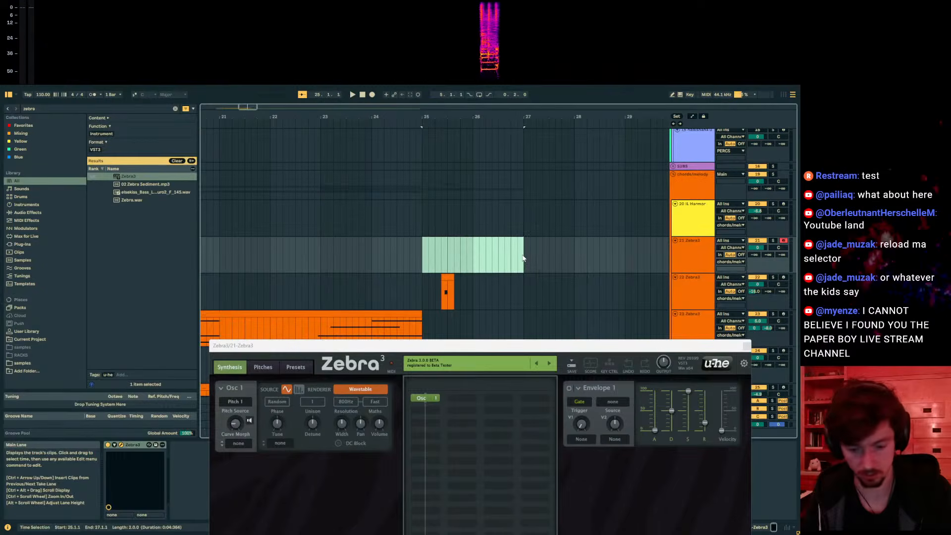
key("ctrl+shift+m")
key("space")
left_click_drag(501, 345, 886, 156)
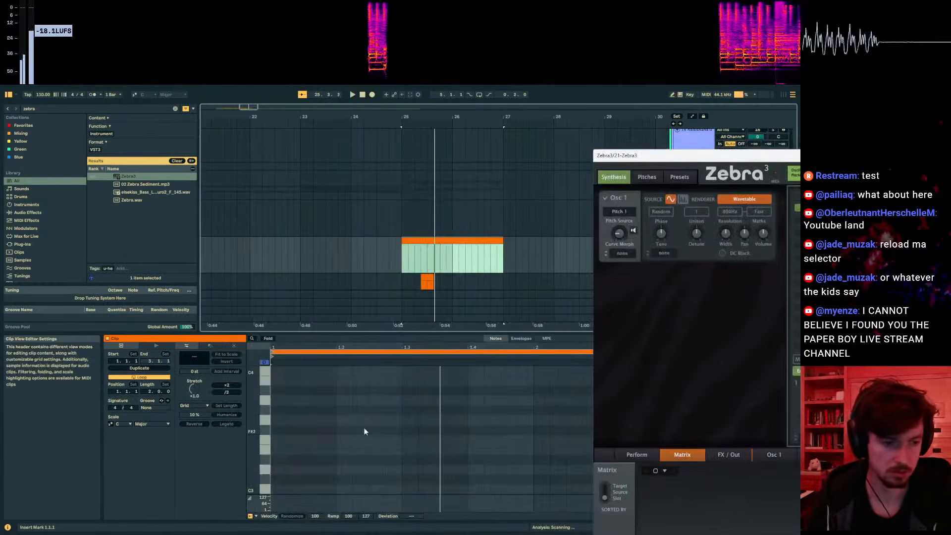
- Enter three sixteenth D3 notes in the new clip at 1.1.1, 1.2.1 and 1.2.4
double_click(278, 441)
left_click_drag(279, 441, 279, 469)
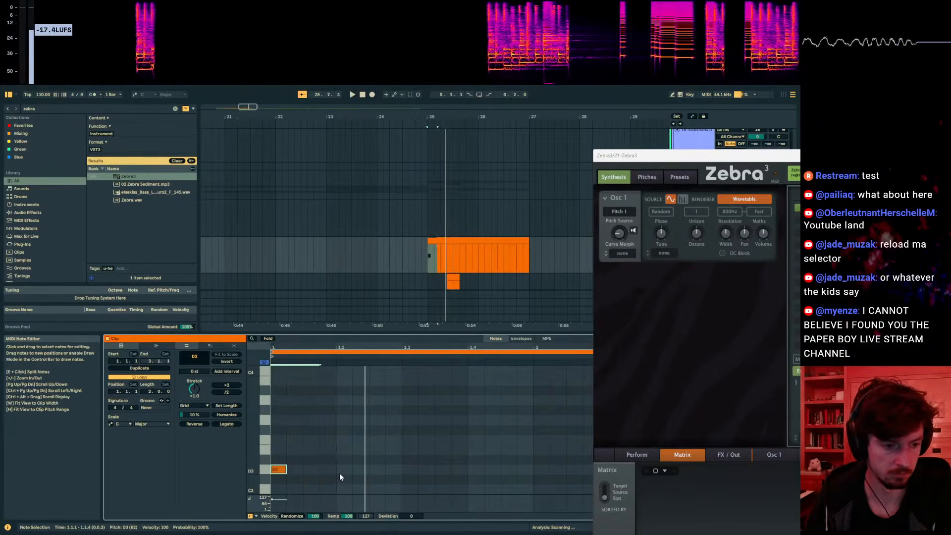
double_click(327, 470)
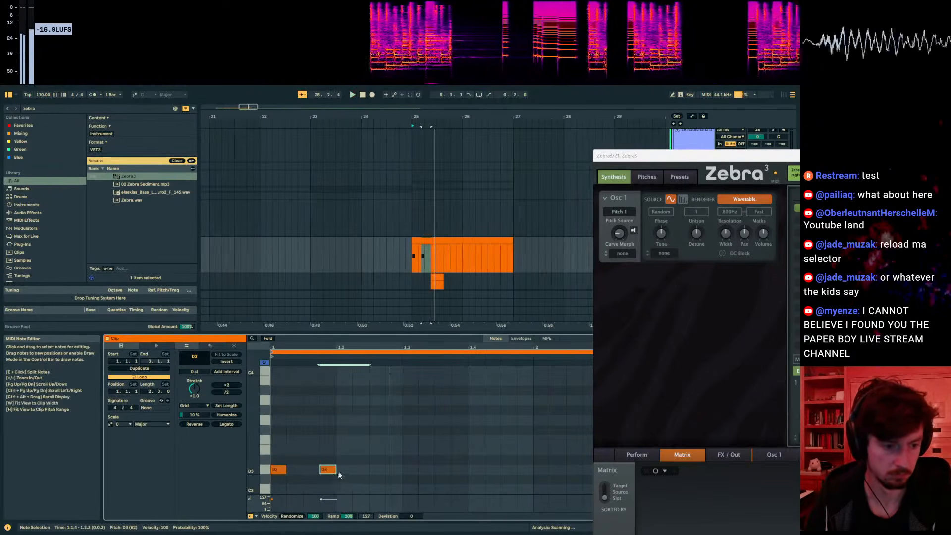
left_click_drag(332, 471, 350, 471)
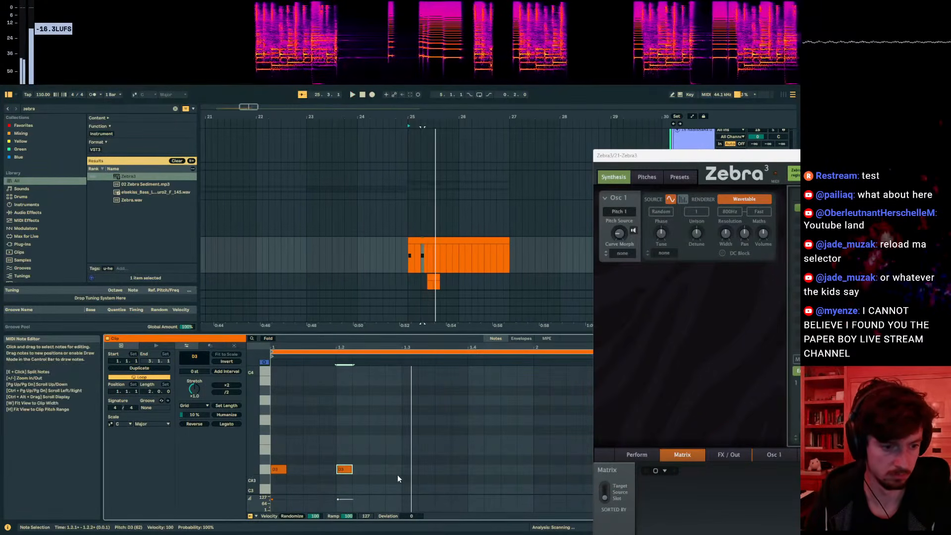
double_click(391, 469)
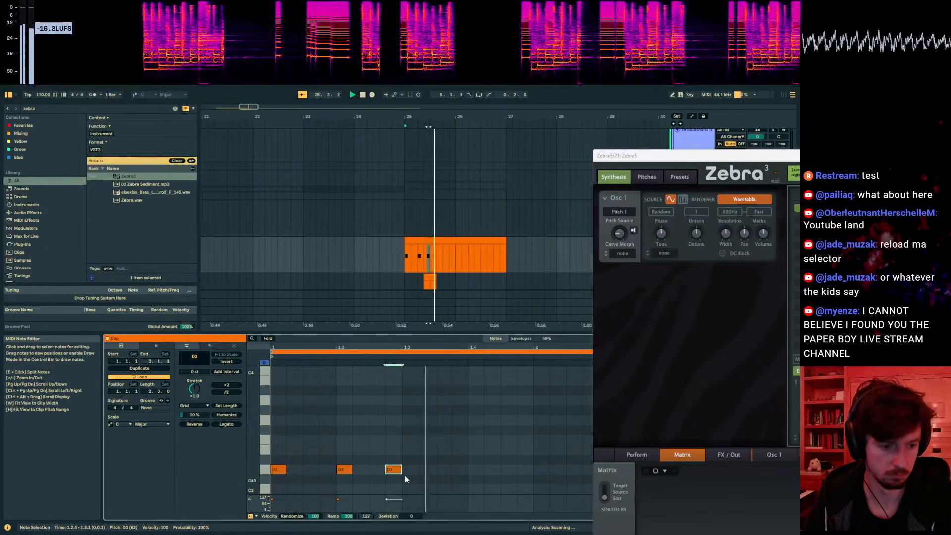
left_click(423, 477)
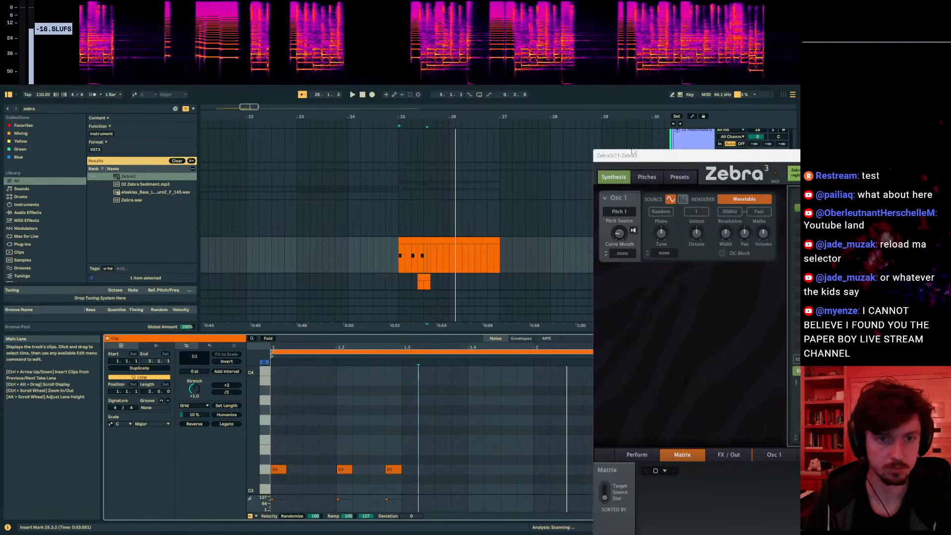
- Add a Delay 1 effect in Zebra3's FX section and adjust its ratio while keeping the 1/4 tempo
left_click_drag(628, 149, 218, 110)
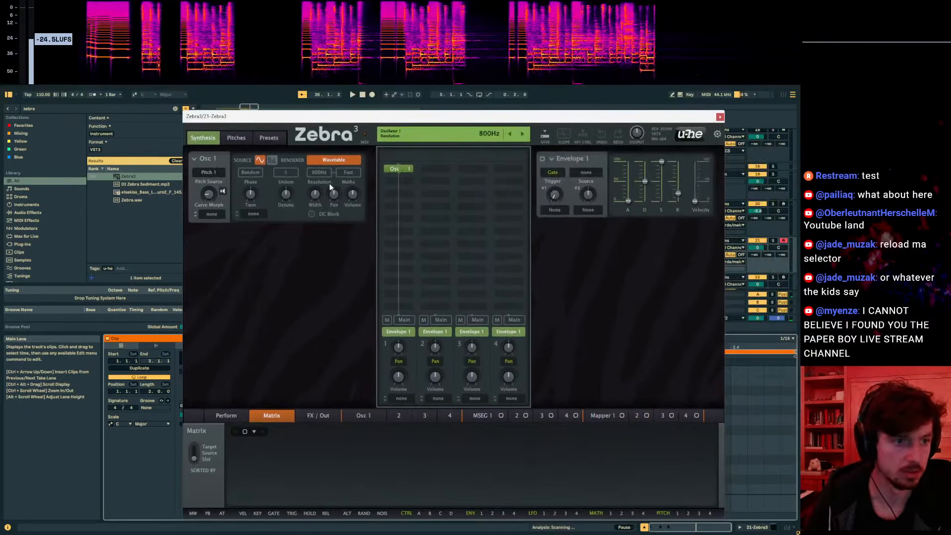
left_click(329, 416)
left_click(235, 446)
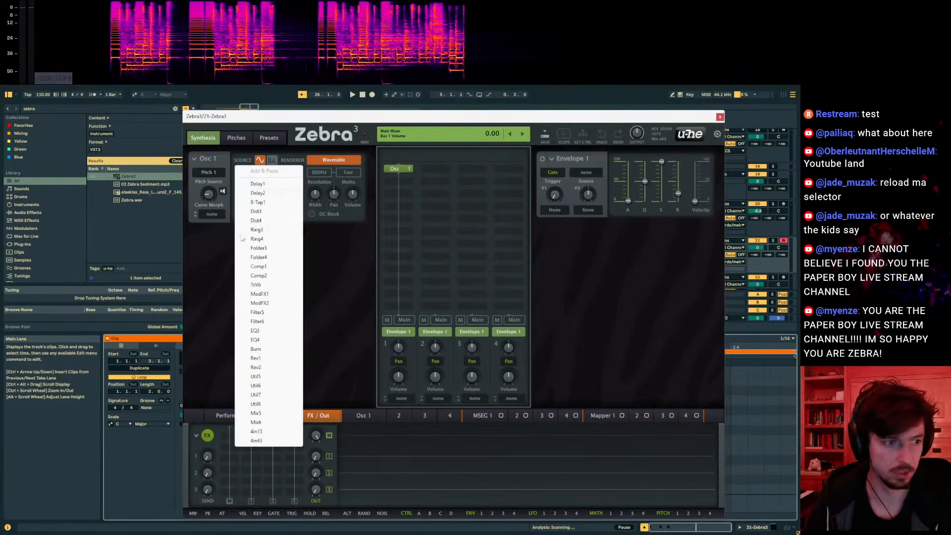
left_click(262, 193)
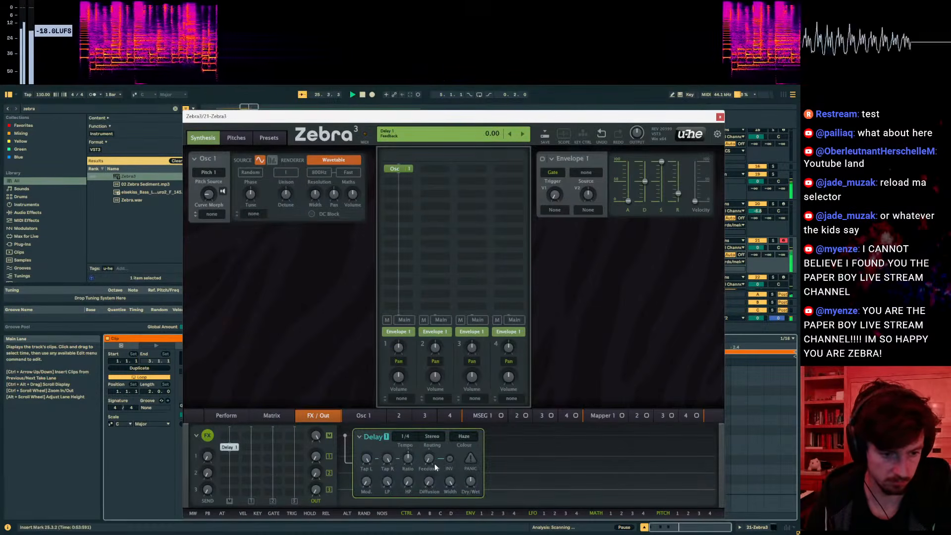
left_click(410, 437)
left_click(409, 458)
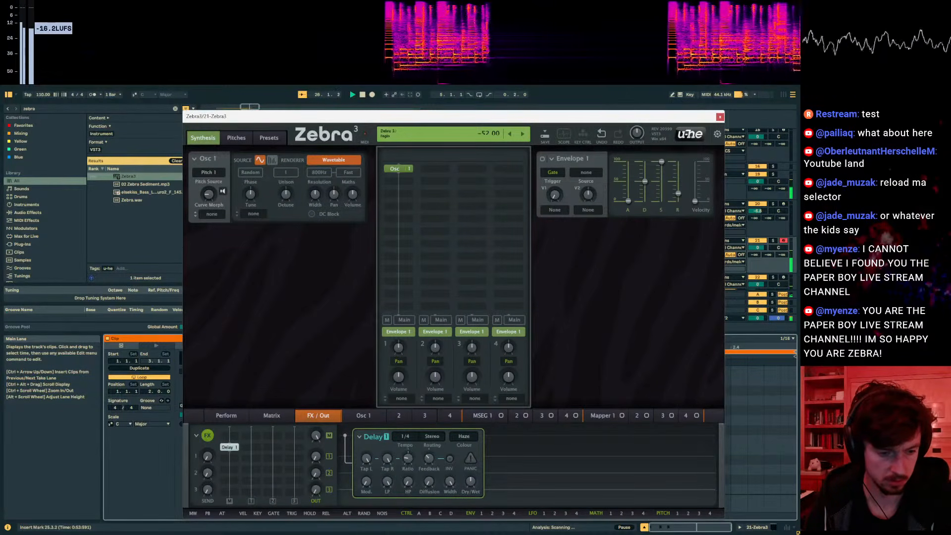
- Duplicate the two-bar Zebra3 clip at bar 25 so it repeats from bar 27
left_click_drag(471, 123, 615, 154)
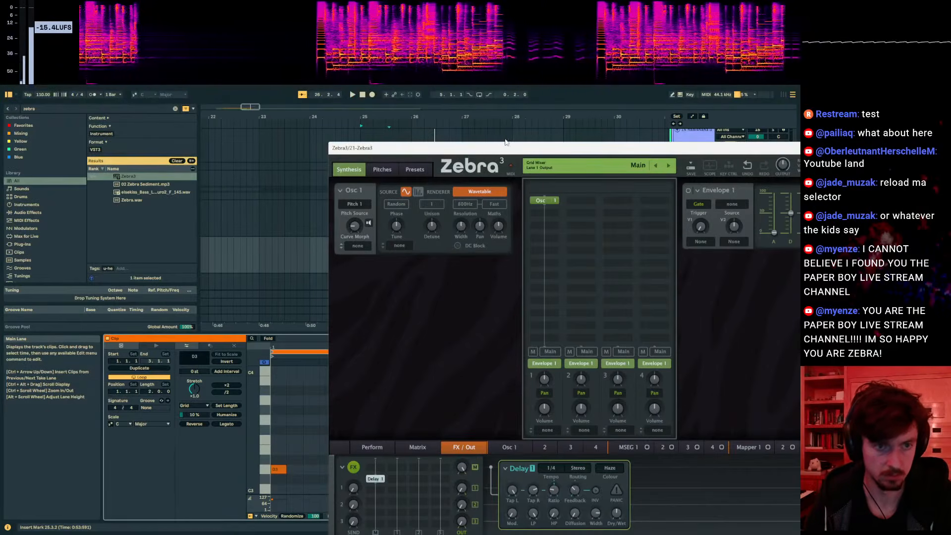
left_click_drag(506, 142, 779, 156)
key("space")
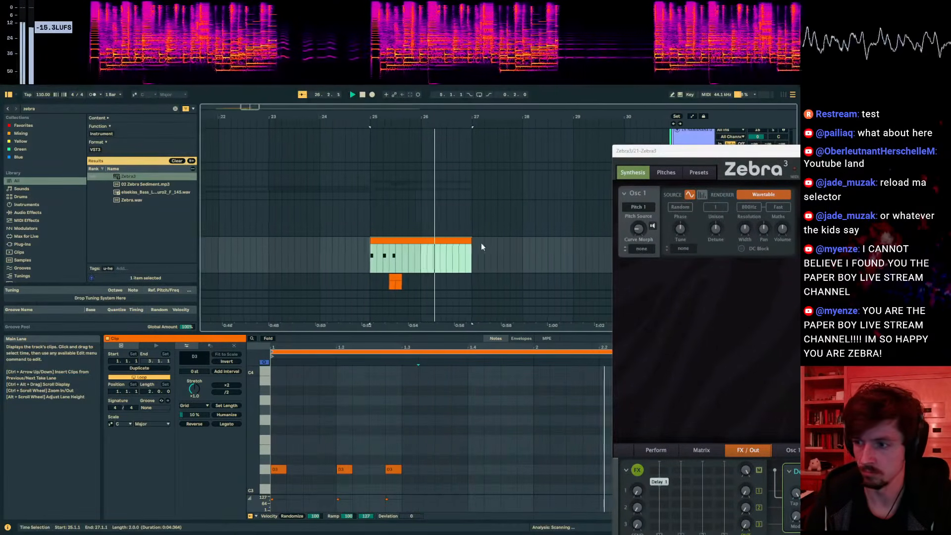
left_click(403, 262)
key("ctrl+d")
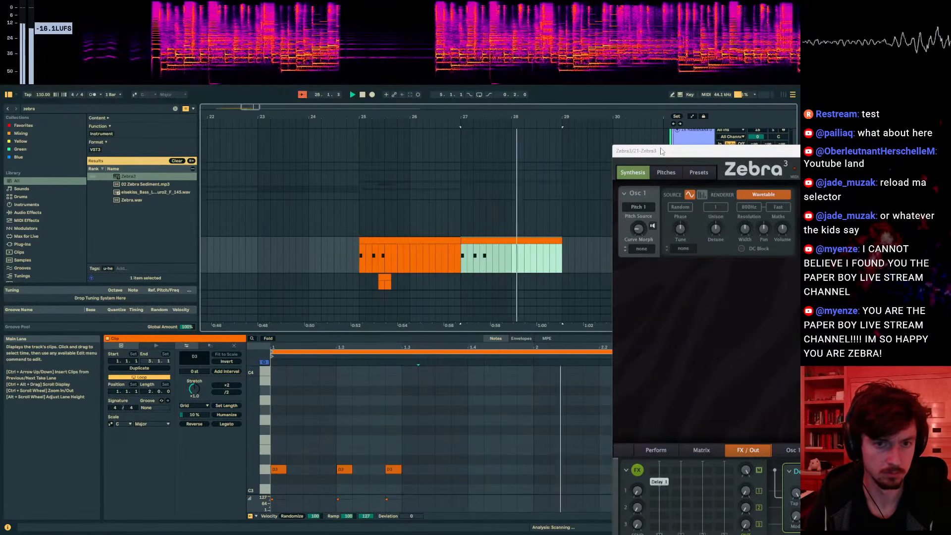
- Add a fourth sixteenth D3 note at 1.3.3 in the Zebra3 clip at bar 27
left_click(443, 475)
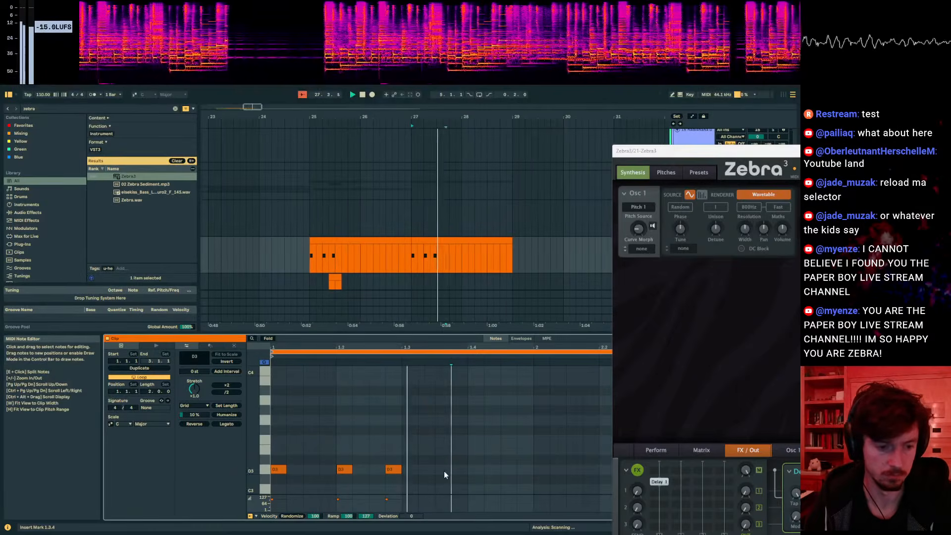
double_click(446, 470)
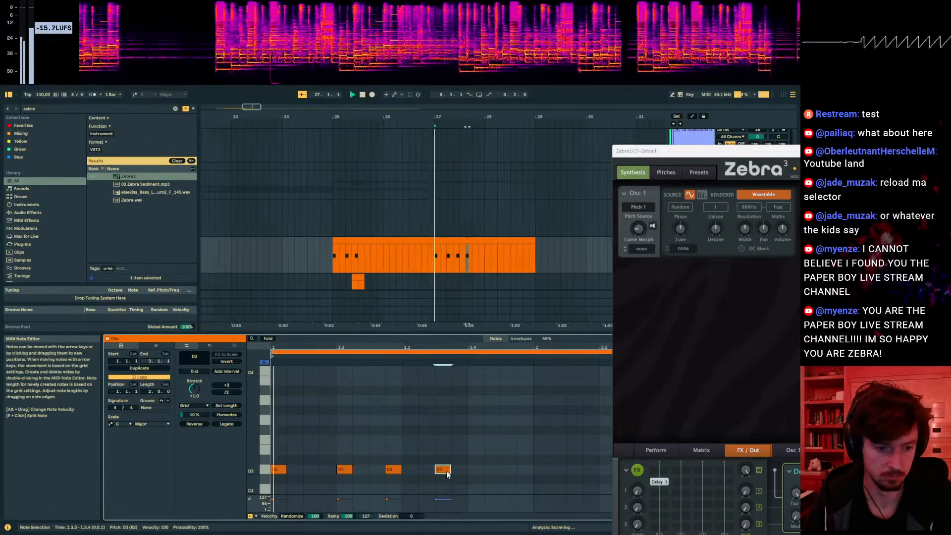
left_click(518, 471)
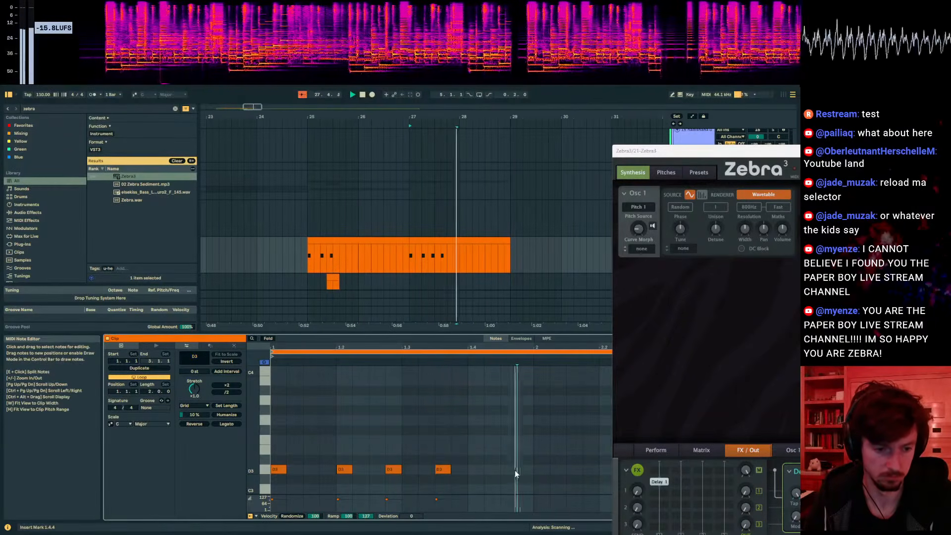
left_click(380, 240)
- Add an FMO module below Osc 1 in the first lane of the Zebra3 patch
left_click_drag(678, 153, 187, 116)
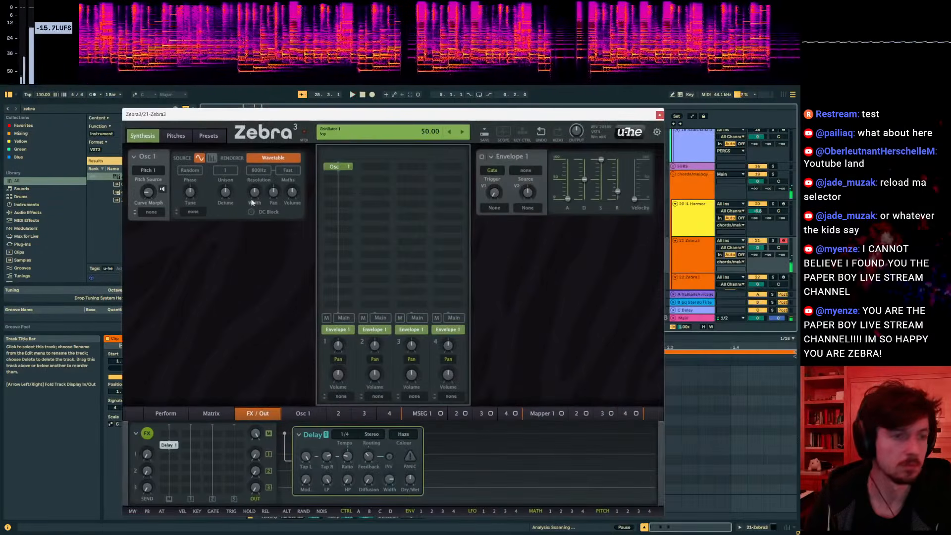
left_click(342, 187)
left_click(485, 175)
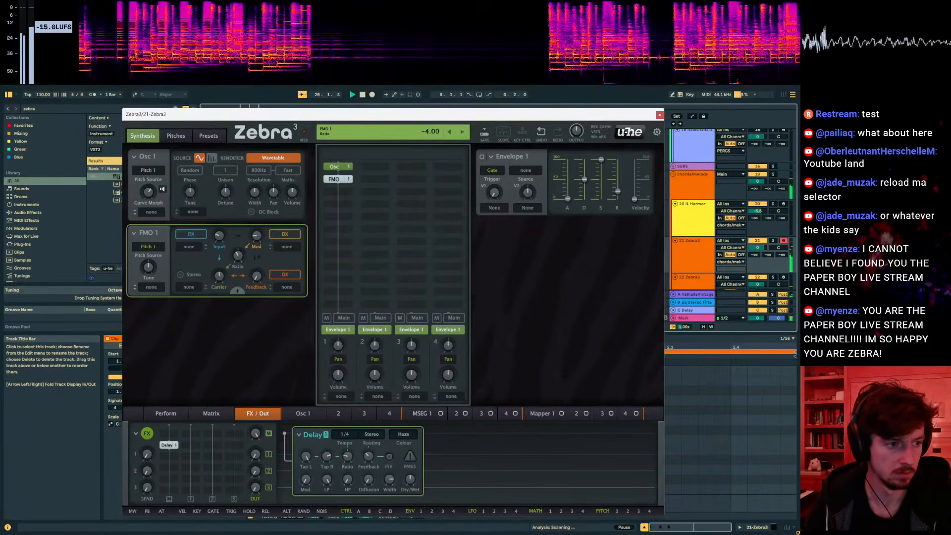
left_click_drag(304, 116, 292, 266)
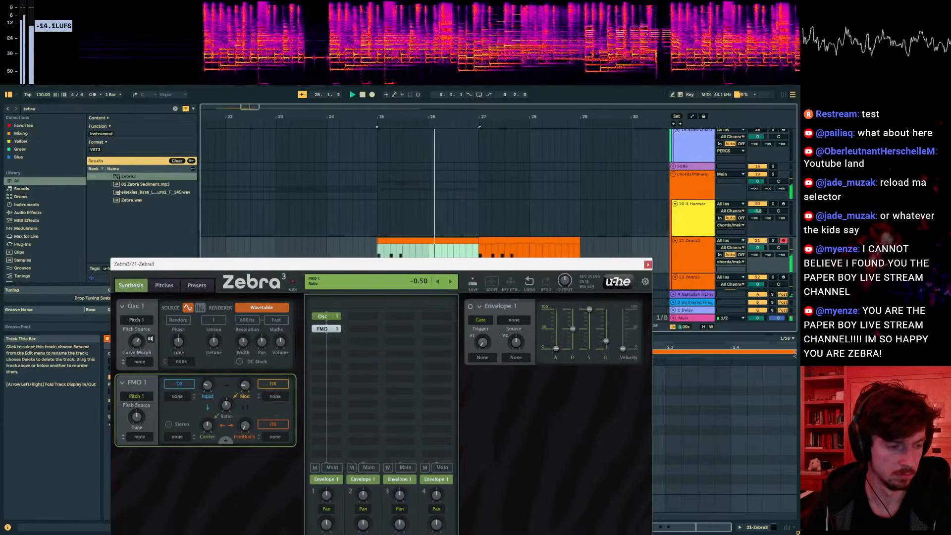
- Adjust the attack and release of Envelope 1 in the Zebra3 patch while auditioning it
left_click_drag(447, 264, 463, 216)
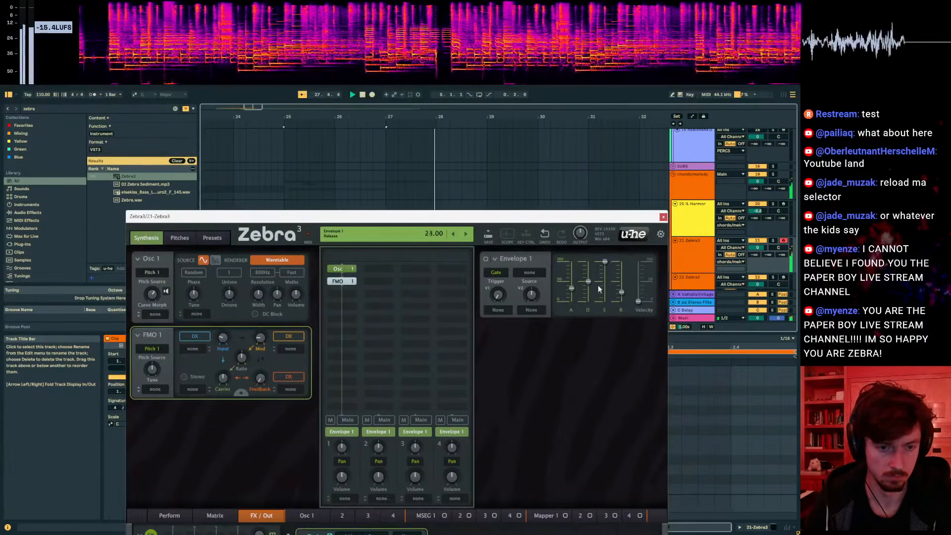
left_click_drag(464, 216, 541, 161)
key("space")
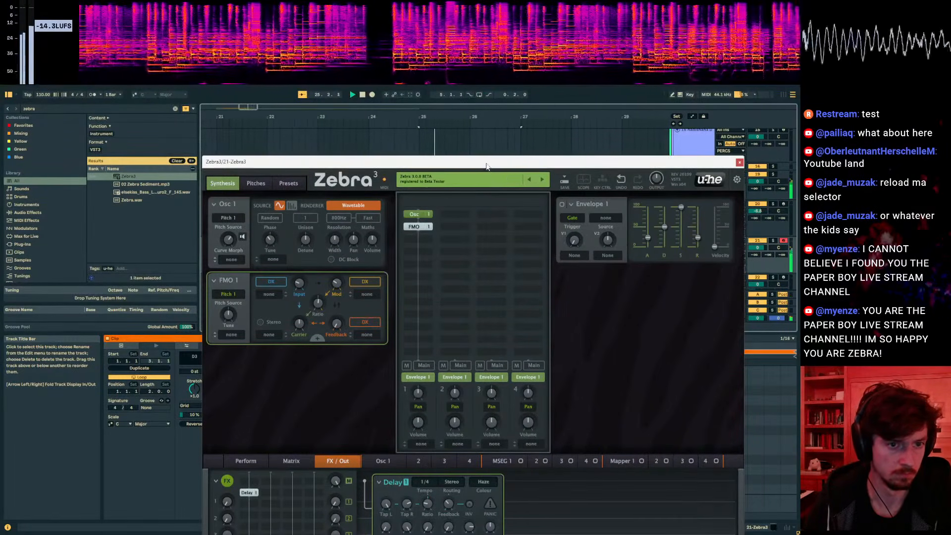
- Duplicate both Zebra3 clips of bars 25 to 29 so they repeat from bar 29 to bar 33
left_click_drag(487, 166, 512, 158)
left_click_drag(446, 149, 274, 281)
left_click(468, 226)
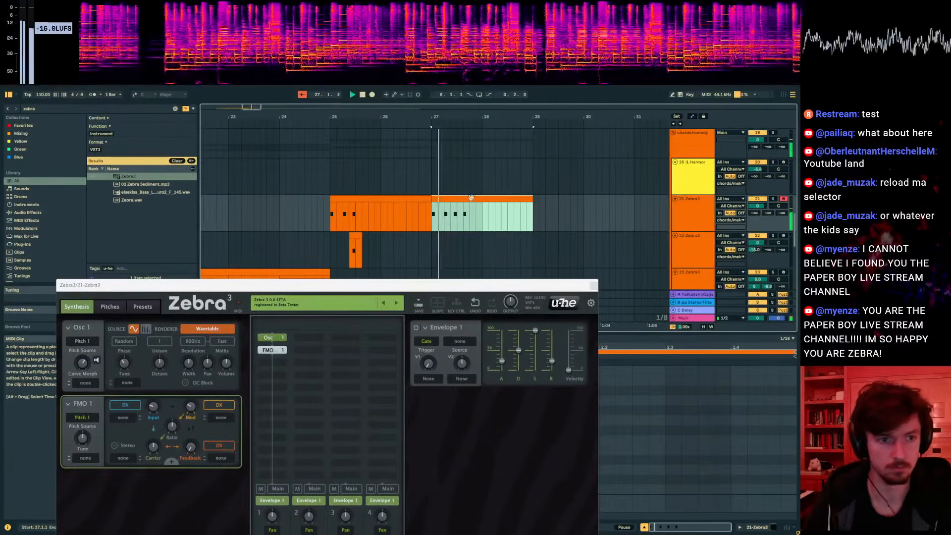
left_click_drag(529, 226, 313, 224)
key("ctrl+d")
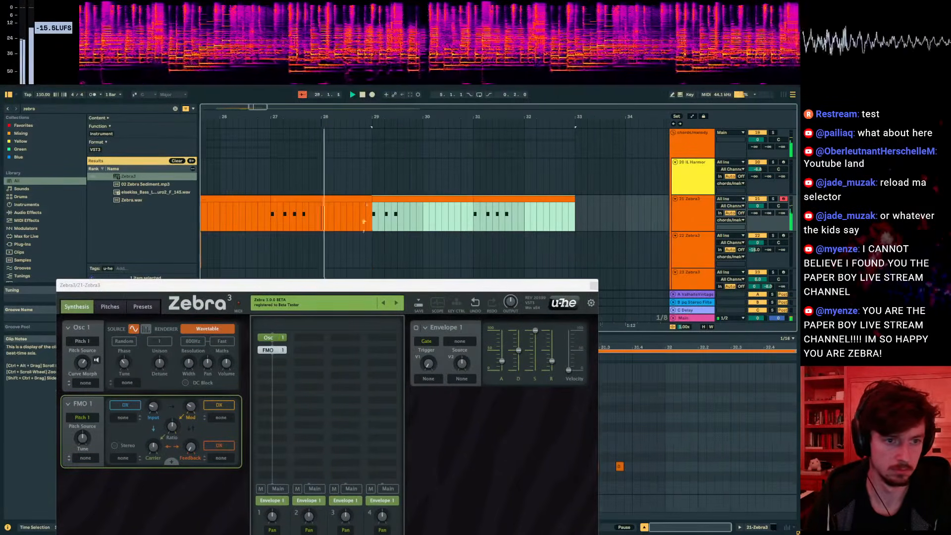
- Stop playback, duplicate Zebra3 track 21 and show the plug-in window of the copy
left_click_drag(366, 117, 474, 94)
key("space")
left_click(707, 216)
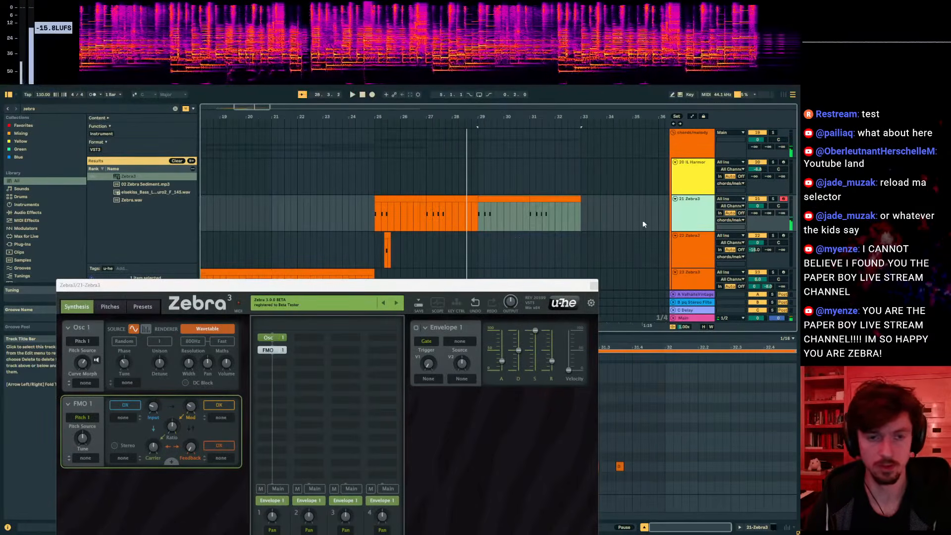
key("ctrl+alt+p")
left_click(603, 240)
key("ctrl+alt+p")
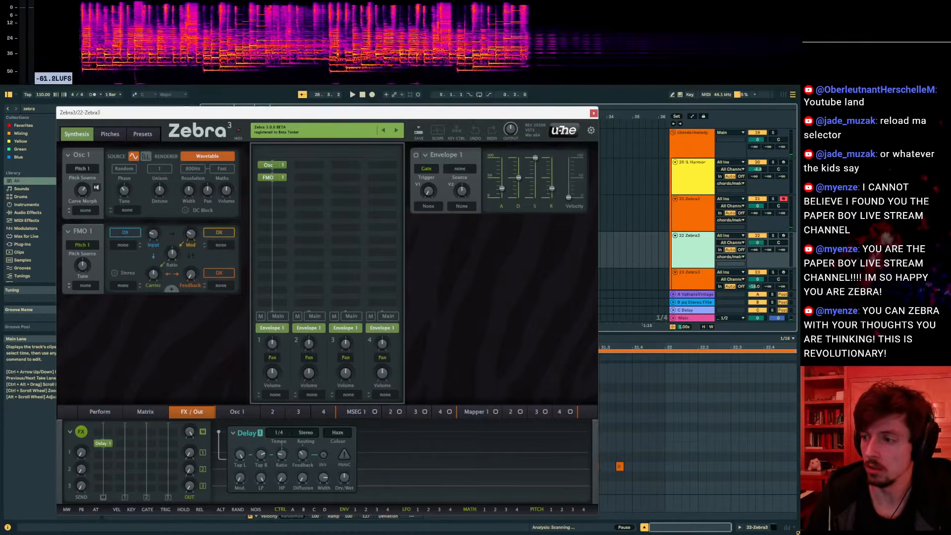
- Audition Zebra3 track 22 in solo from its bar 25 to 27 clip, keeping the plug-in window clear of the arrangement
mouse_move(423, 113)
left_mouse_down()
mouse_move(436, 141)
mouse_move(655, 296)
left_mouse_up()
left_click(393, 226)
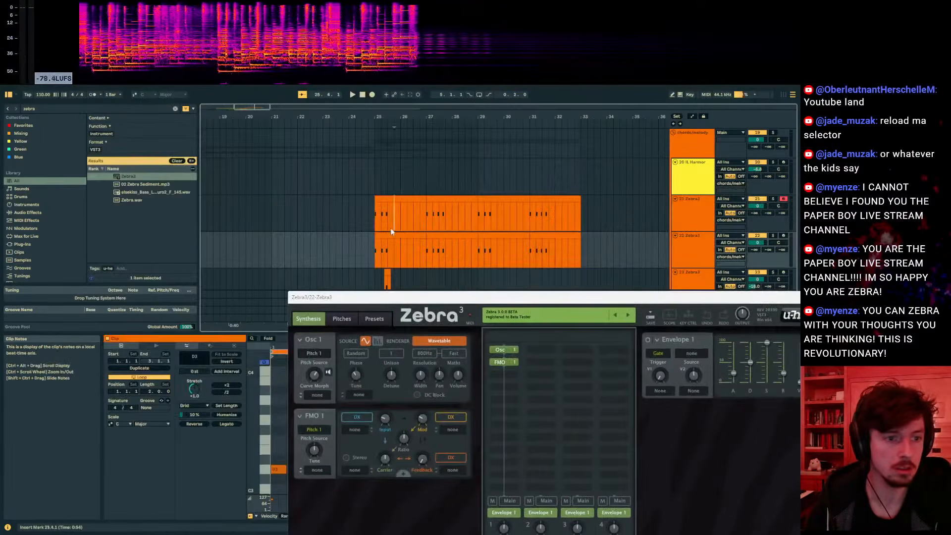
left_click_drag(414, 113, 582, 292)
left_click(388, 234)
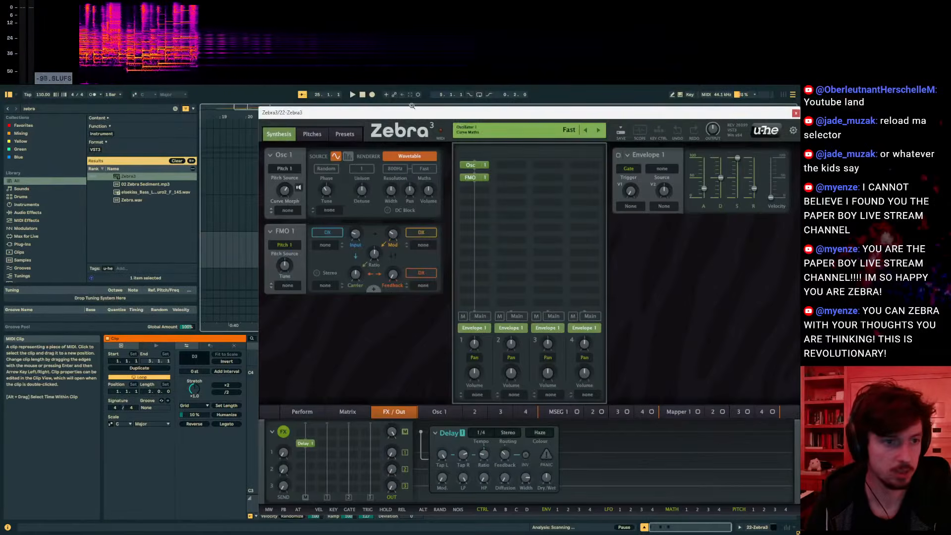
left_click_drag(435, 113, 391, 288)
key("space")
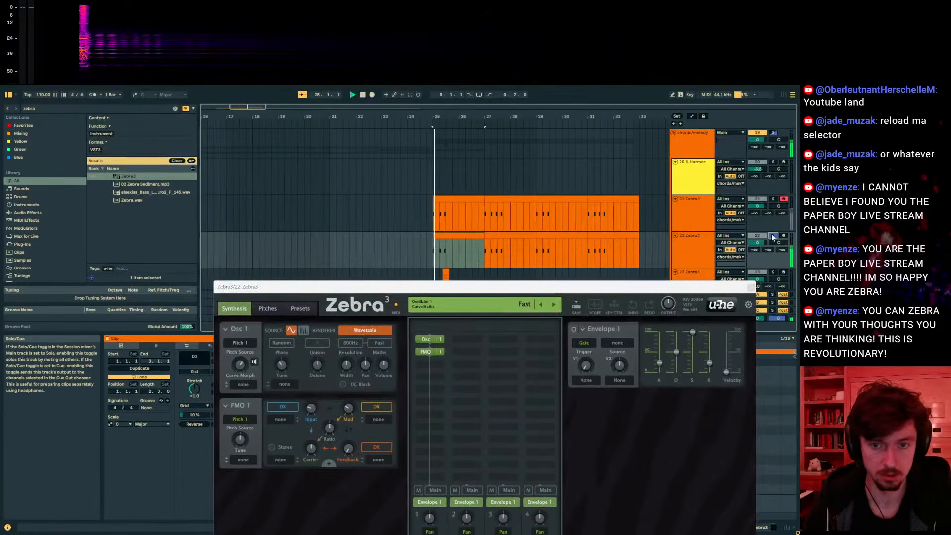
key("space")
- Solo the Shwemp - Peach reference track and play its audio around bar 26 for comparison
left_click_drag(387, 286, 392, 316)
scroll(515, 285, "down", 6)
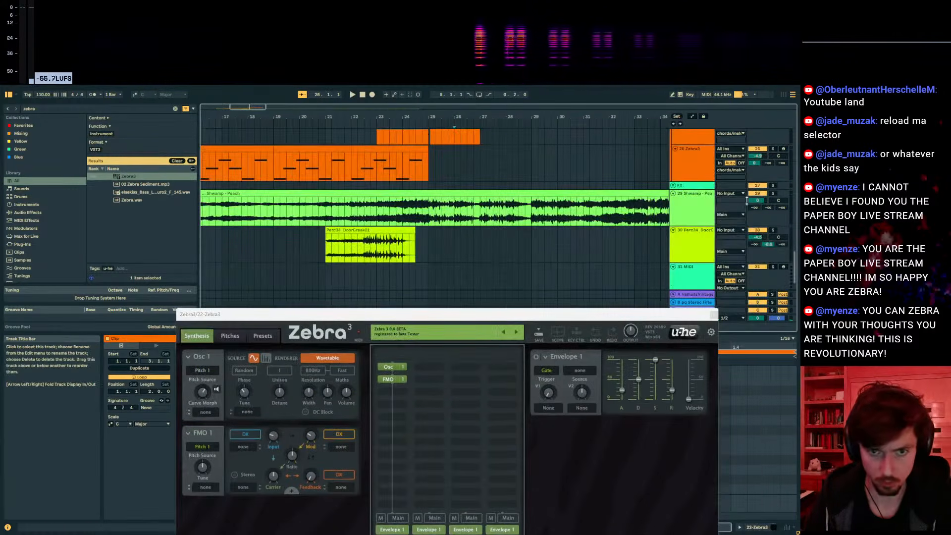
left_click(772, 194)
key("space")
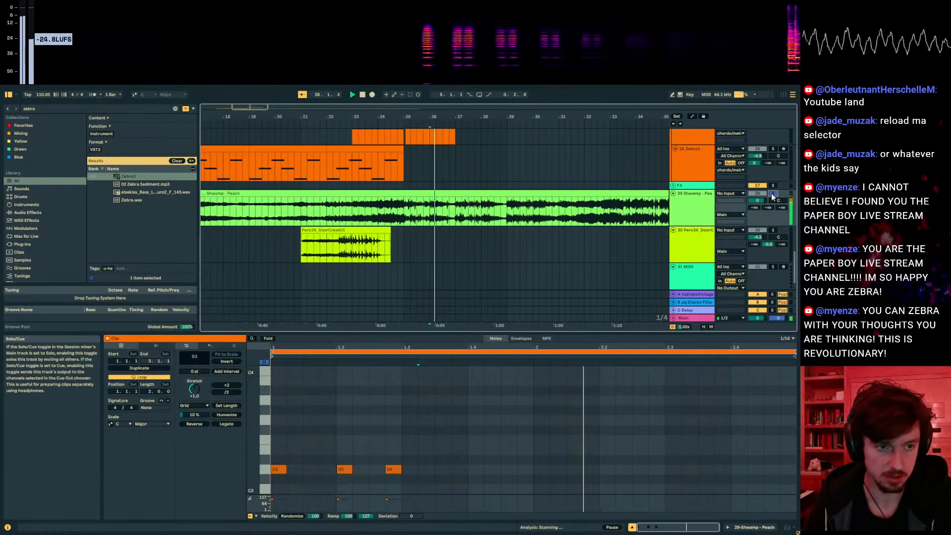
left_click(423, 214)
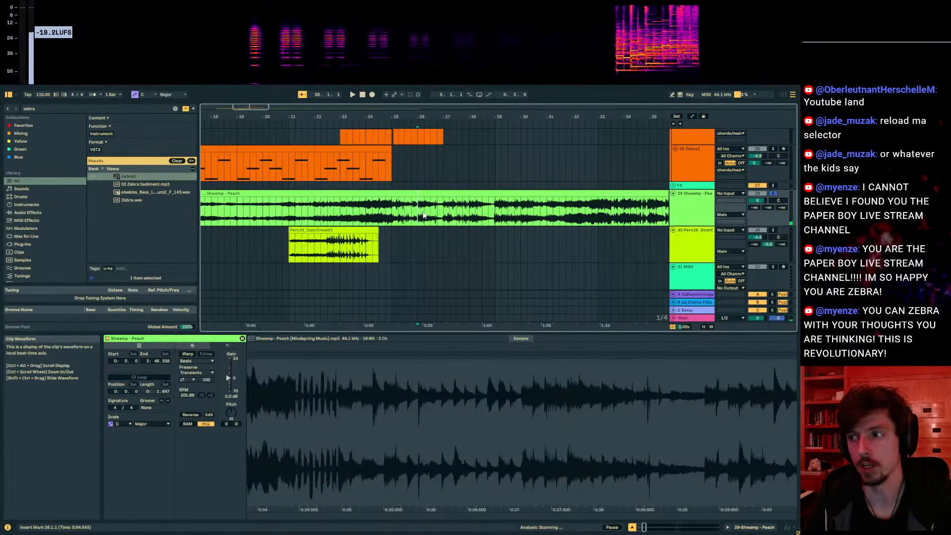
- Select the bar 25 to 27 clip on Zebra3 track 22 and show that track's plug-in window below it
scroll(424, 214, "up", 3)
scroll(424, 216, "up", 5)
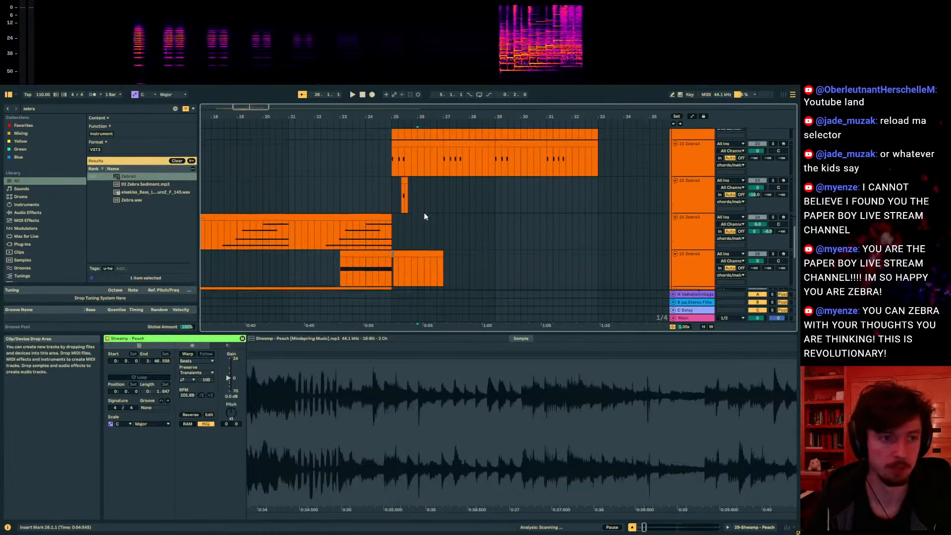
left_click(411, 206)
left_click_drag(411, 113, 428, 261)
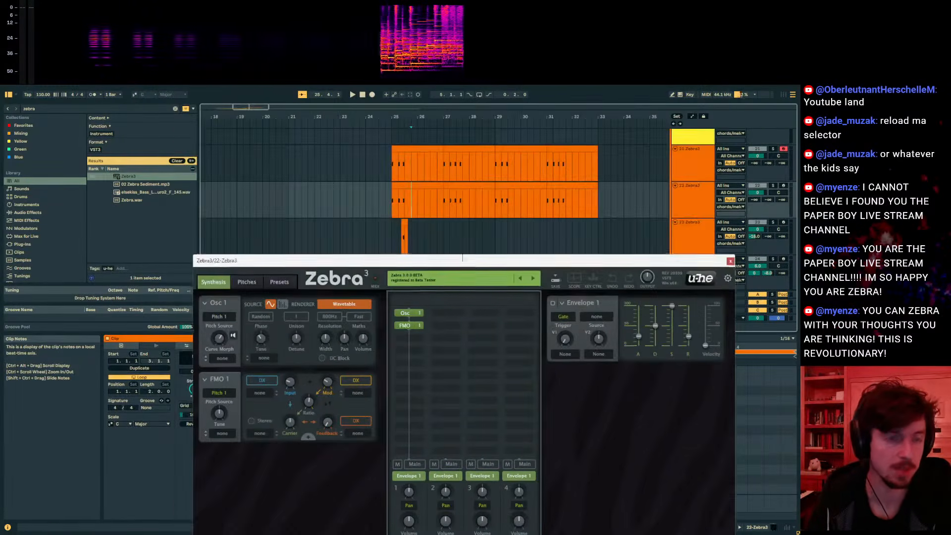
left_click(415, 186)
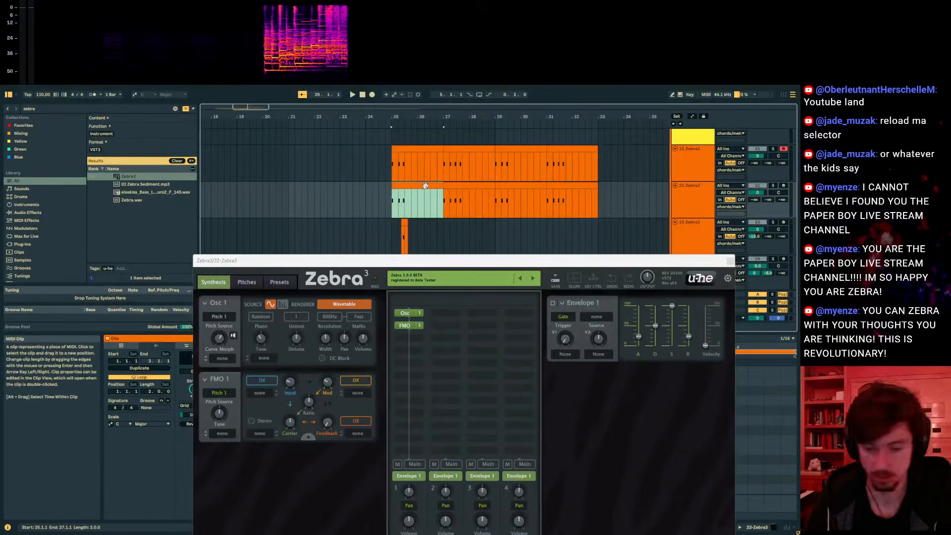
left_click_drag(420, 260, 417, 282)
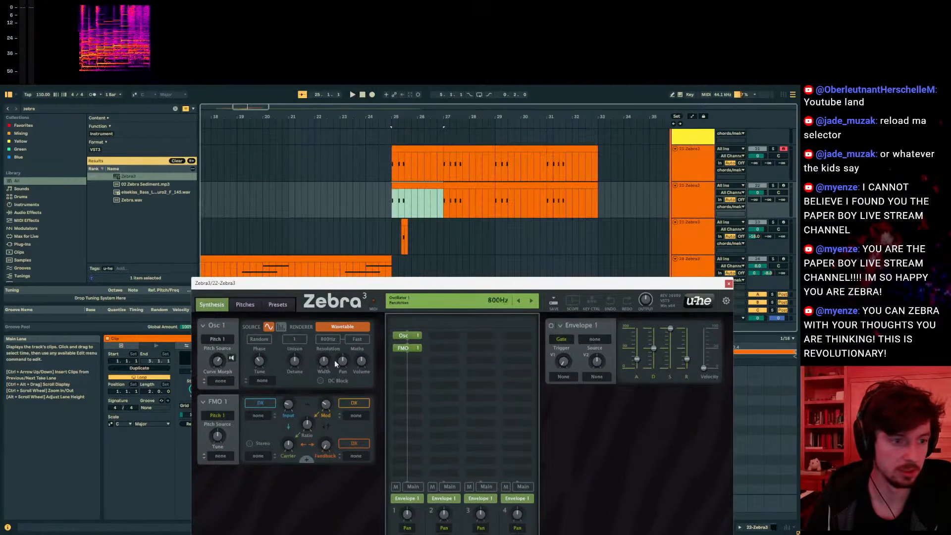
- Bypass the FMO 1 module in the track 22 patch, set Osc 1 curve morph to 68.00 and audition the track in solo
double_click(403, 348)
left_click_drag(218, 361, 218, 350)
key("space")
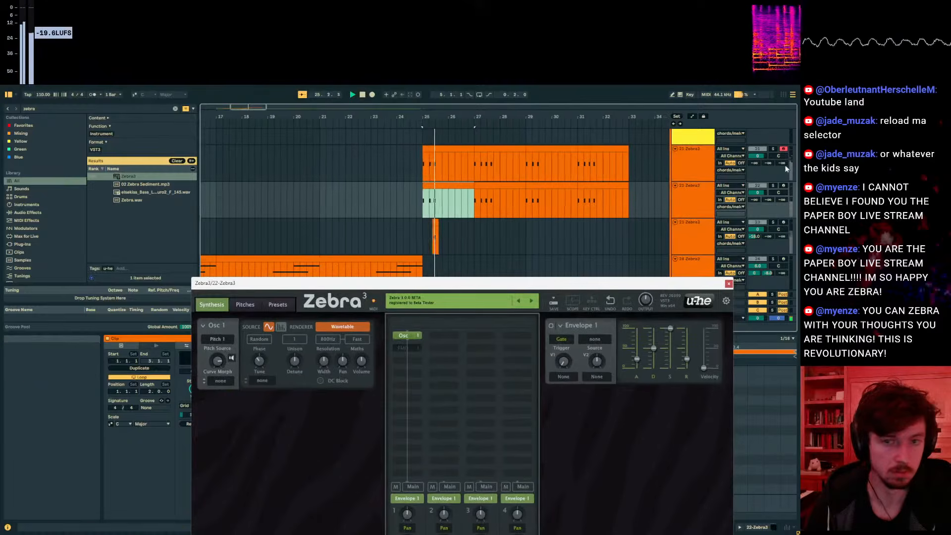
left_click(774, 186)
key("space")
key("space")
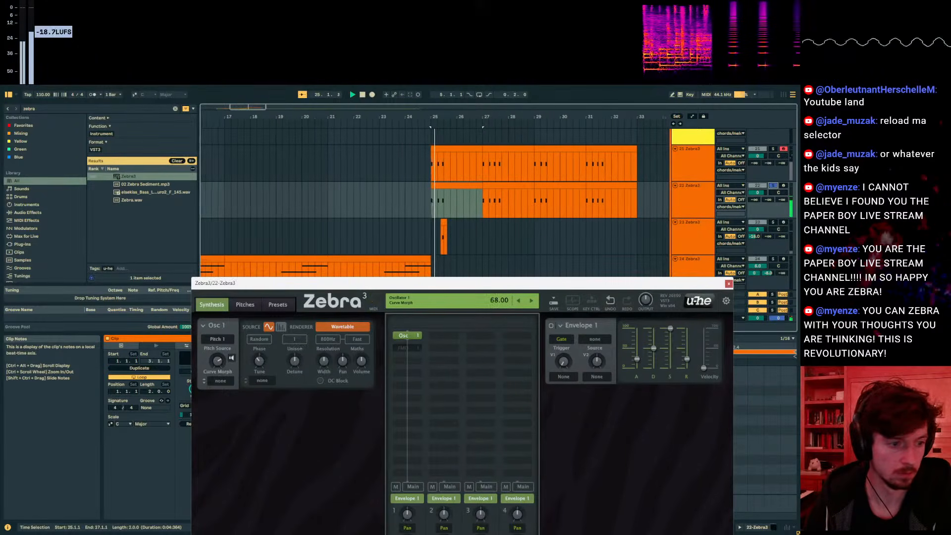
key("space")
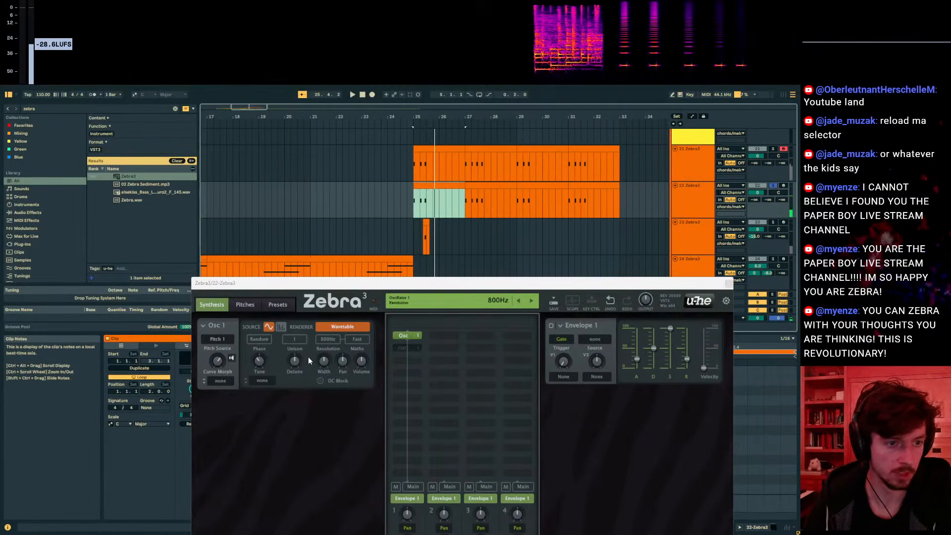
- Add sixteenth notes D3 at 2.1.1 and E3 at 2.1.3 in the track 22 clip
left_click_drag(342, 283, 798, 161)
key("space")
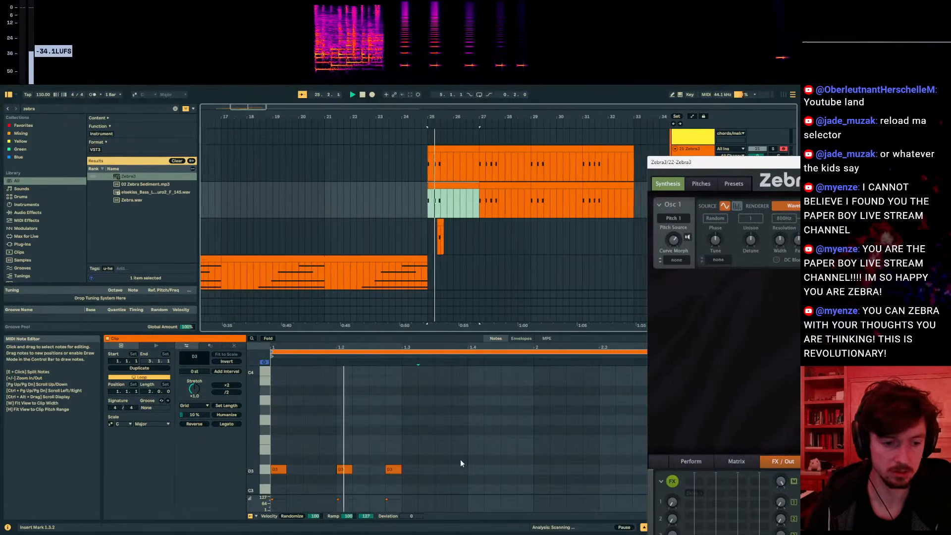
double_click(537, 469)
double_click(576, 449)
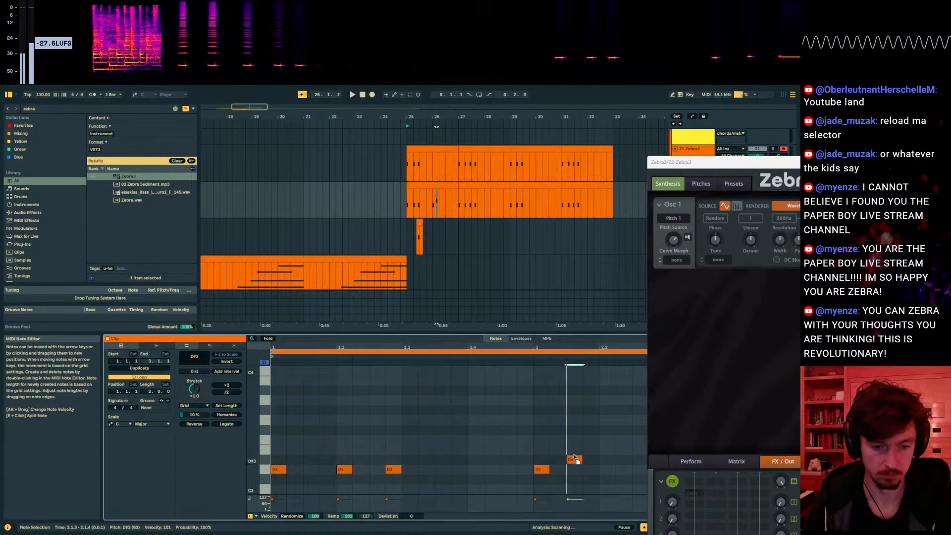
- Transpose the two new notes in the clip's second bar up to G3 and A3
left_click_drag(698, 163, 872, 168)
left_click(432, 215)
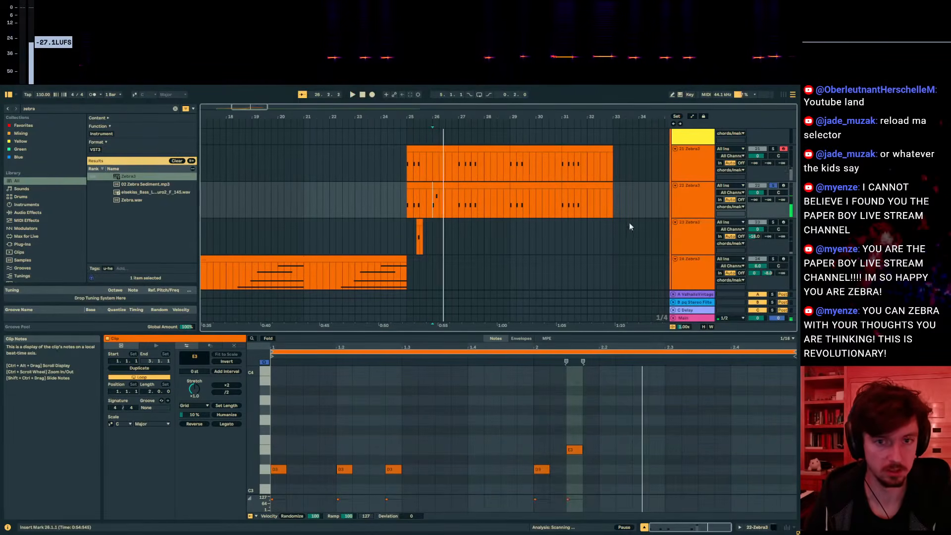
left_click_drag(583, 465, 554, 467)
left_click(575, 401)
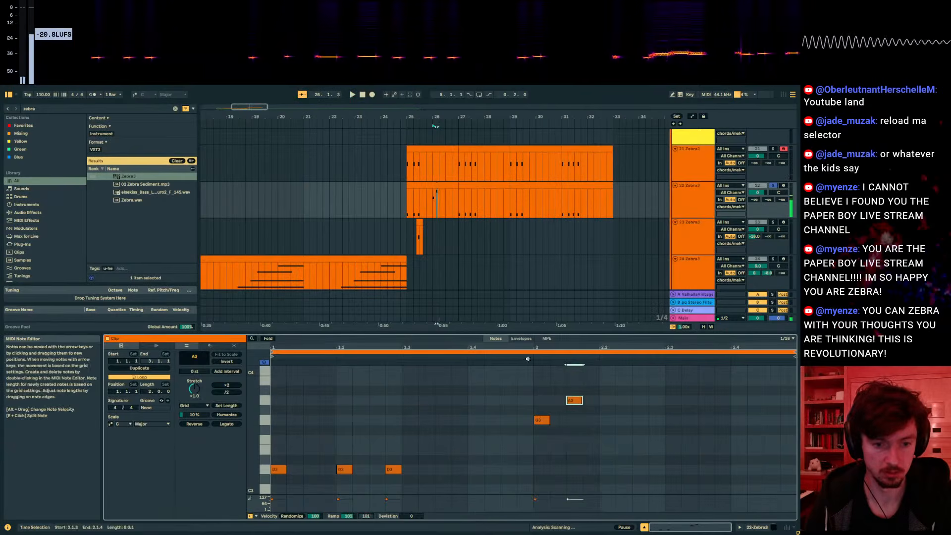
- Add a D4 sixteenth note at 2.2.3 in the track 22 clip and play it with the other tracks
scroll(598, 392, "up", 2)
left_click(636, 381)
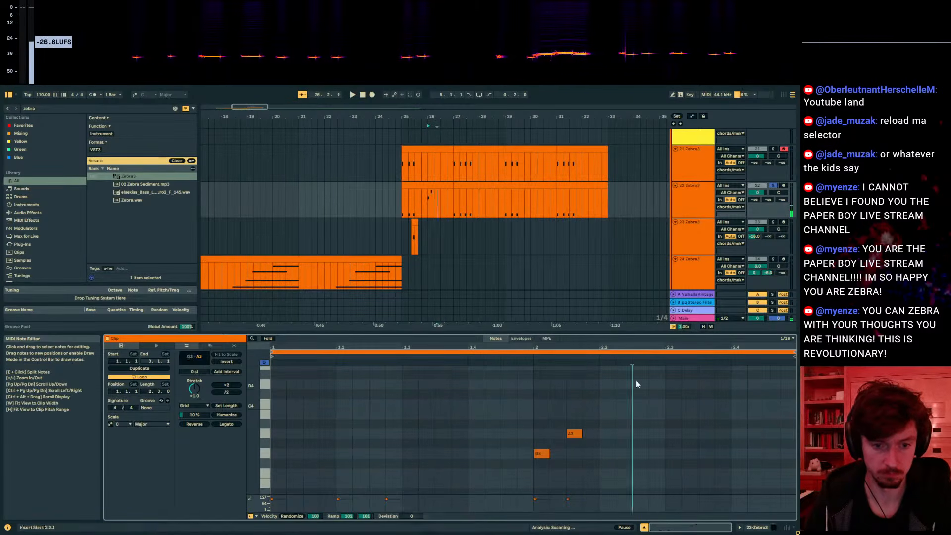
double_click(638, 385)
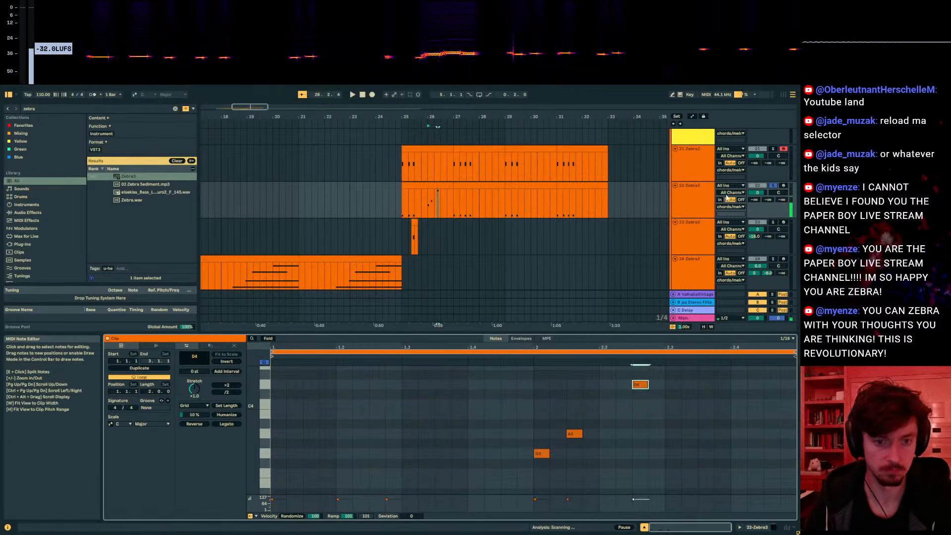
key("space")
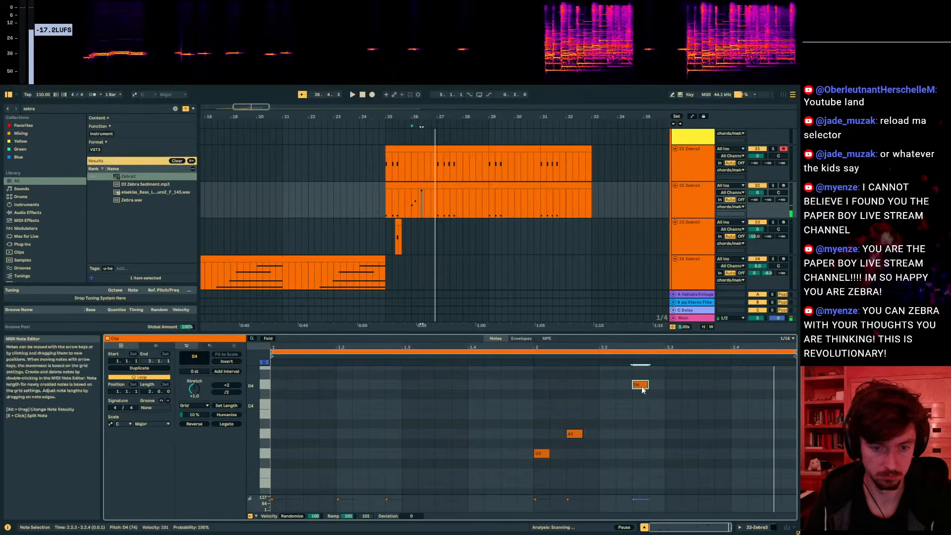
- Lower the A3 note at 2.1.3 to F3 and move it one sixteenth earlier to 2.1.2
left_click(573, 436)
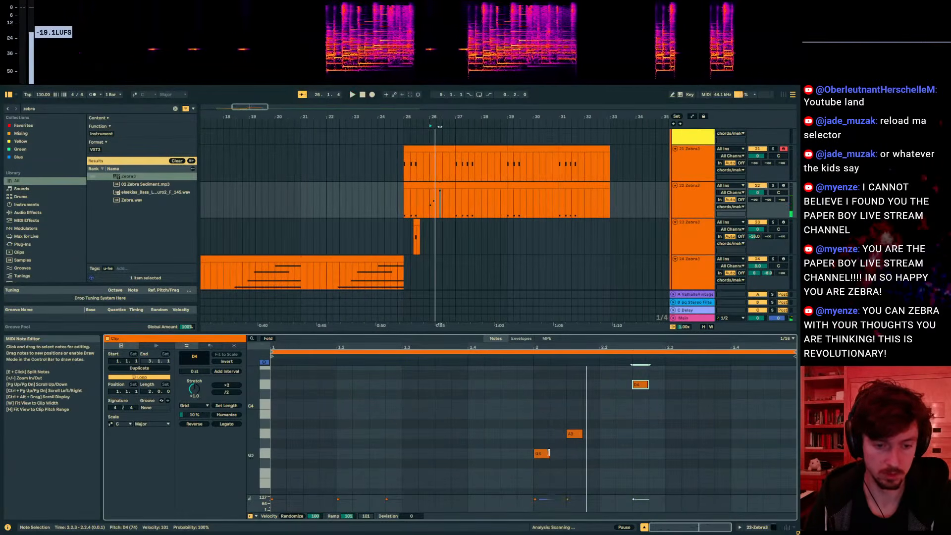
key("Down")
key("Down")
key("Down")
key("Down")
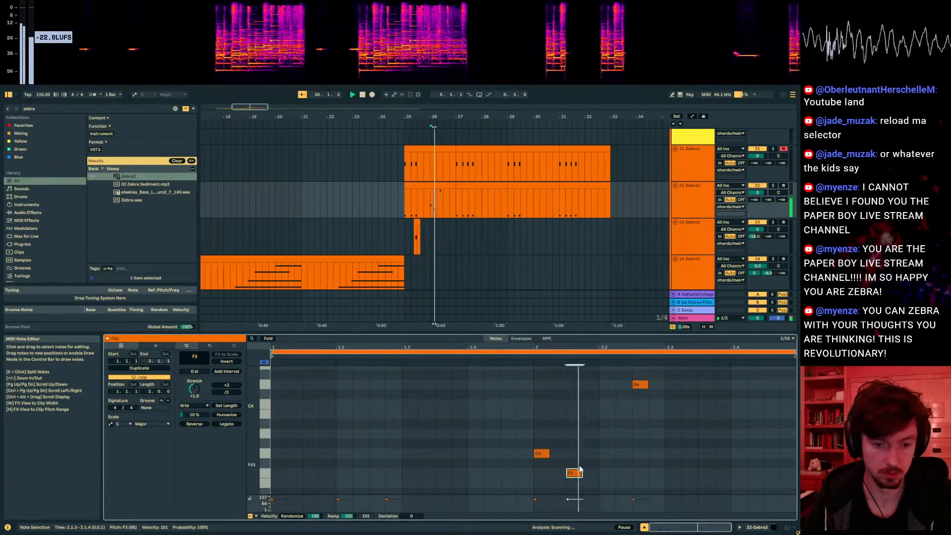
key("Left")
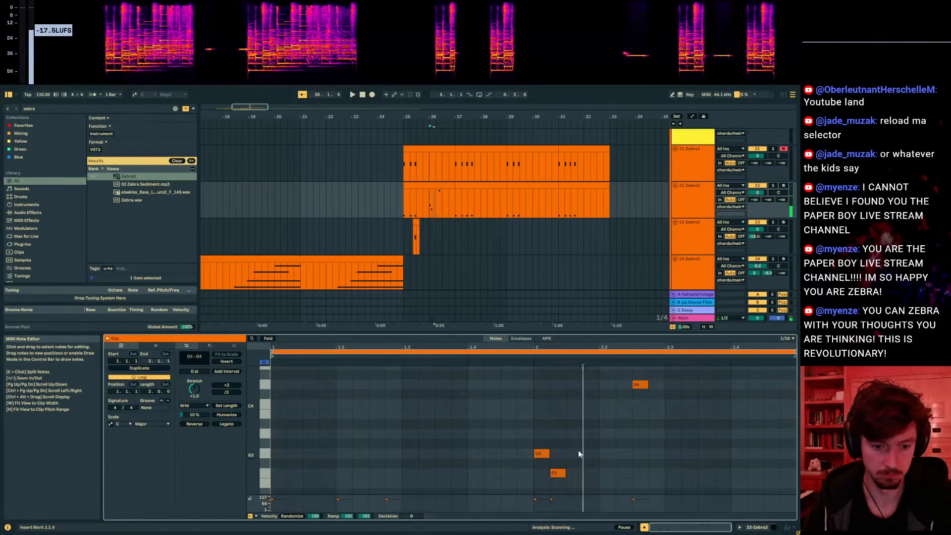
- Fill in the rising run with sixteenth notes G3 at 2.1.3, A3 at 2.1.4, B3 at 2.2.1 and C4 at 2.2.2
double_click(576, 452)
double_click(591, 434)
double_click(608, 405)
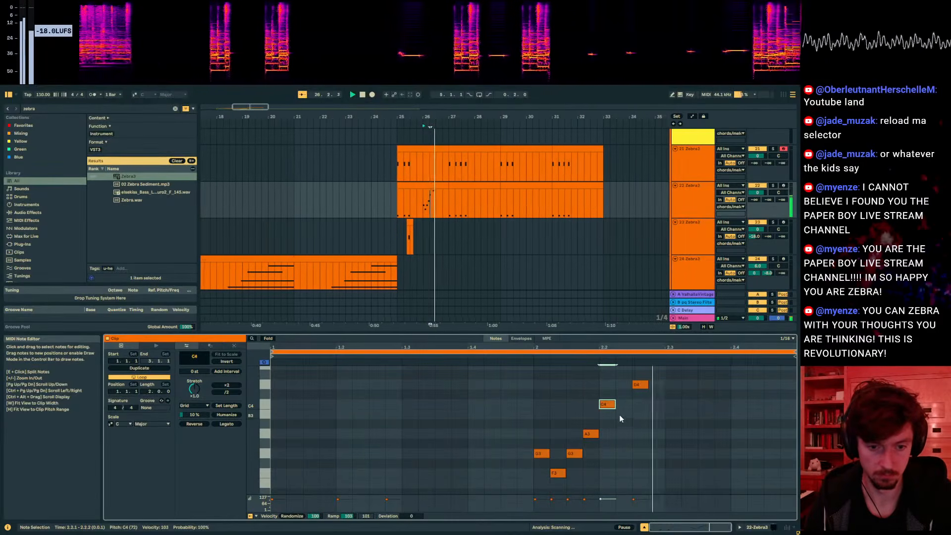
left_click_drag(612, 404, 625, 406)
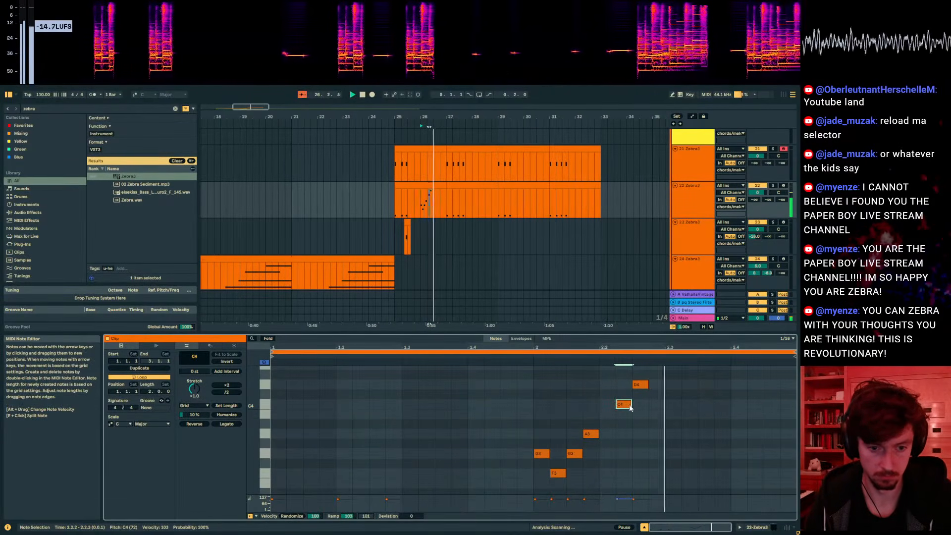
left_click(604, 421)
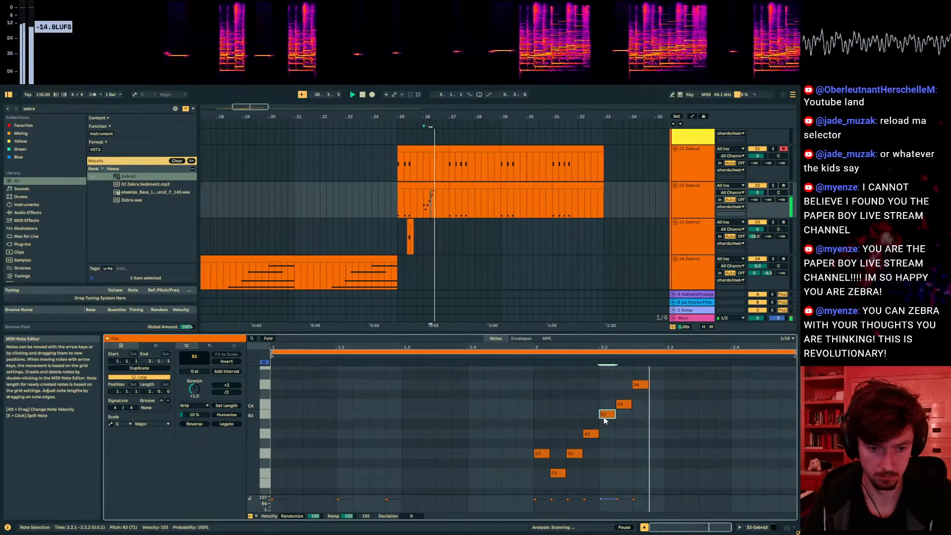
key("space")
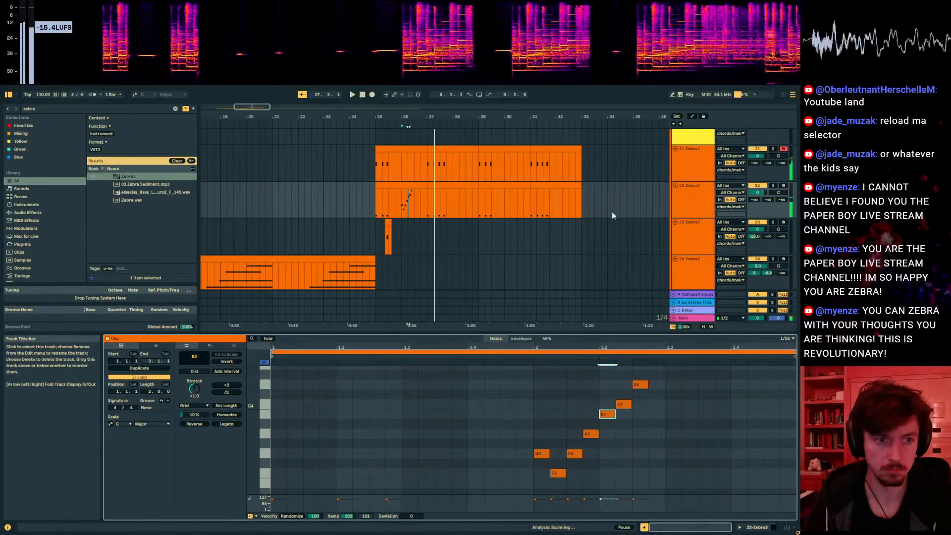
- Switch Osc 1 of the track 22 Zebra3 patch to Additive Synth and add a point to its curve in the oscillator editor
left_click(403, 198)
key("ctrl+alt+p")
left_click_drag(763, 120, 340, 131)
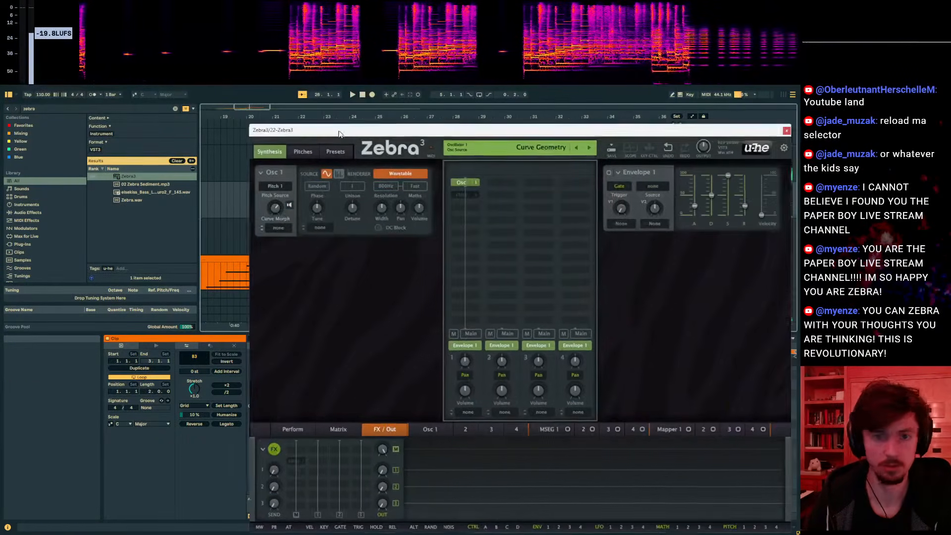
left_click(361, 172)
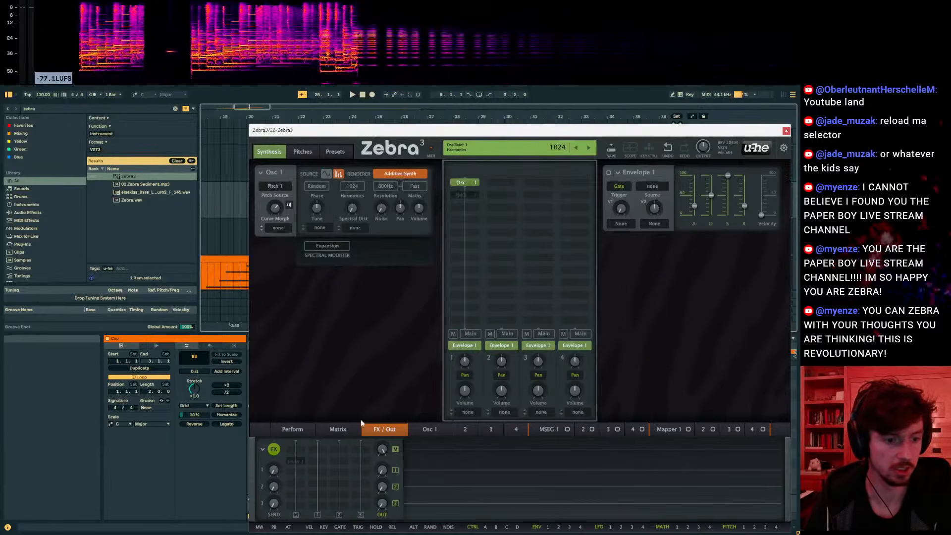
left_click(431, 429)
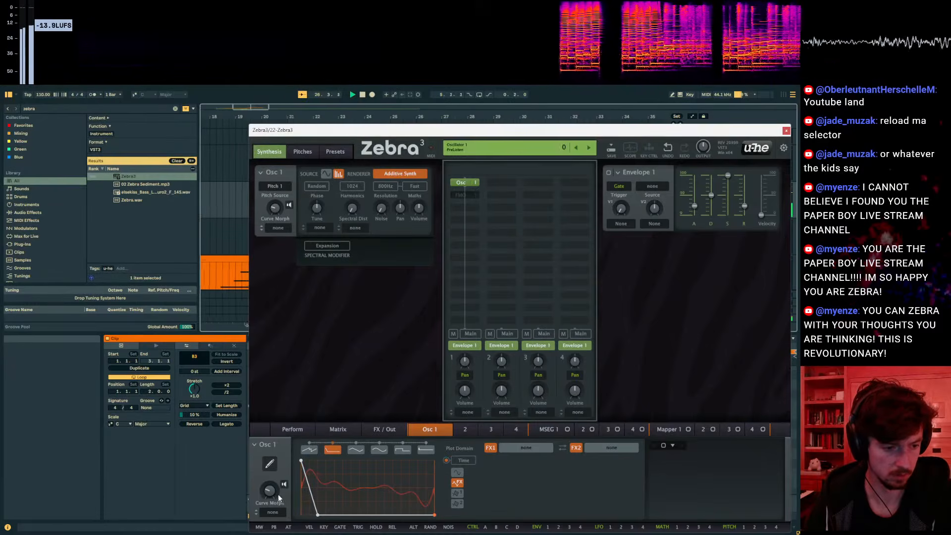
double_click(340, 491)
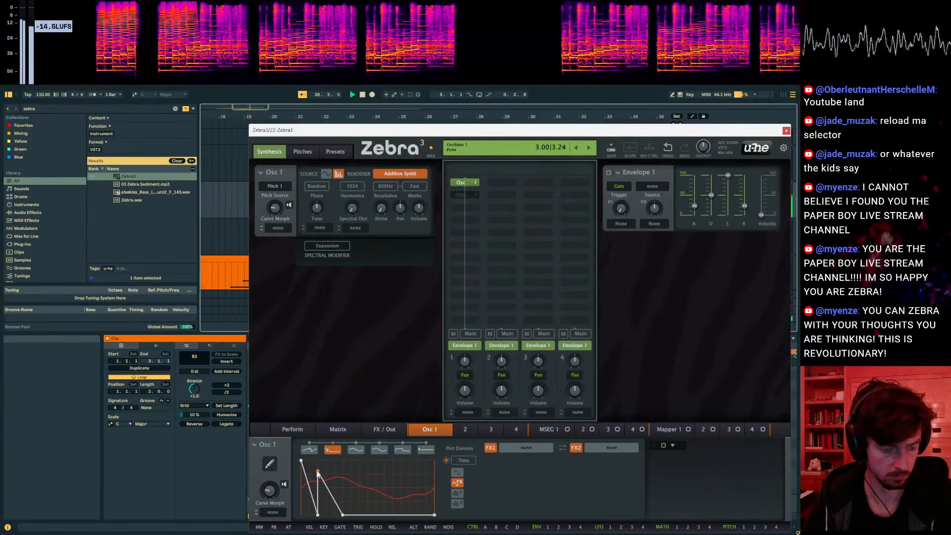
- Audition track 22 in solo, extend the run with a D5 sixteenth note at 2.2.4 and bring the Zebra3 window back into view
left_click_drag(466, 134, 850, 147)
key("space")
left_click(773, 185)
key("space")
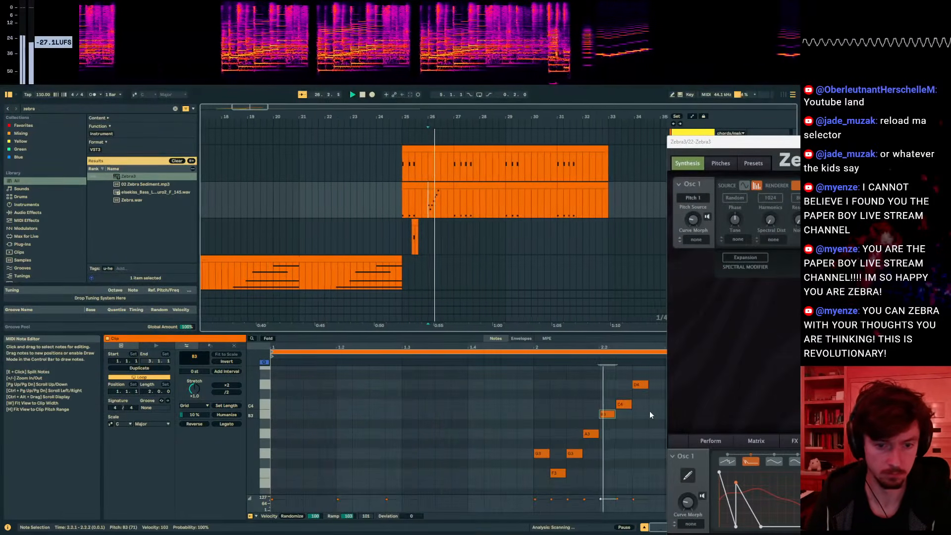
double_click(656, 384)
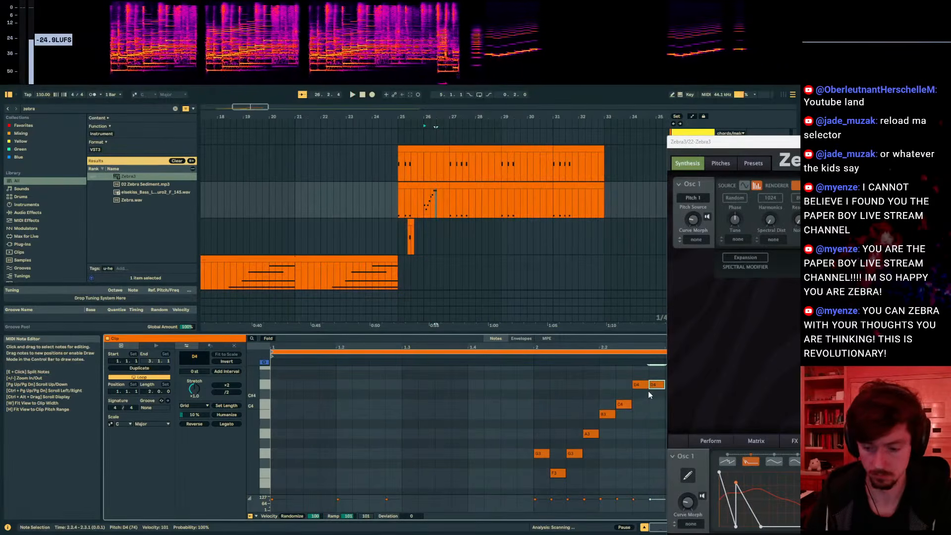
key("shift+Up")
key("space")
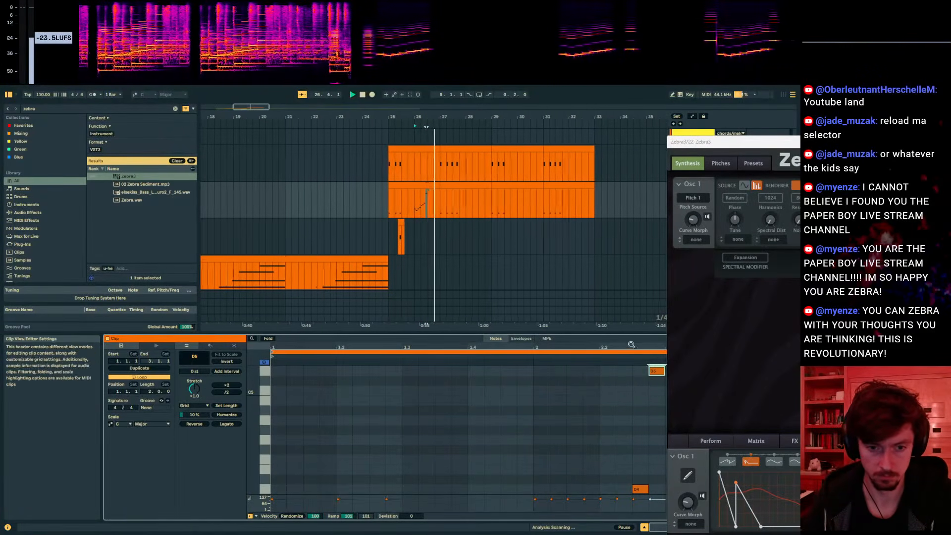
left_click_drag(687, 148, 201, 124)
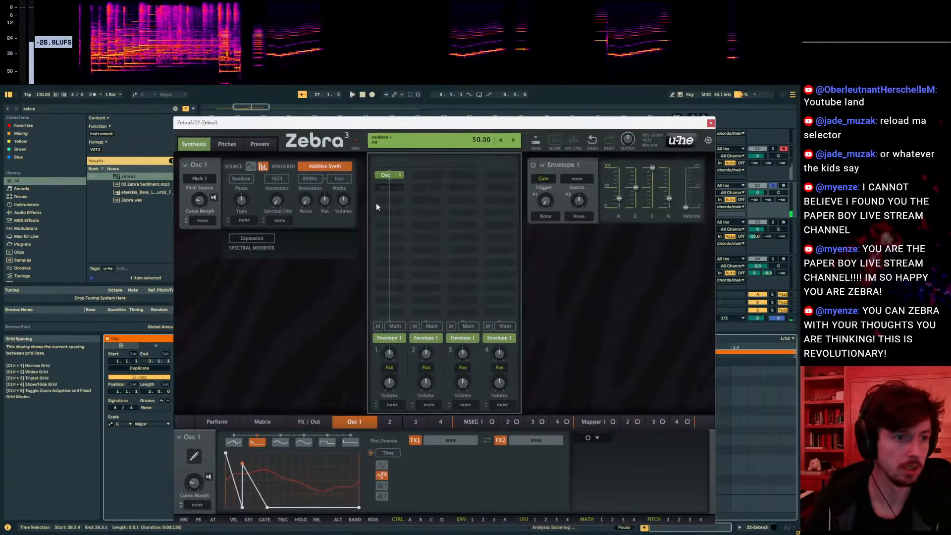
- Add an Exciter and a Modal resonator to the patch's second lane and load the factory Marimba.csv as the resonator's Profile A
left_click(394, 196)
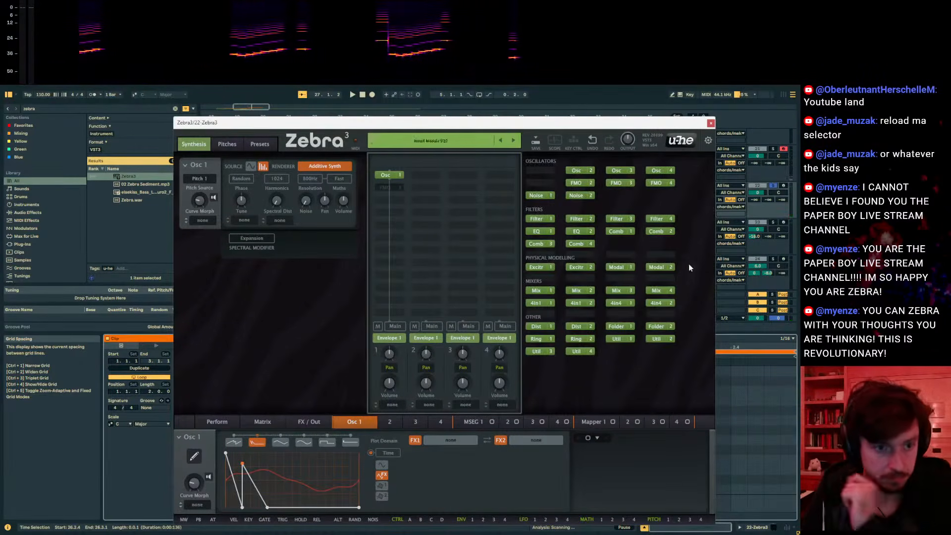
left_click(539, 268)
left_click(619, 268)
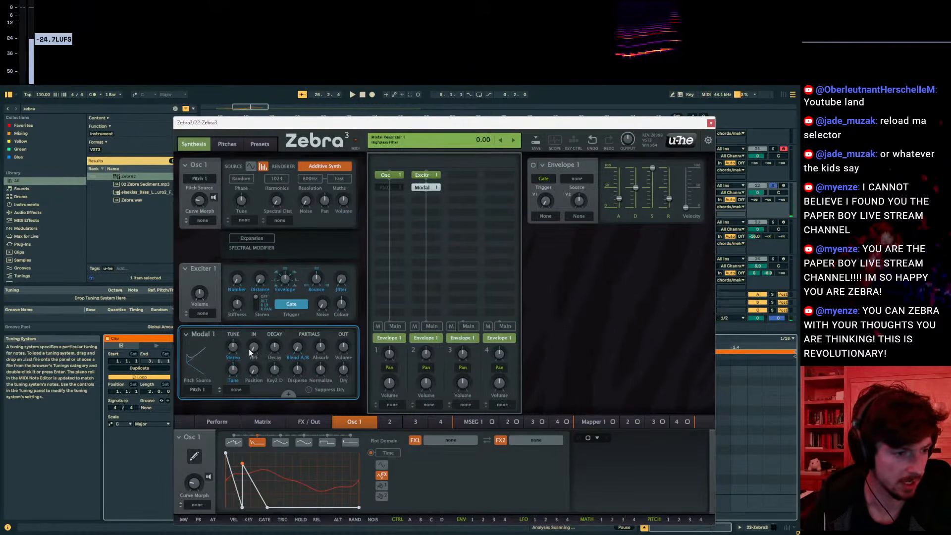
left_click(289, 393)
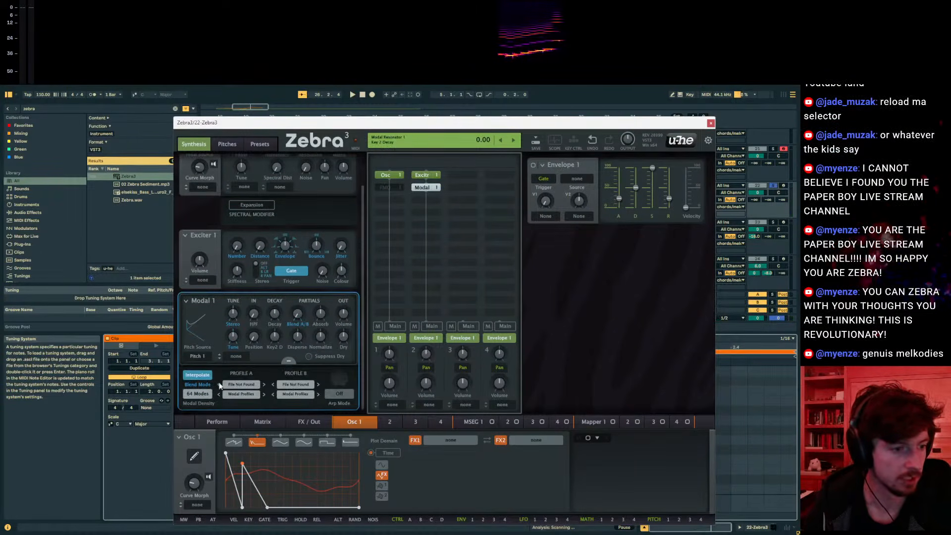
left_click(241, 392)
left_click(285, 258)
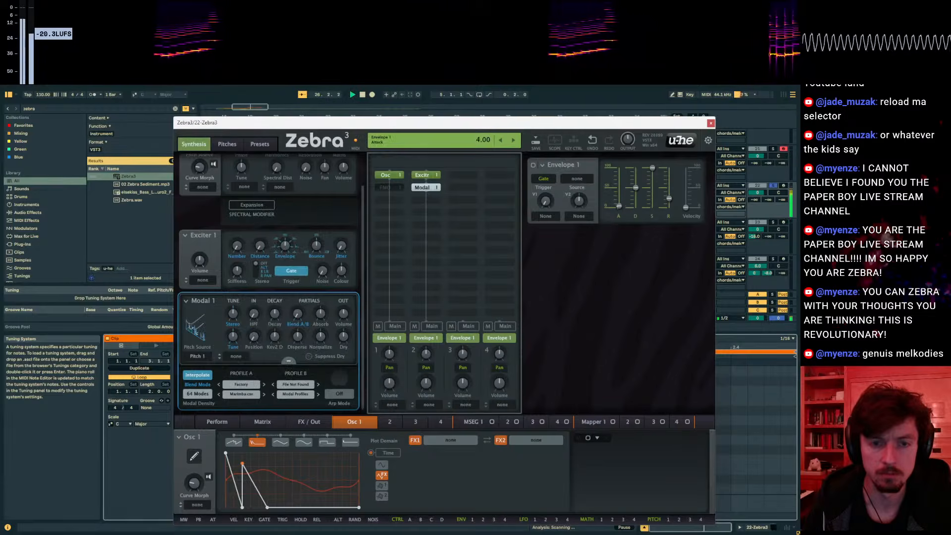
- Set Envelope 1's attack to 4.00, lengthen its release slightly and raise track 22's second send, auditioning the run in the full mix
left_click_drag(669, 198, 669, 194)
left_click_drag(768, 200, 768, 154)
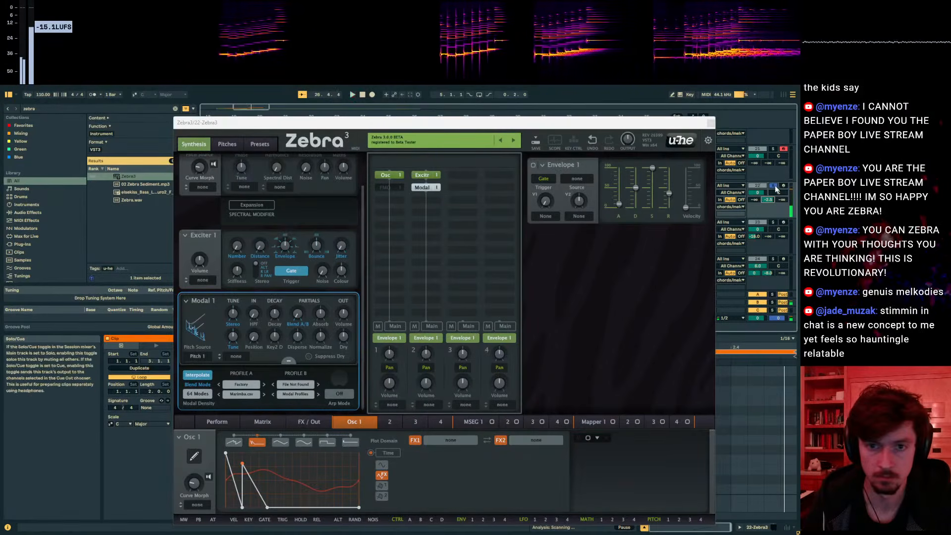
left_click_drag(664, 123, 736, 331)
left_click(421, 221)
left_click(442, 209)
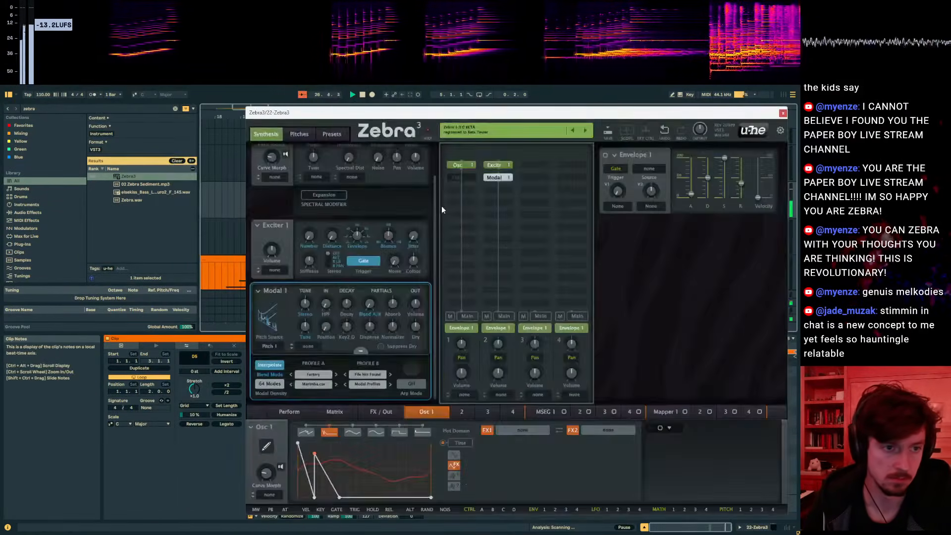
left_click(418, 223)
left_click_drag(728, 163, 394, 137)
left_click(528, 205)
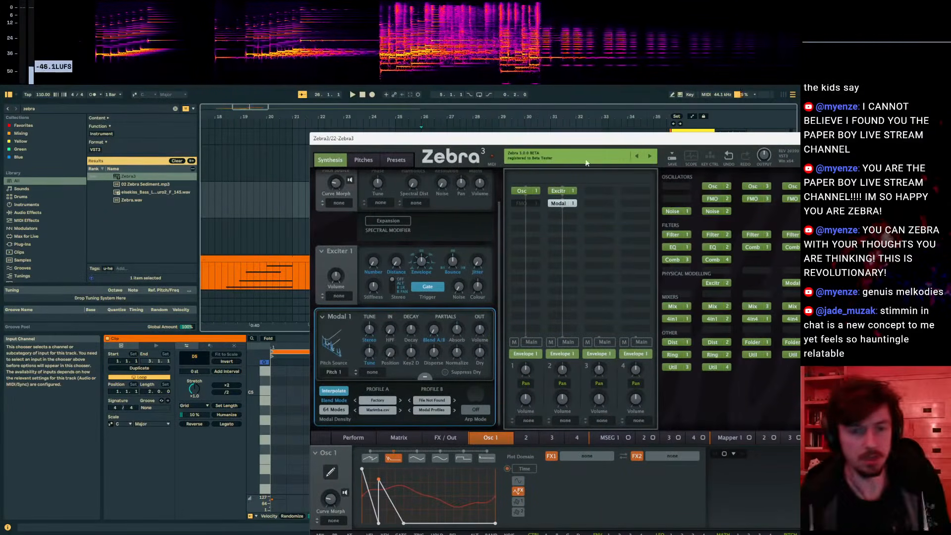
- Listen to the Shwamp - Peach reference on track 29 in solo around 26.3.1 for comparison
left_click_drag(603, 143, 461, 295)
scroll(434, 223, "down", 6)
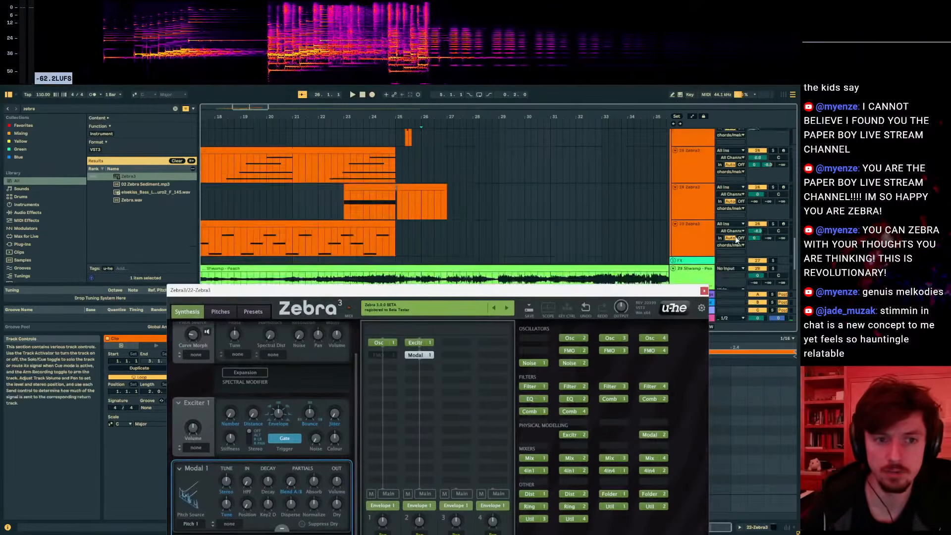
left_click(434, 238)
left_click(422, 236)
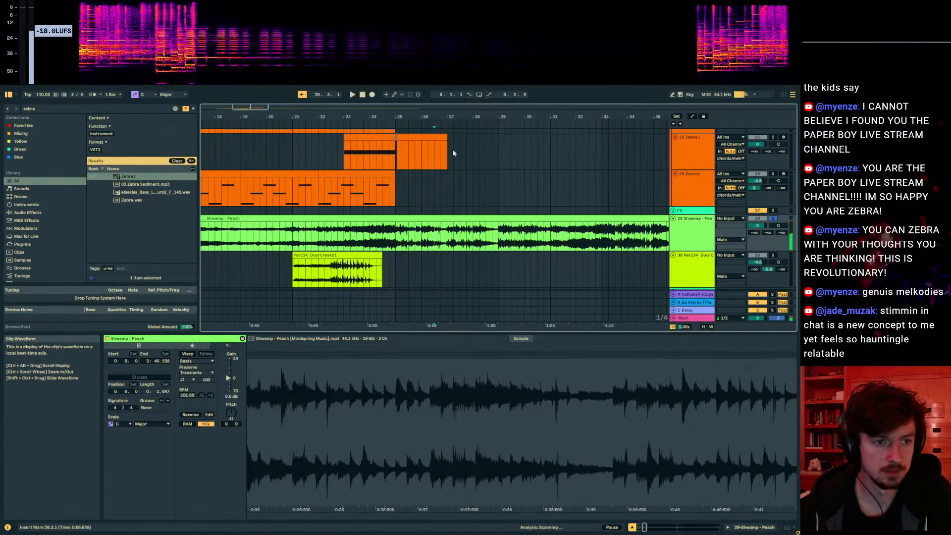
scroll(465, 184, "up", 3)
left_click(465, 184)
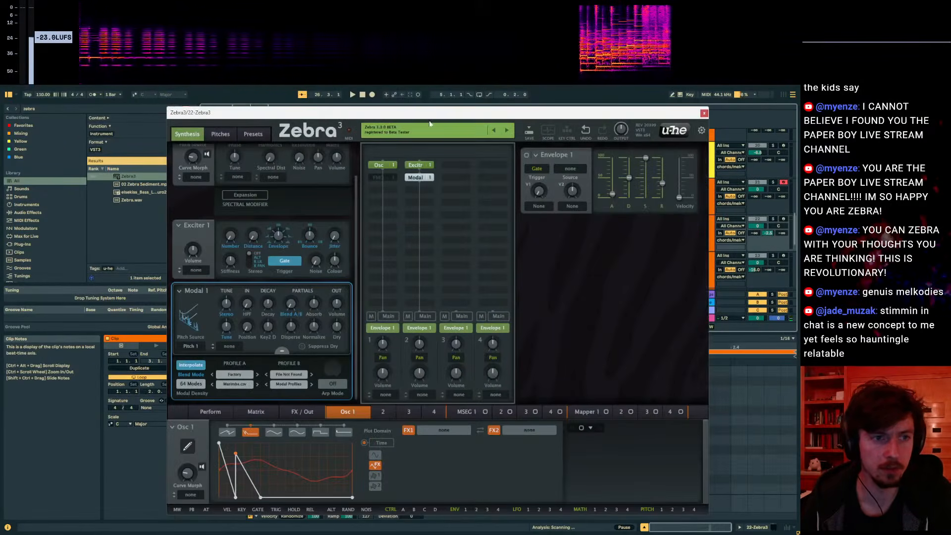
- Set Osc 1's Curve Morph to 24 and audition track 22 in solo around bar 26
left_click_drag(422, 114, 745, 173)
left_click_drag(665, 172, 556, 133)
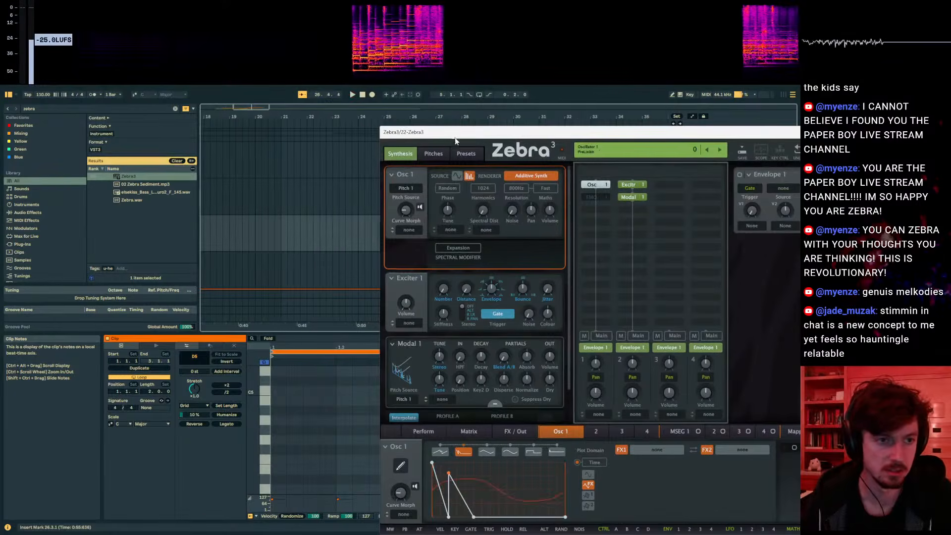
left_click_drag(454, 136, 560, 330)
left_click(420, 242)
key("space")
key("space")
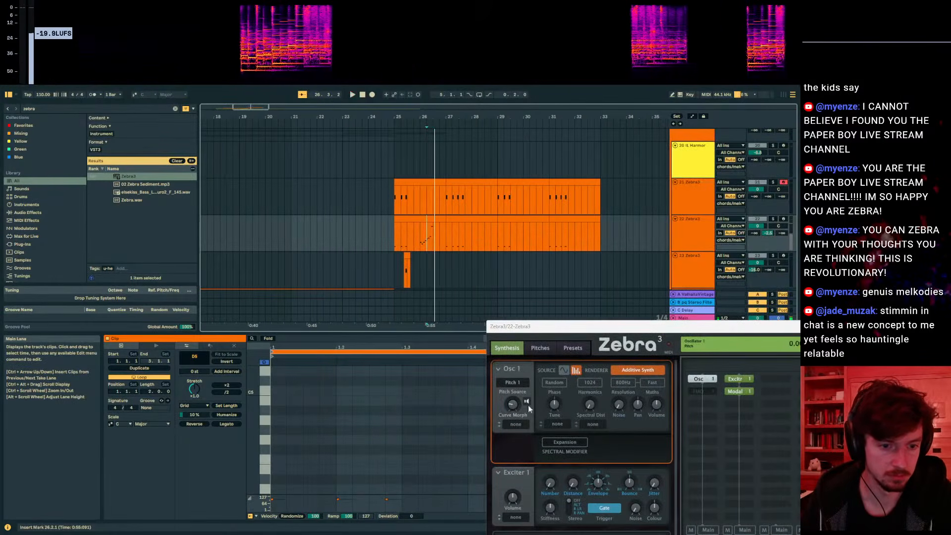
key("space")
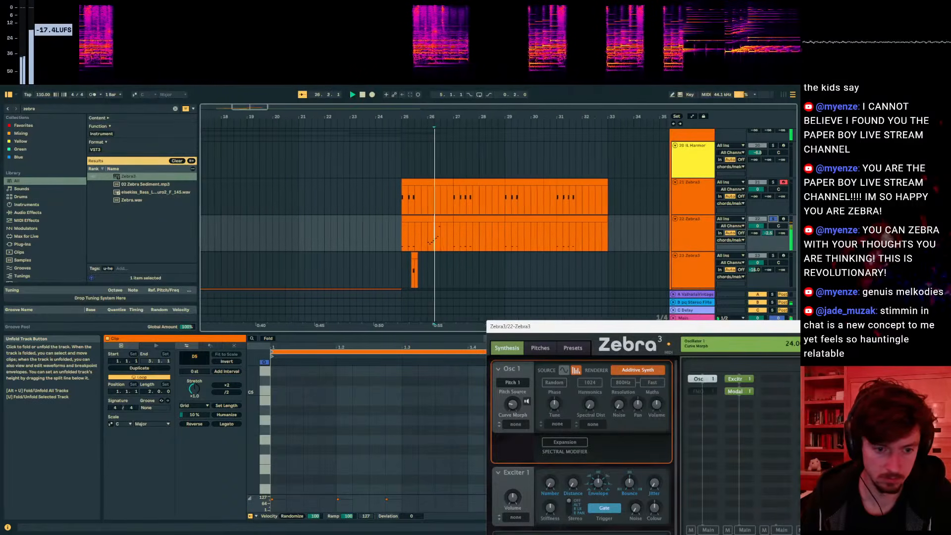
key("space")
- Insert Filter 2 into the patch's module grid and move the Zebra3 window aside to expose the arrangement
left_click_drag(549, 327, 382, 163)
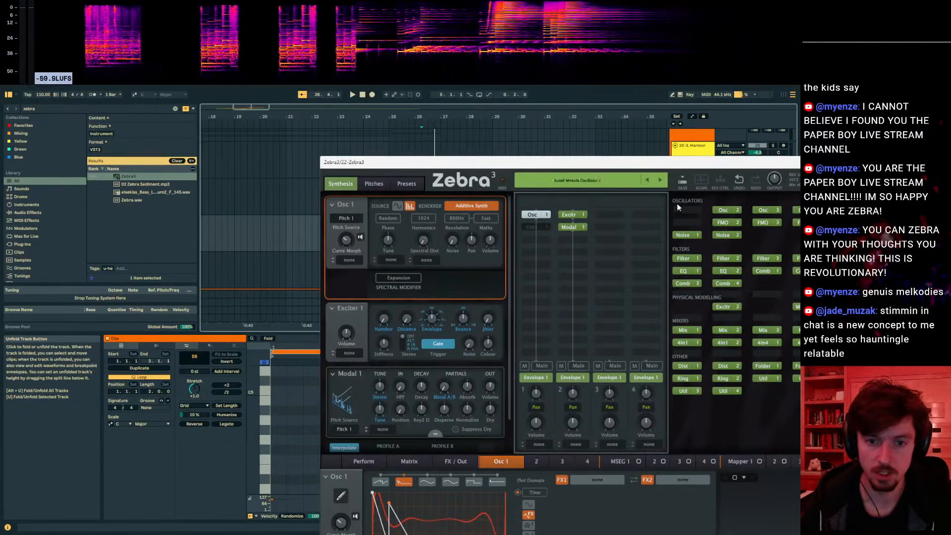
left_click_drag(689, 163, 540, 159)
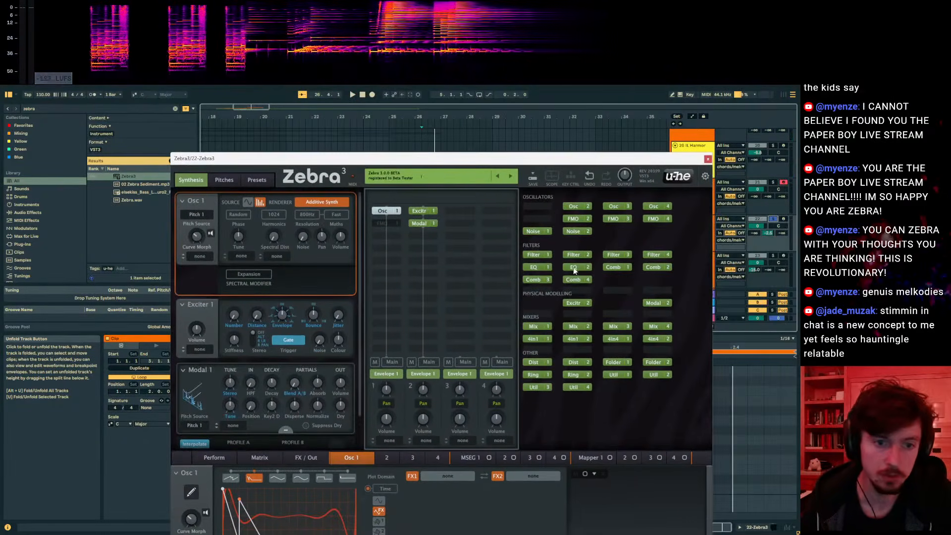
left_click(572, 254)
left_click_drag(530, 159, 950, 161)
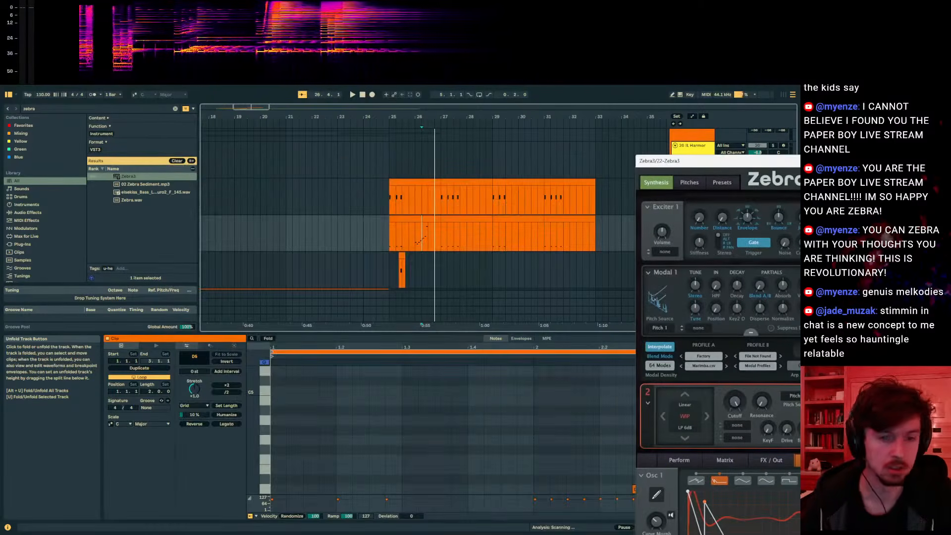
- Audition the filtered run in solo around bar 26, then unsolo track 22 and play the mix from just before bar 25
key("space")
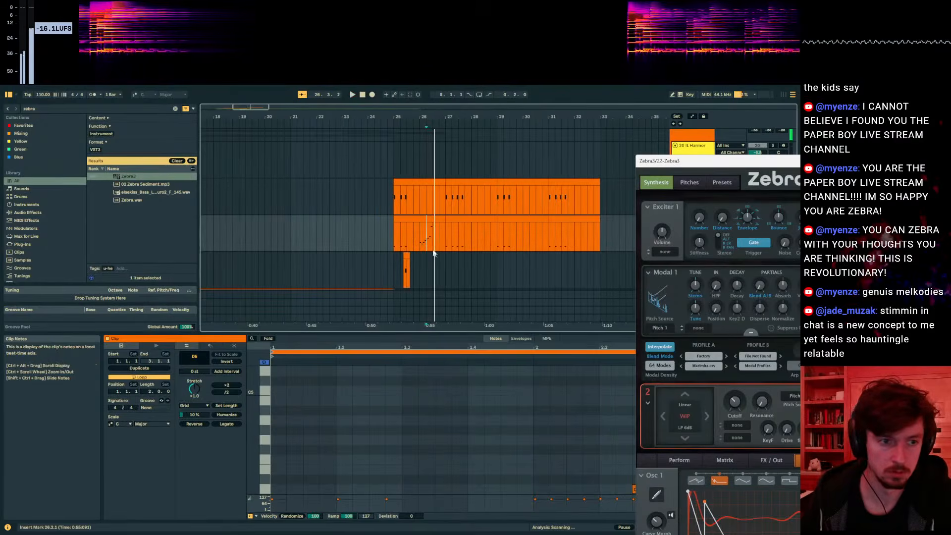
left_click(423, 235)
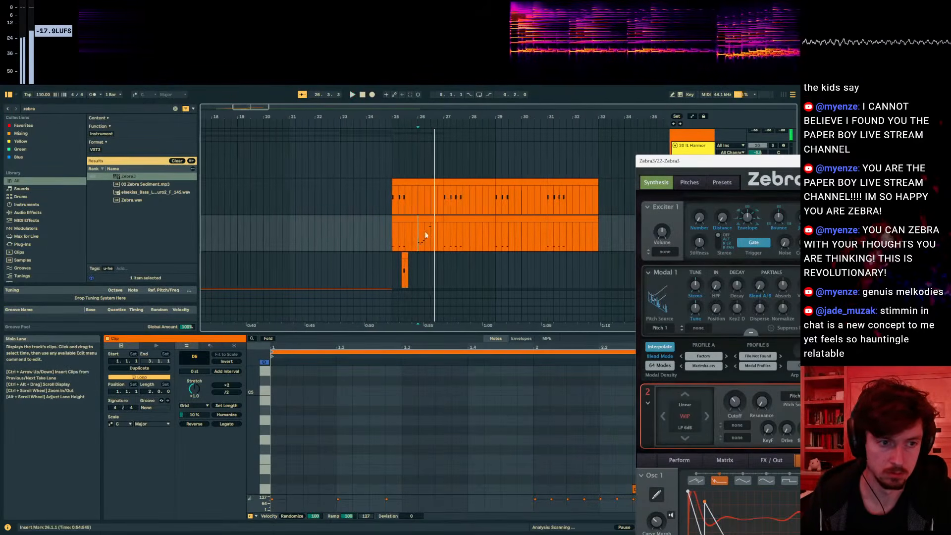
key("space")
key("a")
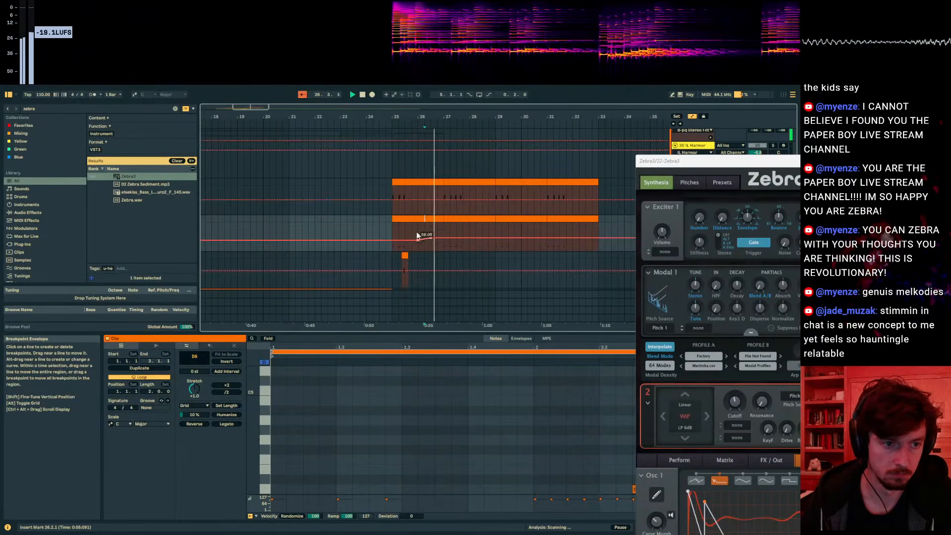
left_click(385, 233)
key("ctrl+alt+p")
key("a")
left_click(773, 219)
key("space")
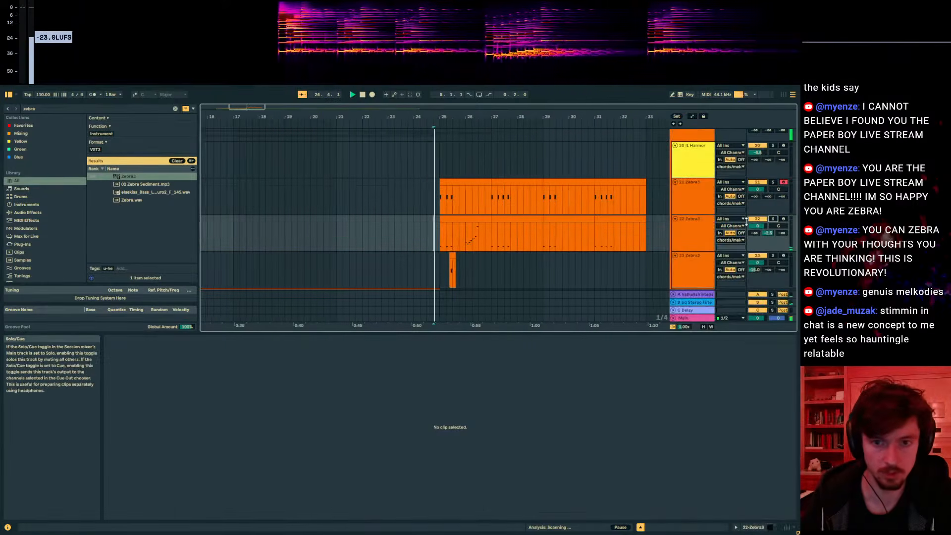
- Deactivate track 22's clip section from 25.1.1 to 25.4.1 and paste a copy of bars 25–26 at bar 27
left_click_drag(445, 237, 425, 241)
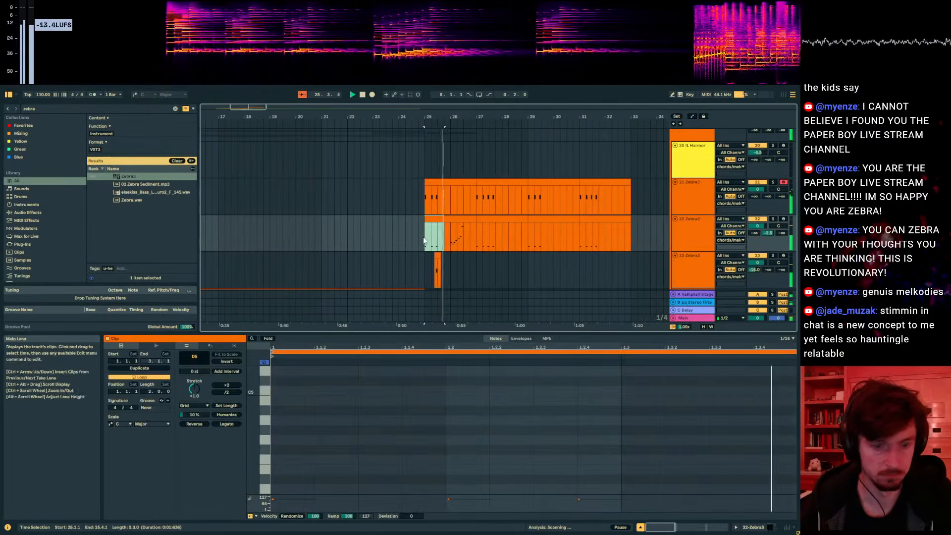
left_click(474, 241)
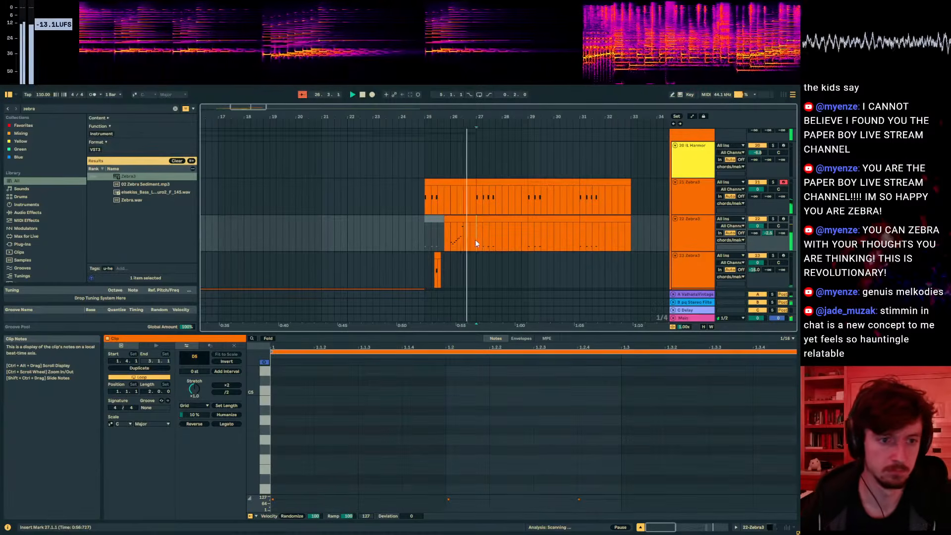
left_click_drag(477, 221, 424, 239)
key("ctrl+c")
left_click(479, 235)
key("space")
key("ctrl+v")
left_click(503, 229)
key("space")
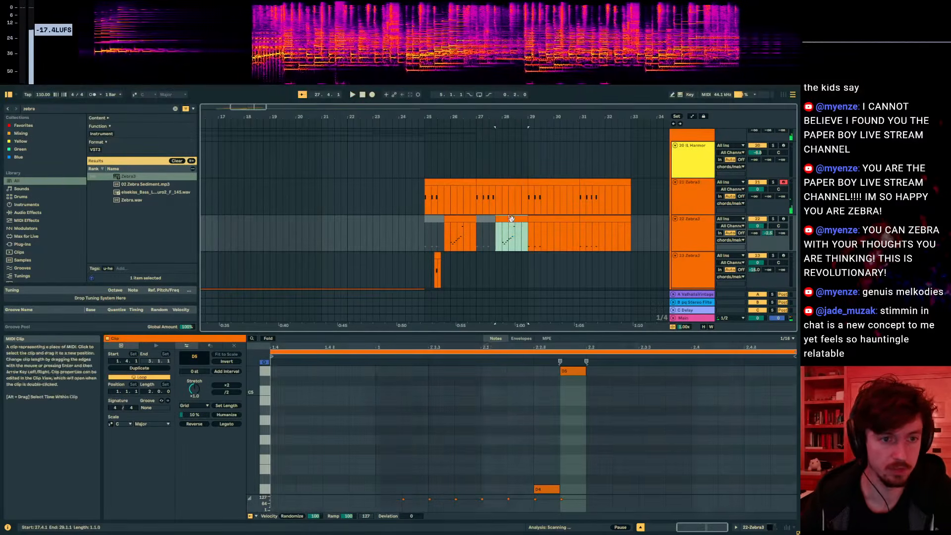
- Raise the D4 note at 2.2.3 in the copied run to G4
key("space")
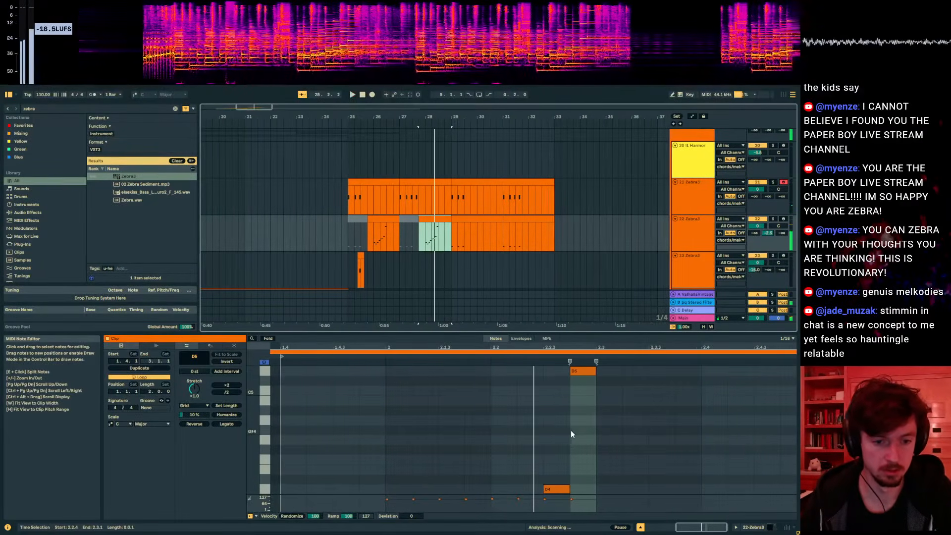
scroll(579, 455, "down", 1)
left_click_drag(579, 460, 557, 444)
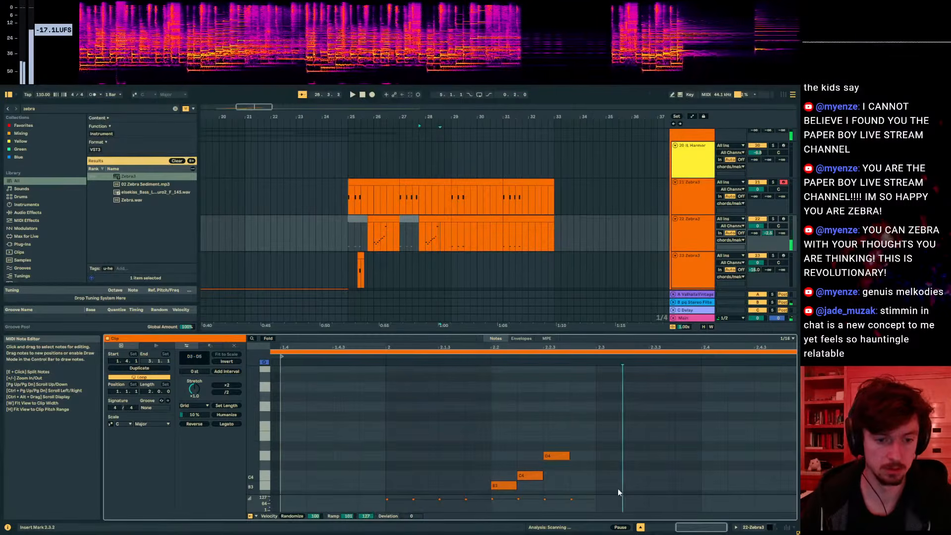
key("Up")
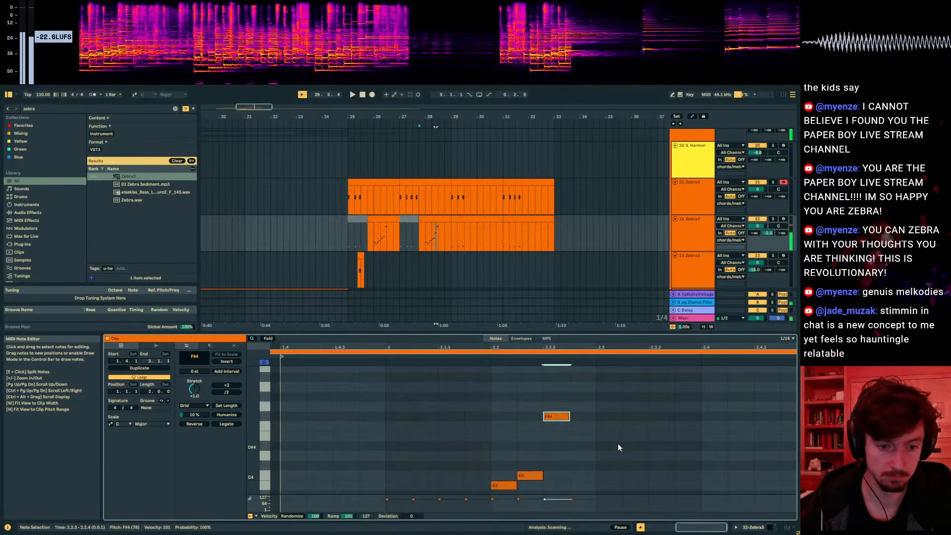
scroll(619, 444, "up", 1)
key("Up")
scroll(619, 445, "up", 2)
- Shift the copied run's final note to 2.3.1 and raise it to G5
left_click(618, 444)
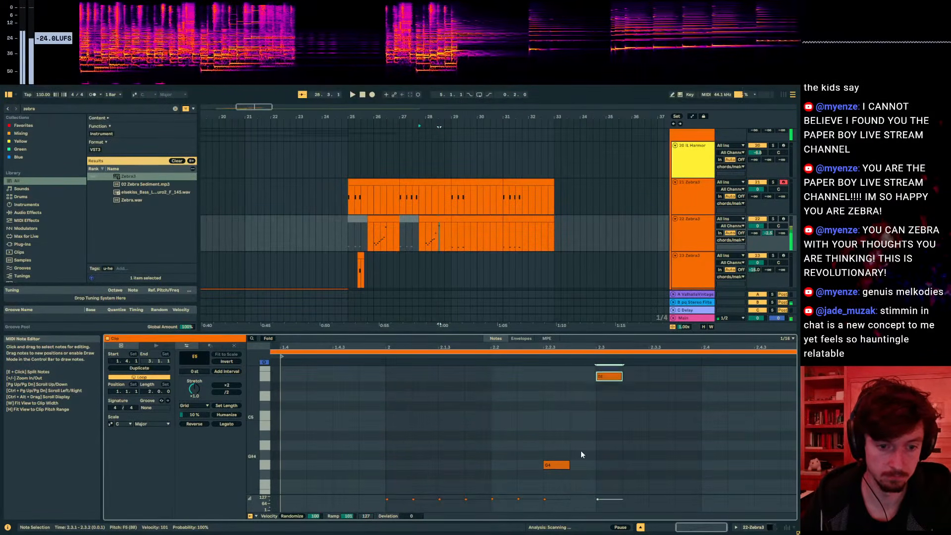
key("Up")
key("Up")
key("Up")
key("Up")
key("Up")
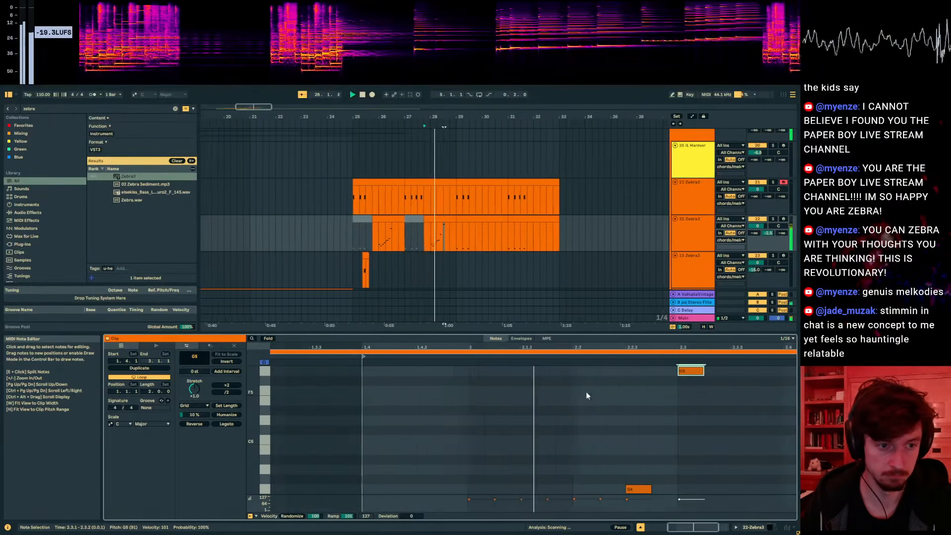
- Move the copied run's G5 note one sixteenth earlier to 2.2.4 and audition the variation
key("space")
key("shift+Right")
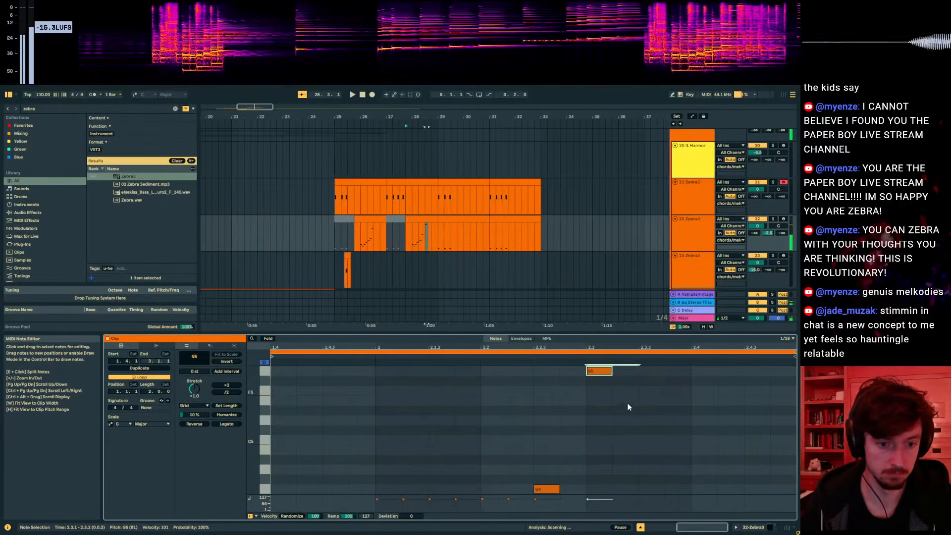
left_click(409, 233)
key("space")
left_click_drag(434, 118, 435, 193)
left_click_drag(619, 371, 593, 371)
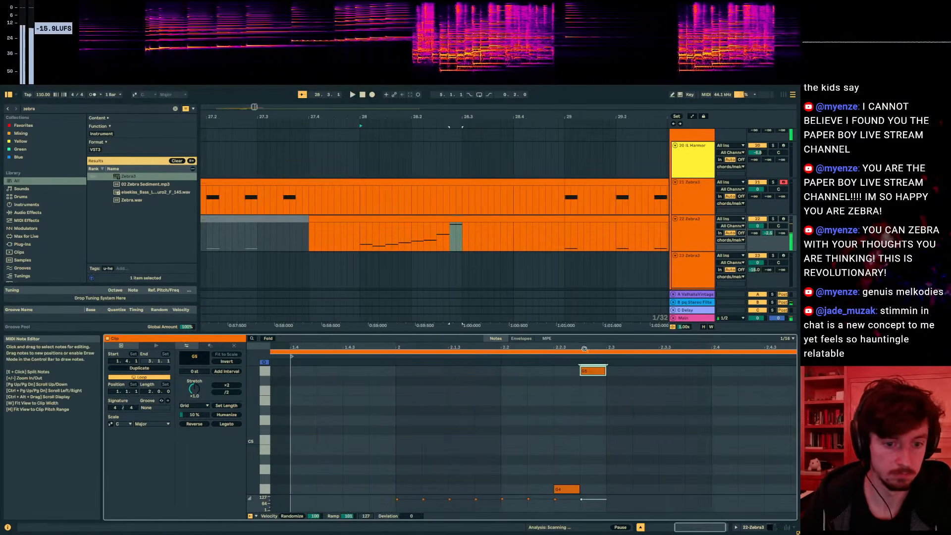
key("space")
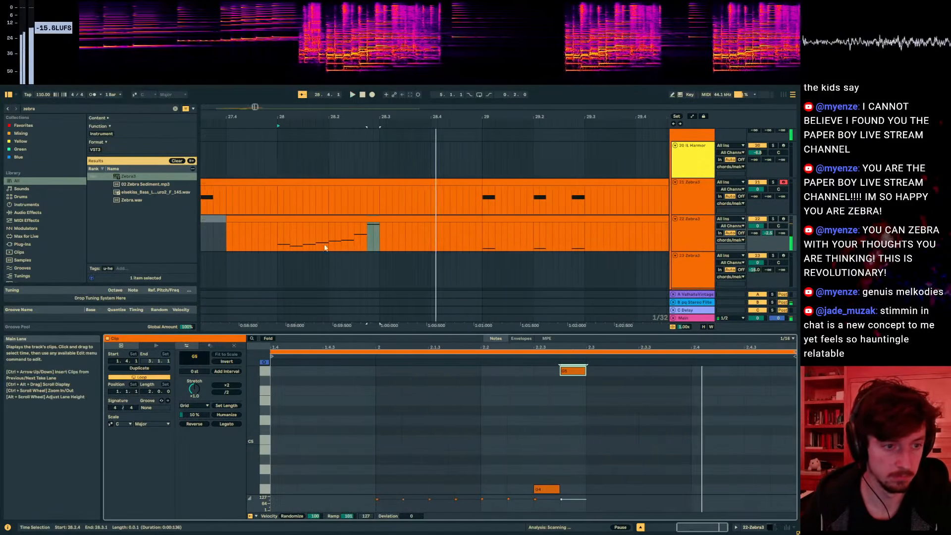
- Audition the varied run on track 22 in solo from bar 28
key("space")
left_click(276, 234)
left_click(773, 219)
key("space")
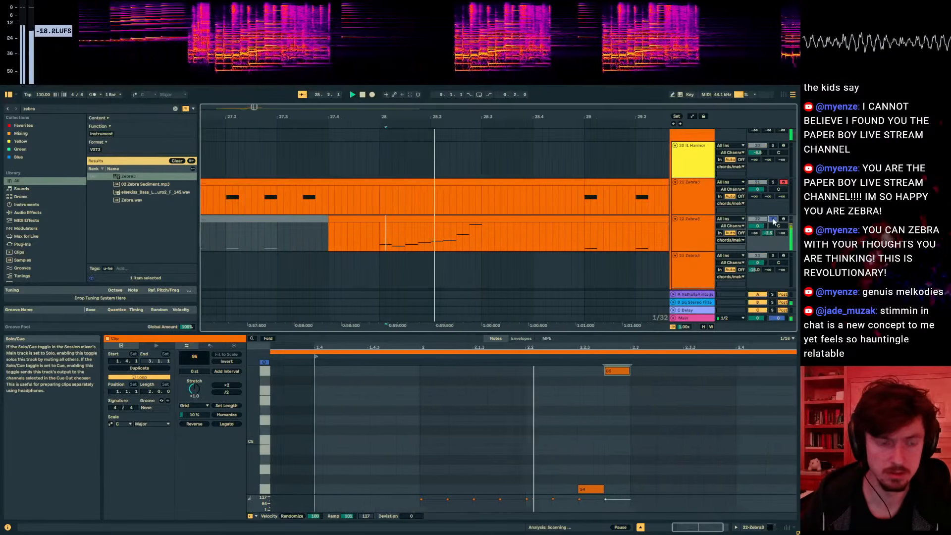
key("space")
- Play the Shwamp - Peach reference on track 29 in solo from 28.1.1 and focus on its waveform at 28.2.1
scroll(436, 253, "down", 4)
left_click(344, 206)
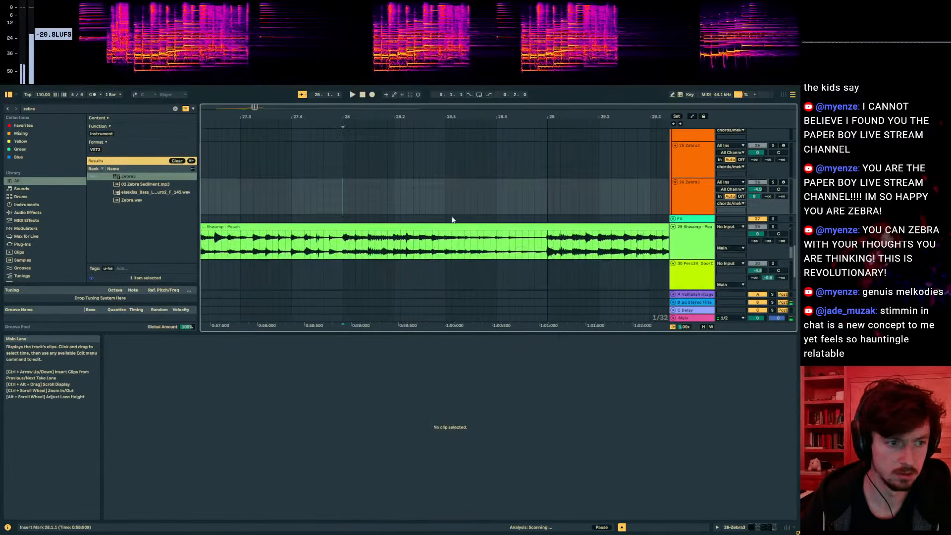
left_click(773, 227)
key("space")
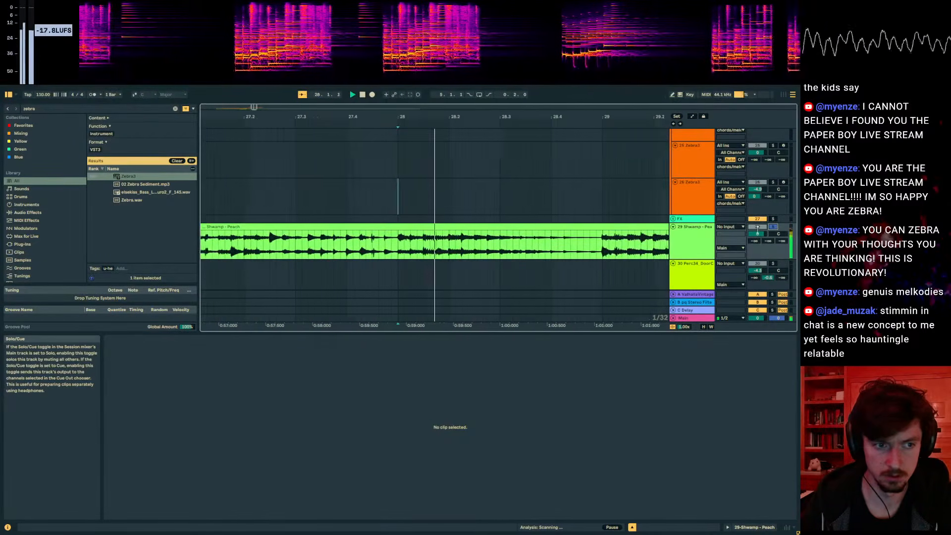
left_click(429, 252)
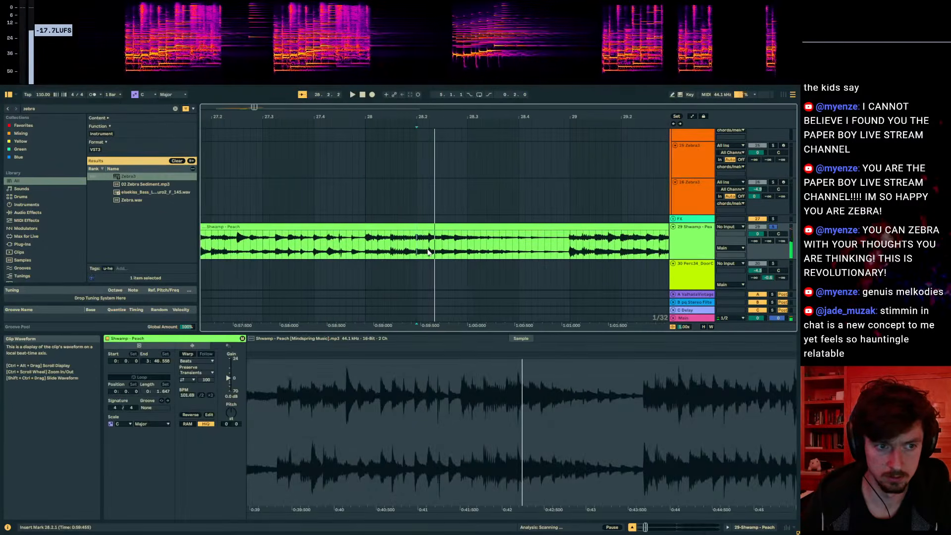
- Audition the varied run on track 22 in solo and raise its notes at 2.2.1 and 2.2.2 to E4 and F4
scroll(427, 218, "up", 6)
left_click(394, 209)
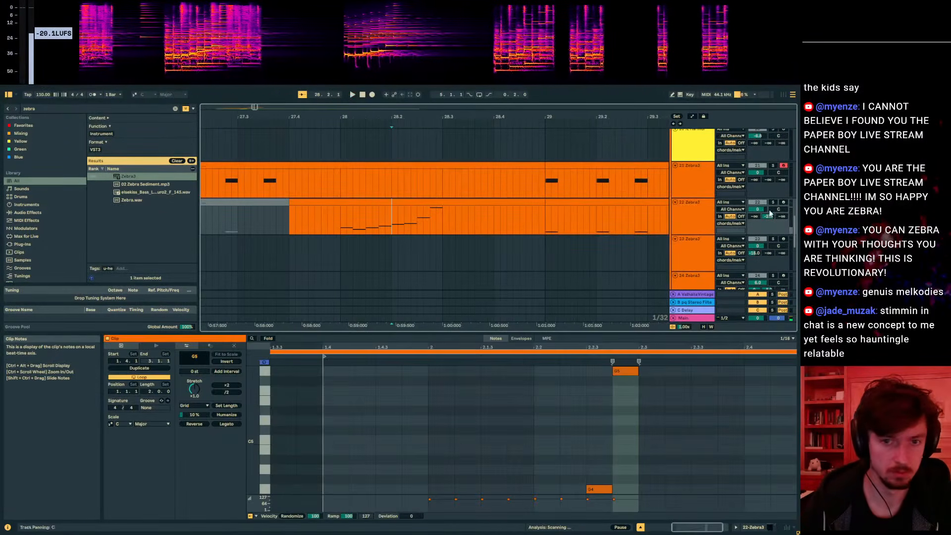
left_click(773, 202)
key("space")
key("space")
scroll(533, 444, "down", 5)
left_click_drag(535, 456, 516, 444)
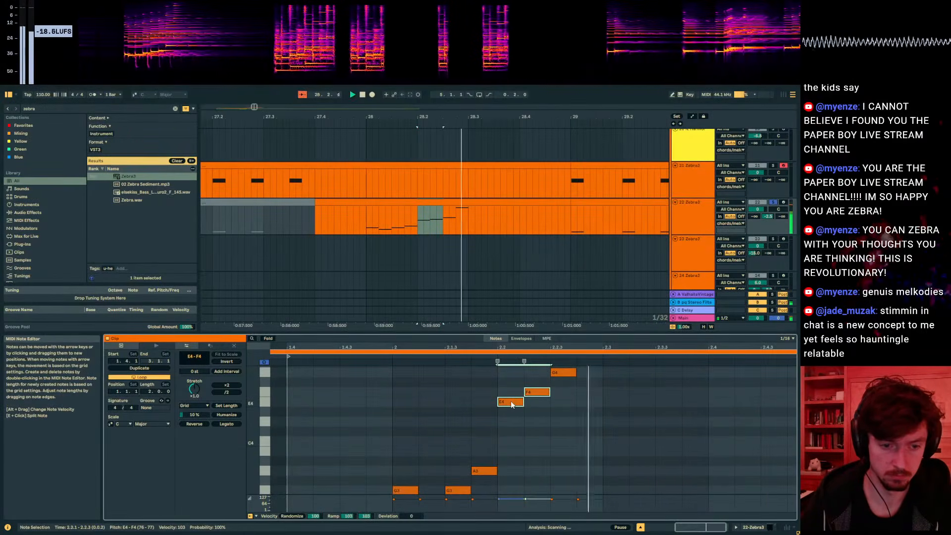
- Audition the edited run from just before bar 28, in solo and with the other tracks
left_click(371, 221)
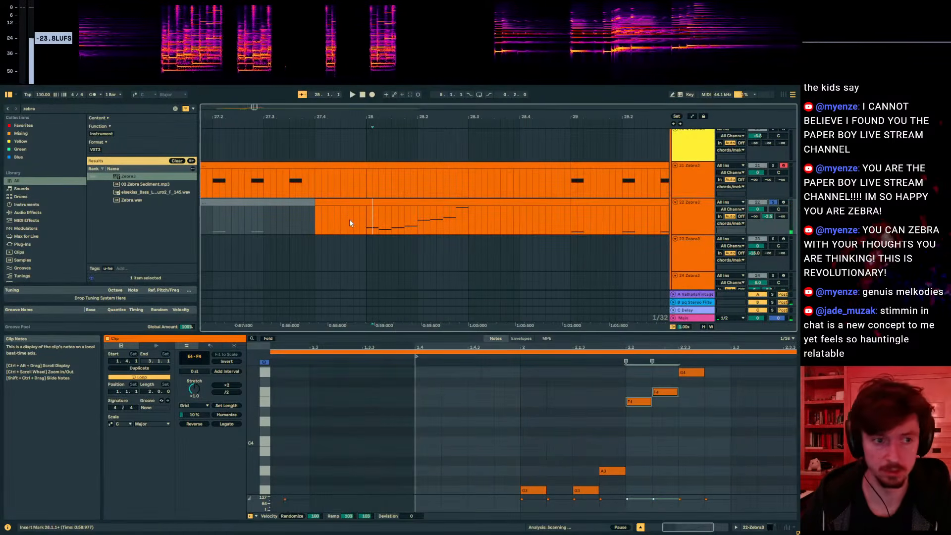
left_click(349, 223)
key("space")
left_click(772, 202)
key("space")
key("space")
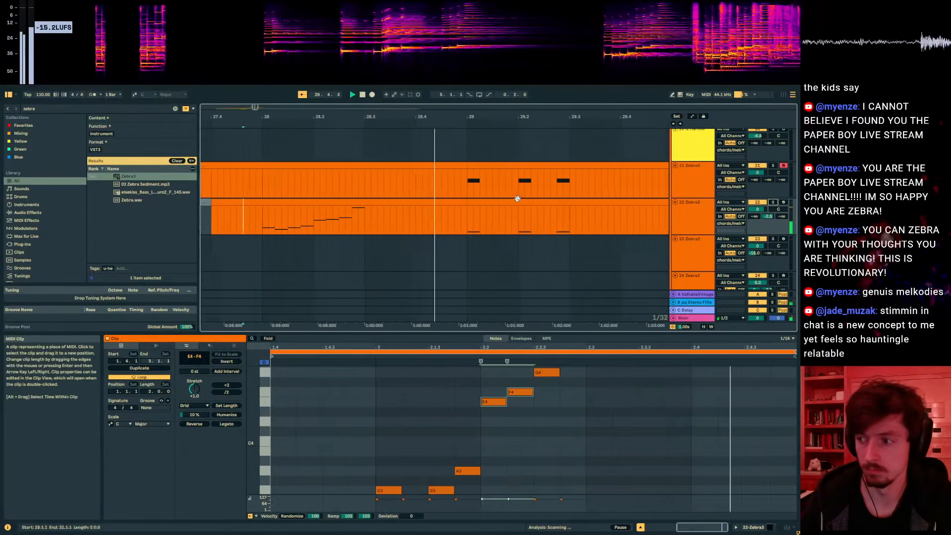
- Duplicate track 22's material from bars 25 to 29 into the following four bars
left_click_drag(445, 117, 445, 74)
left_click(446, 202)
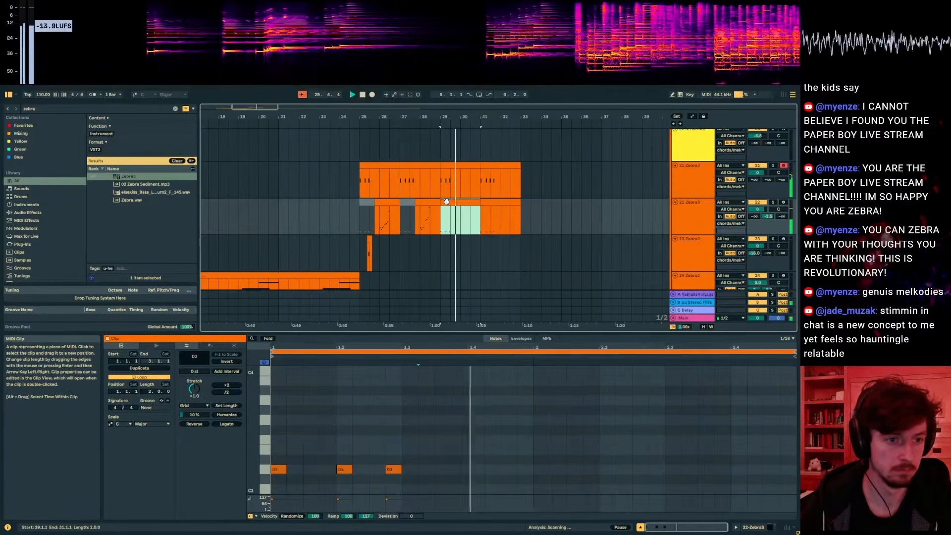
left_click(441, 226)
key("s")
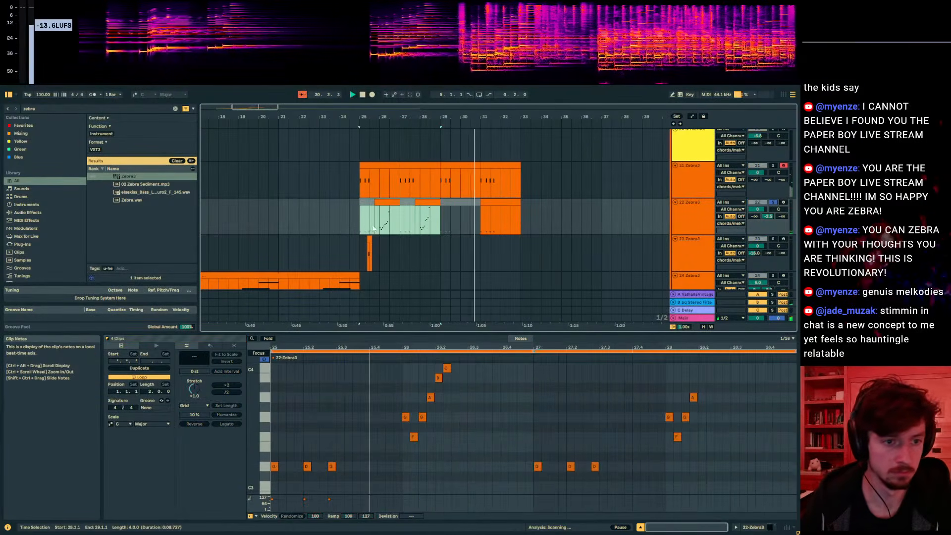
key("ctrl+d")
- Compare track 21 in solo with the Shwamp - Peach reference from bar 25
left_click(461, 182)
key("space")
left_click_drag(455, 117, 623, 287)
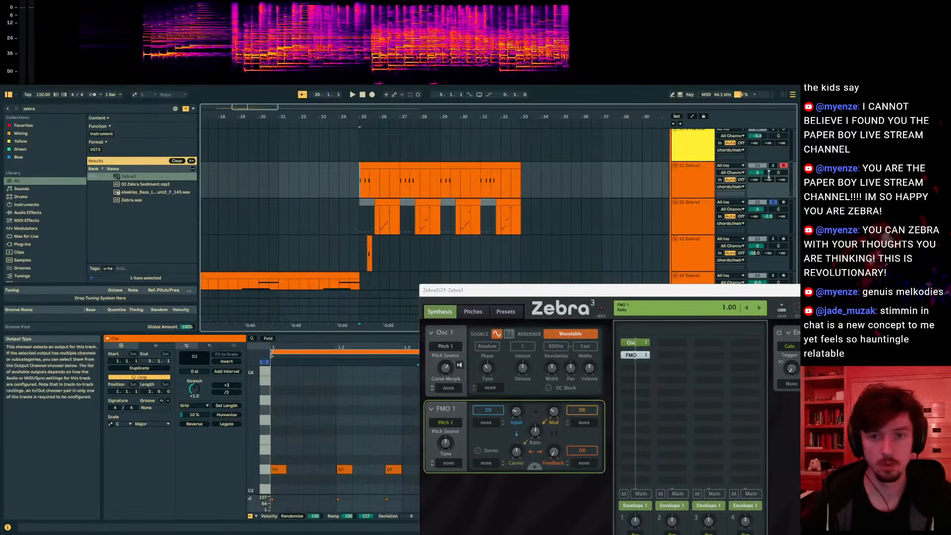
key("space")
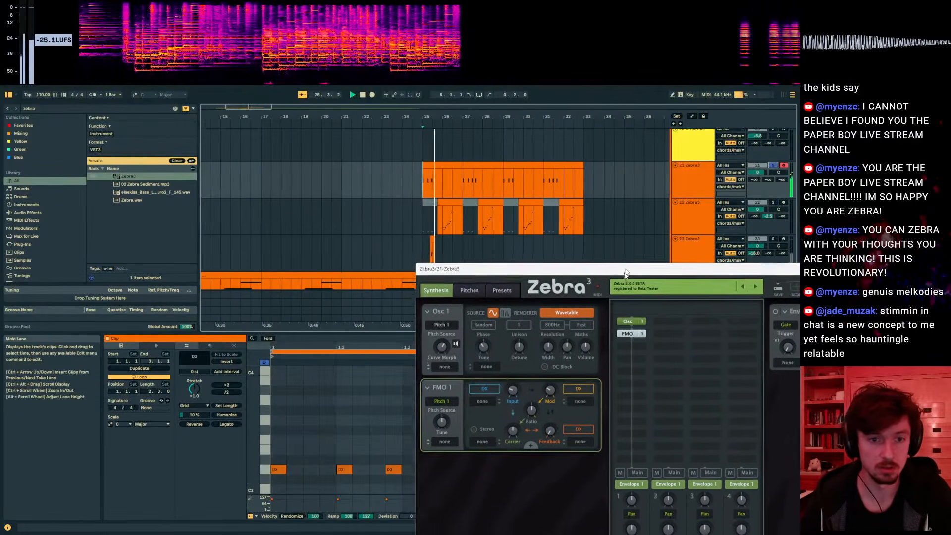
scroll(756, 220, "down", 4)
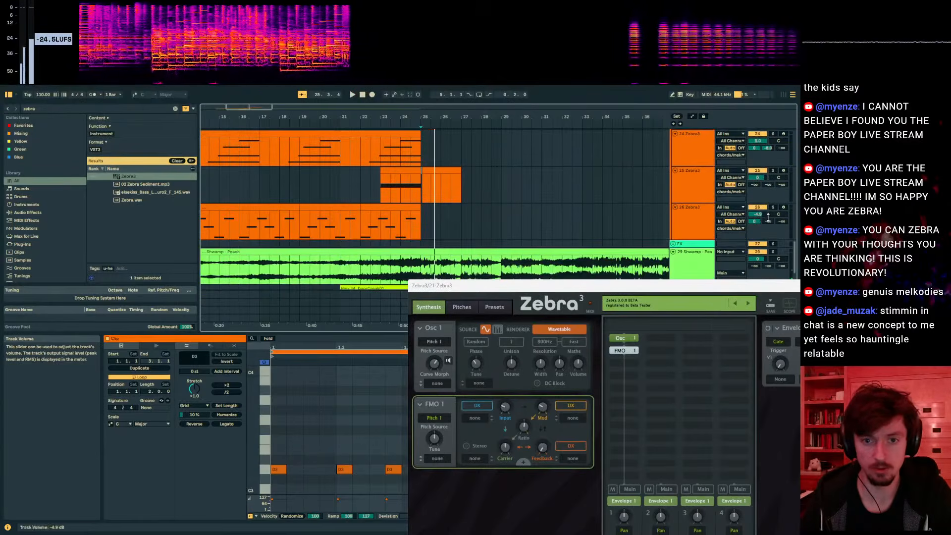
left_click(772, 251)
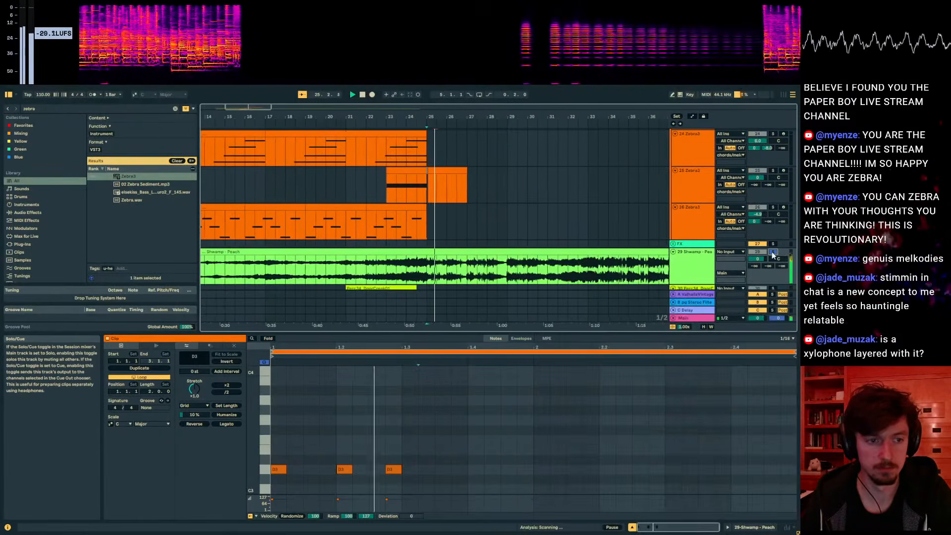
scroll(700, 216, "up", 4)
- Set Envelope 1's decay to 46.00 in track 21's Zebra3 patch and audition it with the other parts
left_click(694, 216)
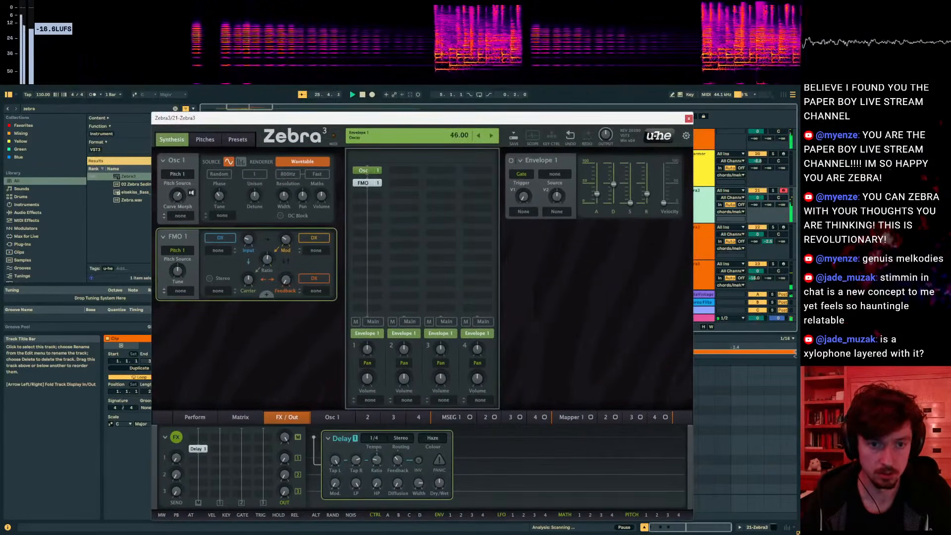
left_click_drag(650, 118, 663, 330)
scroll(426, 210, "down", 2)
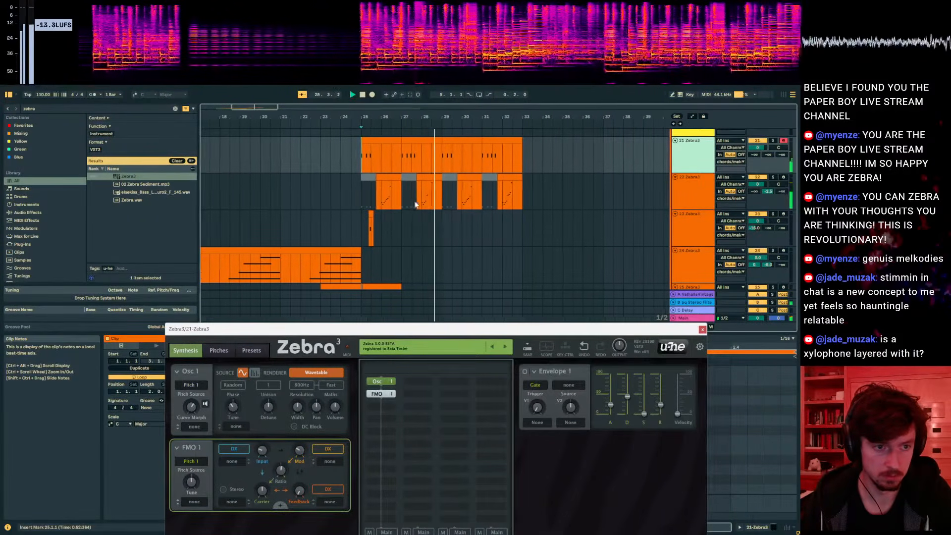
left_click(430, 192)
scroll(449, 195, "down", 2)
left_click(441, 181)
scroll(570, 198, "up", 2)
- Reopen track 21's Zebra3 patch and audition it from bar 29 in solo and in the full mix
left_click(685, 205)
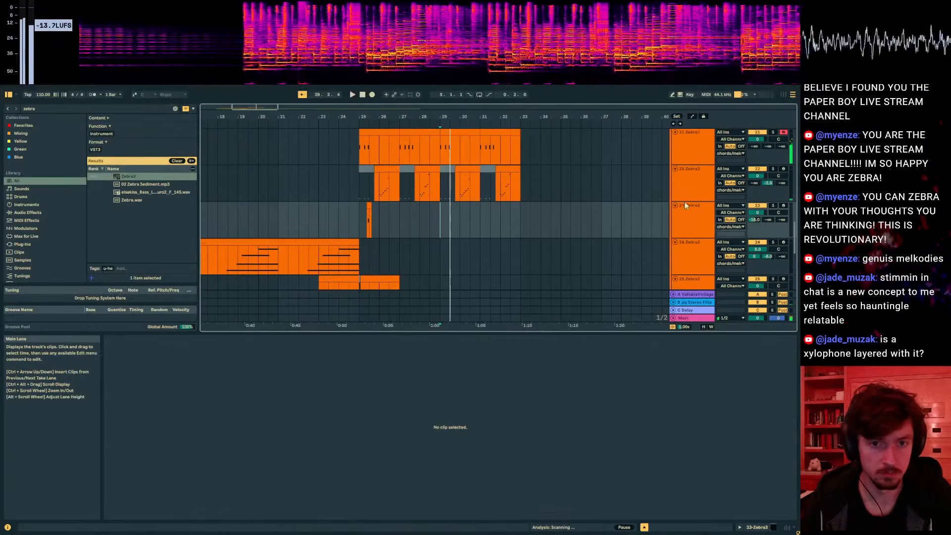
left_click(681, 191)
left_click(440, 148)
left_click_drag(474, 119, 459, 144)
left_click_drag(520, 138, 527, 260)
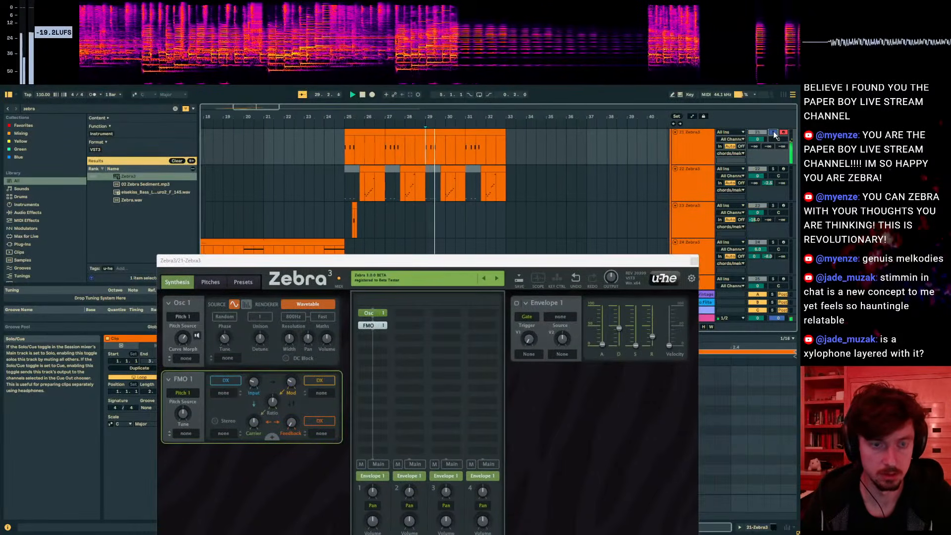
left_click(773, 133)
left_click_drag(596, 264, 599, 236)
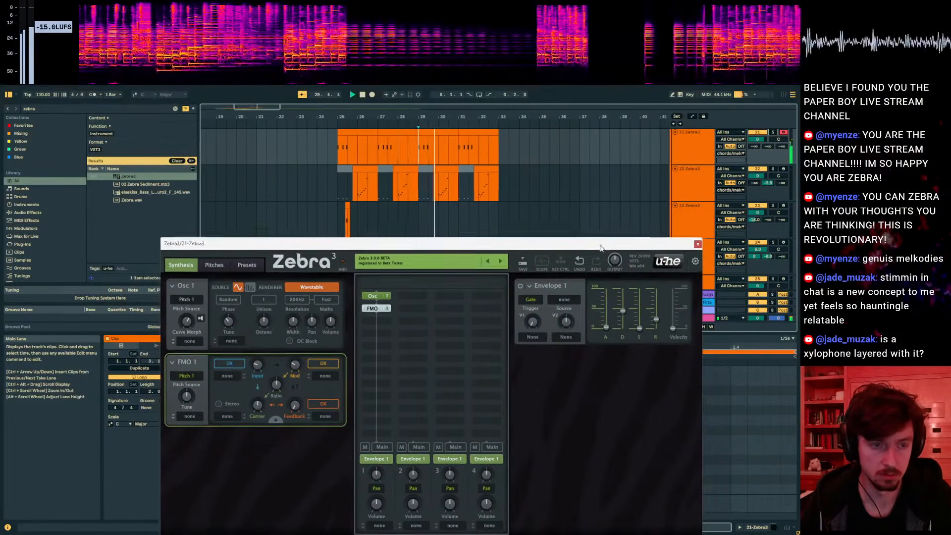
- Set FMO 1's ratio to 3.00 in track 21's patch while playing from 28.3.1
left_click(421, 187)
left_click(410, 153)
key("space")
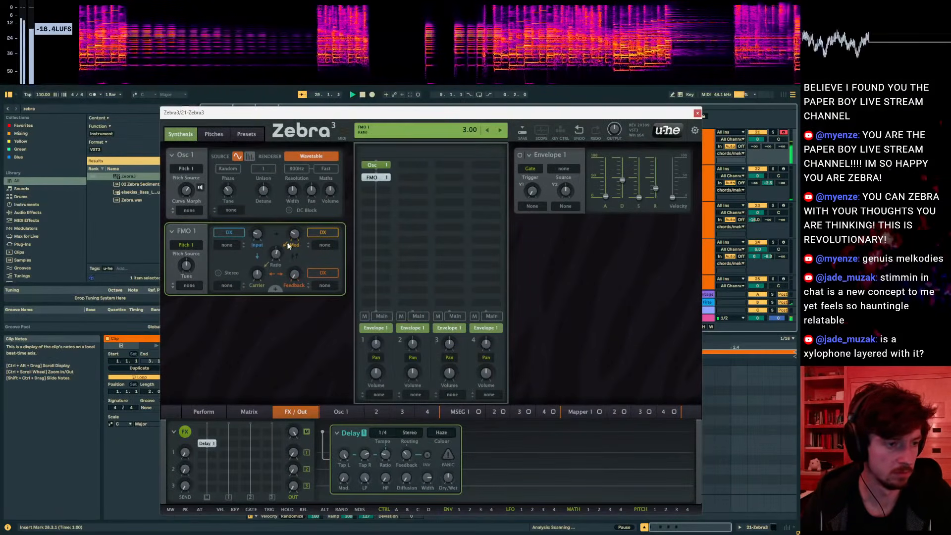
- Add a filter below FMO 1 in the first lane of track 21's patch and set its cutoff to 95.00
left_click_drag(331, 113, 434, 166)
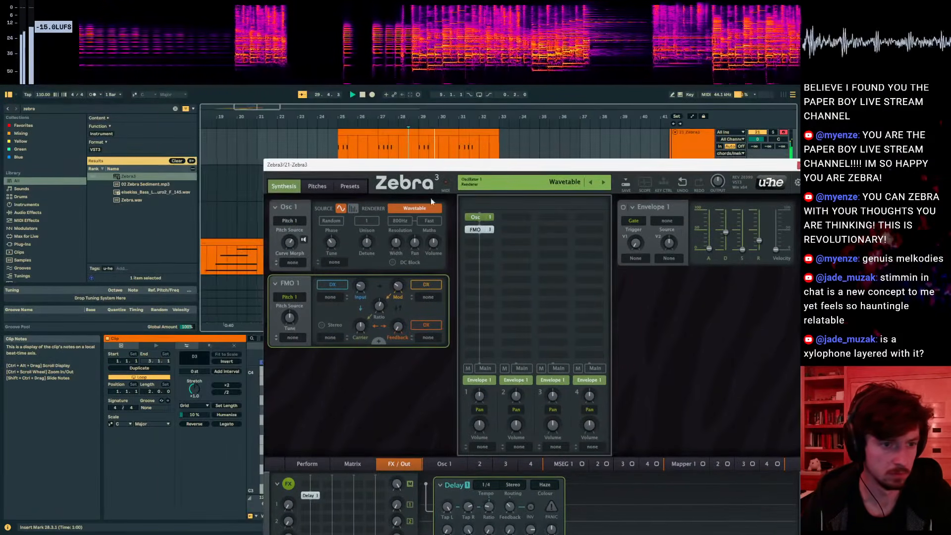
left_click(484, 243)
left_click(641, 264)
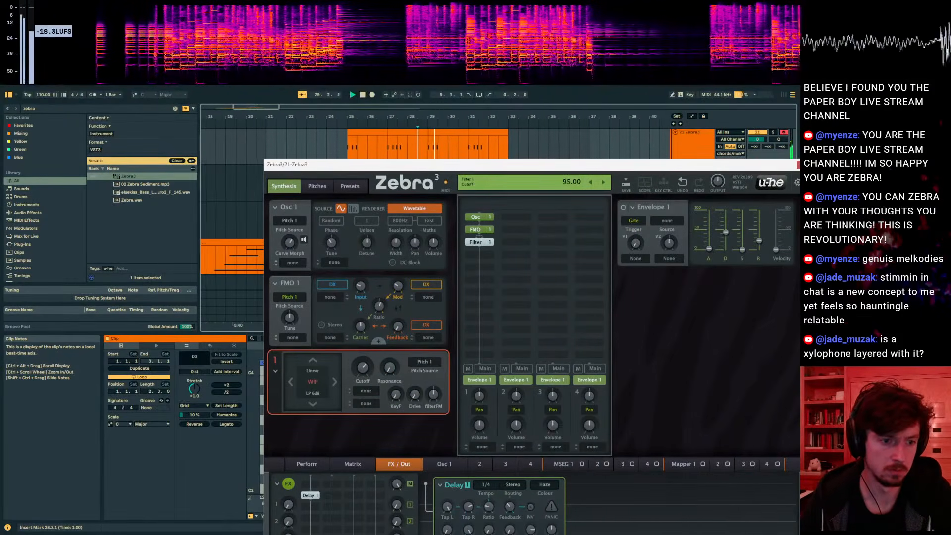
left_click_drag(476, 169, 476, 238)
key("space")
- Insert a new MIDI track below track 23 and name it formanty ascid guy
left_click(422, 198)
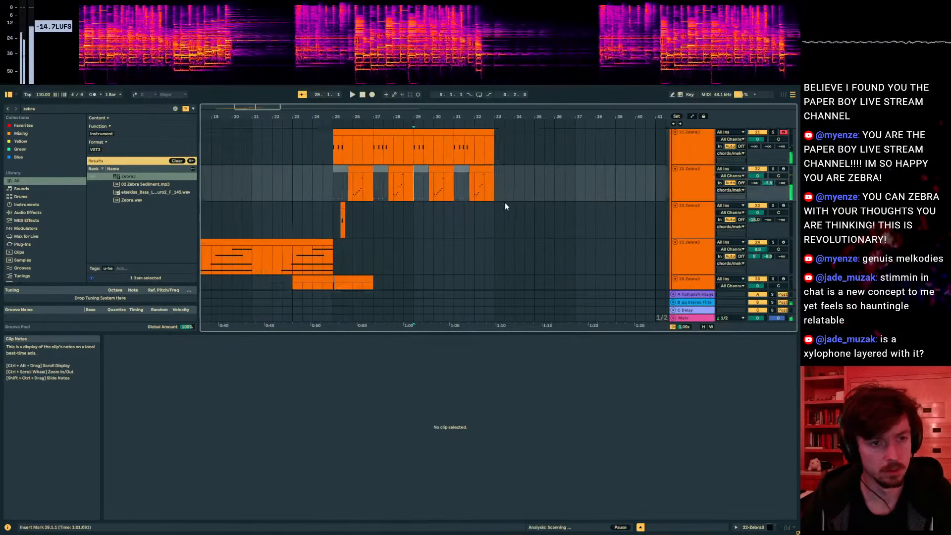
scroll(505, 205, "down", 2)
left_click(696, 174)
left_click(697, 201)
key("ctrl+shift+t")
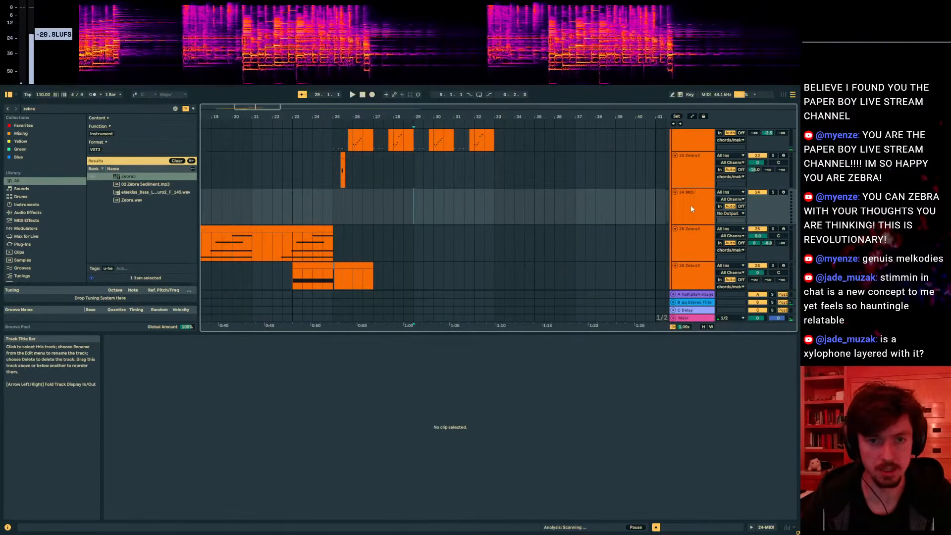
type("formant")
key("Return")
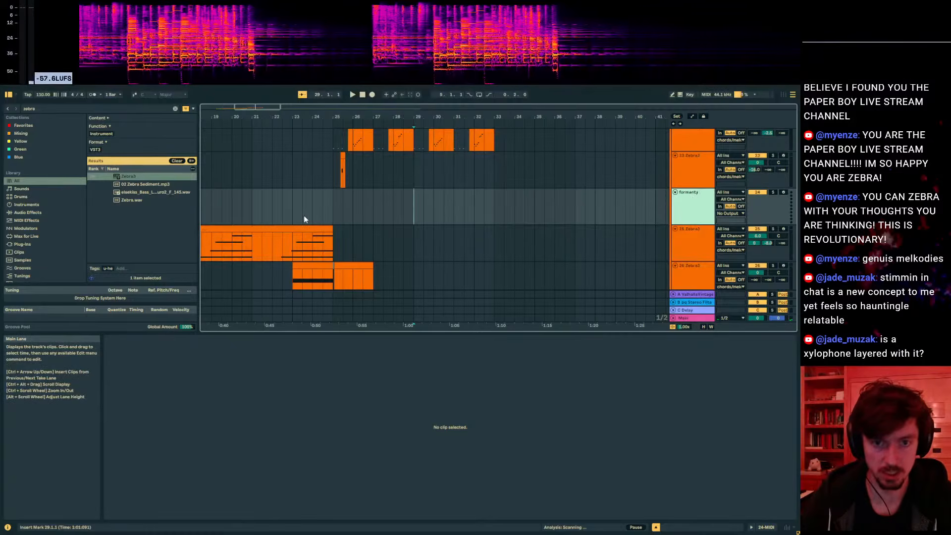
- Create a four-bar MIDI clip at bar 29 with a G3 note at its start and load Zebra3 on the track
left_click_drag(414, 208, 477, 211)
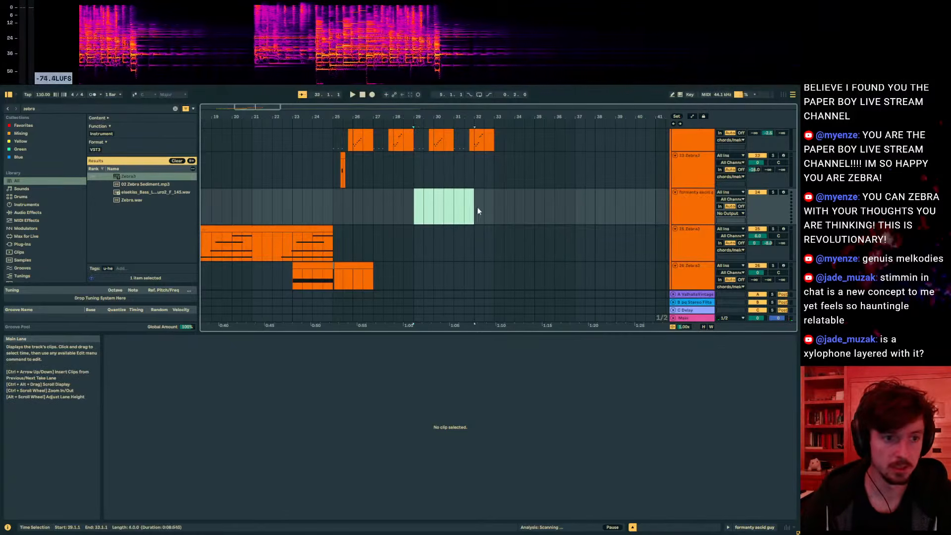
key("ctrl+shift+m")
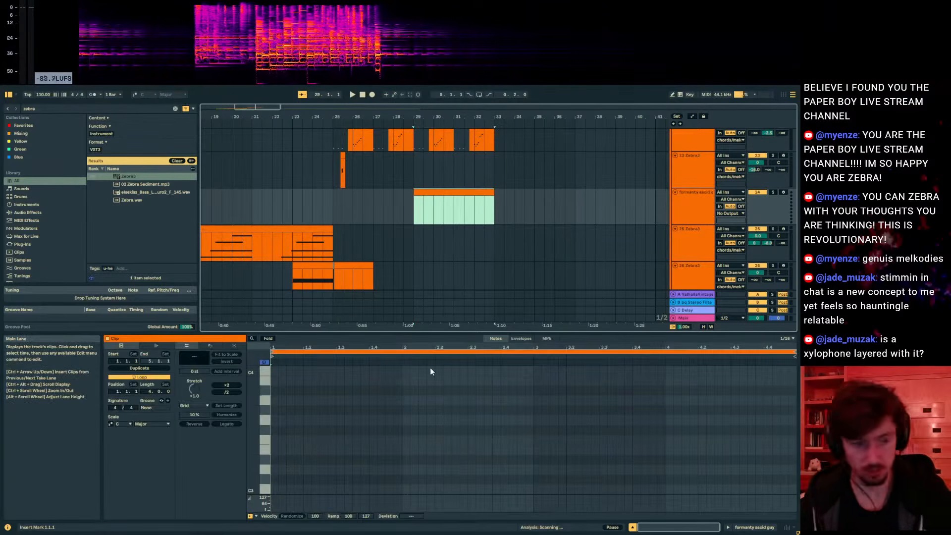
double_click(273, 421)
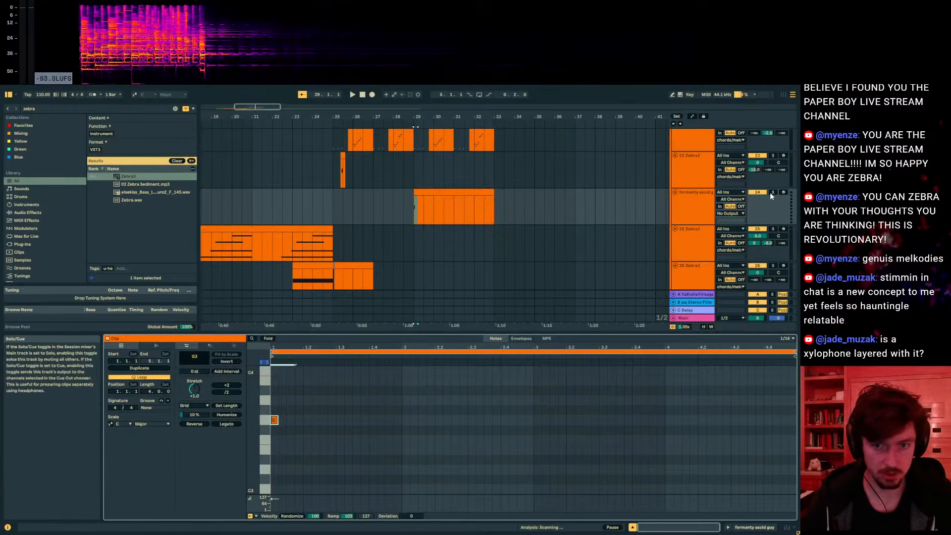
left_click(707, 204)
left_click(129, 177)
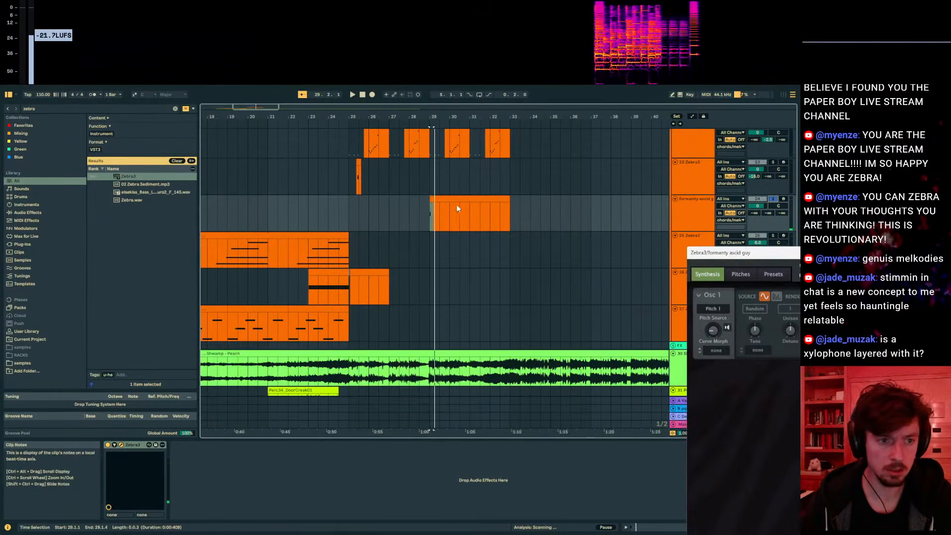
- Lower the new clip's opening note to D3 and audition it in solo
left_click(457, 204)
key("shift+Tab")
double_click(274, 459)
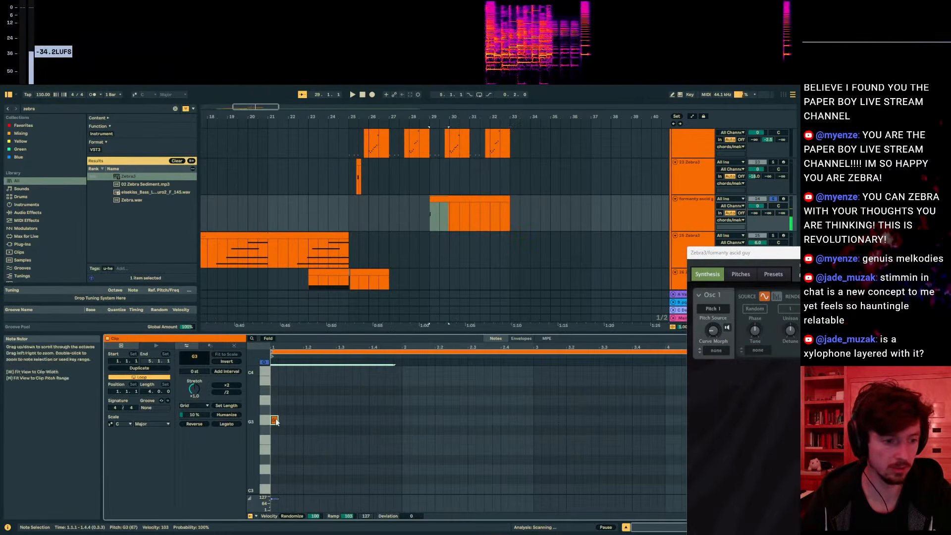
mouse_move(279, 461)
left_mouse_down()
mouse_move(276, 479)
mouse_move(277, 460)
left_mouse_up()
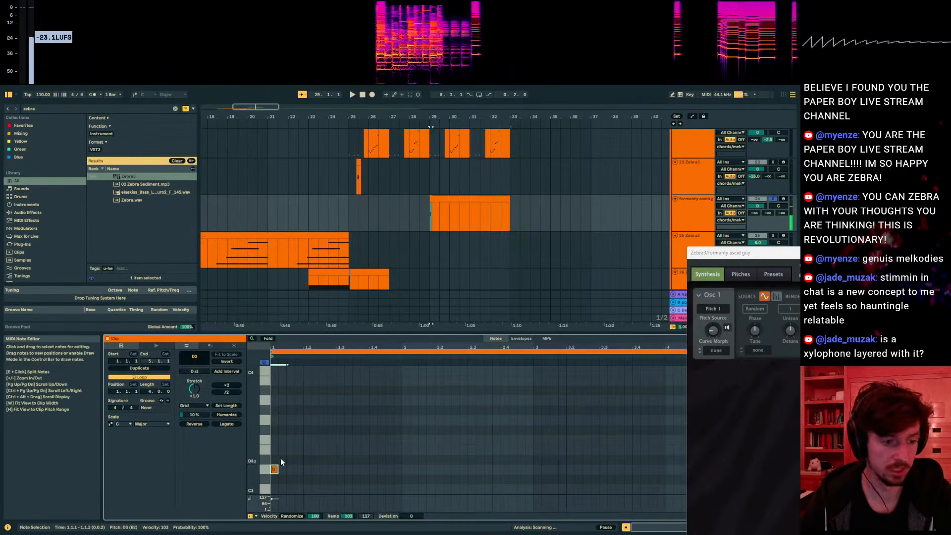
key("space")
key("space")
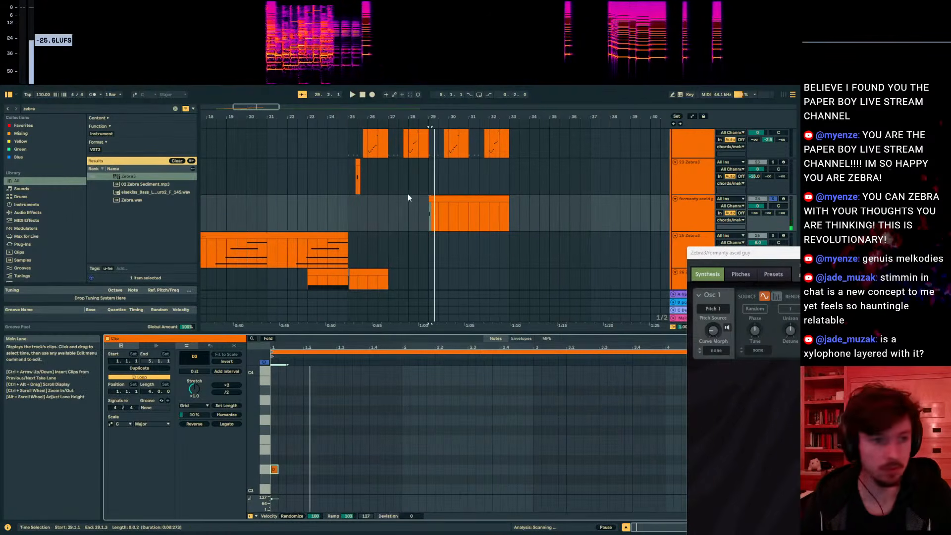
- Audition track 22's rising run in solo from before bar 29
left_click_drag(421, 151, 417, 176)
left_click(418, 176)
left_click(774, 150)
key("space")
scroll(700, 222, "down", 2)
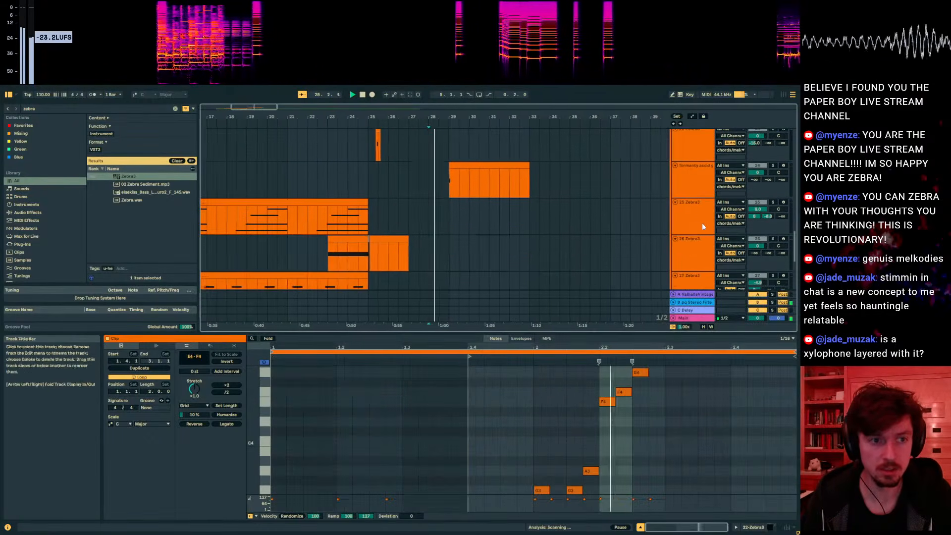
scroll(763, 208, "down", 2)
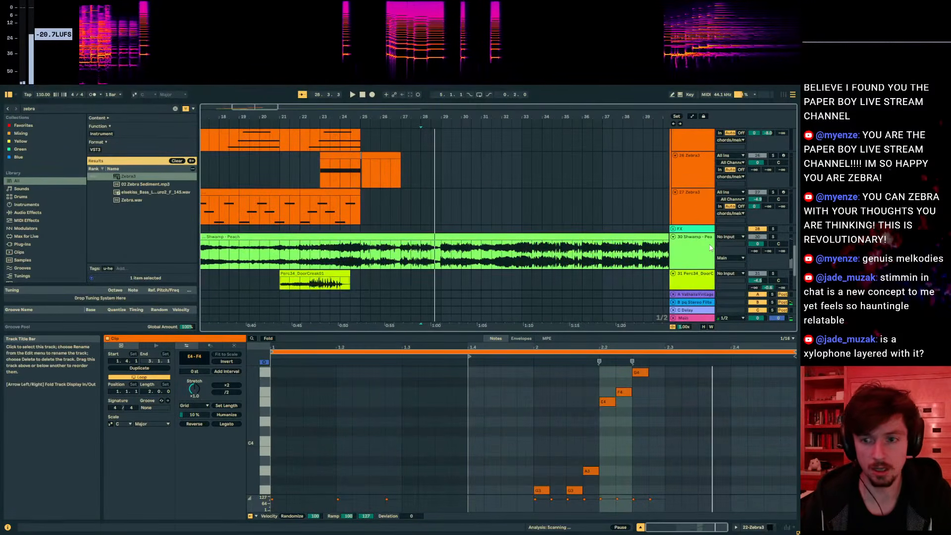
- Examine the exciter, modal, oscillator and filter modules of track 22's Zebra3 patch
left_click_drag(800, 116, 348, 127)
left_click(397, 261)
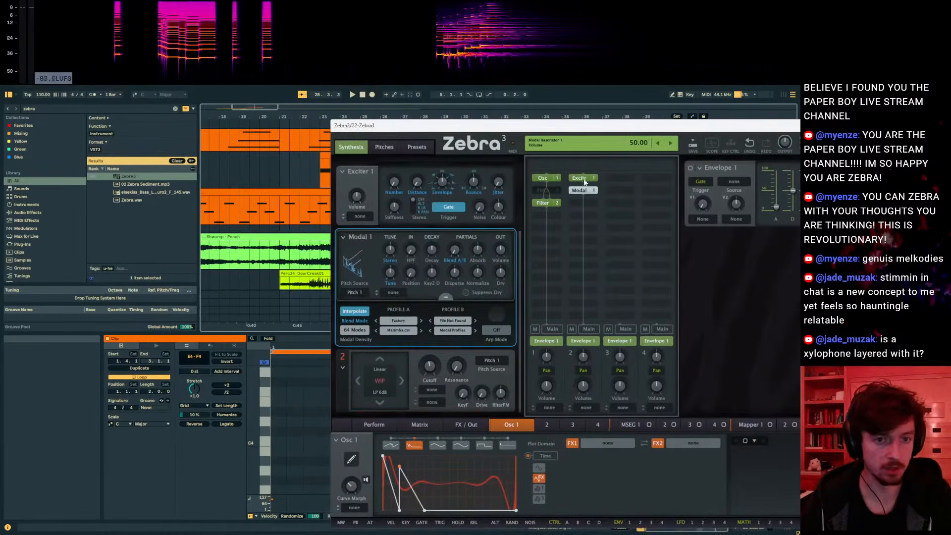
left_click(543, 178)
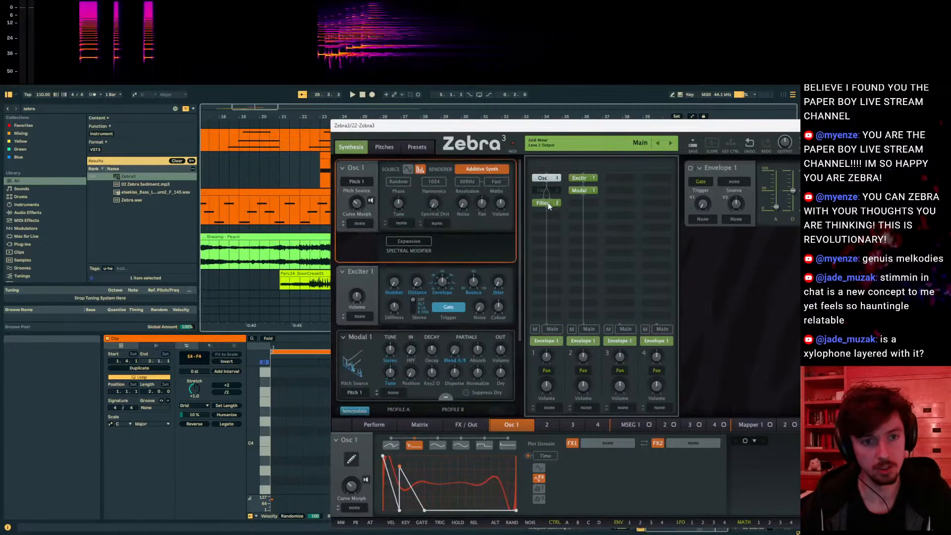
left_click_drag(528, 135, 477, 110)
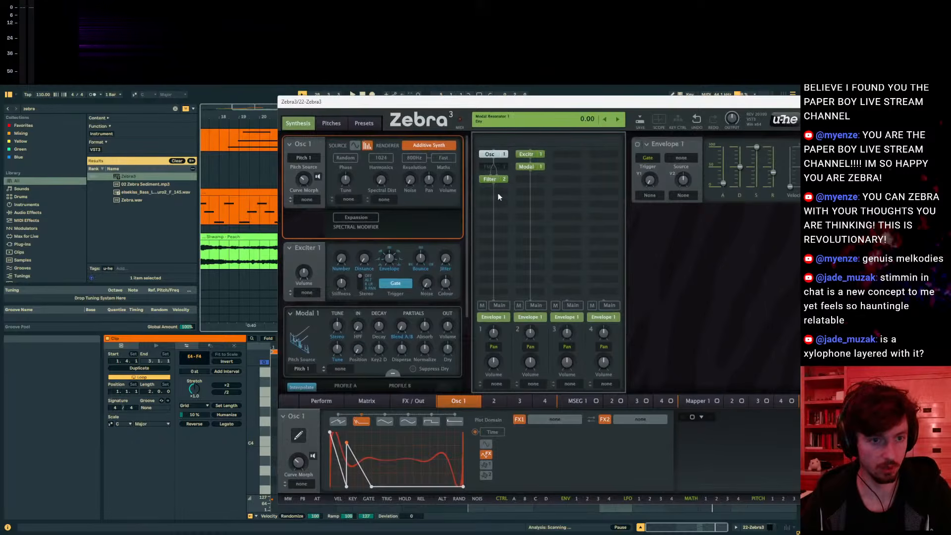
left_click(499, 179)
left_click_drag(487, 102, 504, 383)
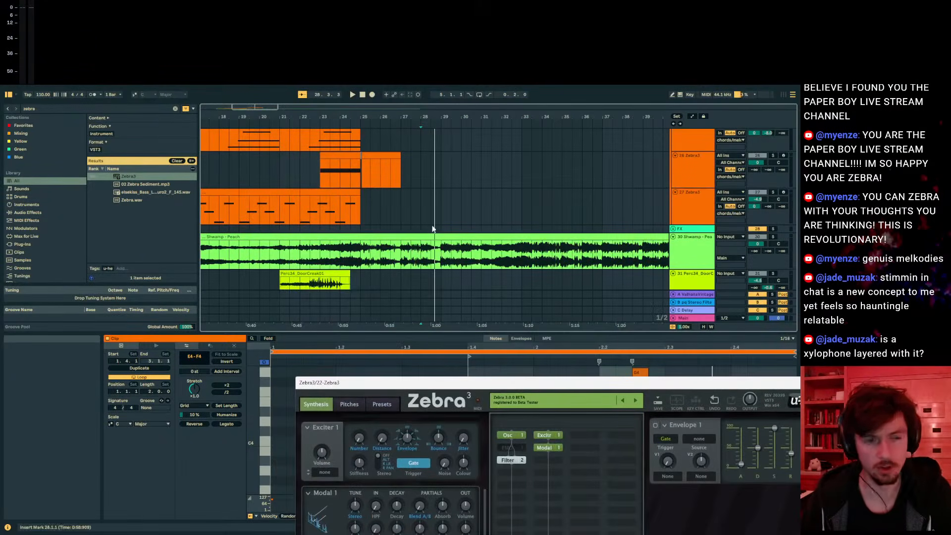
- Audition the Shwamp - Peach reference track in solo from around bars 26 and 27
left_click(404, 267)
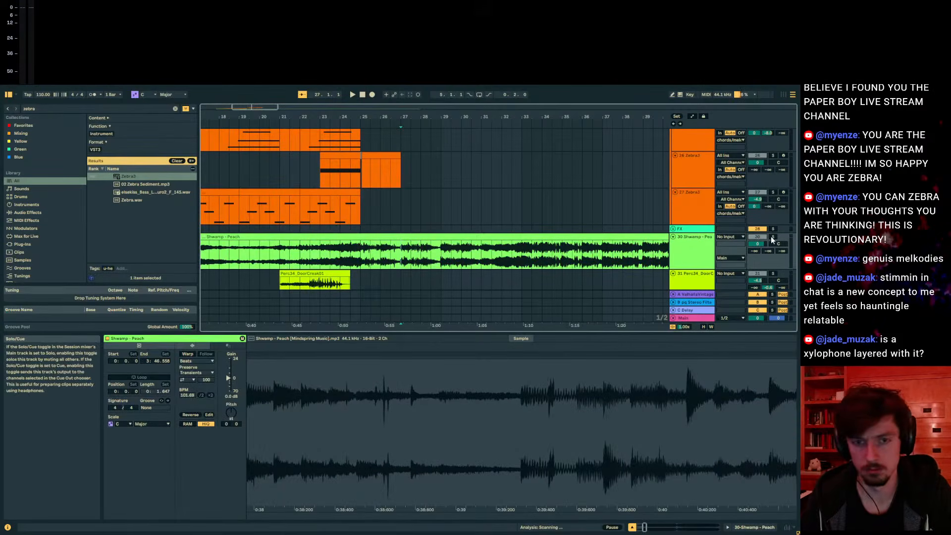
left_click(771, 236)
key("space")
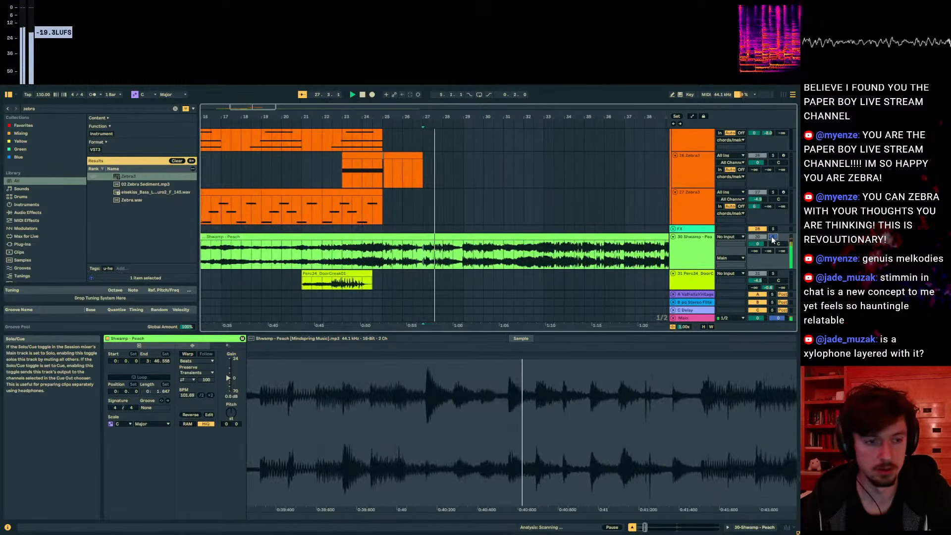
left_click(385, 265)
key("space")
key("space")
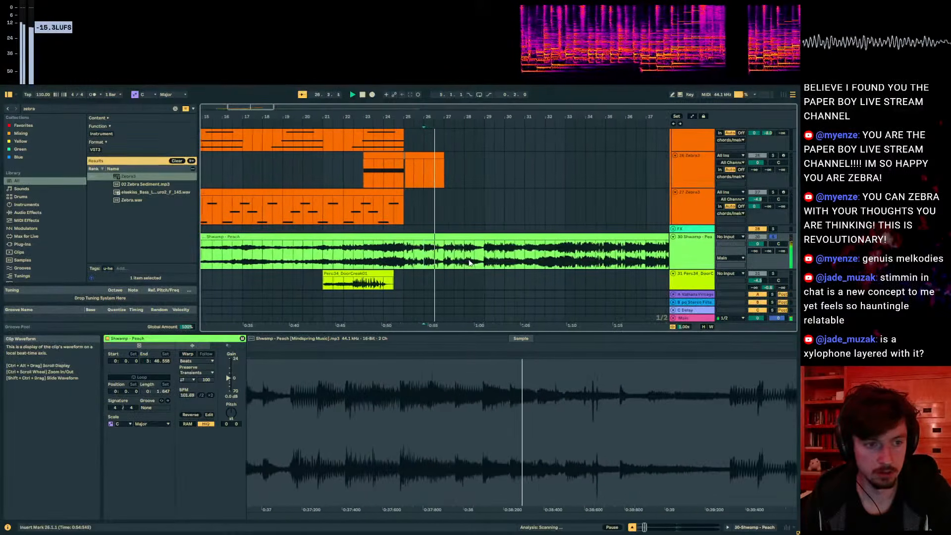
- Bring up track 22's Zebra3 patch and move its window clear of the arrangement while the reference plays
scroll(665, 248, "up", 5)
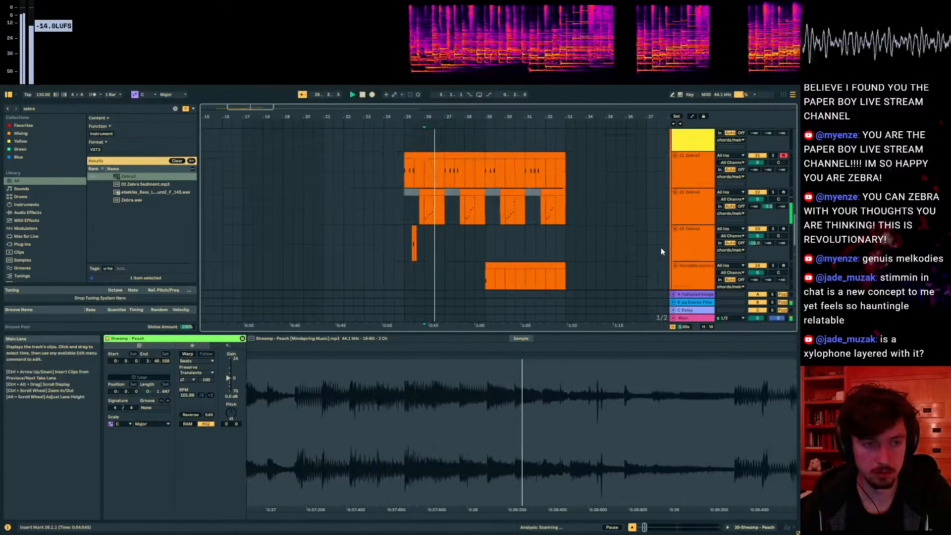
left_click(713, 175)
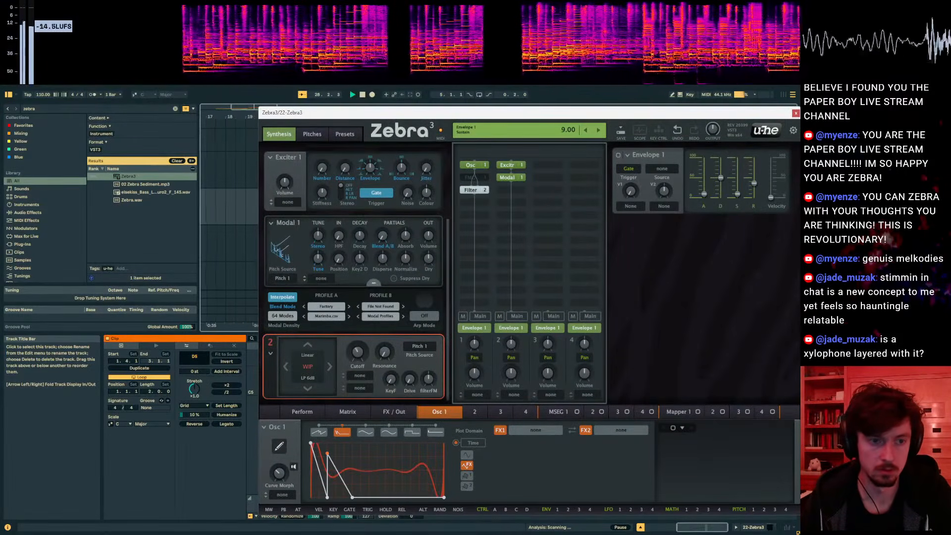
left_click_drag(653, 113, 606, 402)
scroll(488, 206, "down", 3)
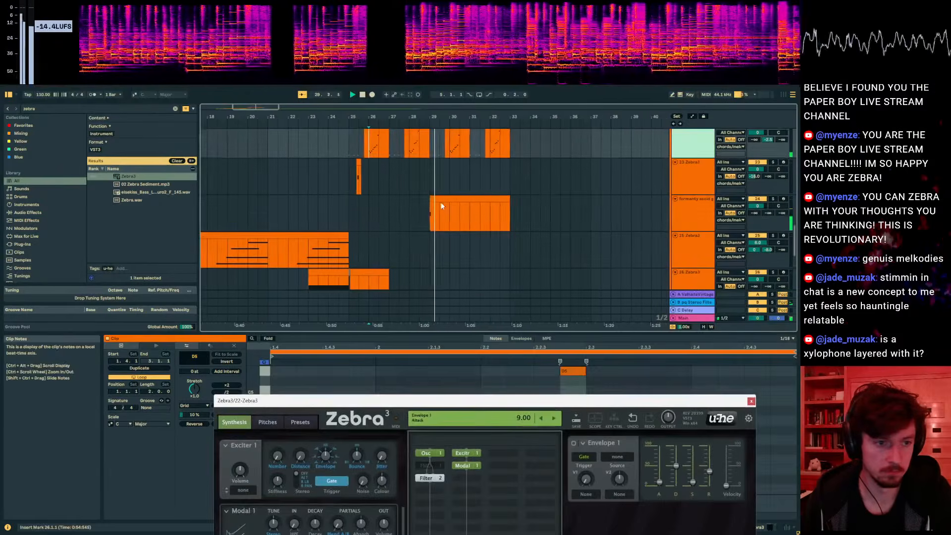
- Open the formant track's clip at bar 29 and audition its opening note in comparison with the reference
left_click(440, 200)
key("space")
key("space")
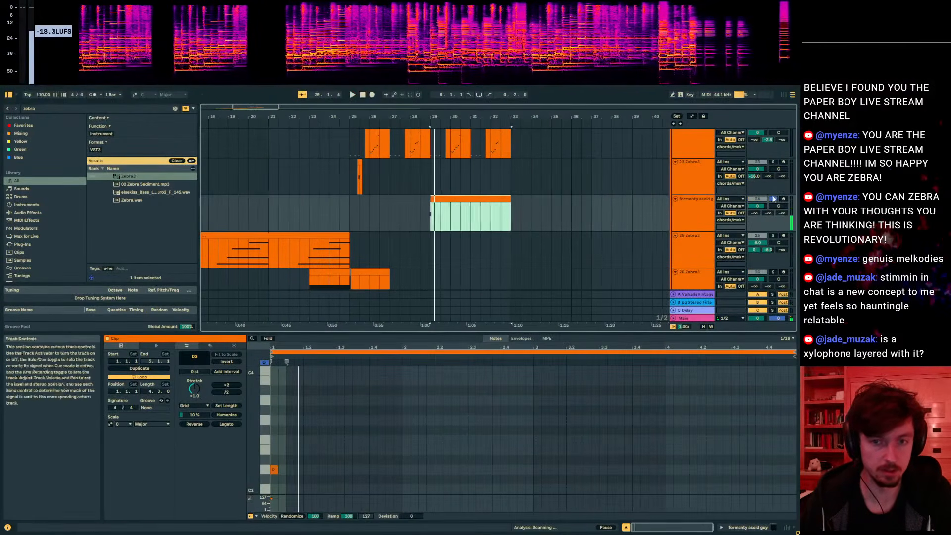
scroll(658, 257, "down", 2)
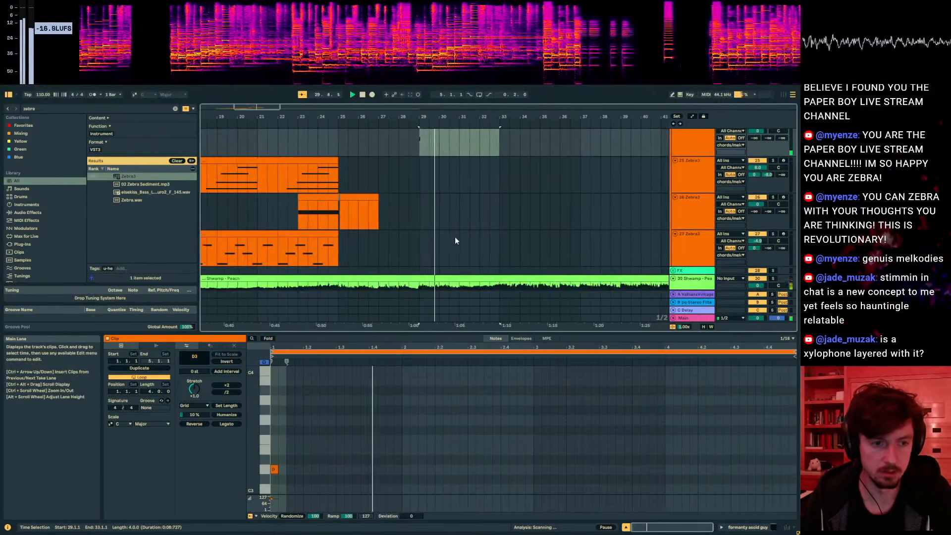
scroll(419, 184, "up", 2)
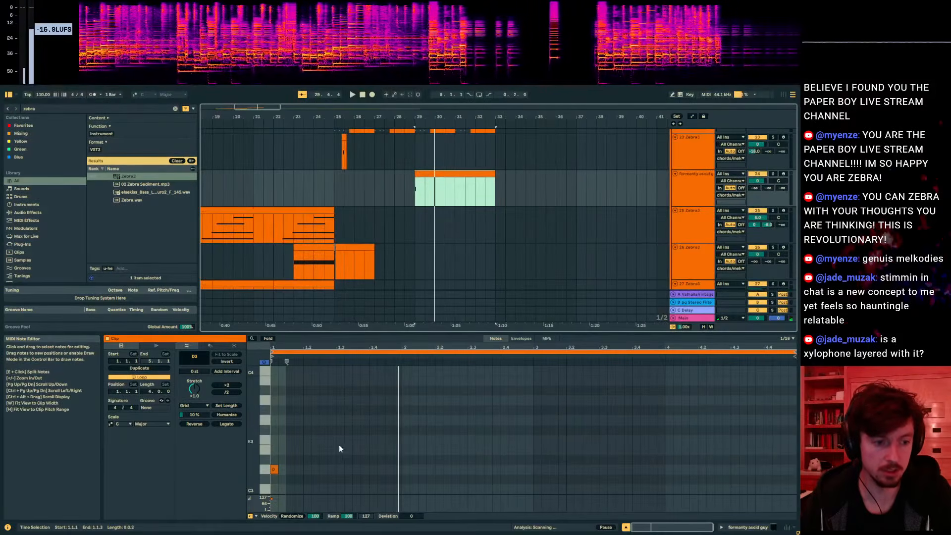
- Add a second D3 note at 1.1.3 in the formant clip and compare the rhythm with the reference
double_click(290, 469)
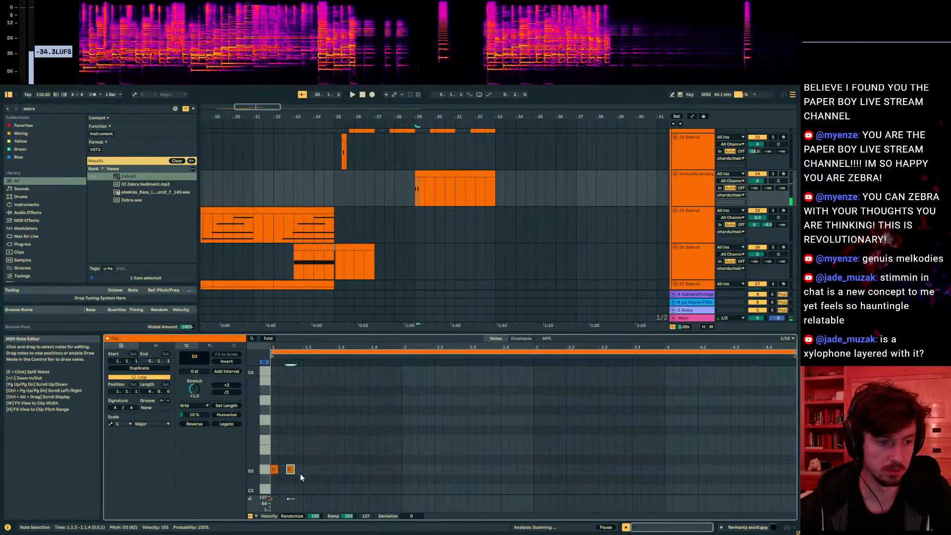
scroll(474, 242, "down", 4)
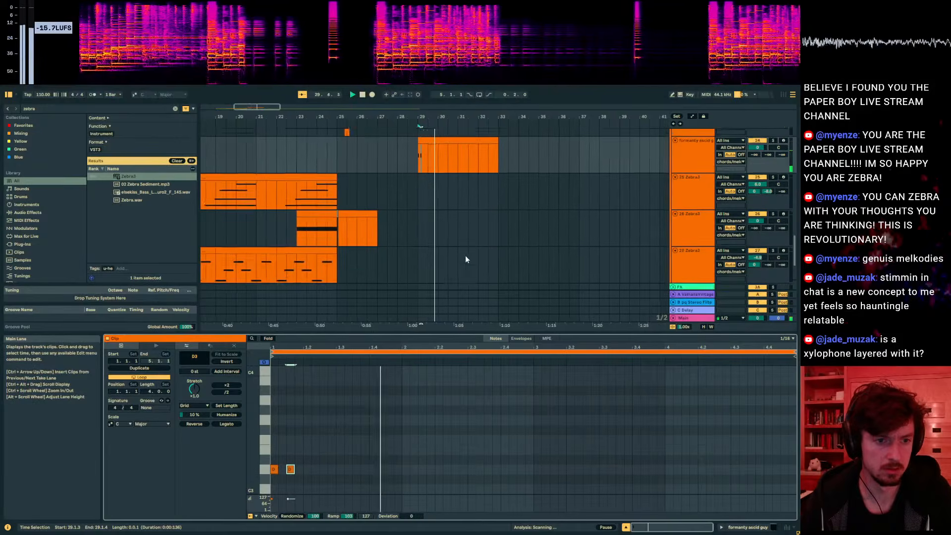
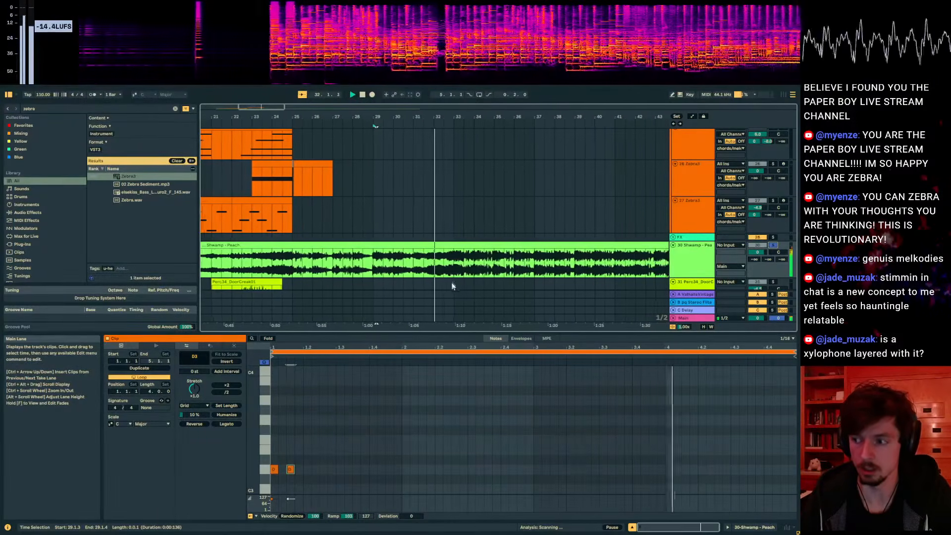
scroll(441, 227, "up", 2)
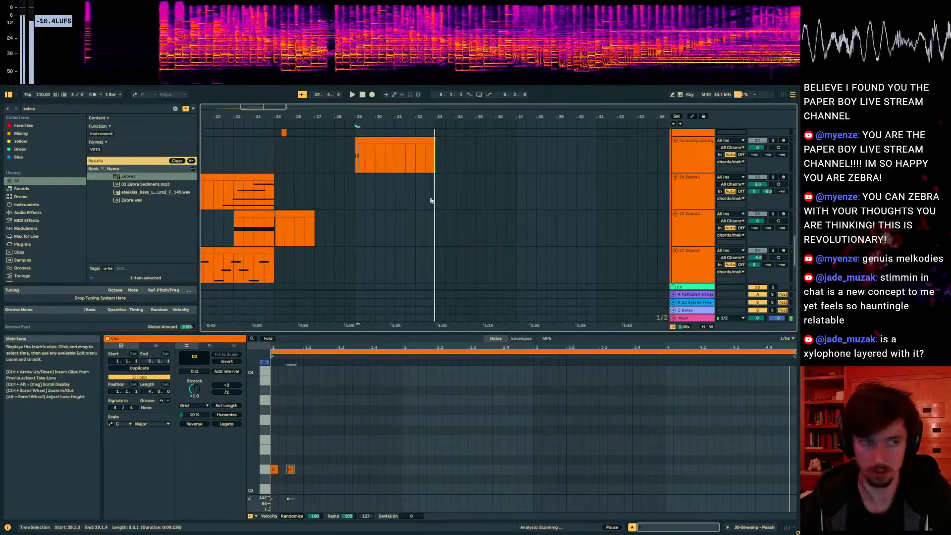
key("space")
- Turn off grid snapping in the formant clip and audition its two D3 notes
left_click(369, 140)
left_click_drag(307, 479, 275, 468)
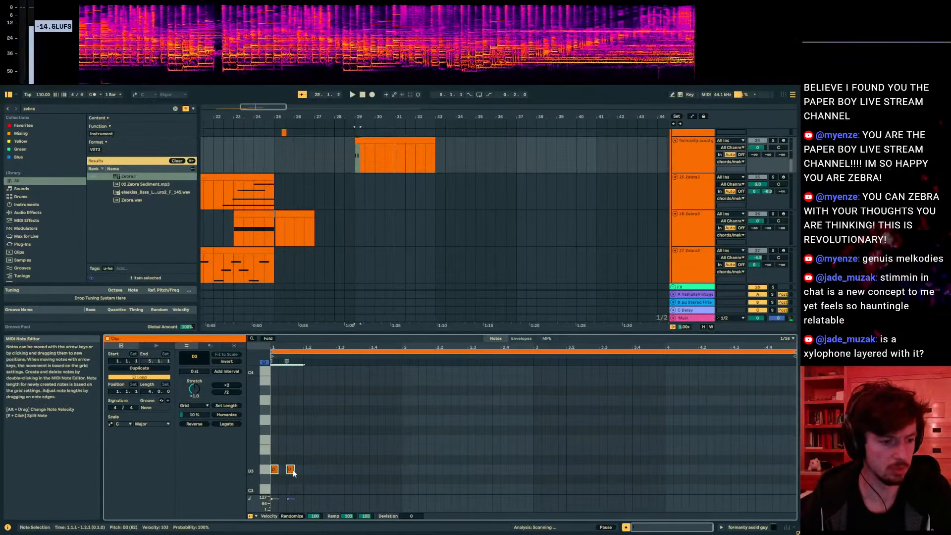
left_click_drag(289, 347, 308, 349)
right_click(340, 440)
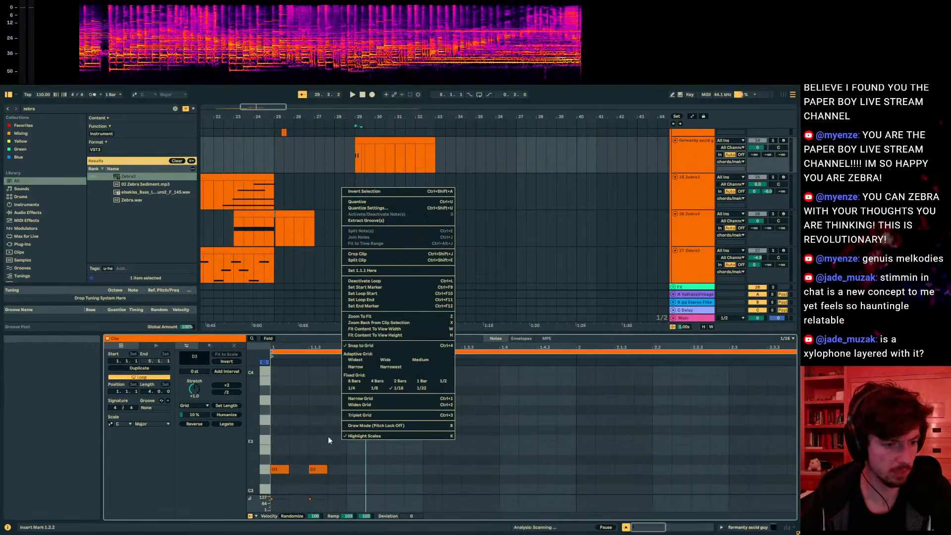
left_click(328, 437)
key("ctrl+4")
left_click(328, 462)
key("space")
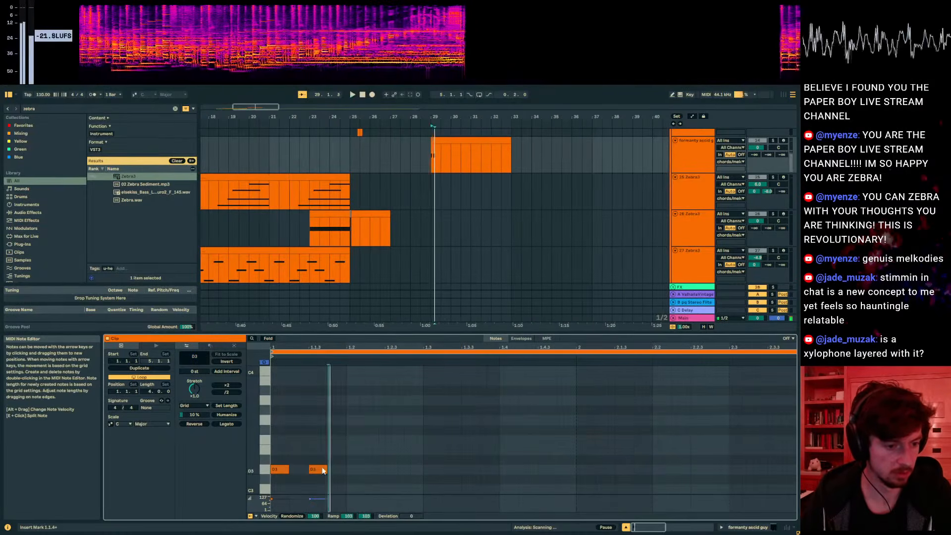
- Replace the second D3 note with an off-grid one slightly after 1.1.2 and audition it
left_click(320, 471)
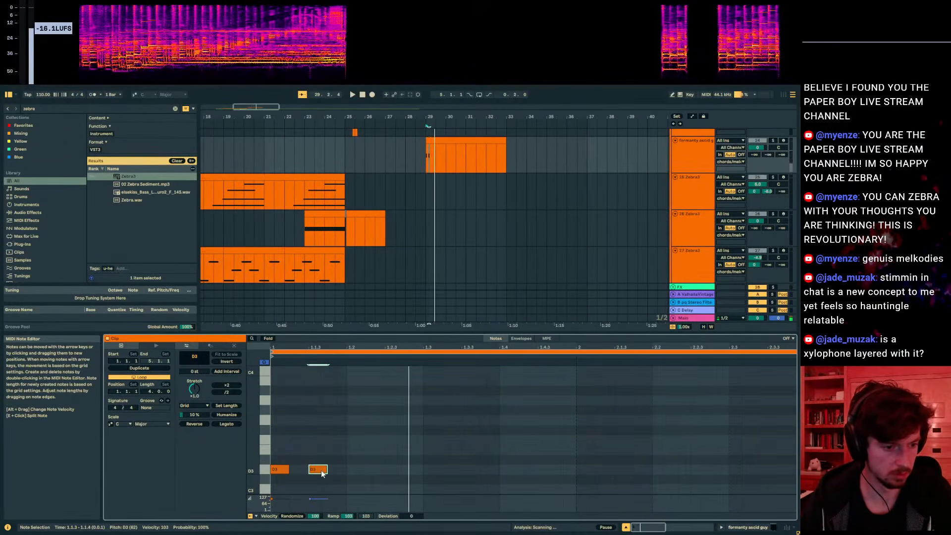
key("Delete")
key("space")
left_click(303, 470)
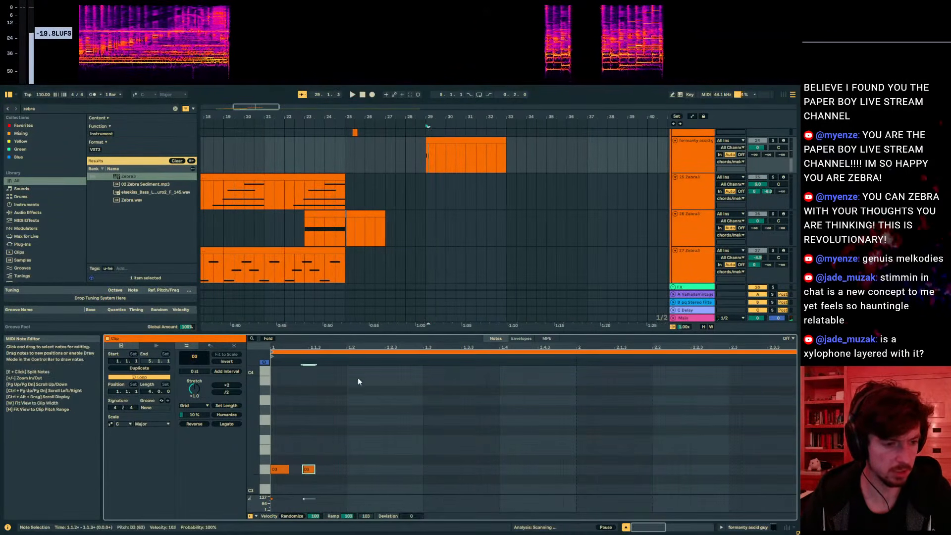
key("space")
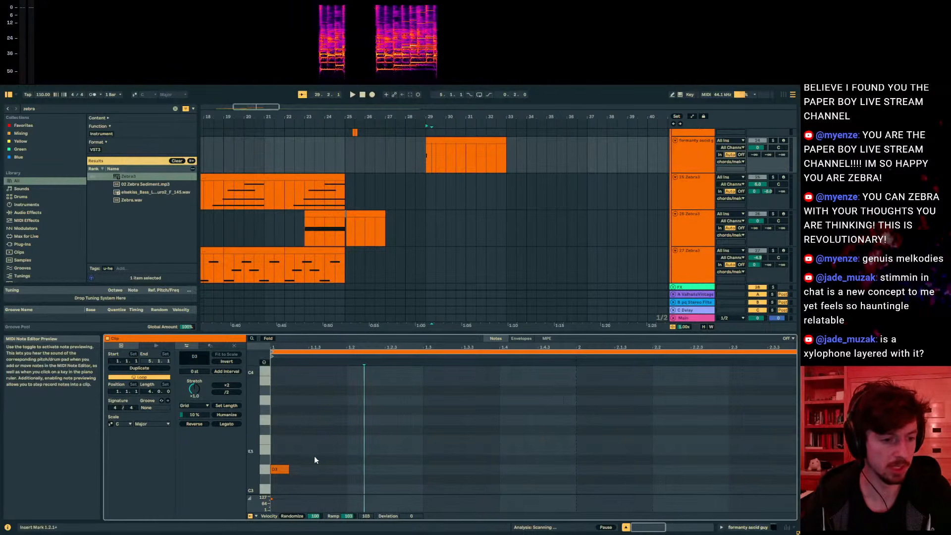
- Replace the off-grid note with D3 notes on the first beat's second and third triplet positions, using a triplet grid
double_click(305, 470)
key("Delete")
left_click(335, 450)
key("ctrl+4")
double_click(304, 470)
double_click(327, 470)
left_click_drag(345, 473, 274, 468)
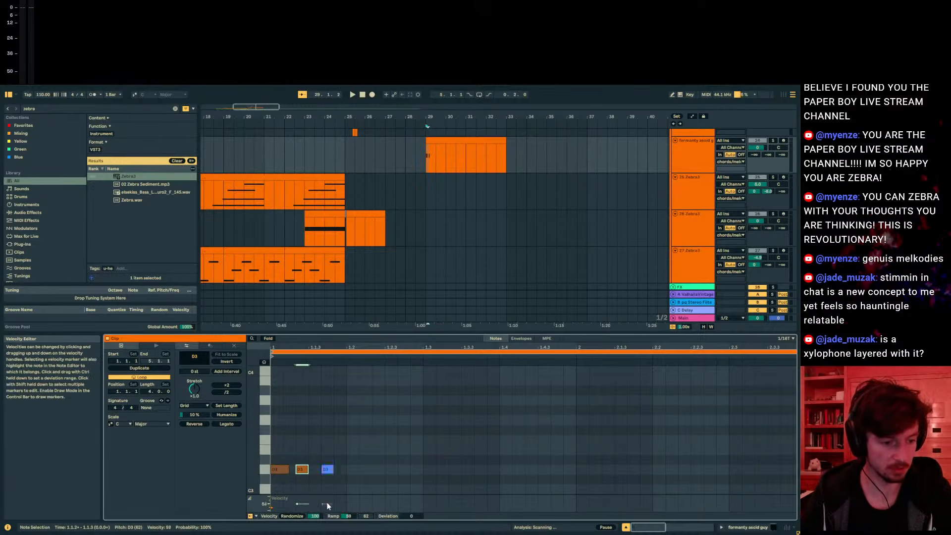
- Try repeating the three-note D3 triplet group along the clip, and undo the copies
key("ctrl+d")
key("ctrl+d")
key("ctrl+d")
key("ctrl+z")
key("ctrl+z")
key("ctrl+z")
key("ctrl+z")
key("ctrl+z")
left_click(321, 440)
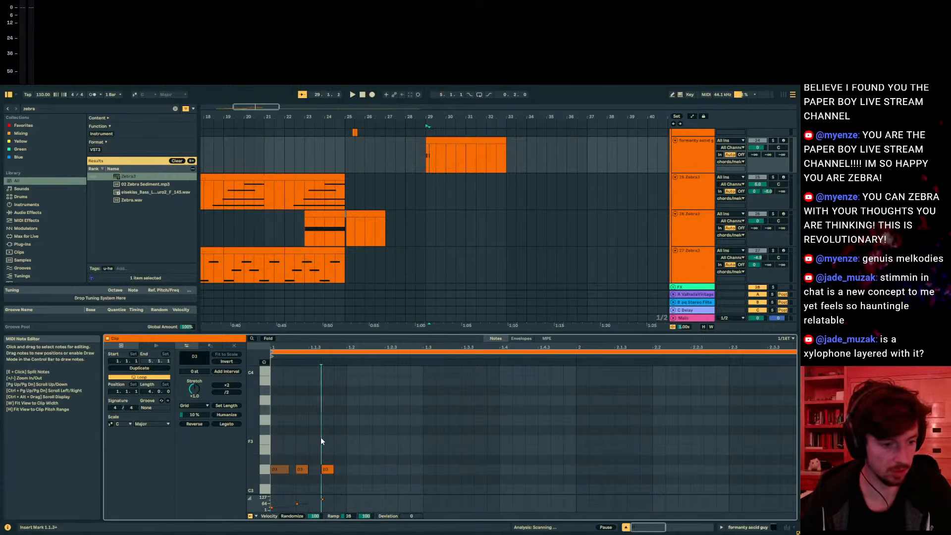
- Return to a 1/16 grid, replace the triplet notes with D3 notes at 1.1.2 and 1.1.3, and lower the middle note's velocity
key("Right")
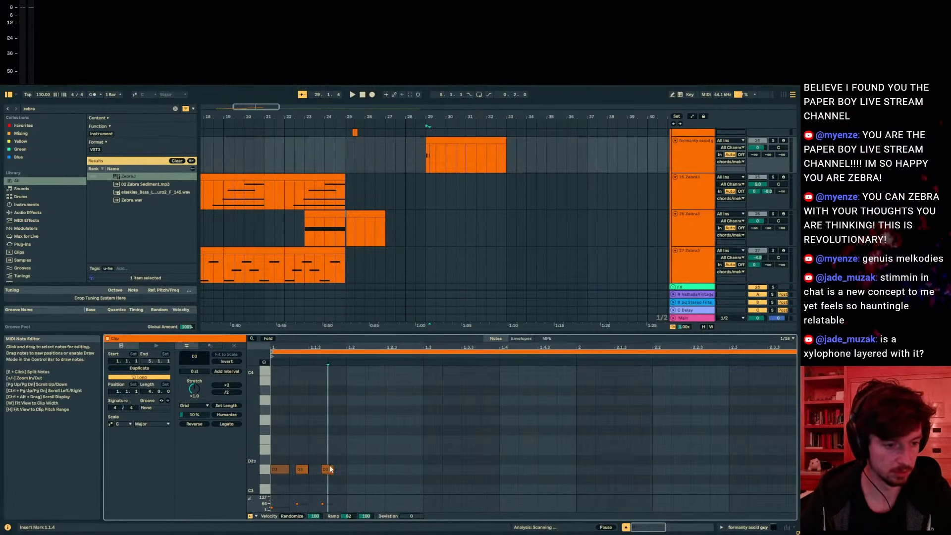
double_click(324, 471)
double_click(298, 468)
double_click(297, 467)
double_click(314, 470)
left_click(324, 481)
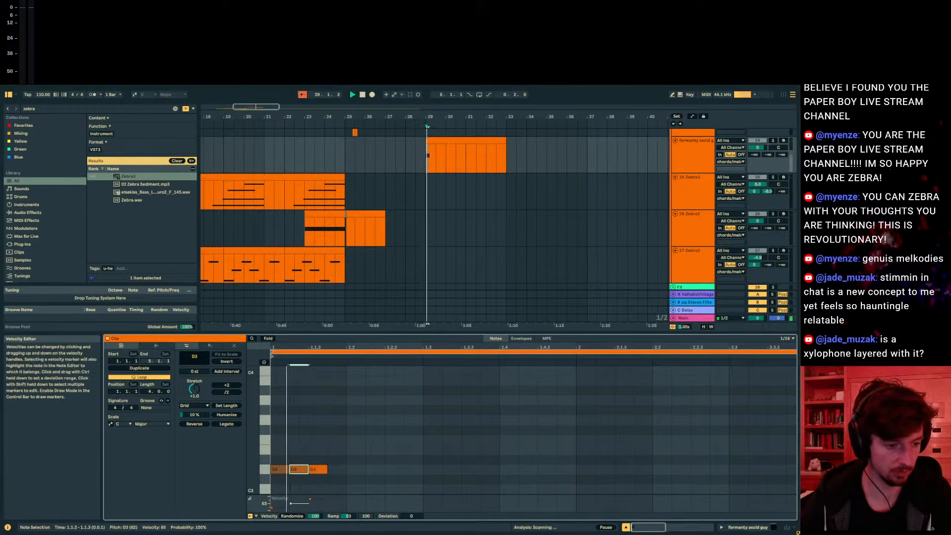
- Repeat the three-note D3 group with rising velocities along the clip through 2.4.3
left_click_drag(335, 478, 270, 461)
key("ctrl+d")
key("ctrl+d")
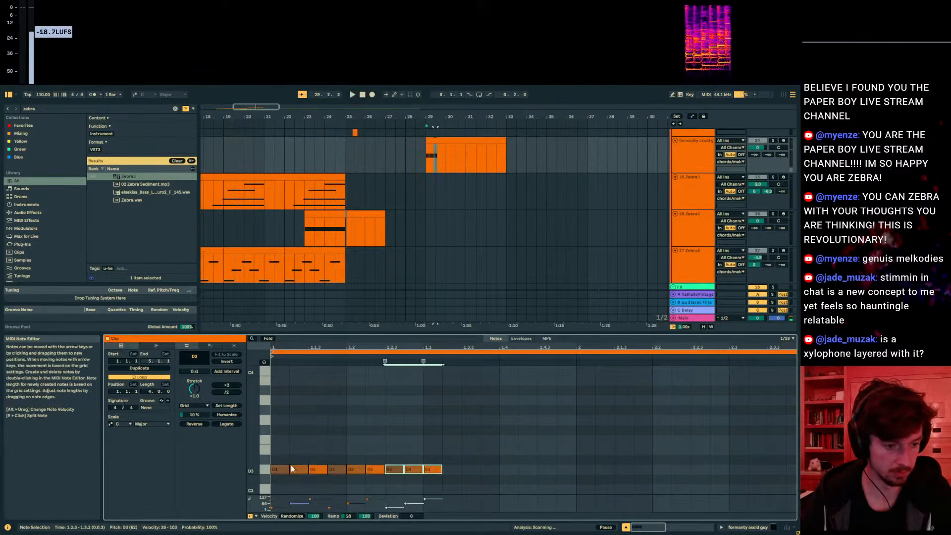
key("ctrl+d")
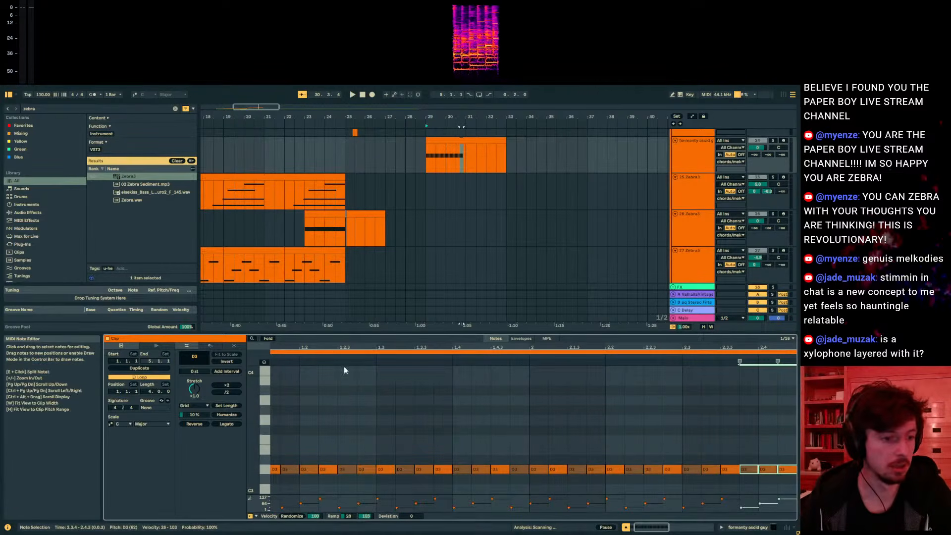
key("w")
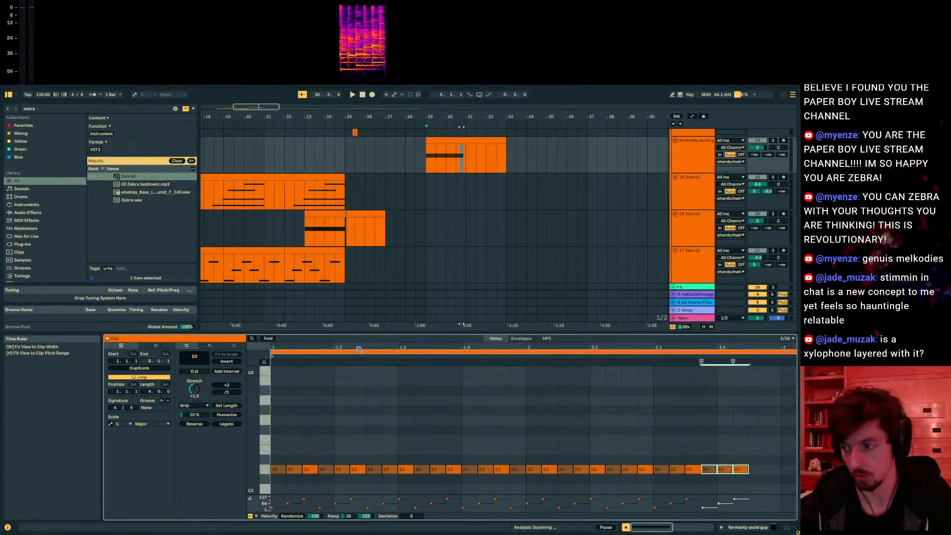
- Check individual notes of the repeated D3 pattern and audition it from 1.4.1
left_click(310, 469)
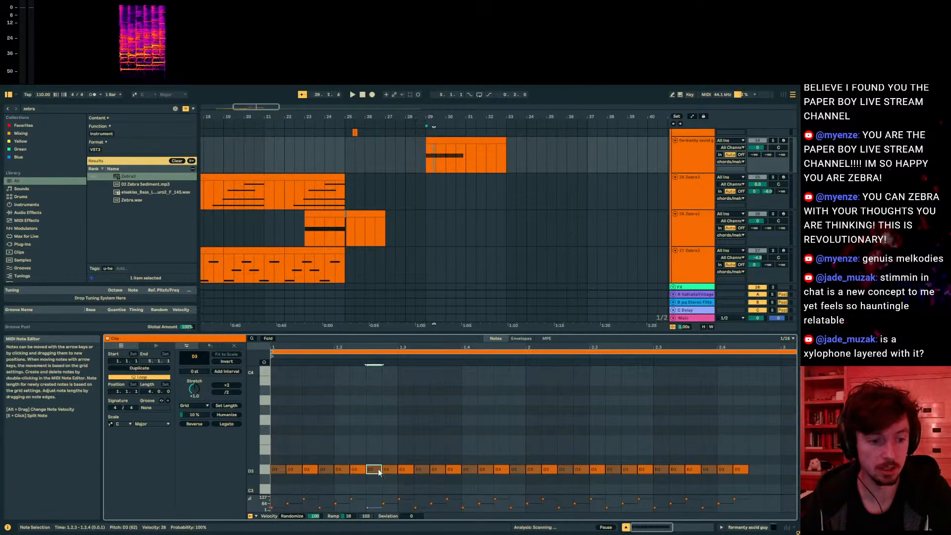
left_click_drag(433, 468, 471, 471)
left_click(459, 430)
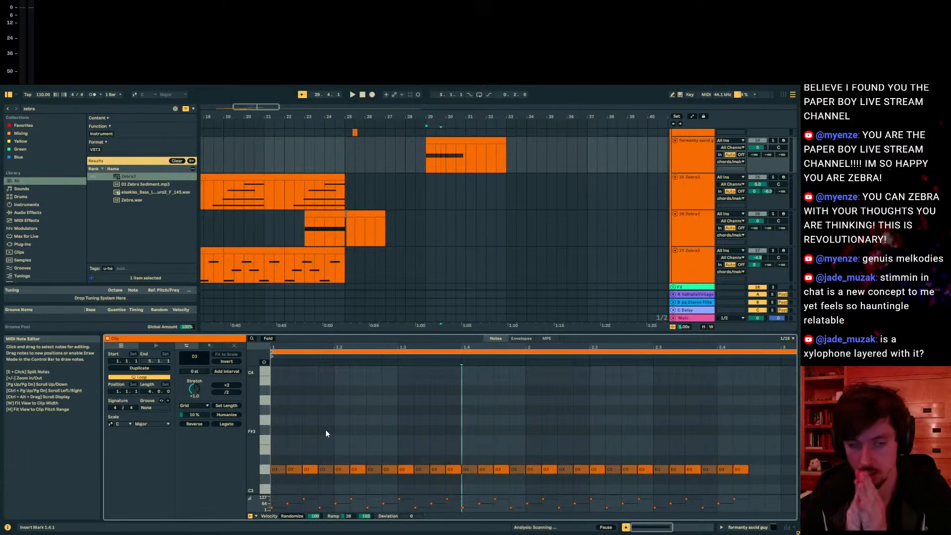
key("space")
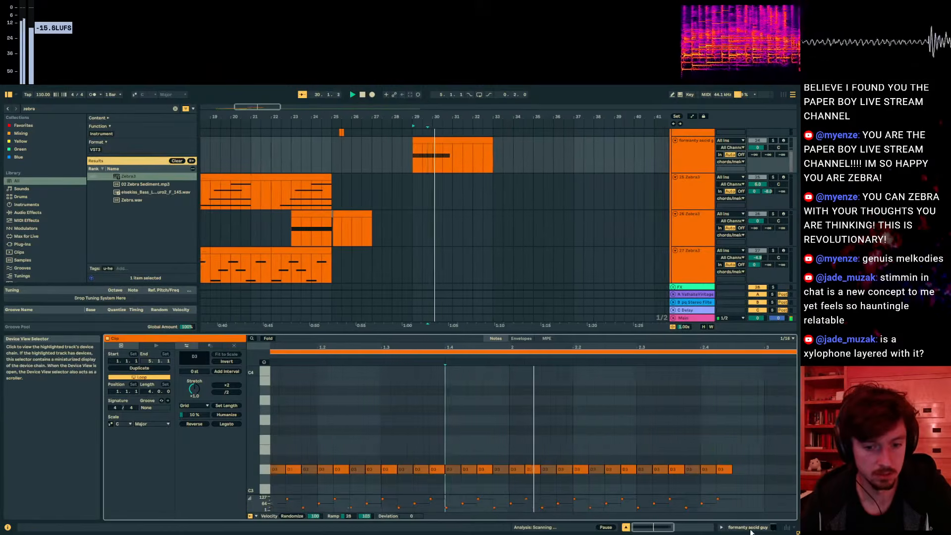
- Open the formant track's Zebra3, solo the track, and lower Osc 1's Tune while auditioning
key("ctrl+alt+p")
left_click_drag(520, 115, 542, 160)
left_click(773, 141)
key("space")
key("space")
left_click_drag(298, 238, 298, 270)
key("space")
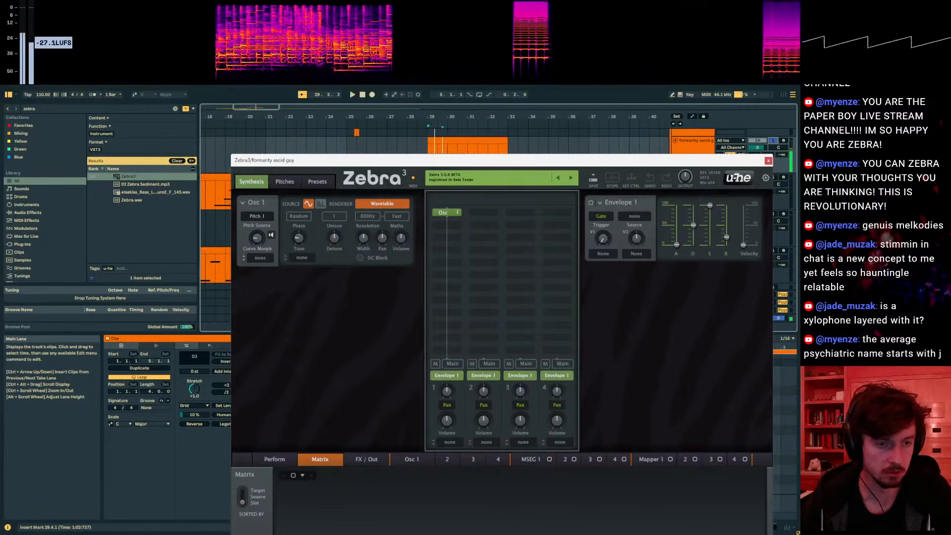
key("space")
- Shorten all the repeated D3 notes to leave small gaps between them and audition the pattern
mouse_move(578, 241)
left_click_drag(406, 160, 950, 153)
left_click(527, 409)
key("ctrl+a")
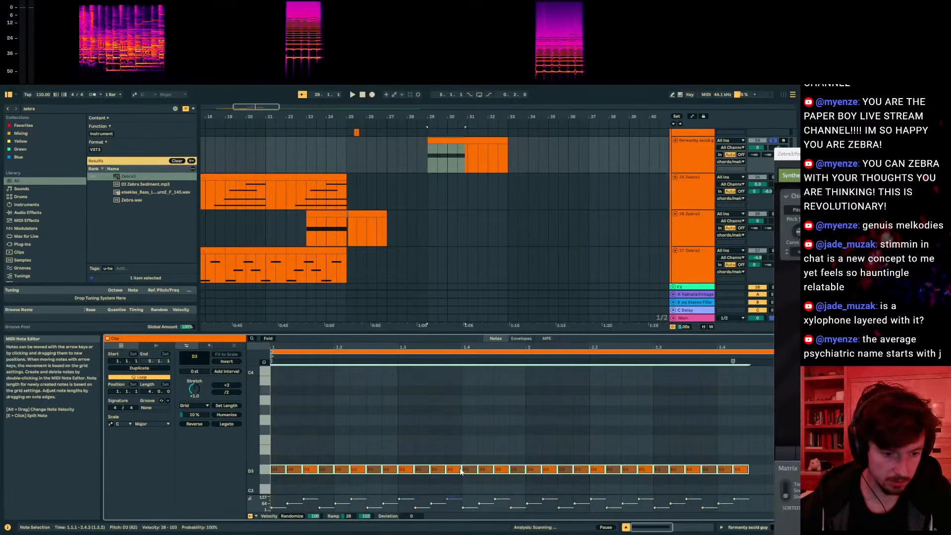
left_click(459, 469)
key("ctrl+a")
left_click_drag(461, 469, 456, 469)
key("space")
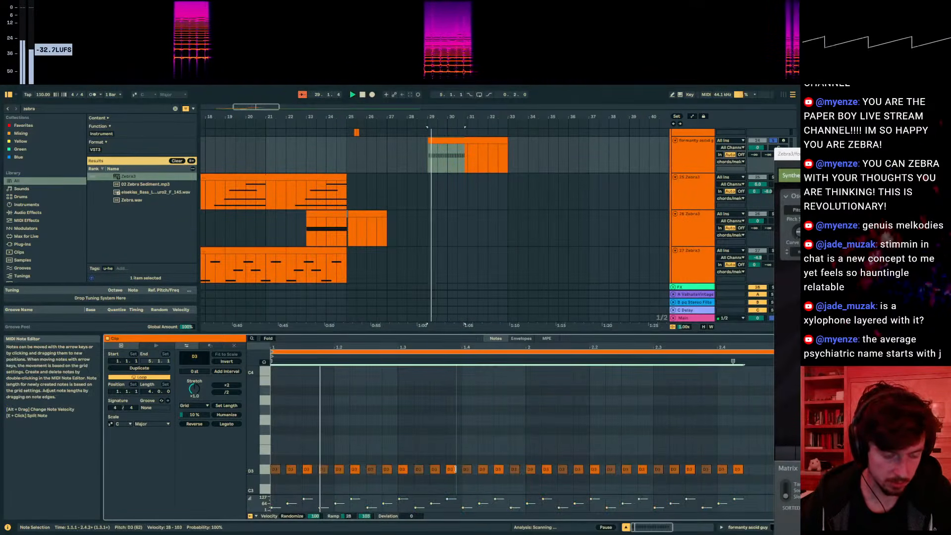
- Try the repeated notes an octave lower and restore their pitch while auditioning
key("shift+Down")
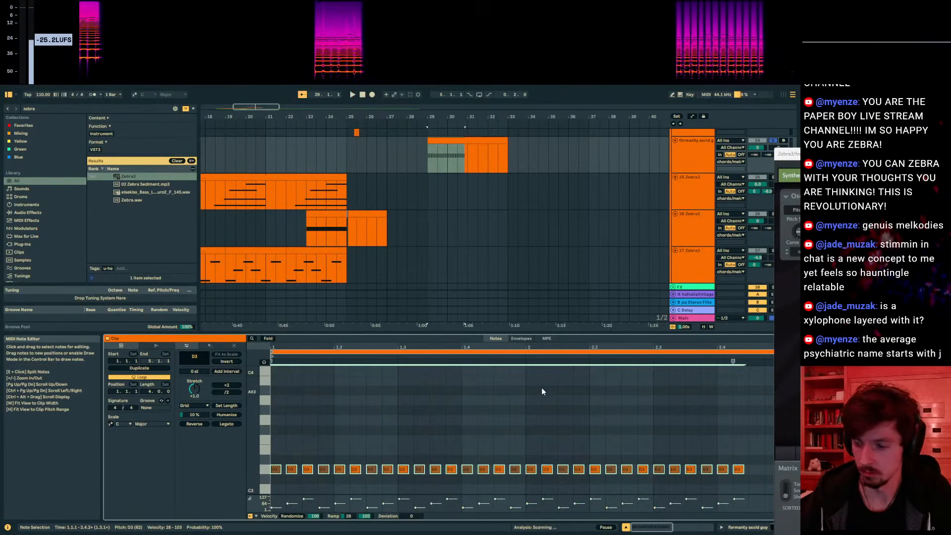
key("shift+Up")
key("space")
- Set Zebra3's Filter 1 to the Cascade BP 12dB type, raise its resonance and sweep the cutoff to about 85 while auditioning
left_click_drag(789, 154, 253, 100)
left_click(605, 196)
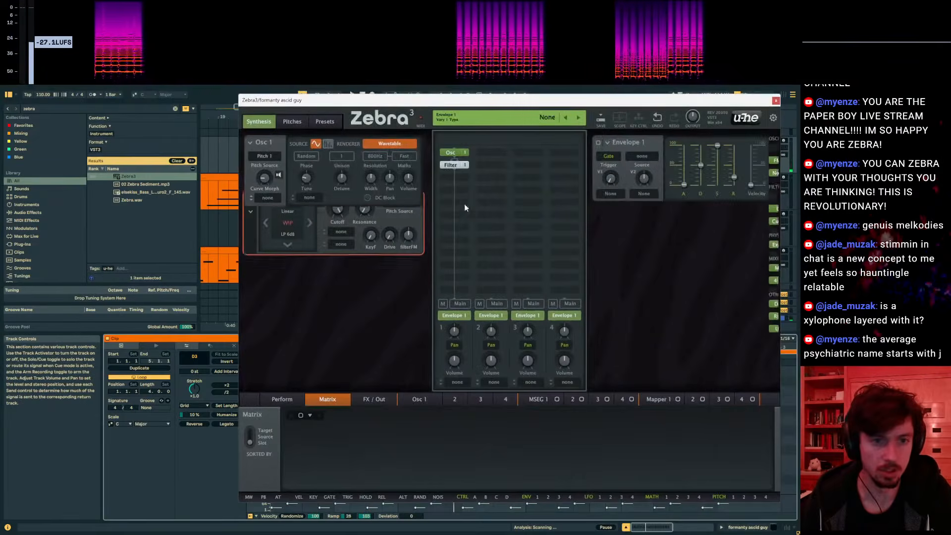
left_click(287, 242)
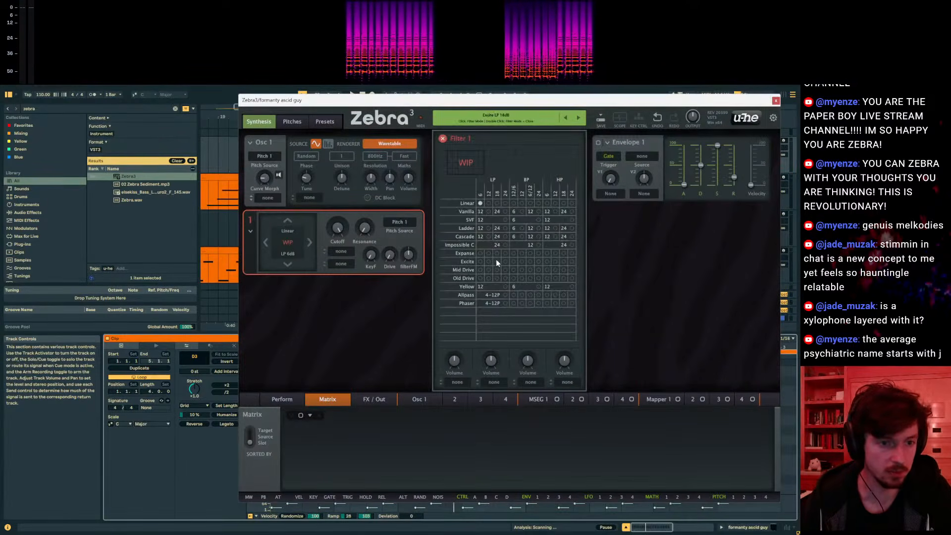
left_click(539, 253)
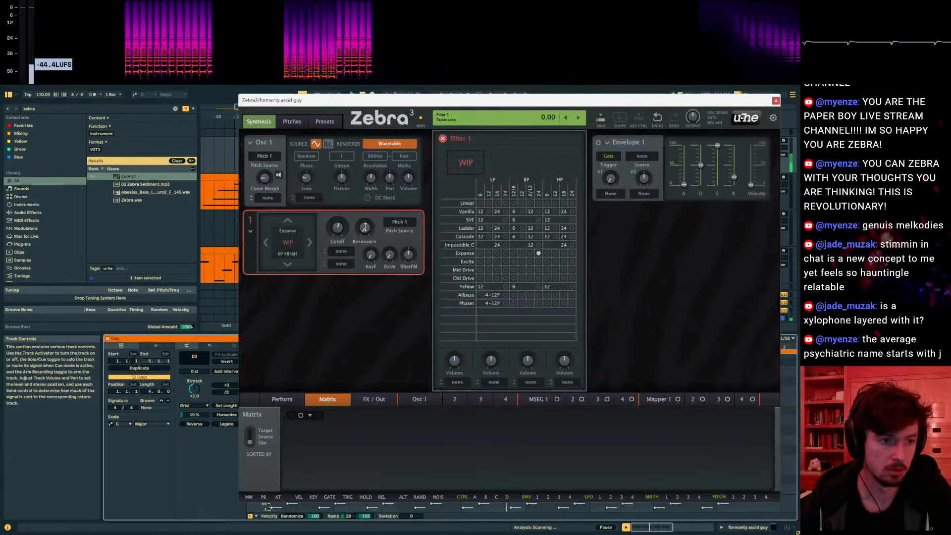
left_click_drag(338, 228, 338, 257)
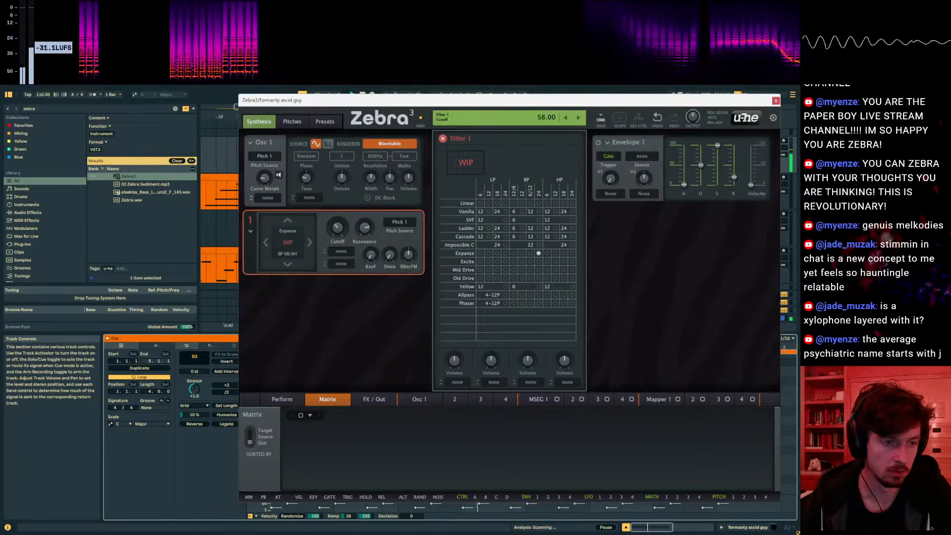
left_click(538, 236)
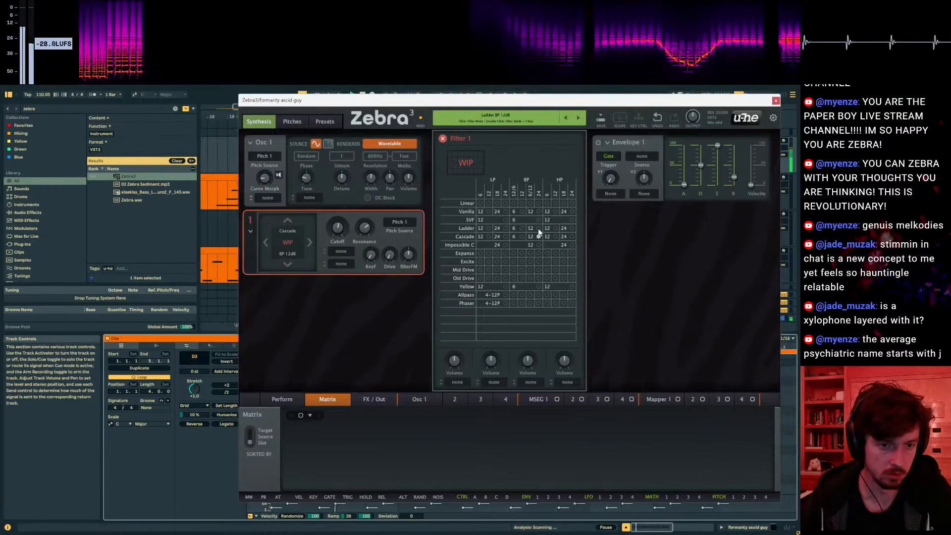
mouse_move(338, 229)
left_mouse_down()
mouse_move(337, 250)
mouse_move(338, 191)
mouse_move(338, 213)
left_mouse_up()
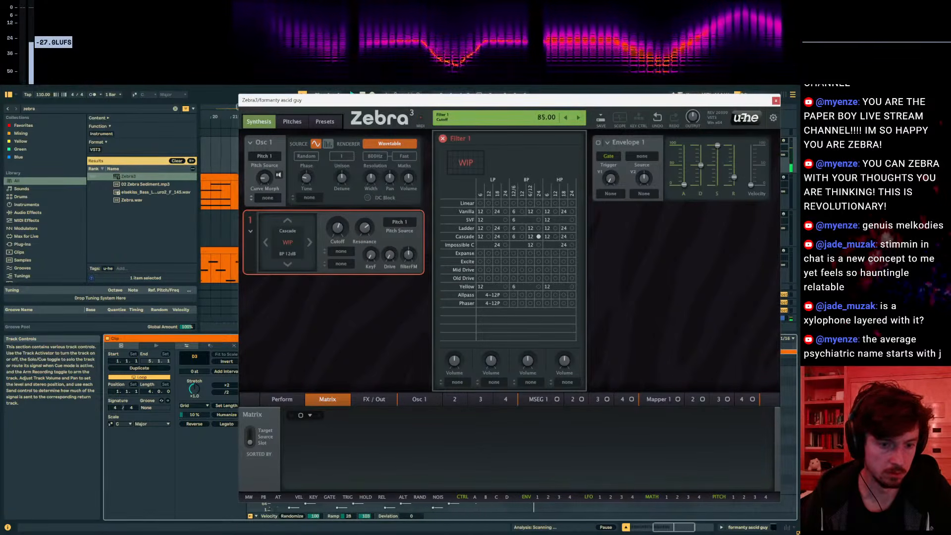
- Add Filter 2 in the second lane with its A input taken from Lane 1, and move Filter 1 down one row
left_click_drag(426, 100, 456, 148)
left_click(446, 186)
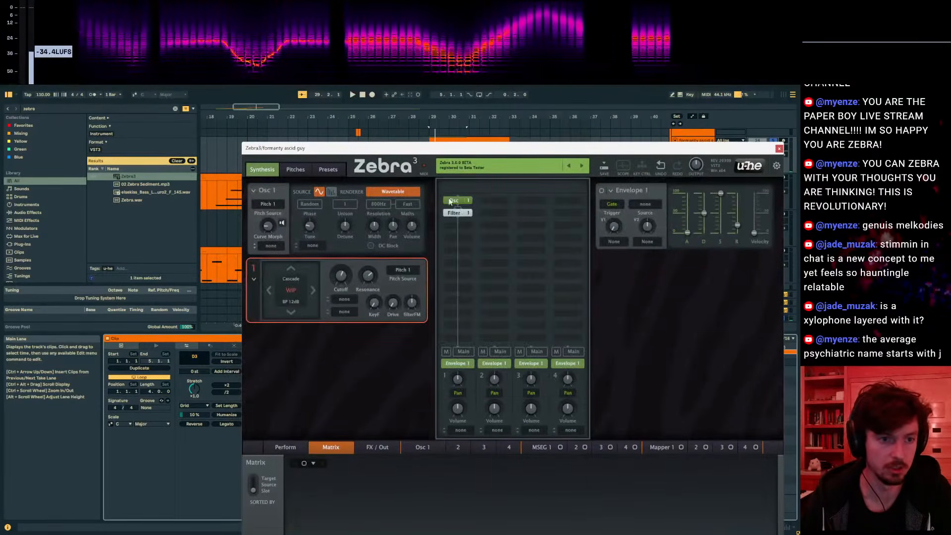
left_click(494, 224)
left_click(648, 244)
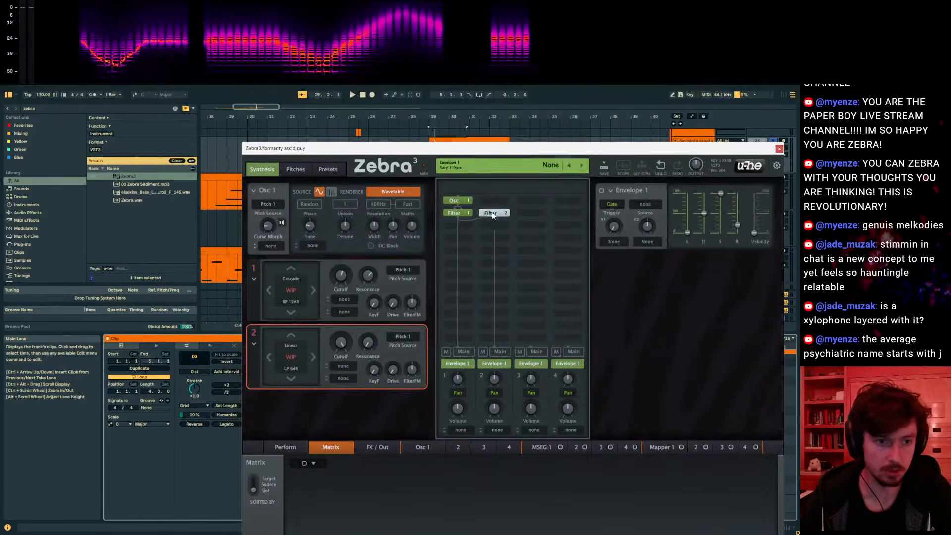
right_click(493, 214)
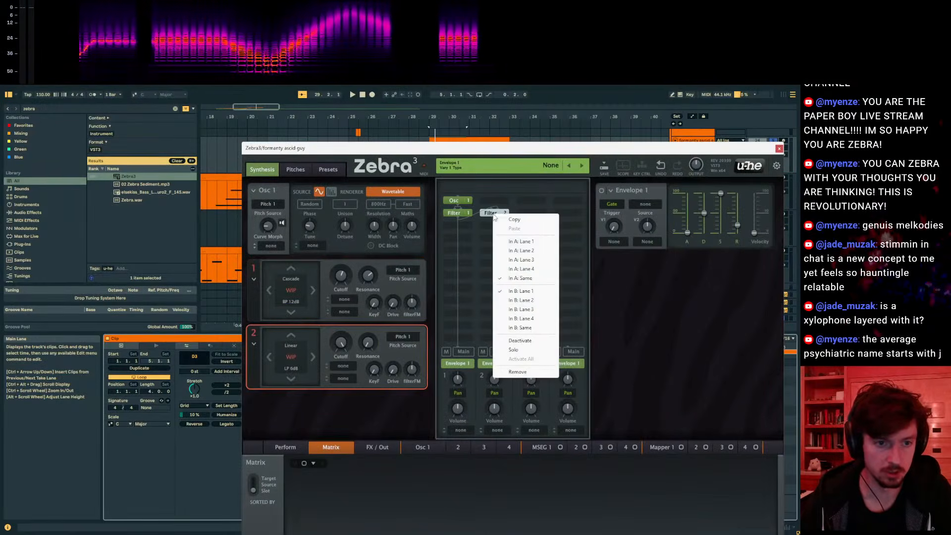
left_click(512, 242)
left_click_drag(457, 214, 456, 225)
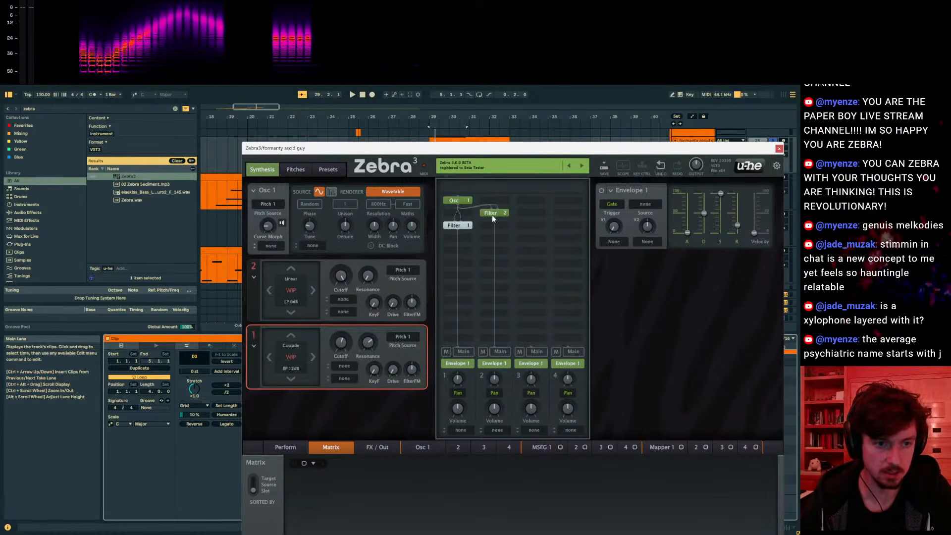
- Set Filter 2 to the Ladder BP 12dB type and audition it while raising Filter 1's cutoff to about 119
left_click(290, 289)
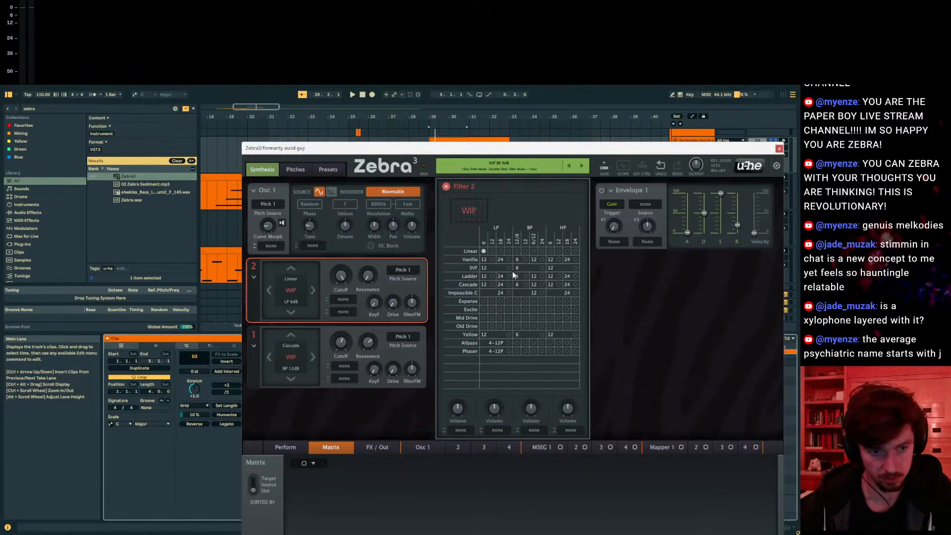
left_click(541, 276)
key("space")
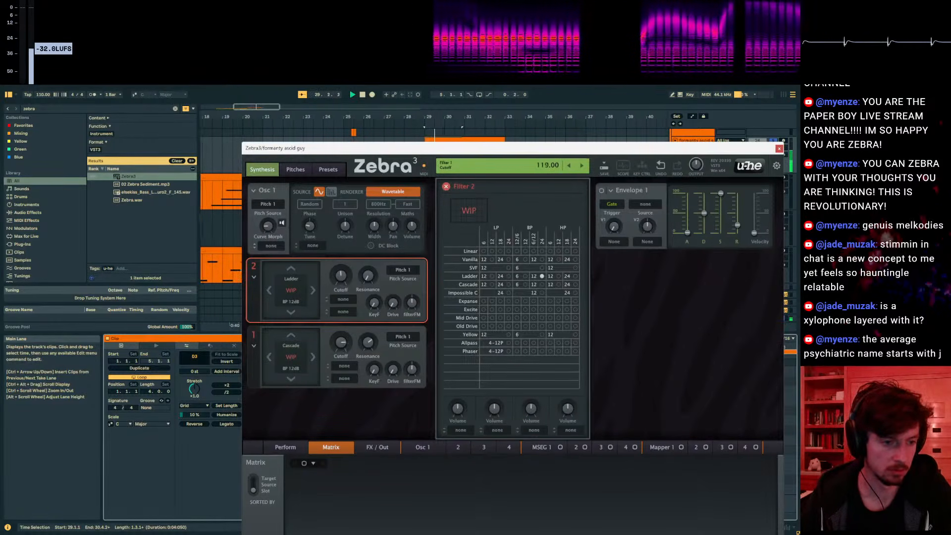
- Show the automation lanes and draw a falling Filter 1 Cutoff envelope on the formant track from bar 29 to bar 31
left_click_drag(398, 149, 477, 404)
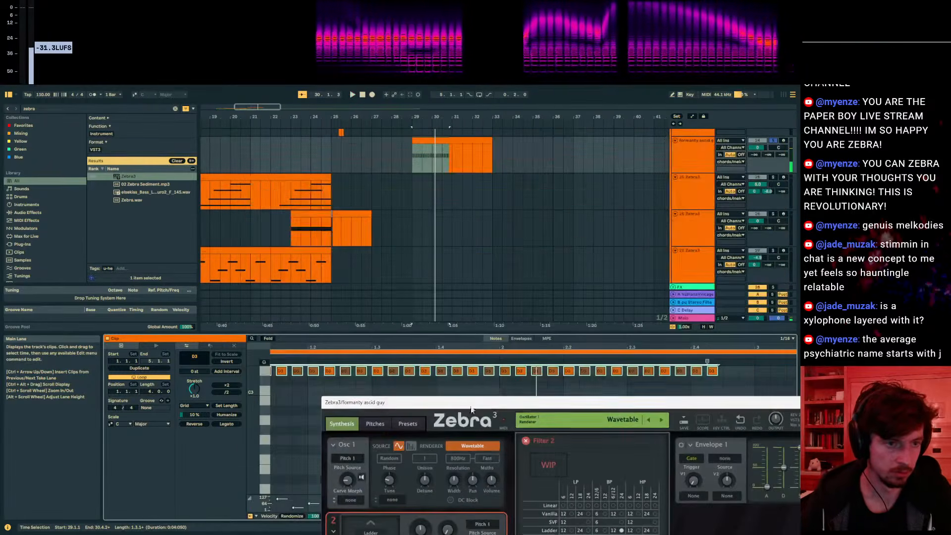
key("a")
left_click(420, 165)
left_click(413, 161)
key("space")
left_click_drag(431, 157, 471, 162)
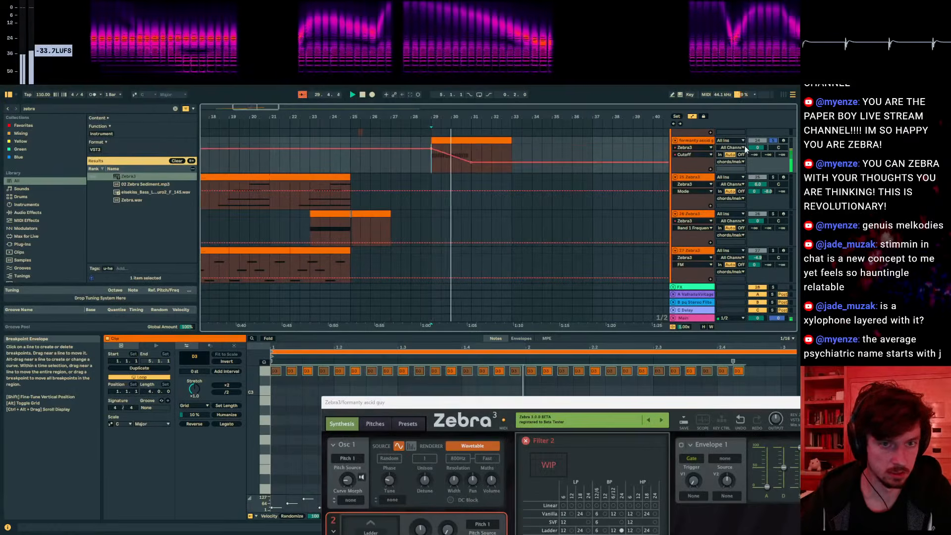
- Reshape the Cutoff automation to rise after bar 29 and fall to bar 31, comparing the track soloed and in the mix
left_click(773, 141)
key("space")
key("space")
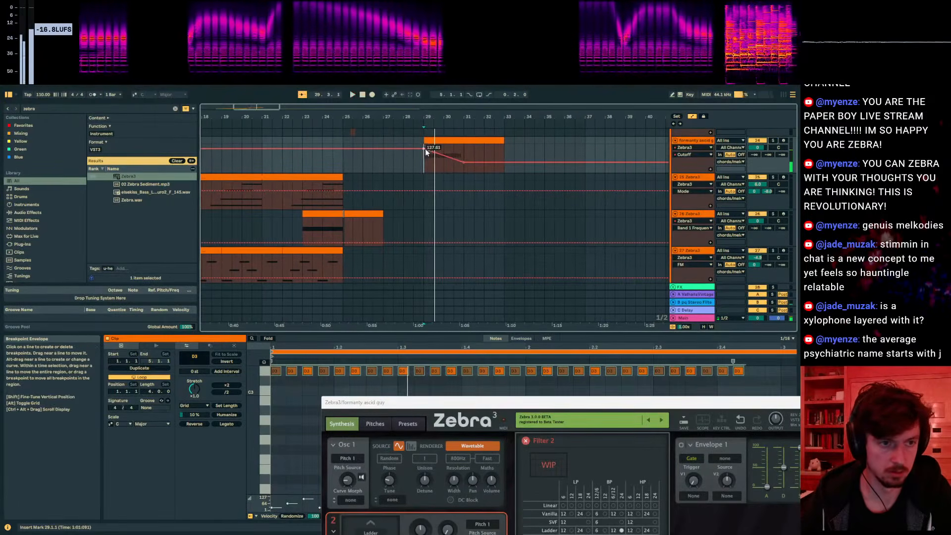
left_click(773, 140)
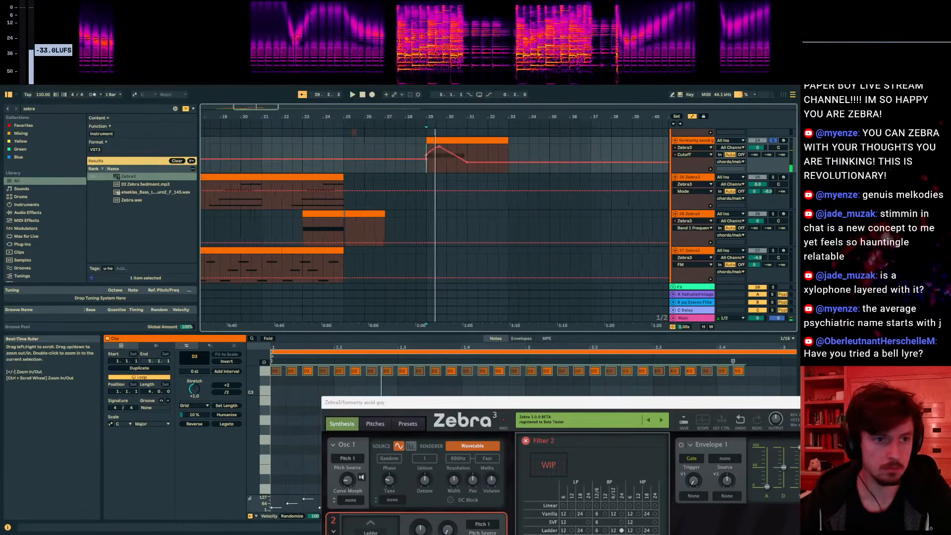
left_click_drag(434, 118, 436, 143)
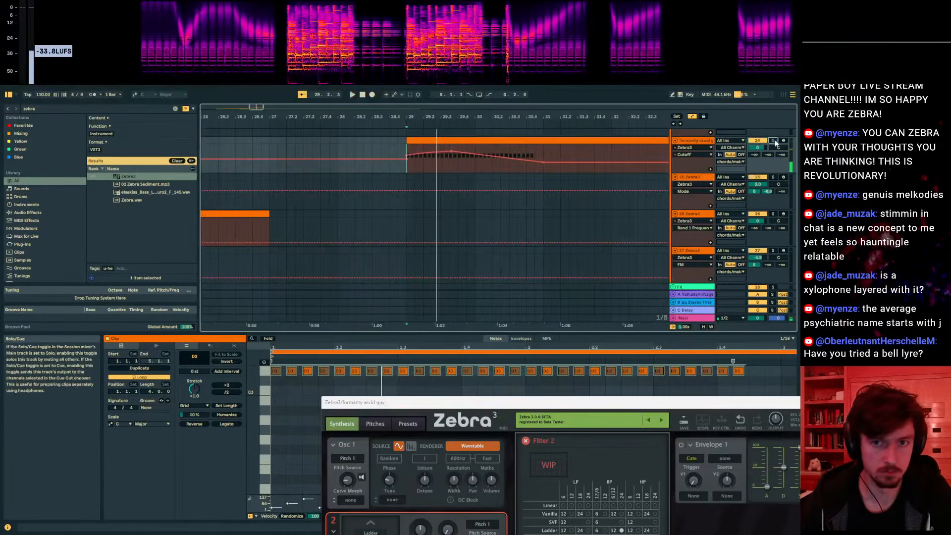
left_click(773, 141)
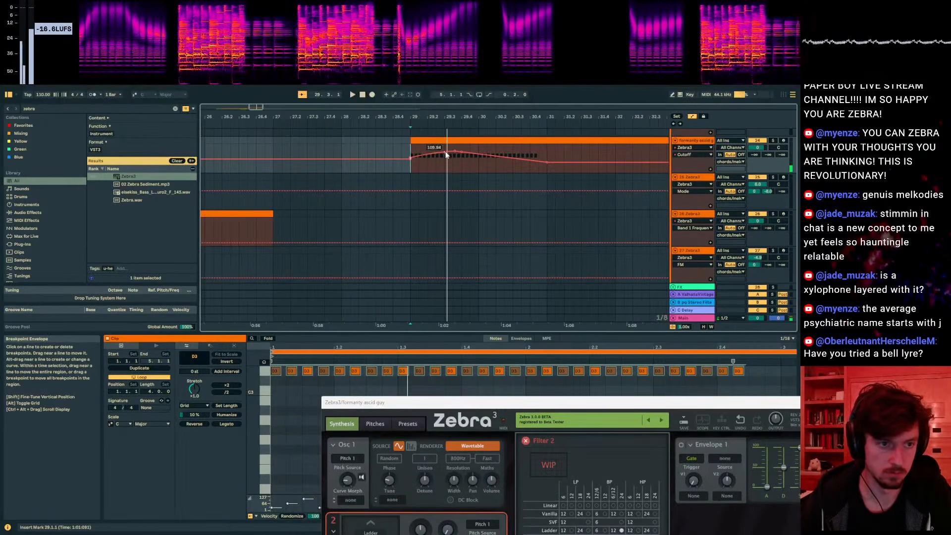
- Assign Velocity to modulate Osc 1's Volume with a depth of 48 and solo the formant track
left_click_drag(555, 403, 408, 116)
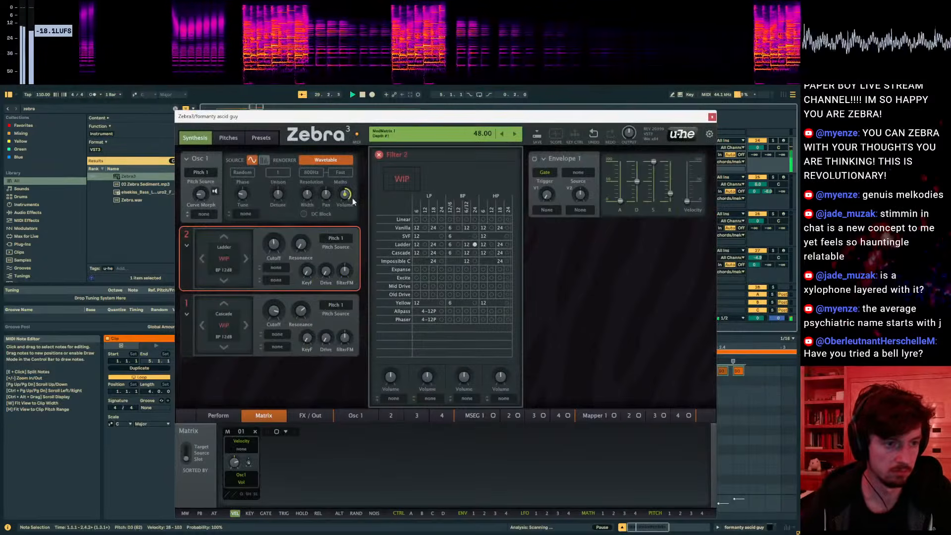
left_click(772, 141)
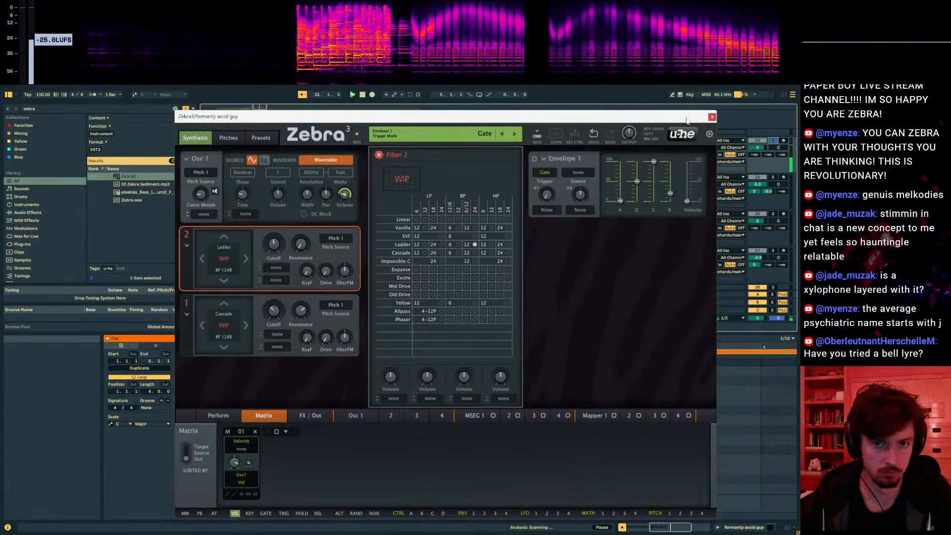
- Move the Cutoff automation's peak closer to bar 29, audition the soloed pattern and re-enable the overridden automation
left_click_drag(476, 116, 499, 296)
left_click(436, 144)
key("space")
key("space")
left_click_drag(438, 296, 791, 142)
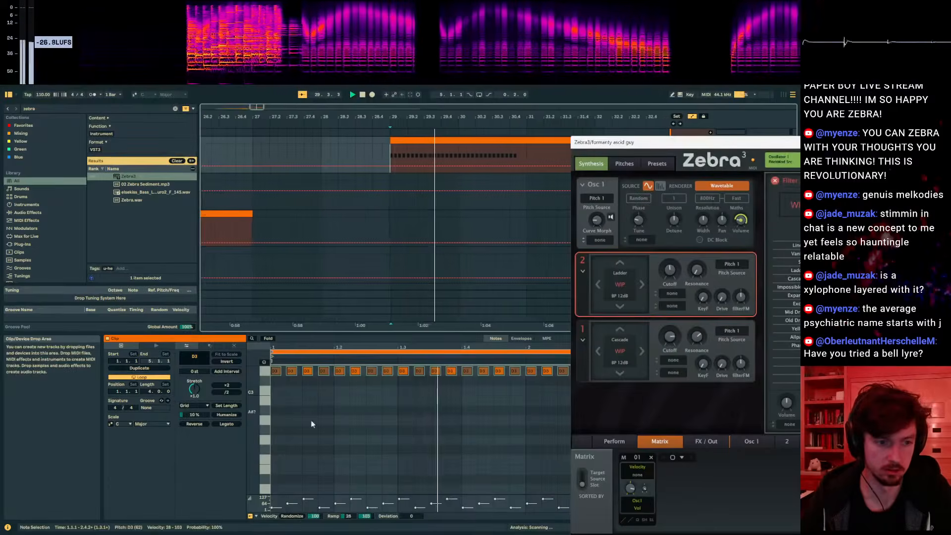
left_click_drag(665, 145, 691, 190)
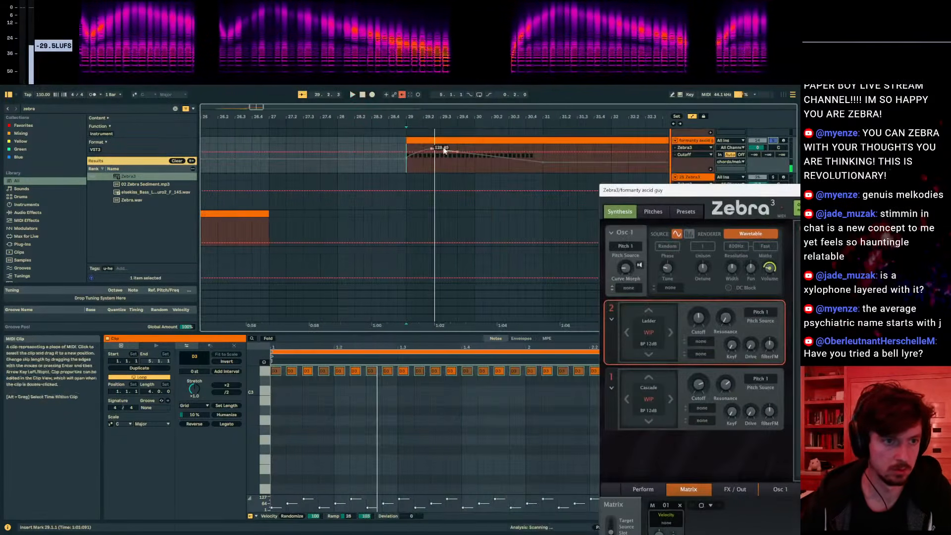
left_click(402, 94)
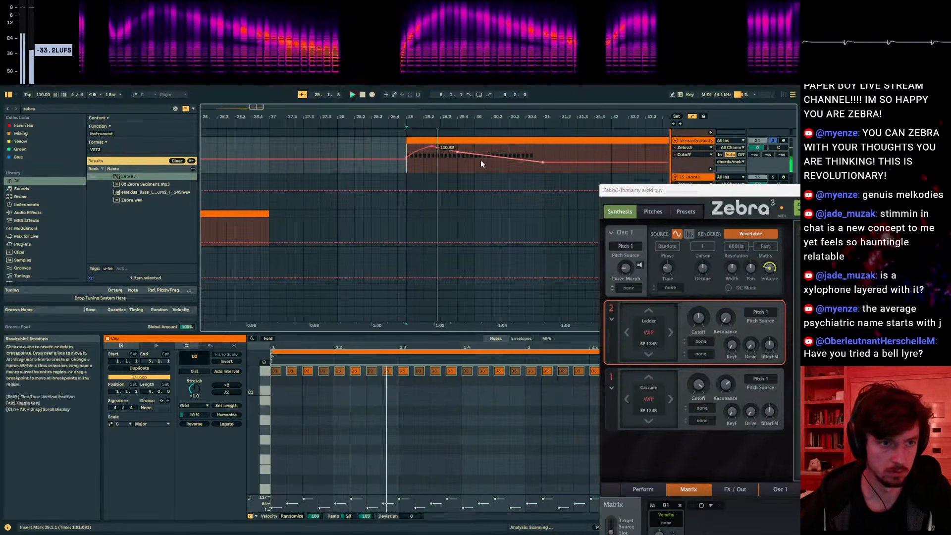
- Audition the Cutoff sweep from bar 29 repeatedly and raise Filter 1's Resonance
key("space")
key("space")
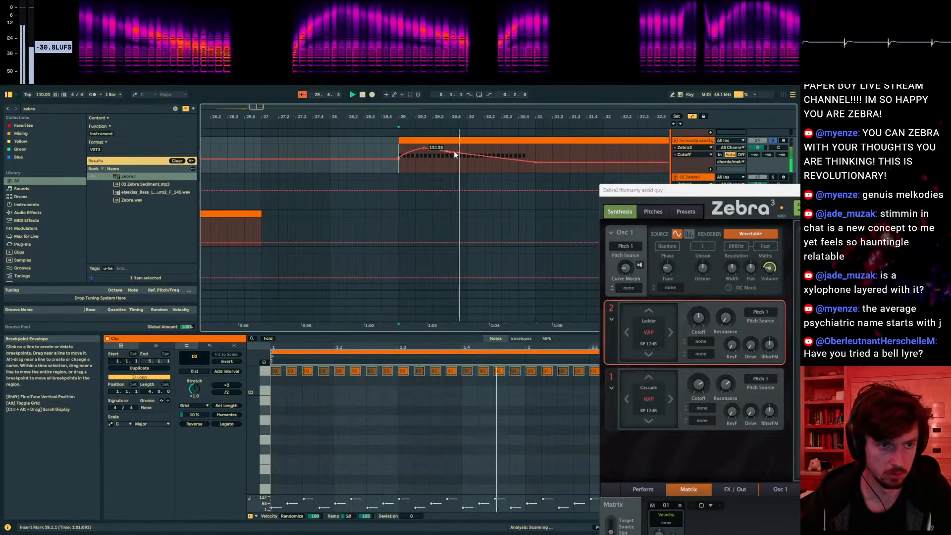
key("space")
key("space")
left_click_drag(725, 385, 726, 366)
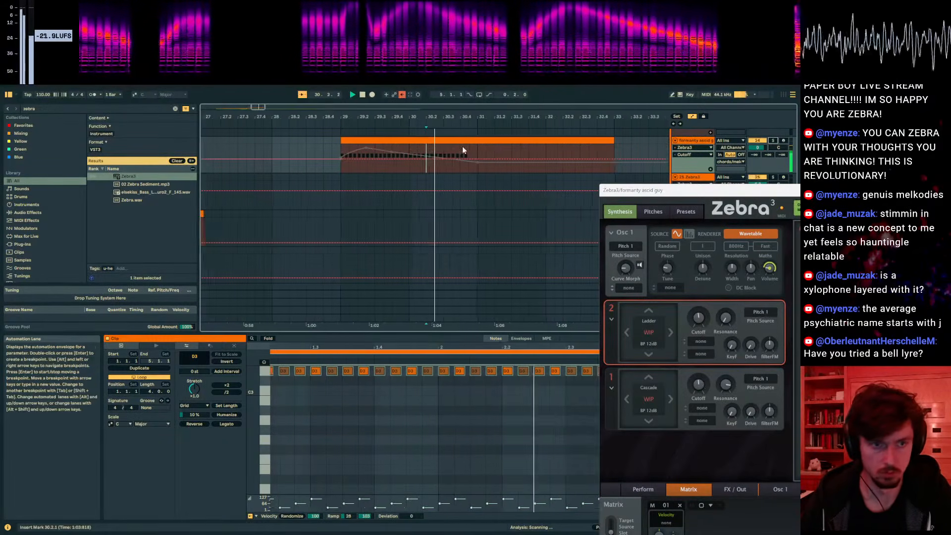
- Duplicate the repeated D3 notes to fill the rest of the formant clip up to bar 33
key("a")
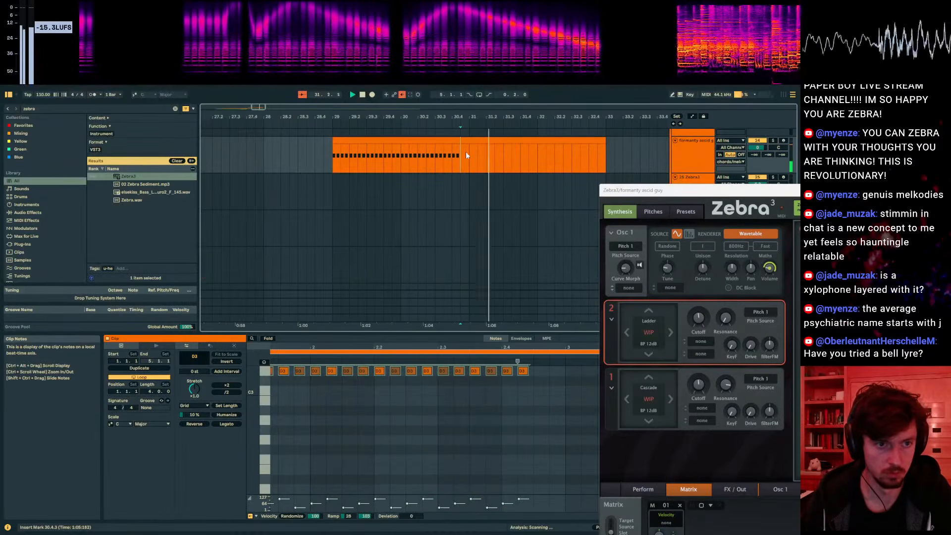
double_click(465, 151)
left_click_drag(517, 380, 211, 354)
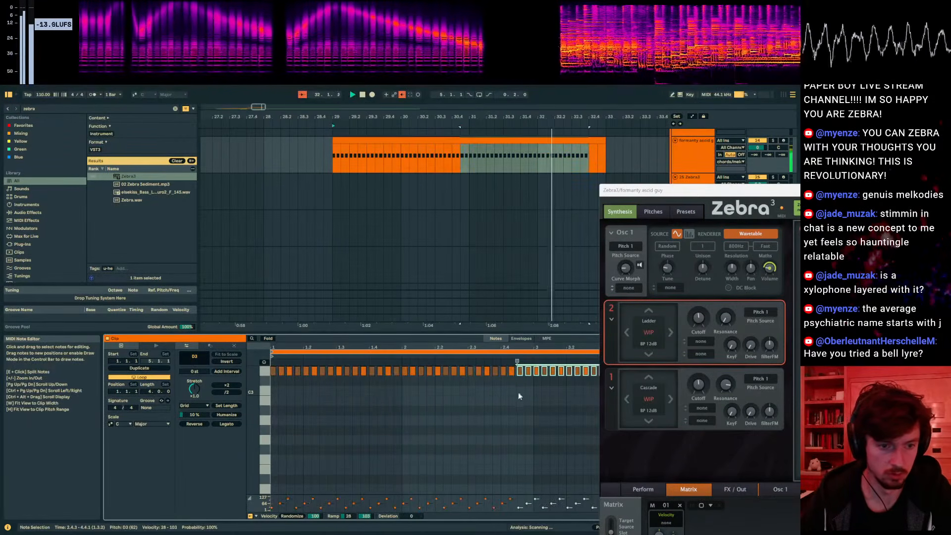
left_click(550, 142)
- Extend the Filter 1 Cutoff automation to bar 33 with a dip around bar 32 and a closing rise, auditioning it in the mix
key("a")
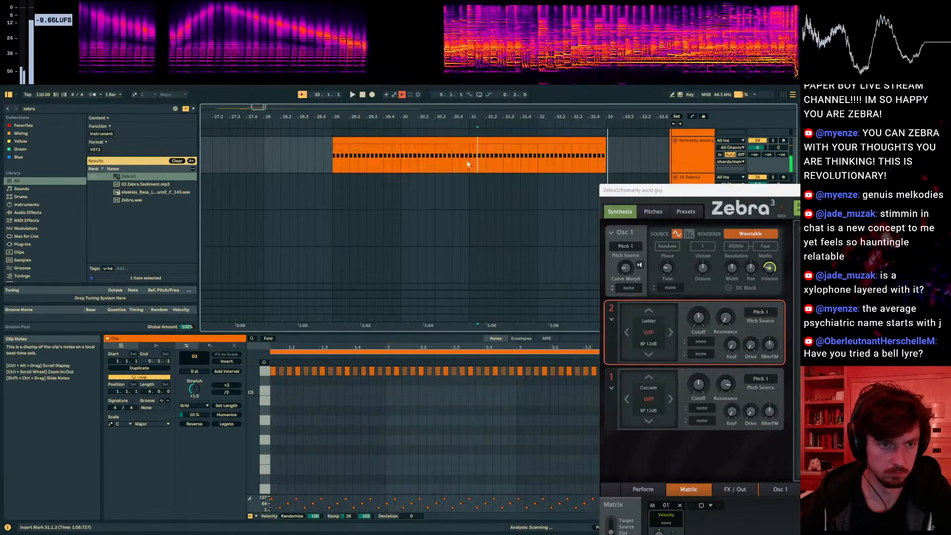
left_click(477, 162)
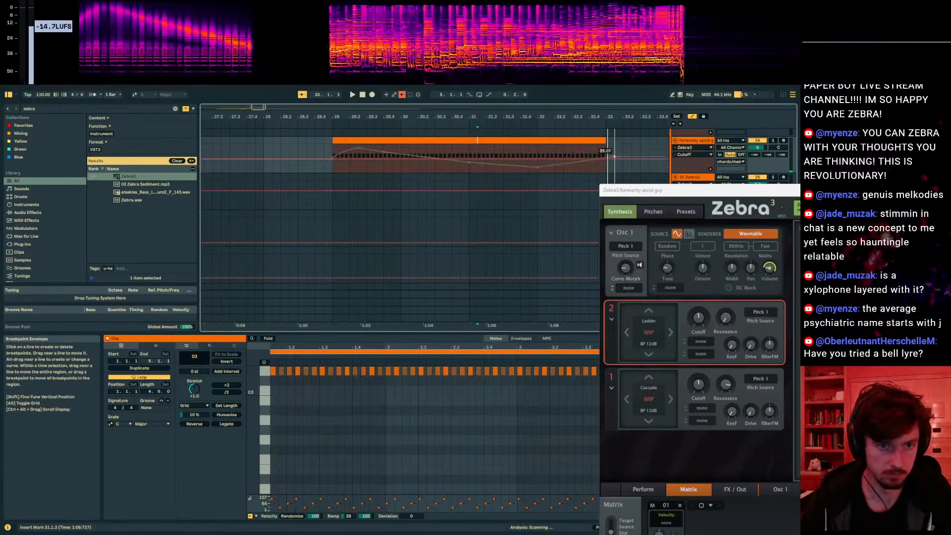
left_click(402, 94)
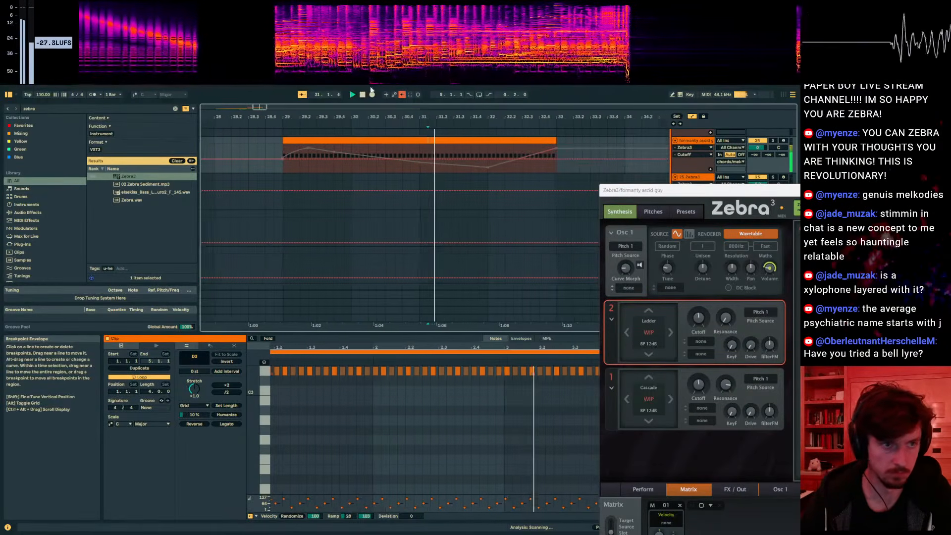
left_click(352, 143)
left_click_drag(448, 167, 448, 165)
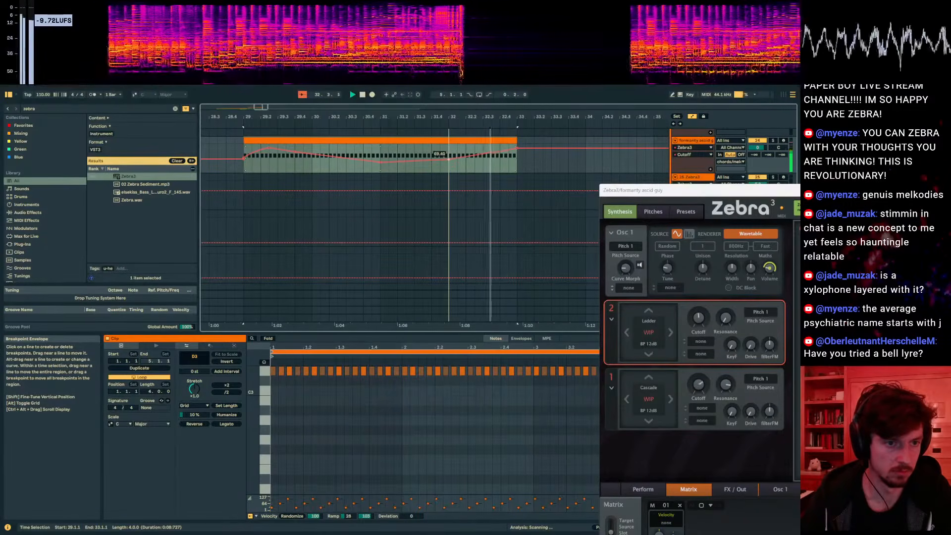
left_click(384, 151)
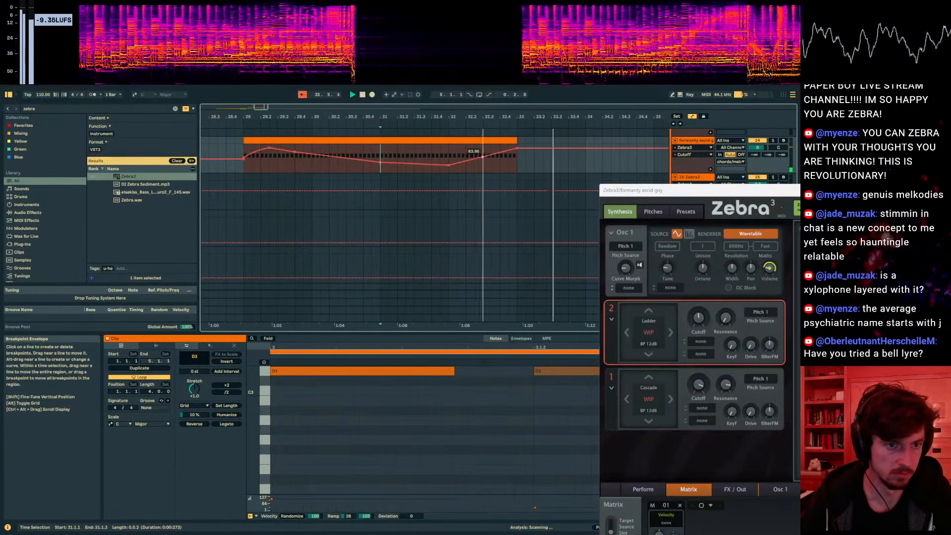
- Draw a Cutoff automation for Filter 2 with alternating dips and rises between bars 29 and 33, and audition it in the mix
left_click(294, 140)
left_click_drag(621, 190, 471, 226)
left_click(549, 418)
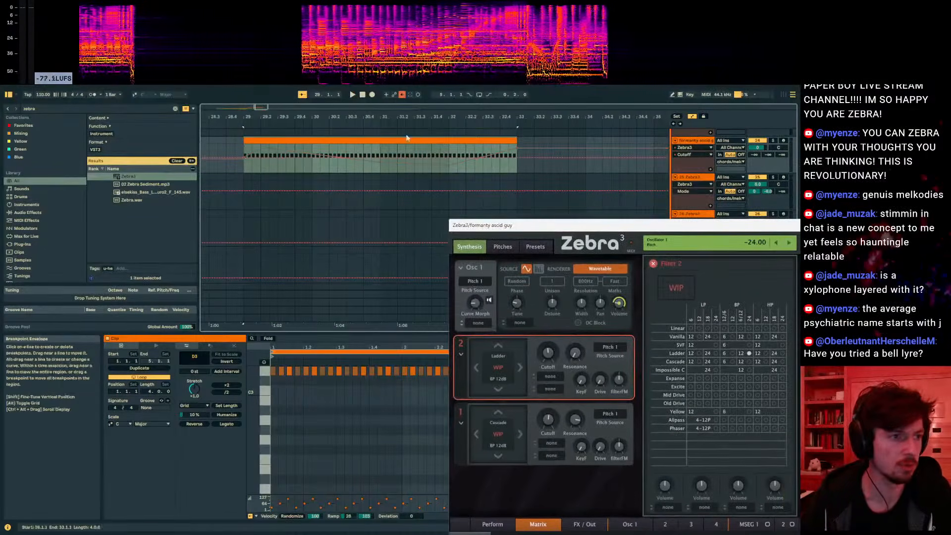
left_click(549, 353)
left_click(402, 94)
key("space")
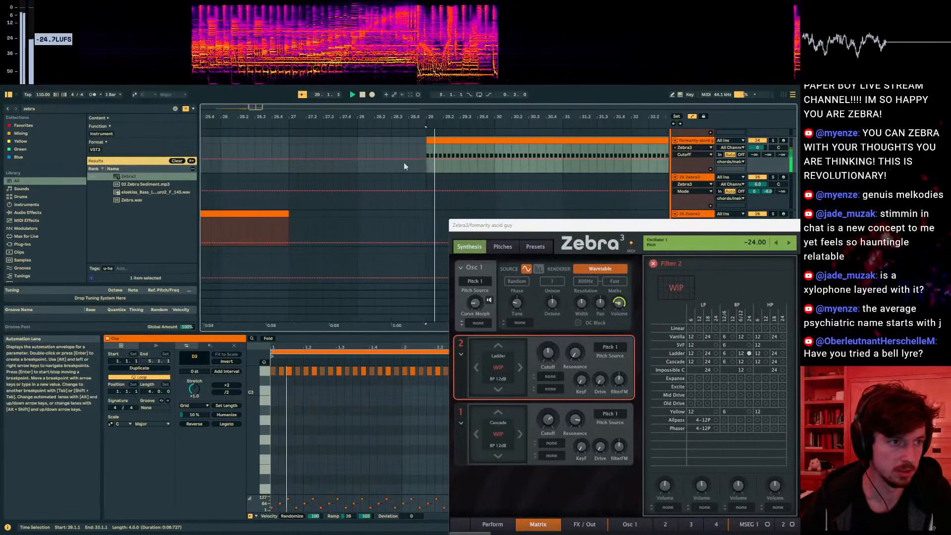
left_click(419, 150)
left_click(418, 160)
left_click_drag(432, 160, 532, 162)
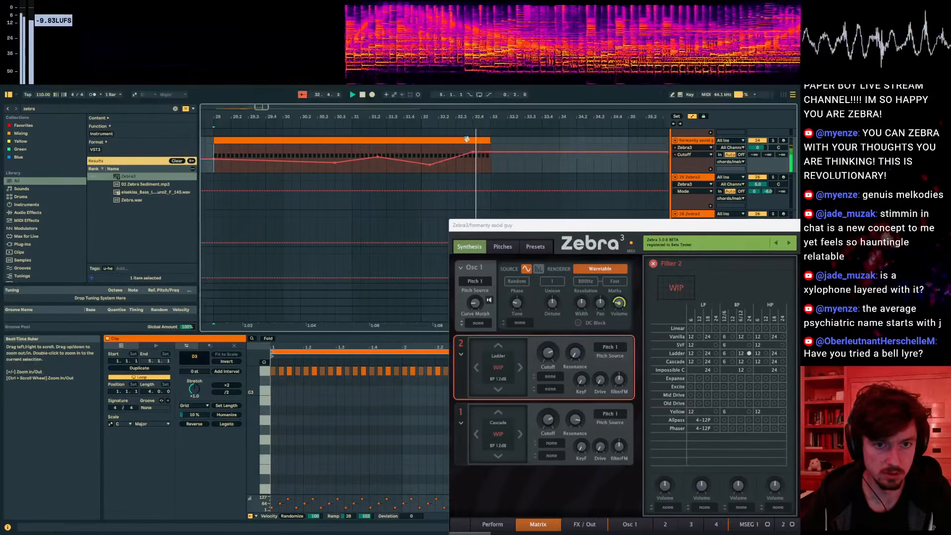
- Audition the end of the formant pattern from bar 32 in the mix
left_click(269, 138)
left_click_drag(570, 113, 525, 273)
key("space")
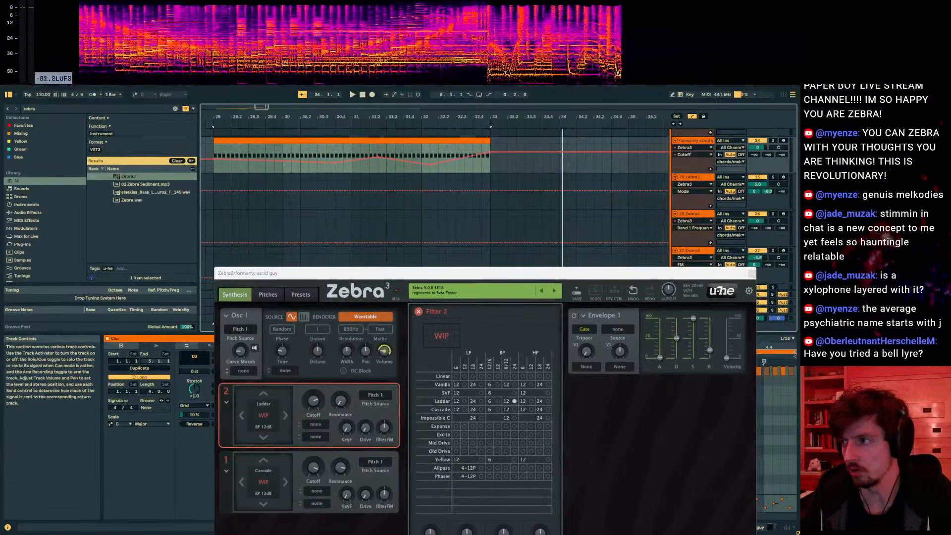
left_click(427, 145)
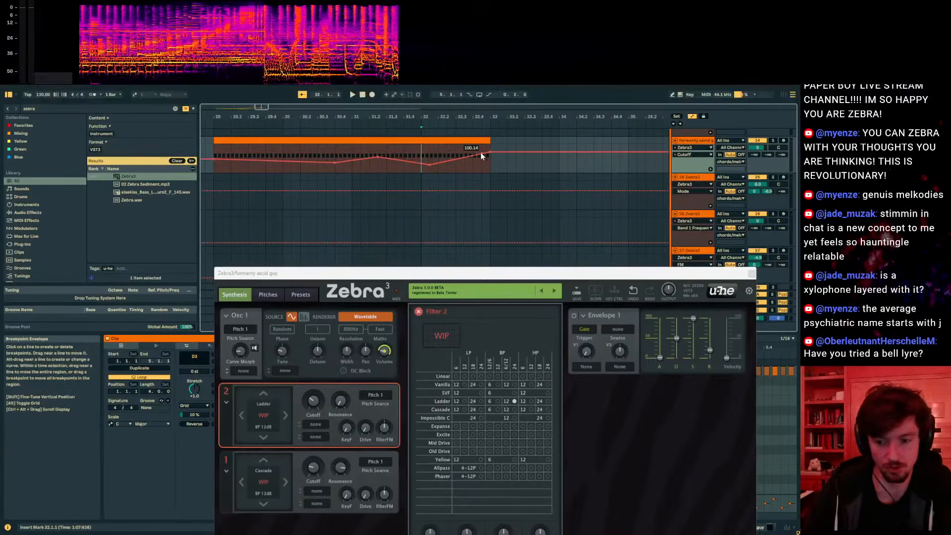
key("space")
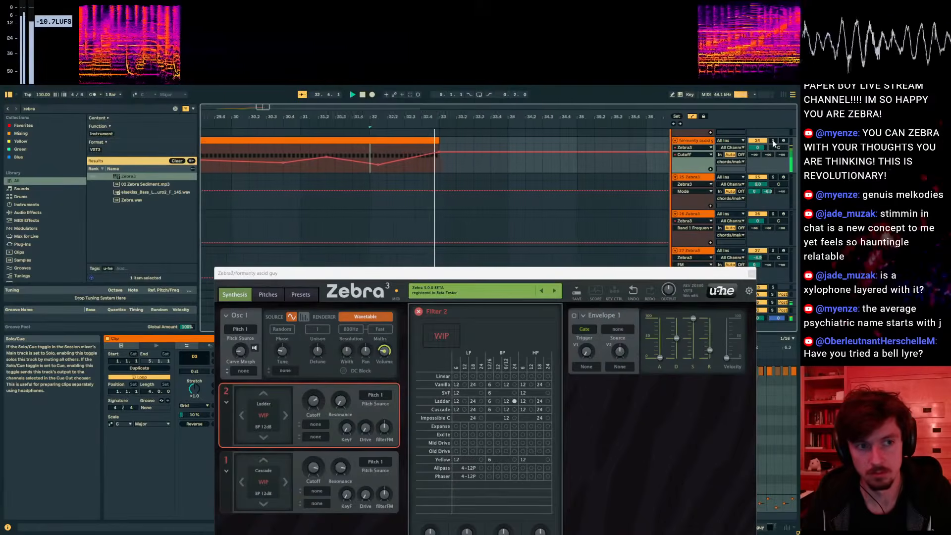
- Insert a half-bar MIDI clip at bar 33 on the formant track and add a sixteenth D3 note at its start
left_click(394, 169)
left_click_drag(395, 169, 426, 151)
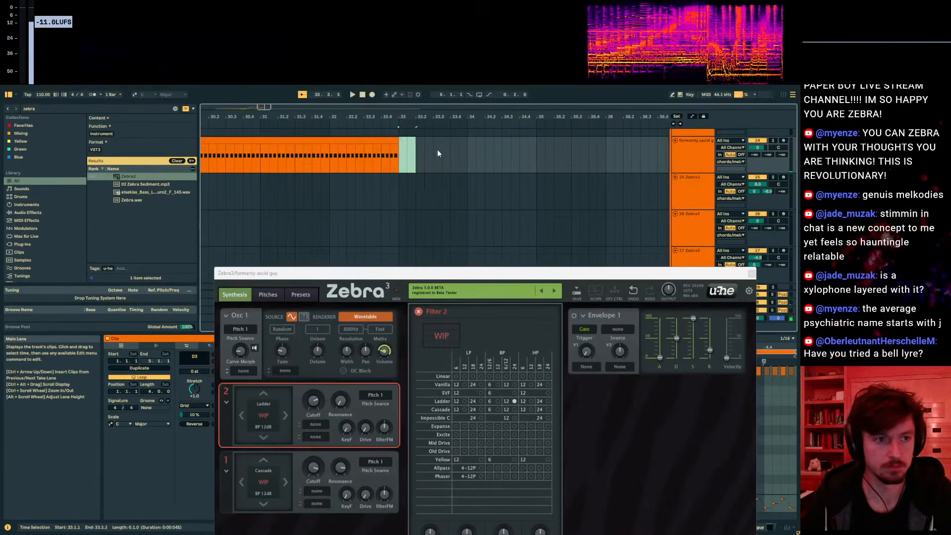
key("ctrl+shift+m")
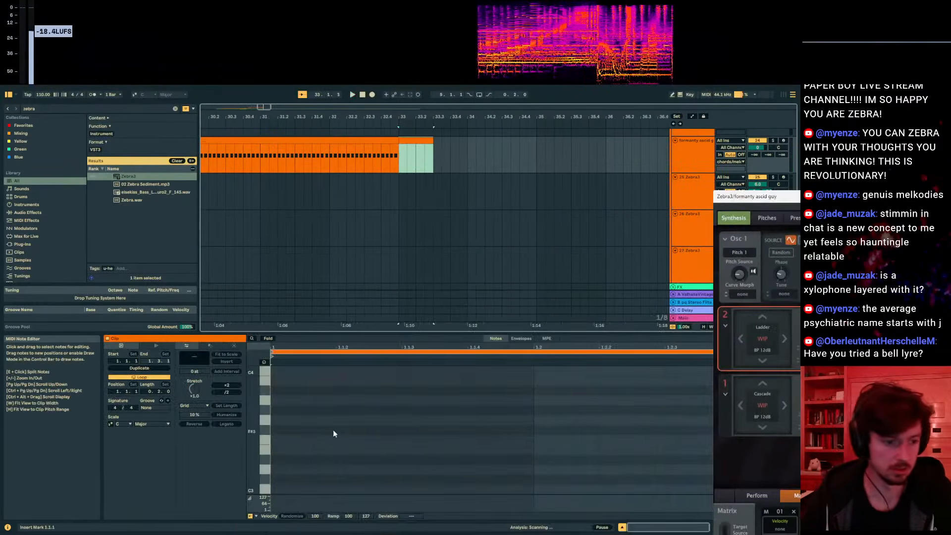
double_click(320, 450)
left_click_drag(319, 449, 320, 473)
key("space")
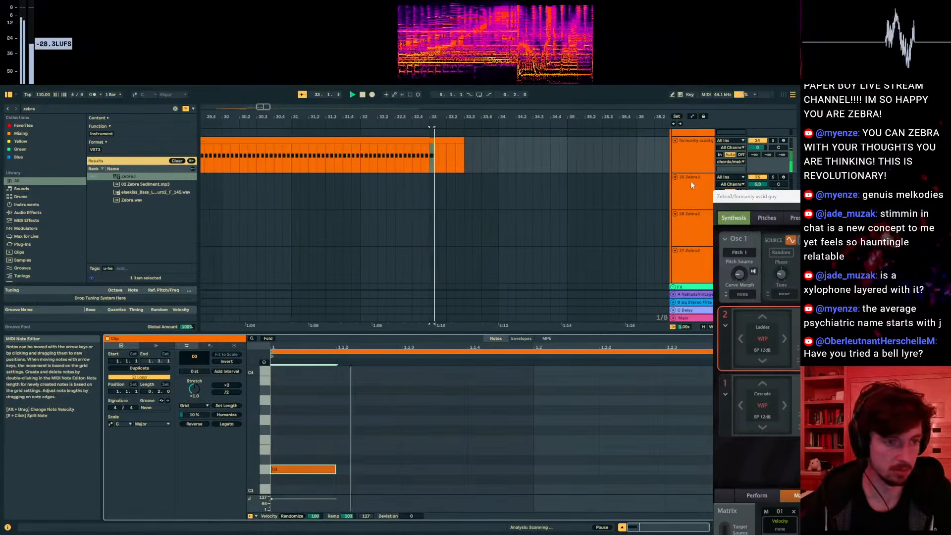
- Raise the bar 33 note to G3 and lengthen it to end at 33.2.2, auditioning it with the other tracks
left_click(773, 141)
key("space")
key("space")
key("space")
left_click_drag(305, 470, 665, 420)
key("space")
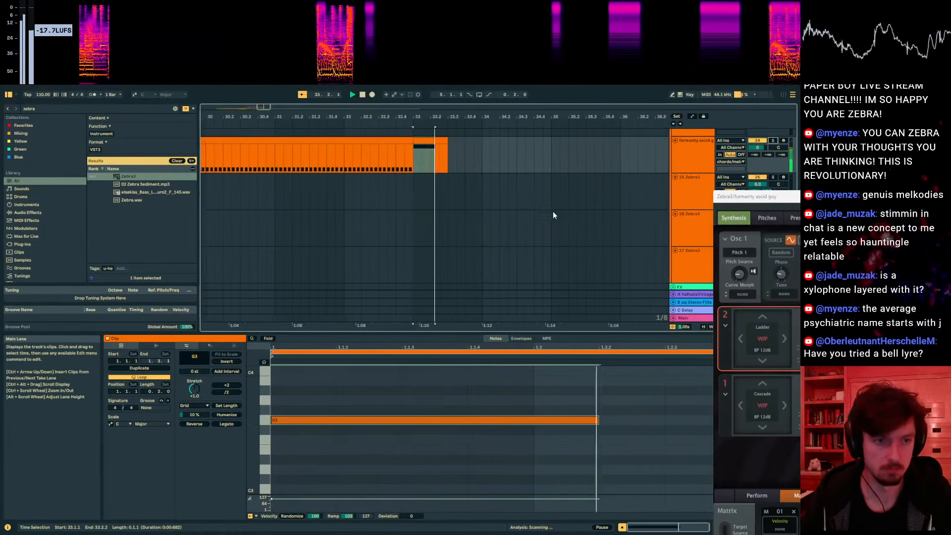
key("ctrl+z")
- Re-enable automation and shape the formant track's Cutoff after bar 33 with an abrupt drop followed by a short rise and fall
left_click_drag(754, 207, 468, 188)
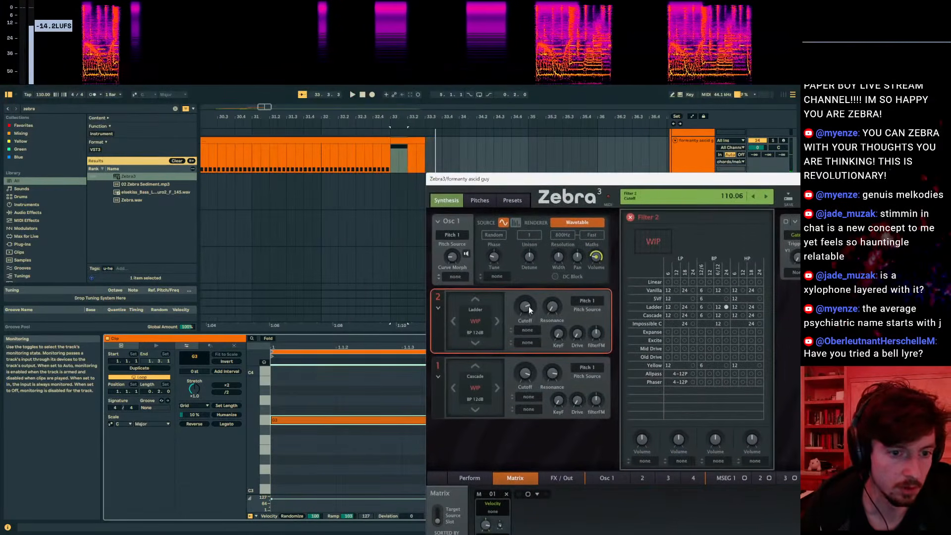
key("a")
key("space")
left_click(401, 94)
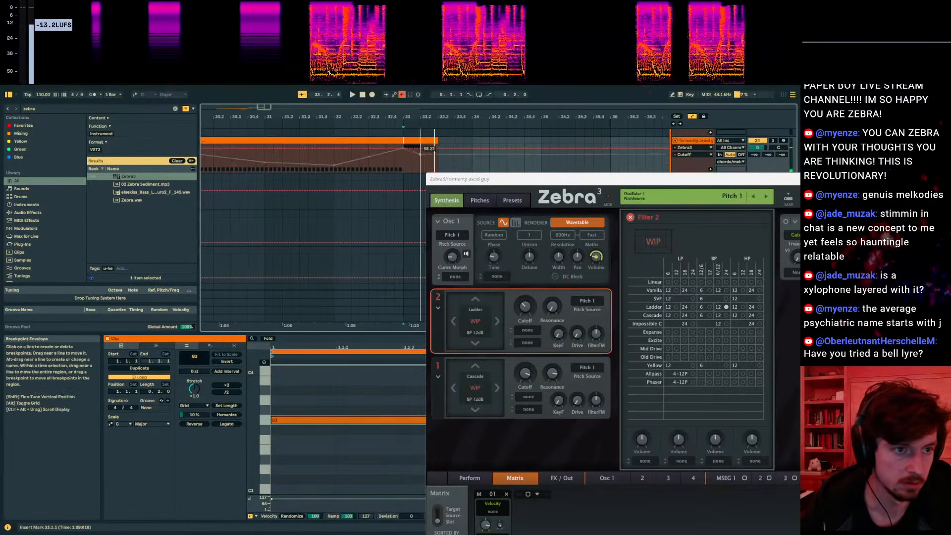
left_click(404, 95)
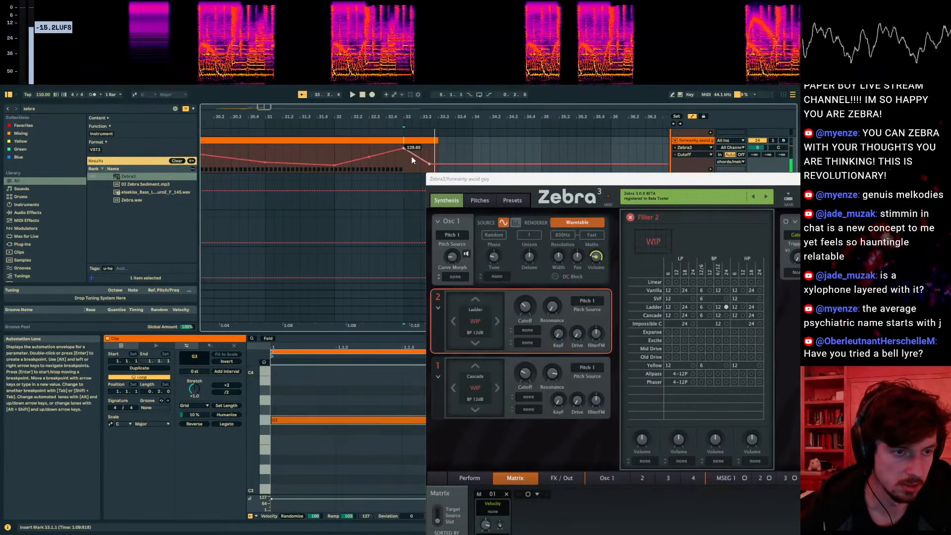
left_click_drag(413, 153, 404, 159)
key("space")
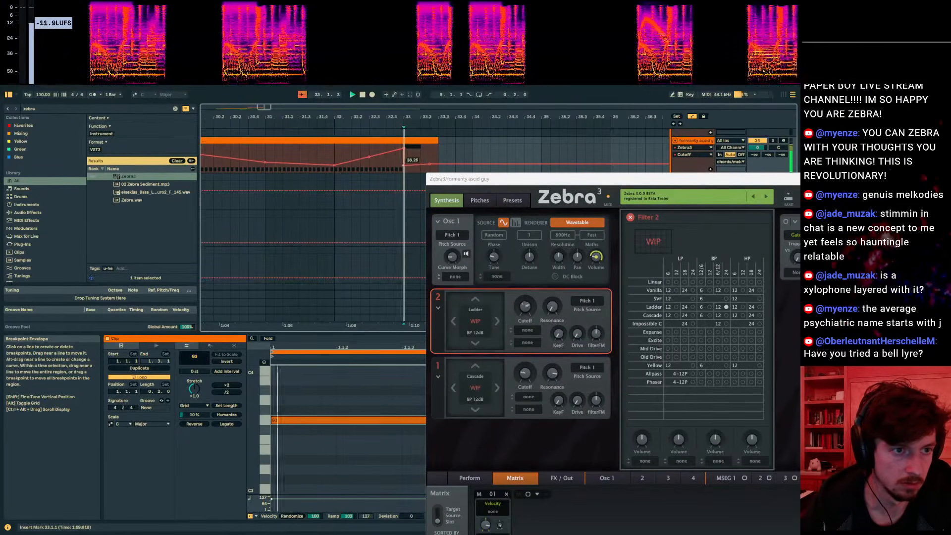
left_click_drag(421, 167, 404, 167)
key("space")
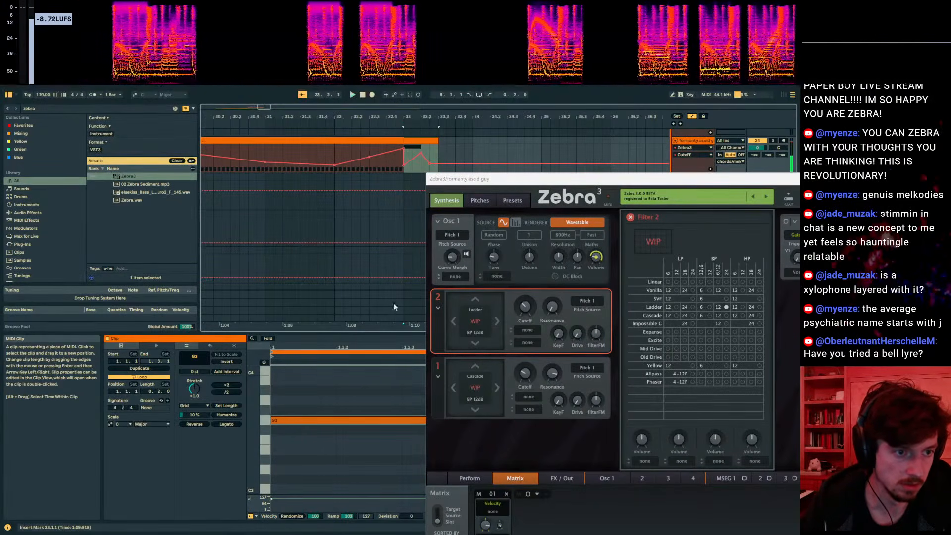
- Transpose the long note at bar 33 down an octave to G2 and audition it in the mix and soloed
left_click(337, 453)
key("shift+Down")
key("space")
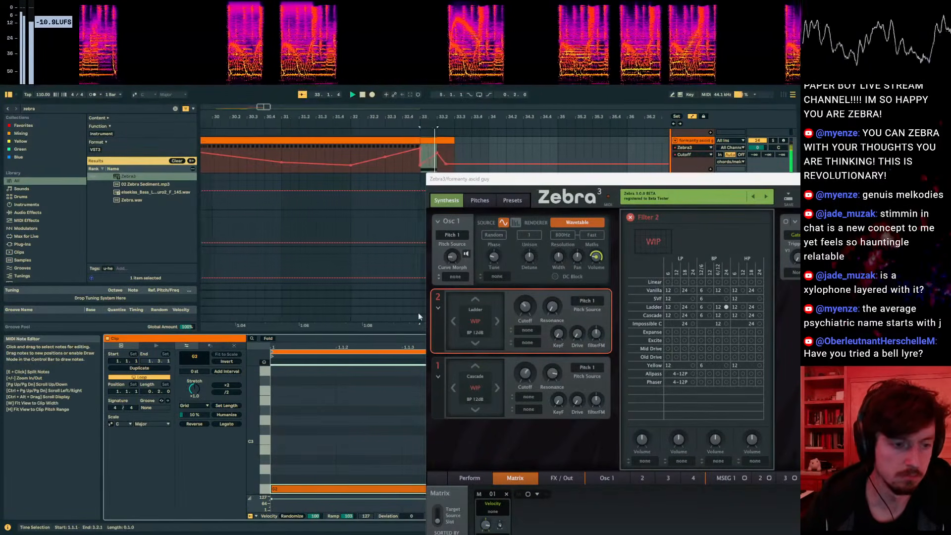
left_click(412, 141)
key("space")
key("space")
left_click(773, 141)
key("space")
key("space")
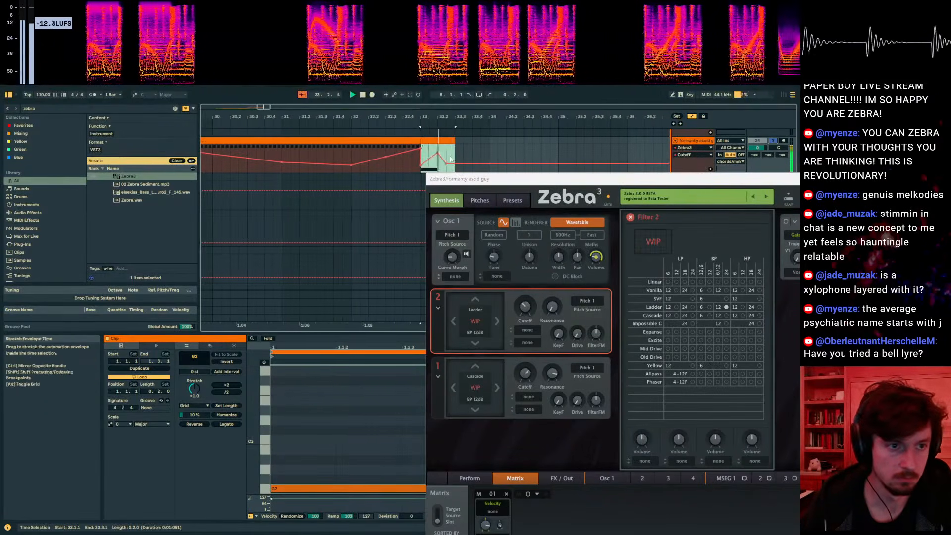
- Reshape the Cutoff automation after bar 33 into a curved fall, auditioning it soloed and in the mix
left_click(423, 165)
left_click_drag(437, 153, 435, 154)
key("space")
key("space")
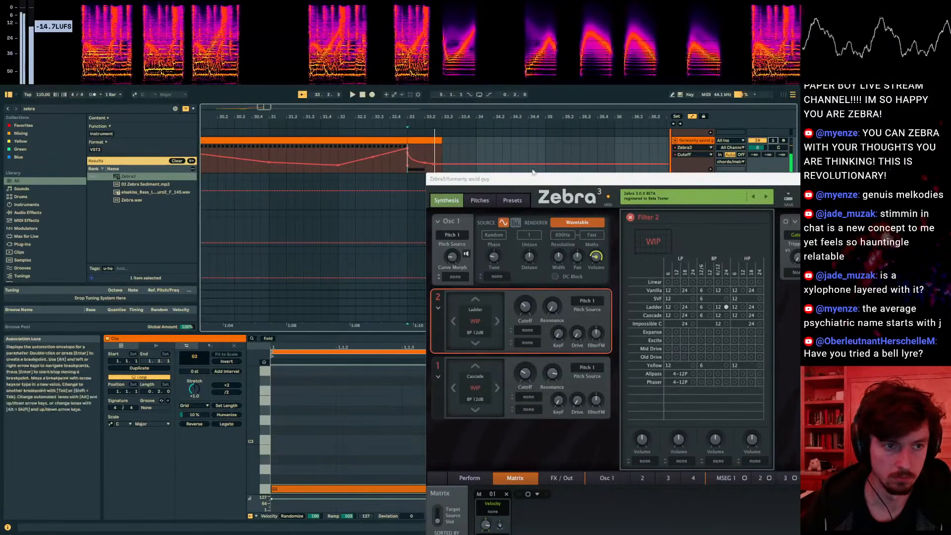
left_click(772, 141)
key("space")
left_click_drag(698, 179, 770, 254)
key("space")
left_click(412, 154)
key("a")
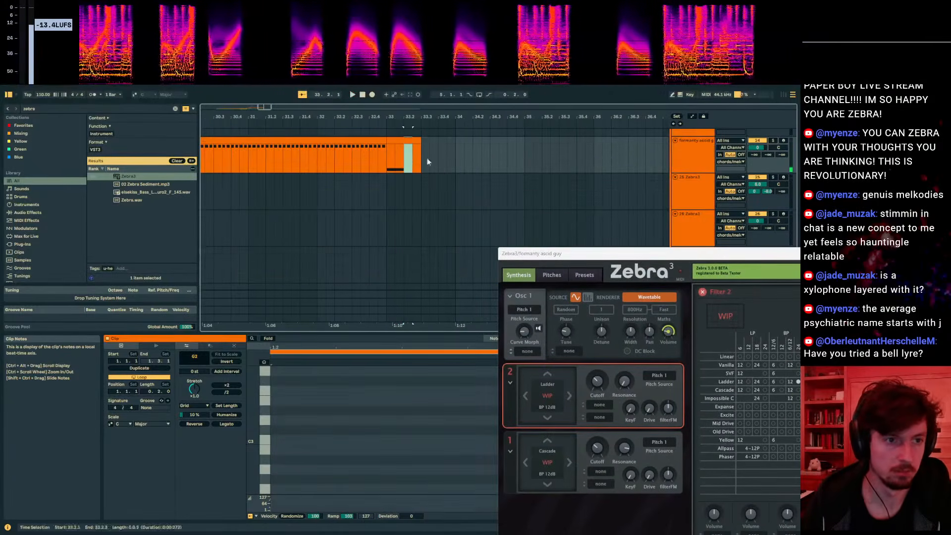
- Try a copy of the 21-Zebra3 track's D3 clip at bar 33 and audition it in the mix
scroll(405, 154, "up", 3)
left_click(394, 168)
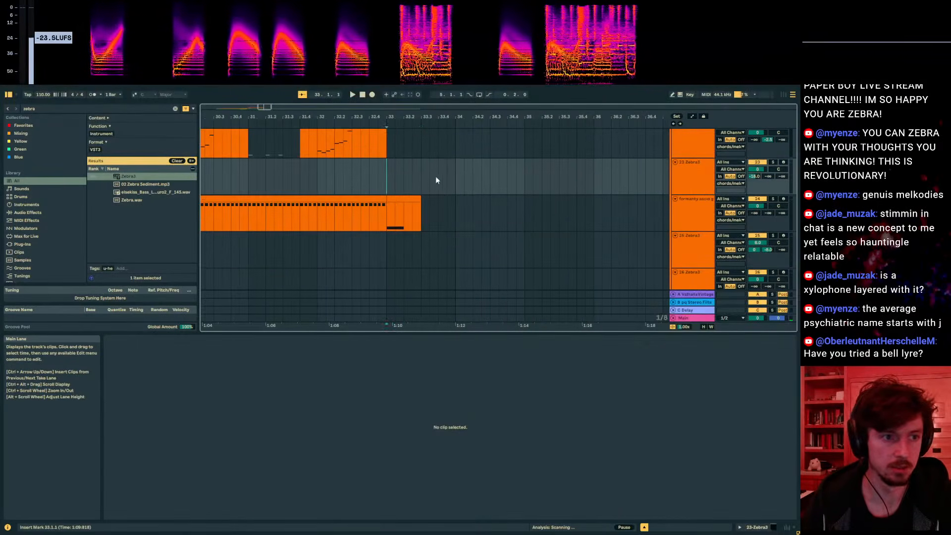
left_click(388, 174)
left_click_drag(391, 117, 498, 91)
scroll(449, 224, "down", 2)
scroll(417, 224, "down", 3)
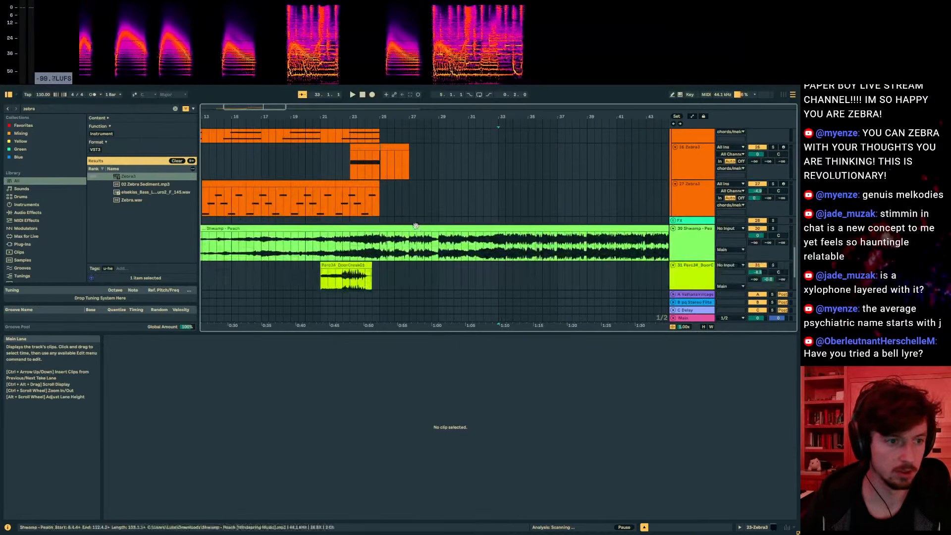
scroll(414, 233, "up", 8)
left_click(402, 171)
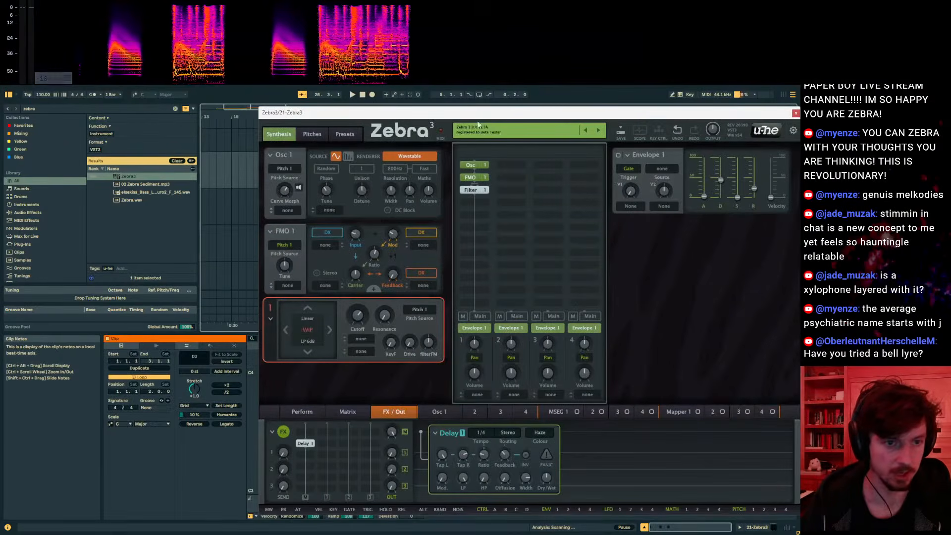
key("ctrl+v")
key("space")
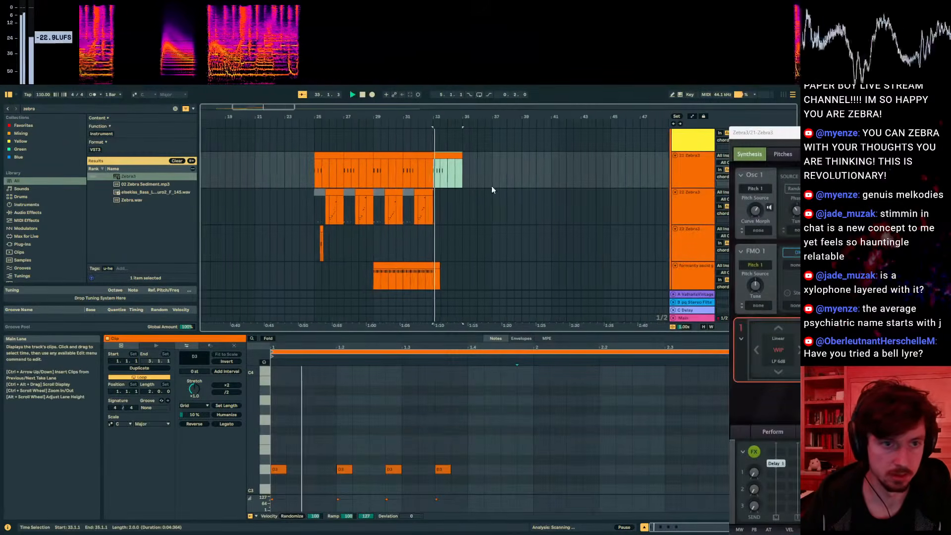
left_click_drag(436, 118, 431, 128)
key("Delete")
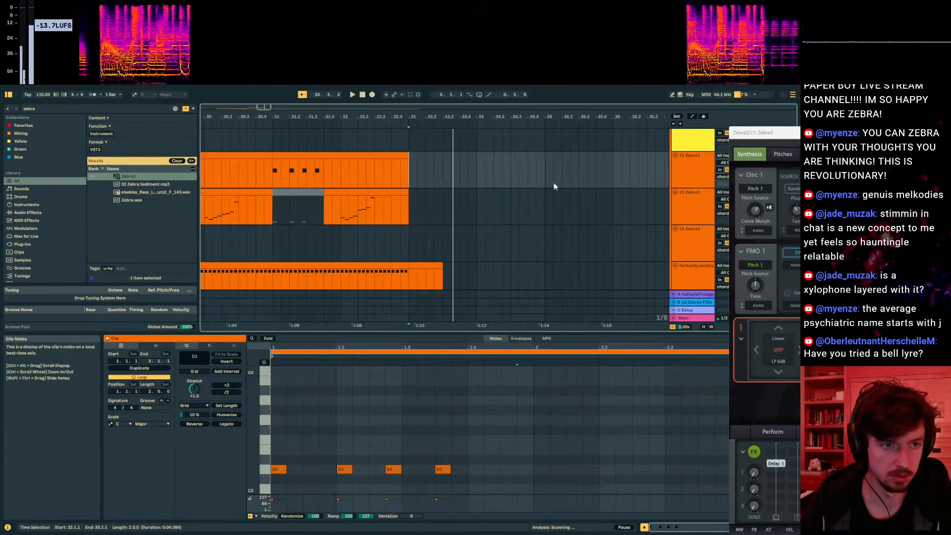
- Duplicate the 21-Zebra3 track, place the copy above the formant track, and move its last clip to bar 33
left_click(692, 163)
key("ctrl+d")
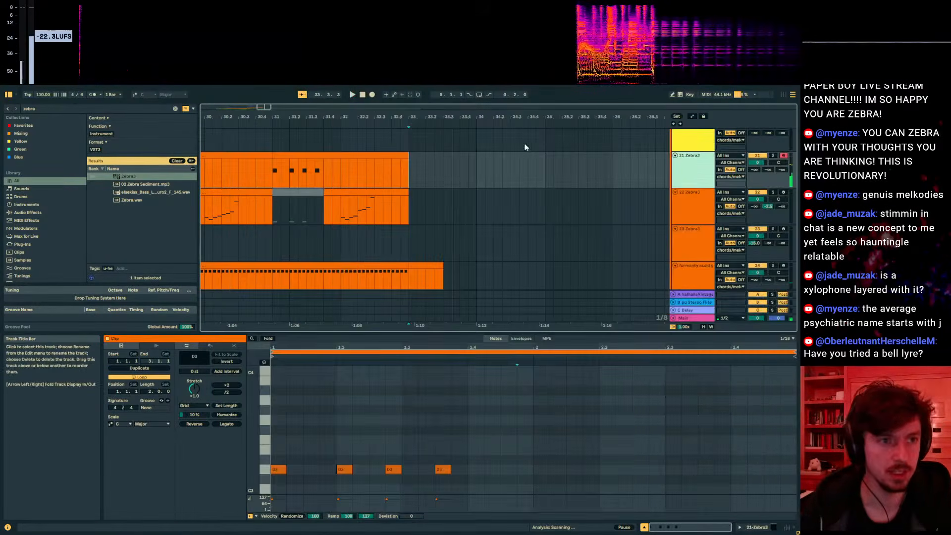
left_click_drag(512, 116, 519, 71)
scroll(519, 175, "down", 3)
scroll(689, 181, "up", 1)
left_click_drag(699, 179, 702, 257)
left_click_drag(466, 225, 487, 209)
key("ctrl+z")
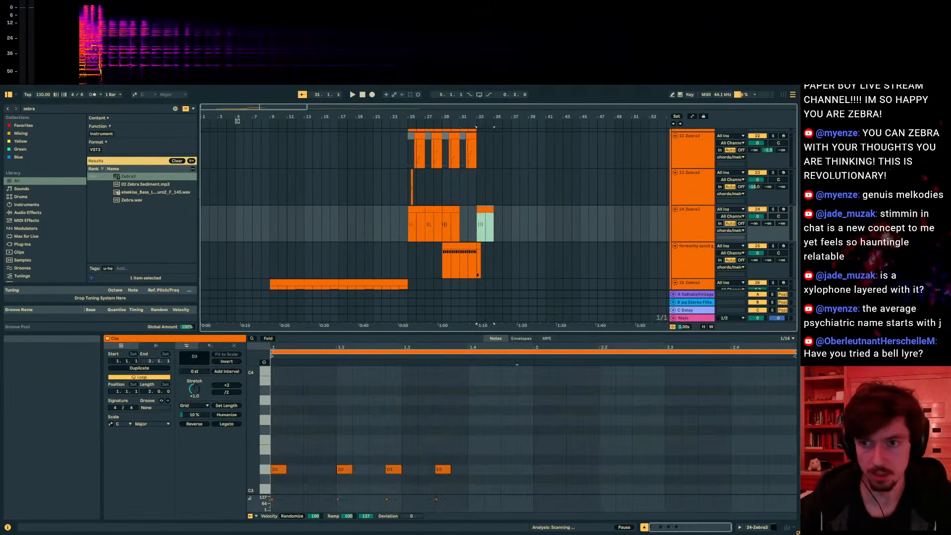
- Open the duplicated track's Zebra3 effects, switch off the Delay, and audition the track soloed
key("ctrl+alt+p")
left_click_drag(319, 135, 259, 123)
left_click(247, 423)
left_click(285, 423)
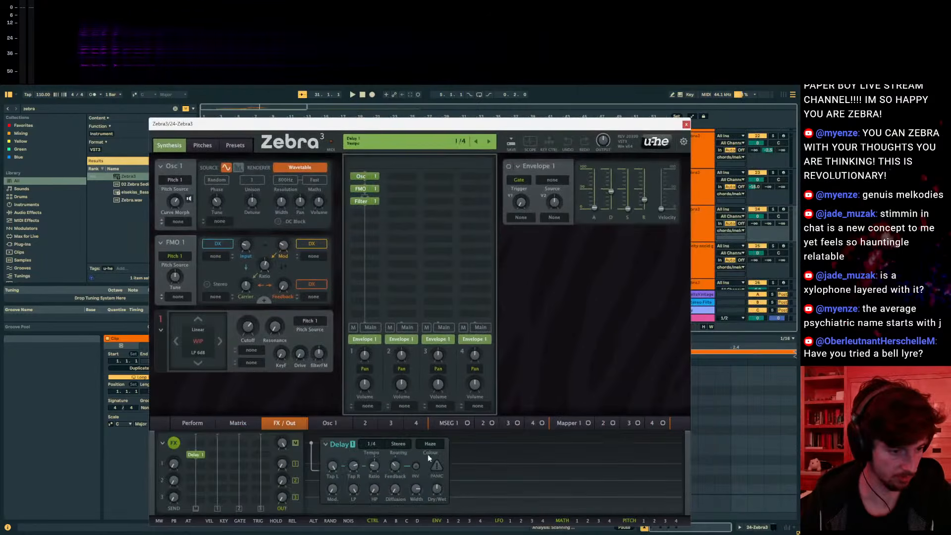
key("space")
left_click_drag(396, 123, 658, 262)
left_click(773, 209)
left_click_drag(496, 262, 806, 234)
- Replace the D3 notes in the bar 33 clip with two short D3 notes at 1.2.1 and 1.2.2
left_click(513, 485)
left_click_drag(498, 490, 300, 429)
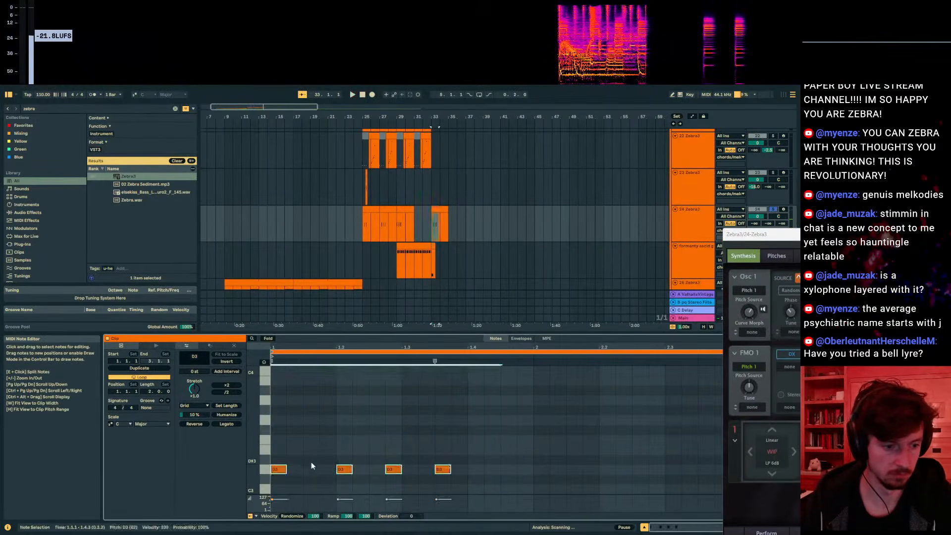
left_click_drag(310, 462, 276, 477)
key("Delete")
left_click(366, 470)
double_click(364, 469)
left_click_drag(493, 482, 360, 469)
key("Delete")
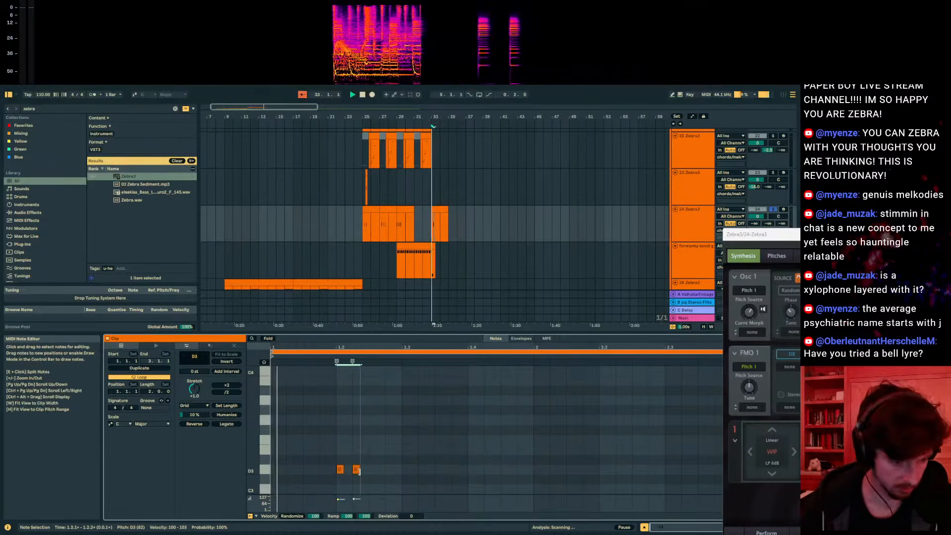
- Transpose the two short notes down an octave to D2, audition them soloed, and unsolo the track
key("space")
key("space")
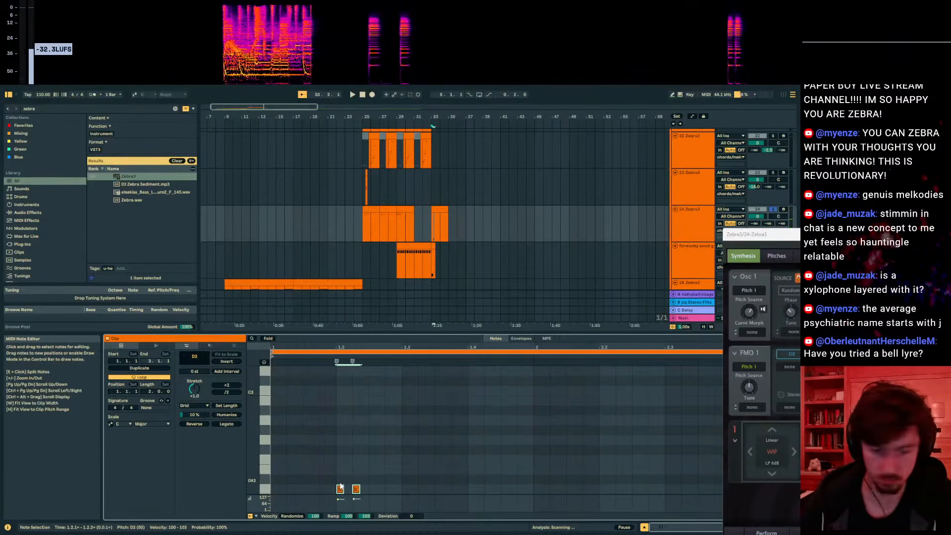
key("shift+Down")
key("space")
key("space")
left_click(774, 210)
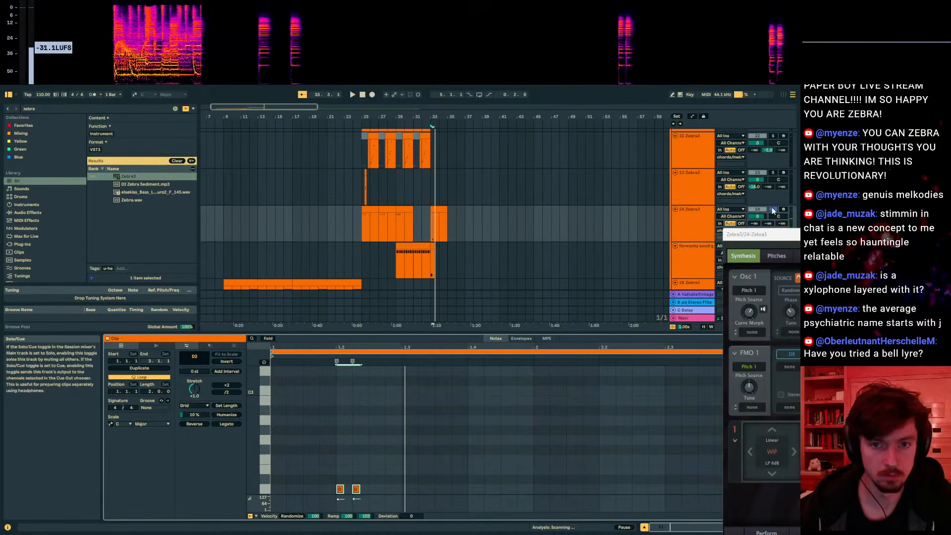
- Move the two D2 notes to 1.2.3 and 1.2.4 in the clip and audition them in the mix from bar 33
left_click(430, 225)
key("space")
left_click_drag(430, 117, 430, 166)
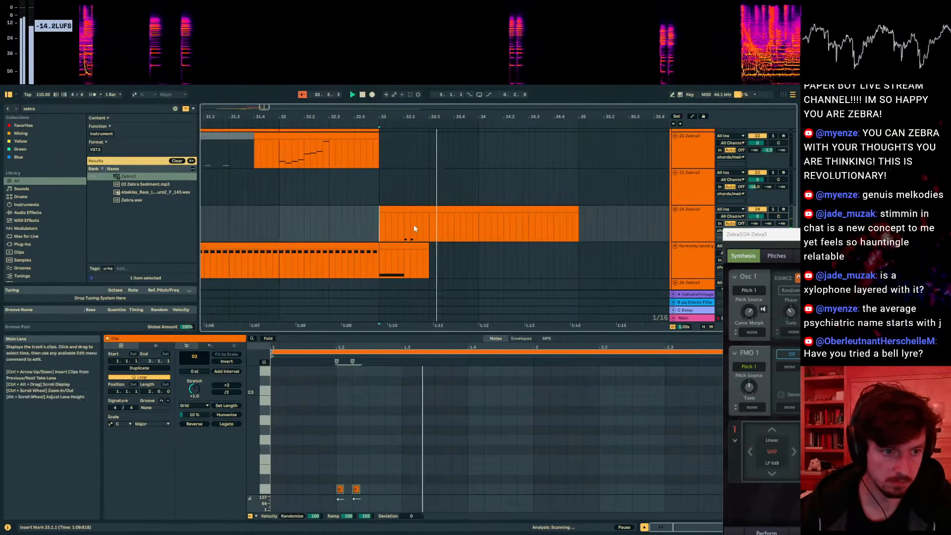
key("space")
double_click(405, 222)
left_click_drag(367, 486, 393, 490)
key("space")
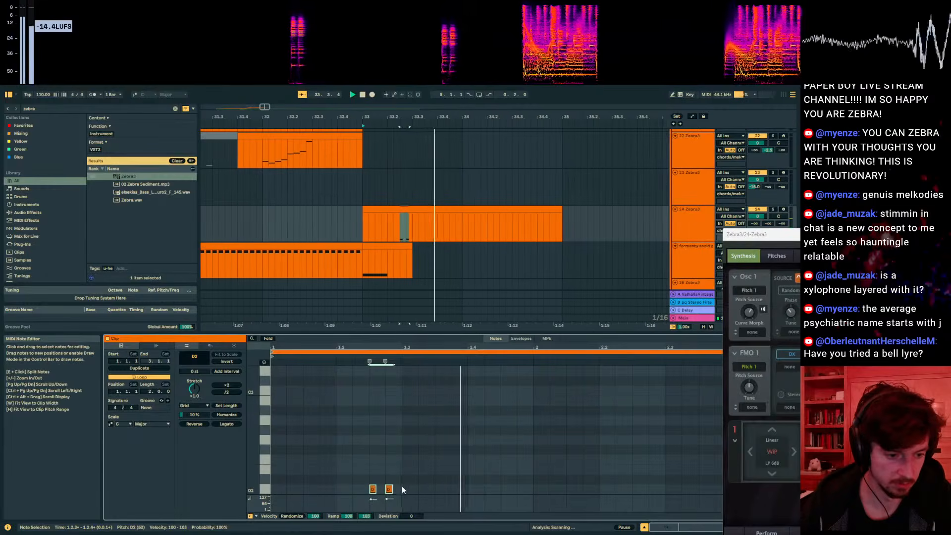
- Bring up the duplicated track's Zebra3 settings and audition its two D2 notes soloed from 33.2.3
left_click_drag(733, 234, 263, 155)
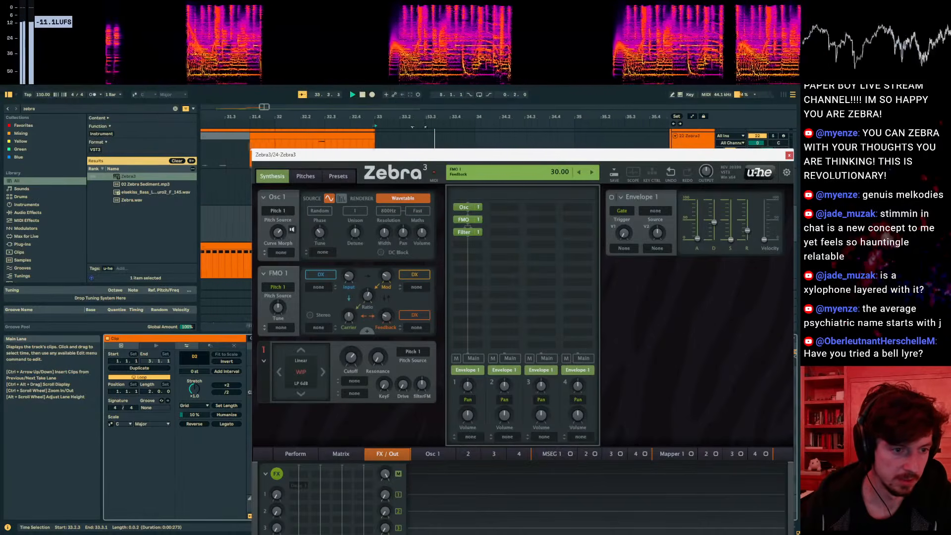
left_click_drag(634, 155, 582, 262)
key("space")
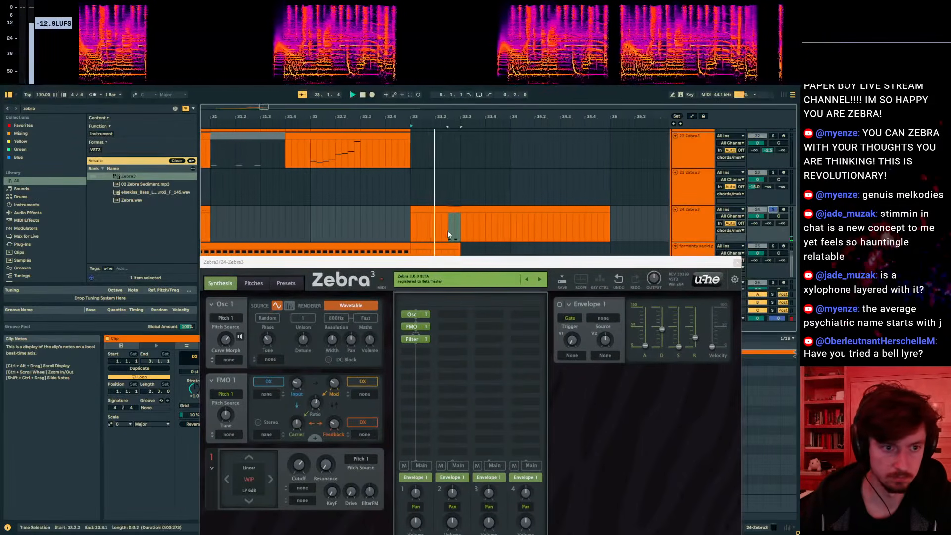
left_click(450, 231)
key("space")
- Adjust FMO 1's Carrier and Feedback and set Filter 1's Cutoff to 107 while auditioning the soloed notes
left_click_drag(294, 429, 293, 435)
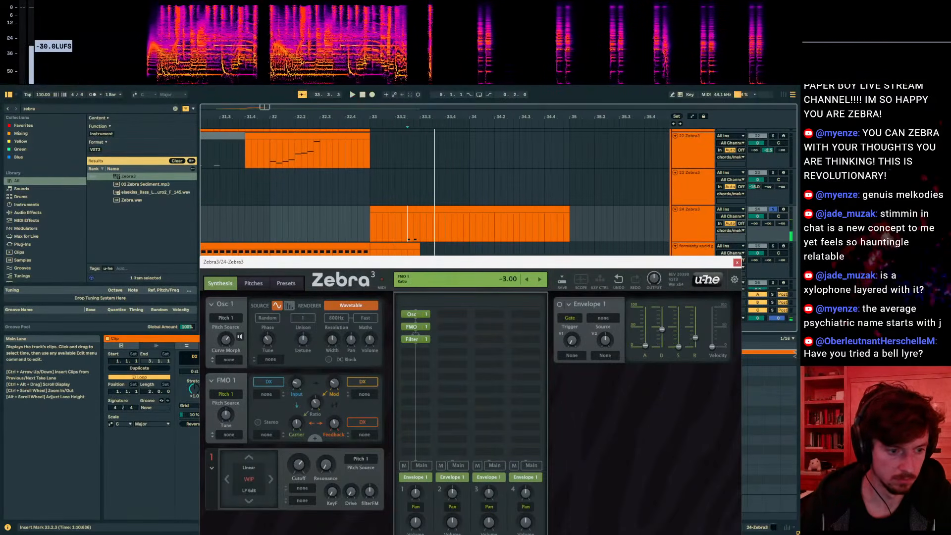
left_click_drag(334, 422, 334, 420)
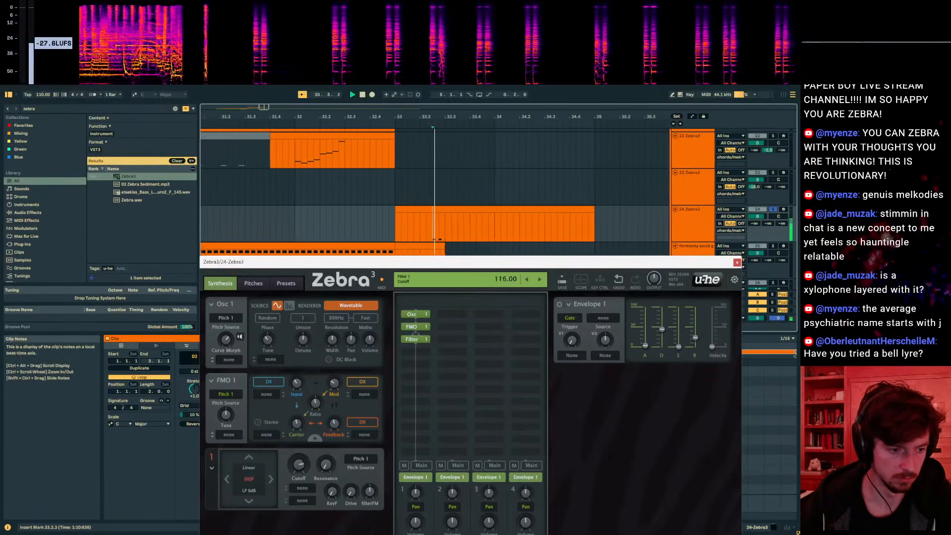
left_click_drag(299, 464, 298, 445)
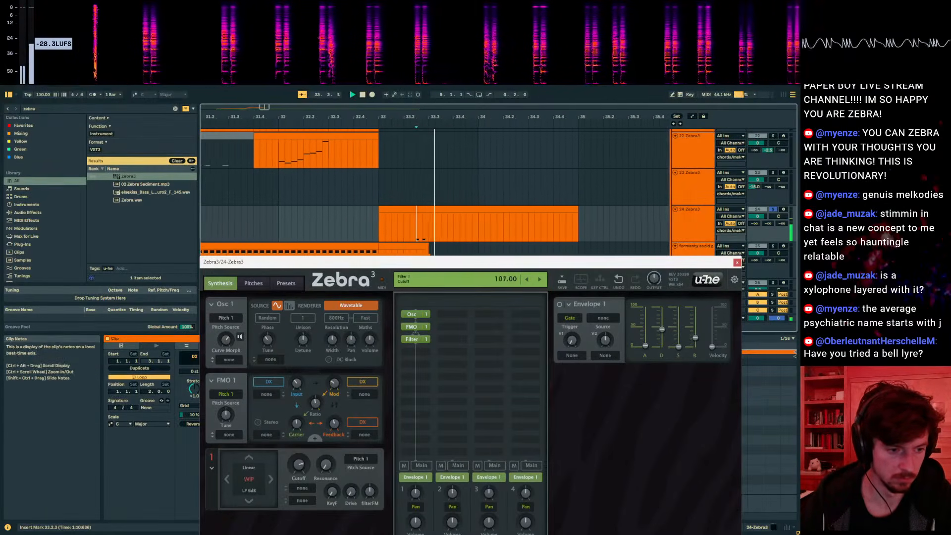
- Add a Comb 1 module below Filter 1 in the first lane, set its Feedback to 65, and raise its Distort
left_click_drag(365, 259, 401, 88)
left_click(414, 391)
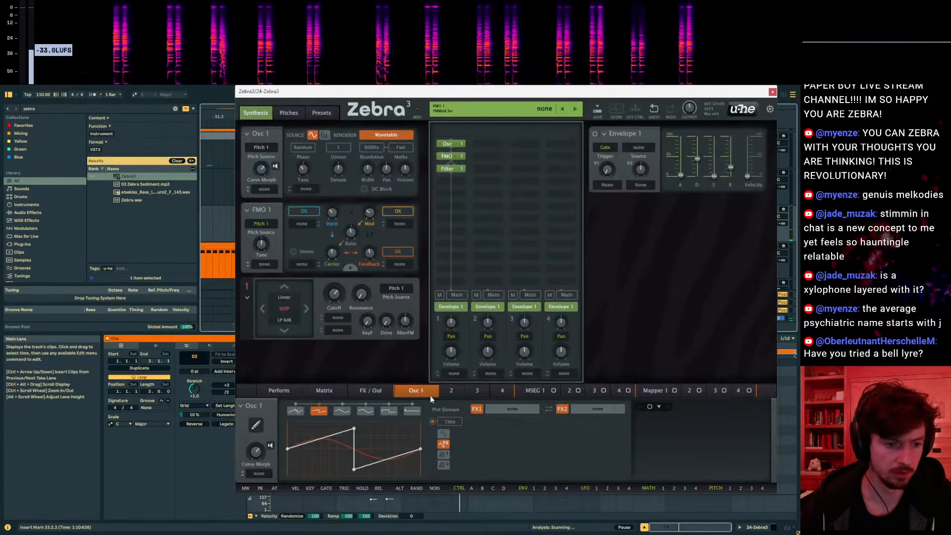
left_click(452, 391)
left_click(457, 186)
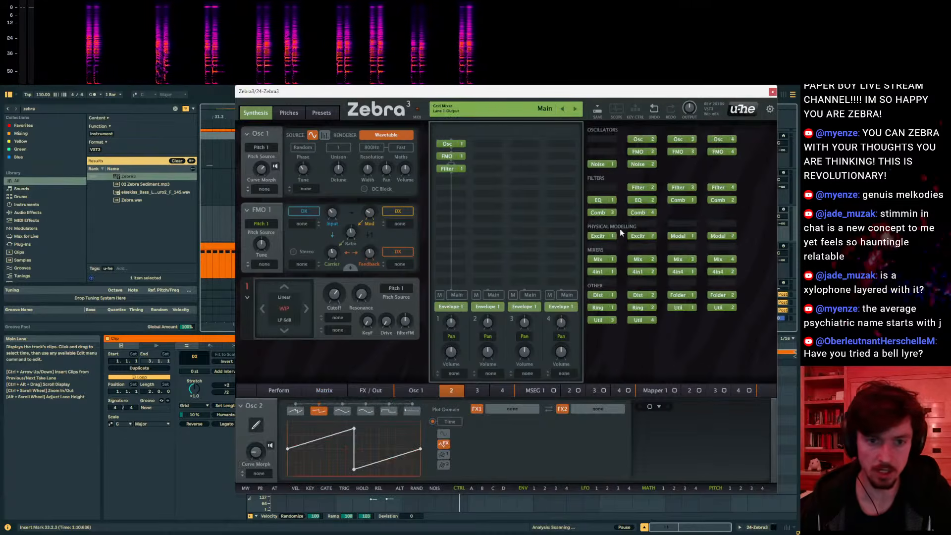
left_click(688, 200)
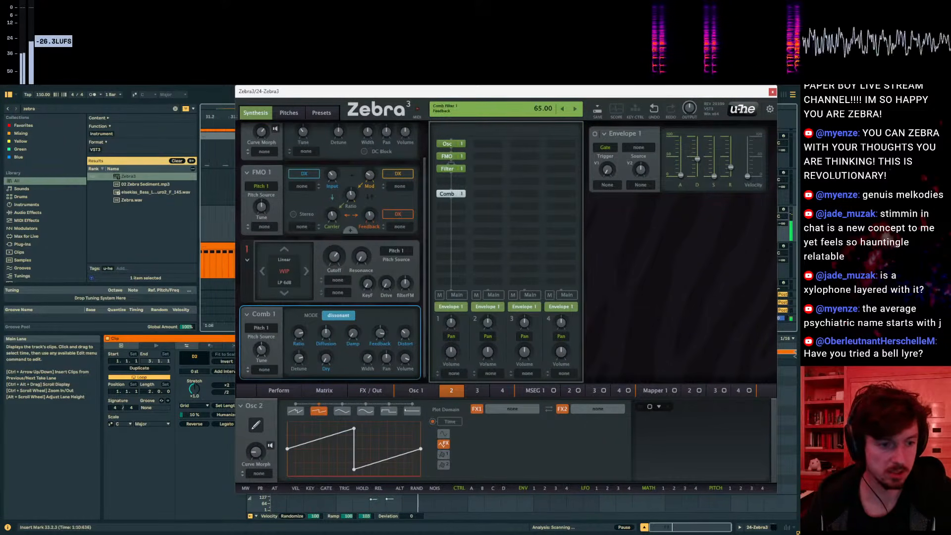
mouse_move(405, 333)
left_mouse_down()
mouse_move(405, 301)
mouse_move(405, 314)
left_mouse_up()
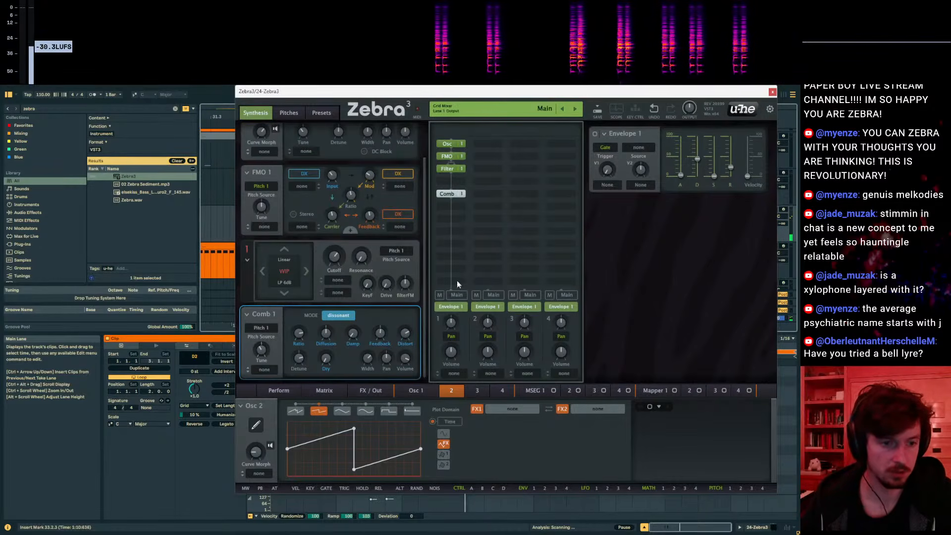
- Add a Dist3 distortion effect to the synth's FX grid
left_click(450, 230)
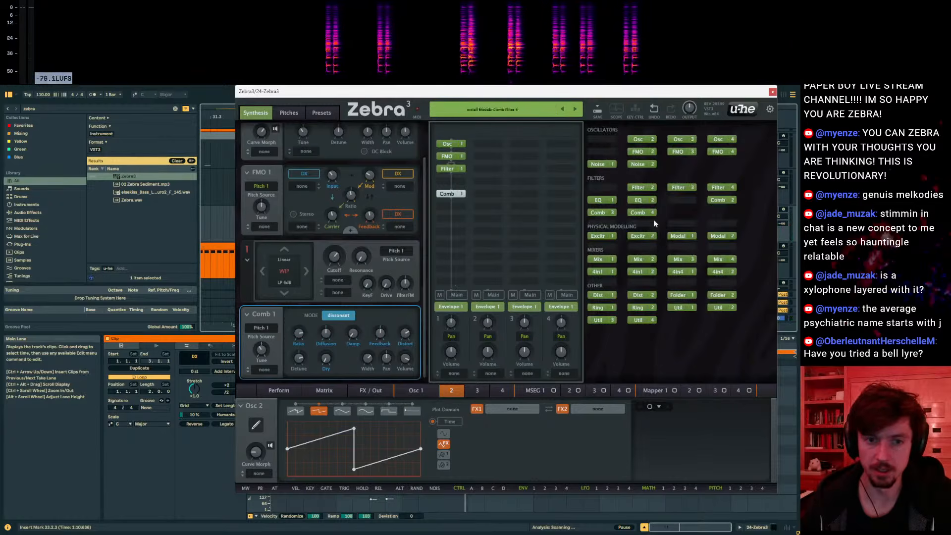
left_click(358, 390)
left_click(286, 430)
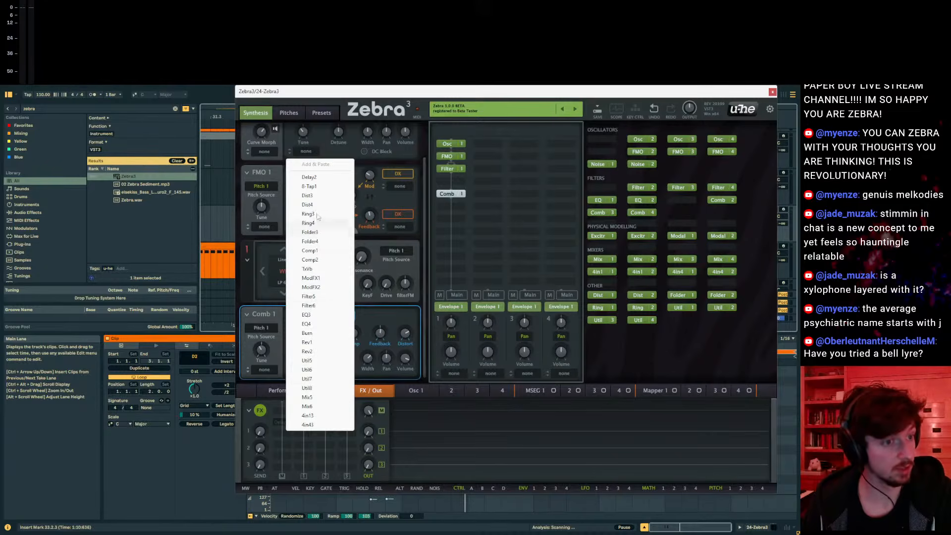
left_click(307, 195)
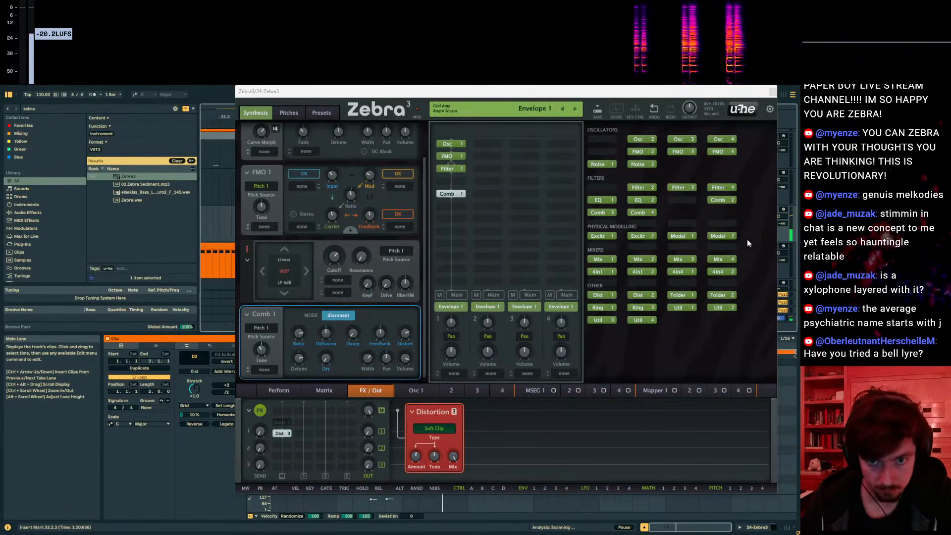
- Hide the synth window, unsolo the track, and audition the two-note stab in the mix from bar 33
key("ctrl+alt+p")
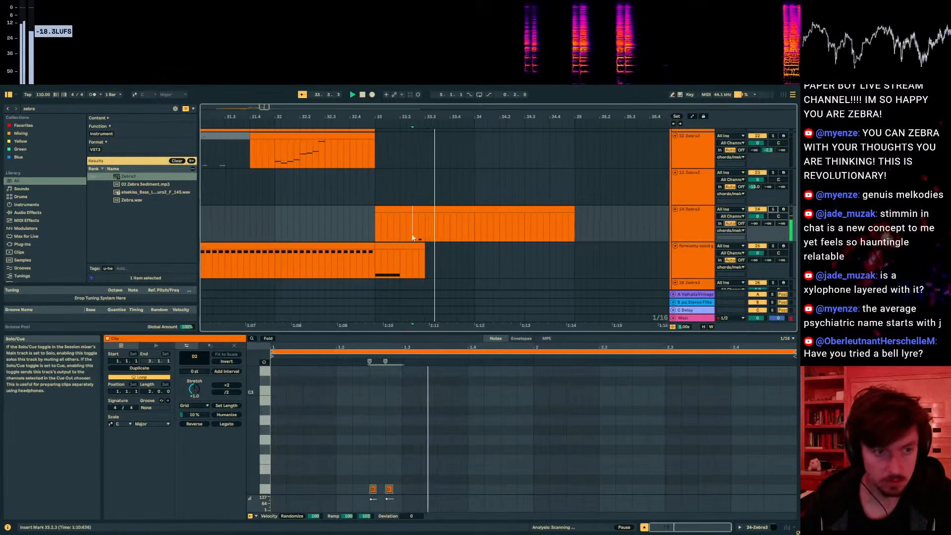
left_click(375, 230)
left_click(404, 241)
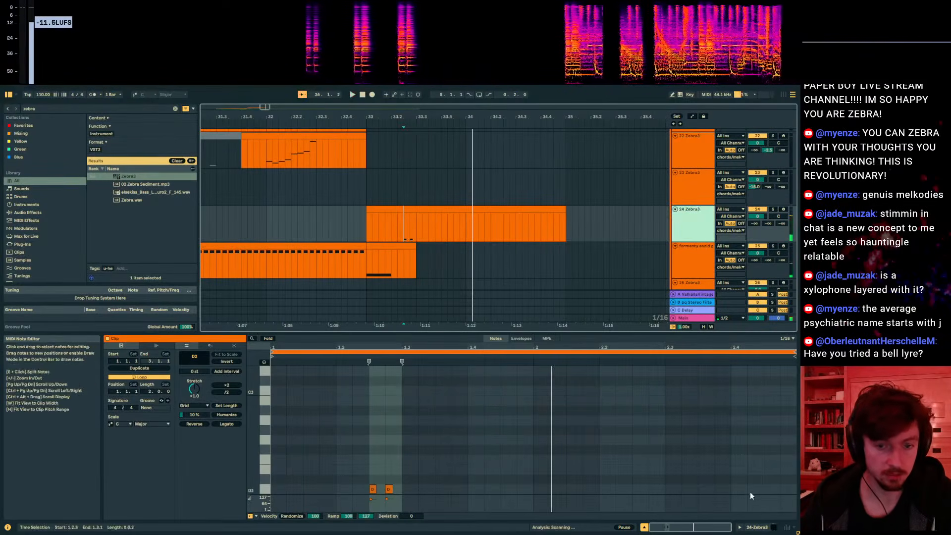
- Bring back track 24's Zebra3 window and select Filter 1 in the module grid
key("shift+Tab")
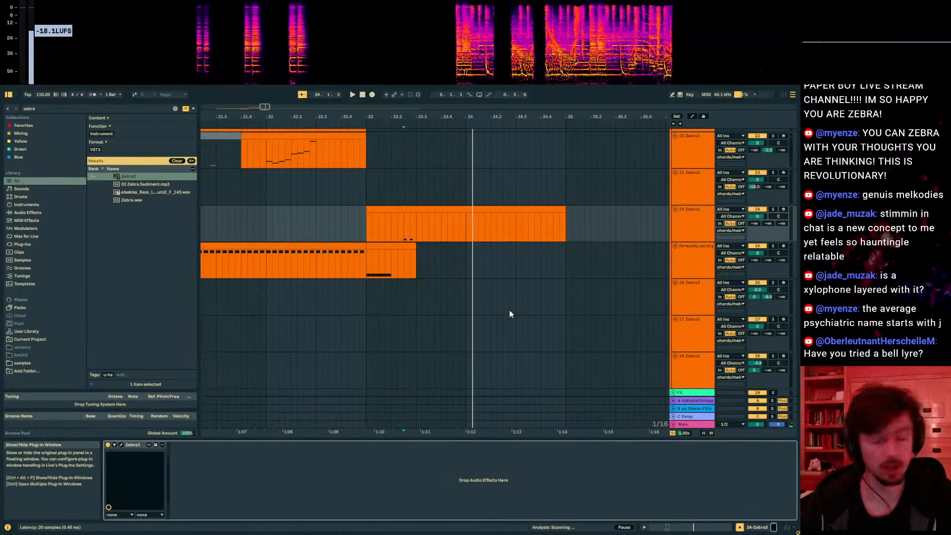
key("ctrl+alt+p")
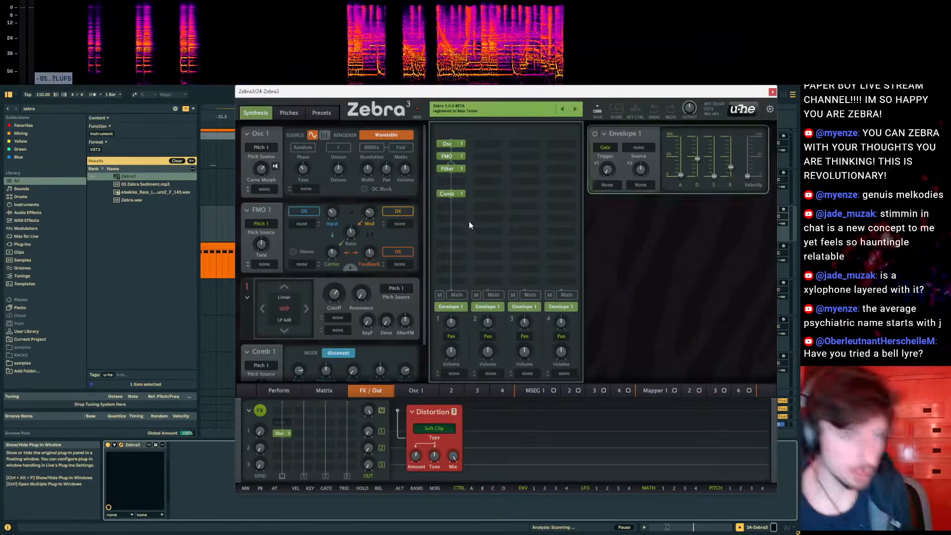
left_click(455, 206)
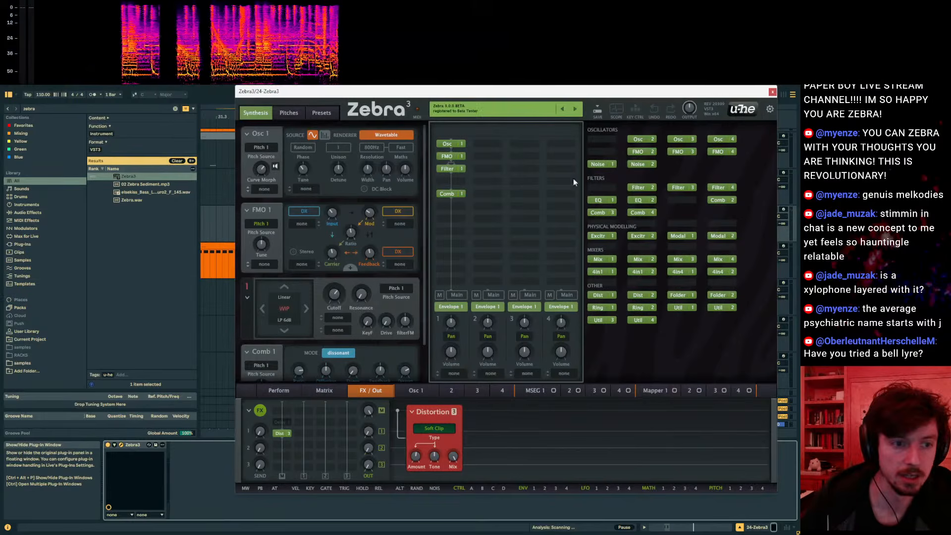
left_click(452, 169)
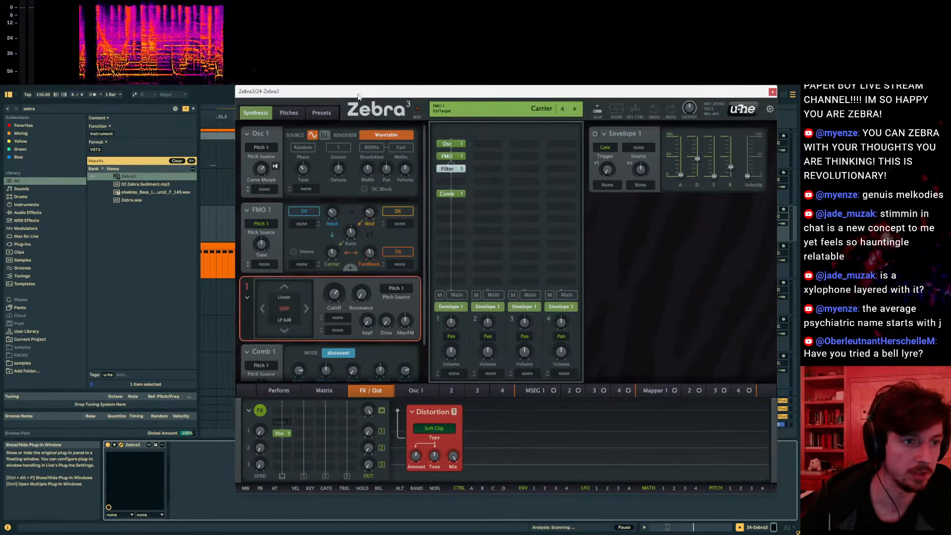
- Draw Cutoff automation that dips at 33.2.3 and ramps up across the two notes, auditioning the track soloed
left_click_drag(346, 91, 580, 302)
left_click(405, 223)
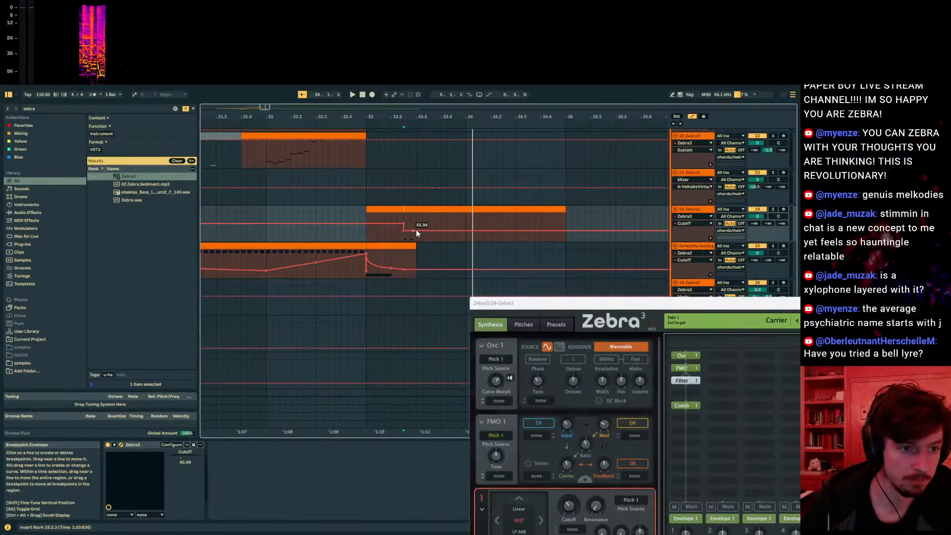
key("space")
left_click(774, 209)
key("space")
key("space")
left_click_drag(411, 231, 410, 240)
key("space")
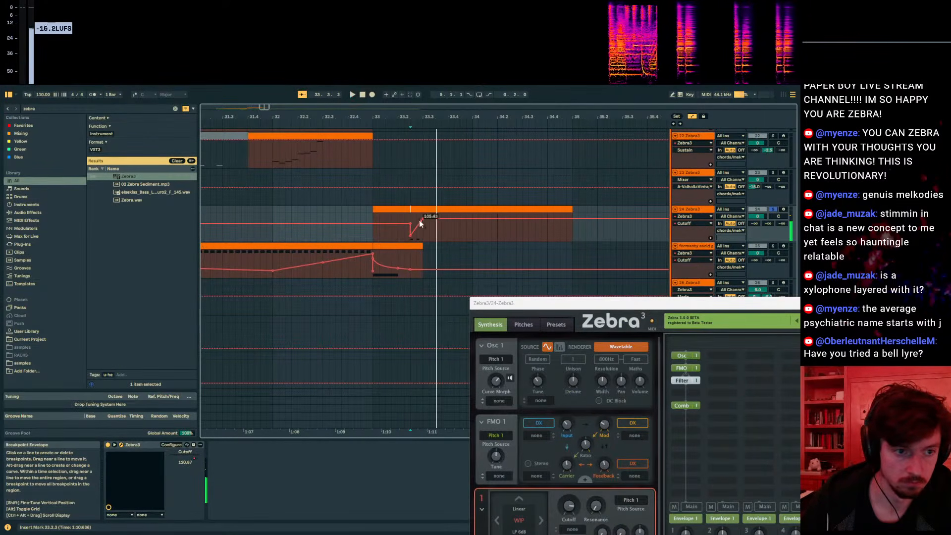
- Change Filter 1's mode to Linear LP 18dB and set its Resonance to 29 while auditioning
left_click_drag(562, 300, 535, 168)
left_click(514, 388)
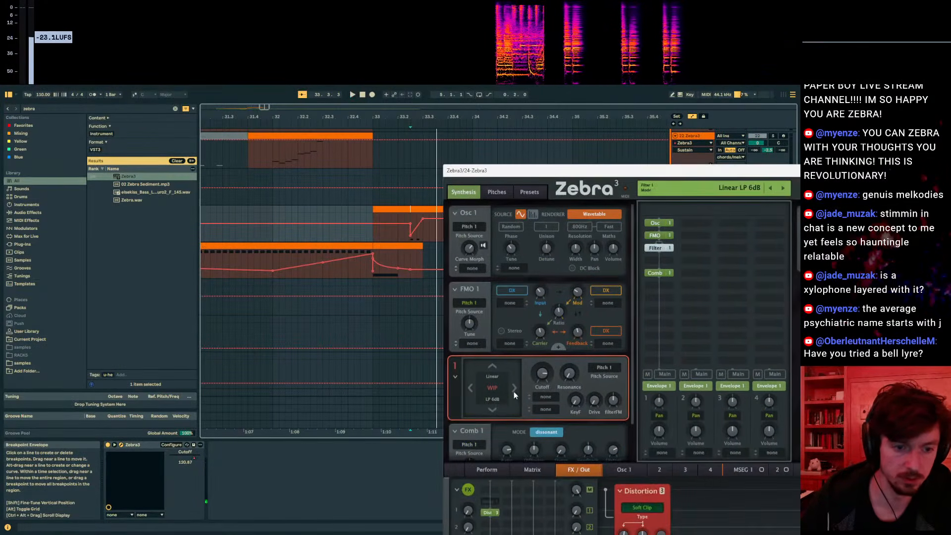
left_click(515, 388)
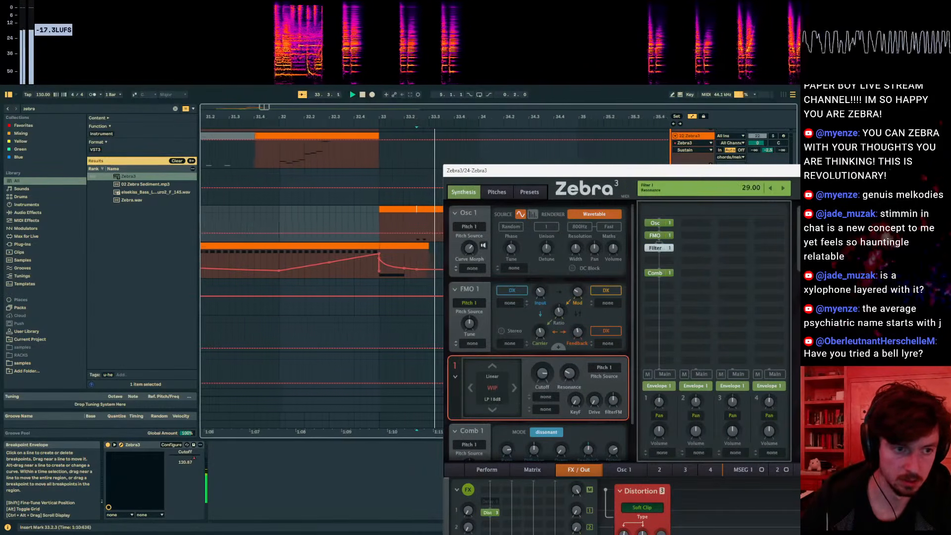
- Set Distortion 3's Mix to 27 while auditioning the soloed notes
scroll(572, 402, "down", 2)
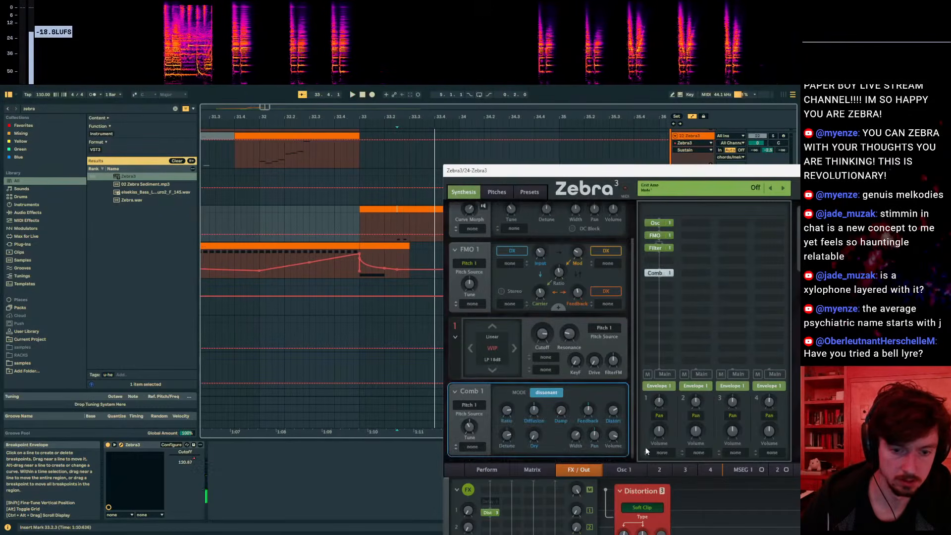
key("space")
key("space")
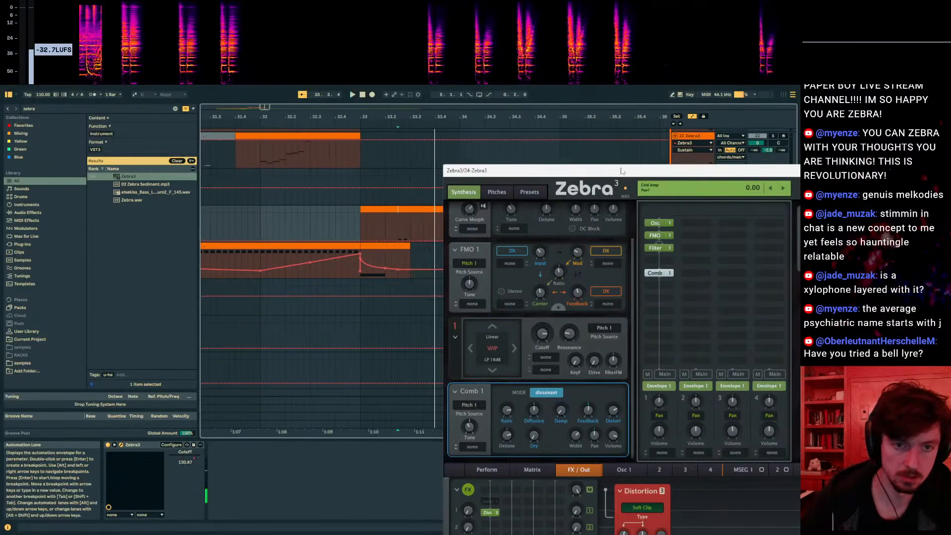
left_click_drag(620, 170, 604, 91)
key("space")
left_click_drag(644, 456, 645, 467)
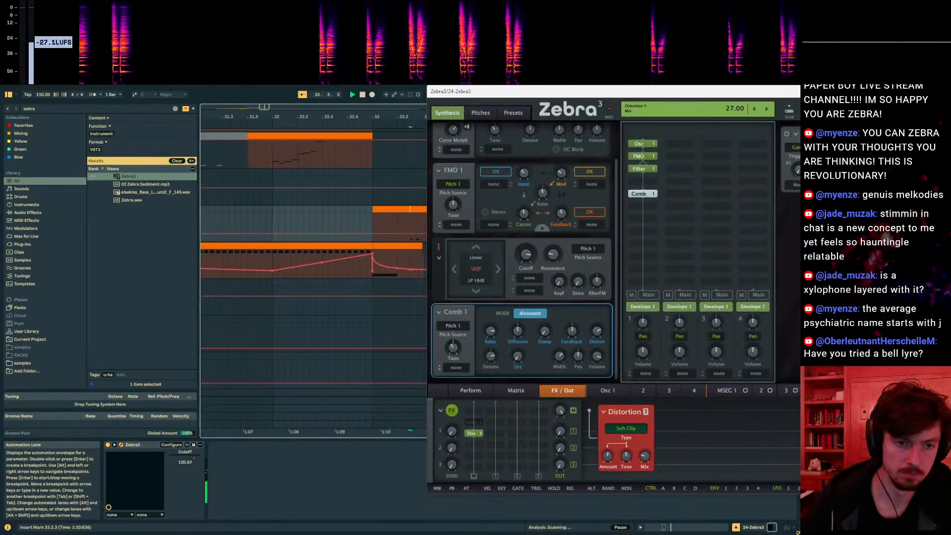
- Unsolo the track, transpose the clip's two notes down to G1, and audition them in the mix from bar 33
left_click_drag(608, 91, 226, 216)
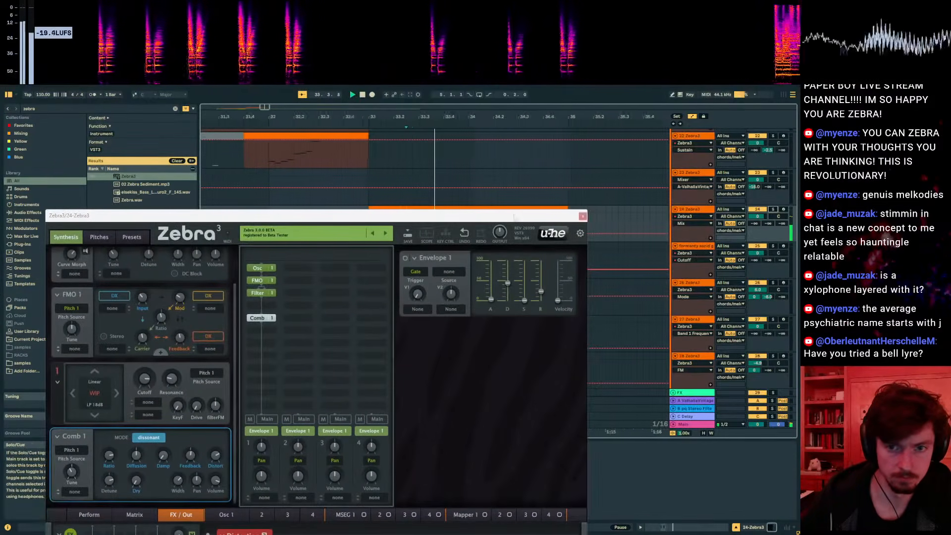
left_click_drag(520, 215, 641, 335)
left_click(403, 212)
left_click(717, 527)
left_click_drag(223, 335, 779, 215)
scroll(546, 453, "down", 1)
mouse_move(439, 447)
left_mouse_down()
mouse_move(364, 474)
mouse_move(373, 493)
left_mouse_up()
key("space")
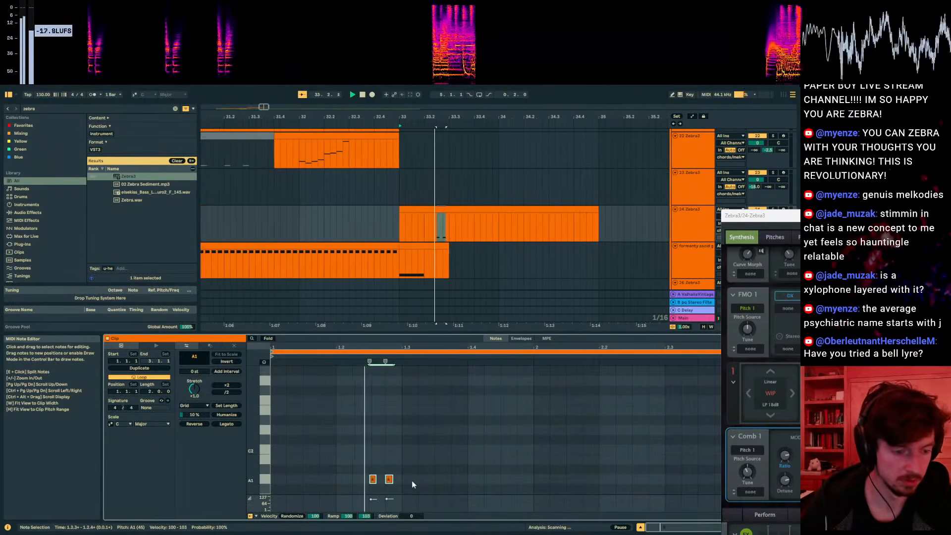
key("Down")
key("Down")
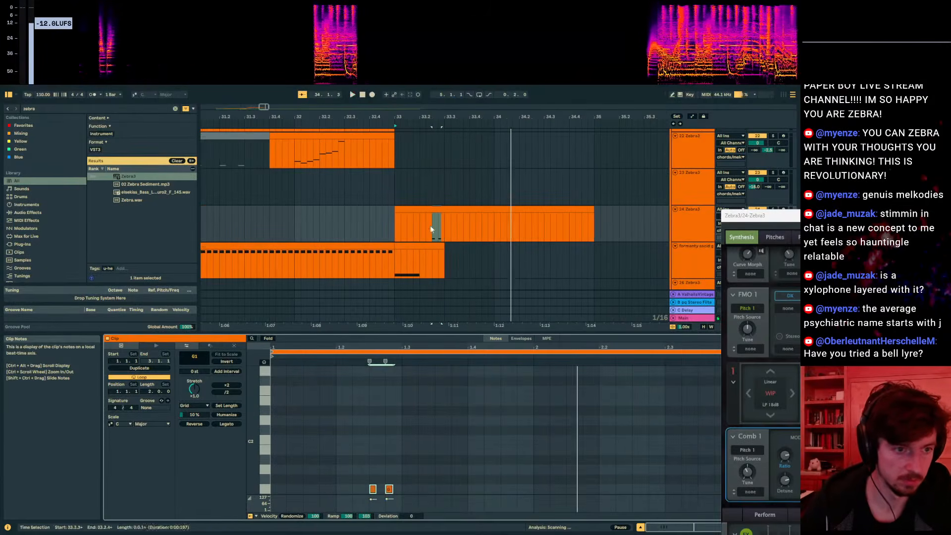
- Solo the track, audition the two G1 notes from 33.2.3, and raise the track's volume
left_click_drag(758, 219, 862, 220)
key("space")
left_click(773, 210)
key("space")
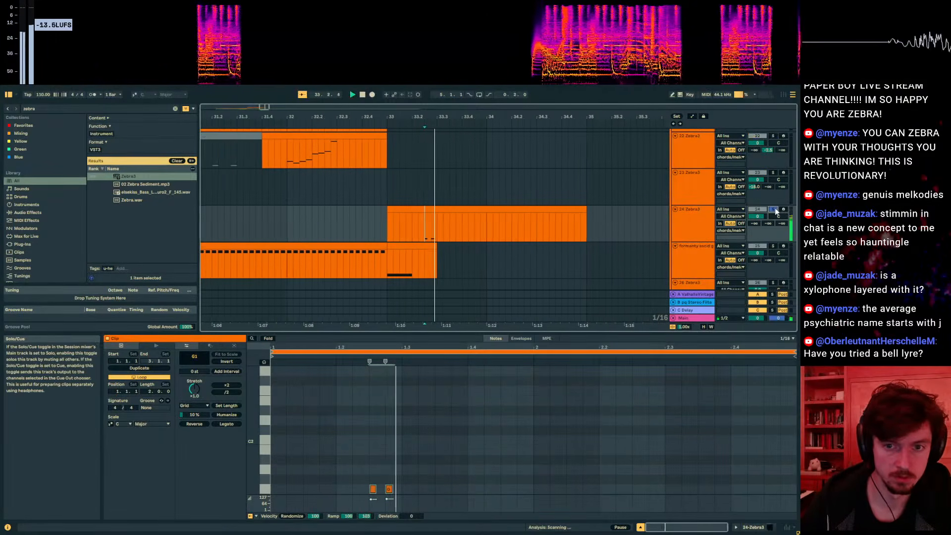
key("space")
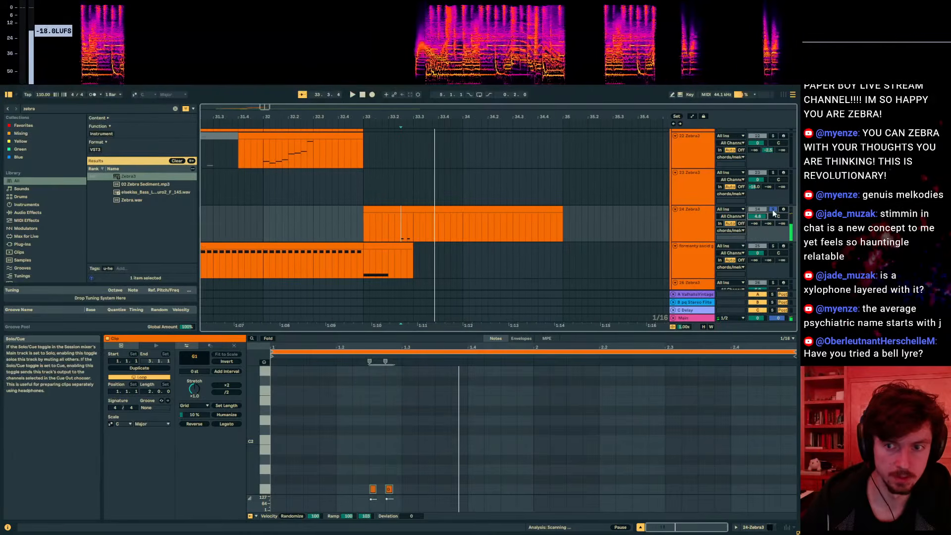
left_click_drag(761, 216, 761, 203)
- Adjust Filter 1's Cutoff and Resonance while repeatedly auditioning the soloed G1 notes from 33.2.3
left_click_drag(947, 144, 418, 111)
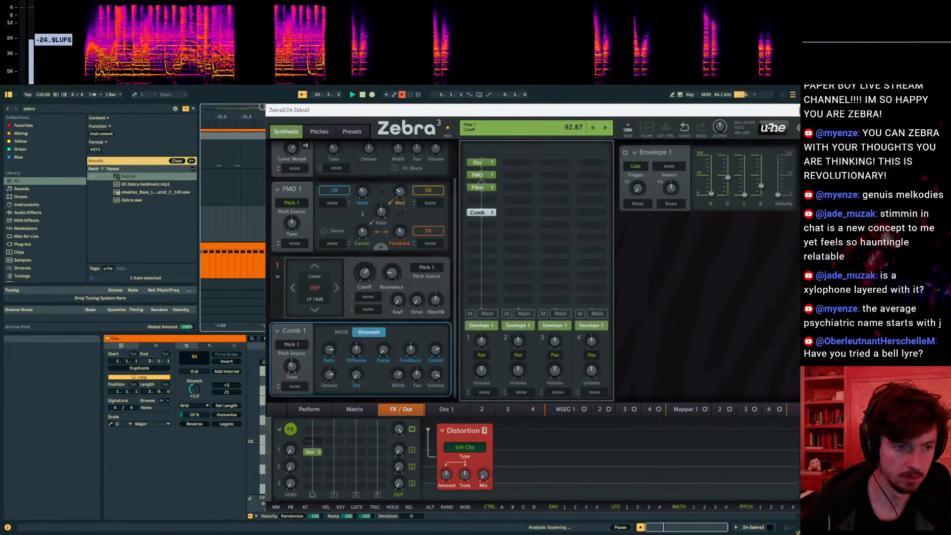
left_click_drag(413, 111, 726, 166)
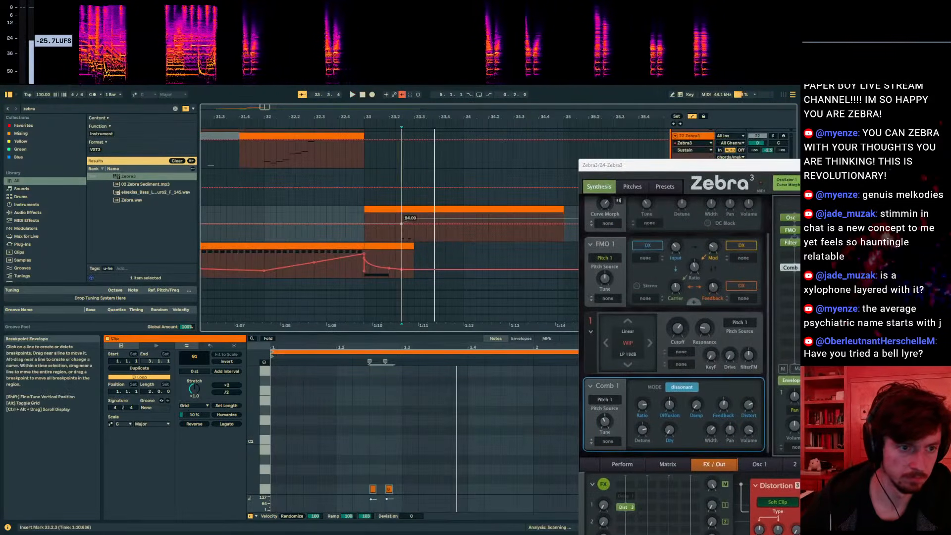
key("space")
key("space")
left_click(705, 329)
key("space")
key("space")
key("space")
key("space")
key("space")
- Raise Filter 1's FilterFM amount and audition the soloed notes again
left_click_drag(748, 355, 748, 347)
key("space")
key("space")
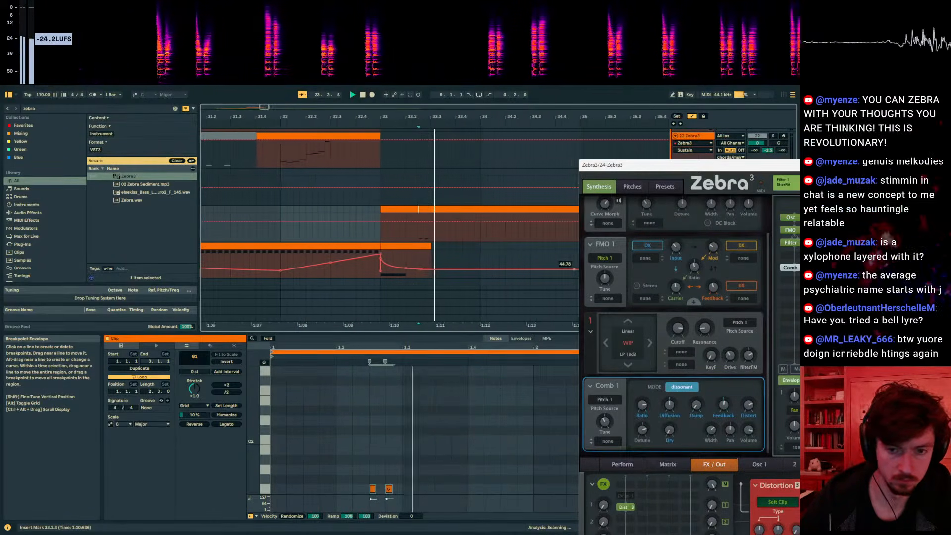
key("space")
key("space")
key("space")
- Hide the automation lanes, unsolo the track, and play the mix from 33.1.1
left_click(315, 220)
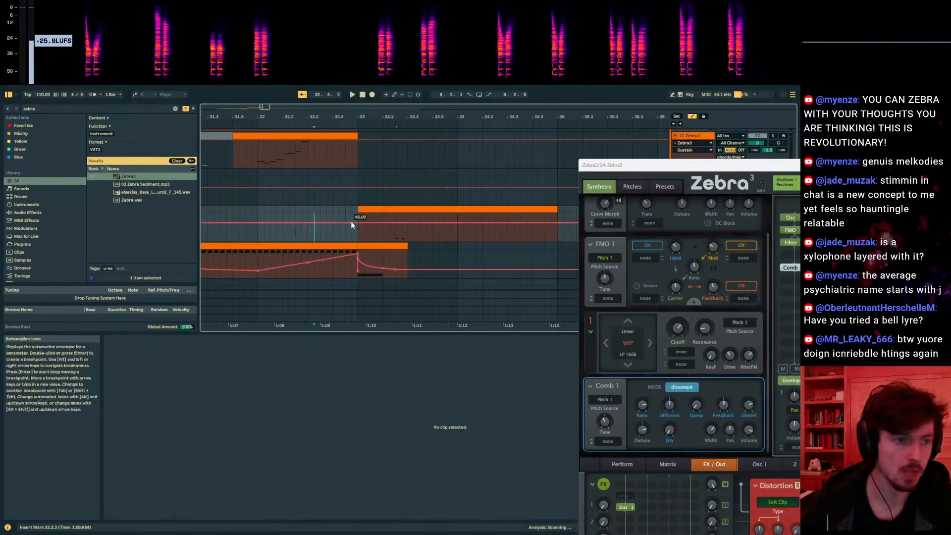
key("a")
left_click(356, 216)
left_click_drag(688, 167, 288, 247)
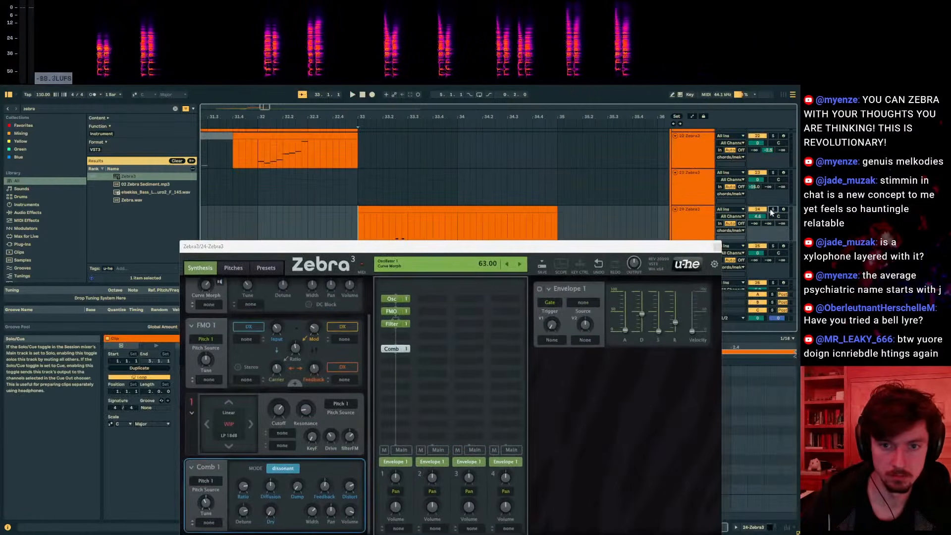
key("space")
- Open the Shwamp - Peach audio clip and place the playback start within beat 33.3
scroll(591, 227, "down", 5)
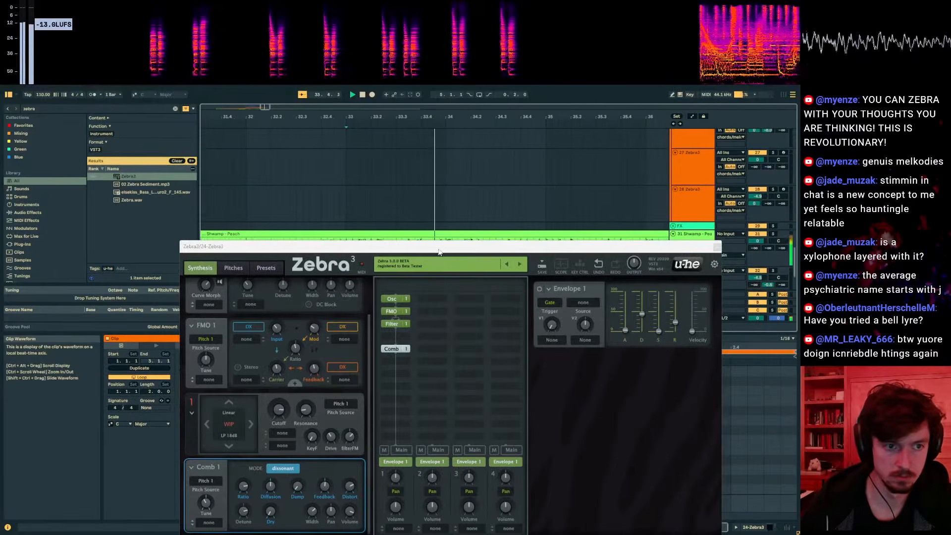
left_click_drag(440, 251, 440, 391)
left_click(403, 231)
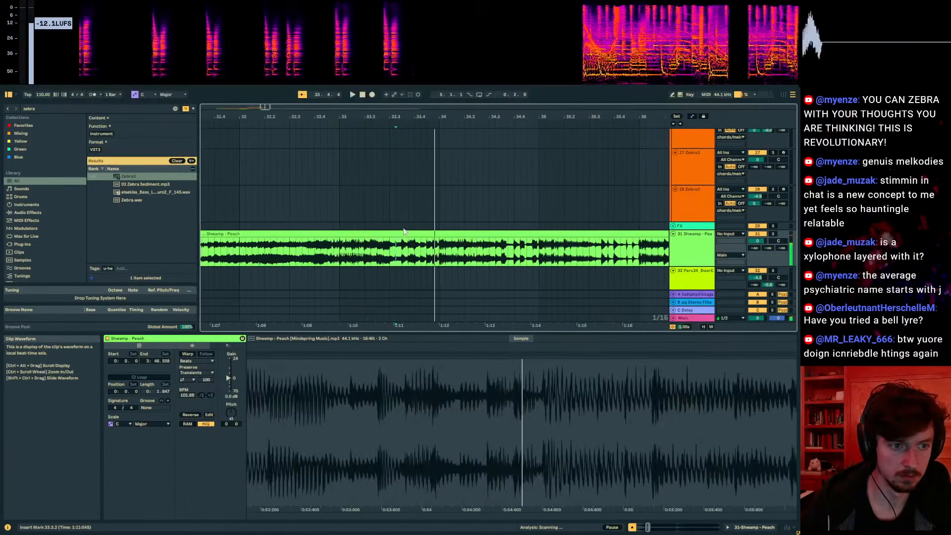
left_click(408, 244)
- Select the "formanty ascid guy" track and bring up its Zebra3 settings
scroll(695, 220, "up", 3)
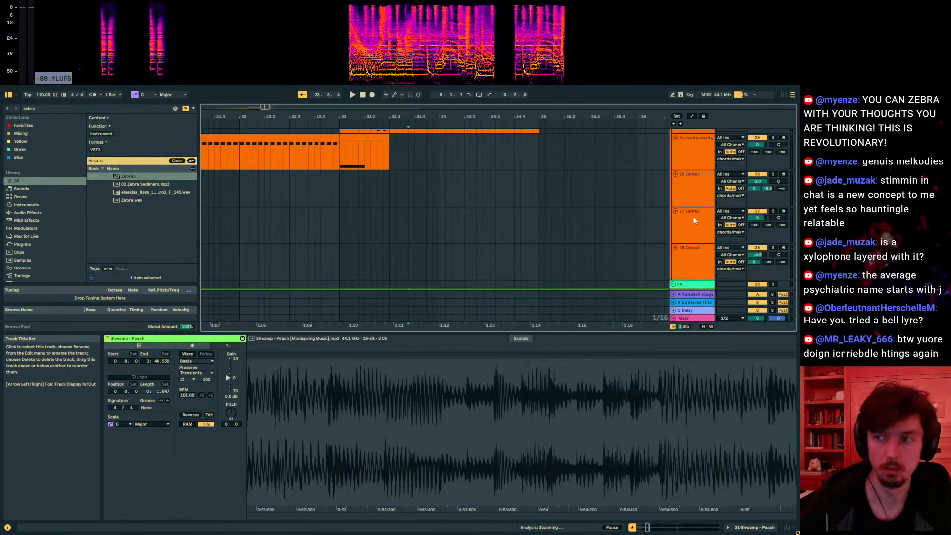
scroll(693, 216, "up", 3)
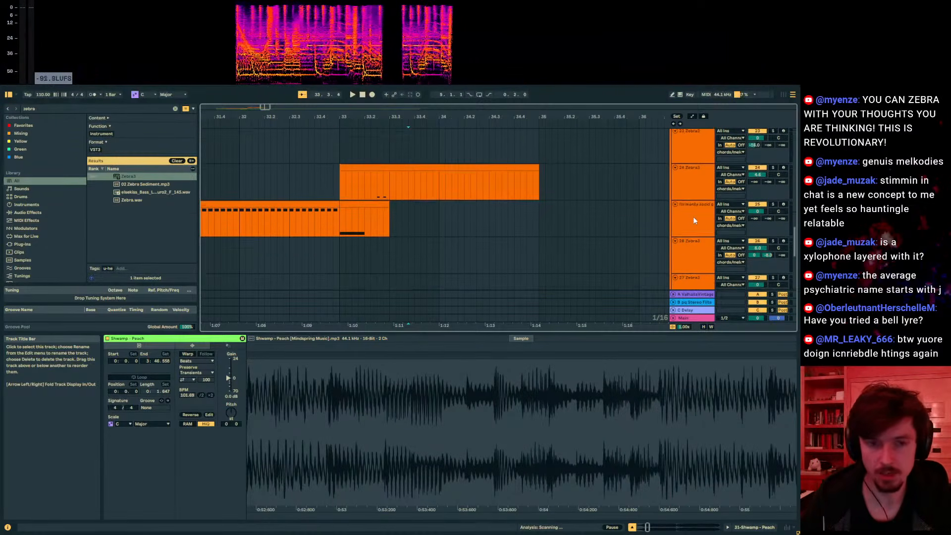
left_click(693, 218)
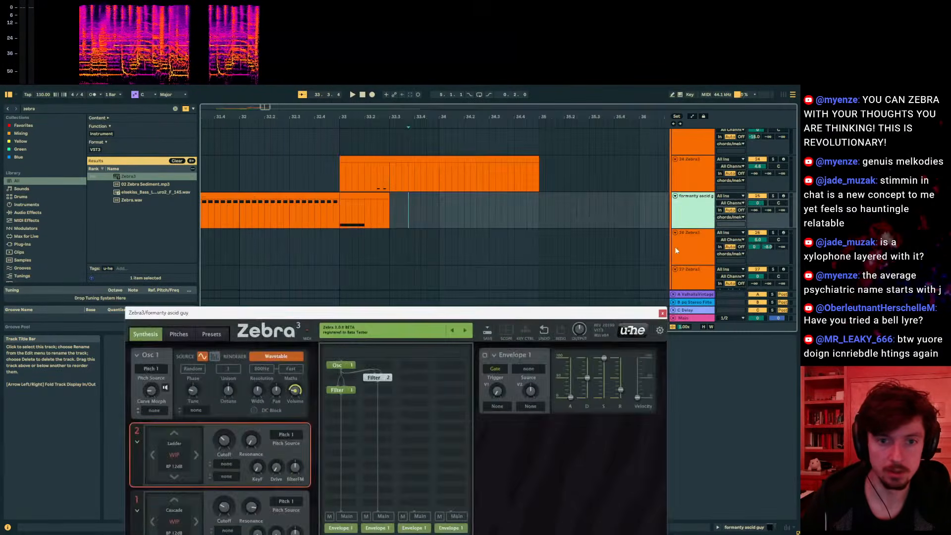
- Insert a new MIDI track below "24 Zebra3" and load a fresh Zebra3 instrument on it
left_click(676, 250)
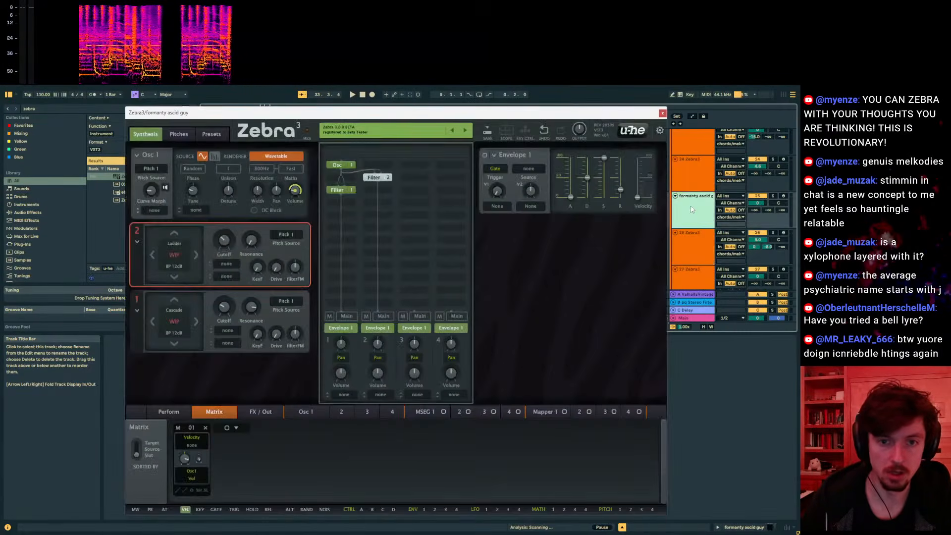
scroll(690, 190, "up", 1)
left_click(696, 214)
left_click_drag(575, 115, 534, 365)
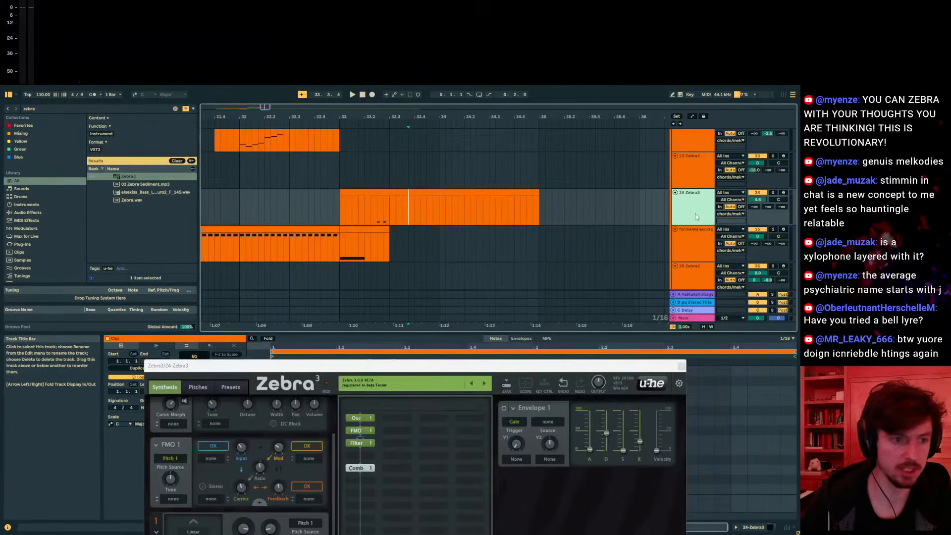
key("ctrl+shift+t")
key("ctrl+f")
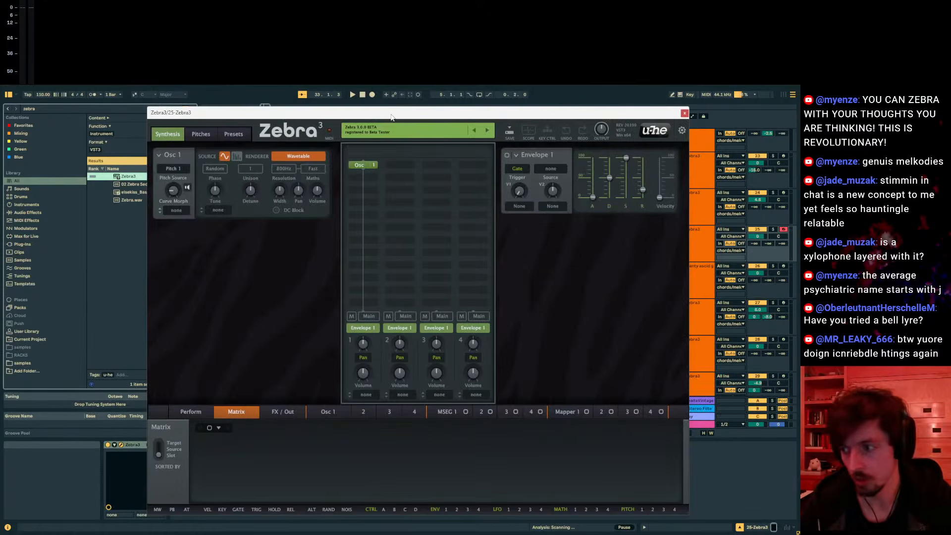
left_click_drag(391, 118, 769, 151)
- Create a MIDI clip from 33.3.1 to 34.1.1 on the new track with a G3 note at its start and audition it
left_click_drag(439, 244, 389, 246)
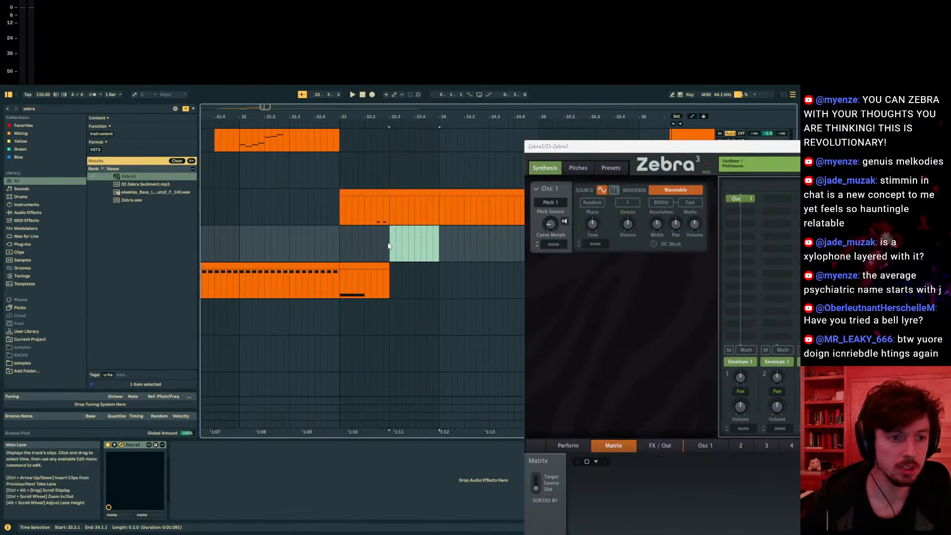
key("ctrl+shift+m")
double_click(317, 421)
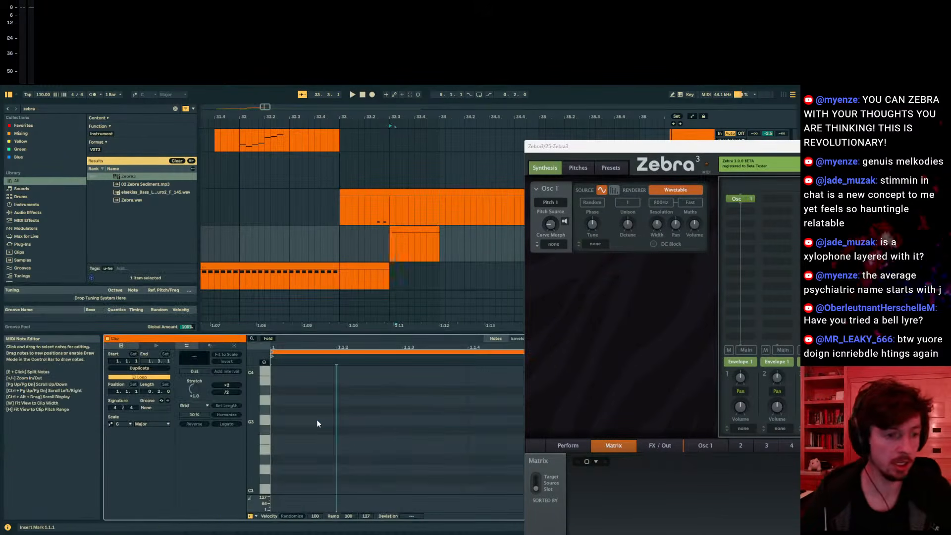
key("space")
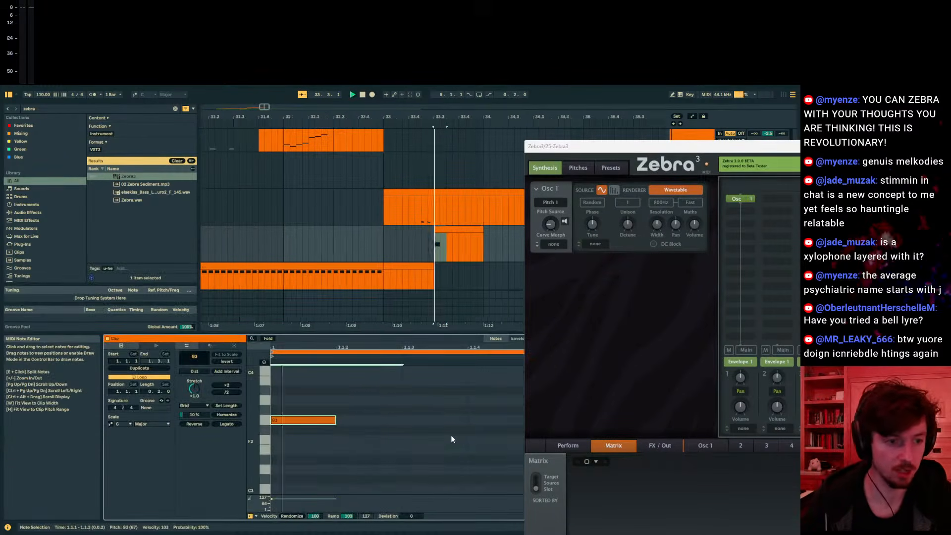
key("space")
- Transpose the clip's note down to D3 and turn on note preview while playing it back
left_click_drag(588, 148, 854, 135)
left_click(491, 353)
mouse_move(377, 432)
left_mouse_down()
mouse_move(280, 401)
mouse_move(293, 437)
mouse_move(302, 419)
mouse_move(304, 471)
left_mouse_up()
left_click(263, 362)
key("space")
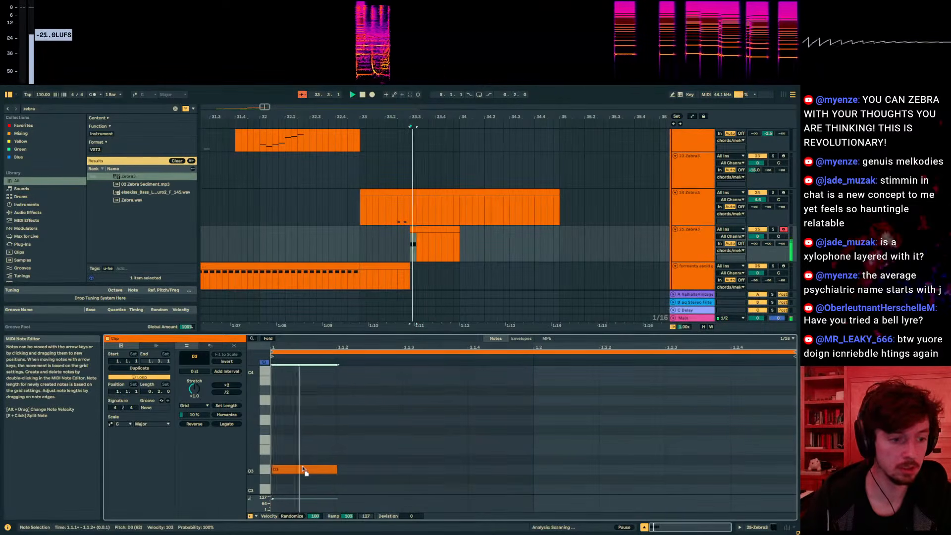
- Move the D3 note to beat 1.2, shorten it, and duplicate it three times at sixteenth-note intervals
left_click_drag(300, 471, 571, 470)
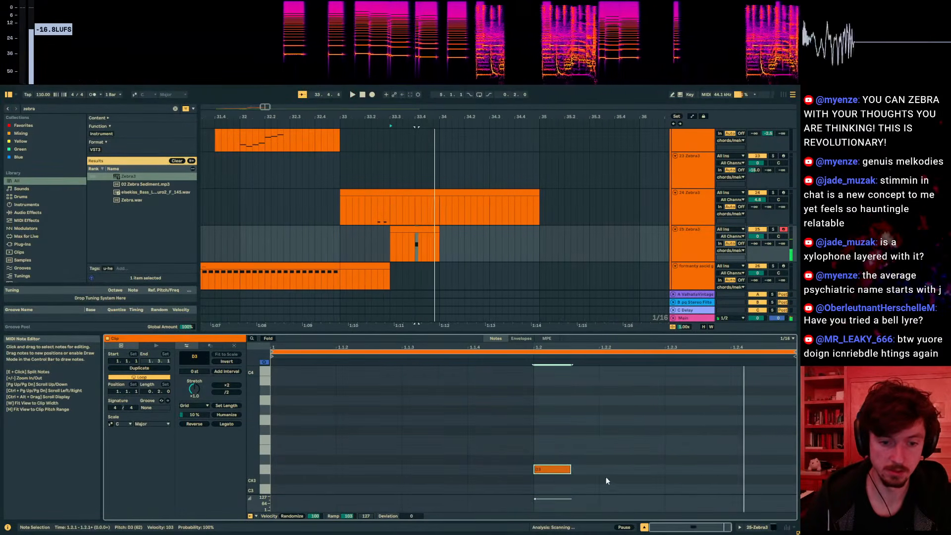
key("ctrl+d")
key("ctrl+d")
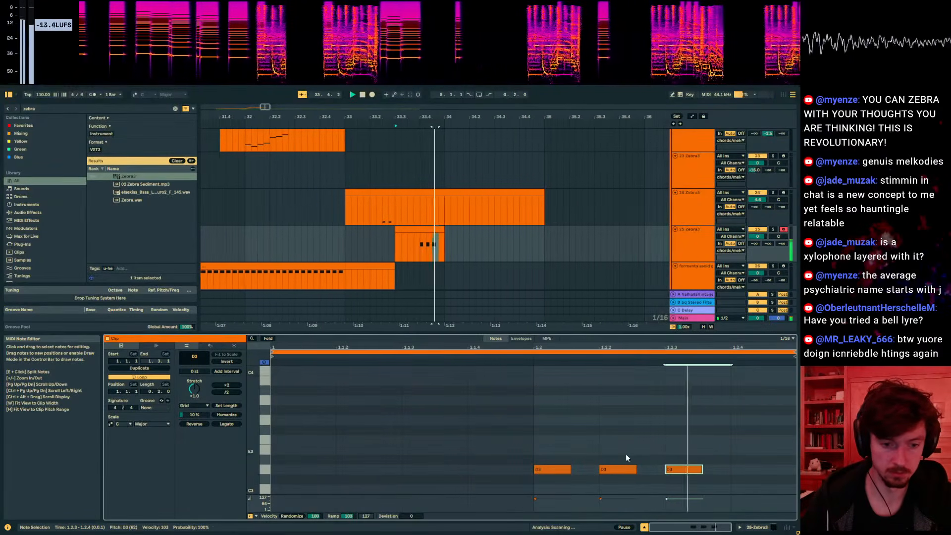
key("space")
left_click(536, 445)
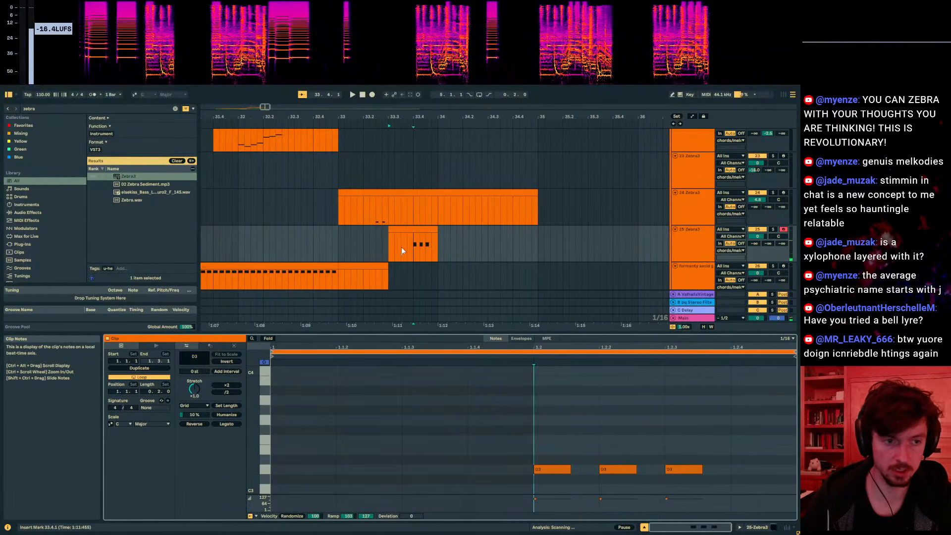
left_click_drag(717, 434, 691, 471)
key("ctrl+d")
- Open the new track's Zebra3 and add a Delay1 module to its effects section
left_click(700, 245)
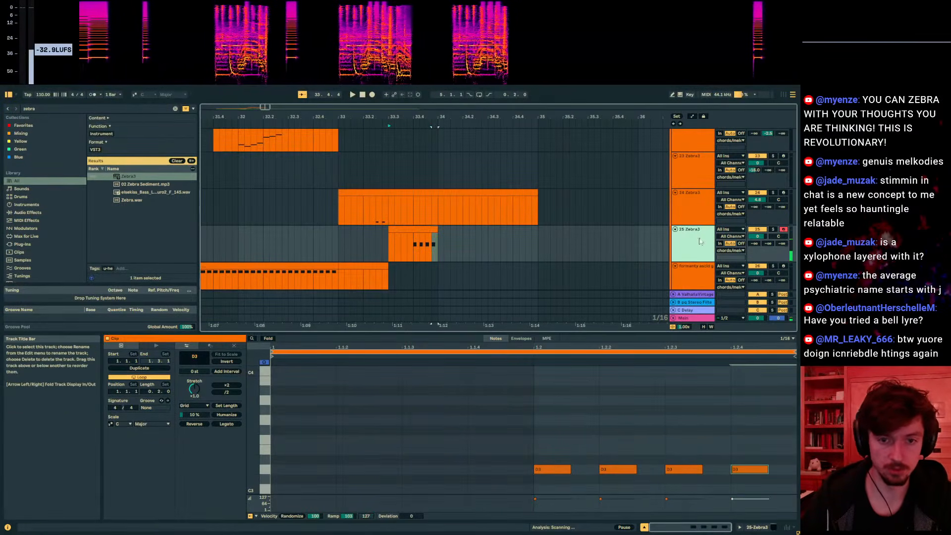
left_click(761, 529)
left_click_drag(799, 143, 216, 111)
left_click(214, 411)
left_click(238, 410)
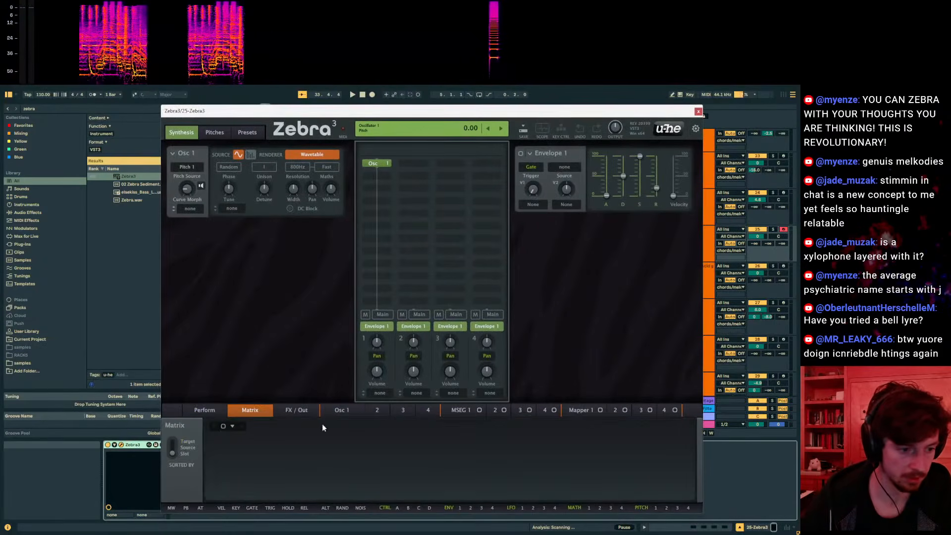
left_click(297, 410)
left_click(215, 439)
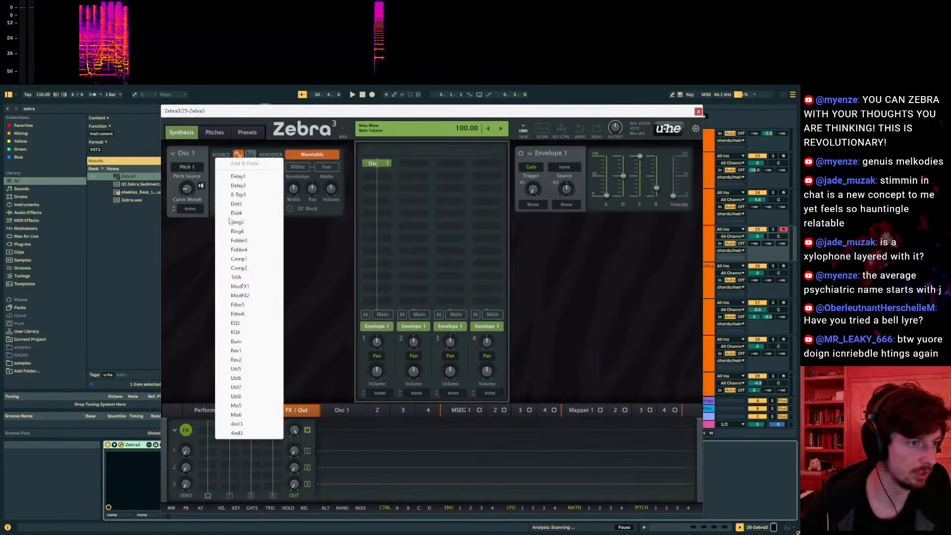
left_click(239, 177)
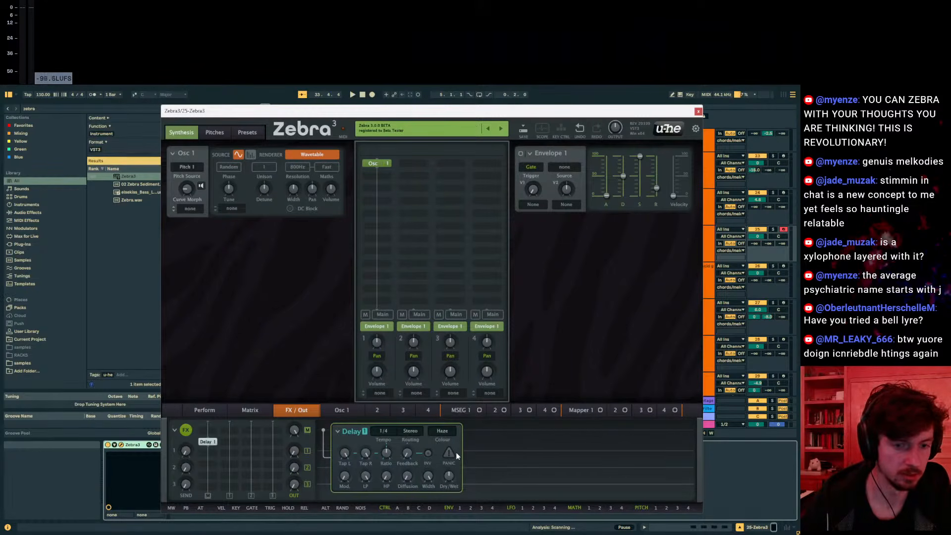
- Audition the repeated D3 notes and insert Filter 1 below Osc 1 in the Zebra3 grid
left_click_drag(570, 112, 676, 230)
key("space")
key("space")
key("space")
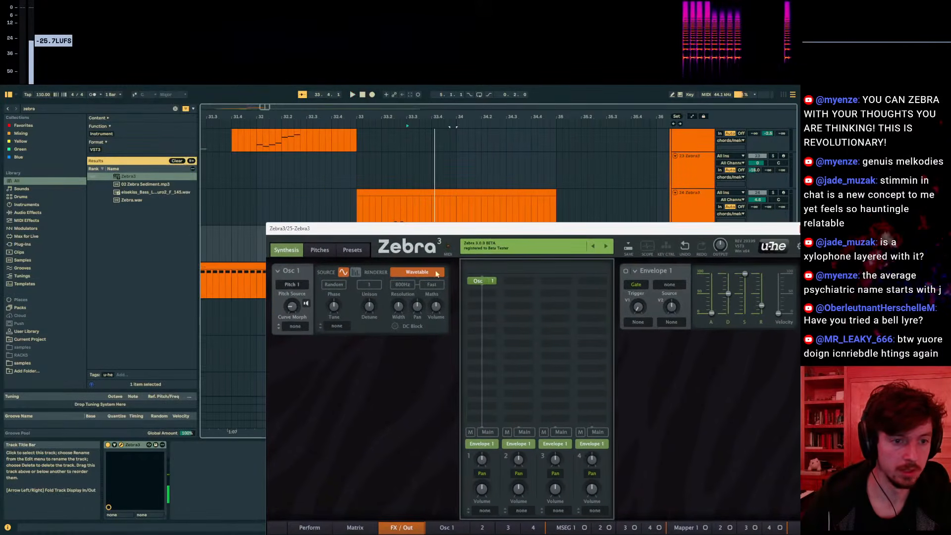
left_click(480, 299)
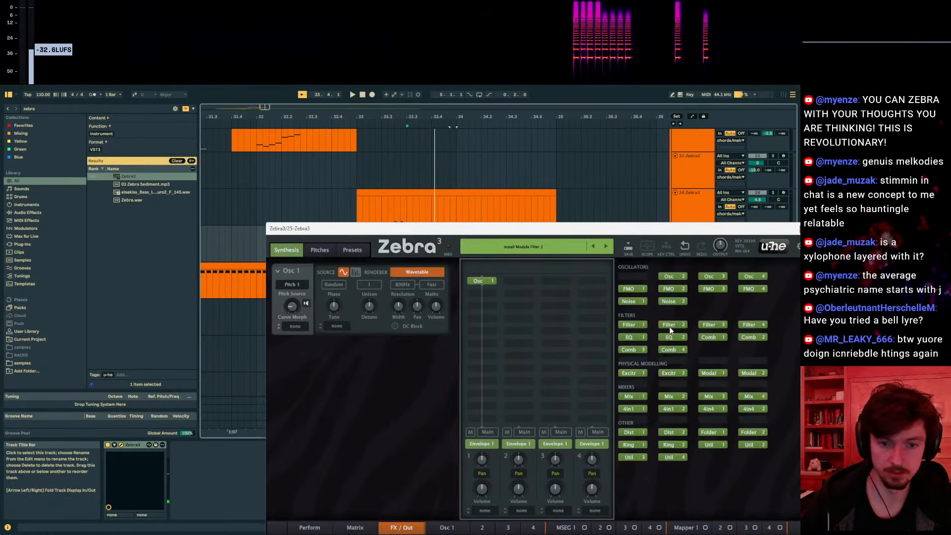
left_click(631, 325)
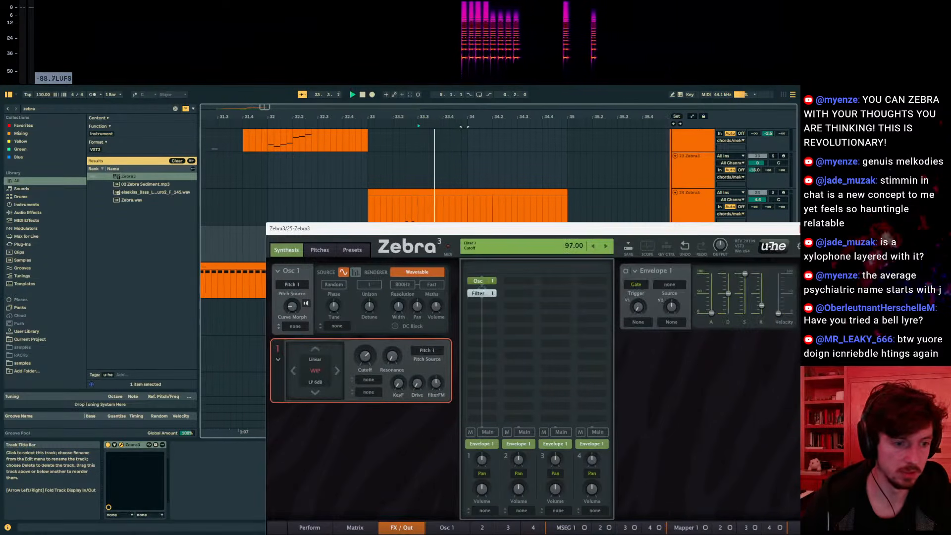
- Switch Osc 1 to its spectral source with the Additive Synth renderer and raise Spectral Distortion, keeping the Expansion modifier
left_click(356, 272)
left_click_drag(407, 231, 390, 120)
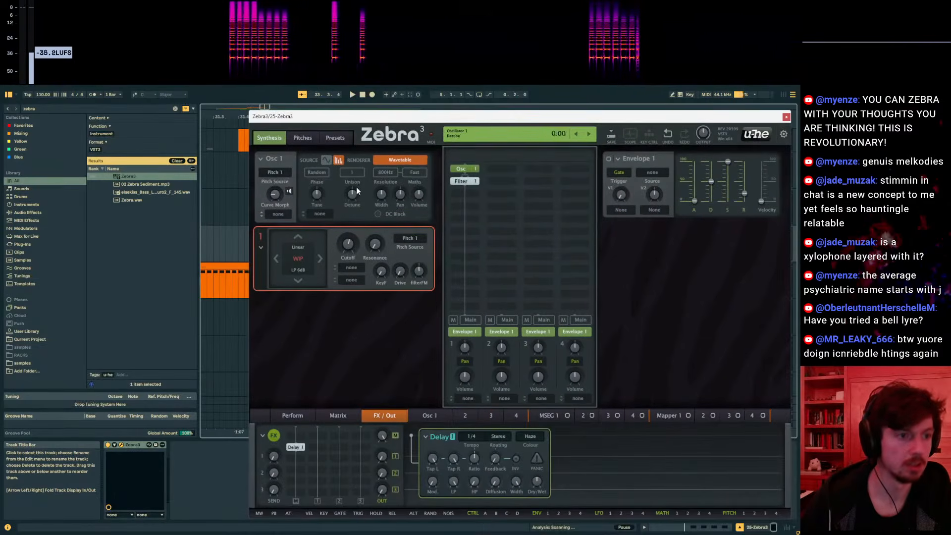
left_click(389, 159)
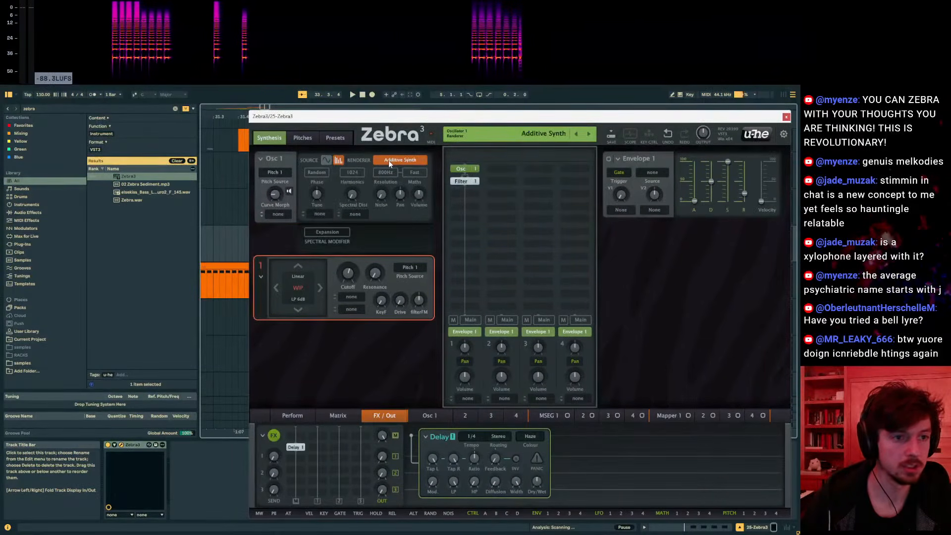
left_click_drag(349, 193, 350, 179)
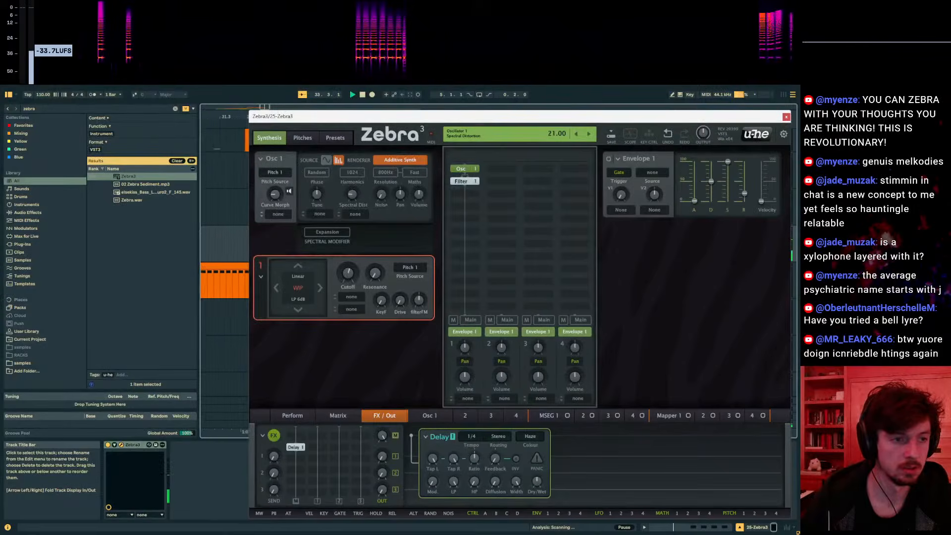
left_click(339, 232)
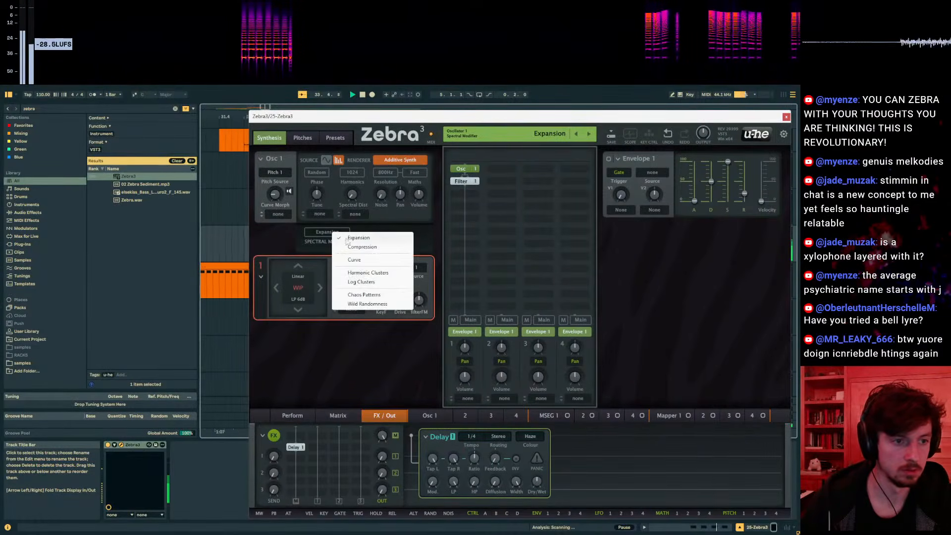
left_click(410, 227)
- Reshape Osc 1's curve into a straight falling slope by raising its start point and removing the middle point
left_click(448, 416)
left_click(516, 436)
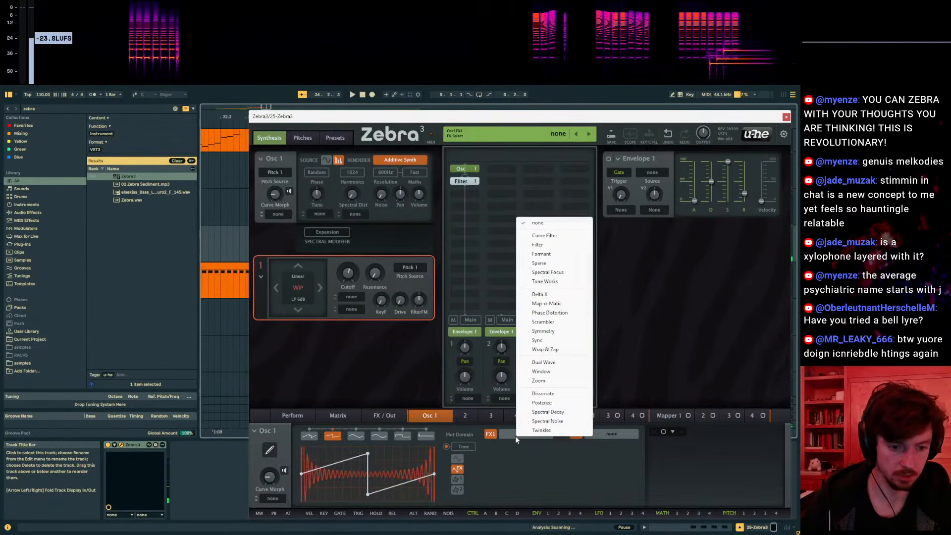
left_click_drag(270, 476, 270, 465)
key("space")
left_click_drag(366, 454, 367, 502)
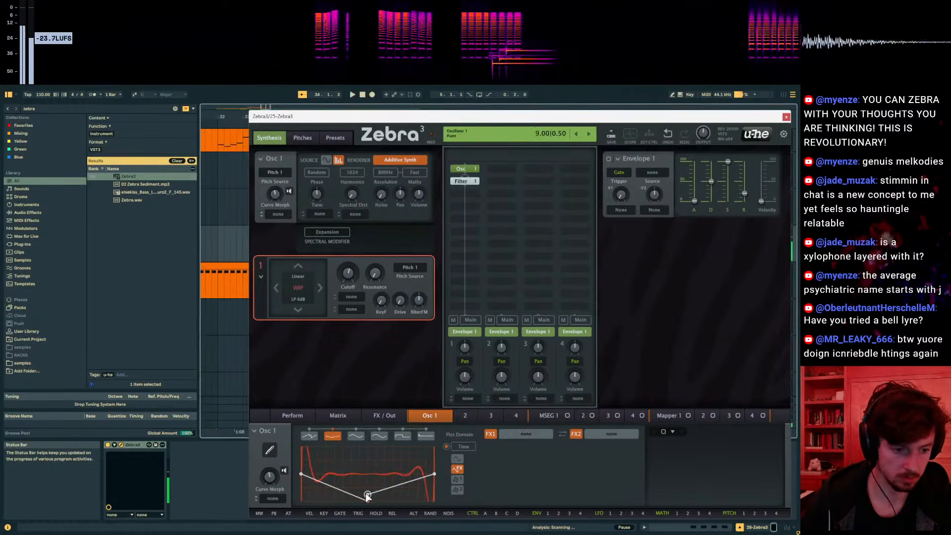
left_click_drag(301, 474, 296, 434)
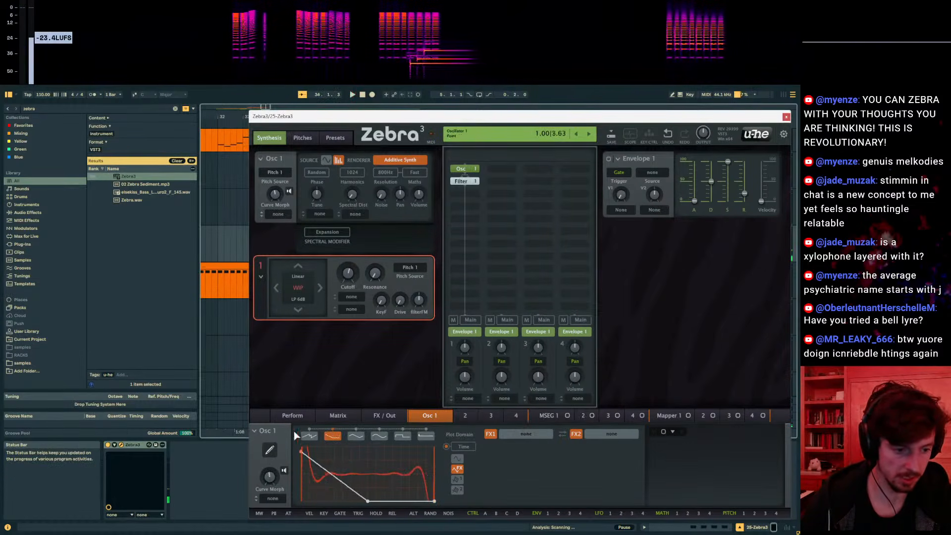
double_click(368, 502)
- Audition the notes, adjust Osc 1's Curve Morph, and bend the falling slope slightly downward
key("space")
left_click_drag(269, 477, 270, 491)
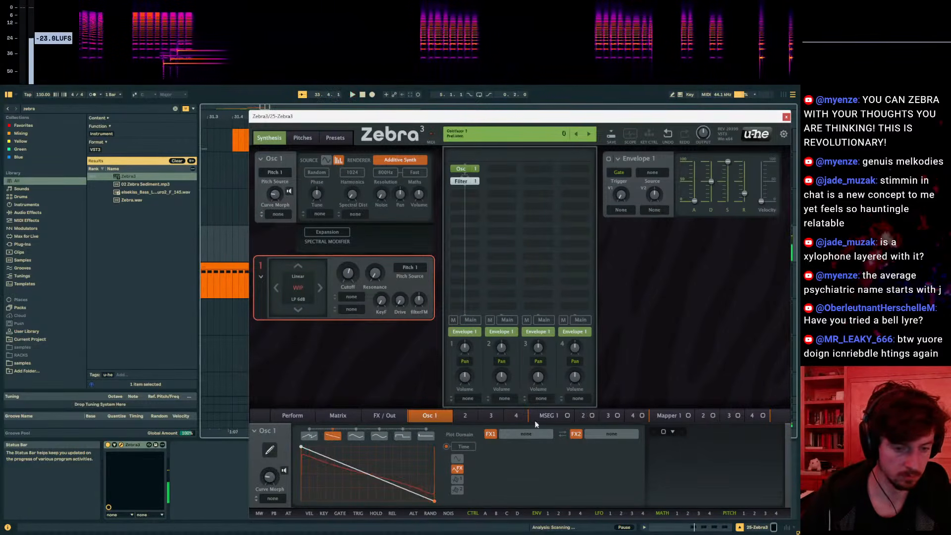
left_click_drag(368, 477, 360, 484)
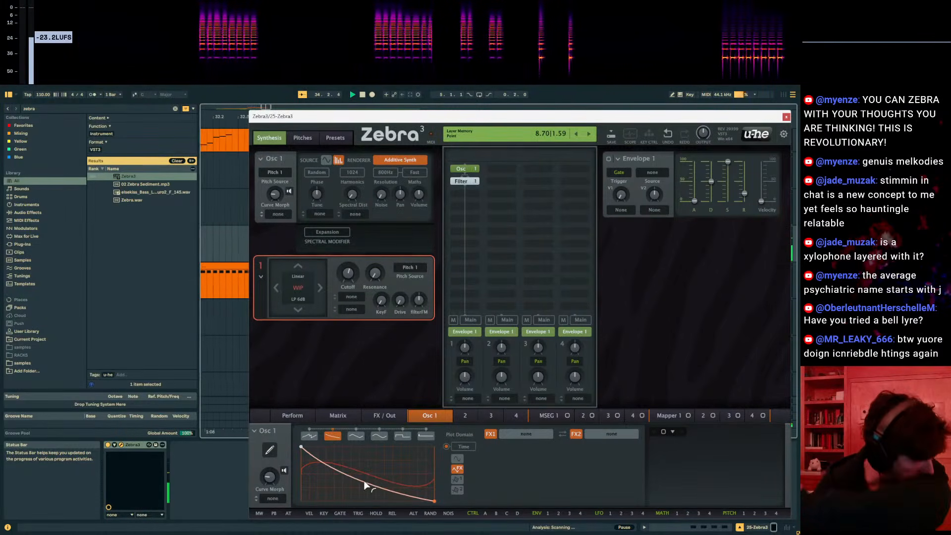
- Set Osc 1's FX1 to Wrap & Zap with a depth of 14
left_click(509, 434)
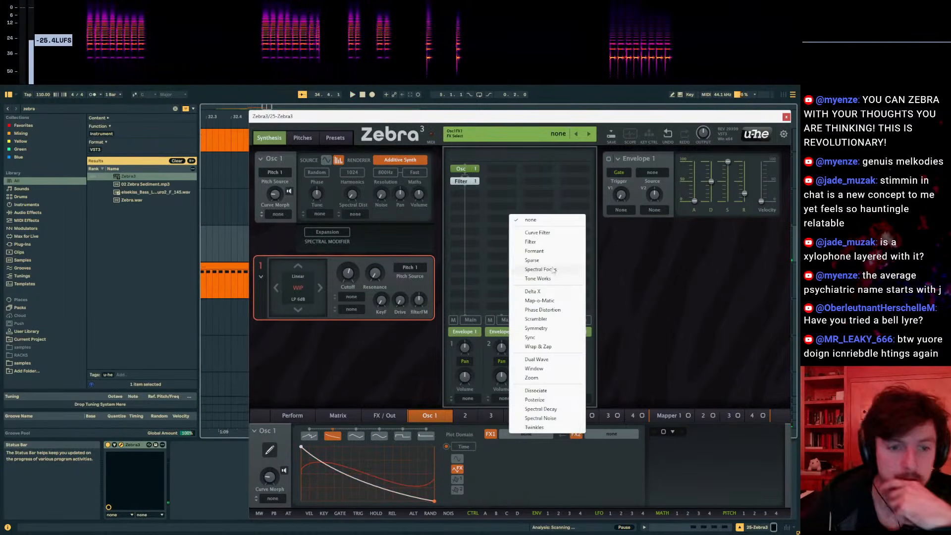
left_click(538, 346)
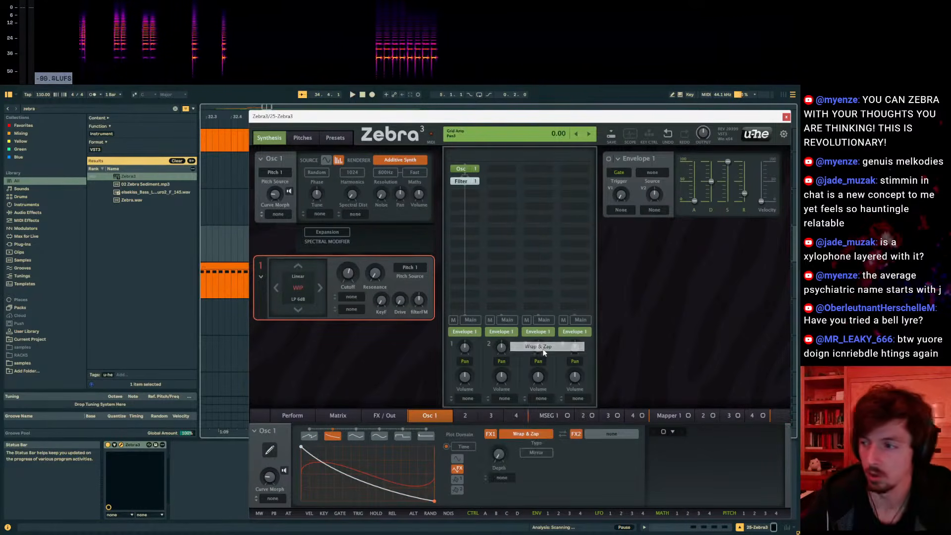
left_click_drag(499, 454, 499, 483)
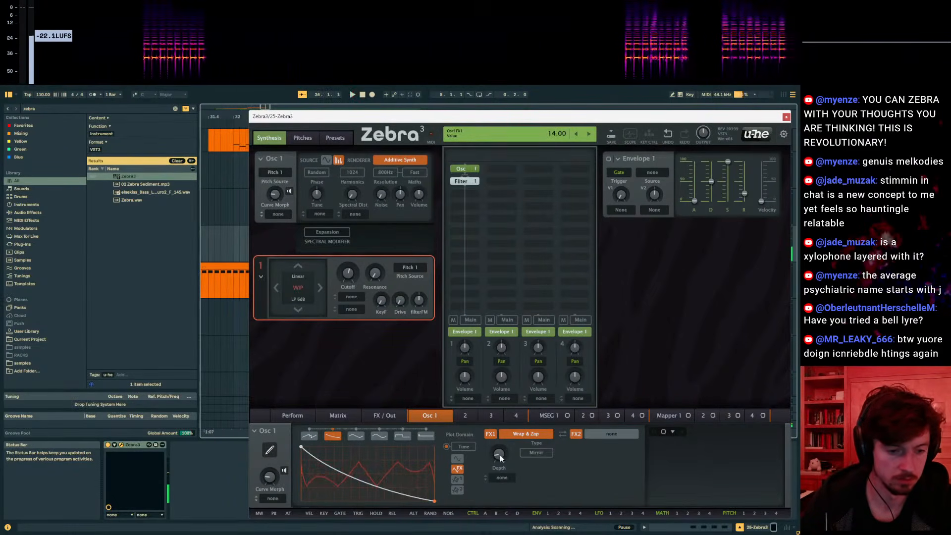
left_click(521, 436)
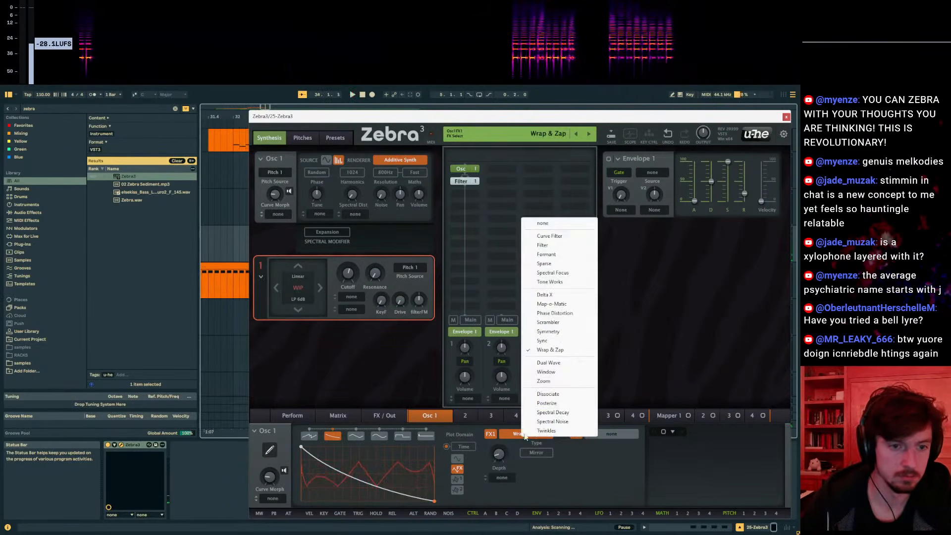
left_click(329, 217)
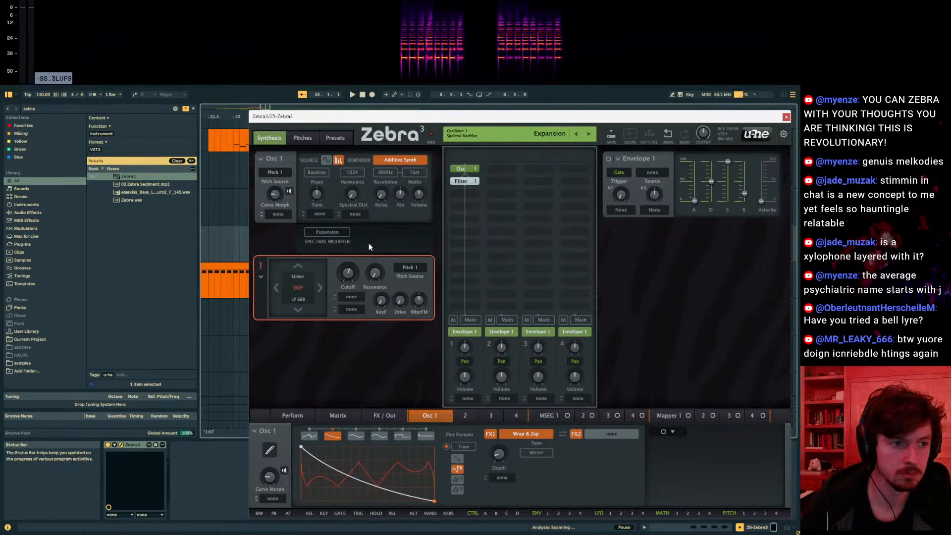
- Set Osc 1's FX2 to Sparse, bend the falling curve upward, and set the Sparse depth to 96
left_click(611, 435)
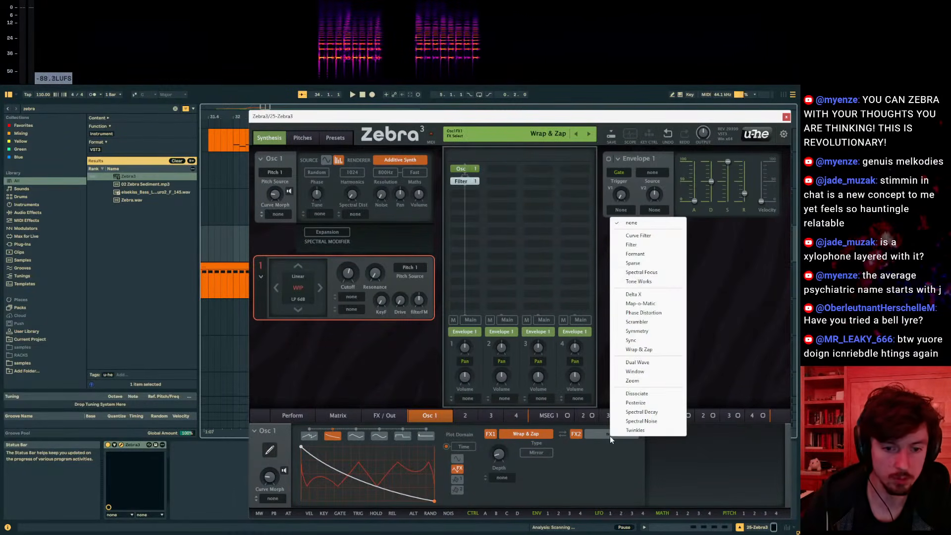
left_click(630, 263)
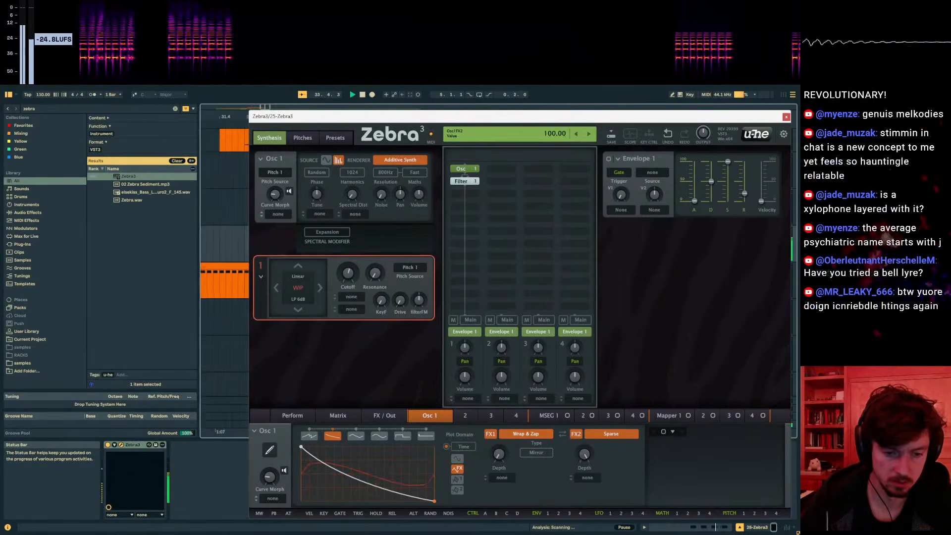
left_click_drag(392, 485, 380, 474)
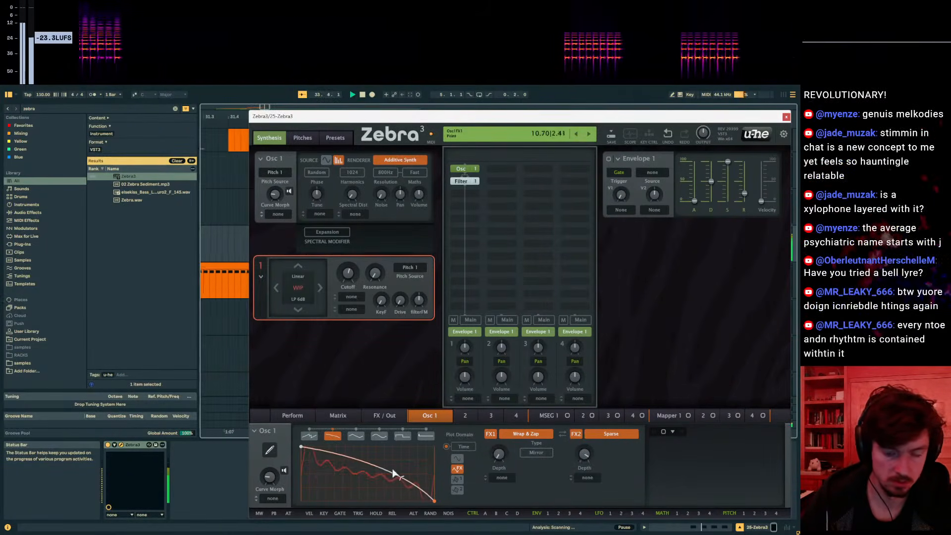
left_click_drag(586, 456, 584, 407)
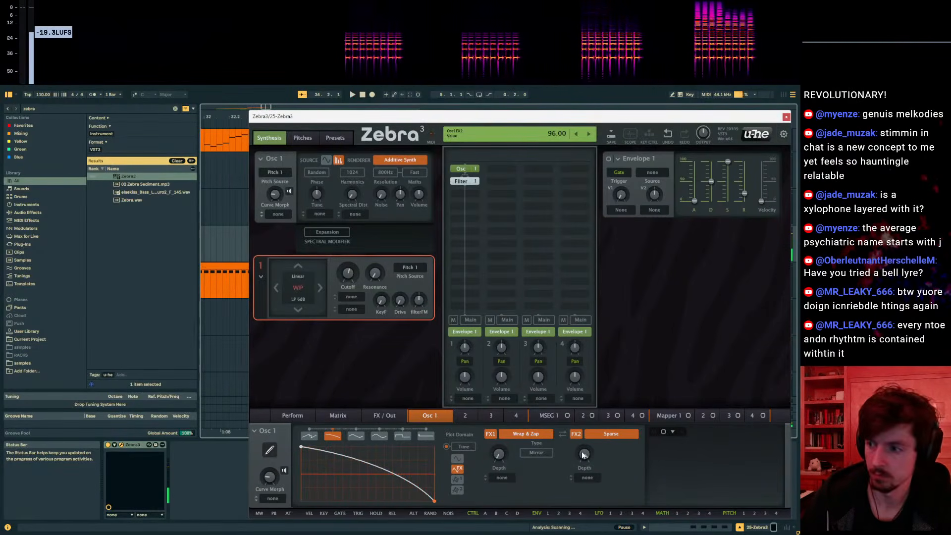
- Adjust the Wrap & Zap depth of Osc 1's FX1 and audition the repeated notes
left_click_drag(499, 456, 500, 416)
key("space")
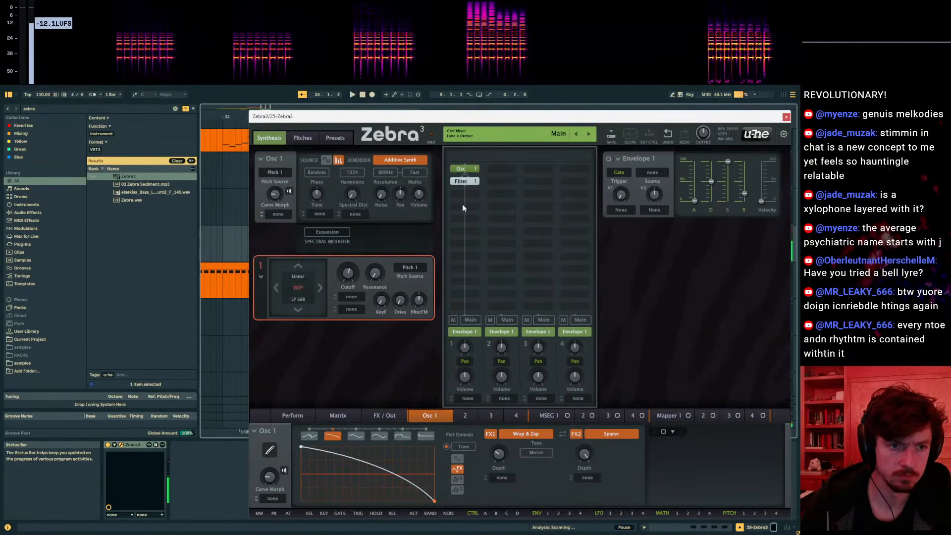
left_click_drag(477, 117, 367, 352)
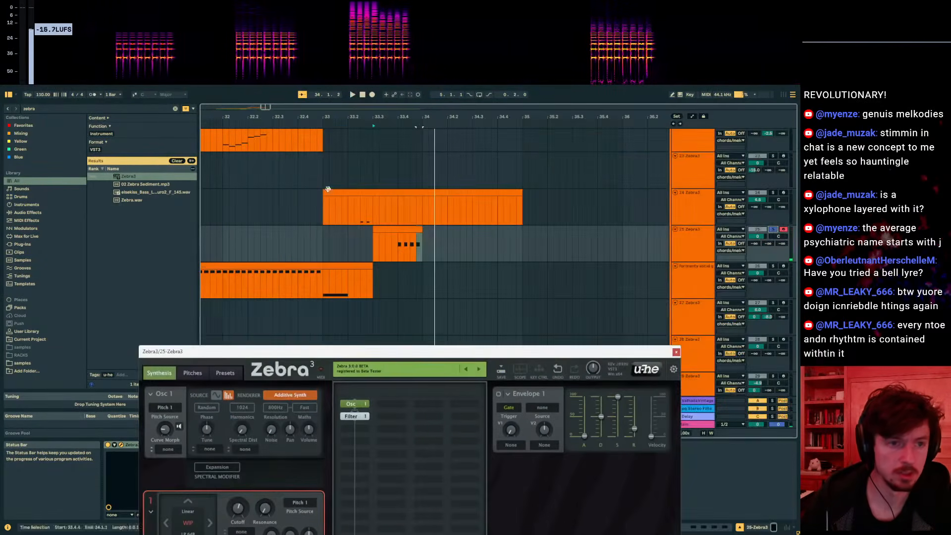
- Add an Echo effect after Zebra3 on track 25, with its Dry/Wet at 100% and Feedback at 0%
double_click(33, 110)
type("ech")
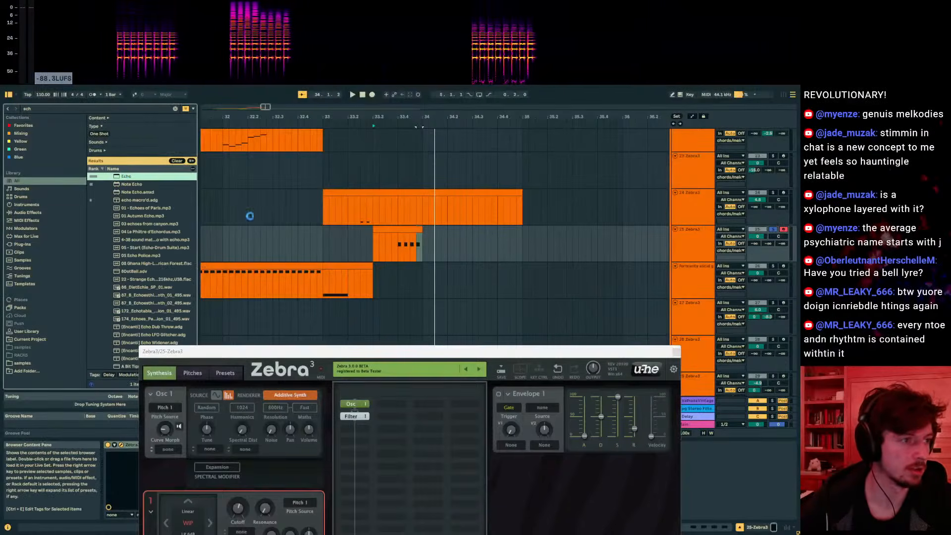
left_click_drag(619, 352, 950, 322)
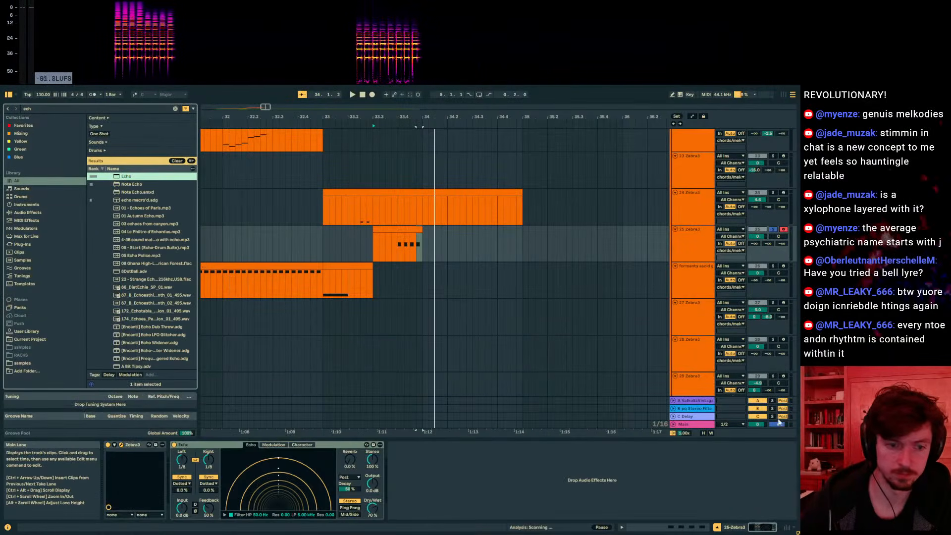
left_click_drag(372, 508, 372, 478)
left_click_drag(209, 508, 209, 534)
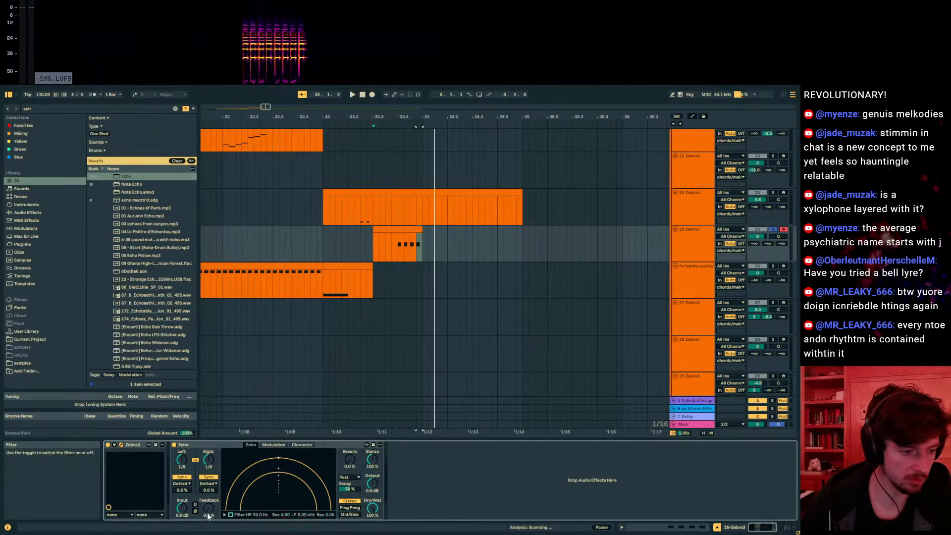
- Automate Echo's left delay time on track 25, dipping under the notes and rising to about 1.07 s at bar 34
key("a")
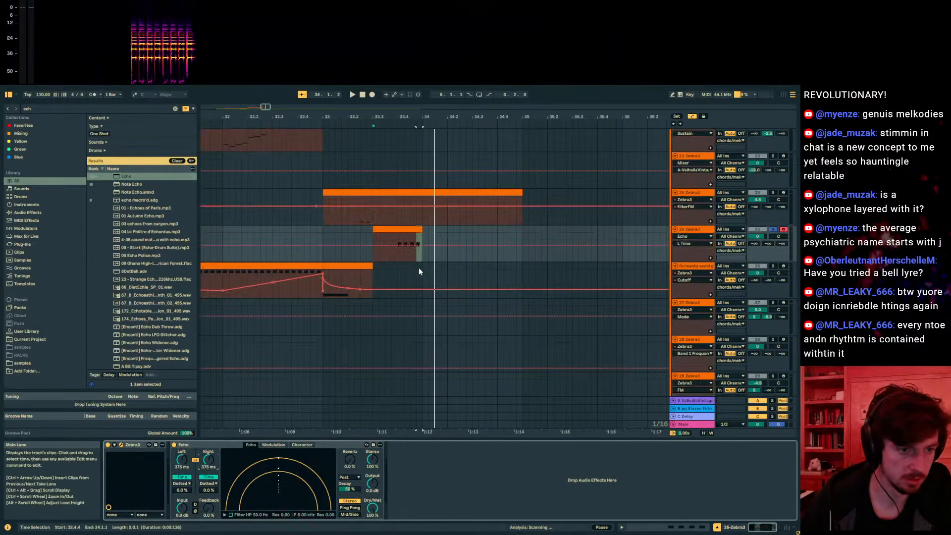
left_click(394, 249)
left_click_drag(398, 247, 413, 255)
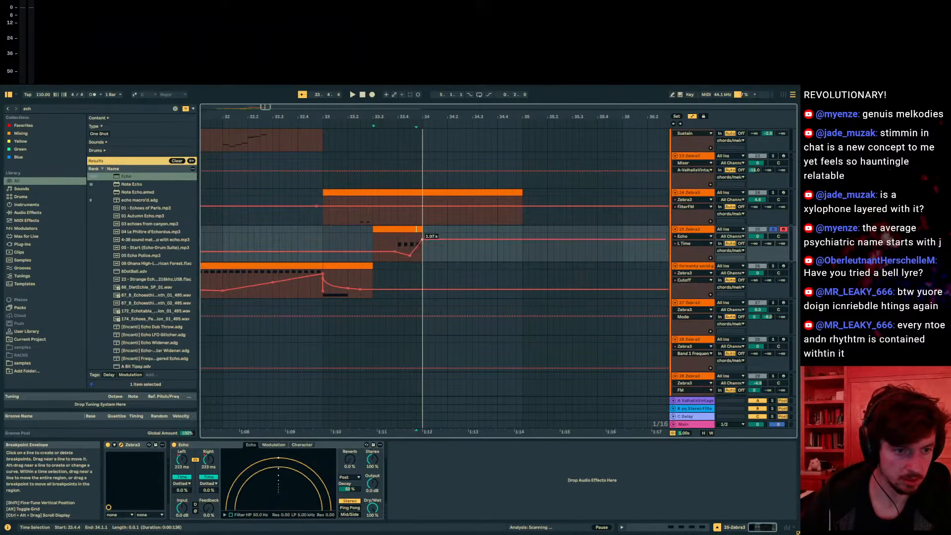
left_click(396, 239)
key("space")
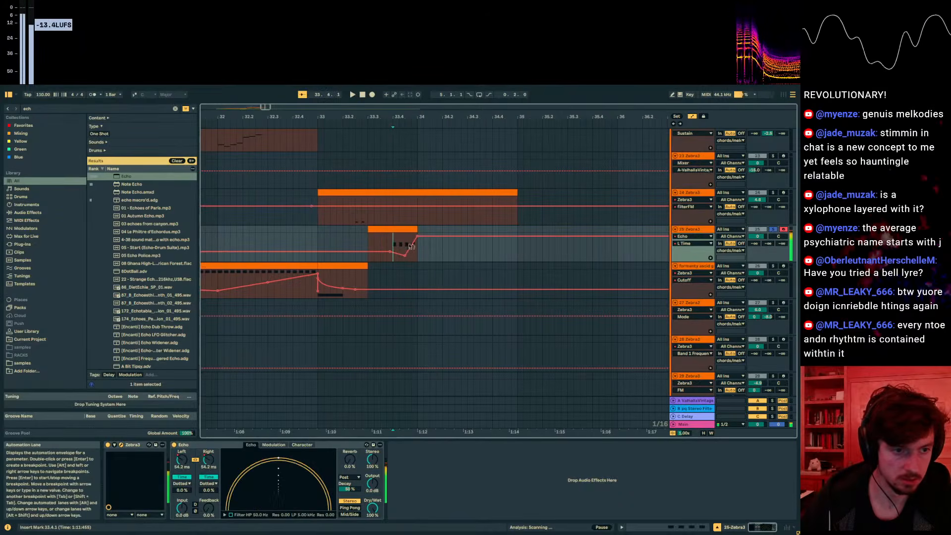
- Bend the delay-time automation into a smooth dip, start it before the clip, and audition the pitch sweep
left_click(388, 247)
key("space")
key("space")
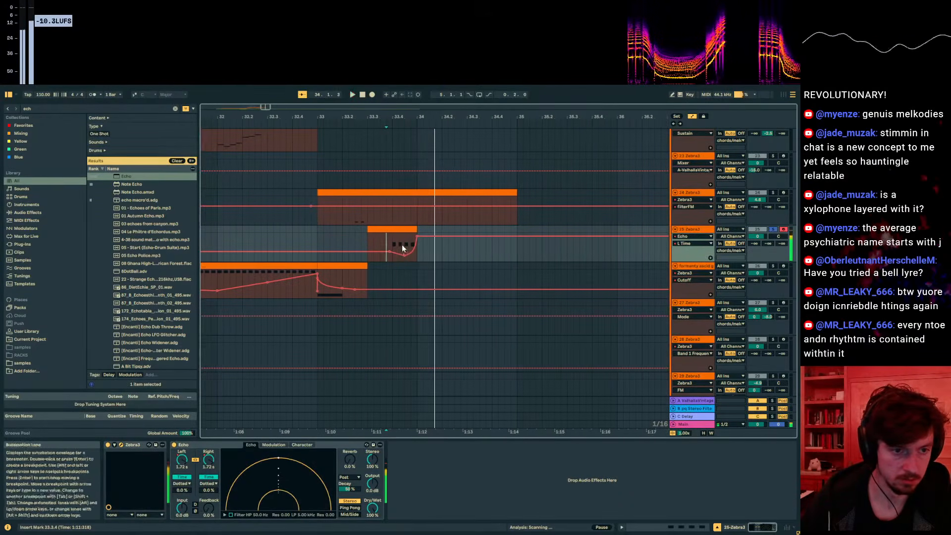
key("space")
left_click_drag(420, 239, 364, 251)
key("space")
key("space")
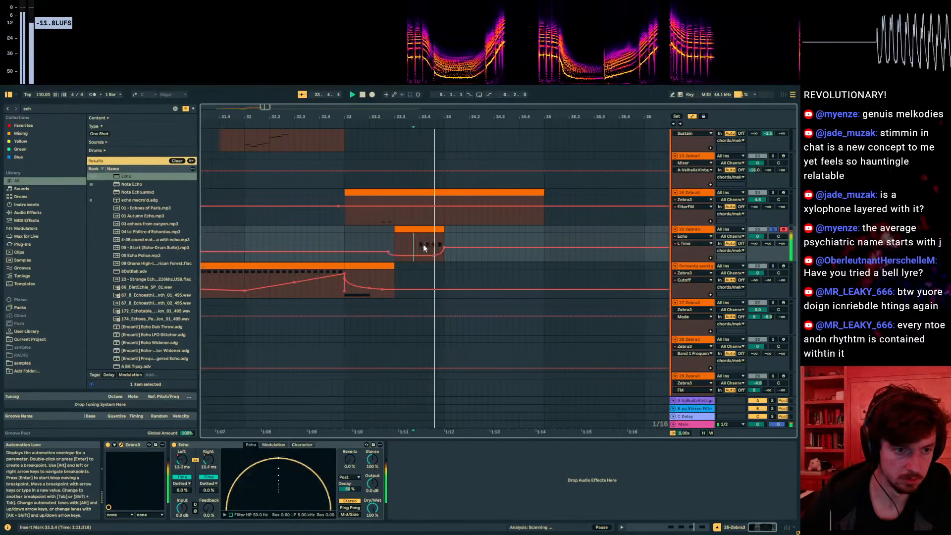
- Raise the end of the delay-time automation to 2.50 s, curve its rise at bar 34, and audition the clip
key("space")
left_click(384, 243)
left_click_drag(424, 246, 418, 237)
key("space")
key("space")
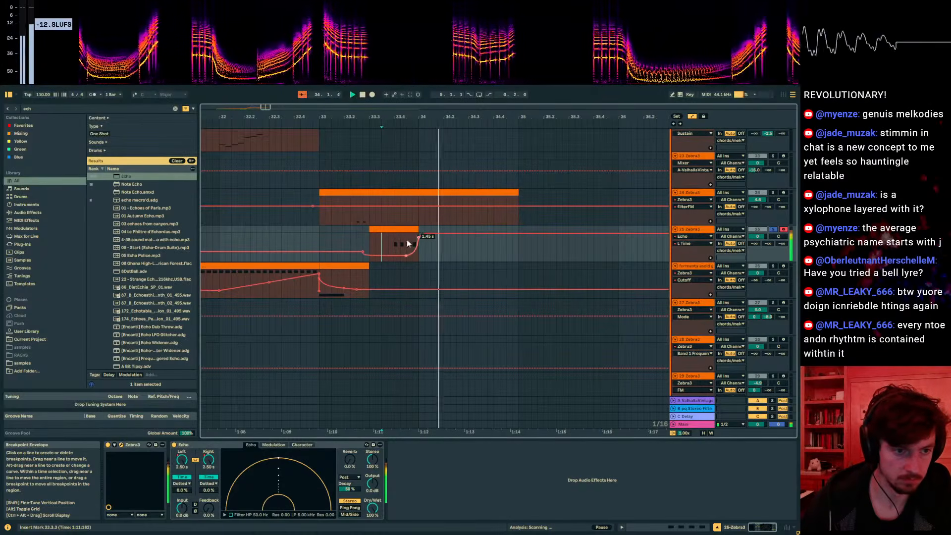
key("space")
left_click(359, 247)
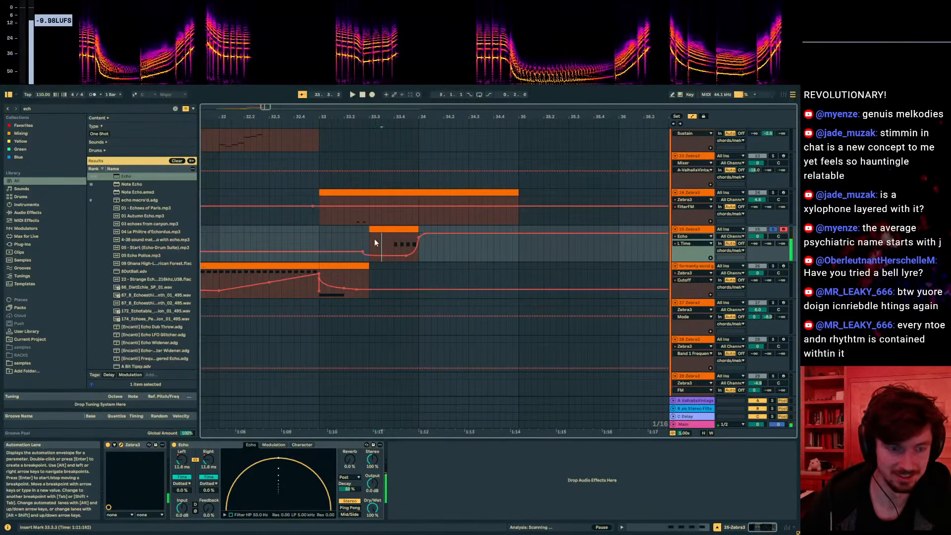
key("space")
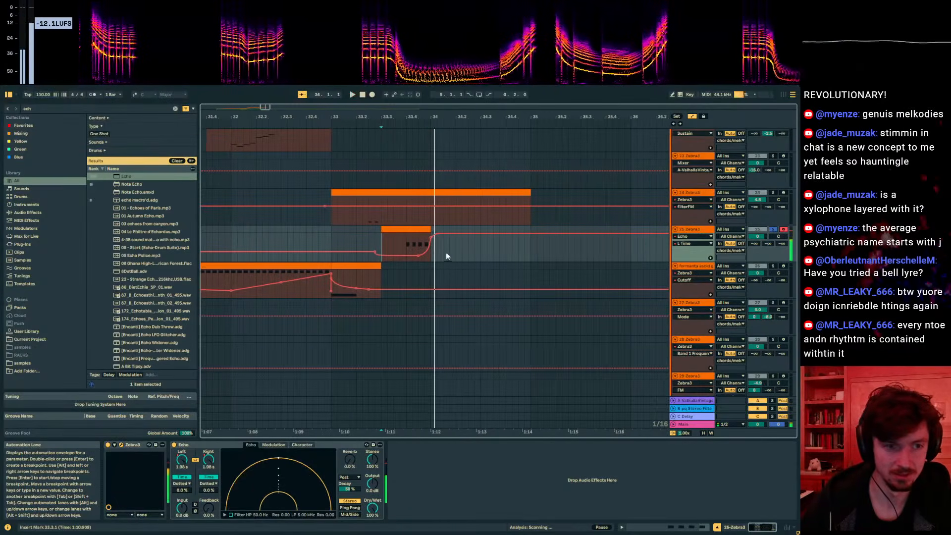
- Delete the last repeated note from the track 25 clip, then unsolo the track and play it in context
left_click_drag(426, 243, 430, 253)
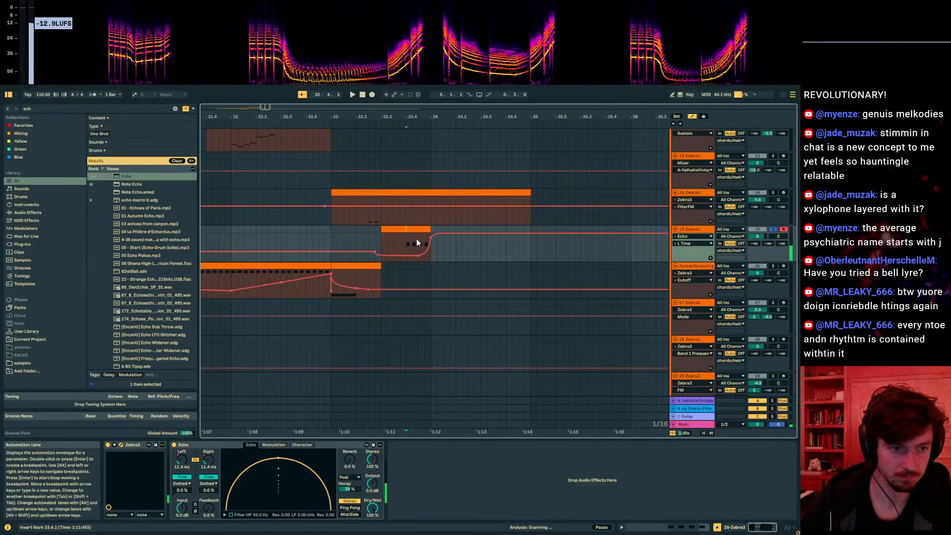
key("a")
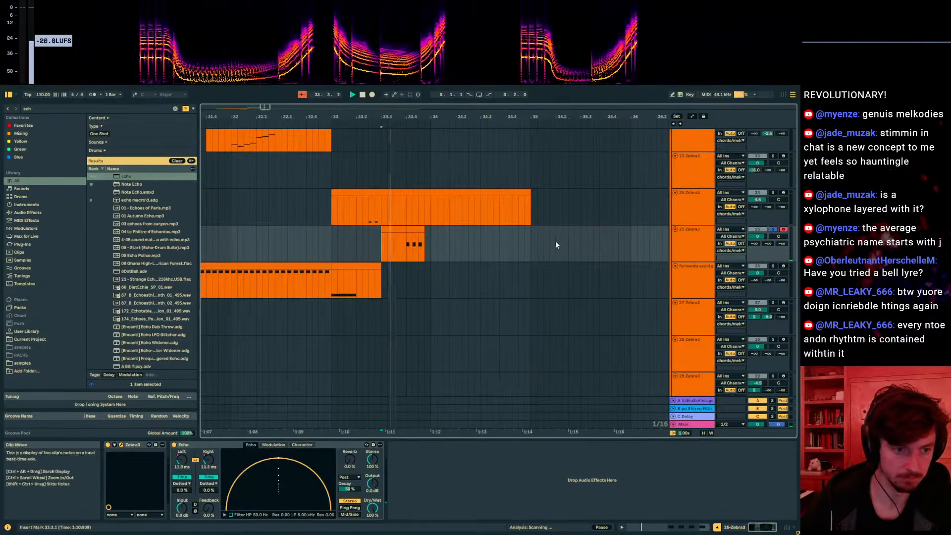
left_click(335, 246)
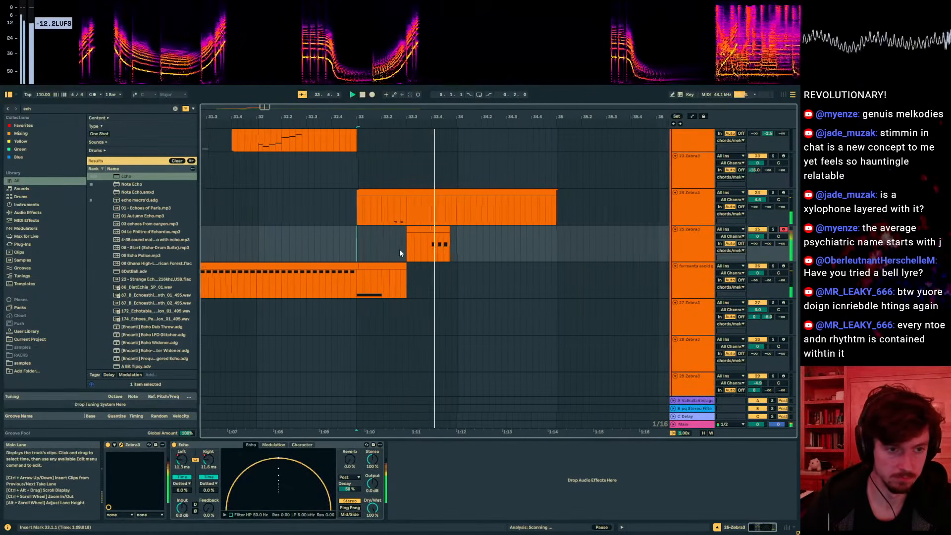
left_click(388, 247)
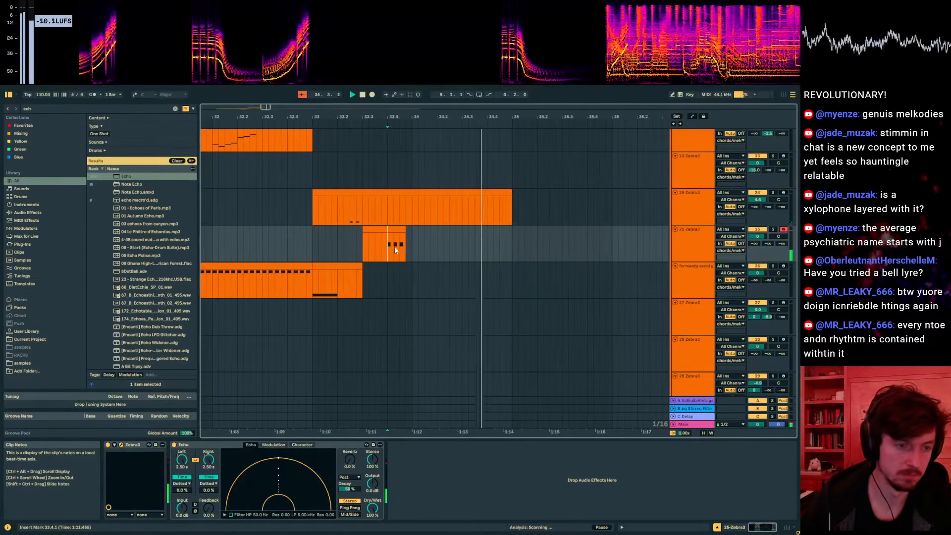
- Check Echo's Dry/Wet automation lane and play the passage from bar 33 with the other layers
key("a")
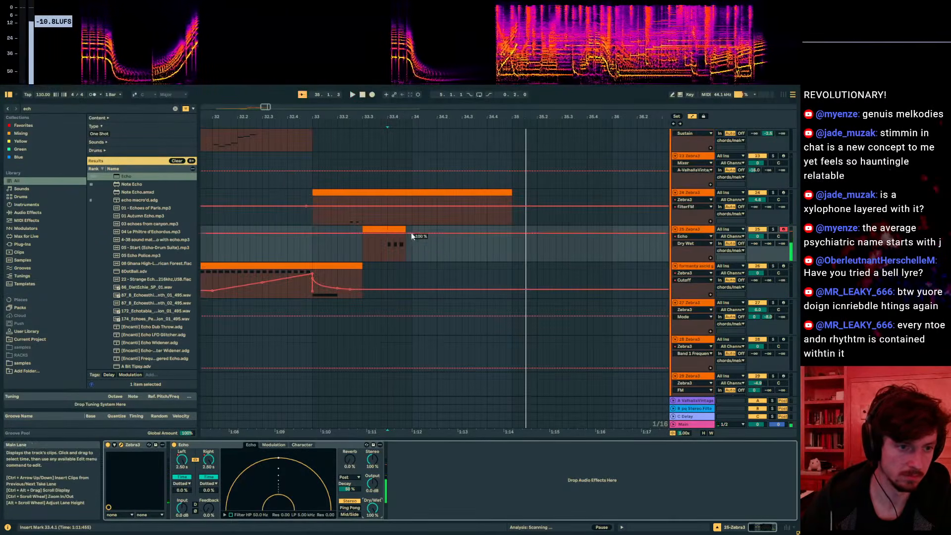
key("a")
left_click(361, 247)
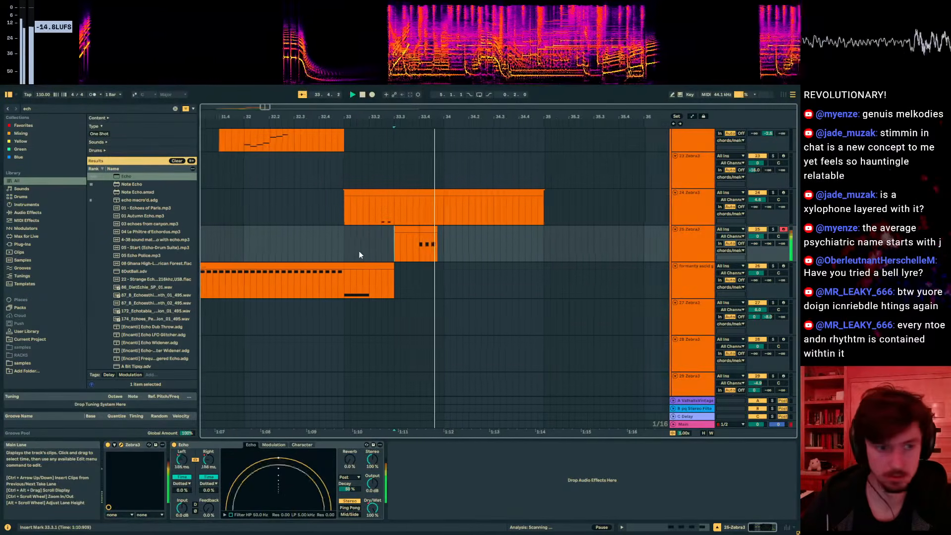
left_click(330, 245)
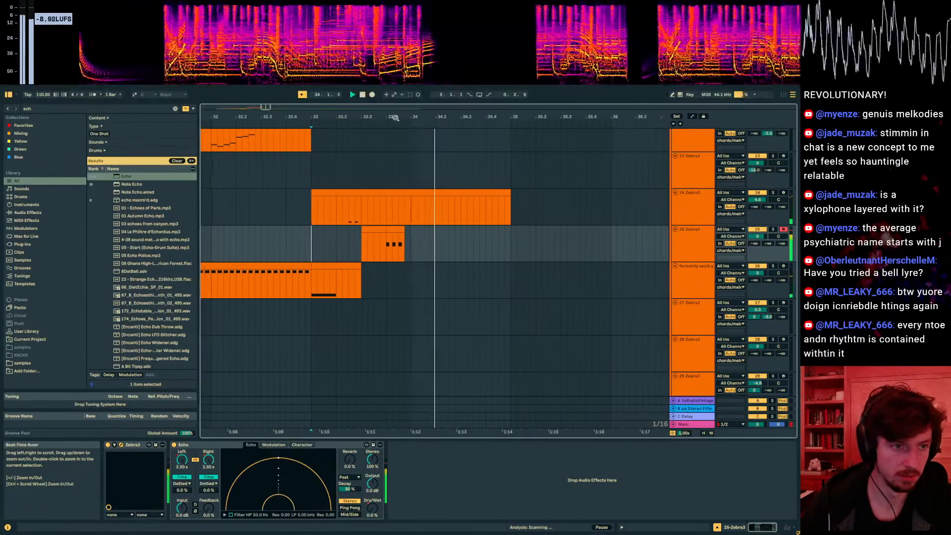
- Automate Echo's Dry/Wet on track 25 to drop from 100% to 0% at bar 34, and audition it
left_click_drag(397, 118, 424, 130)
key("a")
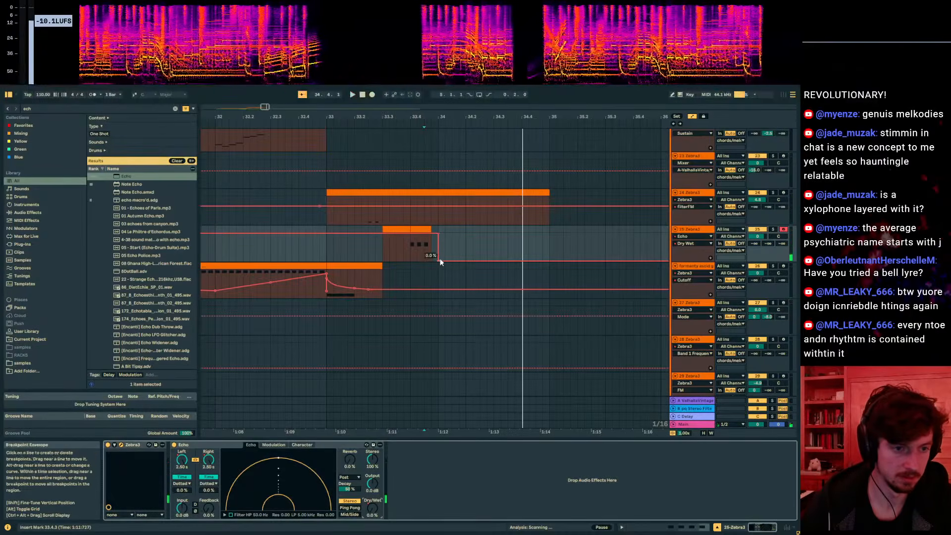
left_click_drag(438, 238, 431, 238)
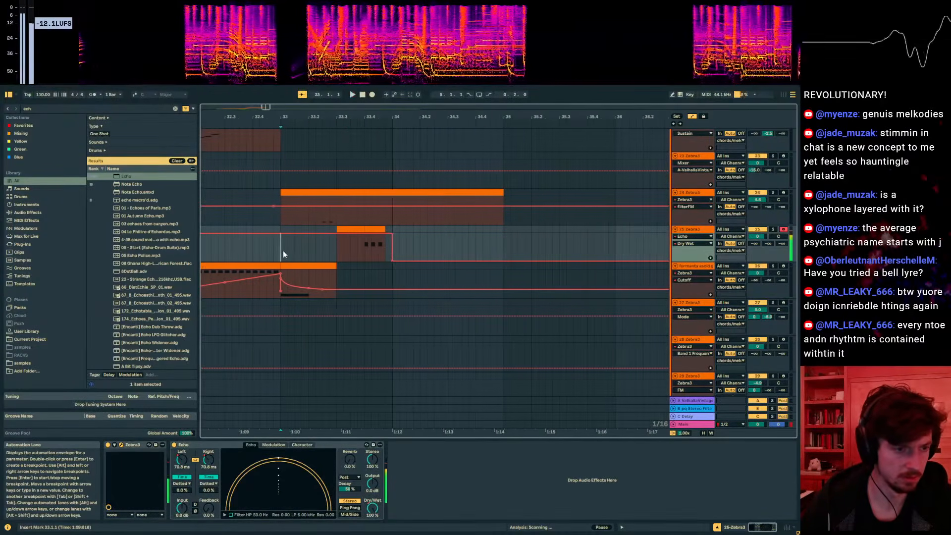
left_click(283, 251)
key("a")
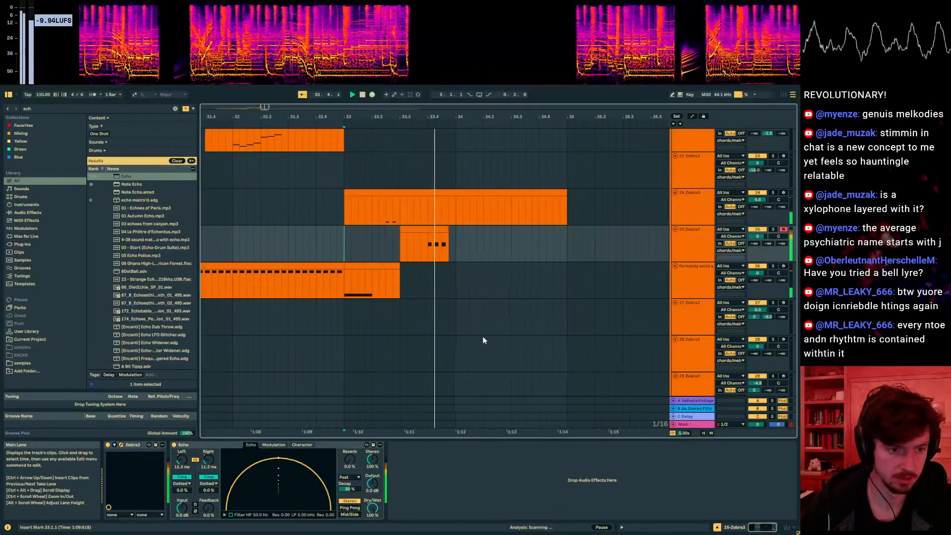
- Set the Dry/Wet of Delay 1 to 0 in track 25's Zebra3 effects section and play the passage
key("a")
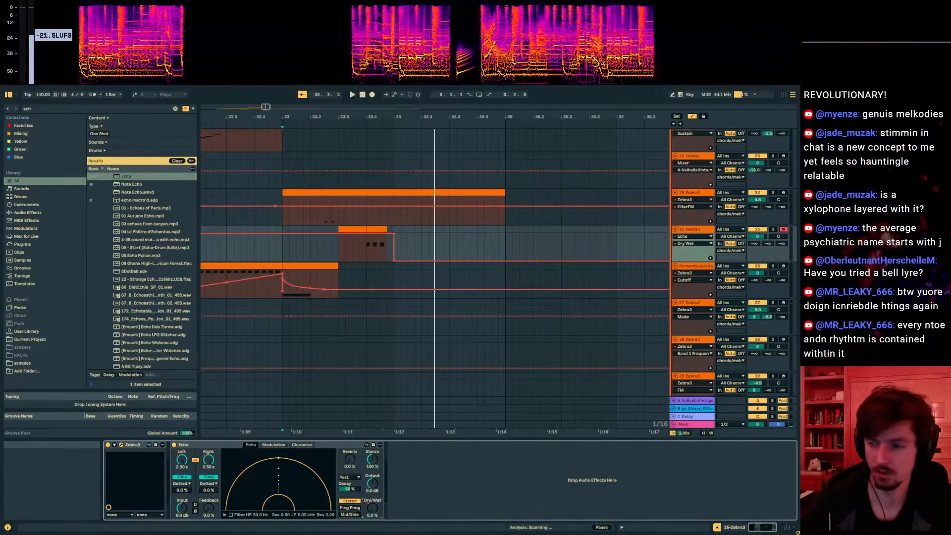
key("ctrl+alt+p")
left_click_drag(569, 112, 449, 115)
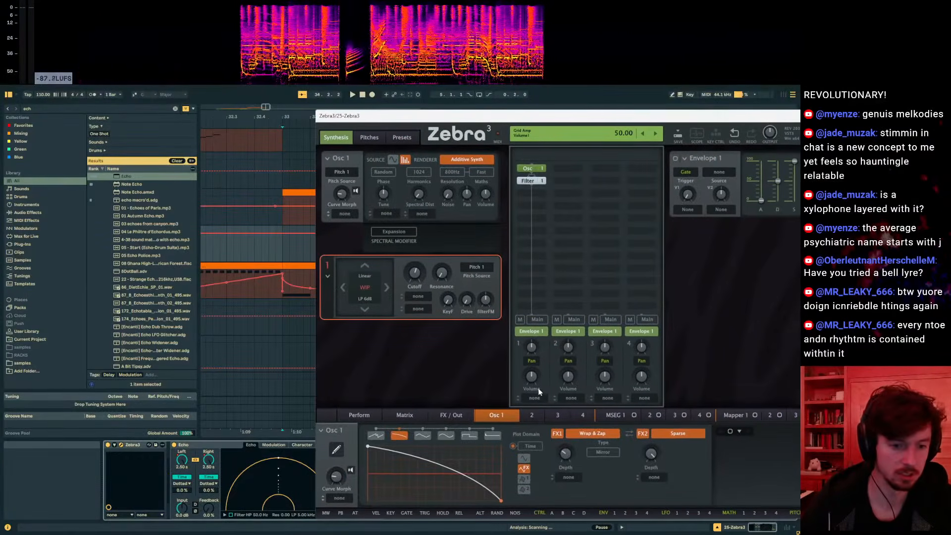
left_click(449, 416)
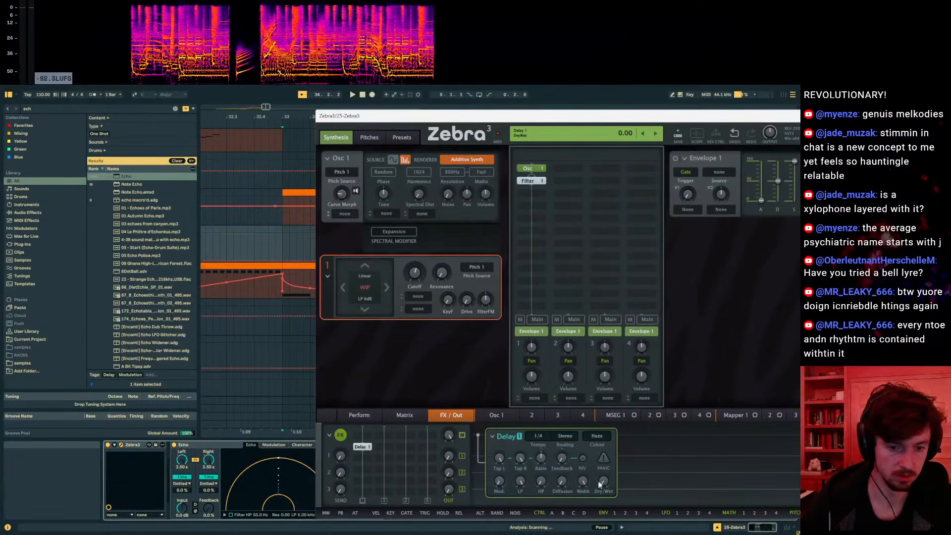
left_click_drag(444, 121, 745, 153)
key("space")
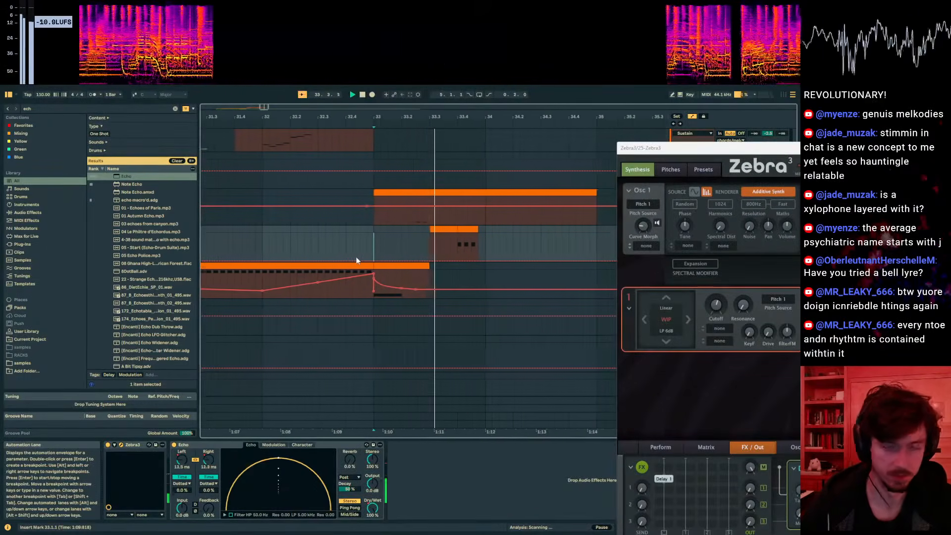
key("a")
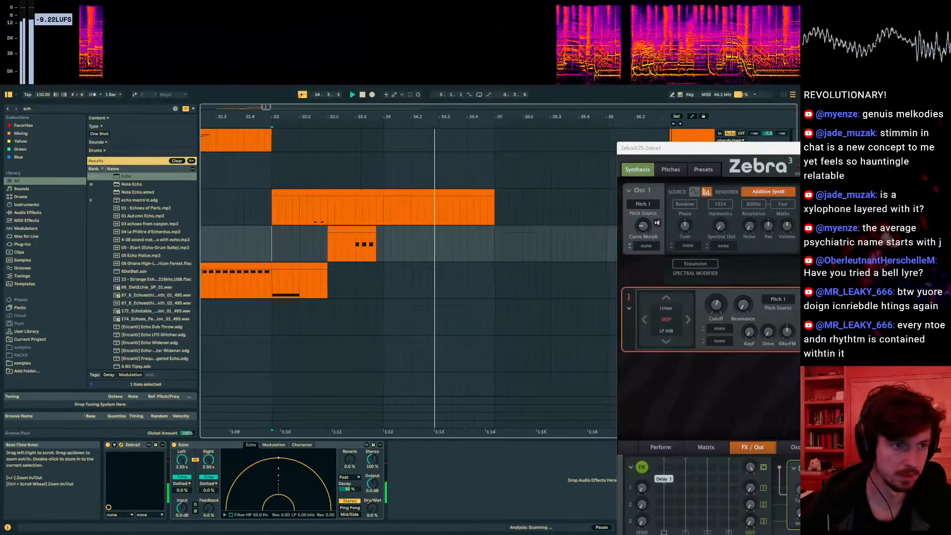
- Play the passage around bar 33 repeatedly to hear how the three repeated notes sit against the other layers
scroll(362, 242, "up", 4)
key("space")
key("space")
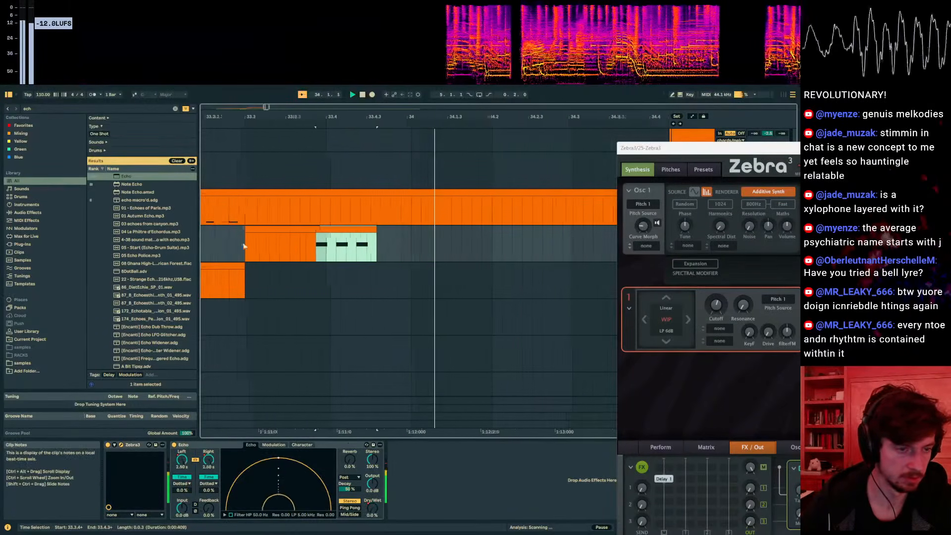
left_click(240, 245)
key("space")
key("space")
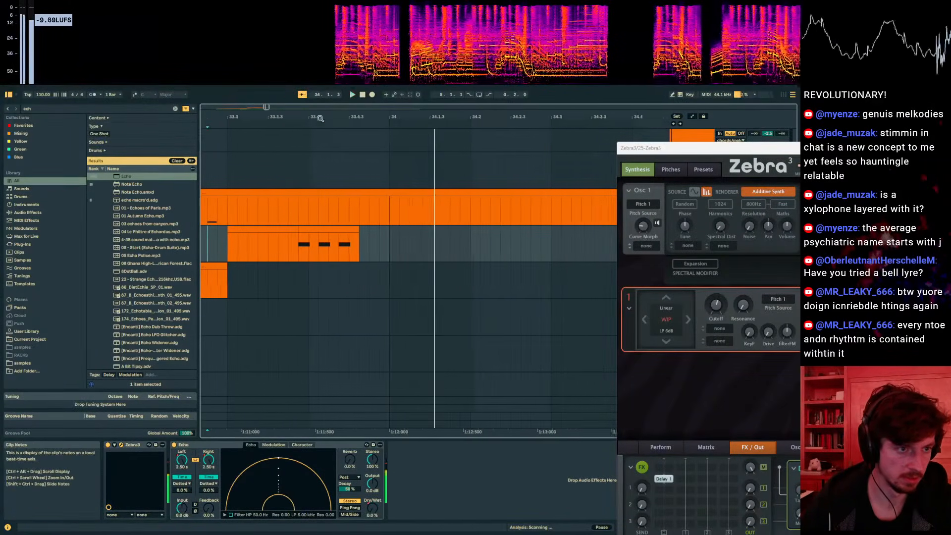
left_click_drag(319, 119, 451, 114)
left_click(396, 235)
key("space")
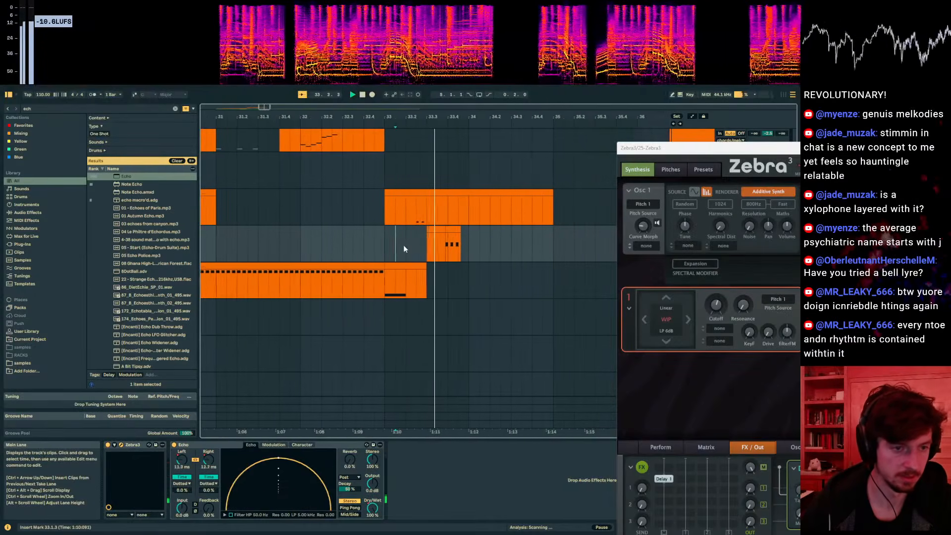
- Play the section from bar 33.2 and on past bar 35 to hear what follows in the reference
left_click_drag(642, 148, 369, 140)
key("space")
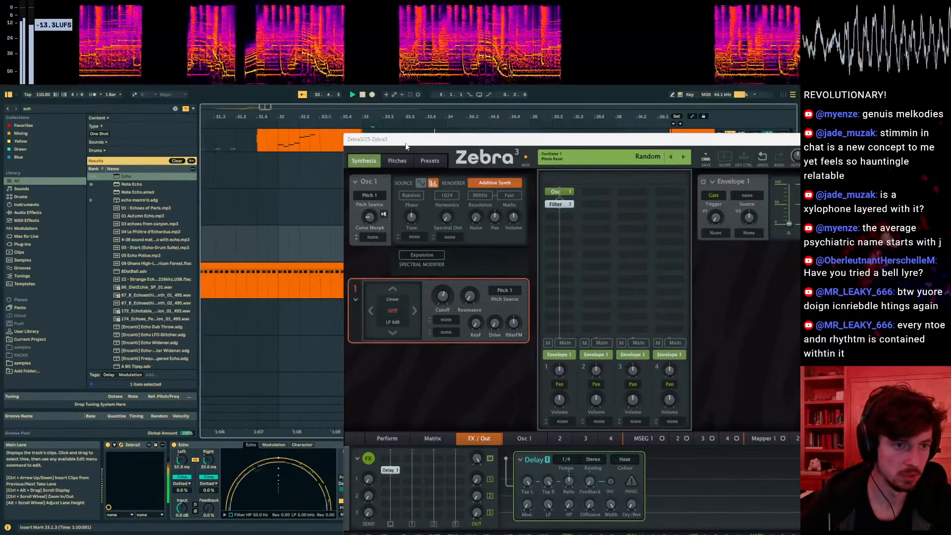
left_click_drag(406, 146, 618, 141)
left_click(310, 248)
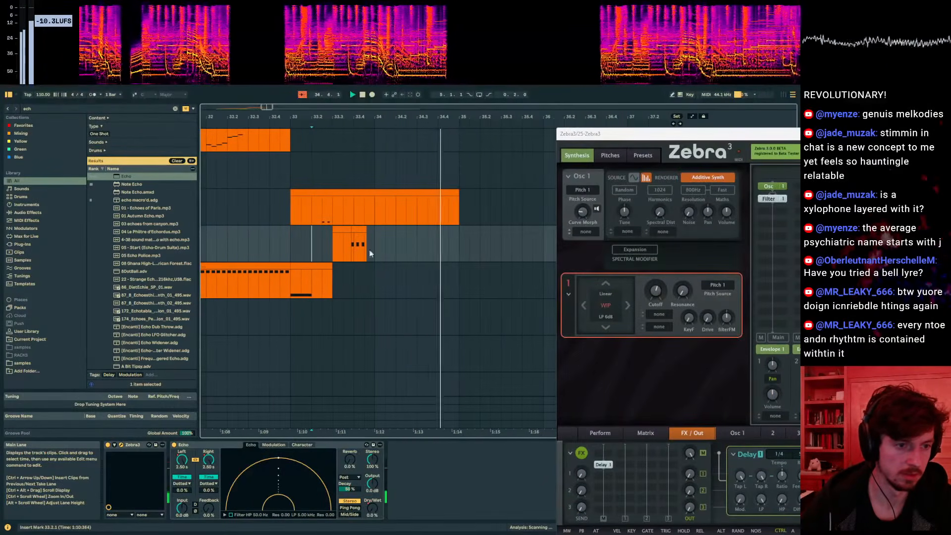
left_click_drag(429, 117, 385, 89)
scroll(440, 266, "up", 10)
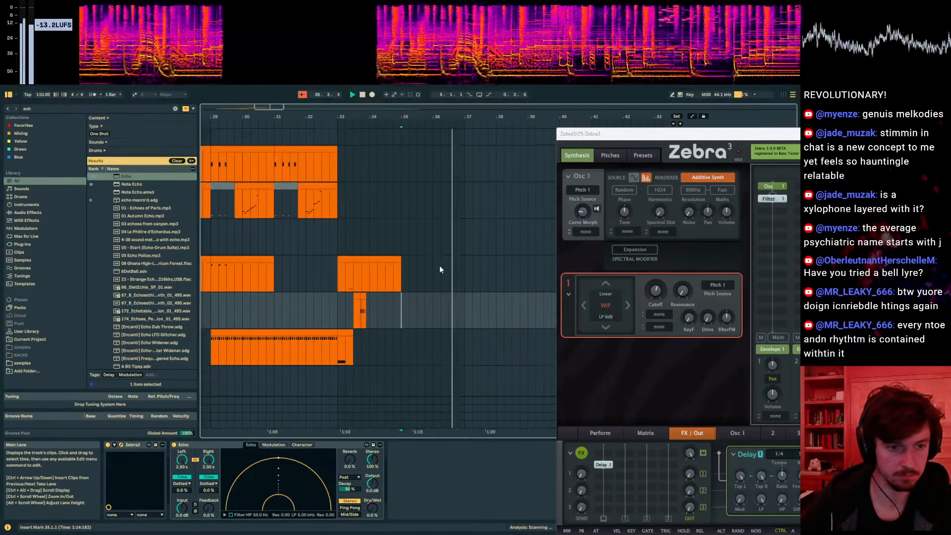
scroll(439, 266, "up", 3)
key("space")
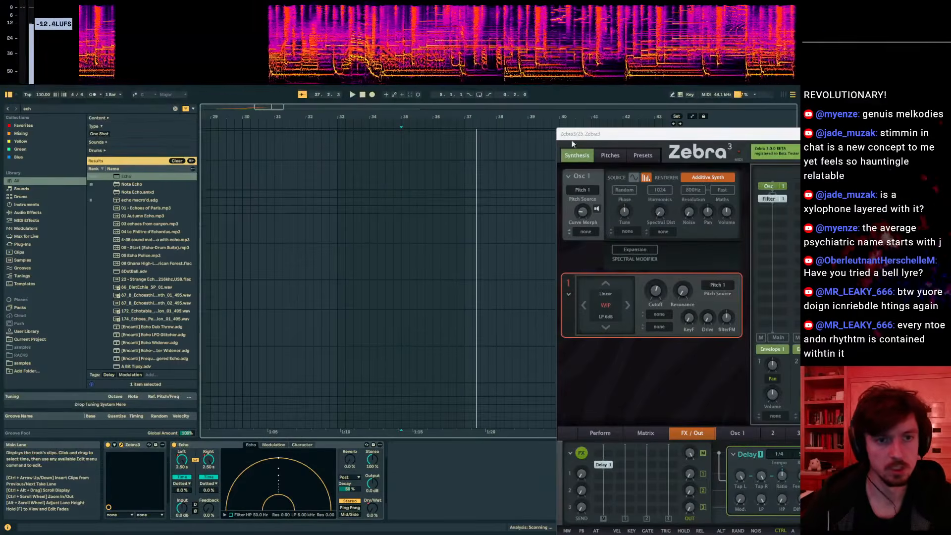
- Search the browser for "kick" and place a Quanta & Euryt... KICK.wav sample at bar 33 on the KICK track
key("ctrl+alt+p")
scroll(395, 221, "up", 4)
left_click_drag(338, 166, 344, 169)
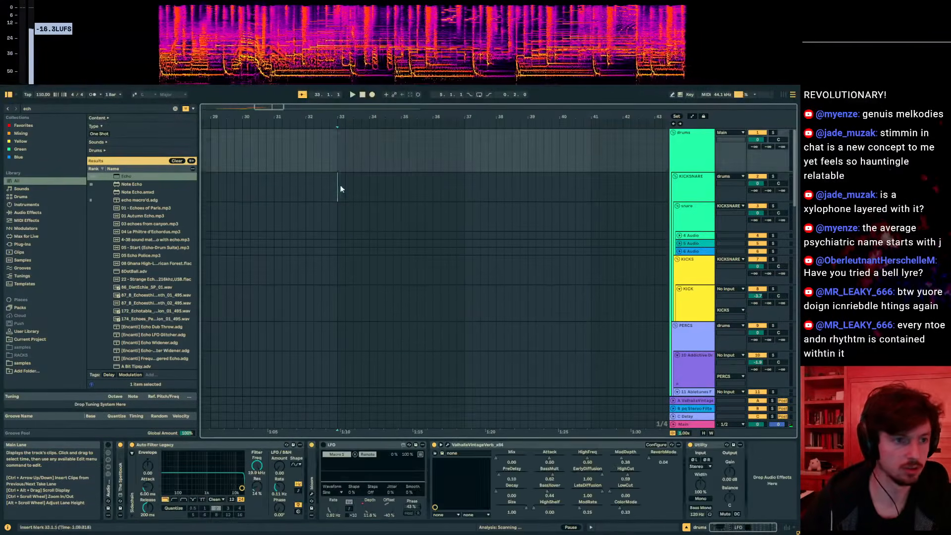
left_click(339, 187)
type("kick")
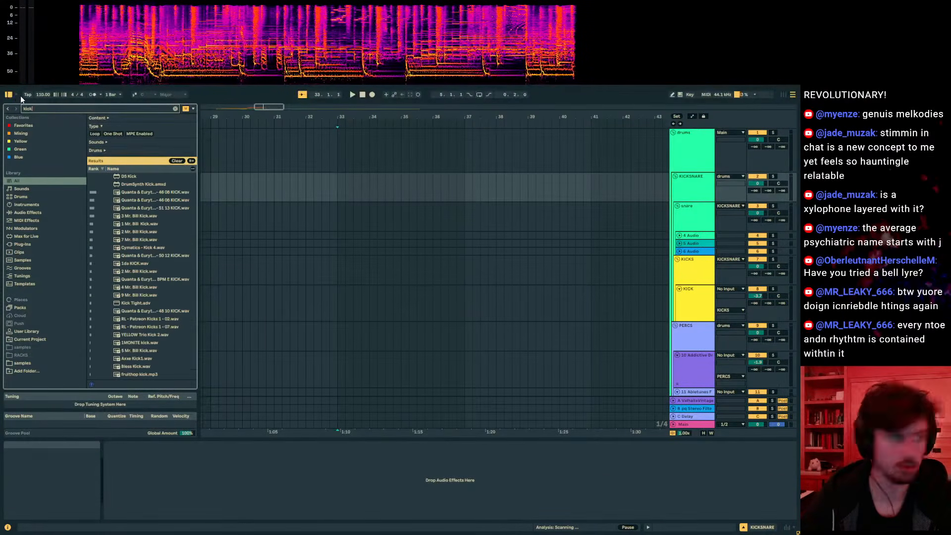
left_click(140, 200)
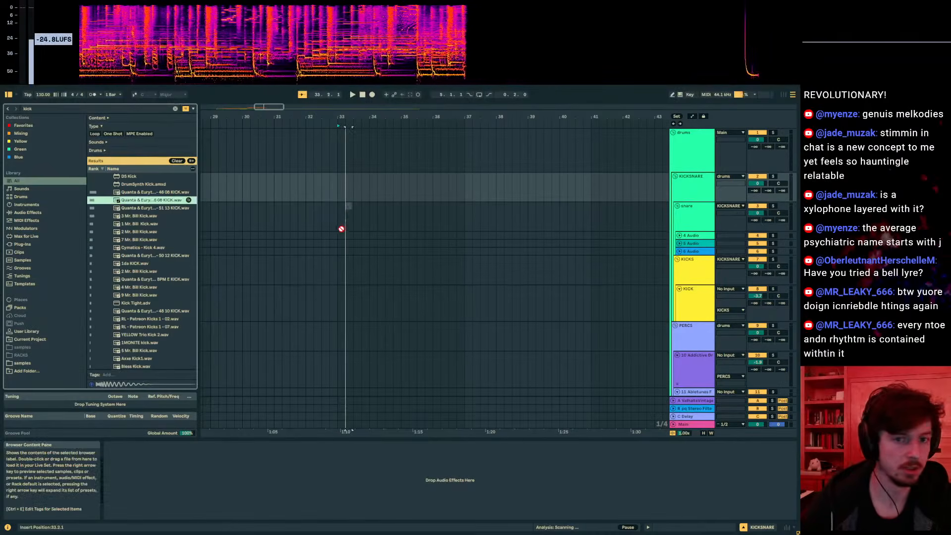
left_click_drag(338, 282, 340, 300)
left_click_drag(337, 119, 335, 163)
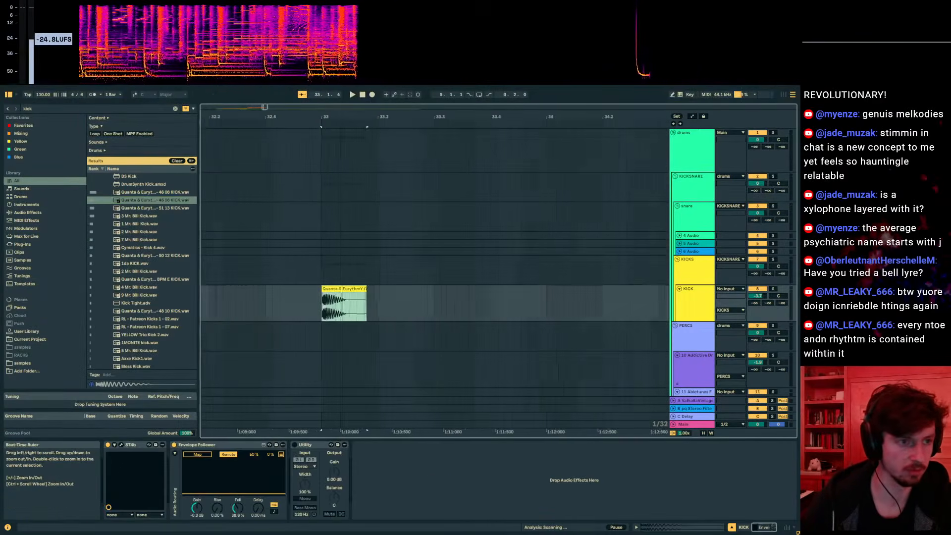
- Copy the bar 33 kick to 33.3.3 on the KICK track and play the passage
key("space")
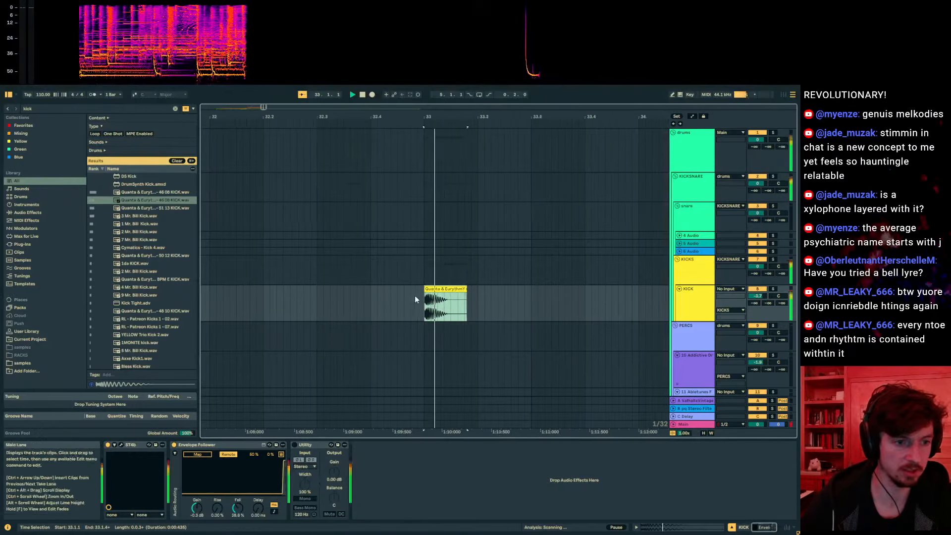
left_click(436, 294)
left_click(510, 308)
key("ctrl+v")
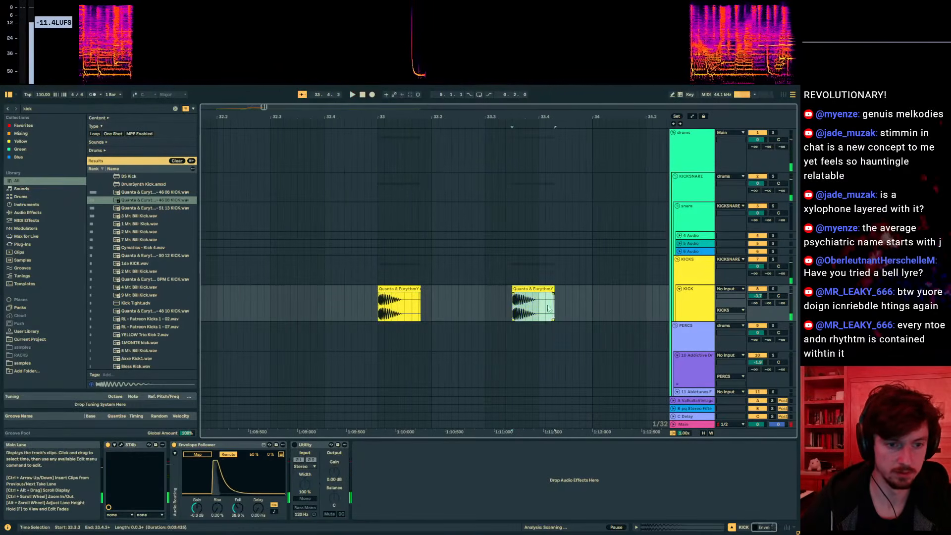
left_click(344, 307)
key("space")
- Audition around bar 34 and paste copies of the kick at 34.1.1, 34.3.3 and 35.1.1 on the KICK track
scroll(508, 303, "down", 2)
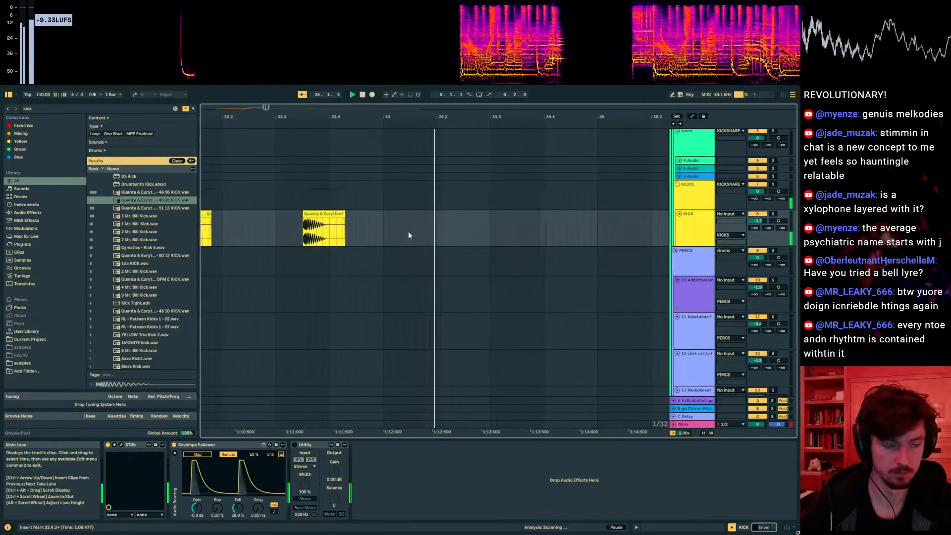
left_click(432, 230)
left_click(326, 230)
key("space")
key("space")
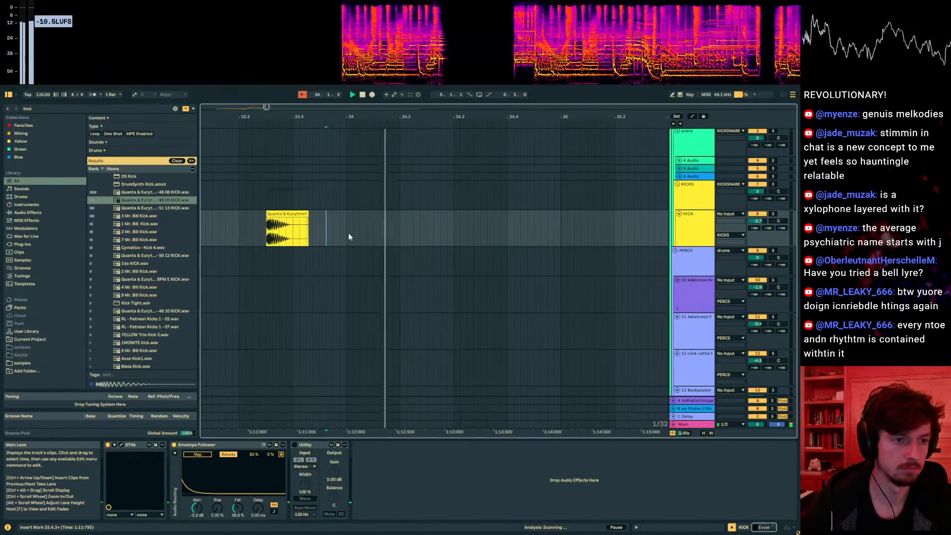
left_click(348, 232)
key("ctrl+v")
left_click(479, 230)
key("ctrl+v")
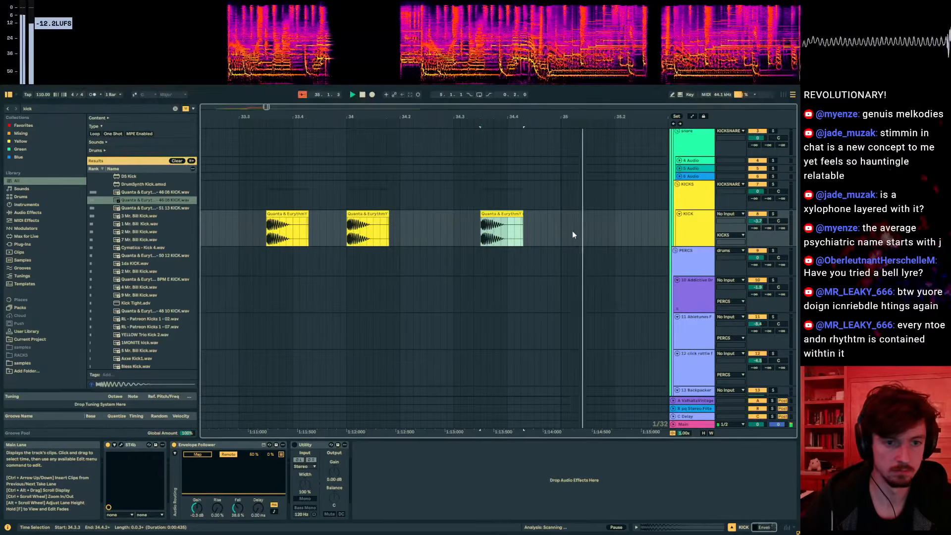
left_click(572, 233)
key("ctrl+v")
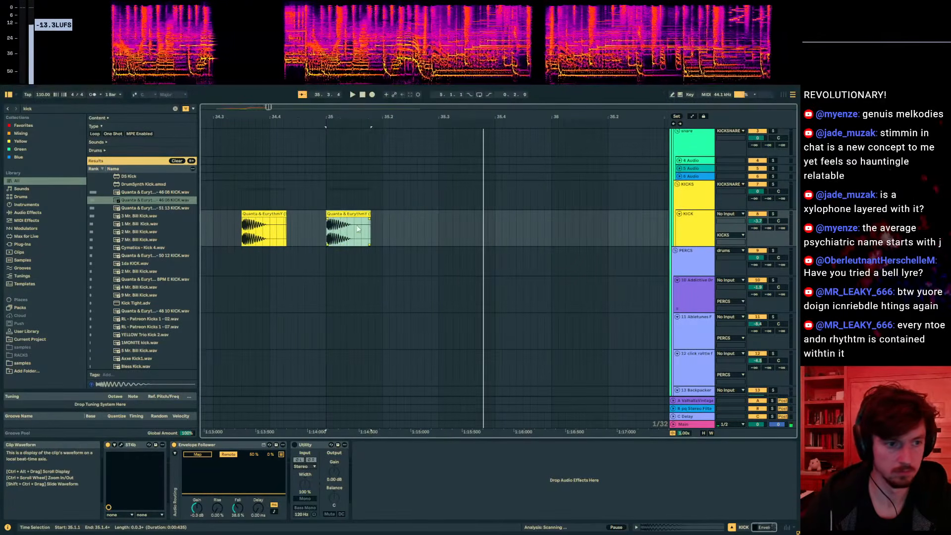
- Continue the kick pattern with copies at 35.1.3, 35.3.3, 36.1.1 and 36.3.3
left_click(456, 242)
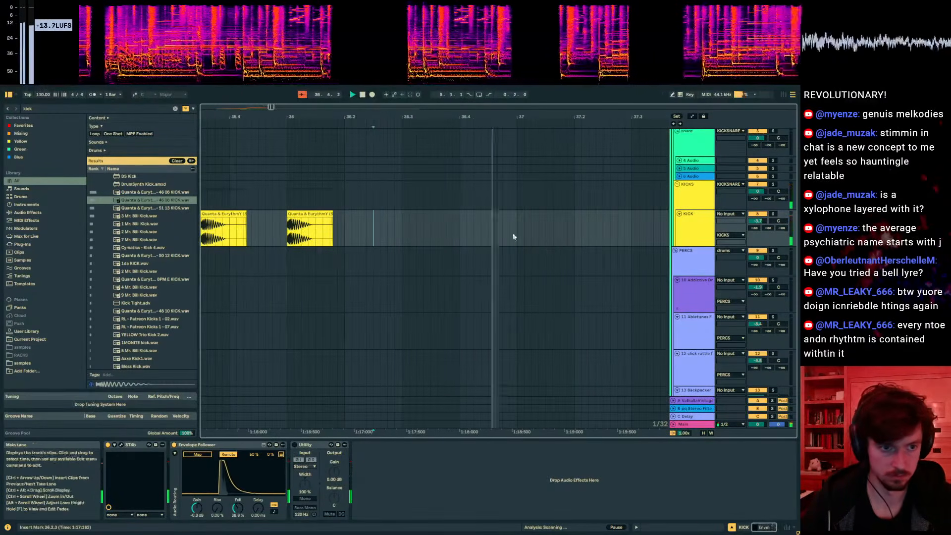
left_click_drag(445, 114, 453, 171)
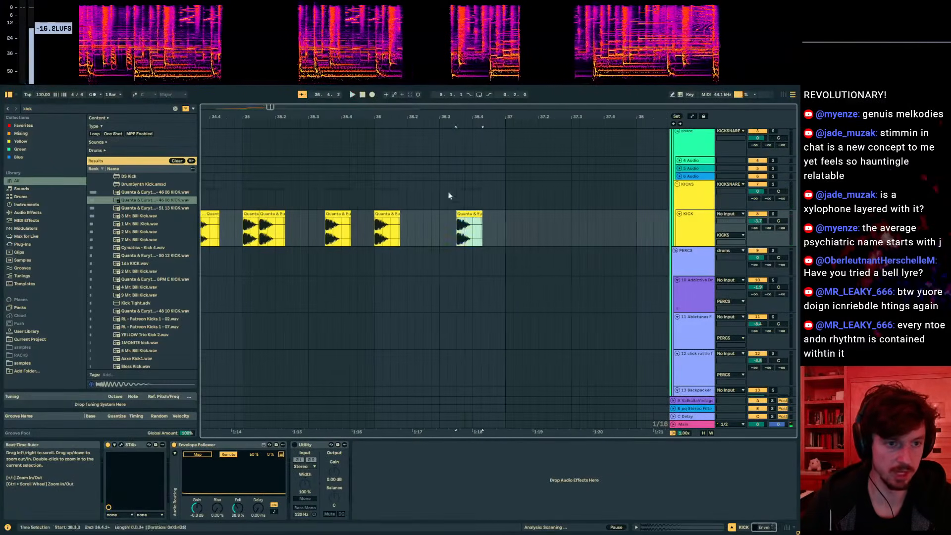
left_click_drag(438, 118, 487, 81)
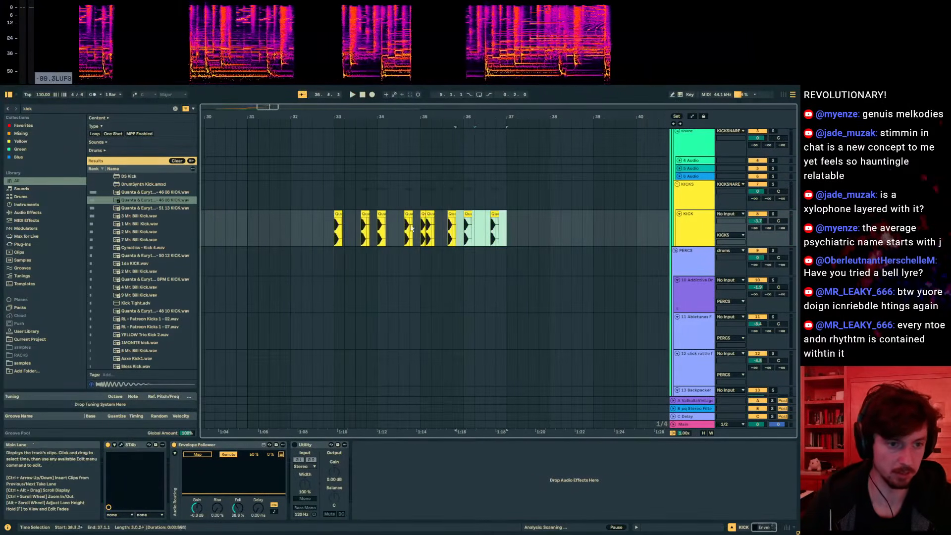
- Duplicate bar 36's kick pattern into the following bars and play the kicks from bar 33
key("ctrl+d")
left_click(236, 235)
key("space")
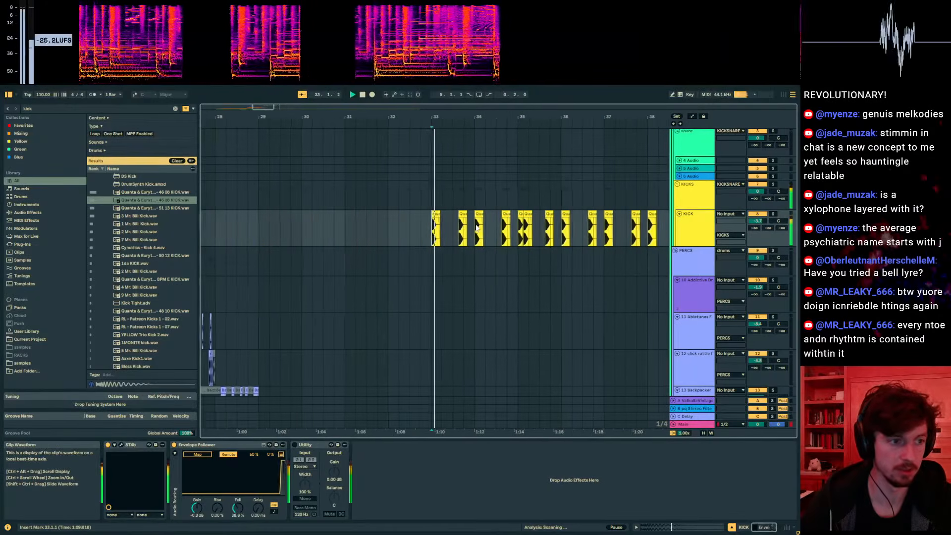
- Unfold the first audio track in the snare group and search the library for "snare"
scroll(692, 214, "up", 1)
left_click(679, 185)
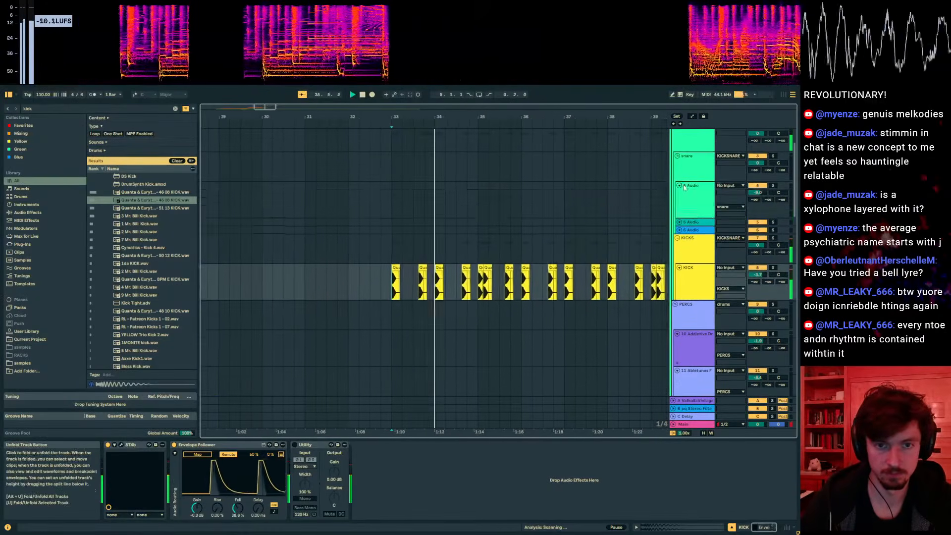
left_click(687, 197)
left_click_drag(49, 110, 14, 118)
type("snare")
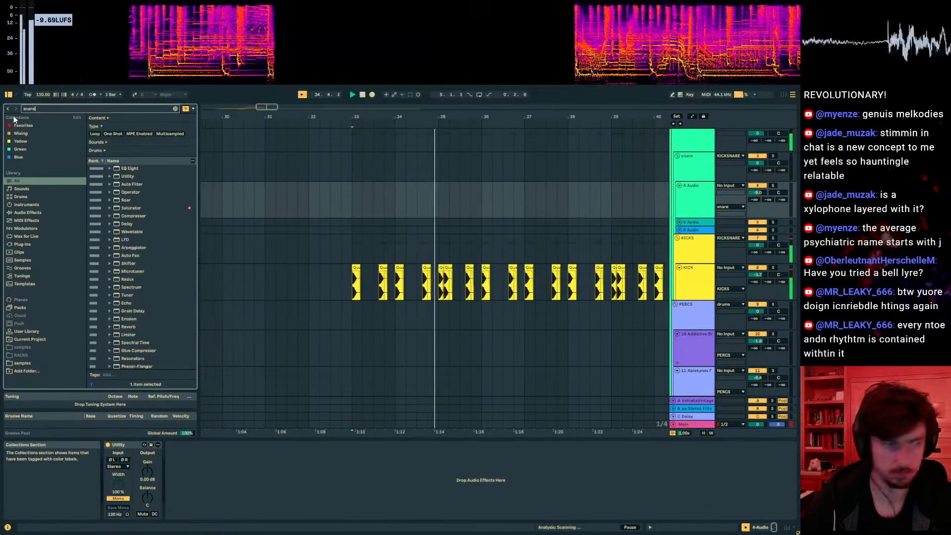
- Place Cymatics - Dry Snare 12 on the snare track at bar 33 and duplicate it every two beats through bar 38
left_click_drag(136, 200, 331, 203)
key("ctrl+d")
key("ctrl+d")
key("ctrl+d")
key("ctrl+d")
key("ctrl+d")
key("ctrl+d")
key("ctrl+d")
key("ctrl+d")
key("ctrl+d")
key("ctrl+d")
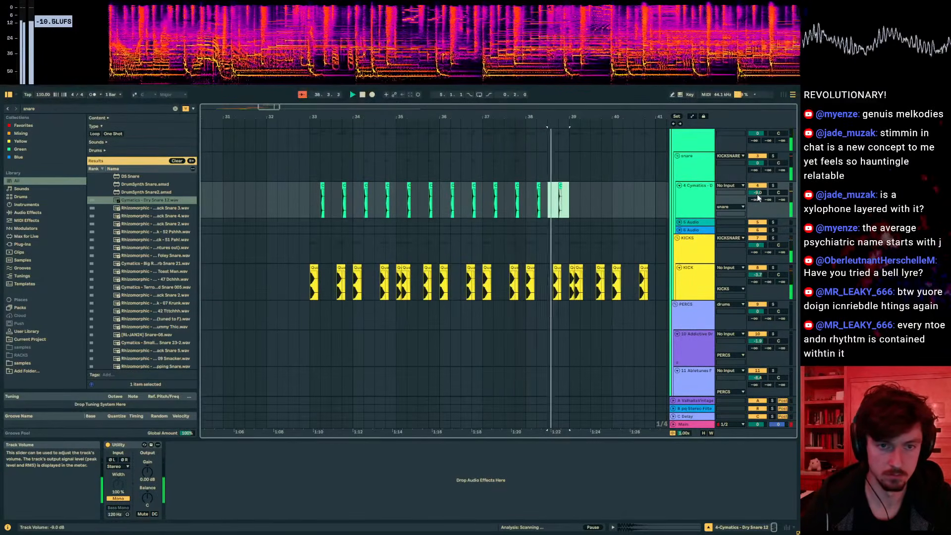
- Copy the percussion clips in bars 25 to 29 on tracks 11 to 13, repeat them from bar 33 to 41, and audition them
scroll(695, 229, "down", 3)
scroll(694, 232, "down", 6)
left_click_drag(569, 116, 585, 55)
scroll(477, 205, "up", 2)
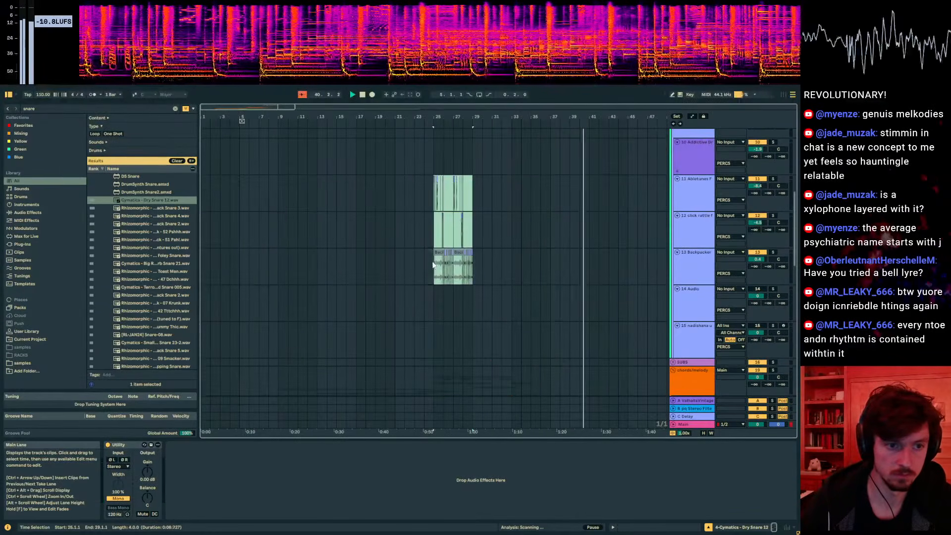
left_click(519, 186)
key("ctrl+v")
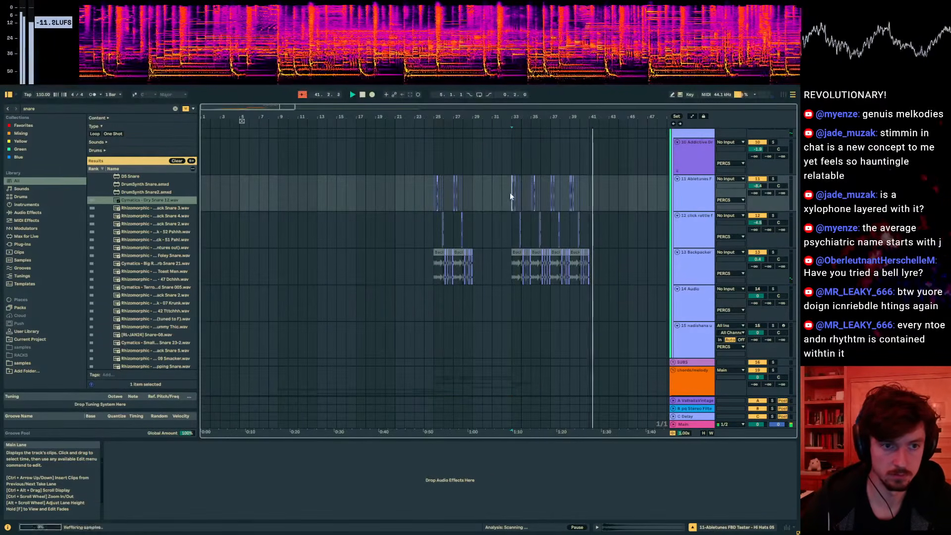
key("space")
key("space")
left_click_drag(550, 116, 550, 148)
left_click_drag(435, 117, 414, 125)
key("space")
left_click(472, 200)
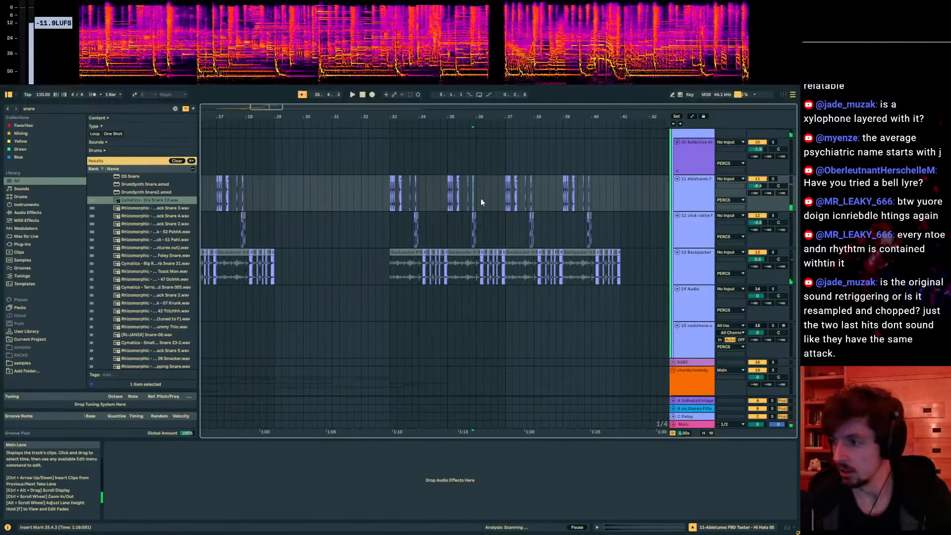
- Audition the short Zebra3 clip on track 25 in bar 33 and examine its Echo left-time automation
scroll(471, 202, "down", 6)
scroll(474, 212, "down", 6)
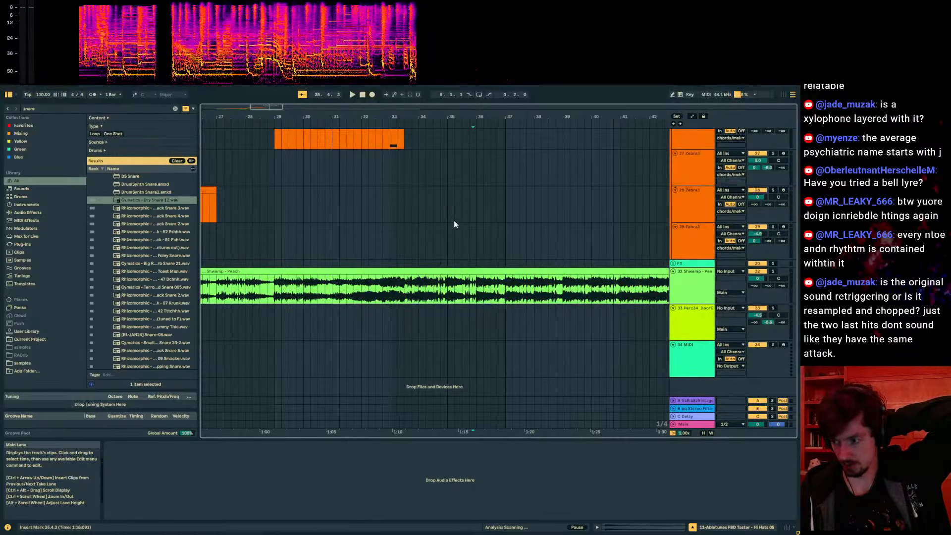
scroll(454, 223, "up", 5)
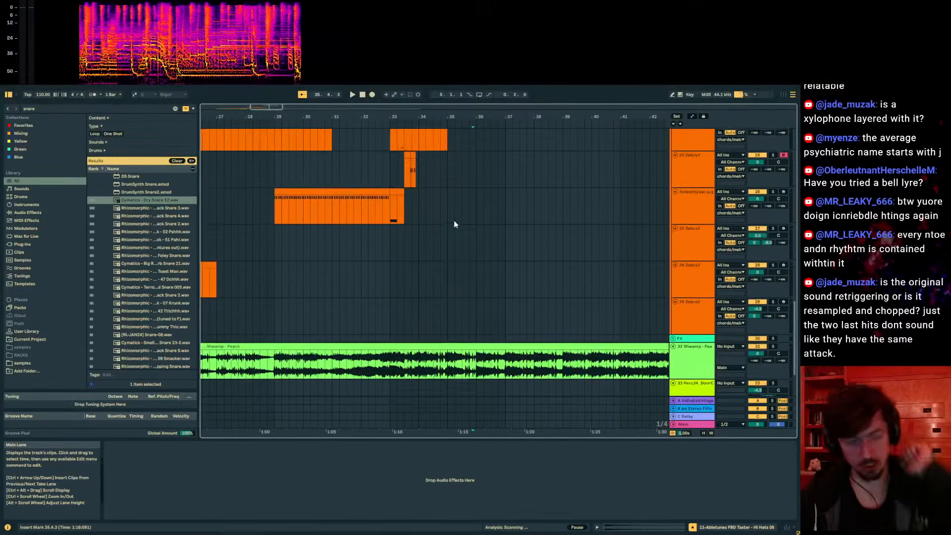
left_click(405, 268)
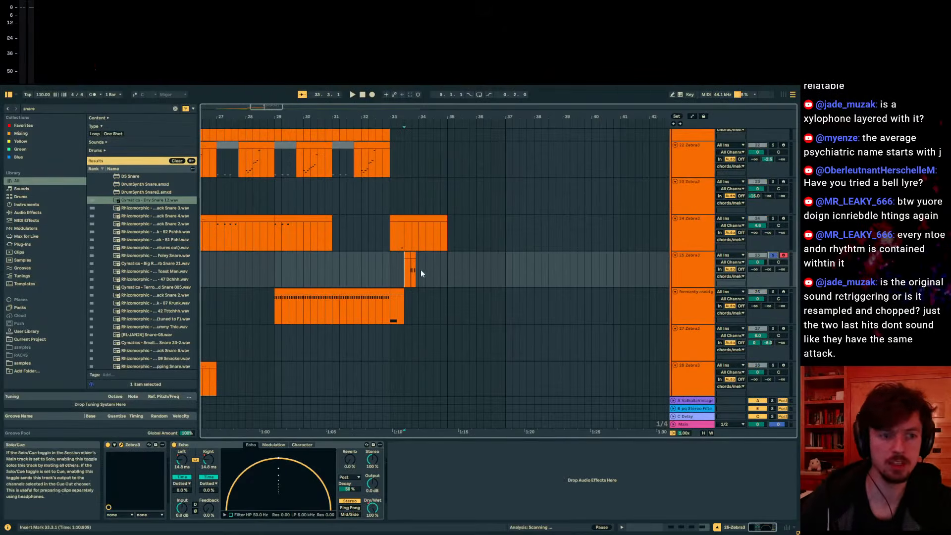
key("space")
left_click_drag(425, 117, 462, 251)
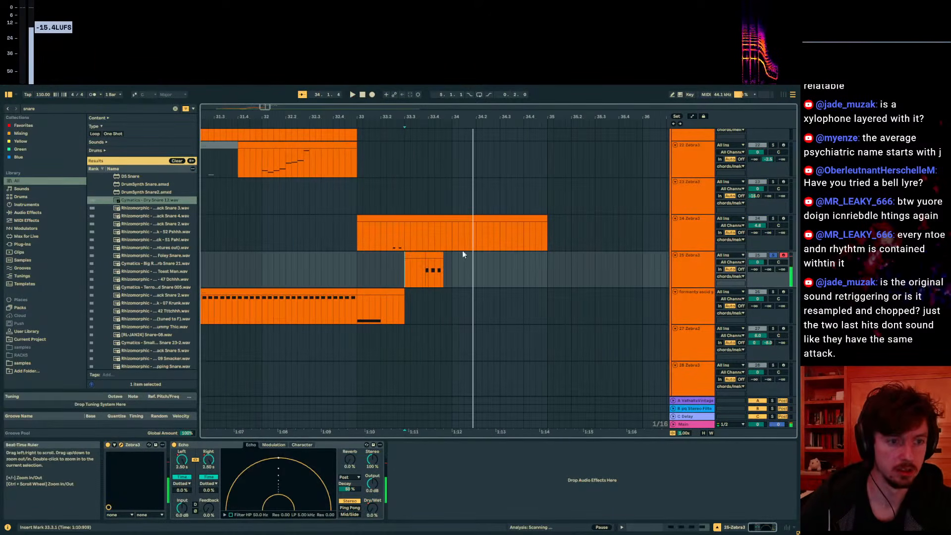
key("a")
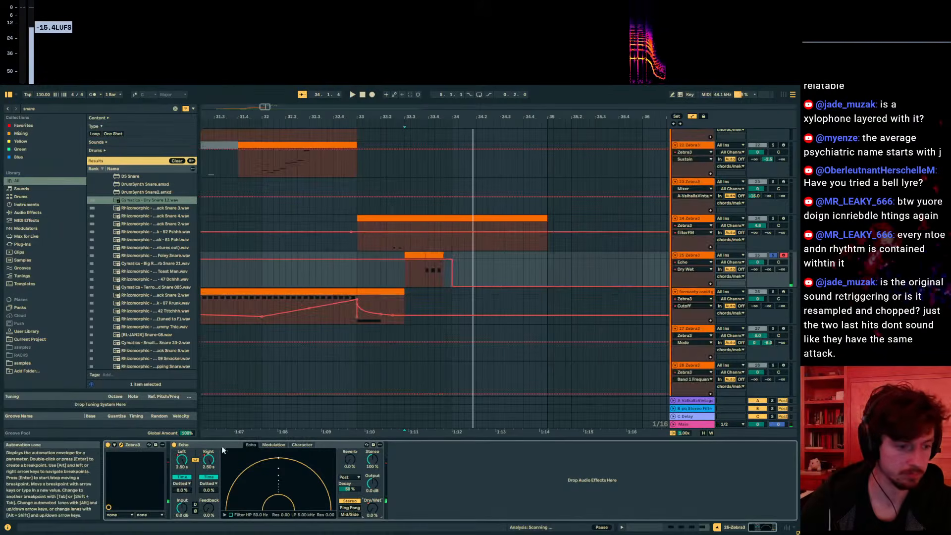
left_click_drag(425, 280, 369, 281)
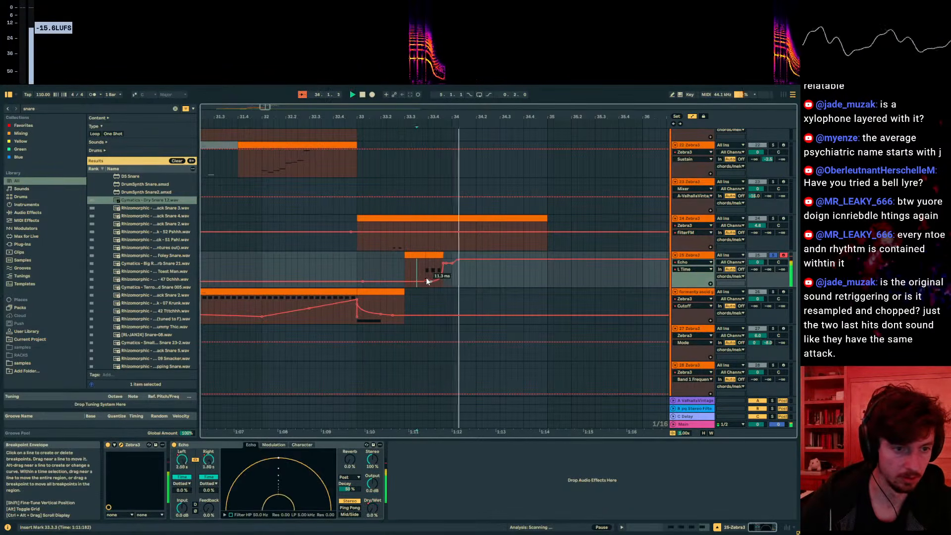
left_click(370, 270)
key("space")
key("space")
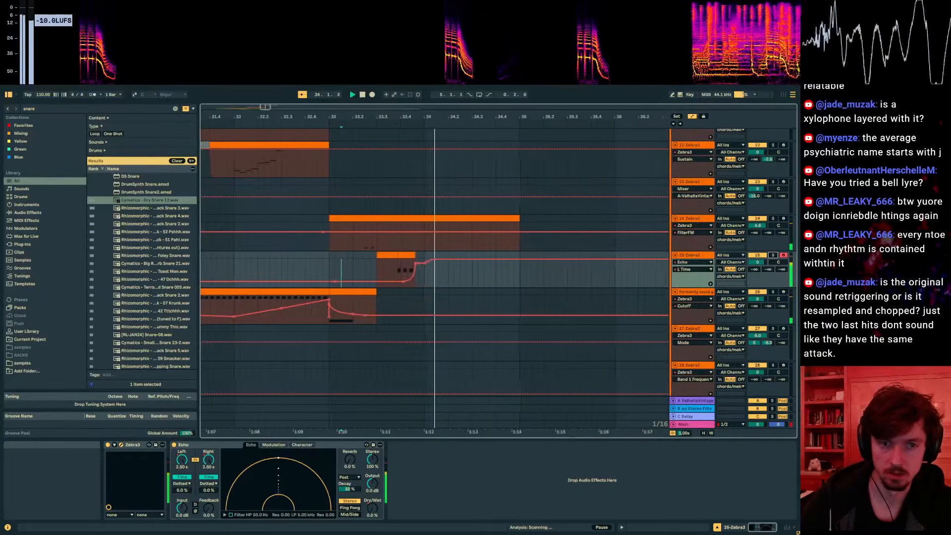
- Add the Rev1 reverb after the delay in track 25's Zebra3 effects and adjust its decay
key("ctrl+alt+p")
key("space")
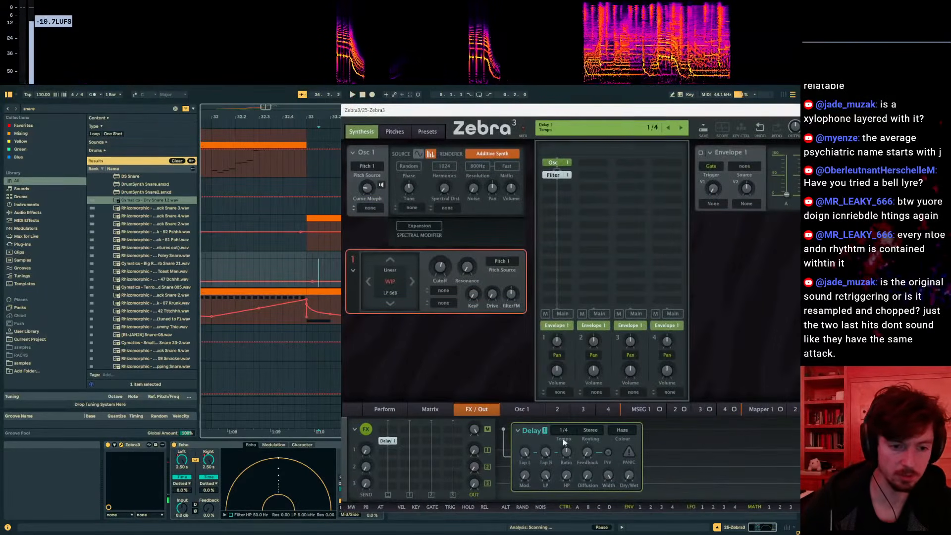
right_click(390, 450)
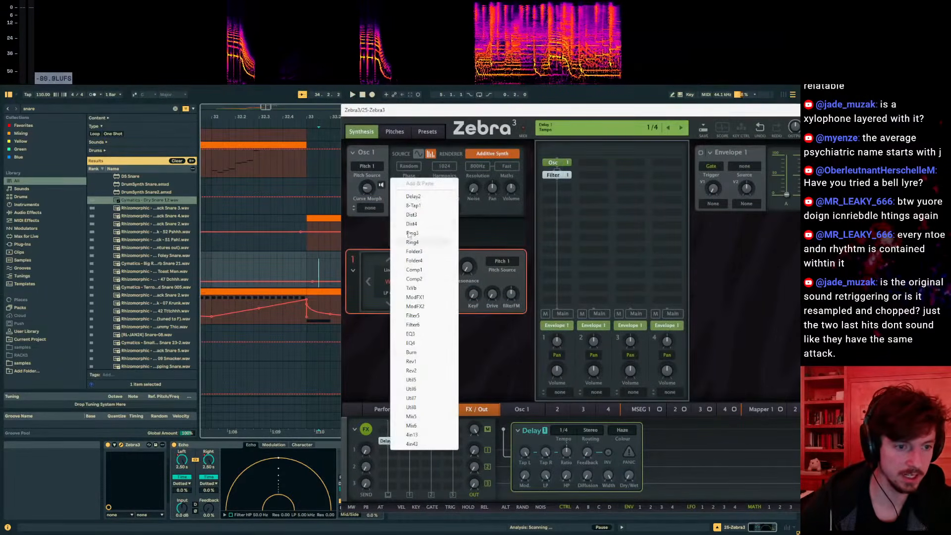
left_click(411, 362)
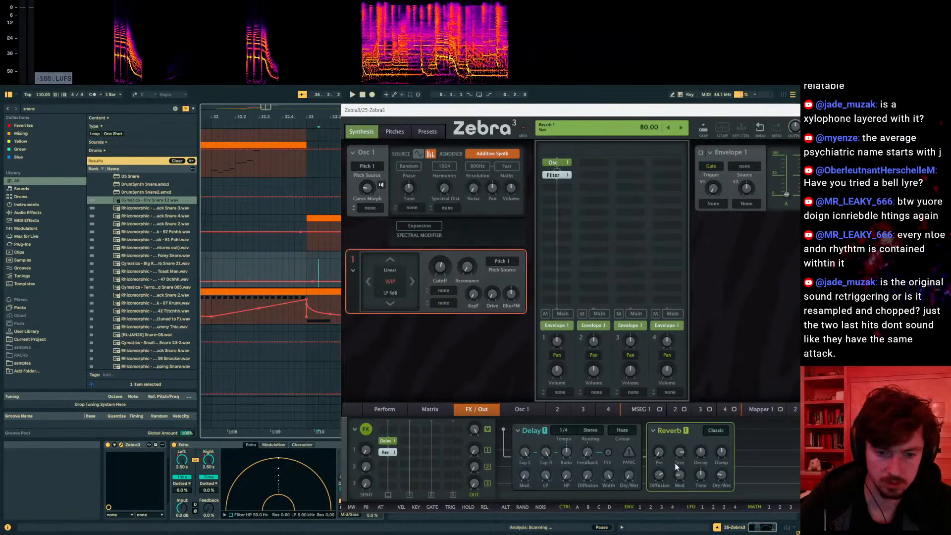
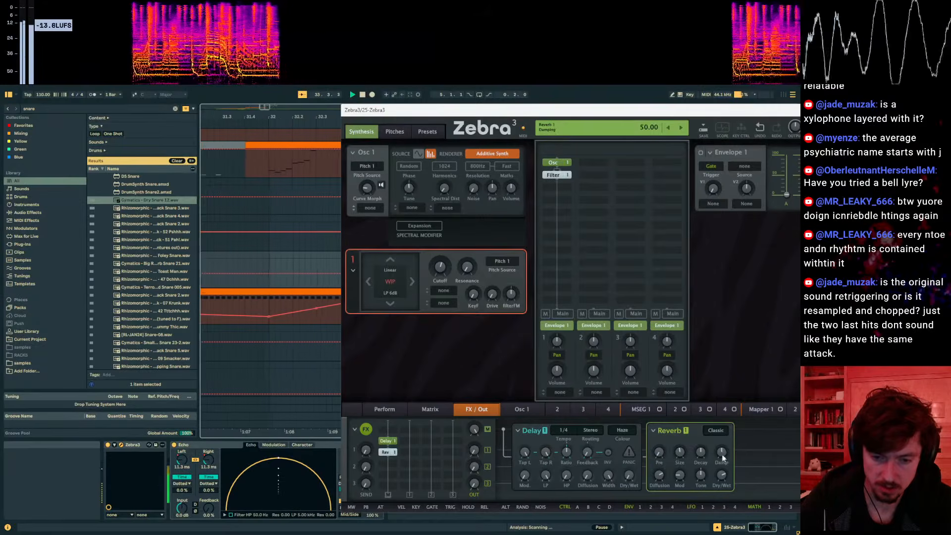
left_click_drag(701, 452, 701, 479)
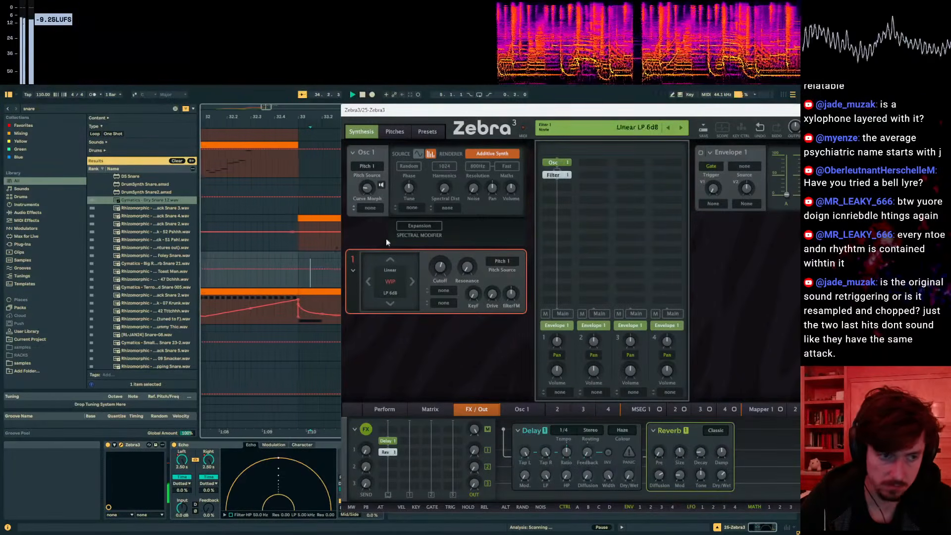
- Move the Zebra3 window aside, hide the automation and freeze track 25
left_click_drag(400, 111, 596, 143)
left_click(252, 281)
key("space")
key("a")
right_click(255, 279)
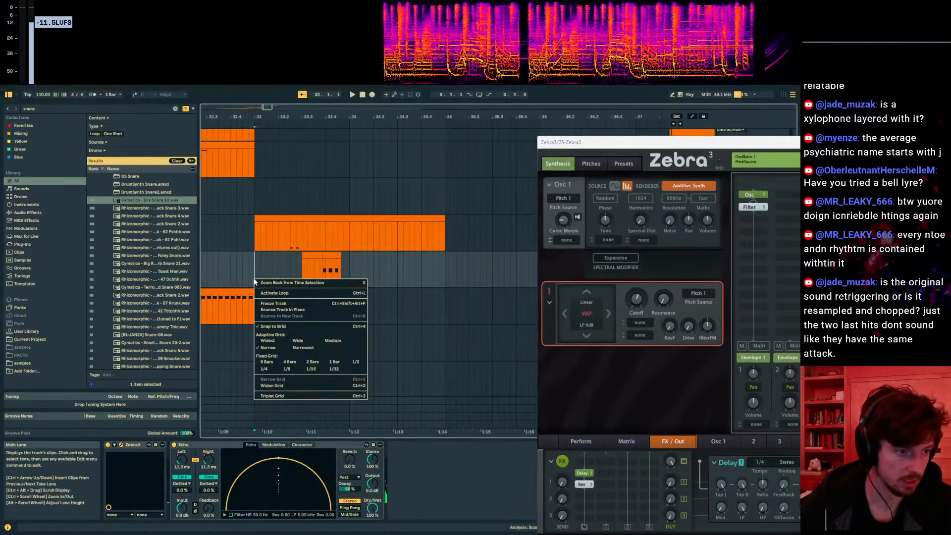
left_click(272, 303)
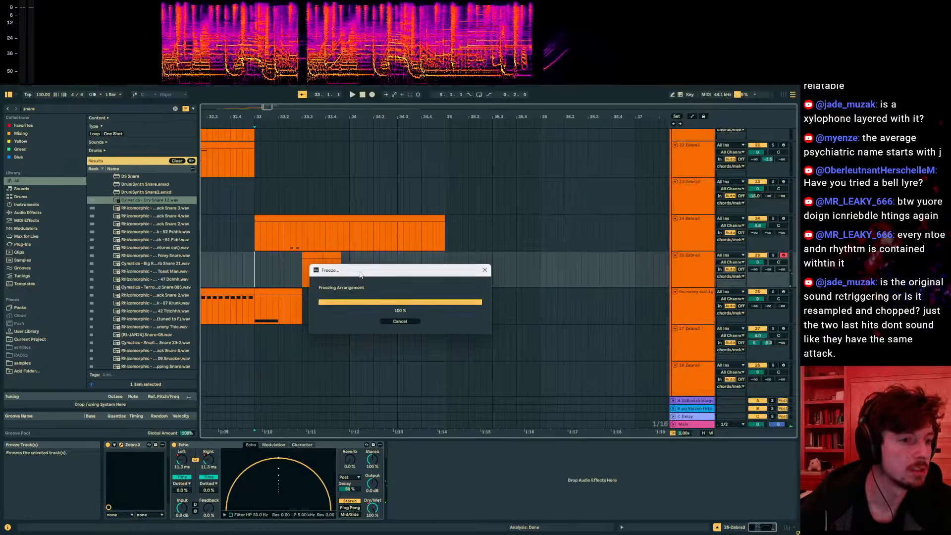
- Copy the frozen clip from track 25 and paste it onto a new audio track below
left_click_drag(439, 276, 272, 275)
left_click(692, 274)
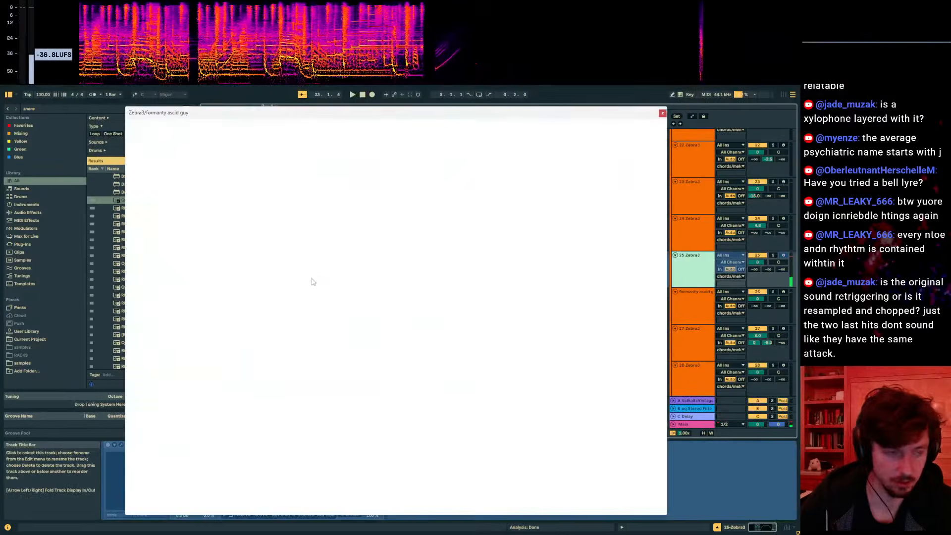
key("ctrl+t")
left_click(290, 300)
key("ctrl+v")
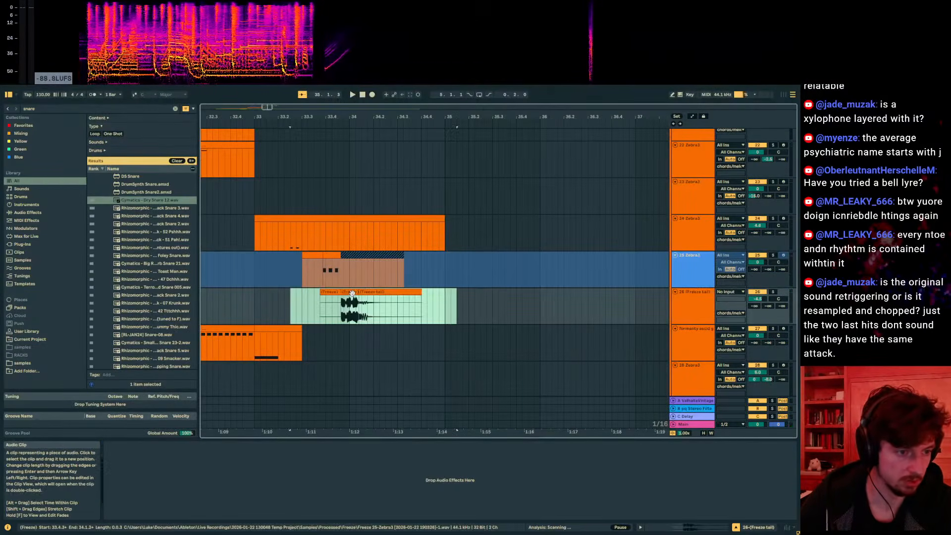
- Solo the new audio track and trim the start of its frozen clip to the first note
key("space")
left_click(773, 292)
left_click(405, 300)
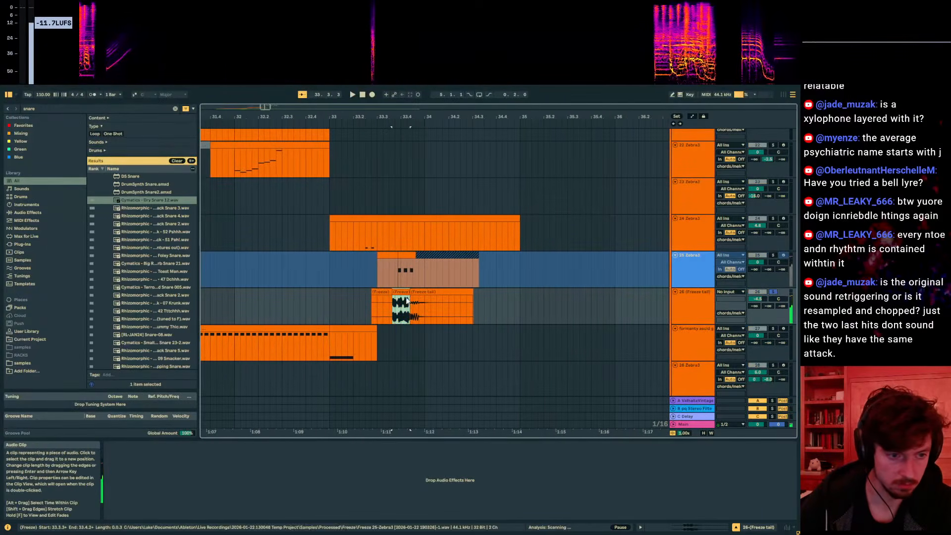
scroll(396, 305, "up", 2)
left_click(391, 312)
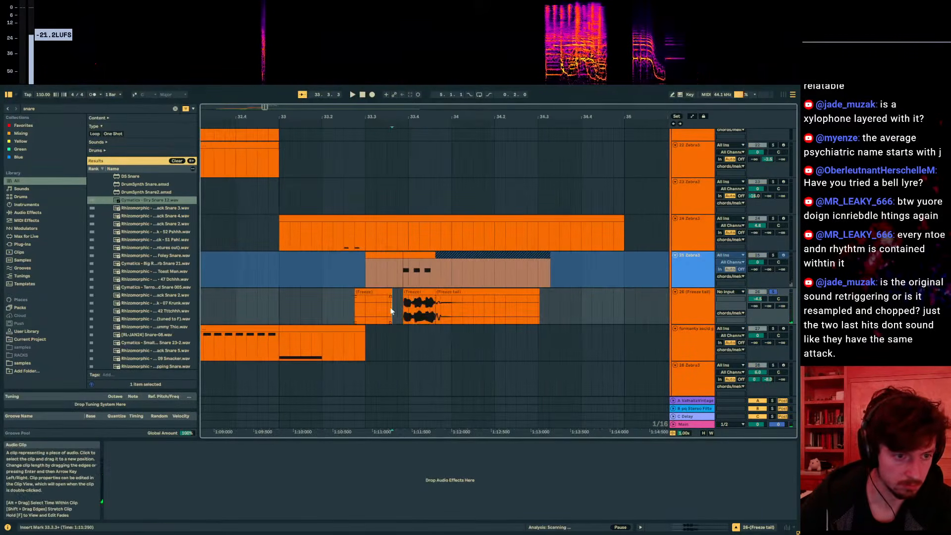
key("space")
mouse_move(435, 293)
left_mouse_down()
mouse_move(468, 292)
mouse_move(431, 310)
left_mouse_up()
key("space")
- Copy a two-sixteenth slice of the frozen audio, paste it at 33.3 and reverse it
left_click(376, 309)
key("ctrl+c")
left_click(365, 309)
key("ctrl+v")
key("r")
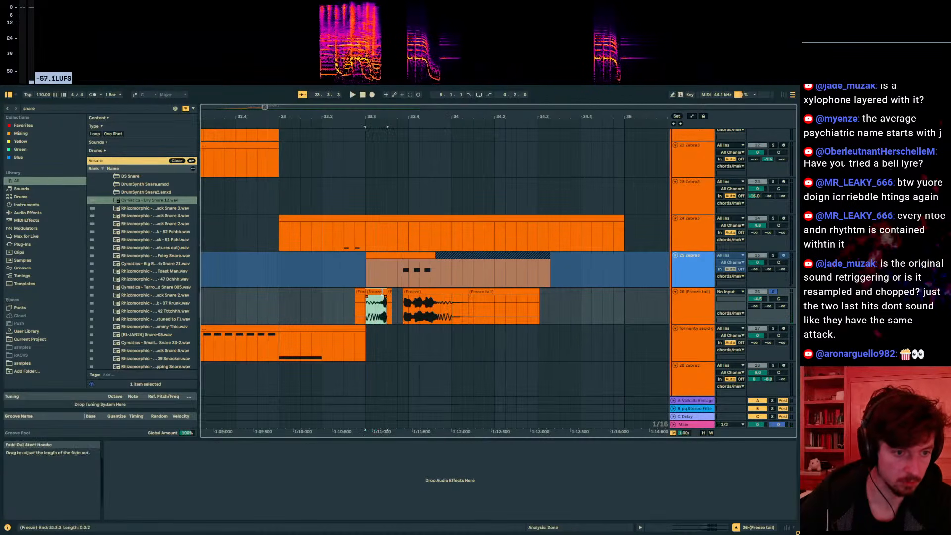
- Move the reversed slice directly against the start of the main frozen clip and play the result
left_click_drag(381, 293, 403, 292)
scroll(403, 293, "left", 1)
key("space")
scroll(403, 292, "right", 1)
key("space")
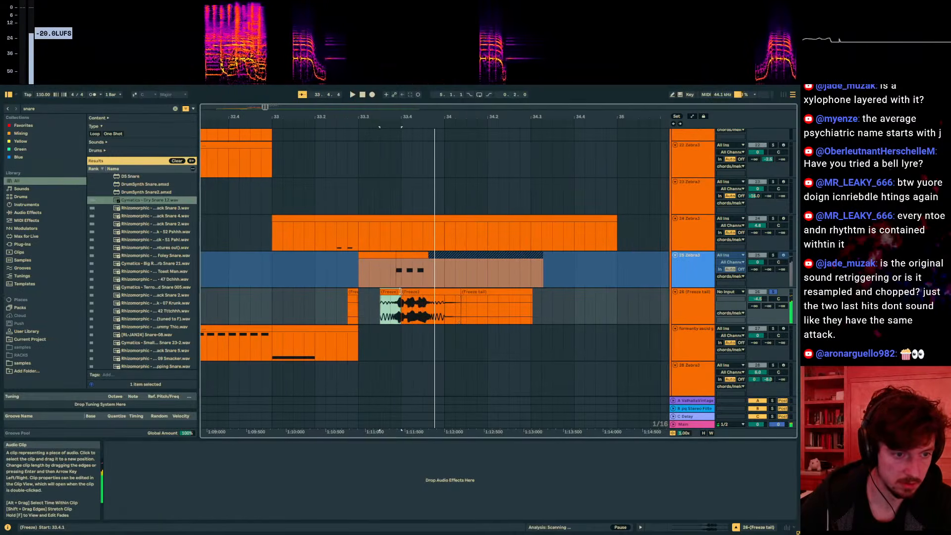
left_click_drag(401, 118, 426, 292)
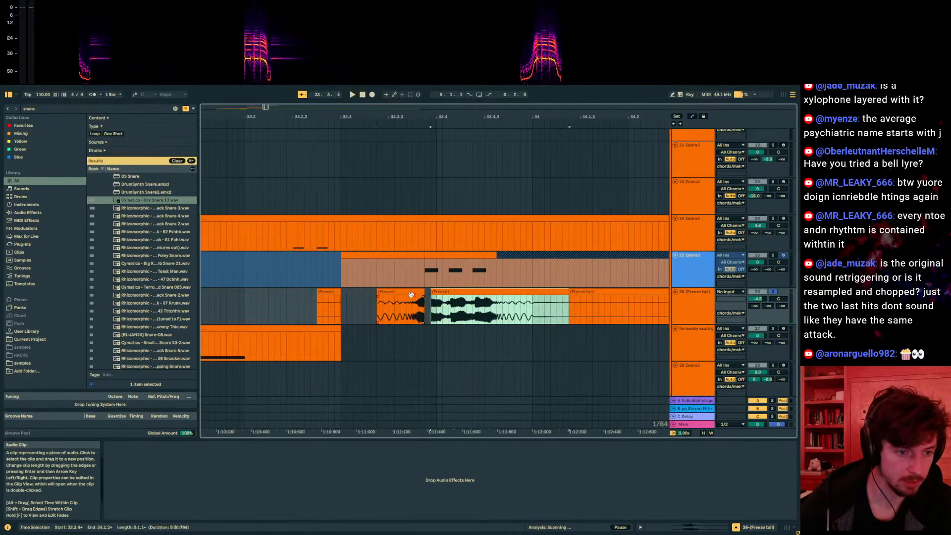
key("space")
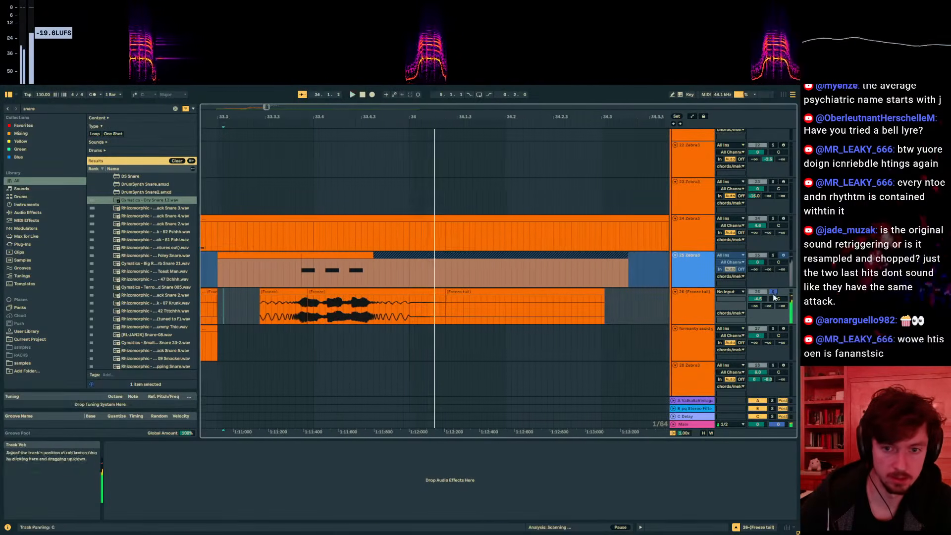
- Turn off the solo on the resampled audio track and deactivate the frozen track 25
left_click(758, 255)
key("space")
left_click_drag(468, 117, 438, 57)
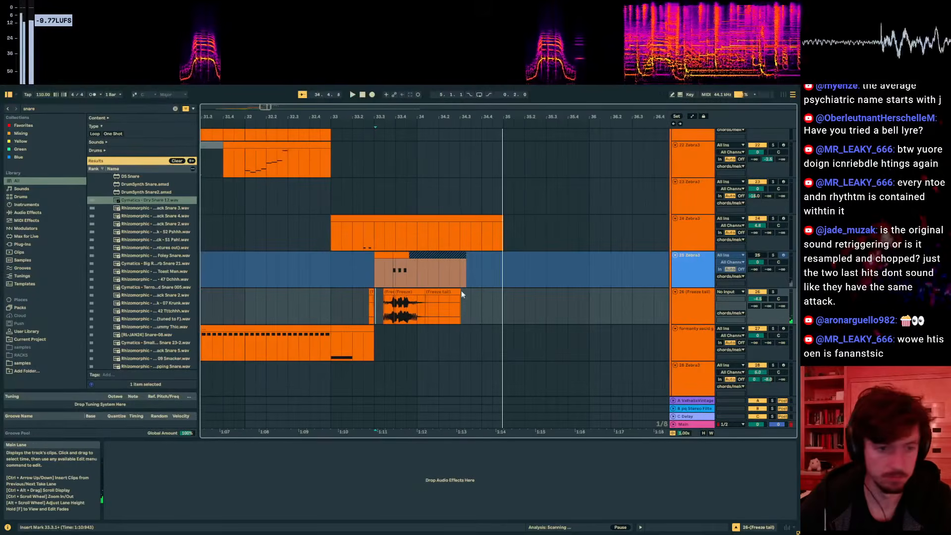
- Select the three resampled clips, show their clip settings and lower their fine pitch while auditioning
left_click_drag(374, 308, 384, 308)
key("space")
left_click(653, 526)
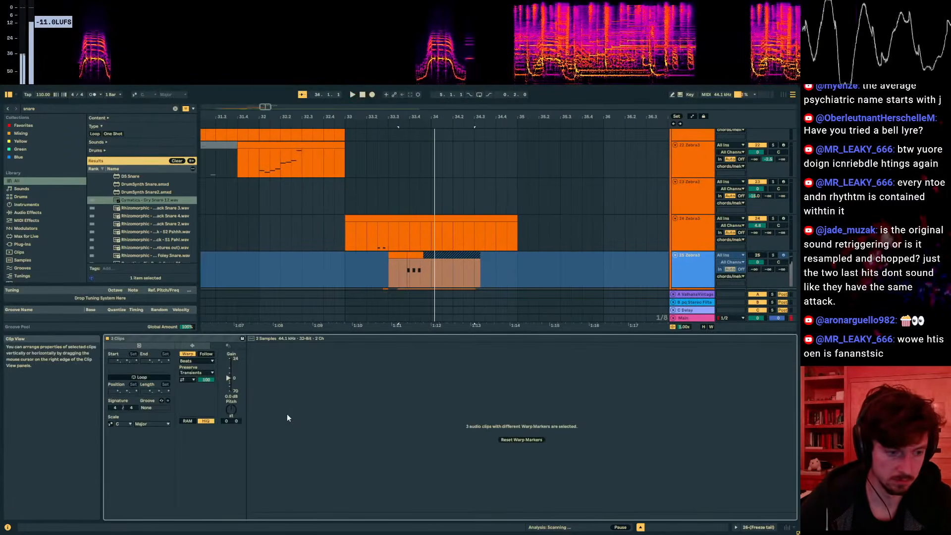
key("space")
key("space")
key("space")
left_click_drag(236, 421, 236, 435)
scroll(324, 251, "down", 3)
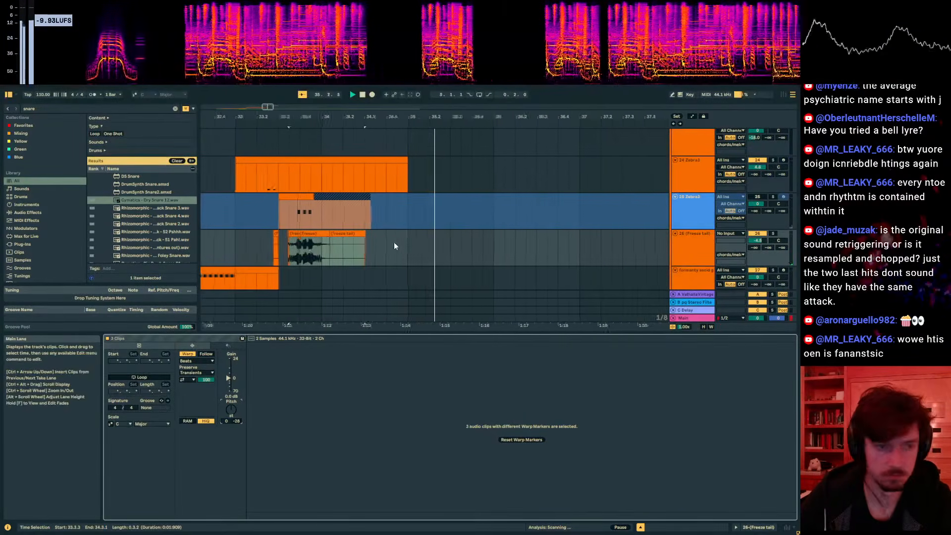
- Open the Zebra3 plug-in on track 22 to examine its patch, and close it
left_click(394, 247)
scroll(410, 248, "up", 3)
scroll(411, 250, "up", 5)
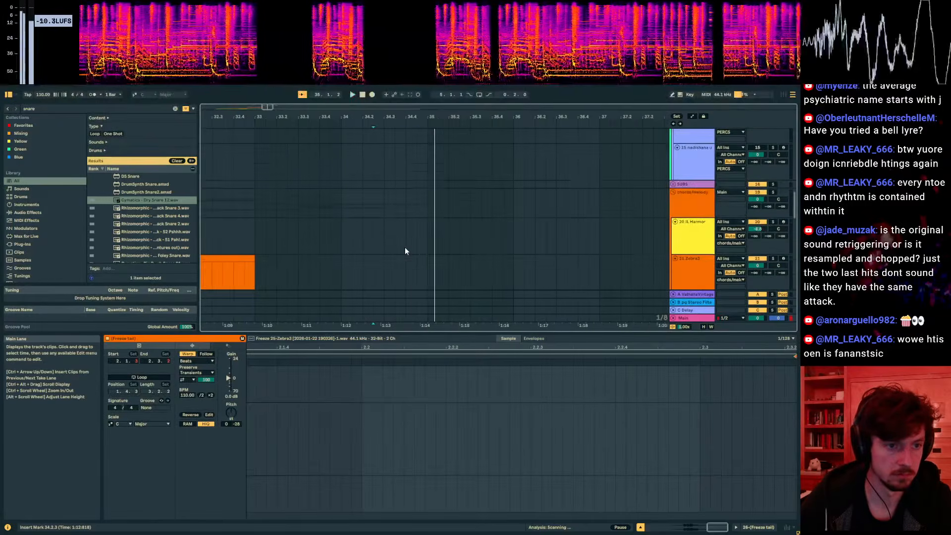
left_click(412, 225)
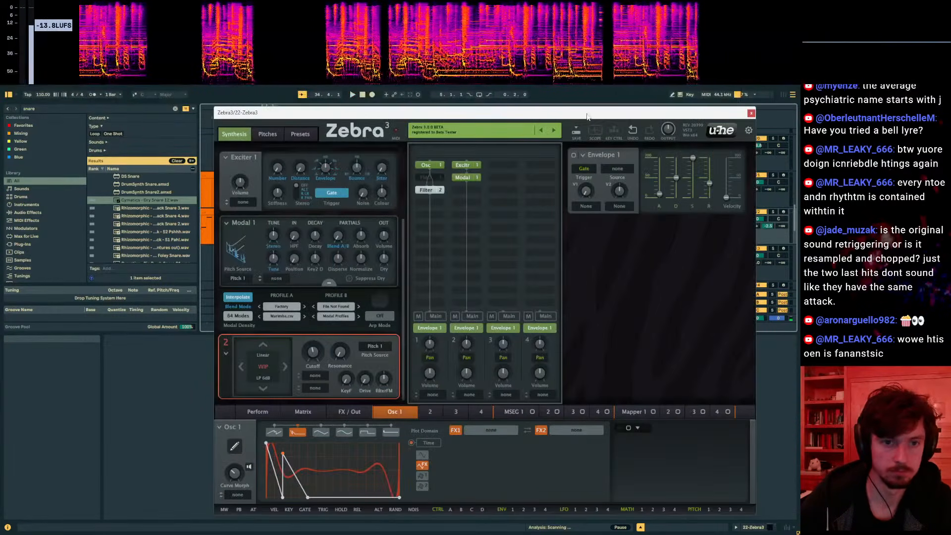
left_click_drag(588, 117, 556, 345)
left_click(385, 204)
left_click(387, 223)
left_click_drag(520, 113, 524, 120)
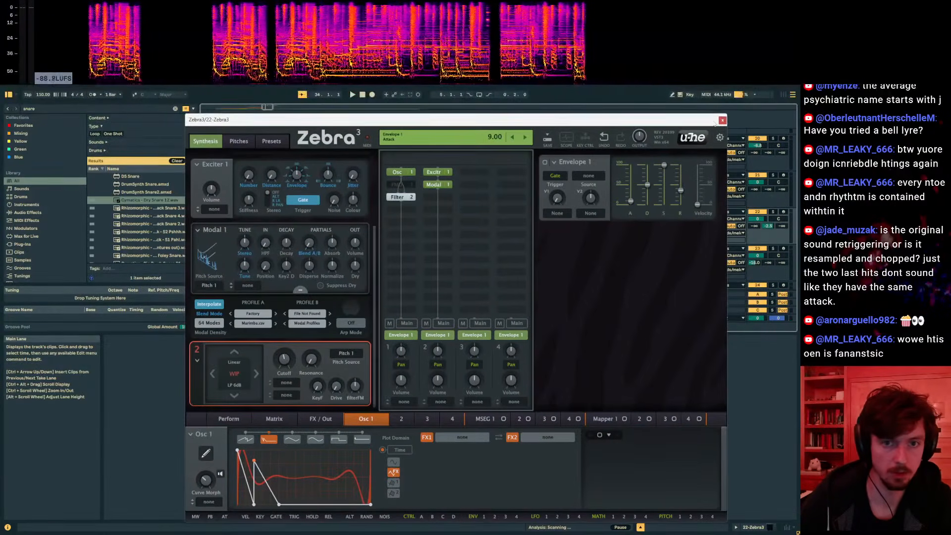
left_click(722, 120)
- Duplicate the clips in bars 25 to 33 on Zebra3 tracks 21 and 22 so they continue to bar 41
left_click_drag(356, 117, 456, 98)
left_click(397, 224)
left_click_drag(447, 229, 254, 192)
key("space")
left_click_drag(619, 203, 472, 221)
key("ctrl+d")
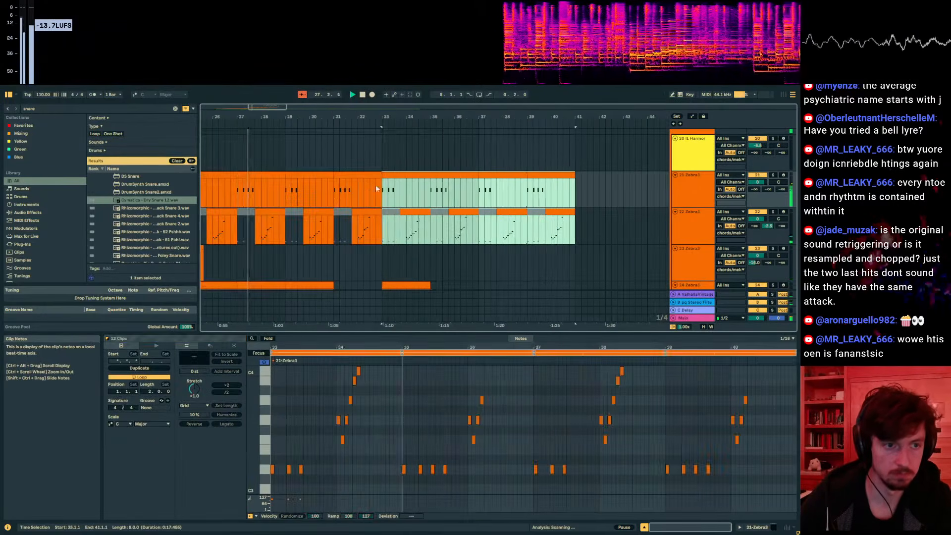
- Audition the Zebra3 clips on tracks 21 and 22 from several start points between bars 29 and 33
left_click(308, 191)
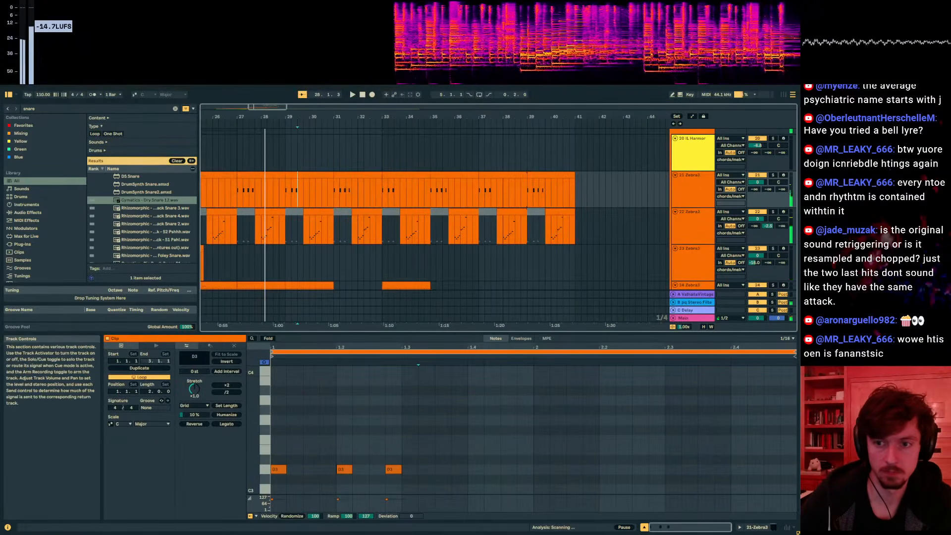
key("space")
key("space")
left_click(417, 194)
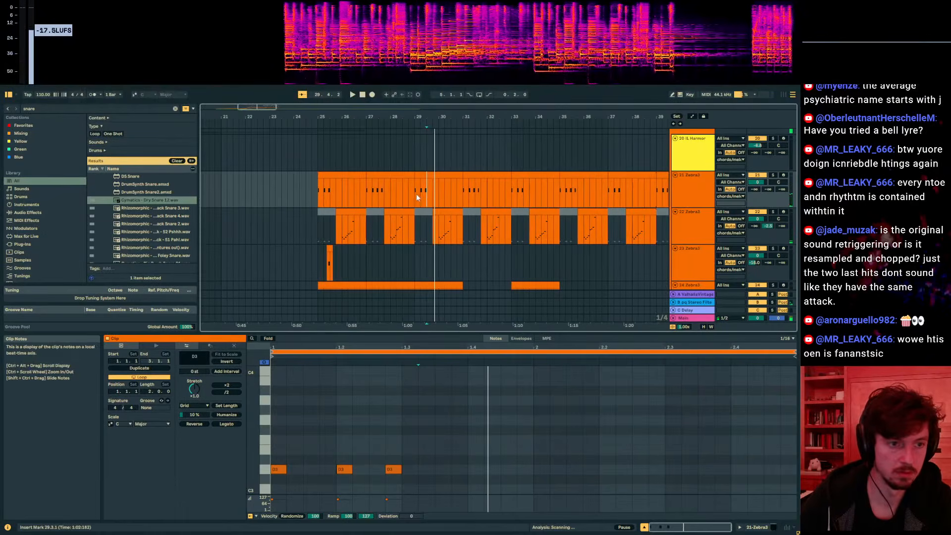
key("space")
left_click(466, 194)
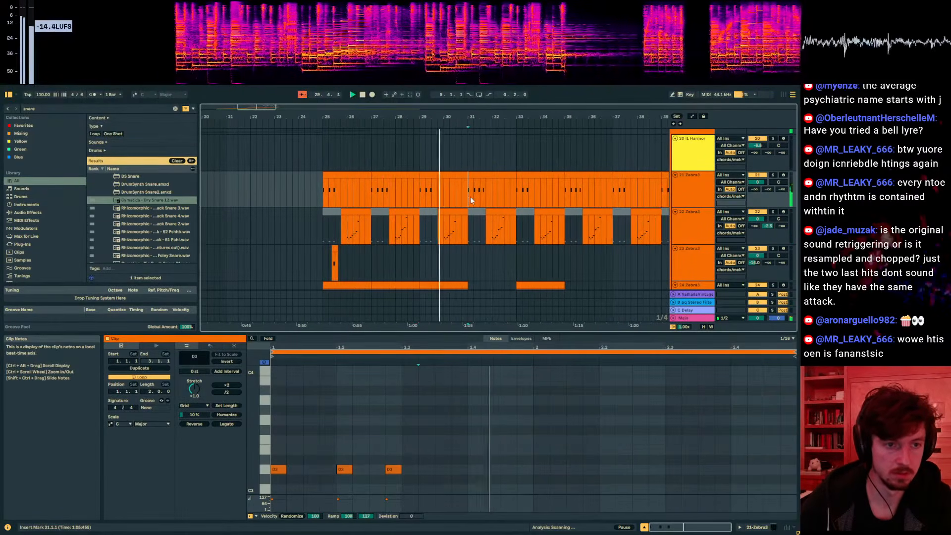
left_click(518, 197)
key("space")
key("space")
- Select the duplicated clips in bars 33 to 41 on Zebra3 track 21 and deactivate them
scroll(517, 208, "down", 2)
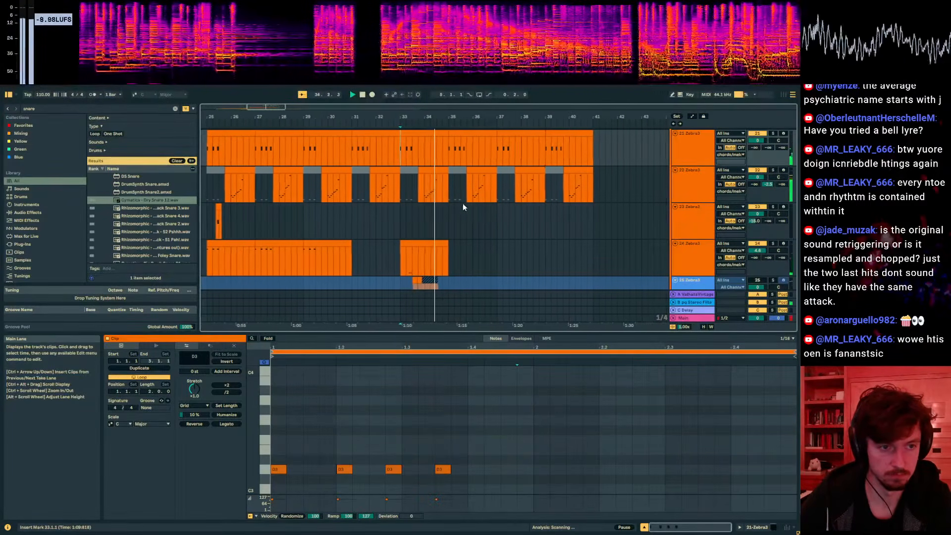
mouse_move(420, 117)
left_mouse_down()
mouse_move(410, 168)
mouse_move(420, 127)
left_mouse_up()
left_click(427, 135)
left_click(601, 135, "shift")
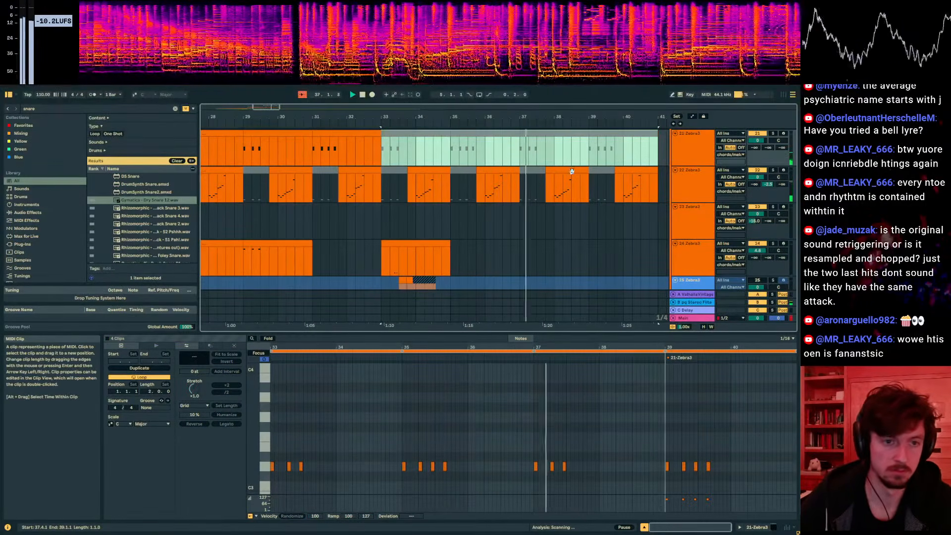
- Duplicate bars 25 to 33 of the formanty ascid guy track so its clips repeat up to bar 41
scroll(565, 184, "down", 3)
left_click_drag(570, 116, 565, 82)
scroll(528, 240, "down", 2)
left_click(510, 230)
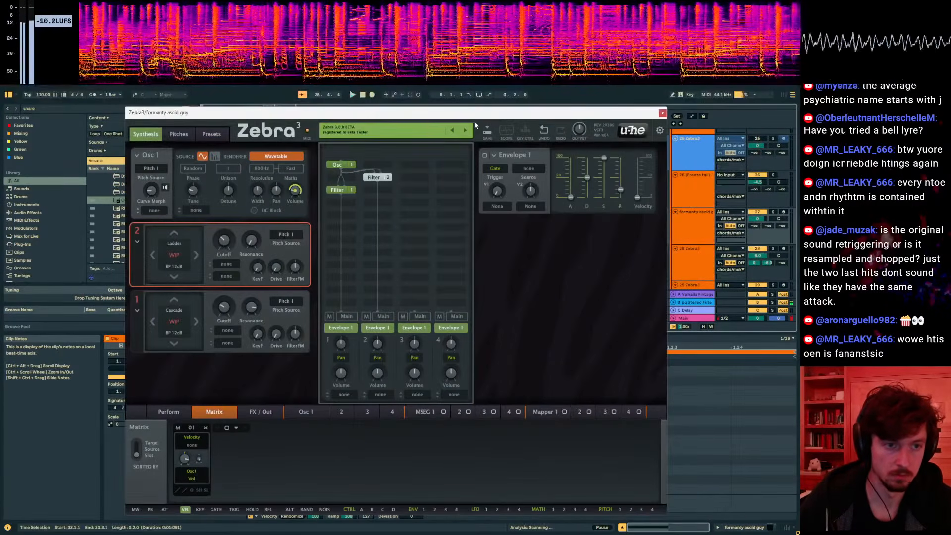
left_click_drag(480, 113, 444, 395)
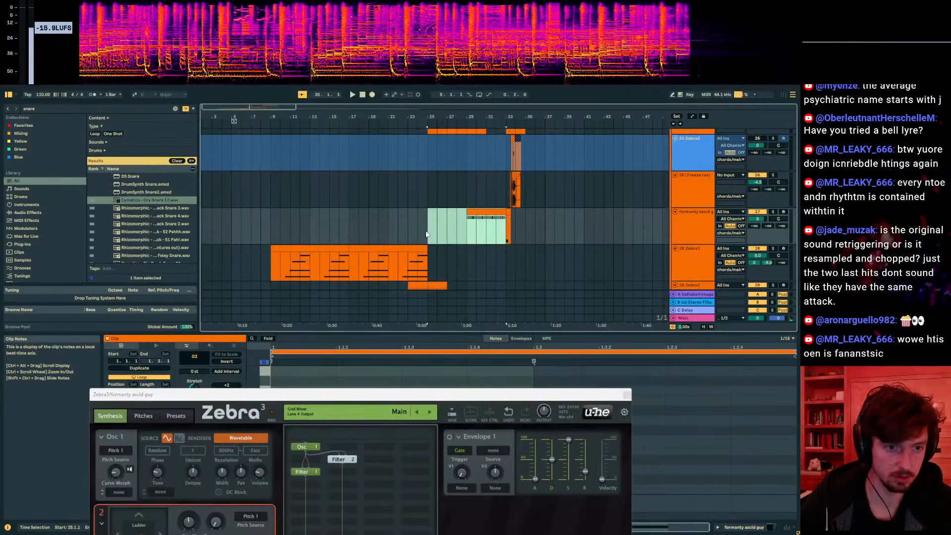
key("ctrl+d")
left_click(538, 260)
- Play the arrangement from bar 29 and again from bar 33, listening to the drums and percussion
scroll(587, 262, "down", 4)
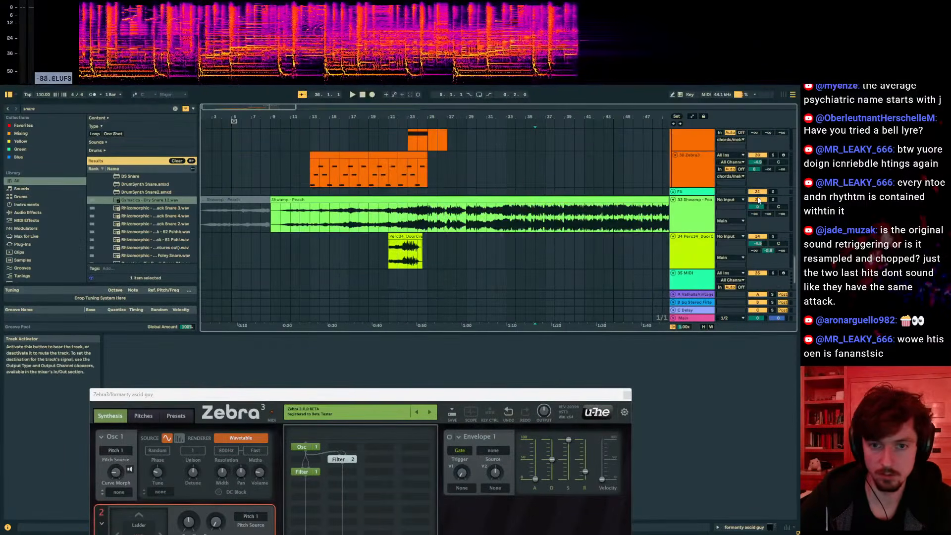
left_click(474, 223)
key("space")
scroll(532, 218, "up", 4)
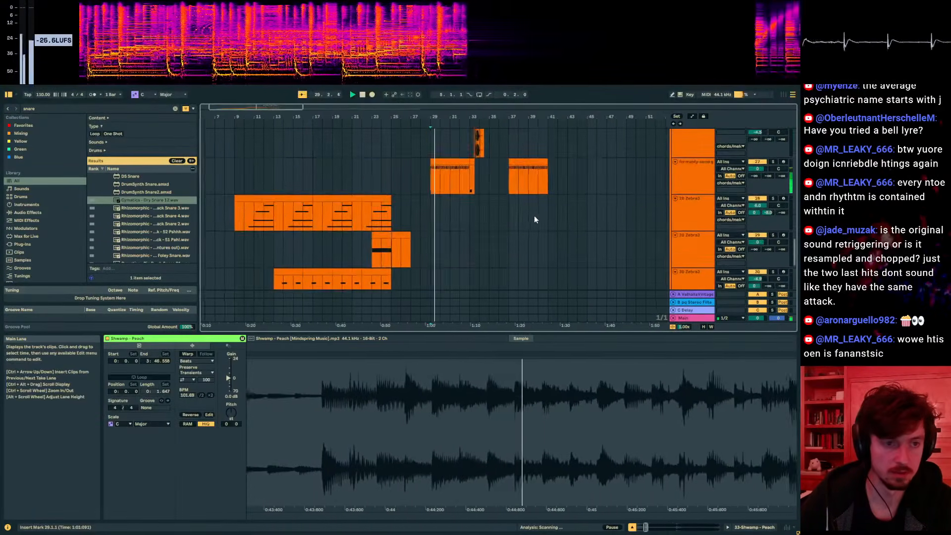
scroll(531, 218, "up", 8)
left_click(489, 195)
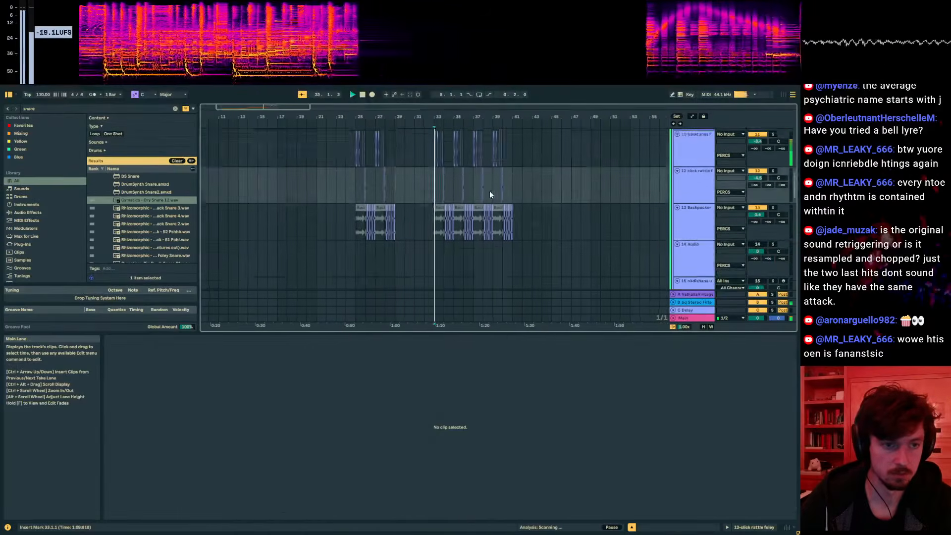
scroll(495, 198, "up", 6)
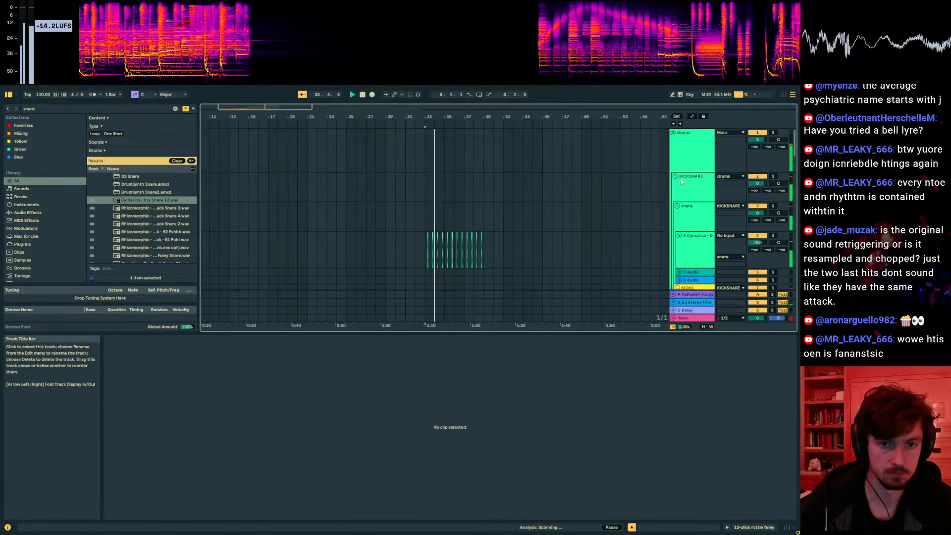
scroll(520, 192, "down", 1)
scroll(520, 192, "up", 2)
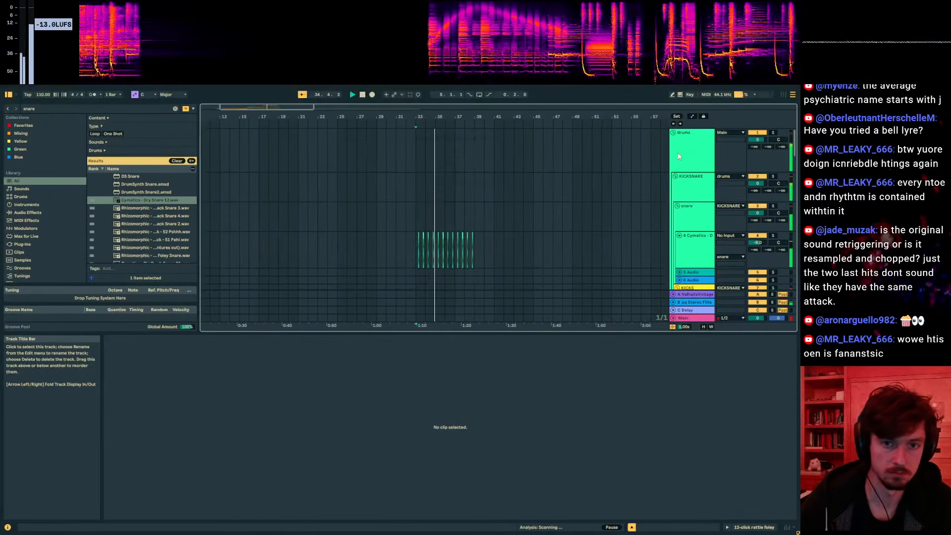
- Look over the percussion and sub tracks during playback and select bars 33 to 41 on the Hip-Hop Sub Bass track
left_click(673, 141)
scroll(634, 195, "down", 10)
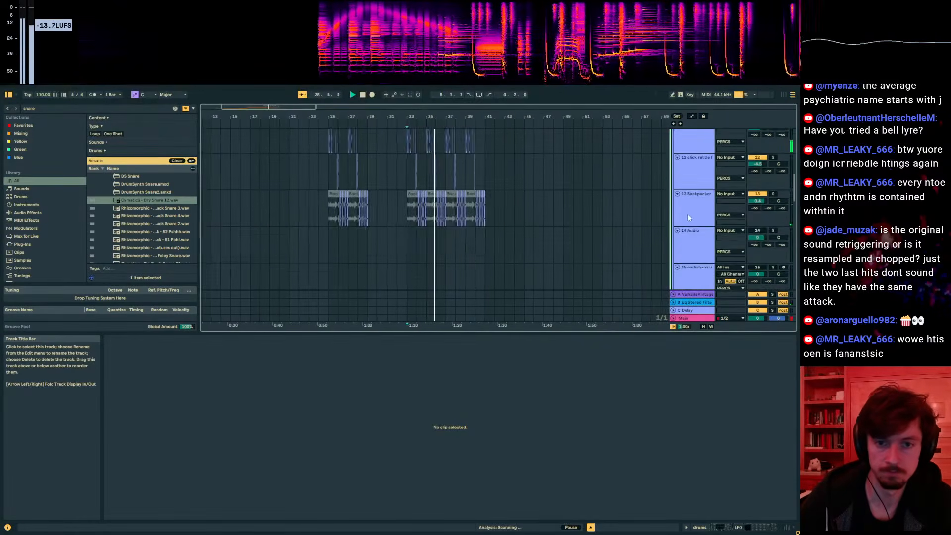
left_click(674, 229)
scroll(445, 225, "down", 4)
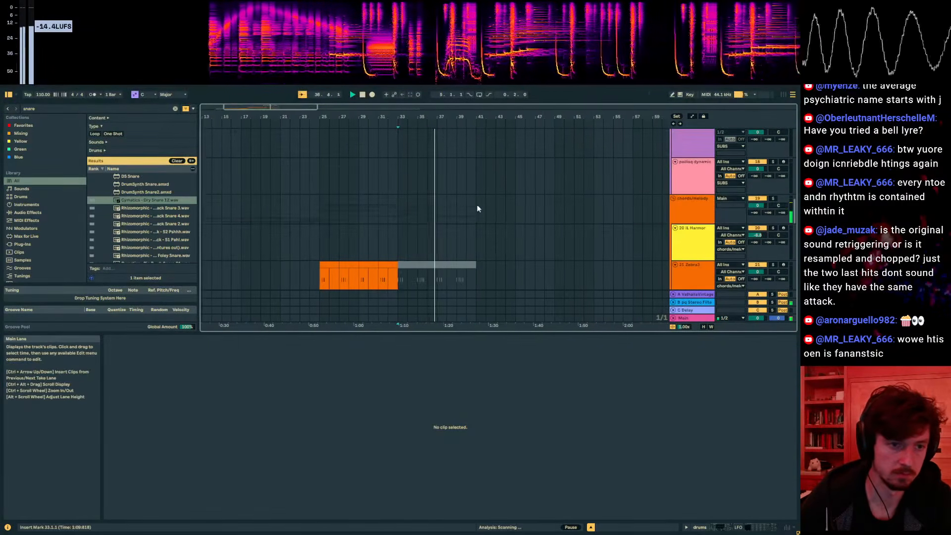
left_click_drag(478, 209, 401, 213)
scroll(483, 198, "up", 2)
left_click(480, 192)
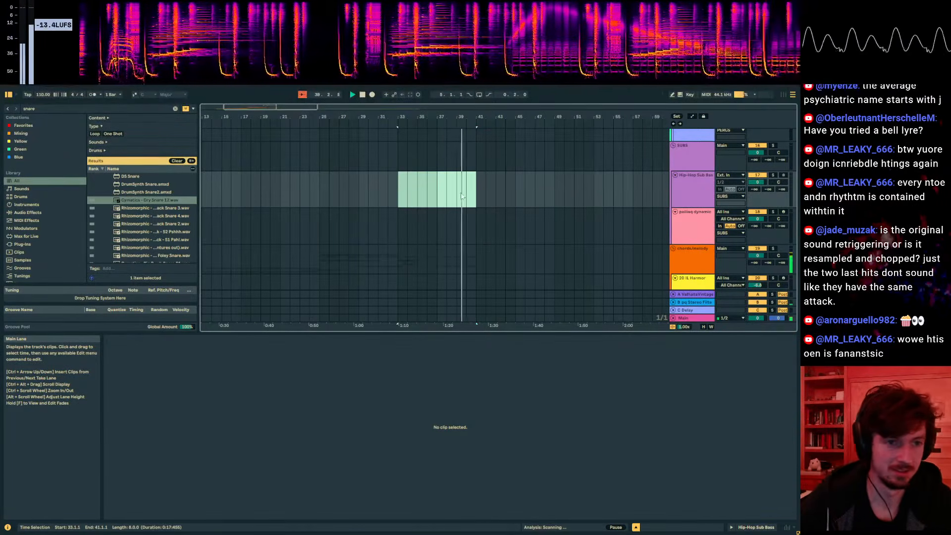
- Stop playback, set the start point to bar 37, and solo the Shwamp - Peach reference track to hear it
scroll(456, 208, "down", 10)
key("space")
left_click(439, 224)
scroll(438, 225, "down", 3)
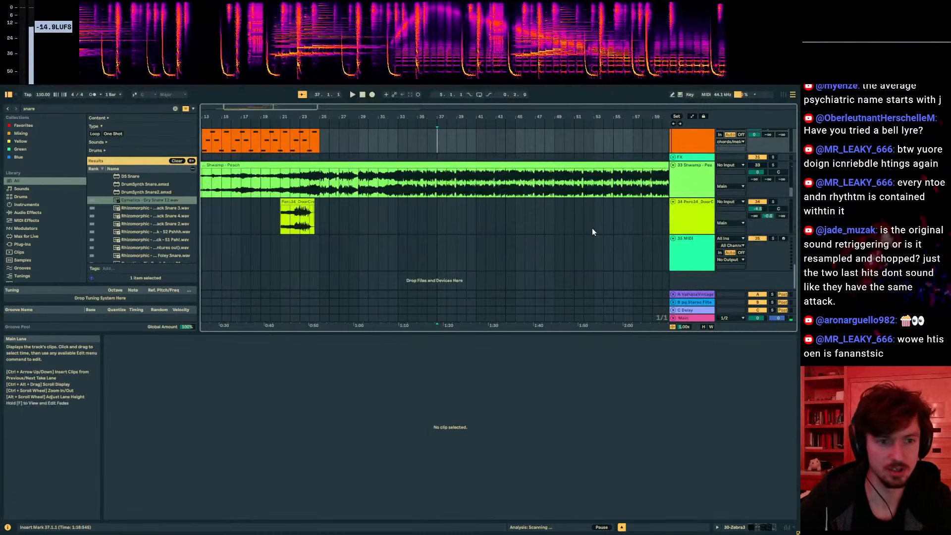
left_click(775, 167)
key("space")
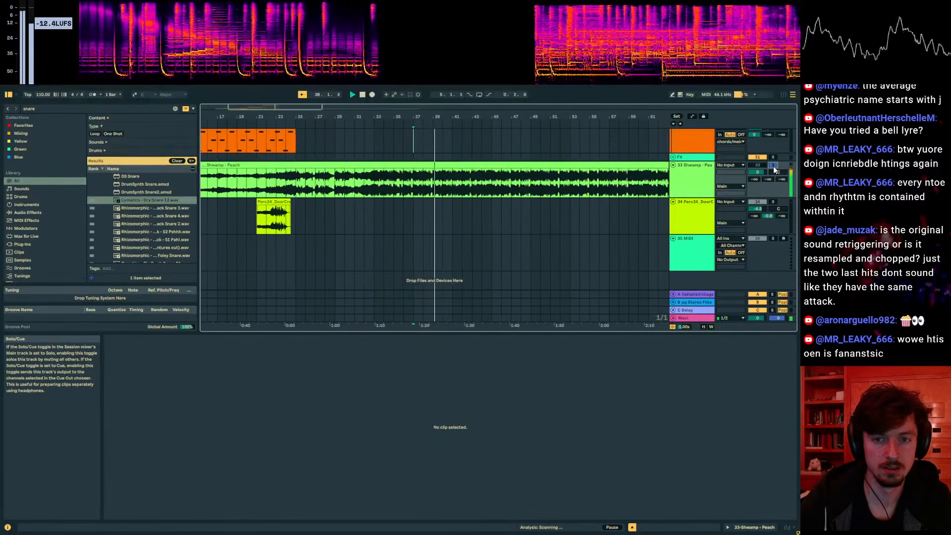
- Solo the formanty ascid guy track, audition its clips from bar 37, and move its Zebra3 window clear of the notes
scroll(585, 193, "up", 3)
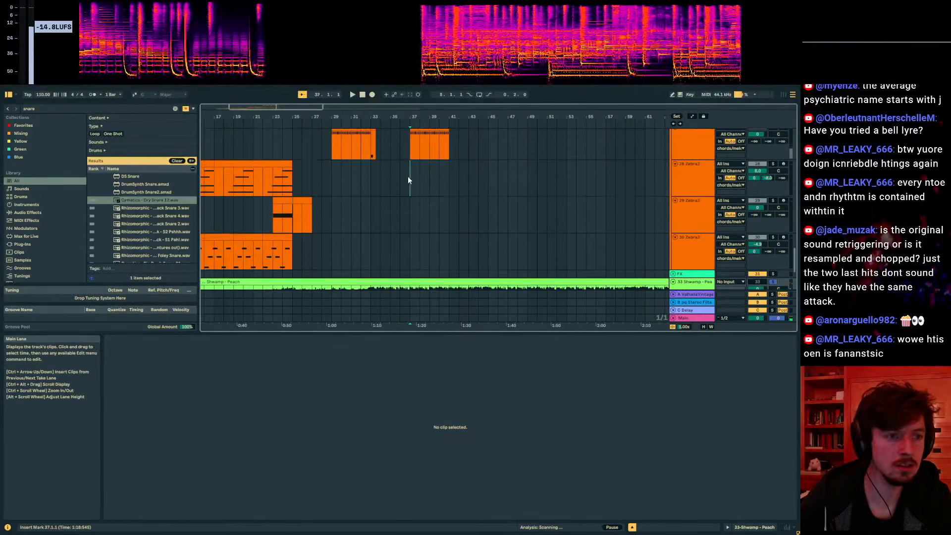
left_click(419, 150)
scroll(737, 157, "up", 1)
left_click_drag(510, 113, 462, 272)
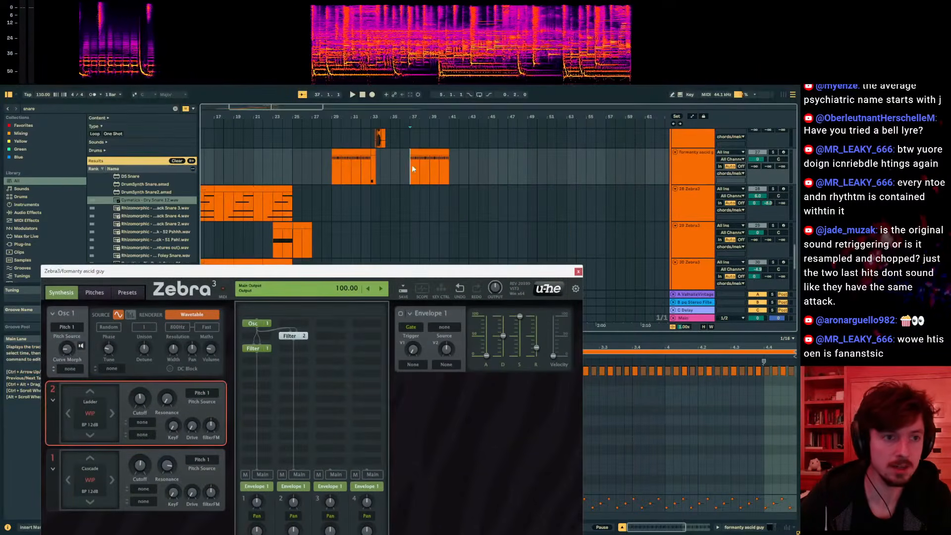
left_click(773, 152)
key("space")
key("space")
left_click_drag(572, 271, 448, 458)
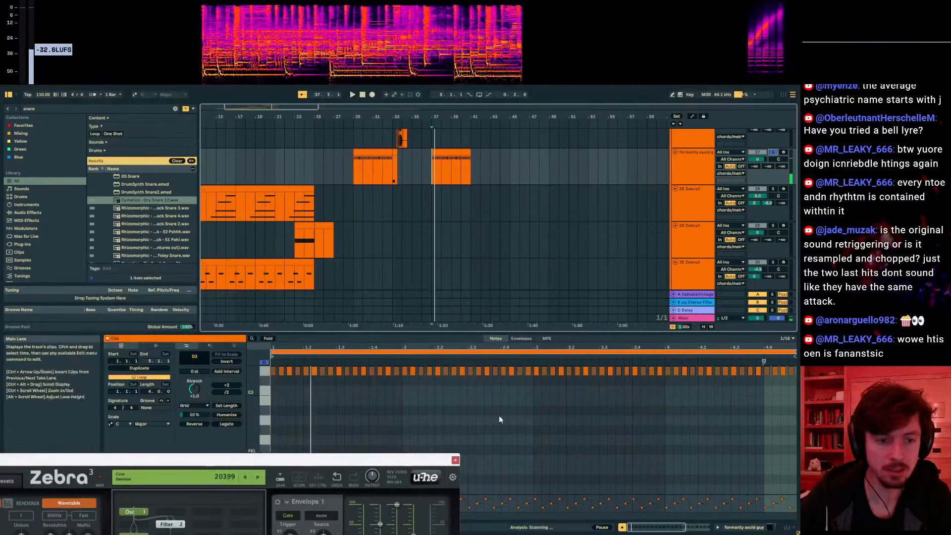
- Transpose all notes of the formanty clips in bars 37 to 41 up five semitones to G3 and audition them
left_click(544, 372)
key("ctrl+a")
key("Up")
key("Up")
key("Up")
key("Up")
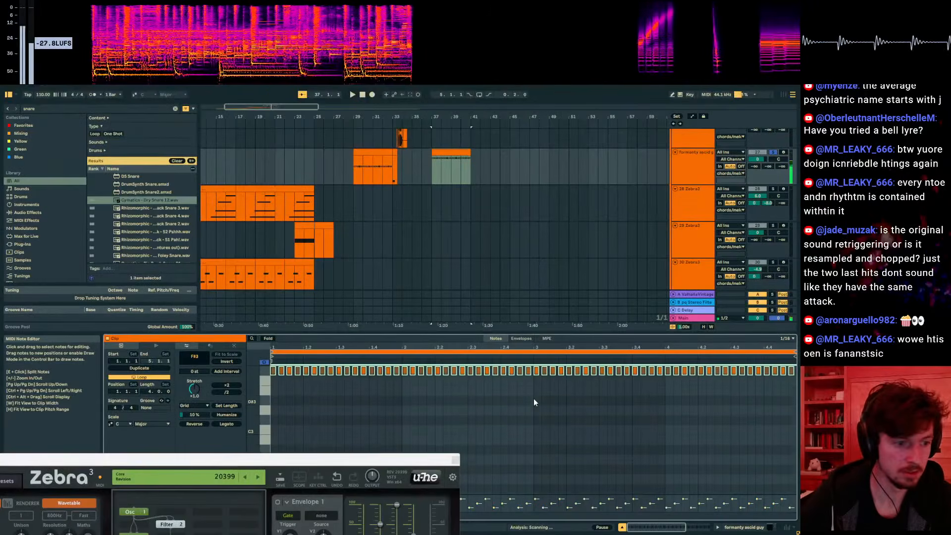
key("Up")
key("space")
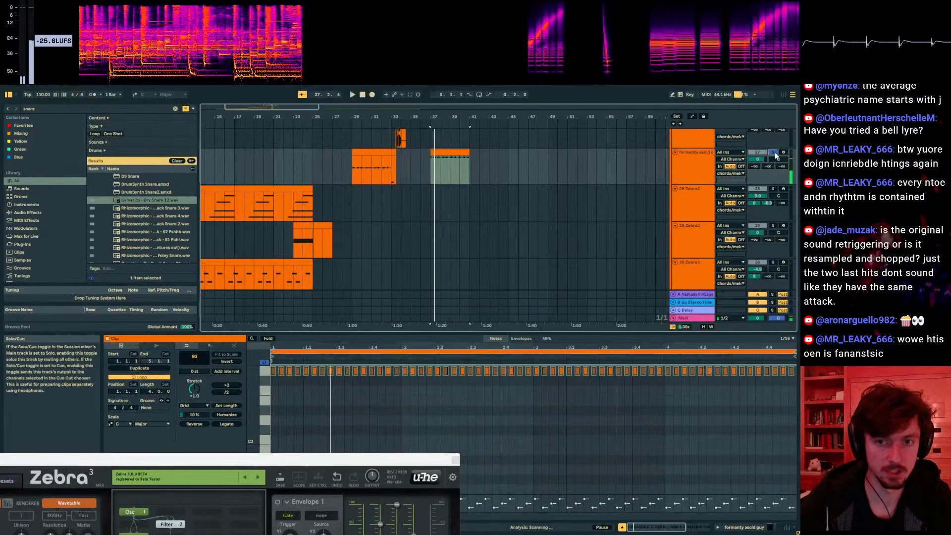
- Turn off the formanty track's solo and play the full arrangement from bar 37
left_click(430, 172)
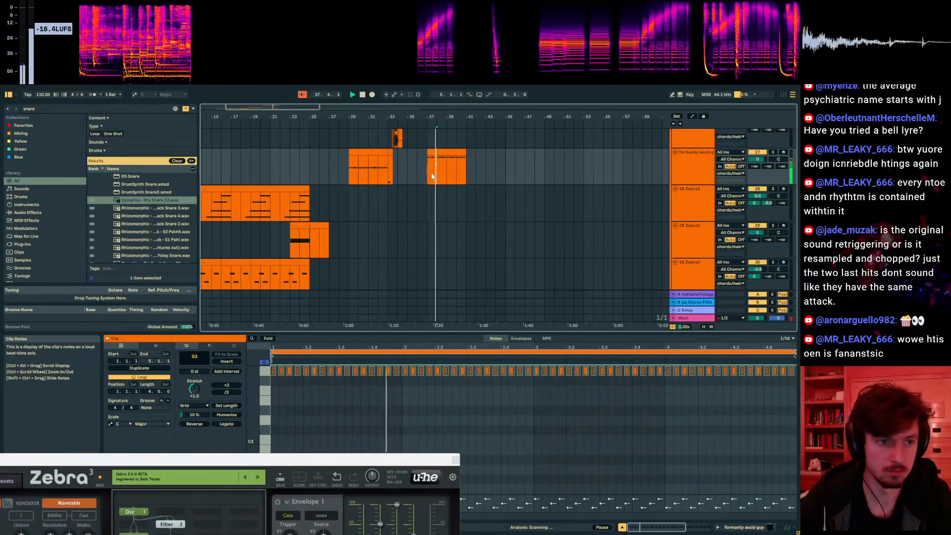
scroll(513, 208, "up", 3)
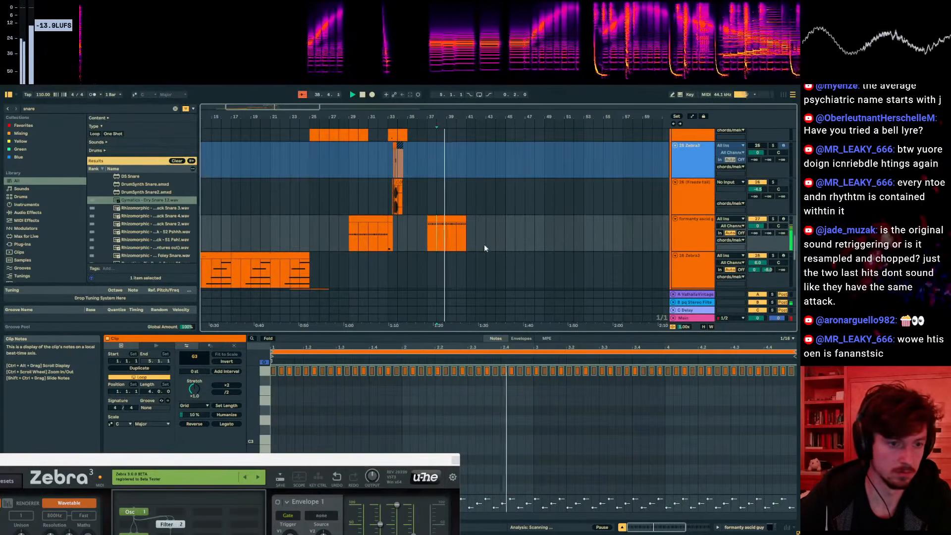
scroll(483, 248, "up", 3)
left_click(421, 237)
left_click_drag(442, 123, 408, 349)
- Duplicate the snare clips of bars 37 to 39 on the Cymatics Dry Snare track so they continue to bar 41
scroll(435, 187, "up", 10)
scroll(436, 188, "up", 4)
left_click_drag(443, 254, 427, 253)
key("ctrl+d")
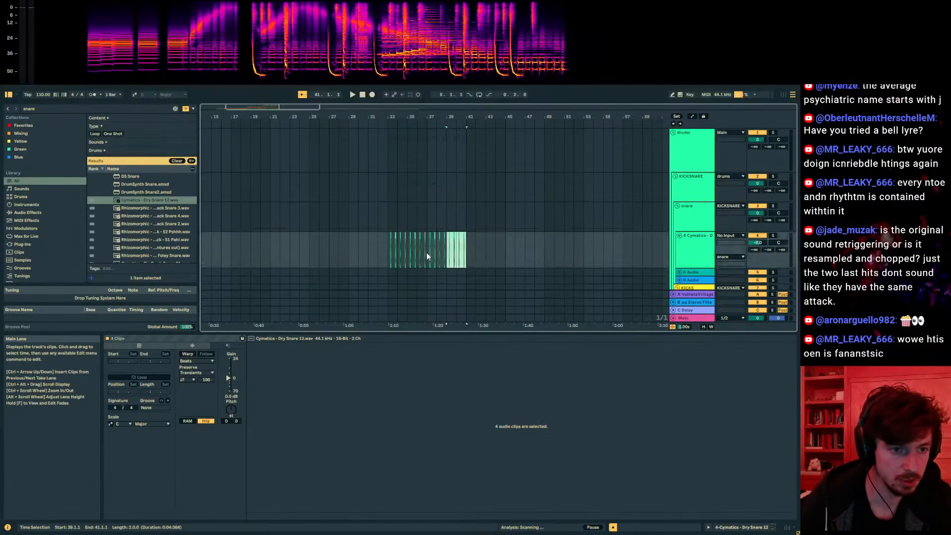
- Solo the Shwamp - Peach reference track and listen from bar 33 while comparing it with the arrangement's tracks
scroll(441, 238, "down", 10)
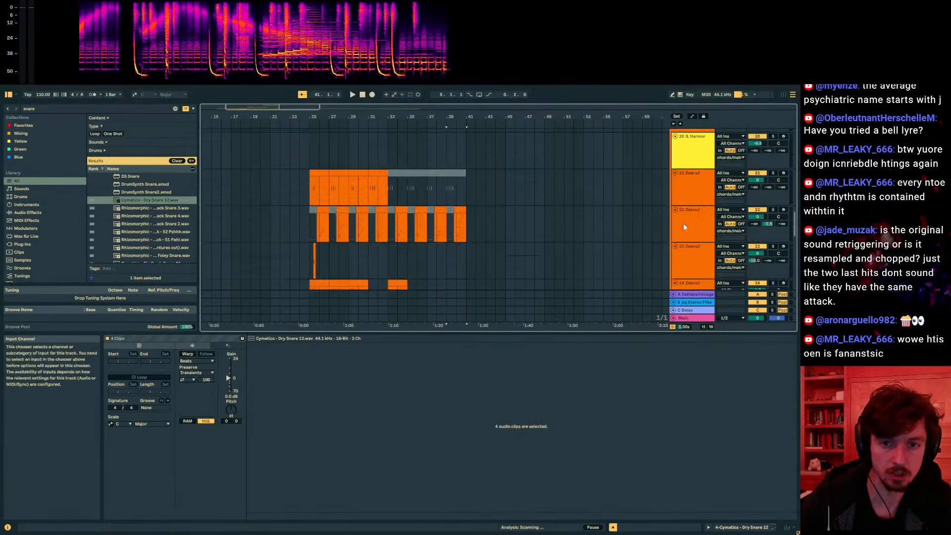
scroll(689, 225, "down", 8)
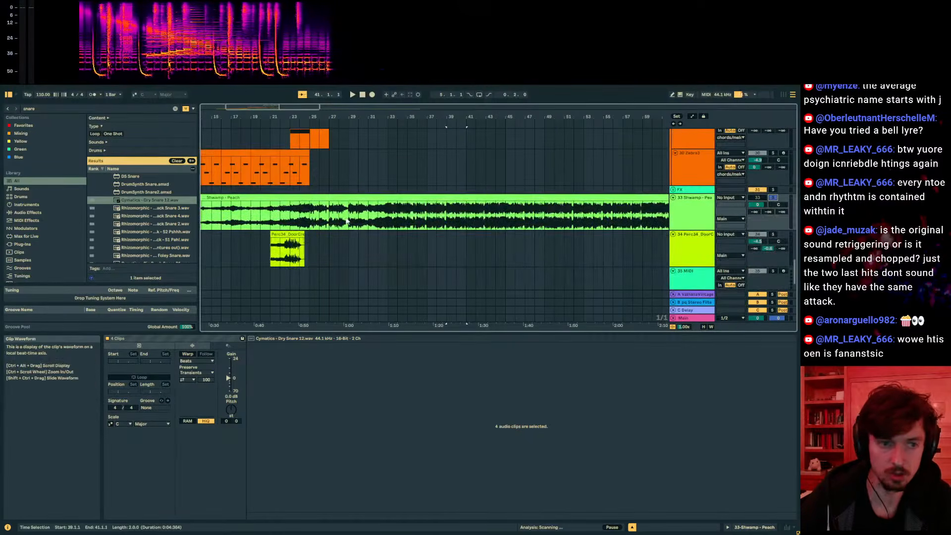
left_click(347, 222)
key("space")
scroll(446, 198, "up", 8)
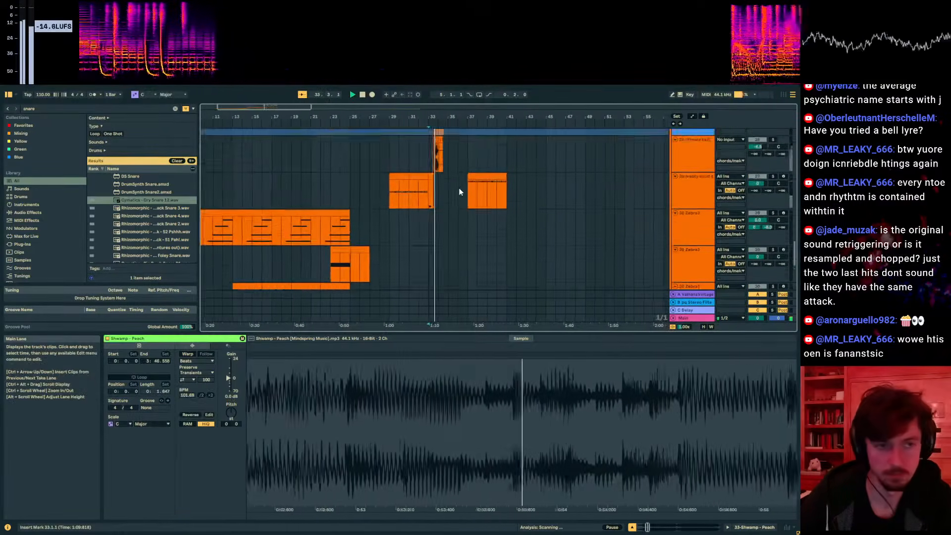
scroll(458, 188, "up", 5)
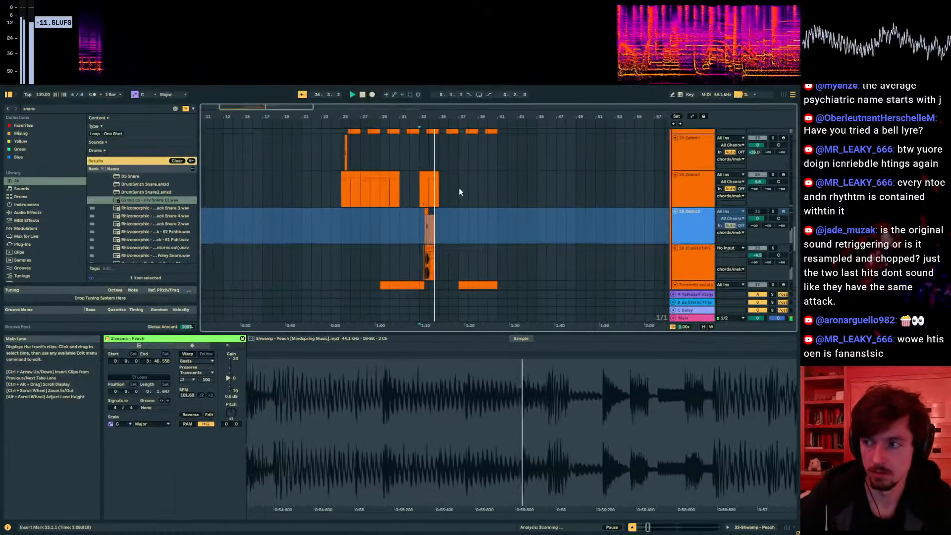
scroll(459, 189, "up", 5)
scroll(440, 217, "up", 2)
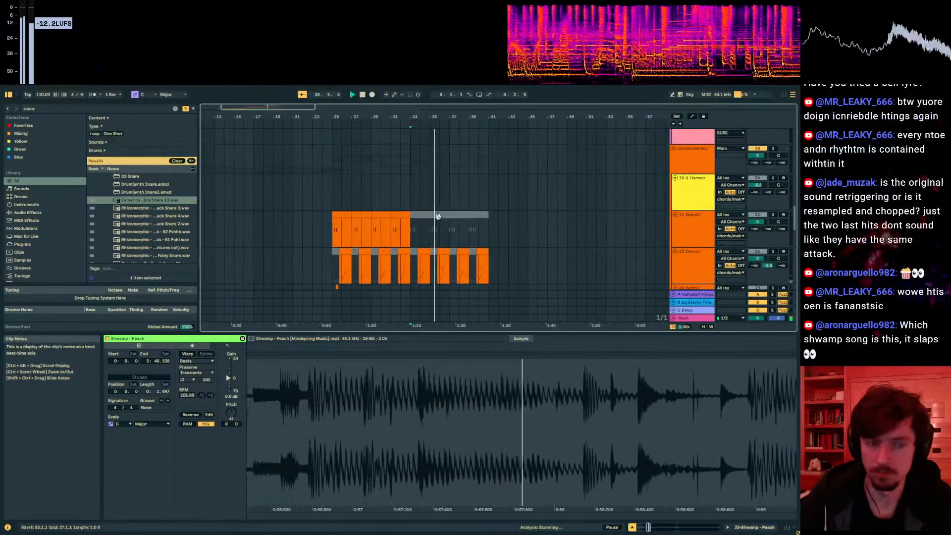
scroll(439, 217, "up", 3)
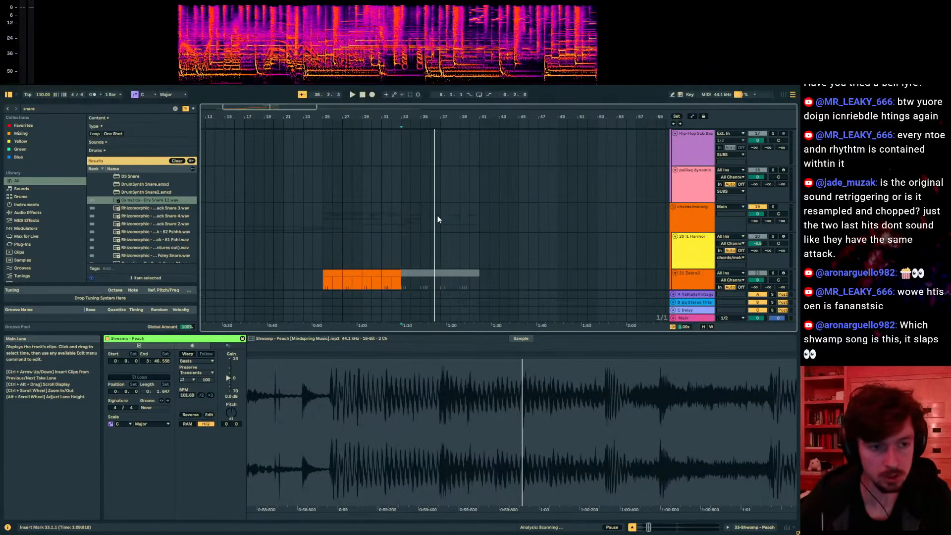
- Try inserting an empty MIDI clip in bars 33 to 41 on Zebra3 track 23, and undo it
scroll(438, 218, "down", 4)
left_click(400, 216)
mouse_move(400, 213)
left_mouse_down()
mouse_move(471, 209)
mouse_move(403, 212)
left_mouse_up()
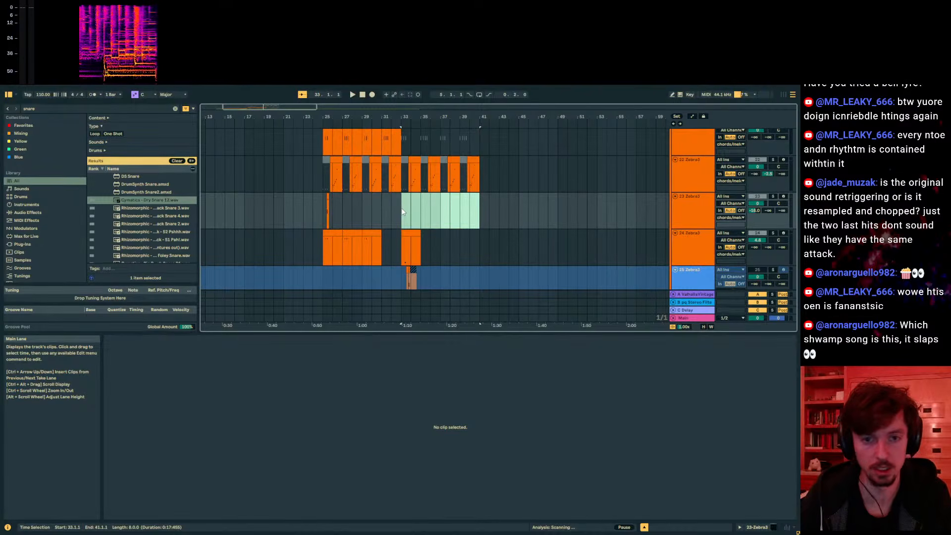
key("ctrl+shift+m")
key("ctrl+z")
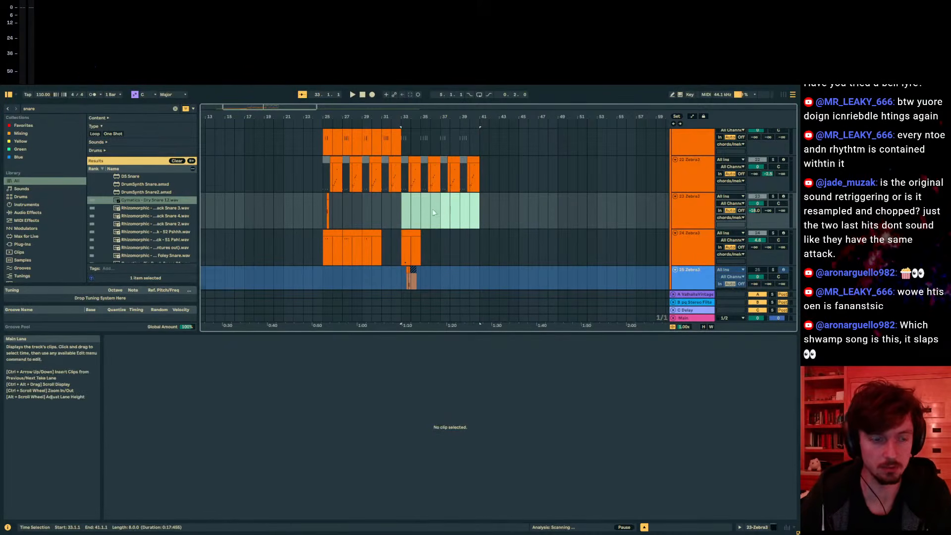
- Try to insert an empty MIDI clip at bar 33 on the Hip-Hop Sub Bass track
scroll(433, 212, "up", 9)
left_click(398, 253)
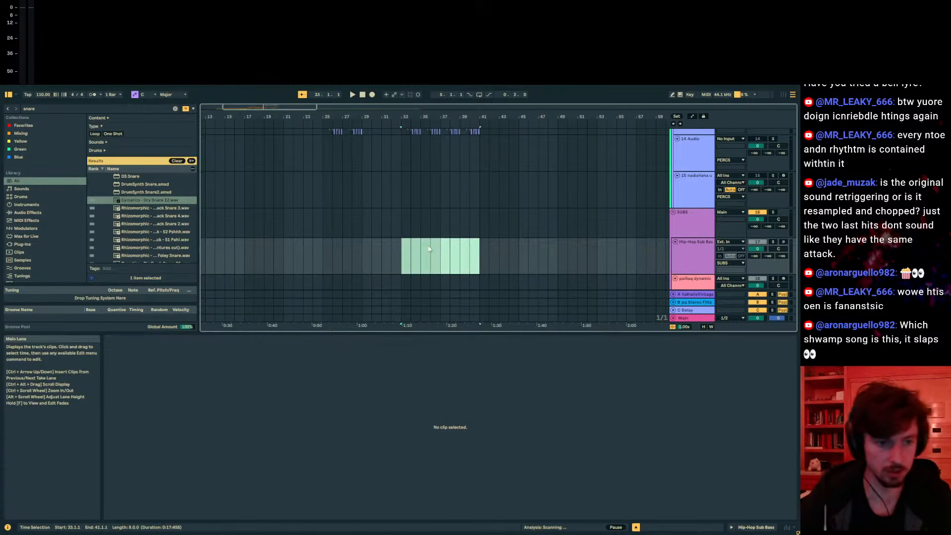
right_click(404, 262)
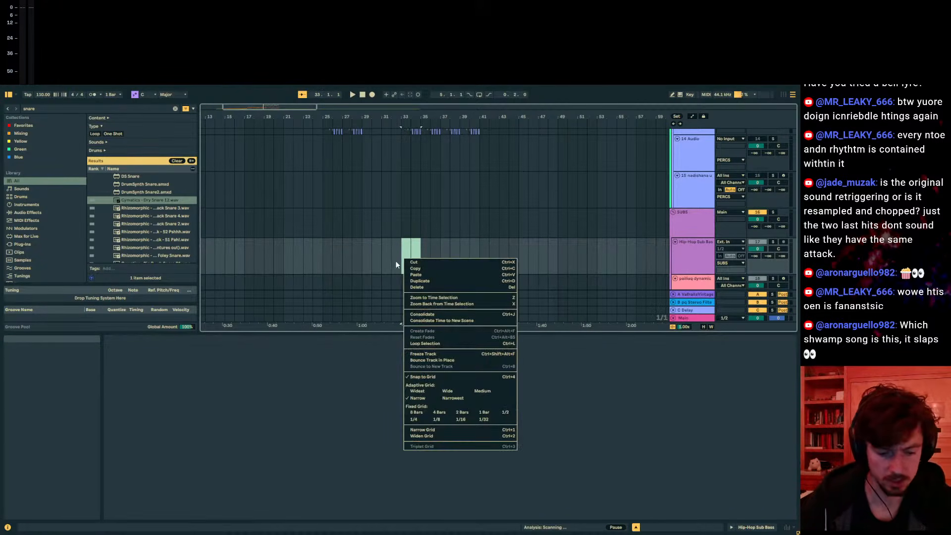
left_click(408, 249)
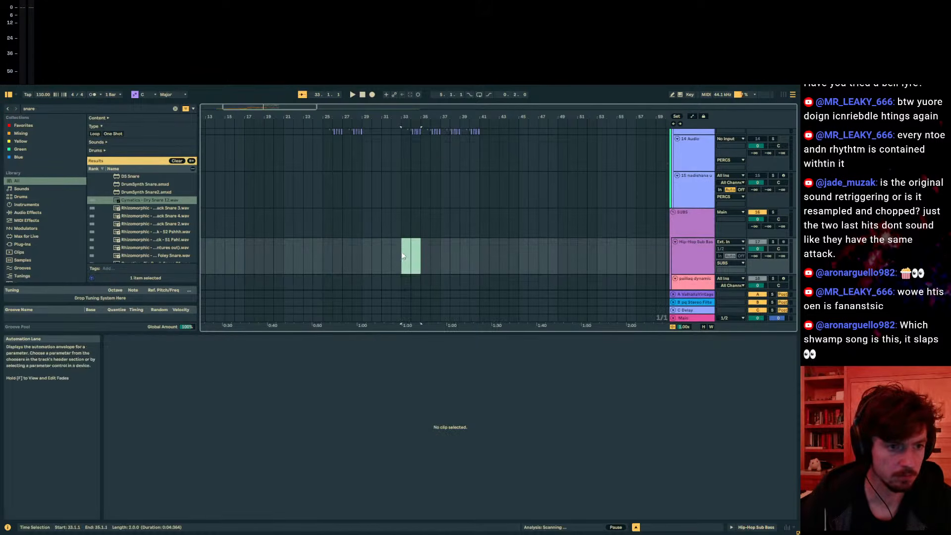
right_click(403, 253)
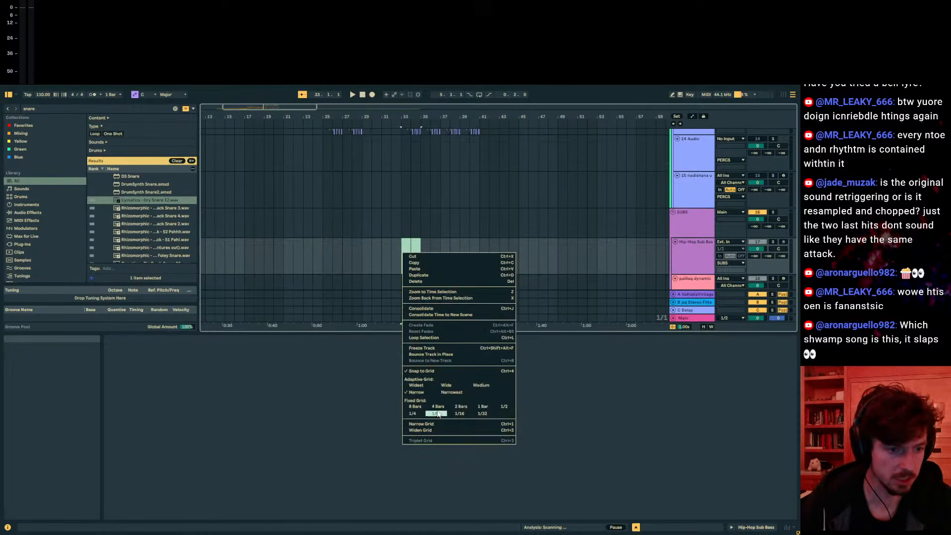
left_click(376, 315)
left_click(413, 255)
scroll(413, 254, "down", 2)
left_click_drag(405, 116, 409, 148)
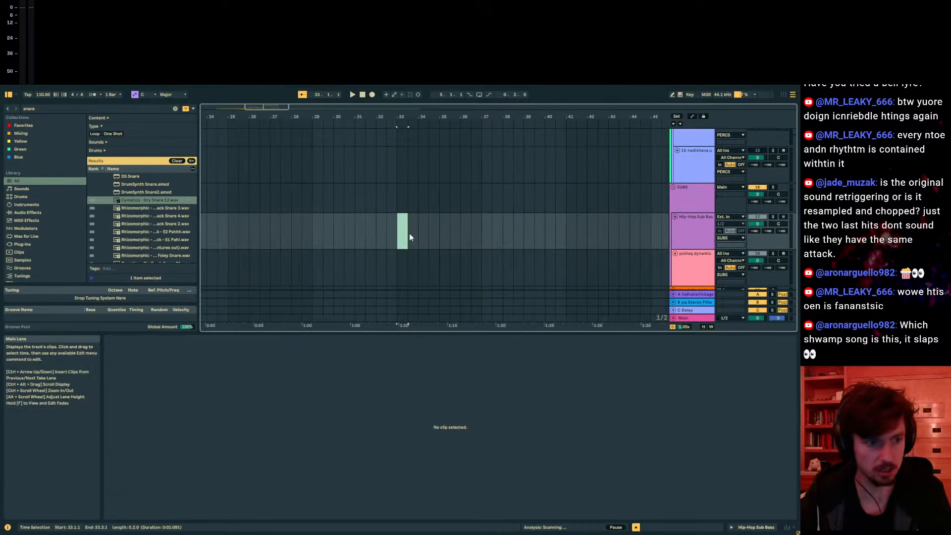
key("ctrl+m")
left_click(705, 95)
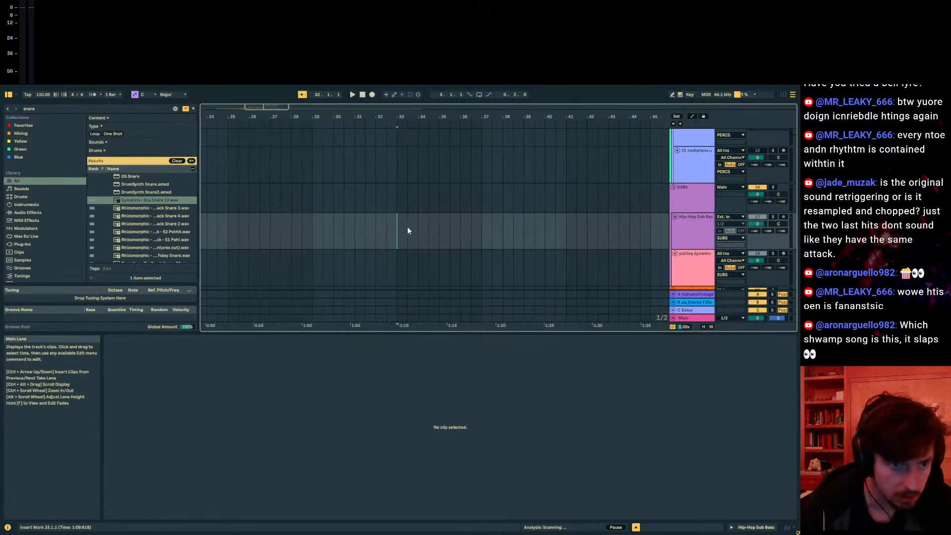
right_click(407, 232)
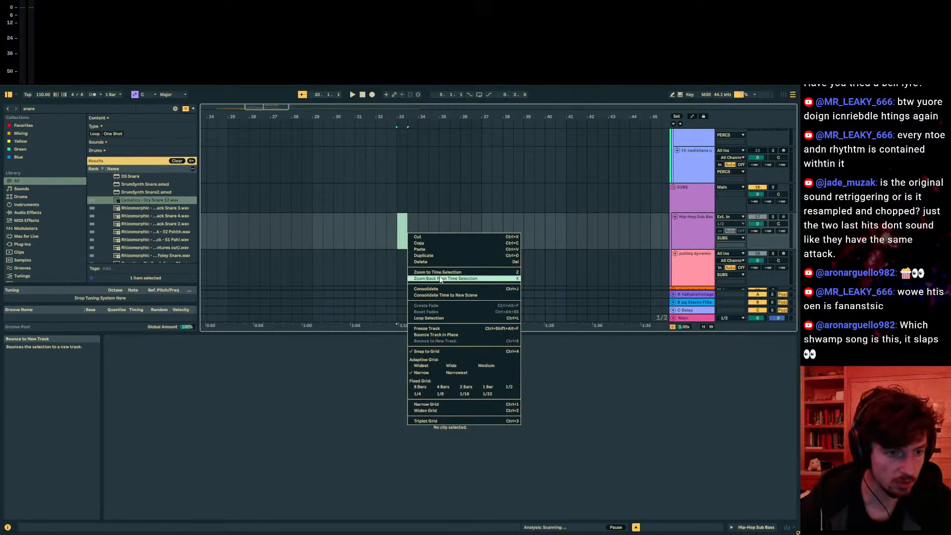
left_click(447, 230)
- Try placing a short frozen Zebra3 audio clip at bar 33 on the Hip-Hop Sub Bass track, and delete it
scroll(447, 230, "down", 5)
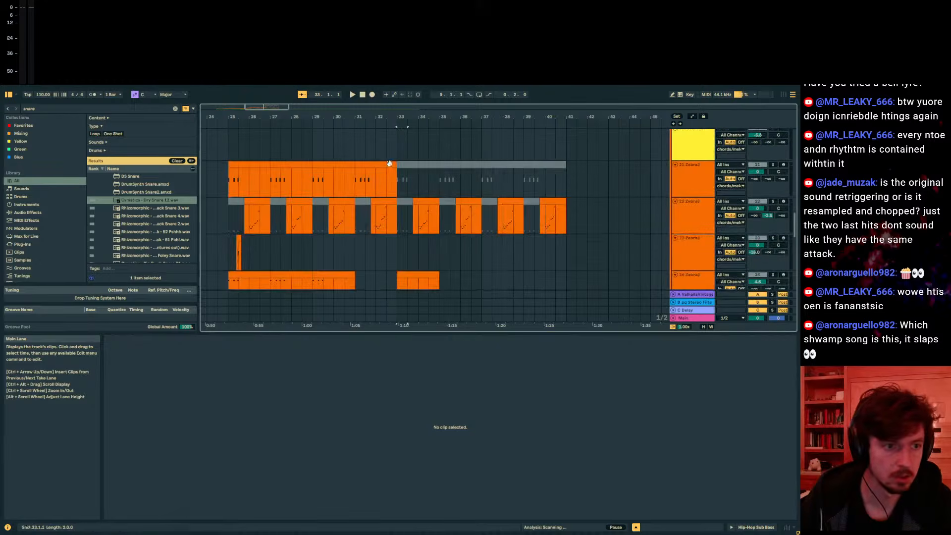
left_click(390, 164)
scroll(420, 178, "up", 5)
left_click(398, 203)
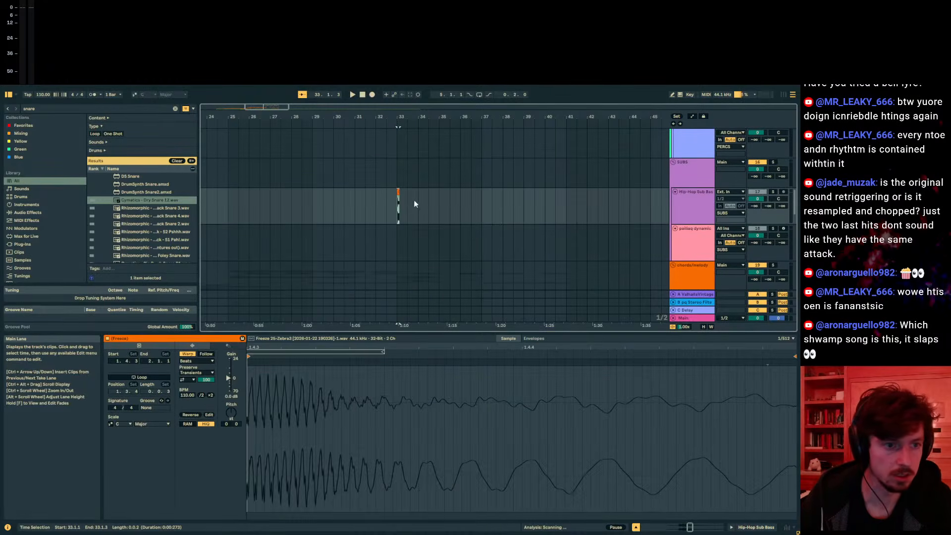
key("Delete")
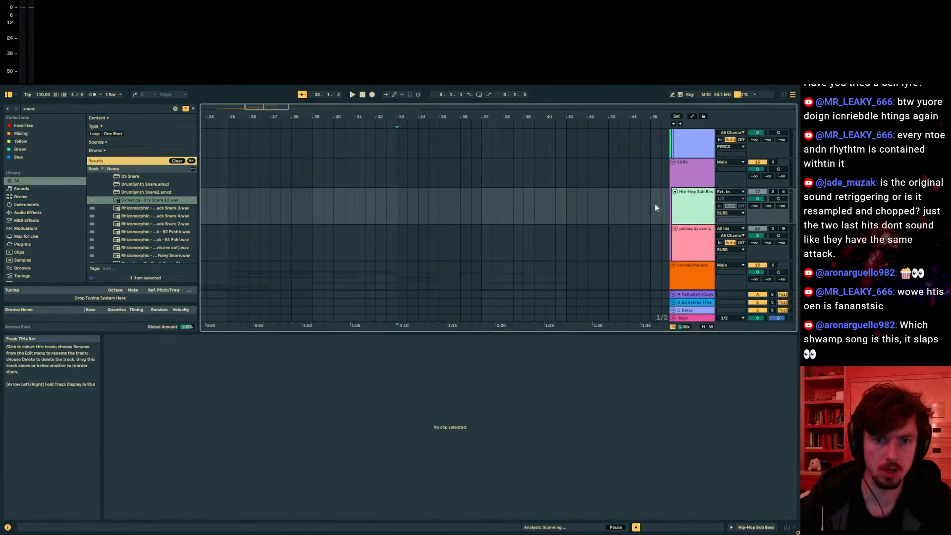
- Delete the Hip-Hop Sub Bass track from the SUBS group
left_click(754, 529)
left_click(677, 213)
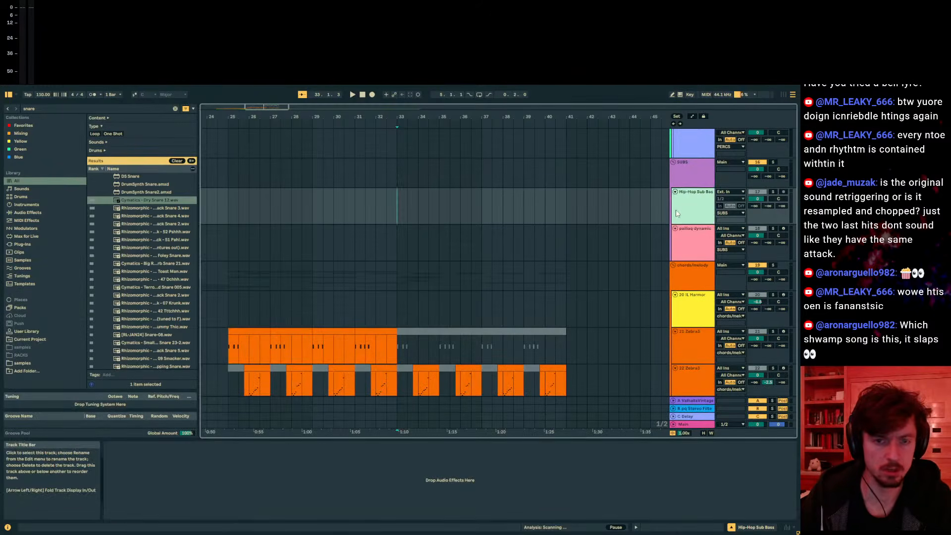
scroll(681, 218, "down", 5)
left_click(688, 212)
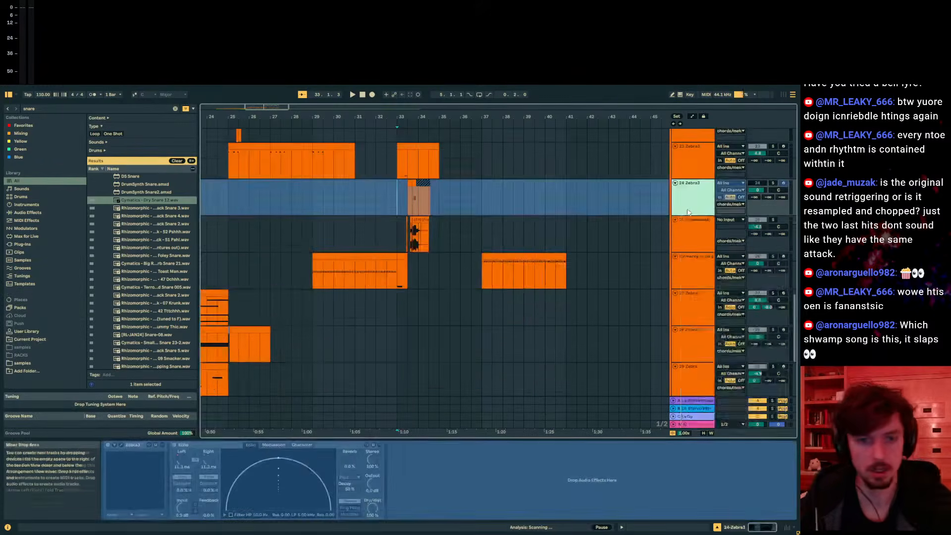
- Add a new MIDI track to the SUBS group and delete the group's existing dynamic sub track
scroll(691, 250, "up", 10)
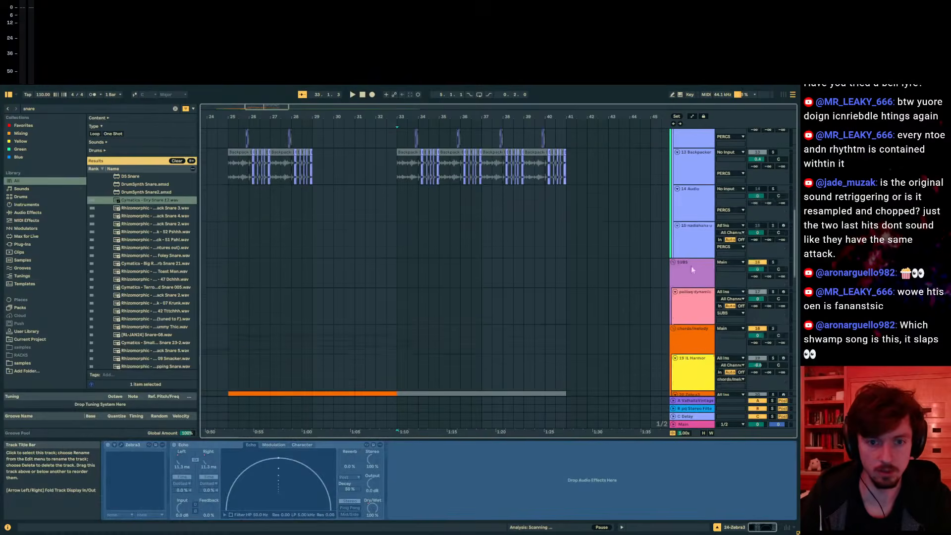
left_click(695, 312)
key("ctrl+shift+t")
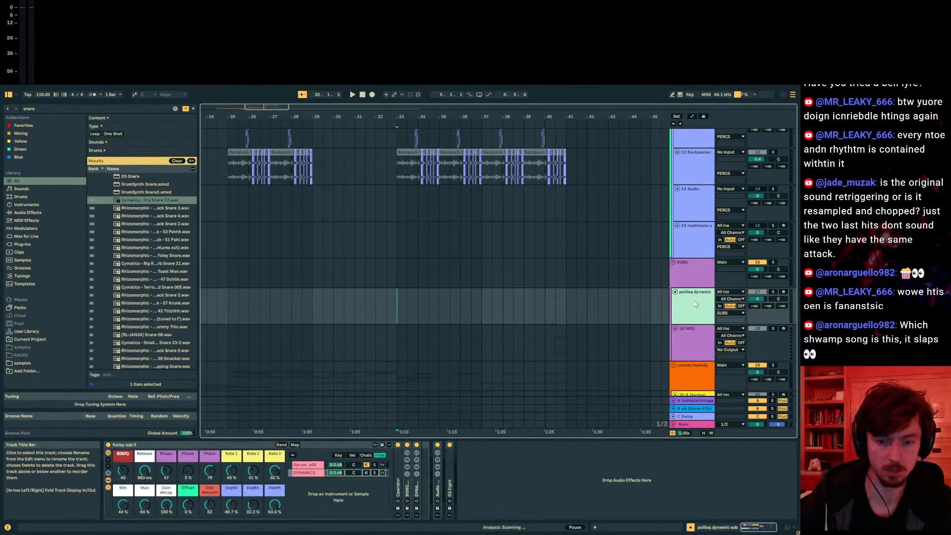
key("Delete")
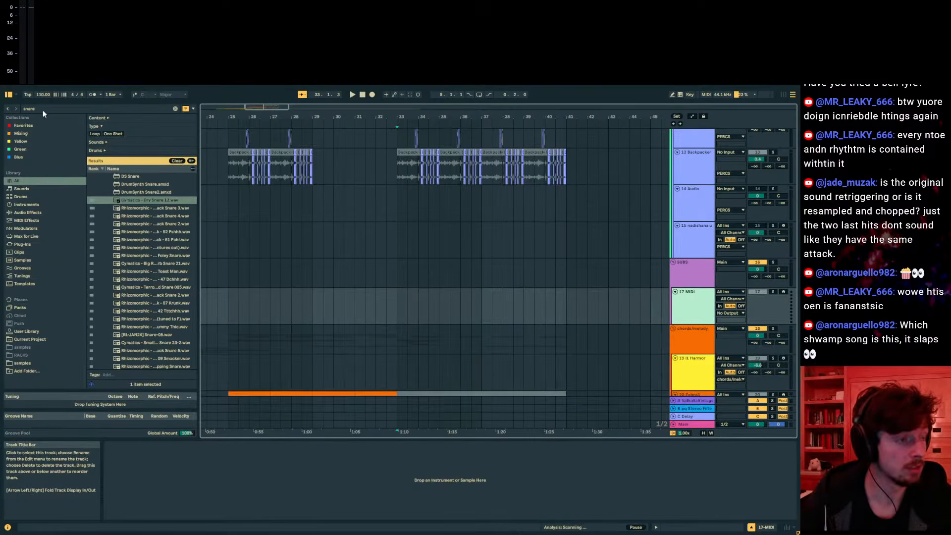
- Search the browser for "zeb" and load Zebra3 onto the new MIDI track in the SUBS group
left_click(334, 271)
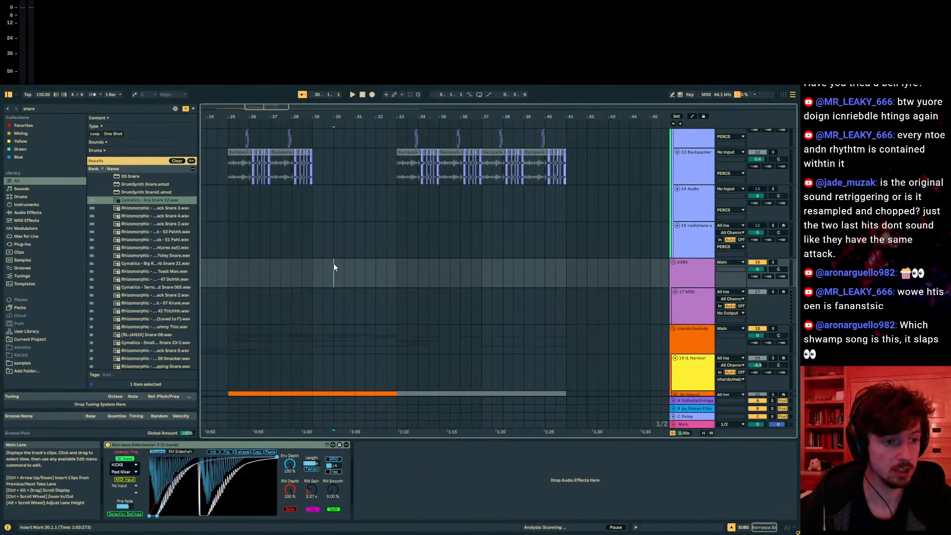
left_click(49, 108)
type("zeb")
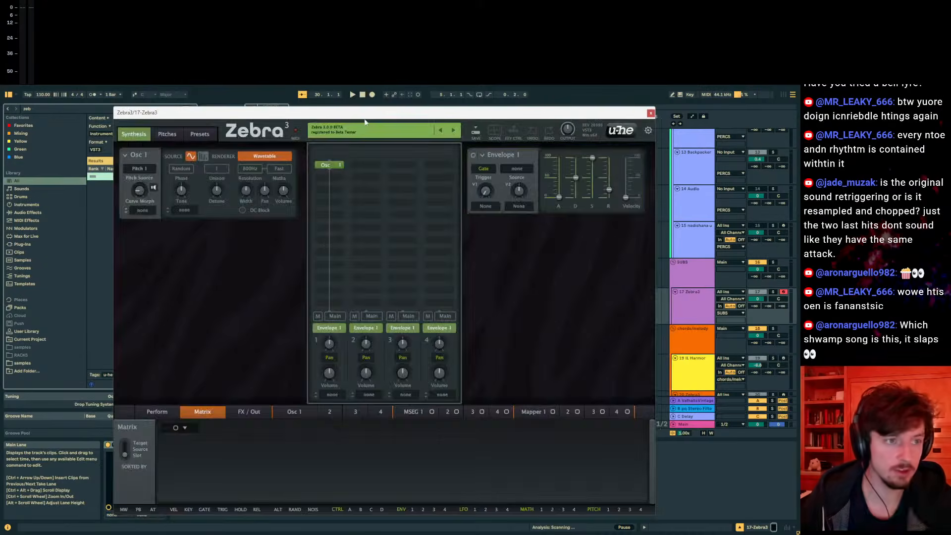
left_click_drag(365, 114, 873, 266)
- Listen to the soloed Shwamp - Peach reference track around bars 40 to 45
scroll(420, 297, "down", 10)
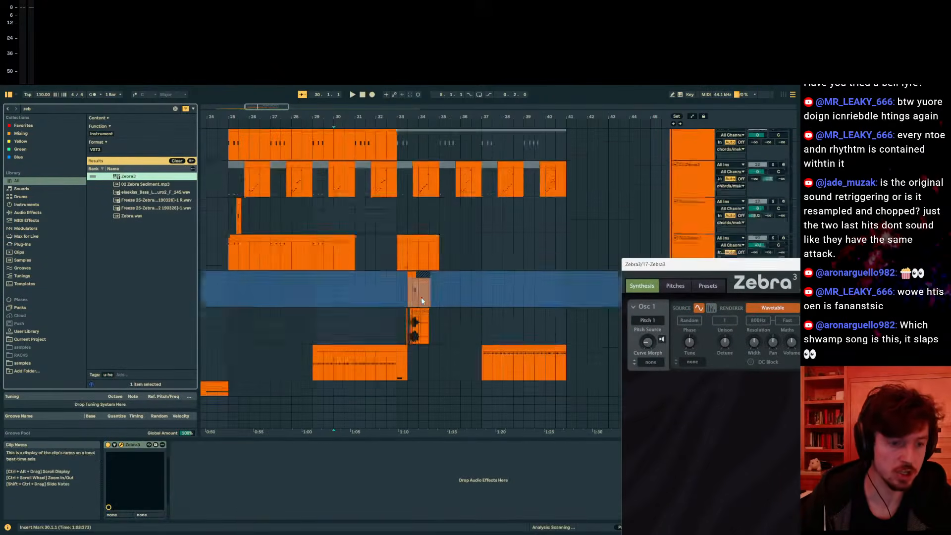
left_click(409, 293)
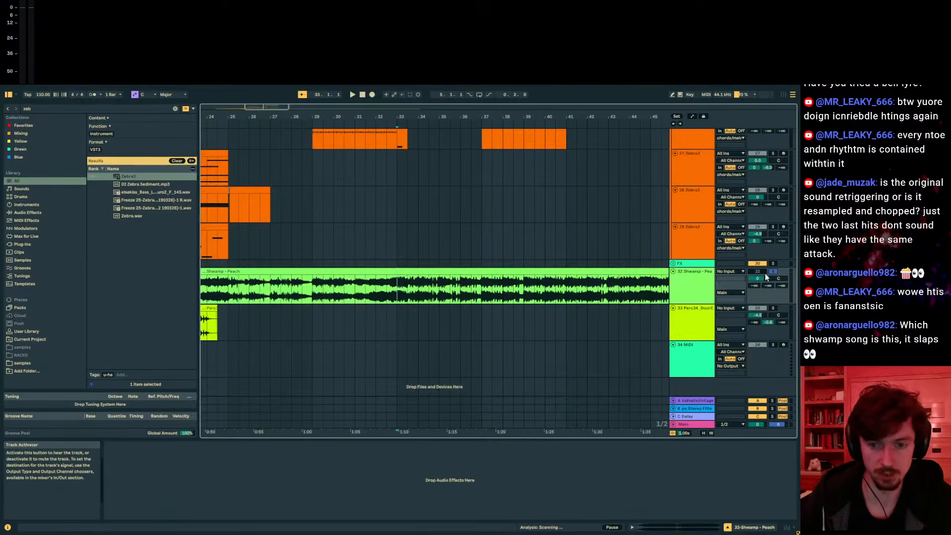
key("space")
left_click_drag(442, 117, 372, 119)
key("space")
left_click(486, 291)
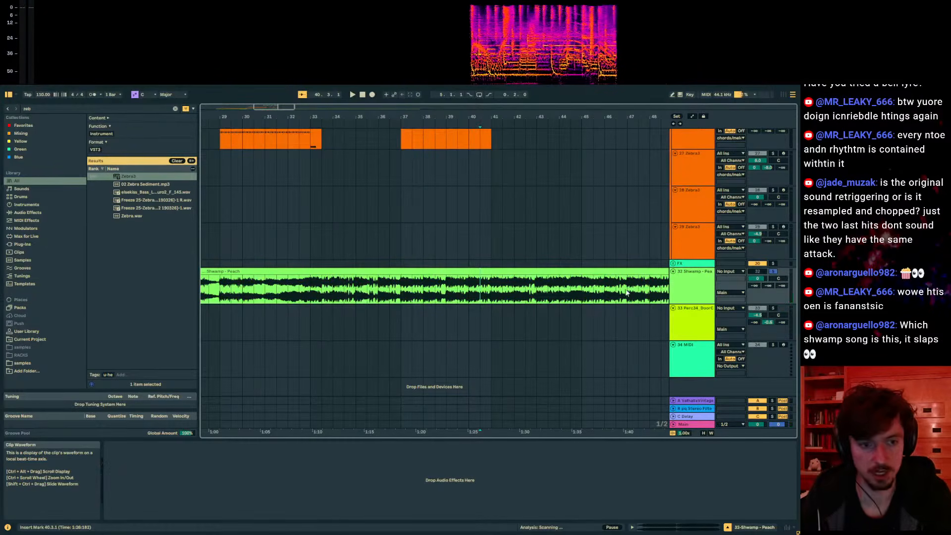
left_click(470, 300)
key("space")
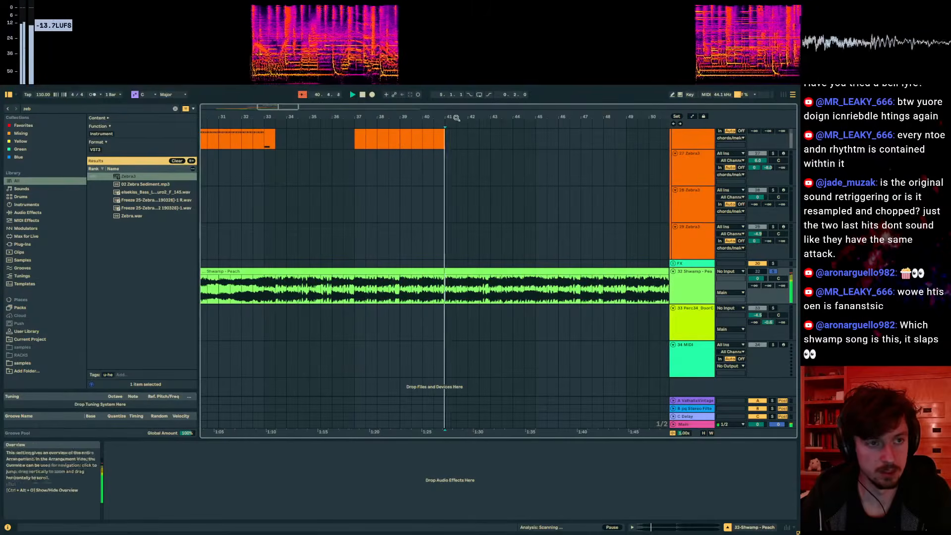
left_click_drag(457, 118, 535, 107)
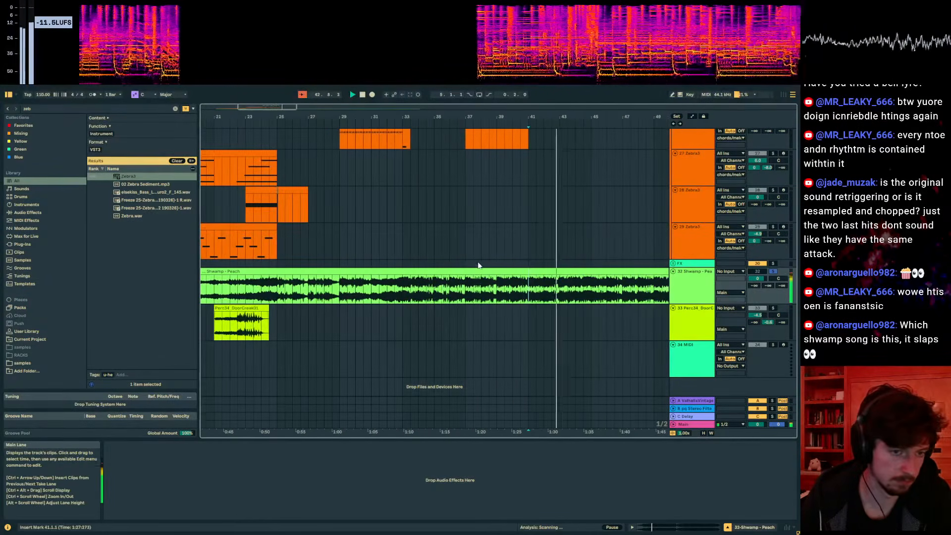
scroll(478, 265, "up", 6)
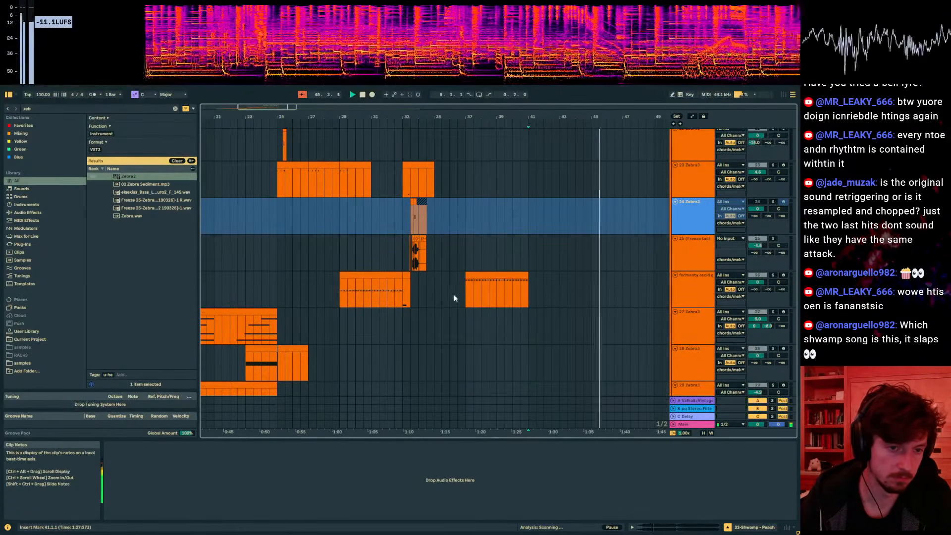
key("space")
- Insert an empty four-bar MIDI clip from bar 33 to 37 on the SUBS group's Zebra3 track
left_click(402, 257)
scroll(418, 265, "up", 5)
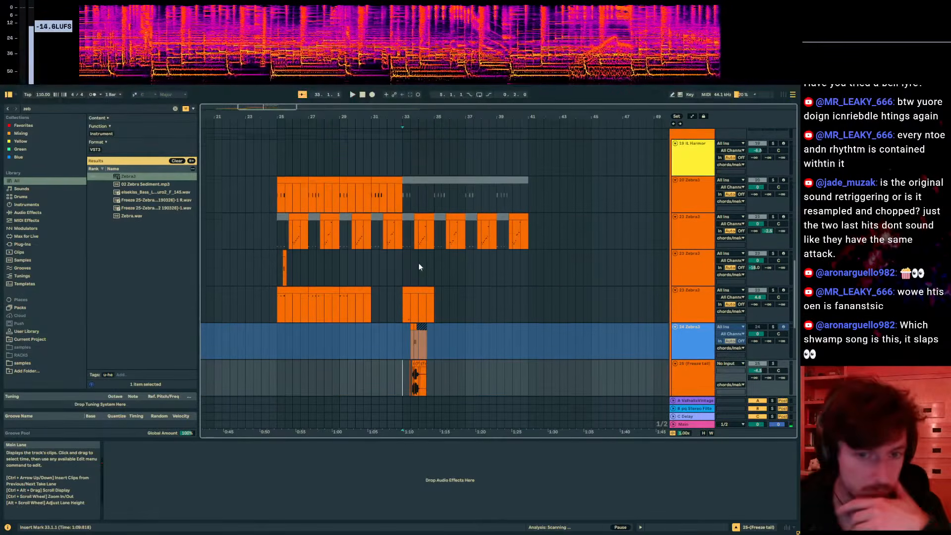
scroll(422, 263, "up", 3)
scroll(432, 257, "down", 4)
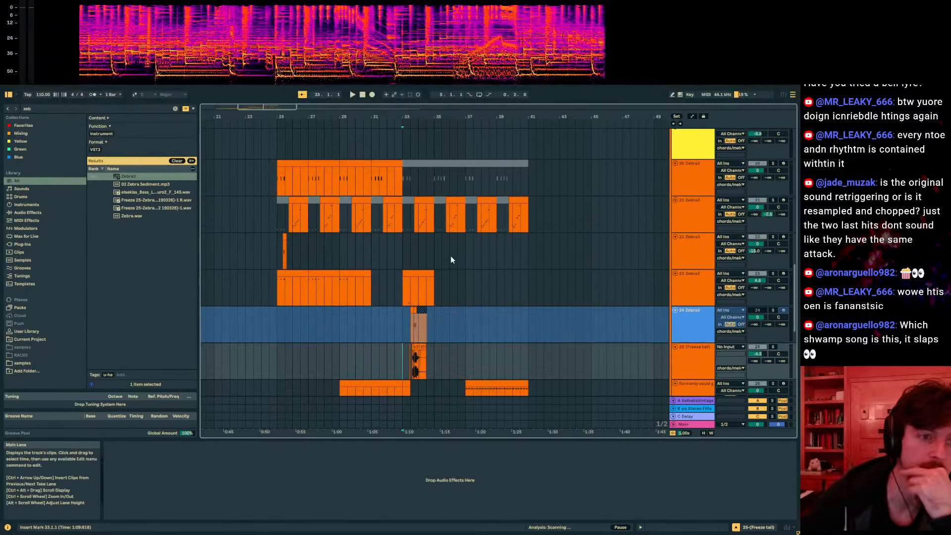
scroll(449, 255, "up", 6)
left_click(481, 278)
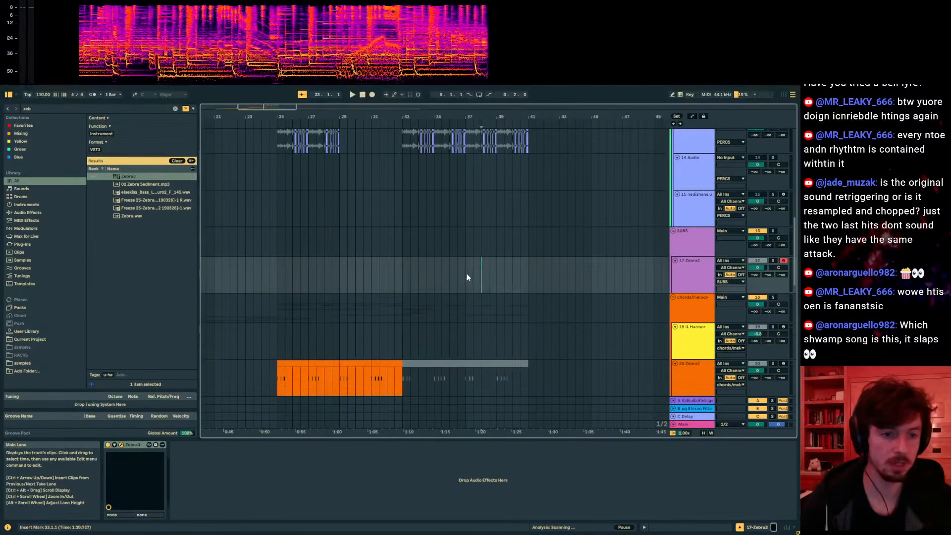
key("ctrl+shift+m")
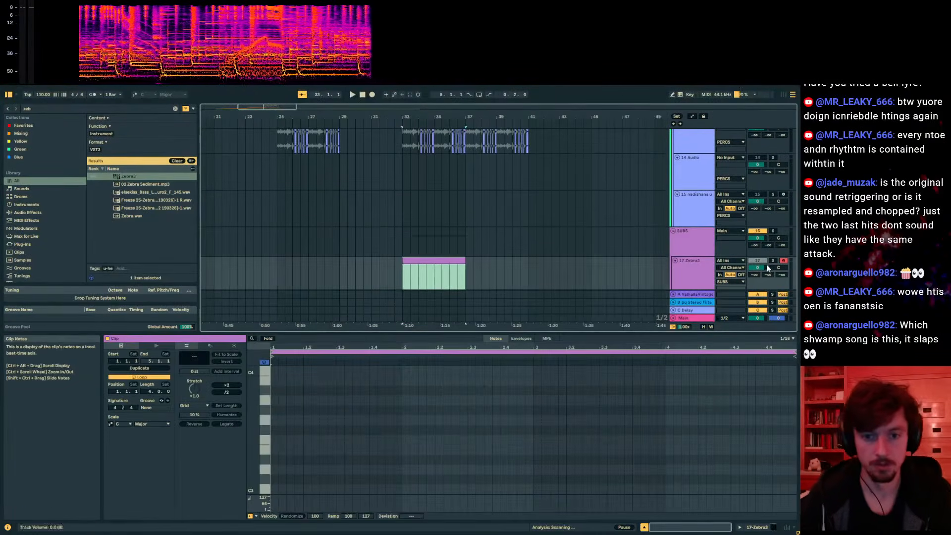
- Listen to the reference from bar 33 and enter half-bar notes G2 at 1.1, F2 at 2.1, D#2 at 2.3 and F2 at 3.1 in the sub clip
key("space")
scroll(501, 268, "down", 2)
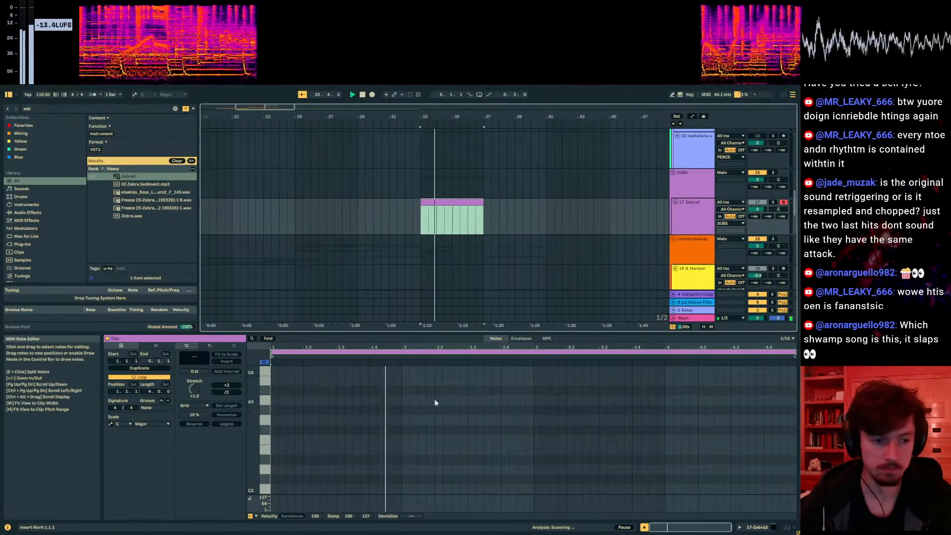
scroll(291, 447, "down", 5)
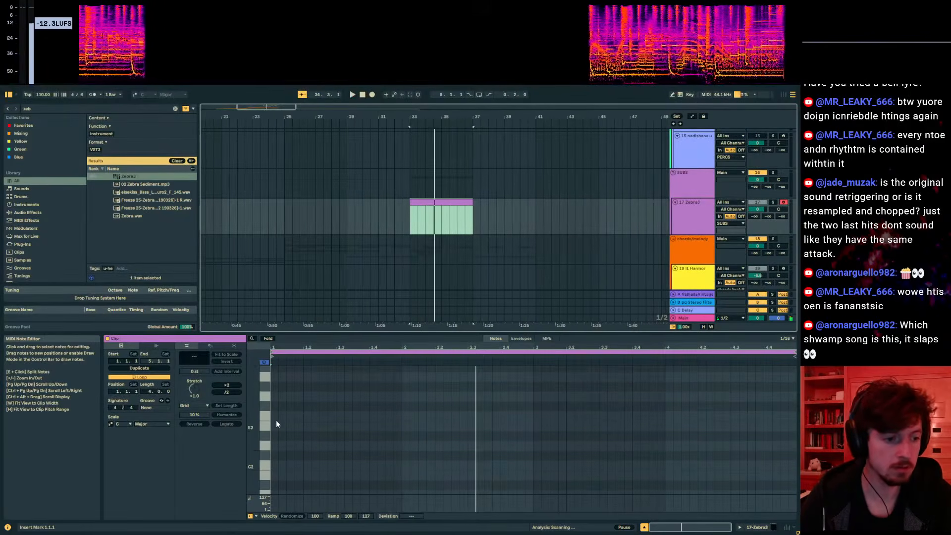
key("space")
double_click(275, 397)
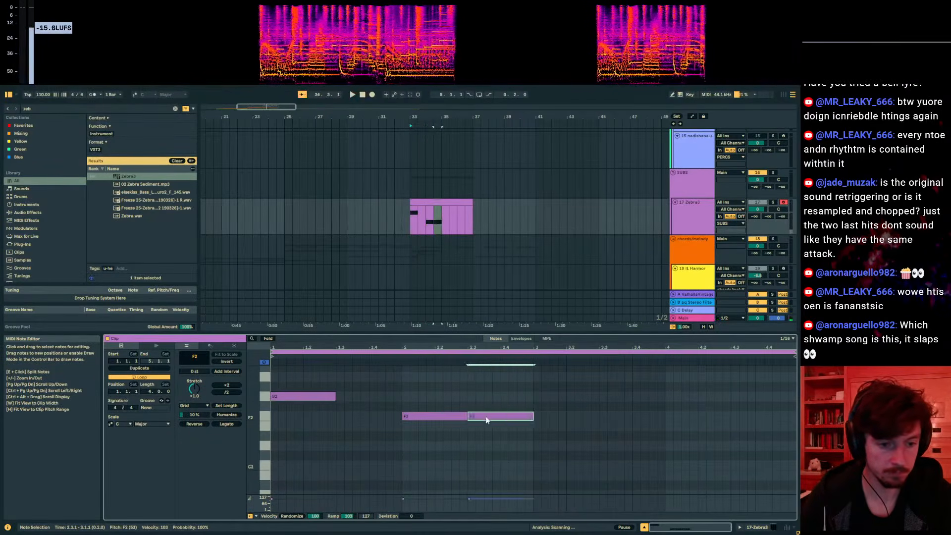
key("ctrl+d")
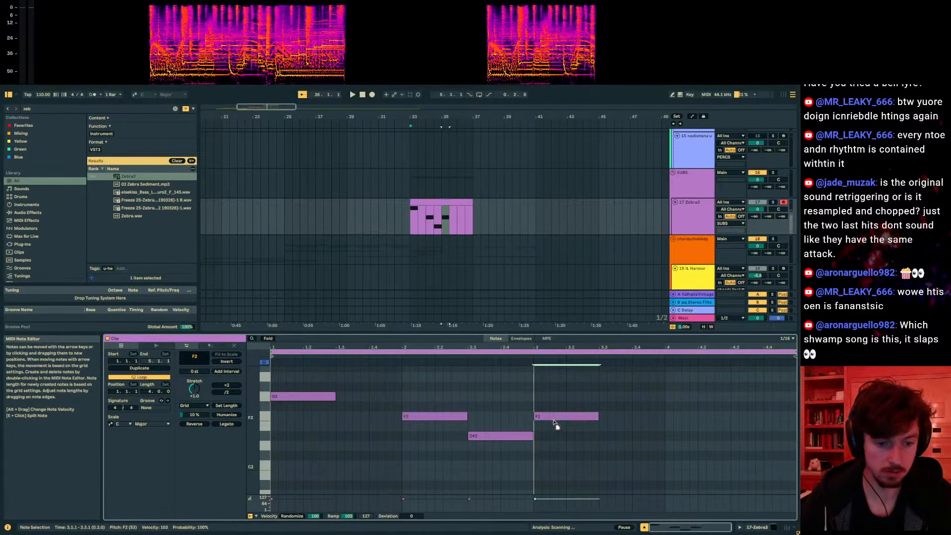
left_click(612, 433)
- Play the new notes from bar 33 with the sub's Zebra3 track soloed, and bring its synth window into view
key("space")
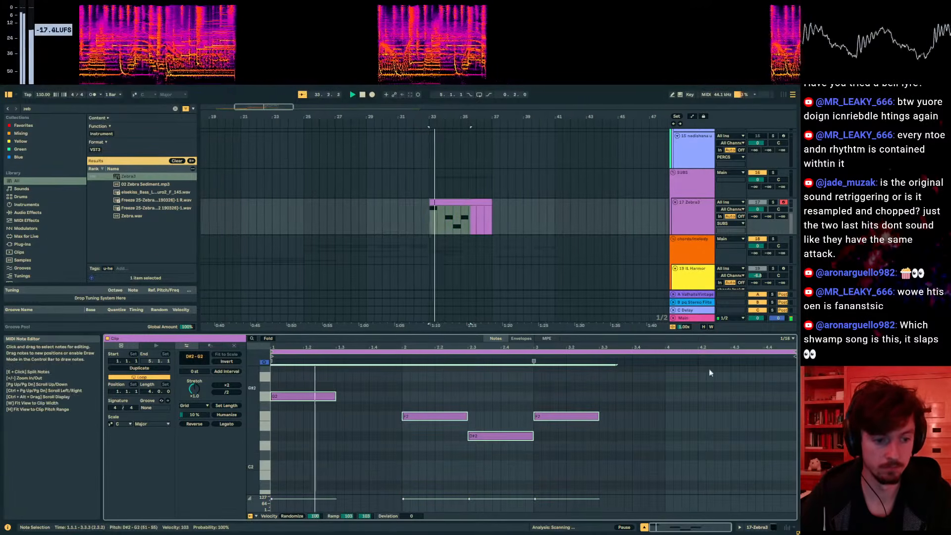
left_click(773, 203)
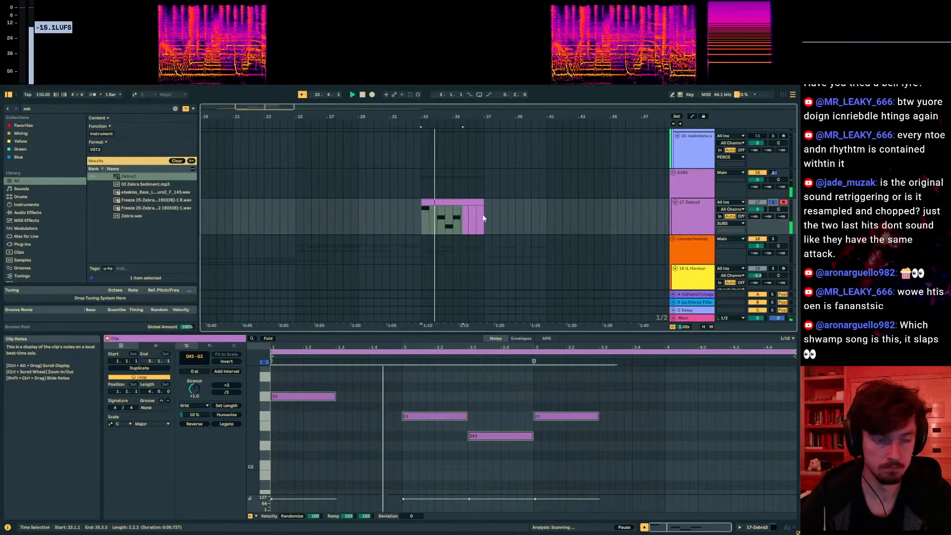
left_click_drag(798, 125, 237, 131)
left_click_drag(628, 188, 612, 199)
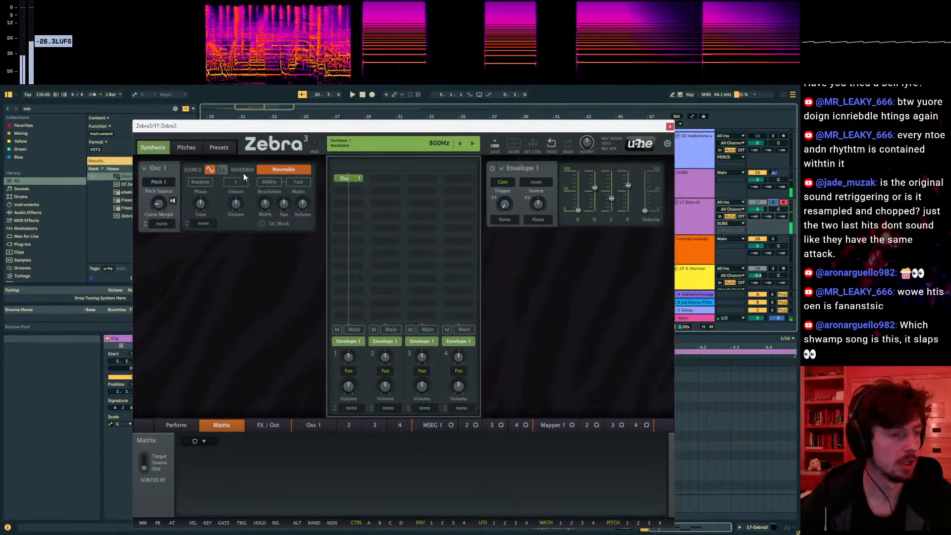
left_click_drag(272, 126, 435, 112)
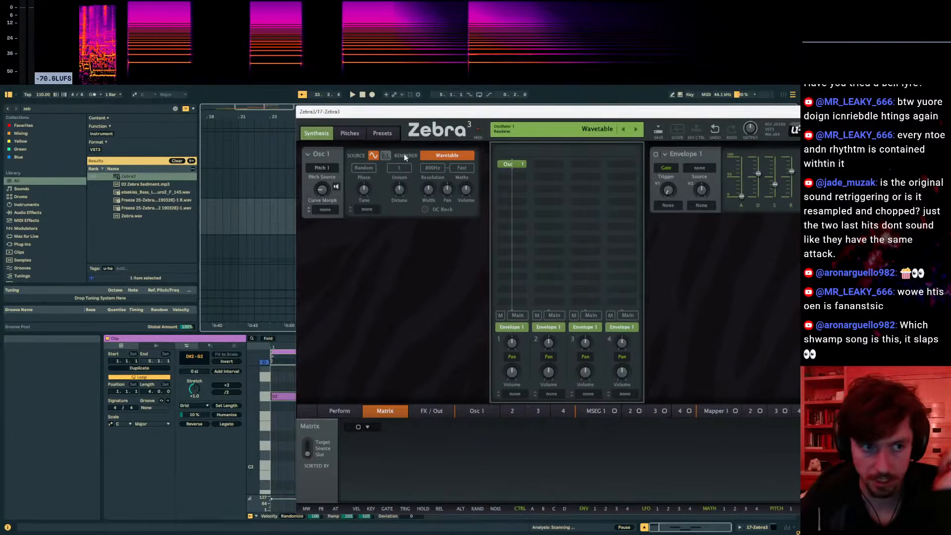
- Set oscillator 1's renderer to Additive Synth and its phase to Reset, checking the sound with playback
left_click(385, 156)
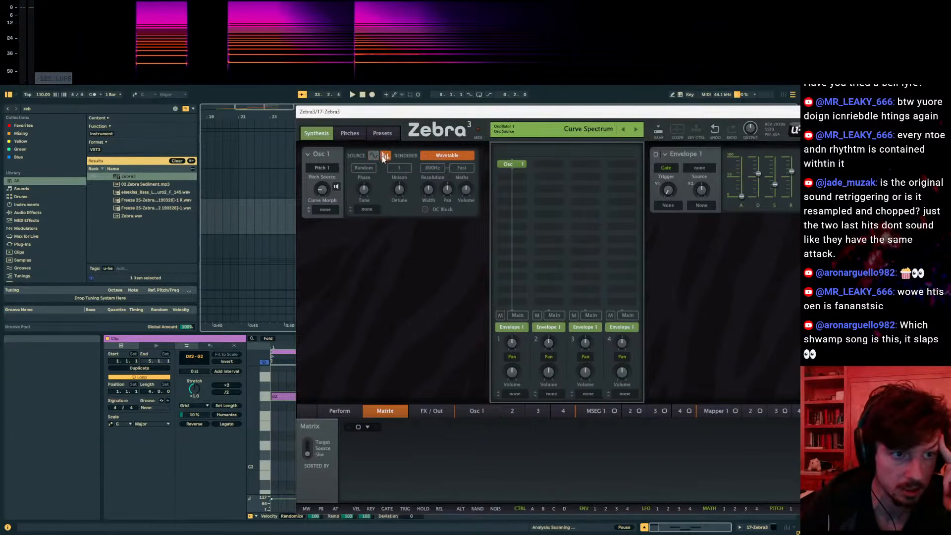
left_click(433, 154)
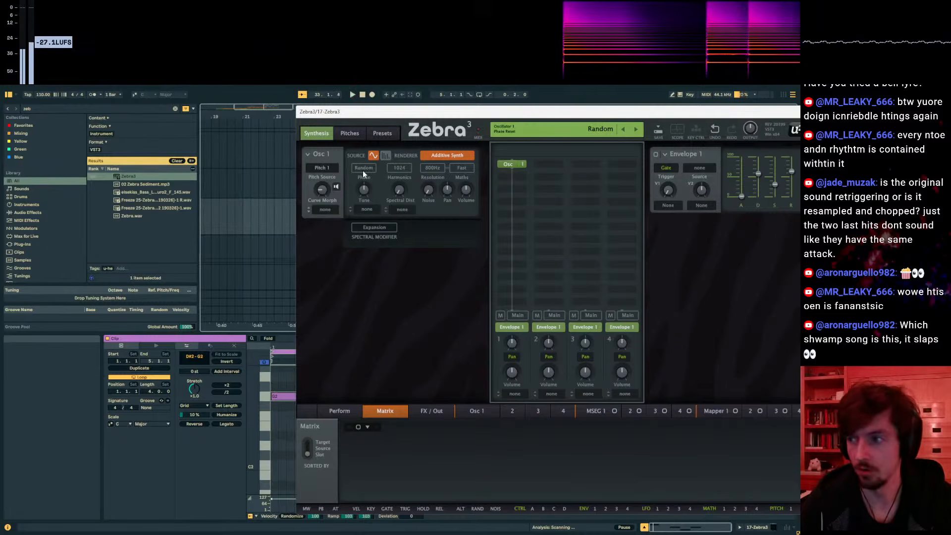
key("space")
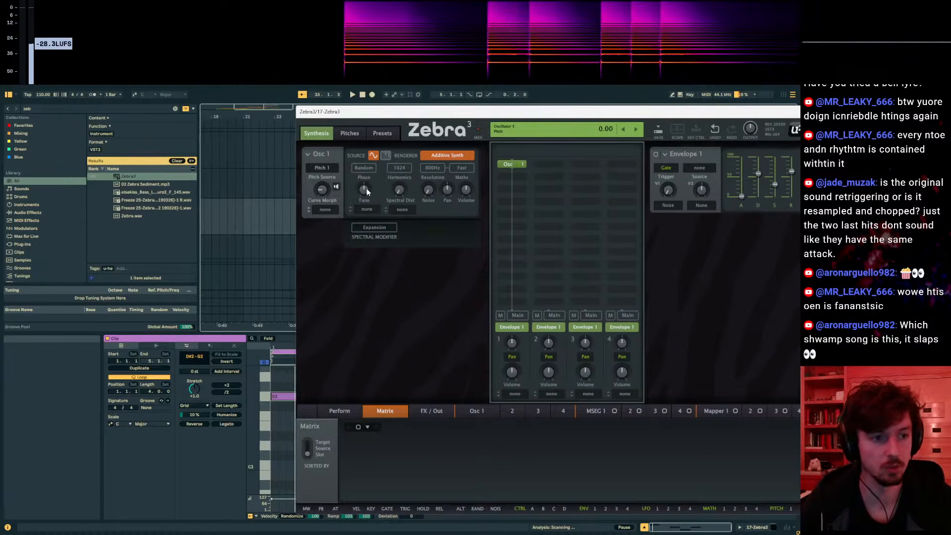
left_click(364, 171)
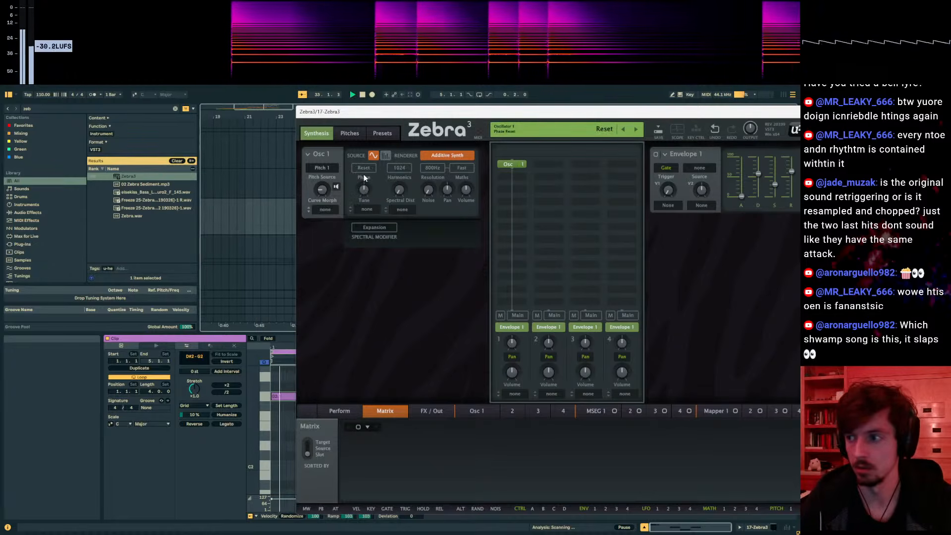
left_click(364, 171)
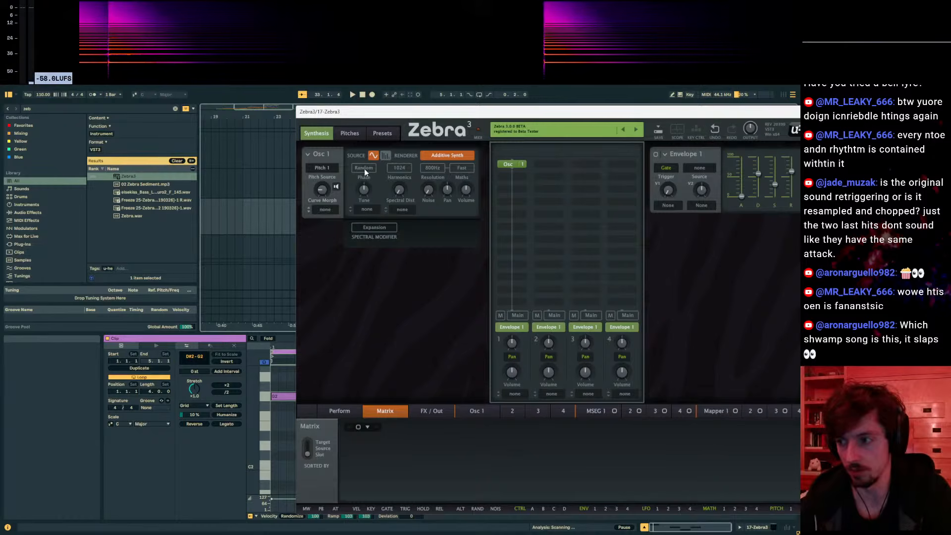
- Show the Osc 1 waveform section and set its first oscillator effect to Spectral Decay
left_click(351, 134)
left_click(351, 133)
left_click(477, 410)
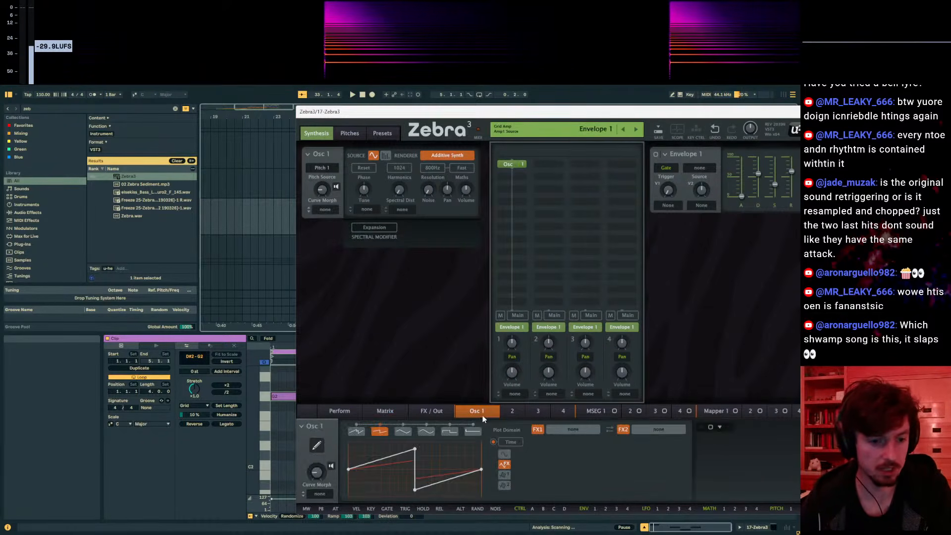
left_click(569, 431)
left_click(565, 429)
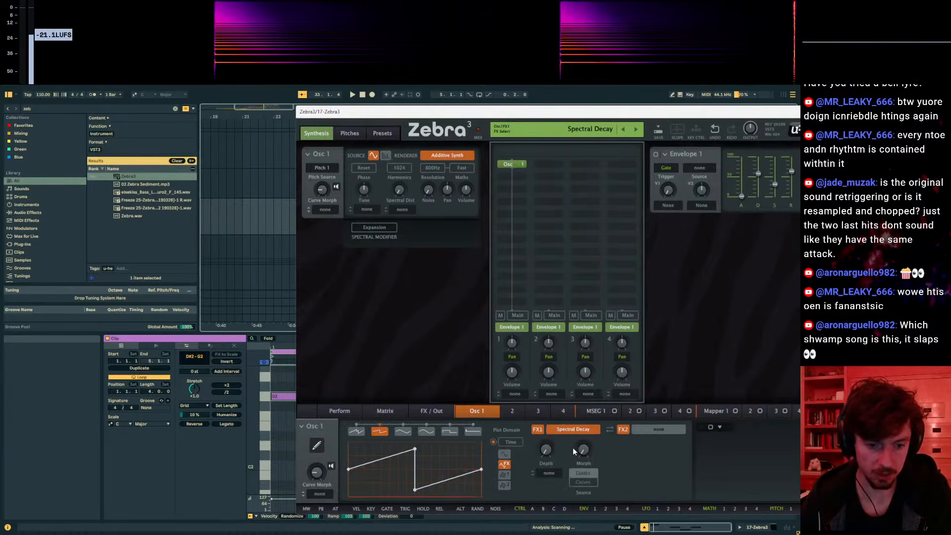
- Open the Osc 1 curve editor, bend the first guide below its straight line, and set the Spectral Decay depth to 100
left_click(317, 446)
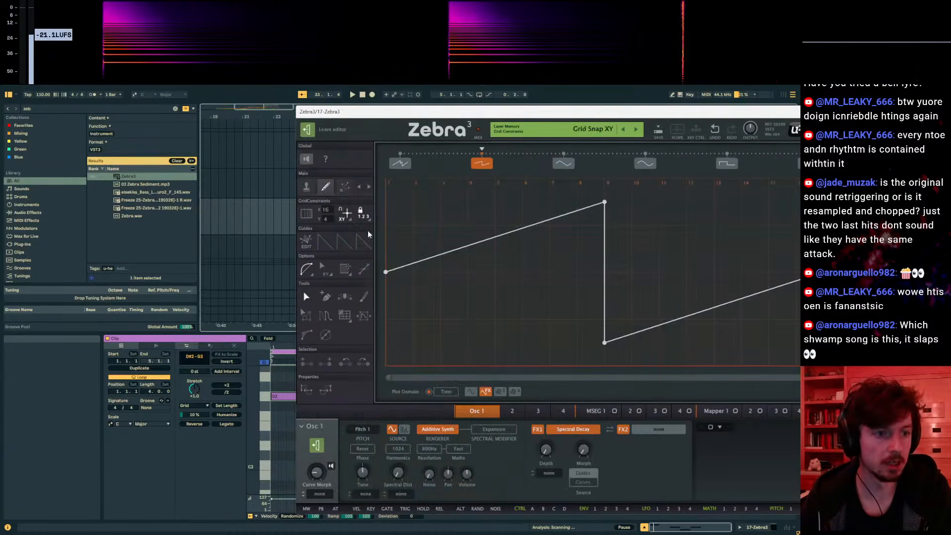
left_click(324, 241)
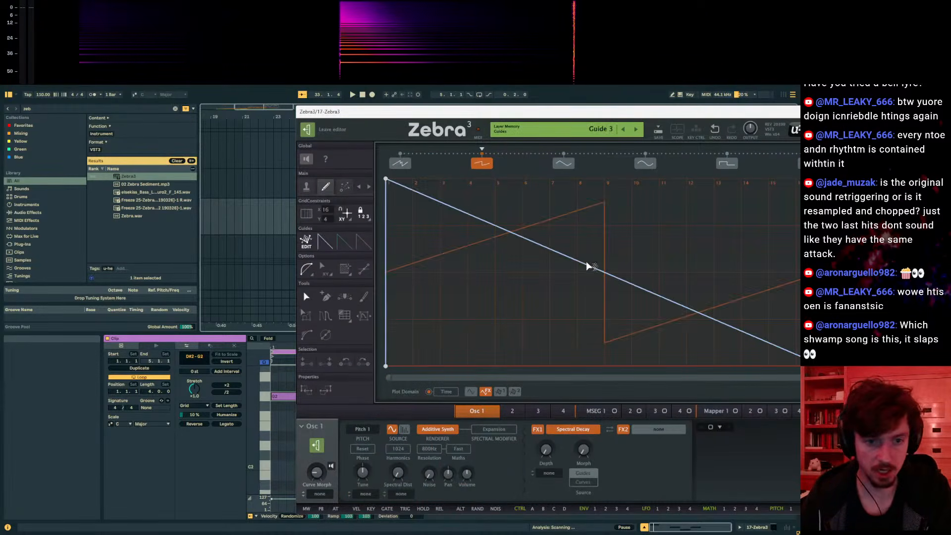
left_click_drag(588, 267, 567, 276)
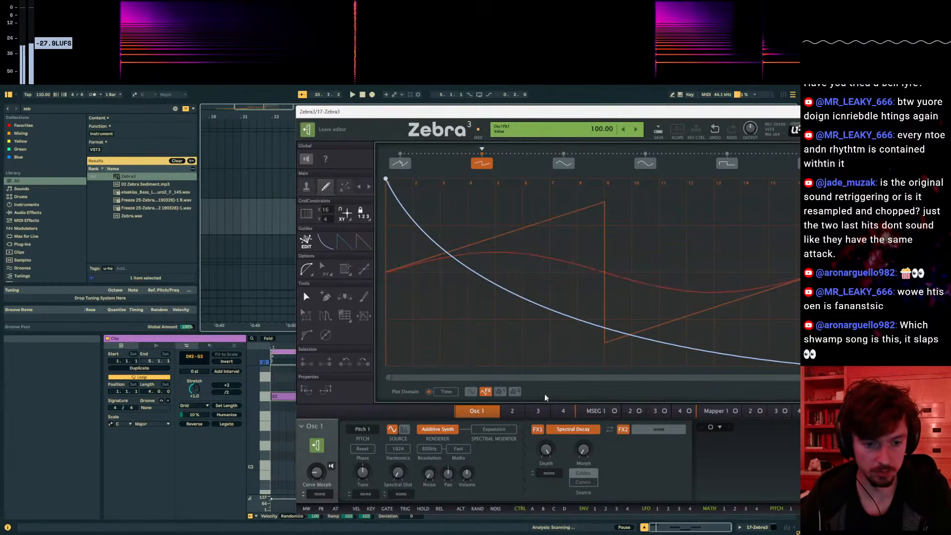
left_click_drag(569, 325, 581, 309)
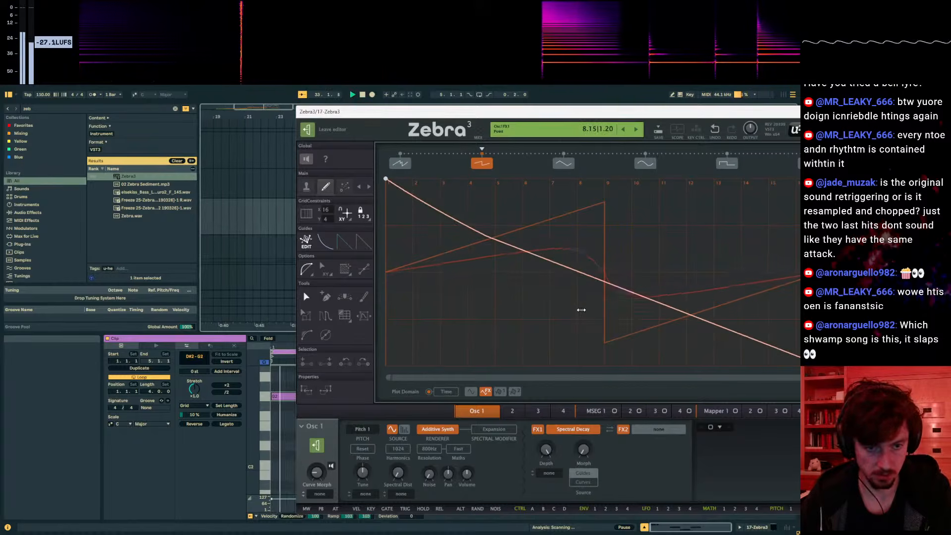
- Transpose the selected sub notes down two octaves and play the clip
left_click(288, 427)
key("space")
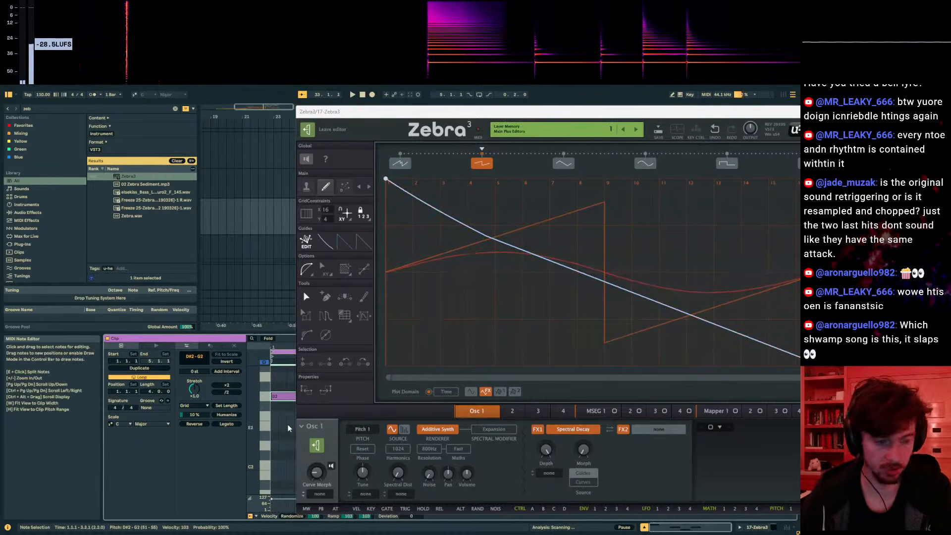
key("shift+Down")
key("shift+Down")
key("space")
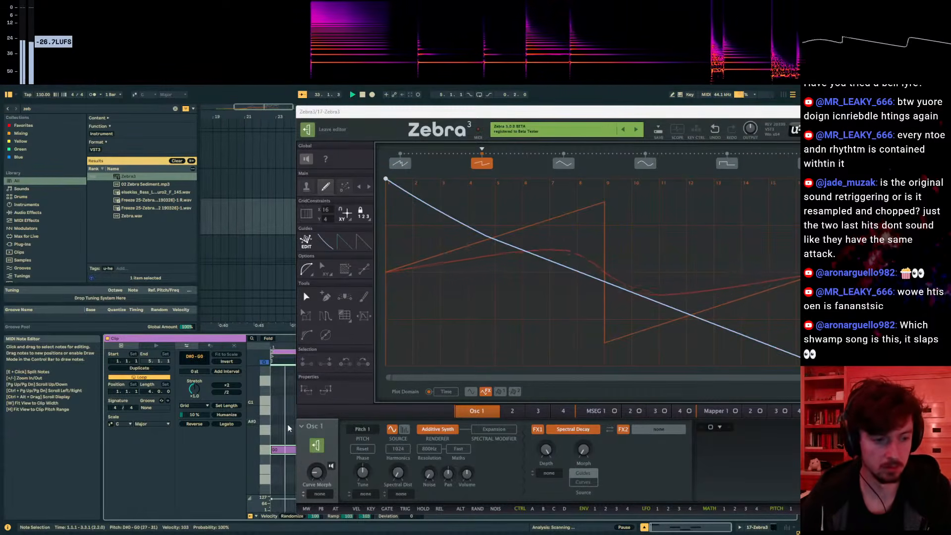
- Recheck the Spectral Decay depth and try to straighten the first guide's curve, undoing the change
left_click_drag(470, 115, 436, 111)
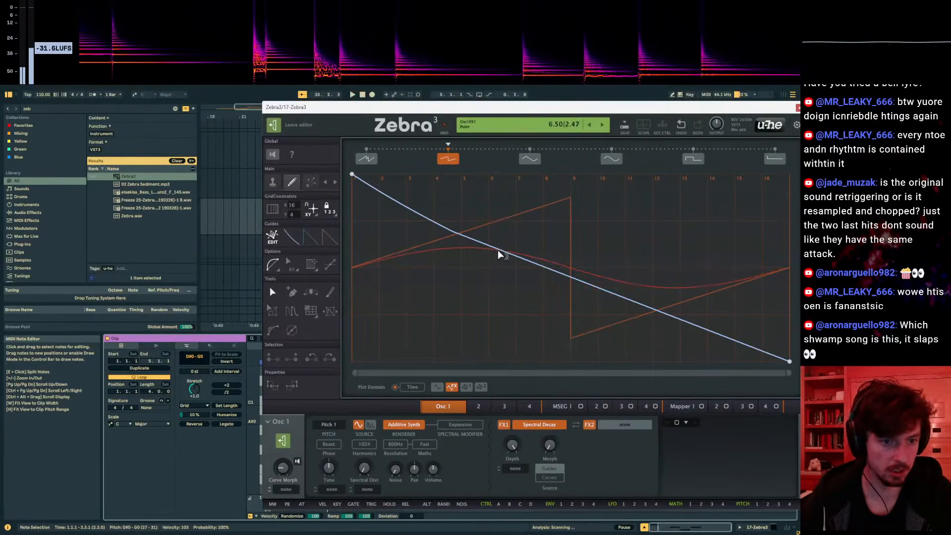
mouse_move(512, 444)
left_mouse_down()
mouse_move(514, 458)
mouse_move(513, 441)
left_mouse_up()
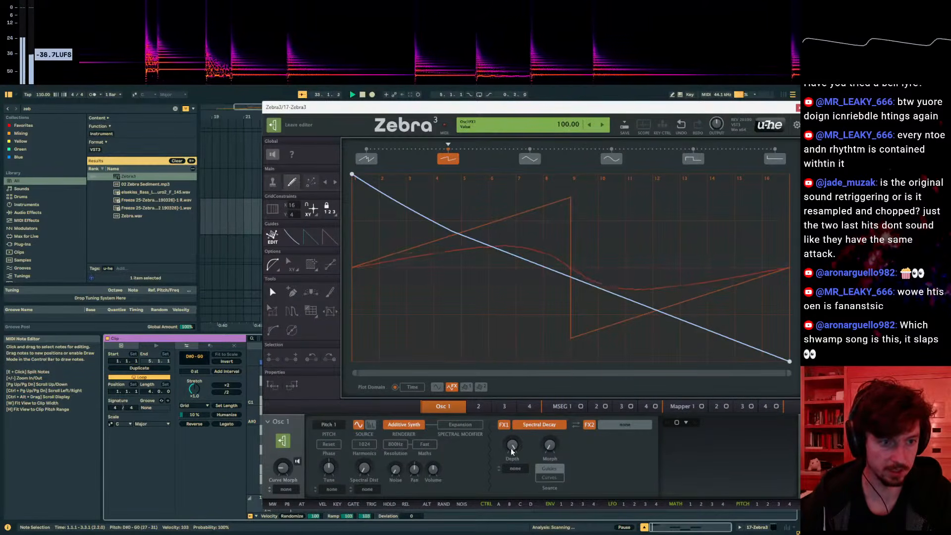
left_click(273, 237)
left_click(303, 238)
left_click(293, 238)
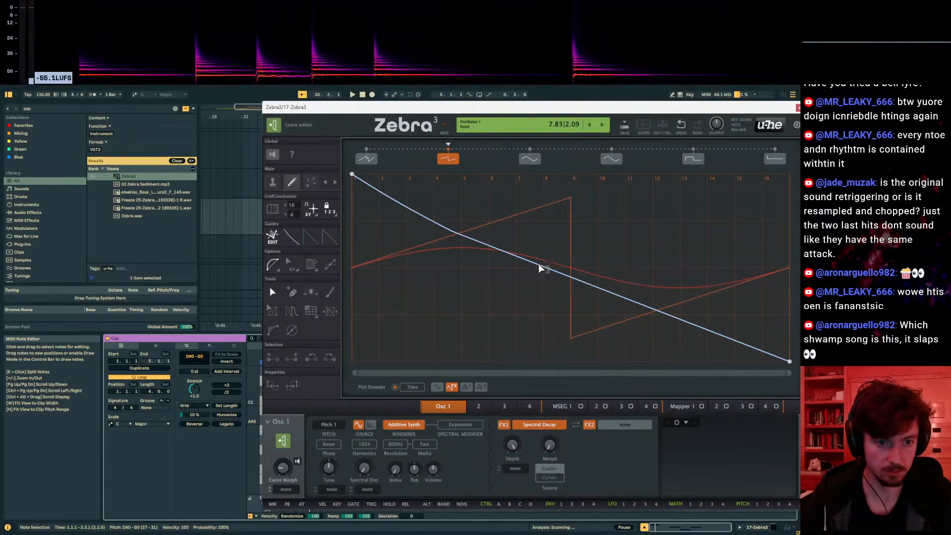
mouse_move(352, 175)
left_mouse_down()
mouse_move(351, 189)
mouse_move(352, 174)
left_mouse_up()
double_click(488, 247)
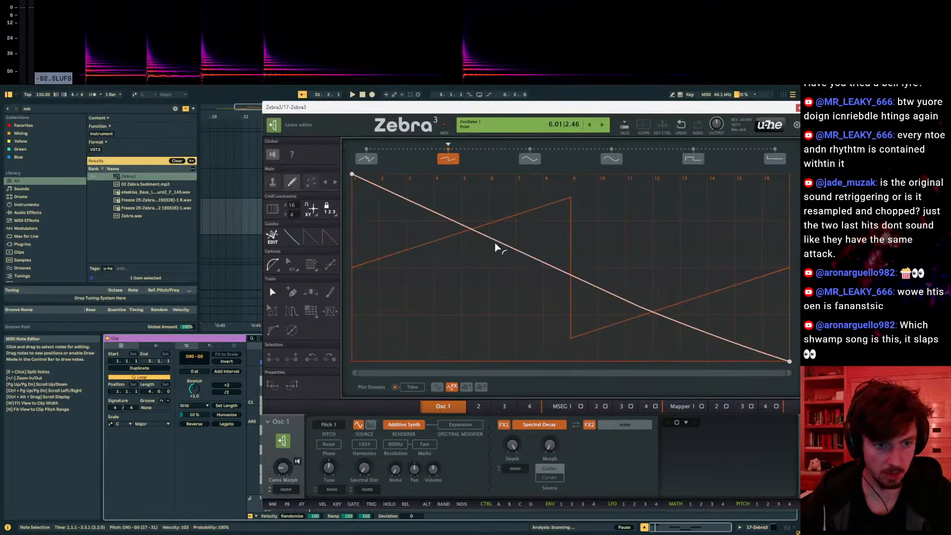
key("ctrl+z")
left_click_drag(539, 261, 552, 259)
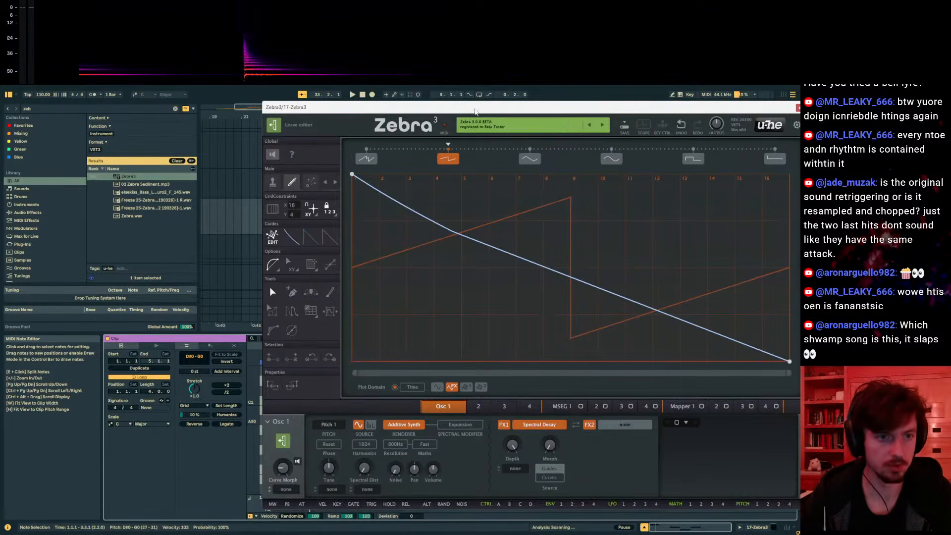
- Bend the first Spectral Decay guide into a convex curve that falls off late, then play it unsoloed with the full mix
left_click_drag(477, 108, 290, 104)
mouse_move(394, 280)
left_mouse_down()
mouse_move(372, 277)
mouse_move(390, 267)
left_mouse_up()
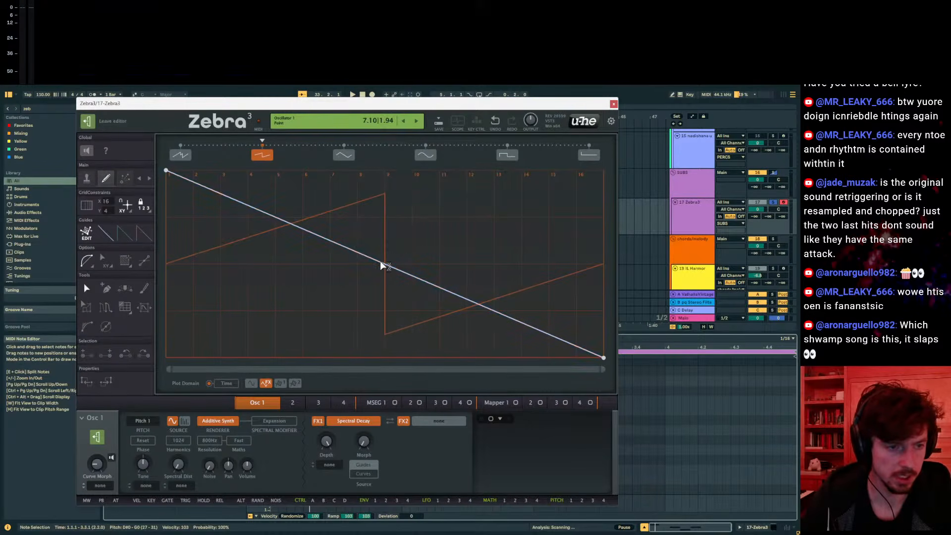
mouse_move(374, 270)
left_mouse_down()
mouse_move(400, 261)
mouse_move(365, 272)
mouse_move(386, 257)
left_mouse_up()
key("space")
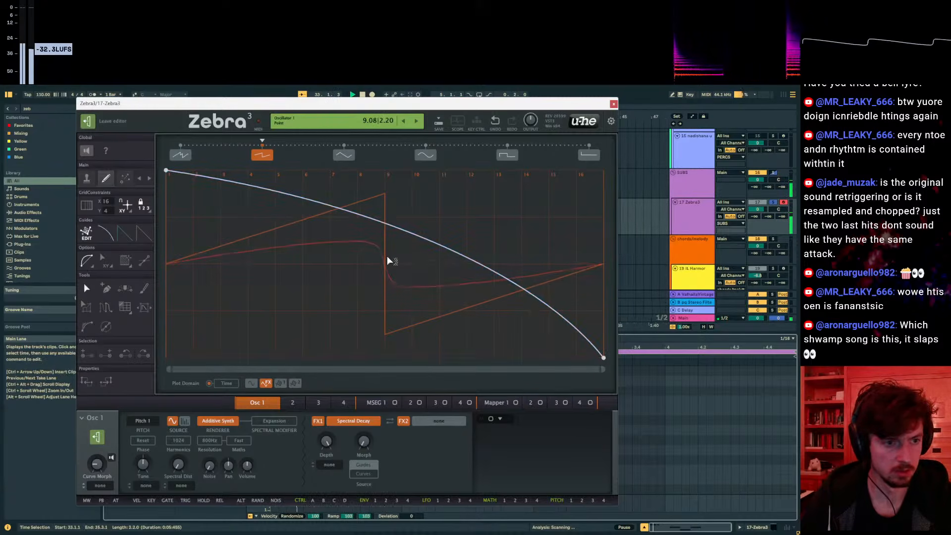
left_click(773, 202)
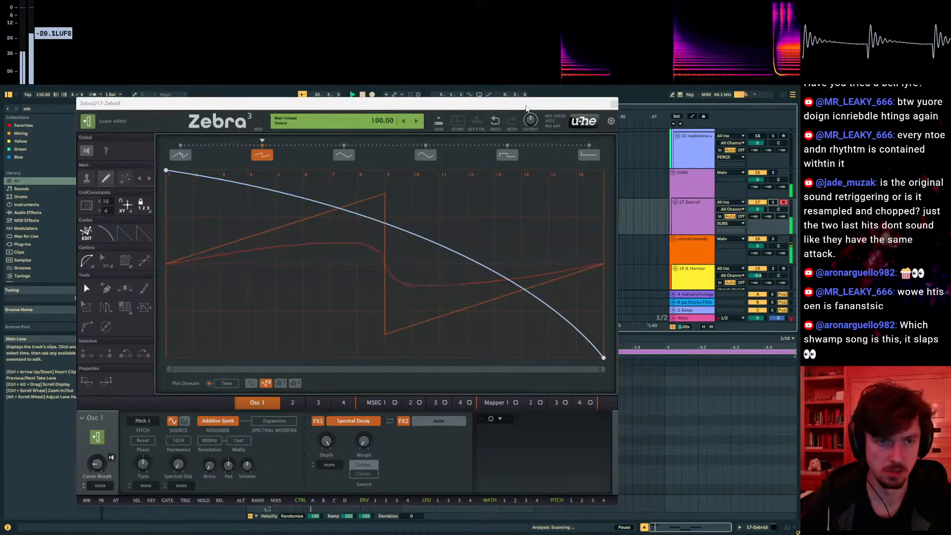
- Clear the synth window from the sub clip and move the D#0 note to 3.1 and the last F0 note to 4.1
left_click_drag(520, 103, 547, 310)
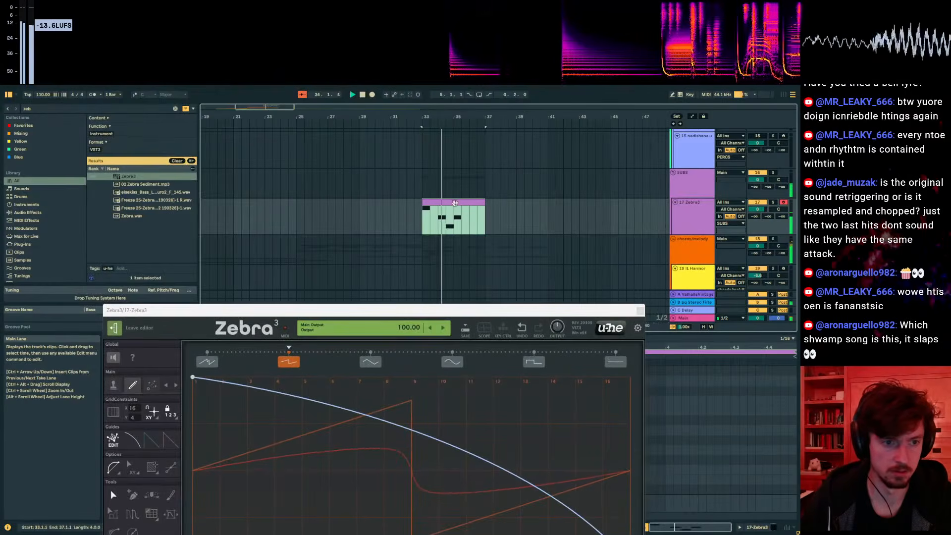
left_click(450, 210)
left_click(451, 203)
left_click_drag(497, 310, 845, 496)
key("space")
left_click(580, 454)
scroll(549, 450, "down", 2)
left_click_drag(508, 453, 573, 452)
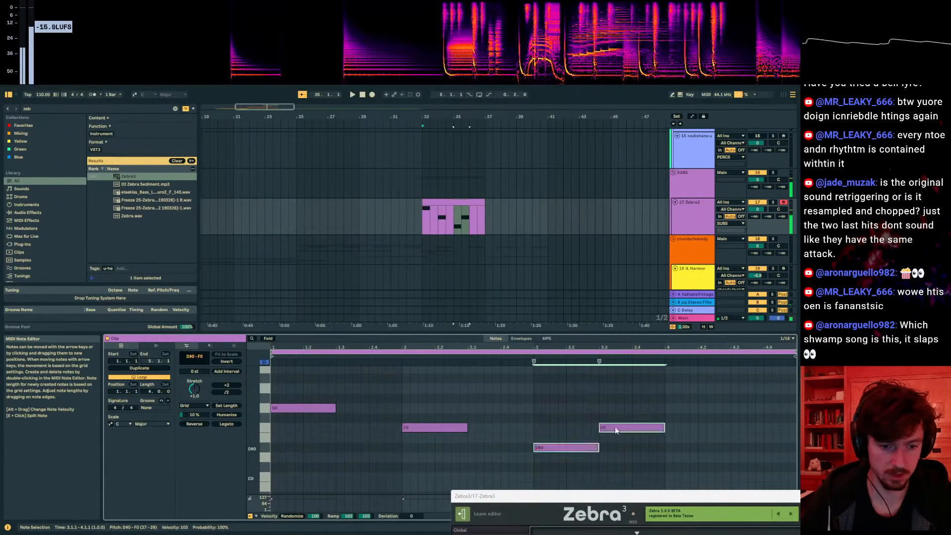
left_click(633, 429)
key("space")
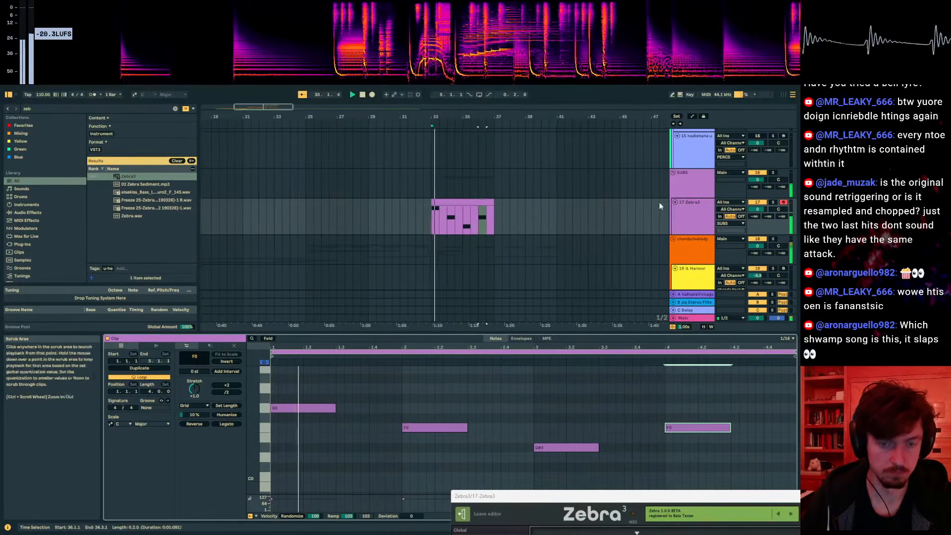
- Play the section around bar 33 and open the Zebra3 synth of the formanty ascid guy track
key("space")
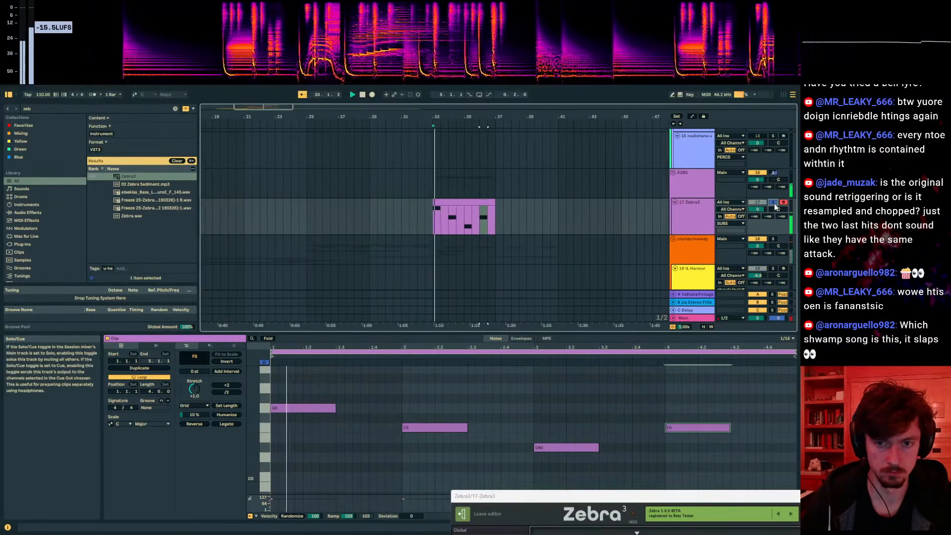
key("space")
left_click(427, 223)
key("space")
scroll(496, 225, "down", 3)
scroll(521, 221, "down", 7)
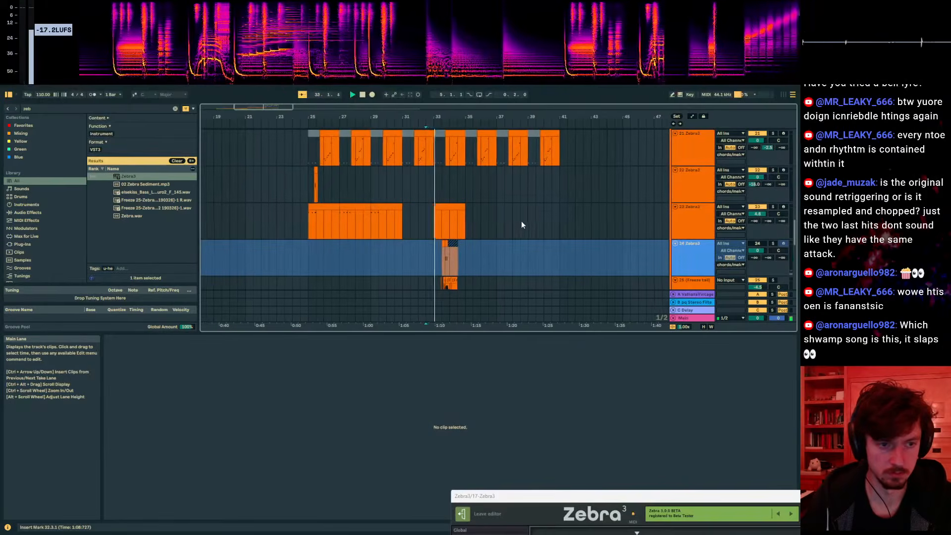
key("space")
left_click(429, 223)
left_click(426, 195)
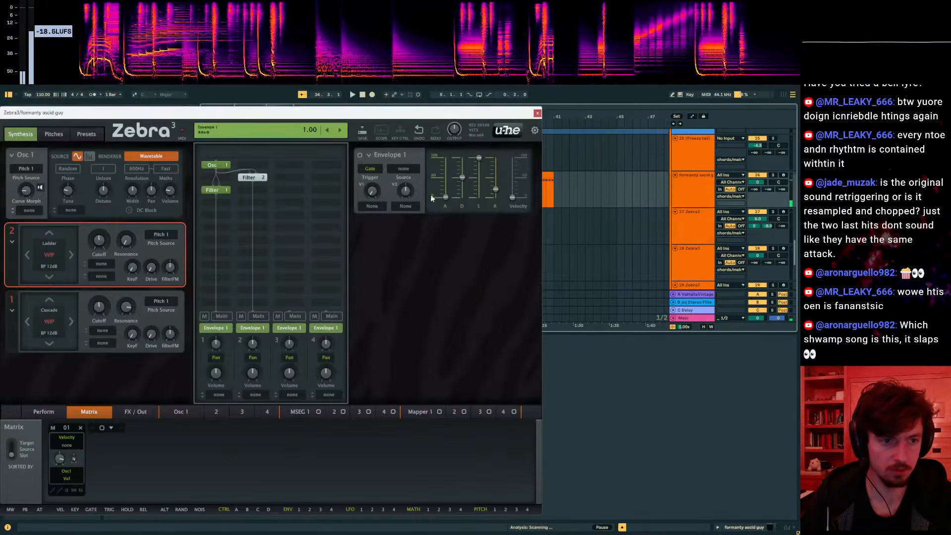
- Display the automation lanes and show filter 2's Cutoff automation on the formanty ascid guy track
key("a")
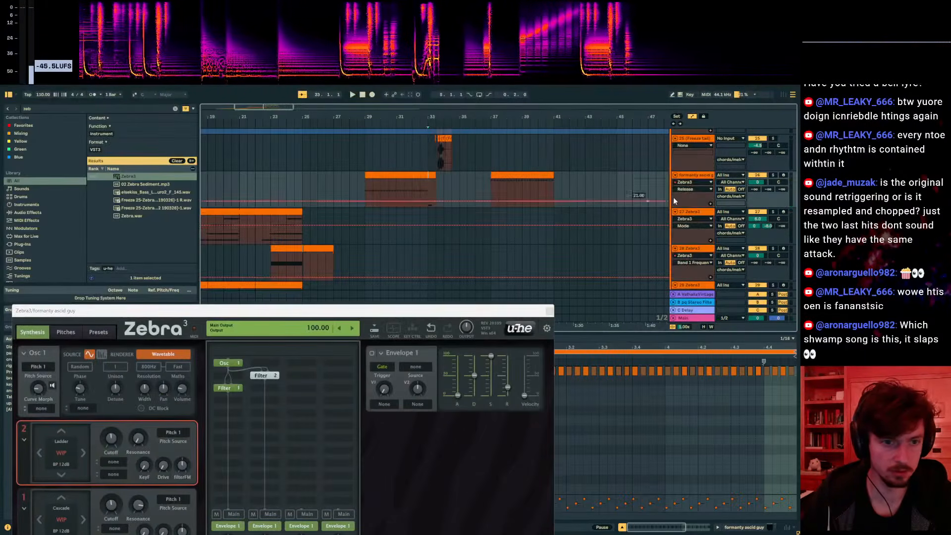
left_click_drag(363, 314, 706, 199)
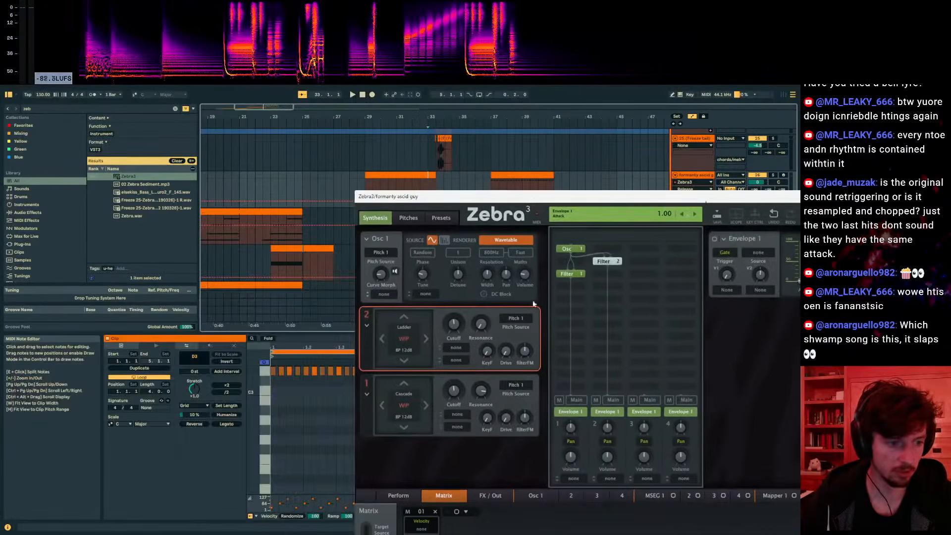
left_click(461, 330)
key("a")
key("a")
left_click_drag(458, 196, 465, 280)
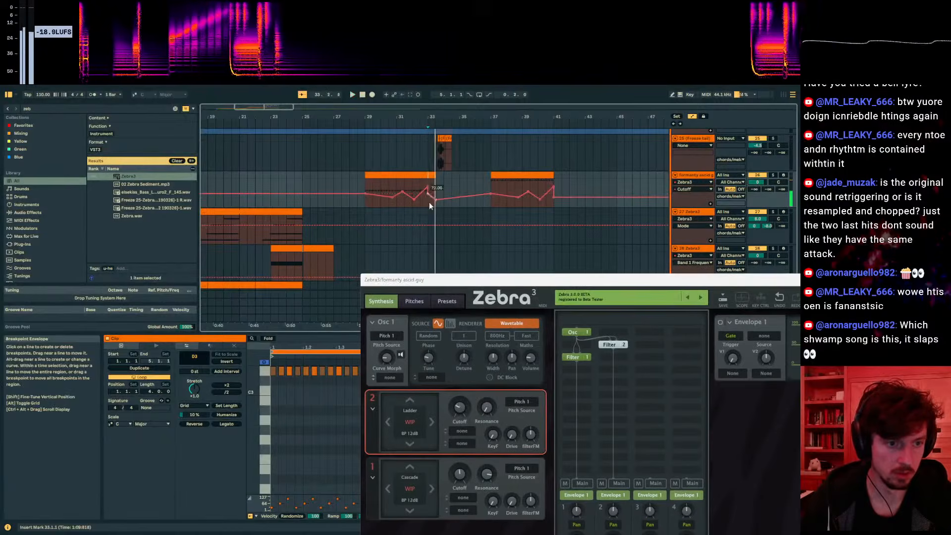
- Solo the formanty ascid guy track, play its ending near bar 33, and re-enable the overridden automation
left_click(774, 176)
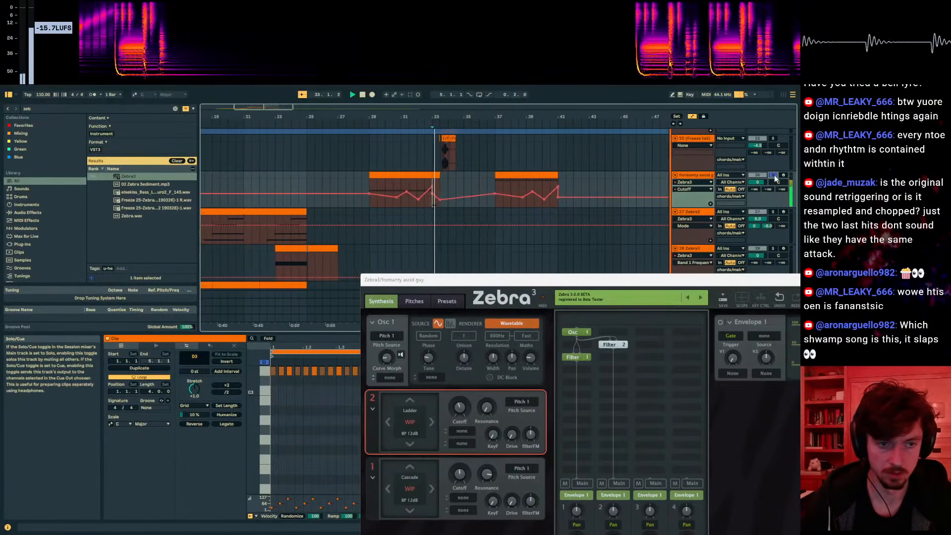
left_click(459, 406)
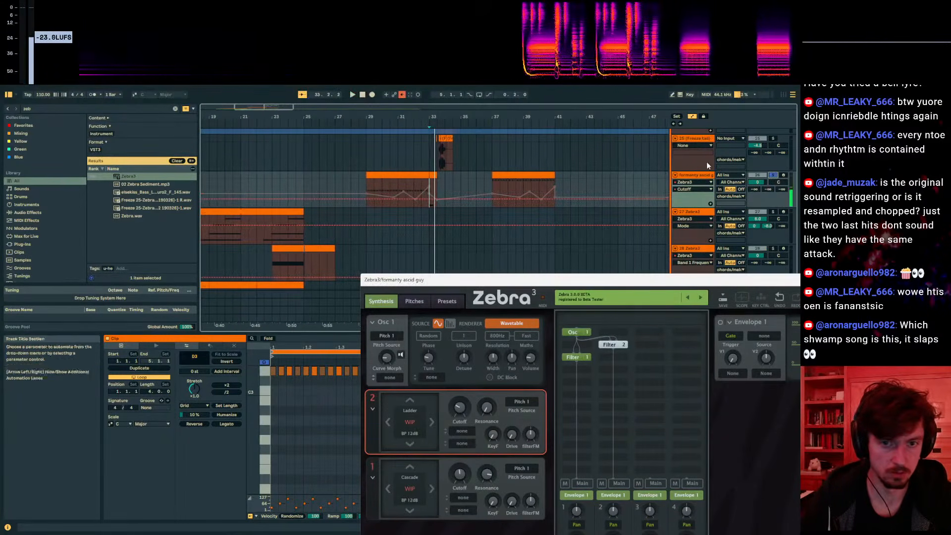
left_click(695, 190)
key("space")
left_click(402, 96)
- Recheck the filter Cutoff automation against playback near bar 33 and restore the automation after touching the control
key("a")
key("a")
key("space")
key("space")
left_click(462, 405)
key("space")
left_click(403, 95)
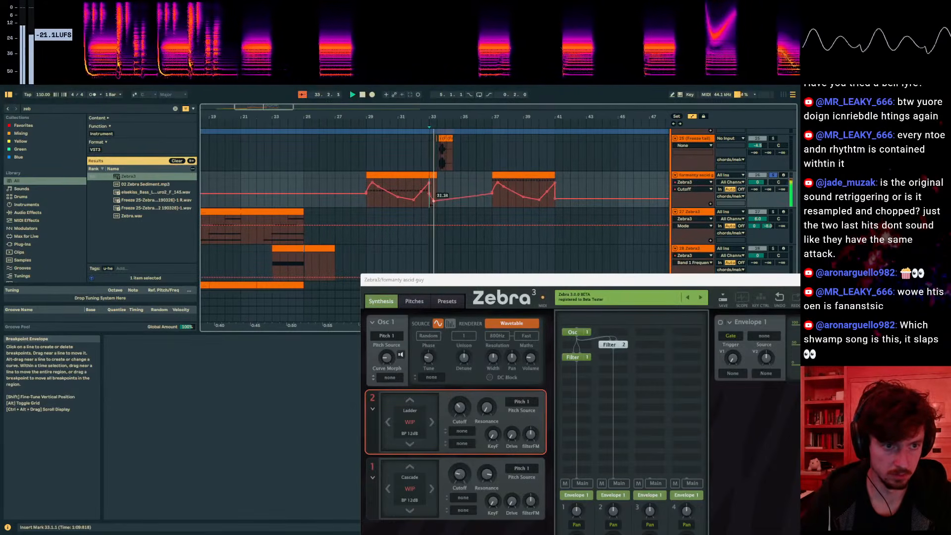
- Bring the Shwamp - Peach reference into playback near bar 32 and hide the automation lanes
left_click(431, 194)
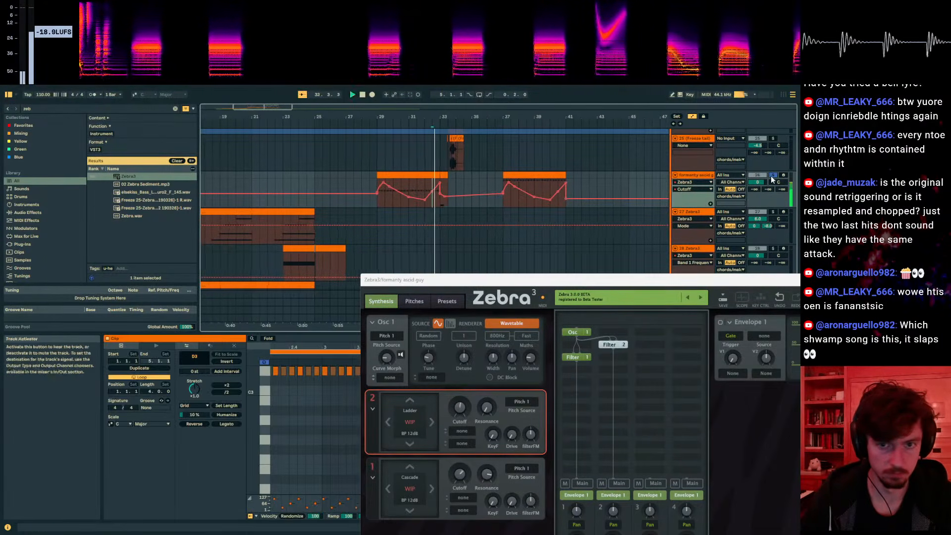
scroll(769, 208, "down", 4)
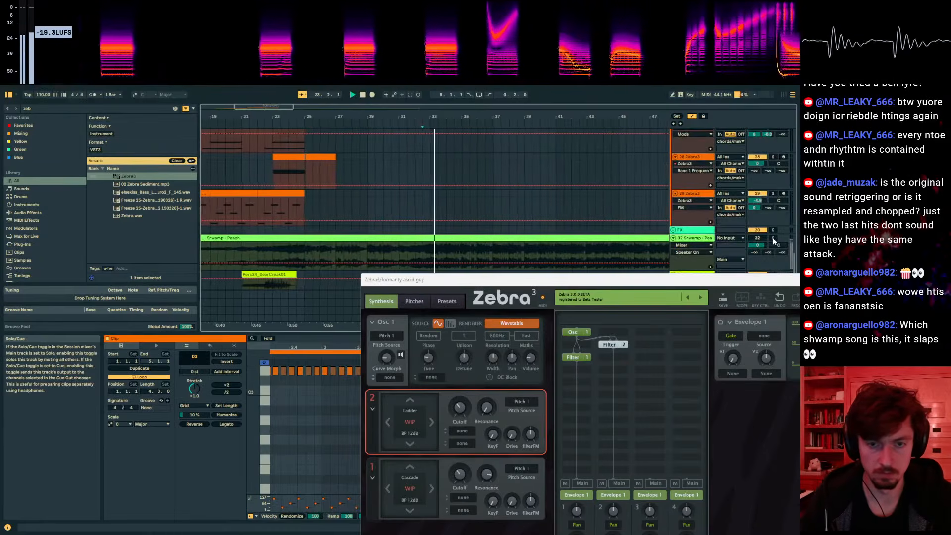
left_click(771, 237)
left_click(772, 237)
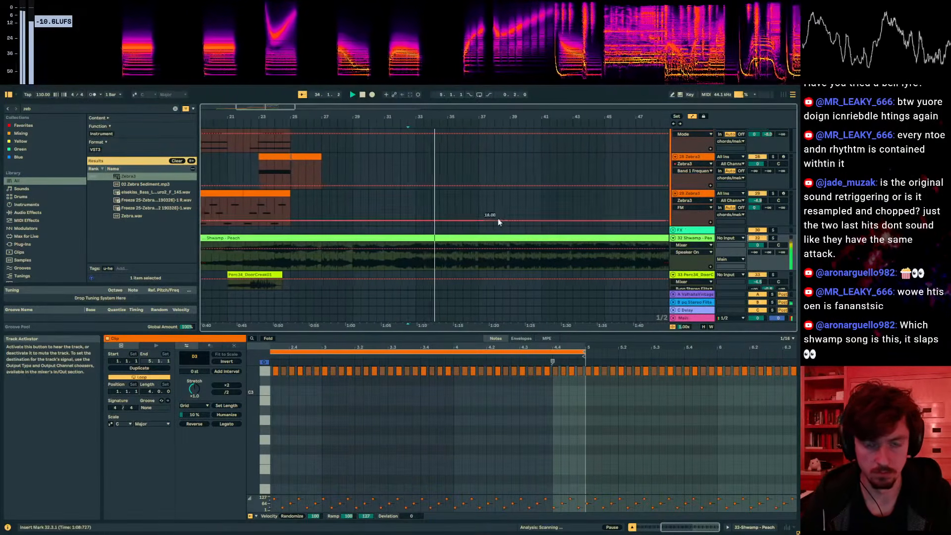
scroll(427, 208, "up", 5)
key("a")
- Listen to the section from bar 33 onward against the Shwamp - Peach reference, clearing the Zebra3 window away
left_click(410, 215)
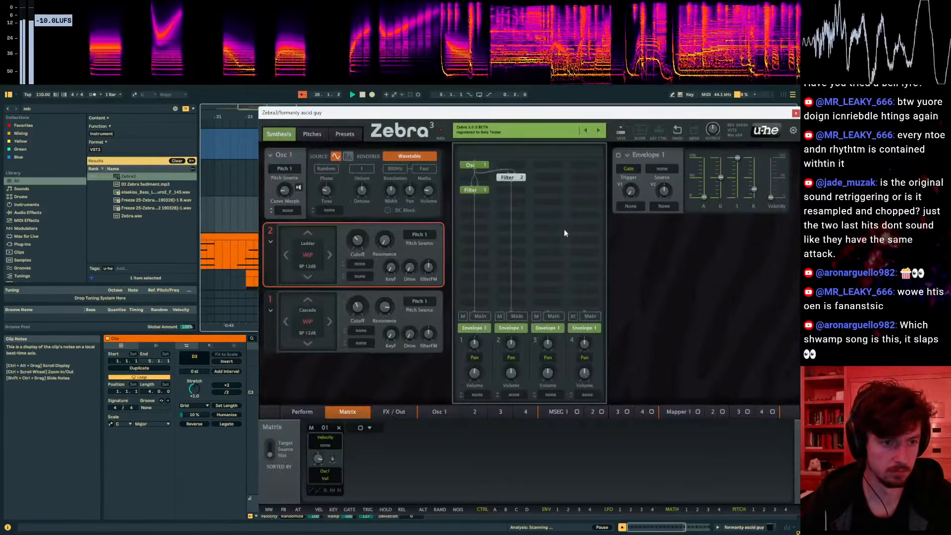
left_click_drag(543, 112, 507, 300)
left_click(442, 184)
scroll(576, 233, "up", 4)
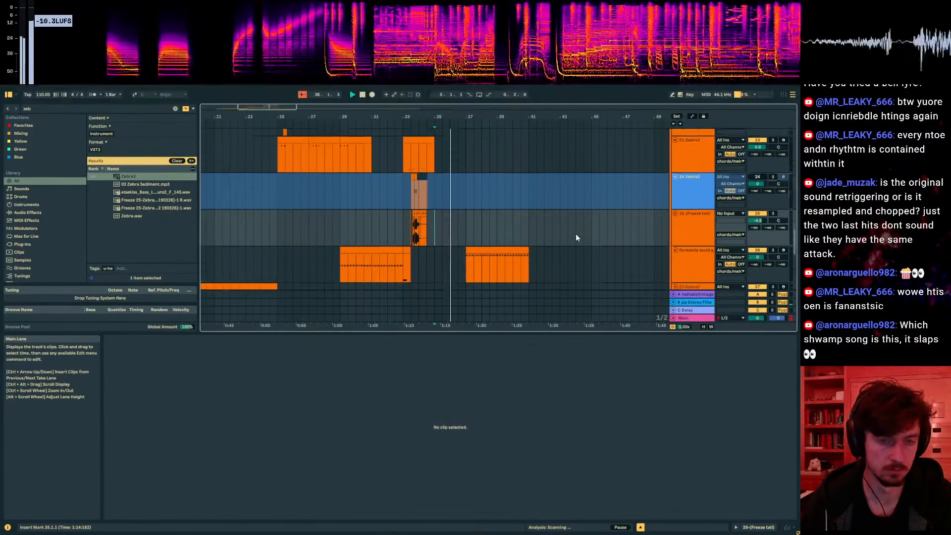
scroll(582, 236, "up", 2)
left_click_drag(459, 116, 424, 149)
scroll(489, 198, "down", 2)
scroll(488, 205, "down", 4)
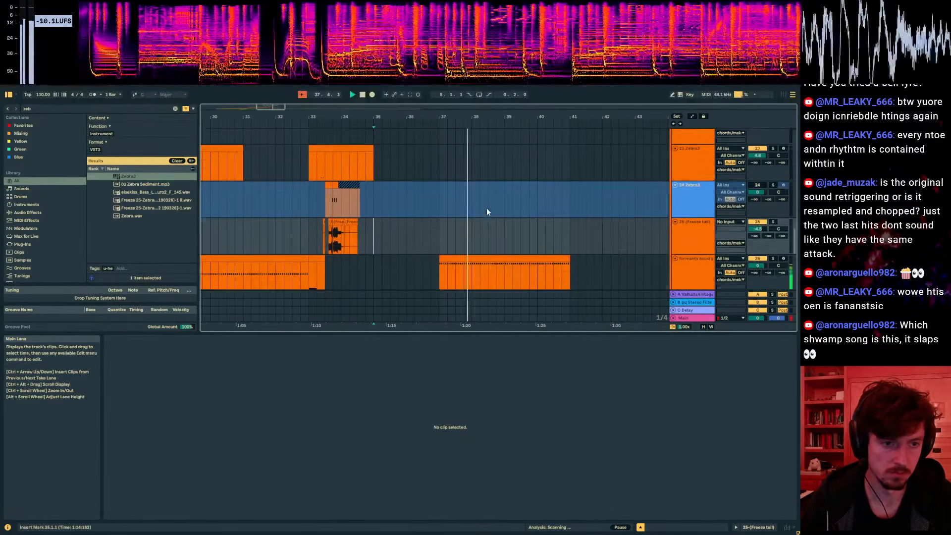
- Play the passage from bar 38.3 to compare the formanty ascid guy clip with the reference
left_click(515, 222)
left_click_drag(523, 116, 406, 294)
left_click_drag(568, 221, 456, 224)
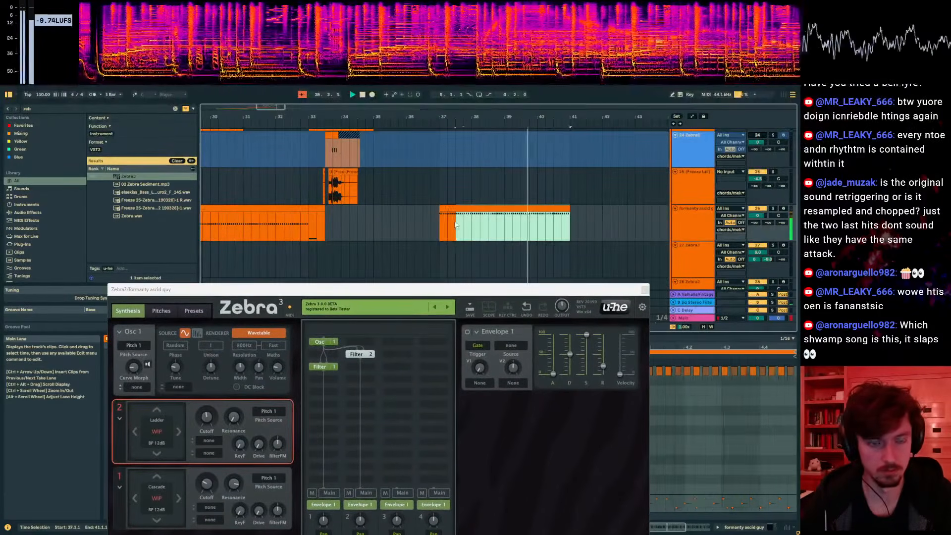
left_click(500, 194)
left_click(489, 192)
key("space")
key("space")
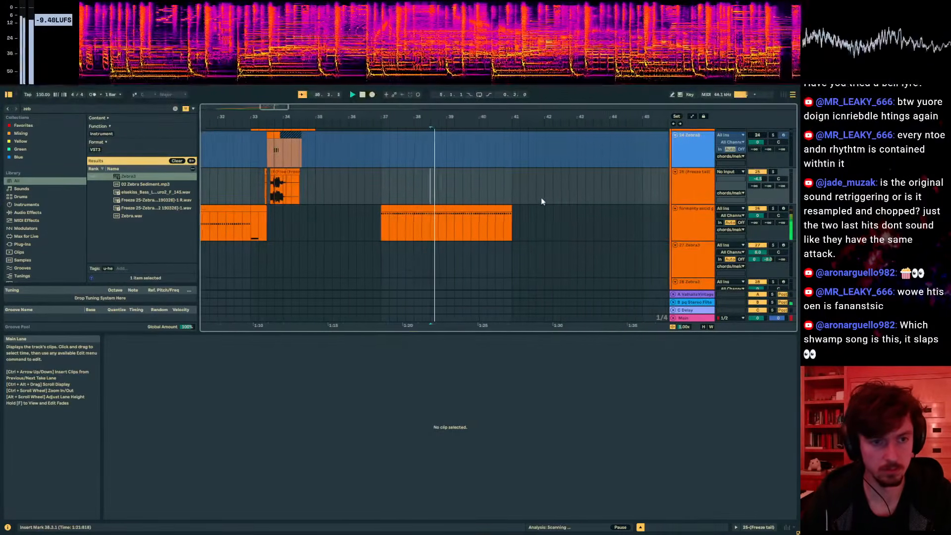
- Insert a new MIDI track directly below the Freeze tail track
scroll(541, 198, "up", 2)
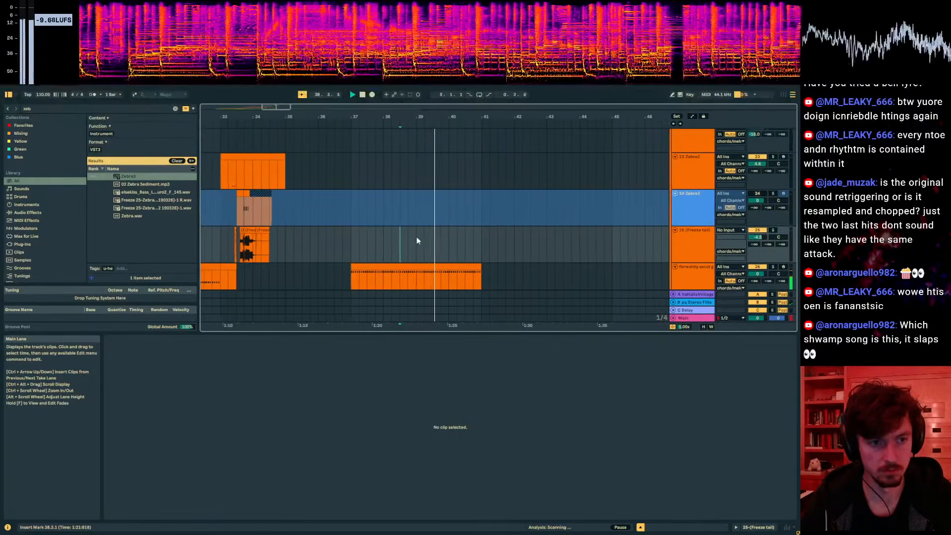
left_click(418, 241)
key("ctrl+shift+t")
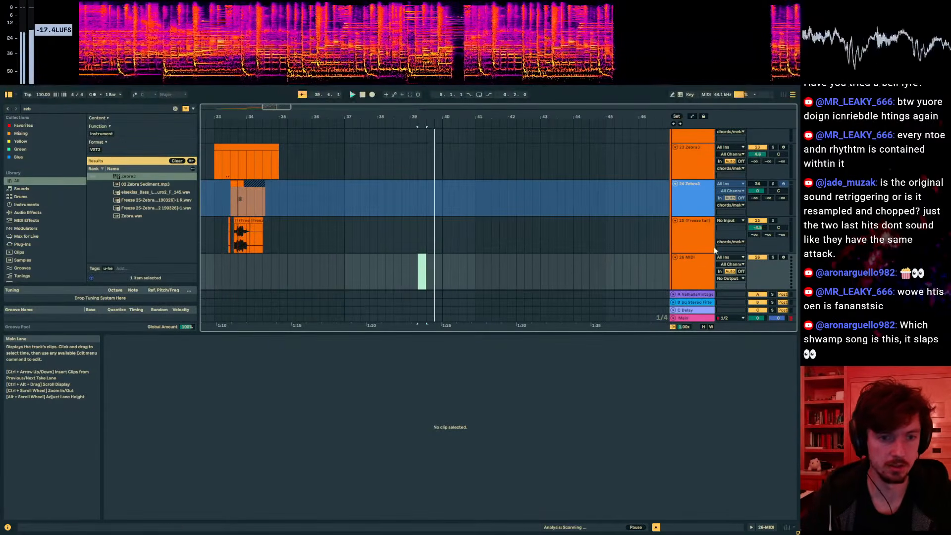
- Find the spot by playback and create a two-sixteenth MIDI clip at bar 39.3 on the 29-Zebra3 track
scroll(644, 260, "down", 10)
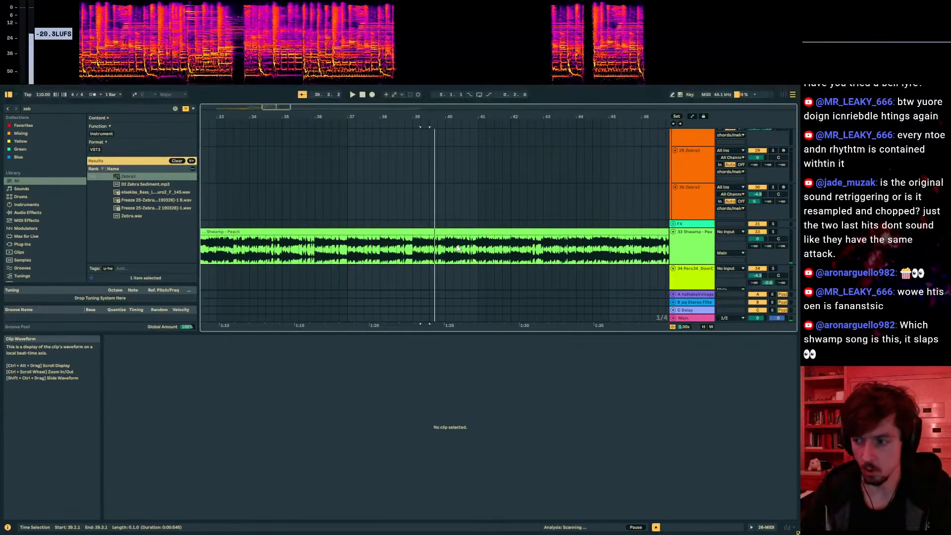
scroll(472, 215, "up", 3)
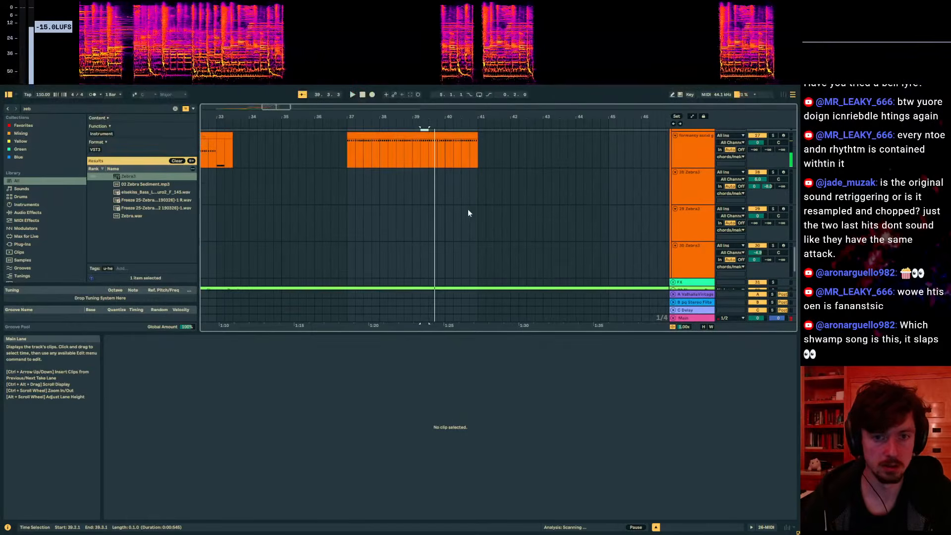
left_click(437, 222)
left_click(414, 222)
key("space")
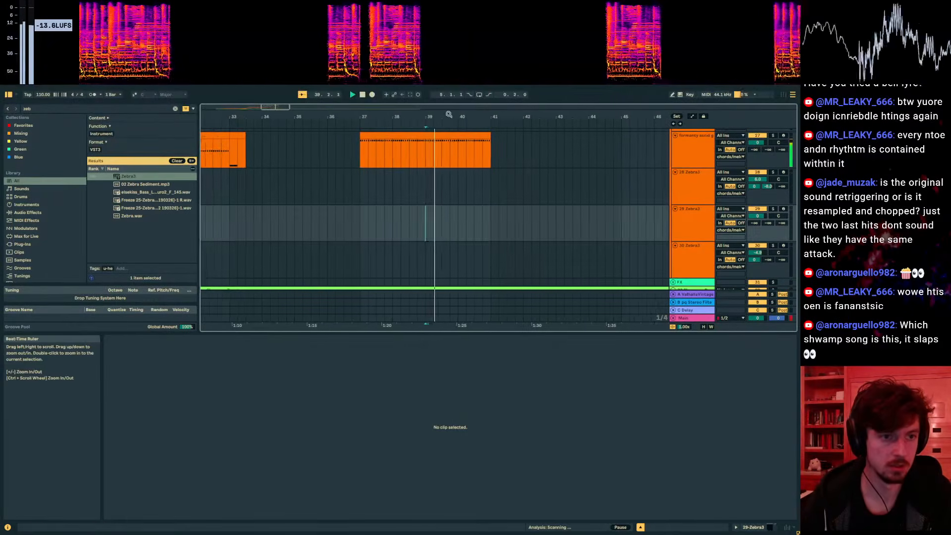
left_click_drag(448, 114, 443, 174)
key("ctrl+shift+m")
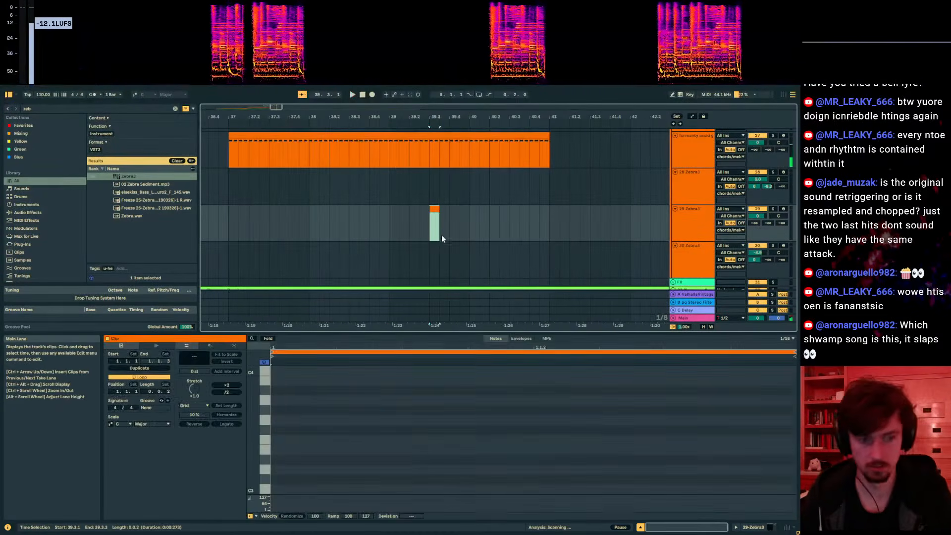
- Draw a sixteenth G3 note followed by a sixteenth A#3 note in the new clip
key("b")
left_click(321, 419)
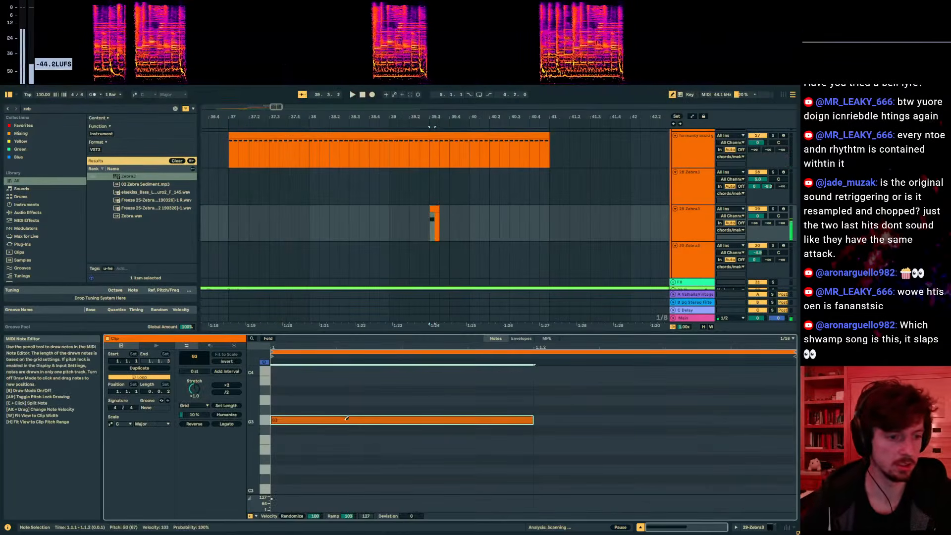
left_click(570, 383)
scroll(573, 407, "up", 2)
left_click(572, 414)
left_click(573, 424)
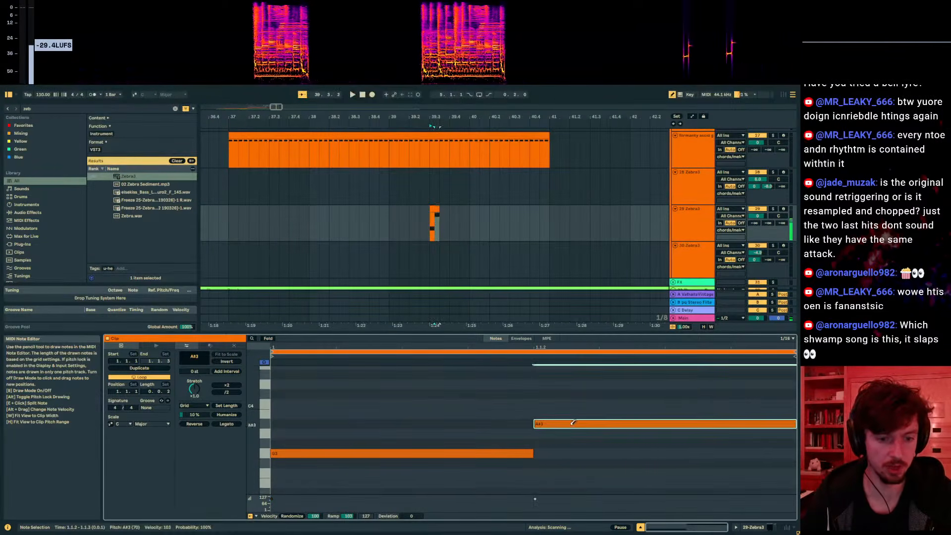
- Try higher pitches over the A#3 note and place a C4 note starting slightly after it
scroll(612, 413, "up", 1)
left_click(614, 411)
left_click(639, 409)
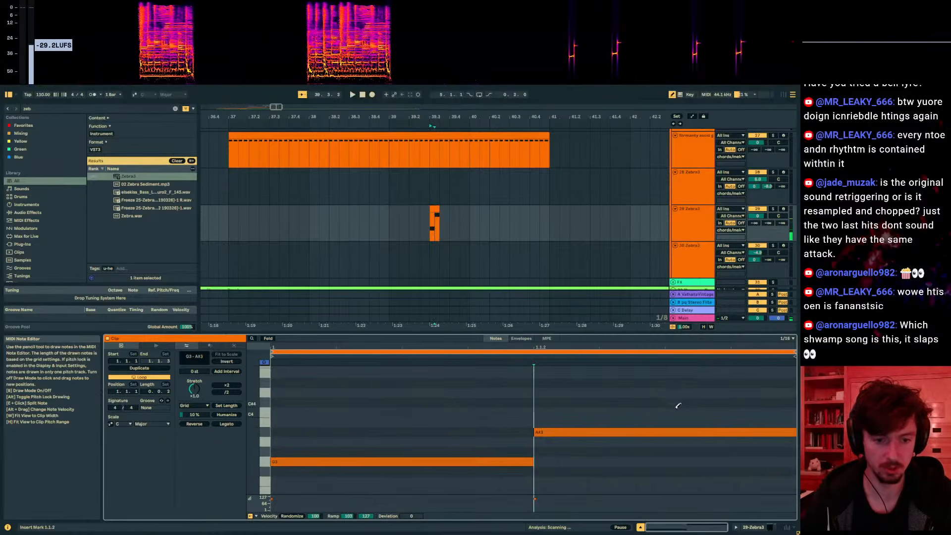
left_click(670, 410)
left_click(656, 410)
left_click(656, 411)
left_click(655, 410)
left_click(655, 410)
left_click(655, 410)
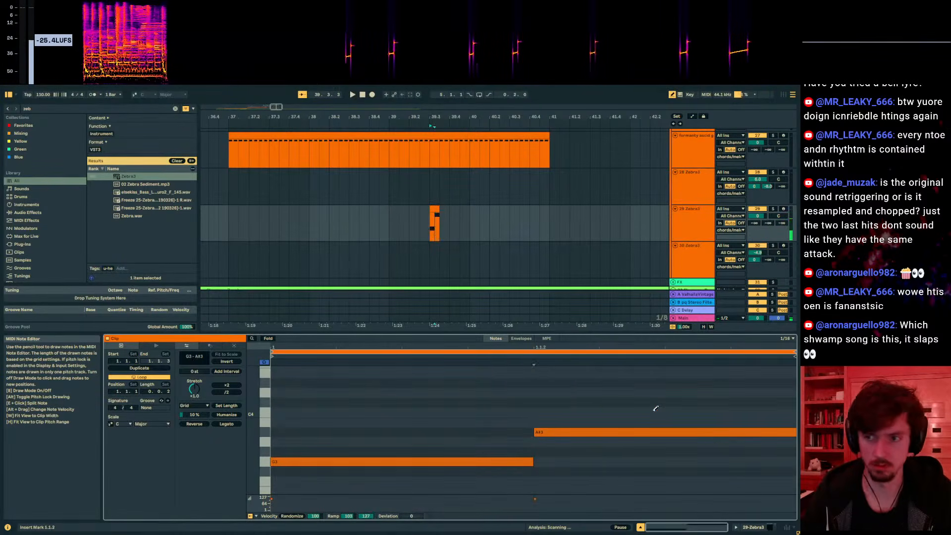
left_click(654, 410)
left_click_drag(608, 419, 676, 416)
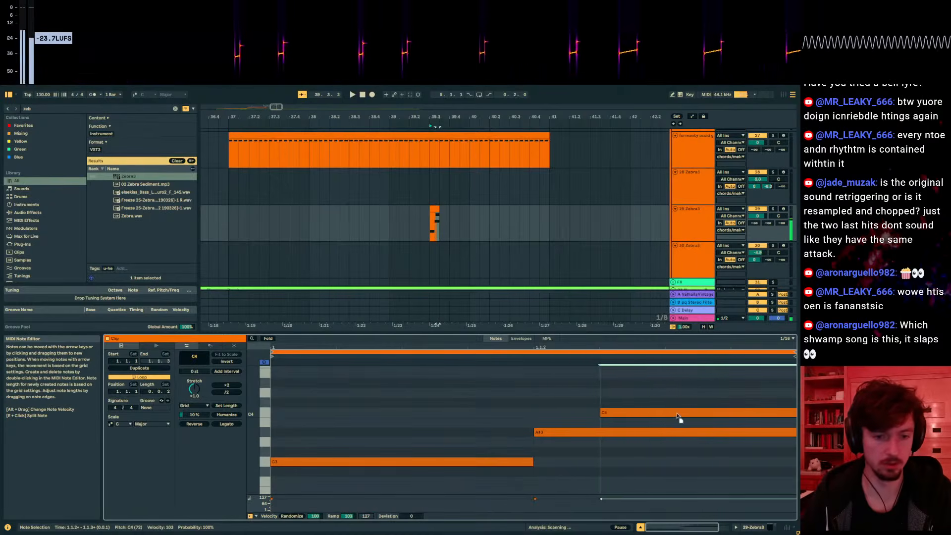
- Solo the 29-Zebra3 track and play its earlier clip at bar 23 for comparison
left_click(774, 209)
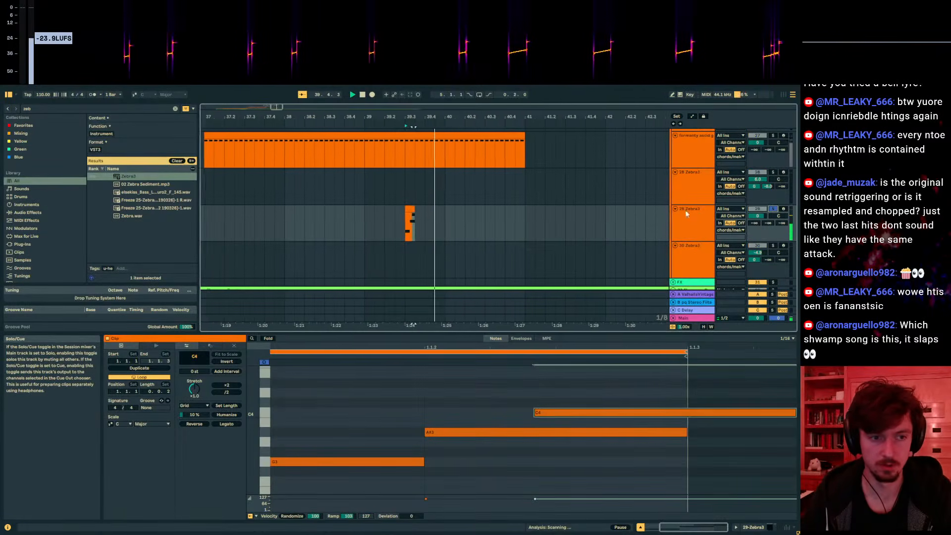
left_click_drag(517, 87, 516, 144)
left_click_drag(370, 115, 530, 62)
left_click(368, 209)
key("space")
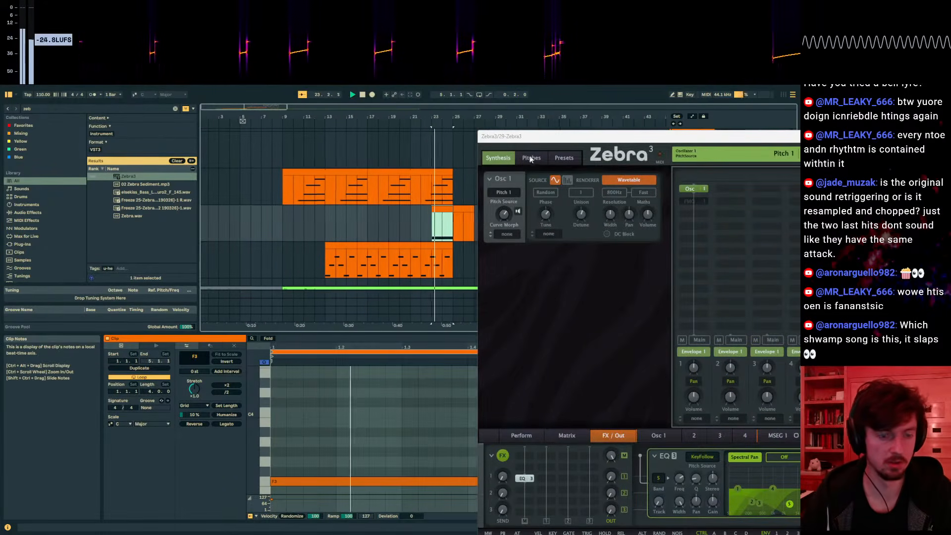
left_click_drag(511, 135, 577, 340)
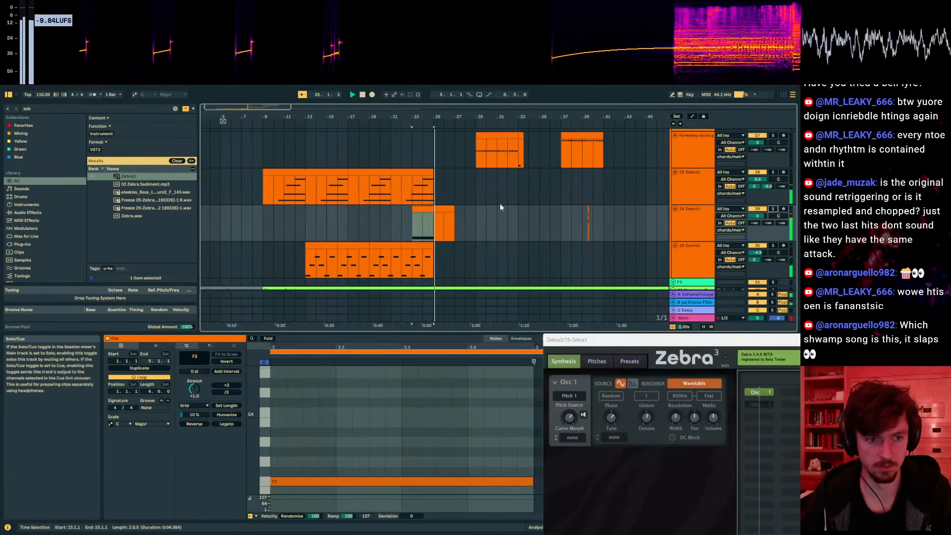
- Play the new Zebra3 clip in the full mix from about bar 39
left_click(575, 224)
left_click(588, 231)
scroll(570, 242, "up", 2)
scroll(570, 242, "down", 3)
left_click(576, 217)
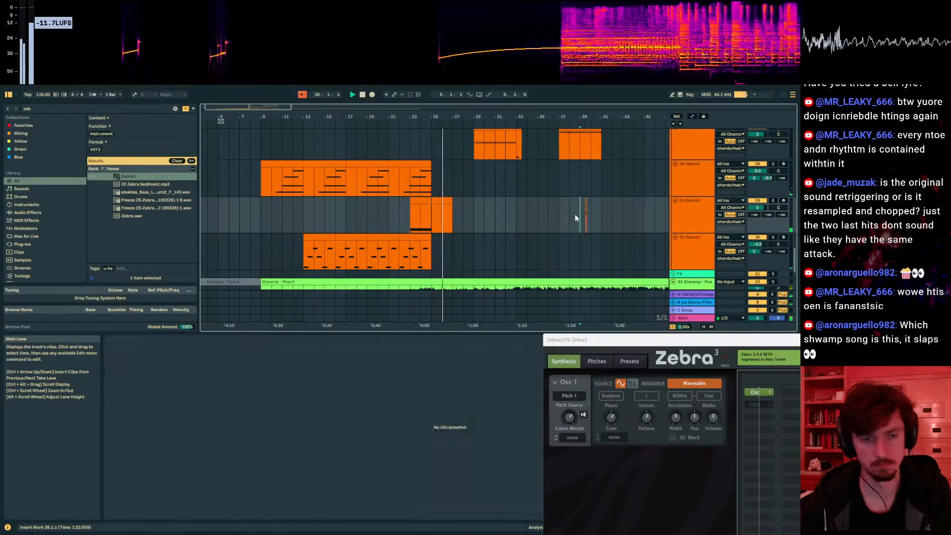
left_click(587, 223)
left_click(576, 218)
key("space")
key("space")
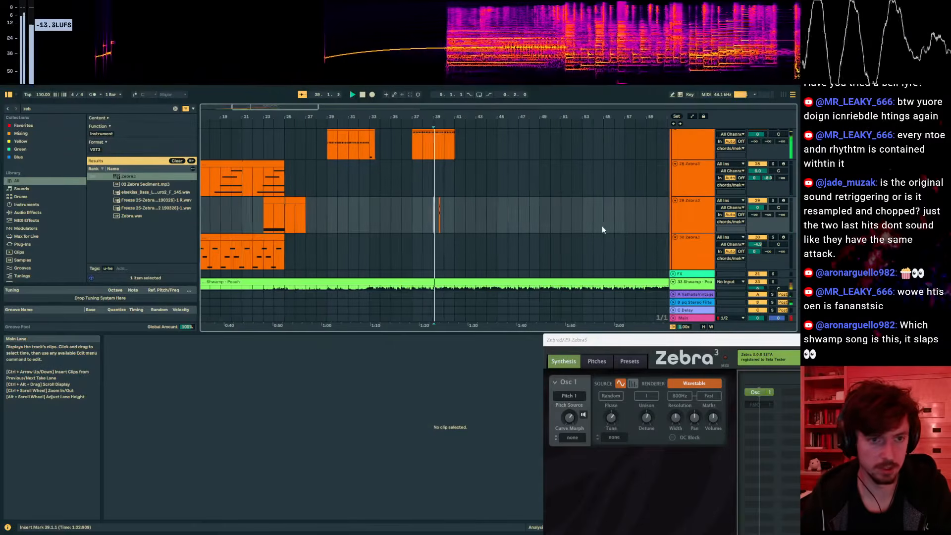
- Insert a MIDI track below 29-Zebra3 and copy the short clip at bar 39.3 onto it
left_click(696, 210)
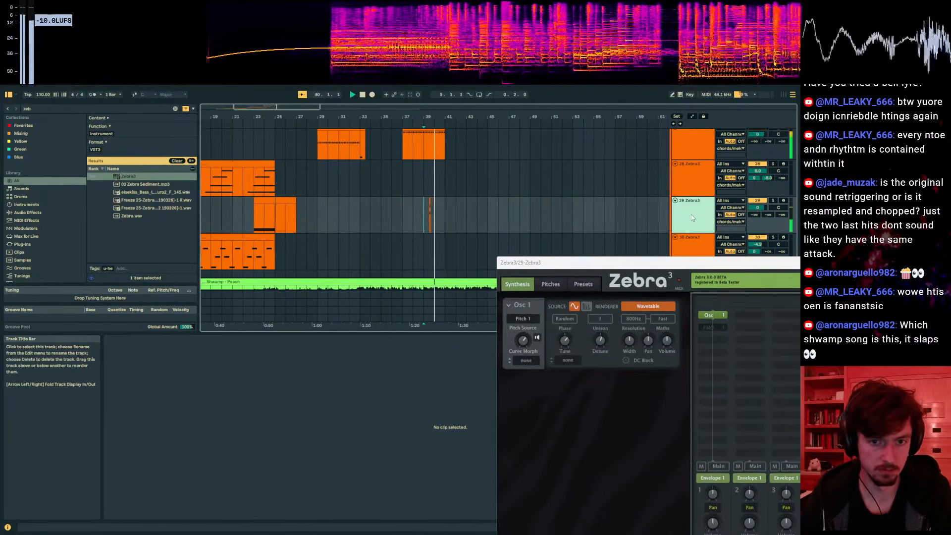
key("ctrl+shift+t")
left_click(421, 171)
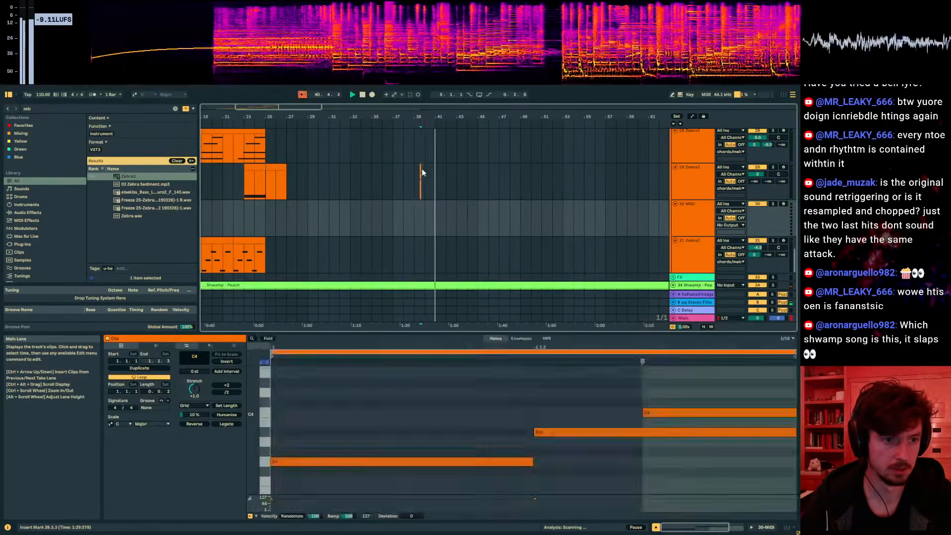
left_click_drag(427, 111, 429, 313)
key("space")
left_click_drag(425, 186, 415, 225)
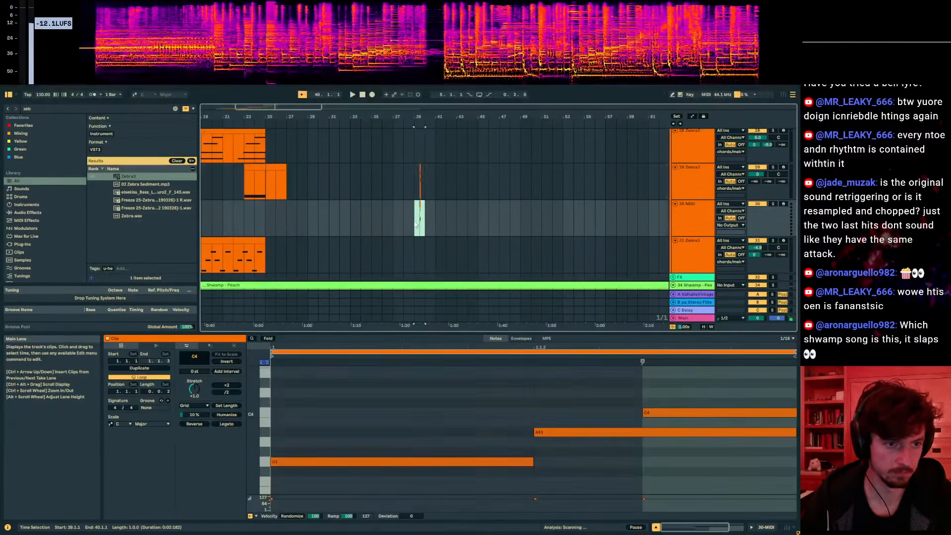
- Deactivate the original short clip on 29-Zebra3 and load a Zebra3 instrument onto the new track
left_click(420, 177)
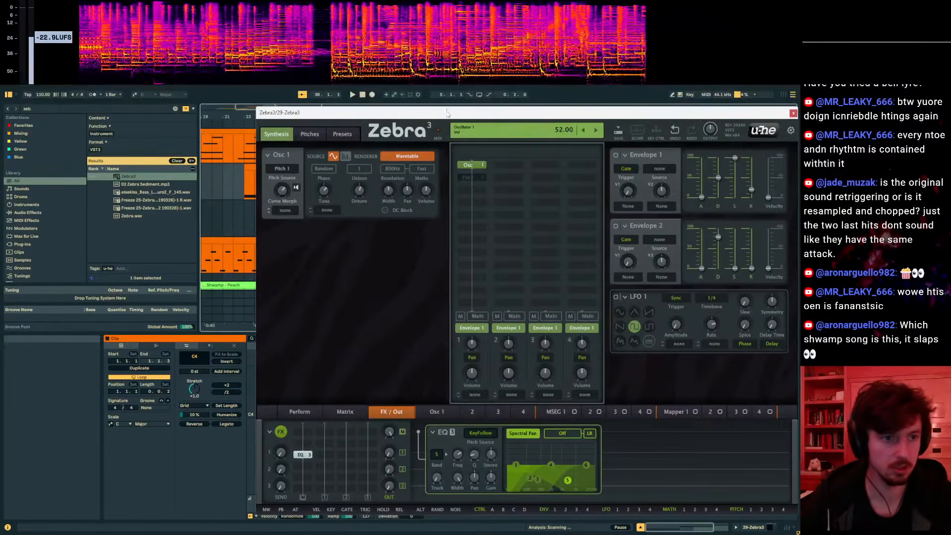
left_click_drag(447, 114, 902, 147)
left_click(426, 212)
left_click(125, 177)
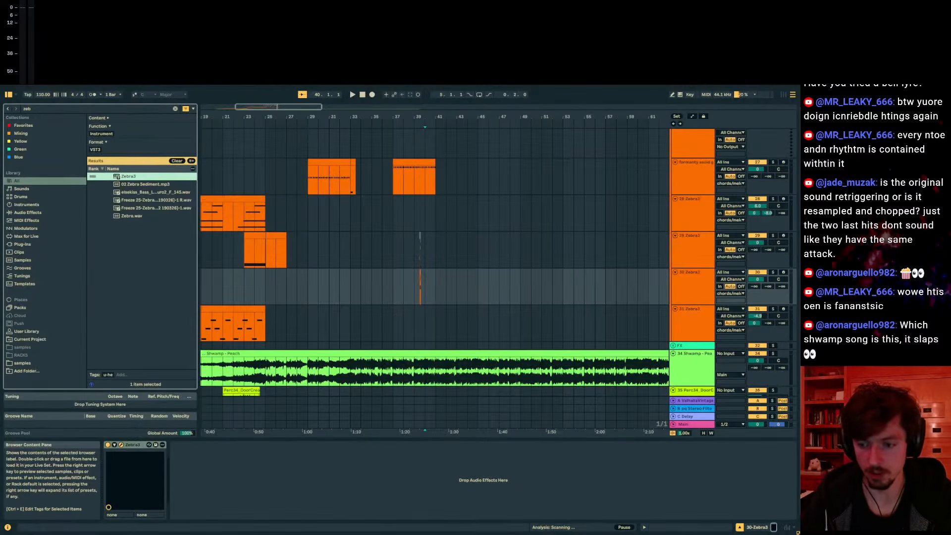
- Solo the 30-Zebra3 track, play its clip at bar 39.3 and open the clip's notes
left_click(418, 294)
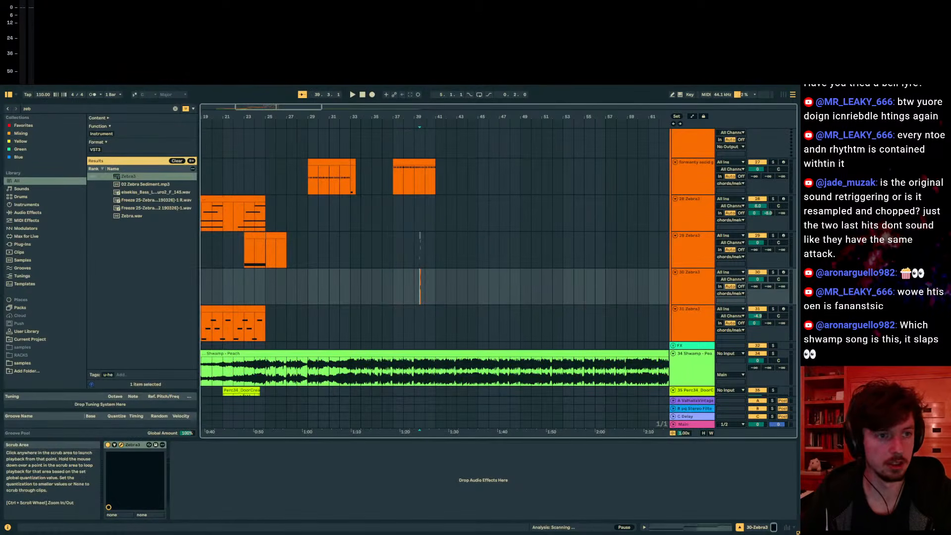
left_click_drag(419, 118, 419, 208)
left_click(772, 273)
key("space")
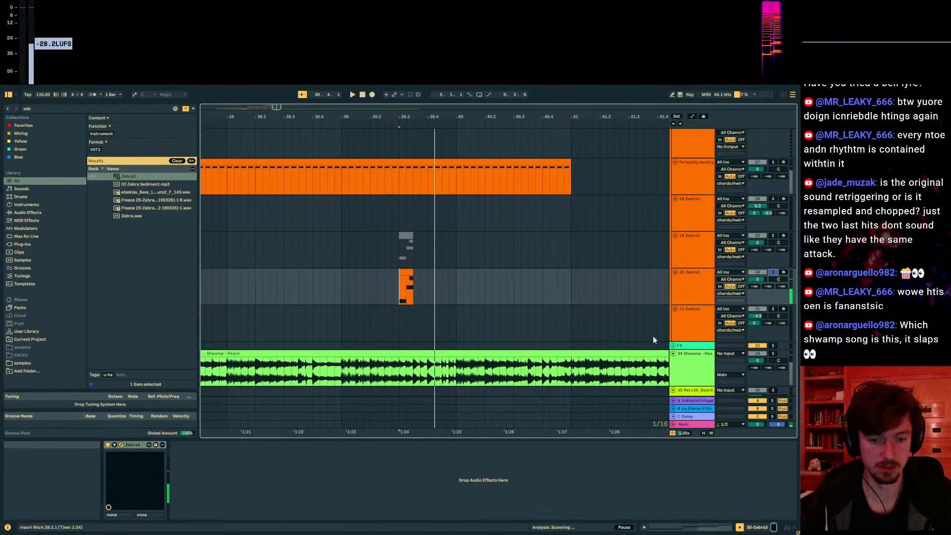
left_click(687, 530)
- Move the A#3 and C4 notes to the clip's start, stacking them with G3 as a chord
left_click_drag(655, 396, 632, 474)
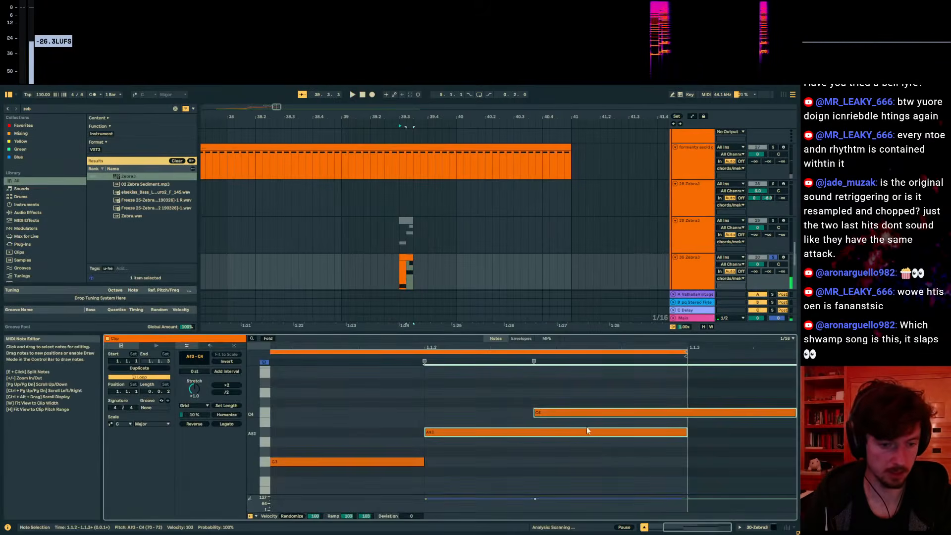
left_click_drag(585, 434, 423, 433)
left_click(426, 422)
left_click(427, 414)
key("Left")
left_click(425, 431)
key("Left")
- Add sixteenth F4 and G4 notes at the start of the chord
scroll(281, 396, "up", 1)
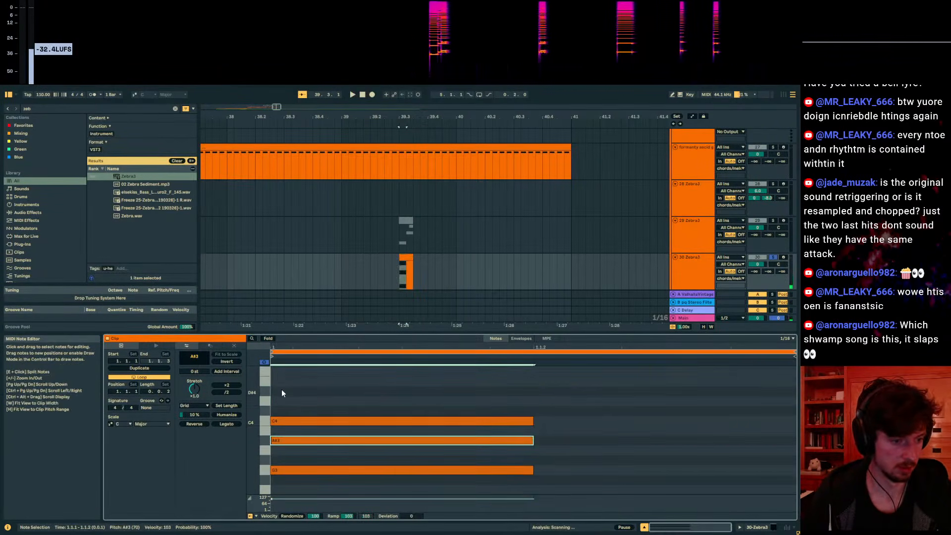
double_click(282, 390)
mouse_move(282, 391)
left_mouse_down()
mouse_move(286, 383)
mouse_move(288, 415)
mouse_move(289, 402)
left_mouse_up()
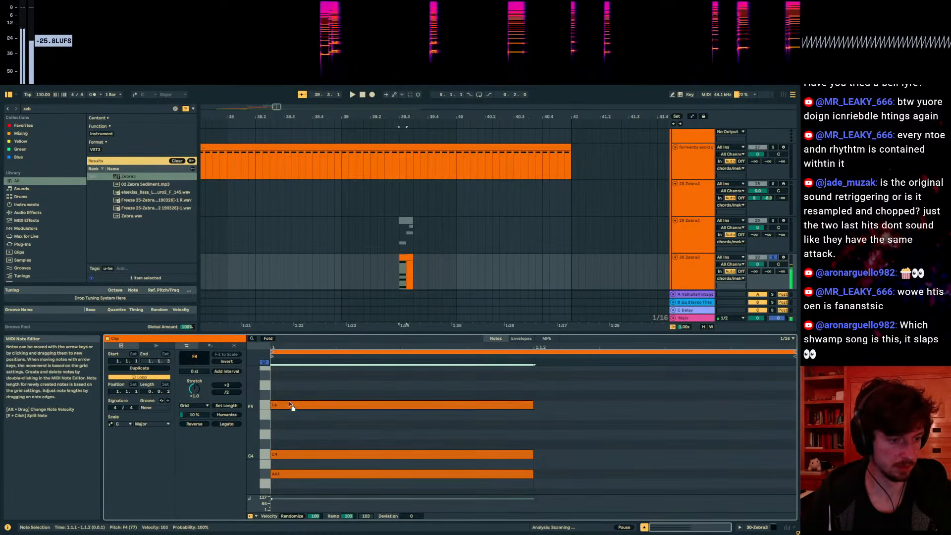
double_click(286, 386)
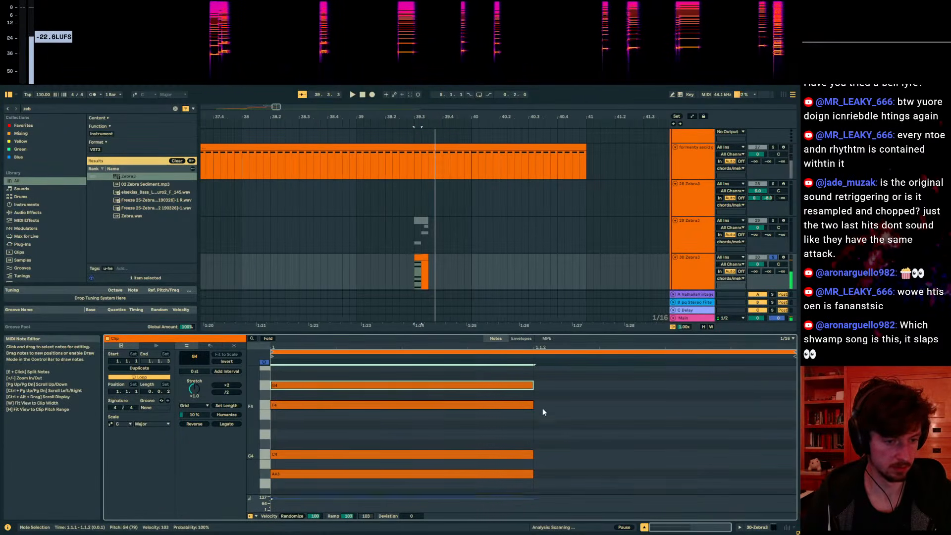
- Strum all the chord's notes with the Strum transformation at High 46 % and shorten the staggered notes to well under a sixteenth
key("ctrl+a")
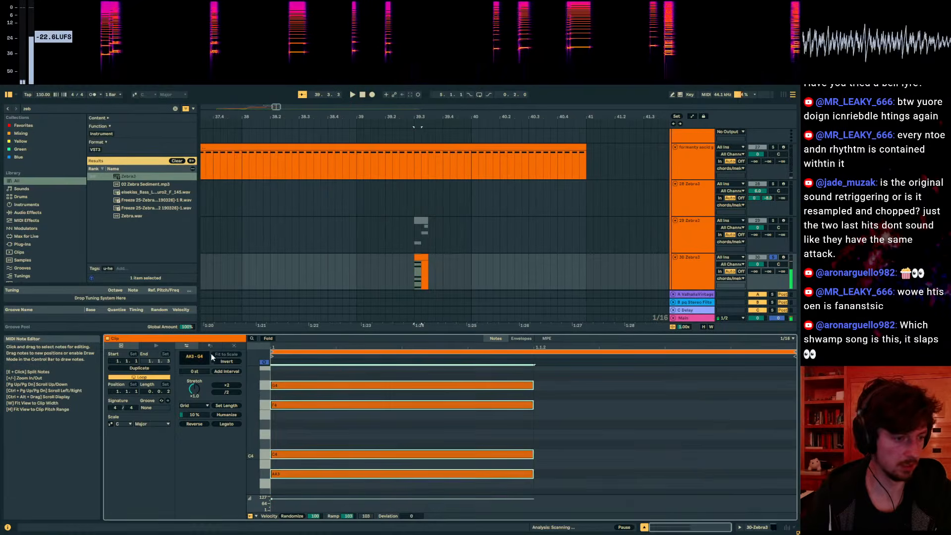
left_click(210, 346)
left_click(194, 369)
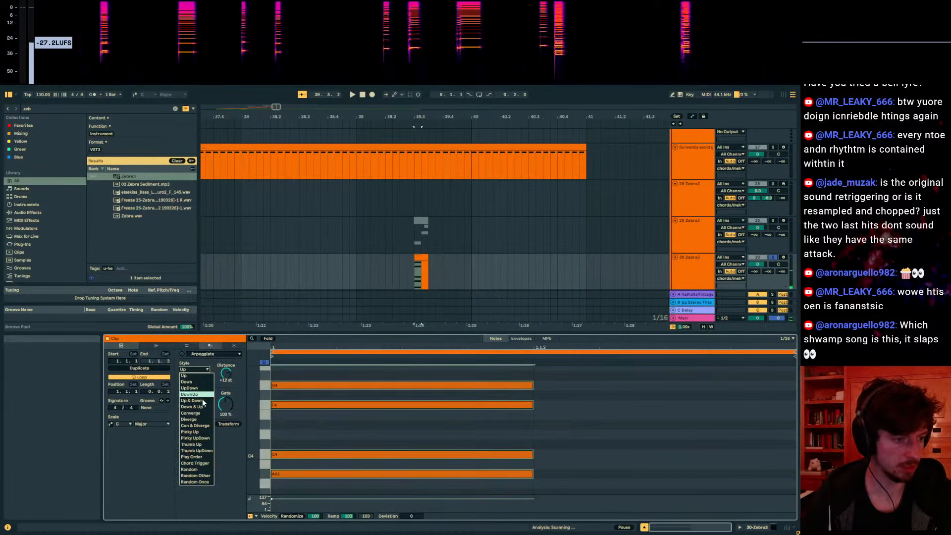
left_click(225, 344)
left_click(227, 345)
left_click(215, 356)
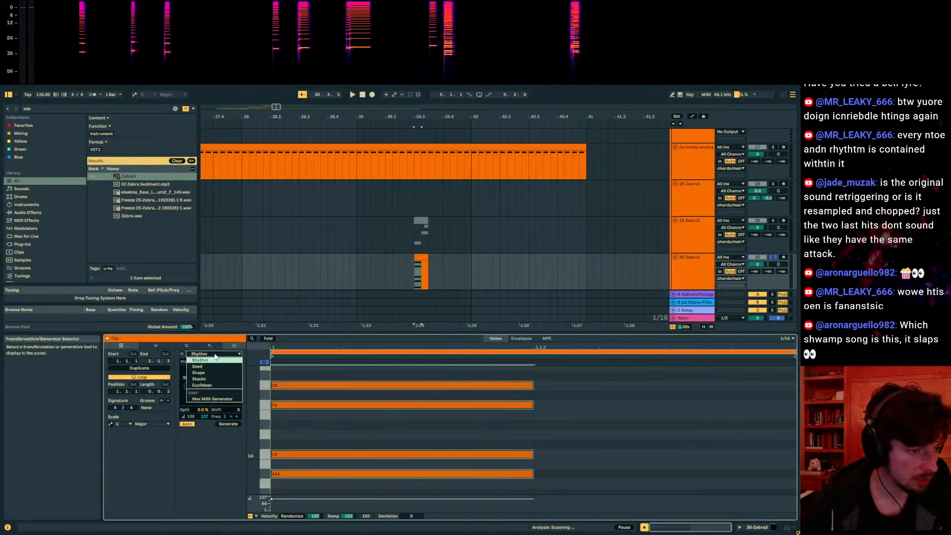
left_click(202, 353)
left_click(191, 345)
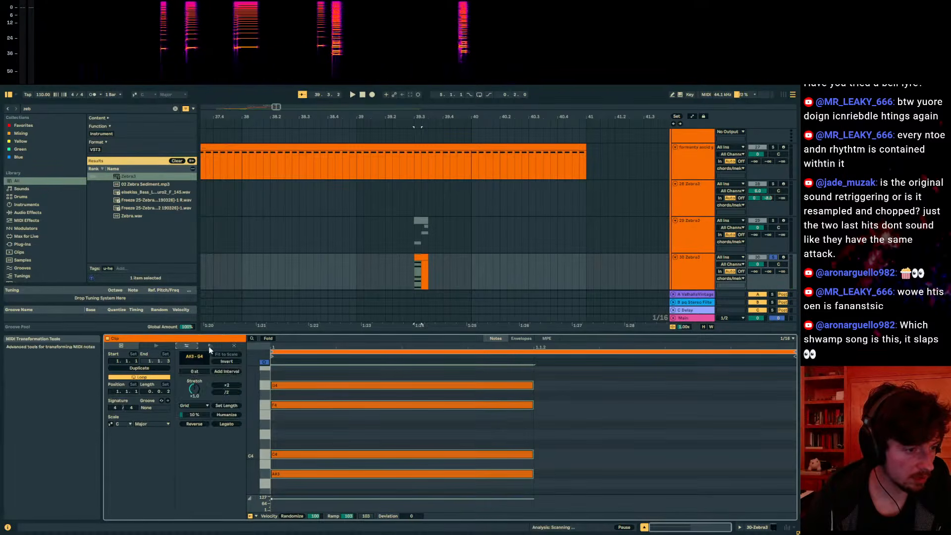
left_click(209, 346)
left_click(206, 354)
left_click(206, 417)
left_click_drag(211, 370, 223, 371)
left_click_drag(670, 386, 455, 387)
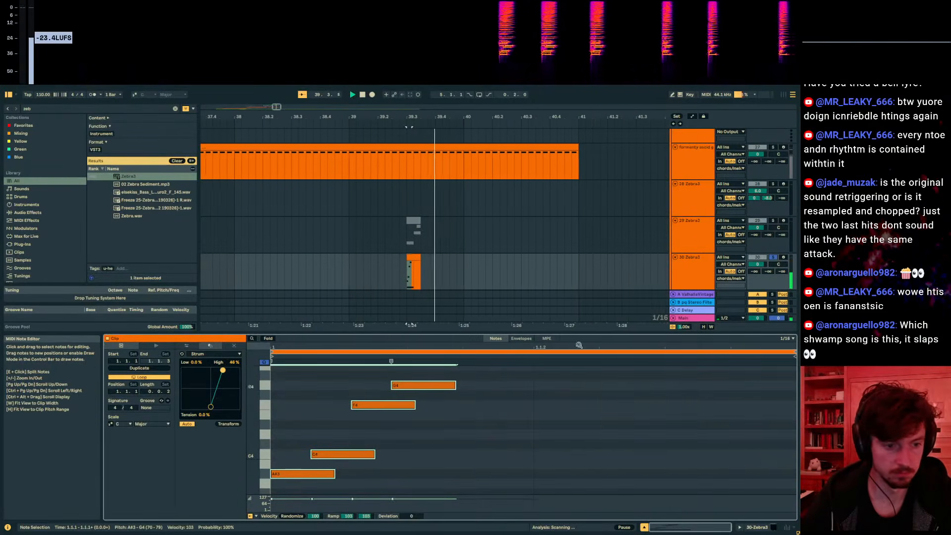
- Add a very short G3 note at the clip's start, shift the strummed notes slightly later and play the clip
scroll(435, 398, "down", 3)
double_click(454, 436)
left_click_drag(535, 436, 306, 436)
scroll(366, 434, "up", 2)
left_click_drag(253, 415, 231, 415)
left_click_drag(429, 431, 323, 387)
left_click_drag(322, 423, 340, 423)
key("space")
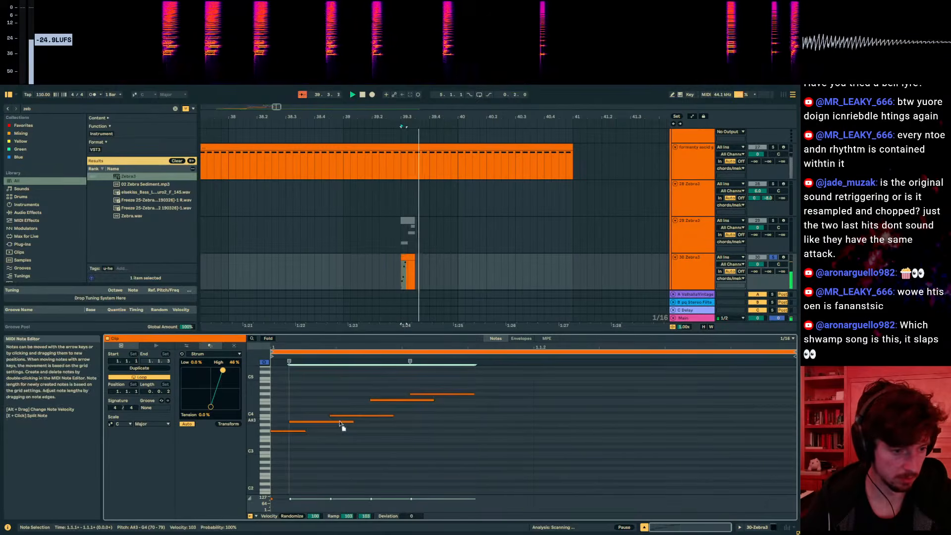
- Compare the stab with and without solo, then open its Zebra3 instrument and switch Osc 1's renderer to Additive Synth
left_click(774, 257)
left_click(774, 257)
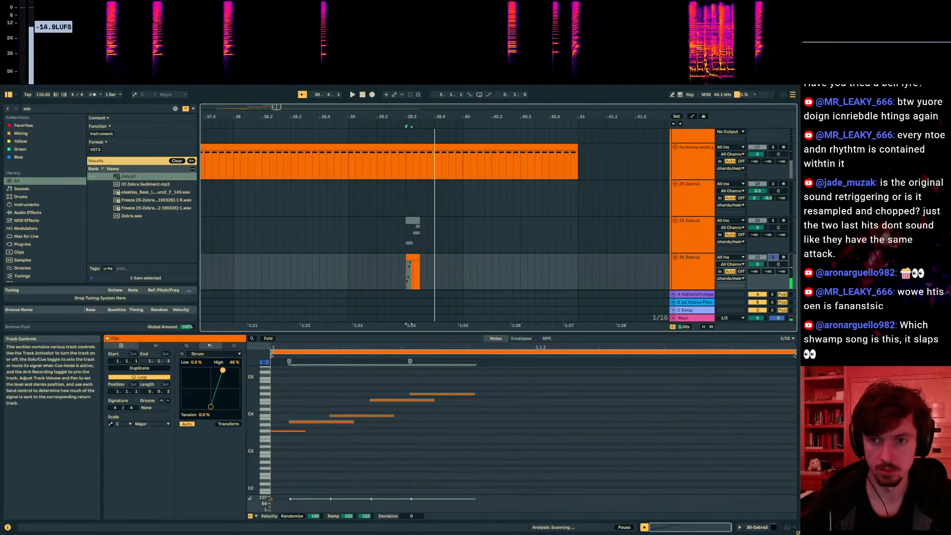
key("ctrl+alt+p")
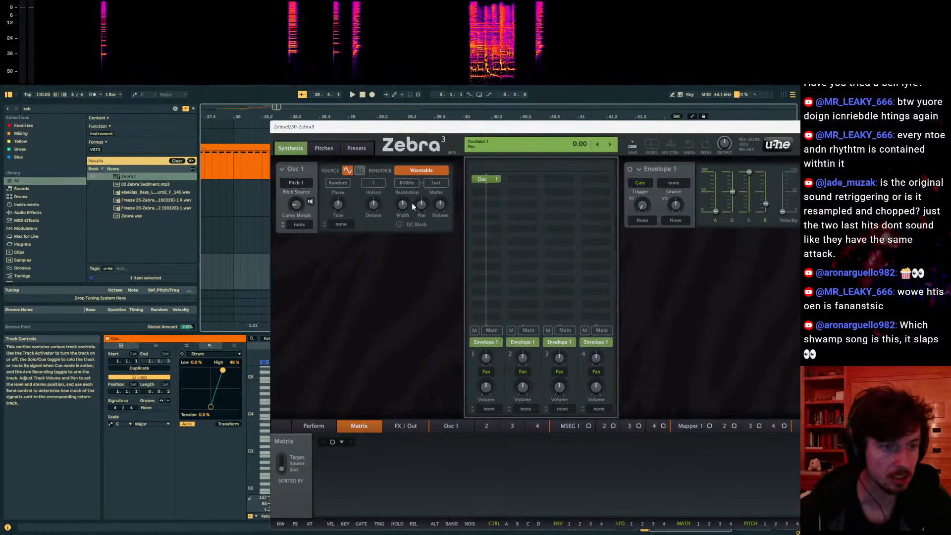
left_click(420, 170)
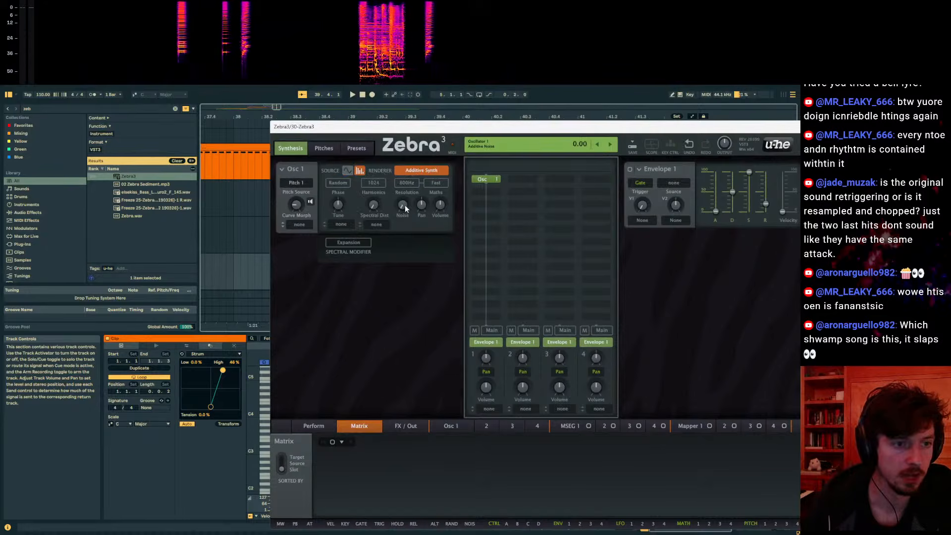
- Raise the additive Noise amount of Osc 1 while repeatedly replaying the stab
left_click_drag(405, 205, 406, 186)
key("space")
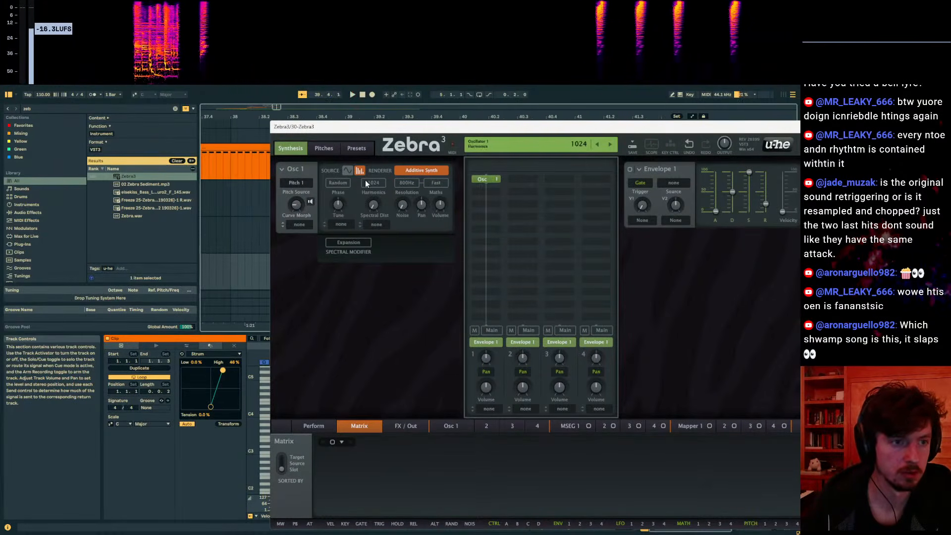
key("space")
left_click_drag(404, 206, 403, 128)
key("space")
key("space")
key("space")
key("space")
key("space")
key("space")
key("space")
key("space")
key("space")
- Set Osc 1's Curve Morph to 32.00 and audition the stab
left_click_drag(296, 205, 296, 180)
key("space")
key("space")
key("space")
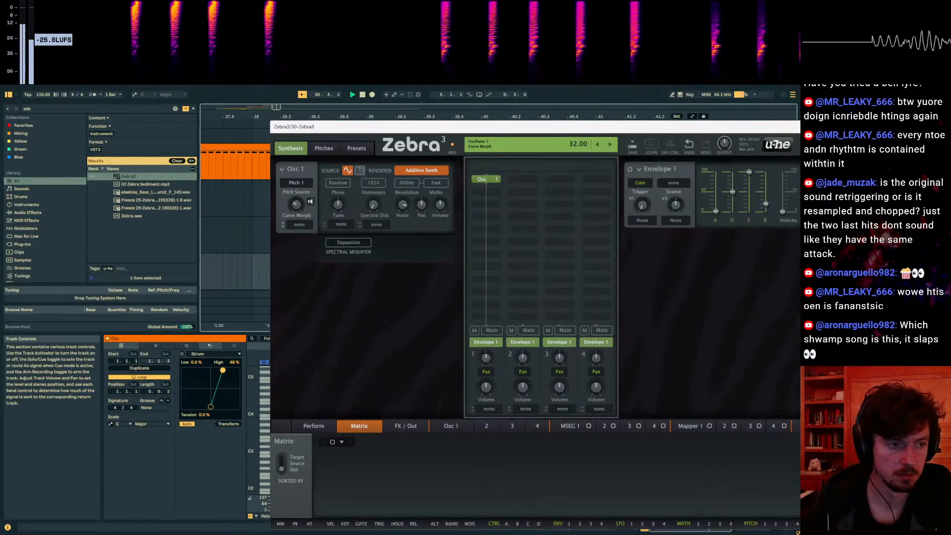
- Add the TxVb texture reverb to Zebra3's main effects lane, raise its reverb Amount and play the stab
left_click(406, 426)
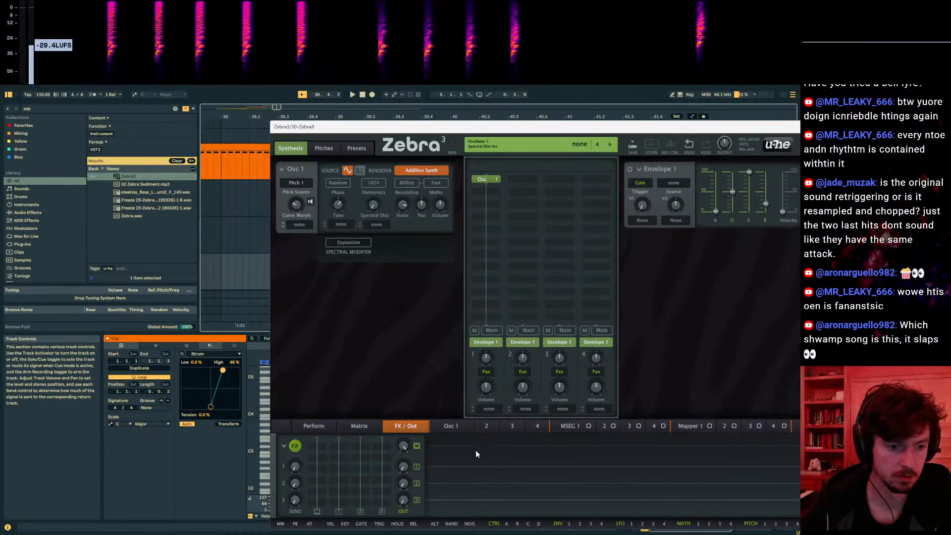
right_click(319, 459)
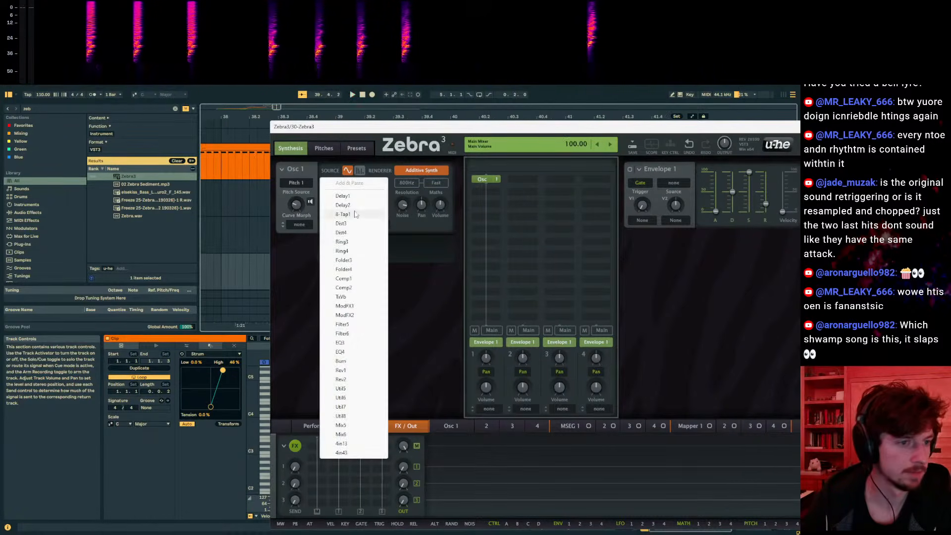
left_click(357, 300)
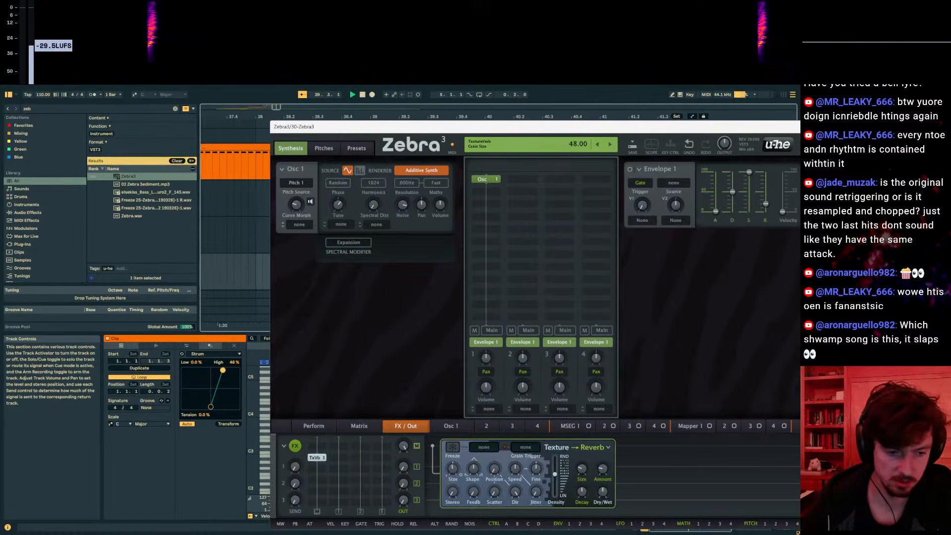
left_click_drag(603, 471, 603, 427)
key("space")
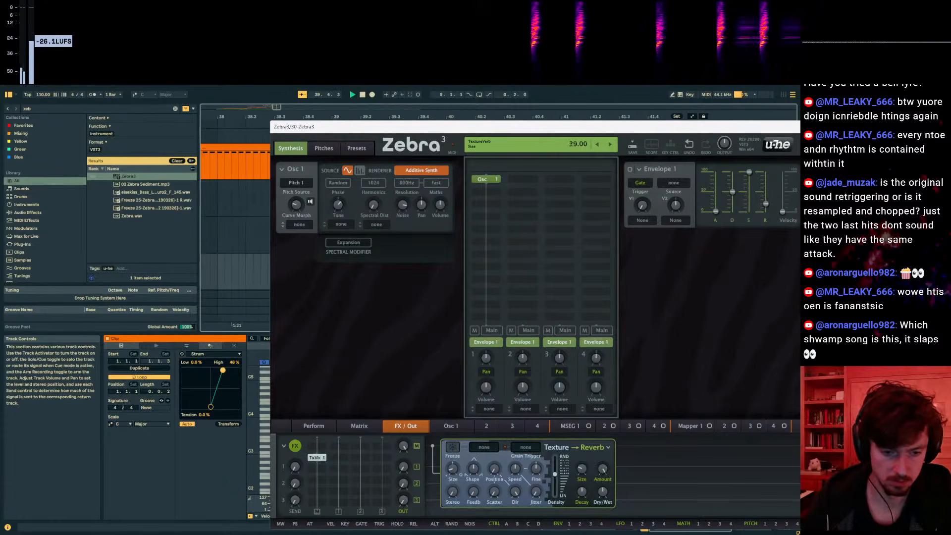
- Adjust the texture reverb's Decay, grain Feedback, Stereo and Density while auditioning the stab
left_click_drag(582, 493, 583, 516)
left_click_drag(474, 493, 474, 455)
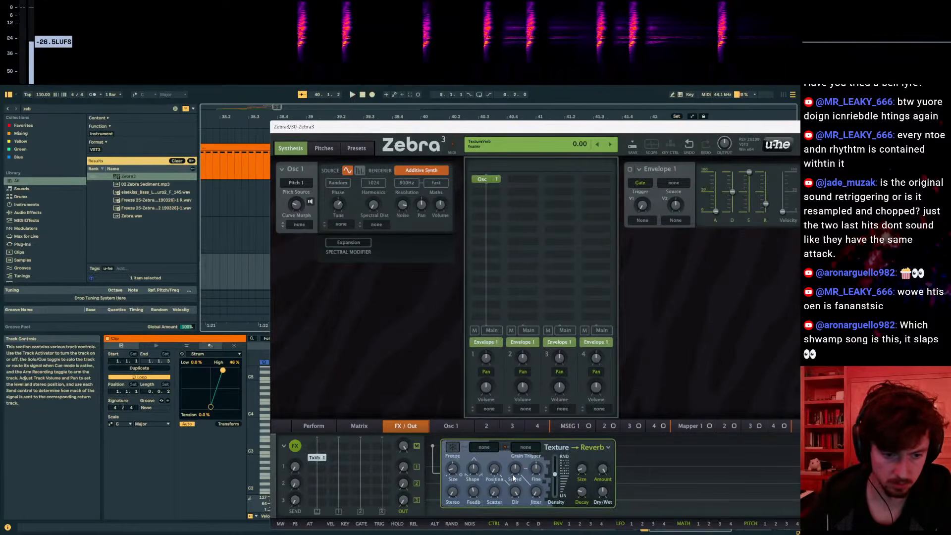
left_click_drag(453, 493, 452, 463)
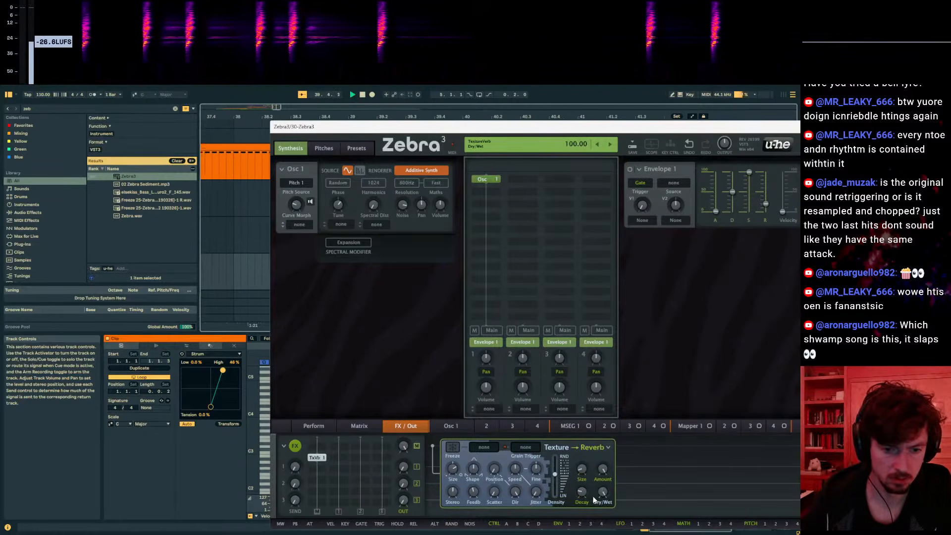
left_click_drag(555, 474, 549, 462)
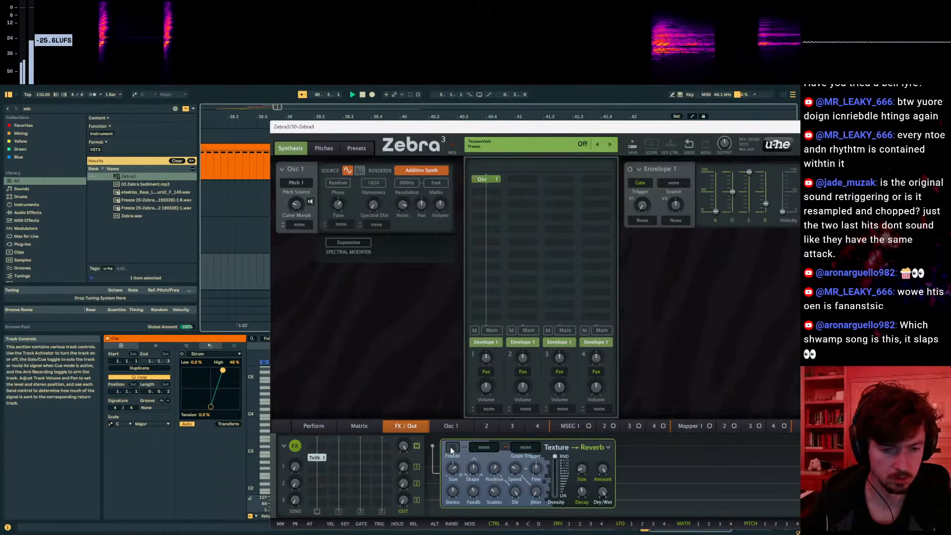
left_click_drag(555, 457, 555, 492)
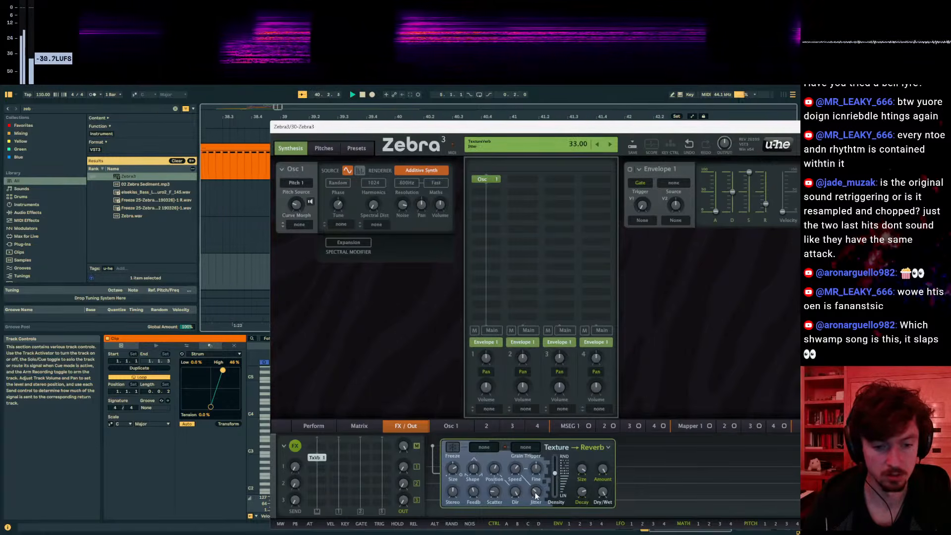
- Add a Rev1 reverb ahead of the texture reverb with Dry/Wet at 77 and unsolo 30-Zebra3 to hear it in the mix
left_click(317, 449)
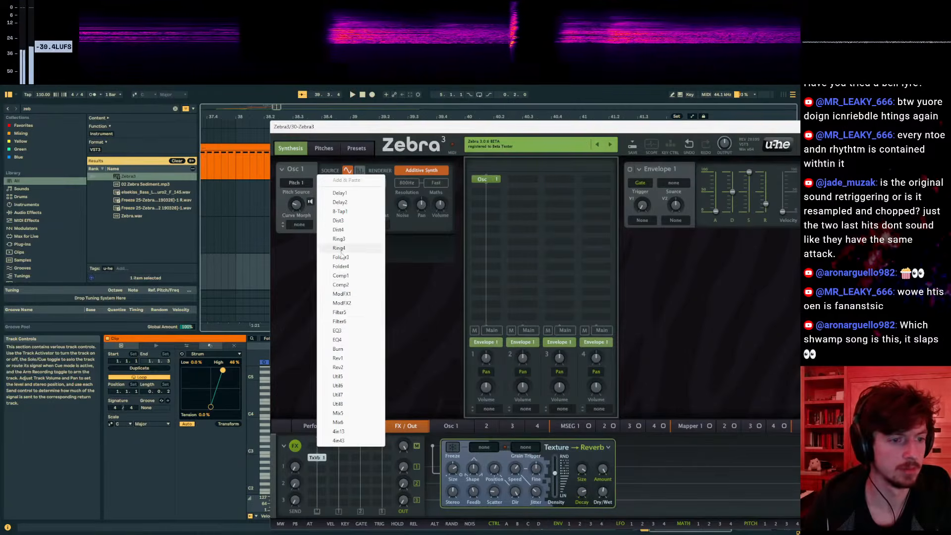
left_click(351, 359)
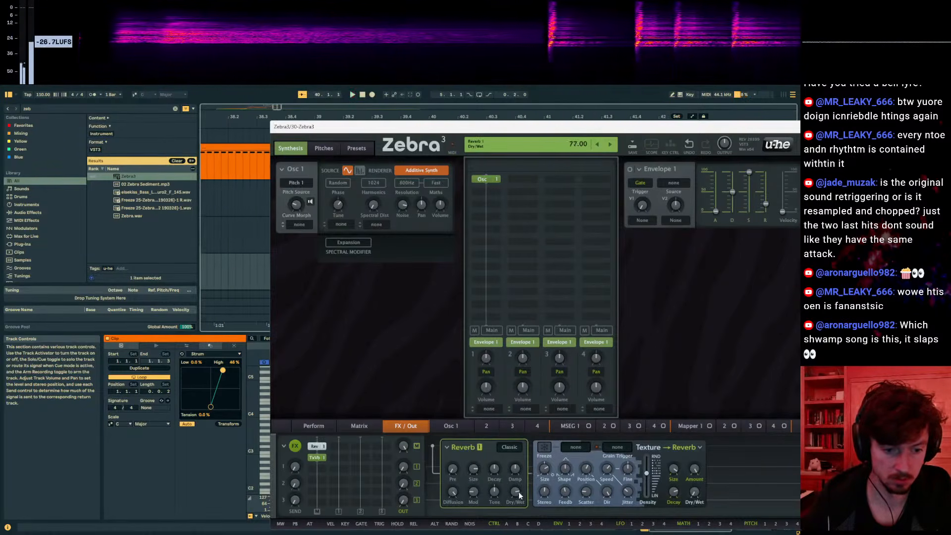
left_click_drag(522, 130, 464, 412)
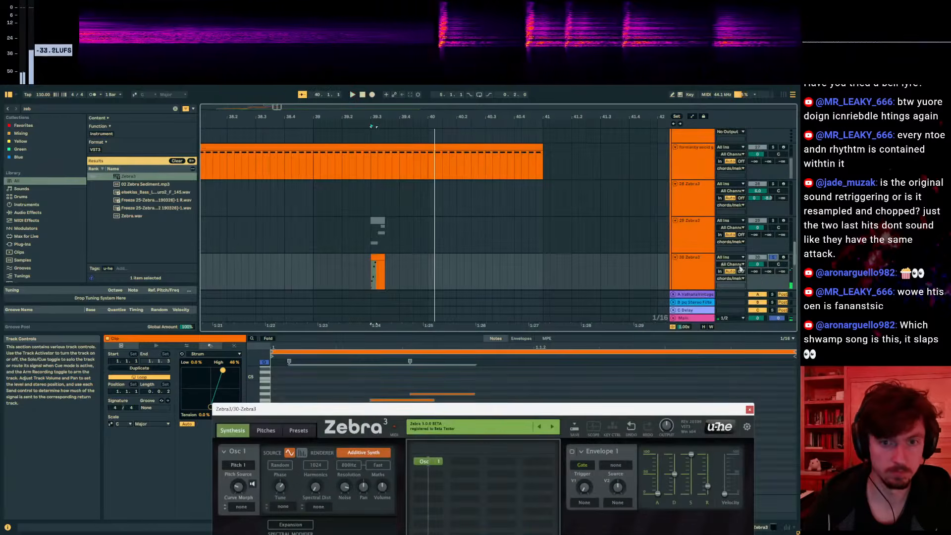
left_click(773, 257)
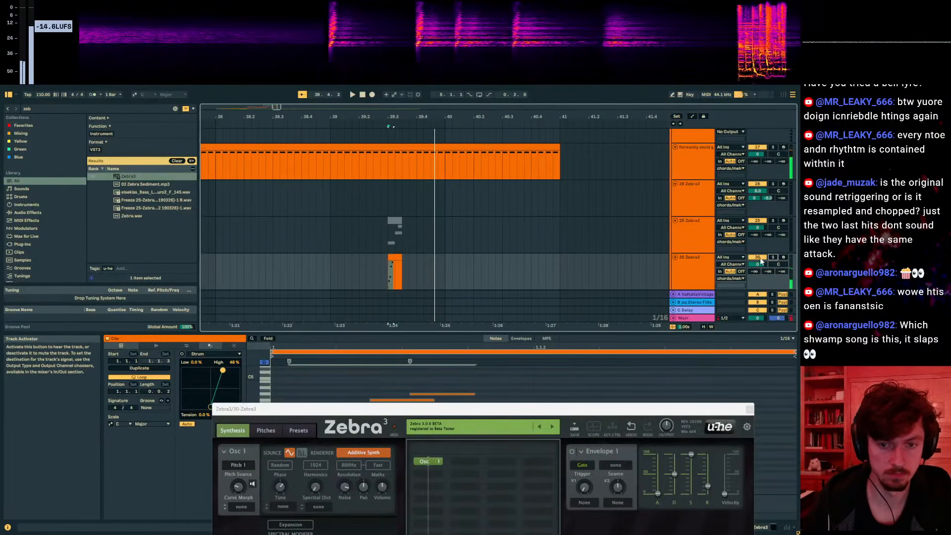
- Add a sixteenth-long C5 note overlapping the end of the strum
left_click(533, 394)
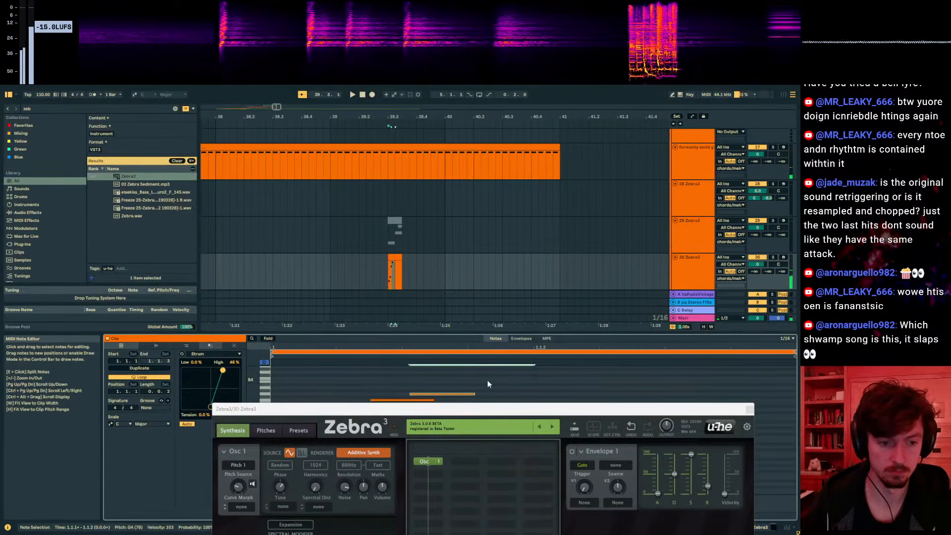
left_click(486, 385)
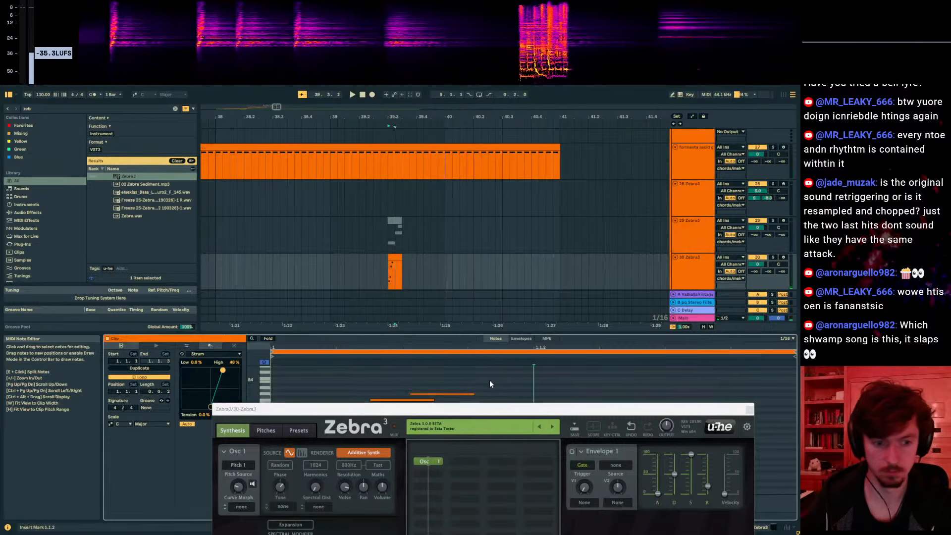
double_click(490, 382)
left_click_drag(490, 385, 498, 381)
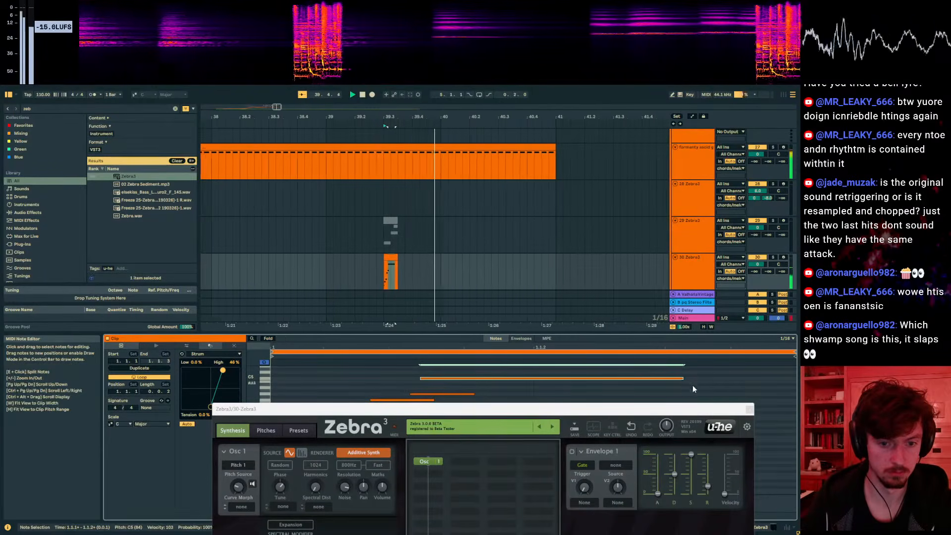
- Solo 30-Zebra3, extend the C5 note to the clip's end and play the stab
left_click(773, 258)
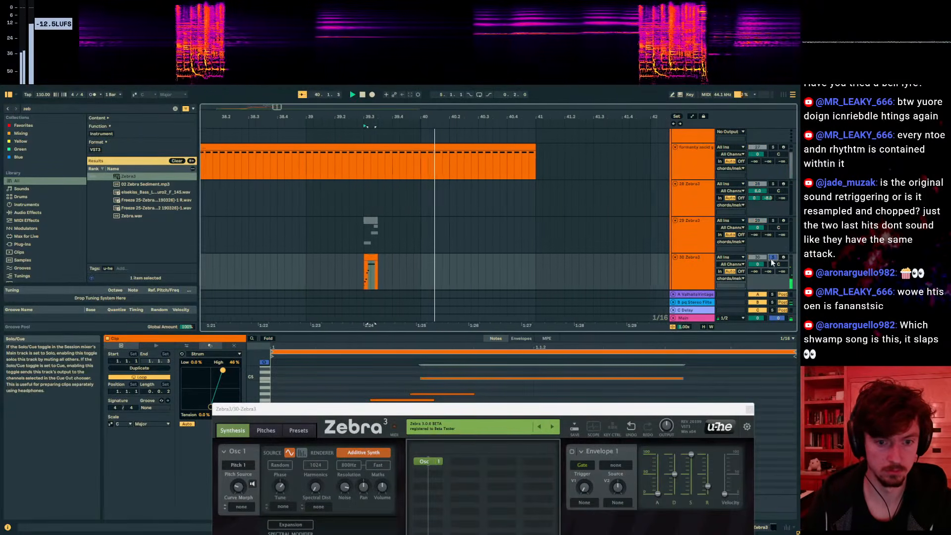
key("space")
left_click(680, 382)
left_click_drag(683, 383, 793, 383)
key("space")
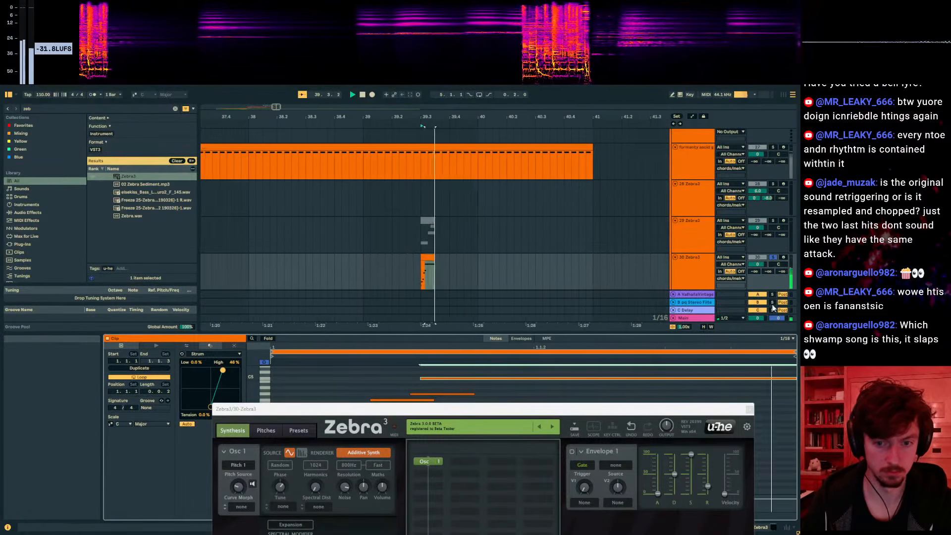
- Unsolo 30-Zebra3 and play the passage around the bar 39.3 stab in the full mix
left_click(773, 259)
left_click(378, 275)
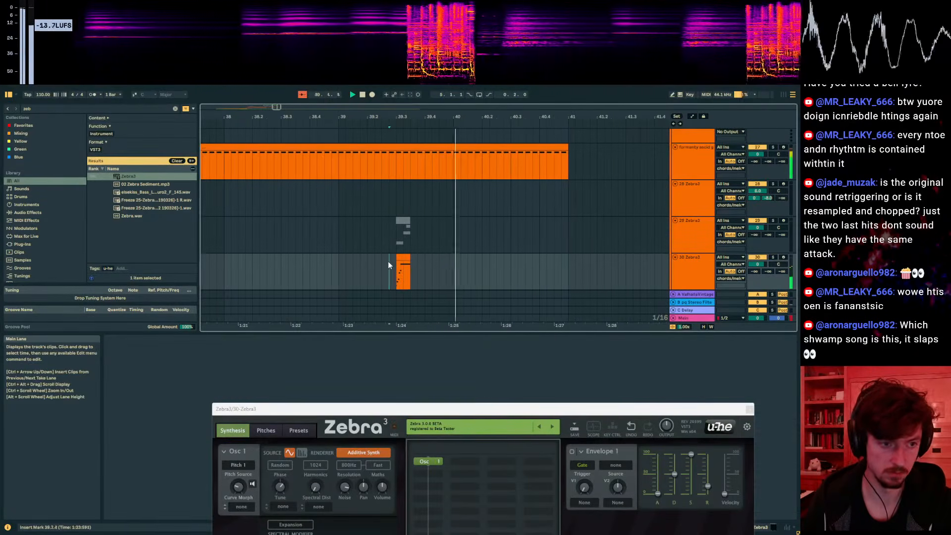
left_click_drag(343, 268, 571, 263)
left_click_drag(516, 117, 515, 94)
key("space")
- Place the insert marker at 37.2.1 on 30-Zebra3 and move the Zebra3 window down to uncover the arrangement
left_click(458, 267)
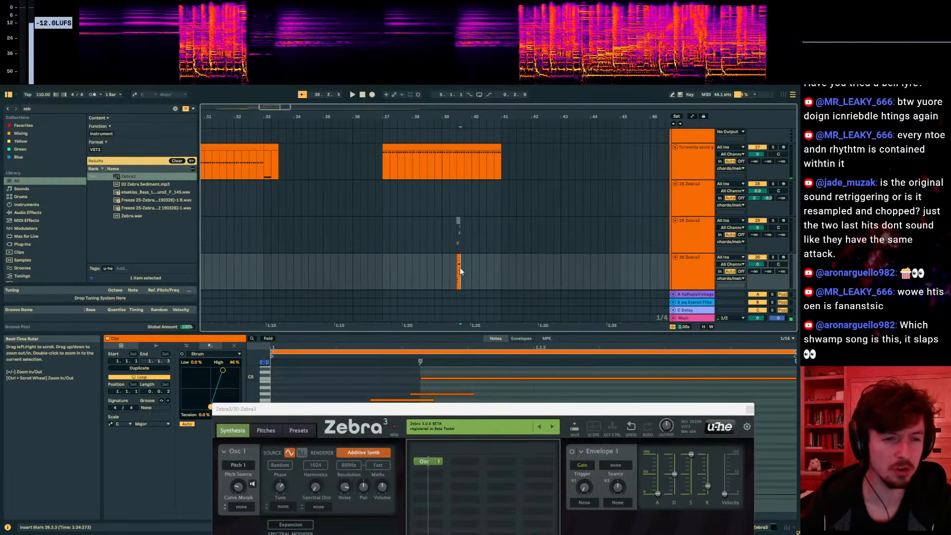
left_click_drag(500, 272, 481, 276)
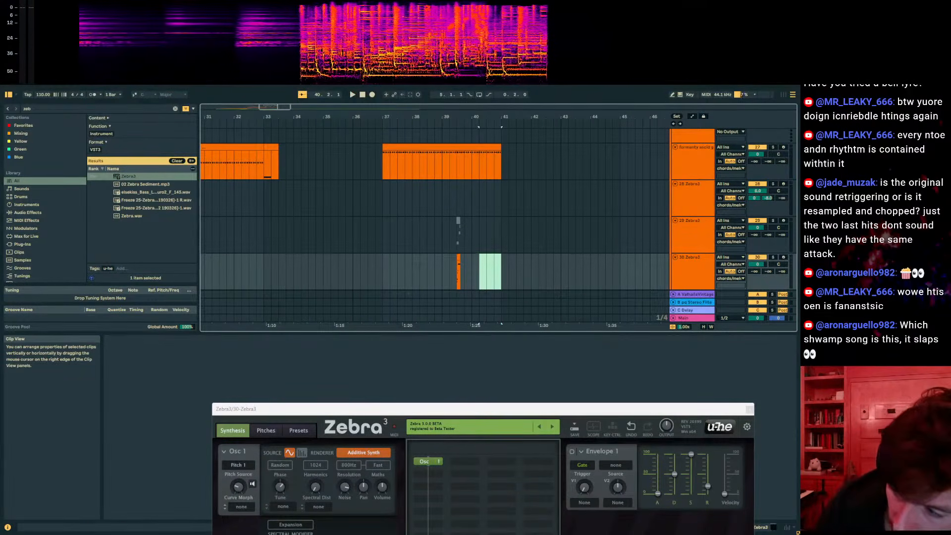
left_click(442, 251)
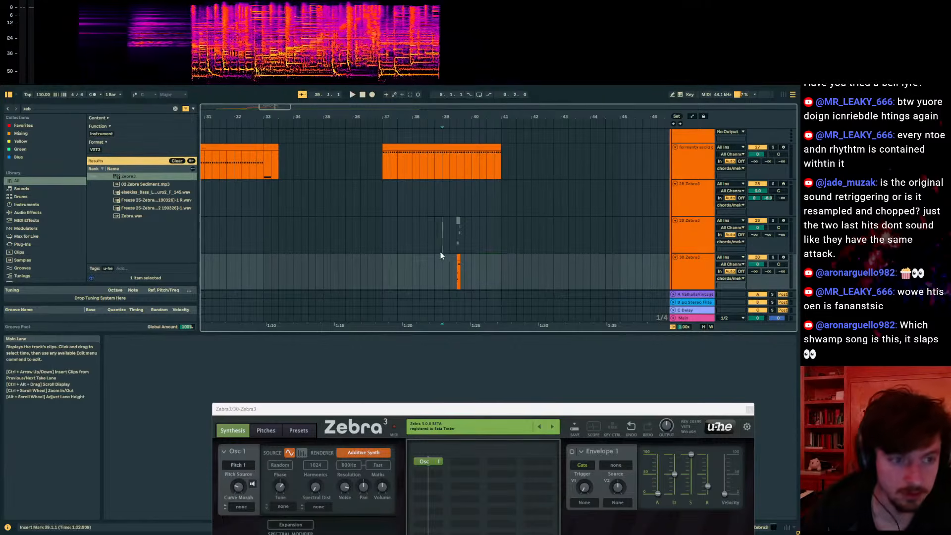
left_click(389, 269)
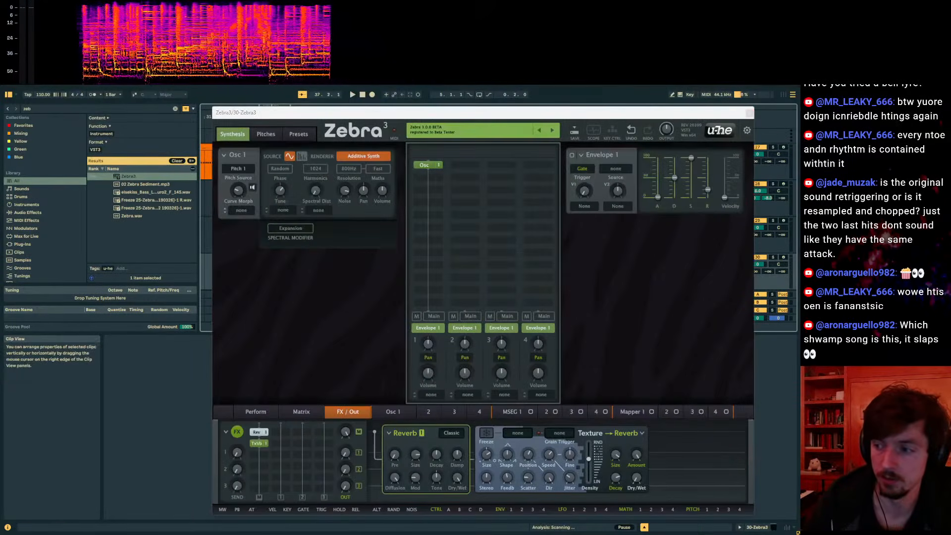
left_click_drag(457, 116, 429, 161)
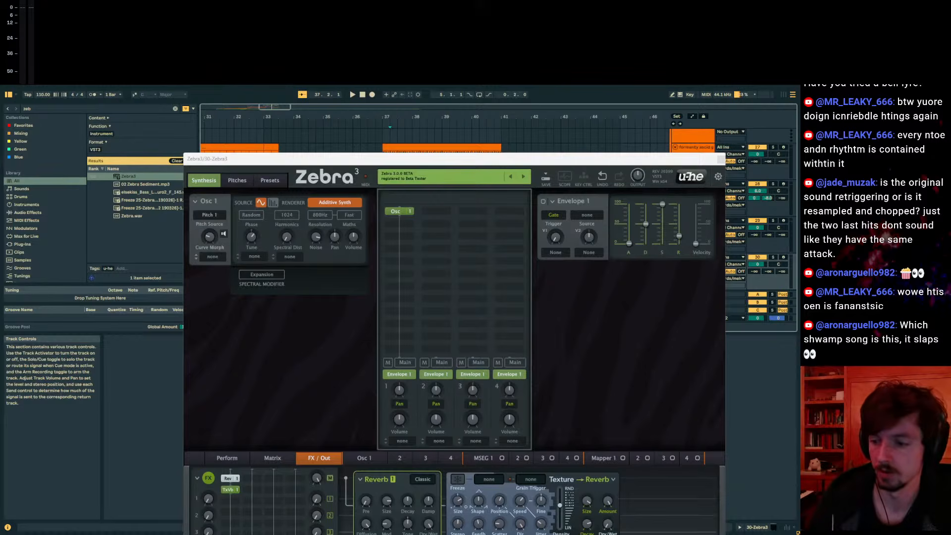
left_click_drag(424, 160, 397, 222)
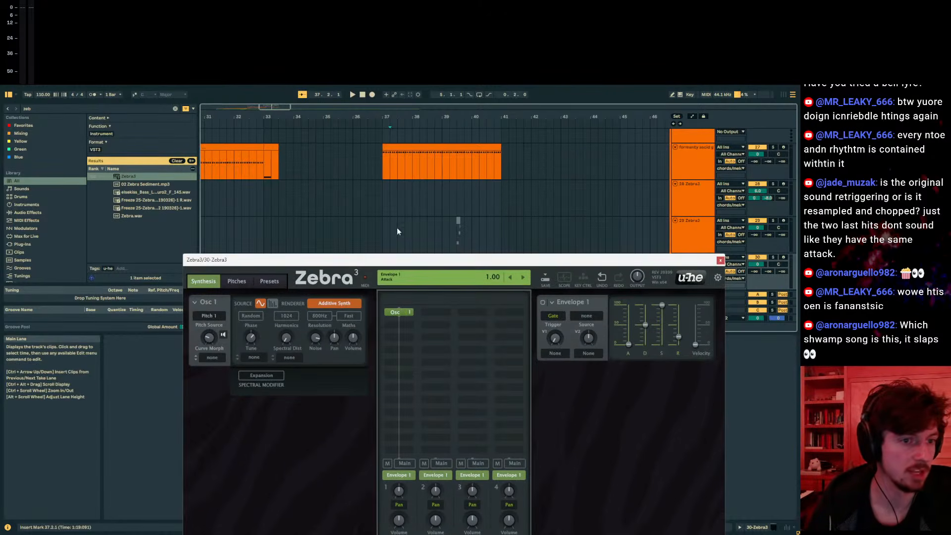
- Play the full mix from 37.1.1 and fold the tracks to get a compact arrangement view
left_click(421, 238)
key("space")
scroll(581, 261, "down", 6)
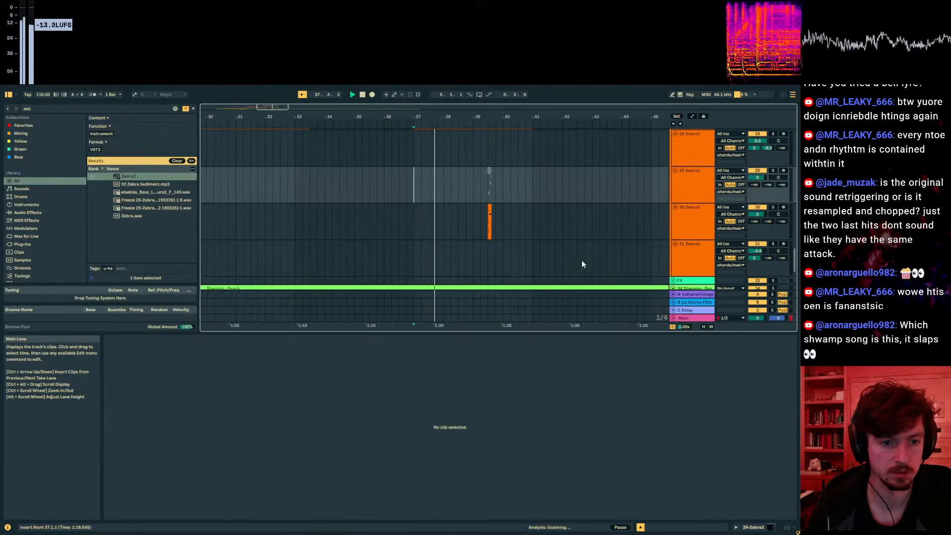
scroll(644, 214, "up", 5)
left_click(672, 169, "alt")
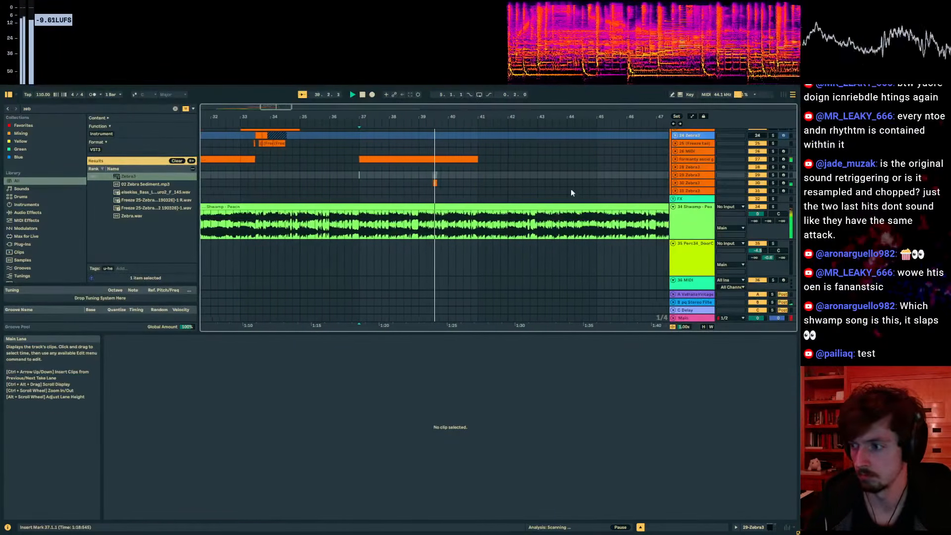
- Duplicate bars 33 to 41 of the drums, SUBS and chords/melody groups to bar 41, and unfold the chords/melody group
left_click_drag(427, 117, 431, 99)
scroll(505, 199, "up", 8)
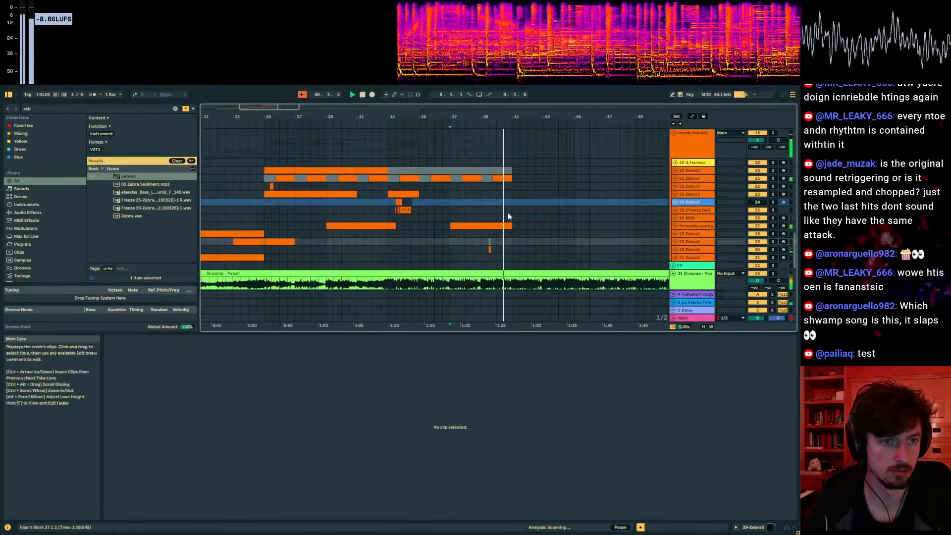
left_click(673, 159, "alt")
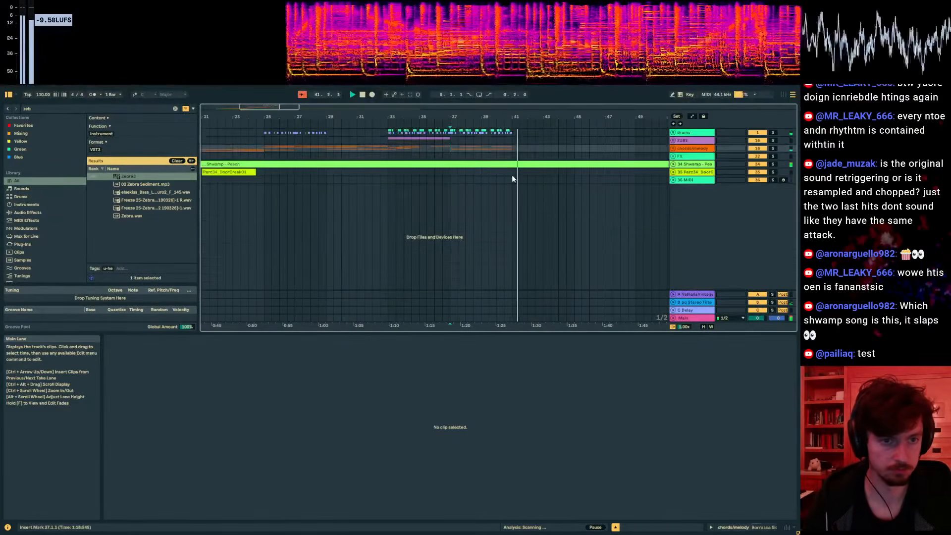
left_click_drag(513, 132, 387, 148)
left_click(507, 148)
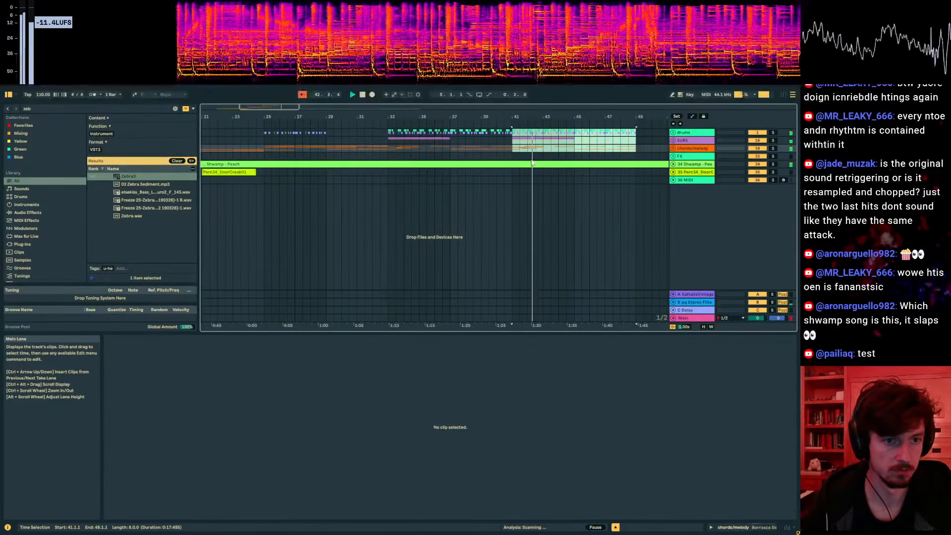
left_click(673, 148)
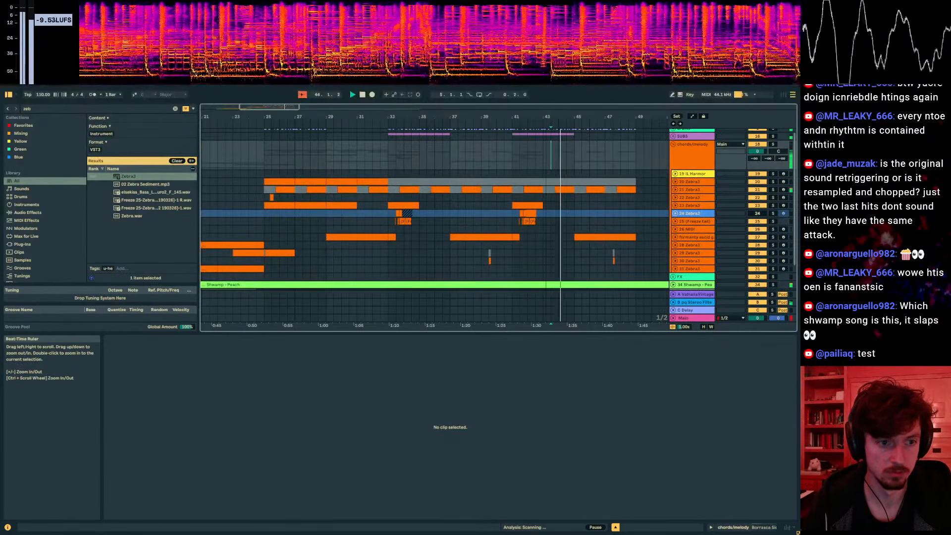
- Play from bar 33 and lower the 25-(Freeze tail) track volume to -7.2 dB
left_click(534, 222)
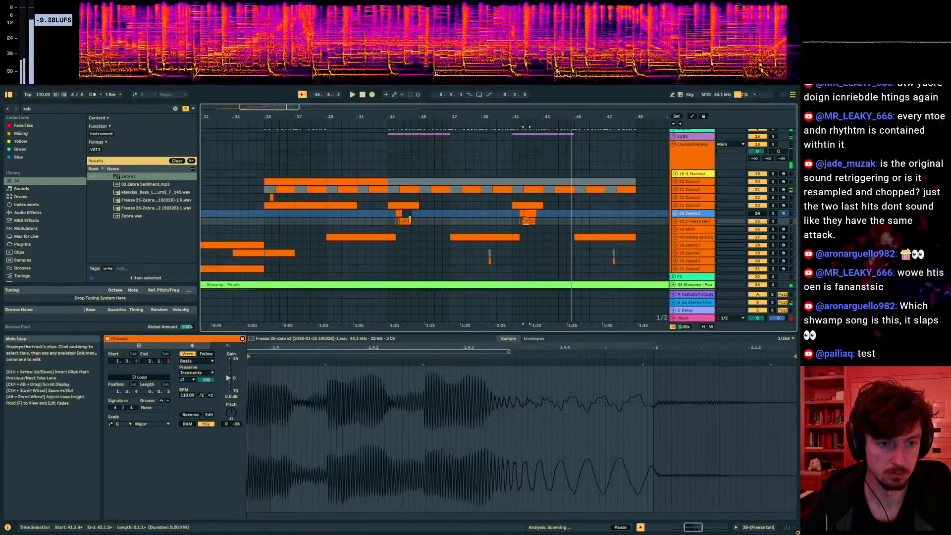
left_click(387, 223)
left_click_drag(401, 119, 414, 141)
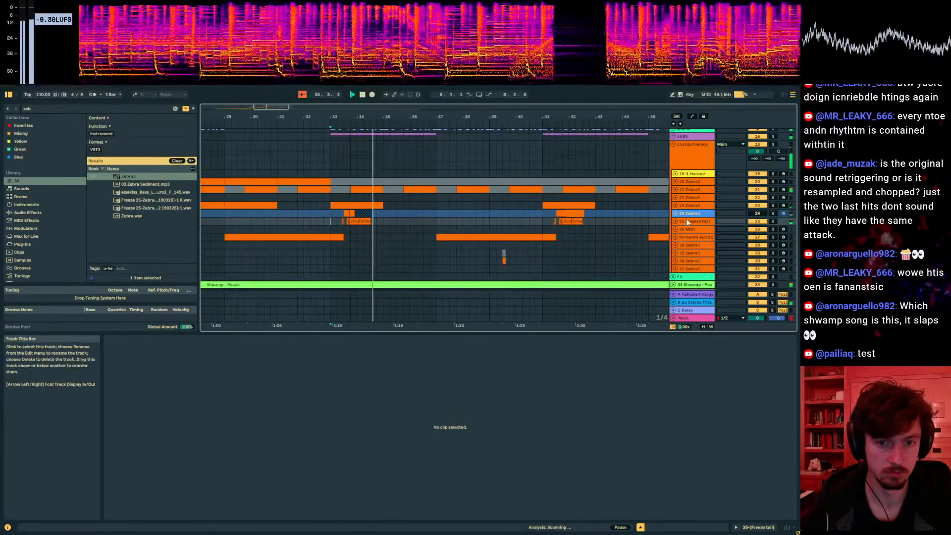
double_click(691, 222)
left_click_drag(758, 228, 758, 237)
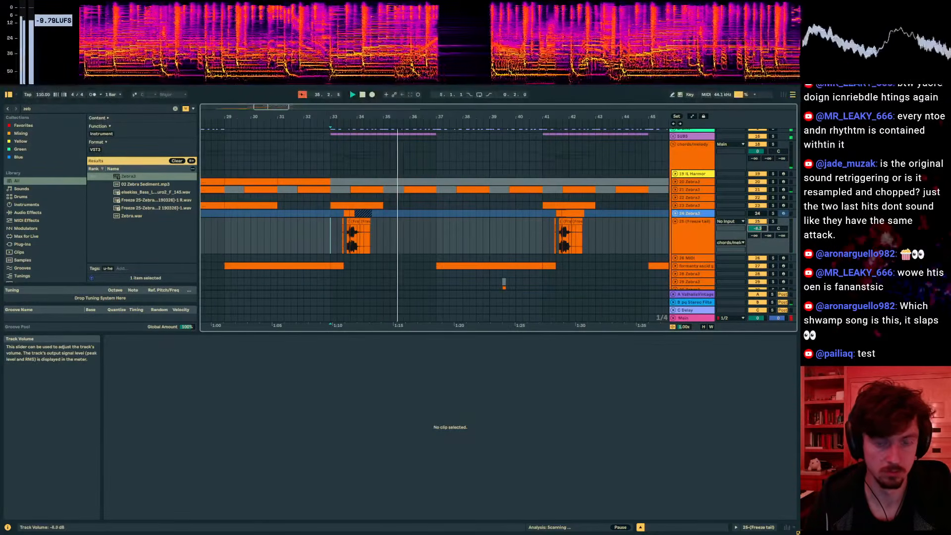
- Unfold the tracks and deactivate the duplicated clips at 41.4.1 on 21-Zebra3 and at 41.1.1 on 23-Zebra3
left_click(551, 243)
scroll(555, 198, "up", 1)
left_click_drag(565, 118, 431, 105)
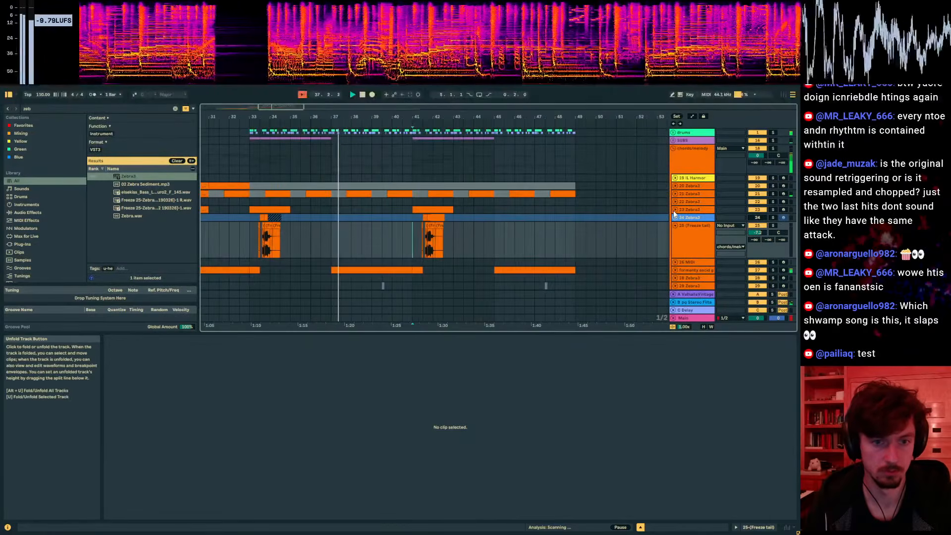
left_click(674, 210, "alt")
left_click(440, 136)
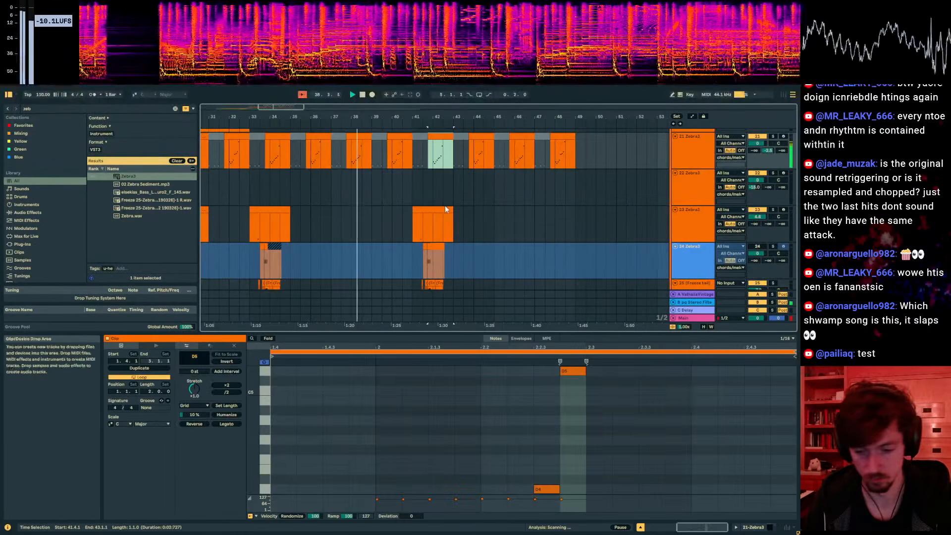
left_click(442, 209)
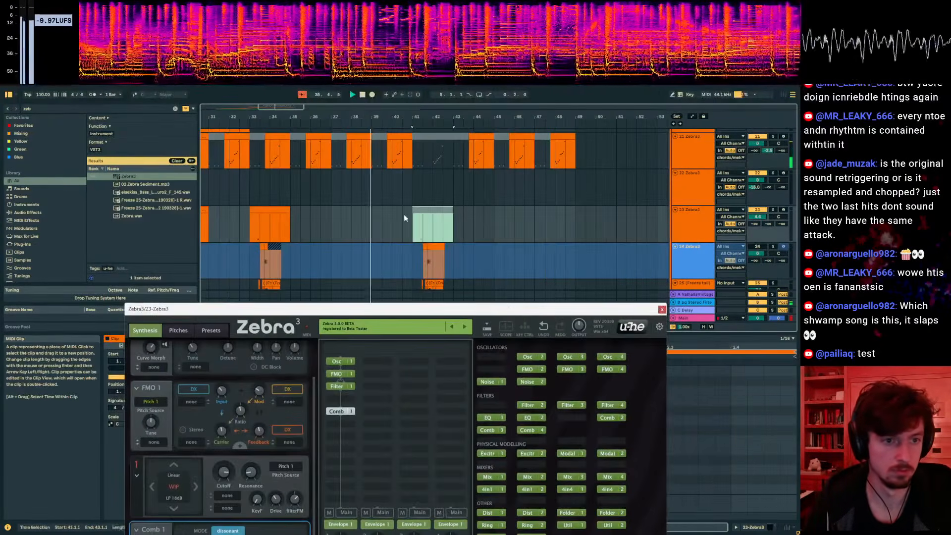
left_click(406, 219)
- Select the duplicated clips between 41.2.4 and 43.1.1 on 24-Zebra3 and 25-(Freeze tail)
scroll(438, 240, "down", 2)
left_click_drag(461, 247, 414, 242)
left_click_drag(450, 216, 419, 216)
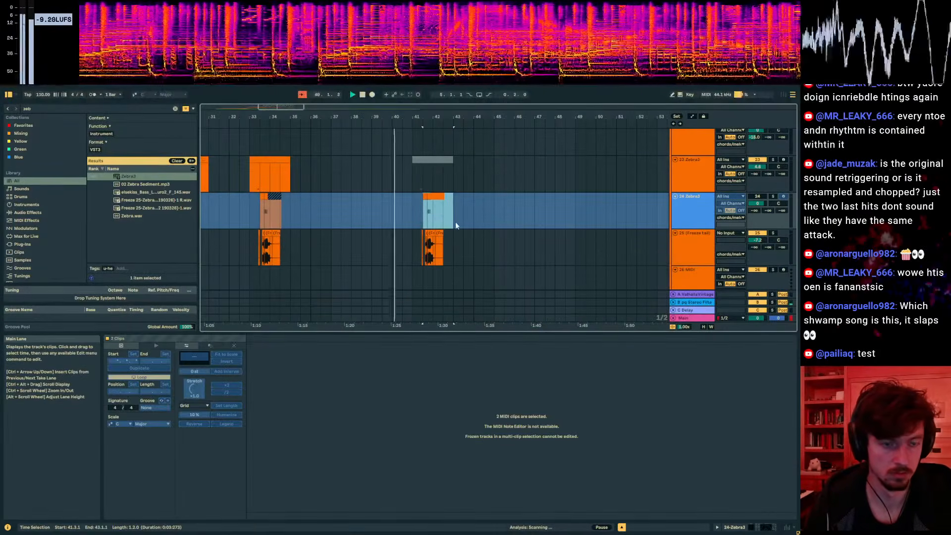
left_click_drag(446, 253, 417, 249)
scroll(475, 230, "up", 2)
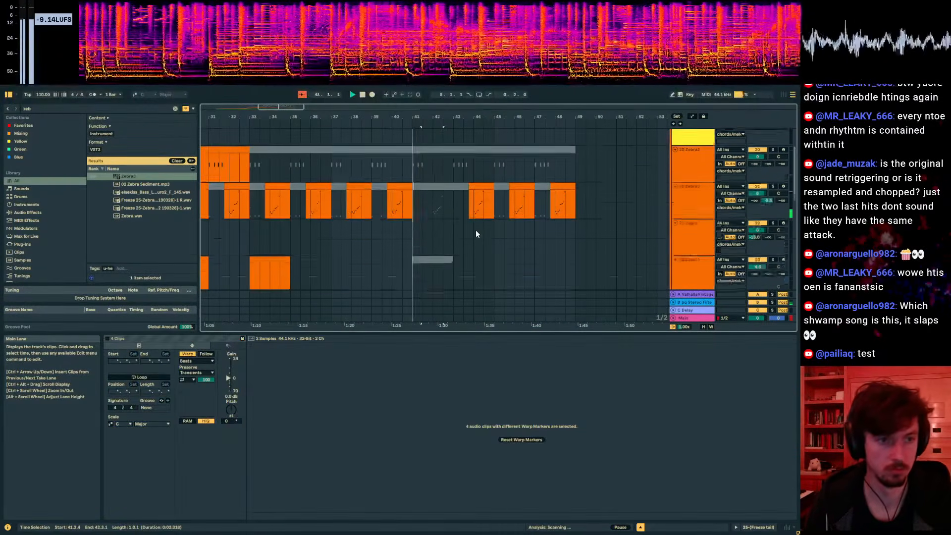
- Listen to the thinned-out passage from 41.1.1 and select the 22-Zebra3 track
left_click(417, 218)
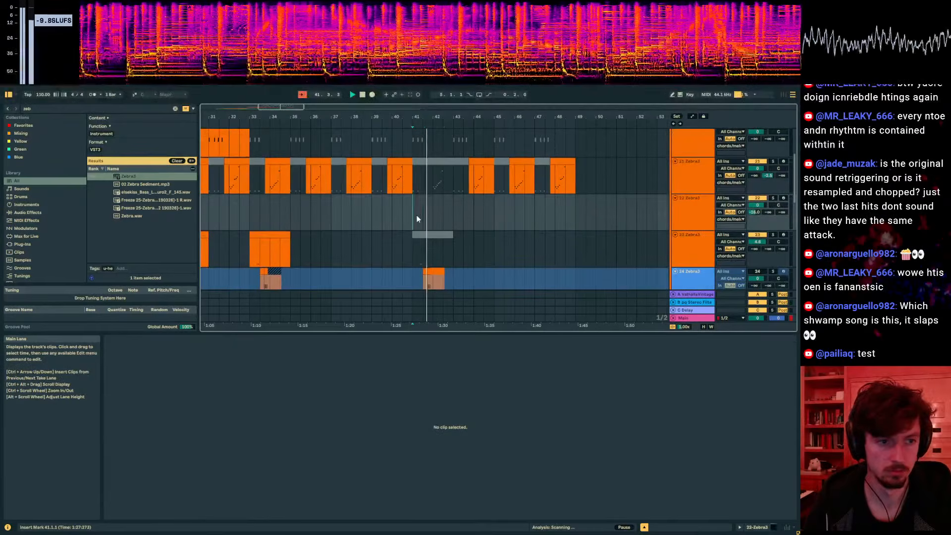
left_click(689, 213)
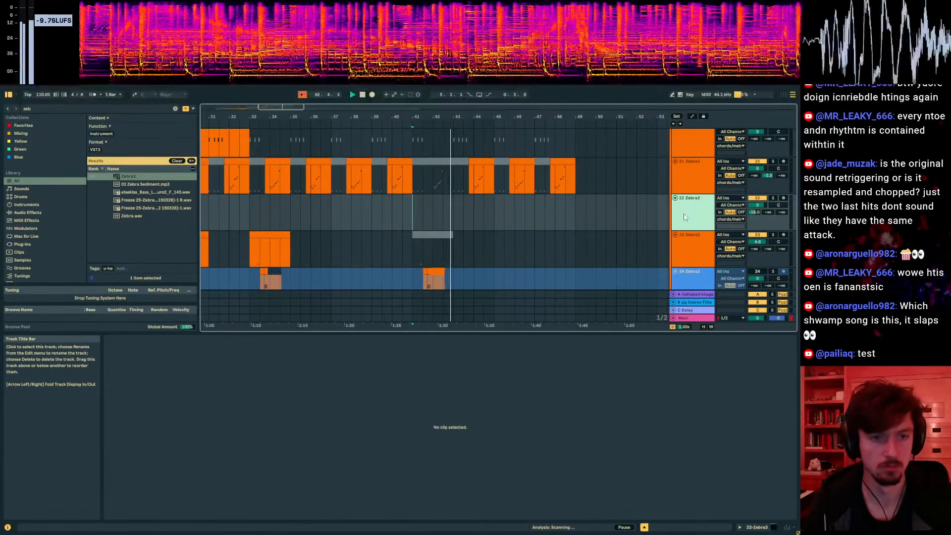
left_click(411, 214)
left_click(694, 214)
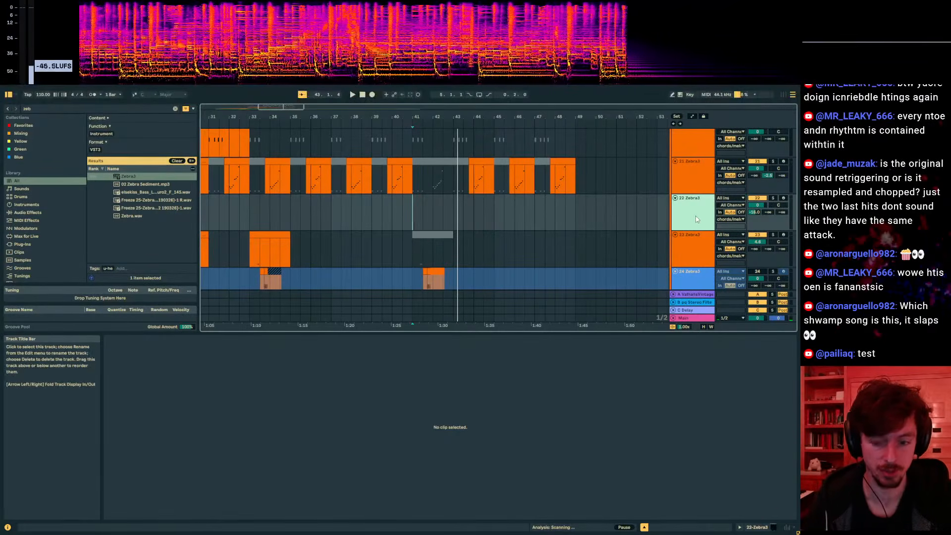
- Solo the chords/melody group and listen to the Zebra3 parts from 25.1.1
scroll(613, 208, "up", 2)
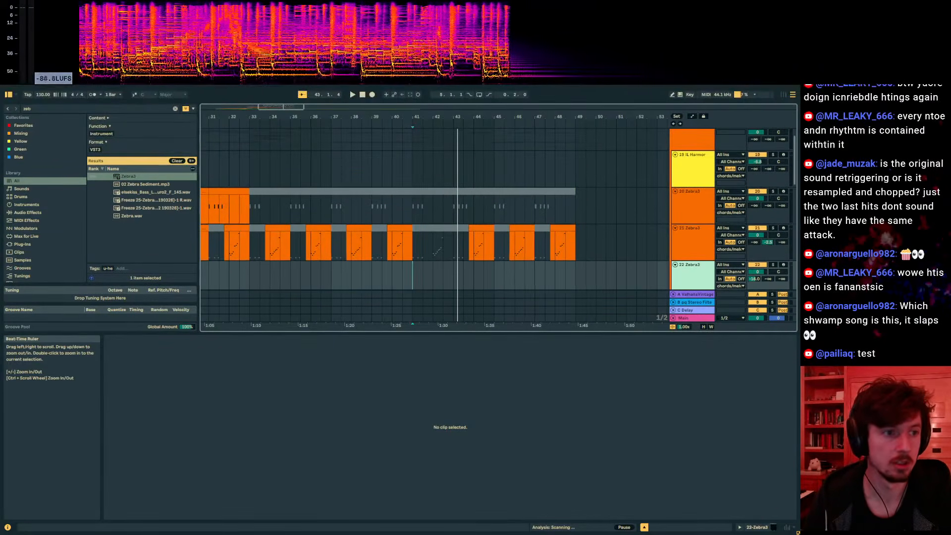
left_click_drag(436, 117, 456, 99)
scroll(435, 205, "down", 1)
left_click(433, 209)
scroll(476, 216, "down", 1)
scroll(569, 208, "up", 1)
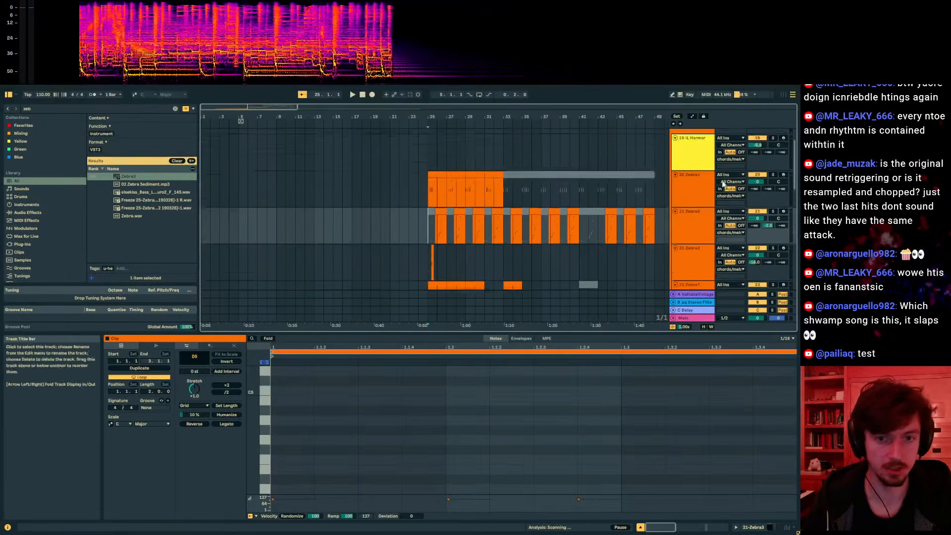
scroll(722, 184, "up", 2)
left_click(771, 149)
key("space")
scroll(560, 217, "down", 3)
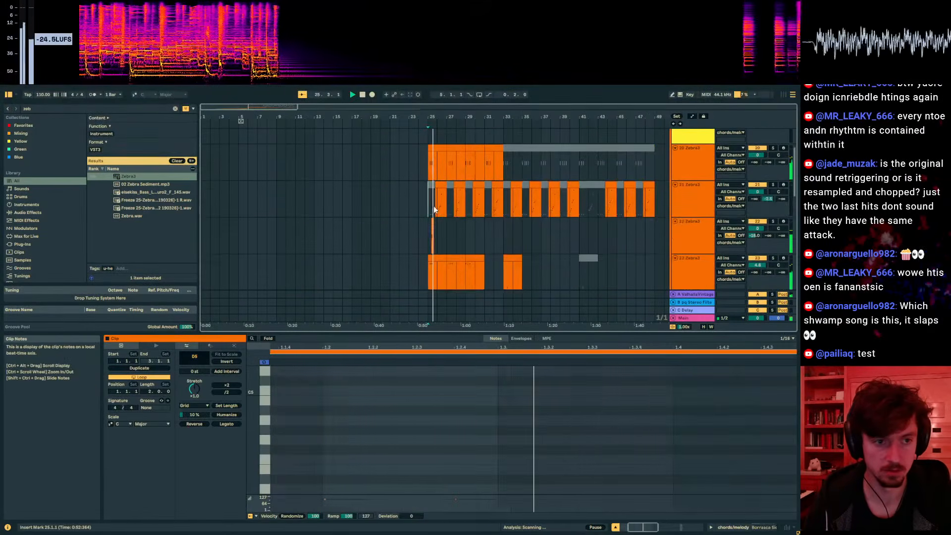
left_click(438, 188)
left_click_drag(544, 120, 358, 123)
key("space")
- Insert an empty four-bar MIDI clip at bar 49 on 21-Zebra3 and play from its start
left_click(469, 200)
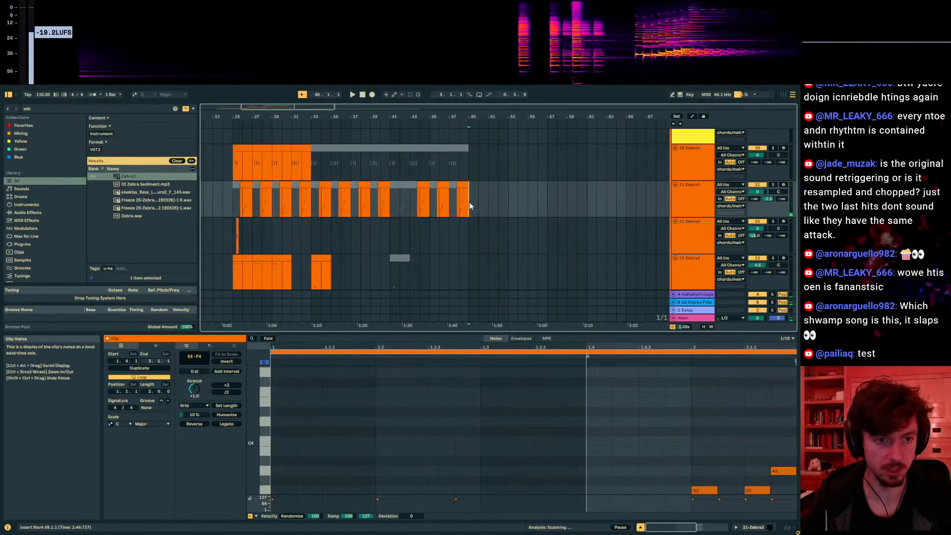
left_click_drag(469, 206, 508, 202)
key("ctrl+shift+m")
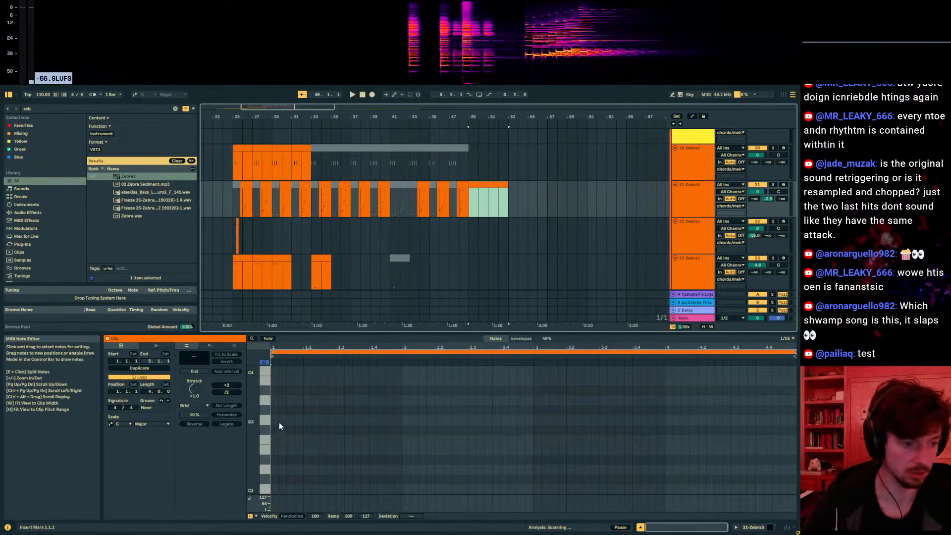
key("space")
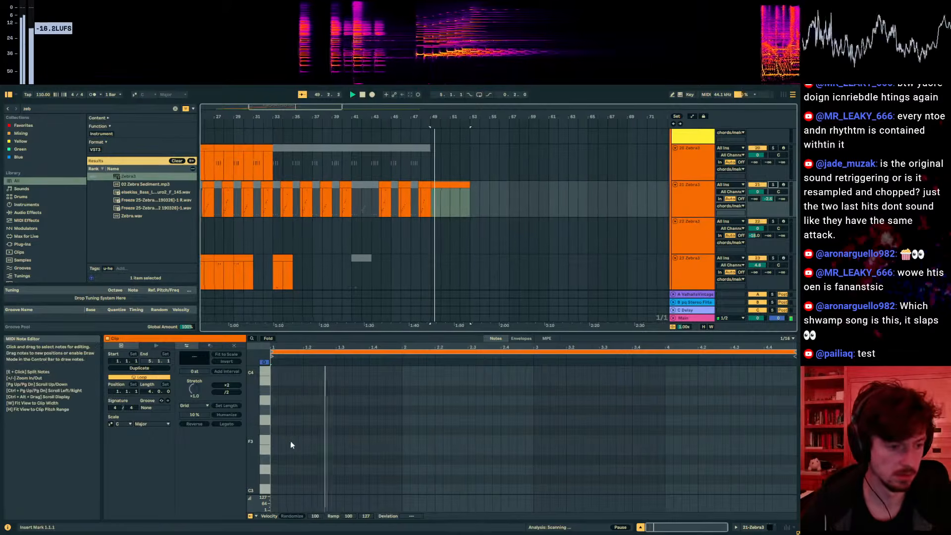
key("space")
- Play the duplicated section from 41.1.1 and zoom in on it
left_click(349, 205)
key("space")
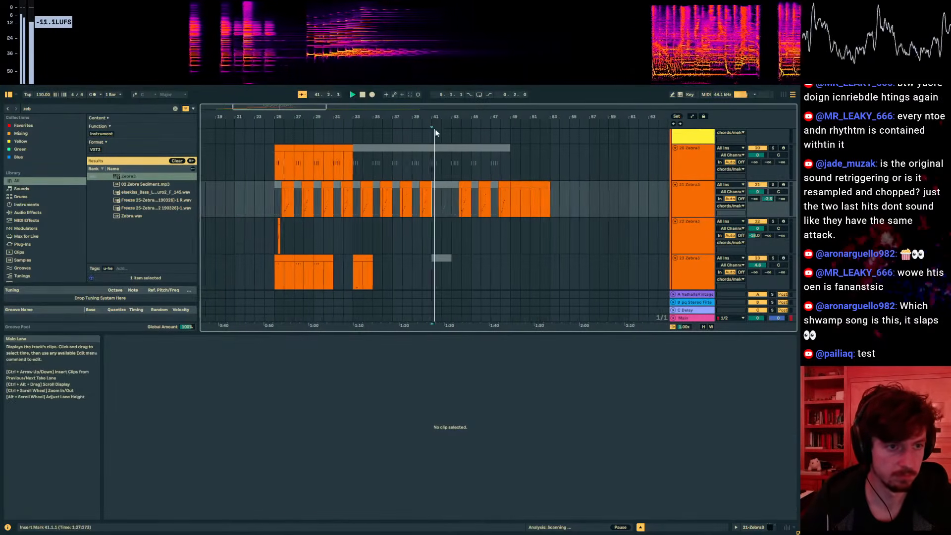
left_click_drag(435, 119, 439, 161)
key("space")
- Activate the three 21-Zebra3 clips from 41.1.1 to 43.4.1 and clear their notes for a new melody
left_click(440, 185)
left_click(464, 186, "shift")
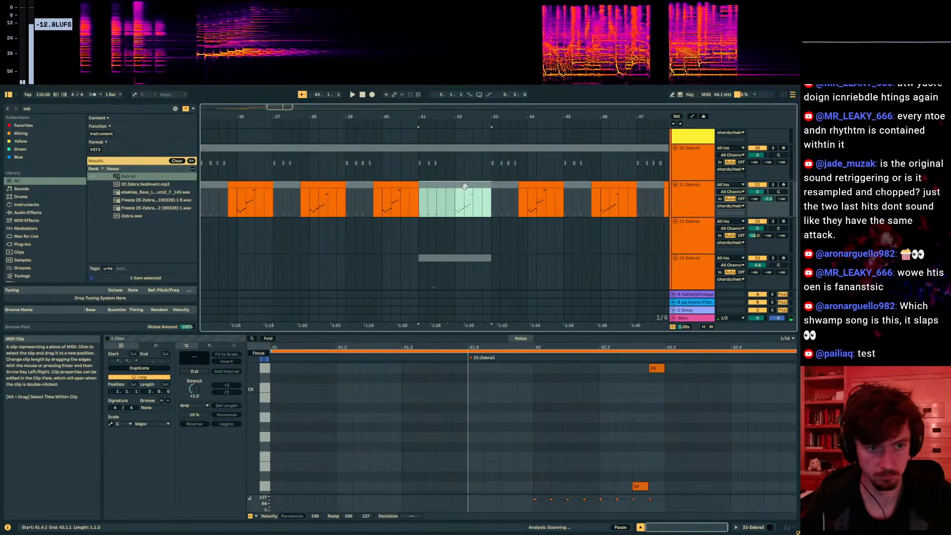
left_click(506, 186, "shift")
key("0")
key("space")
scroll(317, 408, "down", 2)
scroll(317, 406, "up", 2)
left_click(349, 402)
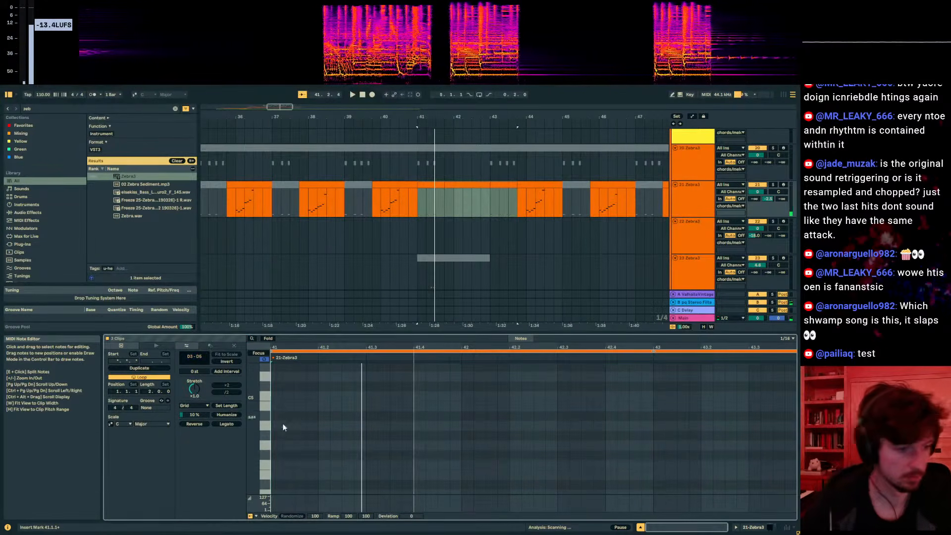
- Add sixteenth notes at 41.1.3 on D4 and 41.2.1 on E4 in the 21-Zebra3 clips
double_click(280, 444)
left_click_drag(280, 444, 277, 478)
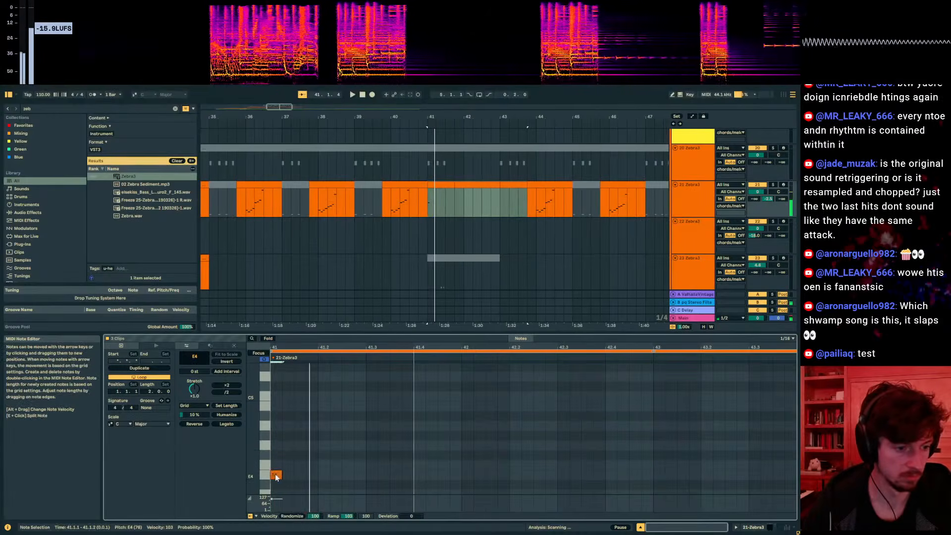
scroll(278, 478, "down", 3)
left_click_drag(278, 427, 300, 431)
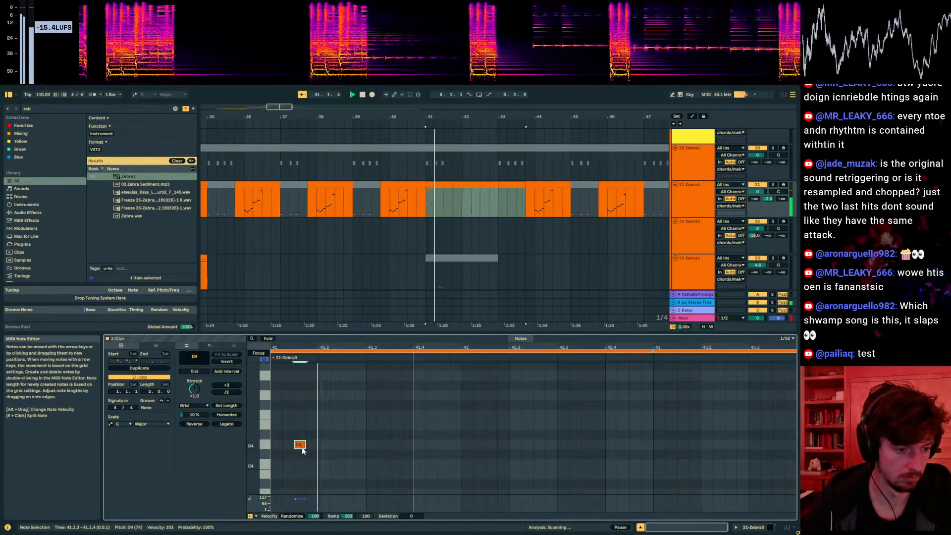
double_click(326, 434)
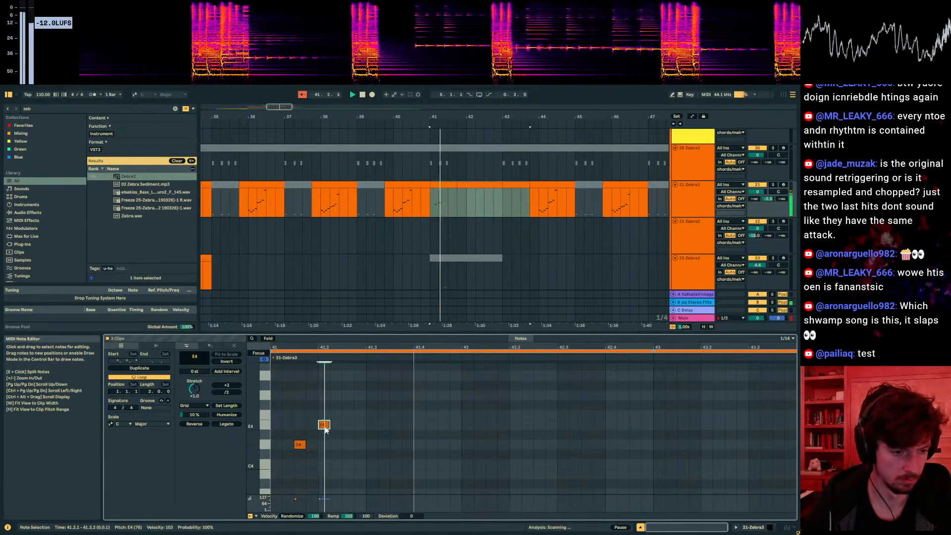
- Try lower pitches for the note at 41.1.3 and settle it on G3
left_click(300, 446)
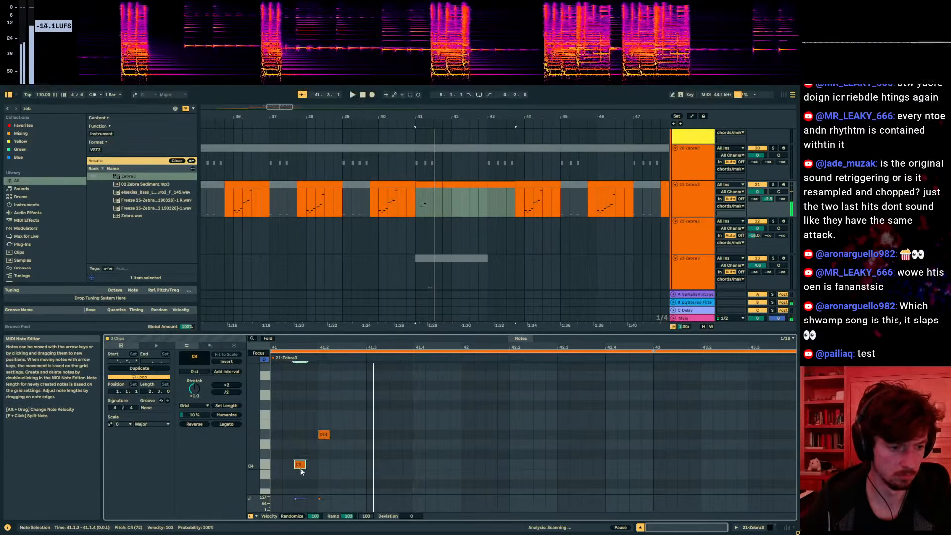
left_click_drag(302, 470, 304, 482)
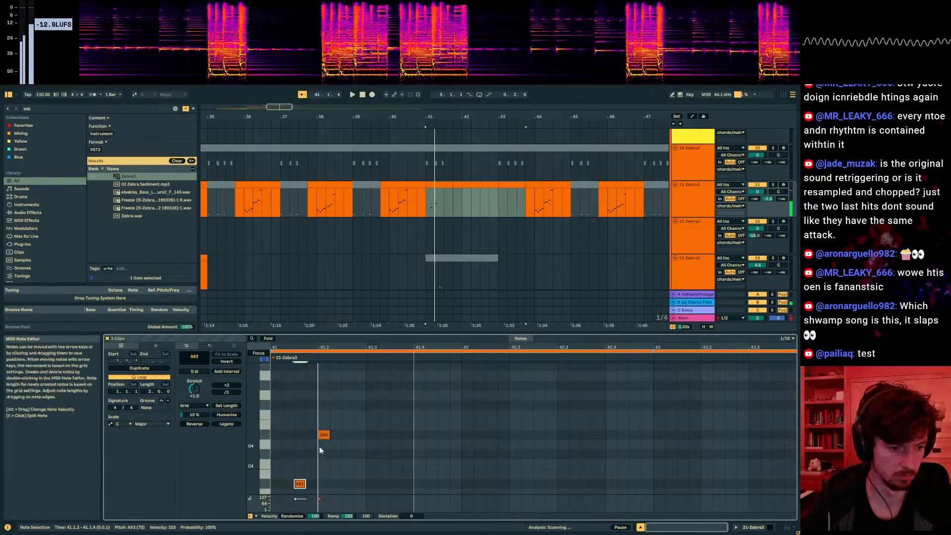
scroll(300, 447, "down", 3)
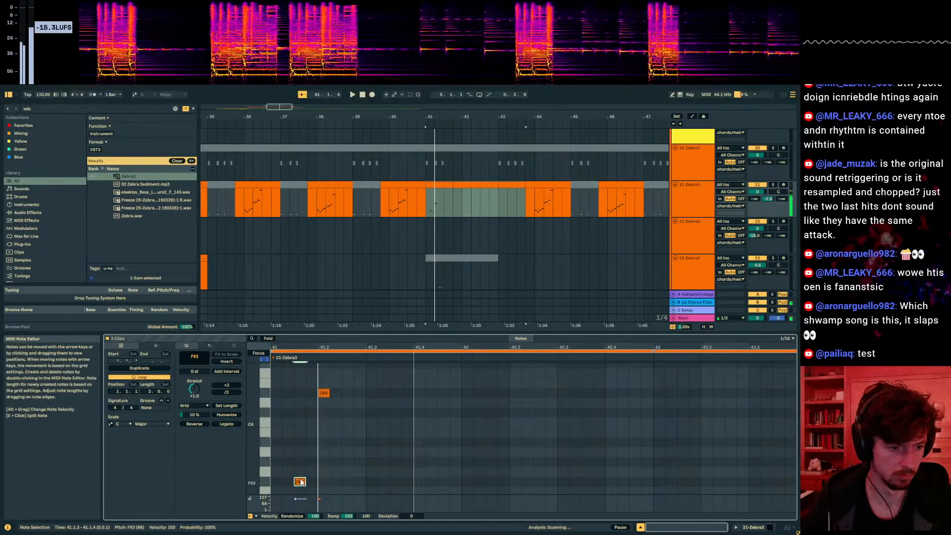
scroll(302, 482, "down", 3)
left_click_drag(300, 450, 303, 441)
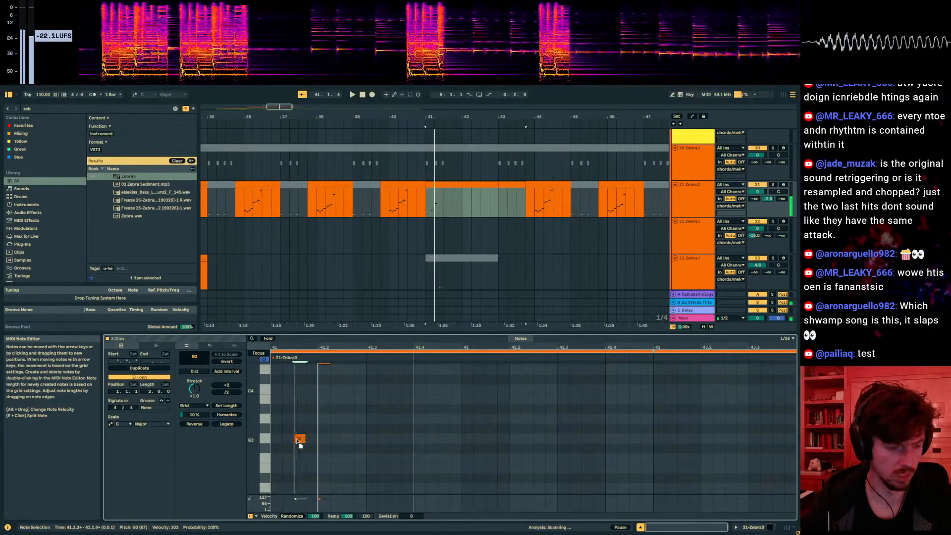
- Set the melody's second note to A3 at 41.2.1 and play the phrase
scroll(319, 411, "up", 2)
double_click(322, 426)
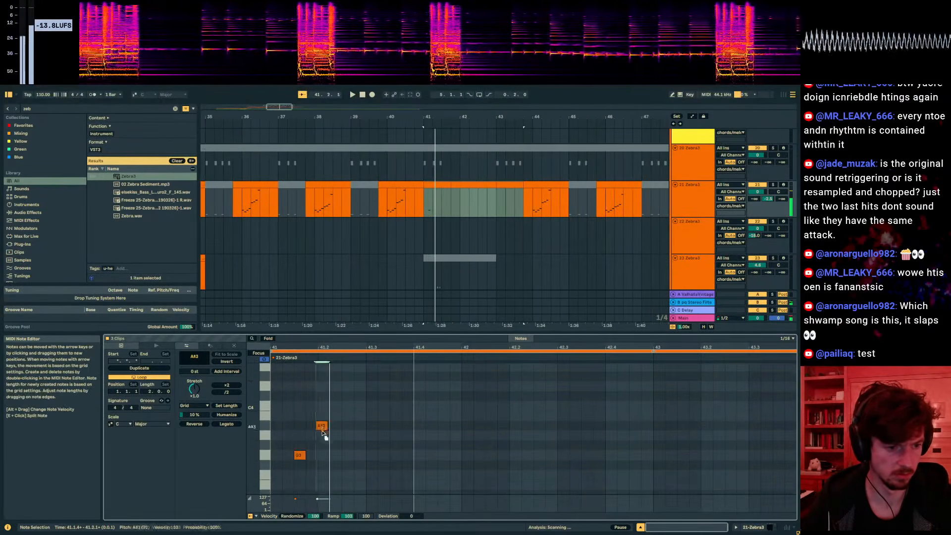
key("space")
left_click_drag(323, 436, 324, 436)
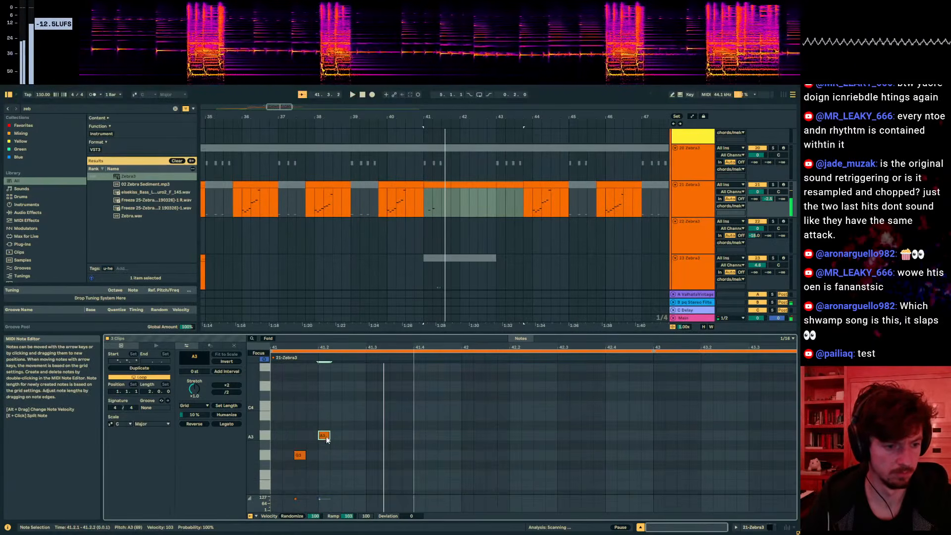
- Play the phrase and lower its first two notes to F3 at 41.1.3 and G3 at 41.2.1
key("space")
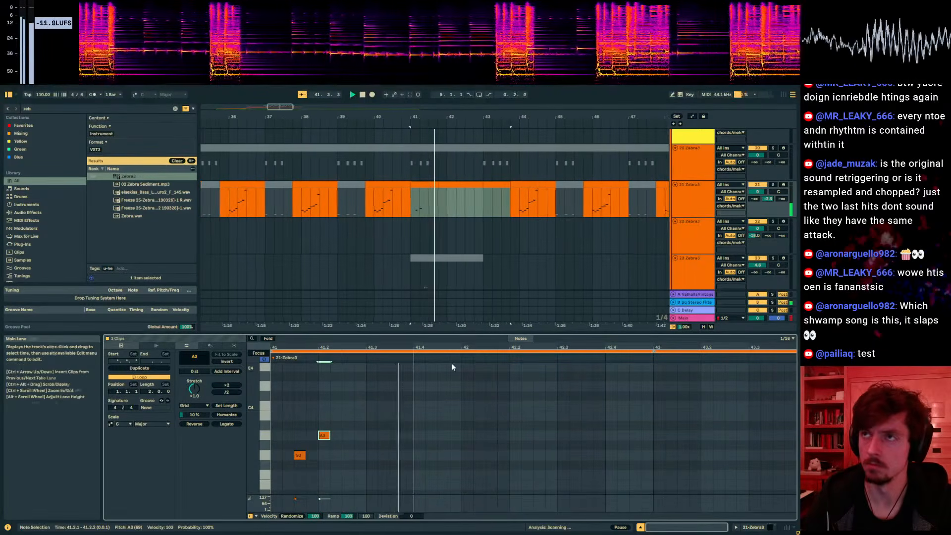
left_click(294, 411)
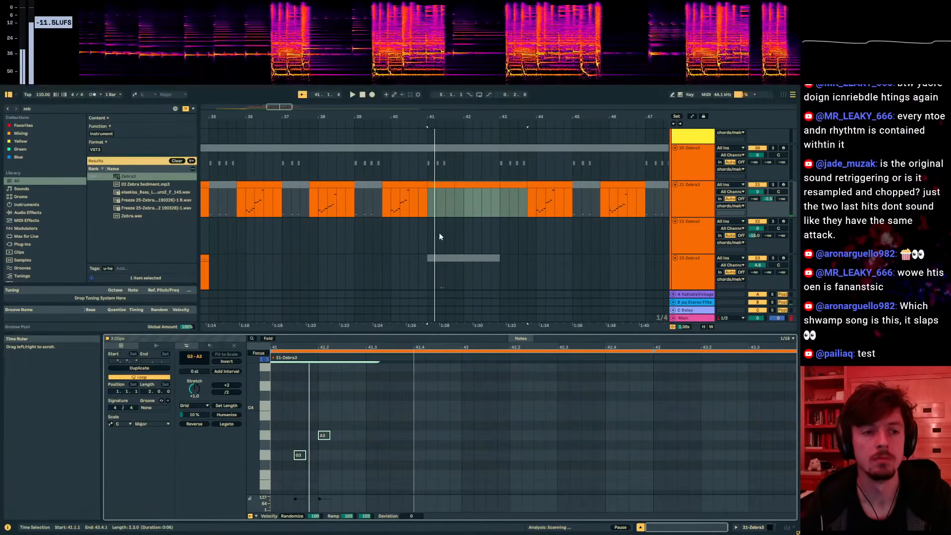
left_click(299, 457)
left_click_drag(300, 458, 301, 475)
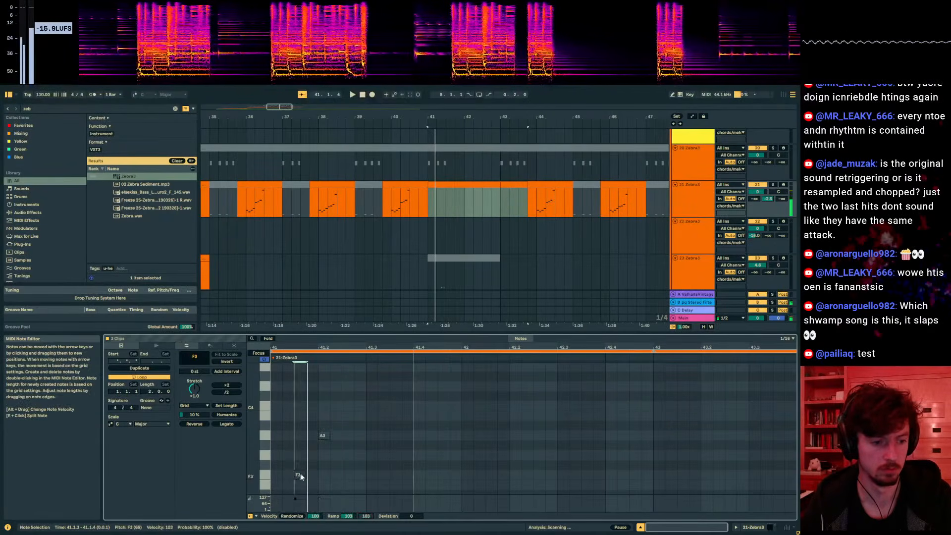
left_click(323, 437)
left_click_drag(325, 435, 326, 456)
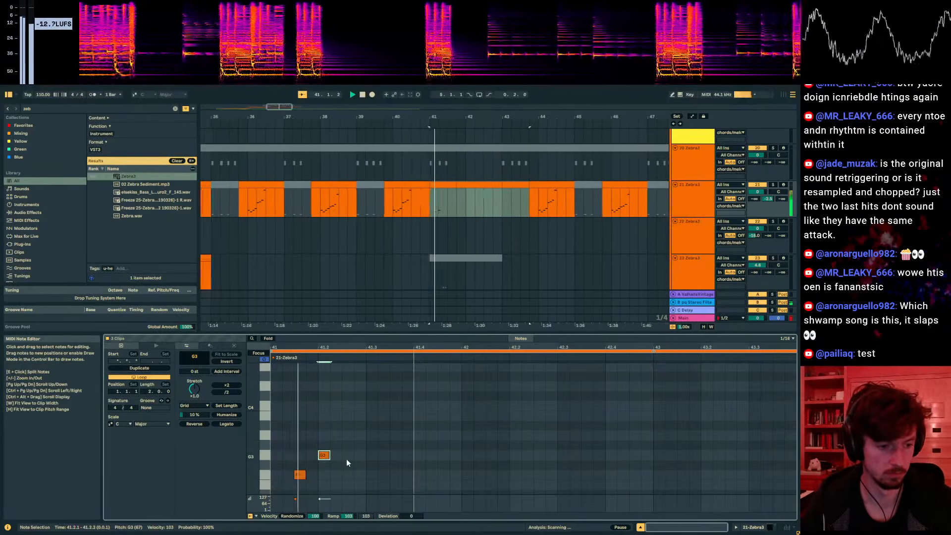
- Add A3 at 41.2.3 and B3 at 41.3.1, then rework them into a single B3 at 41.2.4
double_click(348, 435)
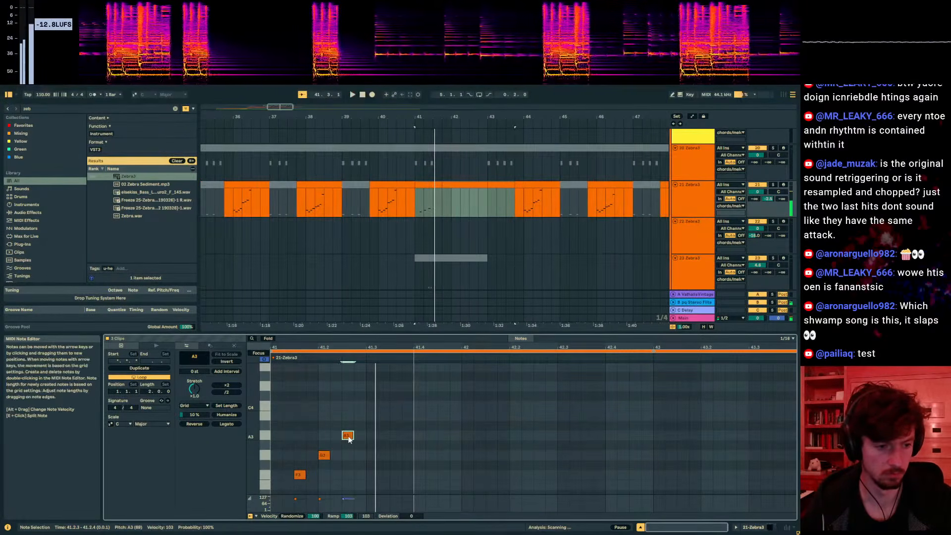
double_click(373, 417)
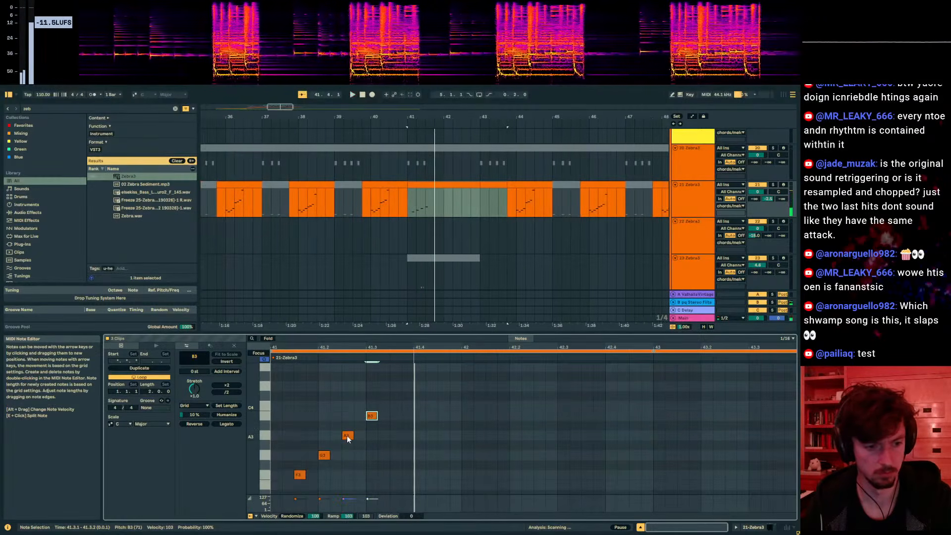
left_click_drag(347, 438, 361, 447)
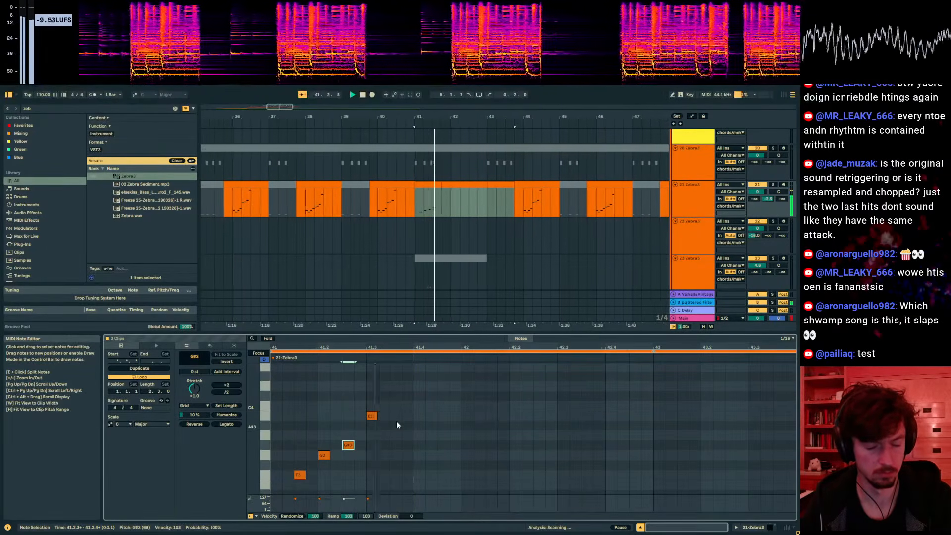
left_click_drag(350, 447, 362, 448)
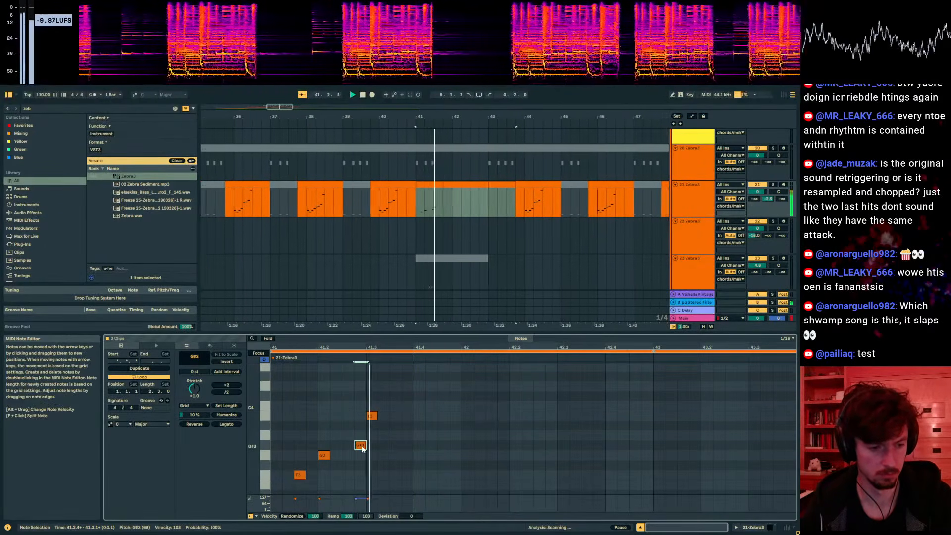
left_click_drag(362, 448, 358, 418)
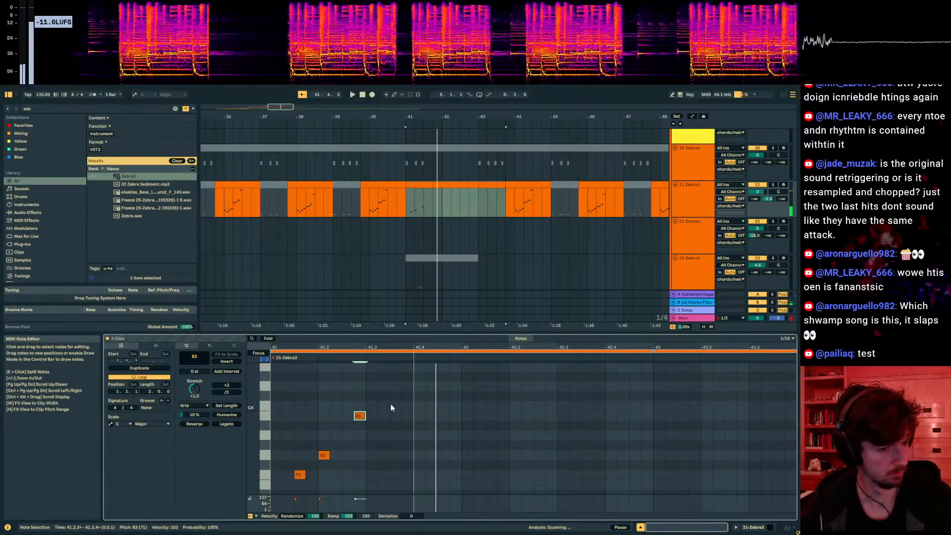
- Continue the melody with C4 at 41.3.3, D4 at 41.4.1, C4 at 41.4.3 and B3 at 42.1.1
double_click(376, 407)
key("space")
left_click_drag(376, 408, 398, 409)
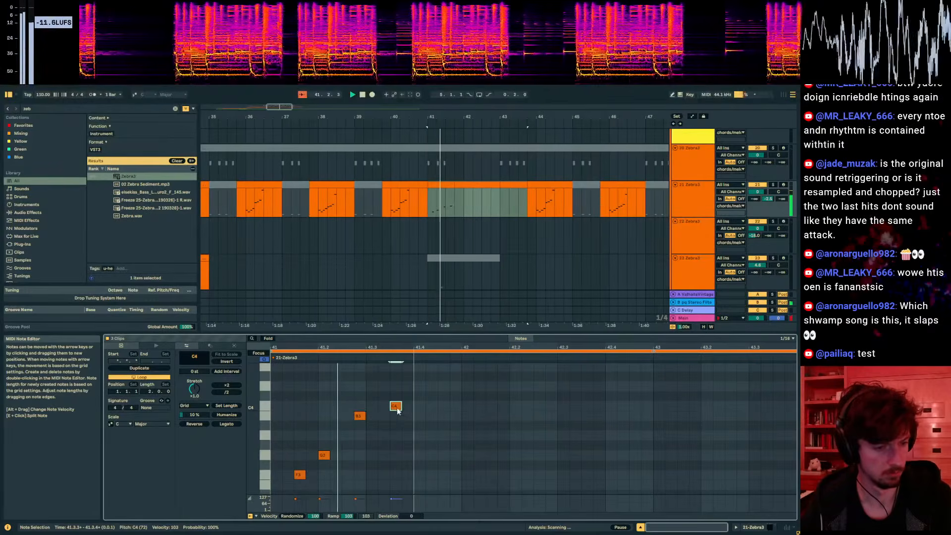
scroll(412, 412, "up", 2)
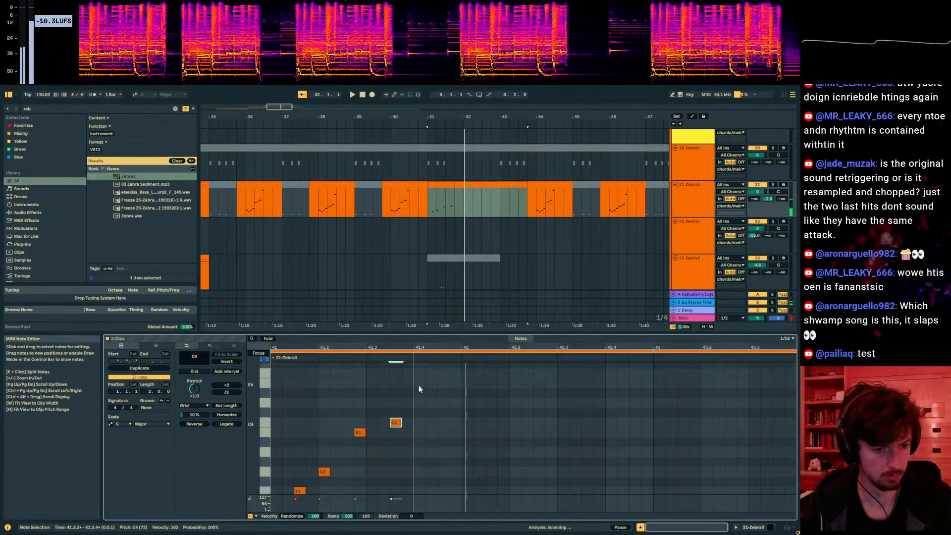
double_click(419, 385)
left_click_drag(421, 399, 424, 407)
double_click(440, 421)
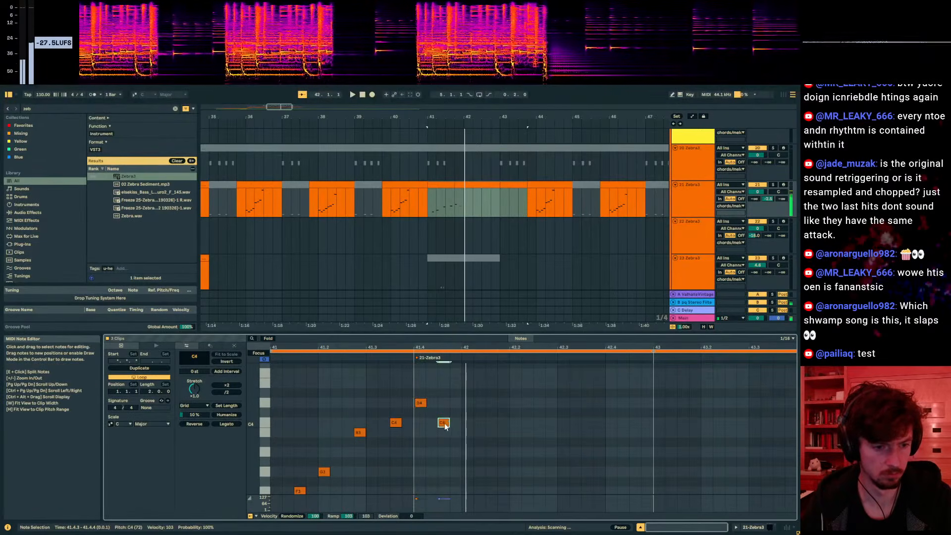
double_click(467, 433)
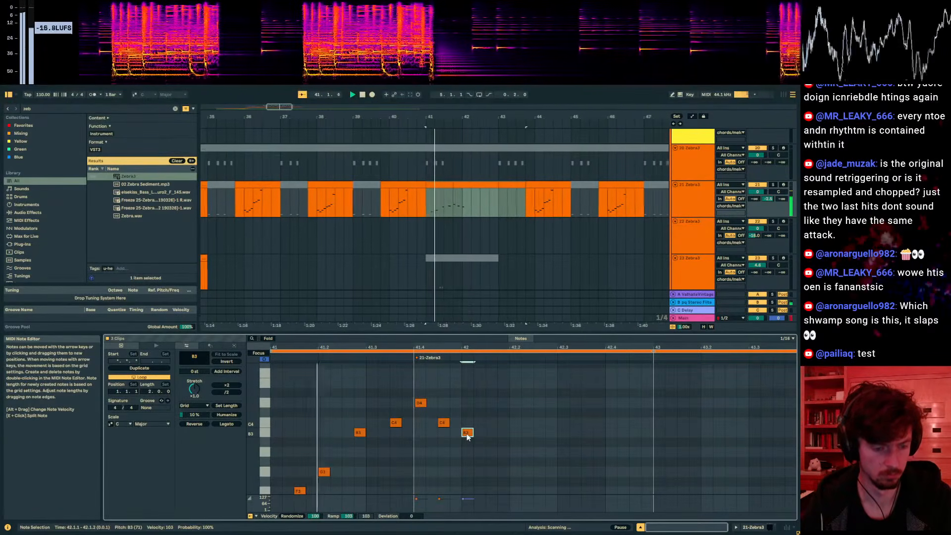
- Shift the C4 after the D4 peak to 41.4.2 and place the following note on A3 at 41.4.3
left_click(443, 423)
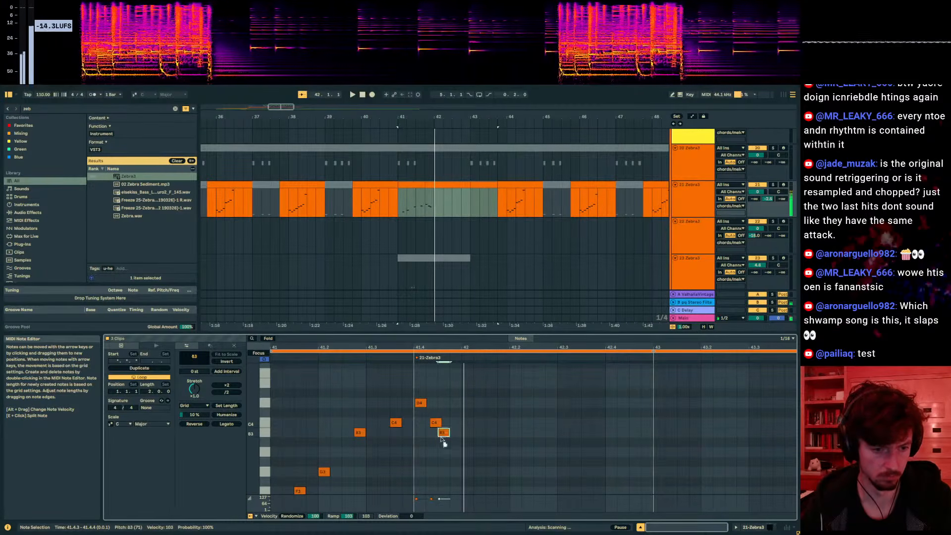
left_click_drag(435, 424, 430, 423)
key("space")
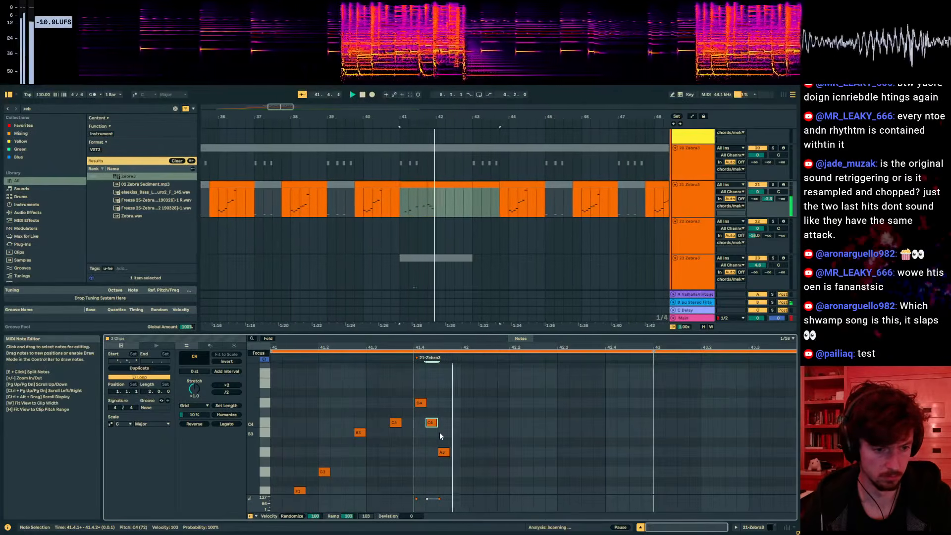
- Add the descending notes G3 at 42.1.1, F3 at 42.1.3 and D3 at 42.2.1, followed by G3 at 42.3.1 and D3 at 42.4.1
double_click(467, 461)
scroll(467, 453, "down", 1)
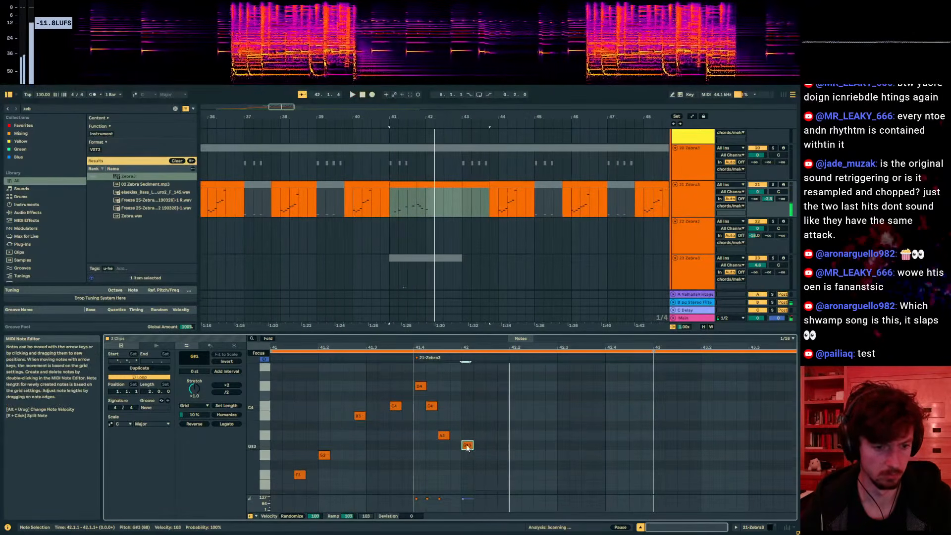
double_click(494, 474)
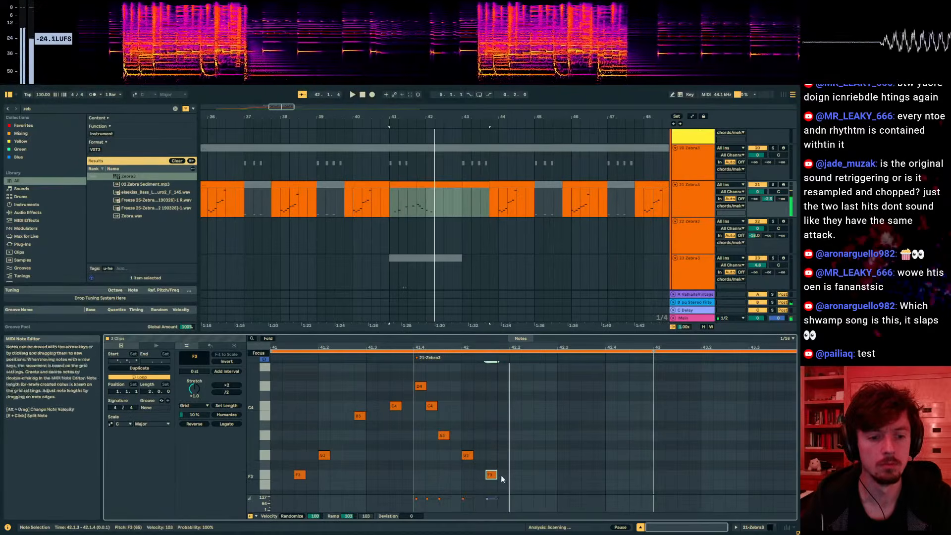
scroll(504, 476, "down", 2)
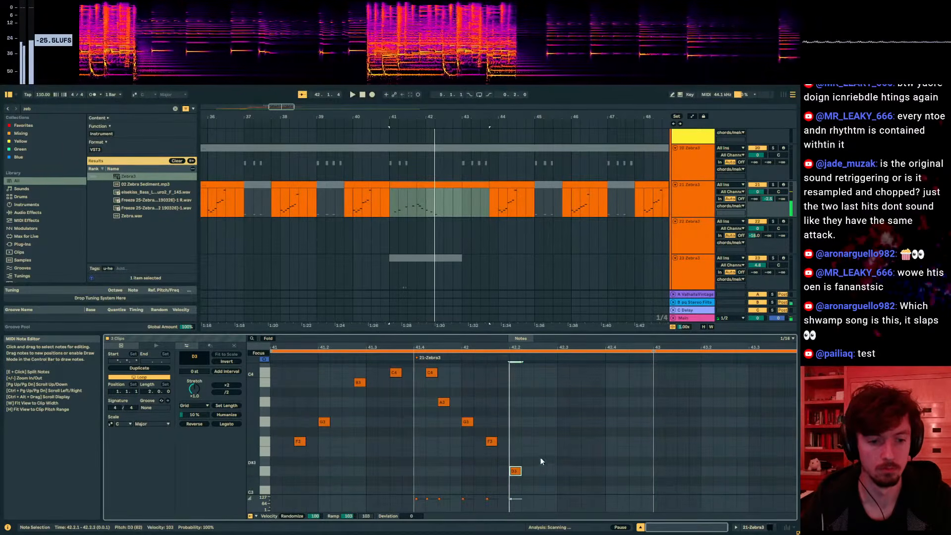
double_click(561, 442)
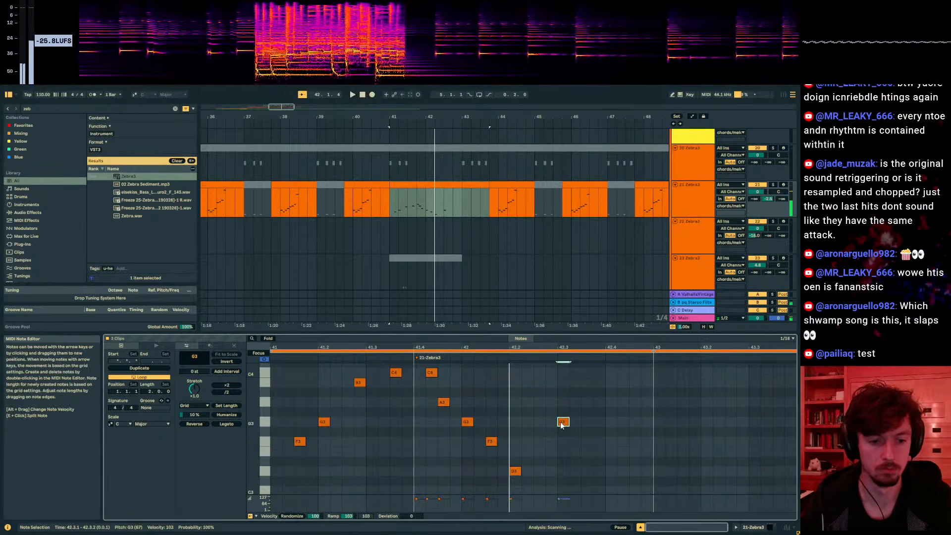
double_click(608, 471)
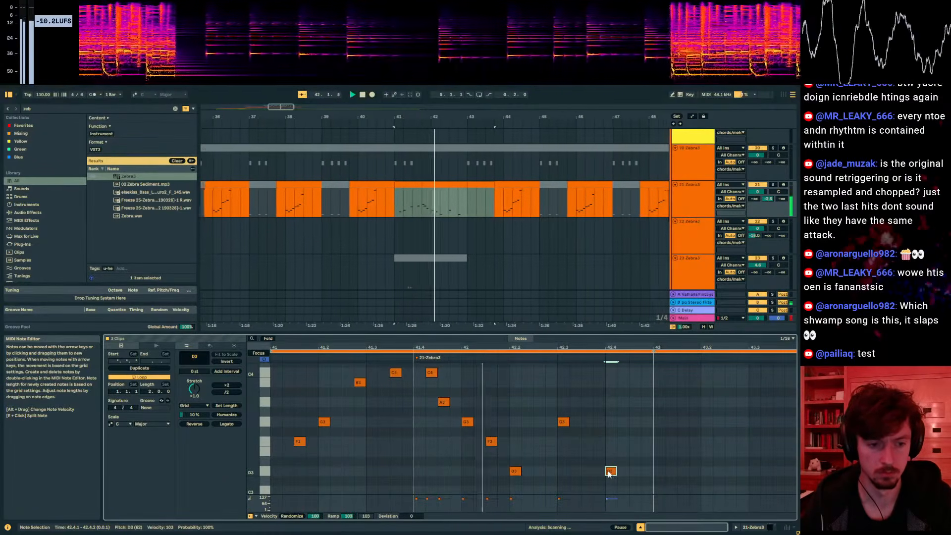
- Move the F3 to 42.2.1 in place of the D3, and replace the G3 at 42.3.1 with C3
left_click(490, 442)
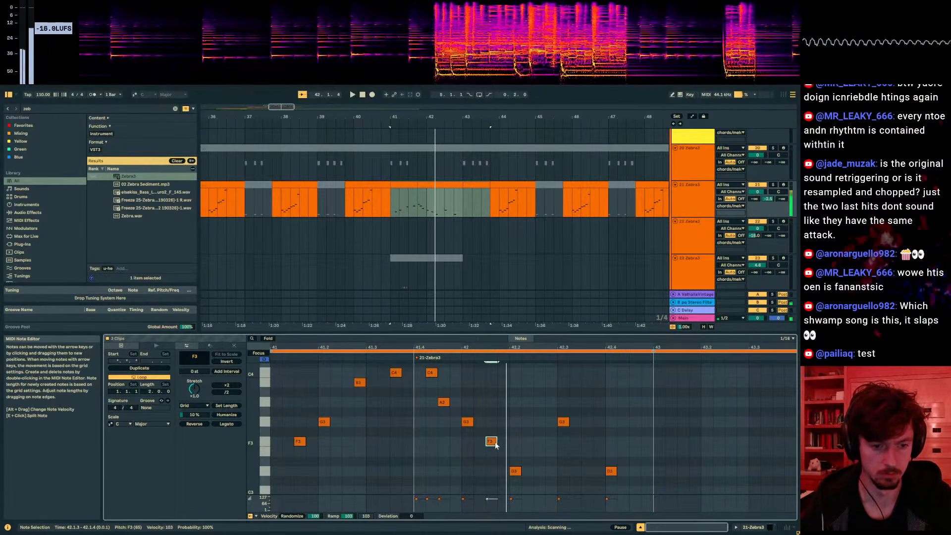
left_click(516, 473)
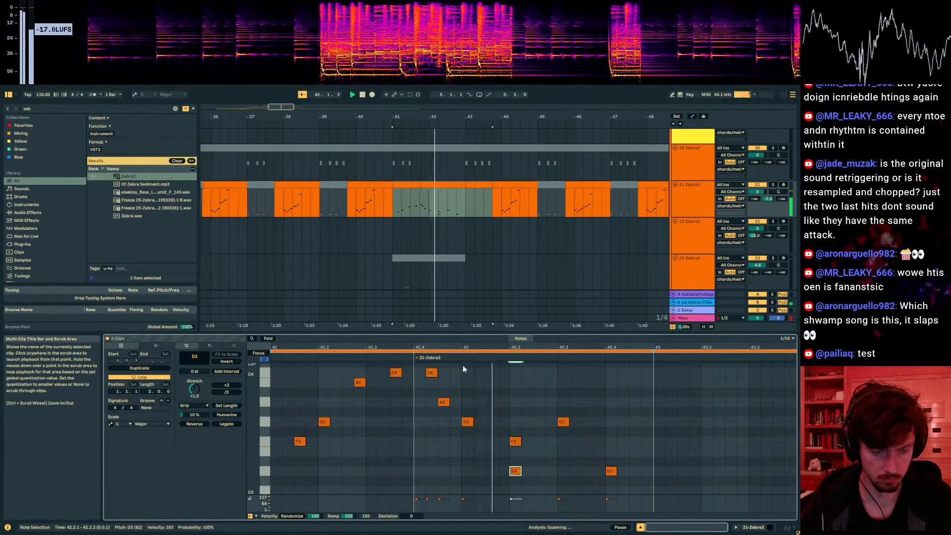
left_click(514, 442)
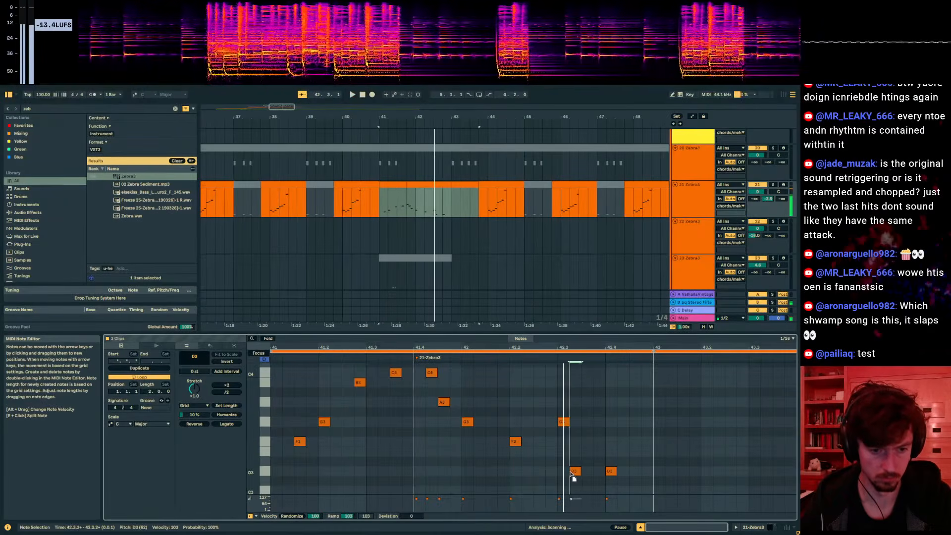
scroll(564, 451, "down", 2)
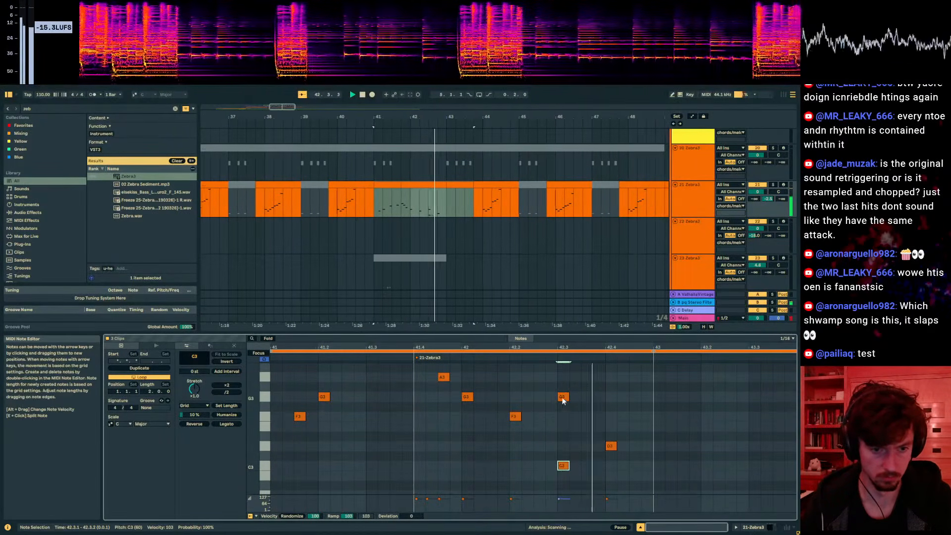
- Raise the note at 42.4.1 to F3, add D3 at 43.1.1 and play the phrase
left_click(610, 452)
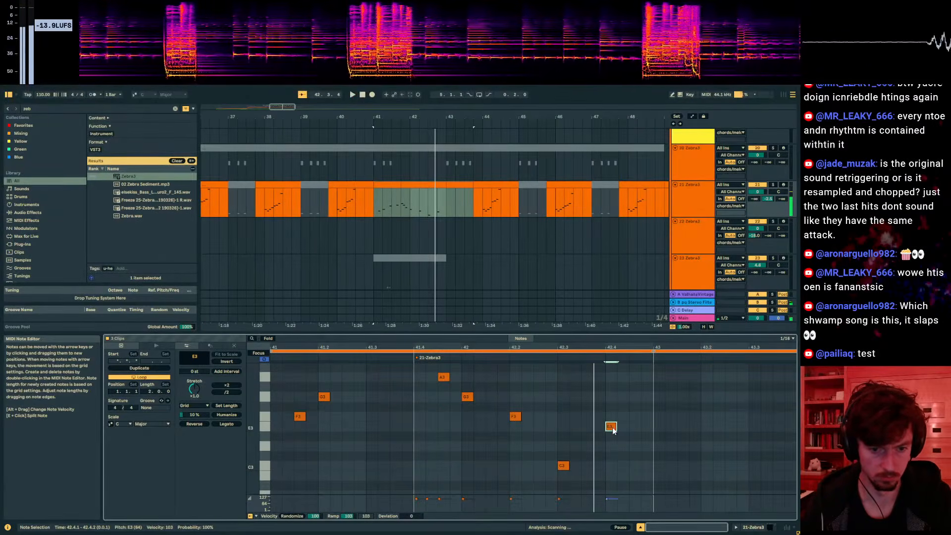
double_click(659, 448)
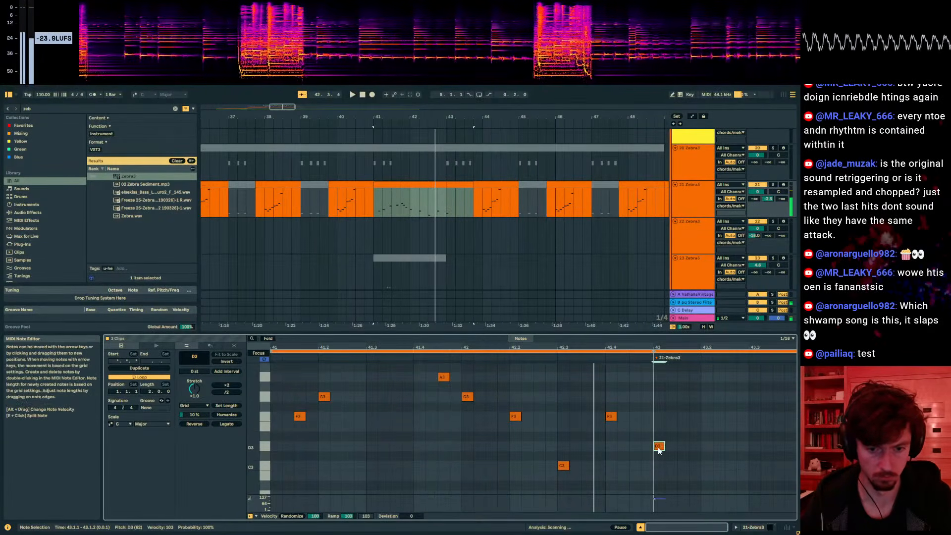
key("space")
left_click(489, 185)
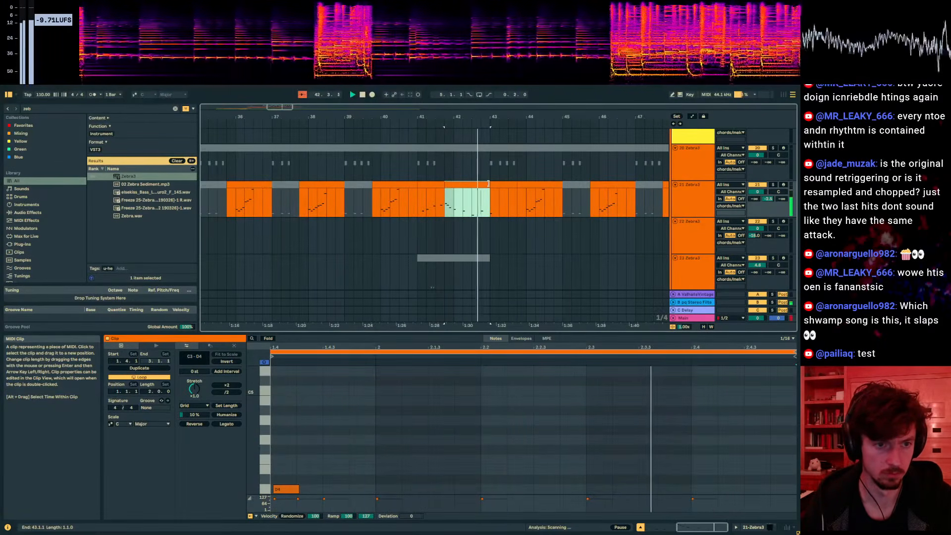
key("space")
left_click(474, 206)
mouse_move(395, 450)
left_mouse_down()
mouse_move(284, 493)
mouse_move(283, 474)
left_mouse_up()
key("ctrl+z")
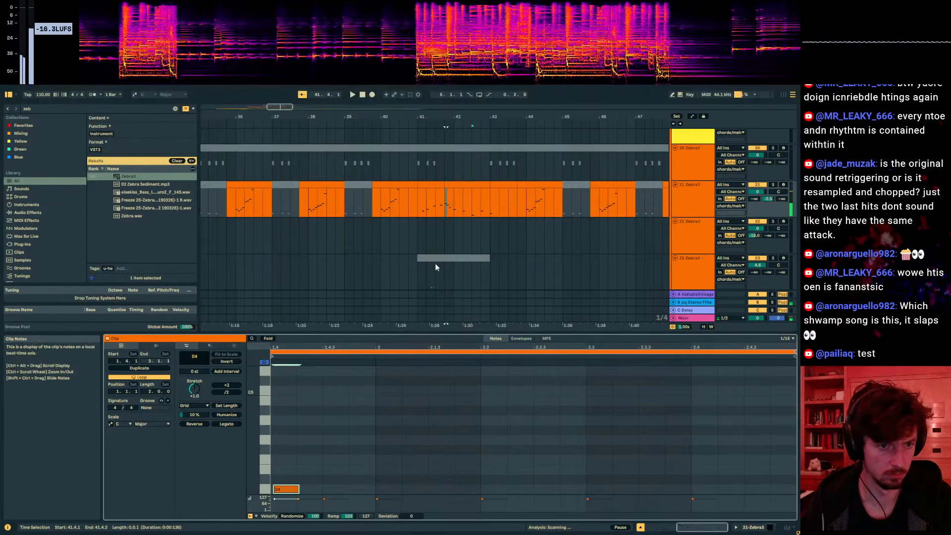
- Consolidate the three 21-Zebra3 melody clips from 41.1.1 to 43.4.1 into one clip
left_click(477, 186)
scroll(560, 277, "down", 1)
scroll(628, 427, "down", 1)
left_click(500, 168)
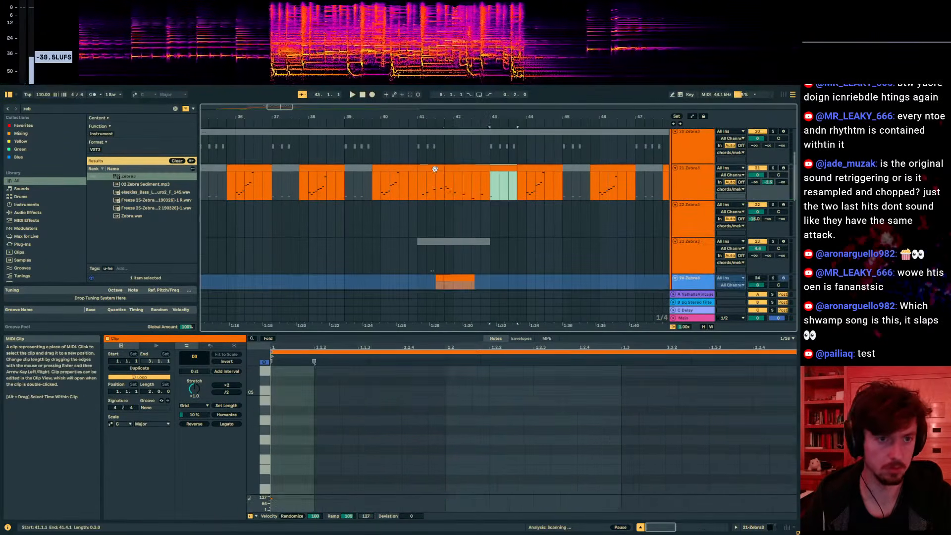
left_click(435, 169, "shift")
key("ctrl+j")
- Raise the consolidated clip's note at 2.4.1 to G3 and extend the clip's end to 4.1.1 in clip time
double_click(611, 439)
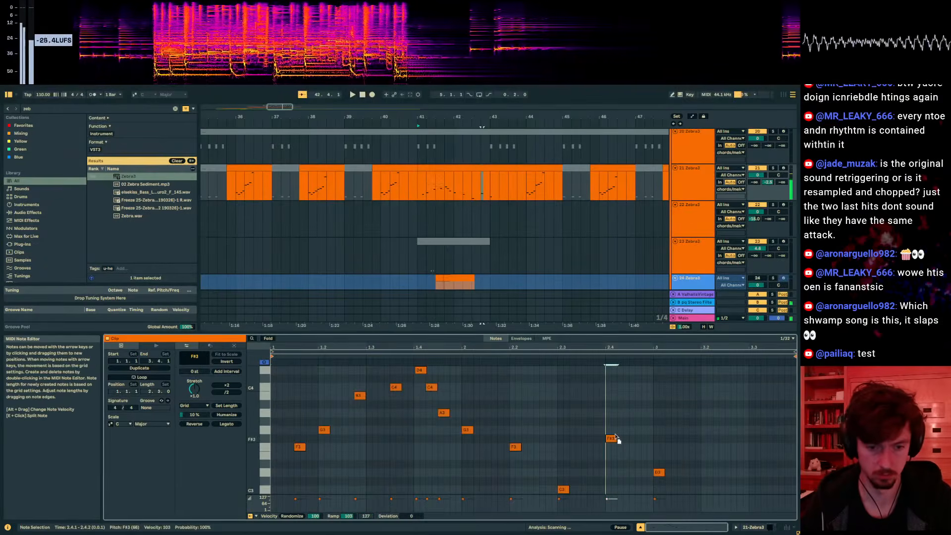
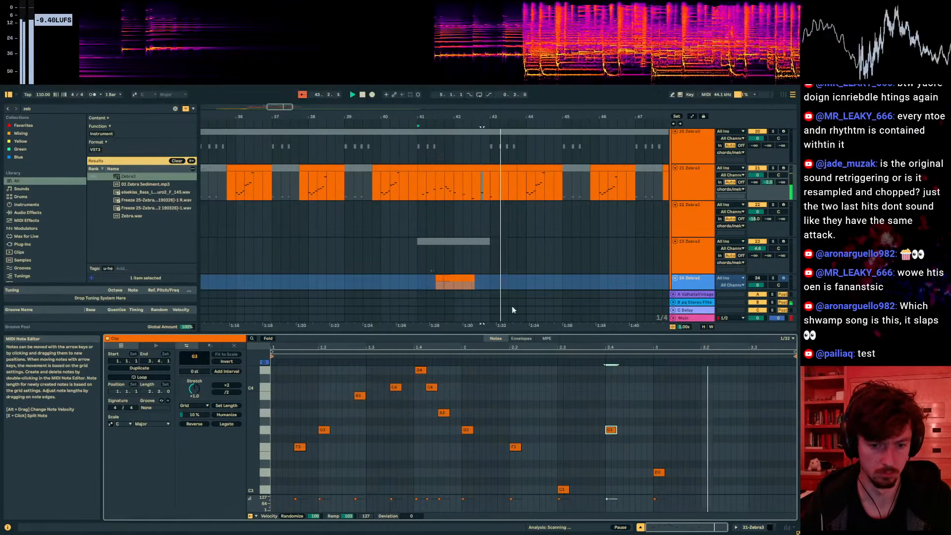
left_click(522, 168)
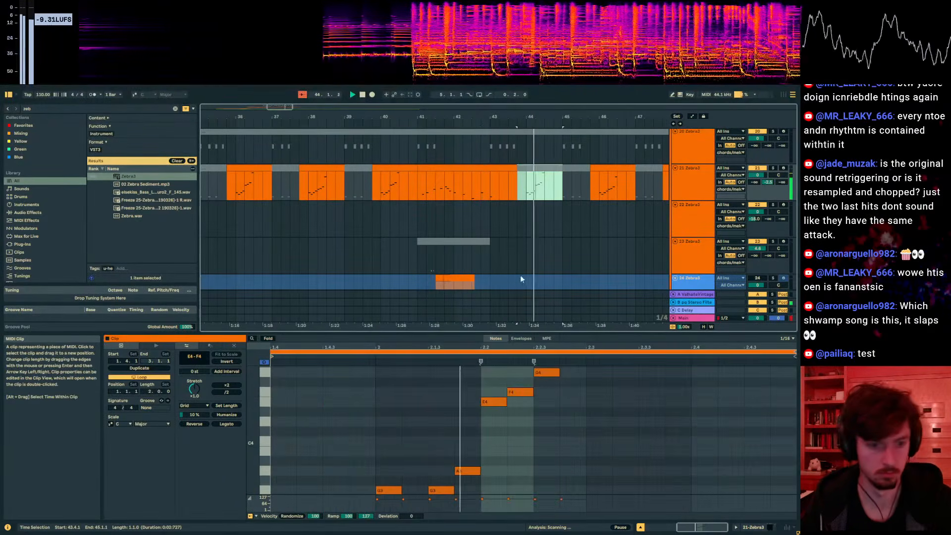
left_click_drag(514, 166, 524, 166)
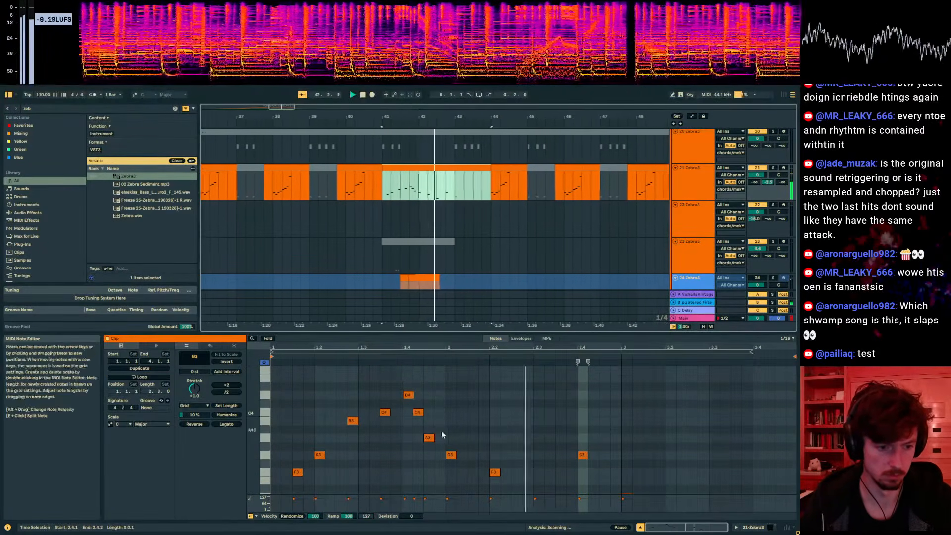
- Lower the clip's note at 2.2.1 to D3
left_click_drag(494, 449, 494, 457)
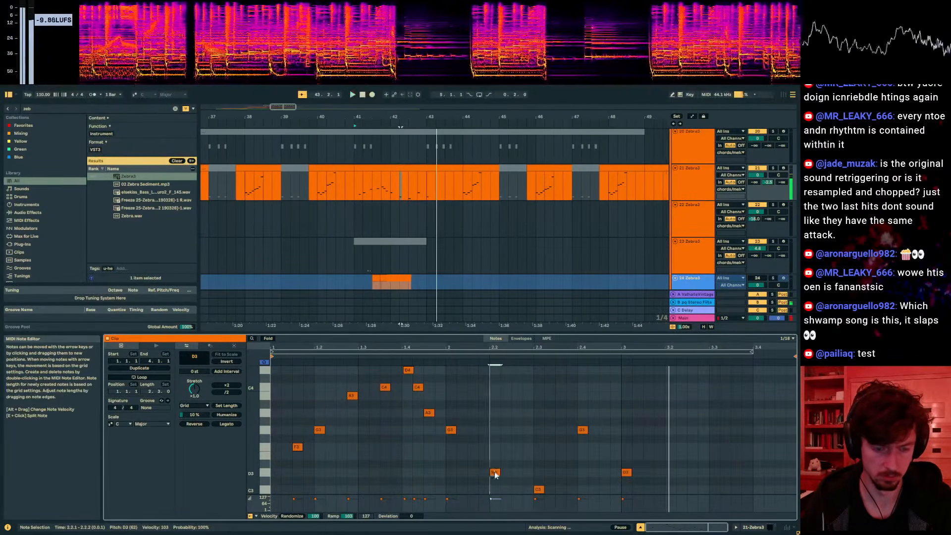
left_click_drag(495, 465, 494, 473)
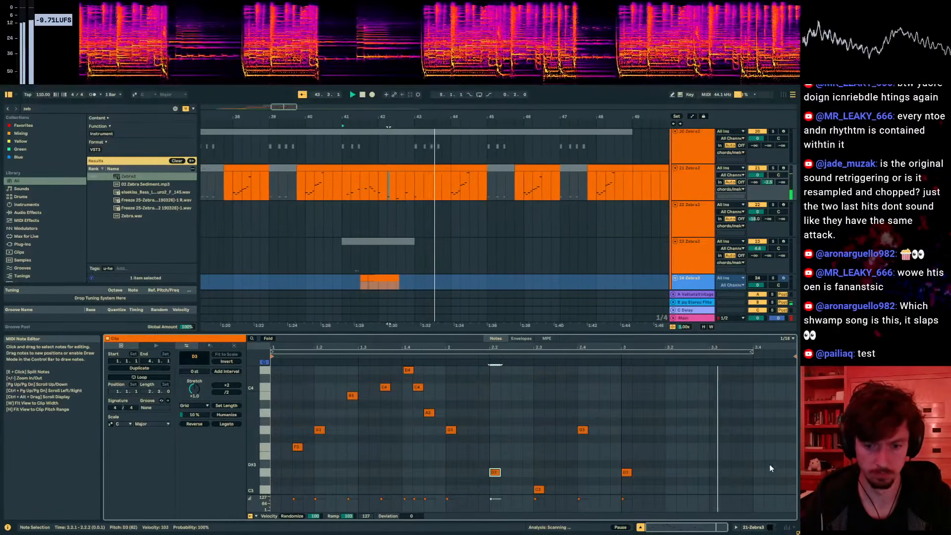
- Add a G3 note at 3.4.3 in the consolidated melody clip and play the transition into bar 44
double_click(779, 413)
left_click_drag(780, 413, 785, 429)
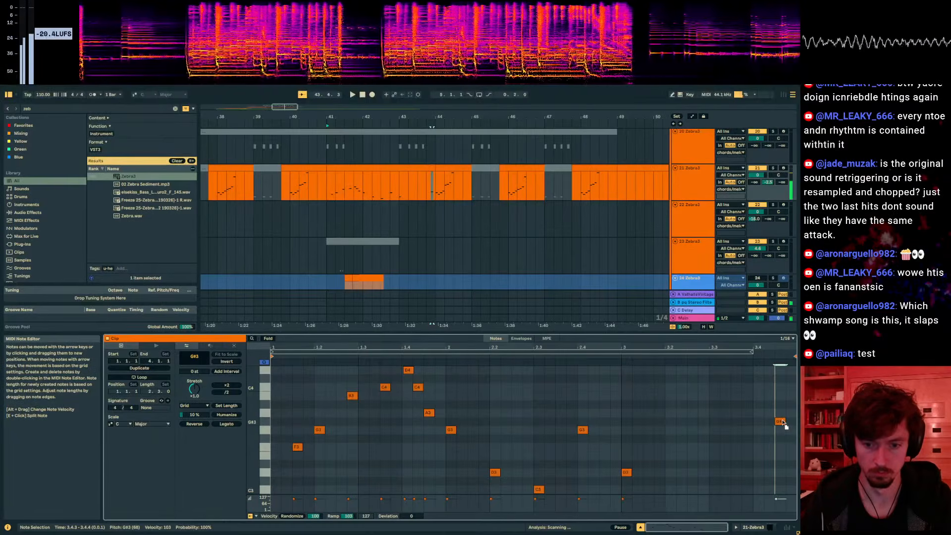
left_click(736, 353)
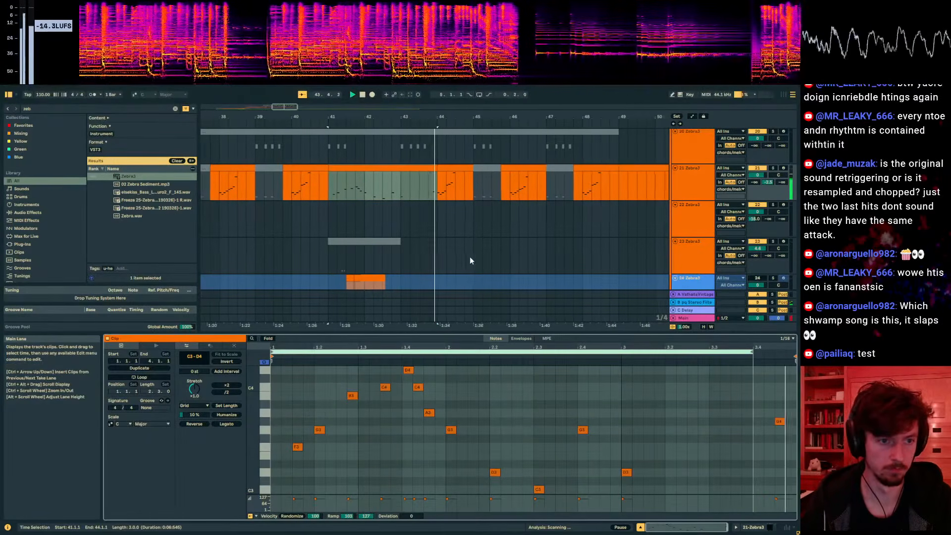
left_click(412, 170)
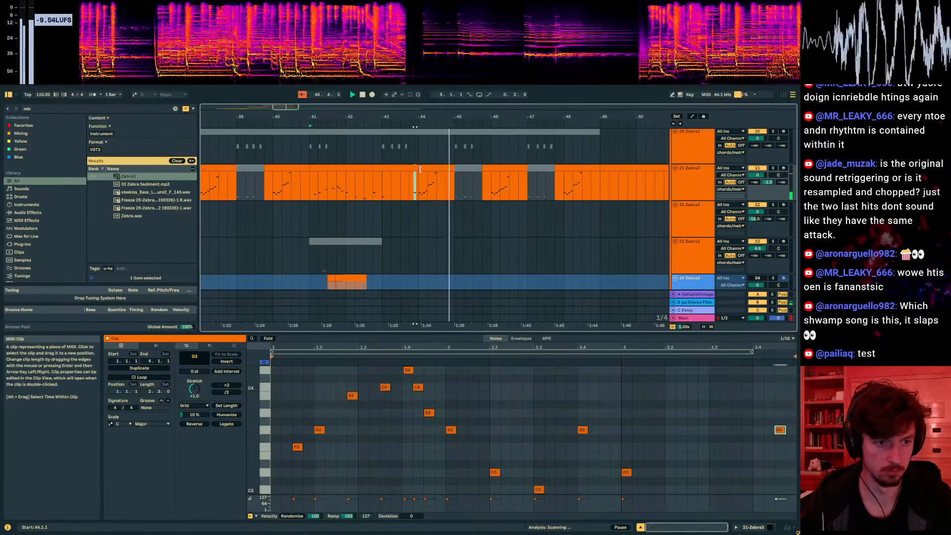
left_click(753, 420)
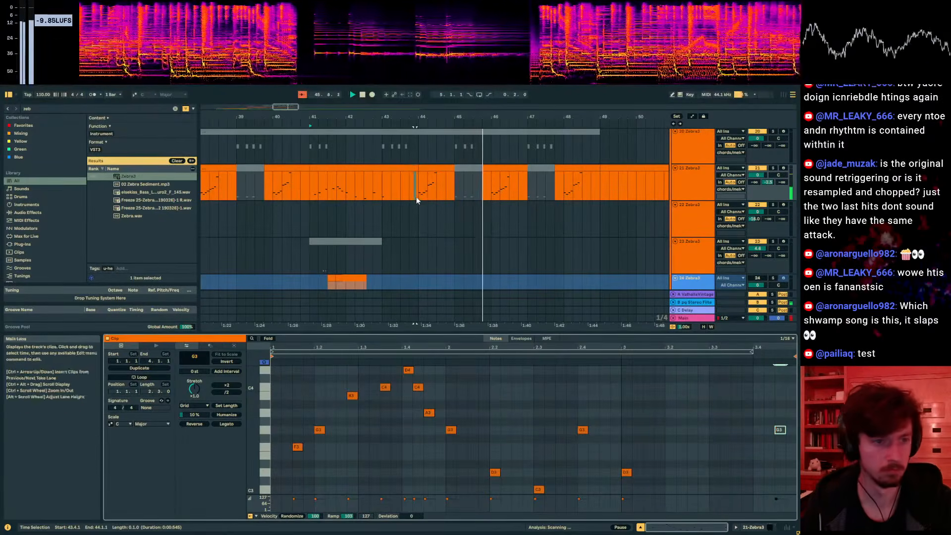
left_click(416, 197)
key("space")
key("space")
key("space")
- Add an F3 note at 2.1.1 in the 21-Zebra3 clip starting at bar 44 and play the passage
left_click(439, 169)
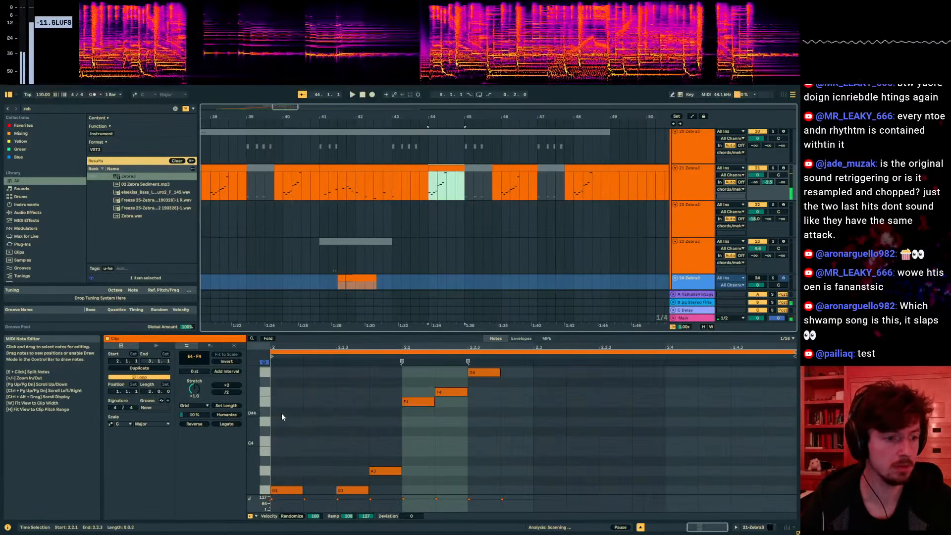
scroll(282, 417, "left", 3)
double_click(500, 424)
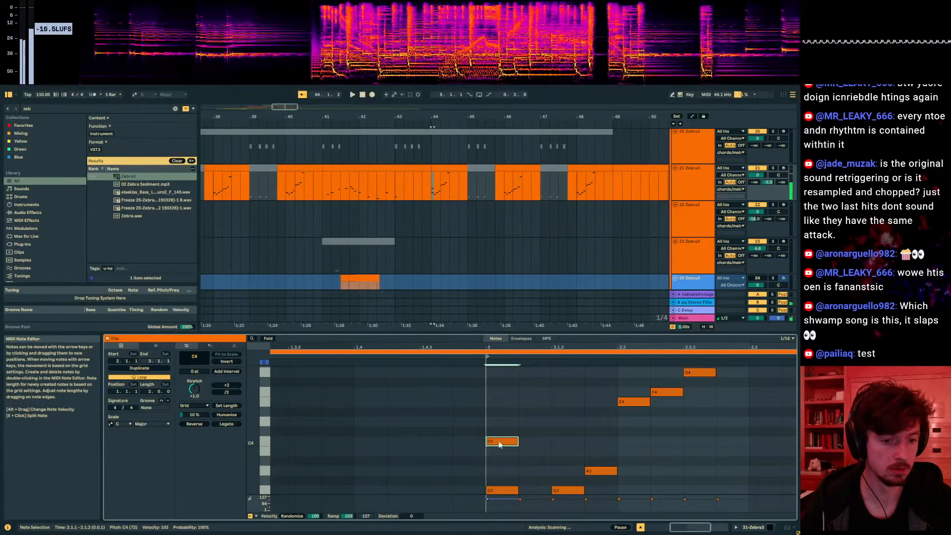
key("space")
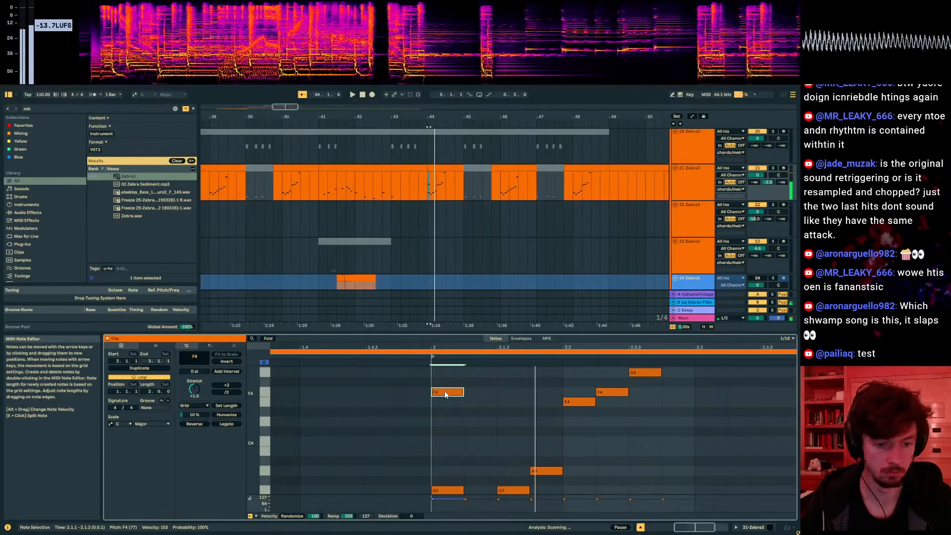
key("shift+Down")
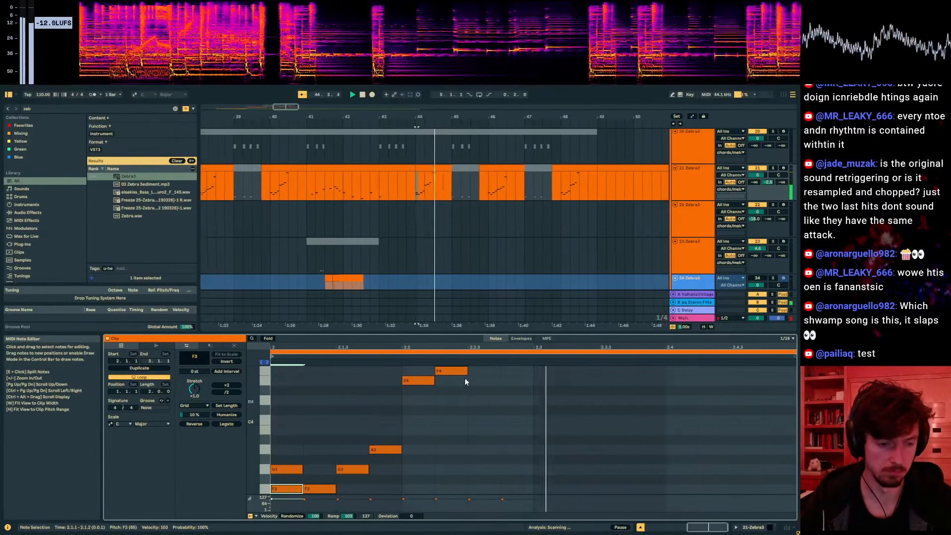
left_click_drag(413, 120, 467, 110)
scroll(478, 212, "down", 2)
scroll(462, 212, "up", 1)
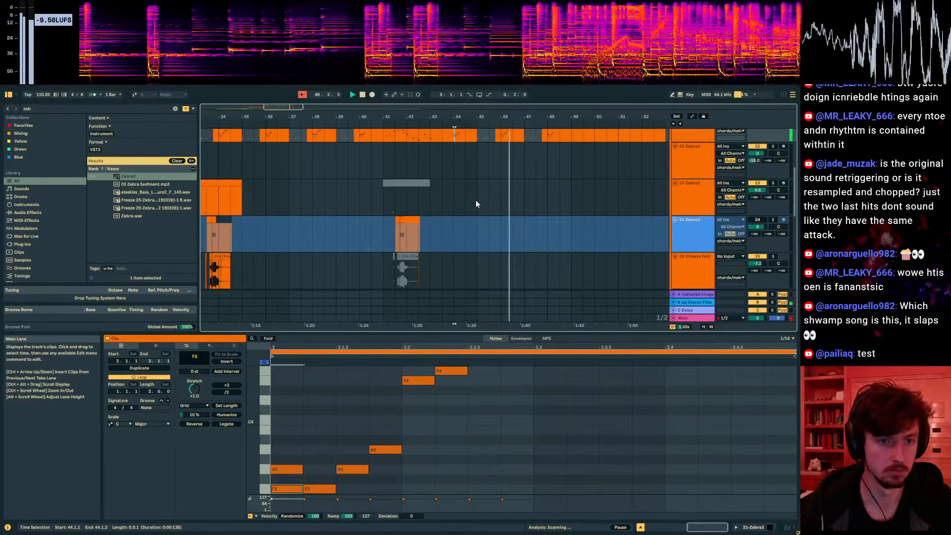
- Solo the formanty ascid guy track and add an A2 note from 1.2.1 in its short clip before bar 45
scroll(476, 201, "down", 3)
left_click(475, 202)
left_click_drag(480, 113, 440, 426)
left_click(773, 197)
key("space")
scroll(418, 229, "down", 2)
scroll(419, 229, "up", 1)
key("space")
double_click(578, 402)
left_click_drag(739, 404, 763, 413)
key("shift+Down")
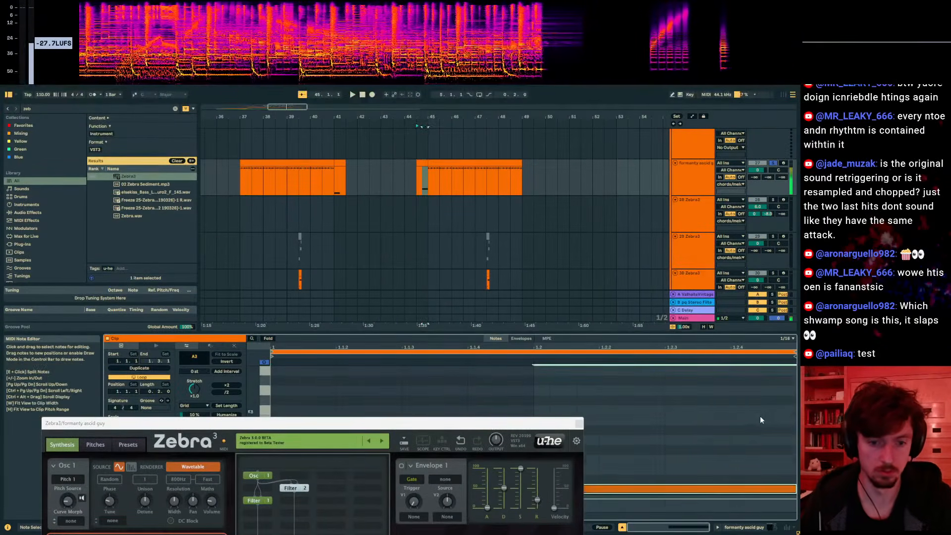
- Show the automation and shape the short clip's Cutoff envelope with a dip just before 44.4 and a peak just after it
left_click_drag(550, 423, 511, 442)
key("a")
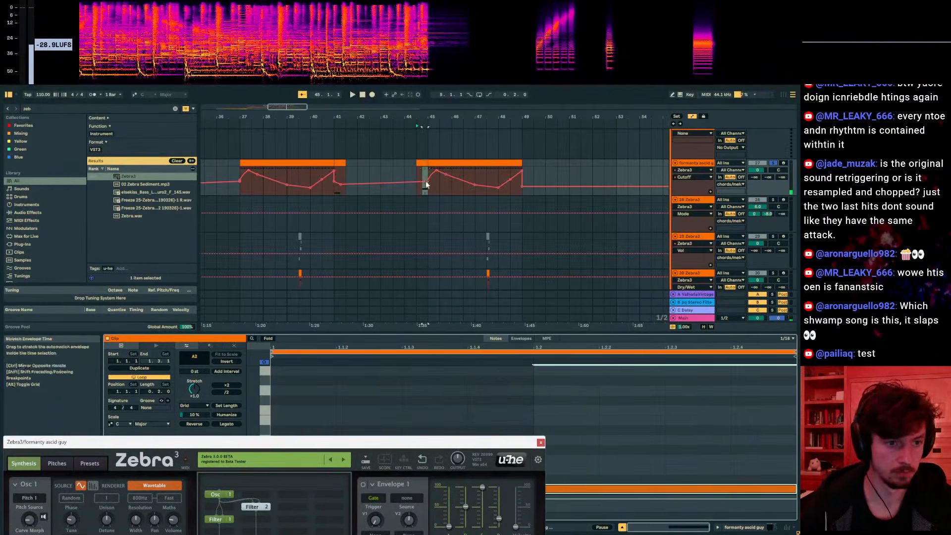
left_click(424, 185)
key("space")
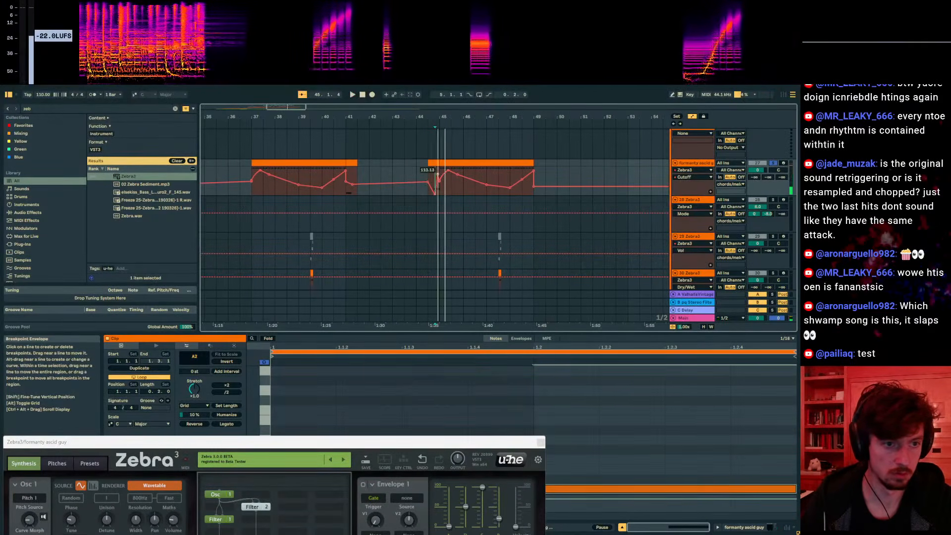
left_click_drag(438, 118, 438, 129)
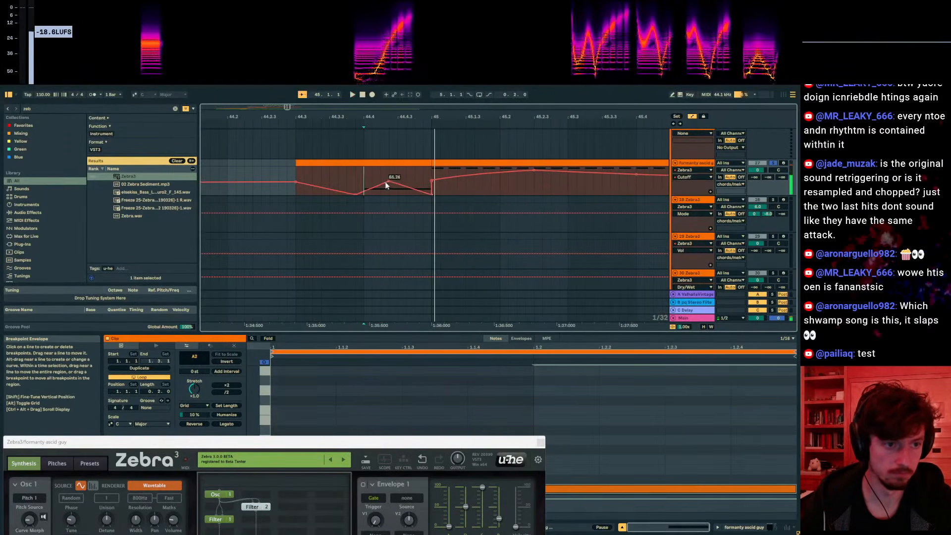
left_click_drag(432, 193, 431, 182)
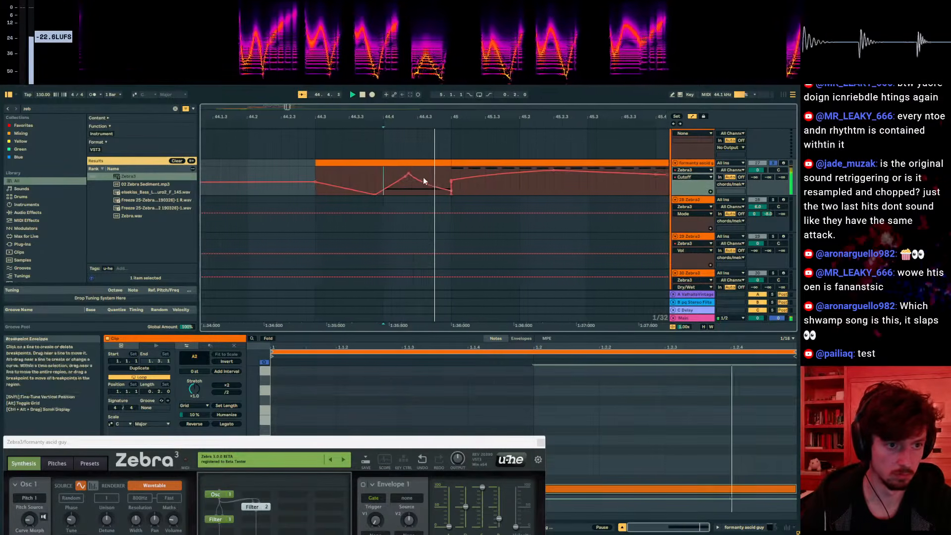
- Curve the Cutoff fall after the peak and move the peak slightly earlier while playing the soloed clip
key("space")
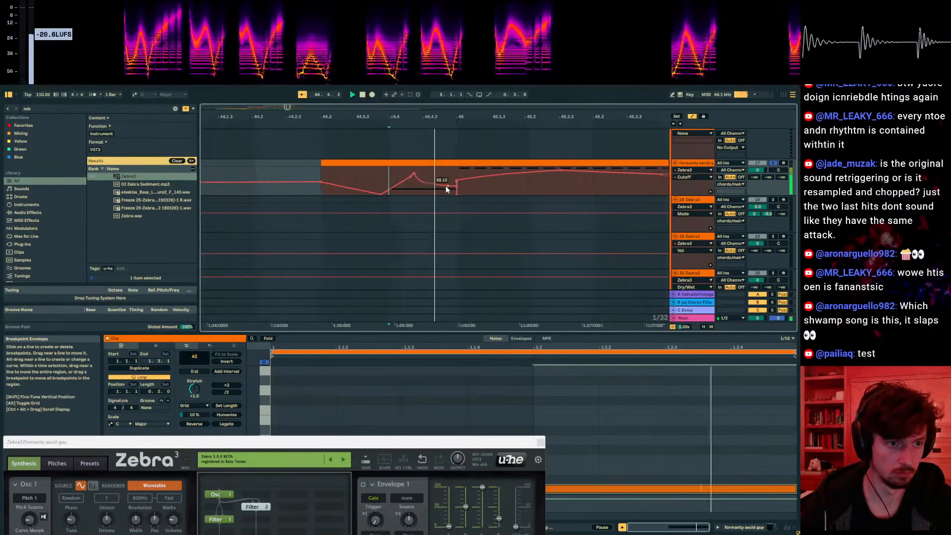
key("space")
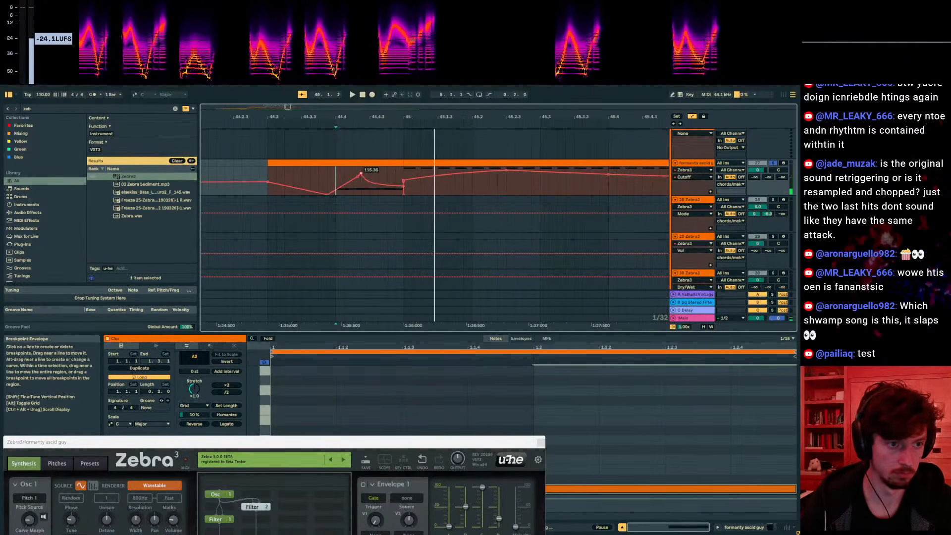
left_click_drag(361, 174, 358, 174)
key("space")
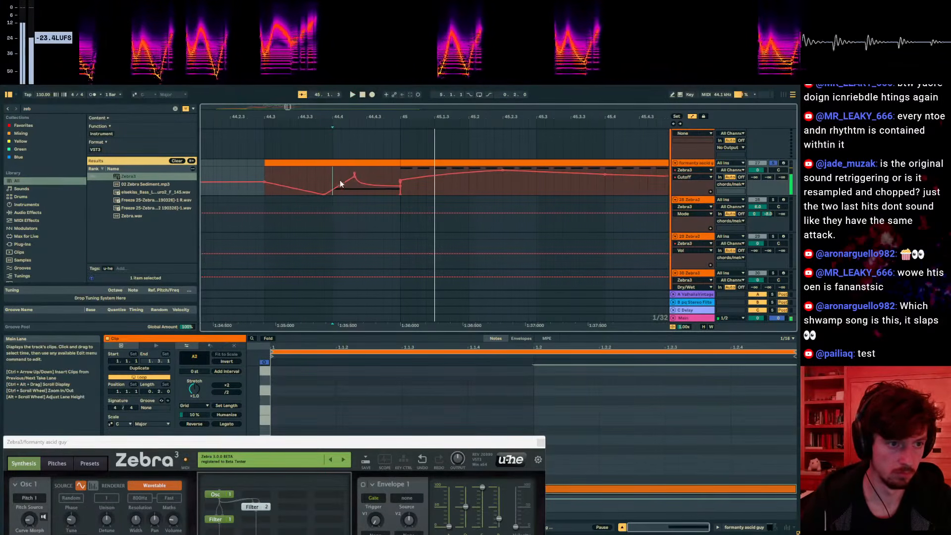
key("space")
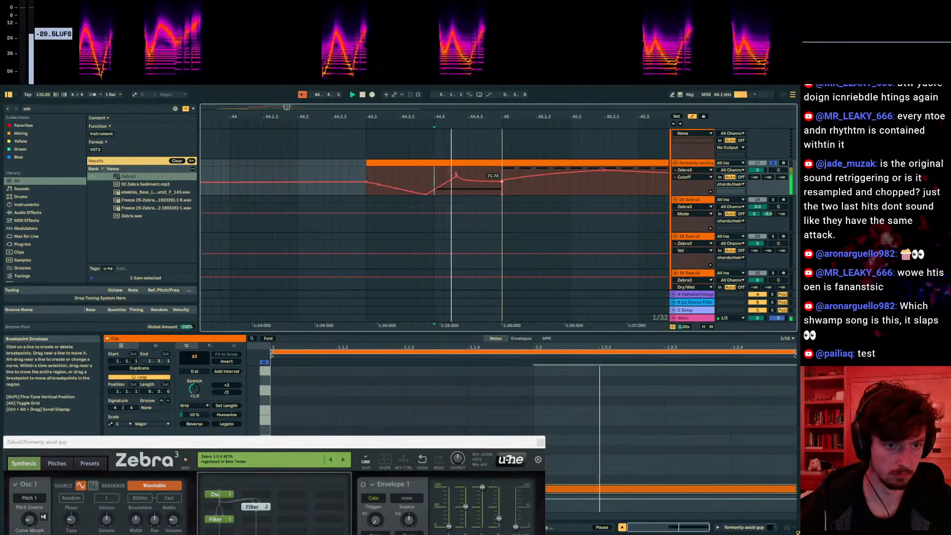
left_click(424, 182)
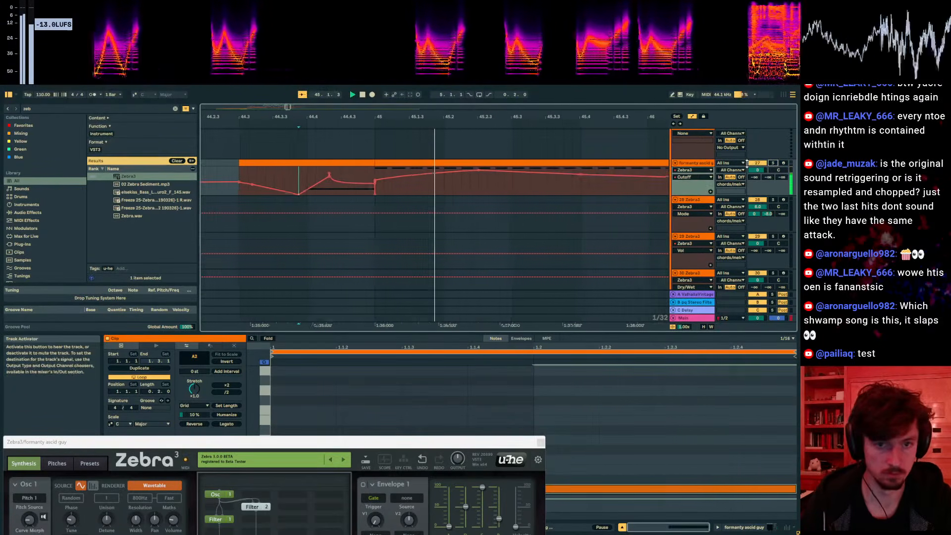
- Set the short clip's note to D2 after trying A1, playing it both in the full mix and soloed
key("space")
left_click(307, 163)
left_click_drag(625, 437, 623, 528)
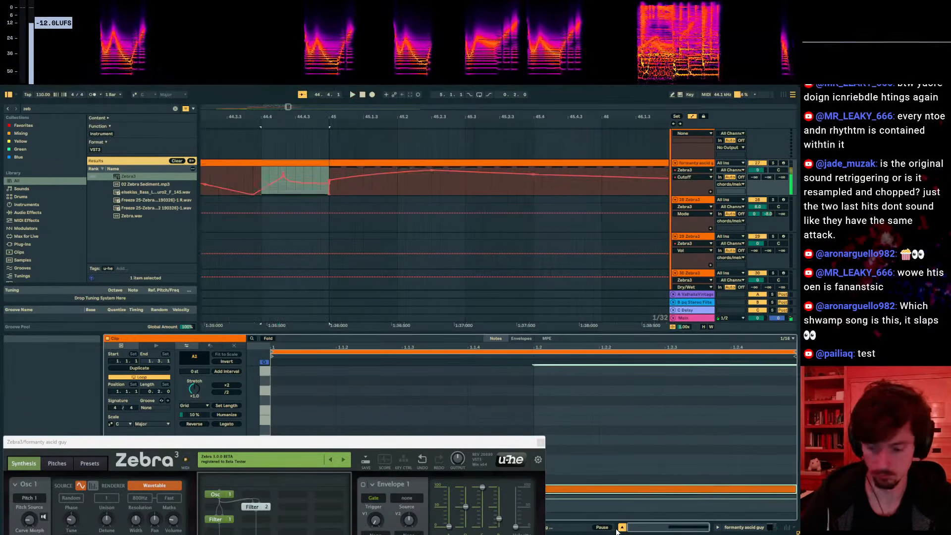
key("space")
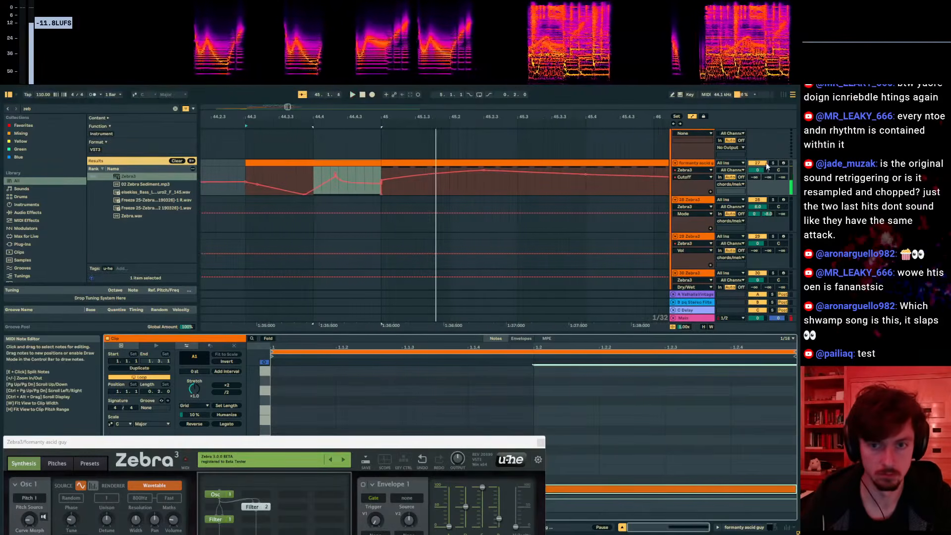
left_click(773, 163)
key("space")
left_click_drag(623, 487, 625, 435)
key("space")
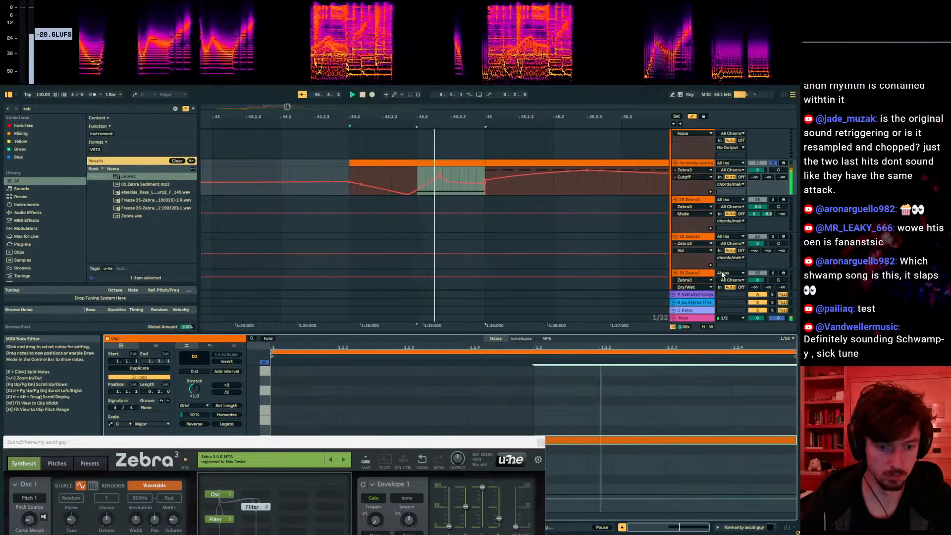
- Hide the automation, move the synth window away and extend the D2 note's start back to 1.1.2
left_click_drag(439, 118, 469, 115)
key("a")
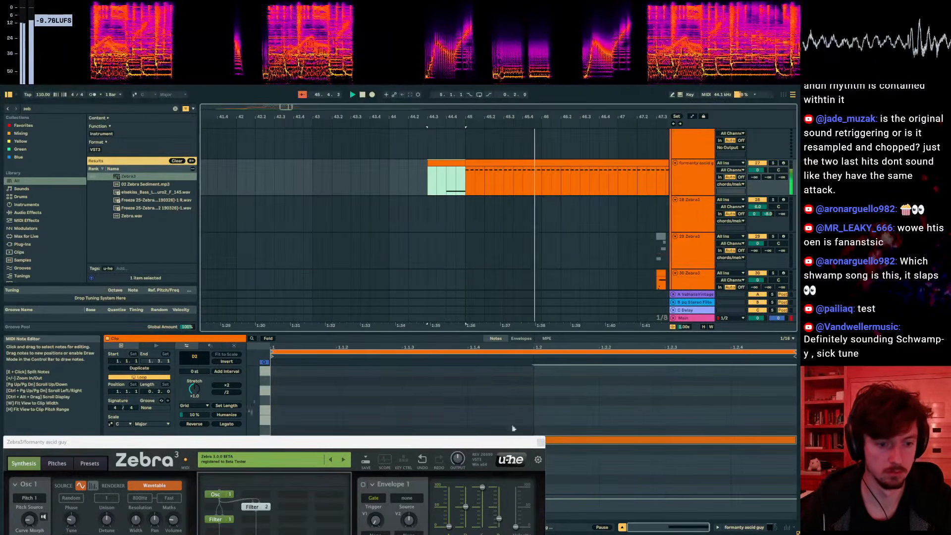
left_click_drag(504, 441, 500, 528)
left_click(537, 445)
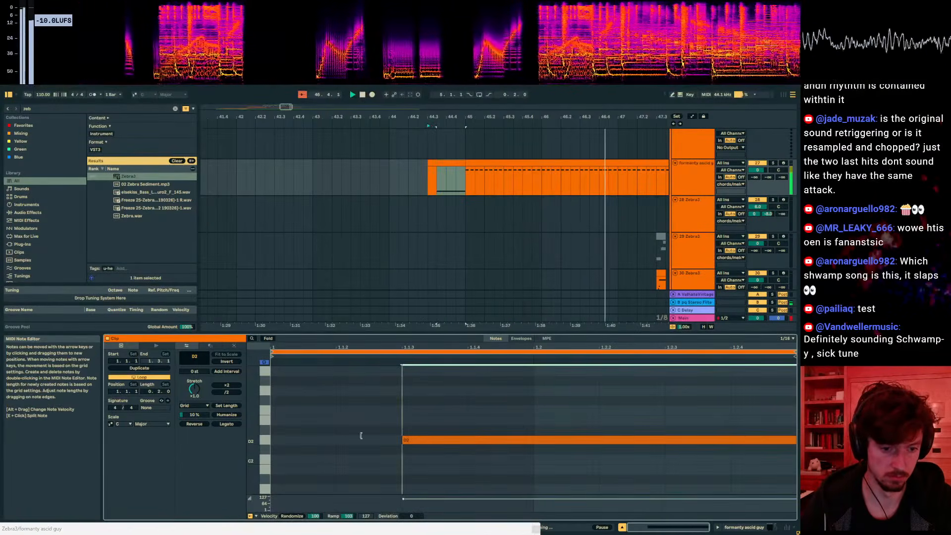
left_click_drag(368, 436, 347, 436)
- Examine the notes of the 21-Zebra3 clip between 45.4.1 and 47.1.1 while the arrangement plays
scroll(544, 174, "down", 4)
scroll(527, 217, "up", 5)
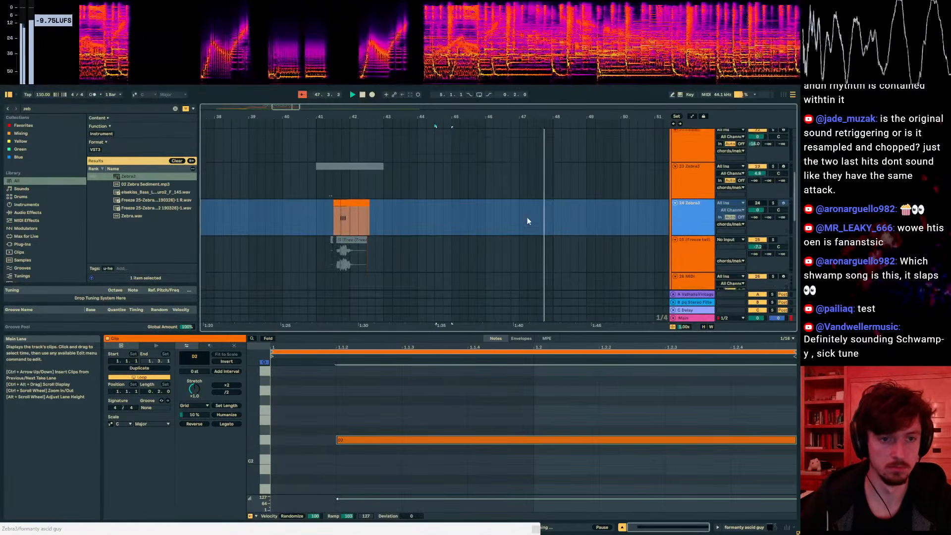
scroll(528, 221, "up", 3)
left_click(515, 178)
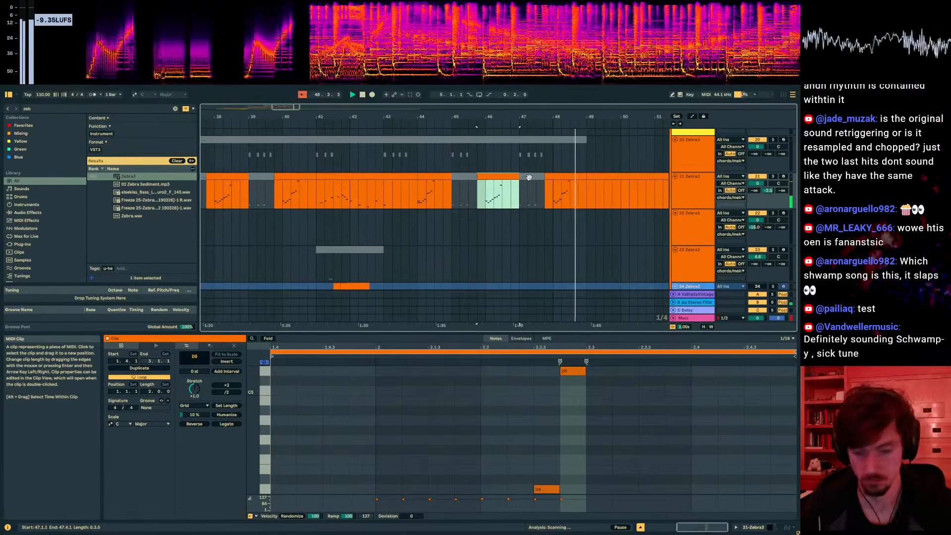
scroll(548, 192, "down", 4)
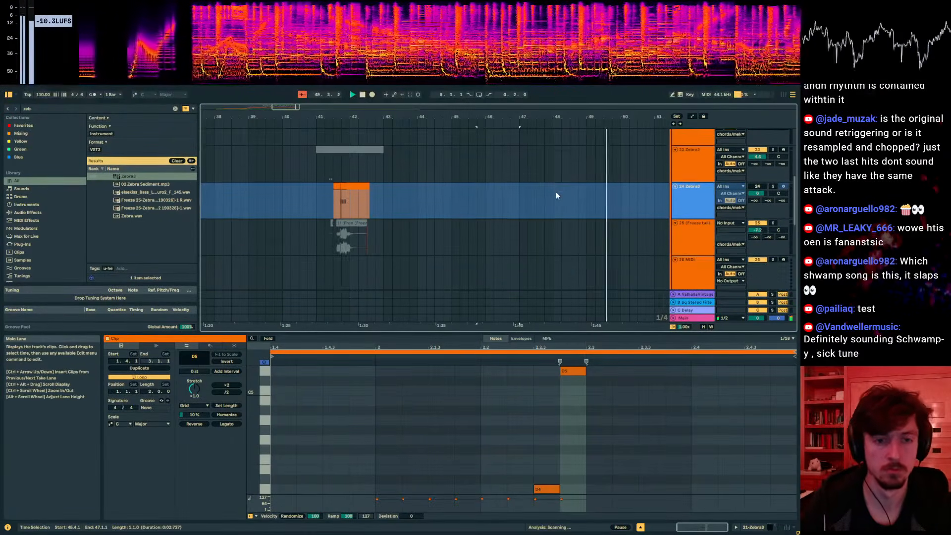
scroll(556, 192, "up", 2)
- Solo the Shwamp - Peach reference track, play it from 45.1.1 and unfold it to examine its waveform
left_click(452, 190)
key("space")
scroll(595, 198, "up", 2)
scroll(595, 198, "down", 8)
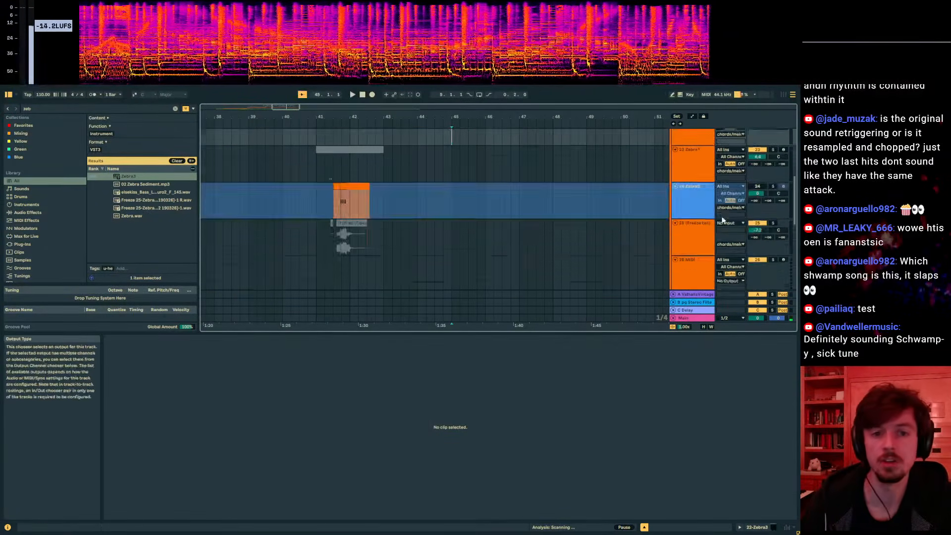
left_click(773, 252)
key("space")
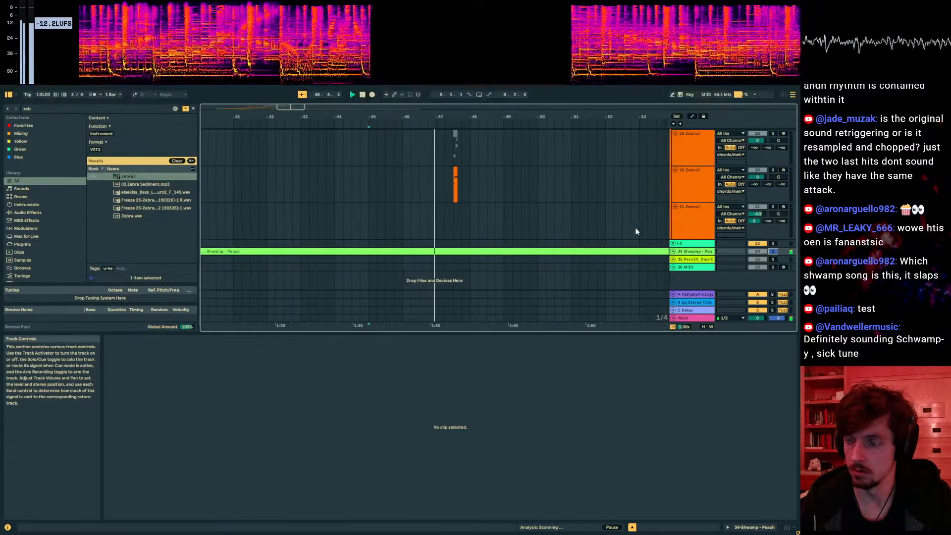
left_click(673, 251)
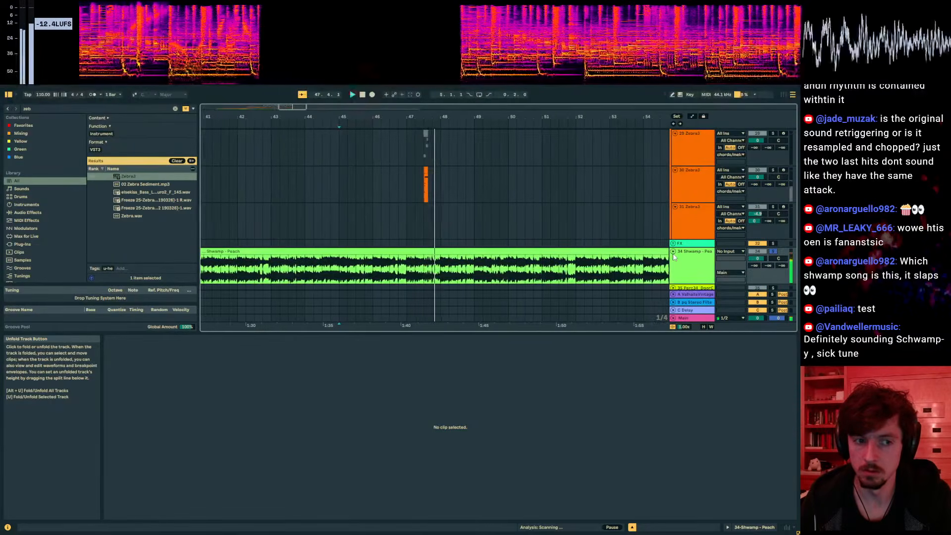
- Try copying the 21-Zebra3 melody beat from 41.2.1 to 41.3.1 to position 45.1.1 and play it
scroll(419, 188, "up", 5)
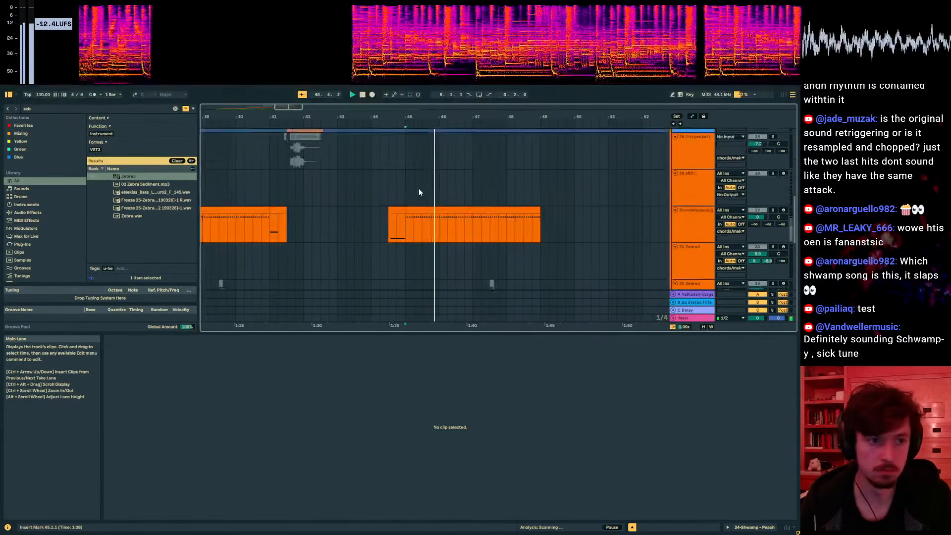
scroll(418, 188, "up", 4)
left_click_drag(282, 118, 367, 116)
left_click(360, 161)
key("space")
left_click(352, 156)
left_click_drag(352, 155, 360, 154)
key("ctrl+c")
left_click(474, 154)
key("ctrl+v")
key("space")
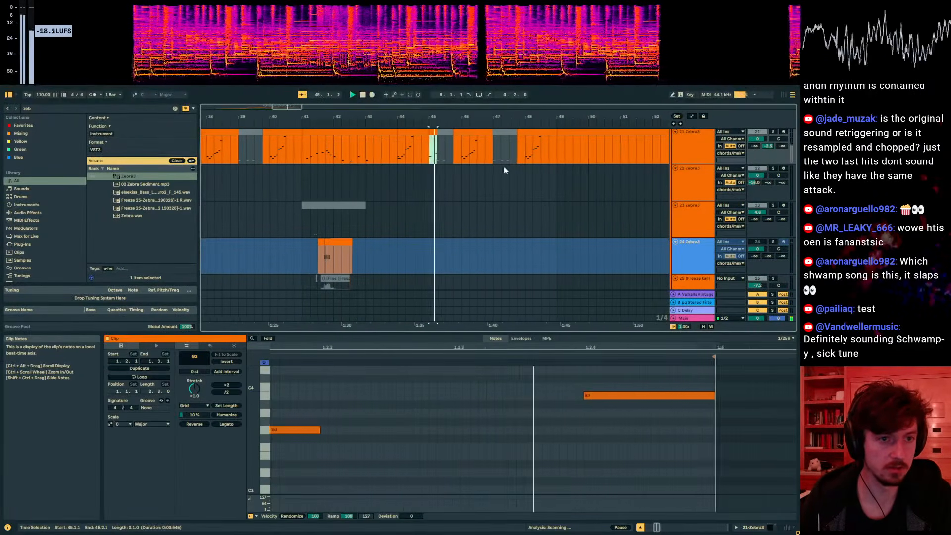
key("space")
- Copy the 21-Zebra3 melody section from 41.1.1 to 41.3.1 to 45.1.1 and play it
left_click_drag(297, 155, 284, 154)
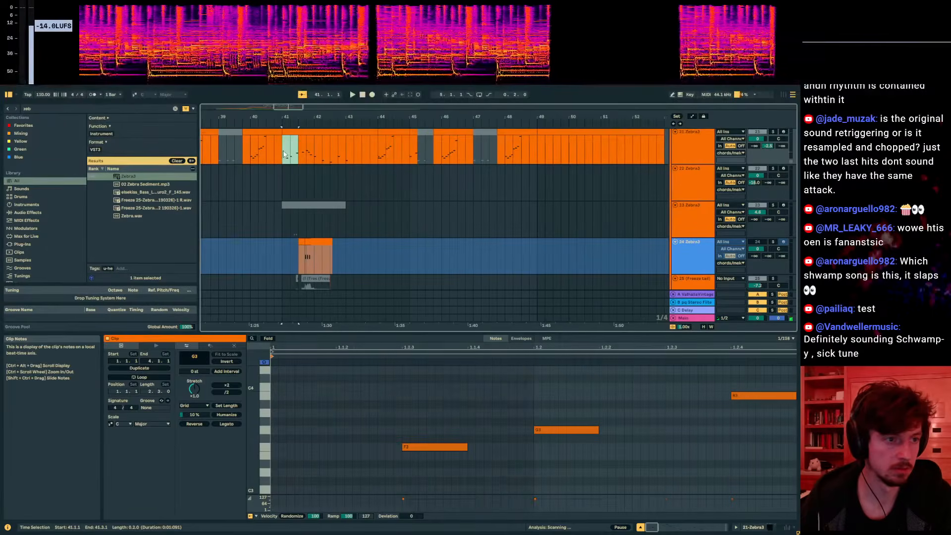
left_click(412, 151)
key("ctrl+v")
key("space")
- Remove the last sixteenth of the pasted section, from 45.2.4 to 45.3.1, and play from 45.1.1
left_click_drag(445, 151, 439, 148)
left_click_drag(438, 112, 437, 174)
left_click_drag(440, 179, 448, 176)
key("space")
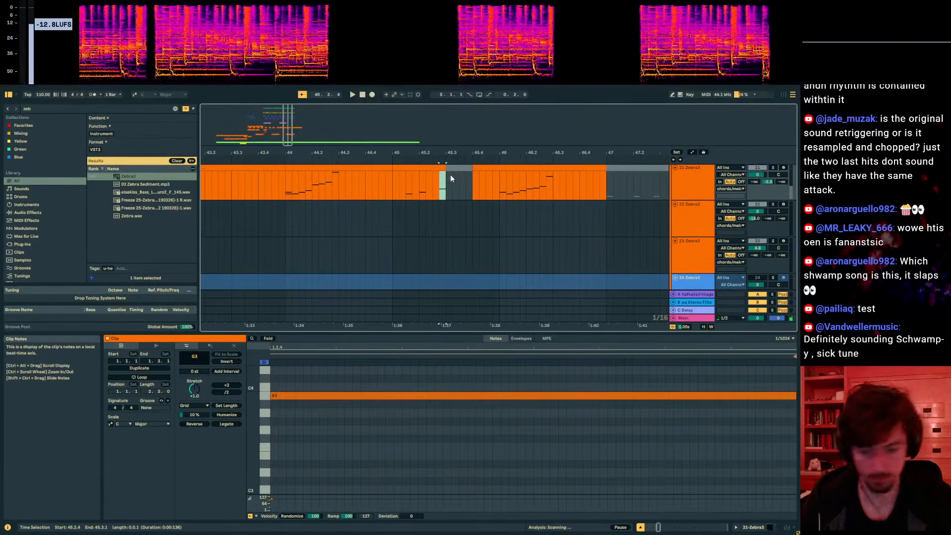
left_click(394, 204)
key("space")
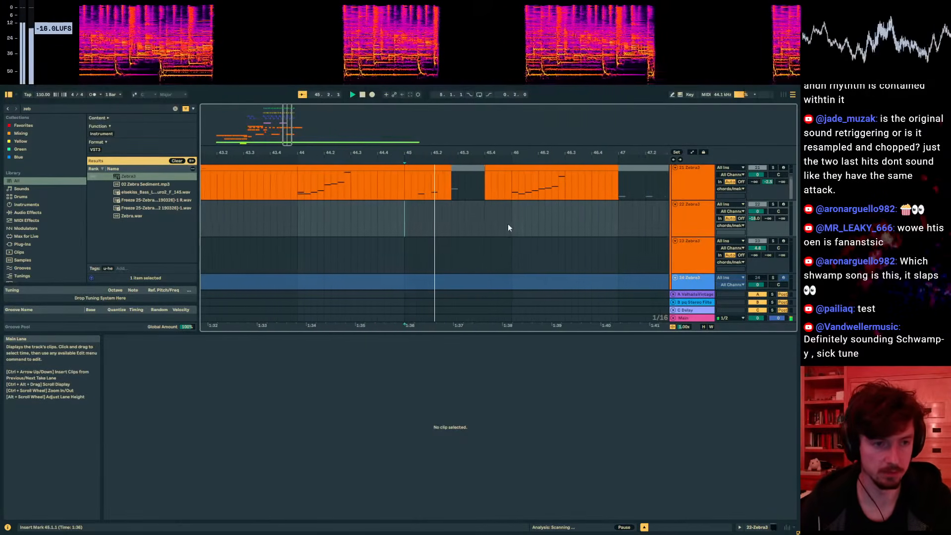
- Play the 21-Zebra3 melody around bar 45, including from 45.1.4
key("space")
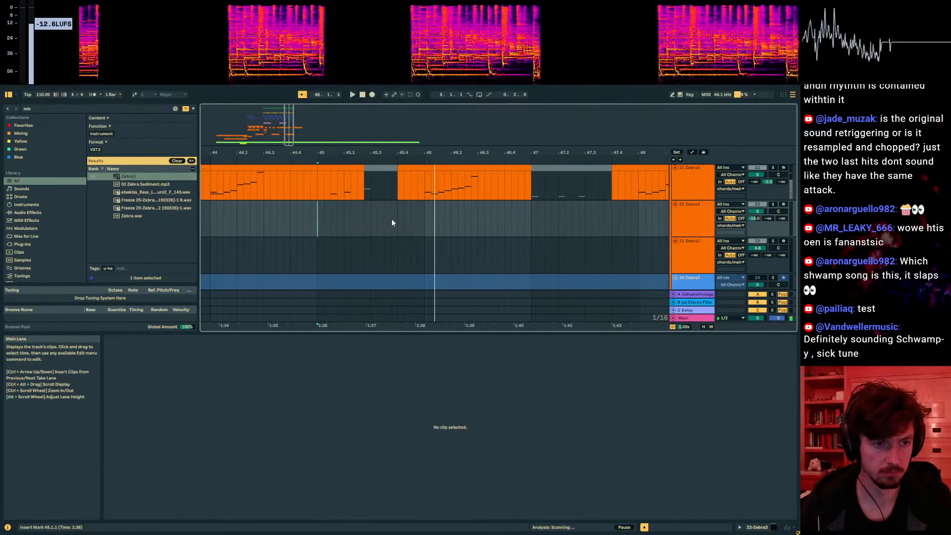
left_click(339, 223)
key("space")
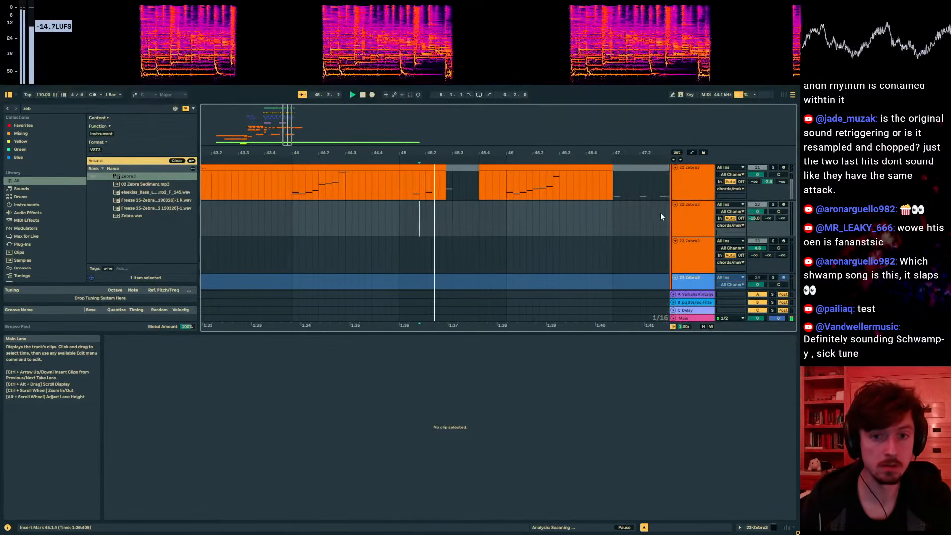
key("space")
- Insert a new MIDI track directly below 21-Zebra3 and load the Zebra3 instrument on it
left_click(688, 213)
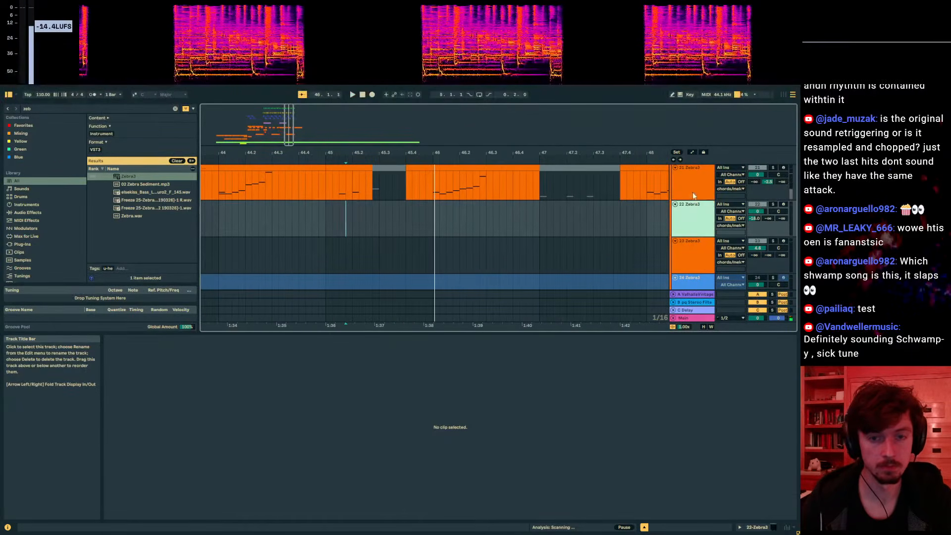
left_click(693, 194)
key("ctrl+shift+t")
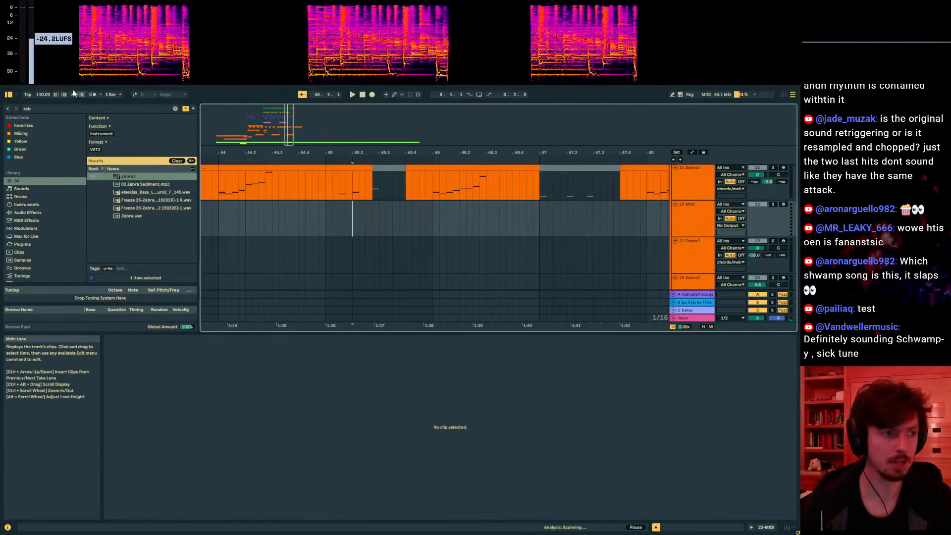
left_click(128, 177)
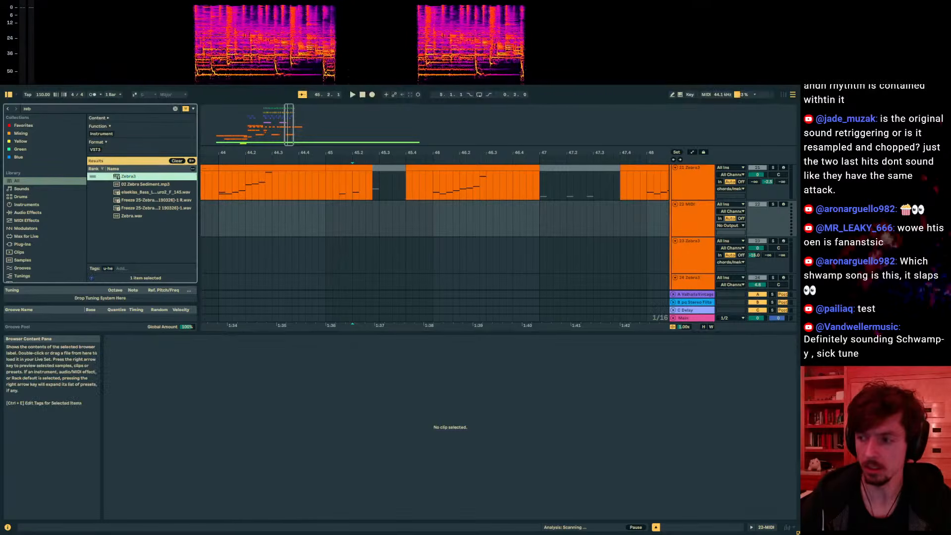
key("Return")
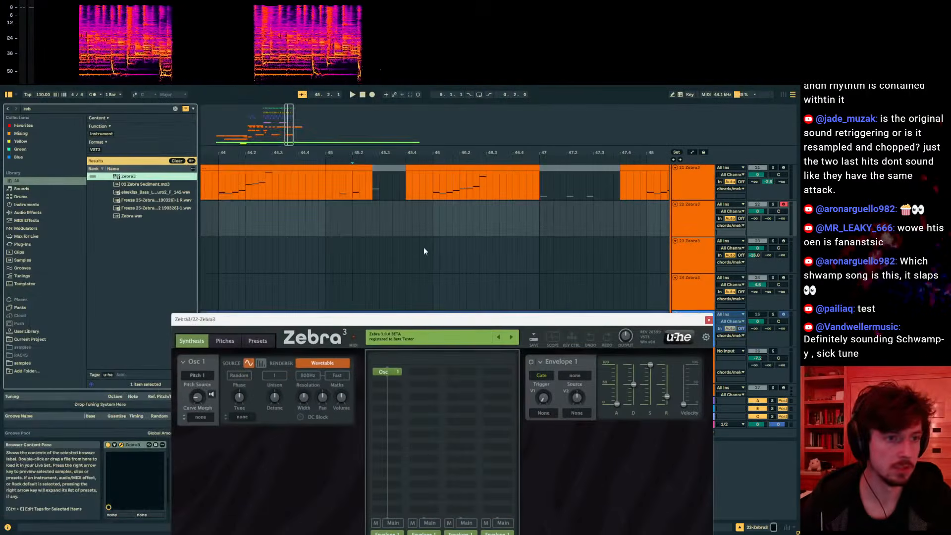
- Create an empty one-bar MIDI clip from 45.1.1 to 46.1.1 on the 22-Zebra3 track and play it against the mix
left_click_drag(427, 221, 324, 225)
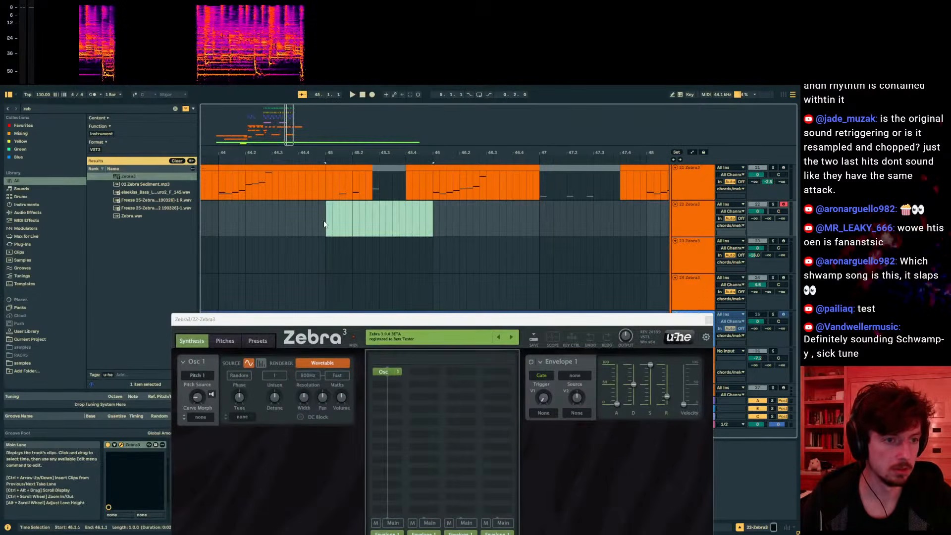
key("ctrl+shift+m")
key("space")
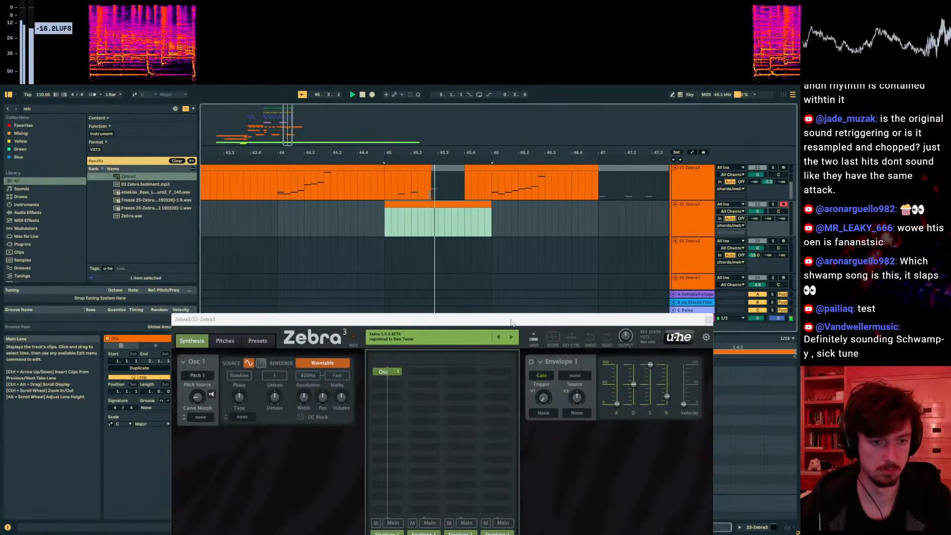
left_click_drag(511, 321, 949, 178)
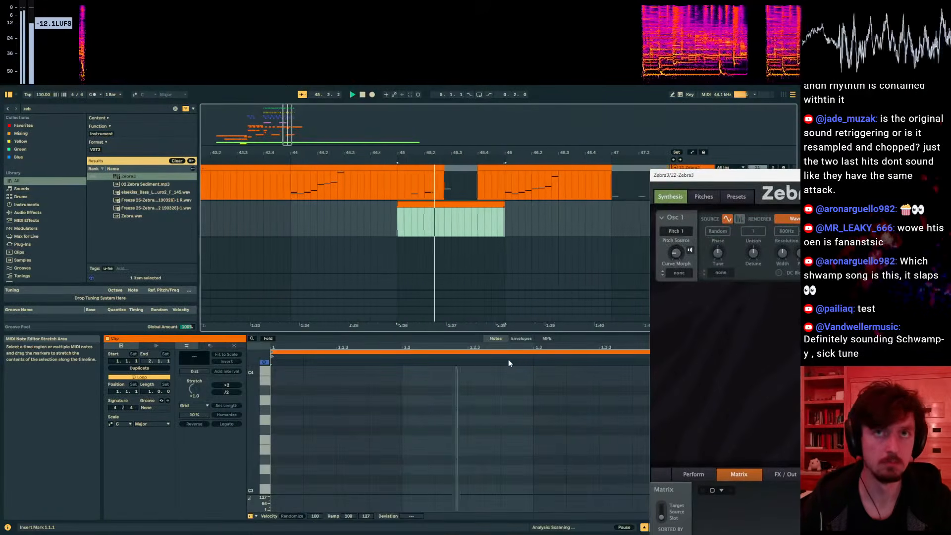
key("space")
- Add sixteenth notes D#4 at 1.2.3 and D4 at 1.3.1 to the bar 45 clip and play them
left_click(417, 398)
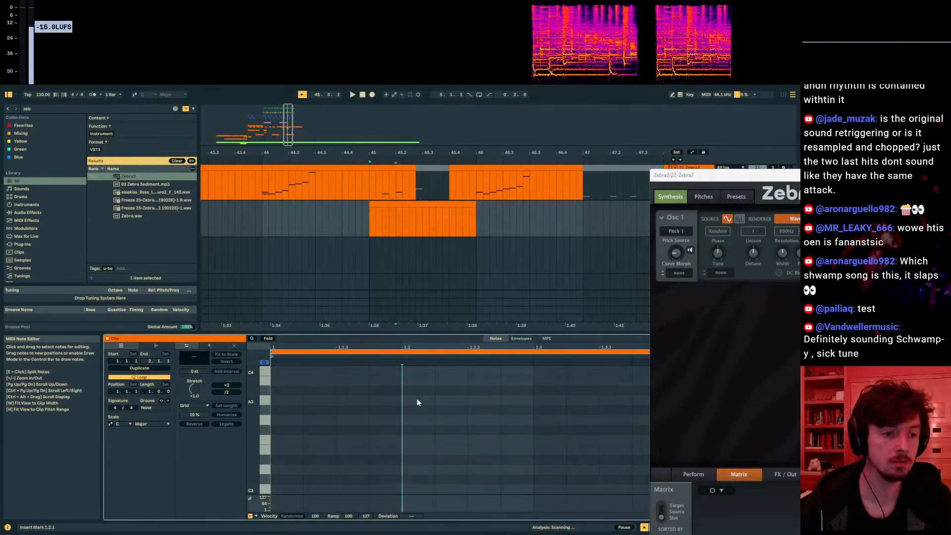
scroll(415, 396, "up", 2)
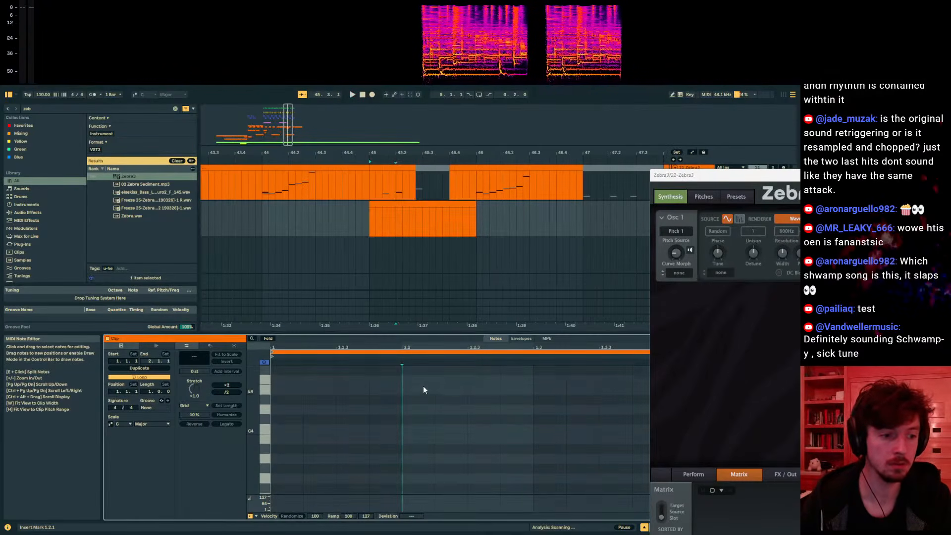
double_click(423, 380)
left_click_drag(423, 380, 480, 420)
key("space")
key("space")
key("space")
double_click(543, 426)
left_click(449, 221)
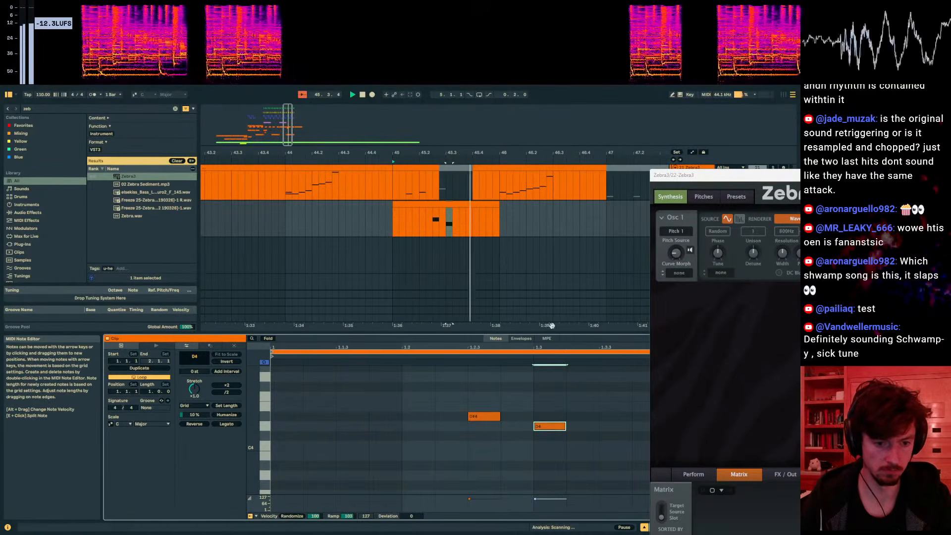
key("space")
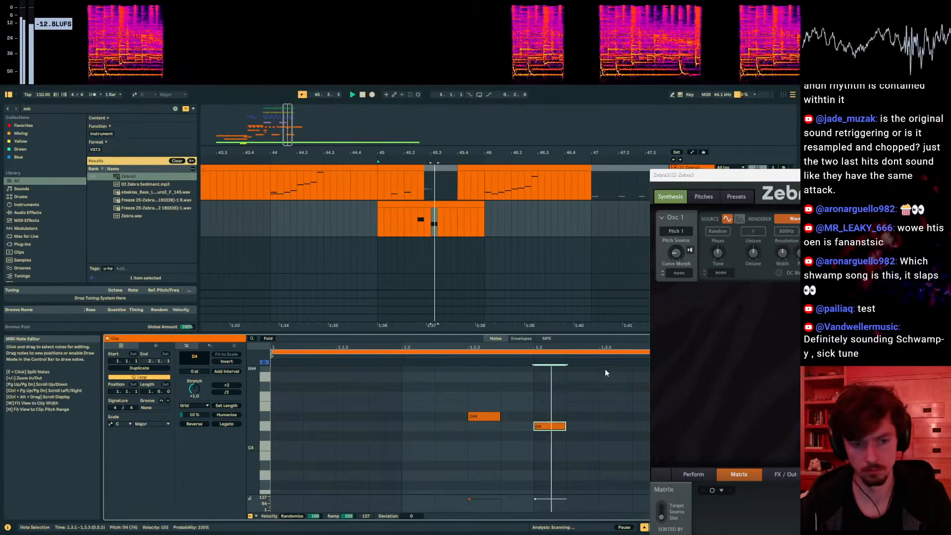
key("space")
- Add sixteenth notes B3 at 1.4.1, D4 at 1.4.3 and F4 at 1.4.4 to the same clip
key("ctrl+alt+p")
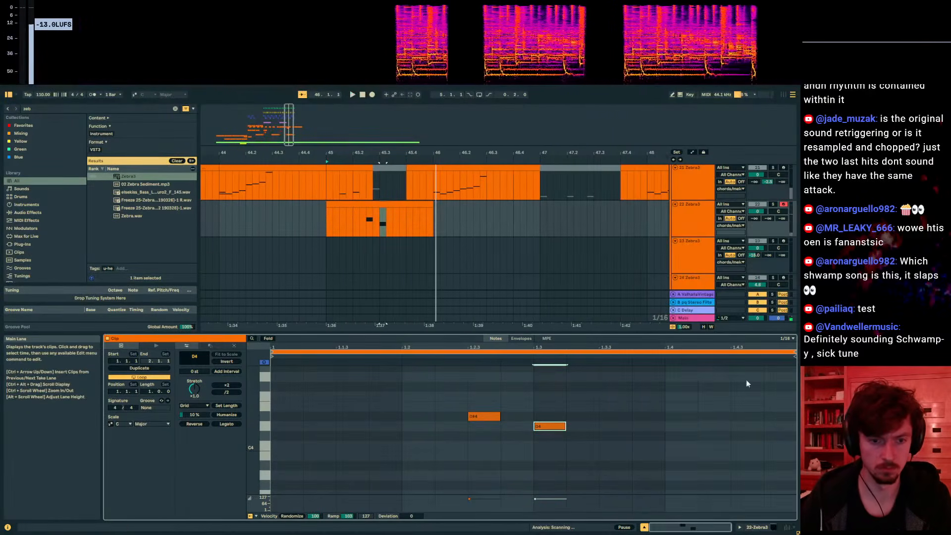
left_click(694, 457)
double_click(695, 456)
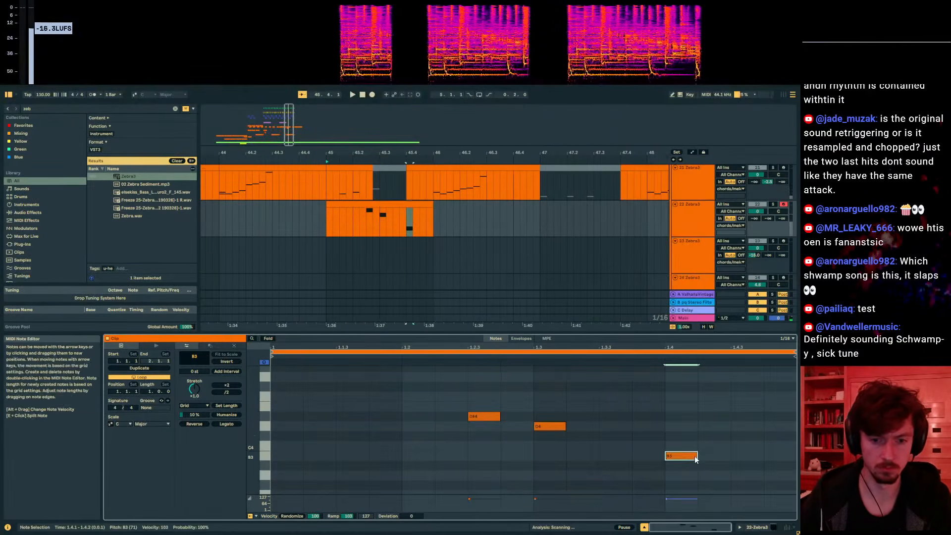
double_click(745, 429)
double_click(779, 397)
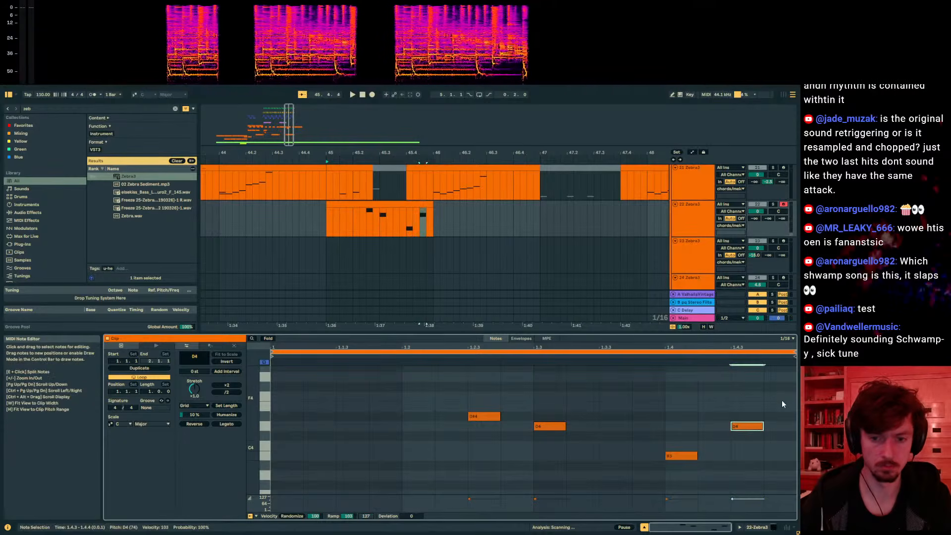
- Solo the 22-Zebra3 track and play the new notes from 45.2.3
key("ctrl+alt+p")
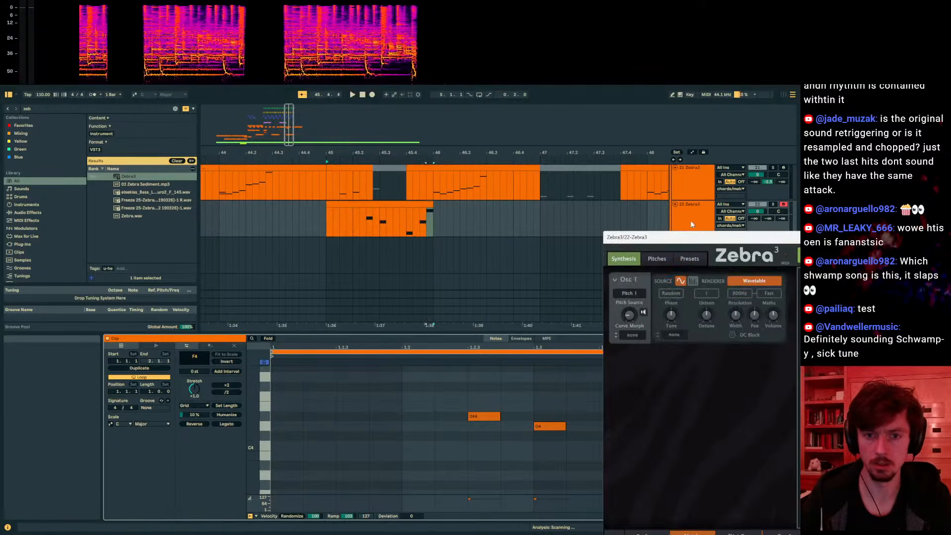
left_click(774, 204)
key("space")
left_click(445, 221)
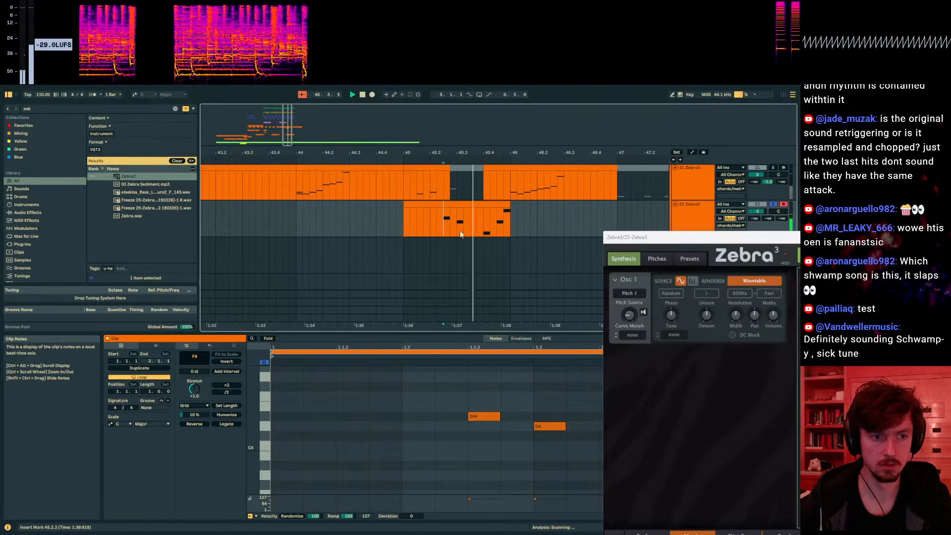
key("space")
- Lower the notes at 1.2.3 and 1.3.1 by one octave, unsolo the track and play from 45.4.1
left_click(489, 397)
key("ctrl+a")
key("shift+Down")
key("space")
left_click(773, 205)
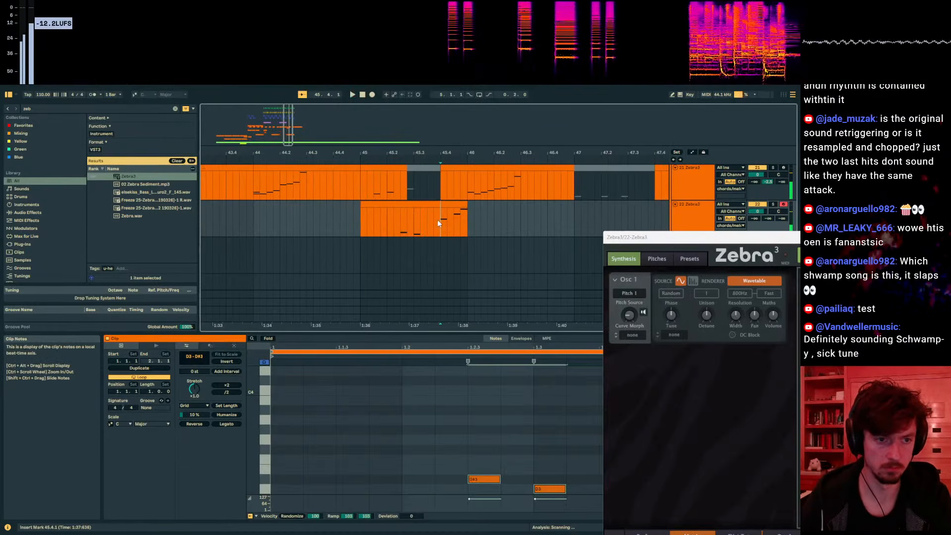
key("space")
key("space")
- Shift the D4 and F4 notes one sixteenth earlier, add a C4 note at 1.4.4 and play the ending
key("ctrl+alt+p")
scroll(742, 416, "up", 1)
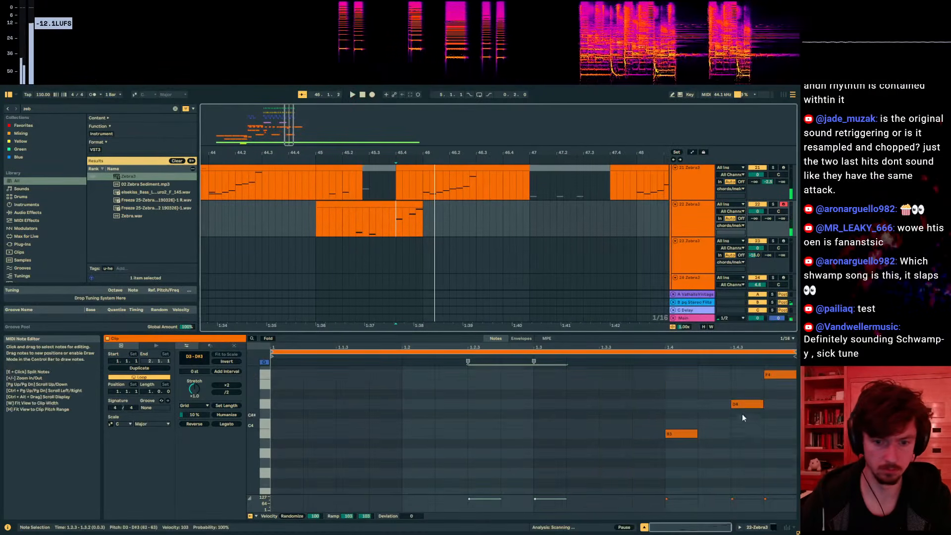
left_click_drag(733, 405, 709, 406)
left_click(775, 408)
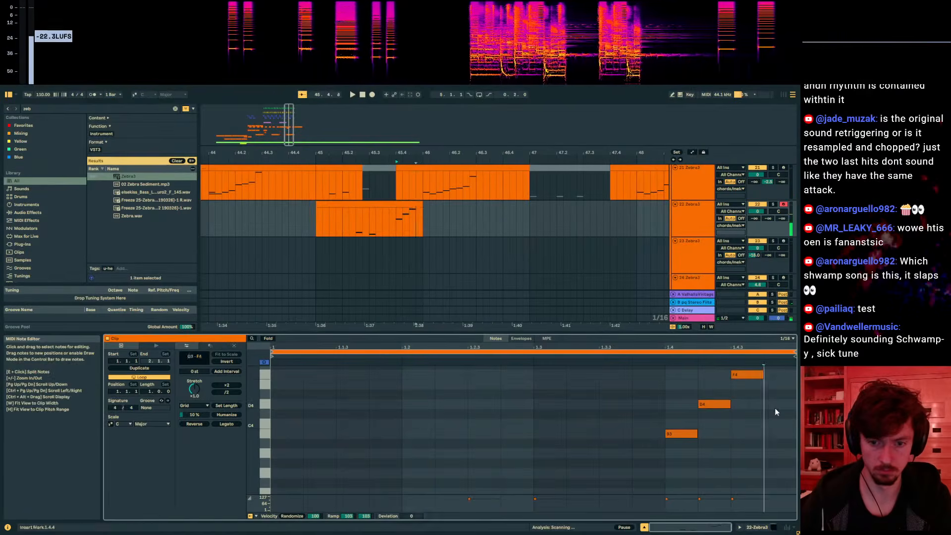
double_click(772, 425)
key("space")
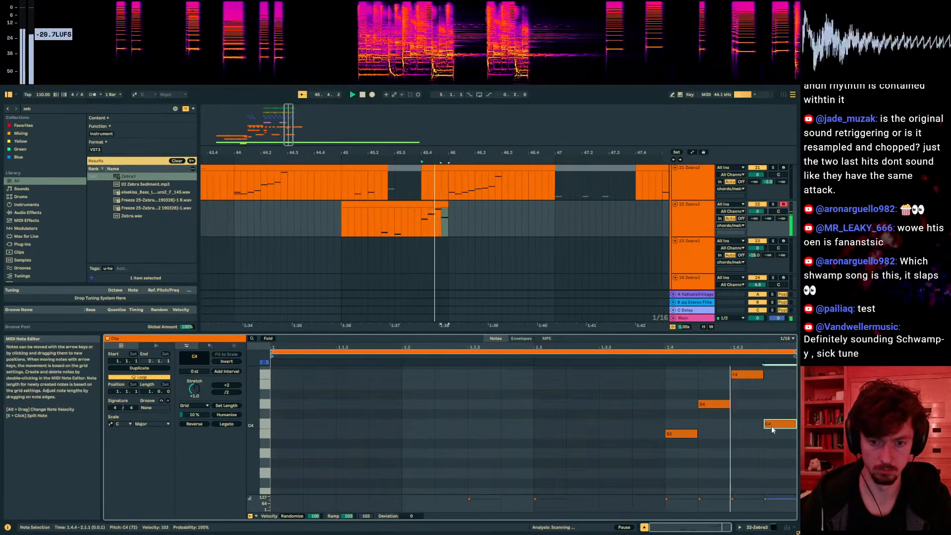
- Adjust the Curve Morph of Osc 1 in the 22-Zebra3 synth and play the bar 45 phrase
left_click(398, 220)
left_click_drag(397, 220, 292, 223)
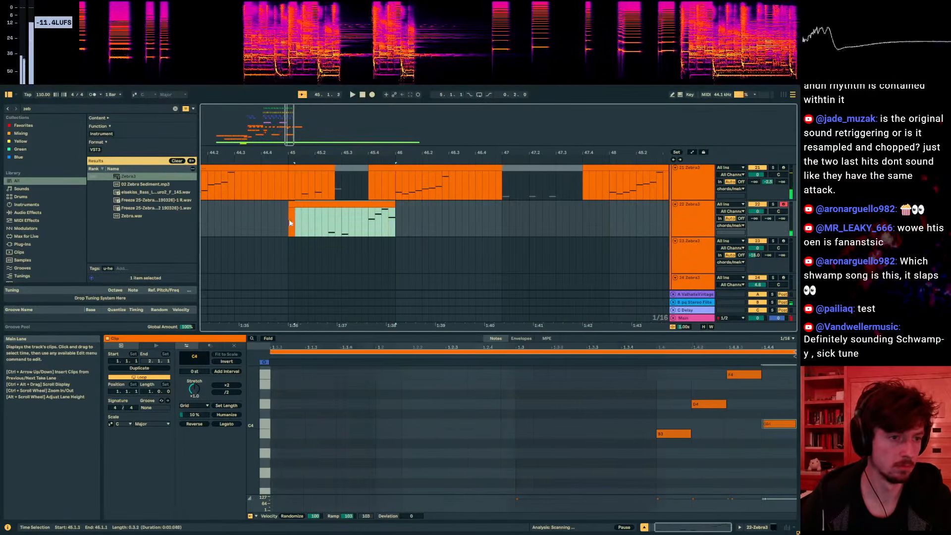
key("ctrl+alt+p")
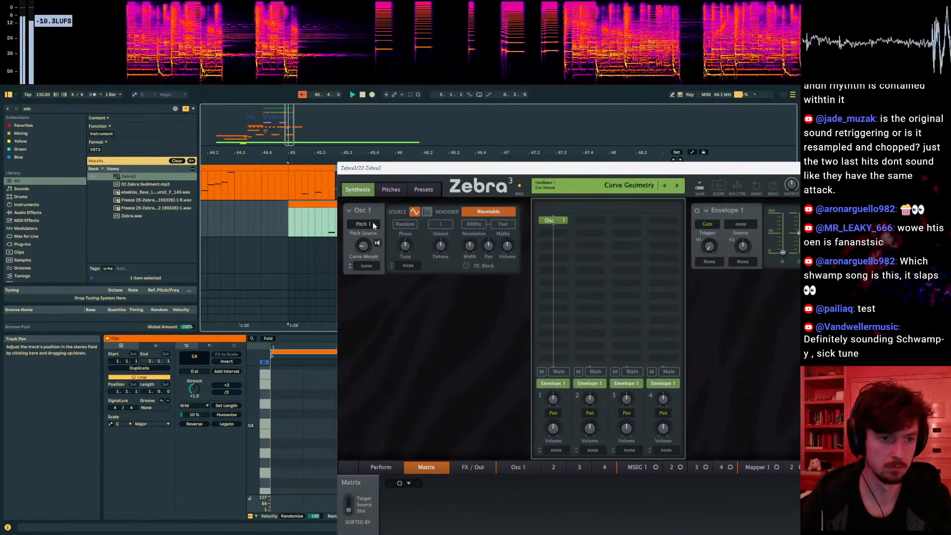
left_click_drag(364, 246, 384, 237)
key("space")
key("space")
left_click_drag(546, 168, 414, 242)
- Solo the 22-Zebra3 track, play it and raise its ValhallaVintageVerb send to about -9 dB
left_click(772, 205)
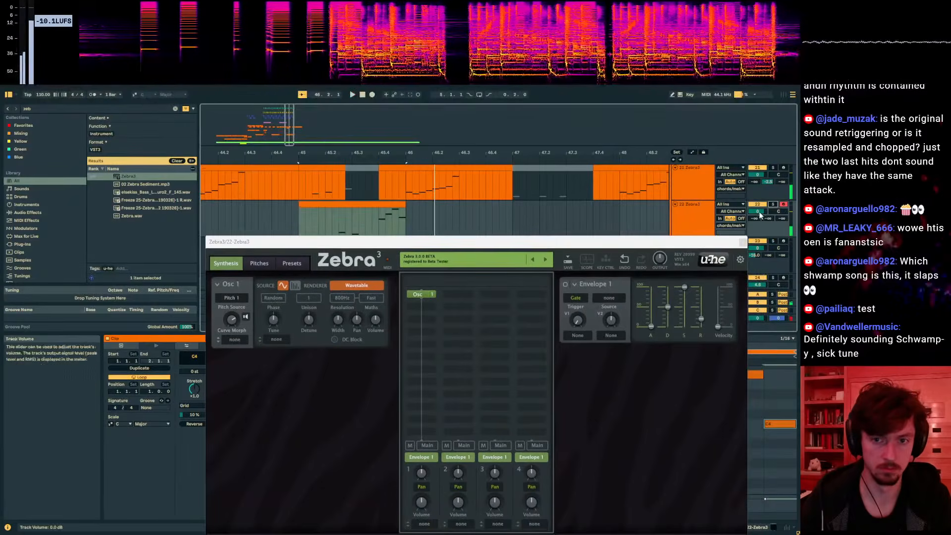
key("space")
left_click_drag(754, 219, 754, 184)
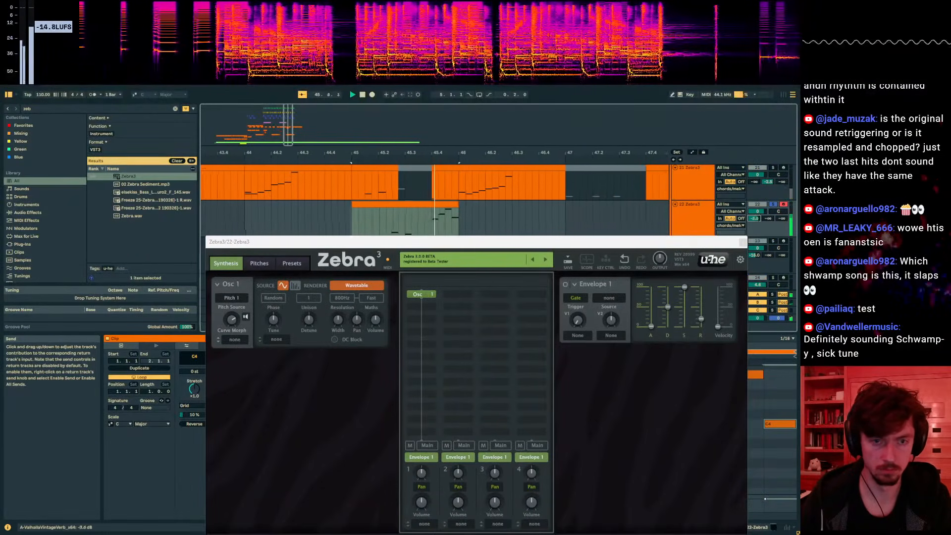
- Open the Osc 1 editor in Zebra3, set its FX1 to Spectral Decay and play the phrase in the mix
left_click_drag(707, 238, 718, 176)
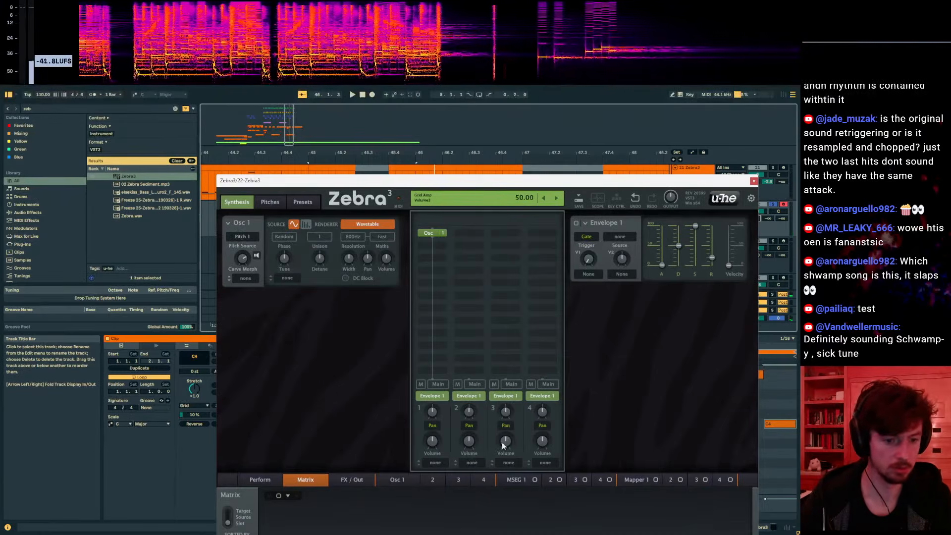
left_click(397, 479)
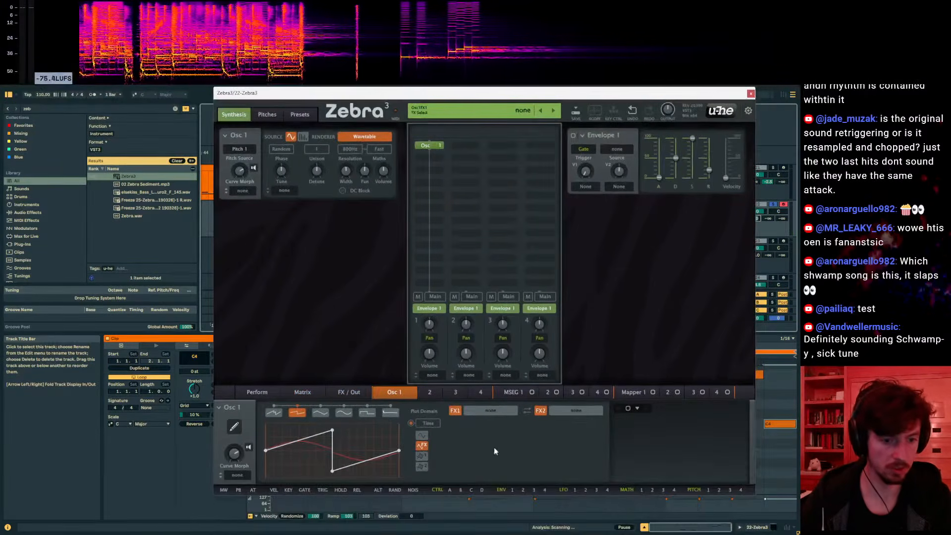
left_click(486, 411)
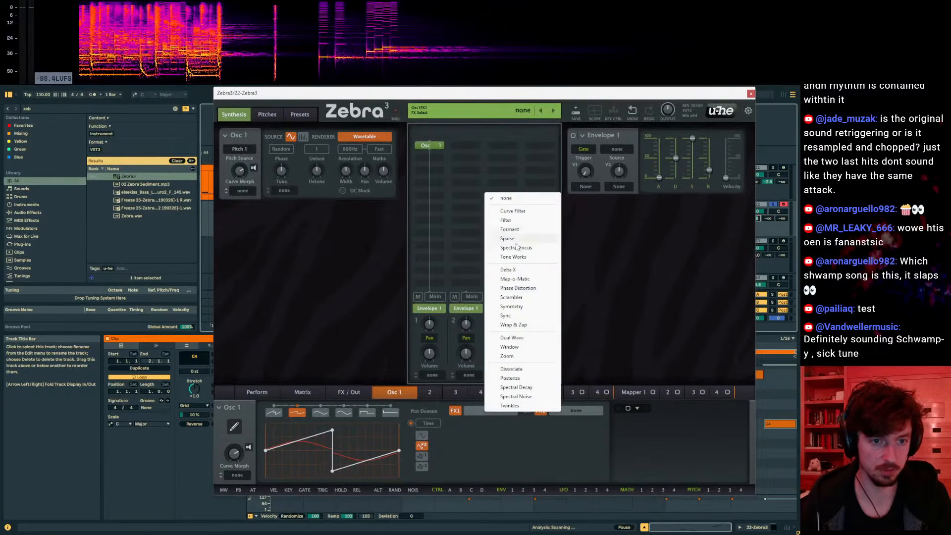
left_click(518, 387)
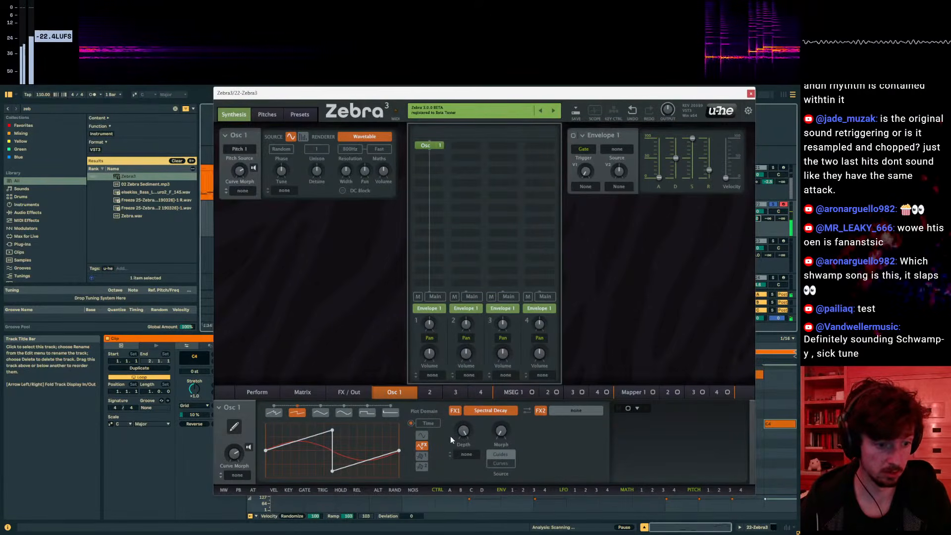
left_click_drag(544, 93, 518, 137)
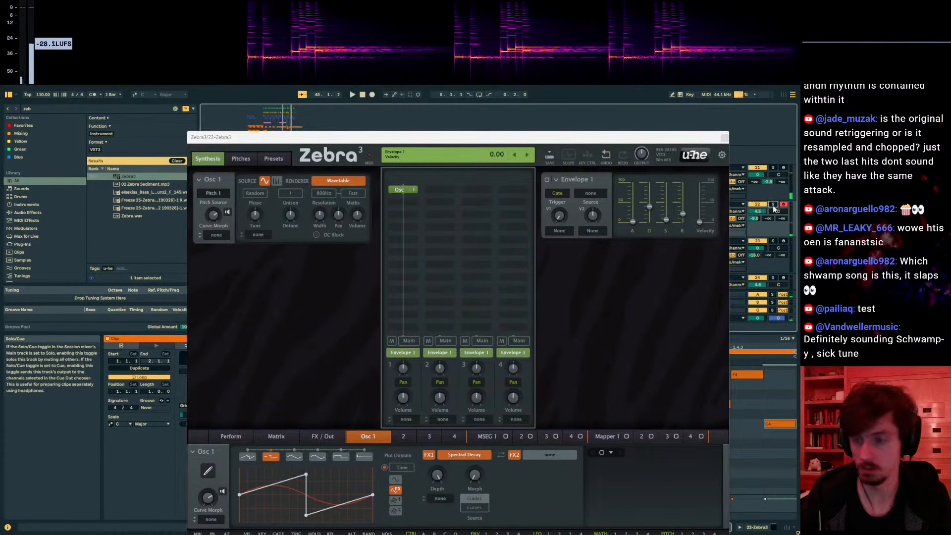
left_click_drag(693, 137, 490, 355)
key("space")
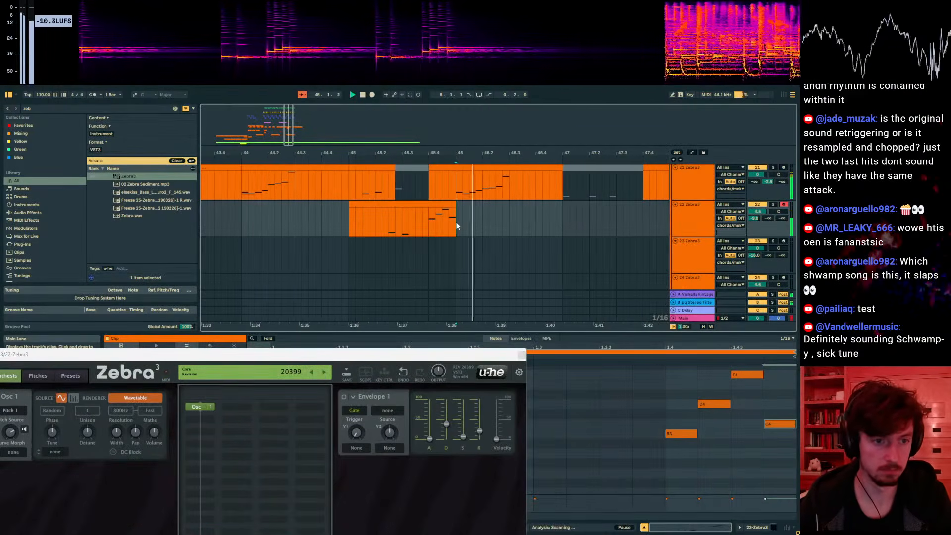
- Create a one-beat clip from 46.4.1 to 47.1.1 on 22-Zebra3 with notes D4 at 1.1.3 and G3 at 1.1.4
left_click(555, 218)
left_click_drag(544, 218, 536, 218)
key("space")
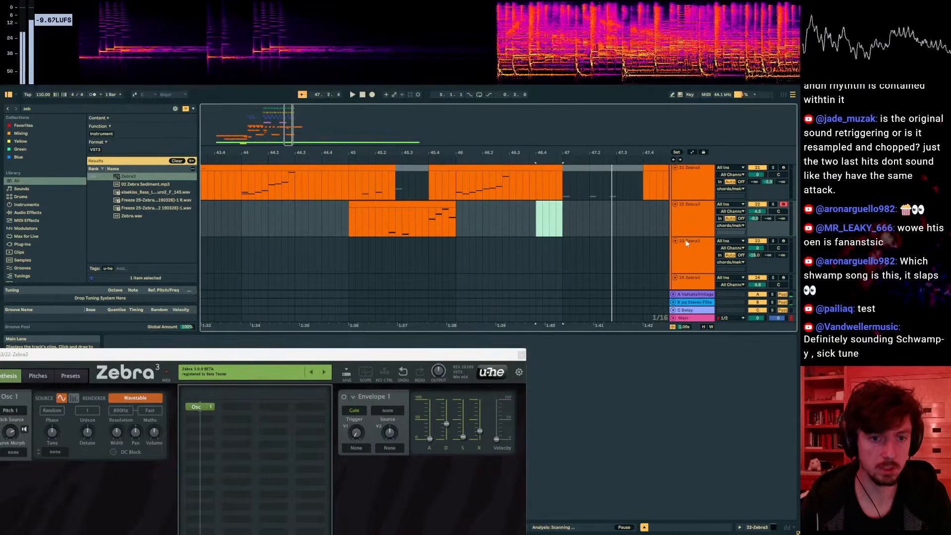
double_click(775, 204)
key("space")
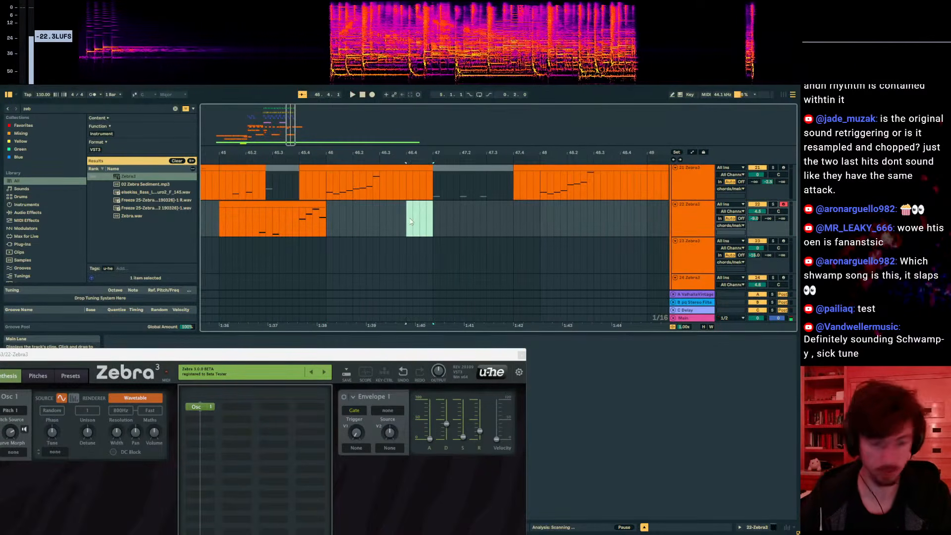
key("ctrl+shift+m")
double_click(543, 403)
left_click_drag(543, 402, 551, 380)
double_click(691, 415)
left_click_drag(691, 415, 692, 446)
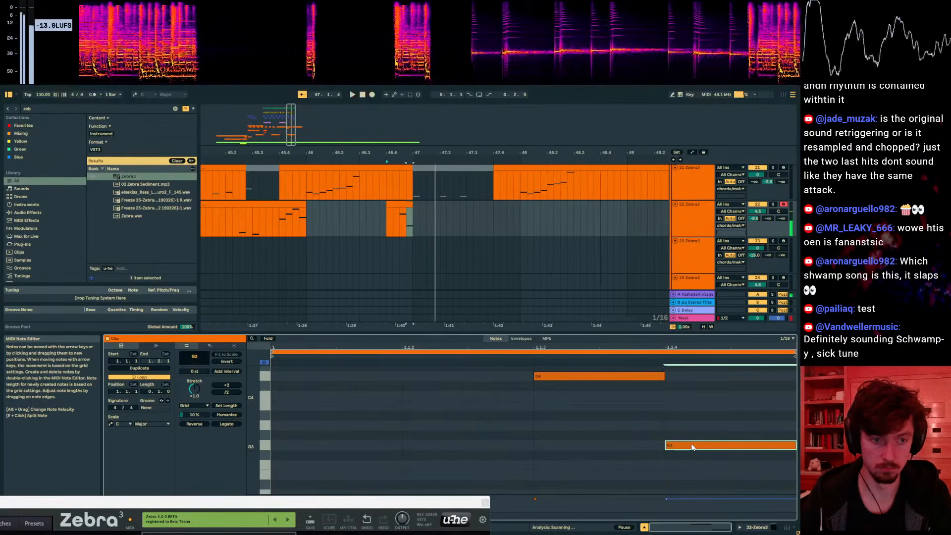
- Move the D4 note to 1.1.1 and the G3 note to 1.1.3 in the one-beat 22-Zebra3 clip at 46.4
left_click_drag(605, 389, 534, 391)
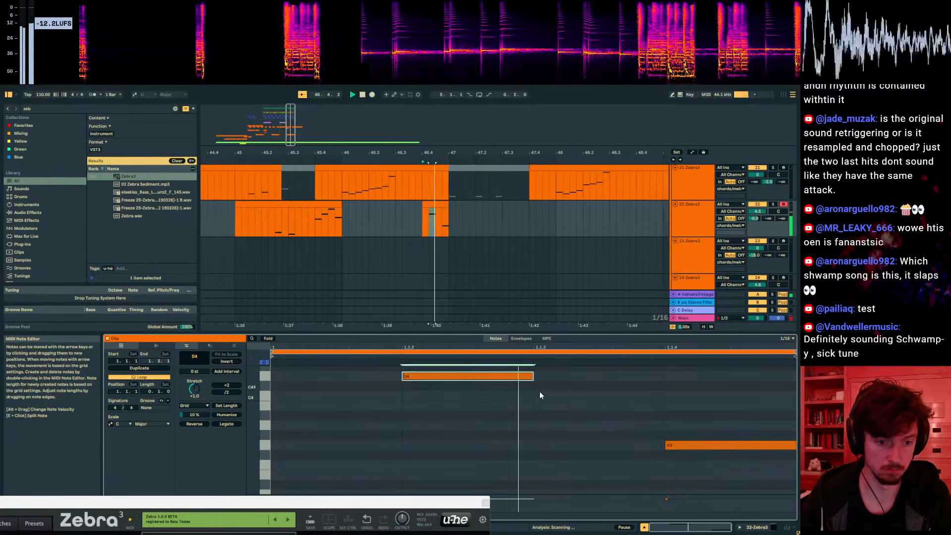
left_click_drag(482, 378, 408, 385)
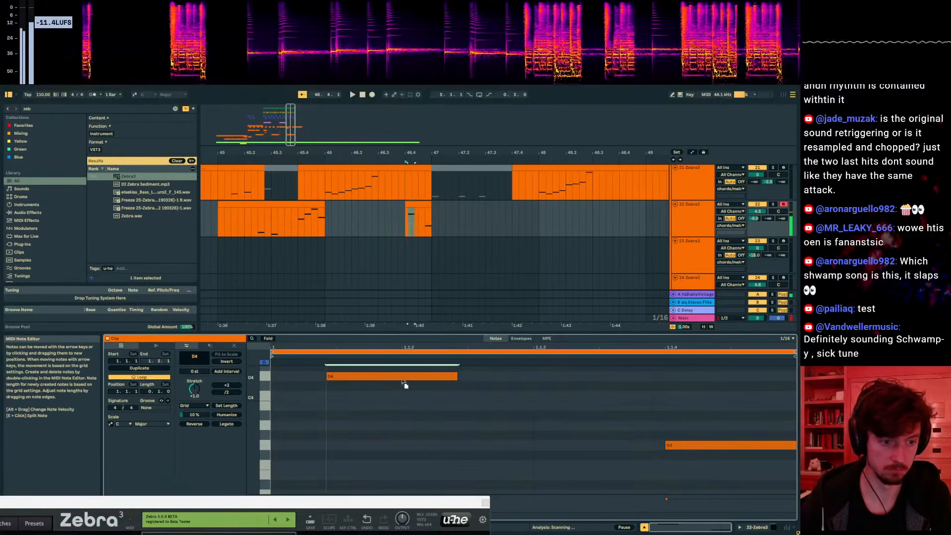
left_click_drag(743, 444, 611, 445)
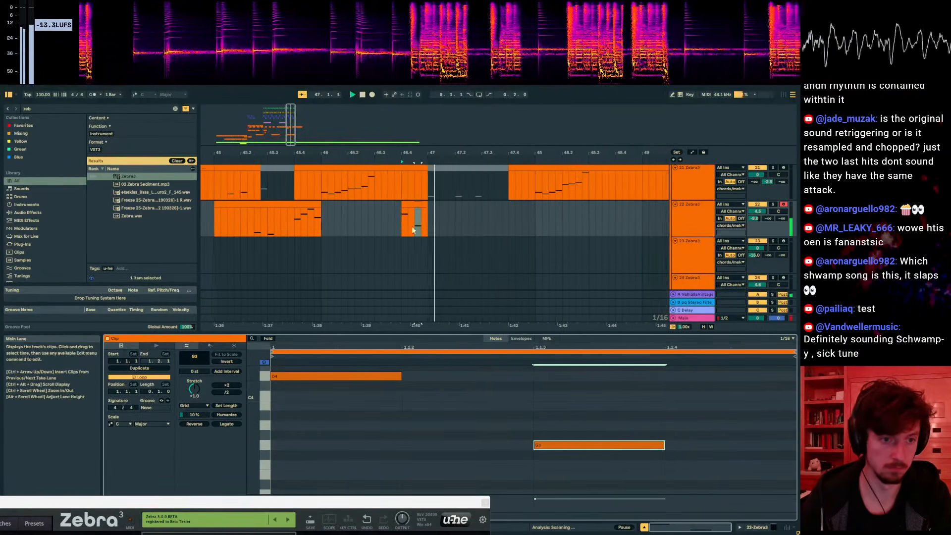
- Play the arrangement from the end of bar 46 into bar 50 and review the tracks around it
left_click(418, 216)
left_click_drag(423, 154, 509, 119)
scroll(540, 247, "up", 1)
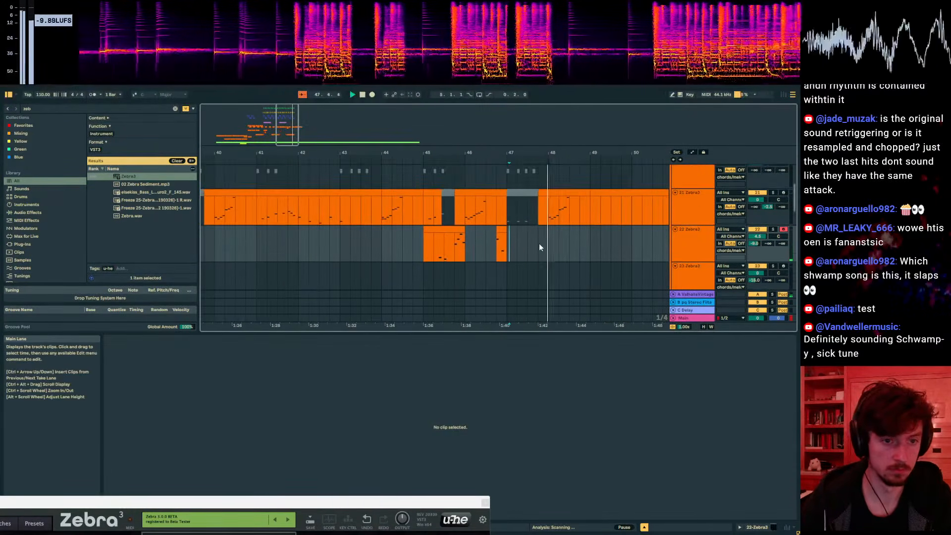
scroll(540, 247, "up", 5)
scroll(530, 240, "down", 5)
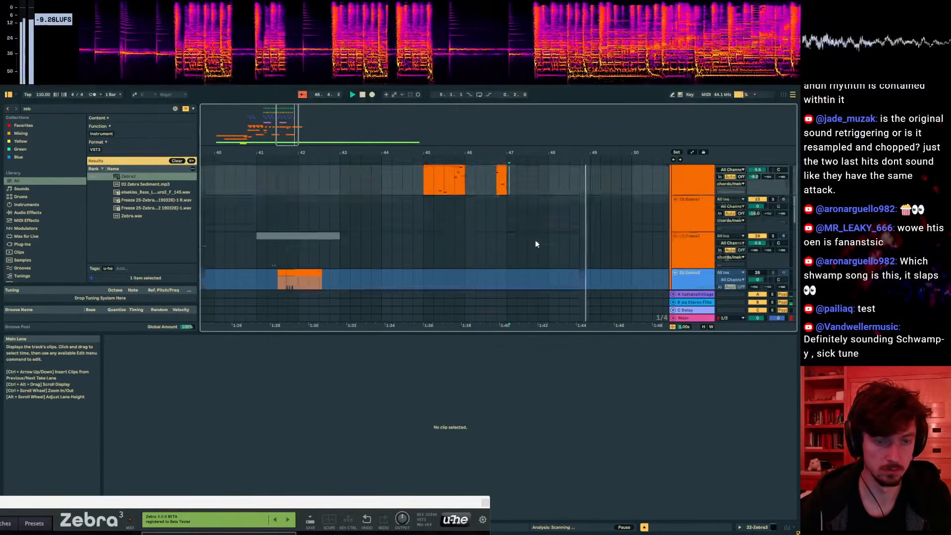
left_click(570, 208)
left_click_drag(530, 154, 510, 119)
key("space")
scroll(363, 204, "up", 2)
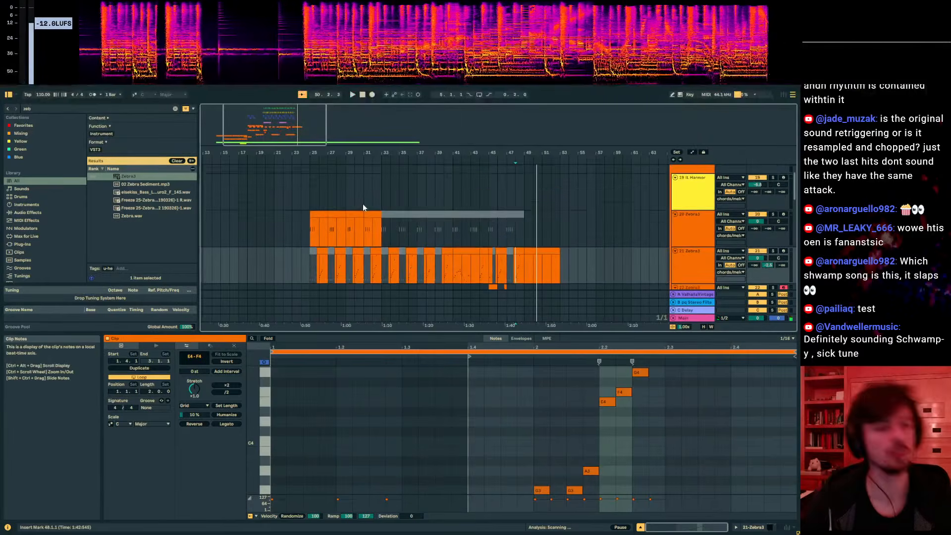
- Add a locator at bar 25, where the 20-Zebra2 chord clip starts
scroll(363, 203, "up", 1)
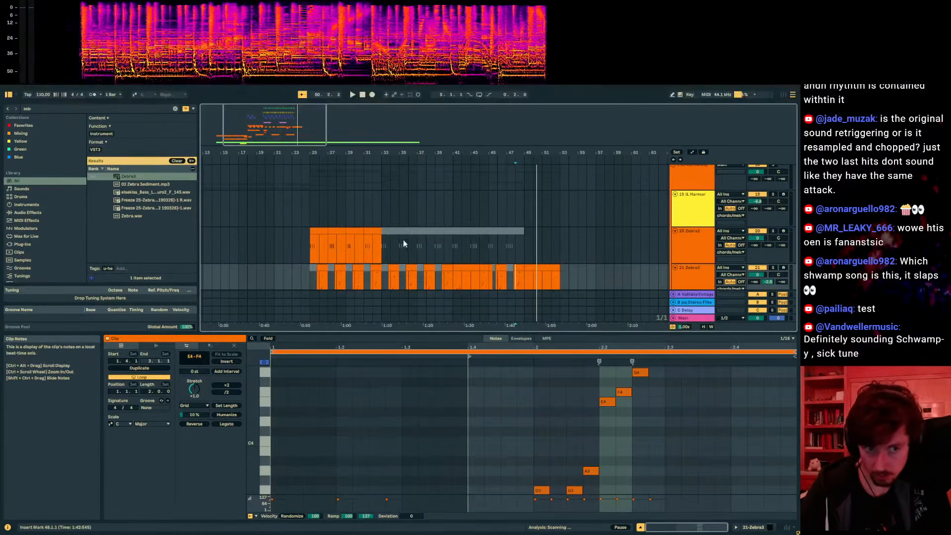
scroll(359, 205, "up", 3)
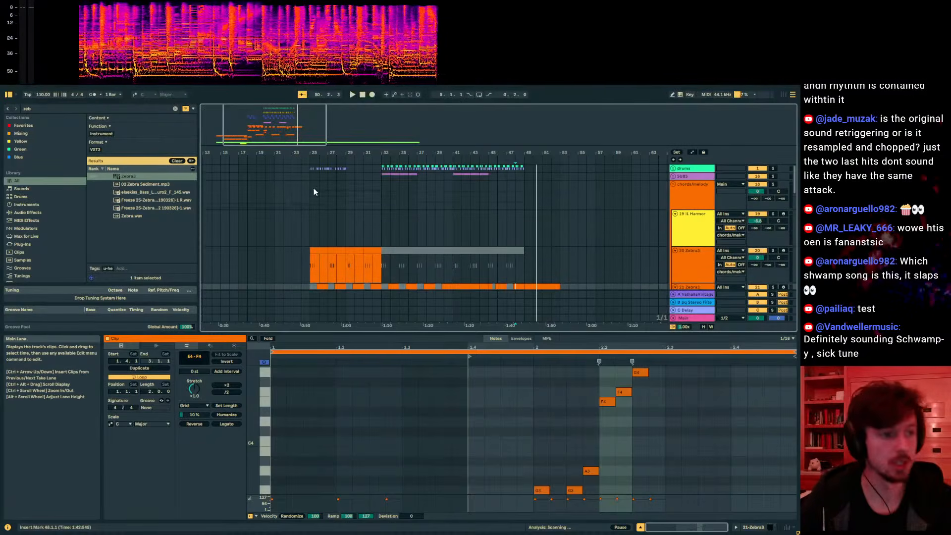
left_click(311, 188)
right_click(309, 160)
left_click(321, 182)
- Delete the arrangement time from bar 1 to bar 9 that precedes the active Shwamp - Peach clip
mouse_move(306, 152)
left_mouse_down()
mouse_move(399, 149)
mouse_move(387, 145)
left_mouse_up()
left_click(284, 192)
scroll(341, 239, "down", 12)
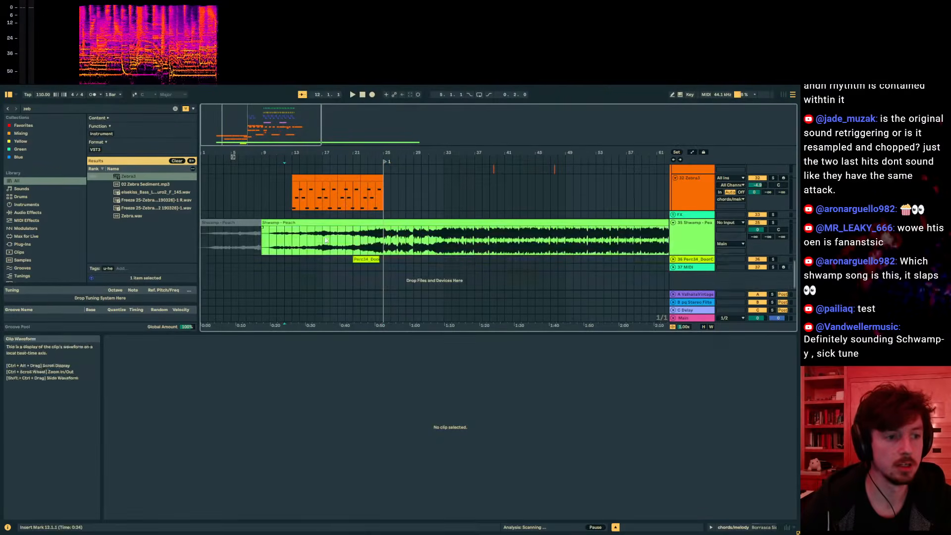
left_click(335, 244)
left_click_drag(263, 240, 395, 240)
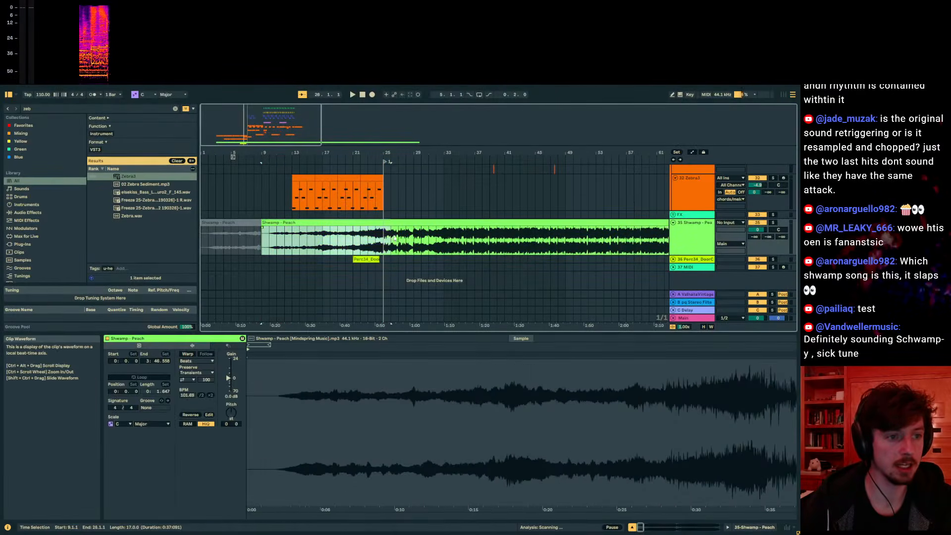
left_click(214, 243, "shift")
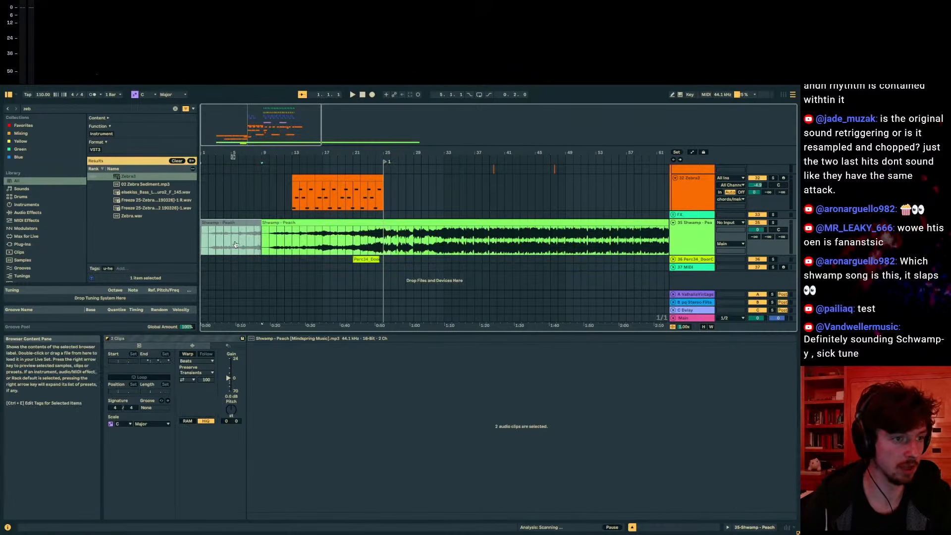
key("ctrl+shift+Delete")
left_click(218, 223)
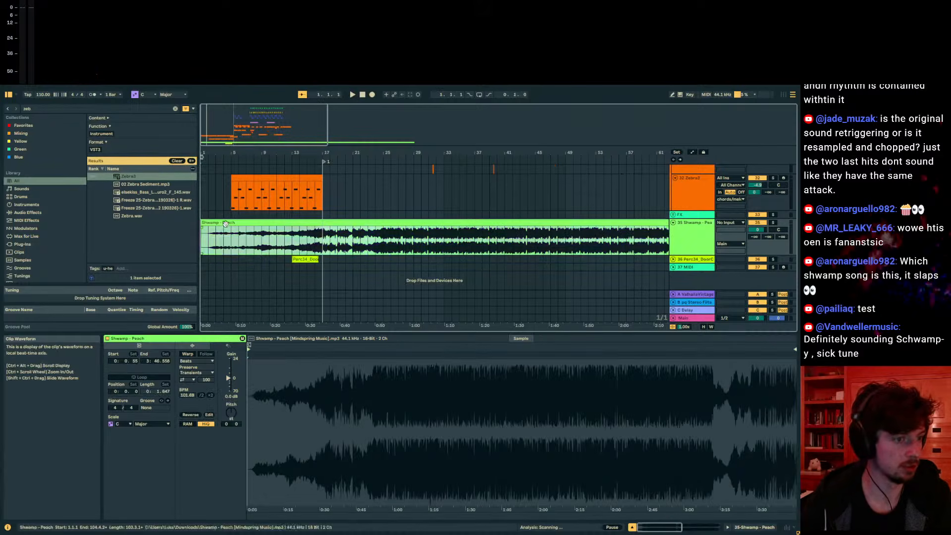
- Select the first four bars, 1.1.1 to 5.1.1, of the Shwamp - Peach reference clip
left_click_drag(212, 153, 240, 154)
left_click(268, 233)
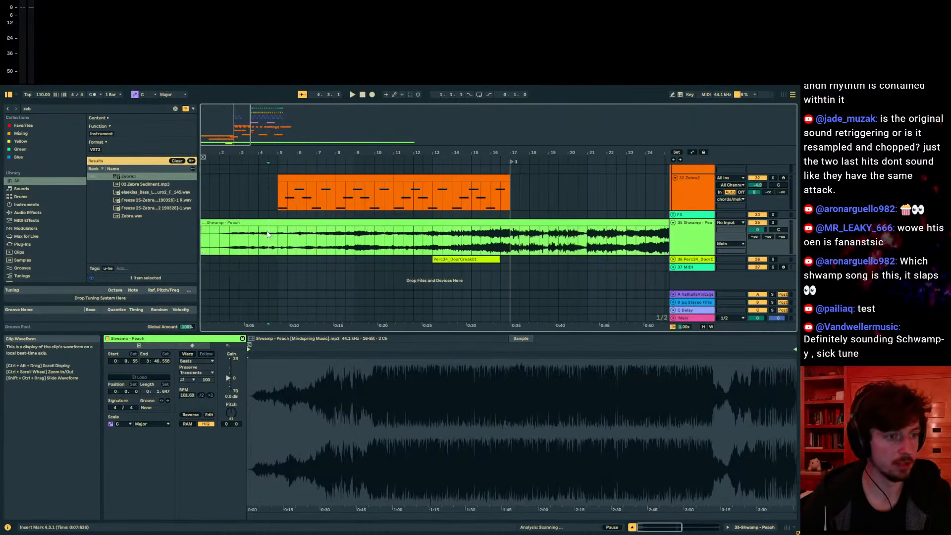
left_click_drag(281, 237, 76, 242)
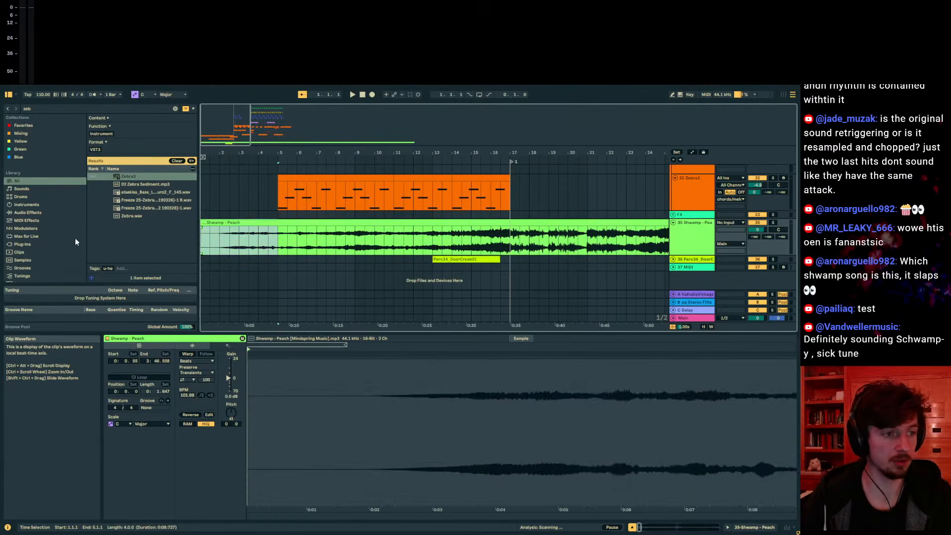
- Try to shift the Shwamp - Peach reference clip later on the timeline, and undo the move
left_click_drag(278, 240, 515, 239)
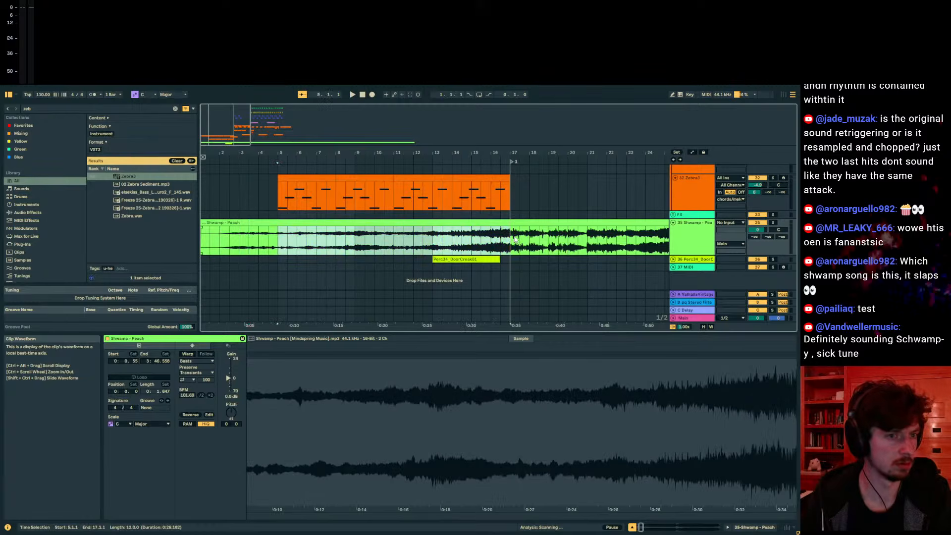
left_click(516, 240)
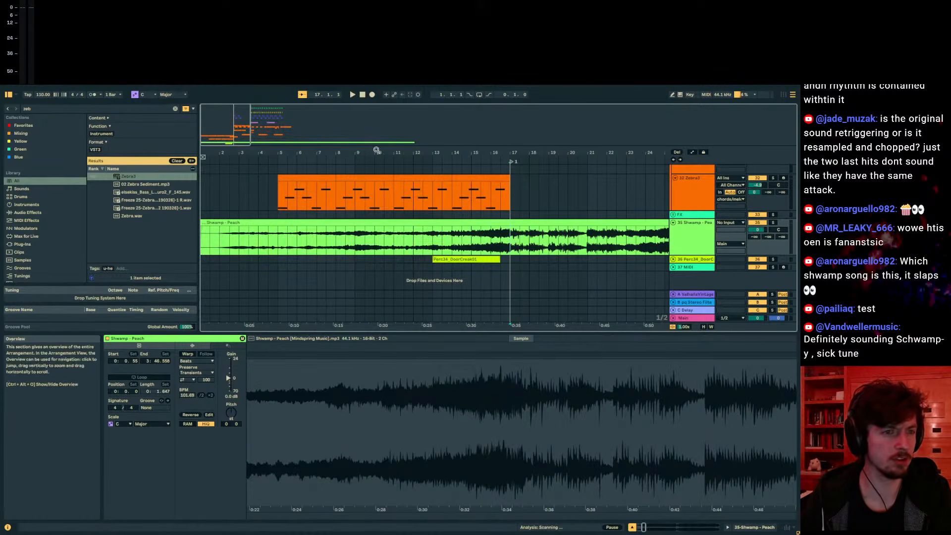
left_click_drag(376, 150, 374, 130)
mouse_move(210, 223)
left_mouse_down()
mouse_move(264, 223)
mouse_move(227, 223)
left_mouse_up()
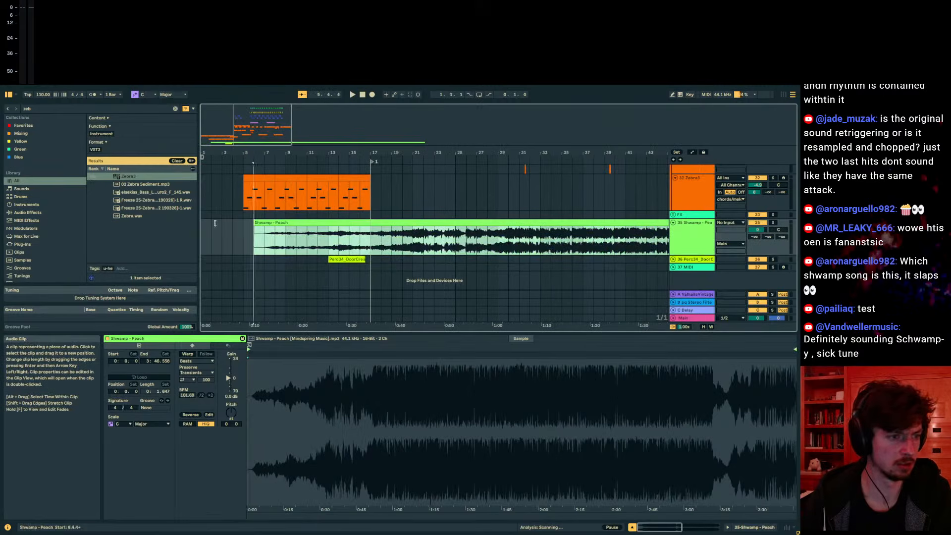
left_click(336, 245)
key("ctrl+z")
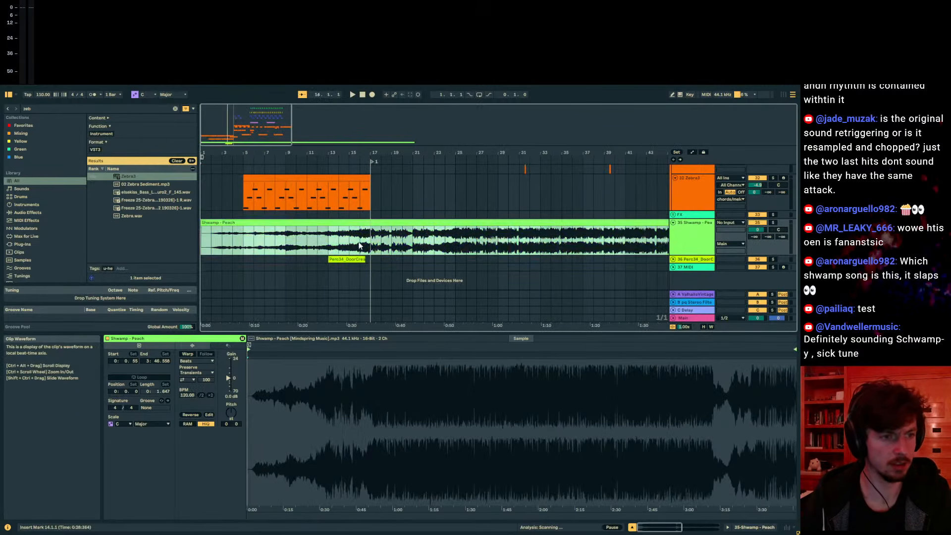
- Examine the intro of the Shwamp - Peach clip from bar 1 to bar 18 to compare its length with the arrangement
left_click_drag(380, 246, 1, 257)
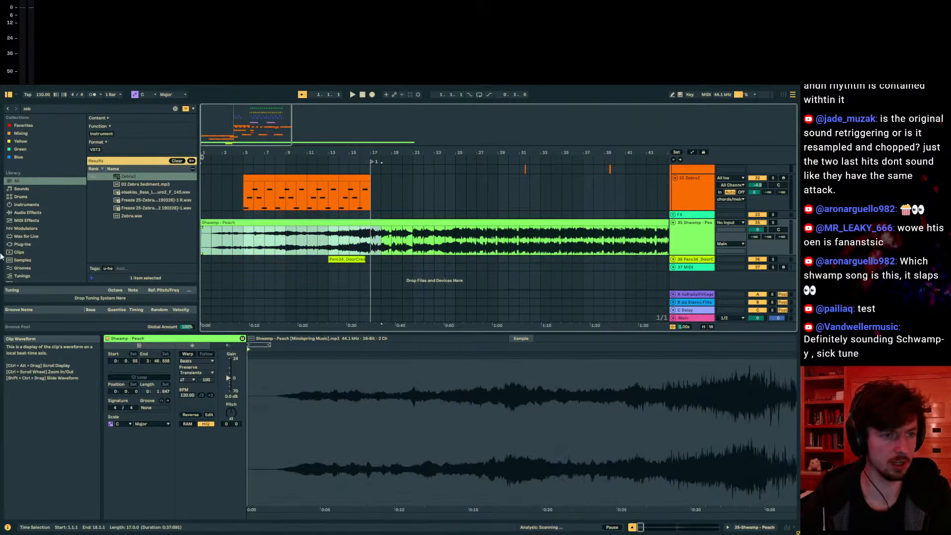
left_click(371, 240)
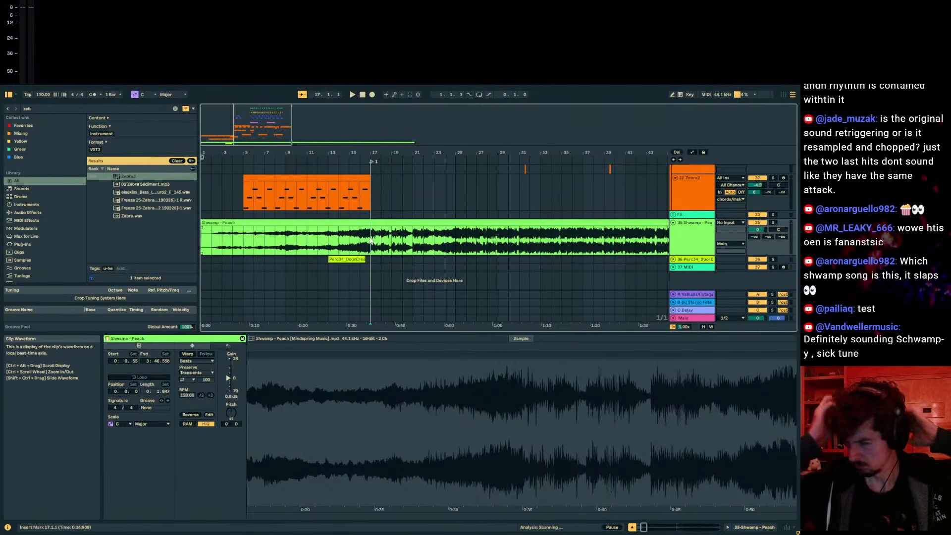
left_click(317, 241)
left_click(278, 223)
left_click(259, 240)
scroll(247, 233, "up", 2)
left_click(221, 218)
left_click_drag(366, 113, 506, 401)
scroll(347, 237, "down", 2)
- Play the arrangement from bar 9, hearing the Shwamp - Peach track soloed, and unsolo it to hear the full mix
left_click(286, 240)
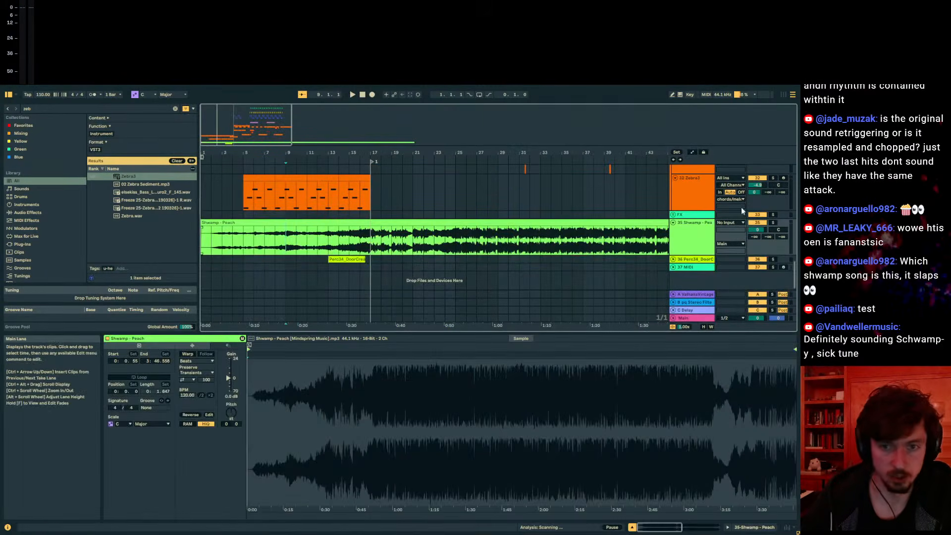
key("space")
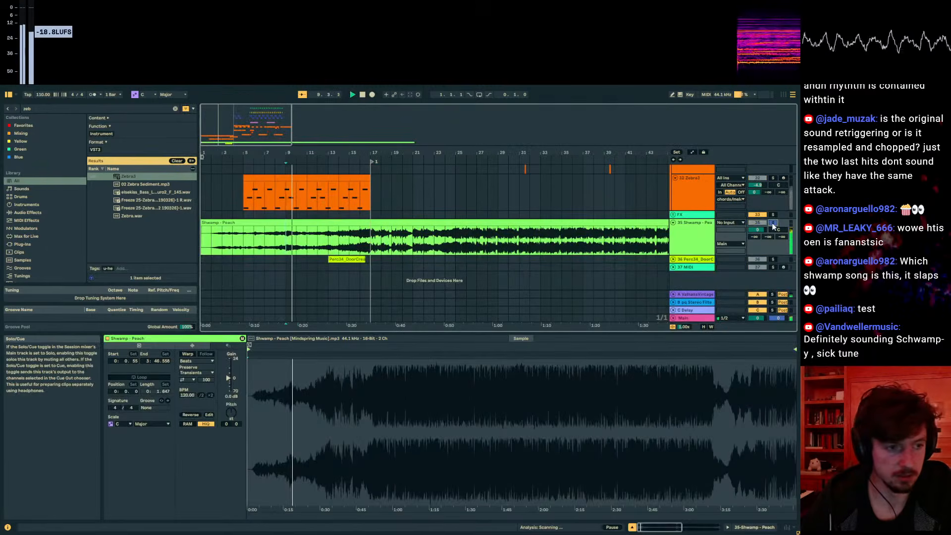
left_click(773, 223)
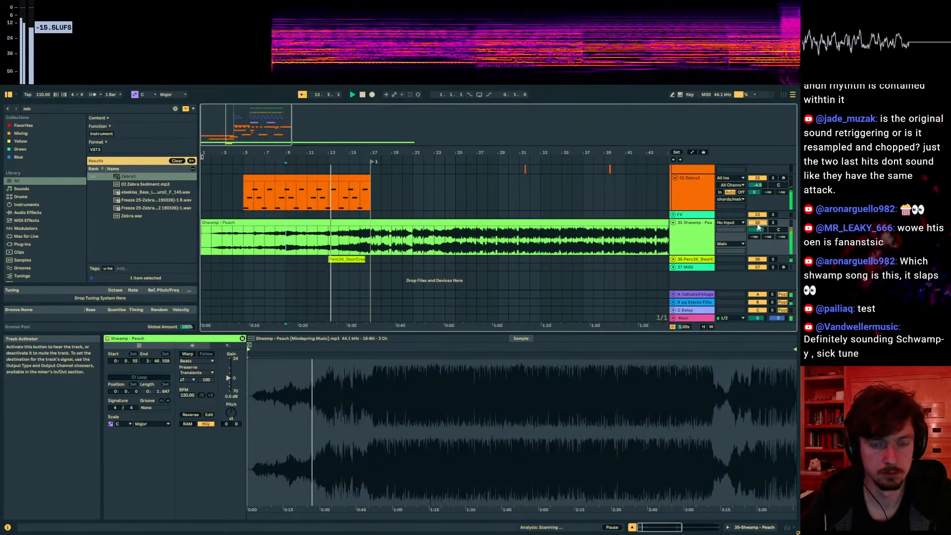
- Unfold the Perc34_DoorCreak track and open its audio clip's sample view
left_click(693, 260)
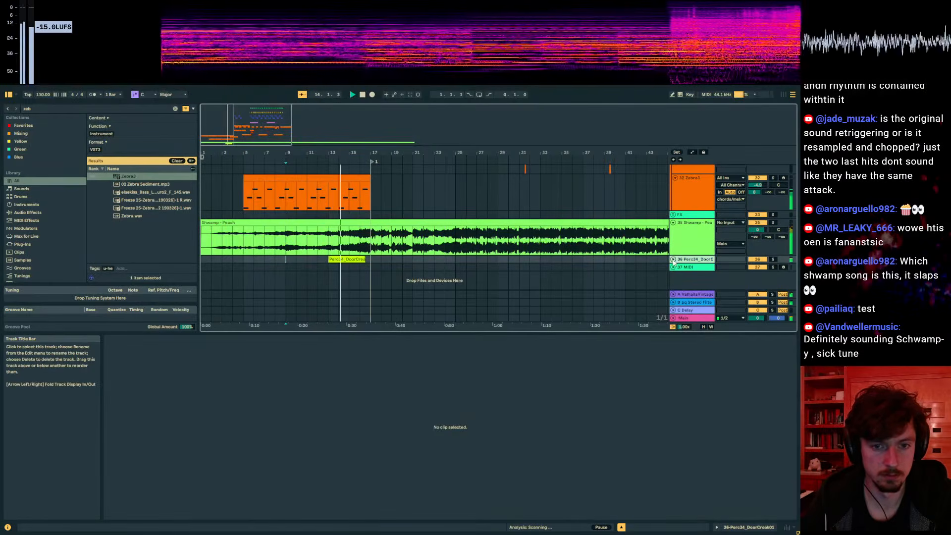
left_click(672, 260)
left_click(331, 268)
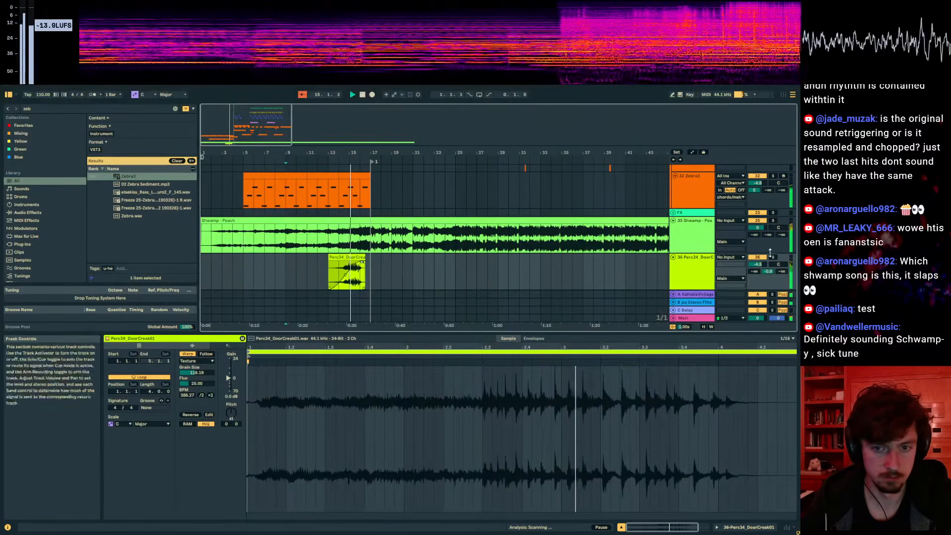
- View the notes of the Zebra3 clip starting at bar 15 on track 30
scroll(340, 226, "up", 4)
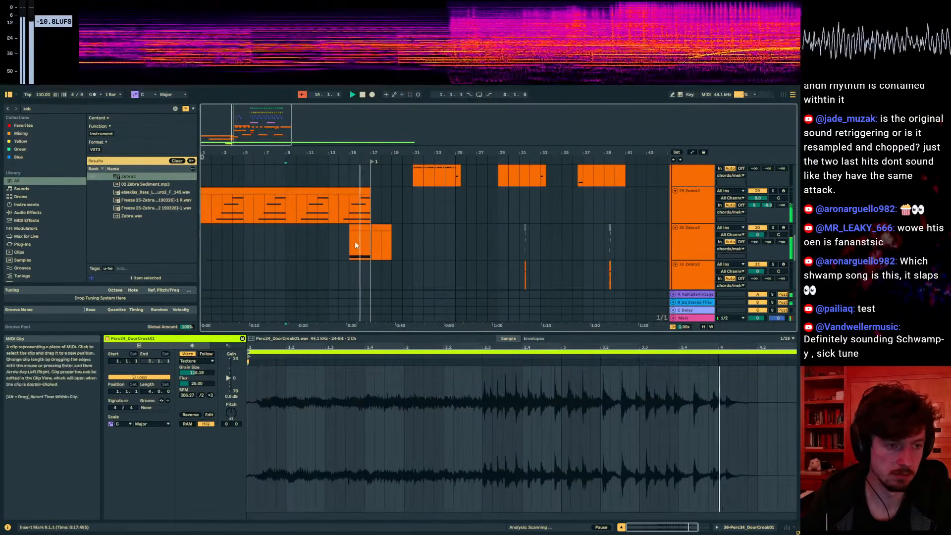
left_click(357, 243)
scroll(394, 243, "down", 5)
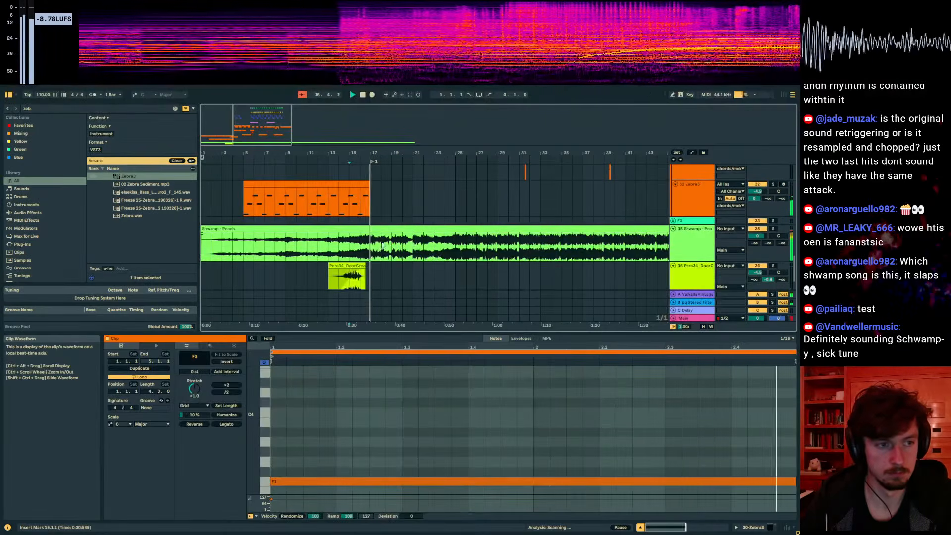
- Add a locator at bar 25 of the arrangement
scroll(386, 247, "up", 5)
scroll(388, 230, "up", 6)
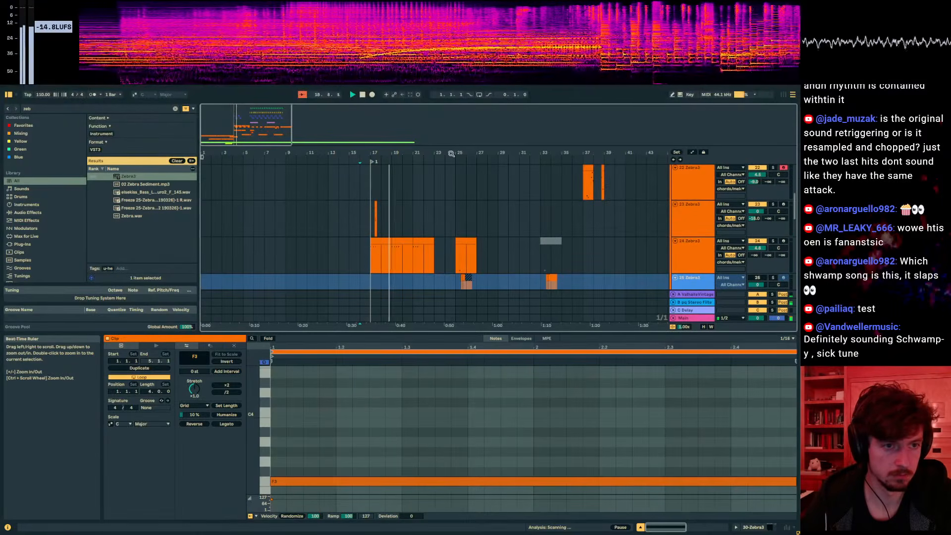
scroll(486, 232, "up", 6)
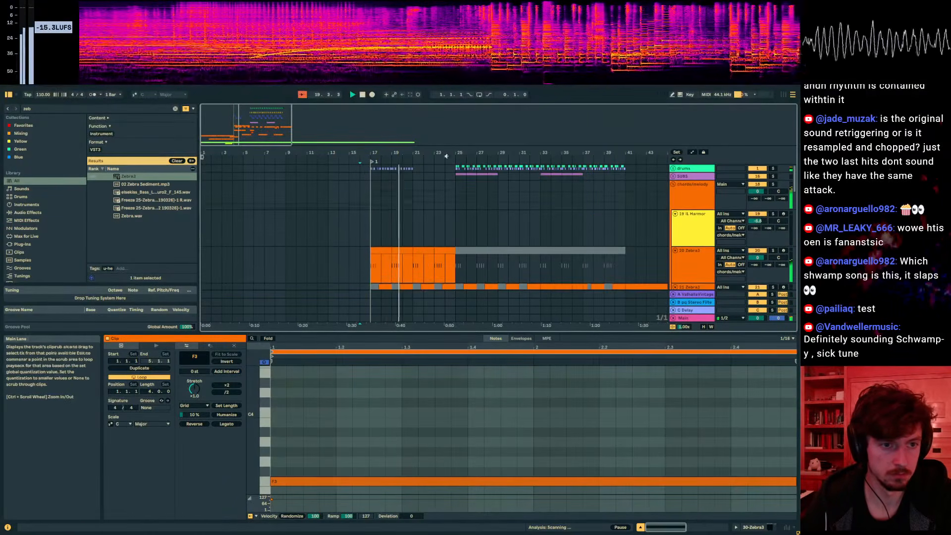
right_click(455, 164)
left_click(463, 181)
- Compare the length of the section from bar 17 to 25 with the intro from bar 3 to 17
mouse_move(453, 202)
left_mouse_down()
mouse_move(374, 195)
mouse_move(459, 196)
left_mouse_up()
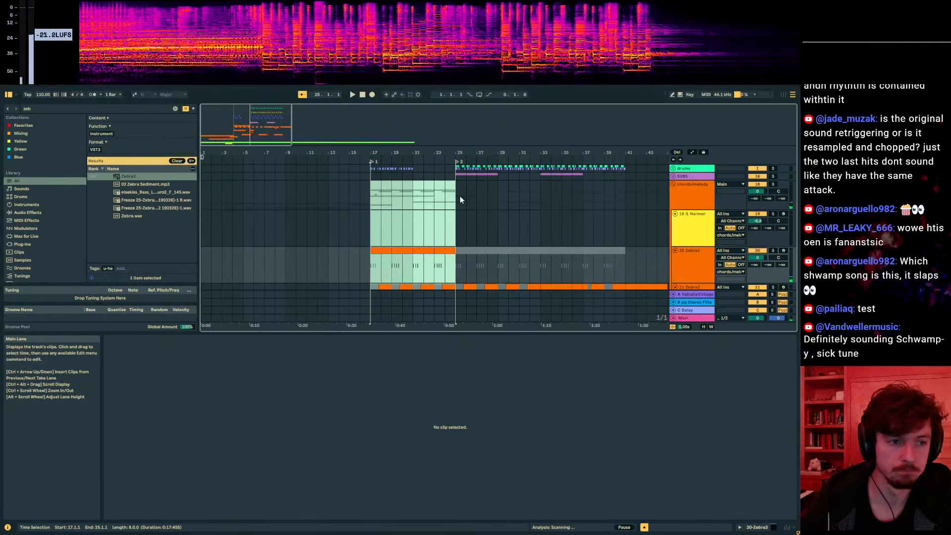
left_click_drag(370, 198, 225, 203)
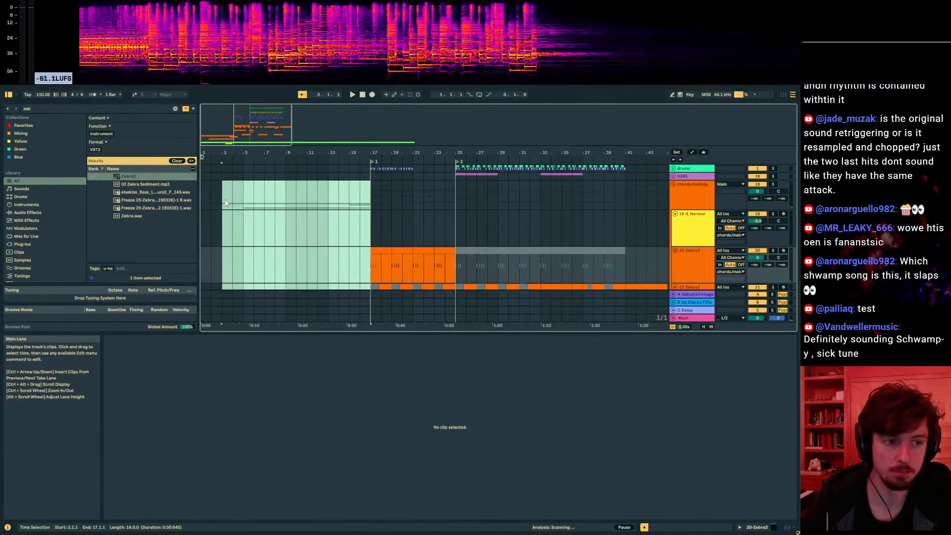
left_click_drag(299, 194, 457, 191)
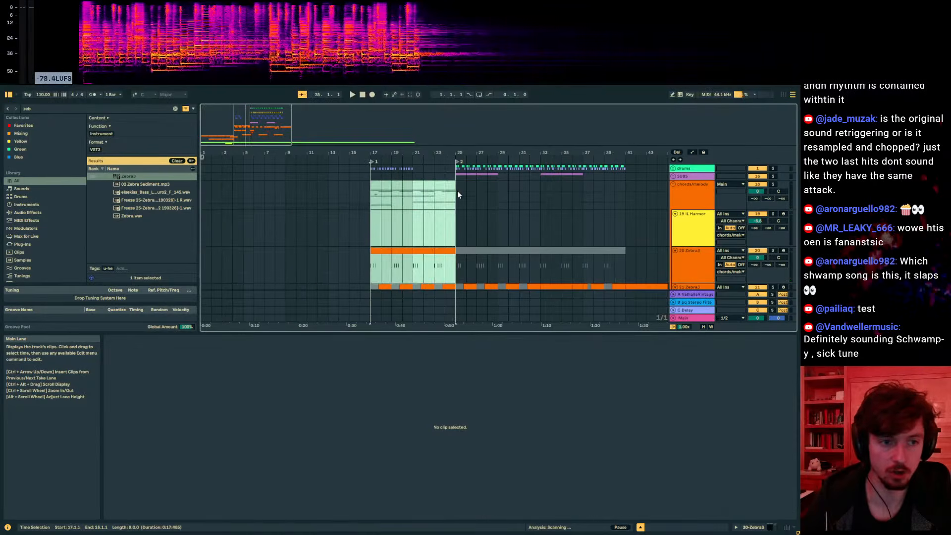
- Duplicate the drum group's bars 17 to 21 so they fill bars 21 to 25, and play from bar 21
left_click_drag(407, 169, 370, 169)
key("ctrl+d")
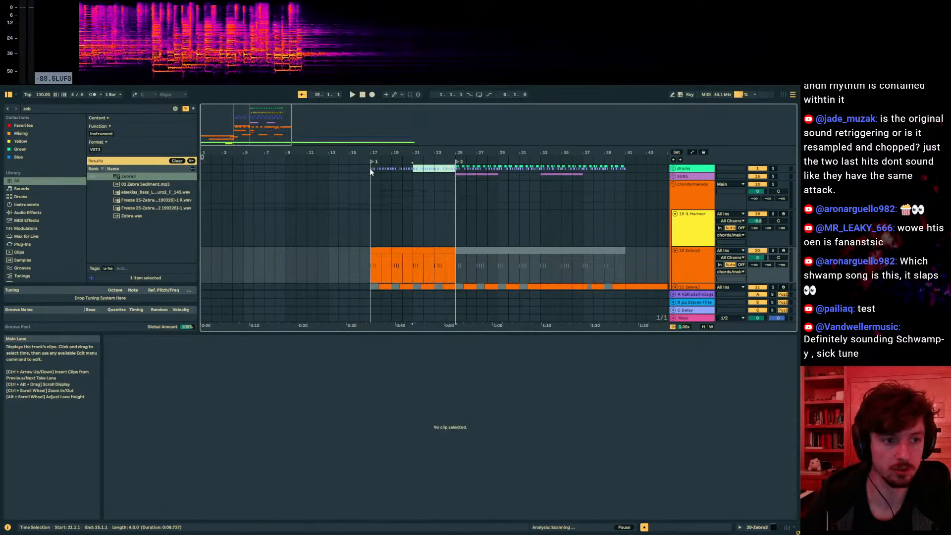
left_click(409, 169)
key("space")
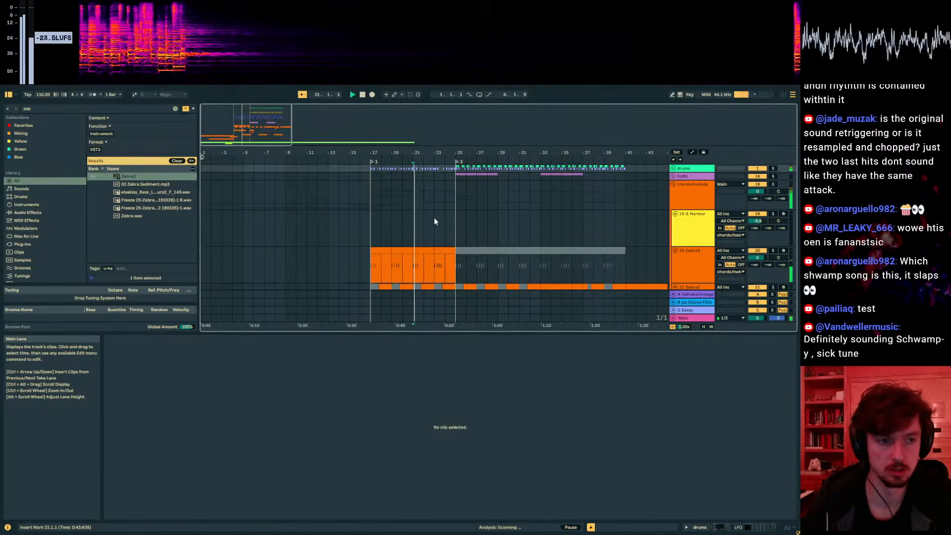
- Examine the repeating Zebra3 phrases on tracks 20 and 21 between bars 17 and 25
scroll(434, 220, "down", 5)
left_click_drag(455, 216, 372, 214)
scroll(679, 273, "up", 2)
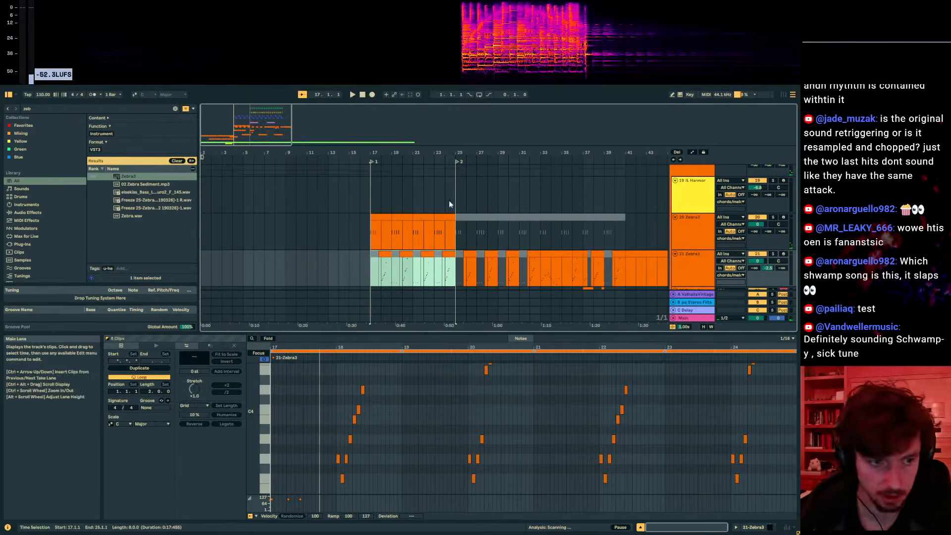
left_click(457, 234)
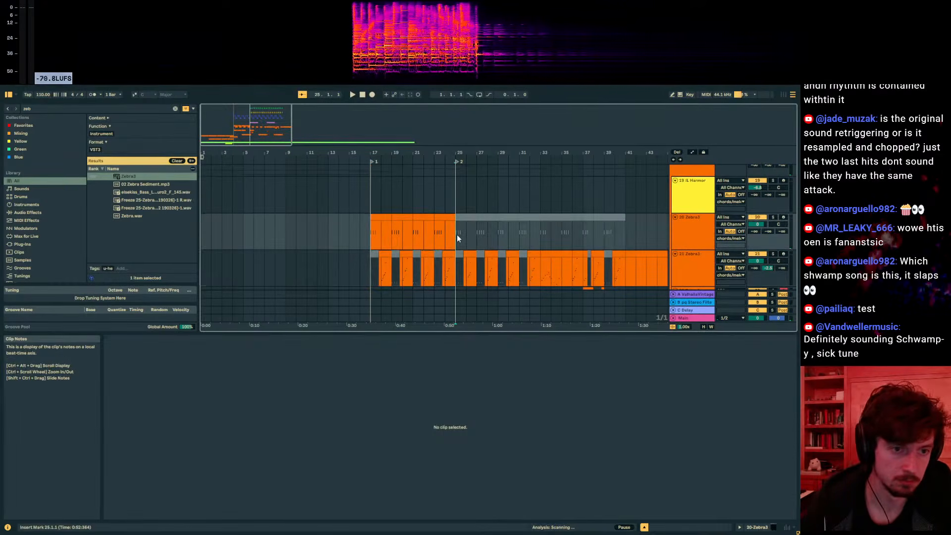
scroll(540, 240, "down", 1)
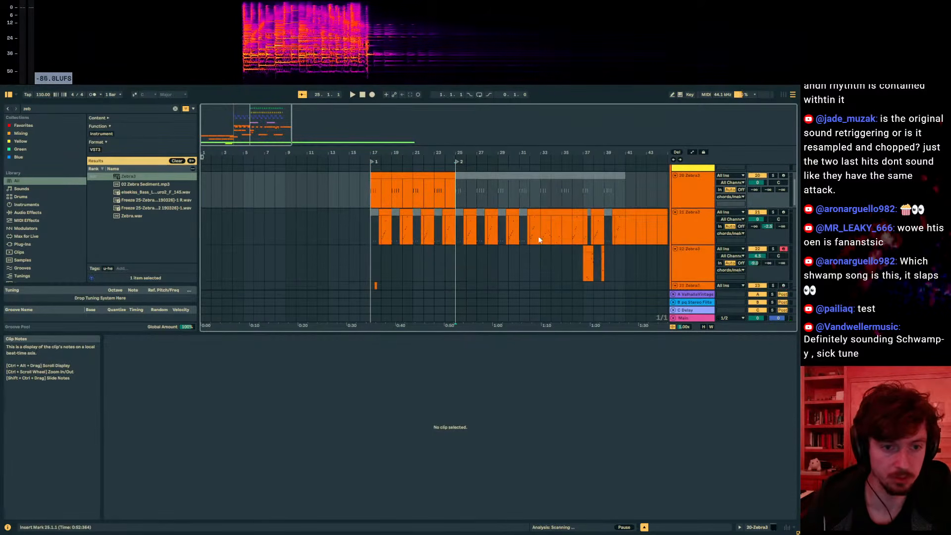
scroll(531, 242, "down", 2)
scroll(464, 241, "up", 2)
left_click_drag(455, 246, 391, 242)
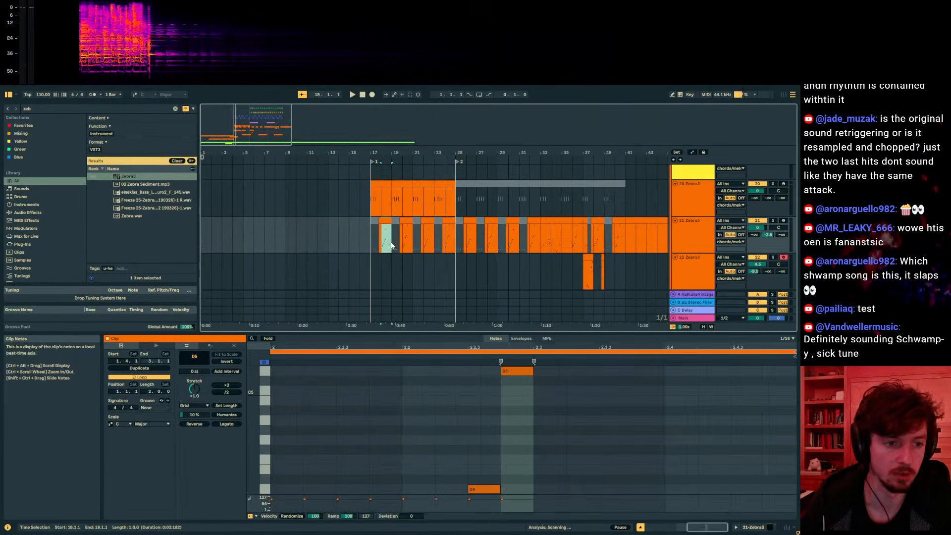
scroll(391, 244, "up", 3)
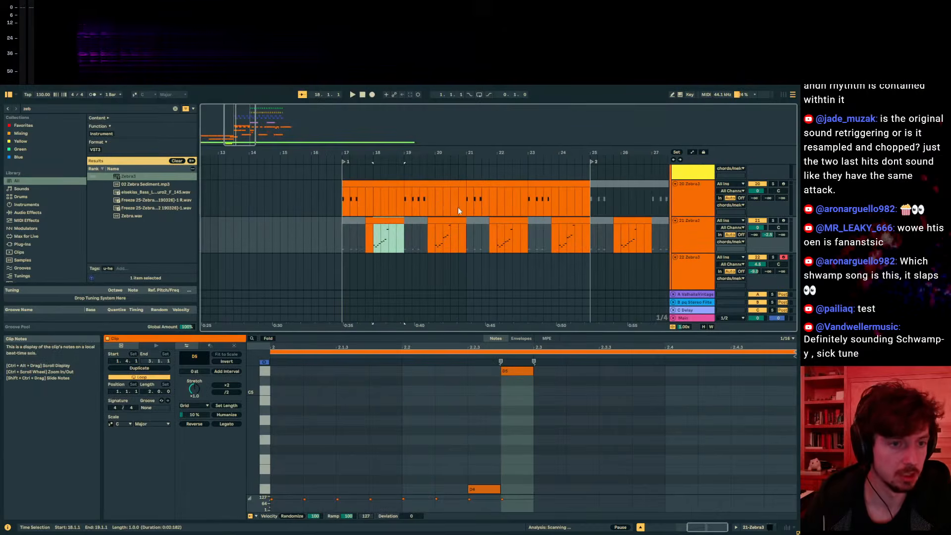
scroll(461, 214, "down", 3)
- Open the Zebra3 synth on track 24 and play the section from bar 19
left_click(470, 226)
left_click_drag(497, 115, 519, 338)
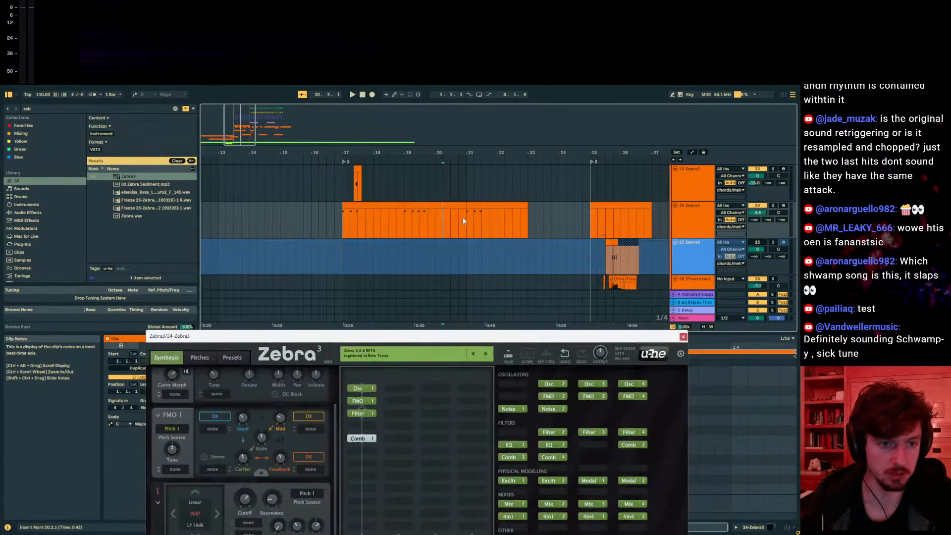
key("space")
scroll(528, 221, "down", 3)
scroll(561, 230, "up", 3)
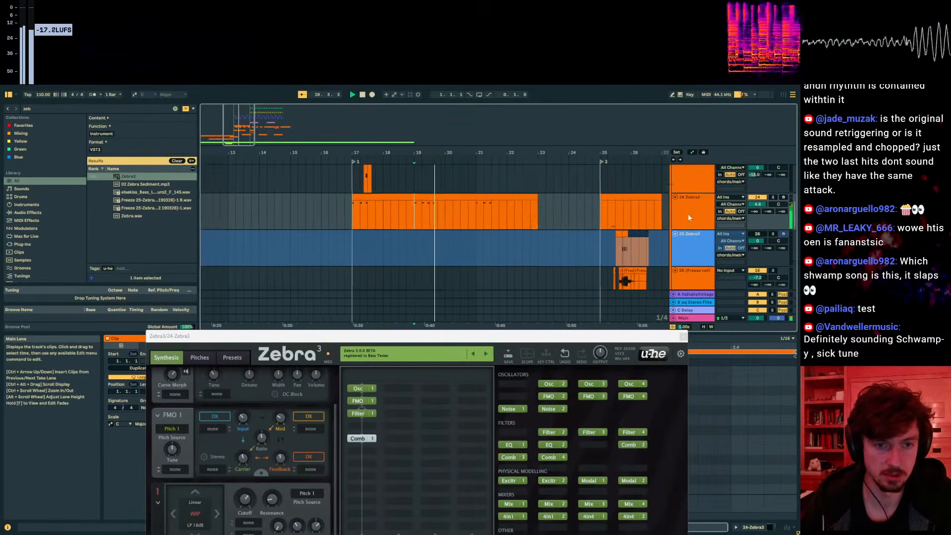
- Reposition the Zebra3 window below track 24's clips and inspect the patch's Oscillator 1 settings during playback
left_click_drag(530, 338, 599, 205)
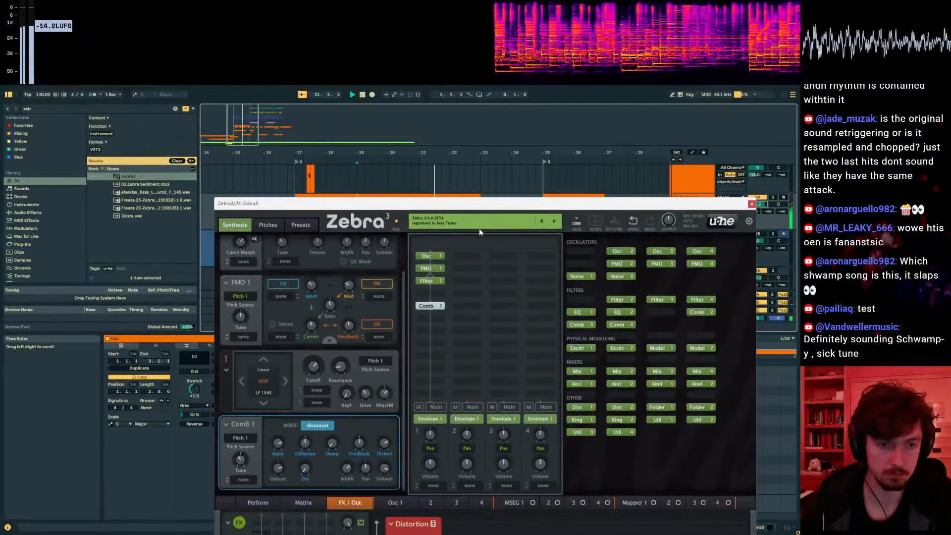
left_click_drag(427, 203, 428, 270)
left_click(460, 216)
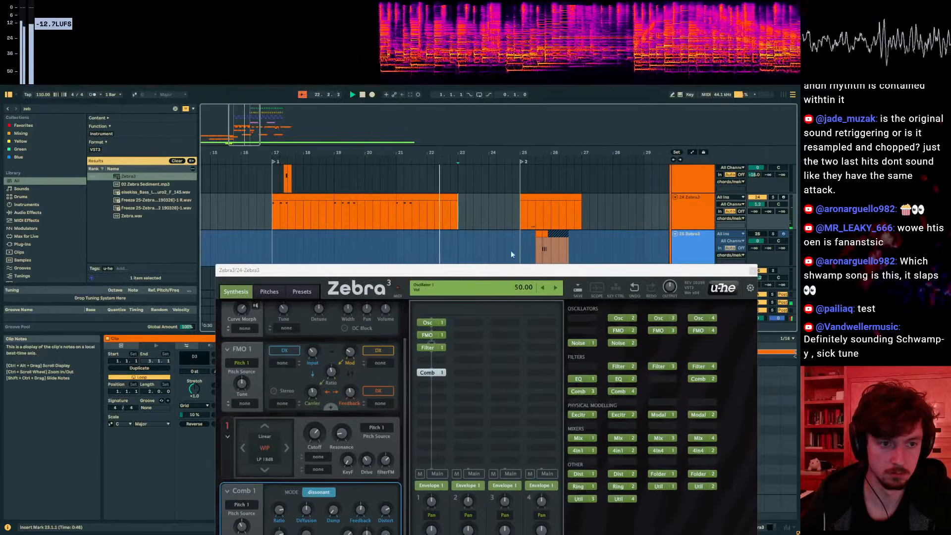
left_click(425, 323)
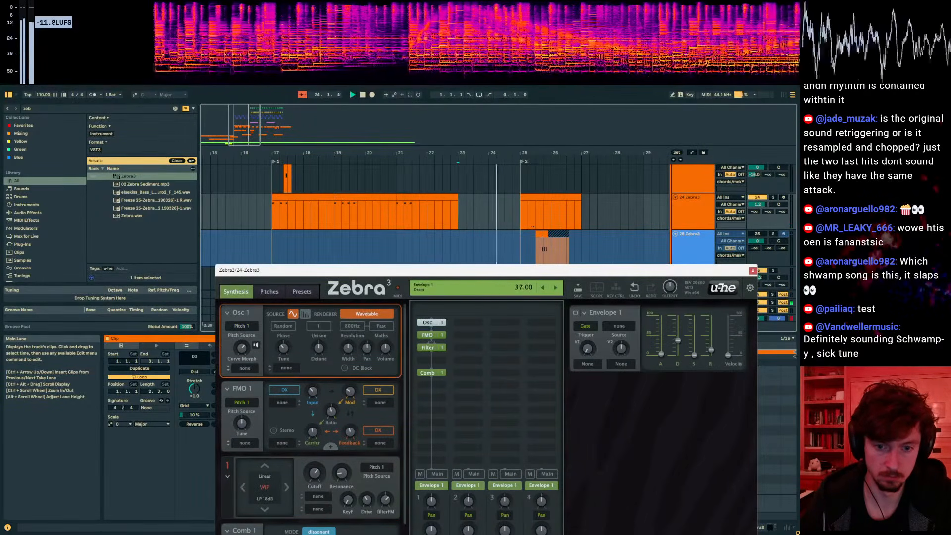
- Deactivate the Zebra3 clip on track 21 that ends at bar 25, and check the following phrases
scroll(446, 223, "up", 3)
left_click(513, 228)
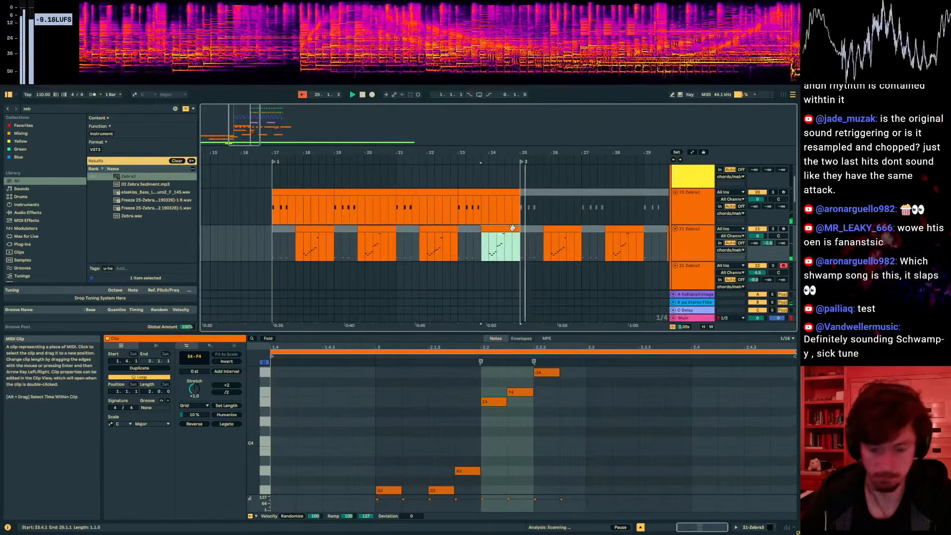
scroll(545, 233, "down", 5)
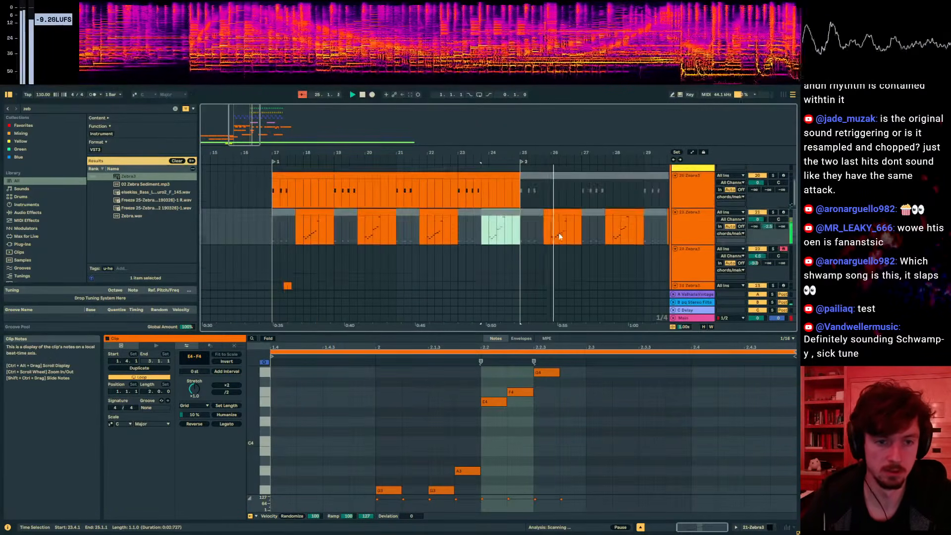
scroll(589, 239, "up", 3)
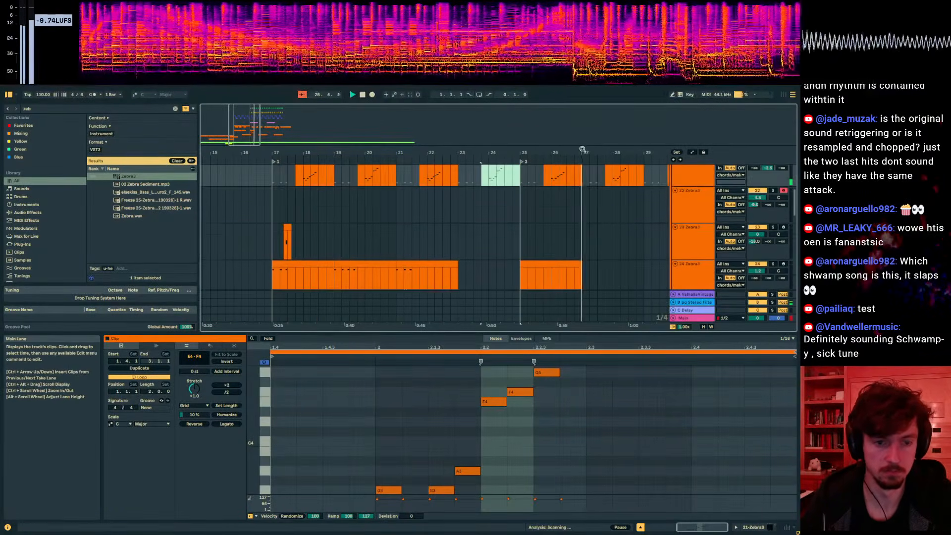
left_click_drag(583, 152, 527, 154)
scroll(475, 215, "up", 2)
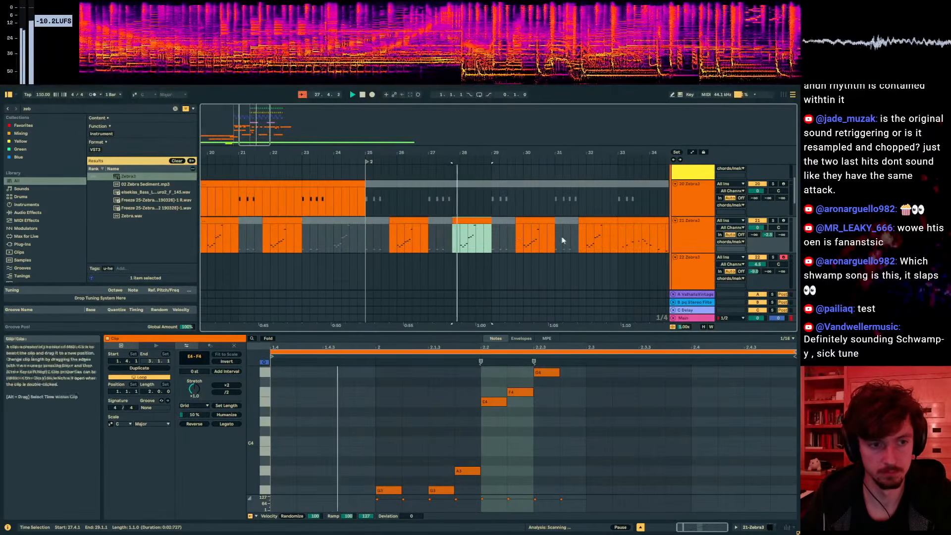
left_click(523, 250)
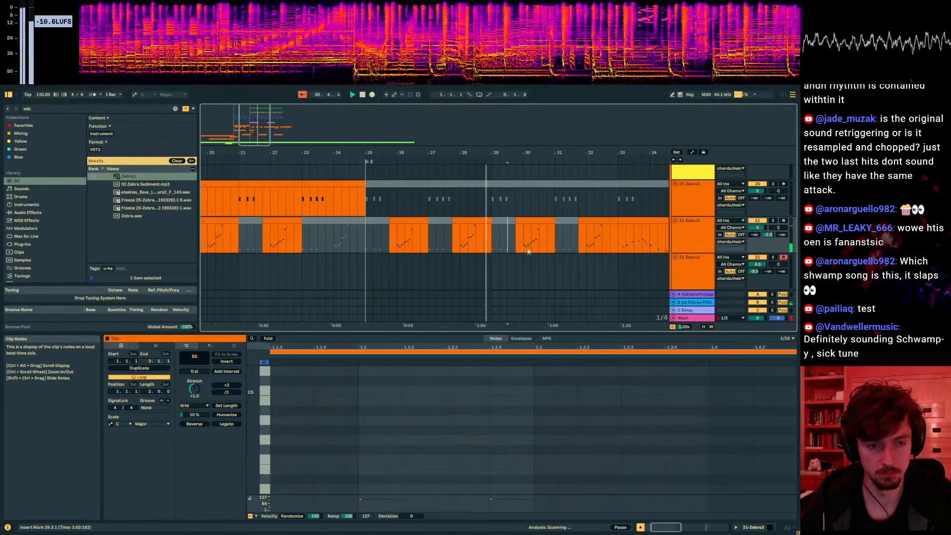
- Extend the drums and SUBS clips up to bar 57 by repeatedly duplicating their existing sections
left_click_drag(585, 333, 581, 424)
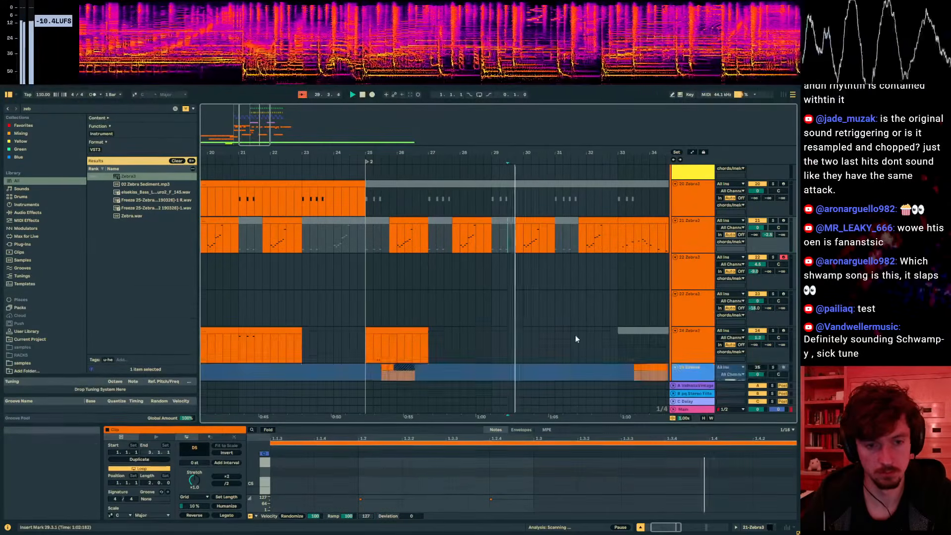
scroll(577, 327, "down", 2)
scroll(576, 311, "down", 2)
scroll(587, 315, "up", 6)
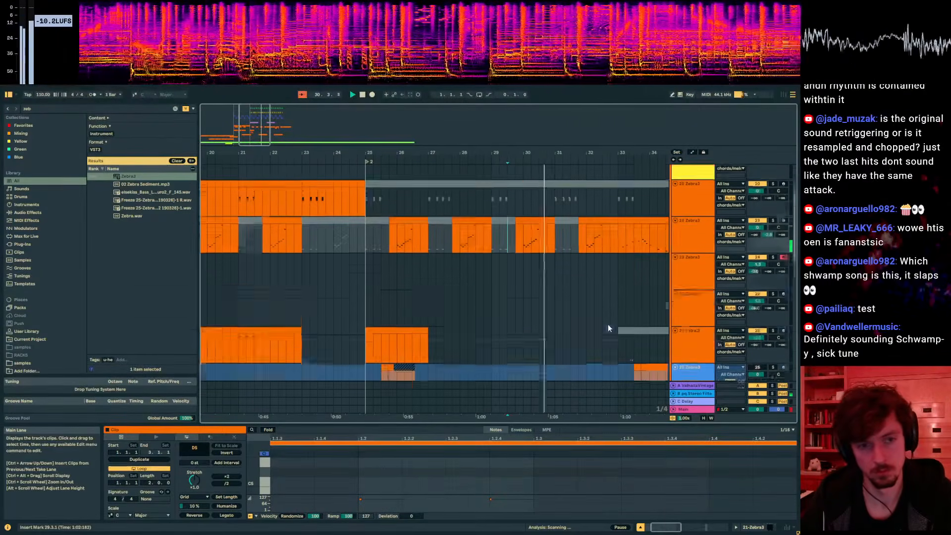
left_click_drag(493, 178, 368, 177)
key("ctrl+d")
left_click_drag(653, 153, 416, 106)
key("ctrl+d")
key("ctrl+d")
left_click_drag(486, 168, 405, 174)
key("ctrl+d")
key("ctrl+d")
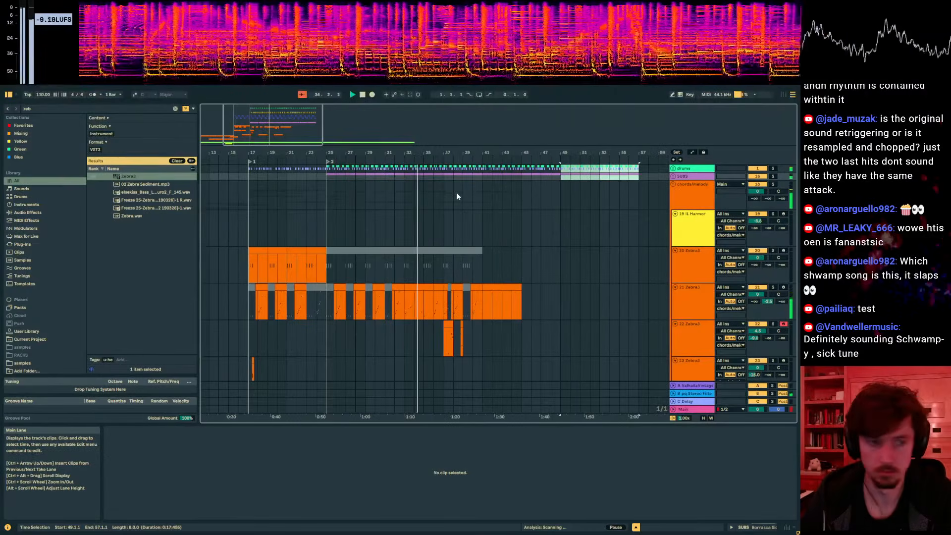
- Stop playback and open the Zebra3 clip on track 21 at bar 33 in an enlarged note editor
scroll(439, 218, "down", 12)
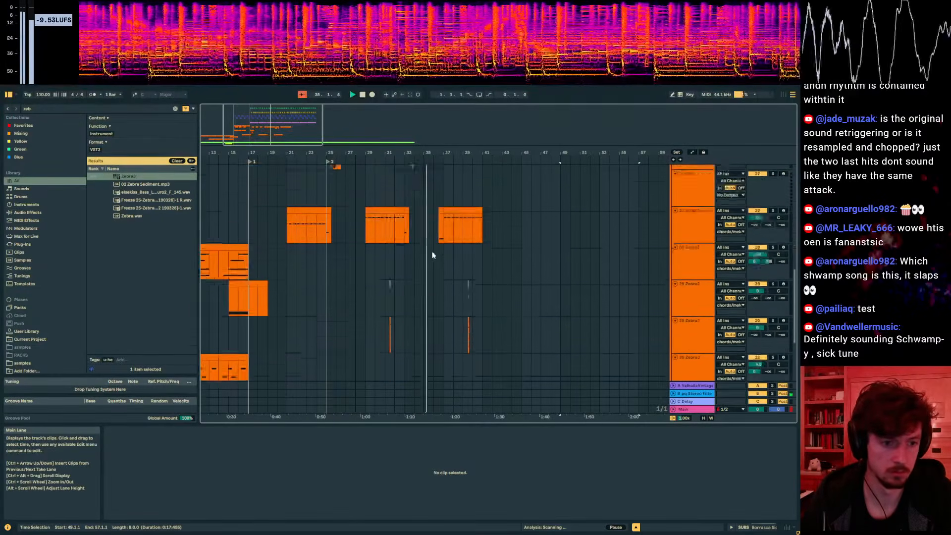
scroll(415, 253, "up", 10)
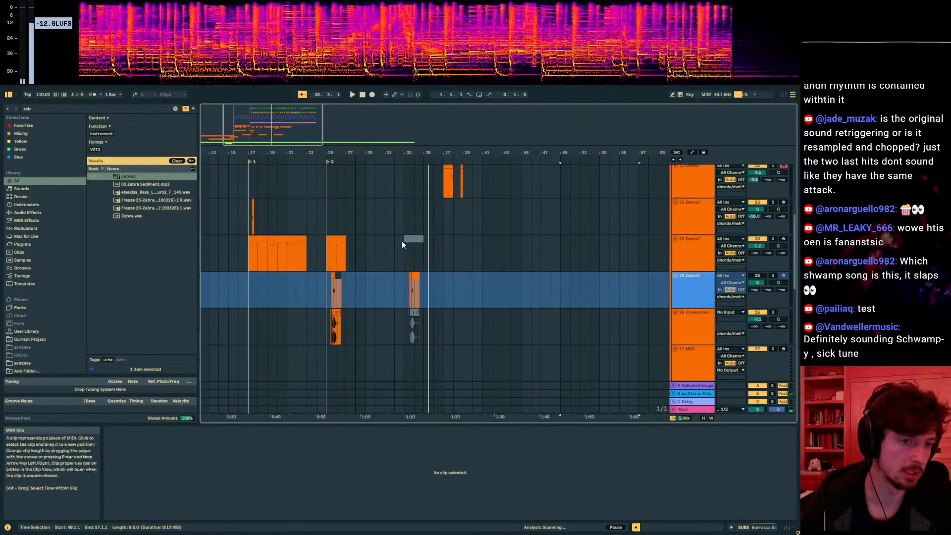
left_click(403, 244)
left_click_drag(580, 426, 584, 231)
left_click(296, 370)
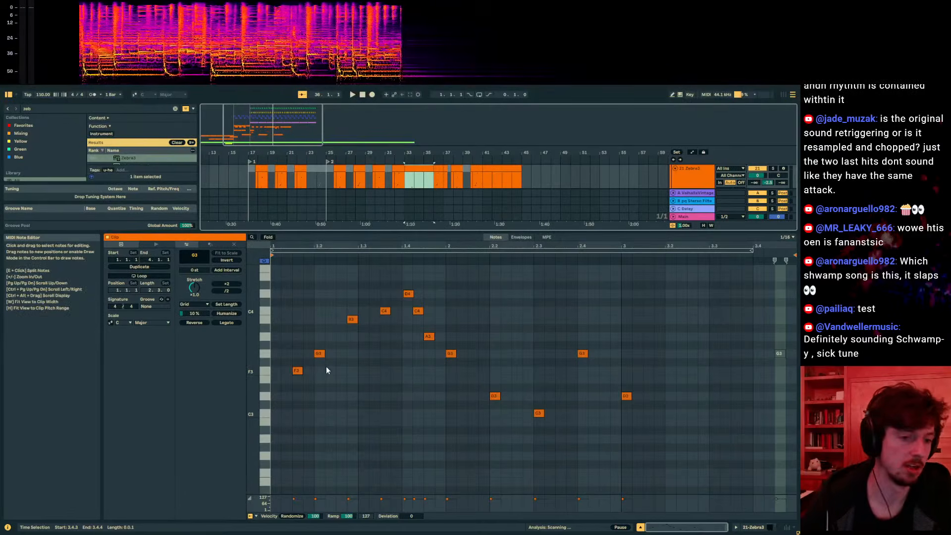
- Audition individual notes of the bar 33 melody, such as G3, B3, C4 and D3
left_click(317, 355)
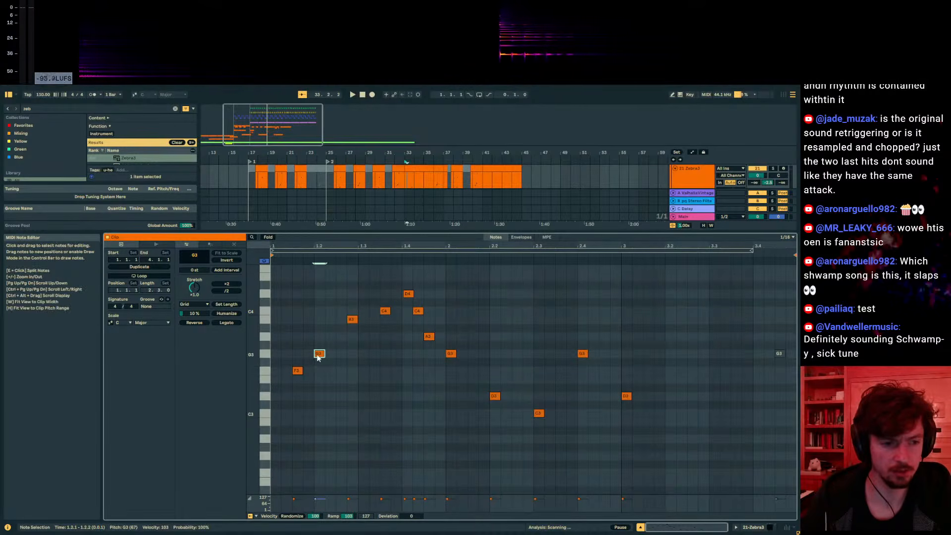
left_click(351, 319)
key("space")
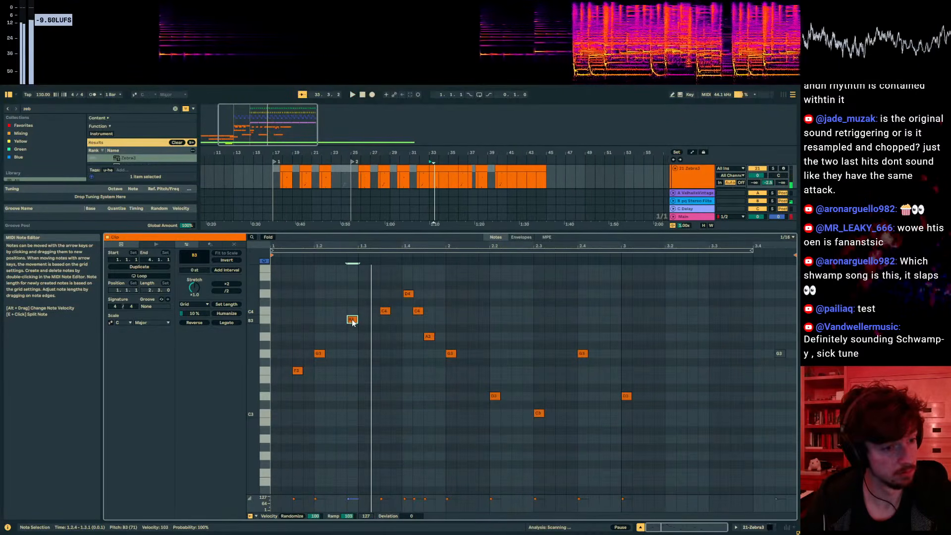
left_click(356, 320)
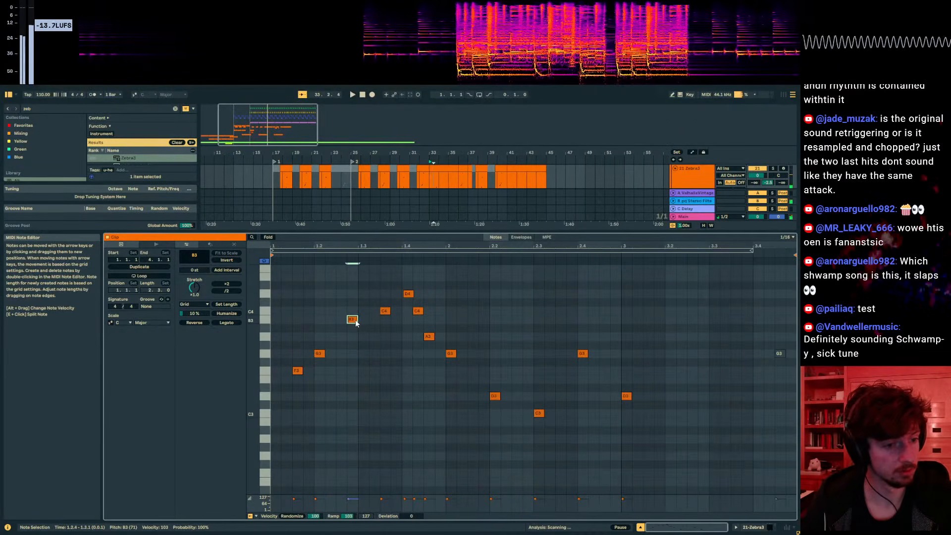
left_click(319, 353)
left_click(351, 319)
left_click(407, 296)
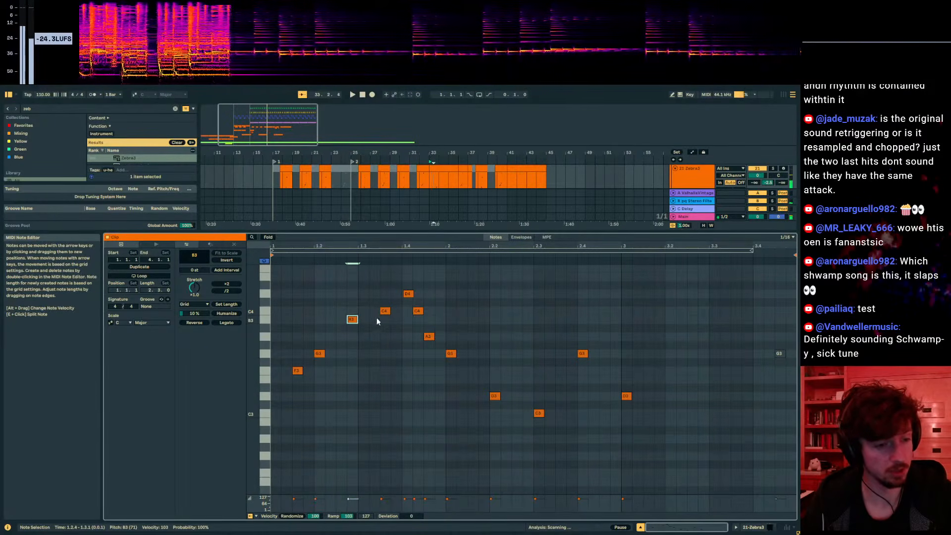
left_click(408, 296)
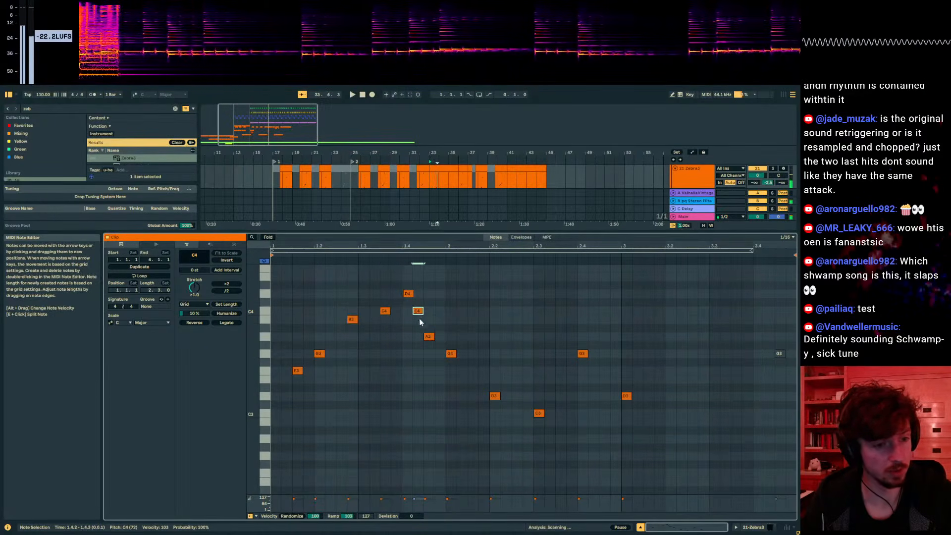
left_click(495, 396)
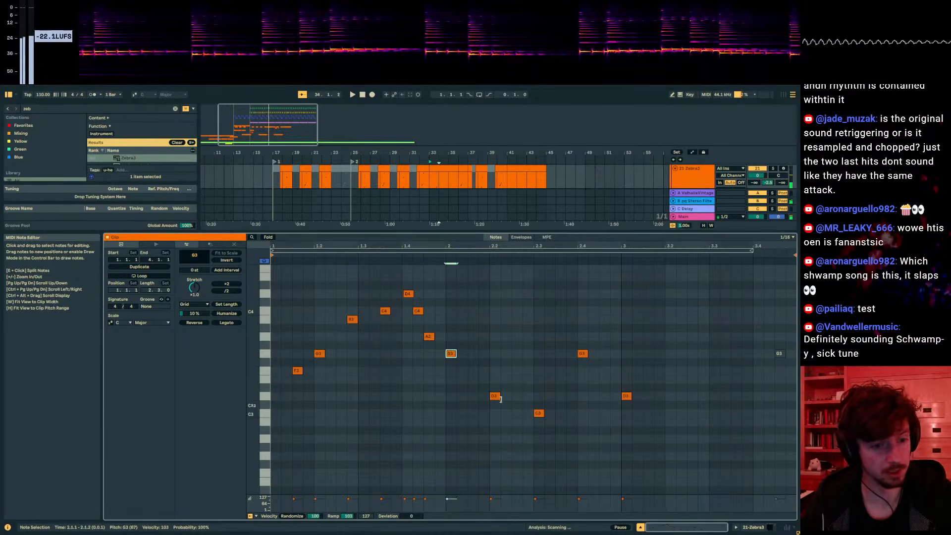
left_click(625, 396)
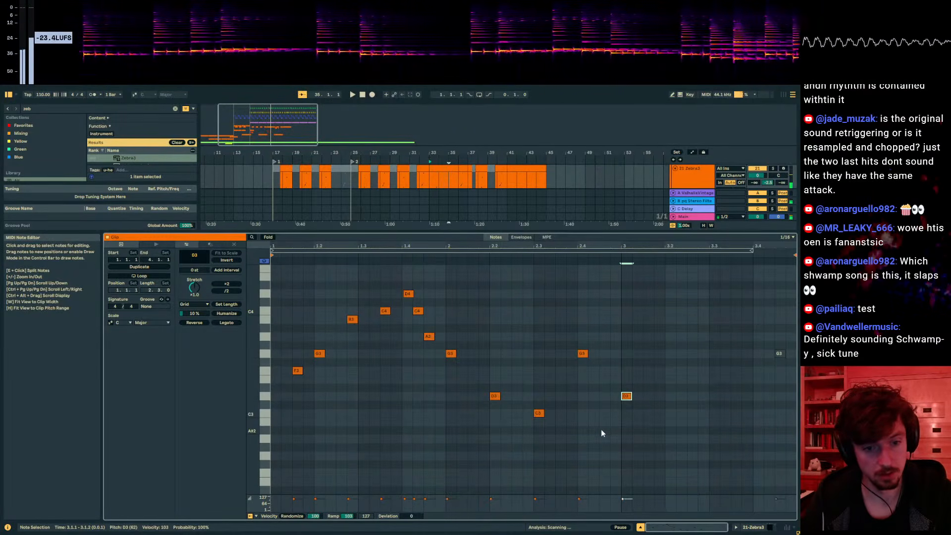
- Select the melody's notes from C3 to D4, then play the arrangement from bar 33 and on from bar 36
left_click_drag(645, 468, 289, 259)
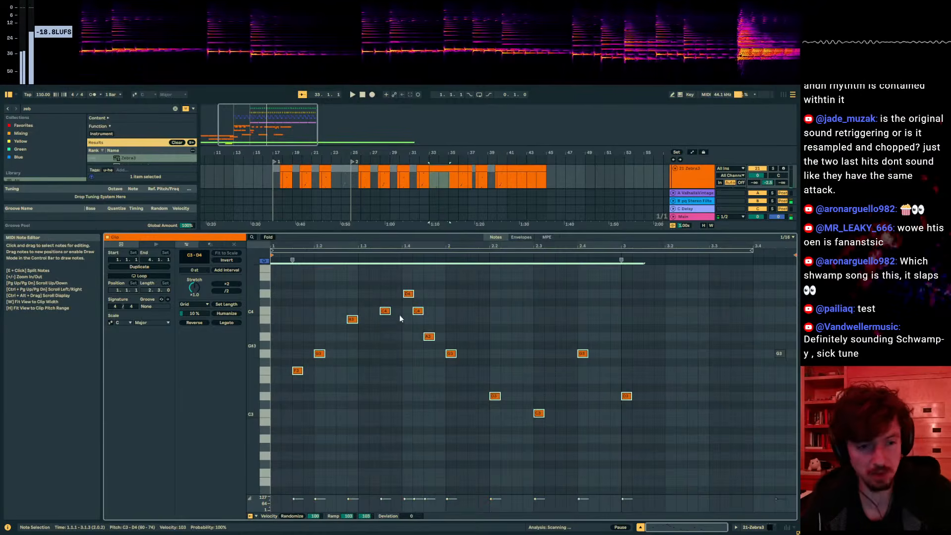
left_click_drag(435, 230, 434, 296)
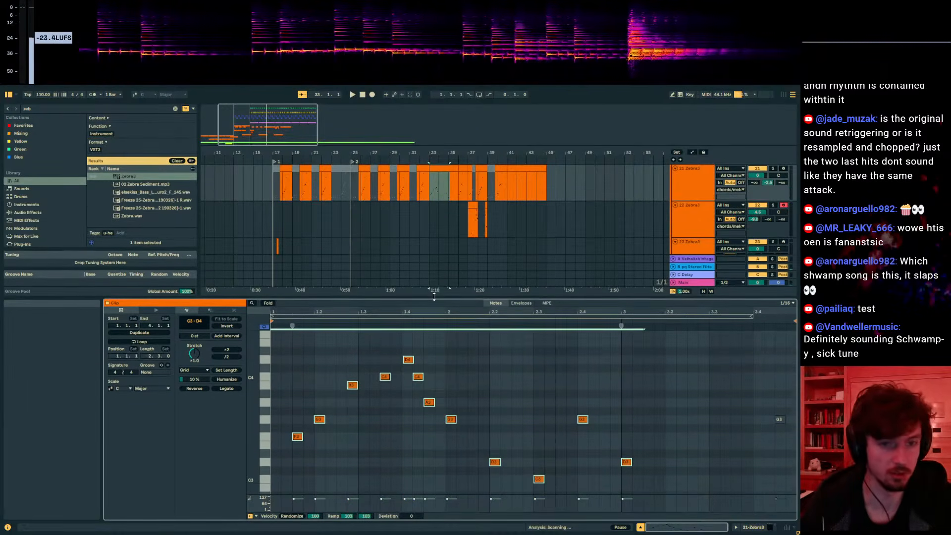
key("space")
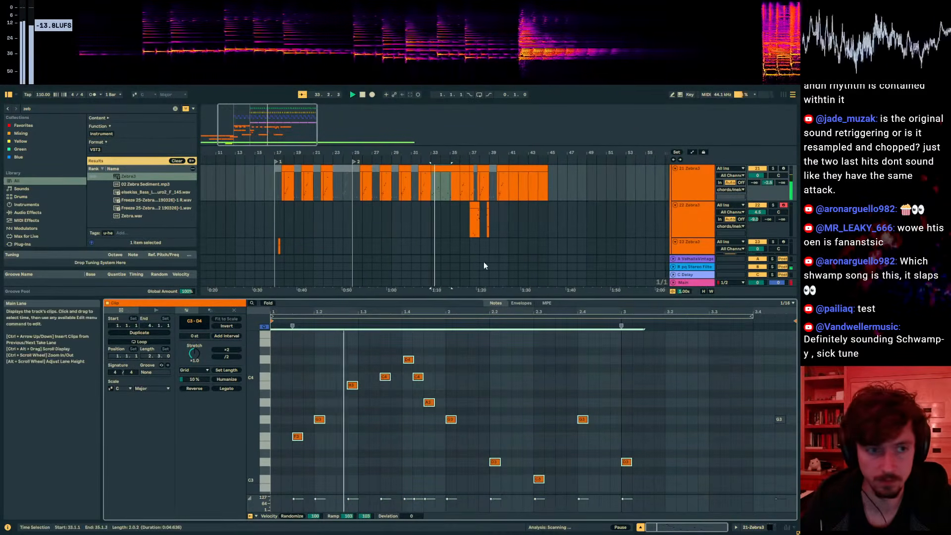
left_click_drag(445, 152, 431, 194)
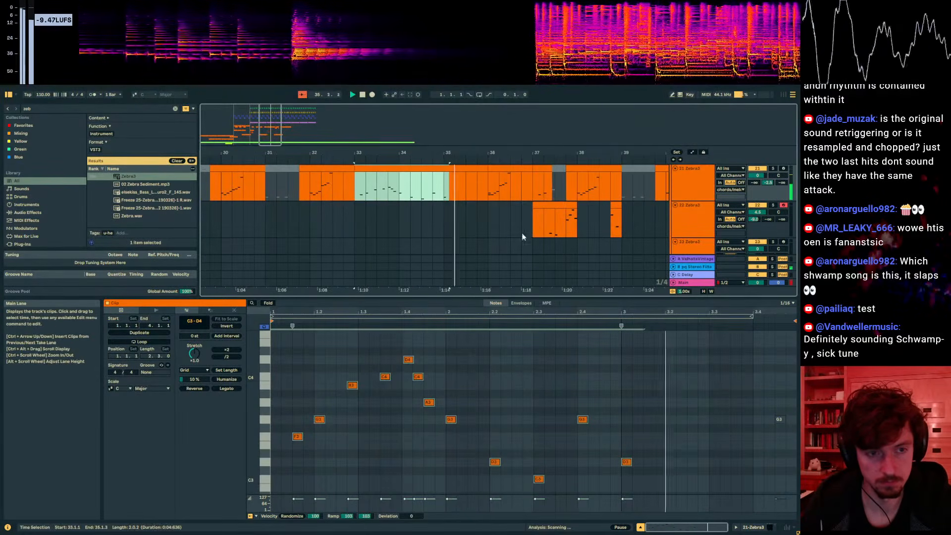
left_click_drag(491, 153, 376, 155)
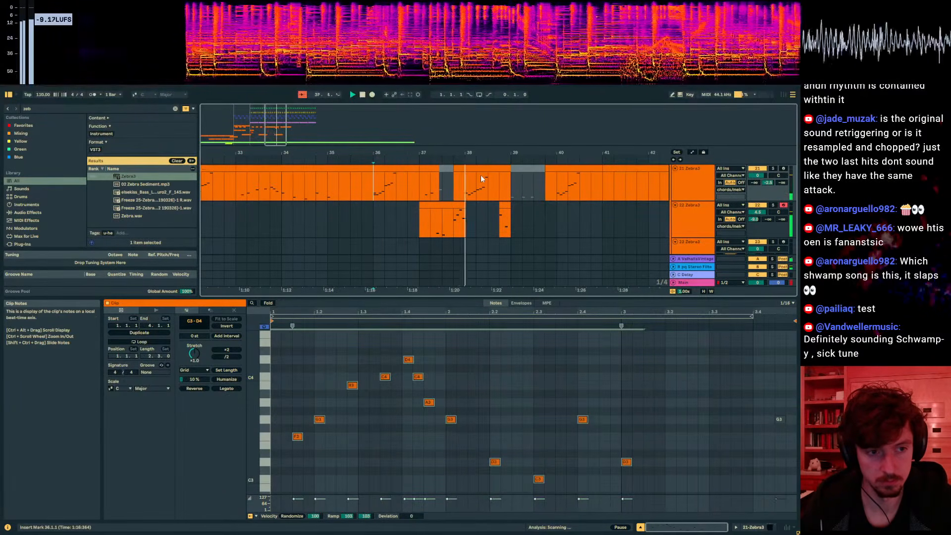
- Open the Zebra3 clip at bar 37 on track 22 with its synth window and listen to the part
left_click(452, 207)
left_click_drag(482, 119, 434, 321)
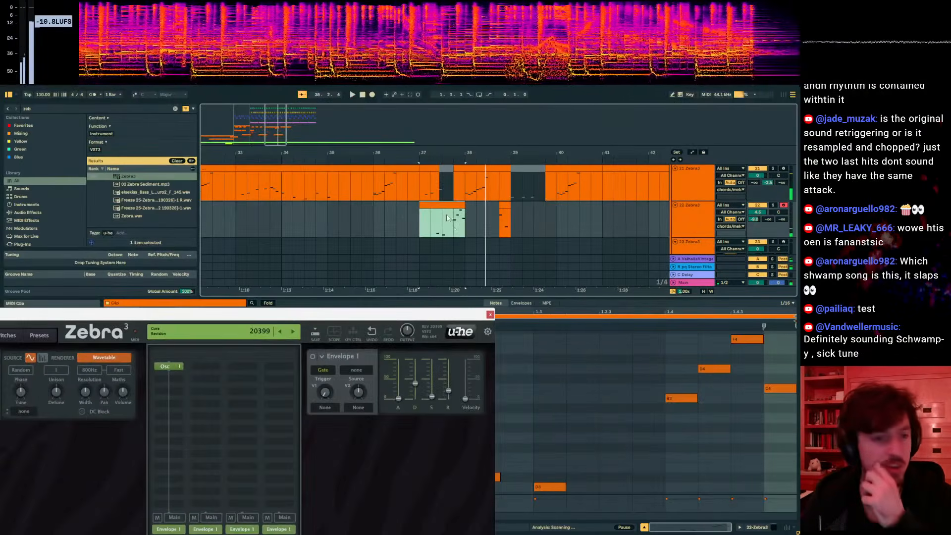
key("space")
left_click(773, 205)
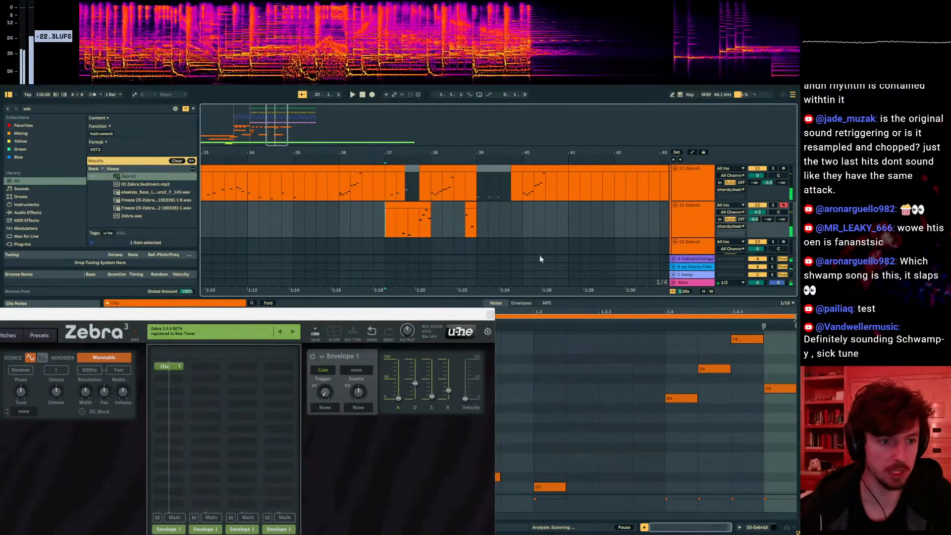
- Delete the Track Panning key mapping of the Shwamp - Peach track, keeping its Solo/Cue mapping
scroll(540, 259, "down", 10)
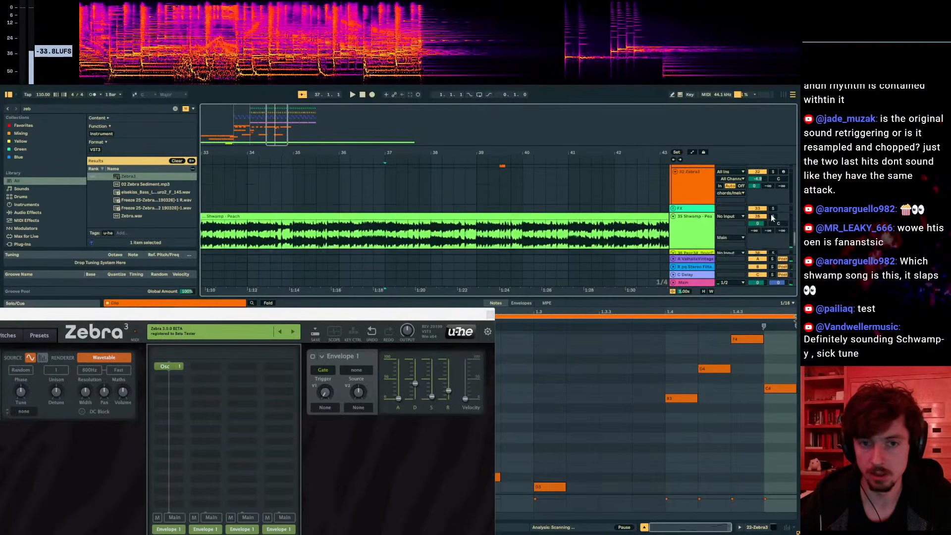
scroll(771, 215, "down", 2)
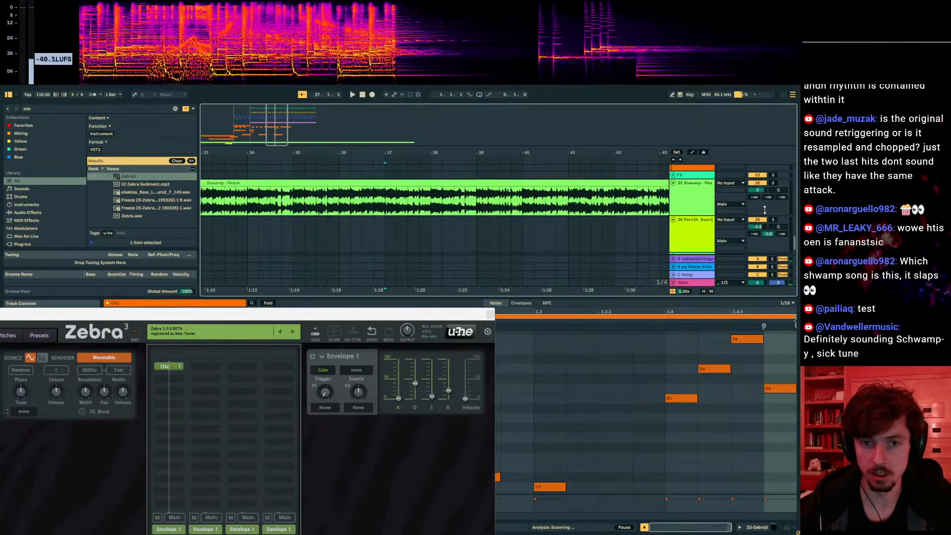
left_click(706, 95)
left_click(706, 95)
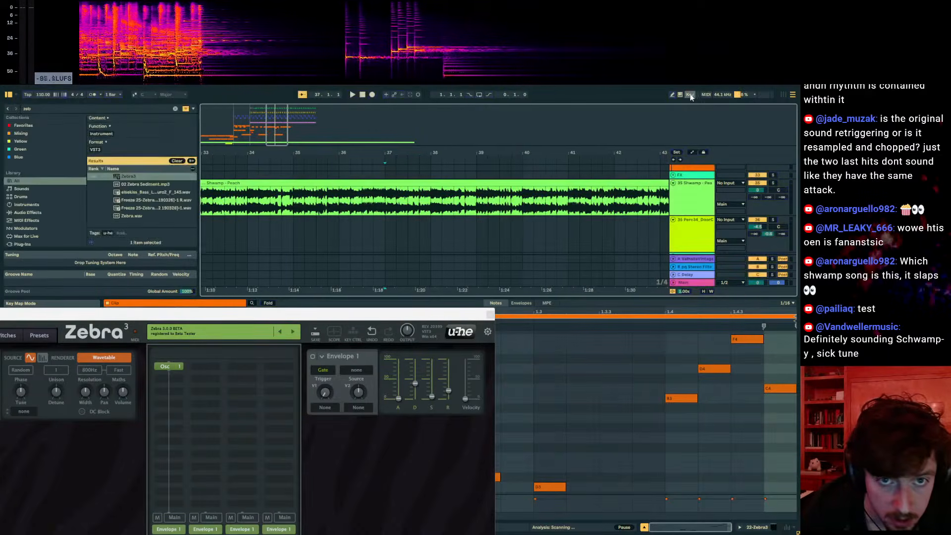
left_click(690, 95)
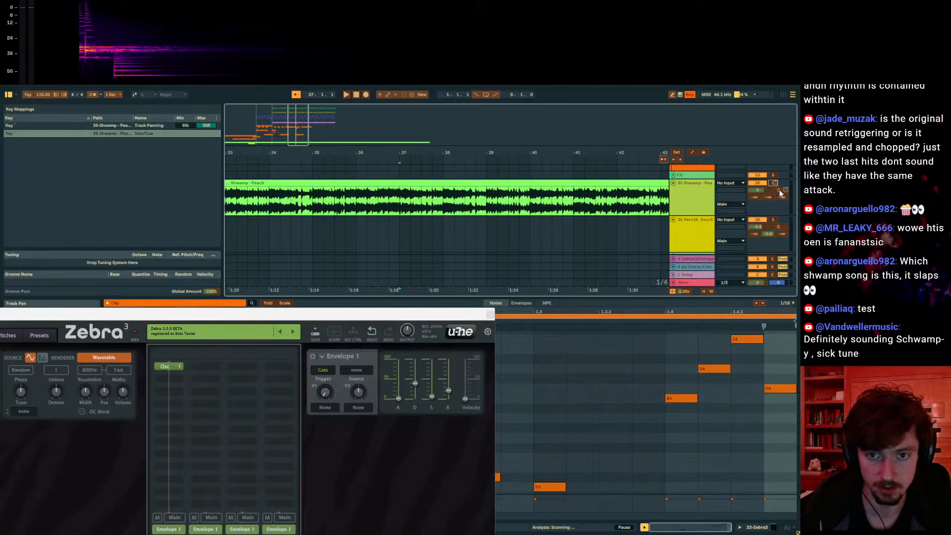
left_click(159, 127)
key("Delete")
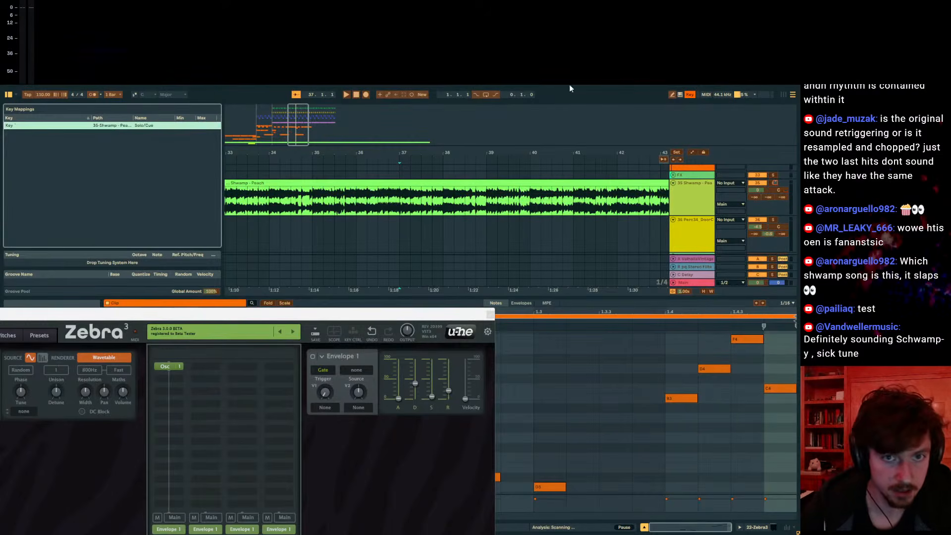
left_click(689, 94)
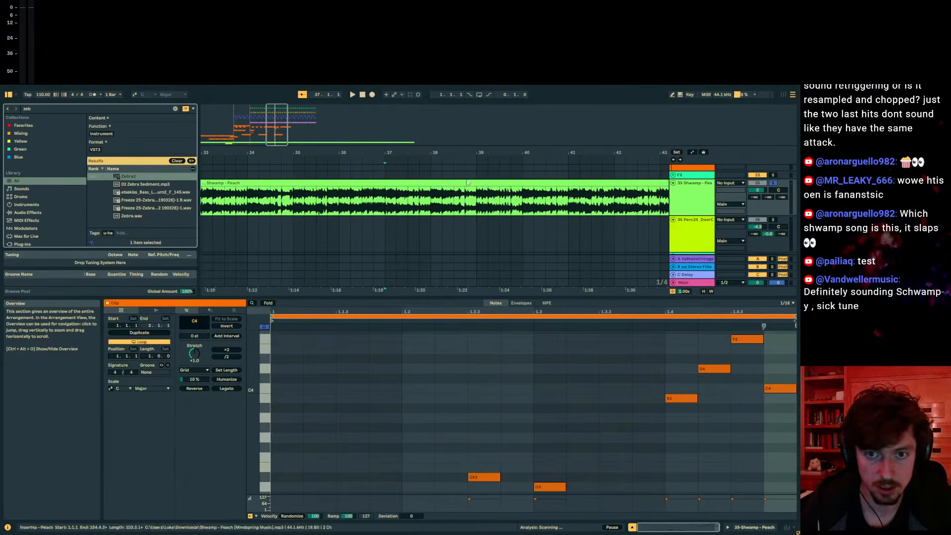
- Play the Shwamp - Peach reference from bar 37 and replay the passage from the same point
left_click(417, 212)
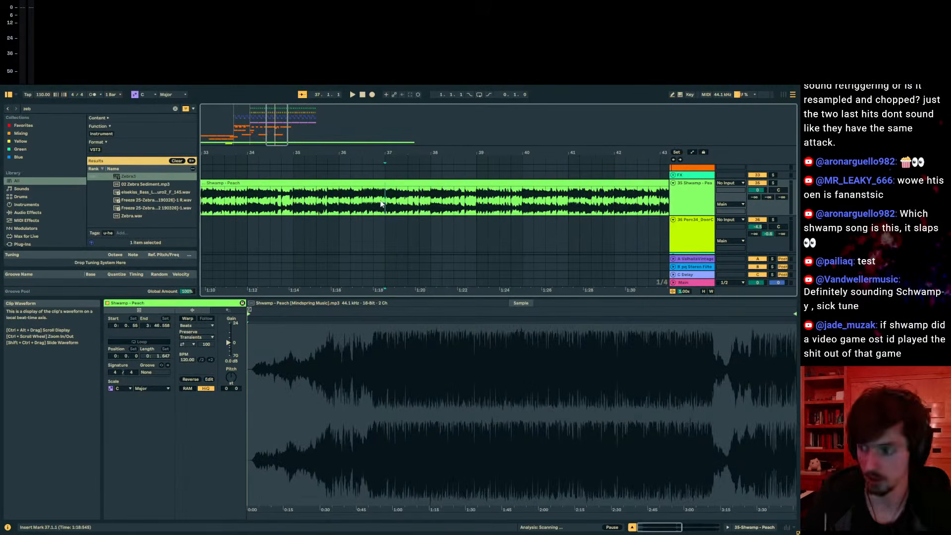
key("space")
scroll(389, 218, "up", 1)
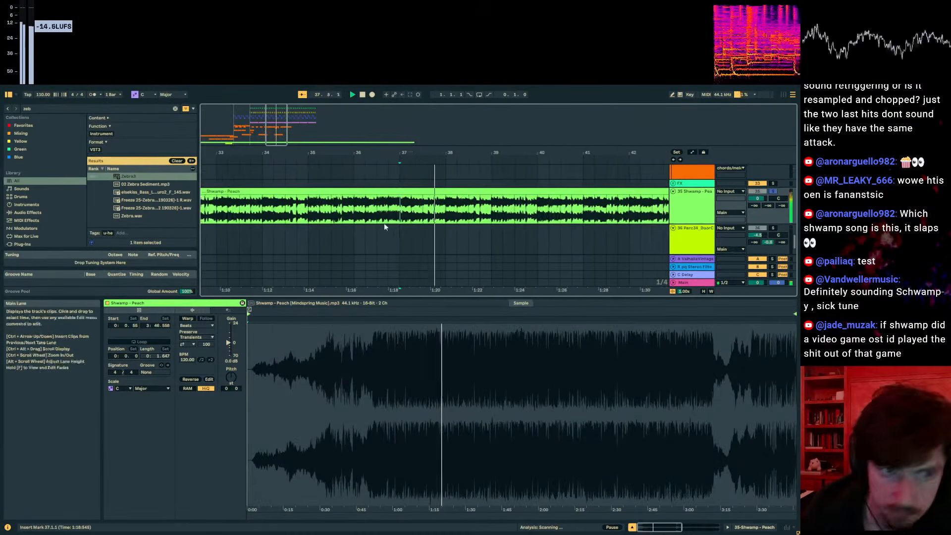
scroll(396, 228, "up", 3)
scroll(397, 228, "down", 2)
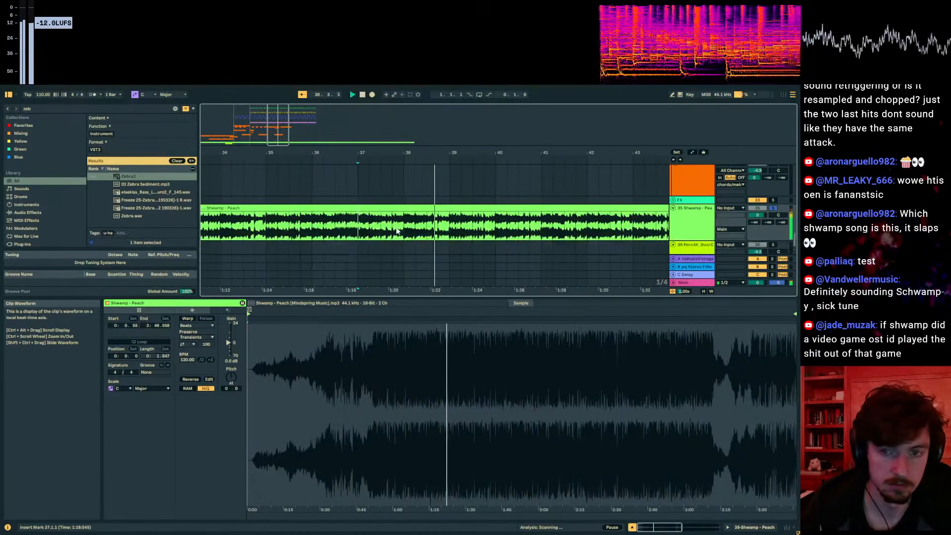
key("space")
key("space")
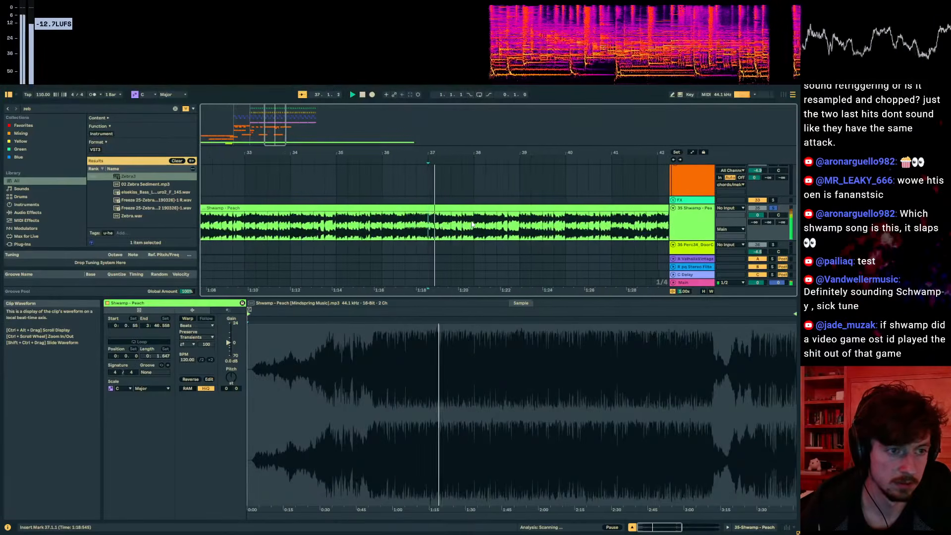
- Add a locator at bar 33 and name it "dire dire docks"
scroll(473, 224, "up", 3)
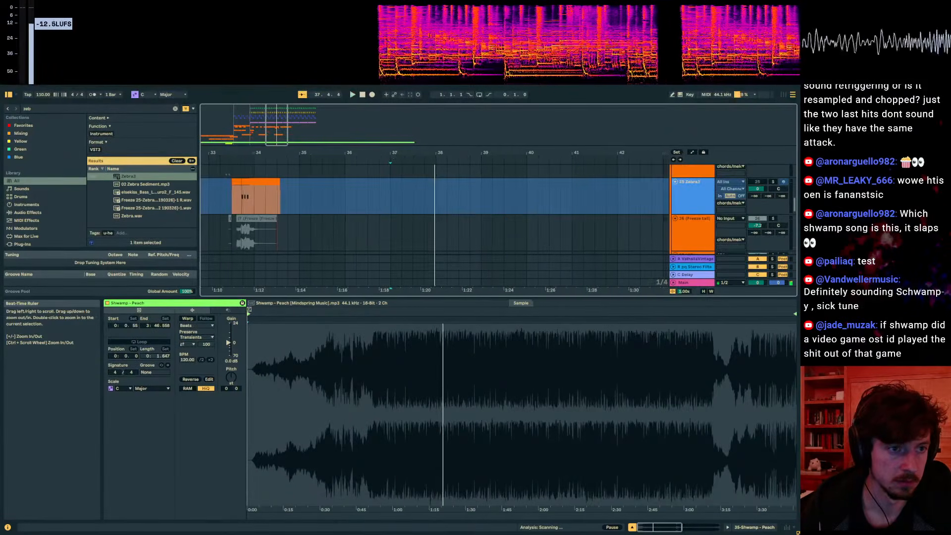
left_click_drag(444, 153, 443, 124)
key("space")
right_click(409, 160)
left_click(423, 180)
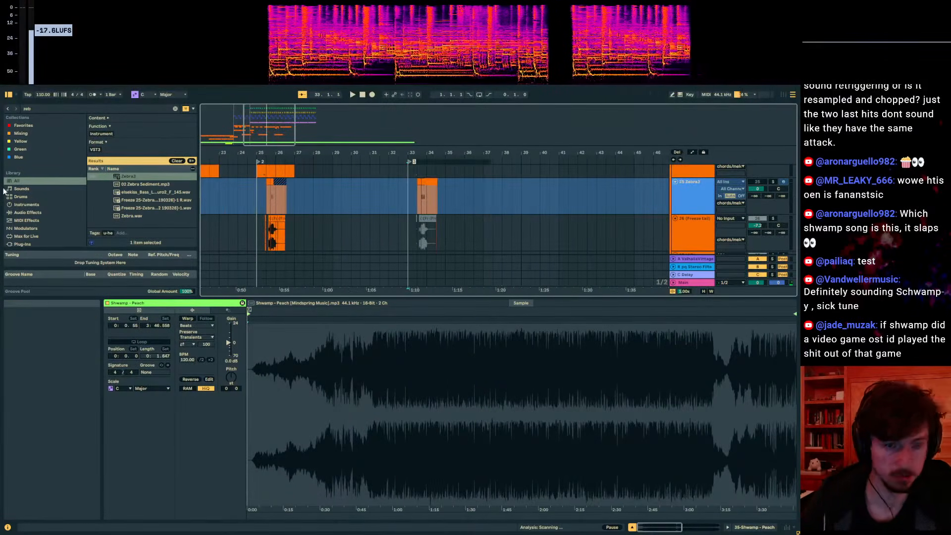
type("dire dire docks")
key("Return")
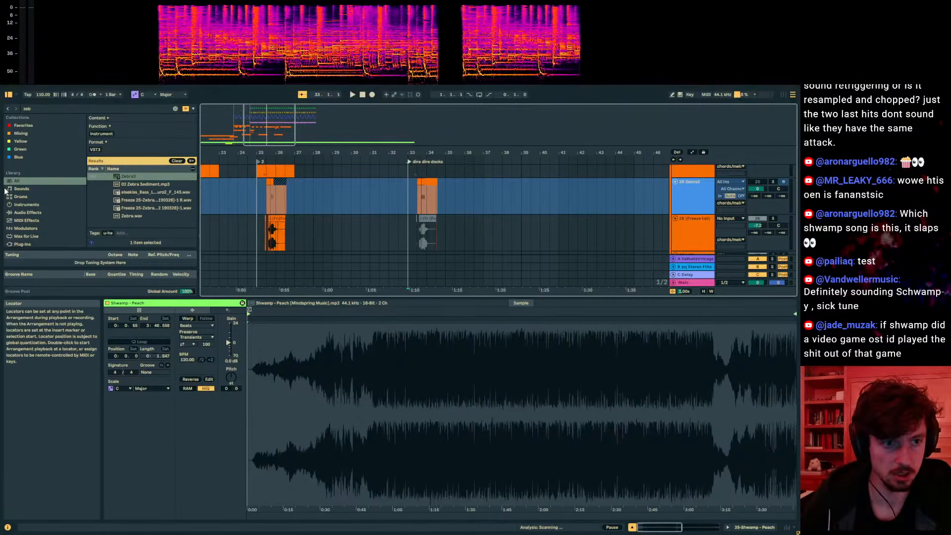
- Enlarge the arrangement area and look over the Zebra3 clips on track 21 between bars 33 and 41
scroll(370, 177, "up", 5)
left_click(483, 179)
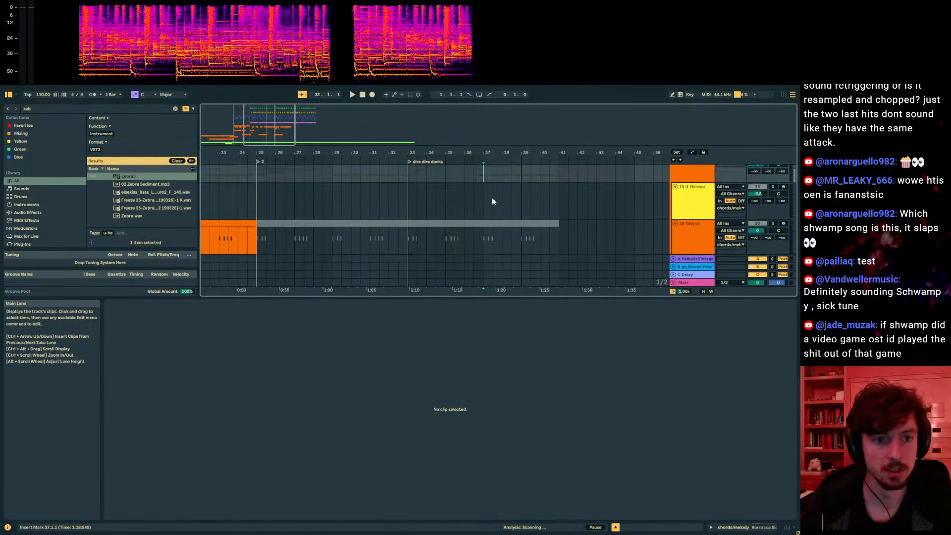
scroll(492, 197, "down", 3)
left_click_drag(487, 206, 560, 211)
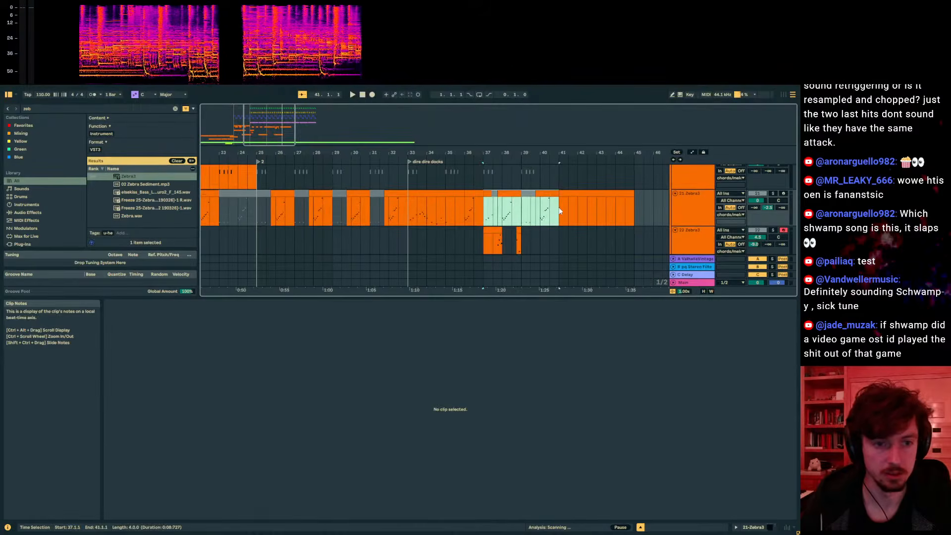
mouse_move(486, 215)
left_mouse_down()
mouse_move(406, 218)
mouse_move(496, 221)
mouse_move(407, 222)
mouse_move(484, 221)
left_mouse_up()
left_click_drag(484, 297, 484, 402)
left_click_drag(486, 209, 411, 220)
left_click(485, 212)
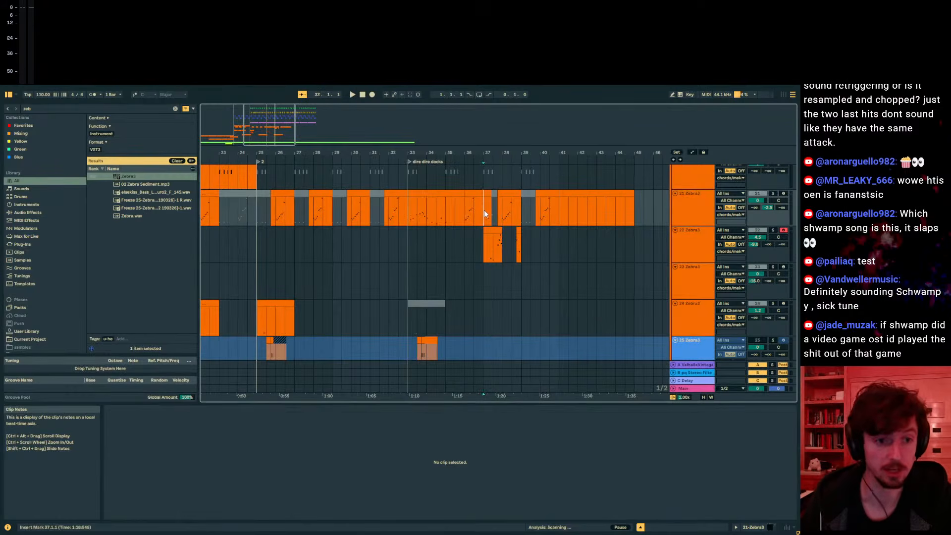
- Select bars 37 to 41 of the Zebra3 clips on track 21 and play the passage
left_click_drag(484, 207, 557, 213)
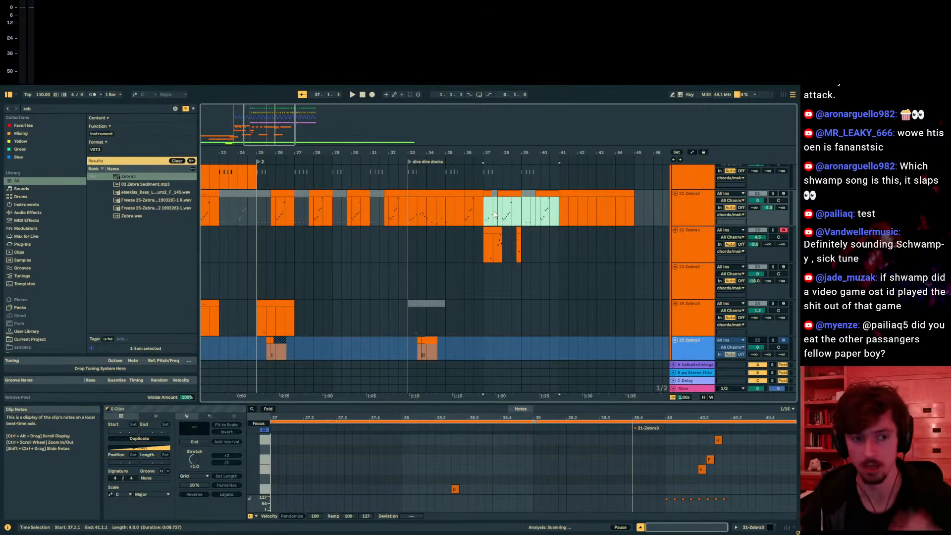
left_click(493, 214)
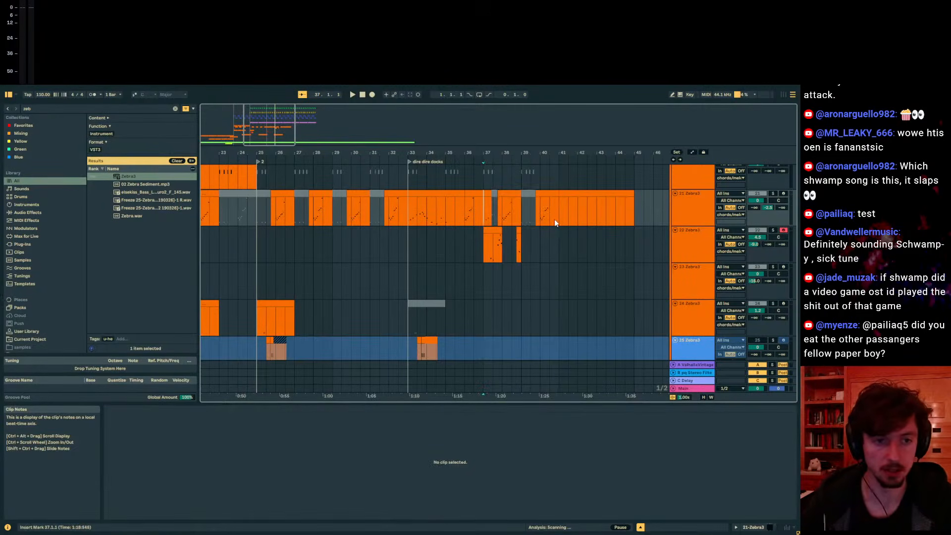
left_click_drag(483, 218, 408, 216)
left_click(412, 215)
left_click(482, 214)
left_click_drag(555, 221, 486, 221)
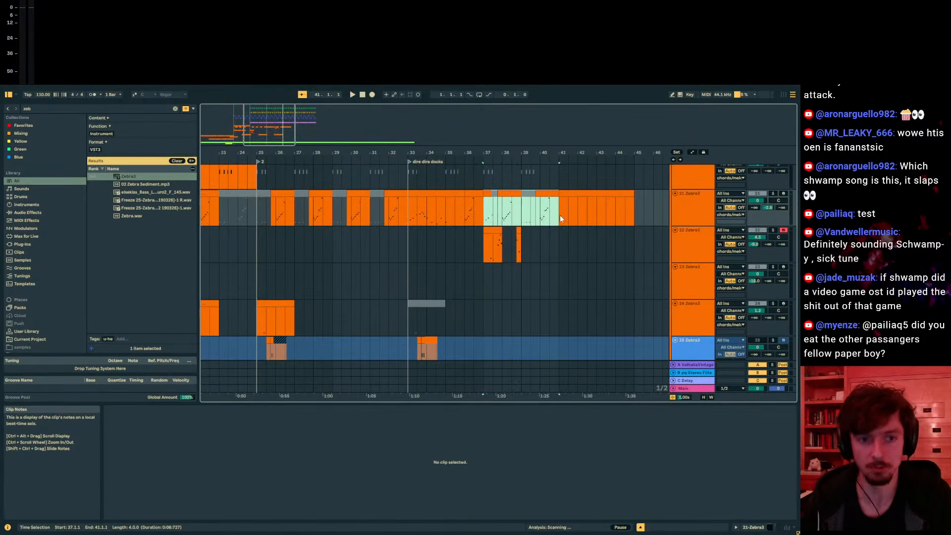
key("space")
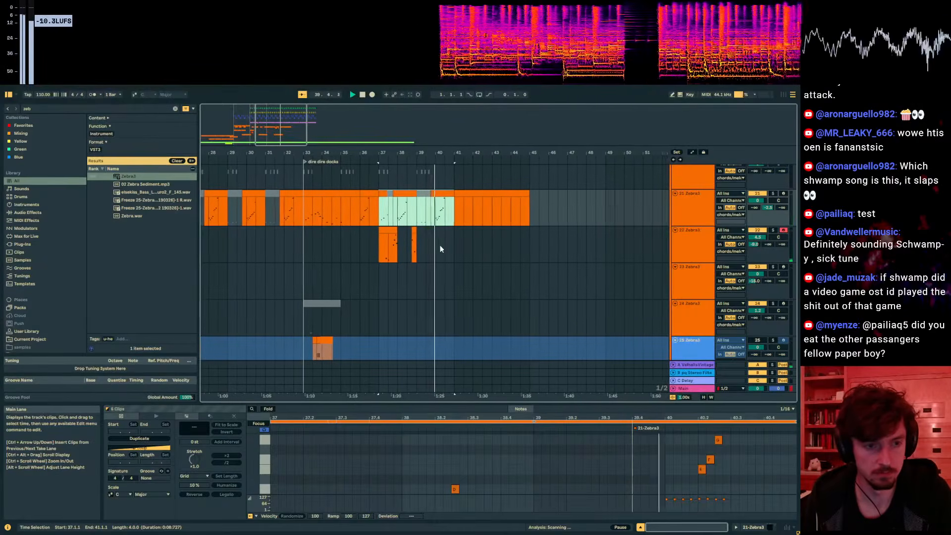
- Try duplicating bars 33 to 41 of the Zebra3 clips on track 21 directly after bar 41
left_click_drag(450, 244, 305, 210)
key("ctrl+d")
scroll(434, 260, "down", 4)
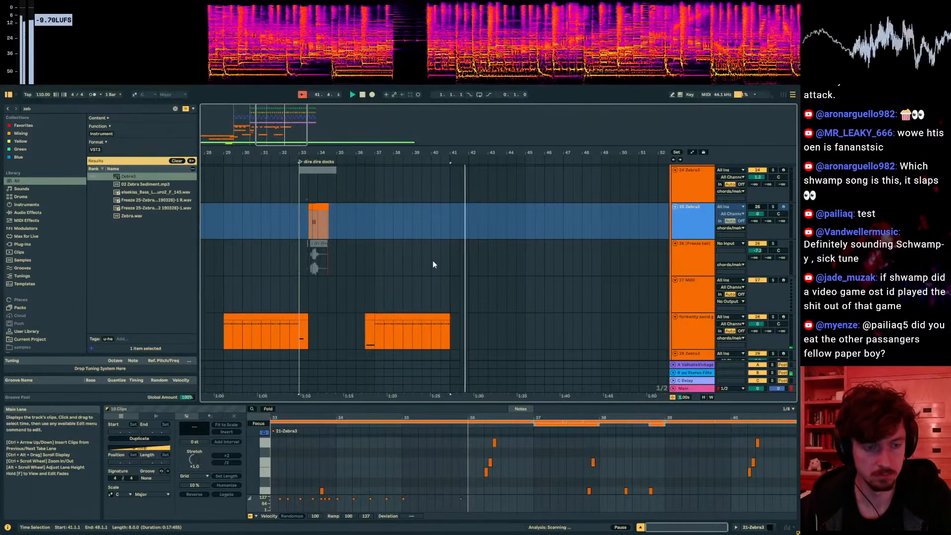
scroll(432, 260, "up", 4)
- Open the Zebra3 synth of track 22, move its window clear of the clips and stop playback
left_click(451, 265)
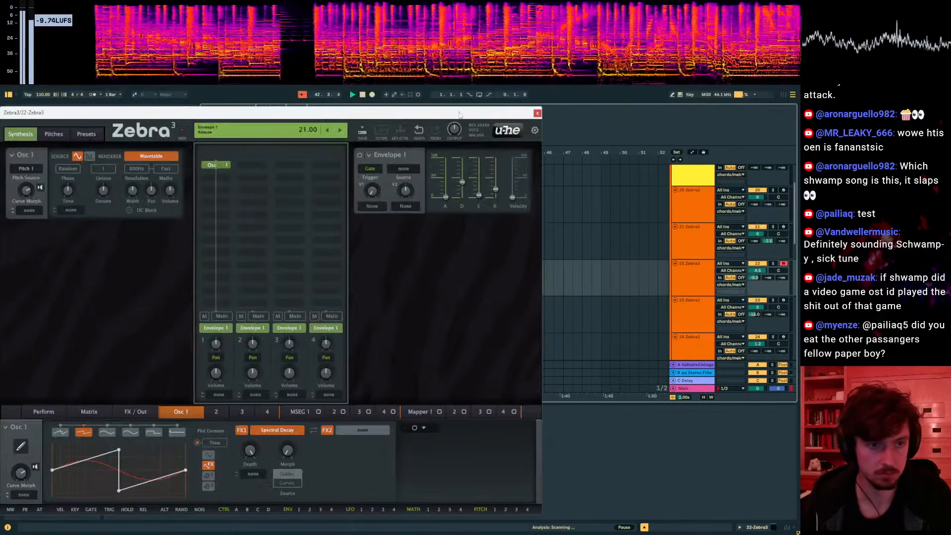
left_click_drag(460, 113, 586, 394)
key("space")
scroll(540, 282, "down", 2)
scroll(604, 275, "up", 5)
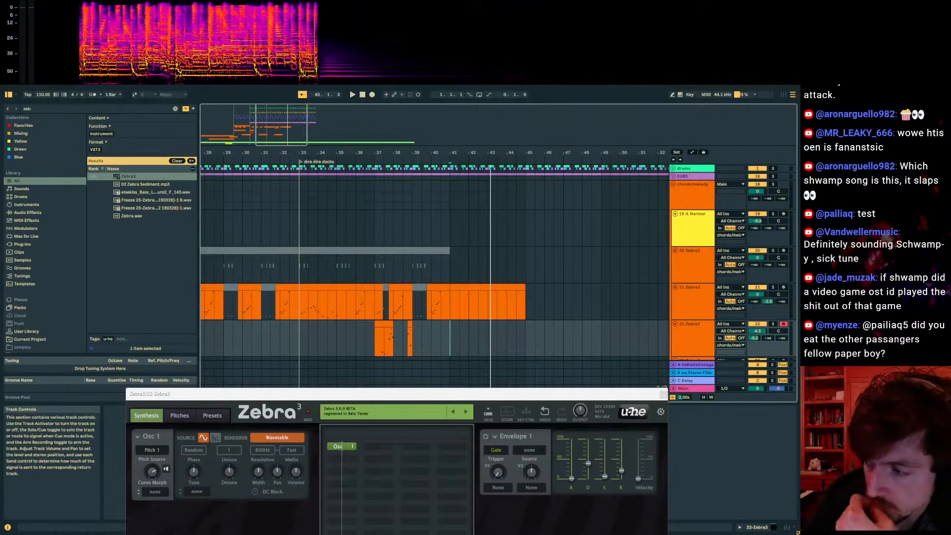
scroll(481, 231, "down", 2)
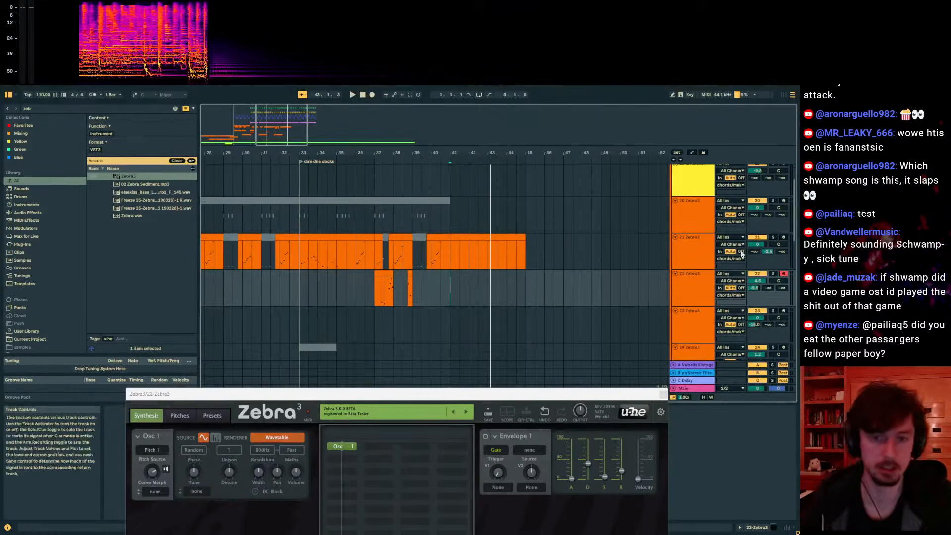
- Collapse the tracks and duplicate bars 33 to 41 of the chords/melody tracks to bars 41 to 49
left_click(674, 238, "alt")
left_click(434, 202)
left_click_drag(432, 224, 305, 314)
key("ctrl+d")
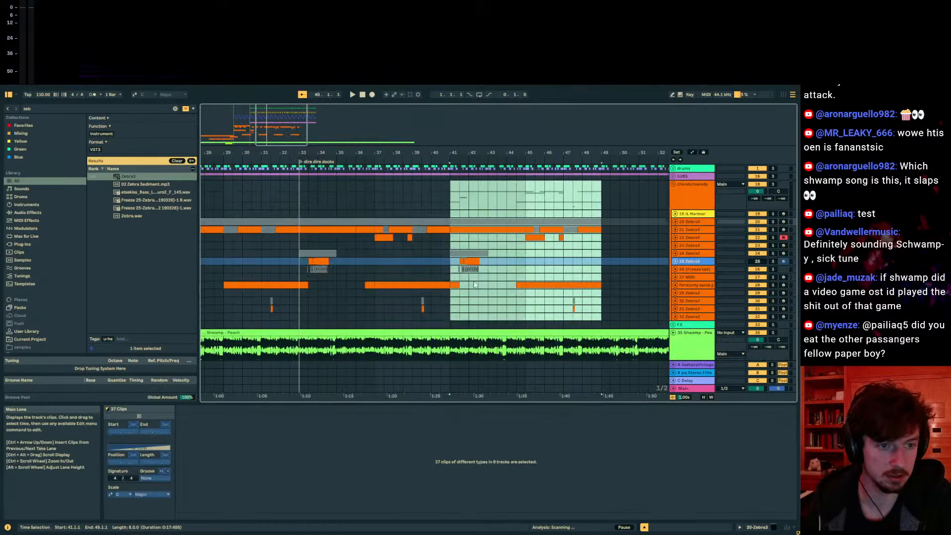
left_click(318, 197)
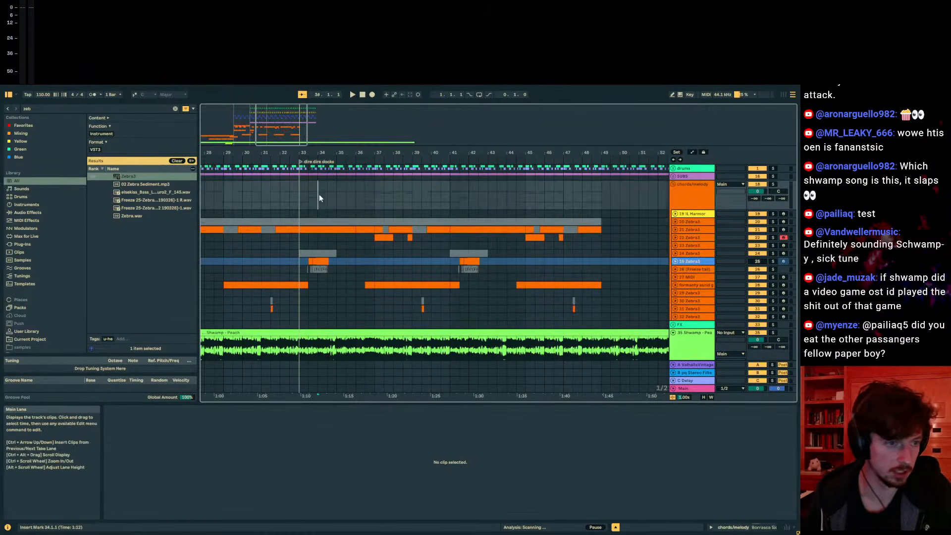
- Play the arrangement and compare it with the Shwamp - Peach reference from bar 17 and from bar 41
key("space")
left_click_drag(532, 153, 515, 109)
left_click(489, 203)
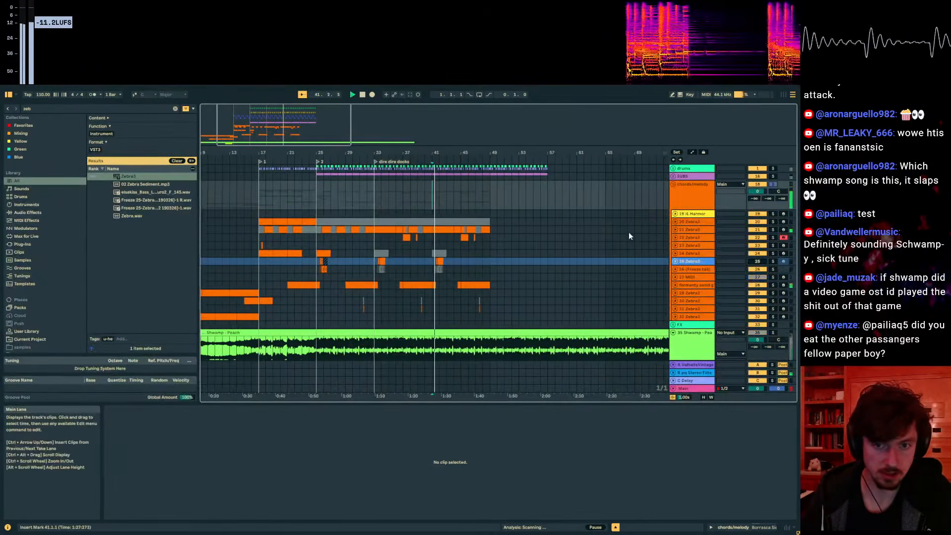
scroll(602, 241, "down", 3)
left_click(262, 188)
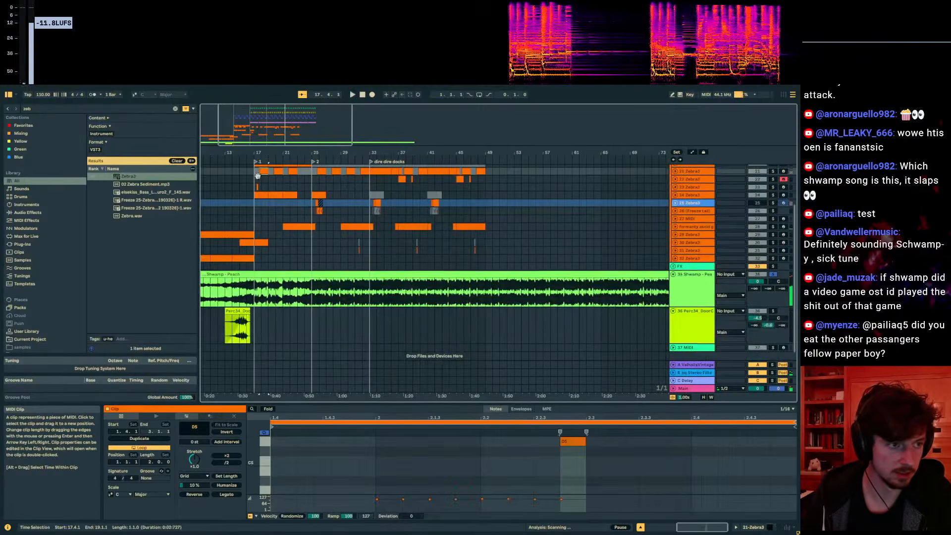
key("space")
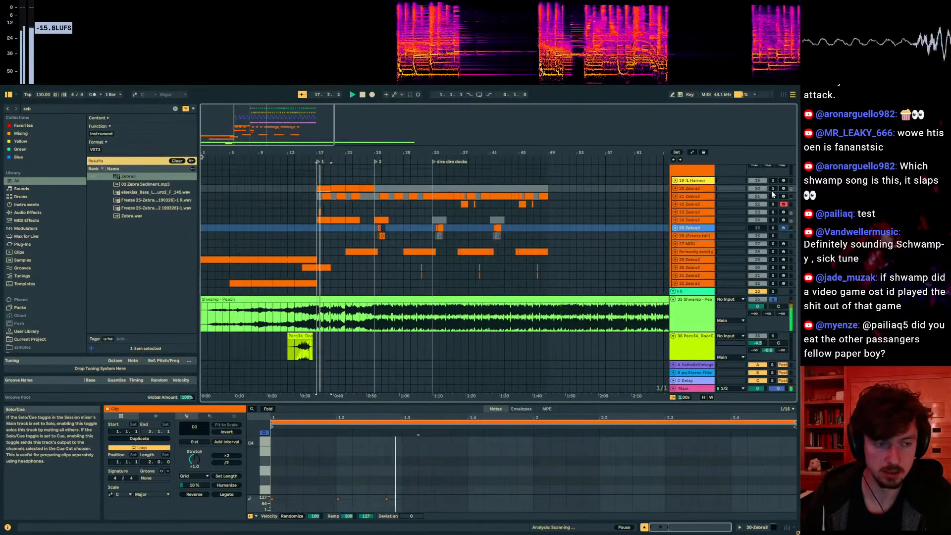
left_click(494, 258)
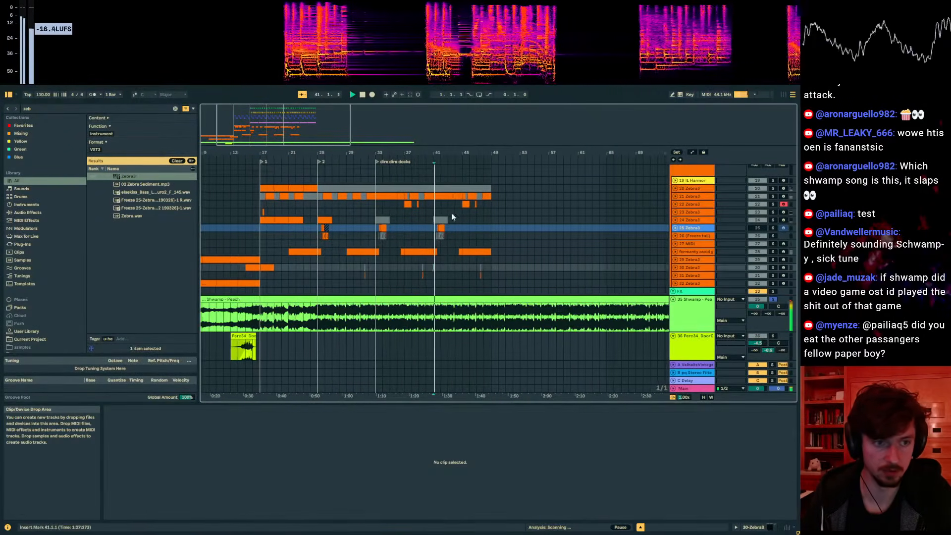
- Add a locator at bar 41 and name it "cool squelches"
left_click_drag(433, 150, 428, 160)
right_click(427, 161)
left_click(451, 182)
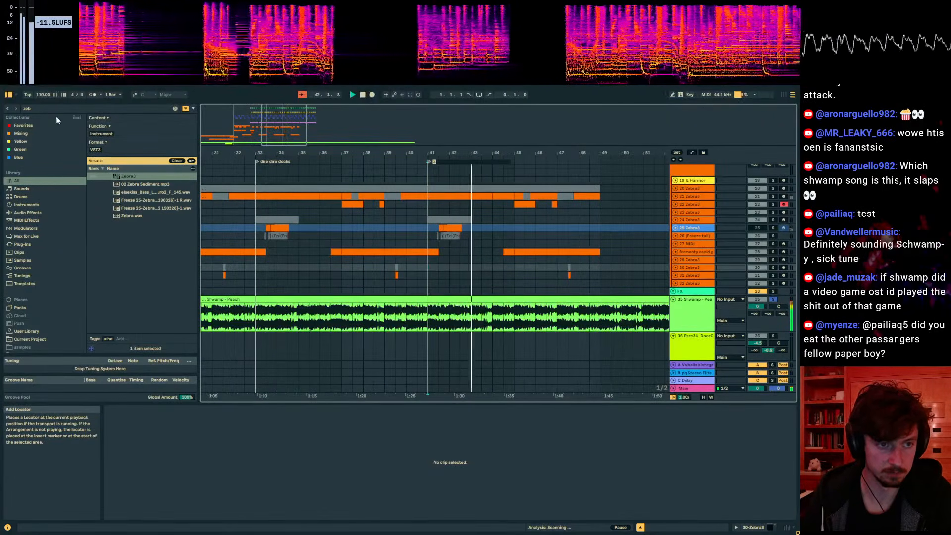
type("co")
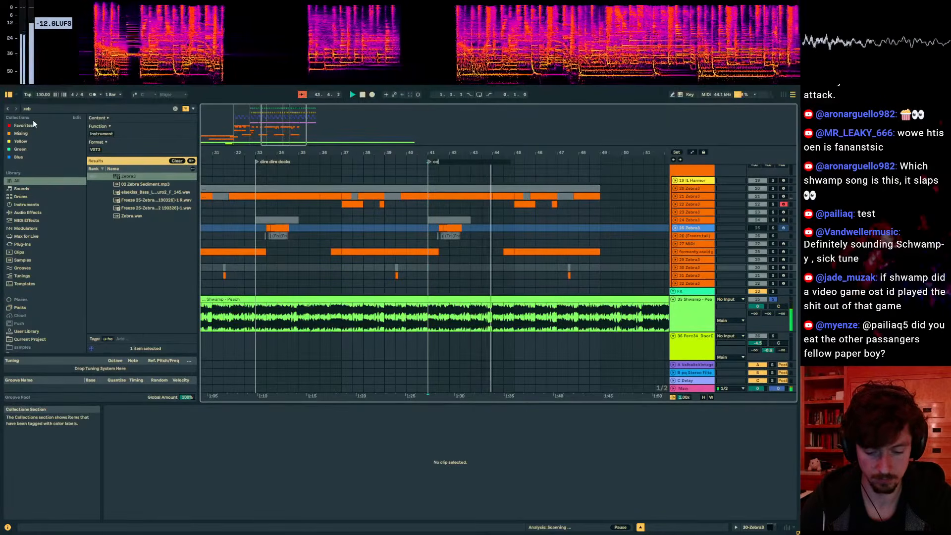
type("ol squelch")
key("Return")
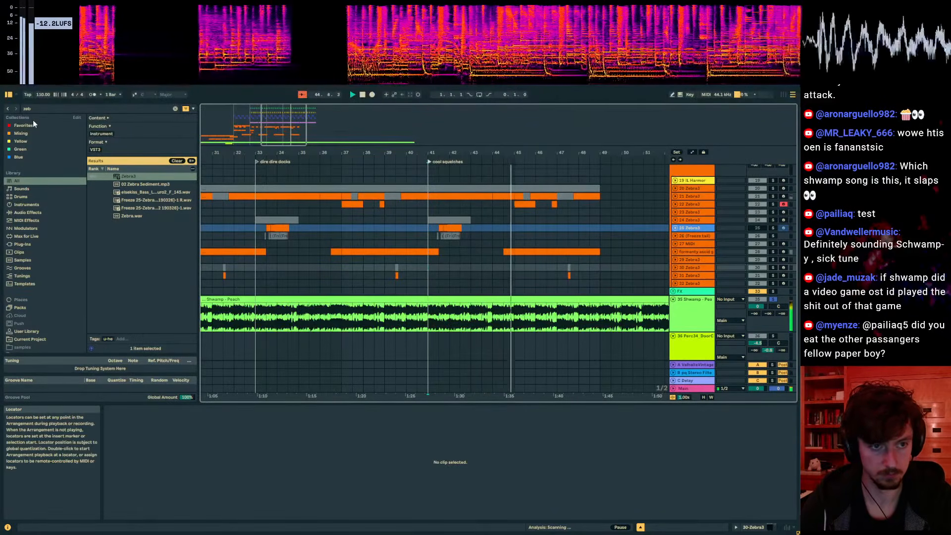
- Keep listening past bar 41 while checking the Zebra3 parts on tracks 24 and 25, and return to bar 41
left_click(518, 221)
left_click_drag(510, 114, 494, 344)
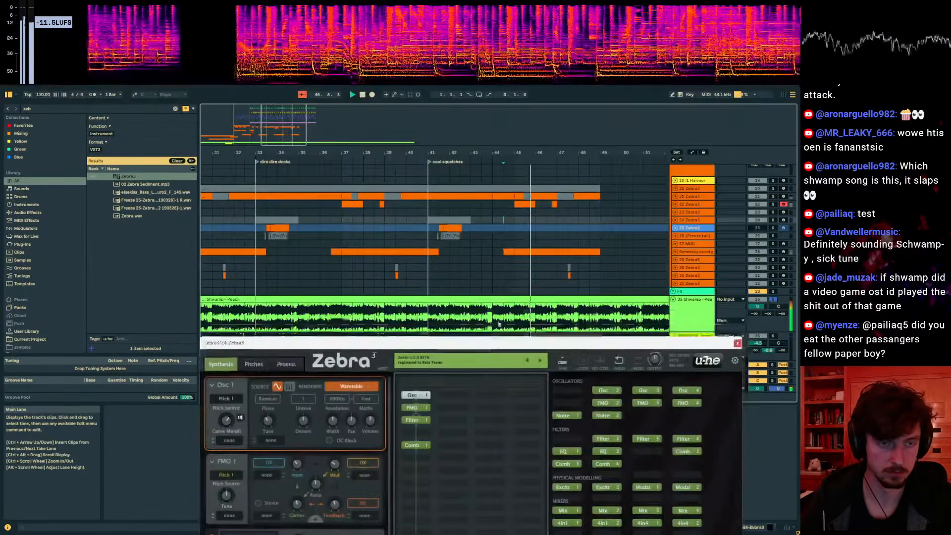
left_click(523, 221)
scroll(635, 251, "up", 2)
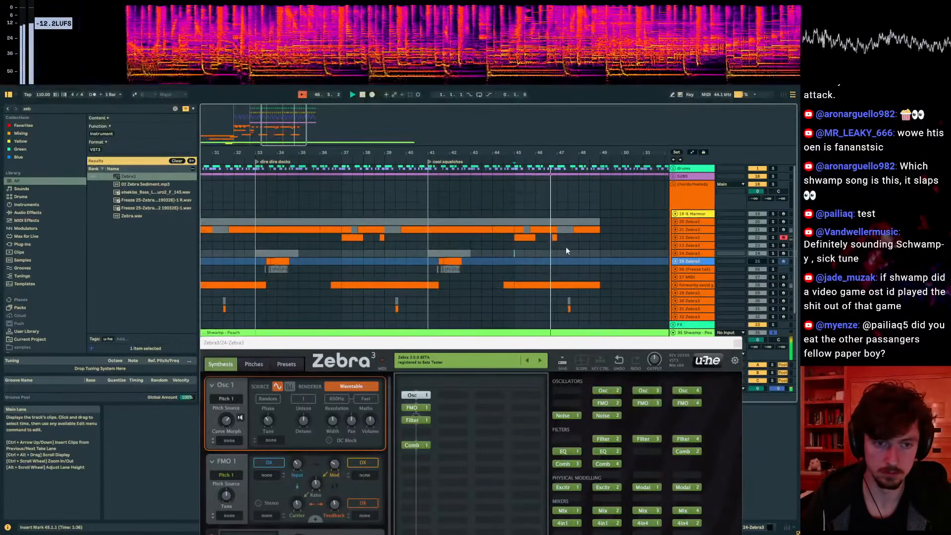
left_click(515, 260)
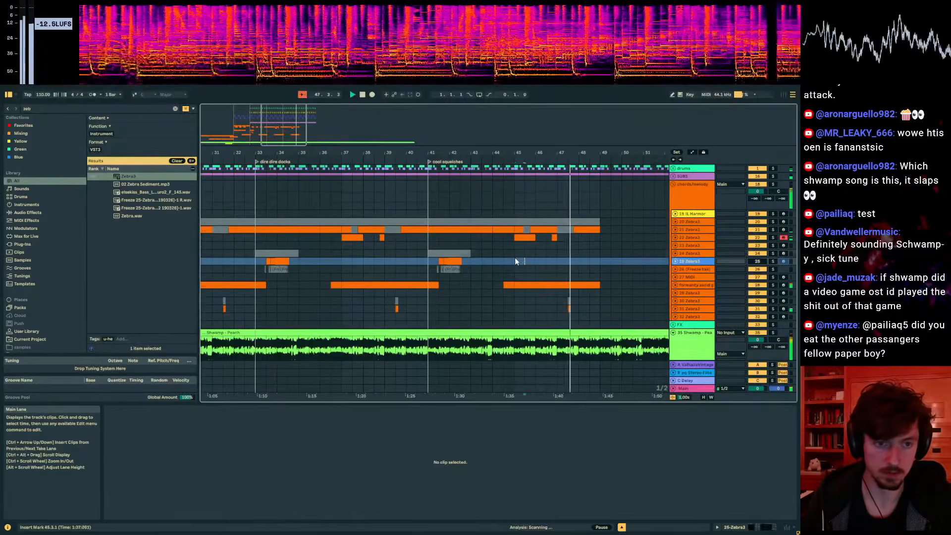
scroll(517, 246, "down", 4)
left_click(429, 194)
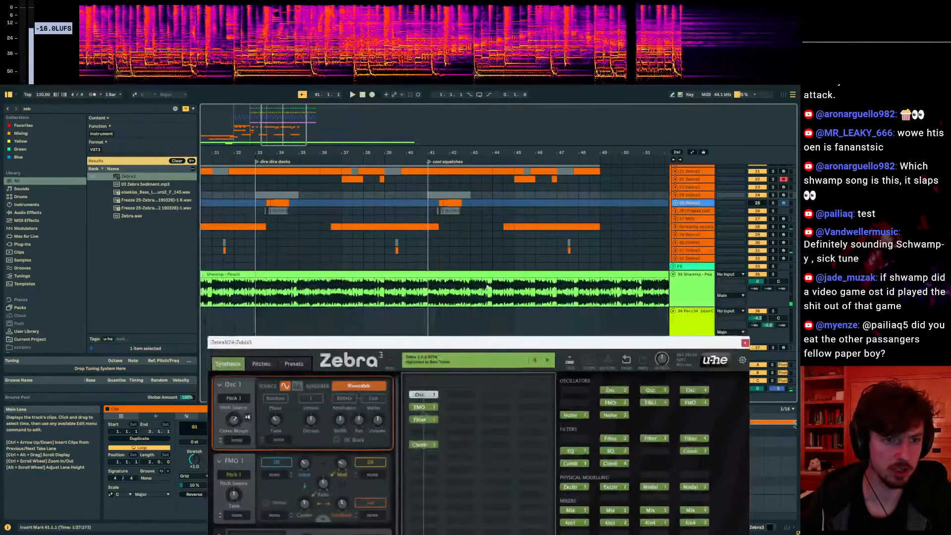
- Load a Zebra3 instrument onto the empty MIDI track 27 and move its synth window below the clips
left_click_drag(515, 174, 601, 237)
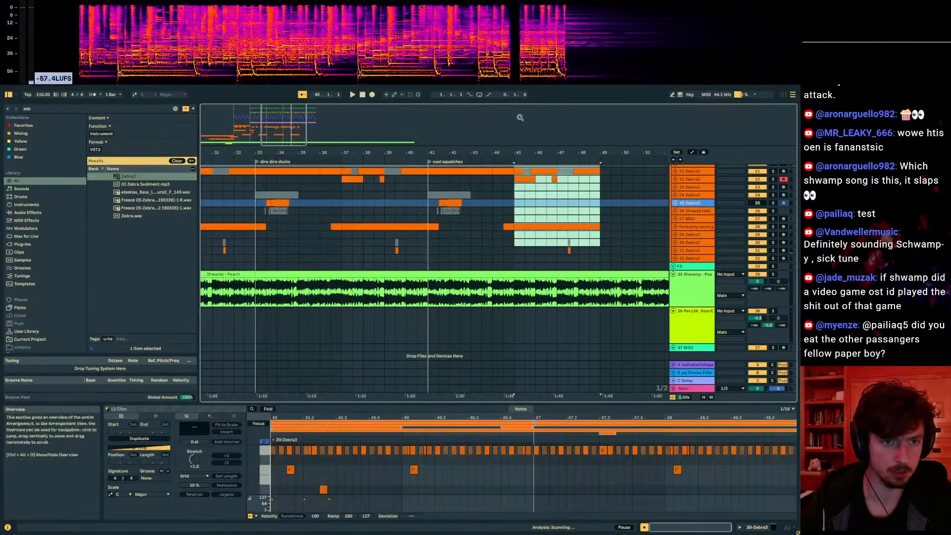
left_click_drag(514, 184, 425, 250)
left_click(691, 219)
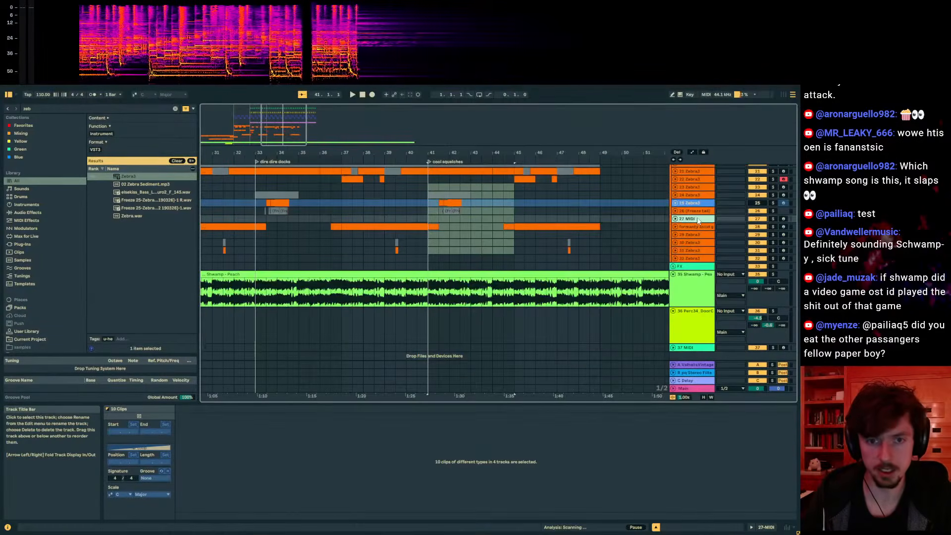
left_click(675, 220)
left_click(16, 108)
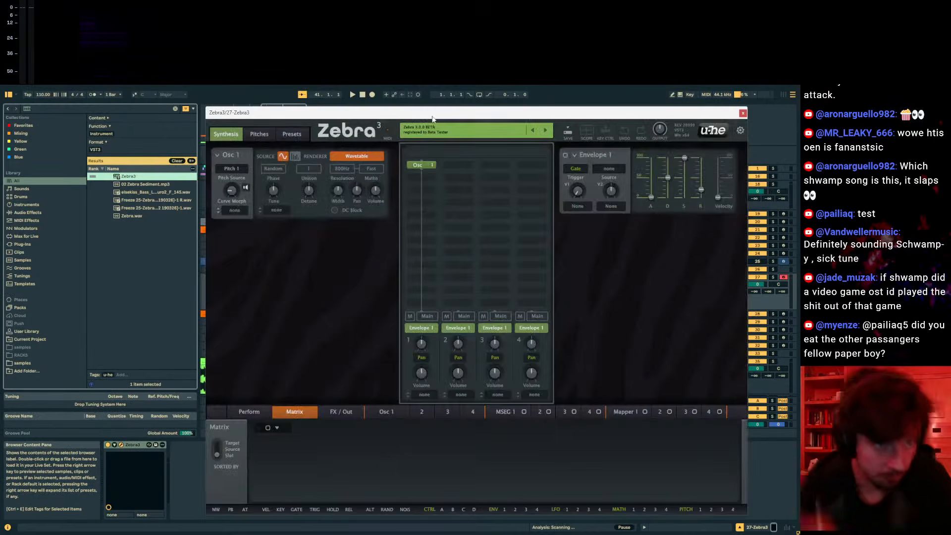
left_click_drag(432, 119, 391, 350)
- Play from bar 41, switching between the arrangement and the soloed Shwamp - Peach reference
key("space")
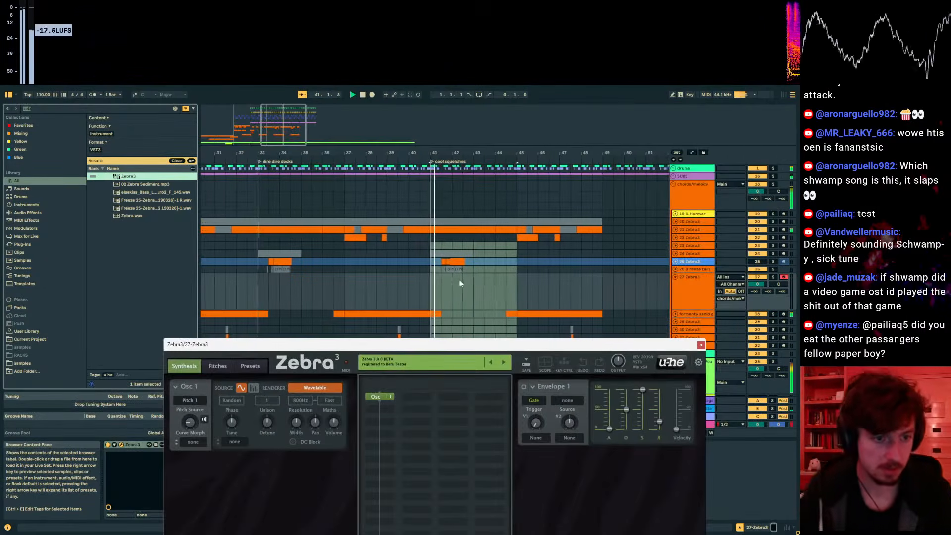
key("space")
key("s")
key("space")
scroll(456, 263, "down", 2)
scroll(461, 243, "up", 2)
- Deactivate the Zebra3 clips on track 21 between bars 41 and 45
left_click(454, 229)
key("0")
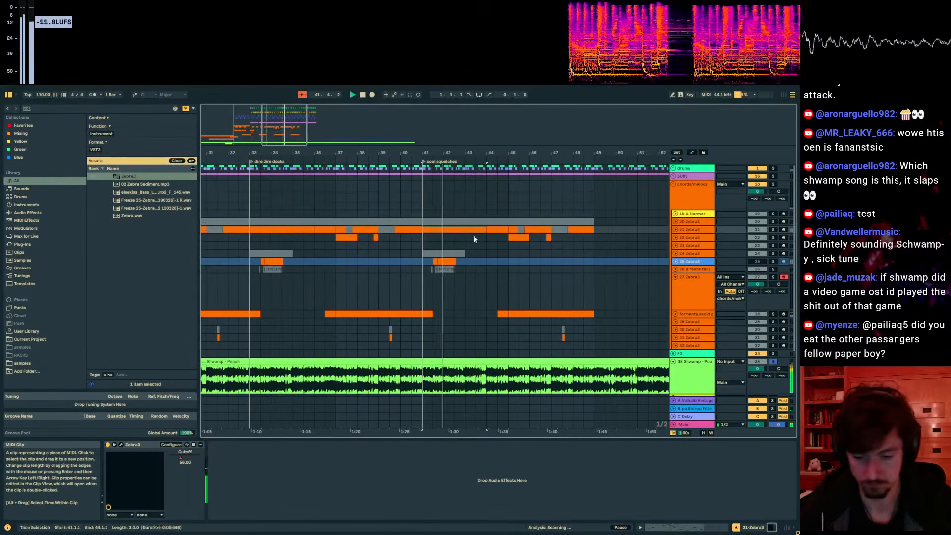
left_click(490, 229)
key("0")
- Insert an empty four-bar MIDI clip on Zebra3 track 27 from bar 41 to bar 45
left_click(420, 291)
key("space")
left_click_drag(451, 116, 950, 405)
left_click_drag(499, 291, 419, 288)
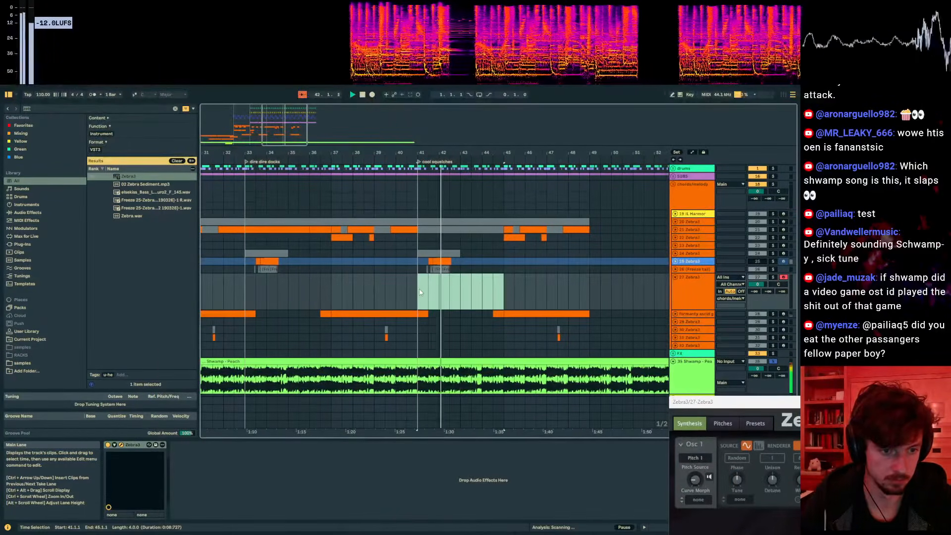
key("ctrl+shift+m")
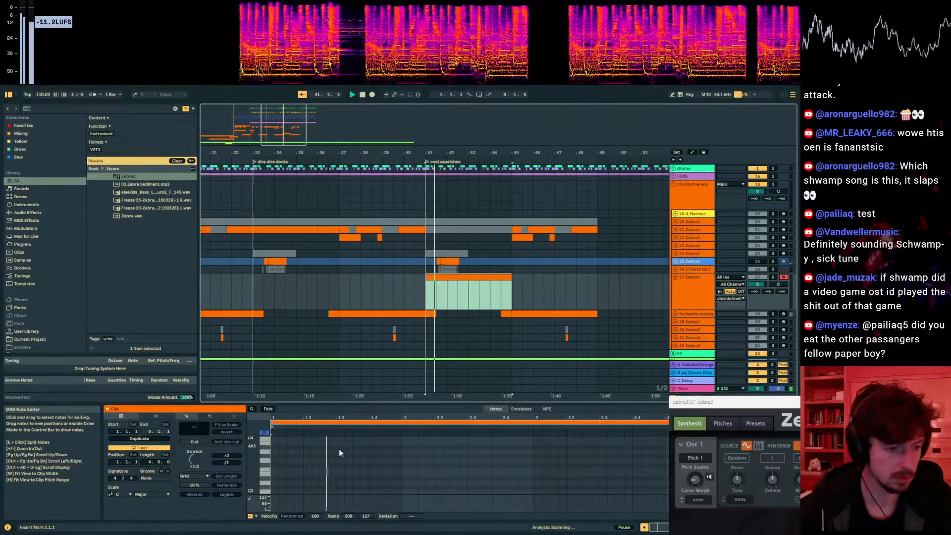
- Add a sixteenth note at 1.2.3 in the new clip, turn on the computer MIDI keyboard and set the note's pitch to D3
left_click(322, 452)
double_click(322, 452)
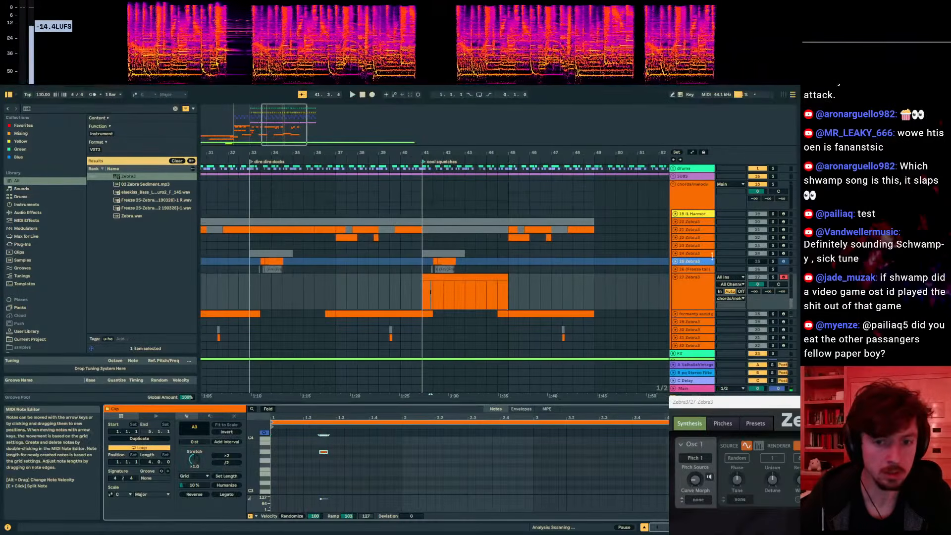
key("s")
left_click(680, 94)
left_click_drag(336, 476, 313, 445)
left_click_drag(323, 451, 323, 462)
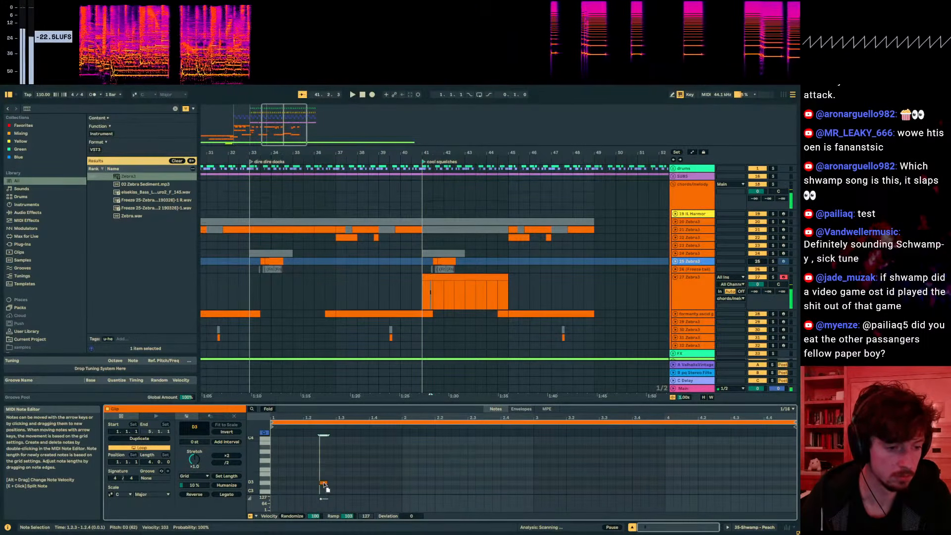
- Play the passage to hear the D3 note and duplicate that note three times along the clip
key("space")
key("space")
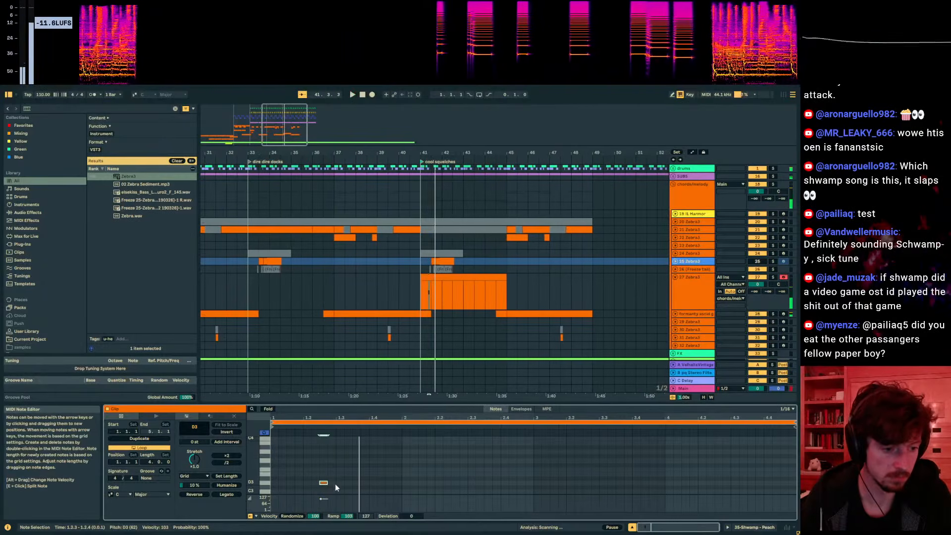
key("ctrl+d")
key("ctrl+d")
key("ctrl+d")
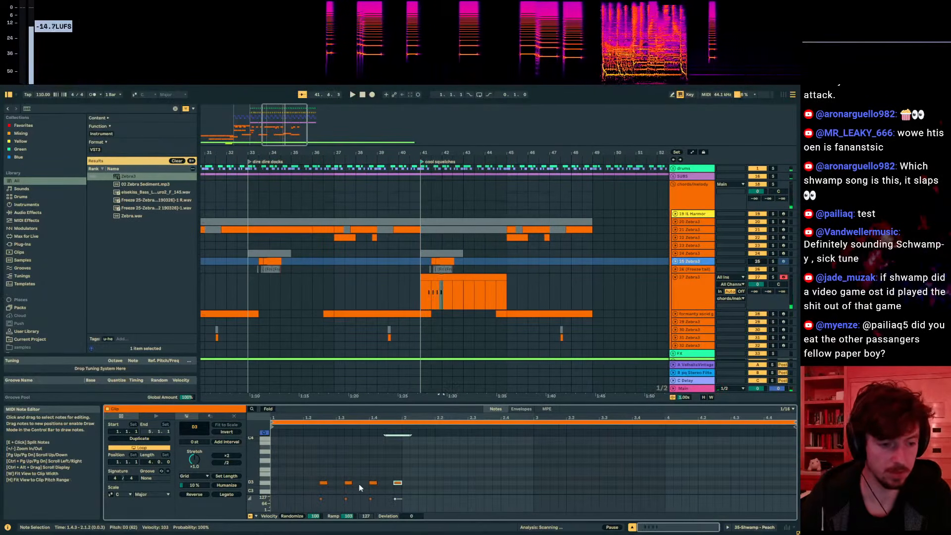
- Undo the fourth D3 note, duplicate the remaining three-note group along the clip and deactivate the first two notes in bars 2 and 4
key("ctrl+z")
key("space")
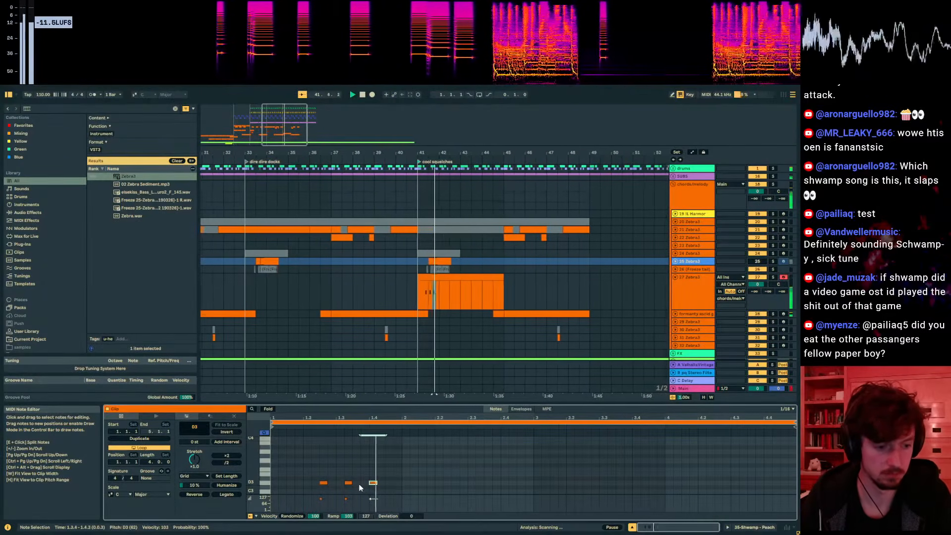
key("space")
left_click_drag(400, 482, 270, 477)
key("ctrl+d")
key("space")
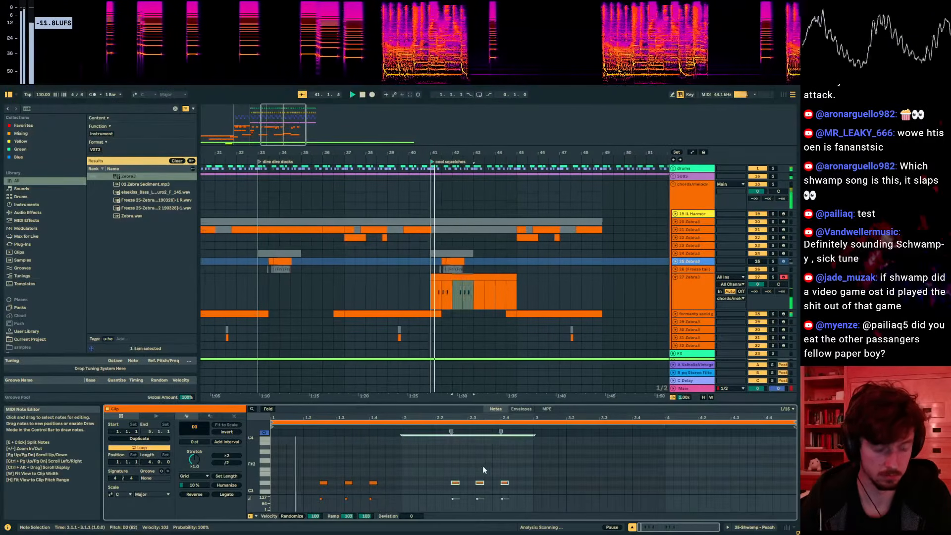
left_click(484, 469)
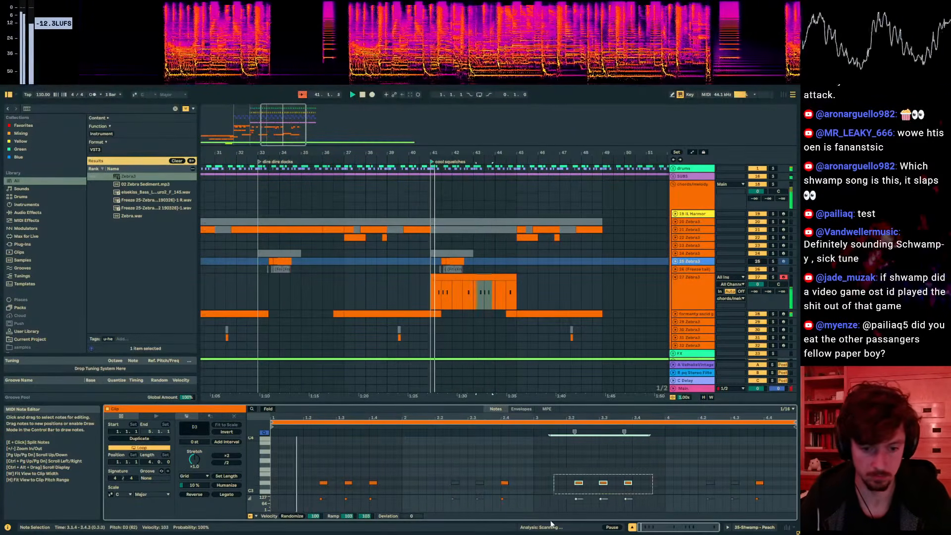
- Open the Zebra3 instrument on track 27 and remove its Osc 1 module
left_click(689, 276)
left_click_drag(941, 129, 311, 130)
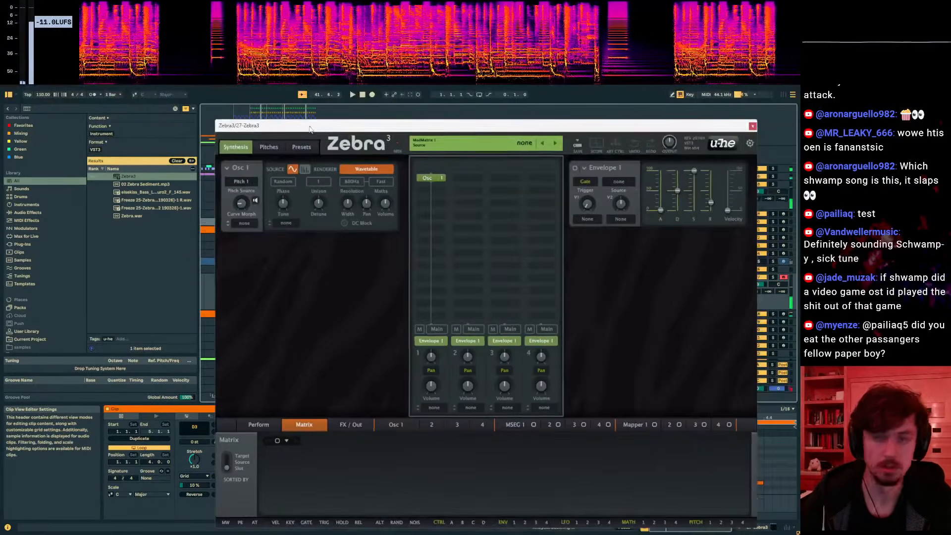
left_click(435, 178)
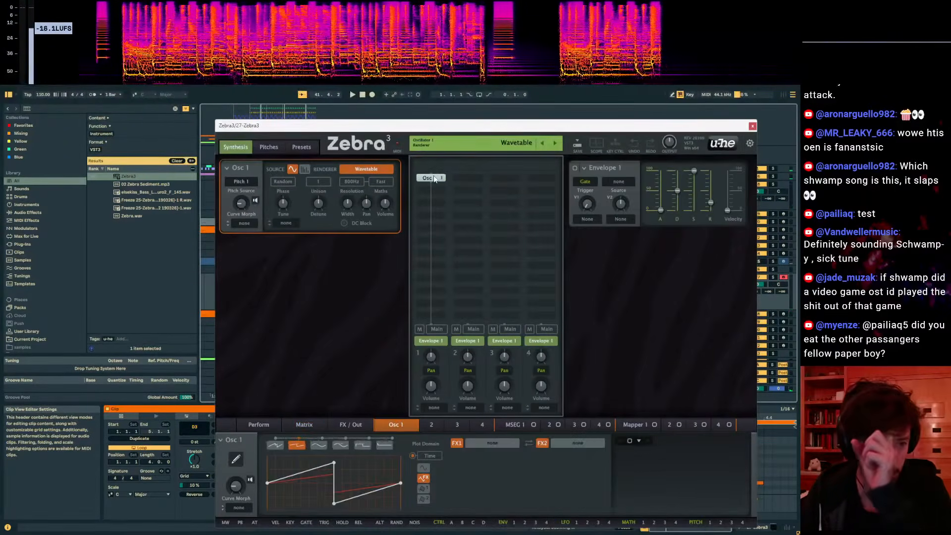
right_click(432, 177)
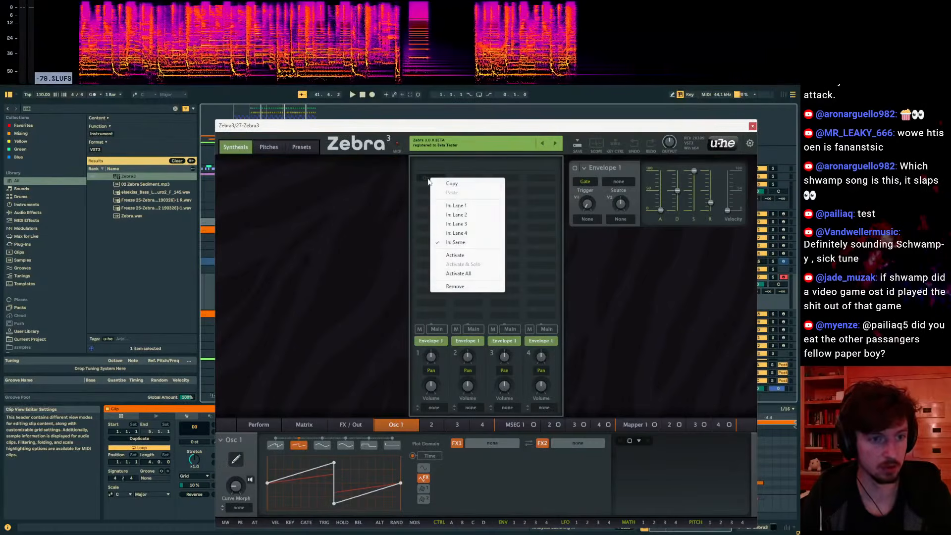
left_click(458, 289)
- Add Filter 1 in the first slot of lane 1 and Filter 2 below it
left_click(429, 178)
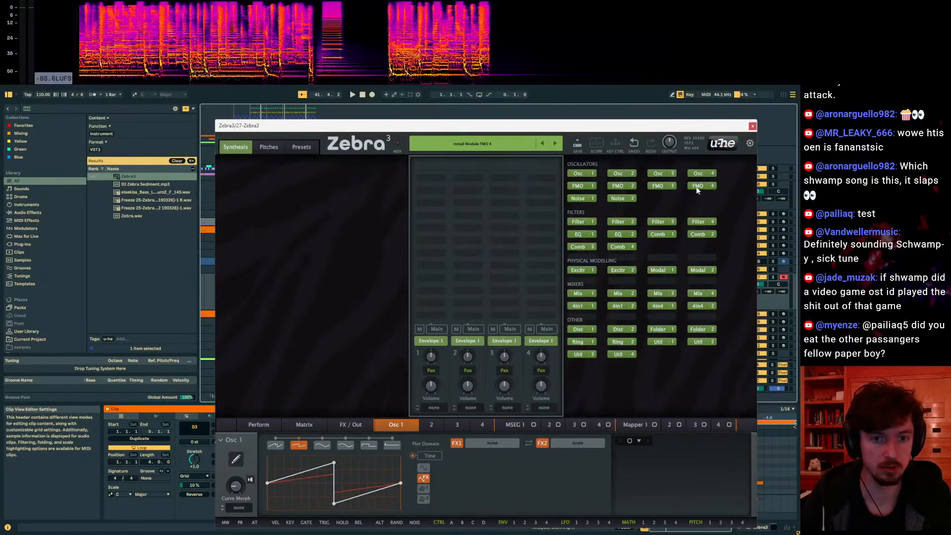
left_click(587, 221)
double_click(432, 195)
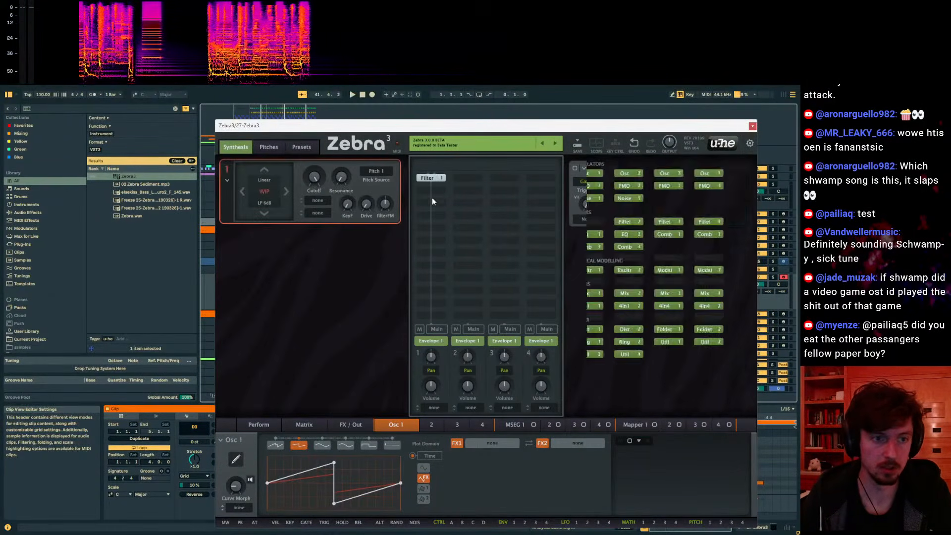
left_click(430, 204)
left_click(619, 223)
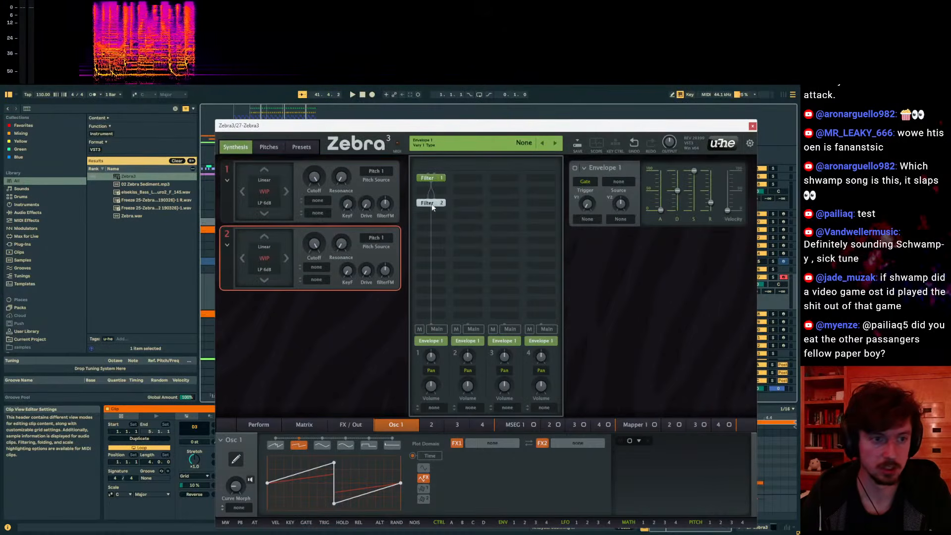
- Remove Filter 1 from the grid and add FMO 1 in its place above Filter 2
left_click(429, 178)
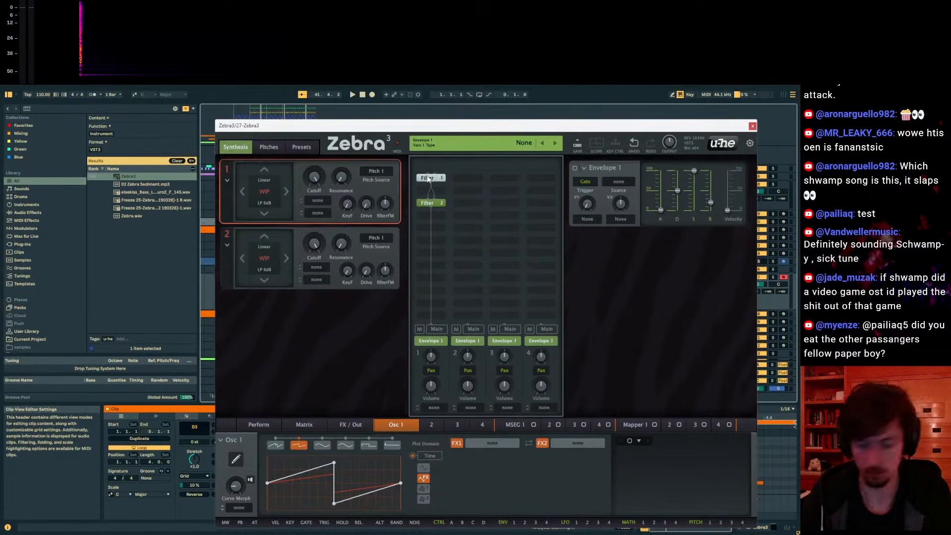
right_click(428, 180)
left_click(456, 333)
left_click(431, 192)
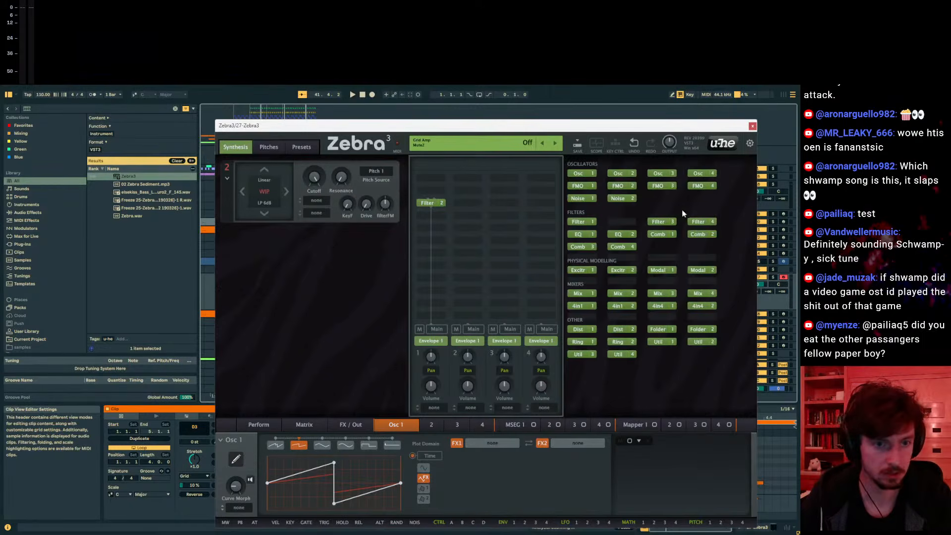
left_click(578, 185)
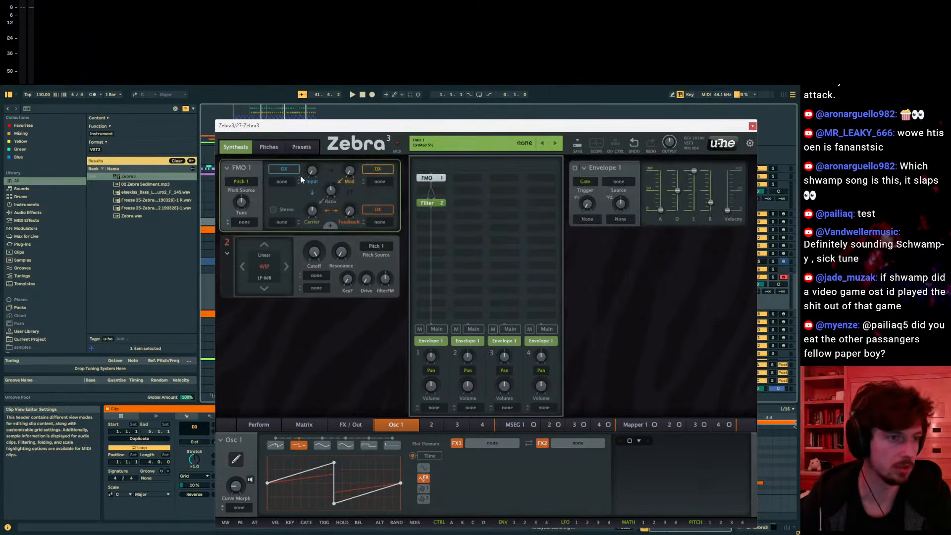
- Play the part while adjusting FMO 1's ratio, raising Filter 2's resonance and lowering its cutoff
key("space")
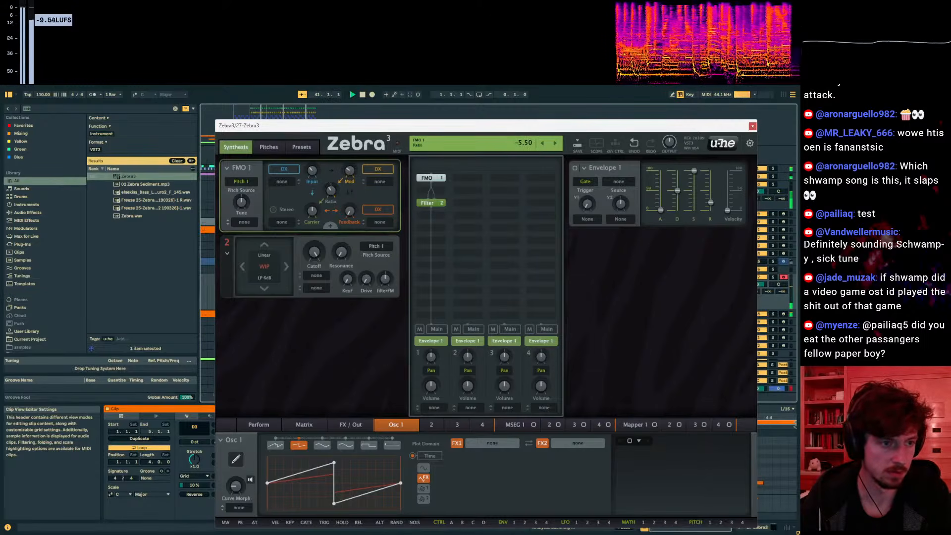
left_click_drag(336, 192, 335, 178)
left_click_drag(341, 252, 341, 236)
left_click_drag(315, 252, 315, 278)
key("space")
mouse_move(661, 210)
left_mouse_down()
mouse_move(660, 184)
mouse_move(660, 210)
left_mouse_up()
- Assign Envelope 2 to modulate Filter 2's cutoff and set the envelope's attack to about 61
key("space")
key("space")
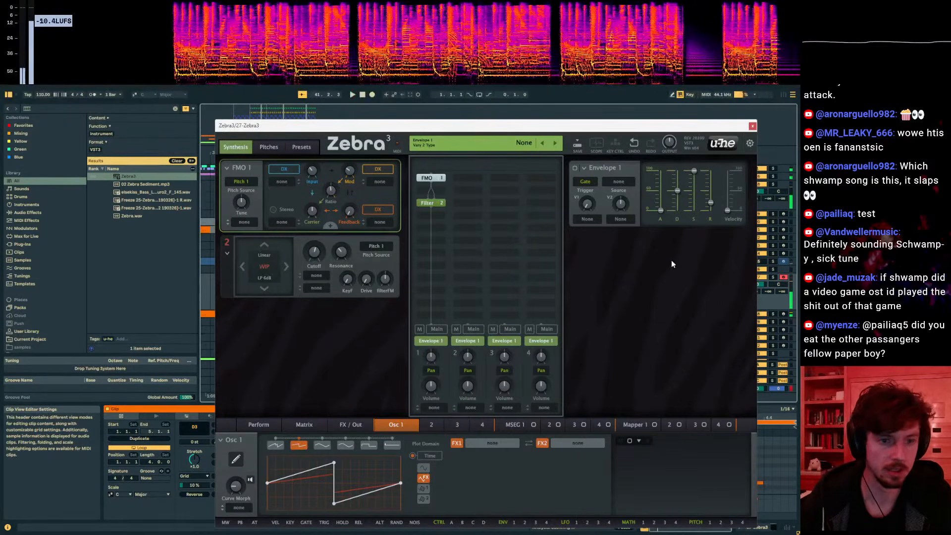
left_click_drag(525, 522, 316, 255)
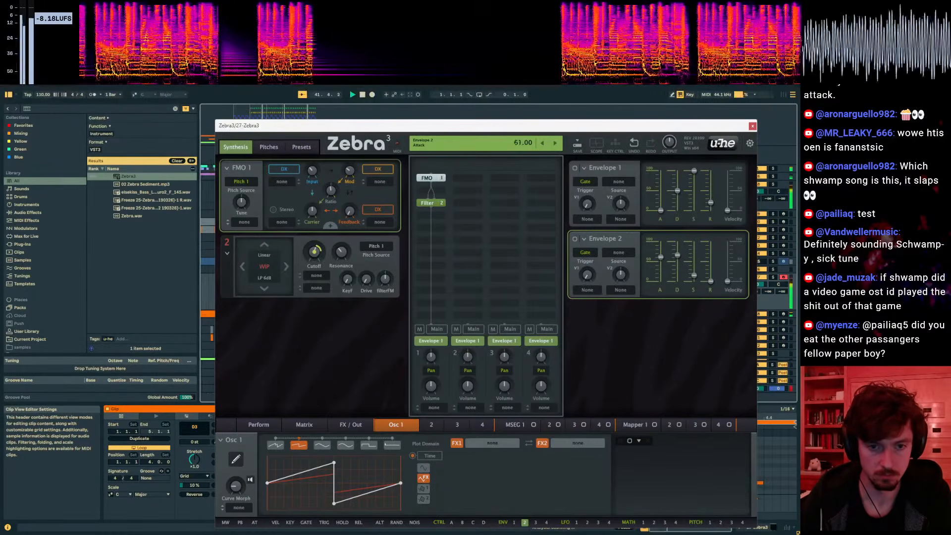
left_click_drag(367, 129, 460, 132)
- Add a Dist 1 distortion module below Filter 2 and return to the arrangement
left_click(537, 237)
left_click_drag(638, 131, 462, 120)
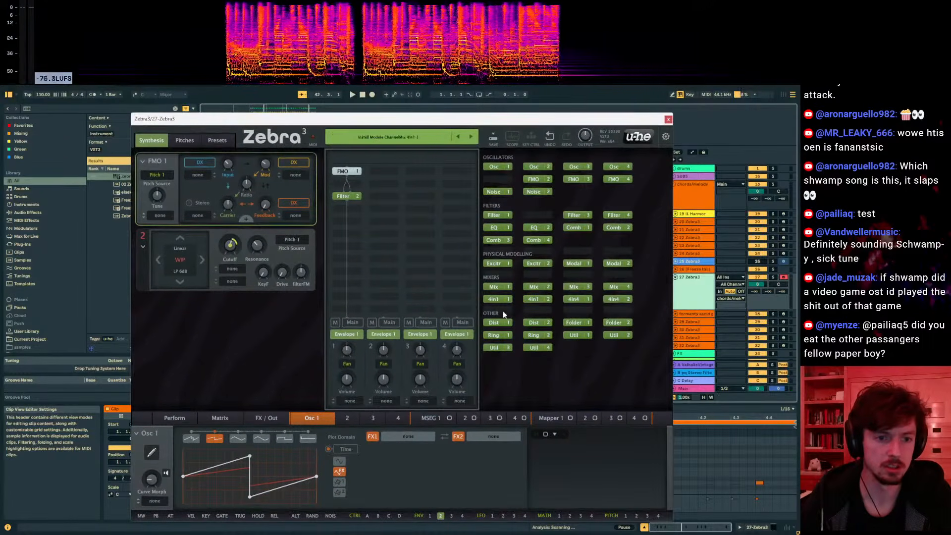
left_click(497, 323)
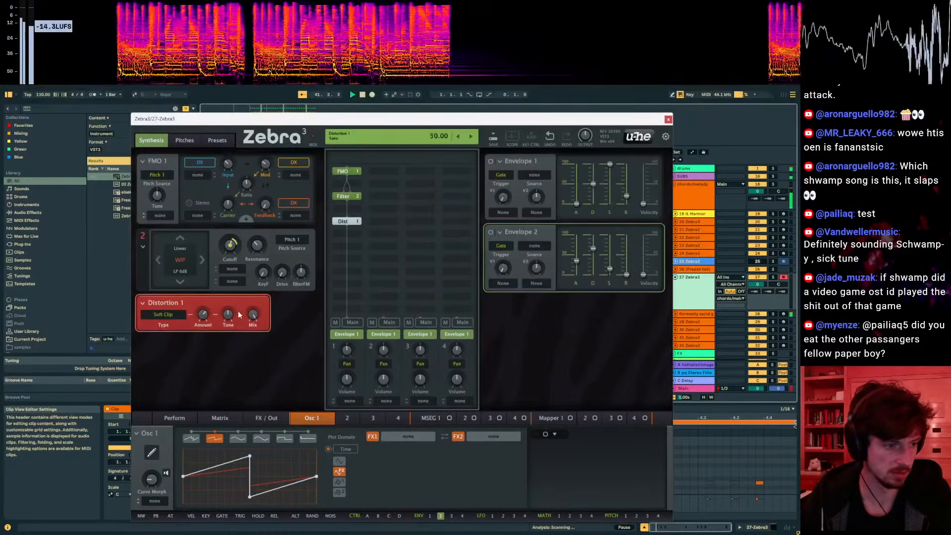
left_click_drag(371, 119, 692, 159)
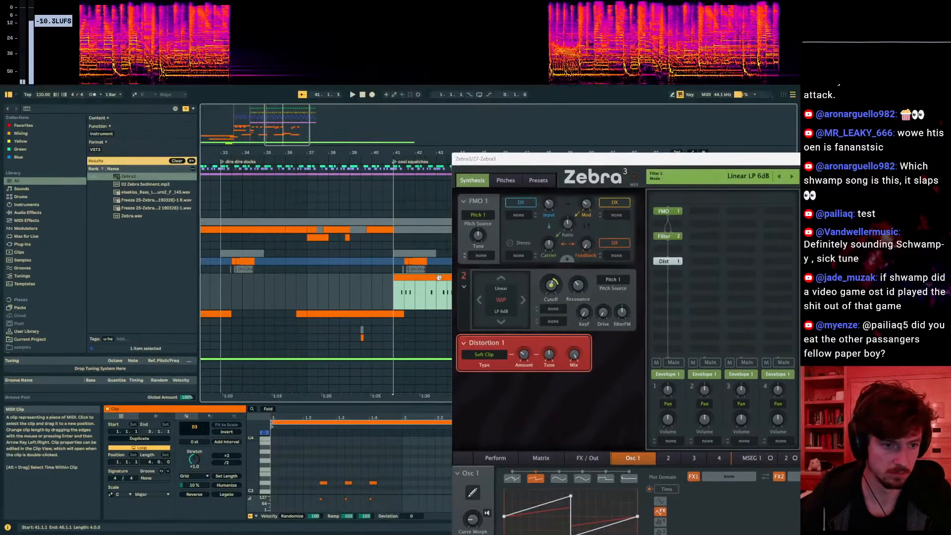
key("ctrl+alt+p")
- Play the squelch part and raise track 27's send to the pq Stereo Filter + Swap Delay return to -5.0 dB
key("space")
scroll(483, 455, "down", 2)
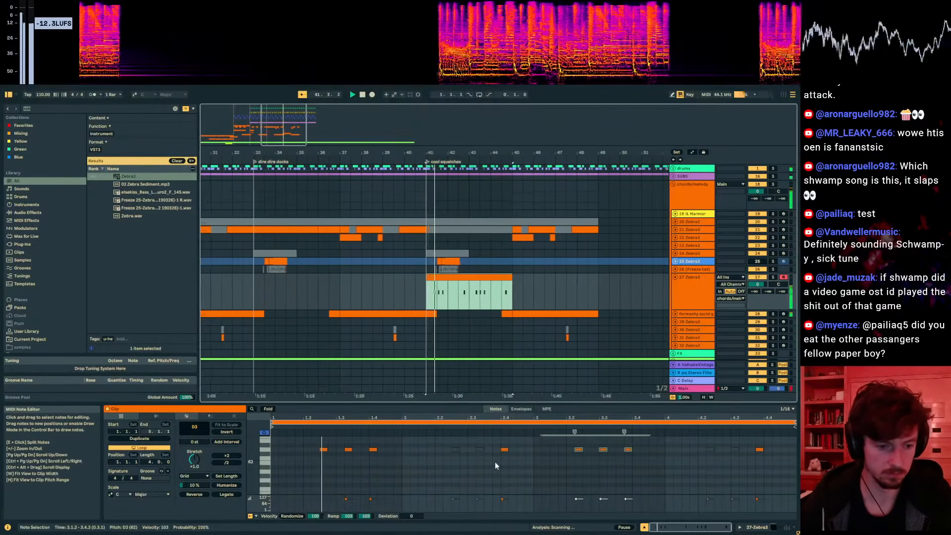
left_click(494, 462)
left_click(421, 466)
left_click_drag(768, 291, 768, 289)
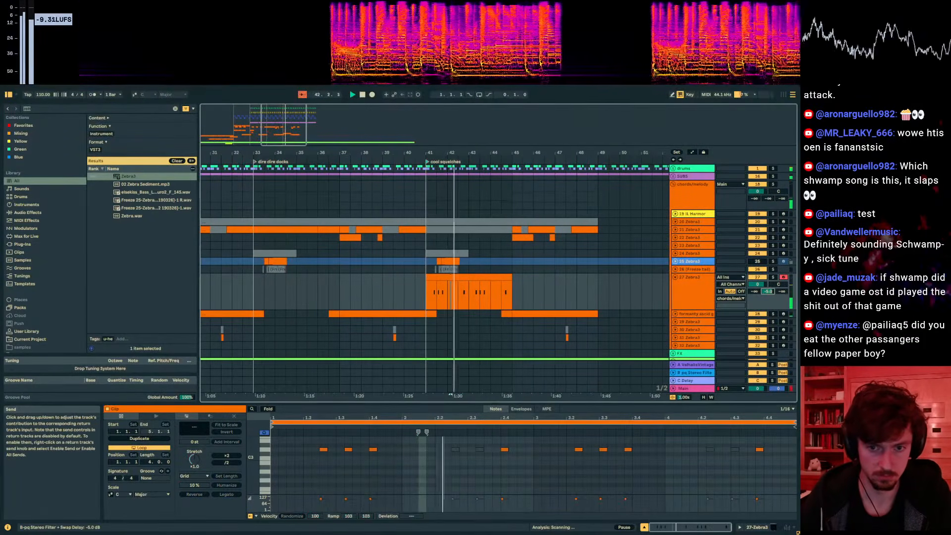
- Move the active note in bar 2 to a lower pitch and deactivate the first two notes in bar 3
left_click(517, 461)
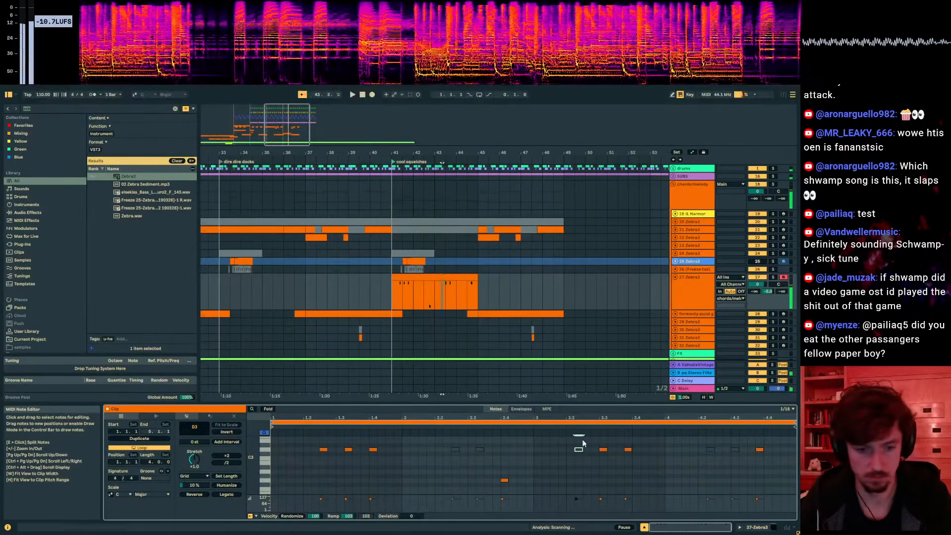
key("0")
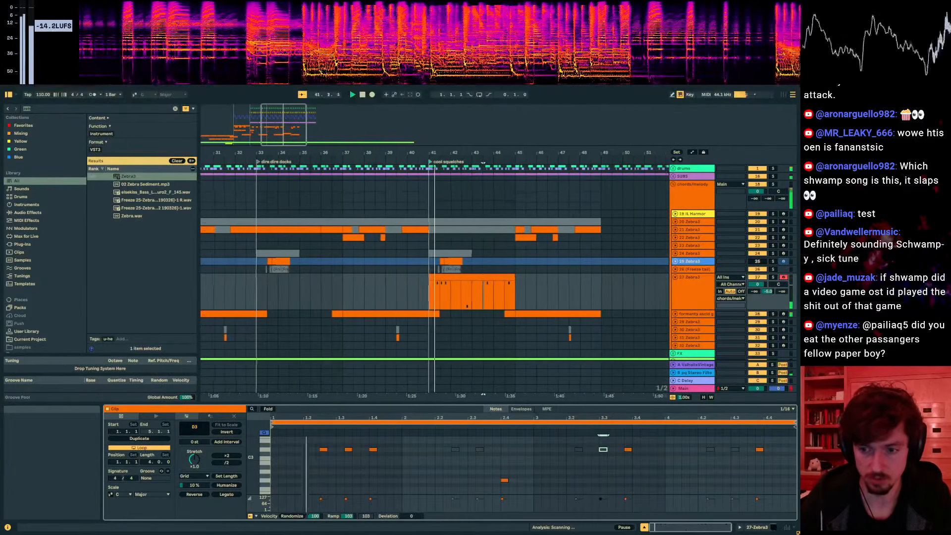
key("space")
- Reopen track 27's Zebra3 and set Filter 2's cutoff to about 84 during playback
left_click_drag(931, 146, 466, 145)
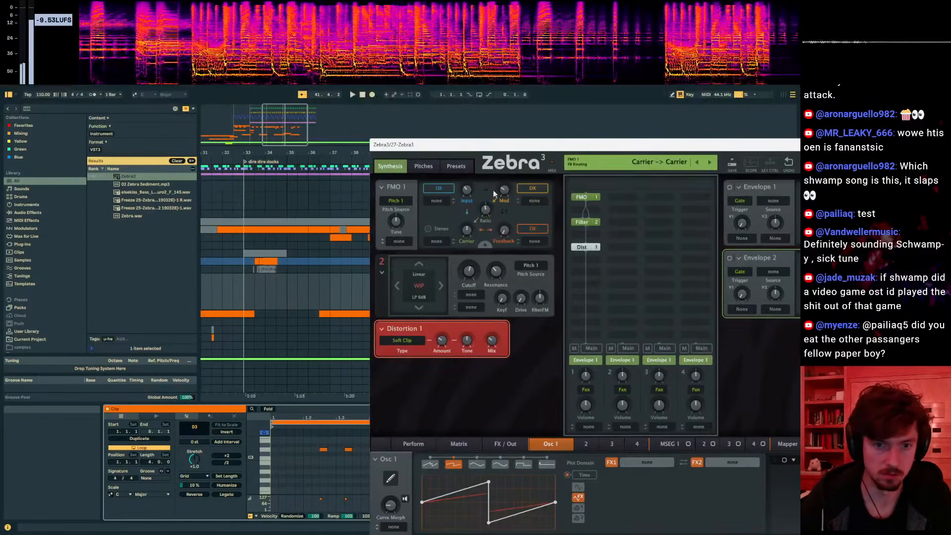
key("space")
left_click_drag(468, 268, 467, 258)
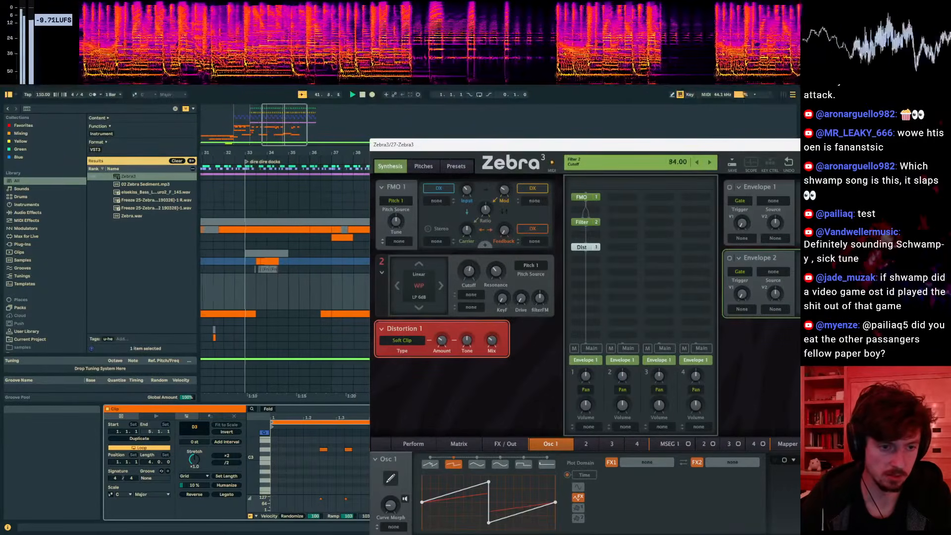
key("space")
- Show automation and draw a rising and falling Zebra3 parameter curve over the track 27 clip from bar 41
left_click_drag(468, 145, 734, 219)
left_click(411, 296)
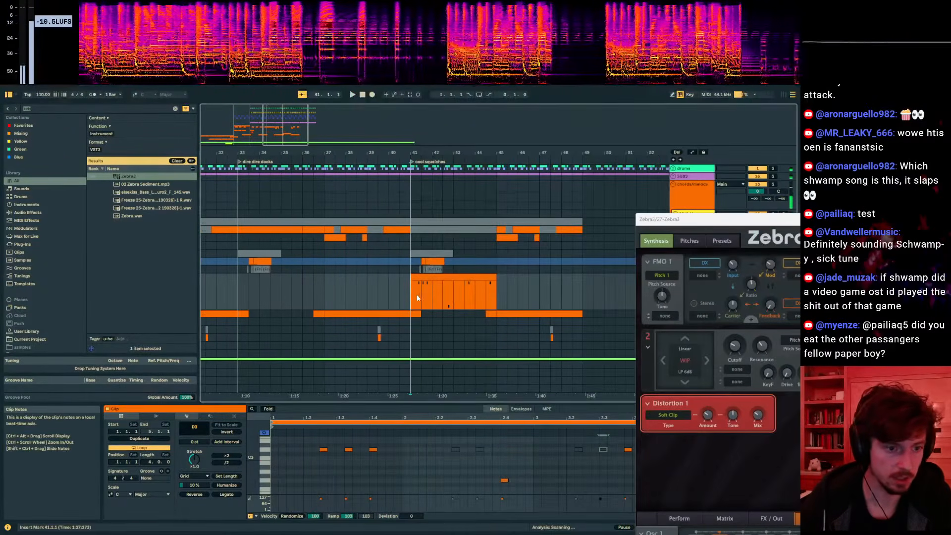
key("a")
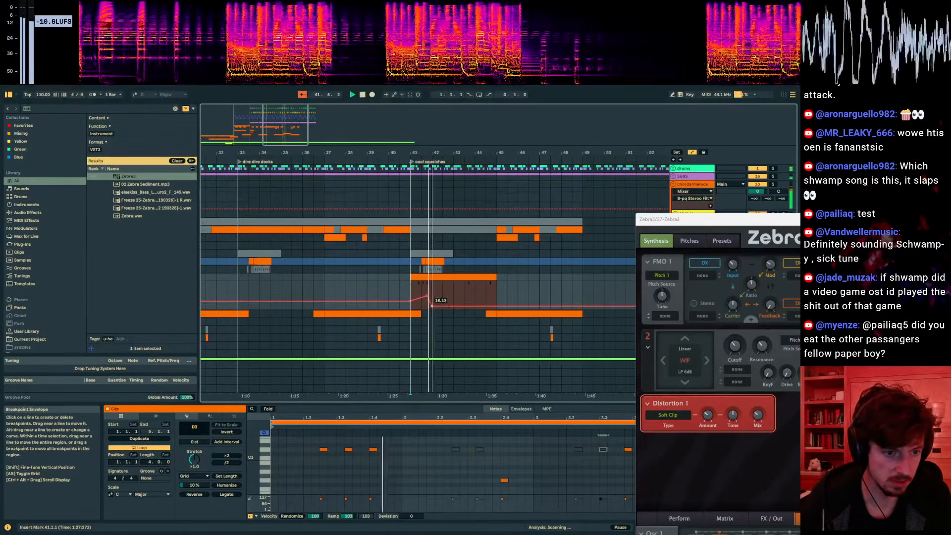
left_click_drag(453, 297, 469, 298)
- Add a Folder 1 wavefolder module below Dist 1 in the Zebra3 grid
left_click_drag(713, 220, 311, 147)
key("space")
left_click(464, 273)
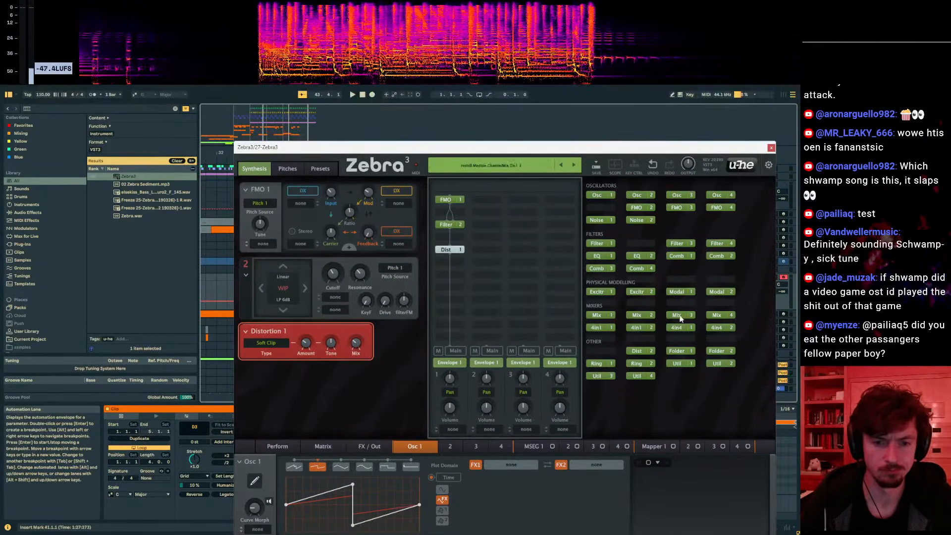
left_click(677, 351)
left_click_drag(359, 148, 594, 154)
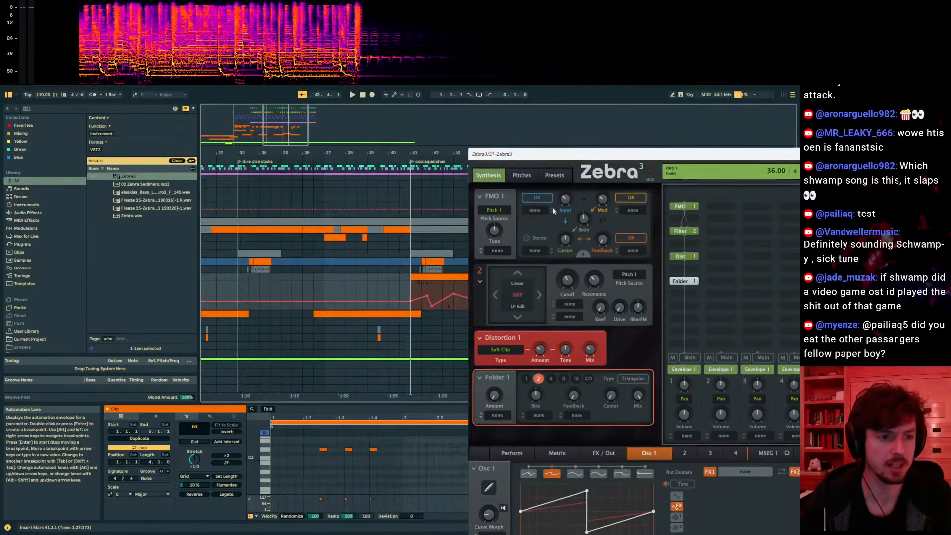
- Play the passage while adjusting Folder 1's amount, and close the Zebra3 window
key("space")
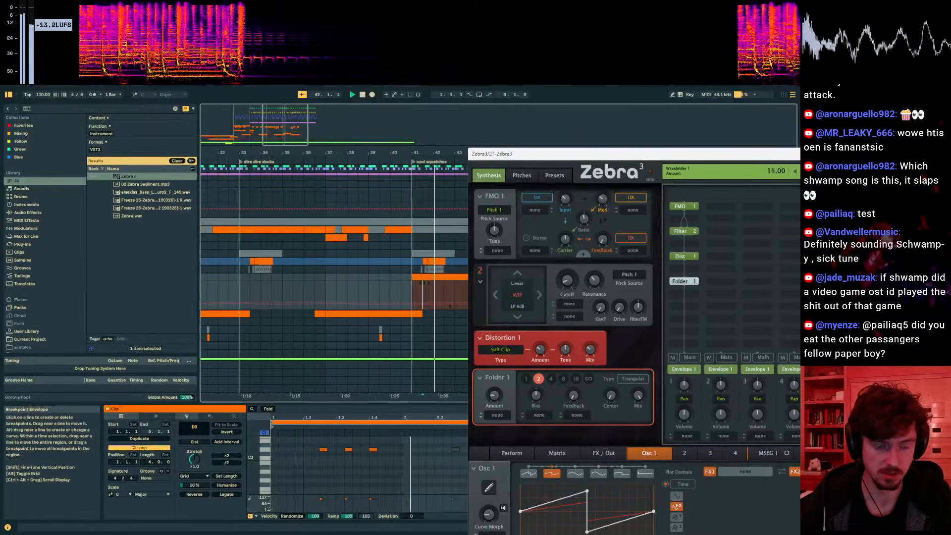
key("space")
key("space")
left_click_drag(503, 395, 491, 398)
key("Escape")
- Lower track 27's volume and raise its send to the C Delay return while the part plays
key("space")
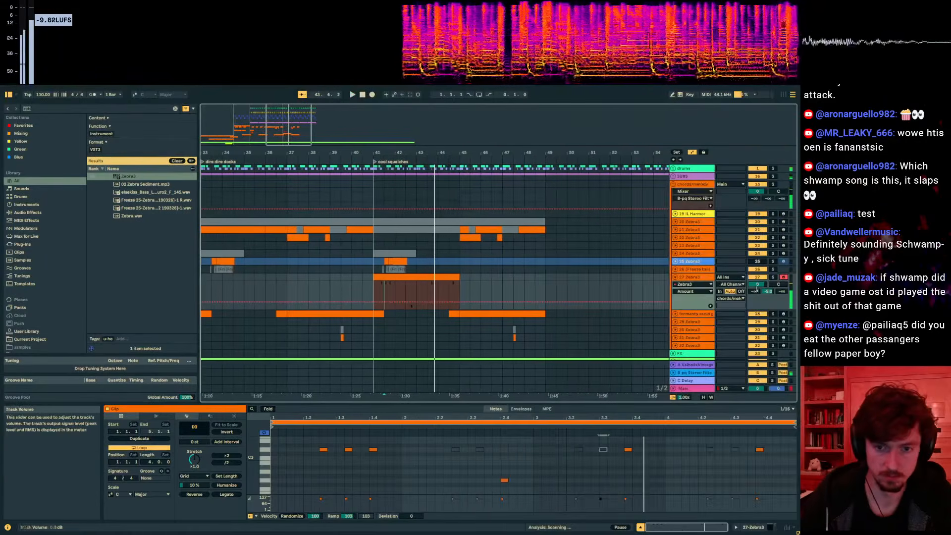
left_click(768, 291)
key("space")
left_click_drag(798, 184, 799, 211)
left_click_drag(782, 291, 782, 277)
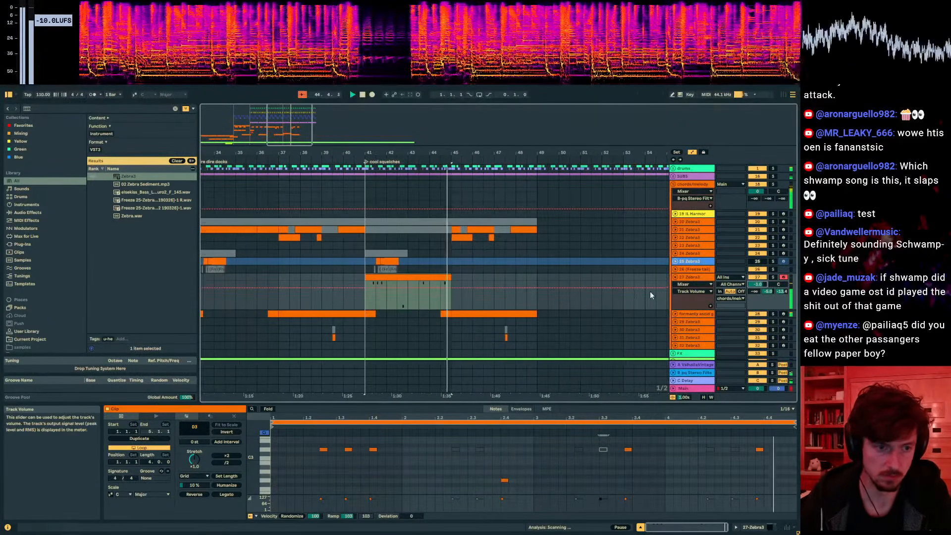
- Hide the automation and deactivate the last half bar of the track 27 clip before bar 45
key("a")
left_click_drag(450, 296, 443, 299)
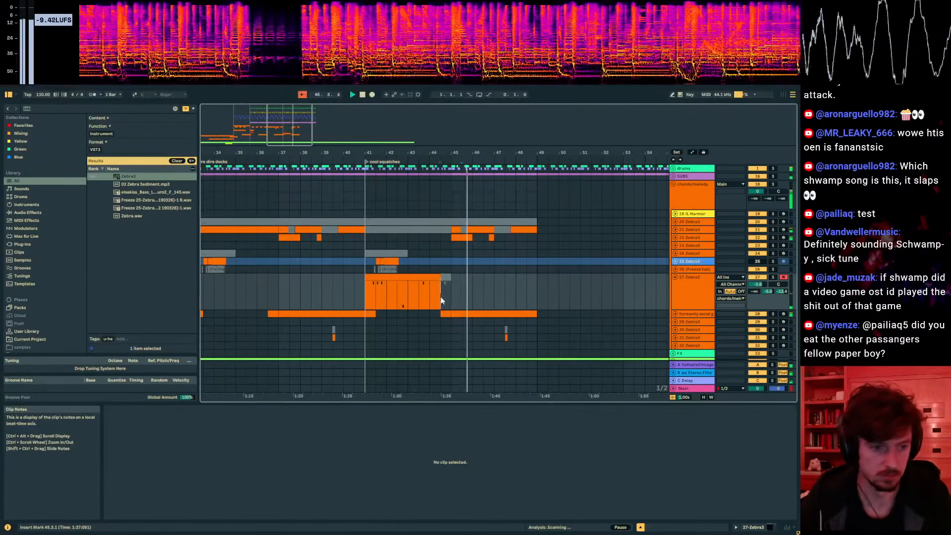
left_click(421, 297)
- Look at the Zebra3 instrument on track 22, and play the arrangement from bar 45
left_click(461, 237)
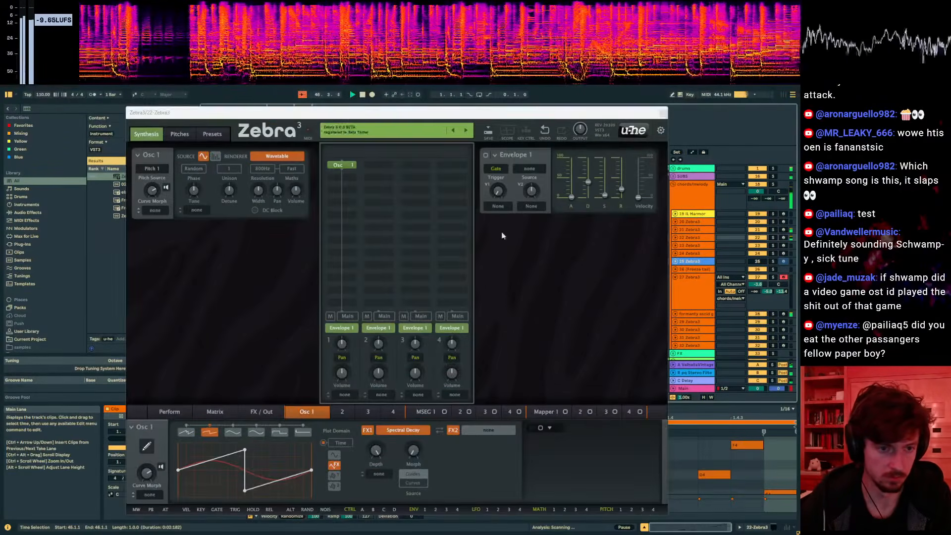
left_click_drag(489, 118, 473, 436)
left_click(453, 333)
left_click(450, 293)
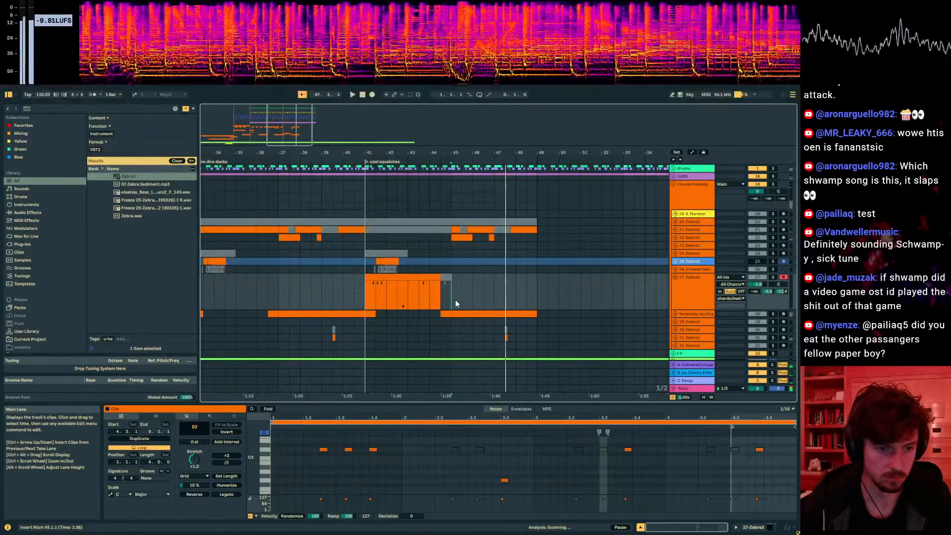
key("space")
key("space")
scroll(494, 308, "down", 3)
scroll(438, 290, "up", 5)
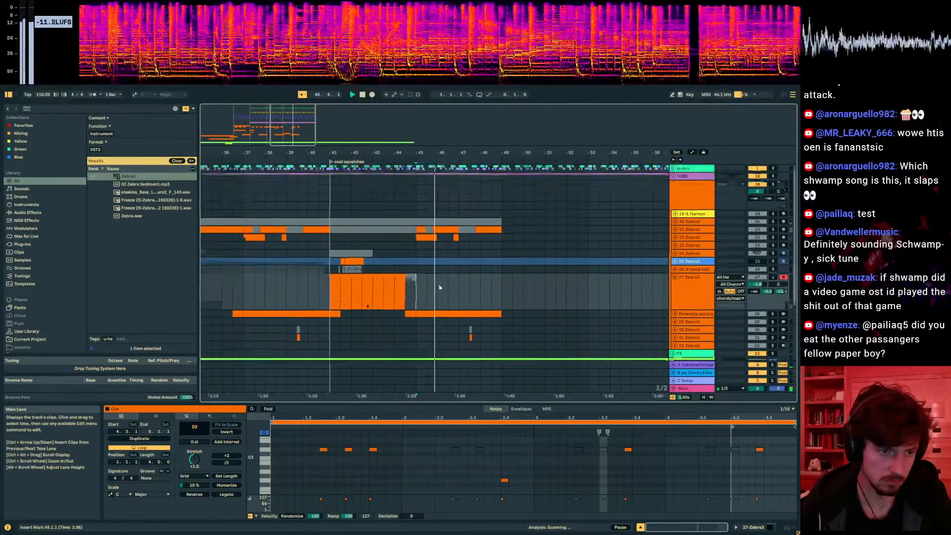
- Unfold track 22, move its Zebra3 window out of the way, and play the arrangement from about bar 45
left_click(445, 230)
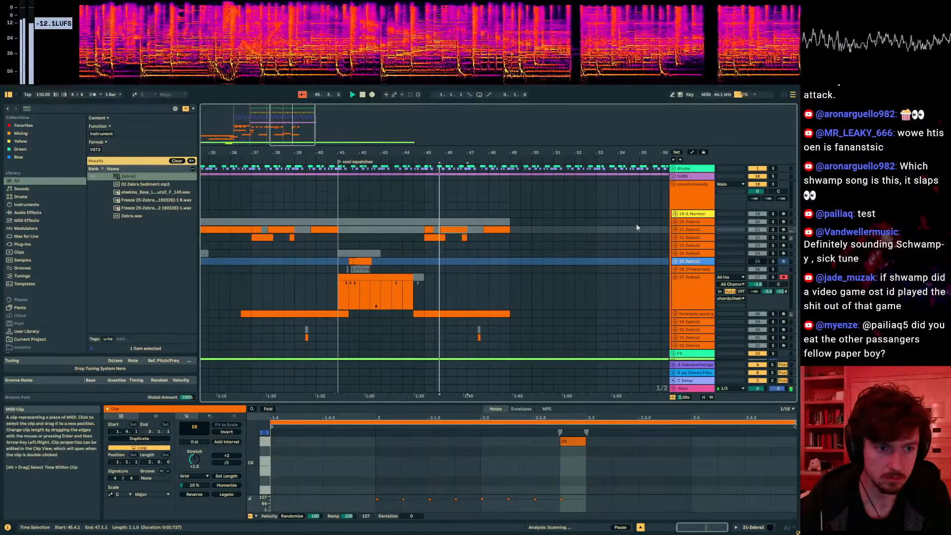
left_click(673, 238)
left_click(675, 238)
key("space")
mouse_move(317, 113)
left_mouse_down()
mouse_move(672, 233)
mouse_move(946, 275)
left_mouse_up()
left_click(409, 238)
key("space")
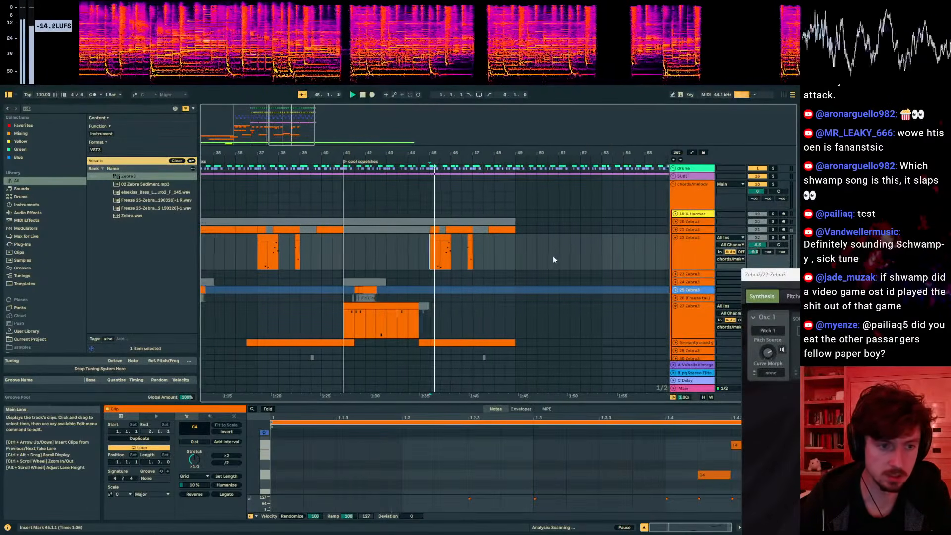
- Solo track 22 to audition its clip at bar 45, and return to the full mix
left_click(649, 472)
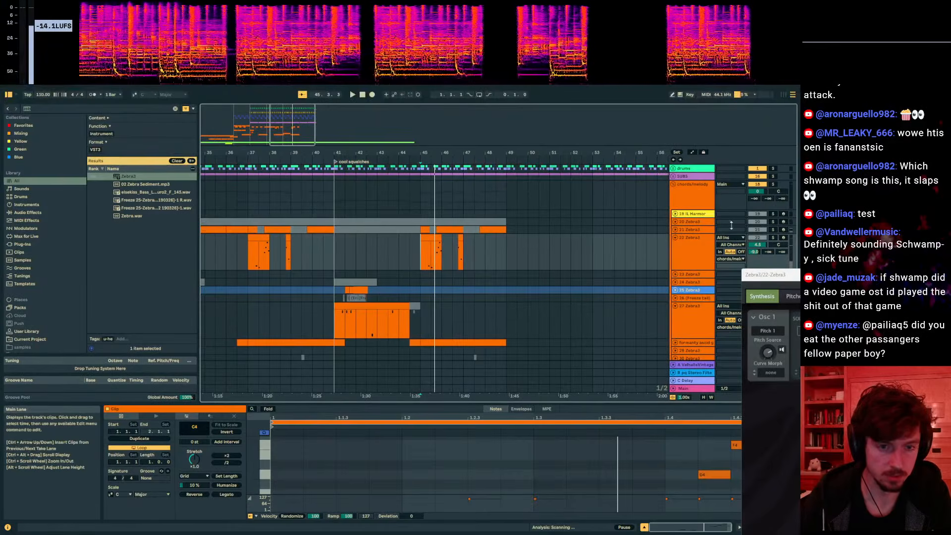
left_click(772, 237)
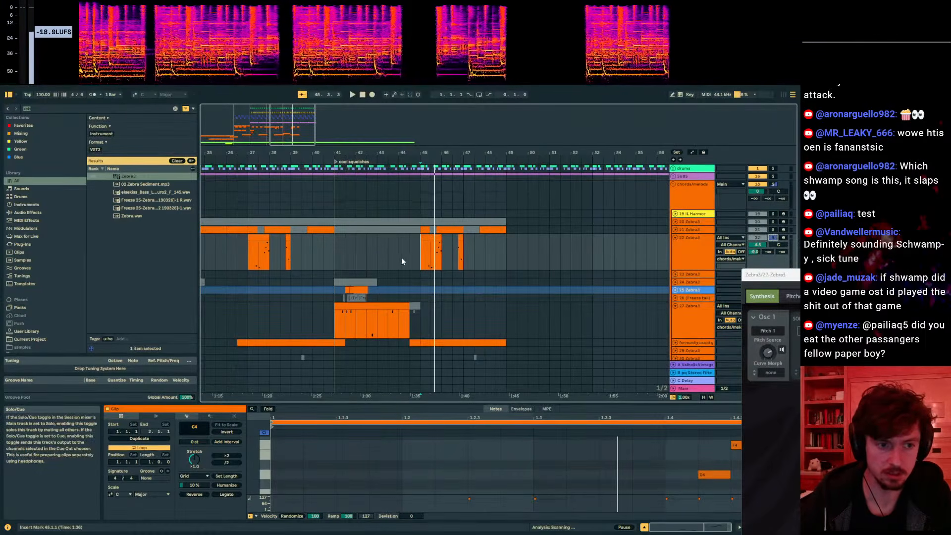
left_click(434, 257)
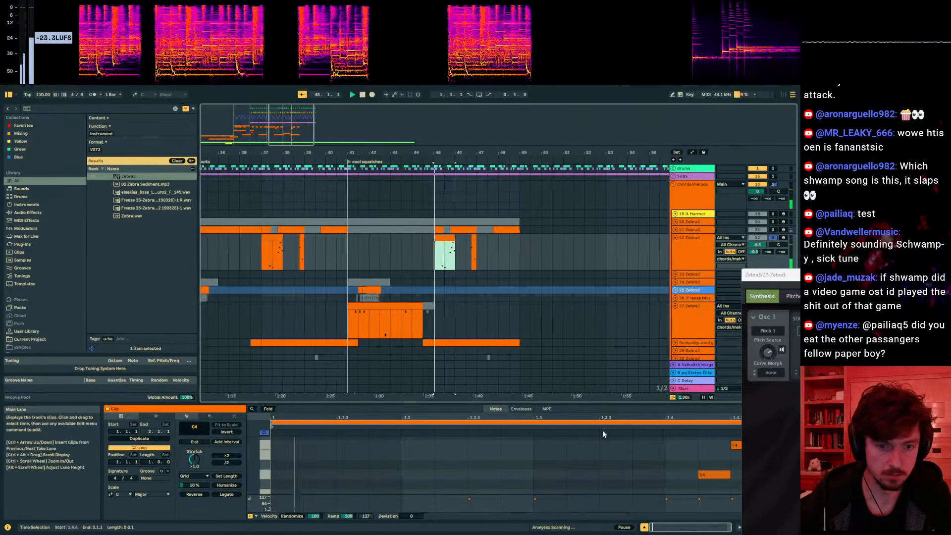
left_click(772, 238)
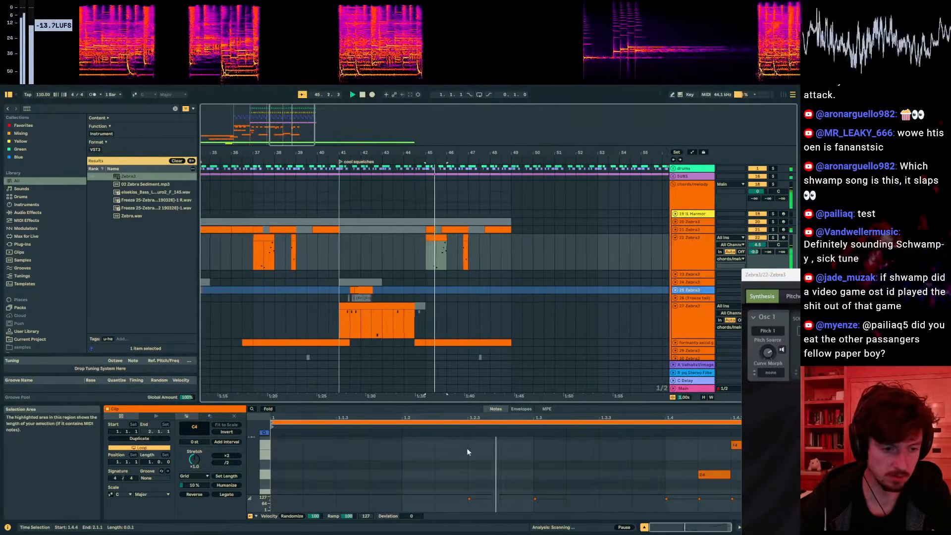
- Add an F5 note at 1.2.4 in track 22's clip at bar 45 and play it
double_click(547, 454)
scroll(548, 448, "up", 2)
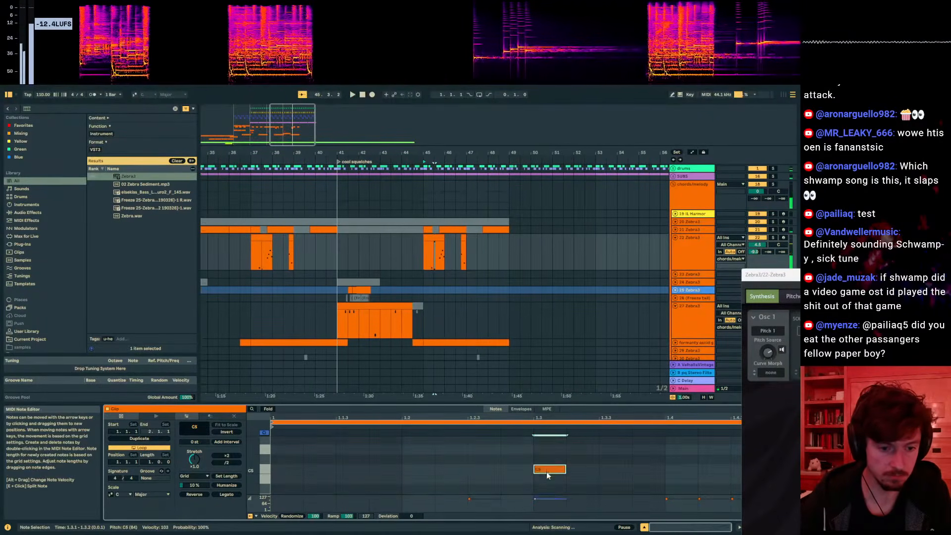
left_click_drag(550, 448, 550, 436)
scroll(549, 467, "up", 2)
mouse_move(551, 476)
left_mouse_down()
mouse_move(550, 456)
mouse_move(506, 452)
left_mouse_up()
key("space")
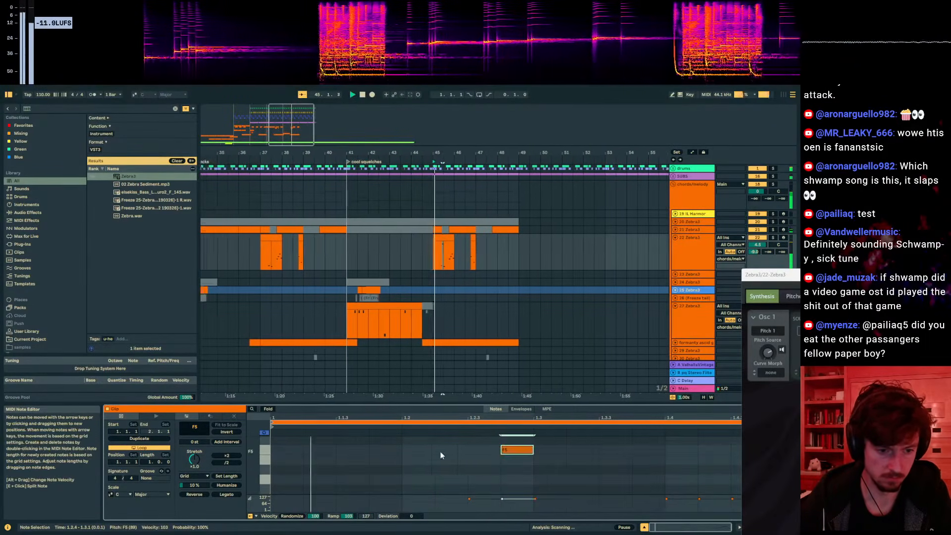
- Add B4, C5 and D5 notes at 1.2.1, 1.2.2 and 1.2.3 leading up to the F5 in track 22's clip
scroll(432, 461, "down", 2)
key("space")
left_click(412, 476)
scroll(436, 473, "up", 1)
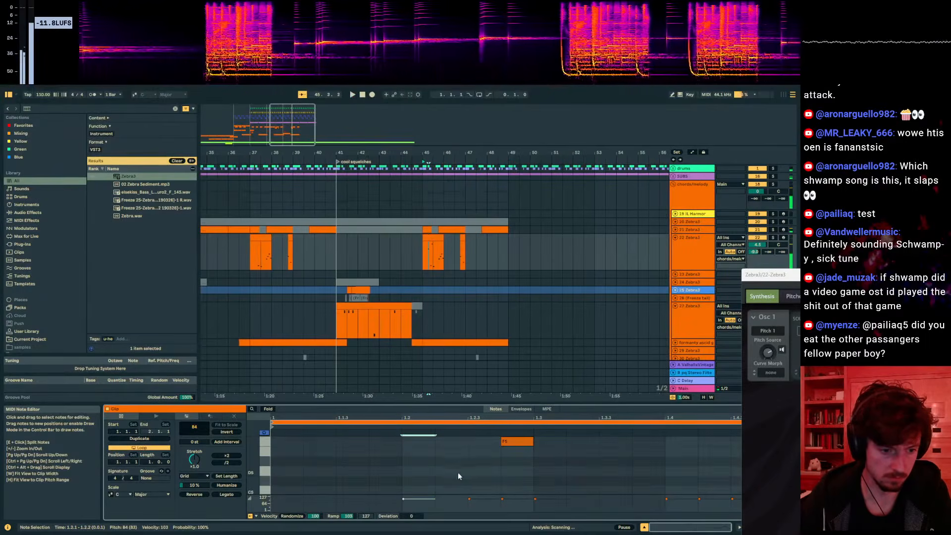
double_click(474, 468)
key("space")
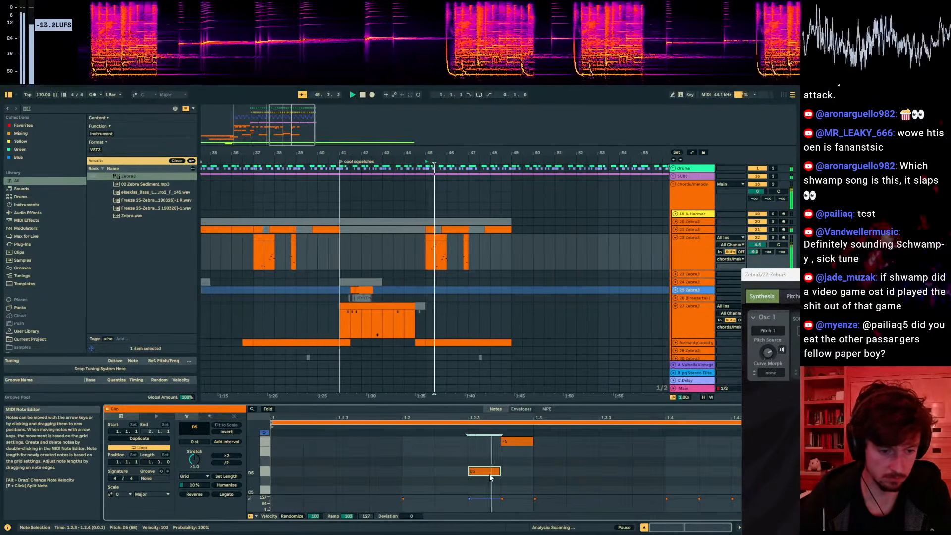
scroll(464, 476, "down", 1)
double_click(451, 459)
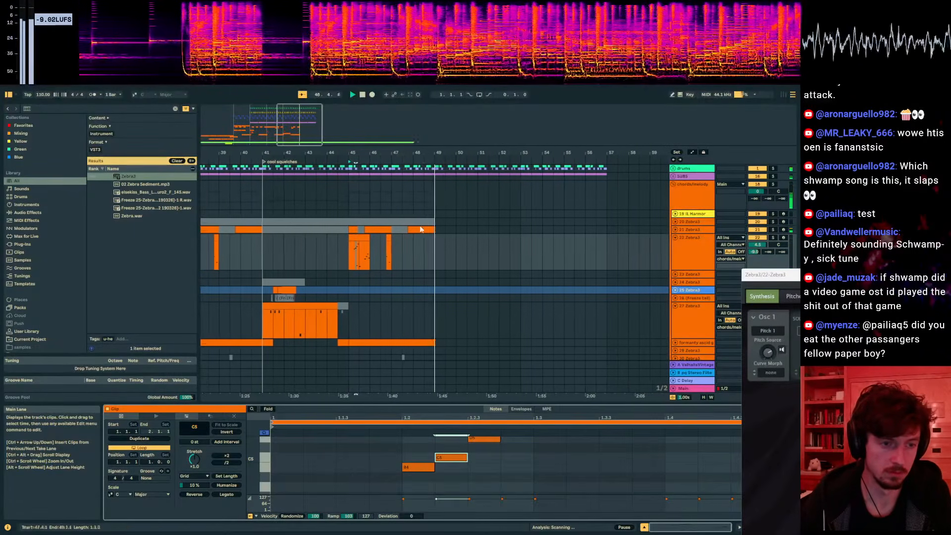
- Open track 21's clip near bar 48, lower the note at 2.2.3 to F4, and play it
left_click(421, 229)
scroll(694, 481, "up", 3)
scroll(644, 471, "down", 2)
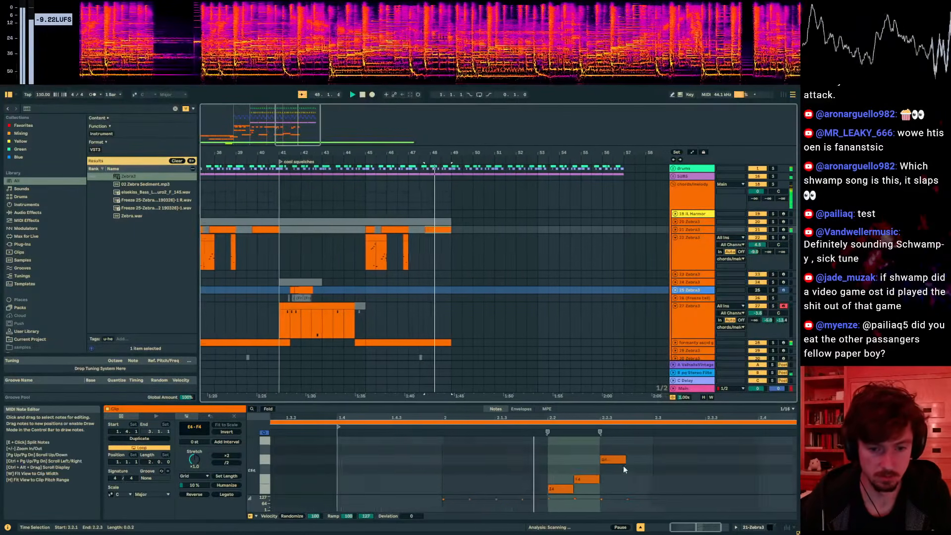
key("space")
left_click_drag(537, 460, 548, 486)
key("space")
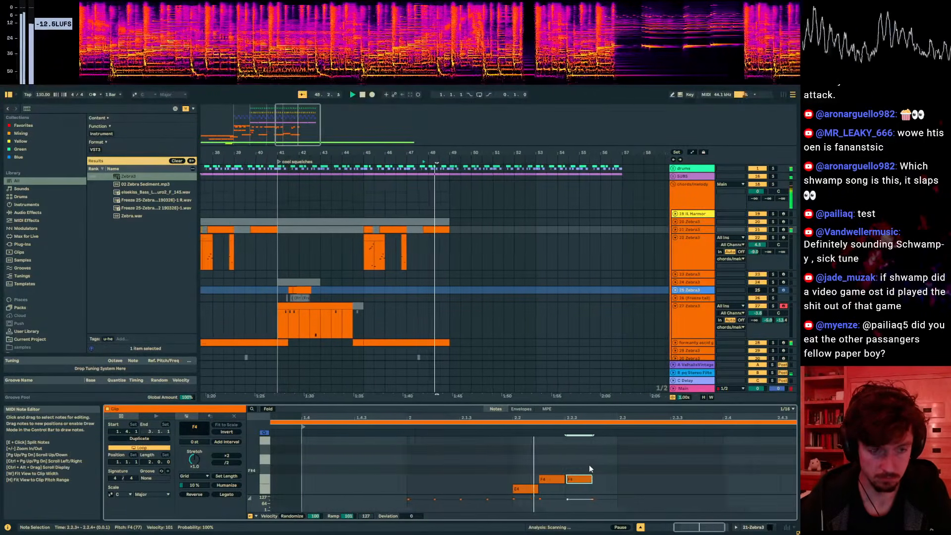
- Solo the Shwamp - Peach reference for comparison, and play the full mix again
key("space")
key("s")
key("space")
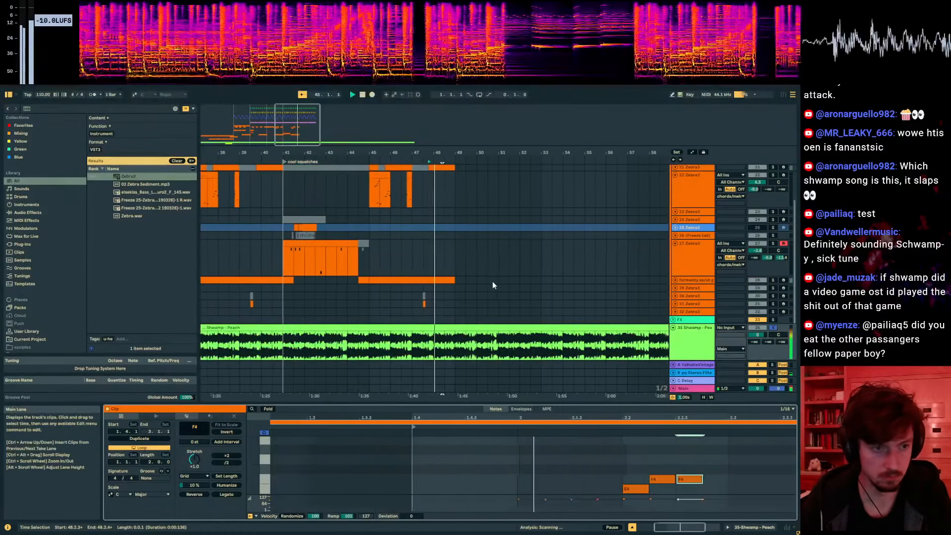
scroll(465, 277, "up", 2)
key("space")
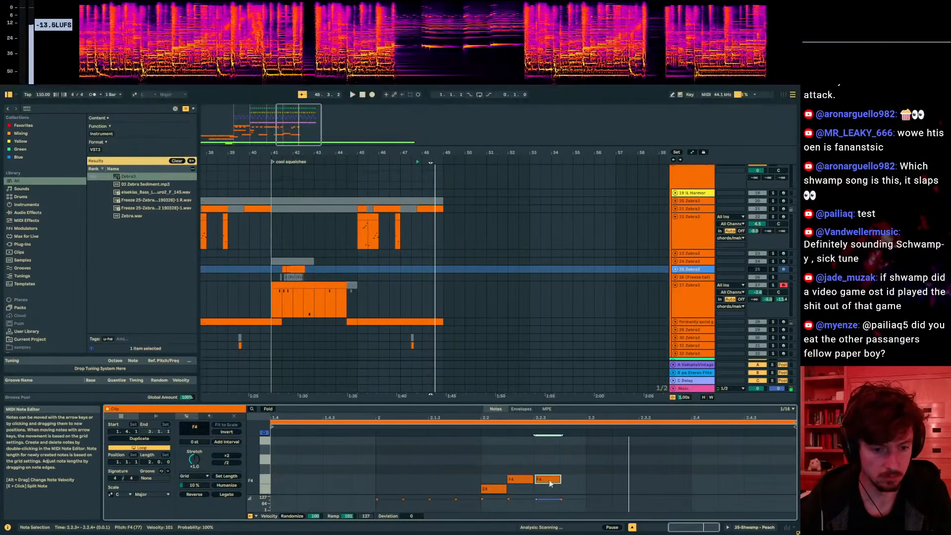
key("space")
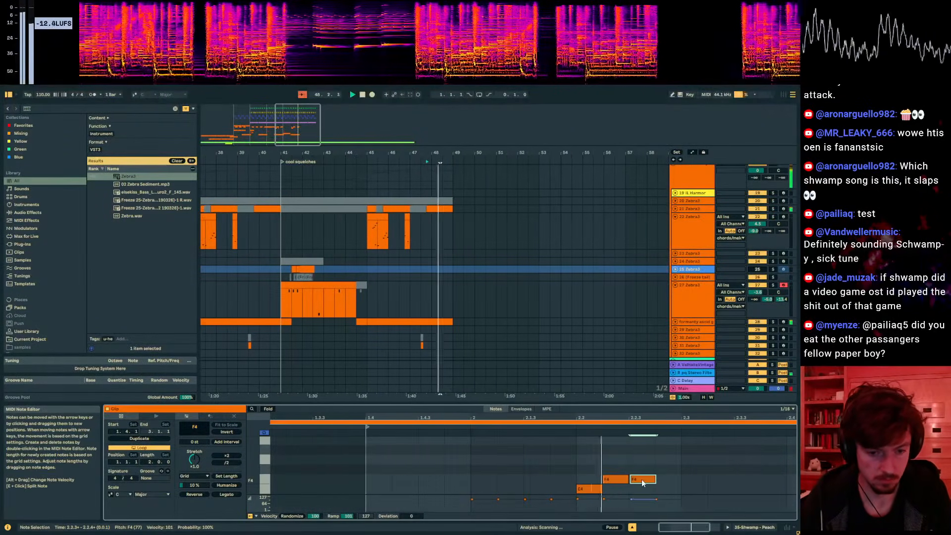
- Raise the note at 2.2.3 in track 21's clip to D5 and play the passage
left_click_drag(641, 480, 645, 461)
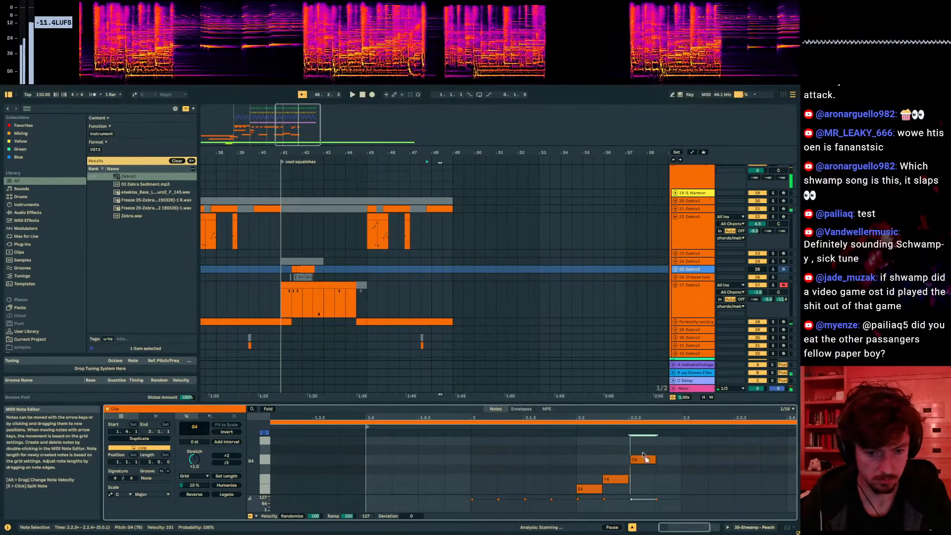
scroll(645, 452, "up", 1)
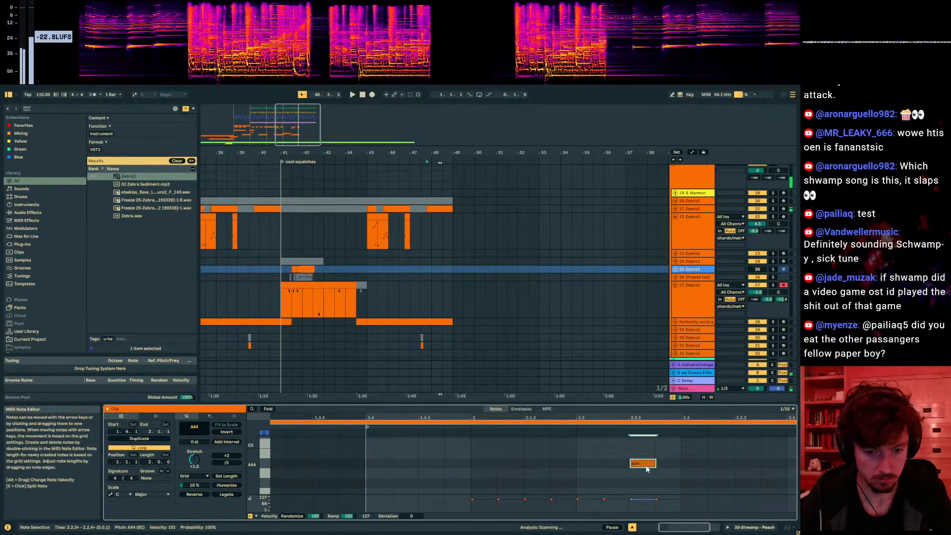
scroll(646, 453, "up", 1)
left_click_drag(646, 470, 646, 462)
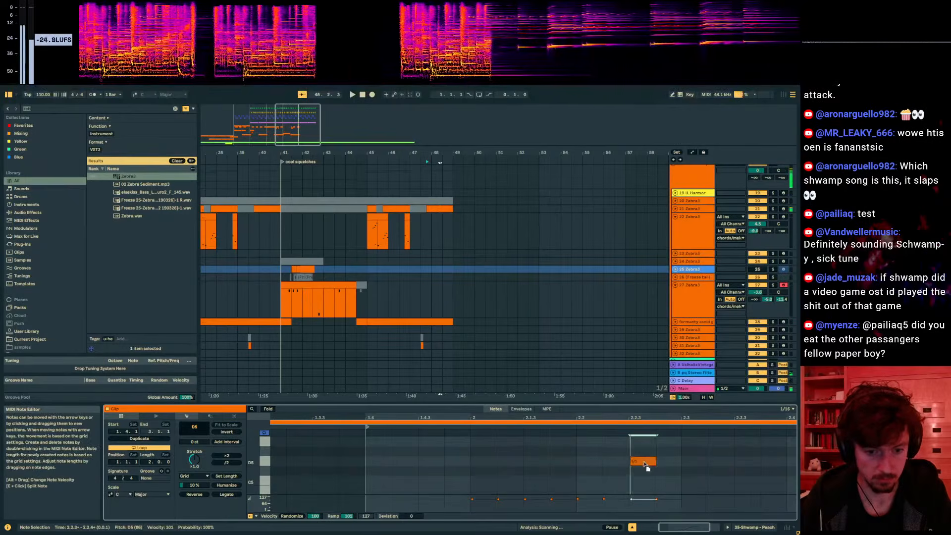
key("space")
scroll(615, 462, "down", 1)
key("space")
- Enlarge the note editor and transpose the E4 and F4 notes at 2.2.1 and 2.2.2 up to B4 and C5
left_click_drag(527, 404, 529, 252)
left_click(528, 388)
left_click_drag(507, 353, 496, 346)
scroll(543, 439, "up", 1)
key("shift+Up")
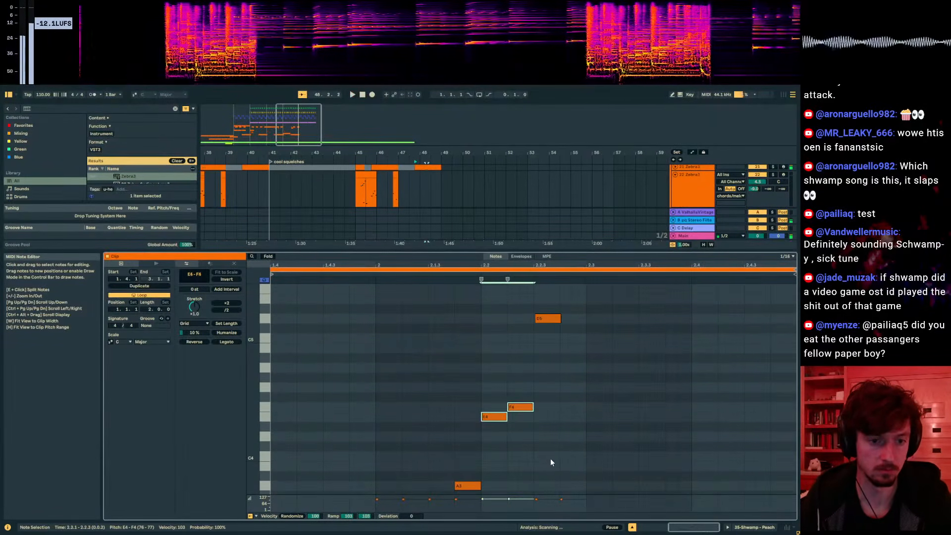
key("shift+Down")
key("Up")
key("Up")
key("Up")
key("Up")
key("Up")
key("Up")
key("Up")
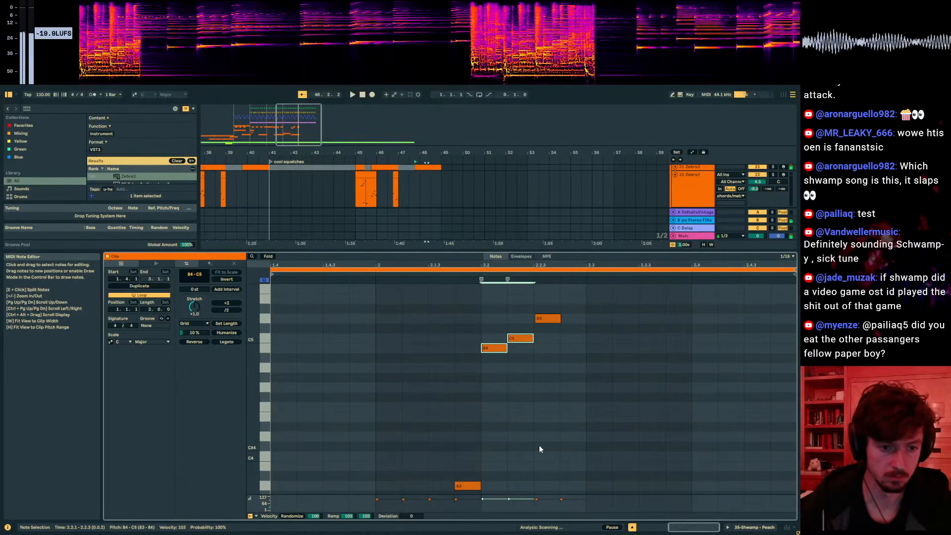
- Transpose the first four notes of bar 2, G3, F3, G3 and A3, up one octave, and play the result
key("space")
scroll(603, 438, "up", 1)
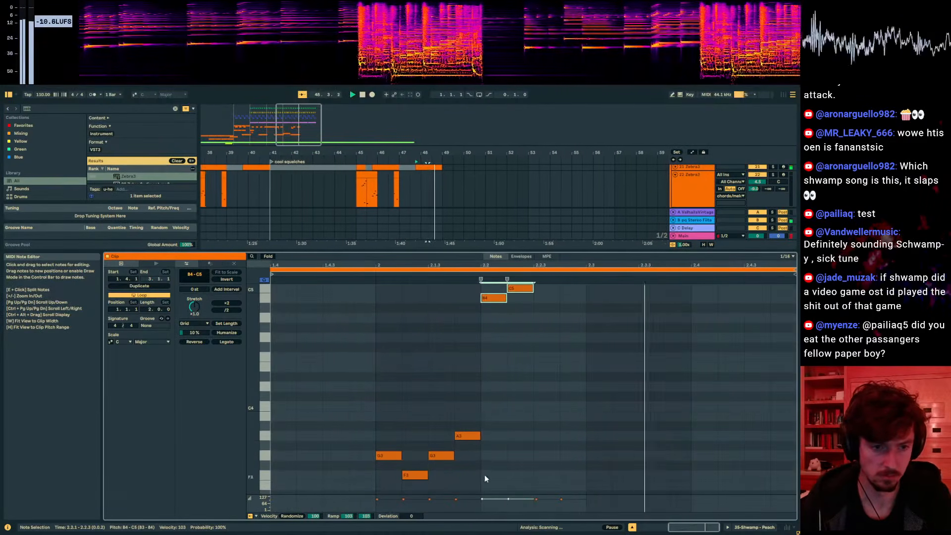
key("space")
left_click_drag(485, 476, 346, 409)
key("shift+Up")
scroll(346, 410, "up", 1)
key("space")
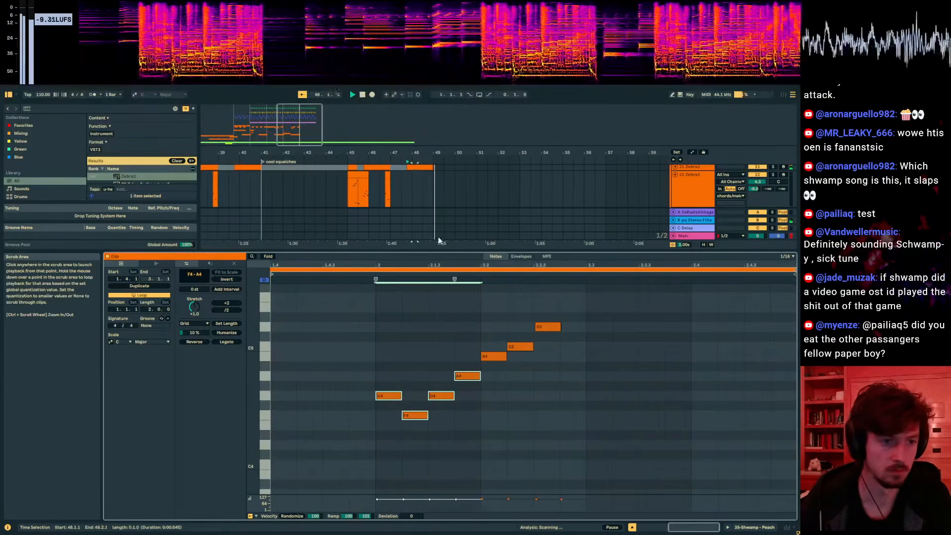
- Shrink the note editor, solo track 21, and increase its height while playing its clip near bar 48
left_click_drag(438, 250, 431, 403)
key("space")
left_click(400, 167)
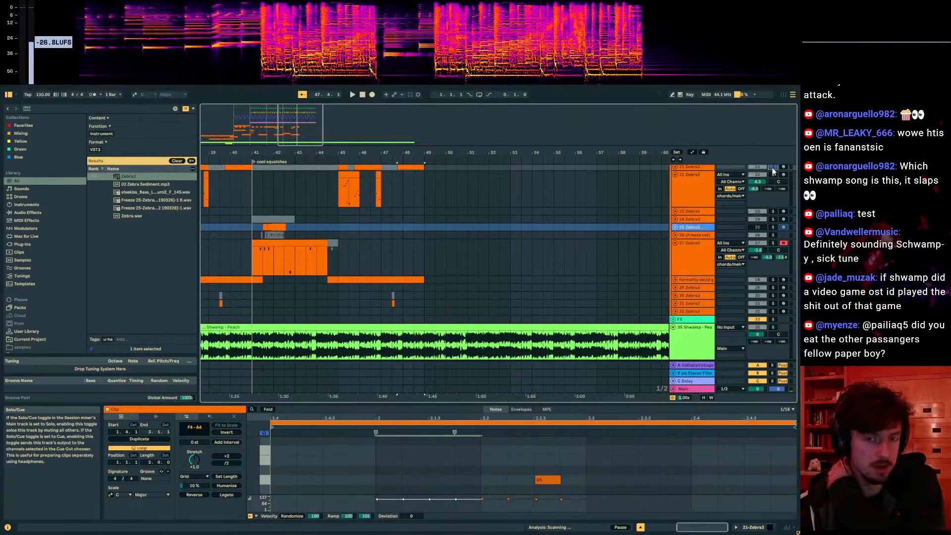
key("space")
left_click_drag(702, 171, 702, 234)
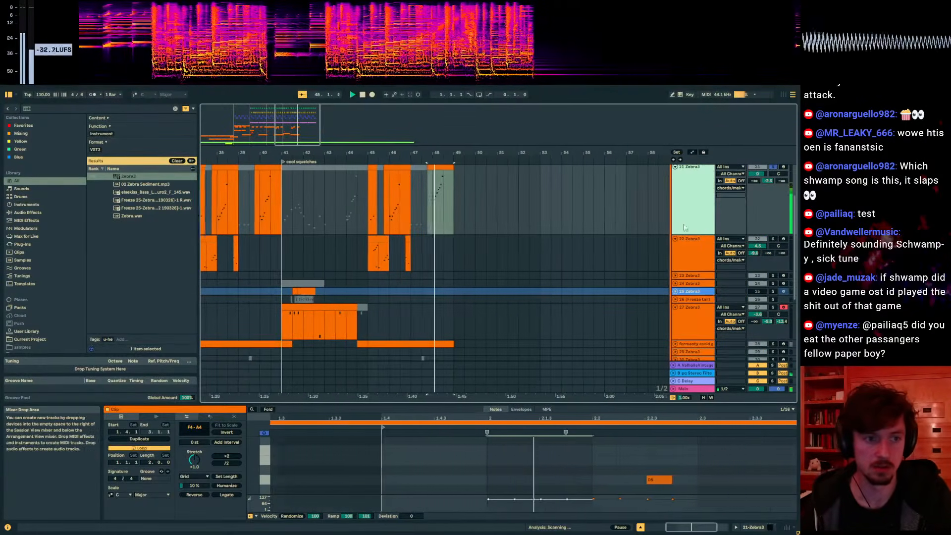
- Deactivate the G5 note at 2.2.4 in track 21's clip, play the line, and take the track out of solo
left_click(417, 192)
key("space")
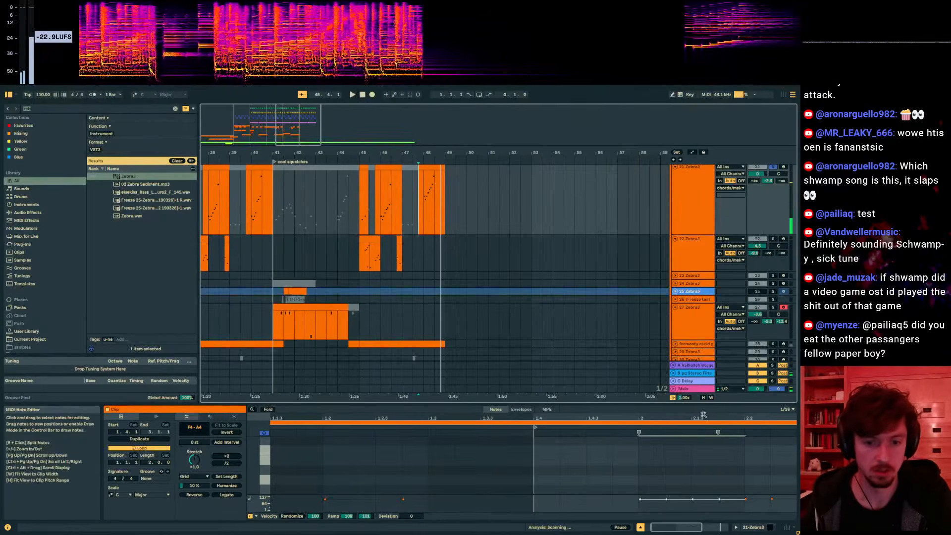
left_click(424, 204)
left_click_drag(711, 475, 737, 474)
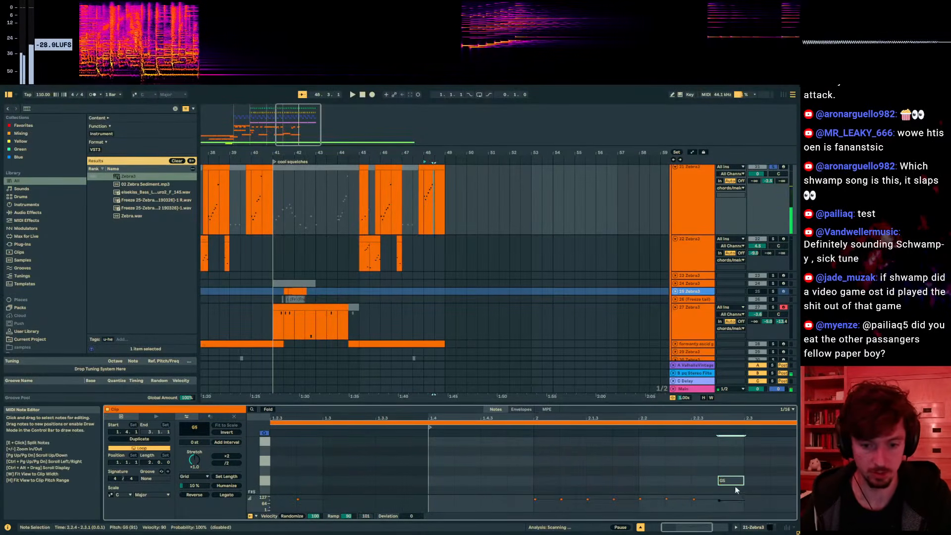
key("space")
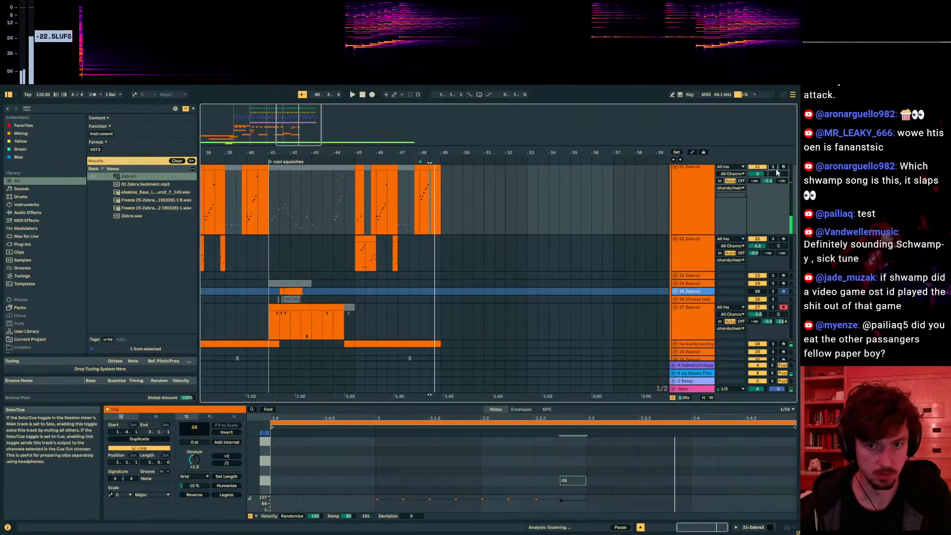
- Duplicate track 21's clips from bars 33 to 49 so the copy starts at bar 49
left_click_drag(430, 151, 546, 117)
scroll(481, 253, "up", 1)
scroll(482, 253, "up", 2)
left_click_drag(555, 242, 427, 242)
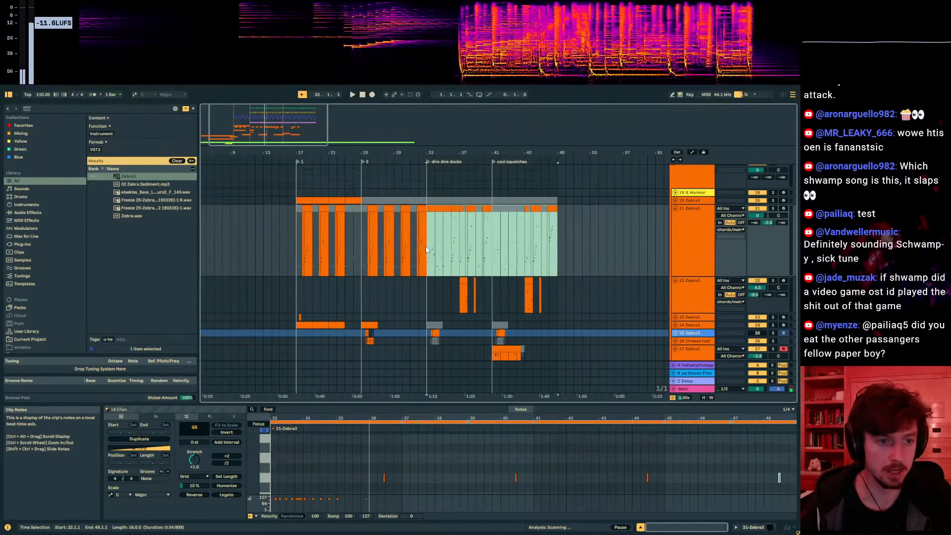
key("ctrl+d")
- Add a locator named "dire docks back again", play the duplicated passage, and move the locator to the start of bar 49
left_click(444, 162)
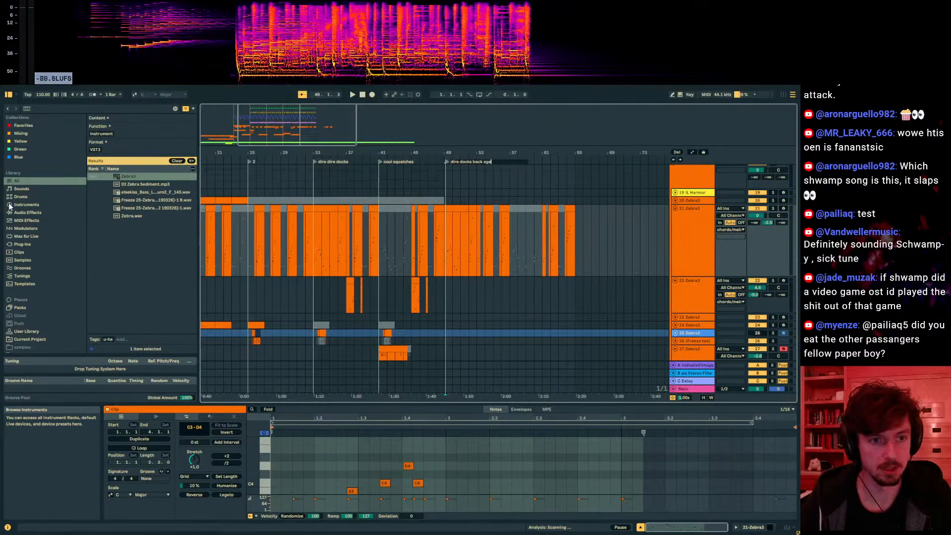
left_click_drag(446, 153, 447, 250)
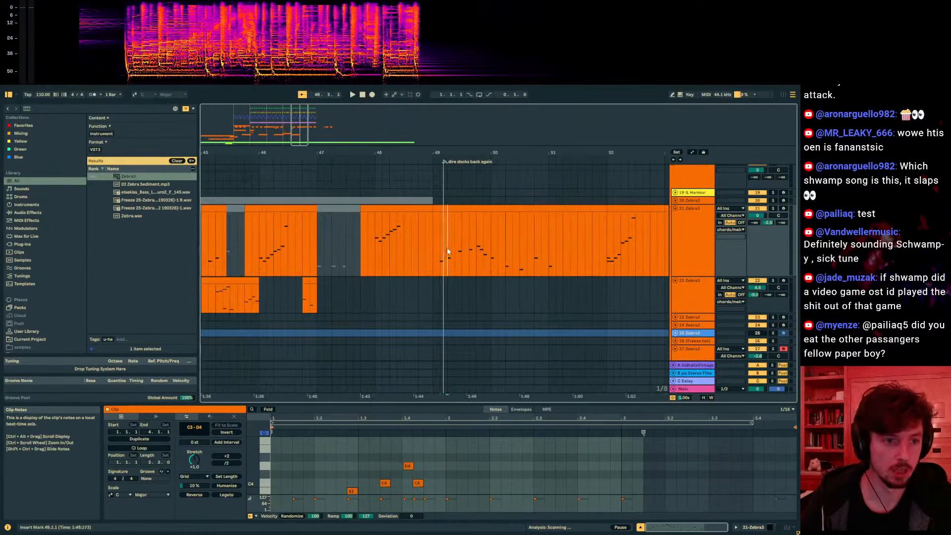
left_click(419, 241)
key("space")
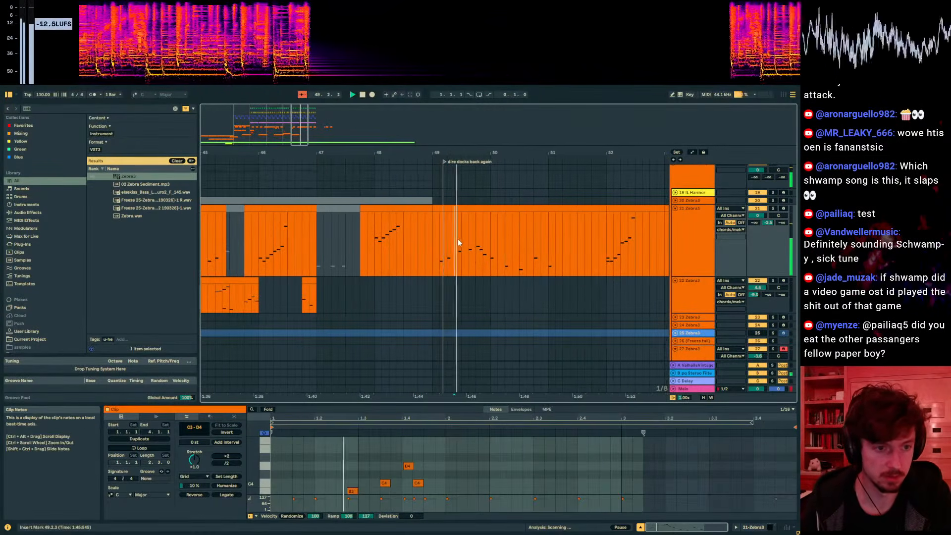
left_click_drag(465, 248, 446, 249)
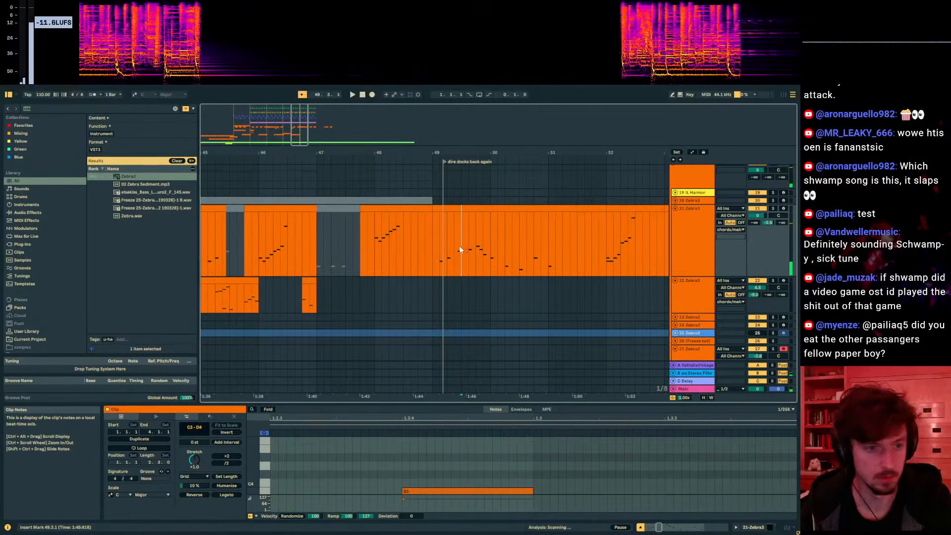
left_click(442, 165)
left_click_drag(442, 162, 433, 162)
- Deactivate track 21's clip section from about 49.2.3 to 49.4.3, and select the section up to bar 50 during playback
key("space")
left_click_drag(482, 235, 461, 234)
key("Delete")
key("space")
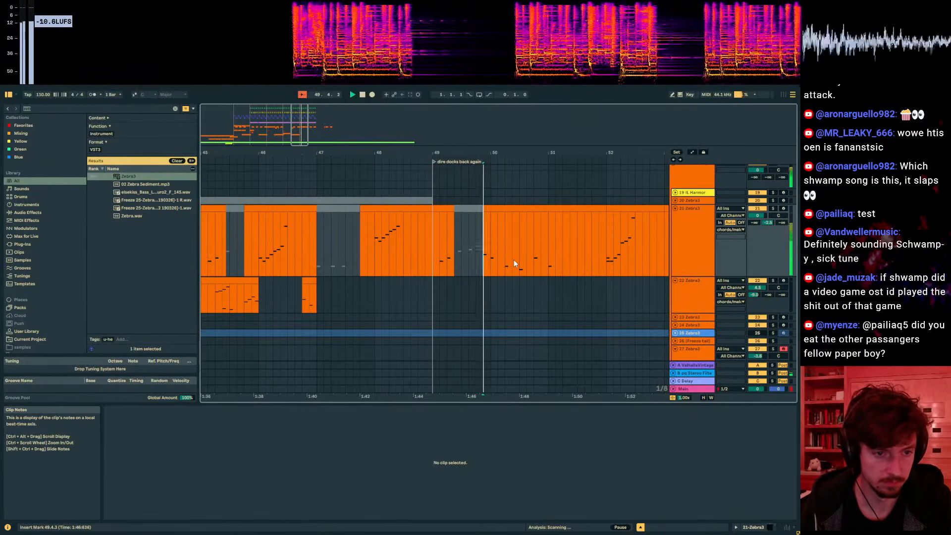
left_click(485, 260)
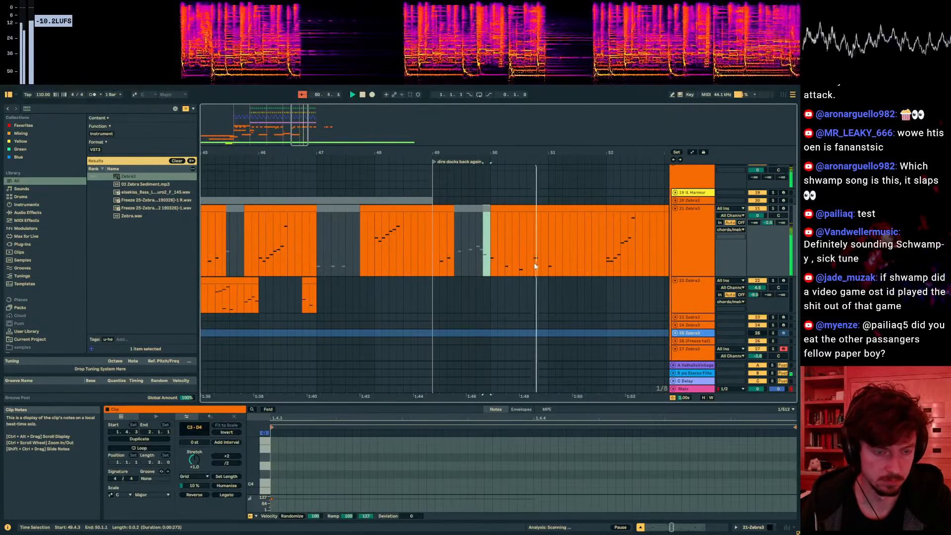
- Play the new section from bar 50 and select track 21's rising phrase from 52.1.1 to 52.4.1
left_click_drag(541, 150, 360, 149)
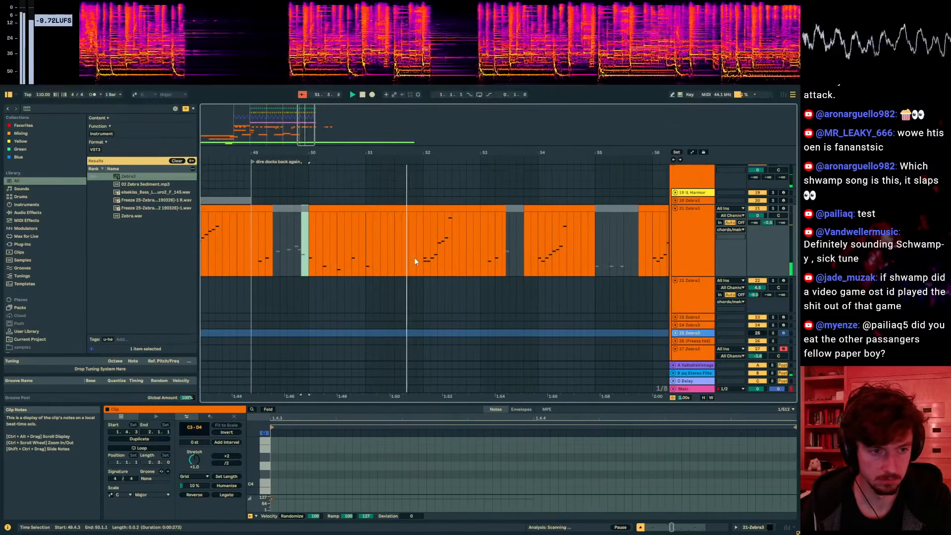
scroll(414, 261, "down", 1)
left_click_drag(424, 240, 464, 240)
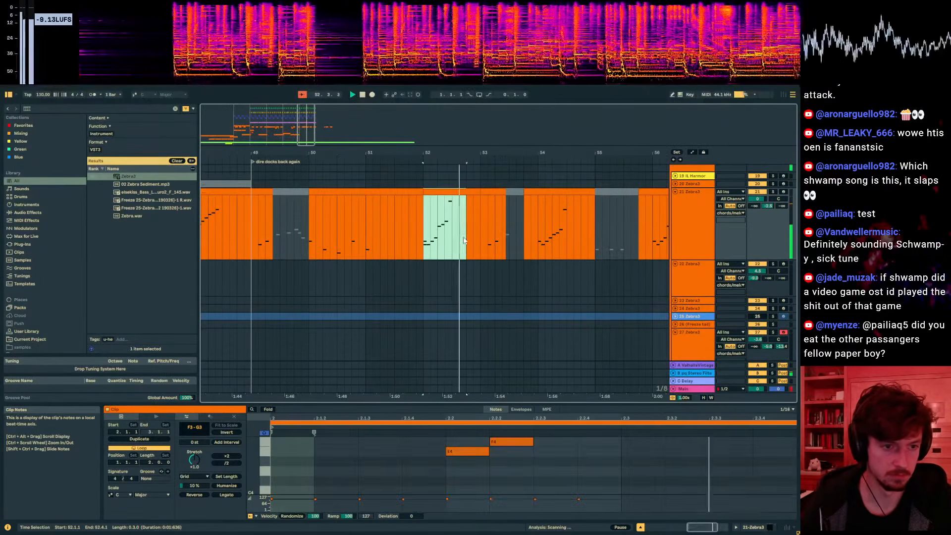
scroll(358, 243, "down", 1)
scroll(355, 245, "down", 2)
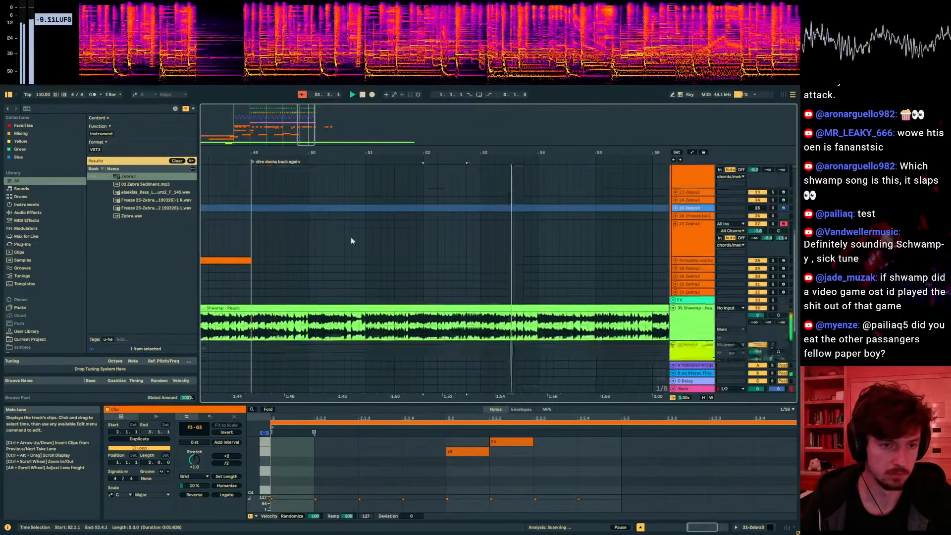
- Replay the passage after bar 49 from several points and place the insert marker at 51.1.1 on track 22
scroll(354, 240, "up", 1)
left_click(289, 220)
key("space")
left_click(337, 219)
key("space")
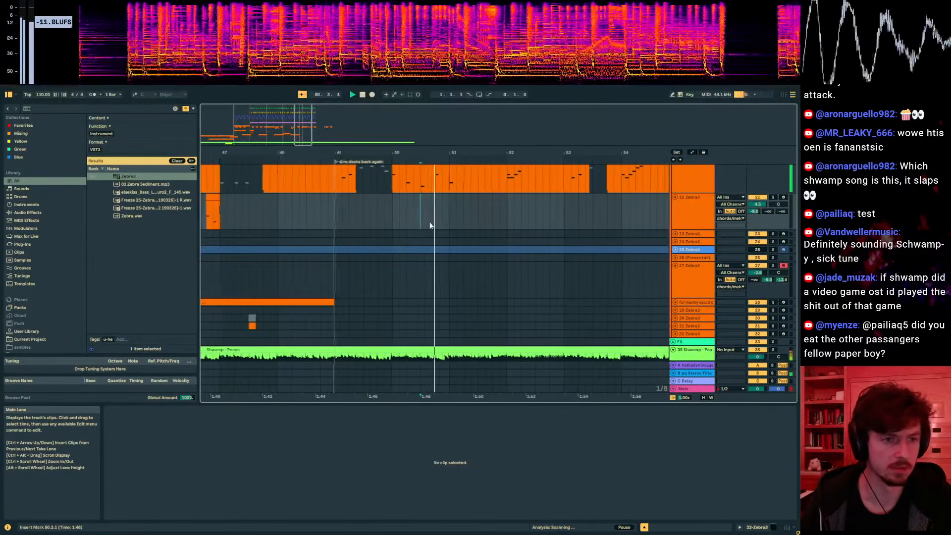
left_click(415, 218)
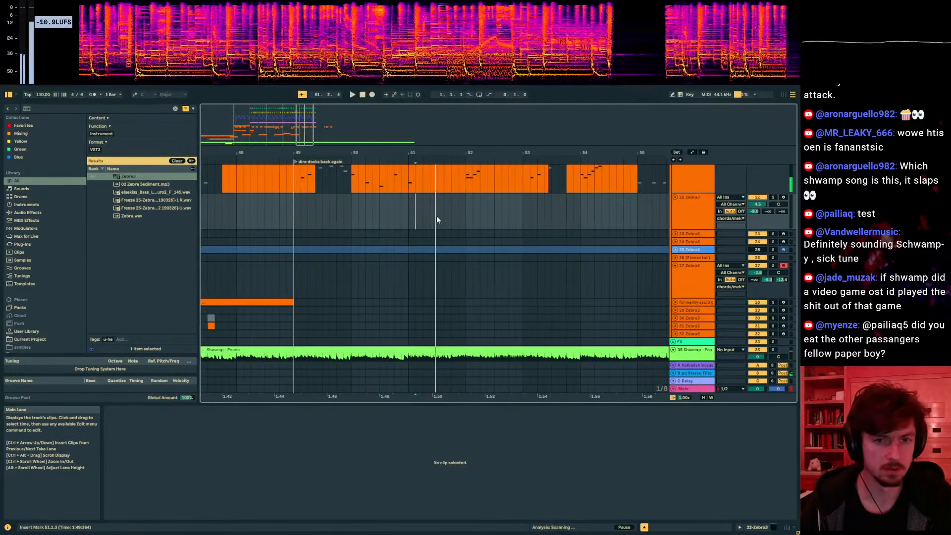
left_click(407, 210)
key("space")
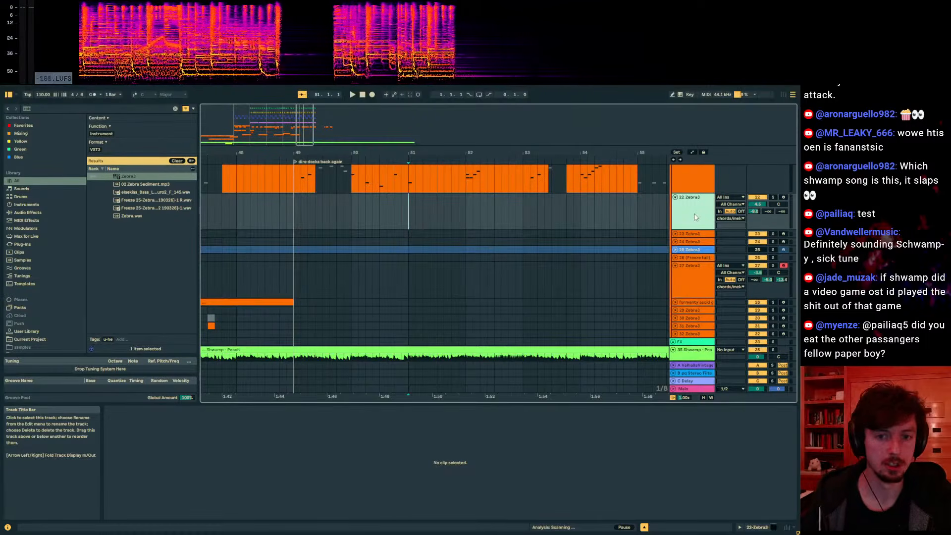
- Unfold track 23 and audition its short clip near bar 17 in solo, taking the track out of solo again
left_click_drag(470, 152, 484, 89)
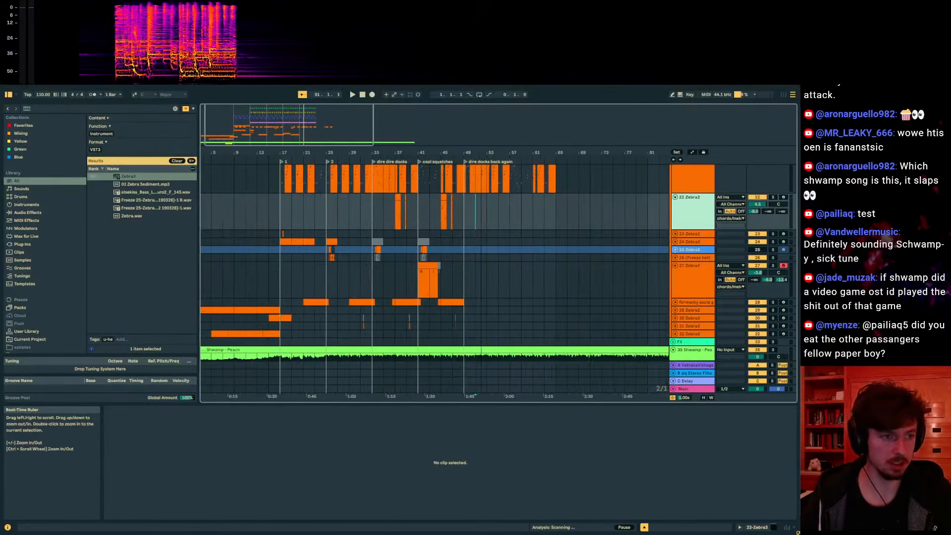
left_click(674, 234)
left_click(683, 240)
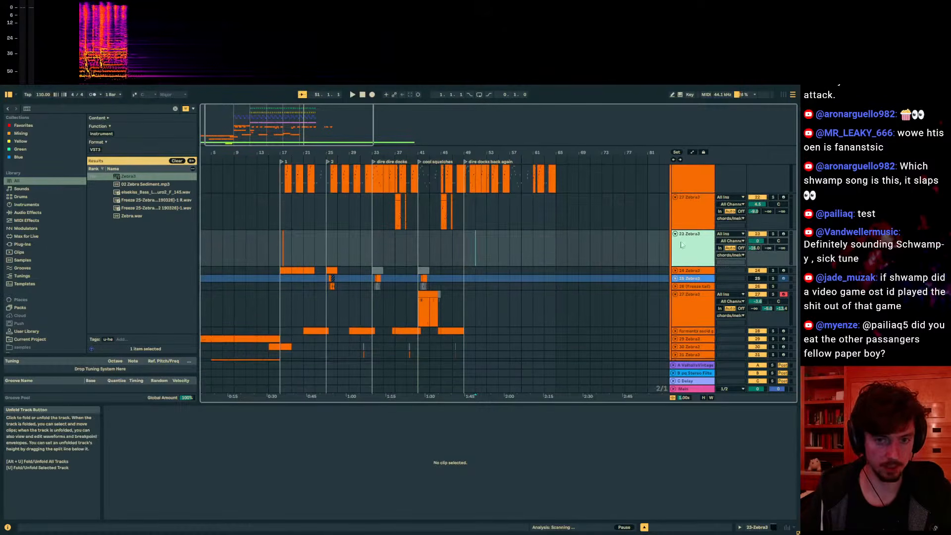
left_click(282, 259)
left_click(773, 234)
key("space")
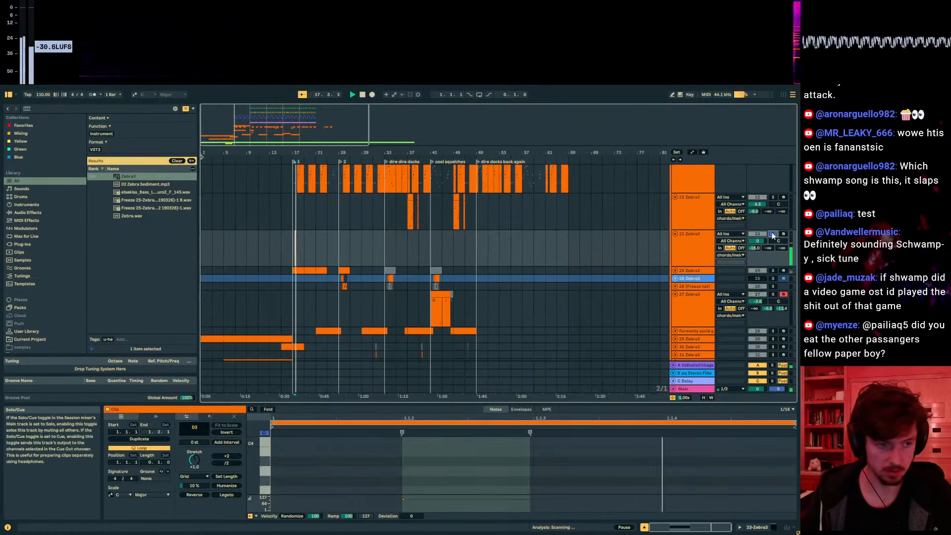
key("space")
left_click(772, 234)
- Insert a new MIDI track below track 23 and load Zebra3 on it
left_click_drag(482, 153, 482, 198)
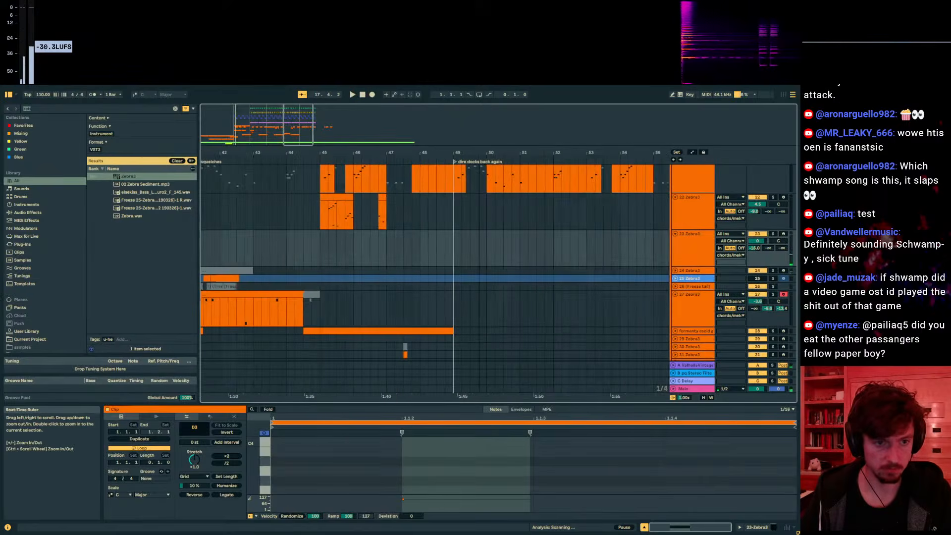
left_click(693, 247)
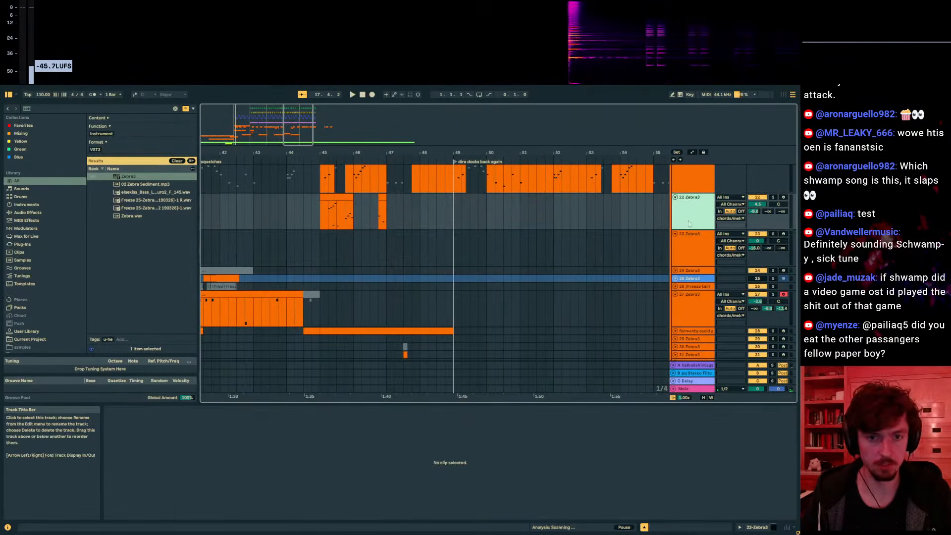
key("ctrl+shift+t")
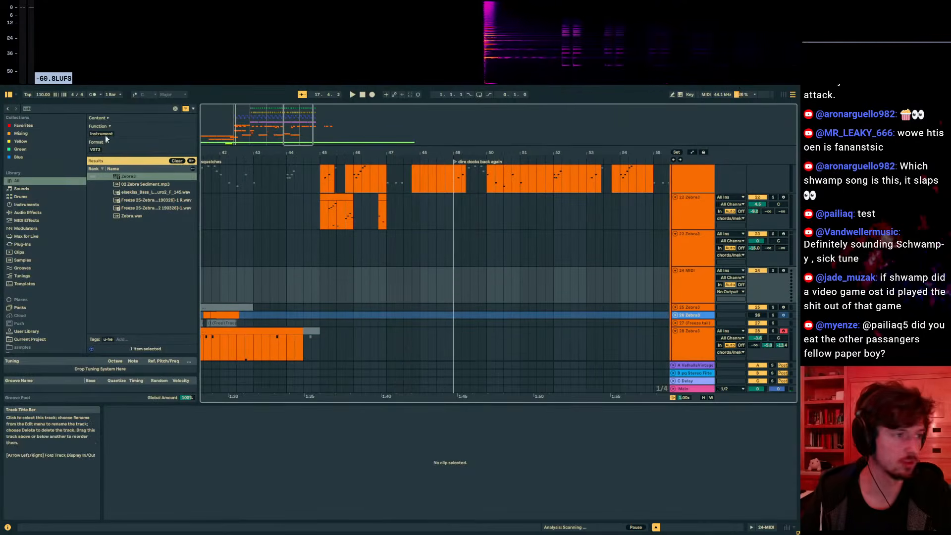
left_click(132, 176)
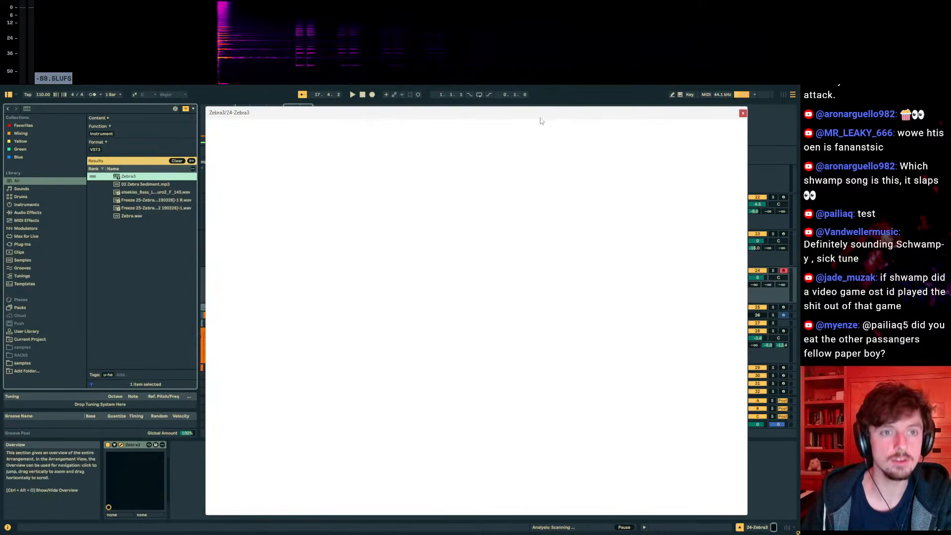
- Play the passage from bar 49 and create a one-beat MIDI clip at 51.1.1 on track 24
key("space")
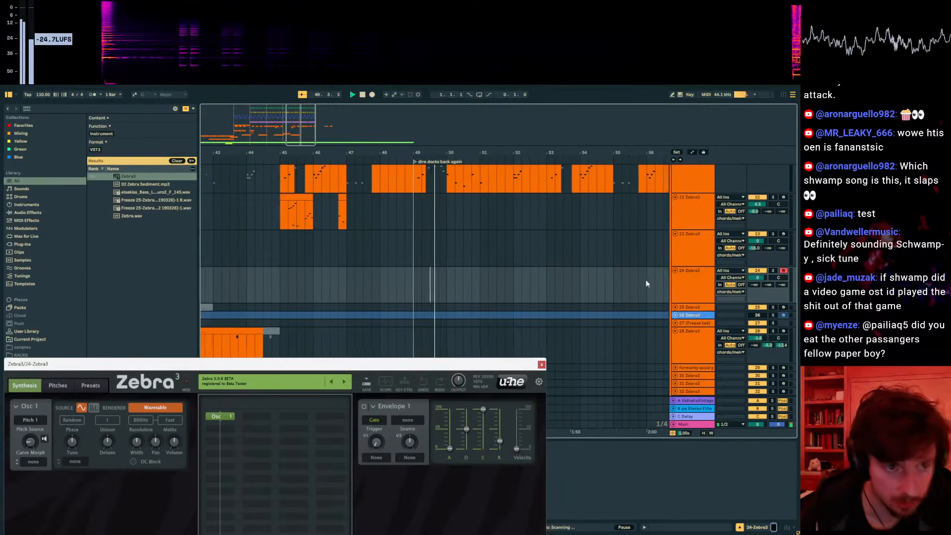
left_click_drag(435, 153, 297, 213)
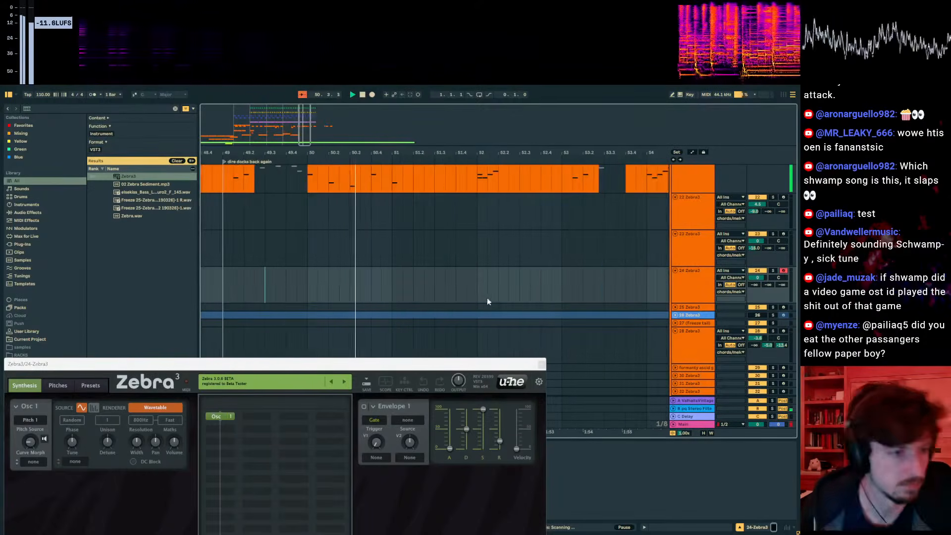
left_click_drag(393, 292, 414, 289)
key("ctrl+shift+m")
left_click_drag(257, 365, 740, 162)
key("space")
key("space")
- Place three short G3 notes in the clip: at its start, halfway to 1.1.2, and just after 1.1.2, checking them in playback
double_click(339, 456)
left_click_drag(335, 456, 334, 461)
key("space")
key("space")
left_click_drag(401, 460, 302, 464)
key("space")
key("space")
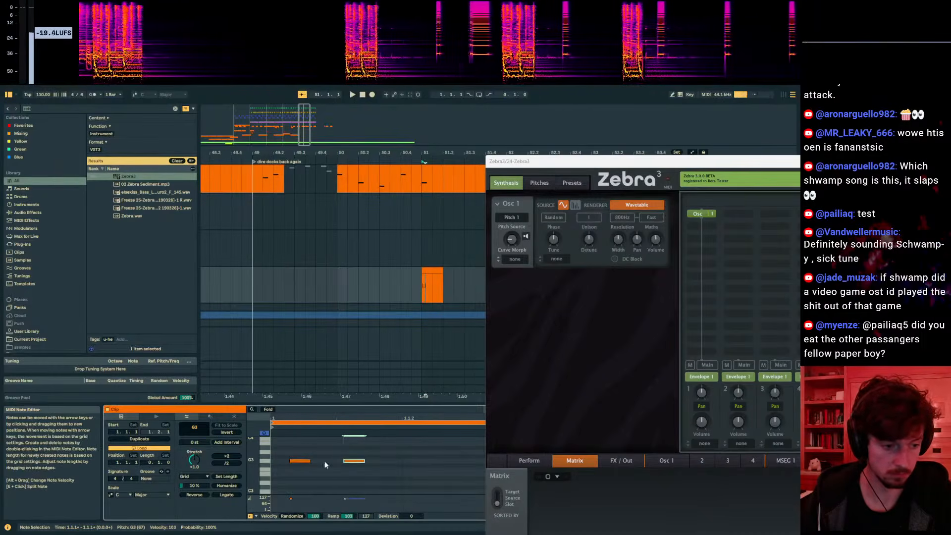
key("space")
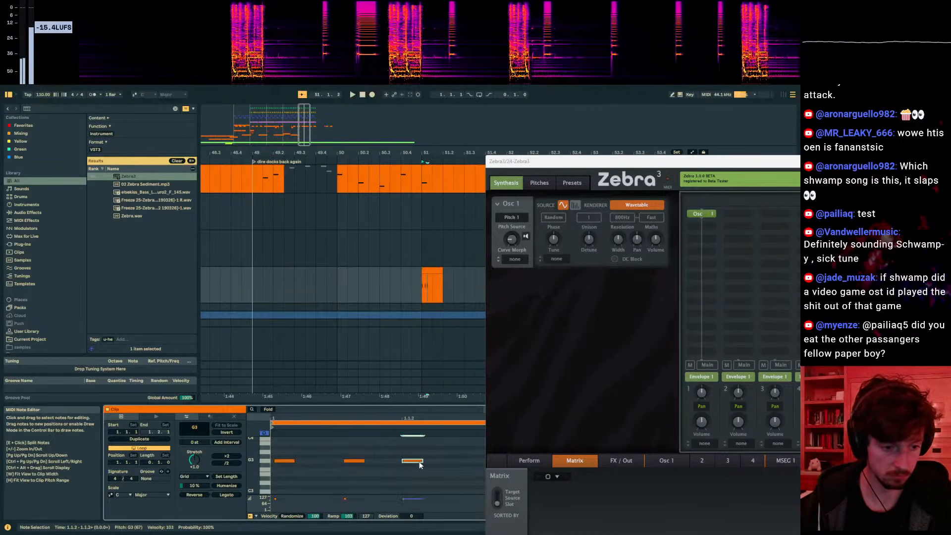
left_click_drag(420, 464, 442, 464)
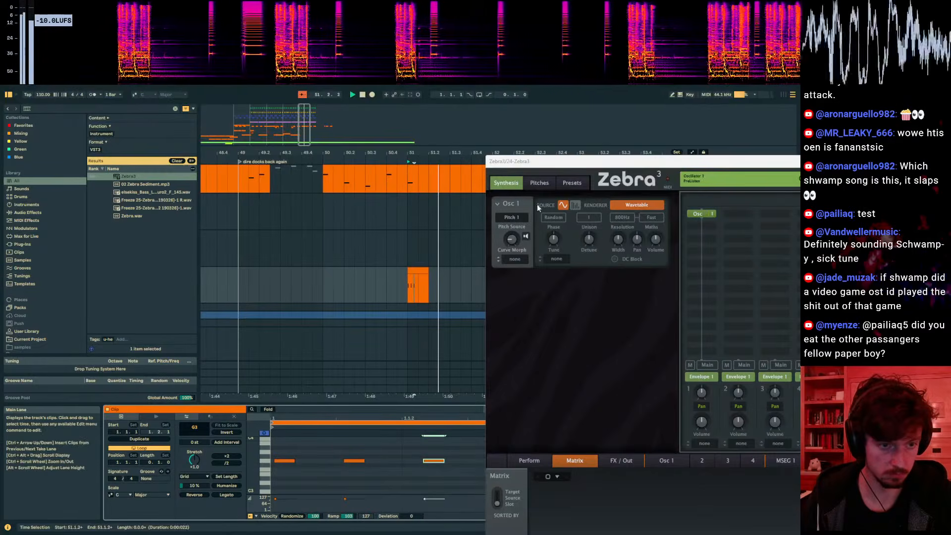
key("space")
- Solo track 24 and play its new clip
left_click_drag(542, 162, 651, 393)
left_click(773, 272)
key("space")
key("space")
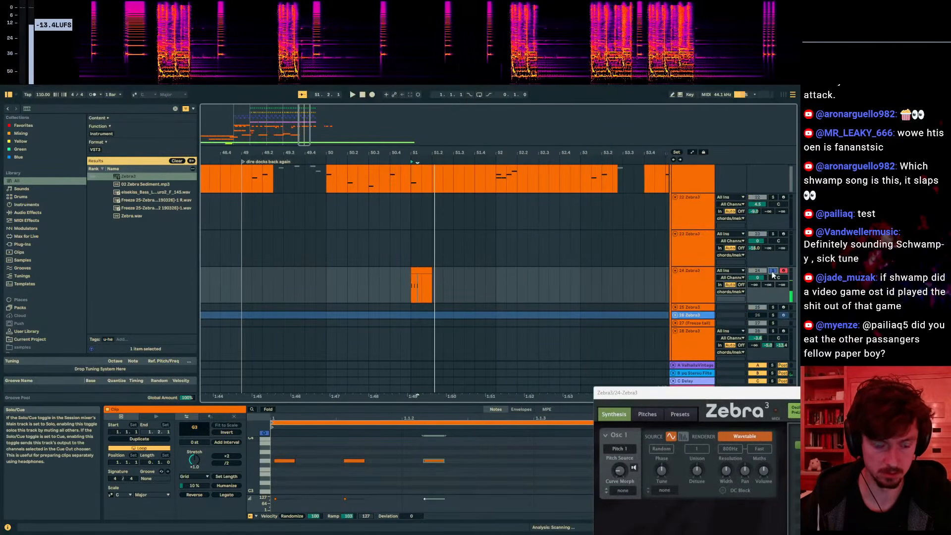
- Open Osc 1's settings in track 24's Zebra3 patch and play the clip again while toggling the track's solo
left_click_drag(651, 393, 305, 157)
left_click(458, 210)
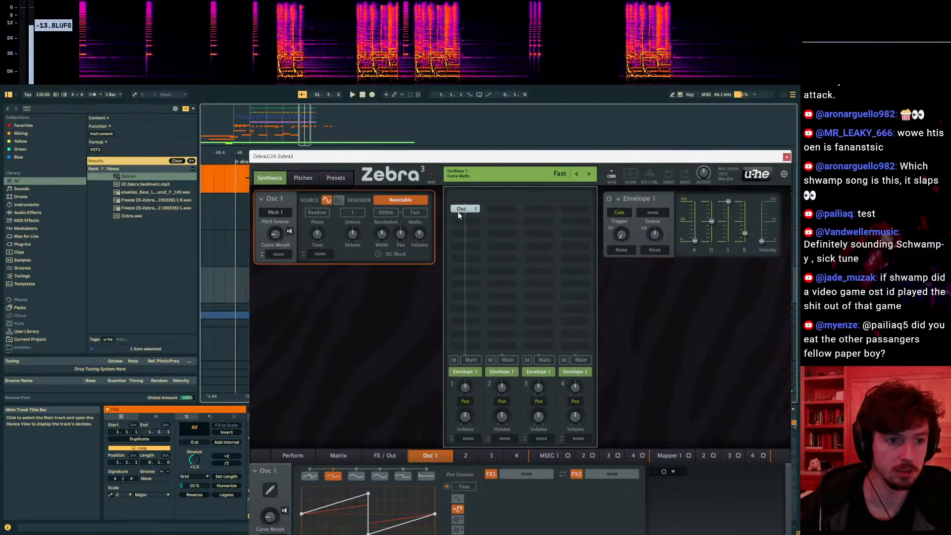
left_click(464, 209)
left_click(462, 211)
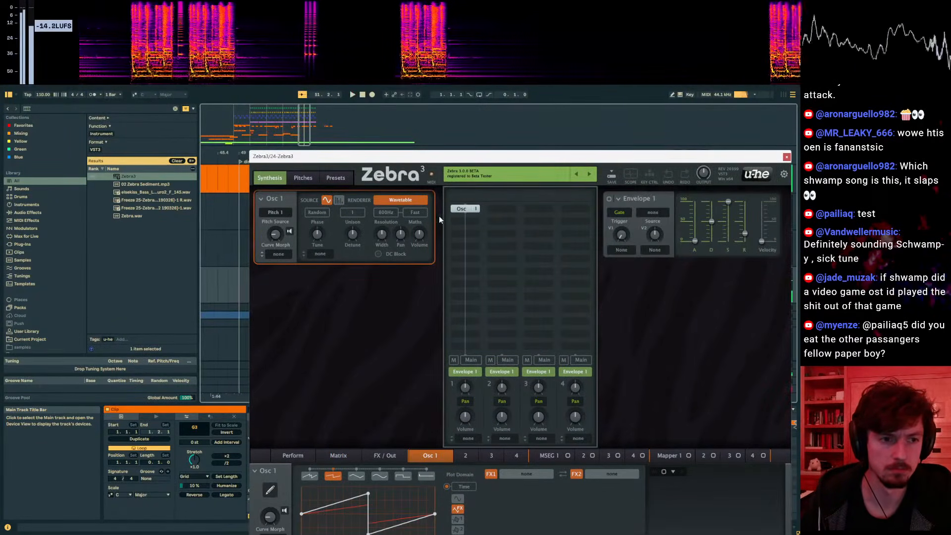
left_click_drag(446, 156, 378, 291)
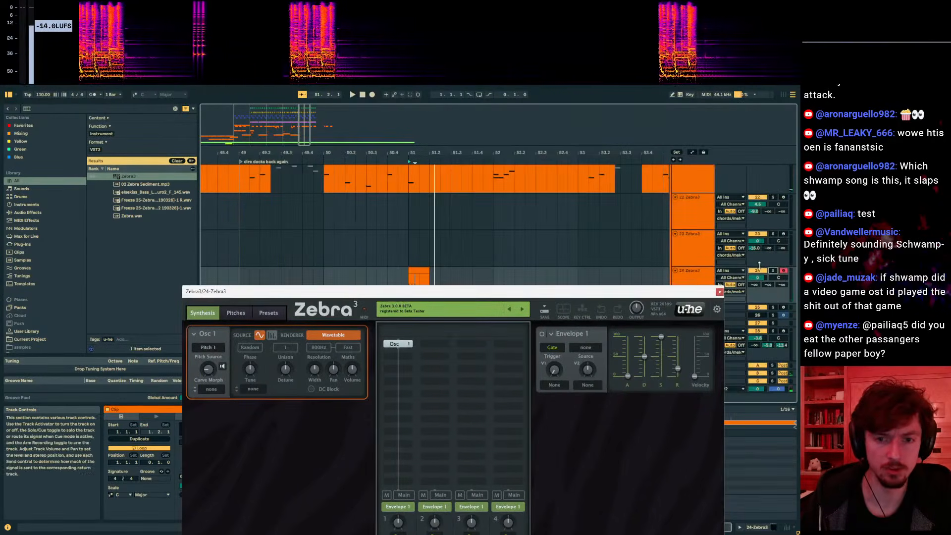
left_click(770, 273)
key("space")
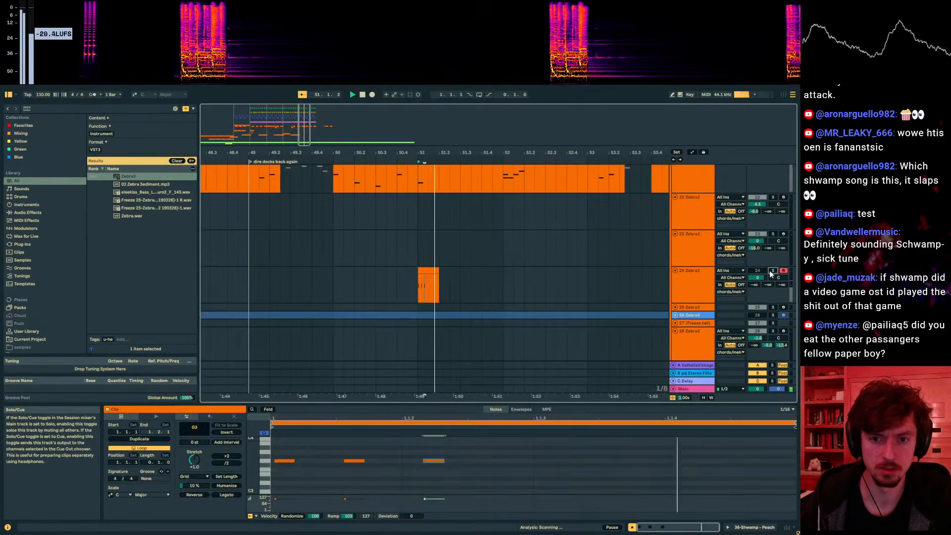
left_click(697, 278)
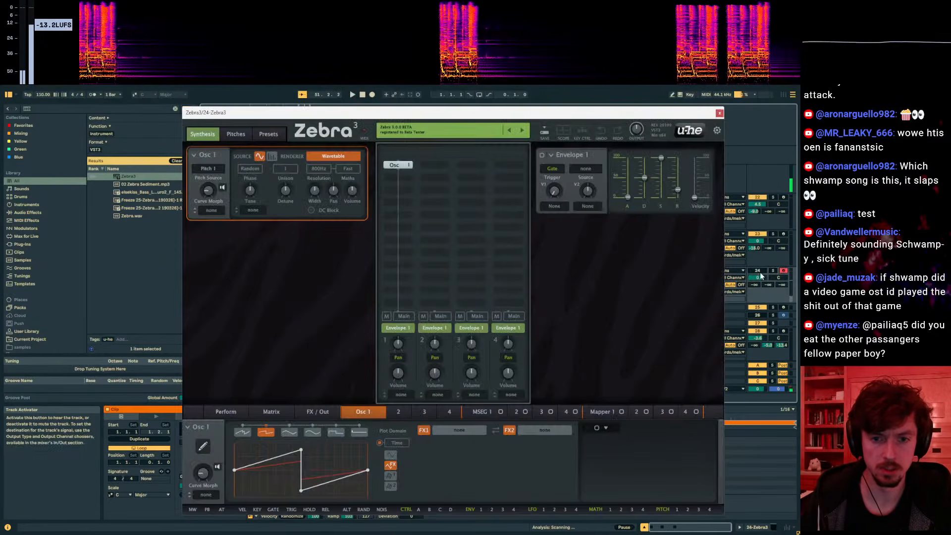
- Add an FMO 2 module with 16.00 feedback below Osc 1 and reshape Envelope 1 with zero sustain and a shorter release
right_click(396, 178)
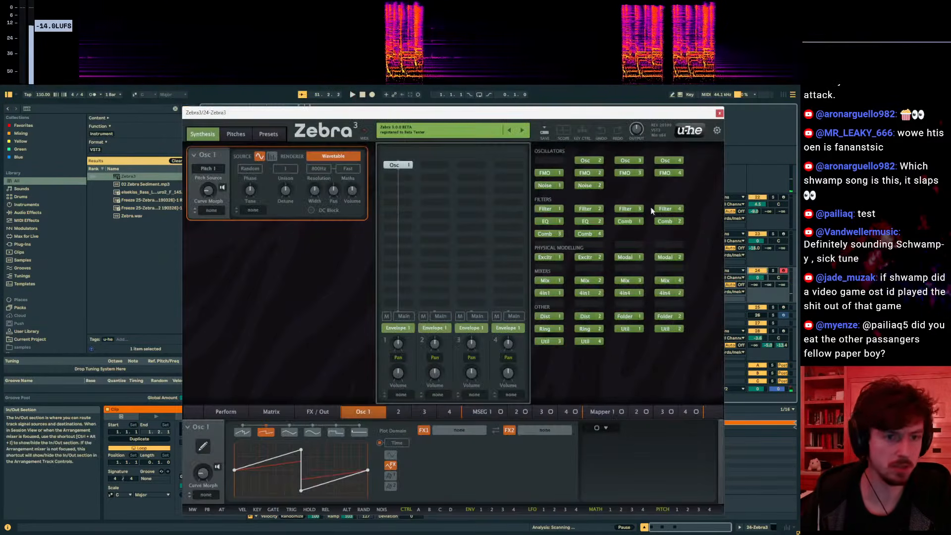
left_click(582, 173)
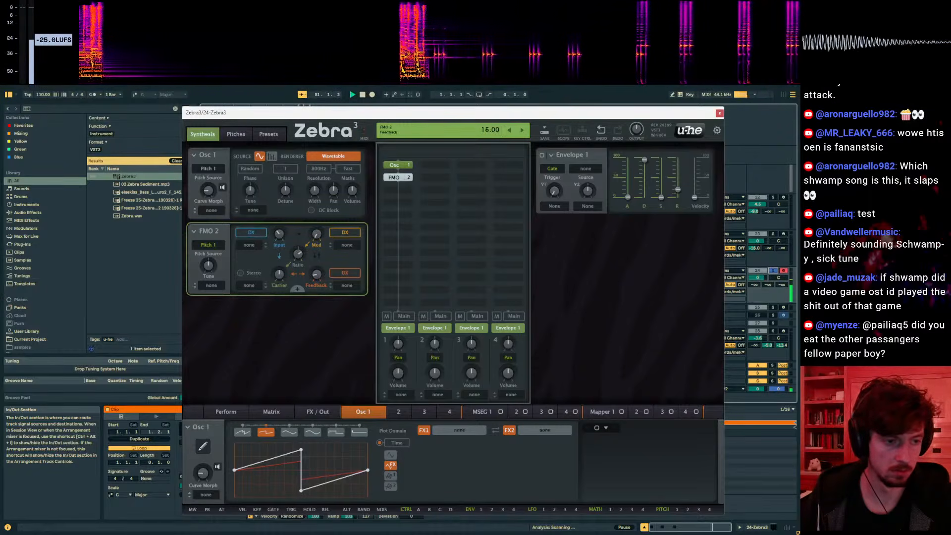
left_click_drag(678, 196, 678, 194)
left_click_drag(645, 160, 645, 161)
- Adjust track 24's send to return B and add Delay 1 with a ratio of 51.00 to Zebra3's main effects chain
left_click_drag(768, 285, 768, 312)
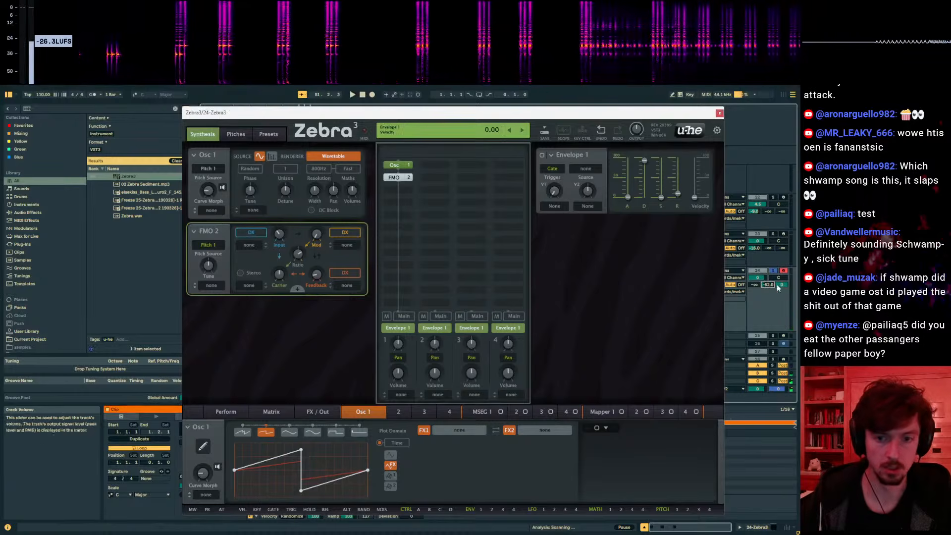
left_click(324, 413)
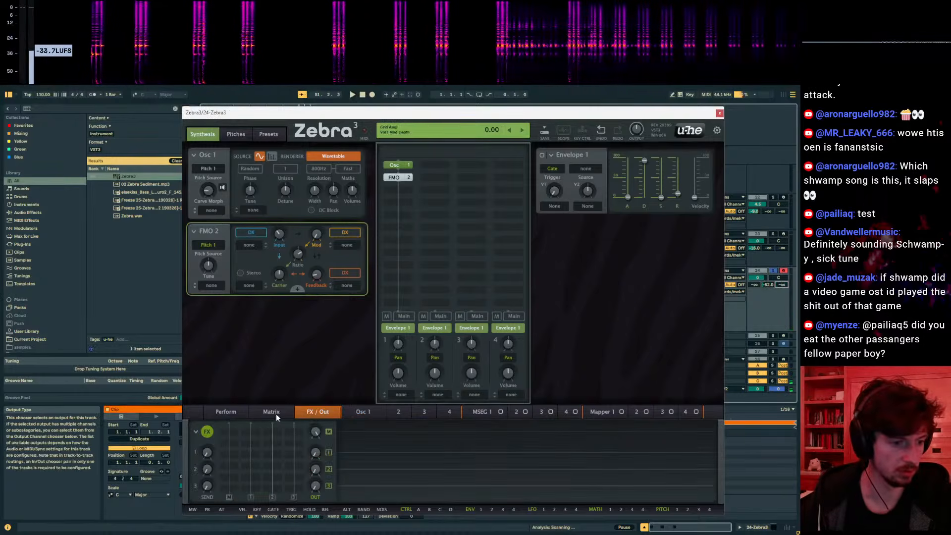
left_click(232, 444)
left_click(268, 184)
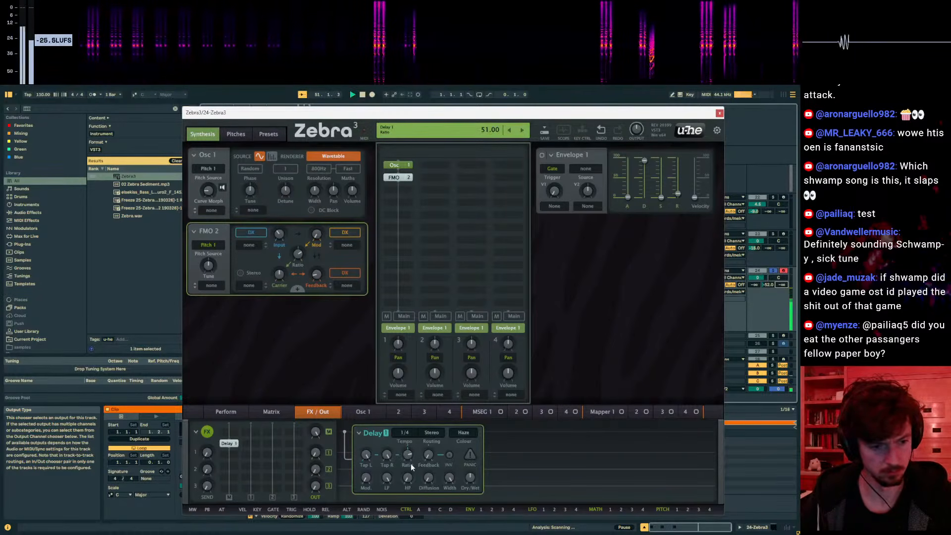
- Try Cross routing on Delay 1 and return it to Stereo
left_click(432, 433)
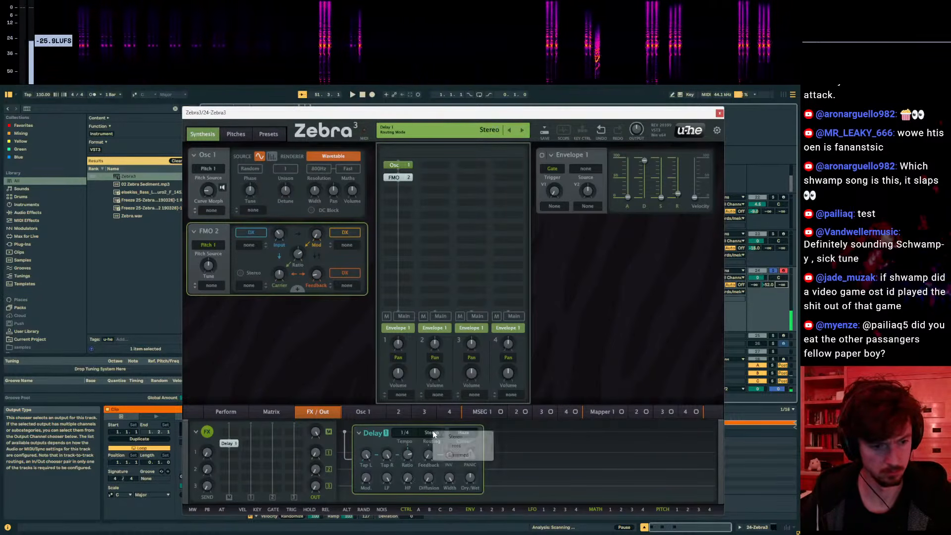
left_click(456, 447)
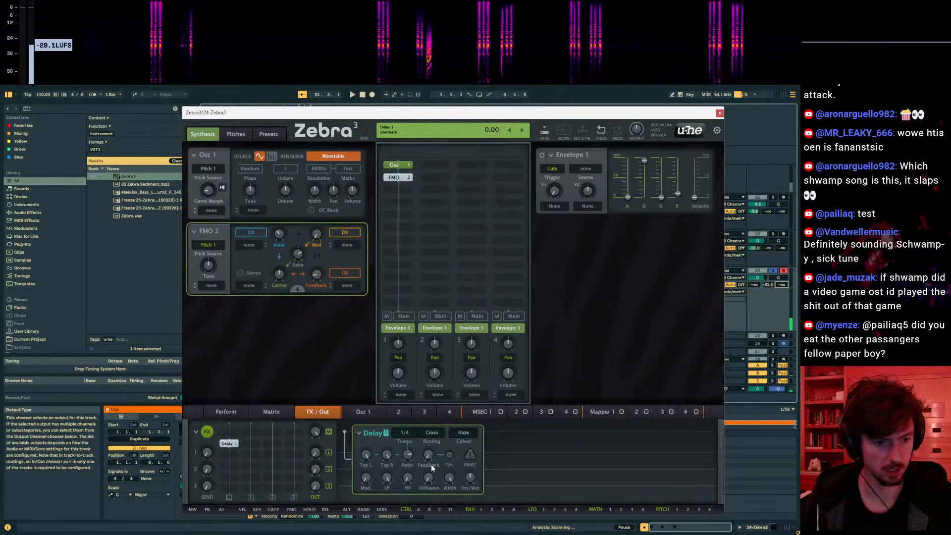
left_click(432, 433)
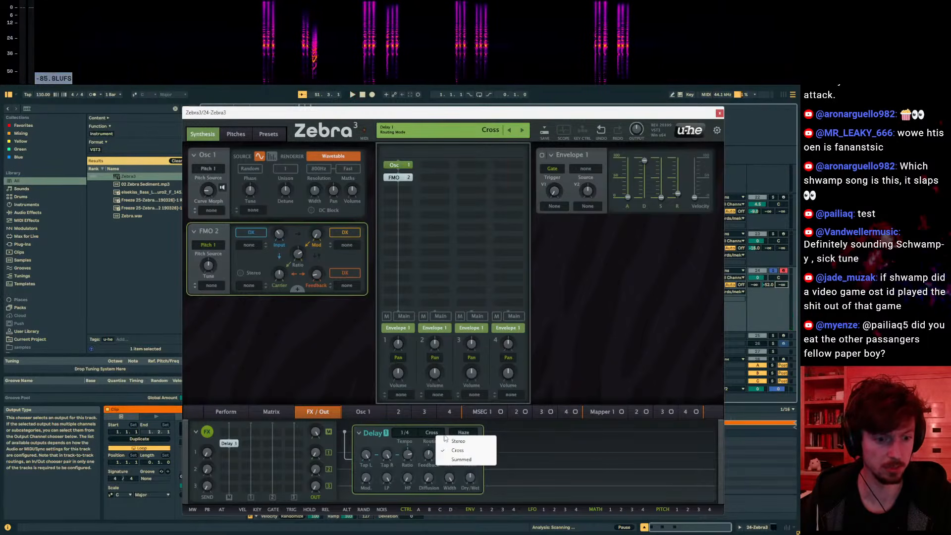
left_click(448, 437)
- Set Delay 1's colour to Surge and its routing to Cross in track 24's Zebra3 patch
left_click(465, 433)
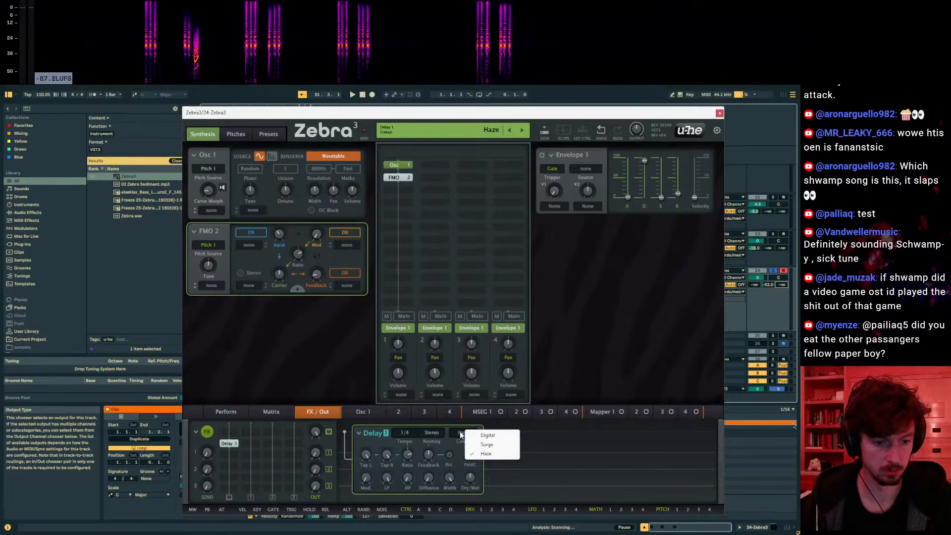
left_click(487, 444)
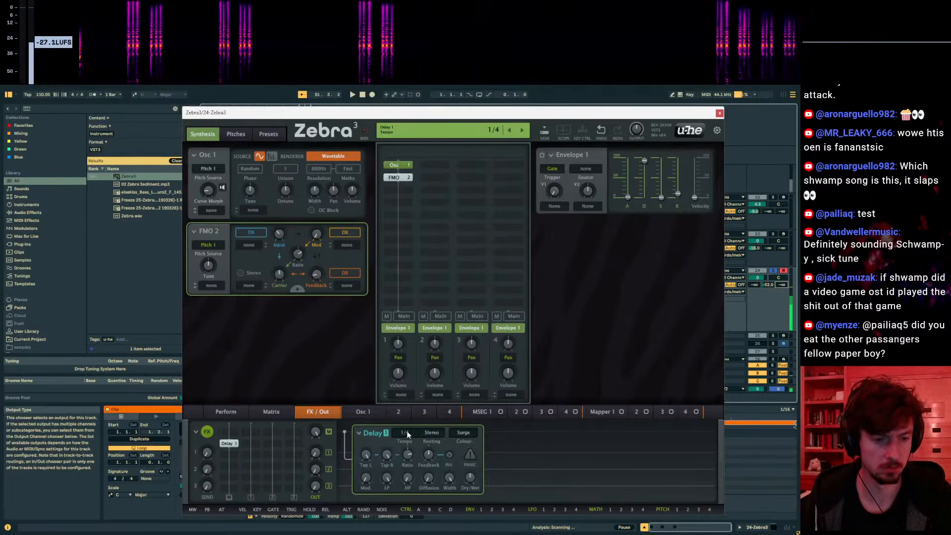
left_click(405, 433)
left_click(437, 434)
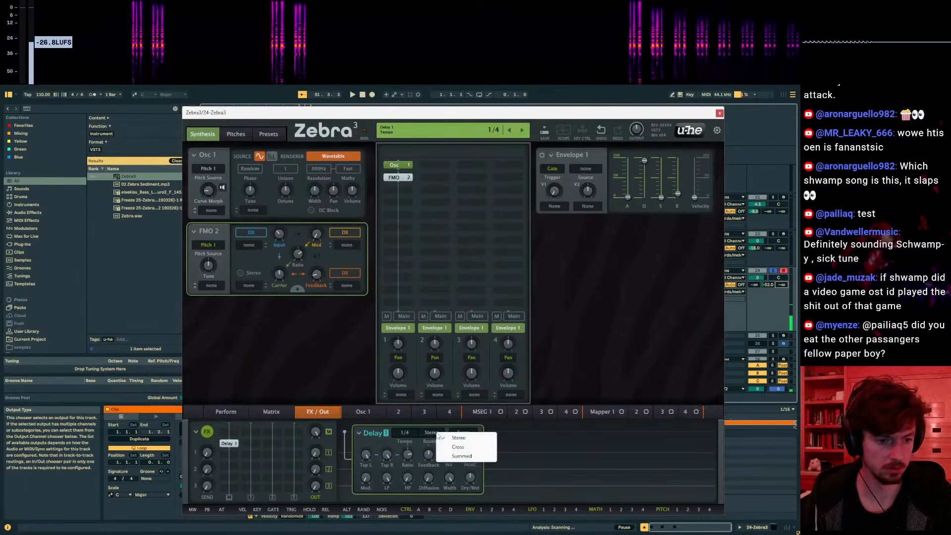
left_click(460, 447)
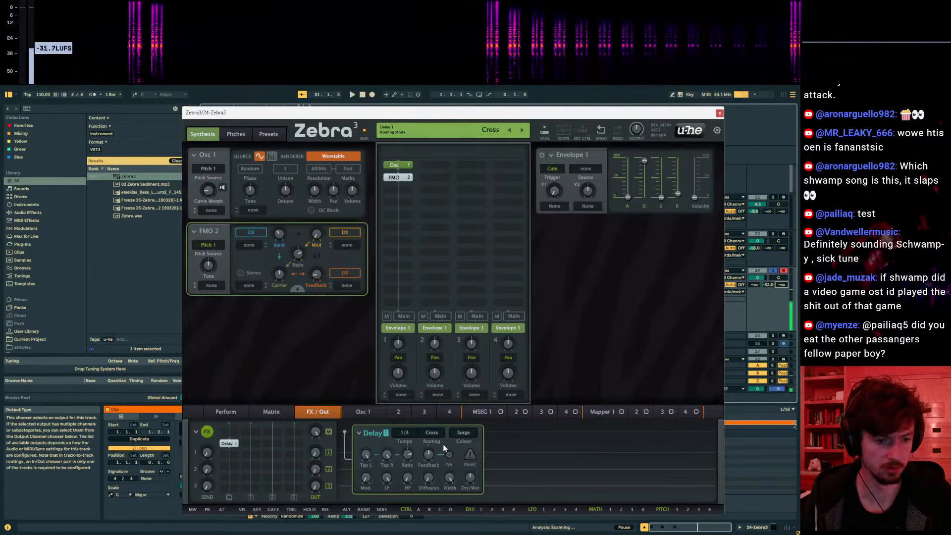
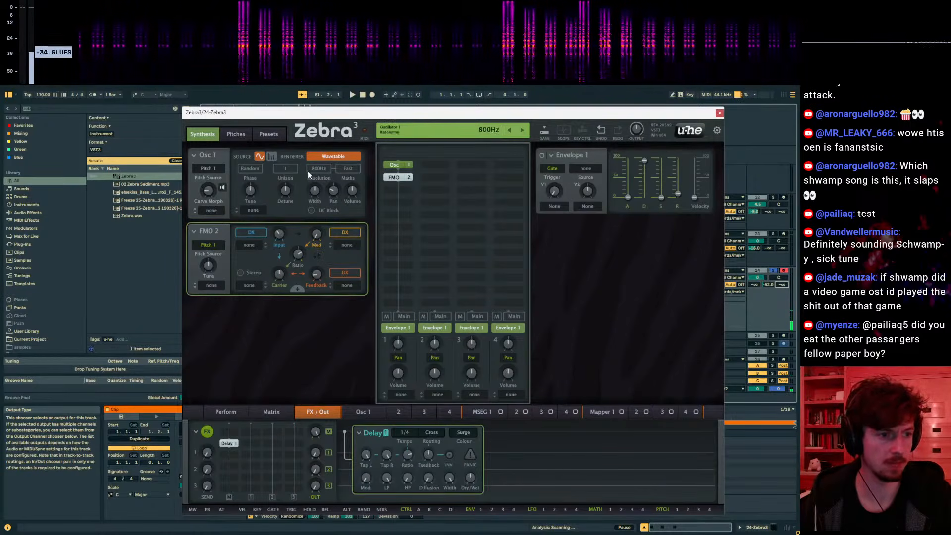
- Play the patch and add a Comb 4 module in dissonant mode below FMO 2
key("space")
left_click_drag(280, 234, 280, 251)
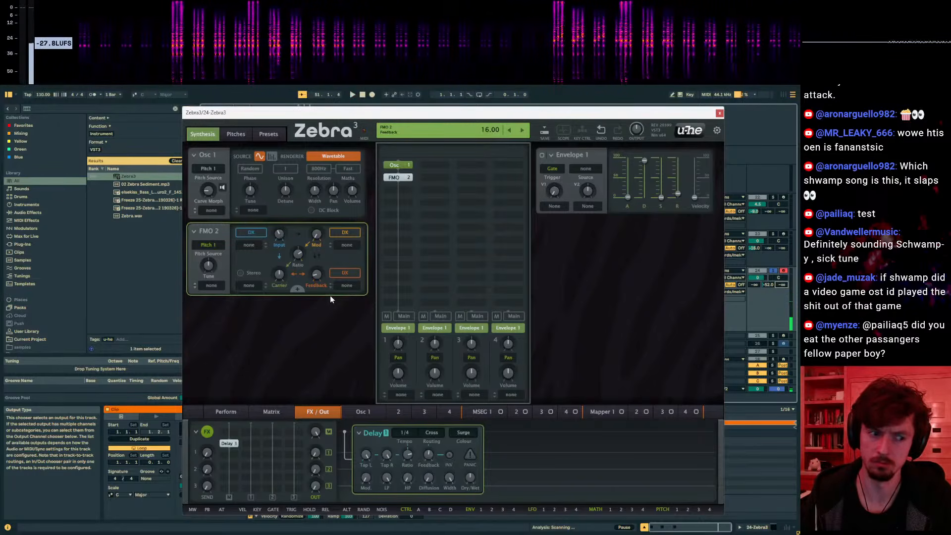
left_click(404, 226)
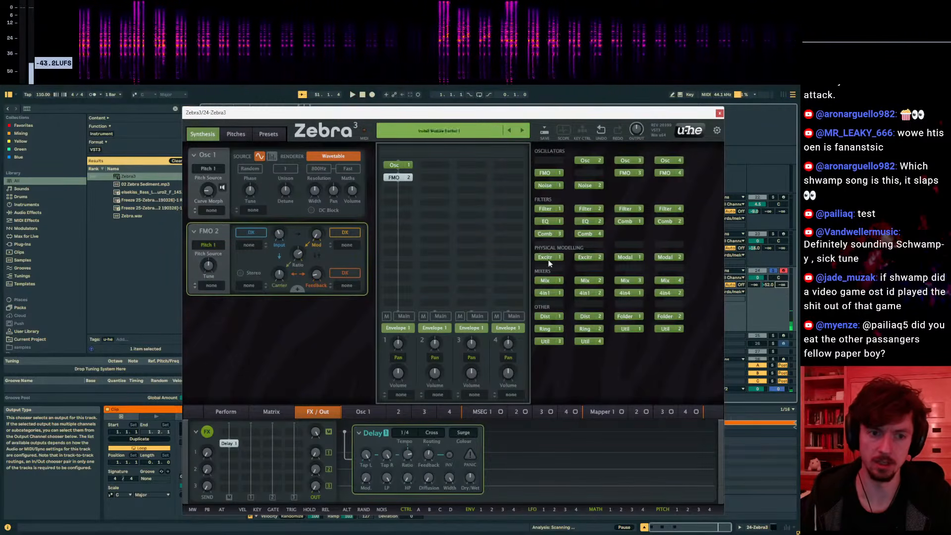
left_click(584, 233)
left_click(200, 307)
left_click(255, 350)
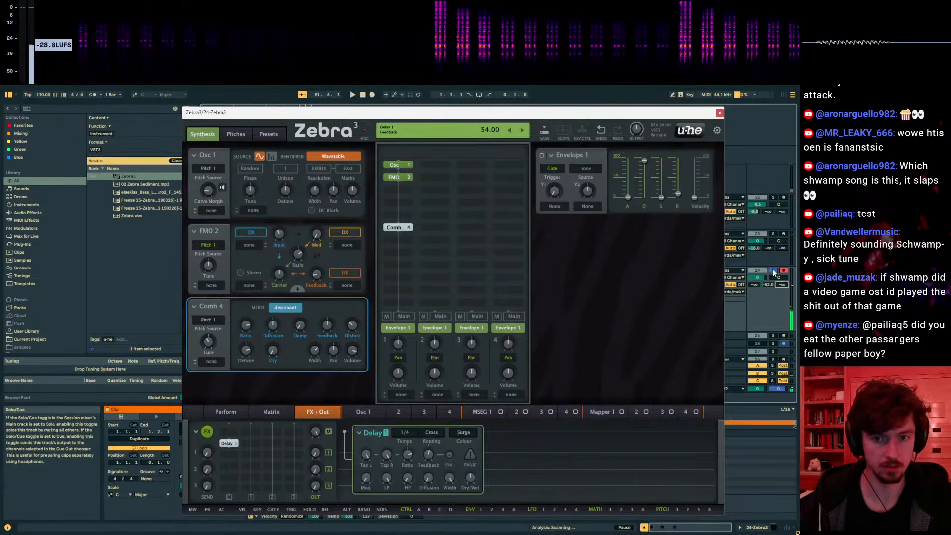
- Play track 24's clip within the full mix from bar 51, with the Zebra3 window moved clear of the arrangement
left_click_drag(484, 113, 518, 165)
left_click(299, 307)
left_click(438, 271)
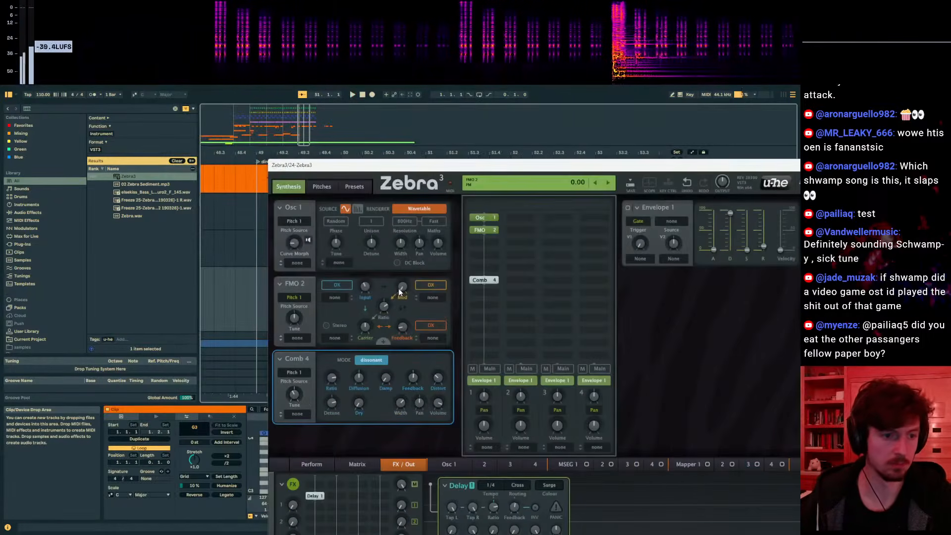
key("space")
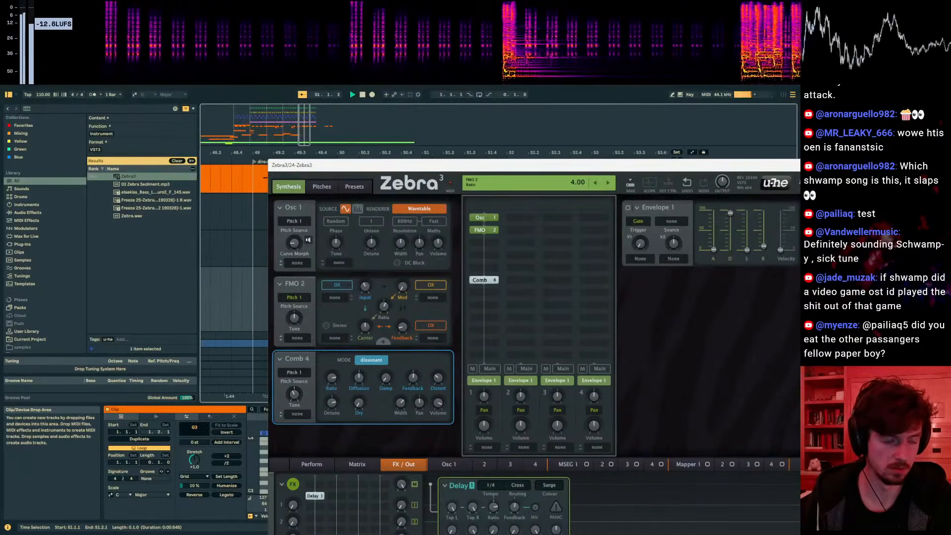
left_click_drag(505, 168, 475, 328)
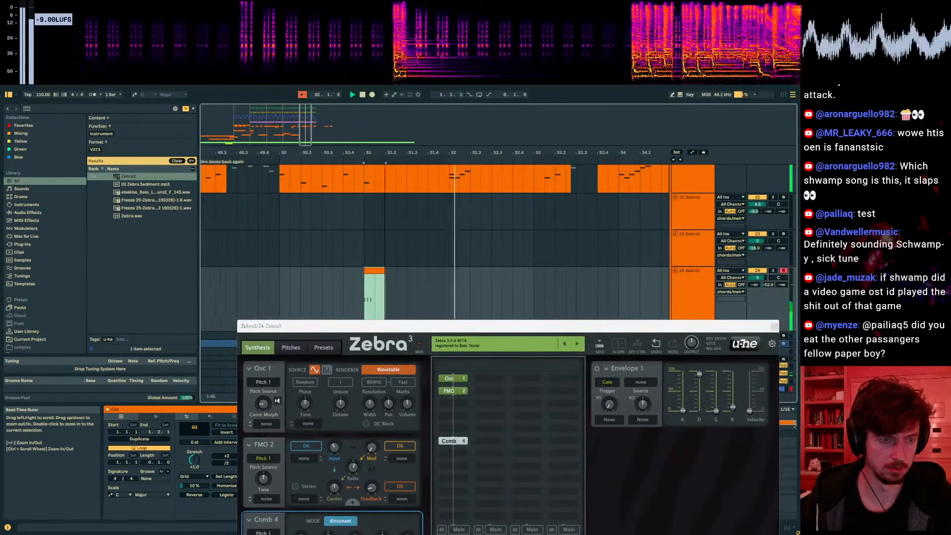
left_click(454, 295)
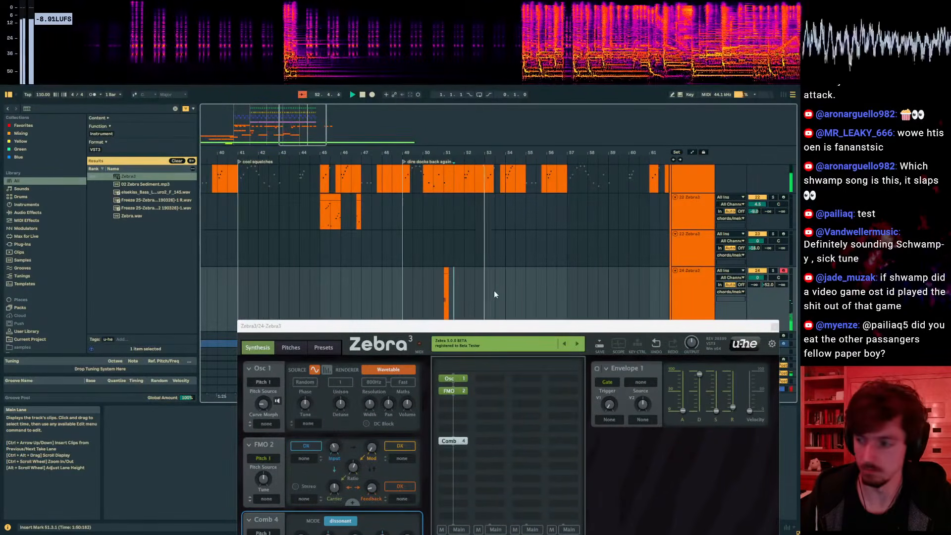
scroll(498, 290, "up", 2)
scroll(478, 282, "down", 5)
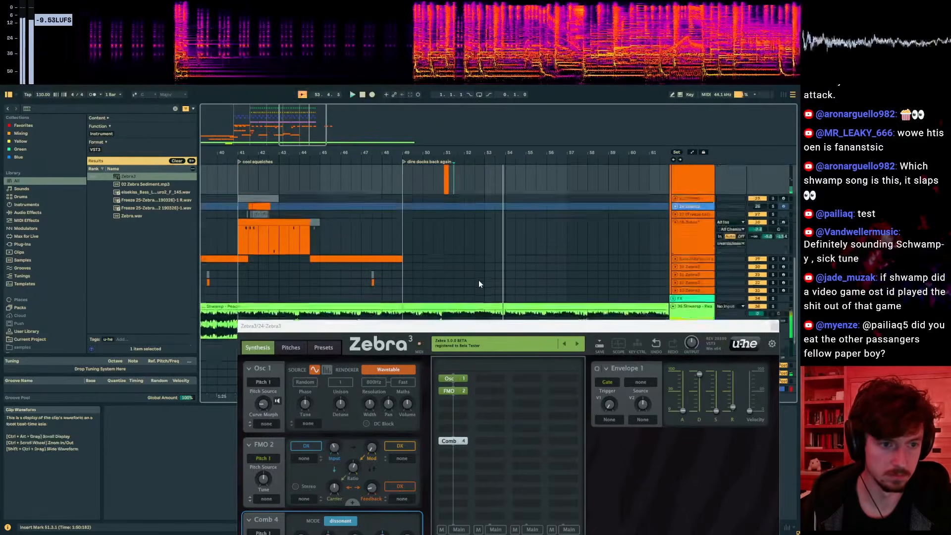
key("space")
- Review the arrangement's tracks around bar 49 and unfold the formanty ascid guy track
scroll(479, 281, "up", 4)
scroll(480, 283, "up", 3)
left_click(484, 267)
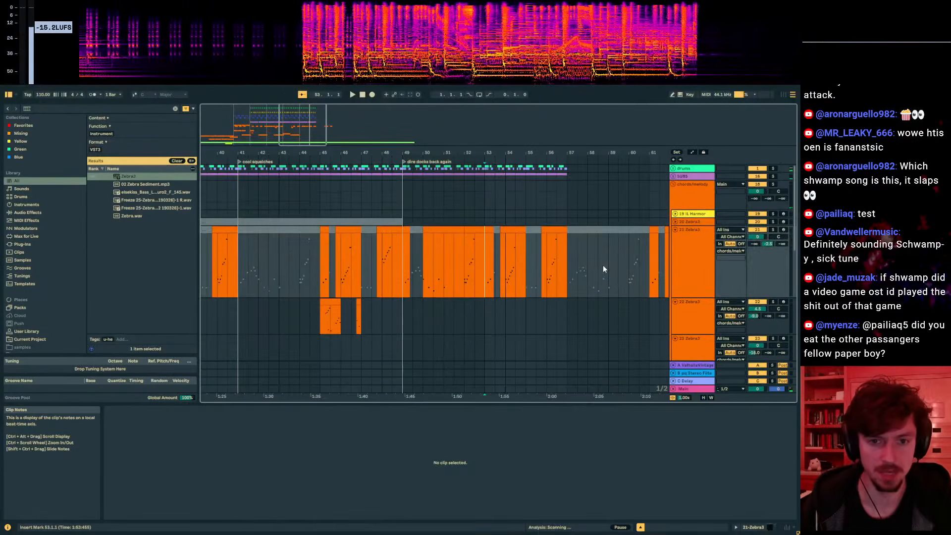
scroll(541, 265, "down", 2)
scroll(530, 262, "down", 4)
scroll(514, 257, "up", 5)
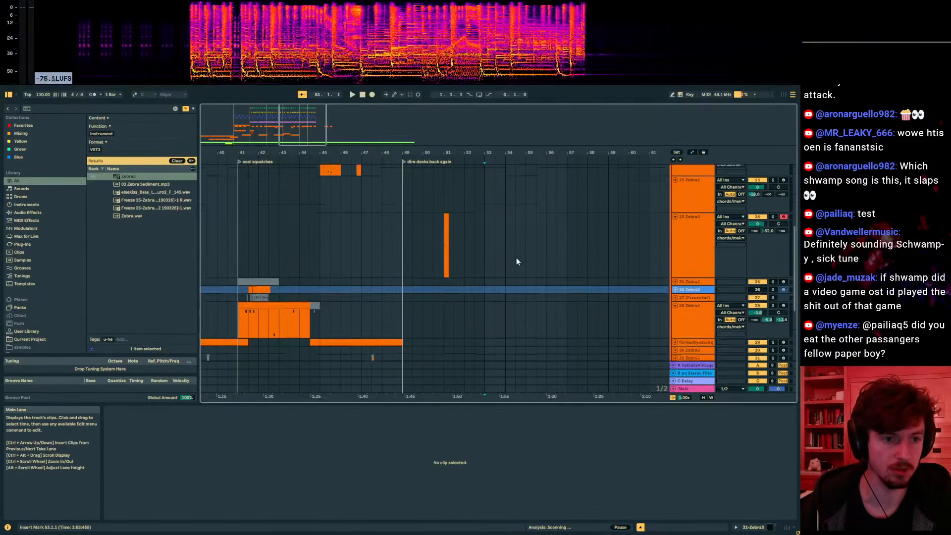
left_click_drag(501, 153, 521, 109)
scroll(499, 239, "down", 4)
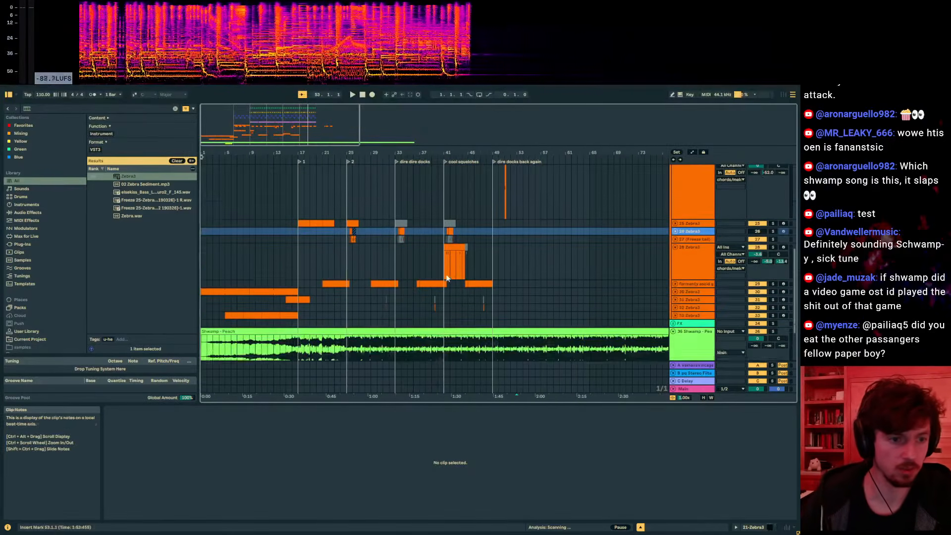
left_click(674, 251)
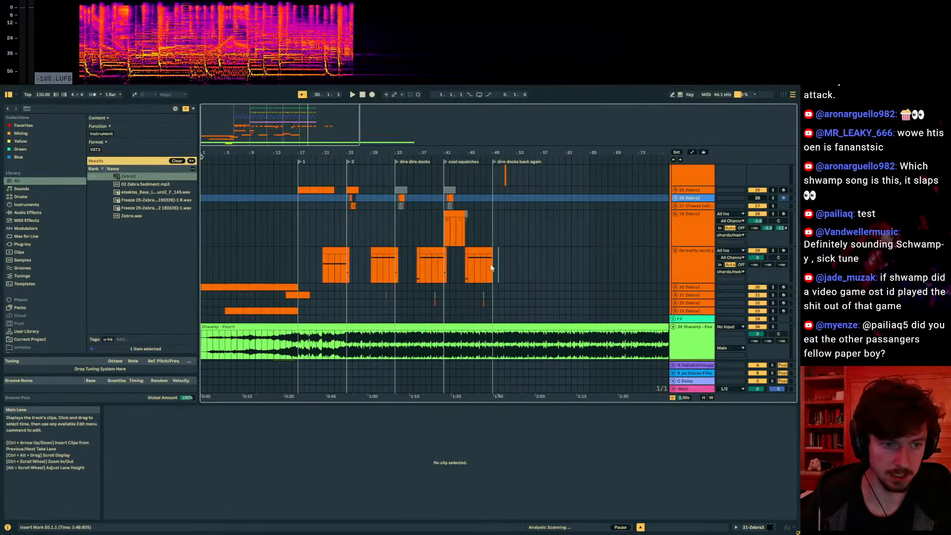
- Duplicate bars 41 to 49 of the formanty ascid guy track so the copy starts at bar 49
left_click(483, 265)
left_click_drag(474, 112, 475, 367)
left_click_drag(490, 279, 451, 271)
key("ctrl+d")
- Play the copied formanty ascid guy part in the mix, keeping its Zebra3 window off the clips
key("space")
left_click_drag(442, 153, 438, 210)
left_click(526, 261)
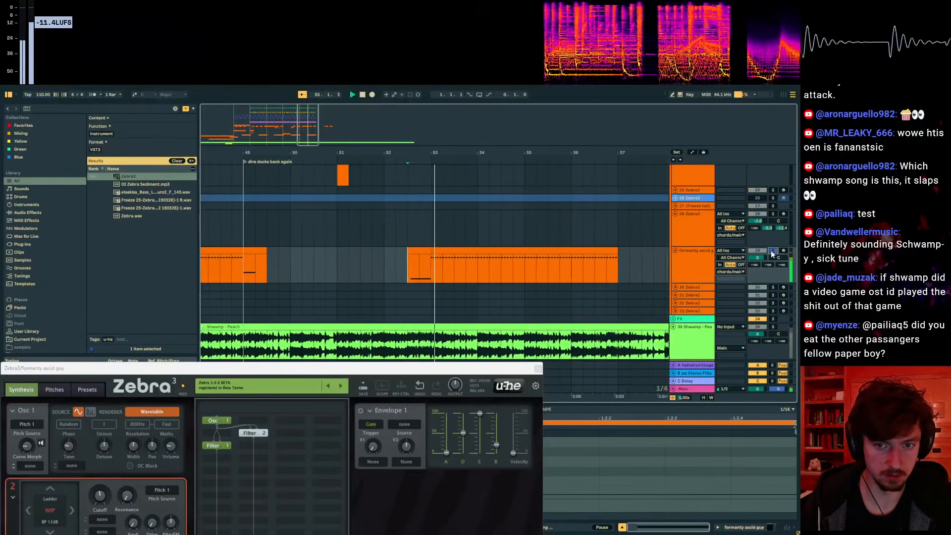
left_click_drag(463, 373, 270, 285)
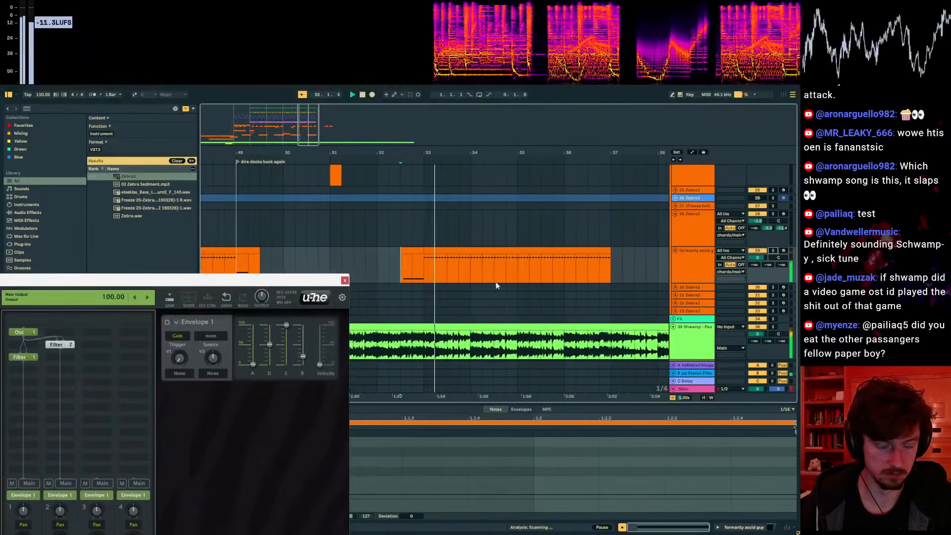
mouse_move(375, 152)
left_mouse_down()
mouse_move(485, 111)
mouse_move(487, 97)
left_mouse_up()
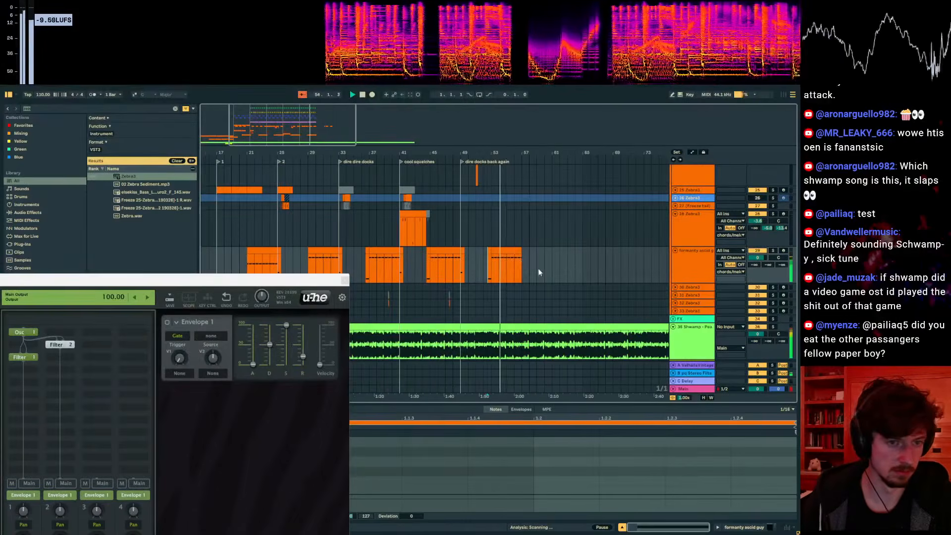
- Duplicate bars 49 to 57 of the formanty ascid guy track three times, extending the part to bar 81
left_click(529, 276)
left_click_drag(523, 278, 462, 272)
key("ctrl+d")
key("ctrl+d")
key("ctrl+d")
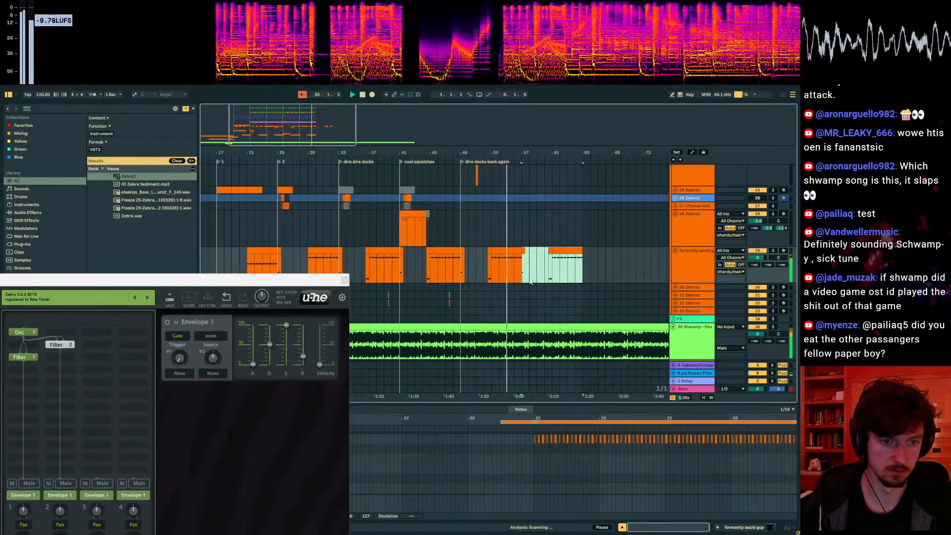
- Solo the formanty ascid guy track and listen to its copied clip after bar 49
mouse_move(449, 153)
left_mouse_down()
mouse_move(610, 149)
mouse_move(395, 107)
left_mouse_up()
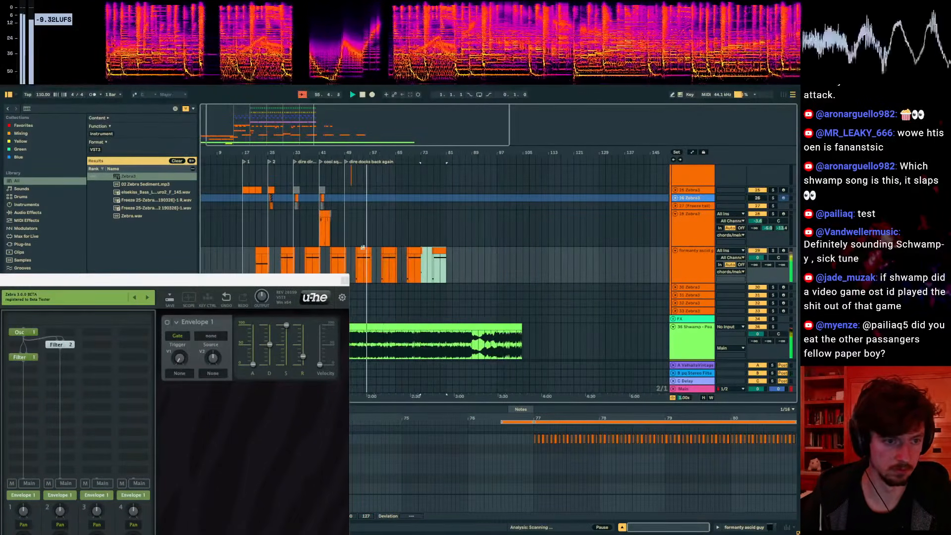
left_click_drag(280, 281, 515, 431)
left_click(335, 278)
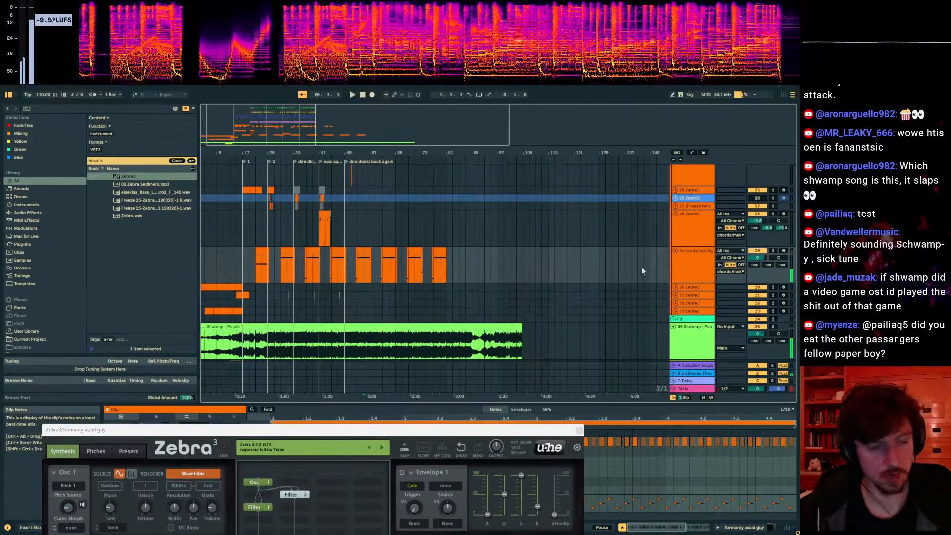
left_click(773, 251)
left_click(356, 150)
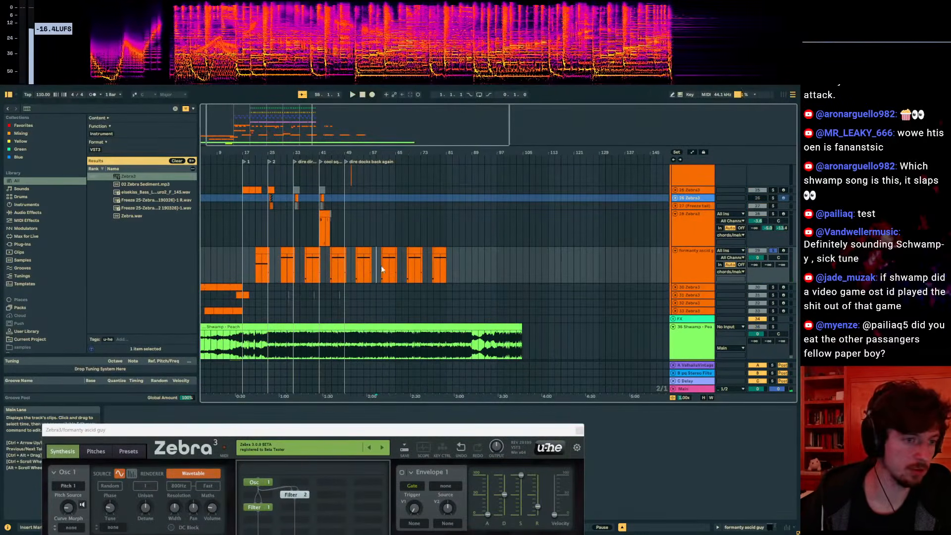
left_click_drag(356, 150, 357, 205)
key("space")
left_click(376, 276)
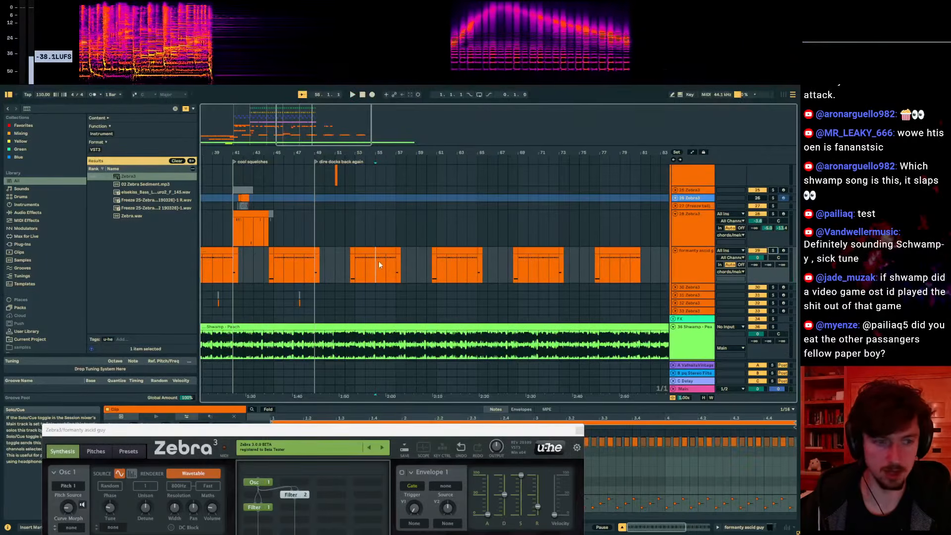
- Play the formanty ascid guy part from bar 49 soloed and in the full mix
left_click_drag(390, 272, 316, 273)
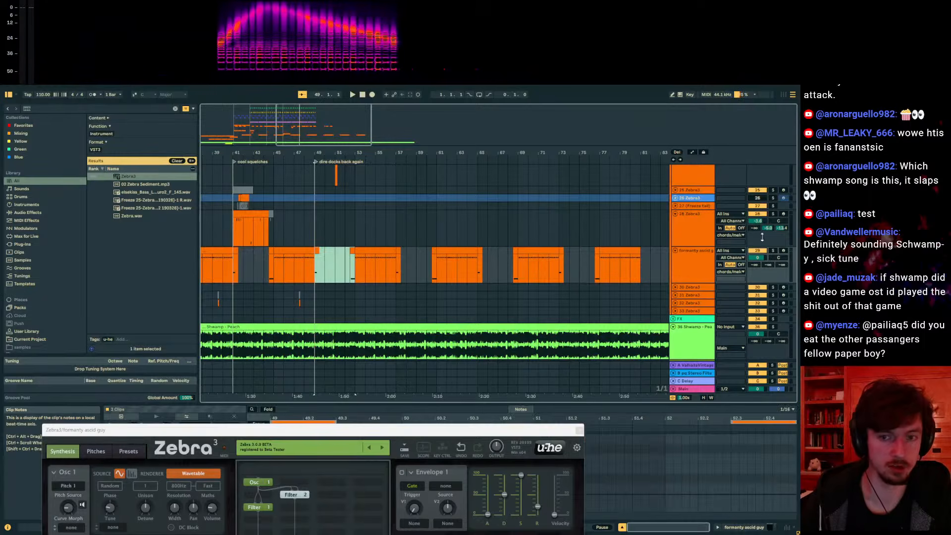
key("space")
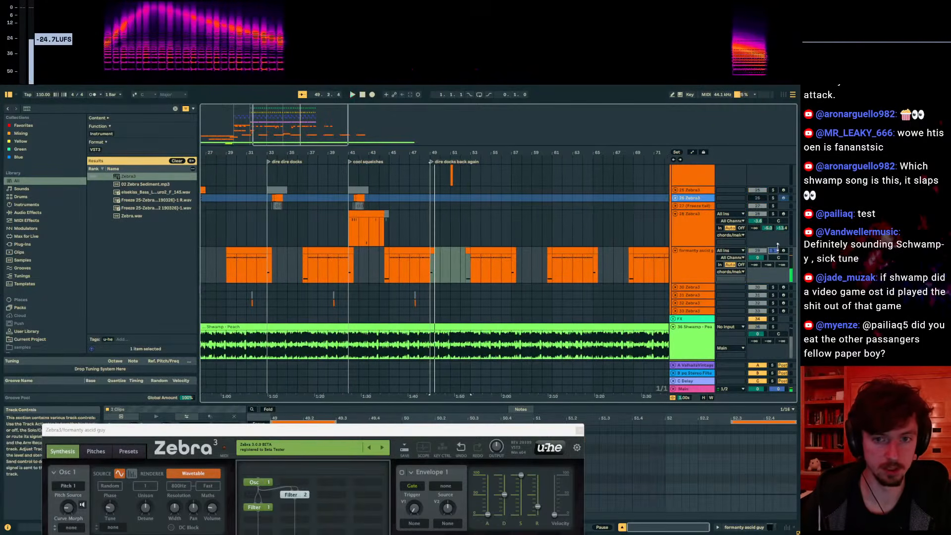
left_click(467, 278)
key("space")
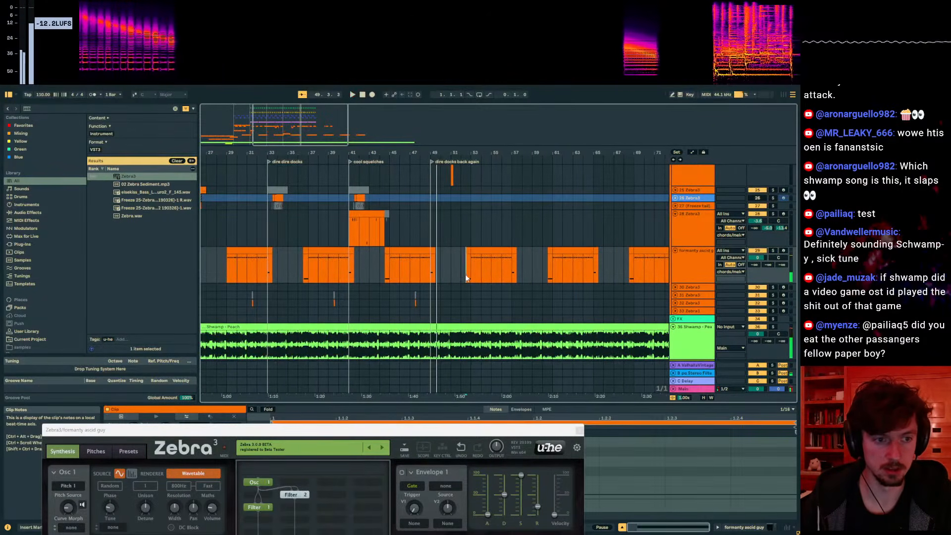
key("space")
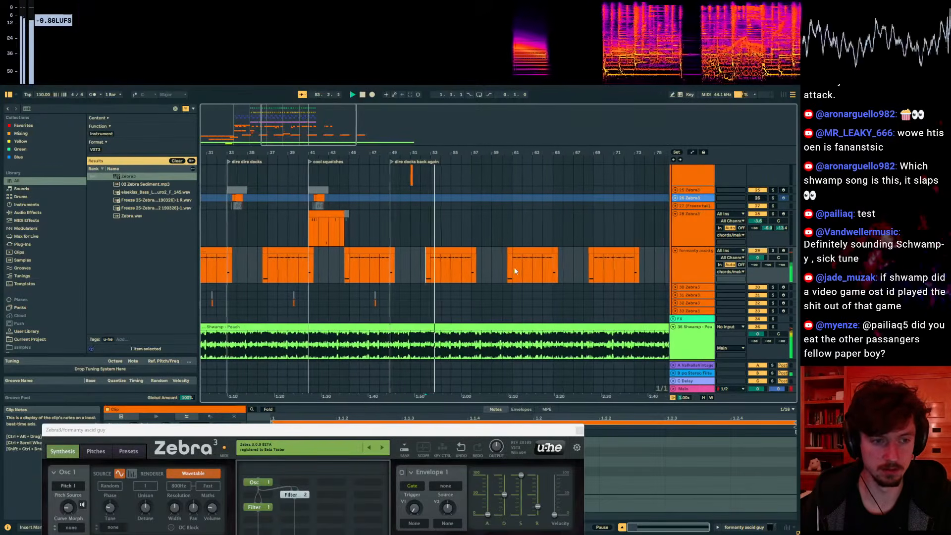
left_click(466, 272)
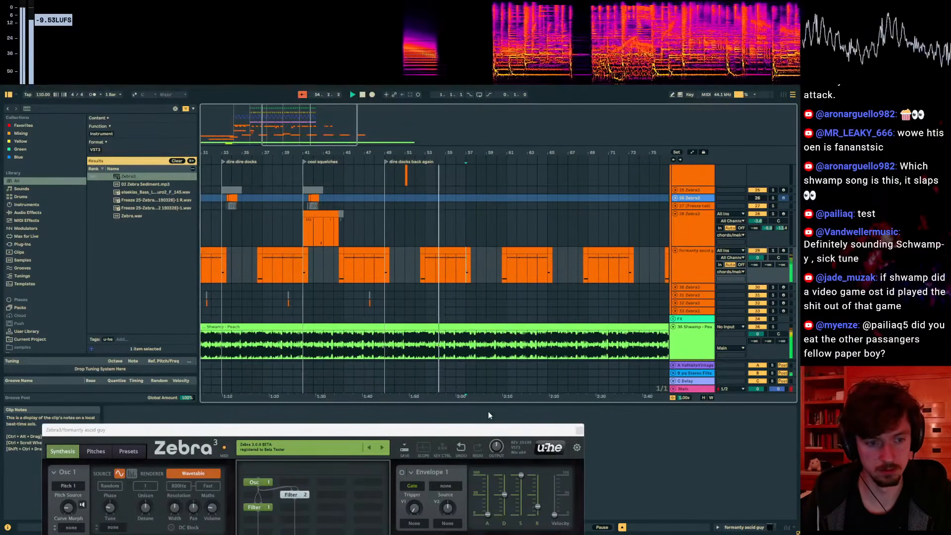
- Add Distortion 3 with the Foldback type to the main effects chain of the formanty ascid guy's Zebra3 patch
left_click_drag(493, 433, 625, 356)
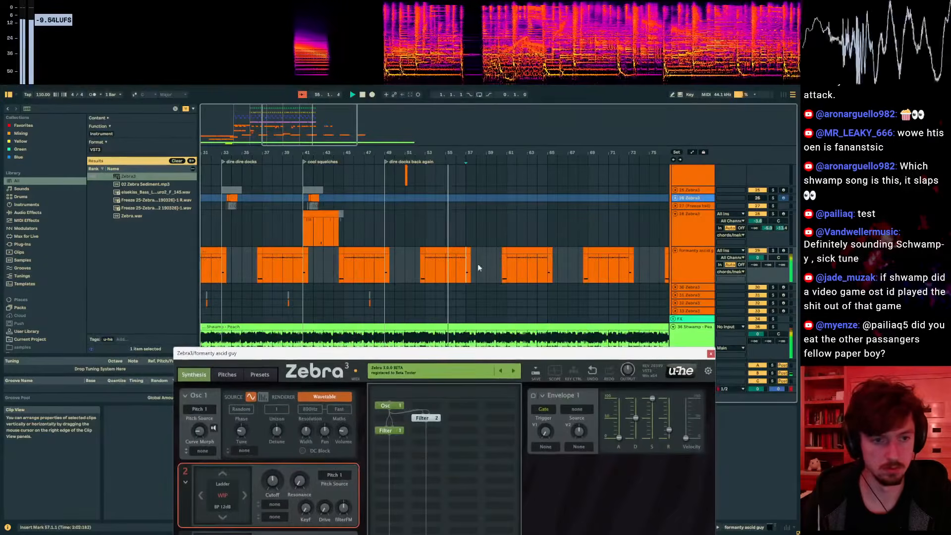
left_click(447, 265)
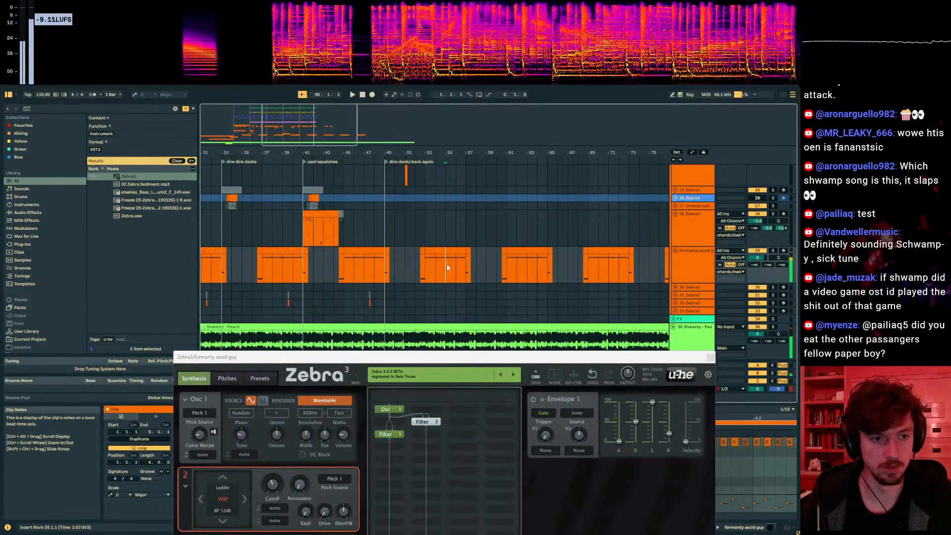
left_click_drag(486, 360, 480, 161)
left_click(393, 455)
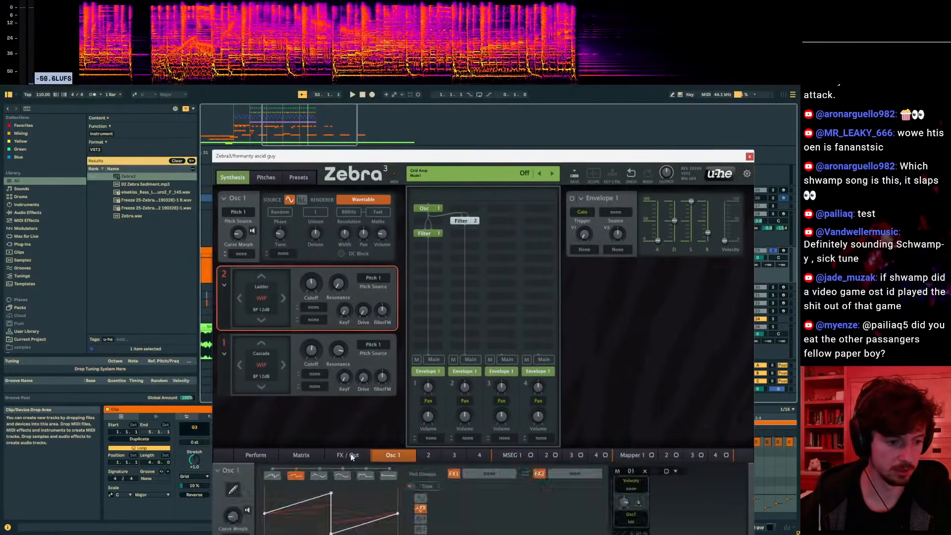
left_click(348, 455)
left_click(261, 488)
left_click(282, 250)
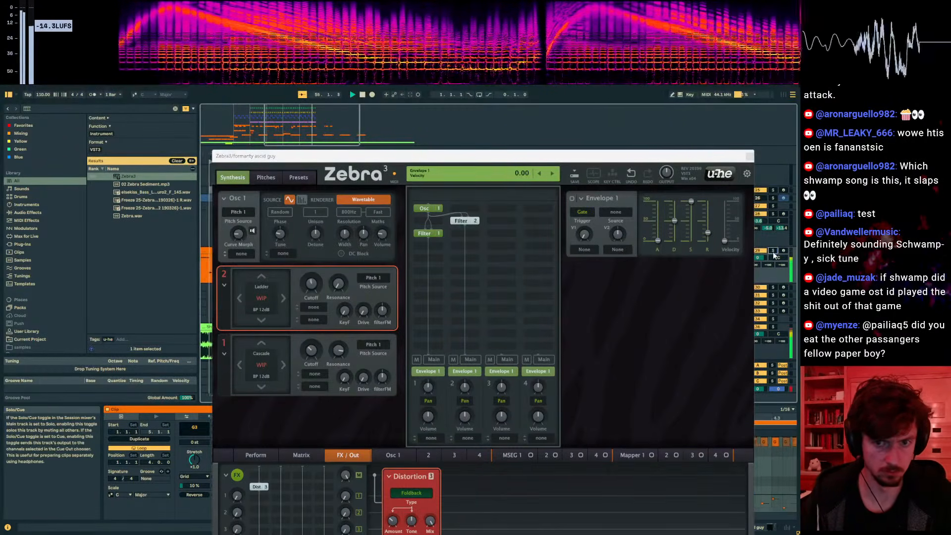
left_click_drag(653, 163, 641, 147)
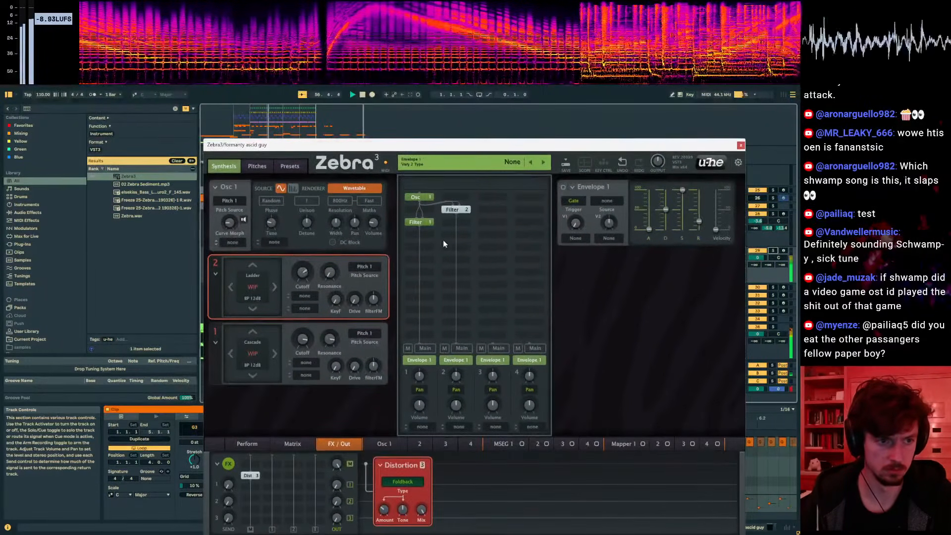
- Insert a new MIDI track below the 28 Zebra3 track and create an empty four-bar clip on it from bar 57 to 61
left_click_drag(455, 145, 491, 389)
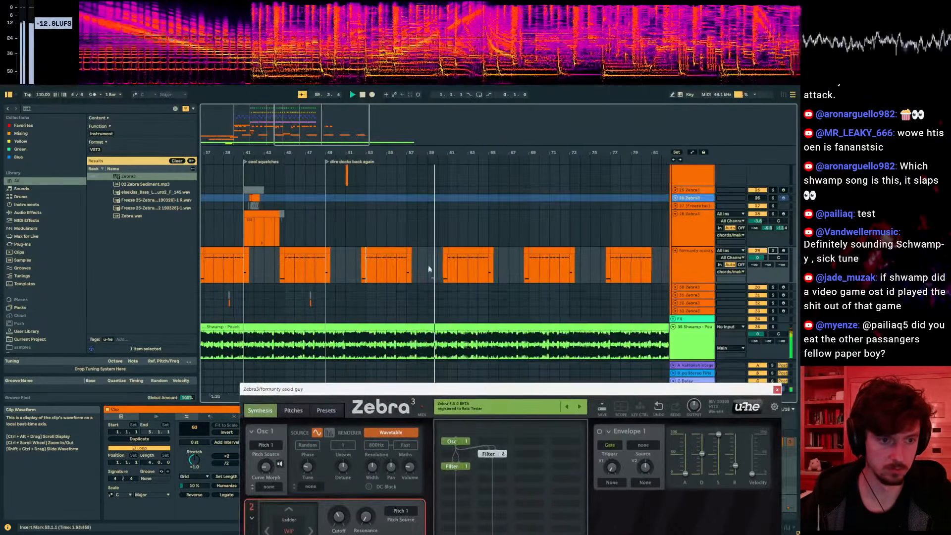
scroll(650, 262, "up", 6)
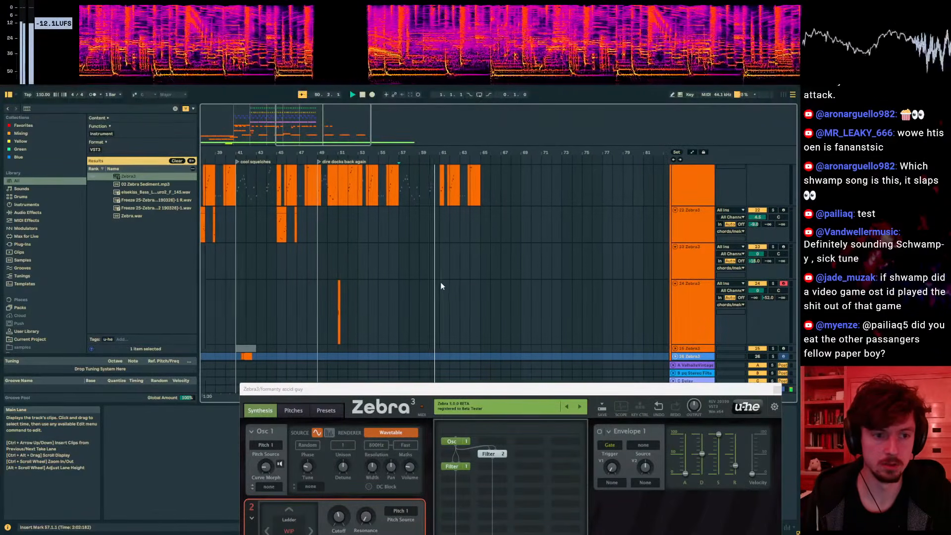
scroll(436, 270, "down", 5)
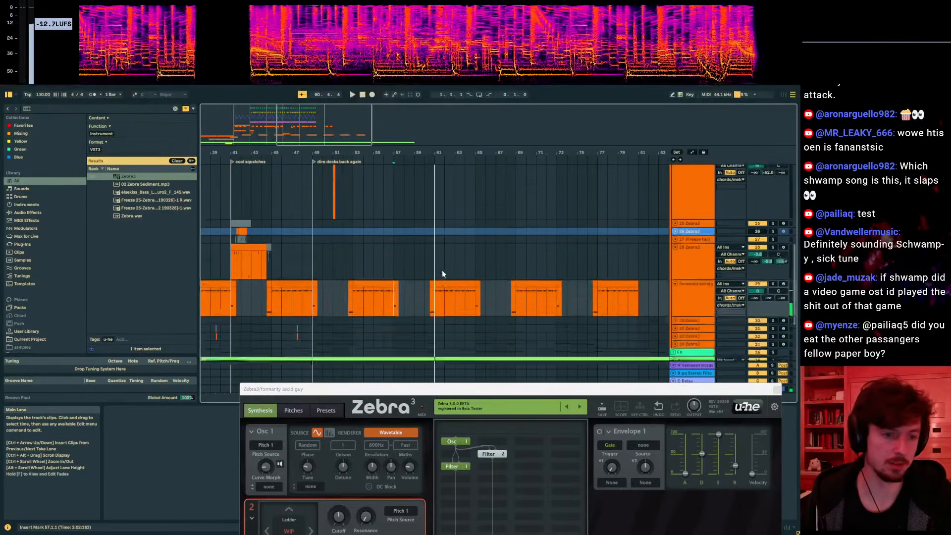
left_click(692, 260)
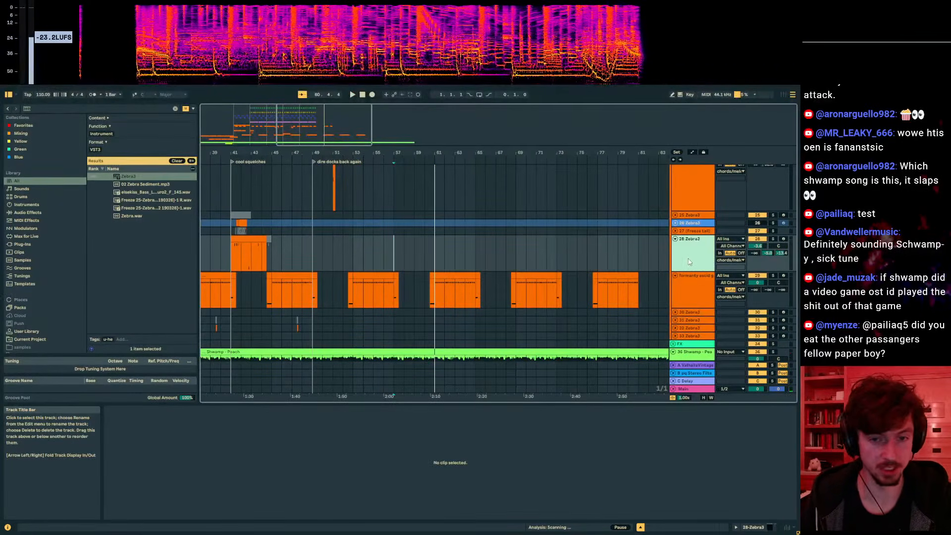
key("ctrl+shift+t")
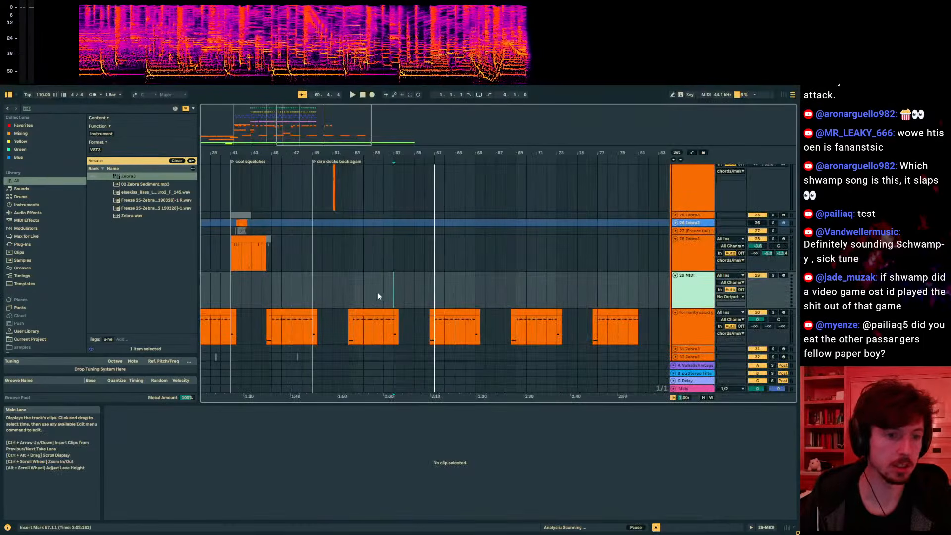
key("ctrl+shift+m")
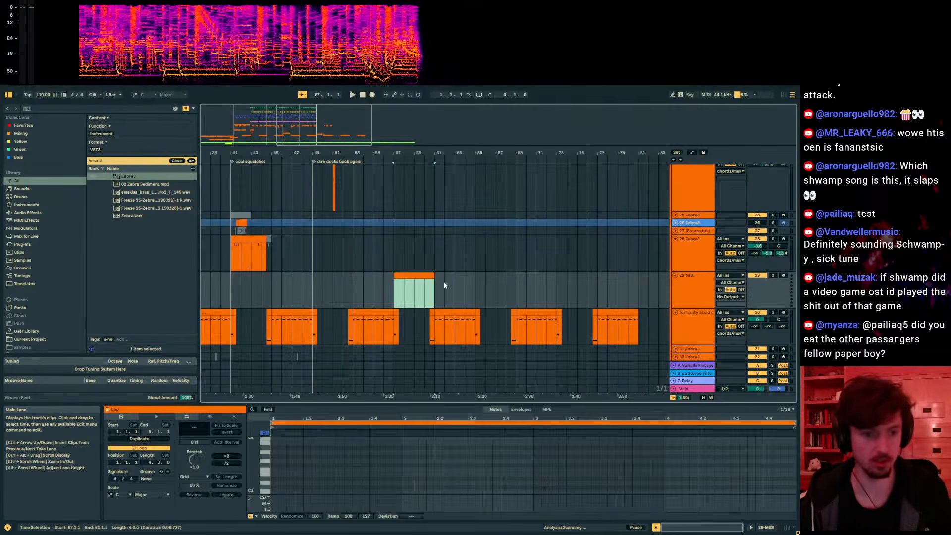
- Place a short F3 note at the start of the new clip and load Zebra3 on its track
double_click(276, 470)
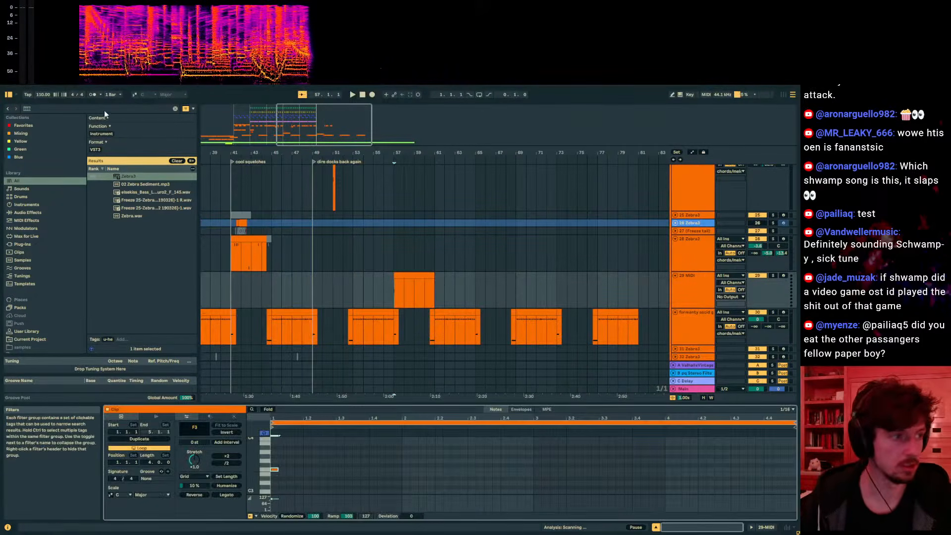
left_click(128, 176)
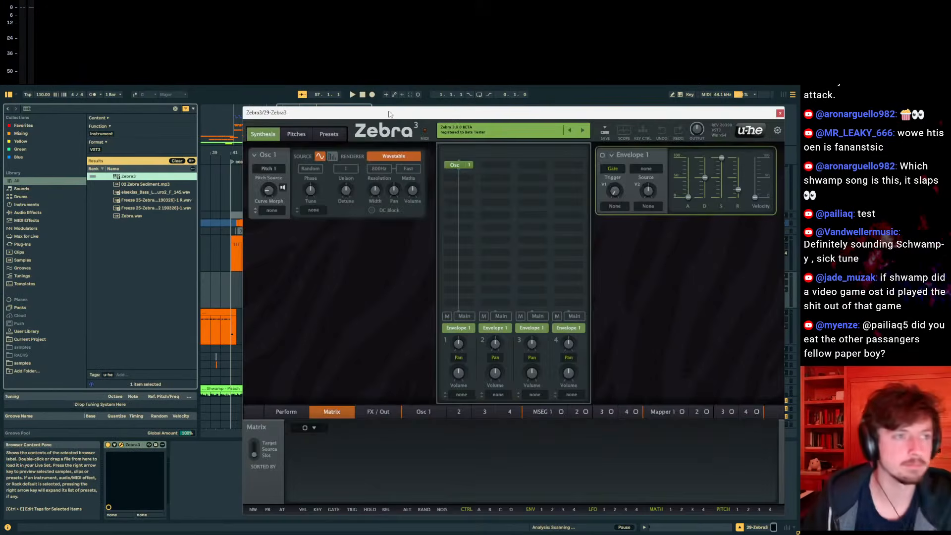
left_click_drag(389, 114, 935, 159)
- Play the arrangement from bar 57 to hear the new Zebra3 note against the mix
key("space")
left_click(440, 274)
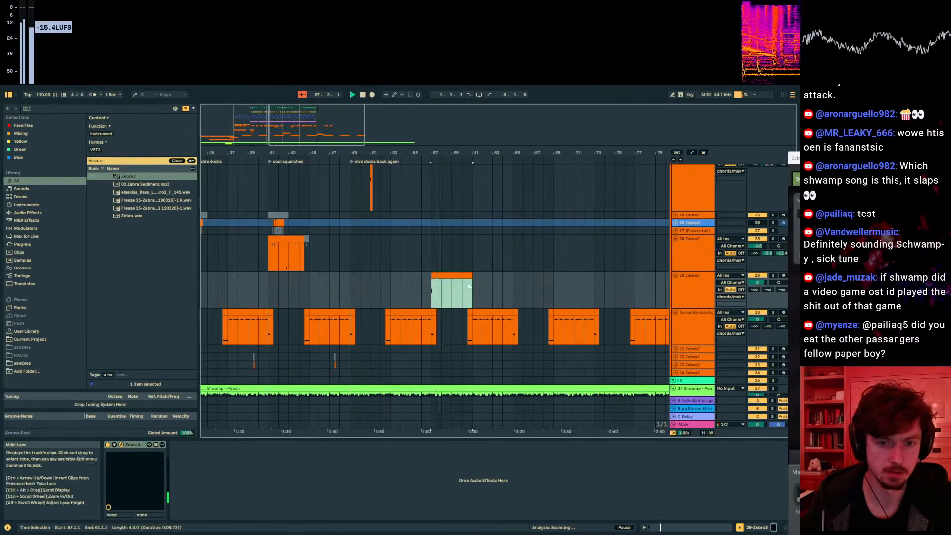
left_click(658, 528)
left_click_drag(337, 436, 268, 483)
key("space")
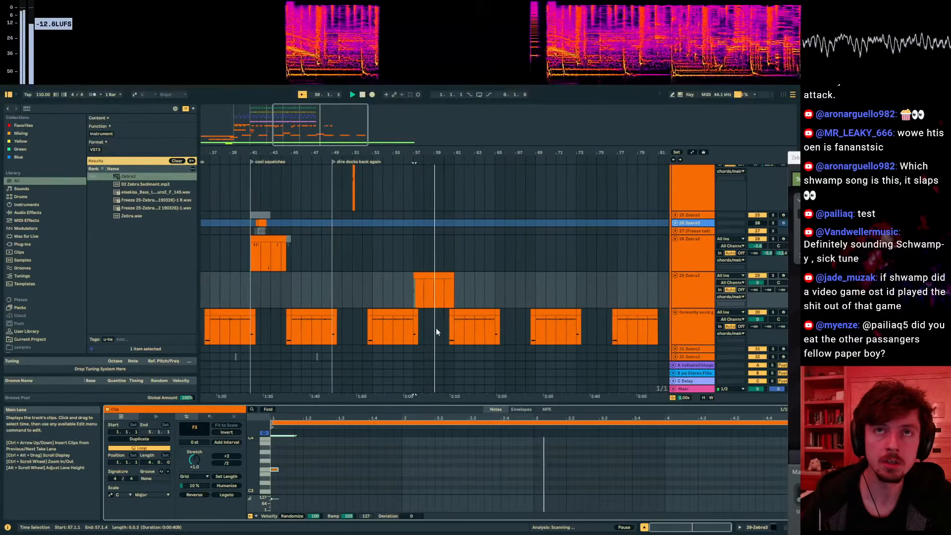
left_click(420, 275)
key("space")
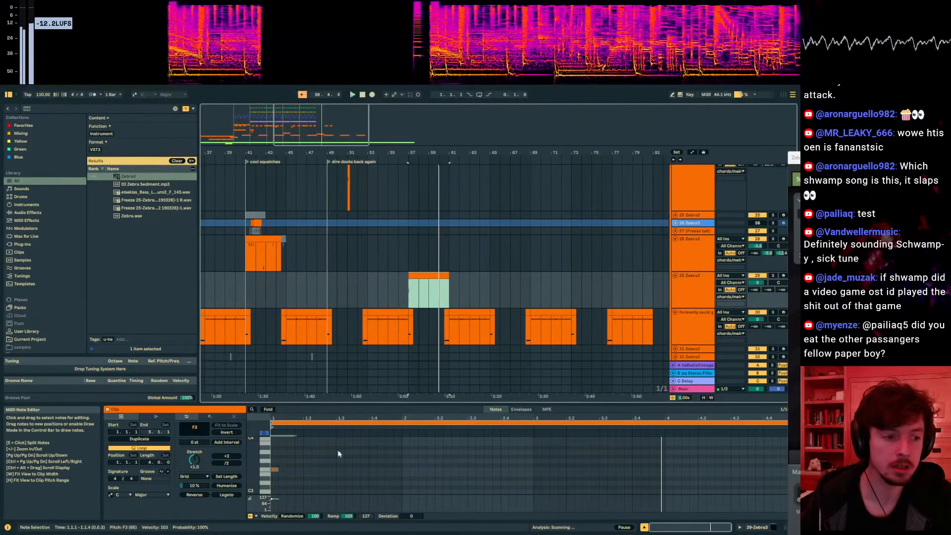
- Set the clip's opening note to G3 and add A#3, A3 and G3 on the next three sixteenths
left_click(275, 456)
left_click_drag(277, 459, 275, 465)
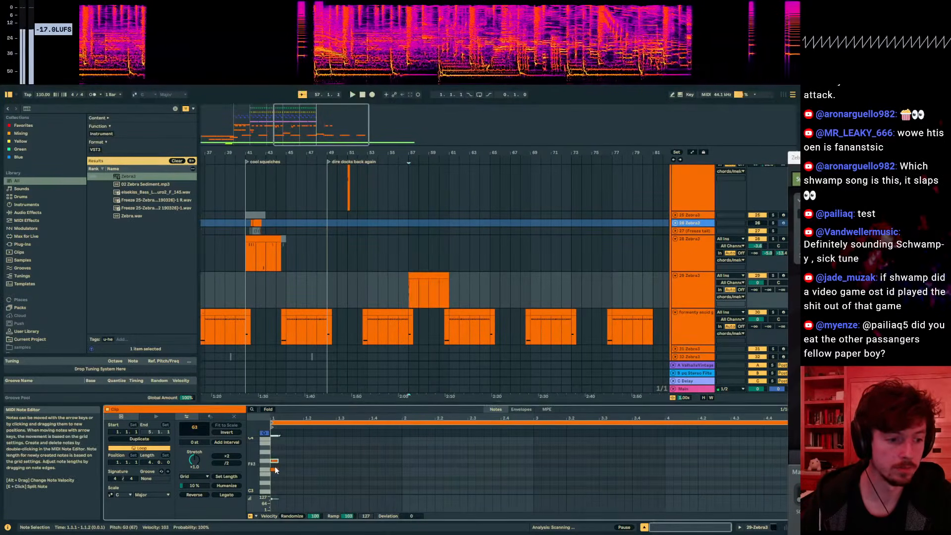
key("space")
scroll(303, 464, "up", 2)
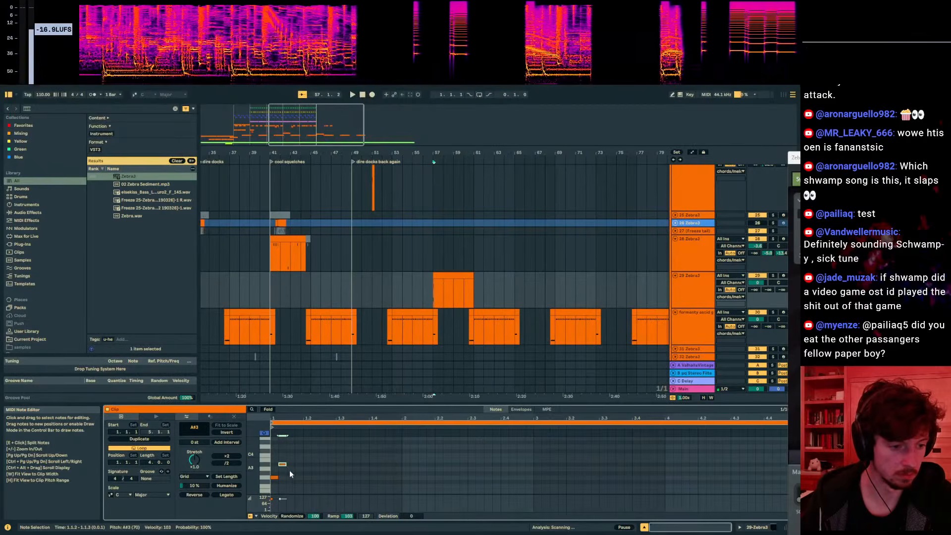
double_click(291, 469)
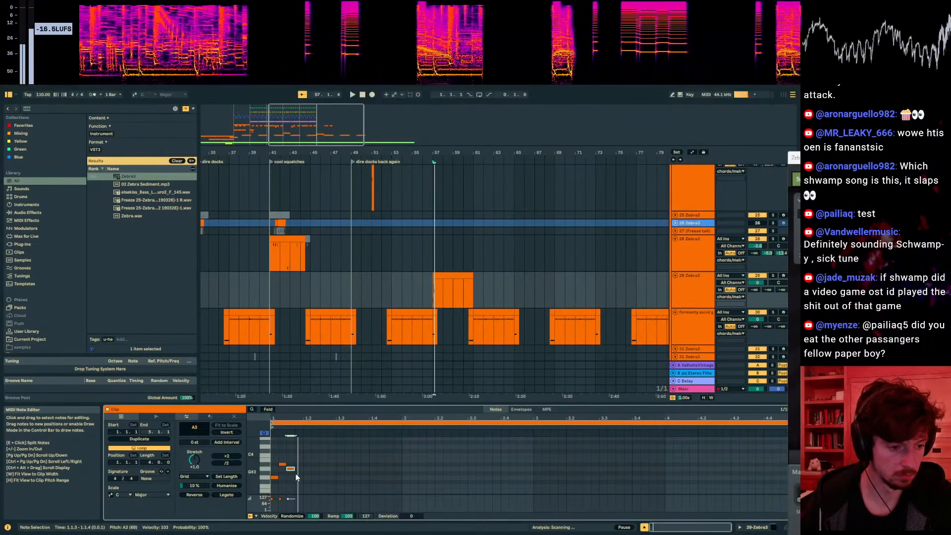
double_click(297, 477)
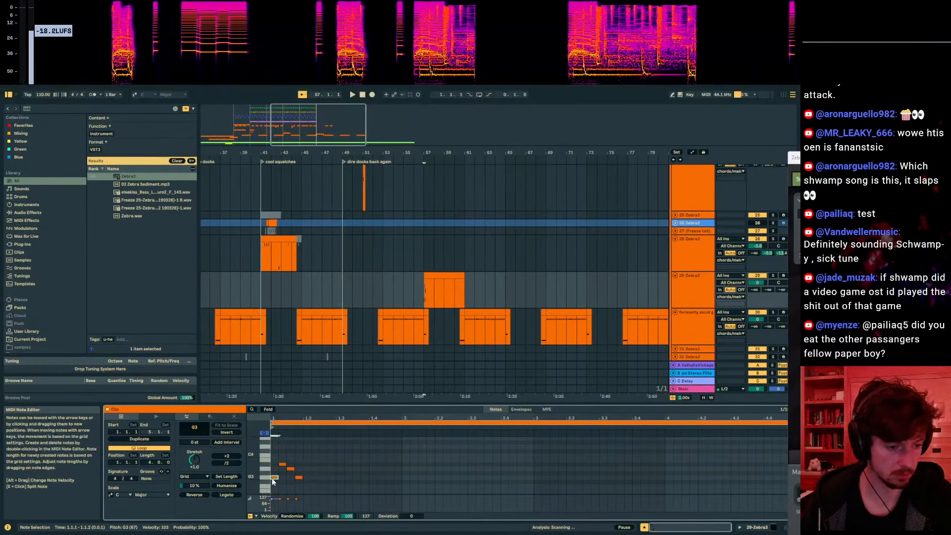
- Repeat the A#3, A3, G3 figure each beat into bar 2 and replace the opening note with a D3 repeated on every beat
left_click_drag(301, 460, 271, 483)
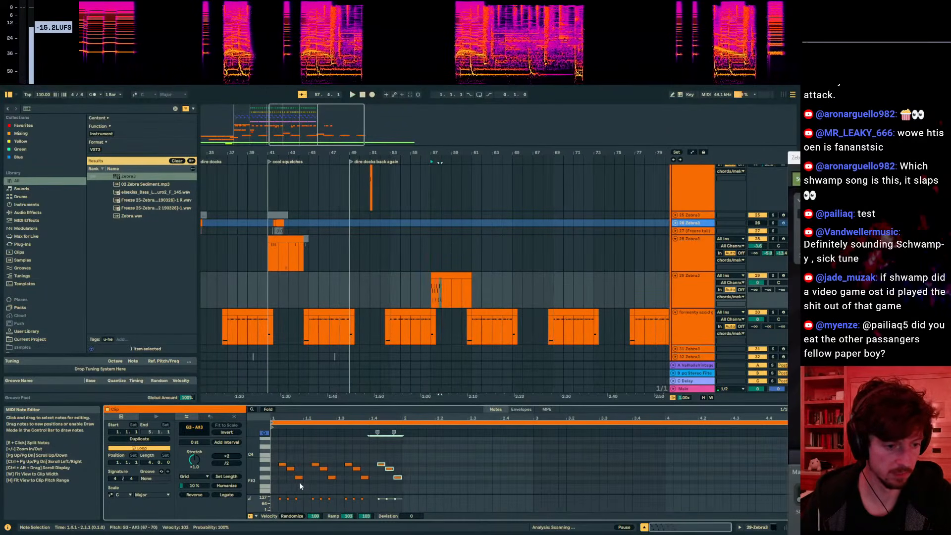
key("ctrl+d")
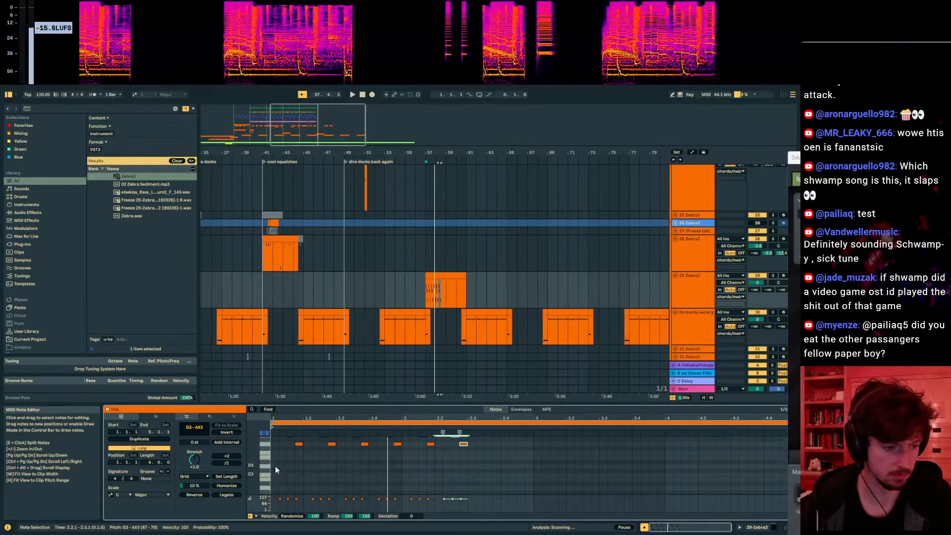
double_click(275, 466)
left_click_drag(301, 472, 275, 463)
key("ctrl+d")
key("ctrl+d")
key("ctrl+d")
key("ctrl+d")
key("ctrl+d")
key("ctrl+d")
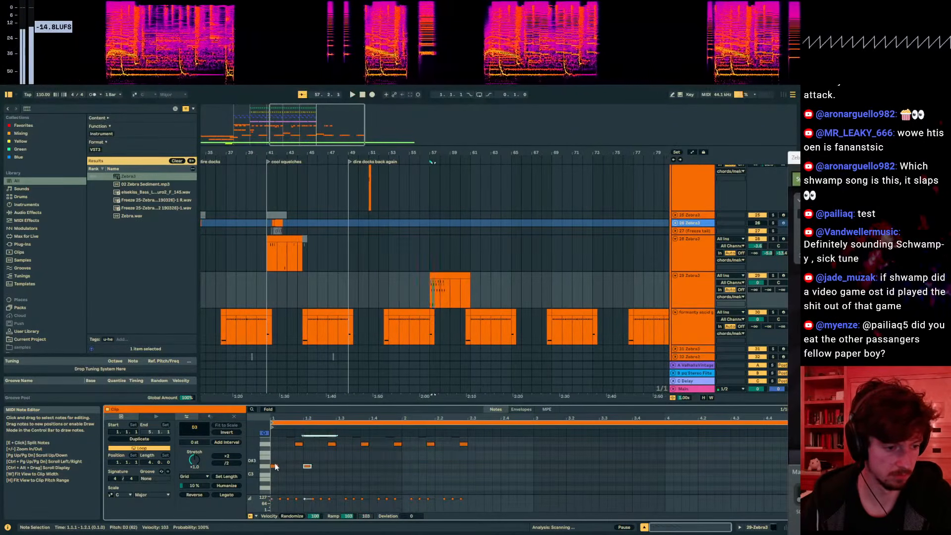
- Duplicate the four-note D3, A#3, A3, G3 pattern until it fills the four-bar clip
key("space")
scroll(426, 483, "up", 2)
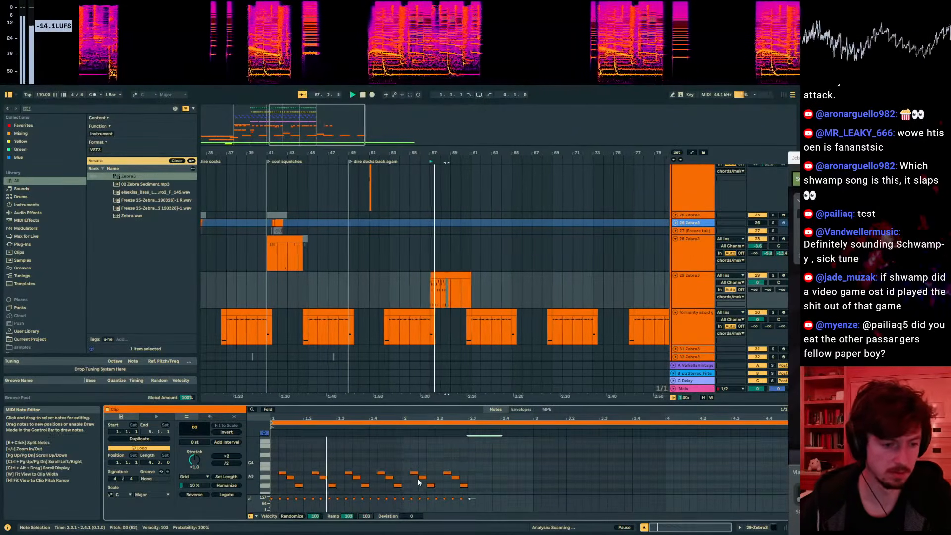
scroll(456, 475, "down", 1)
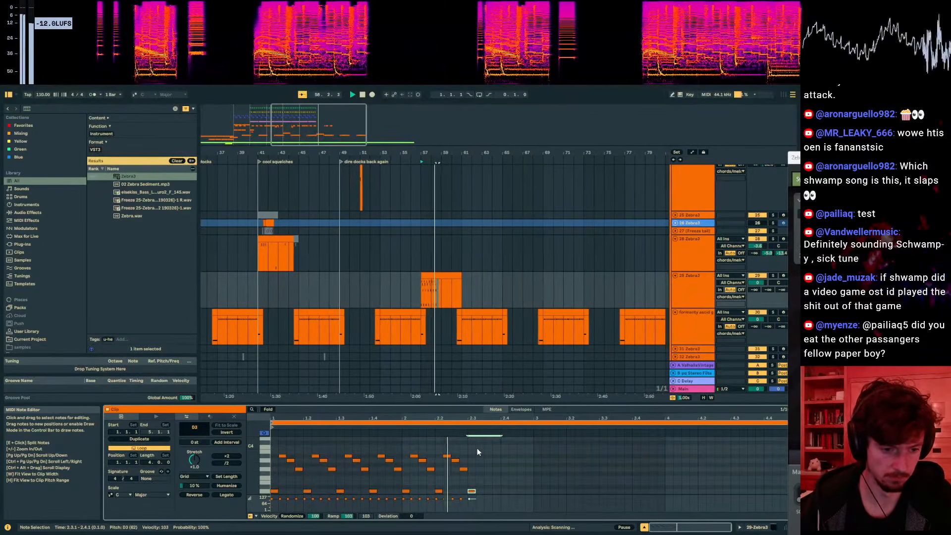
left_click_drag(477, 448, 445, 501)
key("ctrl+d")
key("ctrl+d")
key("ctrl+d")
key("ctrl+d")
key("ctrl+d")
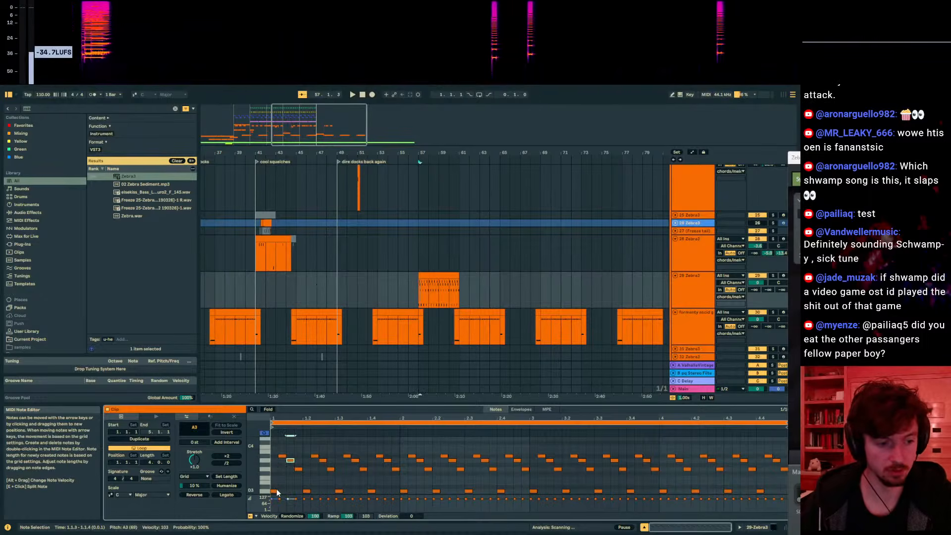
- Audition single notes of the first figure and select the row of A#3 notes across the clip
left_click(297, 469)
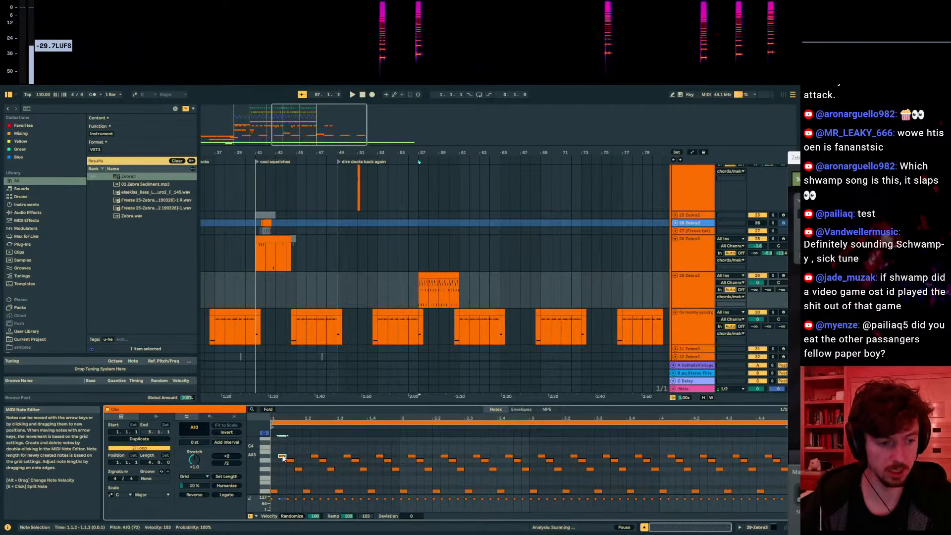
left_click_drag(278, 450, 376, 458)
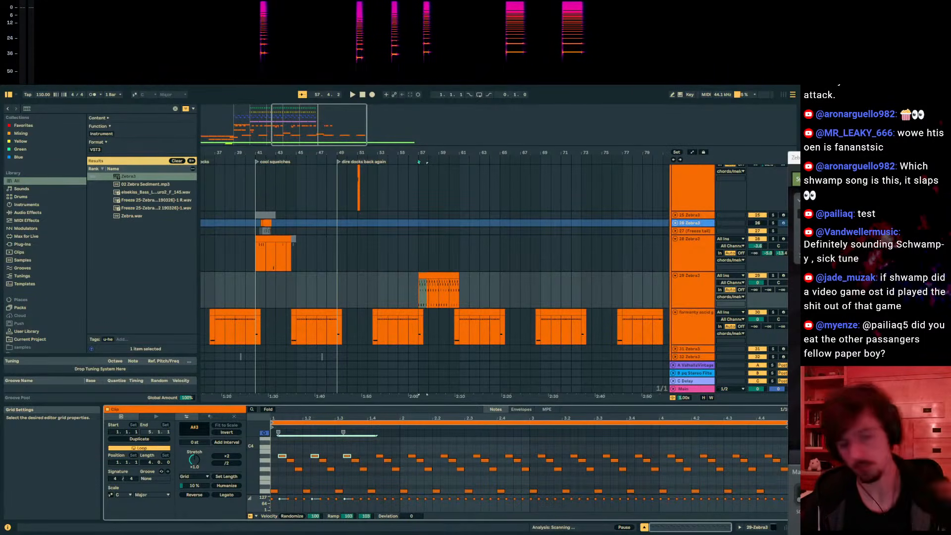
left_click_drag(281, 448, 724, 461)
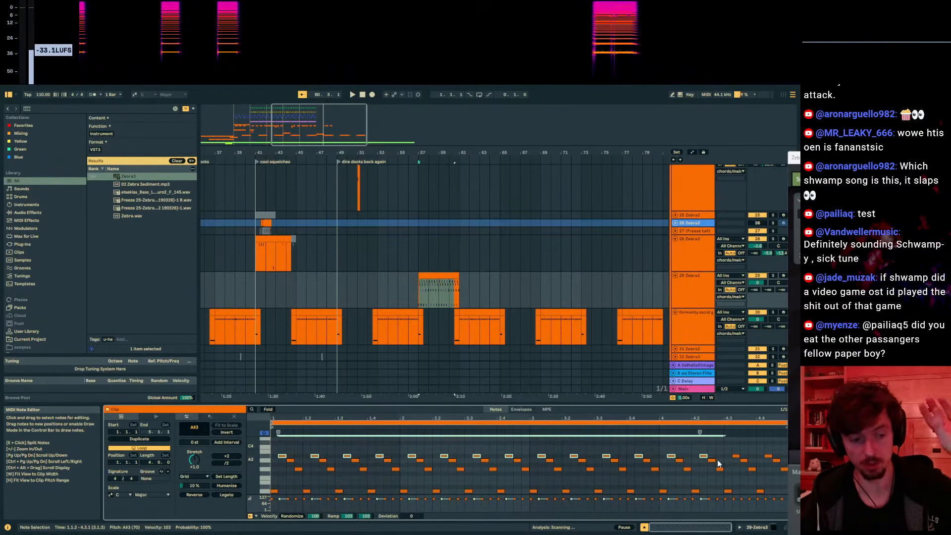
left_click(283, 445)
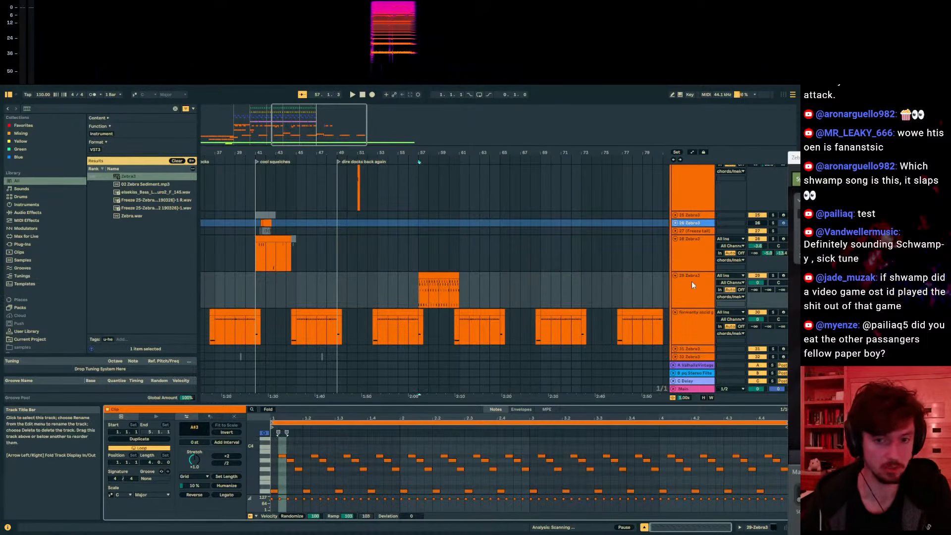
- Play the filled clip from bar 57 in the mix with the new track's Zebra3 patch in view
left_click(429, 275)
key("space")
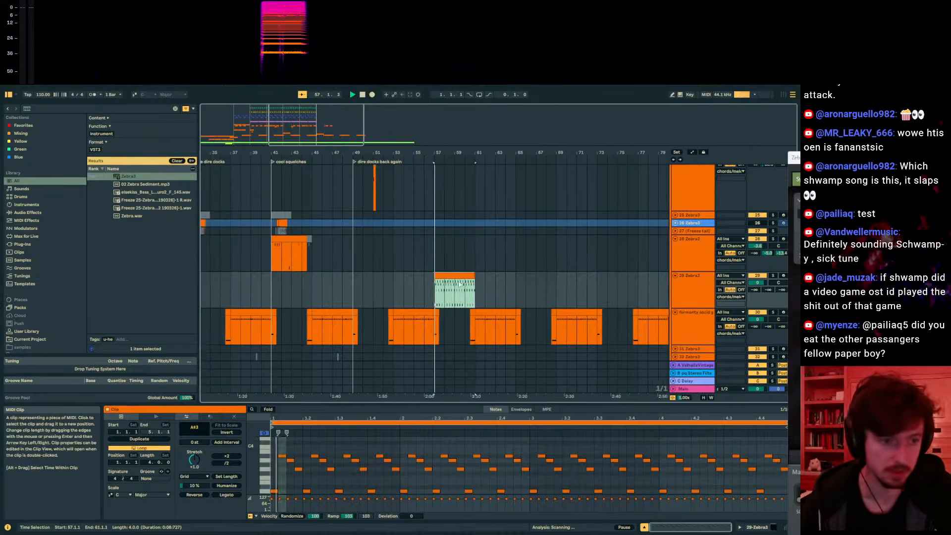
left_click(690, 291)
key("space")
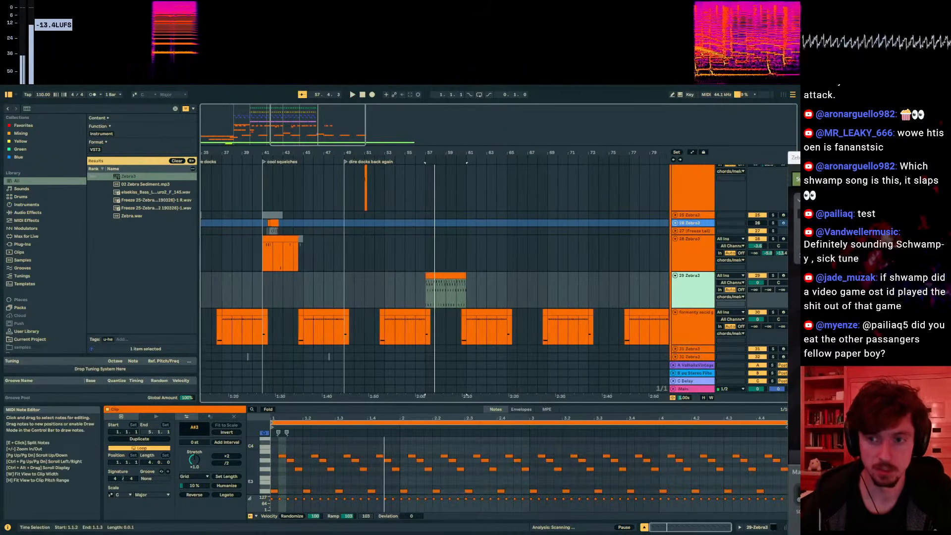
left_click_drag(795, 158, 140, 135)
left_click_drag(466, 134, 427, 172)
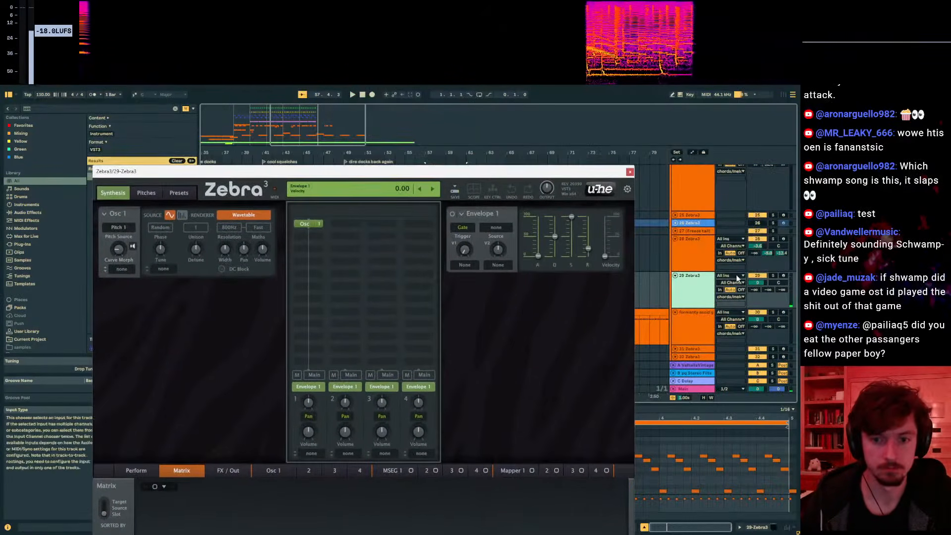
key("space")
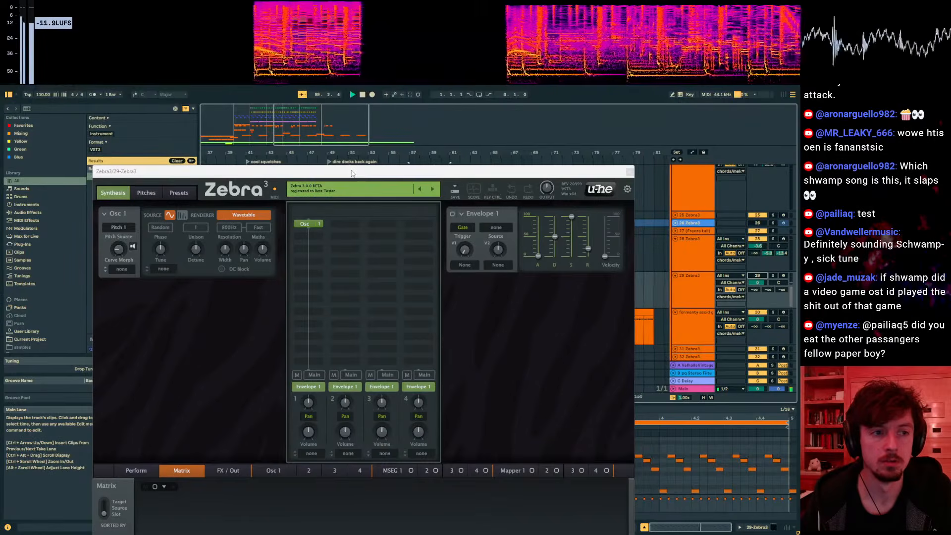
- Switch Osc 1 to the Additive Synth renderer with the waveform source and listen to the part soloed
left_click_drag(352, 173, 512, 174)
left_click(342, 216)
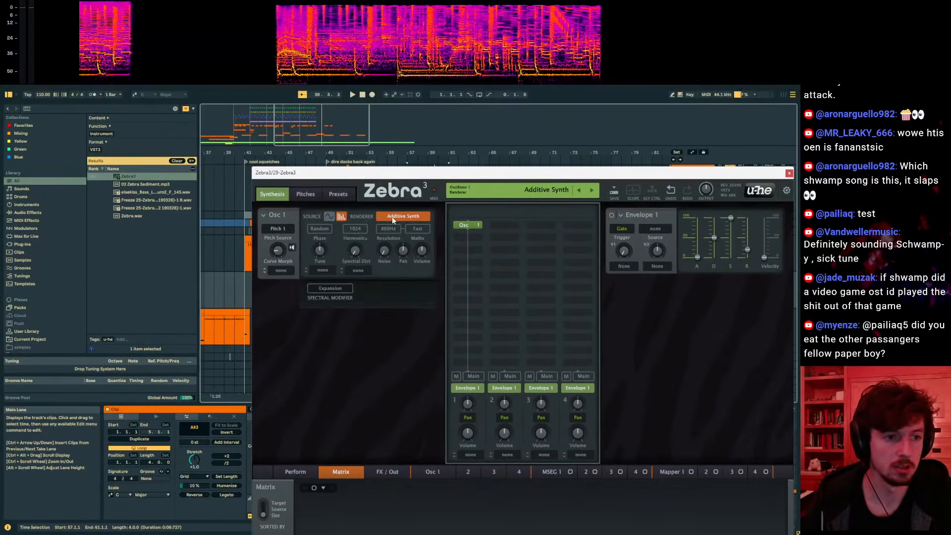
left_click(329, 217)
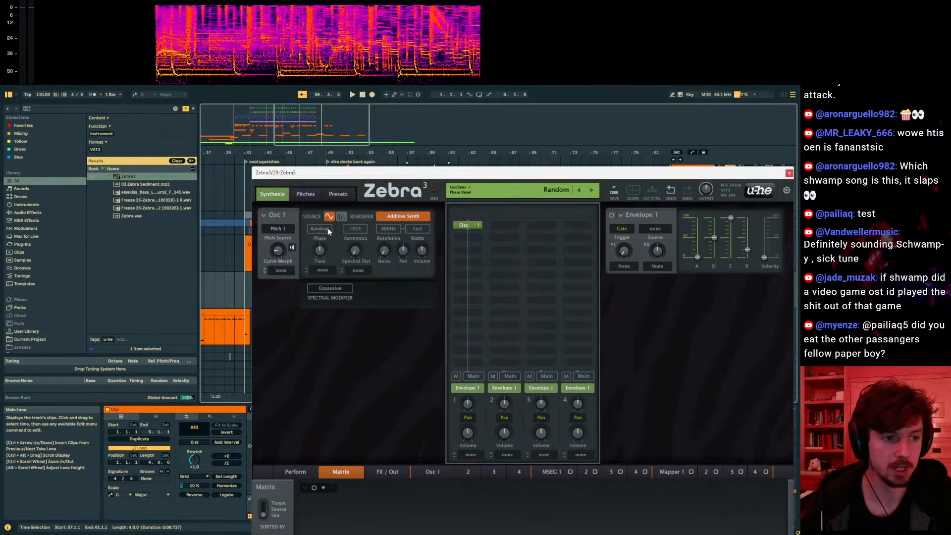
key("space")
left_click_drag(777, 171, 679, 161)
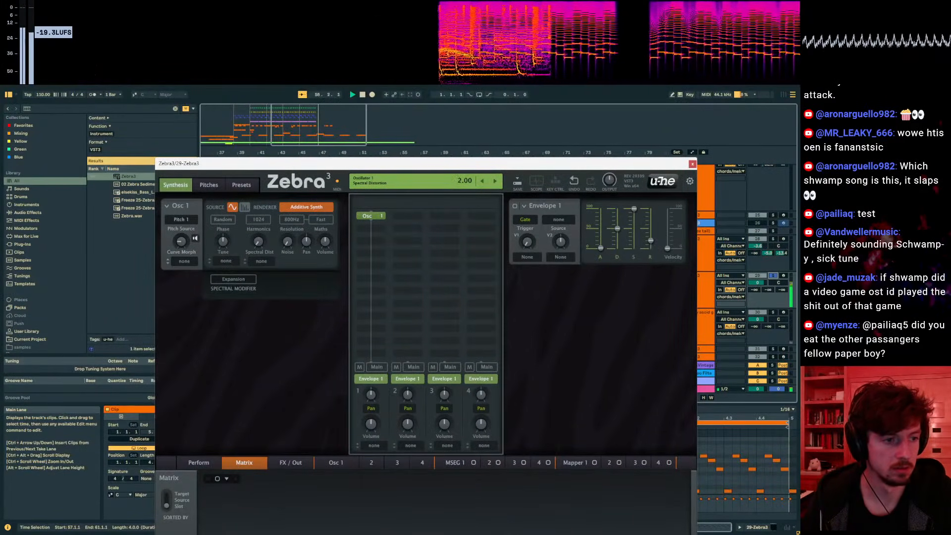
key("space")
- Add Filter 1 below Osc 1 in the first lane and set its type to Expanse BP 12dB
left_click_drag(421, 163, 504, 112)
left_click(466, 207)
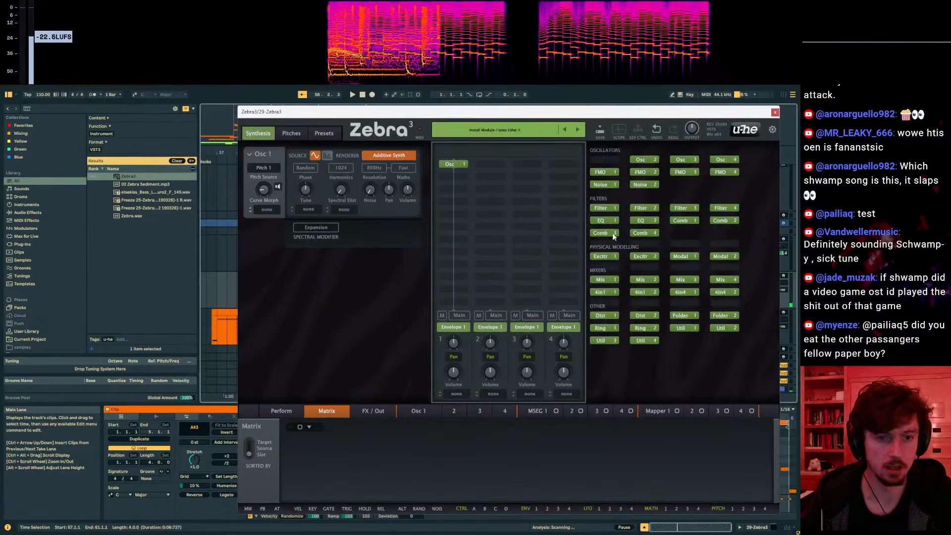
left_click(610, 212)
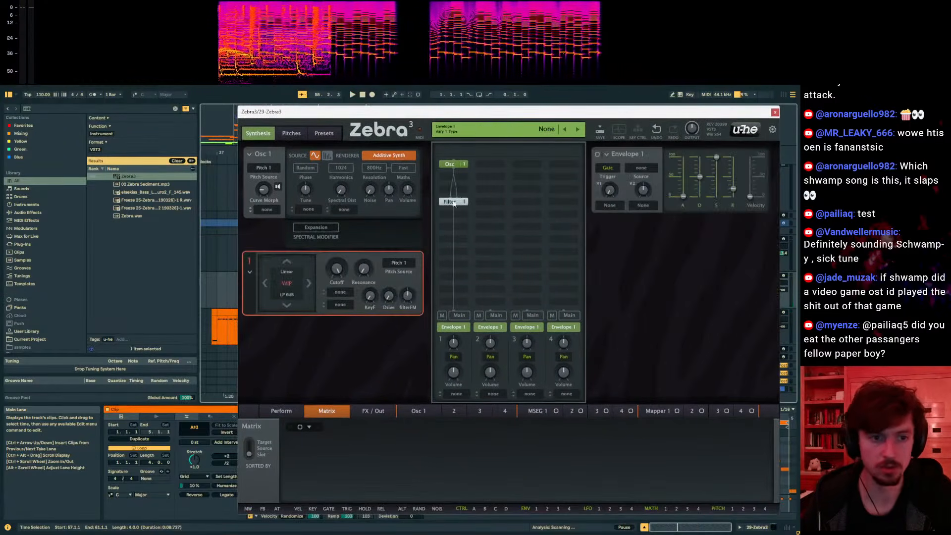
left_click(289, 281)
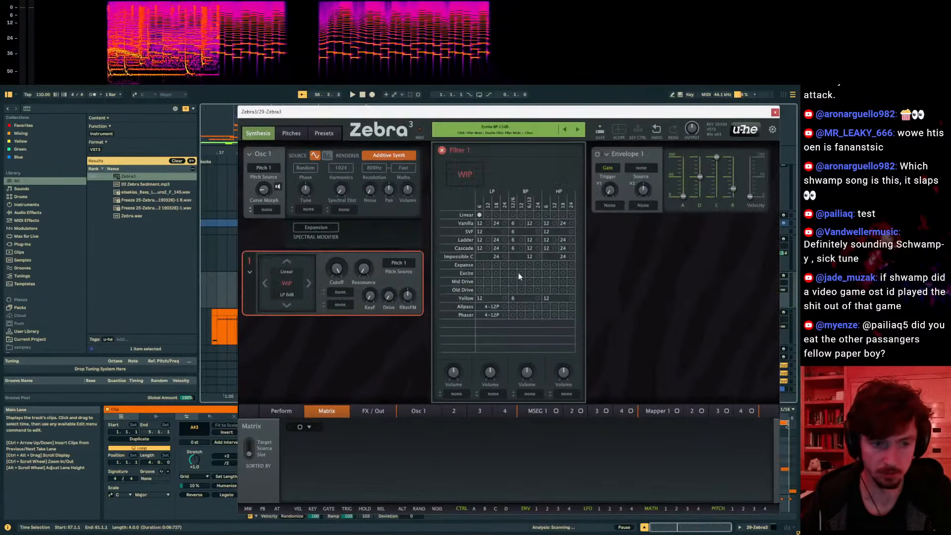
left_click(488, 265)
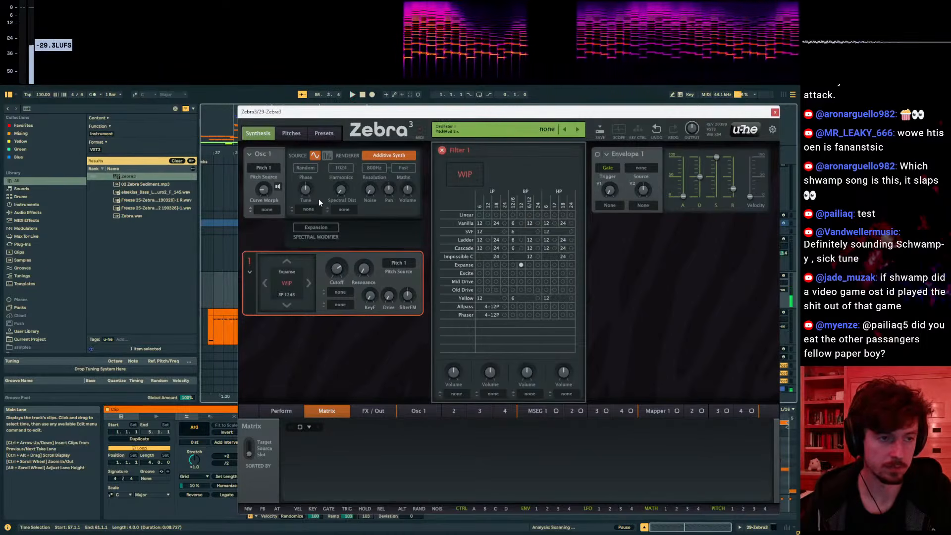
left_click(442, 151)
- Insert FMO 1 between Osc 1 and Filter 1 and raise its Input while the part plays
left_click(458, 189)
left_click(605, 172)
key("space")
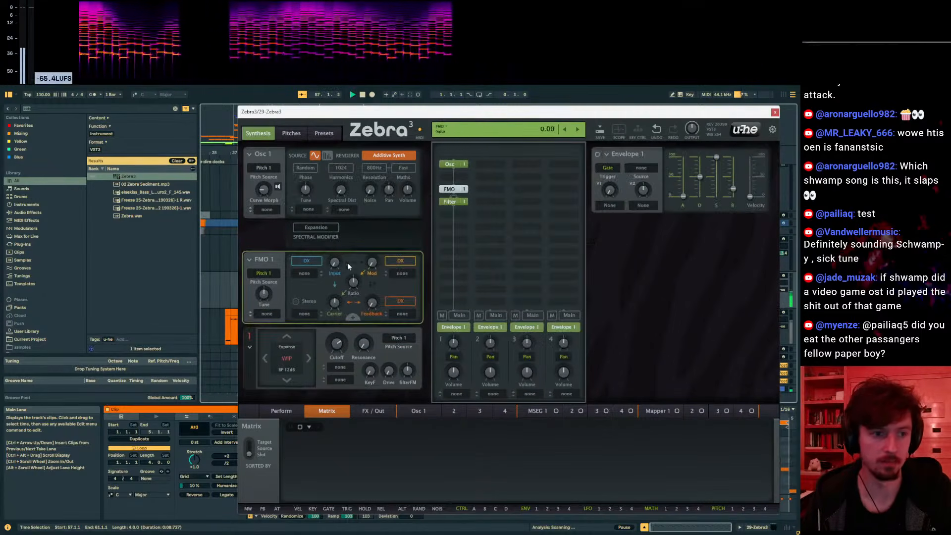
left_click_drag(337, 266, 336, 228)
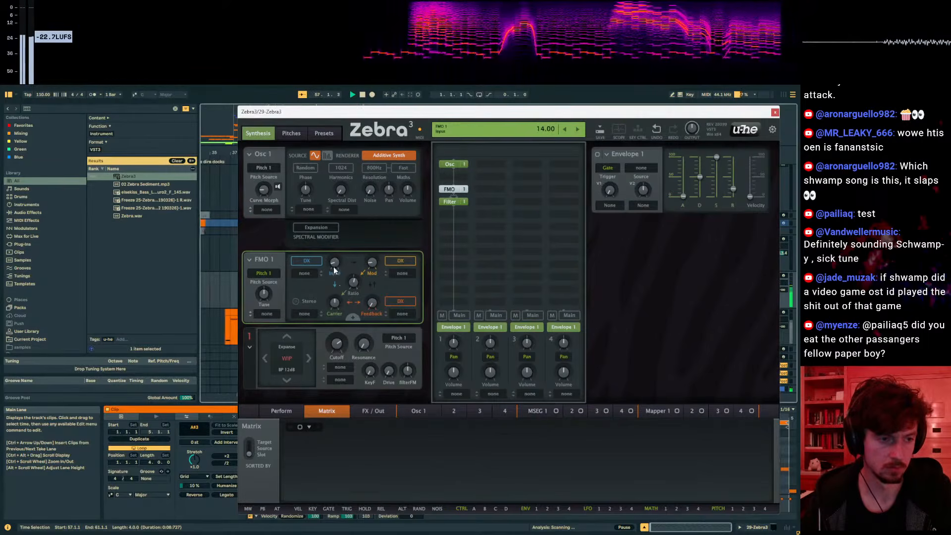
- Listen to the bar 57 part unsoloed in the full mix
left_click_drag(381, 118, 674, 137)
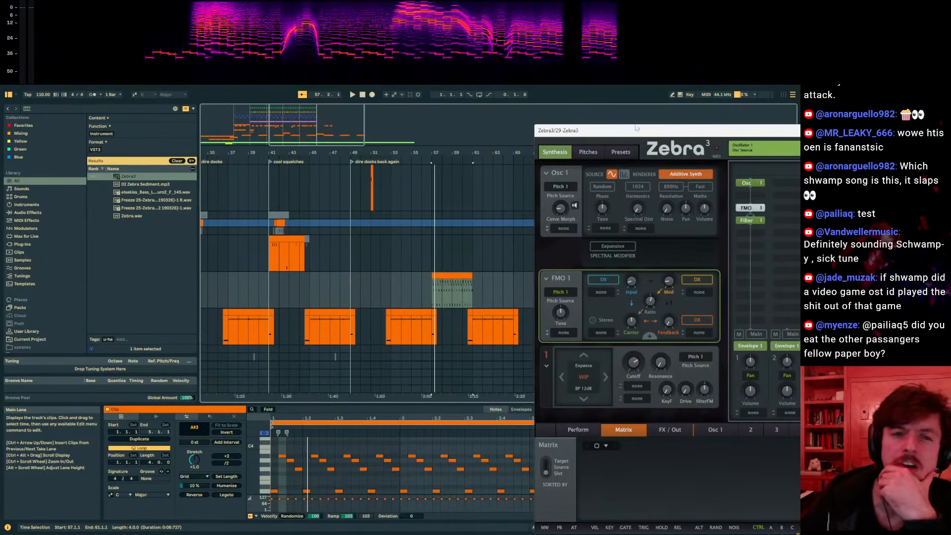
left_click_drag(629, 138, 465, 369)
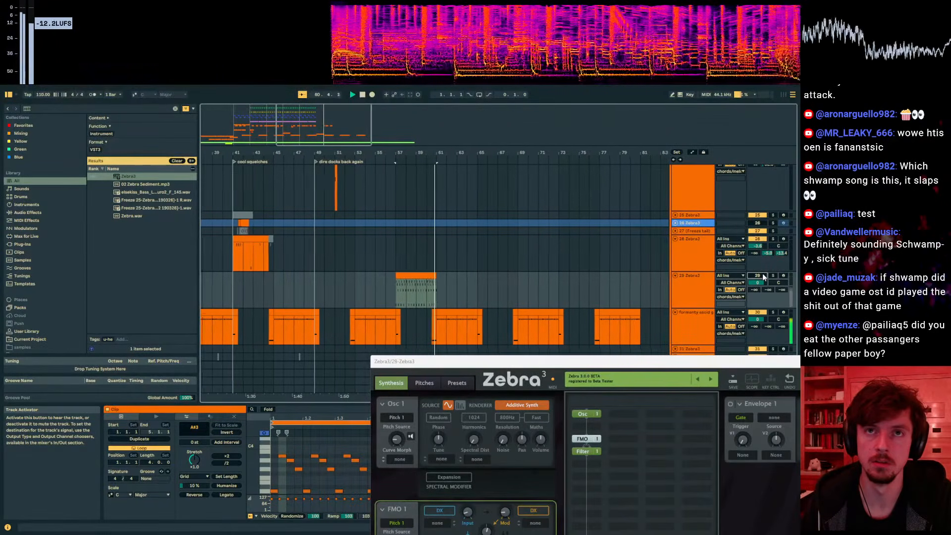
left_click(699, 281)
key("space")
- Select all notes in the bar 57 clip and shorten them slightly
left_click(421, 276)
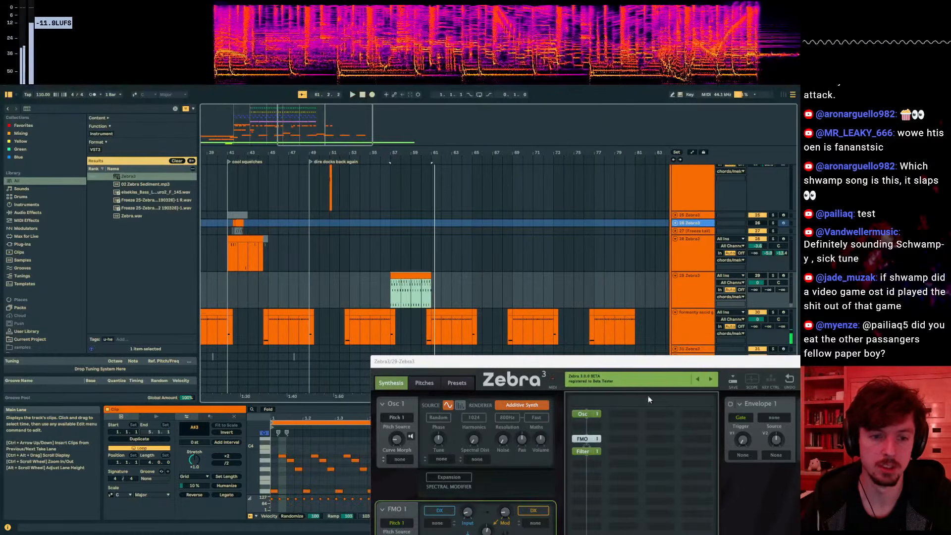
left_click_drag(603, 364, 949, 346)
left_click(581, 464)
key("ctrl+a")
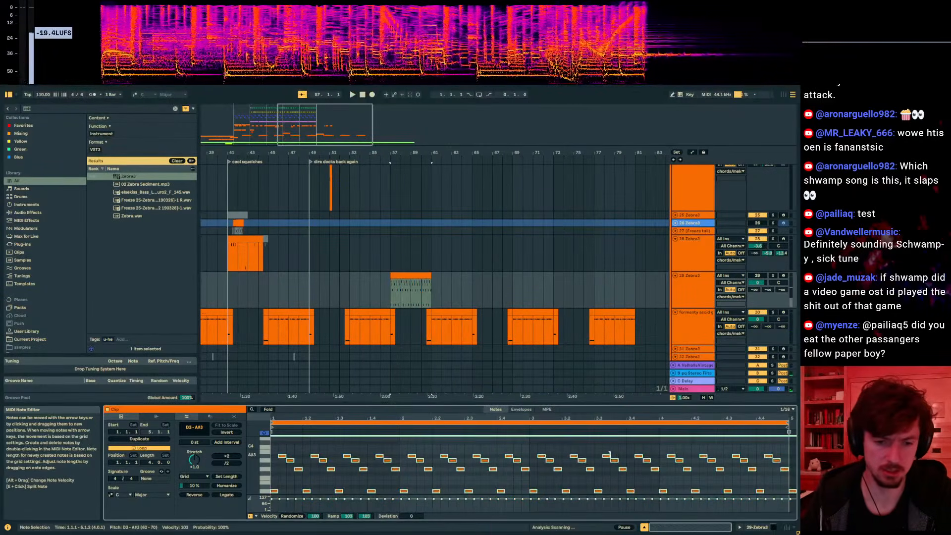
left_click_drag(609, 455, 606, 455)
- Raise the FM amount of FMO 1 to 23 while the part plays in the mix
left_click_drag(852, 268, 207, 176)
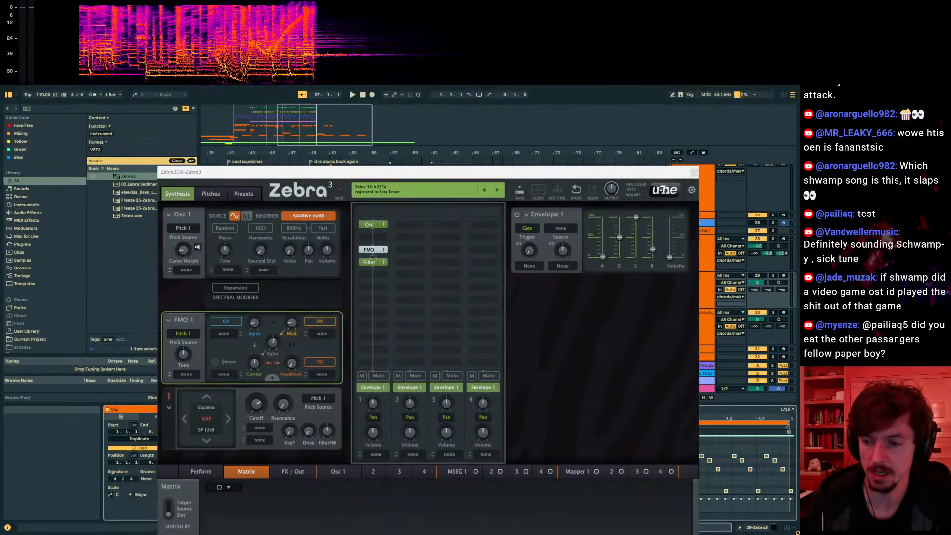
key("space")
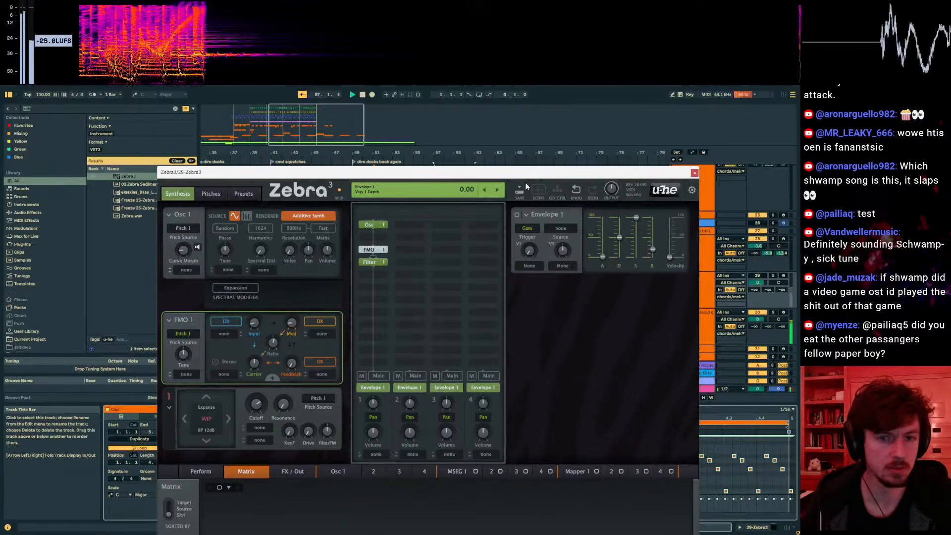
left_click_drag(501, 172, 632, 188)
left_click_drag(422, 339, 423, 303)
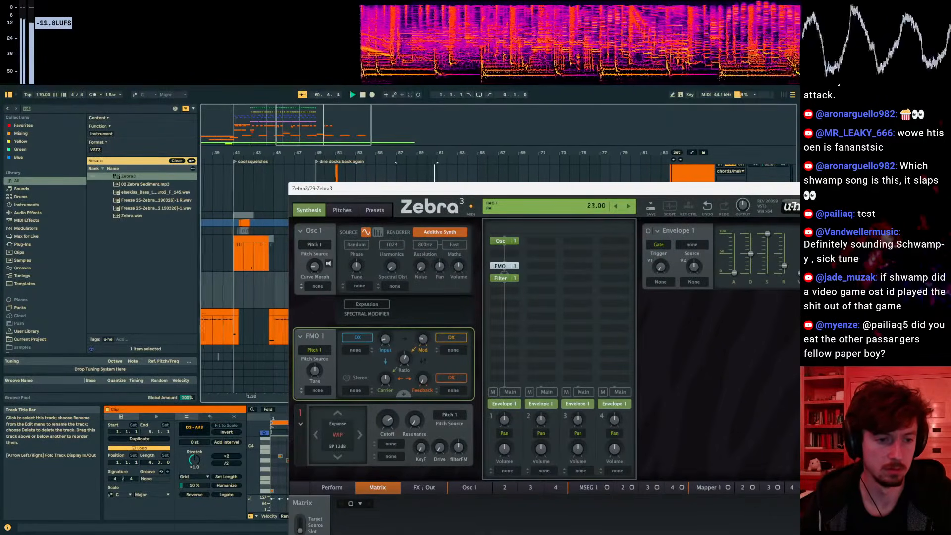
key("space")
- Draw a V-shaped Filter 1 cutoff automation across the bar 57 clip, dipping mid-clip and rising to about 110 by its end
left_click_drag(441, 188, 647, 390)
key("a")
left_click_drag(416, 304, 436, 307)
left_click_drag(563, 390, 582, 213)
key("space")
left_click_drag(395, 289, 436, 286)
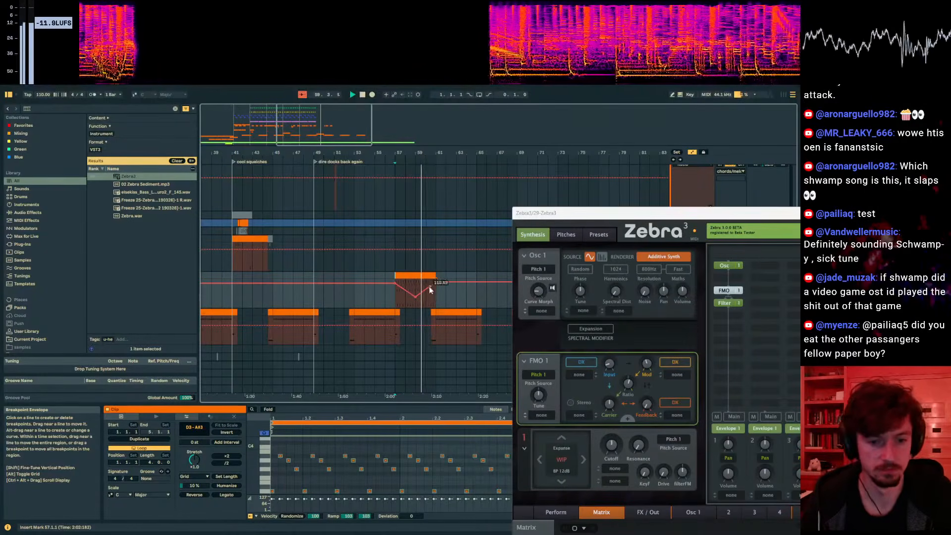
- Raise Filter 1's FilterFM and Drive slightly while playing the part in the mix
left_click(639, 445)
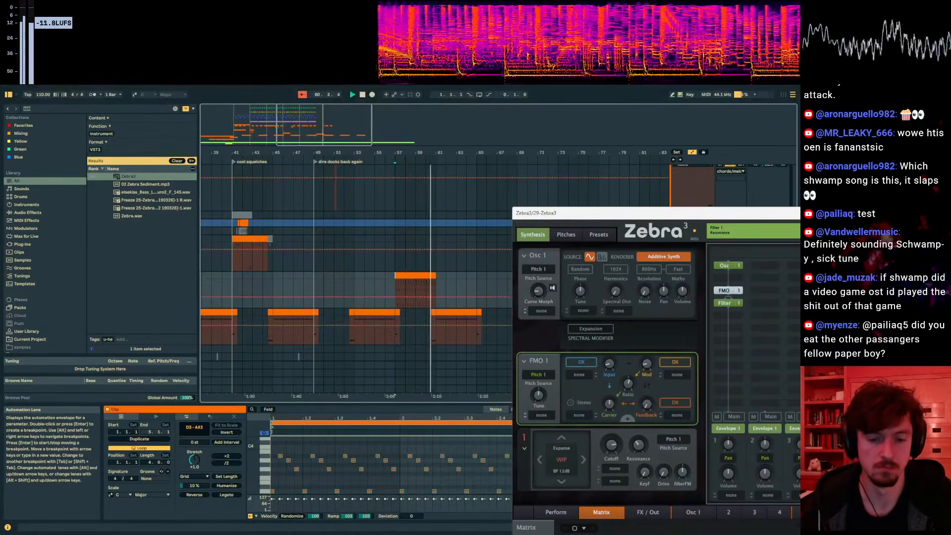
left_click_drag(681, 476, 681, 459)
key("space")
key("space")
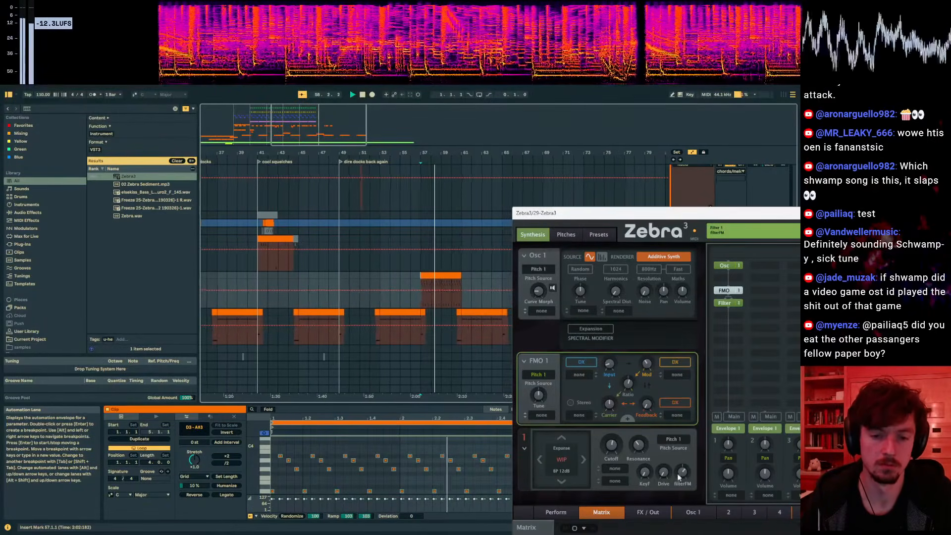
left_click_drag(663, 473, 663, 466)
- Solo the bar 57 part's track and raise its sends to the ValhallaVintageVerb and stereo filter returns
left_click_drag(638, 213, 534, 353)
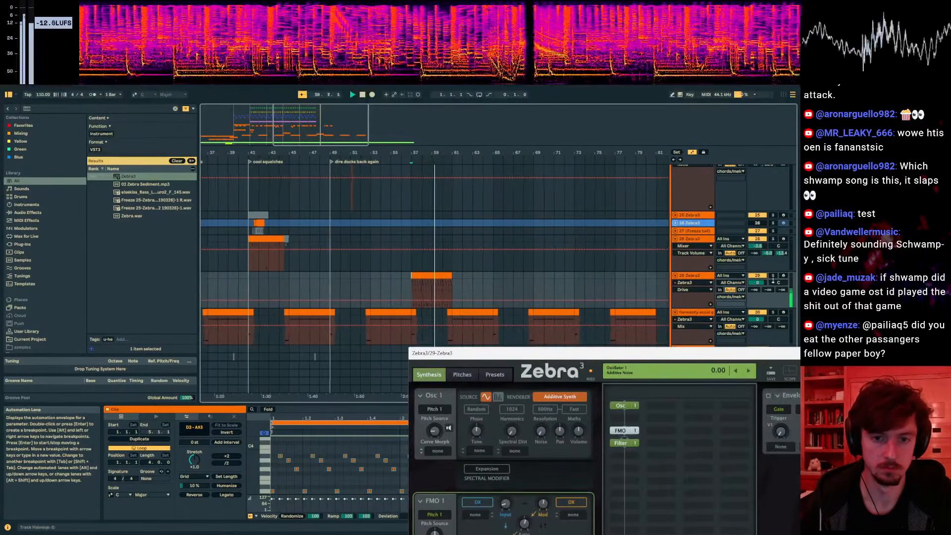
left_click(774, 276)
key("space")
key("space")
left_click(757, 289)
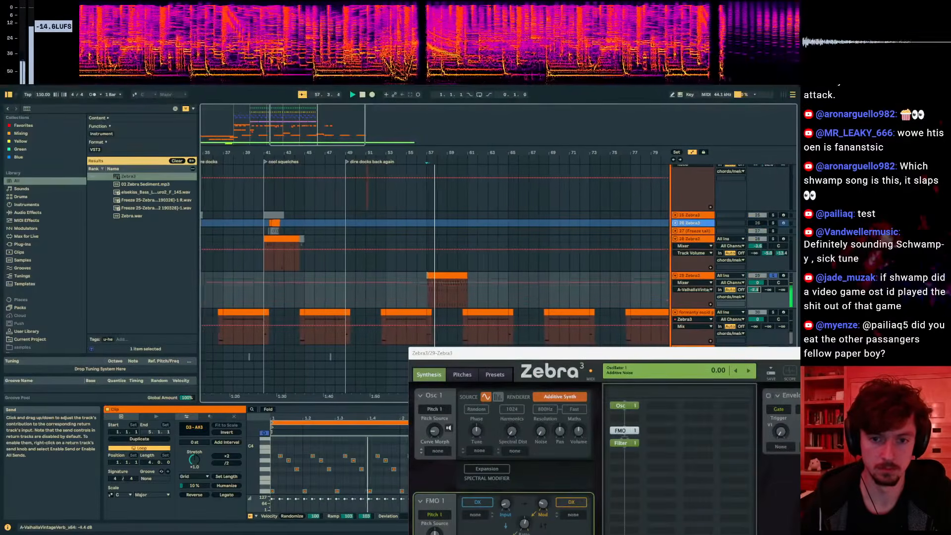
left_click_drag(756, 289, 768, 265)
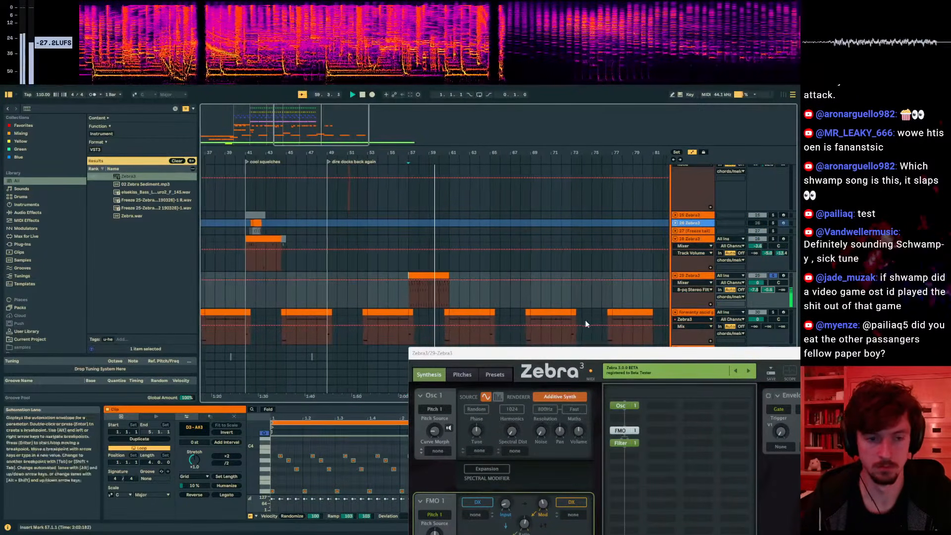
- Automate FMO 1's Ratio across the bar 57 clip, dipping to about -0.72 mid-clip and rising to about 16.45 by its end
left_click(583, 319)
left_click_drag(568, 350, 564, 278)
left_click_drag(474, 113, 820, 193)
left_click(405, 273)
left_click_drag(444, 120, 692, 146)
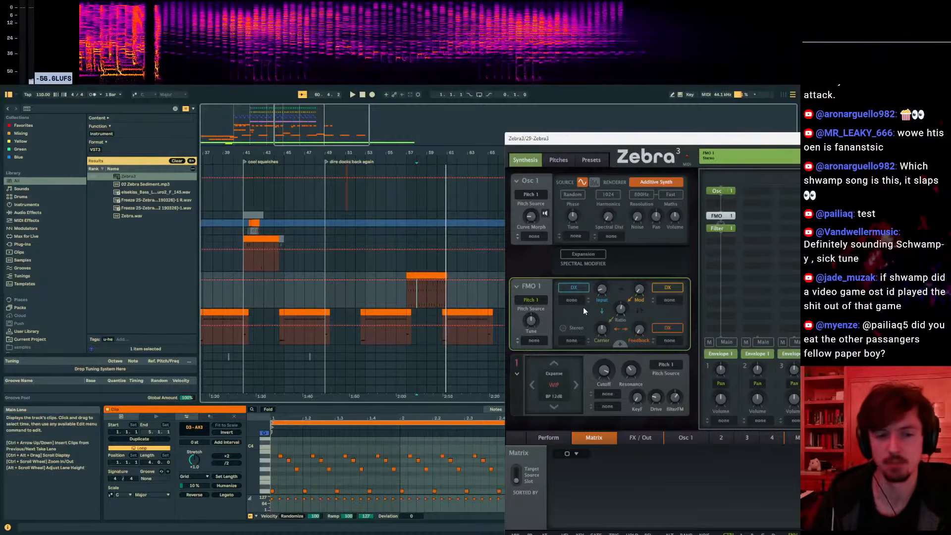
key("space")
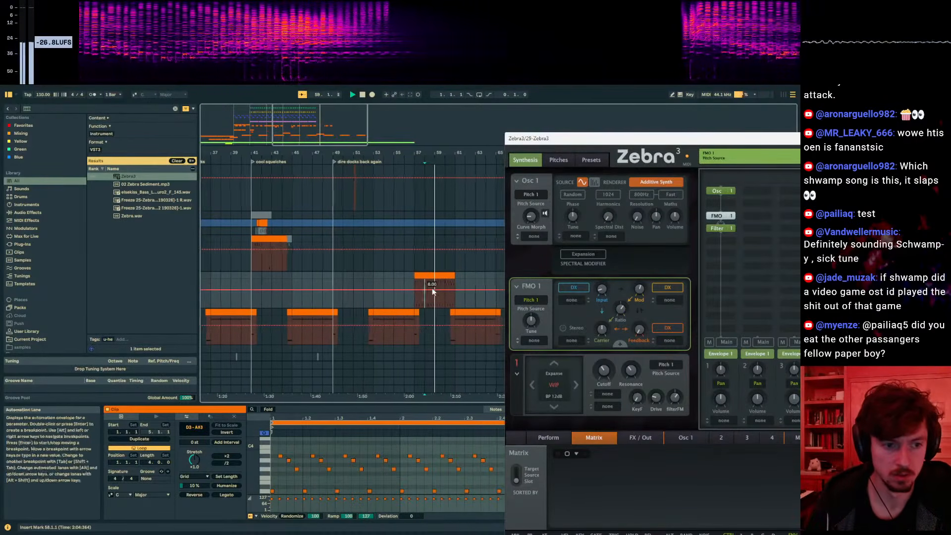
key("space")
key("space")
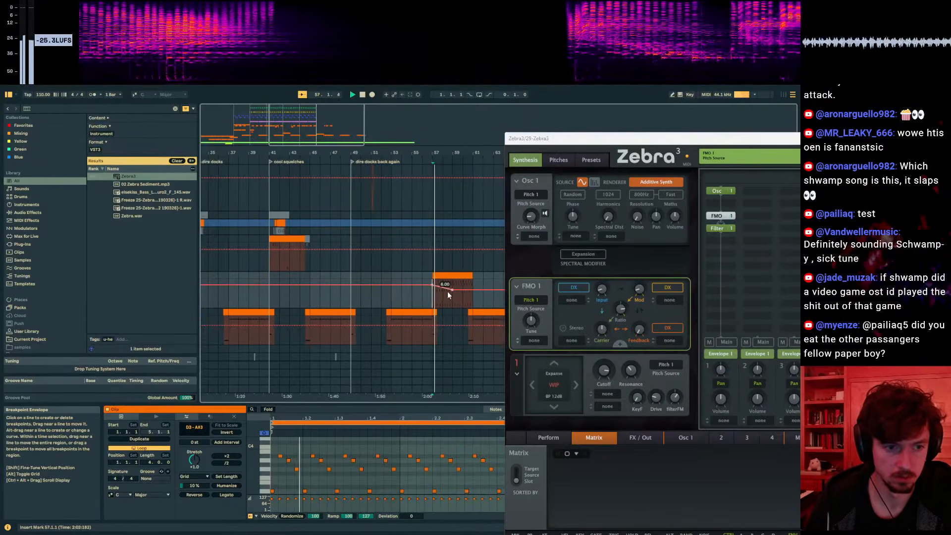
left_click_drag(450, 289, 450, 293)
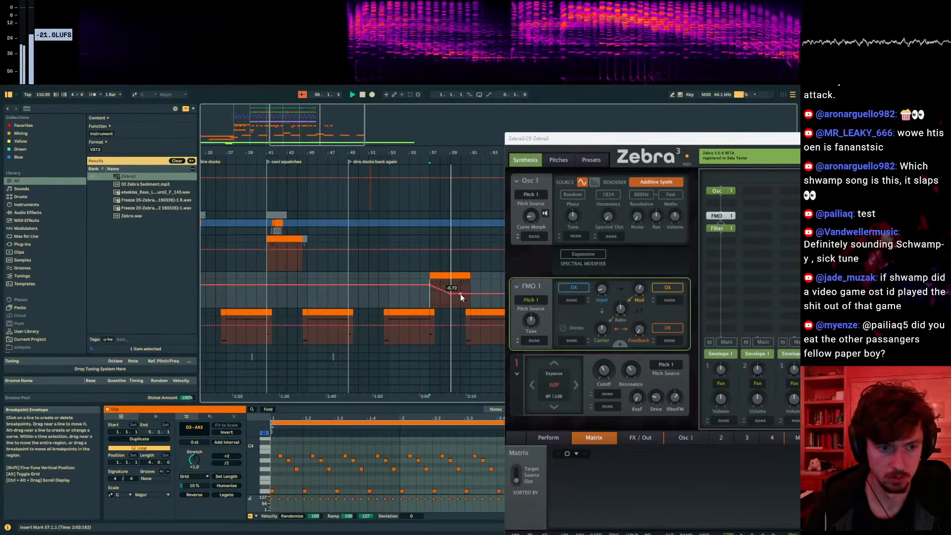
left_click_drag(470, 292, 470, 287)
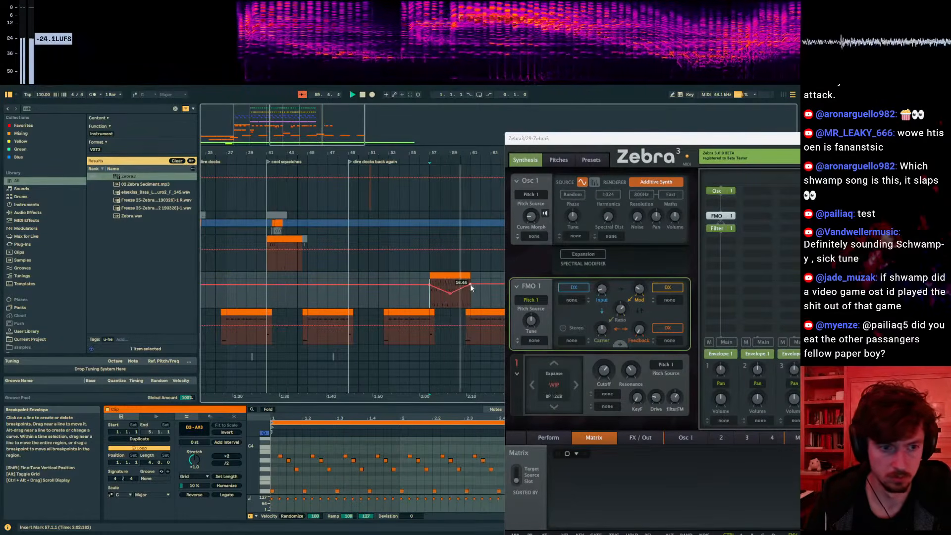
- Hide the automation lanes and compare the bar 57 part soloed and in the full mix
key("a")
left_click(435, 275)
key("space")
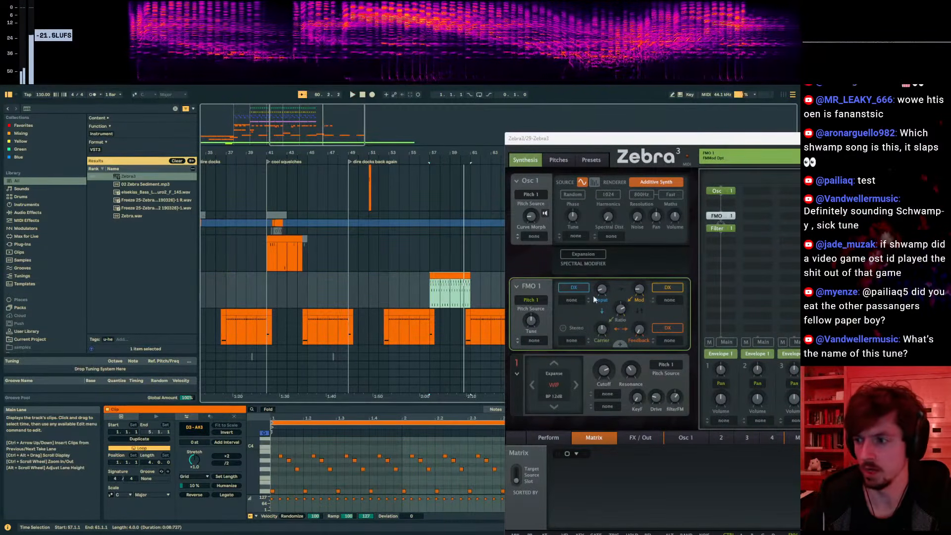
left_click_drag(586, 144, 221, 310)
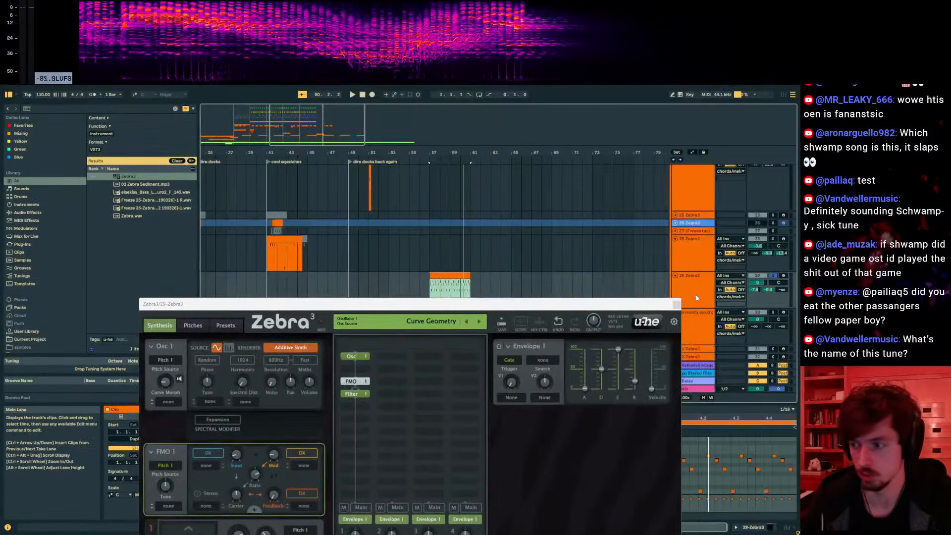
key("space")
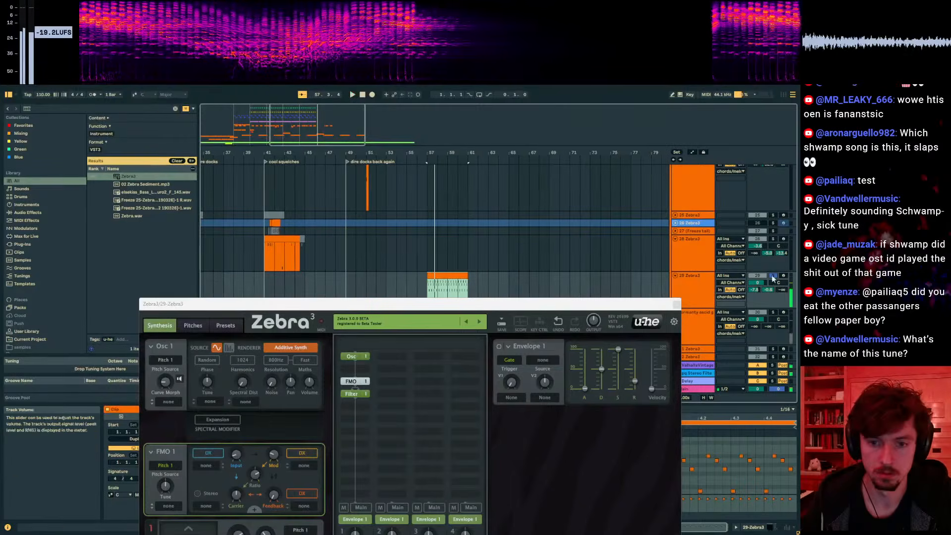
left_click(693, 292)
- Add Comb 1 after Filter 1, load the saved "wide filter" settings into it and close the plugin window
left_click_drag(652, 306, 703, 197)
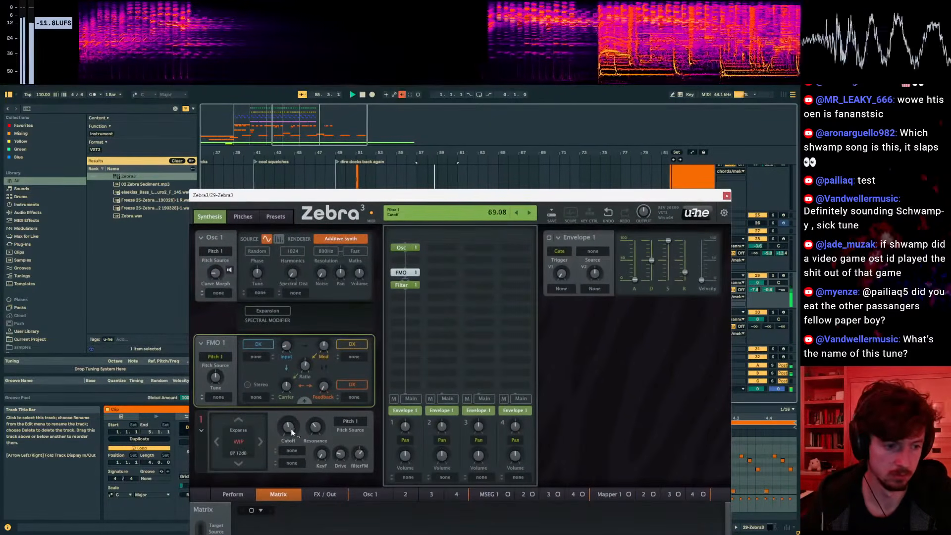
left_click(406, 295)
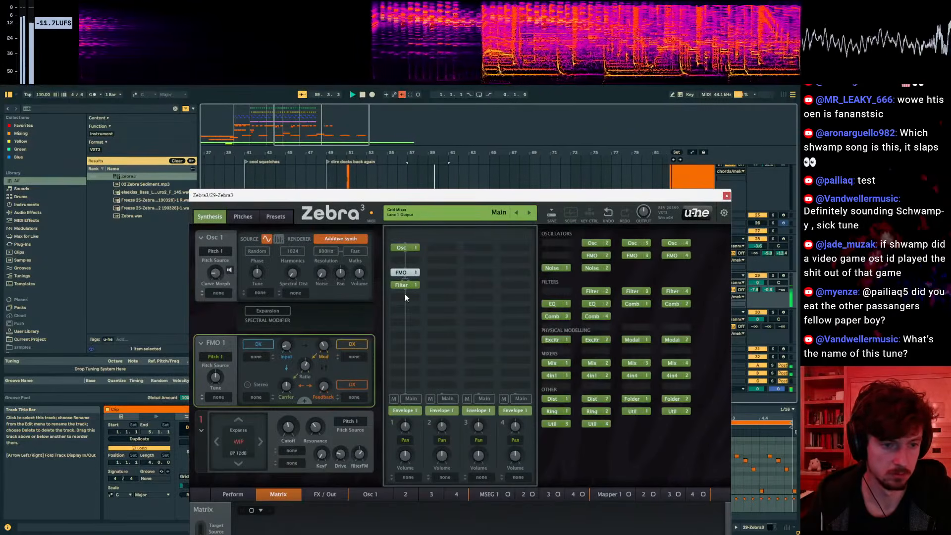
left_click(631, 305)
right_click(204, 422)
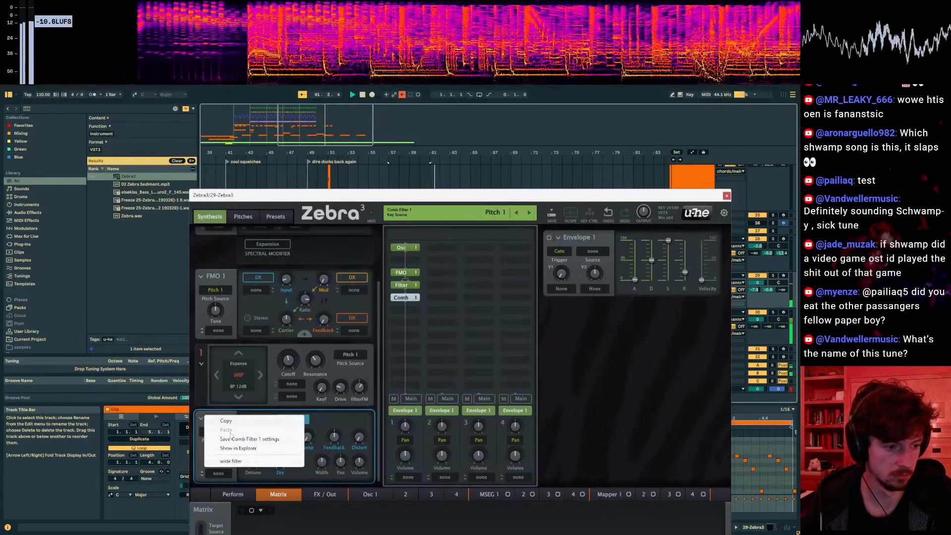
left_click(241, 462)
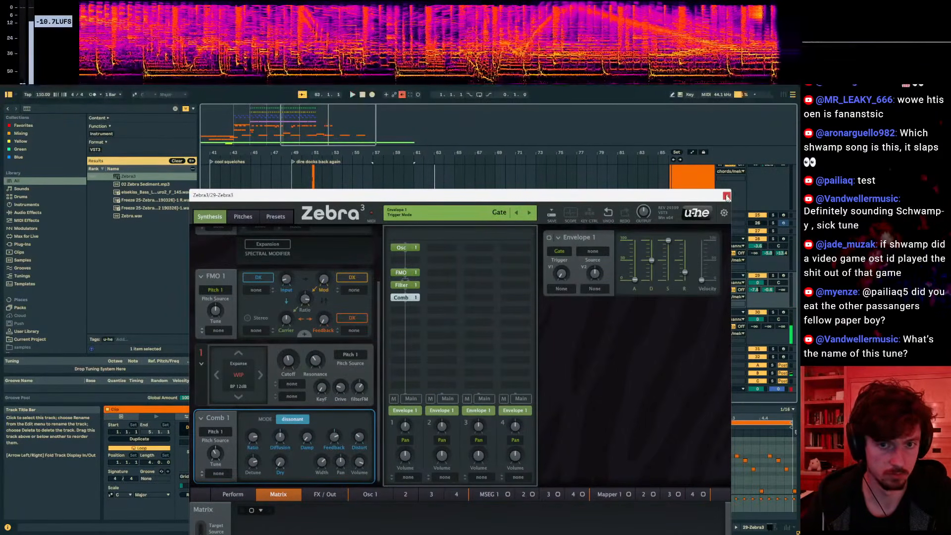
key("ctrl+alt+p")
- Deactivate the stretch of the formanty acid track's clip from its start just before bar 61 up to bar 65
scroll(433, 260, "down", 3)
left_click(425, 271)
left_click(405, 296)
key("space")
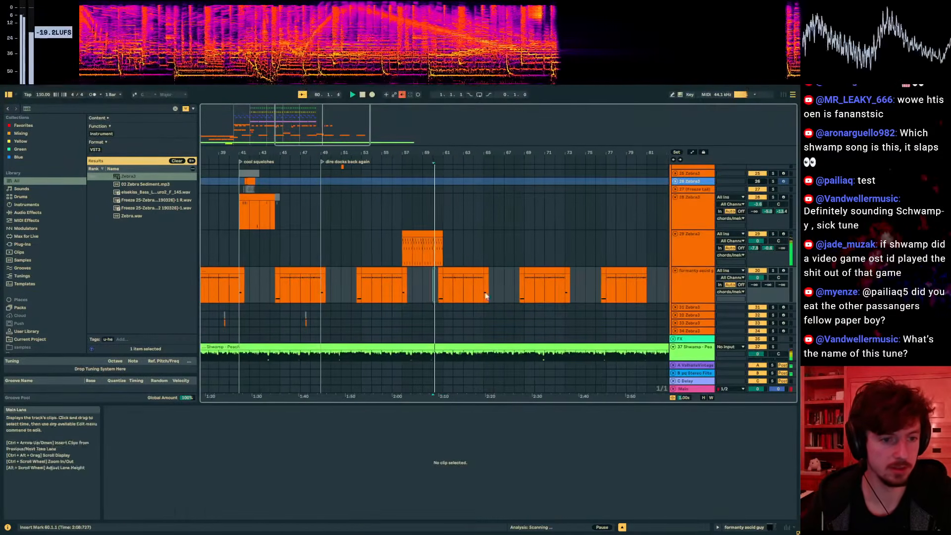
left_click_drag(486, 295, 439, 295)
key("0")
left_click(443, 290)
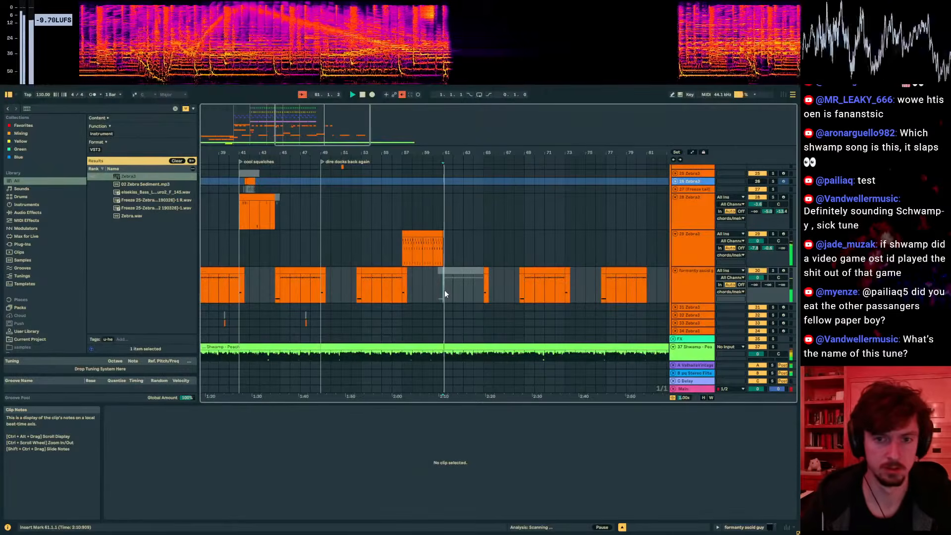
- Solo the bar 57 part's track, play its clip and bring up its device chain
left_click(438, 255)
left_click(773, 234)
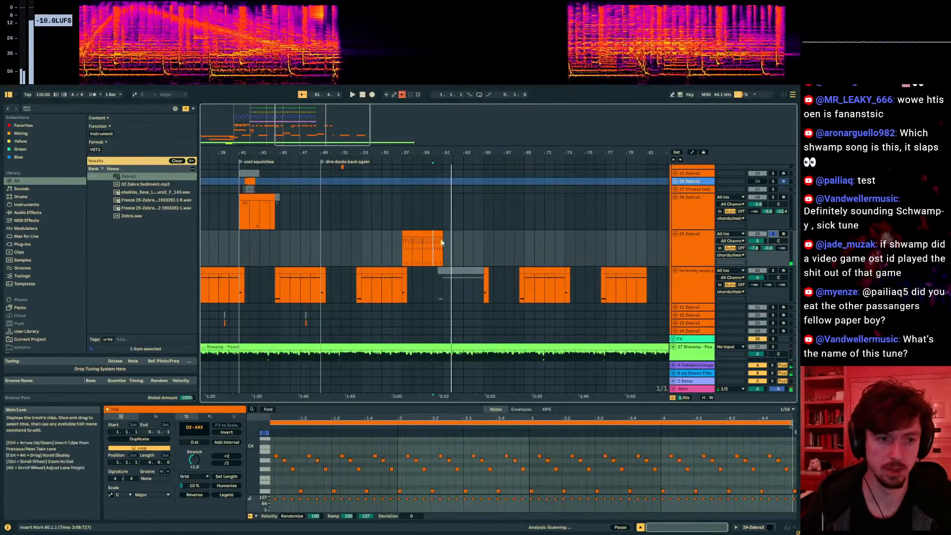
left_click(438, 234)
key("space")
key("space")
key("shift+Tab")
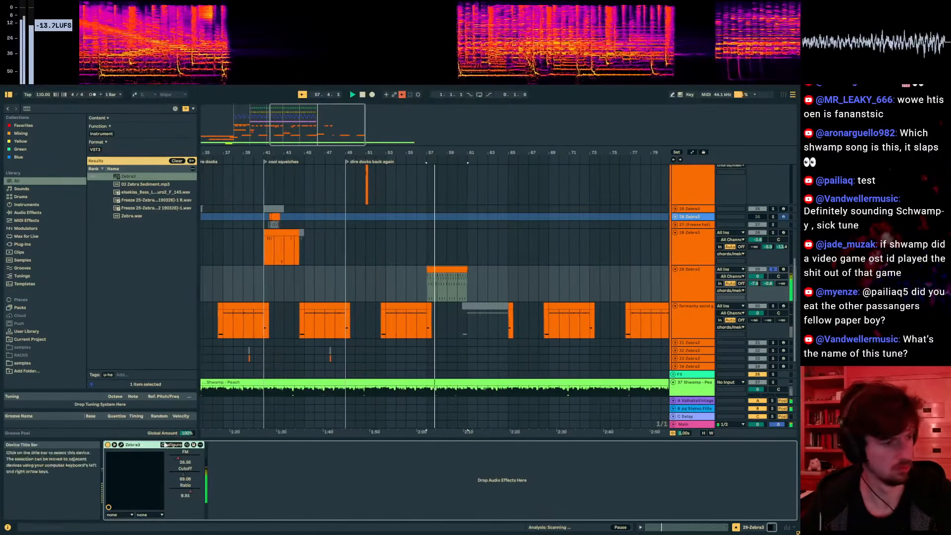
- Add Filter 2 after Comb 1 in the Zebra3 patch and set its mode to Ladder HP 24dB
left_click(173, 445)
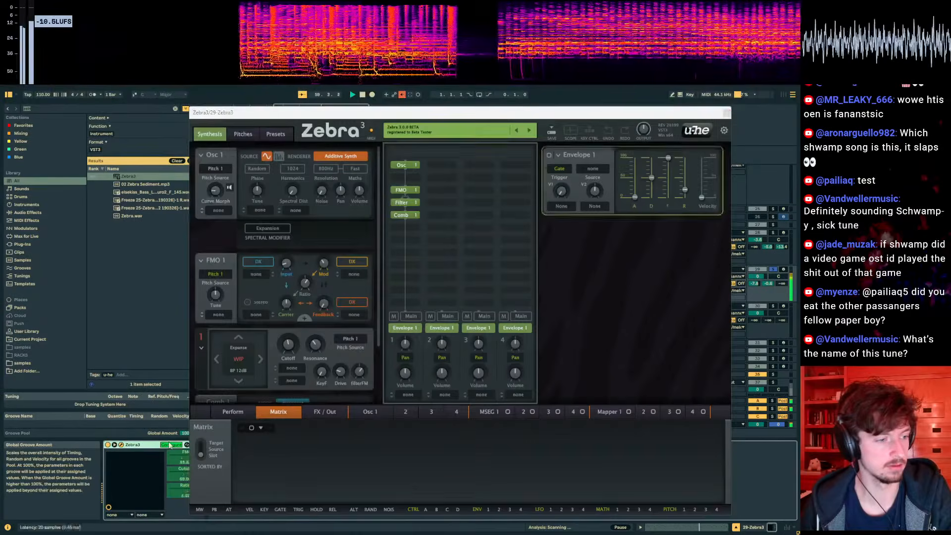
left_click(172, 444)
scroll(297, 327, "down", 3)
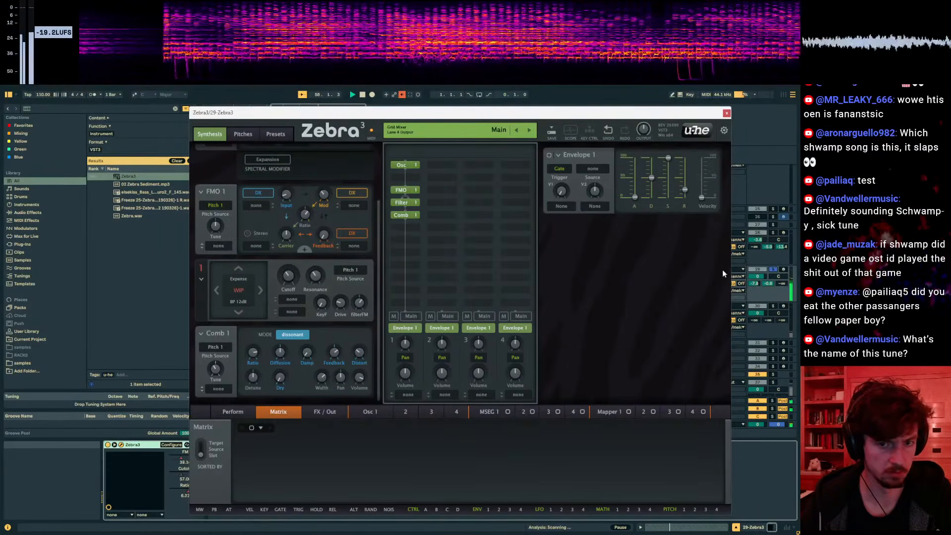
left_click(406, 242)
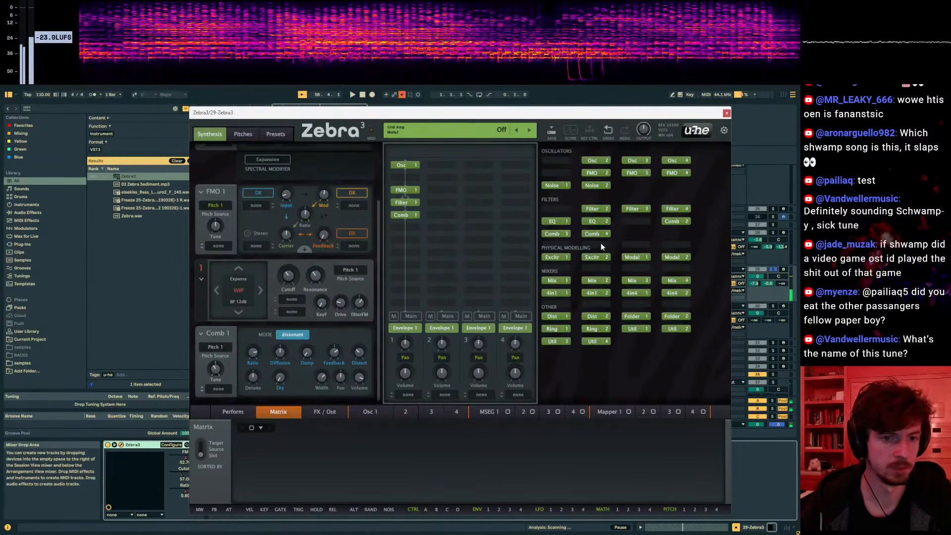
left_click(594, 208)
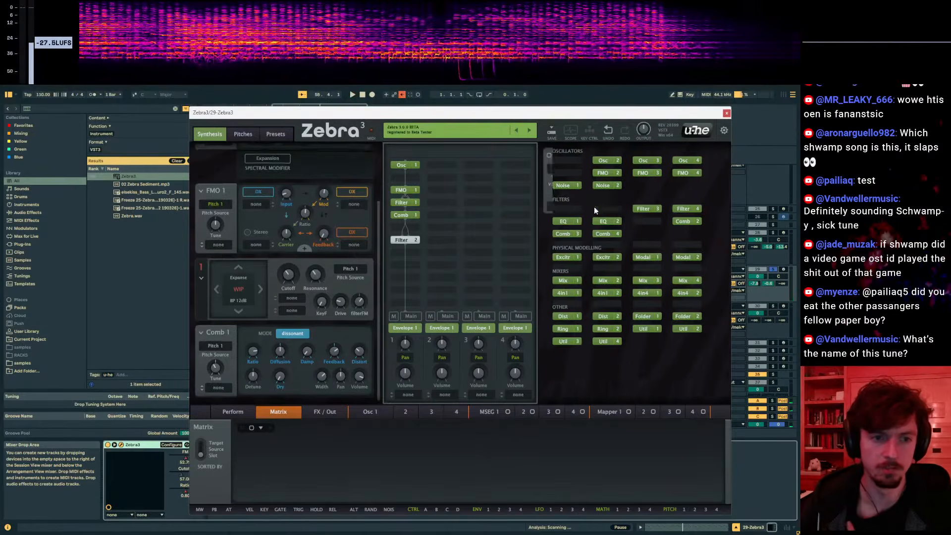
left_click(241, 360)
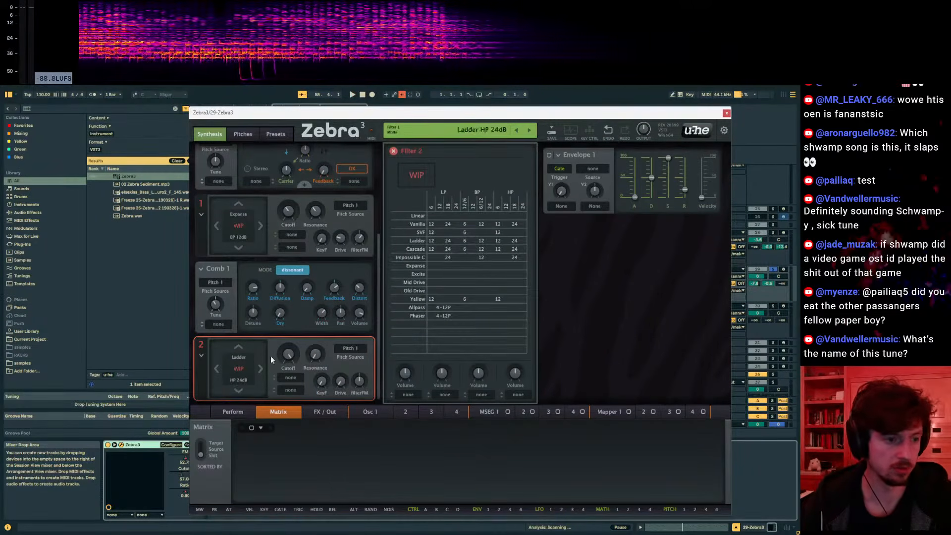
- Automate Filter 2's cutoff to fall steadily across the bar 57 clip, reaching about 24.64 at bar 61
left_click_drag(363, 113, 451, 378)
key("space")
left_click(422, 282)
key("space")
left_click_drag(462, 282, 462, 296)
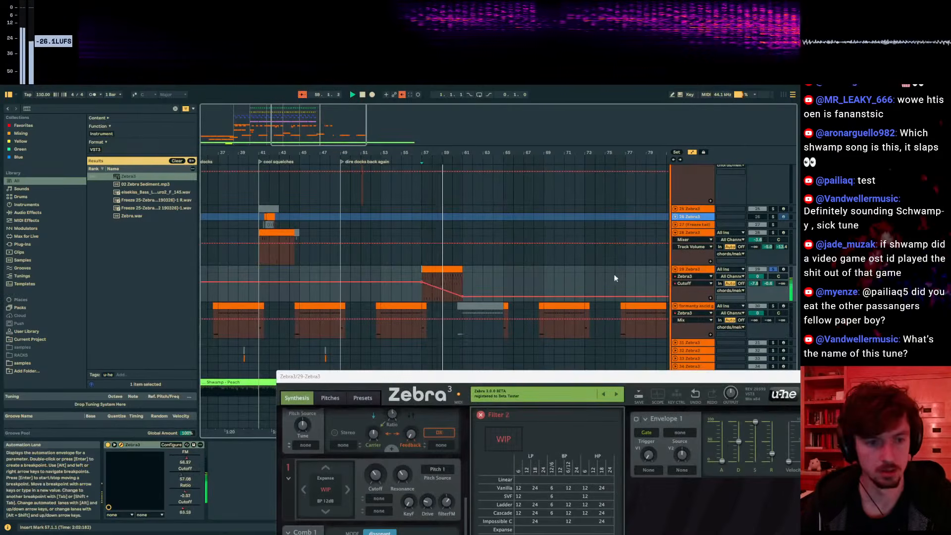
- Unsolo the bar 57 part, hide the automation lanes and listen to the cutoff fall in the full mix
left_click(773, 269)
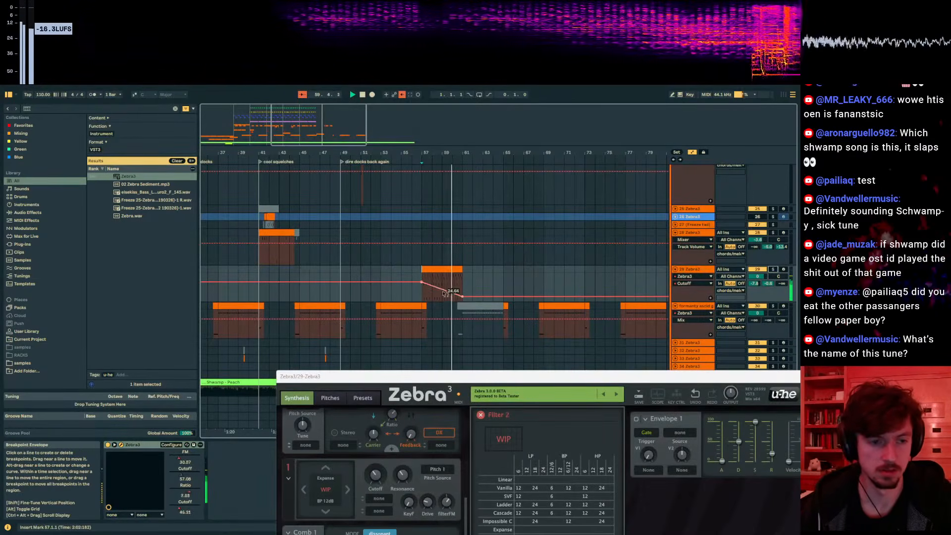
key("a")
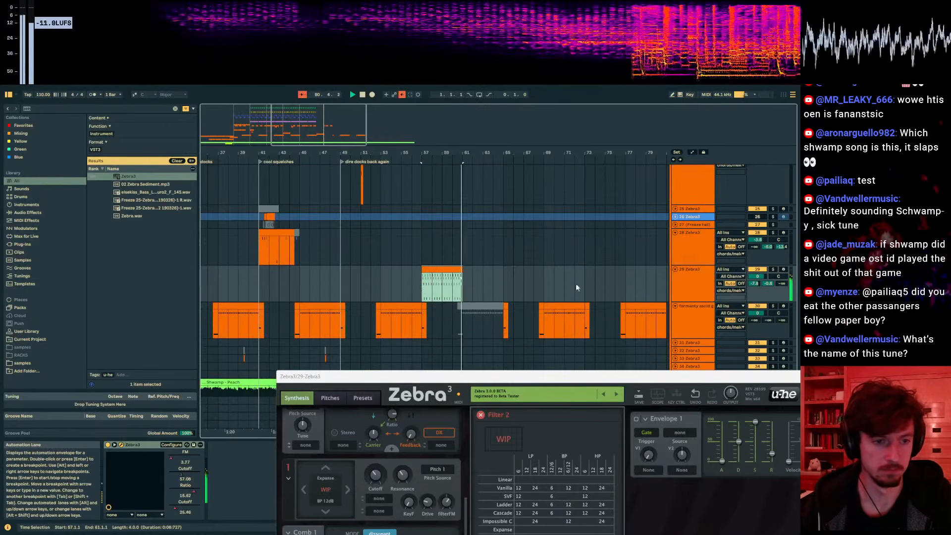
left_click(695, 284)
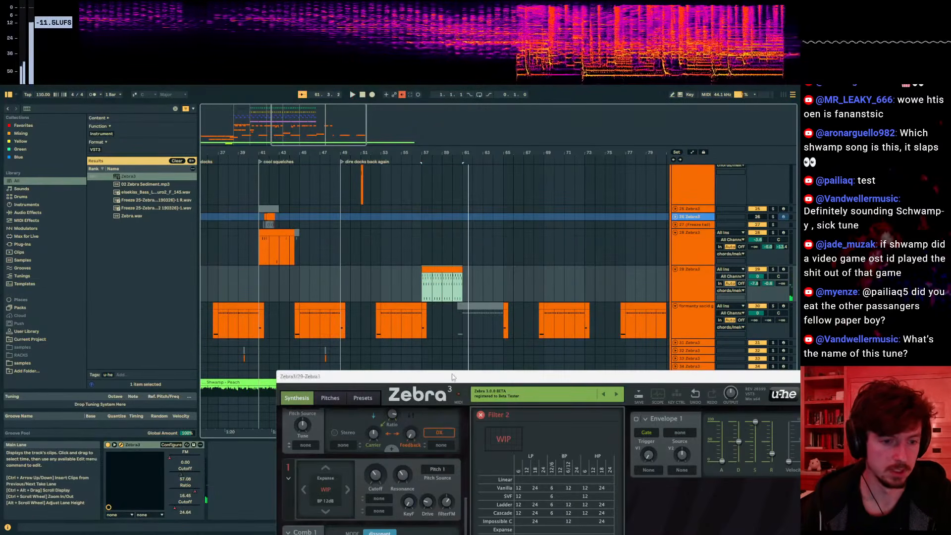
left_click_drag(396, 377, 440, 192)
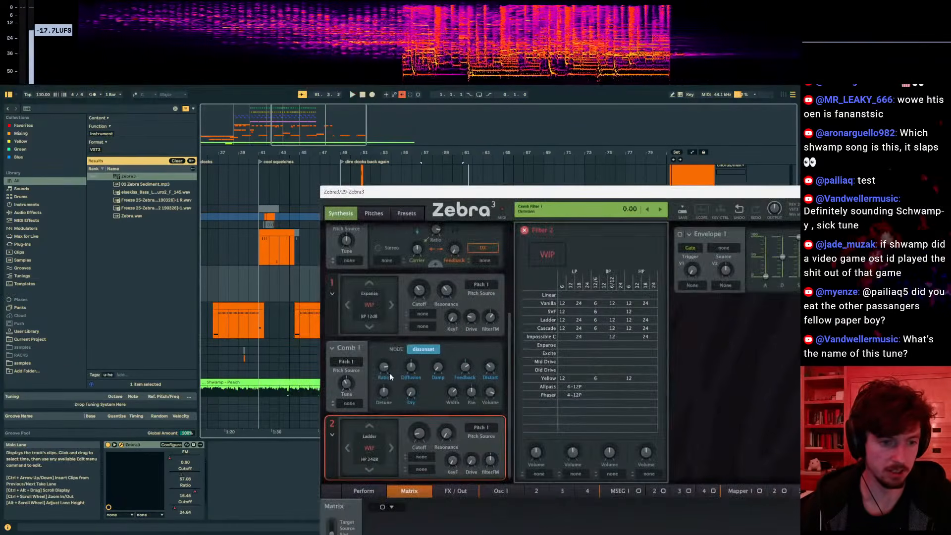
left_click_drag(444, 192, 408, 400)
- Re-enable the overridden automation and play the full mix from bar 57
key("a")
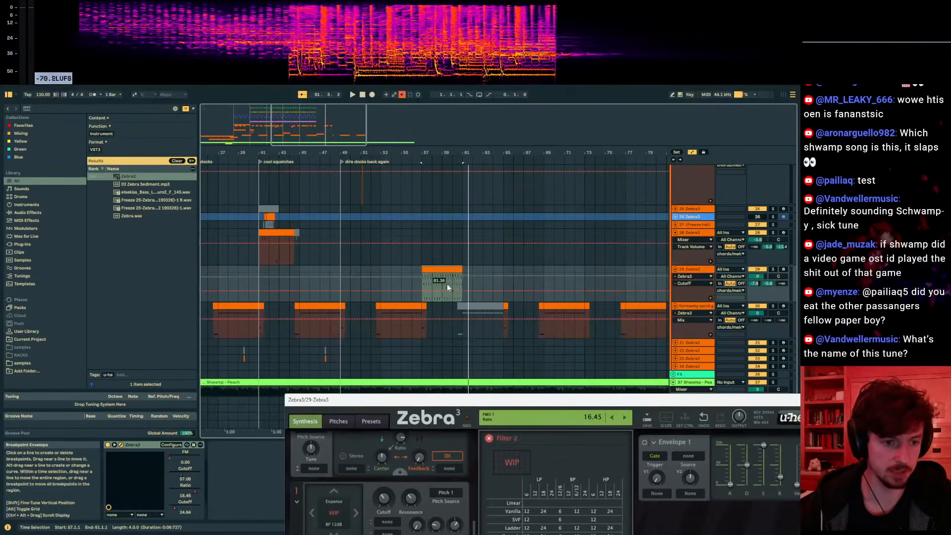
left_click(419, 292)
key("a")
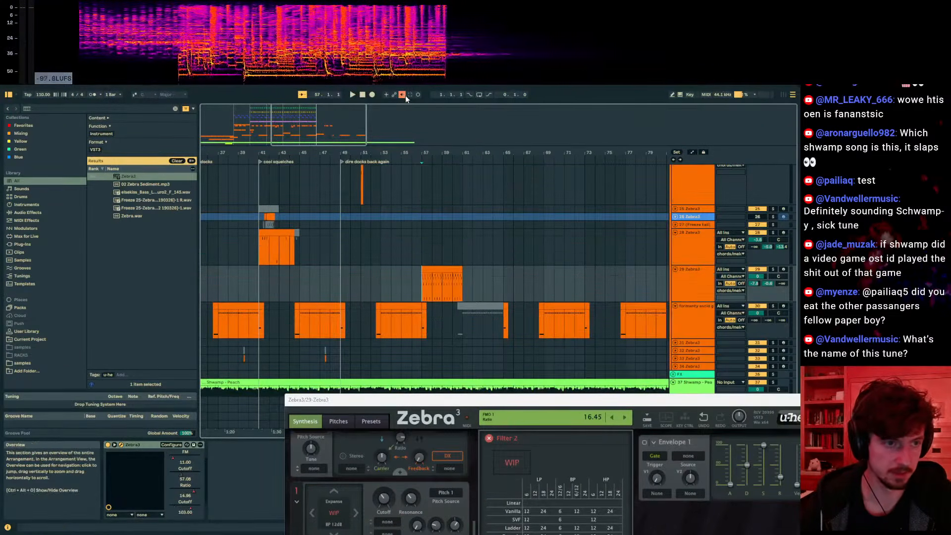
left_click(404, 94)
key("space")
- Set Filter 1 of the bar 57 part's Zebra3 patch to the Expanse BP 6B/6H mode while it plays
left_click_drag(409, 399, 457, 241)
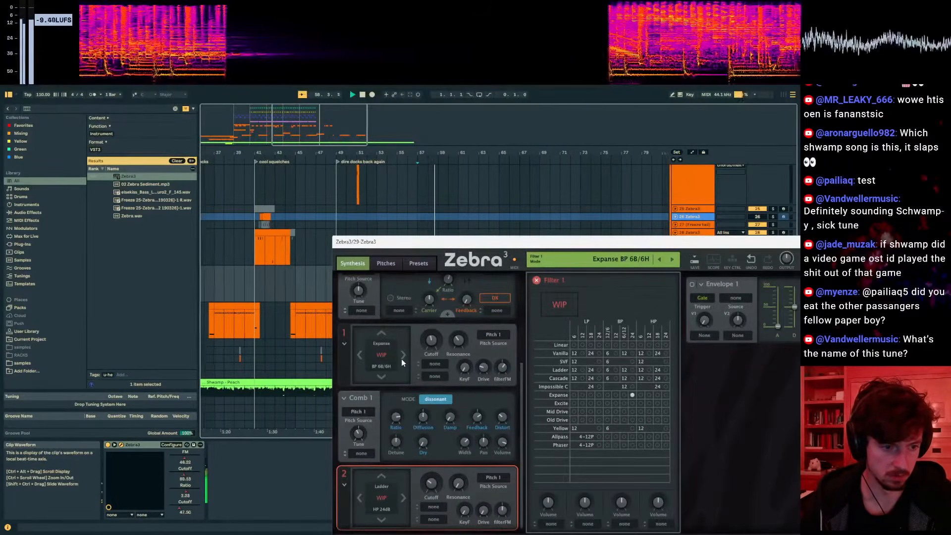
left_click(633, 395)
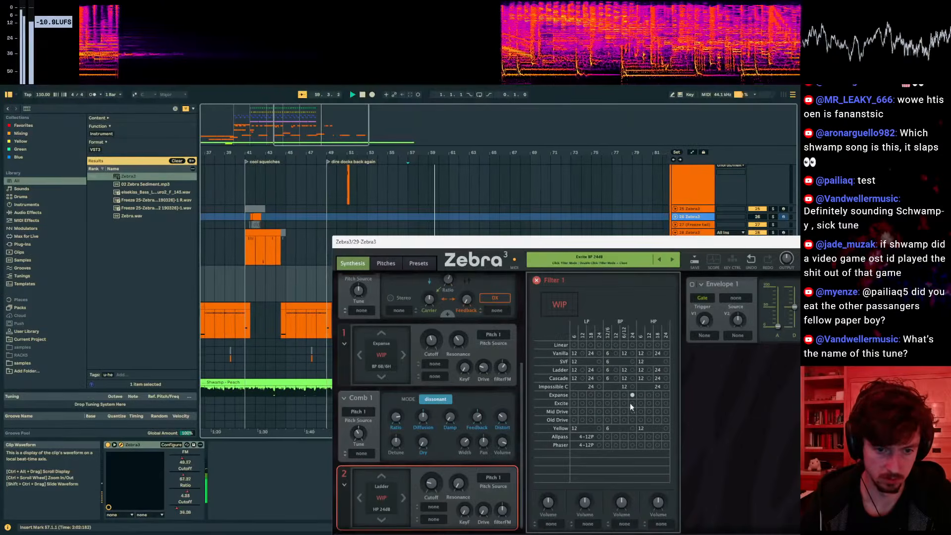
left_click_drag(513, 242, 459, 139)
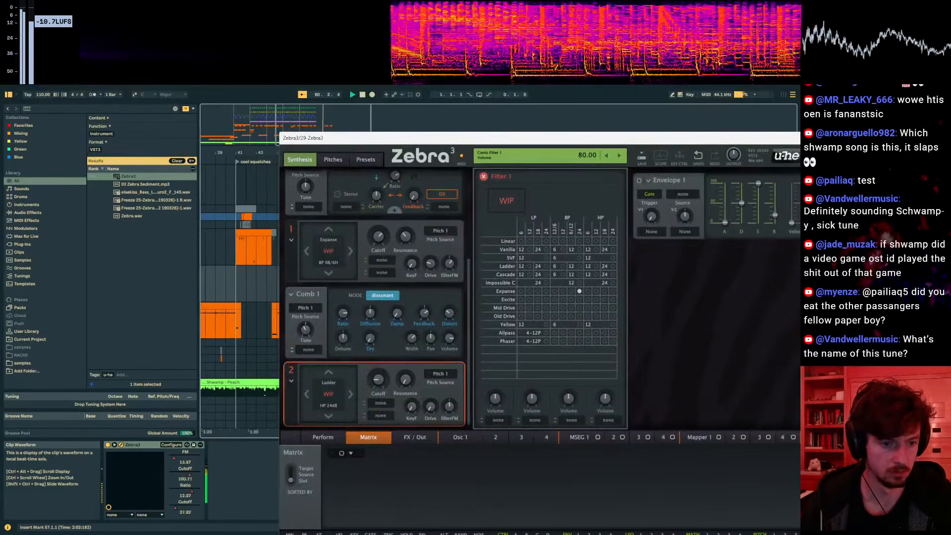
left_click_drag(465, 138, 440, 404)
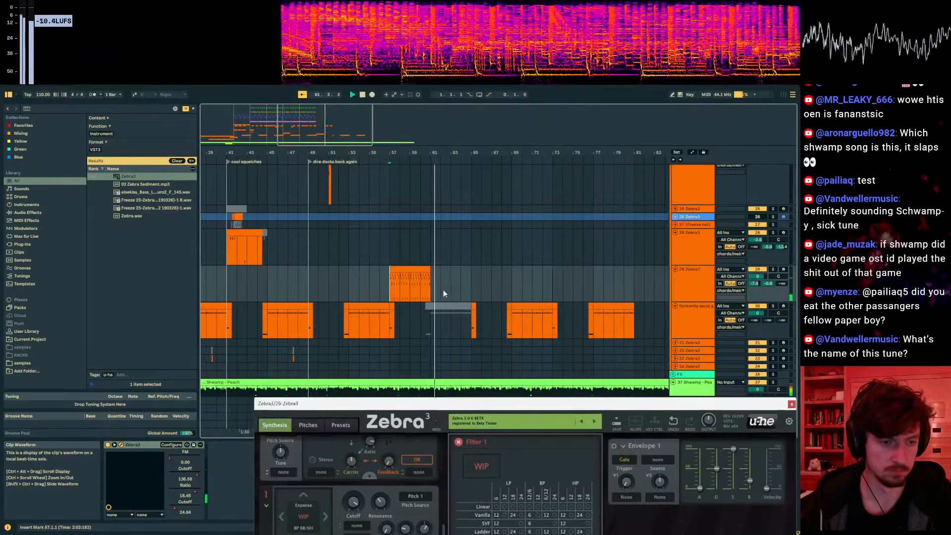
- Deactivate the clip material on track 21-Zebra3 from bar 61 to bar 66
left_click(440, 292)
scroll(439, 297, "up", 2)
scroll(438, 282, "up", 4)
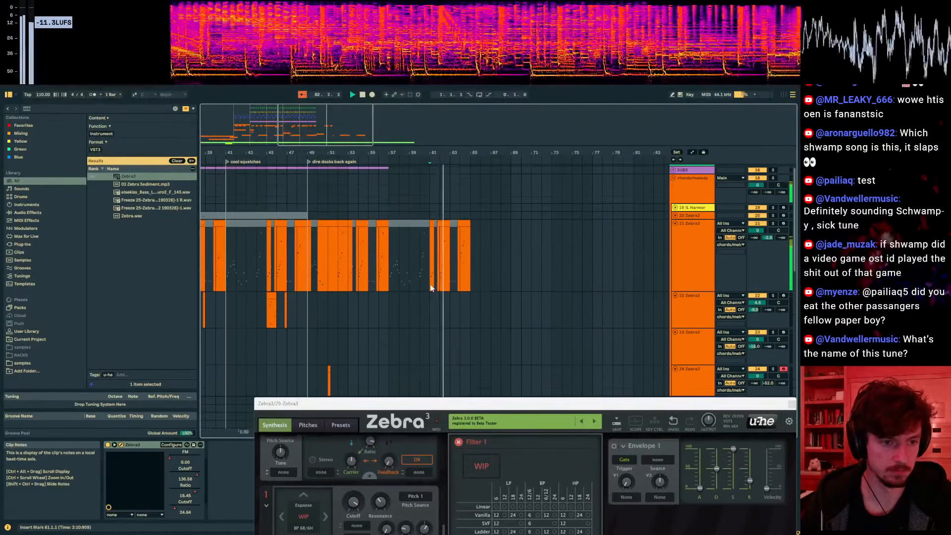
left_click(480, 258, "shift")
key("0")
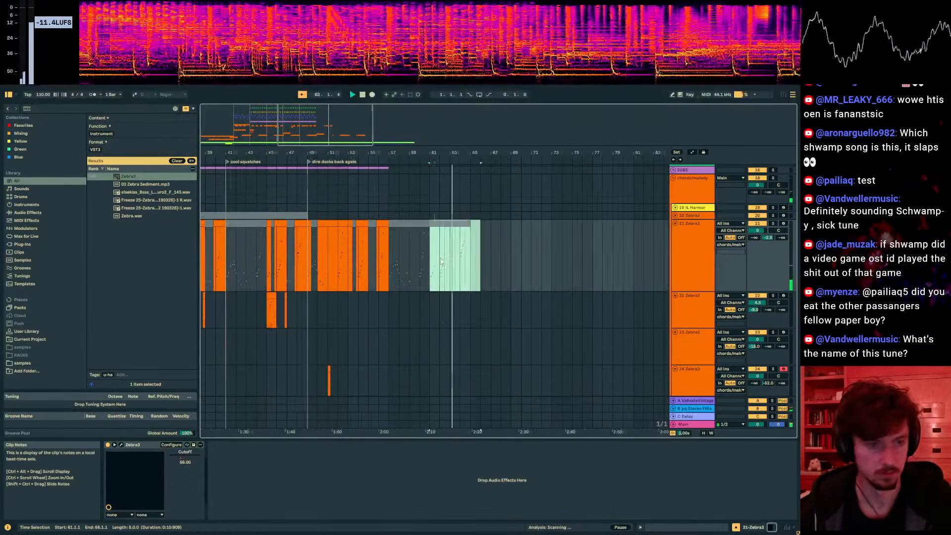
key("space")
key("space")
- Create a one-bar clip at bar 61 on track 22-Zebra3 containing short D3, G3 and A#3 notes, and play it
double_click(431, 305)
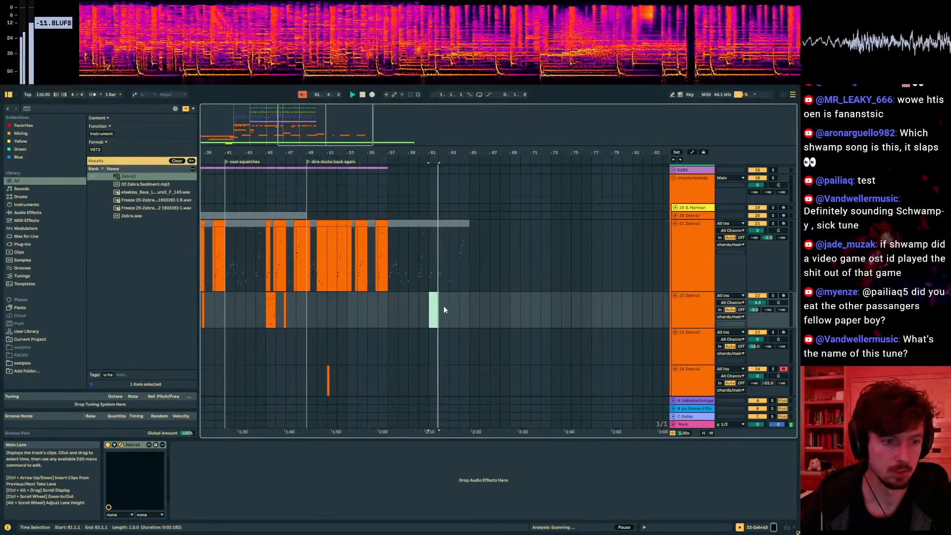
key("space")
double_click(339, 447)
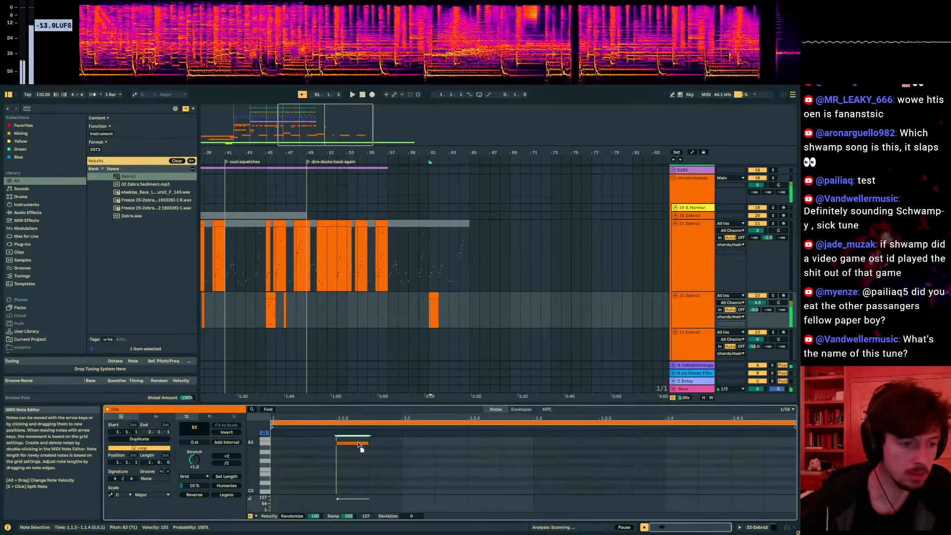
left_click_drag(361, 455, 362, 453)
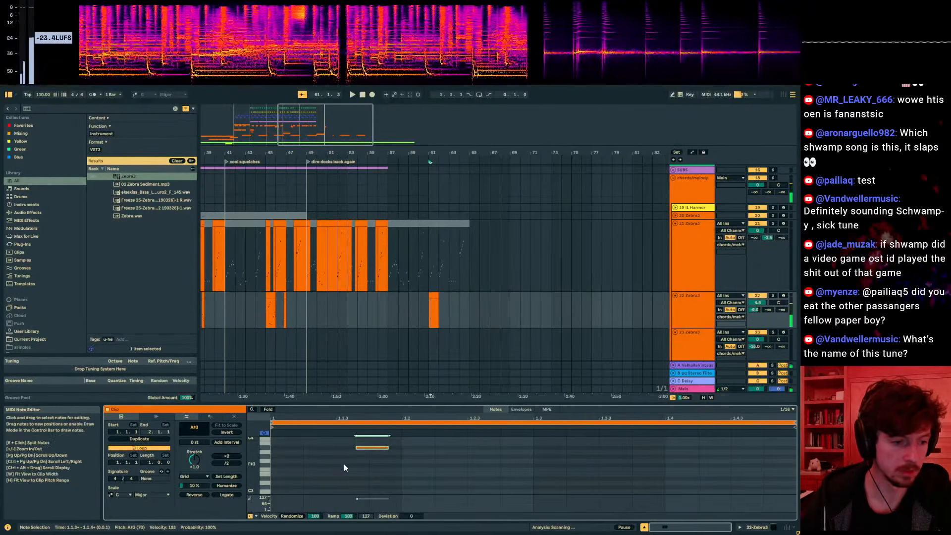
double_click(347, 460)
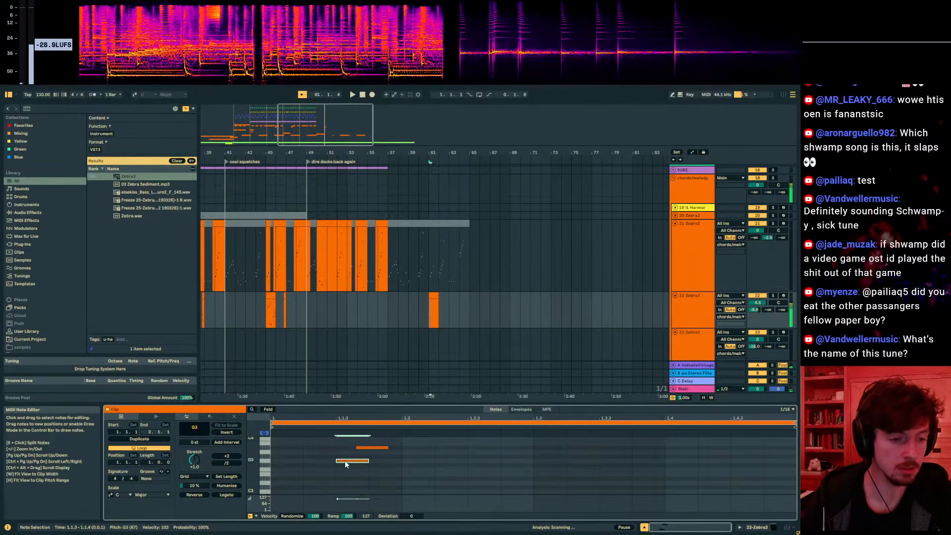
double_click(329, 483)
key("space")
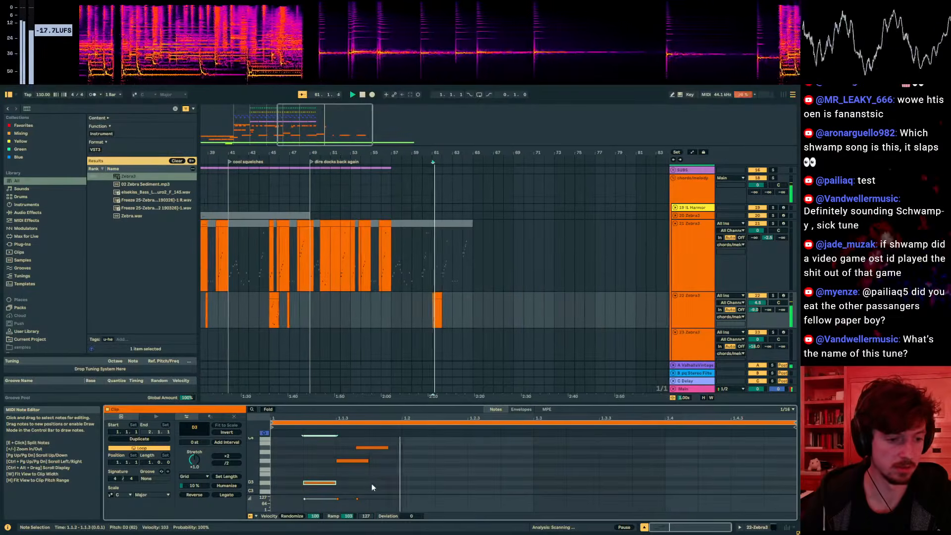
- Solo track 22-Zebra3 and listen to its new bar 61 clip
key("space")
left_click(773, 296)
key("space")
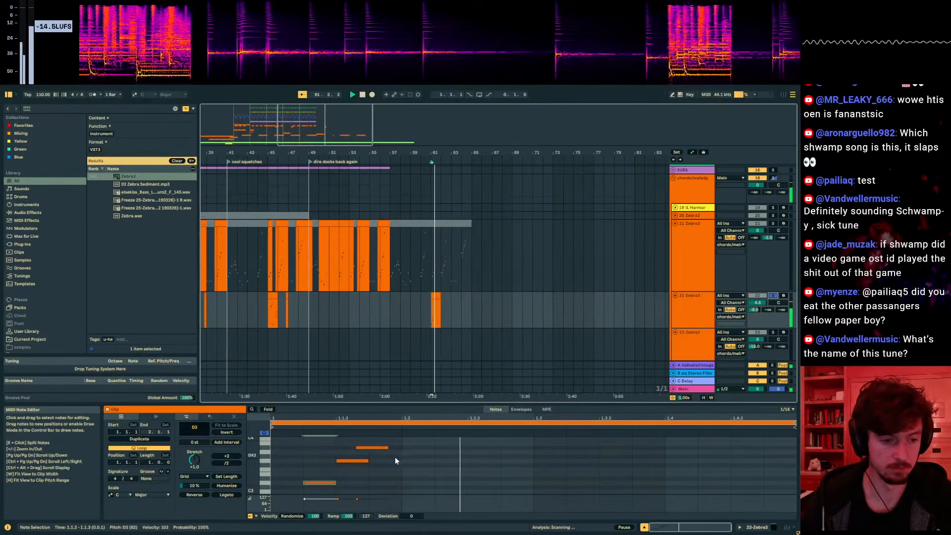
scroll(396, 448, "up", 2)
key("space")
- Try an extra B3 note on beat 2 of track 22-Zebra3's bar 61 clip
double_click(411, 460)
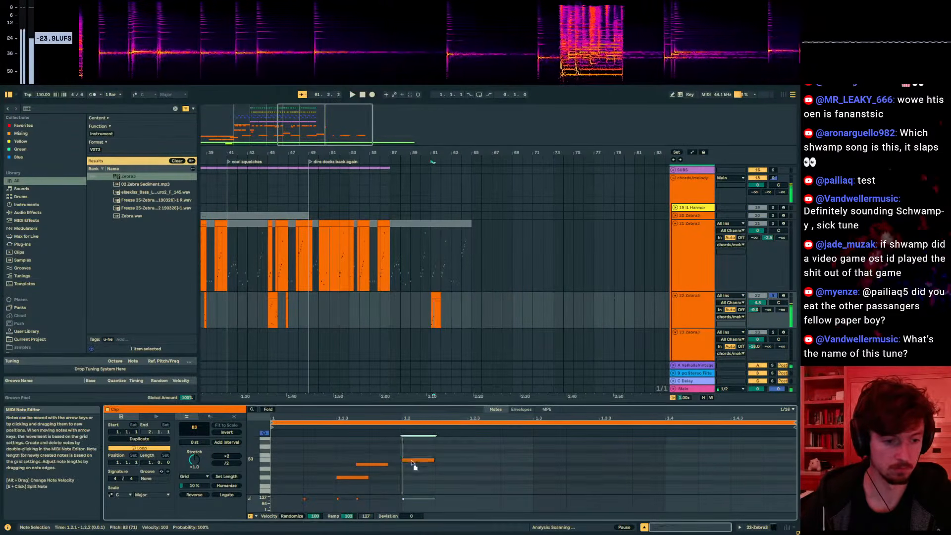
left_click_drag(401, 463, 326, 482)
scroll(403, 478, "down", 5)
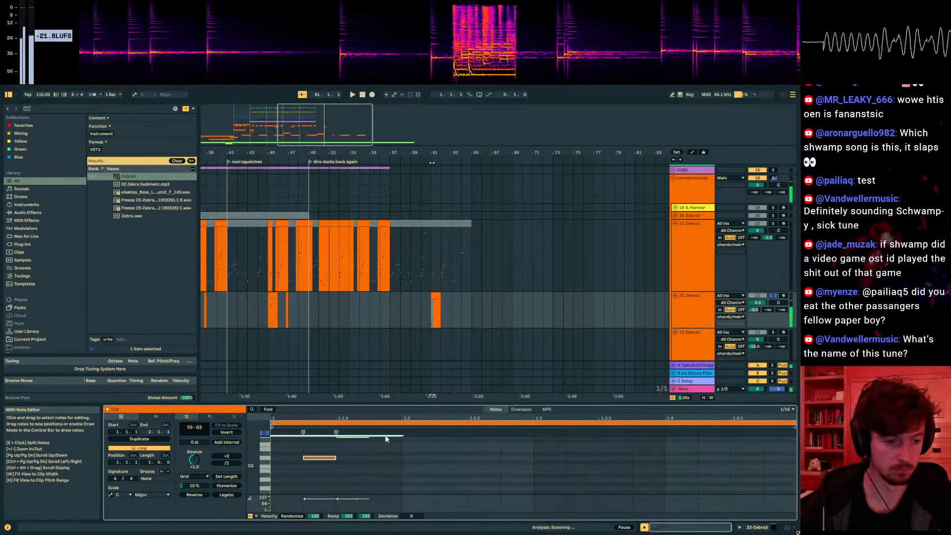
scroll(398, 463, "up", 3)
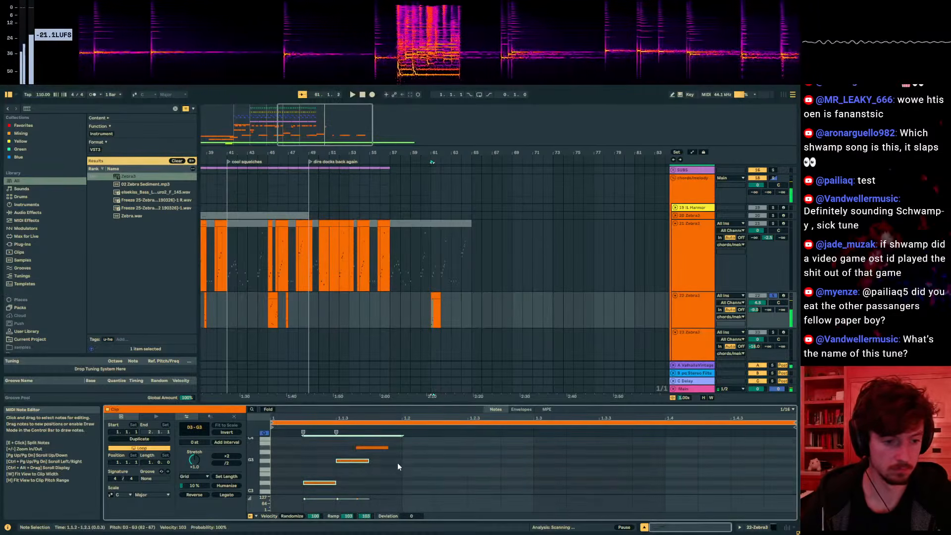
- Deactivate track 22-Zebra3's bar 61 clip and create a one-bar clip at bar 61 on track 23-Zebra3
left_click(437, 296)
key("0")
left_click(427, 338)
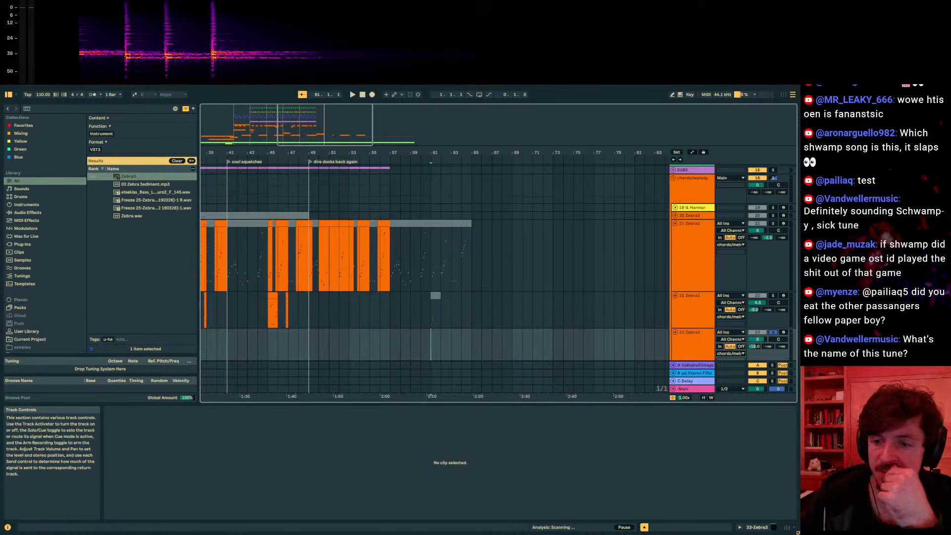
double_click(434, 343)
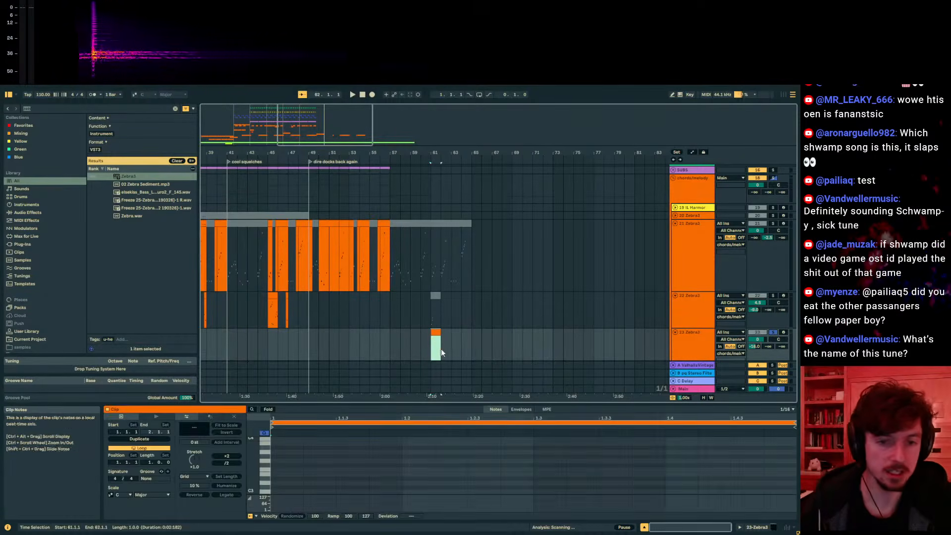
scroll(443, 332, "down", 2)
key("space")
key("space")
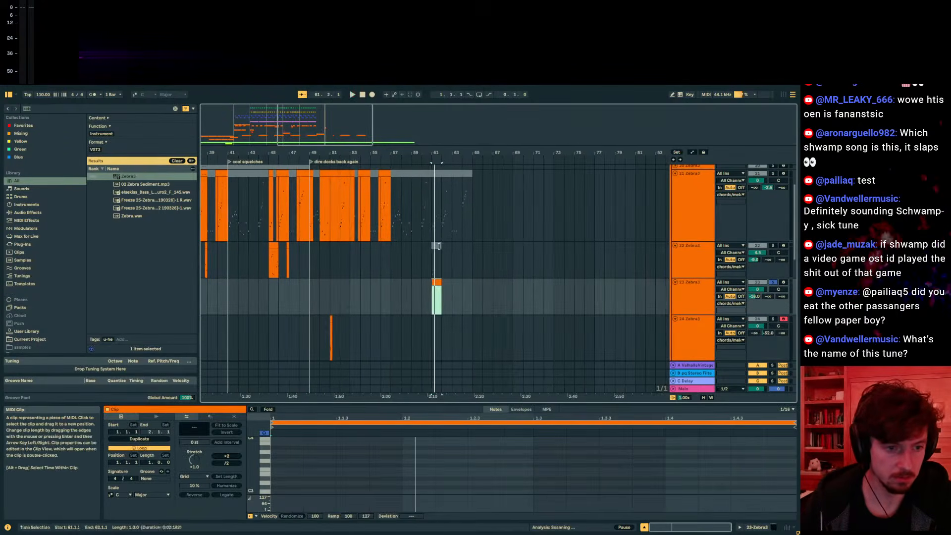
- Copy track 22-Zebra3's bar 61 clip onto track 23-Zebra3 at bar 61, activate the copy and play it
left_click(438, 246)
left_click(437, 282)
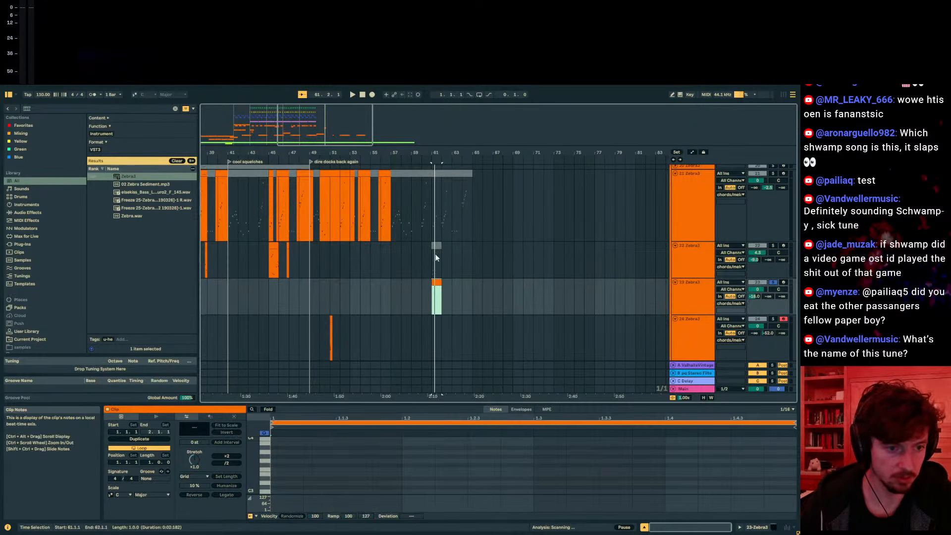
left_click(437, 245)
left_click(433, 281)
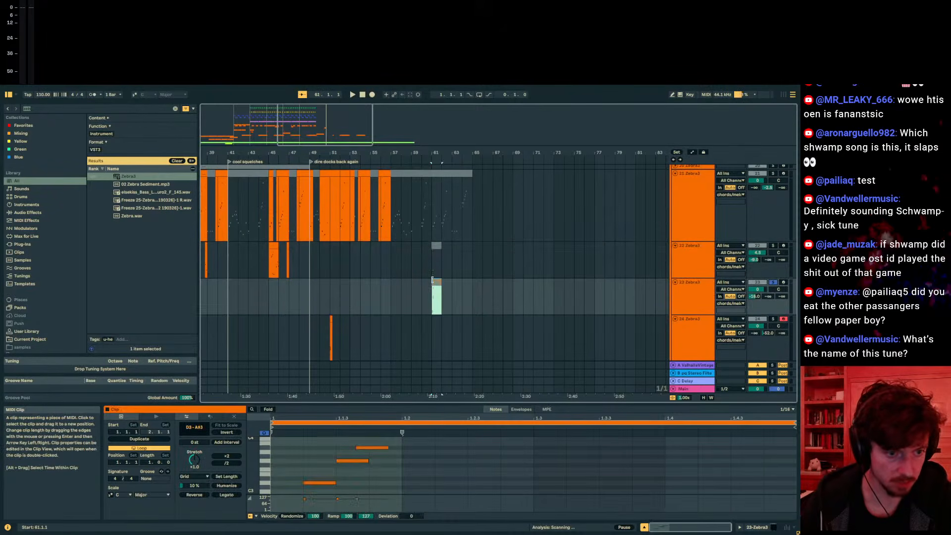
key("space")
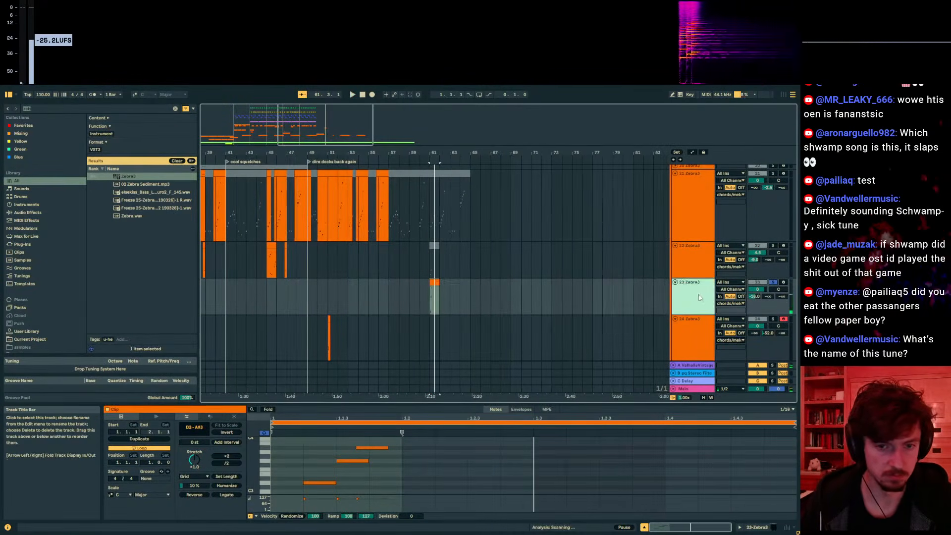
scroll(693, 293, "down", 5)
scroll(584, 294, "up", 5)
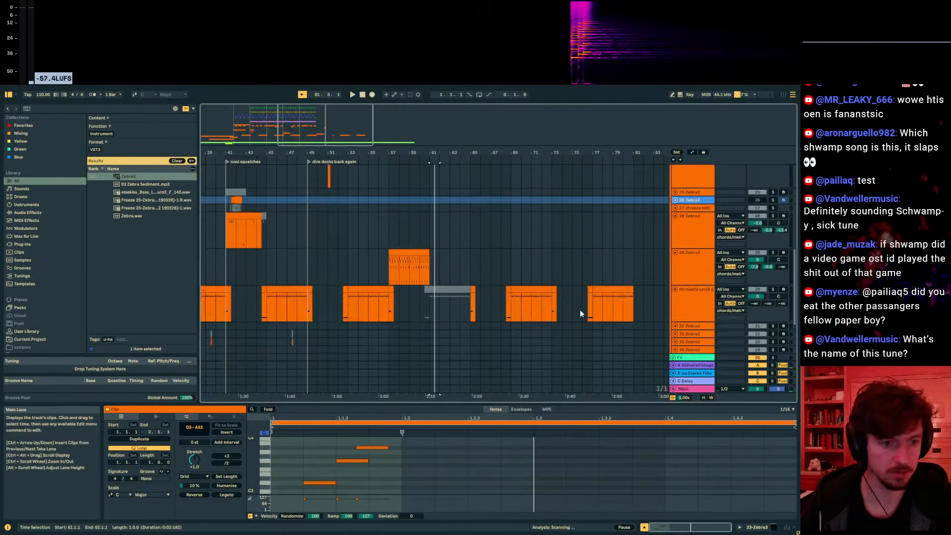
scroll(697, 275, "up", 2)
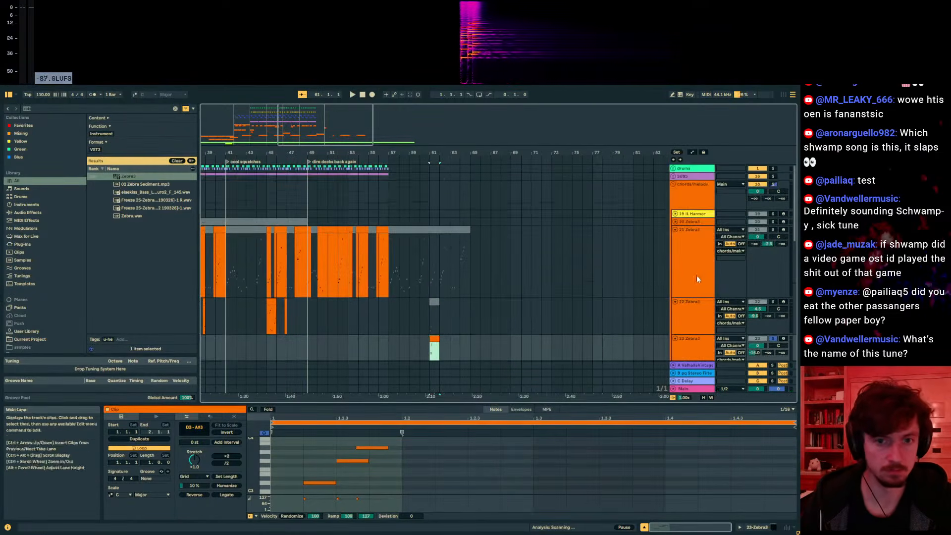
- Solo track 22-Zebra3 and listen to its earlier clip around bar 45
left_click(695, 303)
left_click_drag(379, 151, 540, 159)
left_click(402, 325)
key("space")
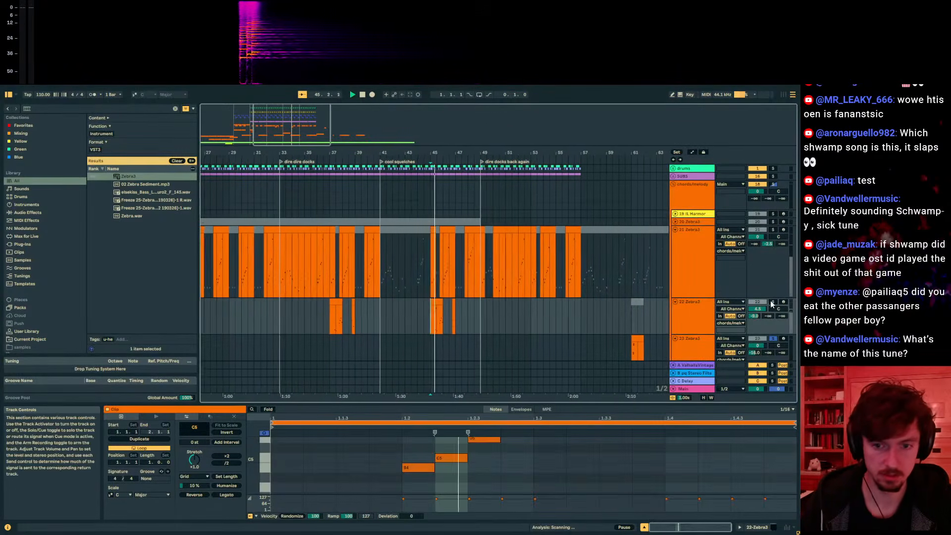
left_click(773, 302)
key("space")
- Move the bar 61 clip from track 23-Zebra3 up to track 22-Zebra3 and play it
left_click_drag(623, 339, 623, 302)
key("space")
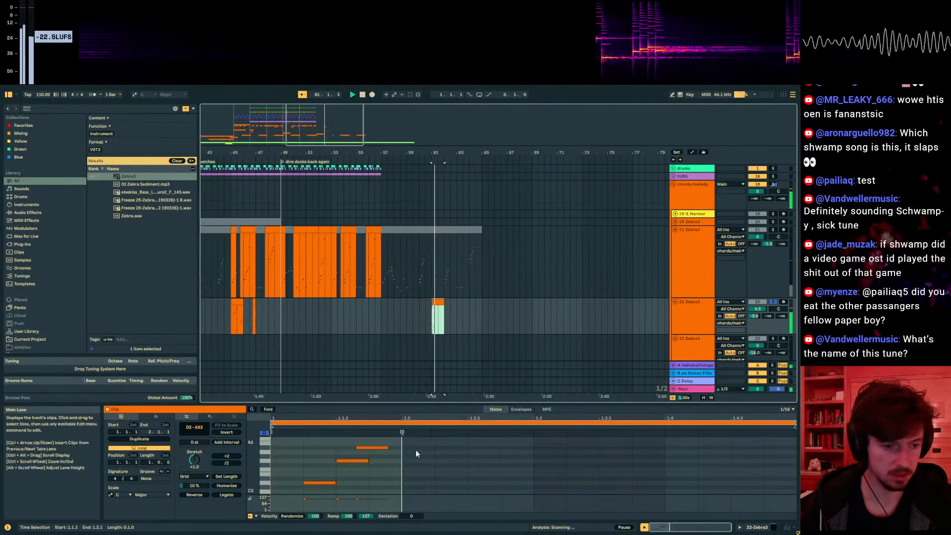
key("space")
- Lengthen all notes of track 22-Zebra3's bar 61 clip to about one and a half beats and play them
left_click(385, 460)
key("ctrl+a")
key("space")
left_click_drag(387, 448, 545, 448)
key("space")
- Open track 22-Zebra3's synth and set Envelope 1's sustain to about 51 while auditioning the bar 61 phrase
left_click(753, 527)
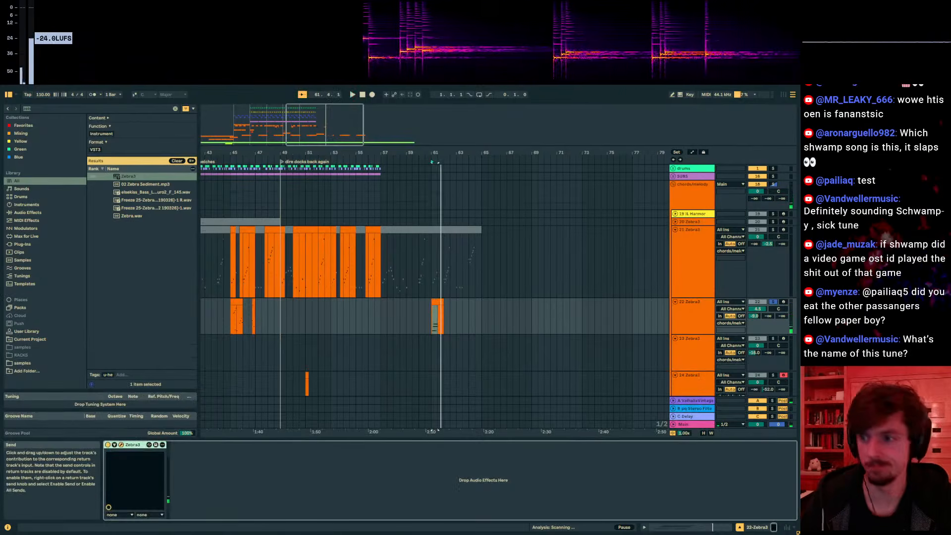
left_click_drag(798, 129, 694, 135)
left_click_drag(746, 217, 746, 191)
key("space")
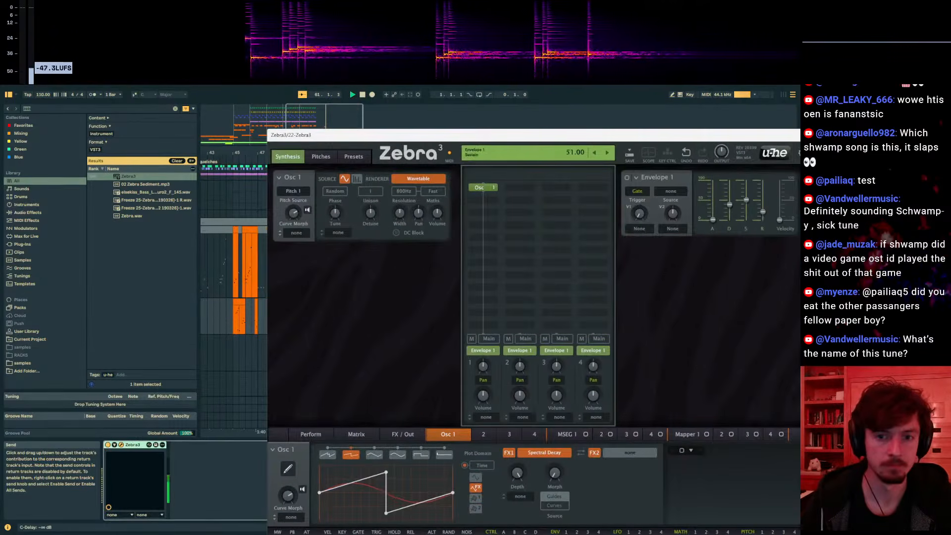
left_click_drag(657, 136, 673, 324)
key("space")
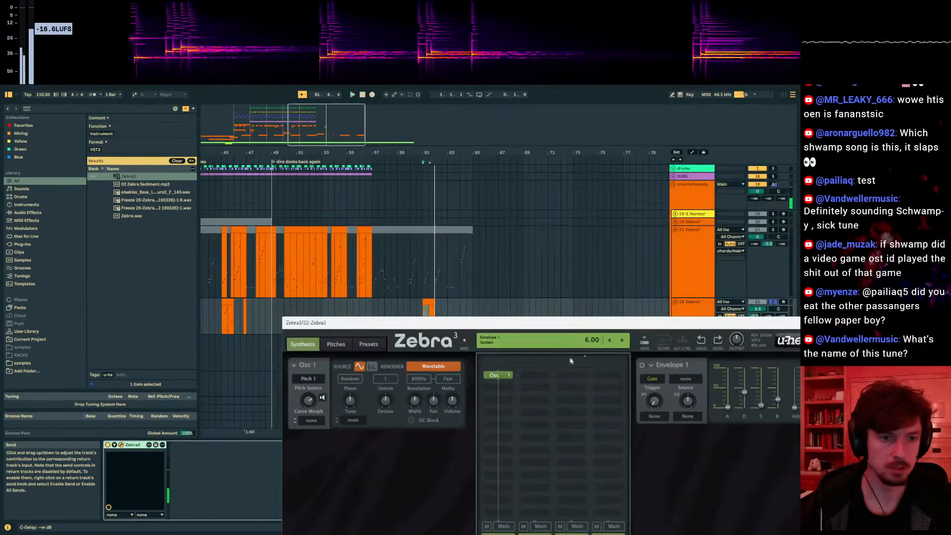
key("a")
key("ctrl+z")
left_click_drag(444, 323, 423, 319)
key("a")
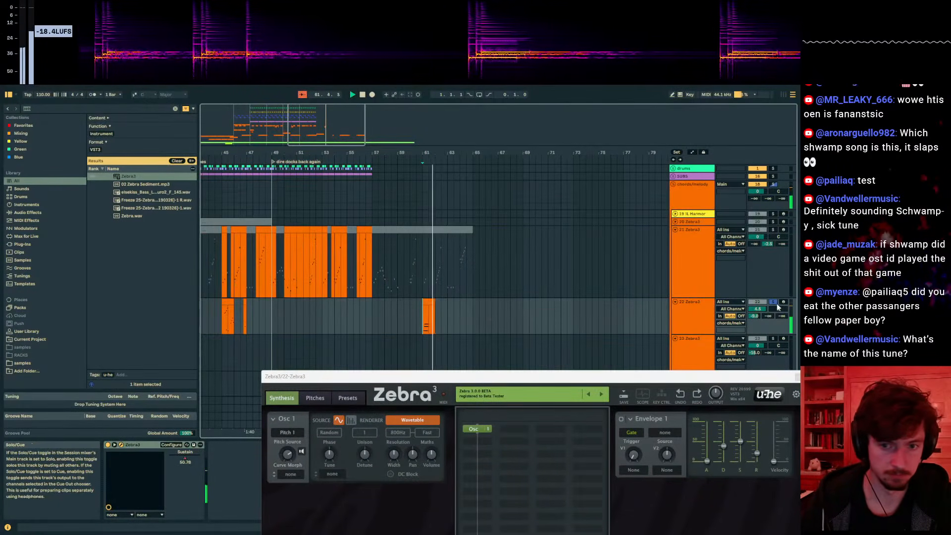
- Unsolo track 22-Zebra3, listen from bar 61 with the full arrangement and hide the synth window
left_click(773, 302)
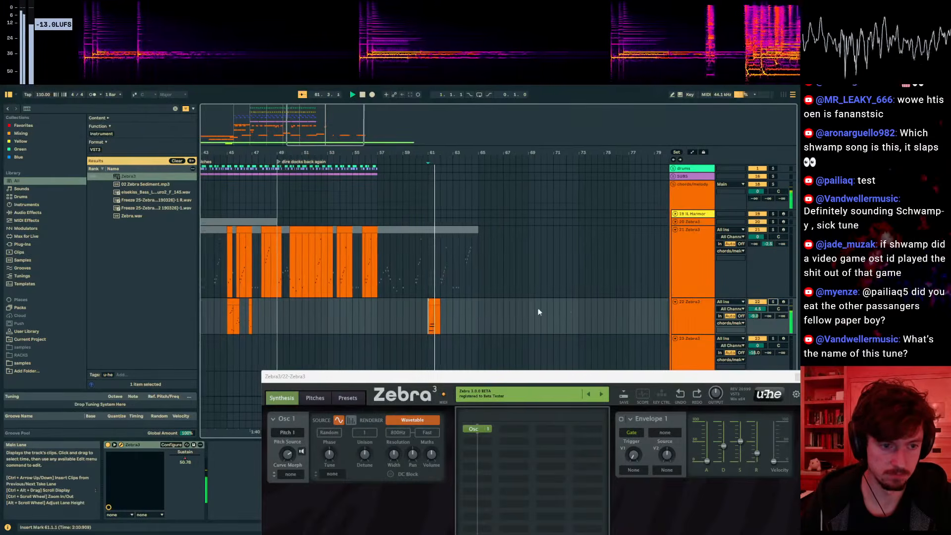
key("space")
left_click(431, 307)
left_click_drag(541, 374, 580, 362)
key("ctrl+alt+p")
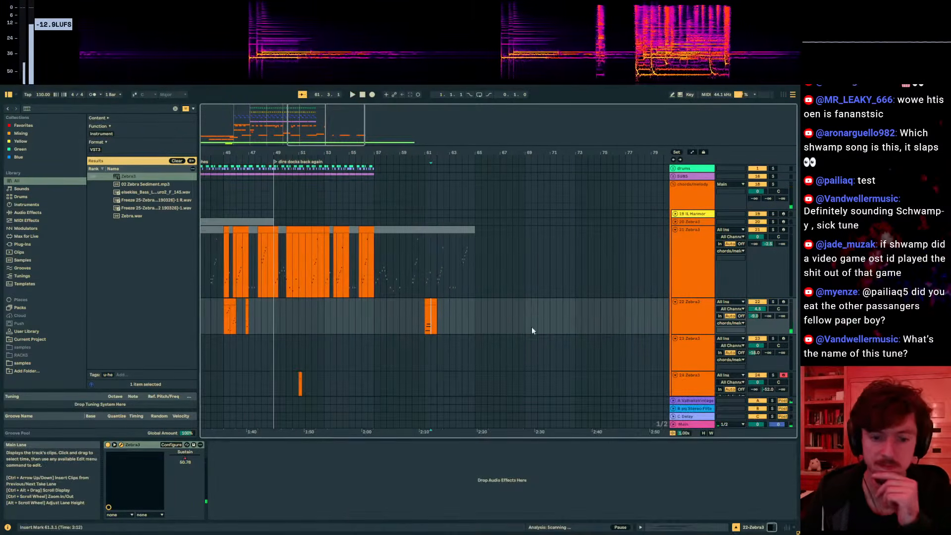
- Add an F3 note between the D3 and G3 notes of the bar 61 clip and lengthen it to match the A#3 note's end
left_click(700, 524)
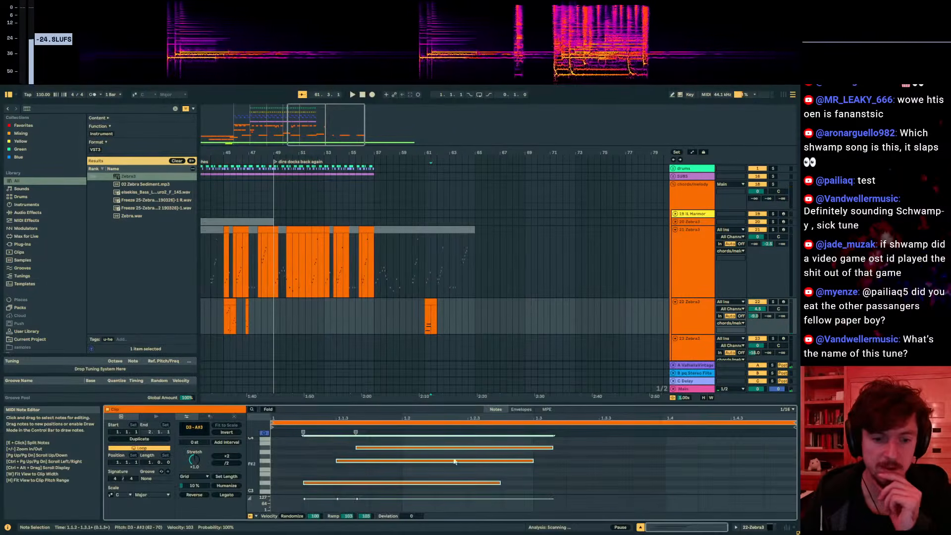
double_click(335, 471)
left_click_drag(335, 470, 351, 471)
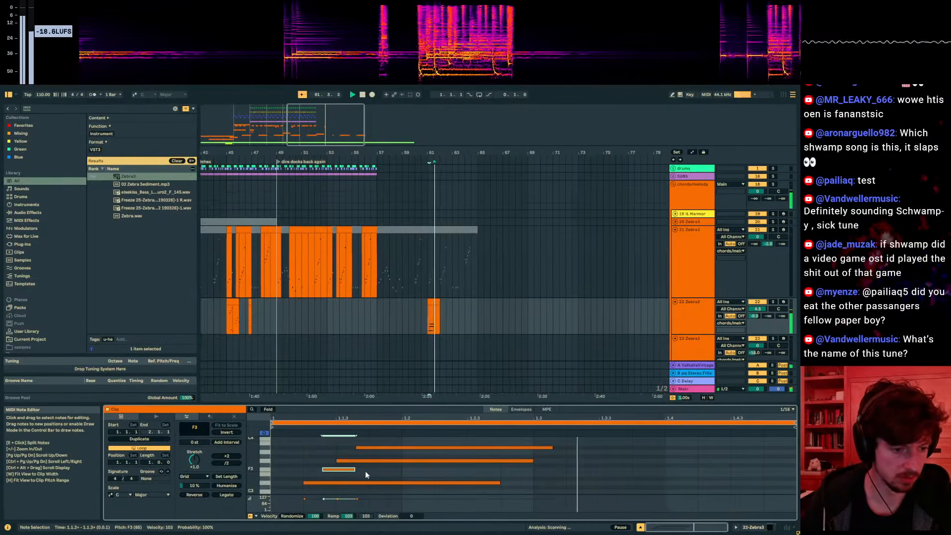
left_click(430, 306)
left_click(352, 470)
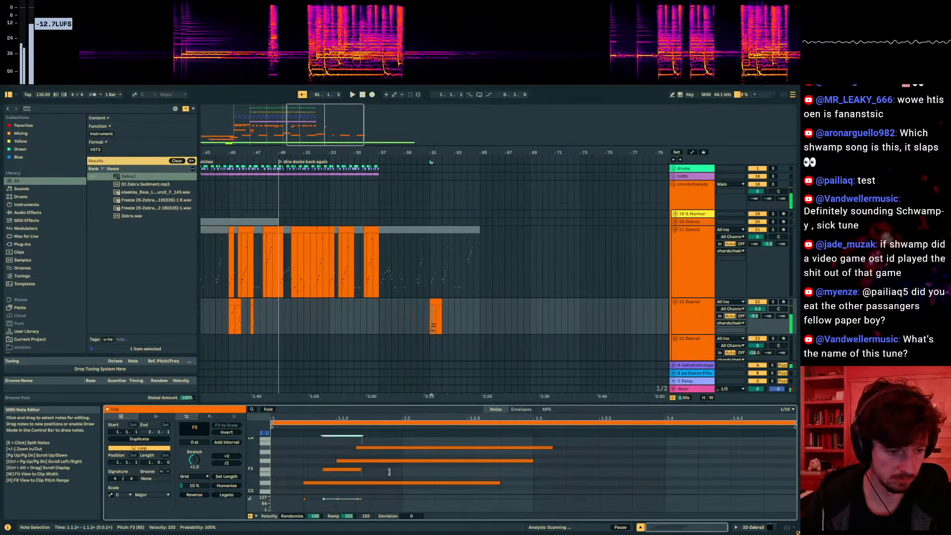
- Move the D3 note up an octave to D4, starting at 1.1.4, and solo track 22-Zebra3 to hear it
left_click(475, 482)
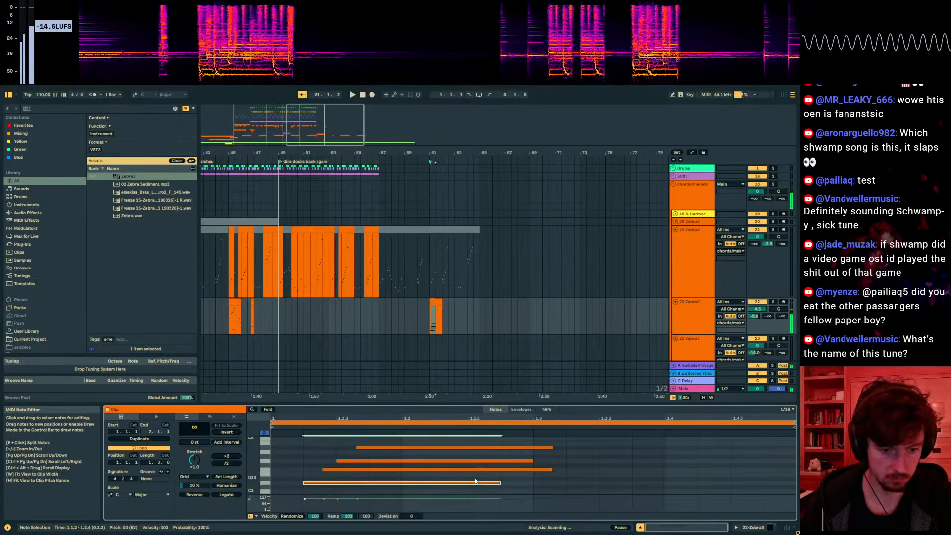
key("shift+Up")
key("Left")
key("space")
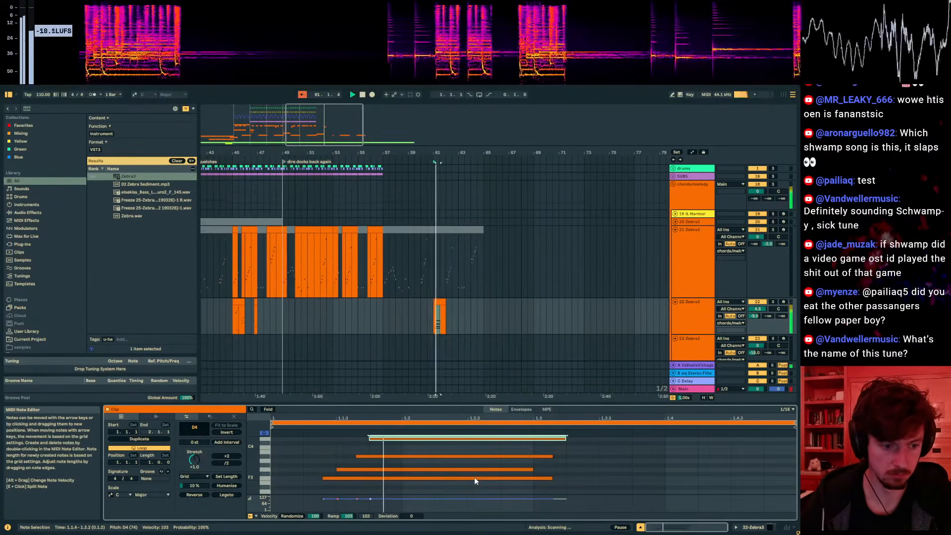
left_click(773, 302)
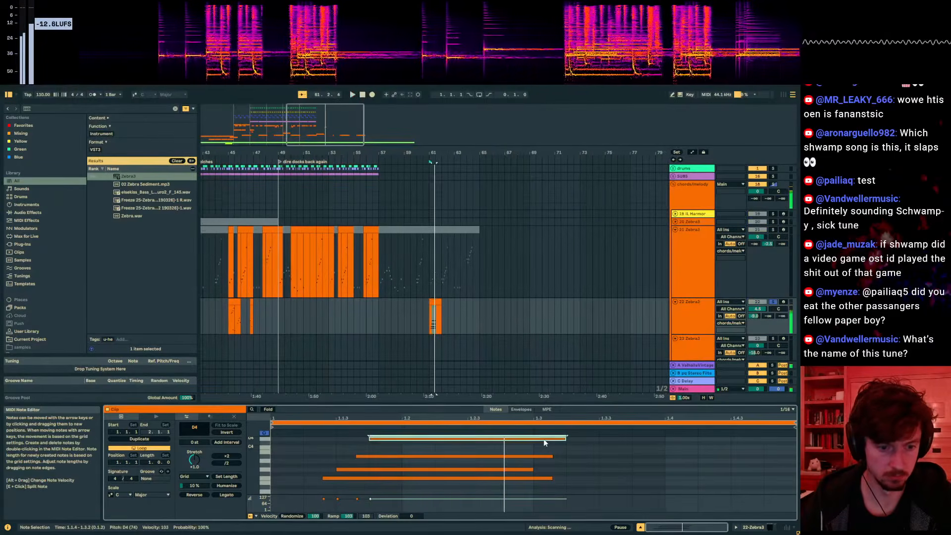
- Try deleting the D4 note from the bar 61 phrase
key("Delete")
left_click(433, 456)
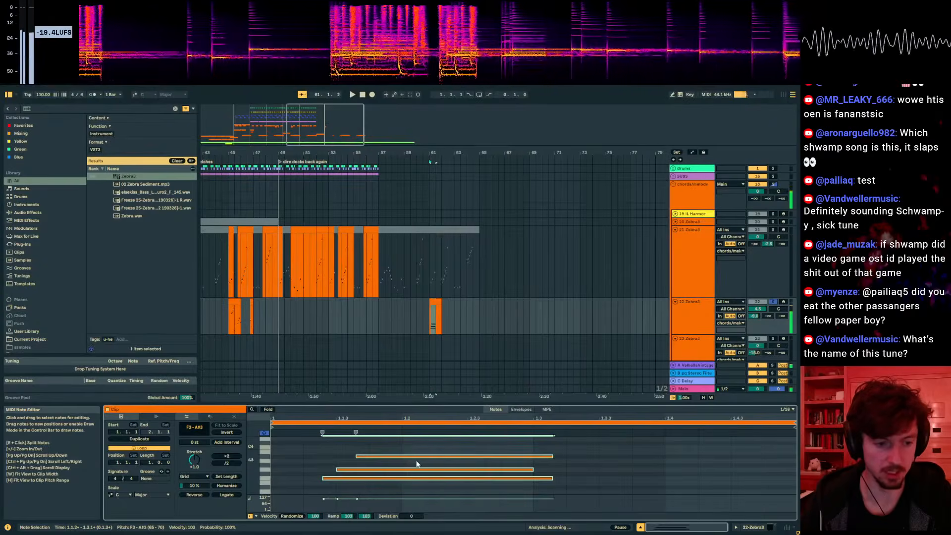
key("ctrl+z")
- Extend the bar 61 phrase after D4 with an octave-higher copy of the notes, rising through F4, G4, A#4 and C5
left_click_drag(349, 445, 476, 508)
key("Right")
key("Right")
key("shift+Up")
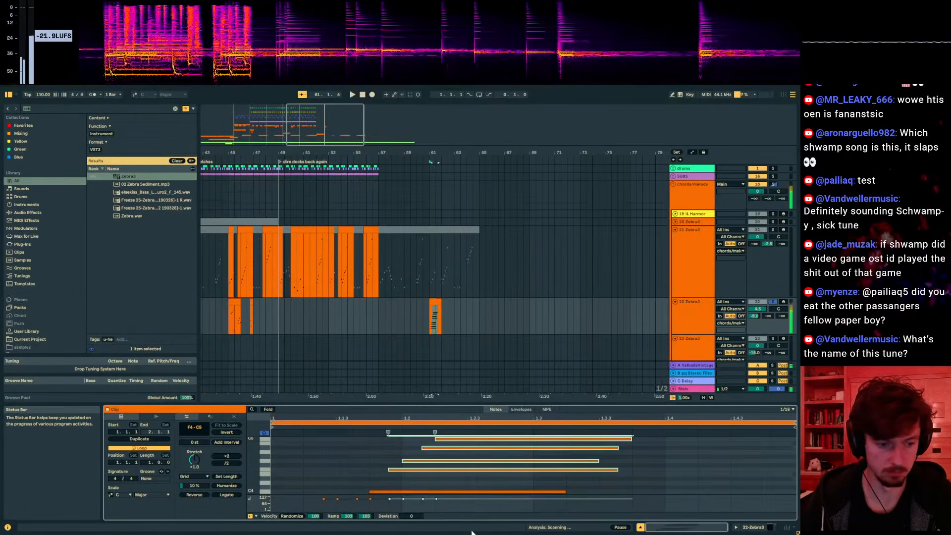
- Play the extended bar 61 phrase and select its top notes, A#4 and C5
key("space")
key("space")
left_click_drag(467, 456, 461, 439)
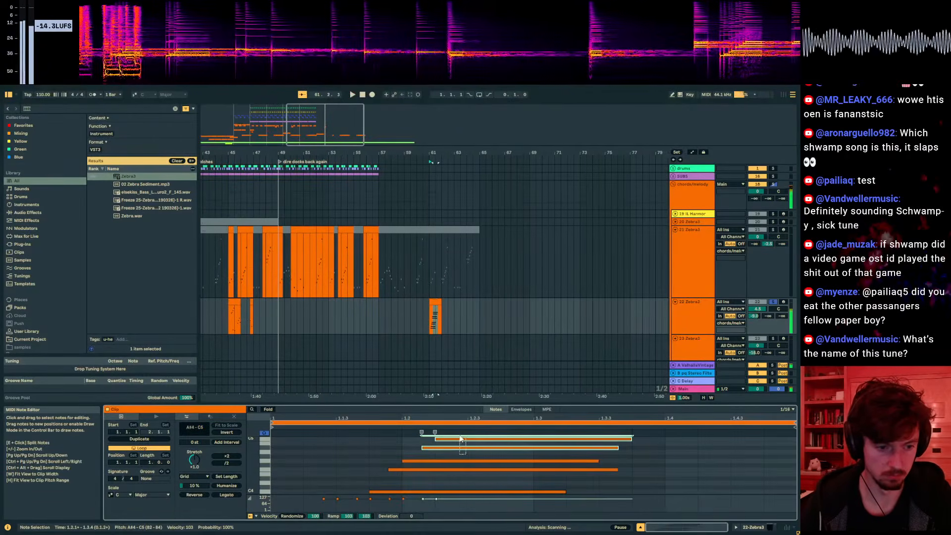
left_click(445, 439)
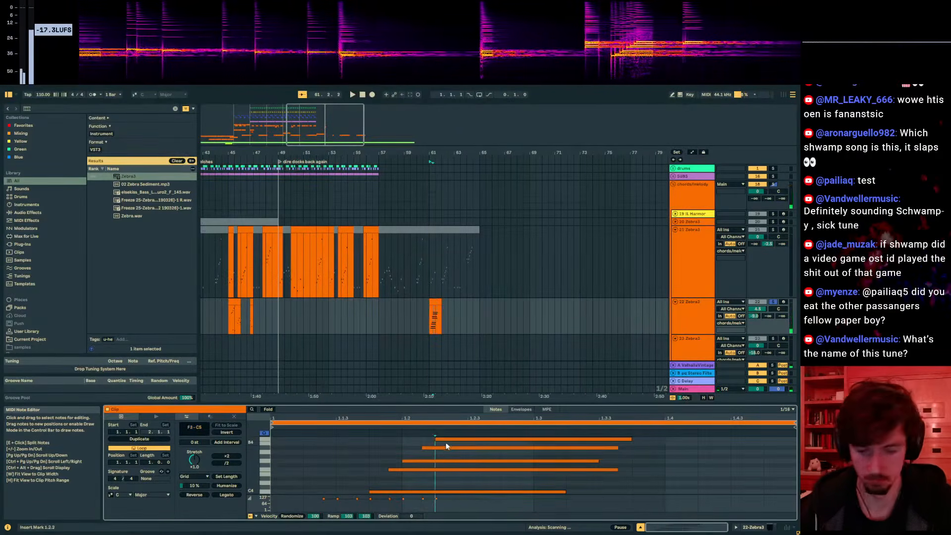
- Take the top C5 note out of the chord and play the passage with track 22 Zebra2 unsoloed and active
key("space")
key("space")
left_click(414, 451)
left_click(778, 302)
key("space")
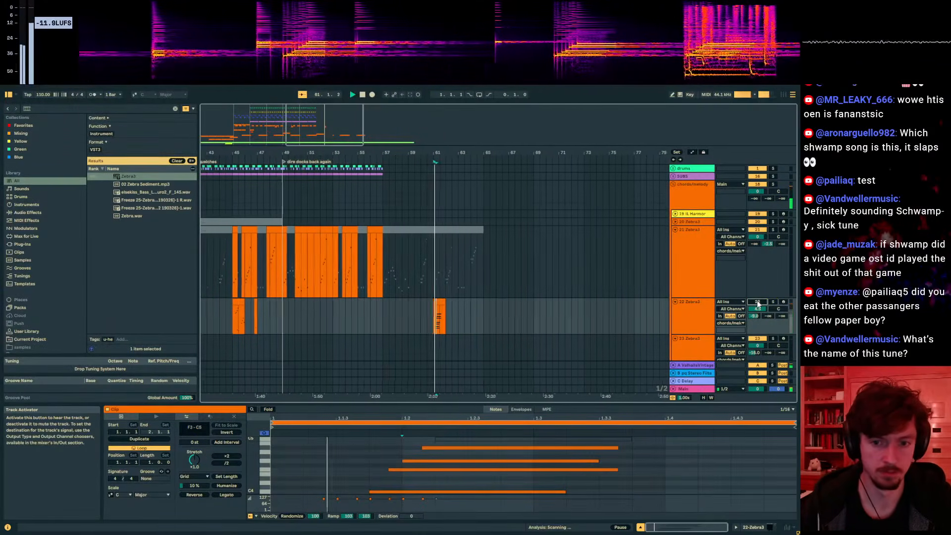
left_click(757, 301)
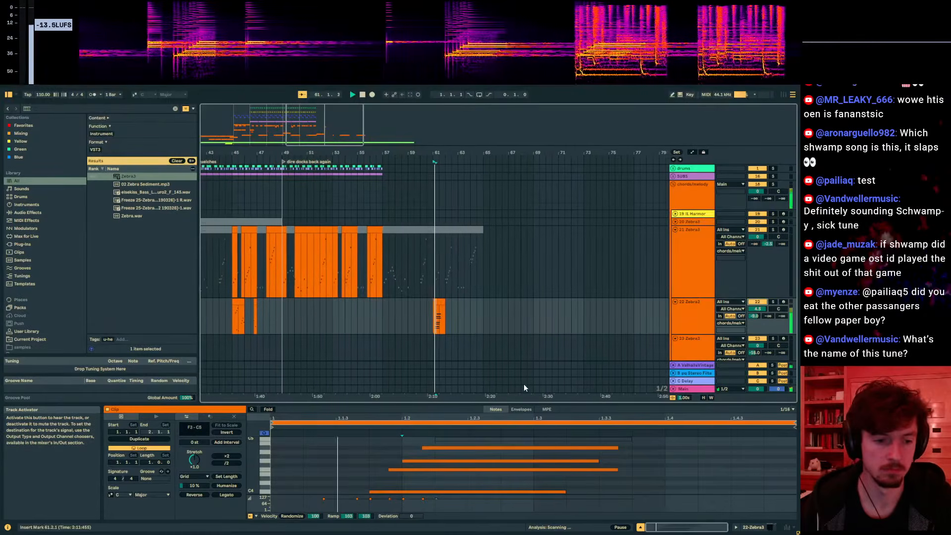
- Try the chord without its A#4 note and with a short A4 note, and undo these changes
key("space")
left_click(428, 449)
key("Delete")
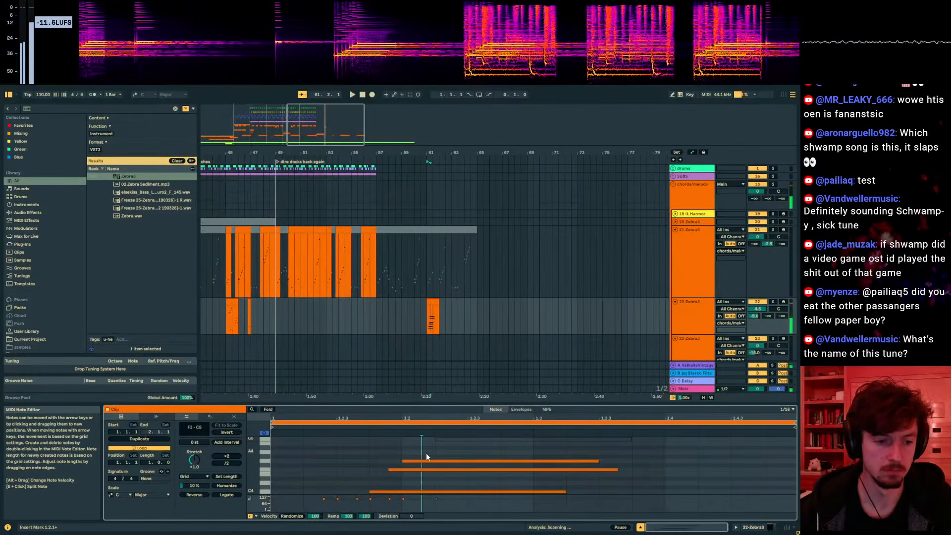
double_click(427, 453)
left_click(427, 461)
double_click(426, 453)
key("space")
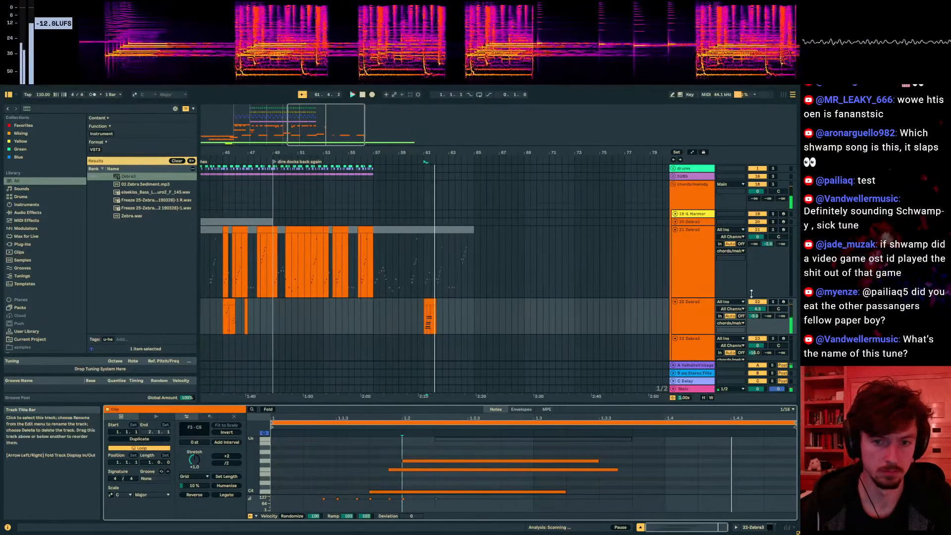
left_click(772, 303)
key("ctrl+z")
key("ctrl+z")
key("ctrl+z")
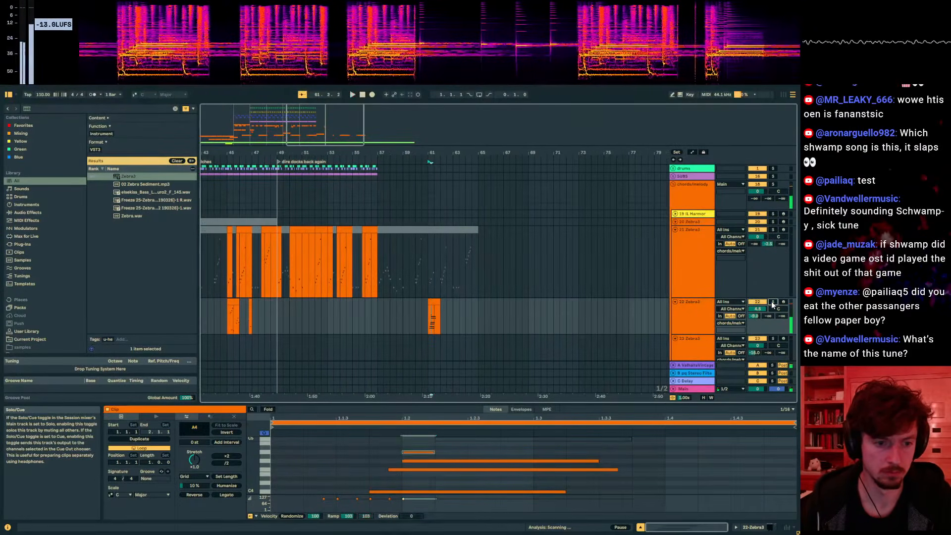
- Solo track 22 Zebra2, delete the chord's F4 note and move the G4 and A#4 notes slightly earlier
left_click(772, 302)
key("space")
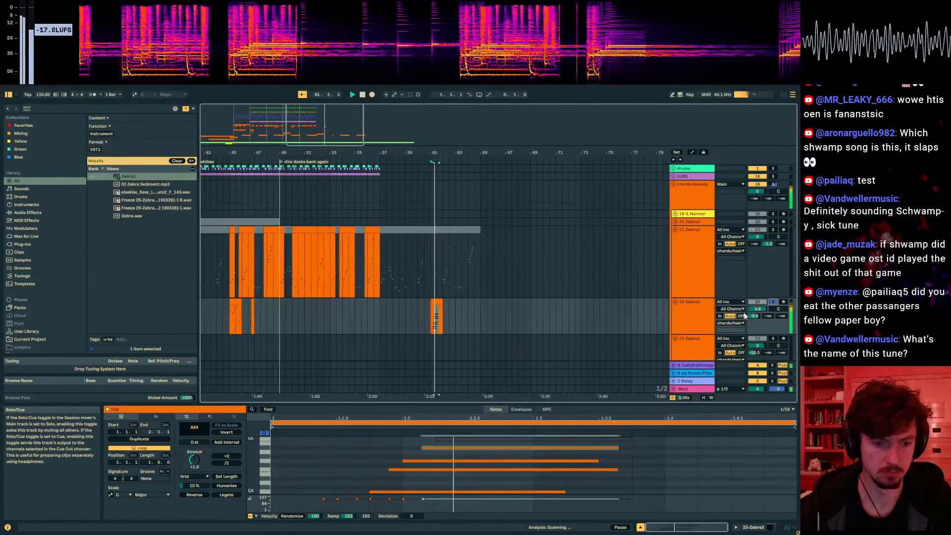
double_click(421, 470)
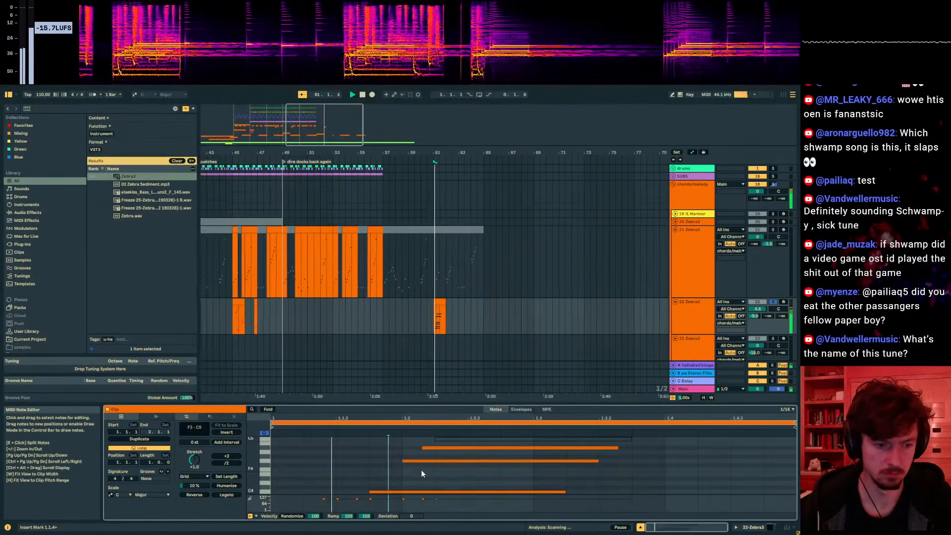
left_click_drag(412, 474, 430, 434)
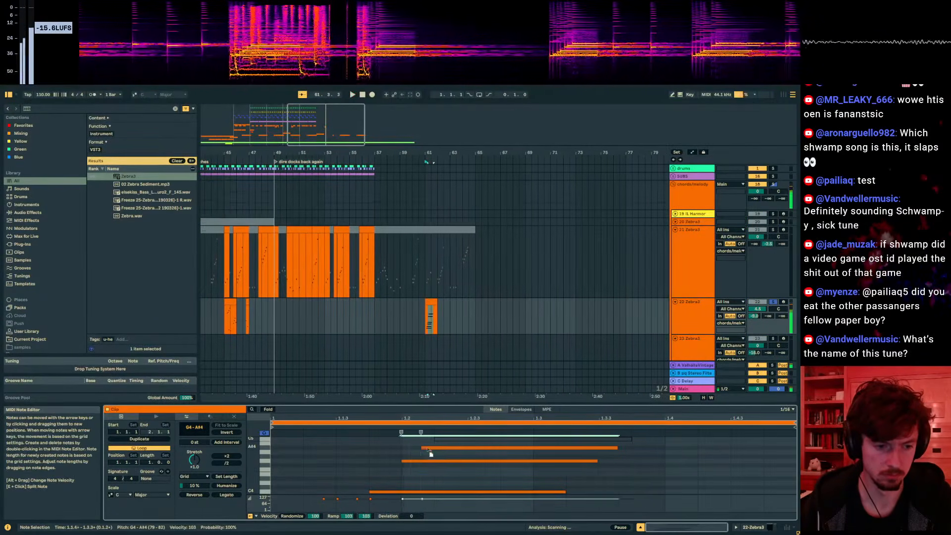
- Add a short F4 note just before beat 1.2 and delete the G4 and G3 notes from the chord
double_click(409, 466)
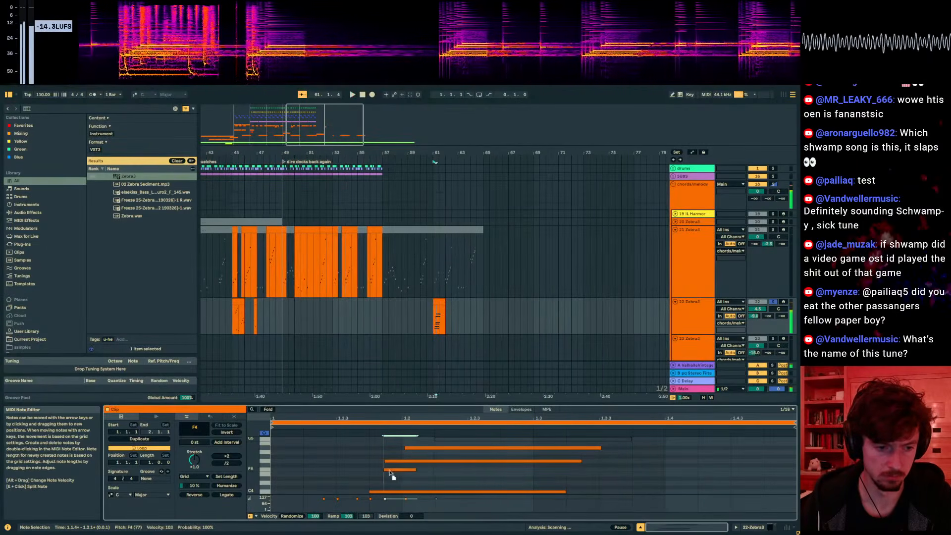
double_click(397, 461)
scroll(398, 468, "down", 3)
double_click(378, 467)
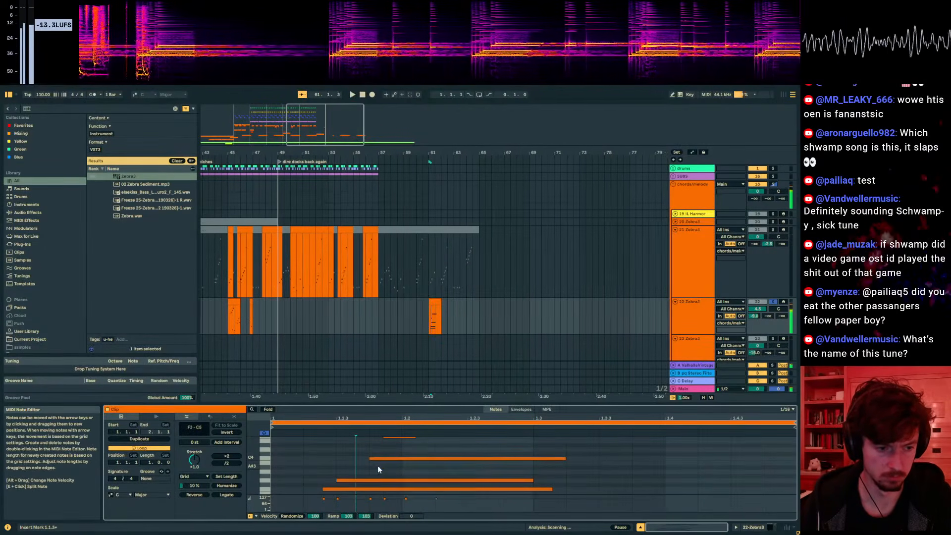
key("ctrl+z")
double_click(373, 480)
key("space")
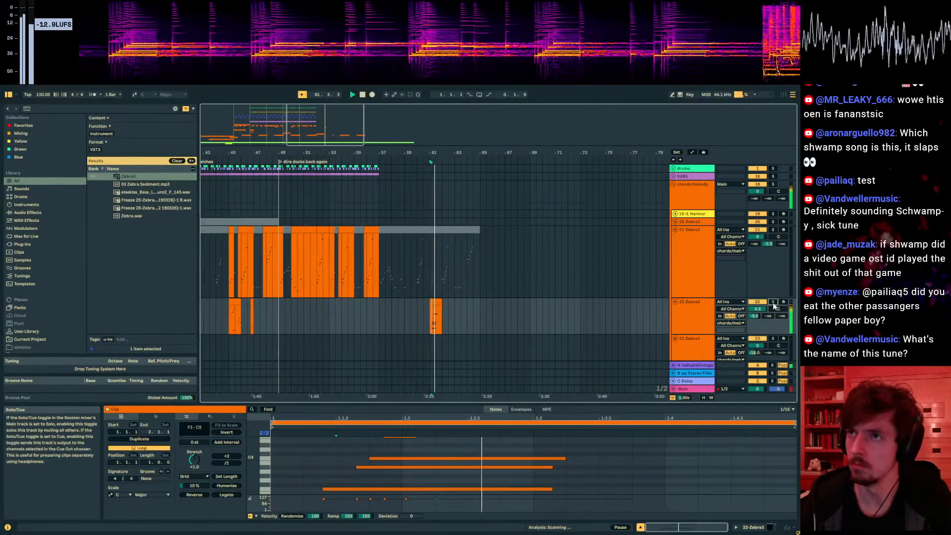
- Lengthen the short F4 note to end at beat 1.3.1 and play the chord clip from bar 61
left_click(425, 316)
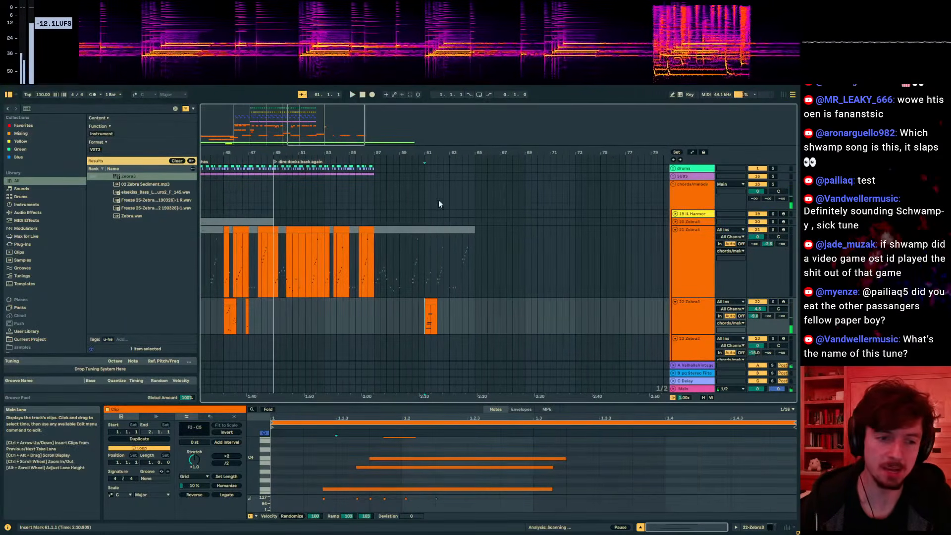
left_click_drag(435, 152, 442, 267)
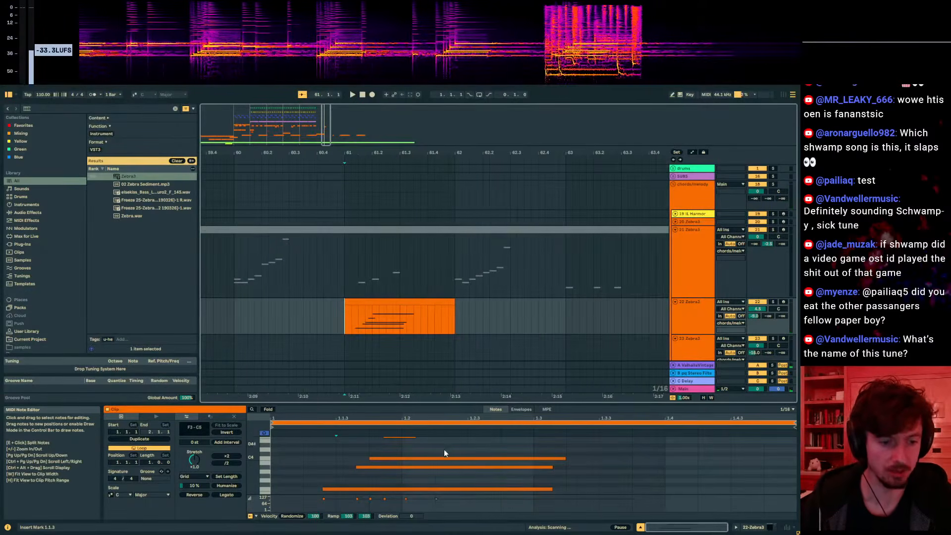
scroll(414, 445, "up", 1)
left_click(406, 446)
key("space")
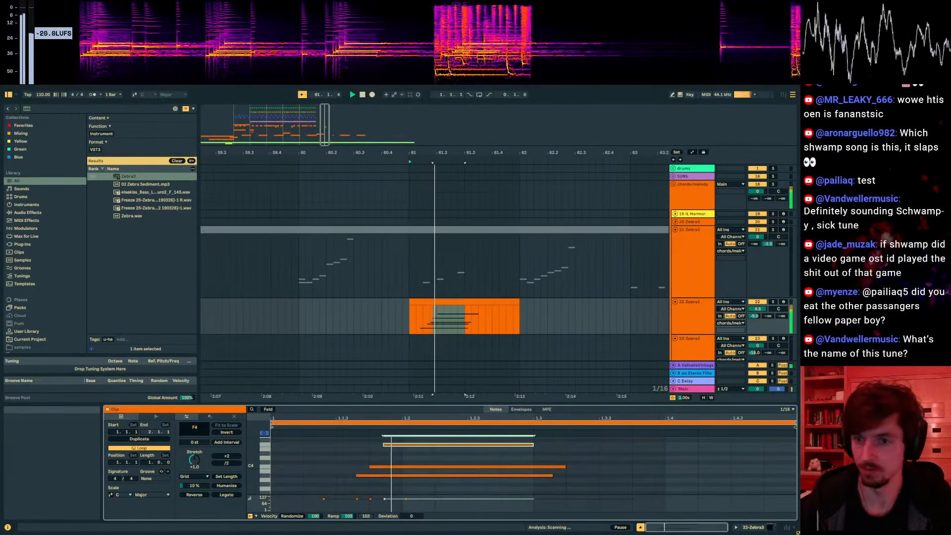
- Solo track 37 Shwamp - Peach and listen to it around bar 62 for comparison
left_click_drag(445, 154, 445, 94)
scroll(451, 320, "down", 6)
scroll(454, 321, "down", 6)
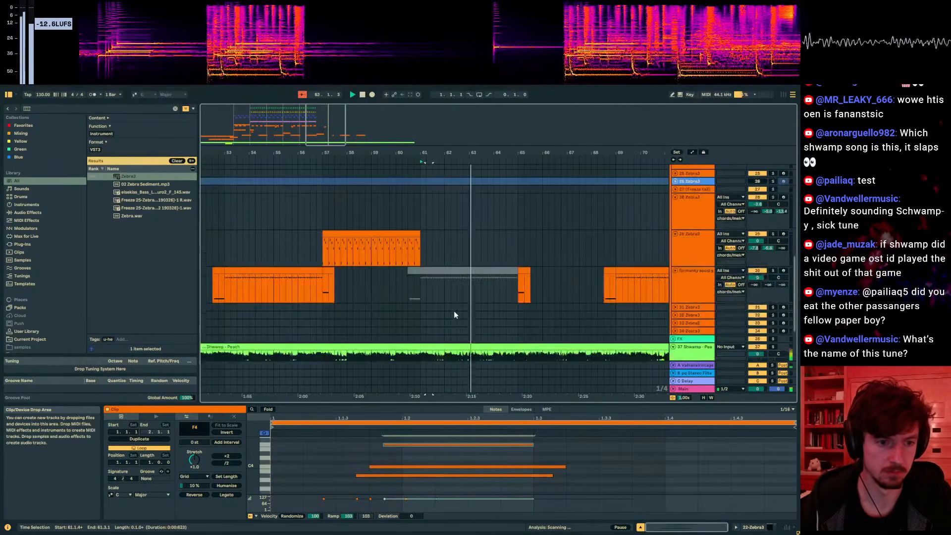
left_click(439, 282)
key("space")
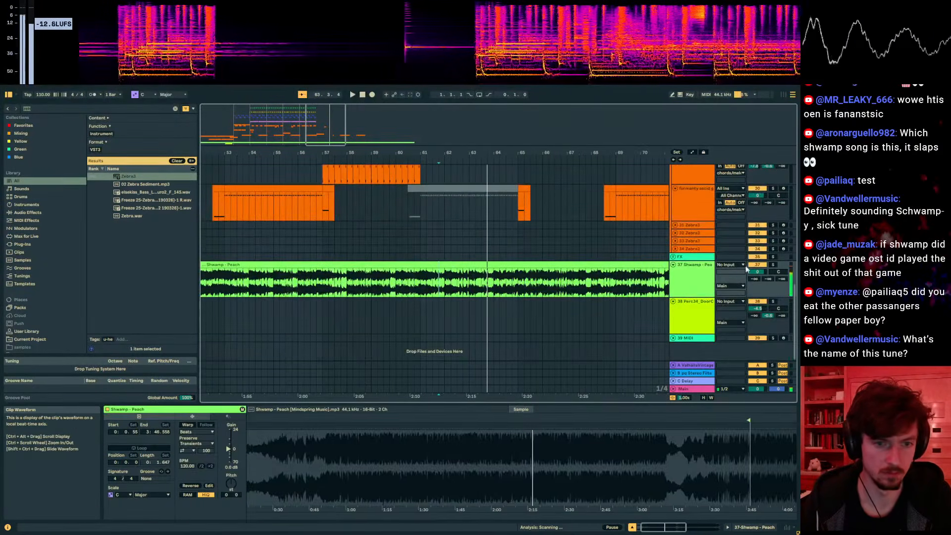
left_click(772, 266)
key("space")
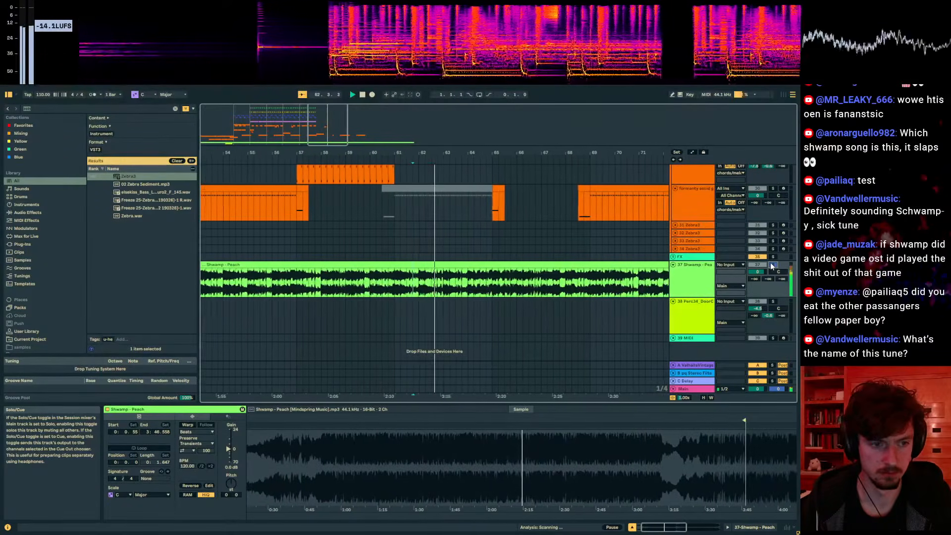
left_click(420, 284)
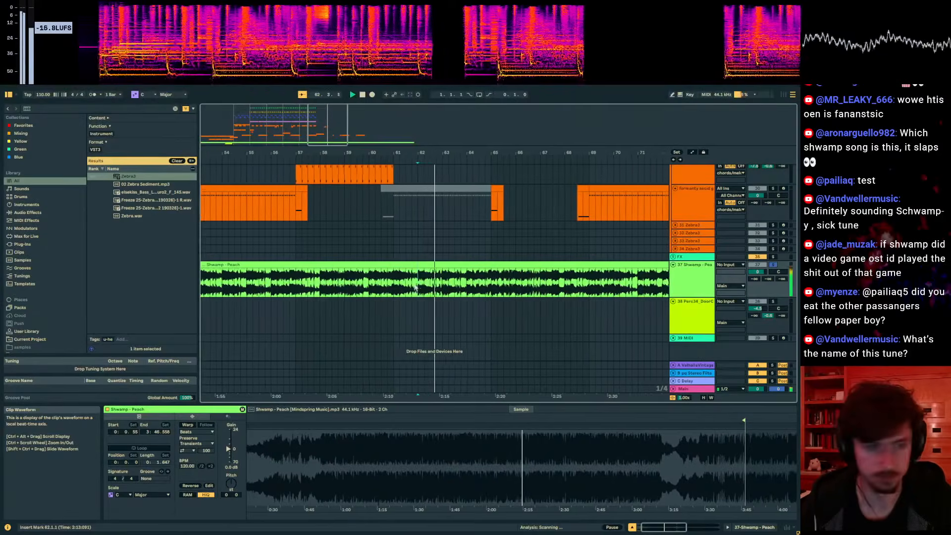
scroll(407, 291, "up", 5)
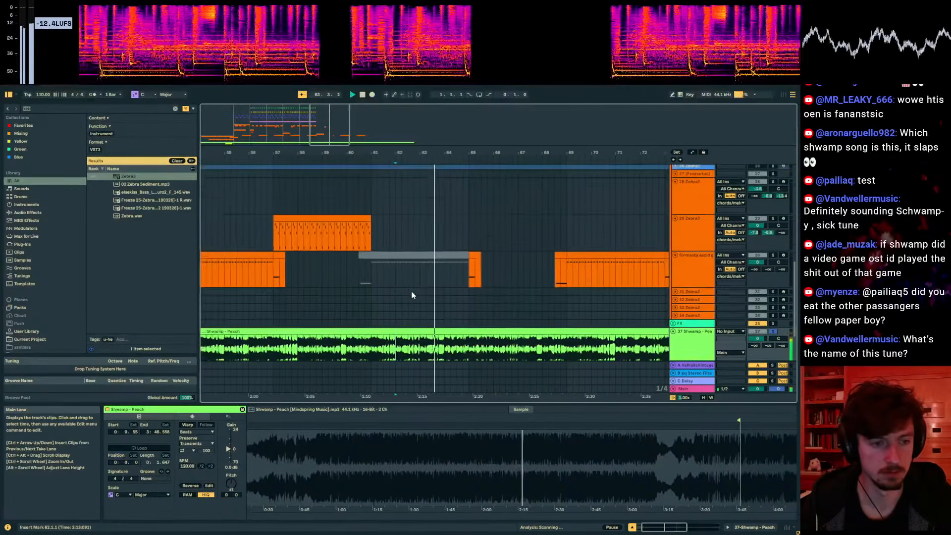
scroll(412, 293, "up", 5)
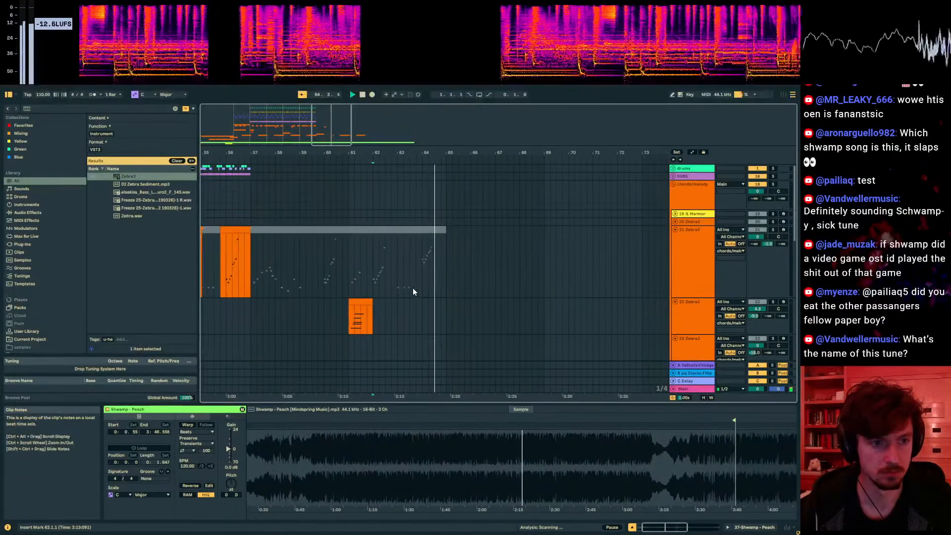
- Duplicate the drums and SUBS clips of bars 41 to 57 twice, extending both tracks to bar 89
left_click_drag(367, 153, 424, 89)
left_click_drag(414, 170, 338, 177)
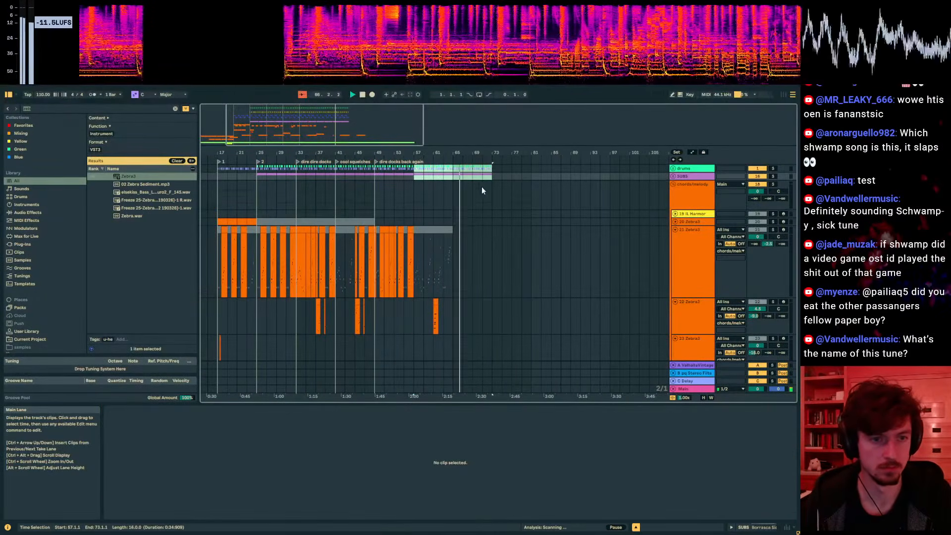
key("ctrl+d")
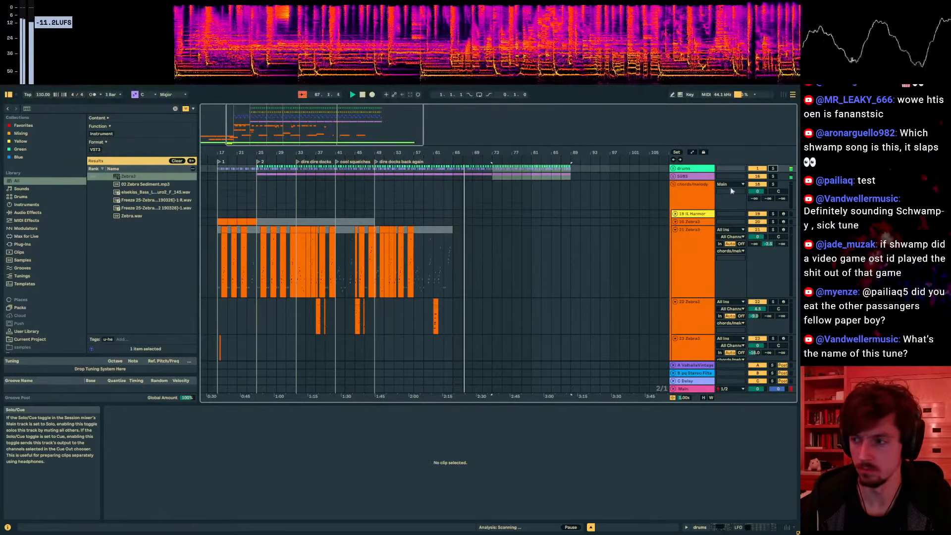
- Add a locator named 3 at bar 65
scroll(471, 223, "down", 2)
scroll(470, 225, "up", 2)
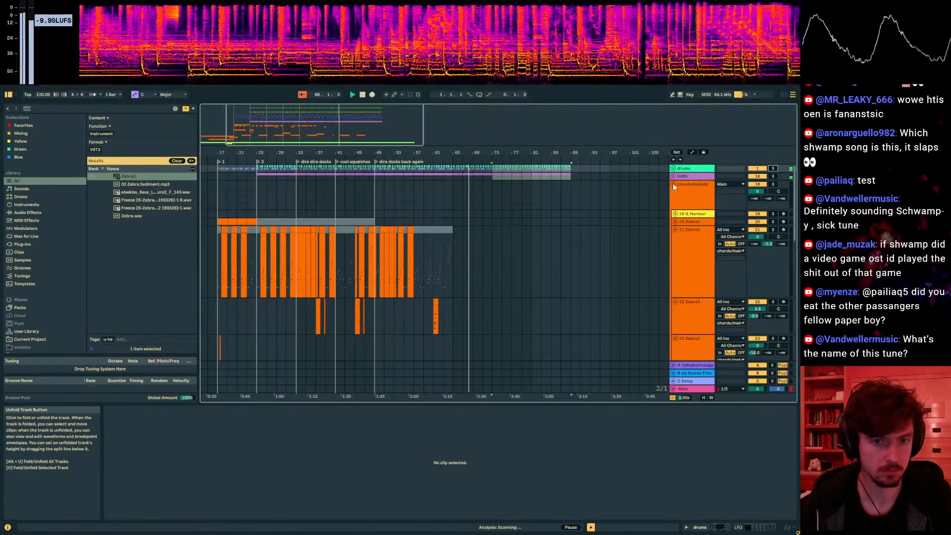
right_click(454, 162)
left_click(468, 182)
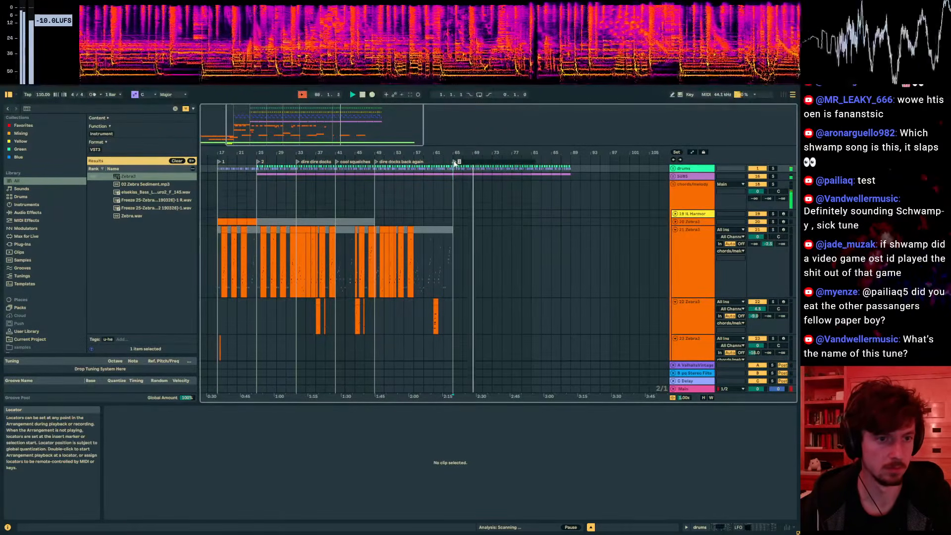
- Deactivate the two formanty acid guy clips between bars 68 and 85
scroll(504, 210, "down", 5)
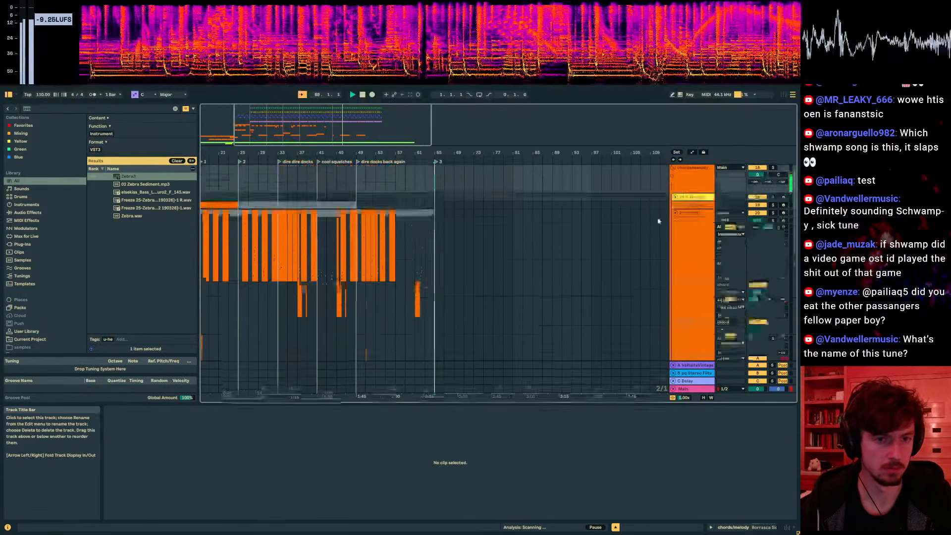
scroll(475, 260, "down", 3)
left_click_drag(450, 255, 529, 258)
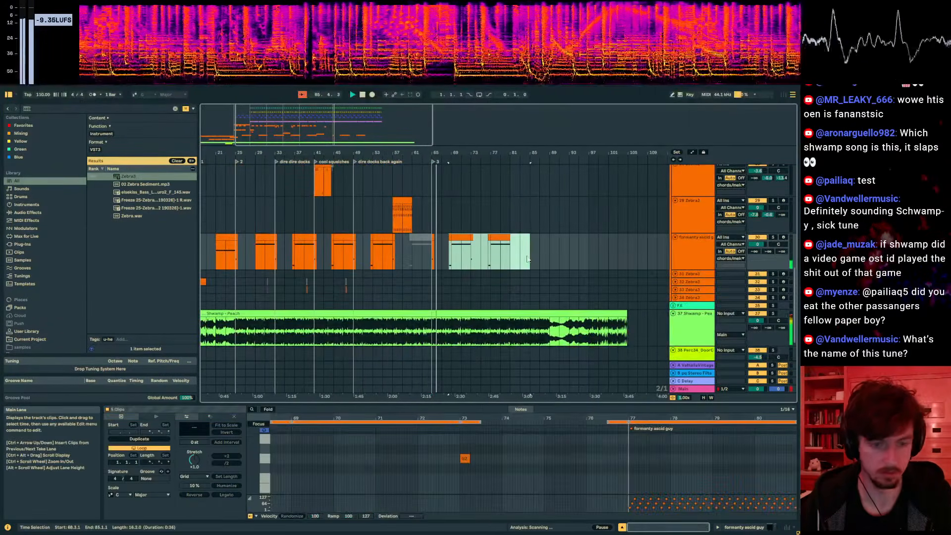
left_click(450, 261)
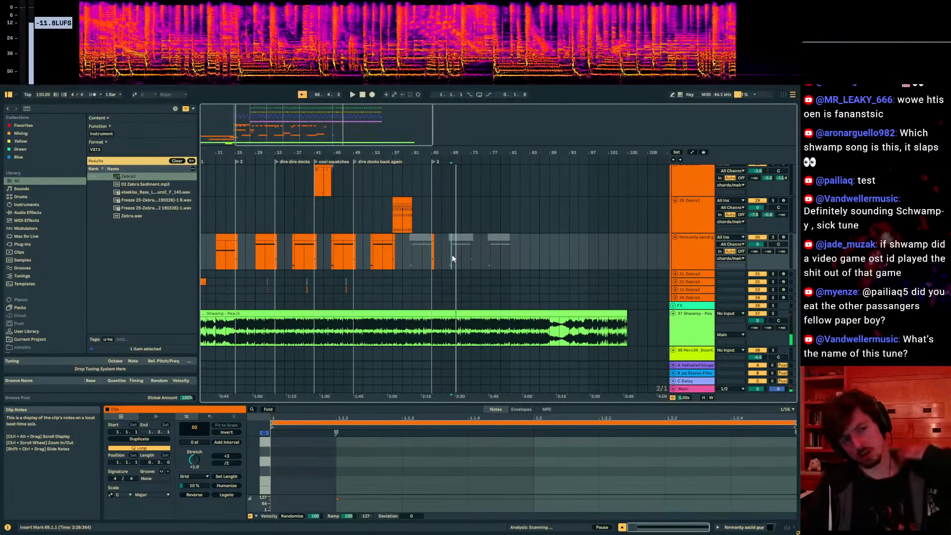
- Insert an empty six-bar MIDI clip at bar 65 on track 22 and place a copy of the bar 61 chord clip at its start
scroll(451, 255, "up", 10)
left_click(438, 269)
left_click_drag(433, 312, 406, 319)
key("ctrl+shift+m")
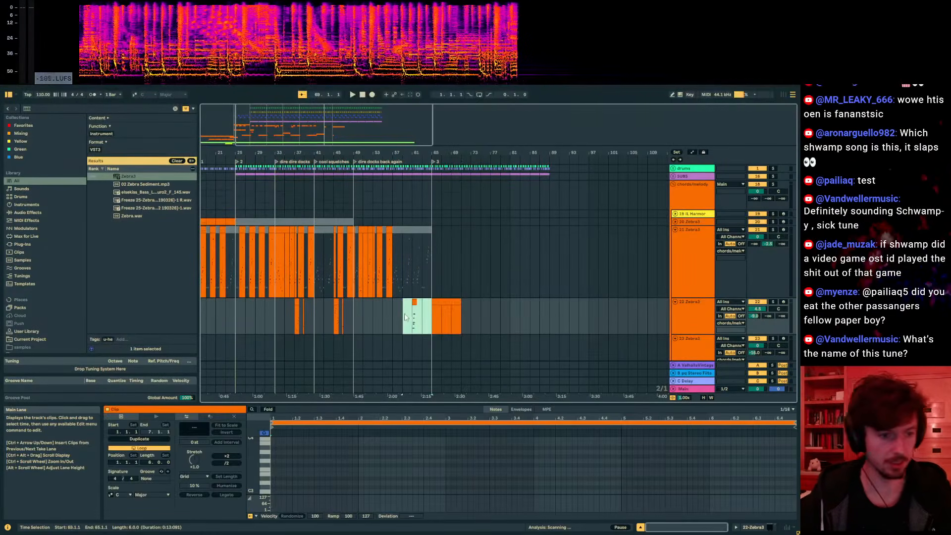
left_click(433, 323)
key("space")
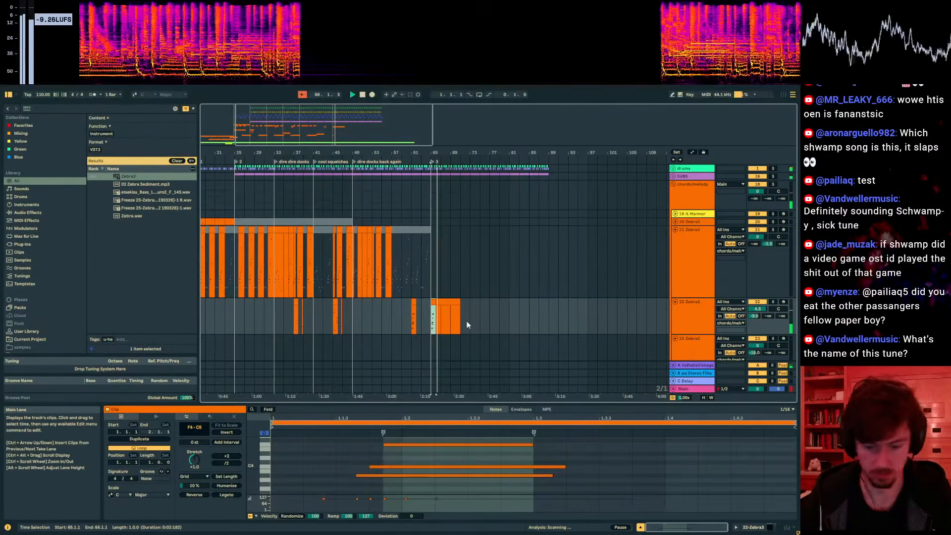
- Deactivate the chord clip at bar 65 and place an active copy of the chord at bar 71 on track 22
key("space")
key("space")
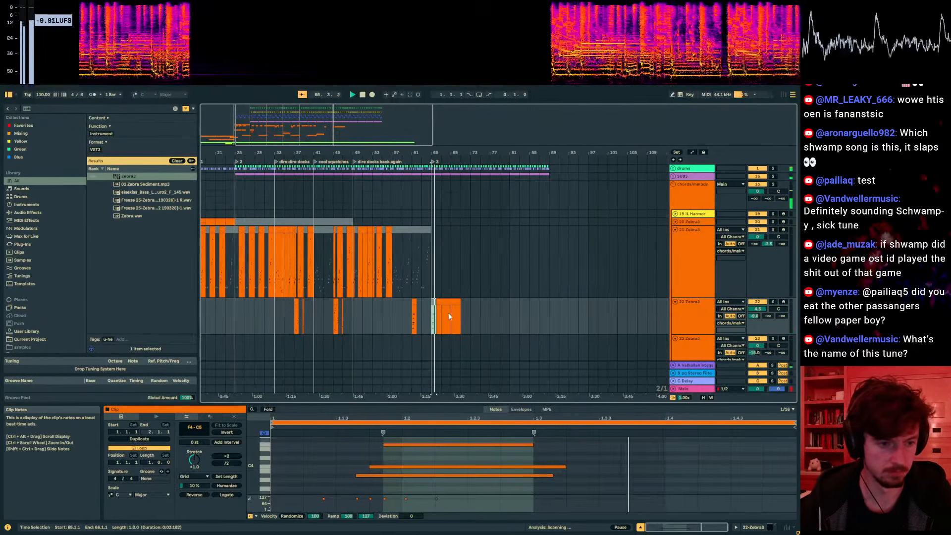
left_click_drag(433, 319, 406, 320)
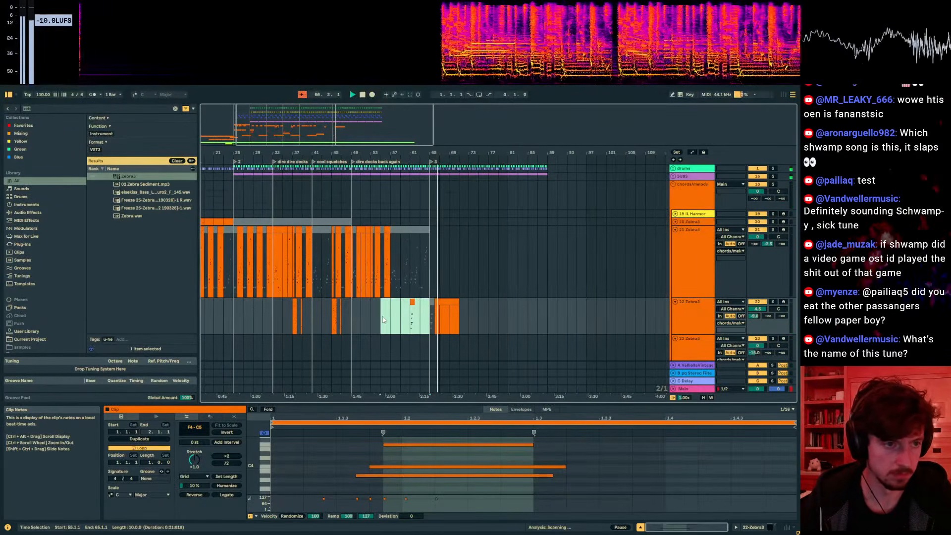
key("ctrl+d")
left_click(447, 302)
left_click(462, 302)
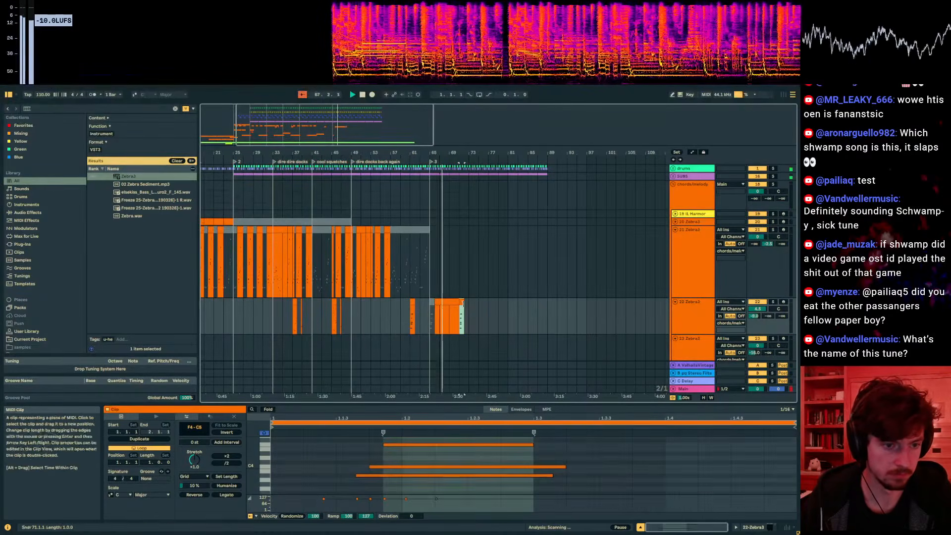
- Paste another one-bar chord clip at bar 69 on track 22
left_click_drag(467, 310, 450, 315)
left_click_drag(448, 153, 453, 298)
key("ctrl+z")
key("ctrl+v")
left_click(458, 301)
- Try transposing the F4 note of the bar 69 chord by an octave and return it to F4
left_click(457, 444)
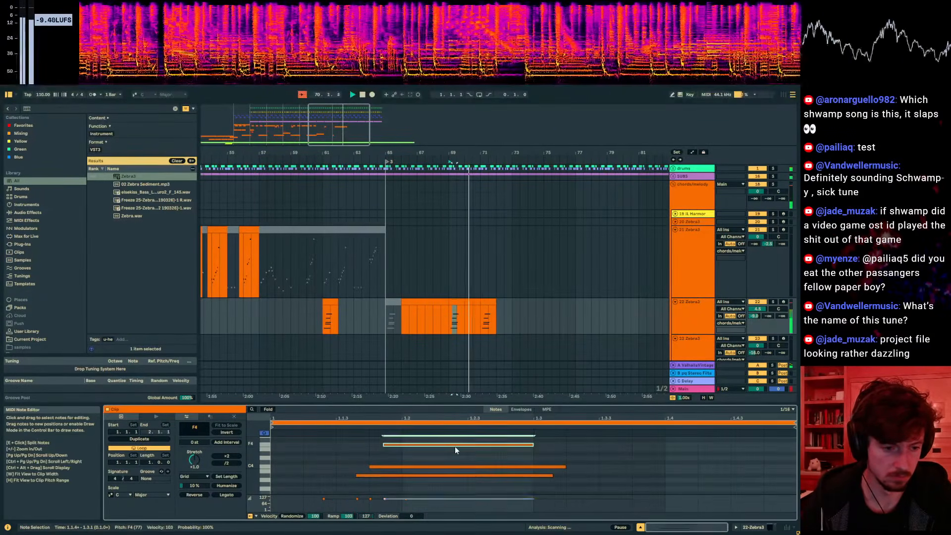
key("shift+Down")
key("shift+Up")
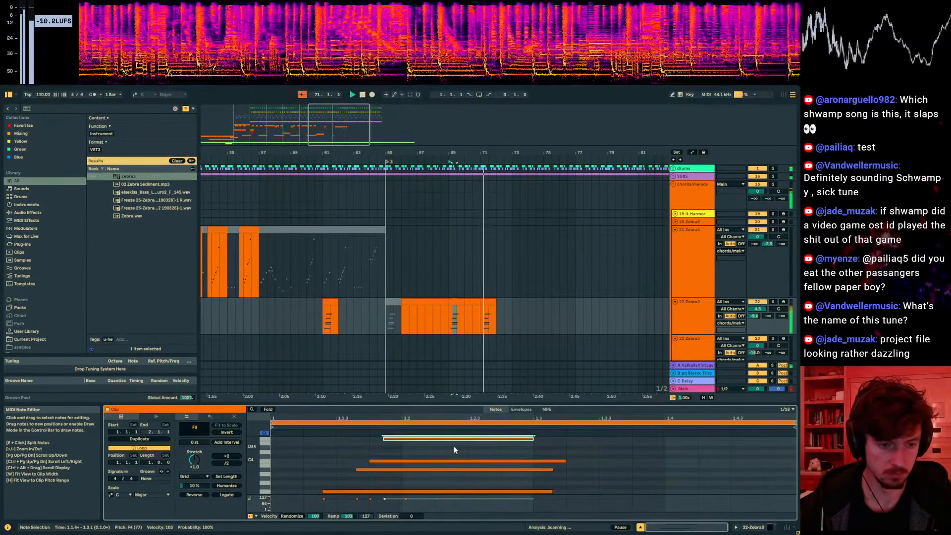
- Deactivate the chord clip at bar 71 and select the stretch of track 22 around it up to bar 73
left_click(489, 302)
key("0")
left_click_drag(509, 322, 475, 324)
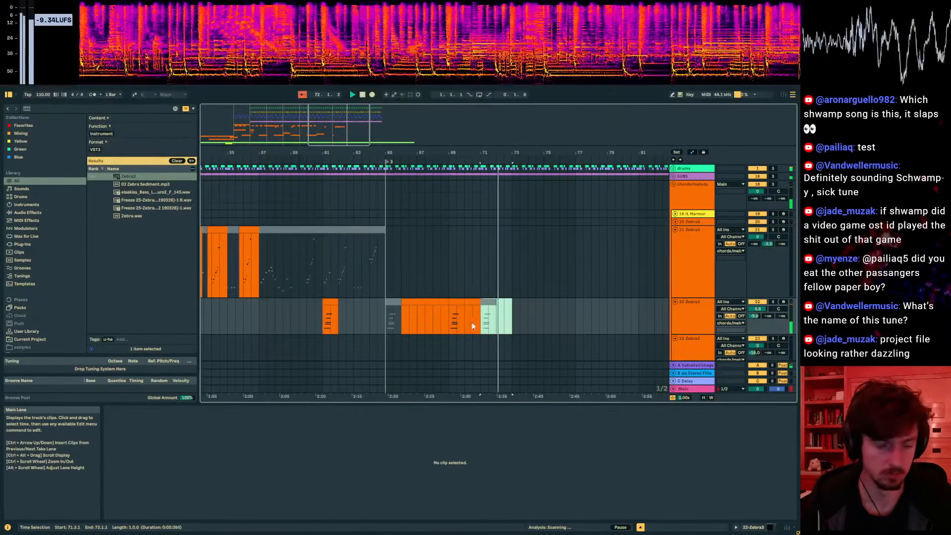
- Duplicate the selected chord stretch on track 22 to bar 73 and create an empty eight-bar MIDI clip on track 21 from bar 73 to 81
key("ctrl+d")
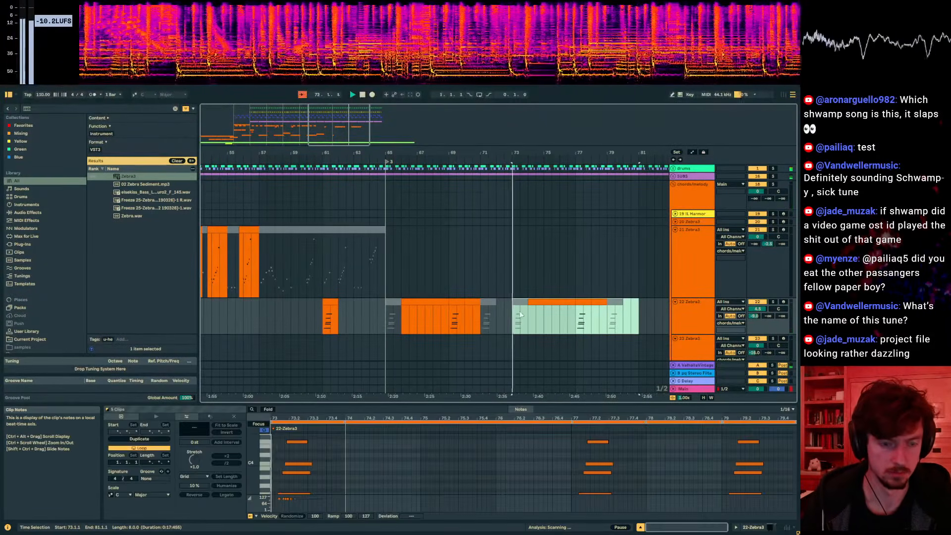
scroll(505, 310, "down", 2)
left_click(514, 286)
scroll(520, 266, "up", 1)
left_click_drag(511, 264, 639, 265)
key("ctrl+shift+m")
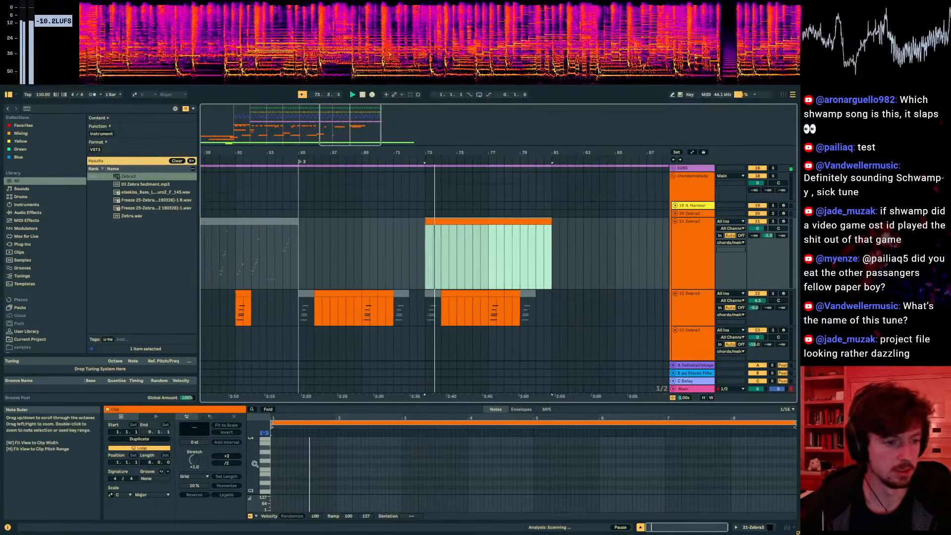
- Enlarge the note editor and place a sixteenth-length A#4 note at 1.3.1 in the new track 21 clip
left_click_drag(255, 464, 270, 448)
key("space")
left_click_drag(313, 404, 314, 326)
left_click_drag(256, 411, 276, 390)
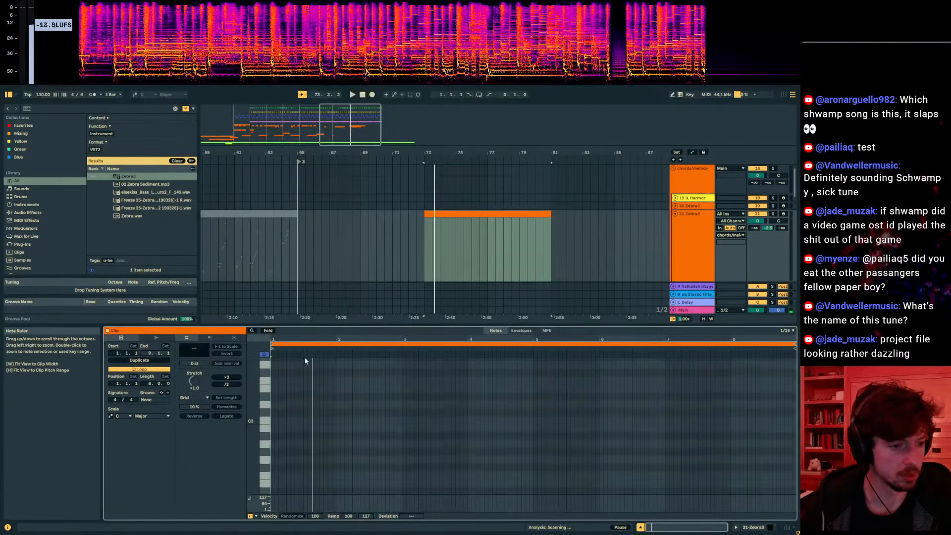
key("space")
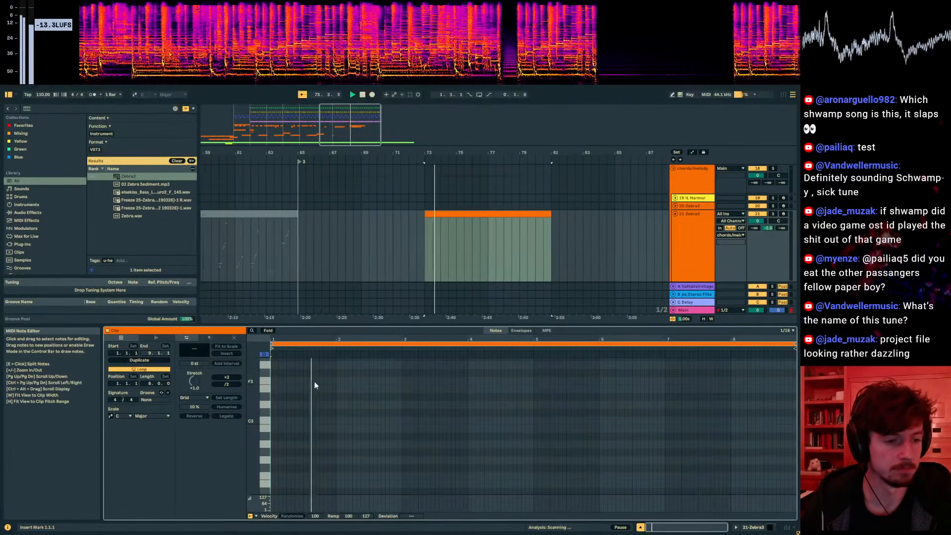
scroll(312, 385, "up", 2)
double_click(309, 356)
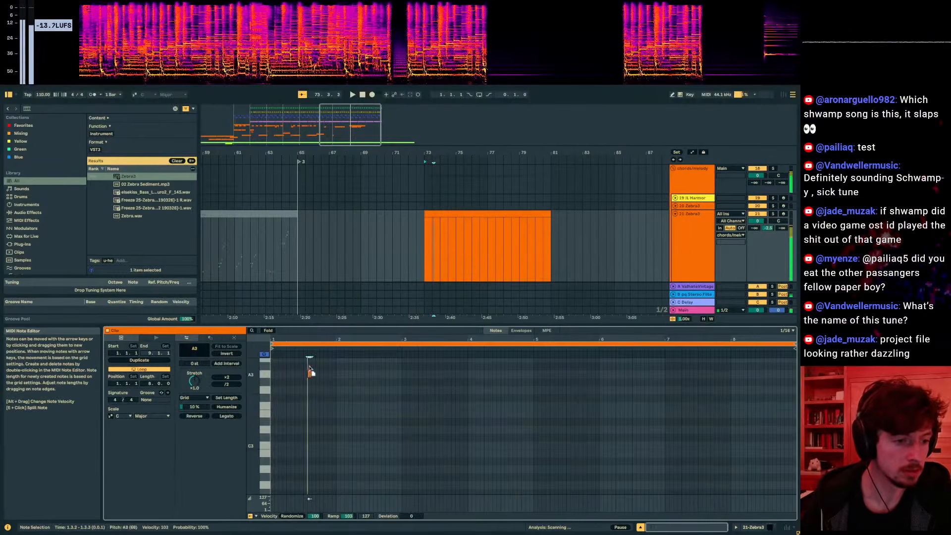
scroll(313, 397, "up", 2)
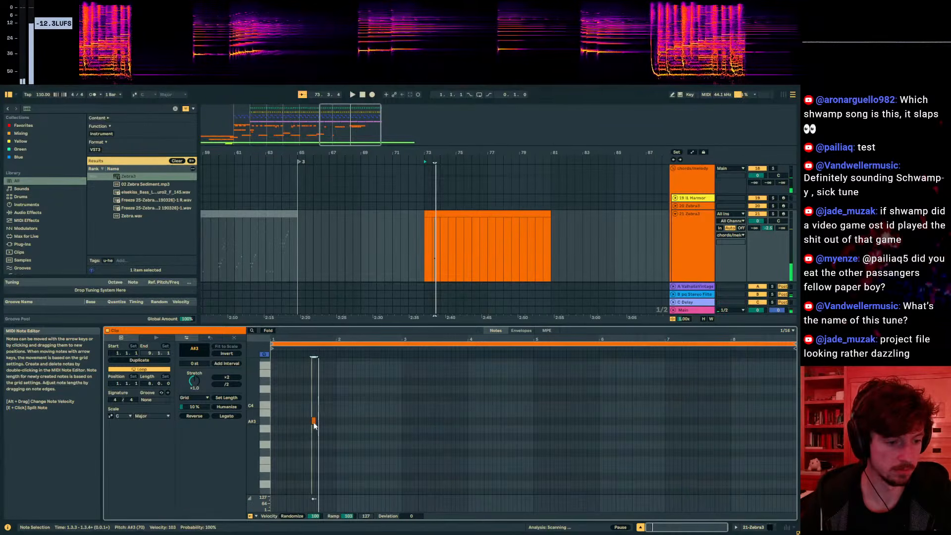
key("shift+Up")
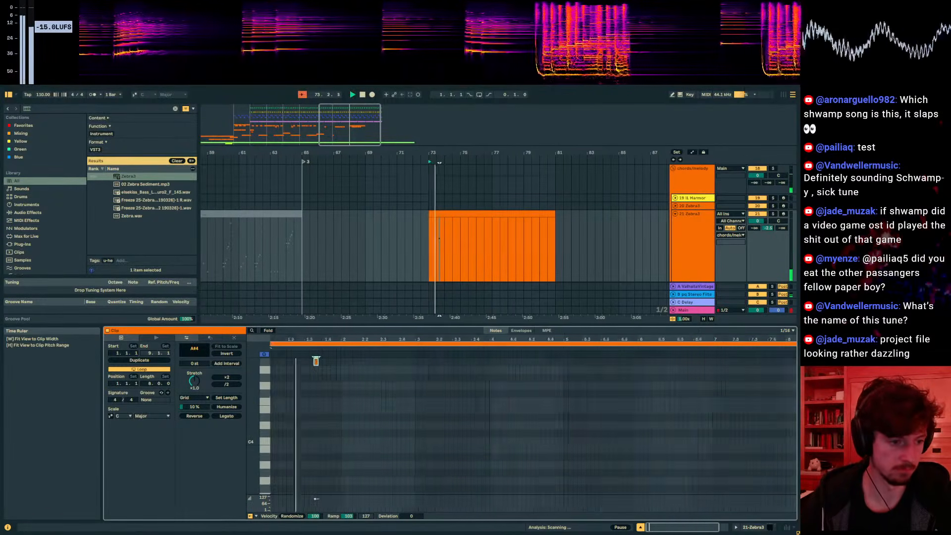
left_click_drag(315, 340, 464, 368)
key("space")
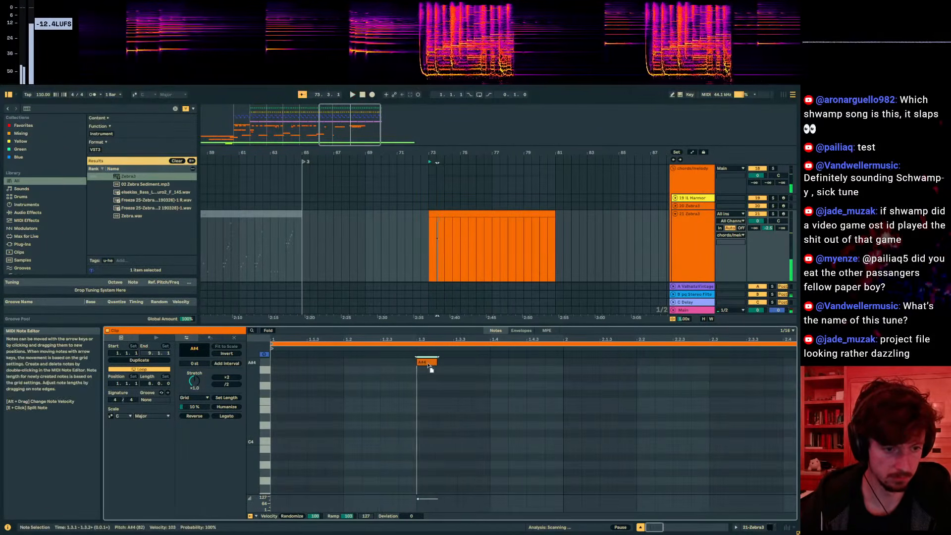
- Start a rising run in the track 21 clip with G3 at 1.1.2 and A#3 at 1.1.3
scroll(421, 408, "up", 3)
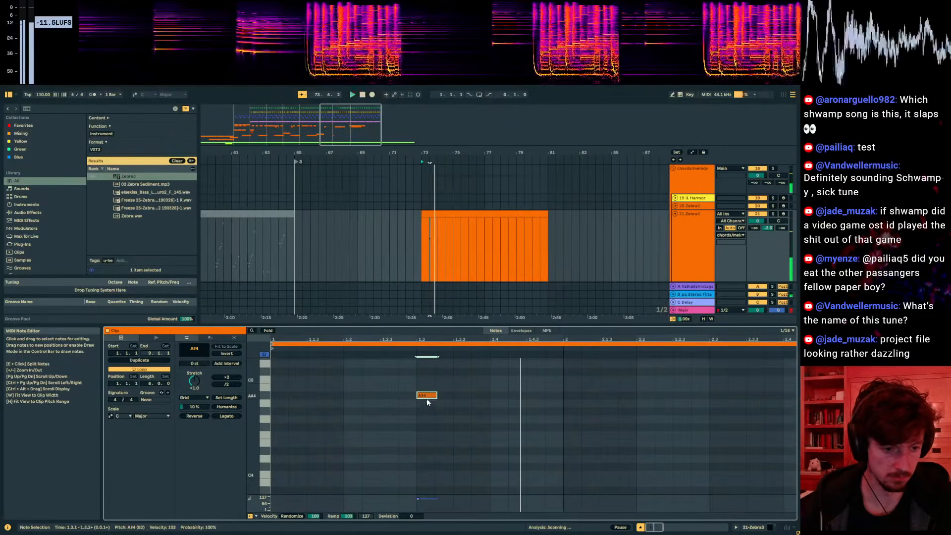
scroll(427, 398, "down", 5)
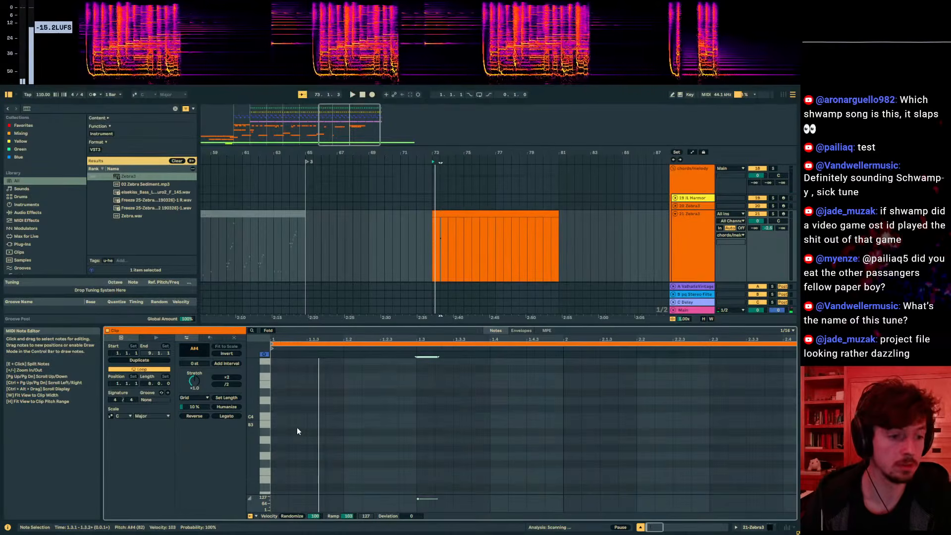
left_click(298, 427)
double_click(323, 431)
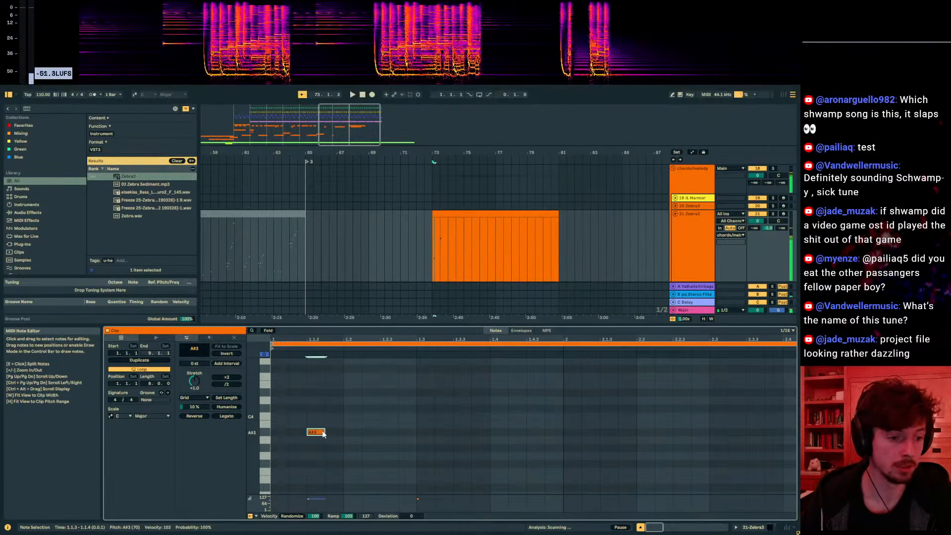
double_click(282, 456)
key("space")
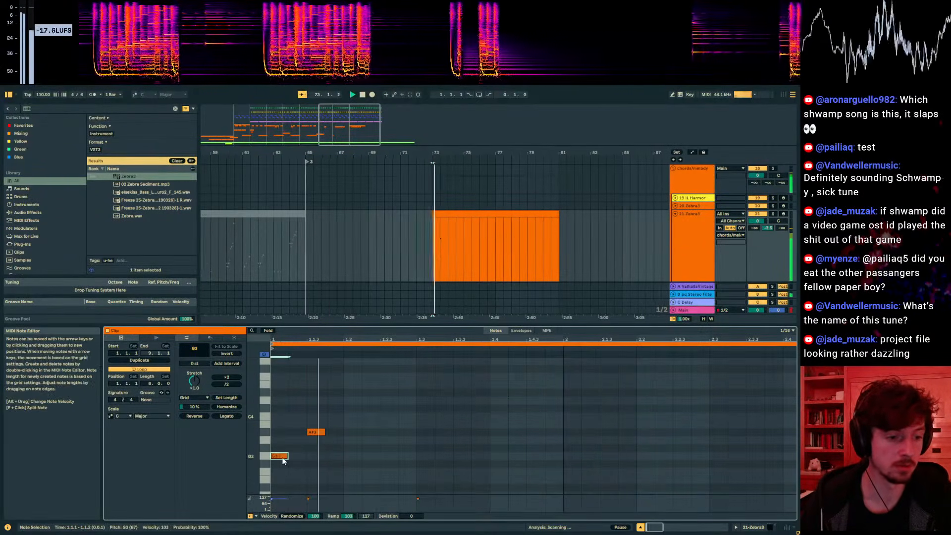
left_click_drag(280, 456, 297, 456)
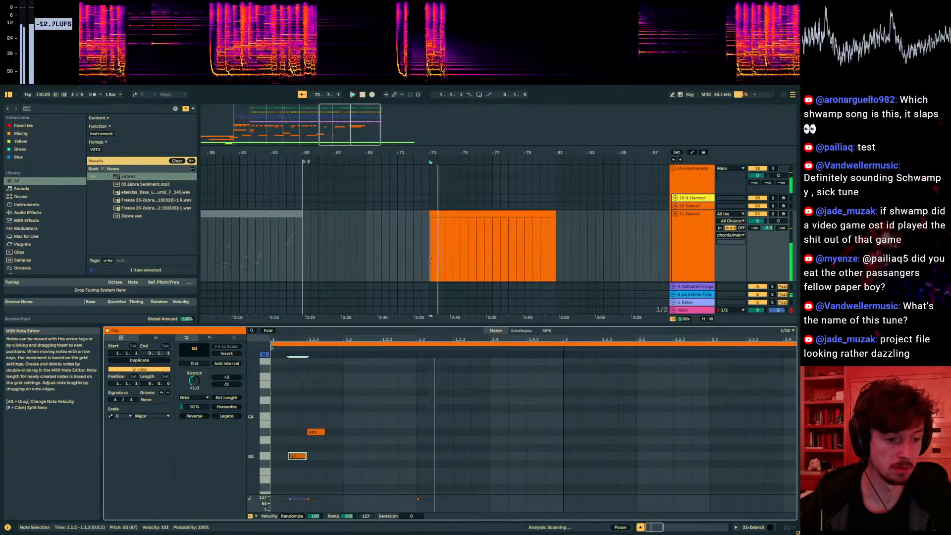
- Continue the run with C4 at 1.1.4, D4 at 1.2.1, D#4 at 1.2.3 and F4 at 1.2.4
double_click(334, 416)
double_click(353, 401)
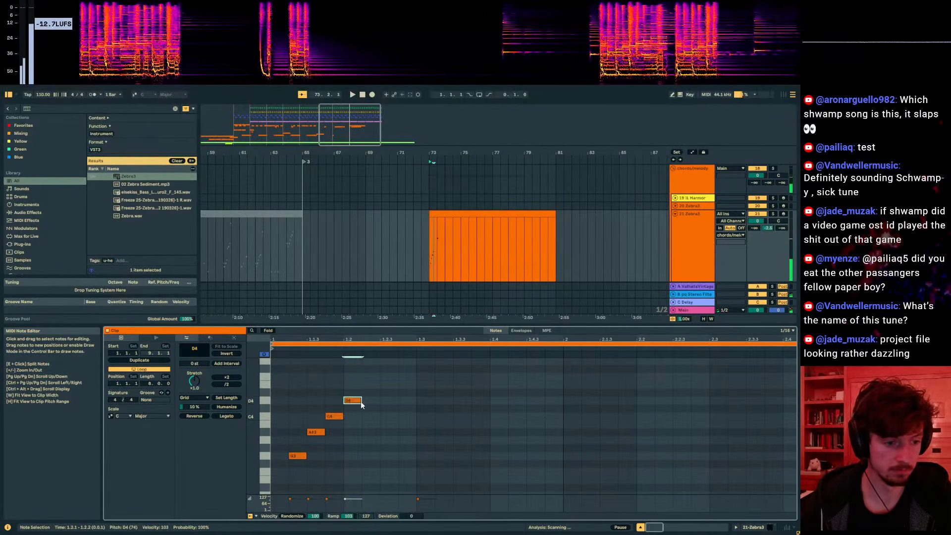
double_click(385, 385)
scroll(390, 411, "up", 2)
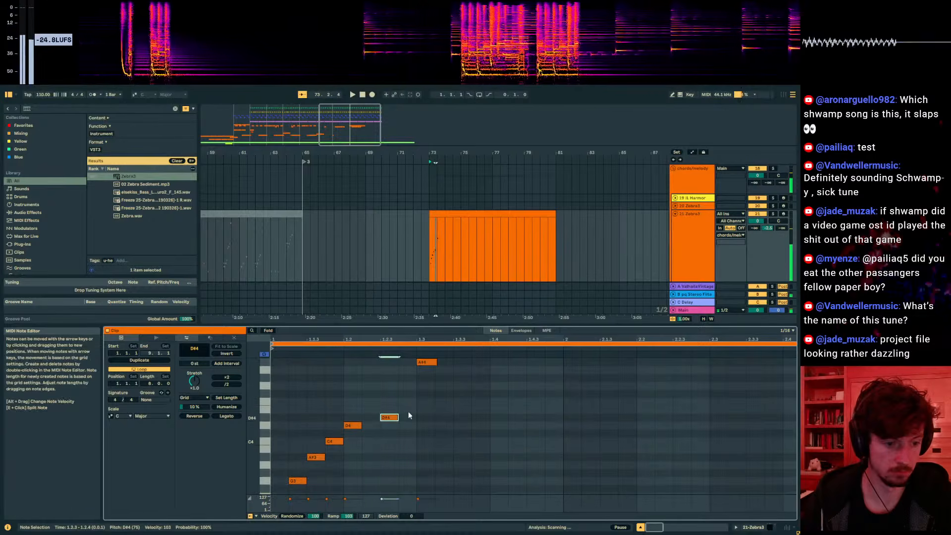
double_click(407, 401)
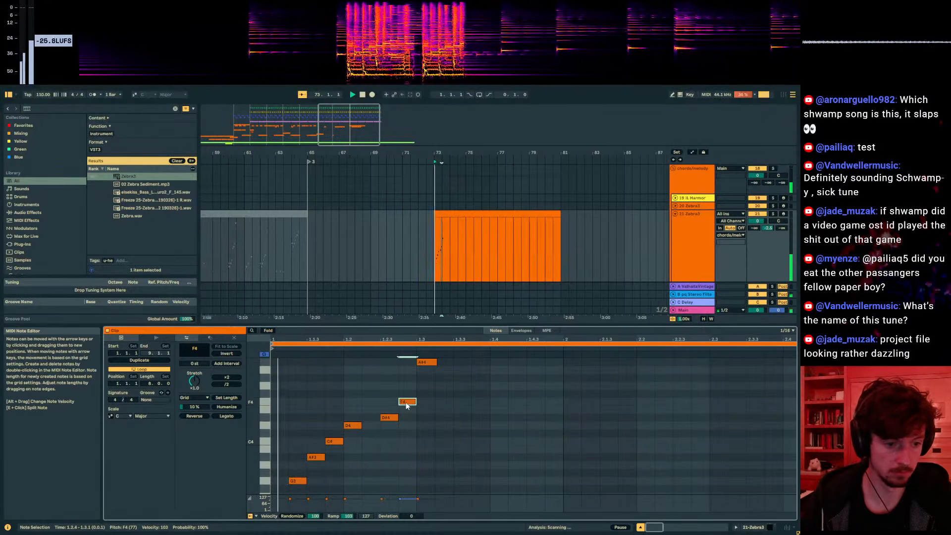
- Shift D#4 to 1.2.2 and F4 to 1.2.3, and fill the gap before the A#4 note with G4 at 1.2.4
left_click_drag(392, 419, 381, 419)
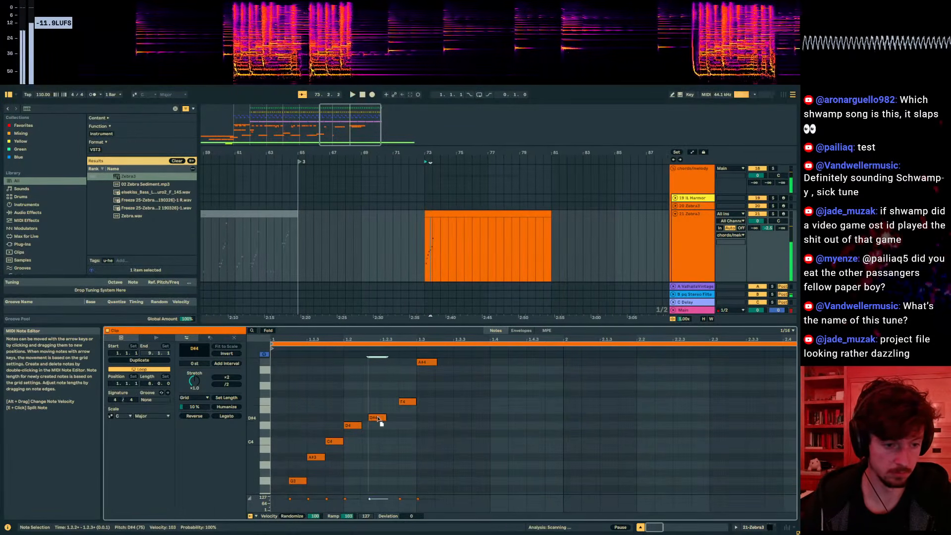
key("Left")
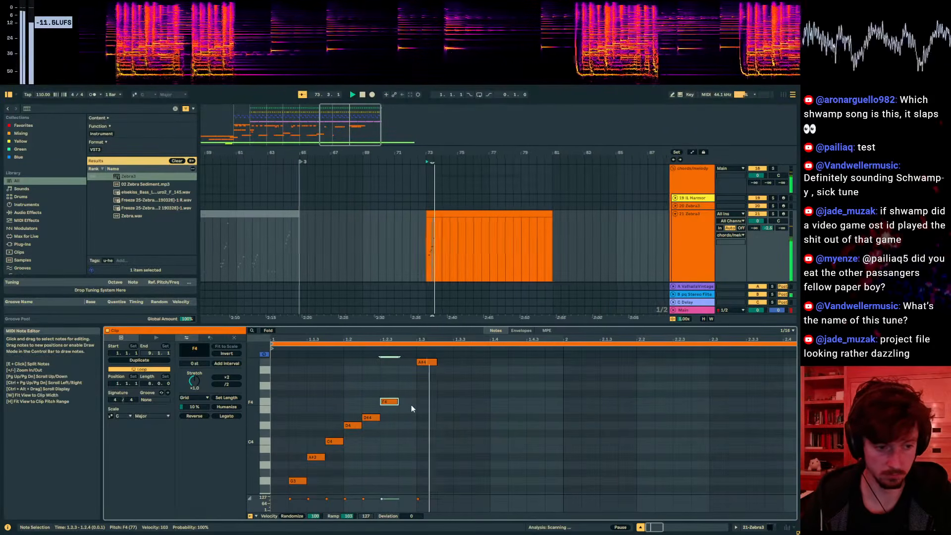
left_click(405, 385)
double_click(405, 384)
key("space")
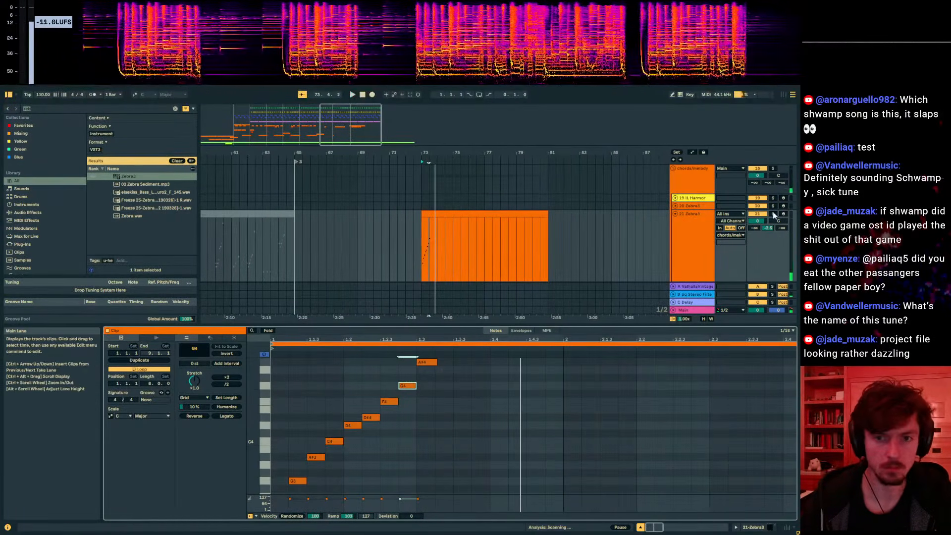
- Solo track 21 and try other pitches around D5 for the A#4 note that ends the run
left_click(774, 214)
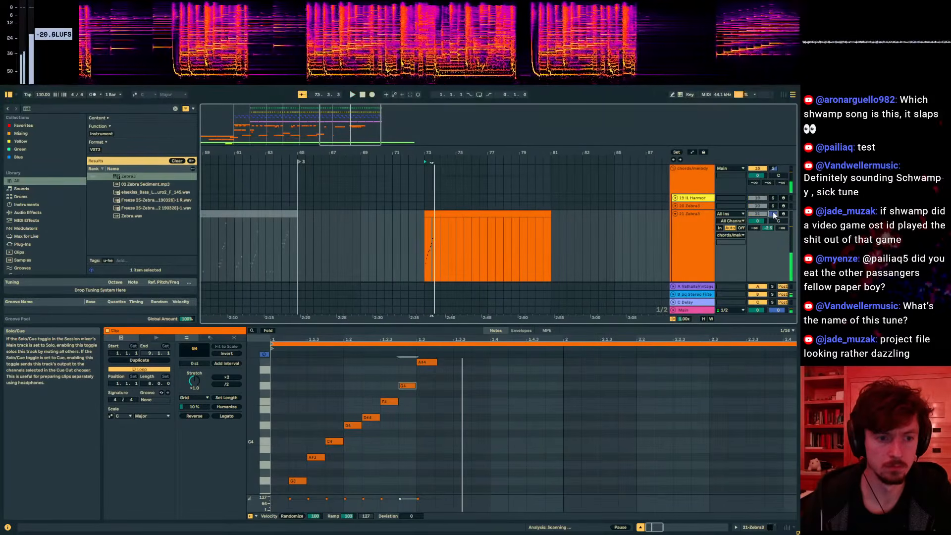
left_click(431, 362)
scroll(433, 367, "up", 1)
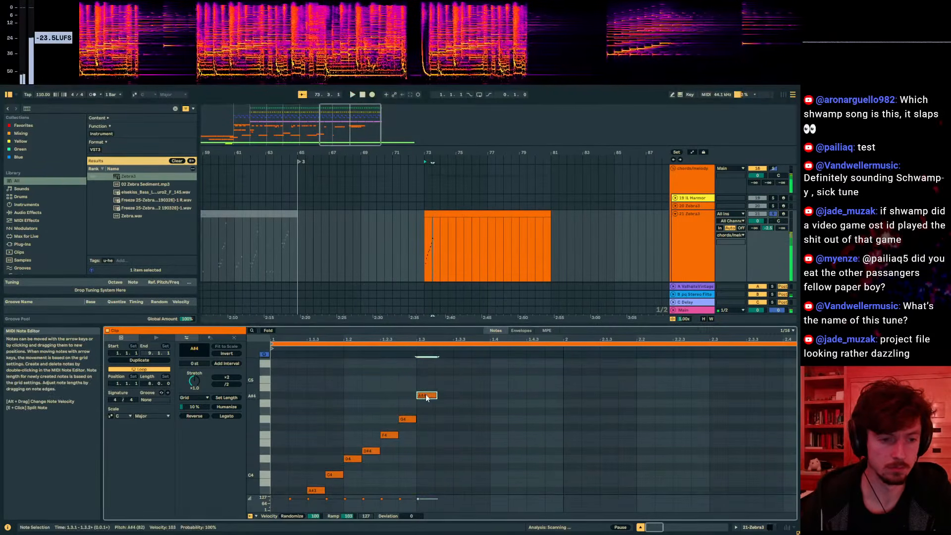
scroll(426, 397, "up", 1)
key("Up")
key("Up")
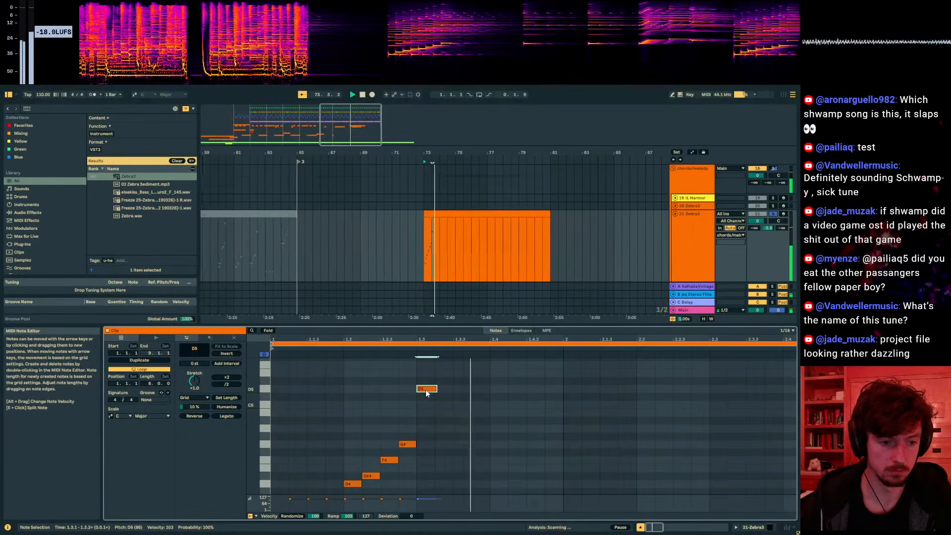
key("Down")
key("Down")
key("Down")
key("Down")
- Raise the run's last note to A#5, paste an A#4 at the same position and unsolo track 21
key("shift+Up")
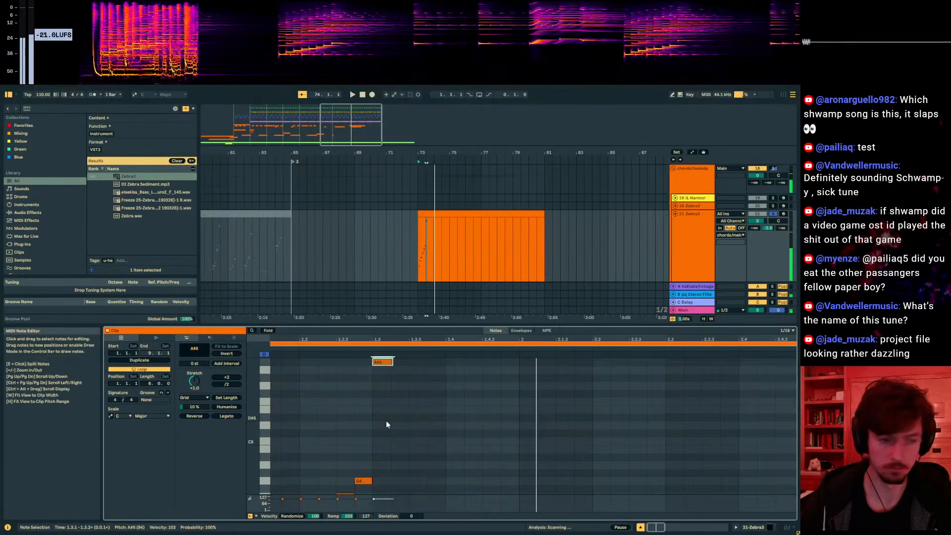
key("ctrl+v")
key("space")
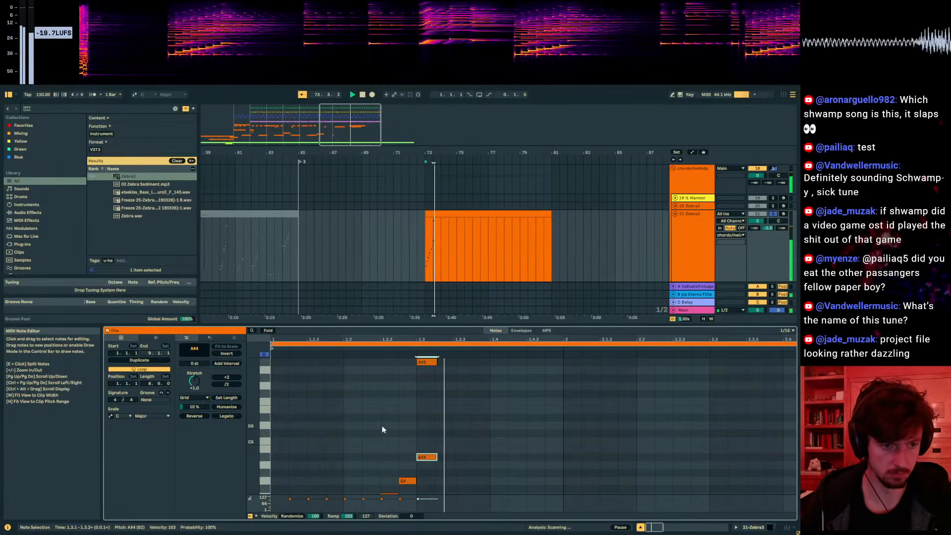
left_click(772, 213)
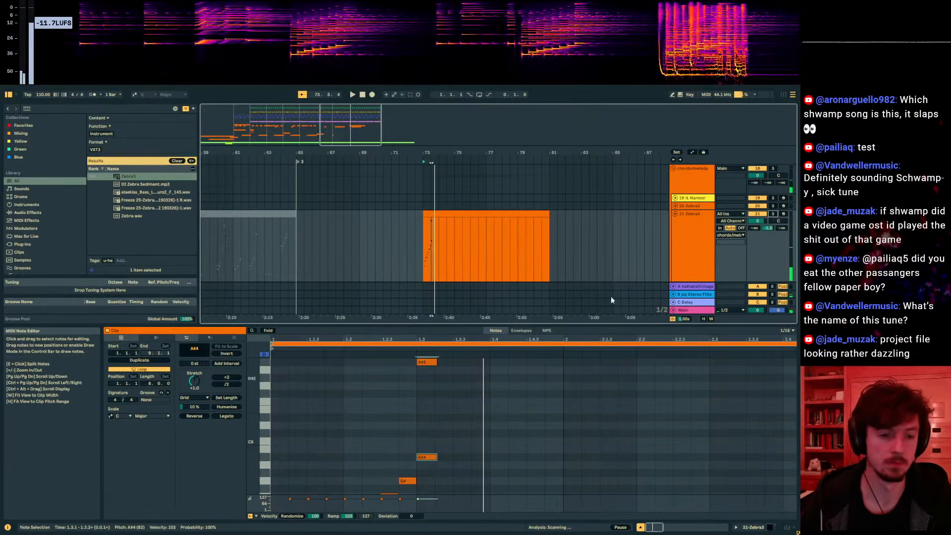
- Listen to the passage from bar 73 repeatedly and check the run's G4 and F4 notes against it
key("space")
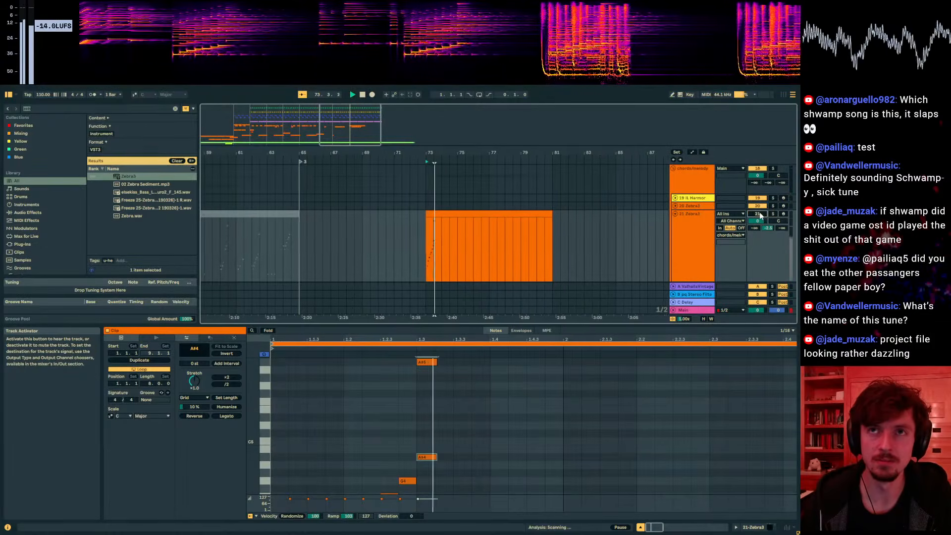
key("space")
key("space")
key("space")
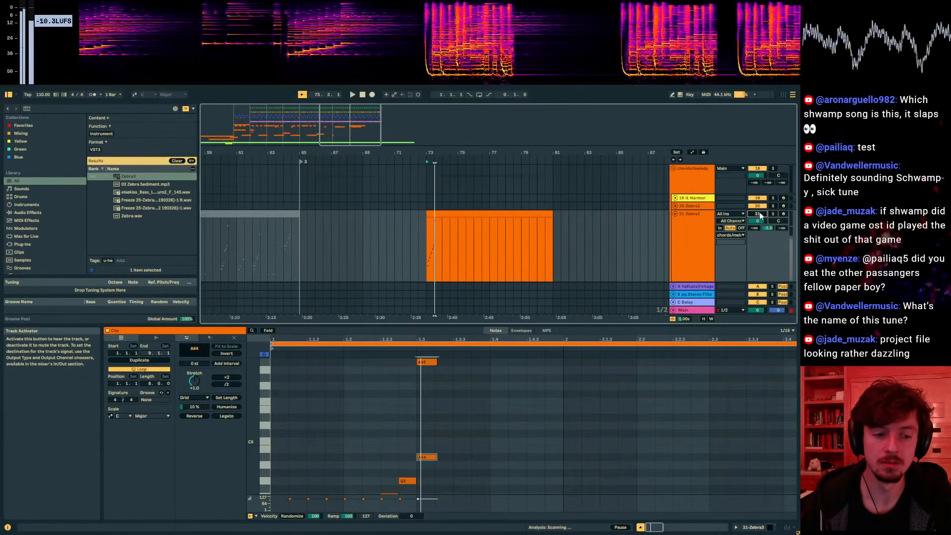
scroll(404, 441, "down", 2)
left_click(405, 440)
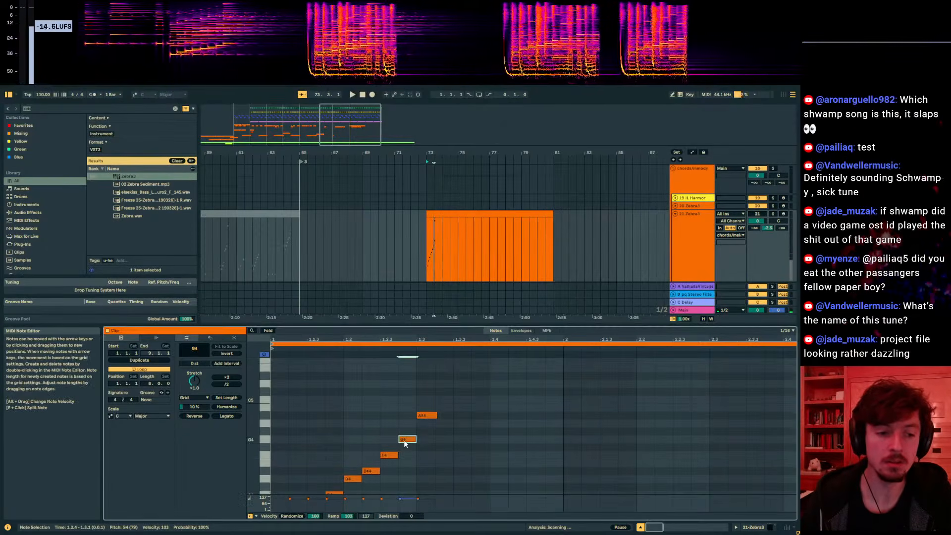
key("space")
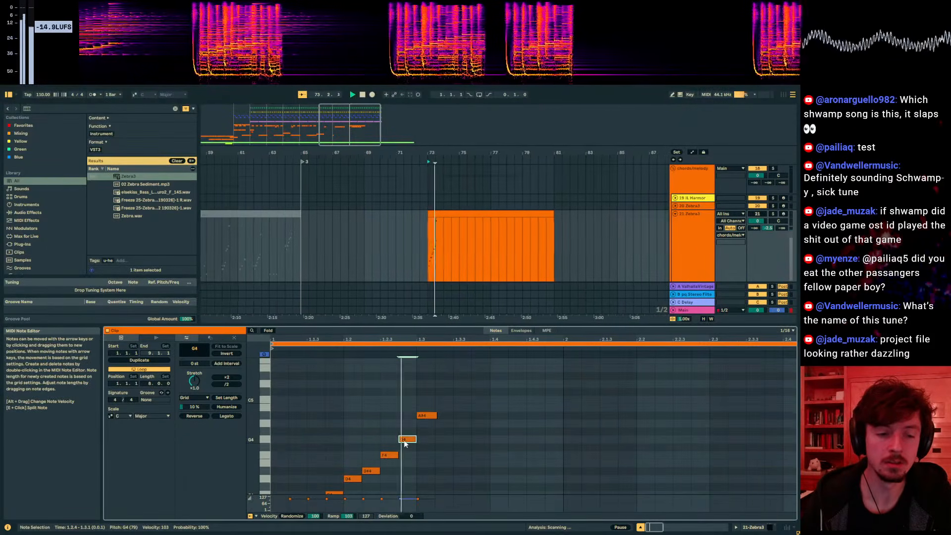
key("space")
left_click(393, 451)
left_click(393, 454)
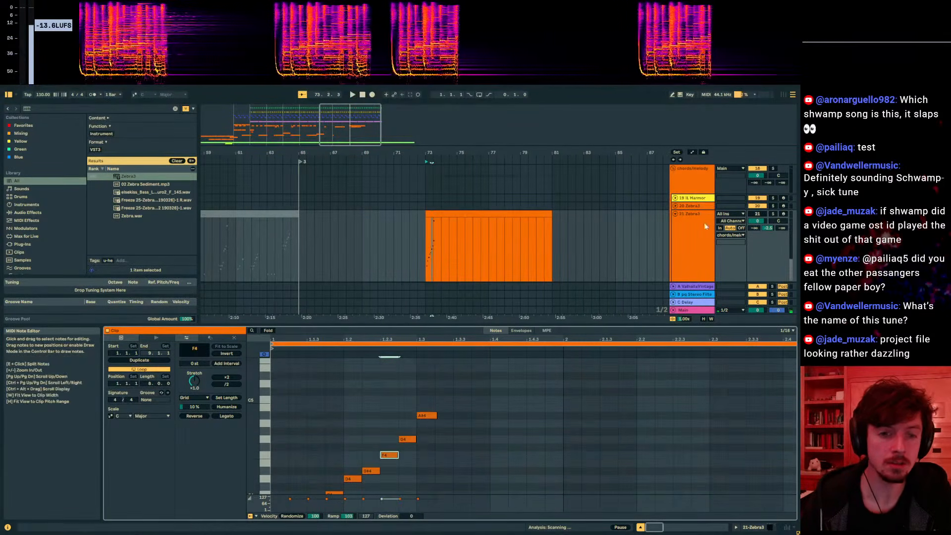
- Try raising the run's F4 note to F#4 with track 21 soloed, undo the change and unsolo the track
left_click(773, 214)
key("space")
key("space")
left_click_drag(389, 454, 391, 447)
key("space")
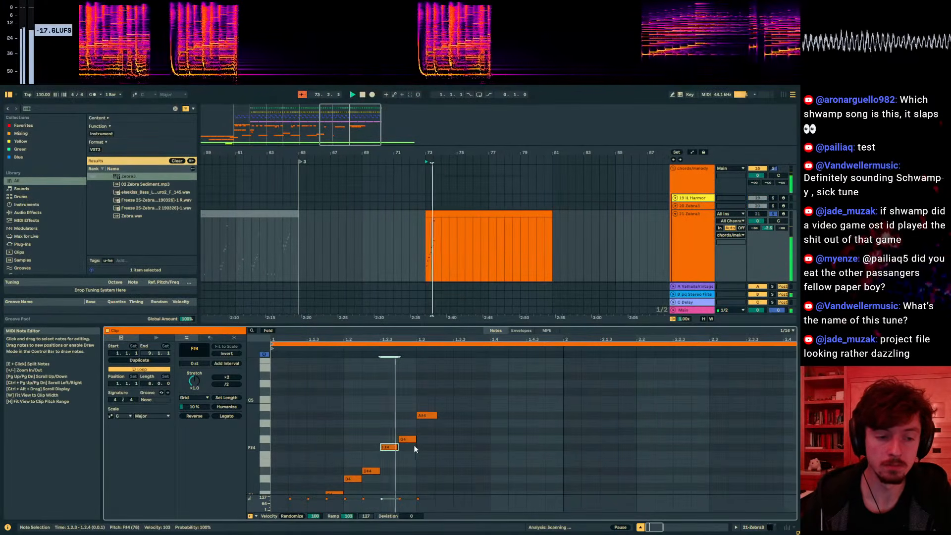
key("ctrl+z")
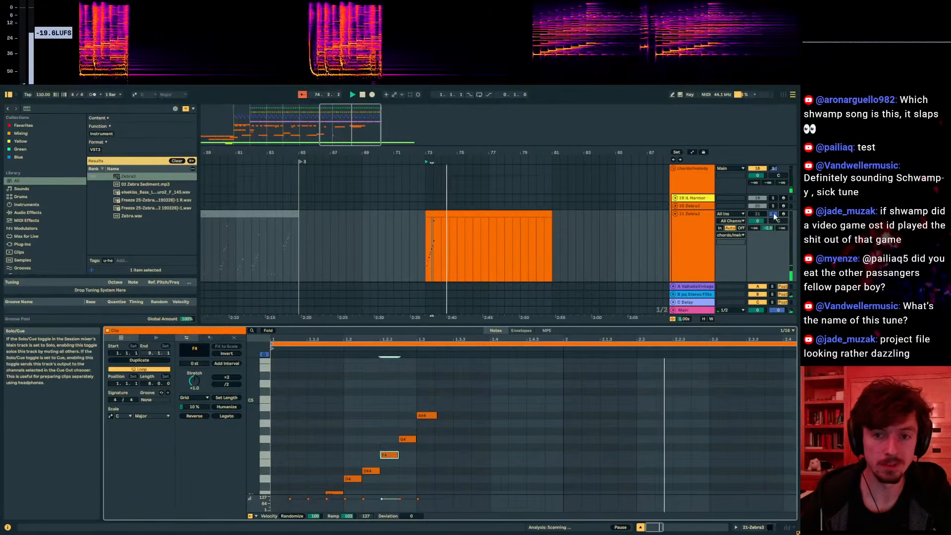
left_click(774, 213)
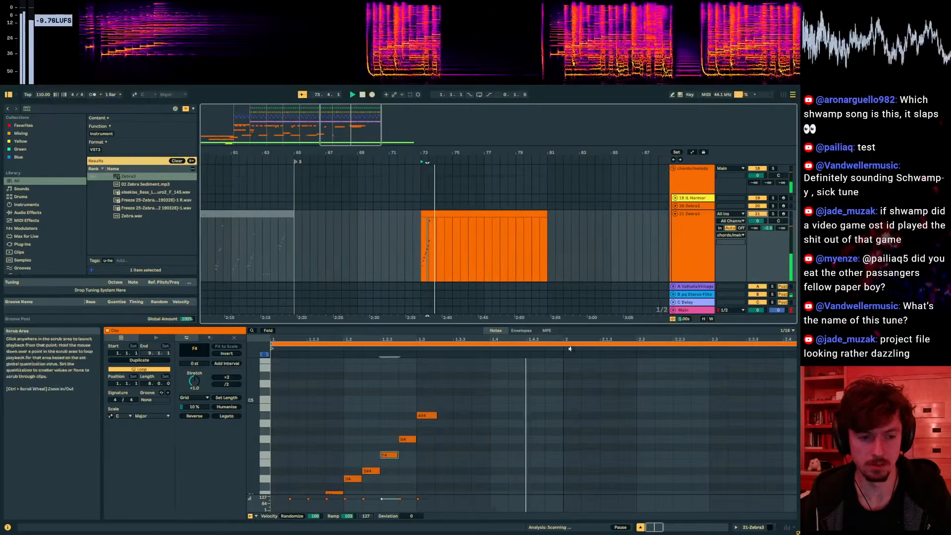
- Play the passage from bar 73 to hear the rising run in the full mix and examine its notes up to bar 4
left_click_drag(462, 340, 468, 312)
key("space")
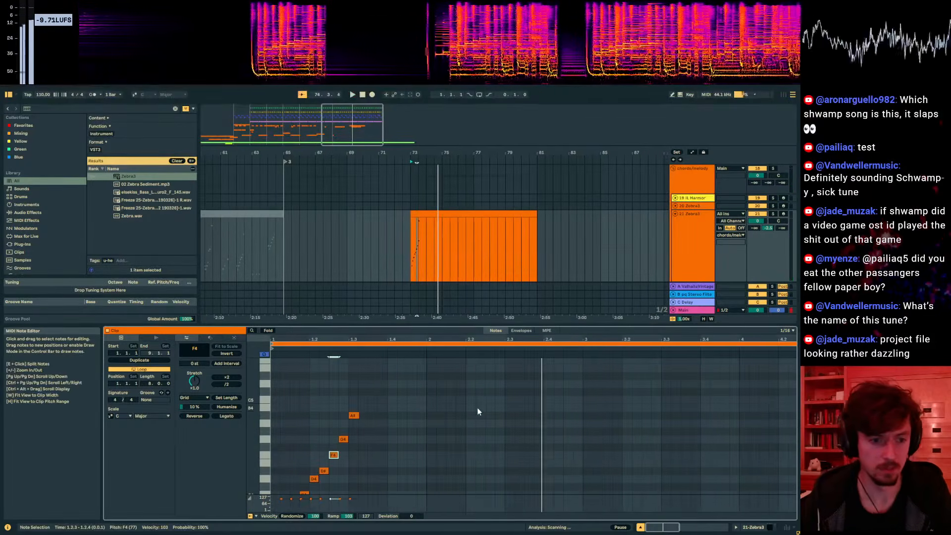
scroll(454, 418, "down", 5)
key("space")
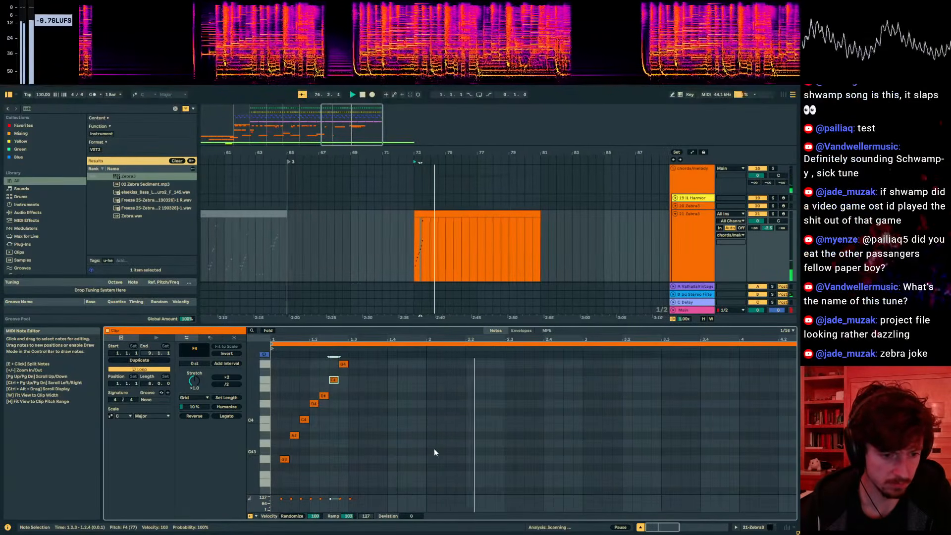
- Draw a five-note phrase on track 21 from beat 2.1 of the clip: G3, A#3, G3, B3 and A#3
left_click(432, 445)
double_click(432, 444)
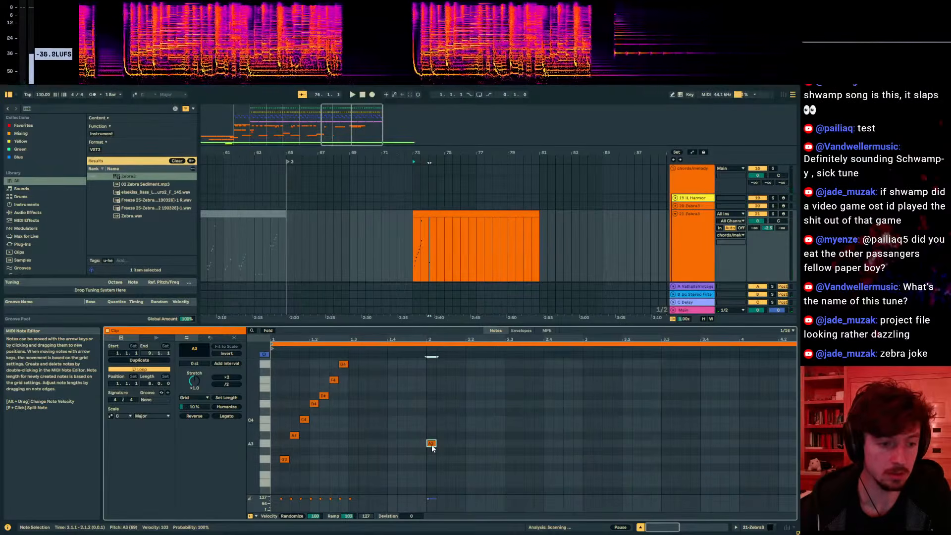
scroll(431, 454, "up", 1)
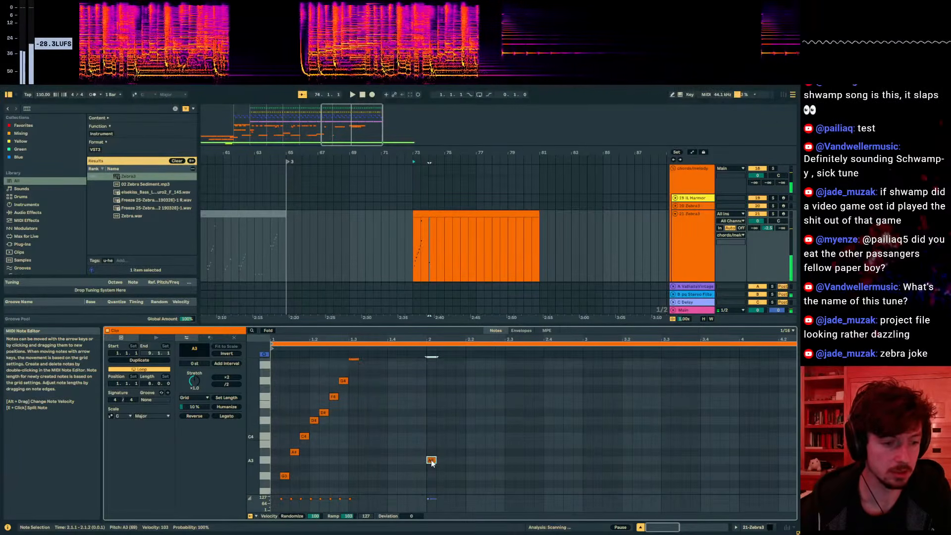
scroll(432, 463, "down", 2)
left_click_drag(432, 427, 490, 419)
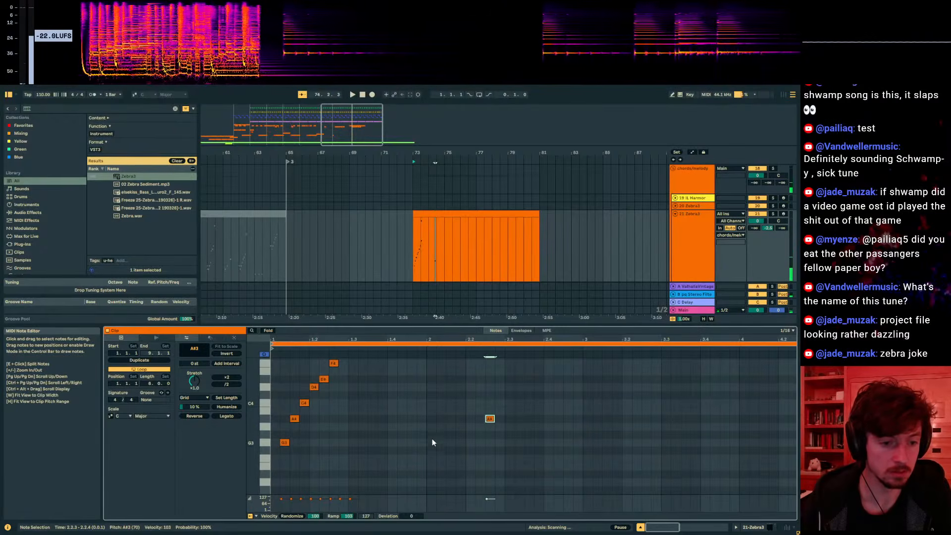
double_click(432, 441)
double_click(451, 419)
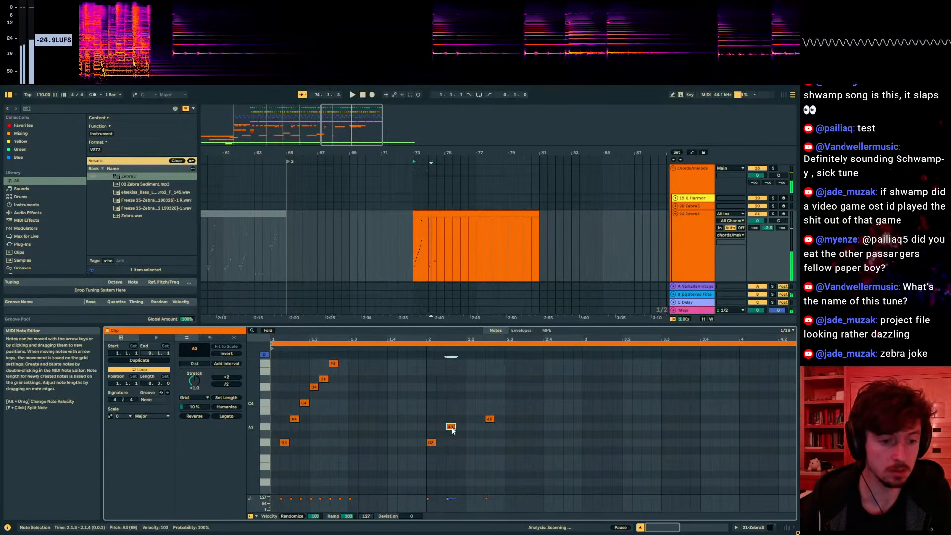
double_click(508, 426)
left_click_drag(508, 427, 507, 421)
- Compress the whole five-note phrase to half its duration while playing the passage
key("space")
left_click_drag(534, 466, 424, 399)
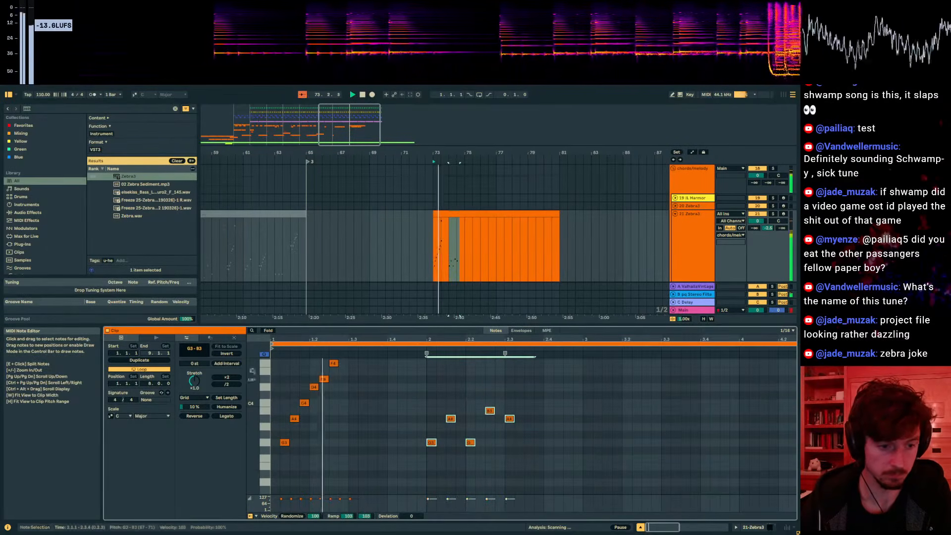
left_click(227, 384)
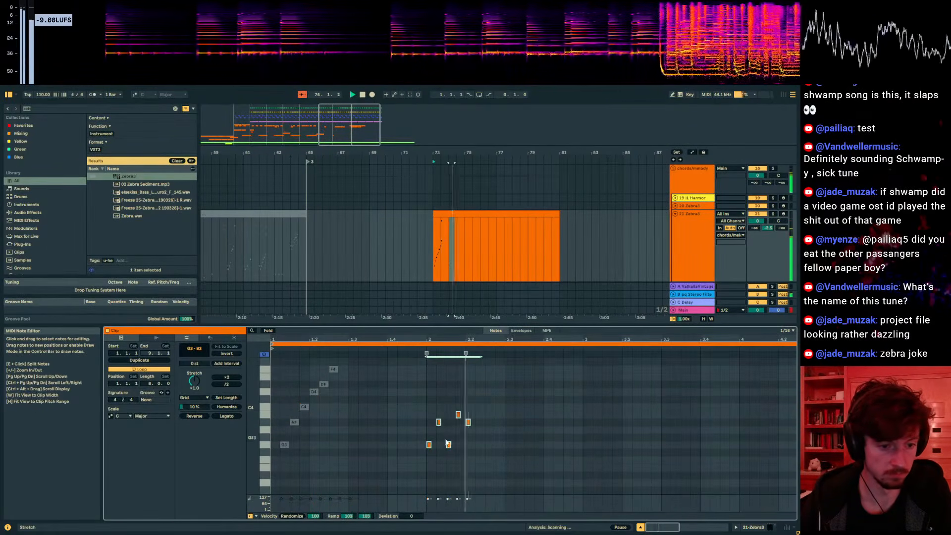
key("space")
- Play the passage from bar 74 repeatedly, with track 21 muted and unmuted, to compare the phrase with the mix
left_click(439, 422)
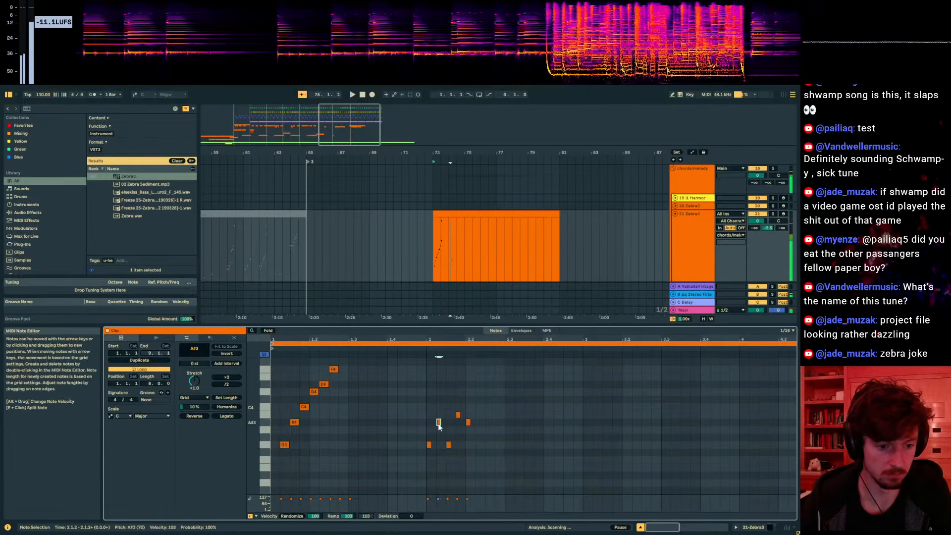
left_click(450, 249)
key("space")
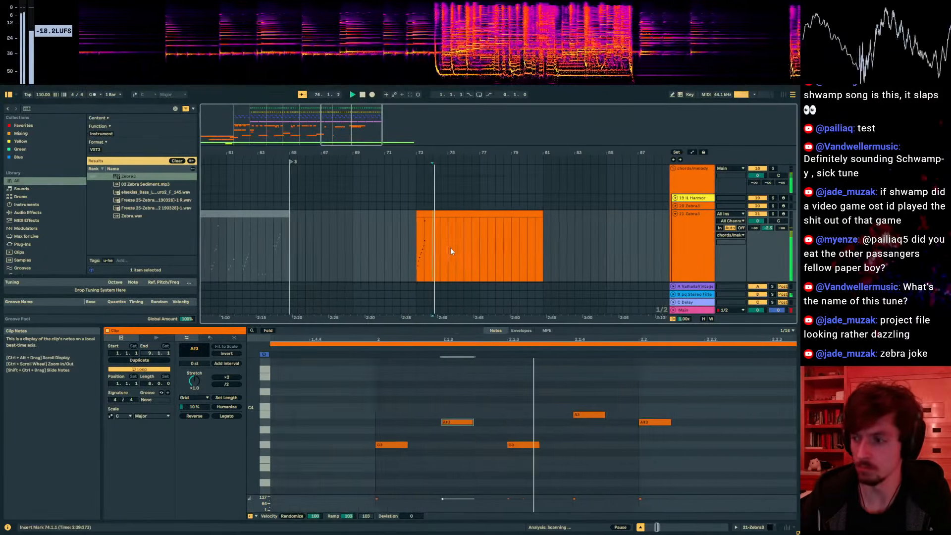
key("space")
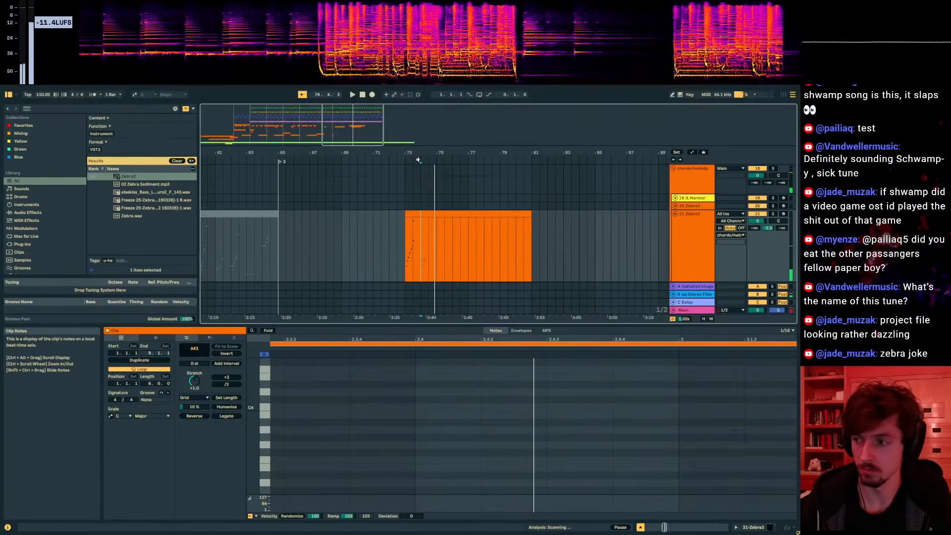
left_click_drag(432, 152, 433, 208)
key("space")
key("space")
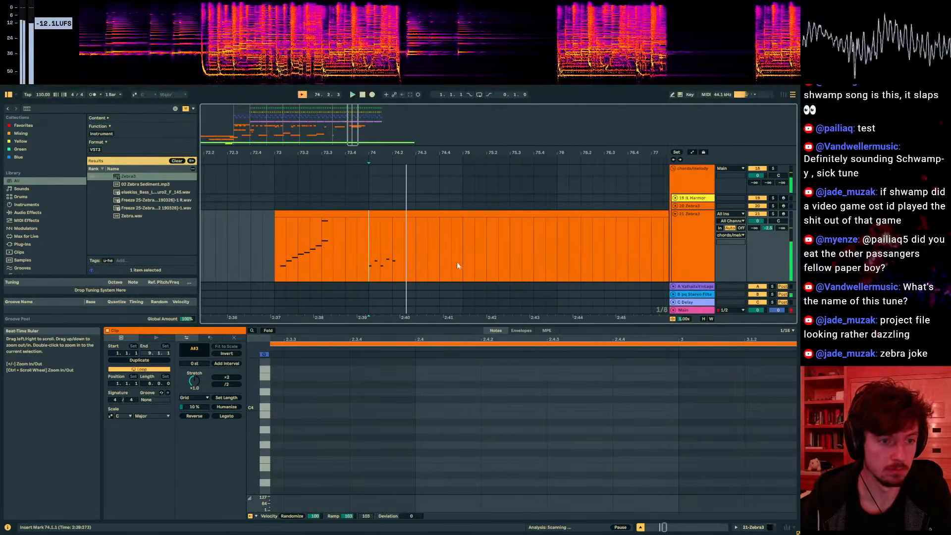
key("space")
left_click(760, 214)
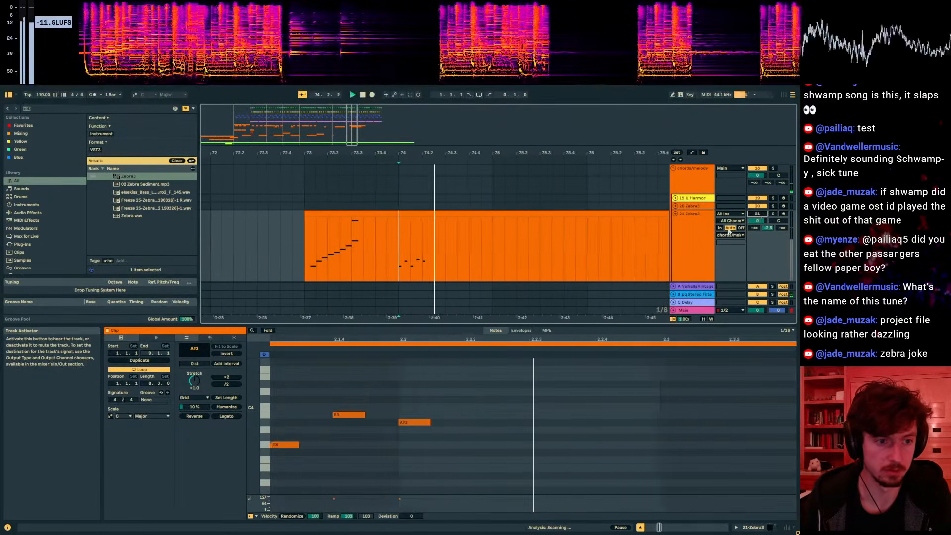
key("space")
key("space")
key("space")
key("space")
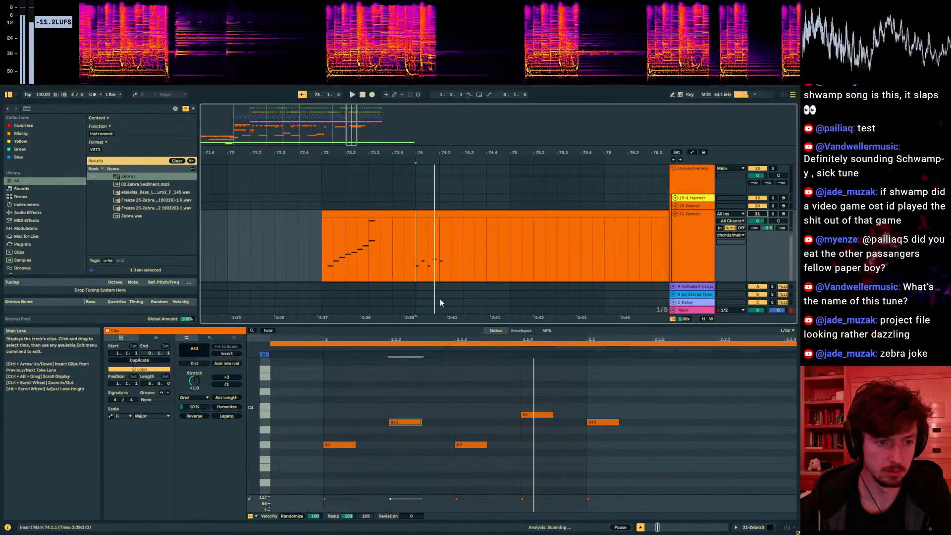
- Raise the phrase's third note to B3 and its fourth note to C4, checking them in playback
left_click_drag(467, 444, 467, 434)
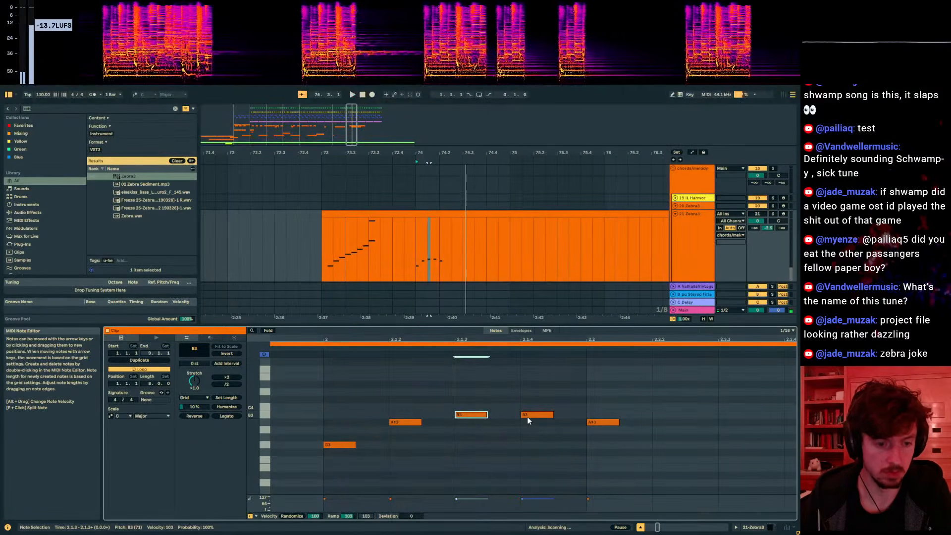
key("space")
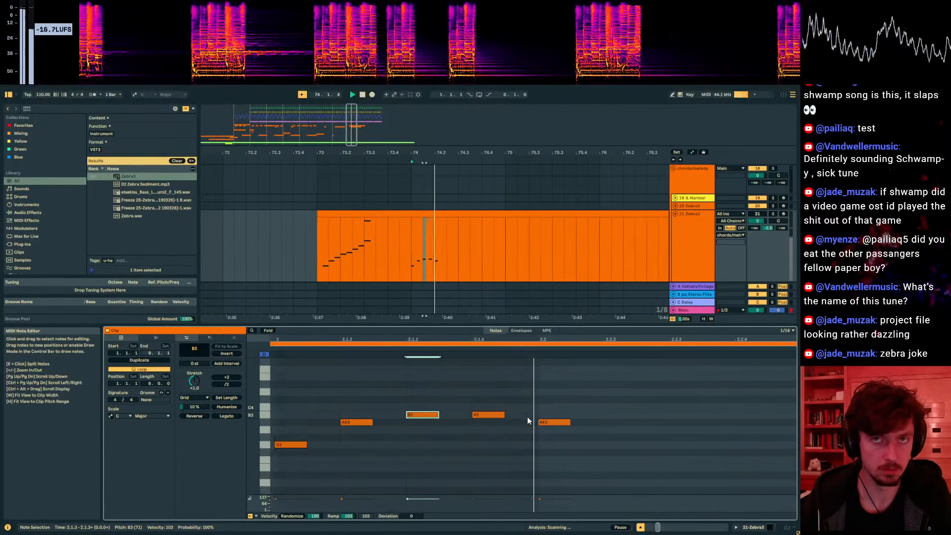
left_click_drag(379, 340, 497, 338)
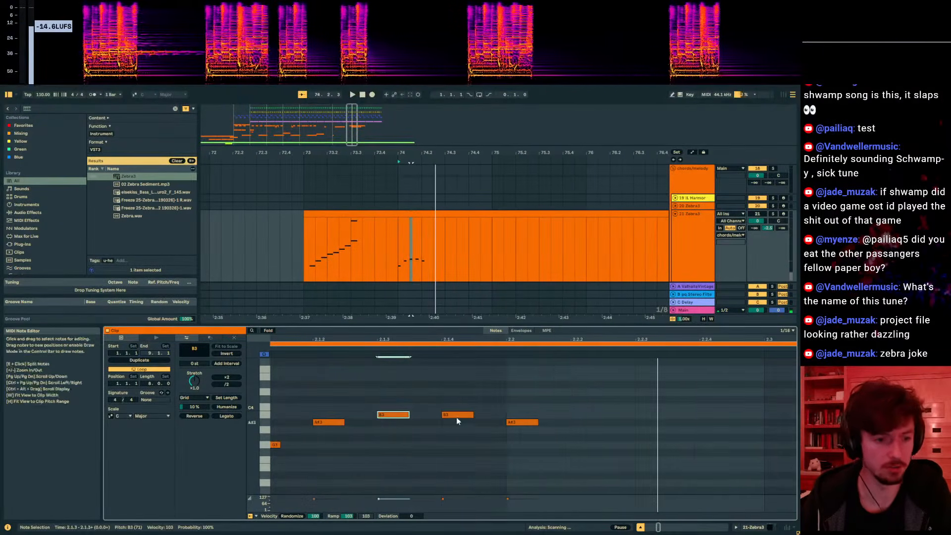
left_click_drag(456, 416, 456, 411)
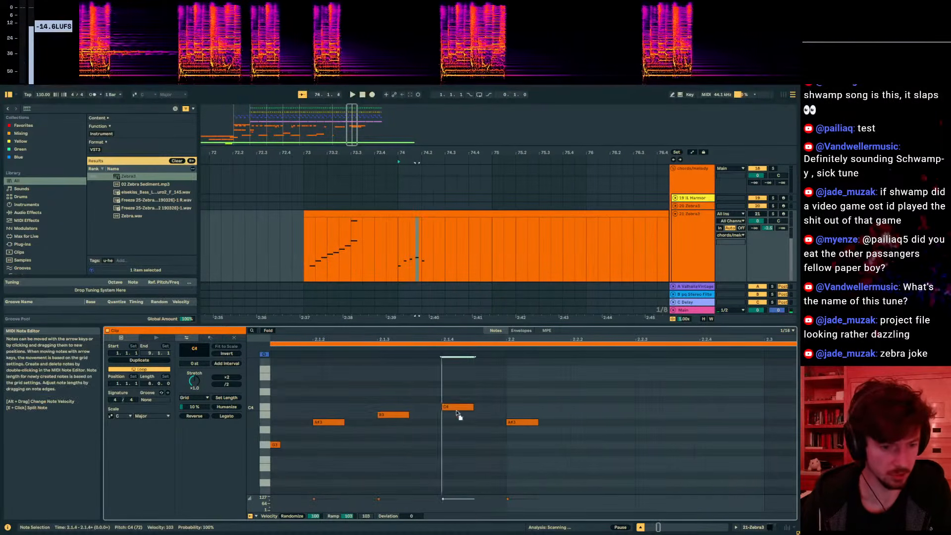
left_click(528, 422)
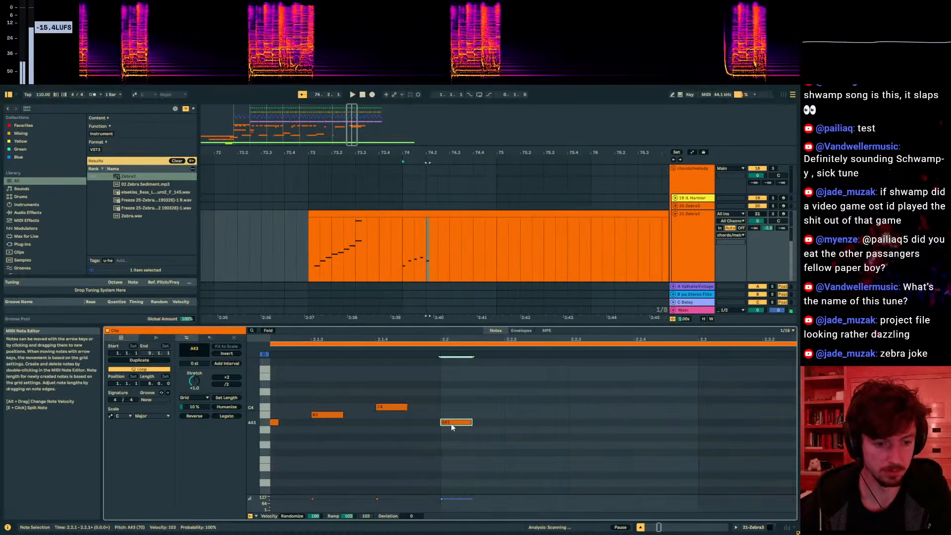
left_click(489, 433)
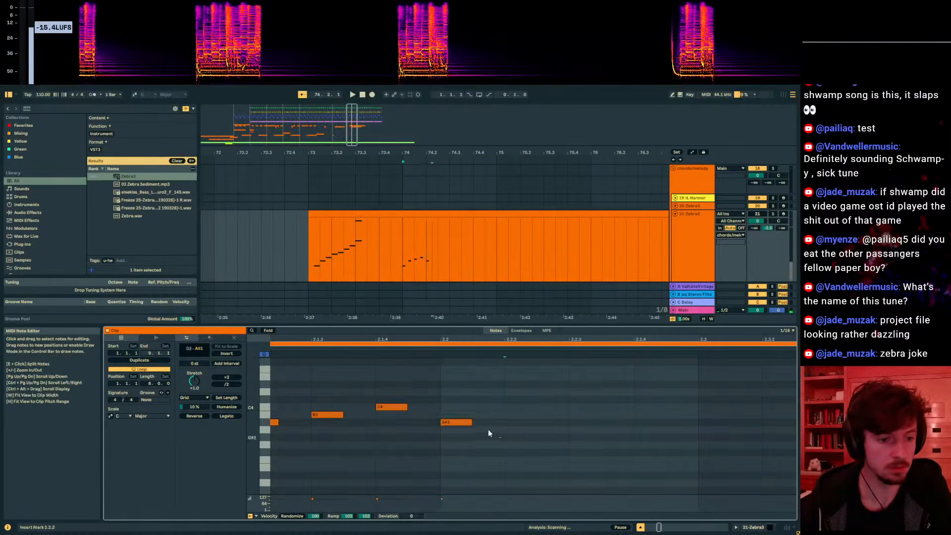
- Play the reworked phrase from bar 74 and check it against the rest of the mix
left_click(404, 259)
left_click_drag(428, 260, 438, 260)
left_click(406, 262)
key("space")
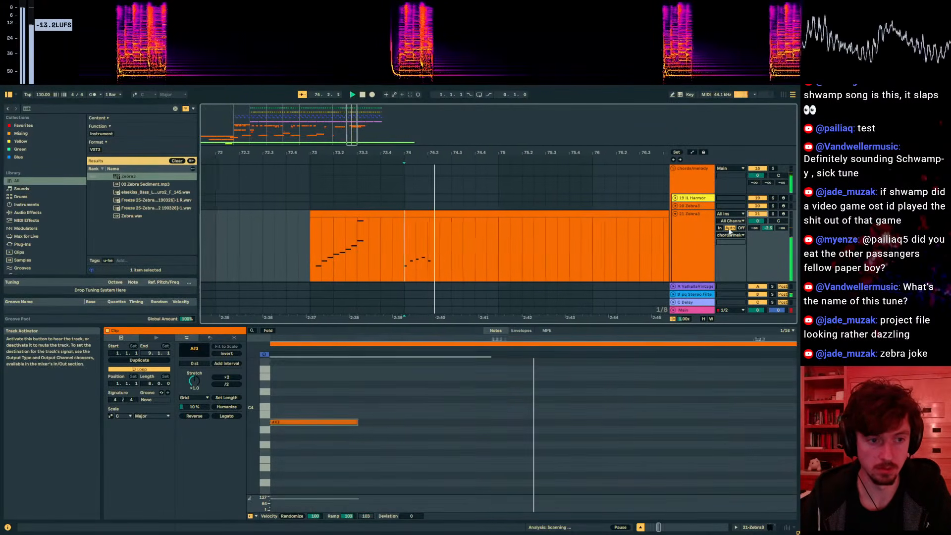
- Solo track 21 and transpose the whole five-note phrase down one octave
left_click(772, 213)
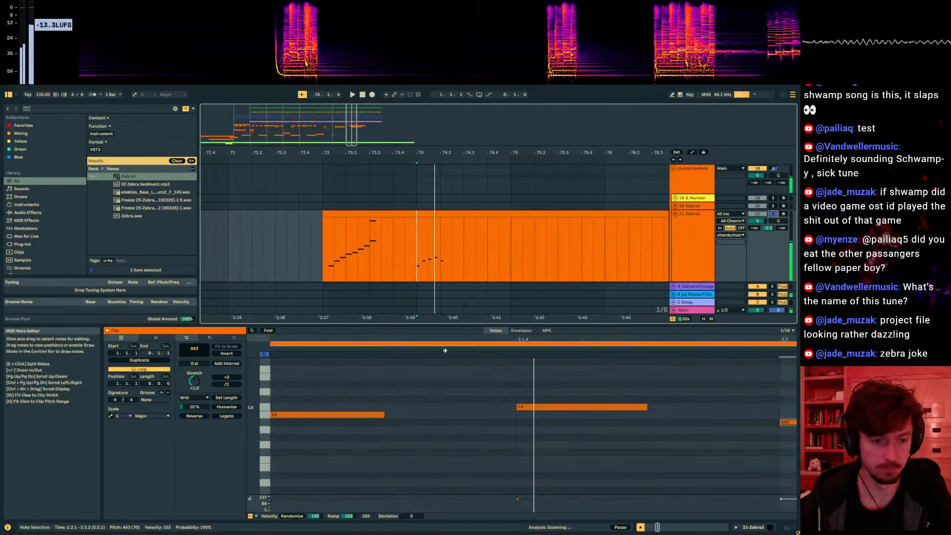
left_click_drag(473, 466, 406, 403)
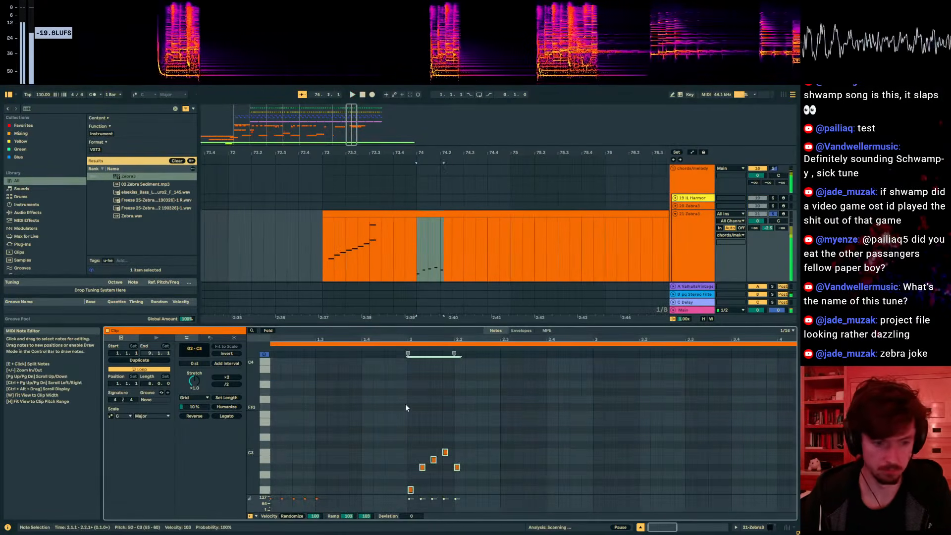
key("space")
- Delete the phrase's C3 note, shift the last A#2 into its place, unsolo track 21 and play the result
left_click(492, 453)
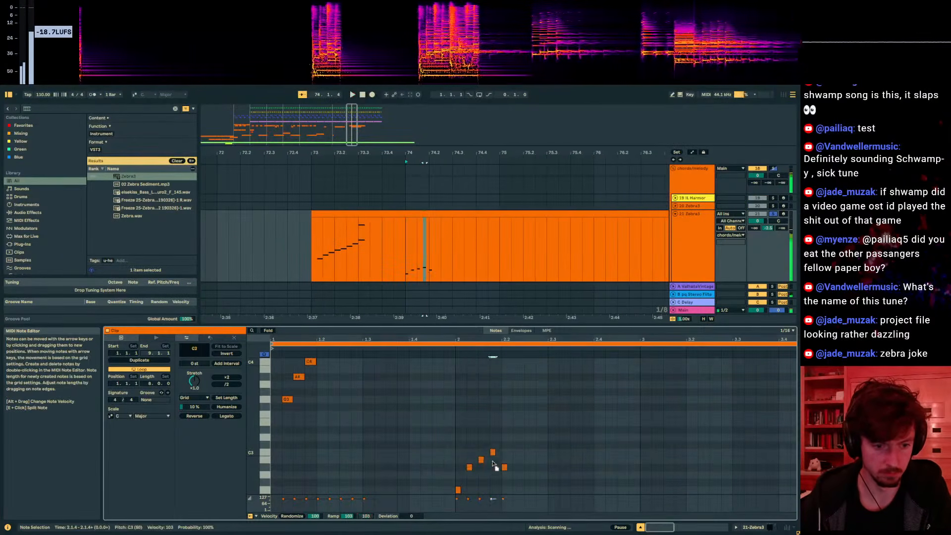
key("Delete")
key("space")
key("space")
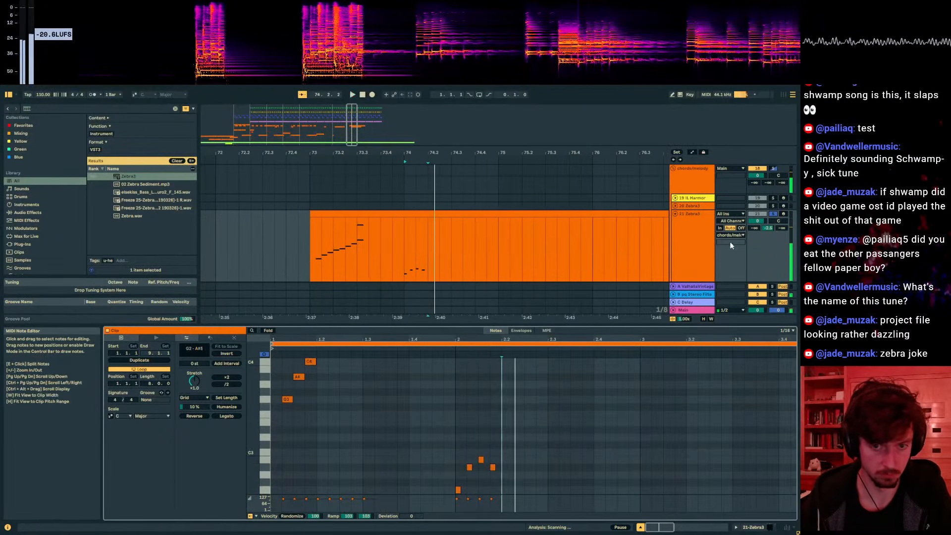
left_click(774, 214)
key("space")
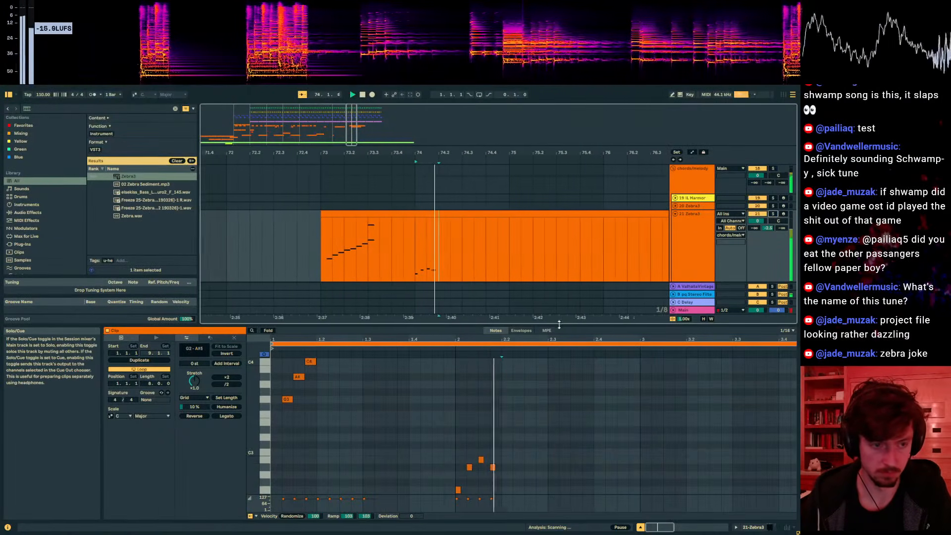
key("space")
- Add an A#2 at 2.2.1 and rearrange the middle notes to A#2 at 2.1.3 and B2 at 2.1.4
double_click(486, 468)
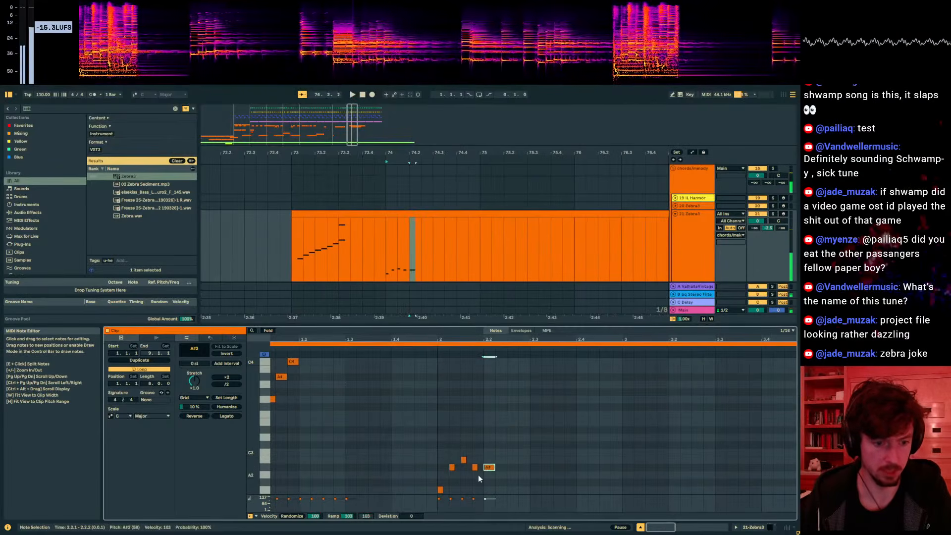
left_click(473, 472)
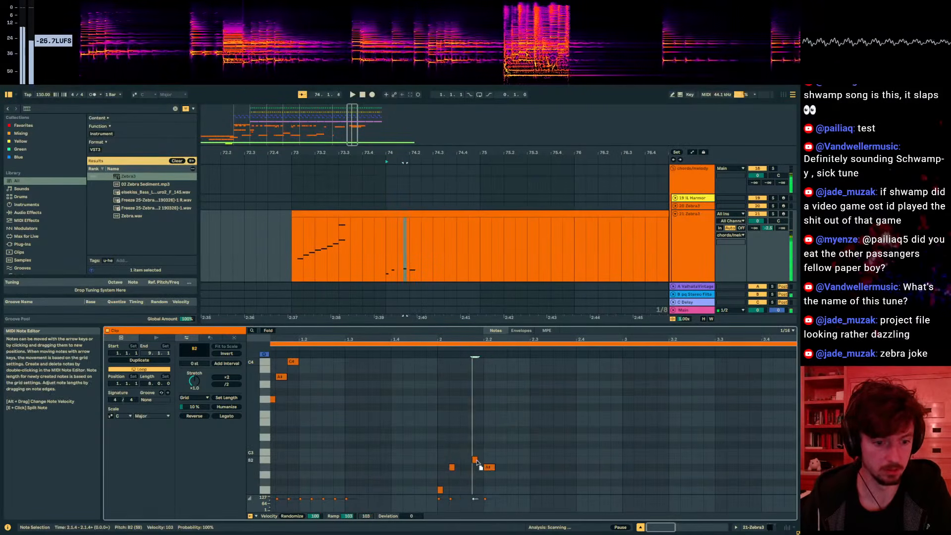
left_click_drag(453, 470, 465, 471)
key("space")
key("space")
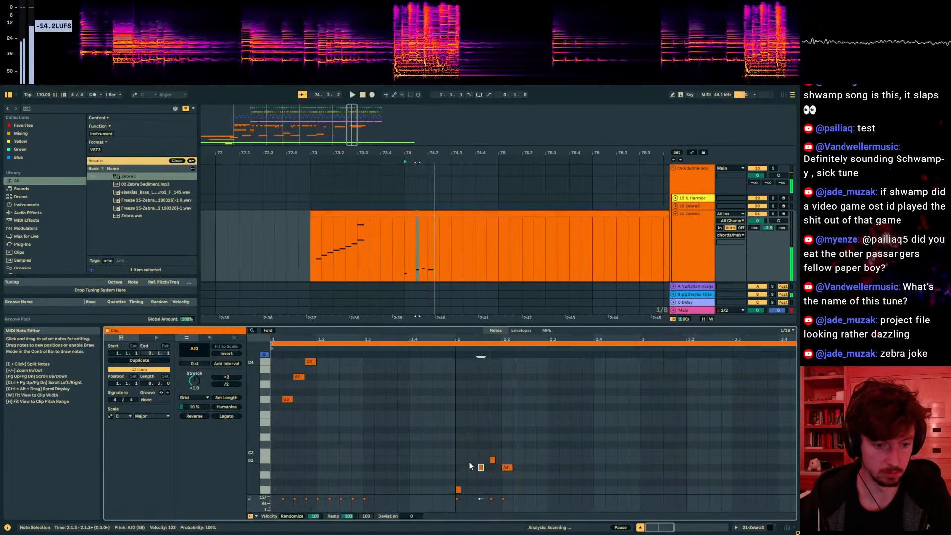
- Add a C3 note at 2.1.2 in the phrase and play it back
double_click(469, 462)
key("space")
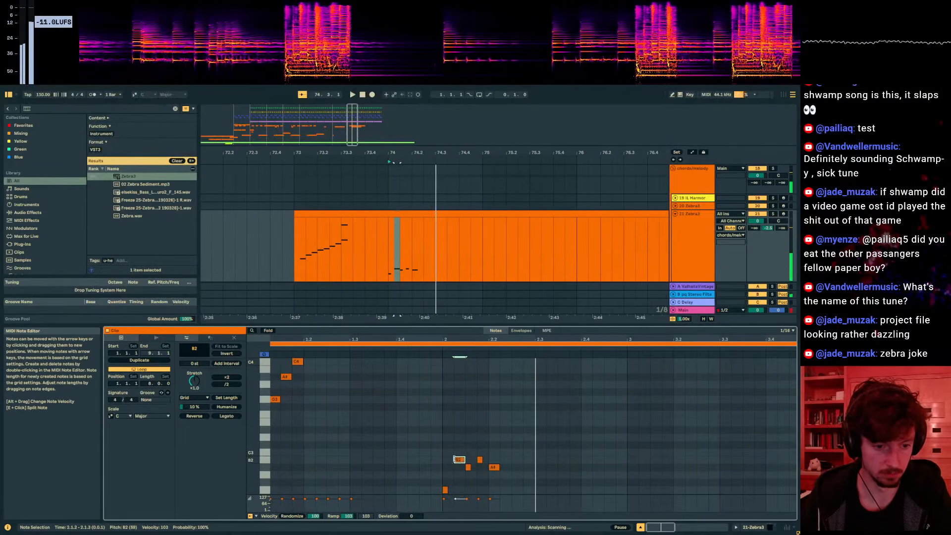
key("Up")
key("space")
key("space")
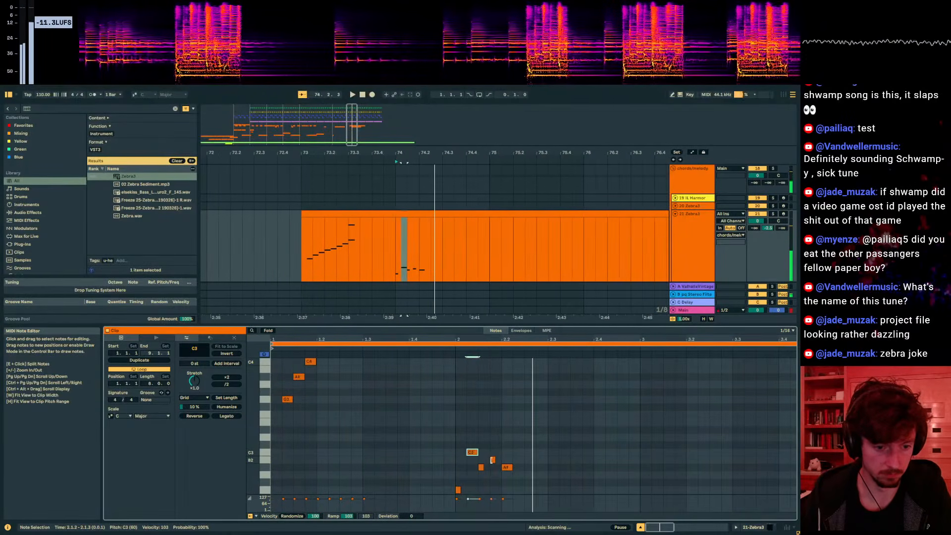
- Raise the B2 note at 2.1.4 to C3 and listen to the phrase in the mix
left_click(493, 461)
key("Up")
key("space")
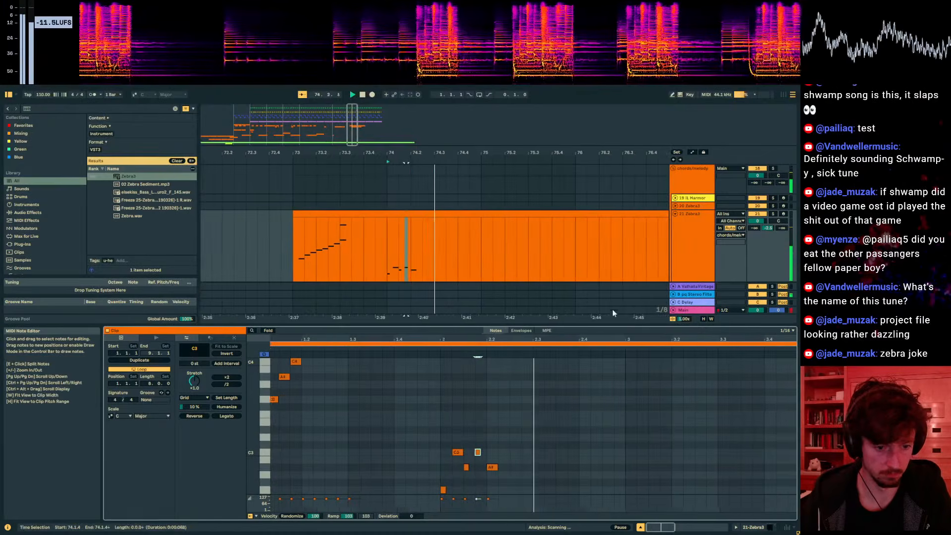
key("space")
scroll(434, 402, "up", 1)
key("space")
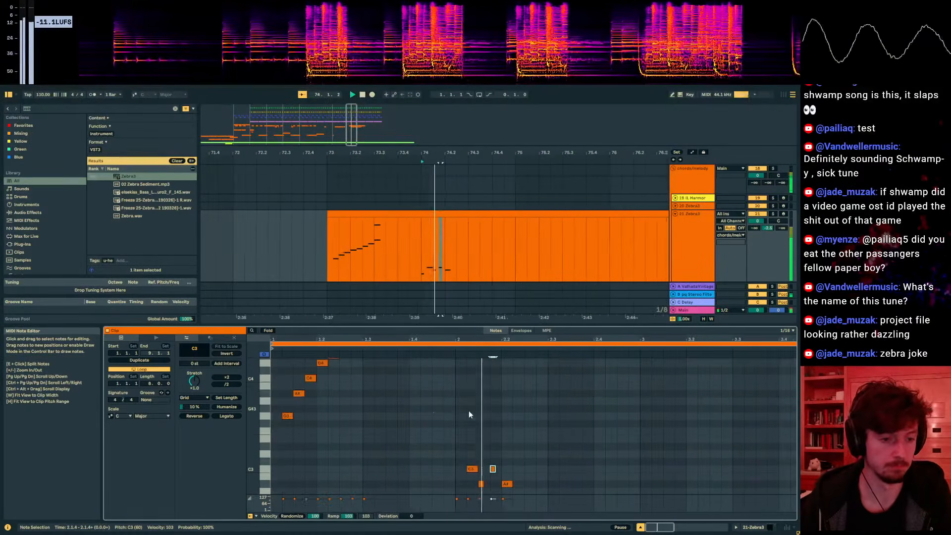
scroll(502, 422, "down", 1)
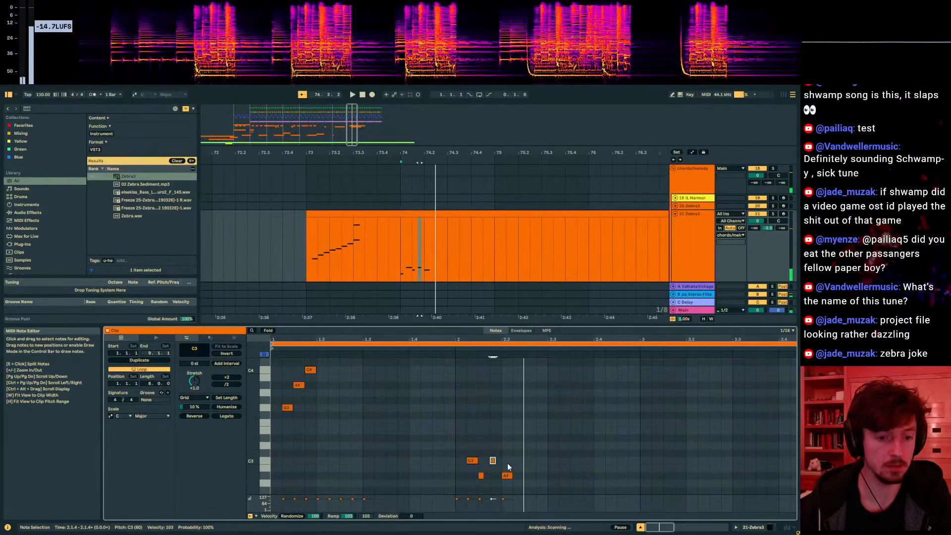
- Try adding a C3 at 2.2.1 with the last A#2 moved to 2.2.2, play it and undo the change
left_click(506, 476)
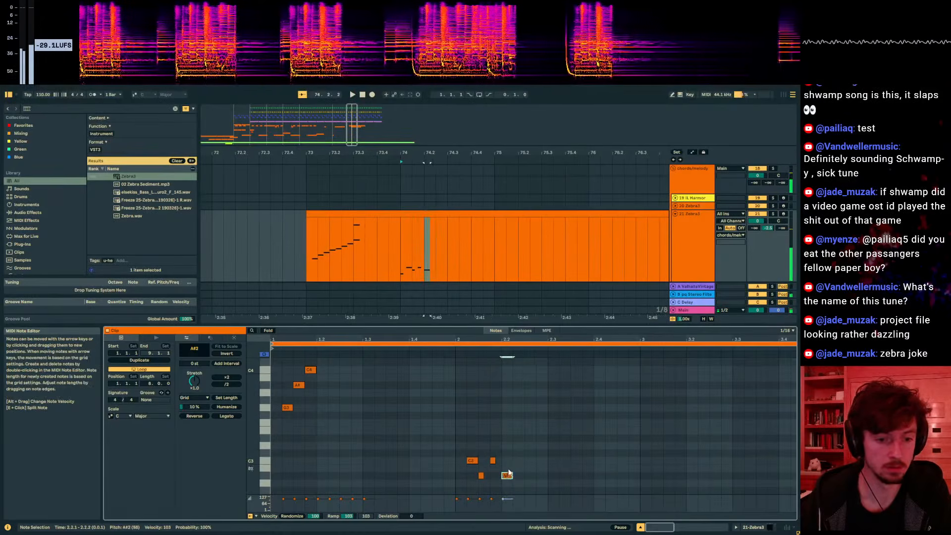
left_click(507, 465)
double_click(509, 462)
left_click_drag(524, 477, 526, 477)
key("space")
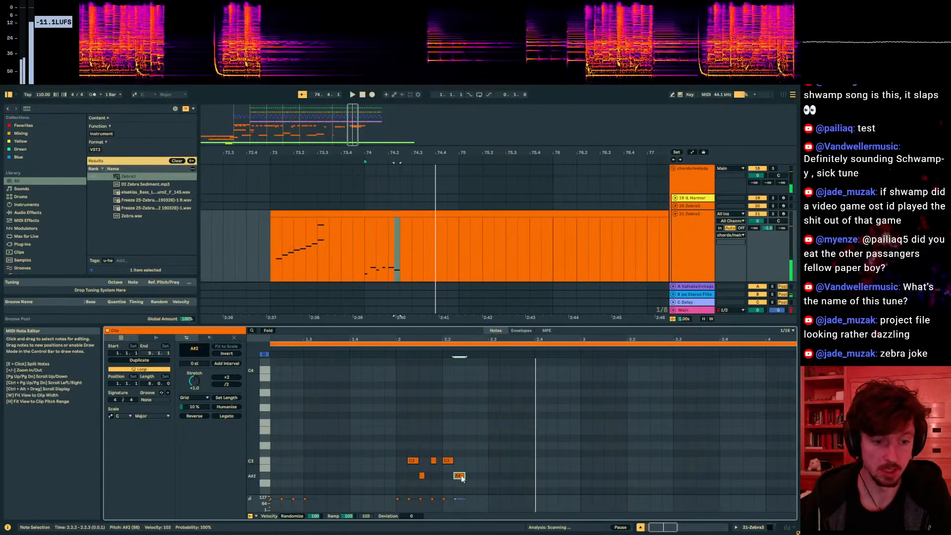
left_click(449, 462)
left_click(495, 434)
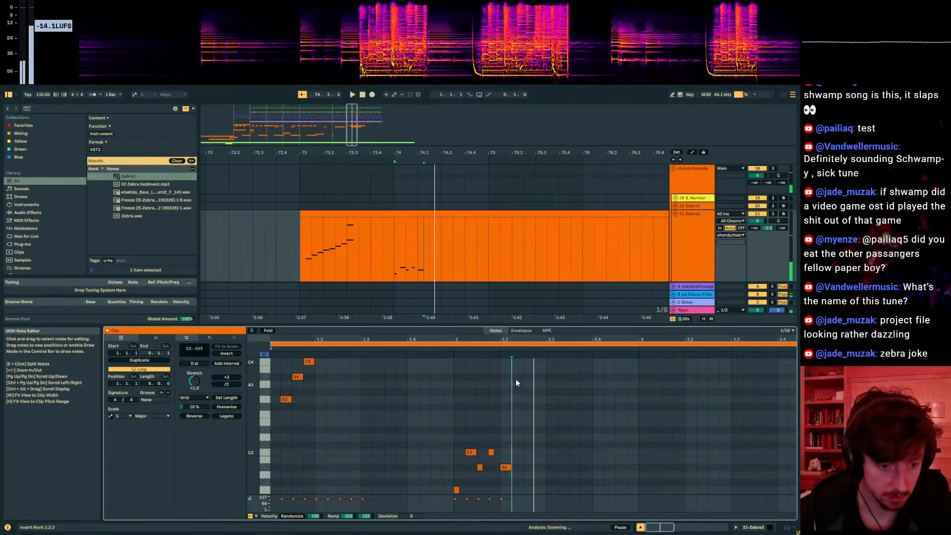
- Audition the run's top A#4, try a B3 at 2.2.2, add A#4 and A#3 at 2.2.3, and play the phrase
scroll(517, 402, "up", 3)
left_click_drag(405, 418, 374, 374)
left_click(370, 377)
scroll(462, 393, "up", 1)
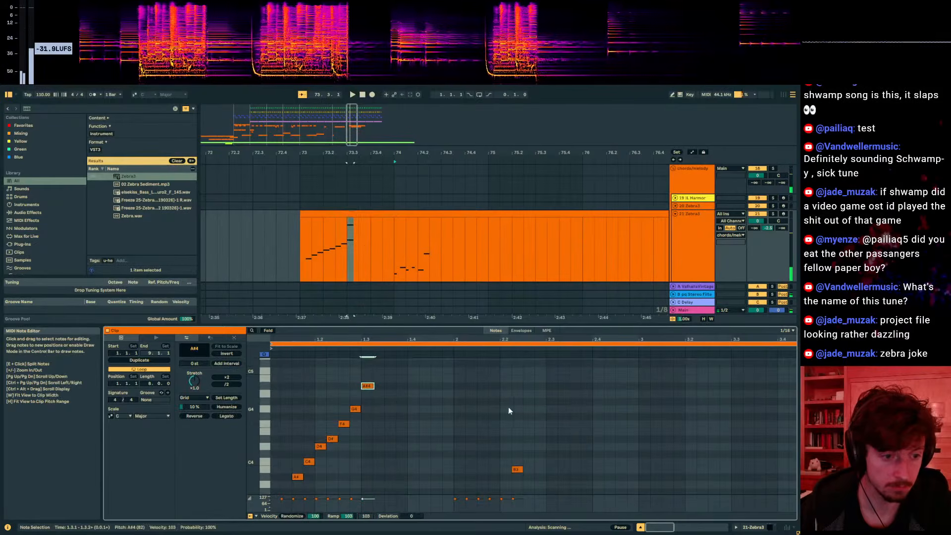
double_click(517, 389)
left_click_drag(517, 388, 529, 389)
key("space")
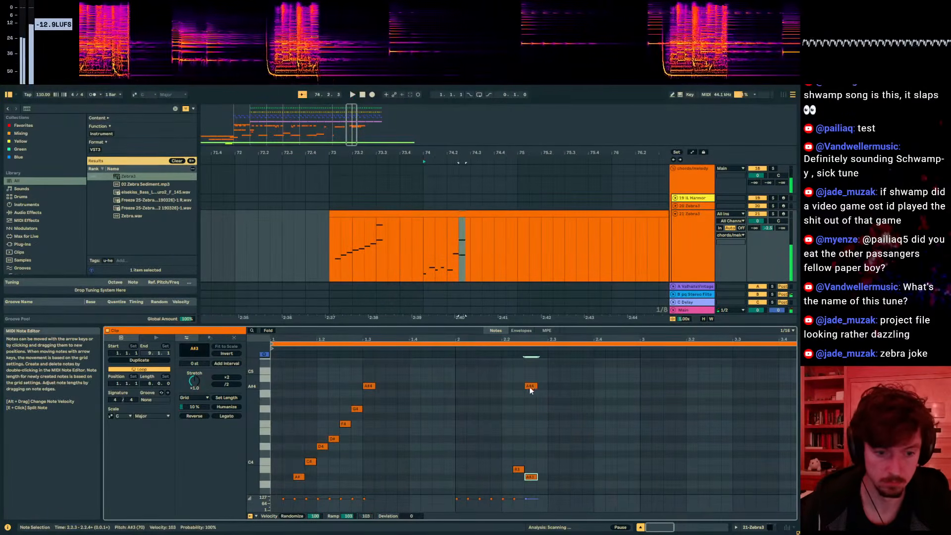
- Delete the A#4 at 2.2.3 and the B3 at 2.2.2, keeping the A#3
double_click(531, 386)
double_click(516, 470)
left_click(531, 478)
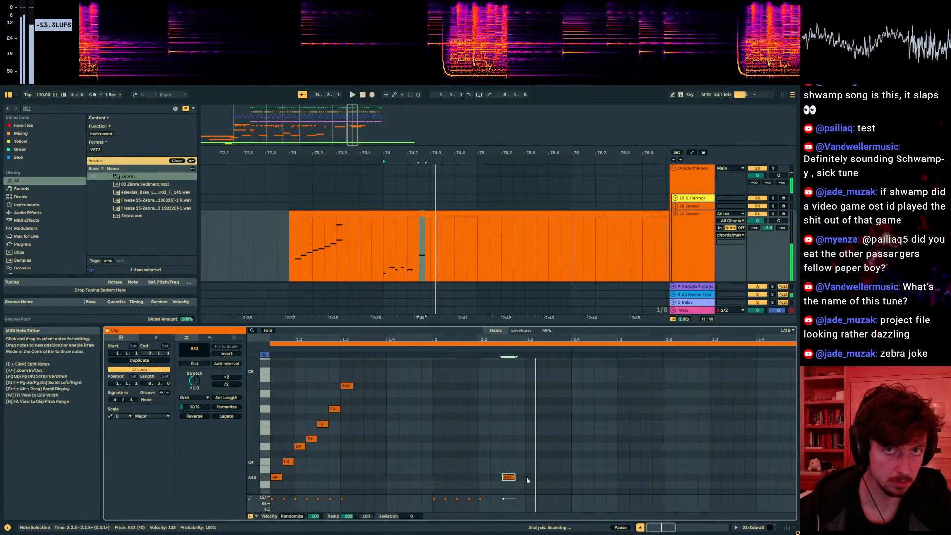
- Continue the phrase downward with a G3 at 2.3.1 and an F3 at 2.3.3, and play it back
scroll(520, 456, "down", 5)
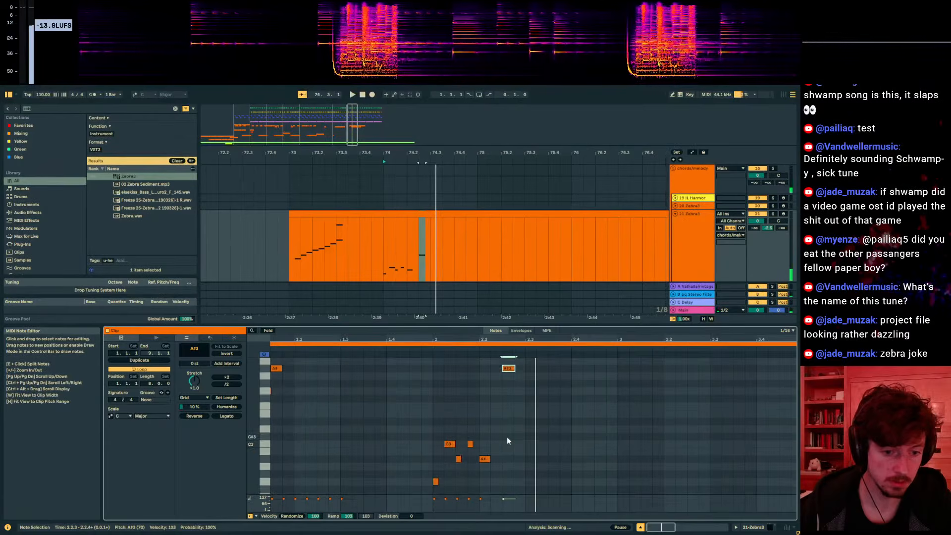
double_click(508, 398)
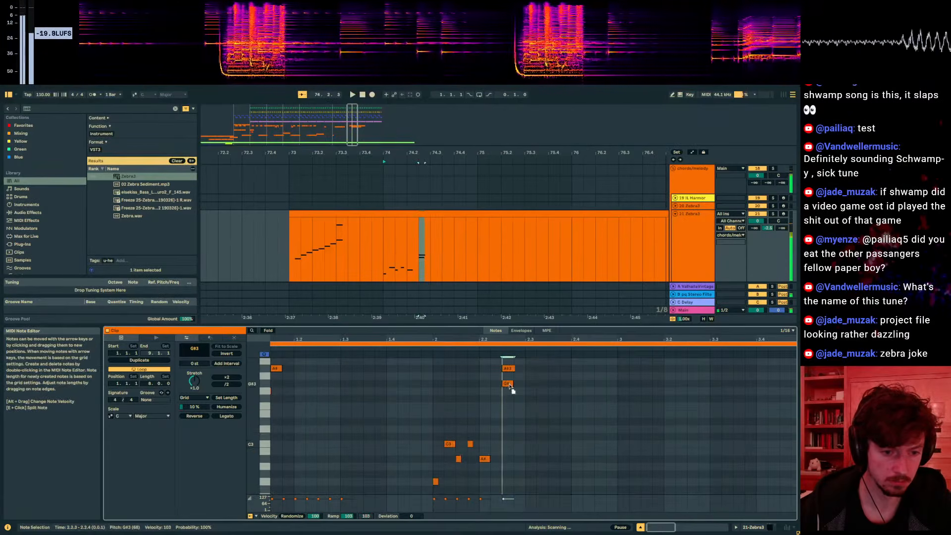
double_click(547, 405)
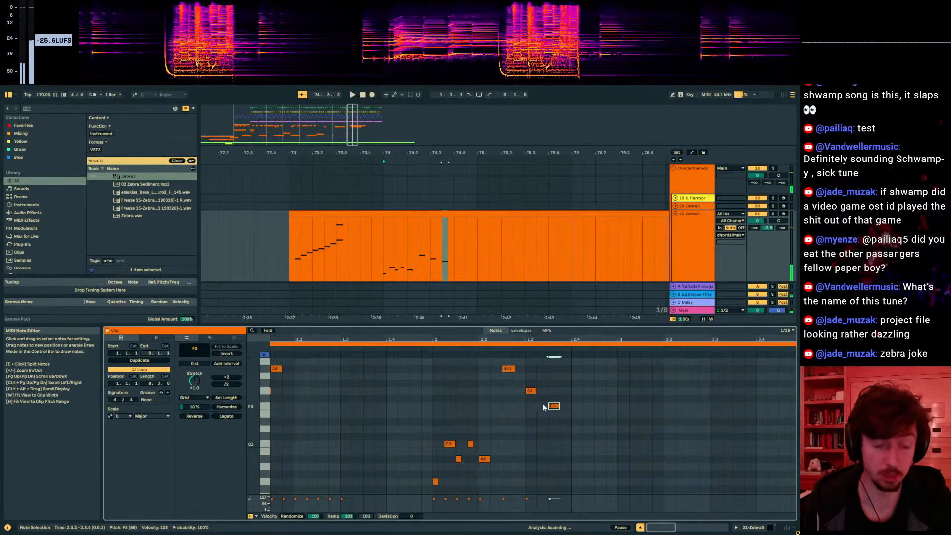
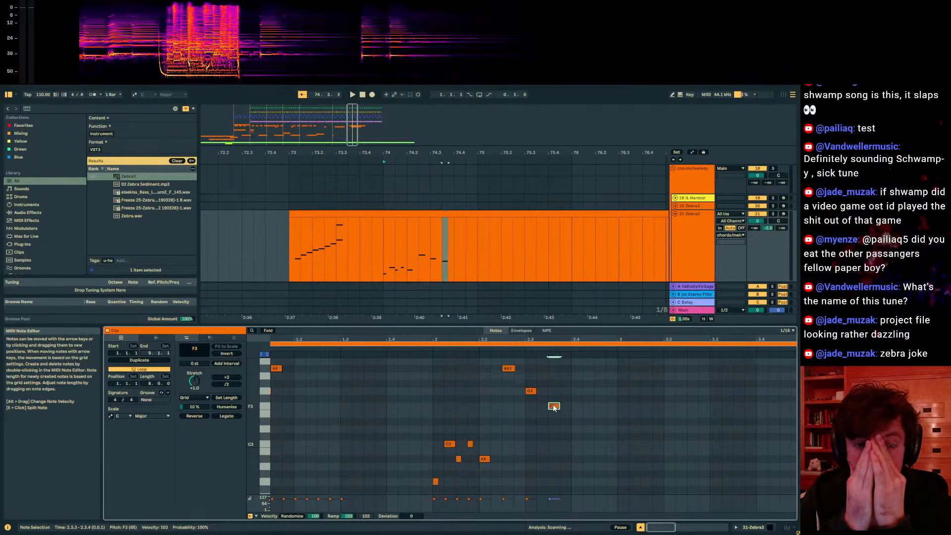
scroll(452, 364, "up", 3)
key("space")
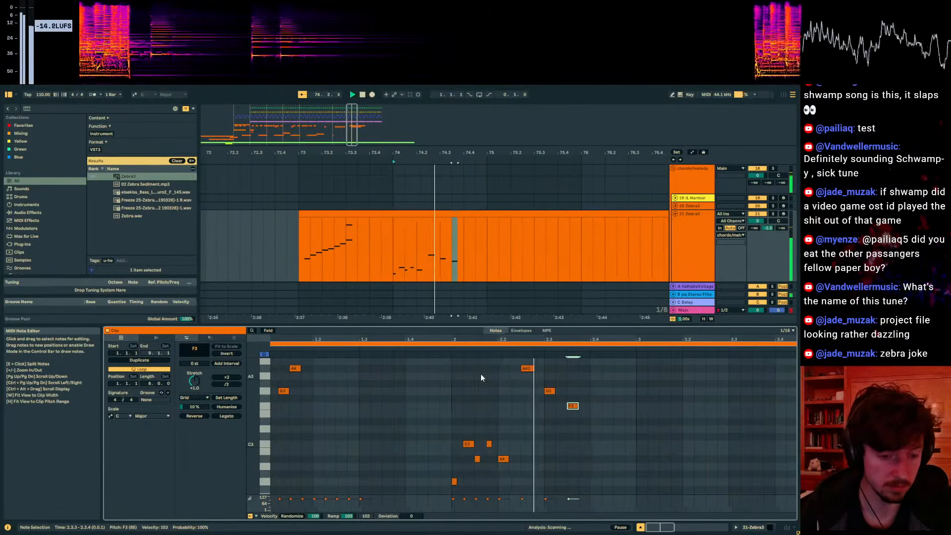
- Change the A#3 at 2.2.3 to G4 and listen to the phrase
left_click(507, 401)
scroll(508, 402, "up", 1)
key("space")
left_click_drag(507, 383, 508, 406)
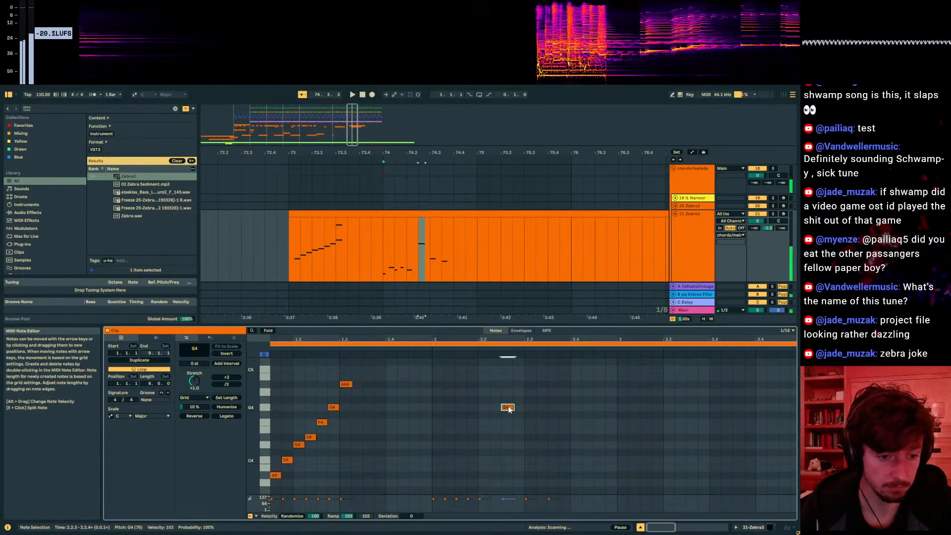
left_click(480, 355)
key("space")
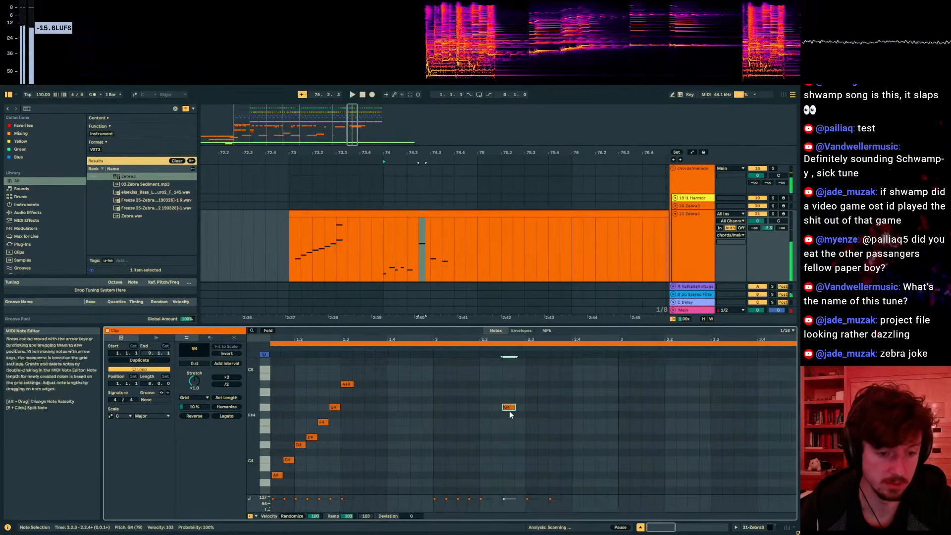
- Duplicate the G4 at 2.2.3 one octave lower as G3 and play the phrase
key("ctrl+c")
key("ctrl+v")
key("shift+Down")
key("space")
scroll(512, 415, "down", 1)
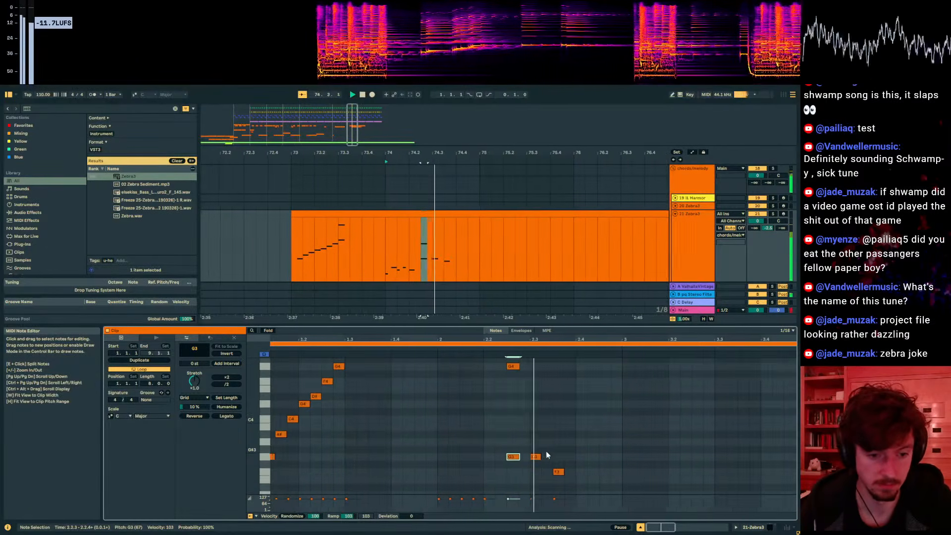
- Move the G3 at 2.3.1 to F3 at 2.2.4 and add a new G3 at 2.3.1
scroll(527, 458, "down", 2)
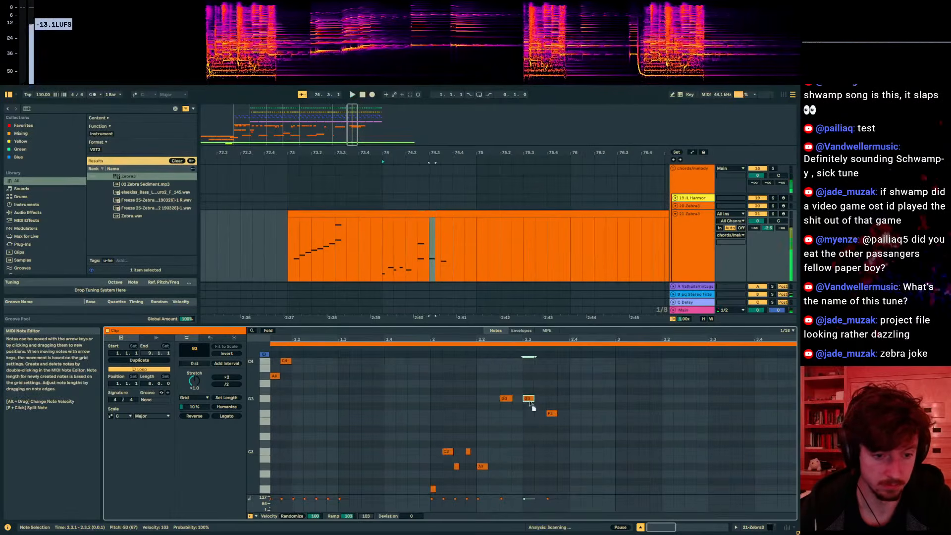
left_click_drag(529, 399, 530, 414)
key("space")
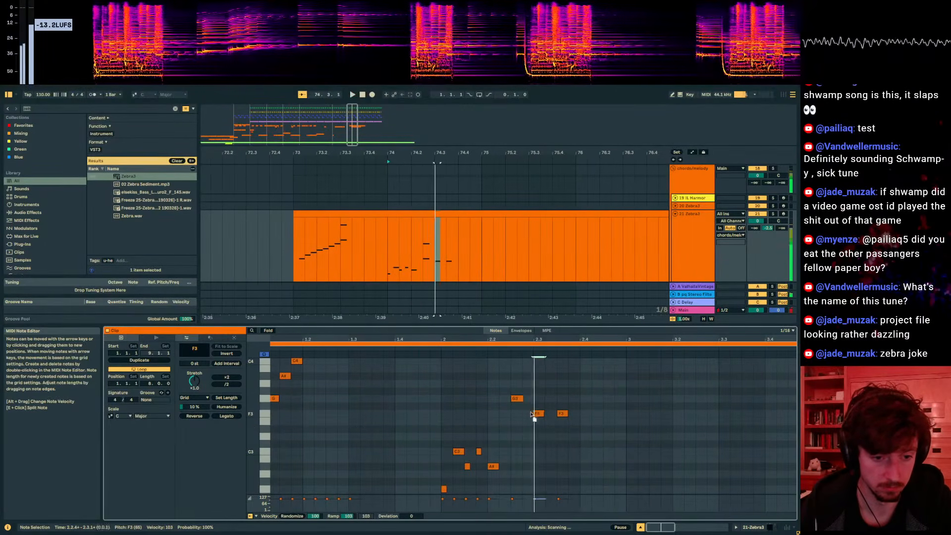
double_click(540, 399)
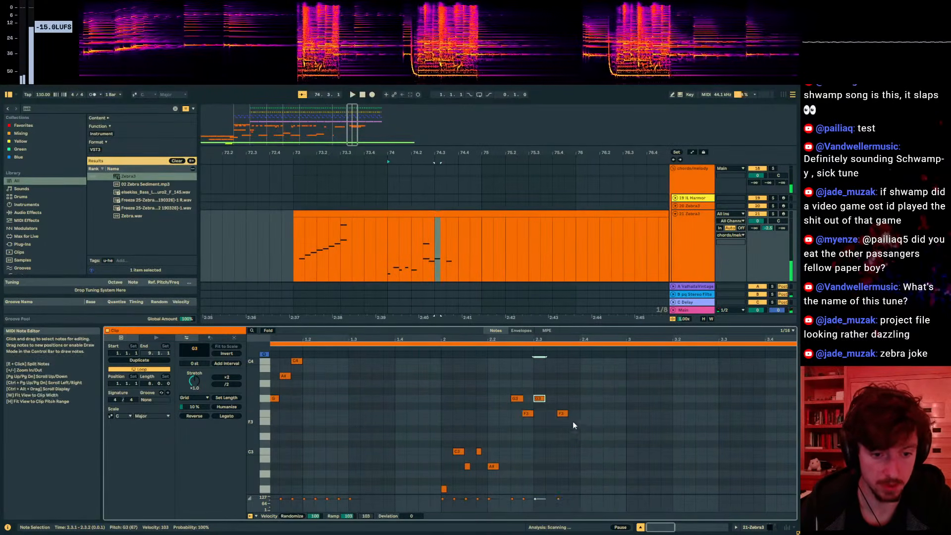
- Move the last F3 to 2.3.2, add D#3 at 2.3.3, D3 at 2.3.4 and C3 at 2.4.1, and play the phrase
left_click_drag(563, 415, 553, 415)
double_click(563, 422)
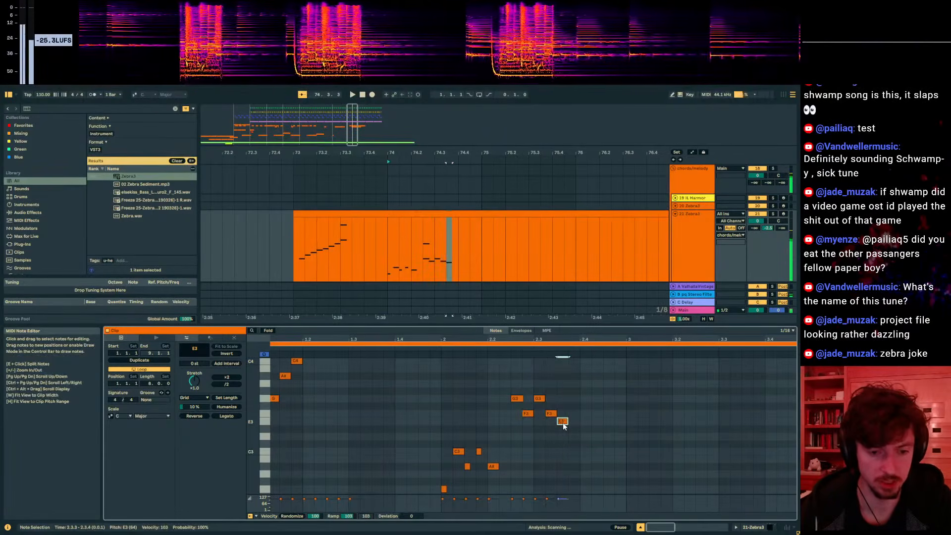
double_click(574, 436)
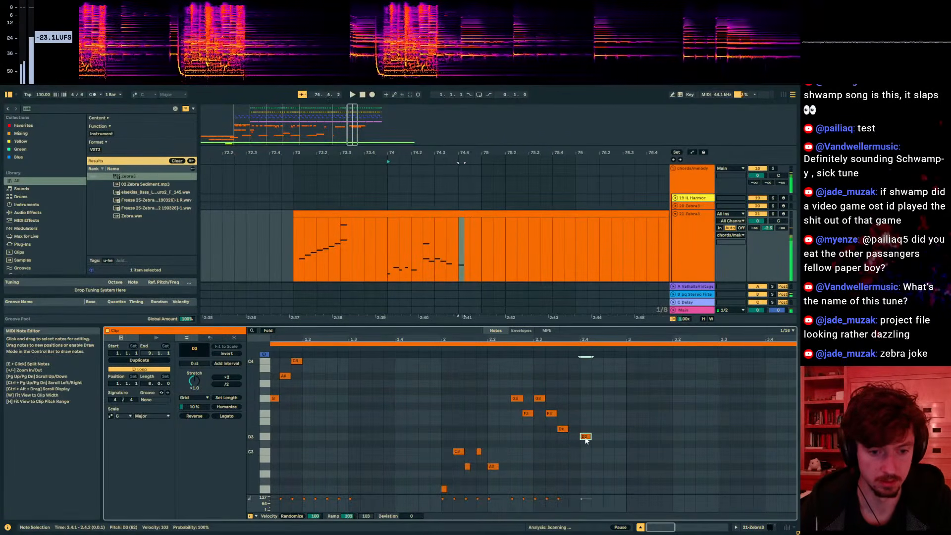
double_click(586, 451)
key("space")
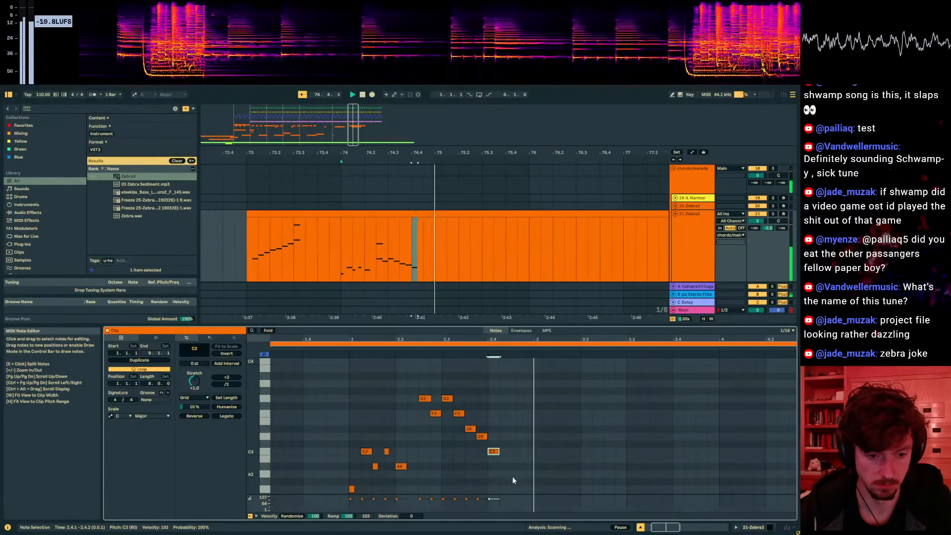
- Extend the descending line with A#2 at 2.4.2, G2 at 2.4.3 and F2 at 2.4.4, and play it
double_click(503, 460)
left_click_drag(502, 462, 500, 469)
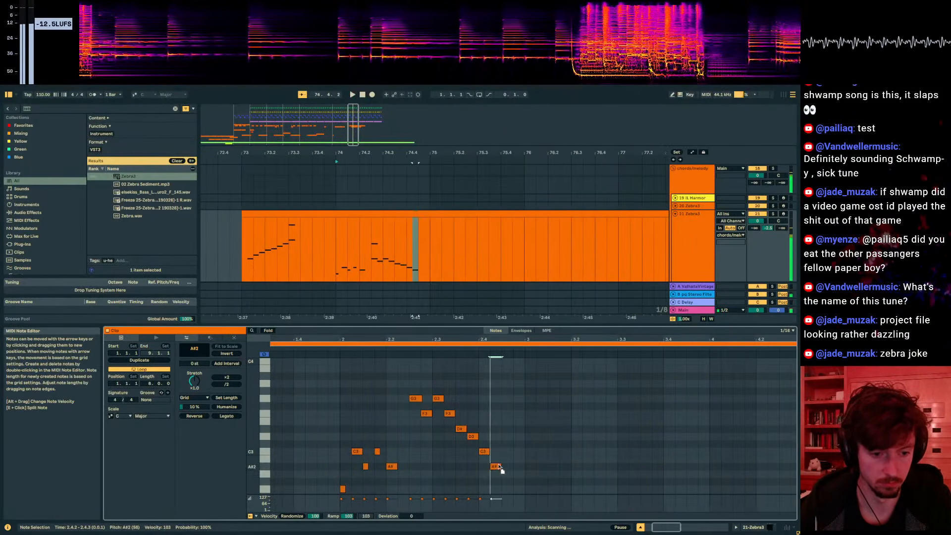
key("Down")
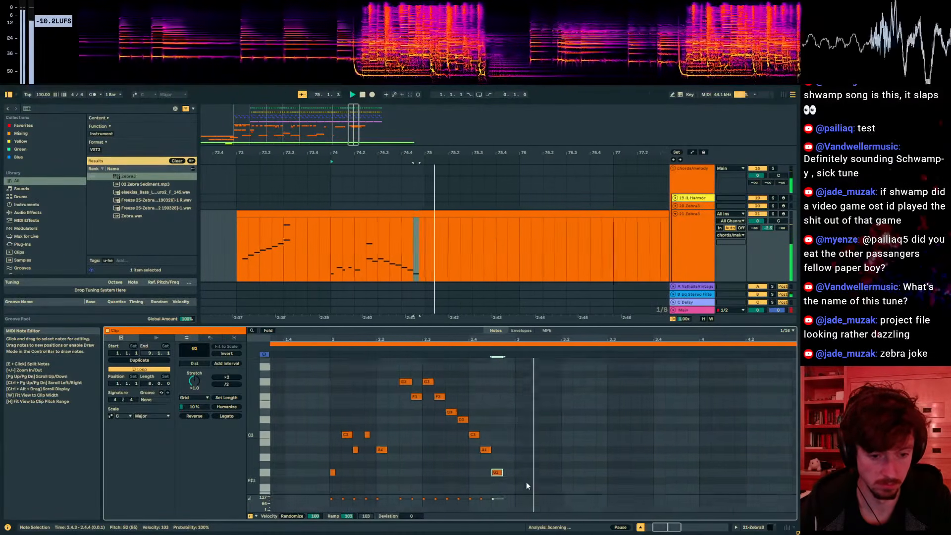
scroll(511, 473, "down", 3)
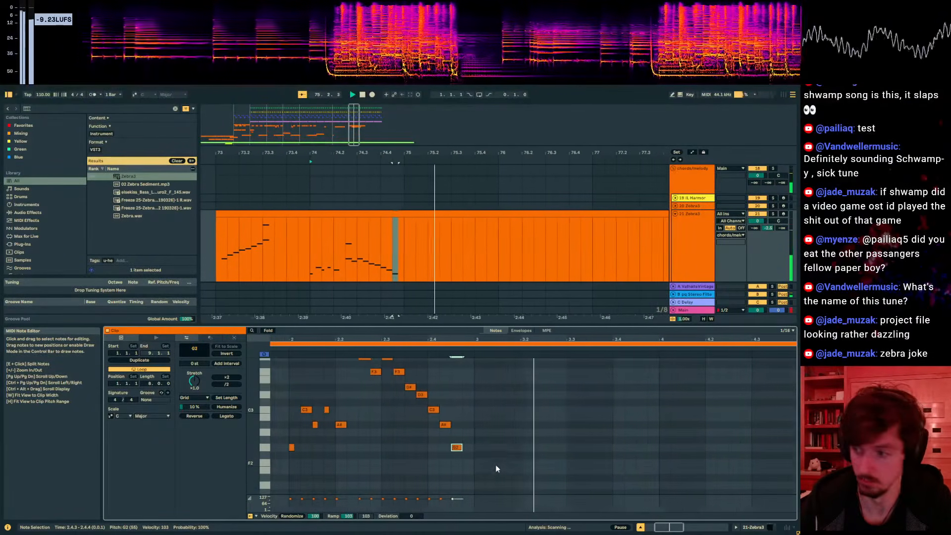
double_click(450, 462)
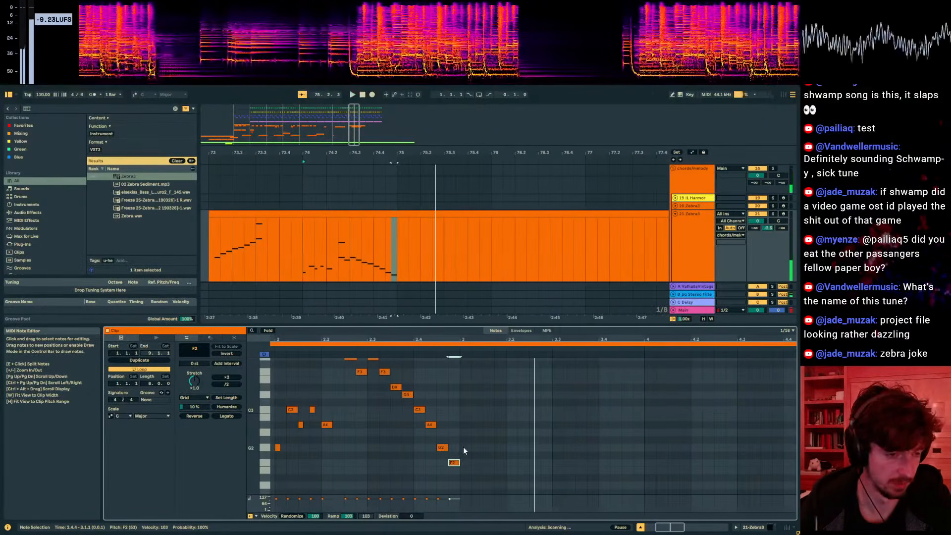
scroll(420, 429, "up", 2)
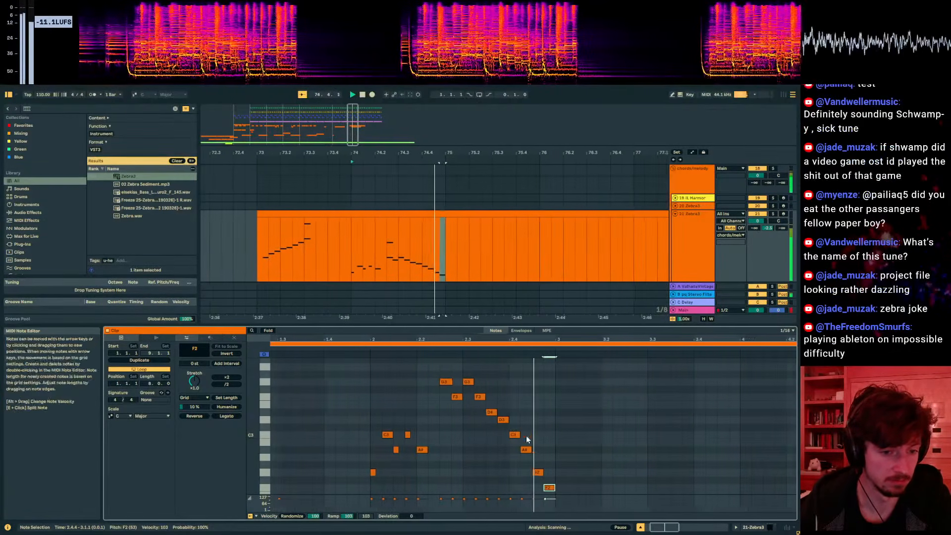
- Shift the notes from the F3 at 2.3.2 through F2 one sixteenth earlier, delete the G3 at 2.3.1, and play the phrase
key("space")
left_click_drag(542, 393, 454, 520)
key("Left")
scroll(441, 419, "up", 3)
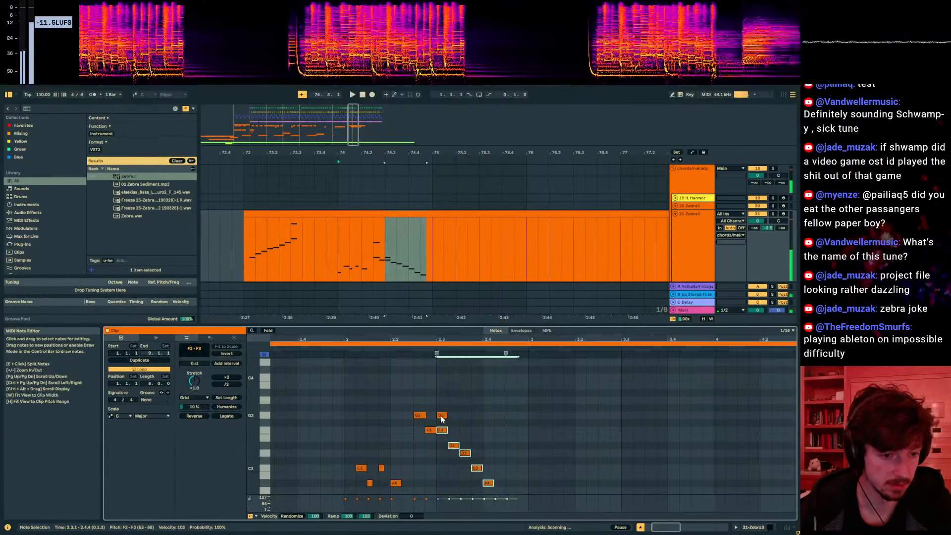
double_click(441, 419)
key("space")
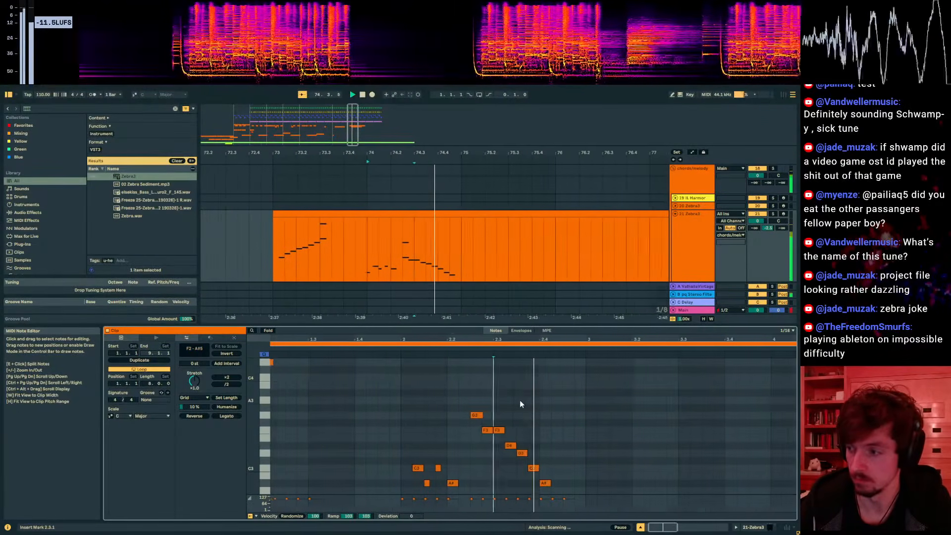
- Remove the repeated F3 at 2.3.1, shift the notes from D#3 through F2 one sixteenth earlier, and play the phrase
key("space")
left_click_drag(521, 392, 415, 515)
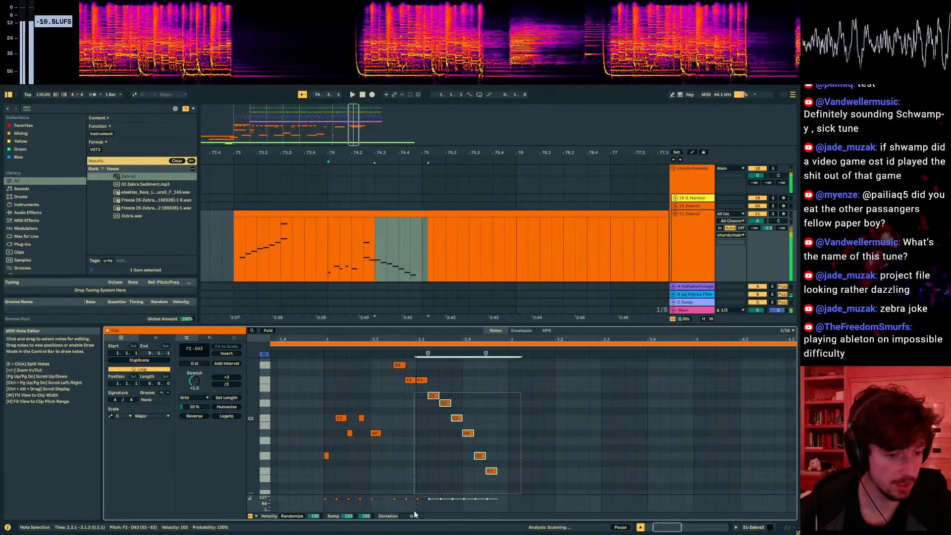
double_click(424, 381)
key("space")
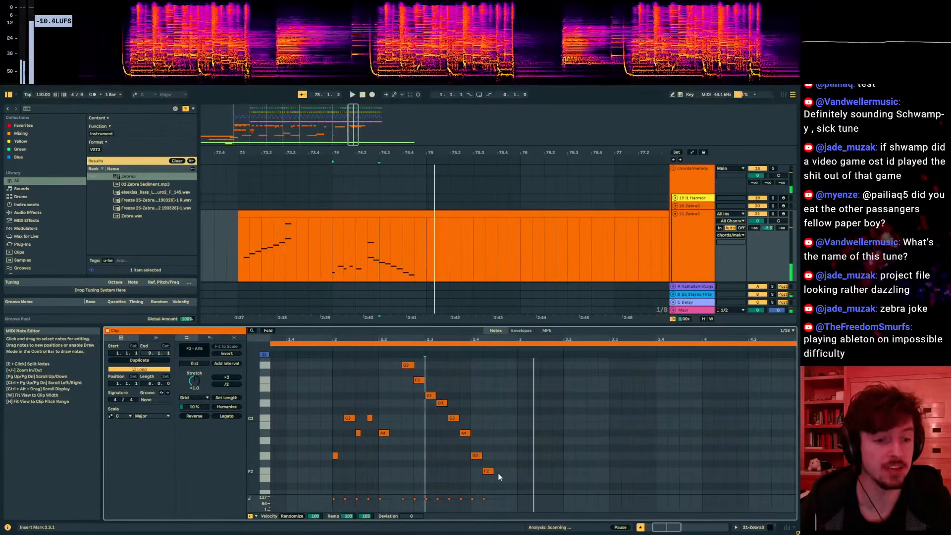
scroll(500, 475, "down", 2)
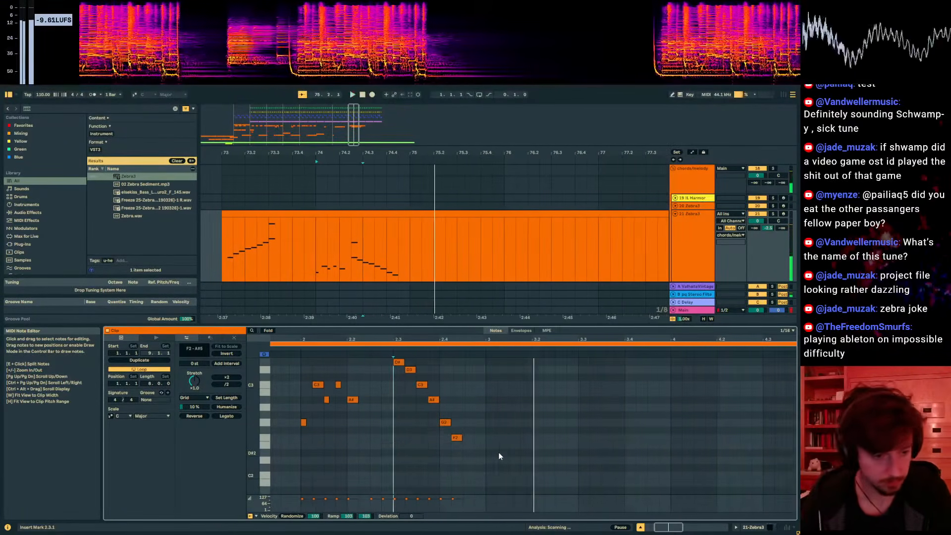
- Play the track 21 melody from the clip's start at bar 73 and follow both phrases in the note editor
left_click(225, 253)
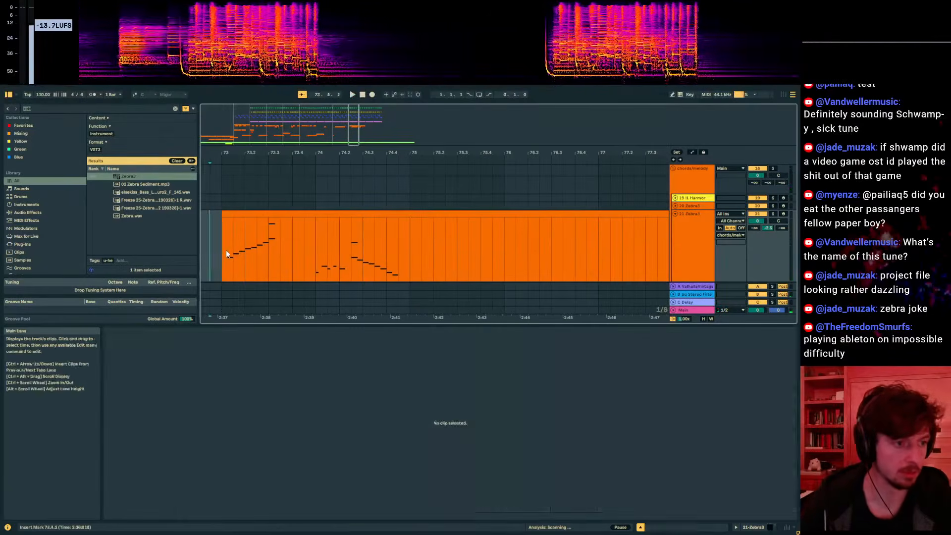
left_click(226, 251)
key("space")
scroll(370, 431, "up", 3)
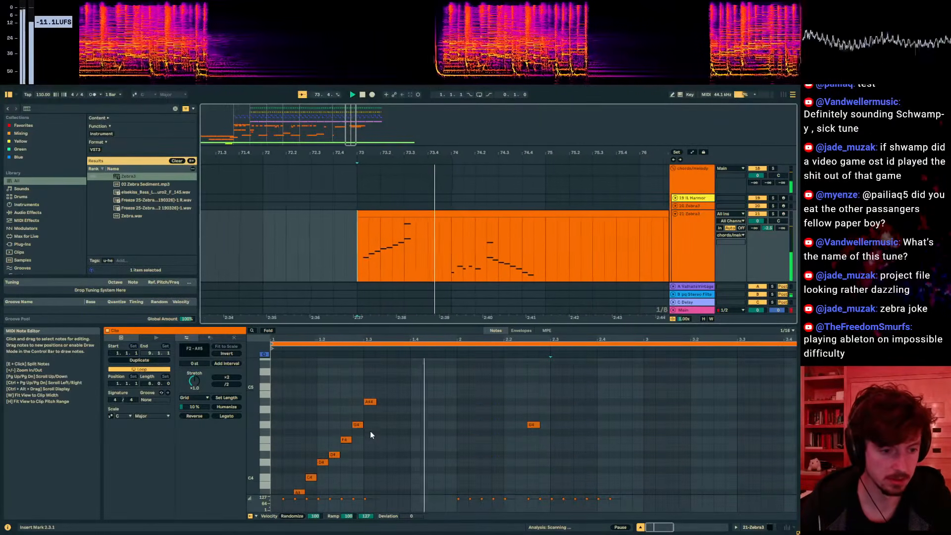
scroll(370, 431, "down", 1)
left_click_drag(253, 403, 220, 404)
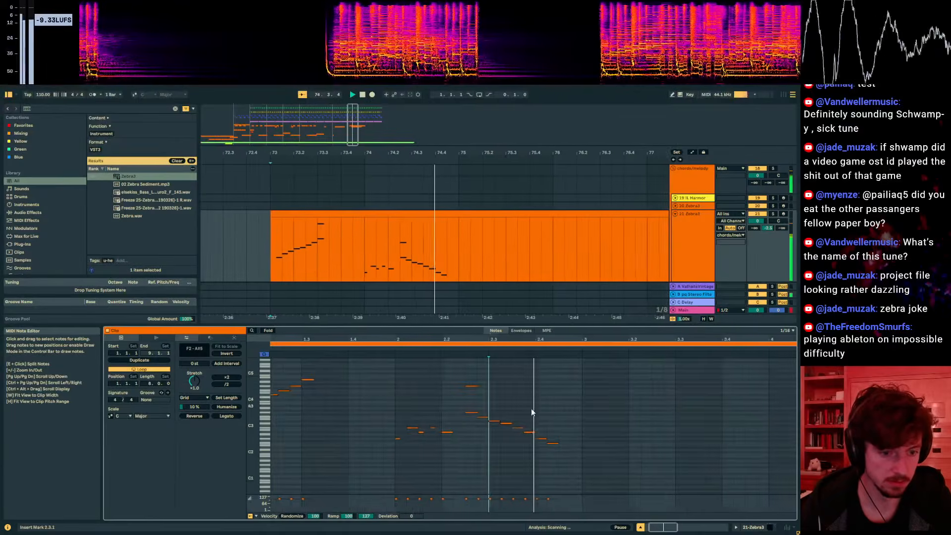
scroll(516, 411, "up", 2)
key("space")
- Examine the melody's parts by selecting the rising run, the A#4 and A#5 pair at 1.3.1, the low figure at 2.1.1 and the descending line
left_click_drag(322, 340, 436, 338)
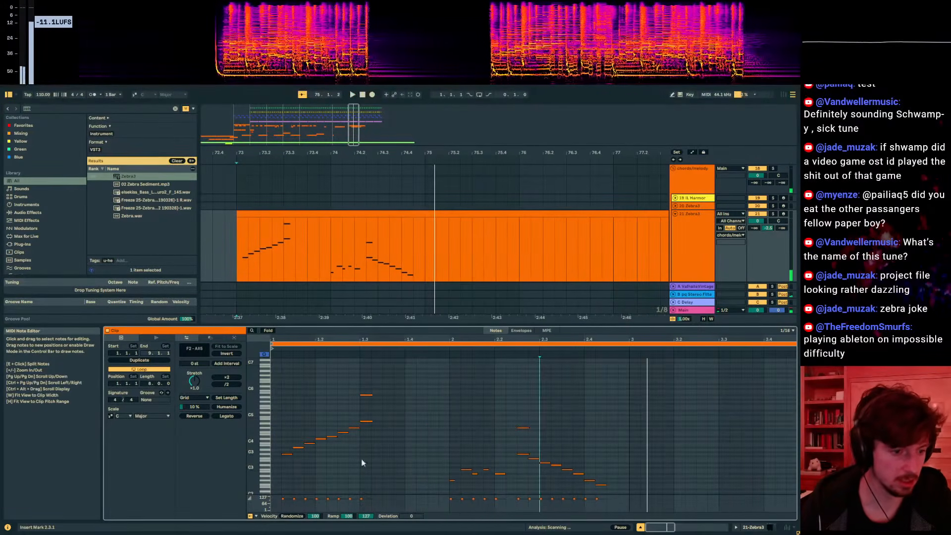
left_click_drag(284, 466, 354, 419)
left_click_drag(379, 432, 364, 370)
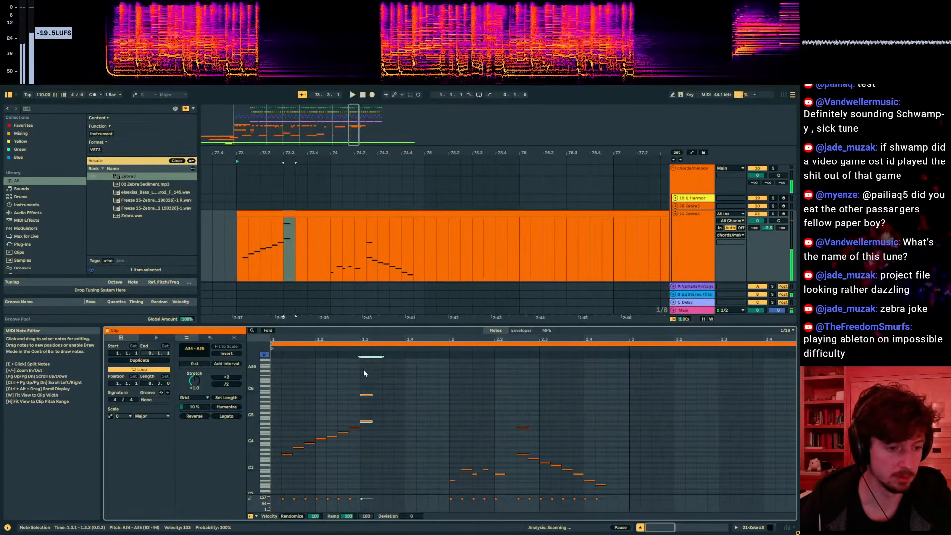
left_click_drag(366, 464, 361, 342)
scroll(450, 416, "down", 2)
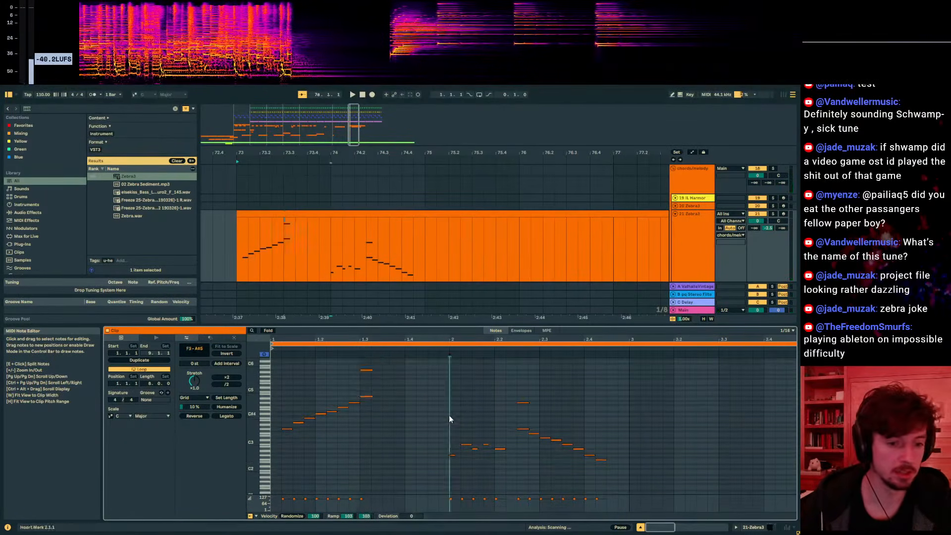
left_click_drag(449, 415, 505, 475)
left_click_drag(513, 382, 527, 457)
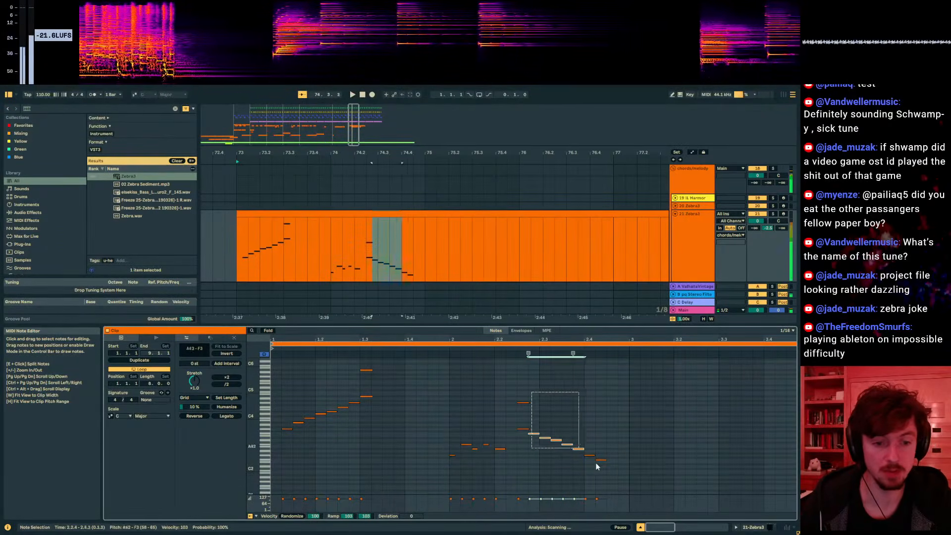
left_click_drag(587, 458, 648, 472)
left_click_drag(280, 448, 353, 389)
left_click_drag(378, 419, 362, 347)
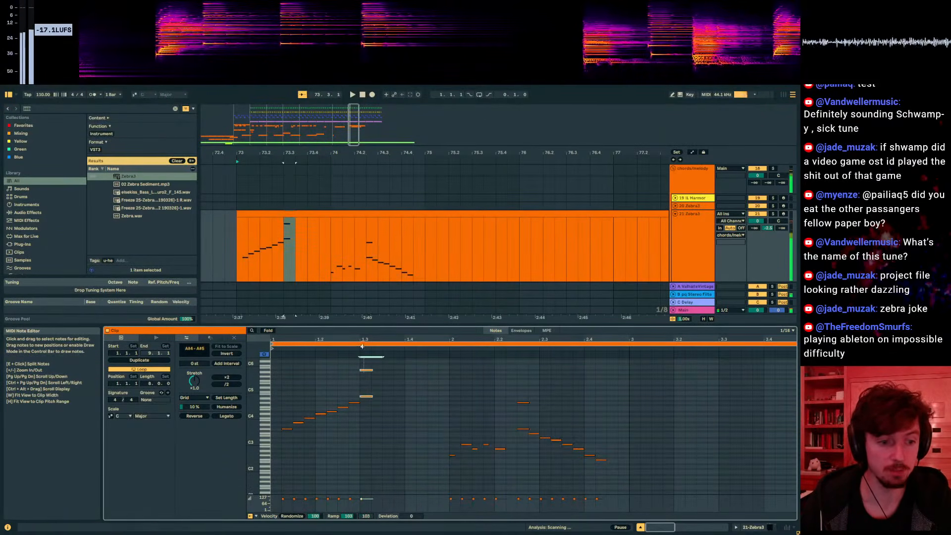
- Select the low figure at 2.1.1 of the track 21 melody and play it
left_click_drag(525, 468, 449, 468)
key("space")
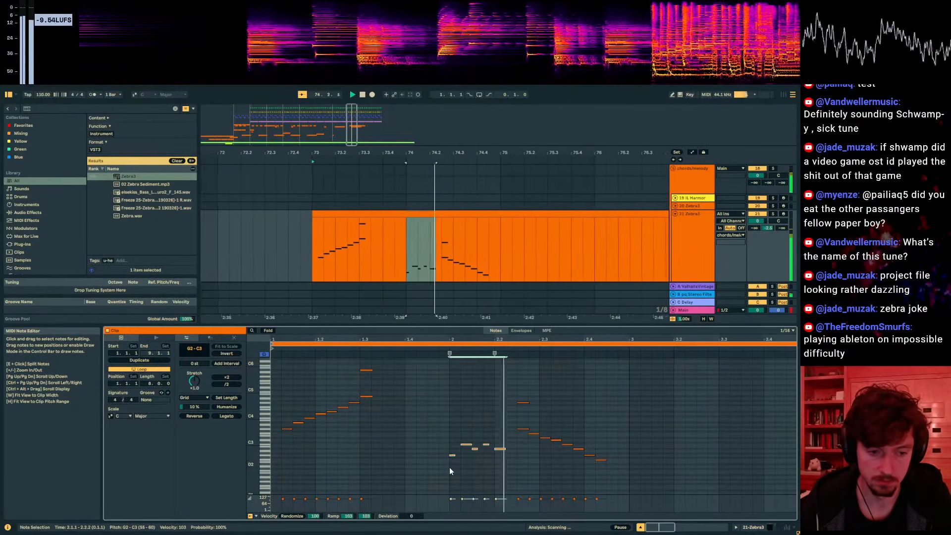
key("space")
- Duplicate the two-bar melody at bars 73 and 74 to bar 75 and play the copy
left_click_drag(406, 243, 222, 259)
key("ctrl+d")
left_click_drag(453, 459, 273, 356)
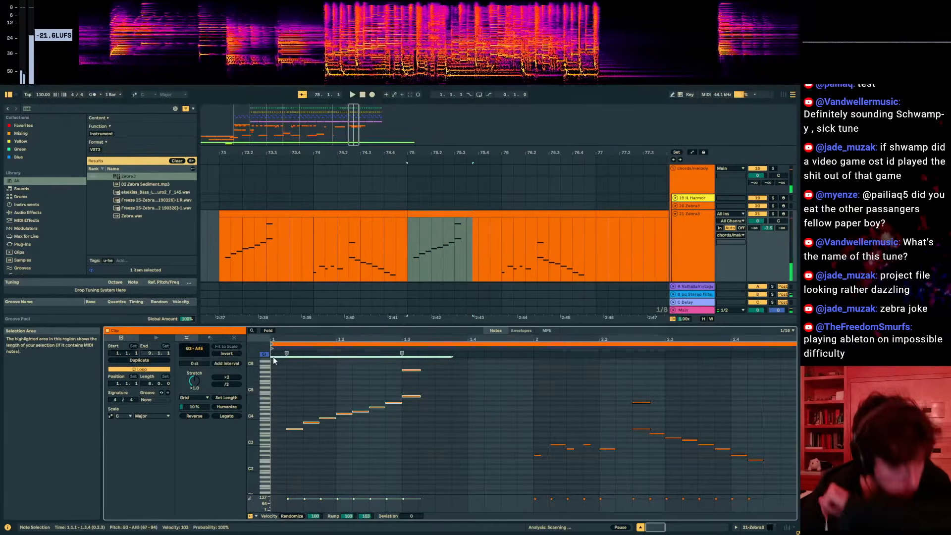
key("space")
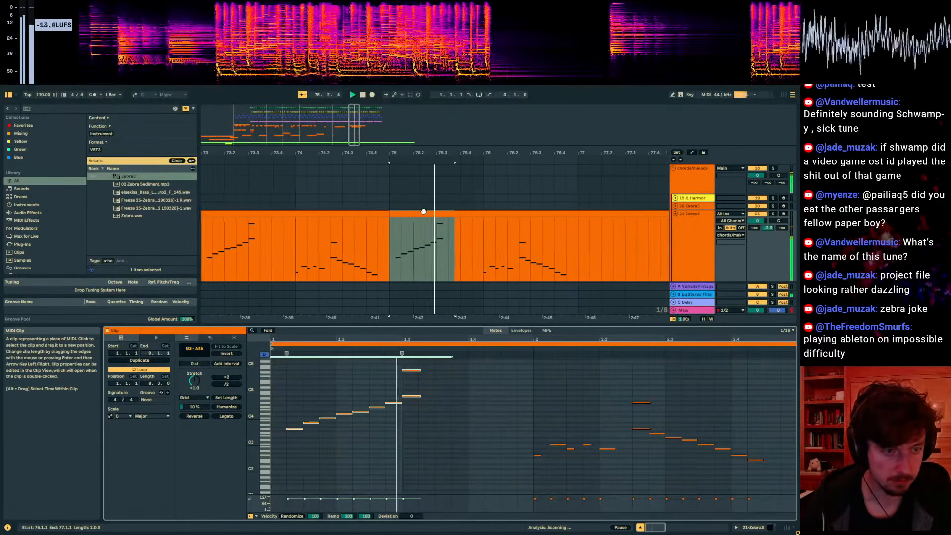
left_click(424, 212)
key("space")
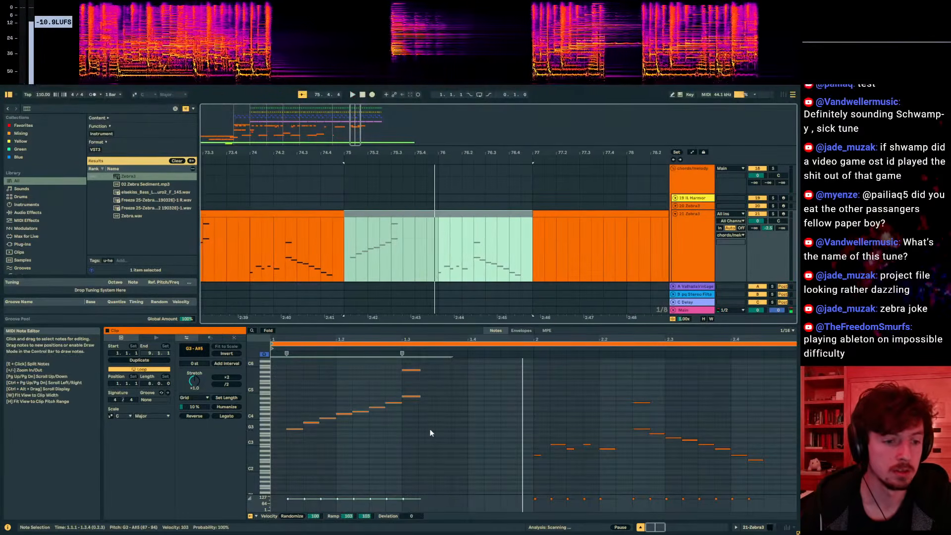
- Lower the A#4 and A#5 pair at 1.3.1 of the bar 75 copy to G4 and G5
left_click_drag(429, 422, 415, 371)
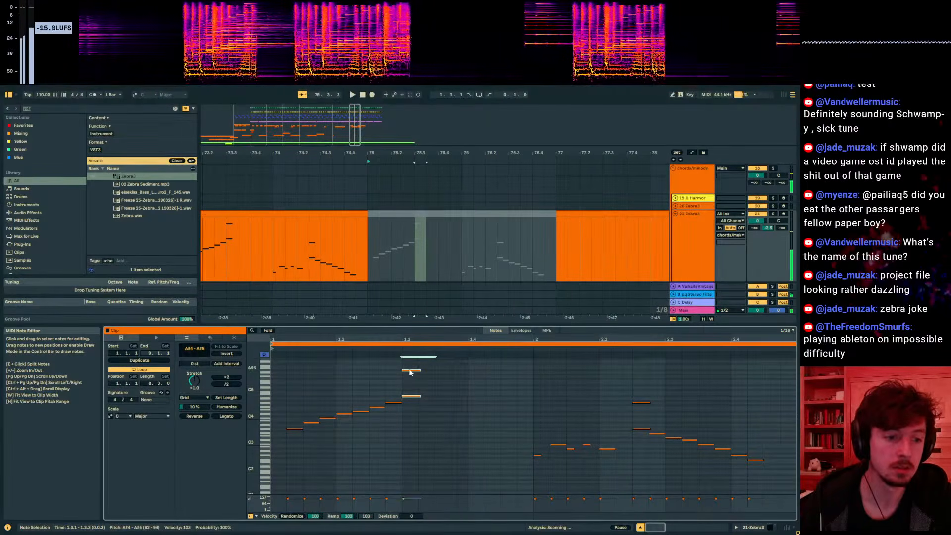
left_click_drag(411, 373, 411, 377)
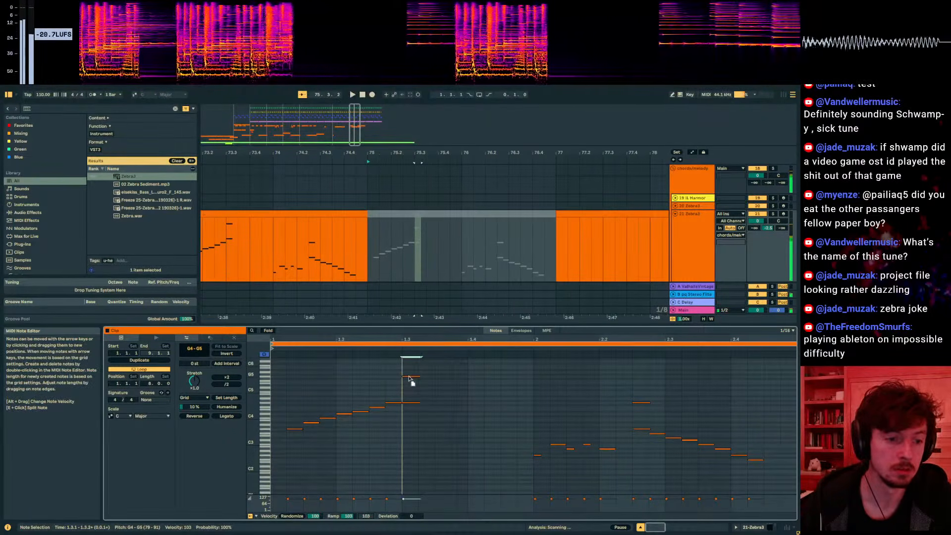
left_click_drag(340, 453, 333, 455)
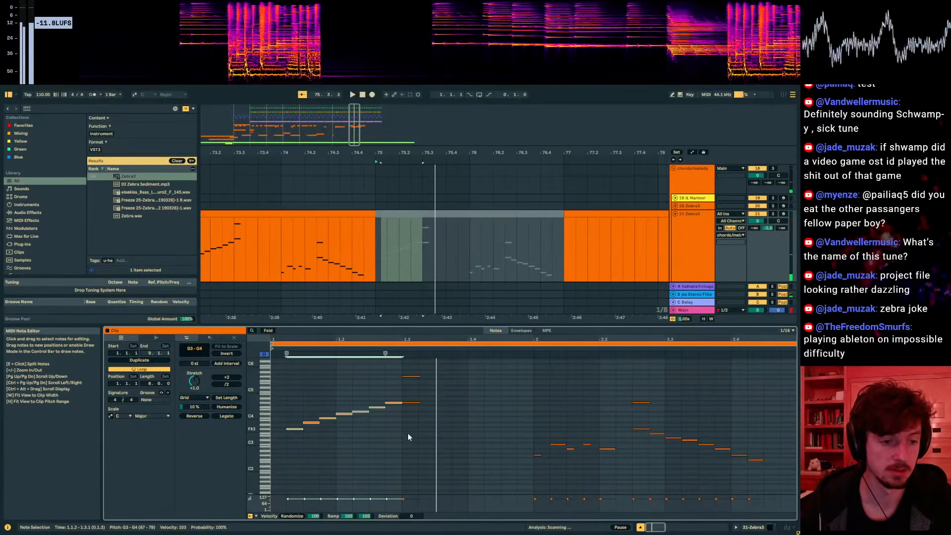
- Transpose the rising run in the bar 75 copy down three semitones so it spans E3 to E4
left_click_drag(394, 443, 309, 379)
left_click_drag(389, 456, 309, 400)
left_click_drag(252, 402, 280, 401)
left_click_drag(397, 480, 271, 385)
scroll(385, 433, "down", 3)
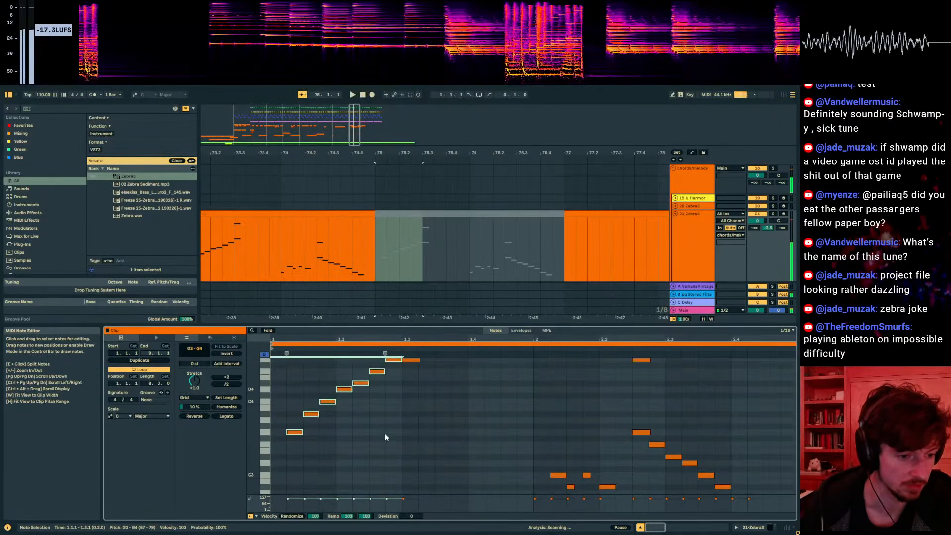
left_click_drag(397, 397, 366, 363)
left_click_drag(388, 456, 283, 366)
key("Down")
key("Down")
key("Down")
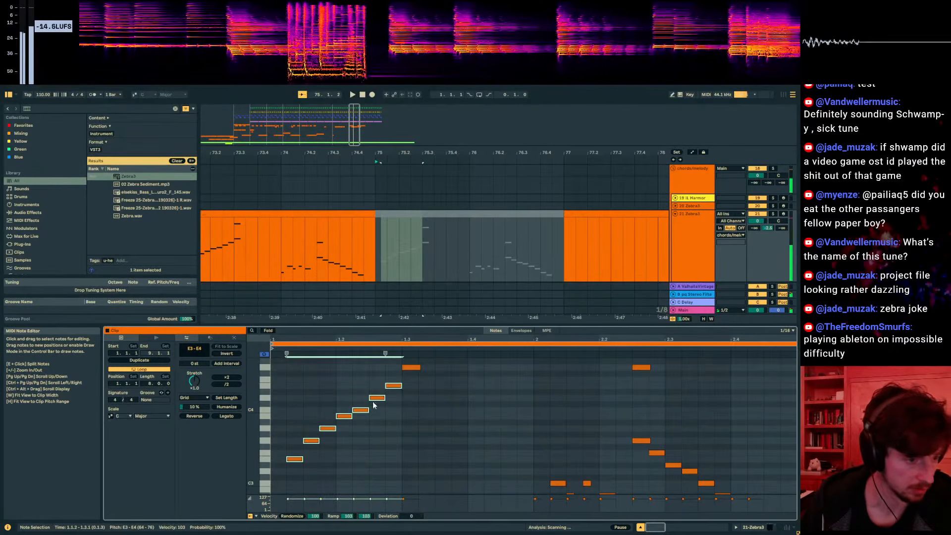
- Lower the run's last note to D#4 and the note at 1.2.1 to A#3, and play the clip from bar 75
left_click_drag(397, 389, 397, 394)
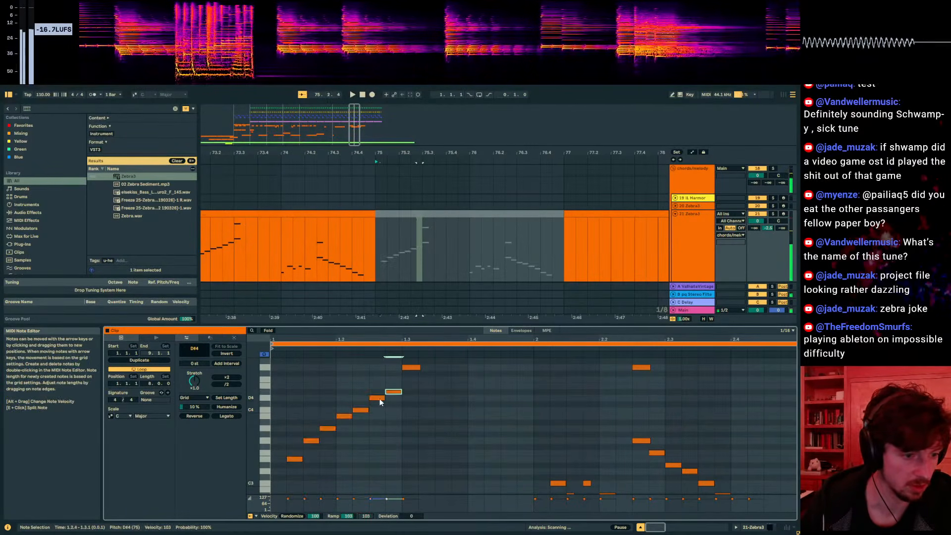
left_click(362, 409)
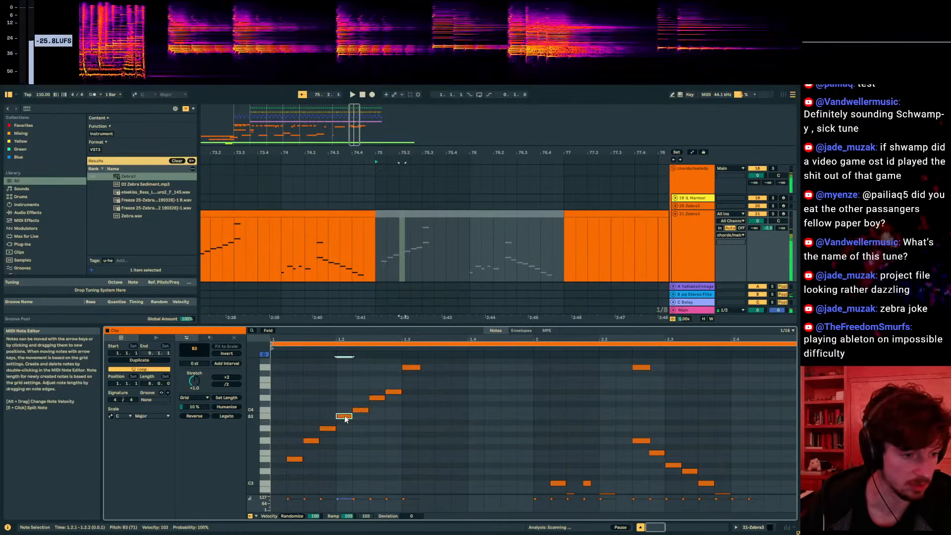
left_click_drag(346, 423, 340, 431)
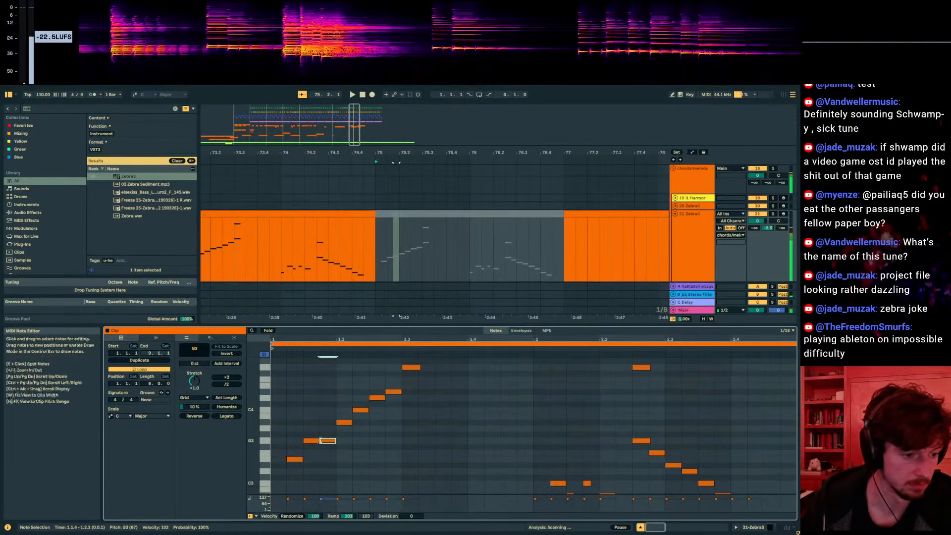
left_click_drag(324, 439, 327, 435)
left_click(312, 441)
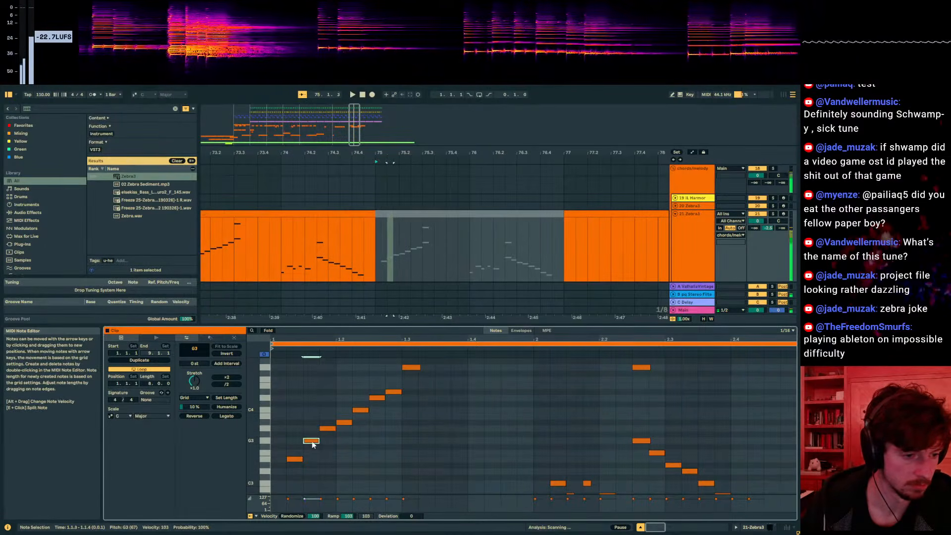
key("space")
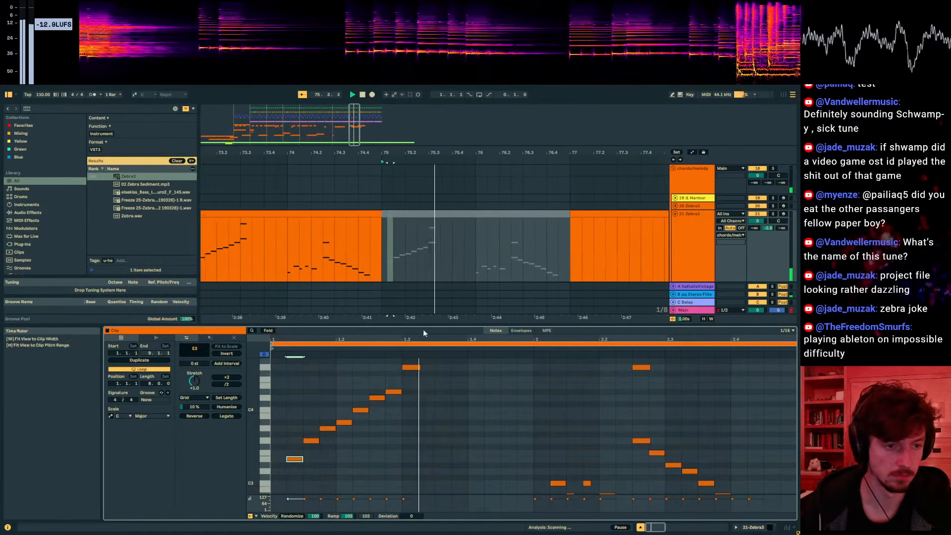
left_click(409, 214)
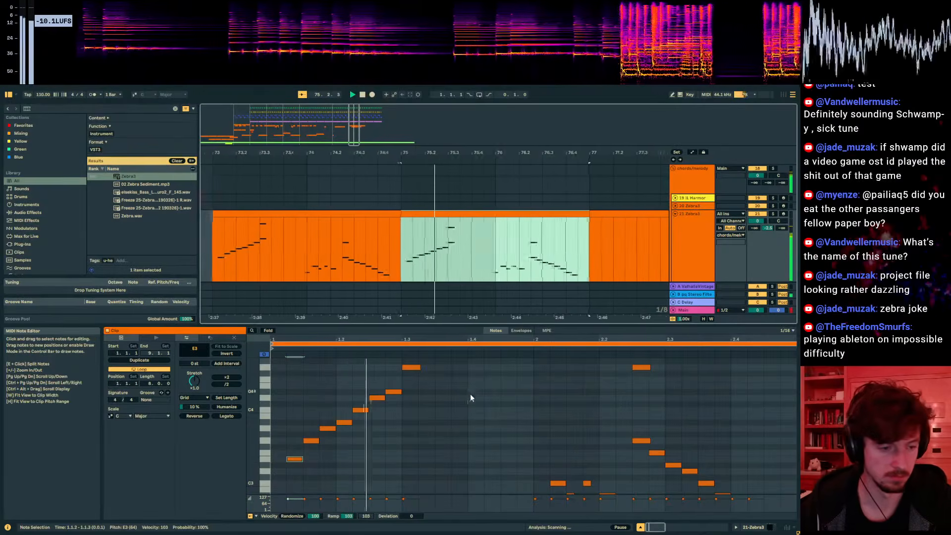
- Add a descending line of sixteenths G4, F4, D#4 and D4 starting at 1.4.1, and play it
scroll(446, 419, "up", 2)
scroll(415, 425, "up", 3)
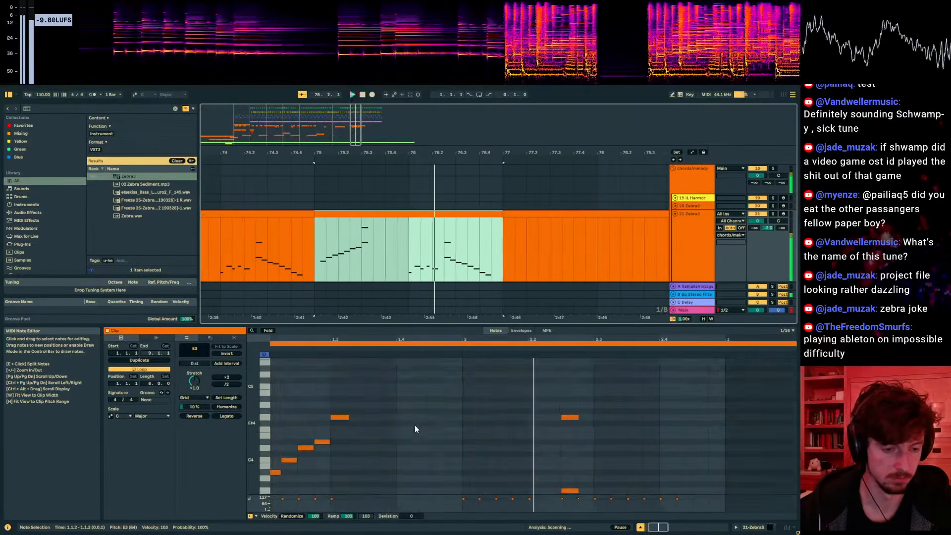
scroll(504, 439, "down", 1)
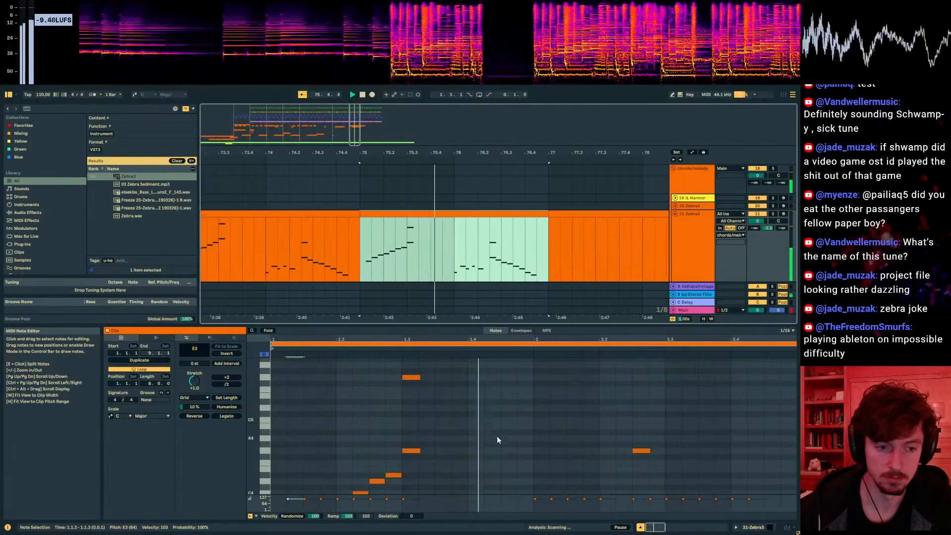
double_click(474, 390)
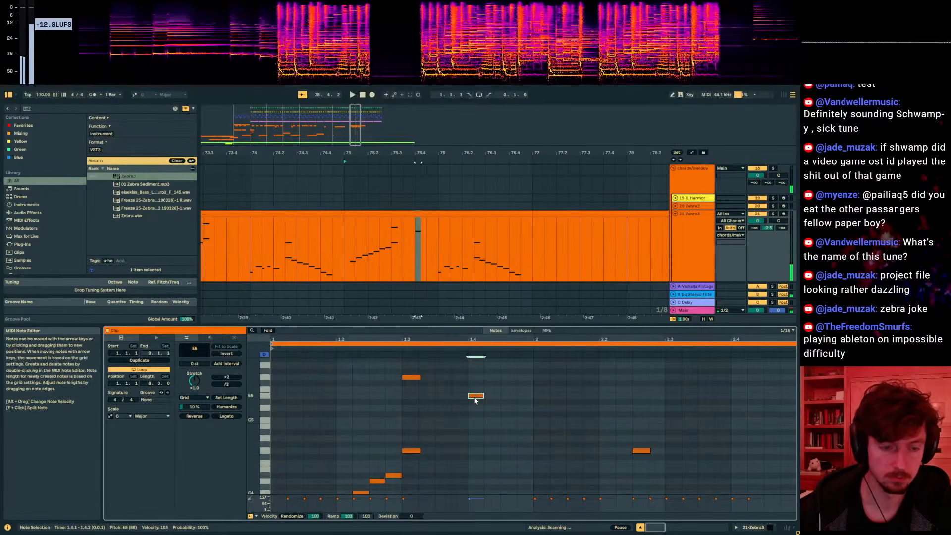
left_click_drag(474, 391, 476, 384)
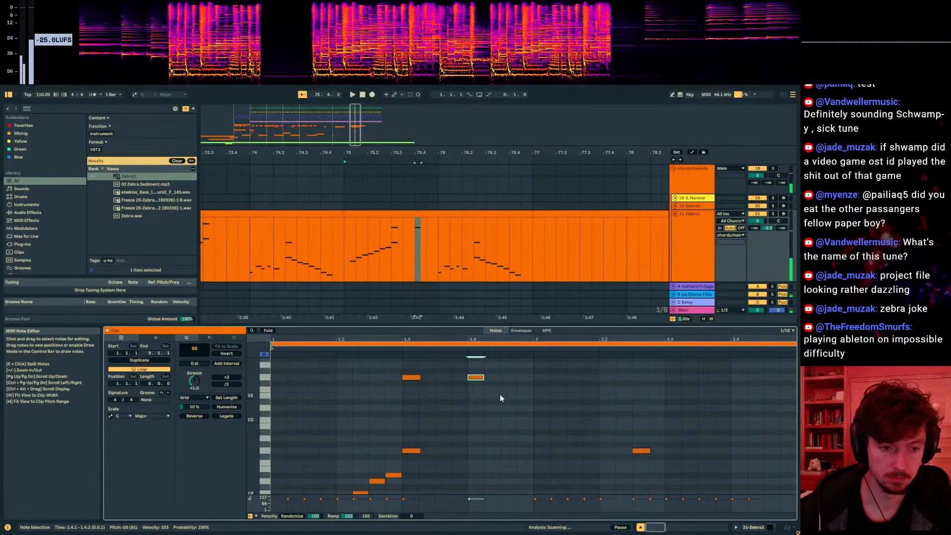
key("shift+Down")
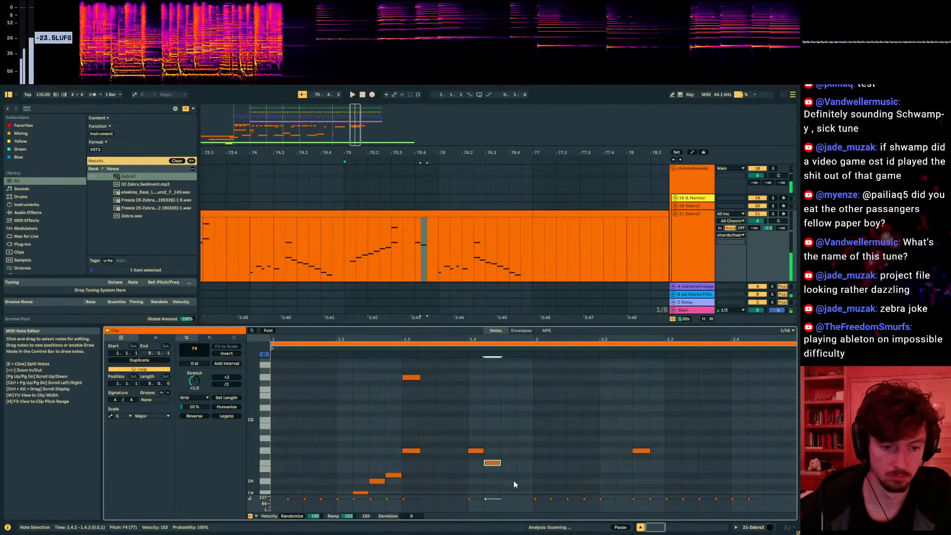
double_click(508, 476)
double_click(522, 481)
key("space")
scroll(543, 477, "down", 3)
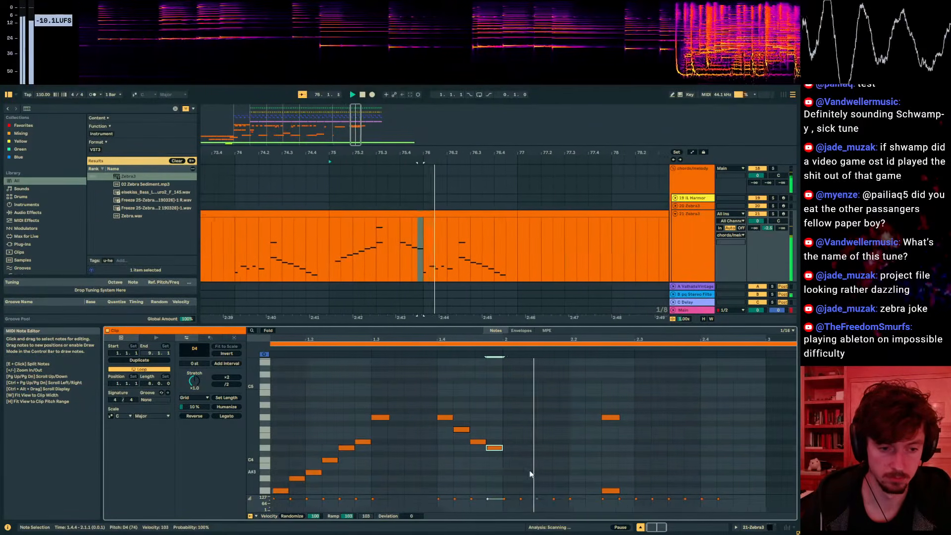
- Lower the note at 1.4.4 to A#3 and the note at 1.4.3 to D4, playing the phrase between changes
left_click_drag(473, 450, 474, 476)
key("space")
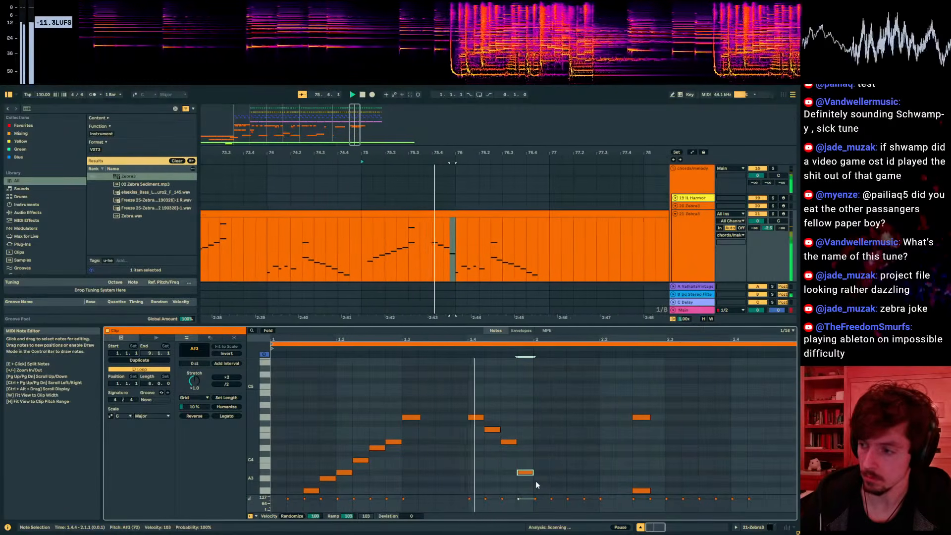
scroll(498, 474, "down", 2)
key("space")
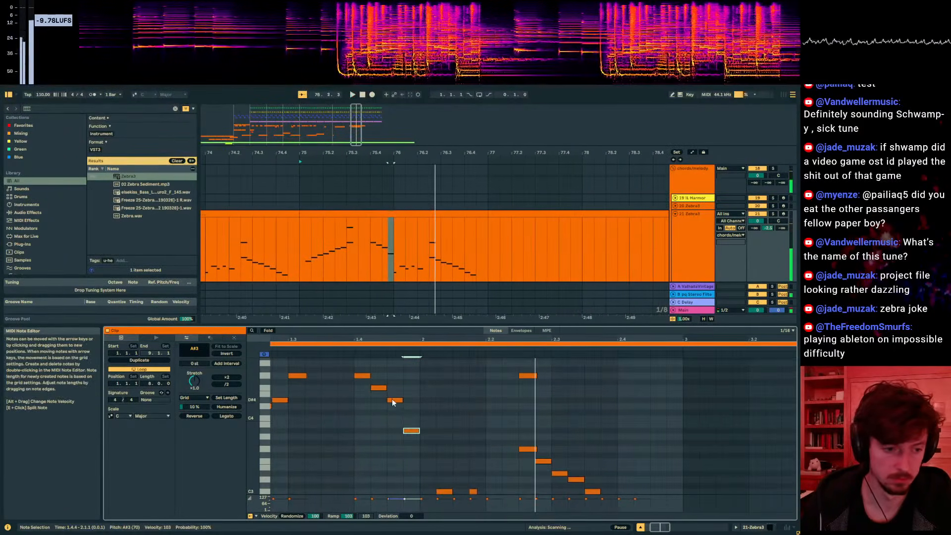
left_click_drag(393, 402, 393, 409)
key("space")
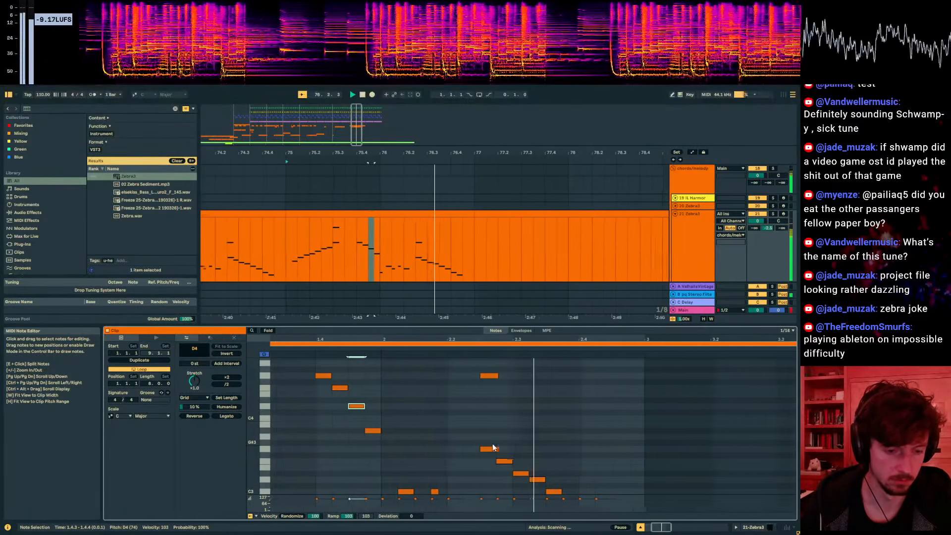
key("space")
- Deactivate the track 21 clip spanning bars 75 and 76 and play the song from bar 76
left_click(377, 212)
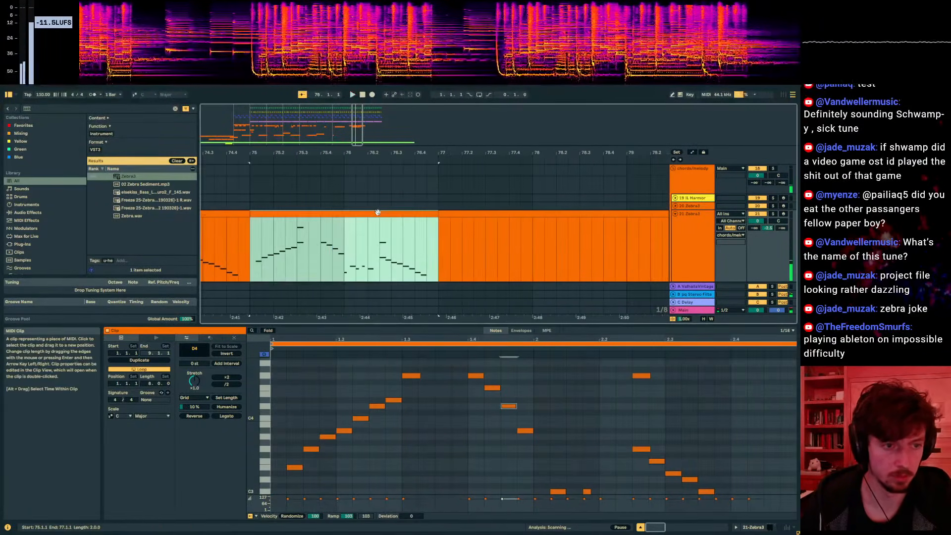
key("0")
key("minus")
left_click(347, 242)
key("space")
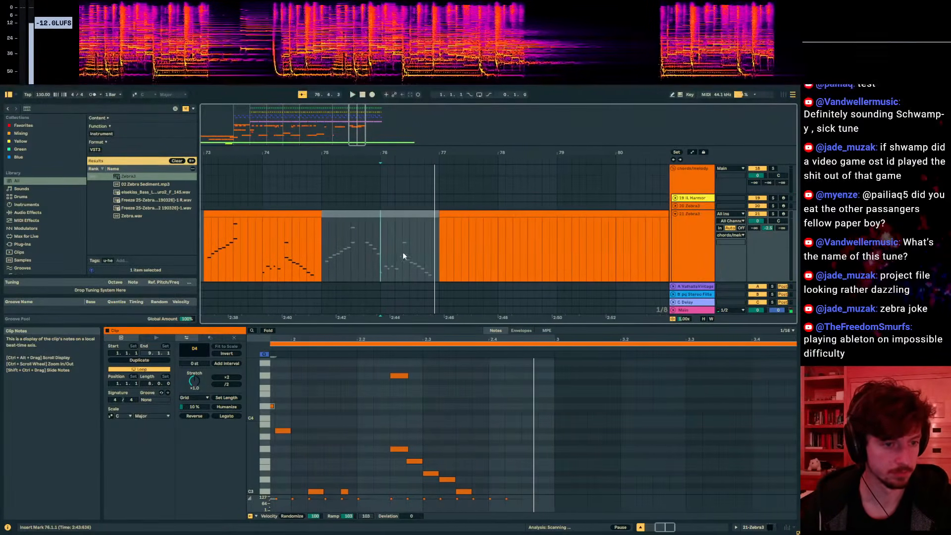
key("space")
key("space")
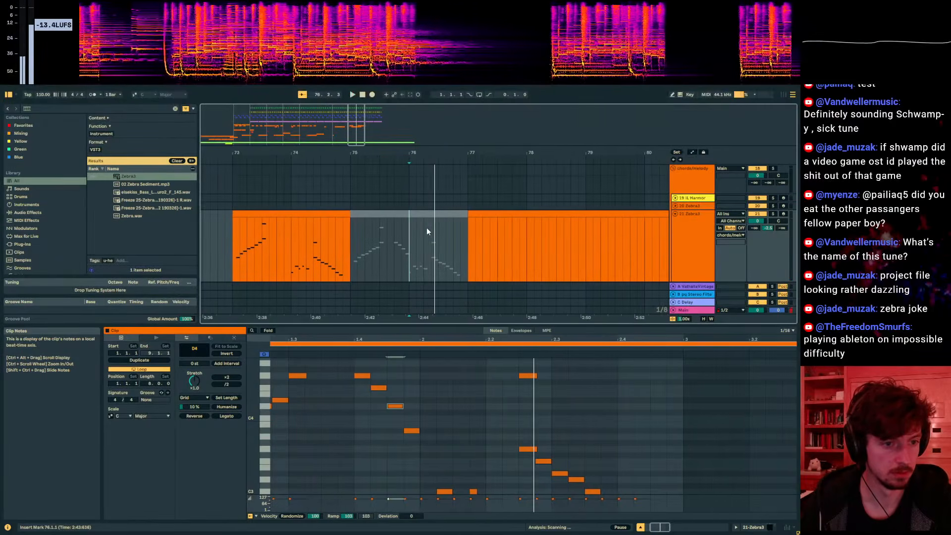
- Reactivate the clip section from 76.1.1 to 76.2.3 and raise its low figure one octave to G3–C4
left_click_drag(428, 231, 410, 240)
key("space")
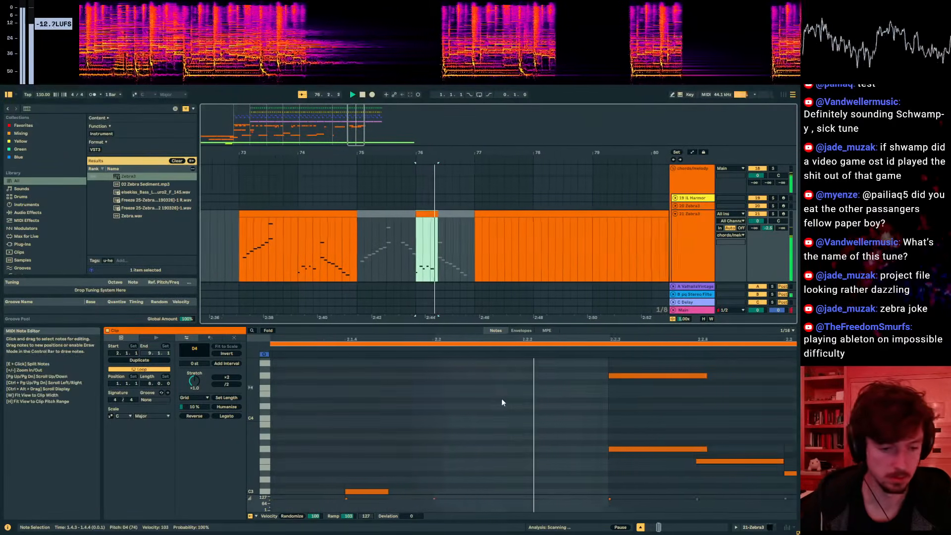
key("space")
left_click_drag(386, 337, 534, 322)
left_click_drag(552, 414, 386, 493)
key("shift+Up")
scroll(432, 443, "up", 1)
key("space")
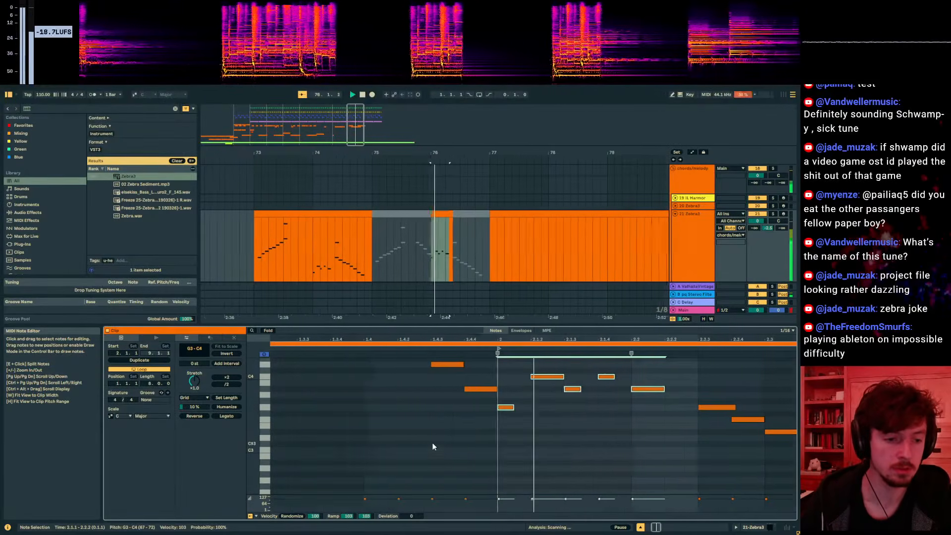
- Invert the selected figure at 2.1.1 and play it
key("space")
left_click_drag(497, 428, 363, 372)
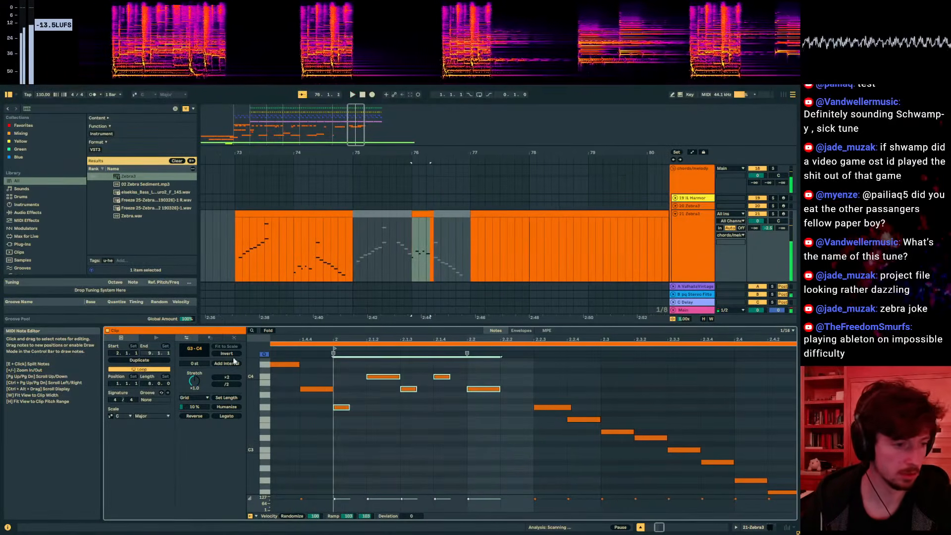
left_click(235, 354)
key("space")
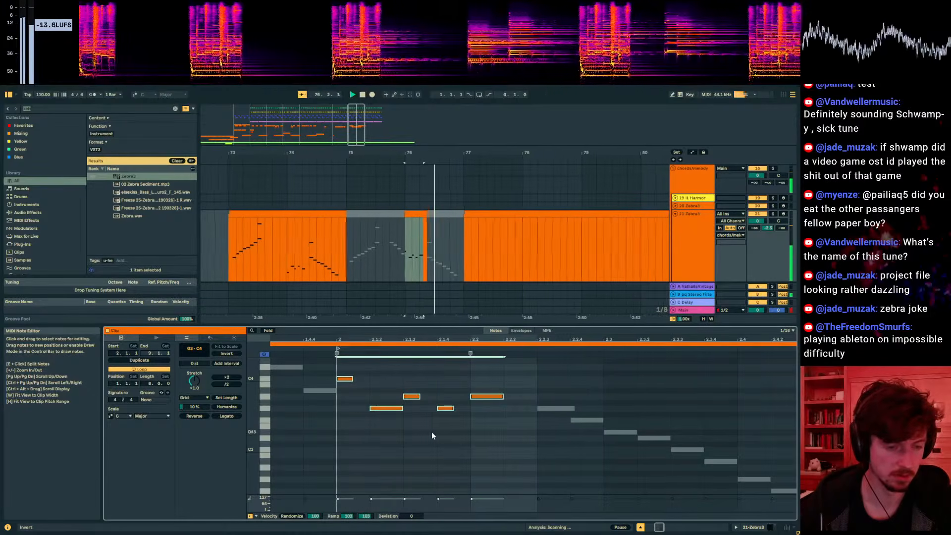
key("space")
- Reactivate the clip section with the descending line from 76.2.3 to bar 77 and play it
left_click(419, 215)
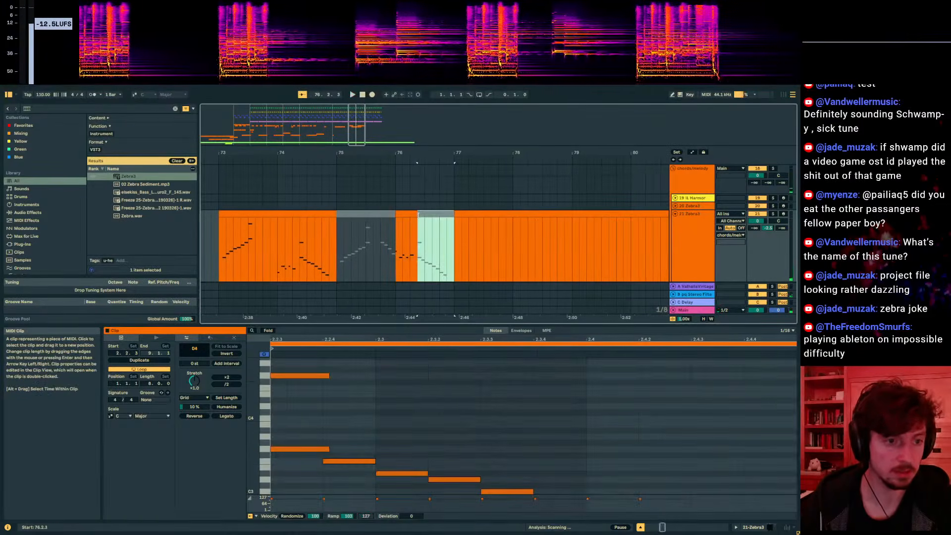
key("space")
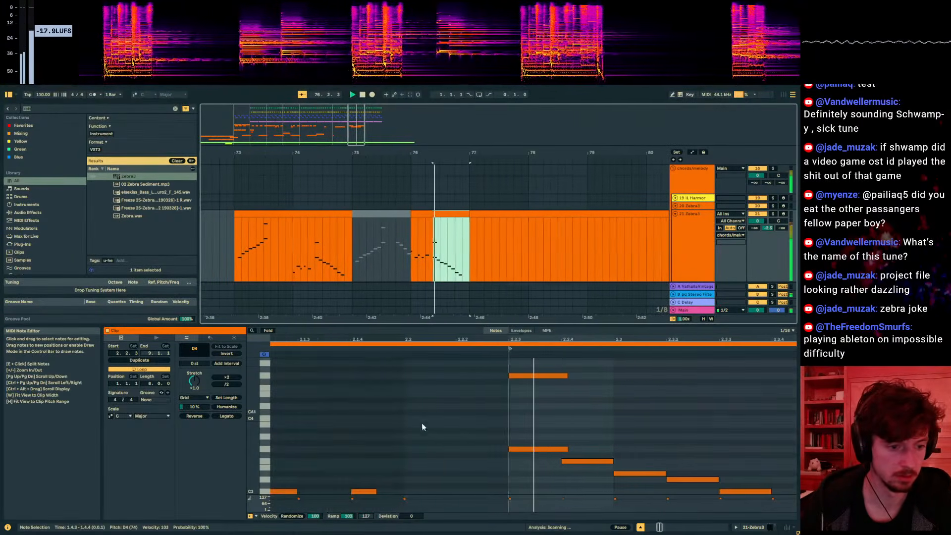
key("space")
- Change the notes from 2.2.4 to D#3, F3 and G3, deactivate the C3 at 2.3.3, and play the figure
left_click(507, 461)
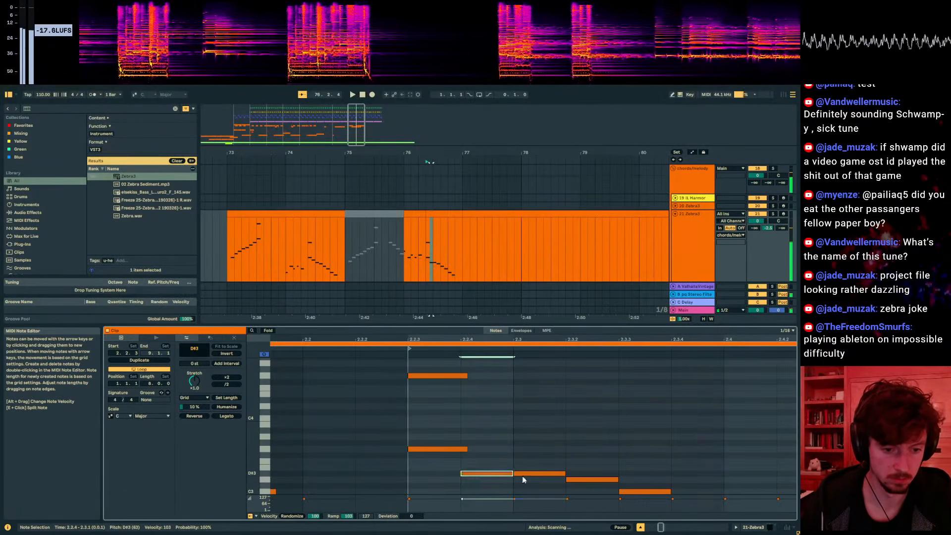
left_click(574, 479)
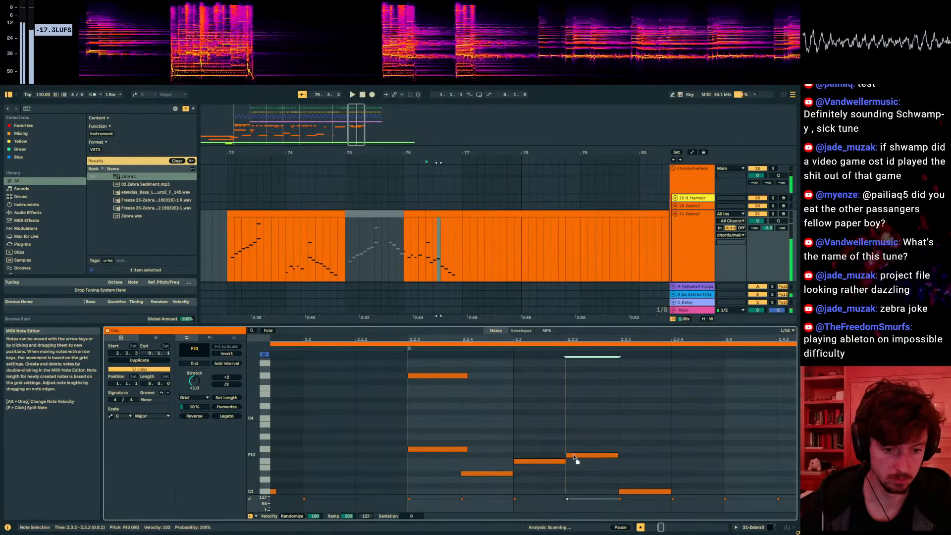
key("space")
key("space")
left_click(513, 491)
key("0")
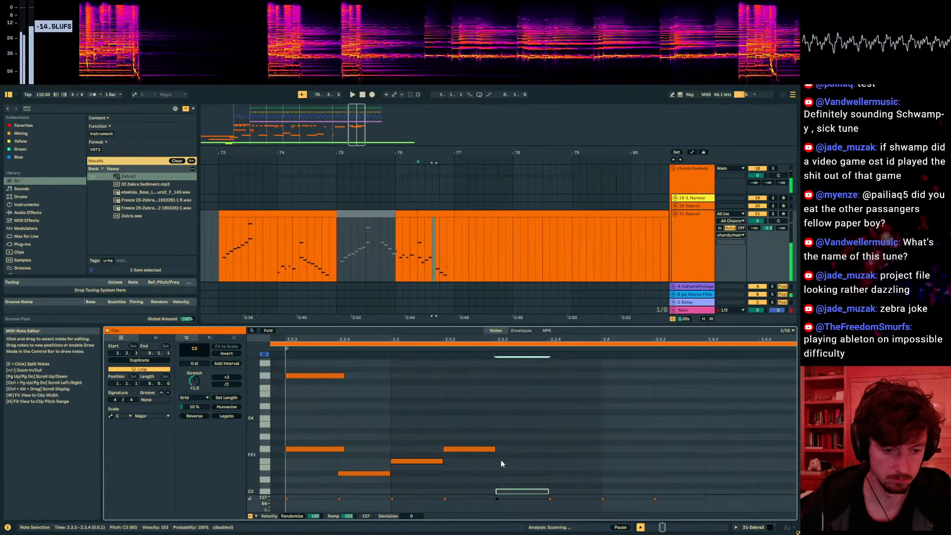
key("space")
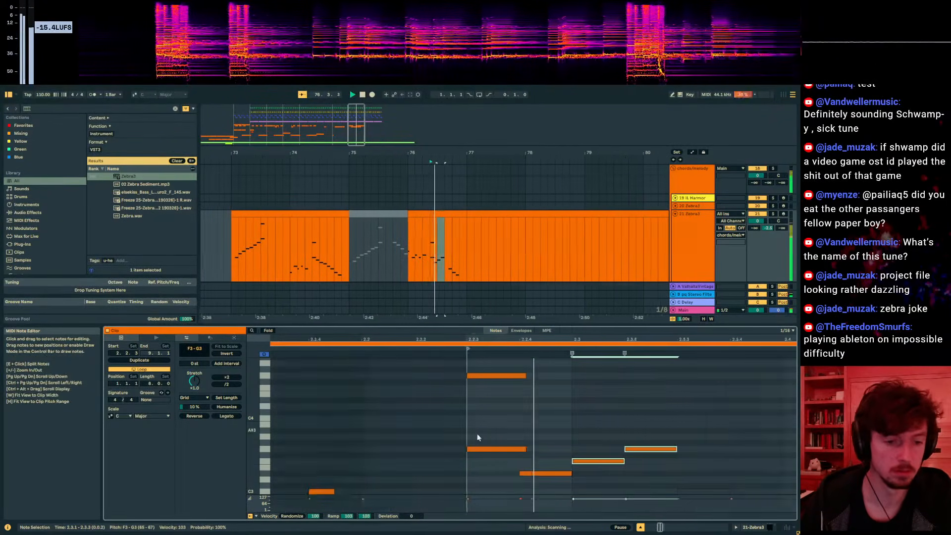
- Lower the note at 2.3.2 in the same figure to D3
key("space")
left_click_drag(520, 430, 500, 463)
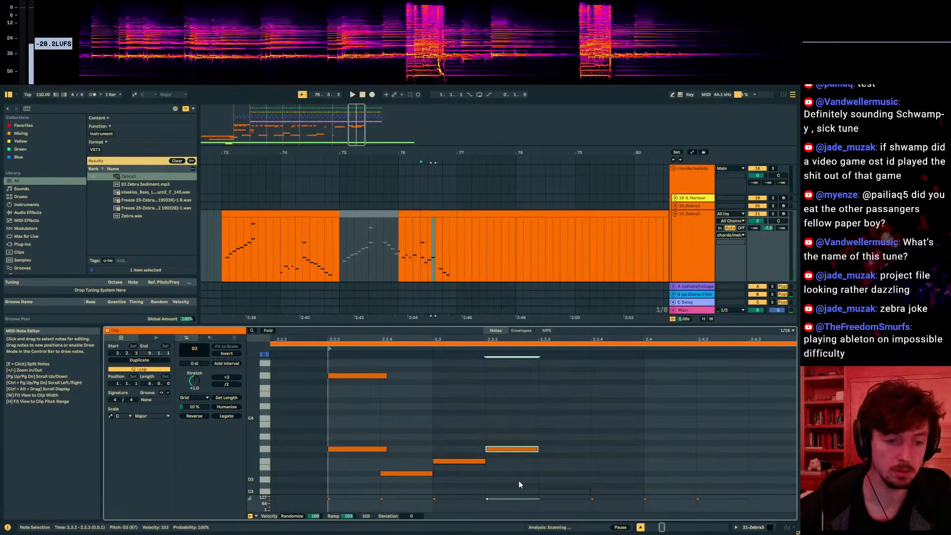
key("Down")
key("Down")
key("Down")
key("Down")
key("Down")
key("Down")
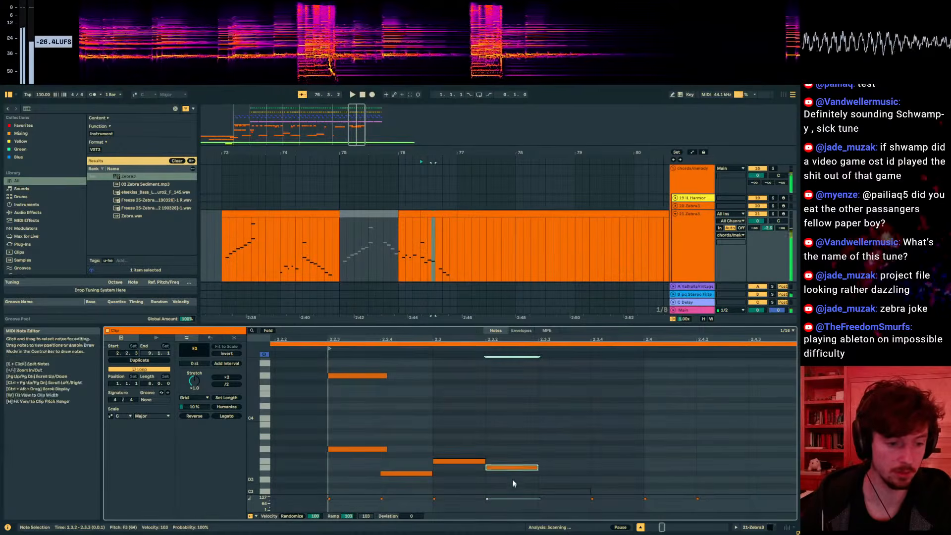
key("Up")
- Lower the two notes at 2.2.4 and 2.3.1 to A#2 and C3 and play the figure
left_click_drag(473, 443, 413, 486)
key("Down")
key("Down")
key("Down")
key("Down")
key("Down")
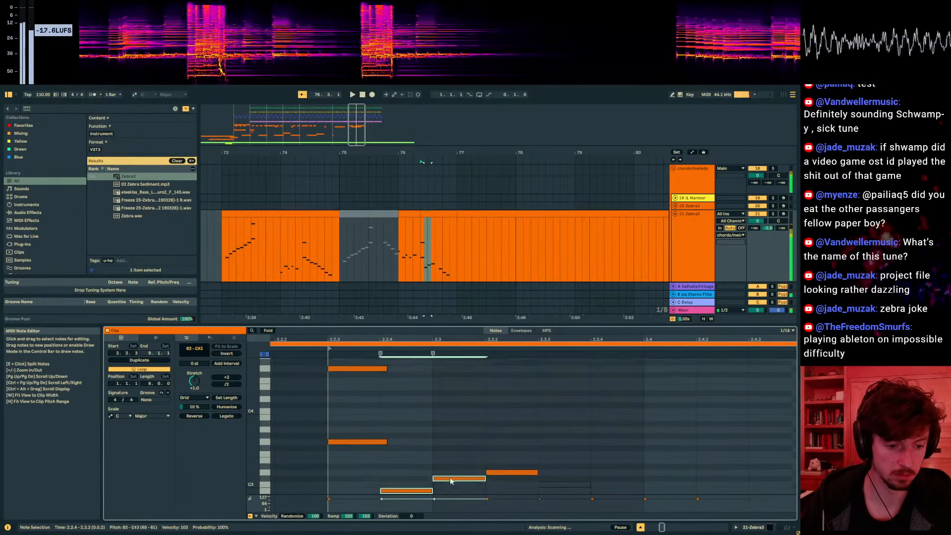
key("Down")
key("space")
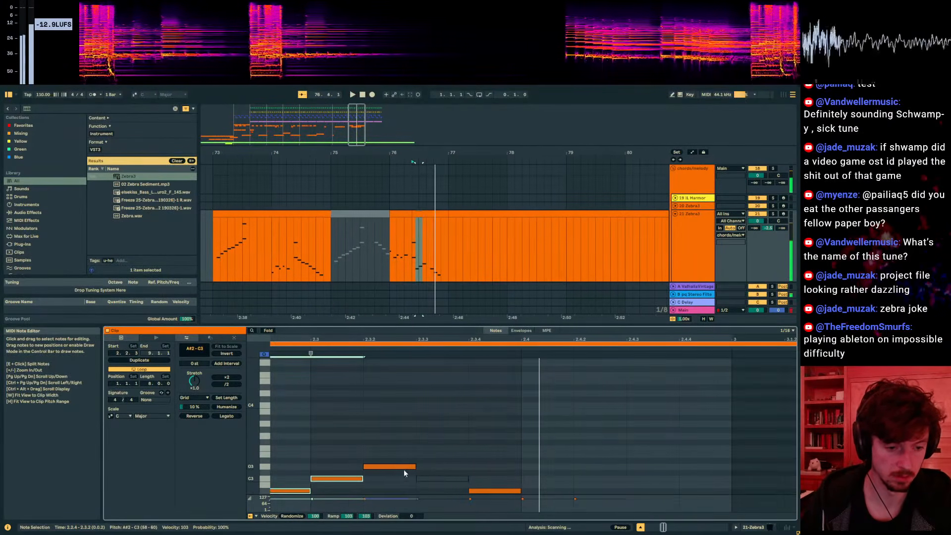
- Deactivate the track 21 clip section from 76.3.3 to 76.4.3
key("Up")
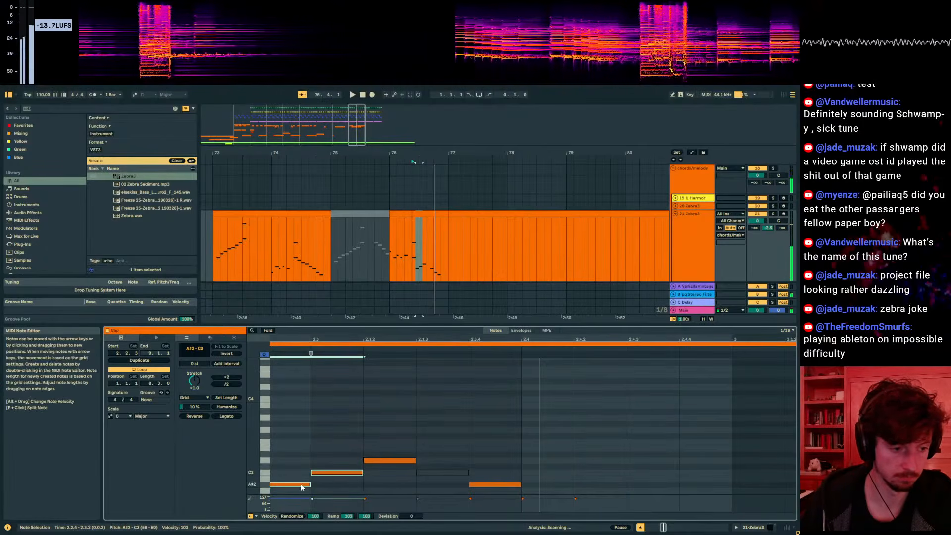
key("b")
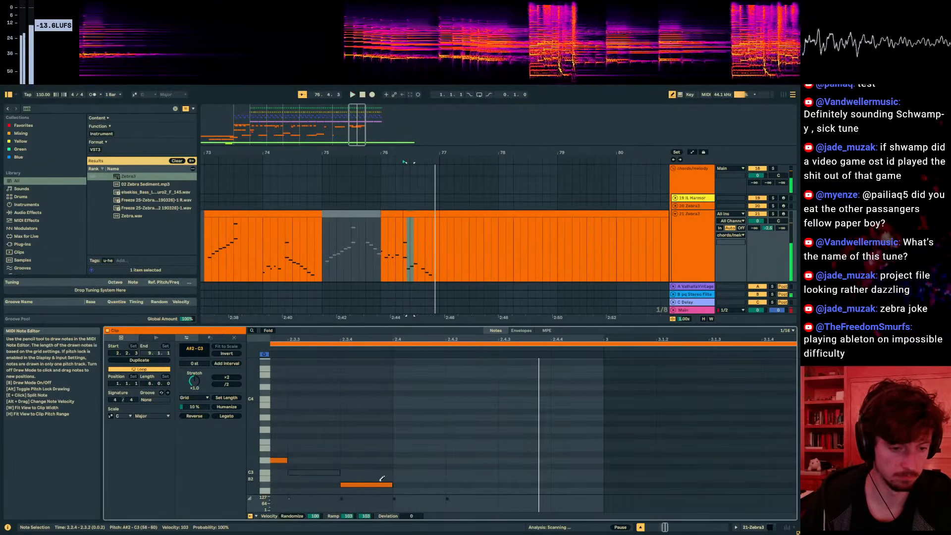
key("space")
key("space")
key("b")
left_click_drag(457, 254, 442, 259)
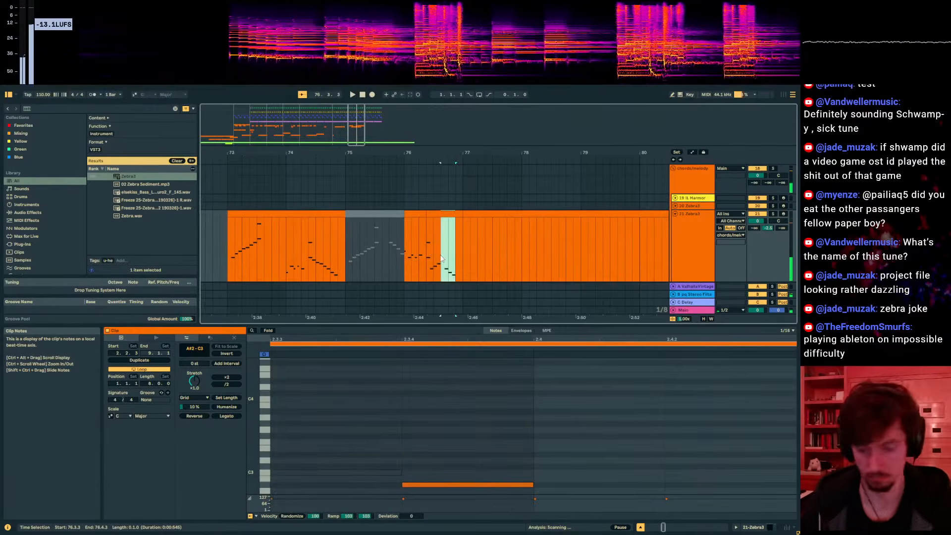
scroll(442, 259, "down", 2)
key("0")
- Play the song from 72.4.1 to hear the melody leading in from bar 73
left_click(293, 251)
left_click(292, 252)
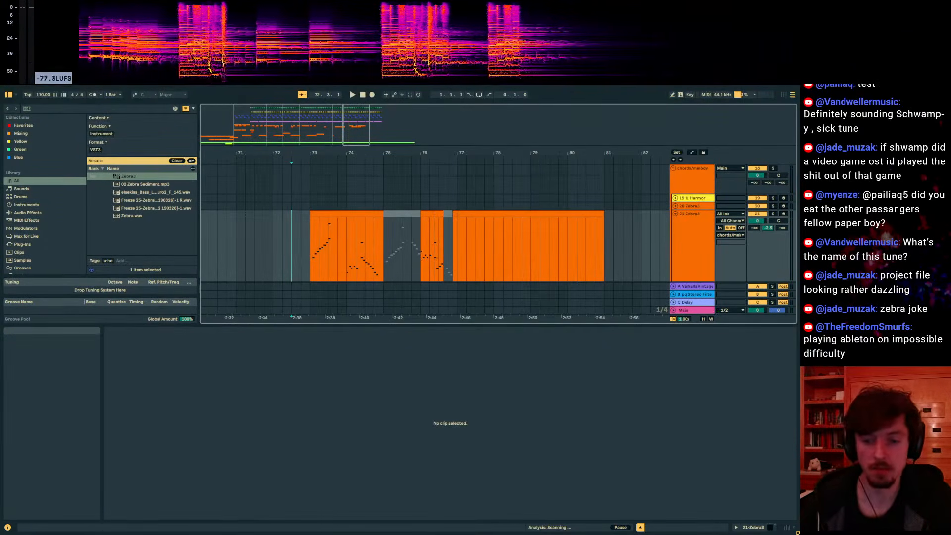
left_click_drag(302, 243, 463, 247)
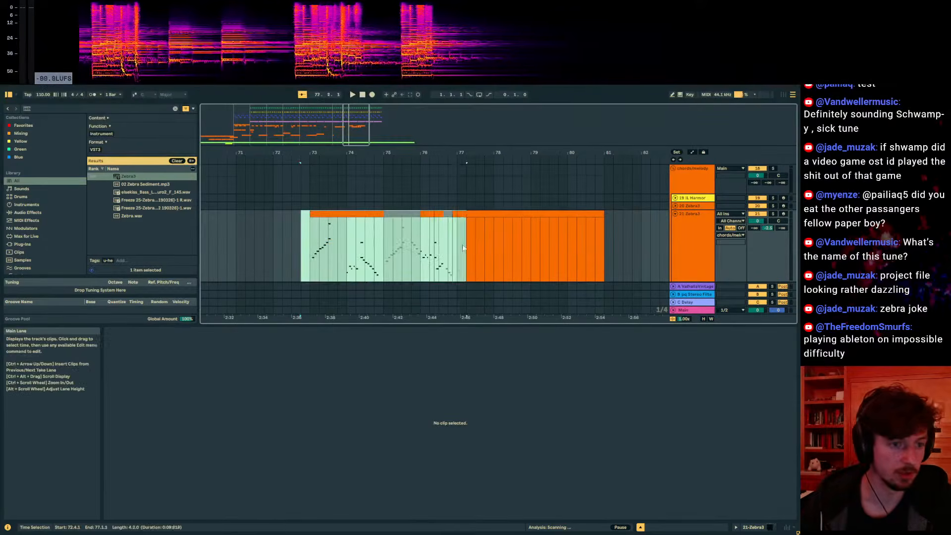
left_click(293, 251)
left_click(318, 251)
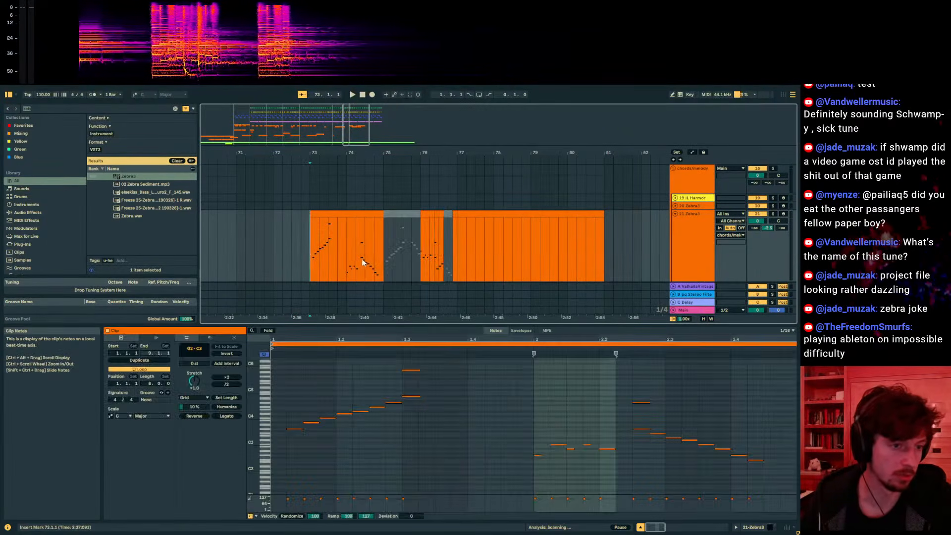
left_click(303, 252)
key("space")
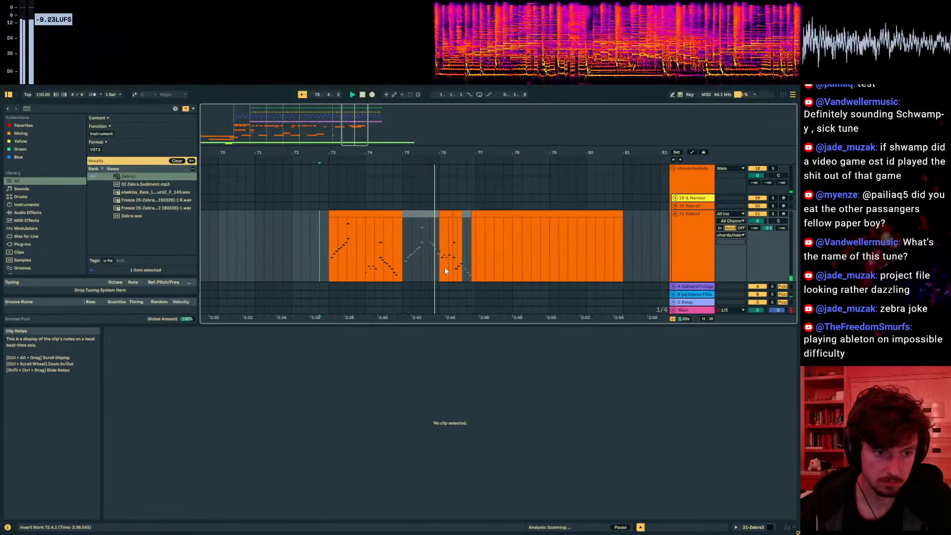
- Reactivate the track 21 clip section from 75.1.1 to 76.1.1 and play the song from 73.1.1
left_click(434, 260)
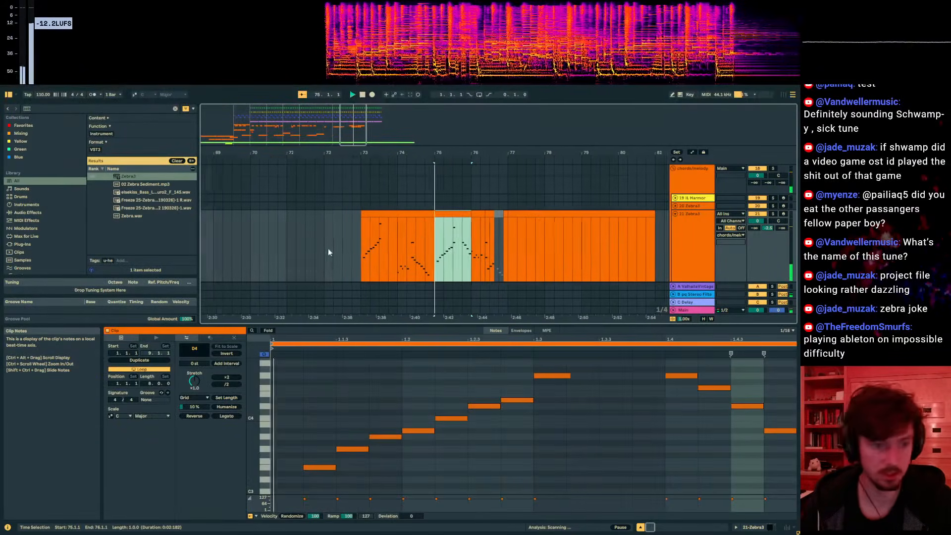
left_click(352, 257)
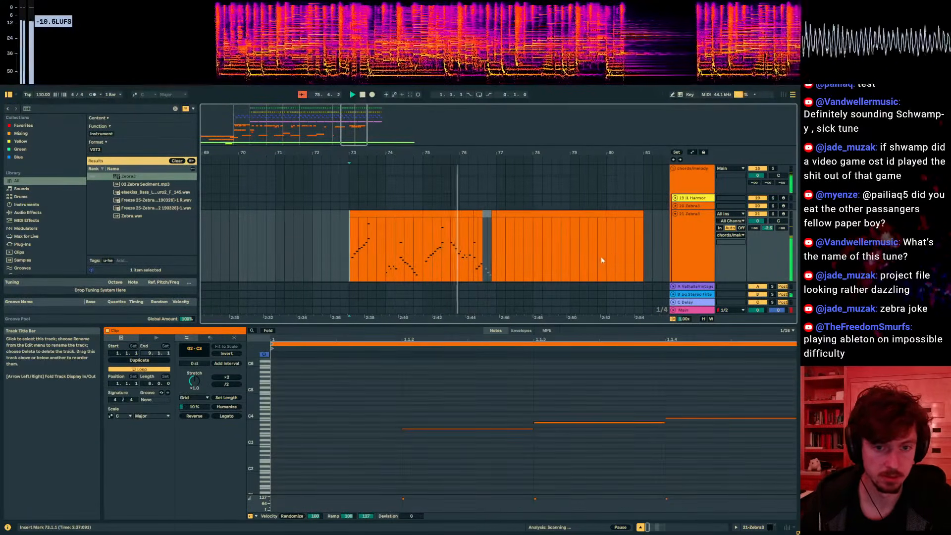
scroll(673, 243, "down", 10)
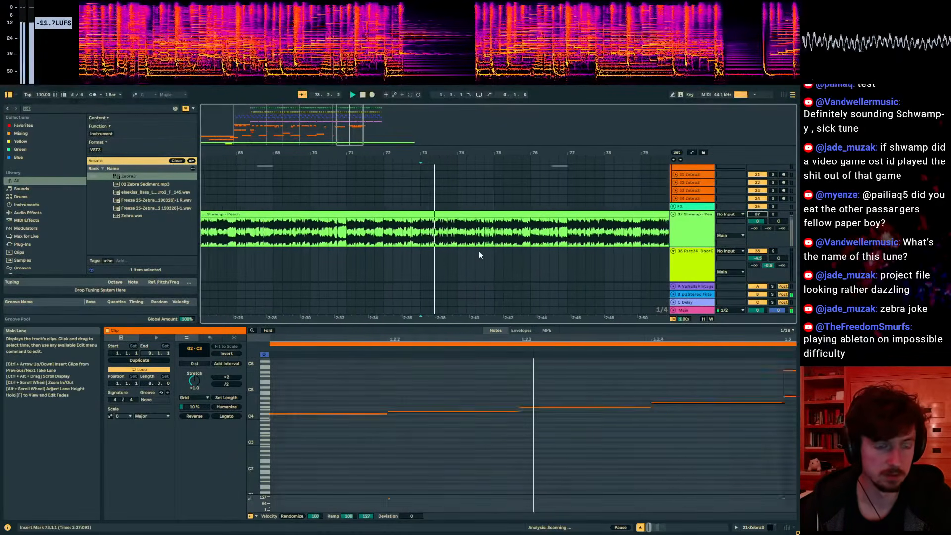
scroll(480, 253, "up", 8)
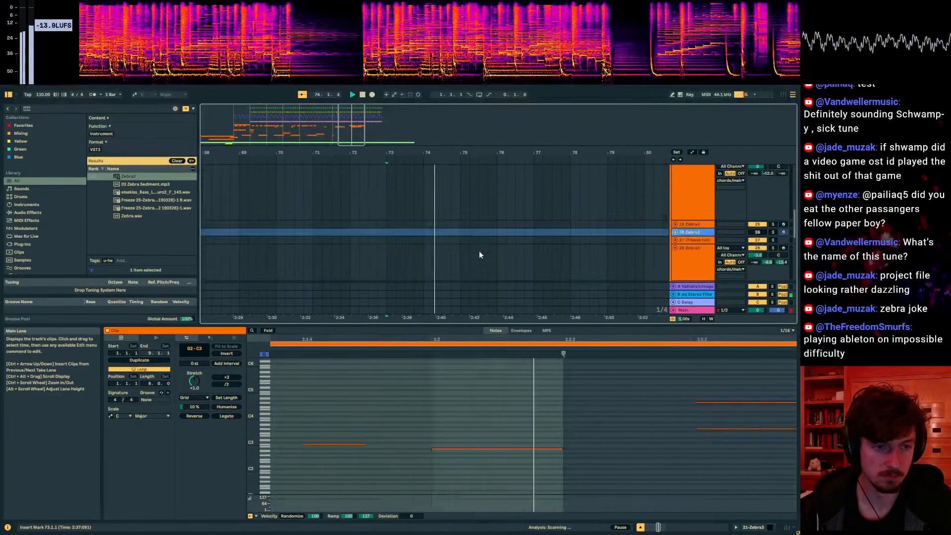
scroll(480, 253, "up", 2)
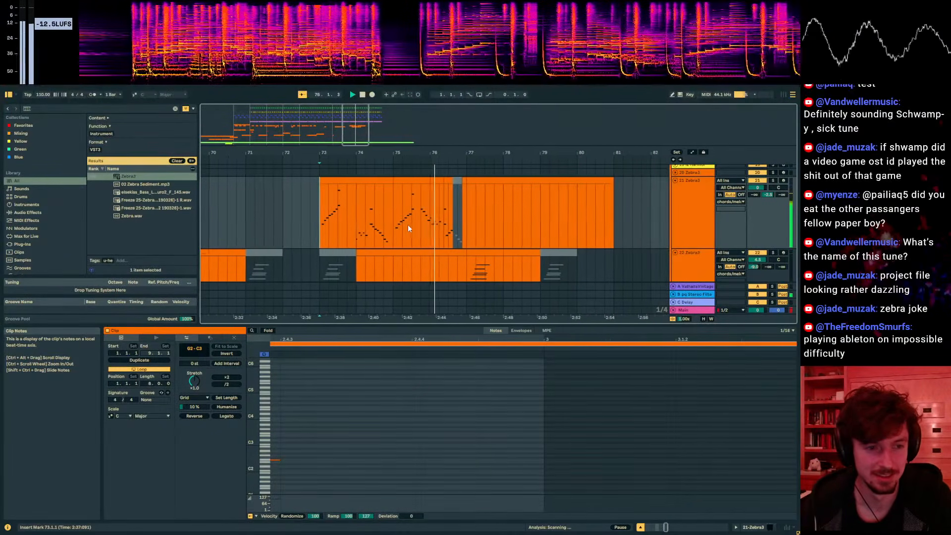
- Select the track 21 clips from bar 73 to bar 77 and play them while examining their notes together
key("space")
left_click_drag(433, 223, 286, 225)
key("space")
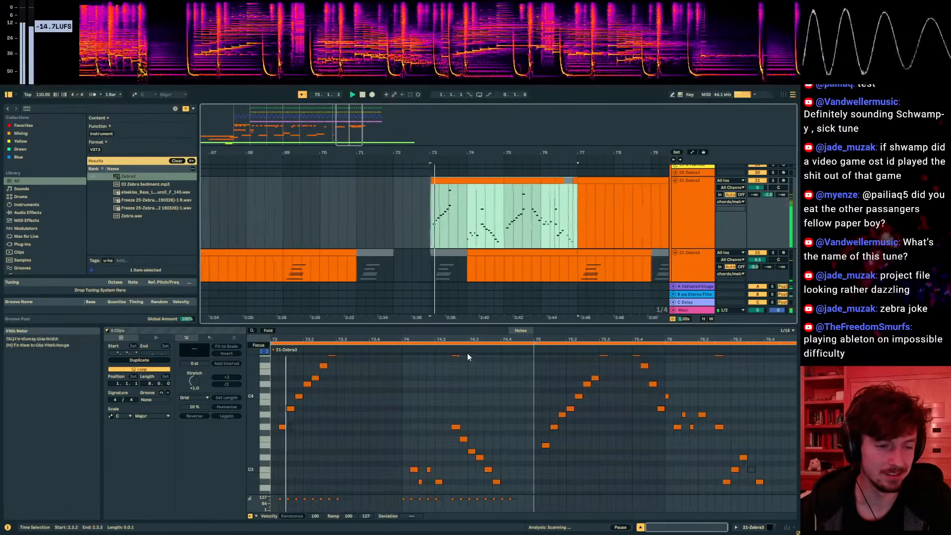
scroll(318, 430, "up", 2)
scroll(334, 428, "up", 3)
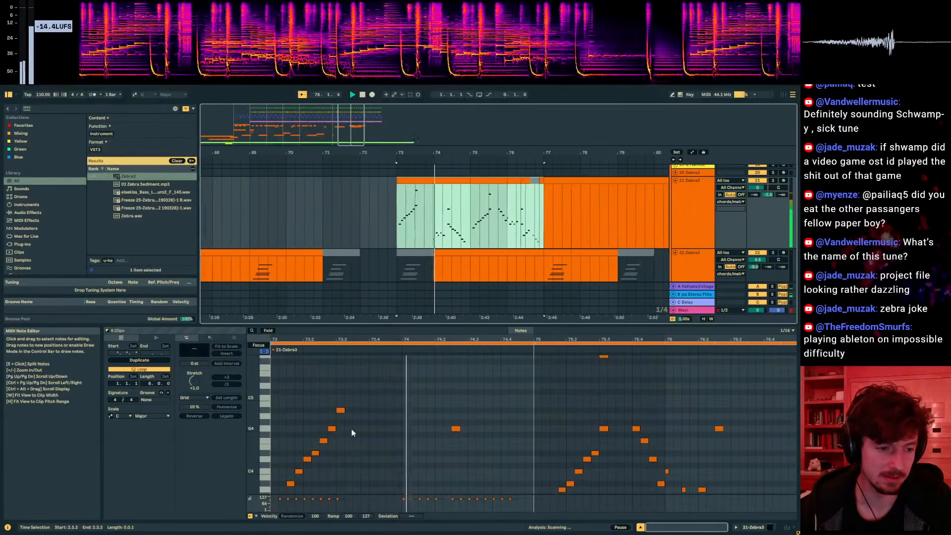
scroll(728, 230, "down", 5)
scroll(703, 250, "up", 2)
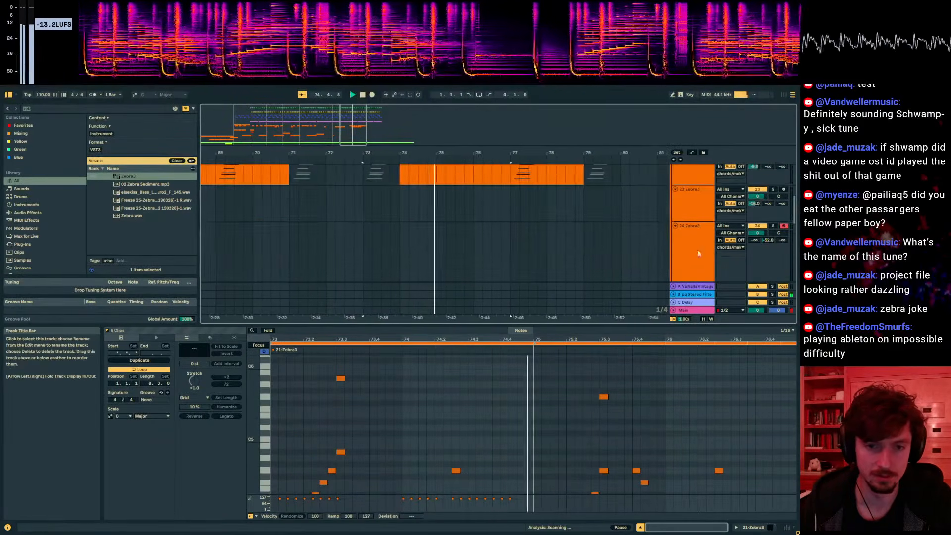
scroll(446, 246, "up", 2)
- Extend the descending line at the end of bar 74 with D#2 at 2.4.3 and D2 at 2.4.4, and play it
key("space")
left_click(413, 184)
key("space")
scroll(619, 436, "down", 4)
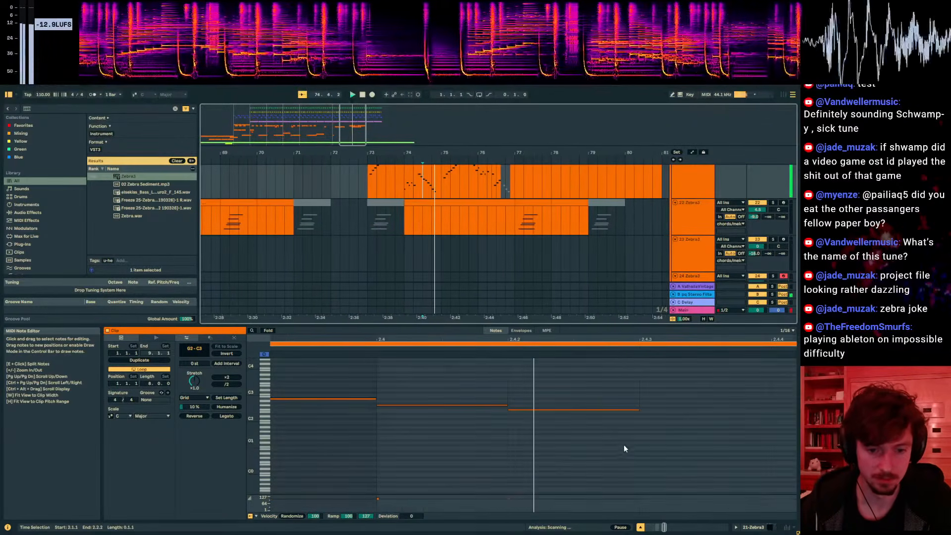
left_click_drag(250, 418, 664, 411)
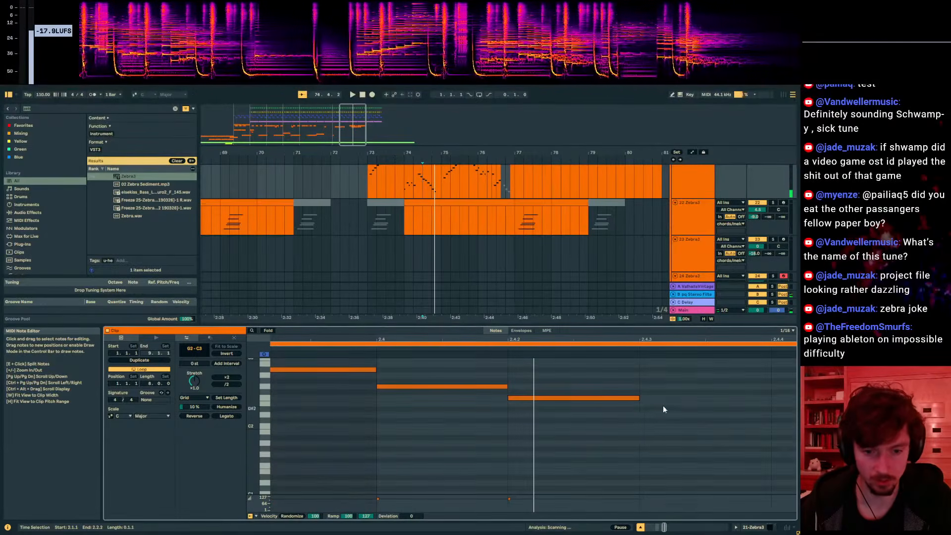
double_click(659, 408)
double_click(779, 415)
key("space")
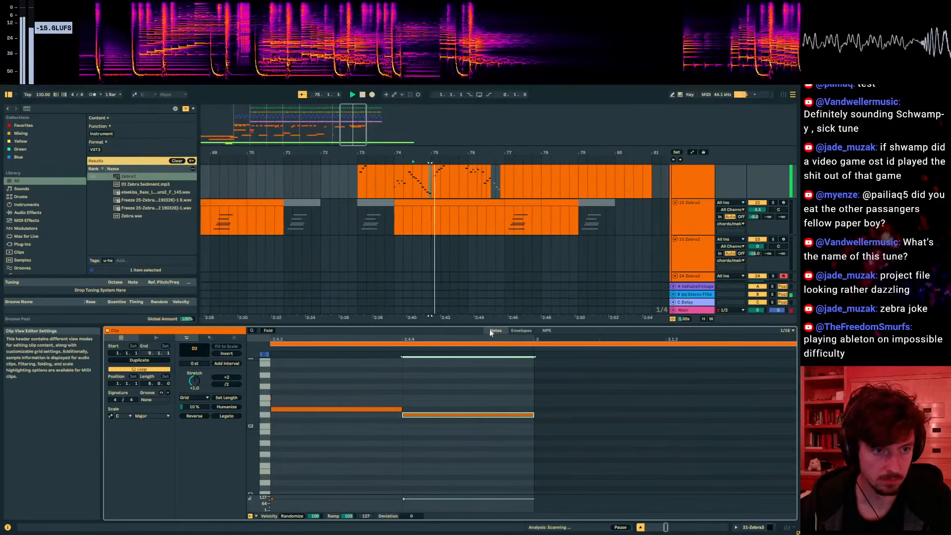
- In the bar 75 clip, lower the note at 1.1.2 to D#3 and add a C3 note at 1.1.1
scroll(424, 190, "up", 2)
left_click(423, 188)
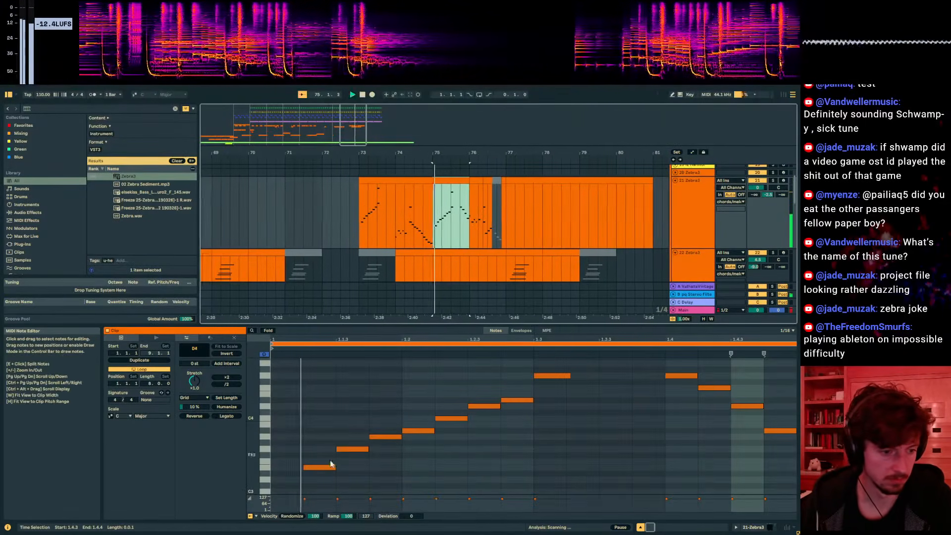
left_click(321, 473)
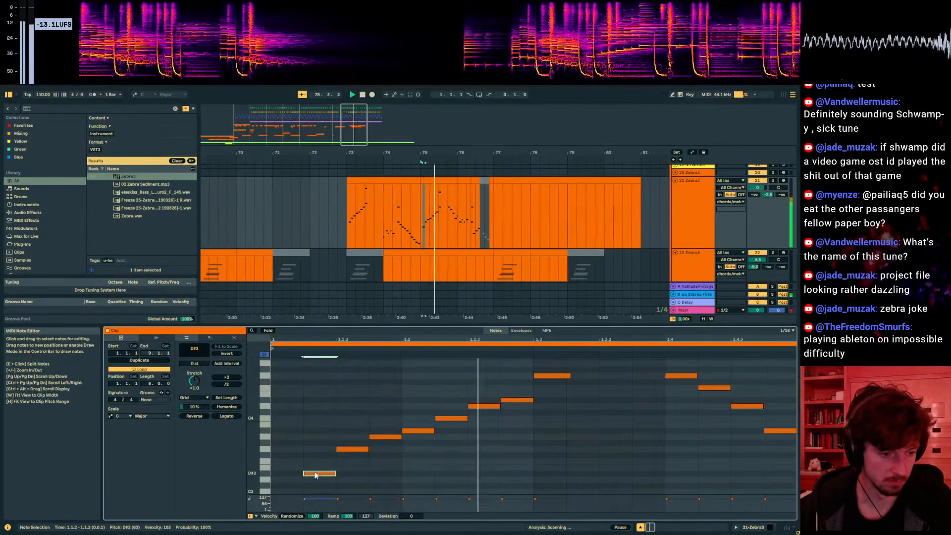
scroll(285, 468, "down", 2)
double_click(283, 475)
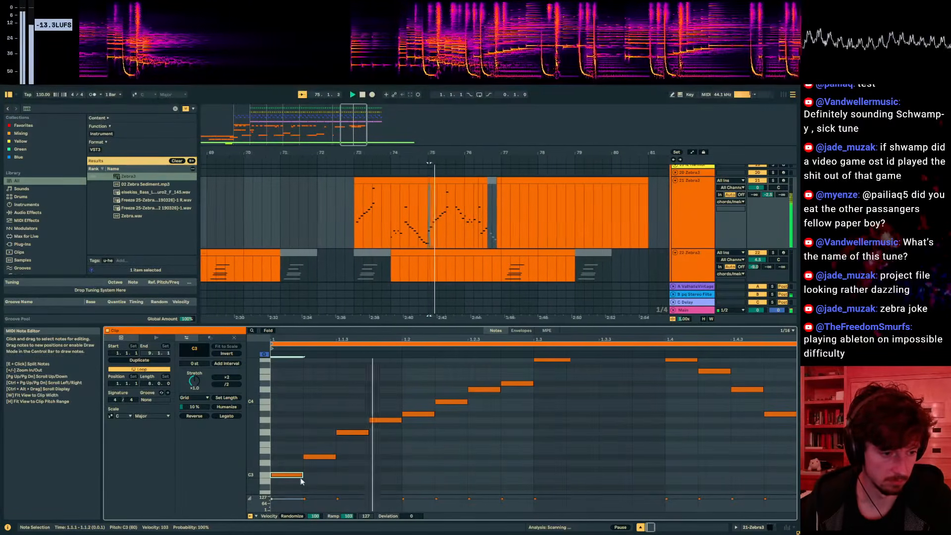
- Play the track 21 melody from bar 73 and duplicate its four bars to 77.1.1–81.1.1
left_click(332, 224)
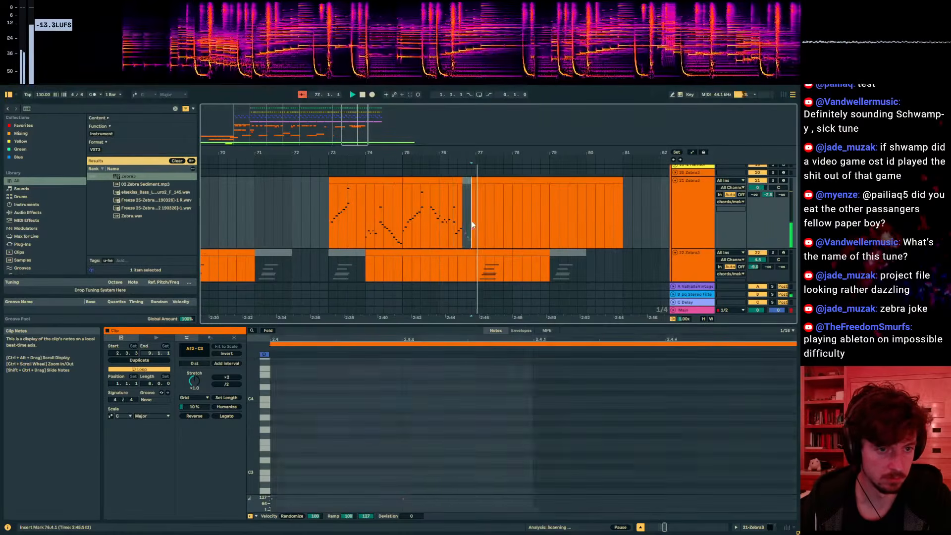
left_click(473, 221)
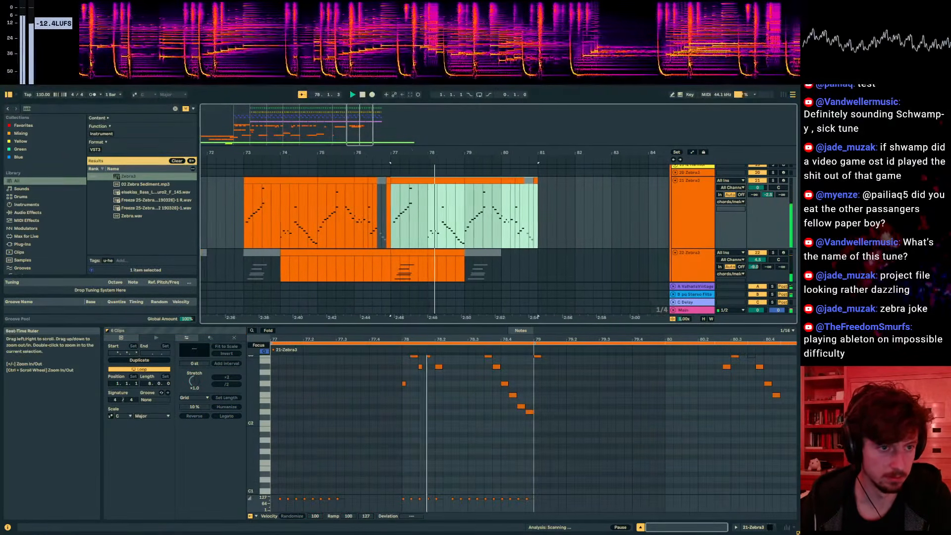
left_click_drag(392, 153, 527, 180)
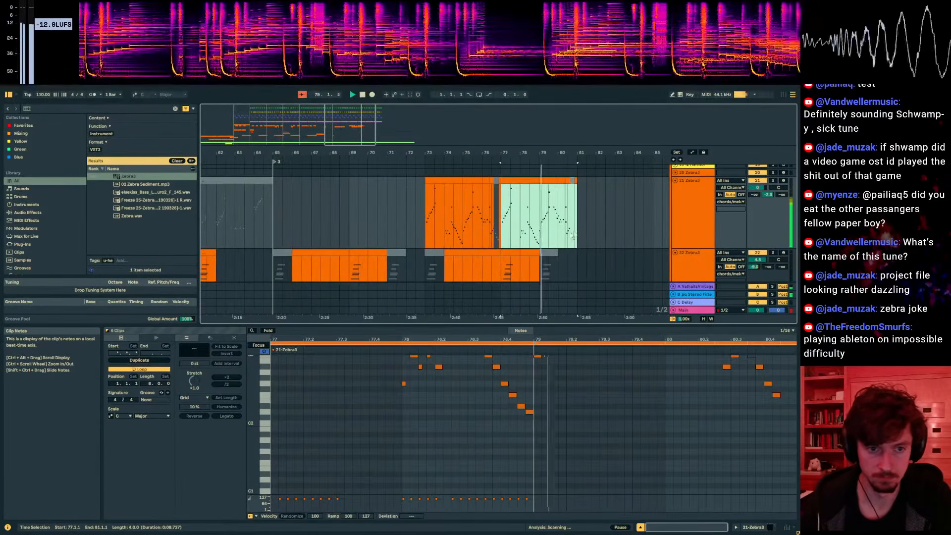
- Select the track 21 melody from 73.1.1 to 81.1.1 and look through the tracks down to Shwamp - Peach
left_click_drag(573, 236, 491, 228)
scroll(739, 246, "down", 8)
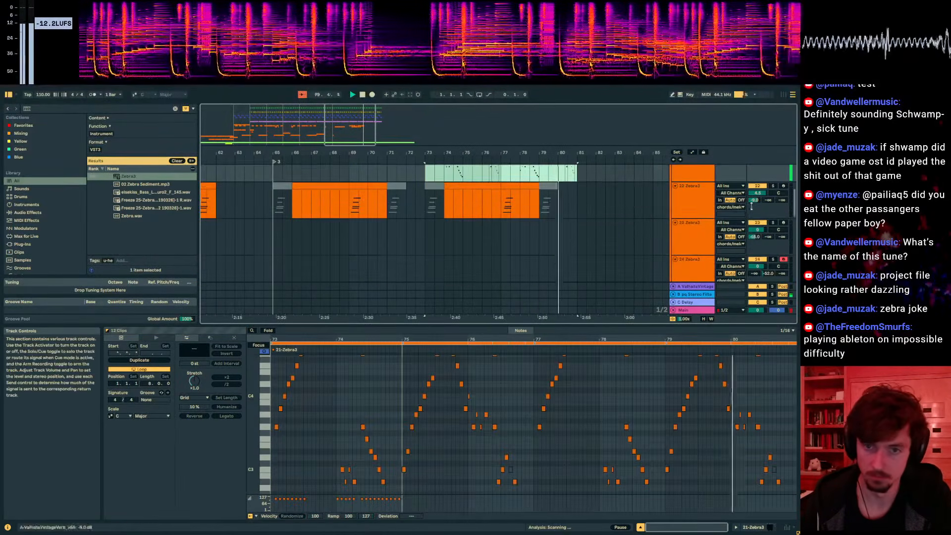
scroll(739, 243, "down", 8)
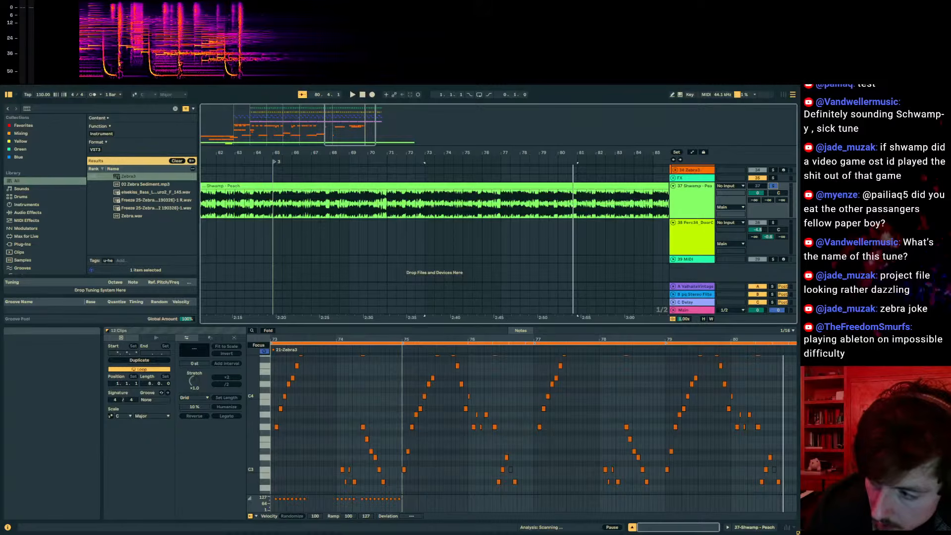
scroll(512, 262, "up", 5)
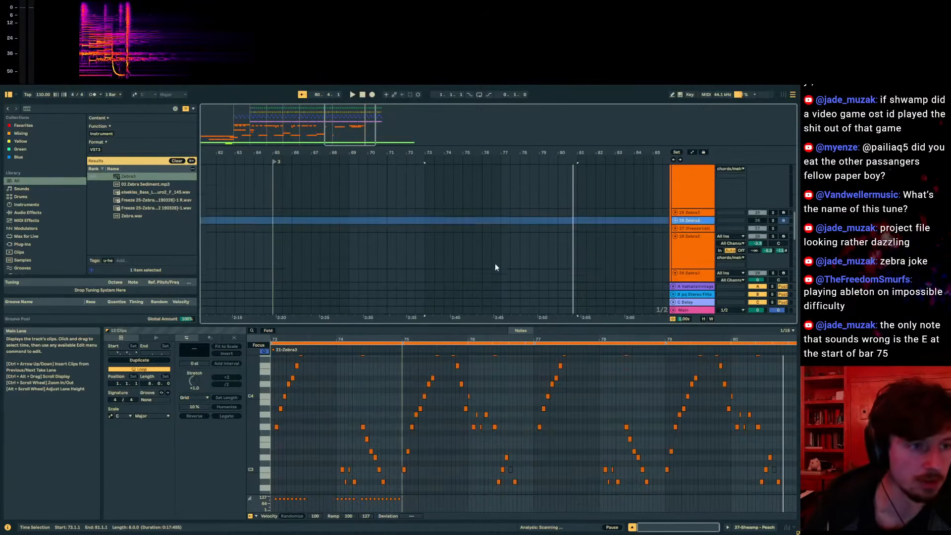
- Solo track 21, play its melody clip from bar 75, and turn the solo off again
scroll(494, 272, "up", 3)
left_click(471, 223)
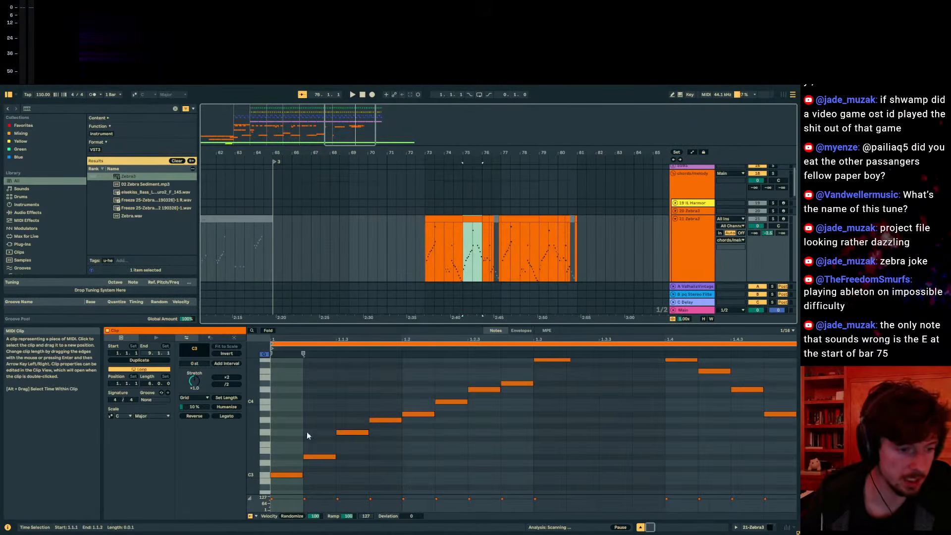
left_click_drag(456, 160, 455, 208)
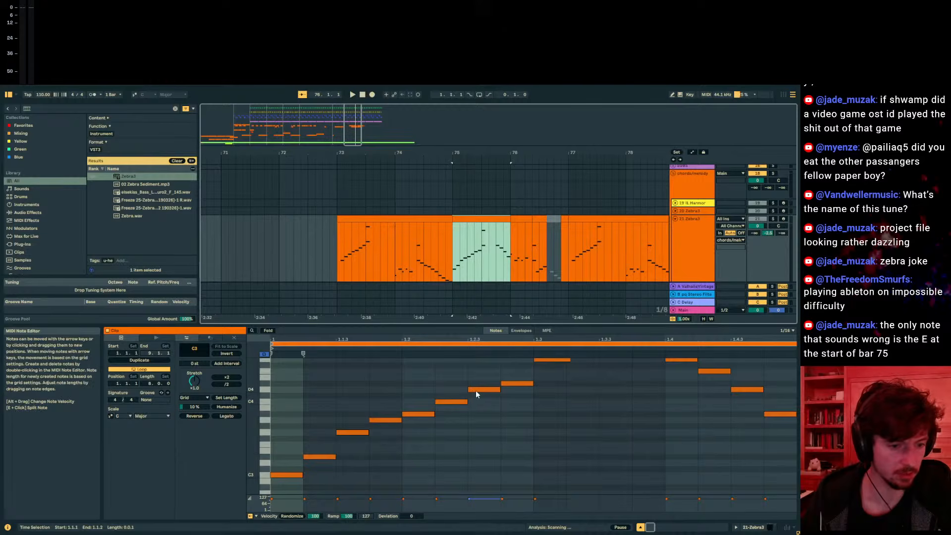
key("space")
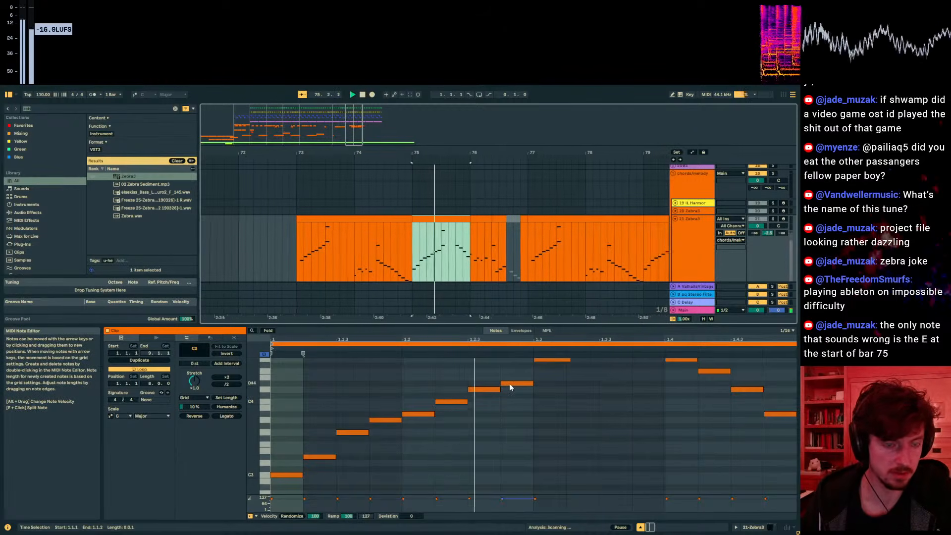
left_click(772, 219)
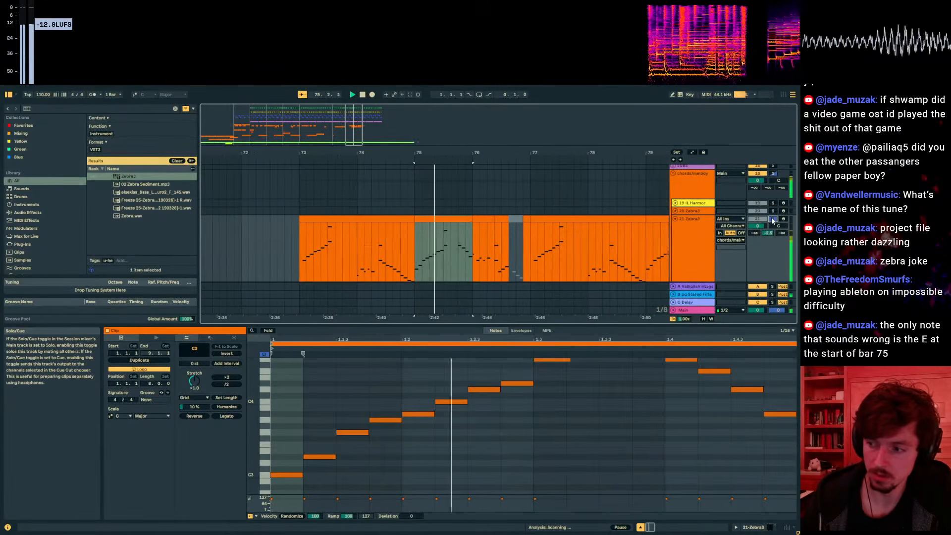
key("space")
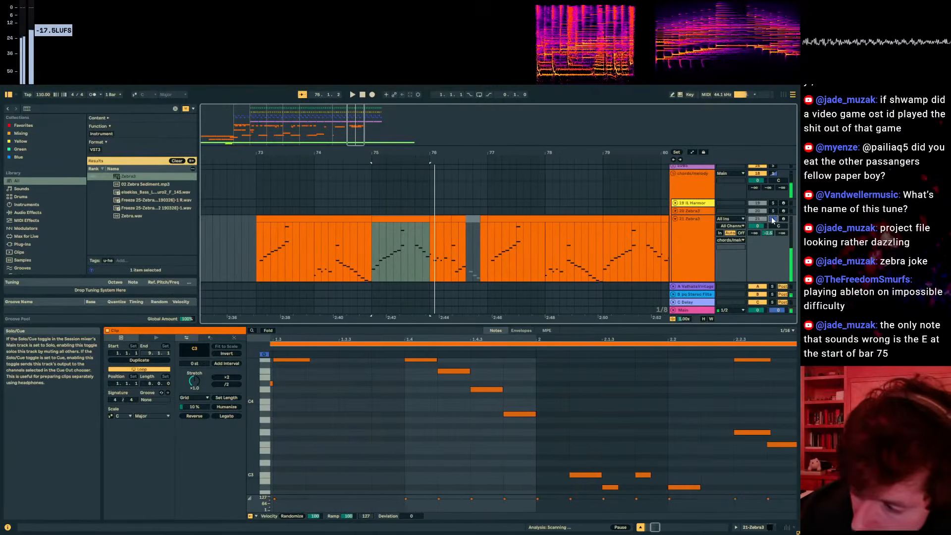
left_click(771, 218)
- Play the full arrangement from 72.4.3 and look through the tracks below the track 21 melody
left_click(249, 246)
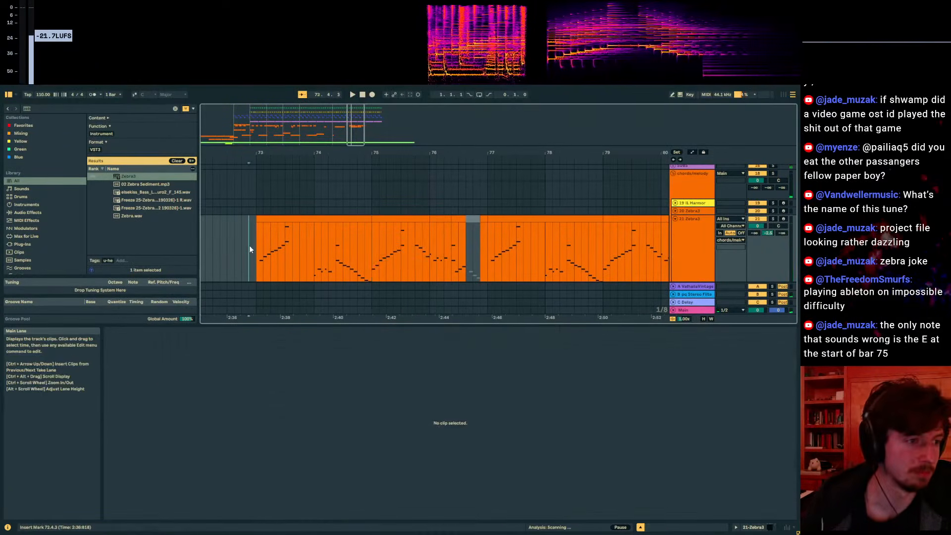
key("space")
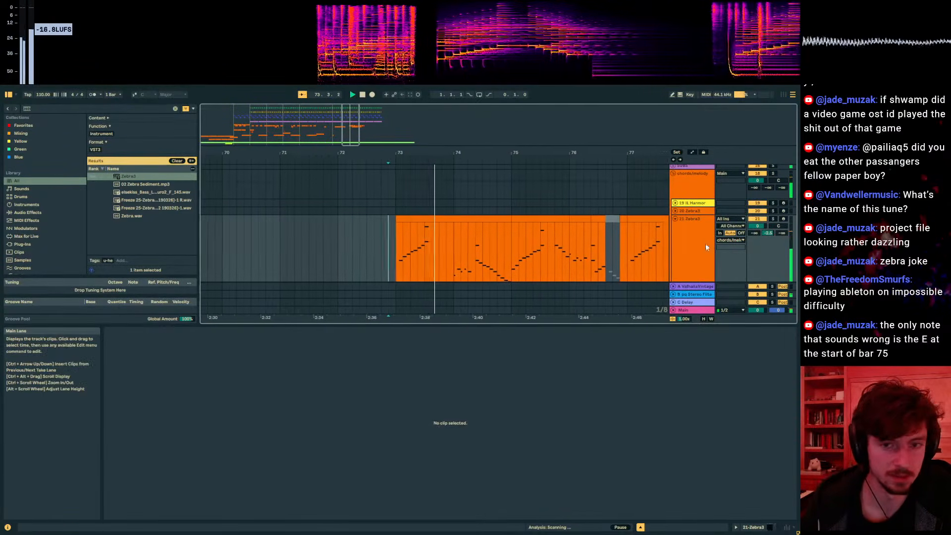
scroll(504, 250, "down", 2)
scroll(377, 235, "down", 3)
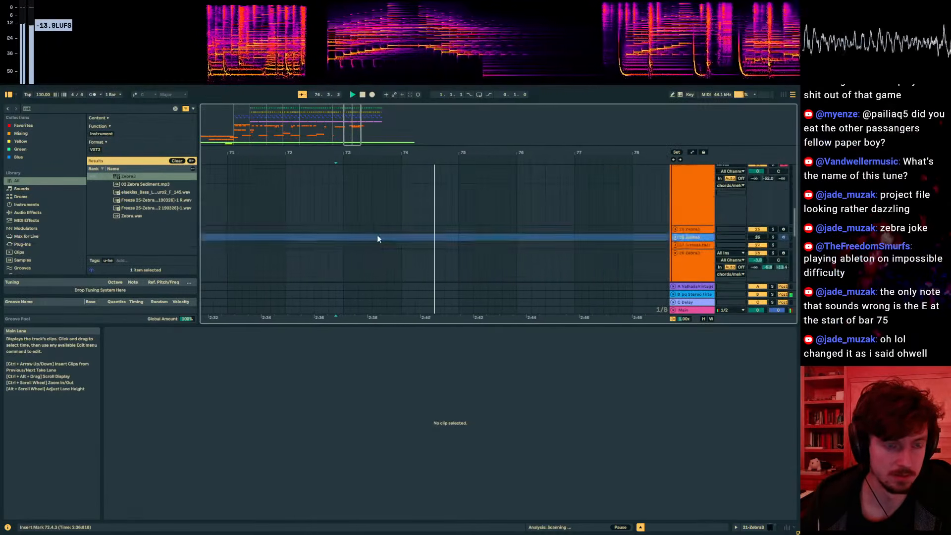
scroll(427, 233, "up", 3)
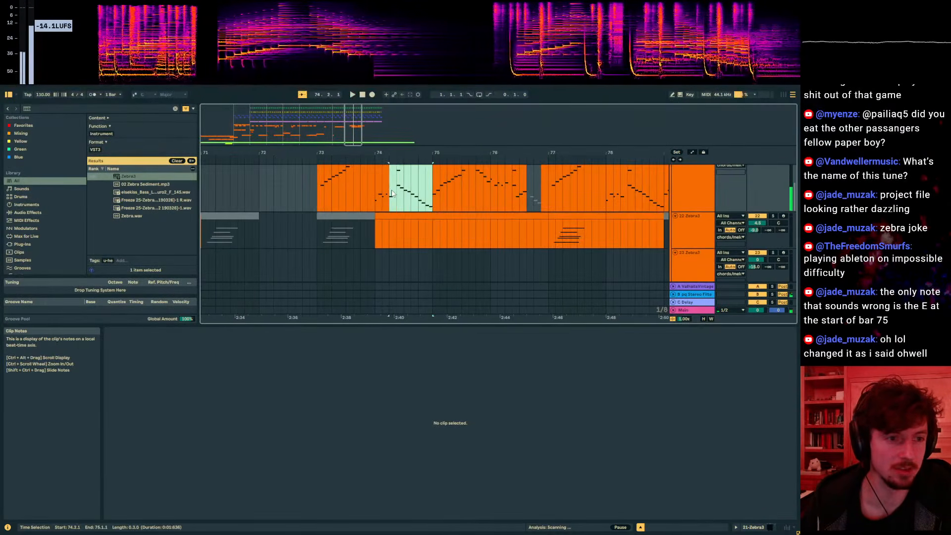
left_click(382, 197)
- Solo the Shwamp - Peach reference track and play it from 73.1.1
scroll(416, 225, "down", 5)
left_click(320, 265)
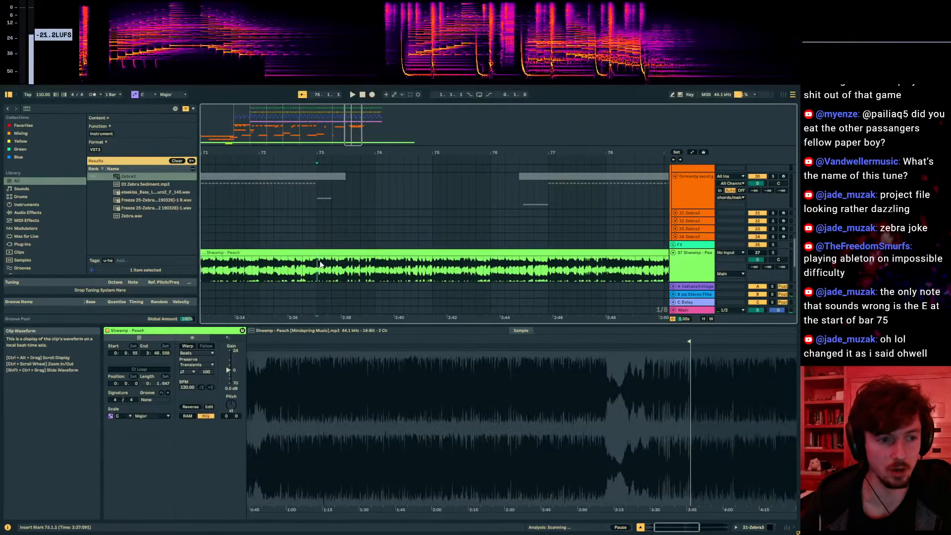
left_click(773, 253)
key("space")
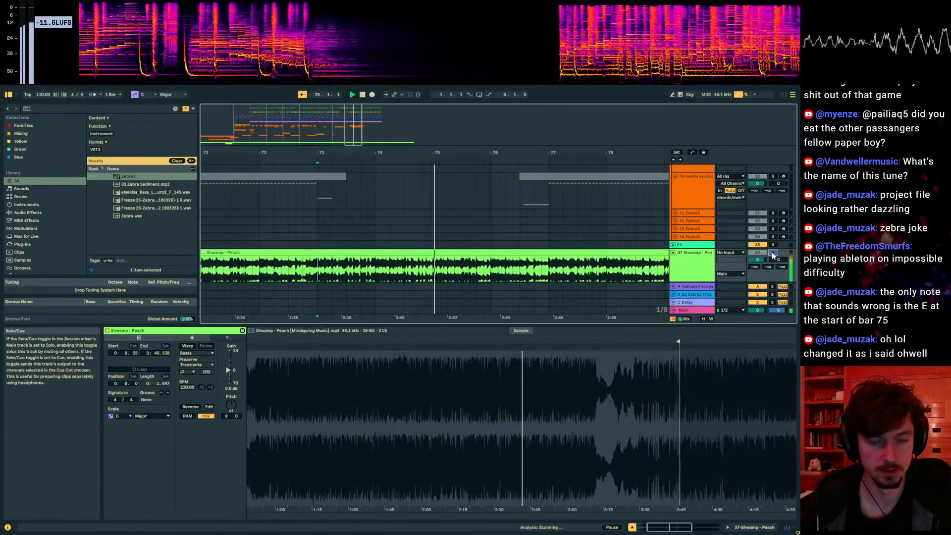
- Insert an empty MIDI clip from 74.2.1 to 74.3.1 on the formanty ascid guy track and play from there
scroll(389, 192, "up", 2)
left_click(441, 246)
left_click(370, 242)
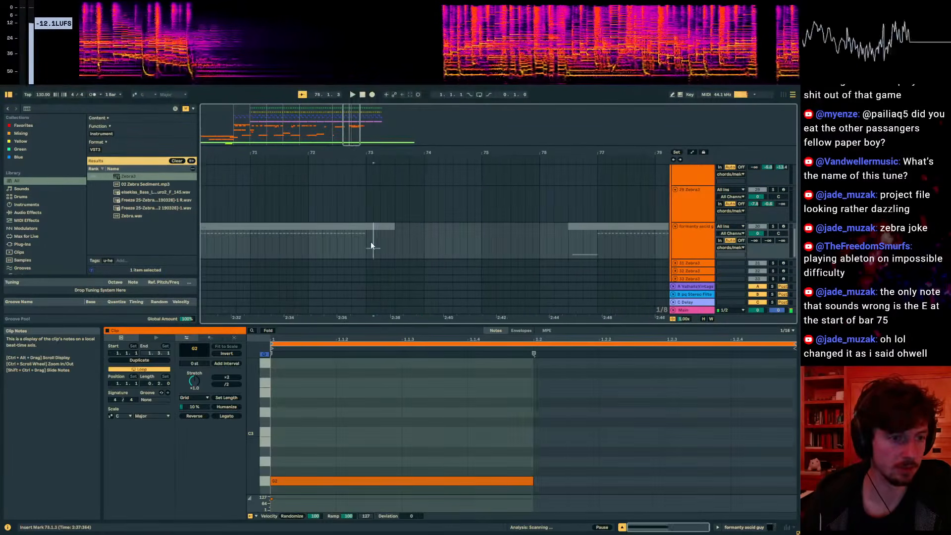
left_click(468, 243)
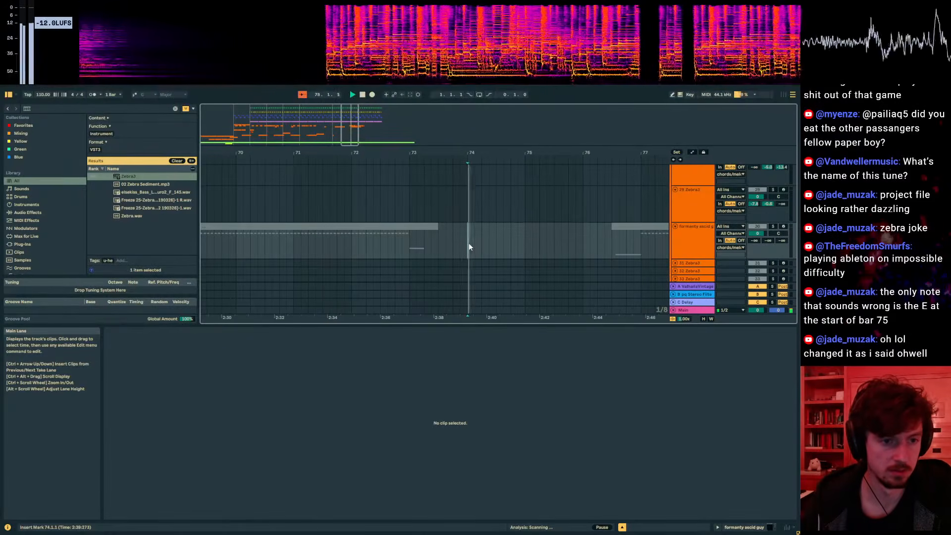
left_click_drag(468, 243, 483, 242)
left_click(481, 245)
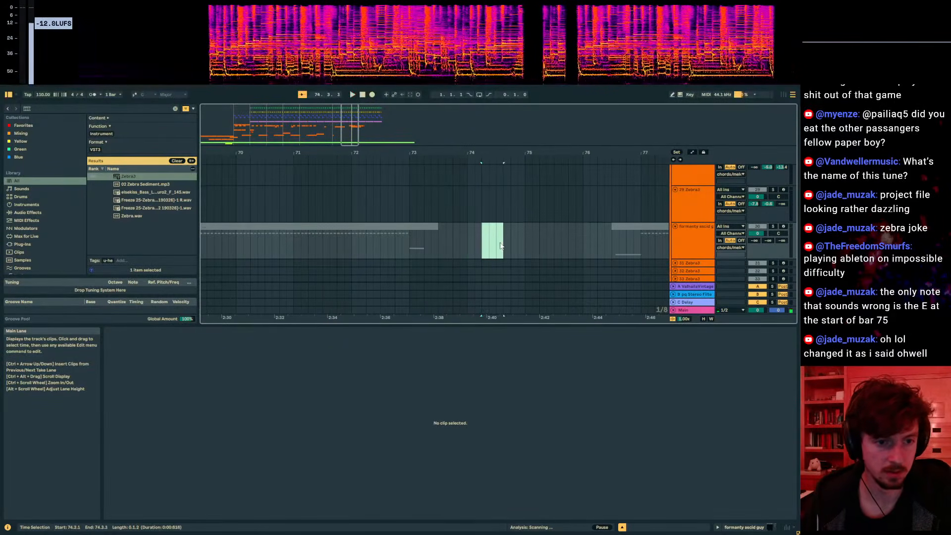
key("ctrl+shift+m")
key("space")
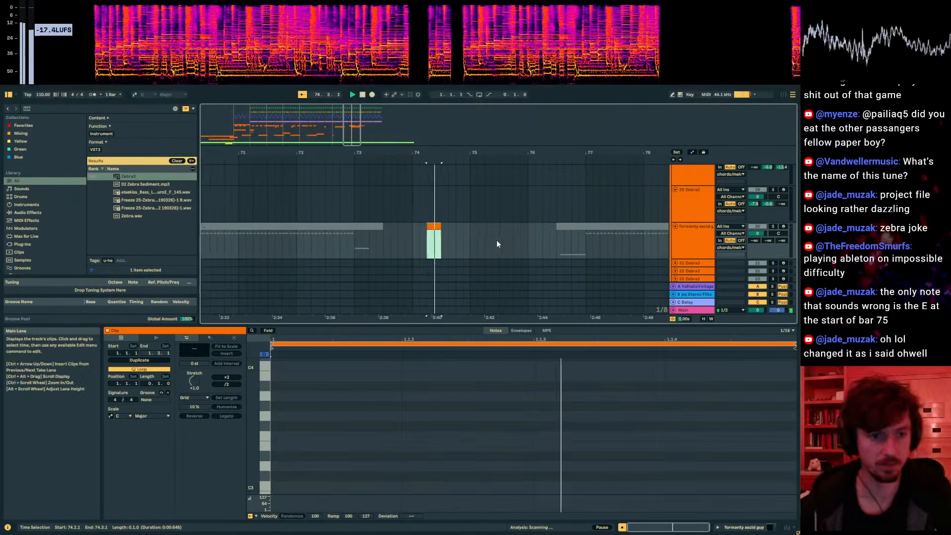
- Add an E2 note across the whole clip at 74.2.1 and play it
key("space")
double_click(363, 447)
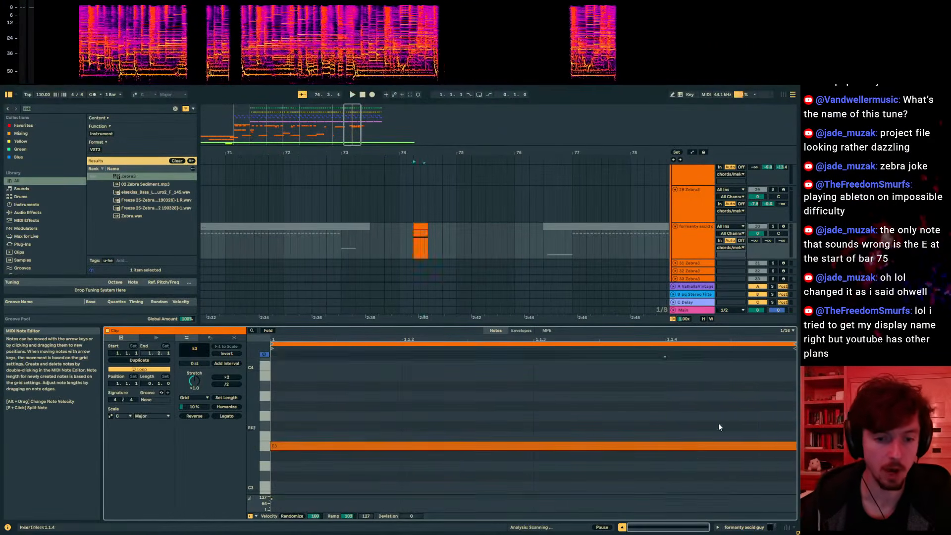
key("shift+Down")
key("space")
- Solo the formanty ascid guy track and draw a V-shaped Zebra3 Cutoff automation dip over the clip at 74.2.1
left_click(774, 227)
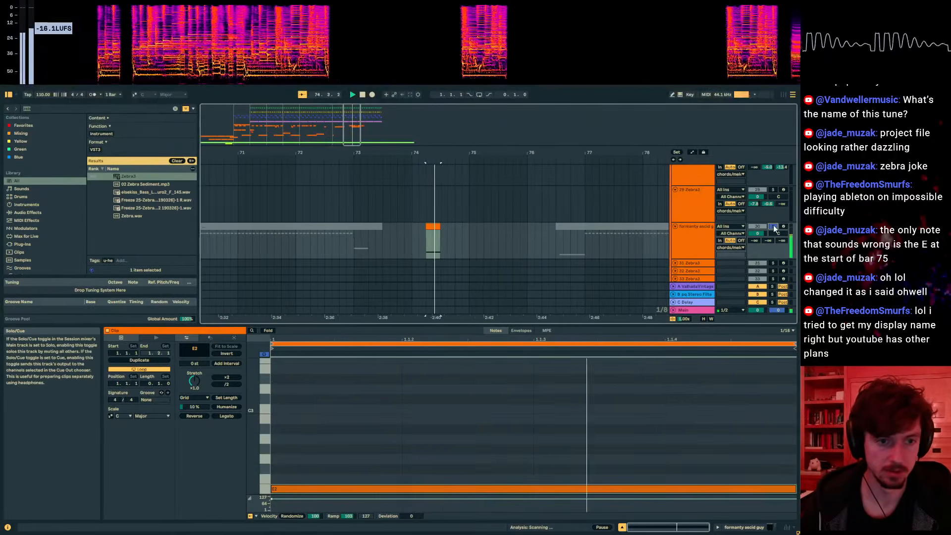
left_click(769, 527)
key("a")
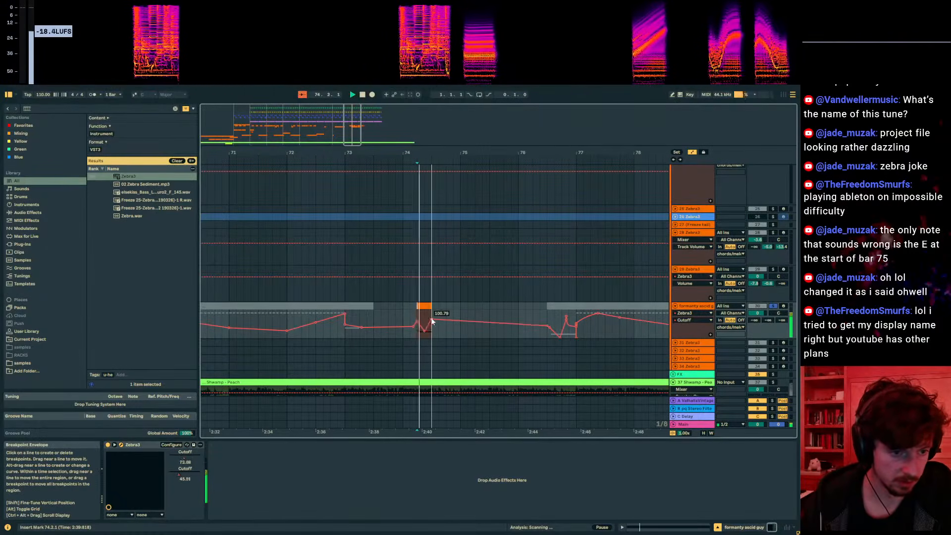
- Lower the Distortion 3 mix to 4.00 in the track's Zebra3 and move the plug-in window aside
left_click(171, 445)
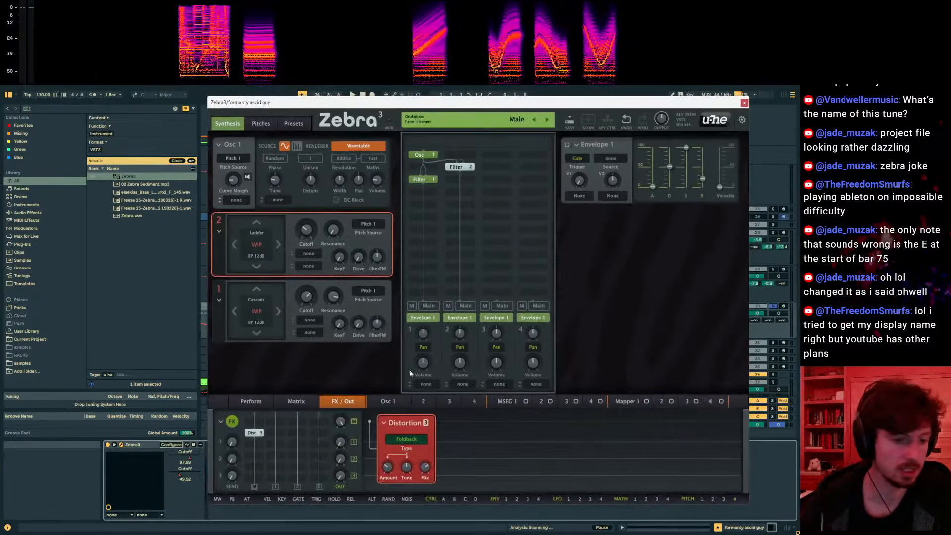
left_click_drag(425, 466, 426, 505)
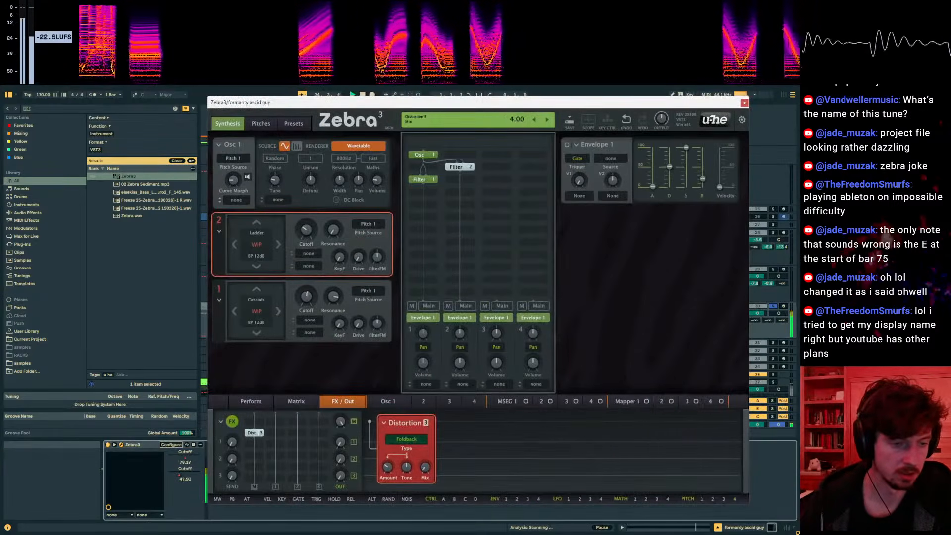
left_click_drag(382, 101, 895, 138)
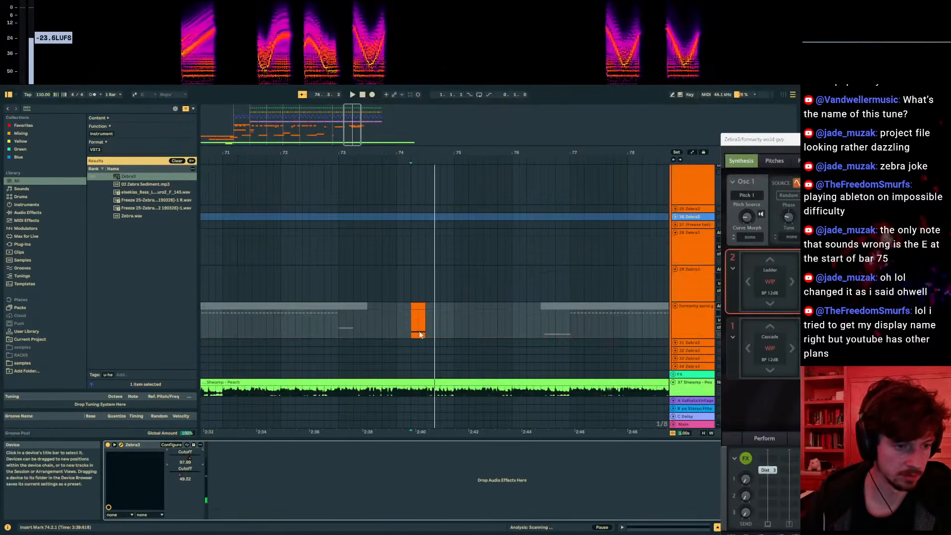
- Reshape the Zebra3 Cutoff automation over the clip at 74.2.1, re-enable automation and play the clip
left_click(174, 477)
left_click(411, 330)
key("space")
left_click_drag(425, 330, 411, 318)
key("space")
key("space")
key("space")
left_click_drag(189, 458, 192, 456)
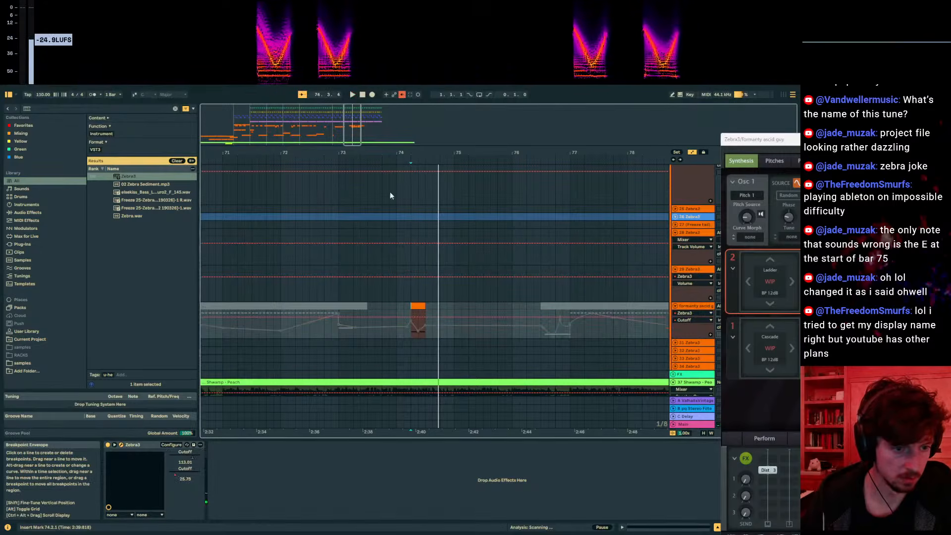
left_click(401, 94)
key("space")
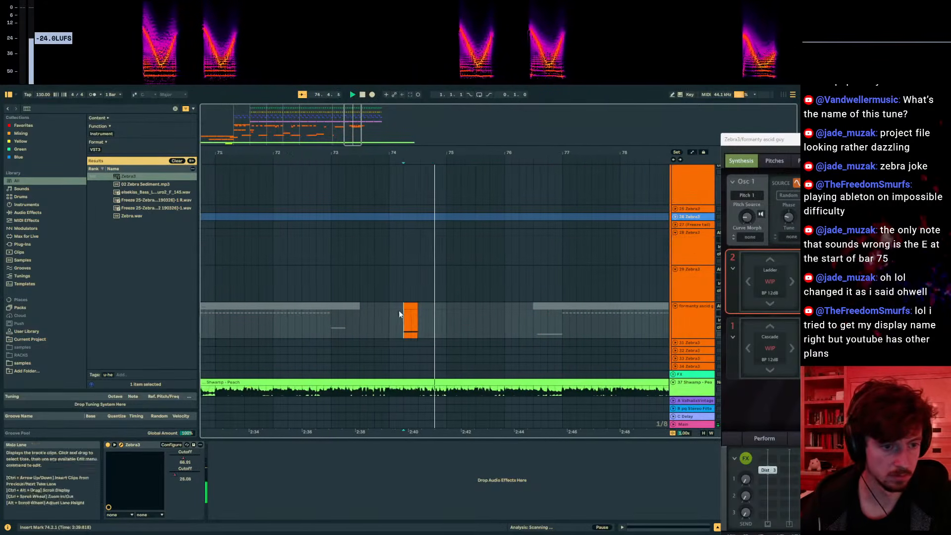
key("space")
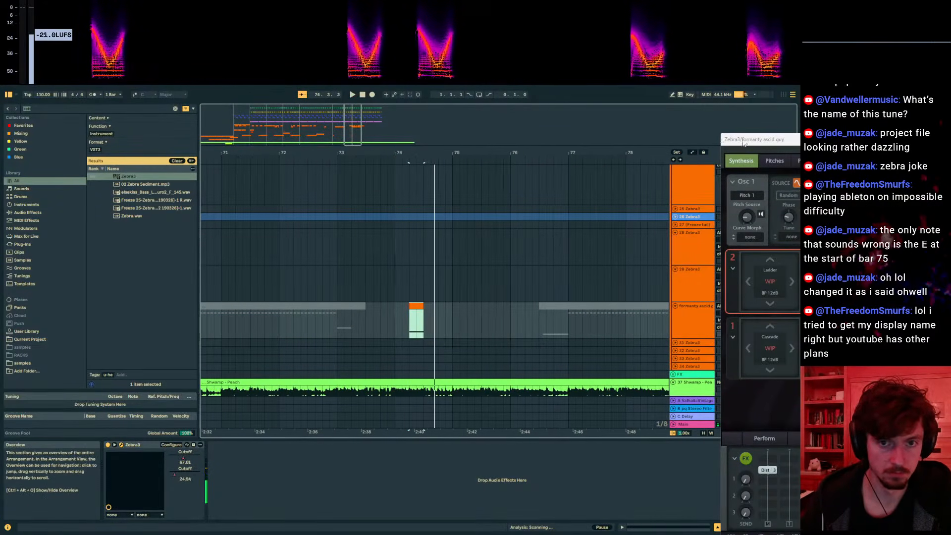
- Move the Zebra3 window off the arrangement, unsolo the formanty ascid guy track and play bar 74 in the full mix
left_click_drag(738, 145, 842, 145)
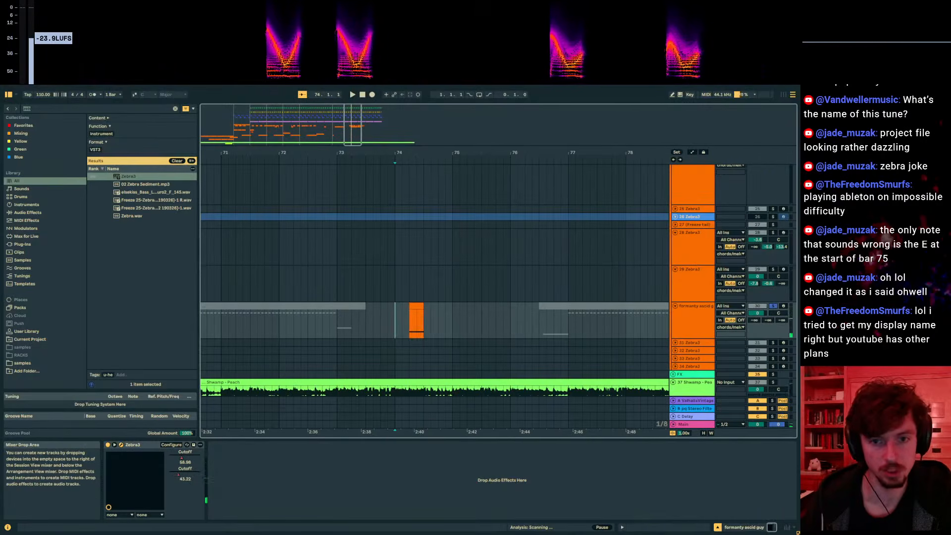
left_click(775, 306)
scroll(733, 307, "down", 2)
key("space")
left_click(403, 284)
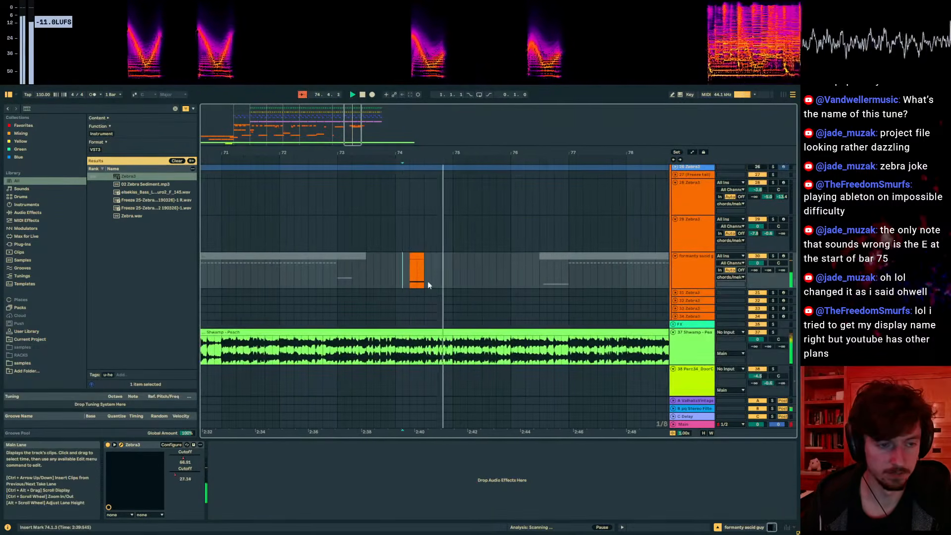
left_click(438, 281)
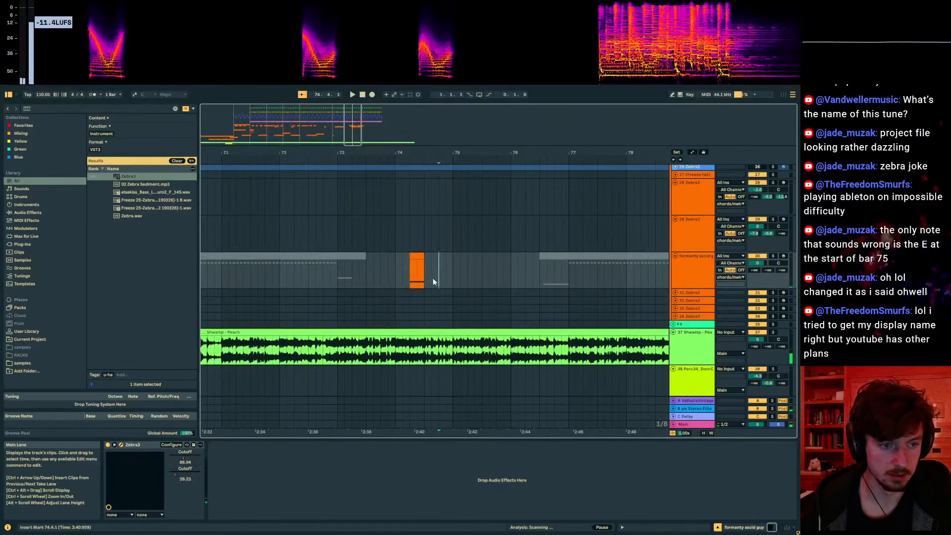
- Copy the 74.2.1 clip to 74.3.3, shorten the copy to end at 74.4.1, and play from 73.3.2
left_click_drag(427, 152, 427, 173)
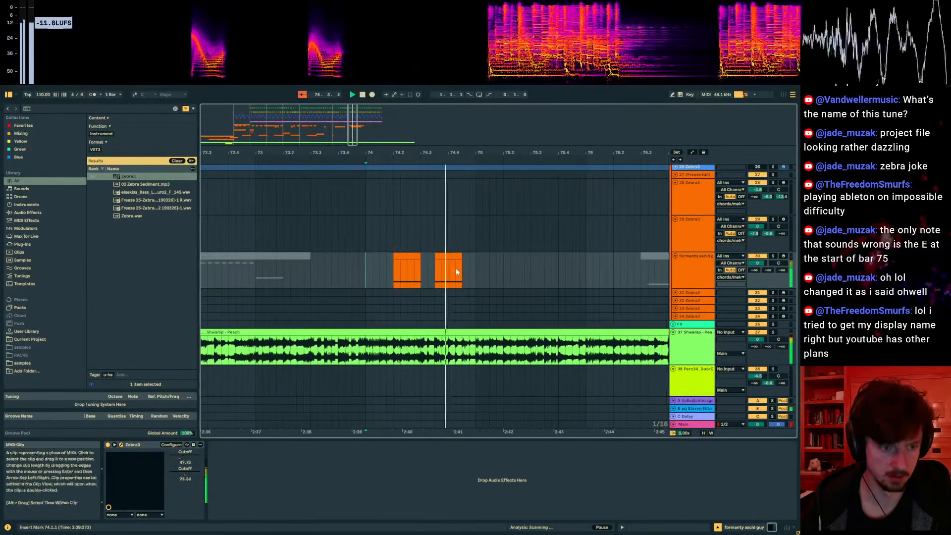
left_click(319, 278)
key("space")
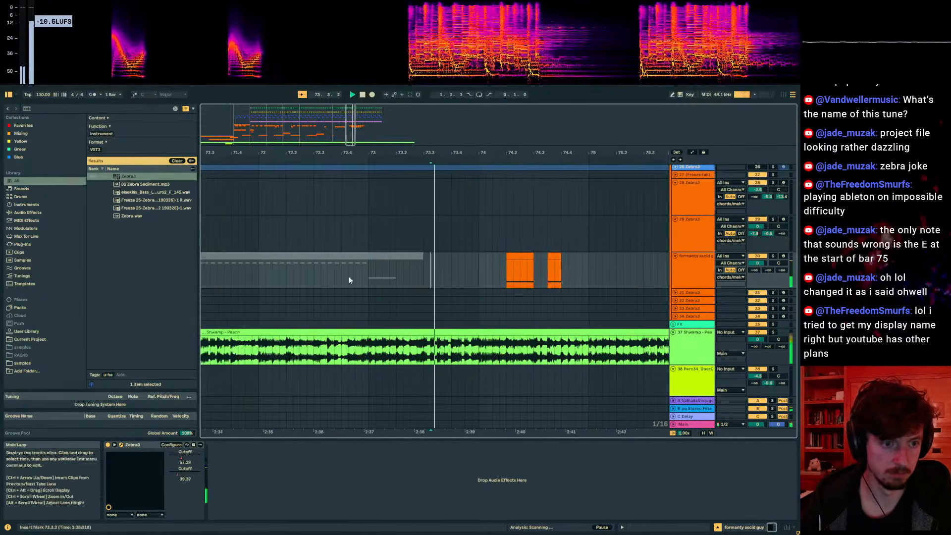
- Draw a falling Zebra3 Cutoff ramp starting at 78.16 over the clip at 74.3.3
left_click(185, 472)
key("a")
left_click(470, 274)
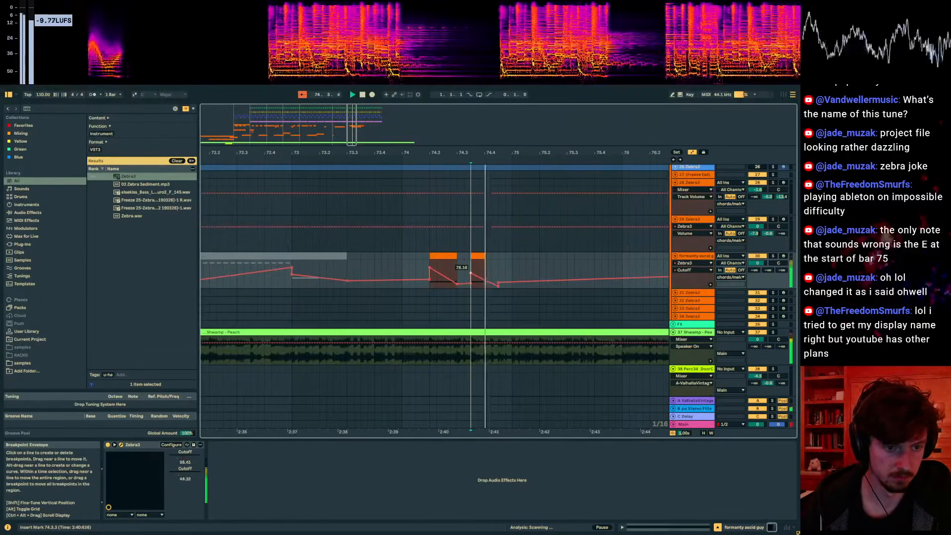
key("a")
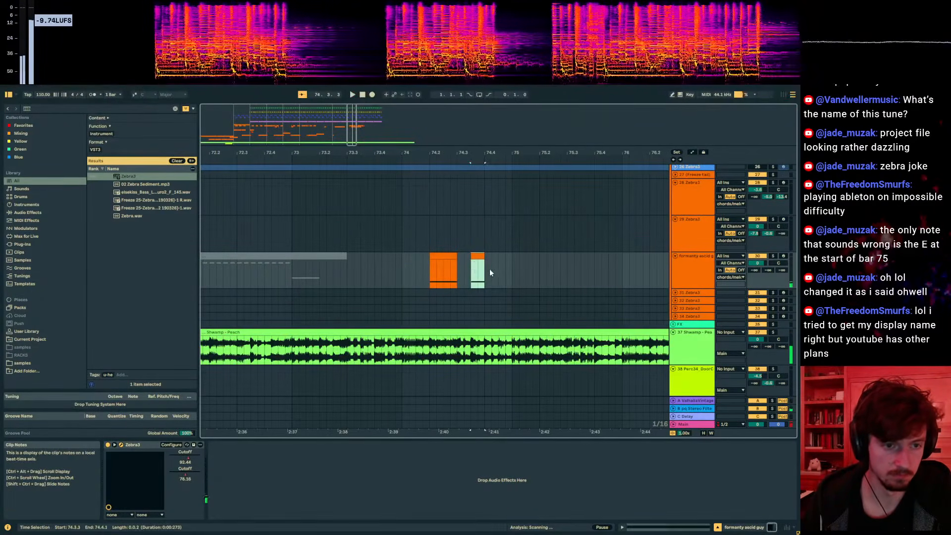
- Copy the short 74.3.3 clip to 74.4.2, adjust the Cutoff automation over both clips and play the passage
key("a")
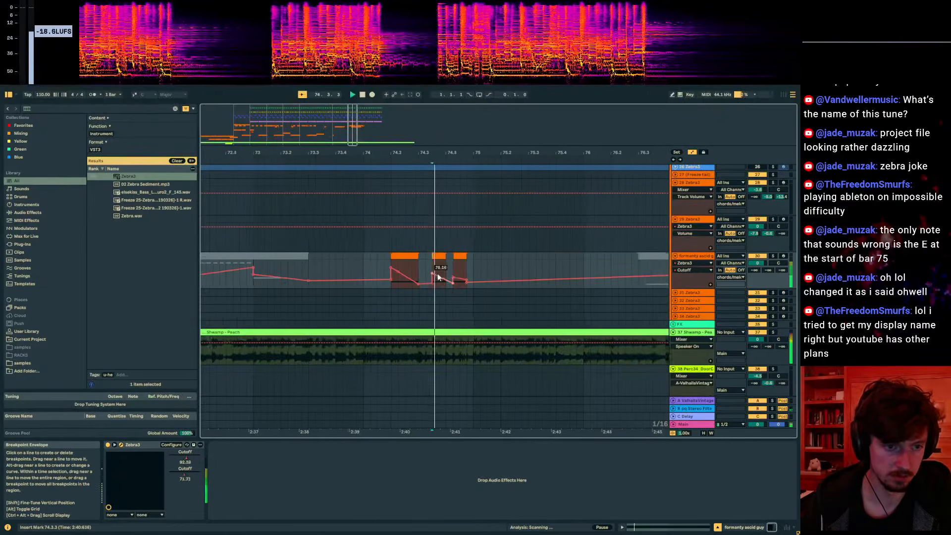
key("a")
left_click(349, 275)
- Insert a new MIDI track below formanty ascid guy and create an empty clip on it from 73.1.1 to 74.3.1
left_click_drag(392, 153, 431, 110)
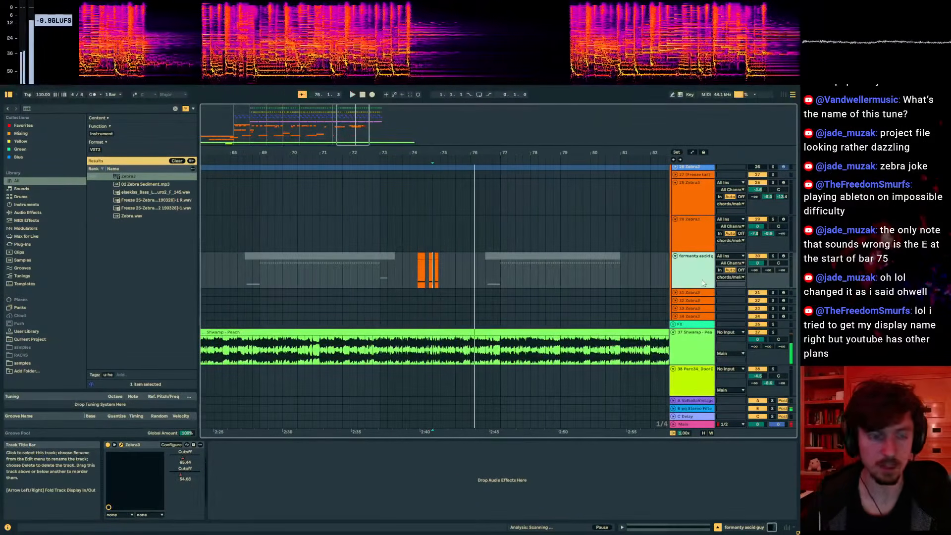
key("ctrl+shift+t")
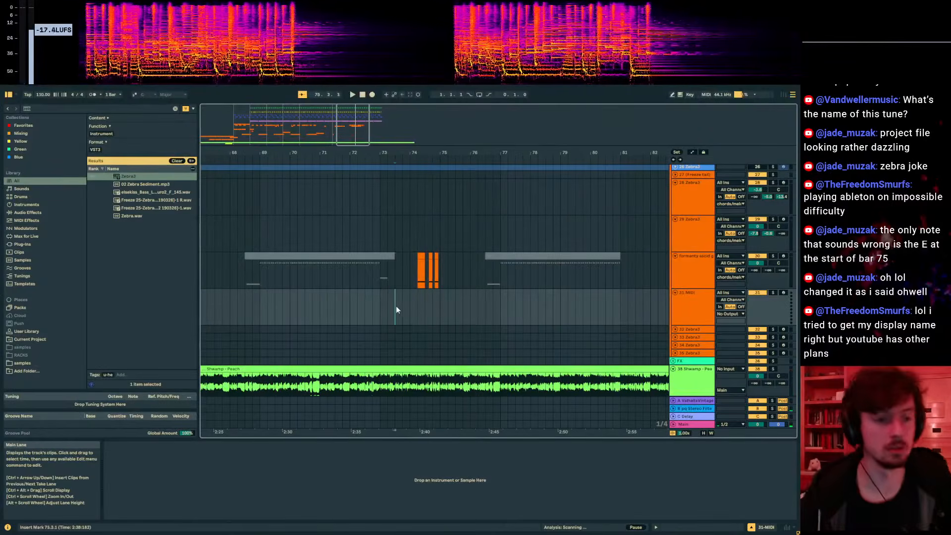
key("ctrl+shift+m")
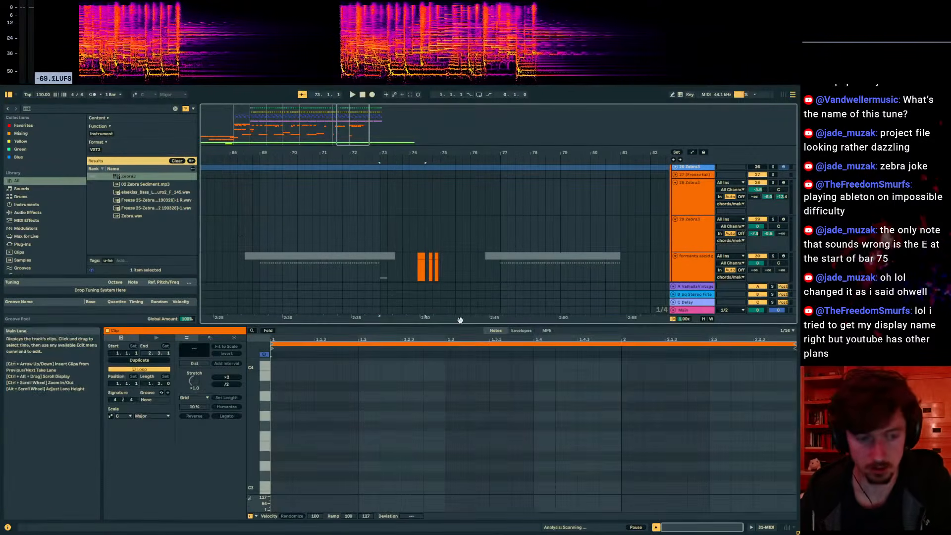
- Add a sixteenth G3 note to the new track 31 clip and place it at 1.3.1 while auditioning the passage
double_click(282, 416)
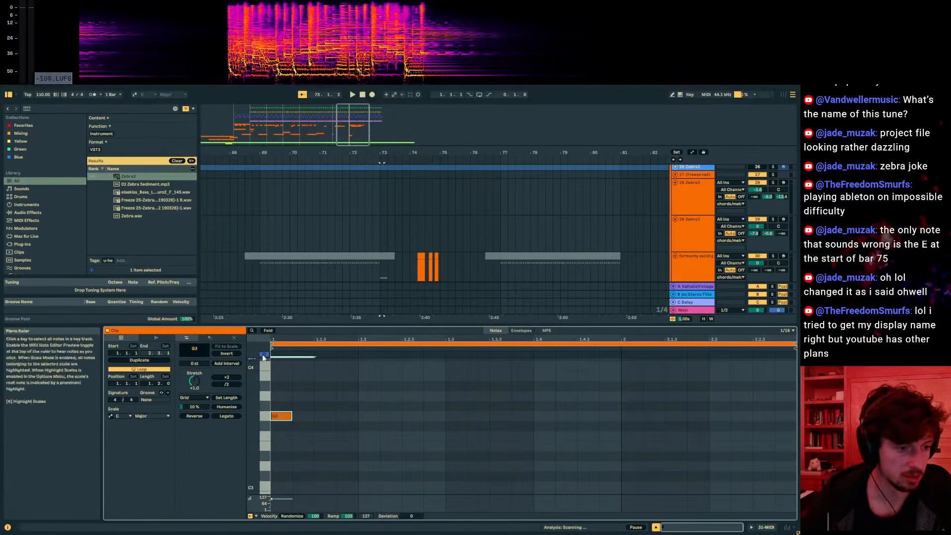
scroll(550, 253, "down", 3)
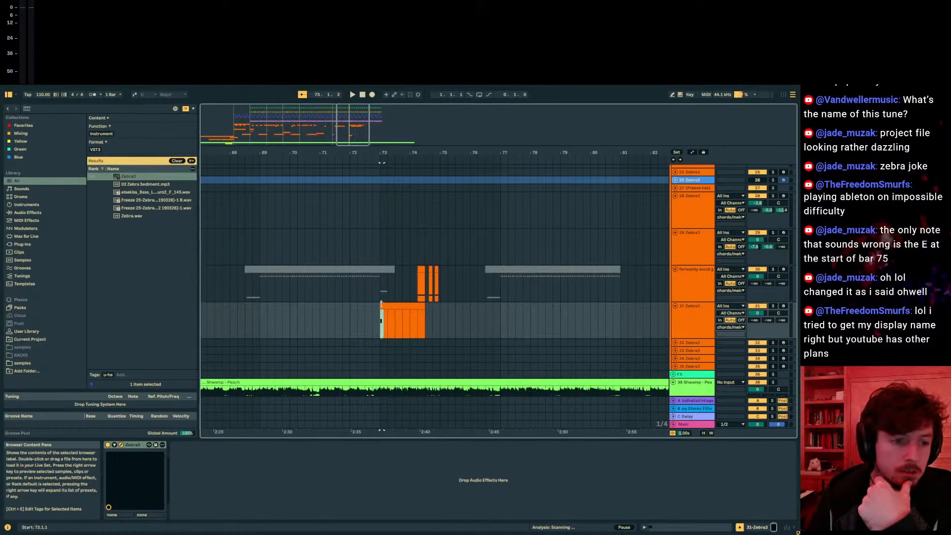
key("space")
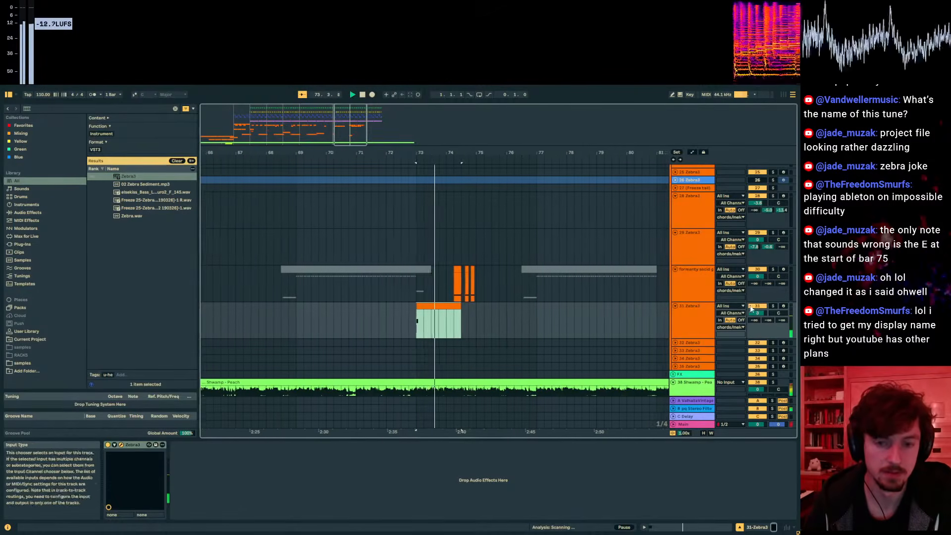
left_click(680, 530)
left_click_drag(282, 417, 462, 420)
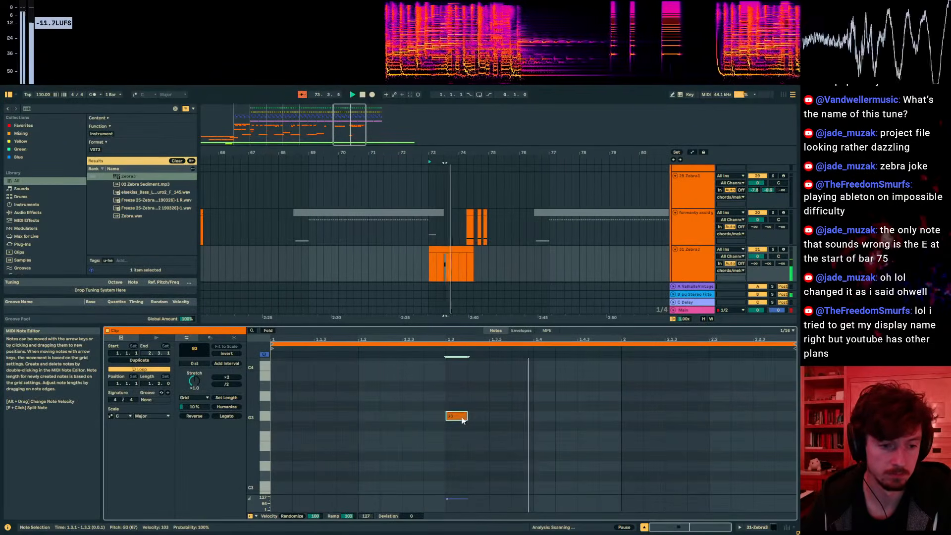
left_click(500, 418)
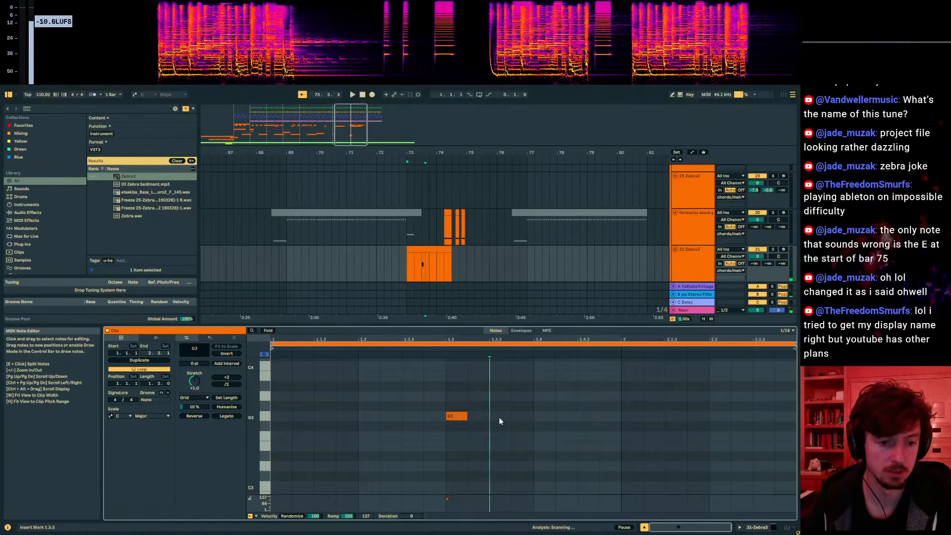
- Continue the riff with G3 at 1.3.3 and 1.4.1, A#3 at 1.4.3, F3 at 2.1.1 and G3 at 2.1.3
double_click(500, 416)
double_click(541, 416)
double_click(588, 386)
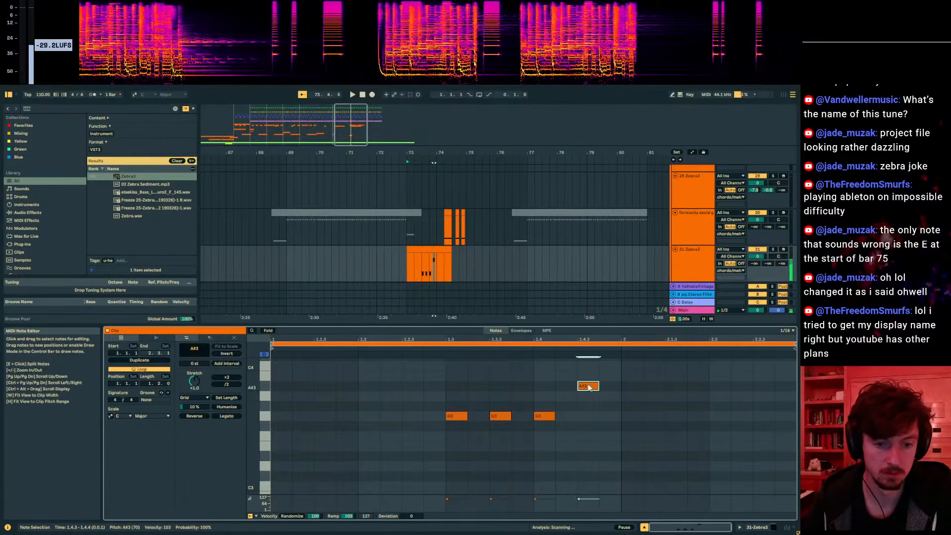
double_click(632, 437)
double_click(677, 417)
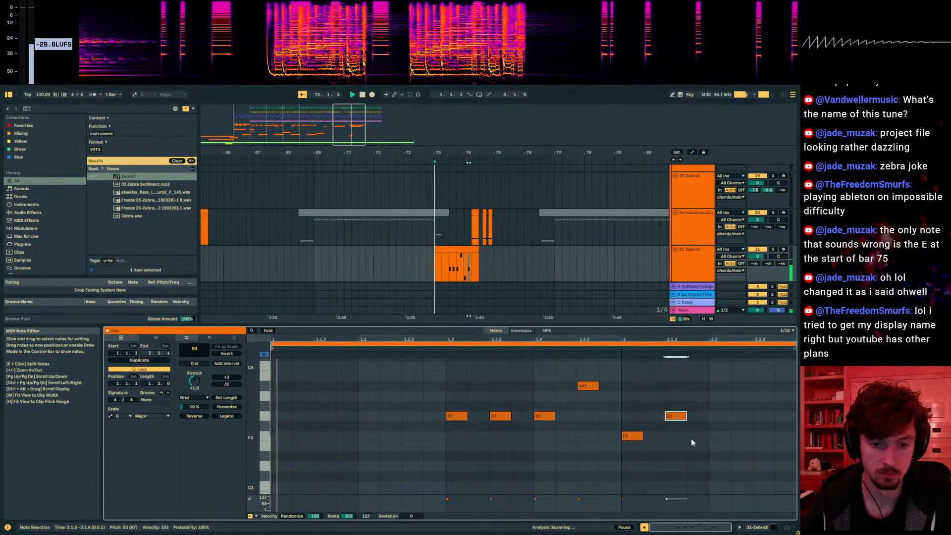
- Halve the timing of the riff's first five notes and rearrange its ending as A#3 at 1.4.1, F3 at 1.4.3 and G3 at 1.4.4
left_click_drag(664, 464, 404, 341)
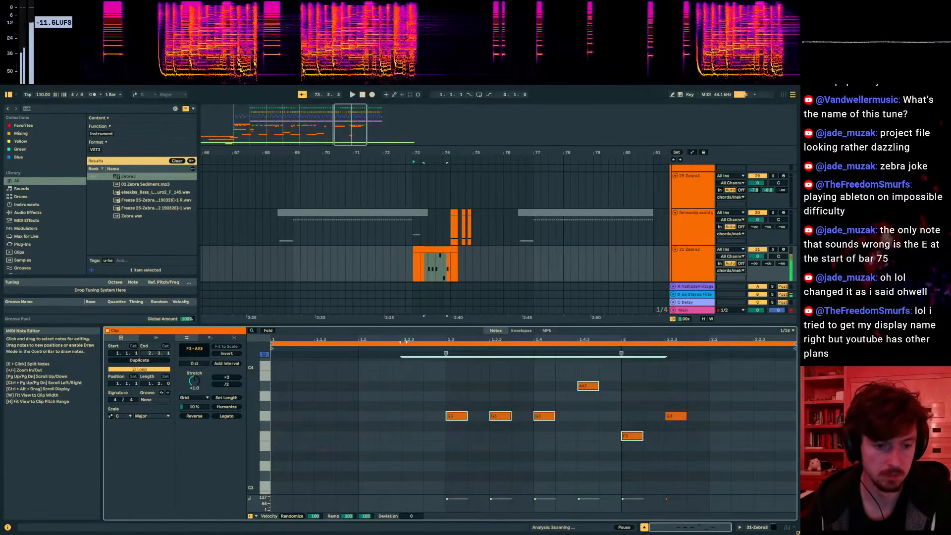
left_click(224, 385)
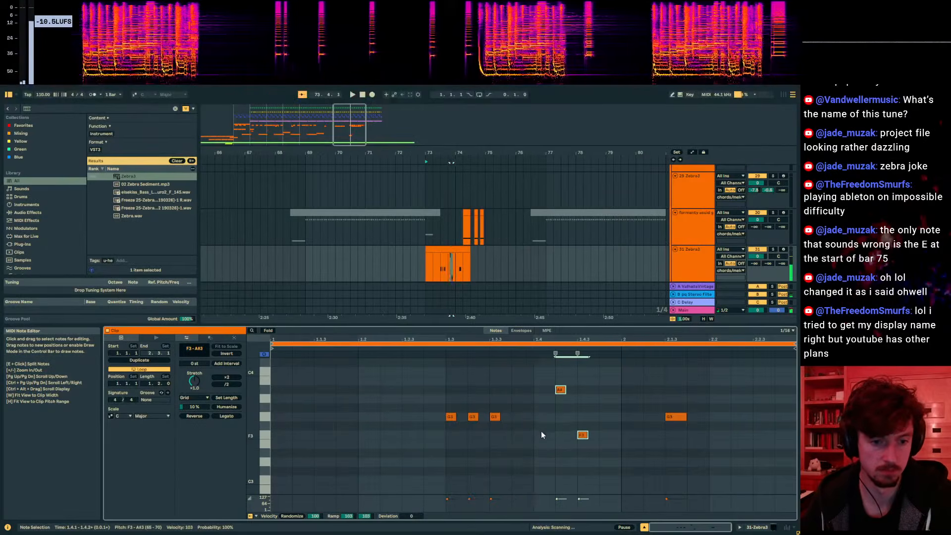
left_click(562, 436)
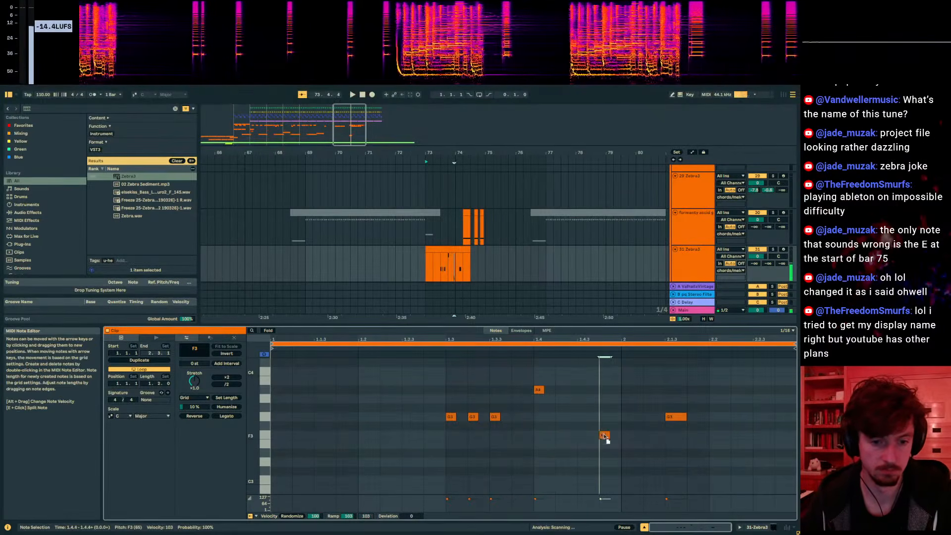
double_click(579, 417)
key("space")
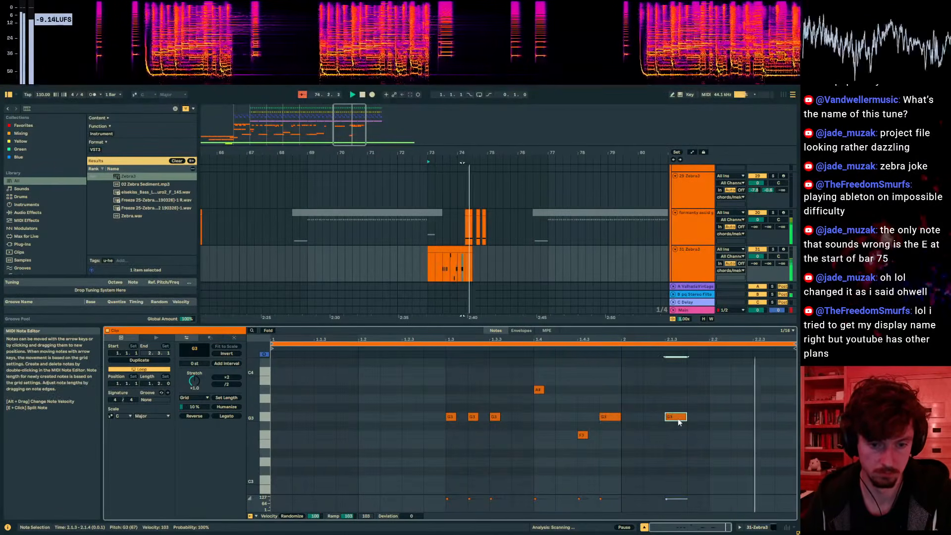
- Copy the riff clip to 75.1.1 and consolidate 73.1.1 to 77.1.1 on track 31 into one clip
left_click(454, 247)
key("ctrl+d")
key("ctrl+z")
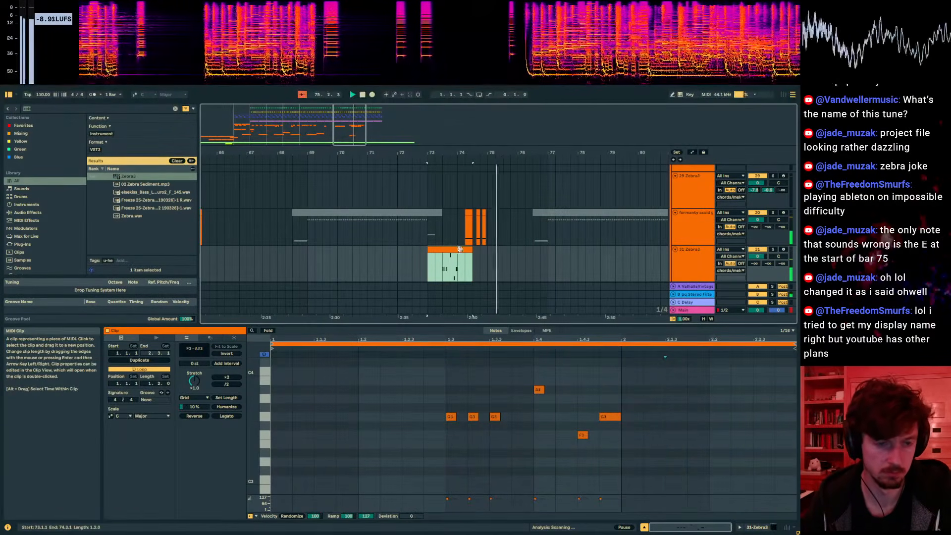
left_click(489, 263)
key("ctrl+v")
left_click_drag(533, 264, 429, 263)
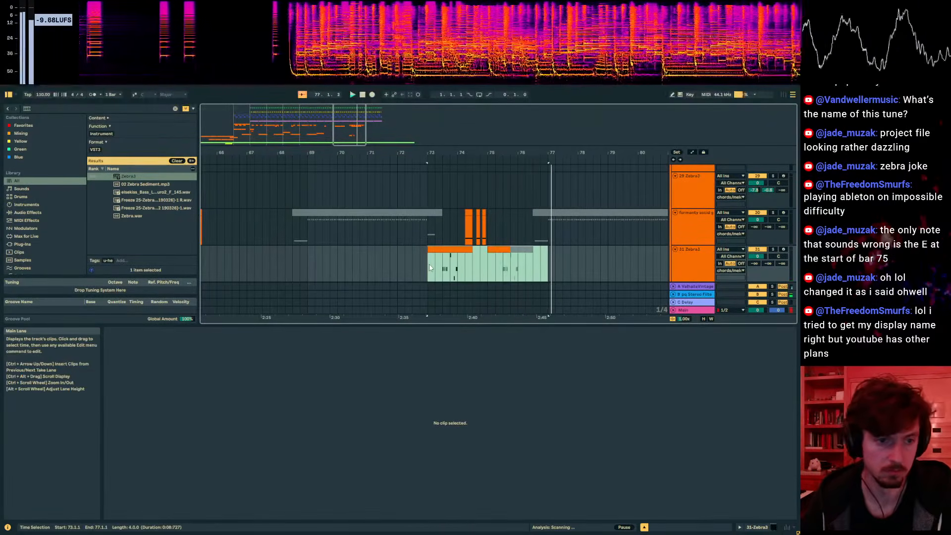
key("ctrl+j")
key("space")
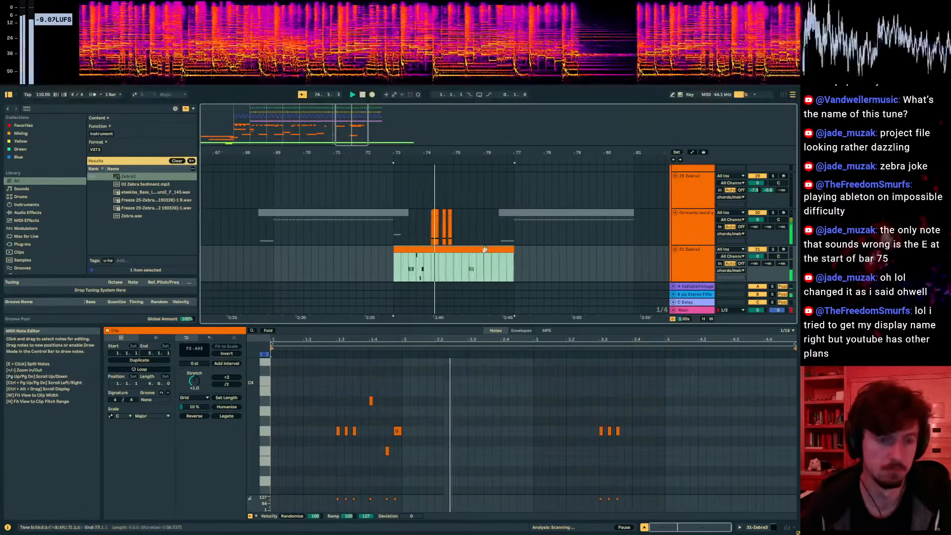
- Duplicate the four-bar clip to 77.1.1 and add a G3 after the three G3 notes in the first clip's third bar
key("ctrl+d")
left_click(457, 250)
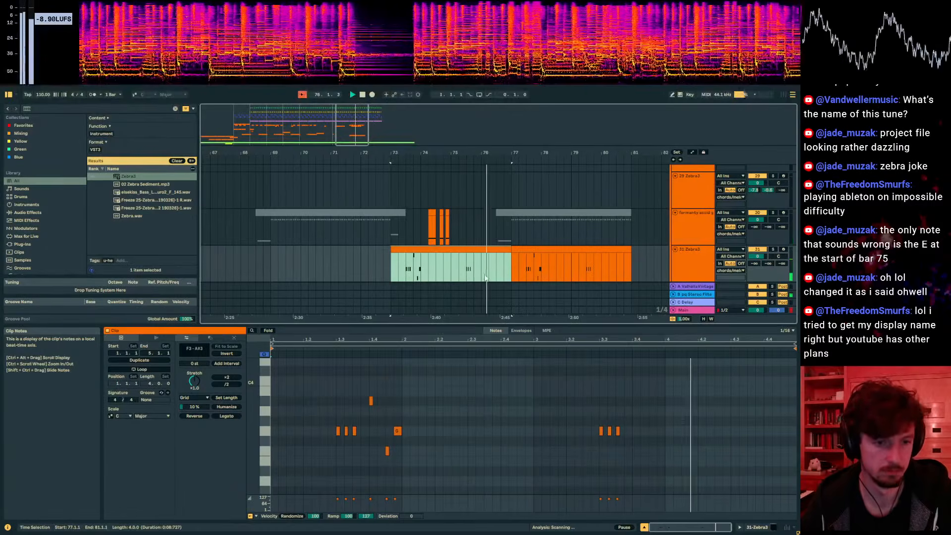
double_click(629, 431)
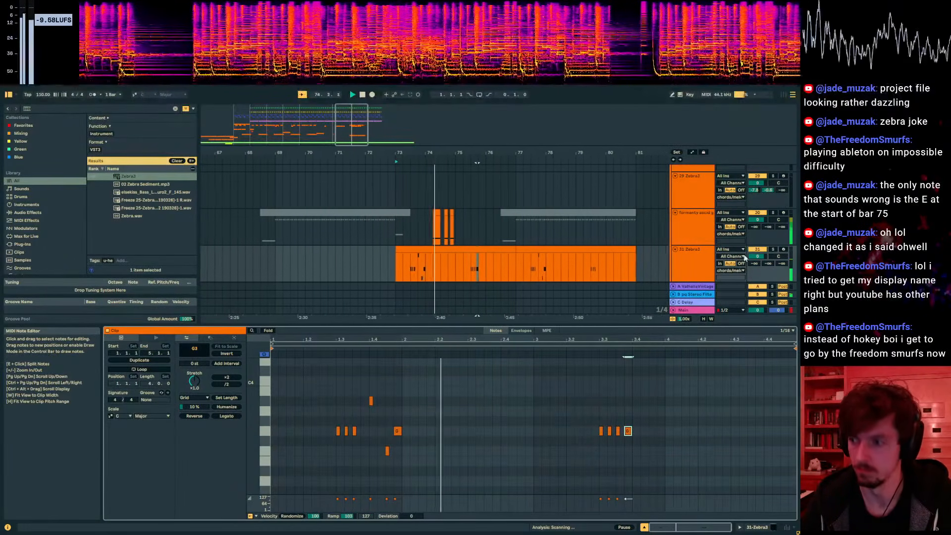
left_click(461, 244)
left_click(448, 256)
key("space")
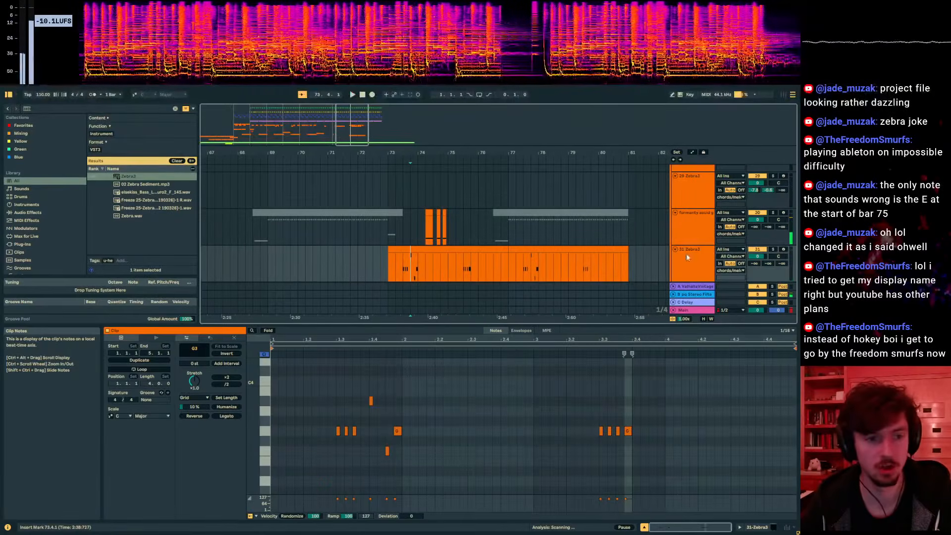
- Solo track 31 and play its riff from 73.3.1
mouse_move(402, 269)
left_mouse_down()
mouse_move(374, 269)
mouse_move(391, 271)
mouse_move(395, 250)
mouse_move(386, 265)
left_mouse_up()
key("Delete")
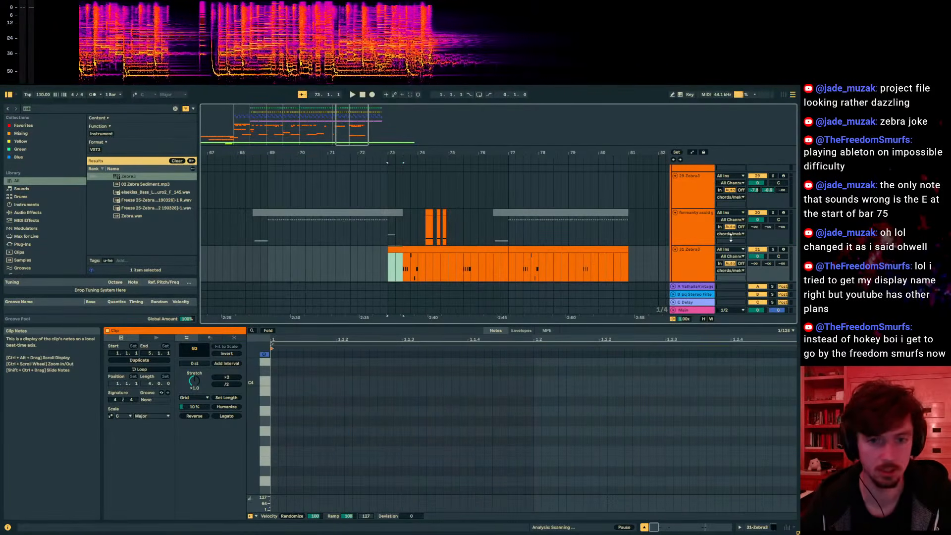
left_click(774, 249)
left_click(401, 268)
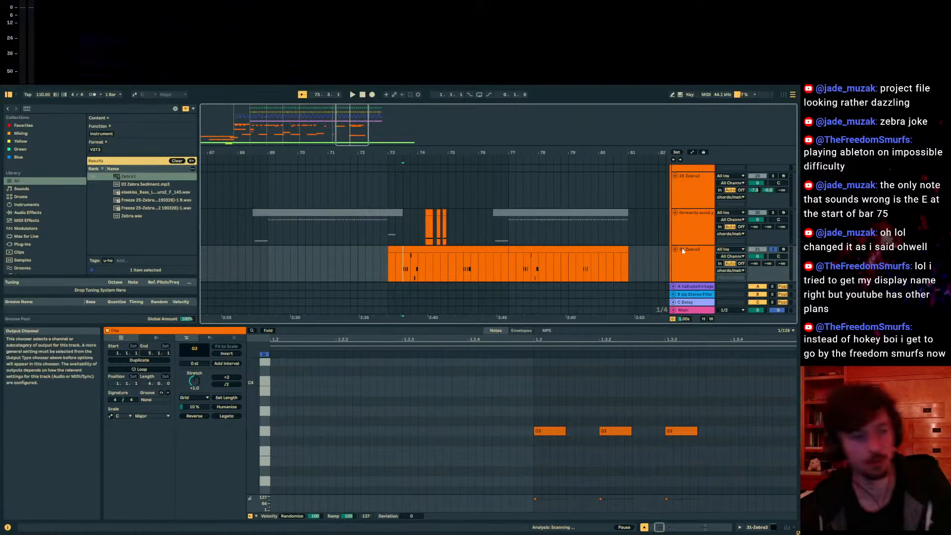
key("space")
key("space")
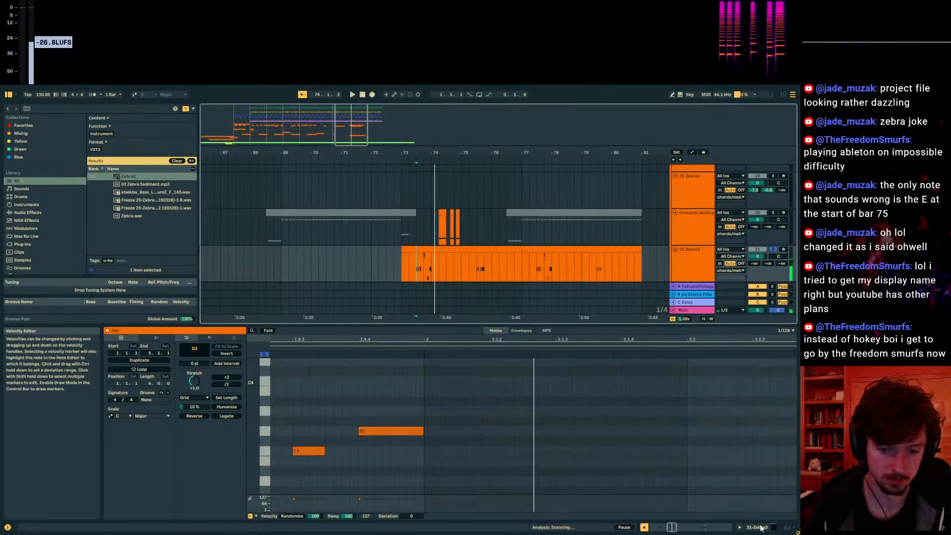
- Open the Zebra3 synth on track 31 and lower Osc 1's Tune to -12.00 while auditioning
left_click(761, 527)
left_click(120, 445)
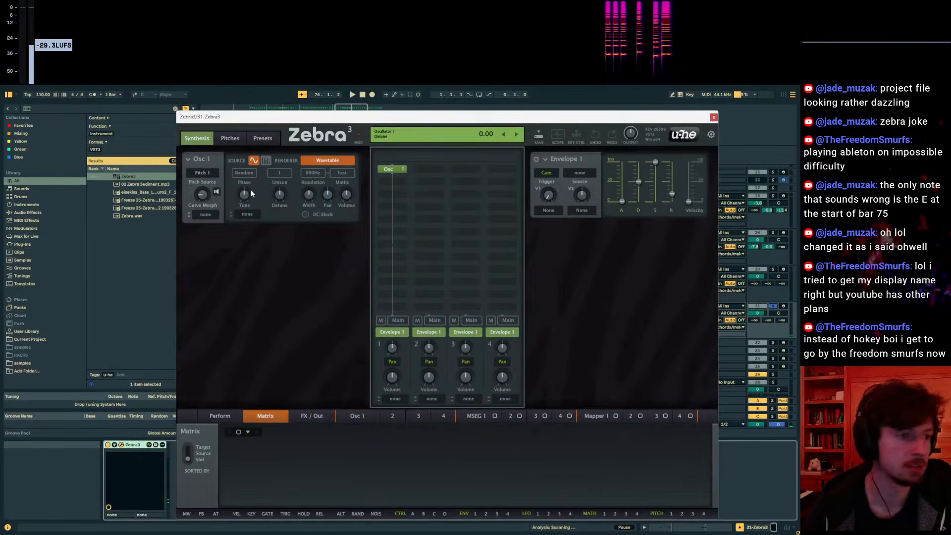
left_click_drag(246, 196, 245, 192)
key("space")
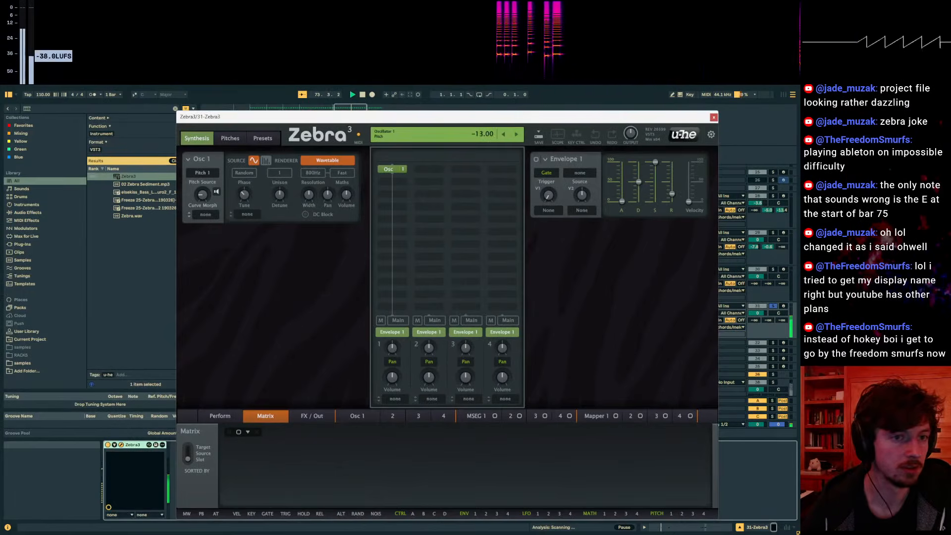
key("space")
- Add an FMO 1 module below Osc 1 and adjust its FM controls
left_click_drag(321, 117, 259, 167)
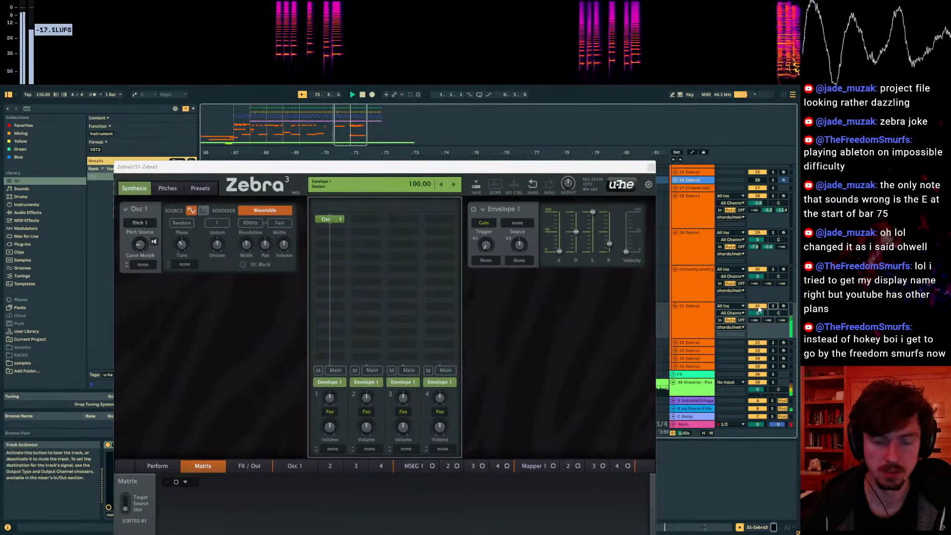
left_click_drag(419, 167, 593, 120)
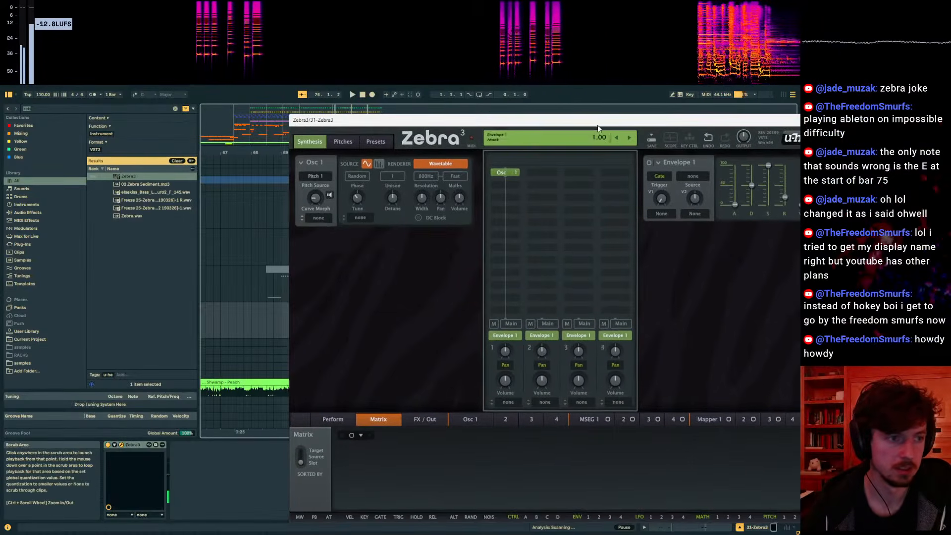
left_click(499, 199)
left_click(663, 181)
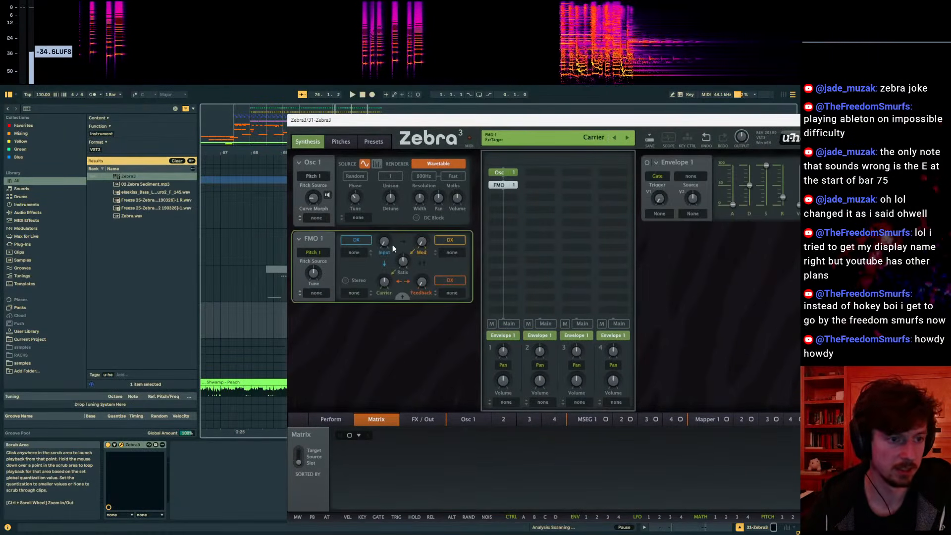
left_click_drag(386, 244, 404, 261)
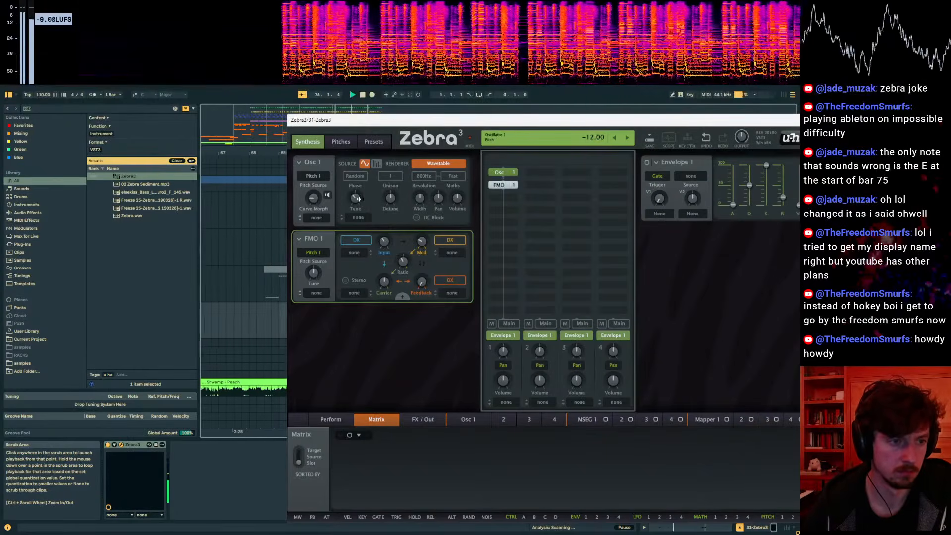
- Add a Filter 1 module below FMO 1 and adjust its Cutoff during playback
left_click_drag(669, 118, 629, 178)
left_click(550, 281)
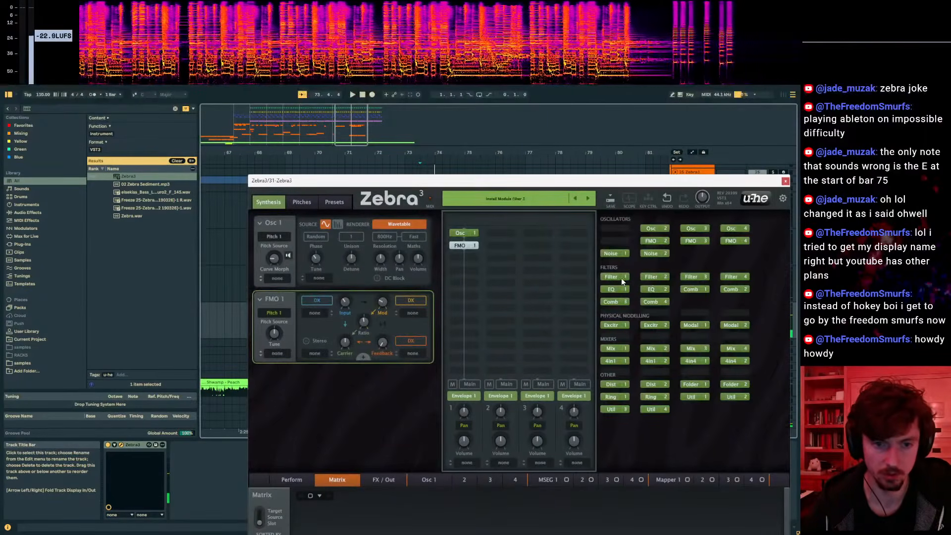
left_click(621, 278)
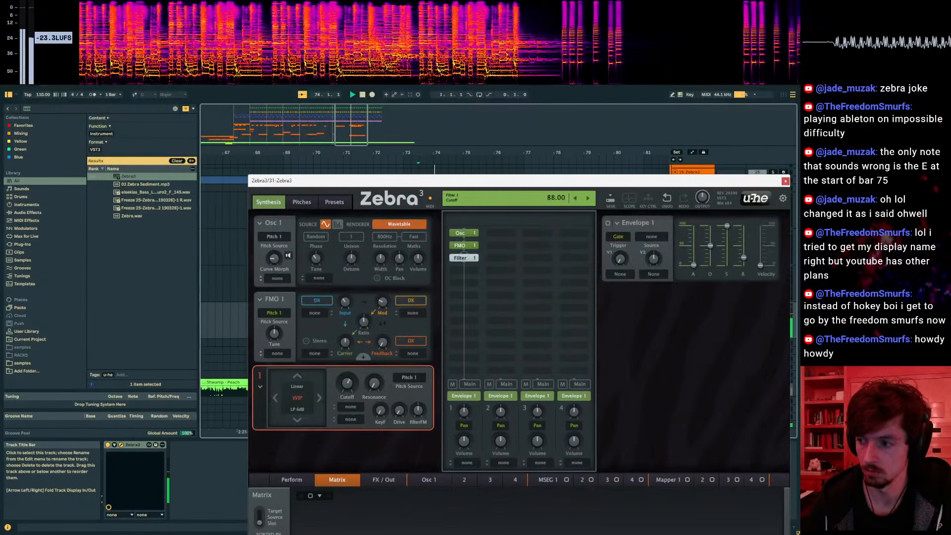
key("space")
mouse_move(347, 382)
left_mouse_down()
mouse_move(347, 368)
mouse_move(348, 378)
left_mouse_up()
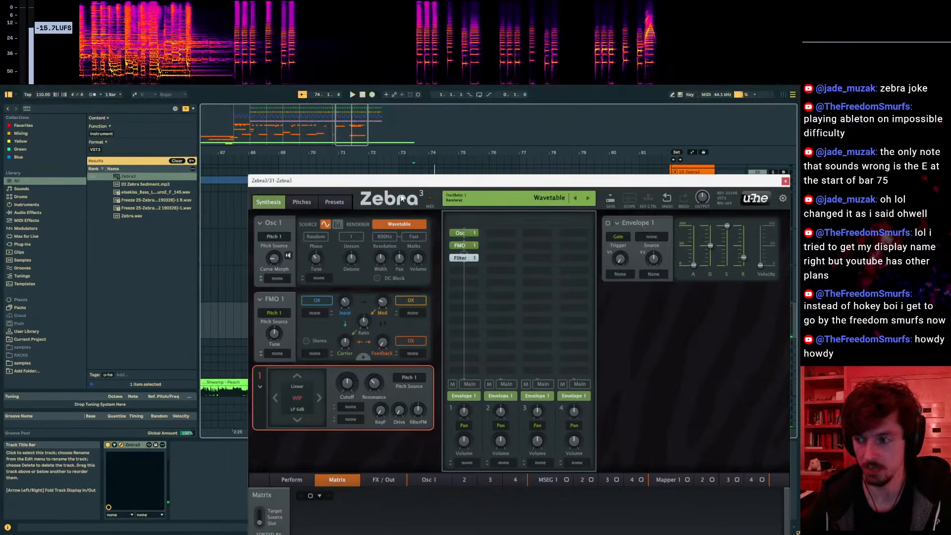
- Examine the earlier melody and formant clips around bars 52–53, finishing at 73.1.1 on track 21
left_click_drag(379, 186, 386, 369)
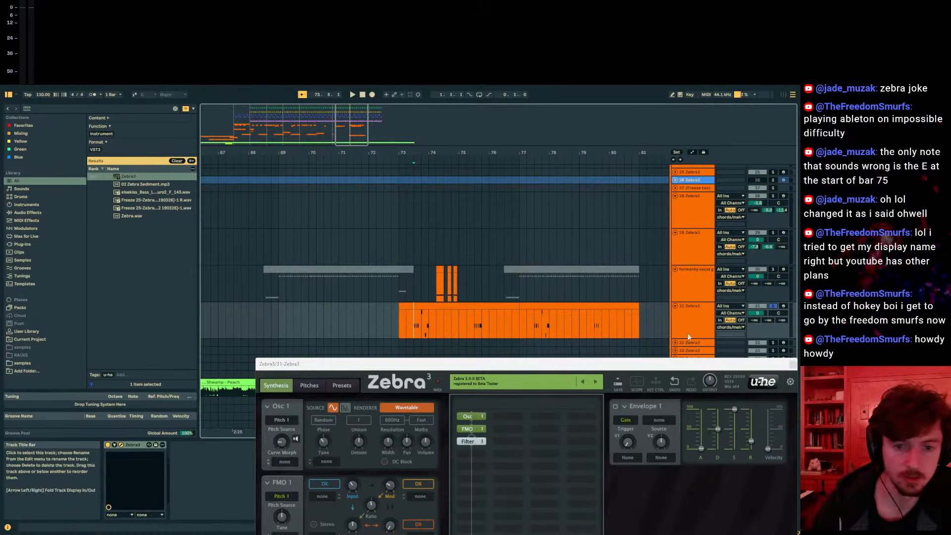
scroll(431, 286, "down", 3)
scroll(421, 238, "up", 1)
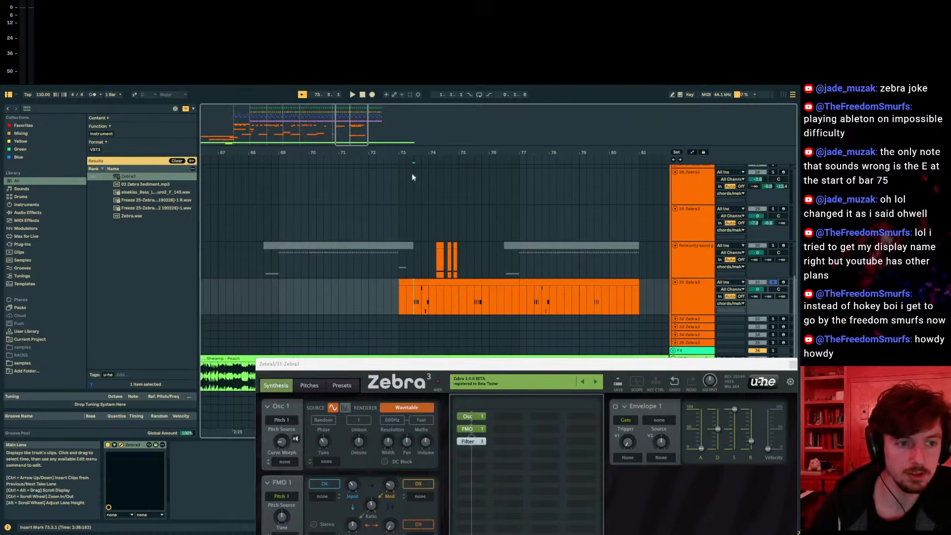
left_click_drag(415, 152, 459, 115)
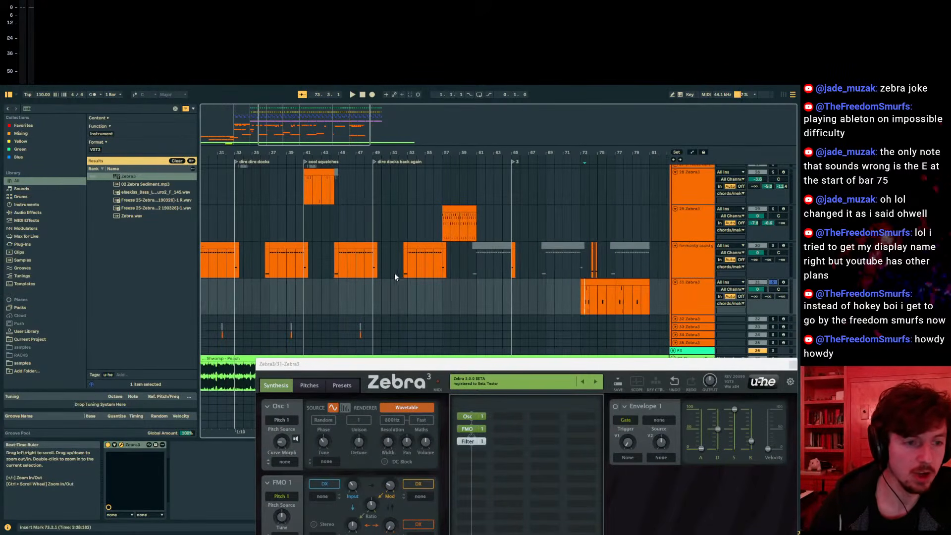
left_click(406, 273)
scroll(437, 286, "up", 10)
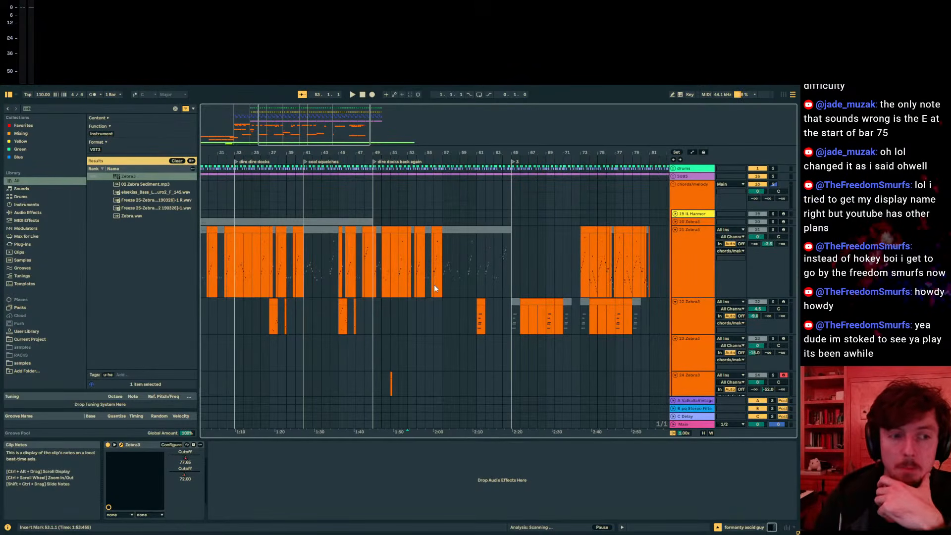
left_click(398, 275)
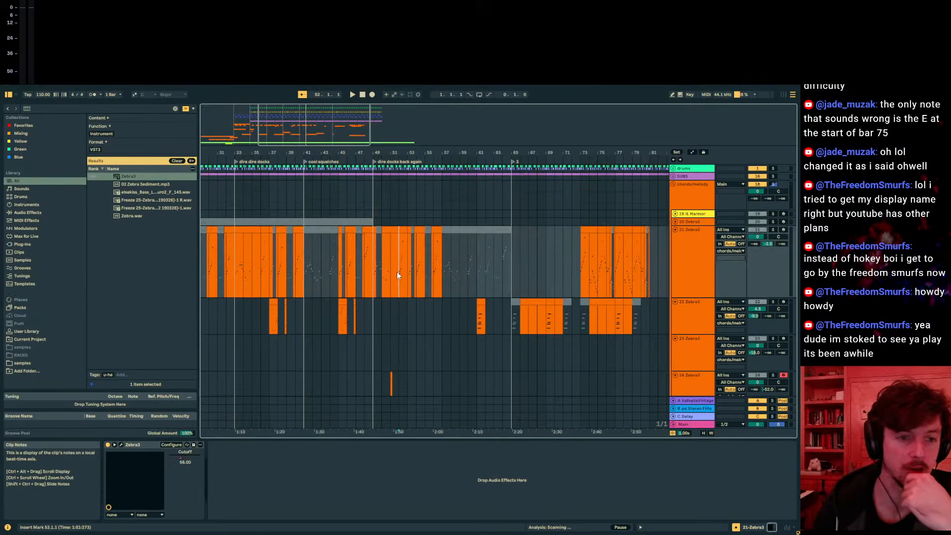
left_click(594, 281)
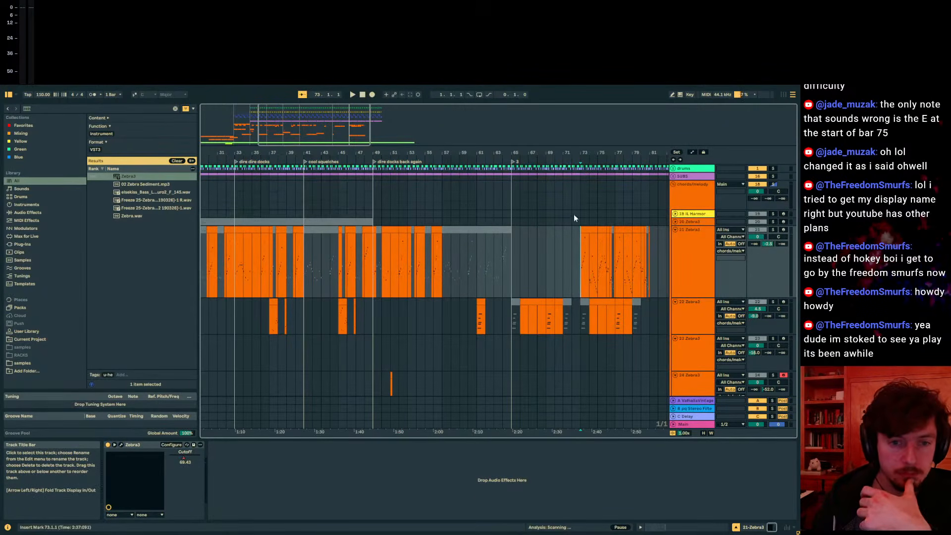
- Play the arrangement from bar 73 on track 21 and bring up the Zebra3 synth of the track 31 riff
left_click(588, 231)
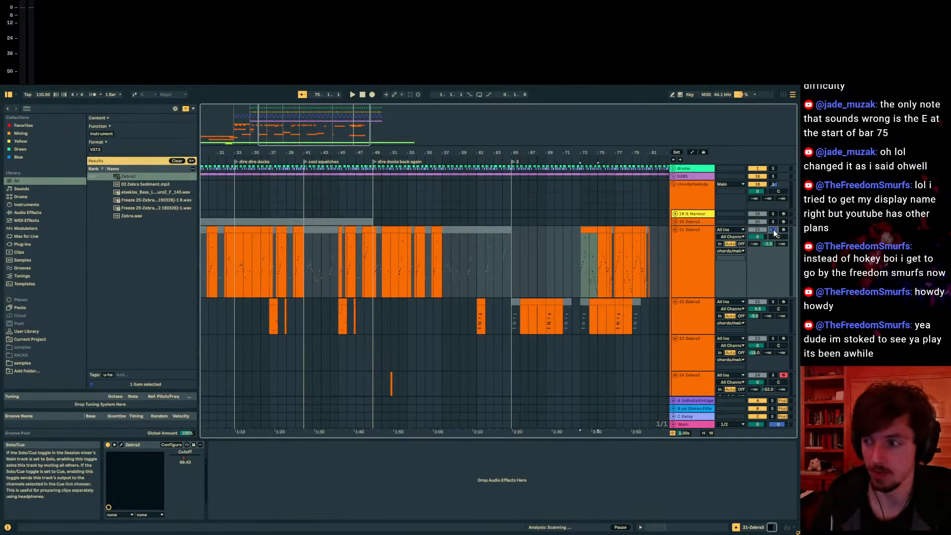
key("space")
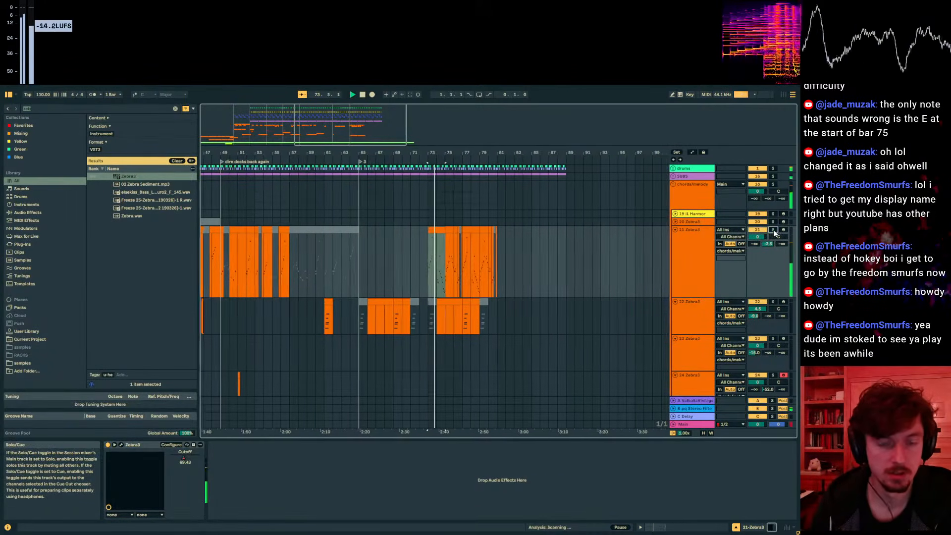
scroll(570, 282, "down", 10)
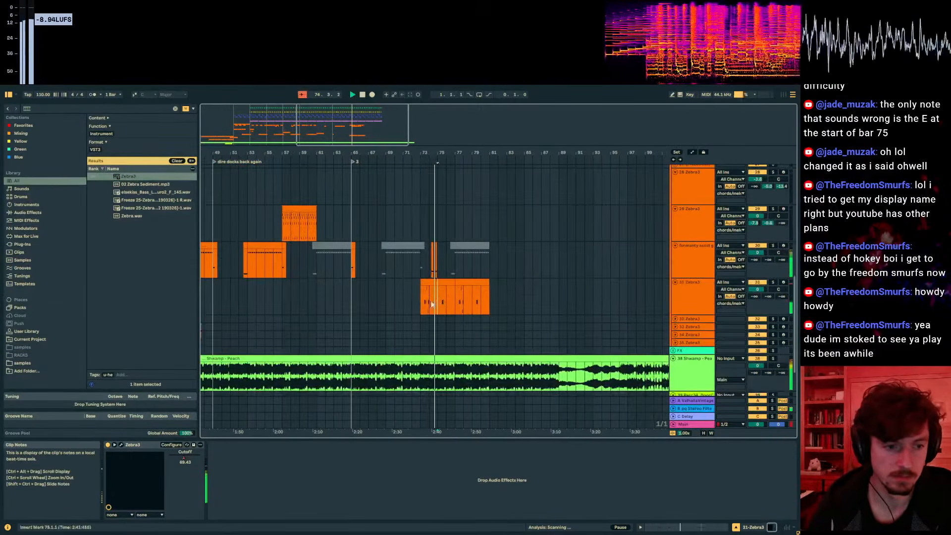
left_click(437, 303)
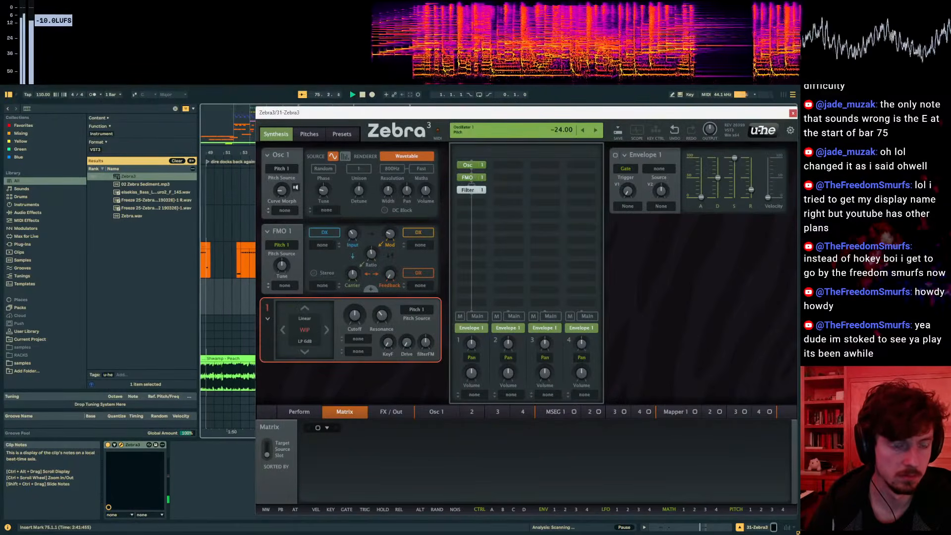
left_click_drag(366, 113, 417, 347)
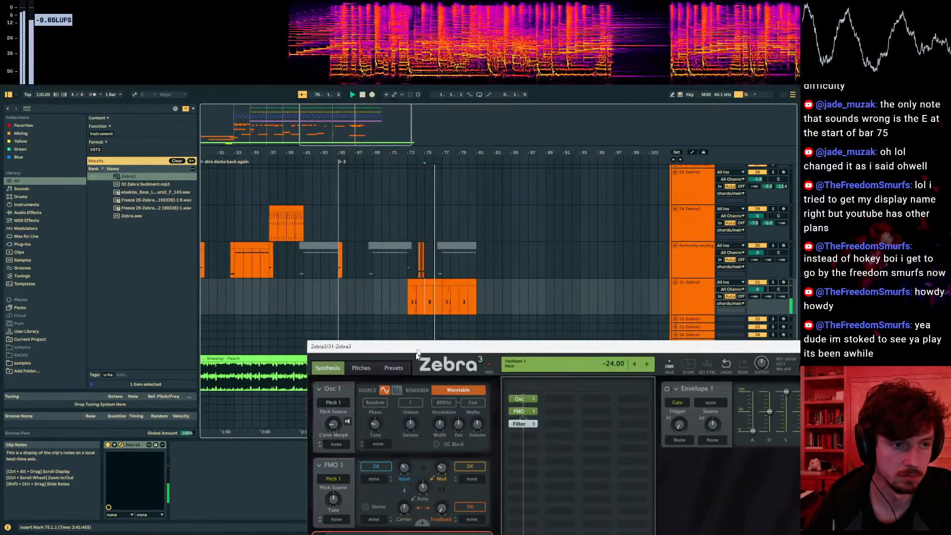
- Replay the track 31 riff several times from different points around bar 73
left_click(414, 300)
key("space")
key("space")
left_click(426, 302)
key("space")
key("space")
scroll(442, 297, "up", 6)
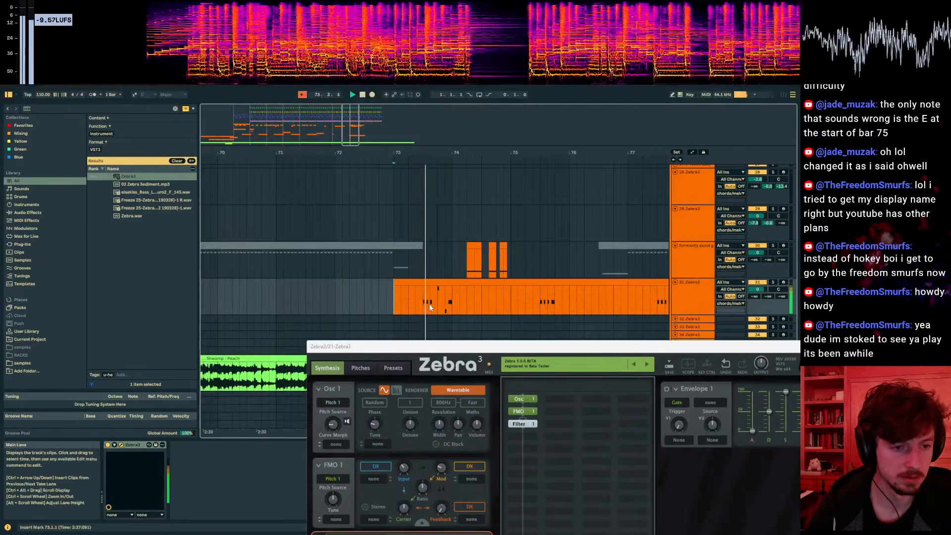
left_click(424, 305)
- Compare track 31 soloed and in the full mix during playback
left_click(707, 294)
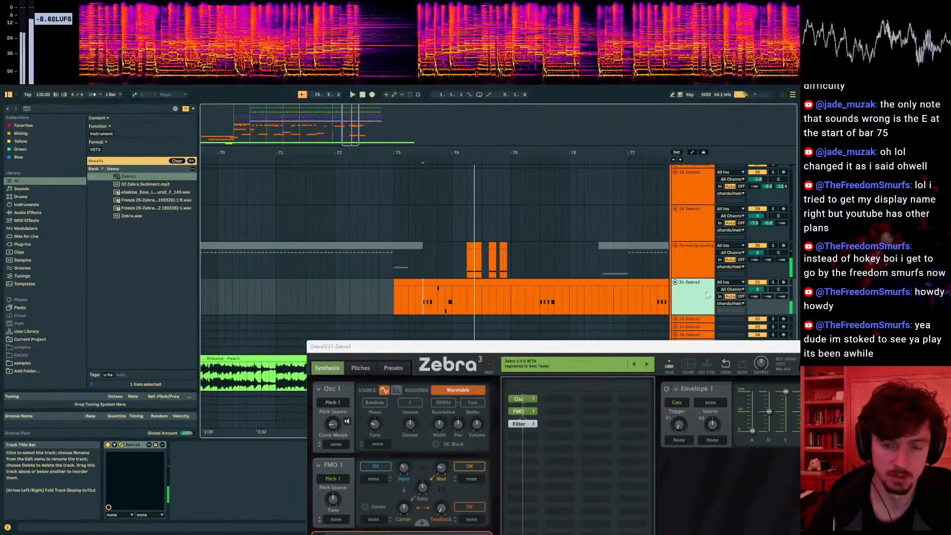
left_click(773, 284)
left_click(773, 284)
scroll(773, 284, "down", 2)
key("space")
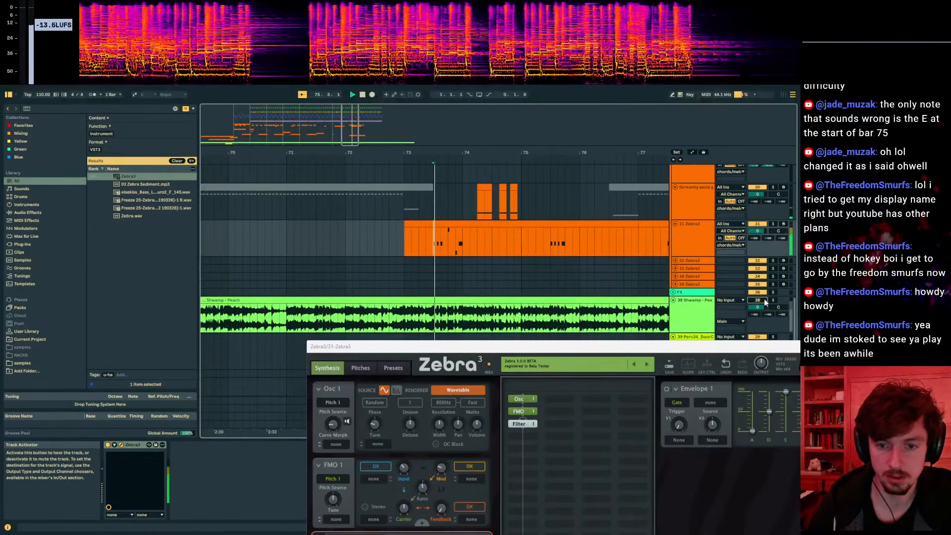
- Mute the Shwamp - Peach track and raise the formanty acid guy track's volume to 1.8 while auditioning from bar 73
left_click(759, 302)
left_click(366, 244)
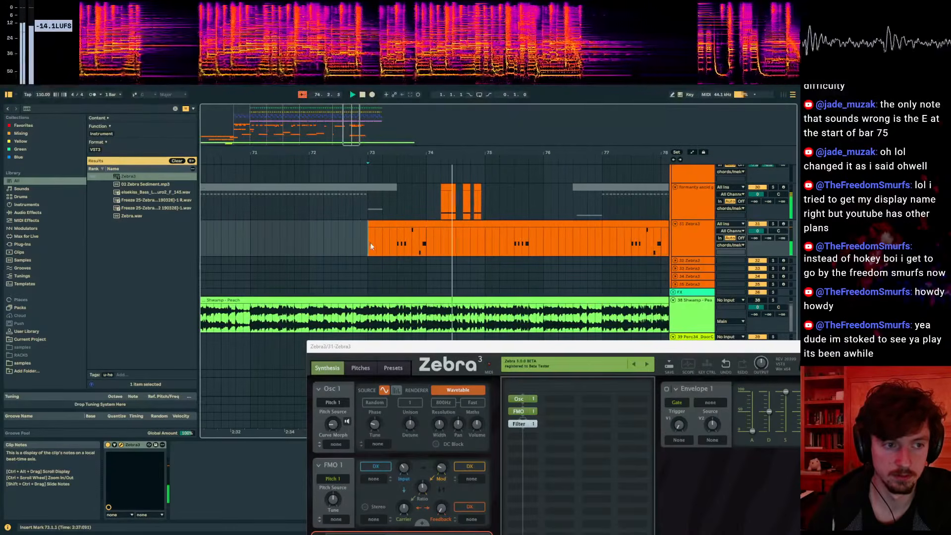
left_click(700, 205)
left_click_drag(758, 195, 757, 189)
left_click(693, 245)
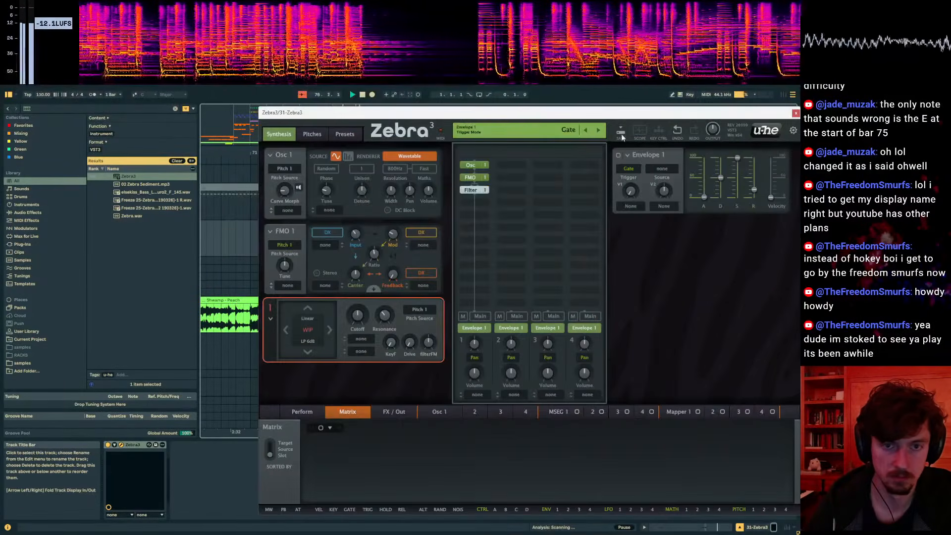
left_click_drag(615, 113, 565, 384)
left_click(369, 245)
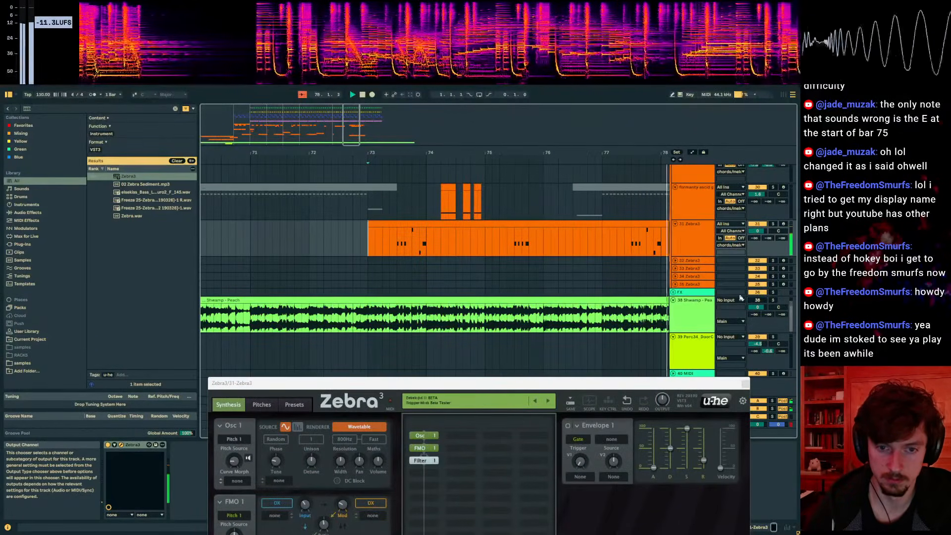
- Solo the Shwamp - Peach reference track and listen to it around bar 73
left_click(772, 301)
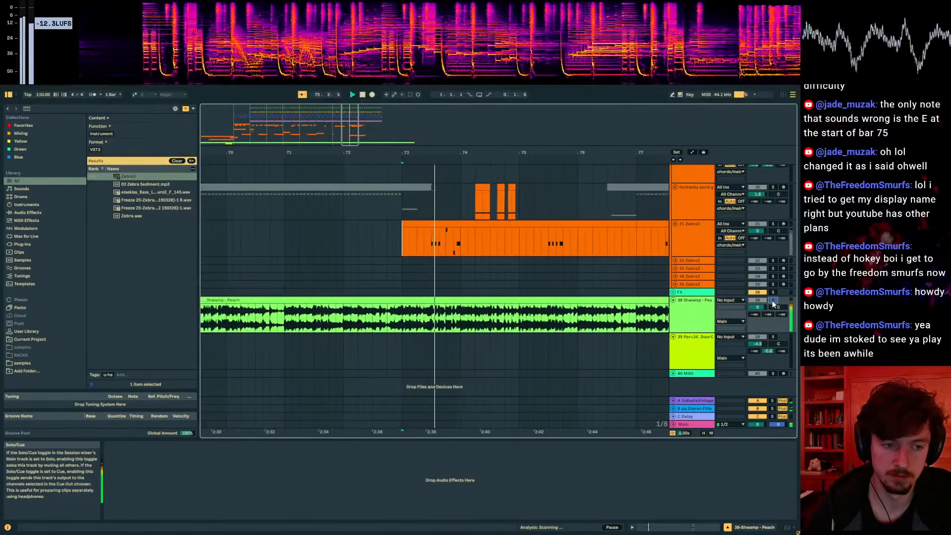
scroll(460, 259, "up", 8)
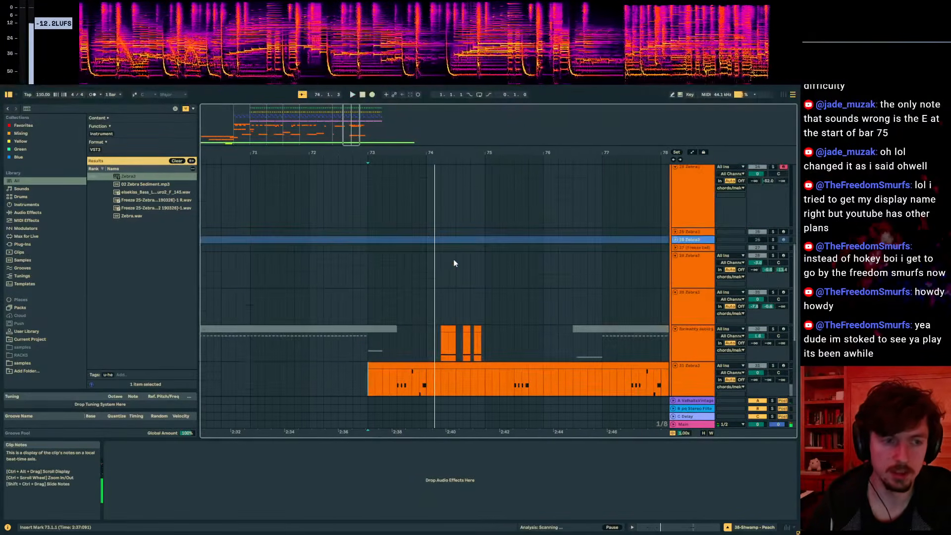
scroll(453, 259, "up", 3)
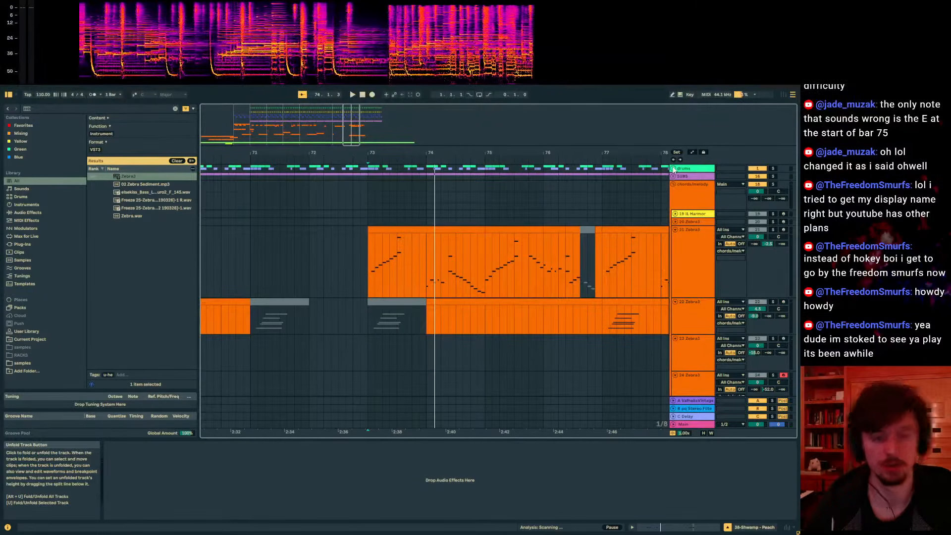
- Mark bars 73–81 on the empty track 23 and compare the range with the other parts, ending at 73.1.1 on track 21
scroll(508, 218, "down", 6)
left_click_drag(476, 152, 367, 111)
left_click_drag(518, 227, 324, 232)
scroll(400, 243, "down", 8)
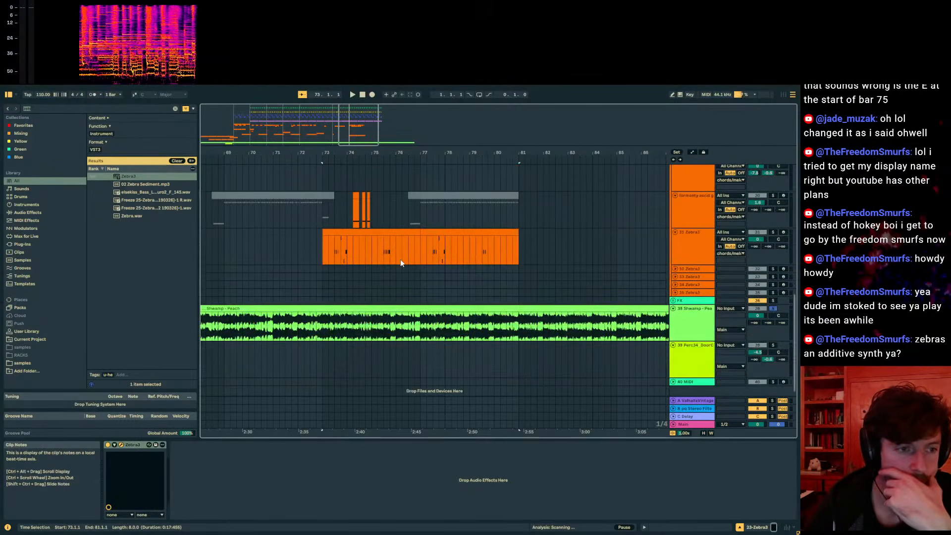
scroll(401, 259, "up", 3)
scroll(394, 263, "up", 10)
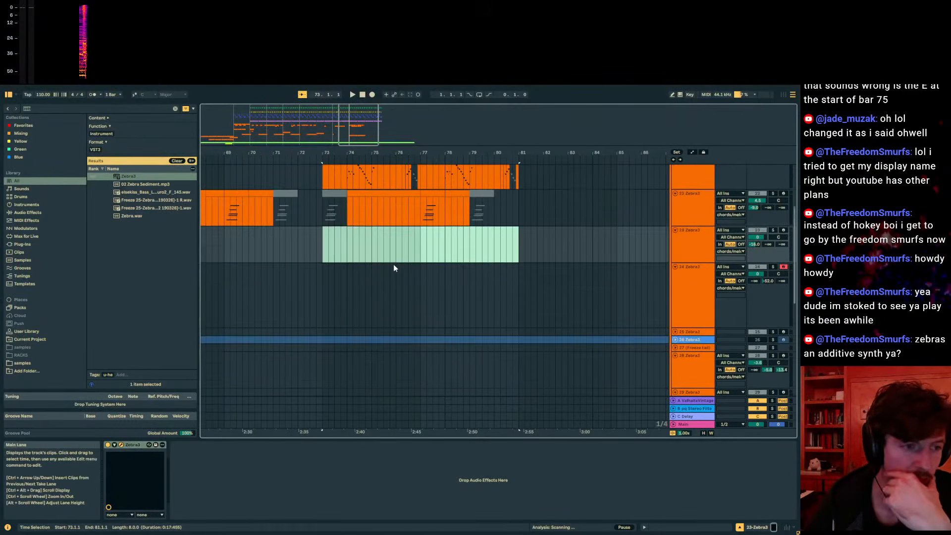
left_click(329, 242)
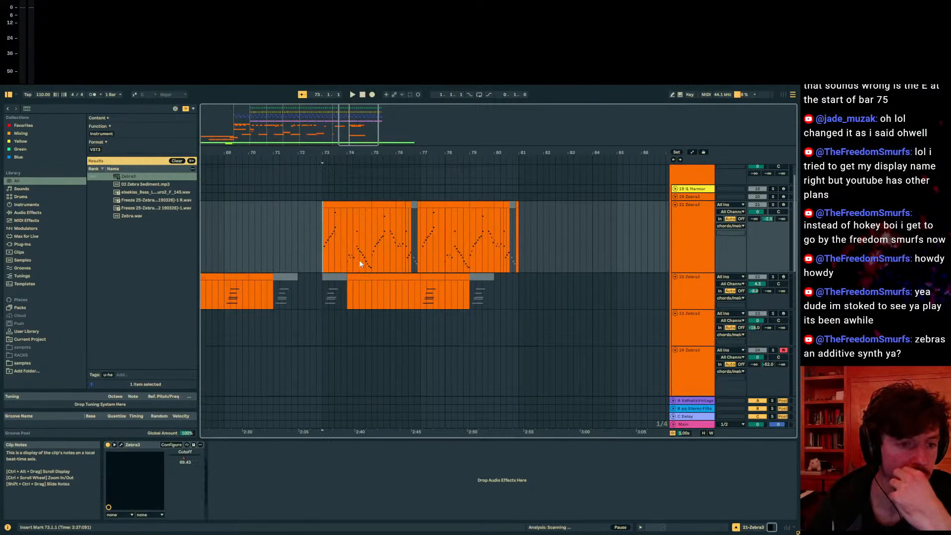
- Open the track 22 chord at bar 77 for note viewing and audition it both soloed and in the mix
left_click_drag(421, 293, 444, 293)
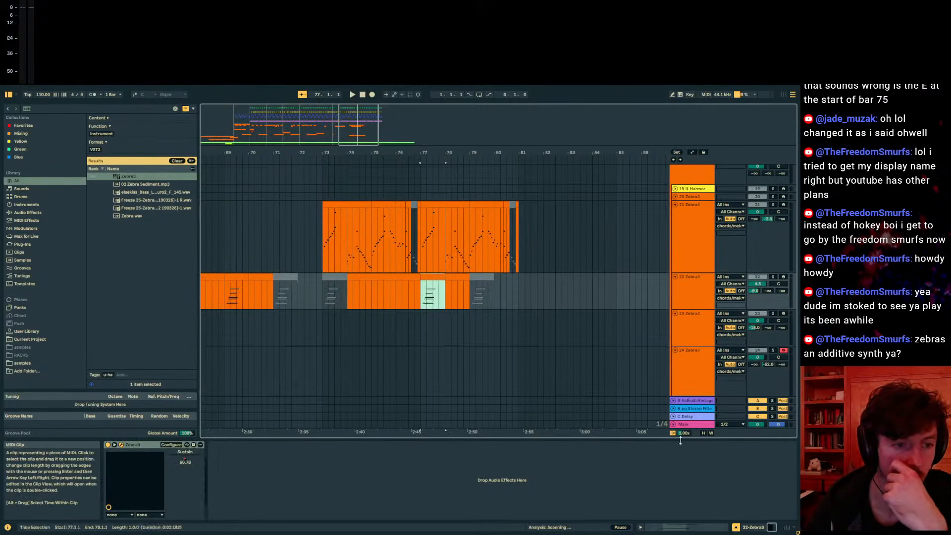
double_click(420, 297)
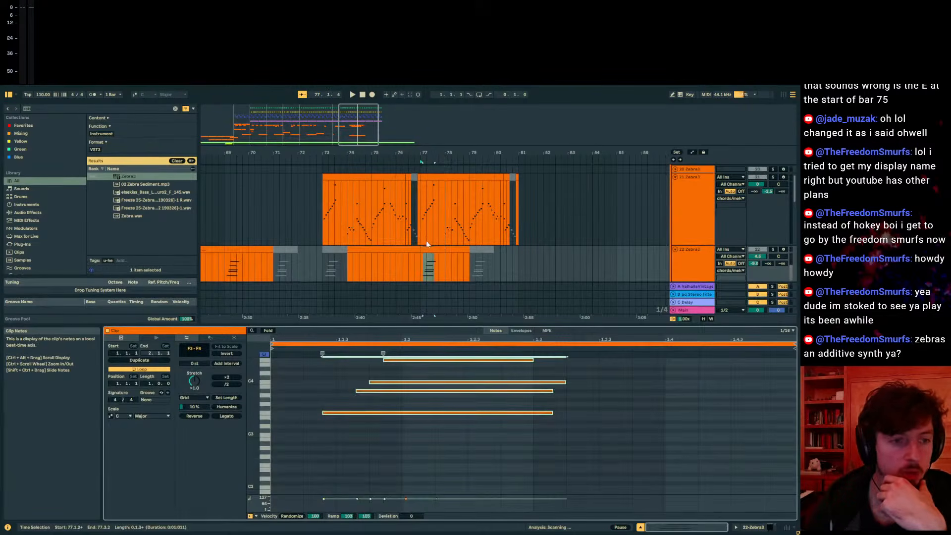
key("space")
left_click(772, 250)
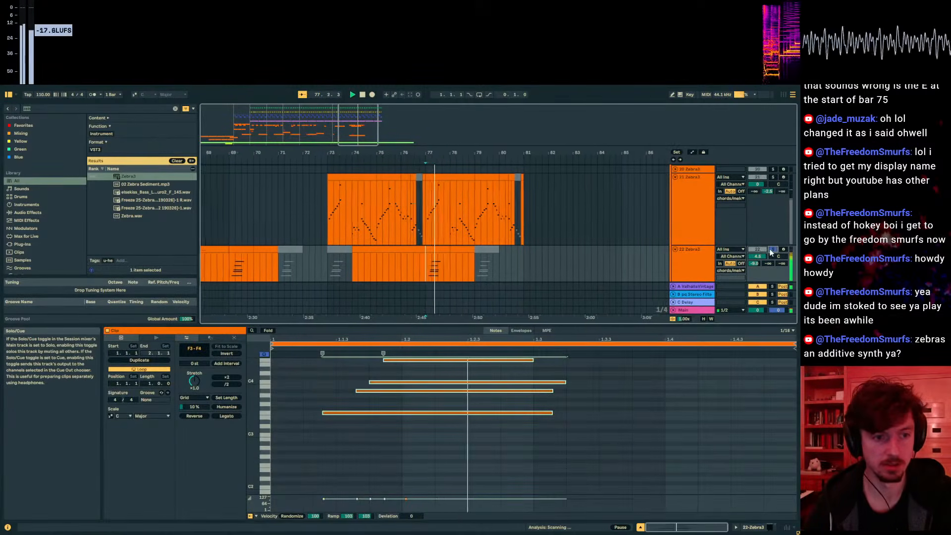
left_click(772, 251)
key("space")
key("space")
- Open the Shwamp - Peach clip at bar 62, then play the arrangement from bar 78
scroll(391, 228, "down", 6)
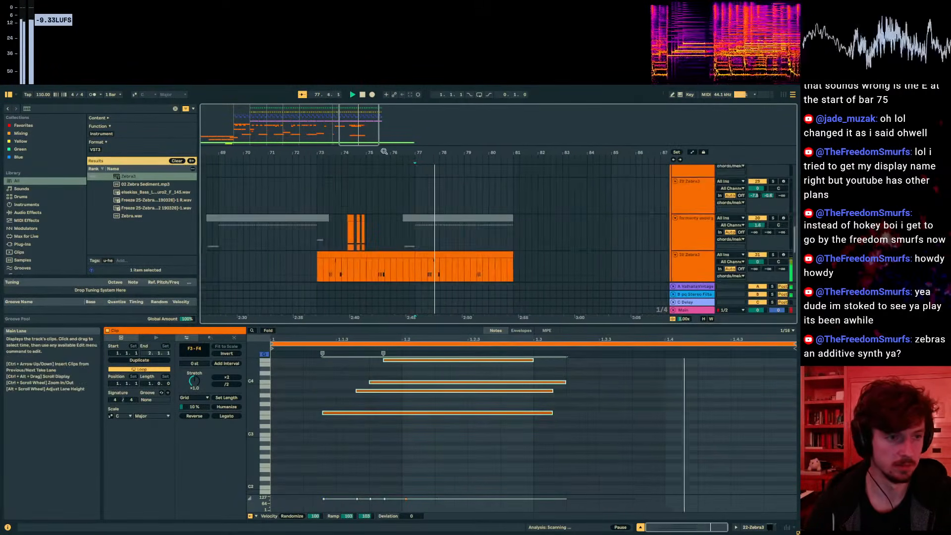
left_click_drag(385, 151, 590, 148)
scroll(427, 251, "down", 10)
left_click(375, 205)
scroll(614, 230, "up", 8)
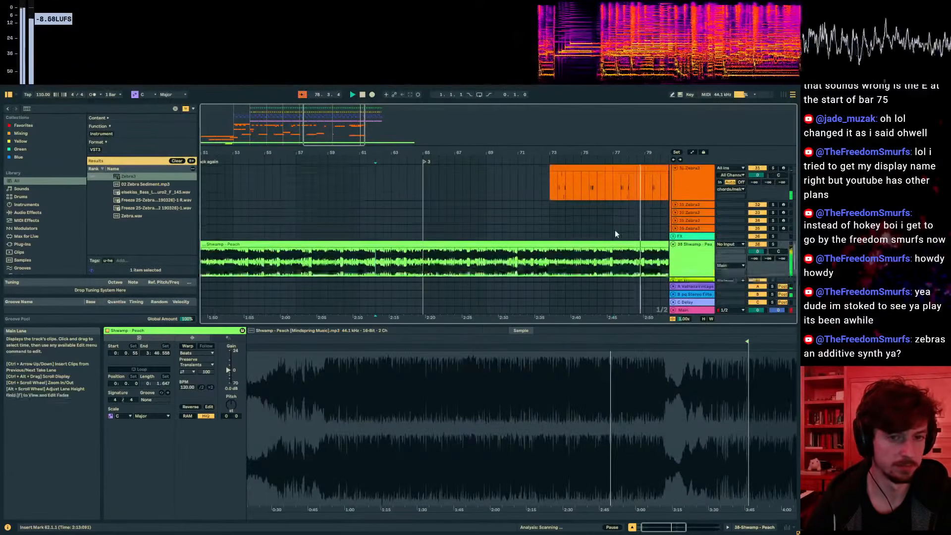
key("space")
left_click(629, 248)
key("space")
scroll(432, 243, "up", 3)
scroll(429, 242, "down", 10)
key("space")
scroll(395, 240, "up", 6)
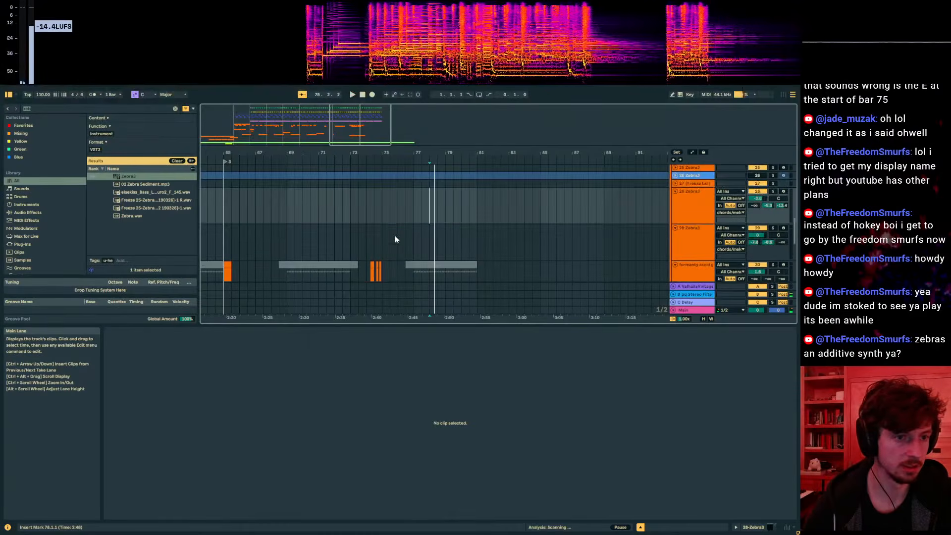
- Examine the parts around bars 65–81 across the tracks and play the section from bar 65
scroll(396, 239, "up", 4)
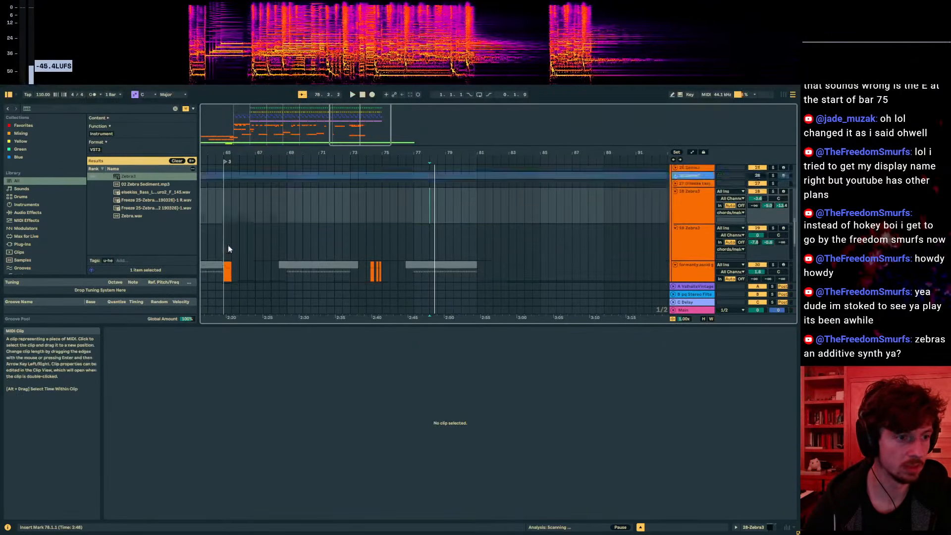
scroll(248, 245, "down", 5)
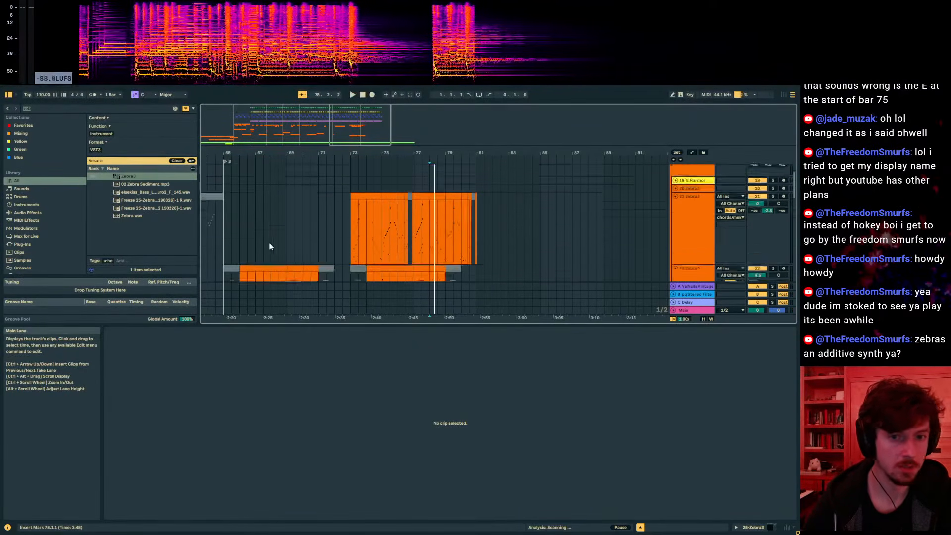
scroll(274, 235, "down", 2)
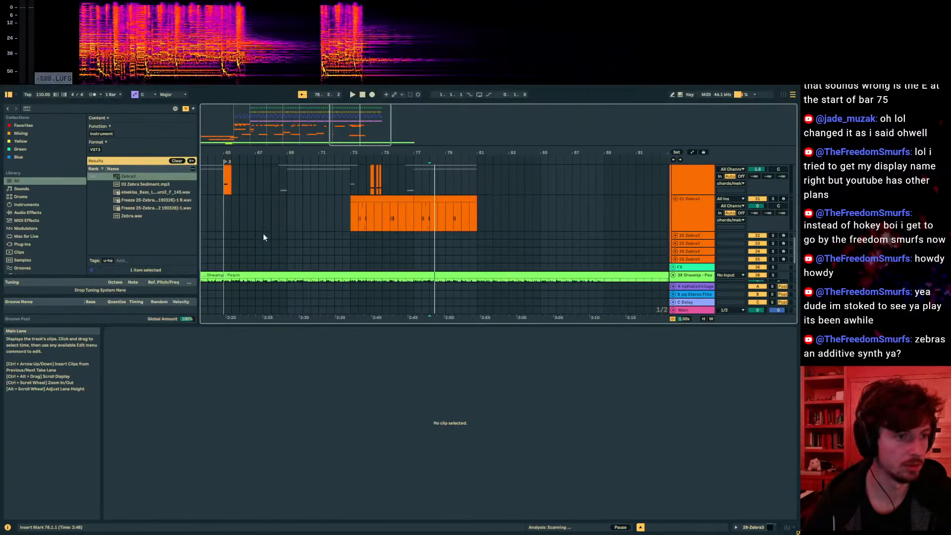
left_click(229, 211)
key("space")
left_click_drag(337, 153, 455, 160)
scroll(417, 230, "up", 5)
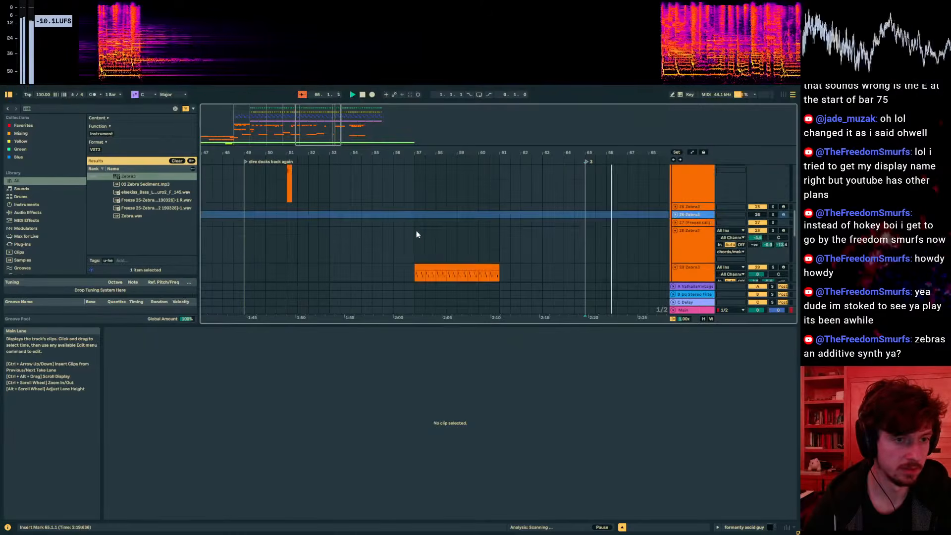
scroll(461, 233, "down", 5)
left_click_drag(583, 154, 390, 146)
scroll(505, 198, "down", 4)
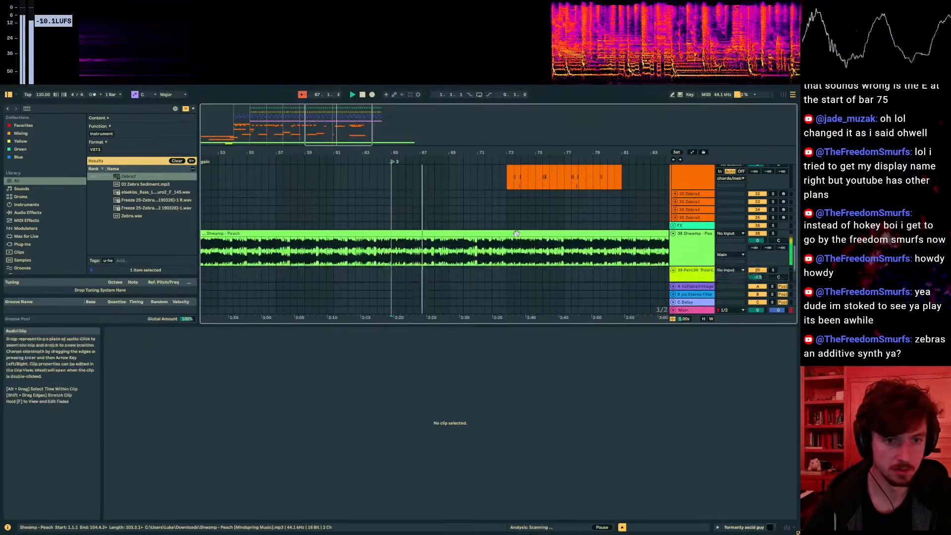
- Copy the two track 31 riff clips from bar 73 and paste them on the same track at bar 65
scroll(549, 194, "up", 3)
left_click(536, 193)
left_click(541, 208)
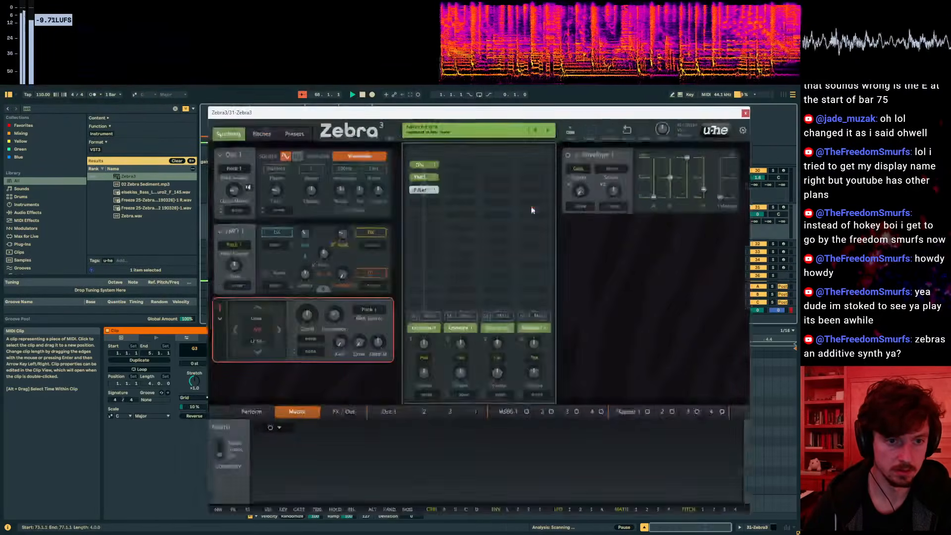
left_click_drag(578, 112, 564, 383)
left_click(568, 207)
key("space")
left_click(512, 206, "shift")
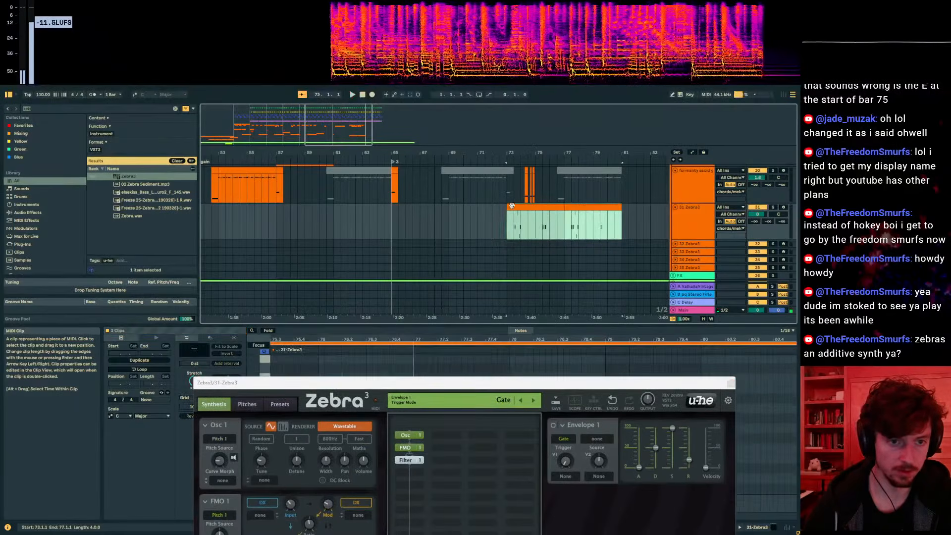
left_click(393, 219)
key("ctrl+v")
- Play the earlier section from bar 52 and look over the tracks above for reusable fills
left_click(233, 221)
left_click(208, 225)
left_click_drag(215, 225, 435, 213)
key("space")
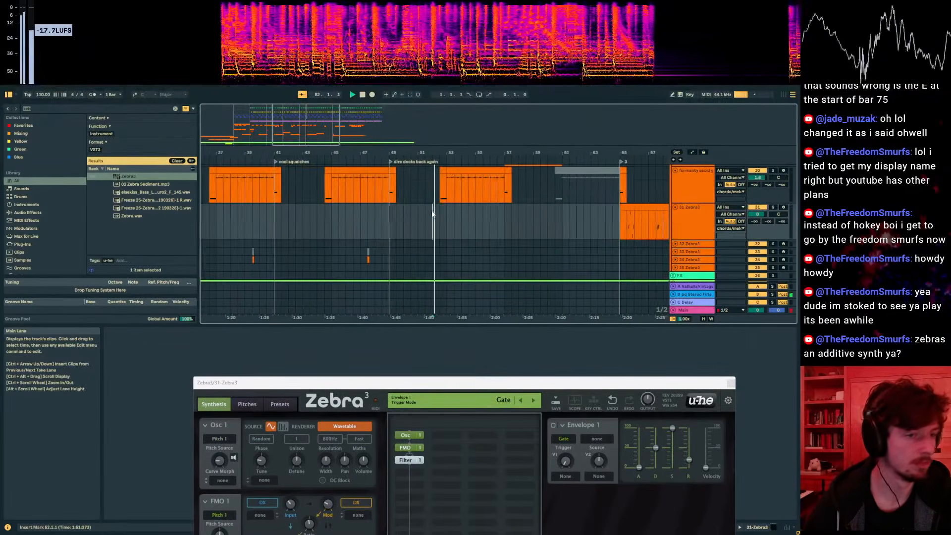
scroll(486, 252, "up", 2)
scroll(423, 242, "up", 5)
- Select the short track 24 Zebra3 clip at bar 51 and audition it soloed
left_click(408, 216)
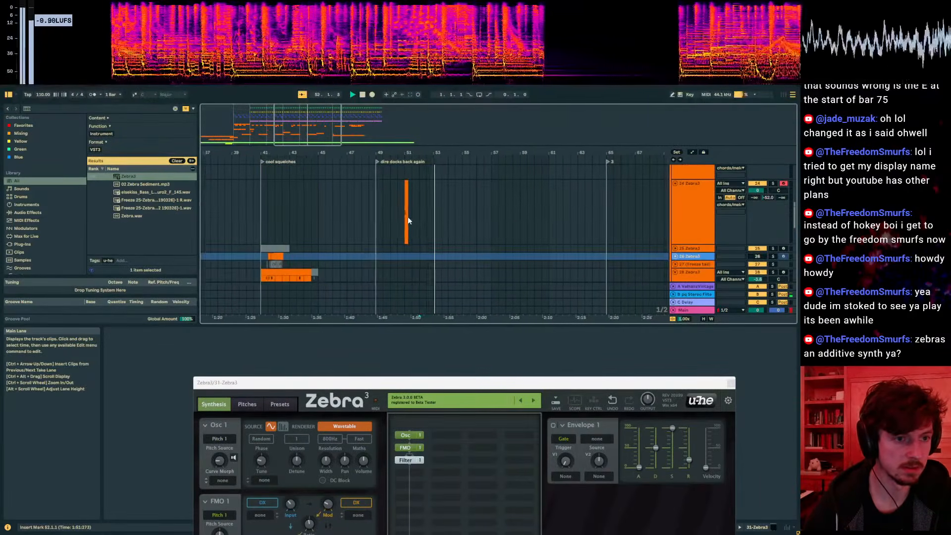
left_click_drag(417, 112, 411, 361)
left_click(406, 206)
key("space")
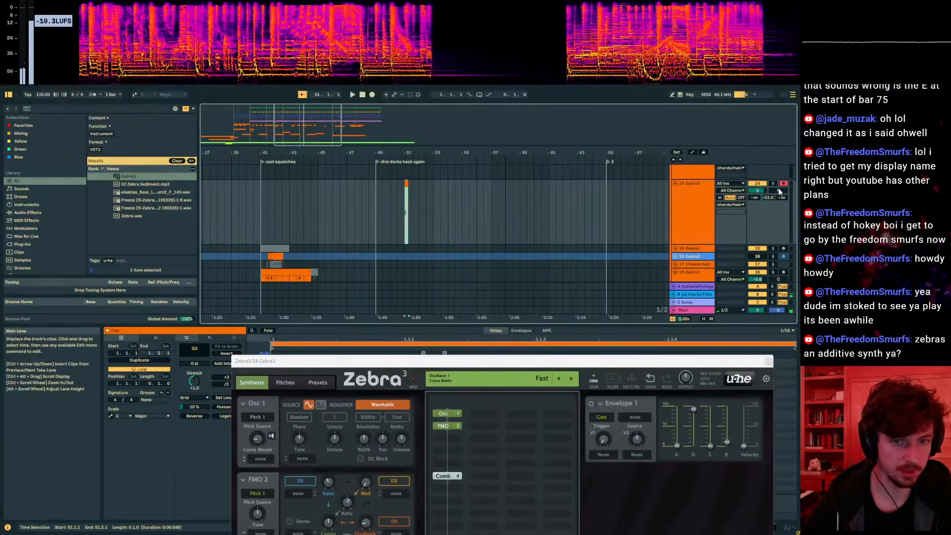
left_click(773, 183)
key("space")
- Place the insert marker on track 24 at bar 74 and then bar 77, and play from there
left_click_drag(443, 212, 427, 216)
left_click_drag(476, 153, 221, 154)
left_click(504, 200)
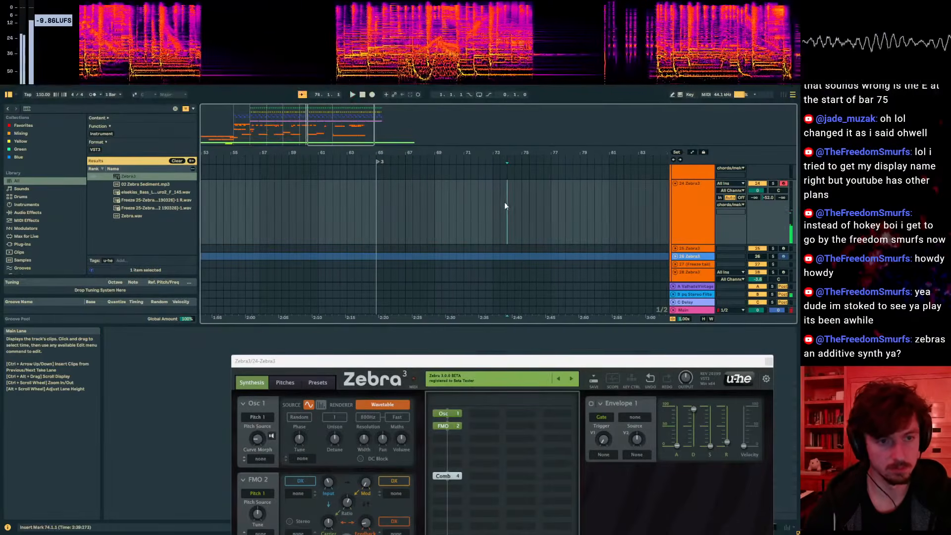
left_click(551, 213)
key("space")
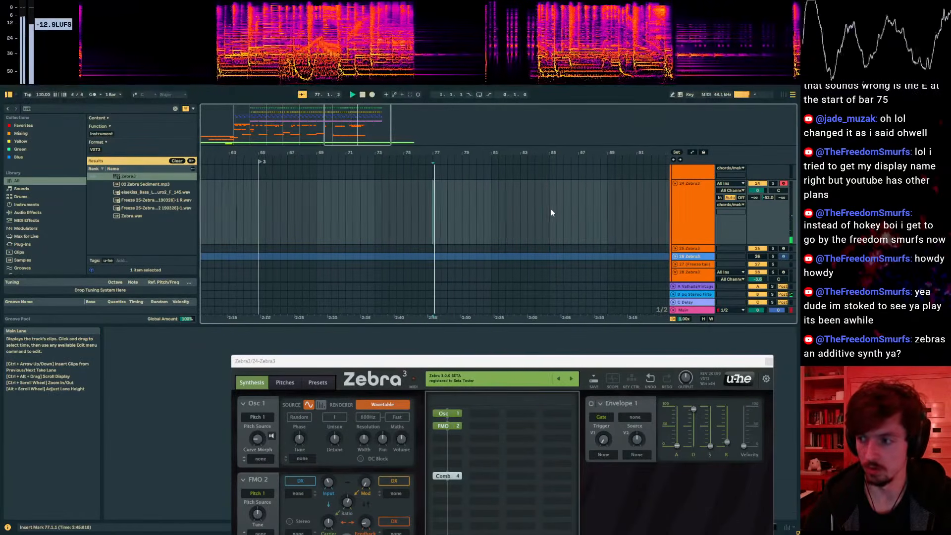
- Paste the copied short Zebra3 clip on track 24 at bar 79
left_click(455, 218)
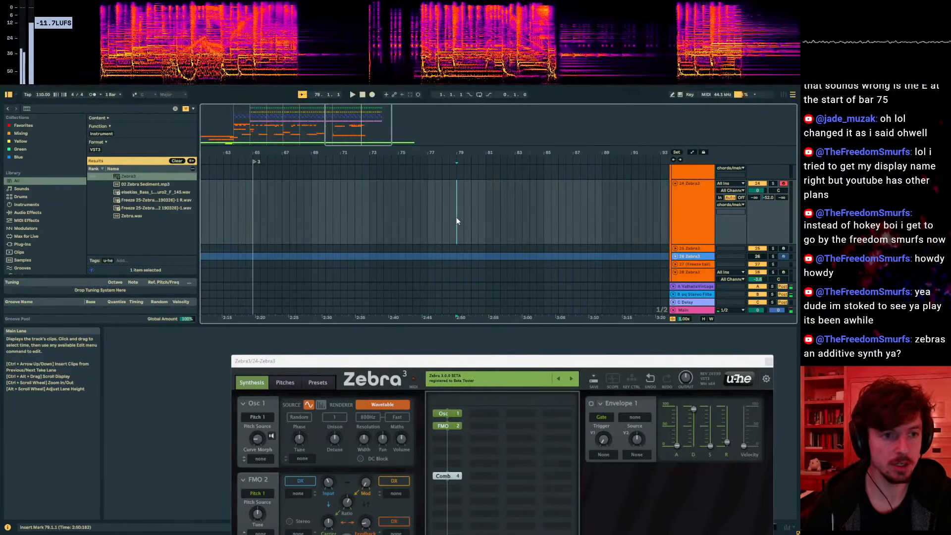
key("ctrl+v")
left_click_drag(390, 369, 420, 181)
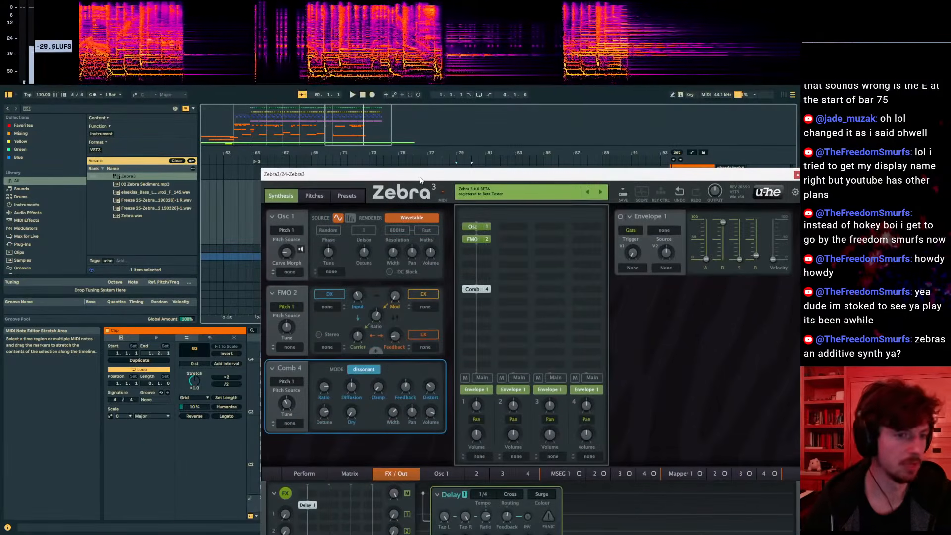
- Look over the modules available in track 24's Zebra3 and display its Osc 1 settings
left_click(469, 251)
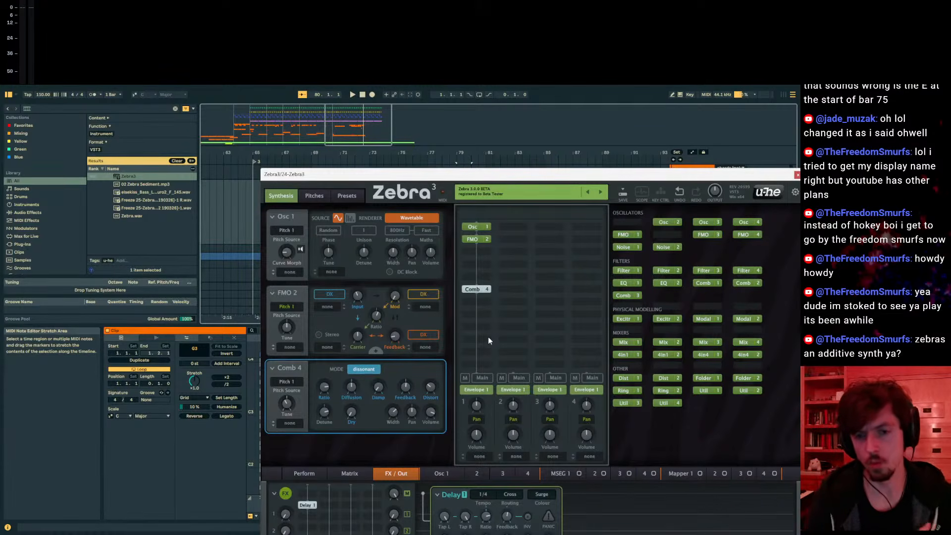
left_click_drag(486, 180, 361, 309)
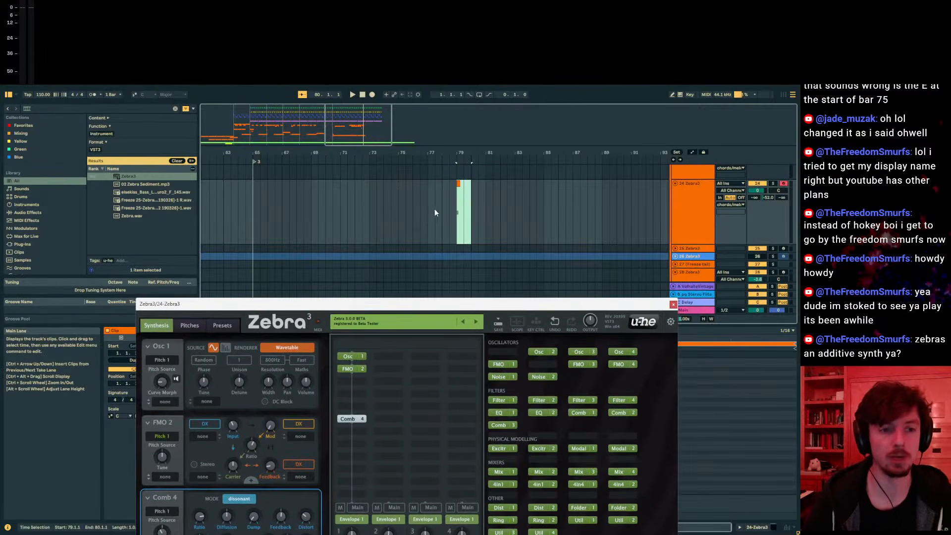
left_click_drag(461, 145, 501, 155)
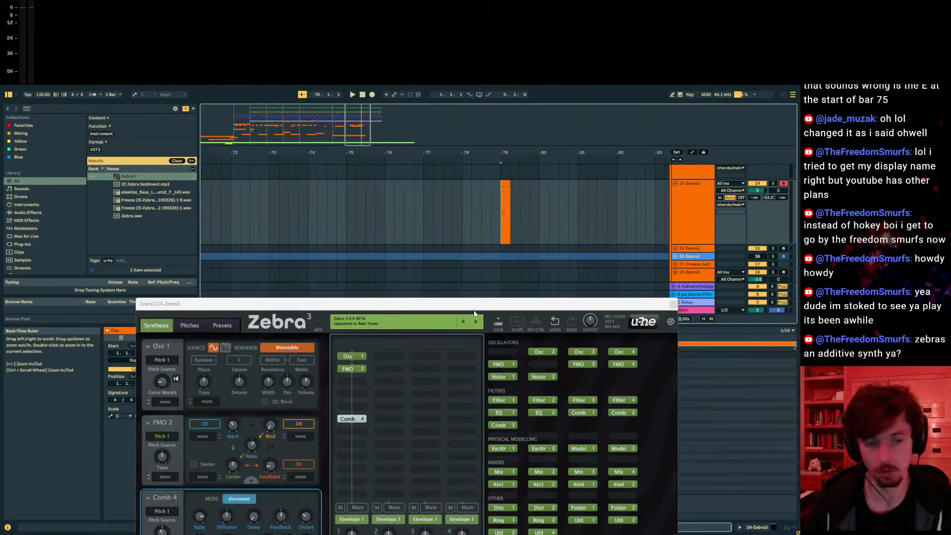
left_click_drag(429, 305, 573, 196)
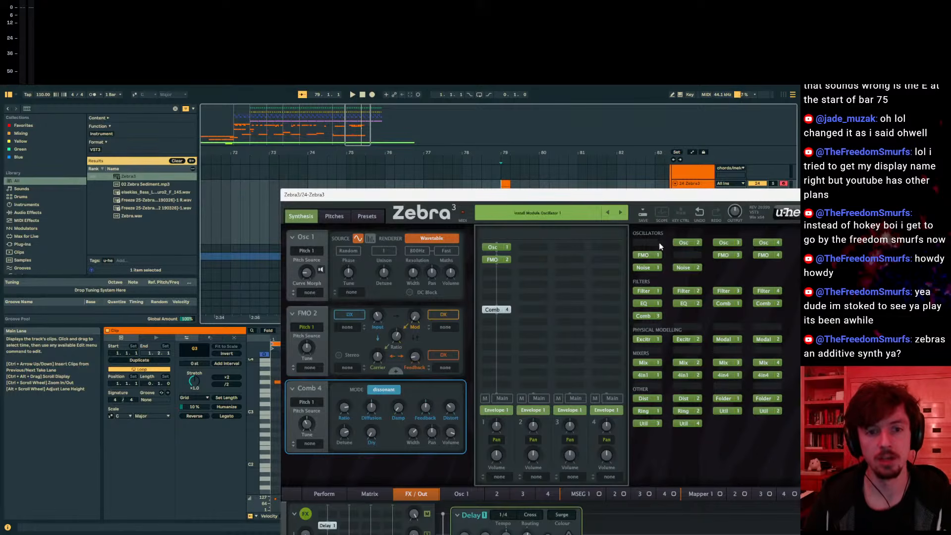
left_click(493, 248)
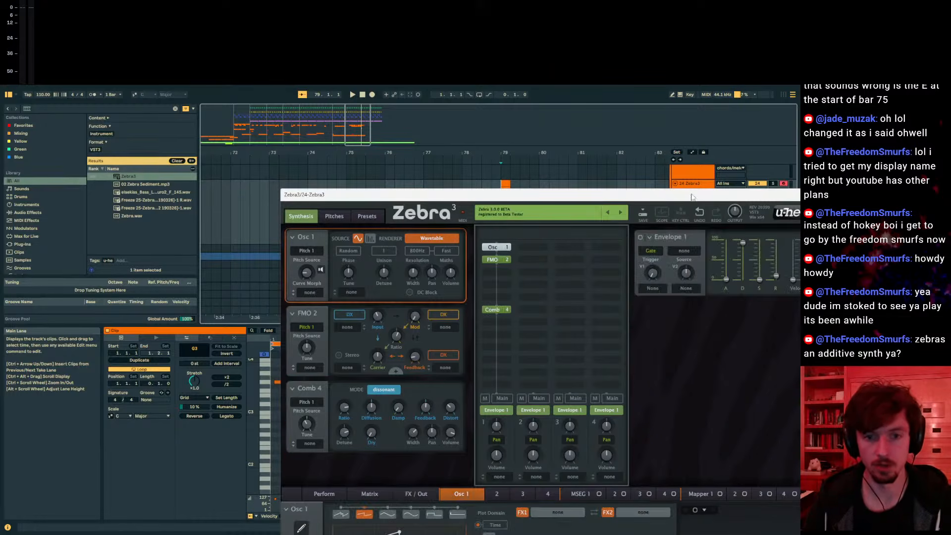
- Show Zebra3's scope with Envelope 1 as a source and play the fill to examine its envelope shape
left_click_drag(692, 197, 498, 182)
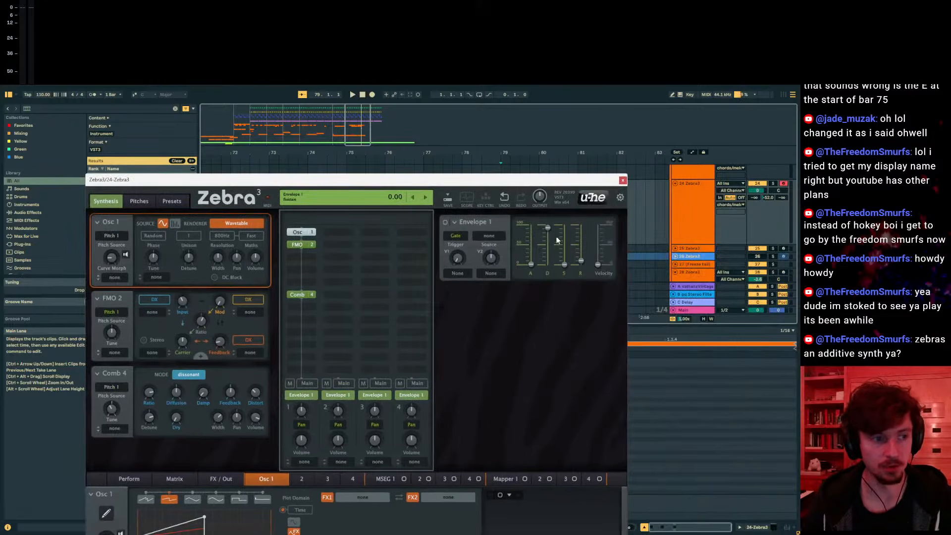
mouse_move(548, 230)
left_mouse_down()
mouse_move(548, 262)
mouse_move(548, 226)
left_mouse_up()
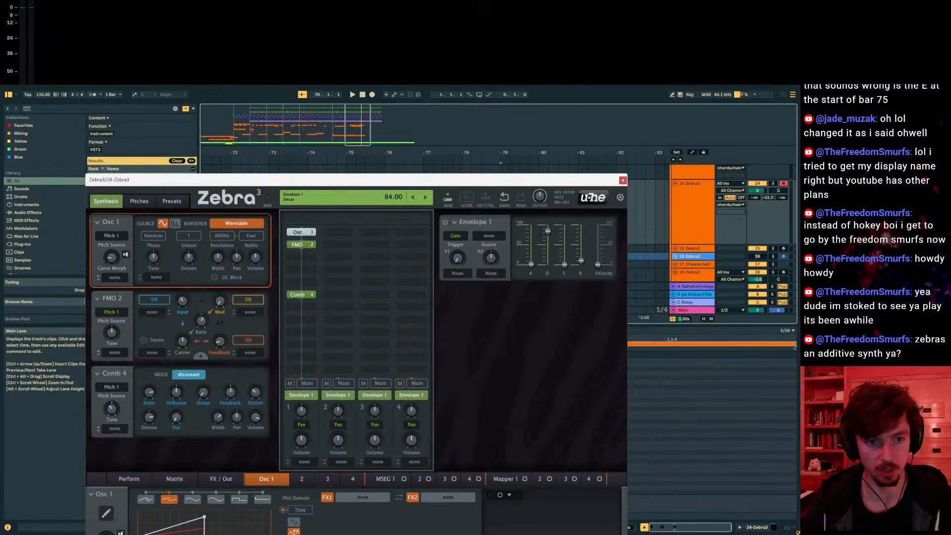
left_click(470, 198)
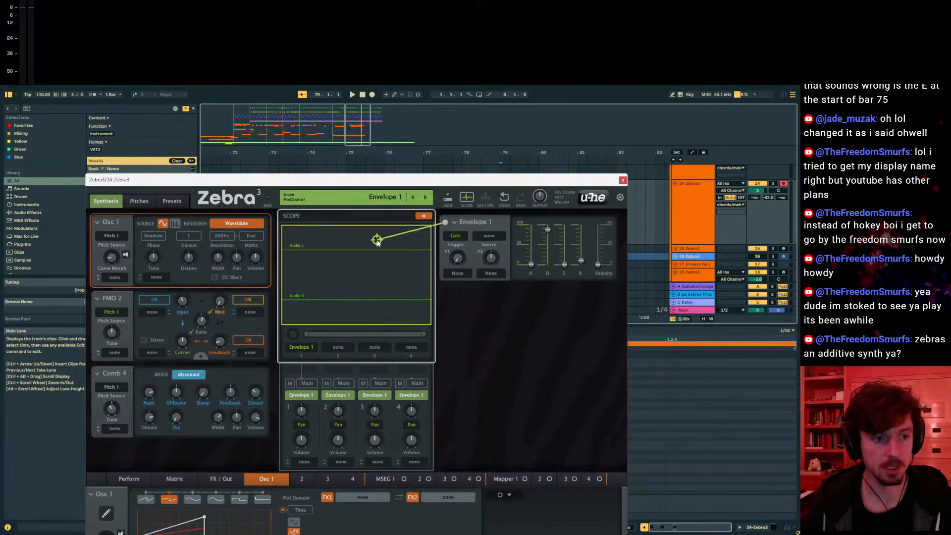
left_click_drag(417, 187, 505, 159)
key("space")
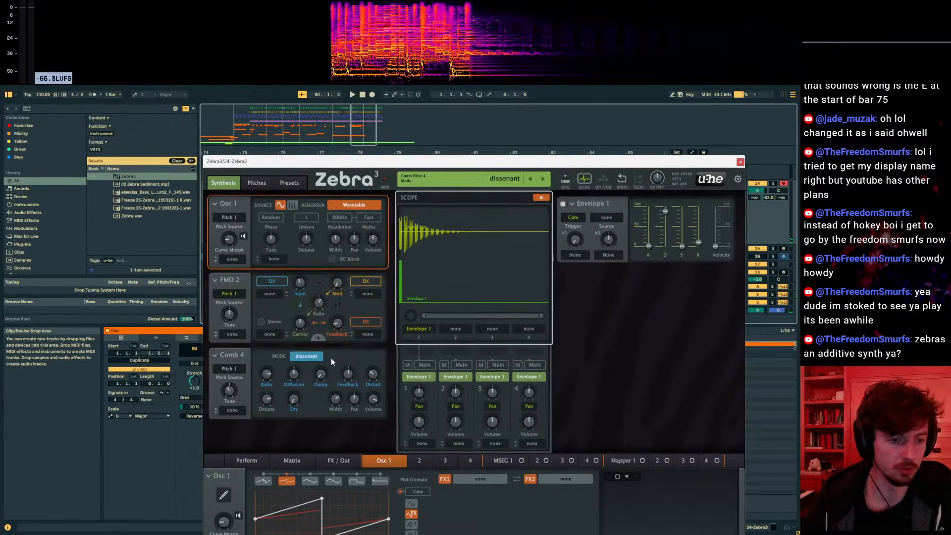
- Play the arrangement from 78.4.1 to hear the pasted track 24 fill in context
left_click_drag(280, 161, 249, 298)
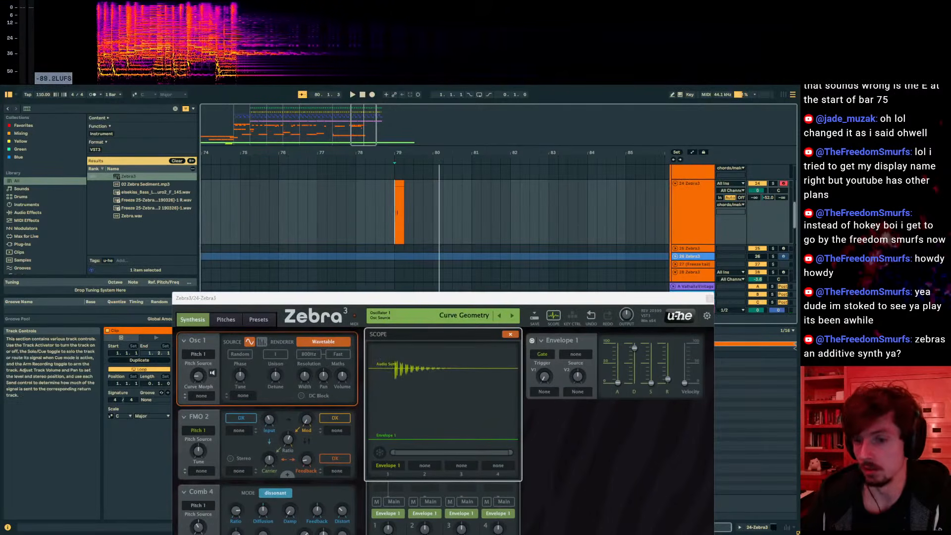
left_click(385, 221)
key("space")
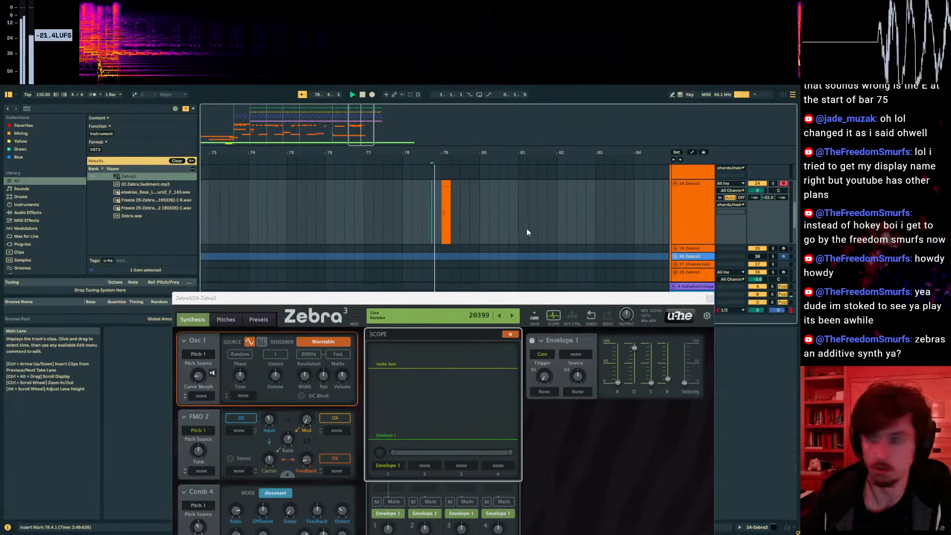
- Select the track 21 Zebra3 clips across bars 73–81 and duplicate them so the copies start at bar 81
scroll(471, 231, "up", 4)
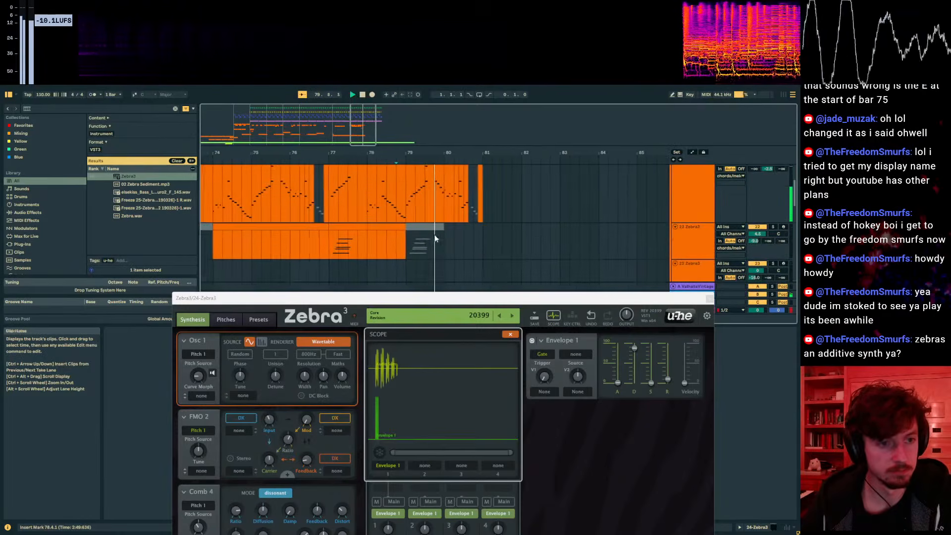
scroll(422, 236, "up", 1)
left_click_drag(419, 150, 419, 121)
left_click_drag(432, 231, 322, 228)
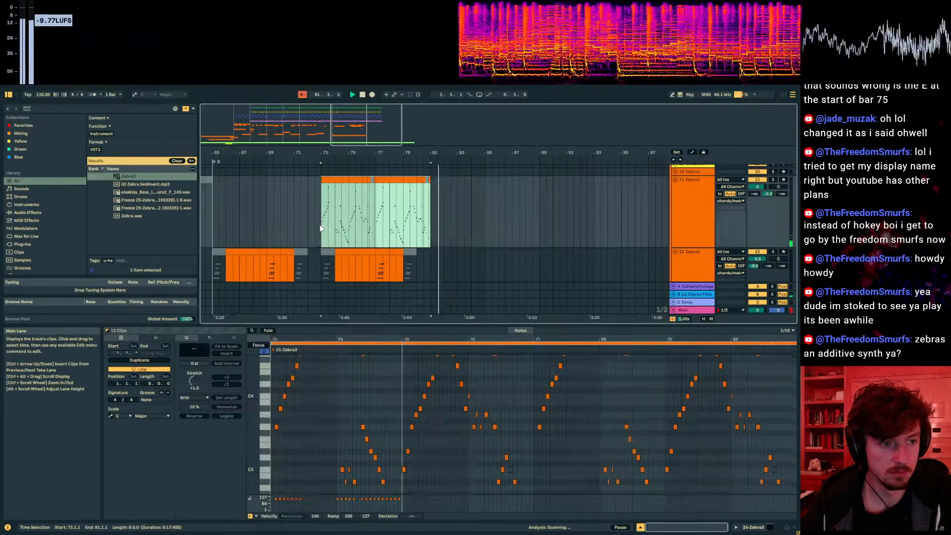
key("ctrl+d")
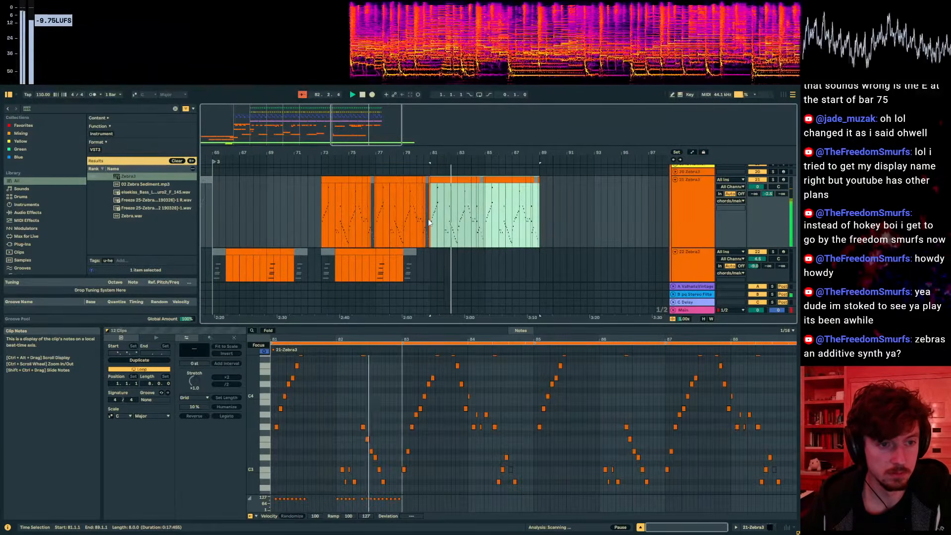
- Solo track 21 and audition the duplicated clips from bar 81
left_click(452, 223)
left_click(701, 202)
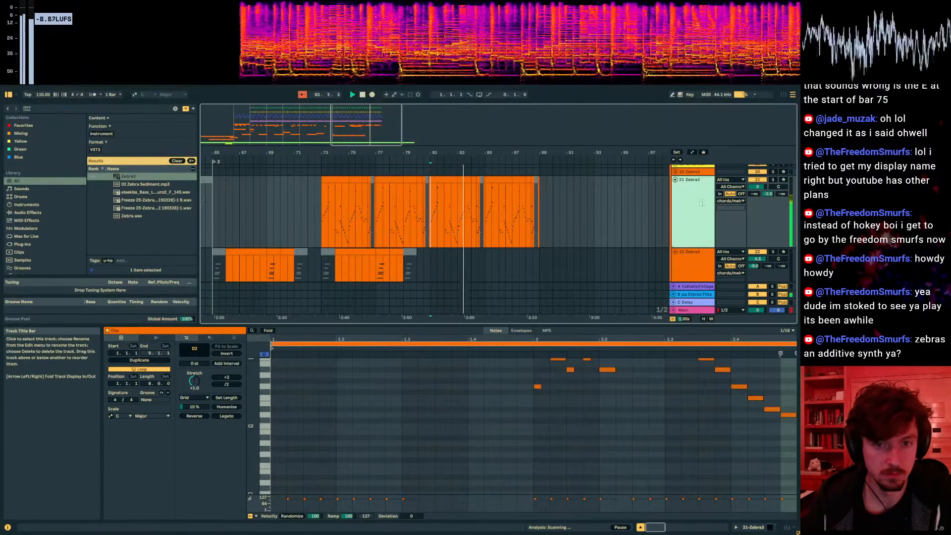
left_click(773, 181)
key("space")
key("space")
left_click(748, 529)
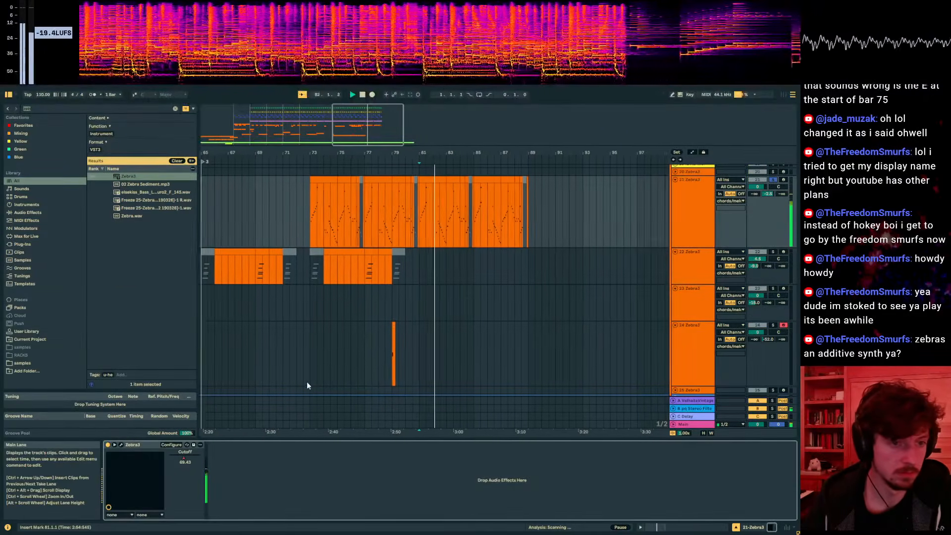
- In the track 21 clip starting at bar 81, transpose the second bar's notes up one octave and play the result
left_click(433, 179)
left_click_drag(442, 211, 417, 212)
key("space")
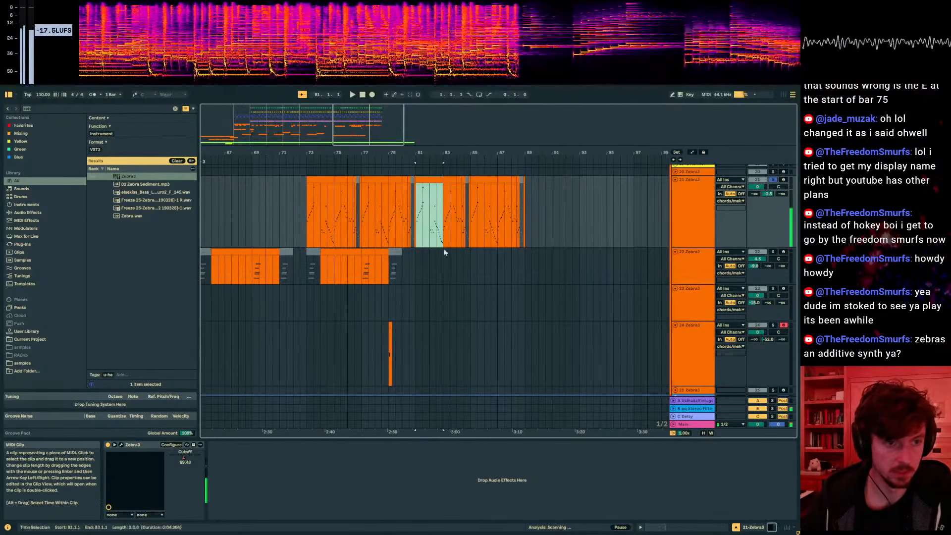
left_click(661, 527)
left_click_drag(255, 408, 389, 416)
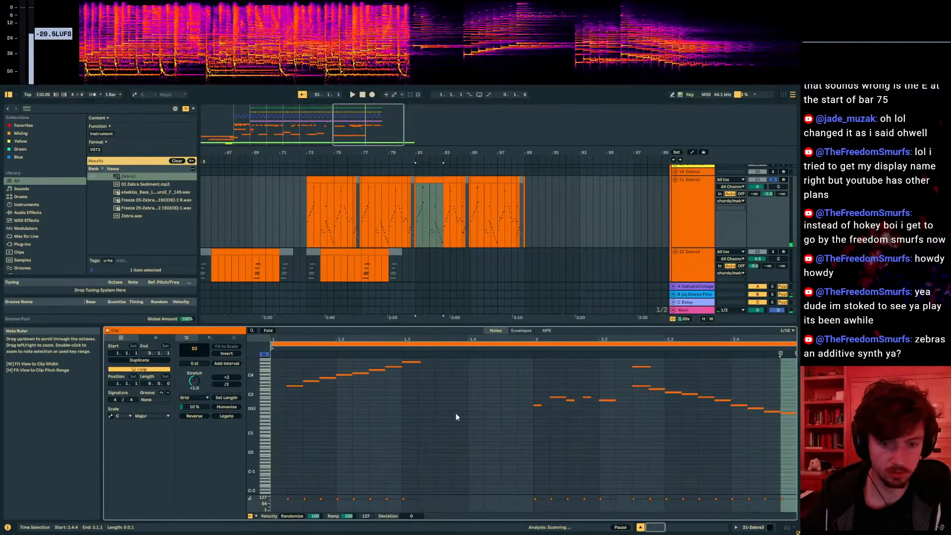
left_click_drag(788, 461, 527, 331)
key("shift+Up")
key("space")
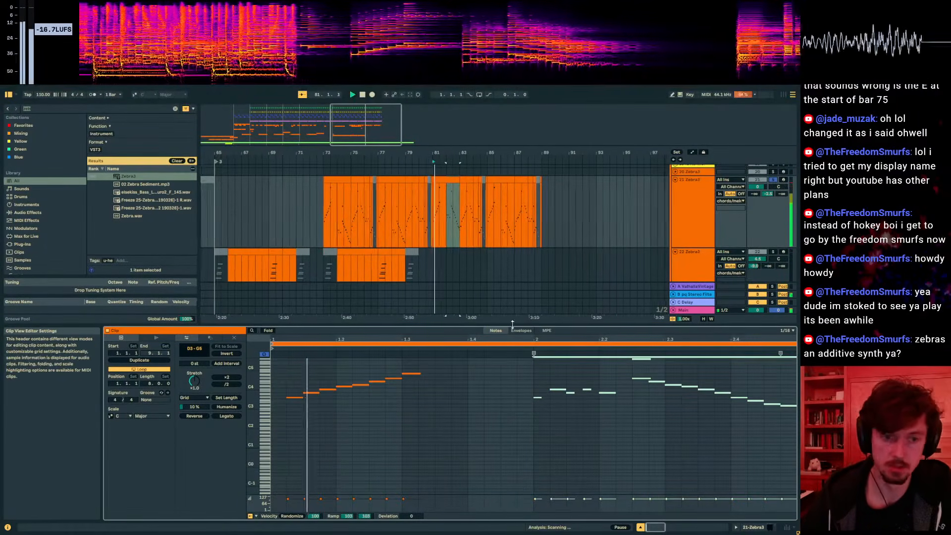
- Play the edited track 21 section with the full mix and place the insert marker at bar 85
scroll(586, 291, "up", 3)
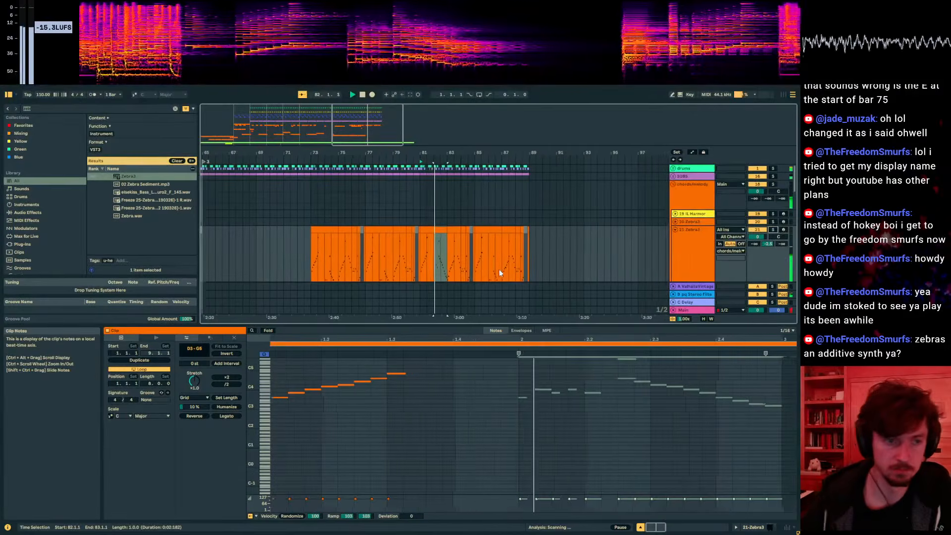
scroll(486, 266, "down", 3)
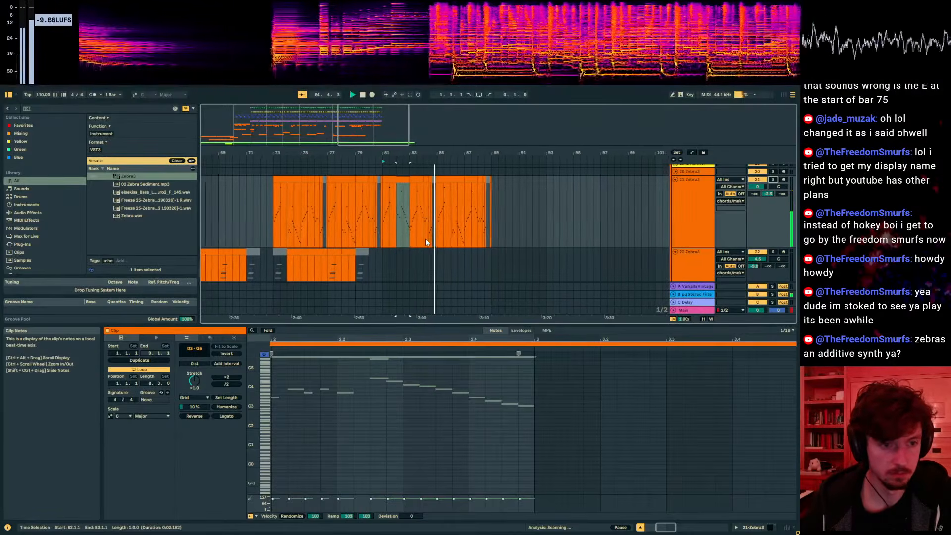
left_click(429, 239)
left_click(435, 239)
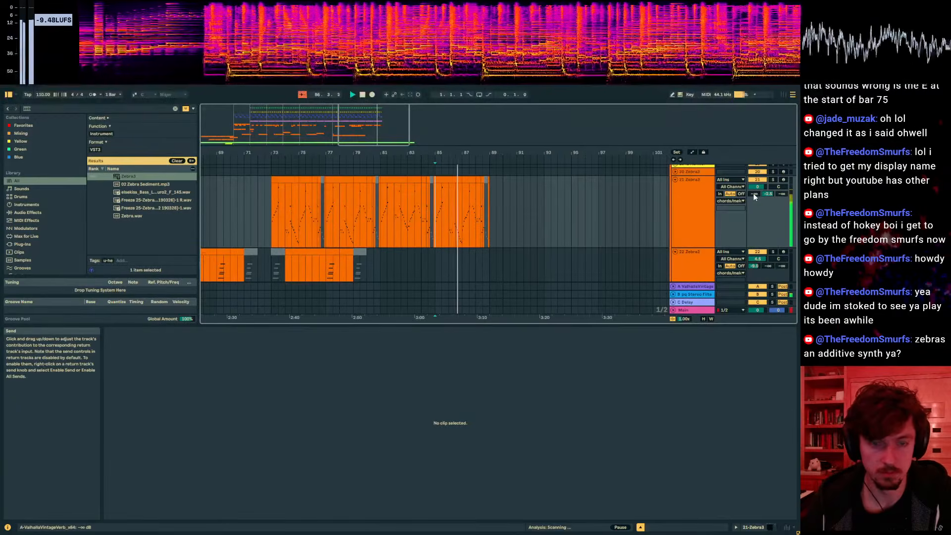
- Browse the lower tracks, open track 29's Zebra3, and place the insert marker on that track at bar 77
scroll(522, 246, "down", 10)
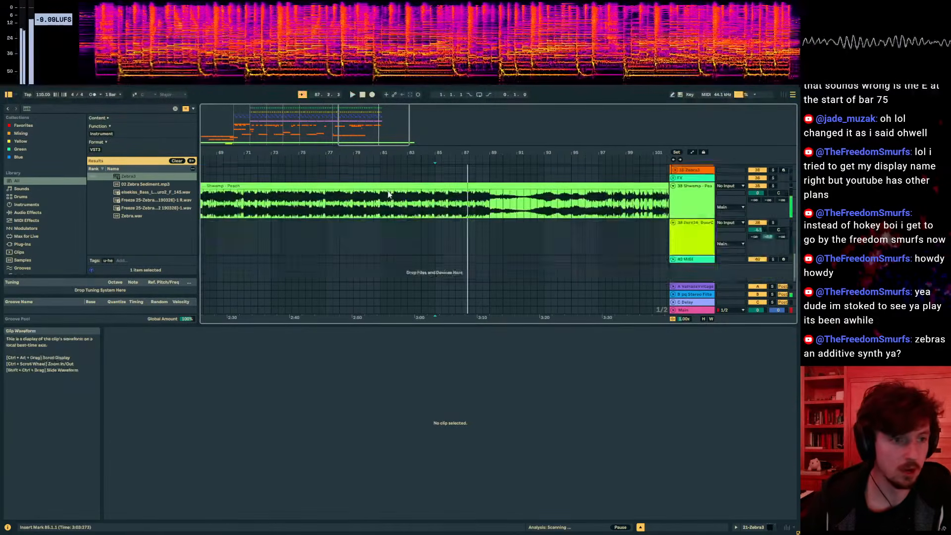
left_click_drag(377, 153, 461, 356)
scroll(394, 228, "up", 3)
double_click(369, 218)
left_click(436, 208)
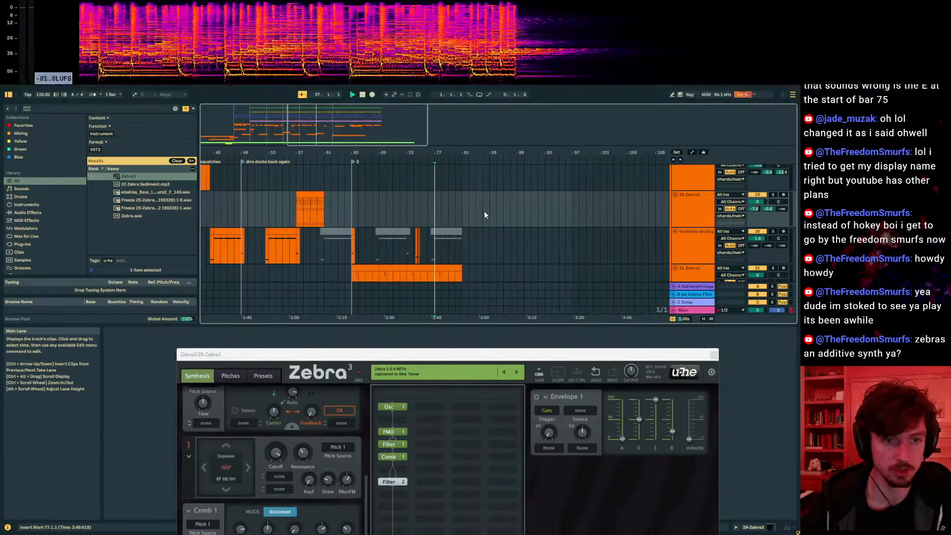
- Move the insert marker through bars 78 and 81 on track 29 and play, checking where a fill fits
left_click(456, 210)
scroll(471, 237, "up", 2)
left_click(446, 257)
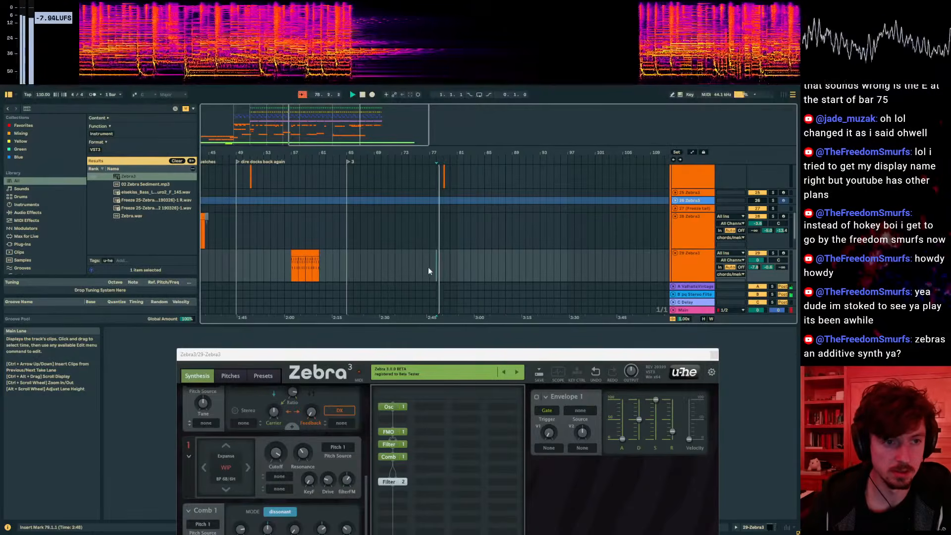
scroll(454, 266, "up", 3)
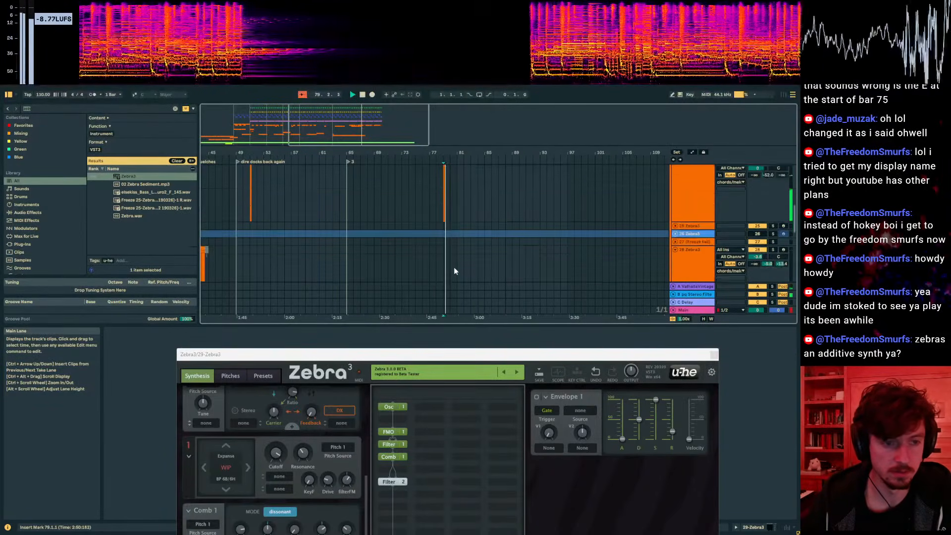
scroll(453, 267, "down", 3)
left_click(458, 250)
key("space")
key("space")
scroll(446, 257, "down", 2)
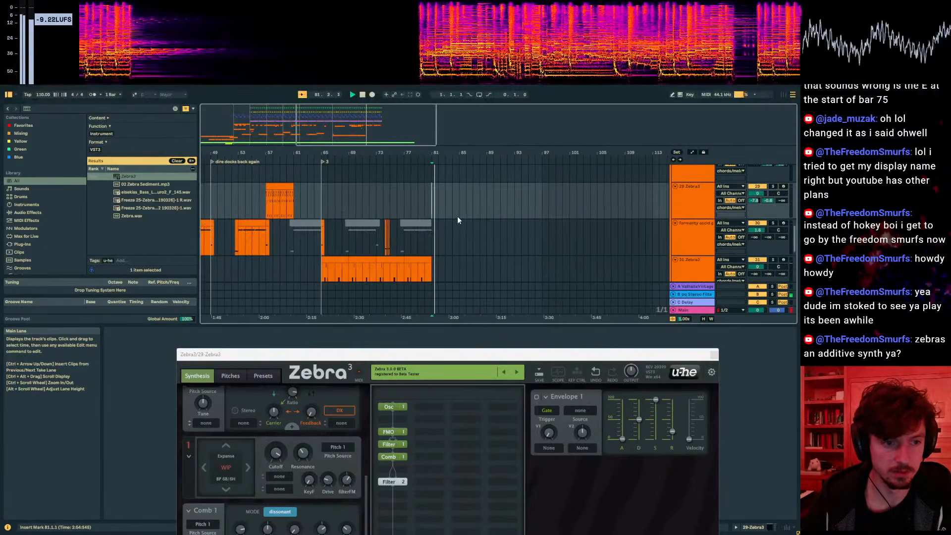
- Paste the four-bar track 29 Zebra3 clip from bar 57 on the same track at bar 85
left_click(455, 204)
key("space")
key("space")
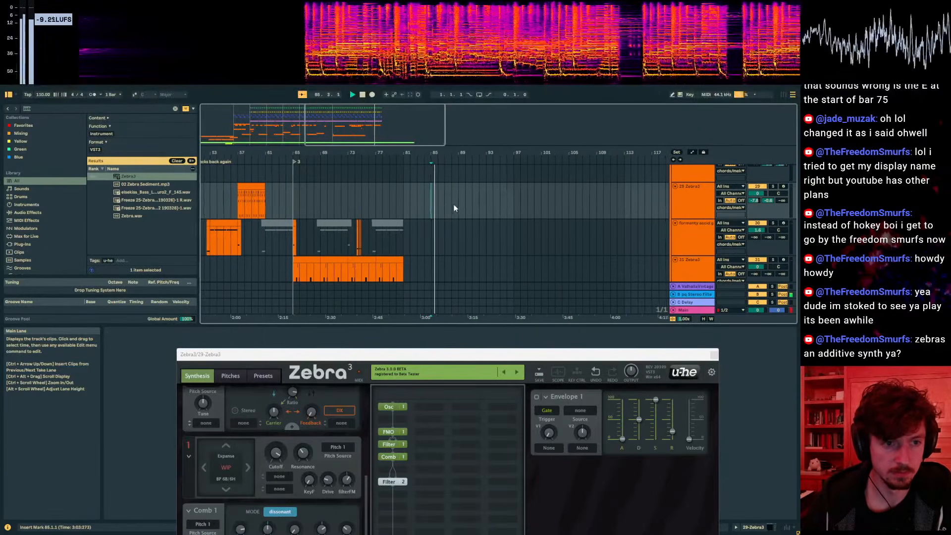
double_click(445, 199)
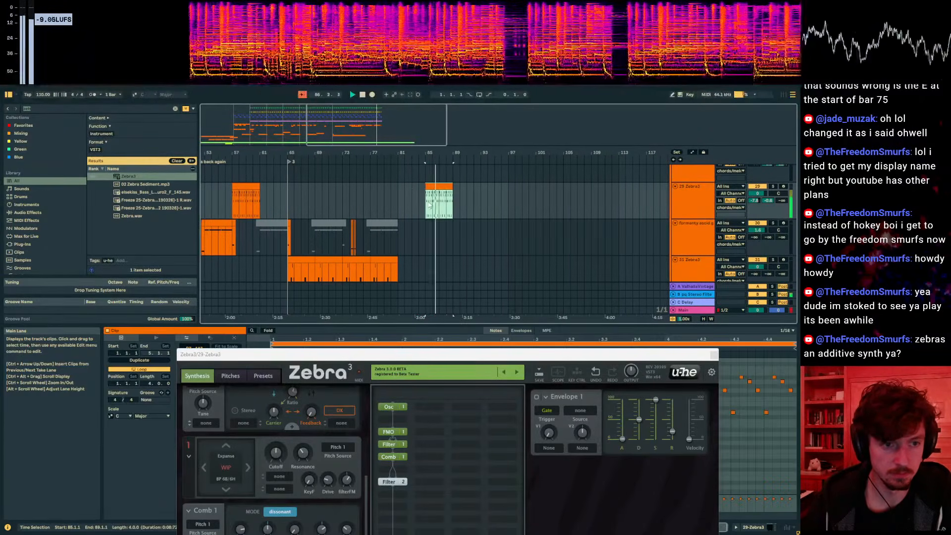
- Play the pasted track 29 clip at bar 85 and inspect the comb and filter modules of its Zebra3 synth
left_click_drag(503, 358, 594, 156)
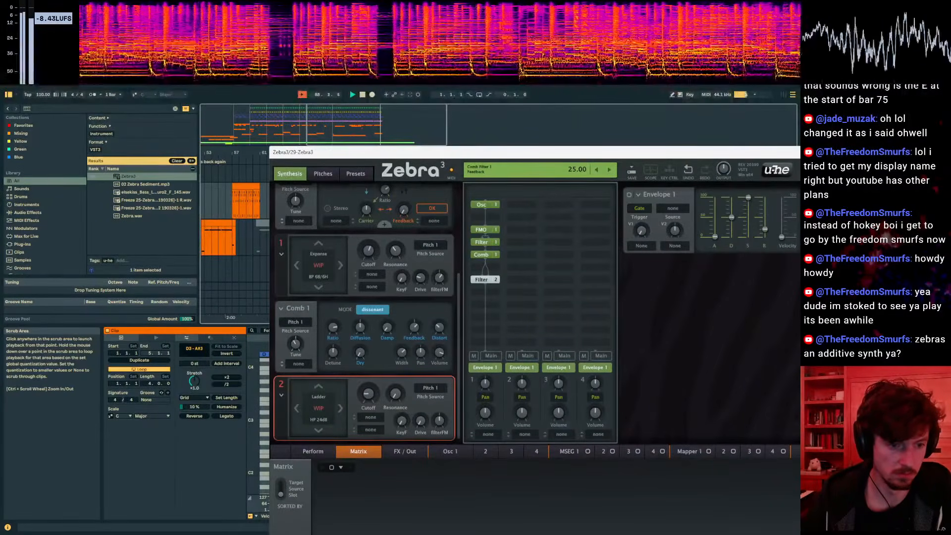
left_click_drag(432, 155, 354, 340)
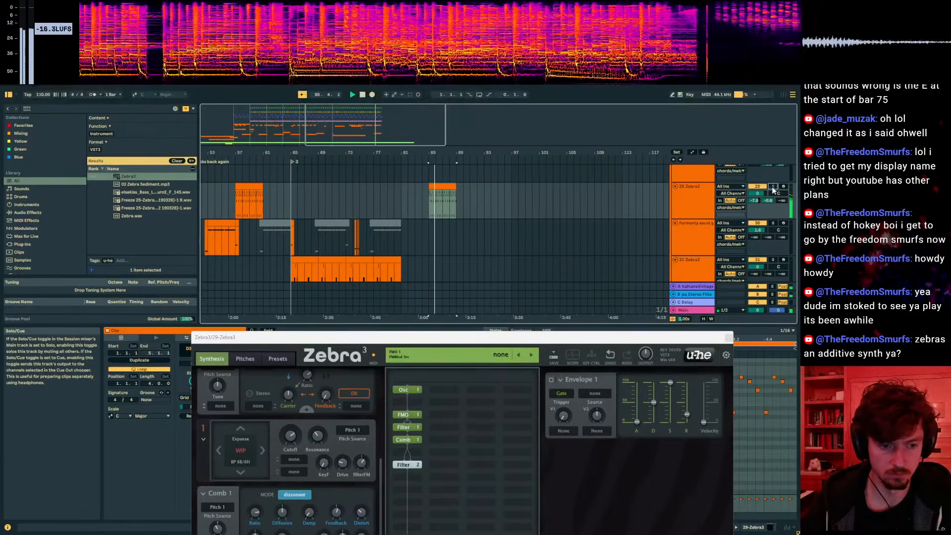
left_click_drag(469, 339, 533, 246)
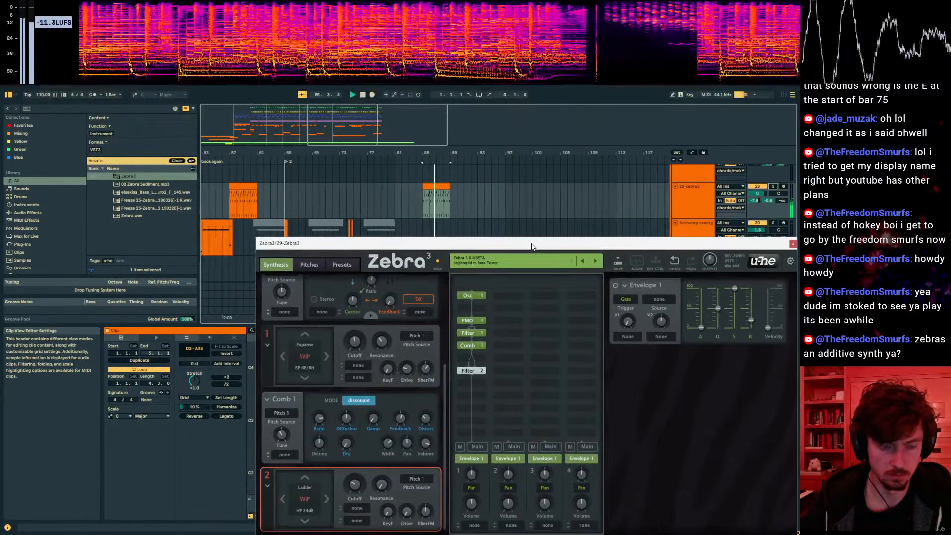
left_click_drag(411, 245, 432, 195)
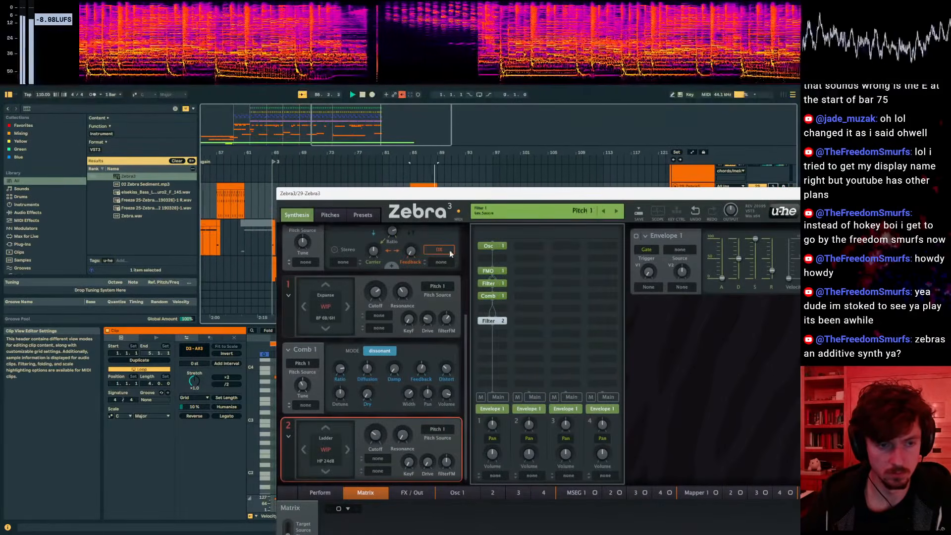
left_click_drag(444, 198, 408, 208)
key("space")
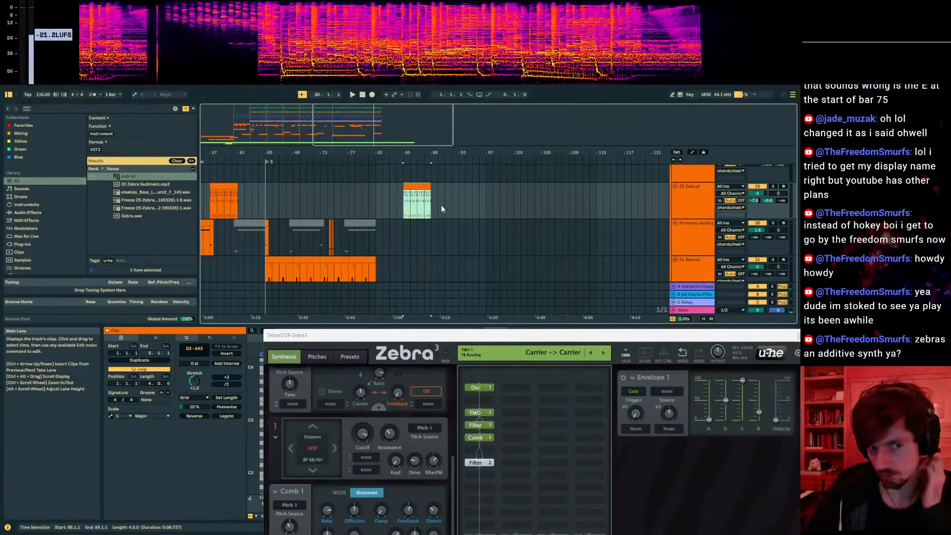
- Place the insert marker at bar 90 on track 29, enlarge the arrangement area and hide the plug-in windows
left_click(441, 208)
left_click_drag(490, 326, 491, 399)
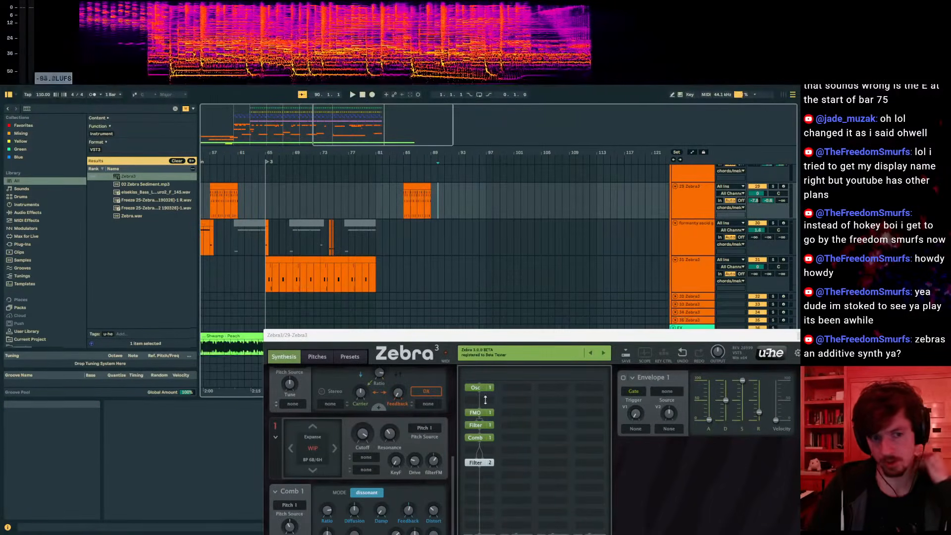
key("ctrl+alt+p")
scroll(622, 276, "up", 3)
scroll(621, 272, "up", 6)
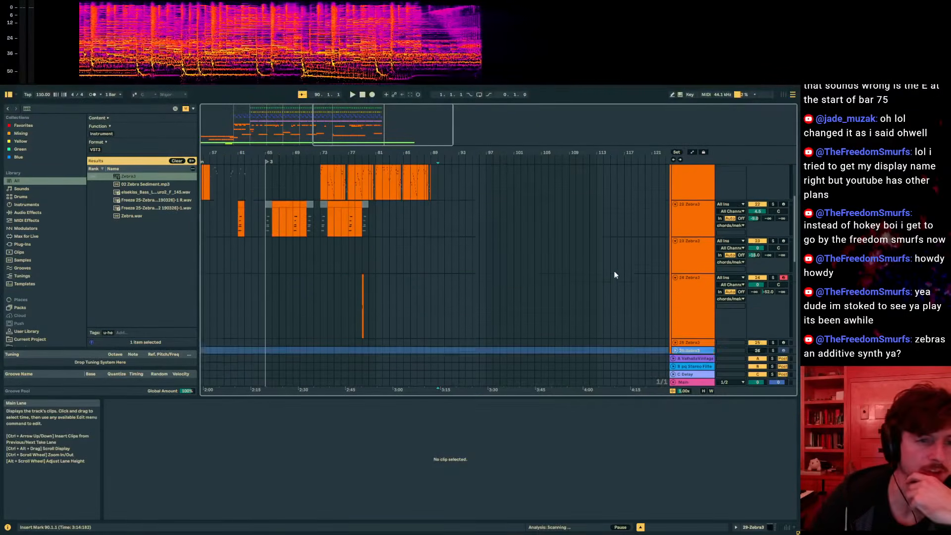
- Extend the Shwamp - Peach reference clip to the full length of its audio file
left_click_drag(550, 153, 594, 102)
scroll(516, 317, "down", 9)
scroll(499, 311, "down", 3)
left_click(415, 260)
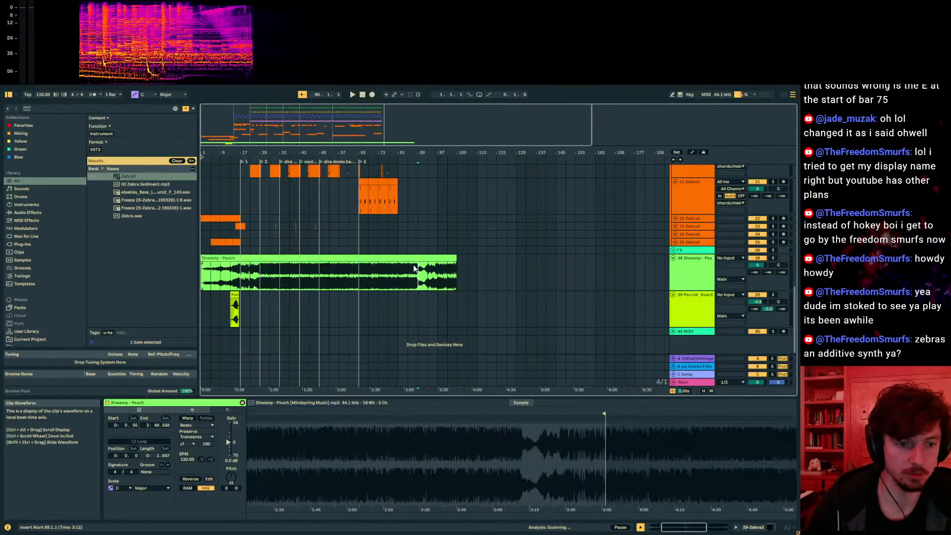
left_click_drag(603, 413, 794, 414)
- Play the Shwamp - Peach reference track from bar 89 and from bar 117 to study its structure
left_click(441, 285)
left_click(410, 286)
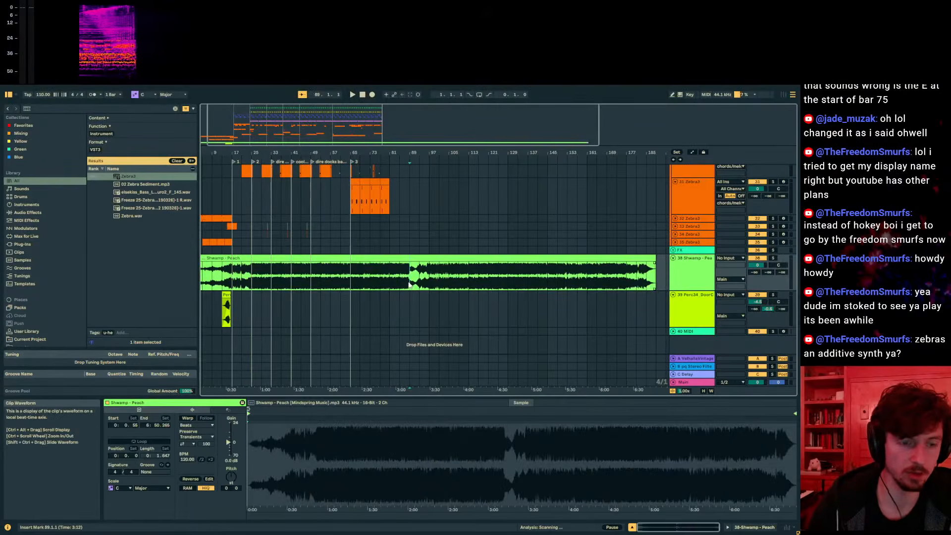
key("space")
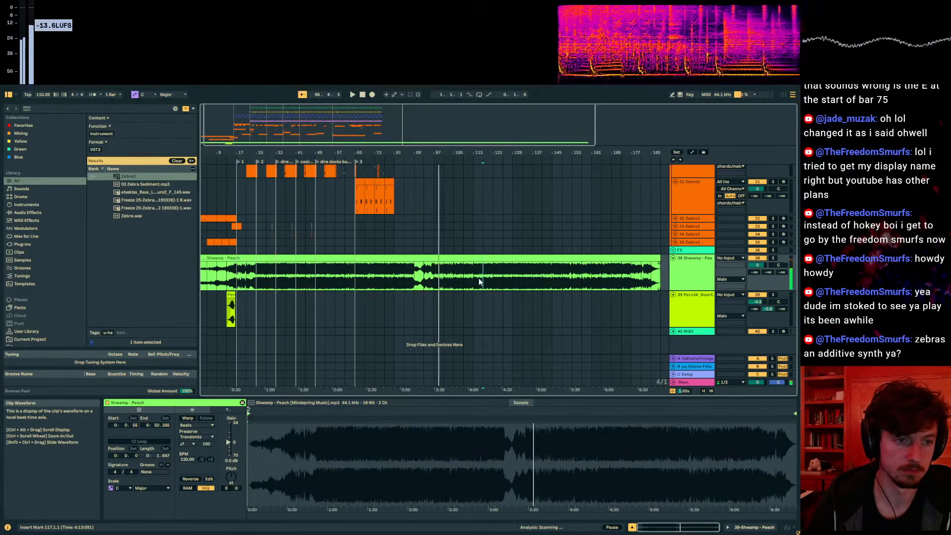
key("space")
key("space")
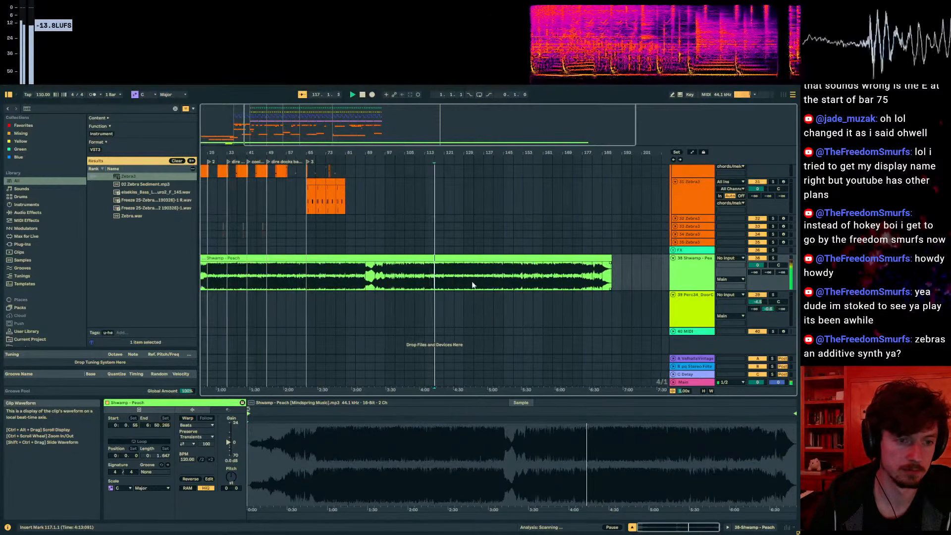
- Listen to a further spot of the Shwamp - Peach reference beyond bar 117 and stop playback
left_click(444, 288)
key("space")
key("space")
mouse_move(432, 153)
left_mouse_down()
mouse_move(436, 186)
mouse_move(528, 211)
mouse_move(573, 155)
left_mouse_up()
key("space")
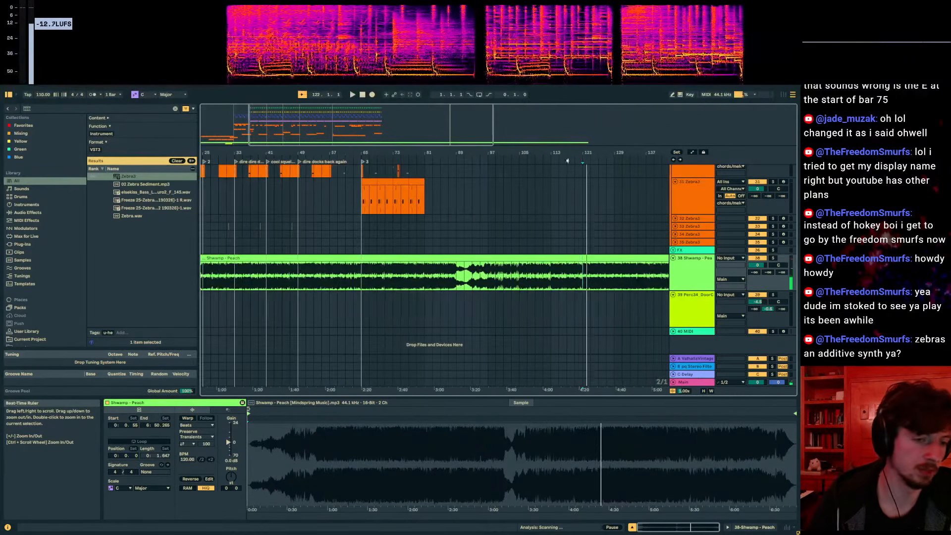
- Place the insert marker at bar 85 on the reference, and at bar 113 on track 21's Zebra3 after reviewing the melody tracks
left_click(444, 267)
mouse_move(375, 152)
left_mouse_down()
mouse_move(412, 153)
mouse_move(411, 141)
left_mouse_up()
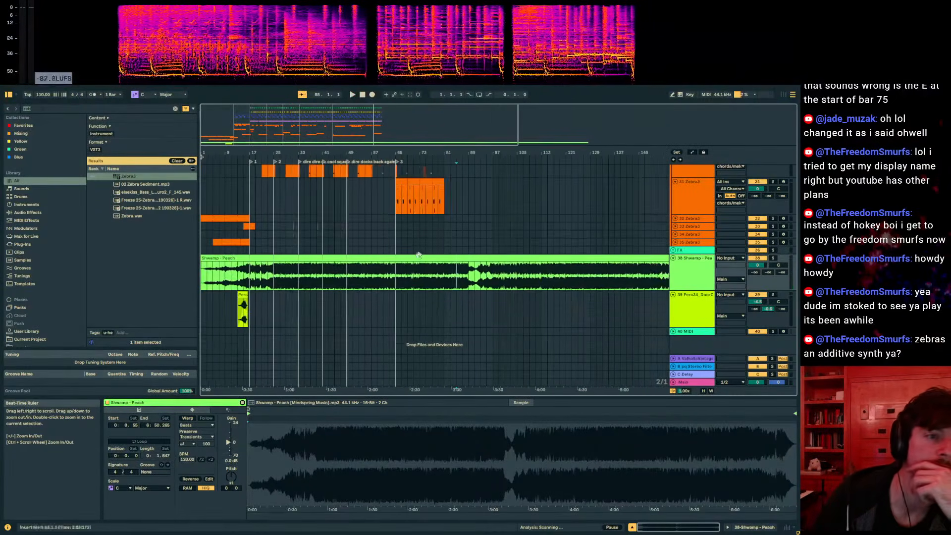
scroll(419, 262, "up", 8)
scroll(419, 260, "up", 5)
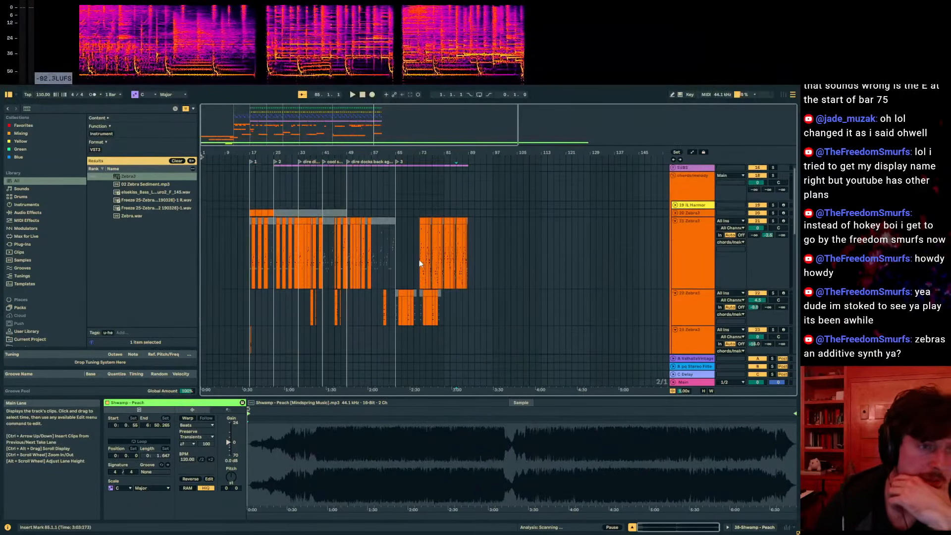
left_click(703, 252)
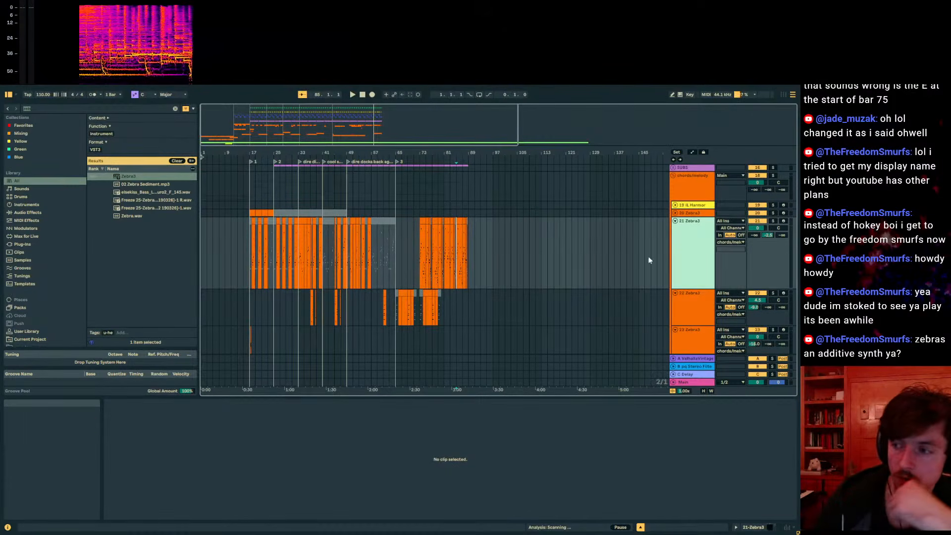
left_click(541, 246)
- Compare spots of the Shwamp - Peach reference around its mid-song break, and play it from bar 87
scroll(532, 260, "down", 5)
scroll(523, 278, "down", 3)
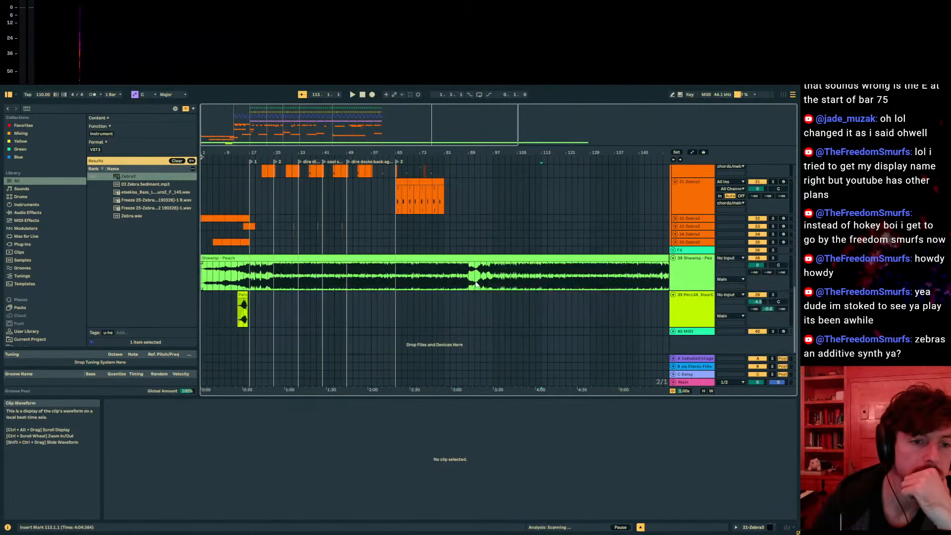
left_click(494, 279)
key("space")
left_click(407, 281)
key("space")
left_click(404, 281)
key("space")
scroll(446, 219, "up", 3)
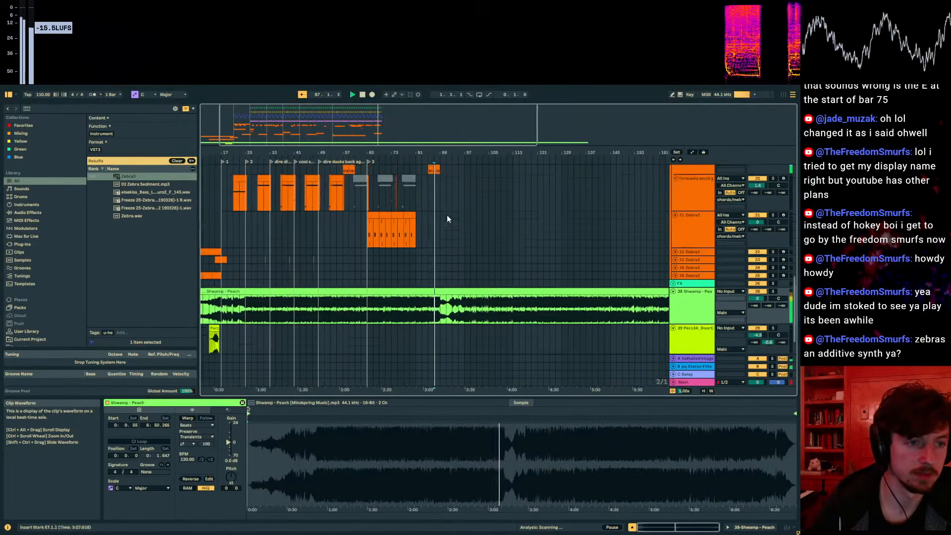
- Add a locator at bar 89, where the Shwamp - Peach reference track's breakdown begins
right_click(440, 162)
left_click(451, 184)
left_click_drag(431, 152, 427, 139)
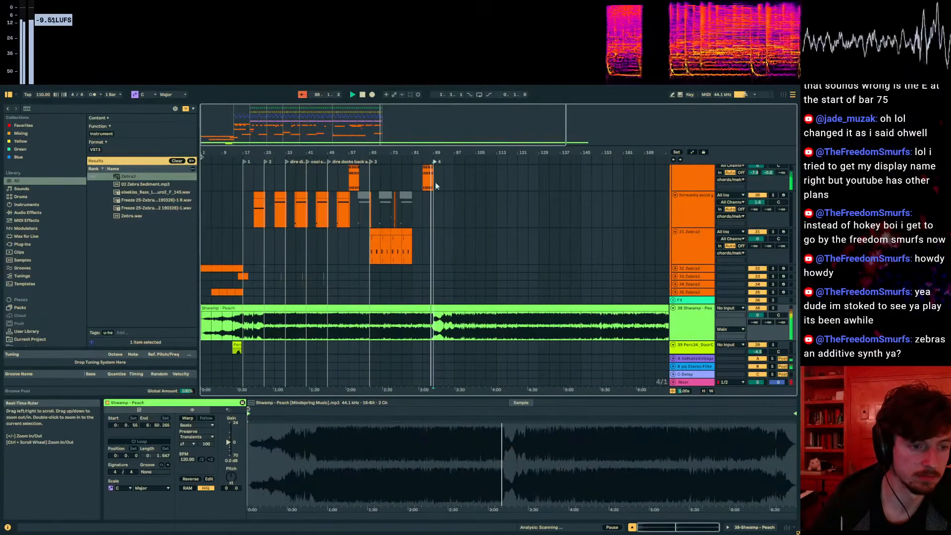
left_click(435, 162)
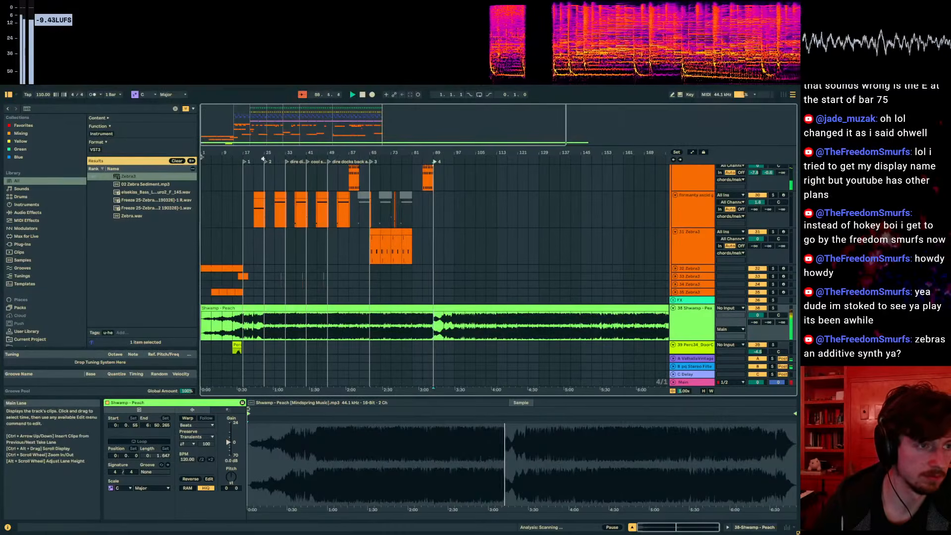
- Stop playback and select the reference audio from locator 2 to locator 4 to check the section's length
key("space")
left_click(276, 332)
left_click(265, 323)
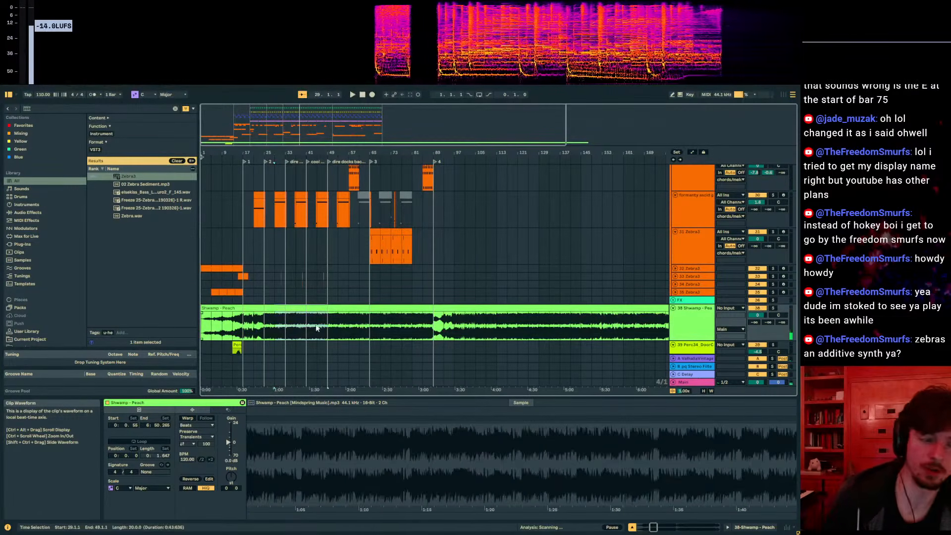
left_click_drag(265, 323, 433, 335)
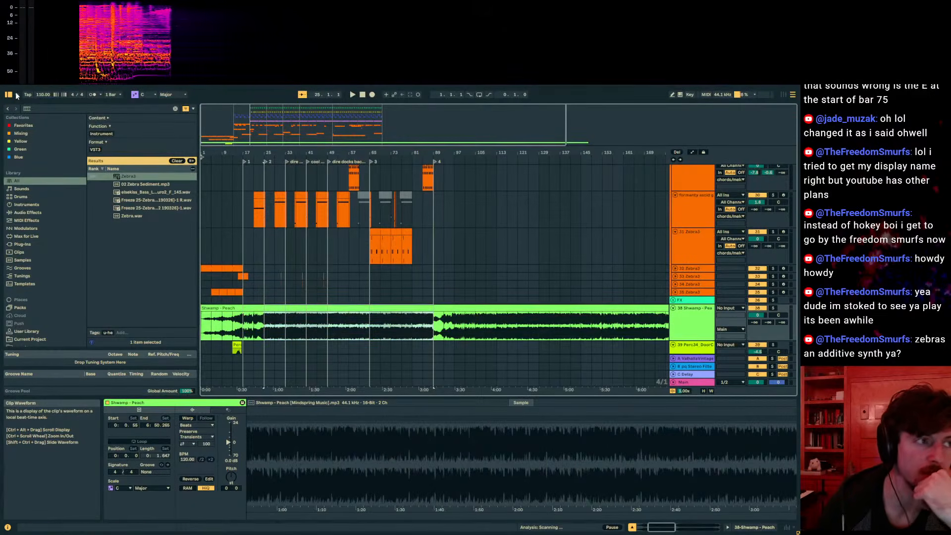
- Move the Zebra3 plugin window clear of the arrangement and listen to the reference track around bar 87
left_click(432, 245)
left_click_drag(384, 115, 326, 372)
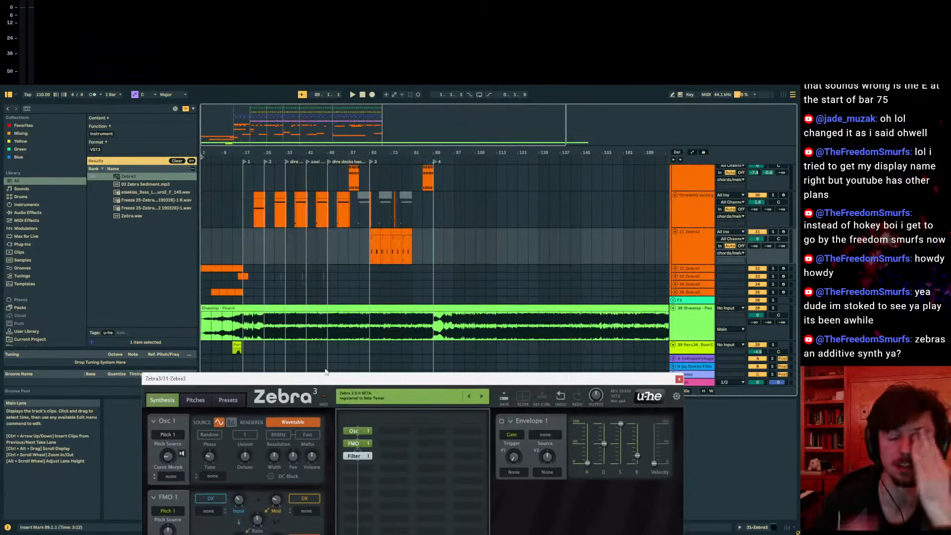
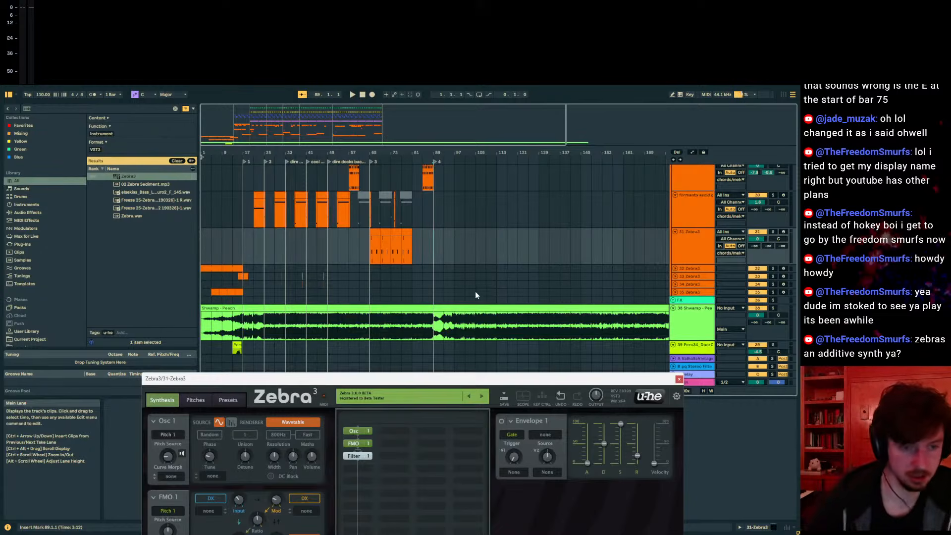
left_click(430, 285)
left_click_drag(462, 116, 502, 365)
left_click(422, 253)
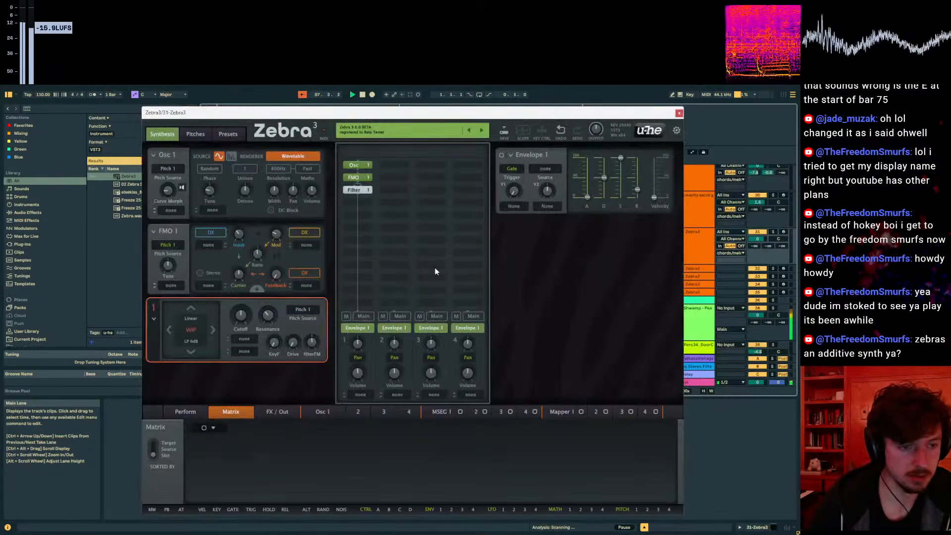
left_click_drag(427, 116, 949, 211)
key("space")
- Add a locator at bar 97 and name it "add kicks"
right_click(434, 162)
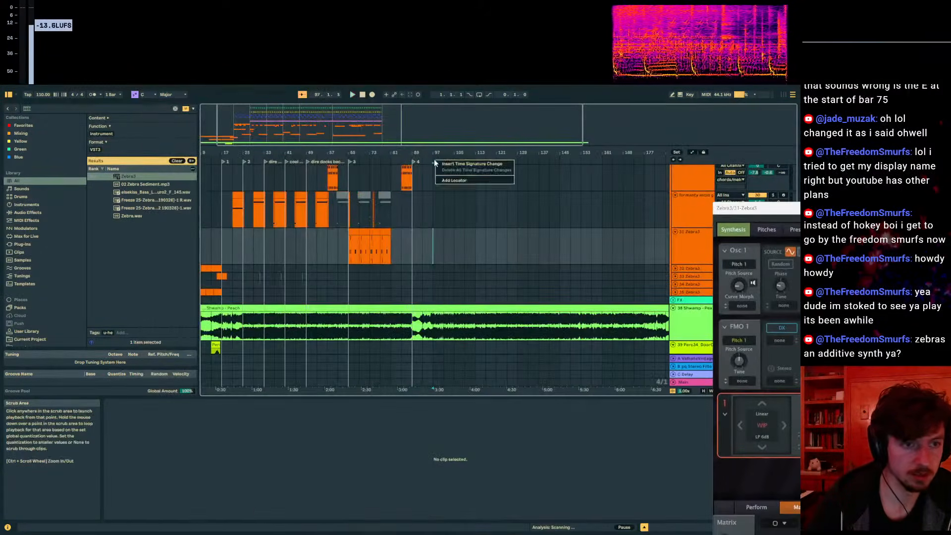
left_click(446, 182)
right_click(435, 163)
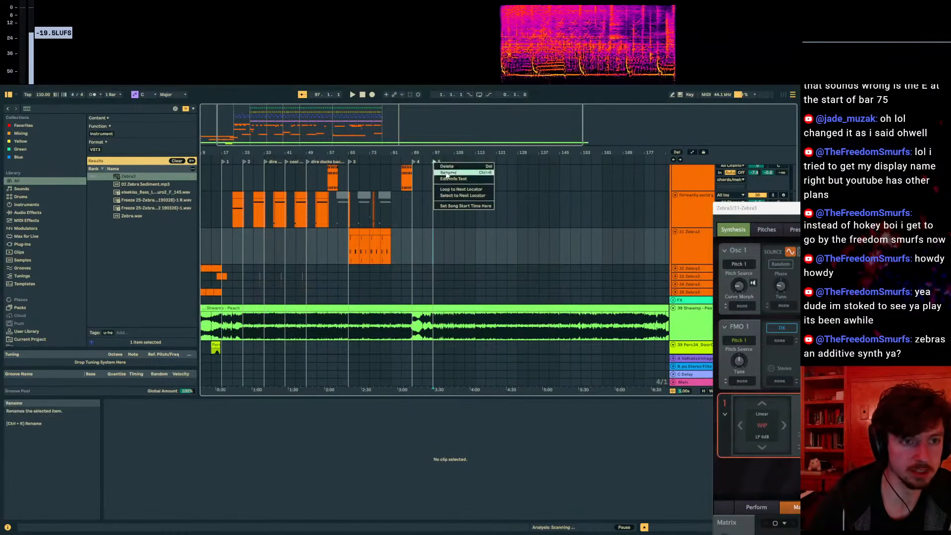
left_click(444, 169)
type("add")
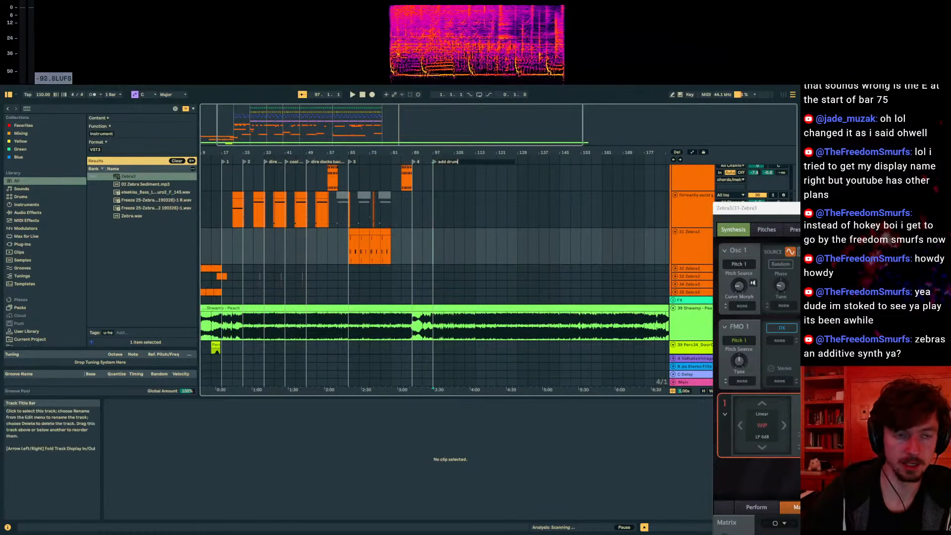
type(" kicks")
key("Return")
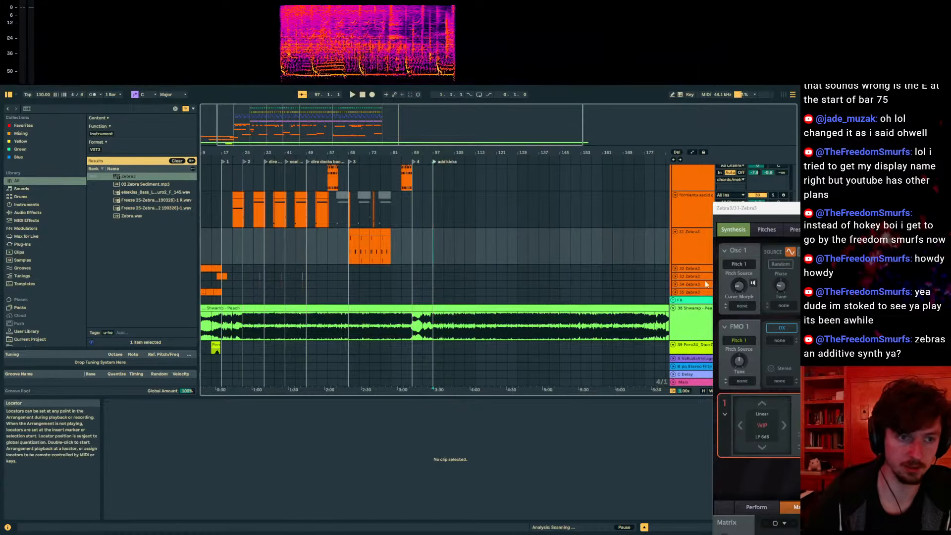
- Play the reference track from bar 105 and add another locator at bar 113
left_click(456, 248)
key("space")
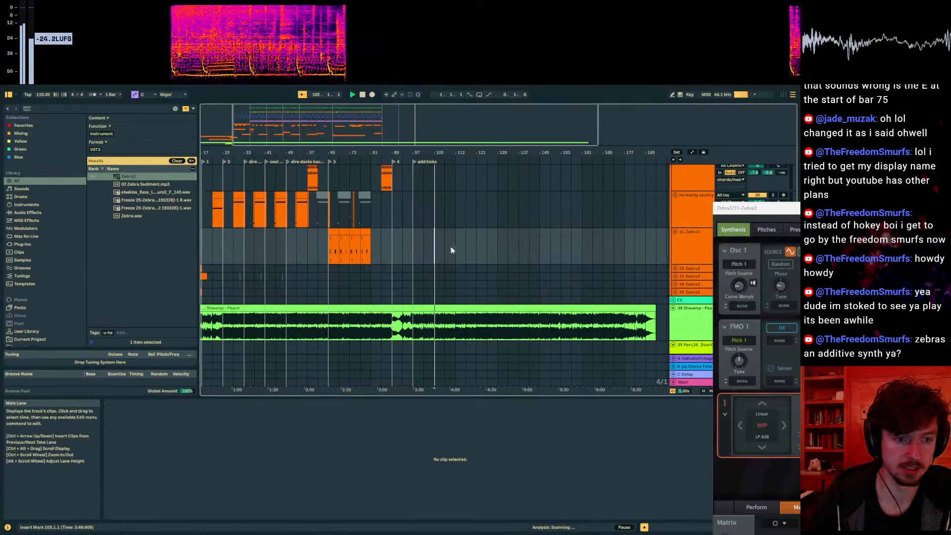
left_click_drag(442, 153, 442, 182)
right_click(483, 162)
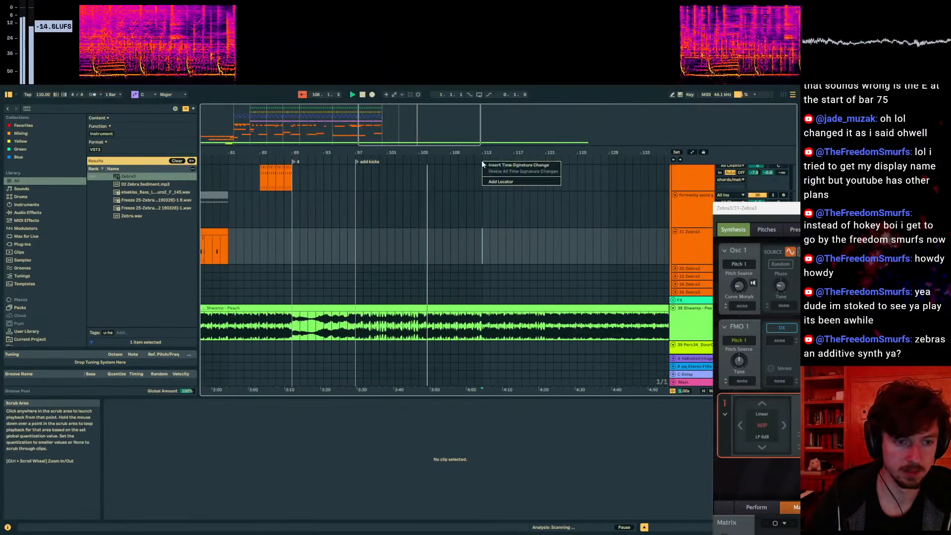
left_click(497, 182)
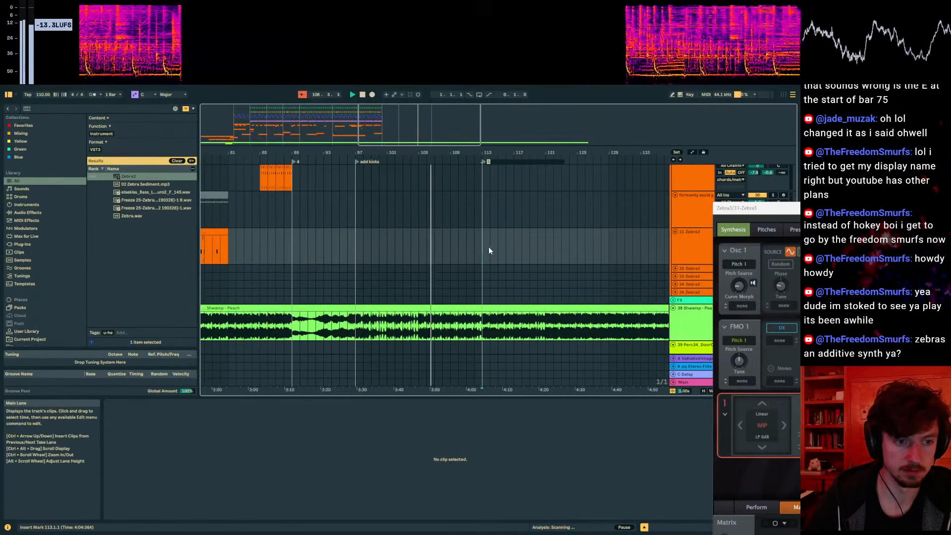
- Select bars 89 to 97 to check the section's length, and rename the bar 89 locator "ambient breakdown"
right_click(294, 161)
left_click(307, 173)
left_click(297, 218)
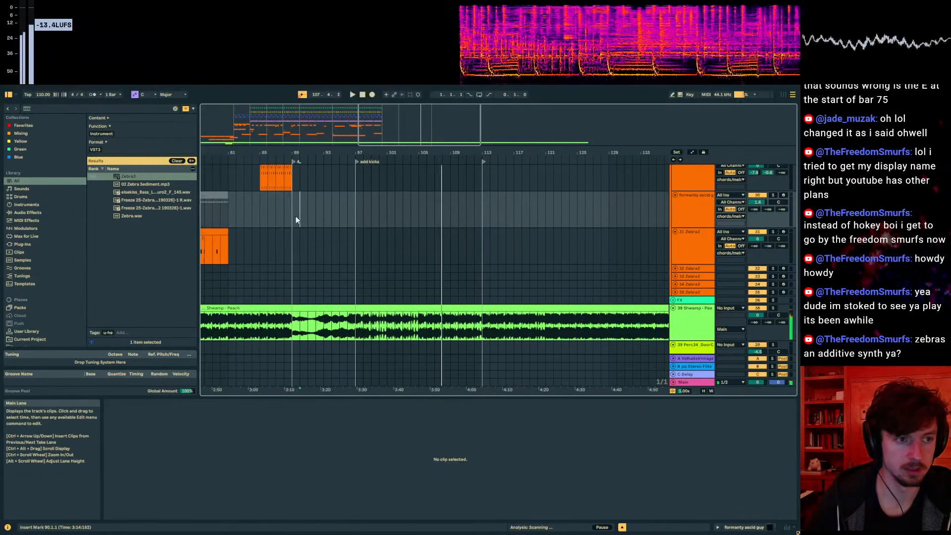
key("space")
left_click_drag(291, 278, 355, 276)
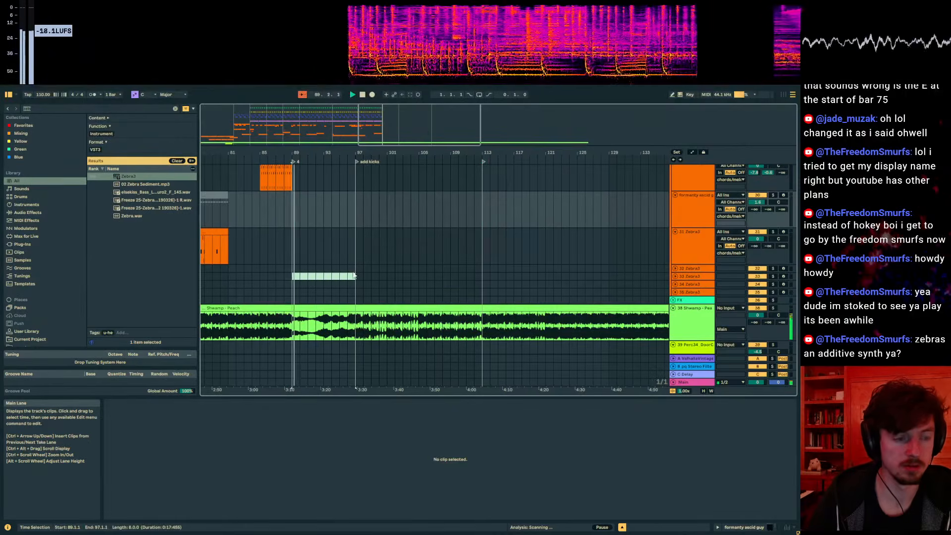
right_click(294, 162)
left_click(307, 172)
type("ambient breakd")
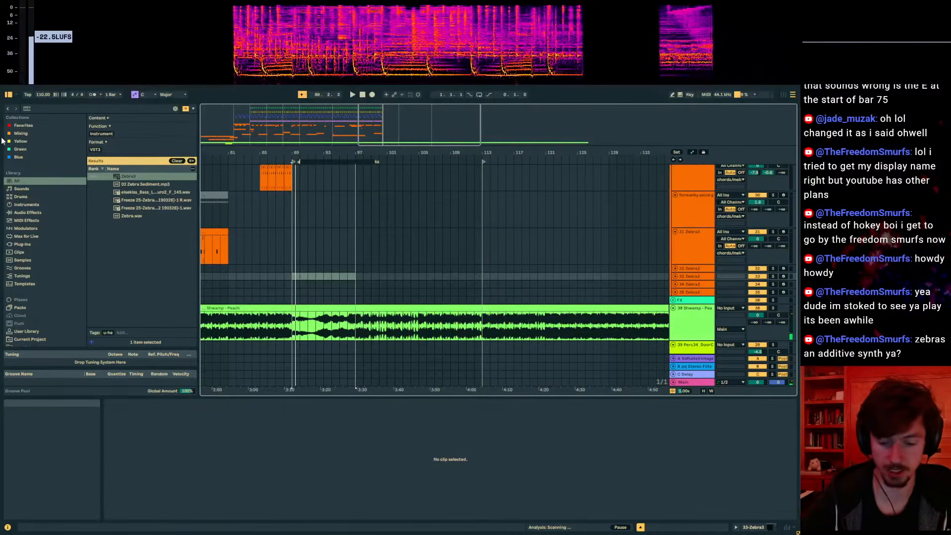
type("own")
key("Return")
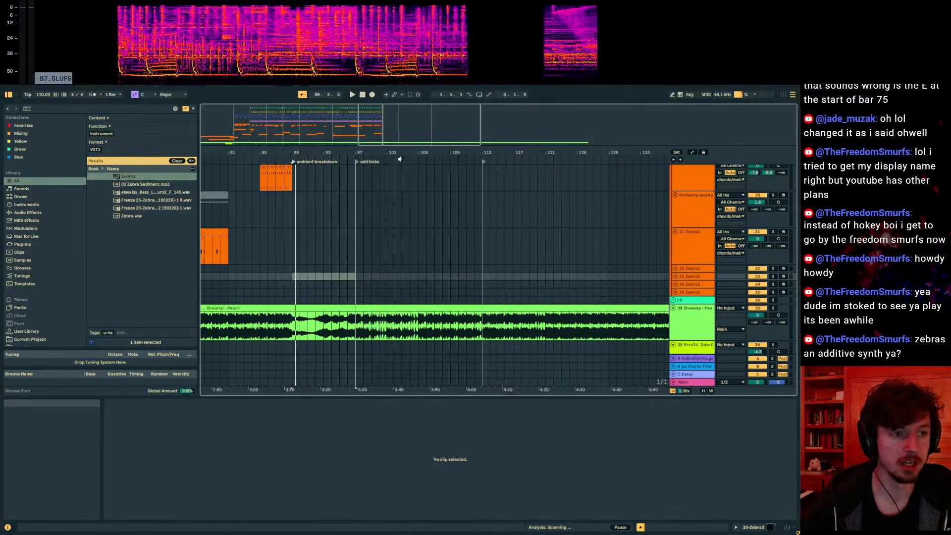
- Check the breakdown's length with time selections, and move the "add kicks" locator to bar 105 and the unnamed locator to bar 121
left_click_drag(362, 203, 296, 212)
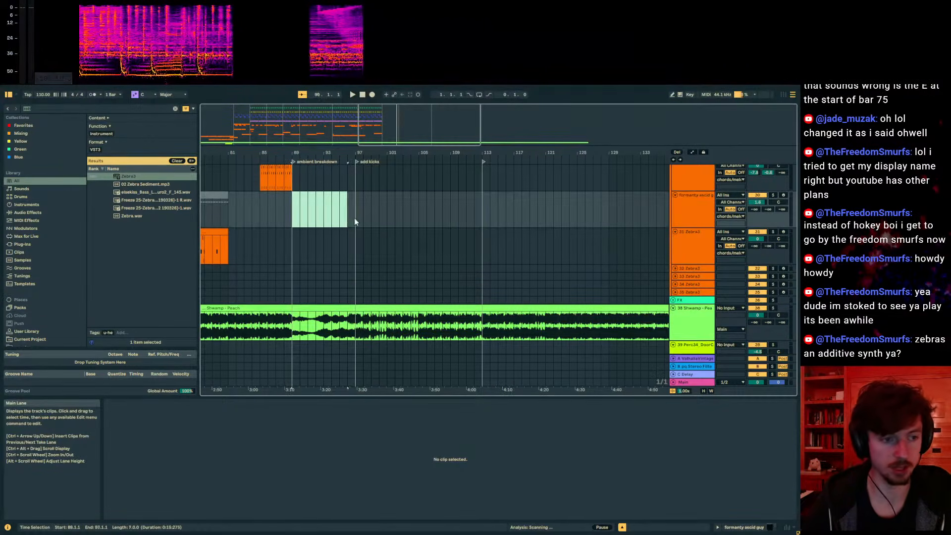
mouse_move(355, 218)
left_mouse_down()
mouse_move(316, 218)
mouse_move(570, 214)
left_mouse_up()
left_click(544, 215)
key("space")
key("space")
left_click_drag(407, 155, 498, 161)
- Listen to the reference track from bar 112 with the plugin window moved aside, and stop at the bar 121 locator
left_click(455, 276)
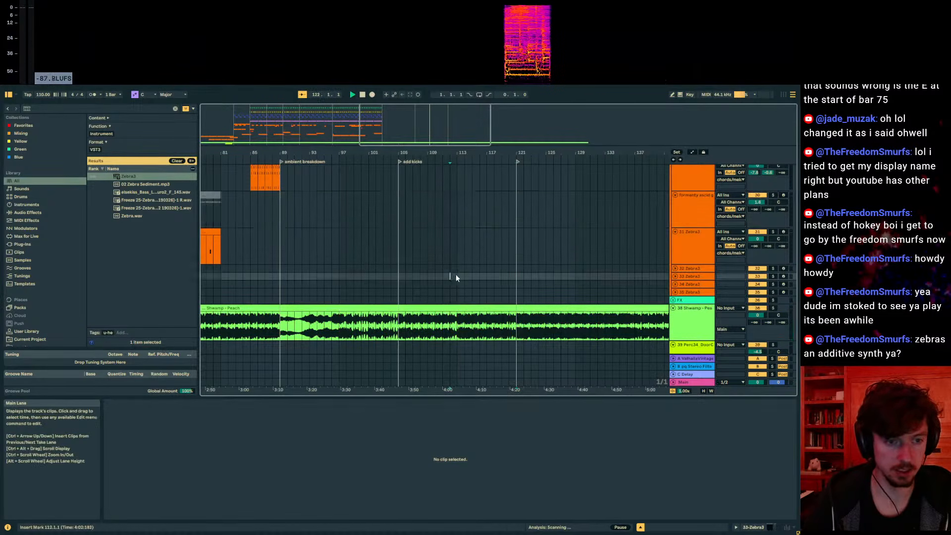
key("space")
left_click(437, 287)
left_click_drag(445, 114, 797, 162)
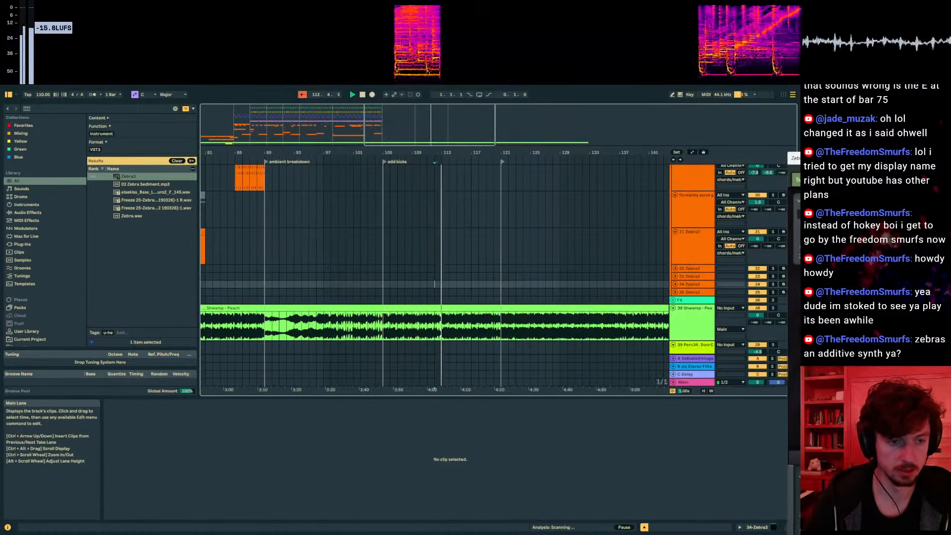
left_click(501, 171)
key("space")
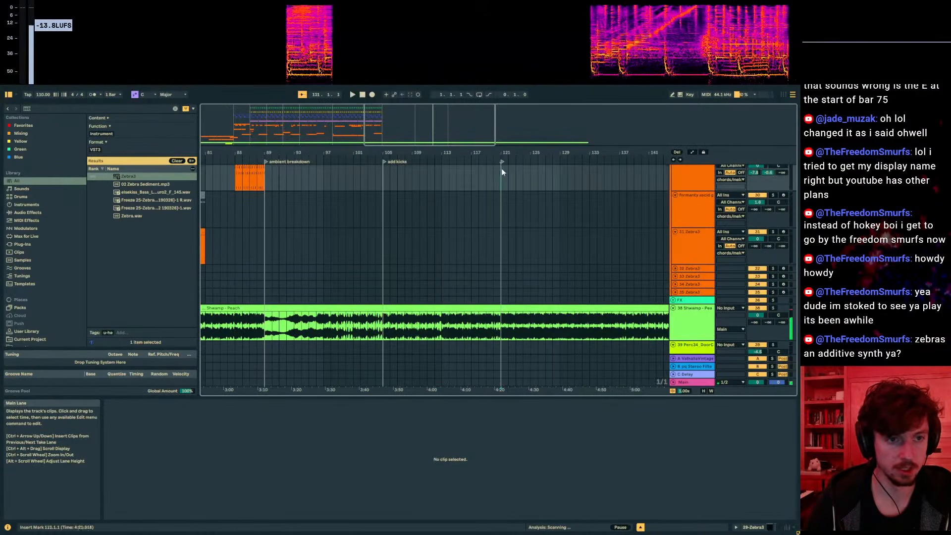
- Rename the locator at bar 121 "snares here"
right_click(502, 162)
left_click(504, 174)
type("snares here")
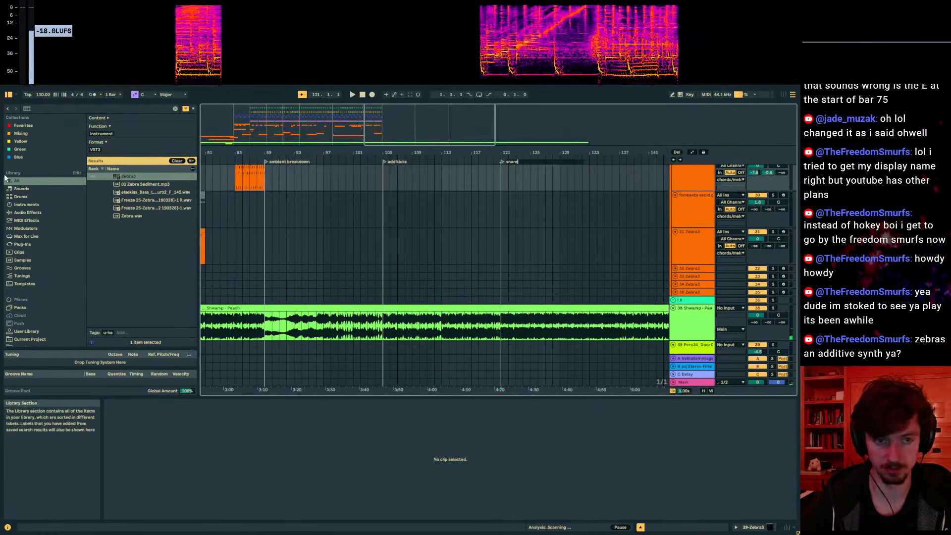
key("Return")
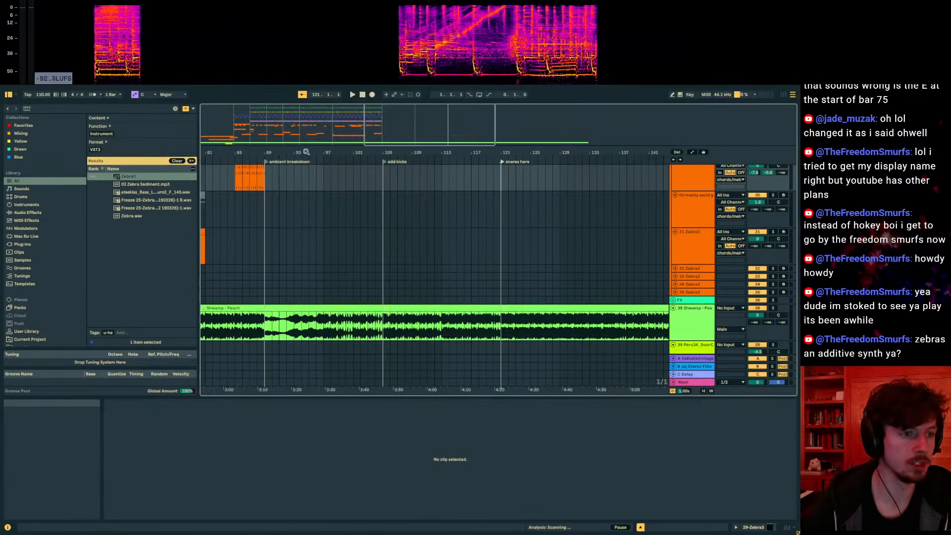
- Rename the bar 89 locator "32 bar breakdown" and move the "add kicks" locator to bar 97
right_click(264, 162)
left_click(268, 174)
type("32 bar breakdown")
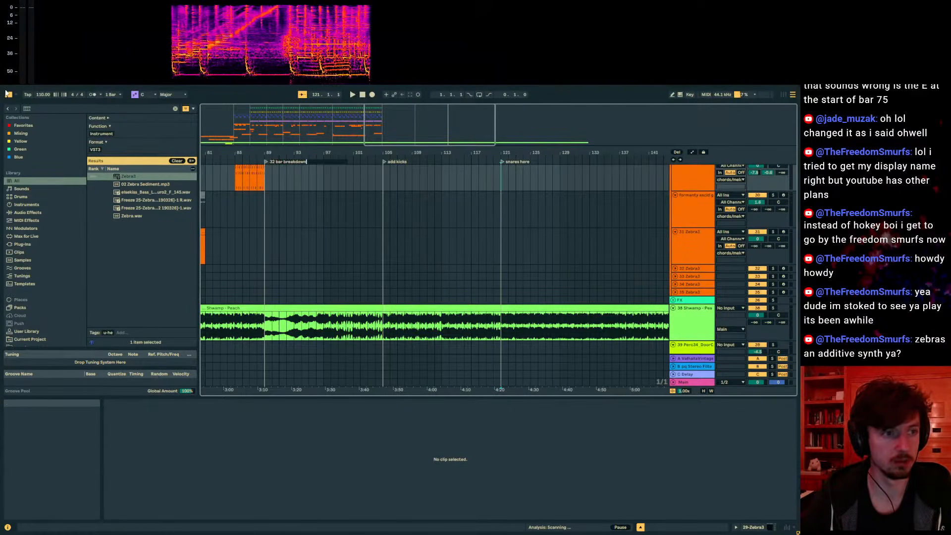
key("Return")
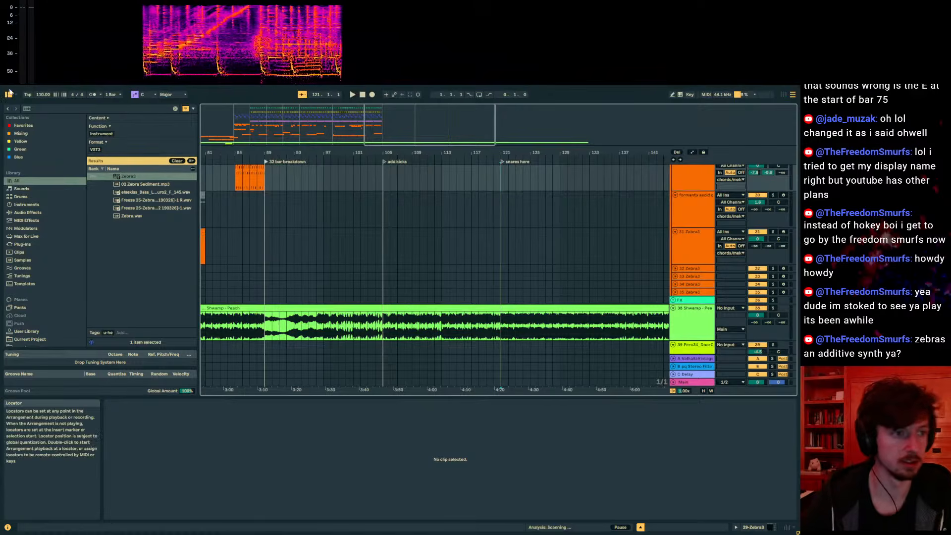
left_click_drag(382, 159, 354, 161)
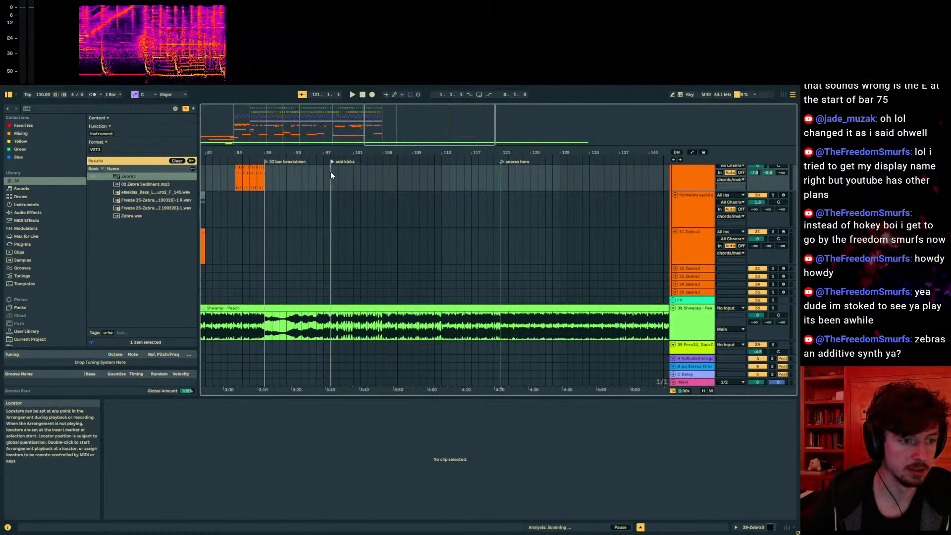
- Play the reference track at several points between bars 89 and 113 to examine where new elements enter
key("space")
left_click(253, 183)
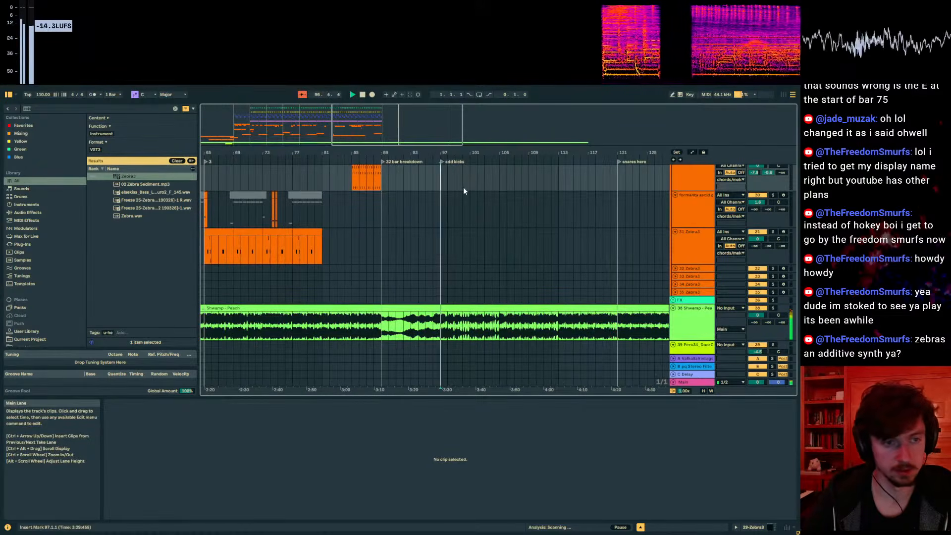
left_click(502, 180)
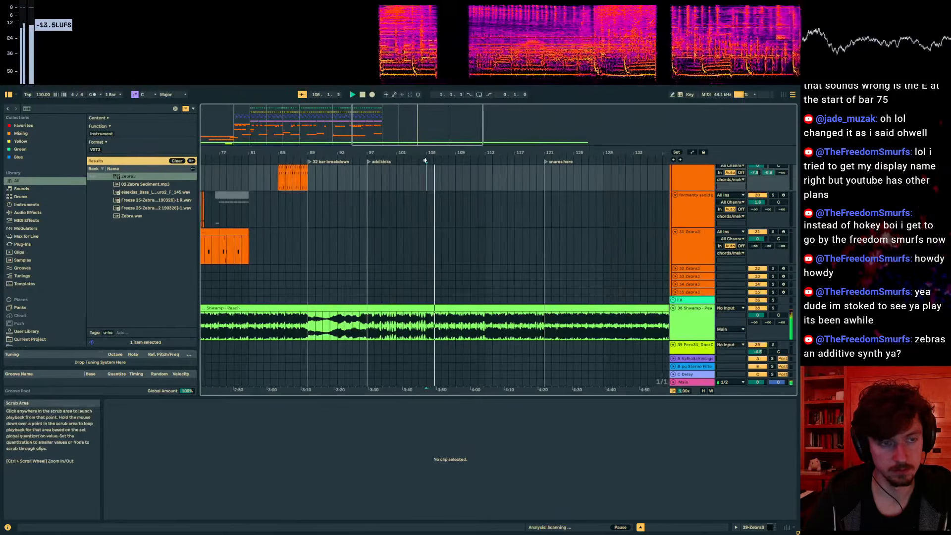
left_click(407, 177)
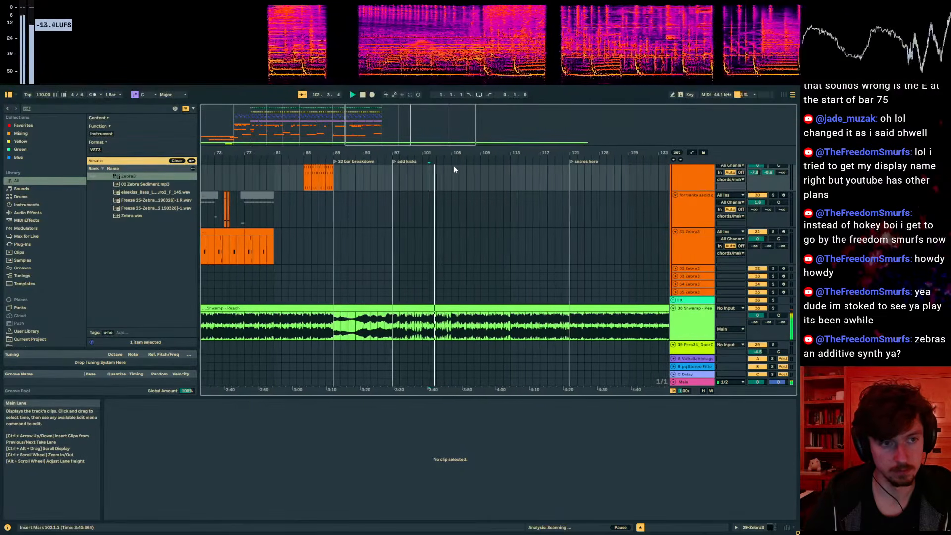
key("space")
left_click_drag(448, 179, 504, 184)
left_click(450, 186)
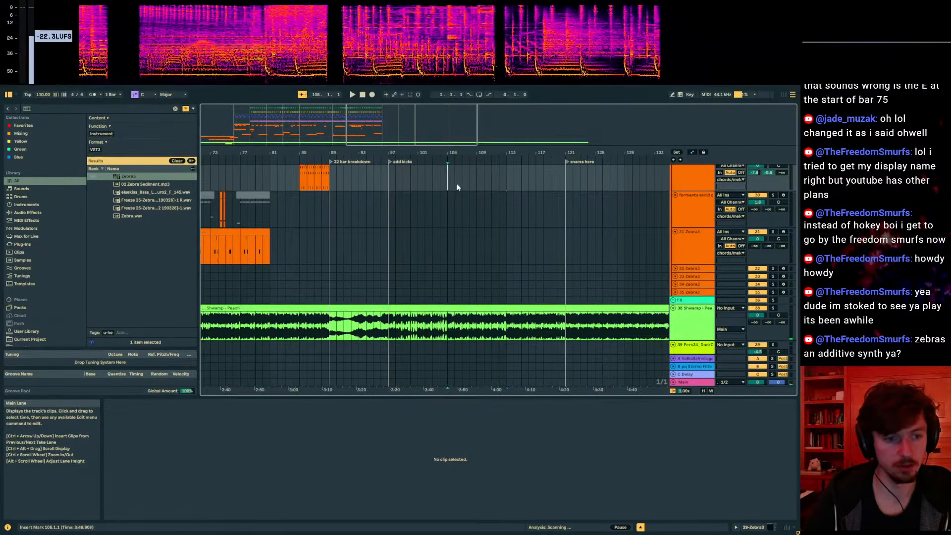
left_click(506, 186)
left_click(477, 186)
key("space")
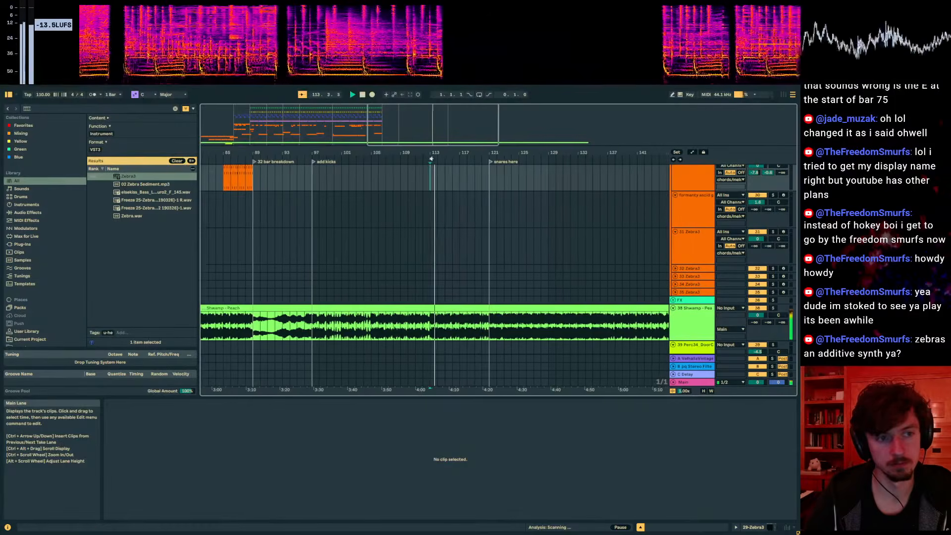
- Add a locator named "basslines" at bar 105 and another named "melodies" at bar 113
left_click(383, 182)
type("bass")
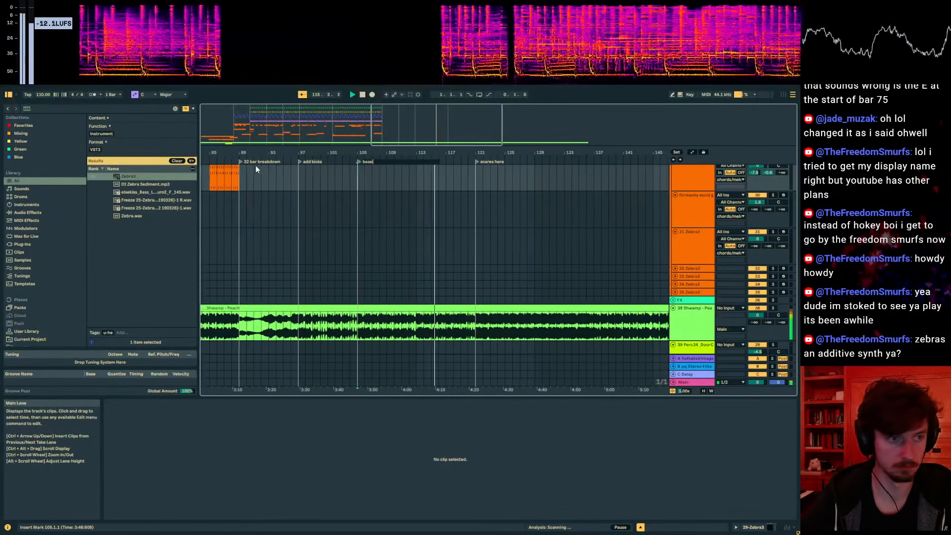
type("lines")
key("Return")
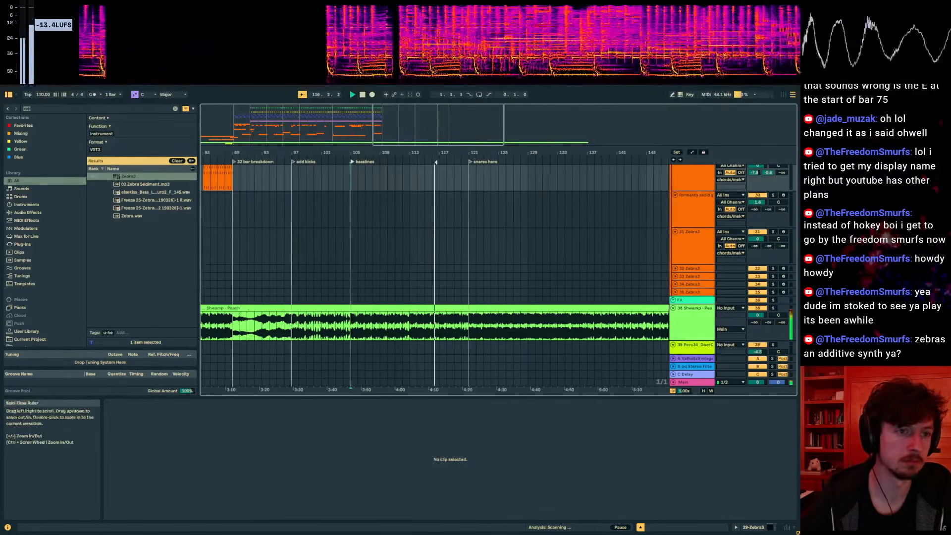
right_click(408, 165)
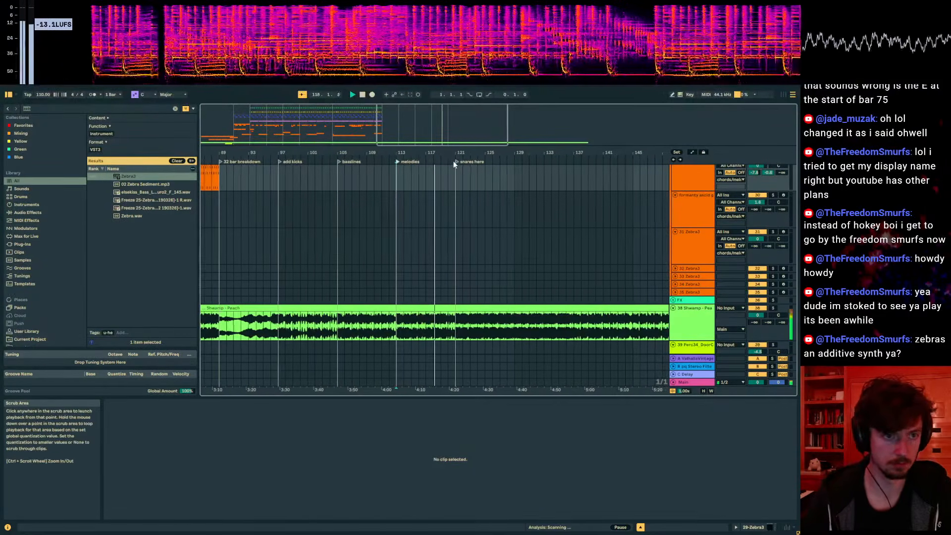
- Rename the locator at bar 121 "drop 2"
right_click(454, 164)
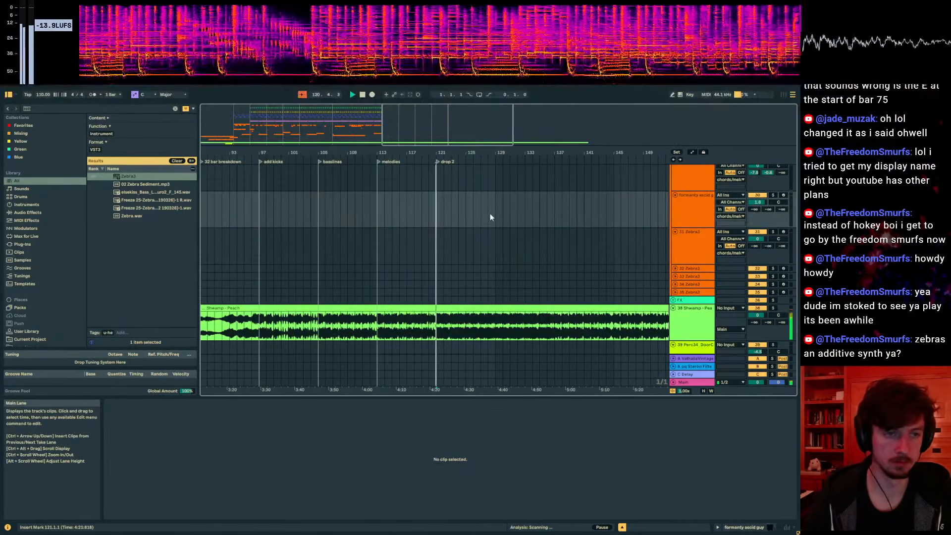
scroll(490, 213, "up", 10)
scroll(468, 214, "down", 6)
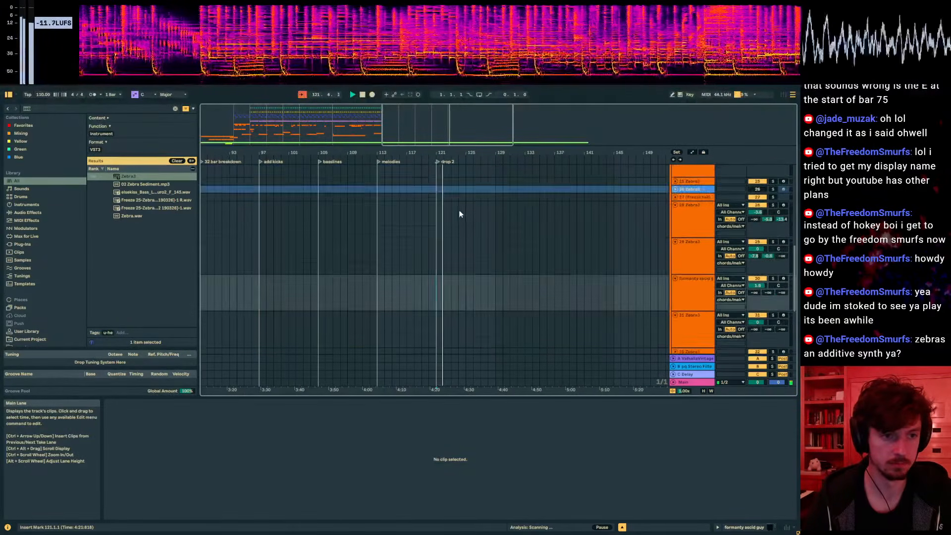
left_click_drag(461, 153, 461, 193)
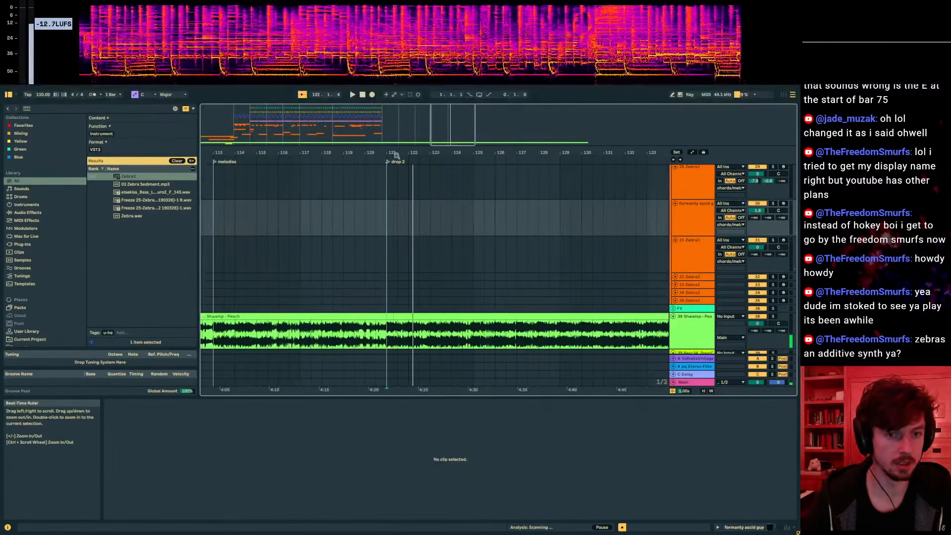
scroll(503, 208, "up", 10)
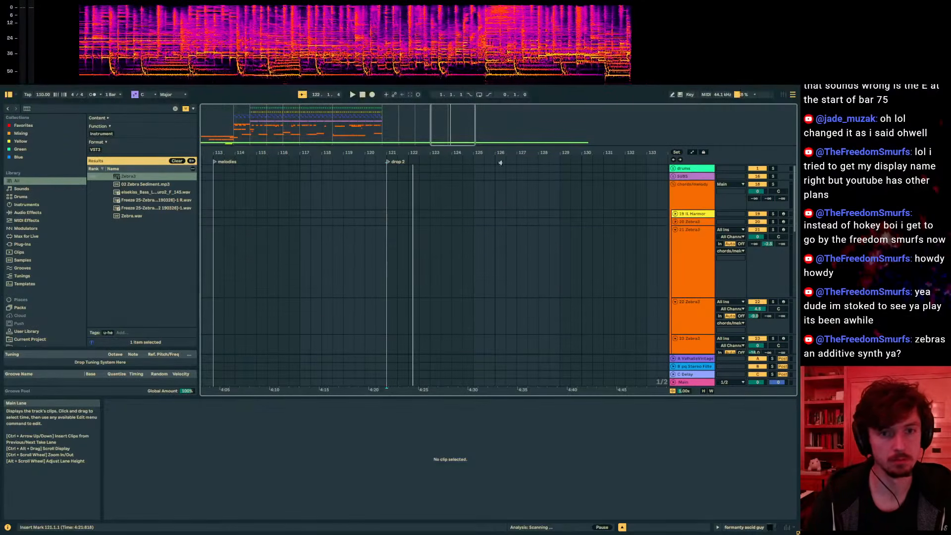
- Copy the drums and SUBS material of the 24 bars before the breakdown and paste it at bar 121
left_click_drag(456, 153, 613, 112)
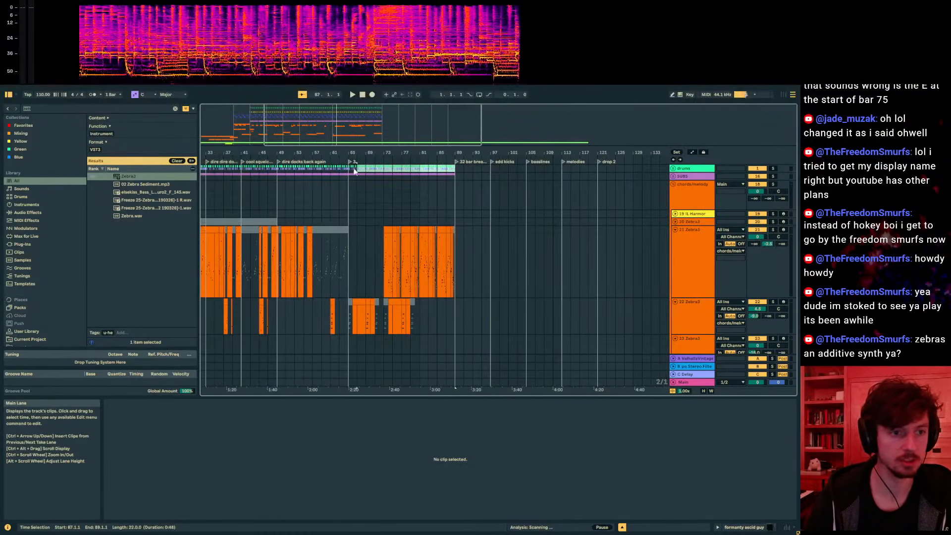
left_click_drag(354, 171, 347, 175)
left_click_drag(604, 153, 500, 194)
left_click(499, 171)
left_click(496, 171)
key("ctrl+v")
key("space")
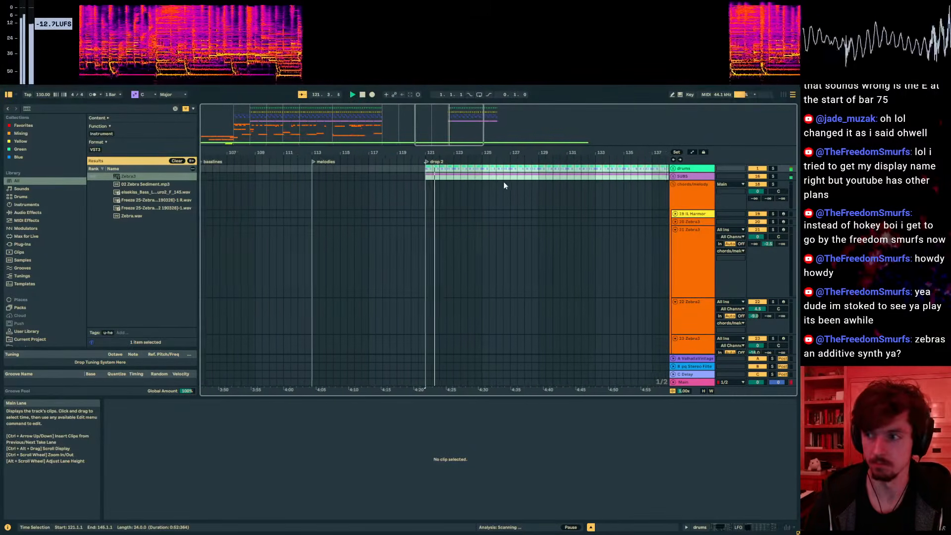
- Expand the drums group and duplicate a one-bar section of the dry snare track around the start of drop 2
key("space")
key("u")
scroll(439, 188, "down", 3)
left_click_drag(430, 158, 751, 196)
left_click(411, 194)
left_click_drag(433, 200, 331, 197)
key("ctrl+d")
left_click(332, 198)
key("space")
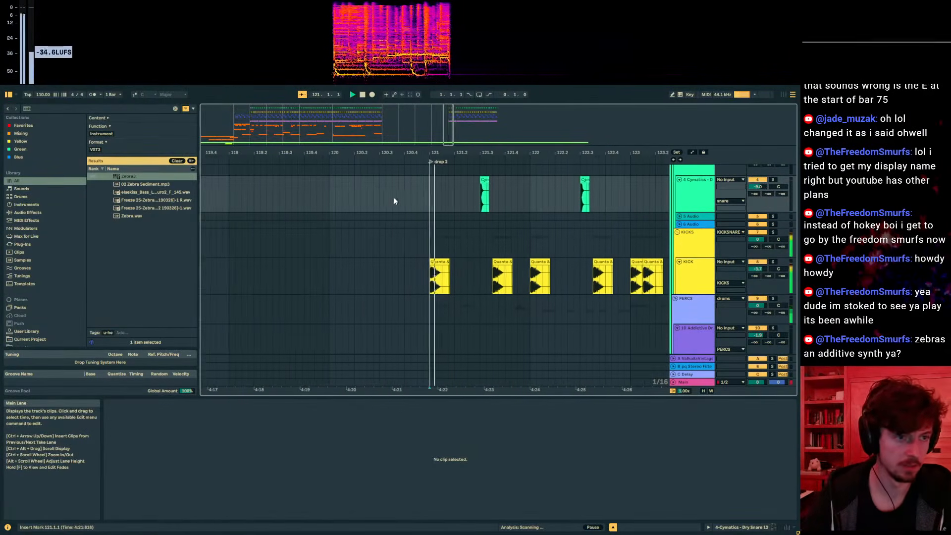
key("space")
- Copy the first kick of drop 2 to beat 121.2 and play the result
left_click(447, 271)
key("ctrl+c")
left_click(406, 275)
key("ctrl+v")
key("space")
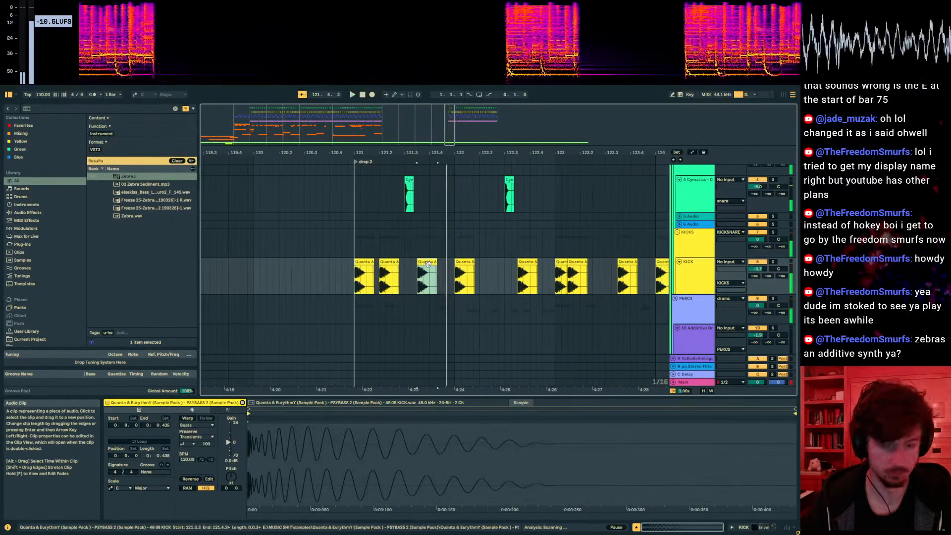
- Deactivate the kick at 121.3.3 and shift bar 121's snare to beat 4, leaving the snare active
key("0")
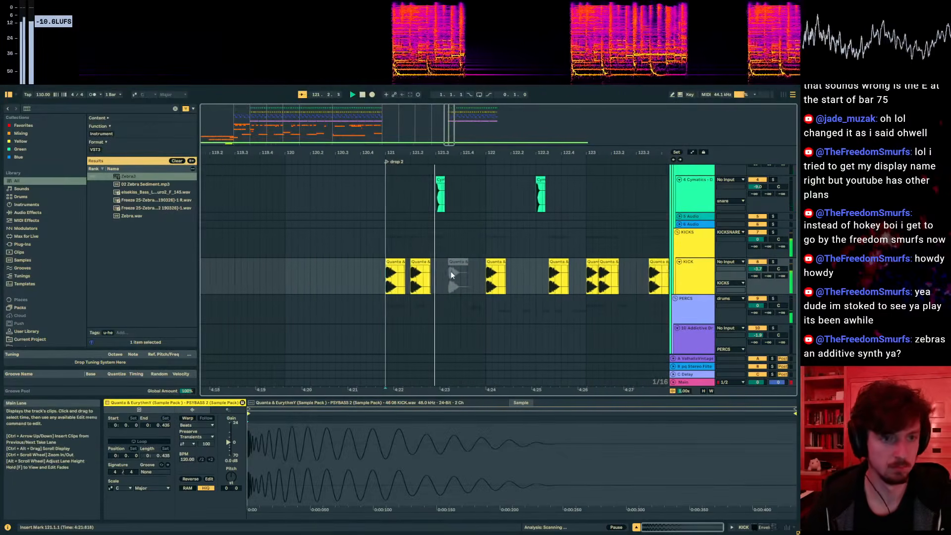
left_click(334, 198)
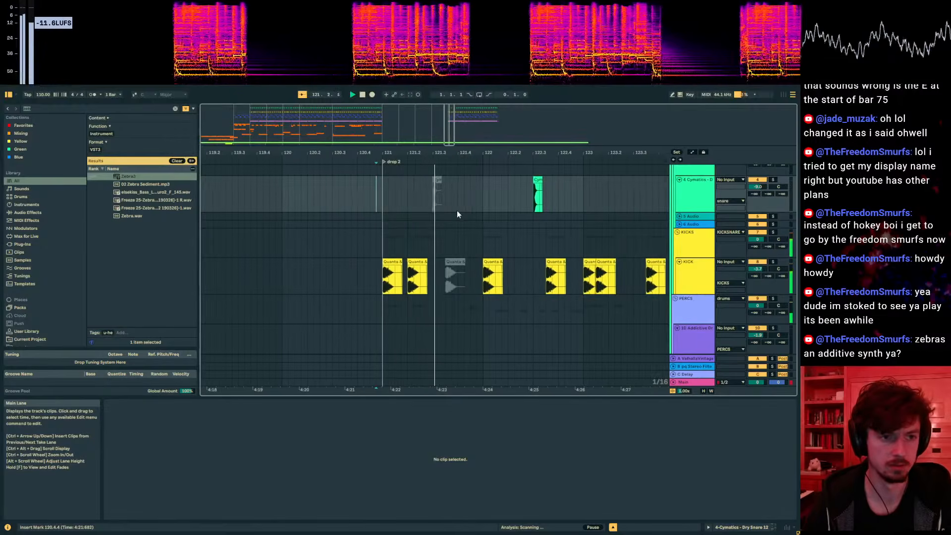
left_click(382, 262)
left_click_drag(392, 180, 404, 131)
key("0")
- Clear the snare in the middle of bar 122 and duplicate bar 121's beat 4 snare into bars 122 to 124
left_click_drag(445, 194, 415, 198)
key("Delete")
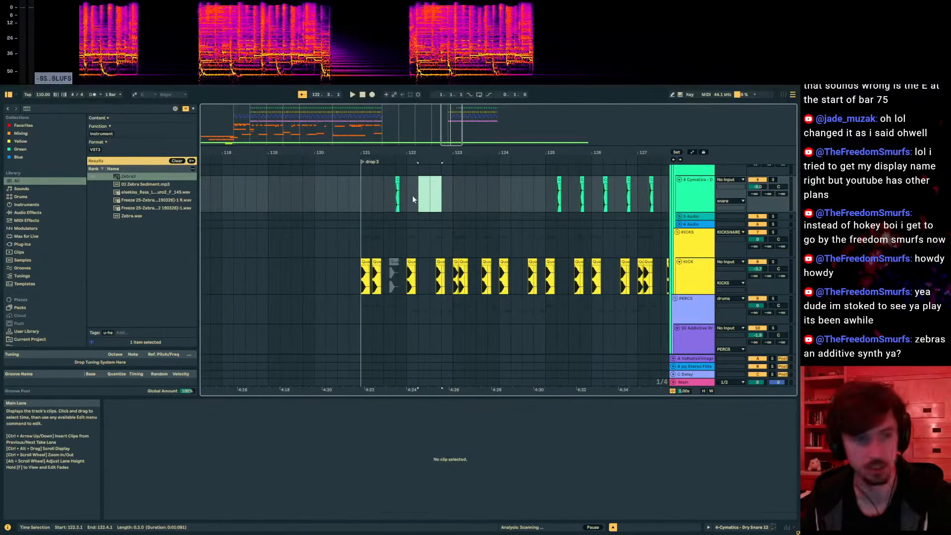
key("ctrl+d")
key("ctrl+d")
key("ctrl+d")
- Play the start of drop 2 and reactivate the kick at 121.3.3
left_click(368, 197)
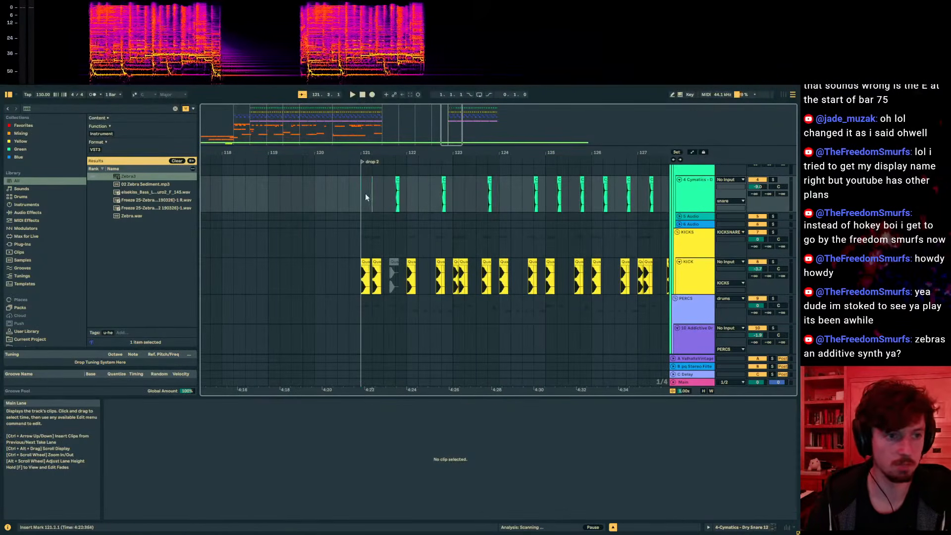
key("space")
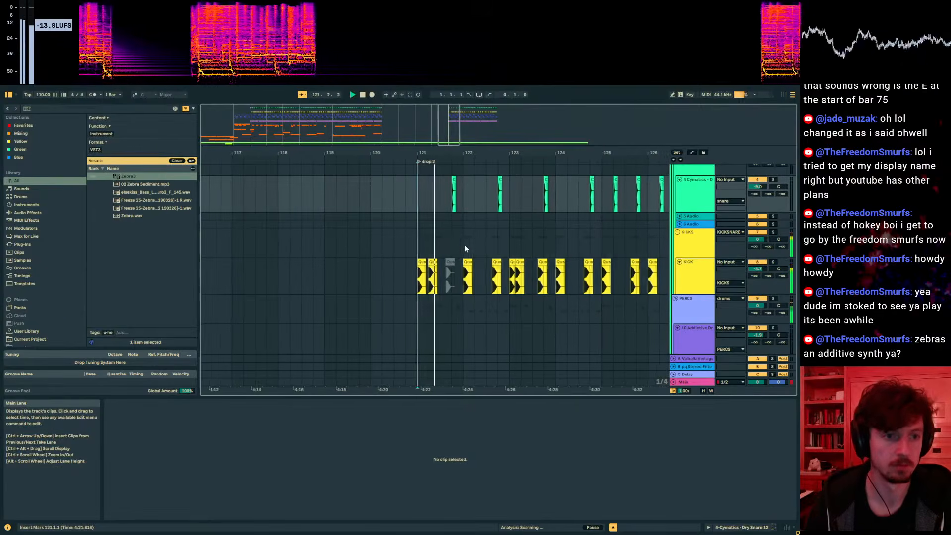
left_click(415, 263)
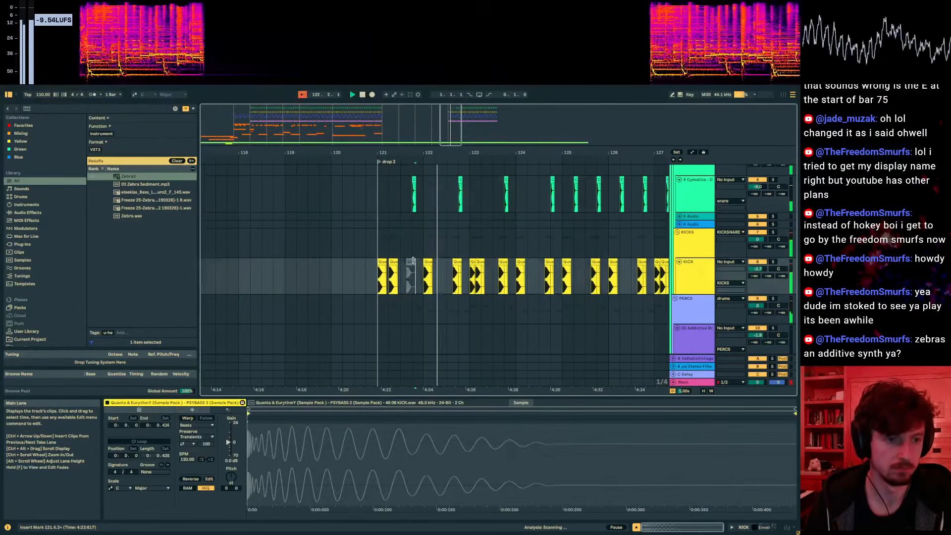
left_click_drag(452, 151, 451, 168)
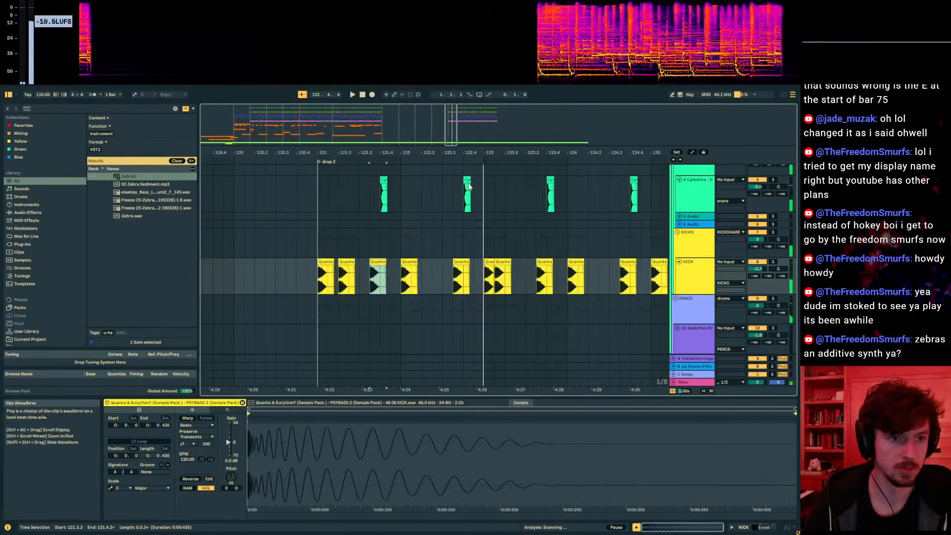
- Copy the snare clip from bar 121 to 122.2.3 and play drop 2 from its start
left_click(390, 192)
left_click(430, 195)
key("ctrl+v")
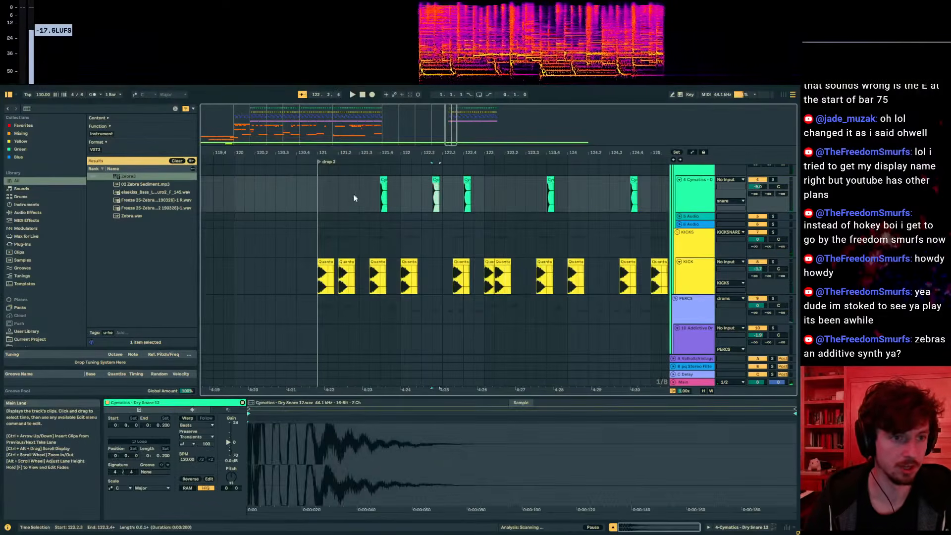
left_click(319, 195)
key("space")
- Duplicate the two-bar snare pattern from bar 121 to bar 123 and delete the older snares from bar 125 up to bar 129
left_click_drag(580, 197, 408, 198)
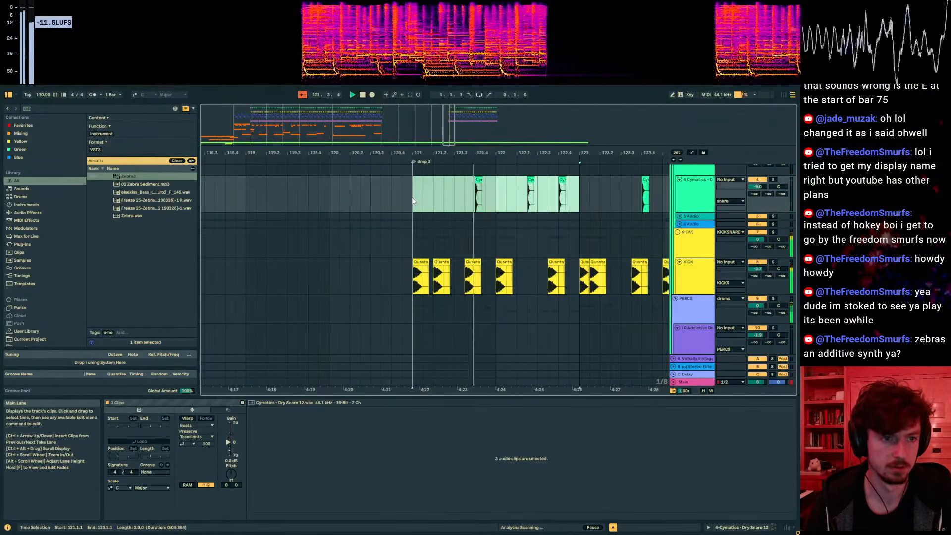
key("ctrl+d")
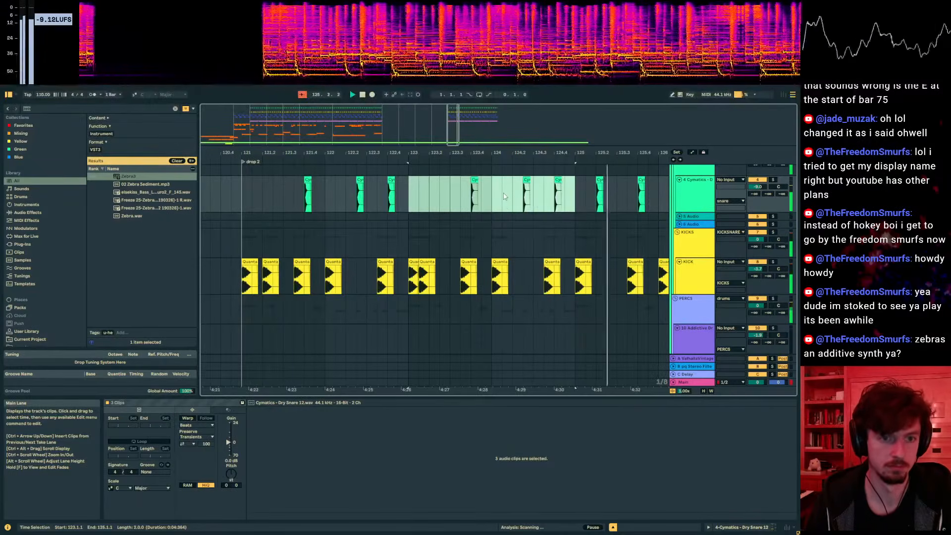
left_click(424, 198)
scroll(431, 201, "down", 2)
left_click_drag(424, 200, 625, 203)
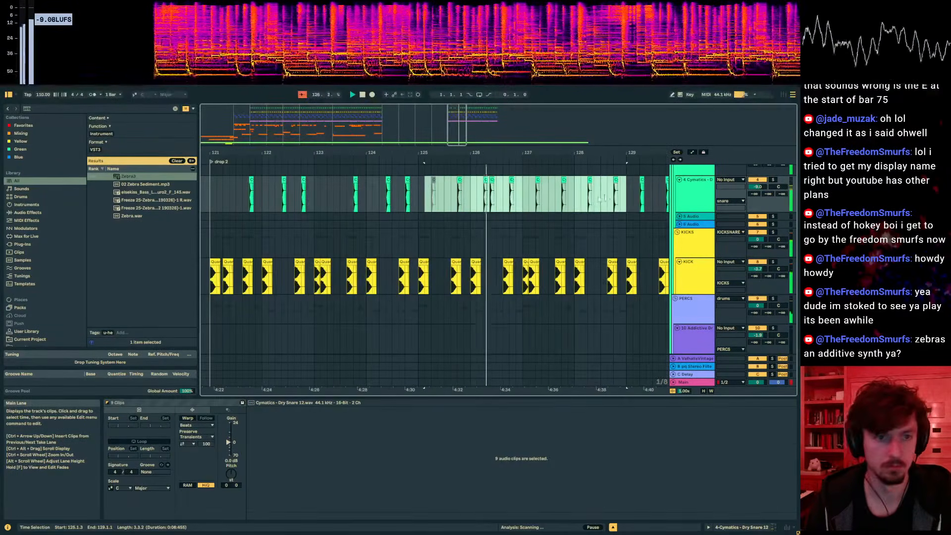
key("Delete")
- Duplicate the snare pattern of bars 123 and 124 twice to fill bars 125 to 128, and play it back
left_click_drag(419, 197, 307, 198)
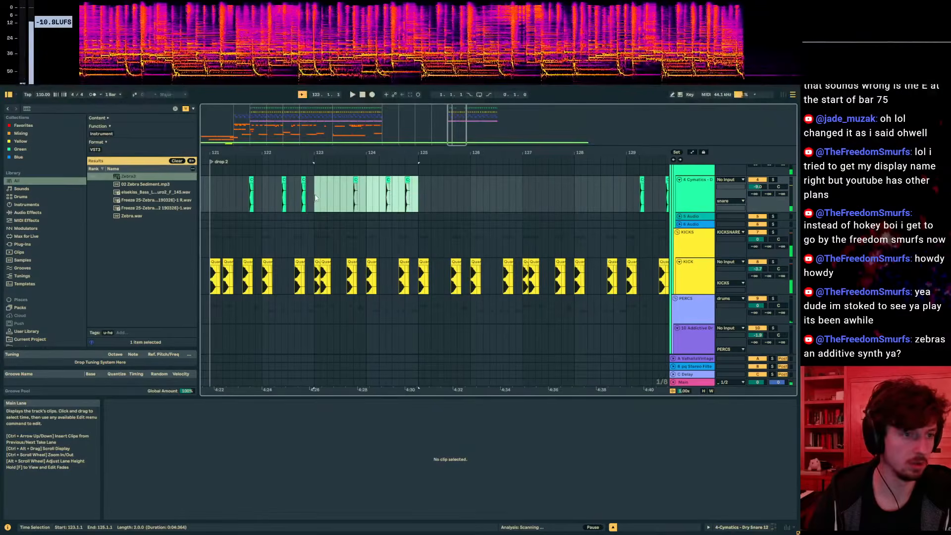
key("ctrl+d")
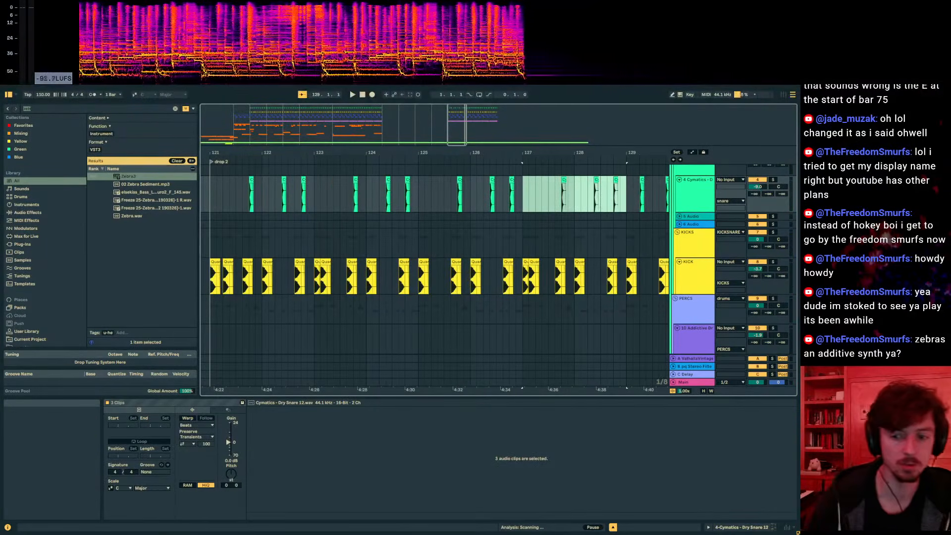
left_click(439, 247)
left_click(400, 205)
key("space")
scroll(465, 223, "down", 1)
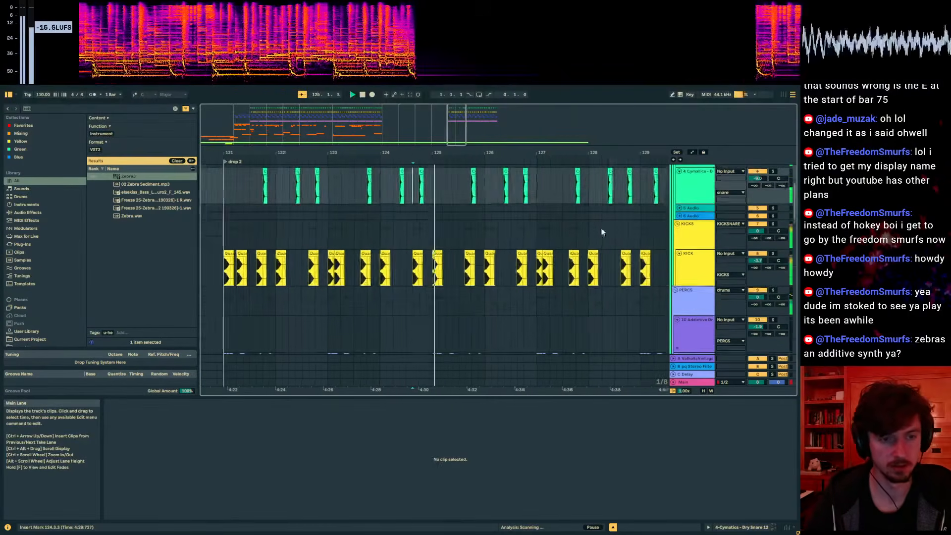
key("space")
- Add an audio track below the Addictive Drums track in the PERCS group and search the browser for "hi hat"
left_click(693, 268)
left_click(693, 306)
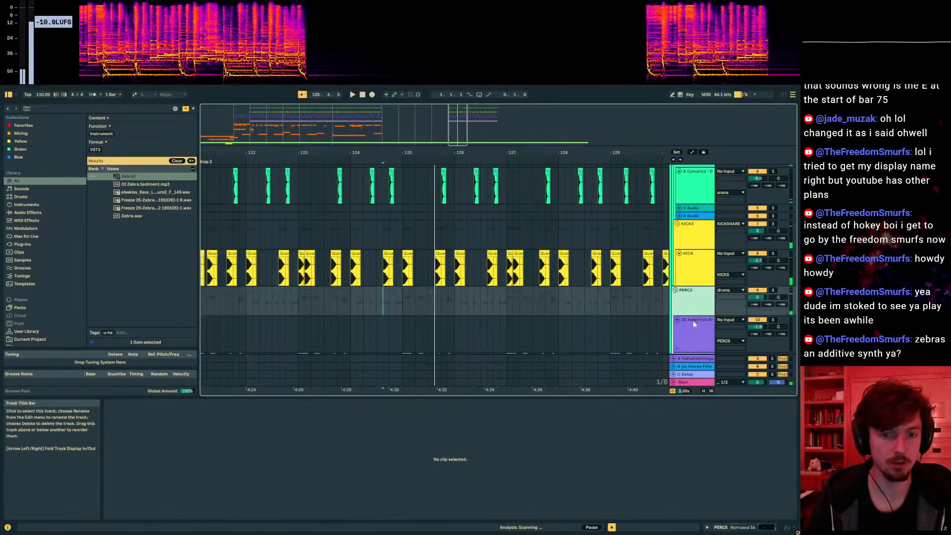
left_click(692, 327)
key("ctrl+t")
type("hi hat")
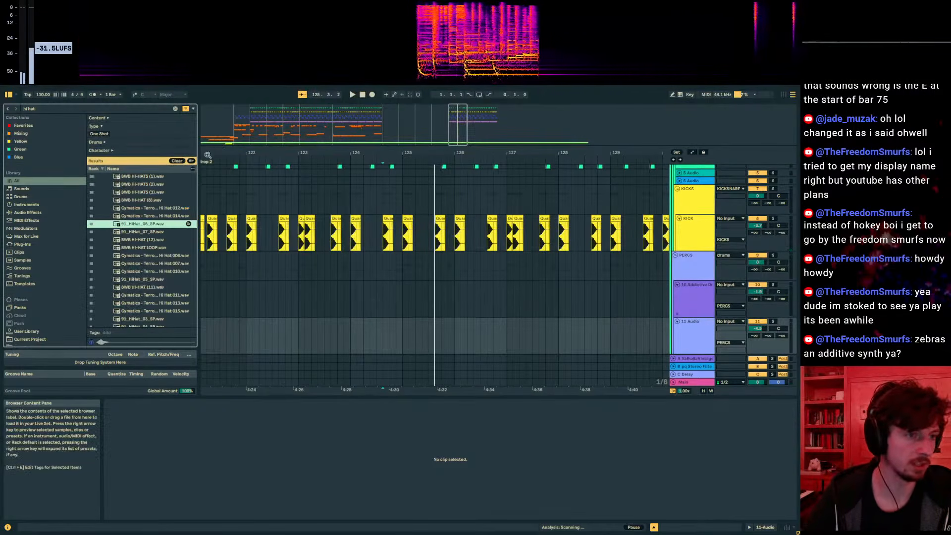
- Place the 91_HiHat_06_SP.wav sample on the new audio track at the start of drop 2
left_click_drag(208, 155, 339, 173)
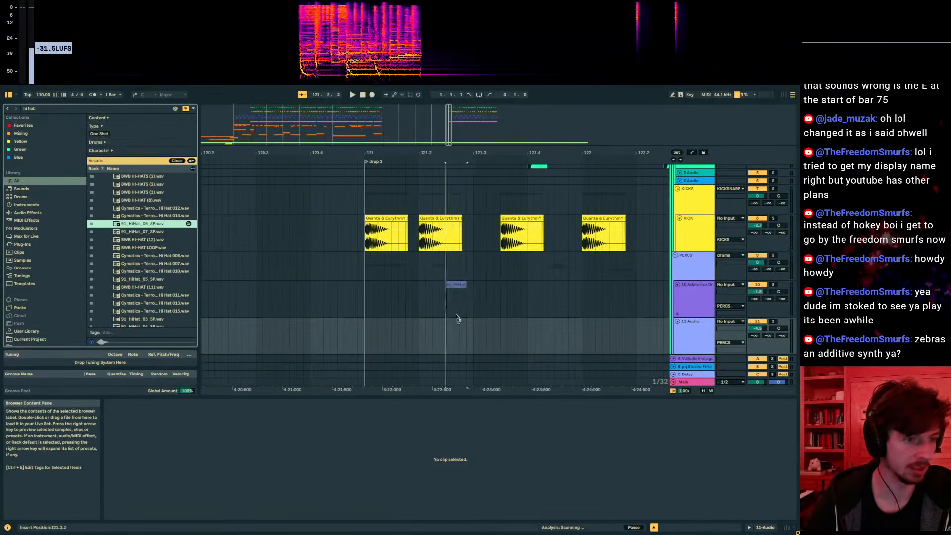
left_click_drag(391, 339, 371, 332)
key("space")
- Duplicate the hi-hat clip once per beat from the start of drop 2 through 134.4
key("ctrl+d")
key("ctrl+d")
key("ctrl+d")
key("ctrl+d")
key("ctrl+d")
key("ctrl+d")
key("ctrl+d")
key("ctrl+d")
key("ctrl+d")
key("ctrl+d")
key("ctrl+d")
key("ctrl+d")
key("ctrl+d")
key("ctrl+d")
key("ctrl+d")
key("ctrl+d")
key("ctrl+d")
key("ctrl+d")
key("ctrl+d")
key("ctrl+d")
left_click_drag(440, 151, 357, 120)
key("ctrl+d")
key("ctrl+d")
key("ctrl+d")
key("ctrl+d")
key("ctrl+d")
key("ctrl+d")
key("ctrl+d")
key("ctrl+d")
key("ctrl+d")
key("ctrl+d")
key("ctrl+d")
key("ctrl+d")
key("ctrl+d")
key("ctrl+d")
key("ctrl+d")
key("ctrl+d")
key("ctrl+d")
key("ctrl+d")
key("ctrl+d")
key("ctrl+d")
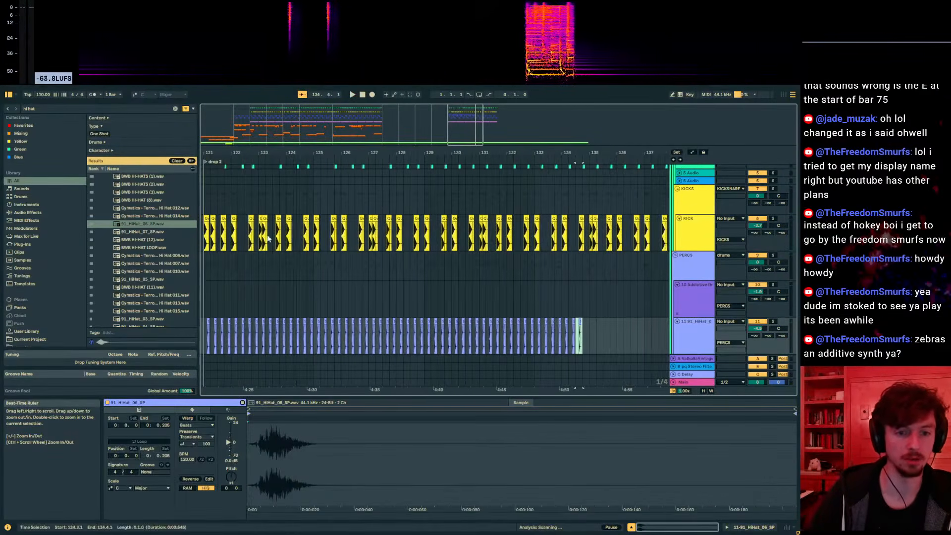
- Play drop 2 and set the hi-hat track's volume to -10.0 dB
left_click(287, 313)
key("space")
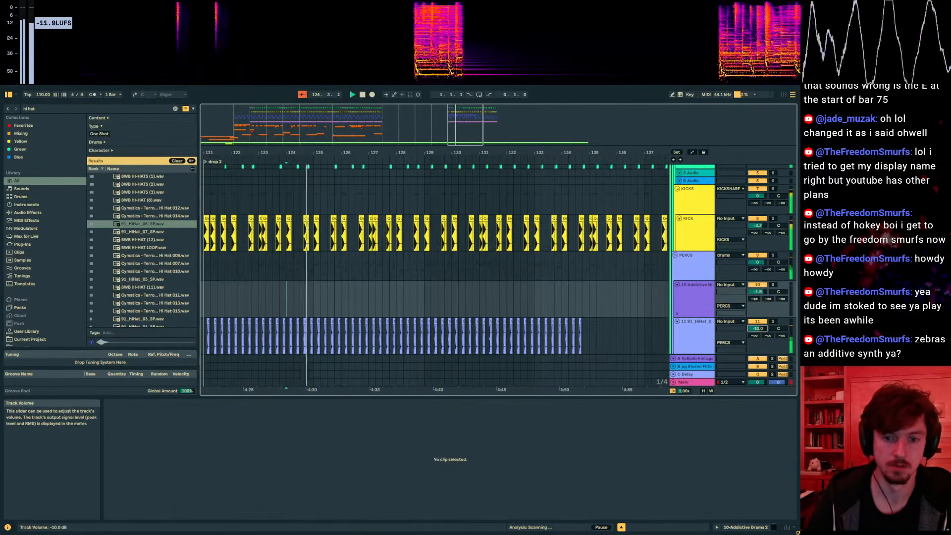
left_click_drag(361, 153, 437, 224)
- Delete the extra kick at 127.1.3
scroll(437, 224, "up", 3)
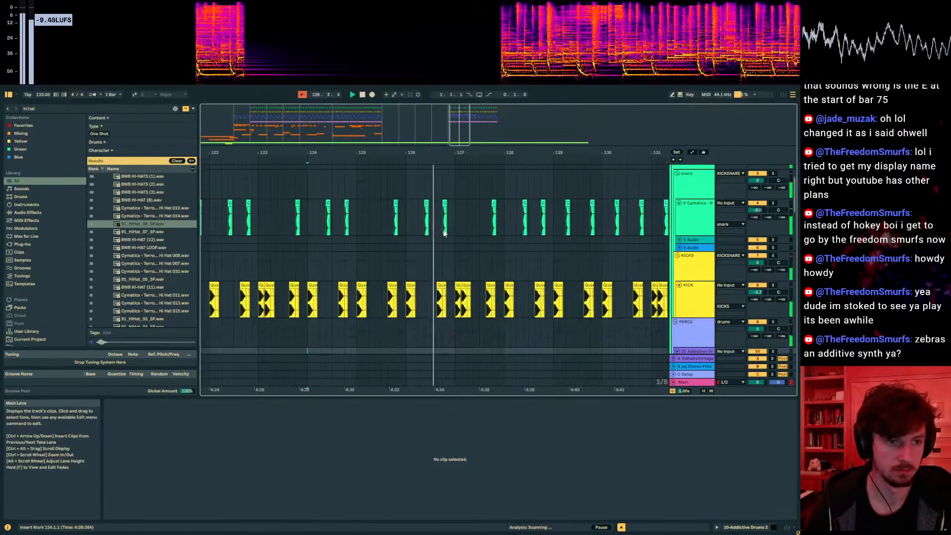
scroll(481, 246, "down", 2)
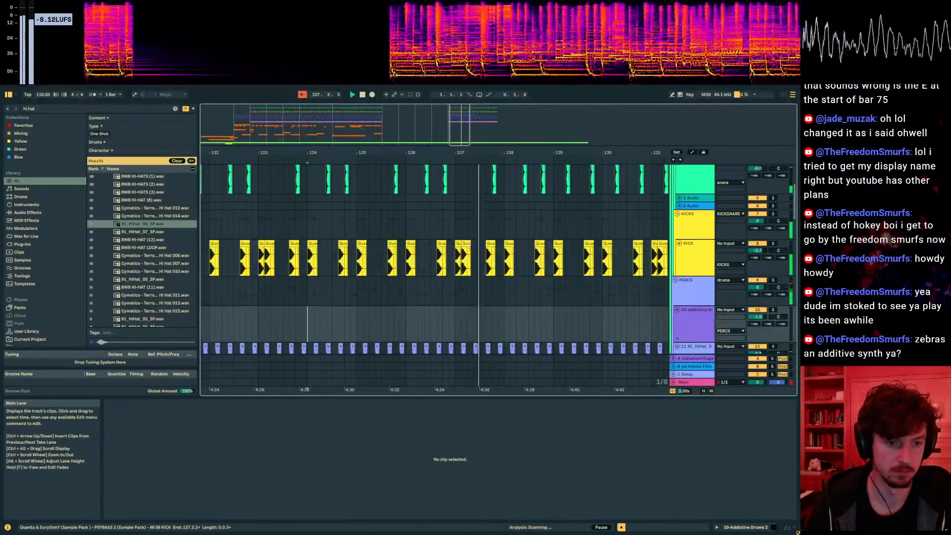
left_click(466, 243)
key("Delete")
- Delete the older dry snare clips between bars 129 and 140
left_click_drag(450, 153, 307, 156)
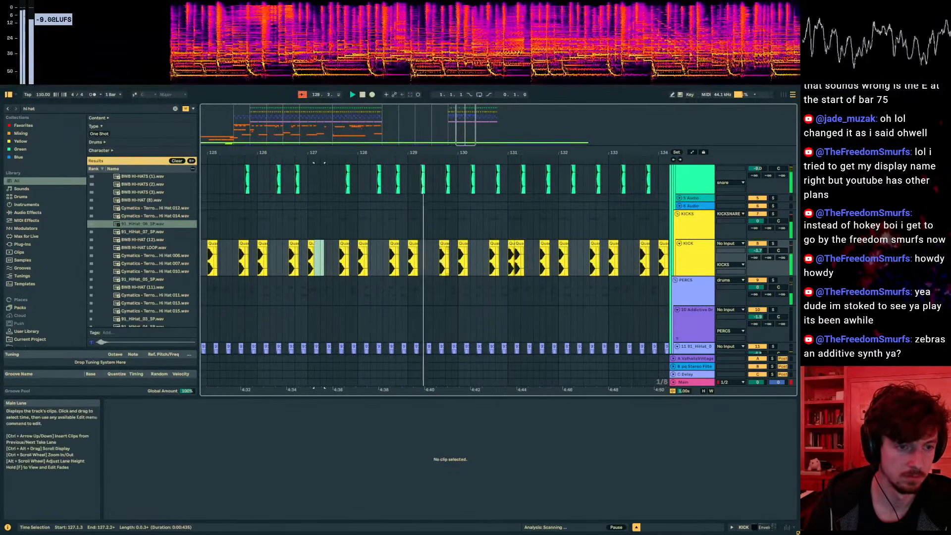
left_click(411, 198)
left_click_drag(414, 198, 589, 194)
scroll(465, 253, "down", 6)
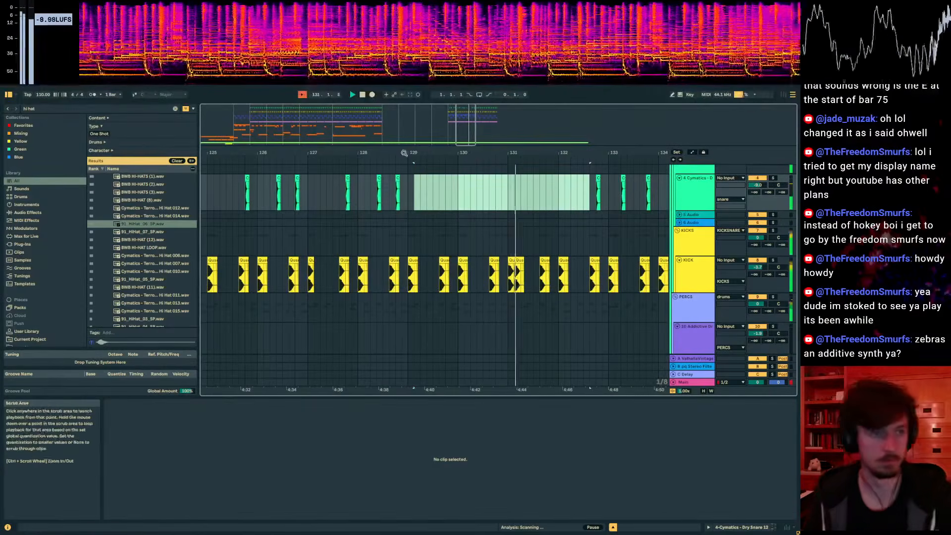
left_click_drag(433, 194, 616, 205)
key("Delete")
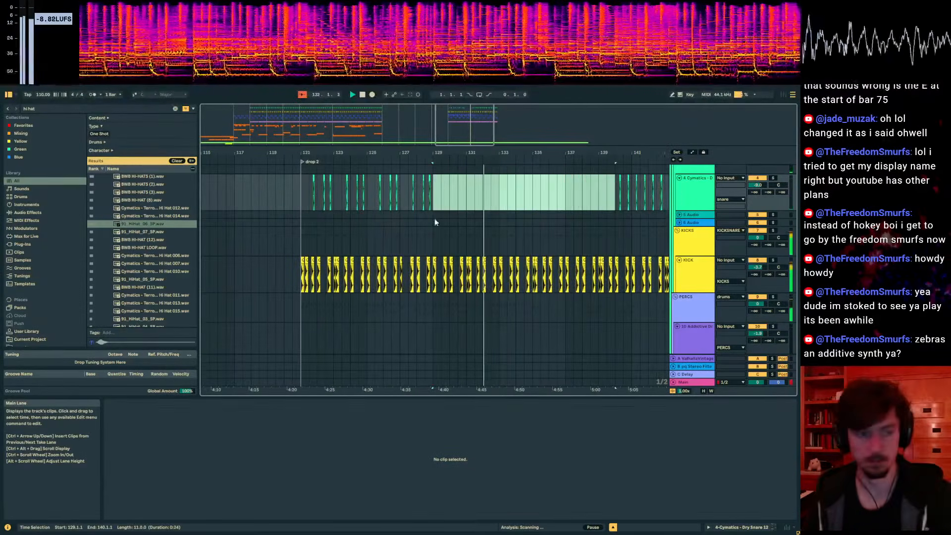
- Duplicate the eight-bar snare pattern from bar 121 to bar 129 and play from there
left_click(430, 202)
key("space")
left_click_drag(430, 201, 299, 198)
key("ctrl+d")
key("space")
- Stop playback, fold the chords/melody group and select the Shwamp - Peach reference track
scroll(441, 227, "down", 10)
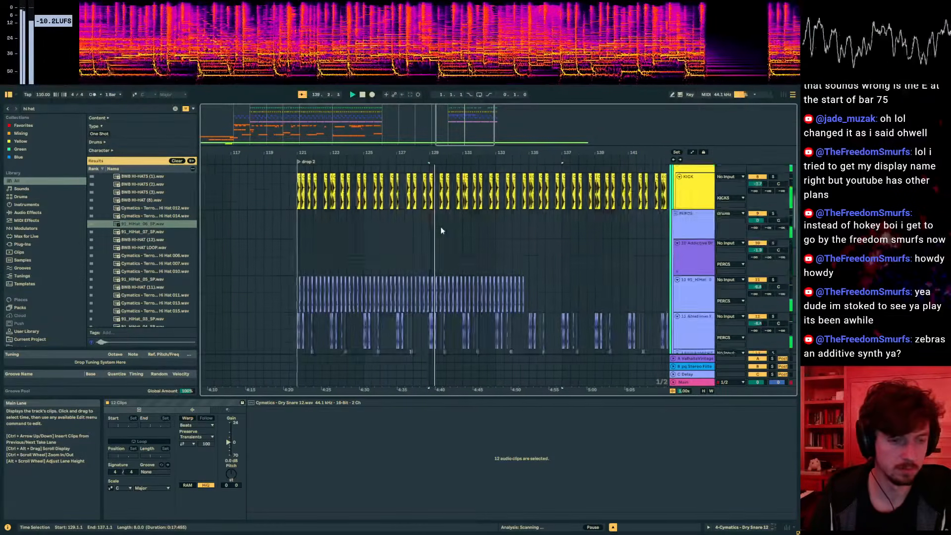
scroll(675, 271, "up", 5)
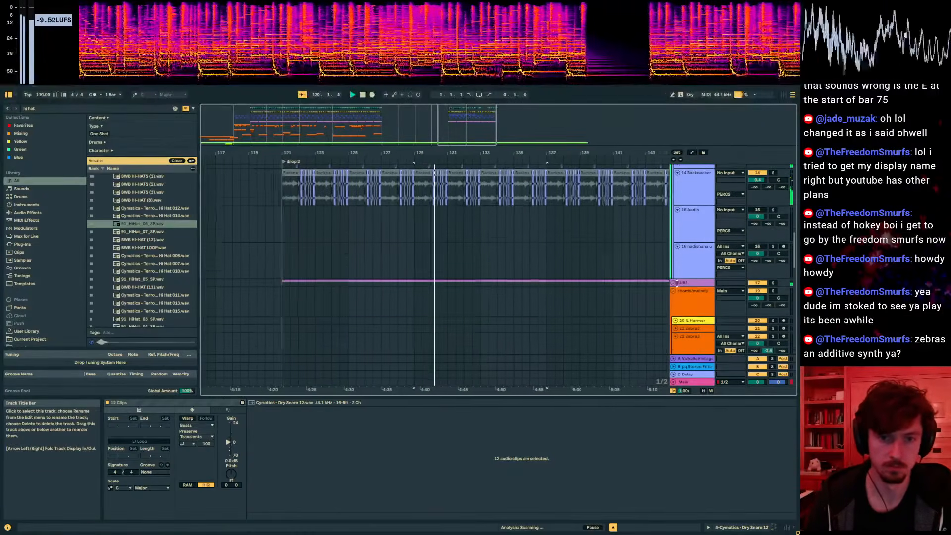
left_click(684, 292)
key("space")
left_click(673, 291)
left_click(685, 299)
left_click(686, 308)
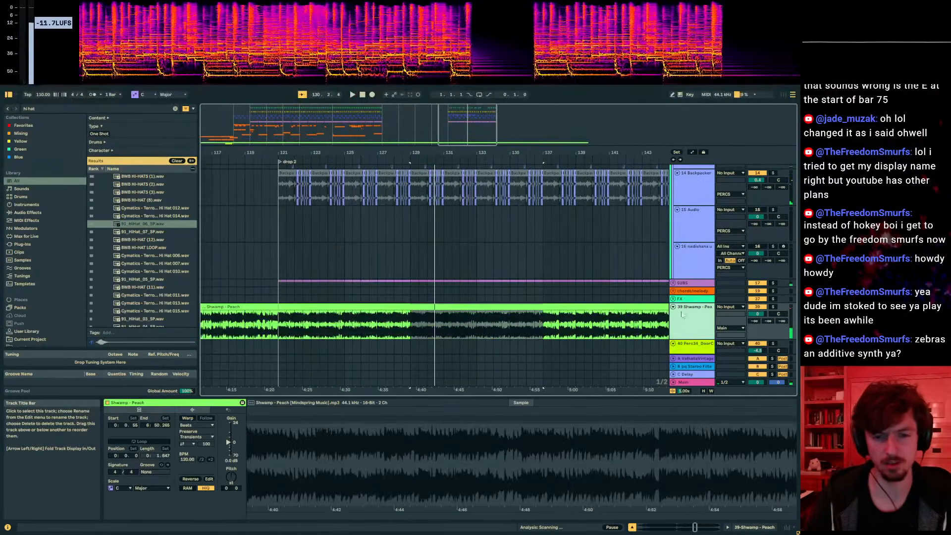
- Insert a new MIDI track below the Shwamp - Peach reference track and load the Zebra3 instrument on it
key("ctrl+shift+t")
key("ctrl+f")
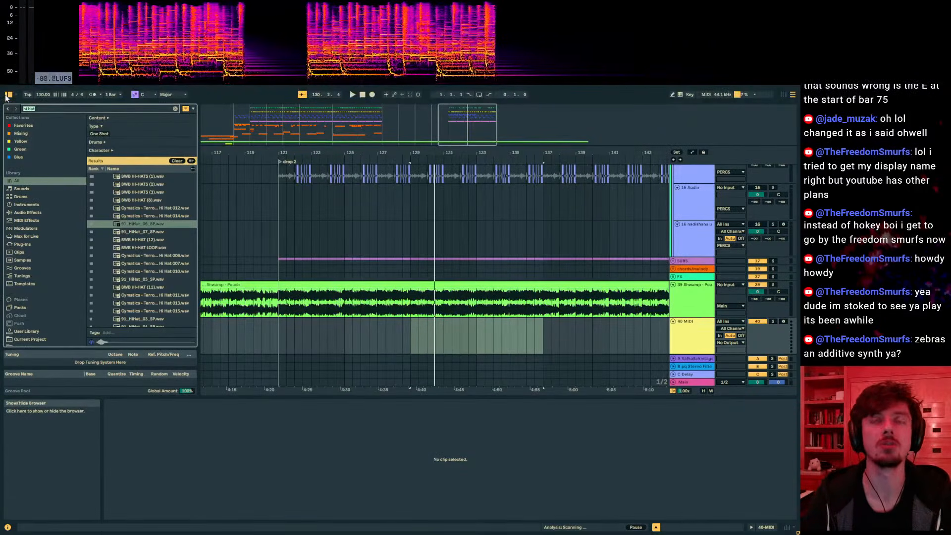
type("zebra")
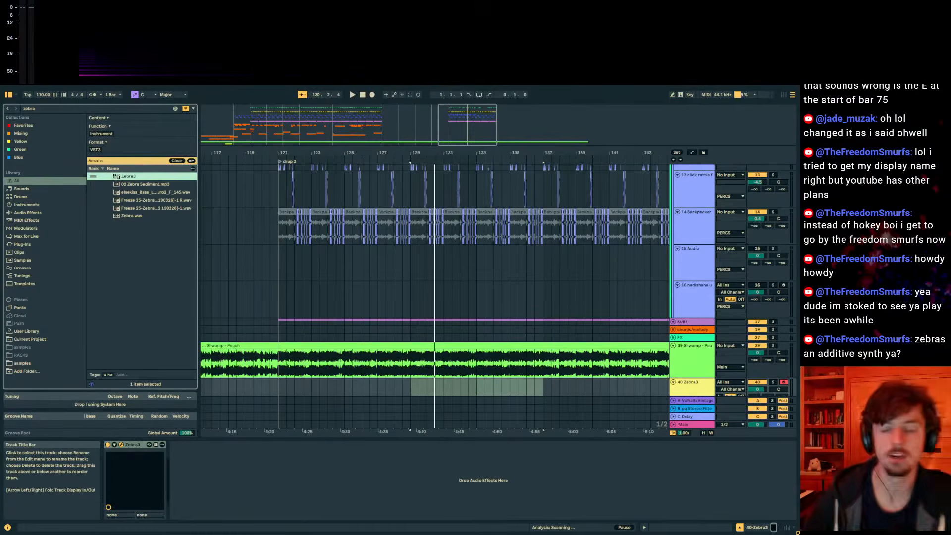
left_click_drag(391, 143, 250, 130)
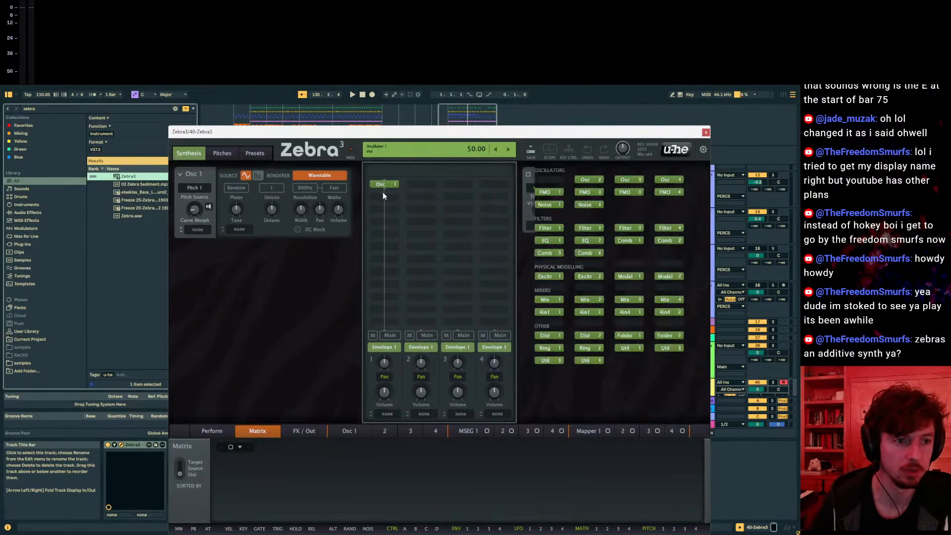
- Add Exciter 2 and Modal 1 below oscillator 1 in the first lane of Zebra3's synthesis grid and bypass oscillator 1
mouse_move(462, 199)
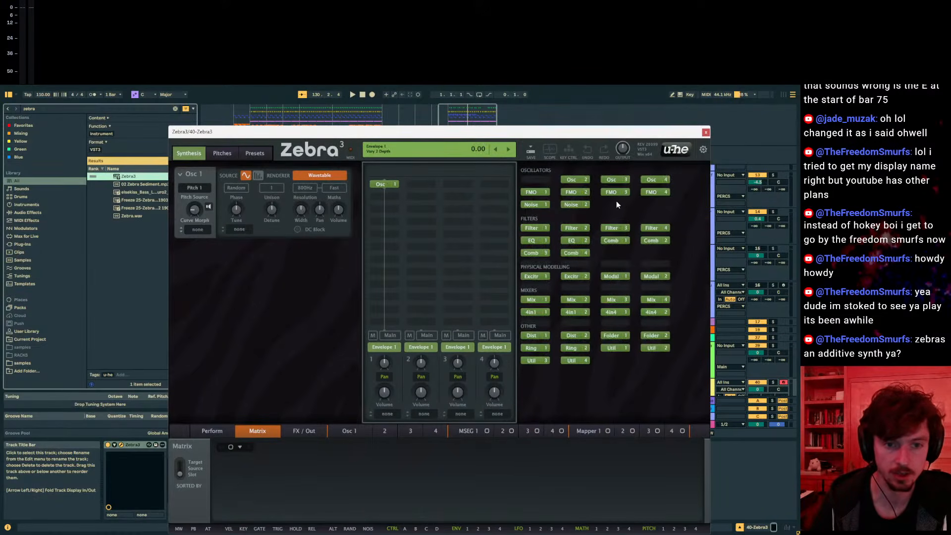
left_click_drag(572, 276, 385, 197)
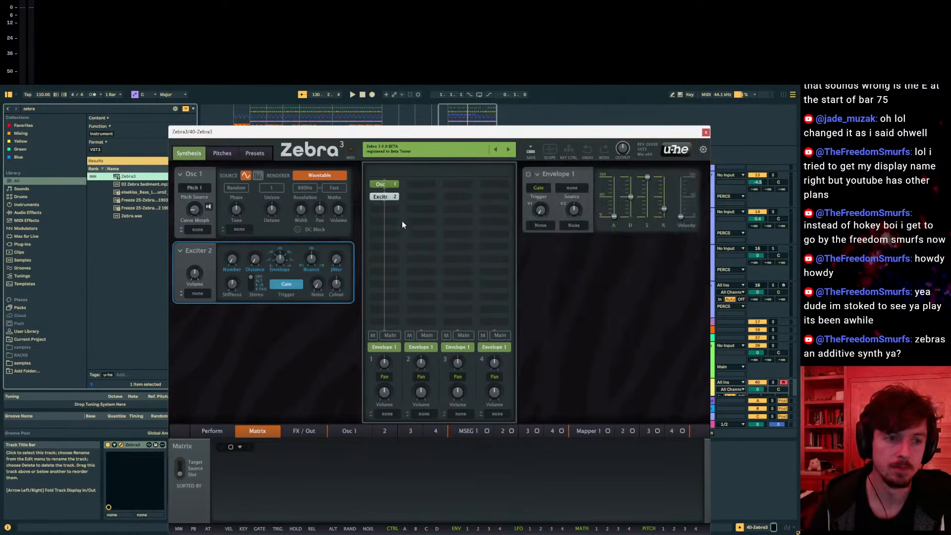
left_click_drag(605, 275, 382, 209)
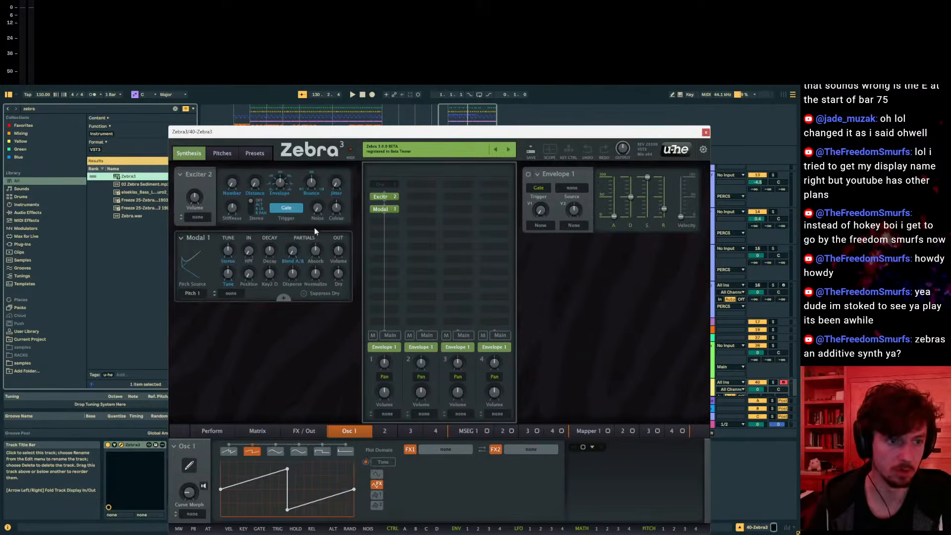
- Create an empty four-bar MIDI clip at bar 121 on the Zebra3 track and move the synth window out of view
left_click_drag(362, 133, 291, 436)
left_click_drag(276, 386, 331, 390)
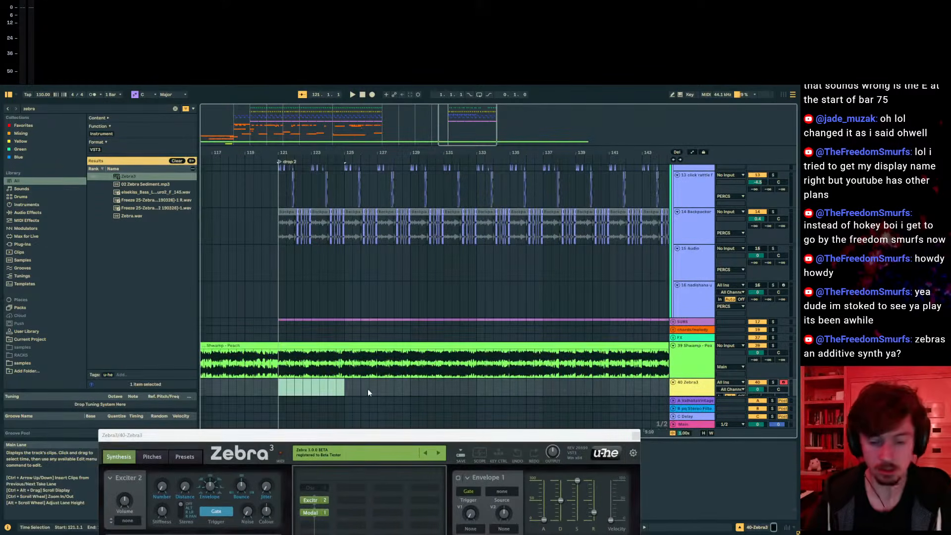
key("ctrl+shift+m")
left_click_drag(352, 435, 799, 298)
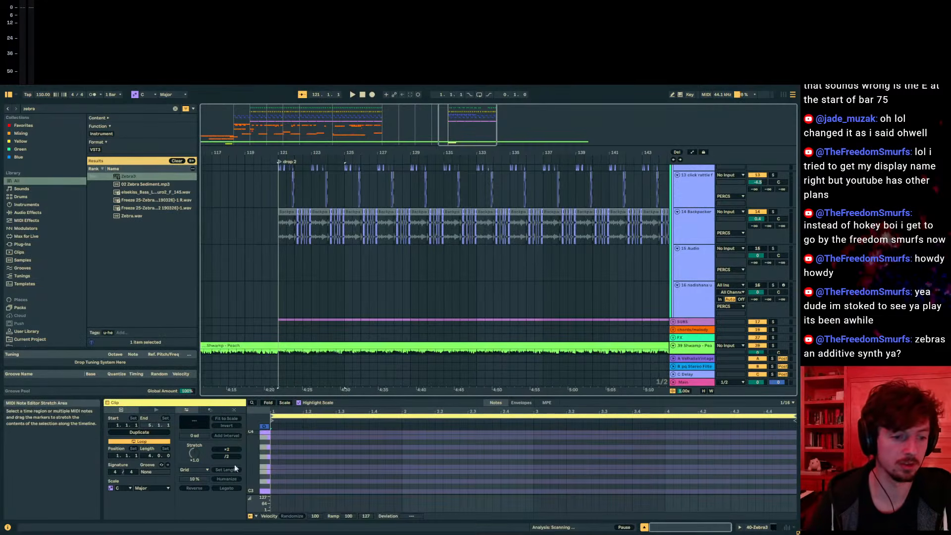
- Try G3 and B3 against the reference playback, leaving only A#3 notes at 1.1.1 and 1.1.4 of the clip
double_click(276, 457)
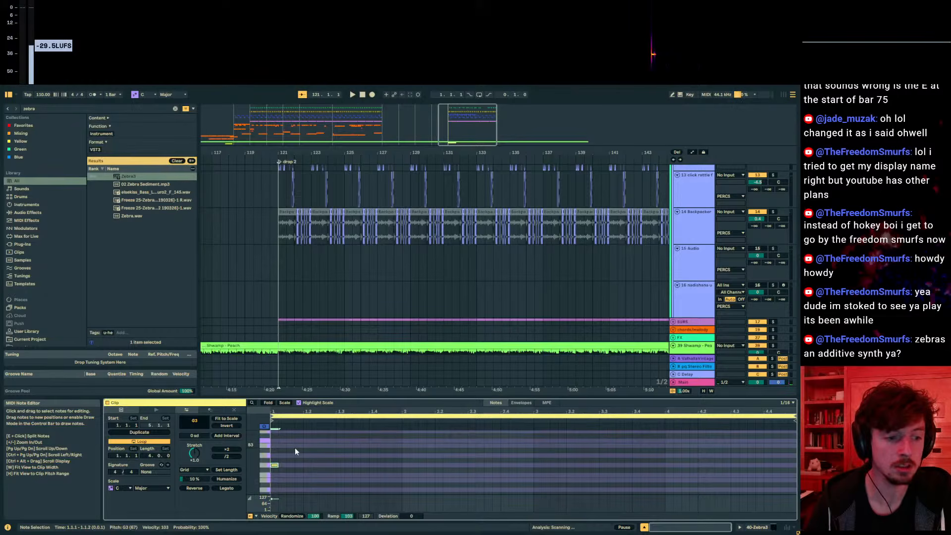
scroll(299, 444, "up", 2)
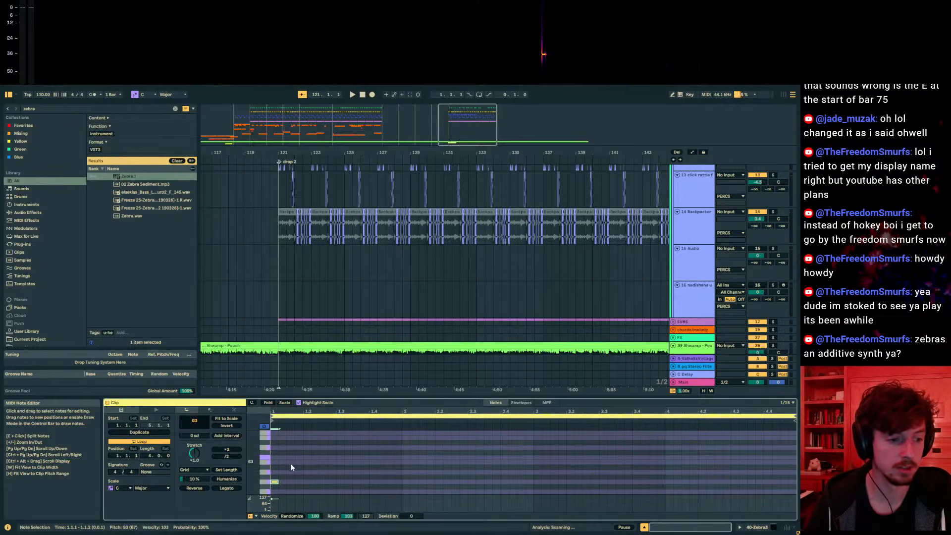
key("space")
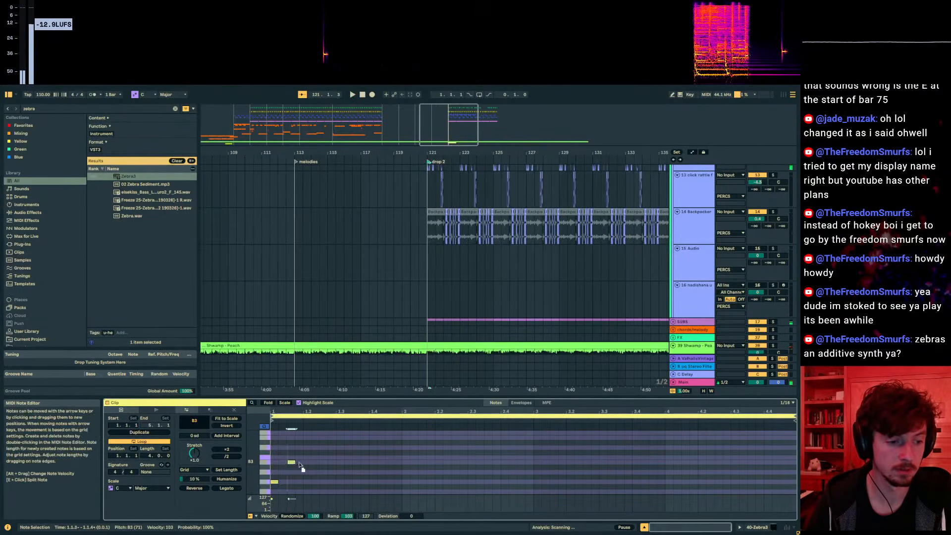
double_click(299, 471)
left_click_drag(300, 471, 299, 467)
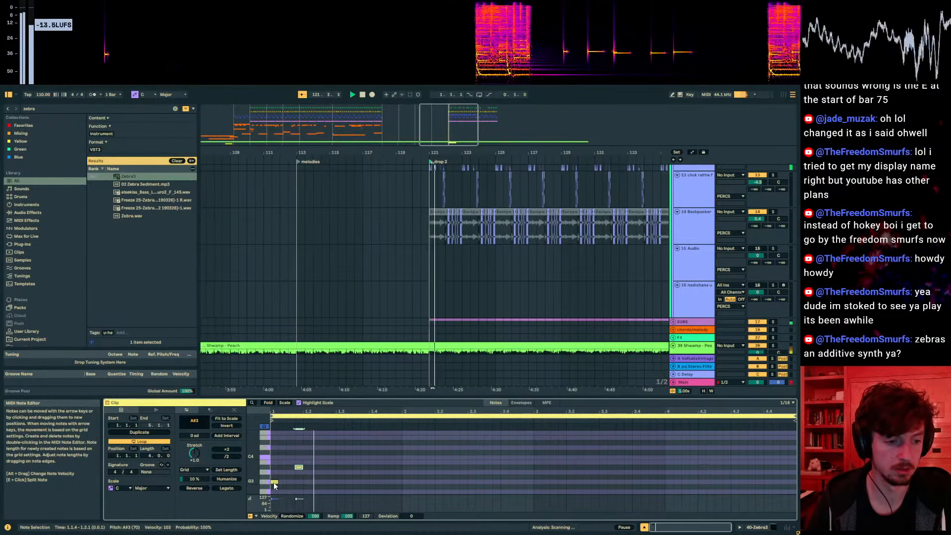
double_click(274, 468)
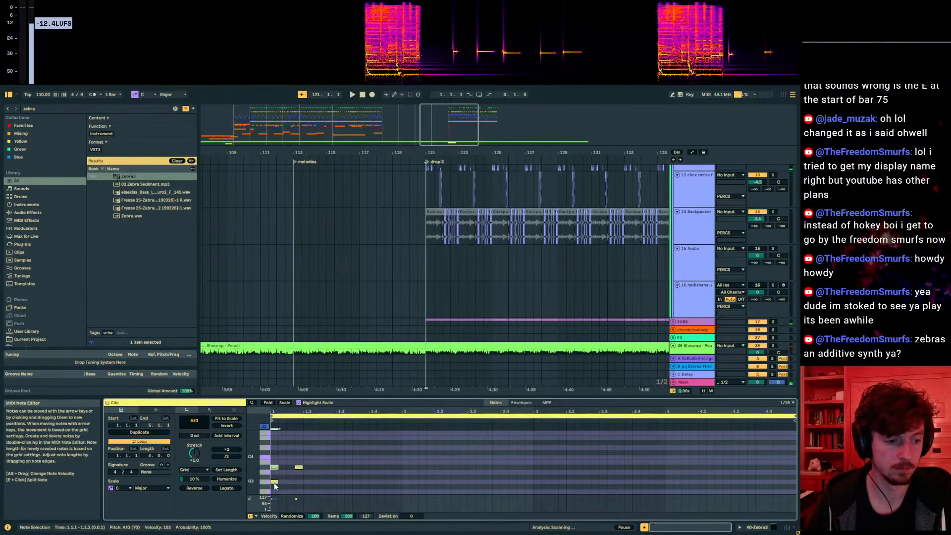
double_click(275, 482)
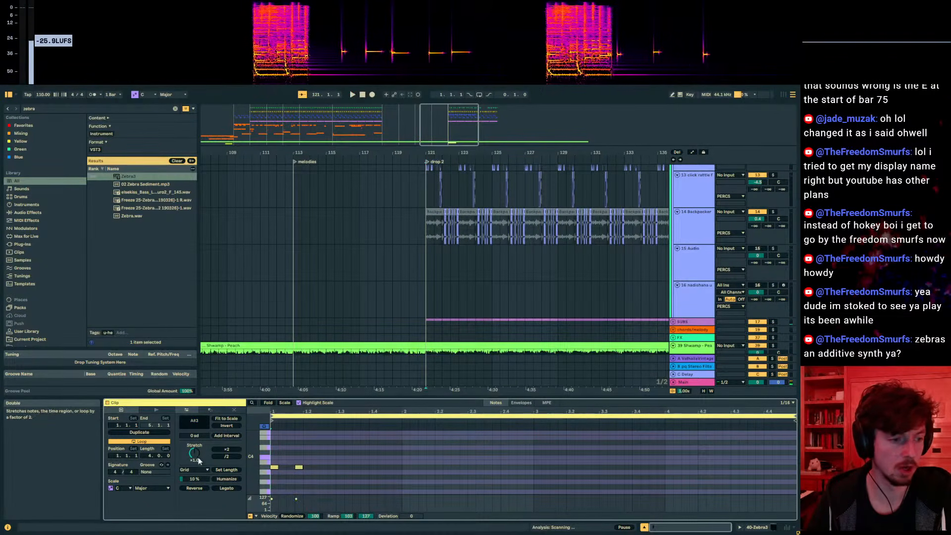
- Turn off the scale setting for the Zebra3 clip and audition its two A#3 notes
left_click(110, 488)
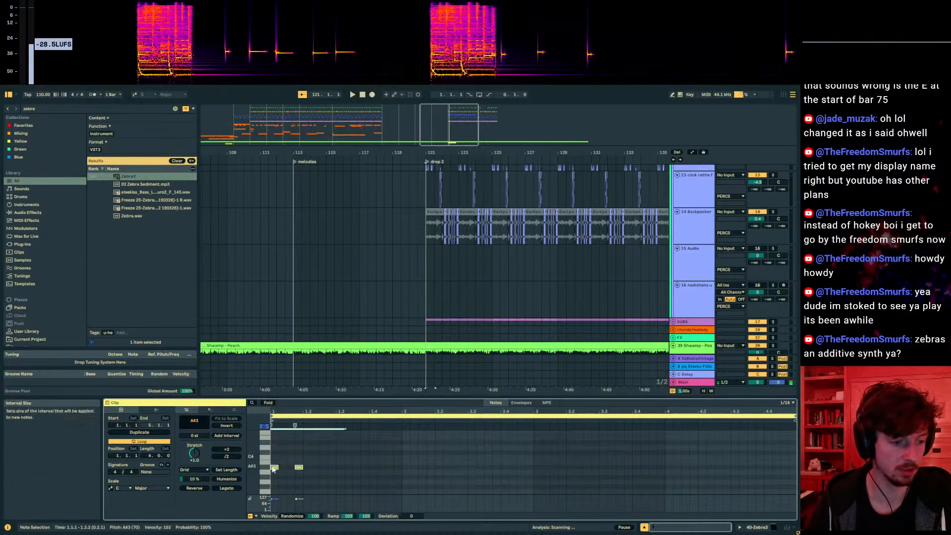
left_click(299, 468)
left_click(275, 469)
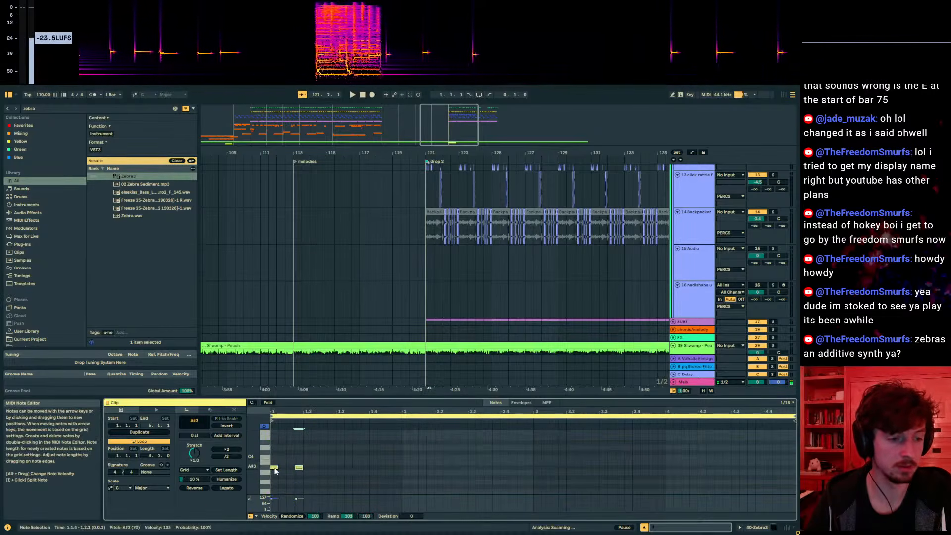
- Rework the clip's opening by ear, leaving a single A#3 note at 1.1.1
left_click_drag(294, 473, 277, 484)
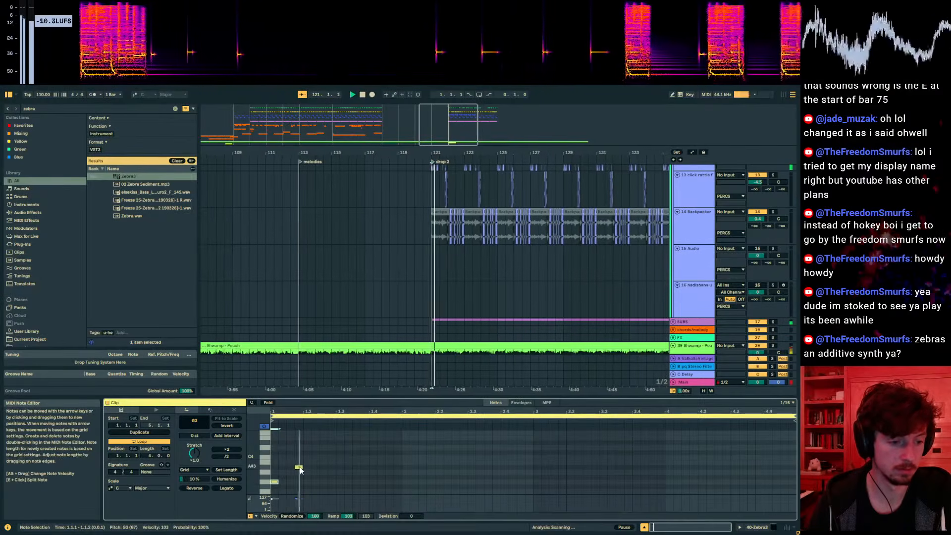
left_click_drag(300, 467, 275, 469)
left_click(308, 467)
double_click(320, 467)
key("Delete")
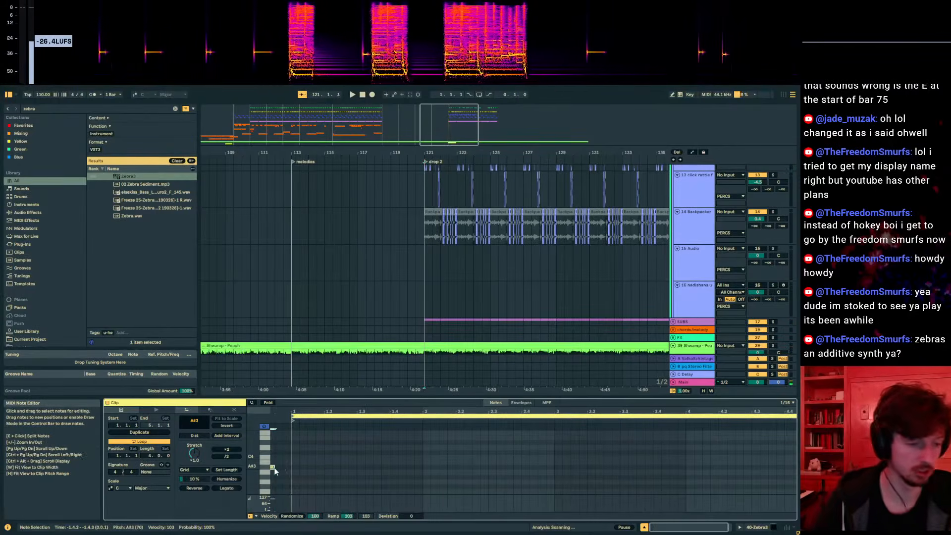
double_click(279, 468)
left_click_drag(273, 468, 299, 473)
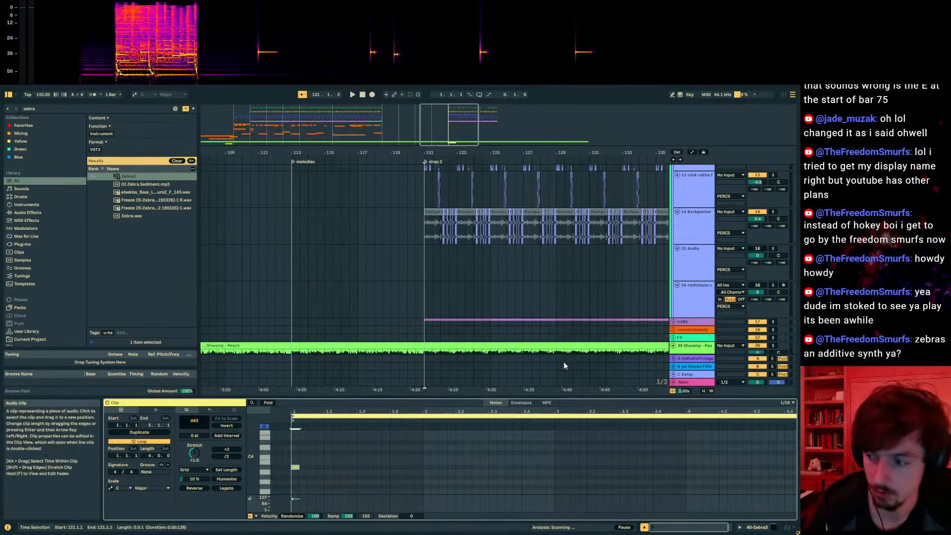
- Transcribe the reference melody with A#3 notes at 1.1.4 and 1.2.2, C4 at 1.2.4 and F4 at 1.3.1
key("space")
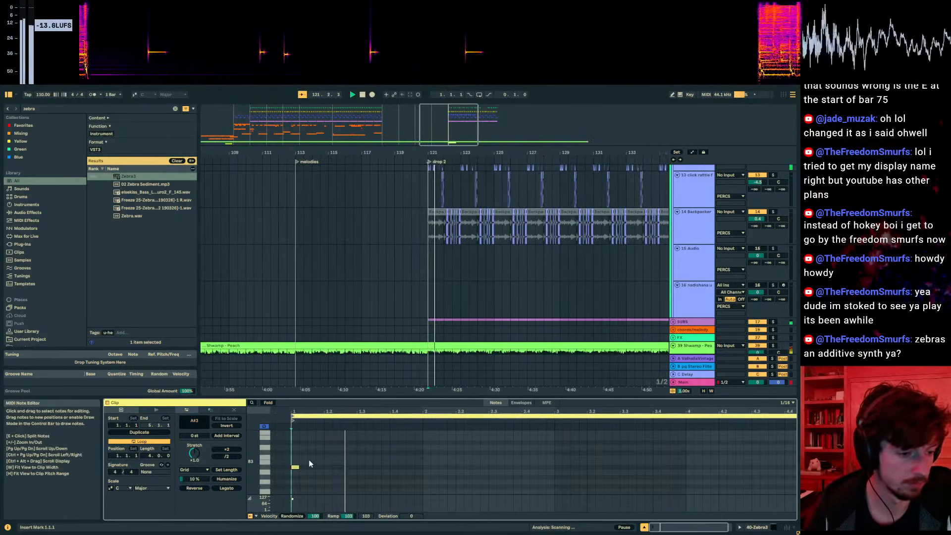
double_click(311, 468)
left_click_drag(312, 467, 320, 467)
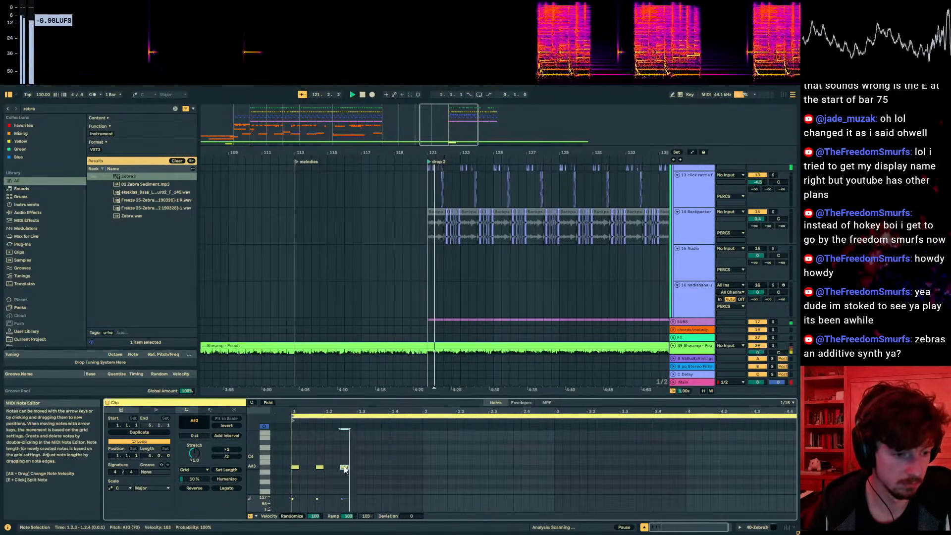
double_click(337, 467)
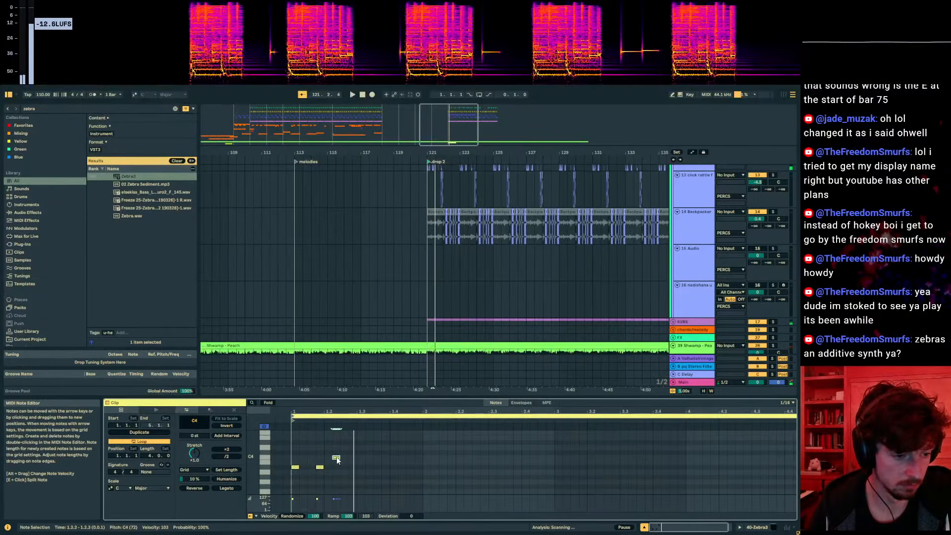
double_click(353, 457)
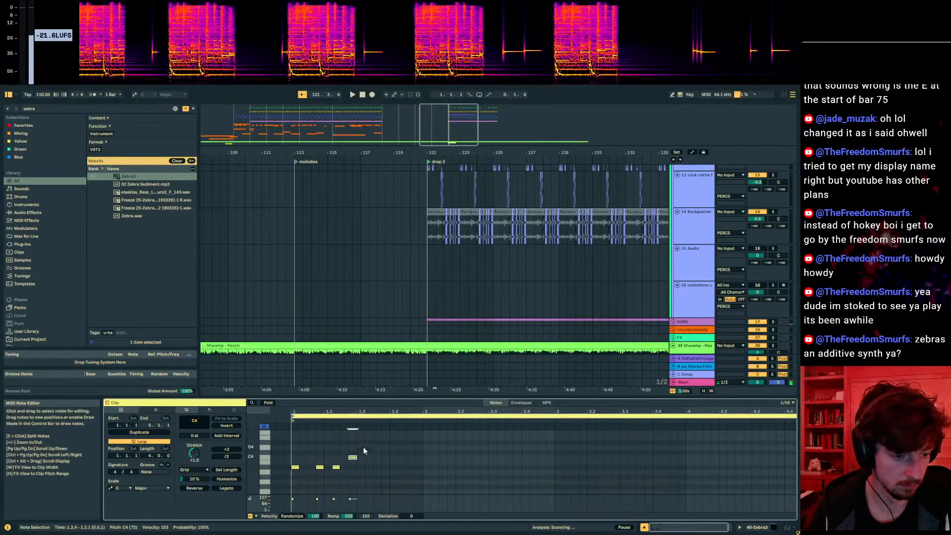
double_click(361, 448)
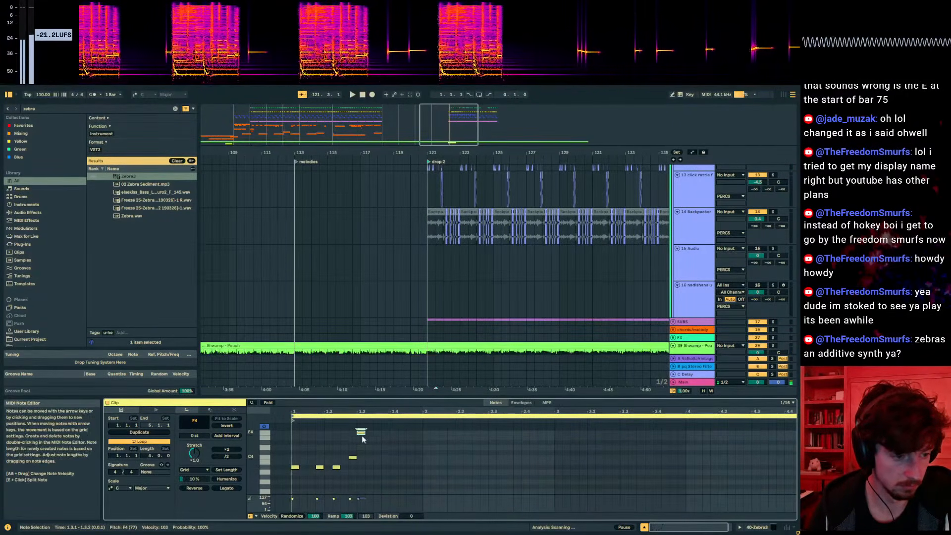
- Raise the 1.3.1 note to G4 and add G4 at 1.3.4, F4 at 1.4.1, D#4 at 1.4.2 and D4 at 1.4.3
scroll(361, 438, "up", 2)
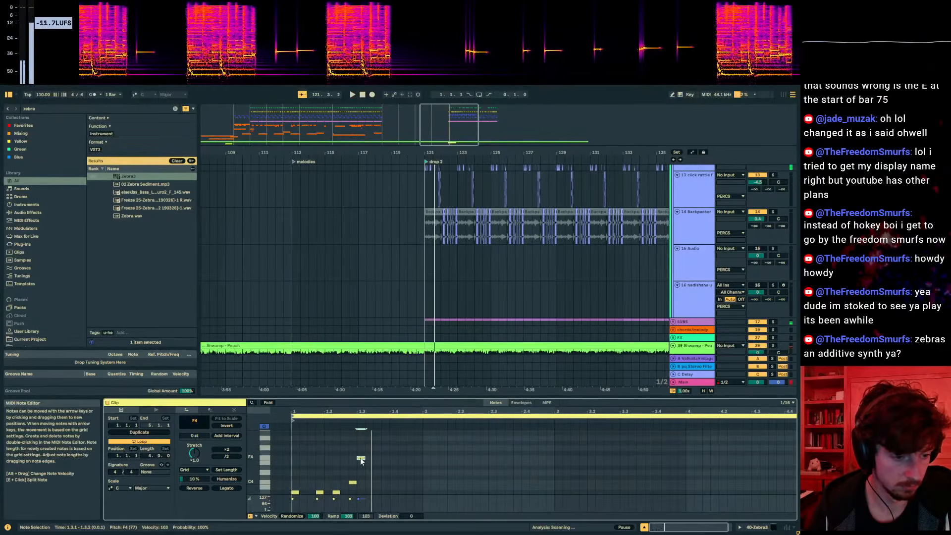
double_click(386, 448)
double_click(394, 456)
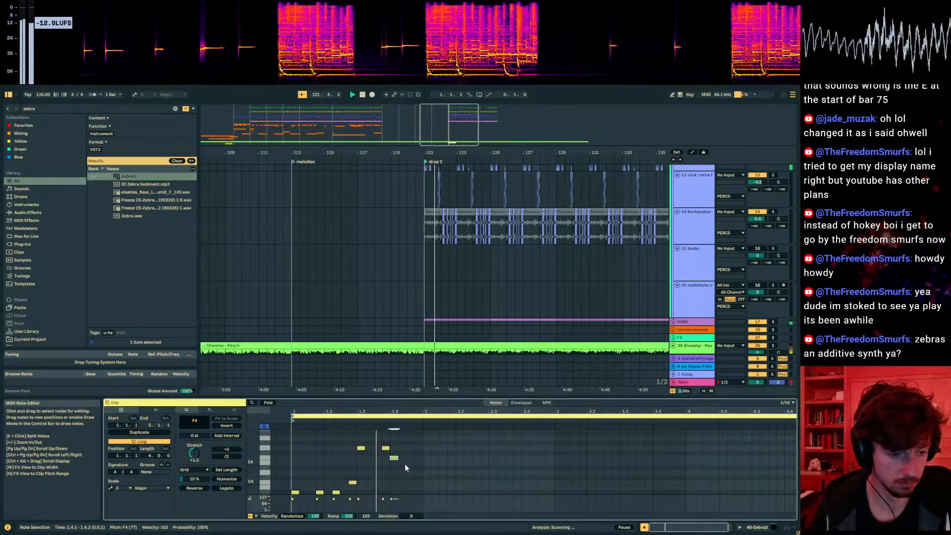
double_click(402, 468)
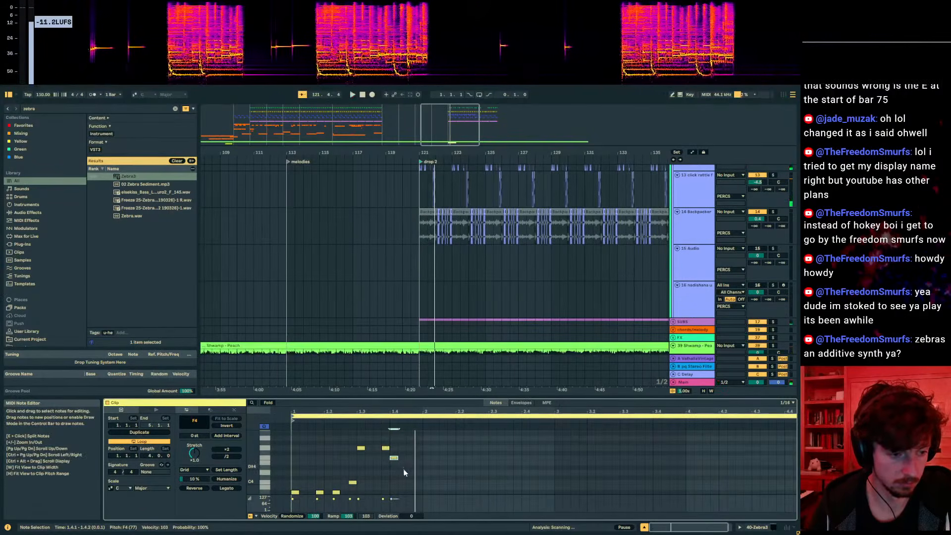
double_click(410, 473)
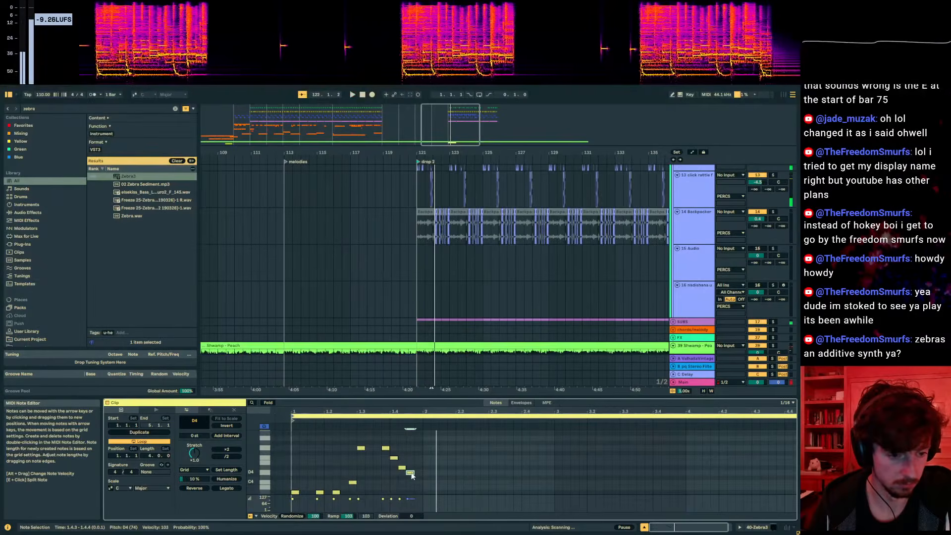
- Add a note at 2.1.1 and tune it by ear to G3 against the reference playback
scroll(421, 470, "down", 2)
key("space")
double_click(427, 471)
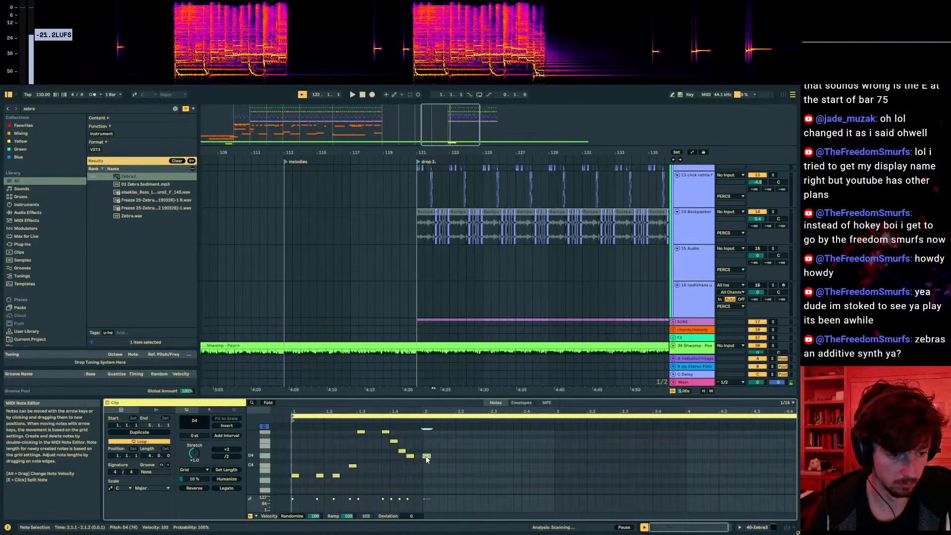
left_click_drag(426, 456, 425, 483)
key("space")
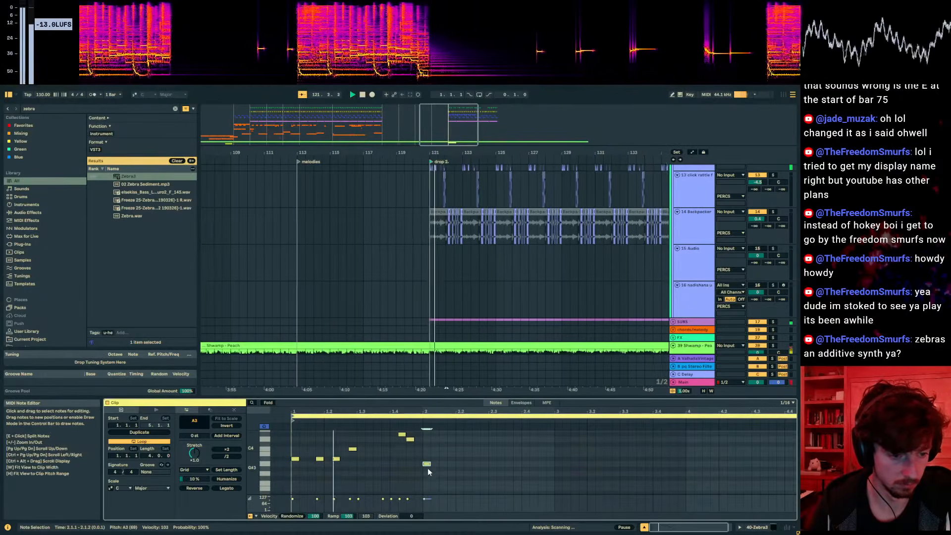
scroll(427, 468, "down", 2)
left_click_drag(428, 468, 429, 480)
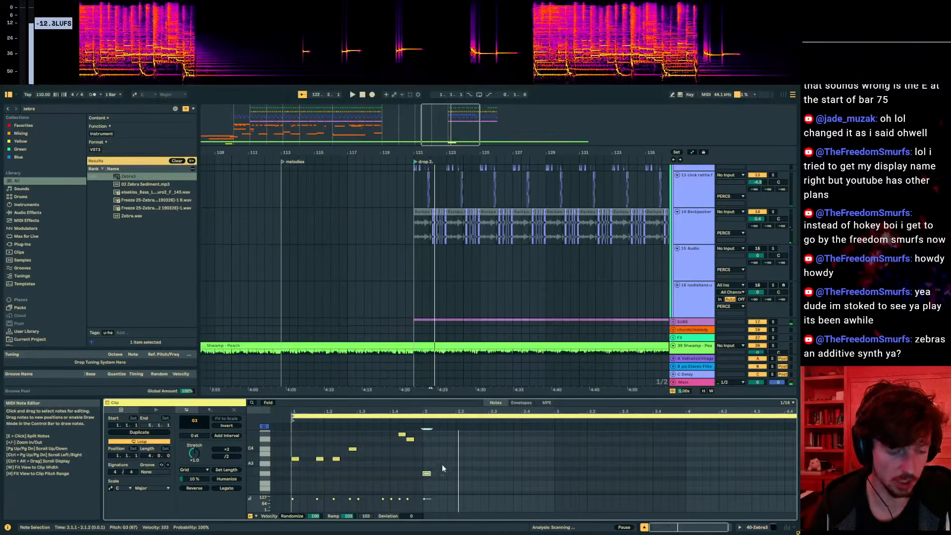
- Add an A3 note at 2.1.3 and audition it along with the clip's opening A#3 note
key("space")
double_click(443, 464)
left_click_drag(320, 490, 269, 444)
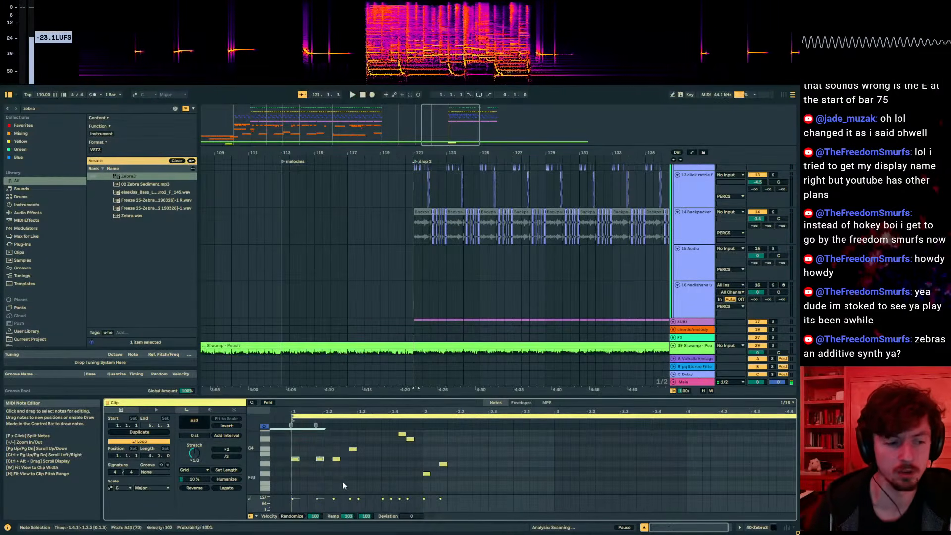
left_click(295, 459)
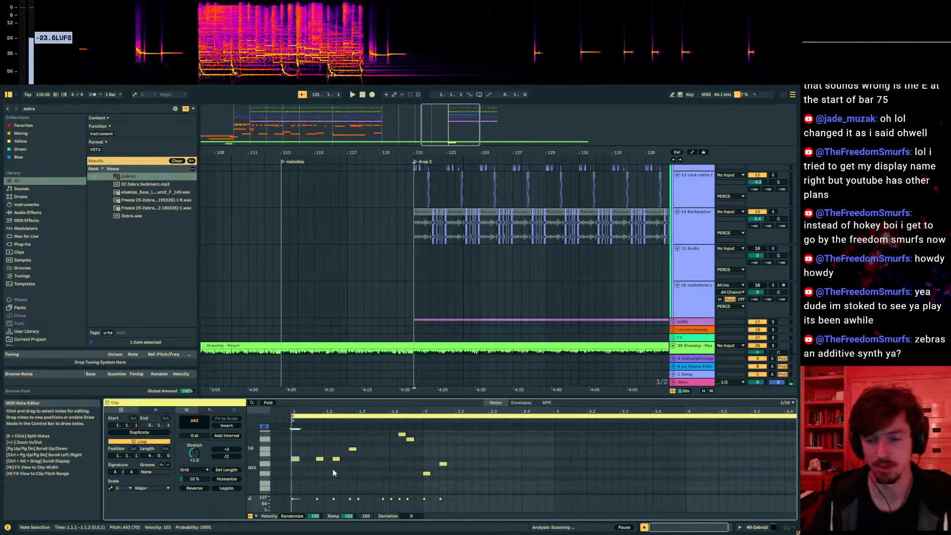
left_click(444, 463)
- Play the drop for comparison and add another A3 note at 2.2.1 beside the one at 2.1.3
key("space")
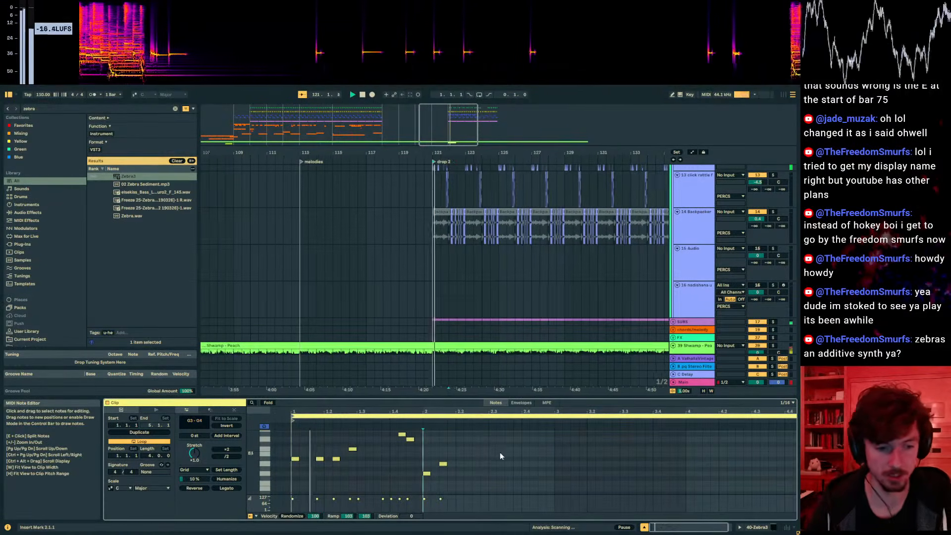
key("space")
double_click(451, 473)
mouse_move(451, 475)
left_mouse_down()
mouse_move(461, 466)
mouse_move(446, 461)
left_mouse_up()
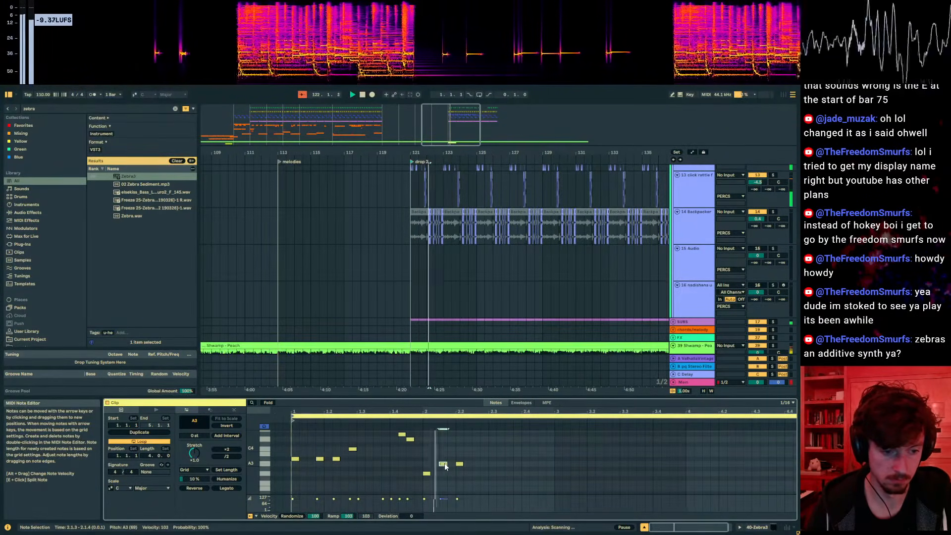
- Raise the 2.1.3 note to A#3, move the A3 at 2.2.1 to 2.1.4, and add F3 at 2.2.2
left_click_drag(445, 466, 445, 463)
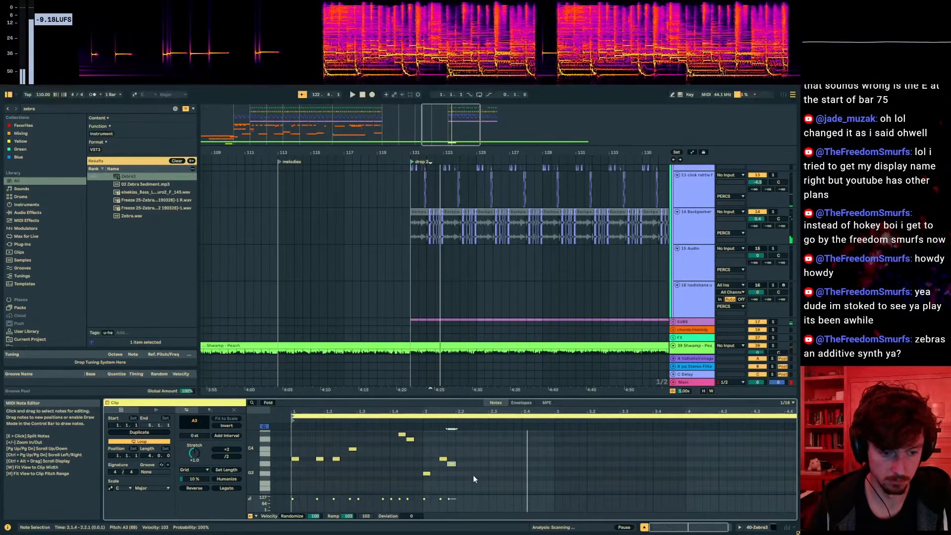
scroll(461, 487, "down", 2)
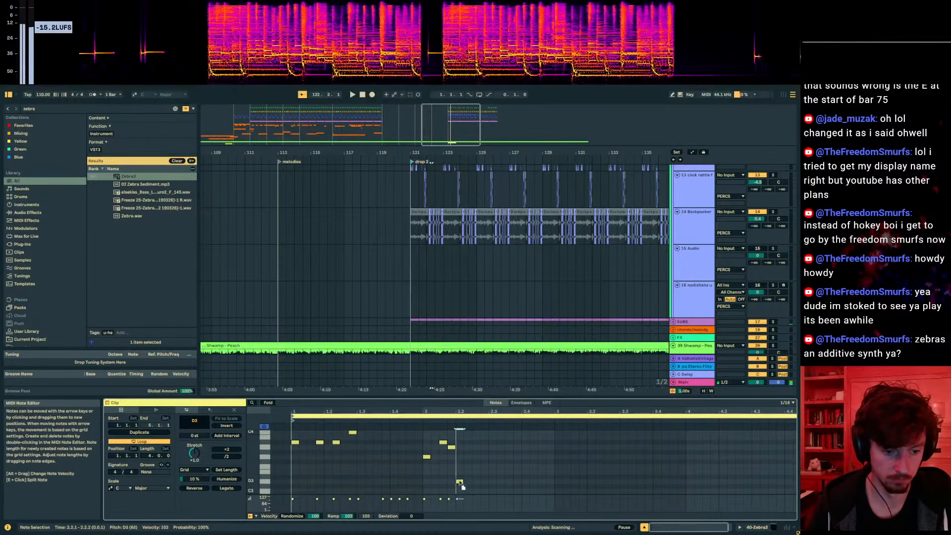
double_click(459, 481)
left_click_drag(460, 482, 468, 482)
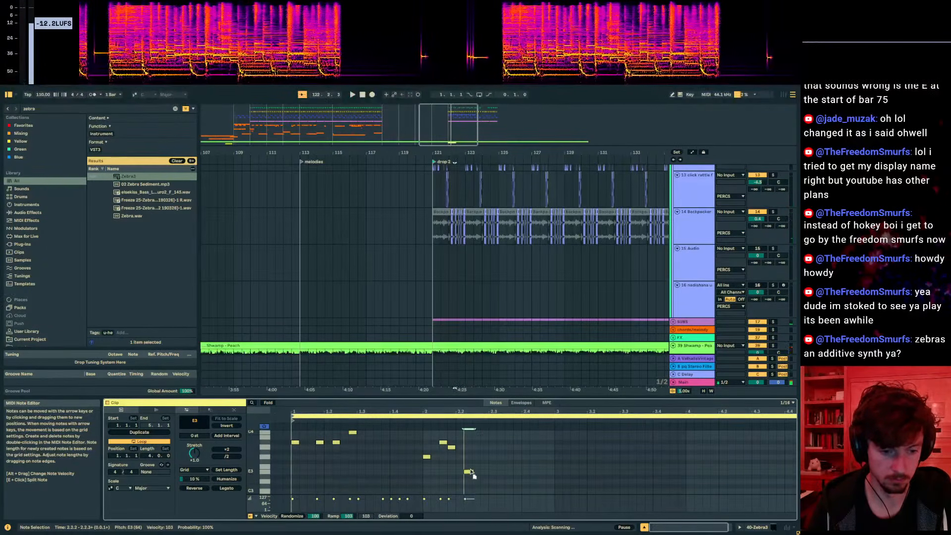
- Add D3 at 2.3.1, A#3 at 2.4.1, F3 at 2.4.2 and G3 at 2.4.3, and play the phrase
double_click(492, 482)
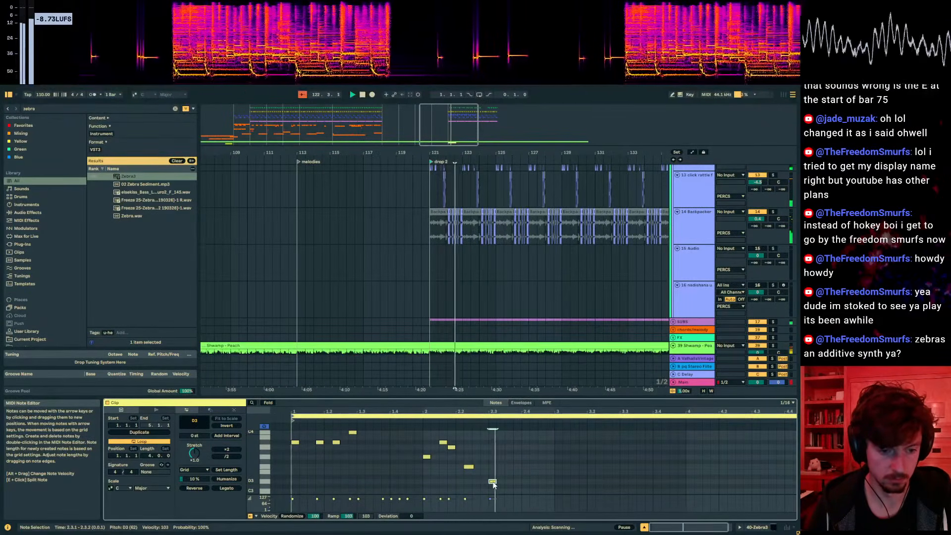
double_click(526, 466)
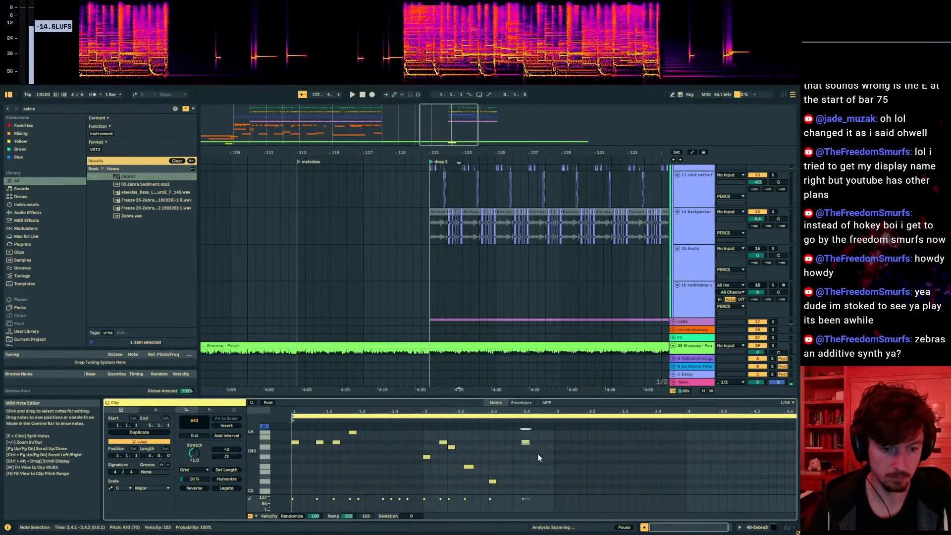
double_click(535, 466)
double_click(542, 457)
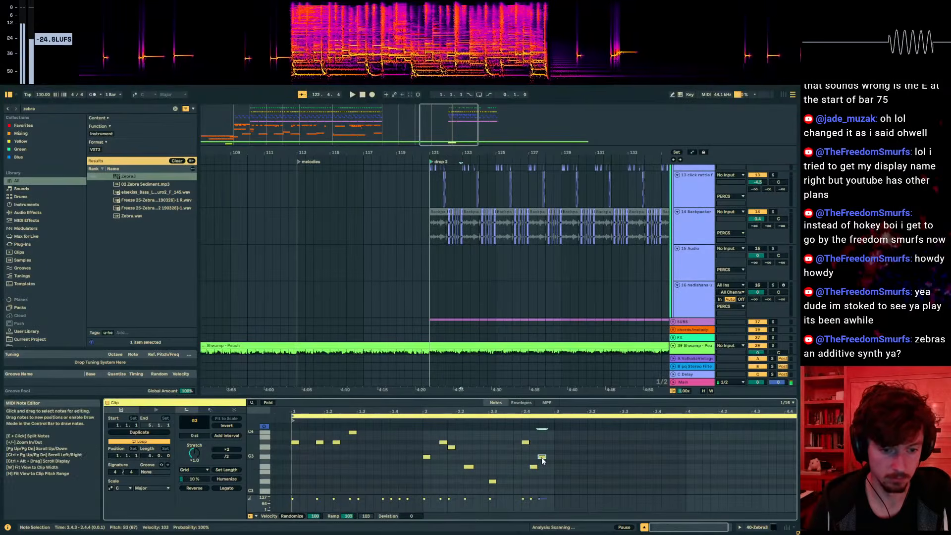
key("space")
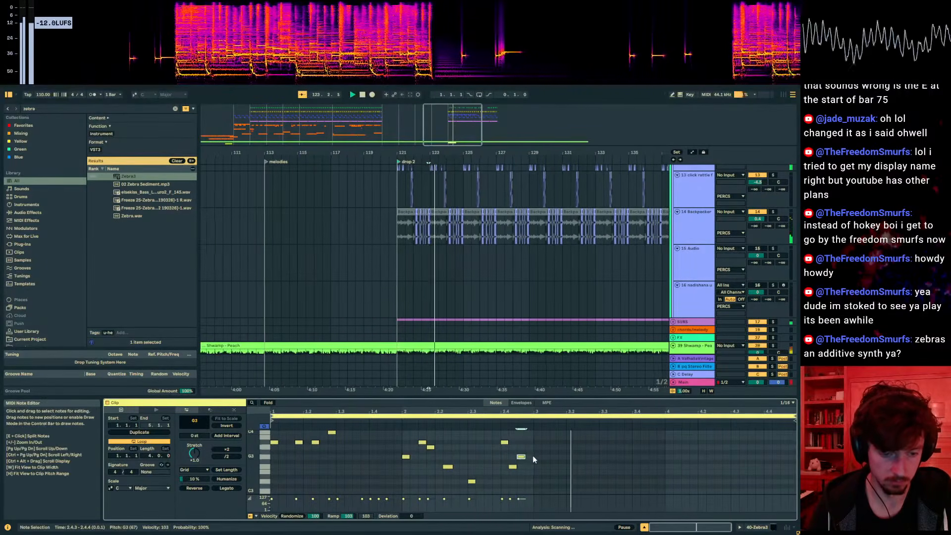
- Duplicate all the melody notes into bars 3 and 4 and enlarge the note editor
key("ctrl+a")
key("ctrl+d")
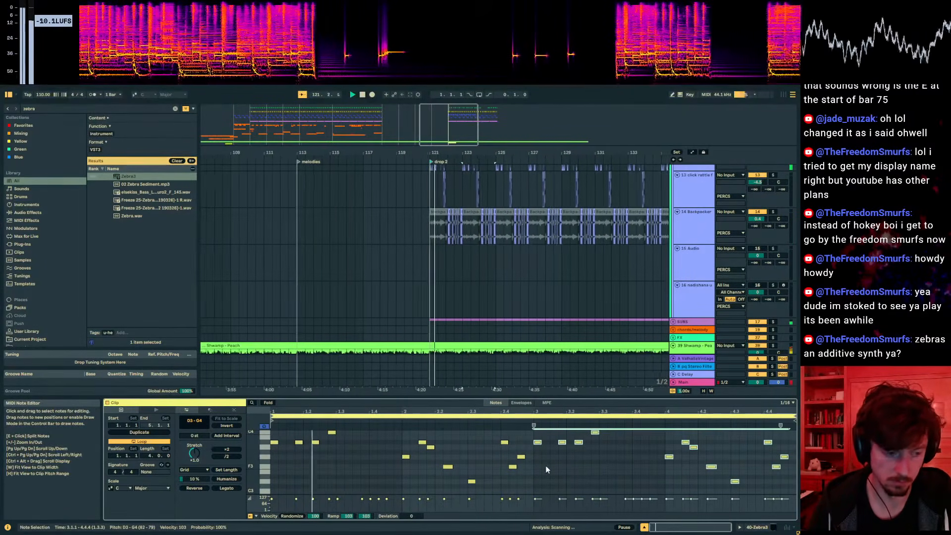
left_click_drag(543, 389, 544, 280)
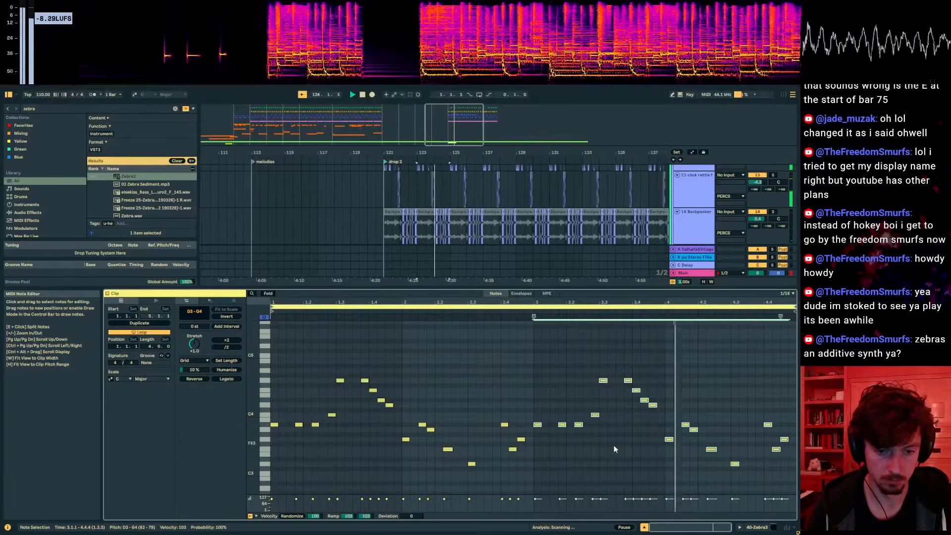
- Deactivate the four notes from 4.1.3 to 4.3.1 and audition the phrase's ending
left_click_drag(743, 469, 684, 416)
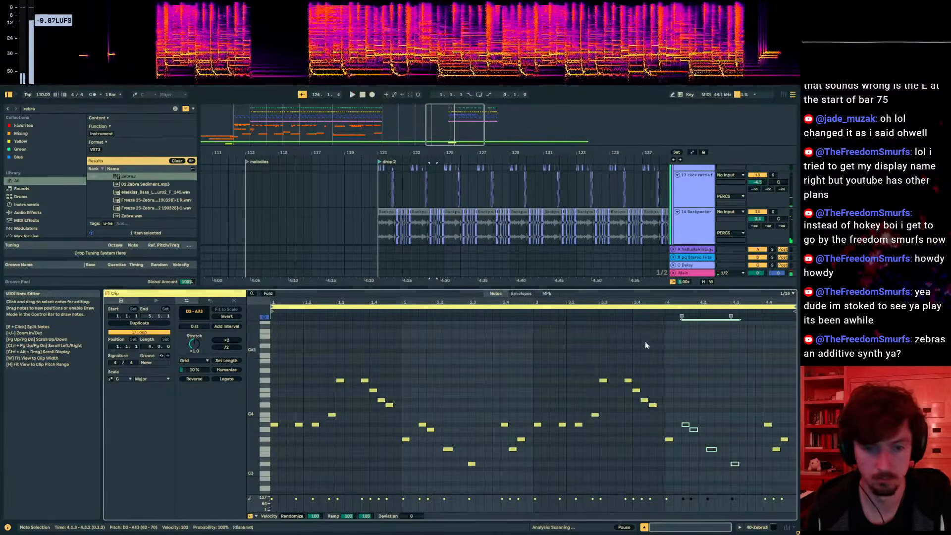
key("space")
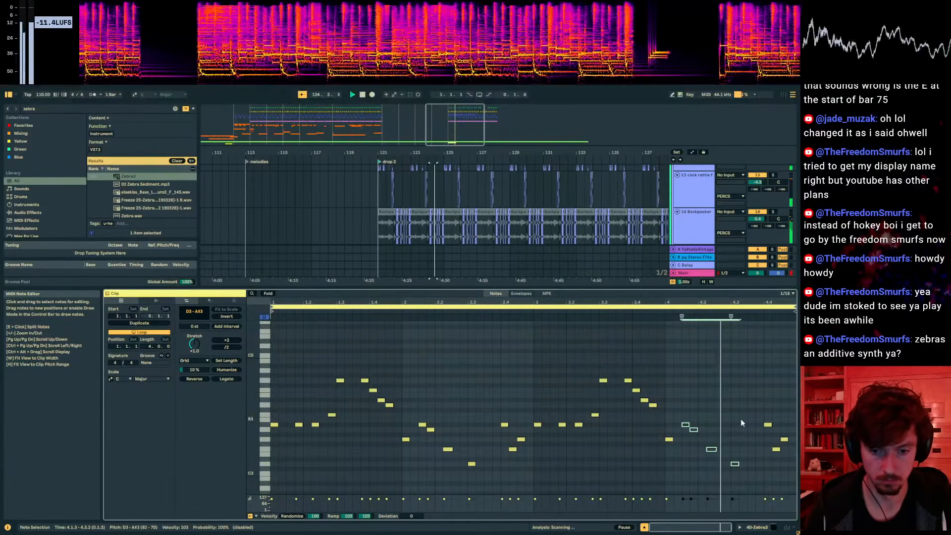
left_click_drag(762, 412, 777, 450)
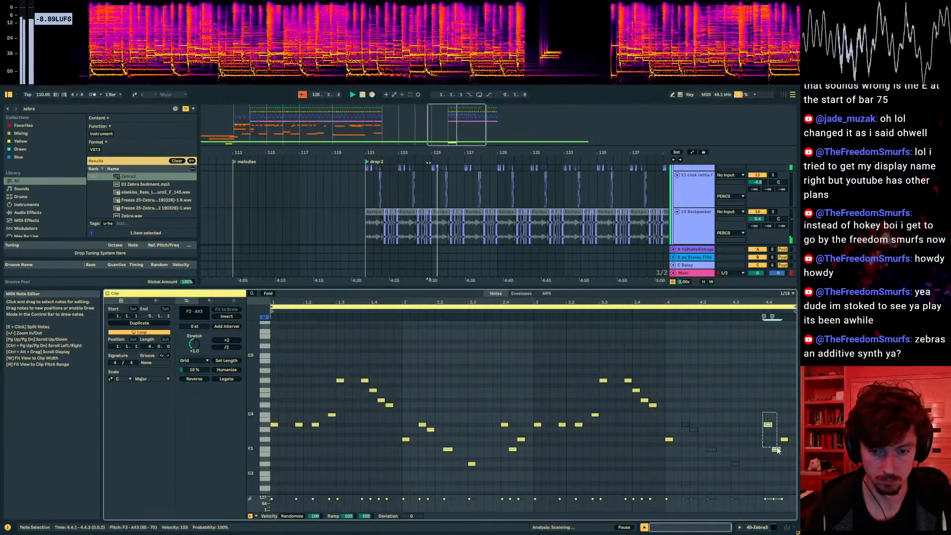
- Duplicate the Zebra3 melody clip so the copy starts at bar 125, and play it
scroll(412, 230, "up", 10)
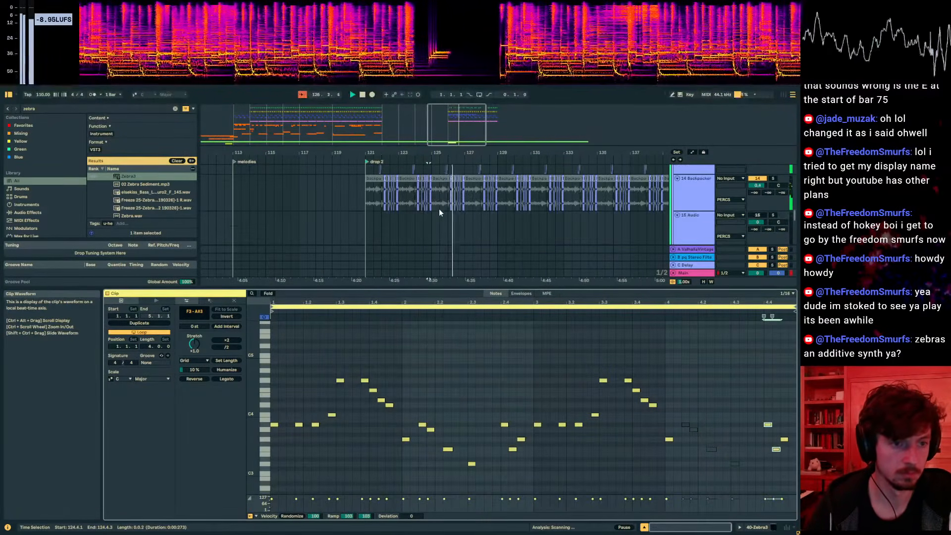
scroll(446, 212, "up", 1)
key("space")
left_click(422, 199)
key("ctrl+d")
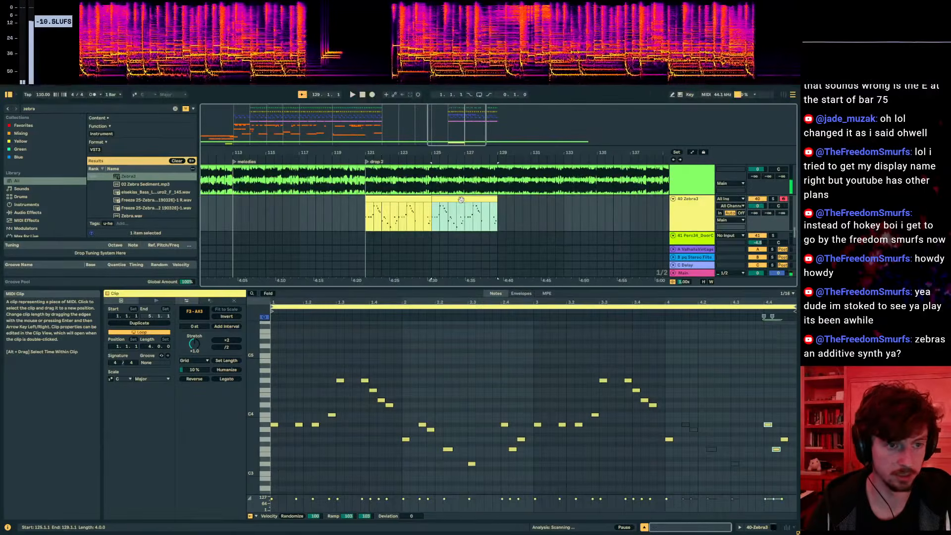
key("space")
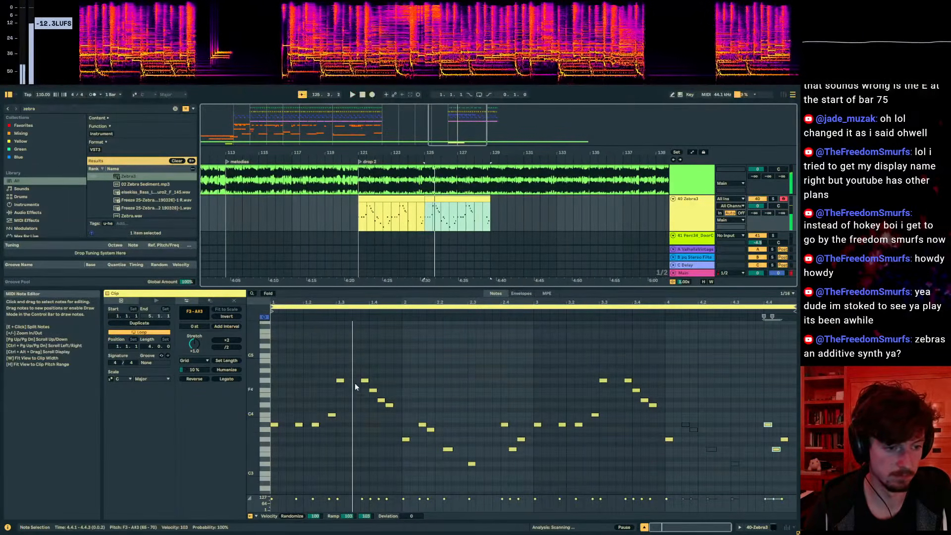
- Add an A#4 note at 1.3.3 in the duplicated clip and play it against the reference
double_click(349, 371)
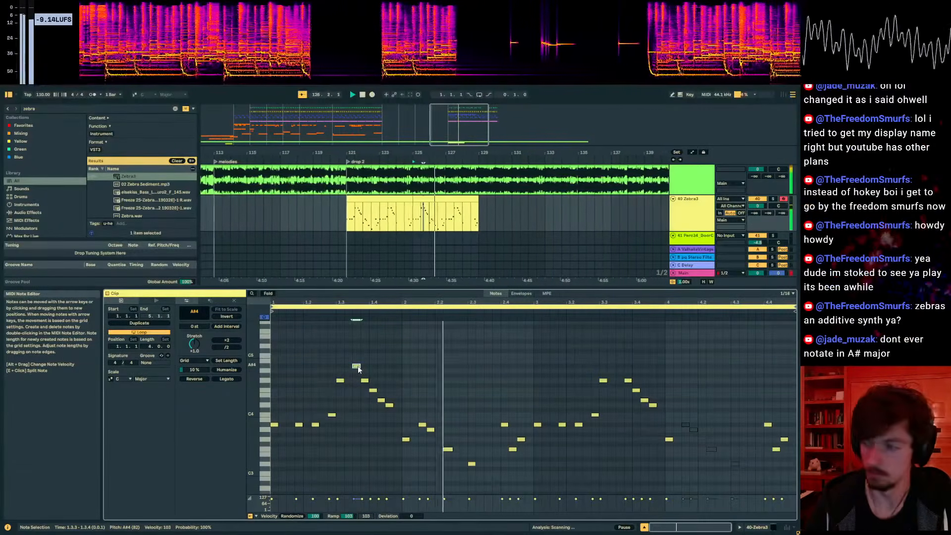
left_click(356, 373)
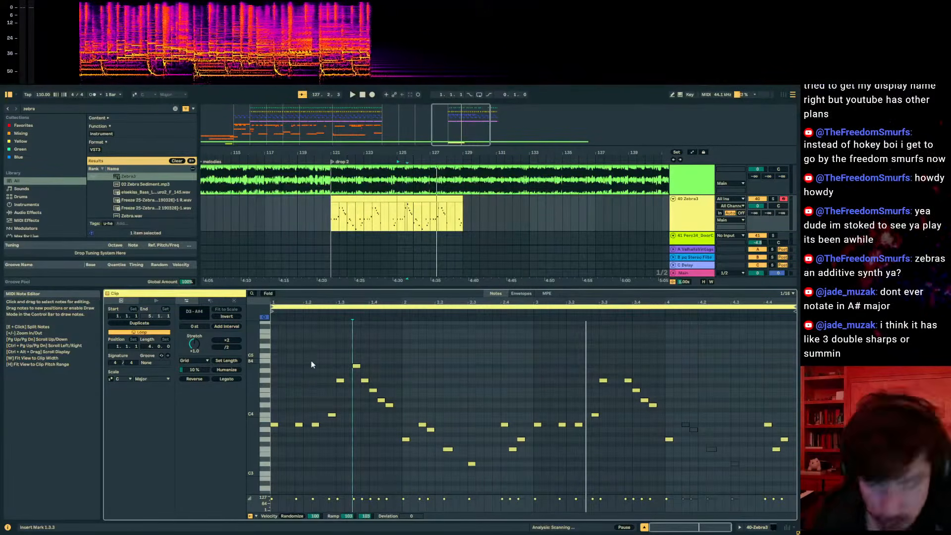
key("space")
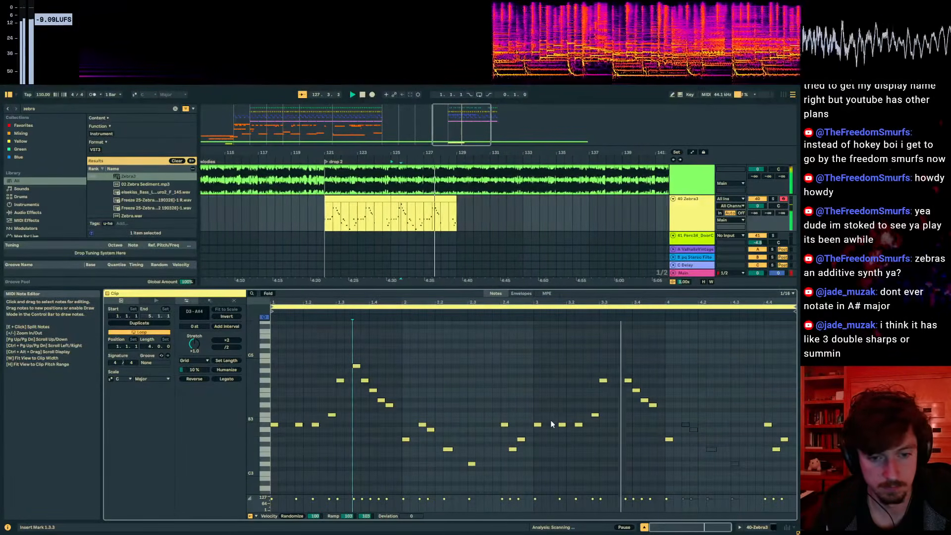
- Select bars 125 to 129 on the Zebra3 track for playback and open the track's Zebra3 synth window
left_click_drag(438, 219, 375, 219)
key("space")
left_click(757, 527)
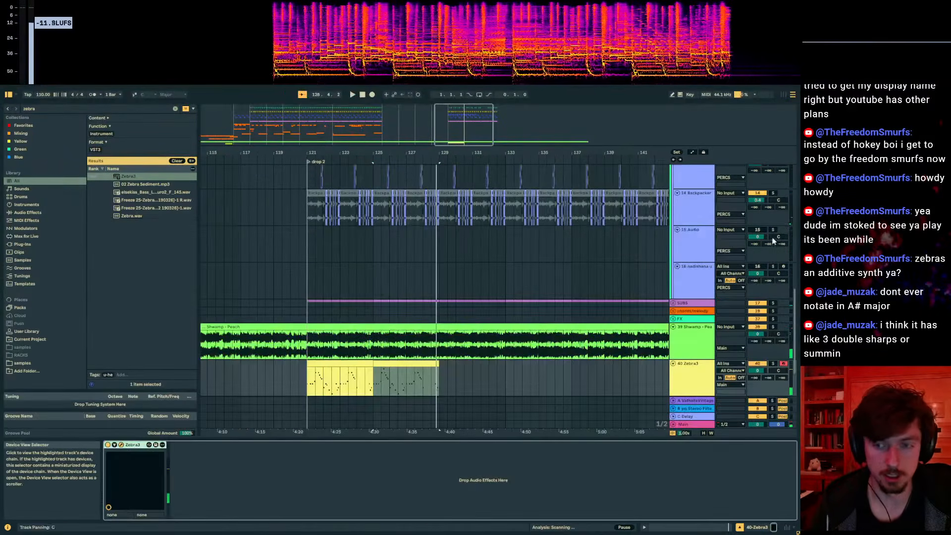
key("ctrl+alt+p")
mouse_move(619, 149)
left_mouse_down()
mouse_move(492, 159)
mouse_move(441, 265)
mouse_move(383, 160)
mouse_move(625, 149)
left_mouse_up()
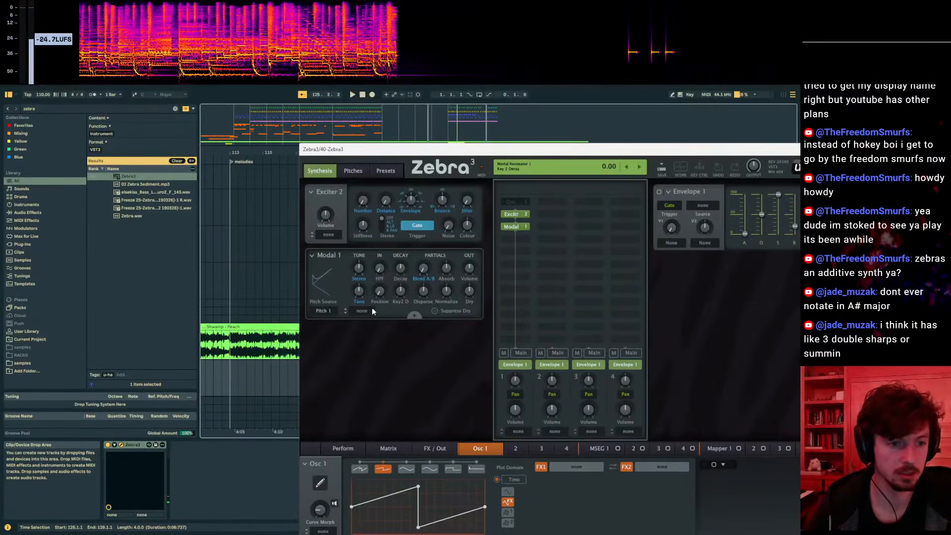
- Expand the Modal 1 module's settings and load String.csv as its Profile A
left_click(414, 316)
left_click(366, 339)
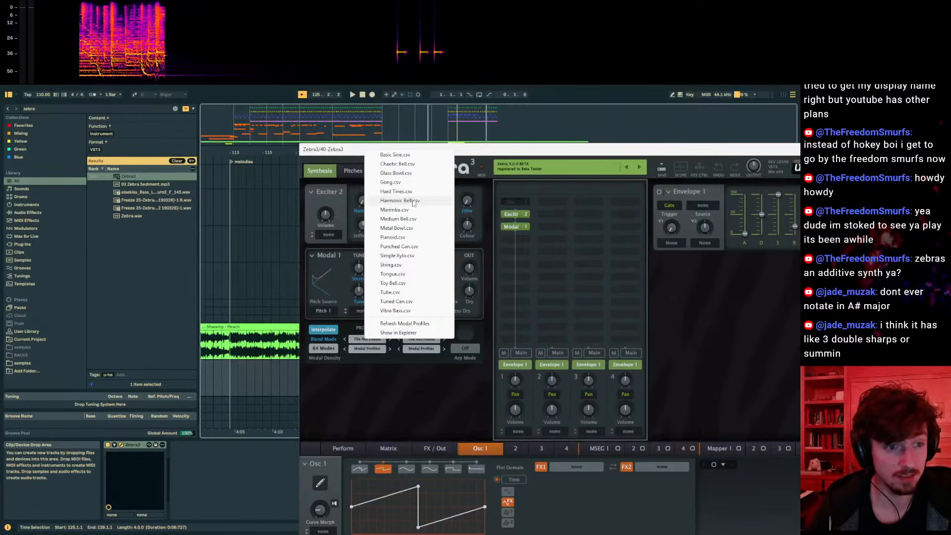
left_click(413, 265)
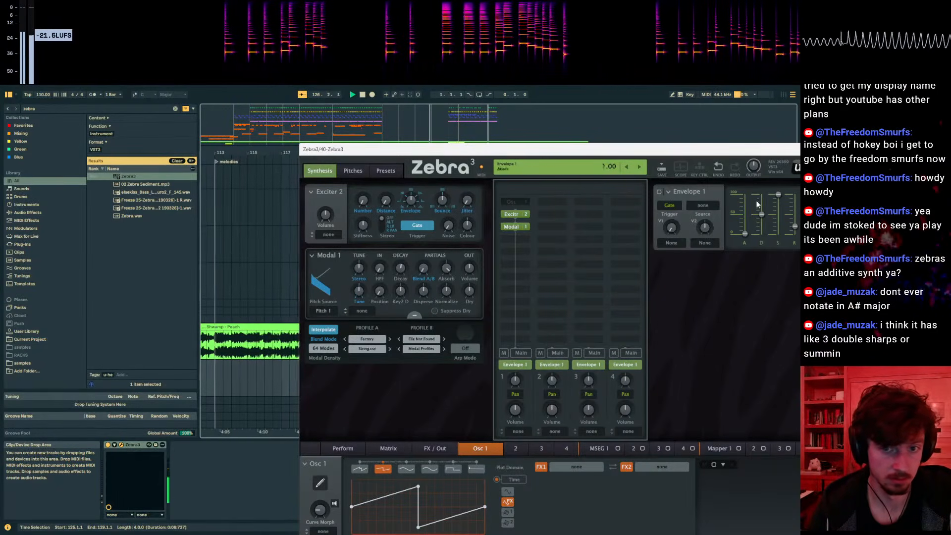
- Lengthen Envelope 1's release and set Modal 1's Tune to -5.00 while auditioning the string sound
left_click_drag(794, 225, 794, 213)
key("space")
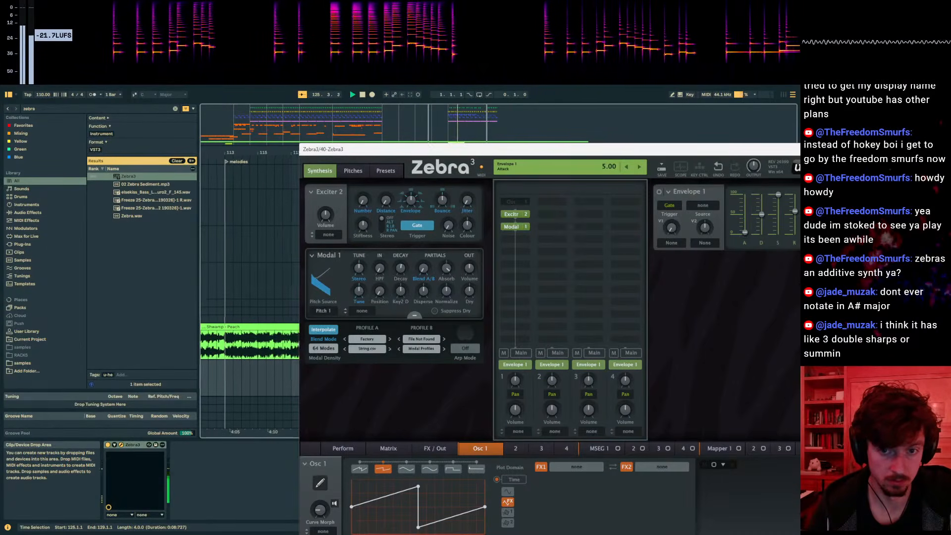
left_click_drag(461, 154, 448, 169)
left_click_drag(407, 288, 407, 264)
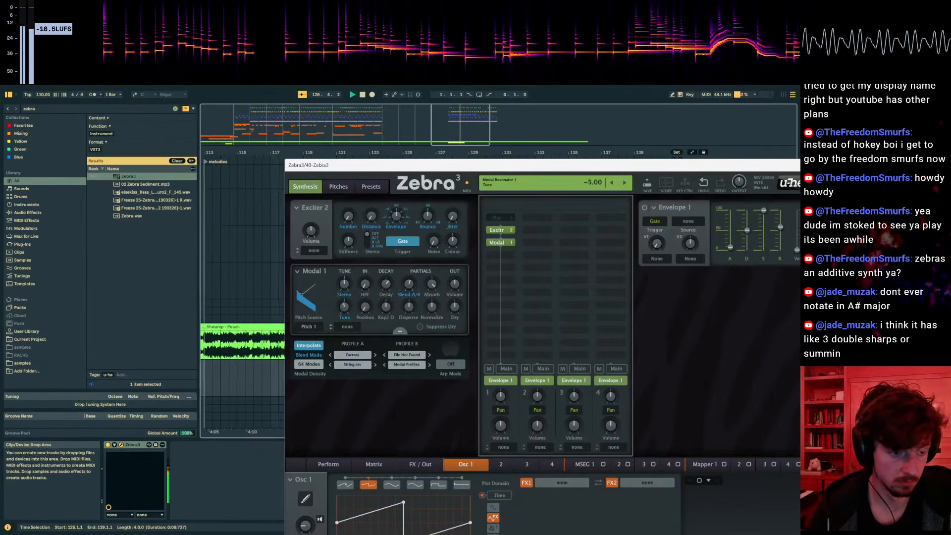
key("space")
key("space")
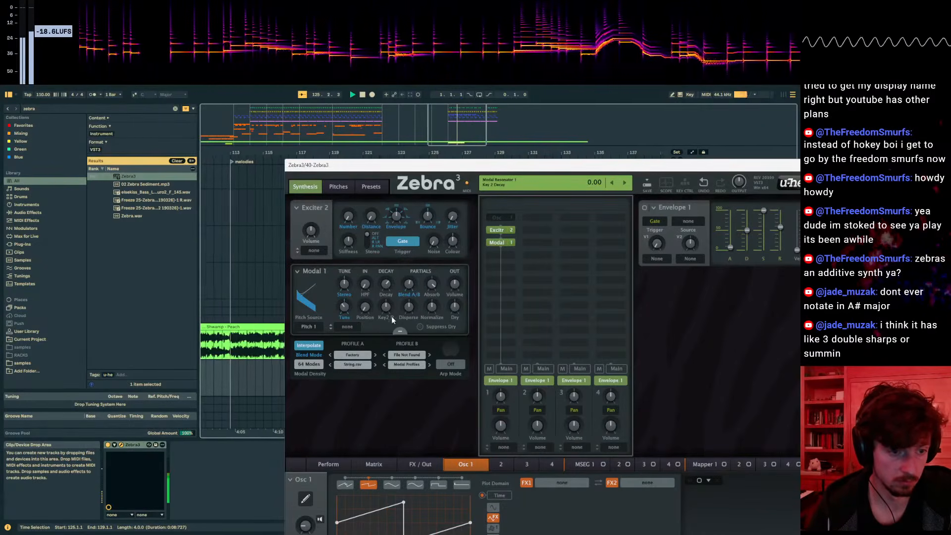
- Insert an Osc 2 module in the synth's second lane
left_click(530, 232)
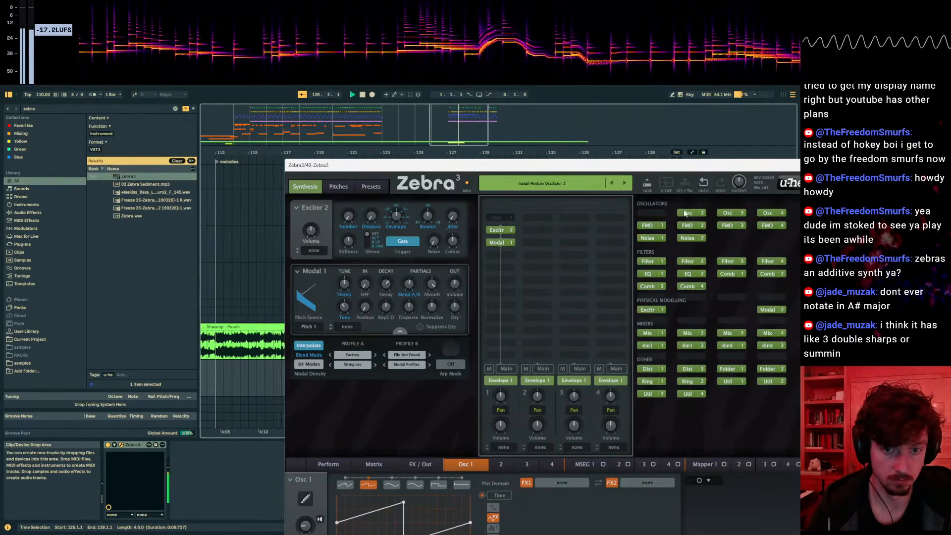
left_click(534, 231)
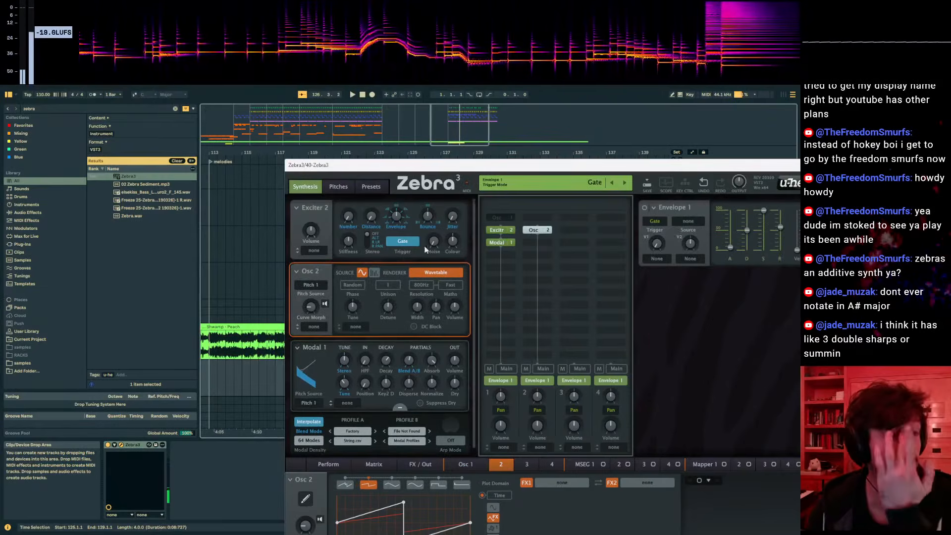
left_click(375, 273)
left_click_drag(458, 165, 347, 94)
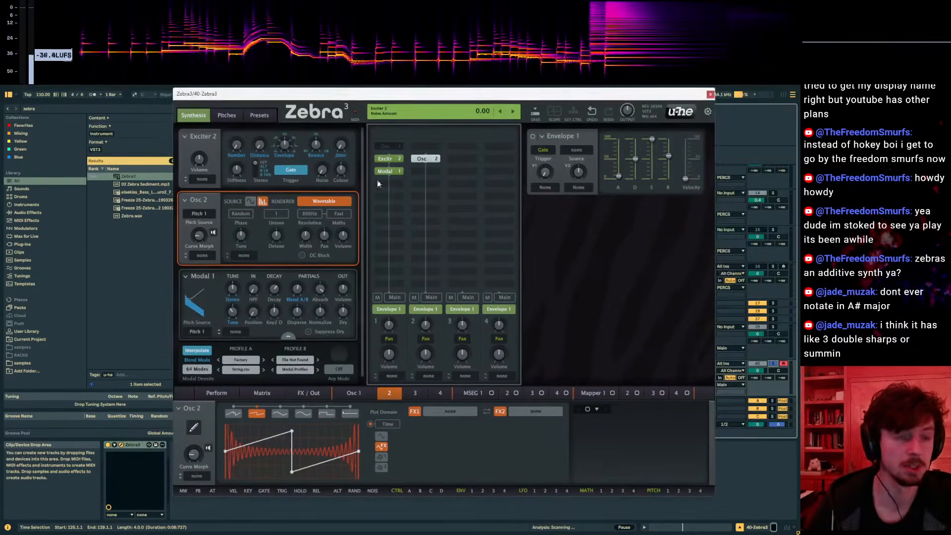
left_click(439, 414)
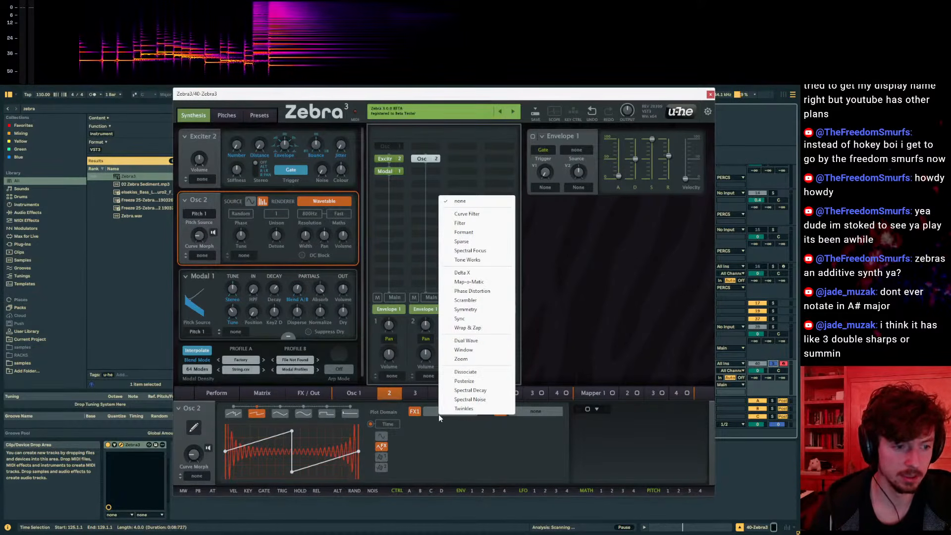
left_click(267, 200)
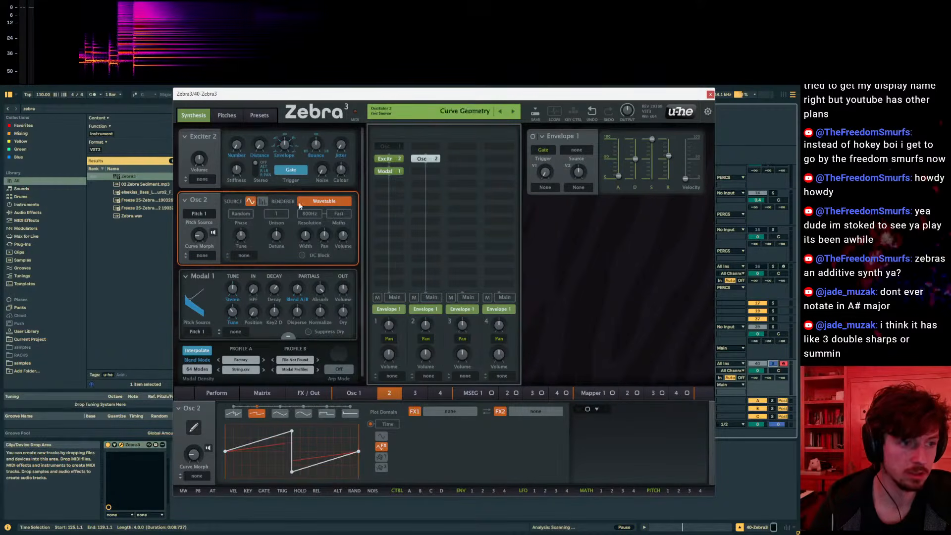
- Set Osc 2's FX1 to Spectral Decay and bend its first guide into a steeply falling, downward-bowed decay curve
left_click(447, 412)
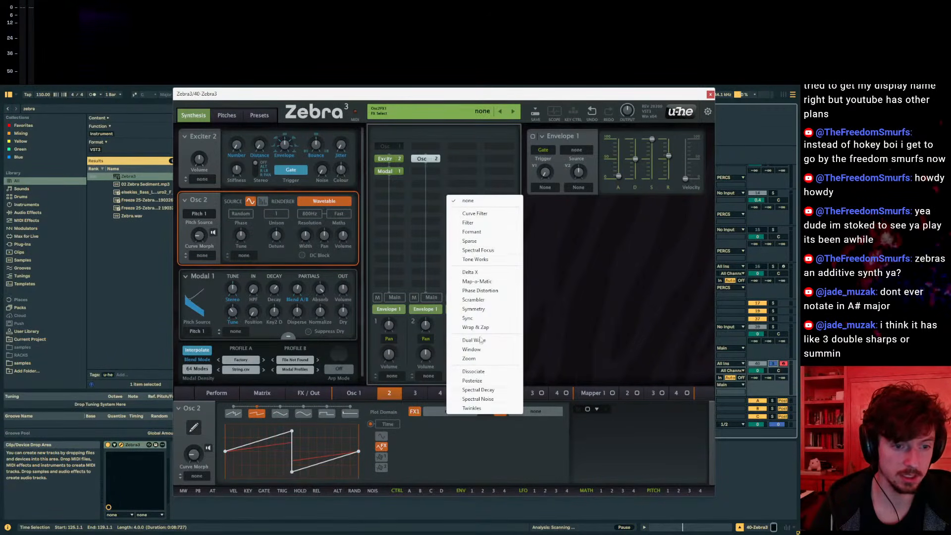
left_click(479, 391)
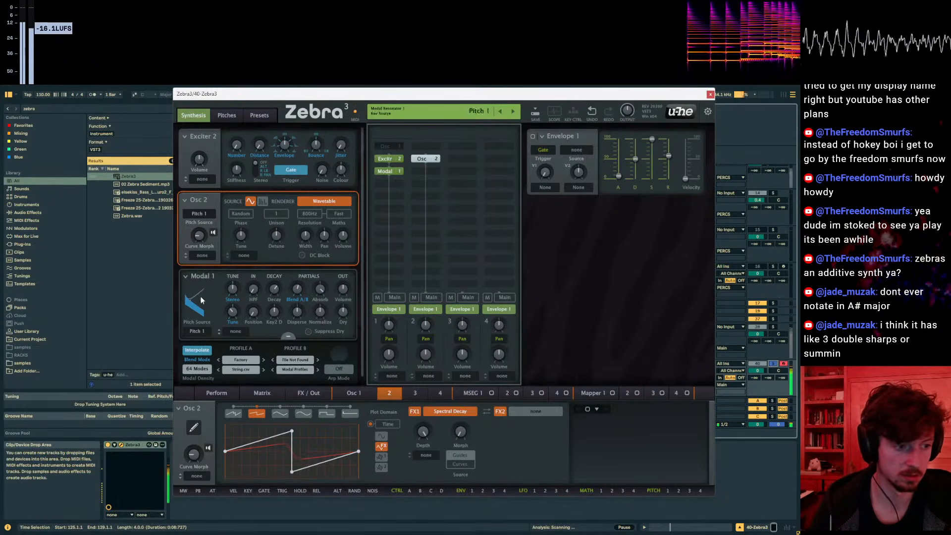
left_click(194, 429)
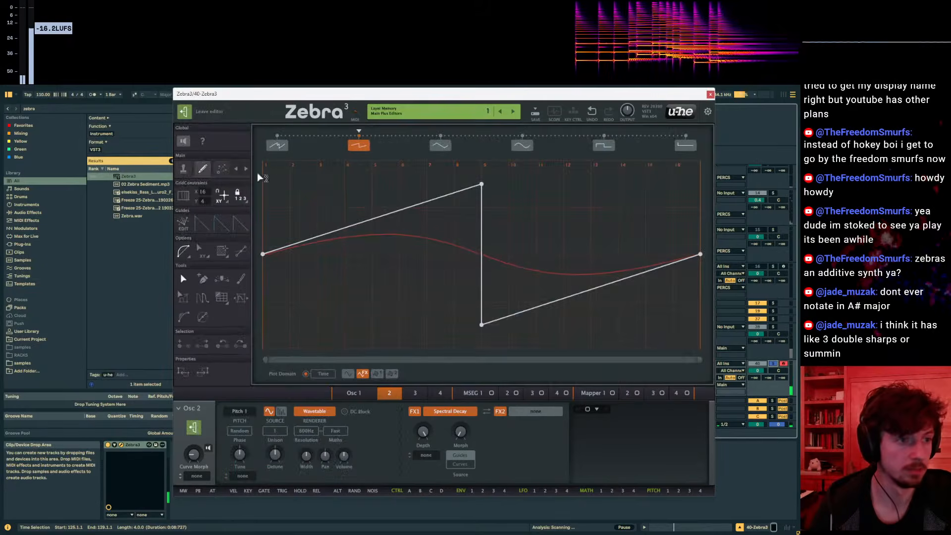
left_click(184, 224)
left_click_drag(448, 243, 440, 256)
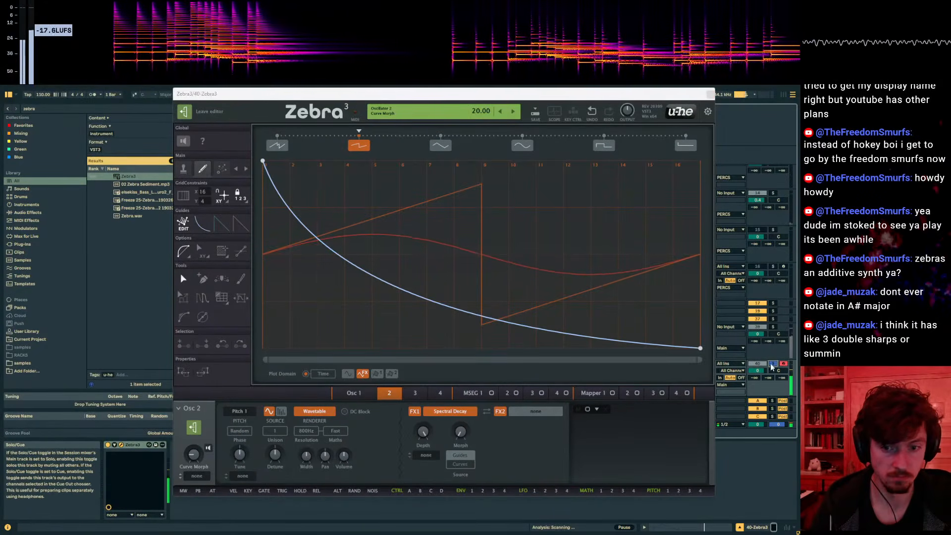
- Unsolo the Zebra3 track and play the patch within the full mix
left_click_drag(431, 95, 948, 194)
left_click(399, 373)
left_click(399, 364)
left_click_drag(773, 193, 601, 148)
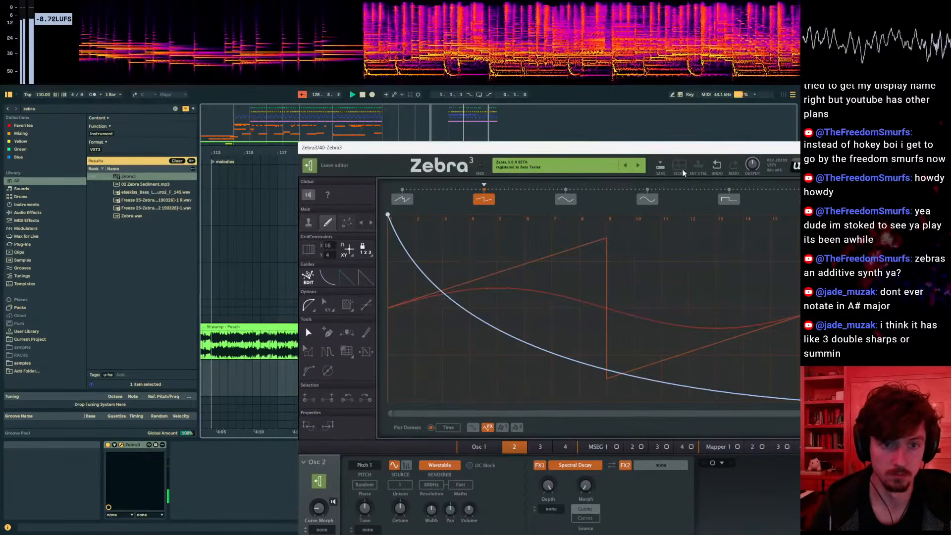
- Stop playback and duplicate the eight-bar Zebra3 melody clip from bar 121 so it continues at bar 129
left_click_drag(366, 150, 265, 143)
left_click_drag(534, 143, 949, 185)
key("space")
left_click_drag(478, 382, 344, 386)
key("ctrl+d")
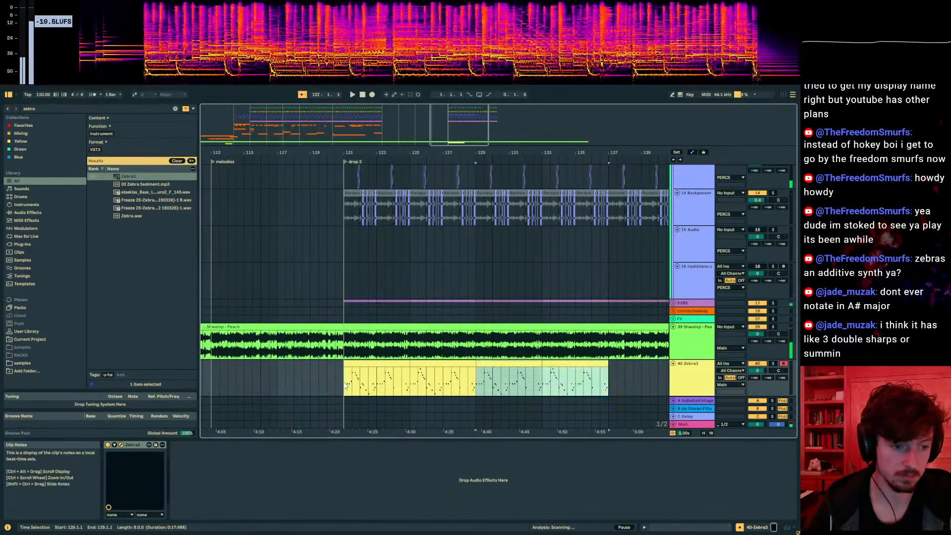
left_click(345, 386)
- Leave the Osc 2 curve editor for the synthesis view and play the drop from bar 121
left_click_drag(949, 174, 285, 147)
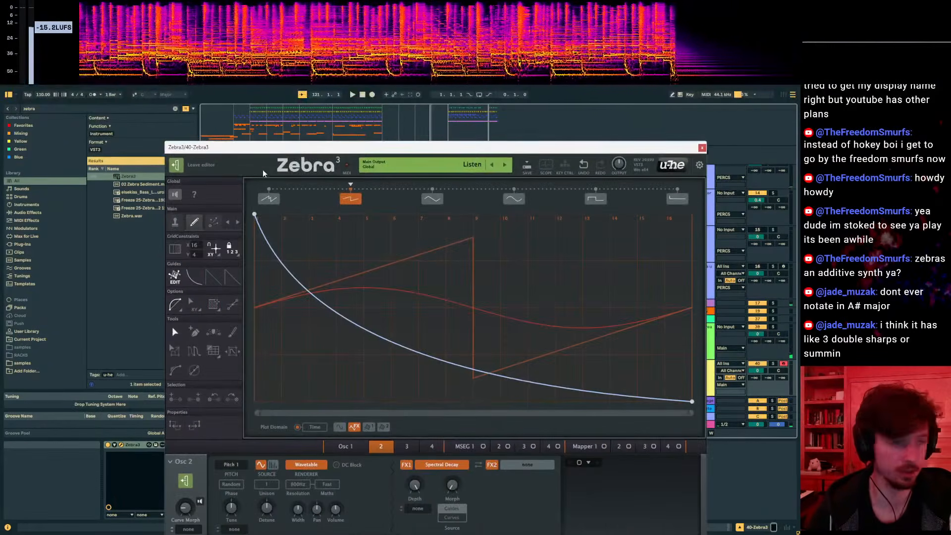
left_click(177, 166)
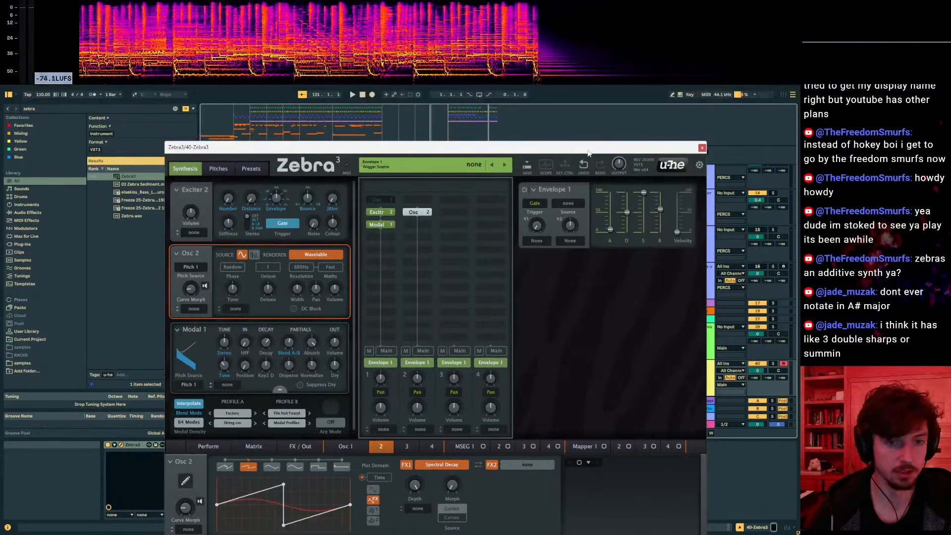
left_click_drag(588, 153, 437, 155)
left_click_drag(291, 158, 478, 141)
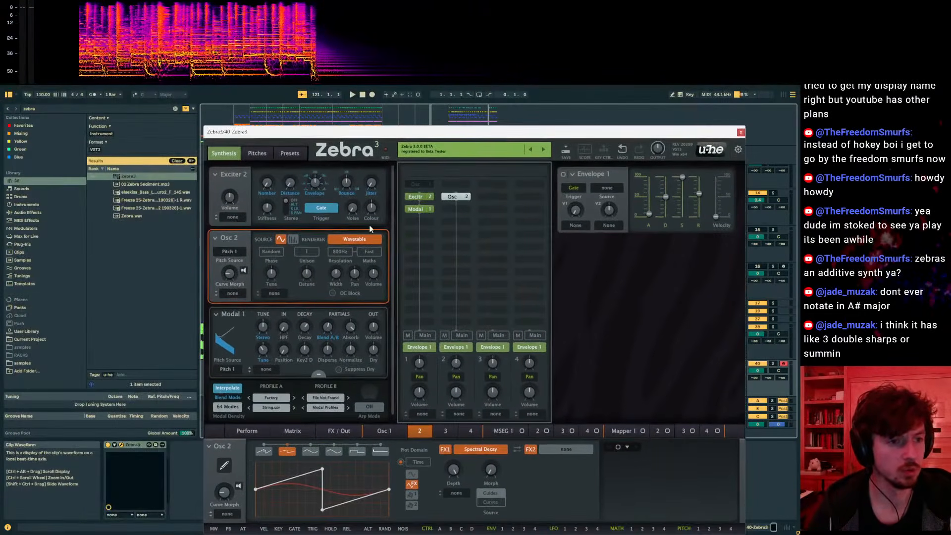
key("space")
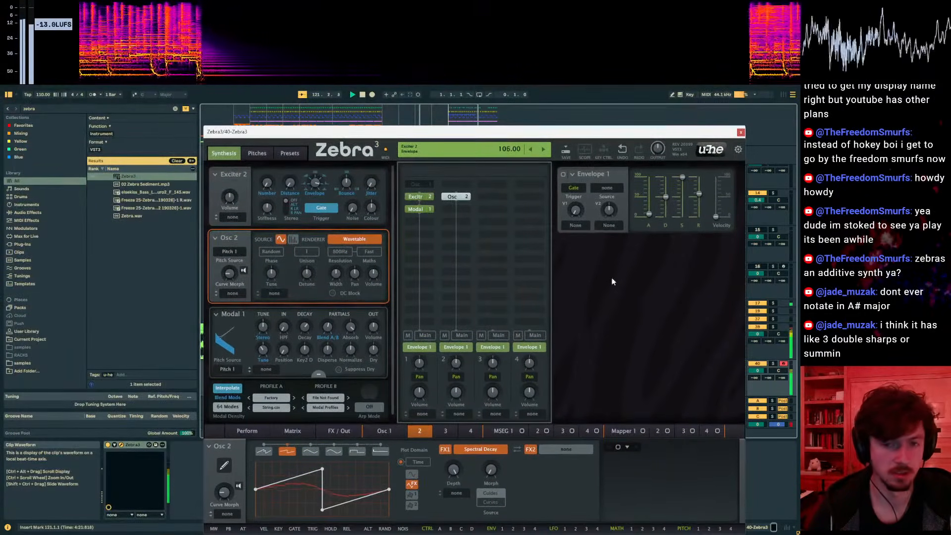
- Solo the Zebra3 track to refine Exciter 2's noise and enable Suppress Dry on Modal 1, and unsolo the track
left_click(773, 364)
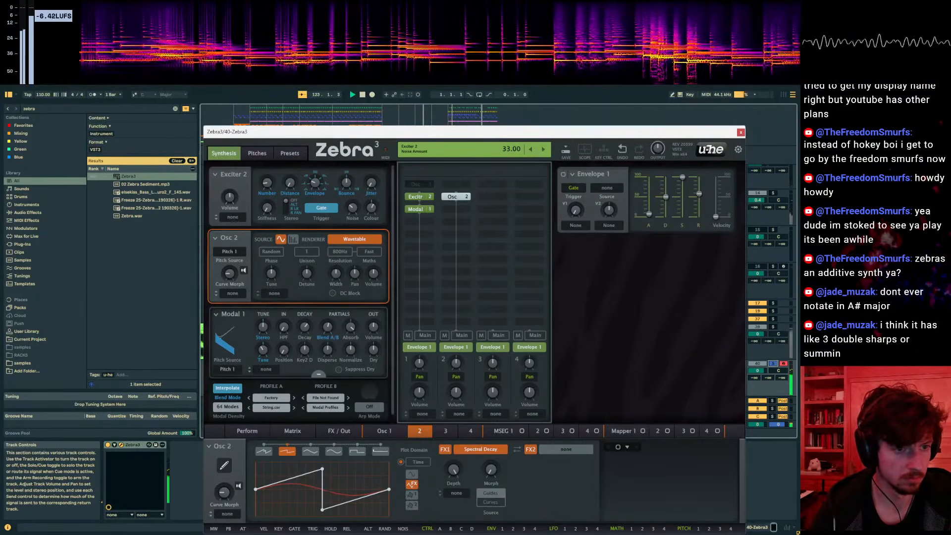
left_click(423, 198)
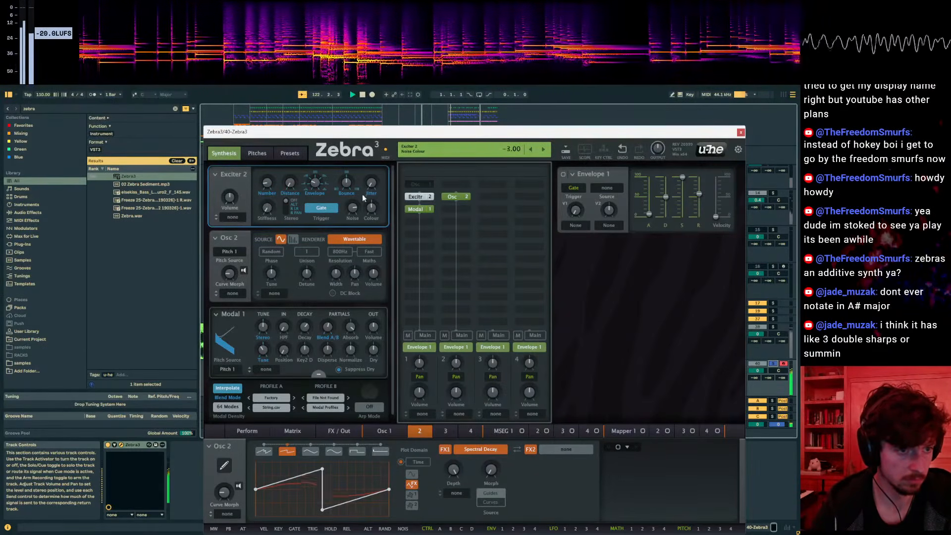
left_click(774, 364)
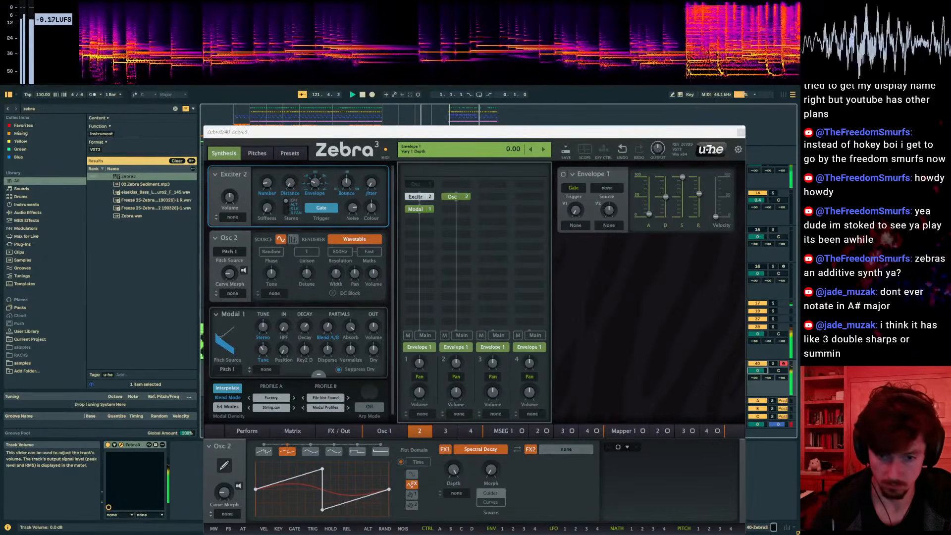
- Copy the 16 bars of clips from bar 73 in the chords/melody group to bar 129
left_click_drag(707, 130, 531, 409)
scroll(560, 316, "up", 6)
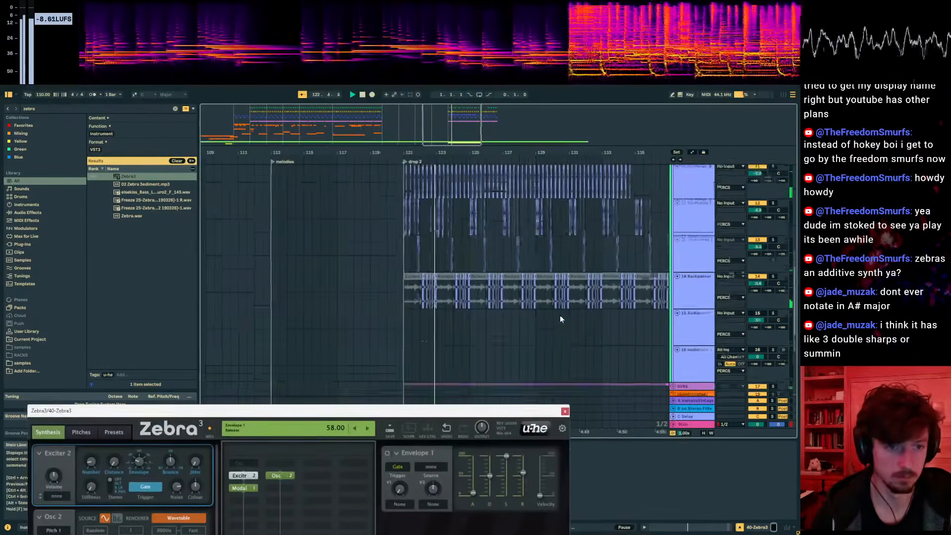
scroll(457, 172, "down", 8, "ctrl")
scroll(459, 276, "up", 5)
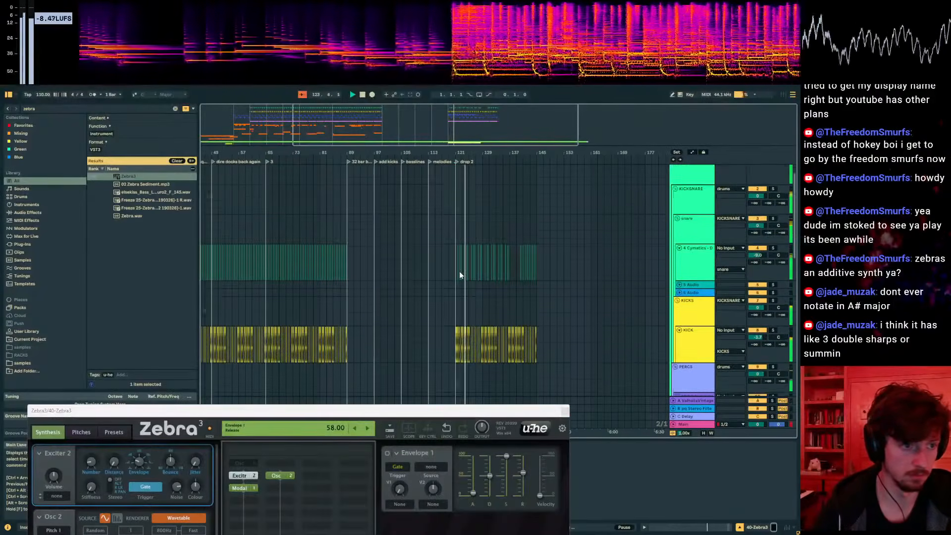
scroll(545, 287, "down", 10)
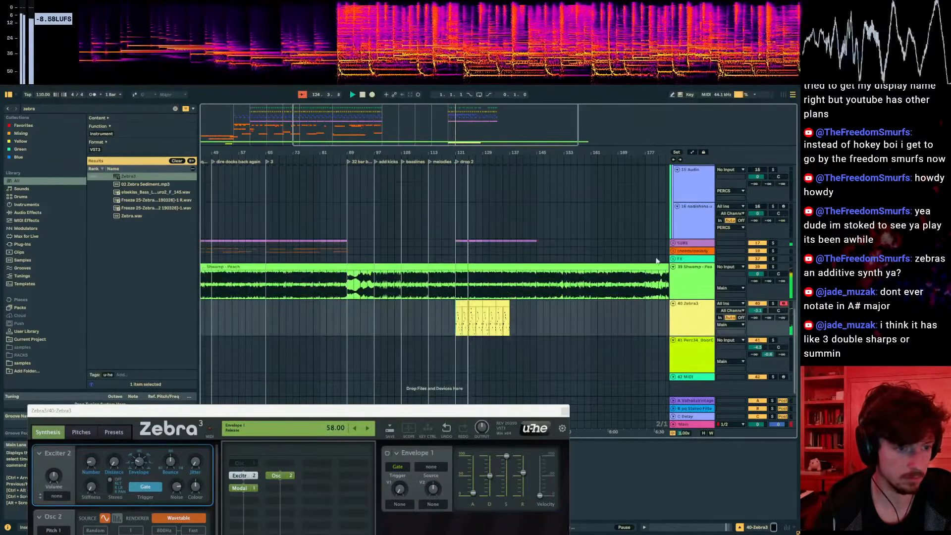
left_click(674, 251)
scroll(347, 277, "down", 3)
left_click_drag(350, 266, 293, 267)
left_click(484, 255)
key("ctrl+v")
- Review the pasted chords/melody clips from bar 129 while the drop plays
scroll(483, 298, "down", 9)
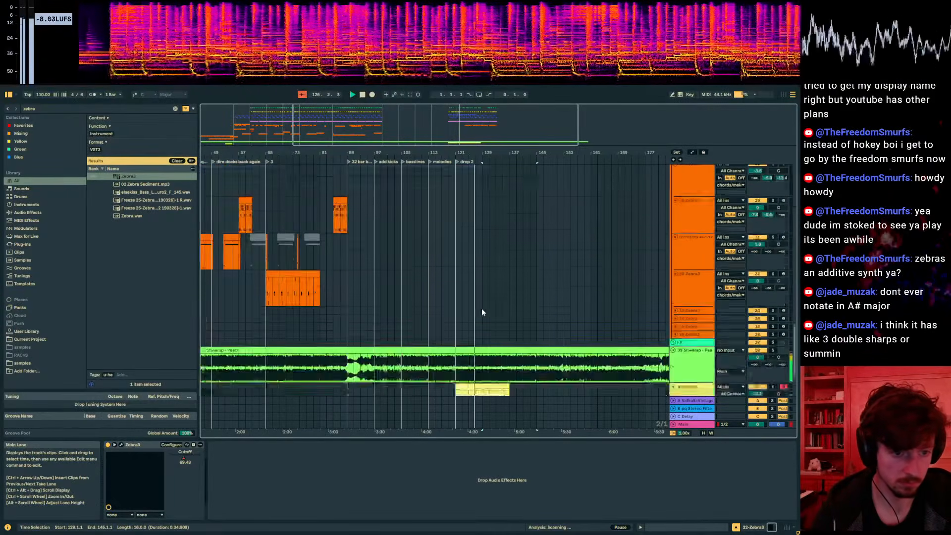
left_click(474, 317)
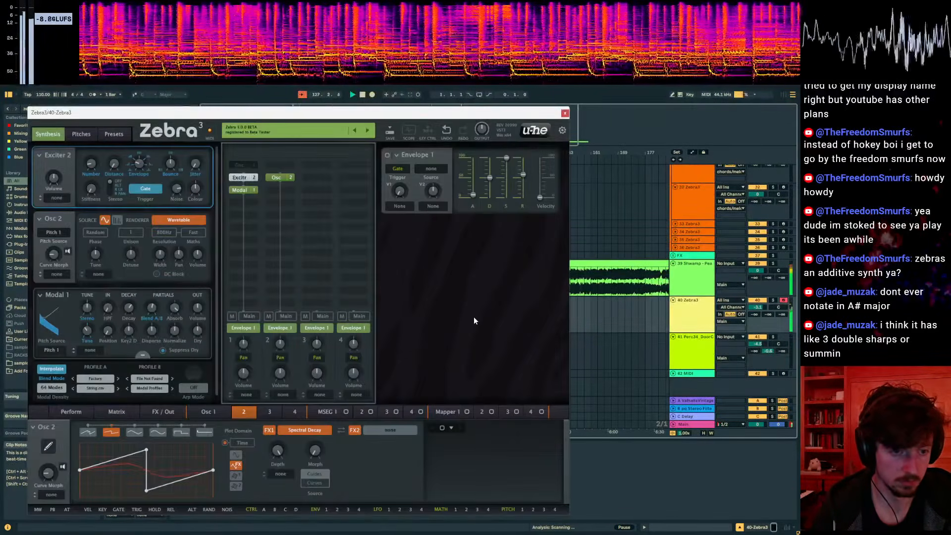
left_click_drag(454, 113, 496, 449)
scroll(465, 298, "up", 10)
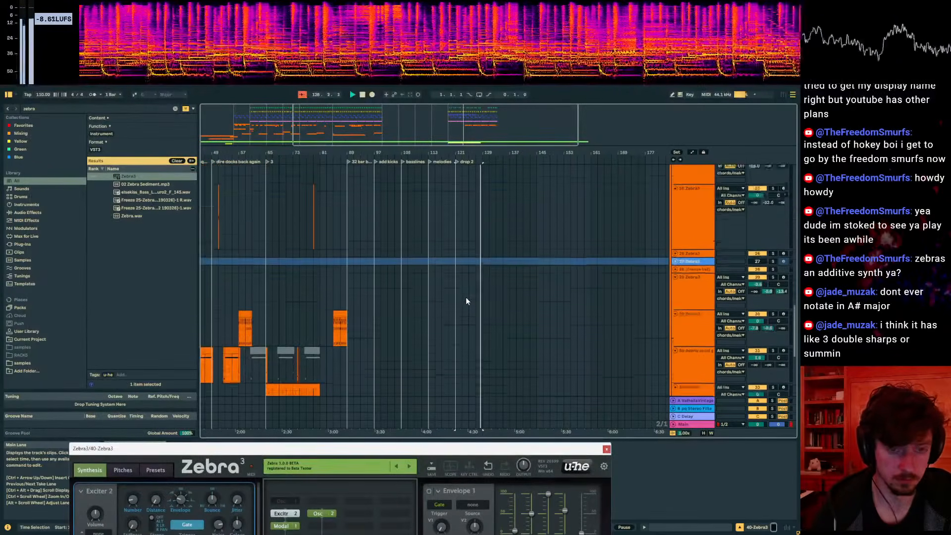
scroll(516, 307, "up", 3)
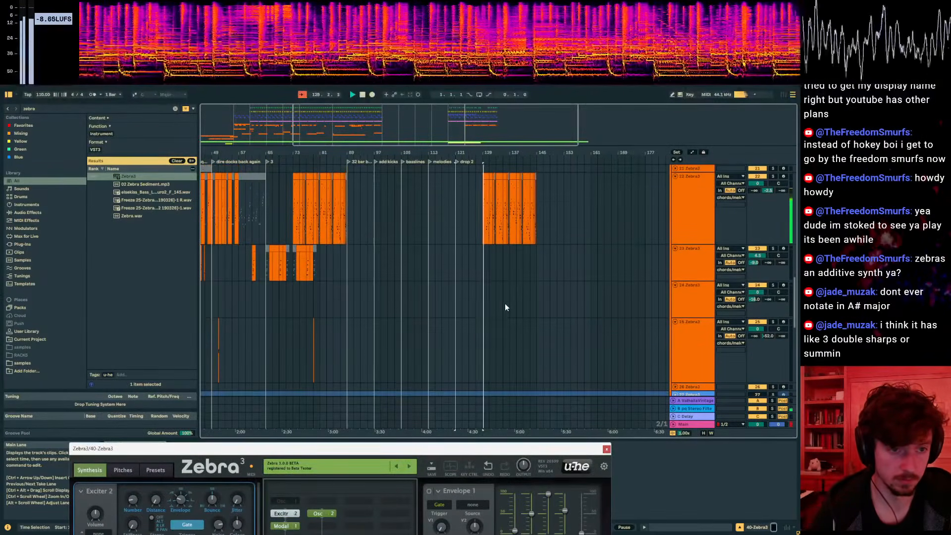
scroll(500, 233, "up", 4)
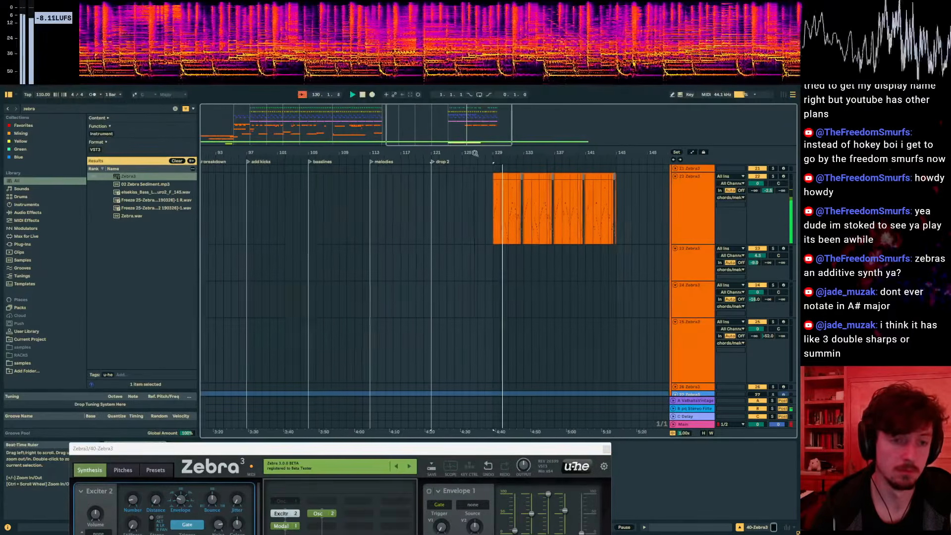
left_click(498, 229)
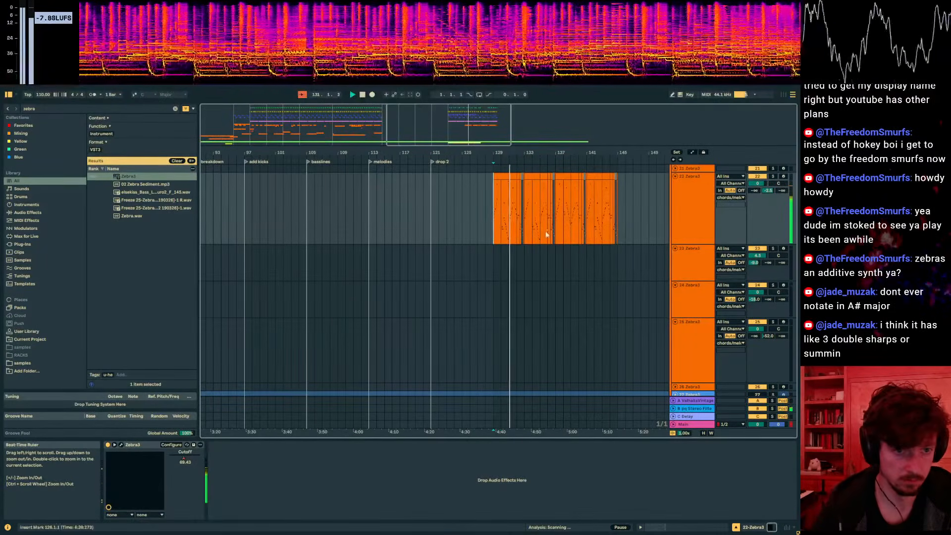
left_click_drag(477, 234, 471, 235)
left_click(458, 232)
- Insert a new MIDI track below the yellow Zebra3 track and load a fresh Zebra3 instrument on it
scroll(495, 231, "down", 10)
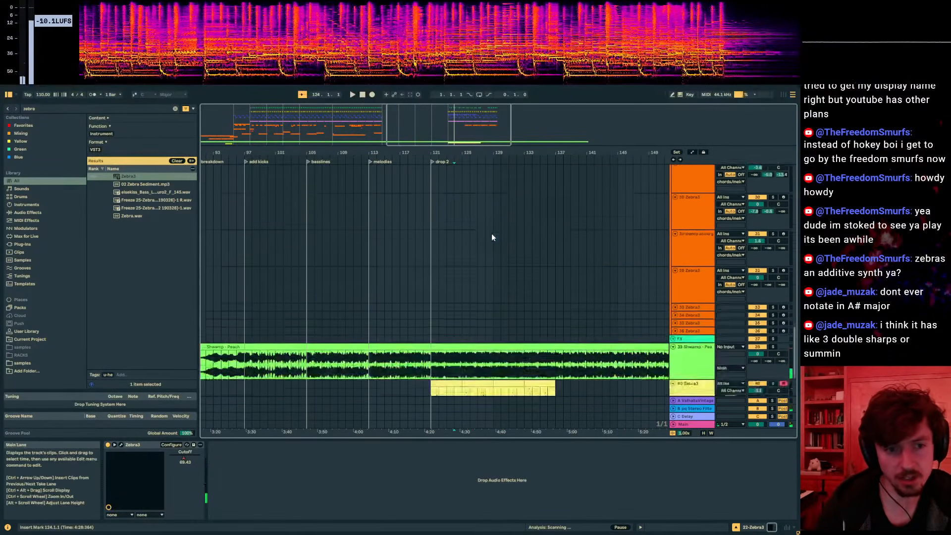
left_click(489, 314)
left_click_drag(470, 115, 498, 439)
left_click_drag(494, 324, 540, 329)
scroll(551, 305, "up", 6)
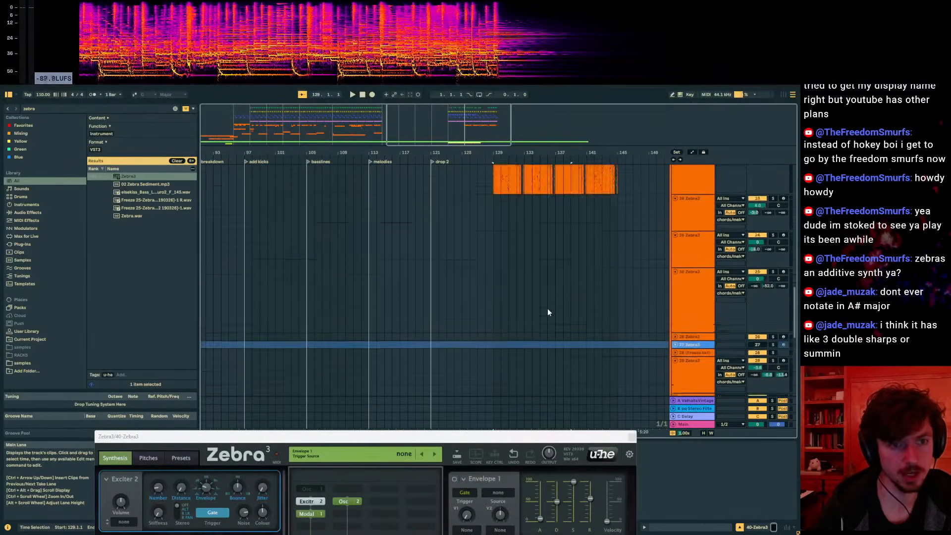
scroll(681, 217, "down", 6)
left_click(687, 318)
key("ctrl+shift+t")
left_click(34, 109)
type("zebra")
left_click(127, 175)
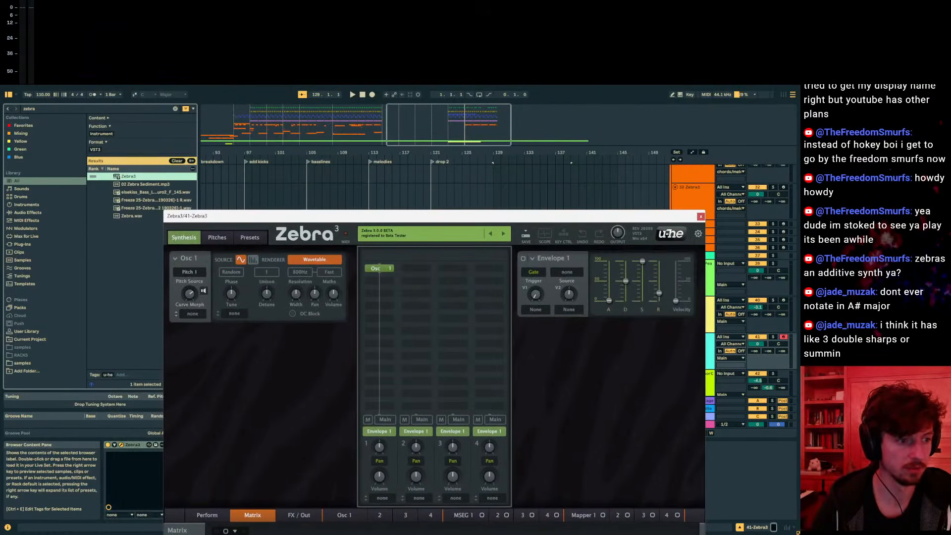
- Create an empty one-bar MIDI clip at bar 121 on the new Zebra3 track
left_click(435, 351)
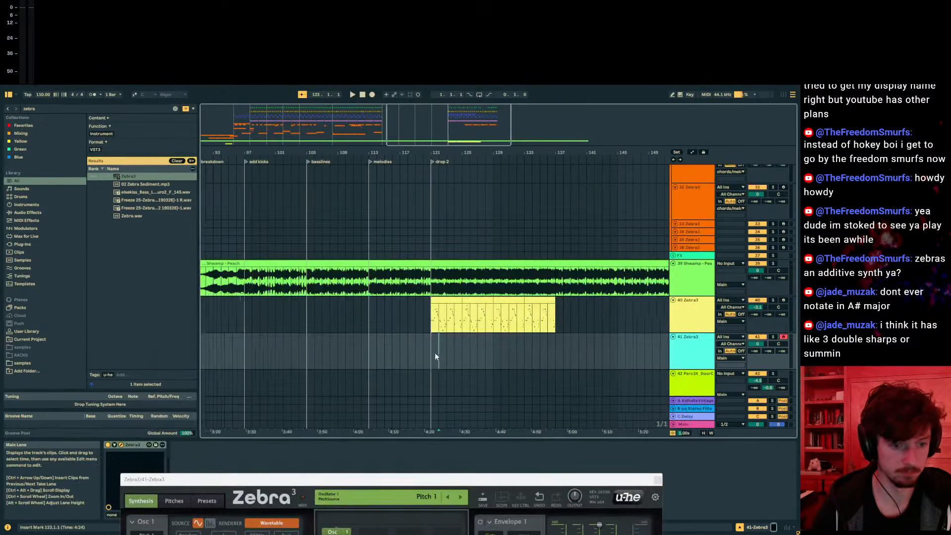
key("space")
left_click_drag(431, 350, 439, 350)
key("space")
key("ctrl+shift+m")
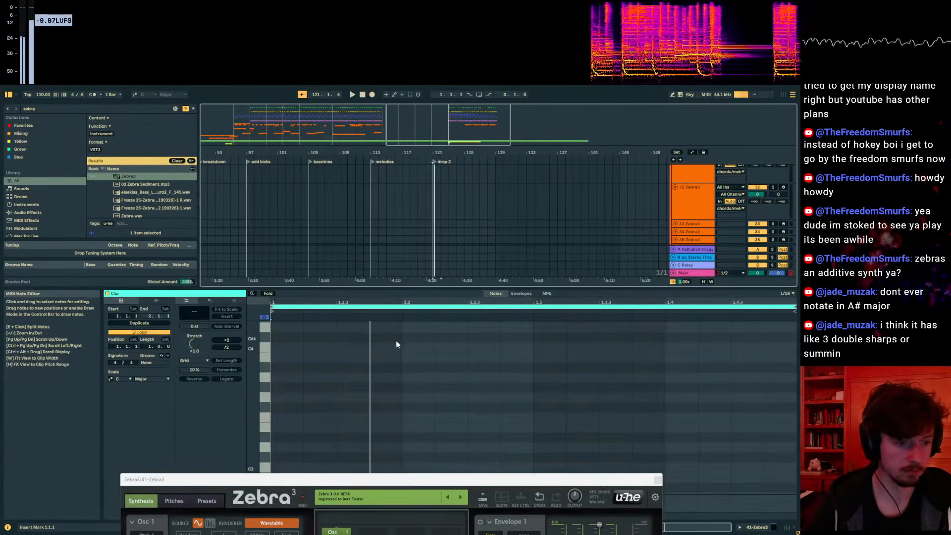
- Try a C#4 sixteenth note at 1.2.2 in the new clip and audition it against the mix
double_click(451, 340)
scroll(456, 346, "up", 1)
left_click_drag(454, 377, 454, 410)
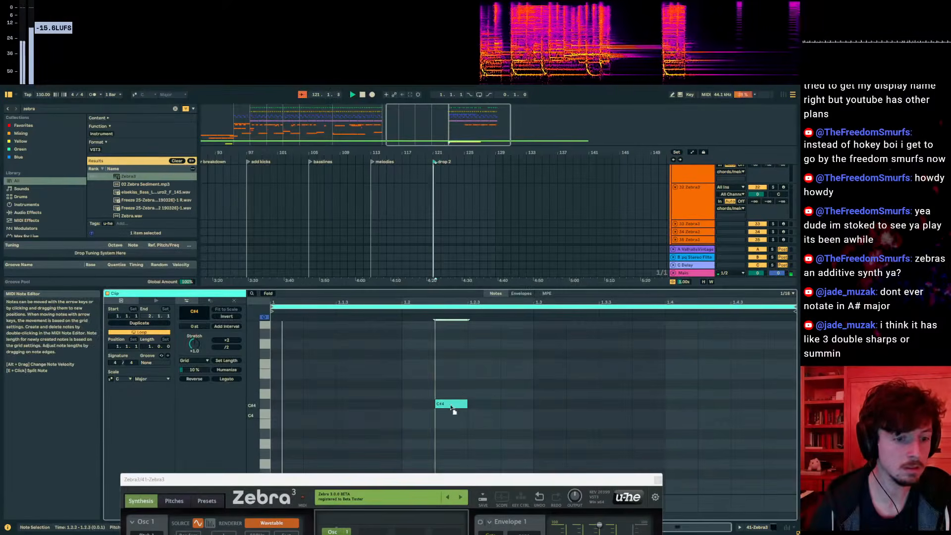
key("space")
key("space")
left_click_drag(300, 480, 297, 352)
key("space")
key("space")
- Close the synth window, replay bar 121 and delete the trial C#4 note
scroll(697, 197, "down", 10)
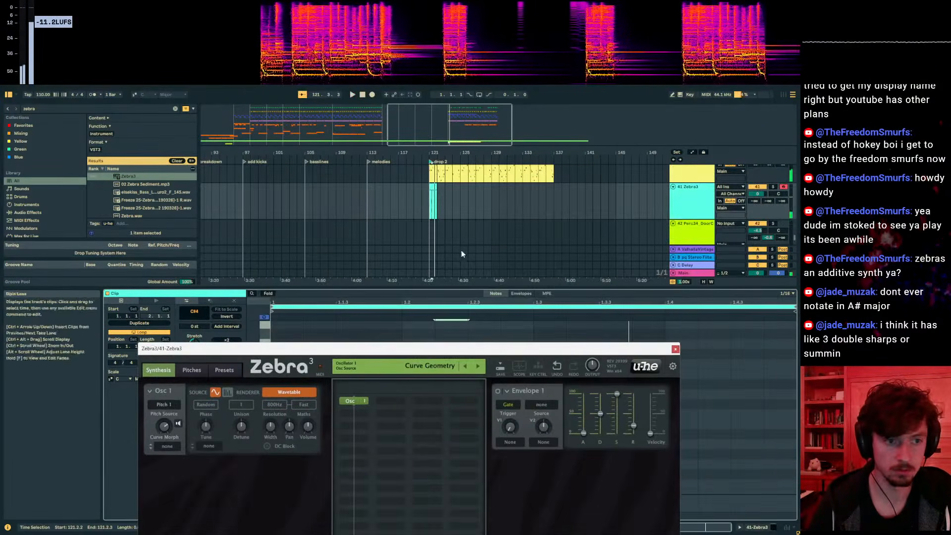
left_click(434, 188)
left_click(675, 350)
key("space")
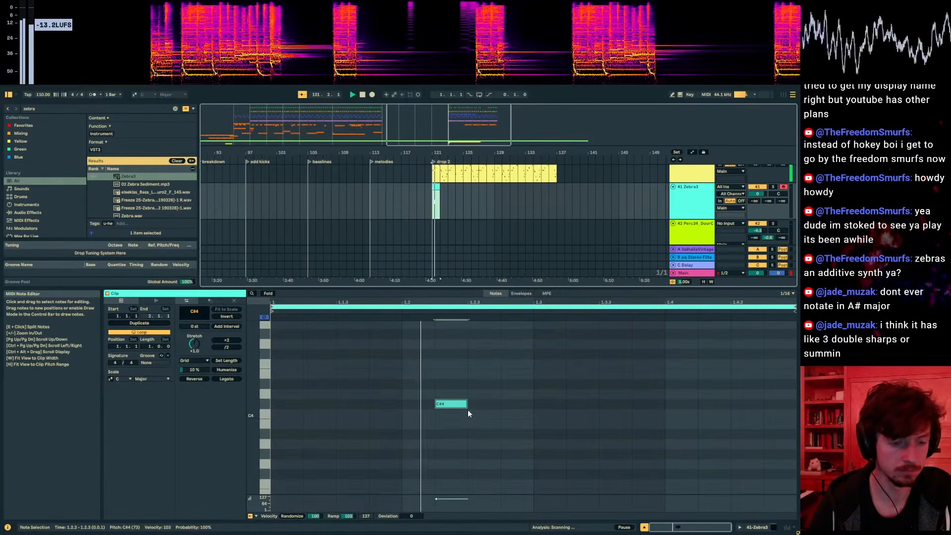
key("space")
double_click(456, 405)
- Add stacked G4 and D4 sixteenth notes at 1.2.3, checking them by ear against playback
key("space")
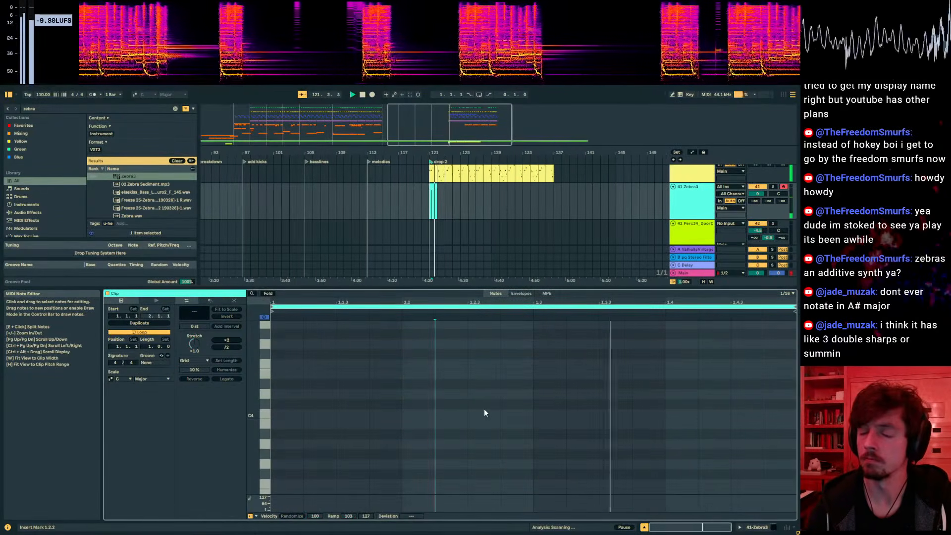
key("space")
double_click(476, 365)
left_click_drag(479, 366, 481, 347)
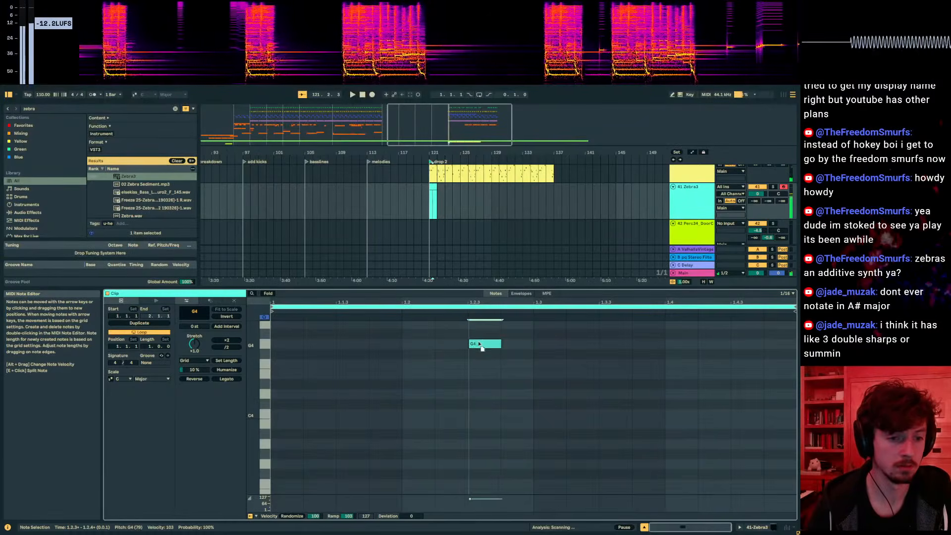
key("space")
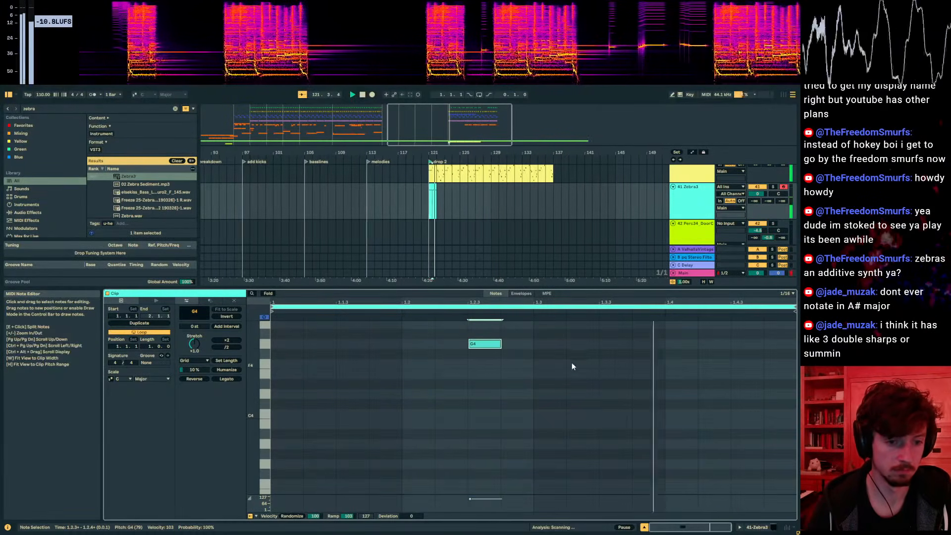
double_click(489, 406)
left_click_drag(489, 406, 489, 399)
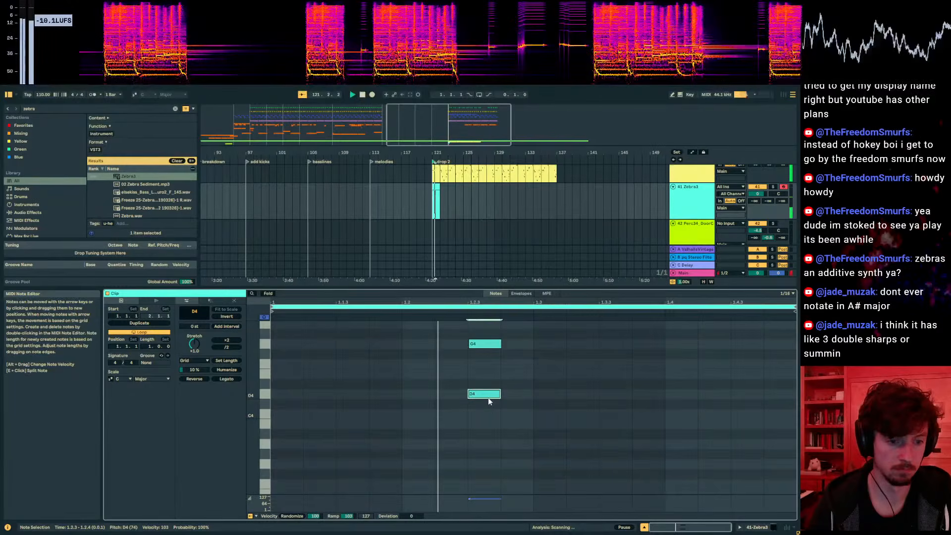
- Add a stacked pair of D4 and A3 sixteenth notes and place it at 1.4.1
double_click(616, 364)
left_click_drag(617, 365, 619, 386)
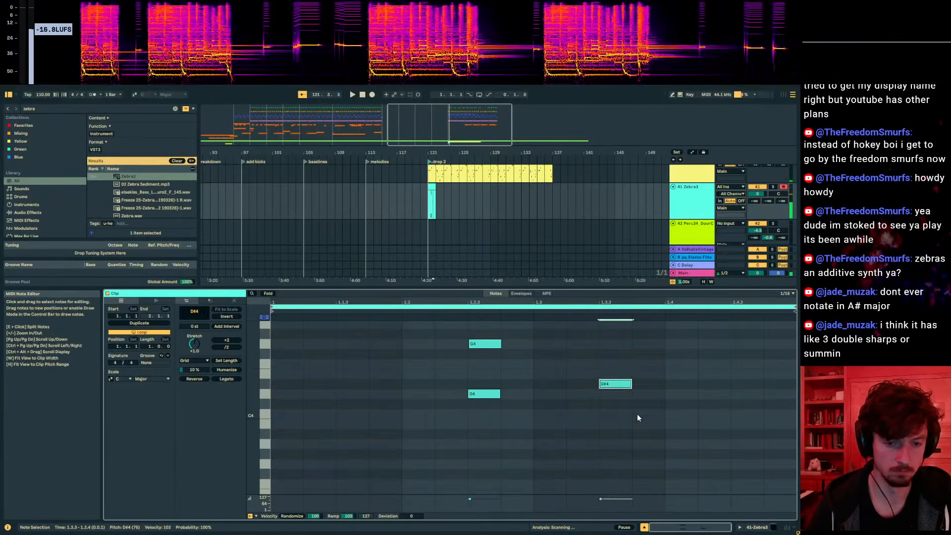
key("Down")
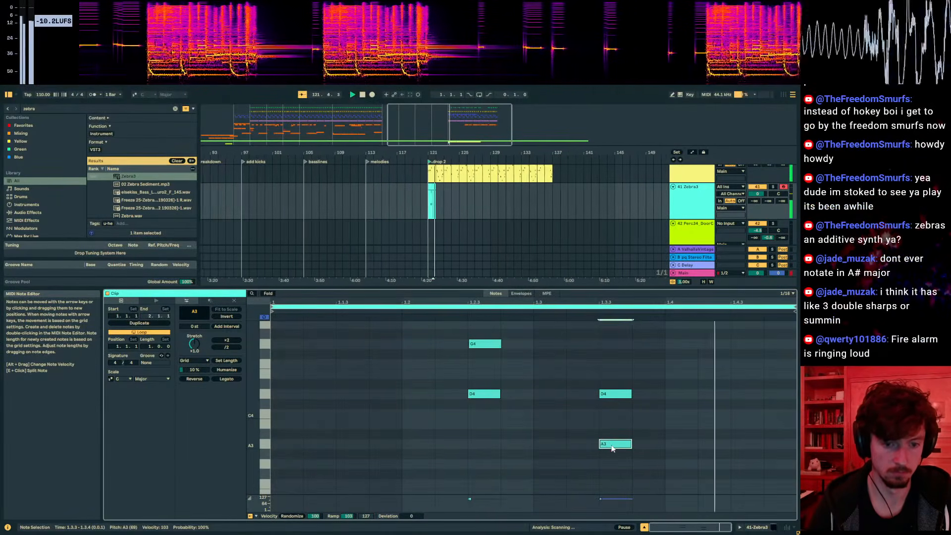
left_click(608, 395, "shift")
left_click_drag(608, 395, 674, 395)
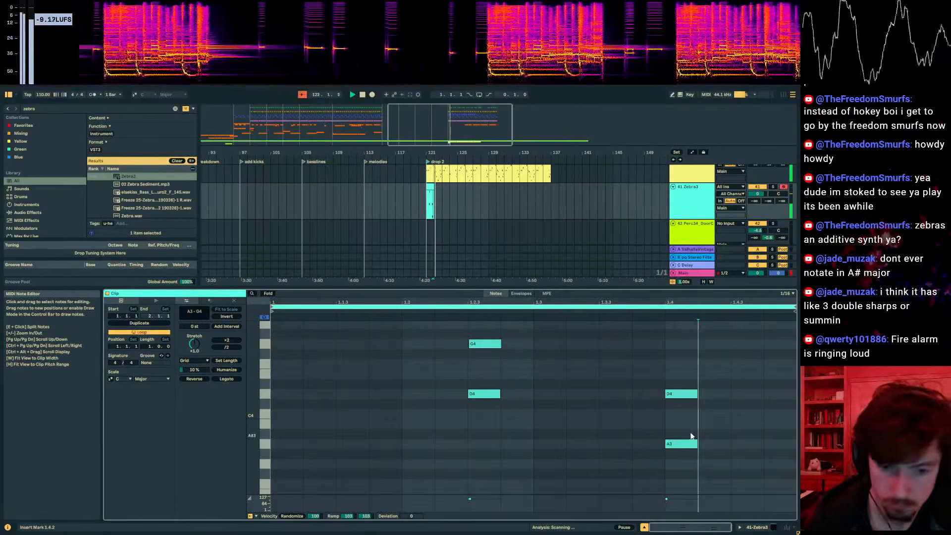
- Consolidate the two bars from bar 121 on the new Zebra3 track into one two-bar clip
left_click(435, 200)
left_click_drag(441, 198, 429, 199)
key("ctrl+j")
- Add stacked D#4 and A#3 notes at the start of the clip's second bar, then lengthen and move them to 2.1.3
key("space")
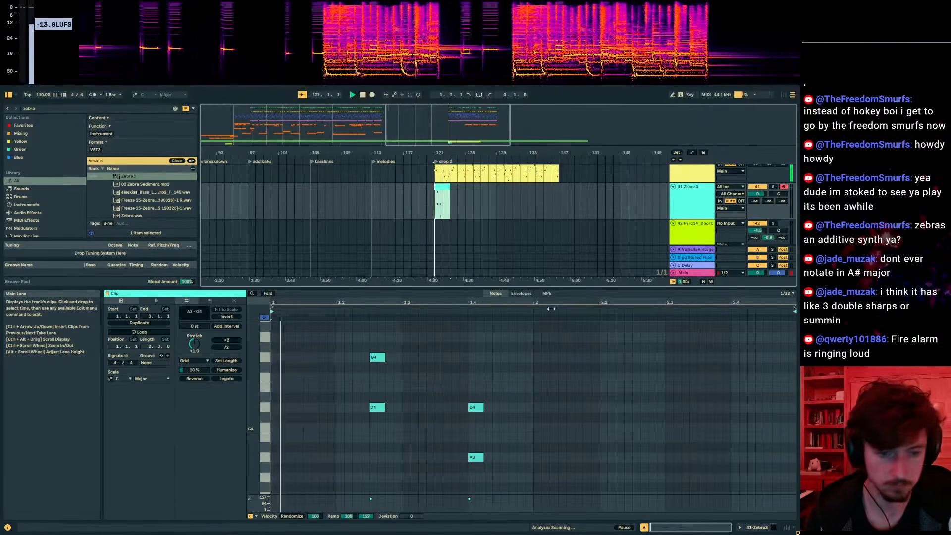
left_click(508, 409)
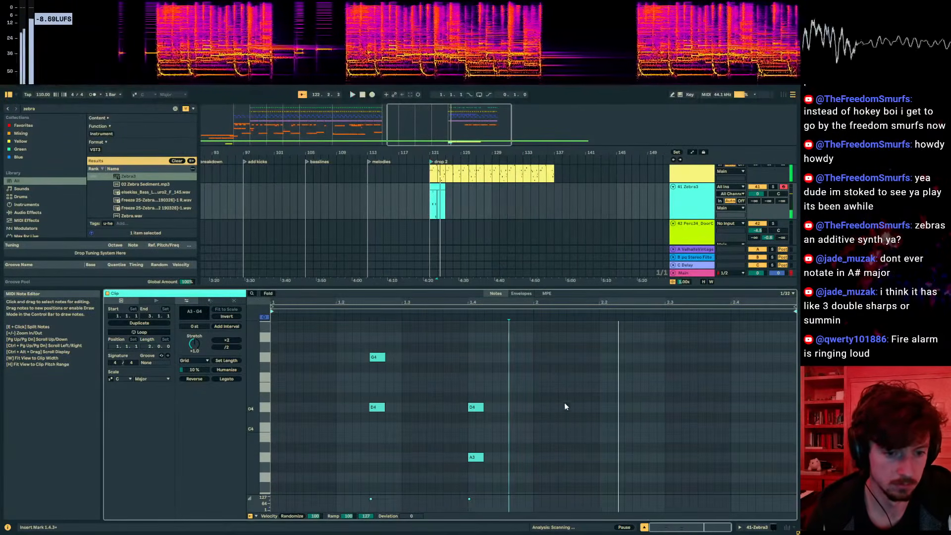
key("space")
double_click(537, 387)
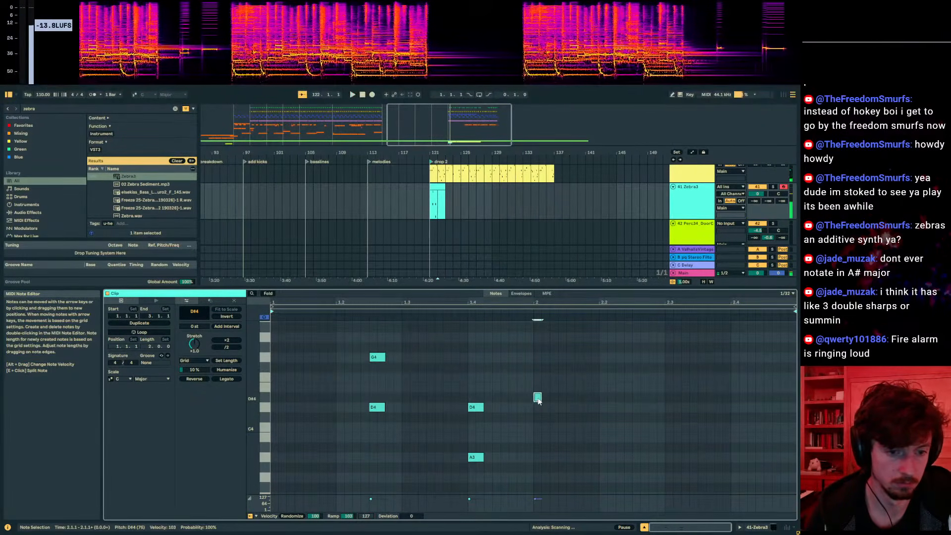
double_click(538, 447)
key("space")
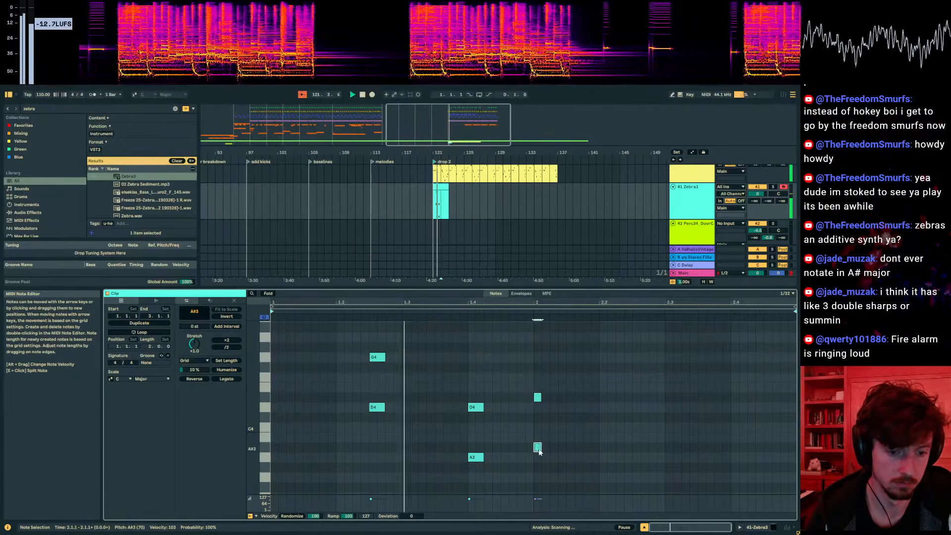
left_click_drag(540, 449, 561, 449)
left_click(538, 398, "shift")
left_click_drag(539, 398, 598, 399)
key("space")
- Raise the A#3 note at 2.1.3 by an octave and shorten it and the D#4 to sixteenth notes
left_click(596, 447)
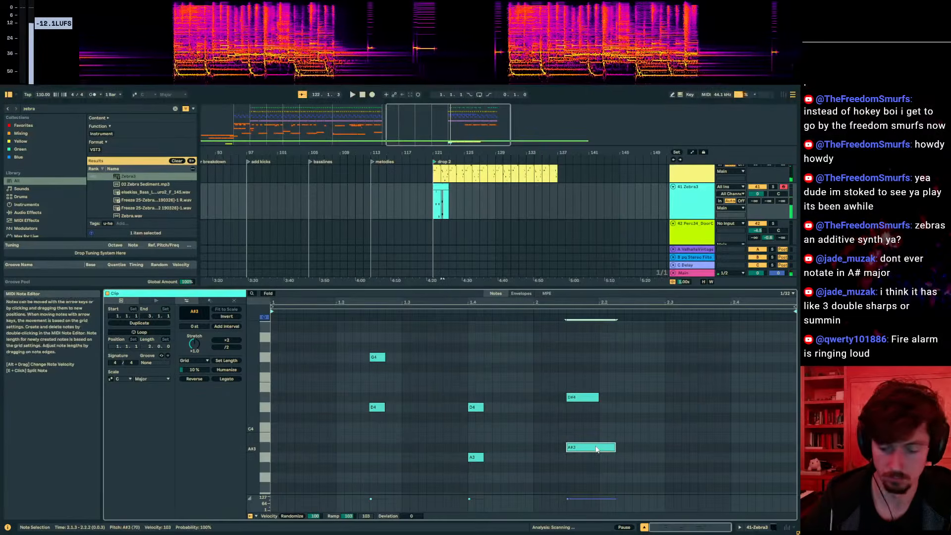
key("shift+Up")
key("space")
scroll(617, 380, "up", 2)
left_click_drag(617, 377, 584, 376)
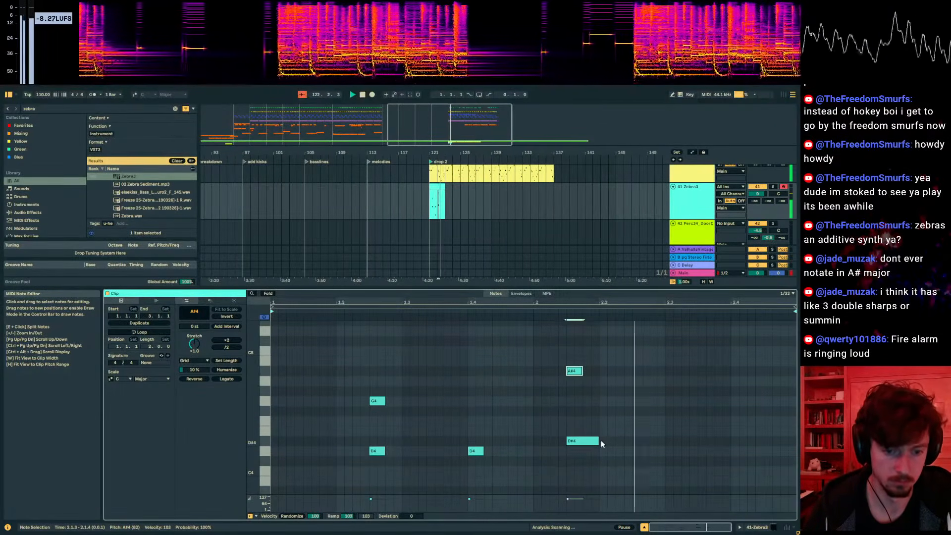
left_click_drag(599, 440, 583, 440)
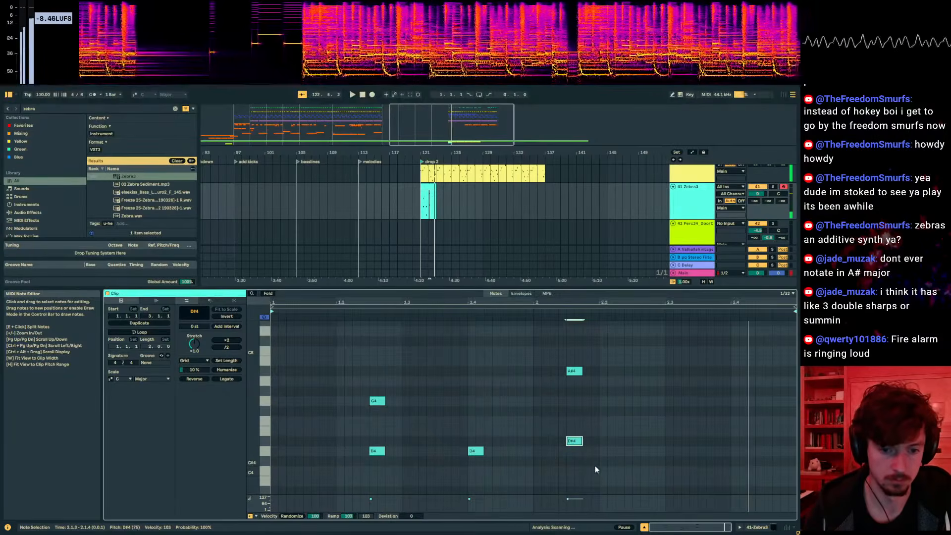
- Add a short F4 note at 2.3.1 and a short D4 note at 2.4.1, checking against playback
double_click(661, 441)
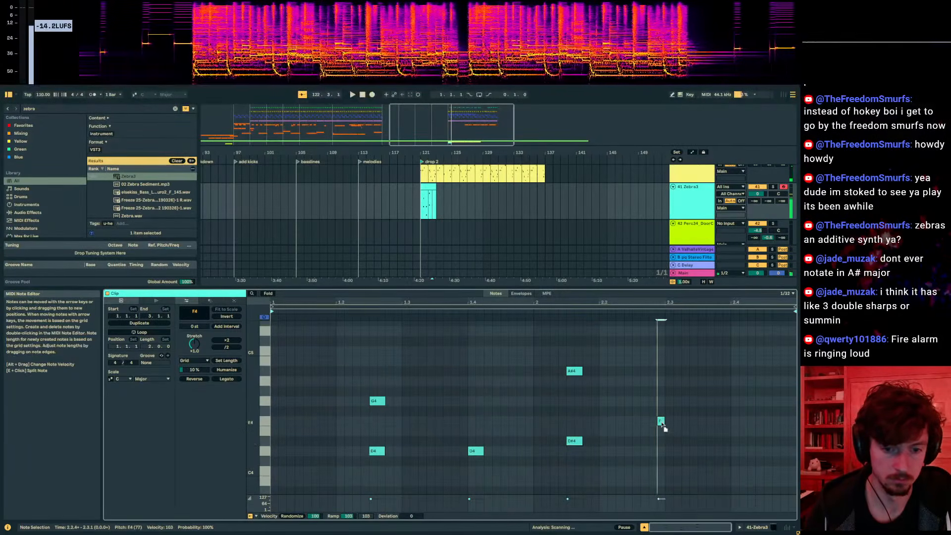
left_click_drag(662, 425, 671, 425)
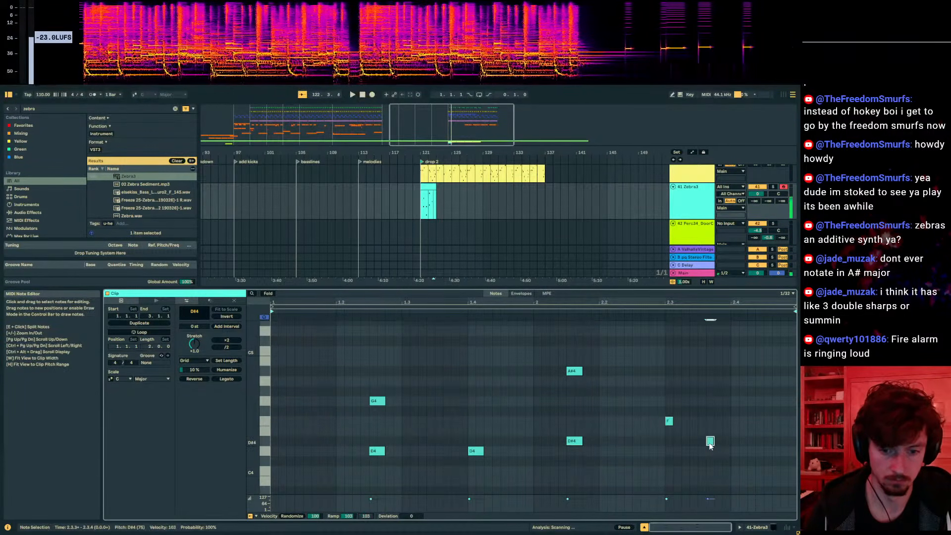
key("space")
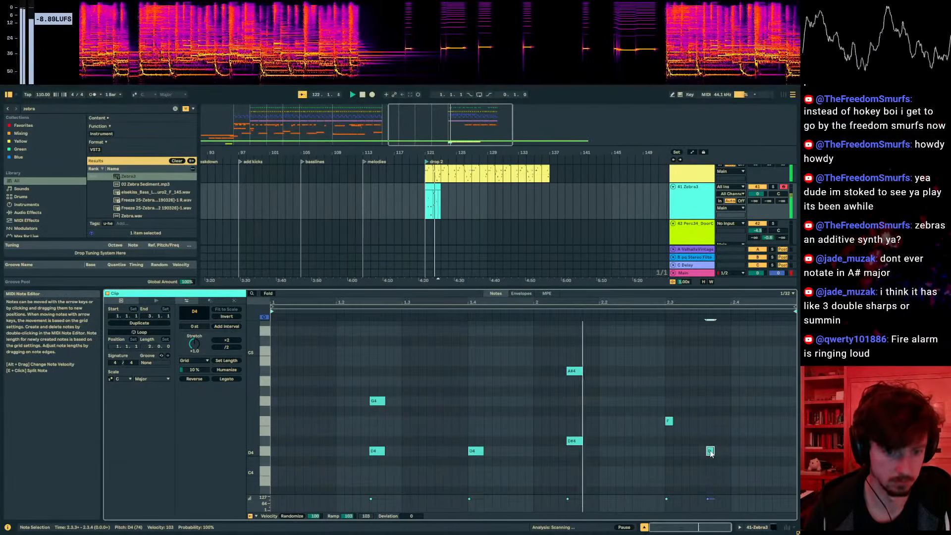
left_click_drag(711, 451, 736, 452)
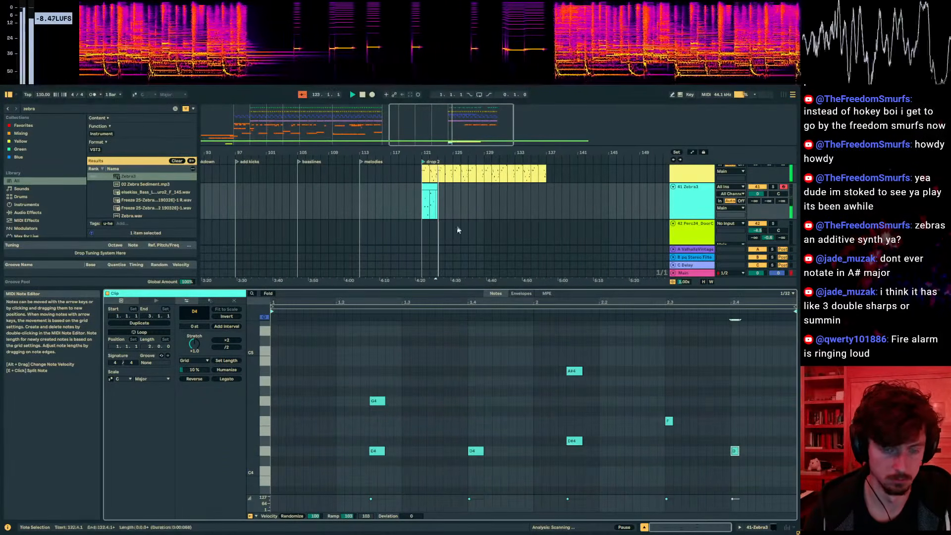
- Duplicate the two-bar Zebra3 clip and add a short A#3 note at 1.1.1 of the original
left_click(433, 187)
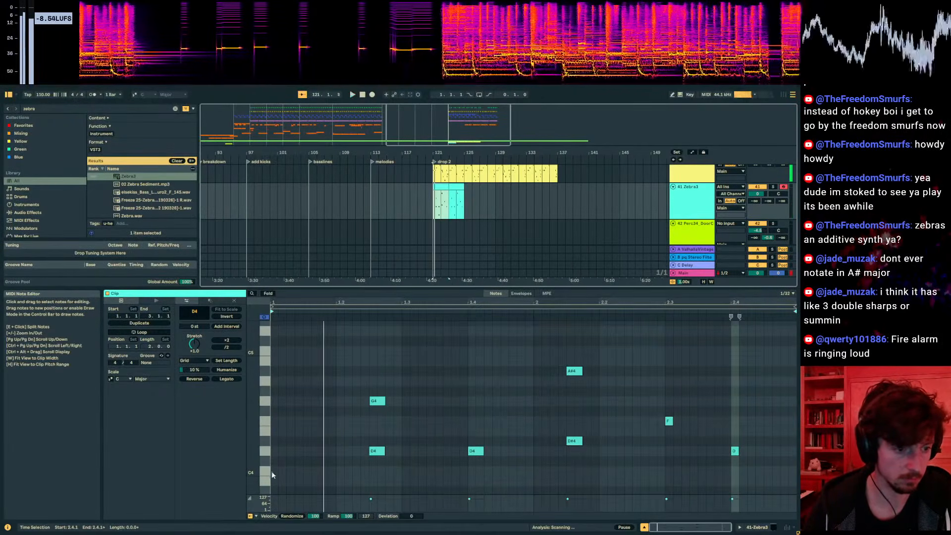
double_click(274, 471)
key("space")
scroll(277, 481, "down", 3)
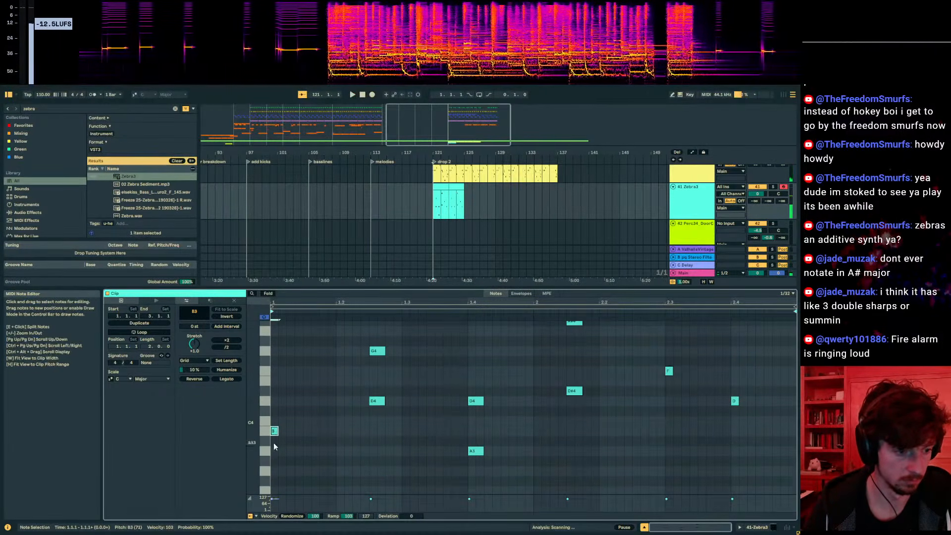
key("Down")
key("space")
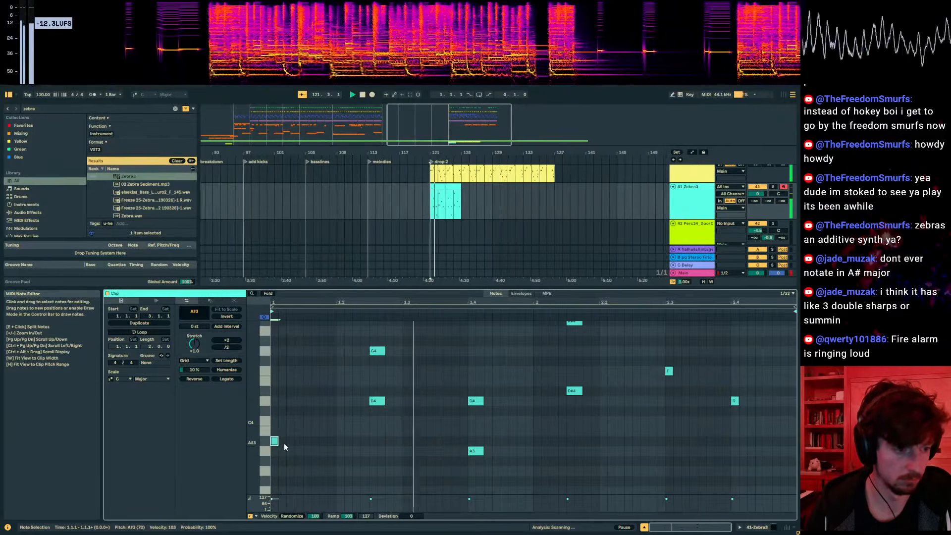
- Add a short D#3 note below the A#3 at 1.1.1 and duplicate the two-bar clip over the bars up to 127
scroll(280, 431, "up", 1)
double_click(275, 399)
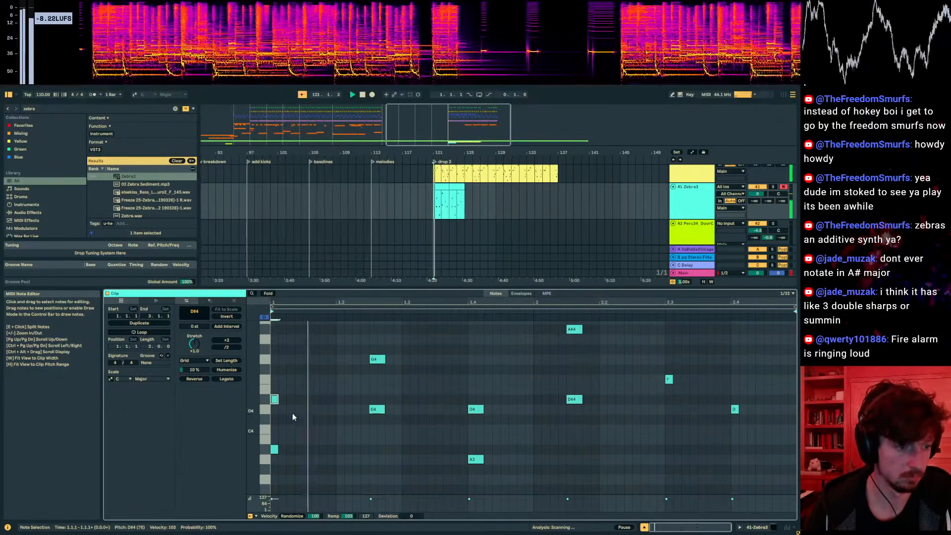
key("shift+Down")
scroll(275, 400, "down", 3)
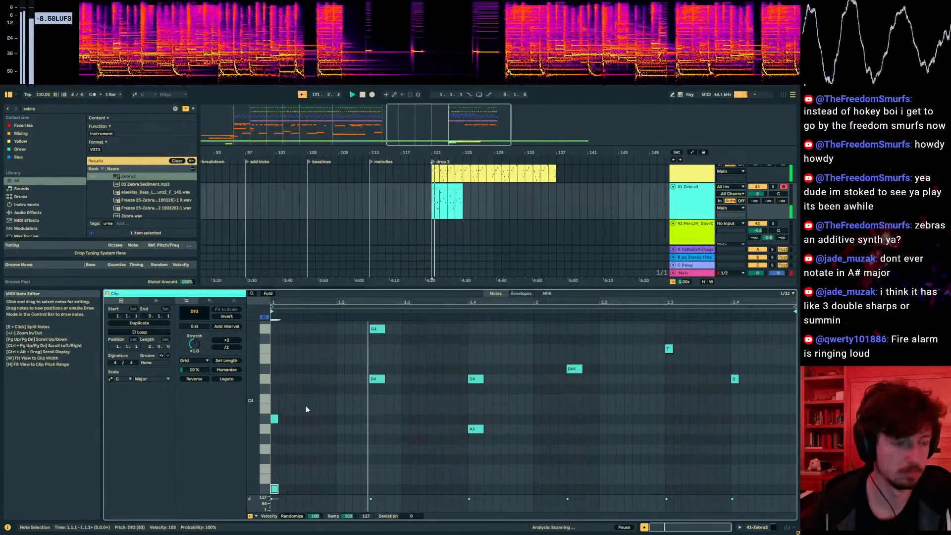
scroll(368, 408, "up", 2)
left_click(435, 188)
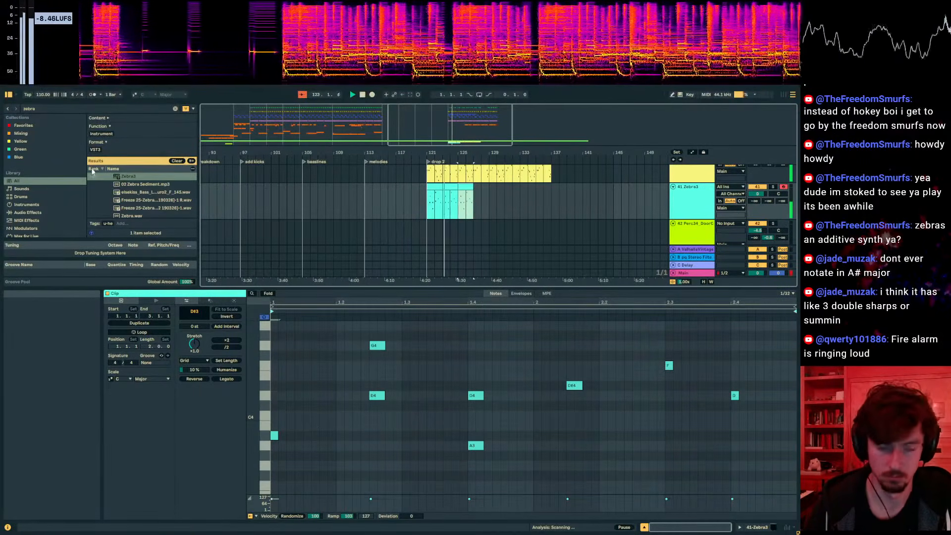
- Insert a Delay 1 effect in the new track's Zebra3 FX section and adjust its dry/wet mix and ratio
key("ctrl+alt+p")
left_click_drag(250, 108, 241, 150)
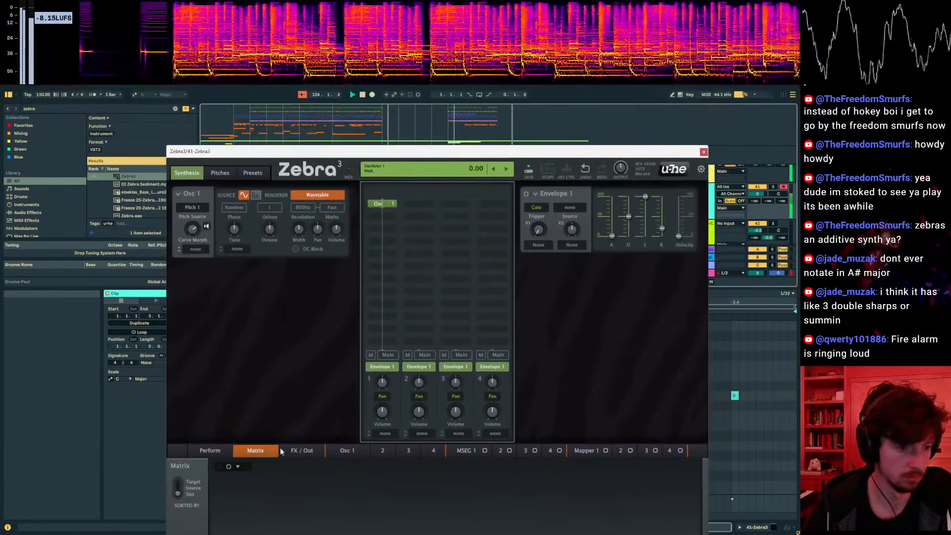
left_click(302, 450)
left_click_drag(325, 152, 333, 91)
left_click(224, 411)
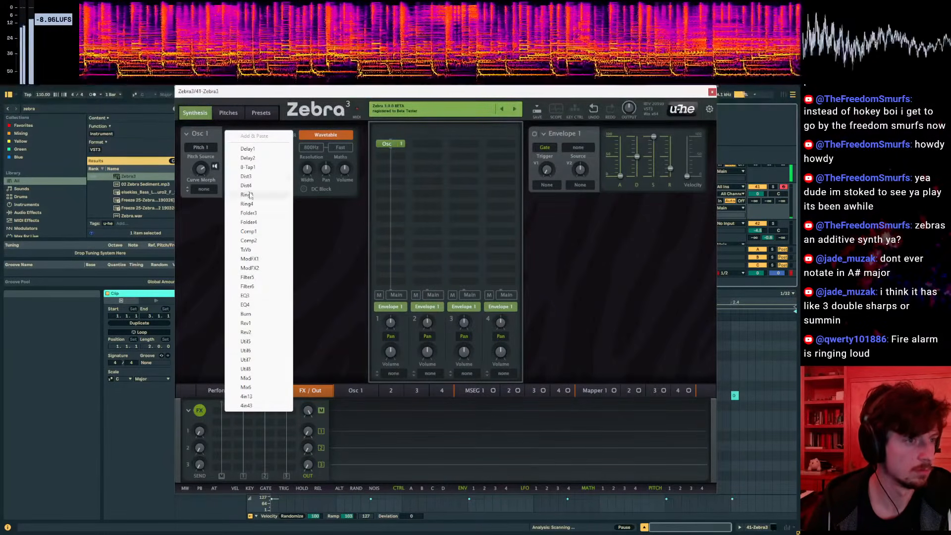
left_click(249, 148)
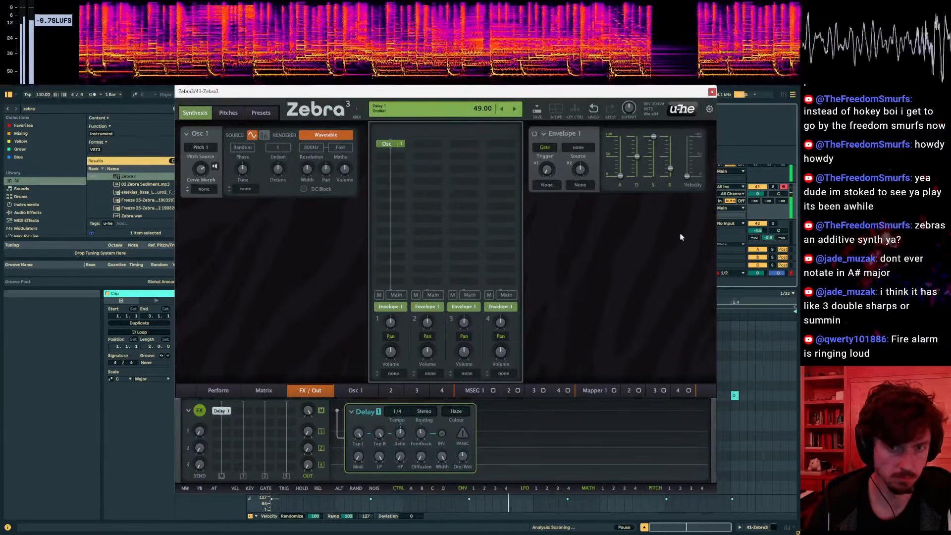
left_click_drag(401, 433, 400, 416)
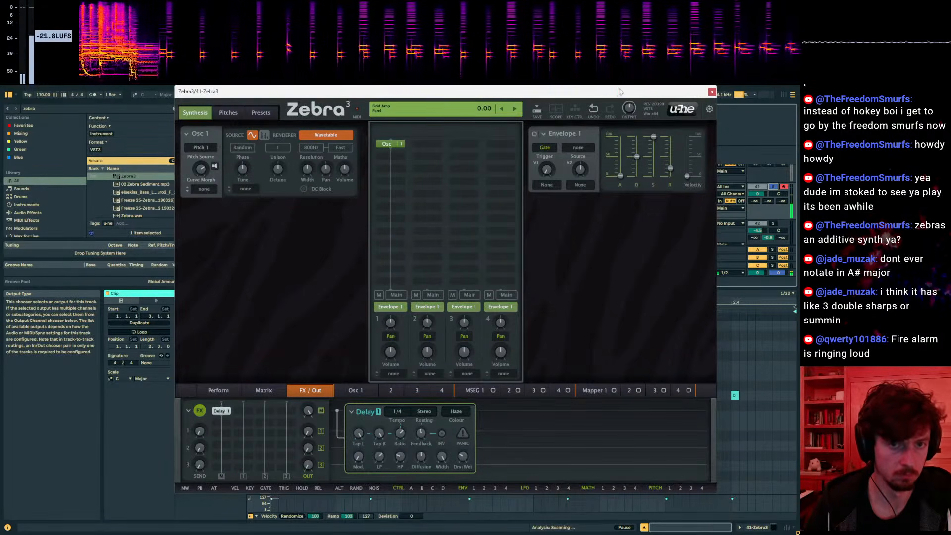
- Move the synth window off the arrangement, unsolo track 41 and replay from bar 121 in the full mix
left_click_drag(619, 91, 604, 317)
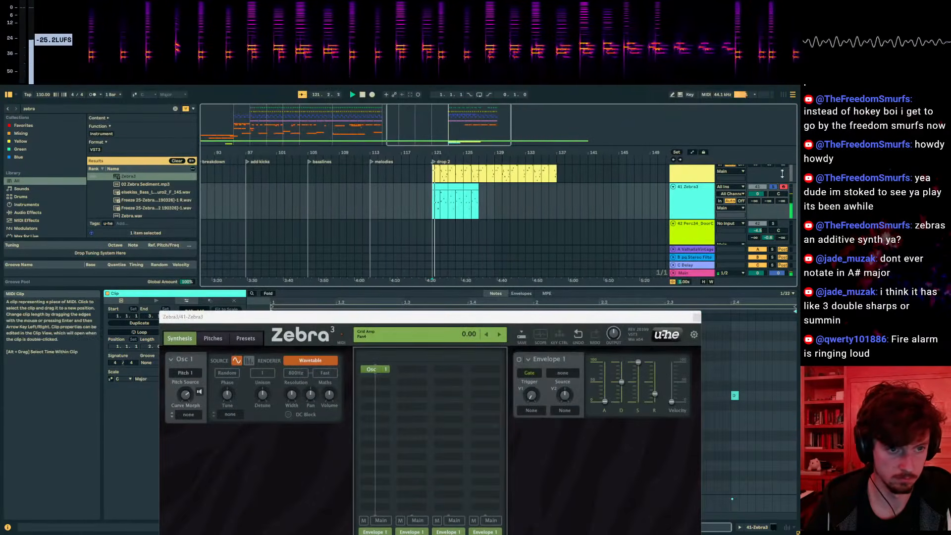
left_click(773, 187)
key("space")
key("space")
- In bars 121 to 124, add stacked C5 and G4 sixteenth notes at 124.2.3 and deactivate the following F4 and D4 notes
left_click_drag(463, 203, 434, 207)
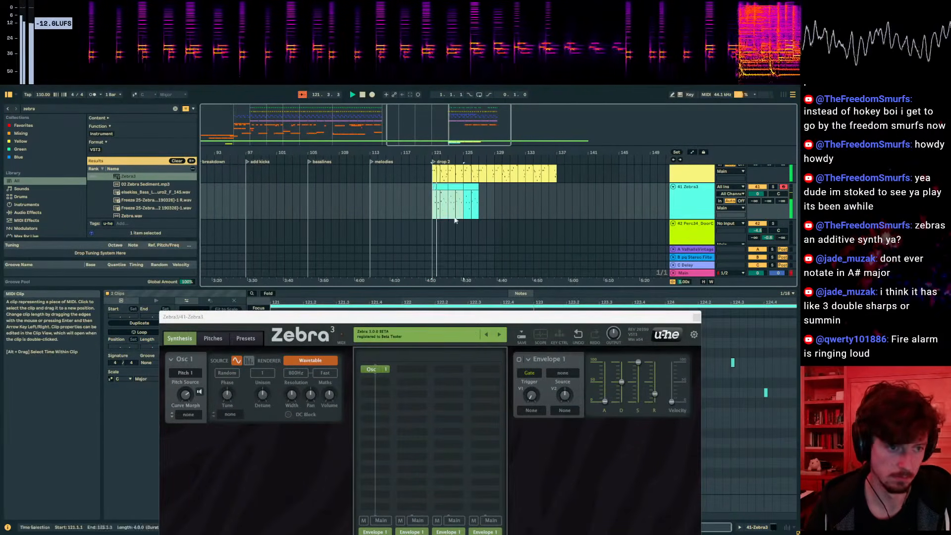
left_click_drag(527, 317, 950, 220)
scroll(551, 415, "up", 2)
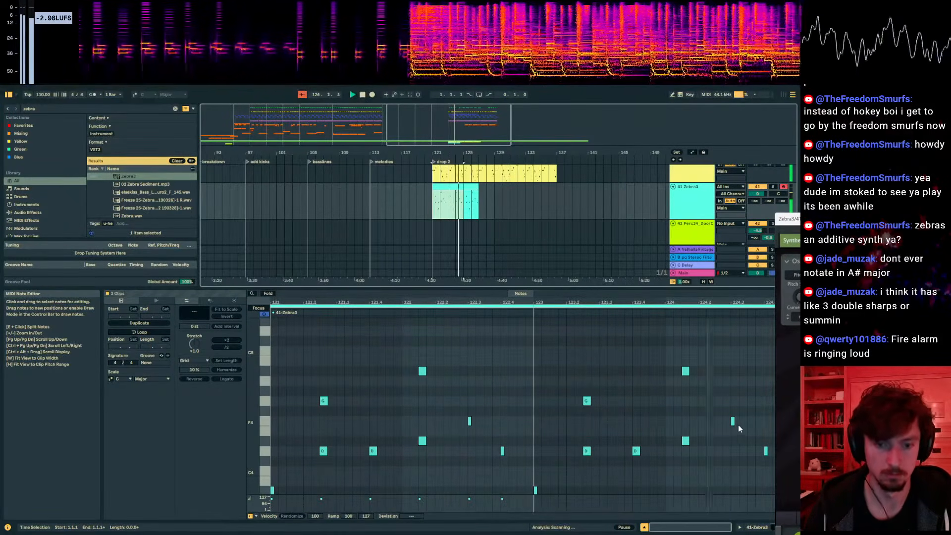
left_click(686, 371)
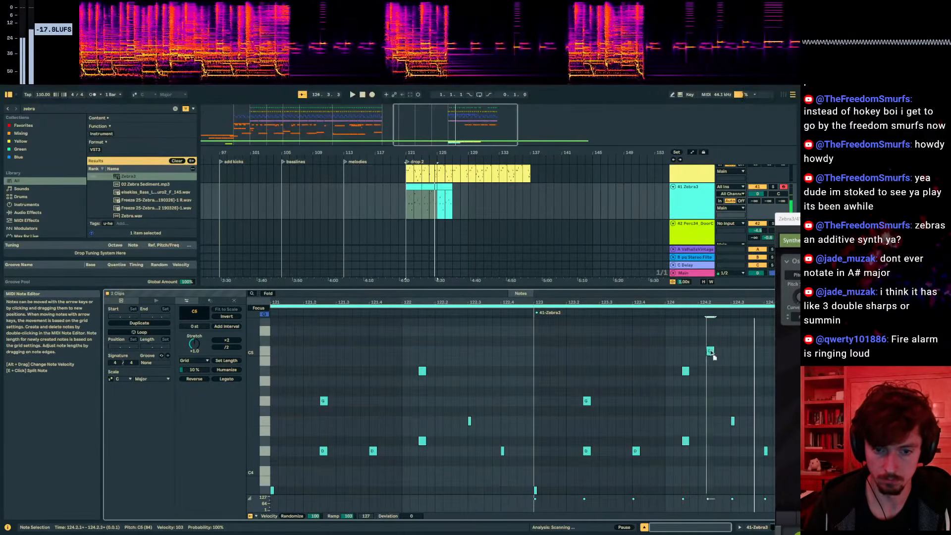
double_click(711, 400)
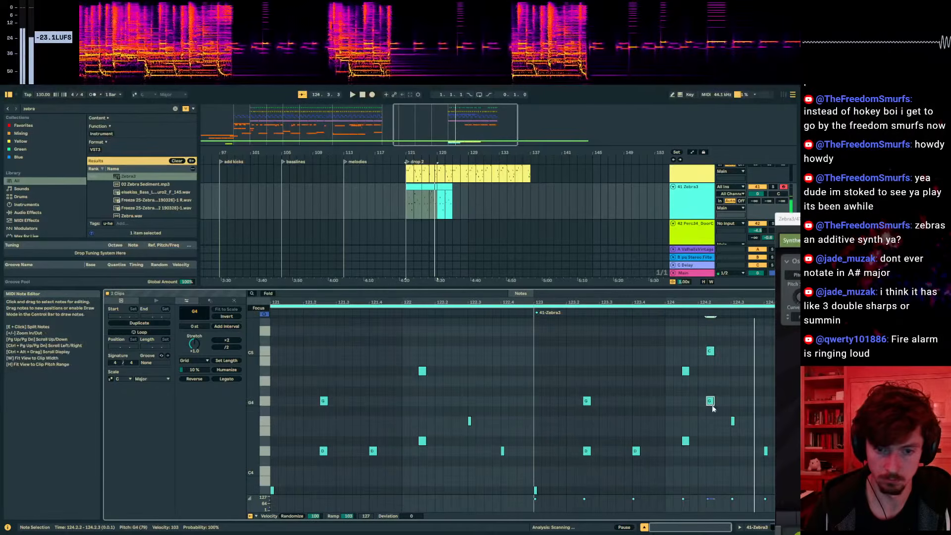
left_click(671, 314)
left_click_drag(715, 342, 791, 474)
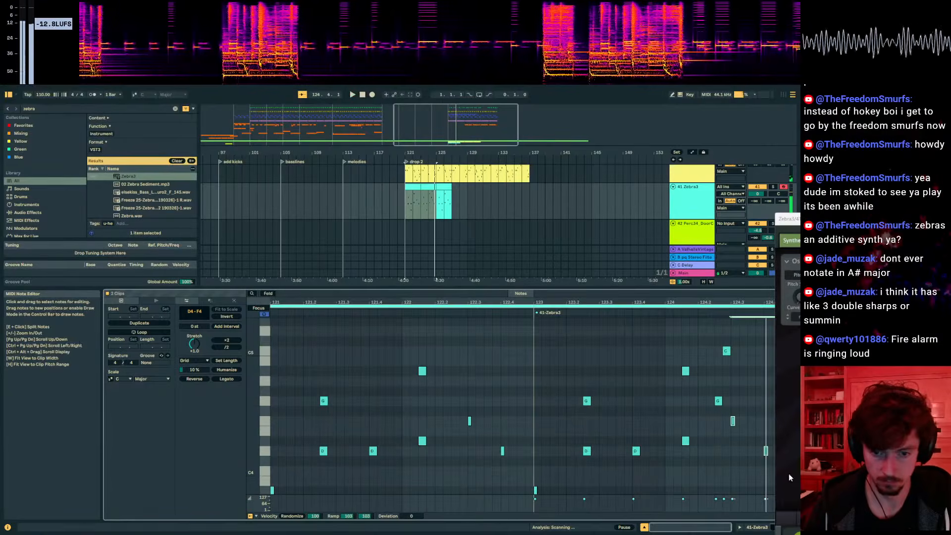
key("0")
left_click_drag(729, 352, 722, 354)
- Consolidate the Zebra3 part from 121.1.1 to 125.1.1 into one four-bar clip and duplicate it up to bar 129
key("space")
left_click_drag(465, 203, 432, 200)
key("ctrl+d")
left_click_drag(495, 198, 433, 198)
key("ctrl+j")
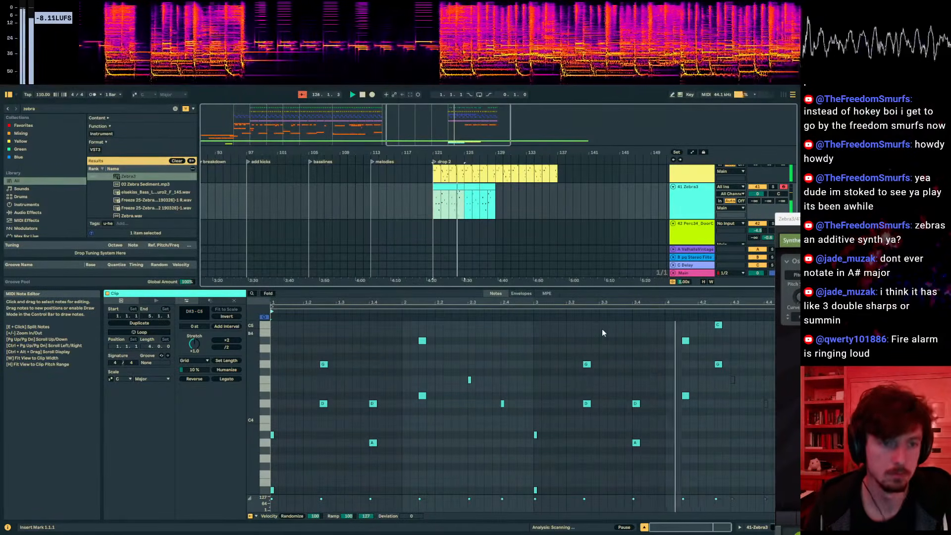
scroll(679, 379, "up", 3)
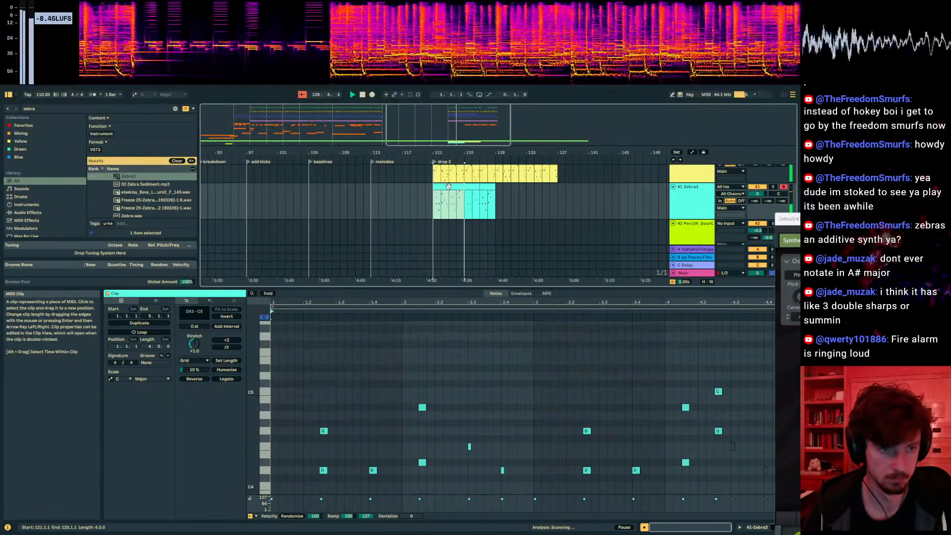
key("ctrl+d")
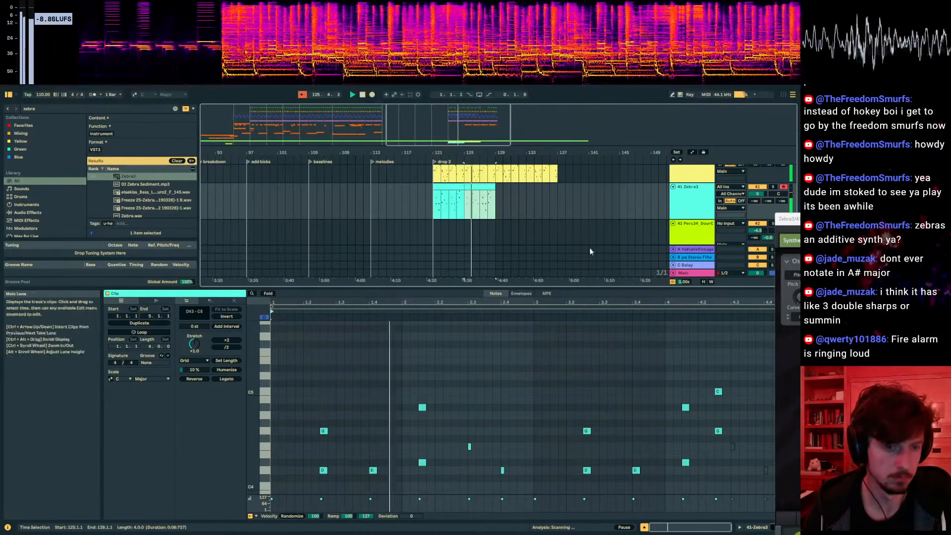
- Play back drop 2 and compare the two Zebra3 parts with the reference track
scroll(763, 188, "up", 5)
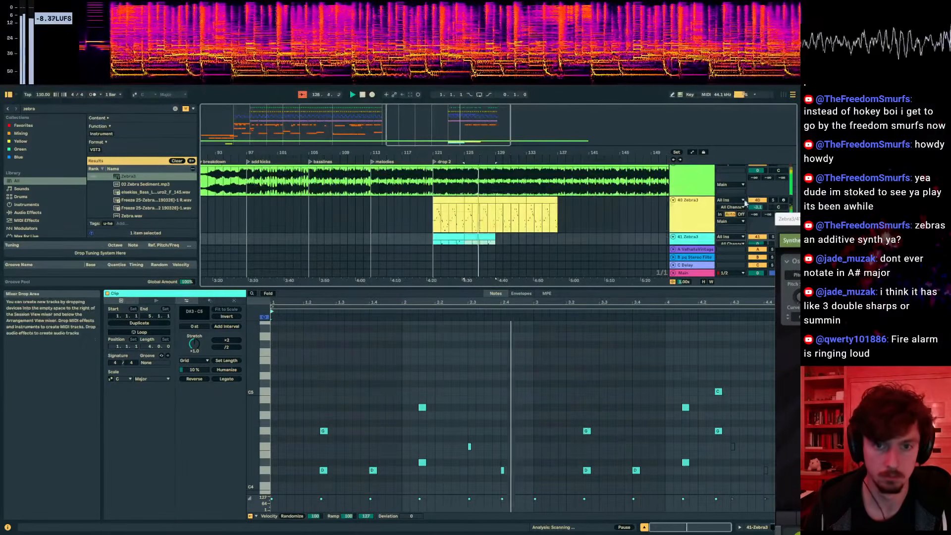
scroll(595, 208, "down", 3)
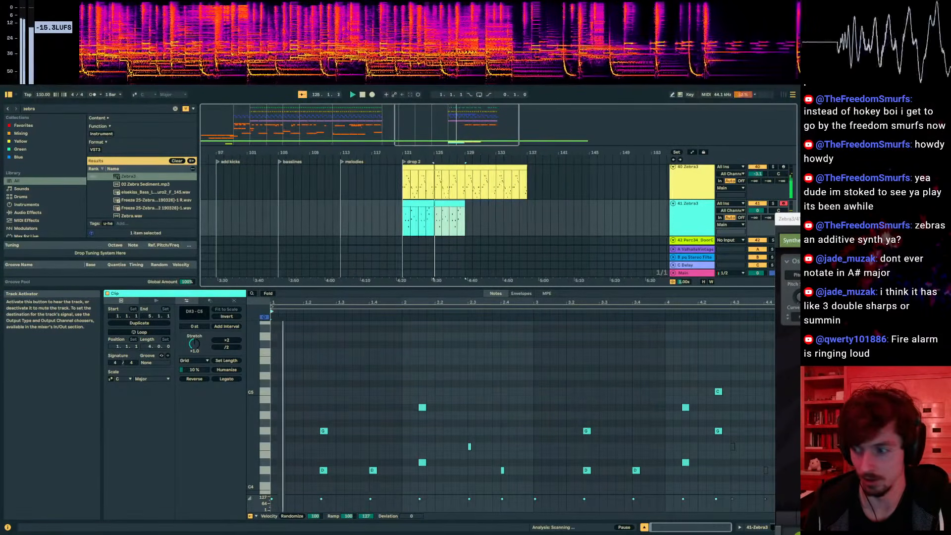
scroll(545, 235, "up", 1)
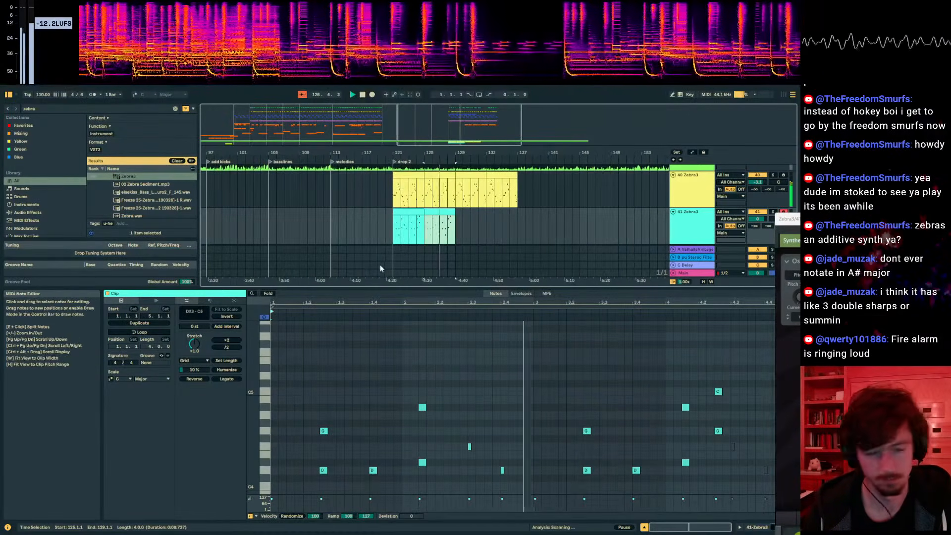
key("space")
scroll(328, 404, "down", 2)
- Try the A#4 note at 2.1.3 an octave lower and return it to its original pitch
left_click_drag(343, 447, 279, 372)
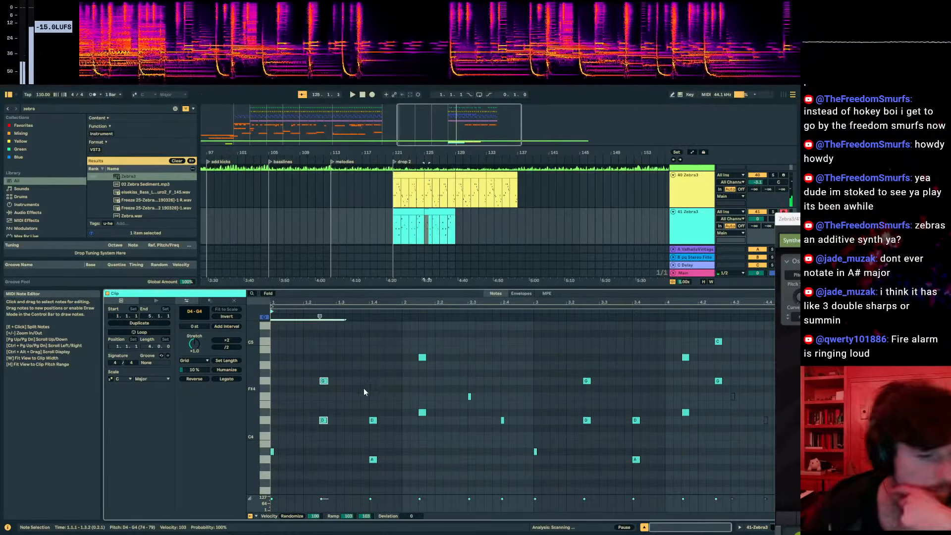
left_click_drag(448, 437, 388, 307)
left_click_drag(441, 383, 404, 336)
key("shift+Down")
key("shift+Up")
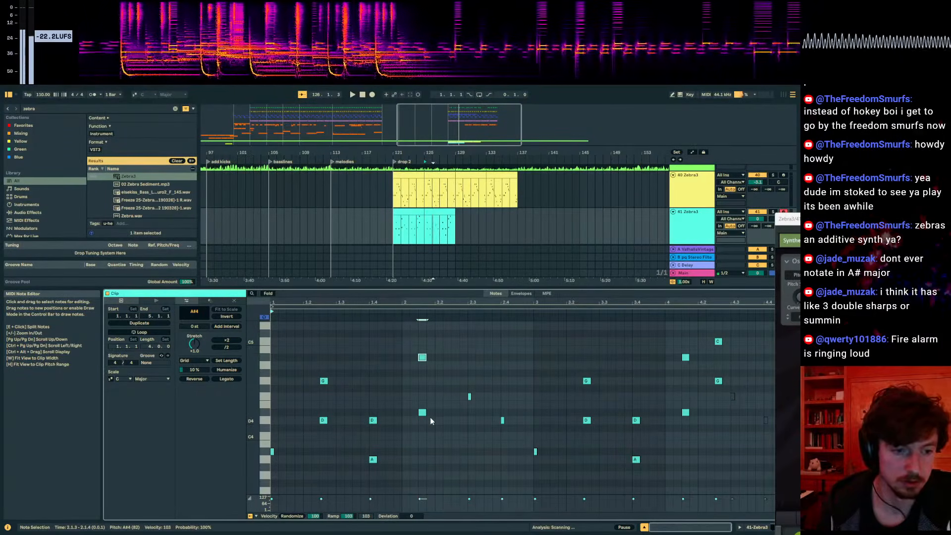
- Audition the D4 and G4 notes at 1.2.3 and the D4 note at 1.4.1 individually and together by ear
left_click(323, 421)
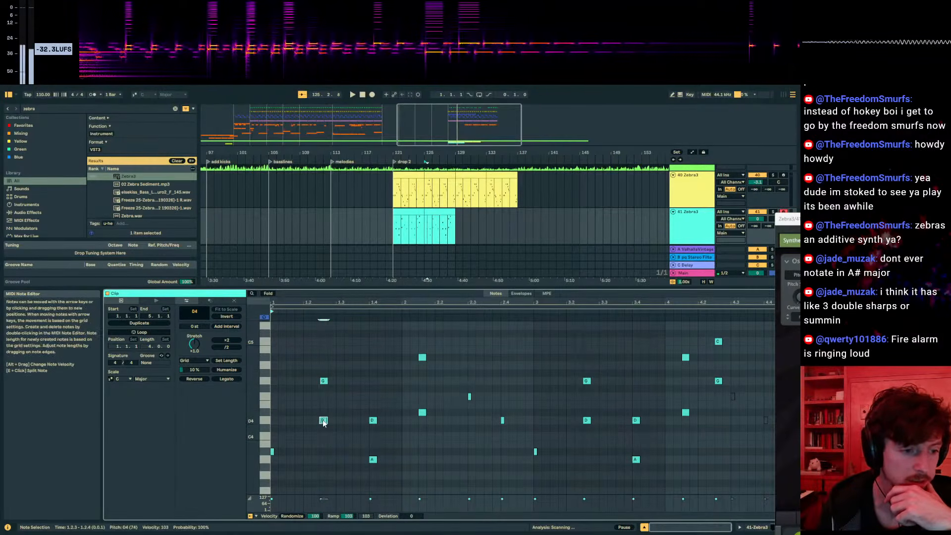
left_click(324, 380, "shift")
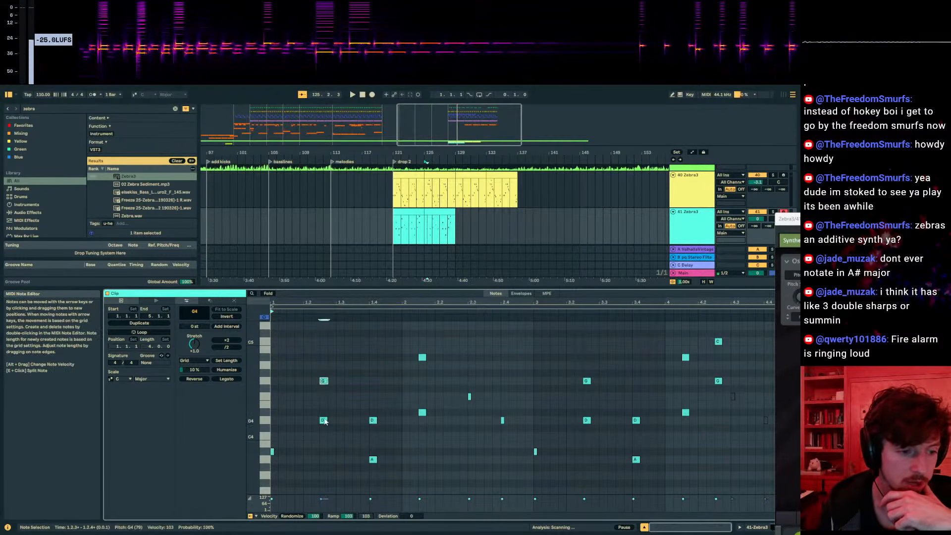
mouse_move(336, 356)
left_mouse_down()
mouse_move(313, 462)
mouse_move(296, 359)
left_mouse_up()
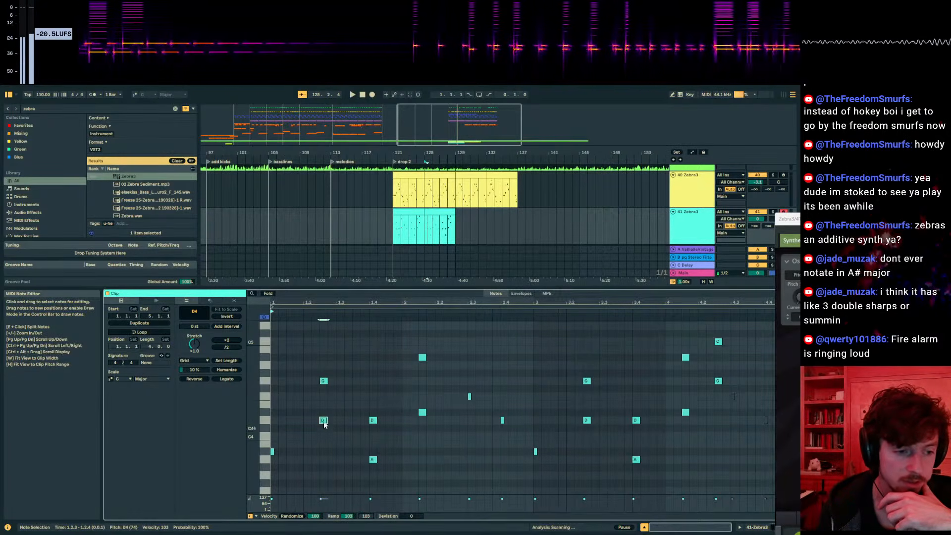
left_click(324, 381)
left_click(329, 375)
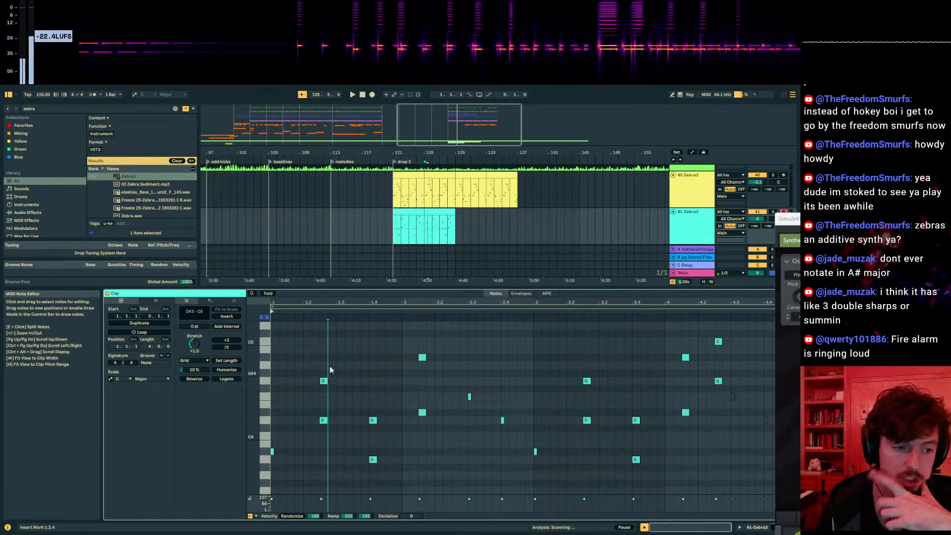
scroll(352, 421, "down", 2)
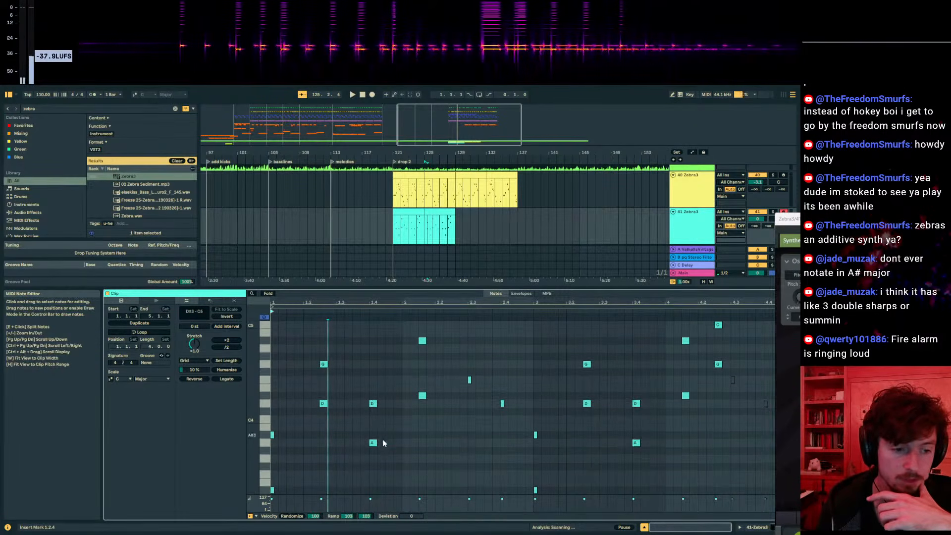
left_click(373, 404)
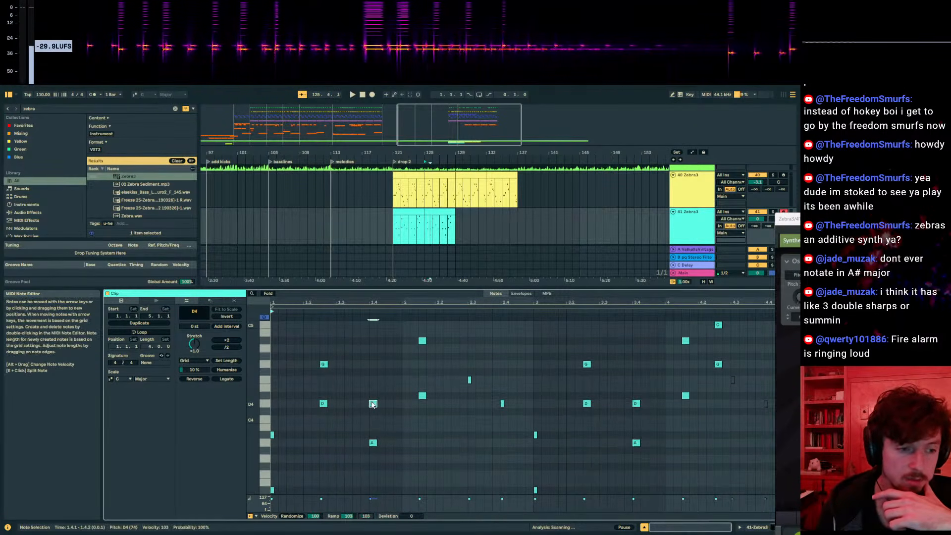
left_click_drag(338, 408, 292, 326)
left_click(325, 365)
left_click(373, 404)
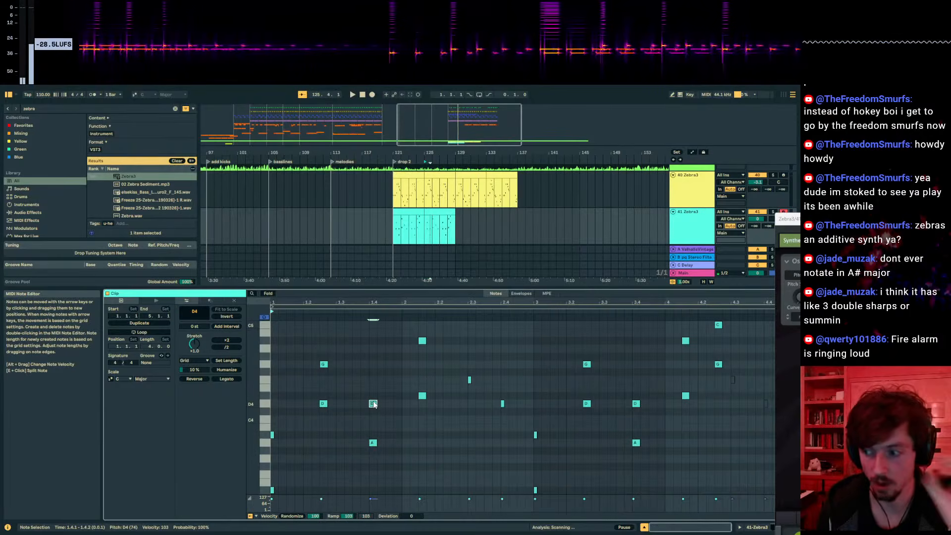
left_click_drag(338, 356, 320, 449)
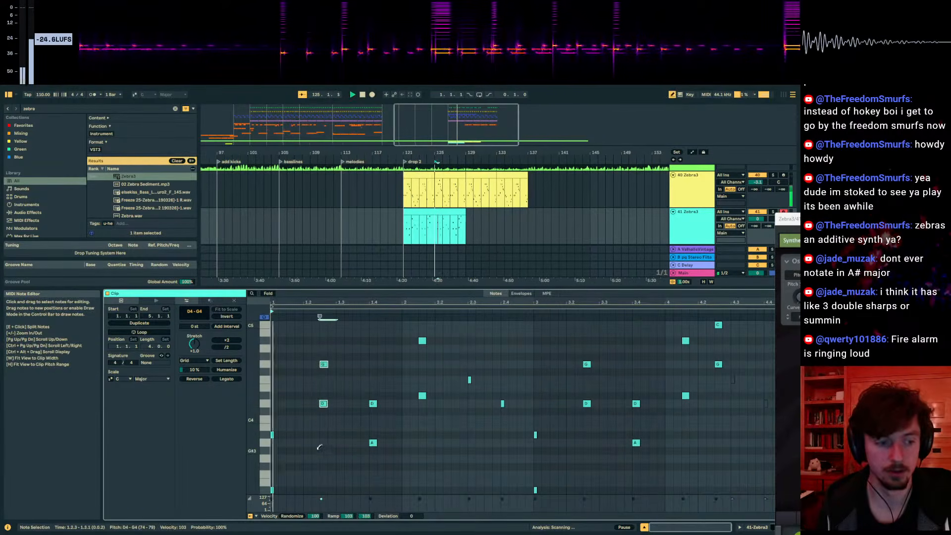
- Audition the A#3 and D#3 notes at 1.1.1 and play the Zebra3 clip back in context
left_click(273, 434)
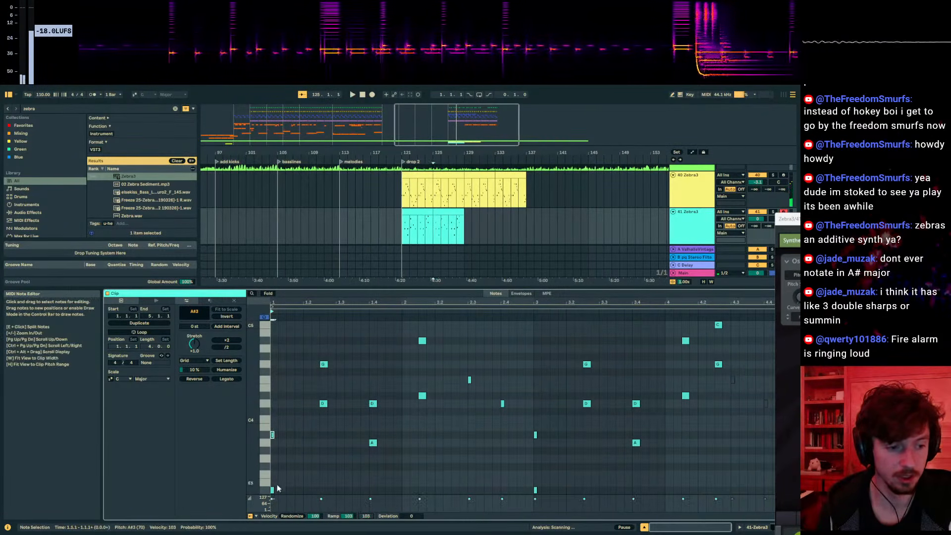
left_click_drag(281, 450, 268, 500)
left_click_drag(272, 464, 243, 358)
key("space")
scroll(287, 420, "up", 3)
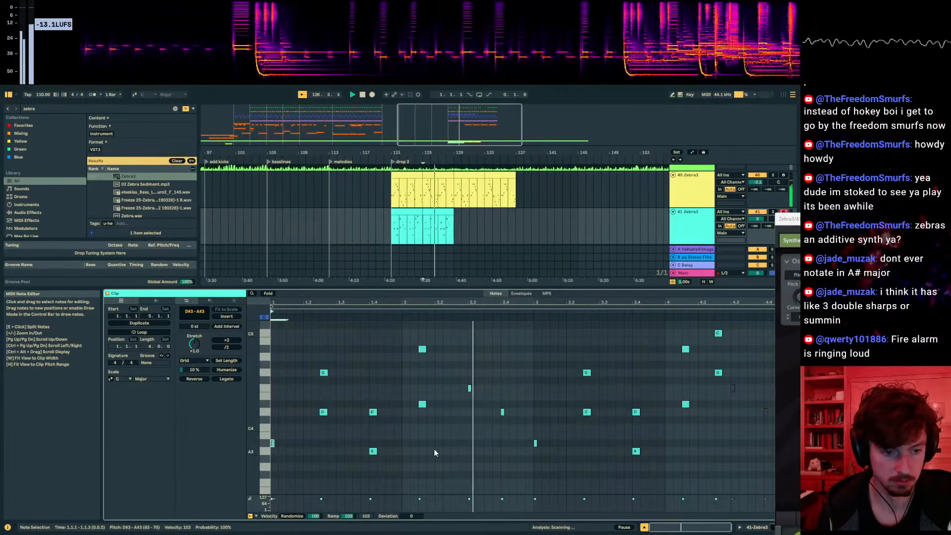
scroll(466, 449, "down", 2)
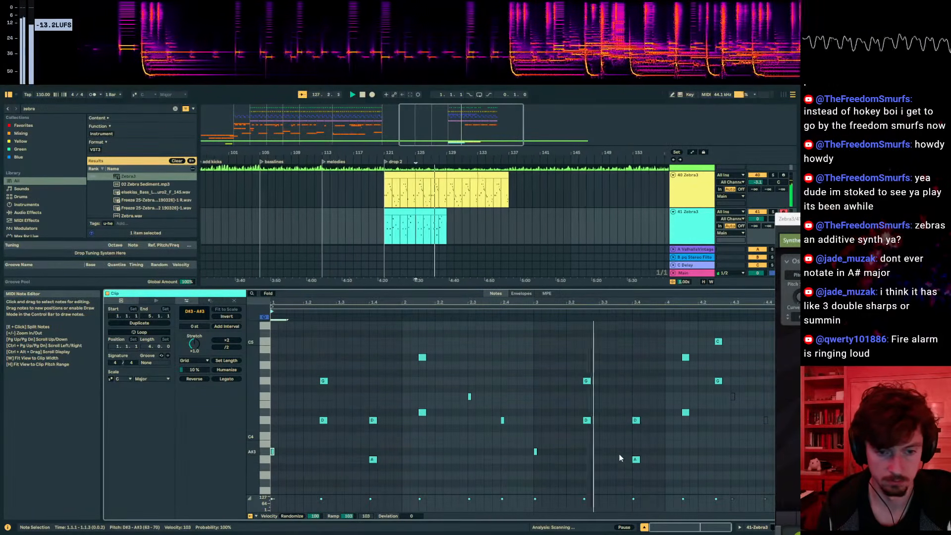
scroll(644, 446, "up", 3)
- Audition the stacked D#4 and A#4 notes at 4.1.3 and the C5 note at 4.2.3
left_click(686, 429)
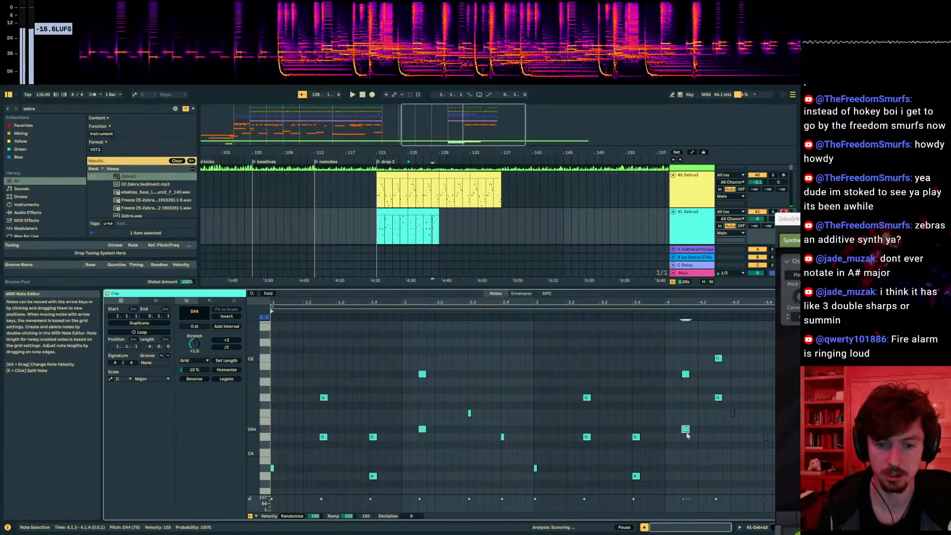
left_click_drag(687, 441, 683, 332)
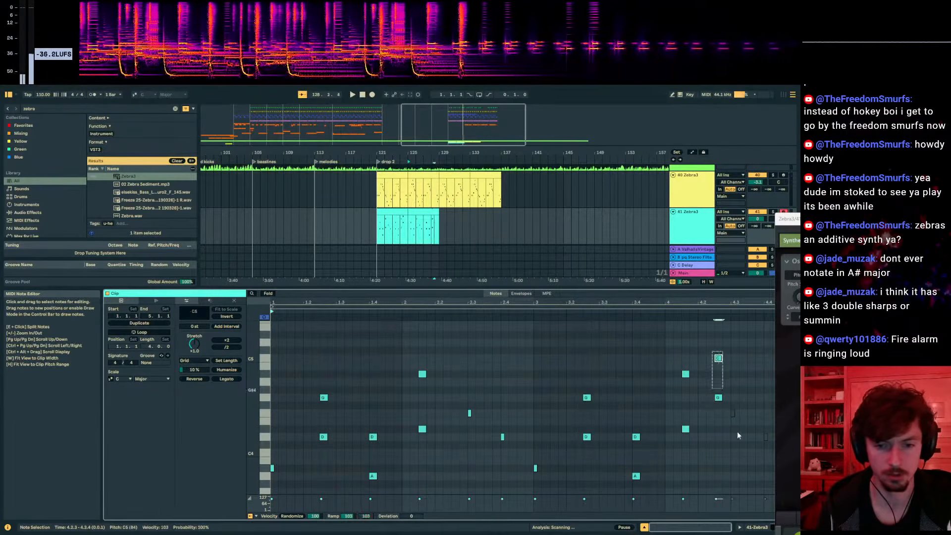
left_click_drag(674, 351, 689, 421)
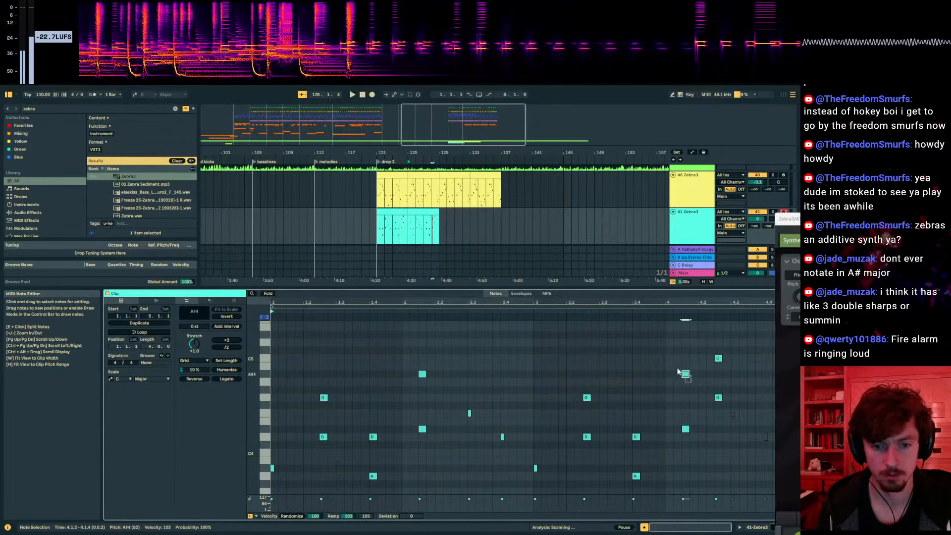
left_click_drag(675, 354, 690, 406)
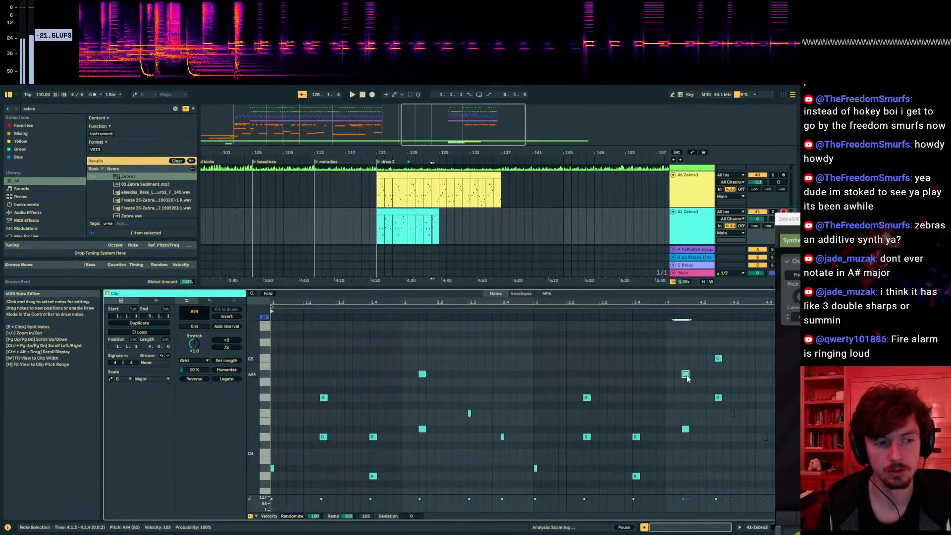
left_click_drag(659, 349, 688, 392)
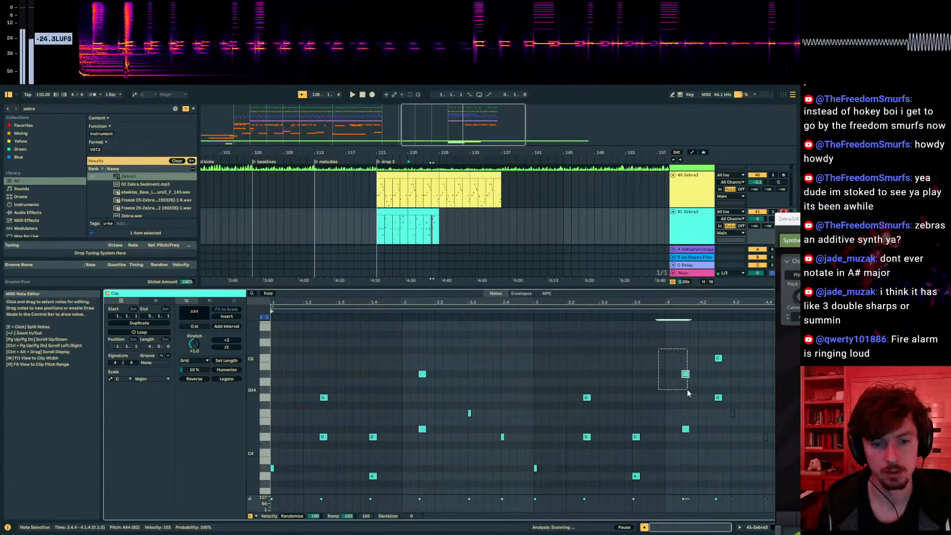
left_click(687, 375)
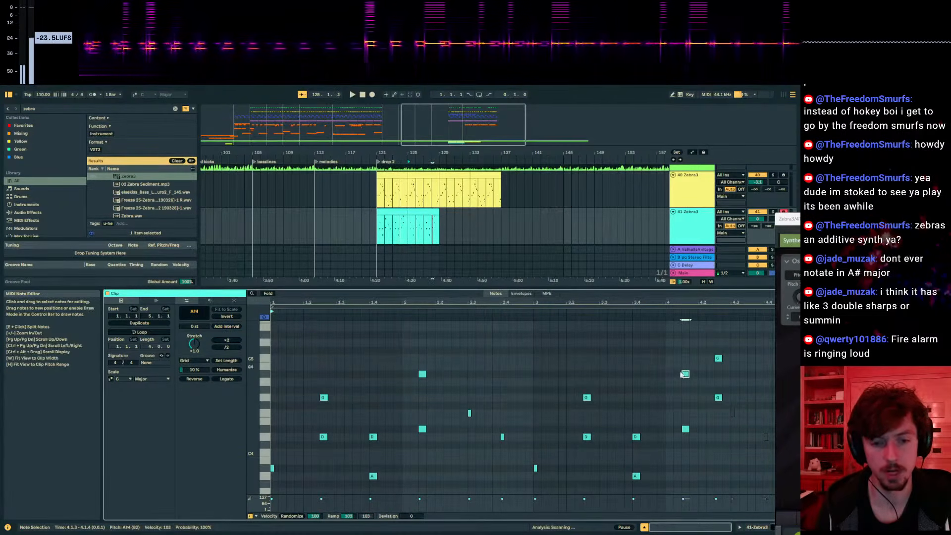
left_click(686, 428)
left_click_drag(688, 449, 693, 365)
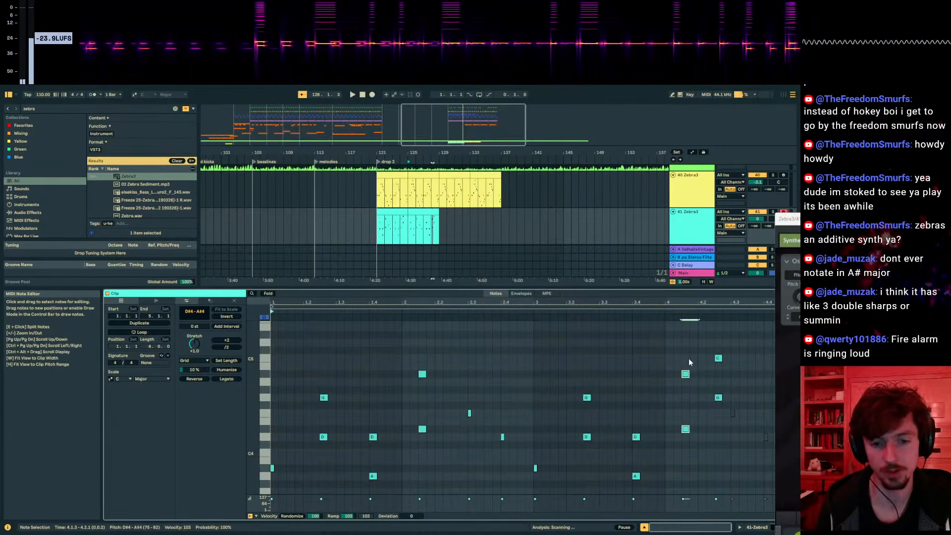
scroll(526, 378, "down", 2)
scroll(526, 381, "up", 2)
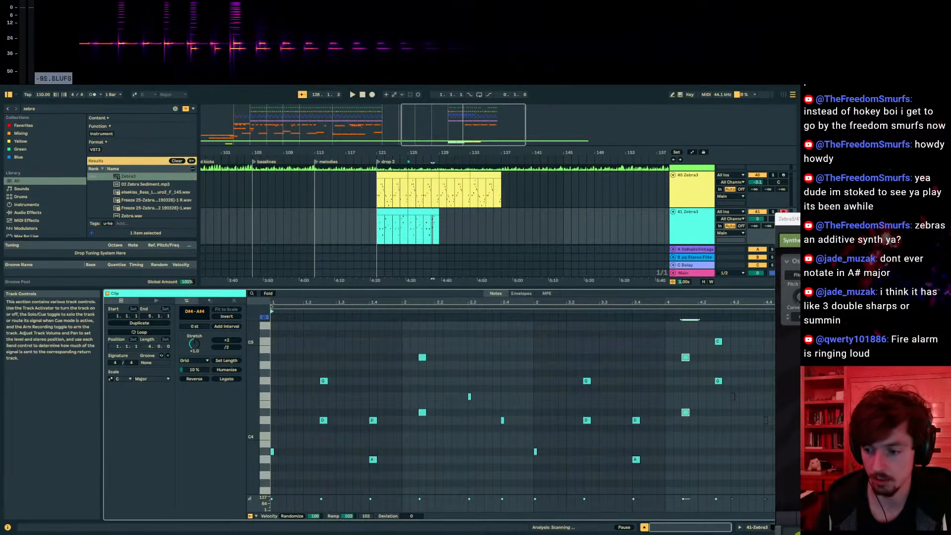
- Duplicate the second Zebra3 part from bars 121 to 129 so that it extends to bar 137
left_click(431, 212)
key("space")
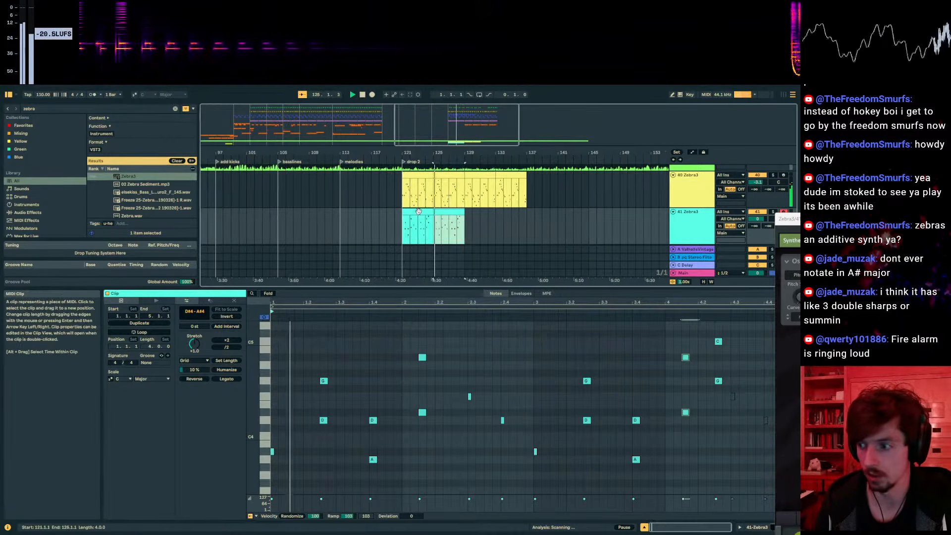
scroll(762, 206, "up", 1)
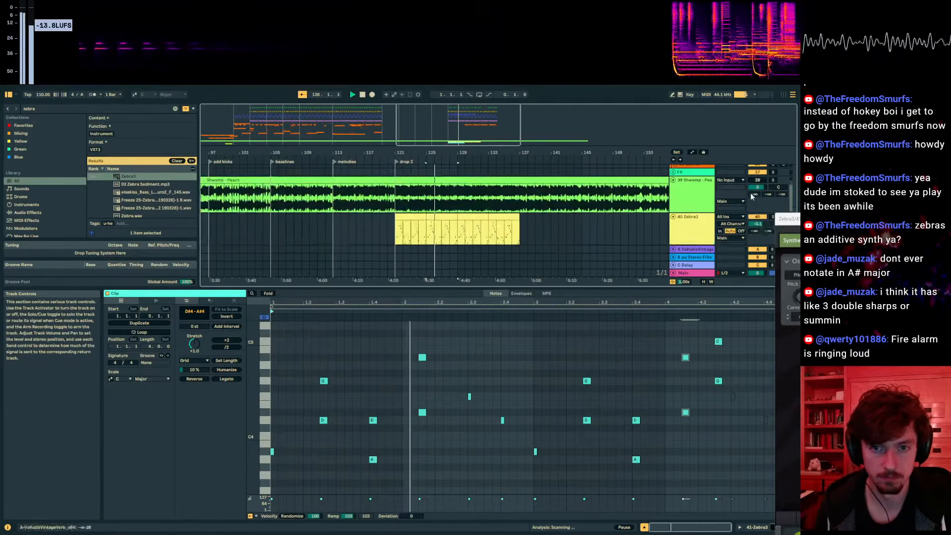
left_click(757, 181)
scroll(467, 215, "down", 1)
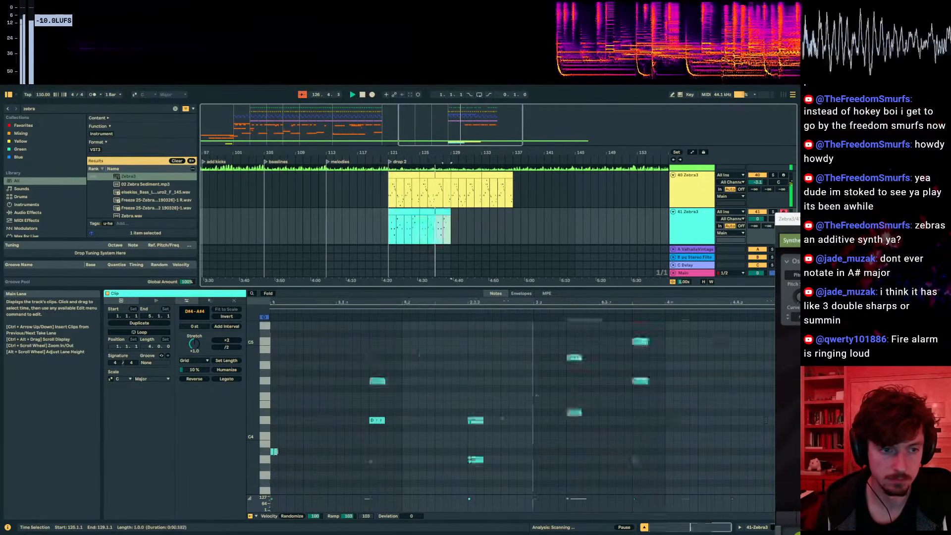
left_click(392, 218, "shift")
key("ctrl+d")
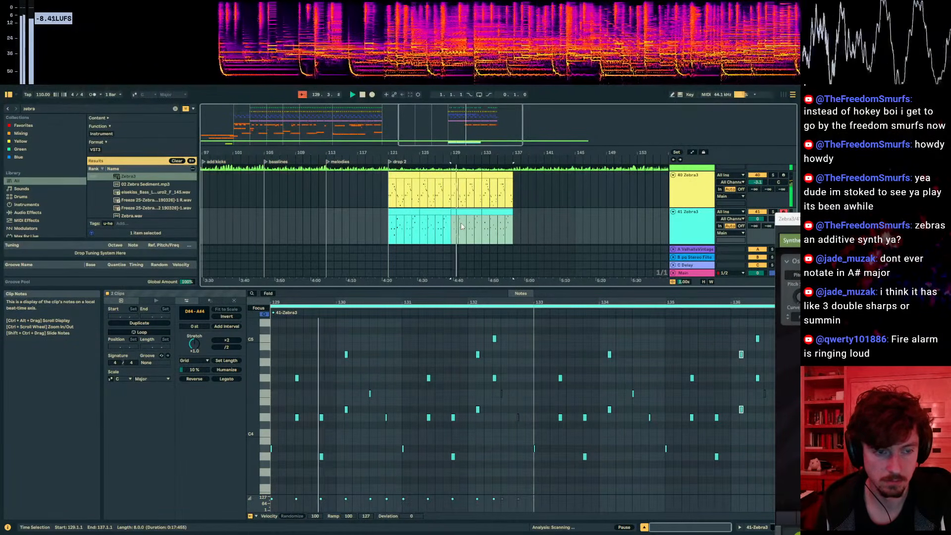
- Unfold the SUBS group in an enlarged arrangement and adjust the group's volume during playback
scroll(468, 223, "up", 1)
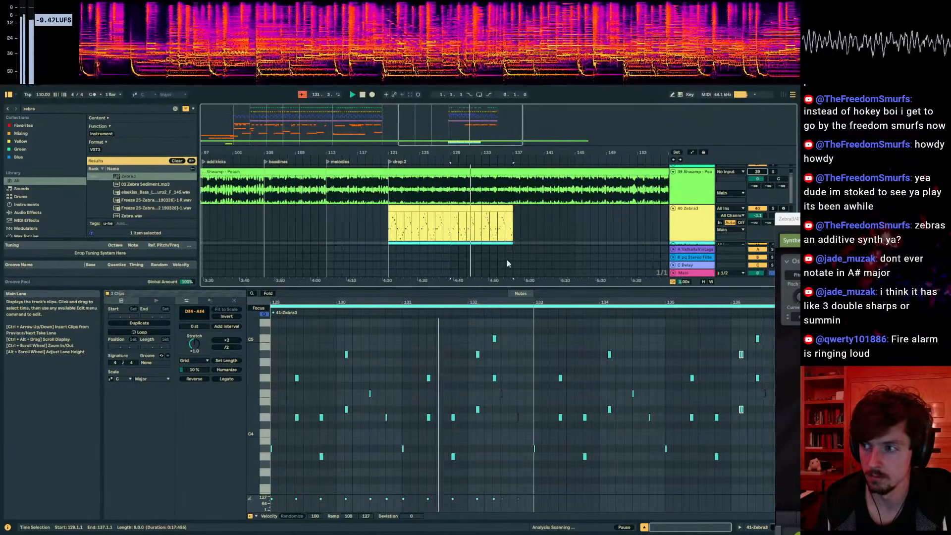
scroll(453, 246, "up", 5)
left_click_drag(465, 287, 464, 423)
scroll(485, 263, "up", 10)
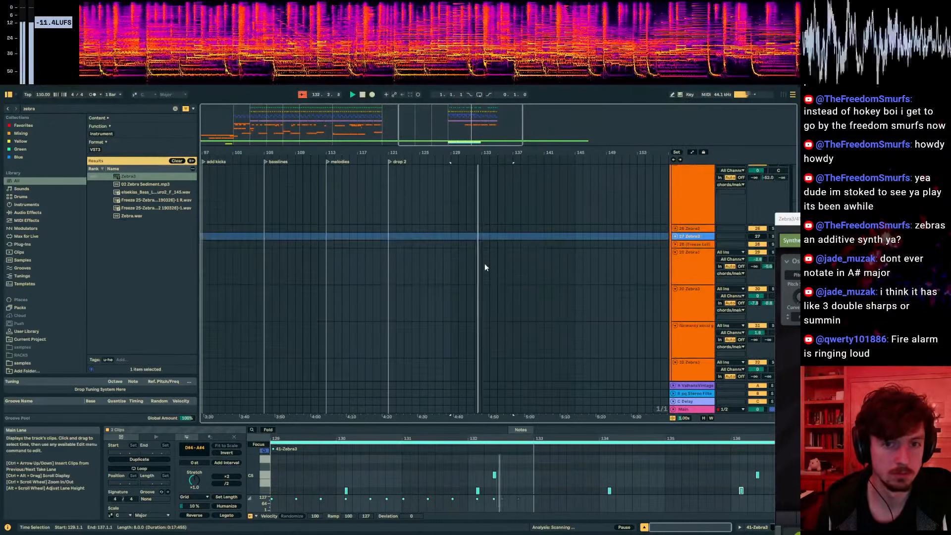
left_click(673, 332)
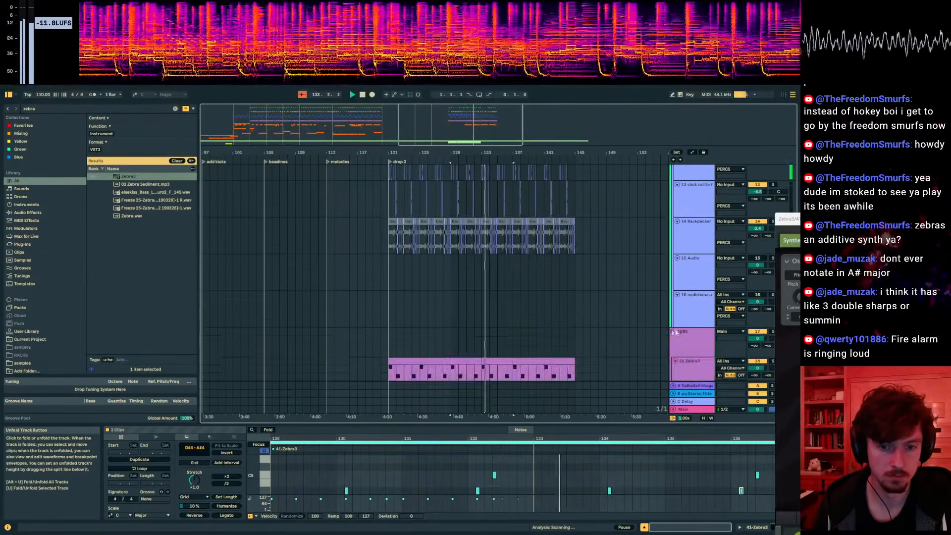
scroll(689, 322, "down", 2)
left_click(690, 316)
left_click_drag(601, 113, 375, 374)
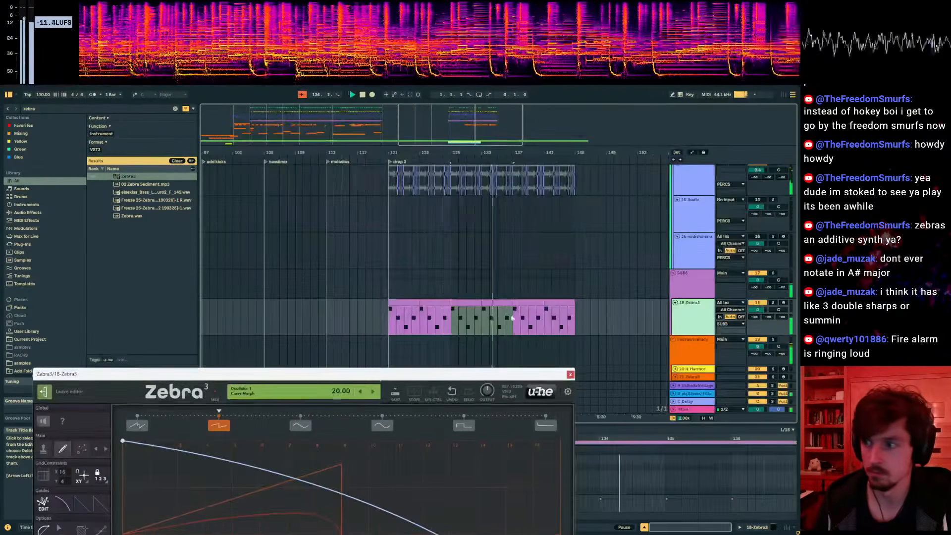
left_click(760, 283)
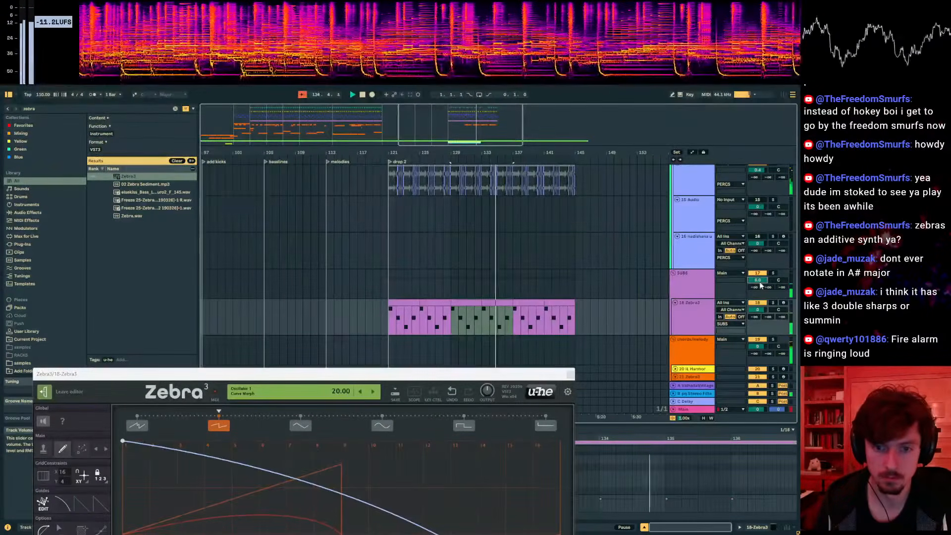
left_click(692, 411)
- Compare both Zebra3 parts with the Shwamp - Peach reference track around bar 137, soloing the reference
scroll(482, 325, "down", 10)
left_click_drag(525, 311, 389, 342)
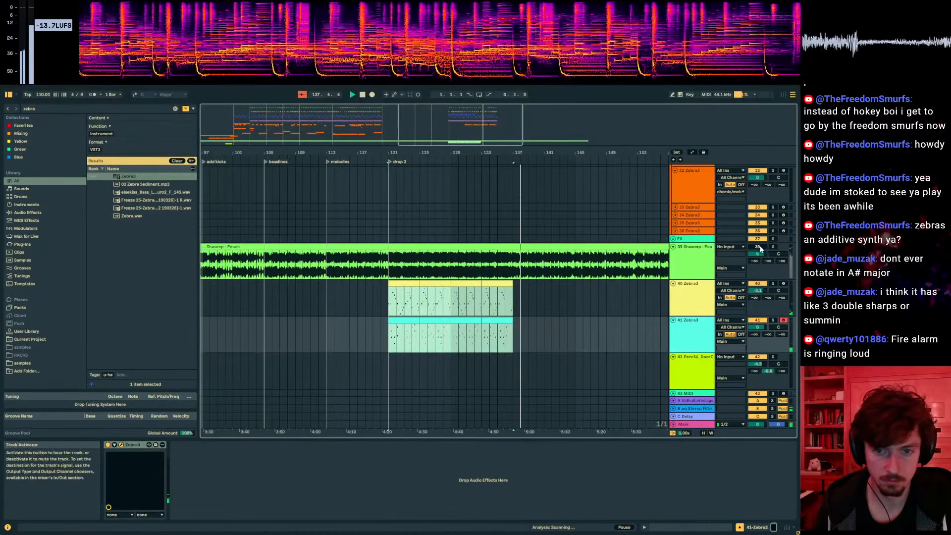
left_click(514, 270)
left_click_drag(512, 306, 389, 340)
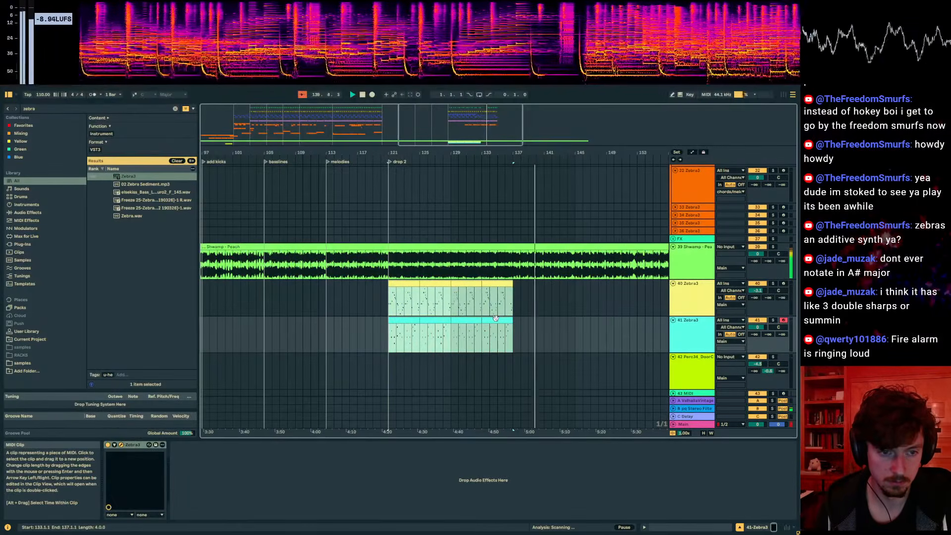
left_click(516, 304)
left_click_drag(455, 117, 488, 440)
left_click(520, 295)
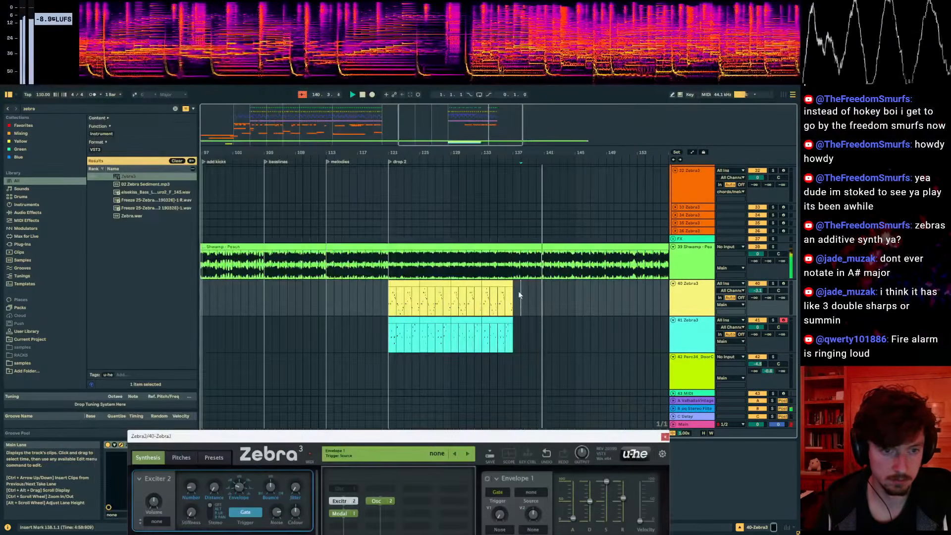
left_click(520, 265)
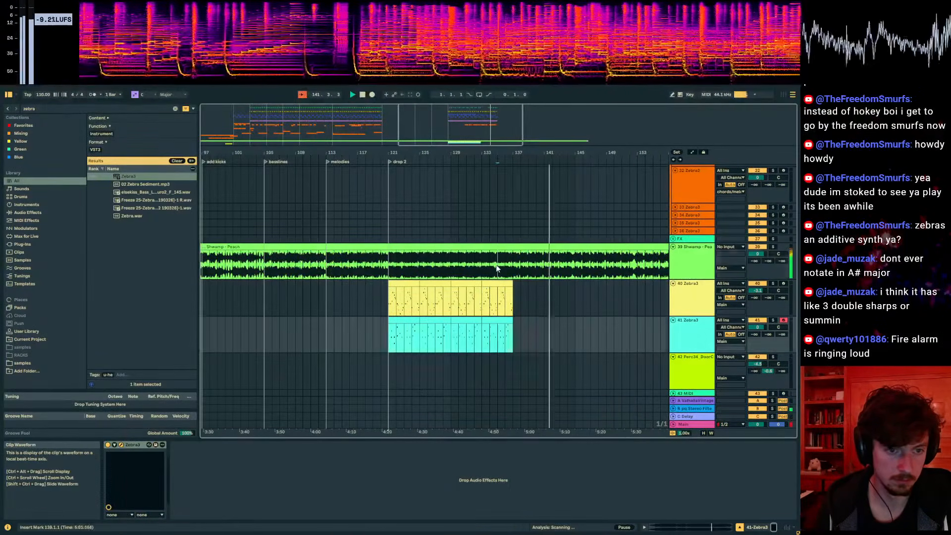
left_click(773, 246)
- Duplicate both Zebra3 parts from bars 121 to 137 so that they extend to bar 169
left_click_drag(513, 305, 512, 341)
left_click(388, 337)
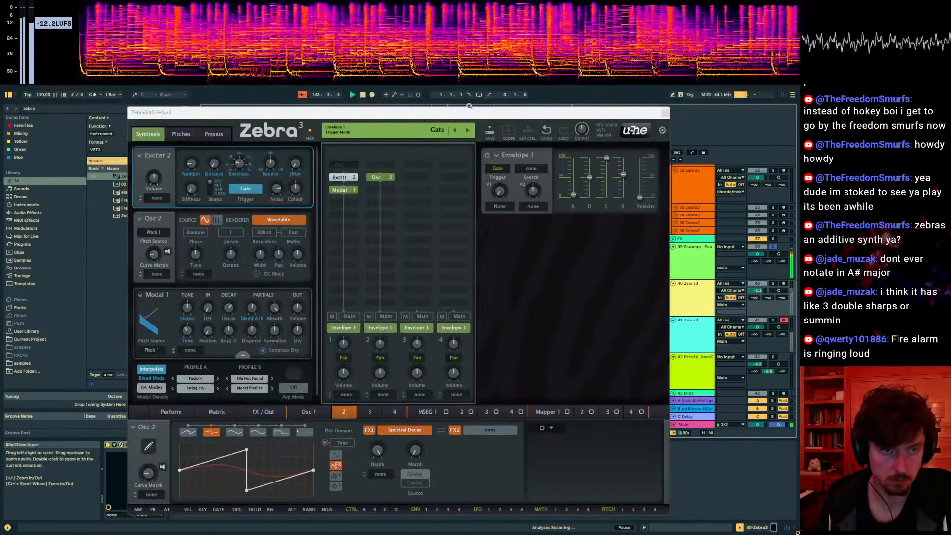
left_click_drag(468, 106, 460, 492)
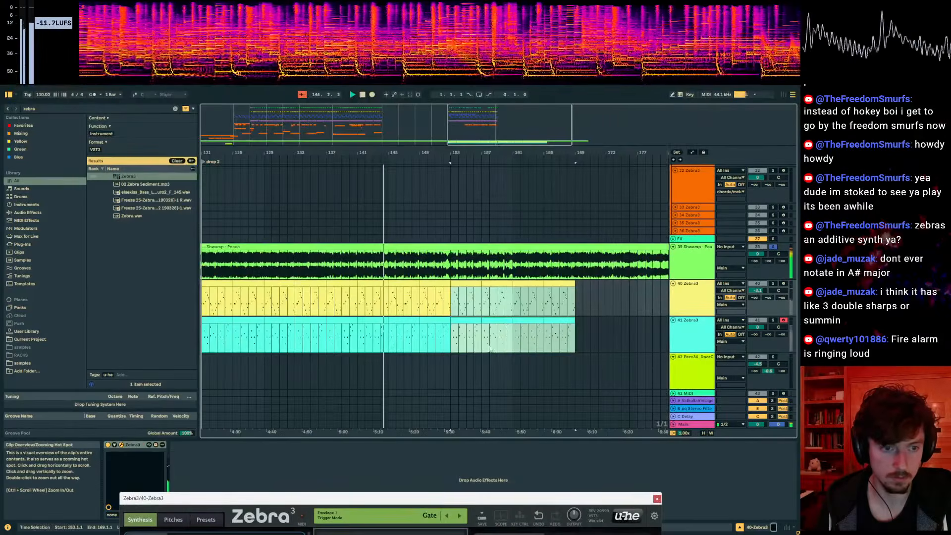
left_click_drag(394, 304, 604, 350)
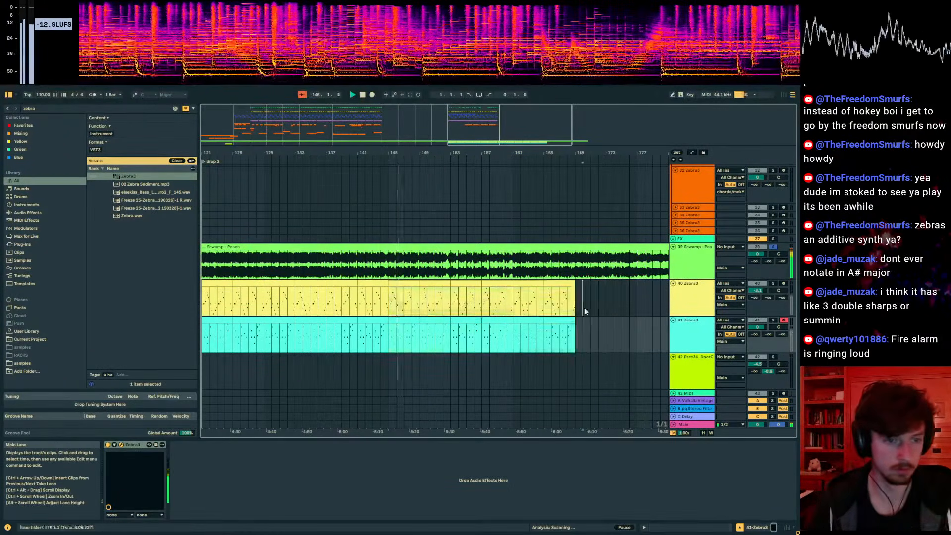
- Delete both Zebra3 parts from bar 145 through bar 169
left_click(586, 311)
left_click_drag(456, 109, 947, 347)
left_click(574, 299)
left_click_drag(573, 300, 391, 342)
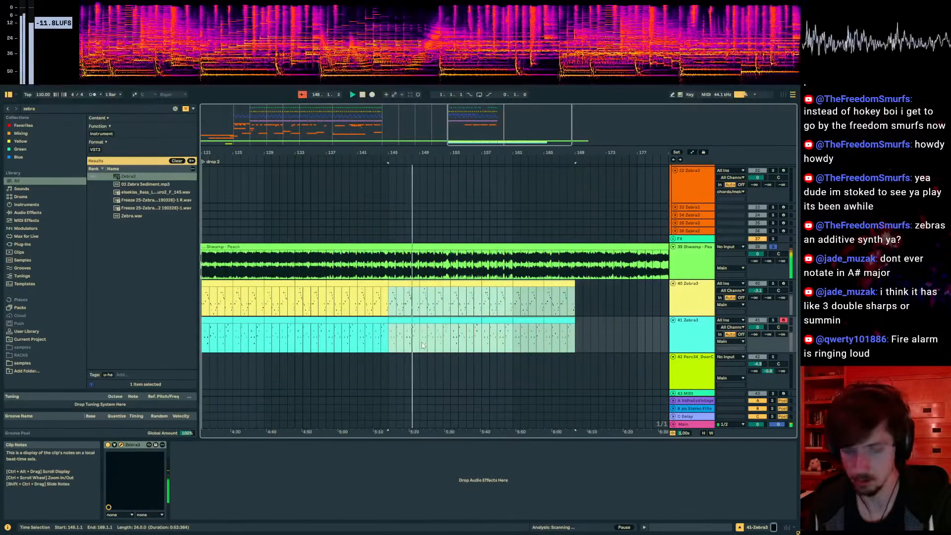
left_click_drag(574, 336, 388, 310)
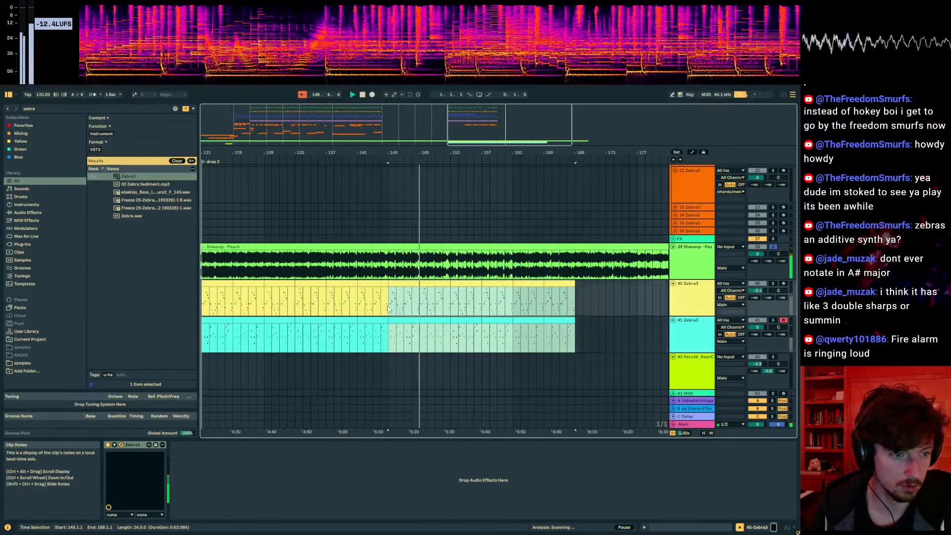
left_click(392, 303)
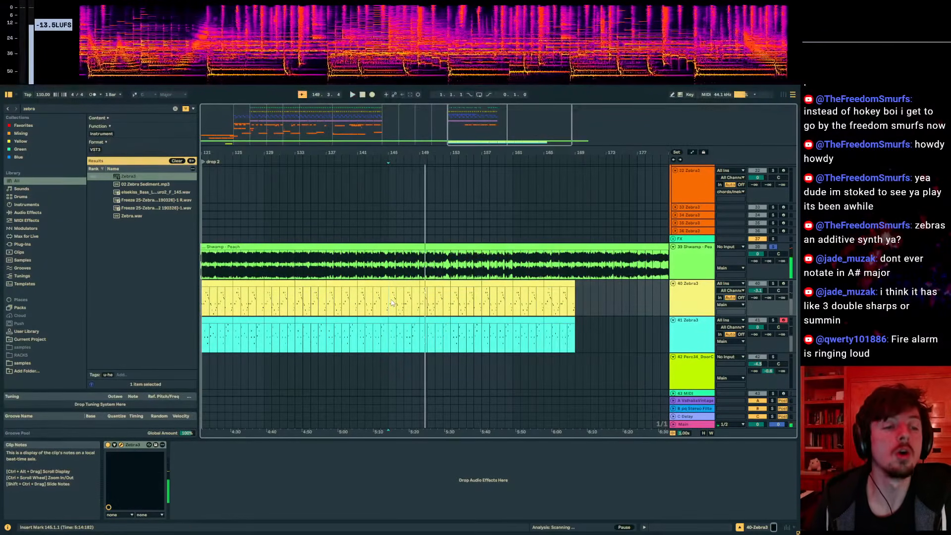
left_click_drag(799, 263, 330, 406)
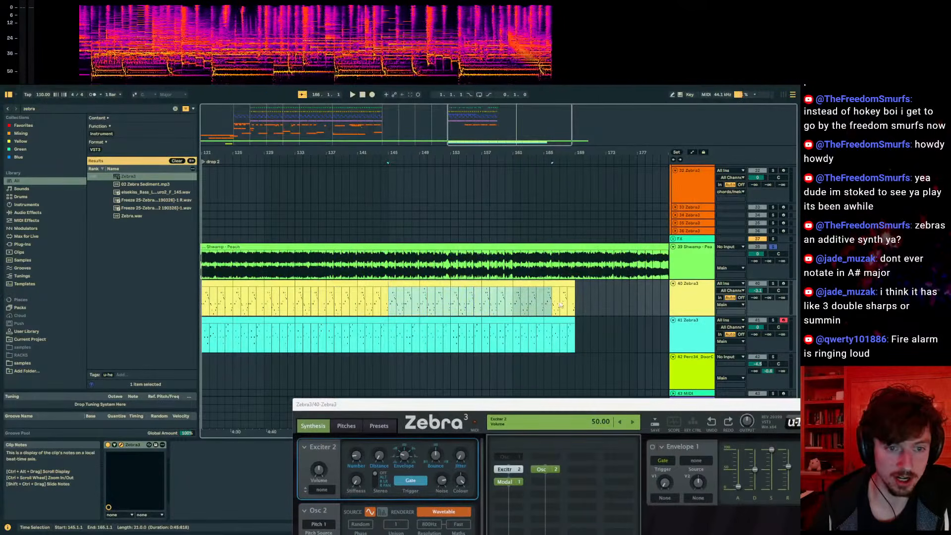
left_click_drag(577, 320, 576, 332)
left_click_drag(798, 149, 66, 412)
left_click_drag(389, 340, 574, 297)
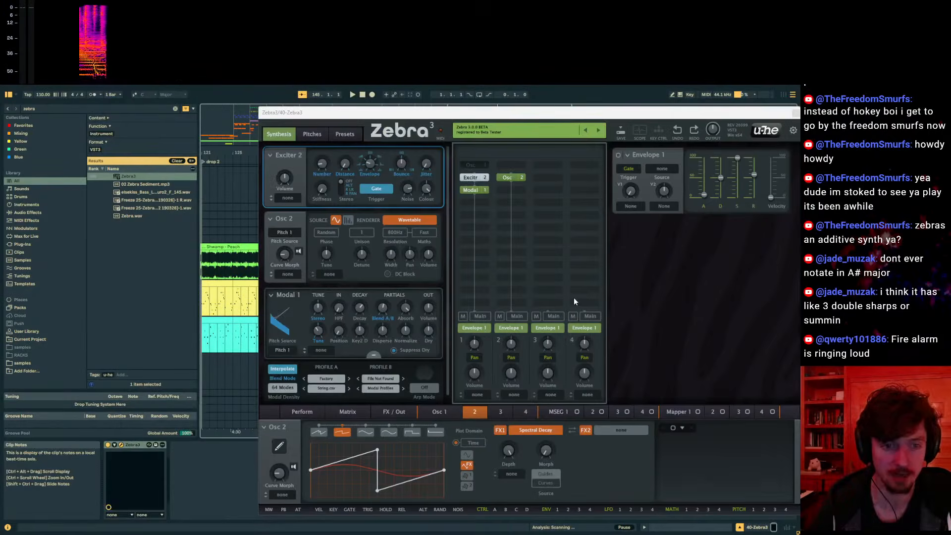
left_click_drag(452, 113, 929, 170)
left_click_drag(575, 304, 390, 342)
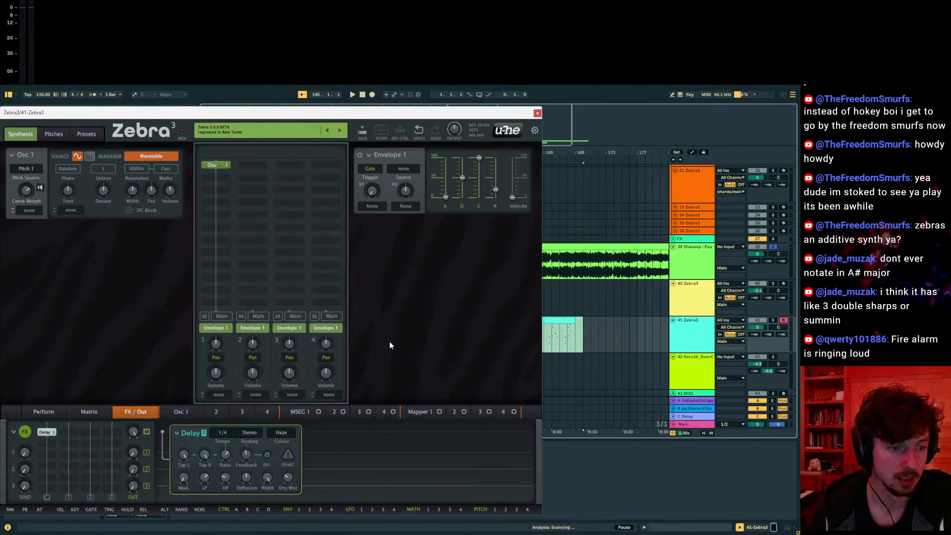
left_click_drag(383, 110, 305, 407)
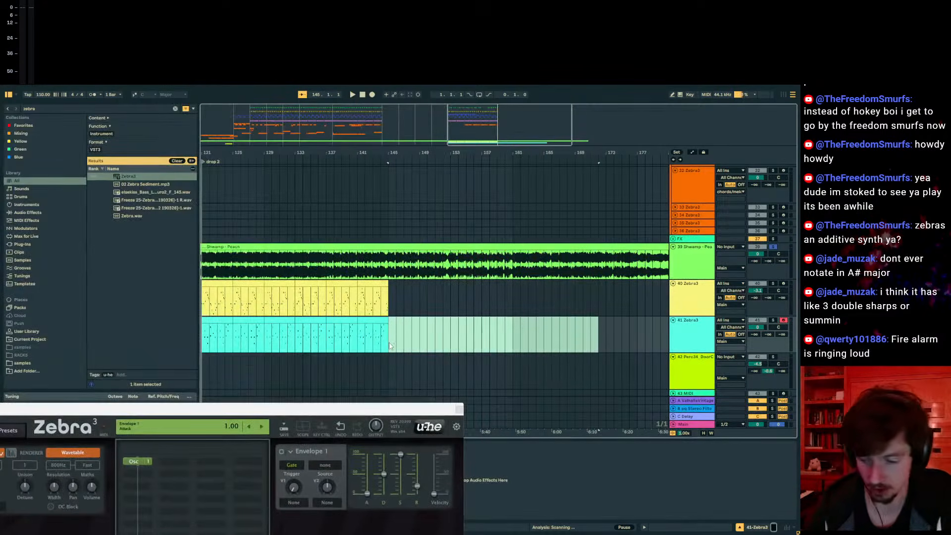
left_click(368, 342)
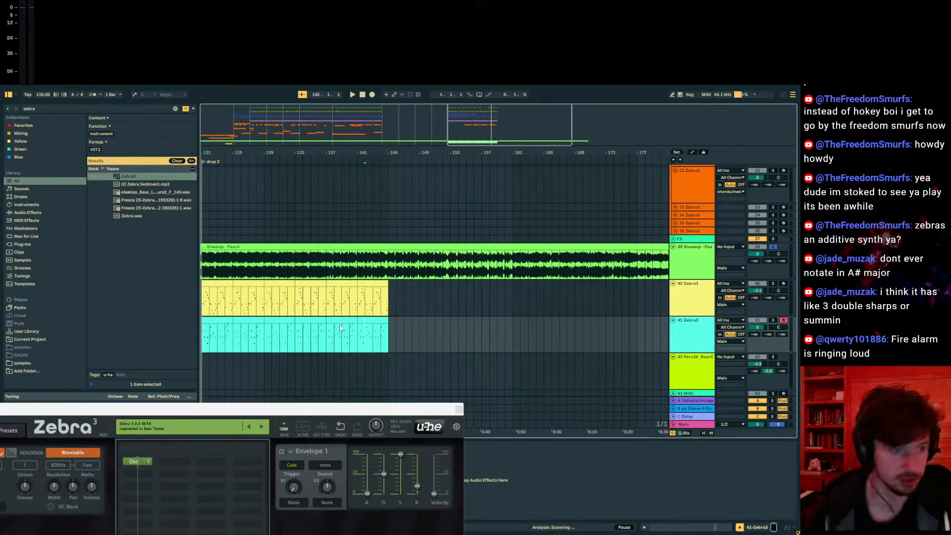
- Take the Shwamp - Peach reference out of solo and play the full mix from bar 142
key("space")
left_click_drag(409, 415, 544, 416)
scroll(503, 225, "up", 1)
left_click(773, 263)
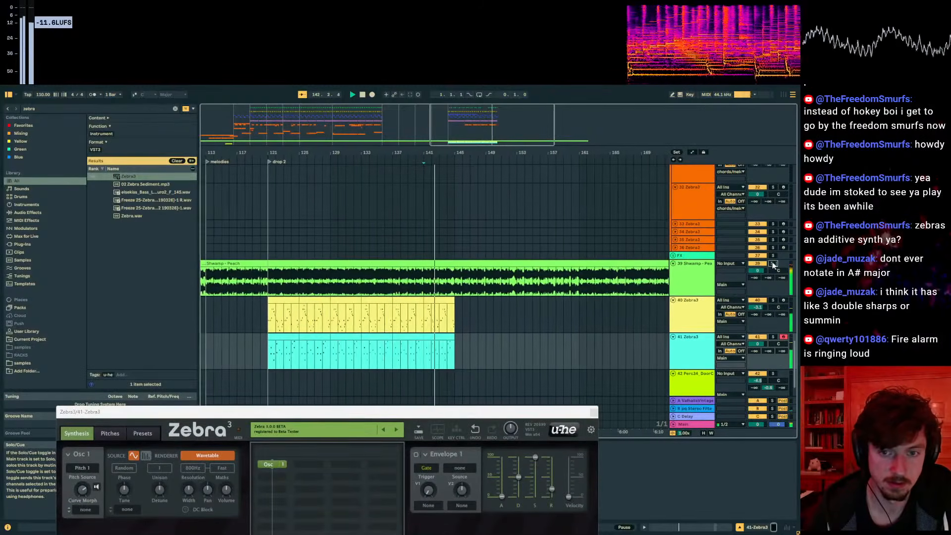
left_click_drag(436, 153, 473, 142)
scroll(510, 274, "up", 9)
key("space")
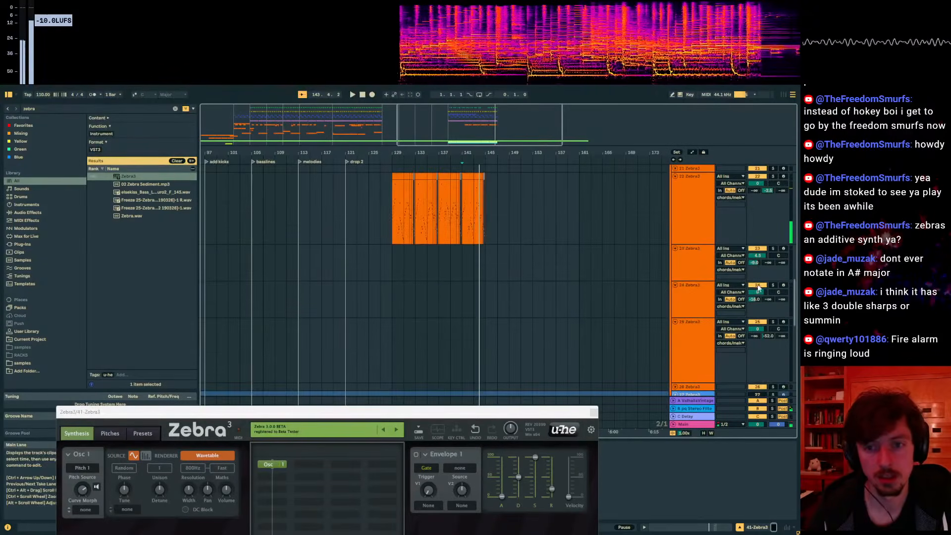
- Duplicate the dry snare and kick parts of drop 2 so that both extend to bar 169
left_click_drag(795, 294, 784, 160)
left_click_drag(498, 289, 393, 287)
key("Up")
key("Down")
key("ctrl+d")
scroll(426, 287, "down", 2)
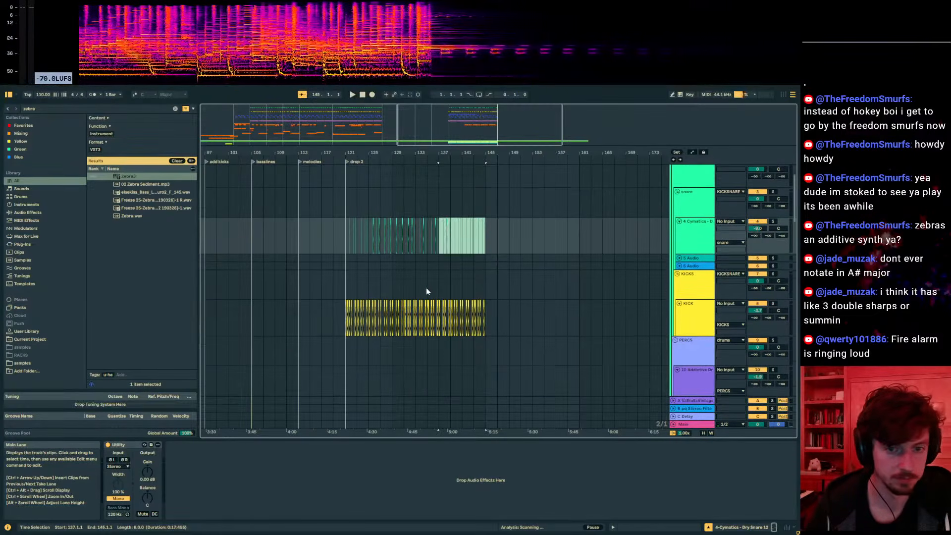
key("ctrl+d")
scroll(446, 284, "right", 3)
left_click_drag(433, 309, 400, 313)
key("ctrl+d")
- Fill the hi-hat part up to bar 145, and duplicate the four percussion parts from bars 121 to 145 through bar 169
scroll(431, 307, "down", 3)
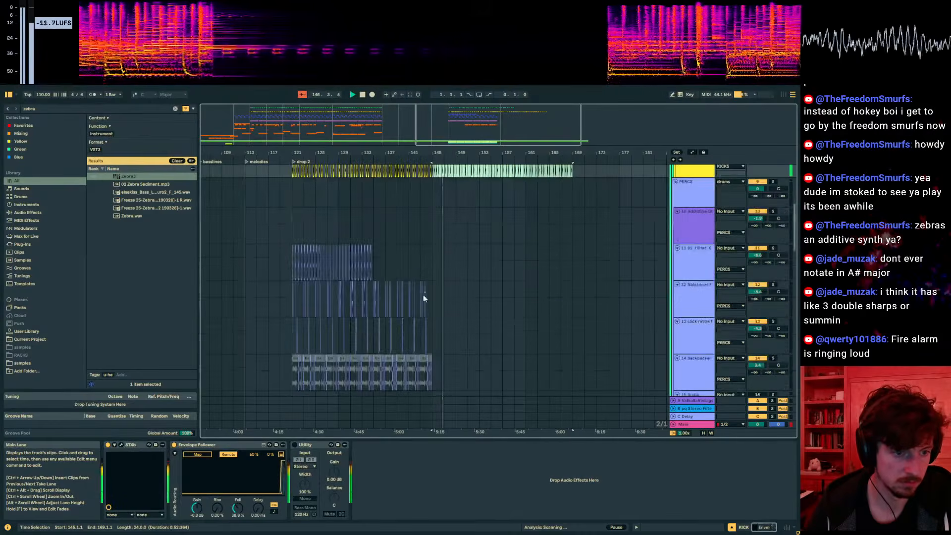
left_click_drag(379, 268, 293, 267)
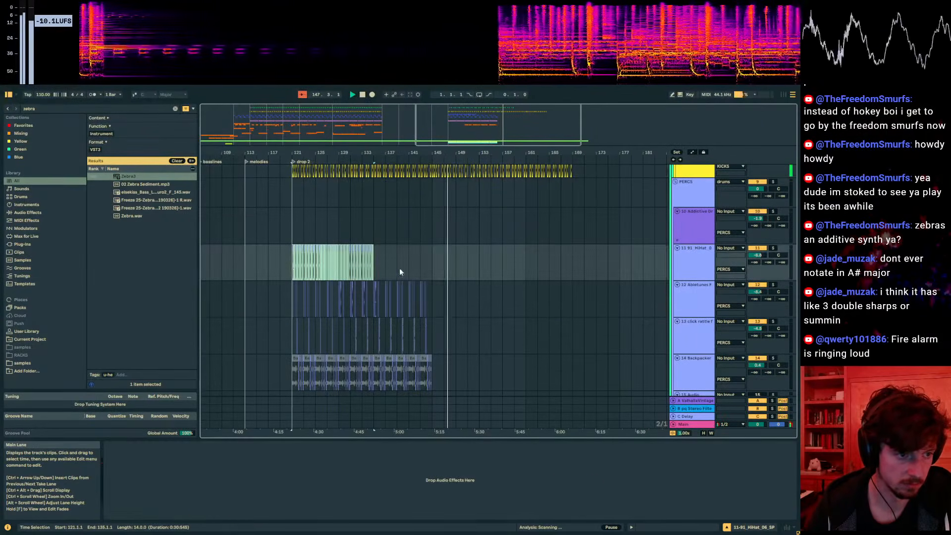
key("ctrl+d")
left_click_drag(433, 269, 292, 379)
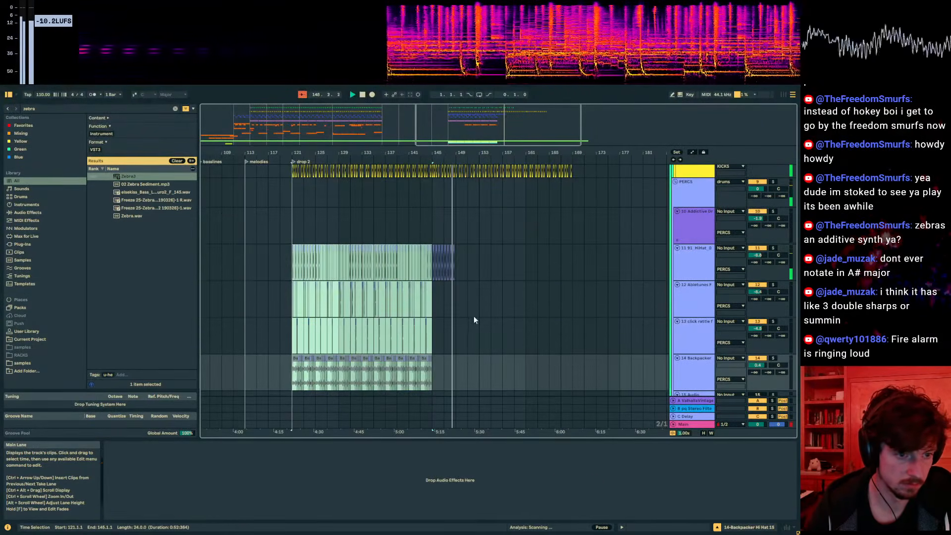
key("ctrl+d")
- Duplicate the Zebra3 part in the SUBS group from bars 121 to 145 so that it extends to bar 169
scroll(547, 284, "down", 5)
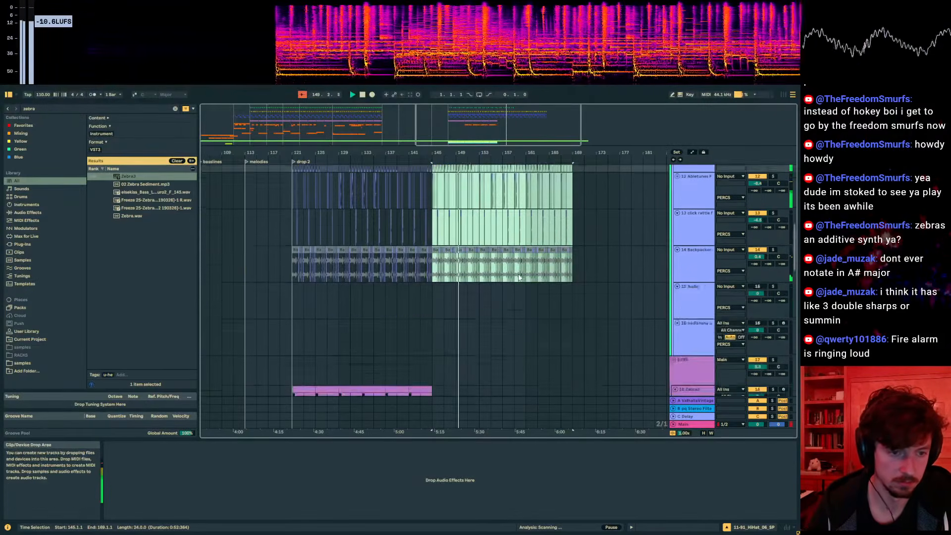
left_click_drag(432, 264, 294, 269)
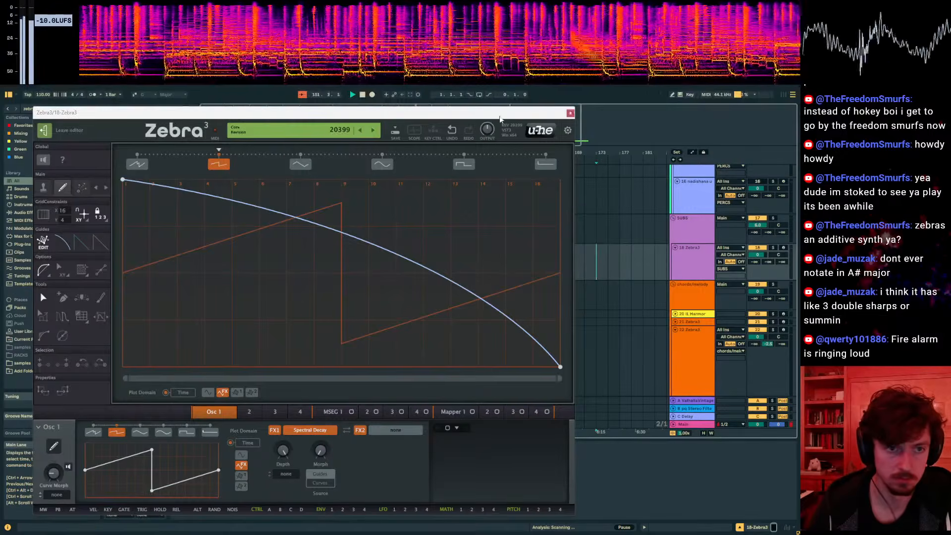
left_click_drag(488, 112, 539, 409)
left_click_drag(434, 263, 298, 271)
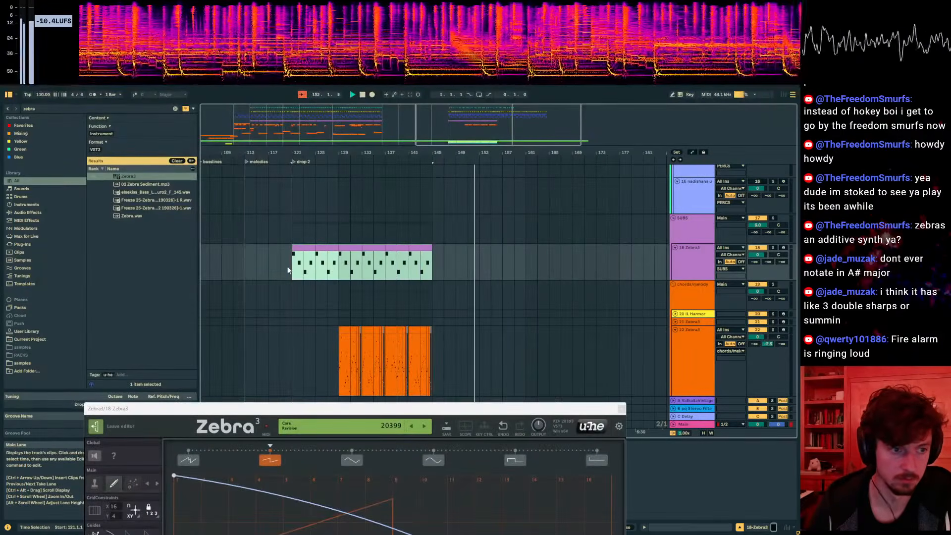
key("ctrl+d")
- Deactivate the sub clip at bar 152 and compare the passage after bar 145 with the soloed Shwamp - Peach reference
left_click(466, 267)
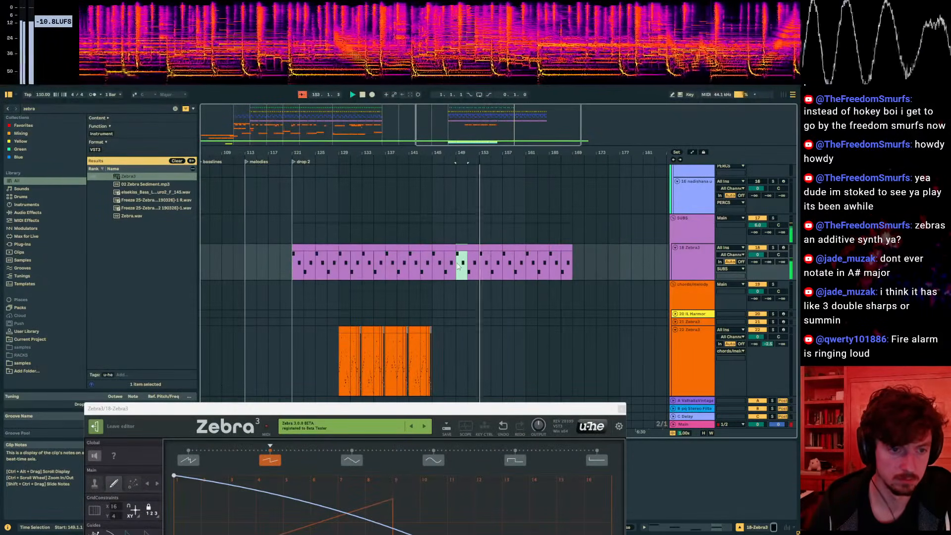
left_click(475, 264)
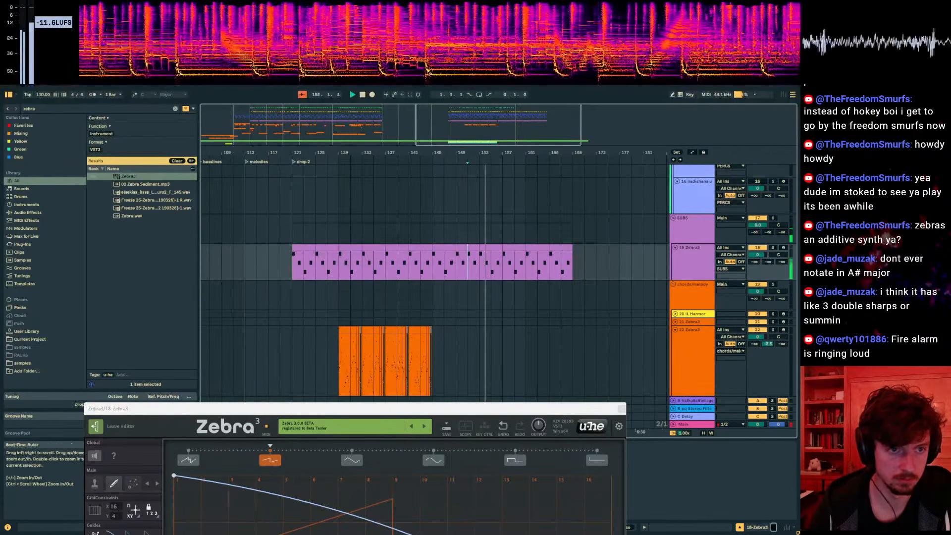
scroll(476, 262, "up", 2)
key("space")
left_click(412, 250)
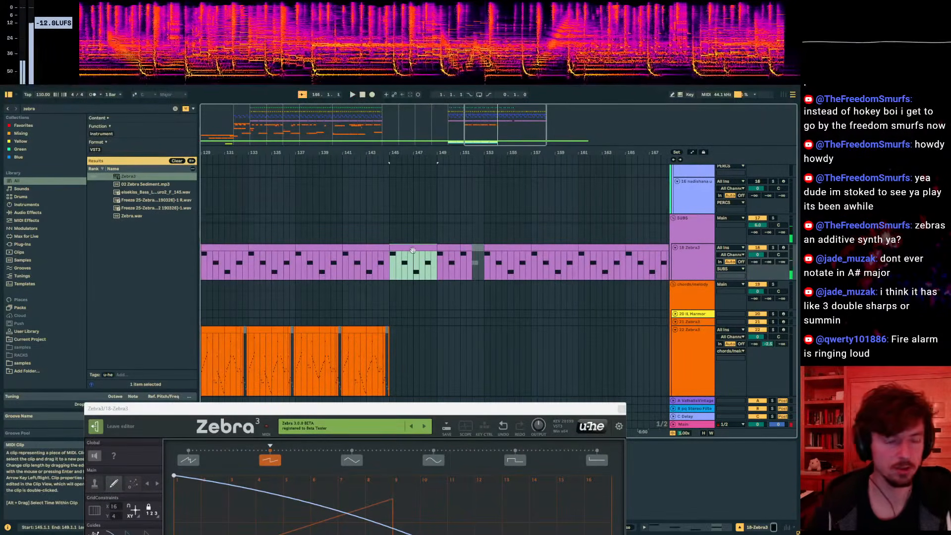
key("space")
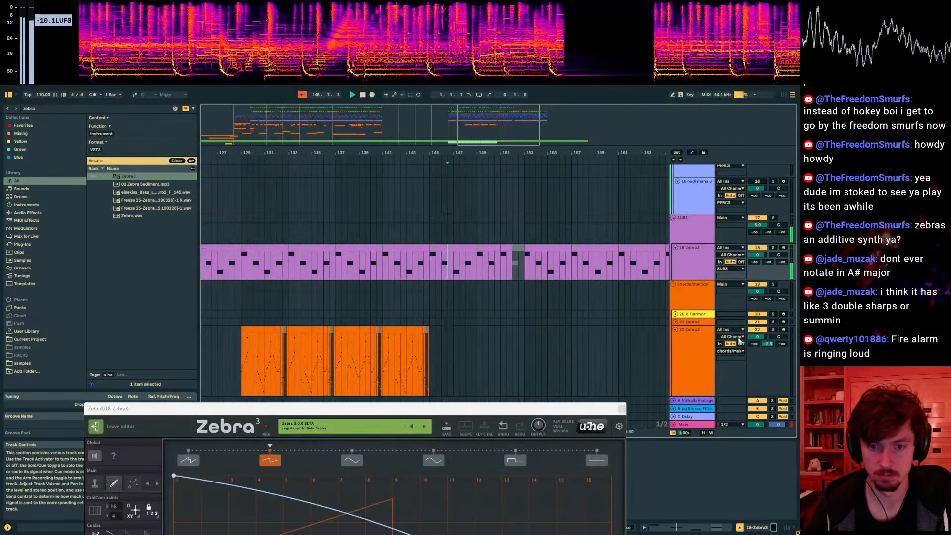
key("s")
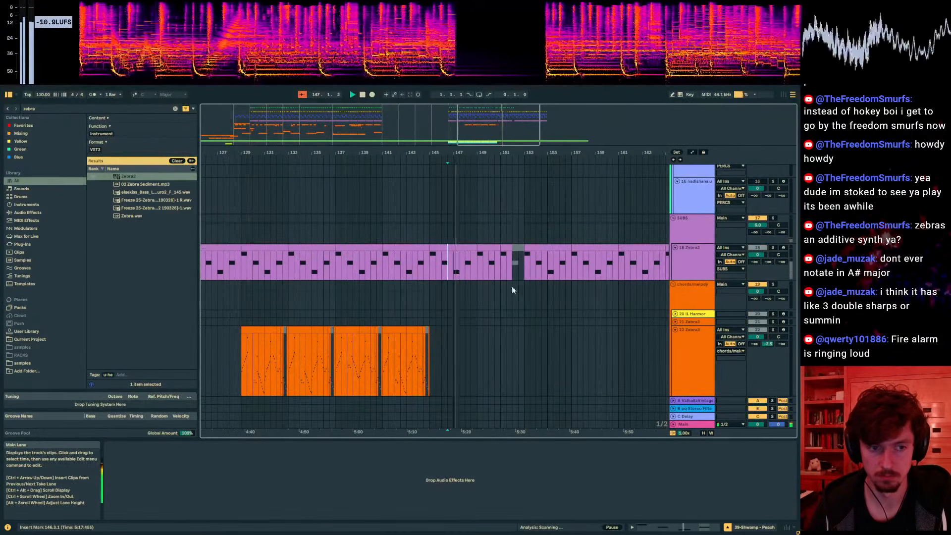
- Open the sub clip at bar 147 in an enlarged note editor and add an A#0 note starting at beat 1.3
left_click(480, 251)
left_click_drag(481, 121, 506, 449)
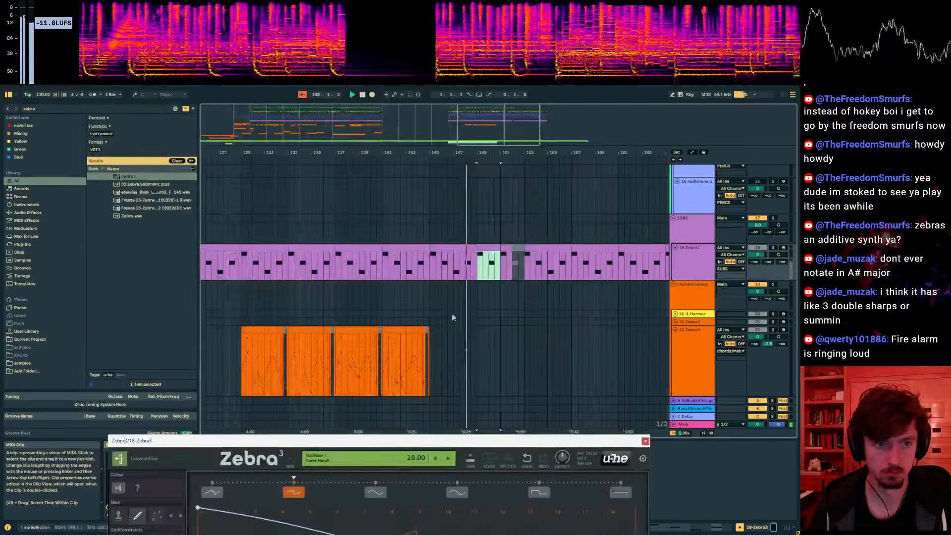
left_click(457, 252)
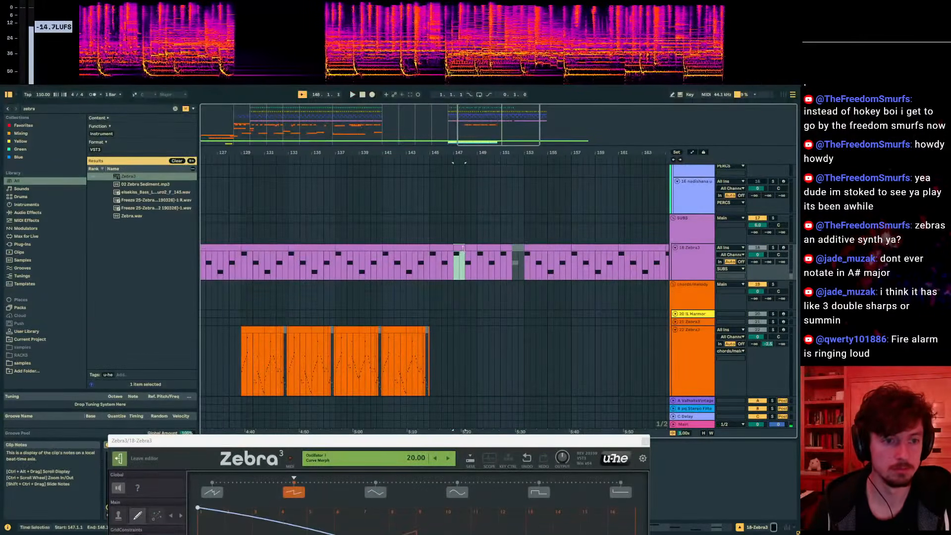
left_click(661, 527)
left_click_drag(600, 441, 799, 239)
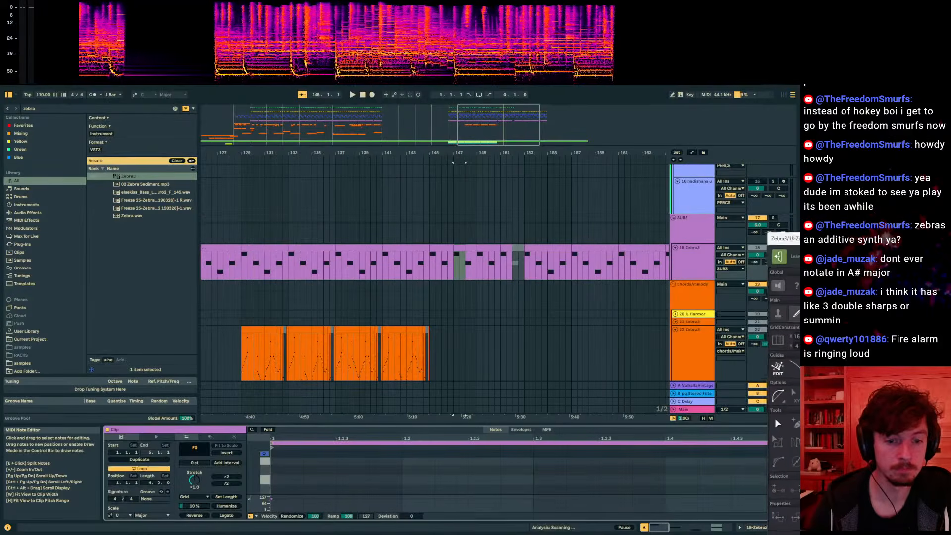
left_click_drag(580, 425, 581, 231)
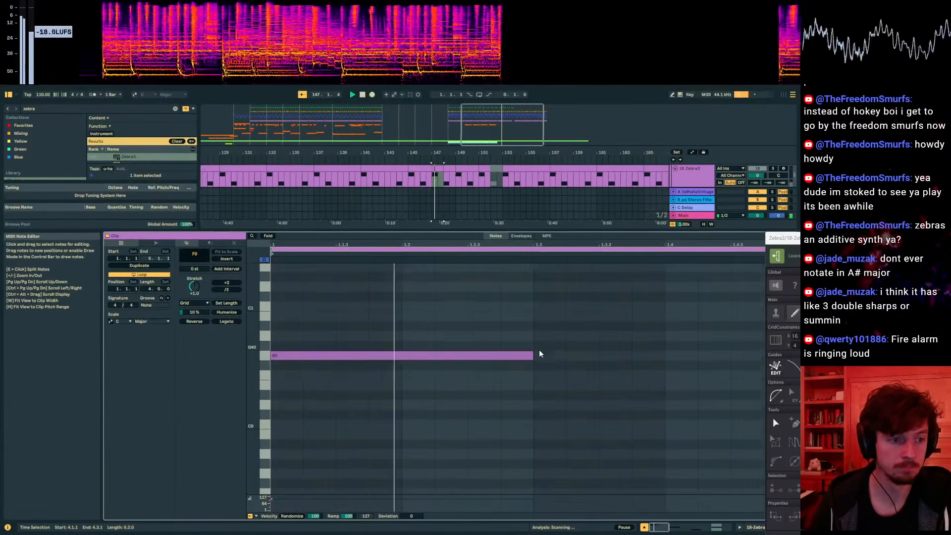
double_click(511, 318)
left_click_drag(511, 318, 730, 327)
- Raise the added note in the bar 147 sub clip by ear, auditioning it with the sub track soloed and in the mix
key("space")
left_click(773, 169)
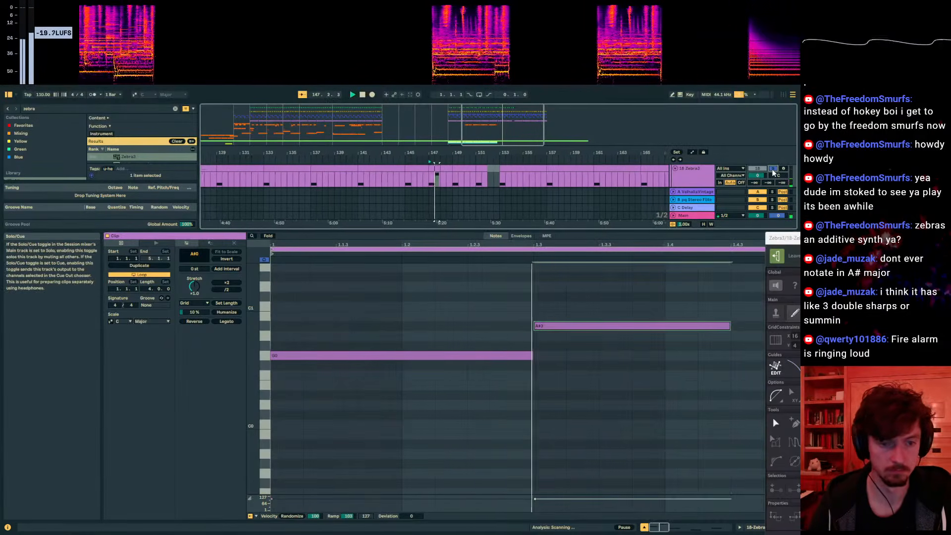
key("space")
left_click_drag(540, 328, 541, 288)
key("space")
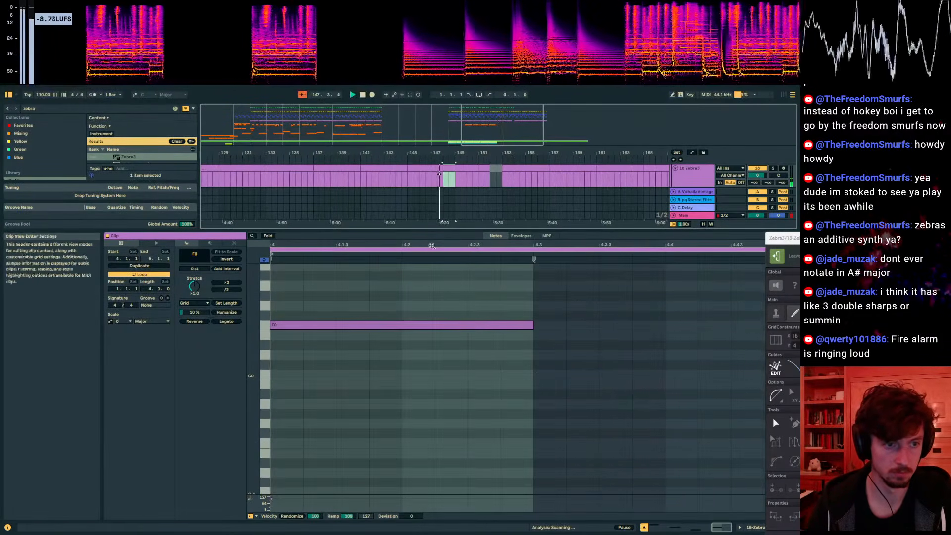
left_click_drag(452, 230, 453, 402)
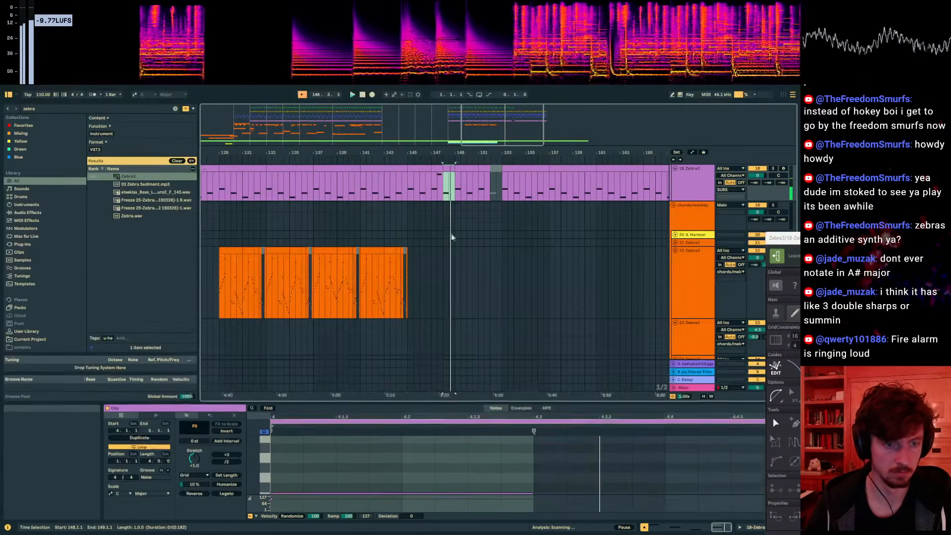
key("space")
- Compare the edited sub clips at bars 145 to 149 with the notes of the earlier sub clip at bar 138
left_click(456, 197)
left_click_drag(457, 198, 408, 193)
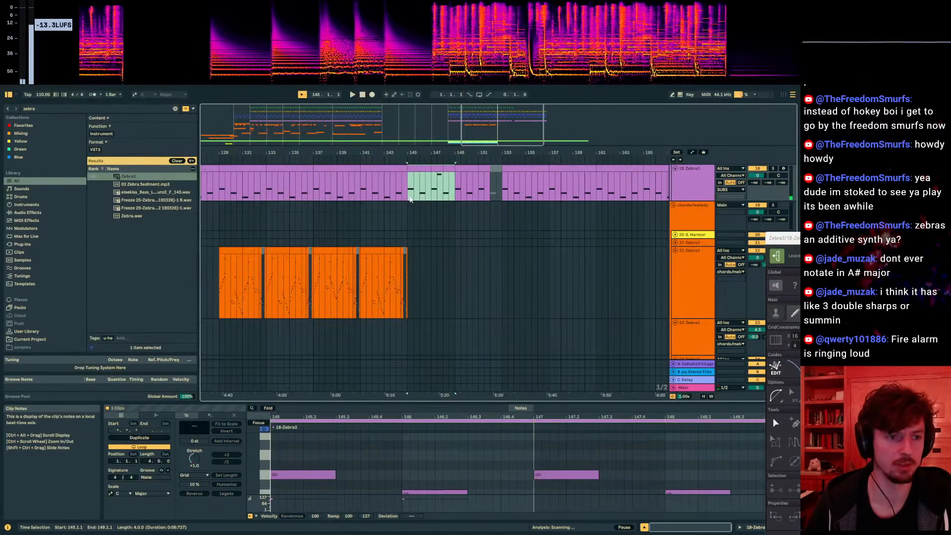
left_click(327, 172)
left_click_drag(345, 194, 337, 194)
left_click(330, 171)
left_click(547, 469)
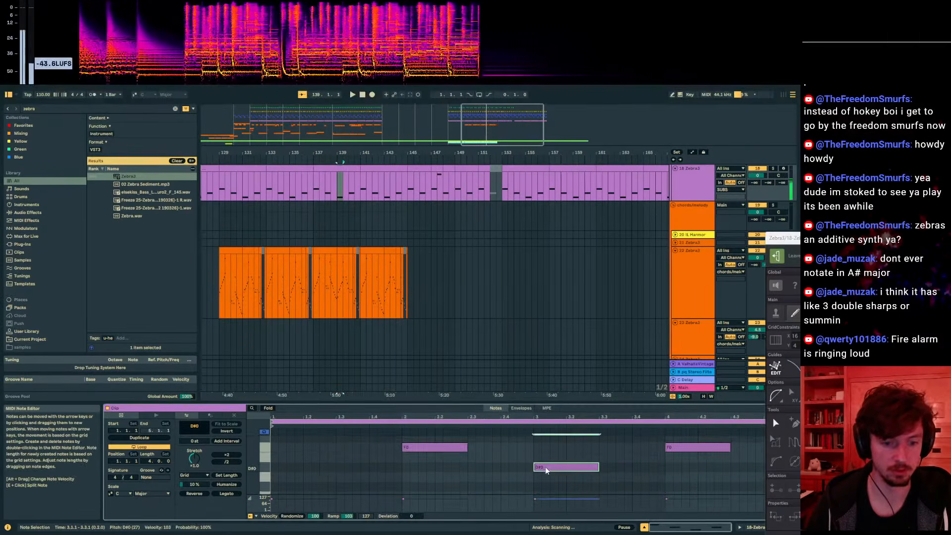
left_click(453, 181)
key("space")
- Duplicate the edited four-bar sub phrase from bars 145 to 149 five times so that it extends to bar 169
left_click(422, 169)
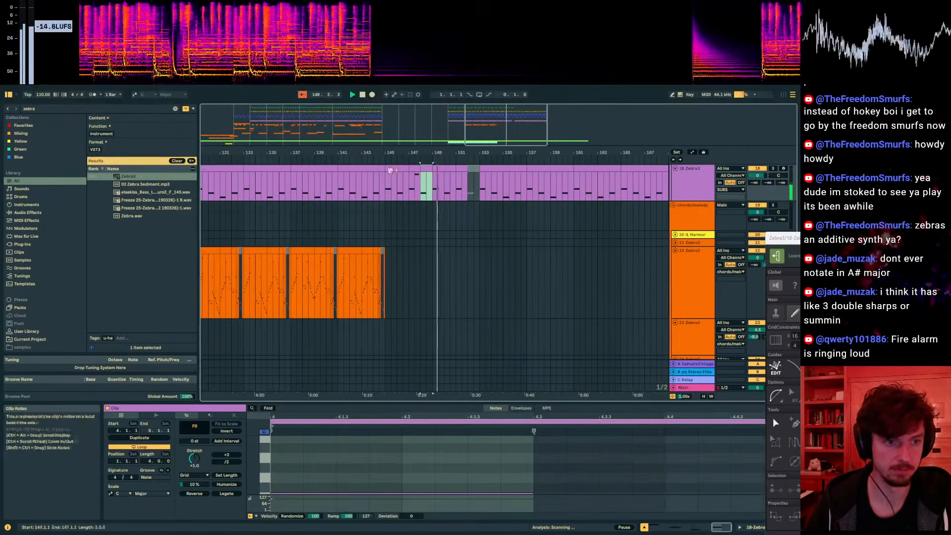
left_click(396, 170, "shift")
key("ctrl+d")
key("ctrl+d")
key("ctrl+d")
key("ctrl+d")
key("ctrl+d")
- Audition the sub line in drop 2 around bars 125 to 129 and near the edited phrase
left_click_drag(439, 153, 500, 134)
left_click(384, 169)
key("space")
key("space")
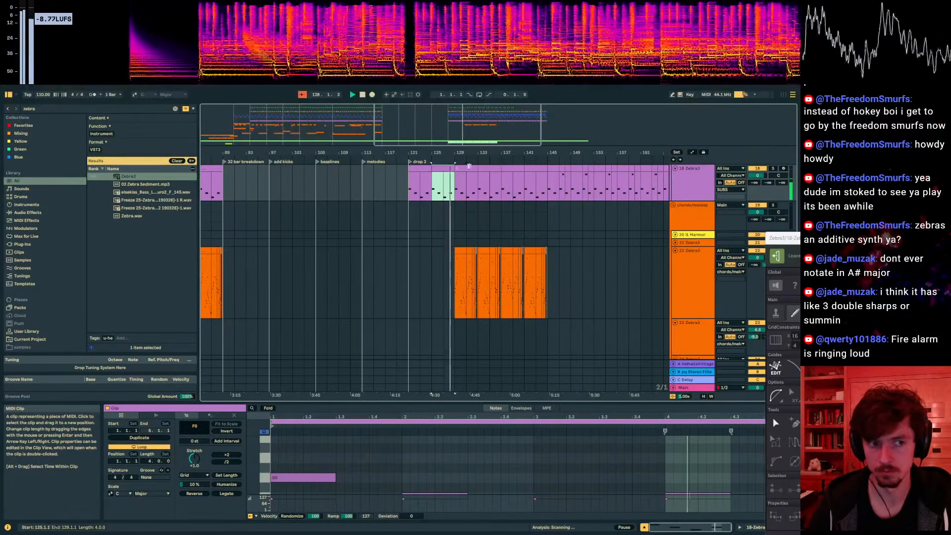
left_click(560, 178)
key("space")
- Select the sub clips from bars 145 to 169 and play from bar 145, reviewing the reference and Zebra3 tracks
left_click_drag(590, 190, 685, 191)
scroll(661, 198, "down", 1)
key("space")
scroll(569, 243, "down", 4)
scroll(542, 254, "down", 5)
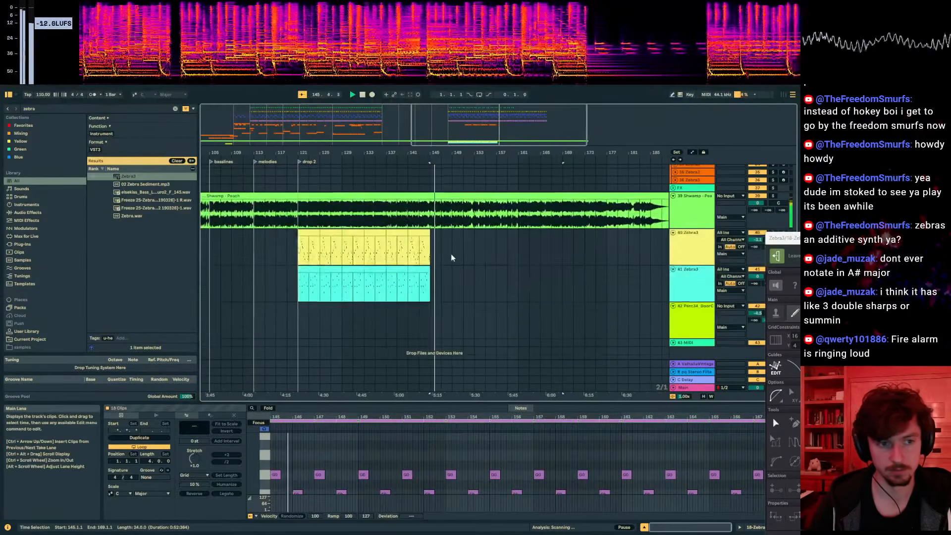
key("space")
left_click_drag(426, 152, 477, 151)
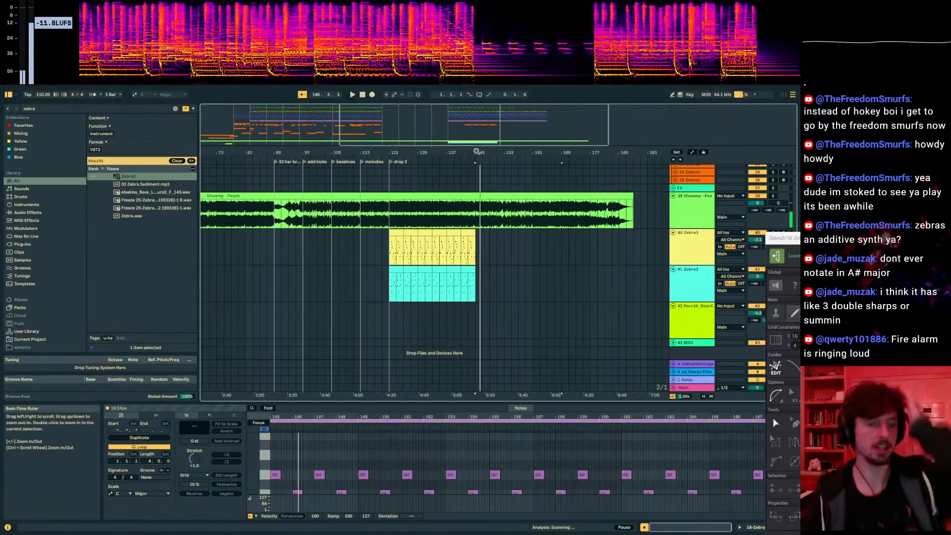
- Review the Zebra3 melody tracks beyond bar 145 and play the arrangement from bar 161
left_click(474, 258)
scroll(477, 280, "up", 10)
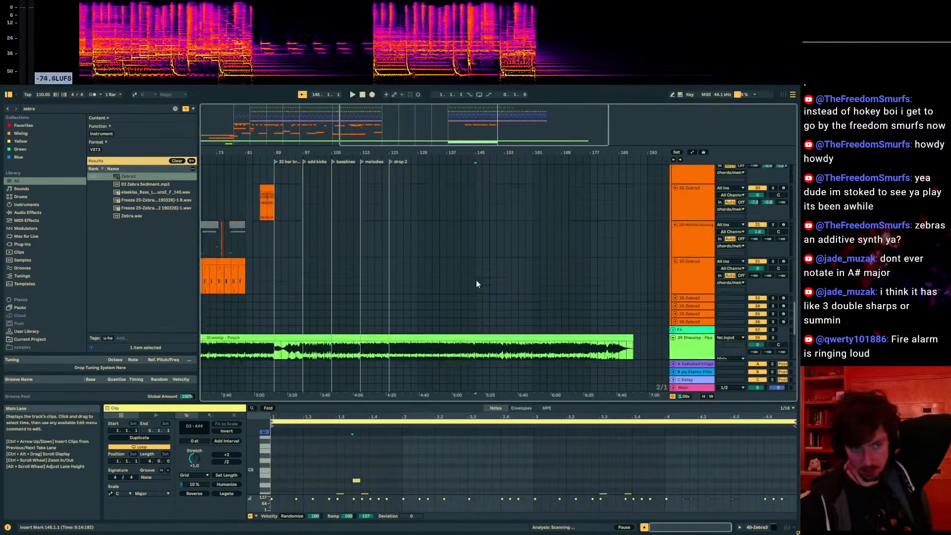
scroll(476, 283, "up", 4)
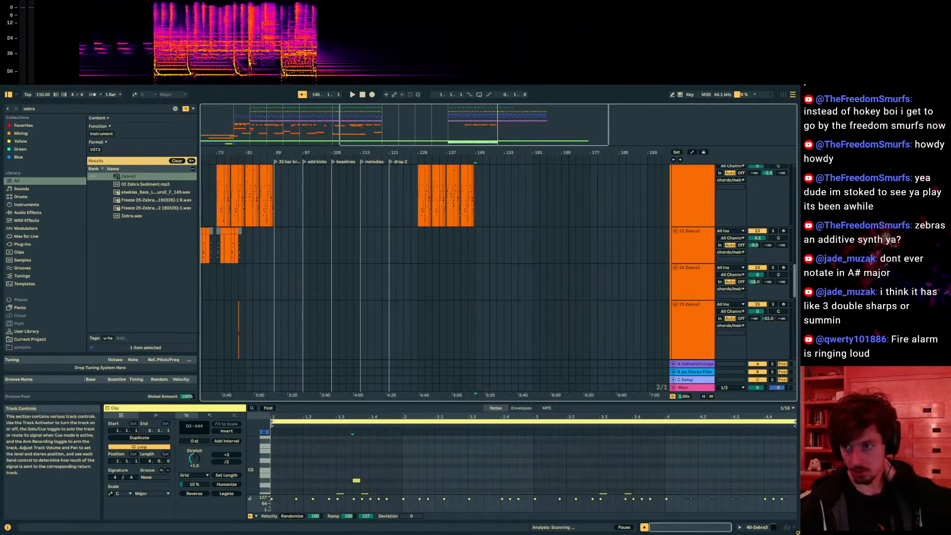
scroll(500, 270, "up", 2)
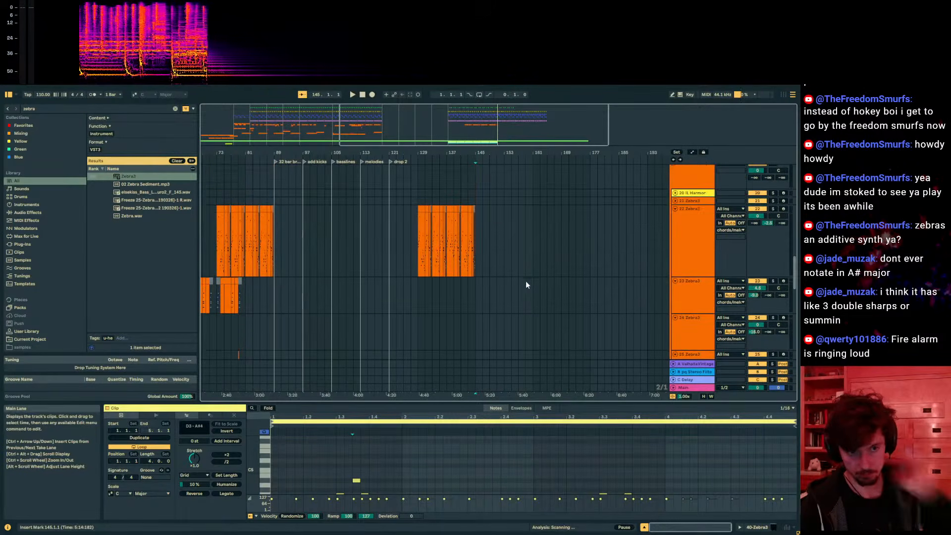
left_click(530, 282)
key("space")
scroll(495, 288, "down", 10)
scroll(432, 280, "down", 5)
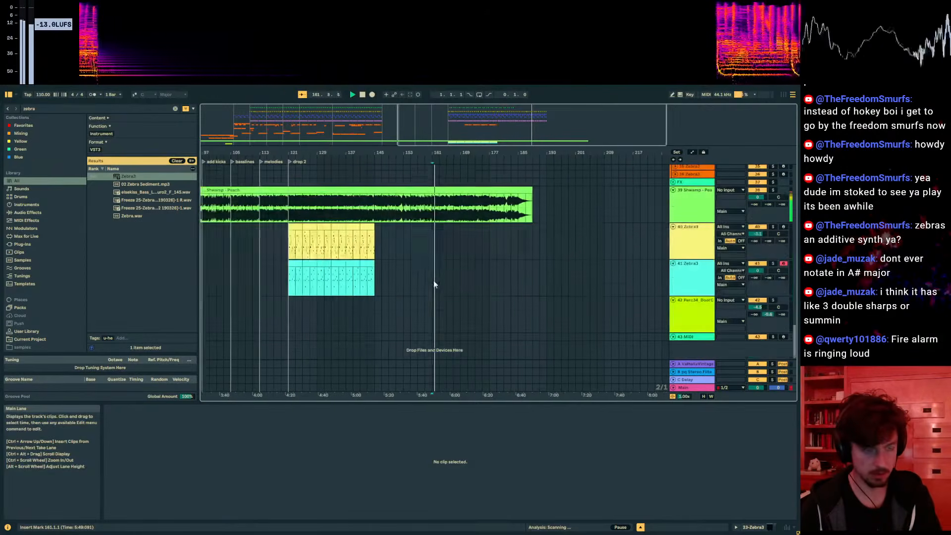
- Deactivate the sub clips from bar 161 to the end of the sub line and stop playback
left_click_drag(364, 153, 518, 141)
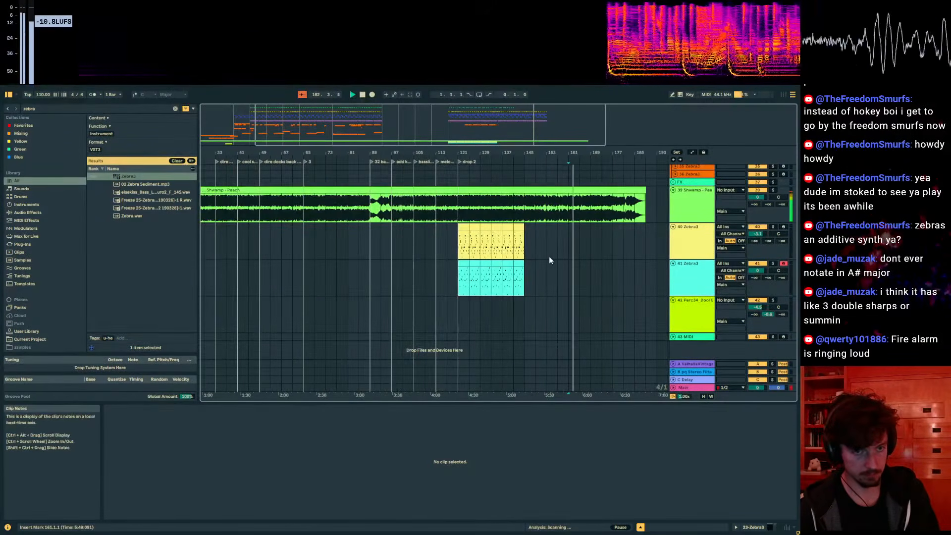
scroll(555, 256, "up", 3)
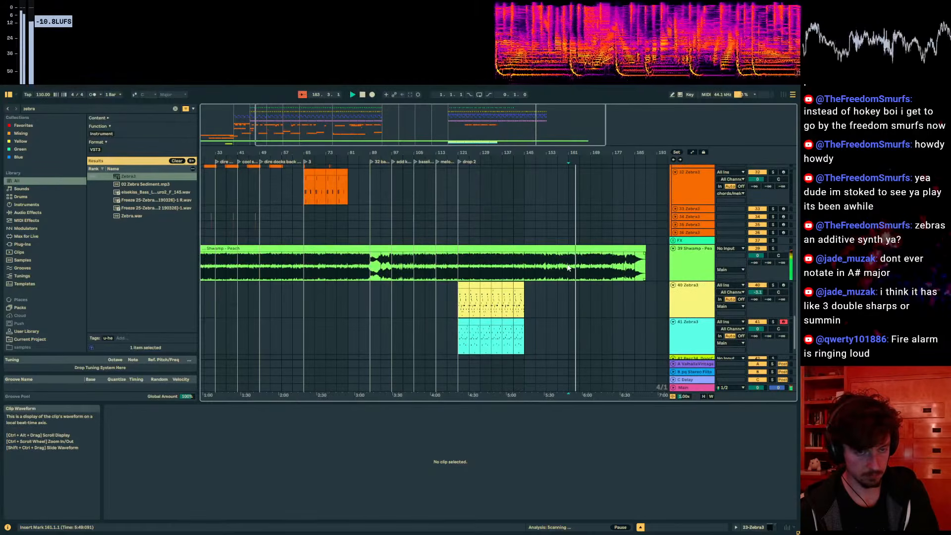
scroll(568, 267, "up", 1)
scroll(567, 267, "up", 10)
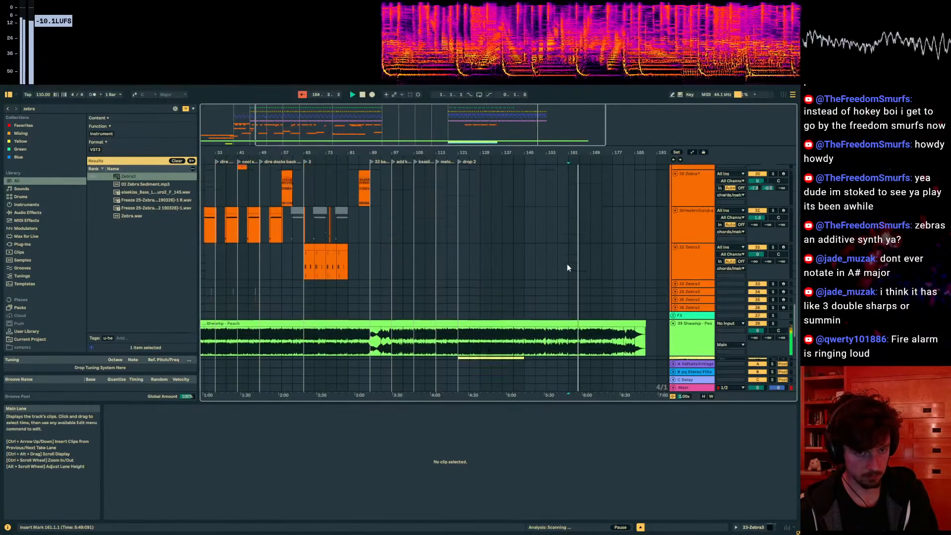
scroll(568, 267, "up", 8)
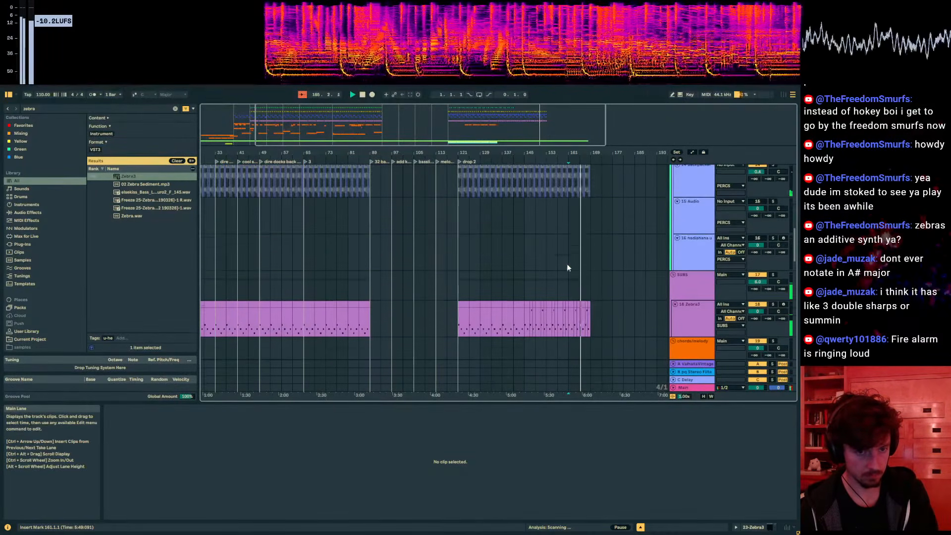
left_click_drag(569, 317, 642, 326)
left_click(590, 321)
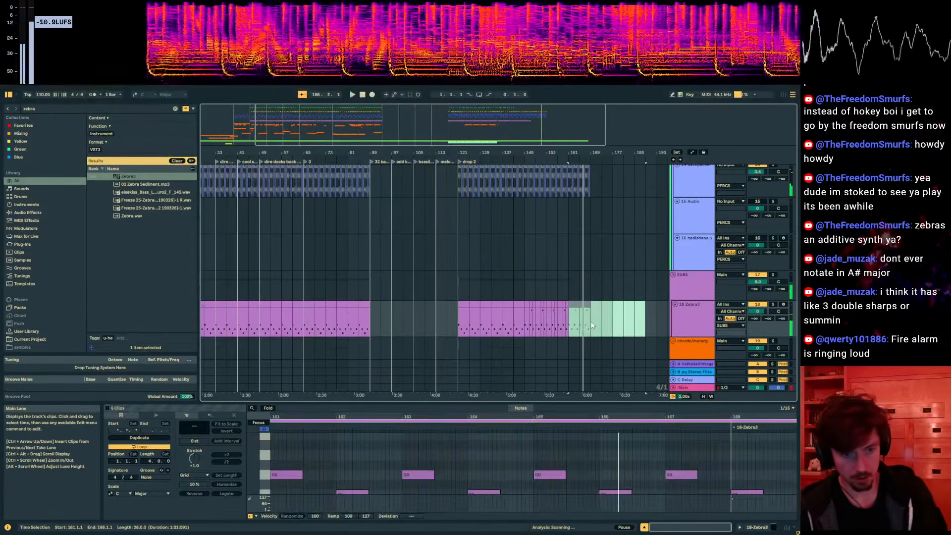
- Select bars 161 to 189 of the reference track and review the sub and melodic tracks above it
scroll(590, 310, "down", 18)
left_click_drag(569, 236, 645, 236)
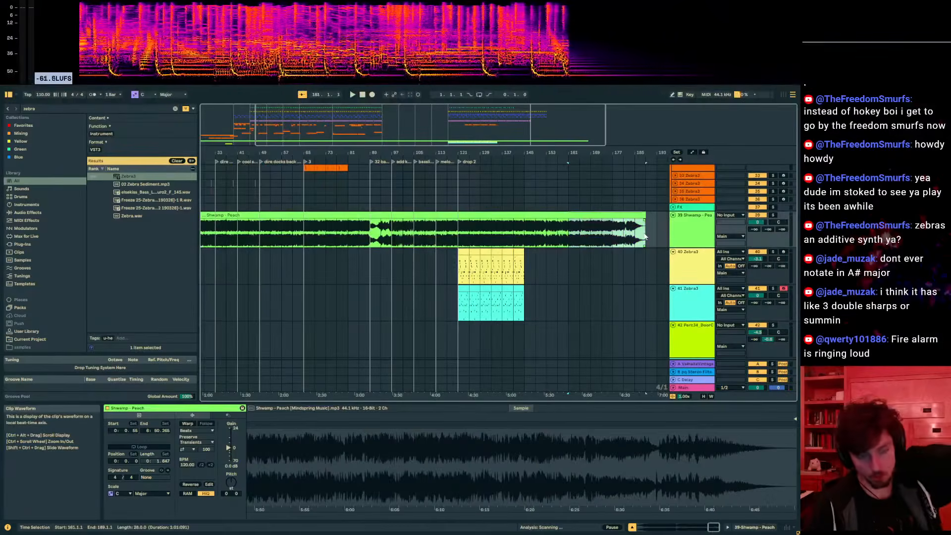
scroll(364, 304, "up", 12)
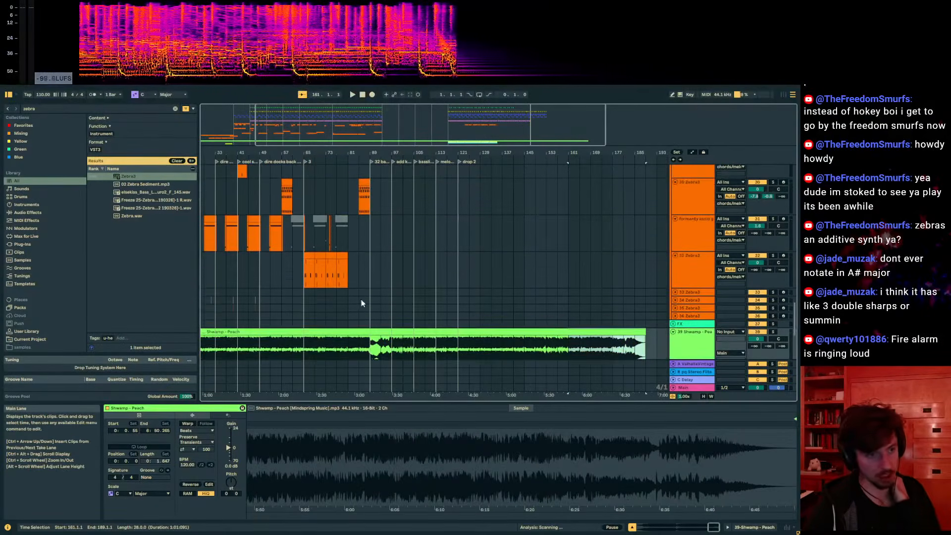
scroll(364, 303, "up", 15)
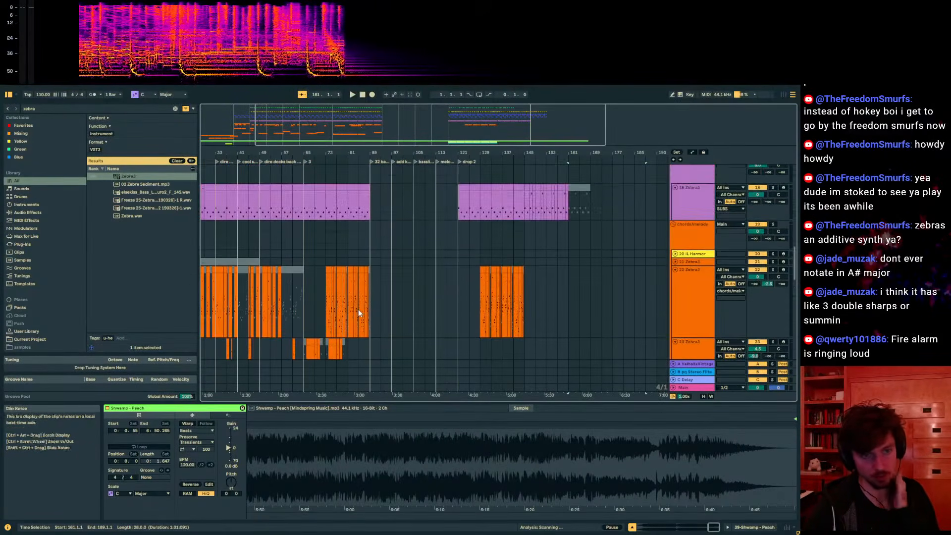
scroll(358, 309, "down", 15)
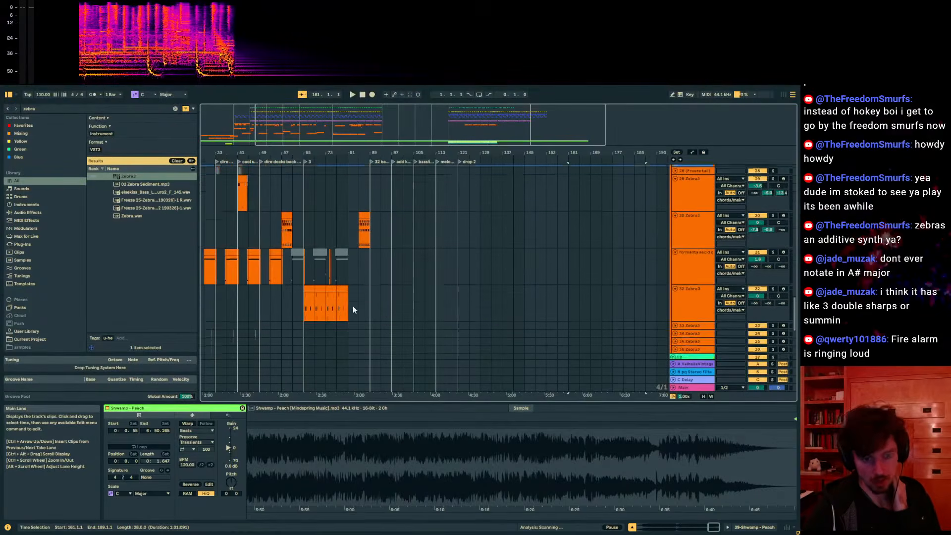
scroll(354, 310, "down", 8)
- Examine the clip at bar 65 on track 32, its Zebra3 patch and the neighbouring melodic clips
left_click(304, 227)
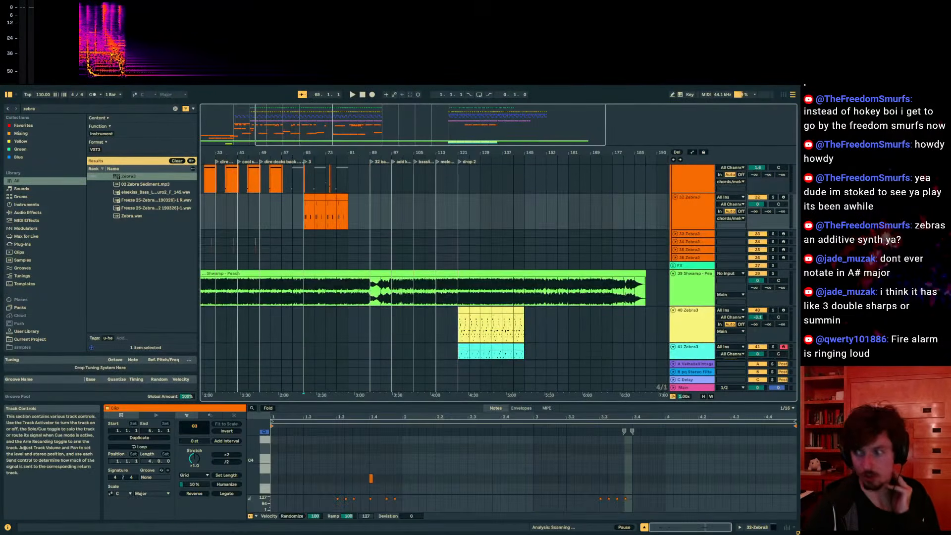
left_click_drag(799, 122, 744, 132)
left_click_drag(337, 153, 408, 133)
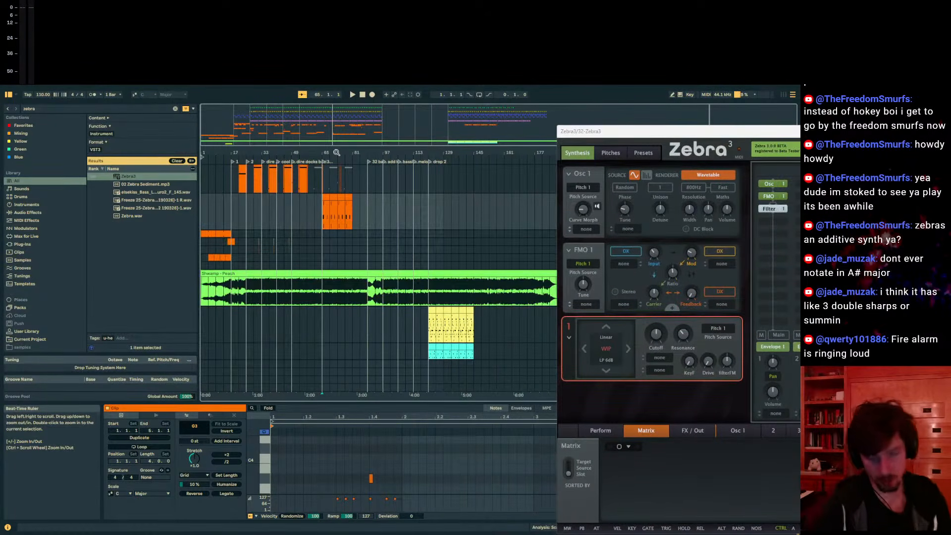
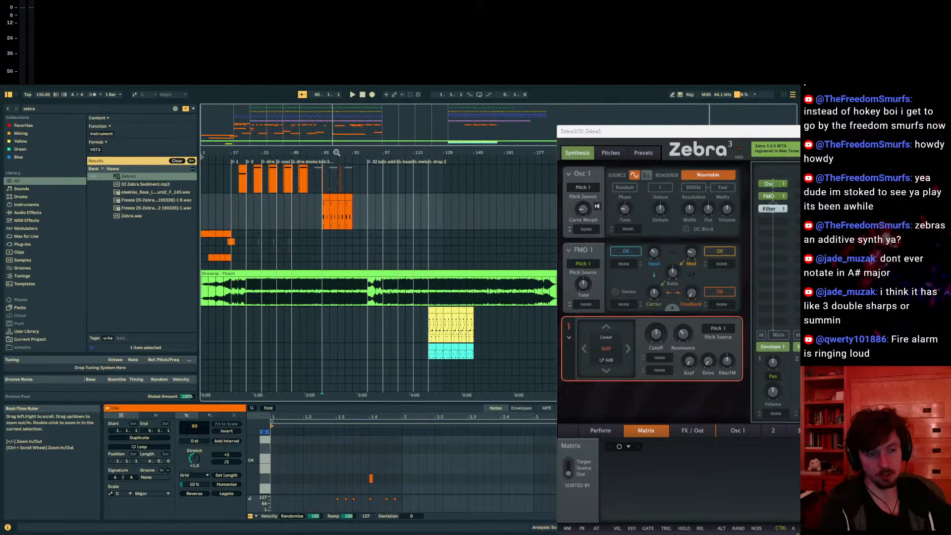
left_click_drag(337, 152, 428, 226)
scroll(428, 226, "up", 6)
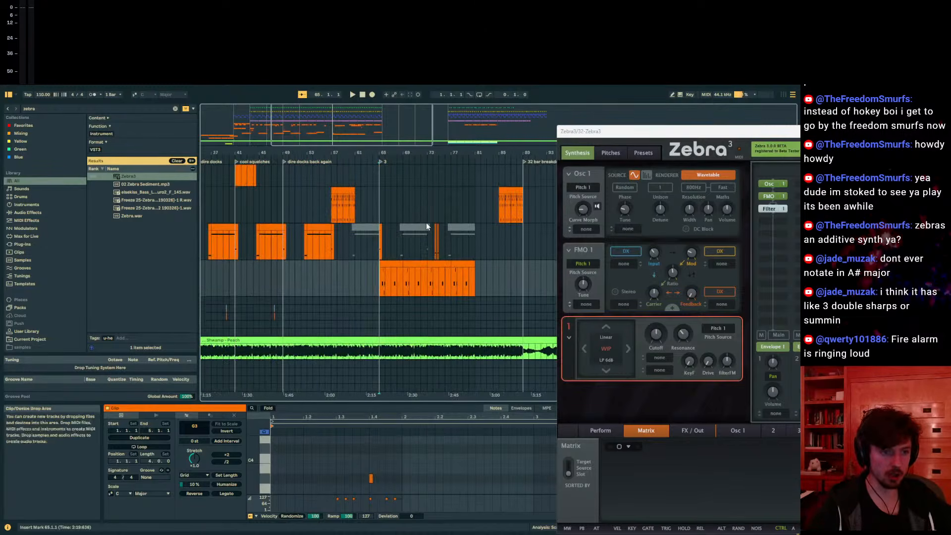
- Inspect the drop 2 melodic clips at bar 129 on track 22 and at bar 121 on track 41
left_click_drag(504, 152, 285, 131)
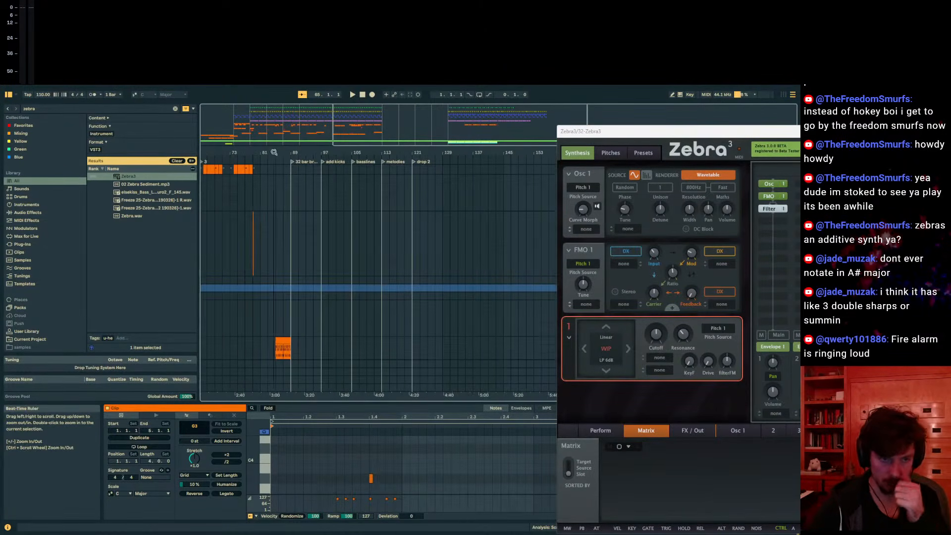
scroll(383, 246, "up", 7)
scroll(406, 248, "up", 2)
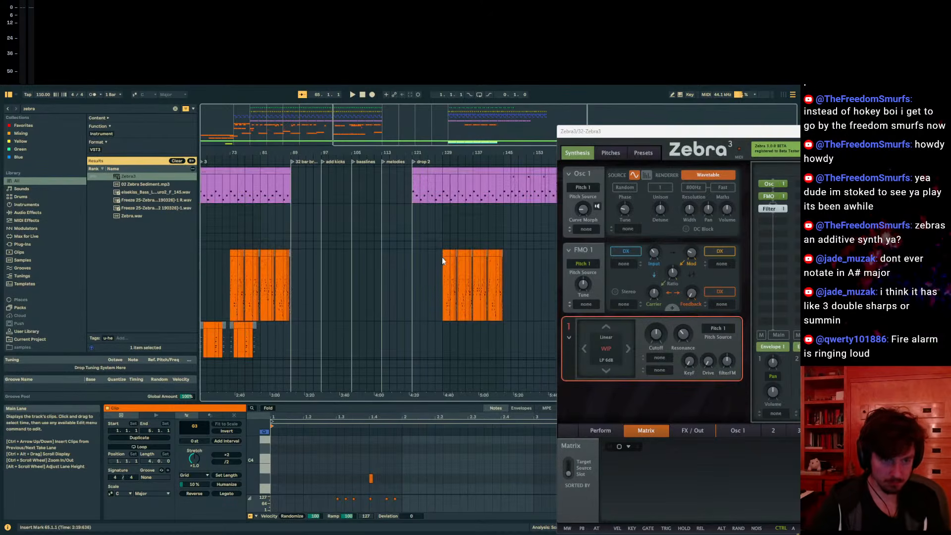
left_click(442, 257)
scroll(447, 258, "down", 3)
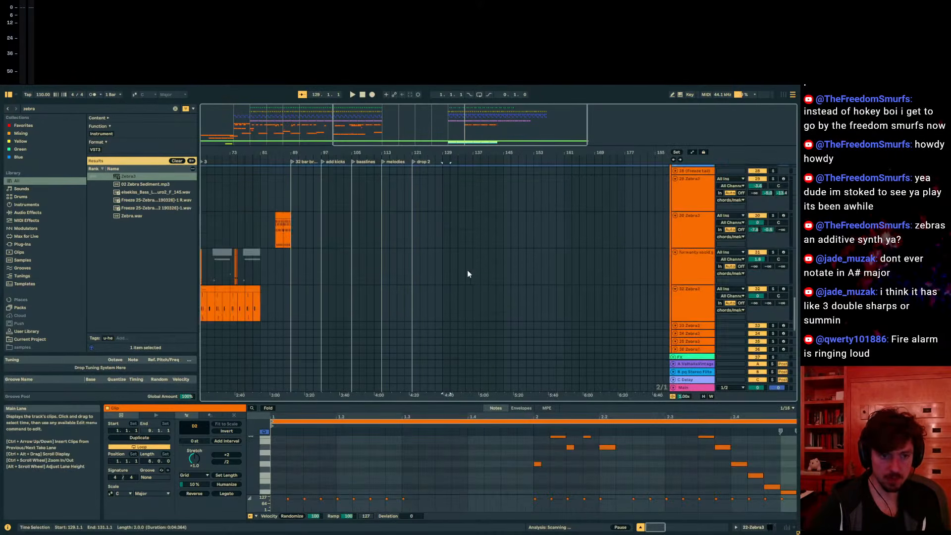
scroll(468, 273, "down", 9)
left_click(443, 266)
left_click(698, 271)
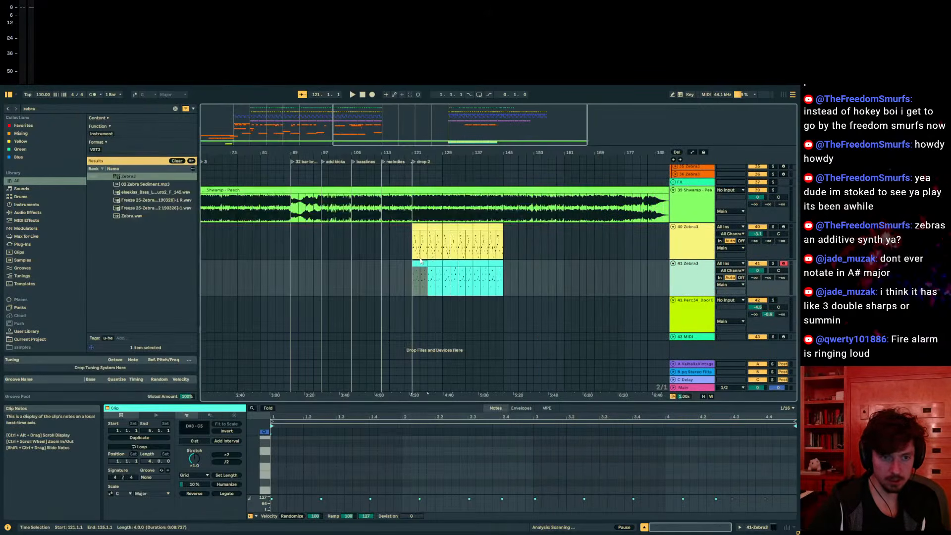
- Audition the track 41 Zebra3 clip from bar 121 in solo, and play it with the full mix
left_click(421, 264)
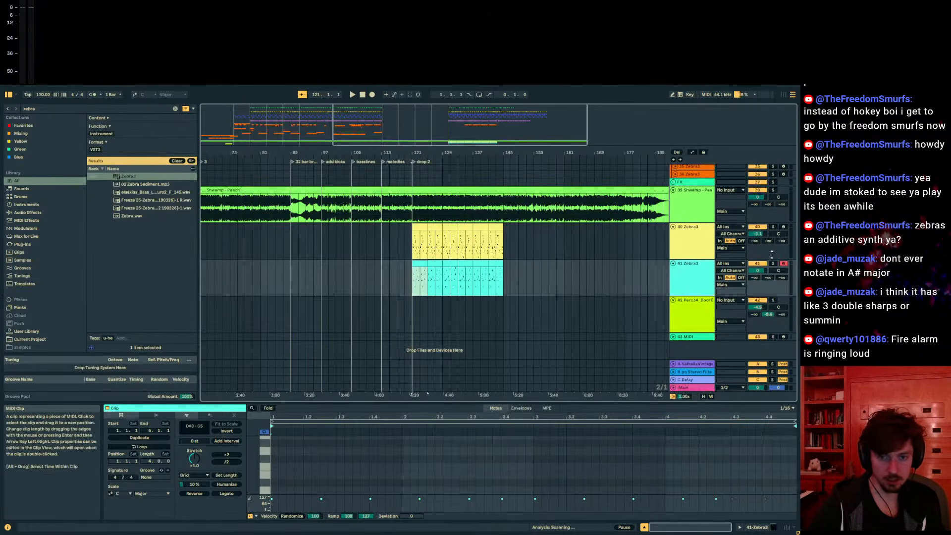
left_click(774, 264)
key("space")
key("space")
left_click(774, 263)
left_click_drag(440, 153, 435, 224)
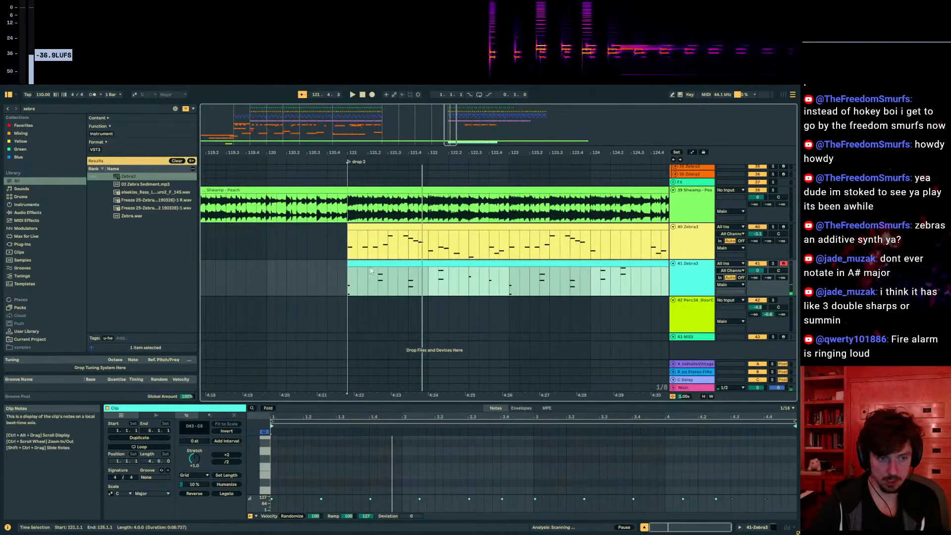
key("space")
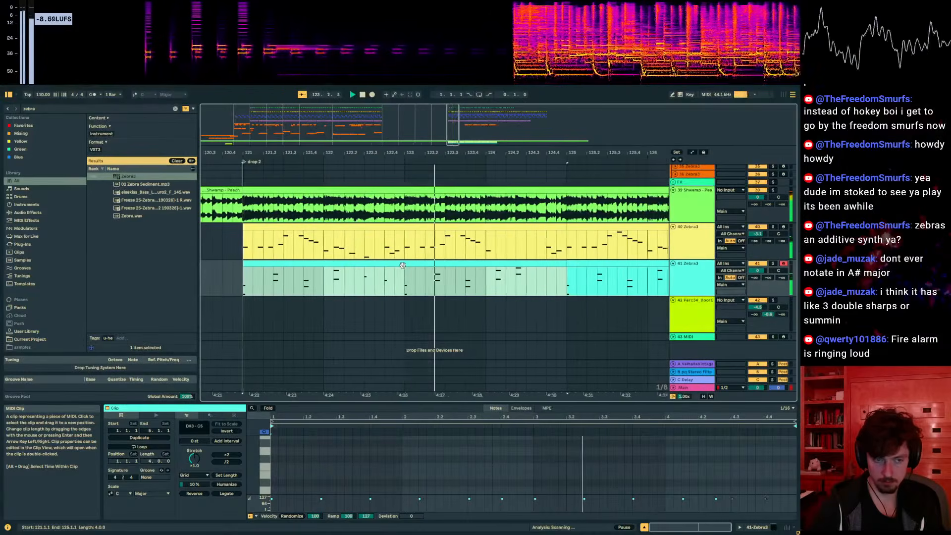
- Audition the track 40 Zebra3 melody in solo, select its bars 121 to 125 clip, view its device and end the solo
left_click(375, 246)
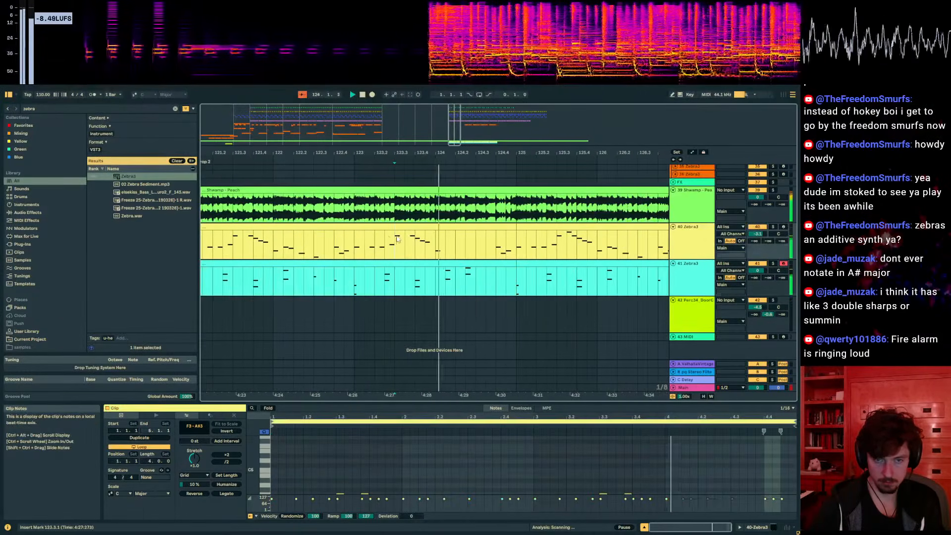
key("space")
left_click(772, 226)
key("space")
left_click(500, 245)
left_click(501, 227)
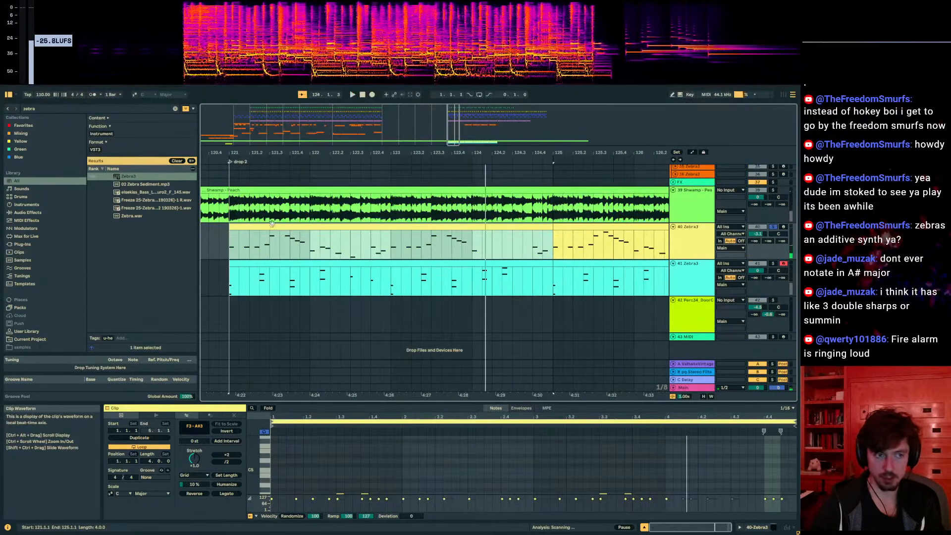
left_click(767, 528)
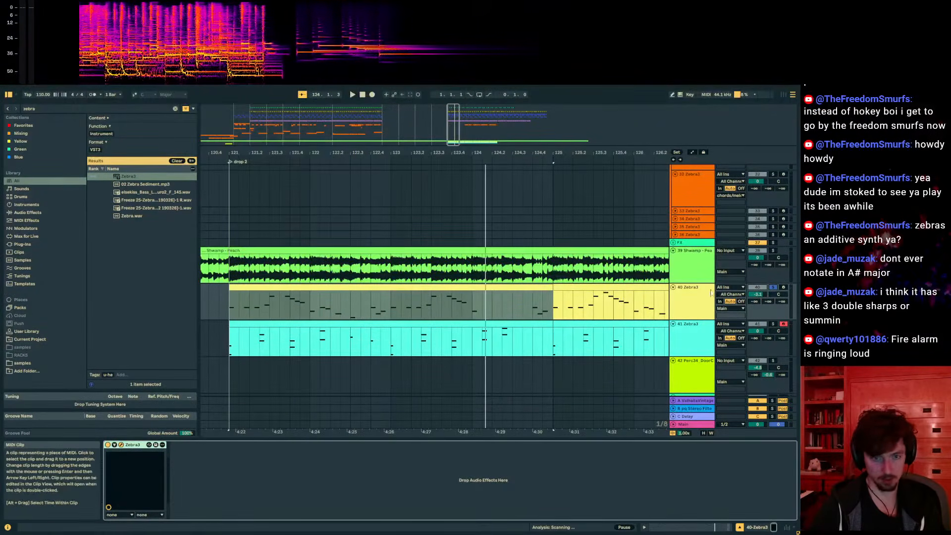
left_click(774, 287)
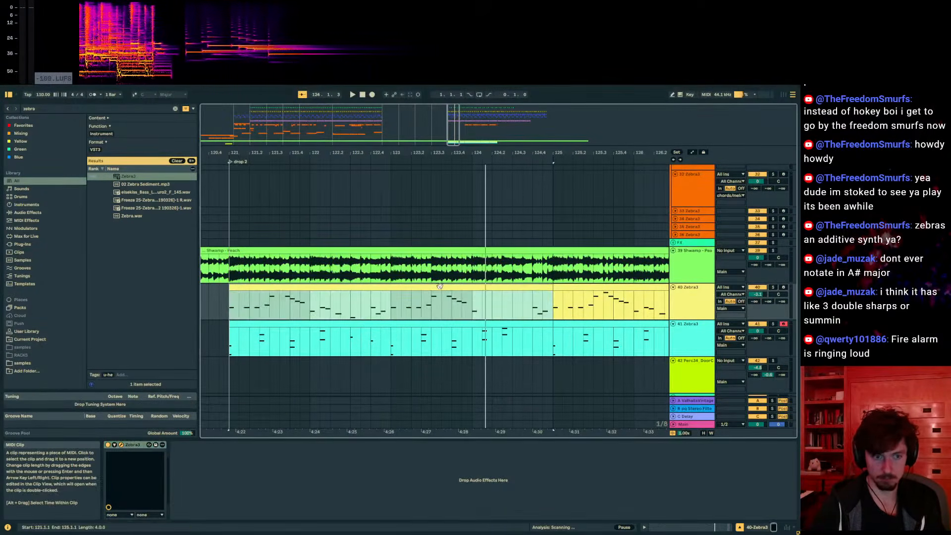
- Open the track 40 clip from bar 121 in an enlarged note editor and select its first three A#3 notes
key("shift+Tab")
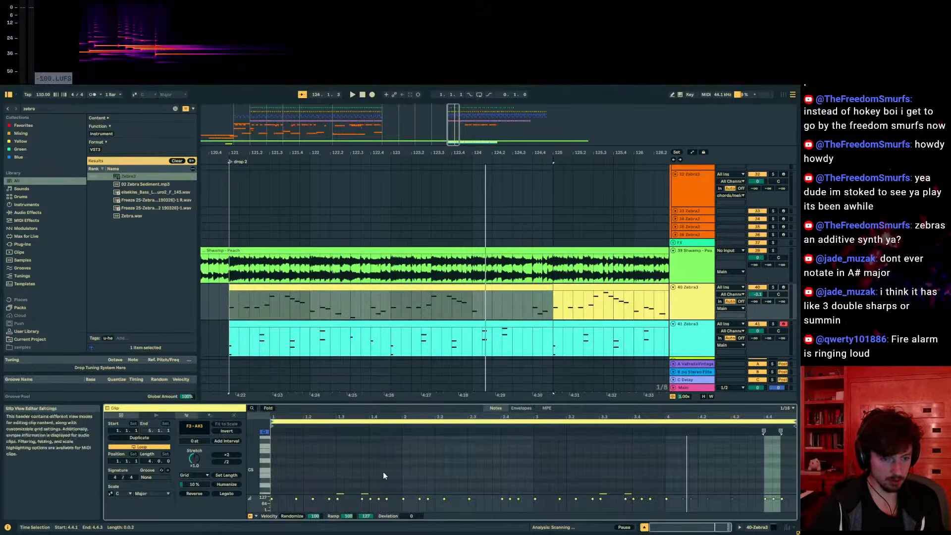
left_click_drag(385, 404, 342, 262)
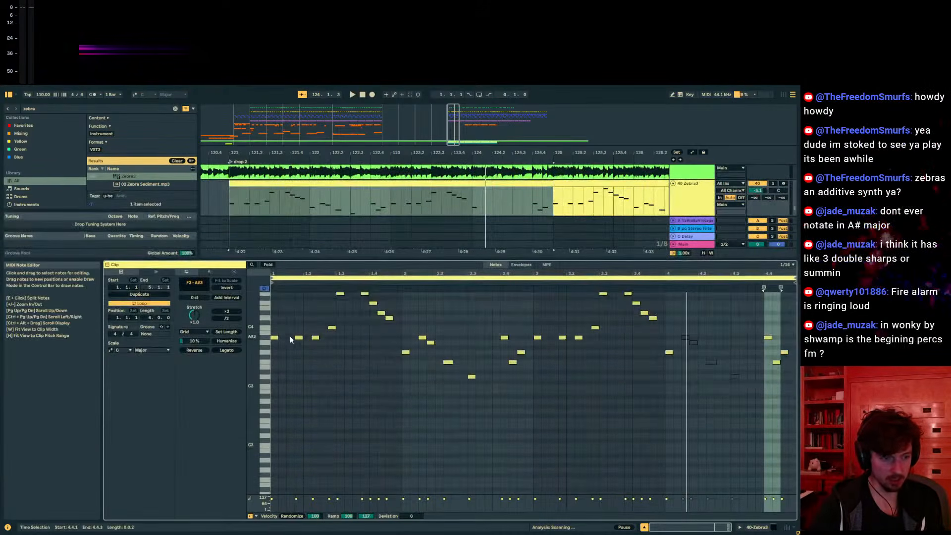
left_click_drag(322, 357, 251, 336)
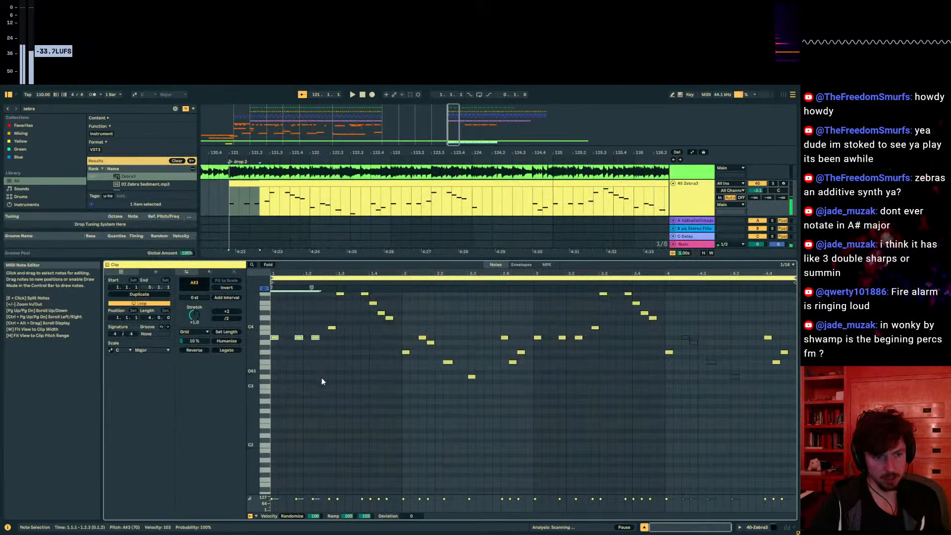
scroll(322, 375, "up", 2)
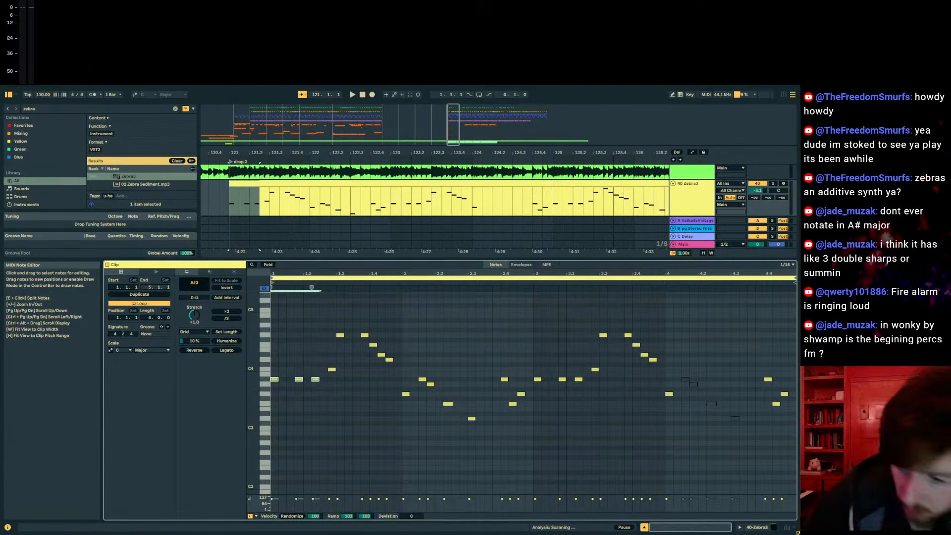
- Switch to TIDAL, search for "wonky" and open the Shwamp album containing the track Wonky
left_click_drag(799, 114, 252, 162)
left_click(372, 183)
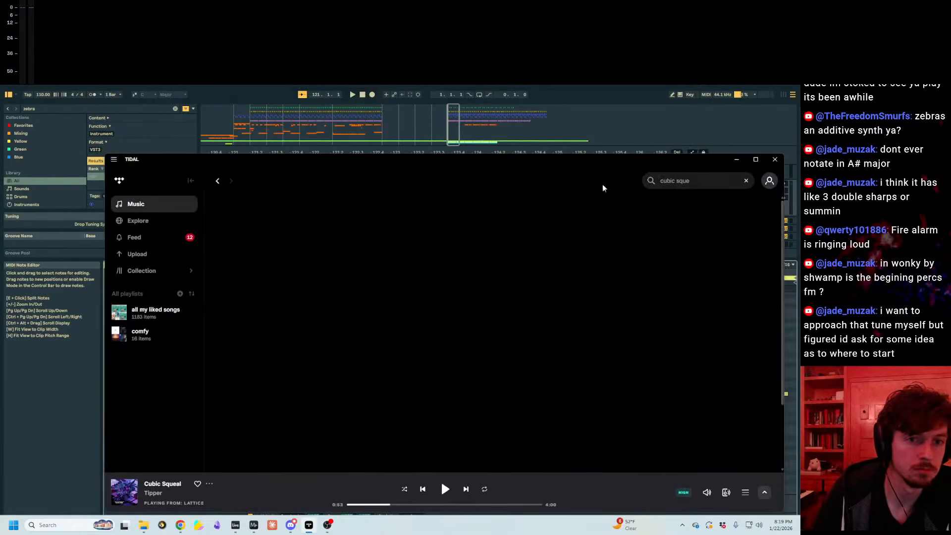
left_click_drag(664, 180, 149, 177)
type("wonky")
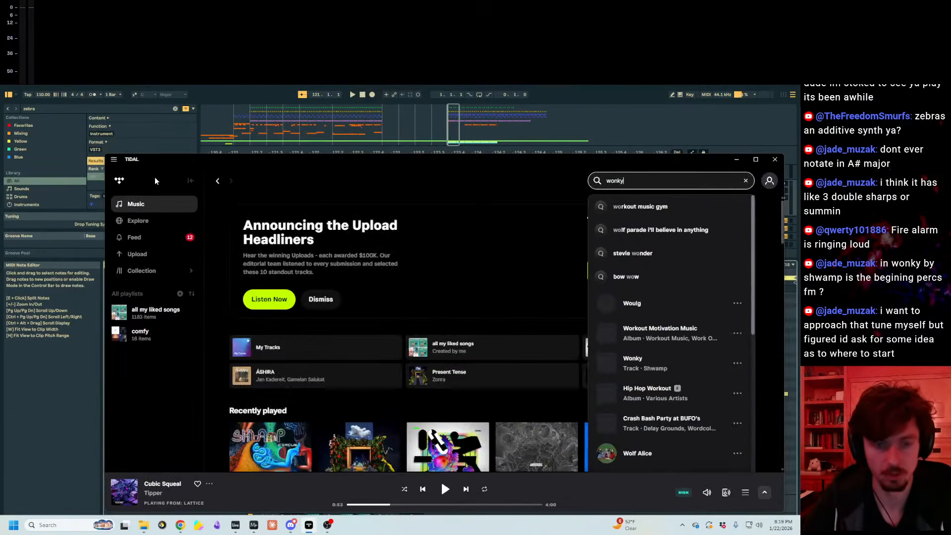
left_click(647, 300)
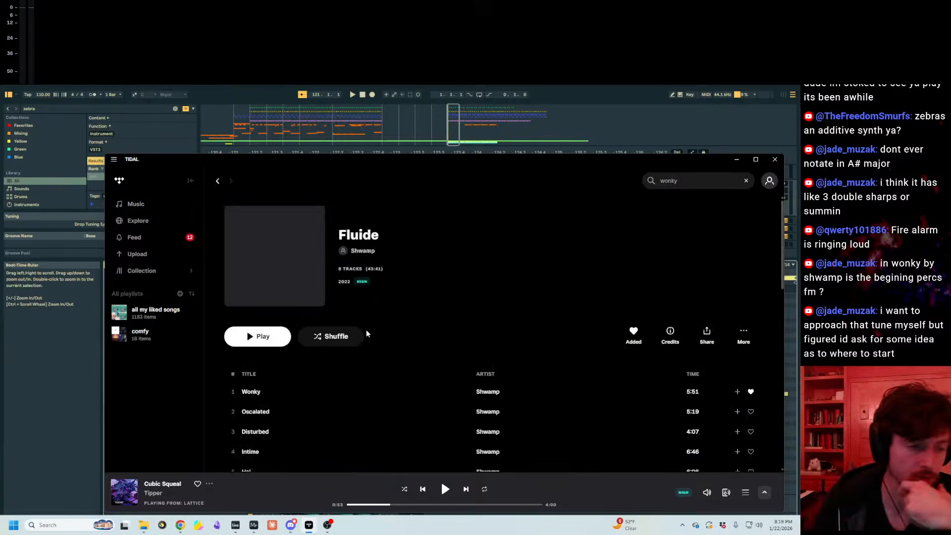
- Play Wonky from the Fluide album from its start, pausing and resuming to study the opening percussion in short passages
left_click(233, 392)
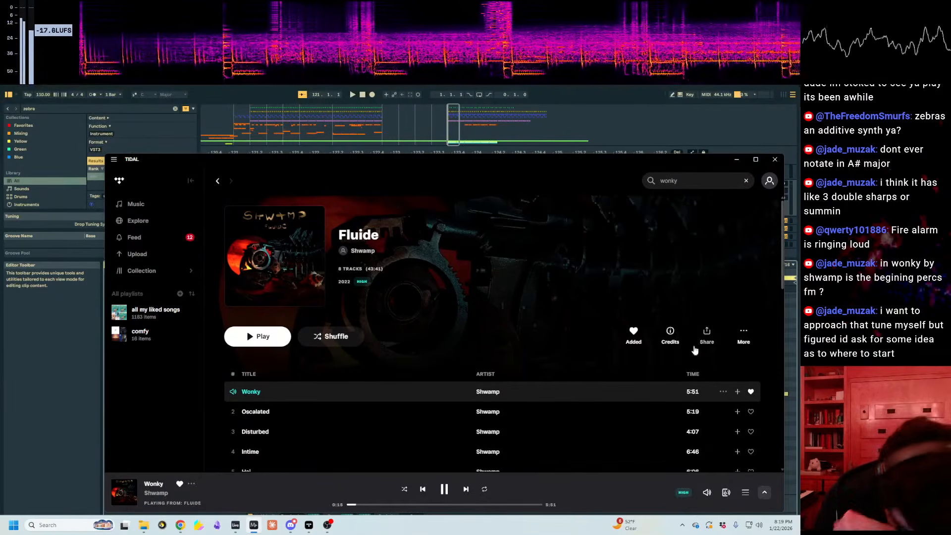
left_click(445, 490)
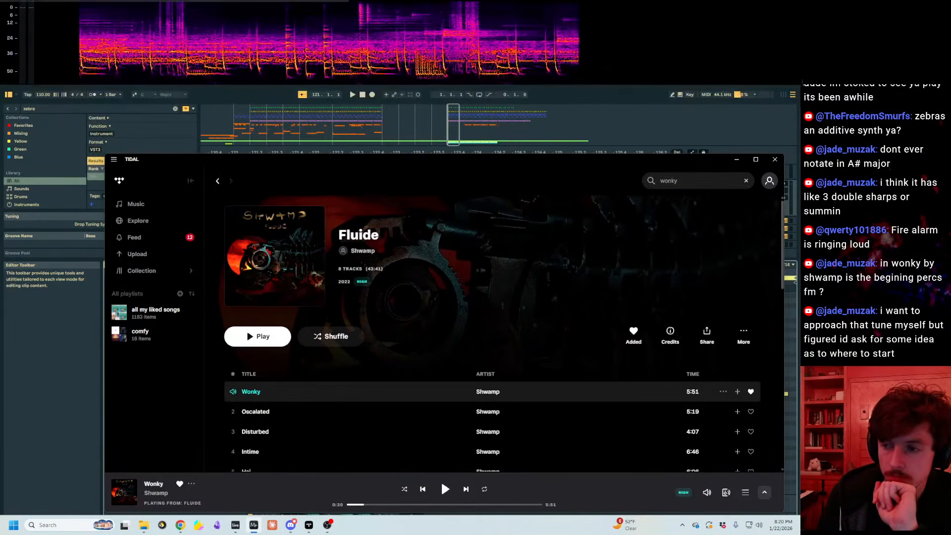
left_click(446, 491)
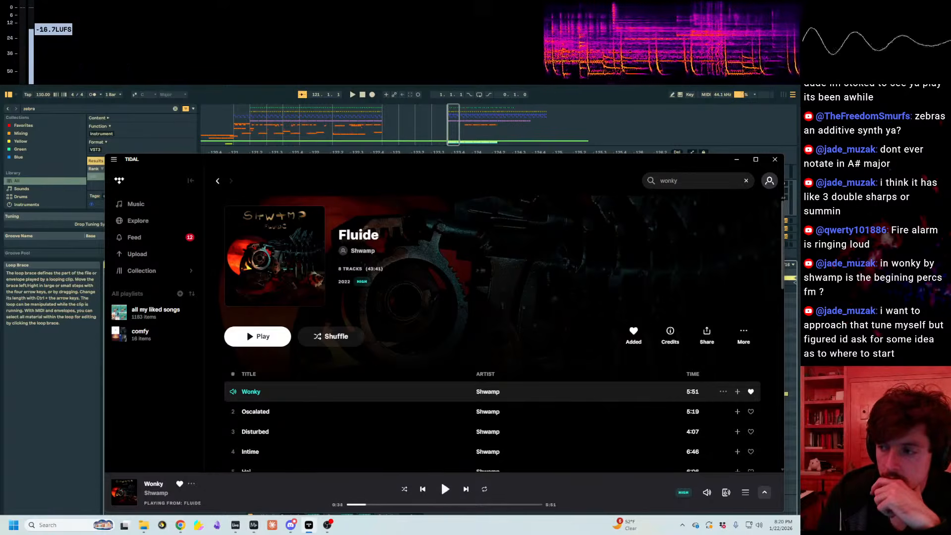
left_click(445, 490)
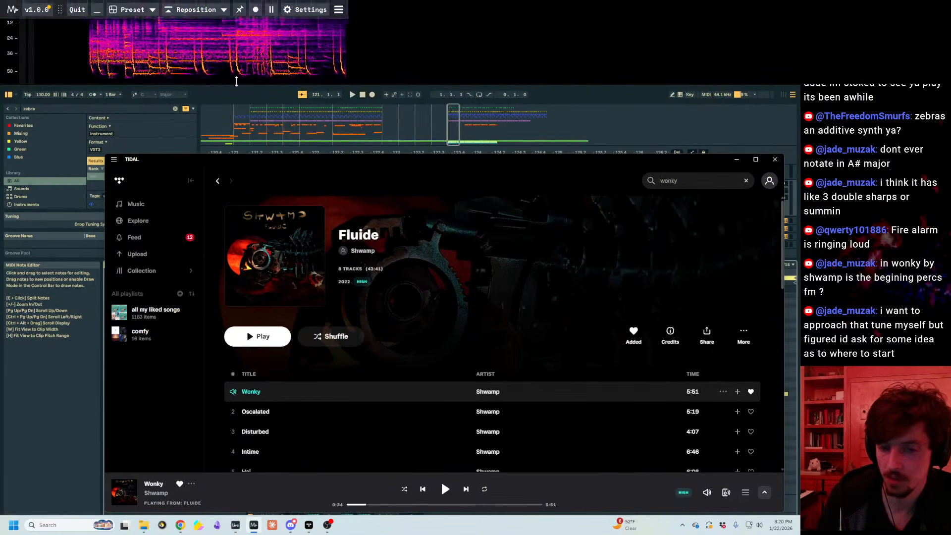
left_click(446, 490)
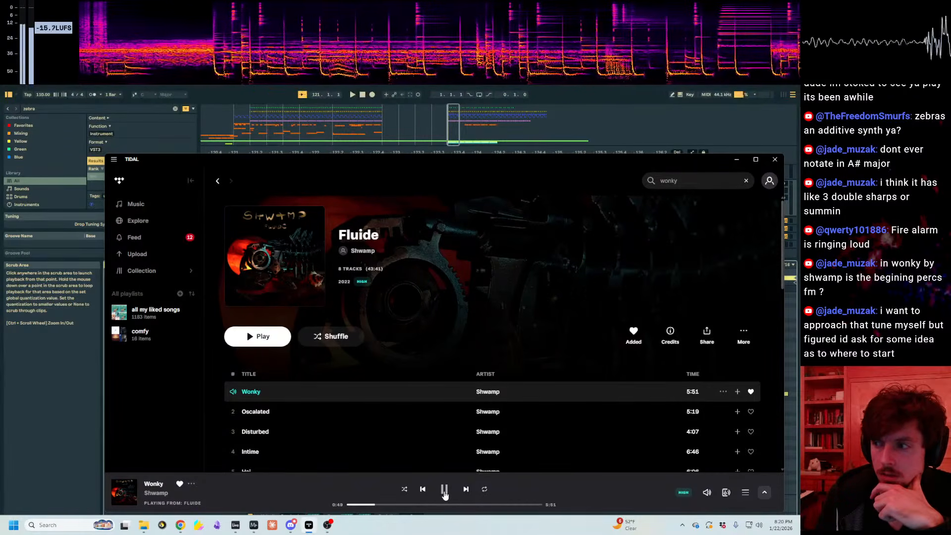
left_click(445, 491)
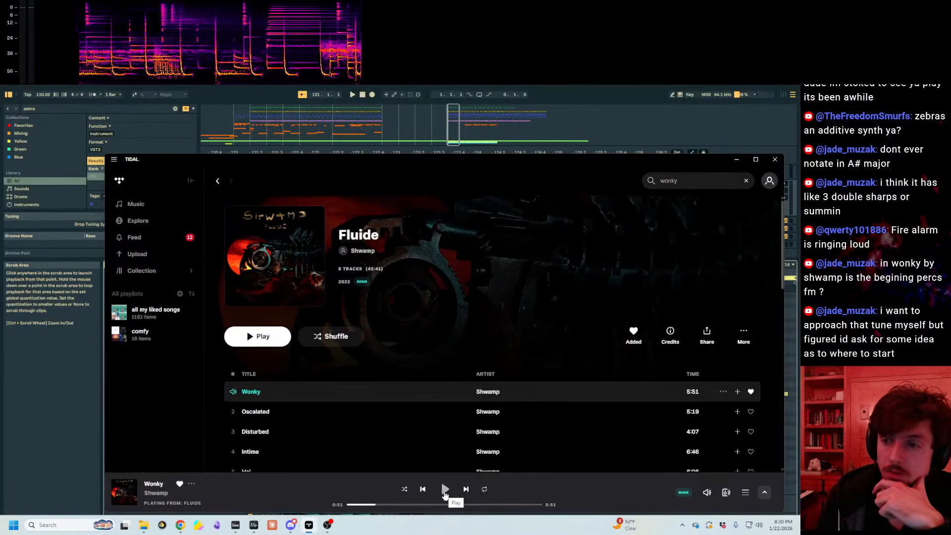
left_click(444, 491)
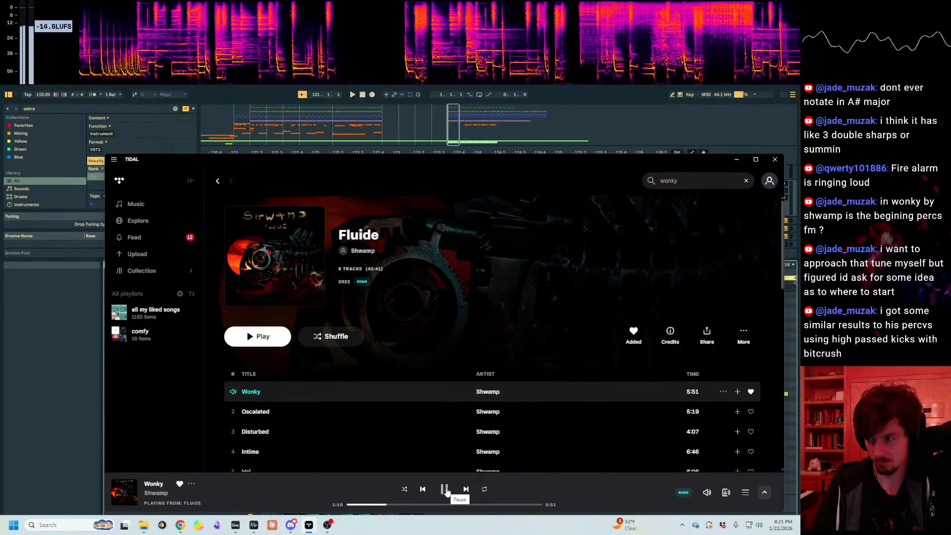
- Replay Wonky in short bursts around 1:10 to examine the sounds on the spectrogram, and pause it
left_click(446, 489)
left_click(627, 65)
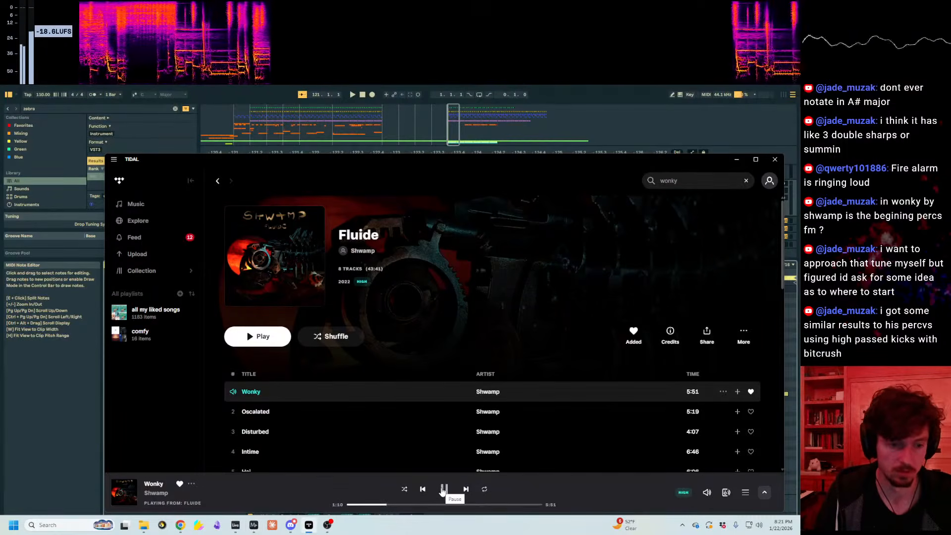
left_click(443, 490)
mouse_move(615, 76)
left_mouse_down()
mouse_move(603, 50)
mouse_move(602, 74)
mouse_move(601, 64)
left_mouse_up()
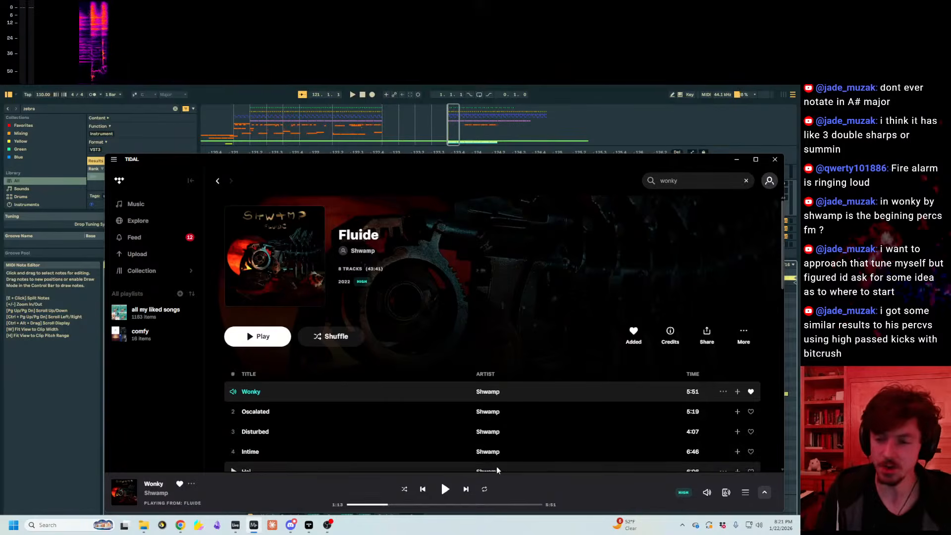
left_click(445, 489)
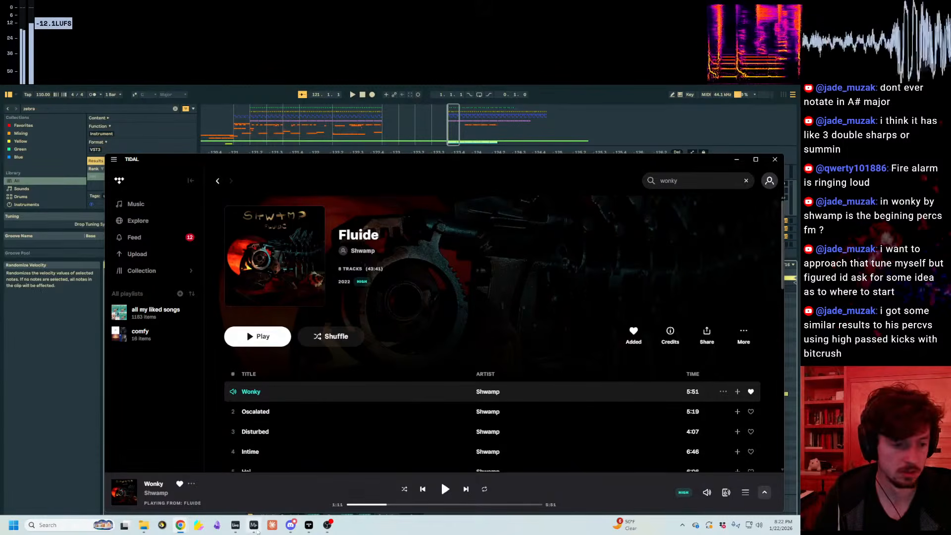
left_click(176, 79)
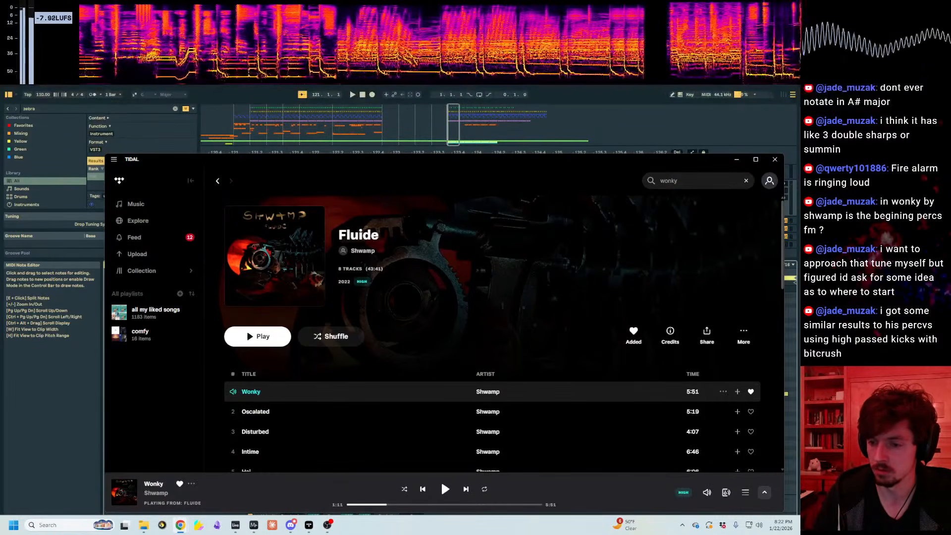
left_click(599, 70)
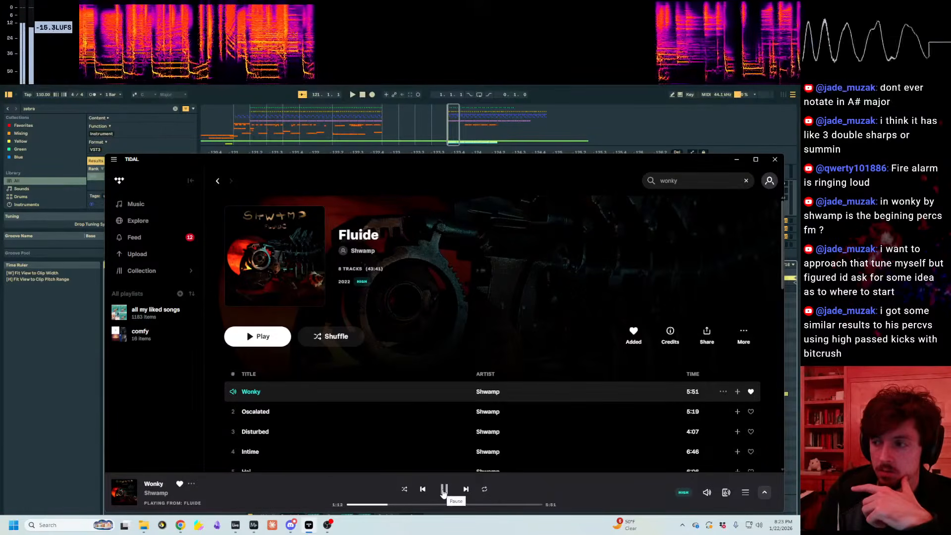
left_click(443, 490)
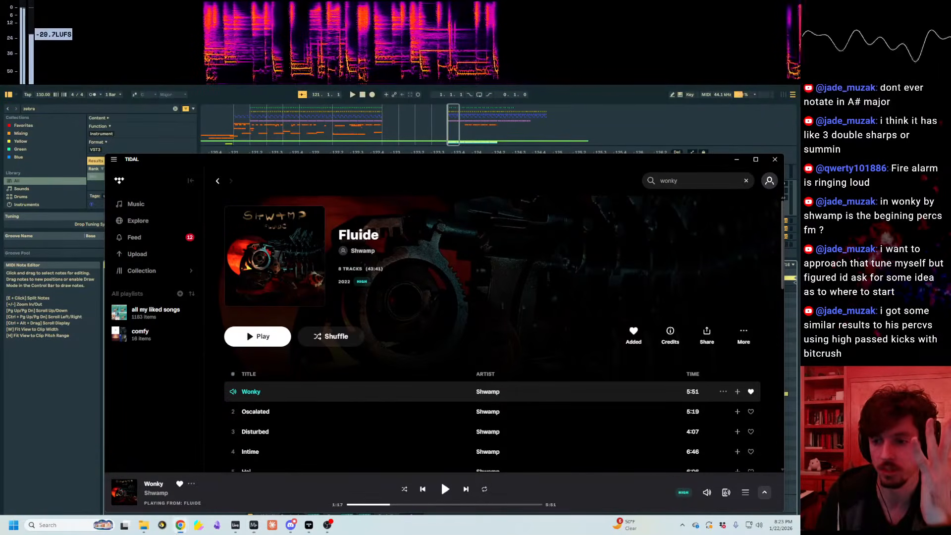
- Bring up Detox Unit's SoundCloud tracks page in the browser and pause the track Bounce
left_click_drag(514, 164, 455, 160)
scroll(436, 290, "down", 2)
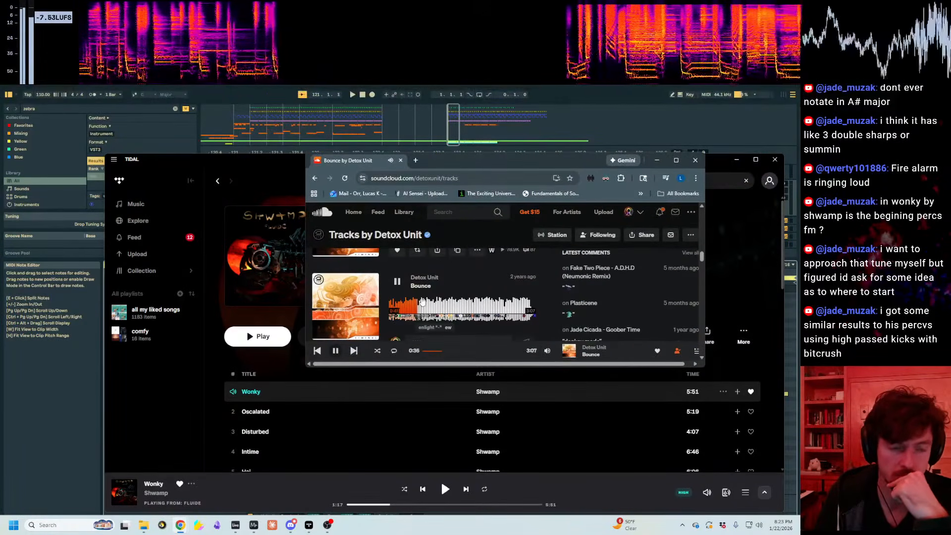
left_click(398, 281)
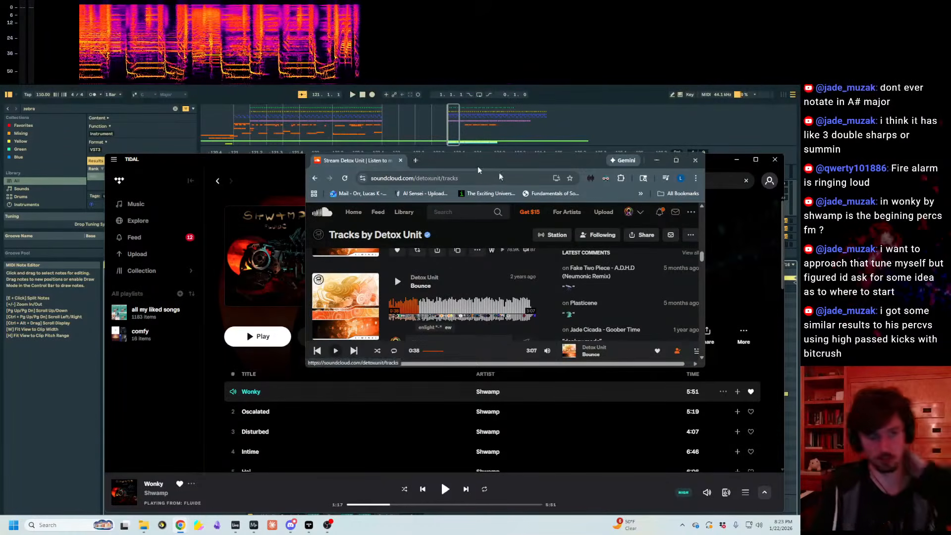
- Return to TIDAL to hear Wonky from 1:17, pause it, and bring up the Livestreams channel in Discord
left_click(761, 393)
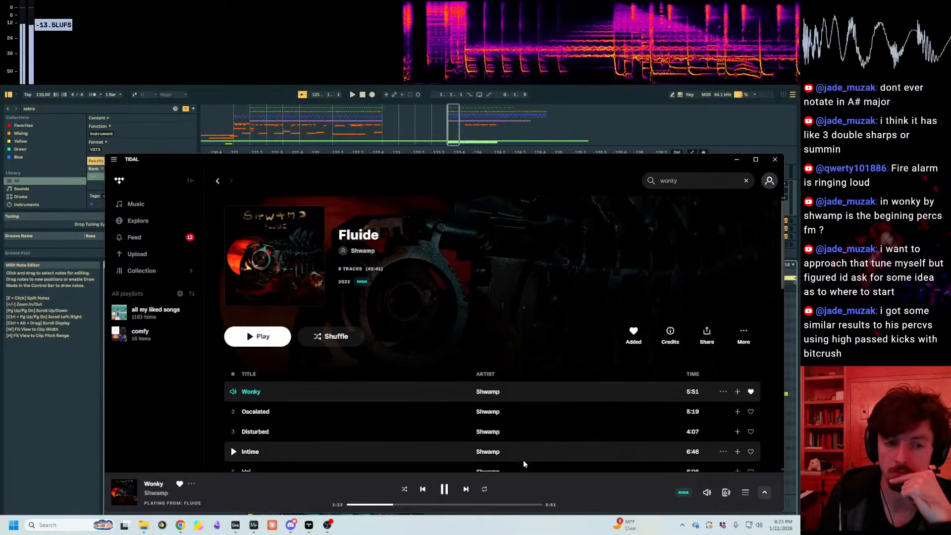
left_click(445, 490)
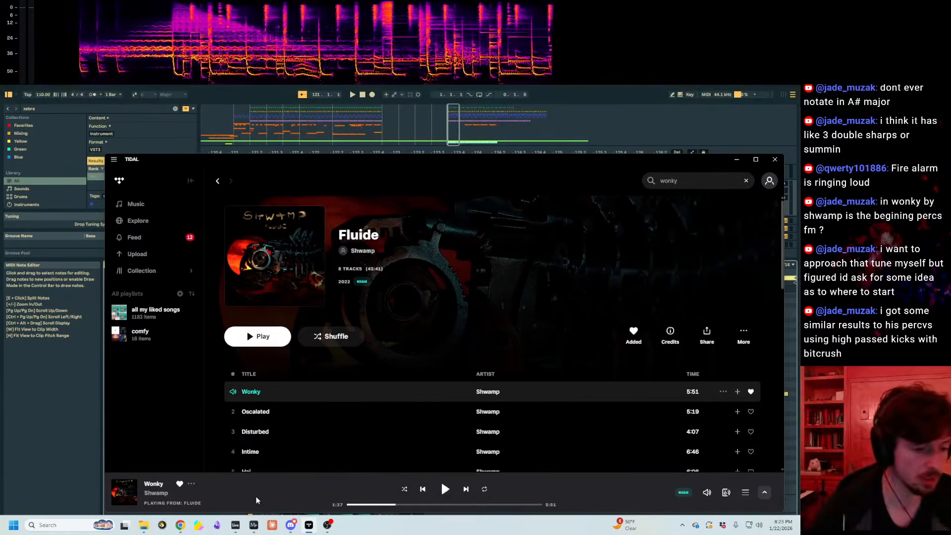
mouse_move(290, 524)
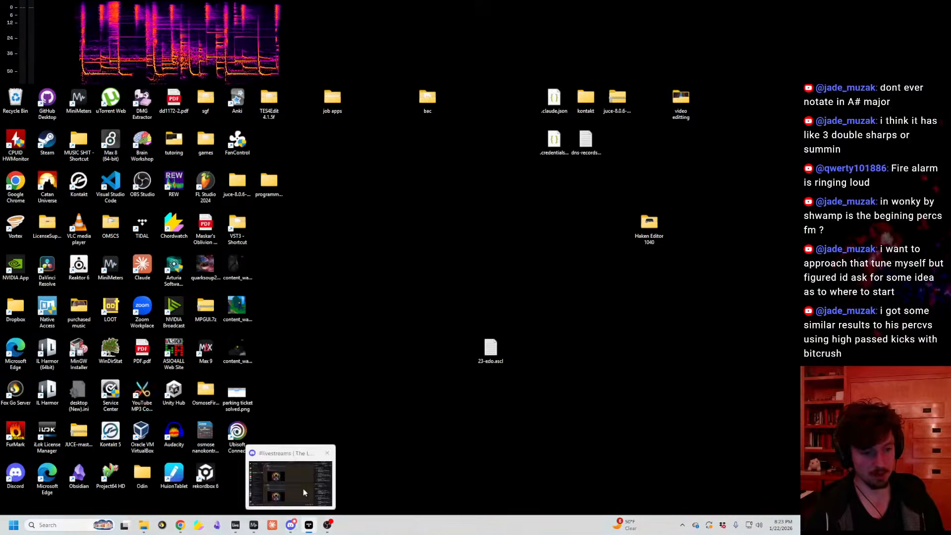
left_click(303, 488)
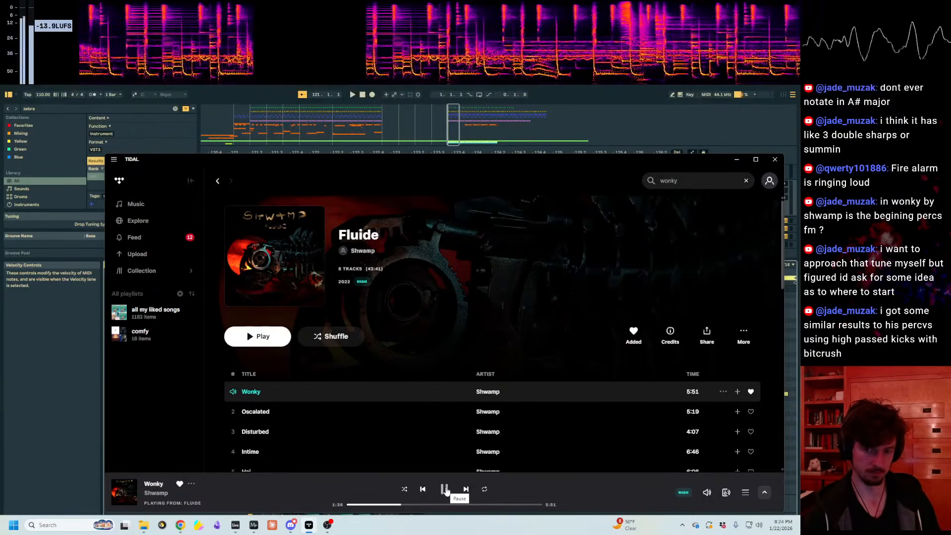
- Listen to Wonky in short passages from about 1:38 to 1:58 in TIDAL and pause it
left_click(445, 489)
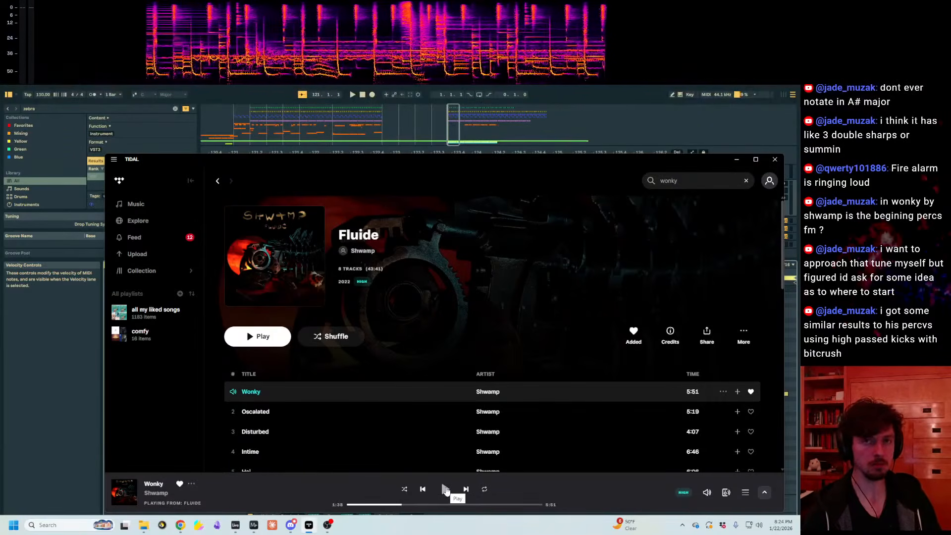
left_click(445, 489)
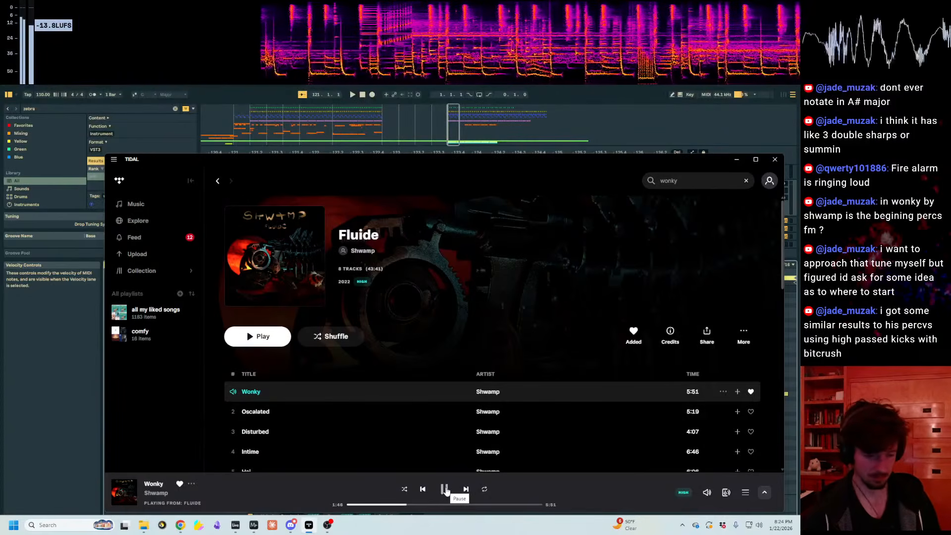
left_click(445, 490)
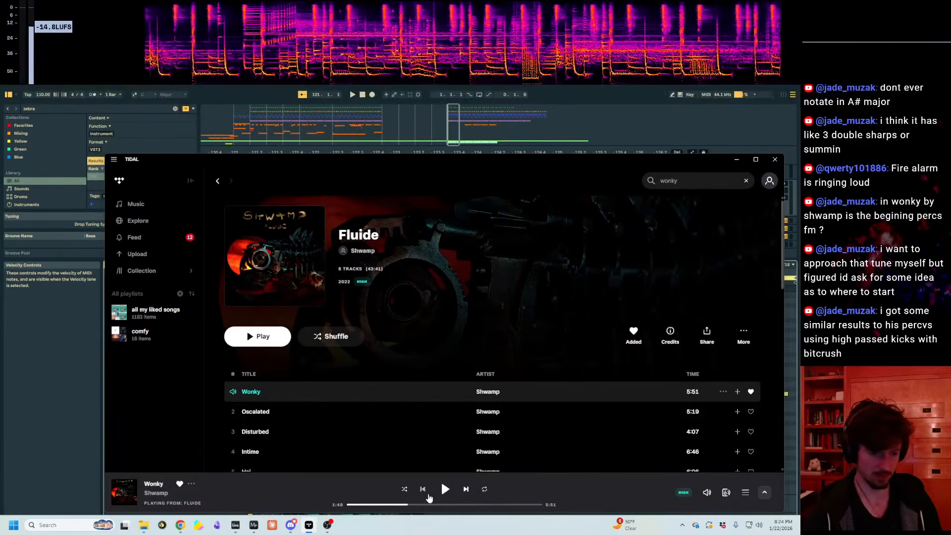
left_click(445, 490)
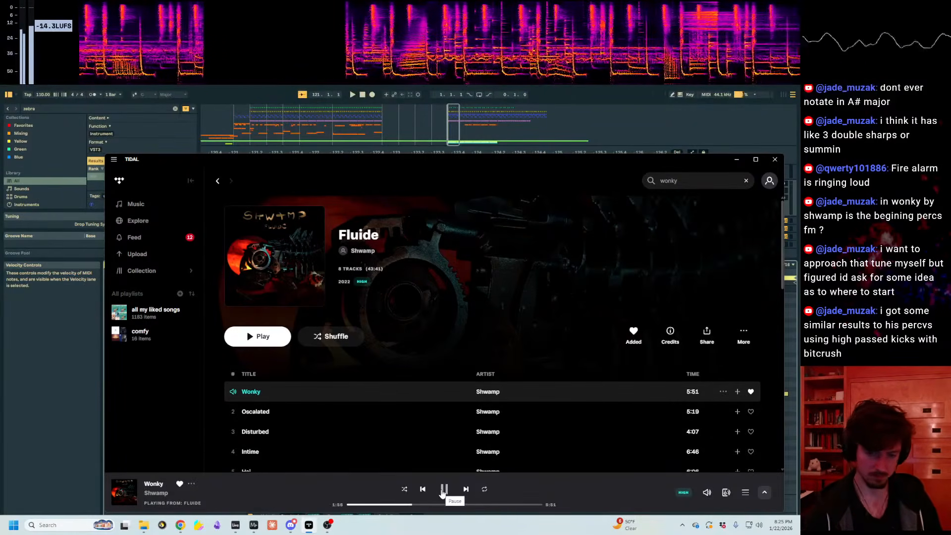
left_click(444, 489)
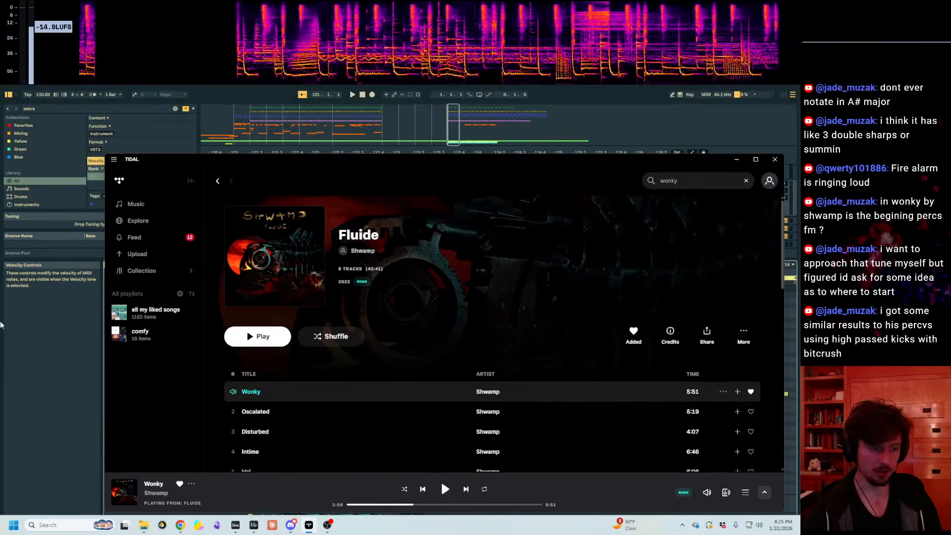
- Switch back to the Ableton Live arrangement and place the insert marker at bar 121 on the Shwamp - Peach reference track
left_click(40, 342)
left_click_drag(540, 153, 520, 115)
left_click_drag(510, 259, 525, 406)
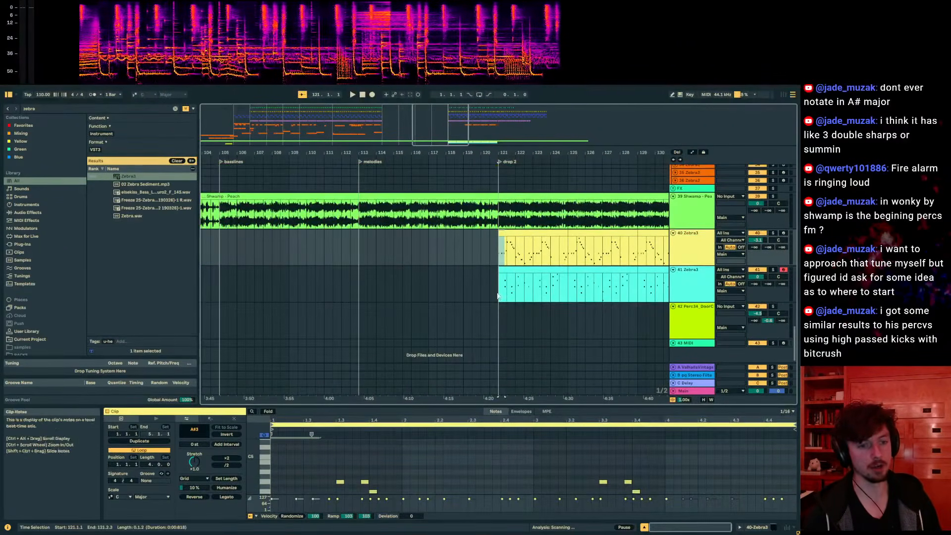
left_click(480, 283)
scroll(500, 292, "up", 3)
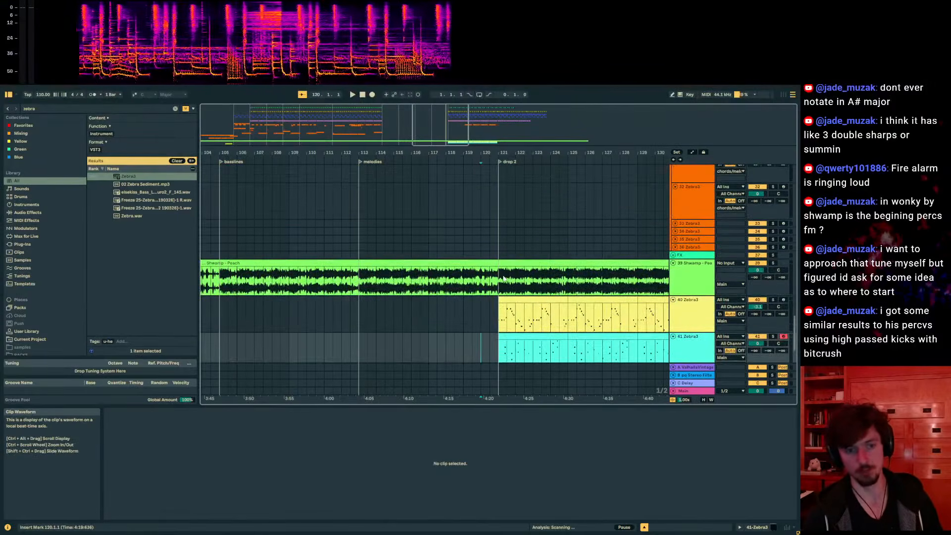
left_click(505, 279)
scroll(582, 299, "up", 6)
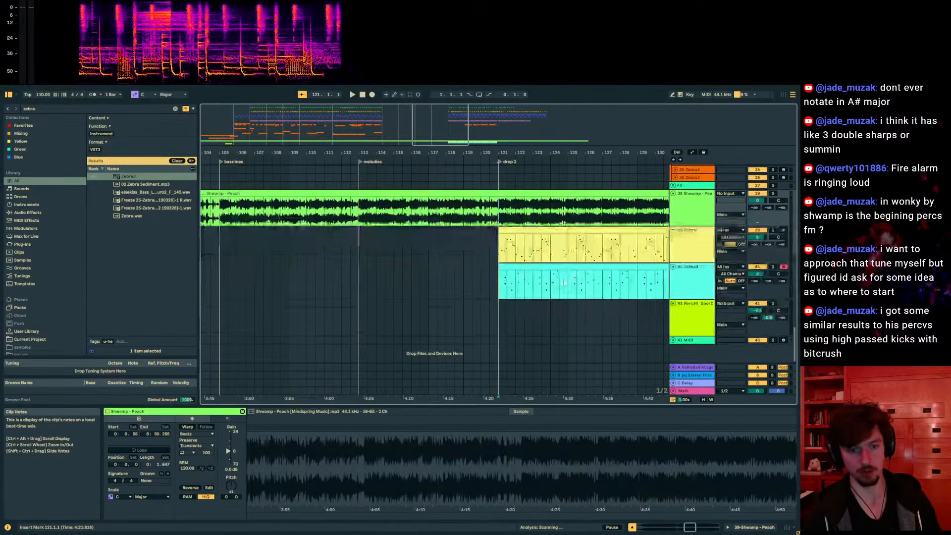
- Fold the chords/melody and SUBS track groups in the arrangement
scroll(550, 281, "up", 5)
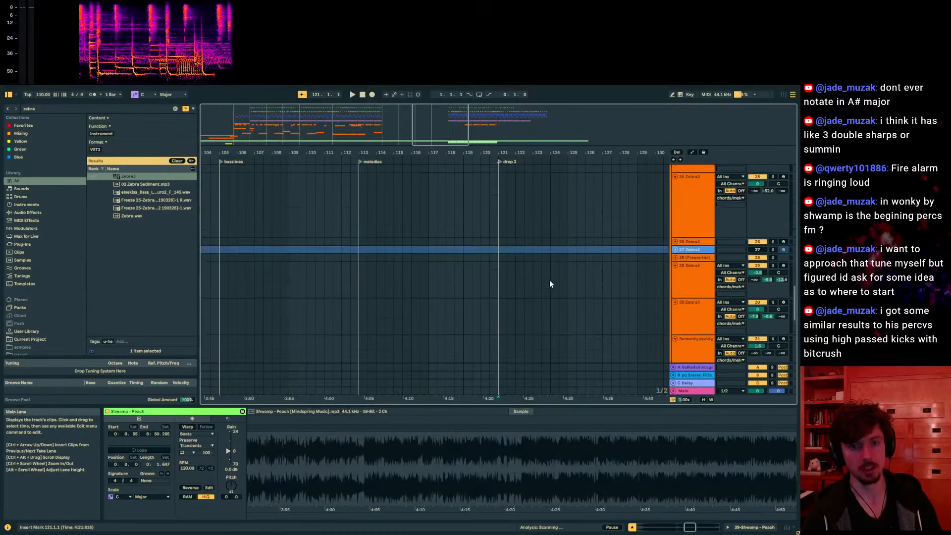
scroll(550, 284, "up", 3)
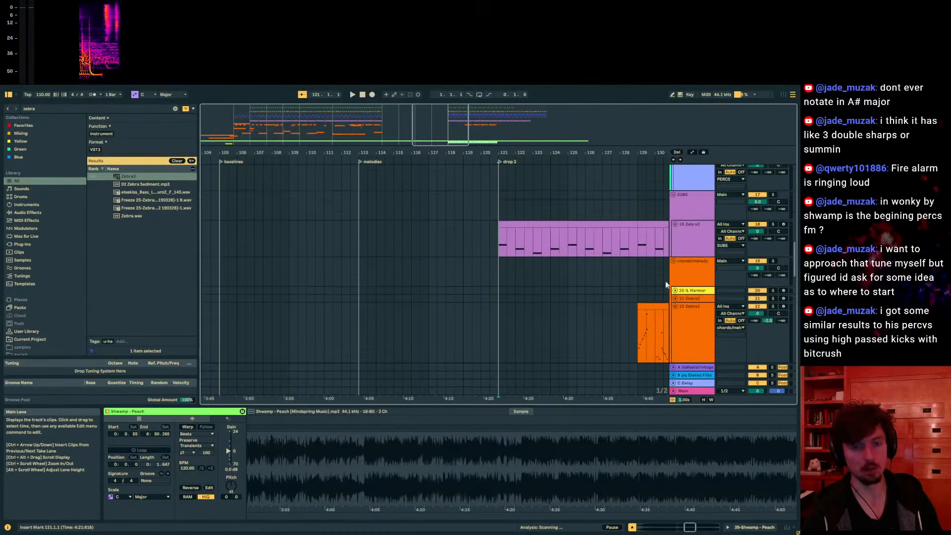
left_click(676, 267)
left_click(674, 262)
scroll(694, 293, "up", 2)
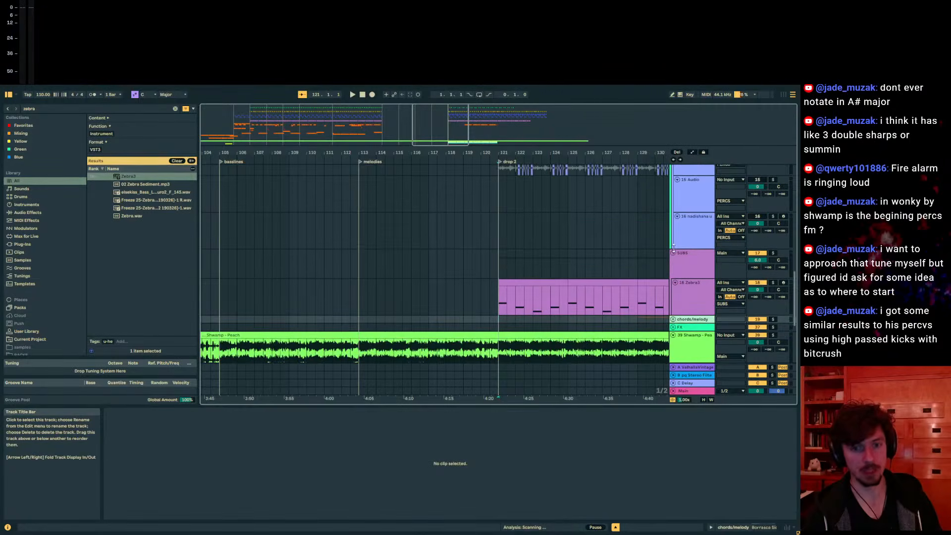
left_click(674, 253)
scroll(678, 300, "up", 2)
scroll(678, 298, "up", 2)
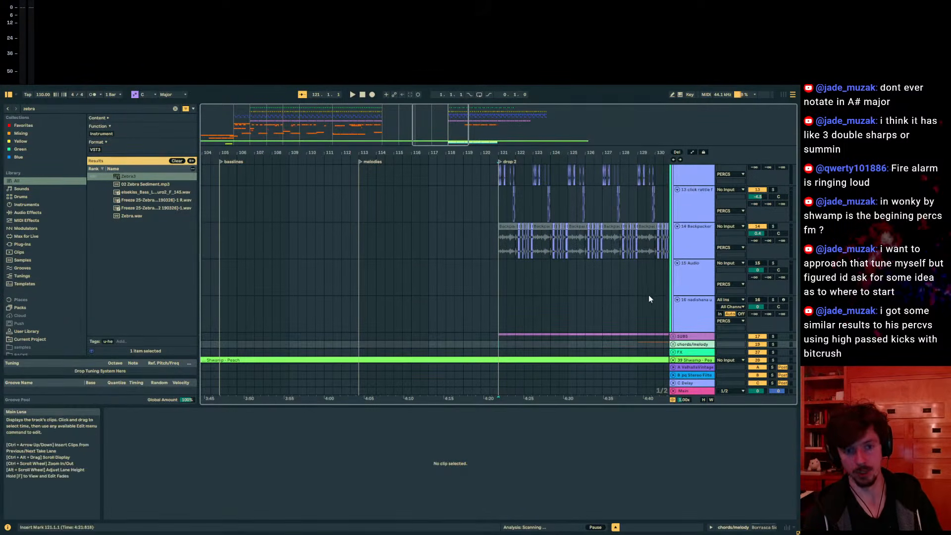
- Place the insert marker on the Shwamp - Peach reference track at the start of its basslines section
scroll(653, 294, "down", 4)
left_click(328, 275)
left_click_drag(269, 152, 389, 156)
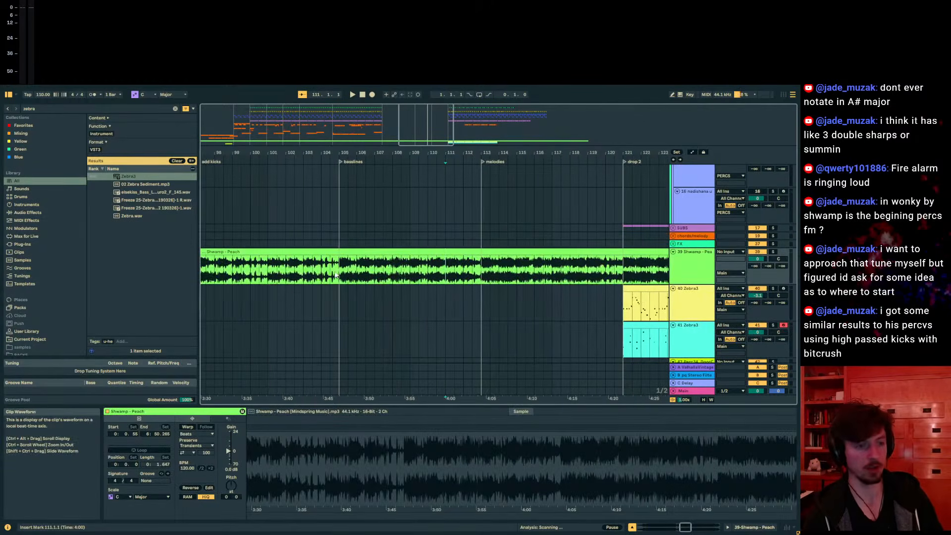
left_click(328, 276)
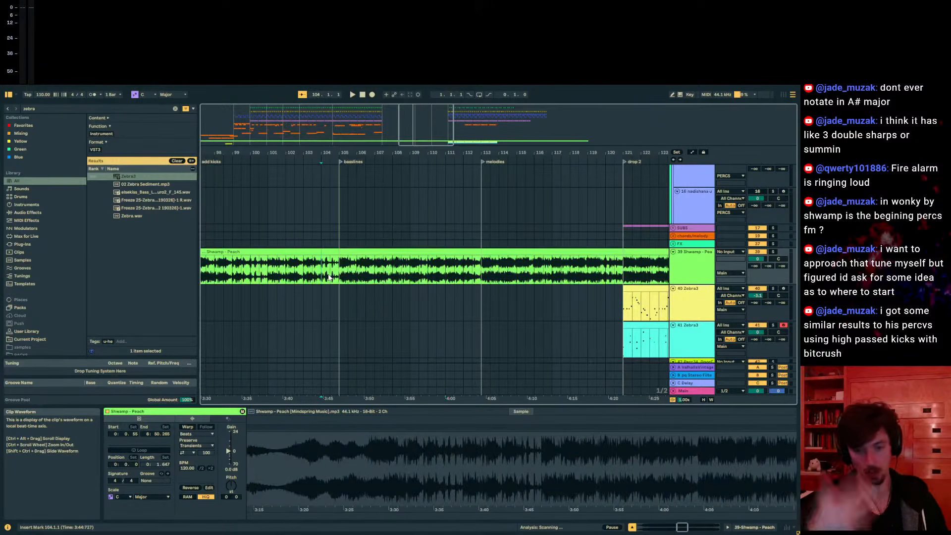
left_click(352, 268)
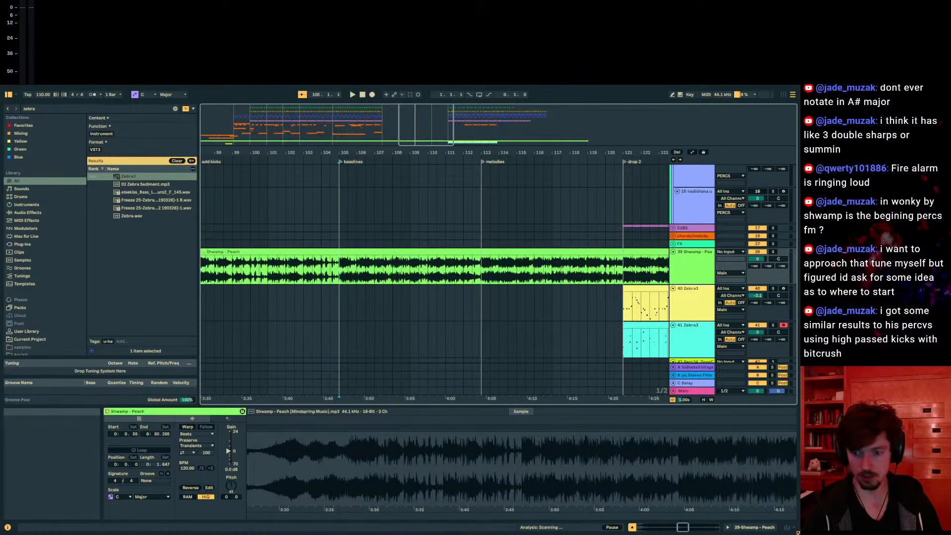
- Show the notes of the track 40 Zebra3 clip at the start of drop 2, bar 121
left_click(625, 298)
left_click_drag(647, 152, 469, 152)
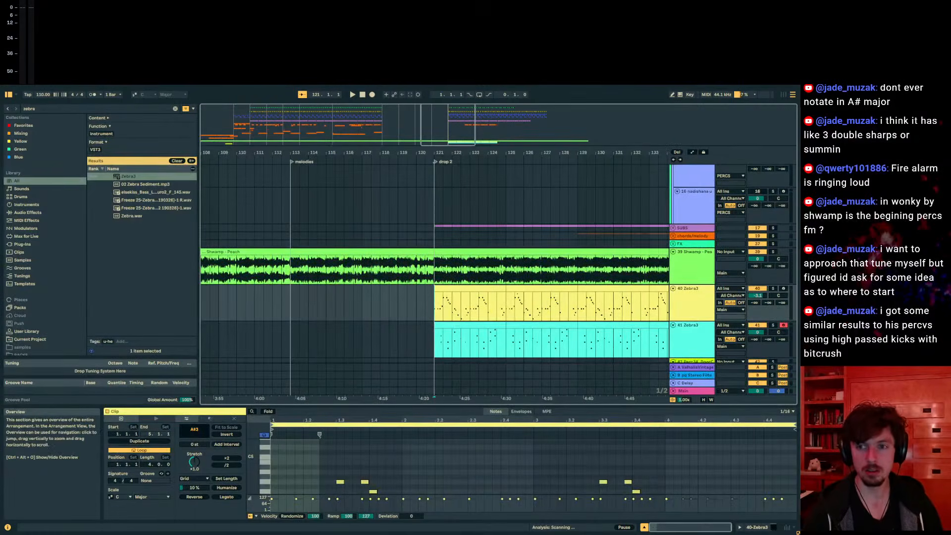
- Open the Zebra3 plug-in window of track 40 and position it so the whole synth is in view over the arrangement
key("ctrl+alt+p")
left_click_drag(311, 187, 80, 144)
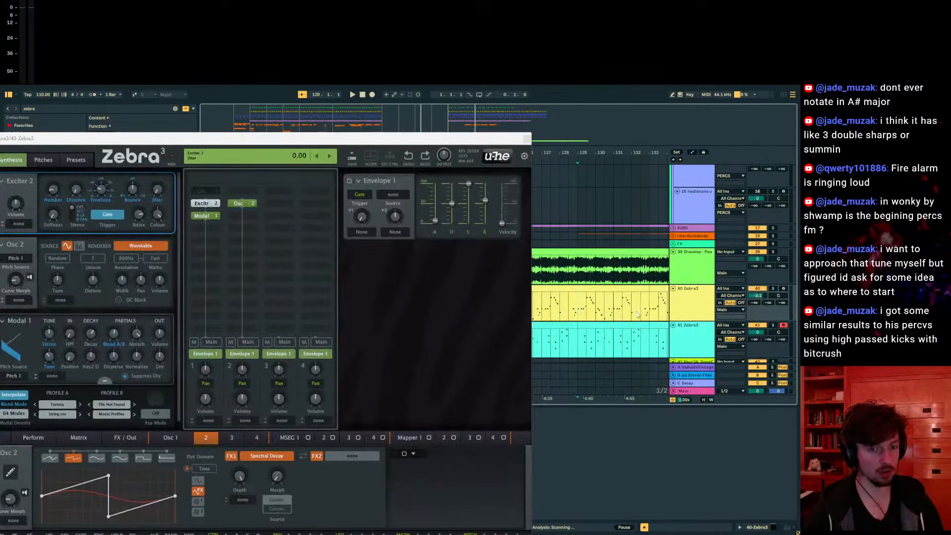
left_click_drag(280, 144, 231, 150)
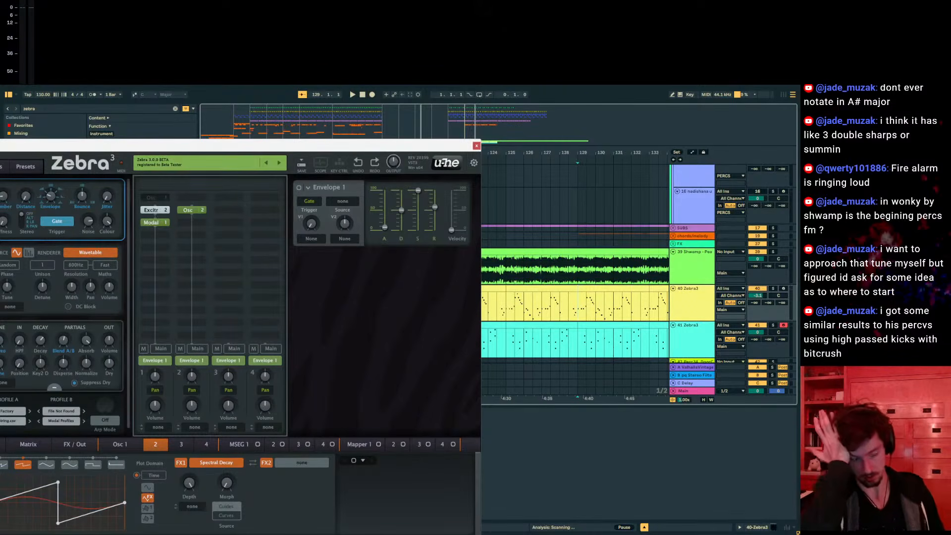
left_click_drag(211, 147, 435, 125)
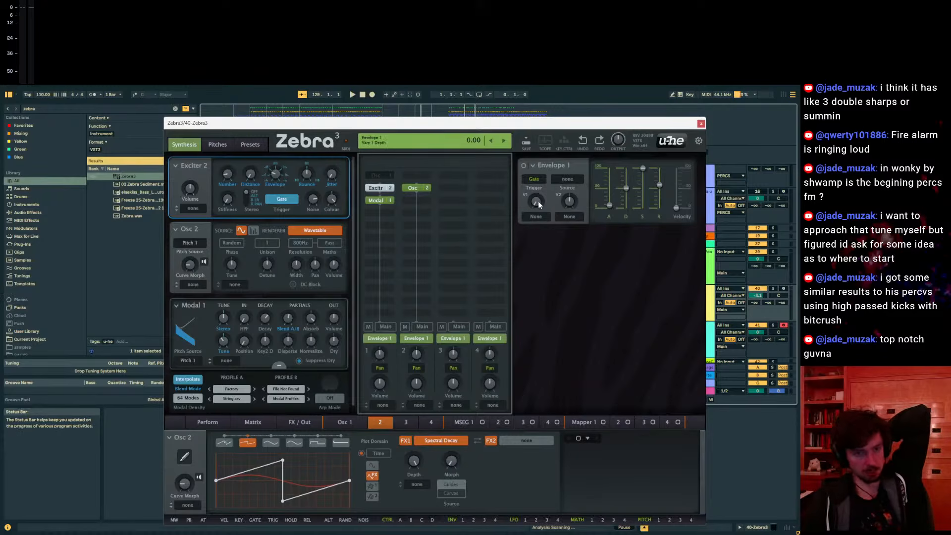
- Check the modulation source options of Envelope 1 in Zebra3 and move the plug-in window aside to uncover the arrangement
left_click(537, 218)
left_click(568, 216)
left_click(539, 273)
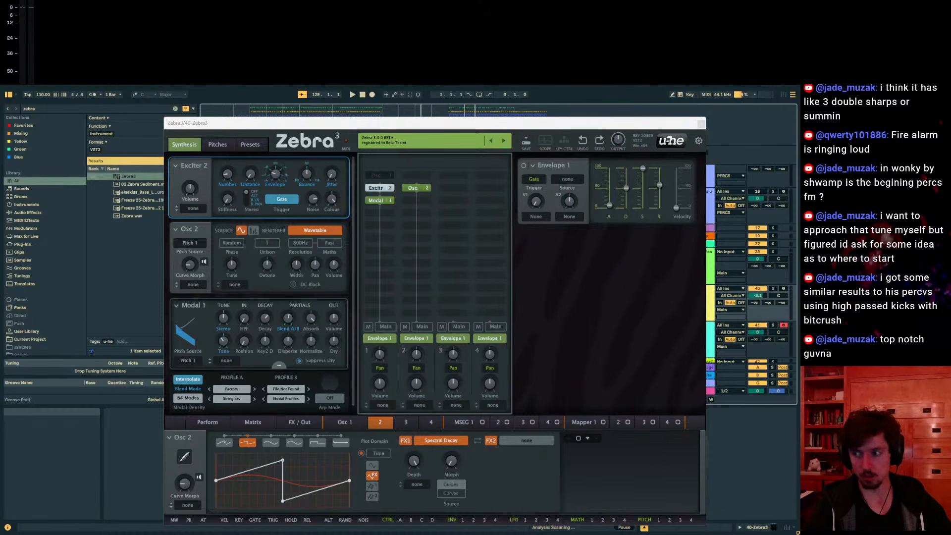
left_click_drag(644, 156, 950, 288)
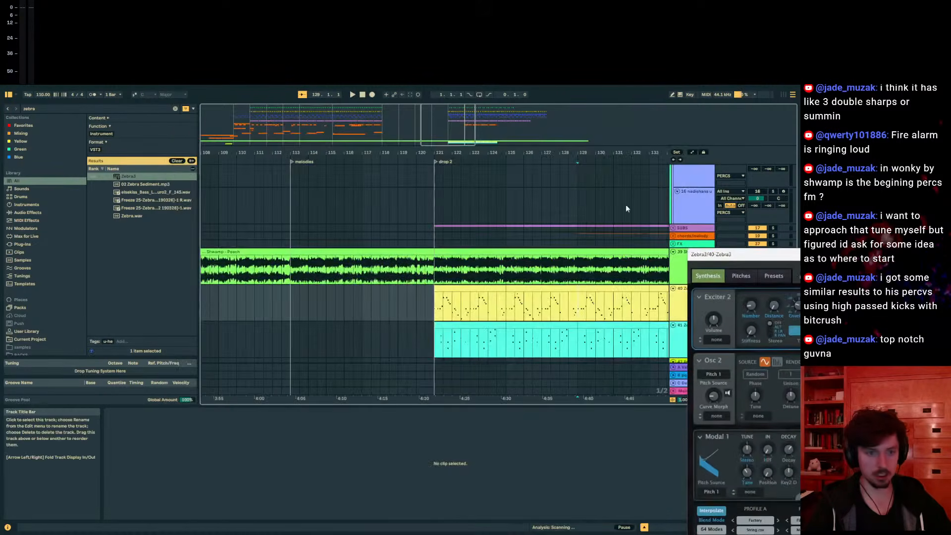
- Fold the PERCS track group in the arrangement
left_click_drag(295, 153, 495, 153)
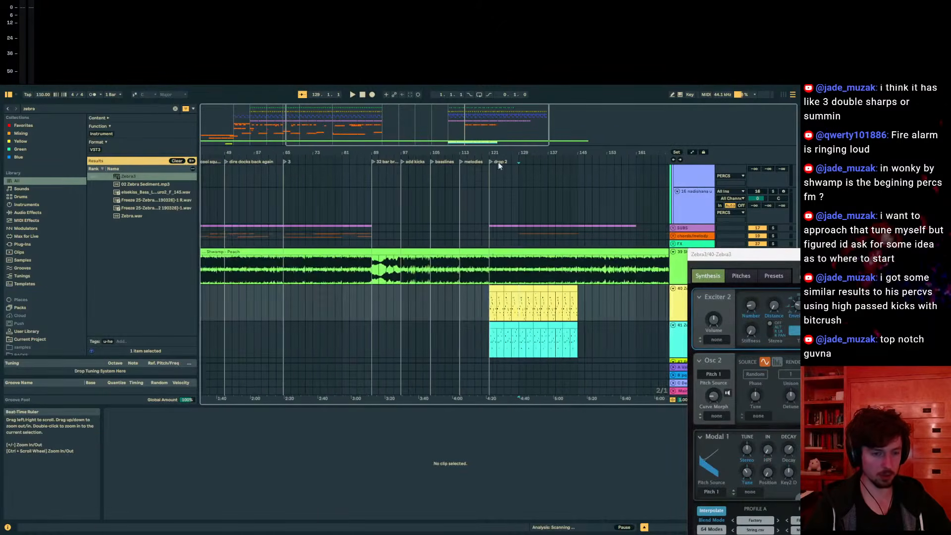
scroll(493, 327, "down", 3)
left_click_drag(483, 315, 453, 316)
left_click(268, 312)
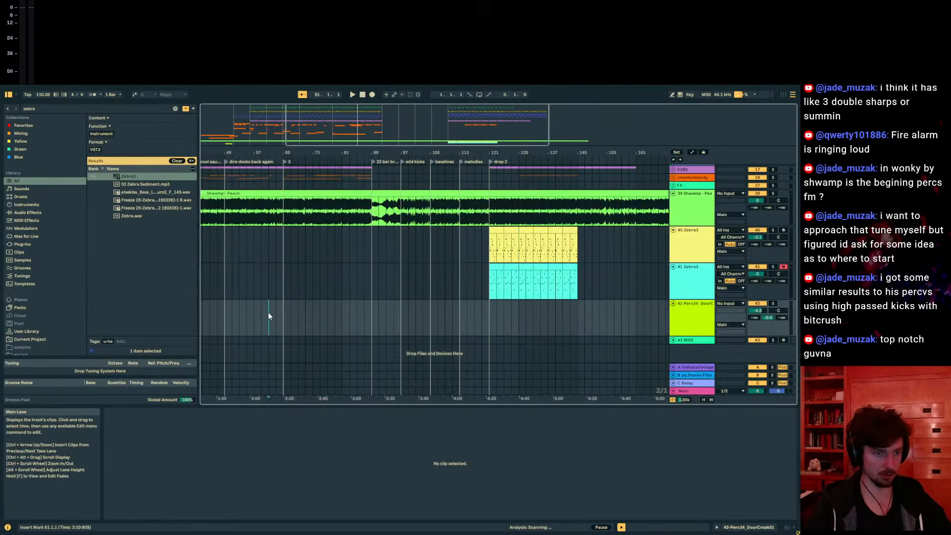
left_click_drag(255, 153, 408, 163)
scroll(364, 288, "up", 5)
scroll(357, 367, "up", 8)
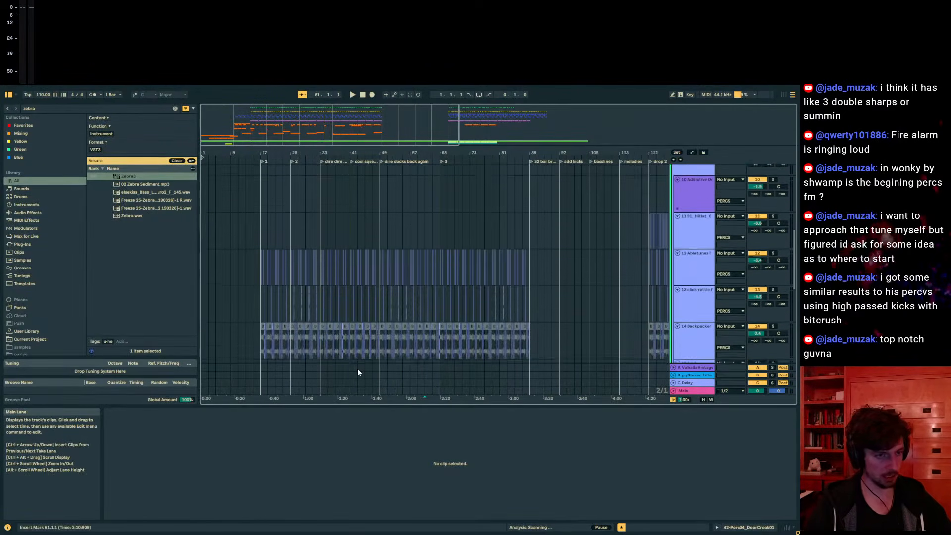
left_click(685, 303)
left_click(675, 293, "alt")
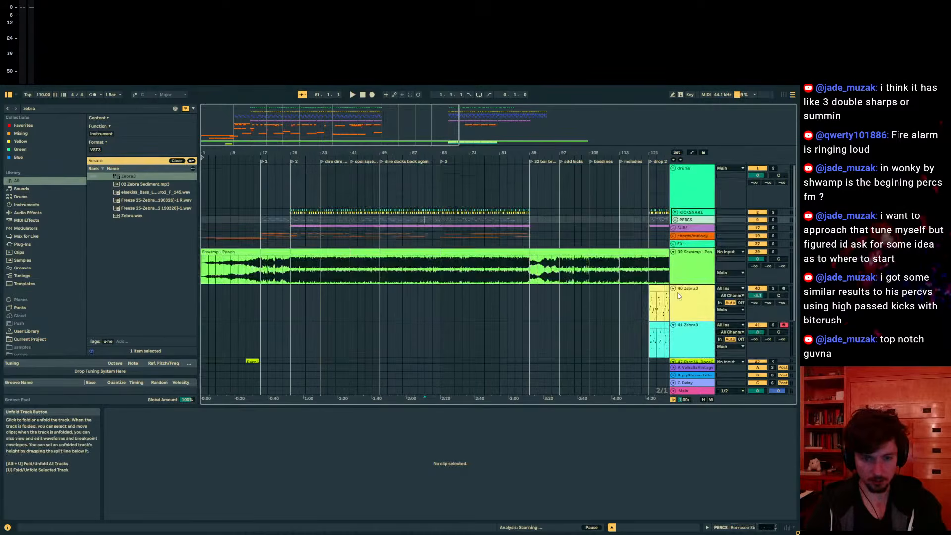
- Select a stretch of the Shwamp - Peach reference track starting at bar 49, the "dire docks back again" locator
scroll(540, 297, "down", 3)
scroll(495, 272, "up", 2)
left_click(450, 248)
left_click(418, 255)
left_click(386, 259)
left_click_drag(380, 261, 434, 268)
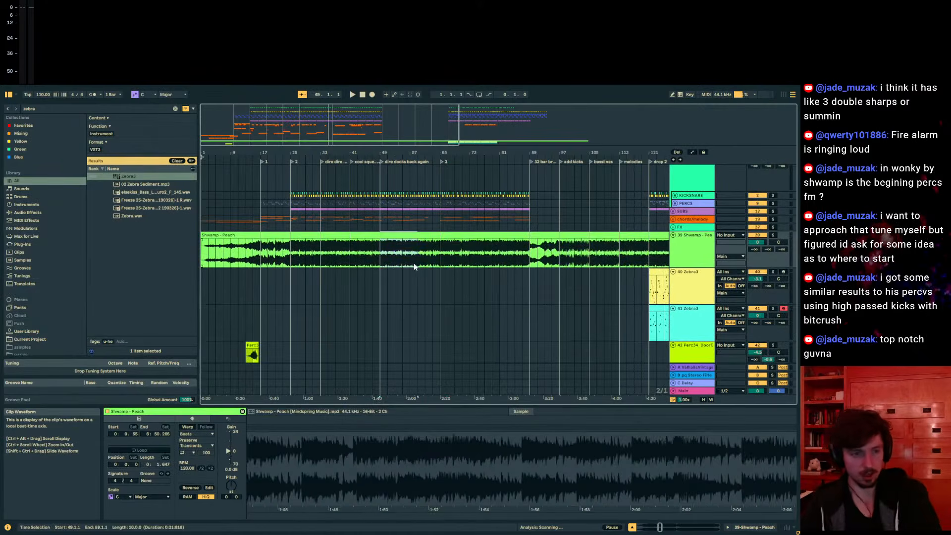
left_click(438, 314)
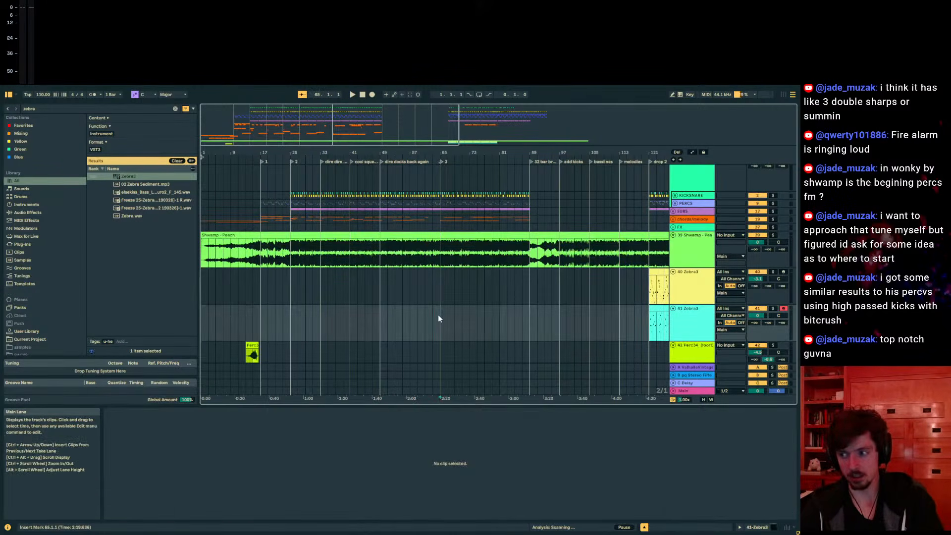
left_click(412, 312)
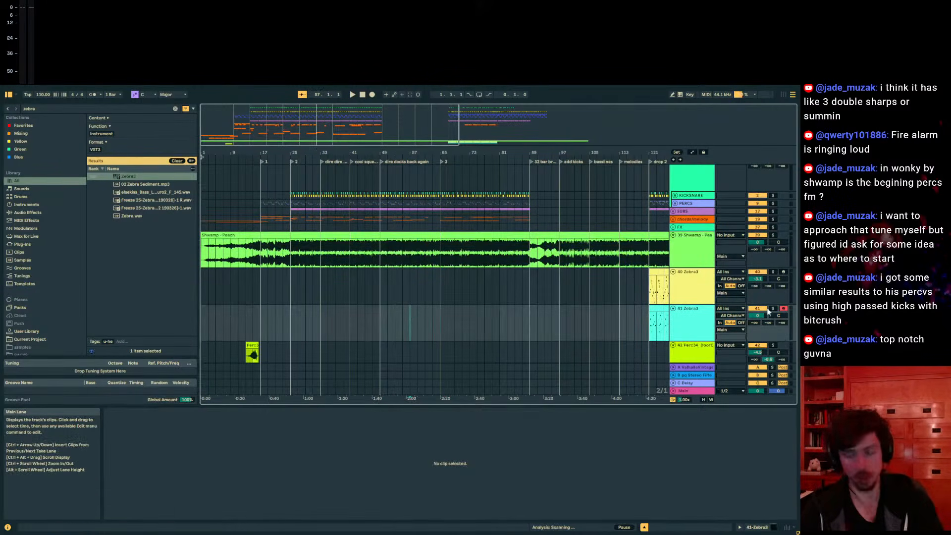
key("ctrl+shift+s")
key("Escape")
left_click(390, 336)
left_click(365, 327)
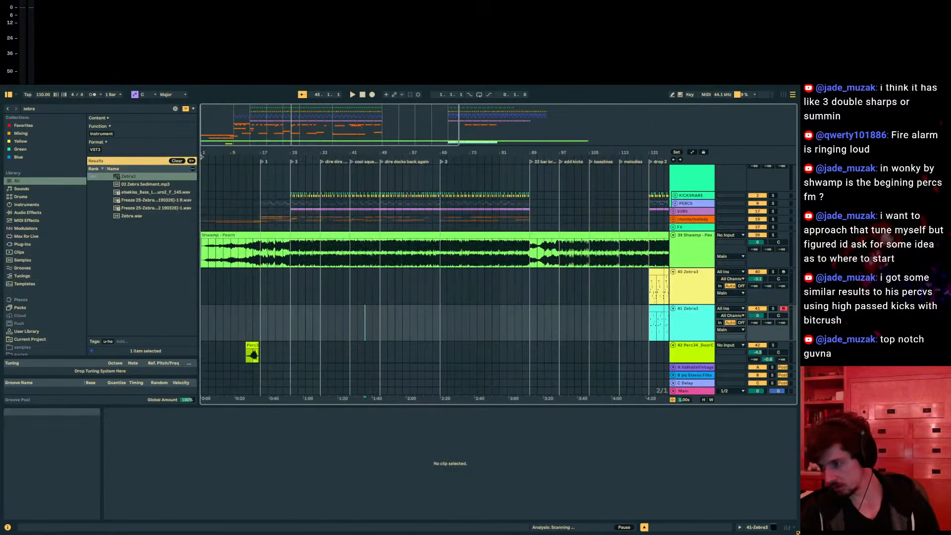